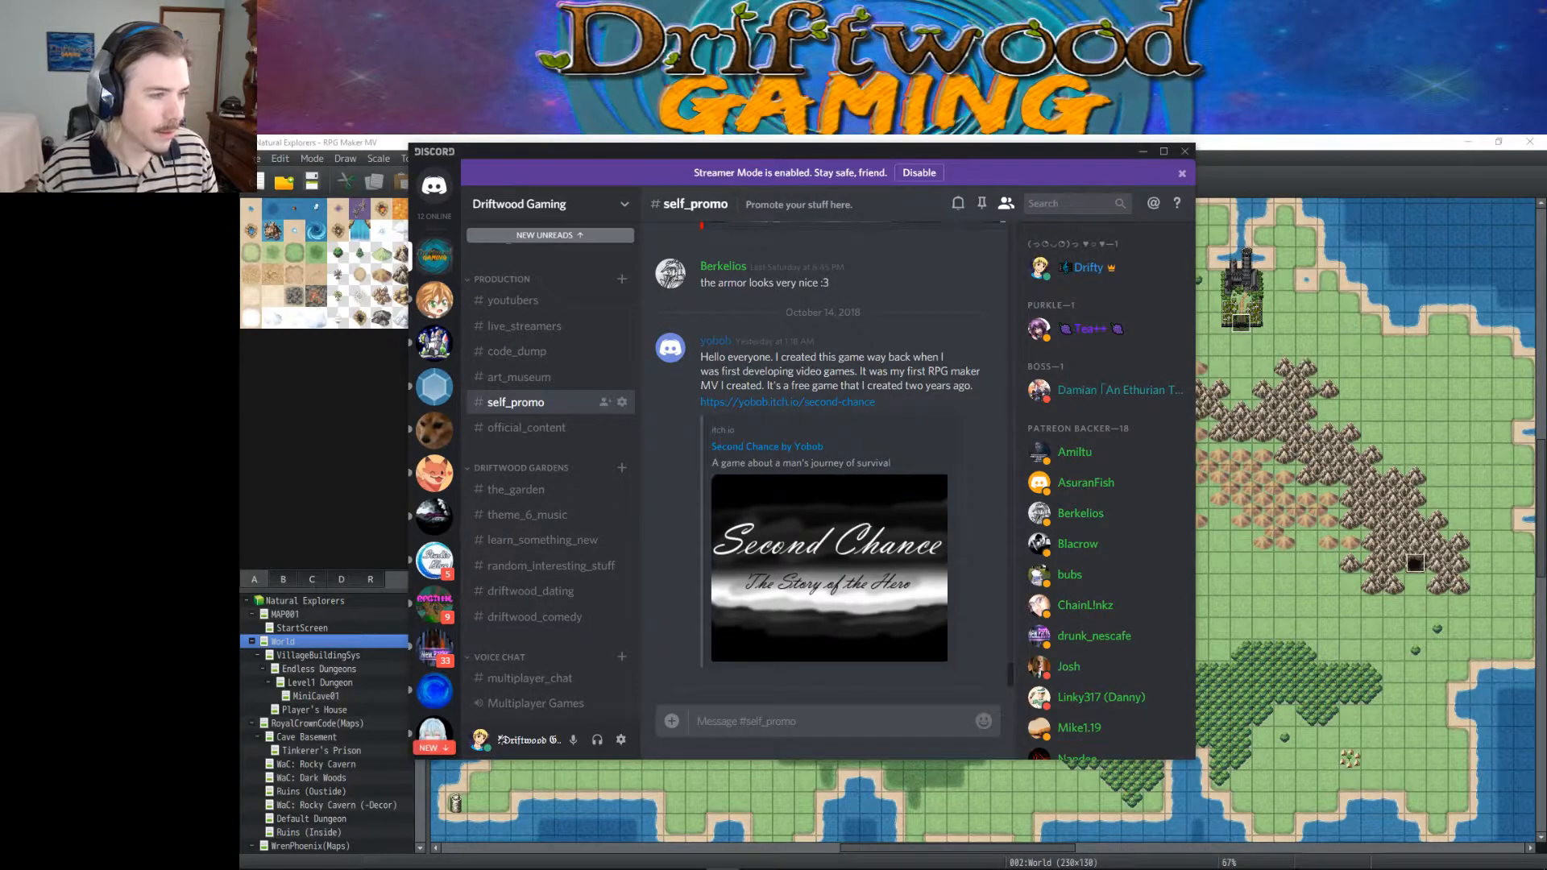
left_click(766, 722)
right_click(767, 723)
left_click(780, 709)
key("Return")
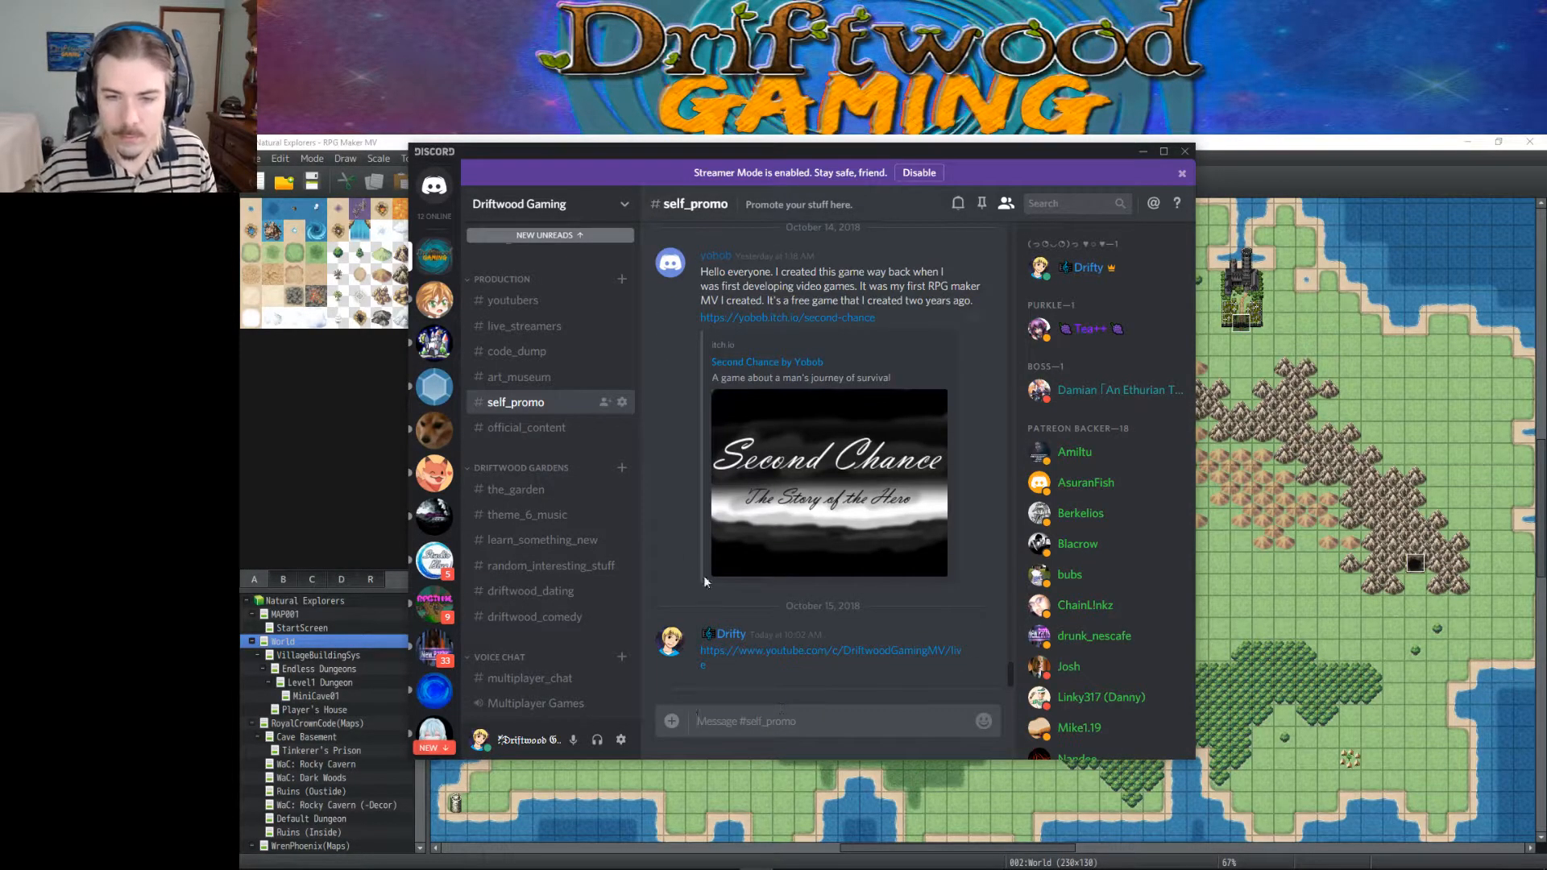
Step: Post the same livestream link in the official_content channel
left_click(526, 429)
right_click(767, 722)
left_click(786, 709)
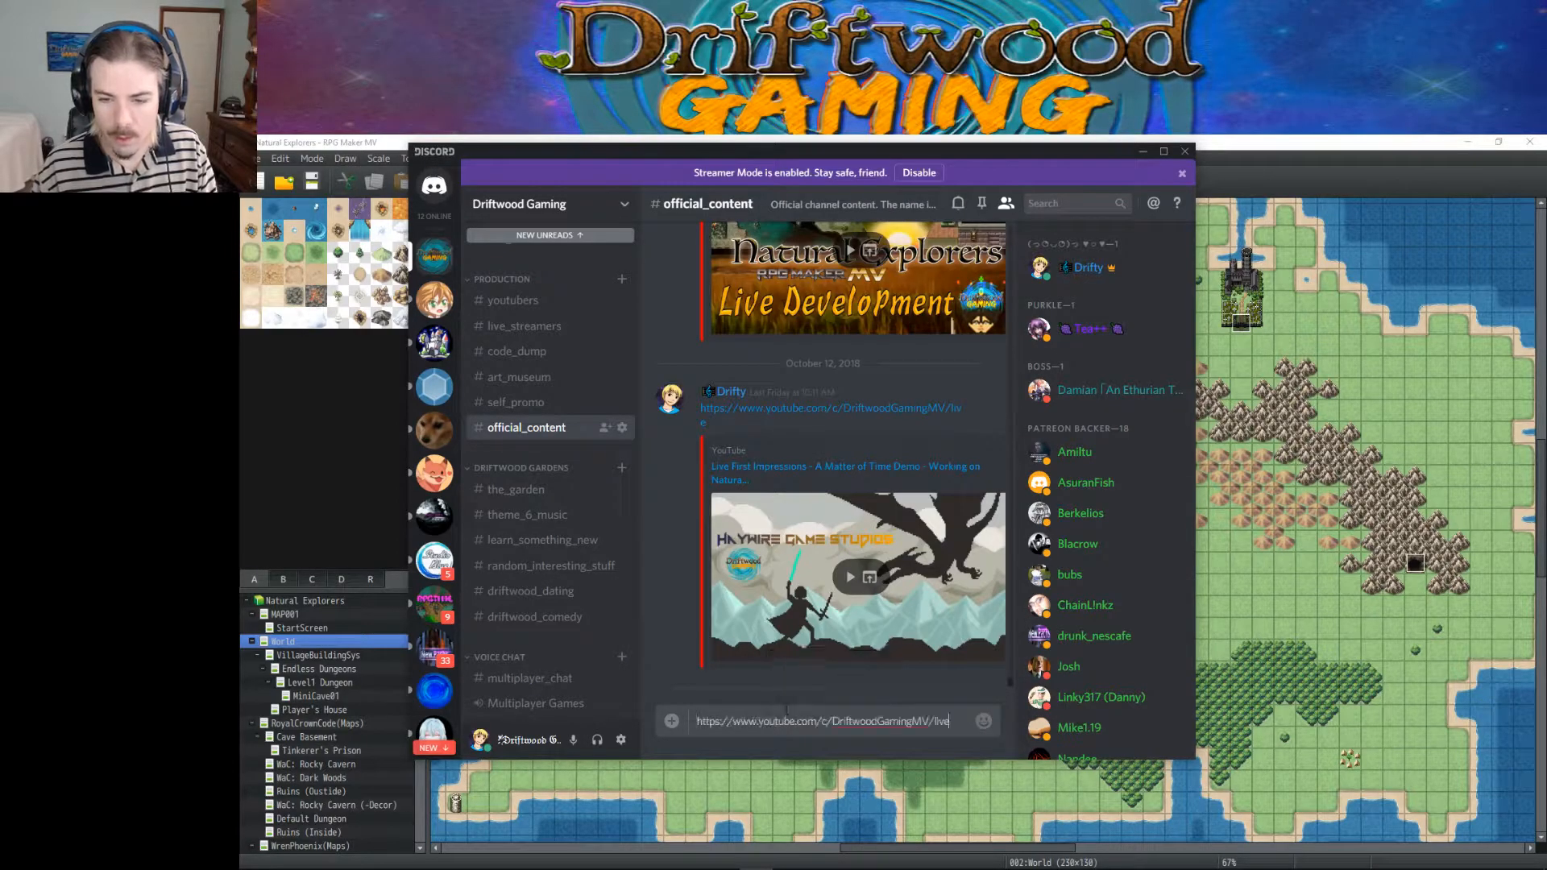
key("Return")
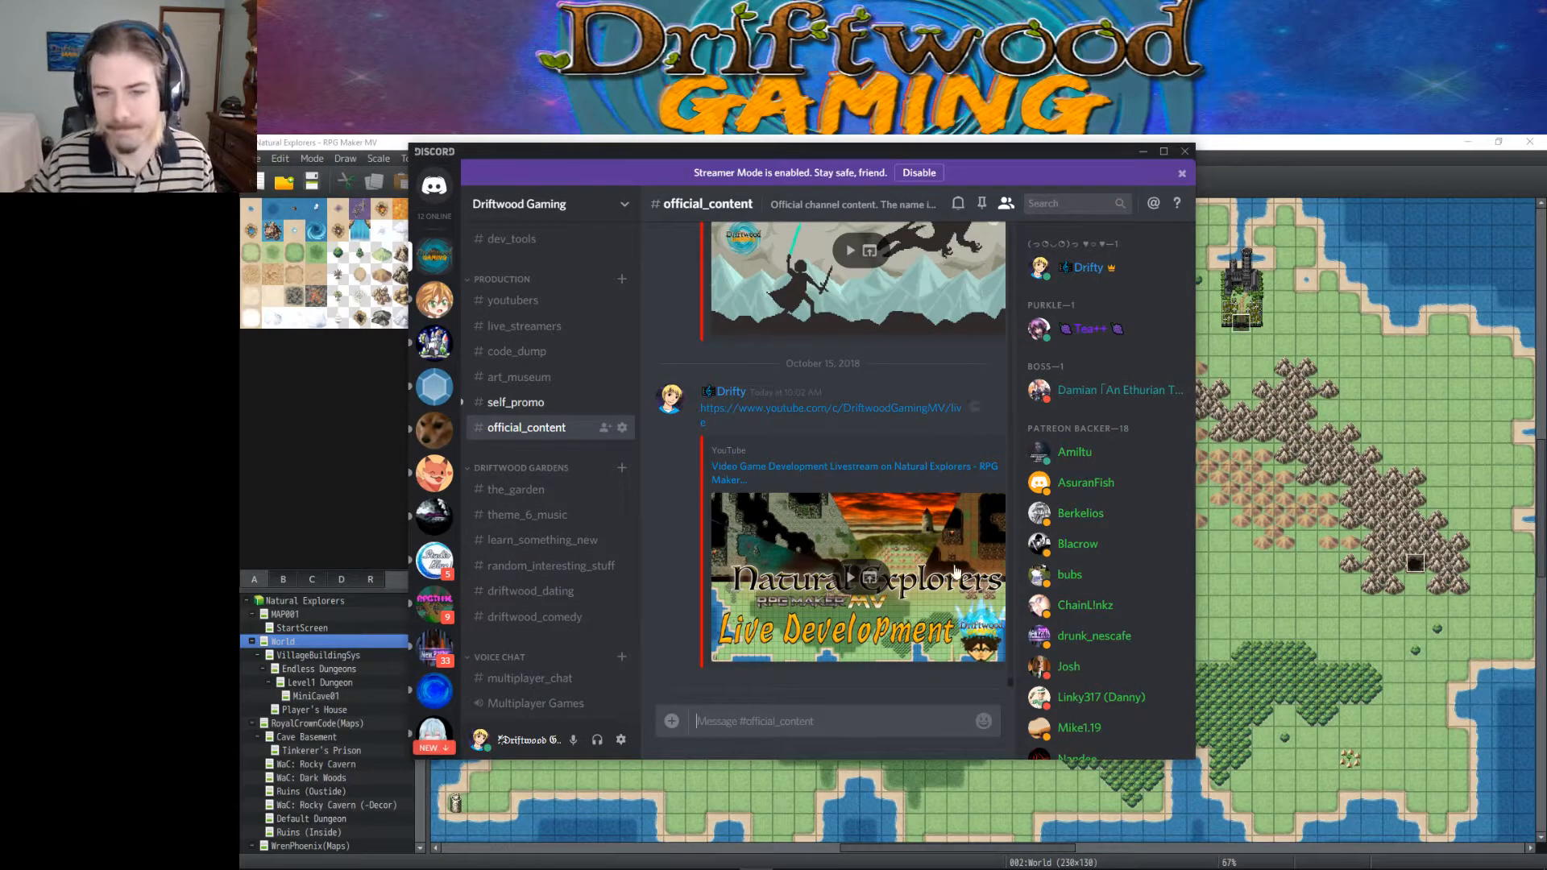
Step: Look through the Driftwood Gaming server's channel list and minimise Discord
scroll(506, 372, "up", 6)
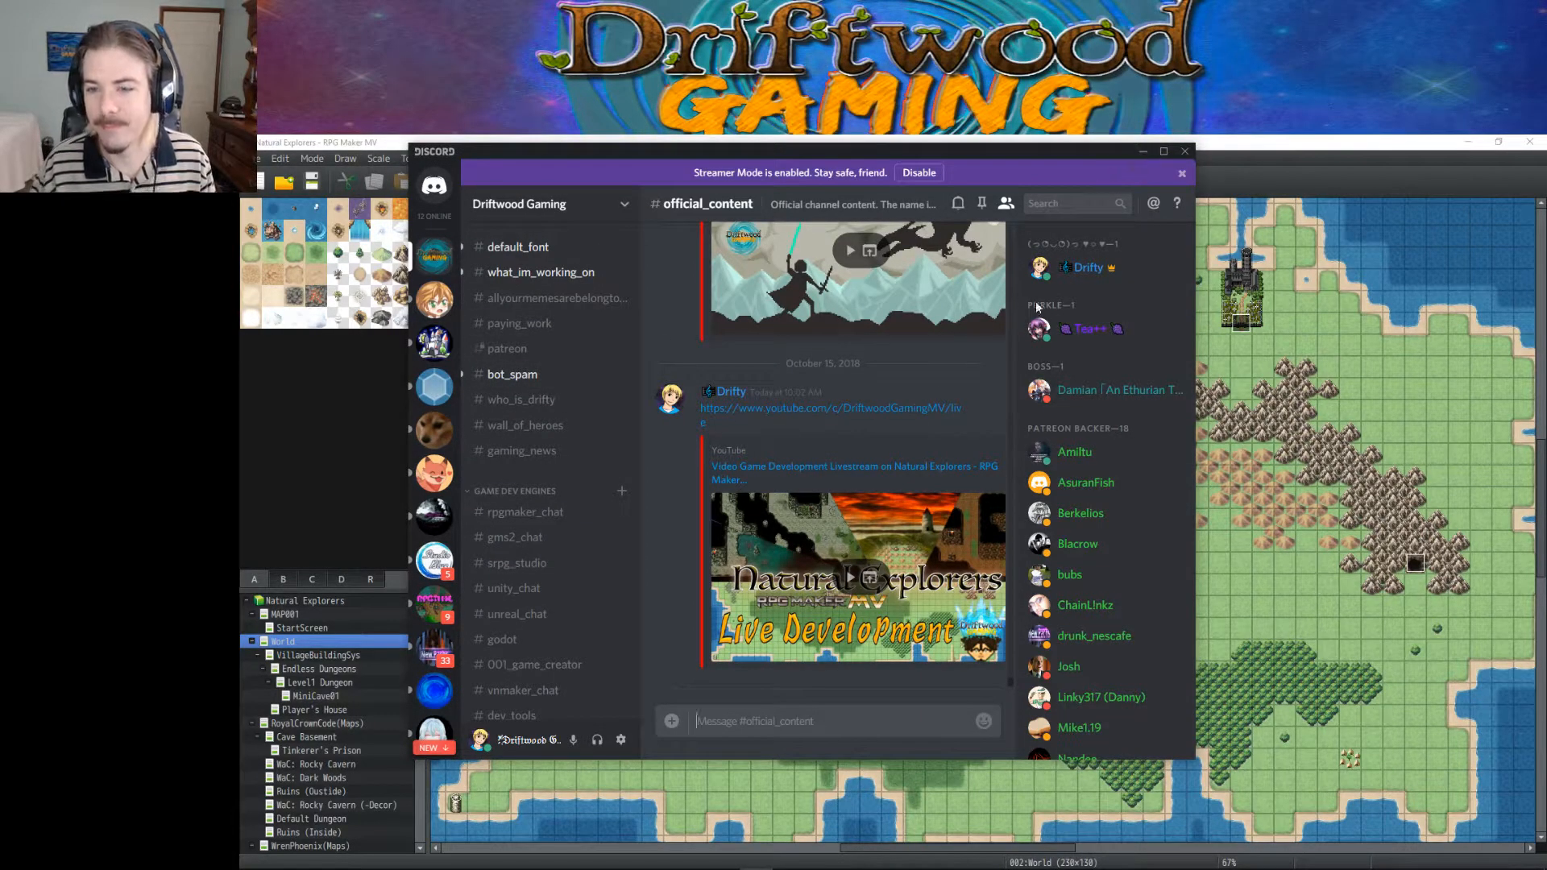
scroll(607, 520, "down", 8)
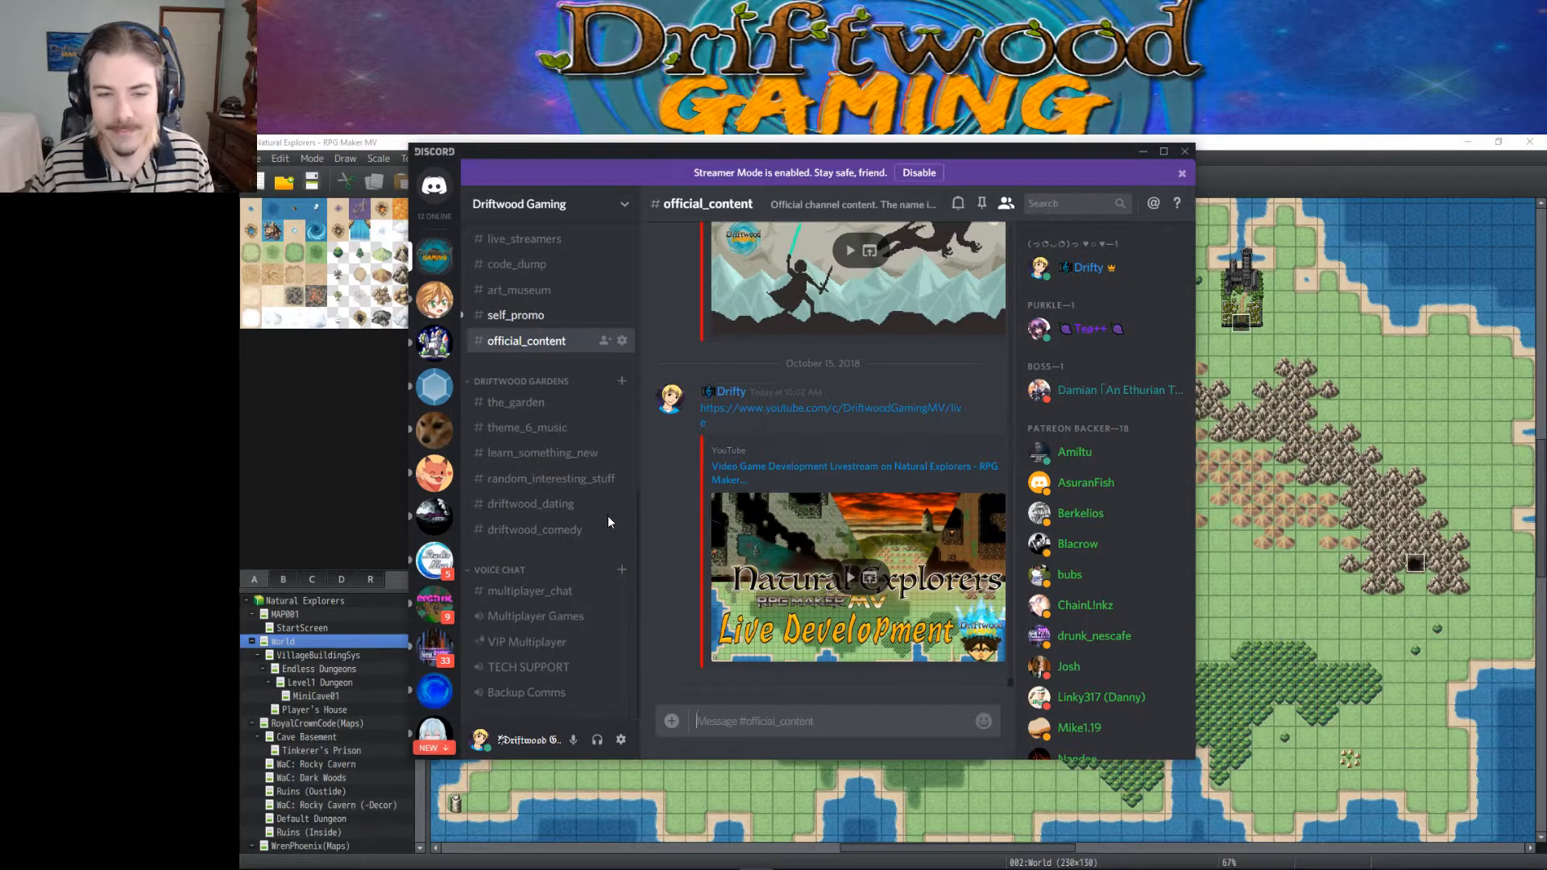
scroll(608, 521, "up", 5)
left_click(1142, 151)
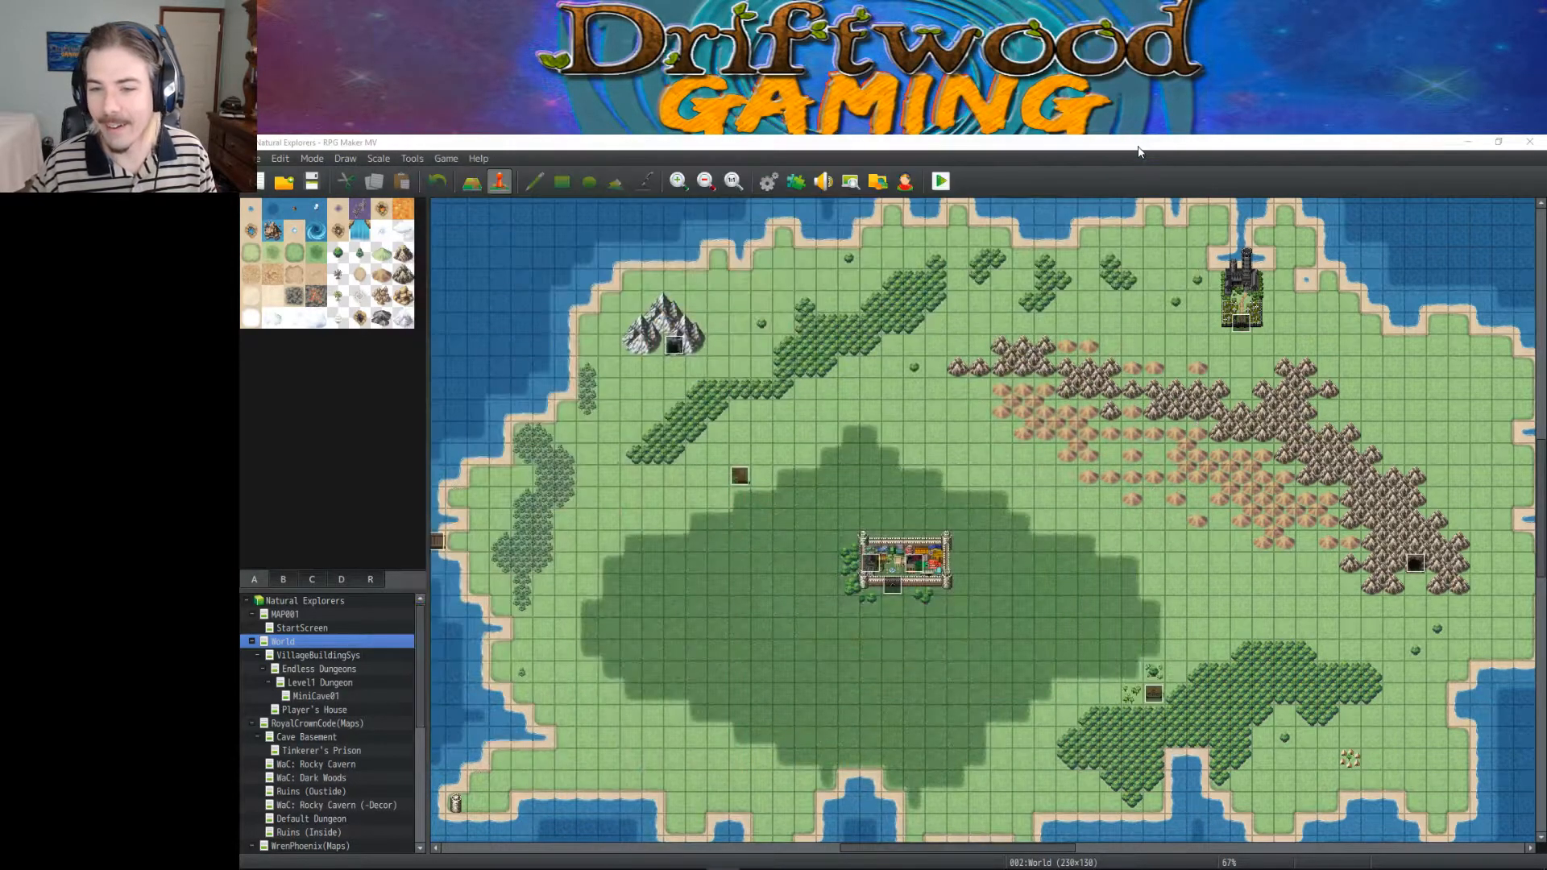
left_click(822, 856)
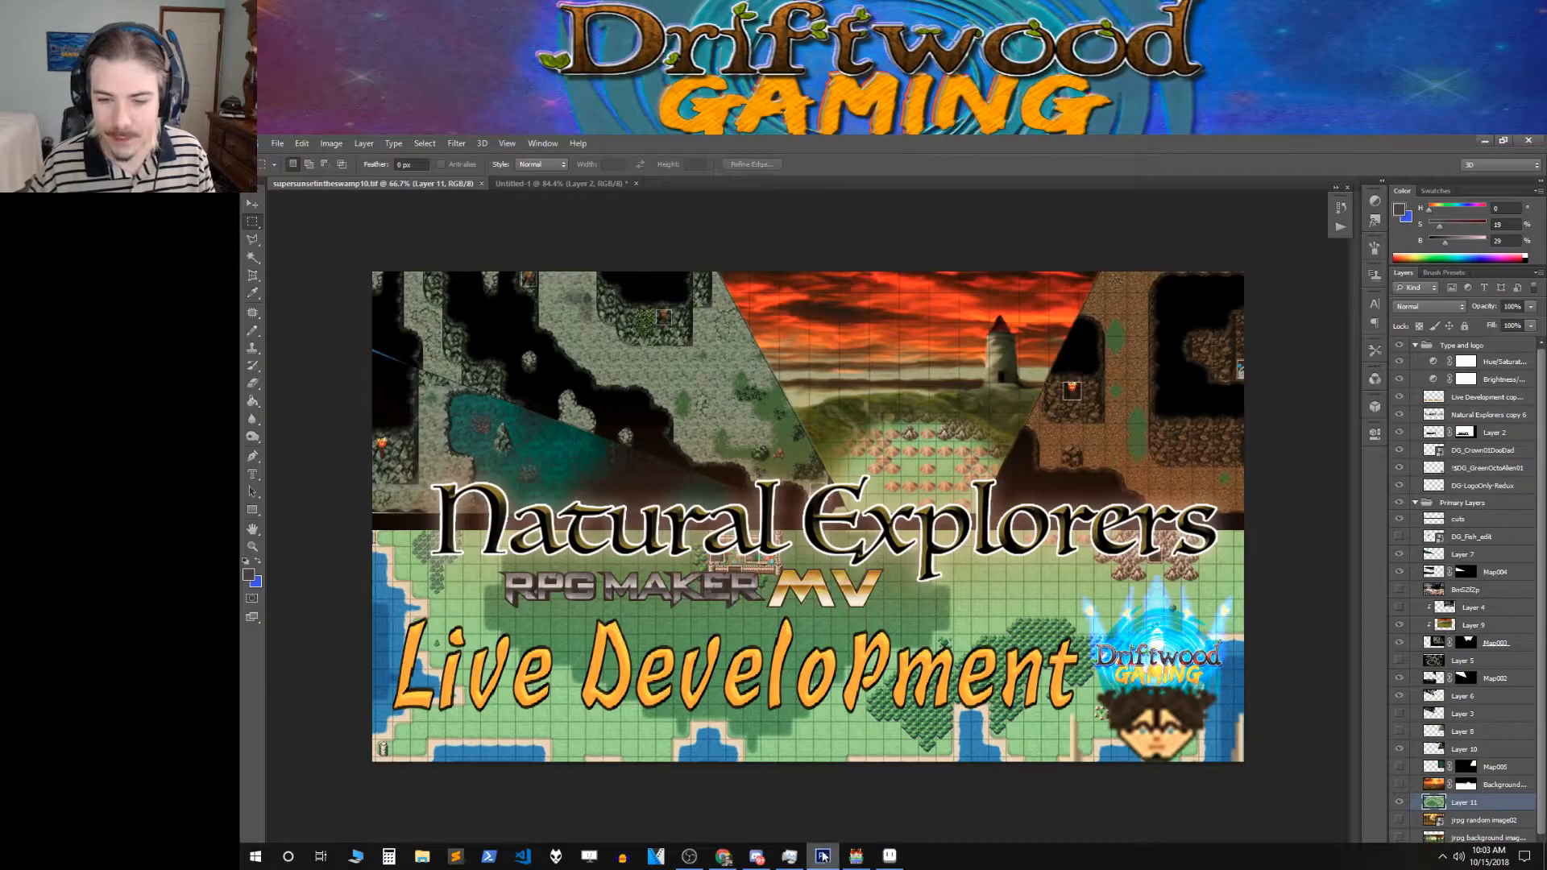
Step: Switch back to Discord, check the link post in the self_promo channel and minimise the window
left_click(757, 856)
scroll(493, 506, "down", 3)
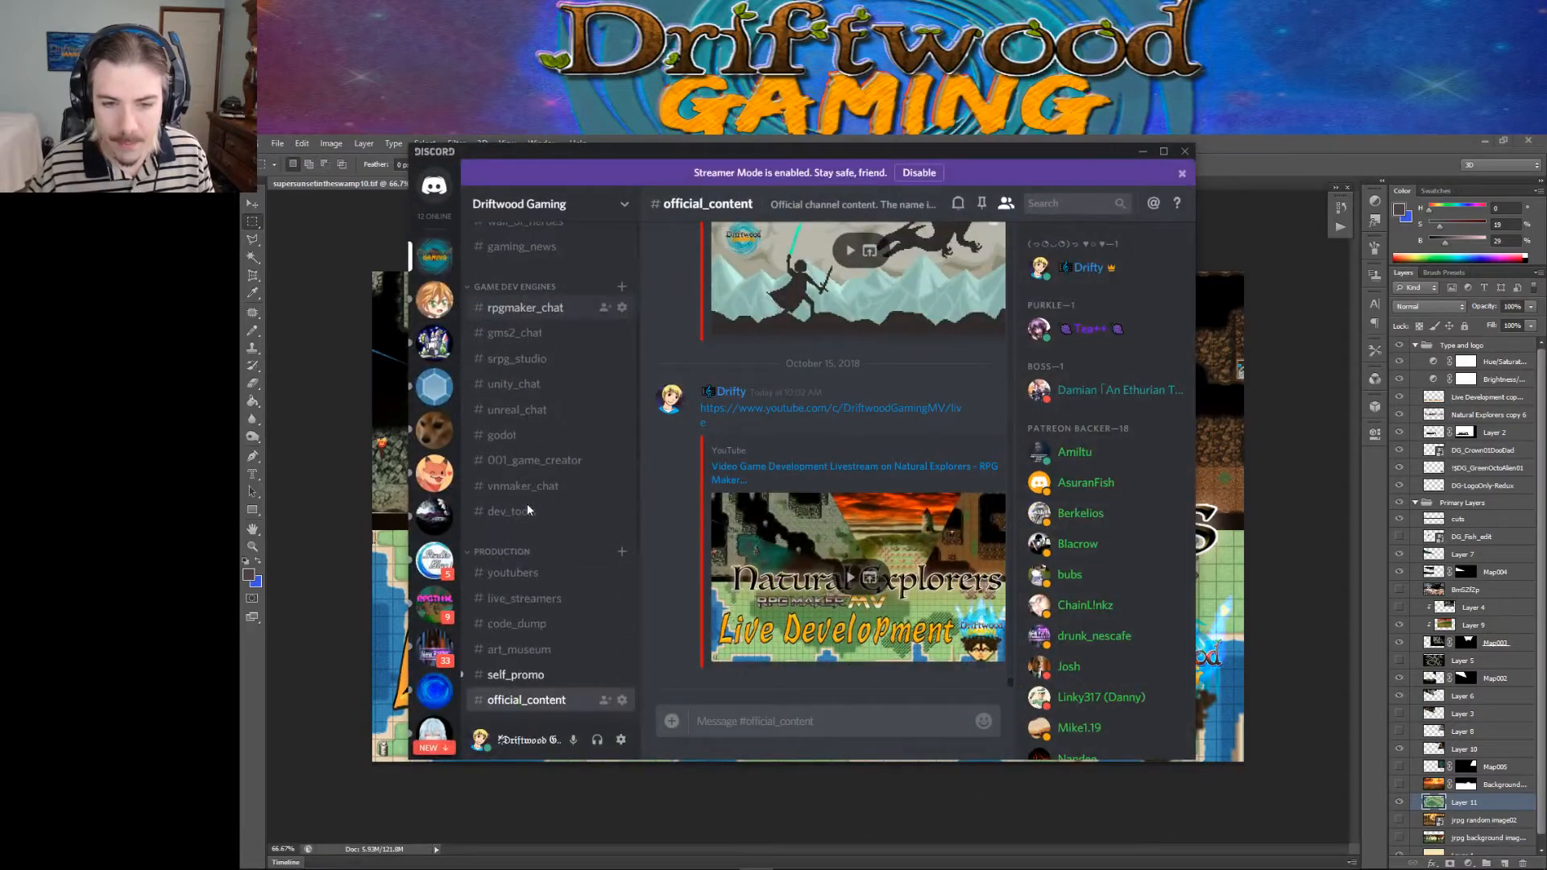
left_click(541, 681)
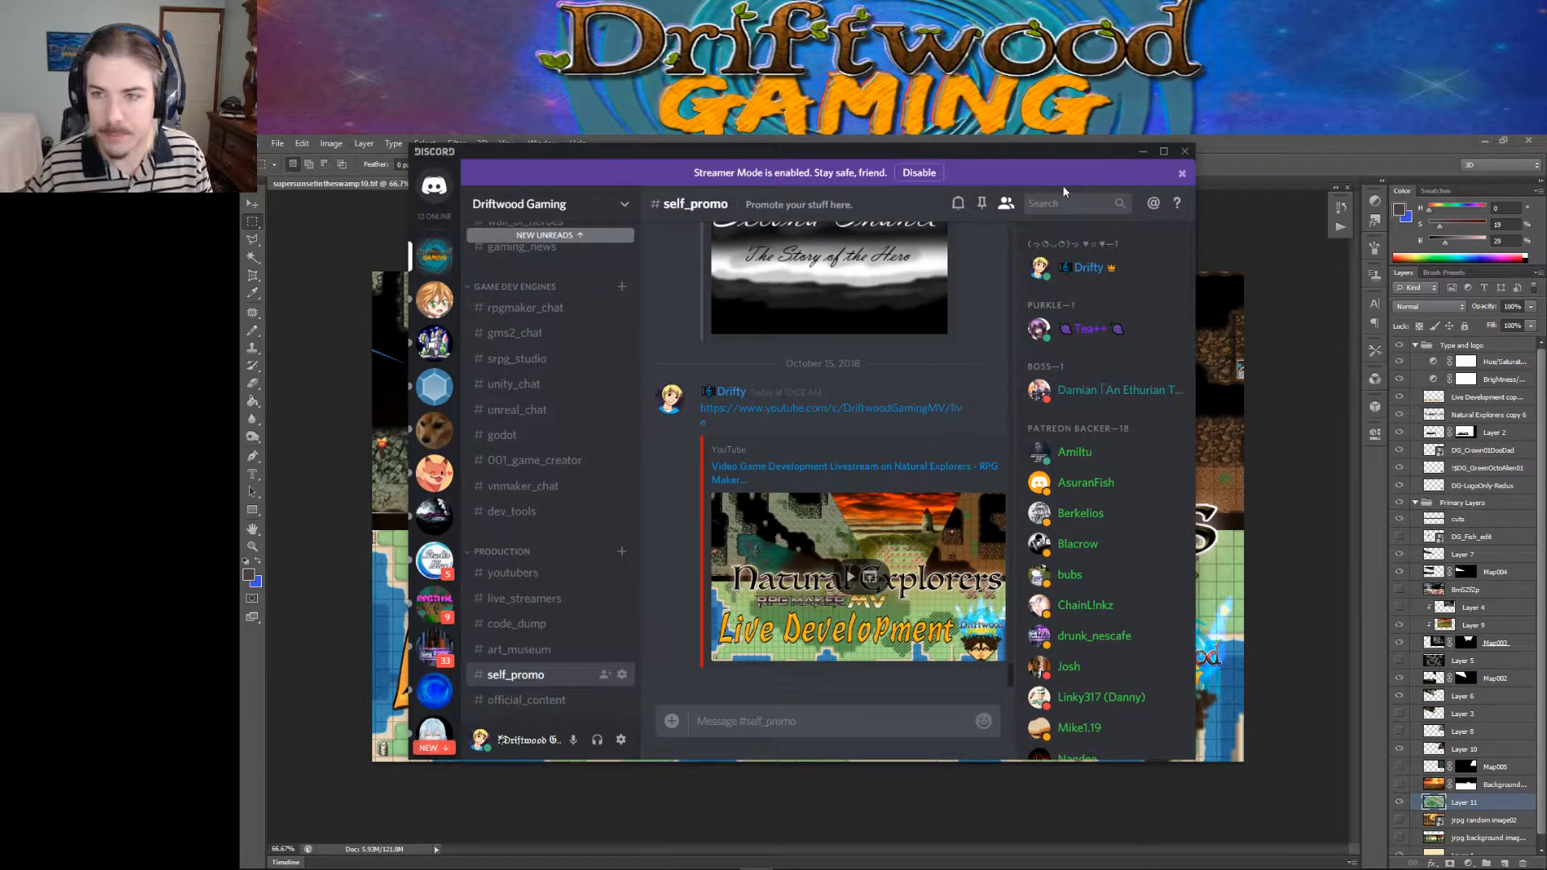
scroll(603, 409, "up", 3)
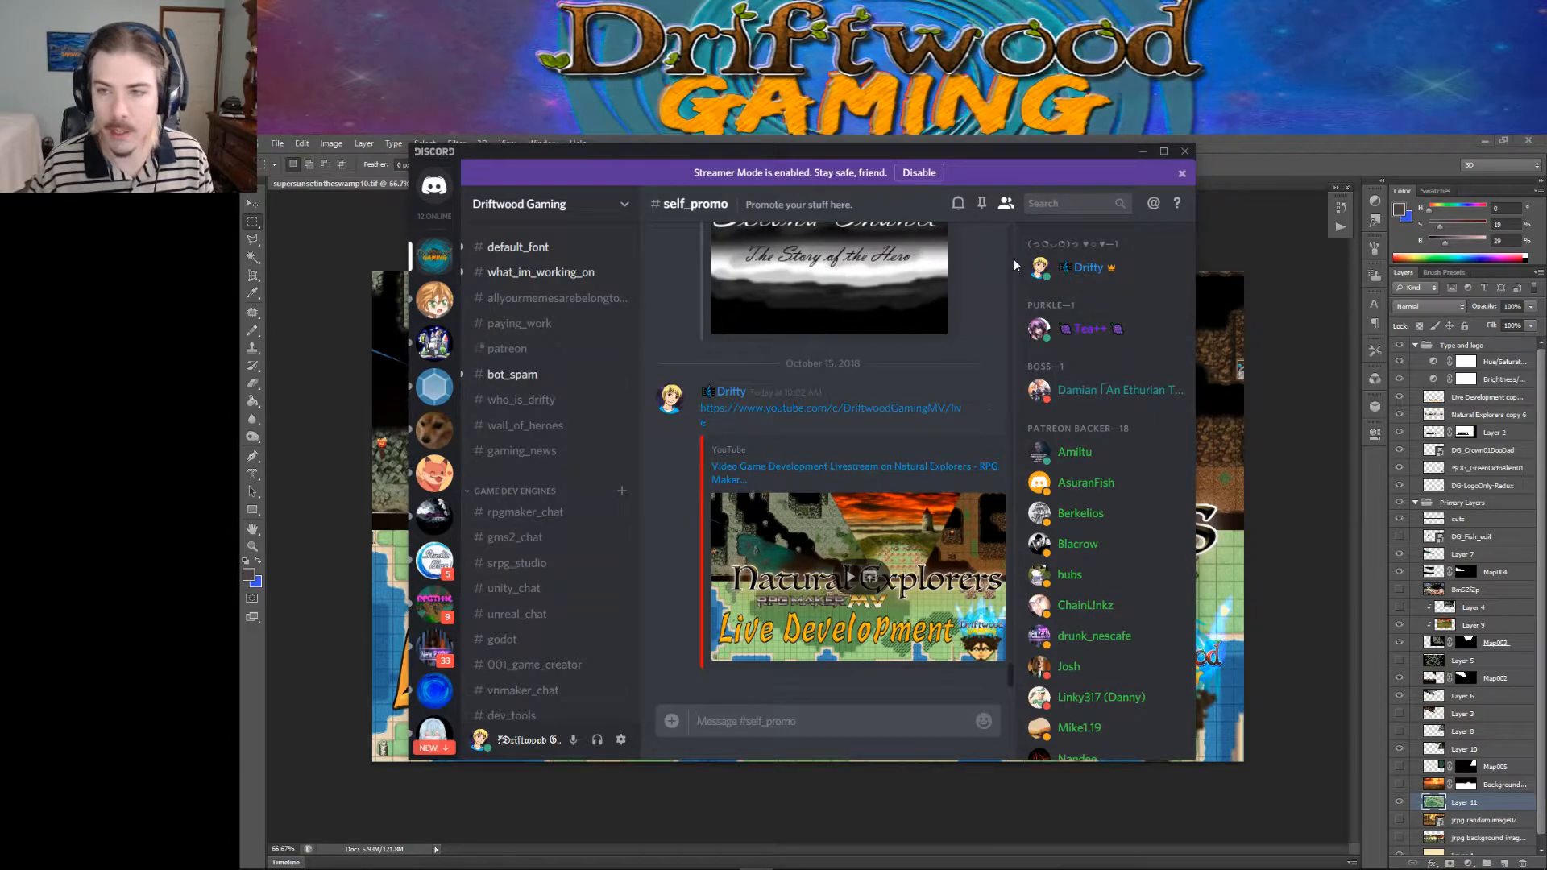
left_click(1141, 153)
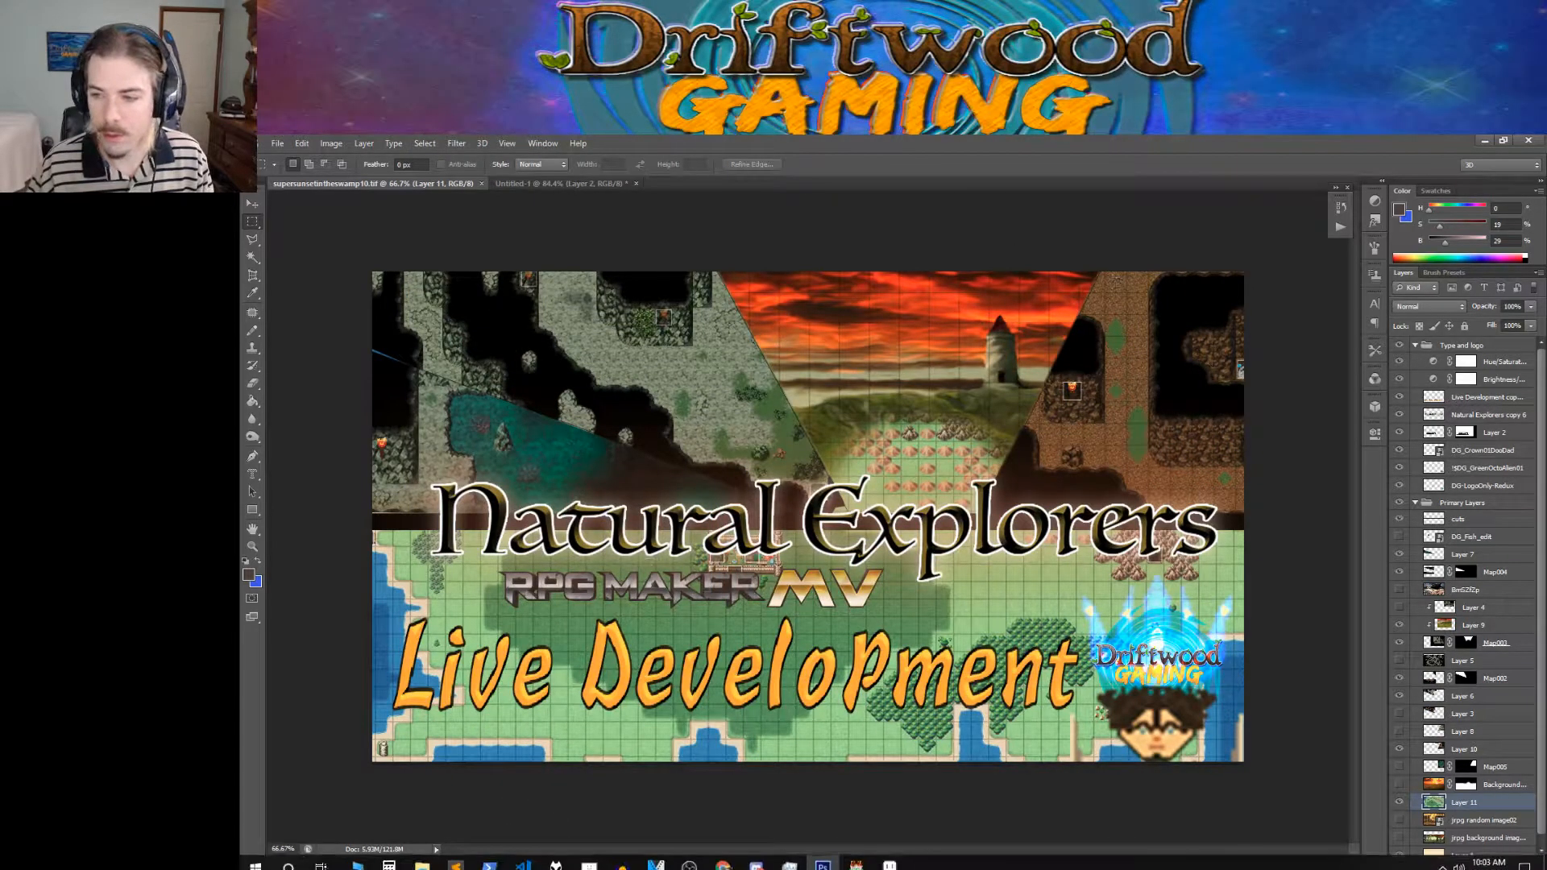
Step: Switch to RPG Maker MV and open the database of the Natural Explorers project
left_click(856, 863)
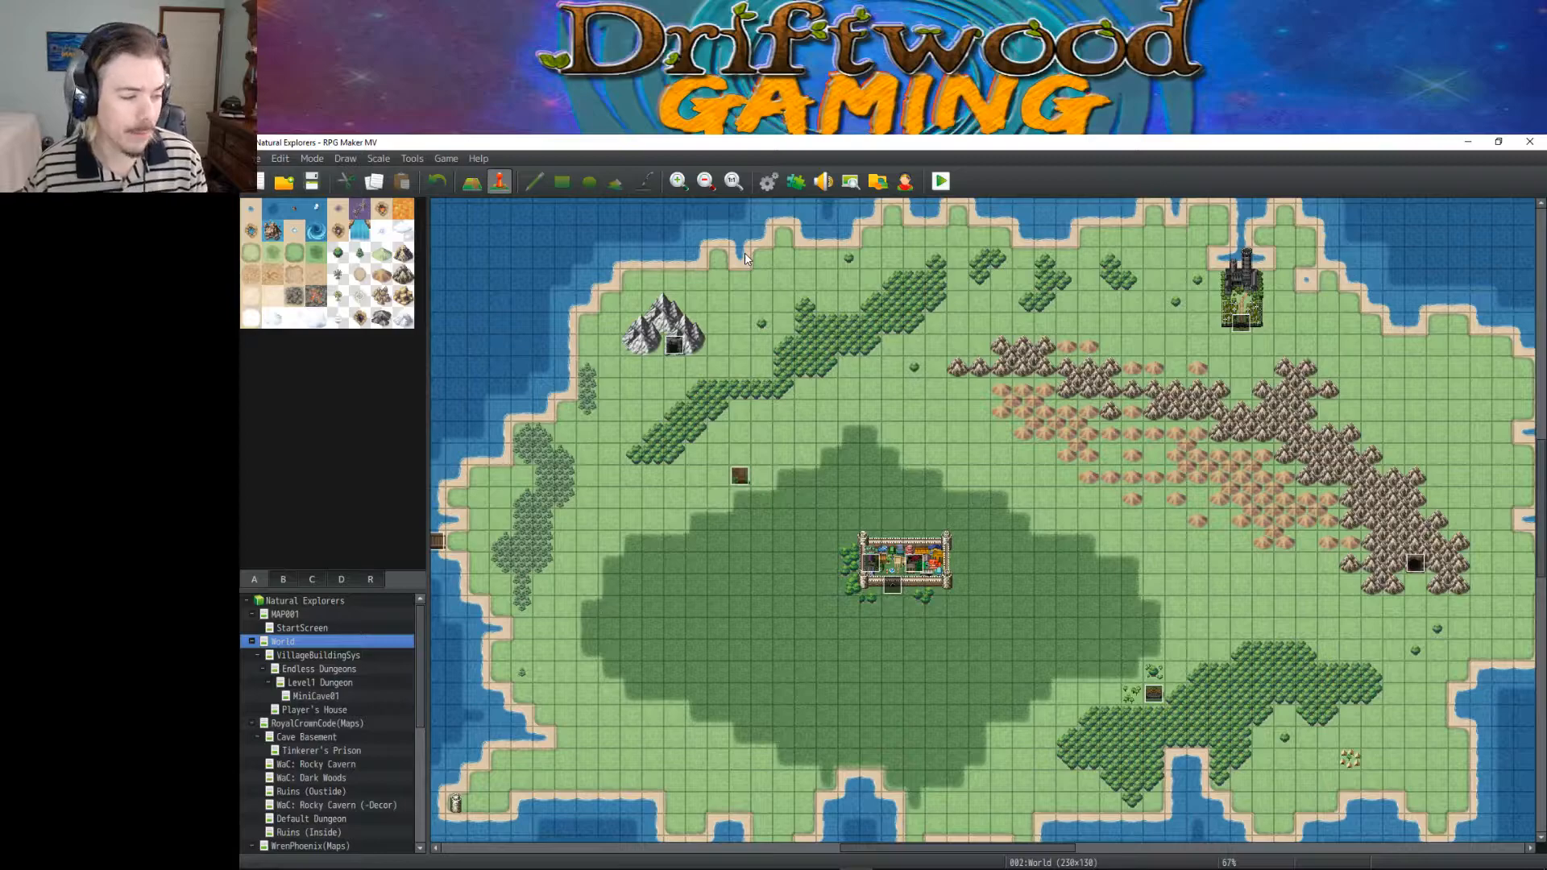
left_click(769, 180)
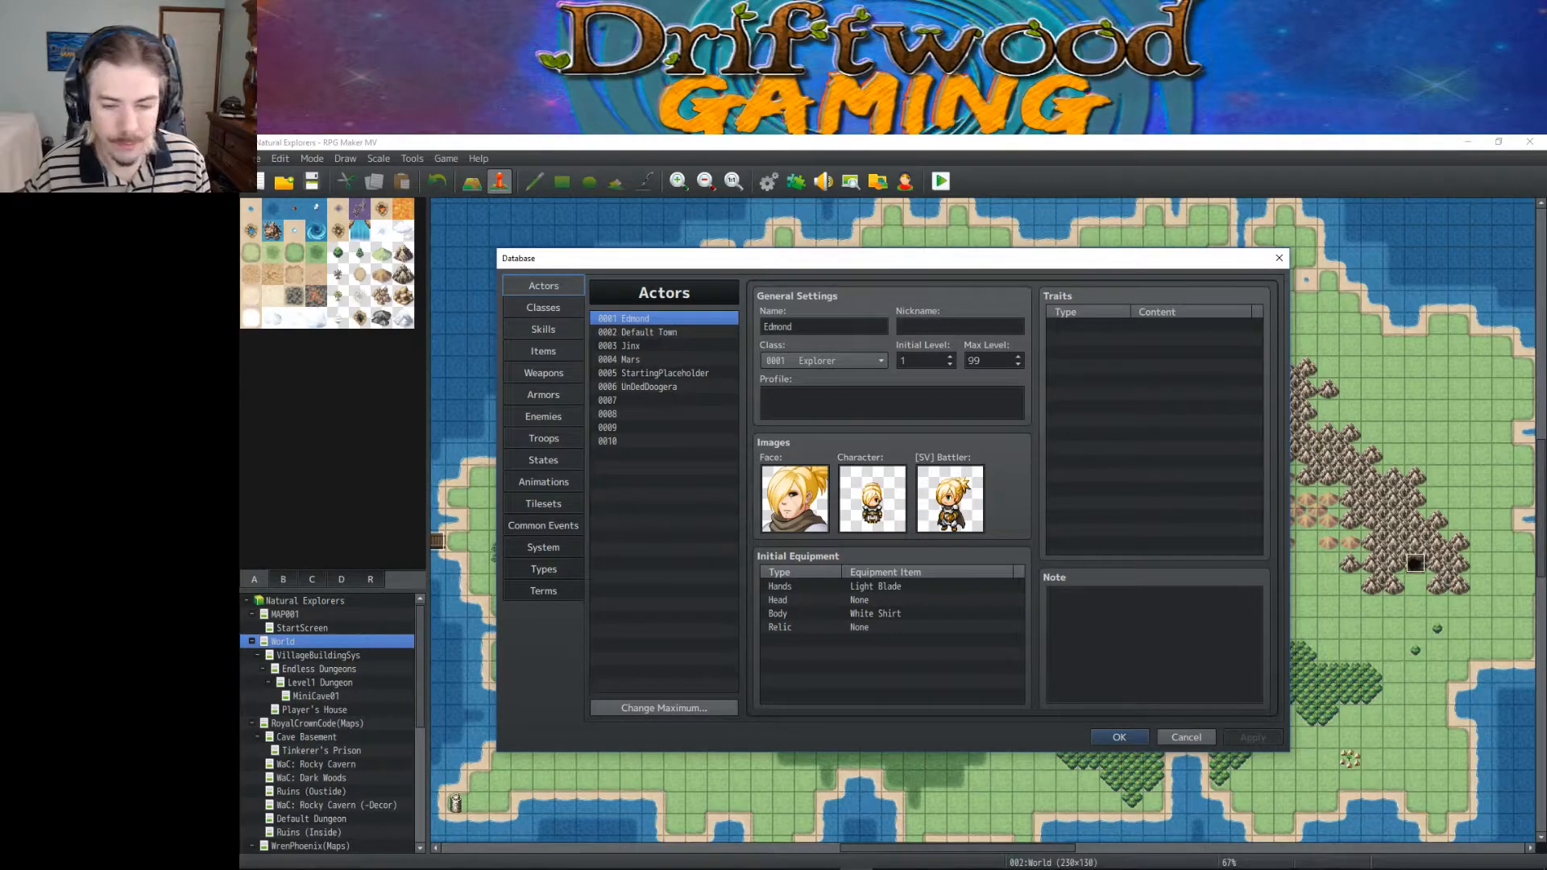
mouse_move(624, 861)
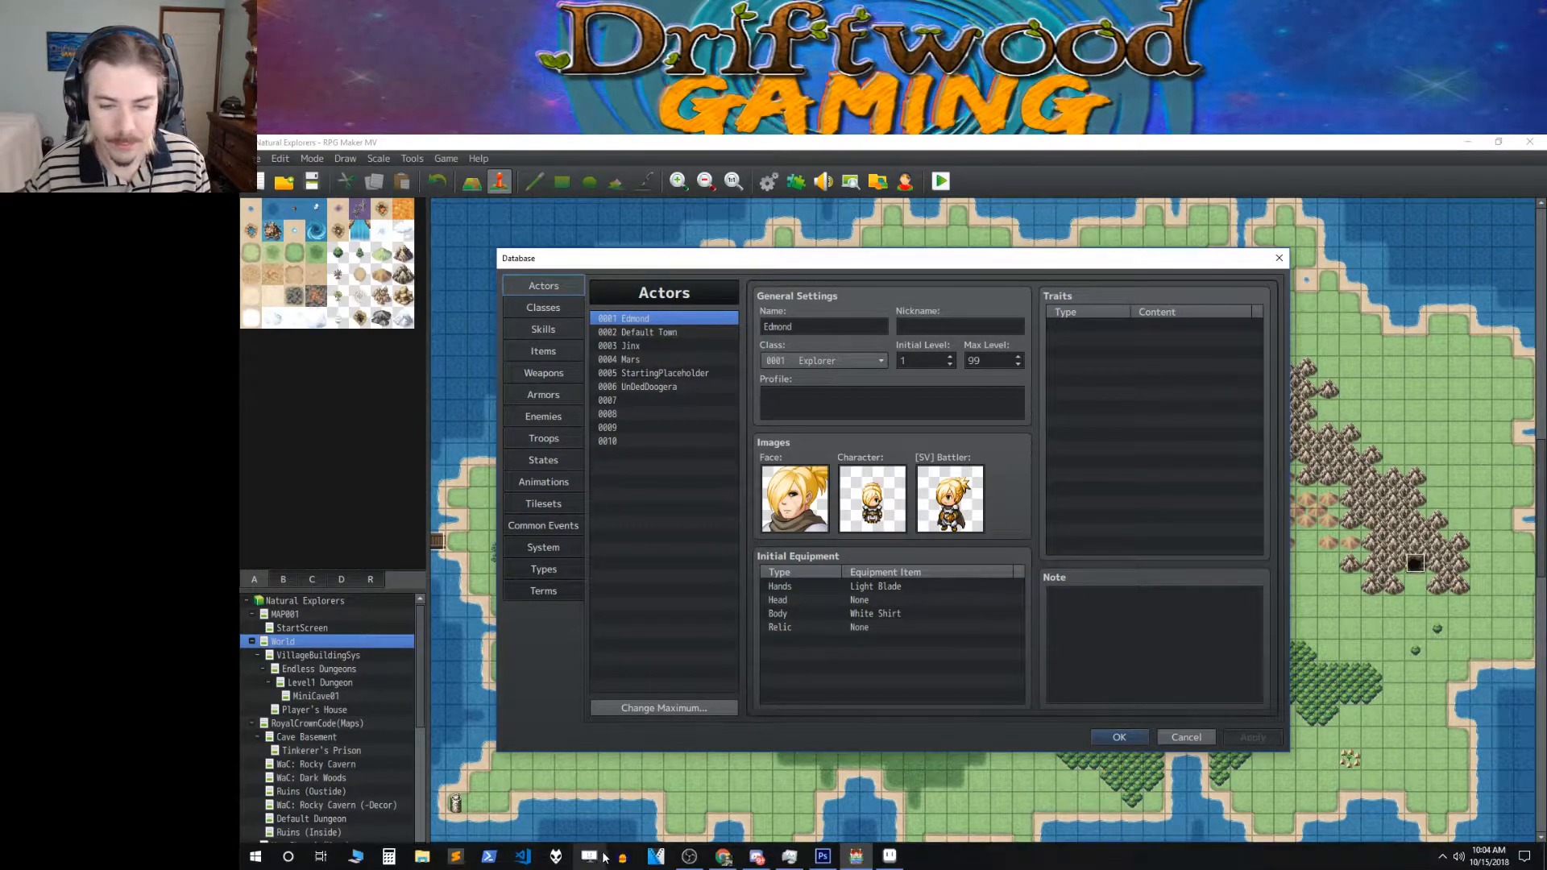
left_click(690, 857)
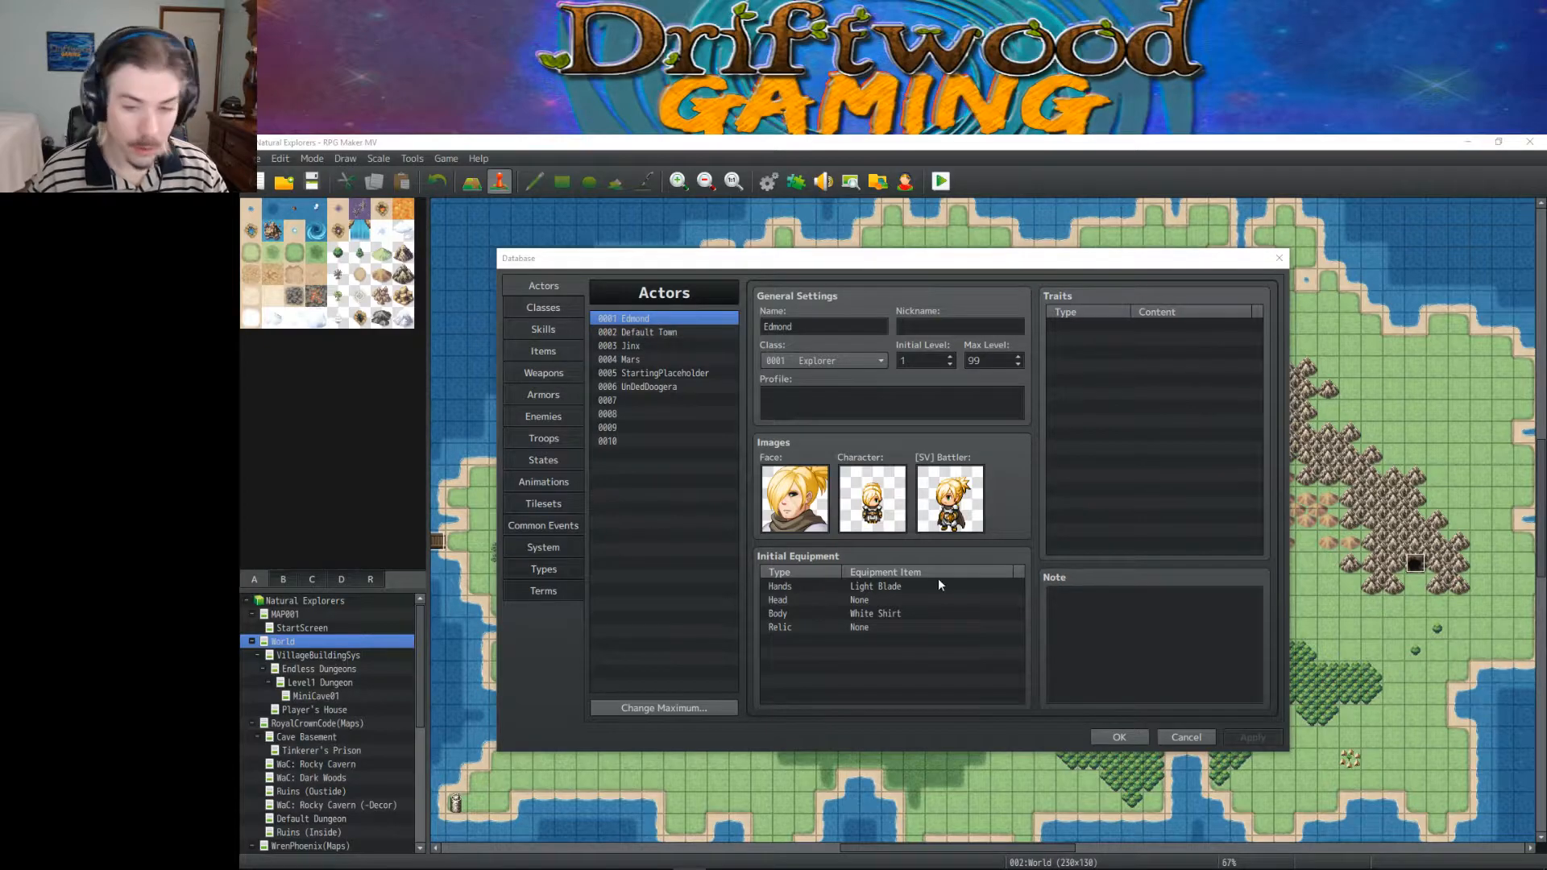
Step: Review the database's classes, its skills including Dark Wing, and its items
left_click(535, 310)
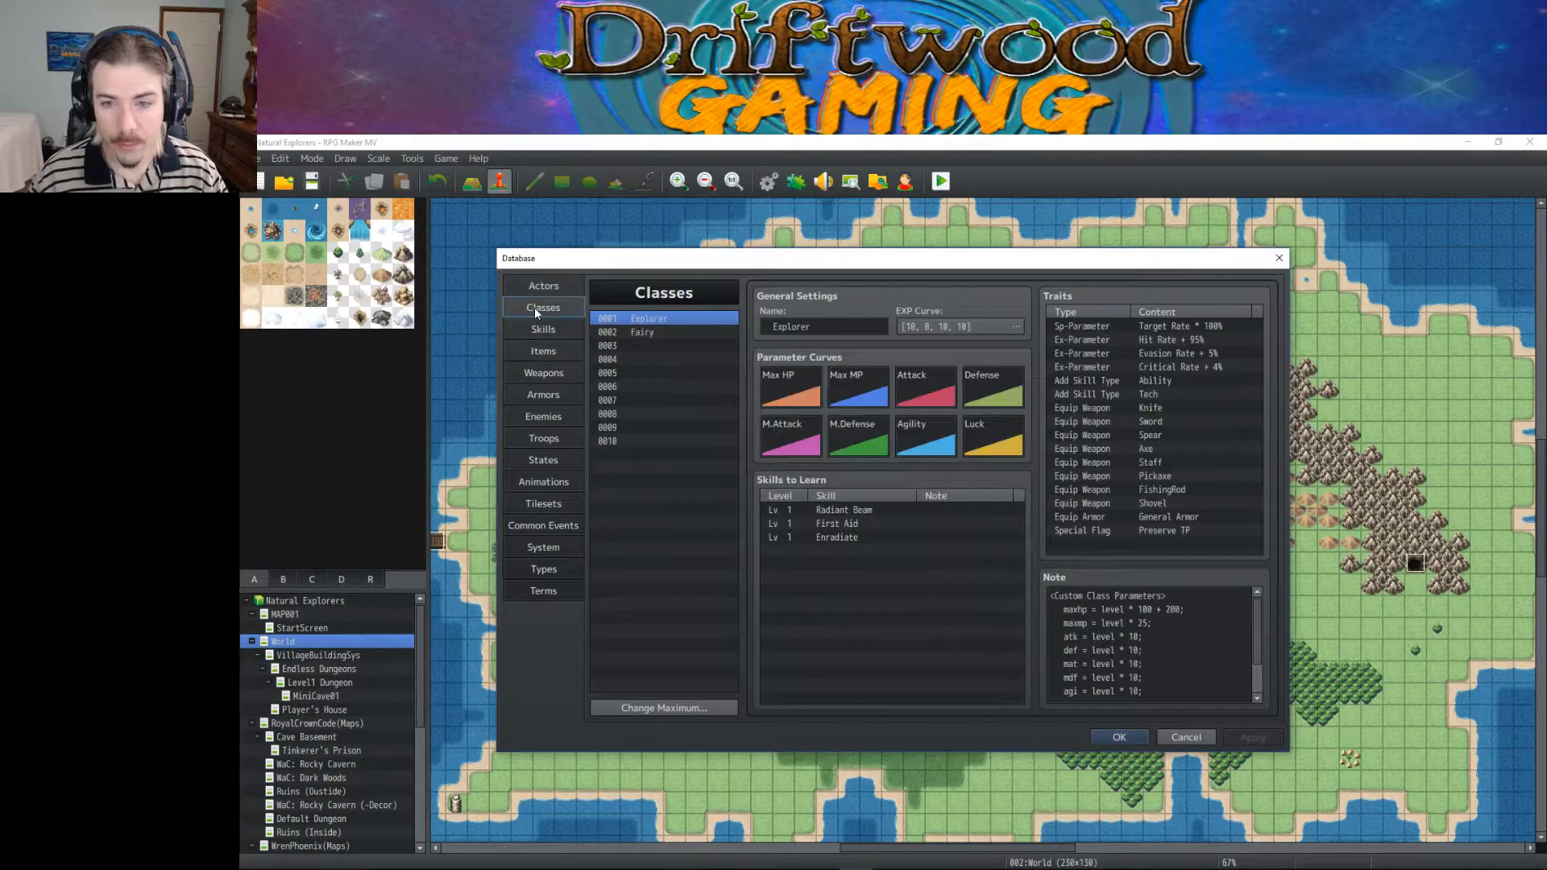
left_click(545, 329)
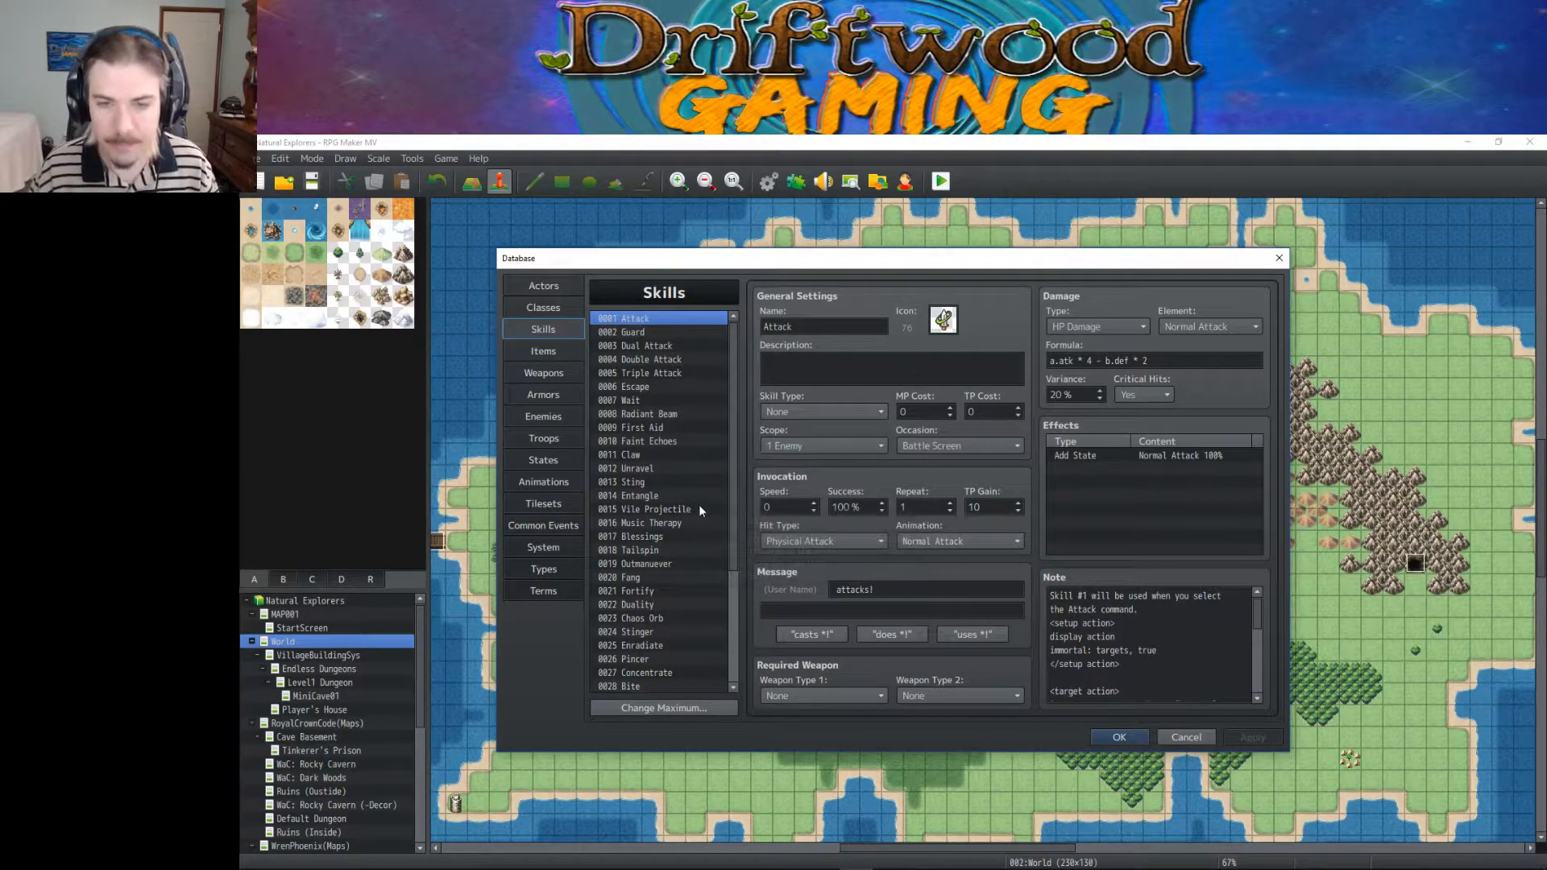
left_click_drag(732, 447, 734, 532)
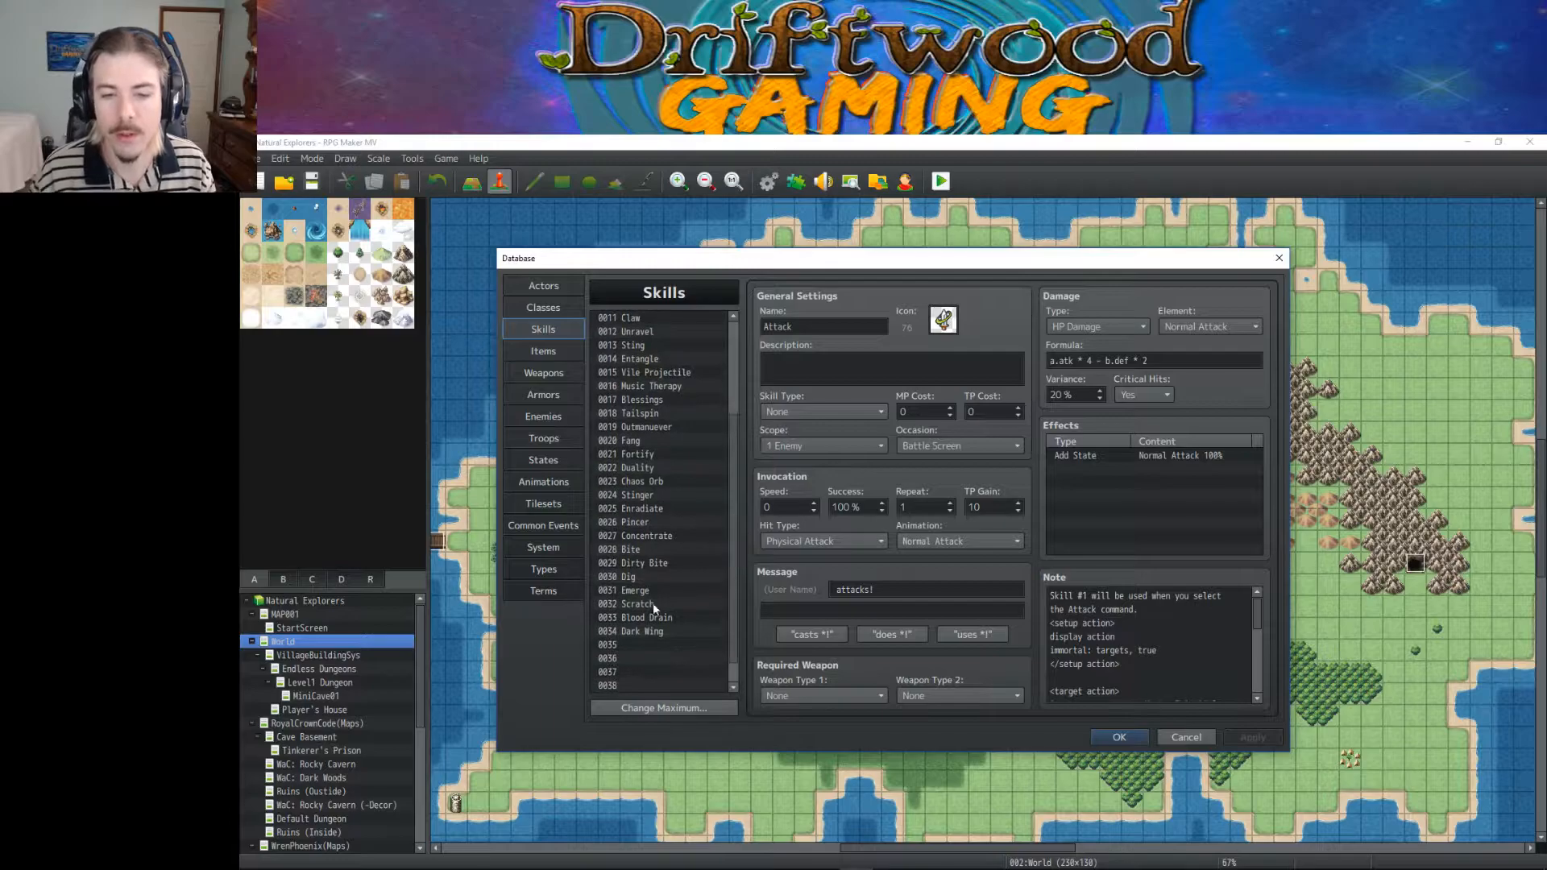
left_click(642, 631)
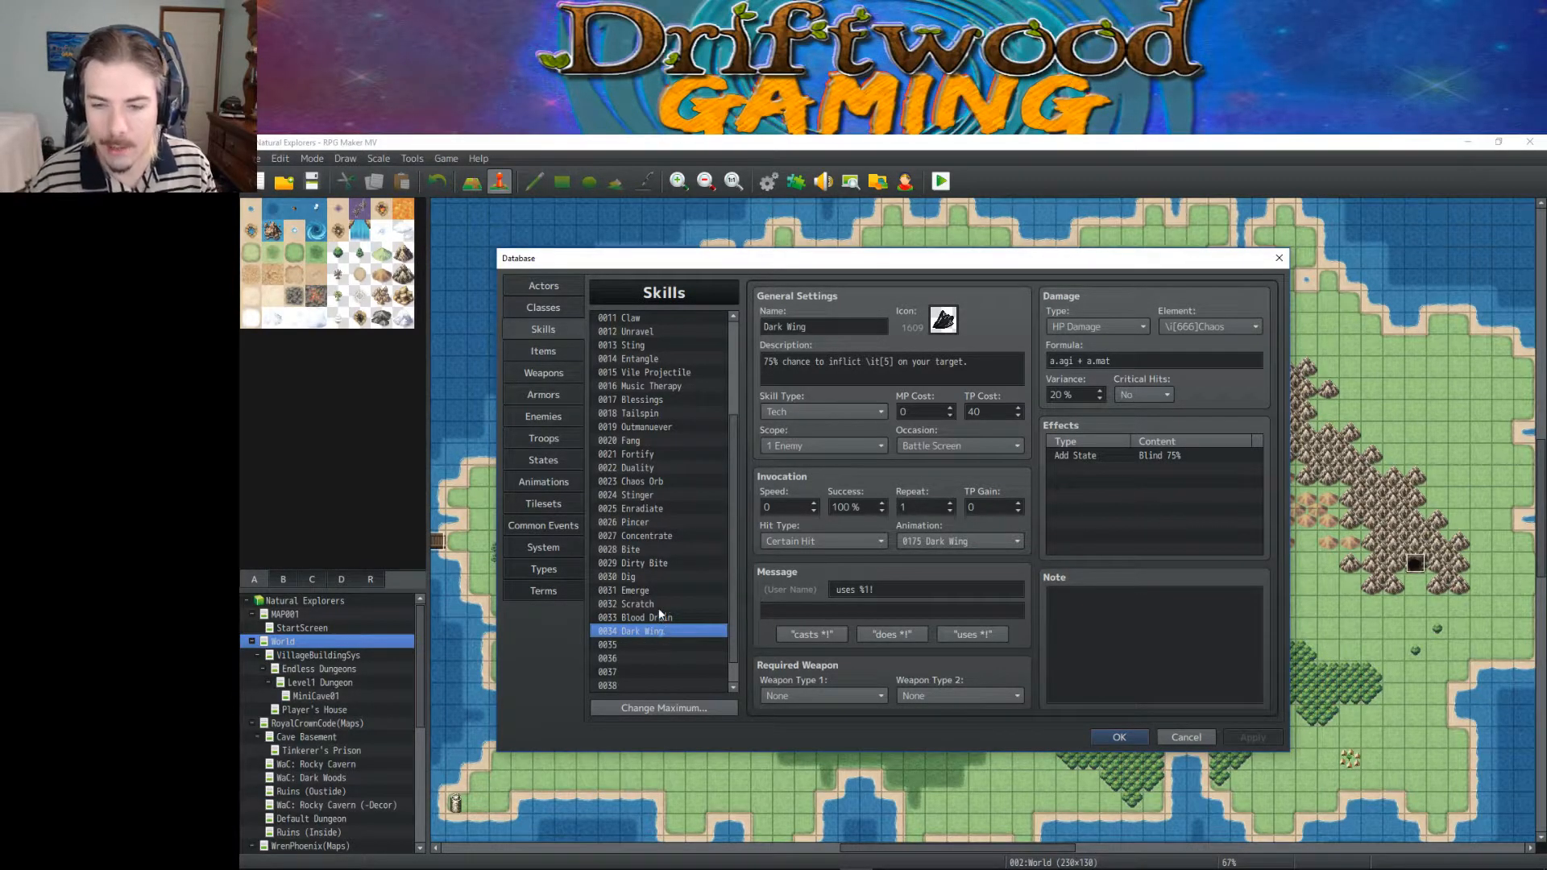
left_click(538, 354)
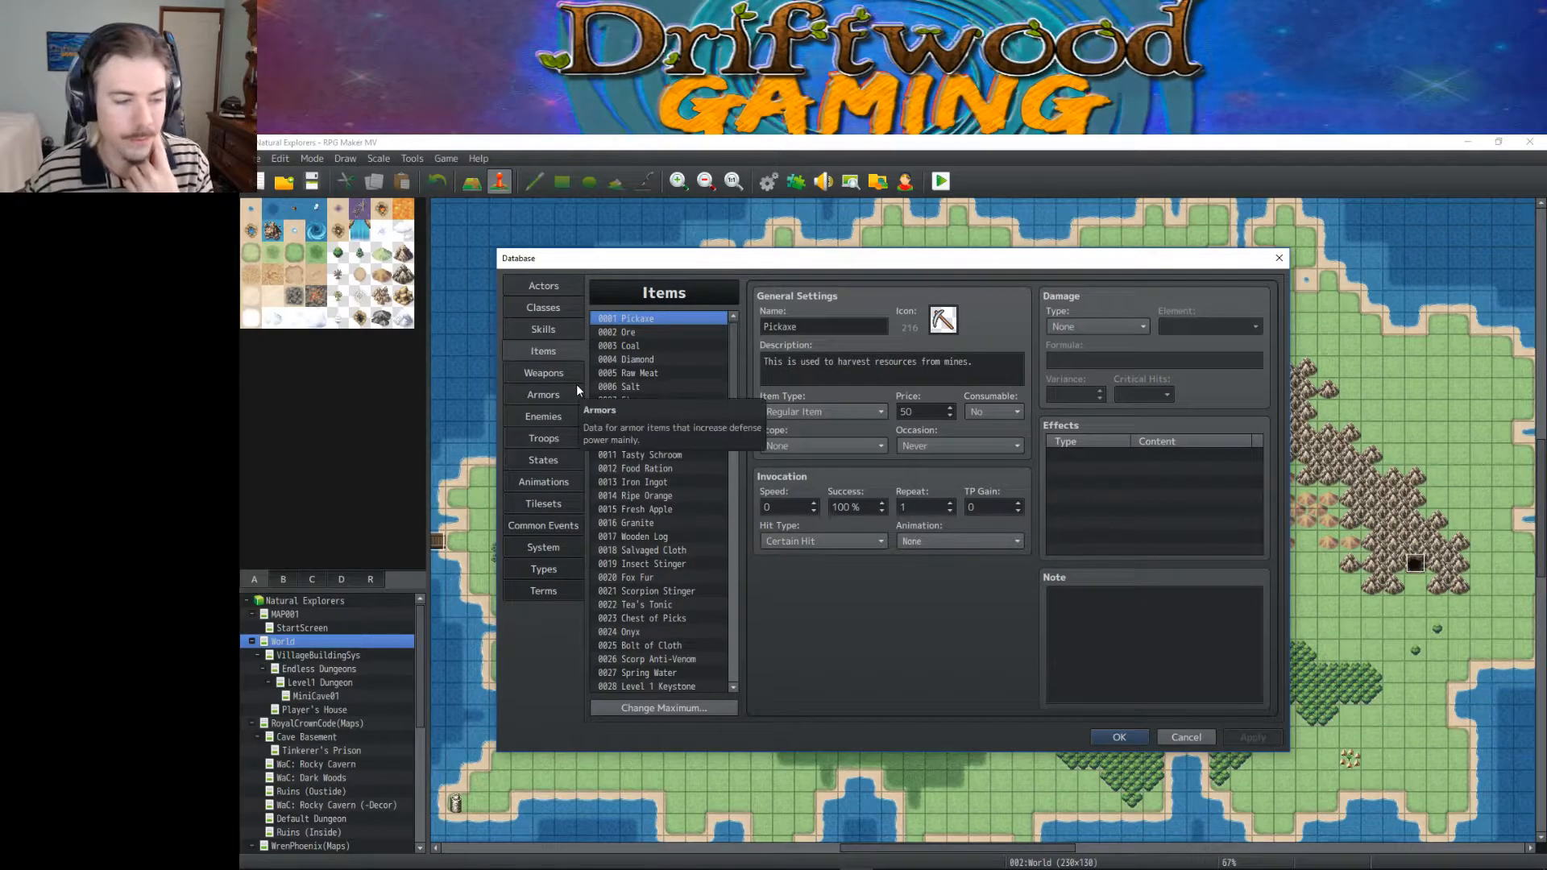
Step: Clear the four Sword entries 0004 to 0007 from the weapons database and apply the change
left_click(553, 377)
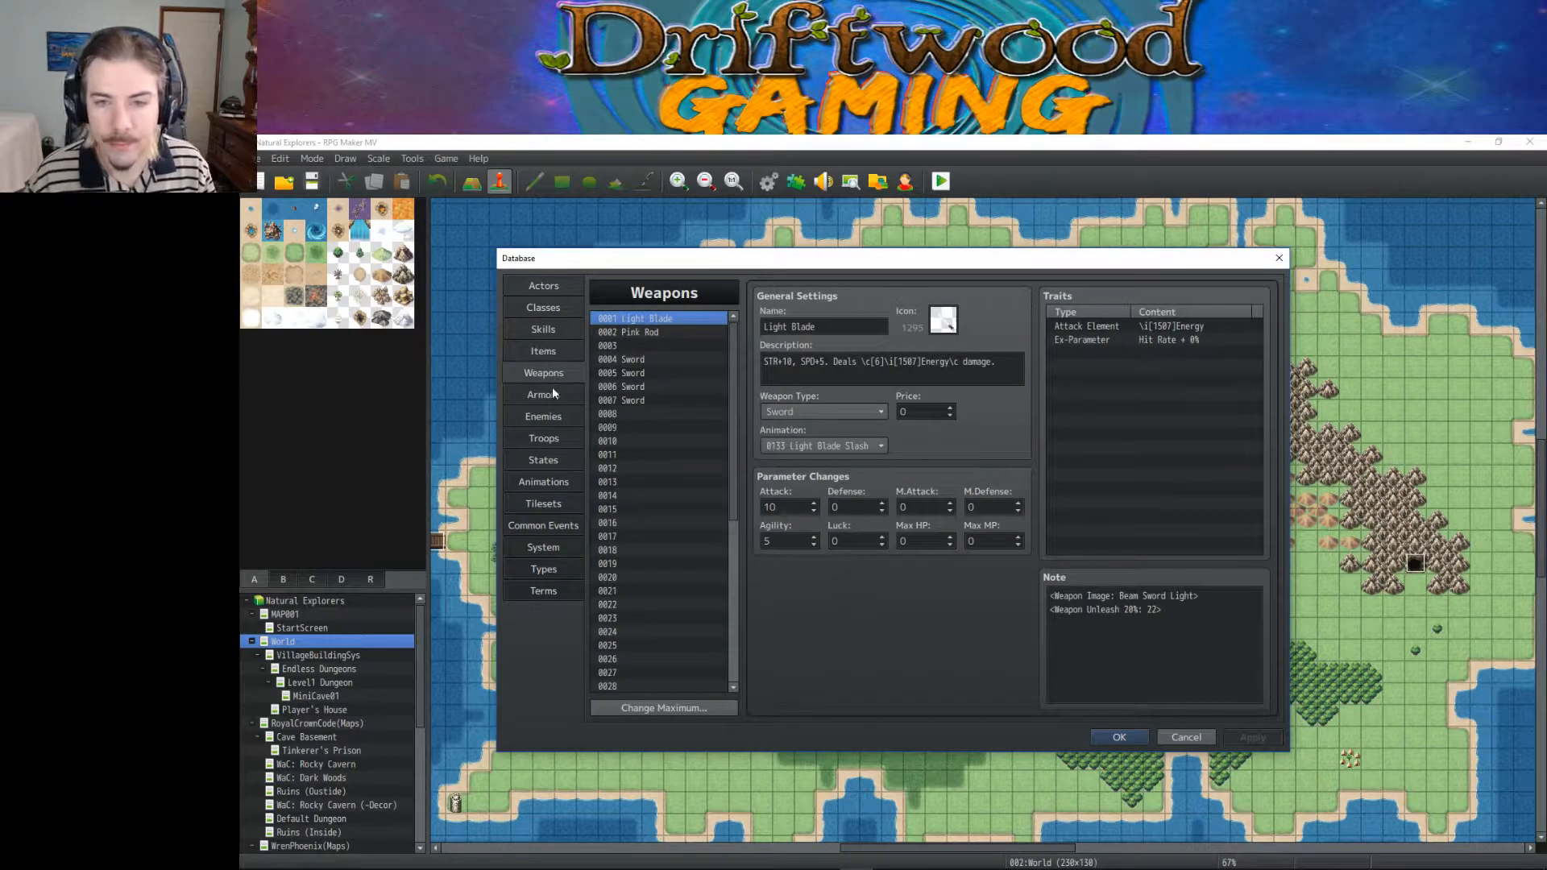
left_click(624, 371)
left_click(627, 360)
key("Delete")
left_click(631, 372)
key("Delete")
left_click(632, 386)
key("Delete")
left_click(632, 400)
key("Delete")
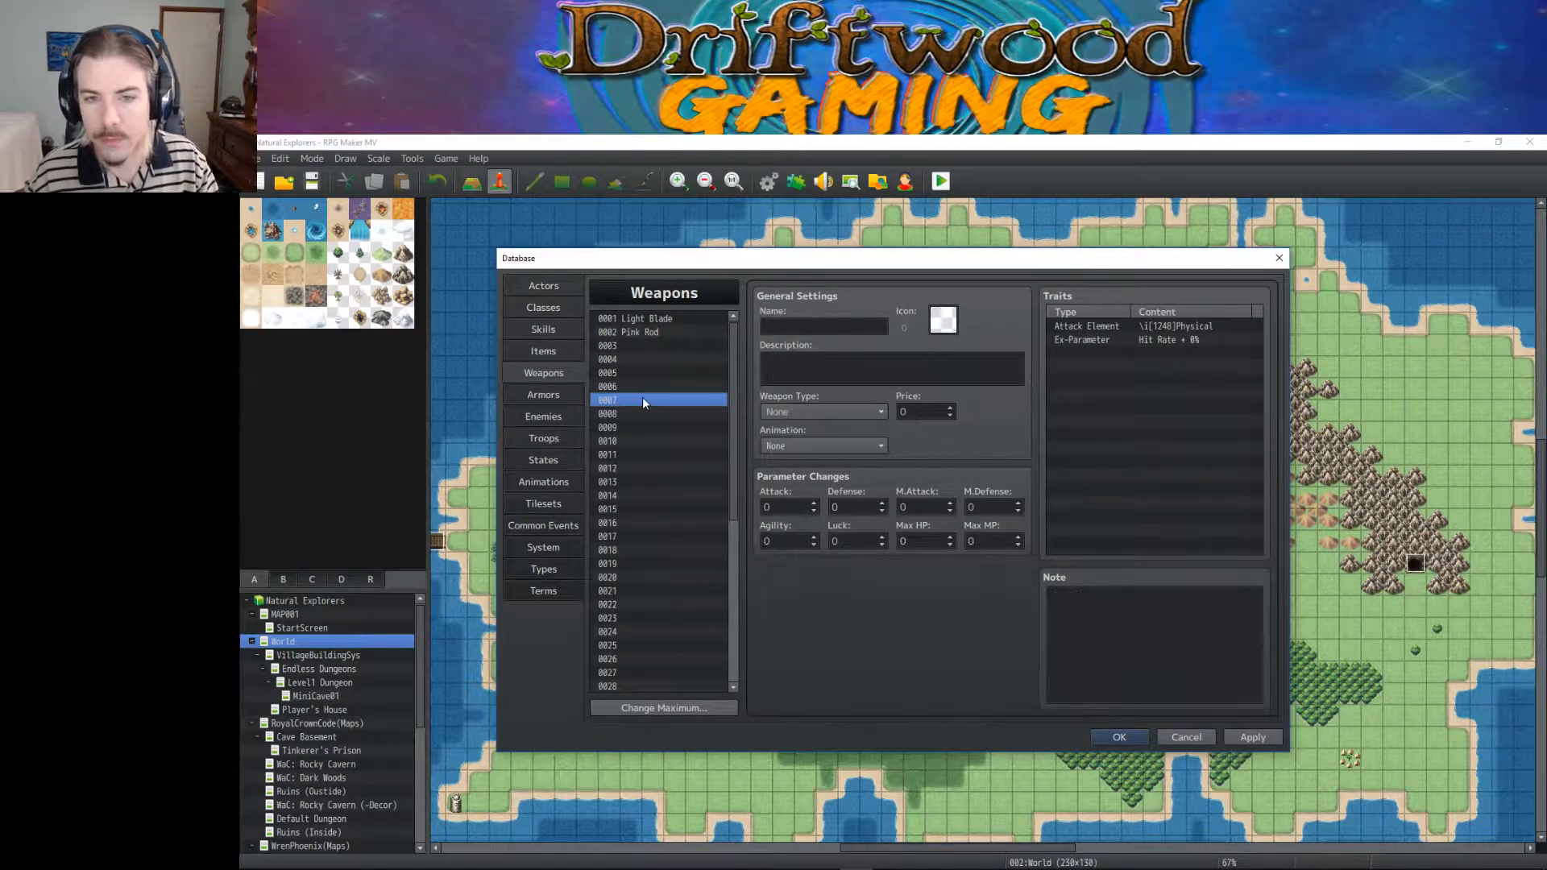
left_click(1225, 737)
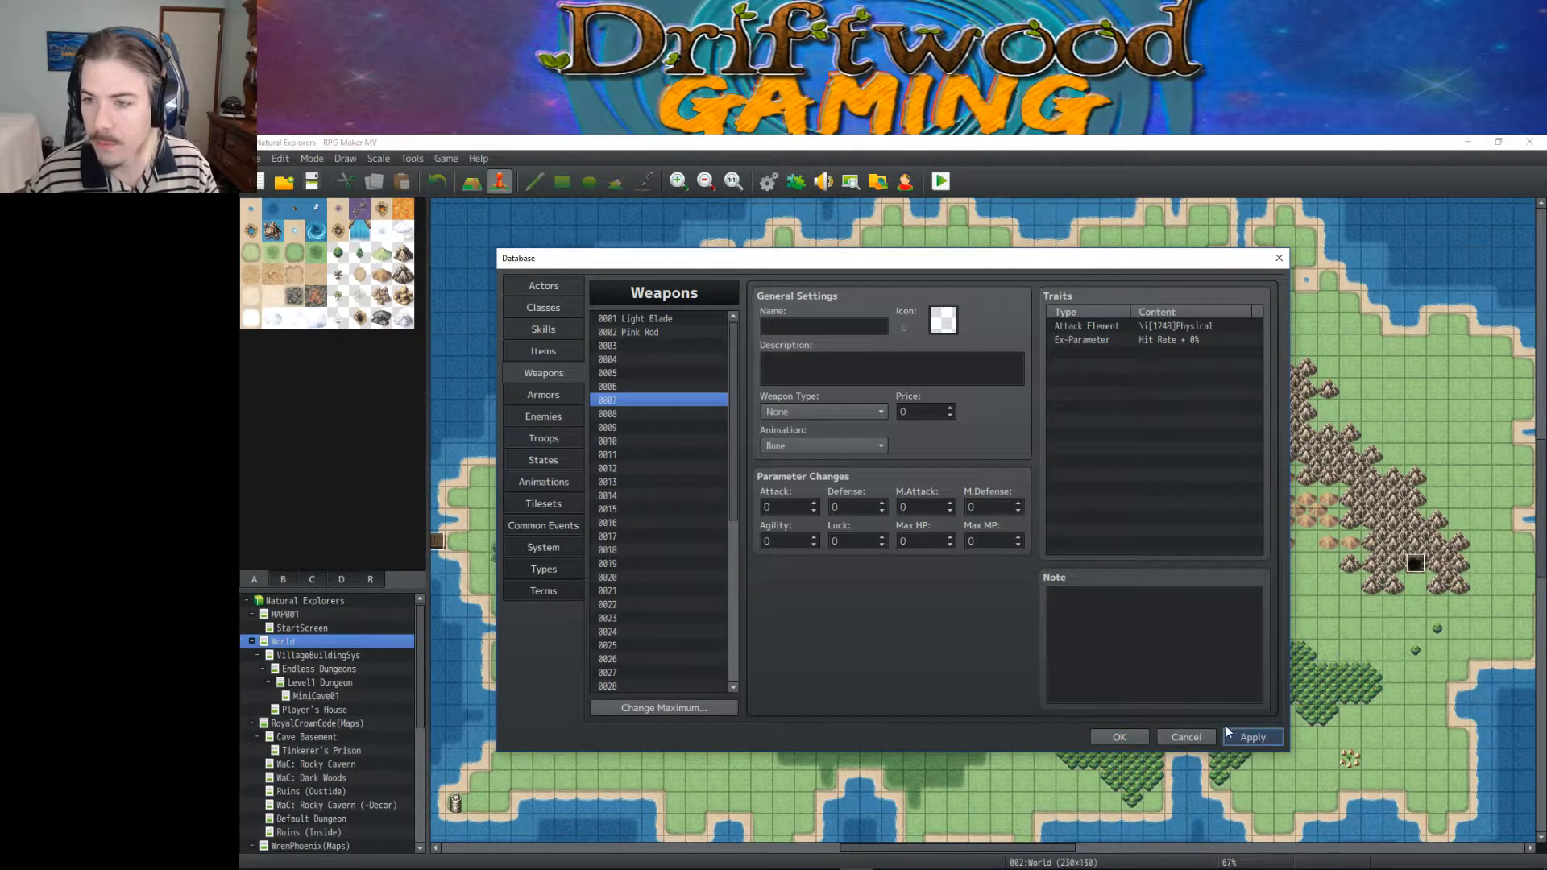
Step: Look through the list of items in the database
left_click(543, 351)
scroll(627, 448, "down", 3)
scroll(626, 448, "up", 3)
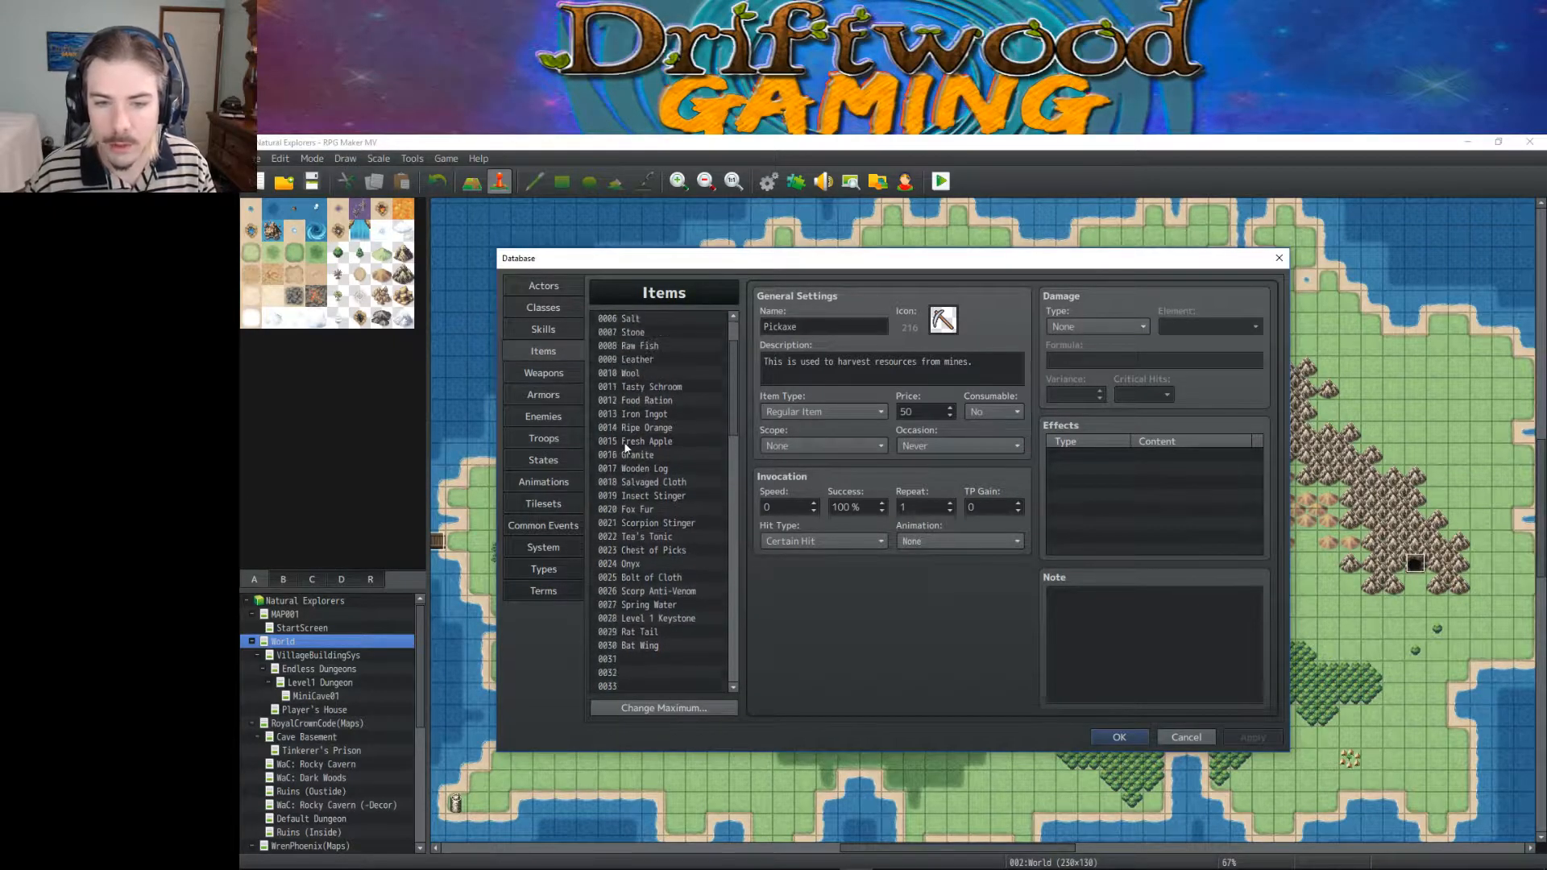
Step: Examine the Shadow Bat enemy and the enemy slots 0007 to 0010, and close the database
left_click(549, 415)
left_click(630, 386)
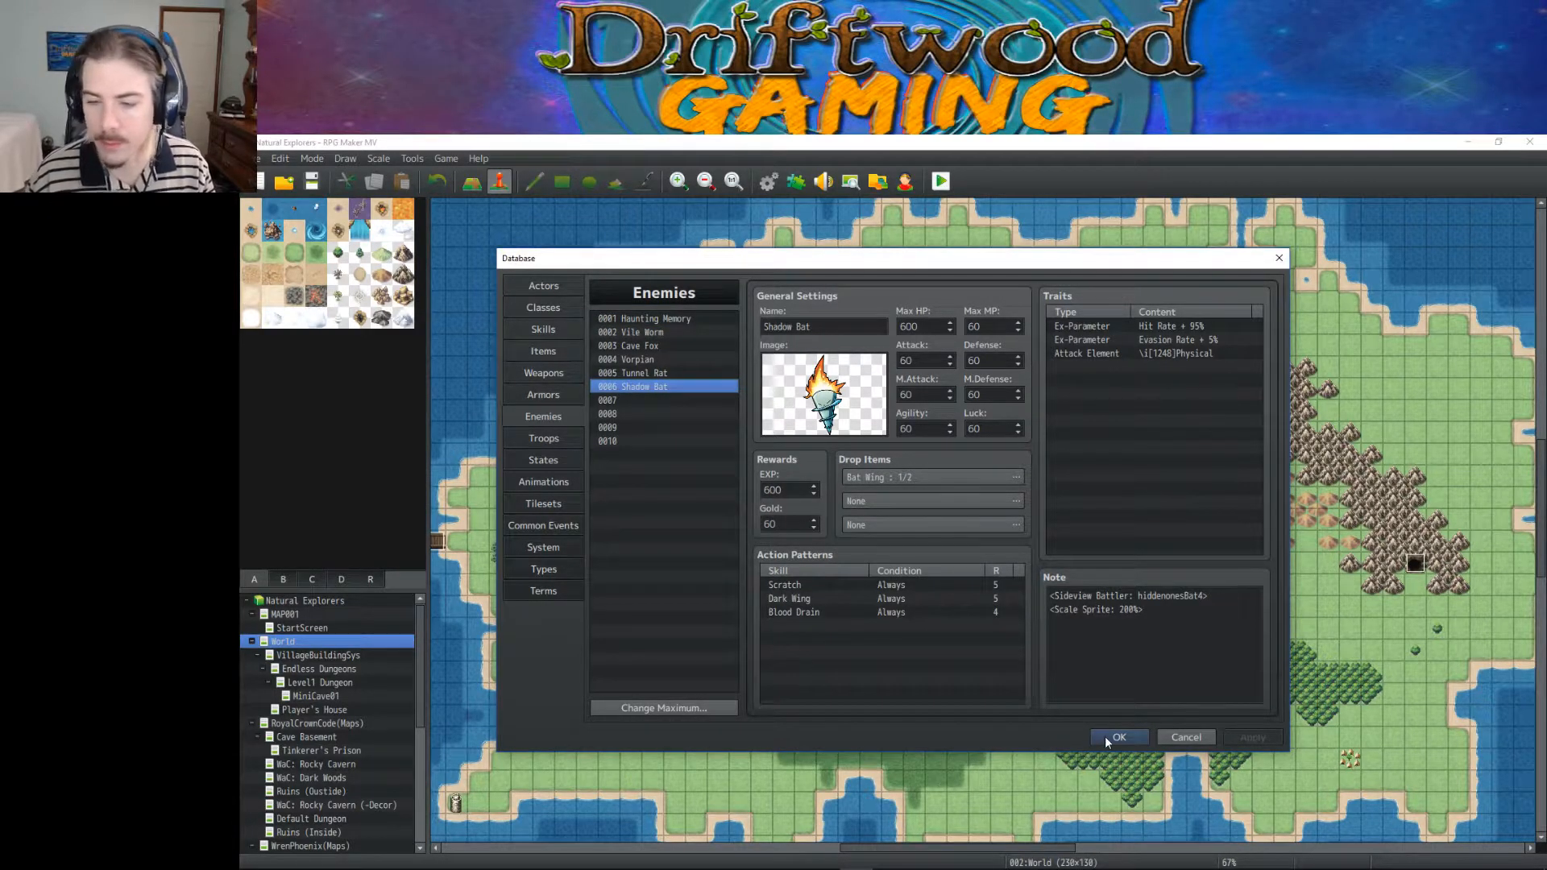
left_click(625, 399)
left_click(627, 414)
left_click(627, 427)
left_click(626, 440)
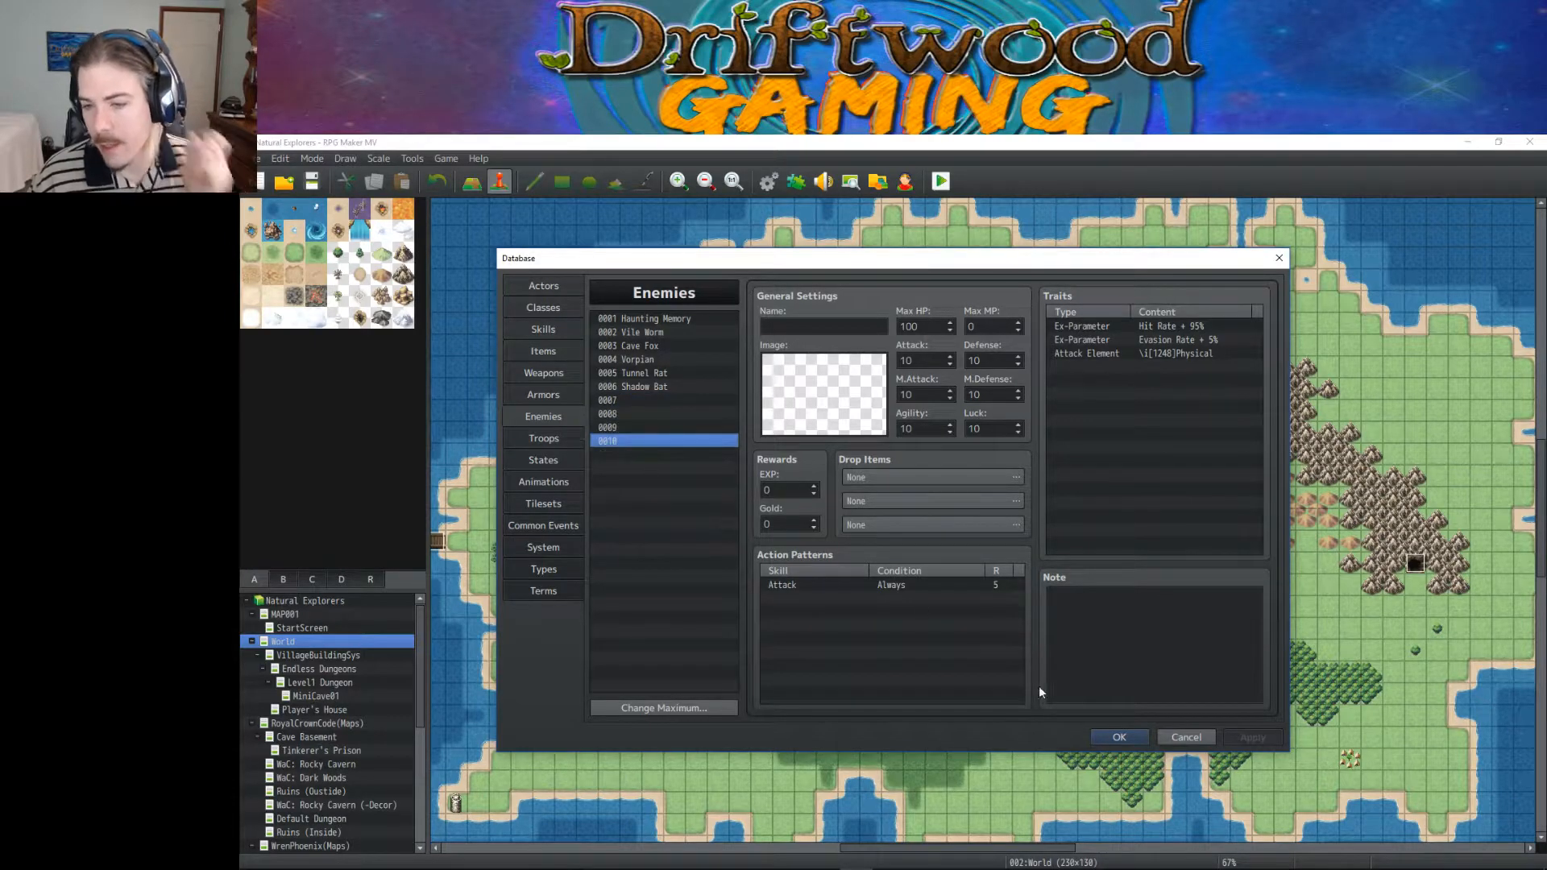
left_click(1116, 737)
Step: Look over the CrysHistory dungeon maps from MAP 5 to Map 11, returning to Map 10
scroll(337, 699, "down", 3)
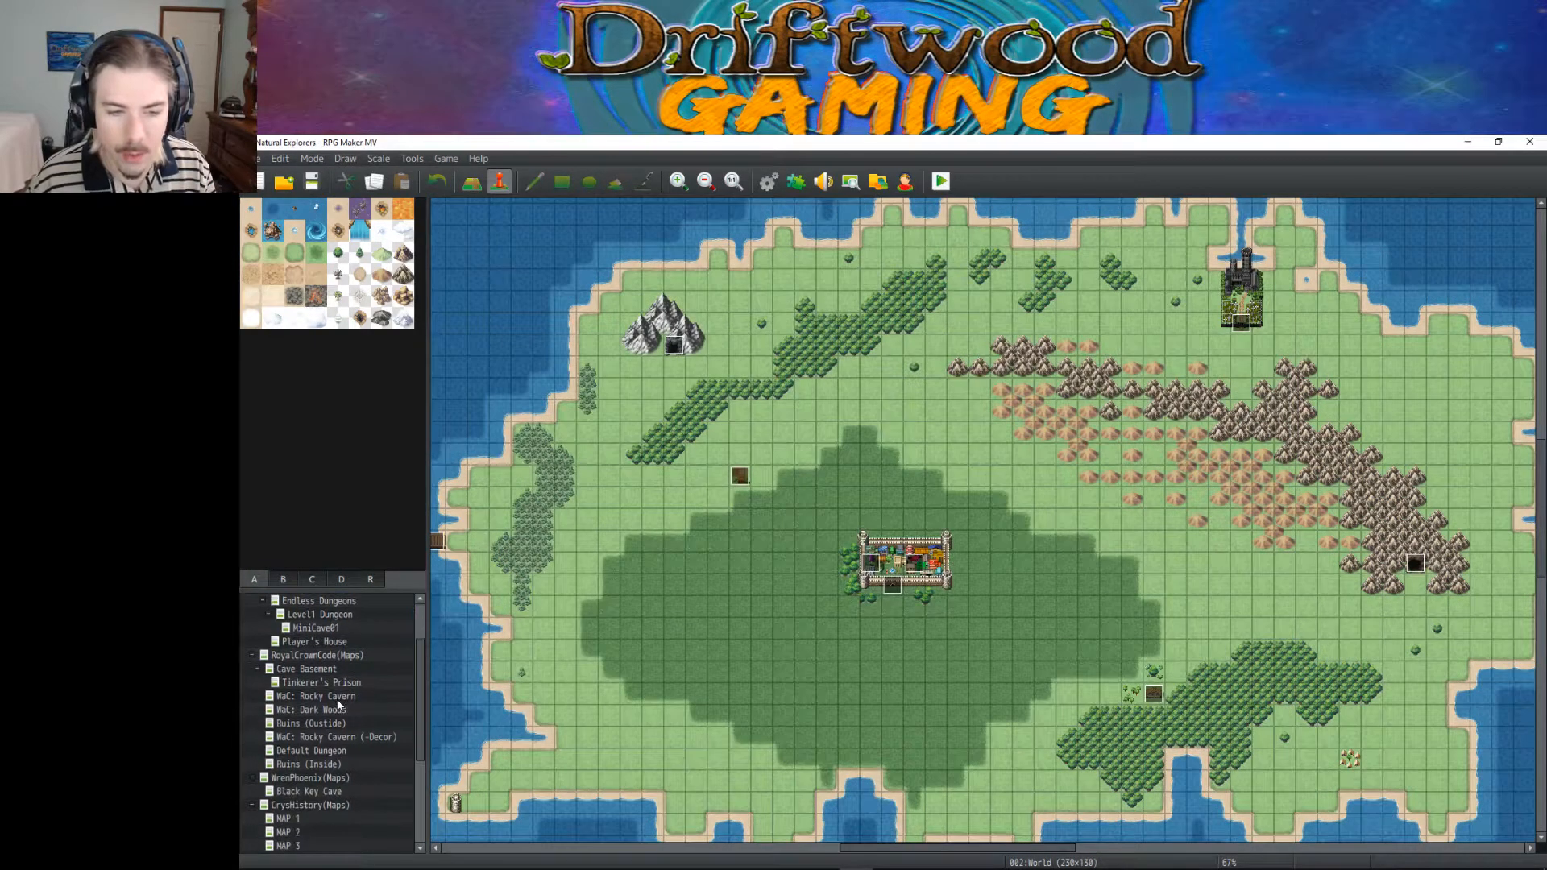
scroll(337, 698, "down", 1)
left_click(314, 762)
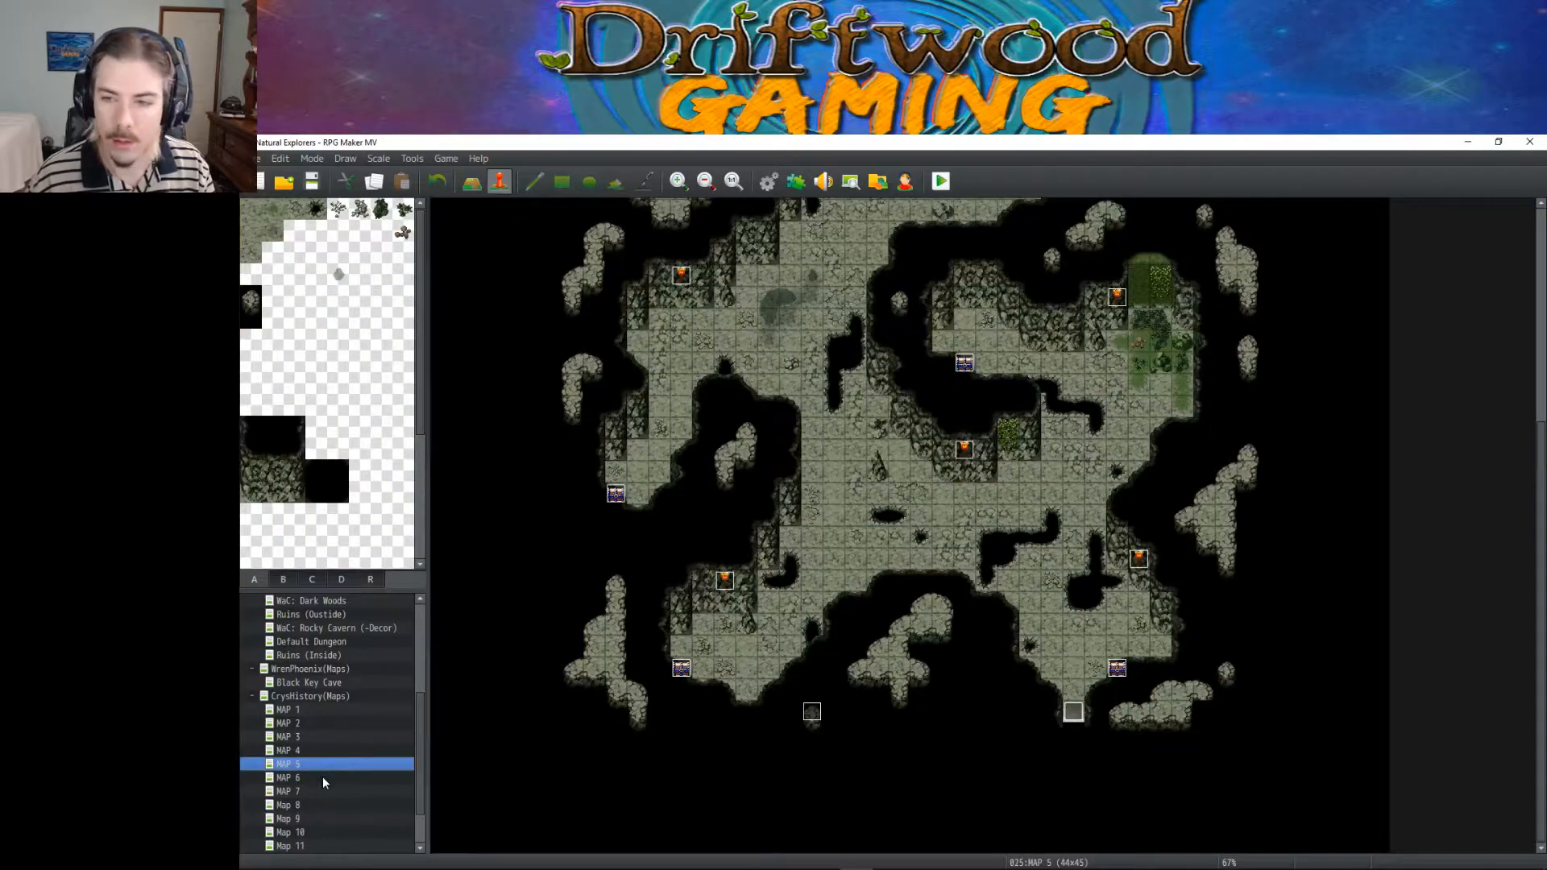
left_click(322, 779)
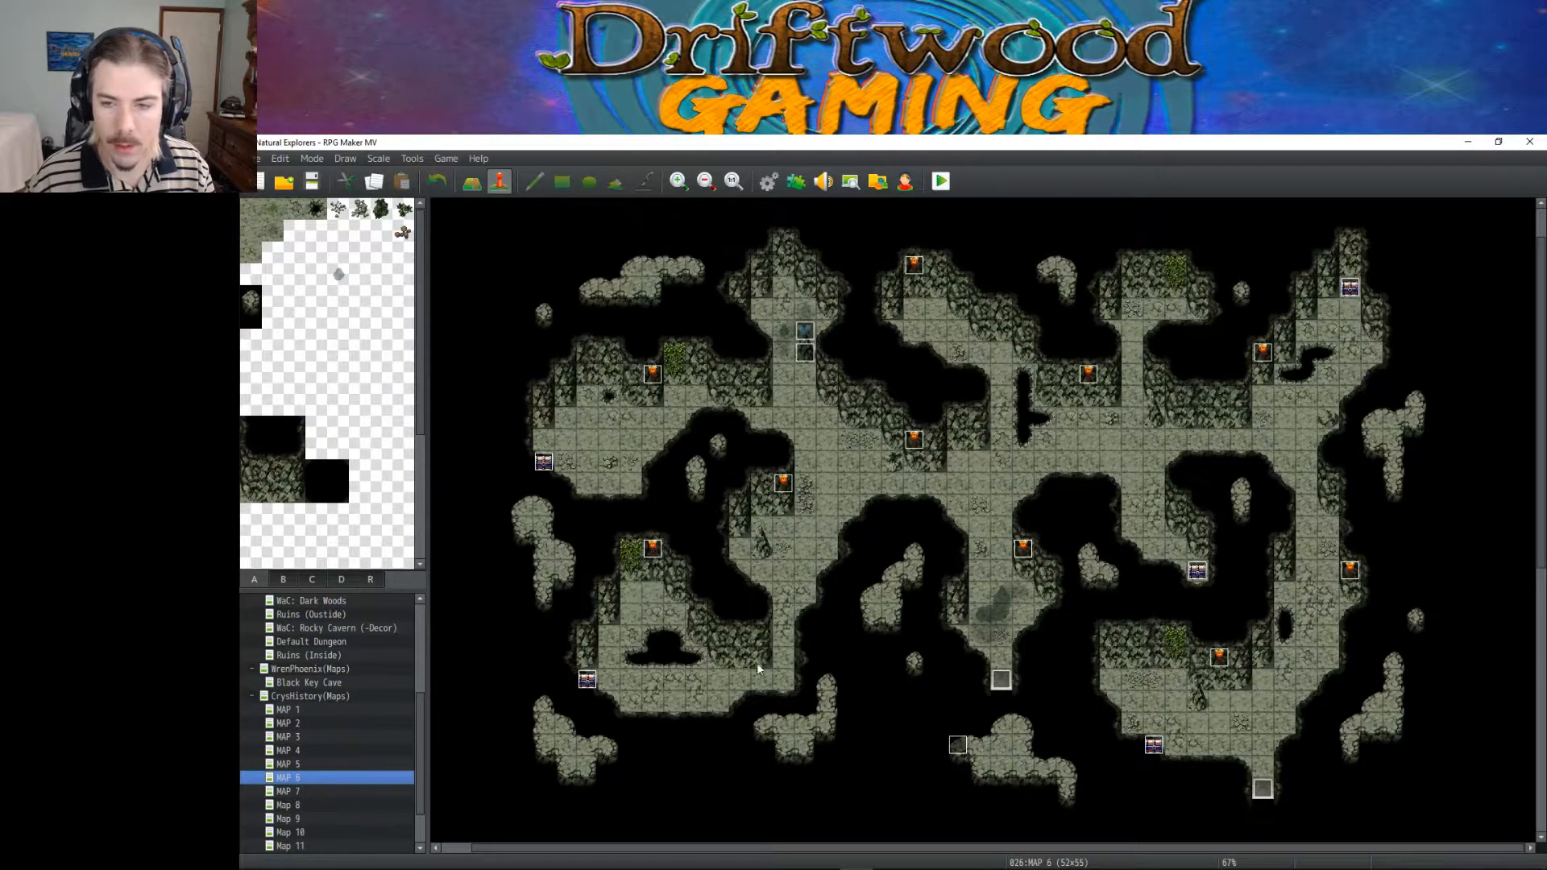
left_click(316, 791)
left_click(295, 805)
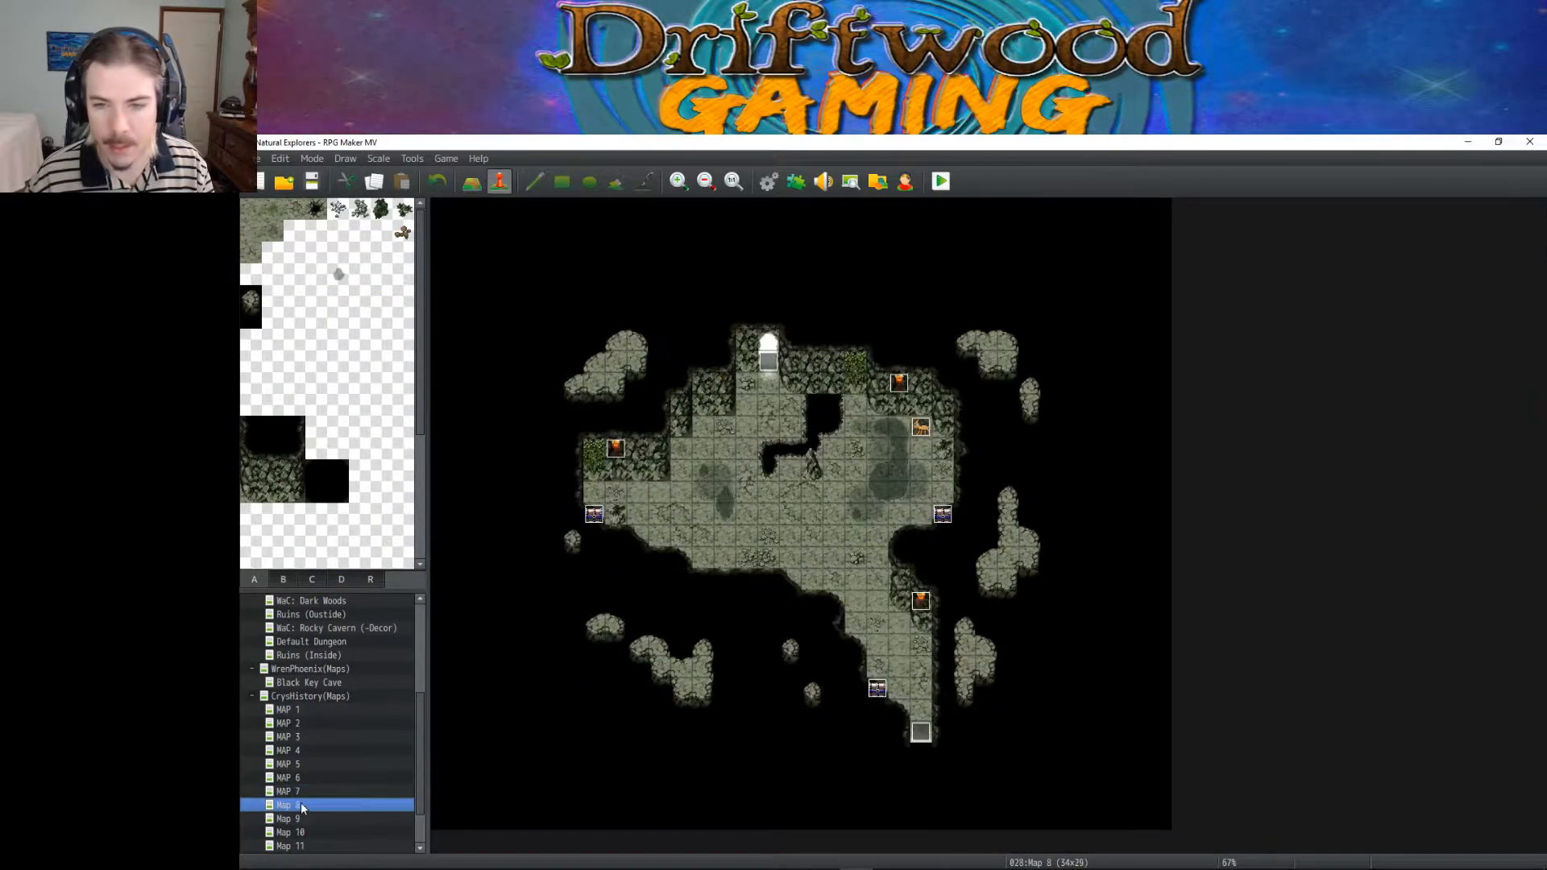
left_click(295, 818)
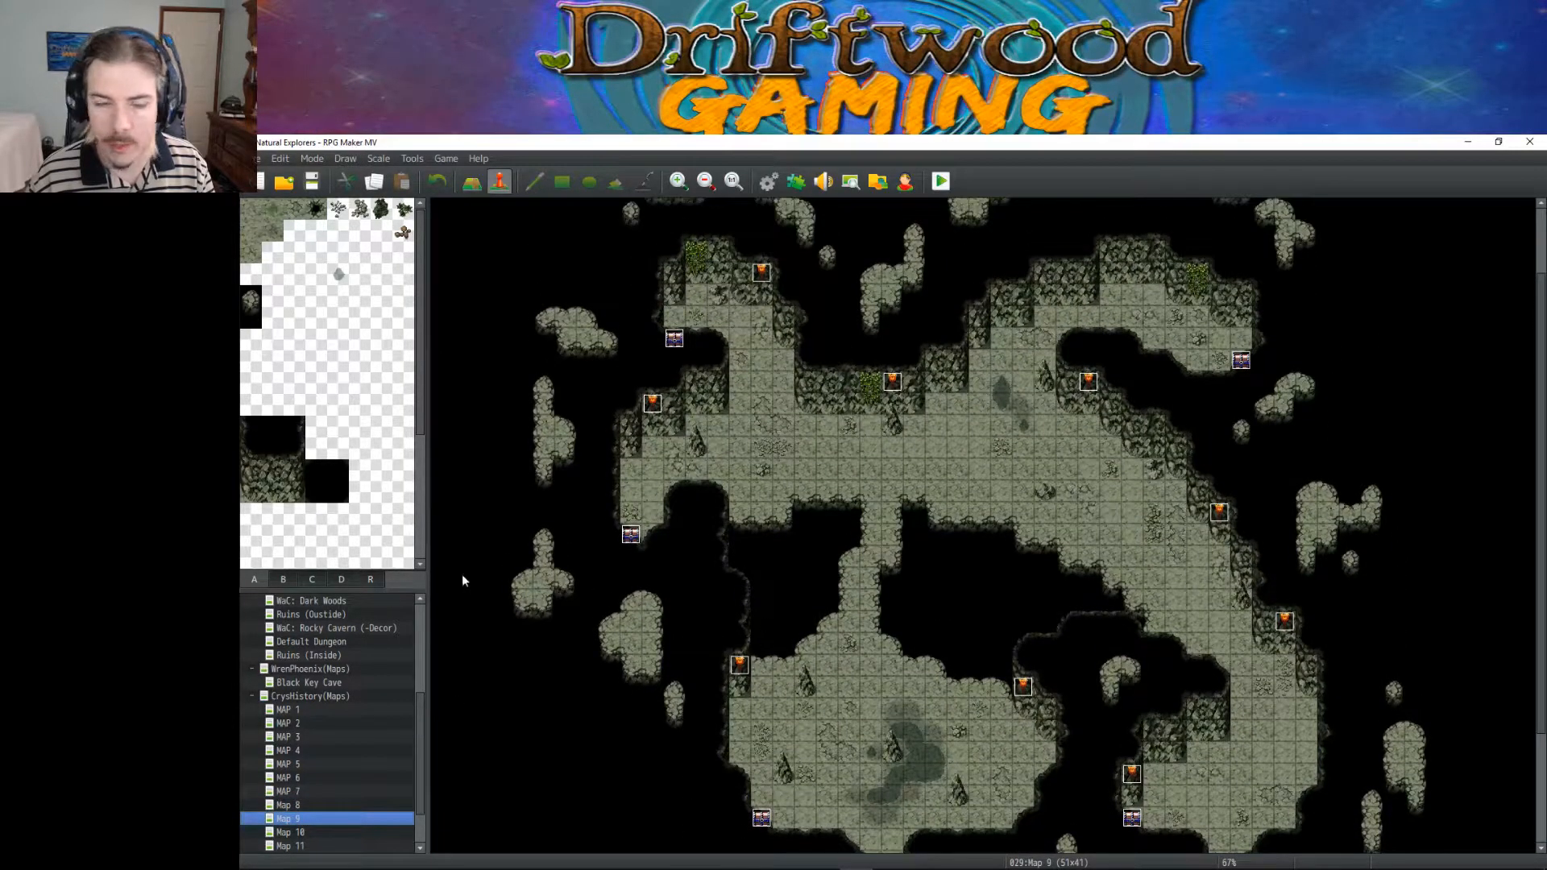
scroll(333, 770, "down", 2)
left_click(299, 778)
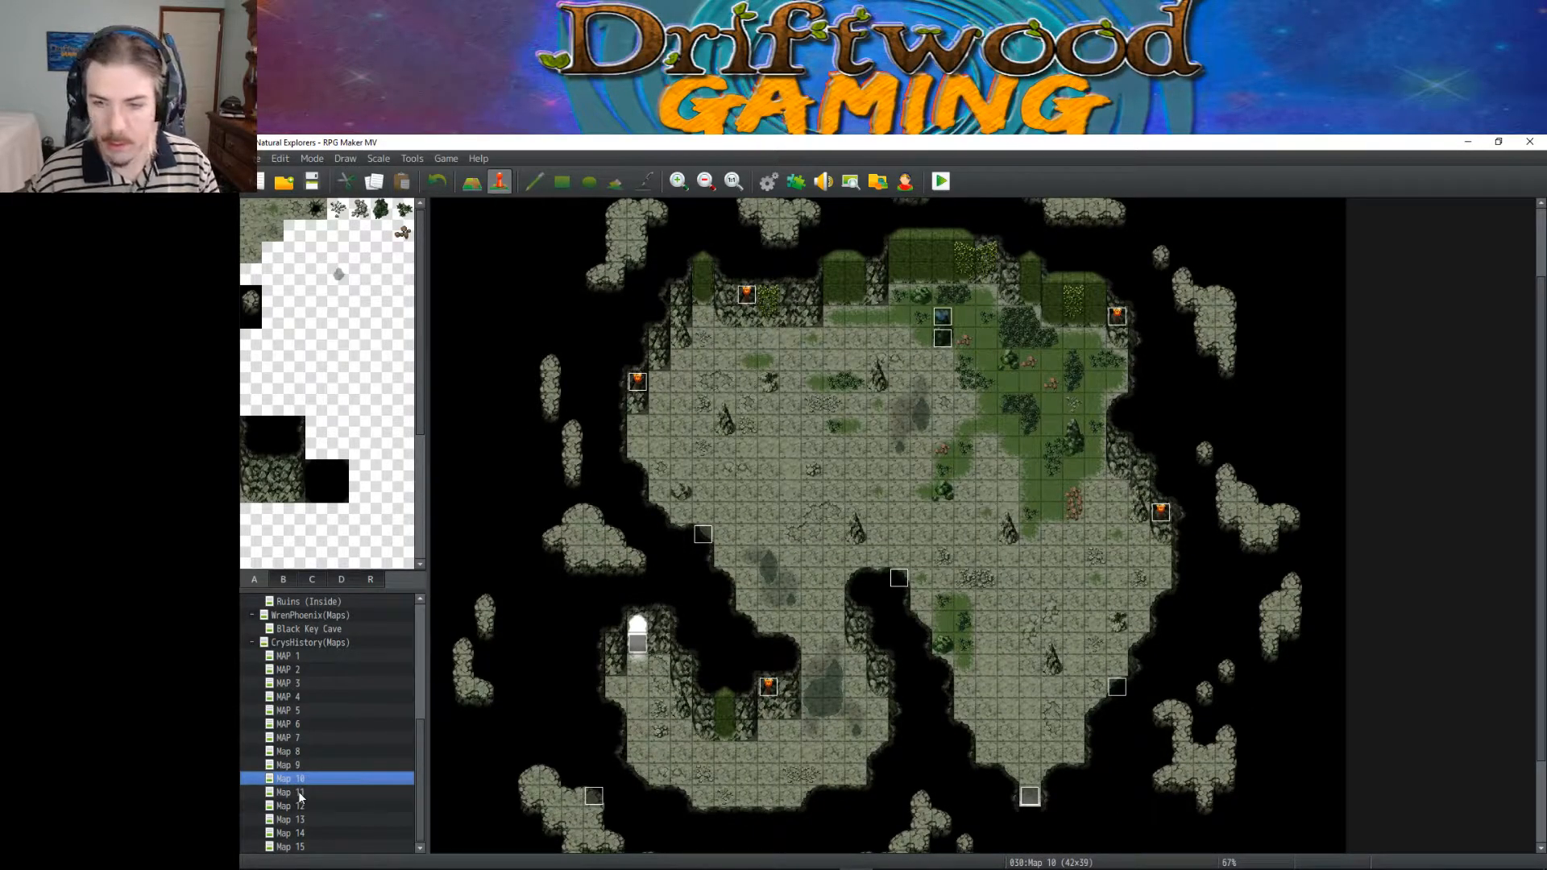
left_click(300, 795)
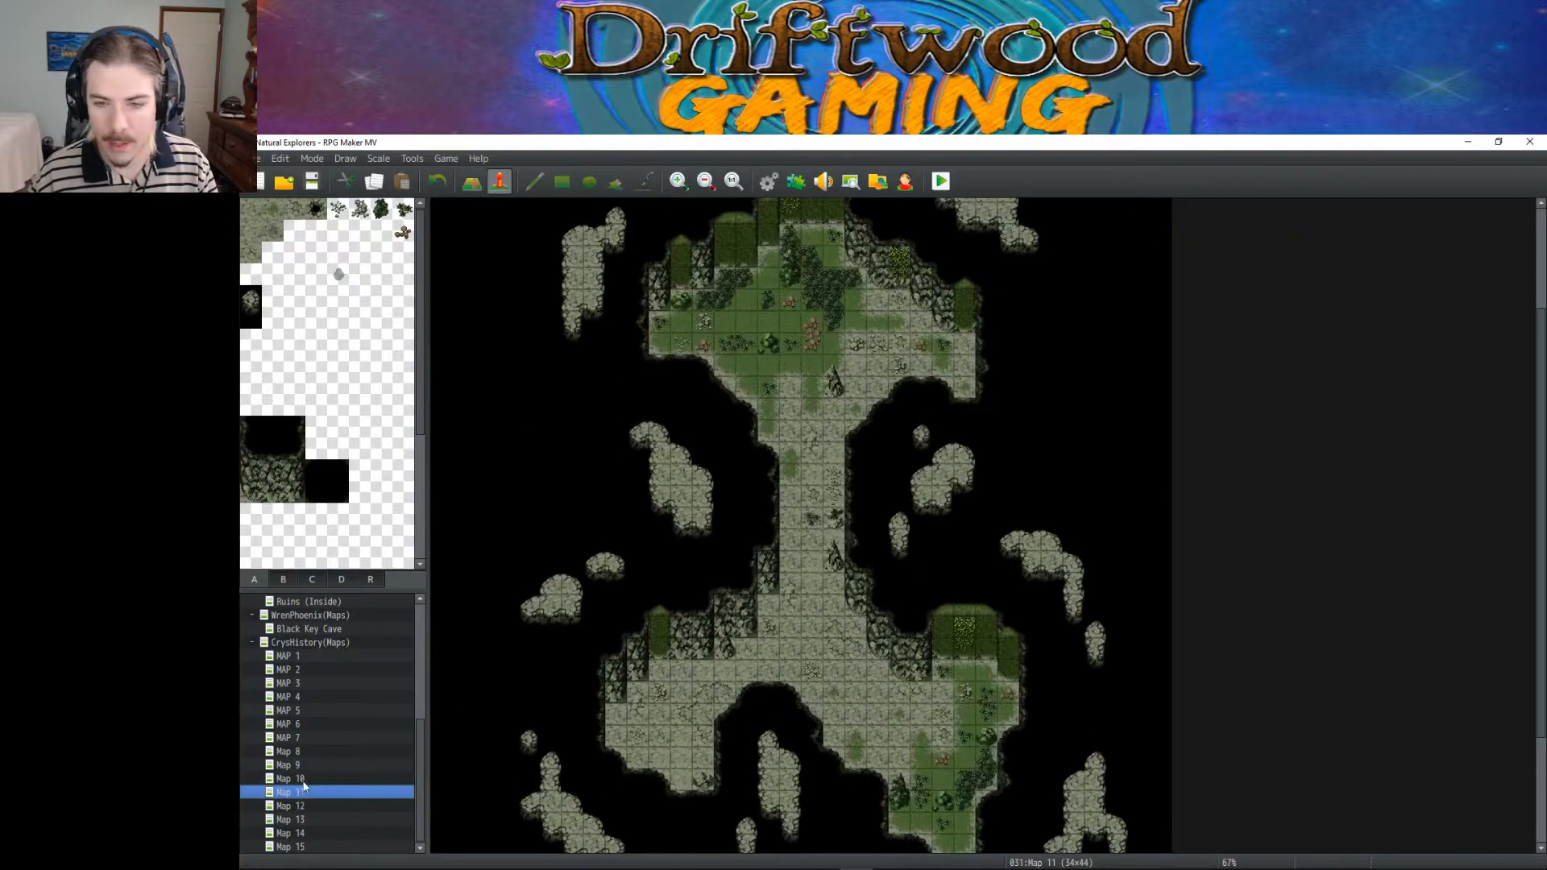
left_click(303, 780)
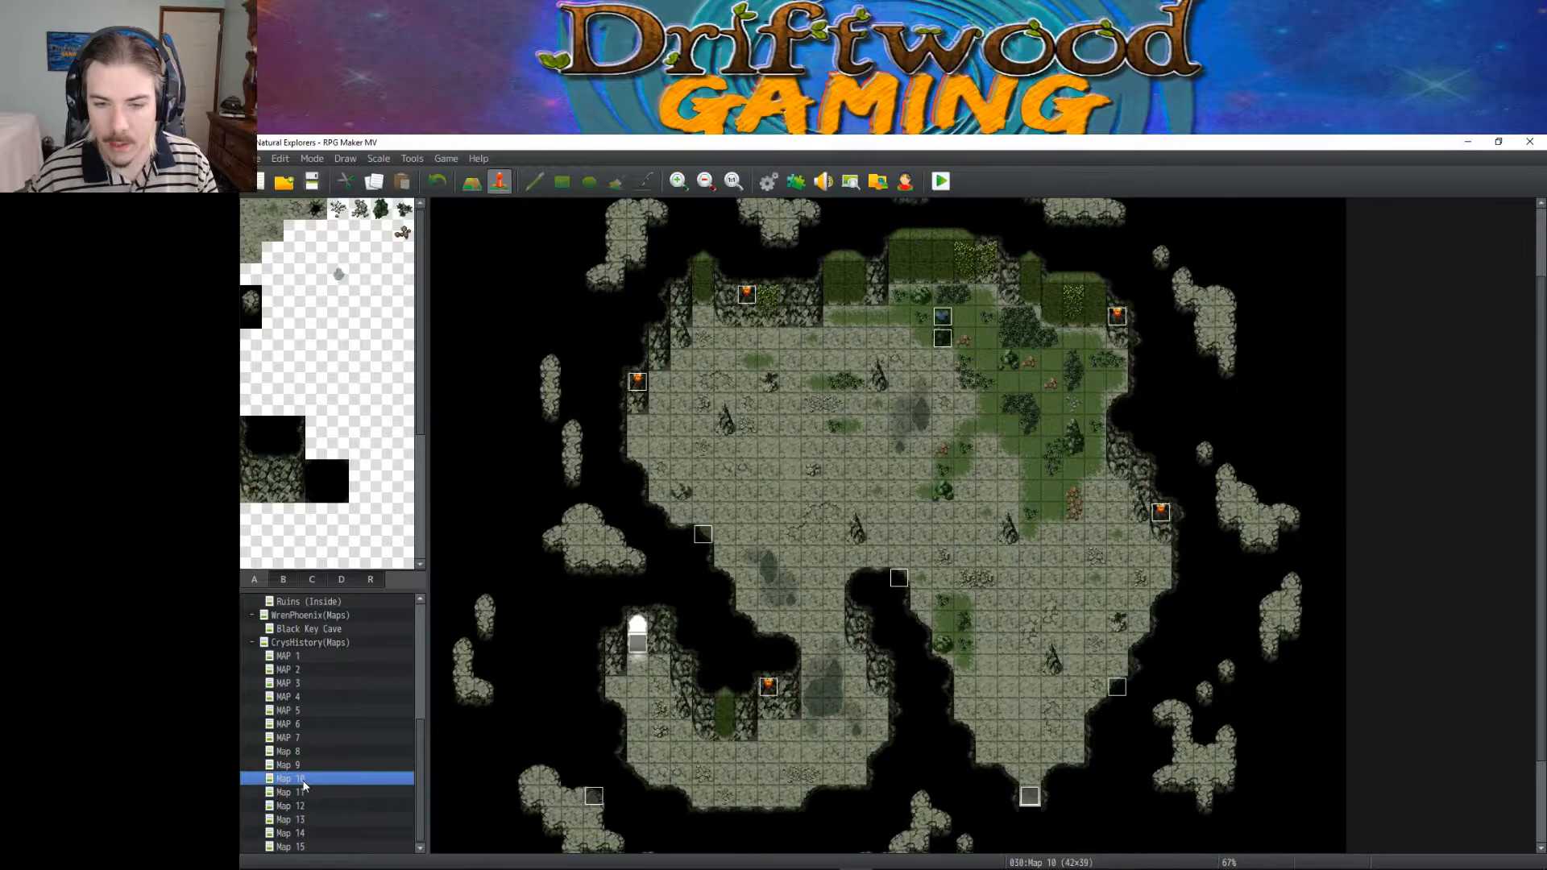
Step: Review the dungeon-level battle branches in the RanDunBattleSetup common event, down to Tunnel Rat and Shadow Bat
left_click(767, 182)
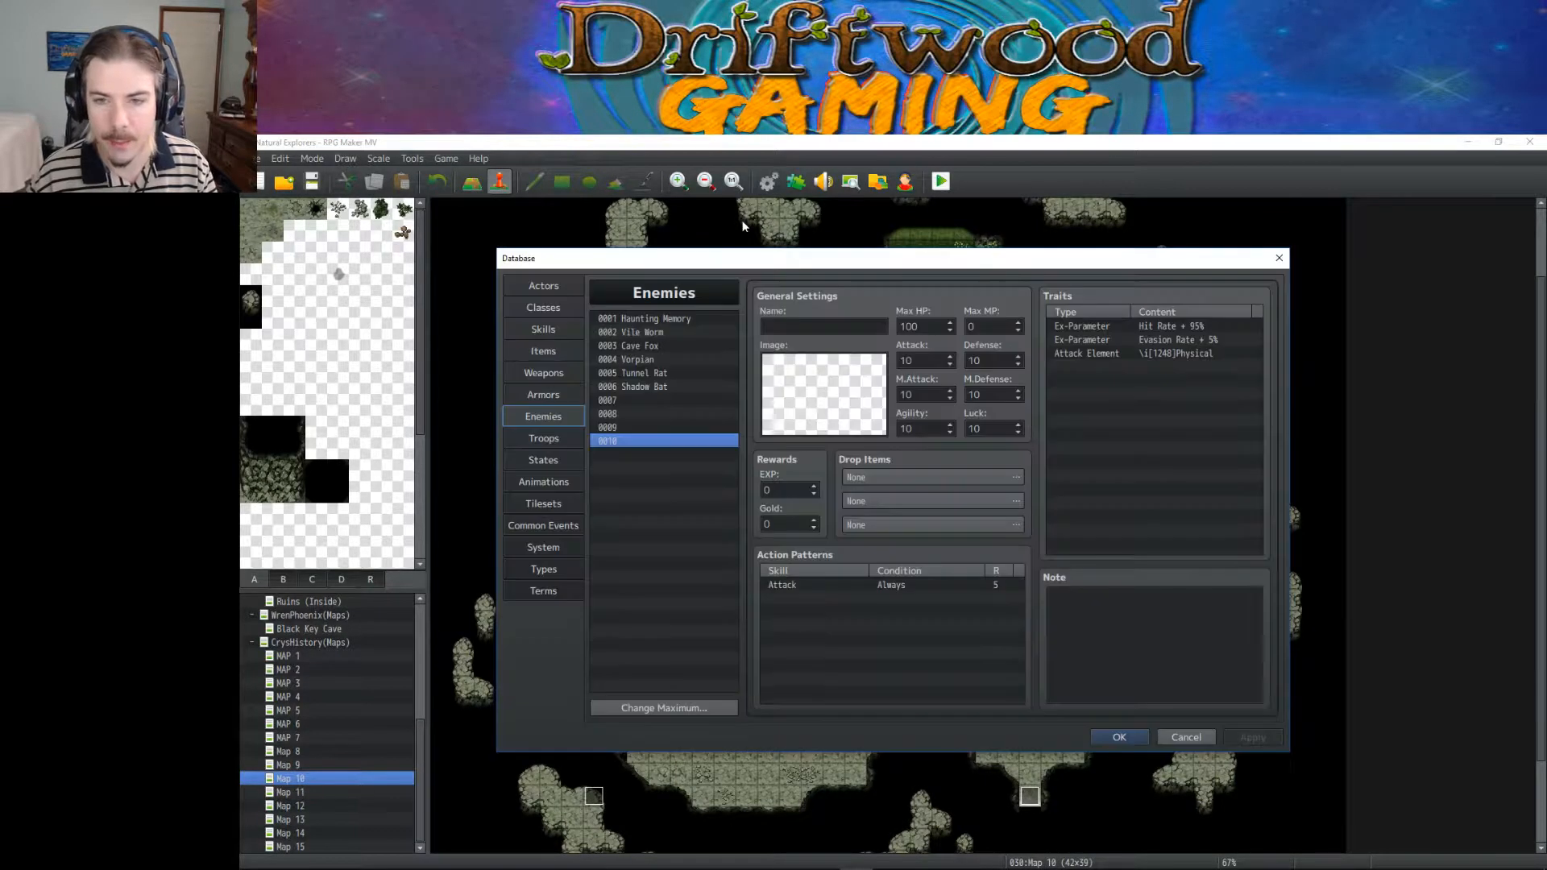
left_click(544, 526)
scroll(654, 512, "down", 7)
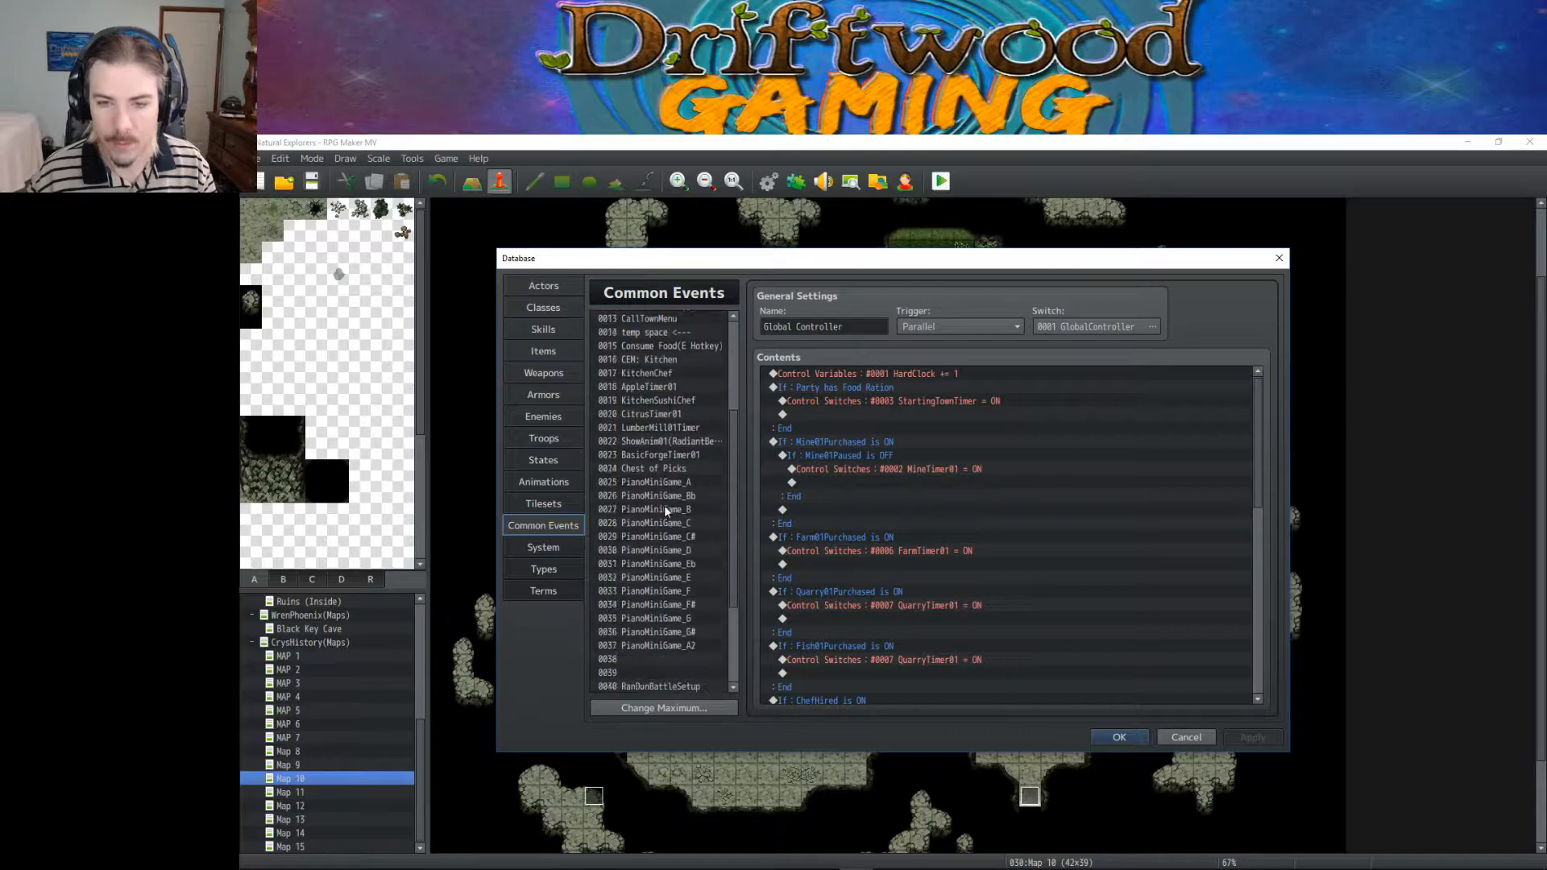
left_click(657, 550)
scroll(860, 530, "down", 15)
scroll(857, 527, "down", 2)
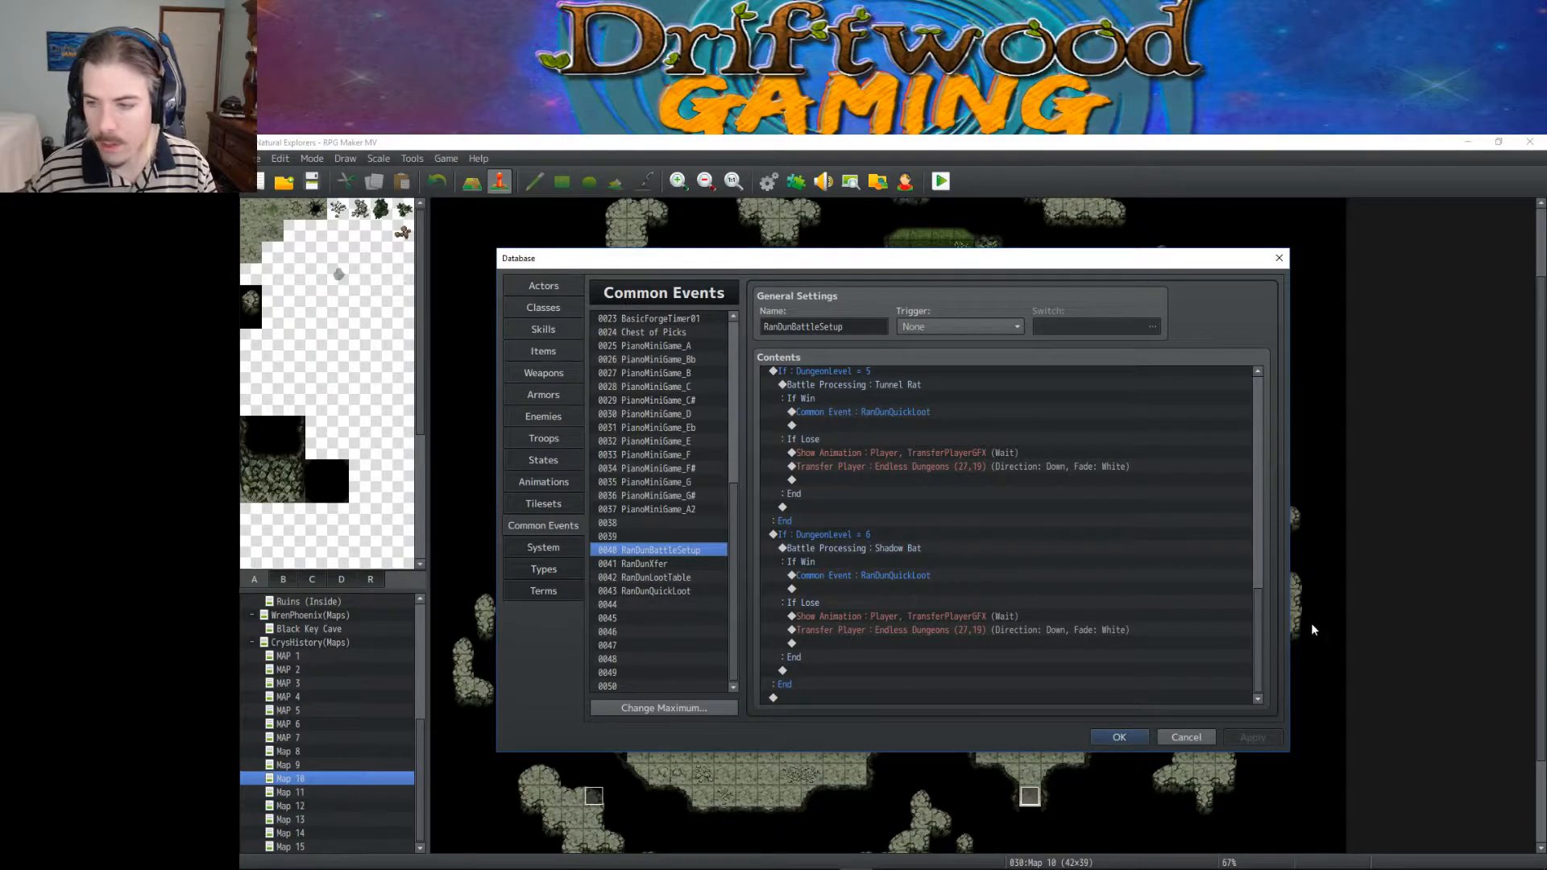
left_click_drag(1257, 617, 1259, 662)
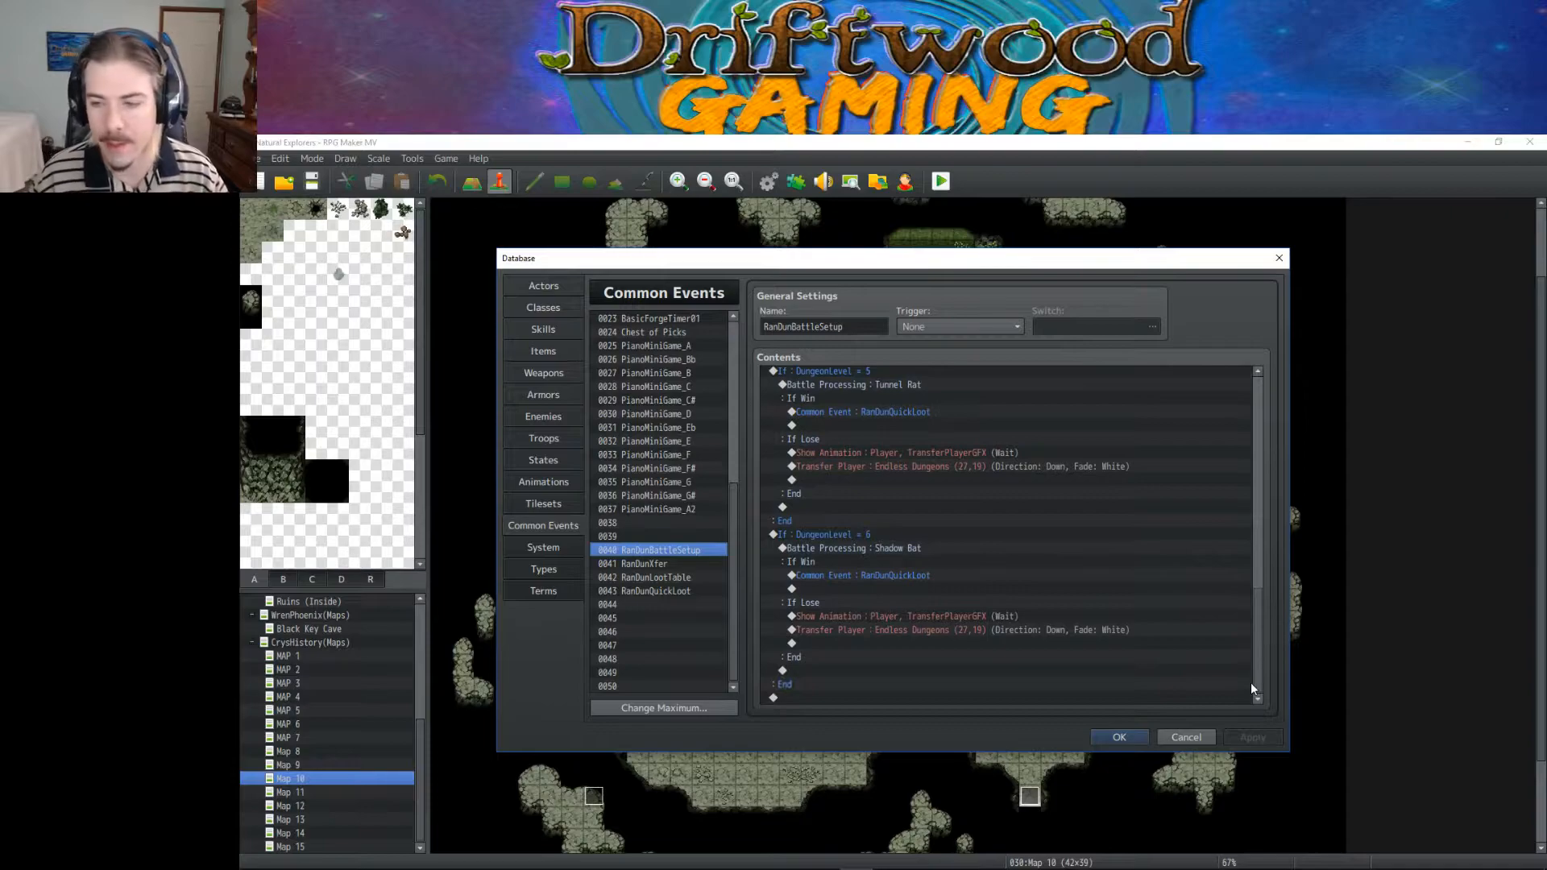
Step: Duplicate the RanDunAreaSelect = 9 conditional branch at the end of the RanDunXfer common event
left_click(674, 578)
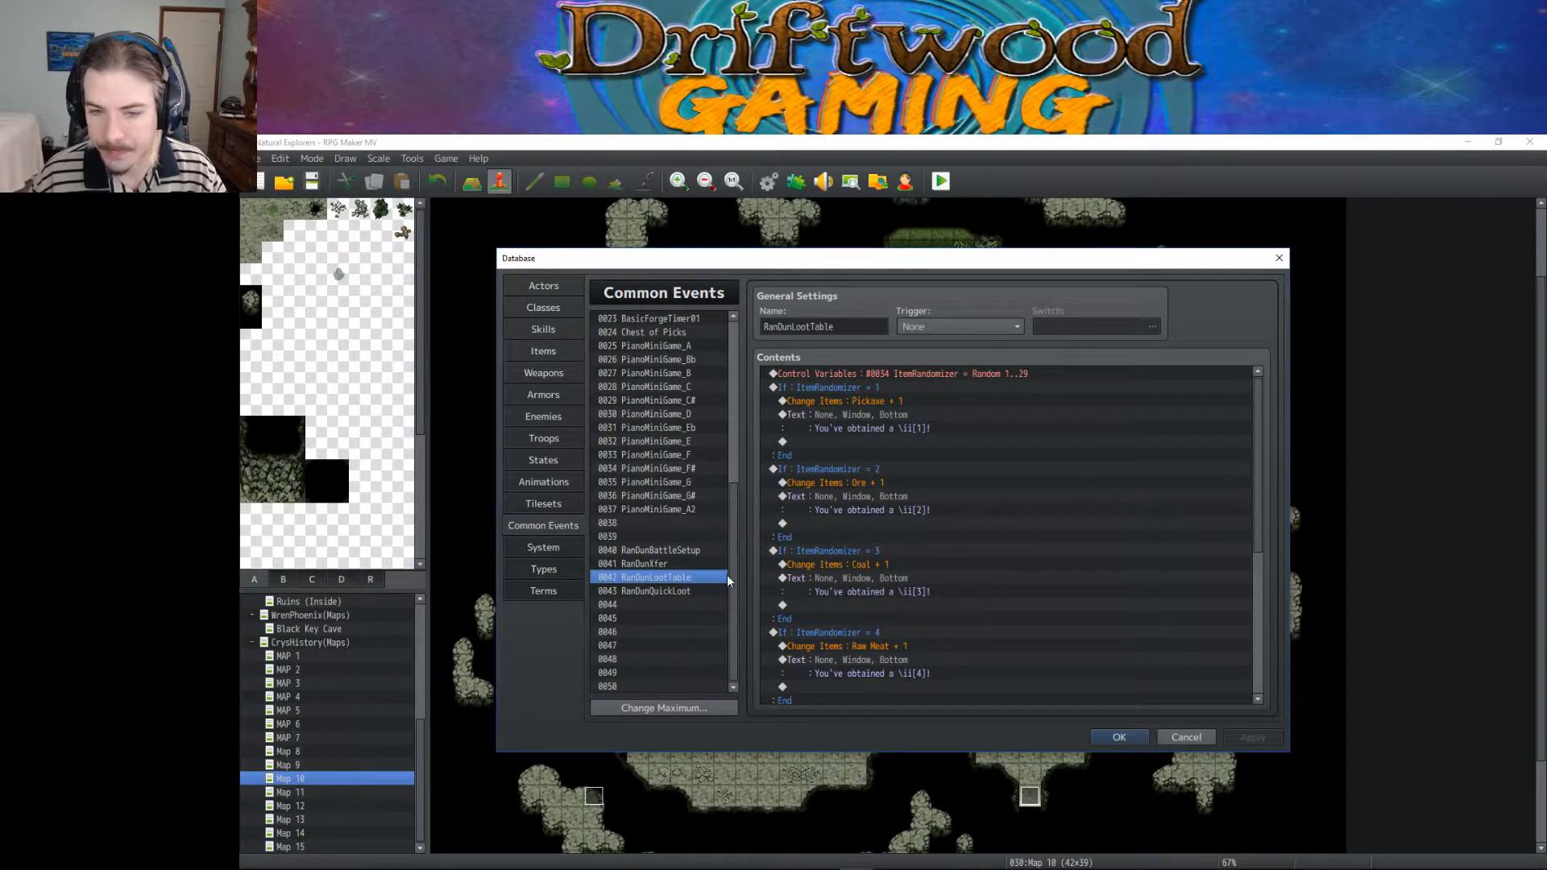
left_click(662, 564)
left_click_drag(1258, 464, 1259, 631)
left_click(878, 645)
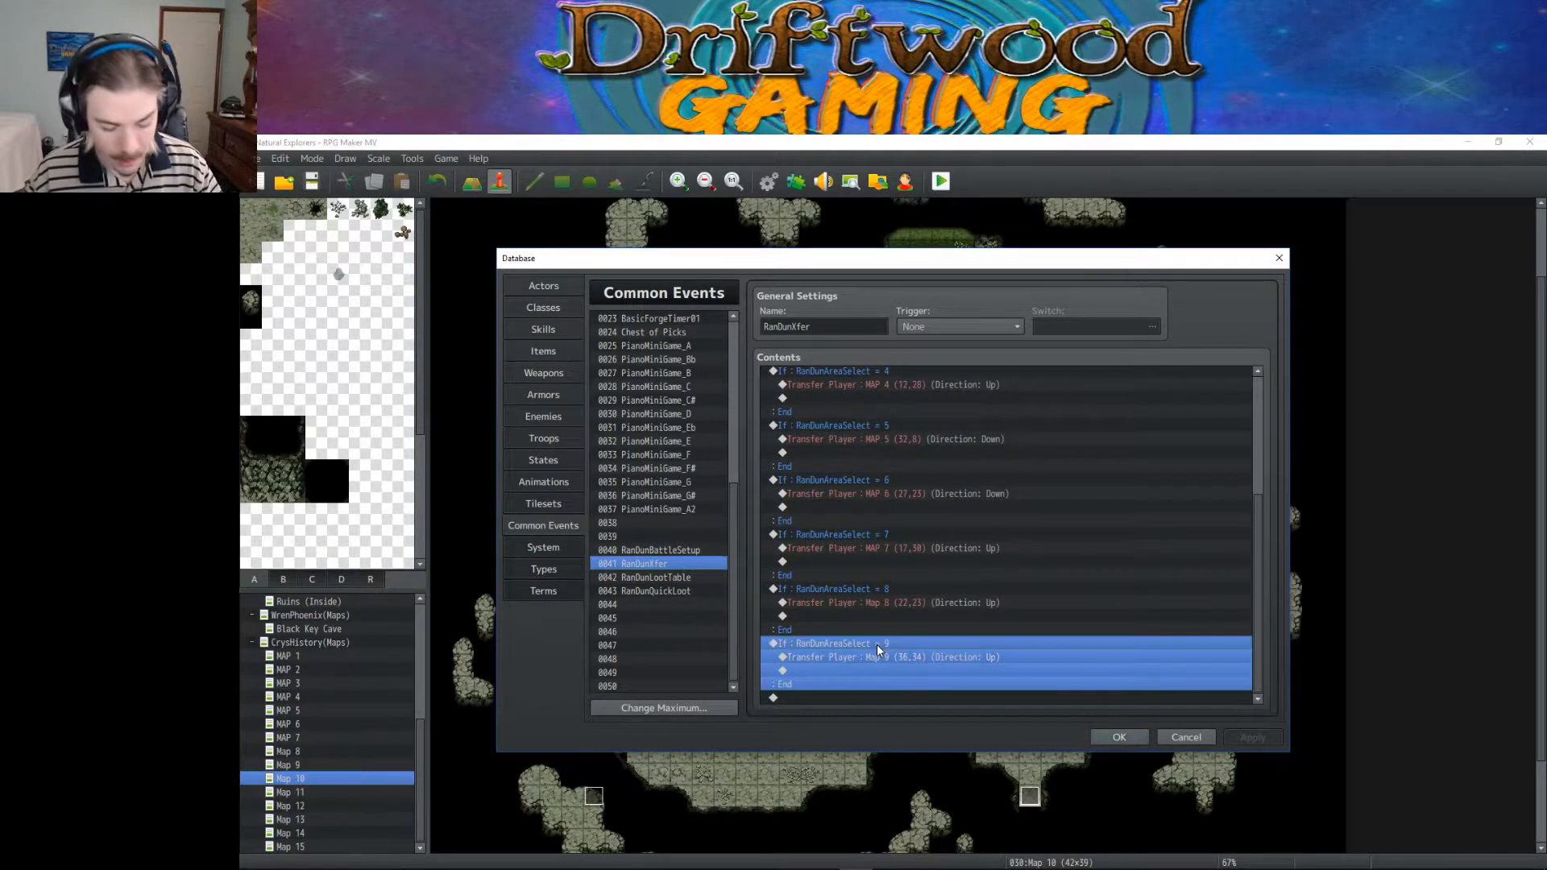
left_click(817, 697)
key("ctrl+v")
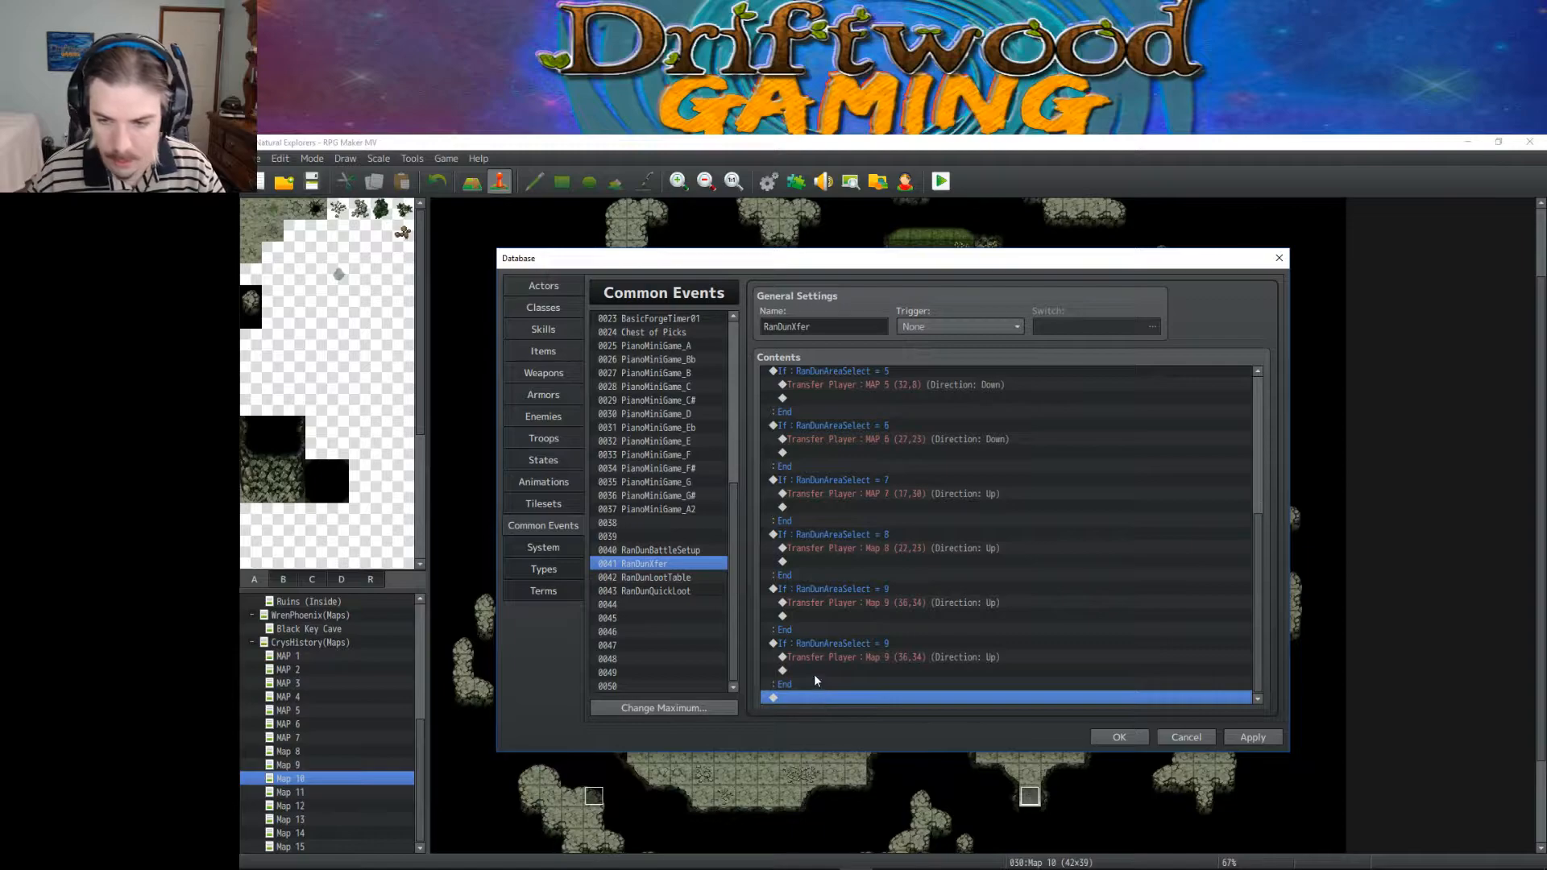
Step: Set the duplicated branch's condition to RanDunAreaSelect = 10
left_click(835, 648)
right_click(836, 646)
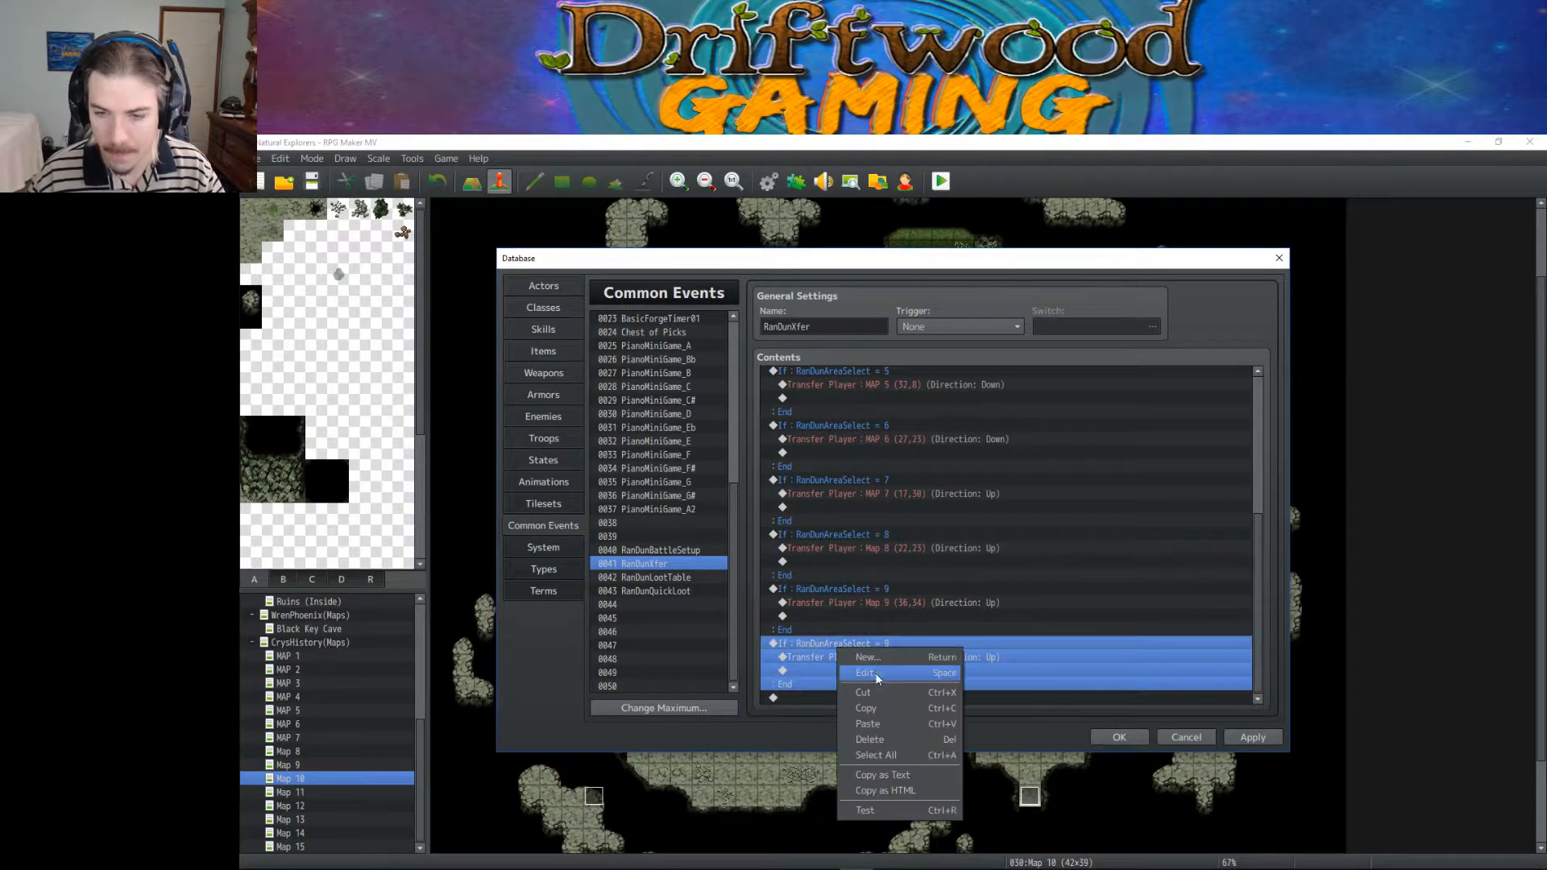
left_click(926, 672)
scroll(1045, 496, "up", 1)
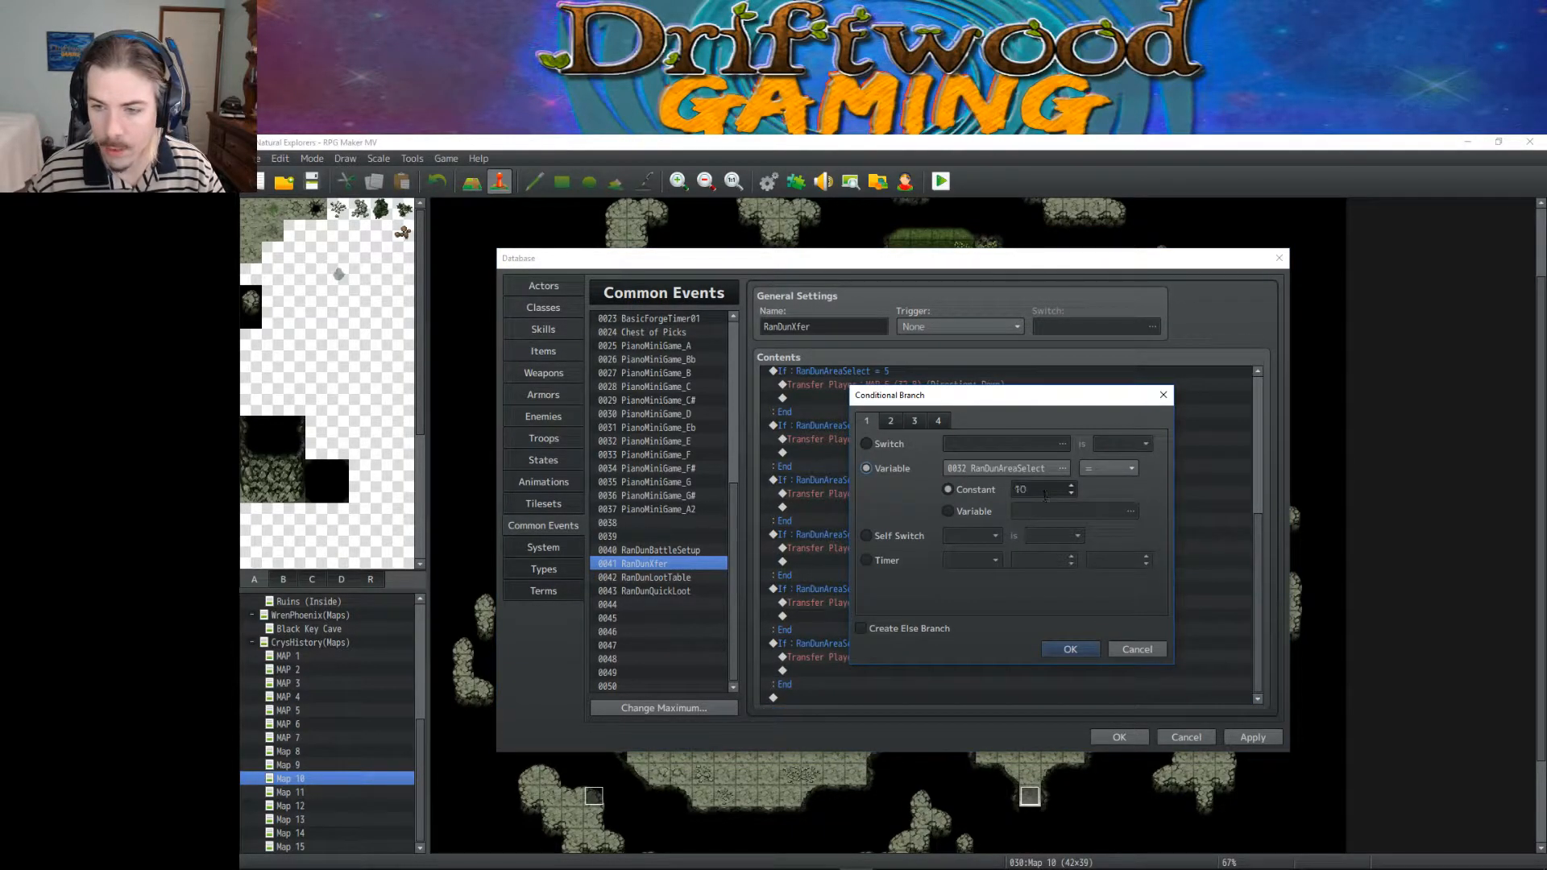
left_click(1068, 649)
Step: Update the random range of the RanDunAreaSelect variable at the start of RanDunXfer to cover the added branch
scroll(1023, 612, "up", 10)
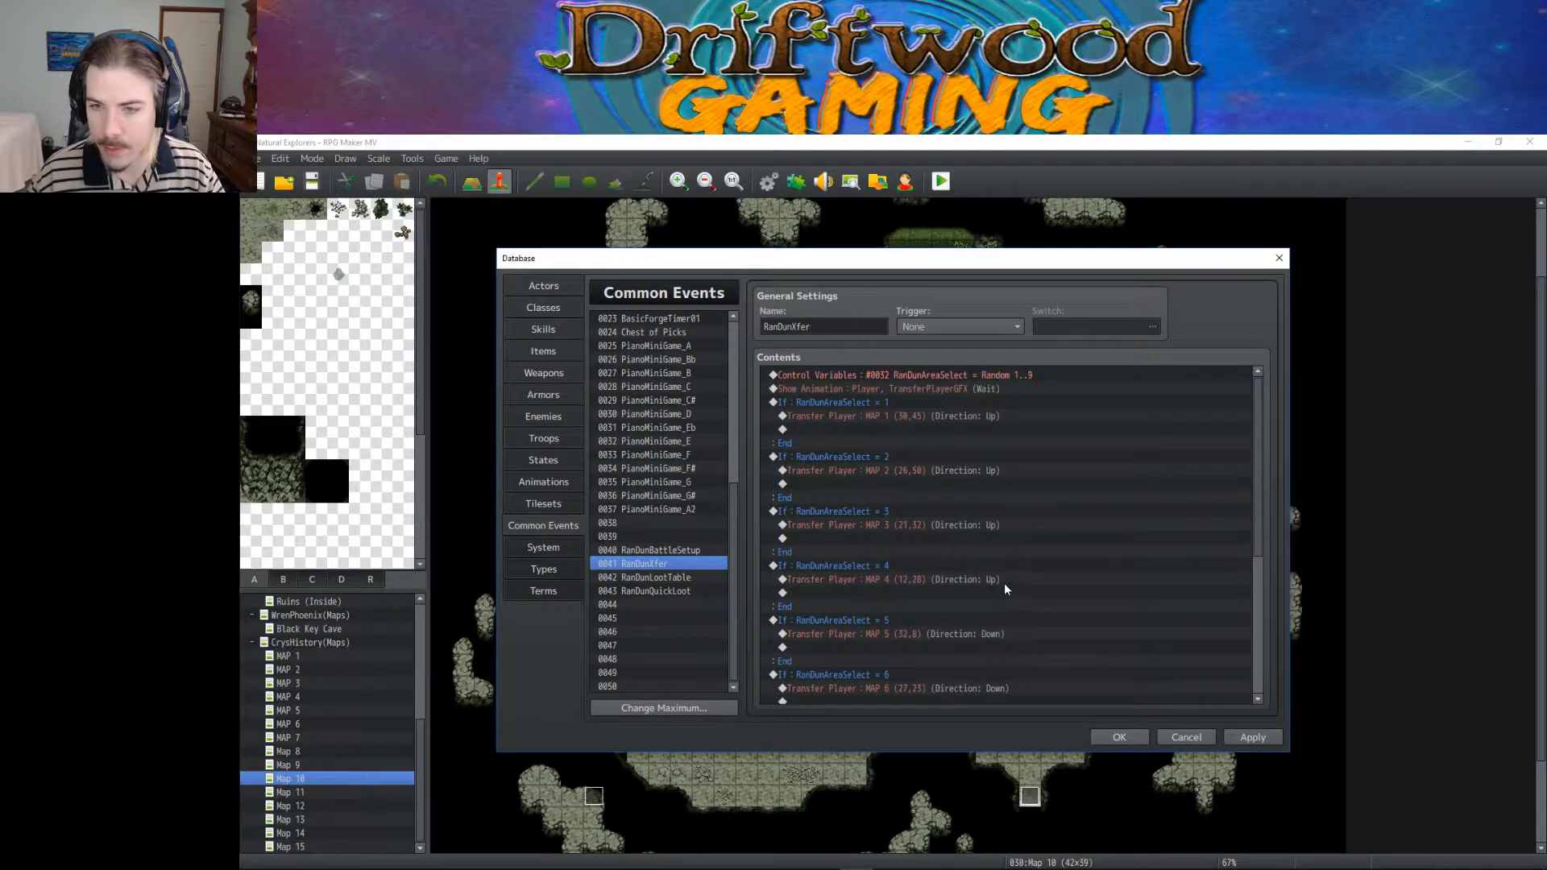
right_click(923, 376)
left_click(943, 400)
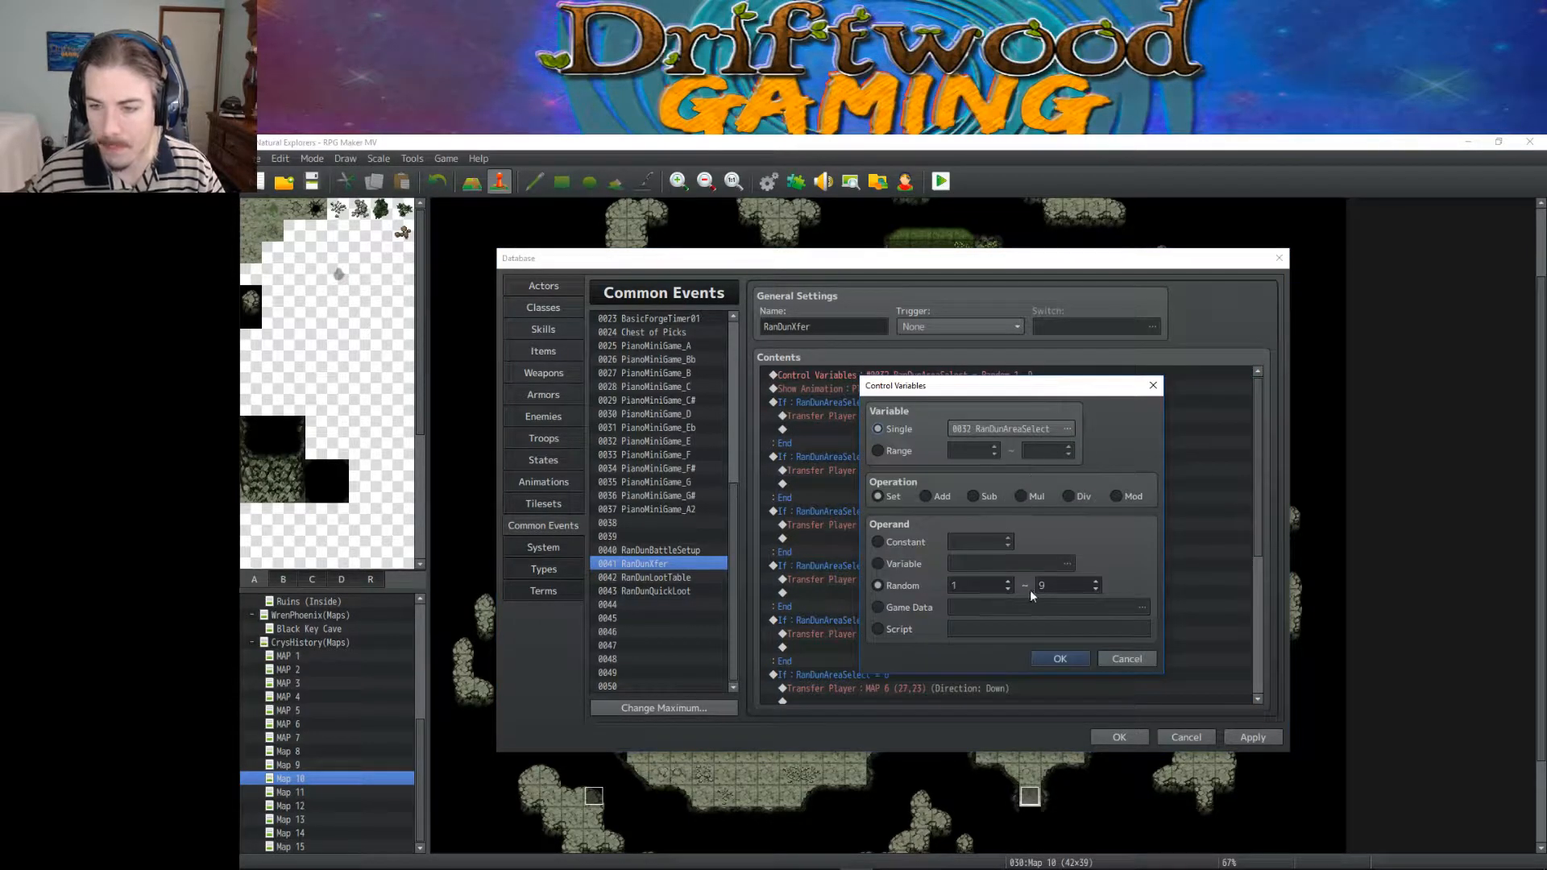
left_click(1060, 658)
Step: Point the RanDunAreaSelect = 10 branch's player transfer to Map 10 (27,30), just above the southern exit, and accept the database changes
scroll(1033, 572, "down", 6)
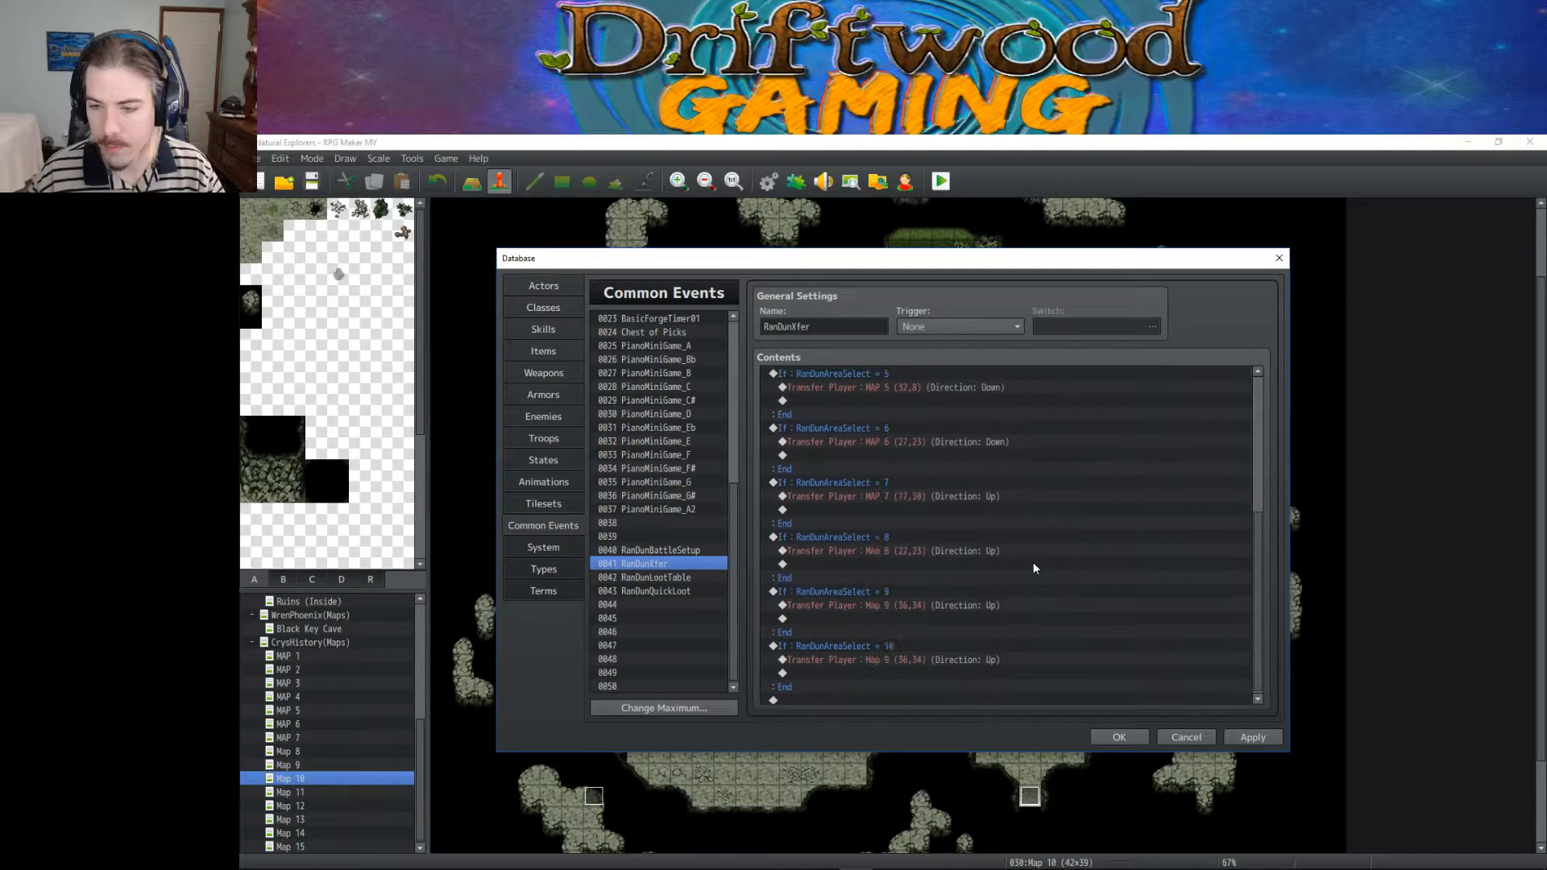
left_click(882, 642)
right_click(868, 656)
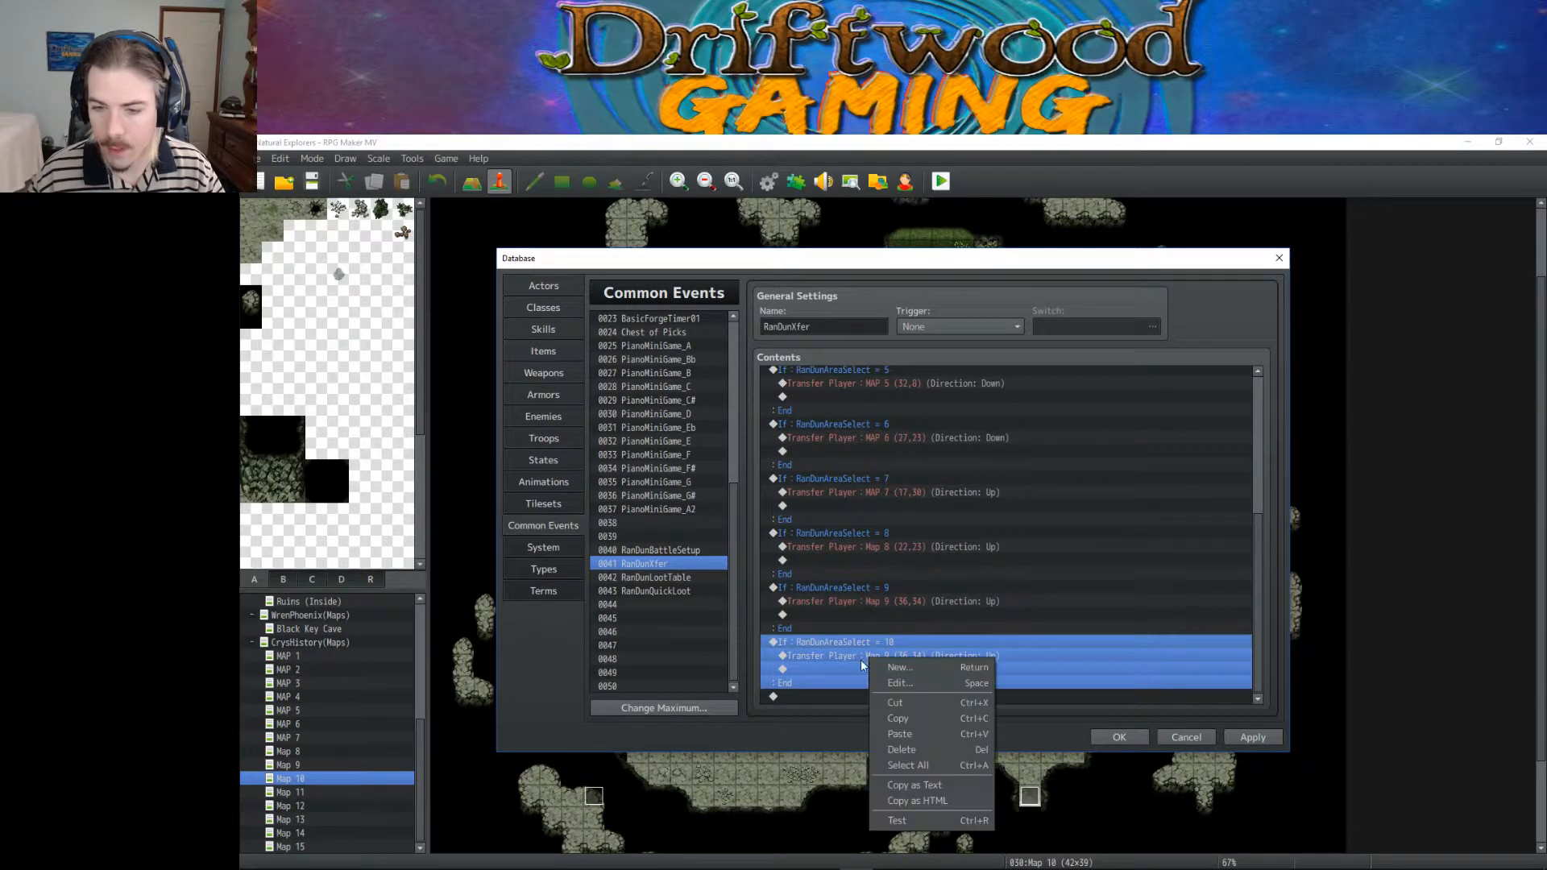
left_click(850, 655)
right_click(847, 655)
left_click(875, 666)
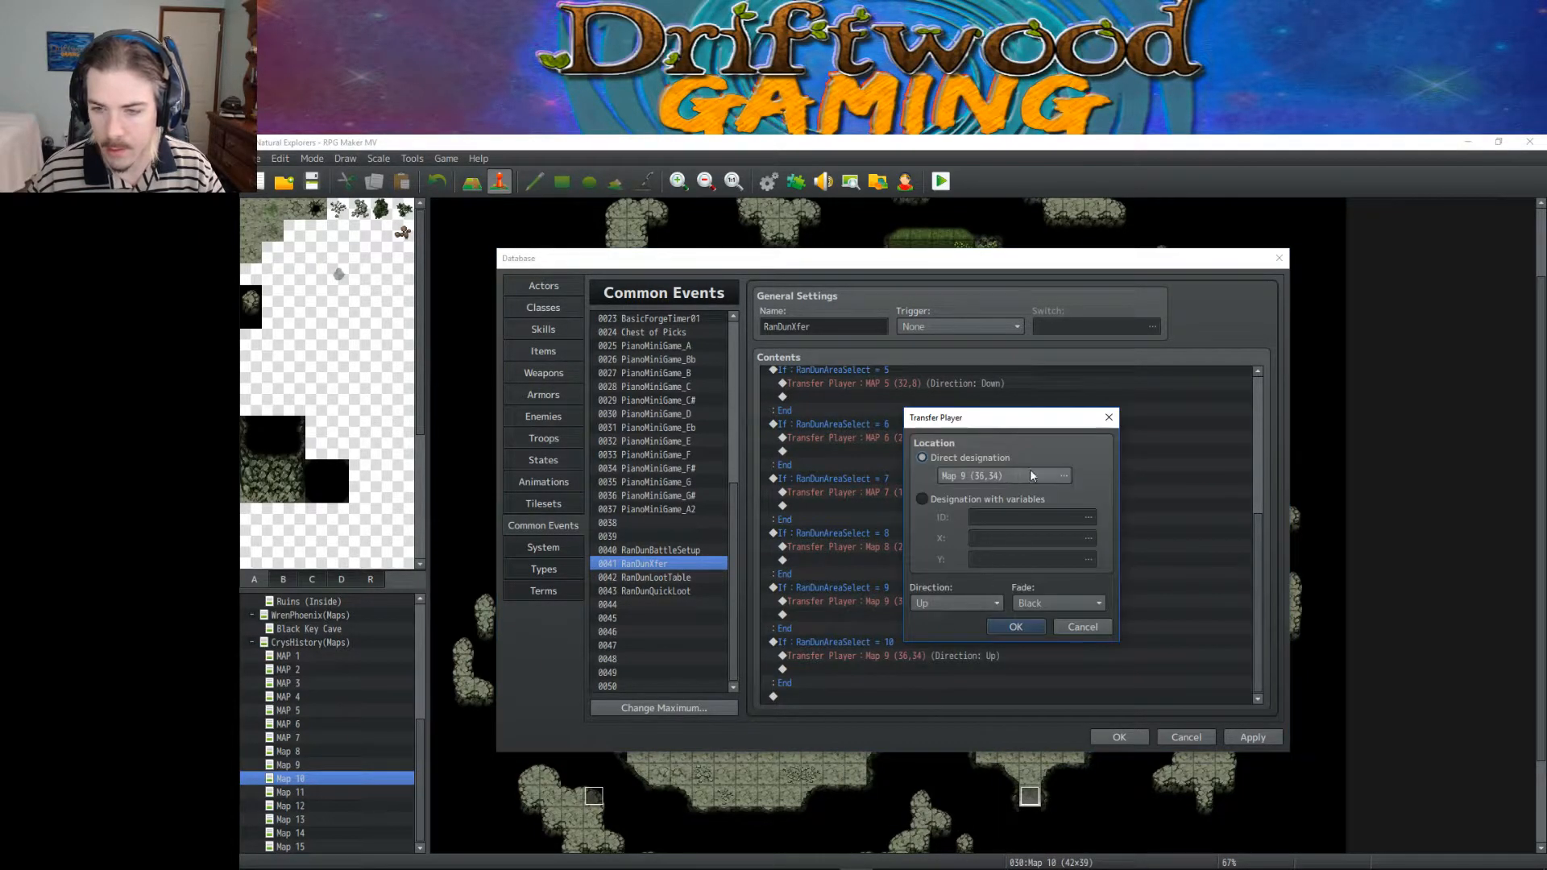
left_click(1065, 477)
scroll(700, 644, "down", 2)
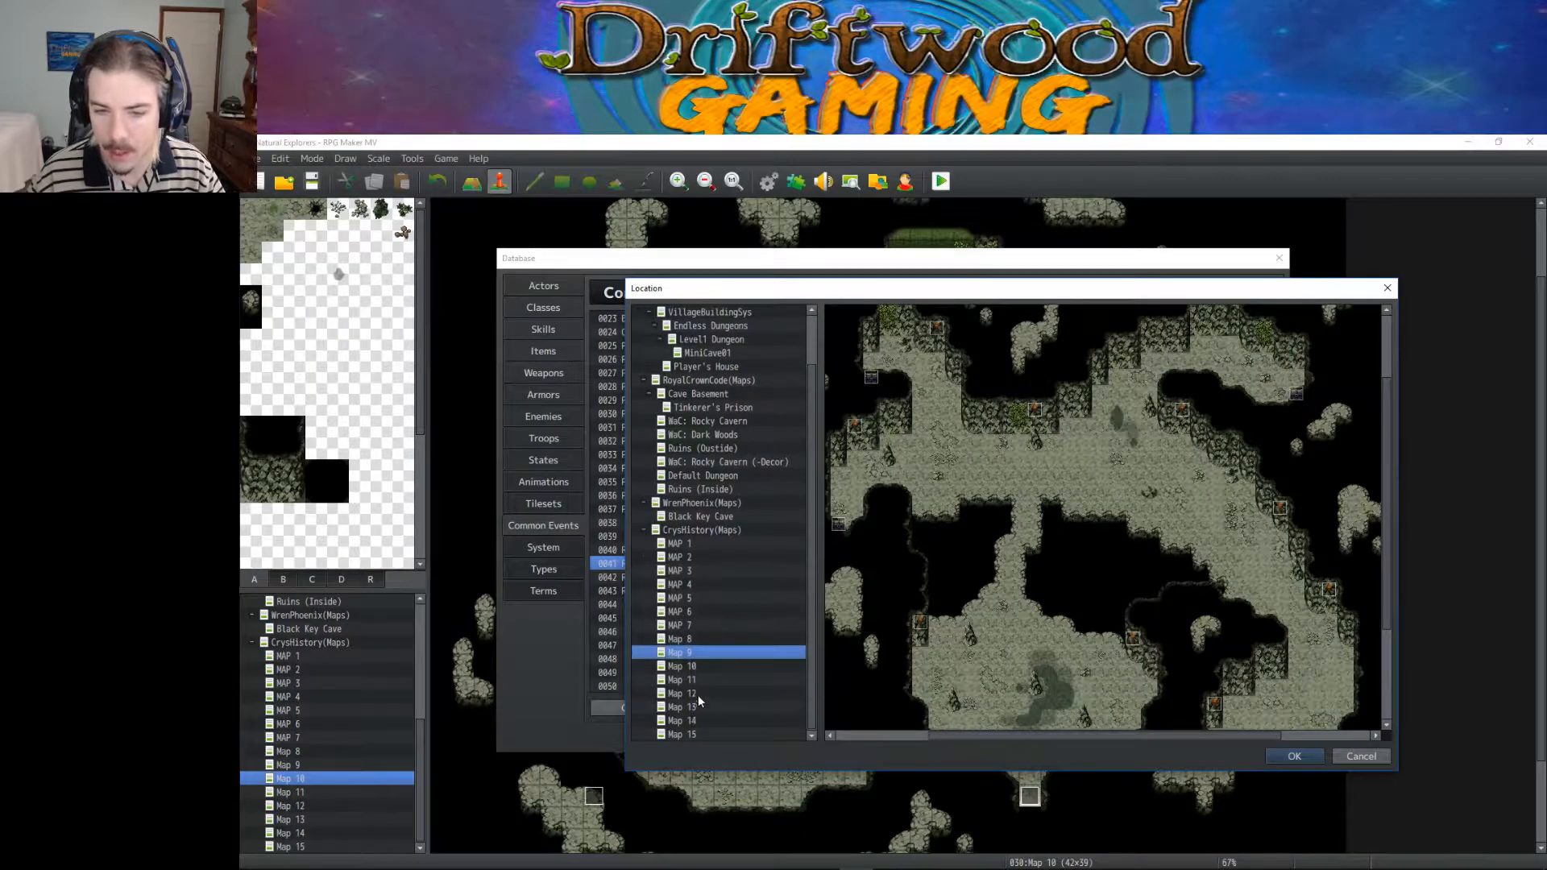
left_click(693, 667)
scroll(1061, 612, "down", 3)
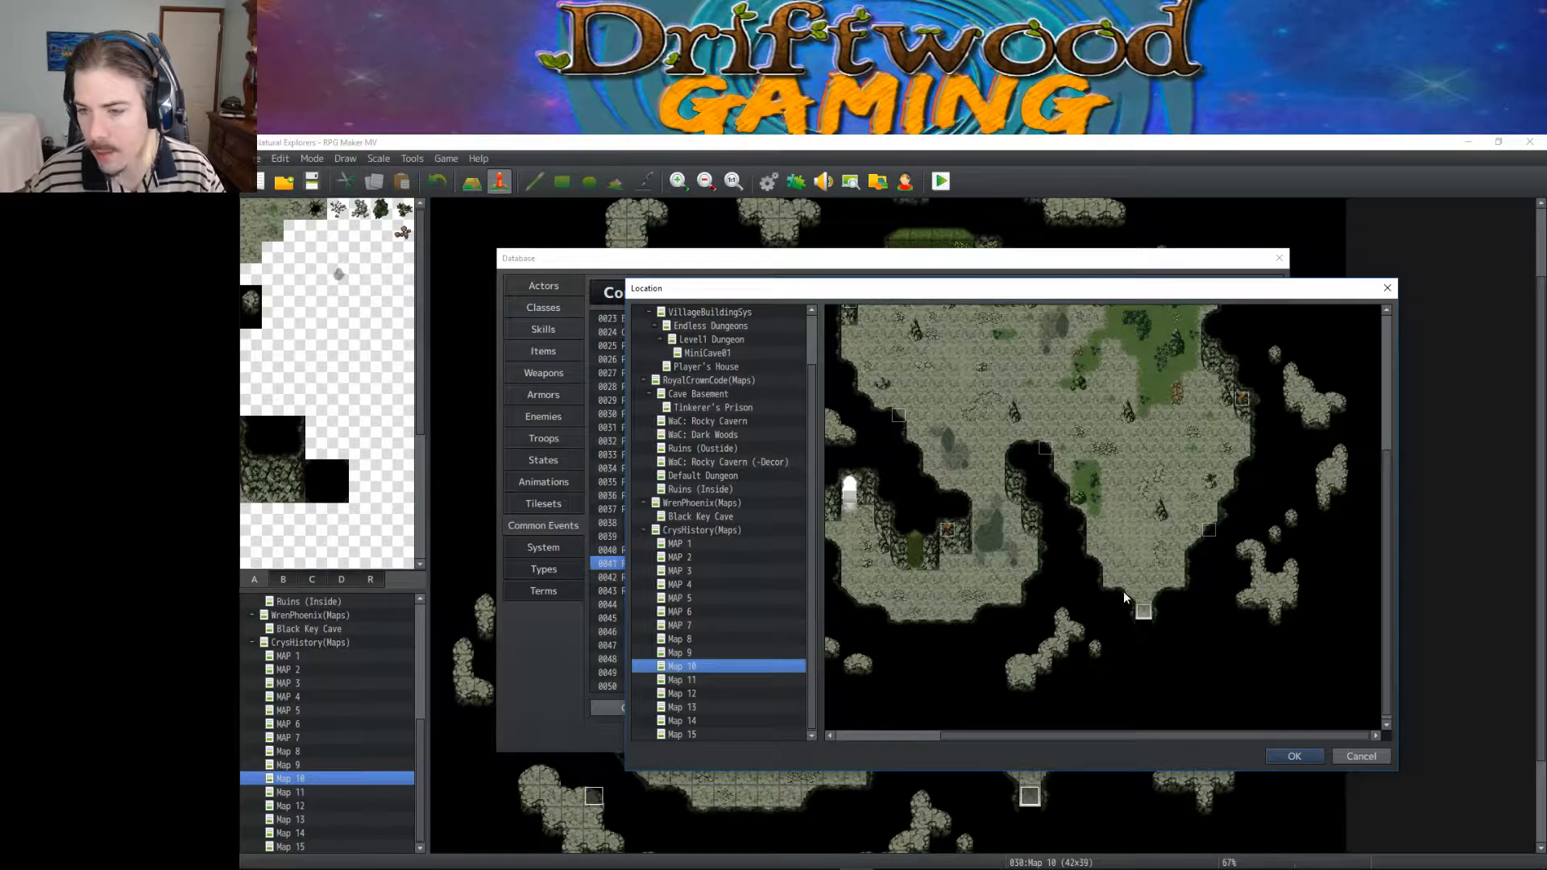
left_click(1277, 751)
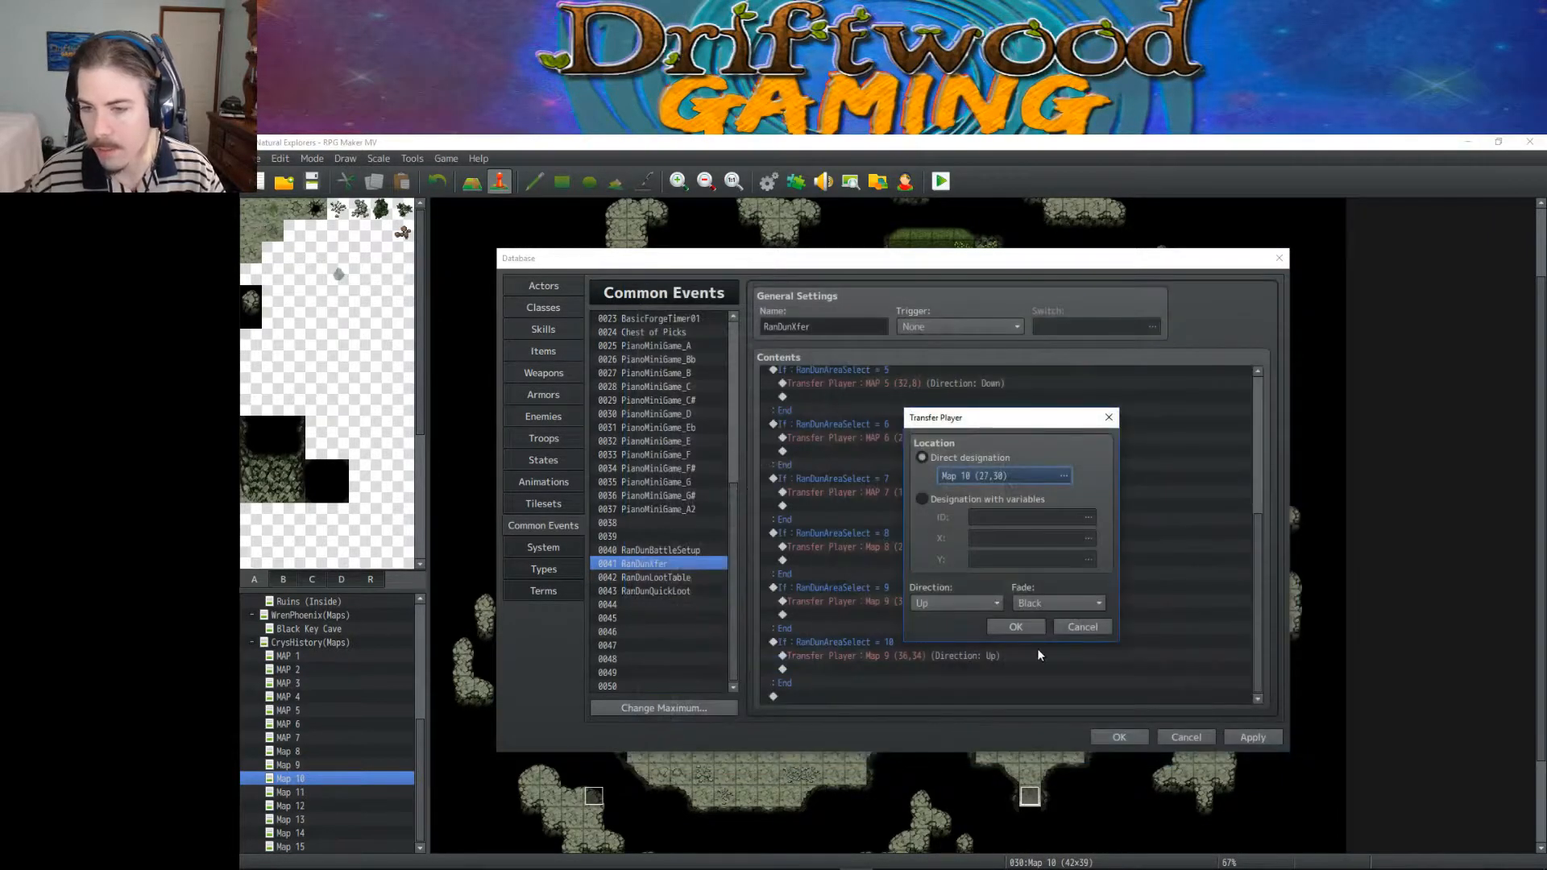
left_click(1008, 628)
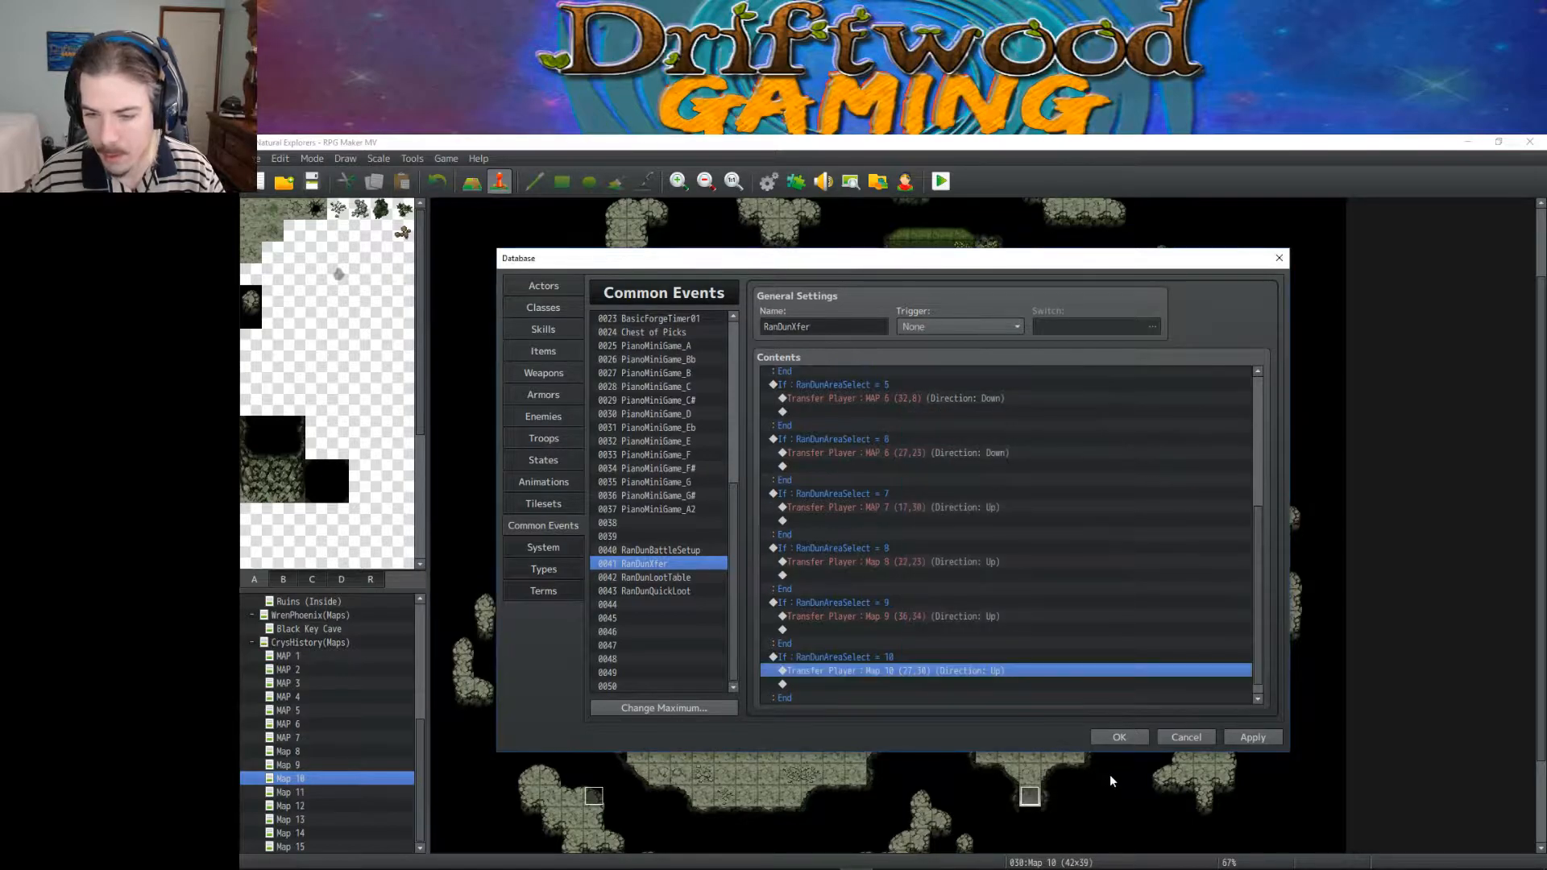
left_click(1117, 736)
Step: Check Map 10's southern Exit event, and move the RanDunAreaSelect = 10 transfer destination to (9,25) by the lit western doorway
double_click(1030, 796)
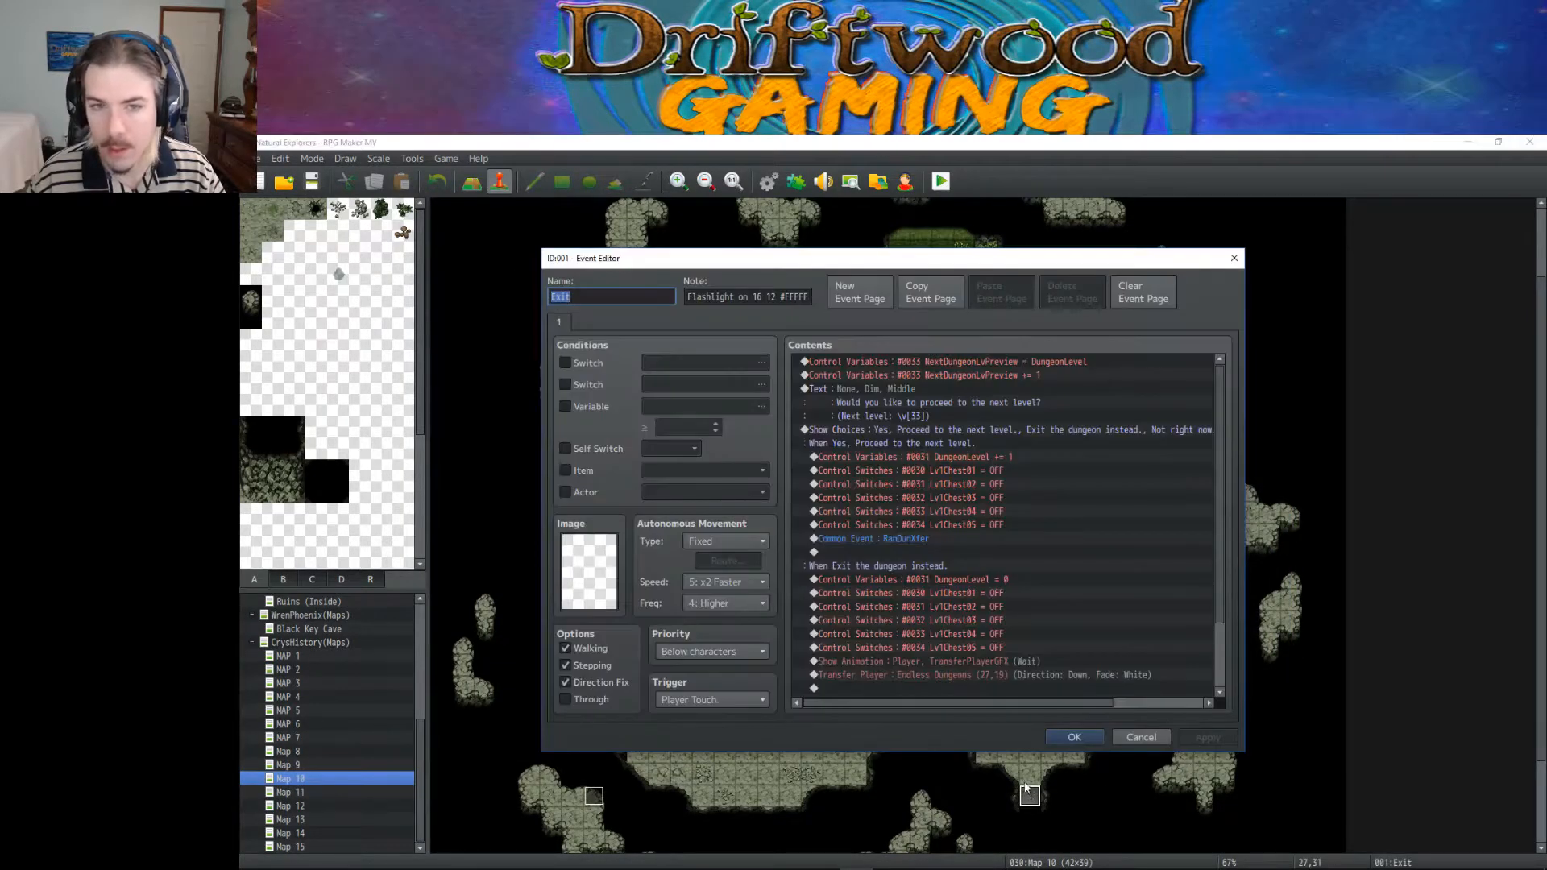
left_click(1074, 738)
left_click(768, 182)
scroll(967, 636, "down", 6)
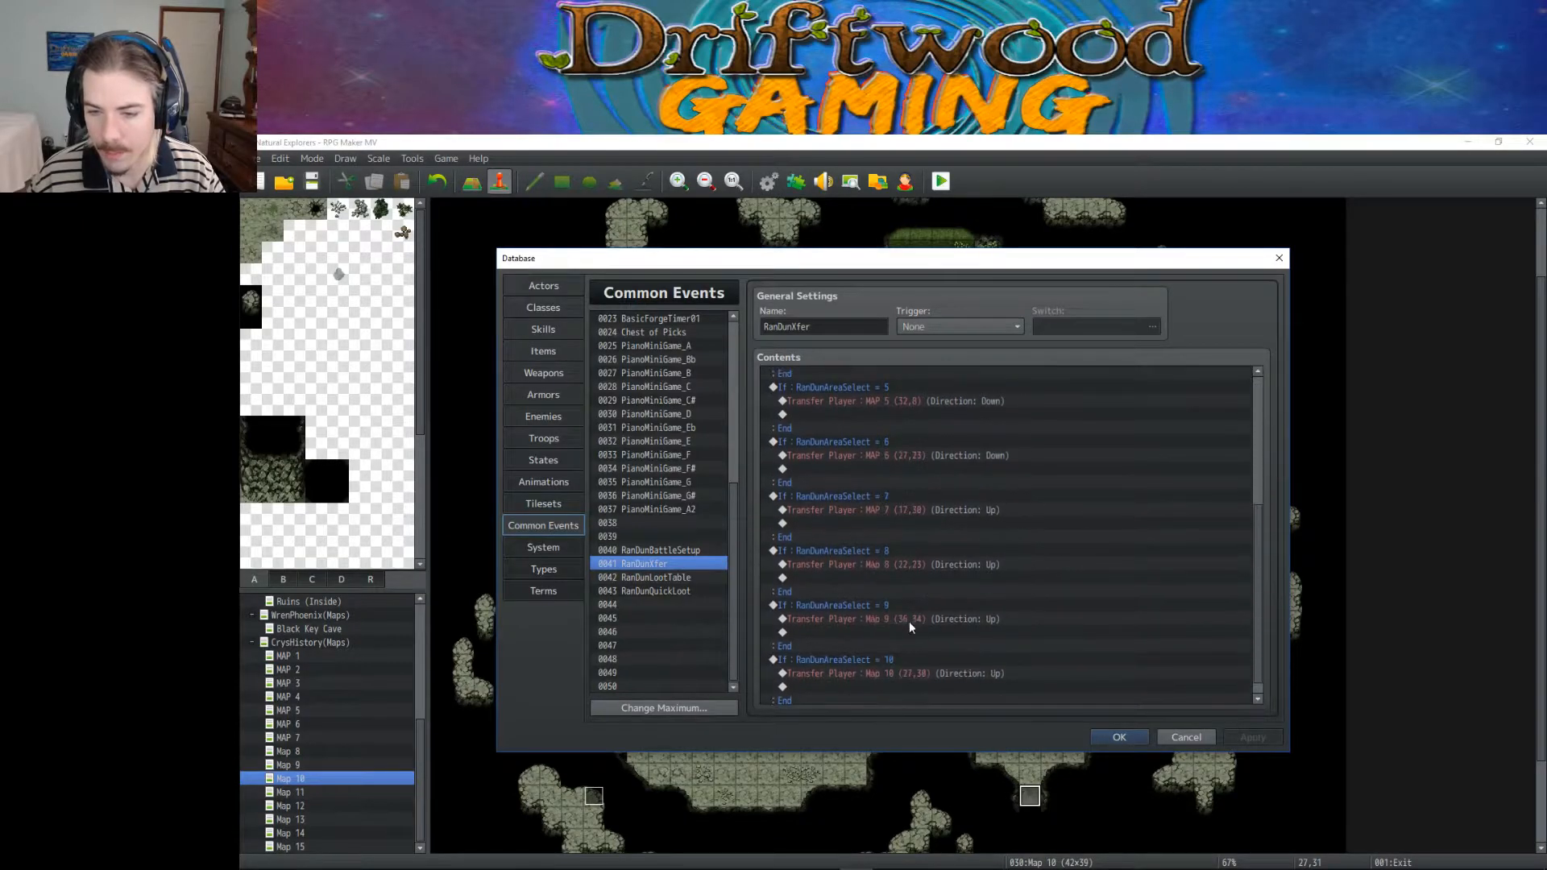
right_click(884, 656)
left_click(903, 680)
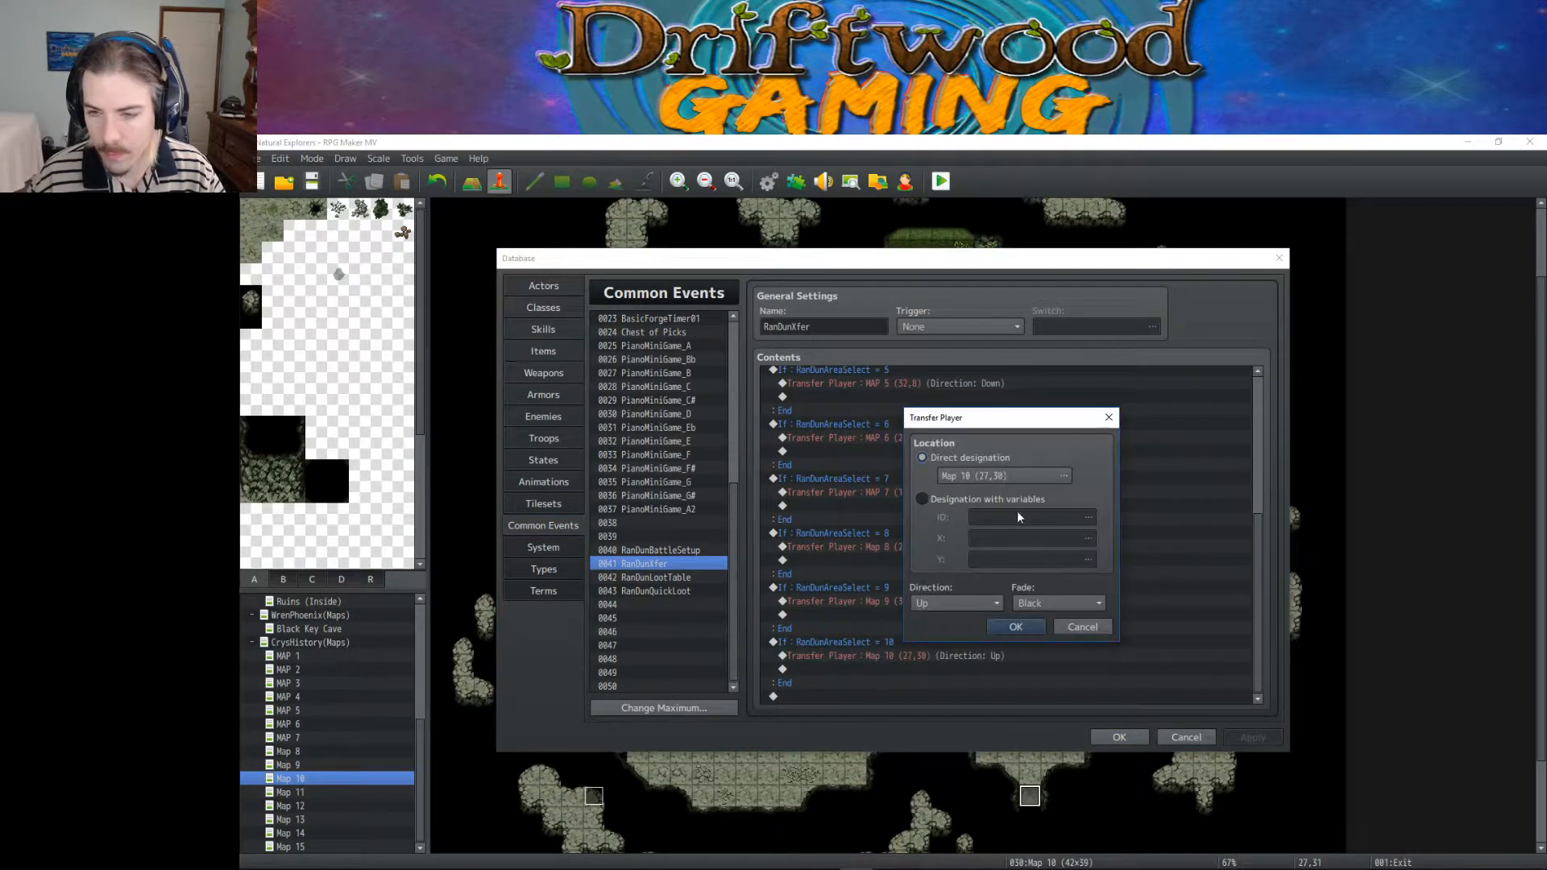
left_click(1064, 475)
left_click(854, 513)
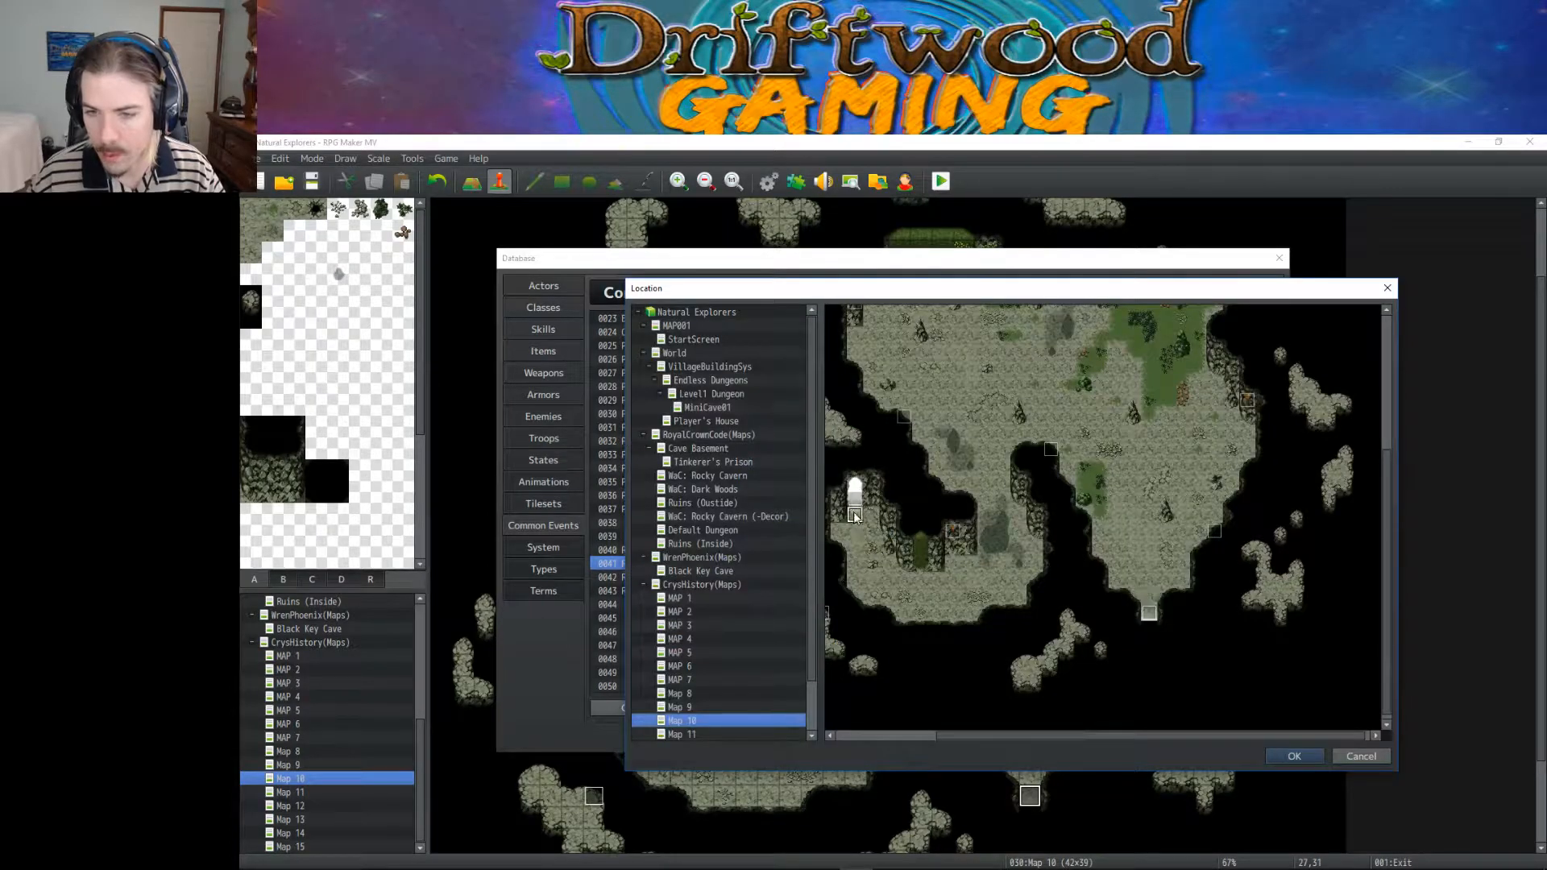
left_click(1293, 757)
Step: Set the Map 10 transfer's direction to Down, accept the database changes and save the project
left_click(951, 602)
left_click(948, 637)
left_click(1016, 628)
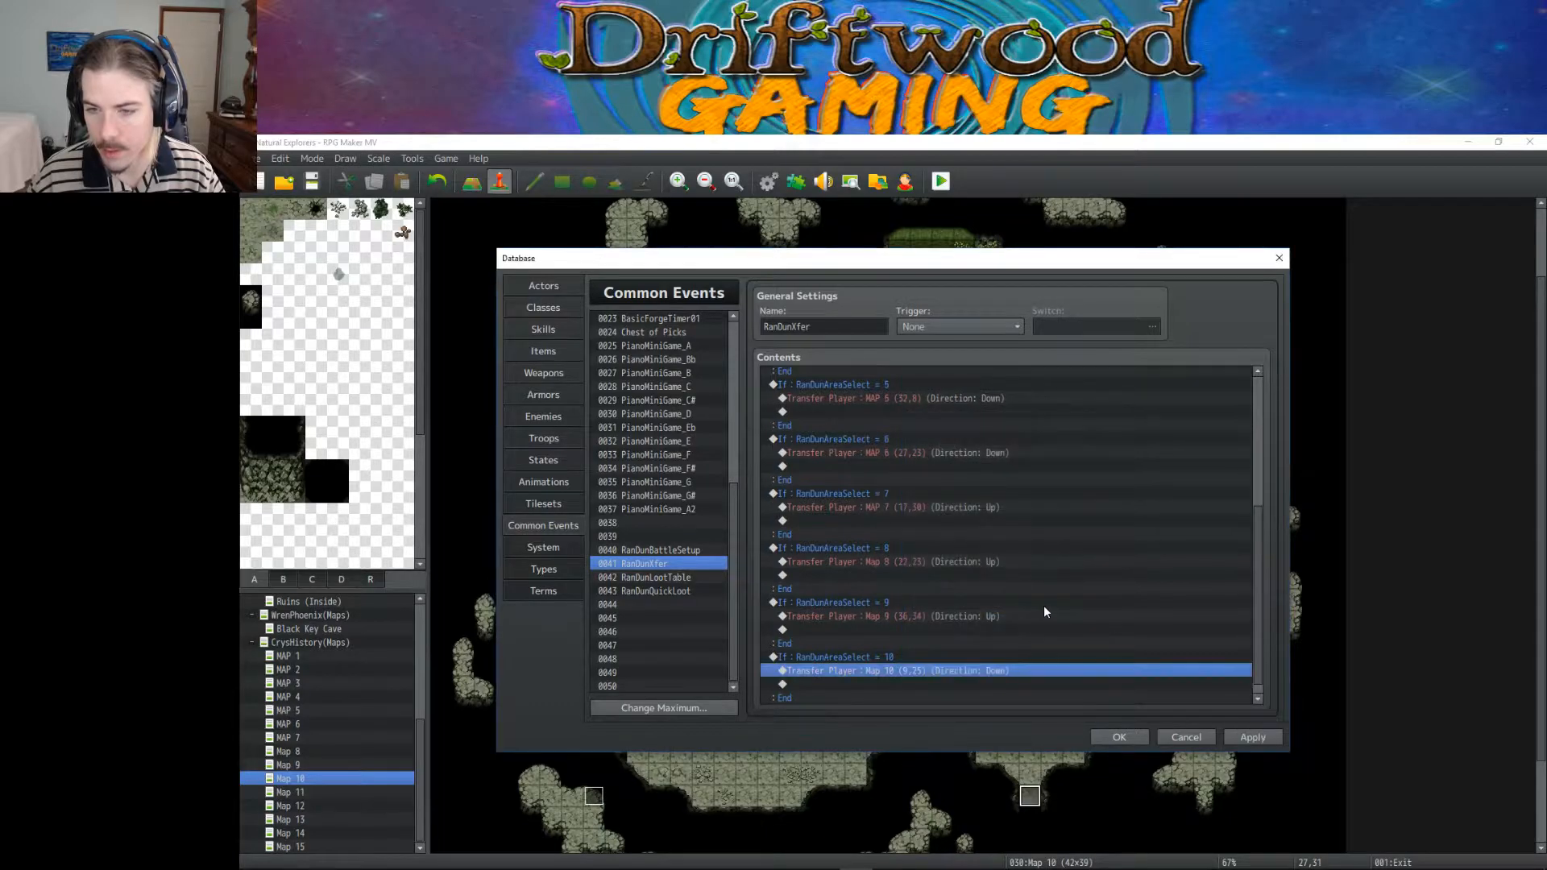
left_click(1116, 735)
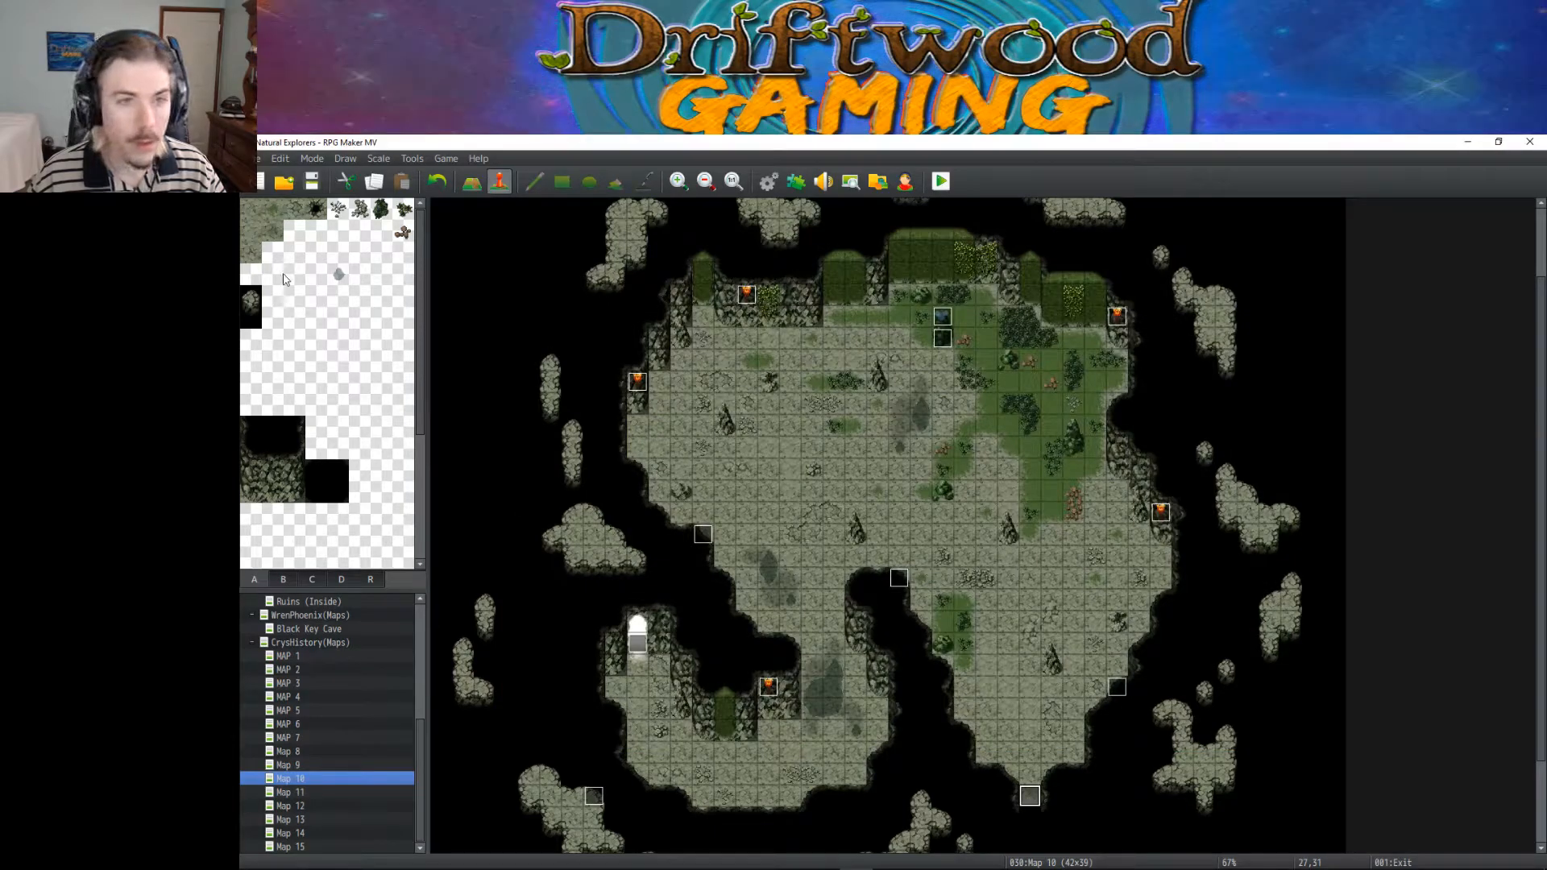
left_click(312, 183)
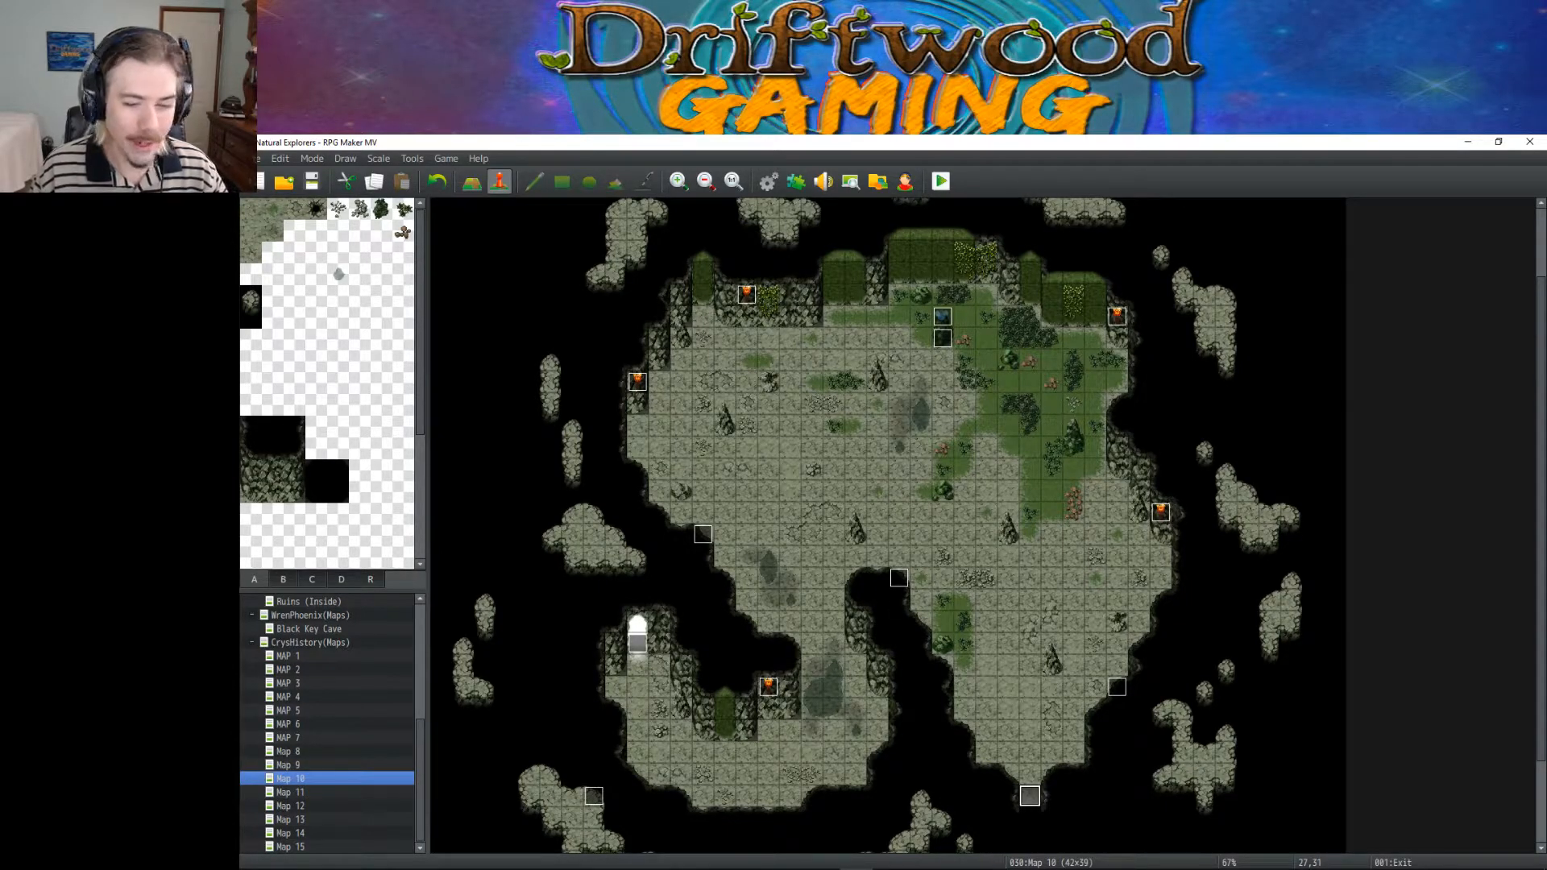
left_click(891, 858)
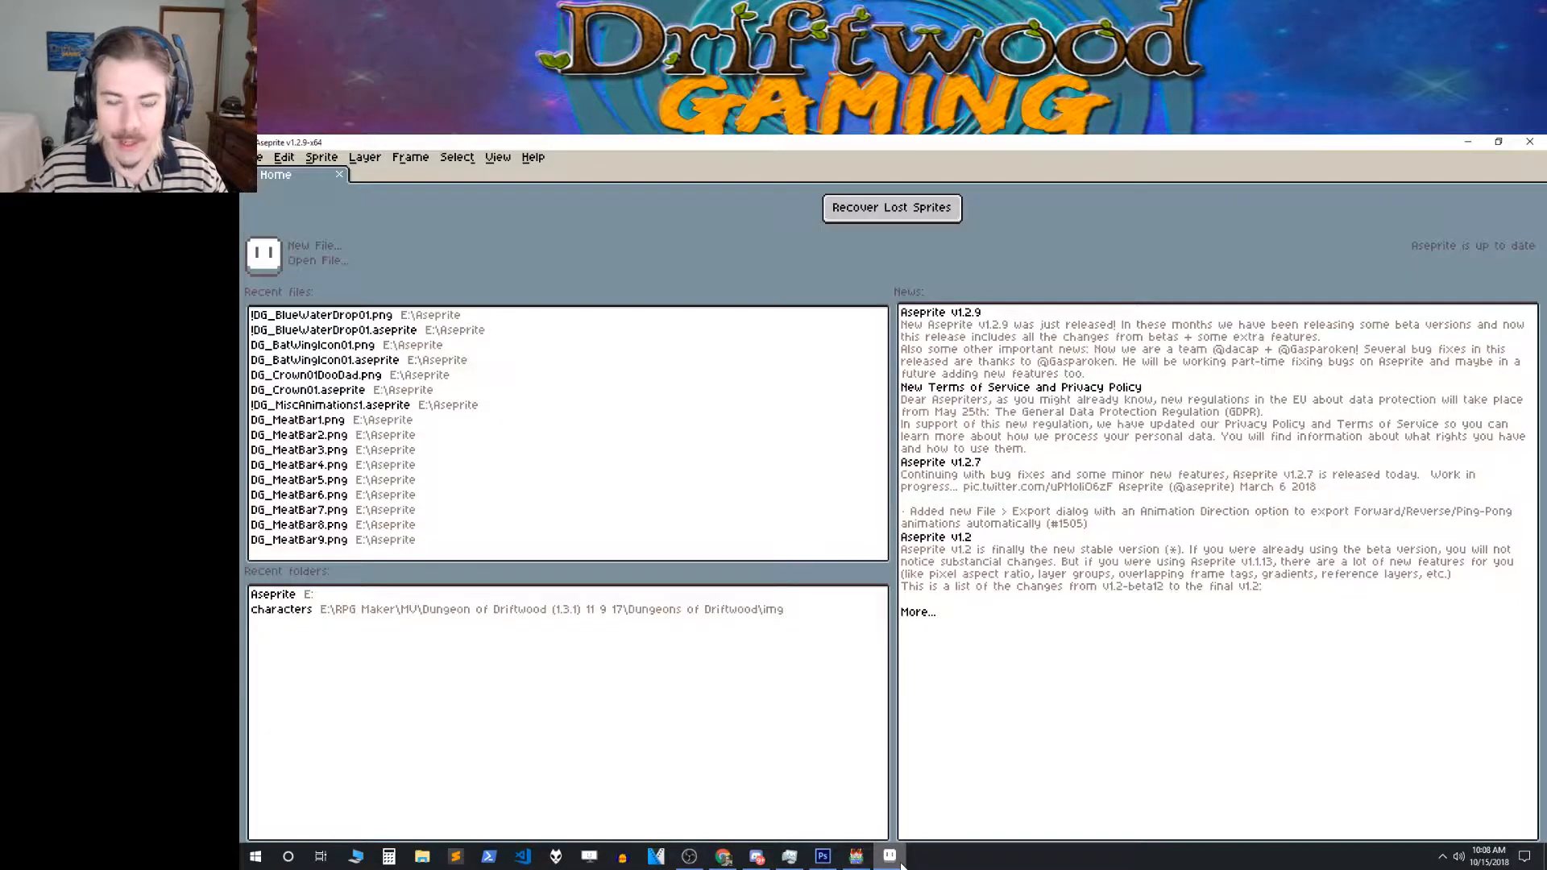
left_click(856, 858)
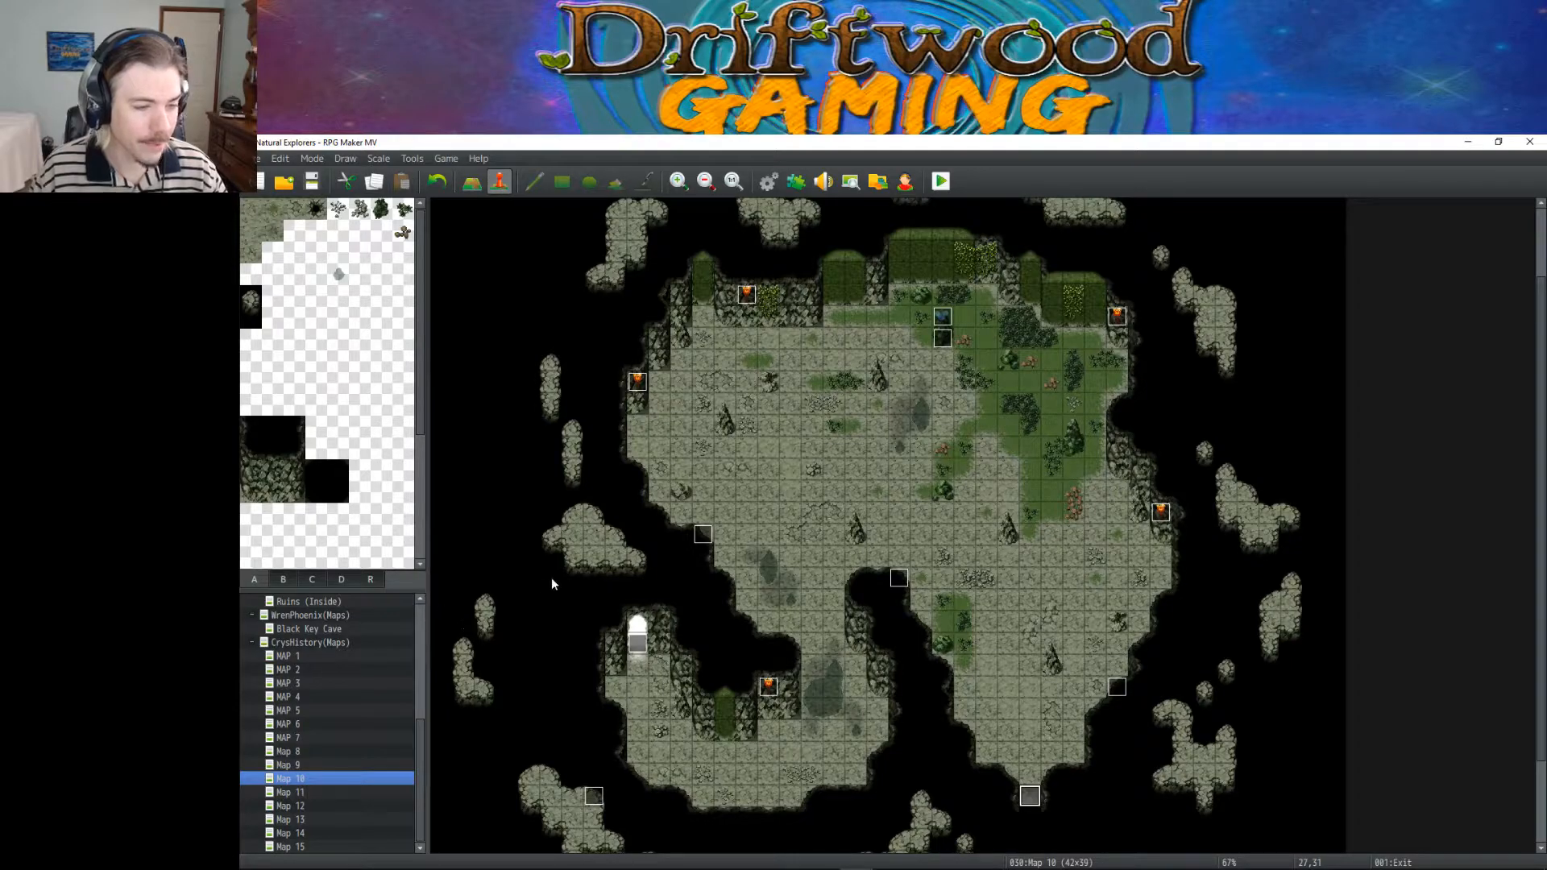
scroll(915, 595, "down", 1)
scroll(915, 595, "up", 1)
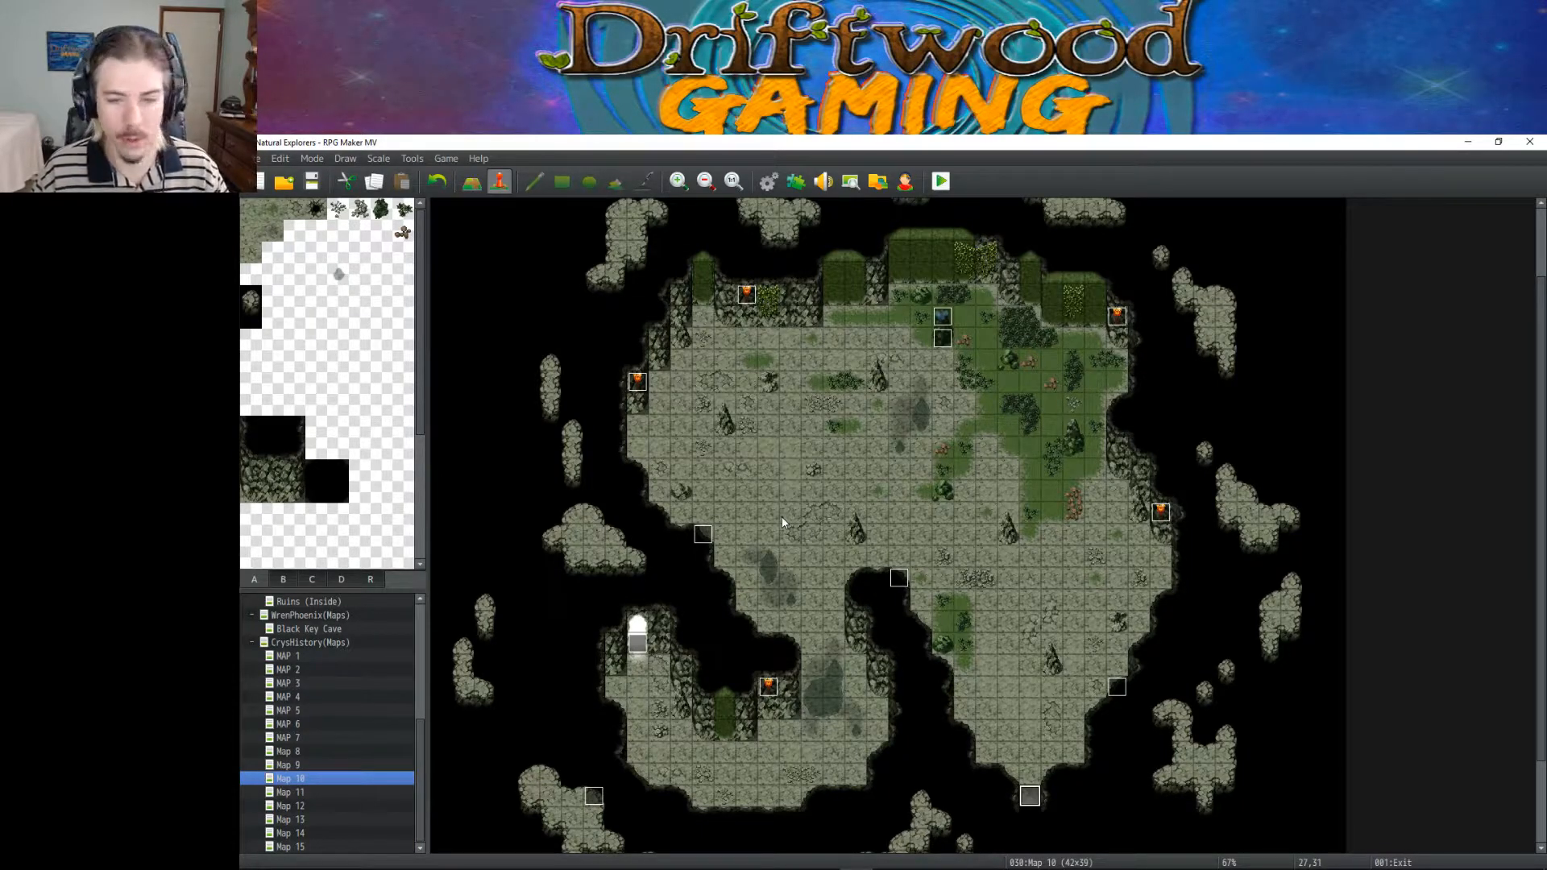
scroll(782, 522, "down", 3)
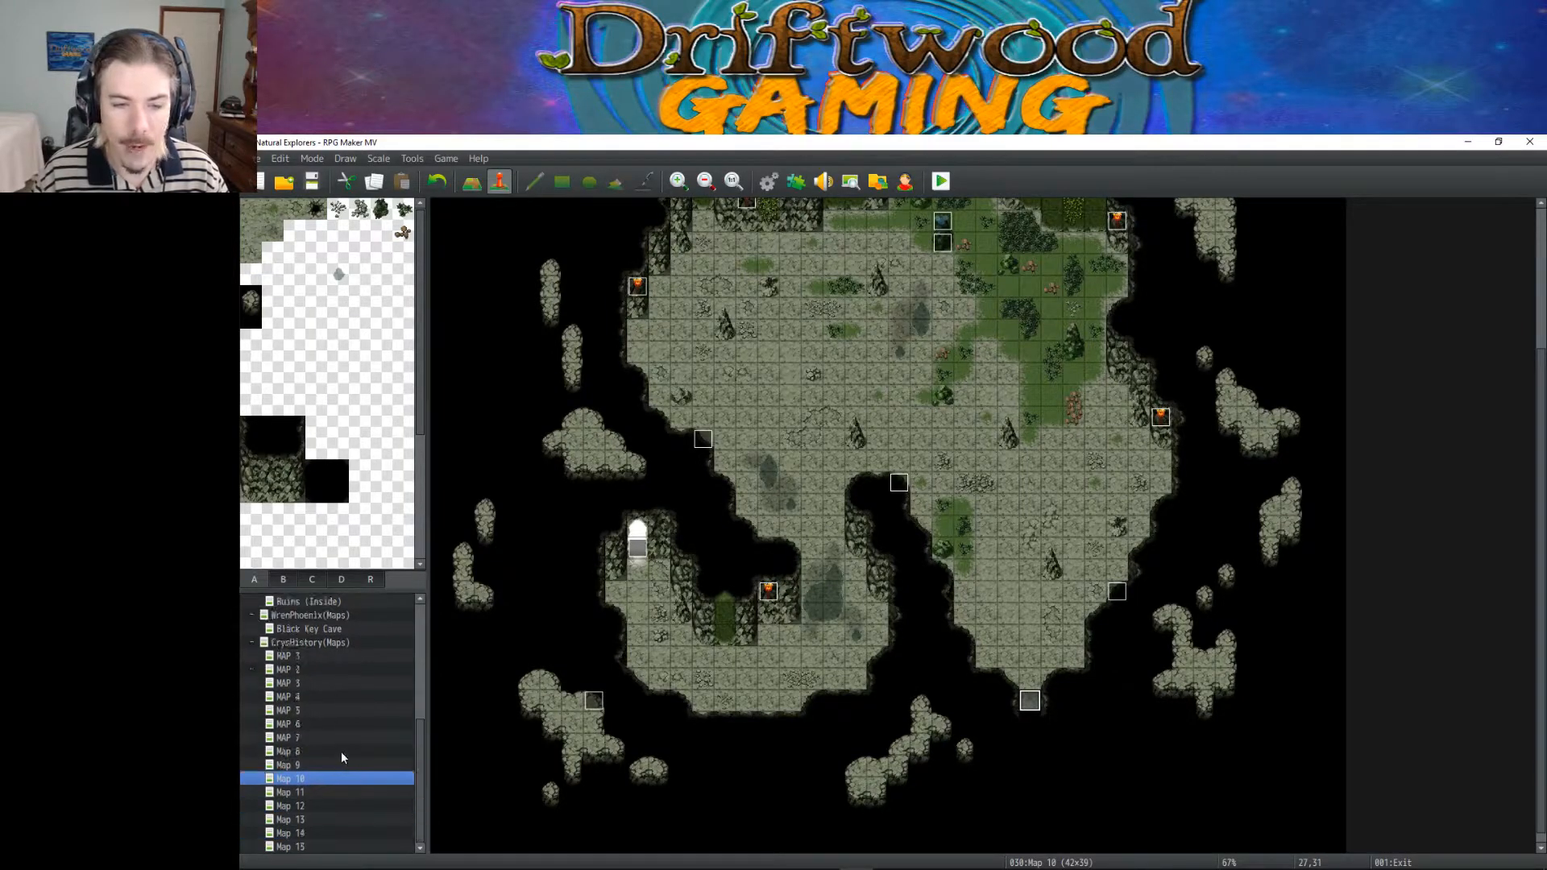
scroll(988, 436, "up", 3)
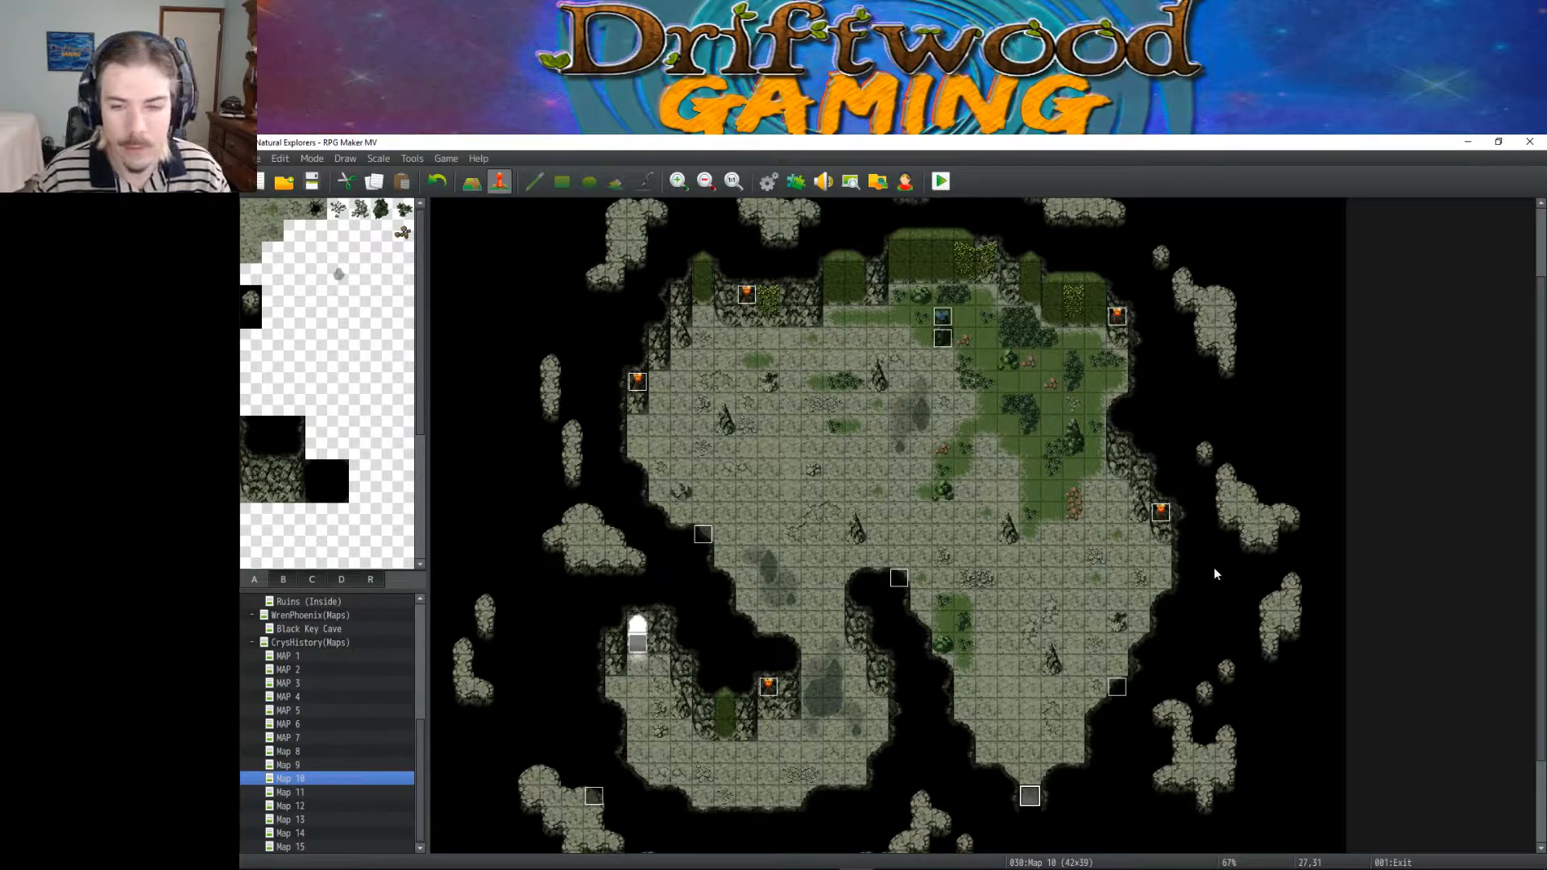
scroll(880, 533, "down", 2)
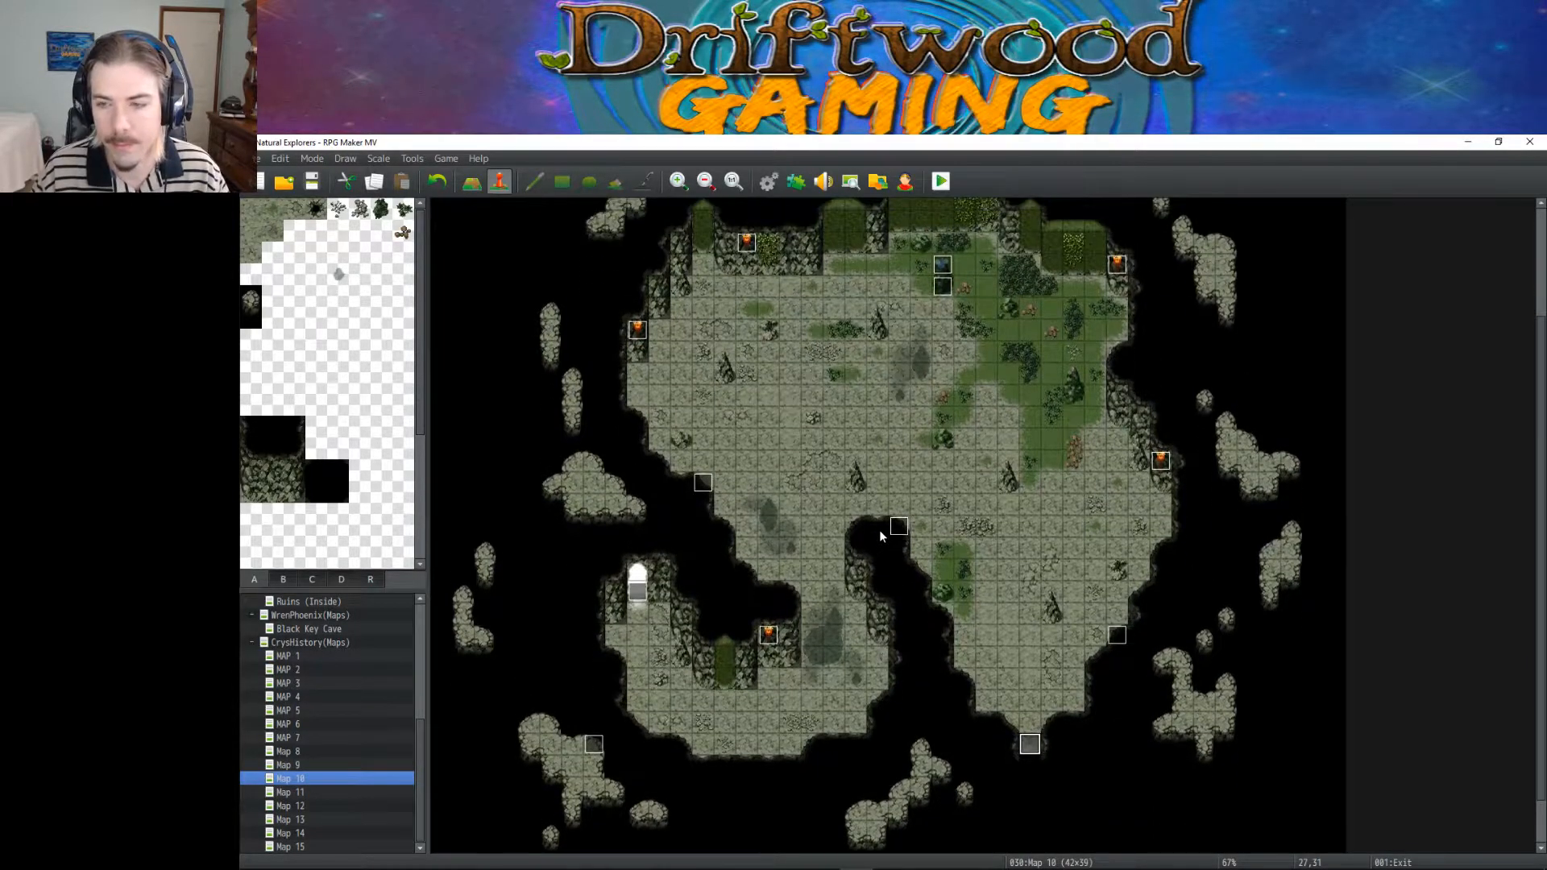
scroll(880, 535, "up", 4)
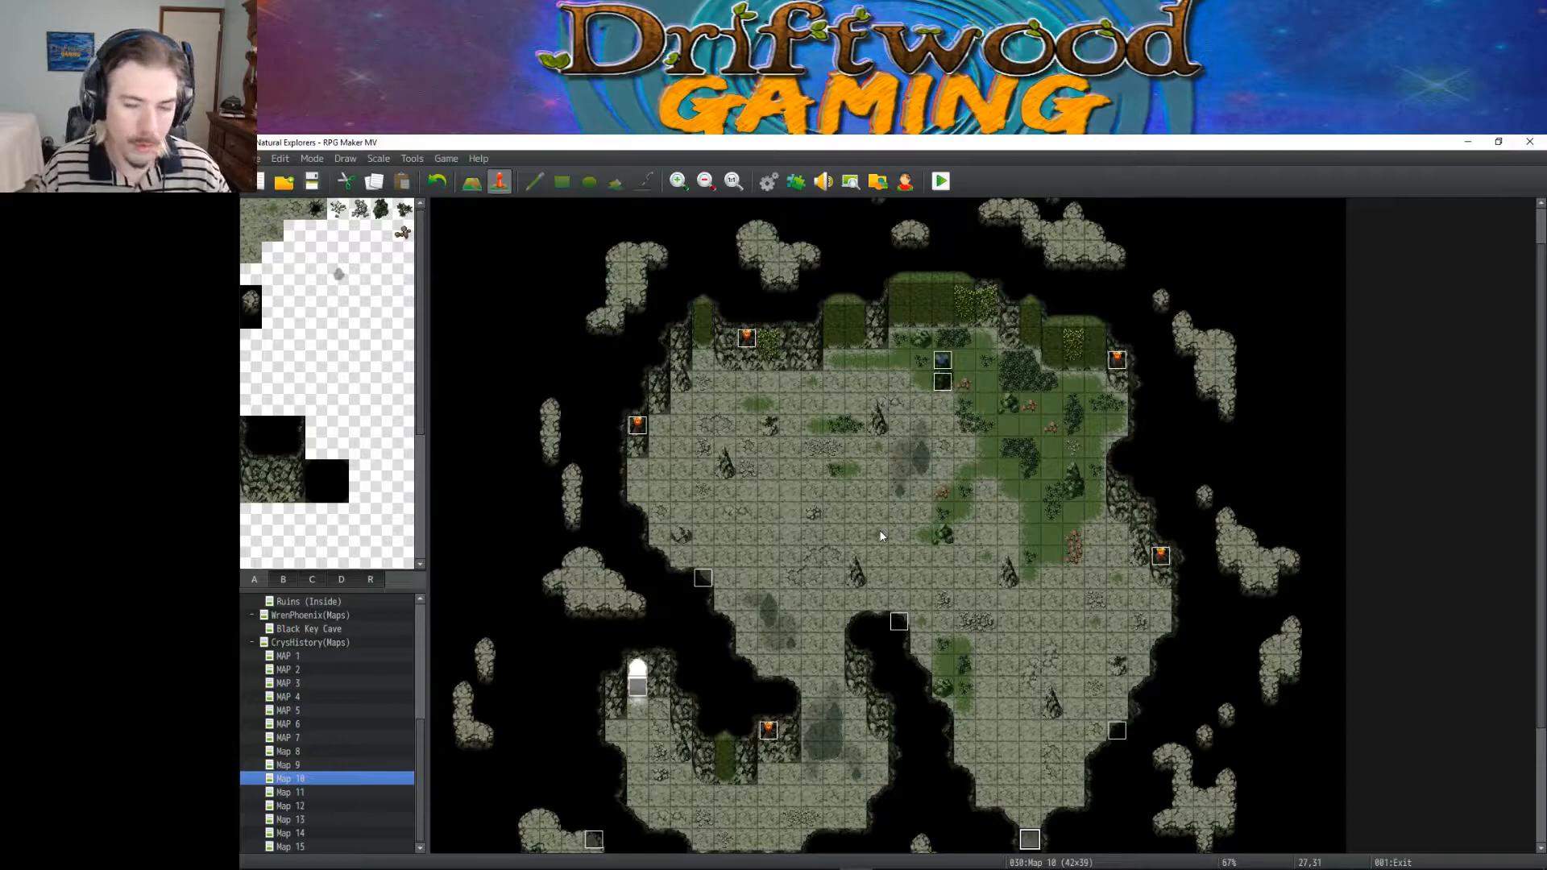
scroll(902, 508, "down", 3)
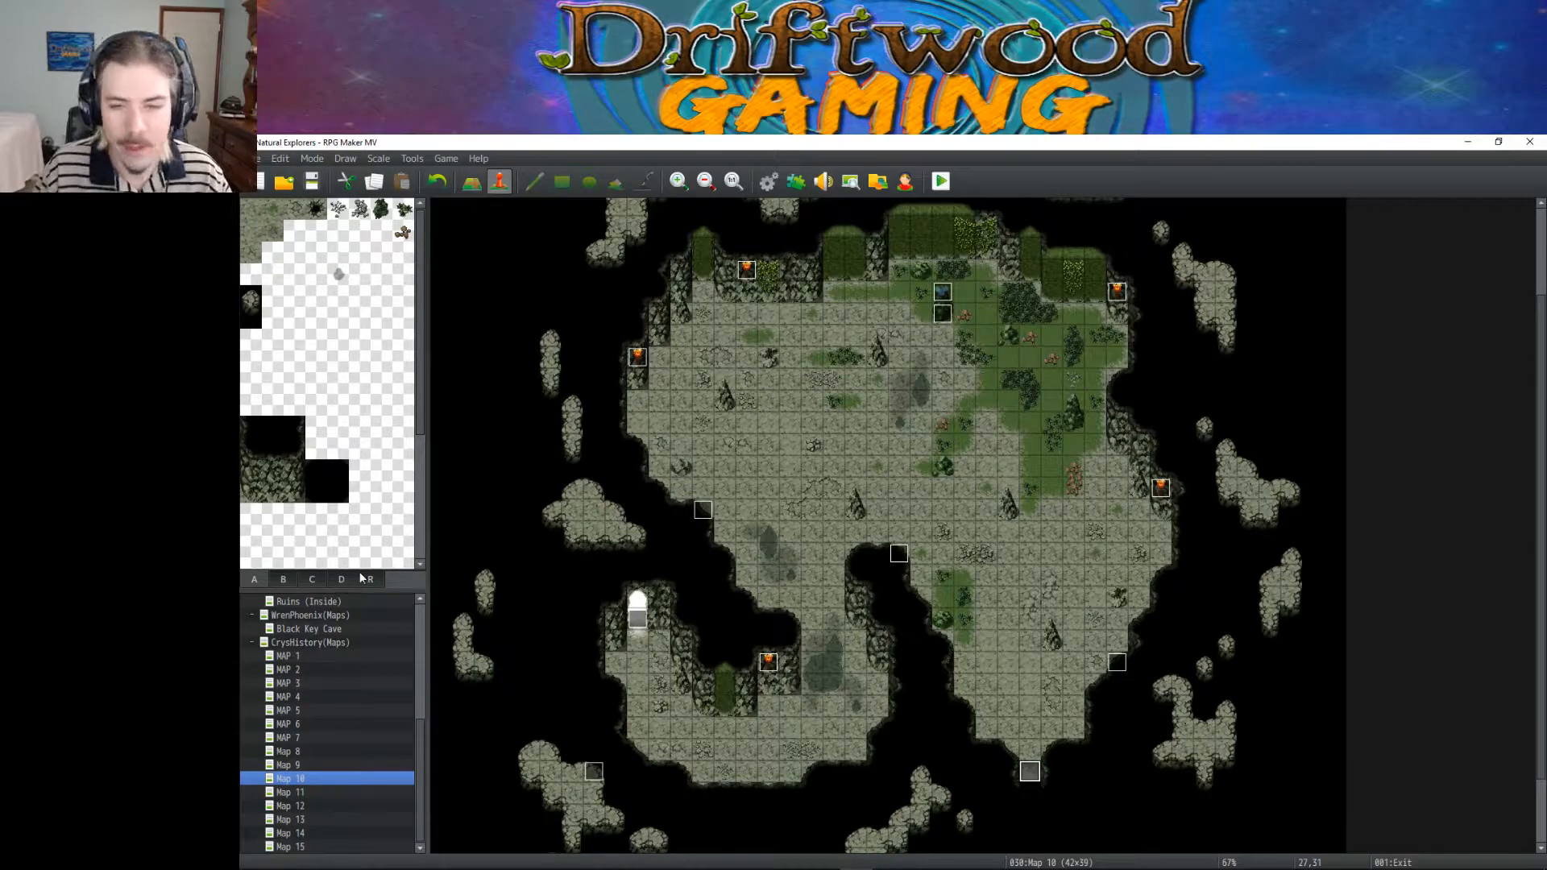
Step: Set the player's starting position to (9,26) on Map 10, save the project and start a playtest
scroll(767, 659, "down", 1)
scroll(766, 659, "down", 1)
right_click(632, 612)
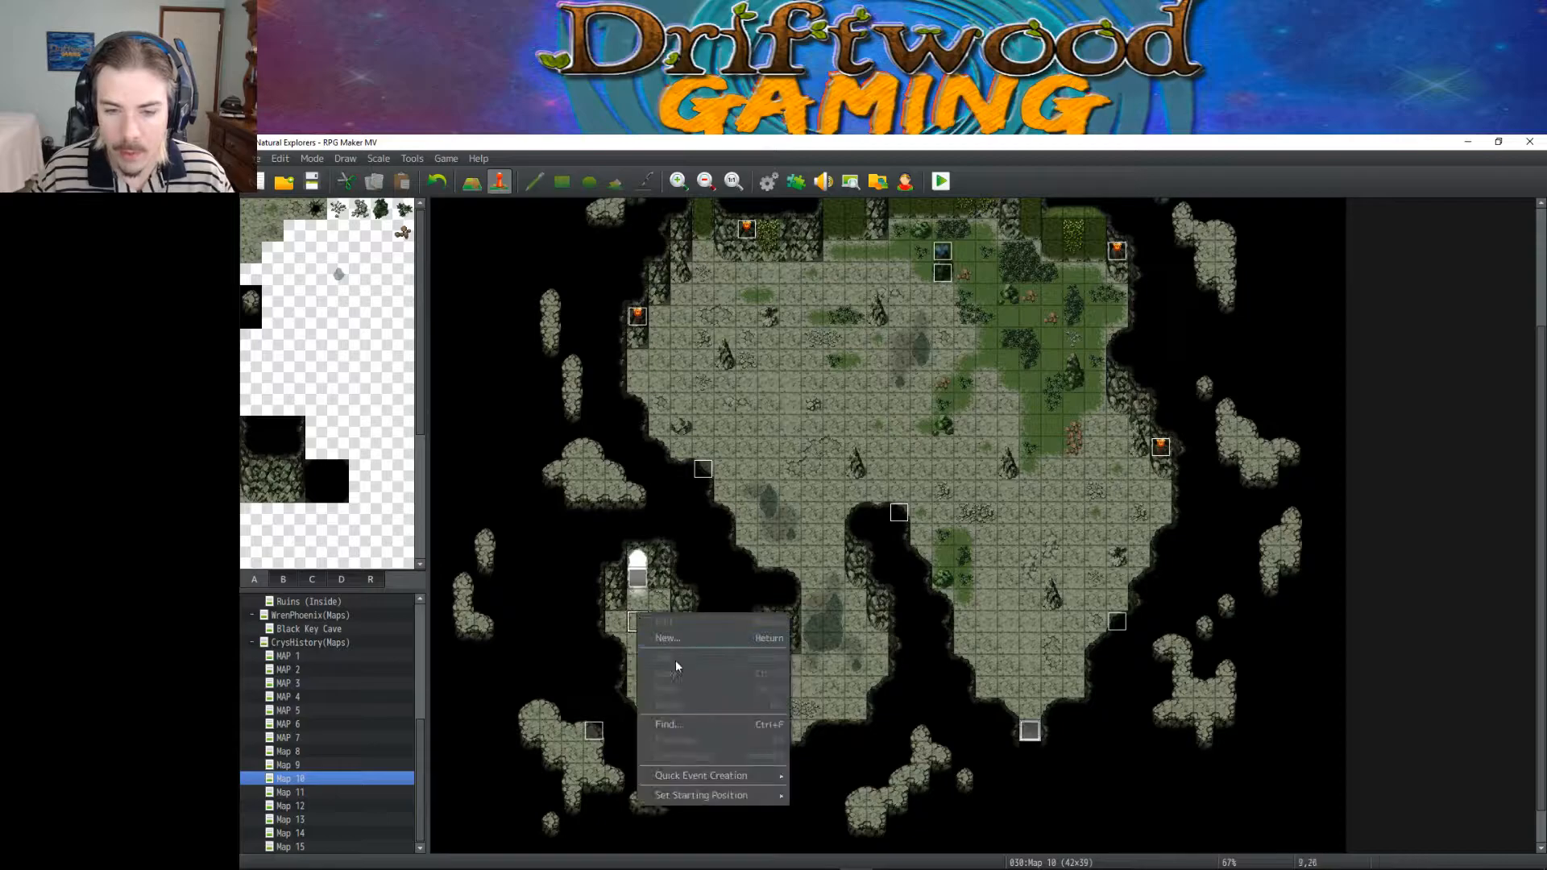
mouse_move(732, 798)
left_click(806, 797)
left_click(321, 188)
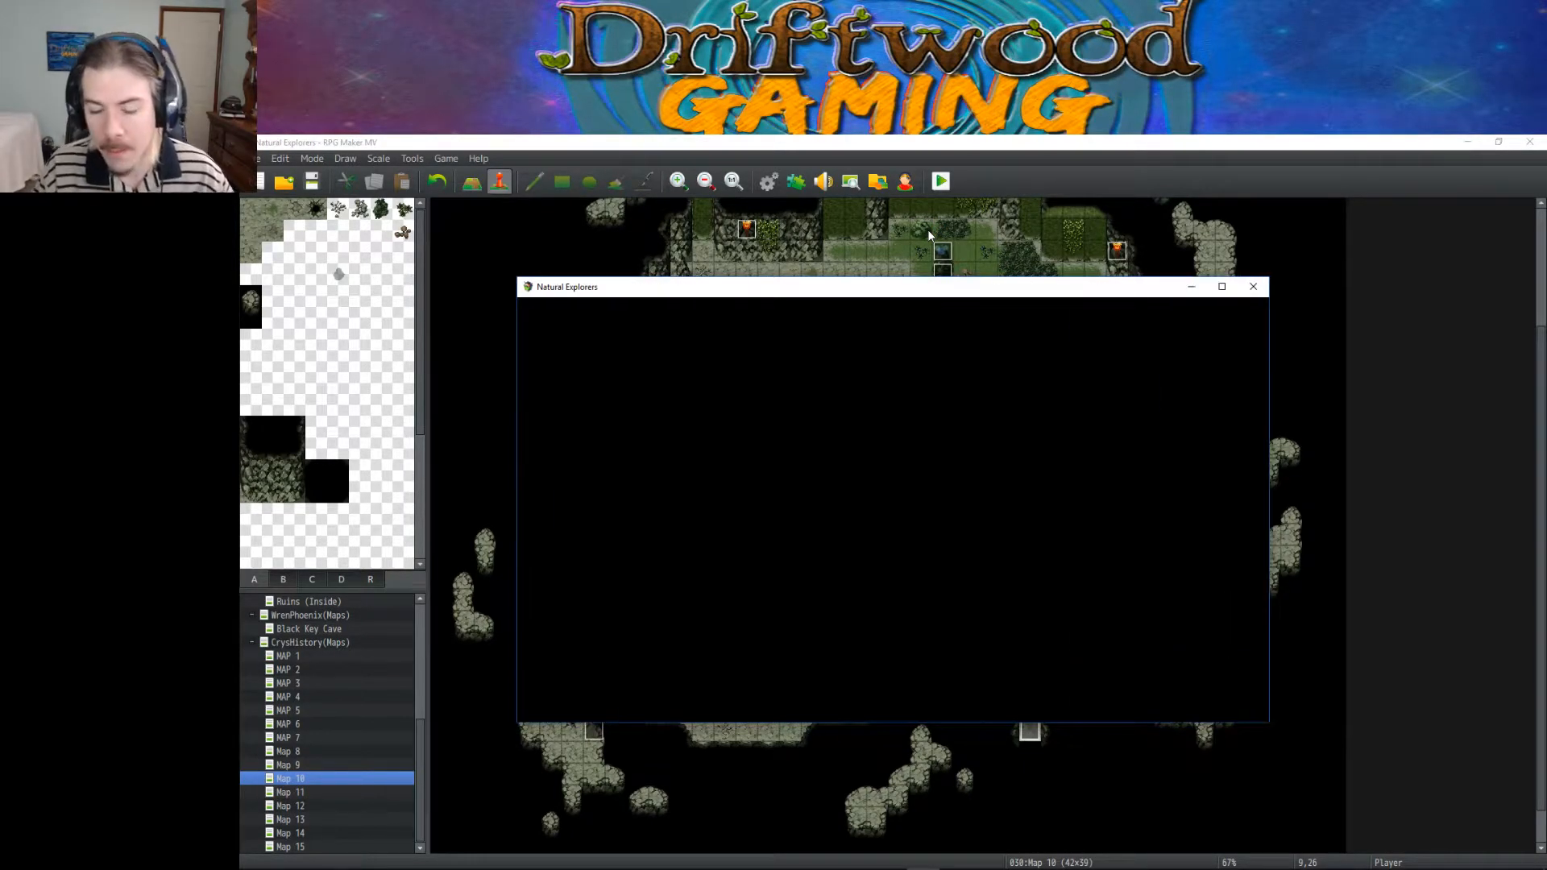
Step: Start a new game, walk from the western doorway up to the pink pixie light on Map 10, examine it and end the playtest
key("Return")
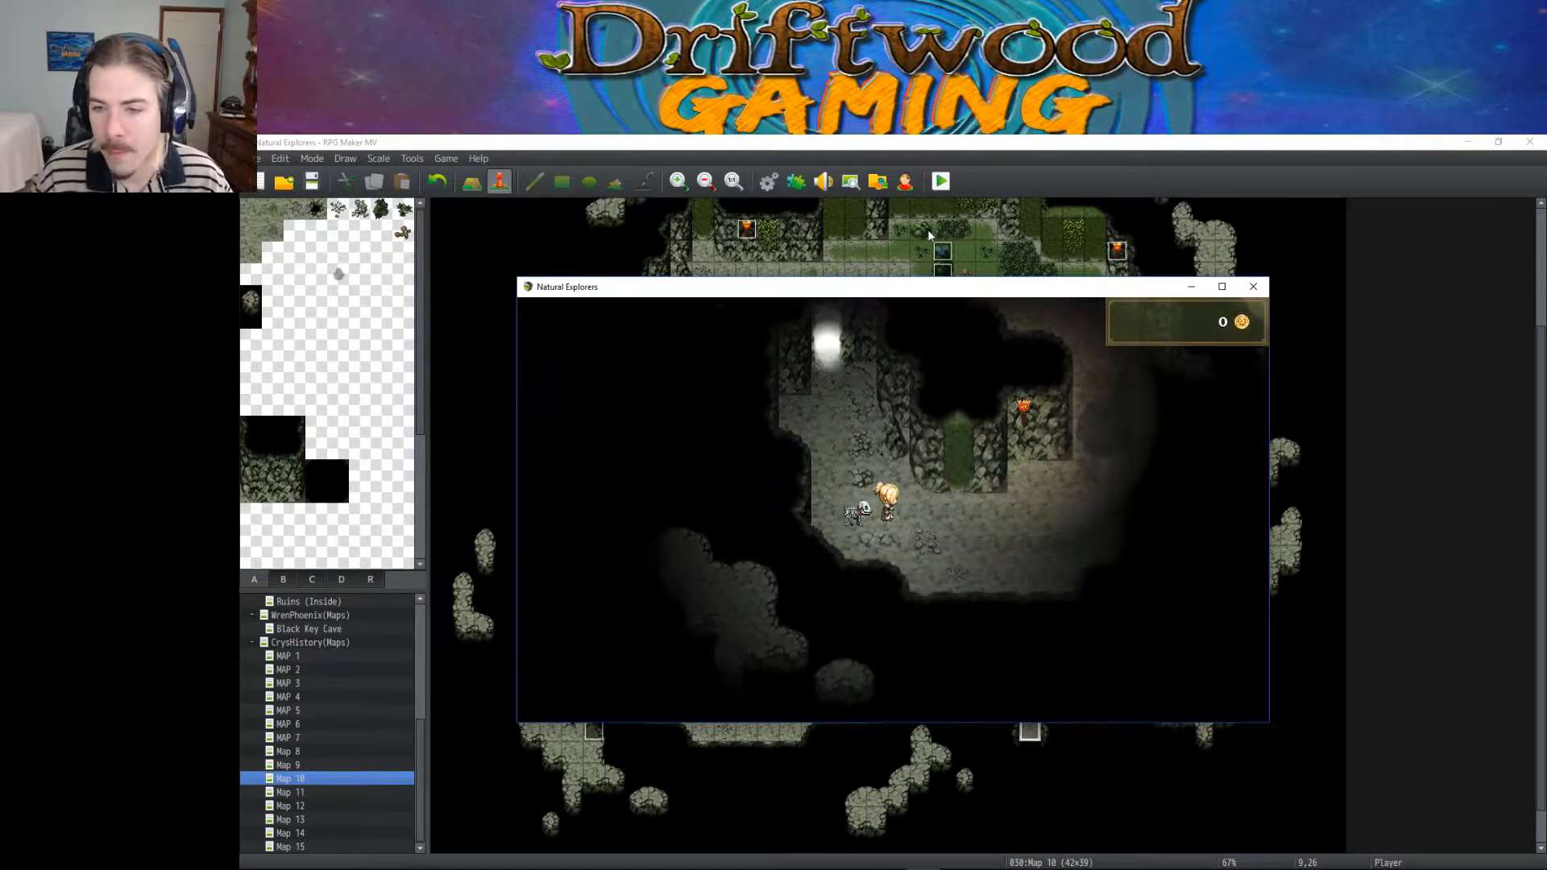
key("Right")
key("Up")
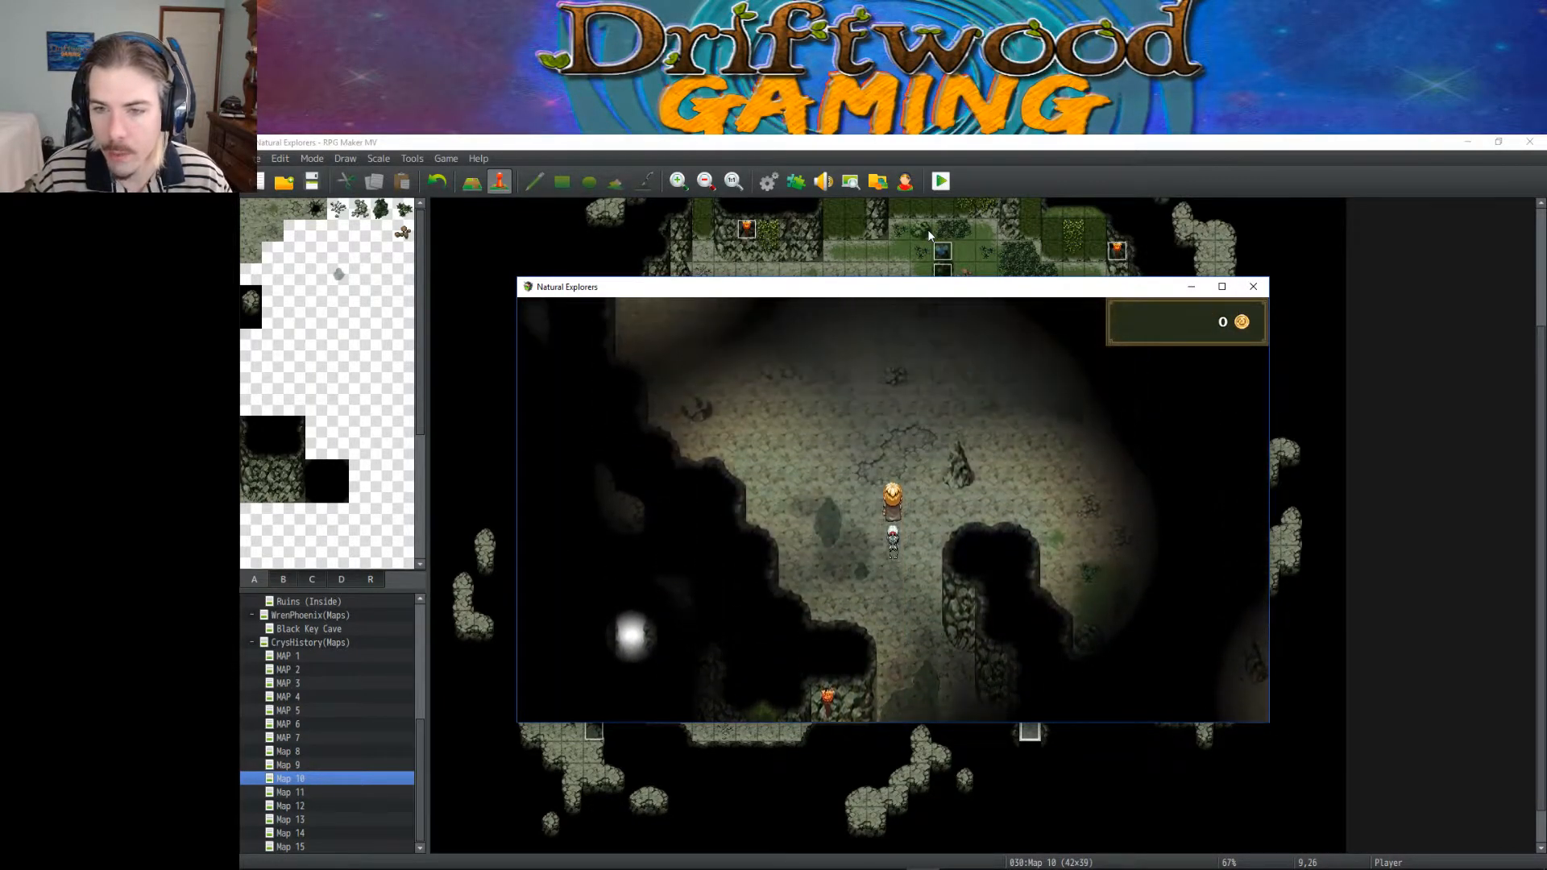
key("Up")
key("Up")
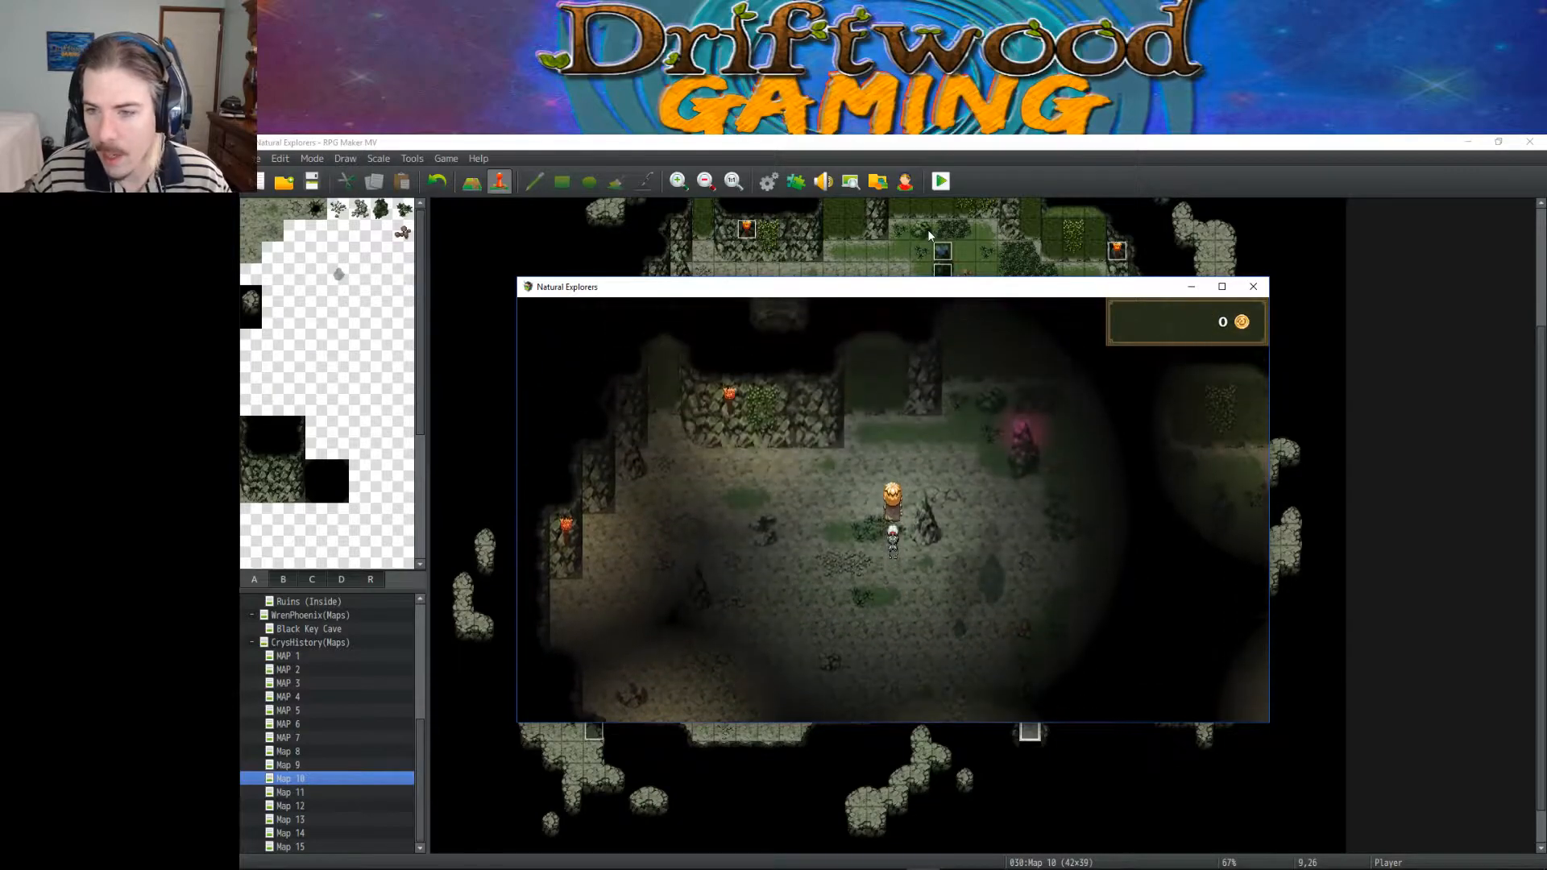
key("Up")
key("Up")
key("Up")
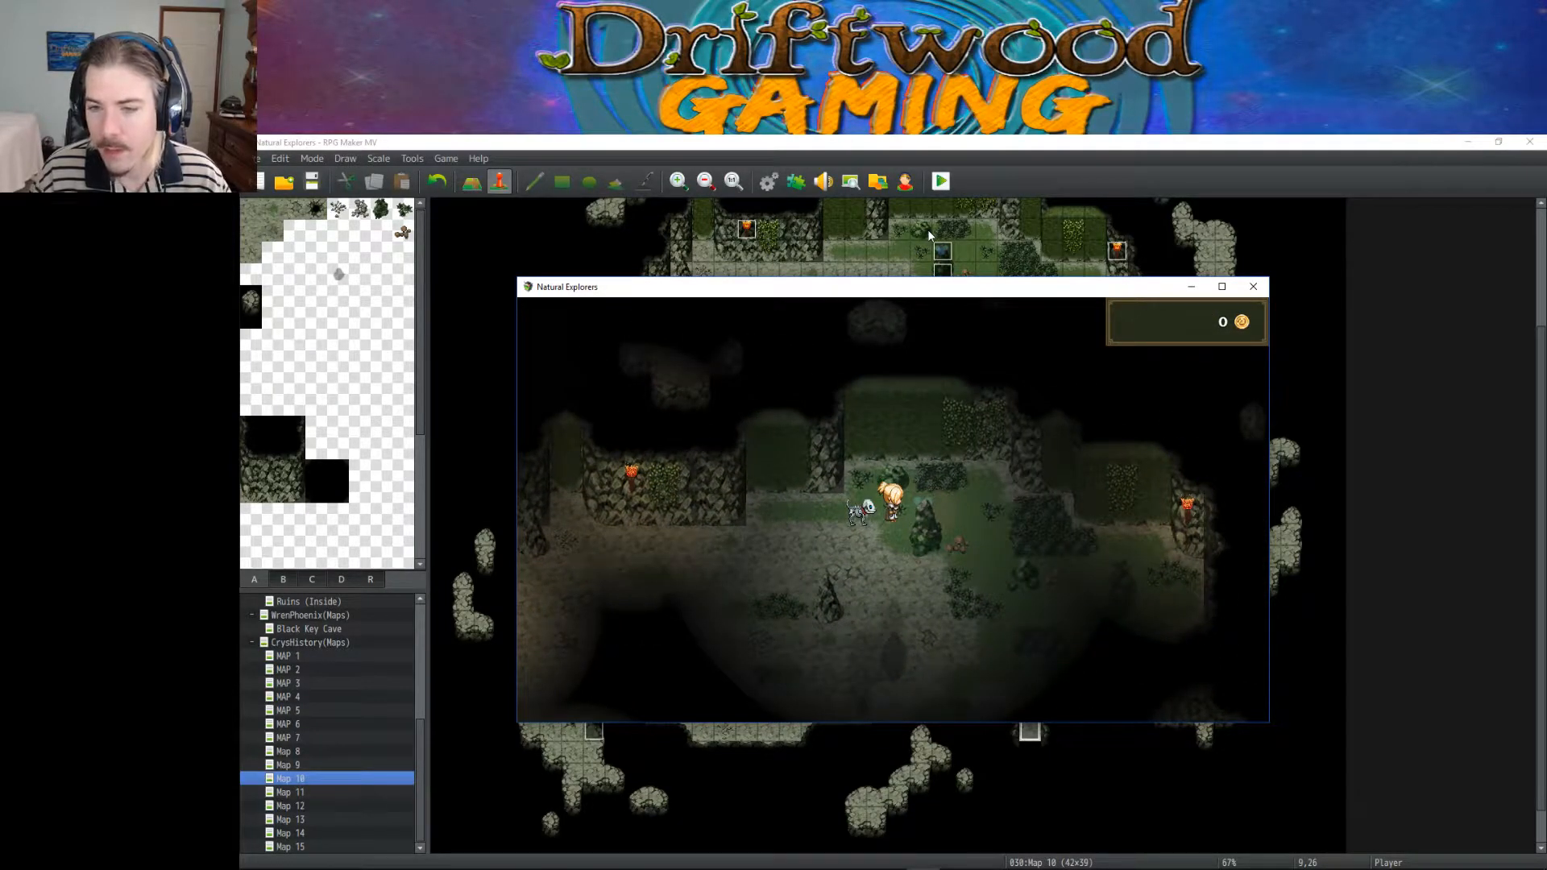
key("Up")
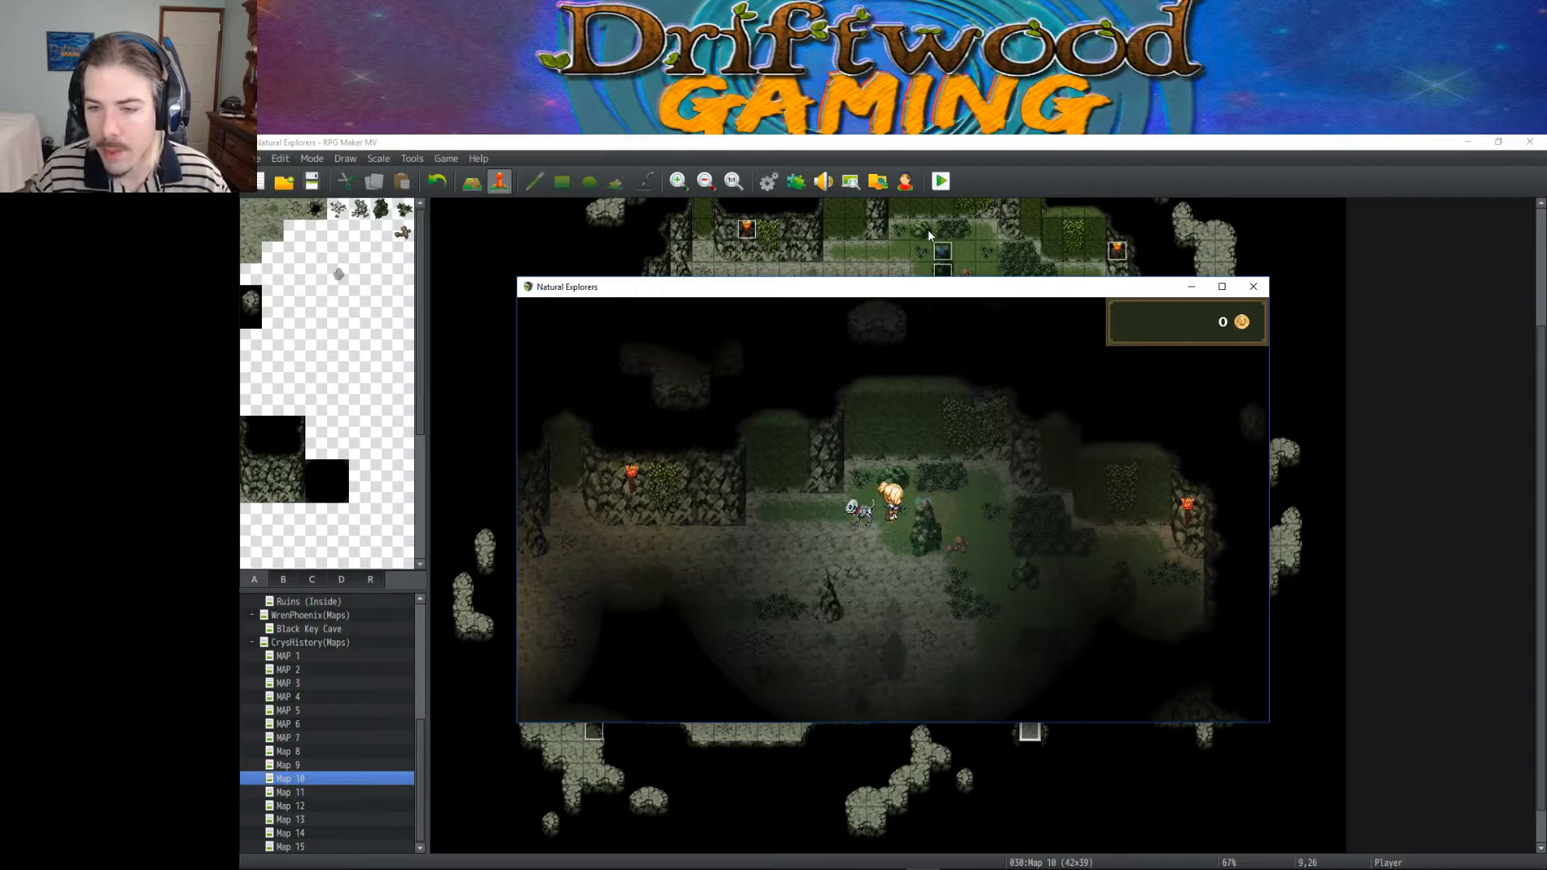
key("Left")
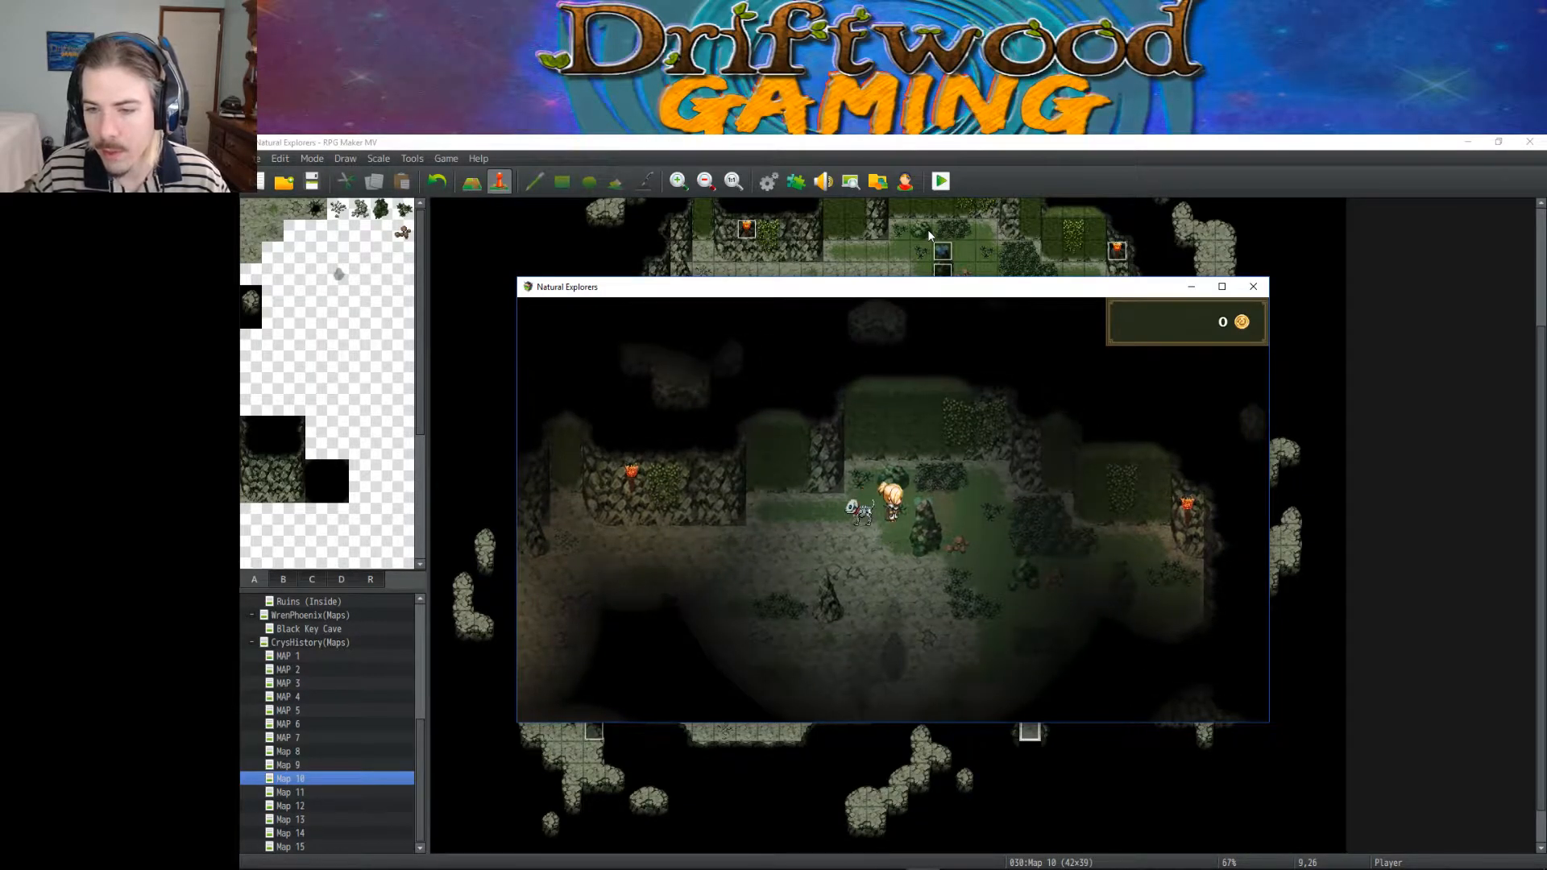
key("Down")
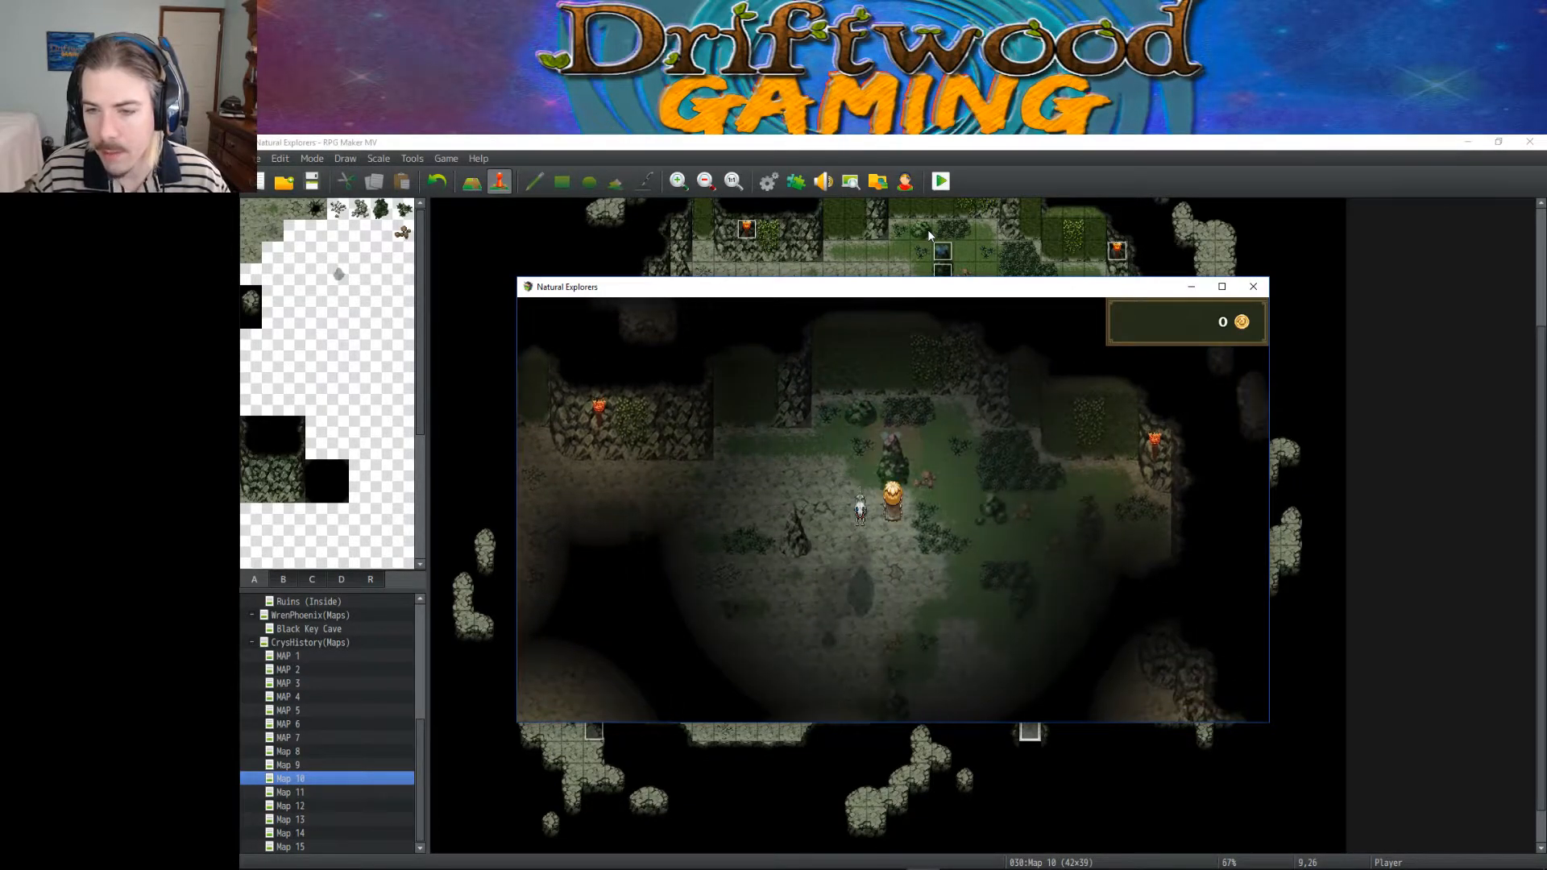
left_click(1253, 287)
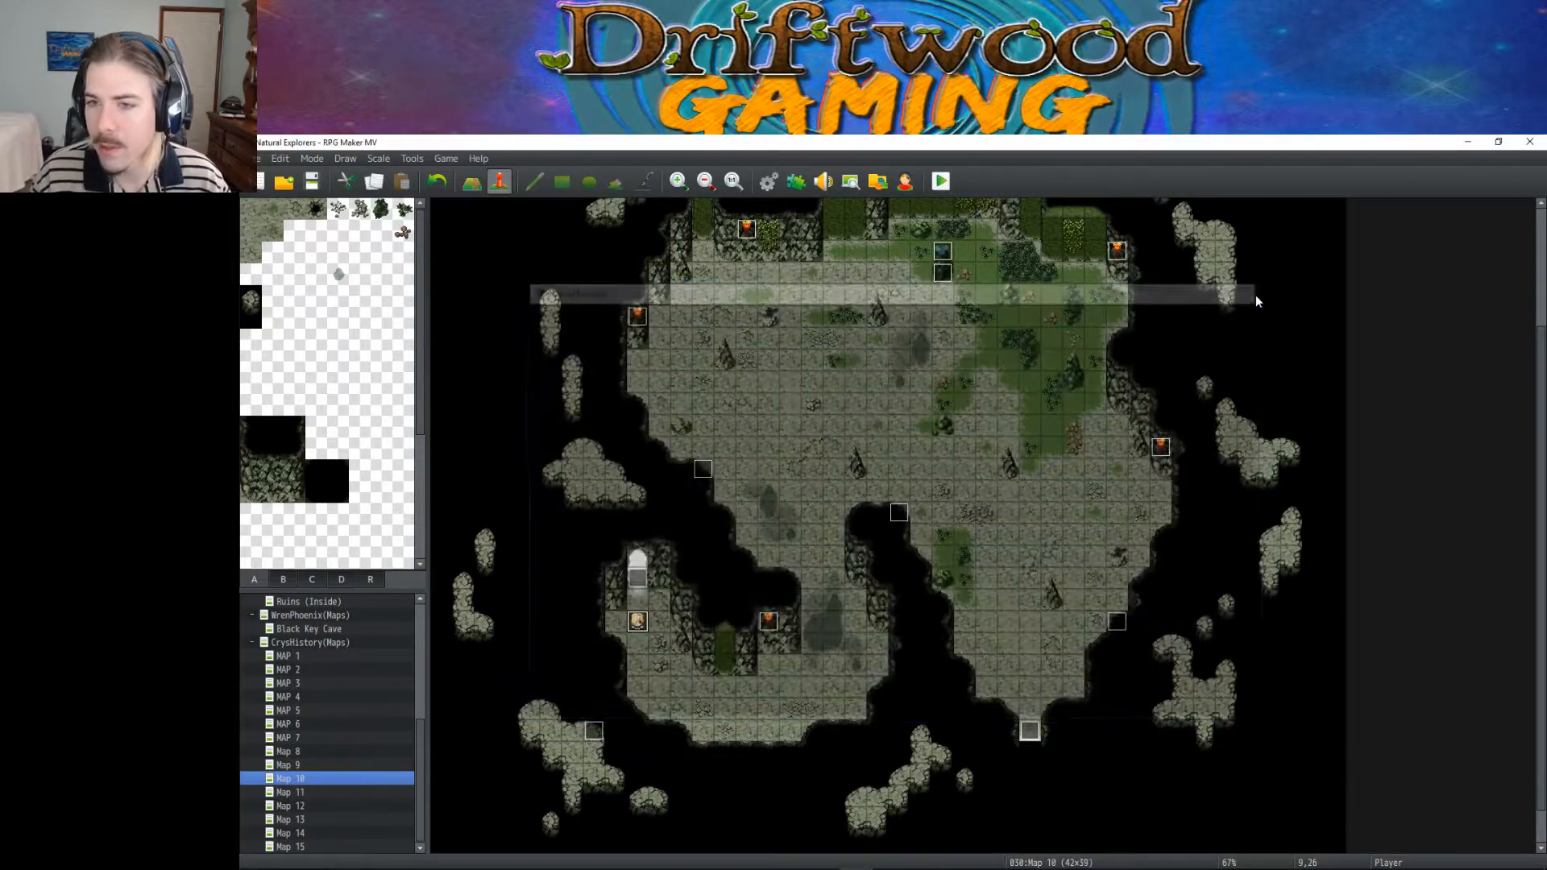
Step: Check the RCCPixie event, and copy all the Pixie Dust pickup commands from page 1 of the PixieDust04Placeholder event below it
double_click(942, 270)
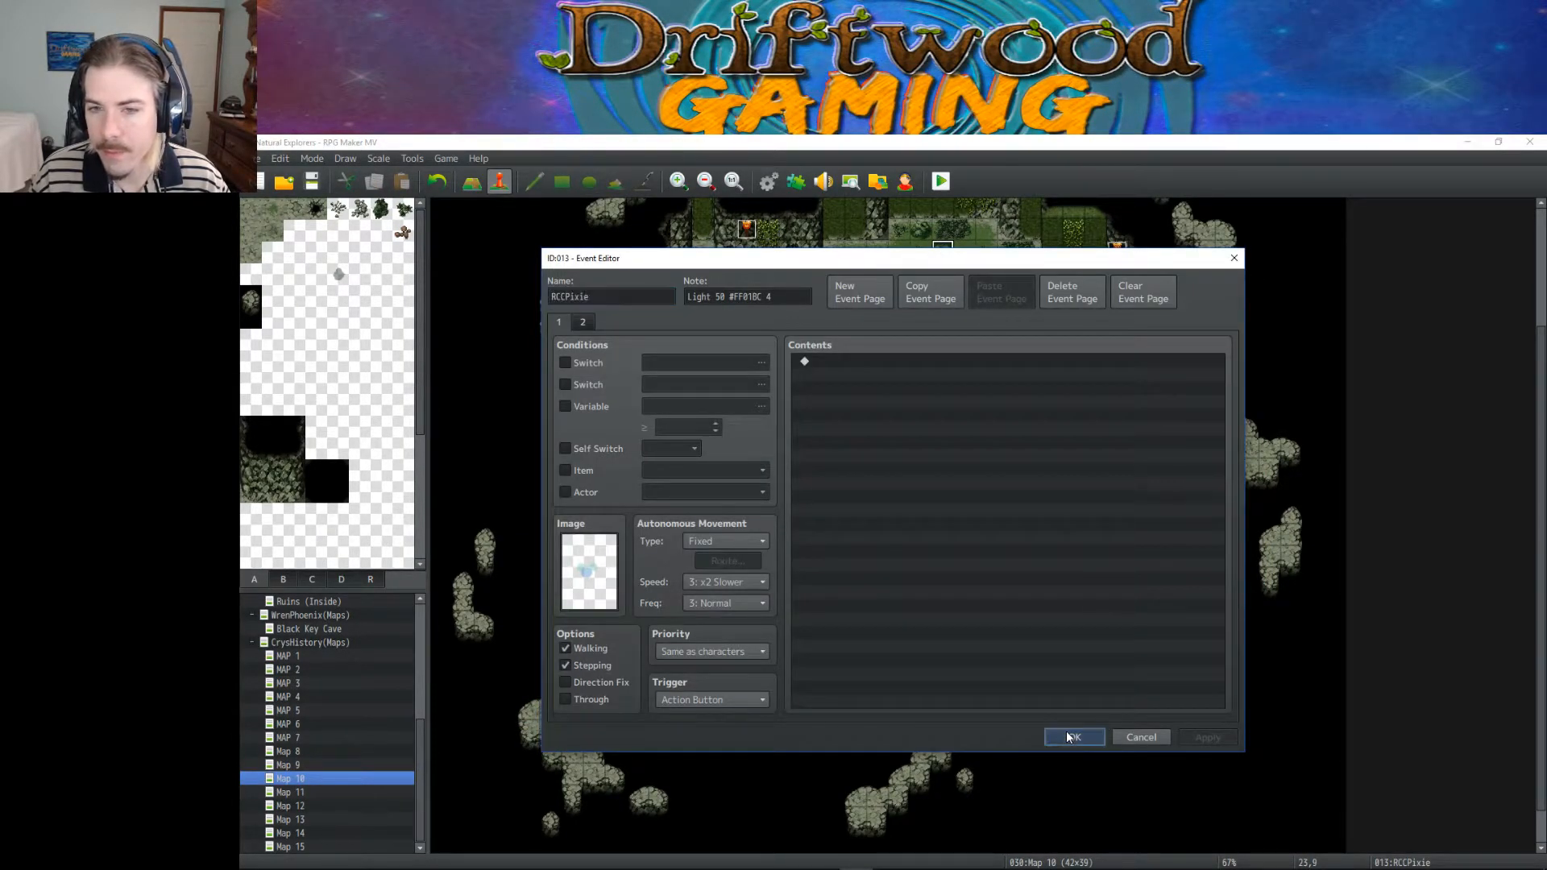
left_click(1068, 734)
double_click(944, 278)
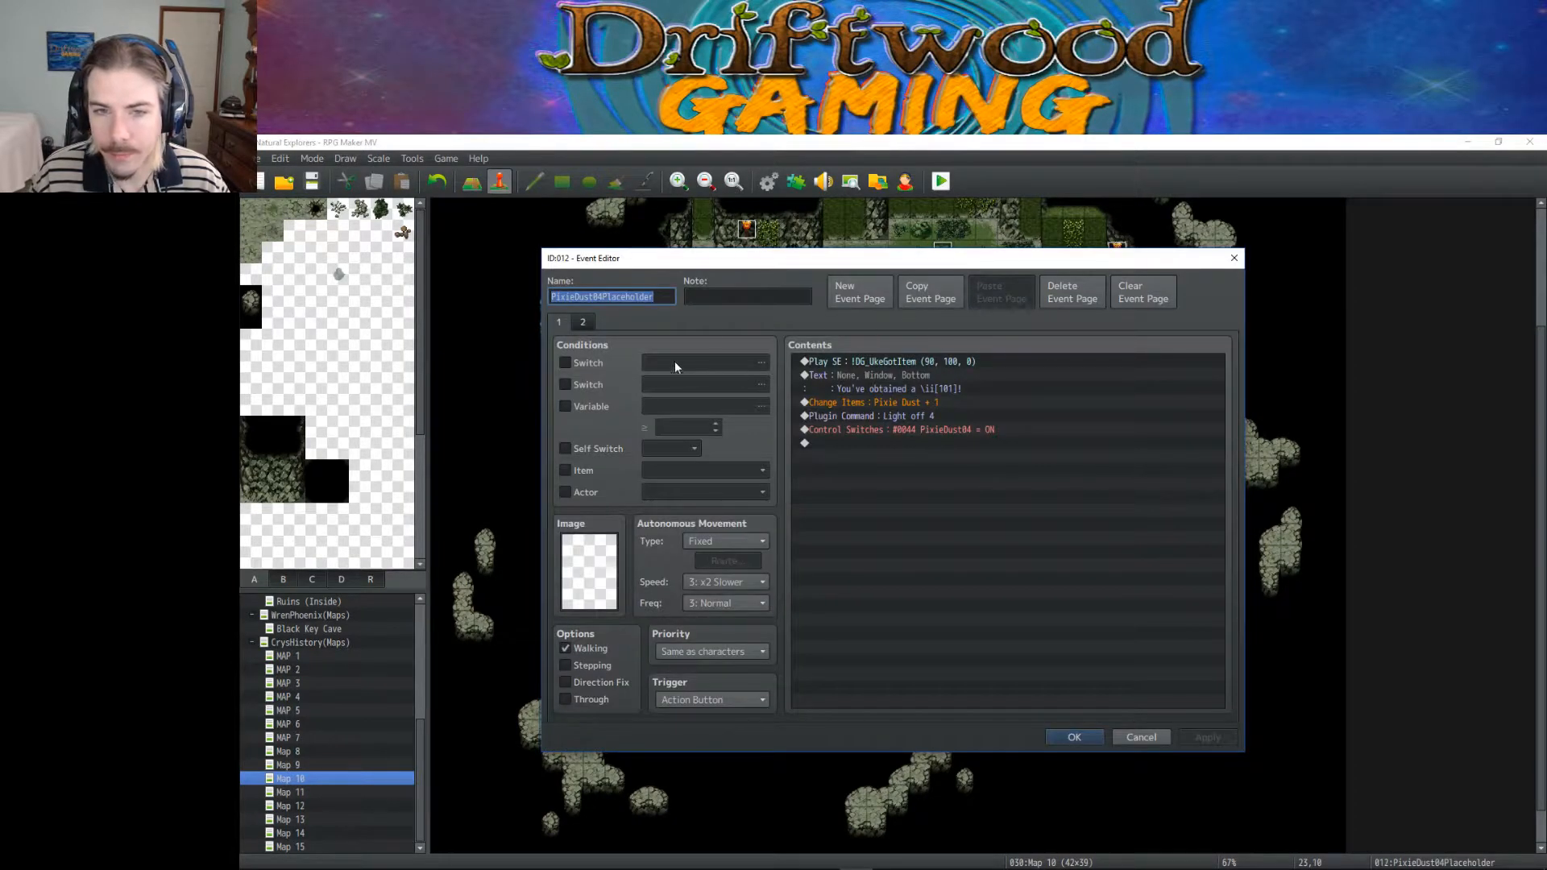
left_click(581, 321)
left_click(560, 320)
left_click(582, 323)
left_click(559, 322)
left_click(906, 362)
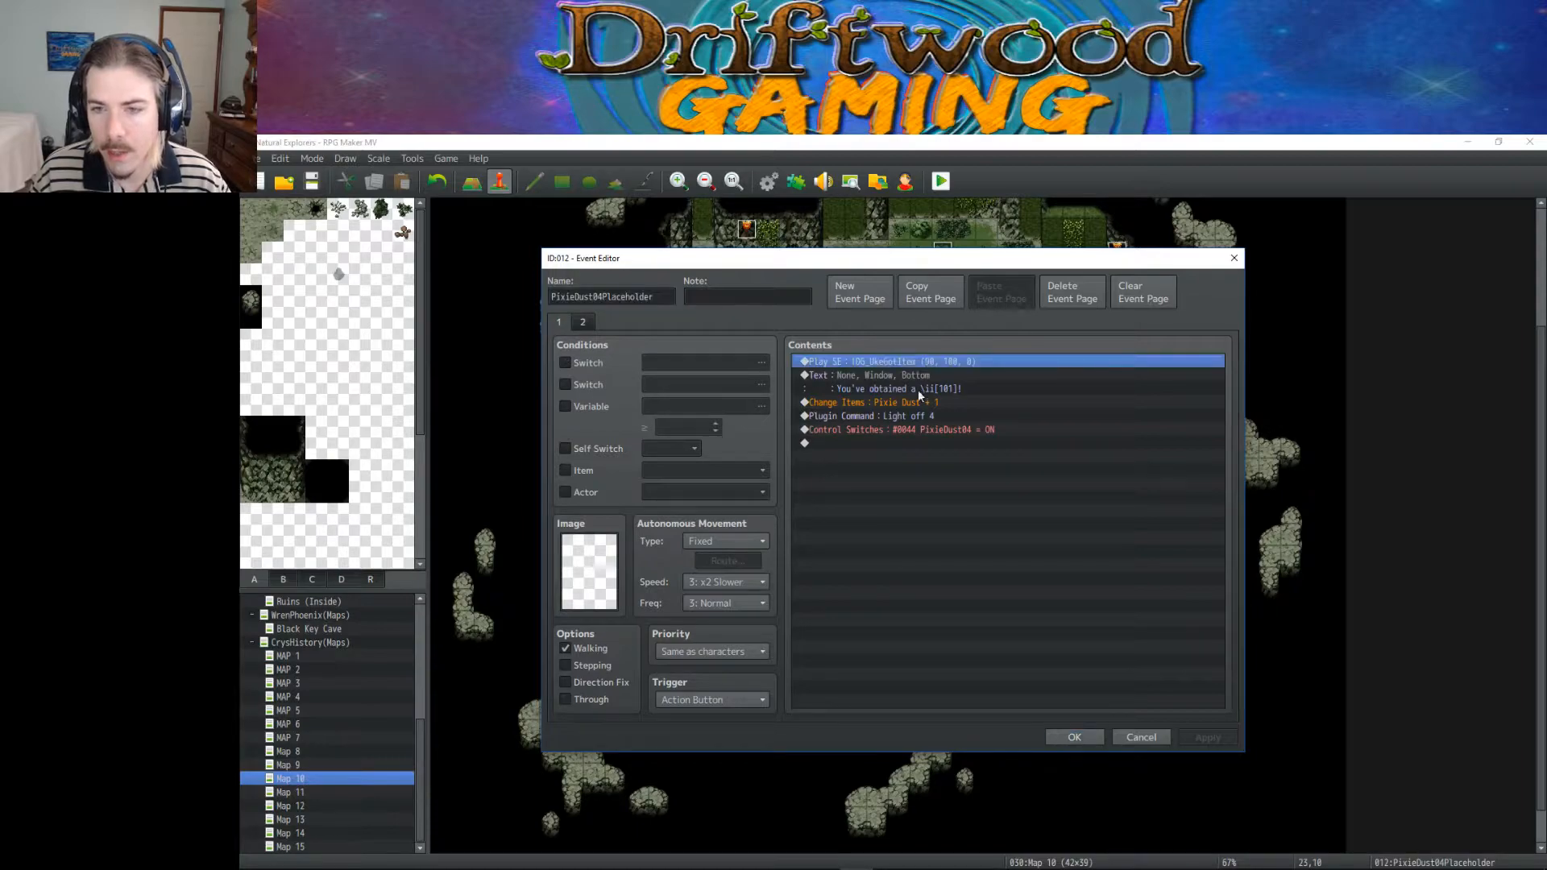
left_click(921, 429, "shift")
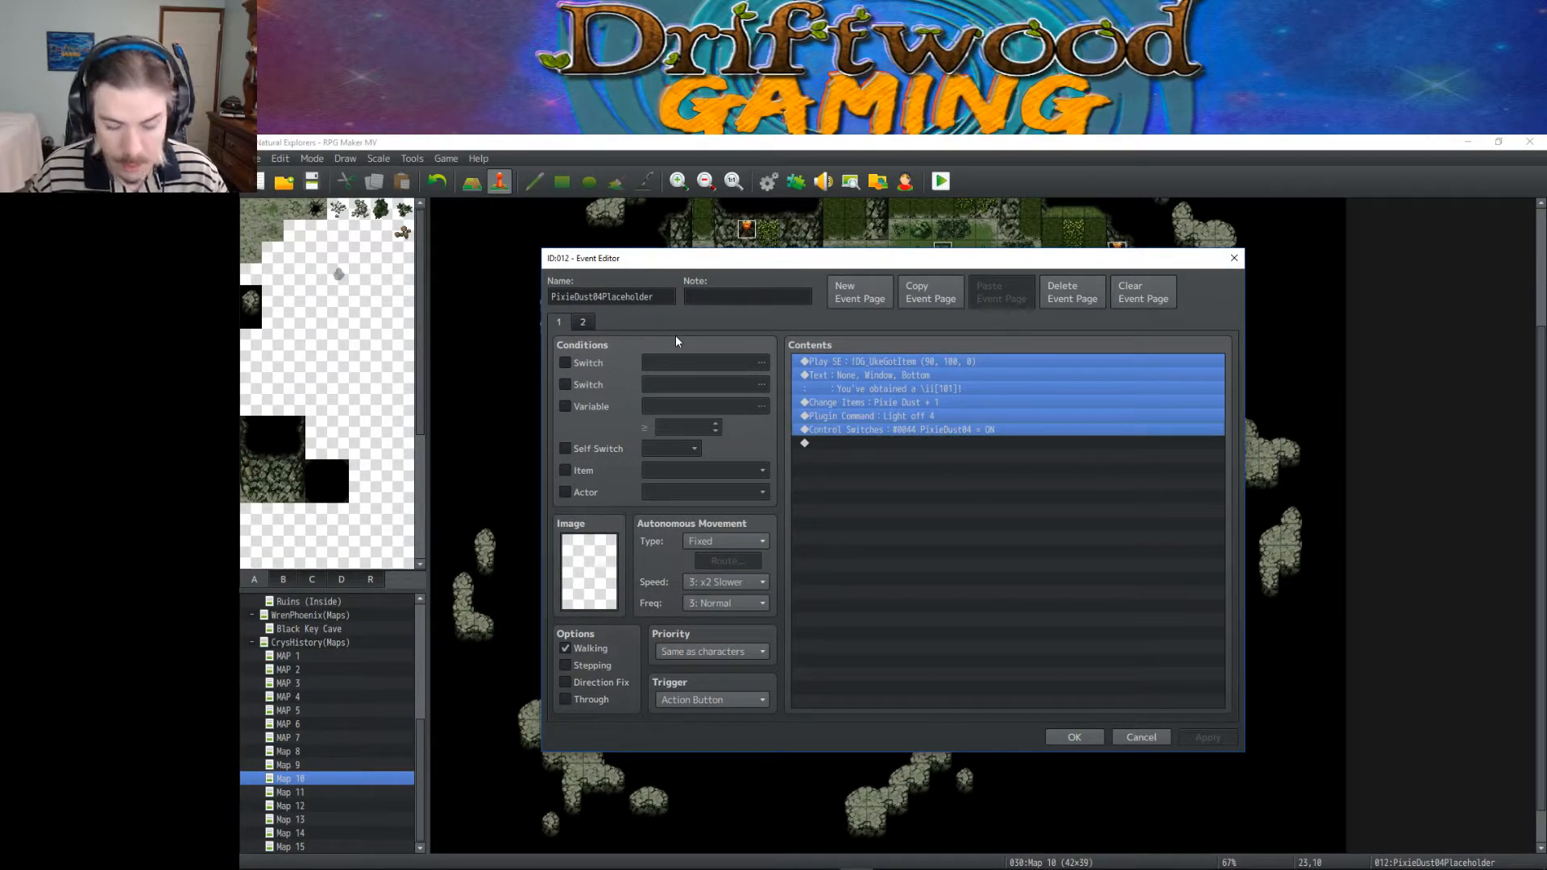
left_click(1059, 736)
Step: Paste the Pixie Dust pickup commands into page 1 of the RCCPixie event, check page 2 and accept the event
double_click(946, 256)
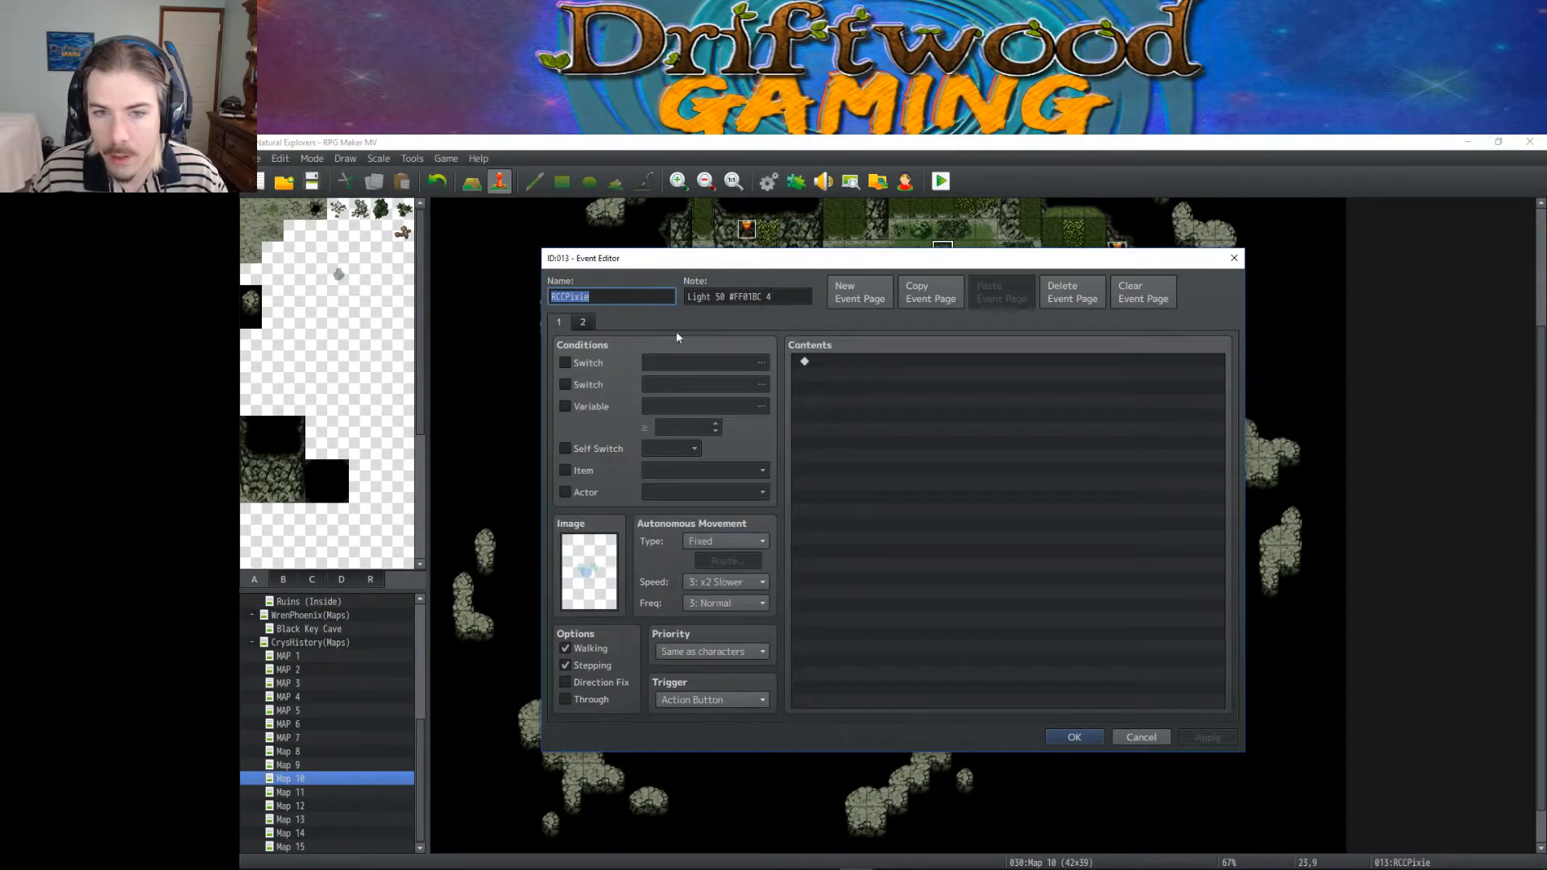
left_click(902, 409)
key("ctrl+v")
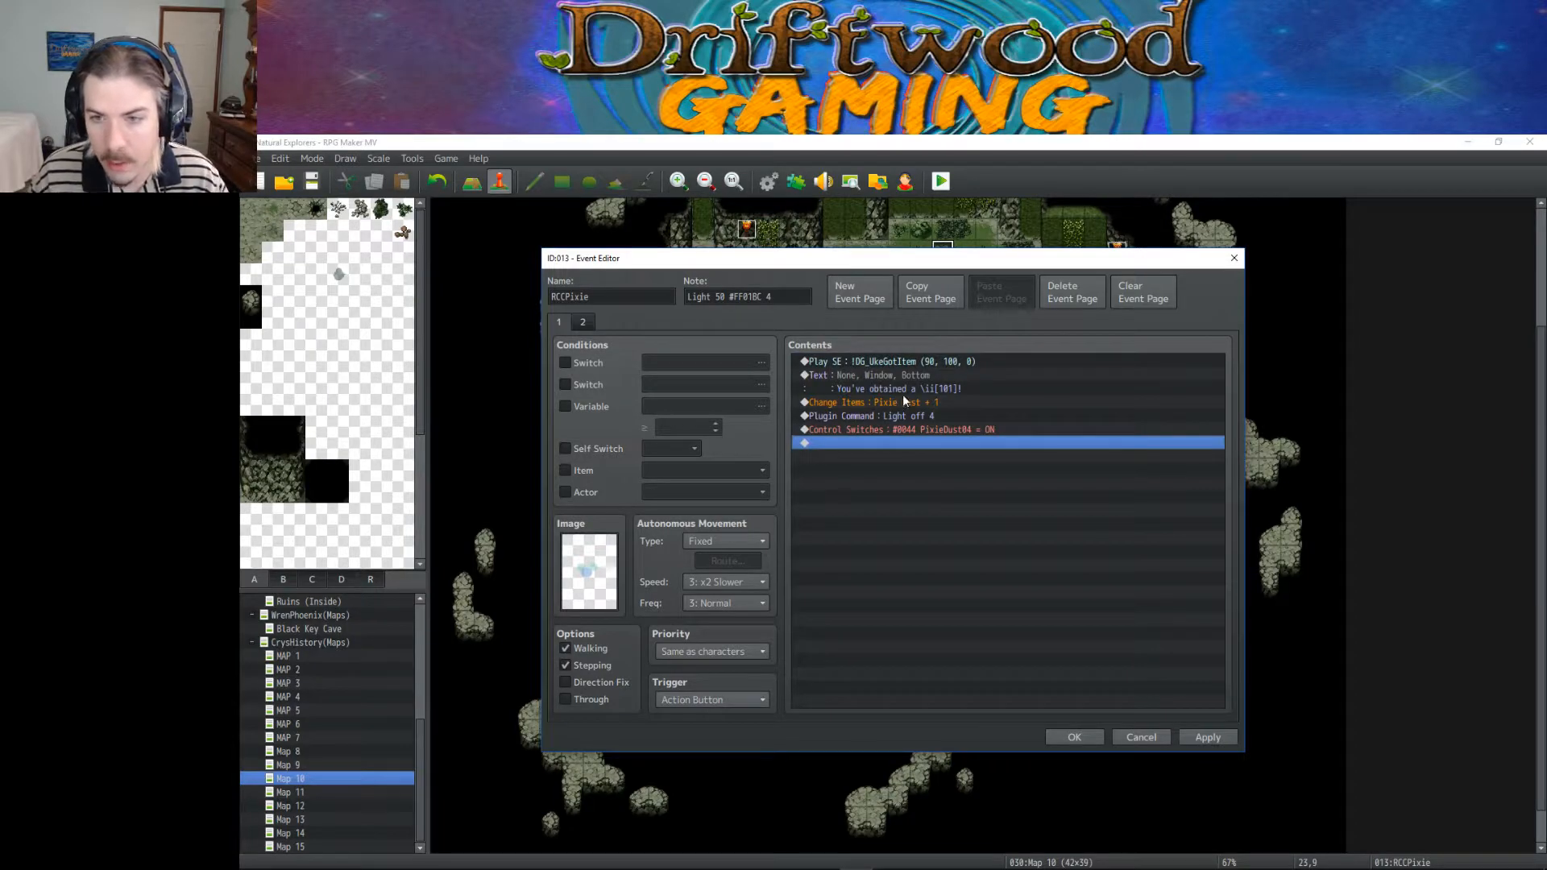
left_click(587, 324)
left_click(564, 320)
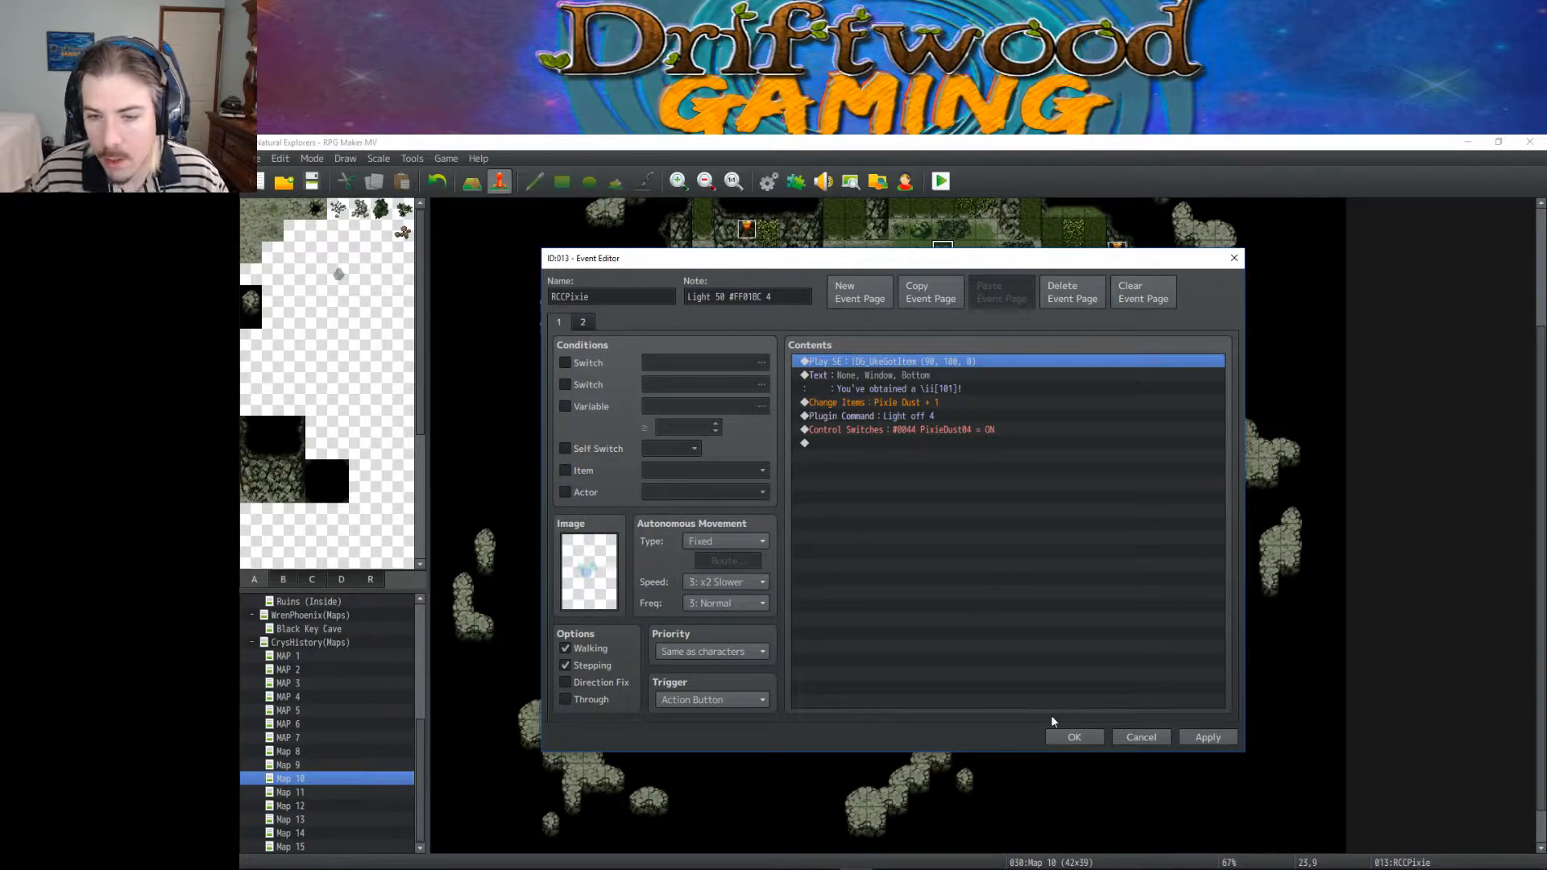
left_click(584, 323)
left_click(1074, 737)
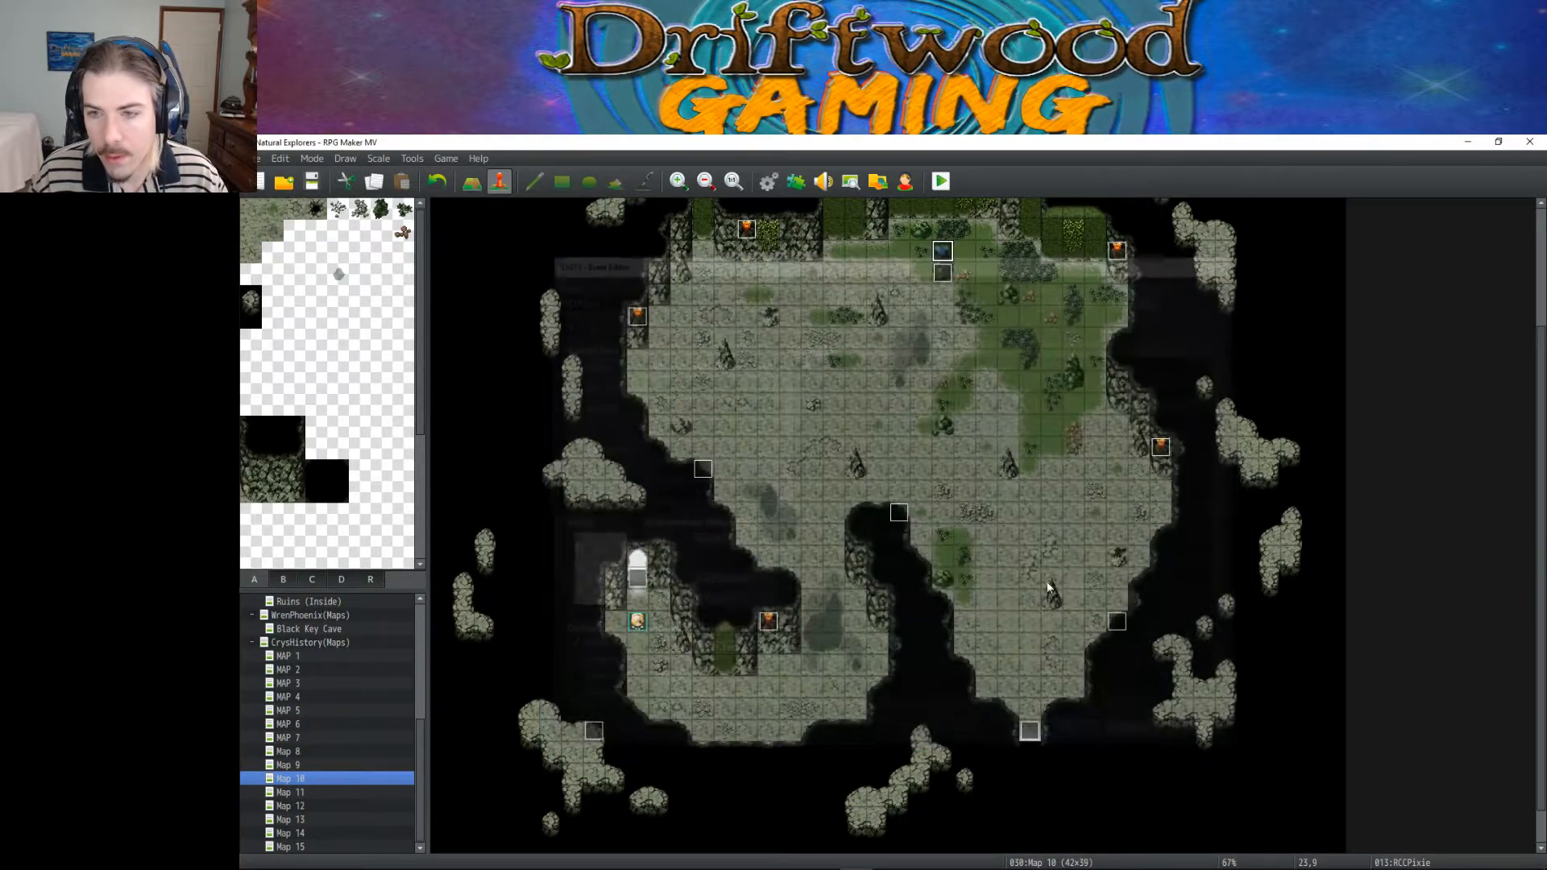
Step: Compare the two pages of the PixieDust04Placeholder event, including their conditions and contents
double_click(944, 276)
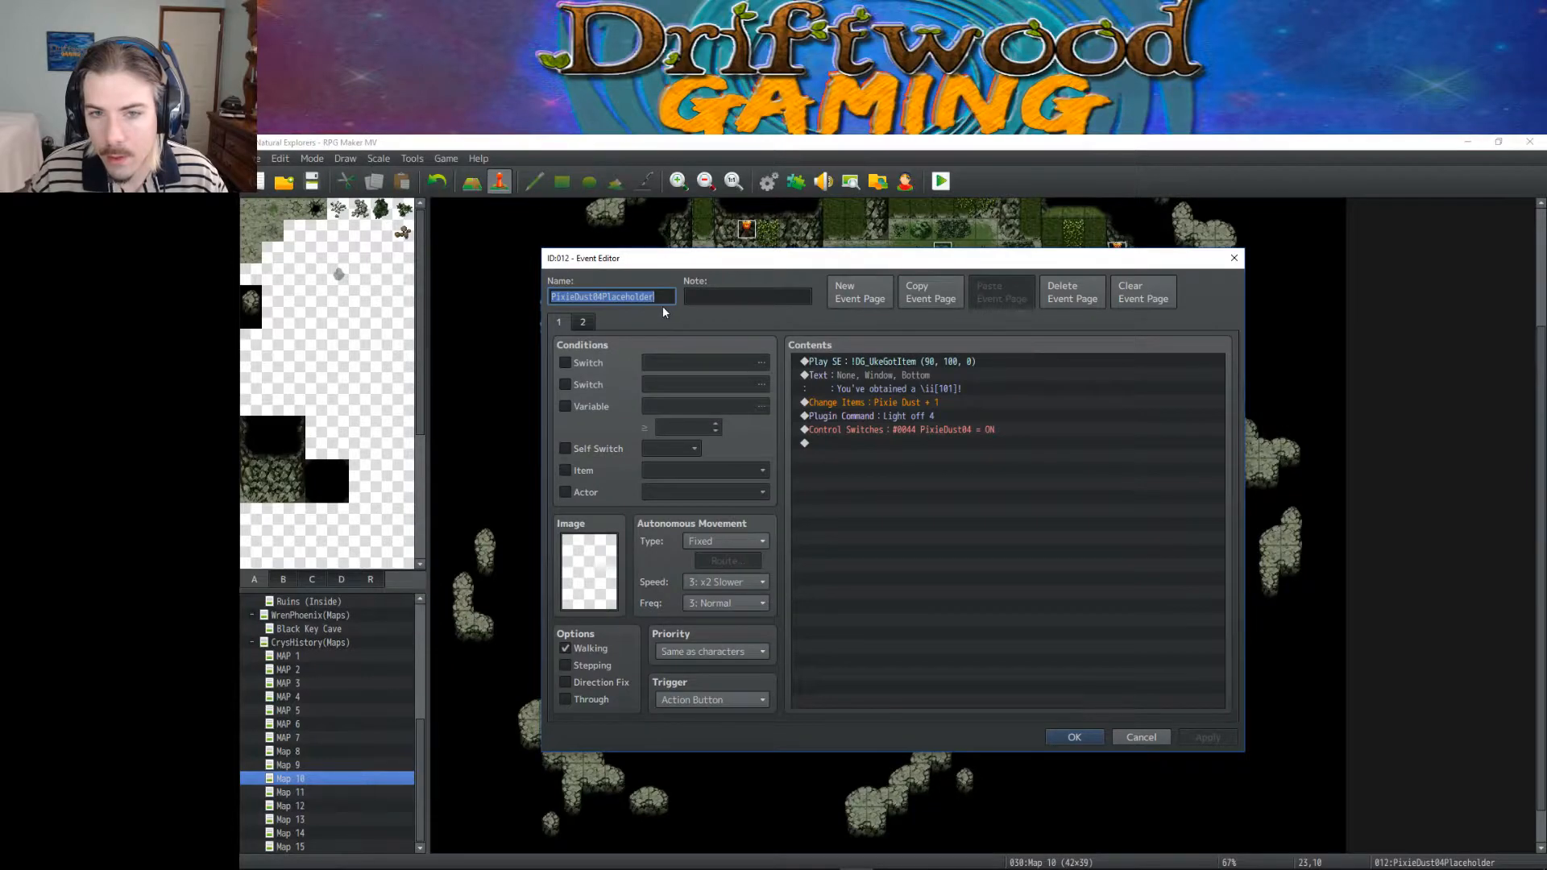
left_click(584, 323)
left_click(560, 322)
left_click(583, 322)
left_click(563, 324)
left_click(585, 324)
left_click(560, 323)
left_click(583, 322)
left_click(559, 322)
left_click(583, 322)
left_click(1074, 737)
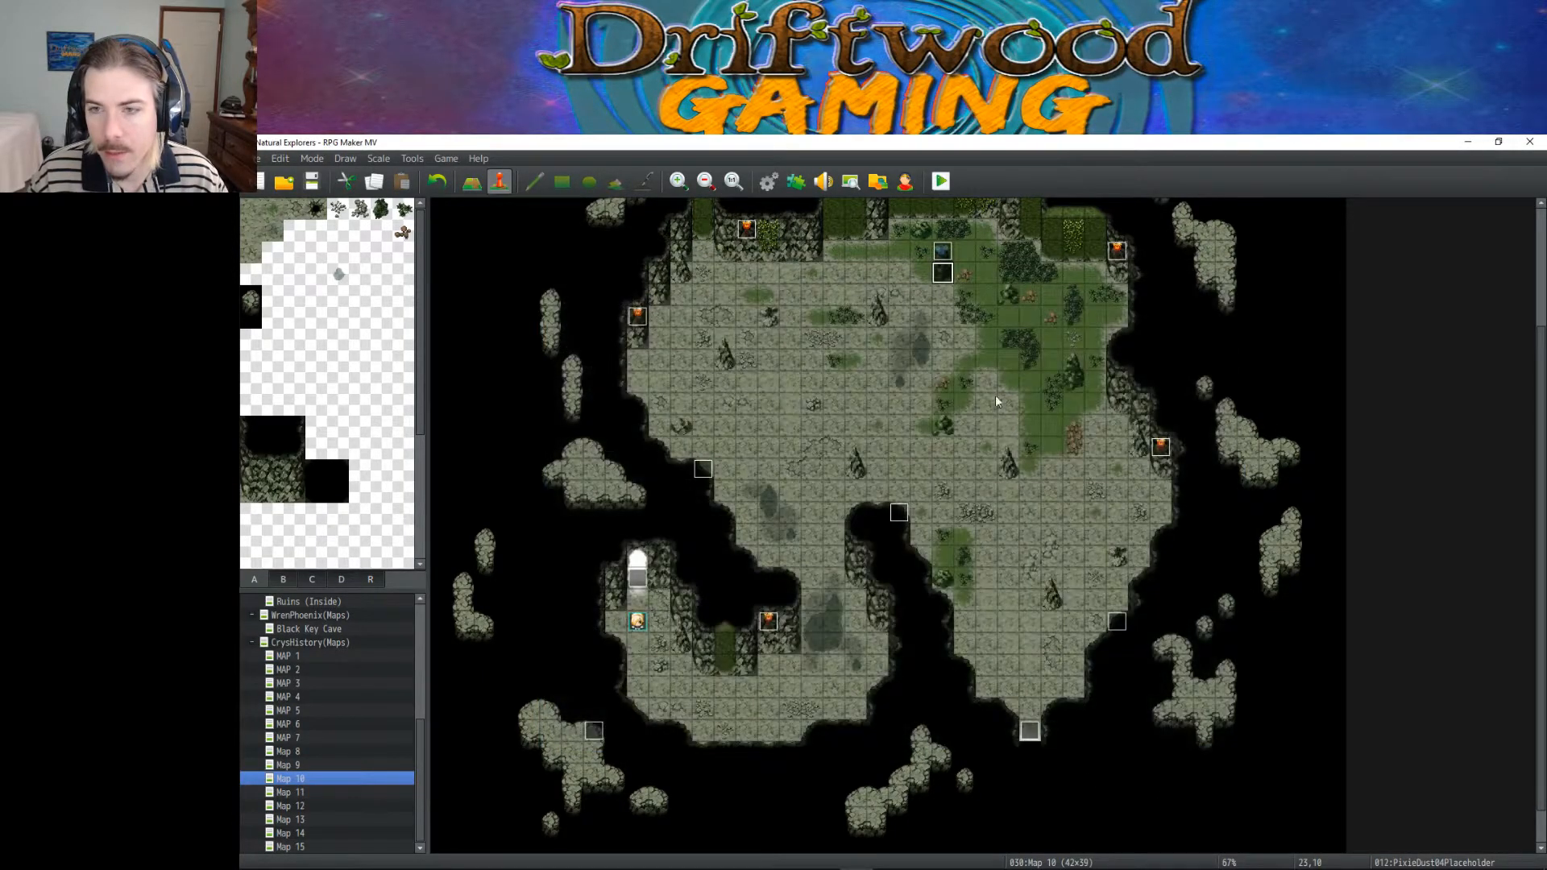
Step: Review the RCCPixie event's pickup commands on page 1 and its switch condition on page 2
left_click(951, 254)
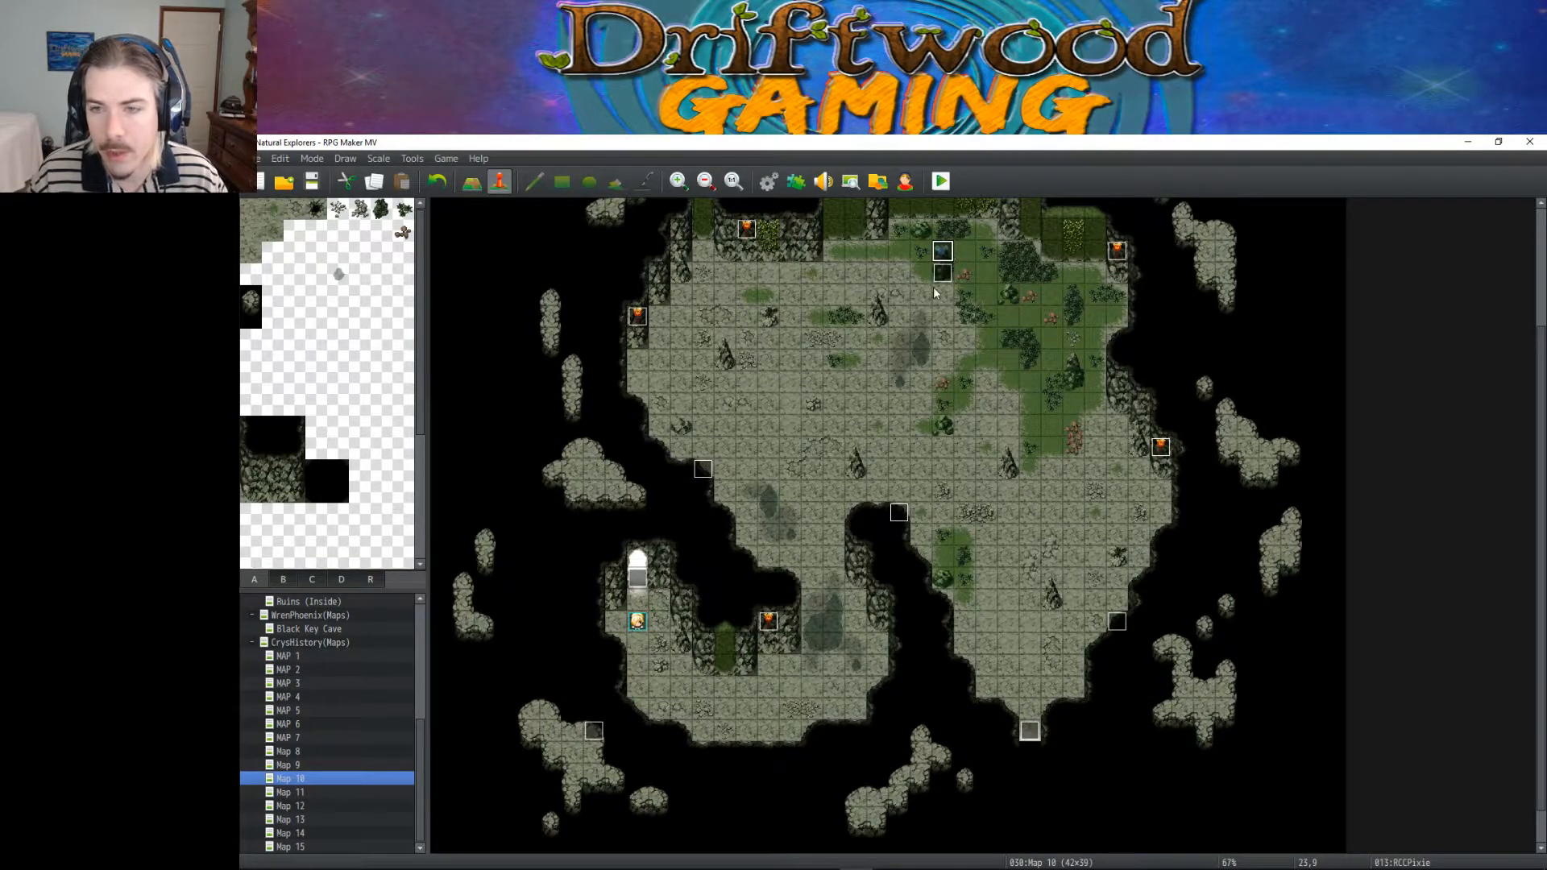
double_click(949, 259)
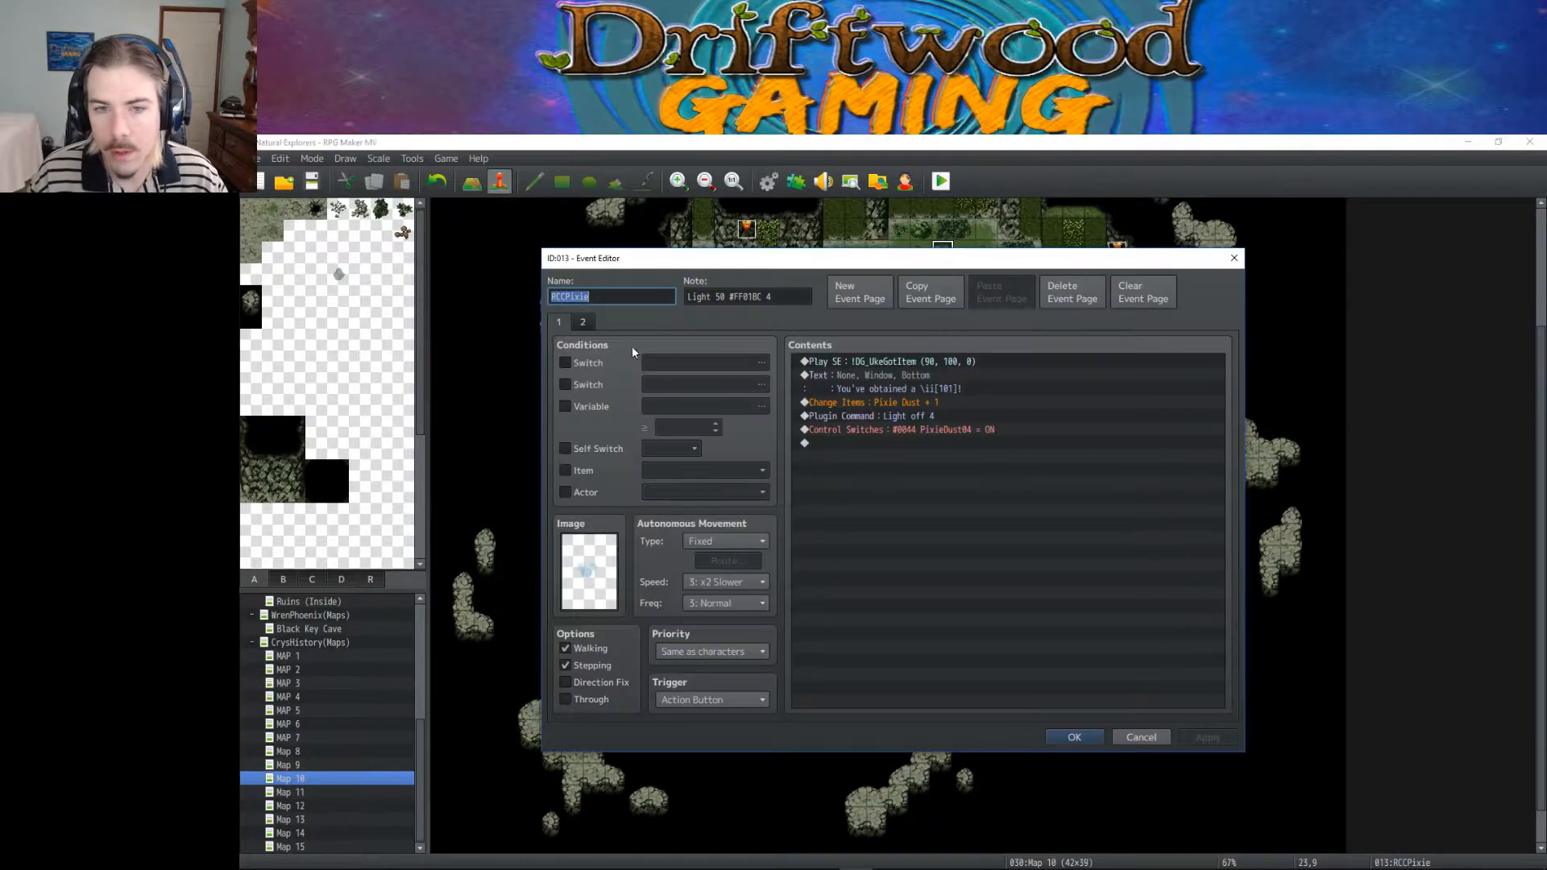
left_click(585, 323)
left_click(566, 324)
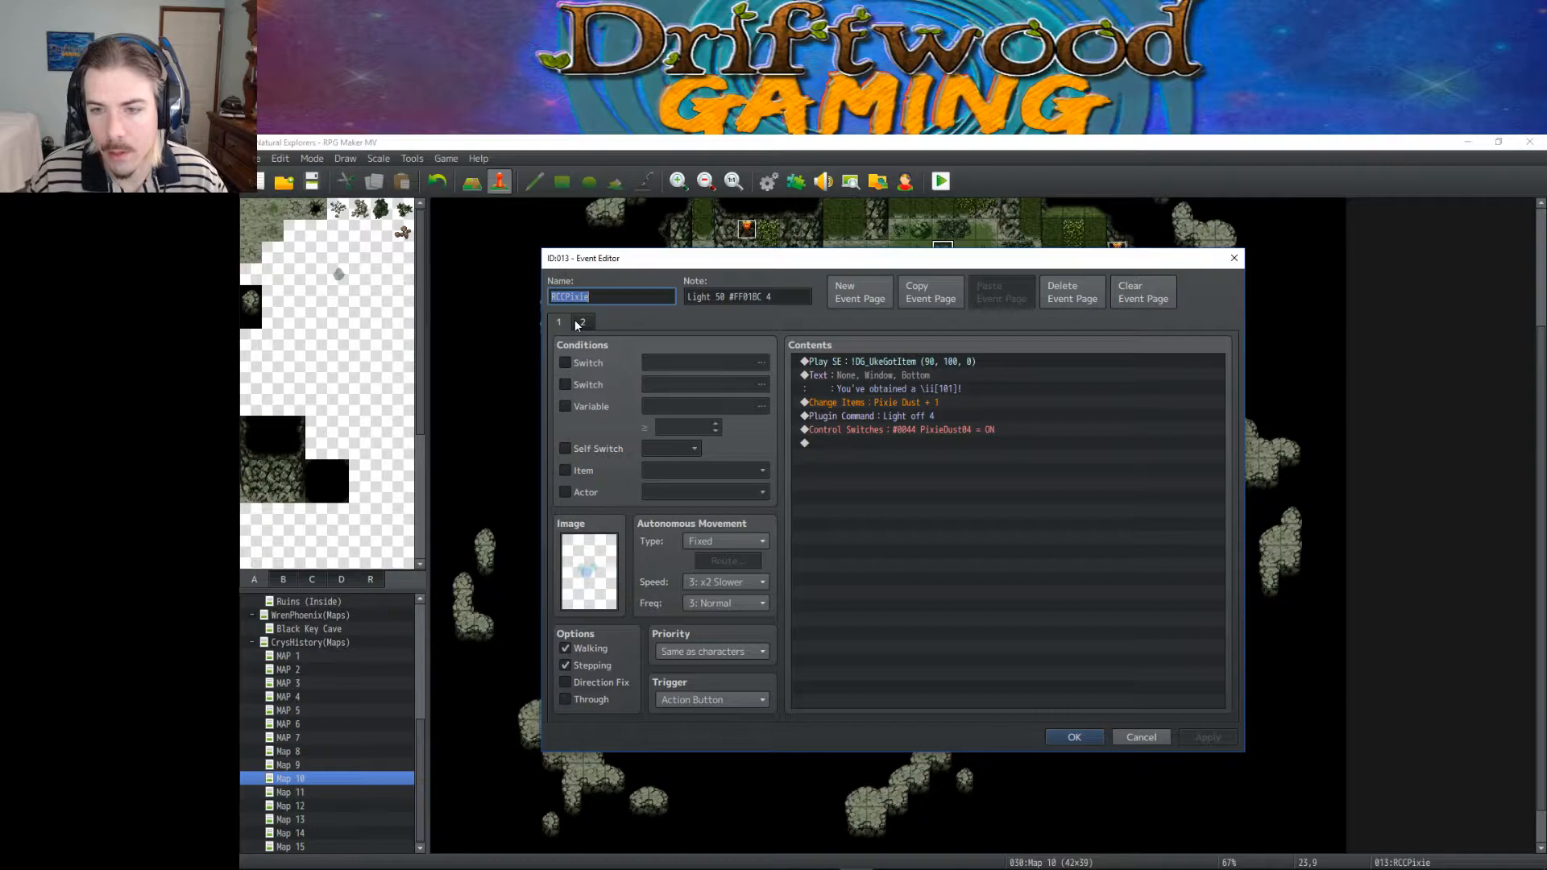
left_click(576, 324)
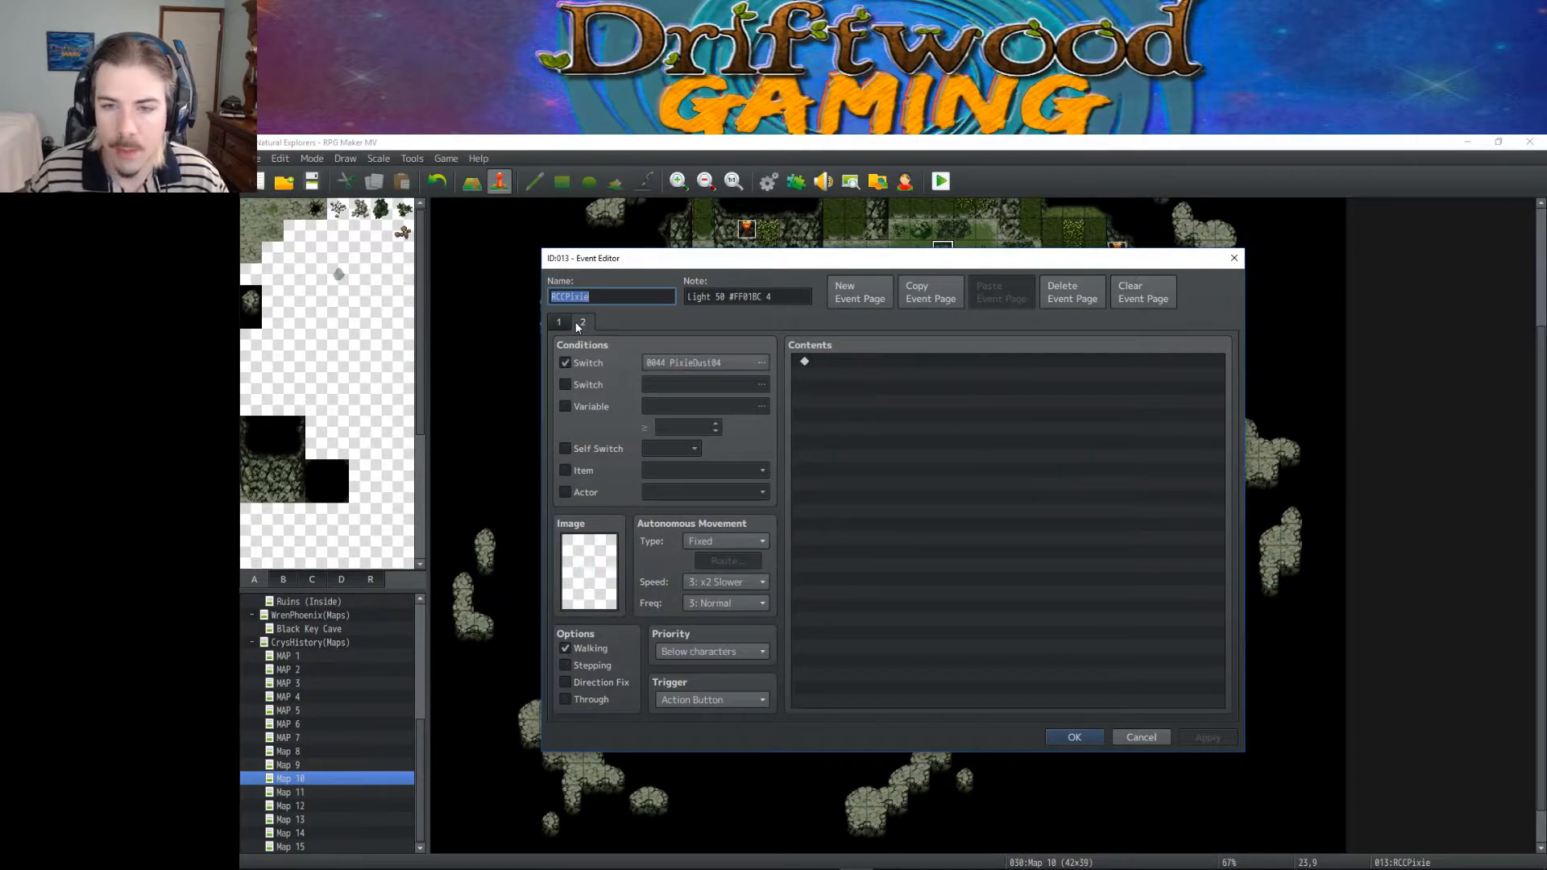
left_click(564, 324)
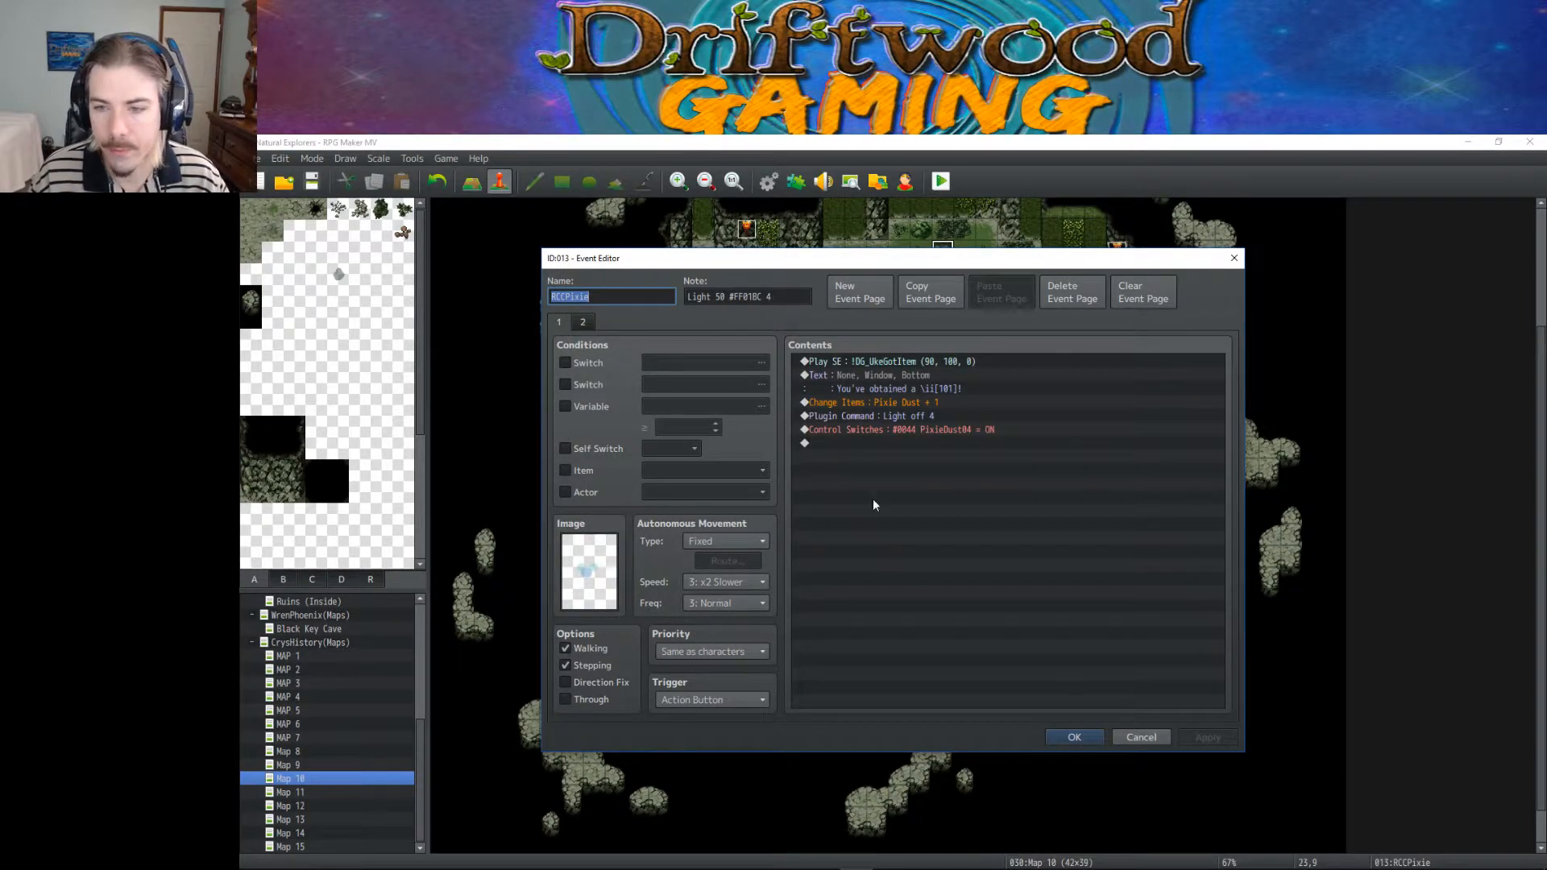
left_click(1076, 736)
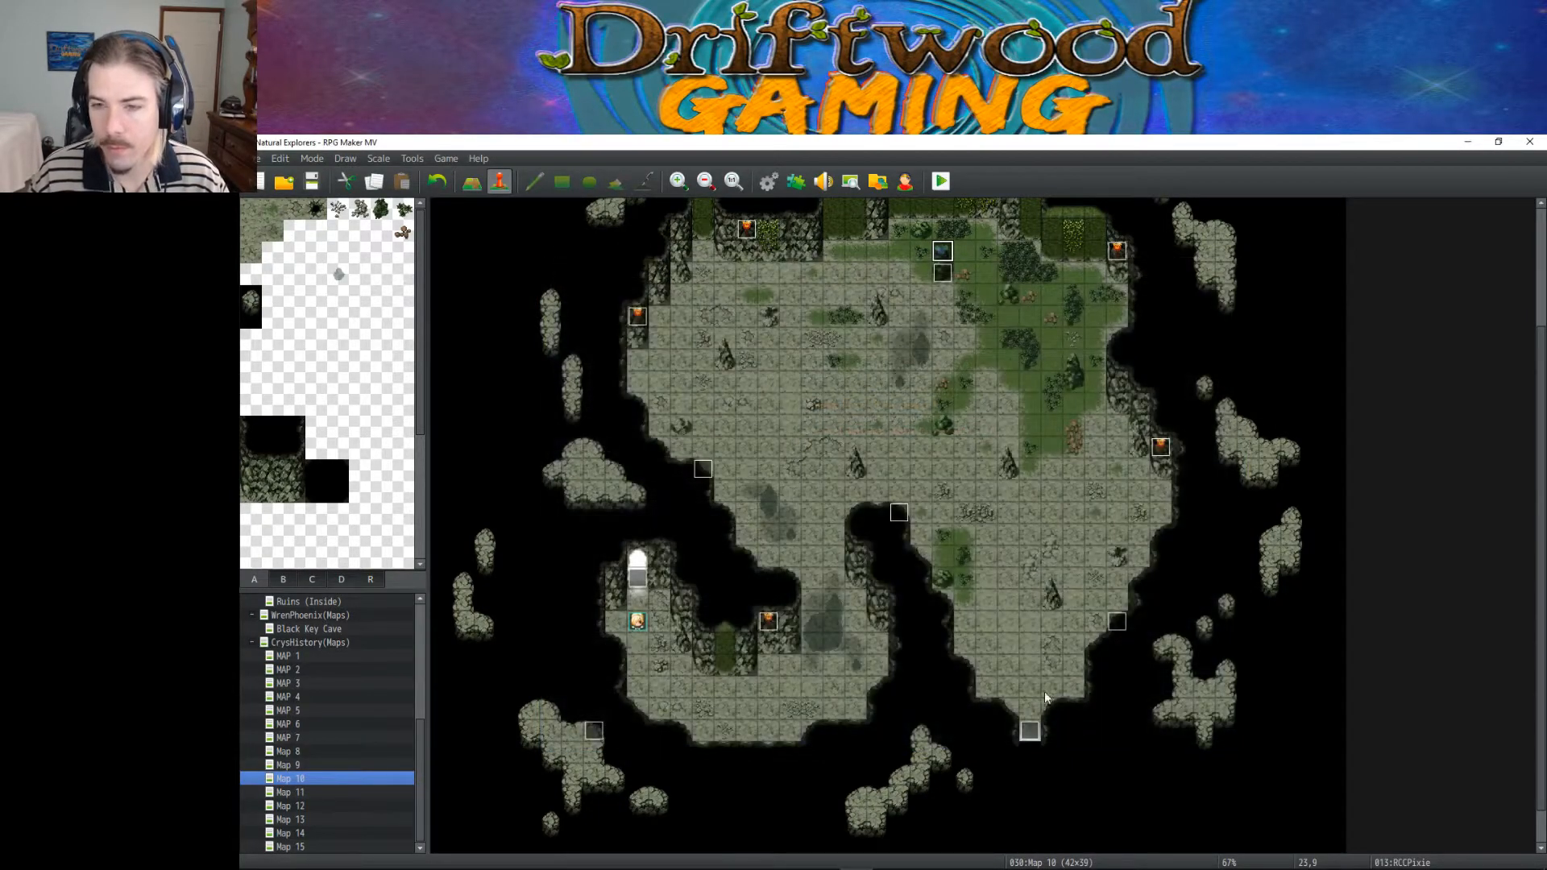
Step: Save the project, launch a playtest and start a new game
left_click(311, 182)
left_click(941, 181)
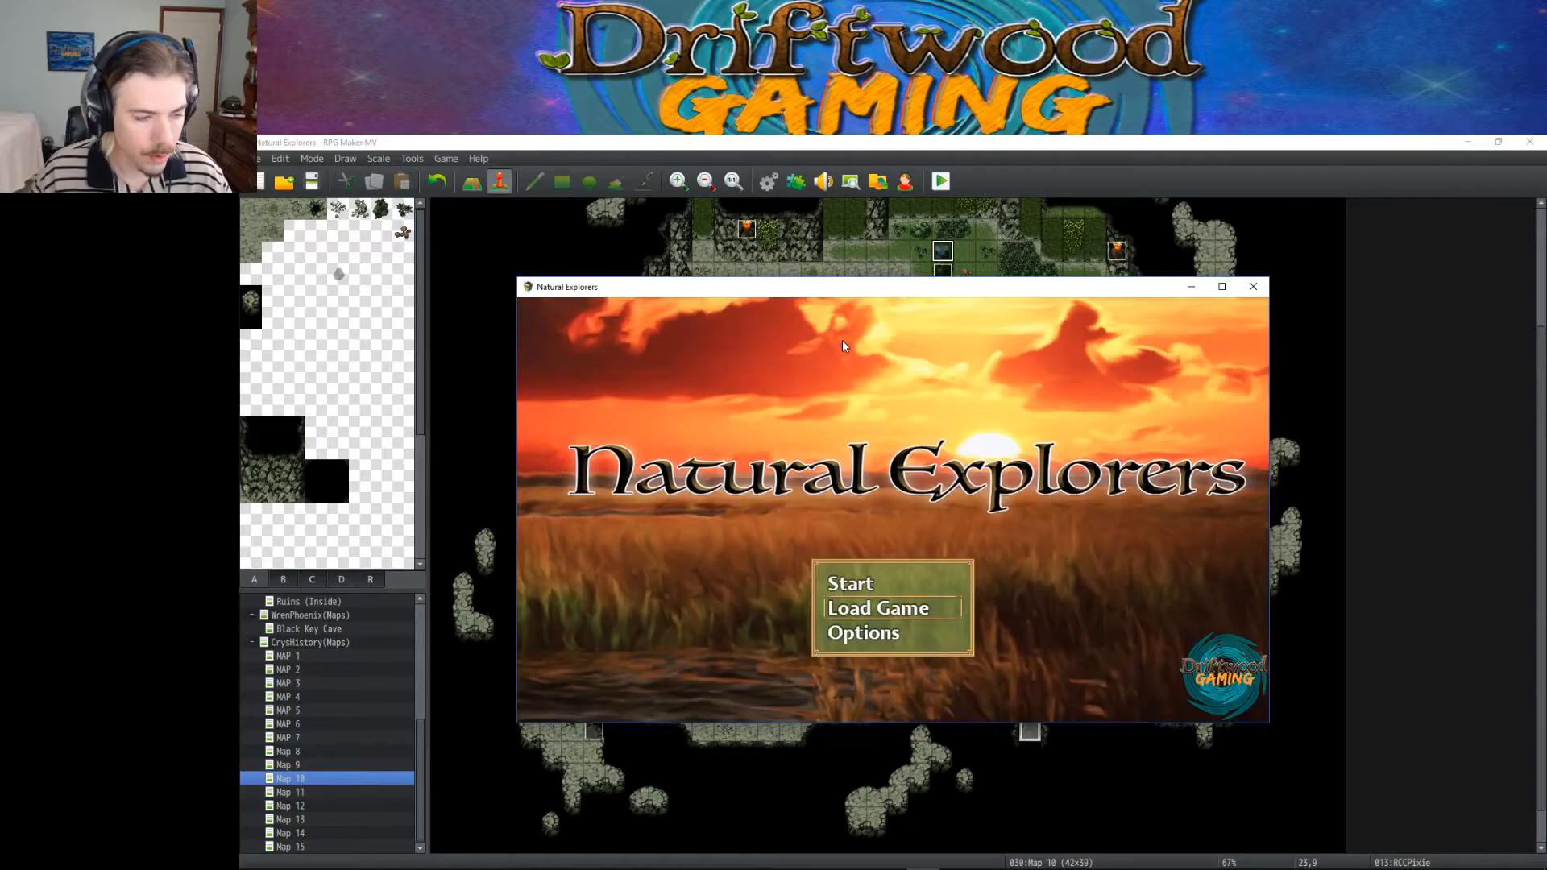
key("Up")
key("Return")
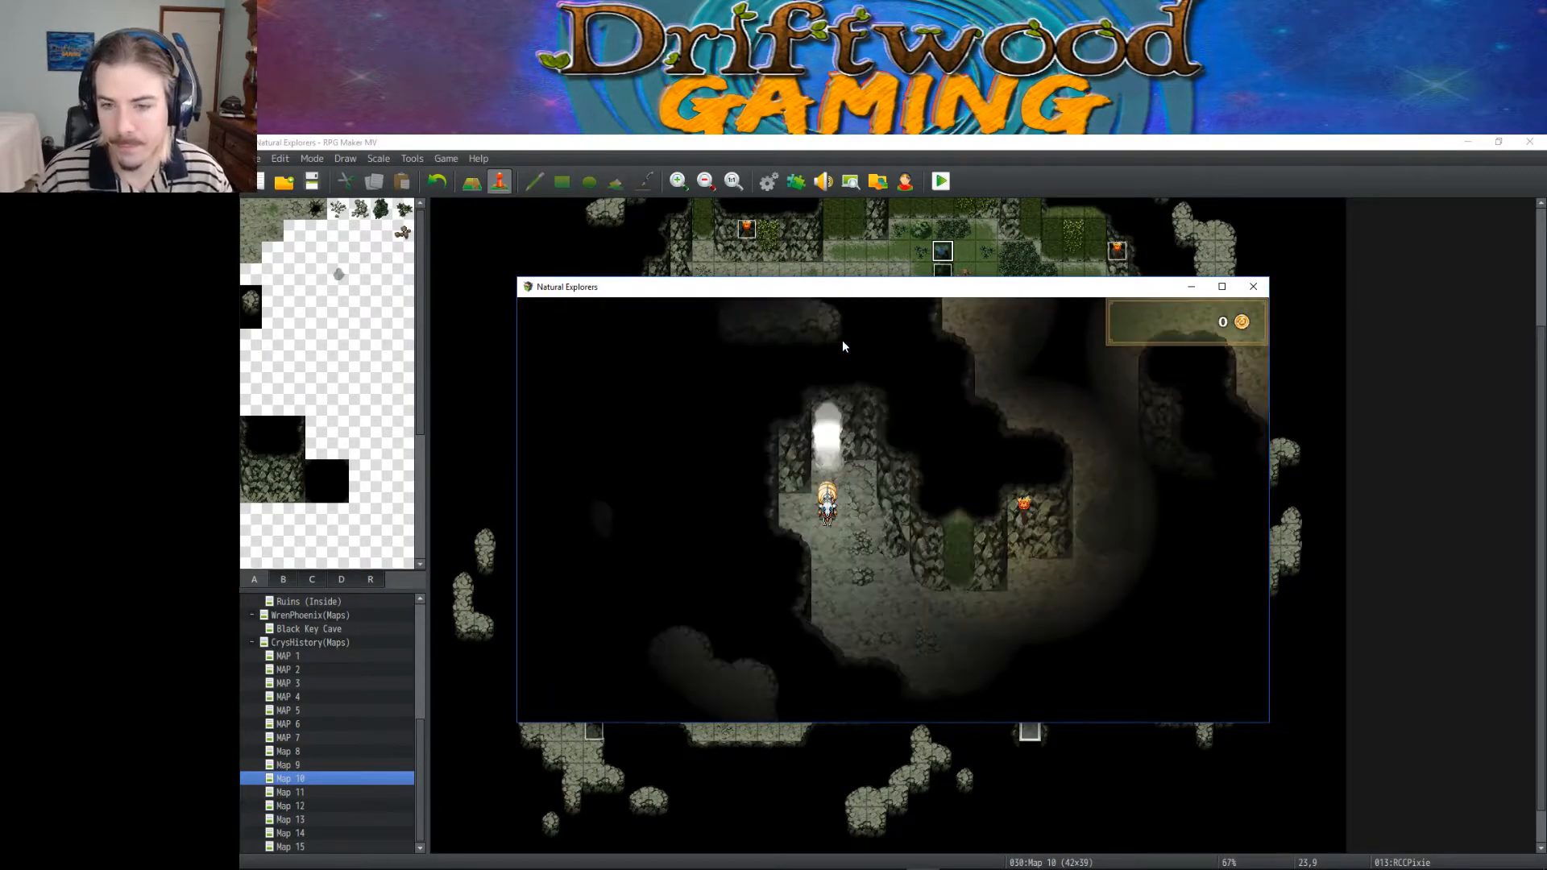
Step: Maximize the game window, walk up to the pixie in the northern grass and collect its Pixie Dust
key("Up")
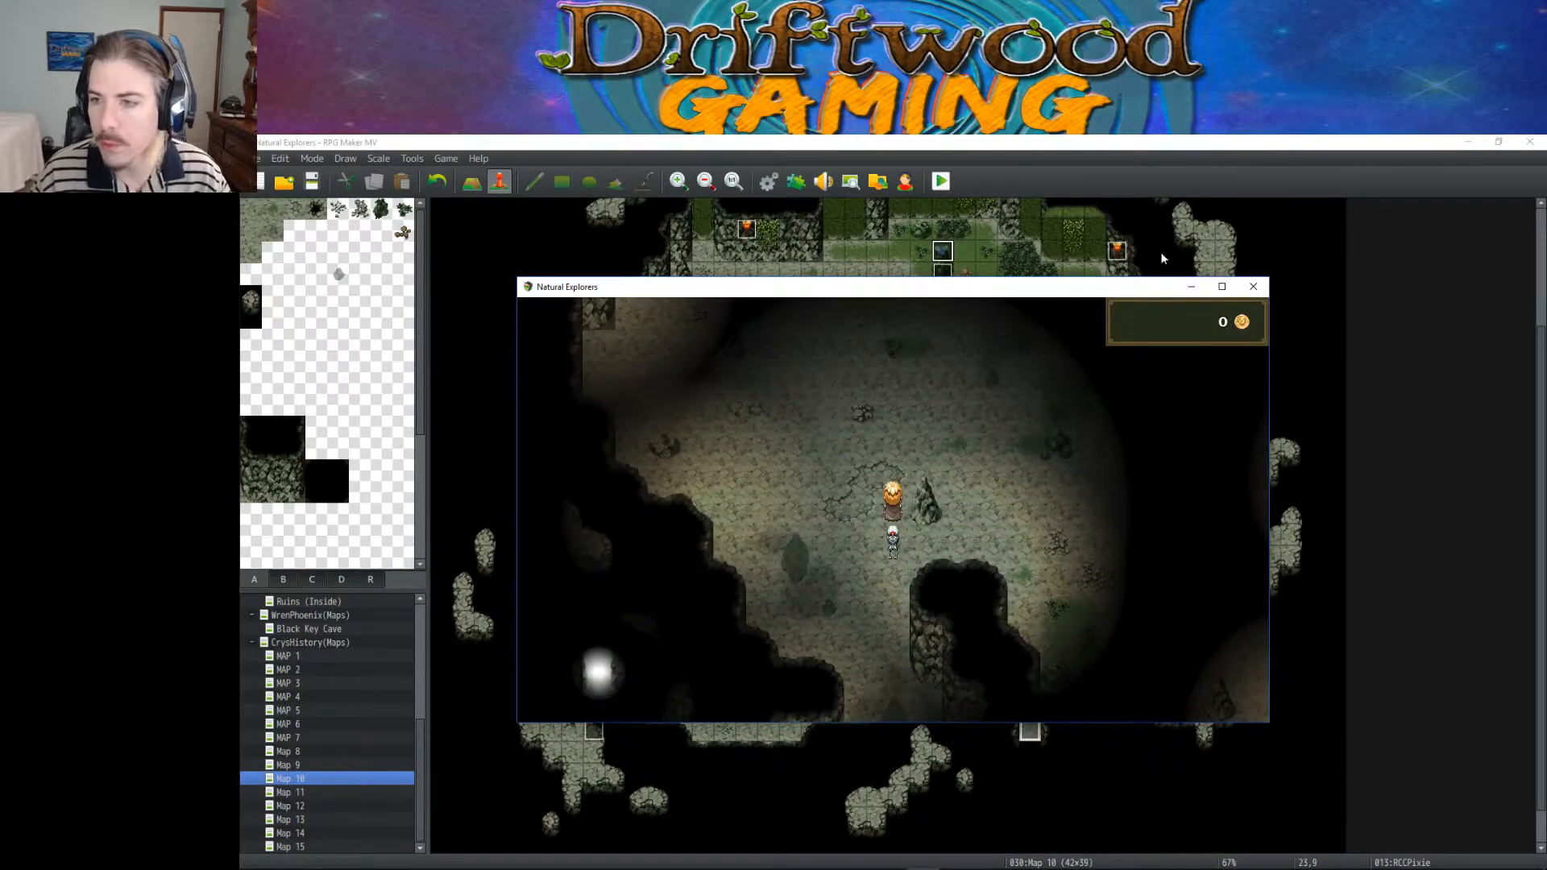
left_click(1222, 286)
key("Up")
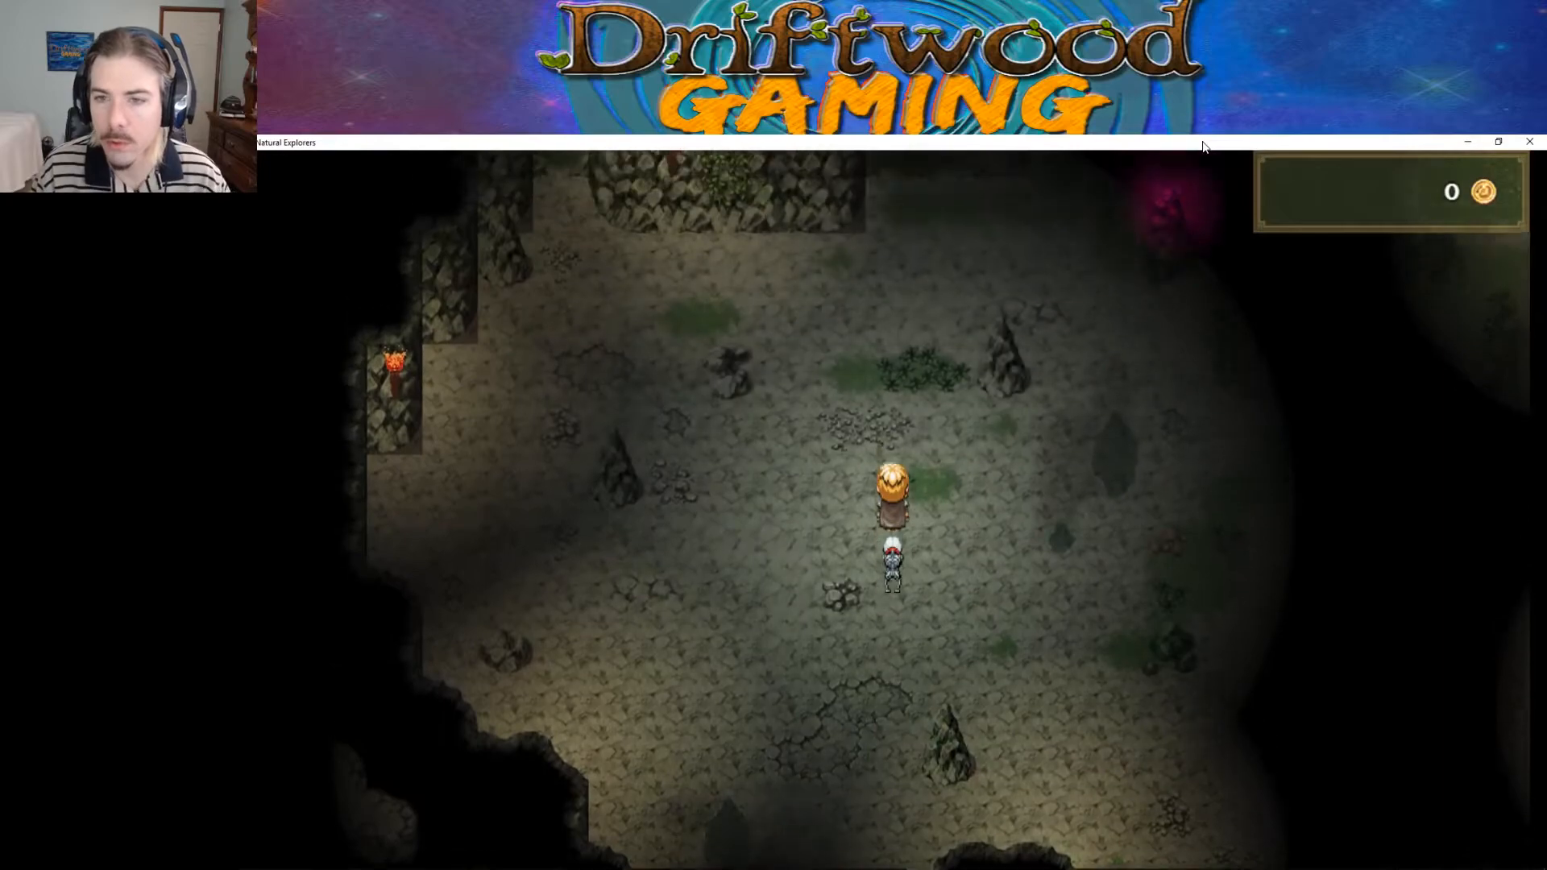
key("Right")
key("Up")
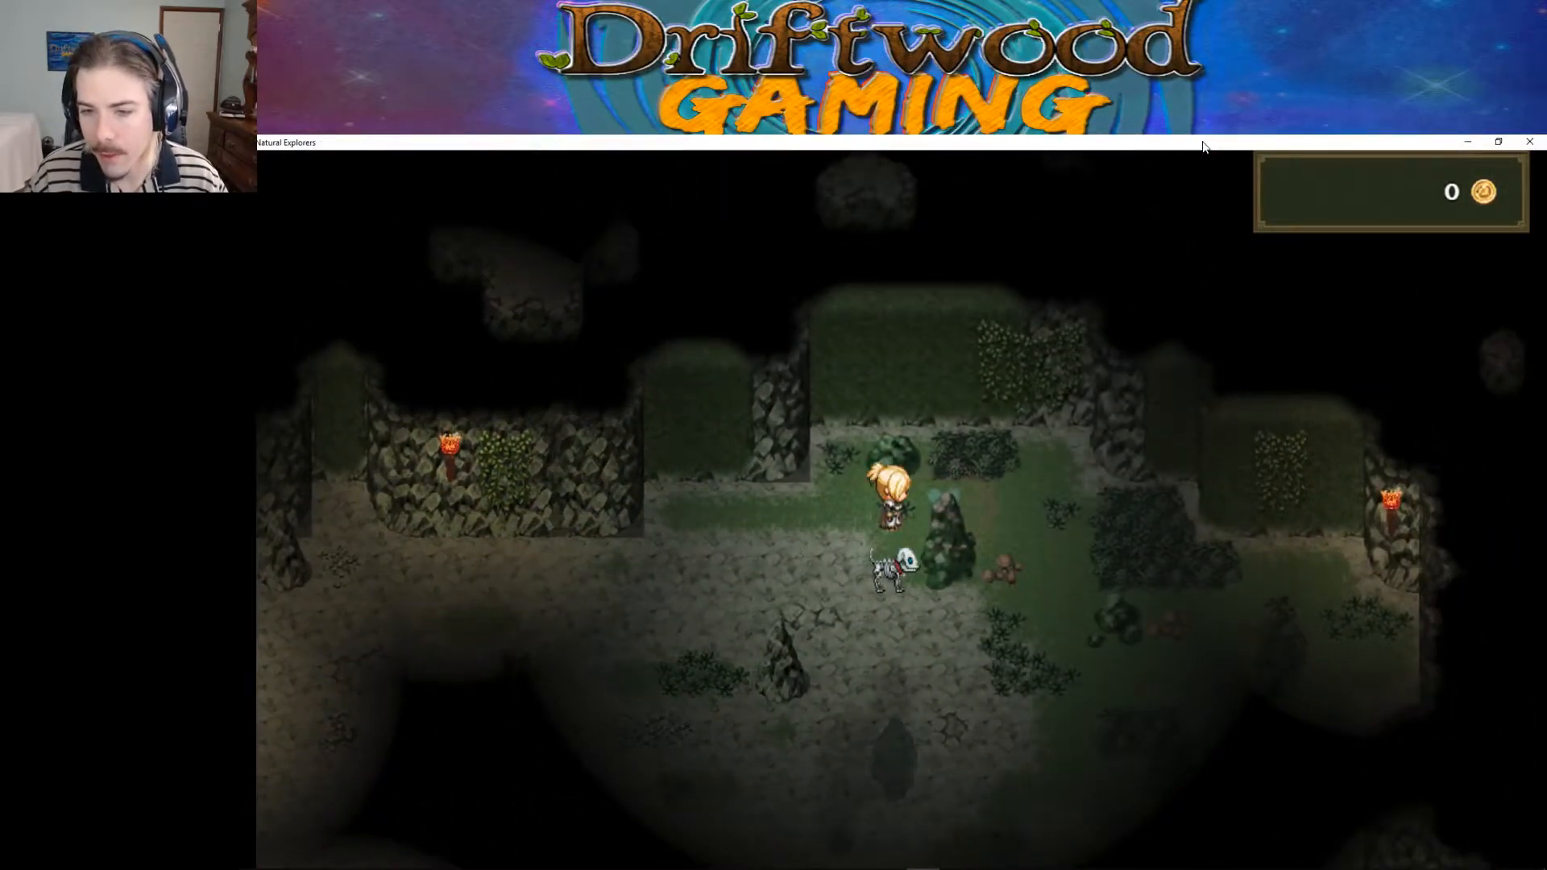
key("Return")
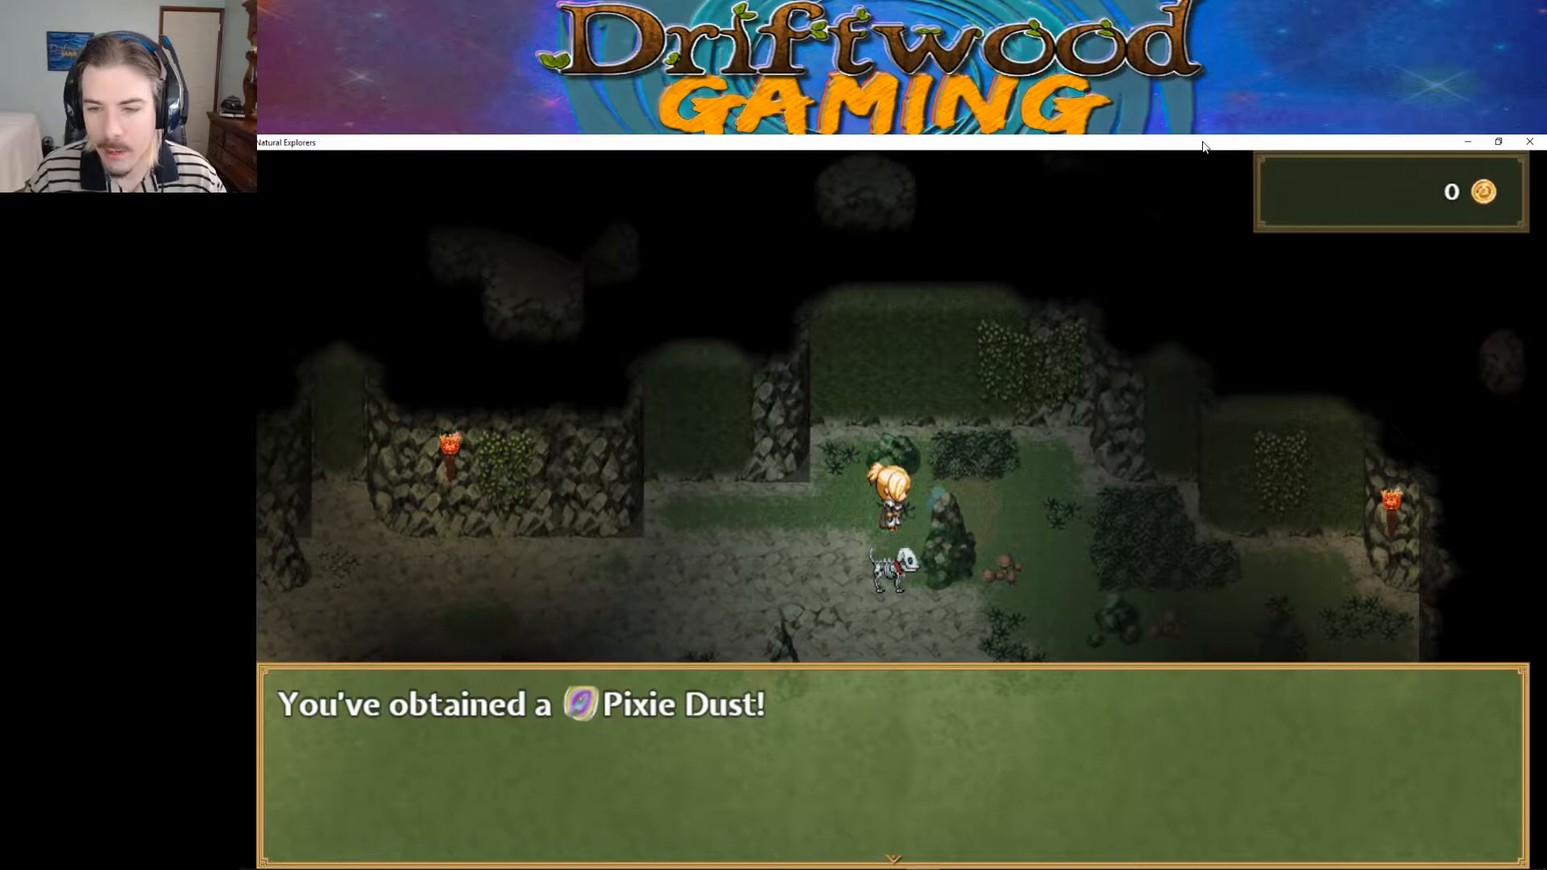
key("Return")
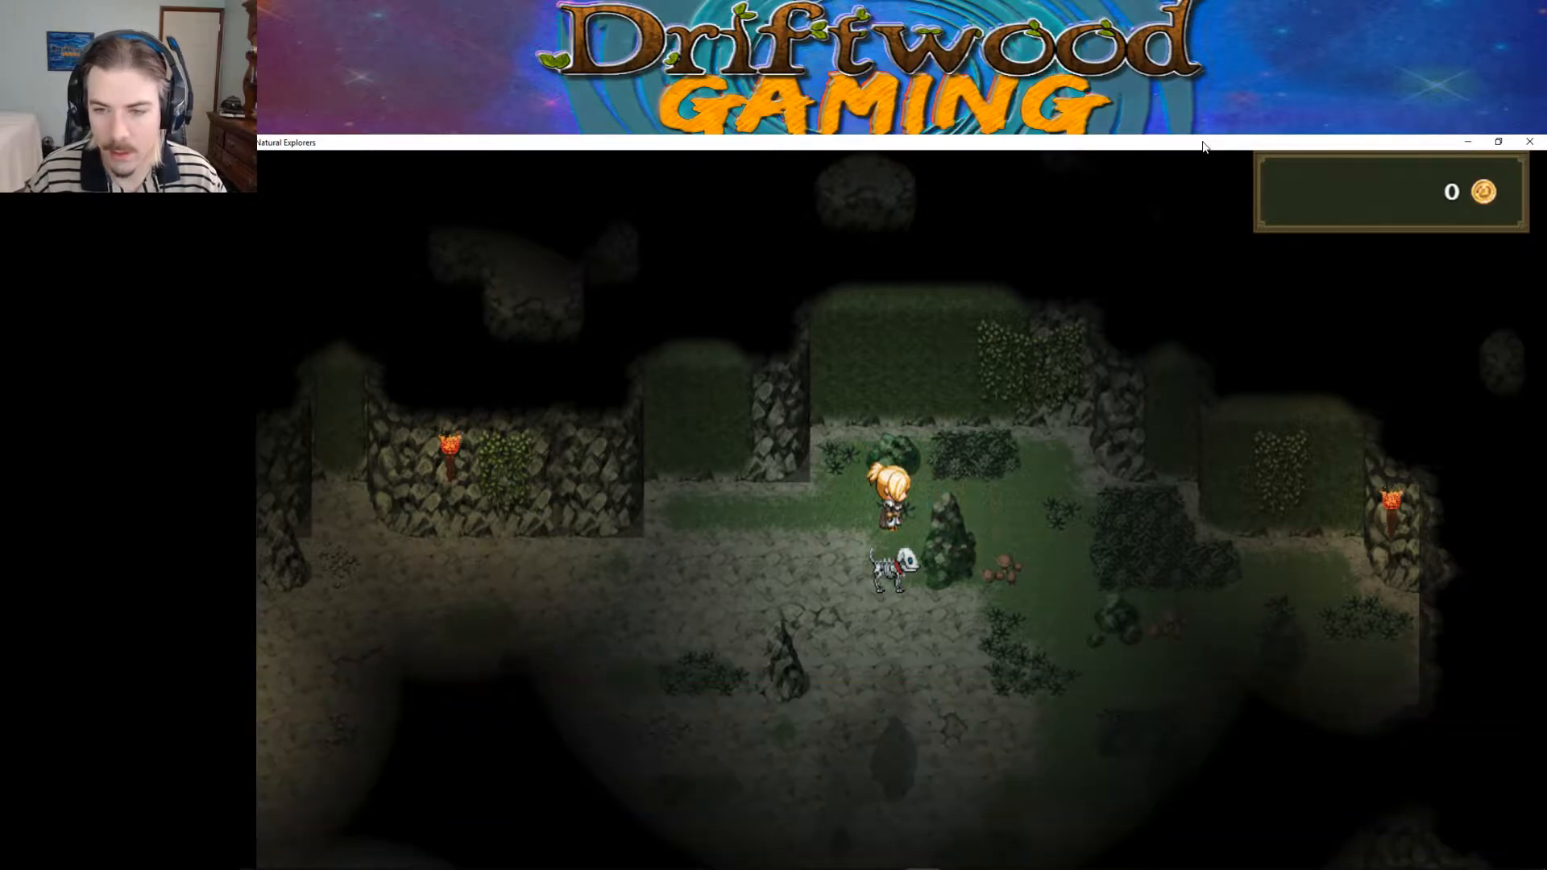
Step: Playtest the eastern side of Map 10 by walking from the northern grass to the southern exit passage
key("Right")
key("Left")
key("Right")
key("Down")
key("Left")
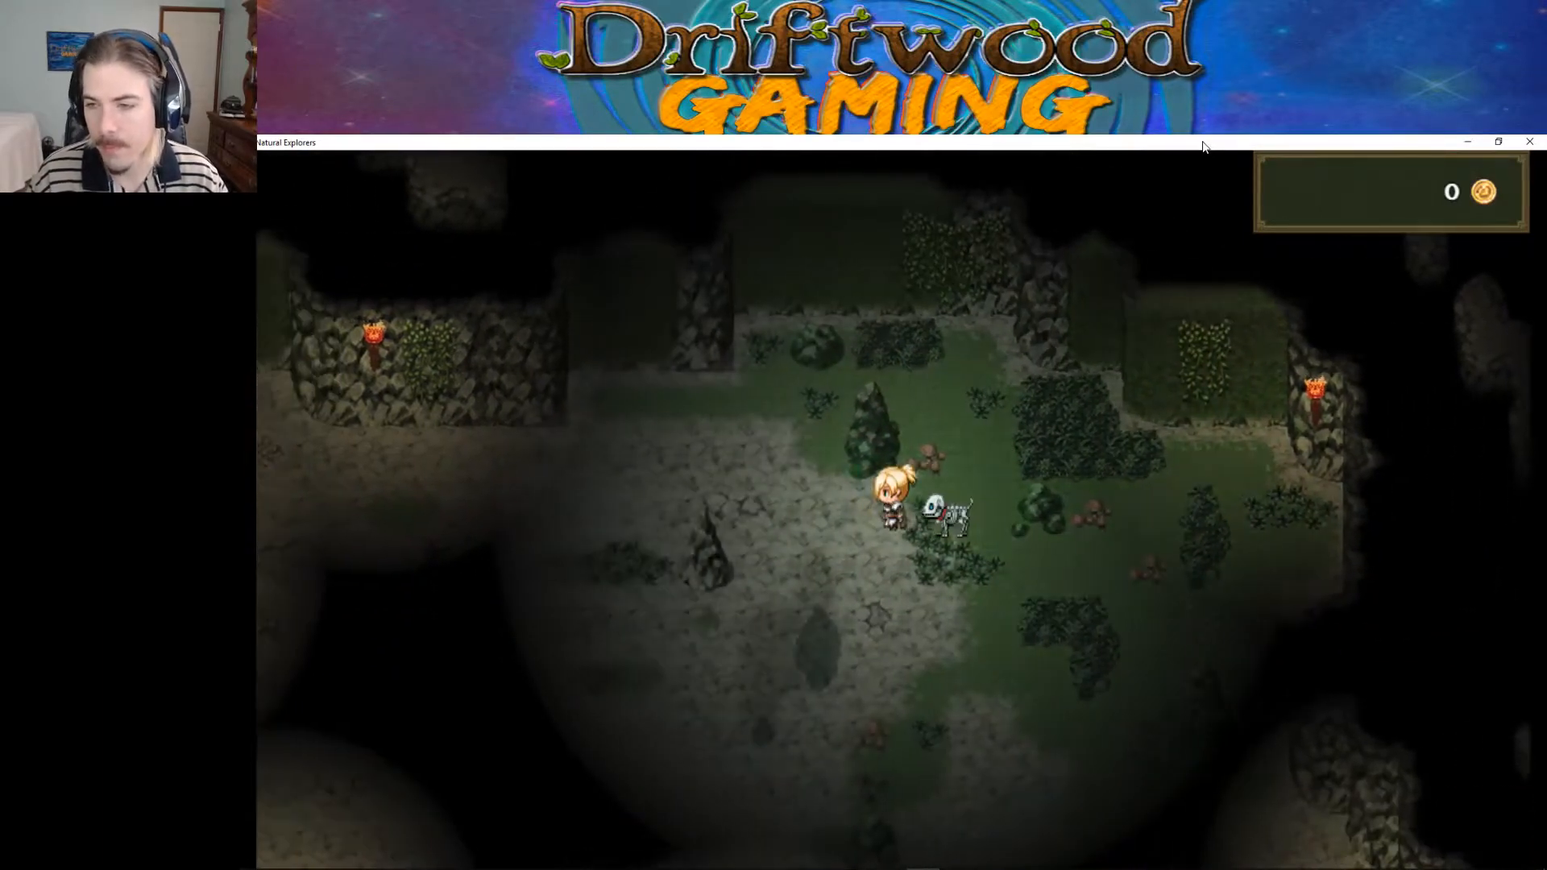
key("Down")
key("Left")
key("Up")
key("Right")
key("Down")
key("Left")
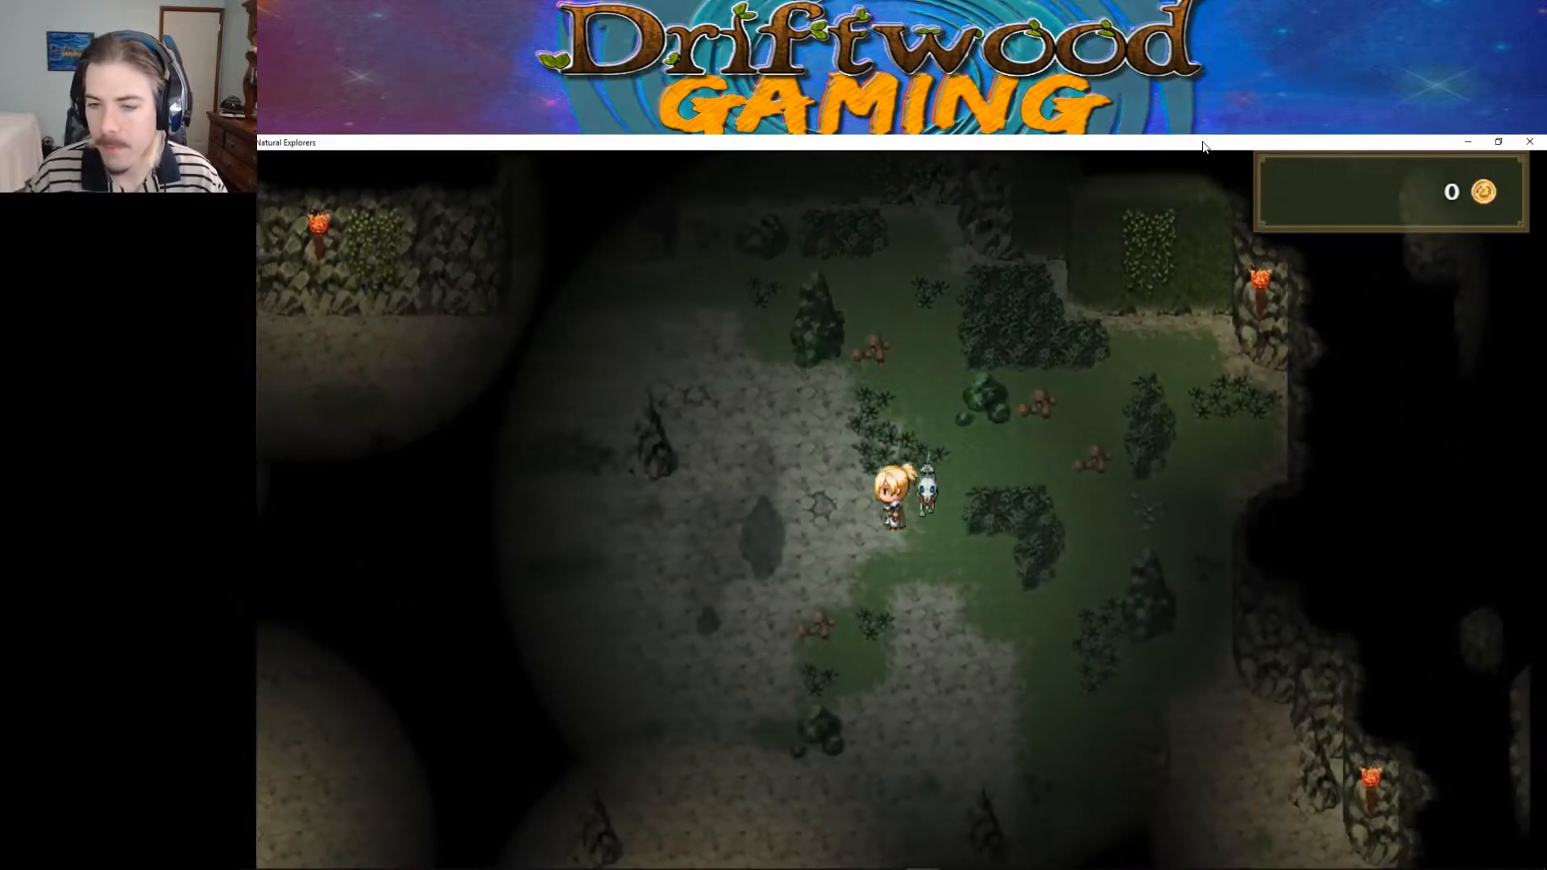
key("Down")
key("Right")
key("Down")
key("Right")
key("Down")
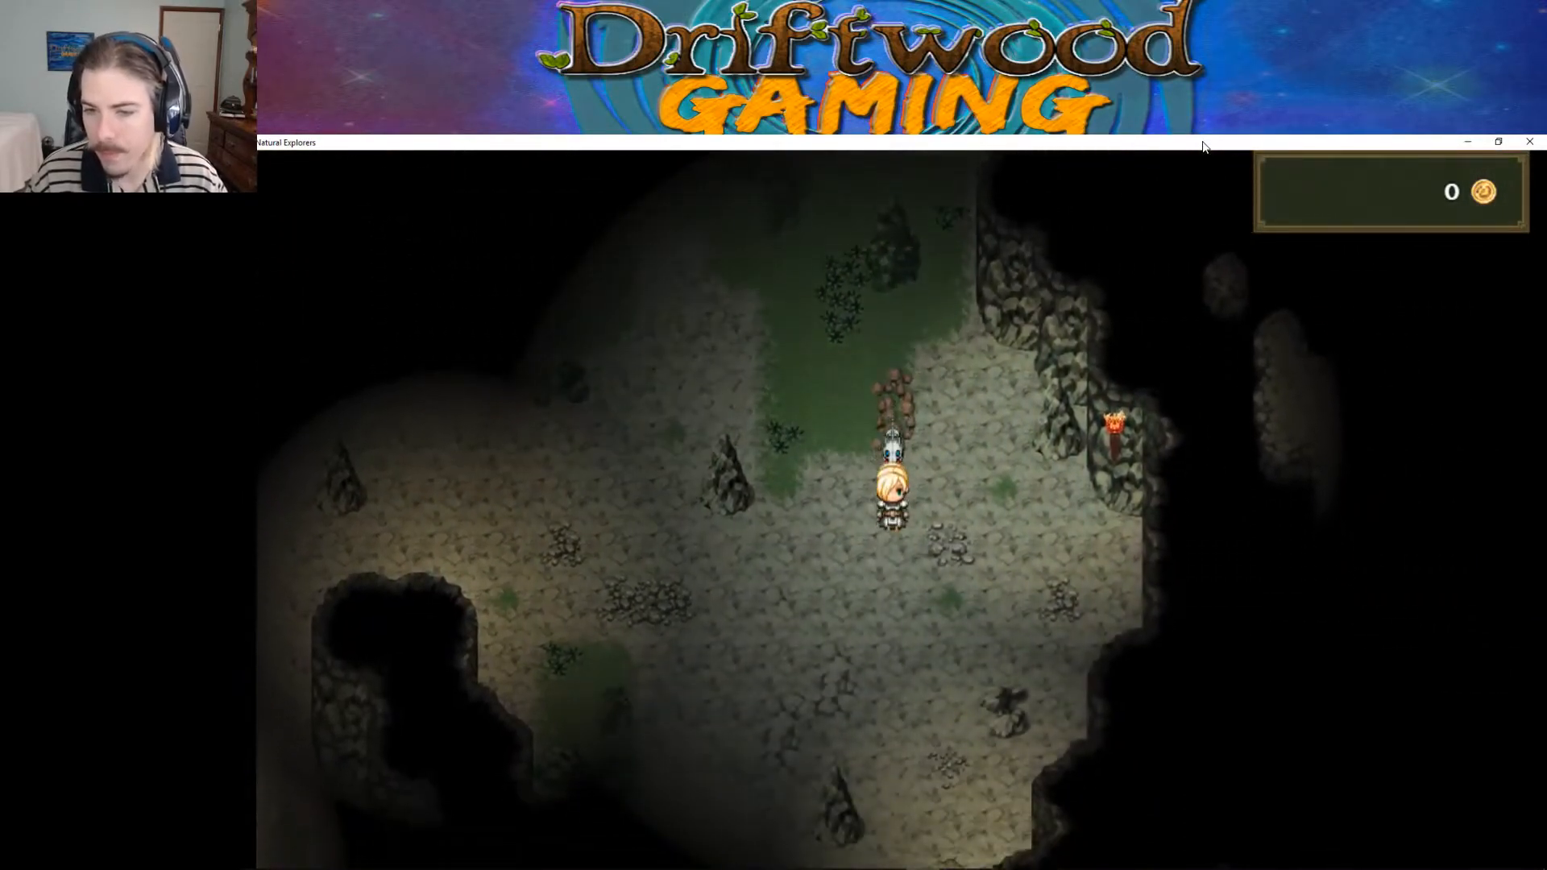
key("Left")
key("Up")
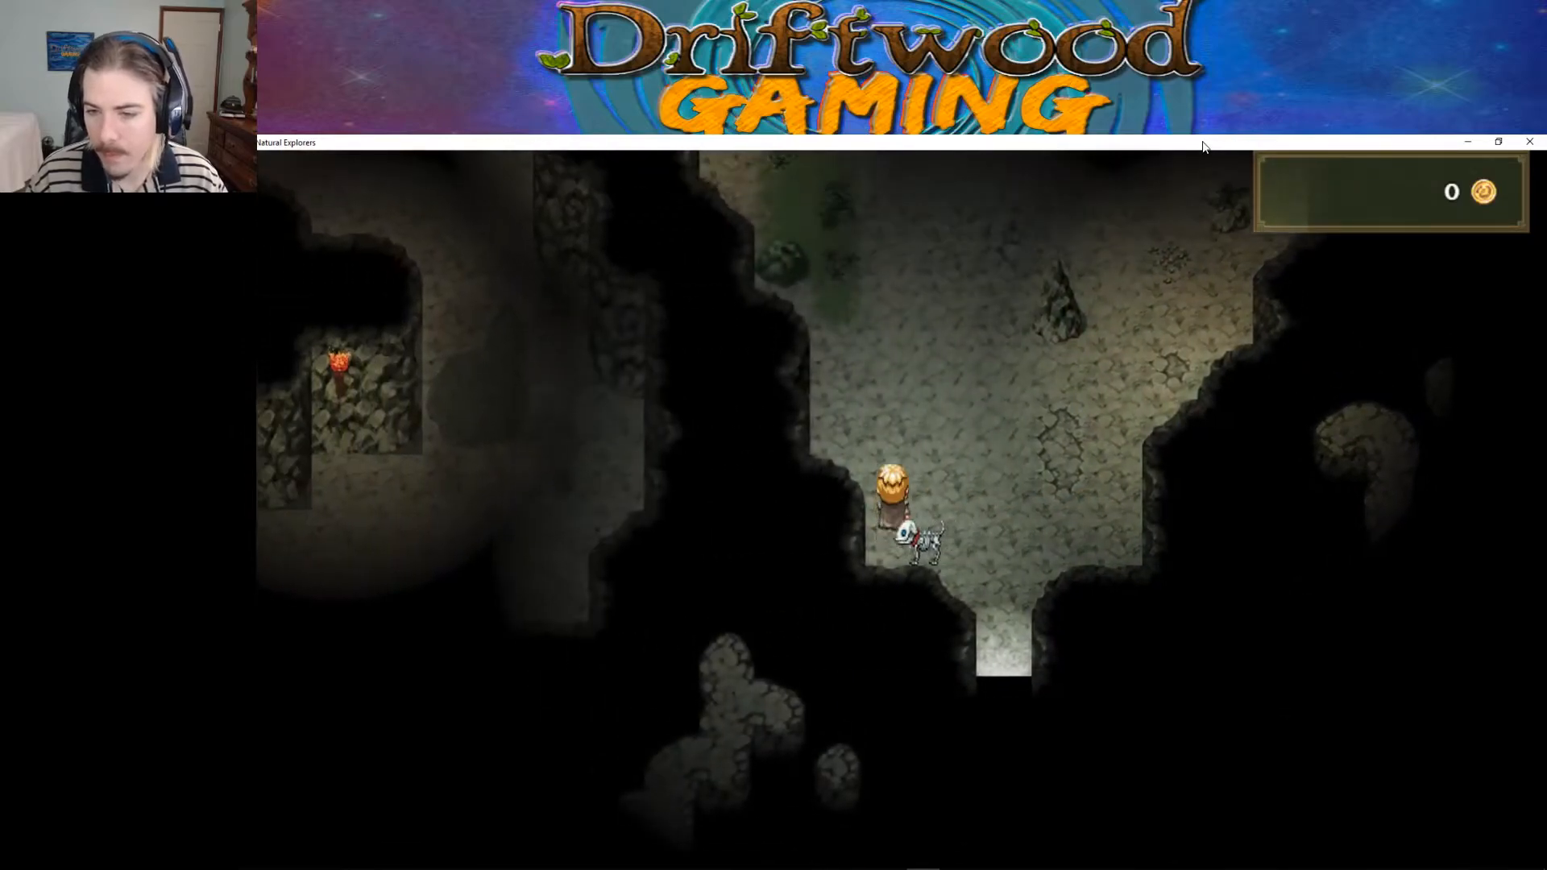
Step: Walk back up to the northern grass and cross the cave to the torch-lit wall in the northwest
key("Right")
key("Up")
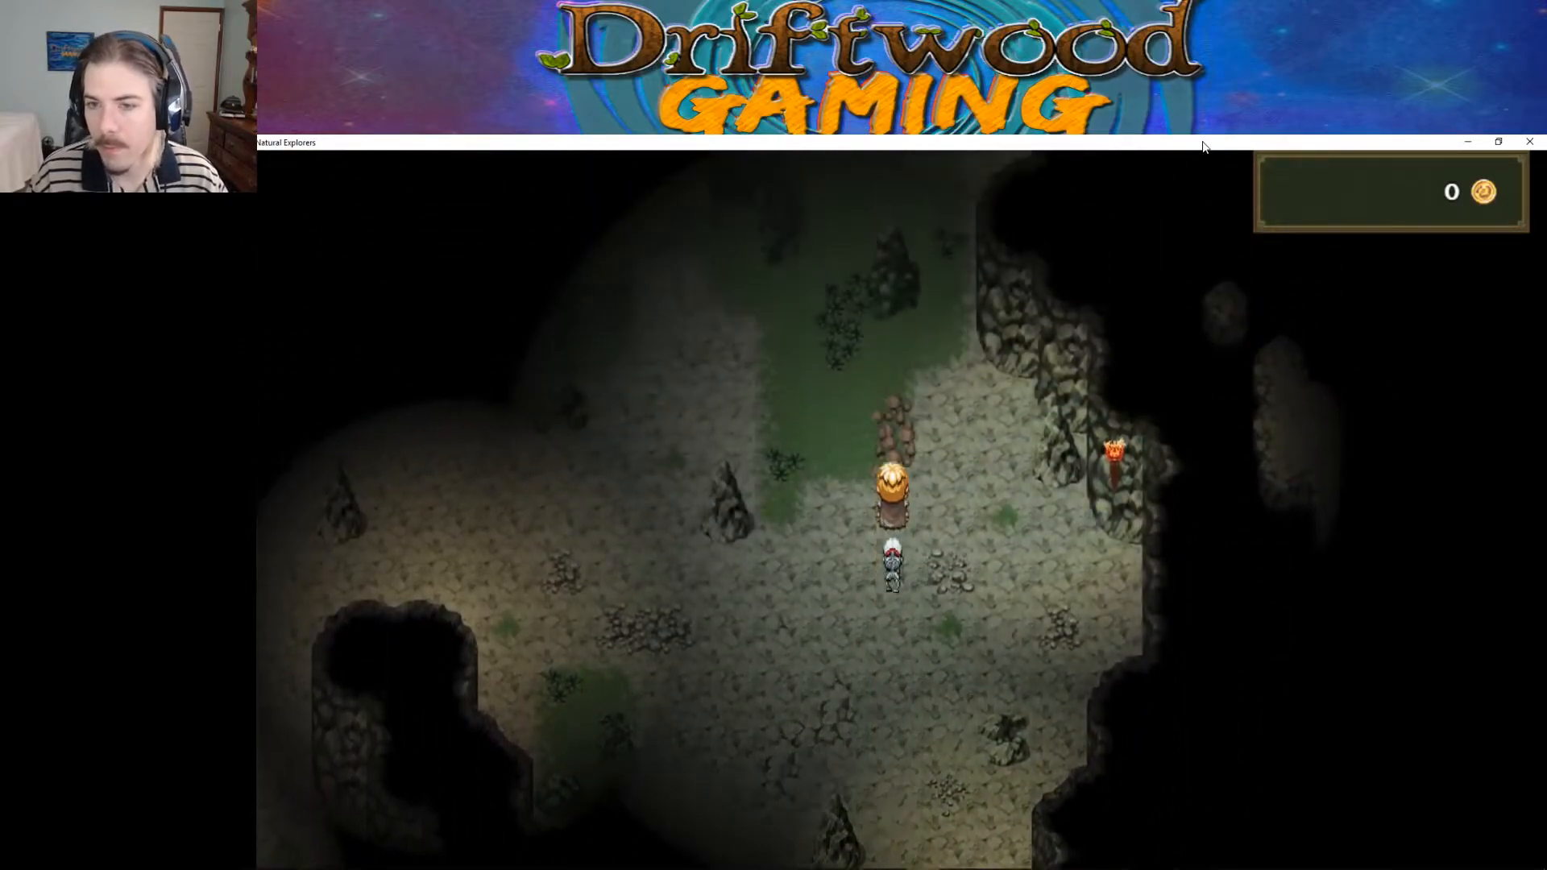
key("Left")
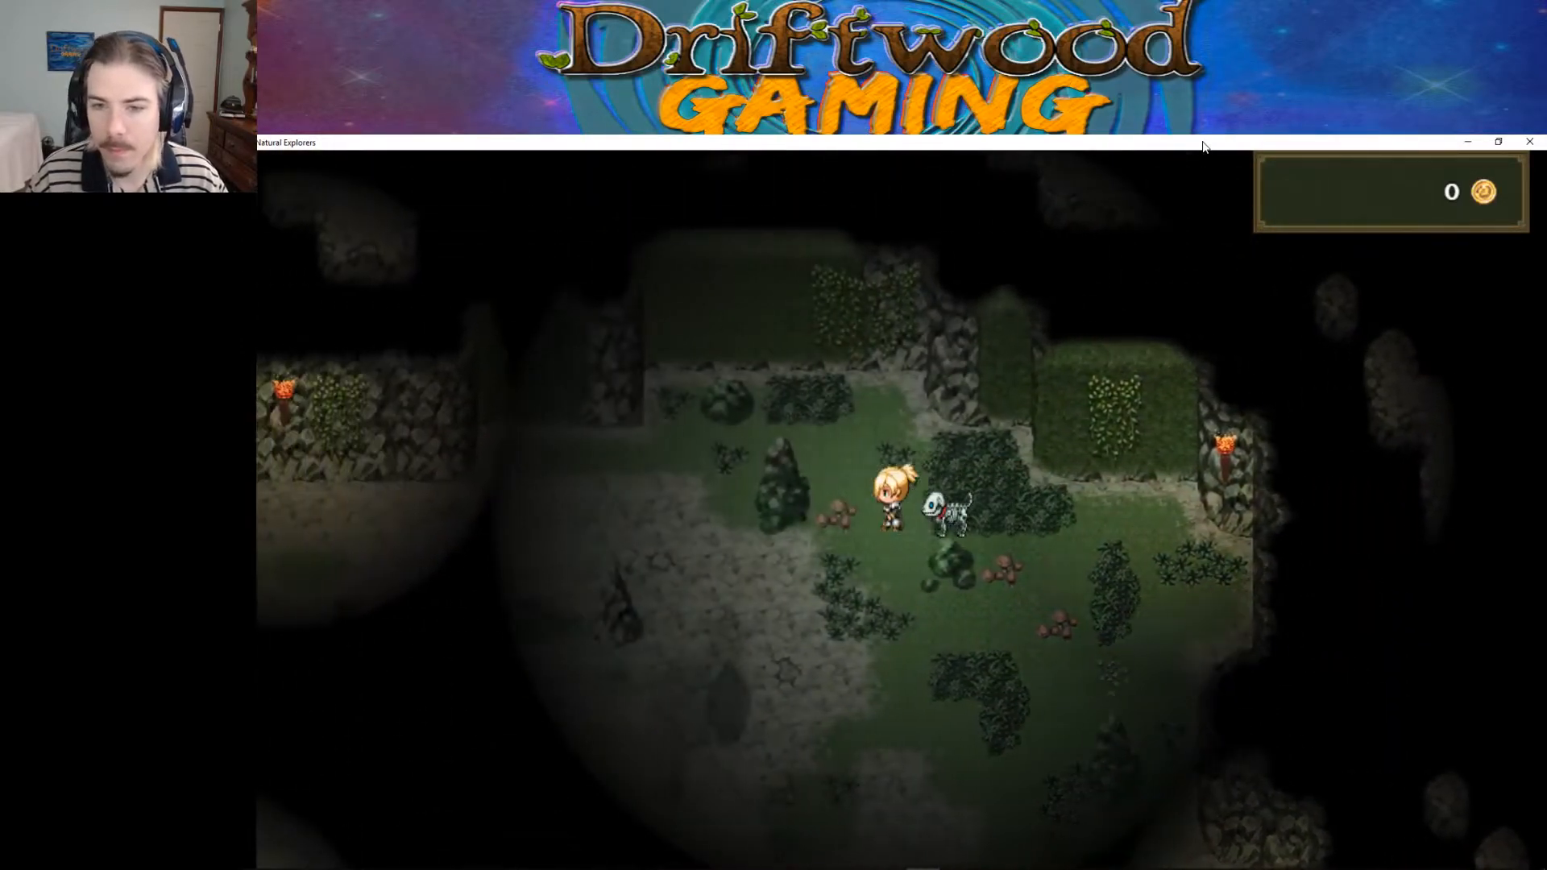
key("Left")
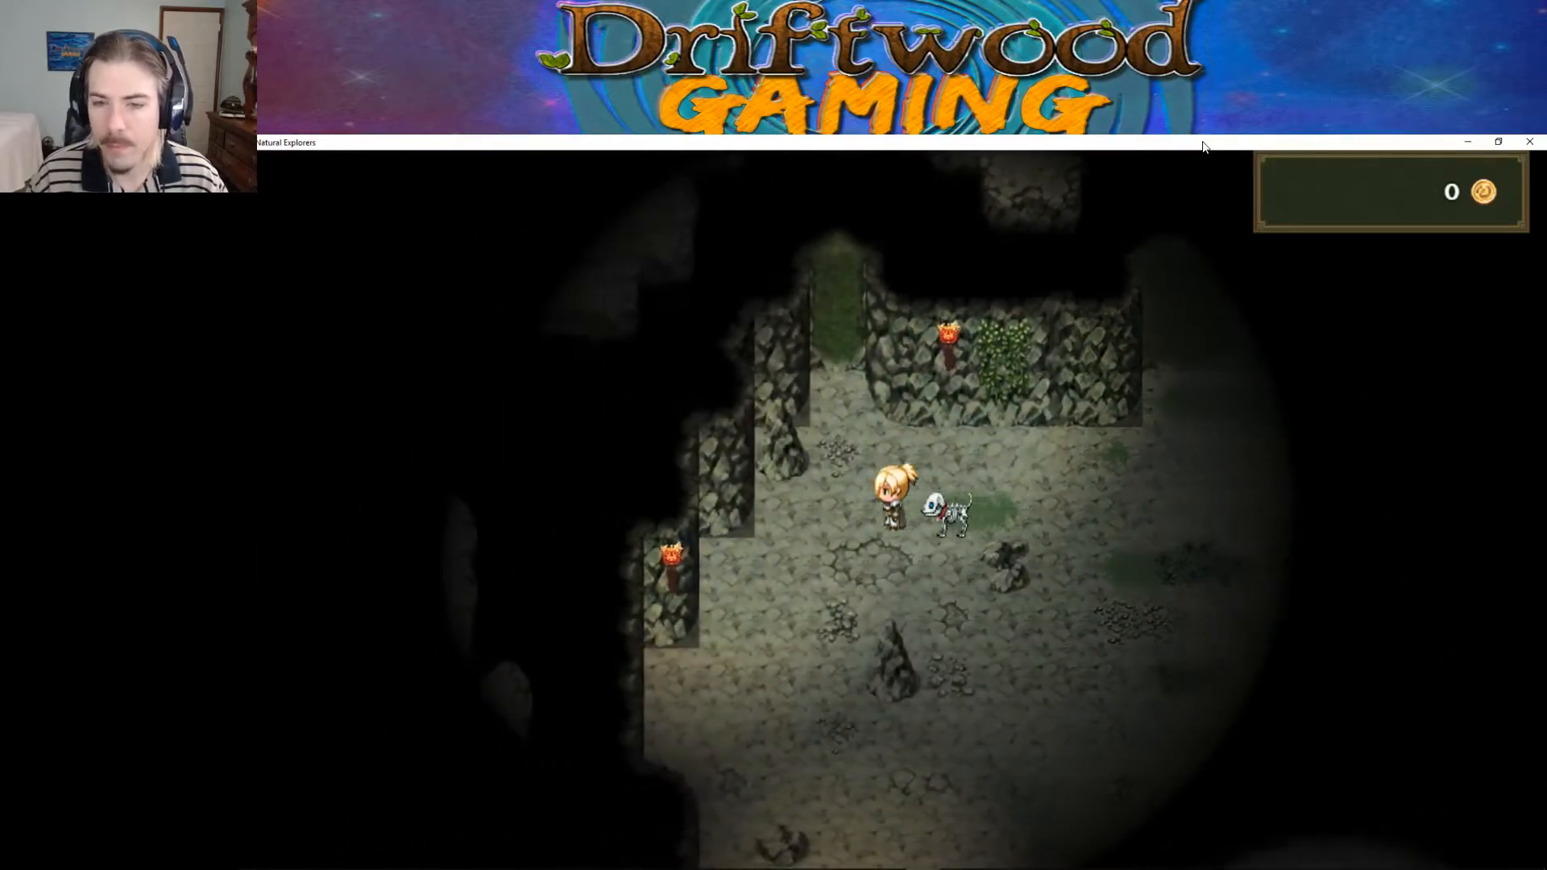
Step: Follow the cave's western edge down past the torch and through the narrow southern passage
key("Up")
key("Down")
key("Left")
key("Down")
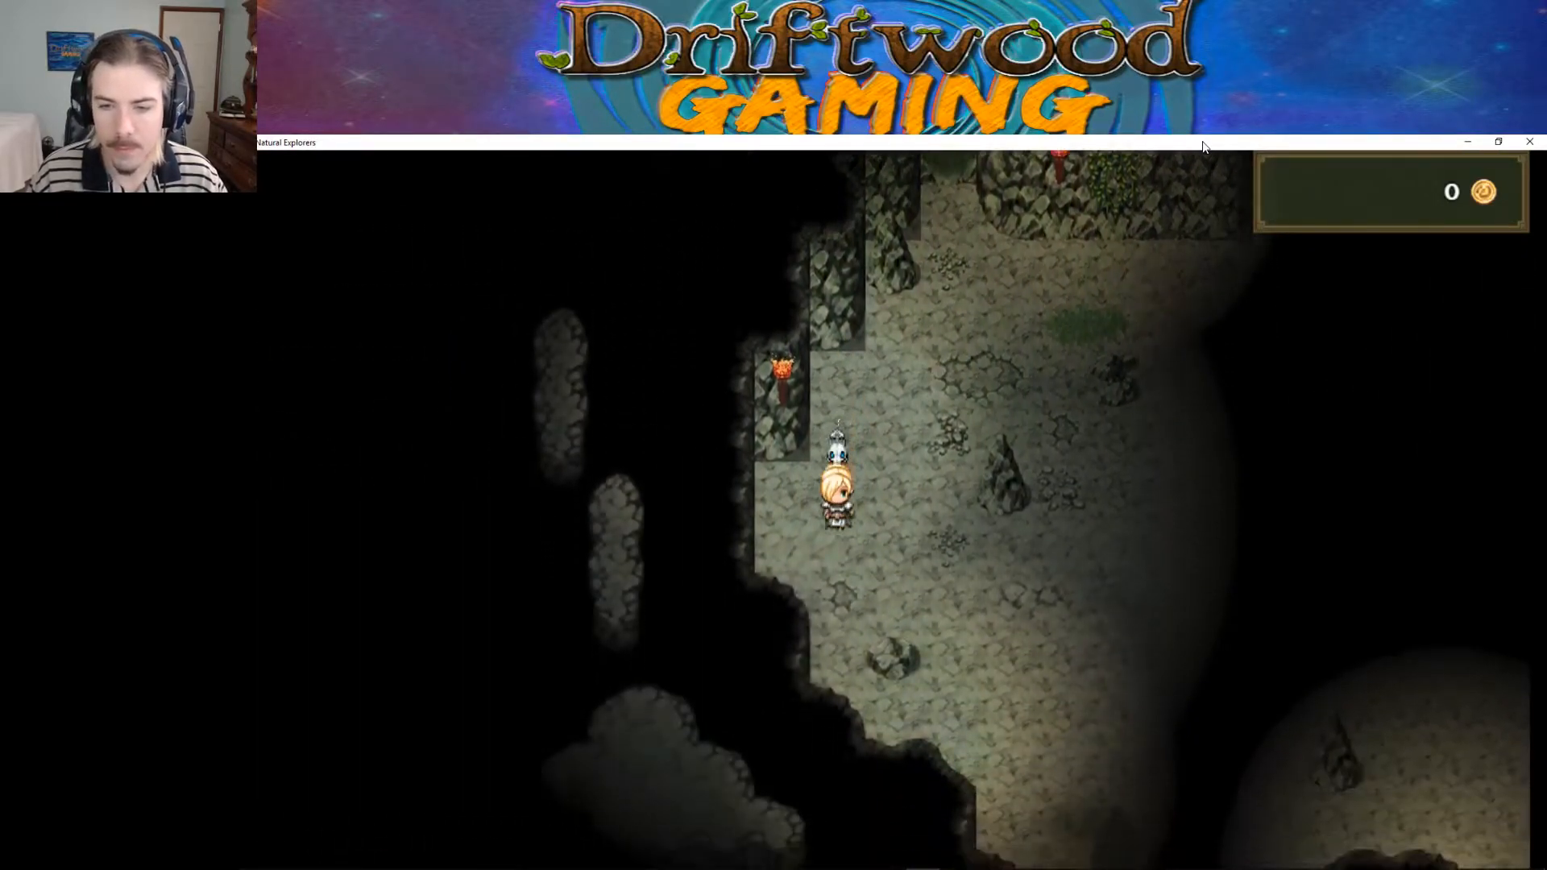
key("Down")
key("Right")
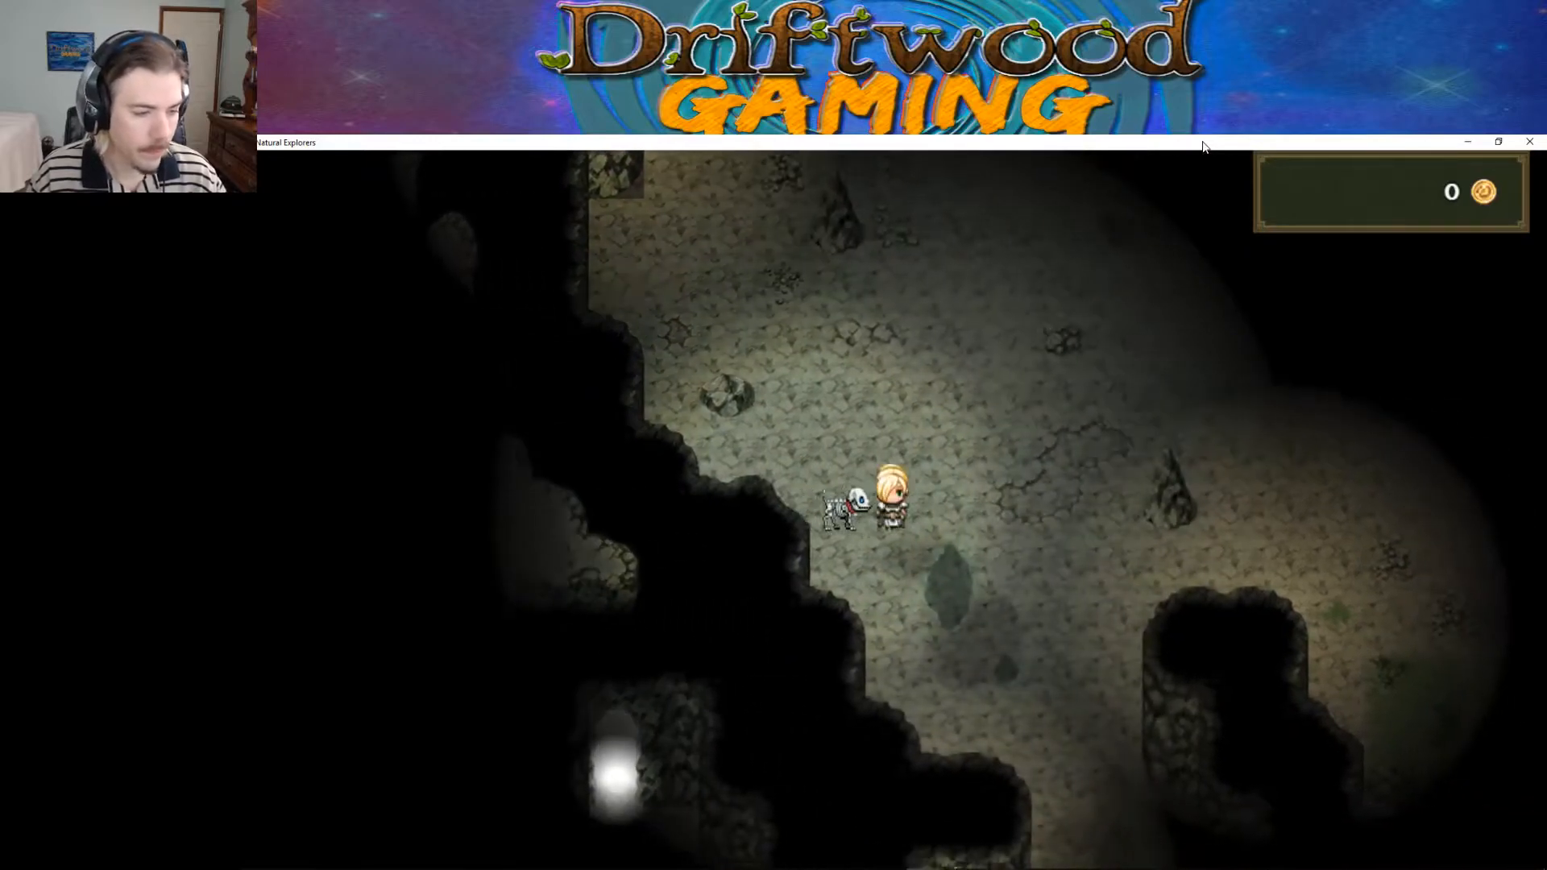
key("Down")
key("Right")
key("Down")
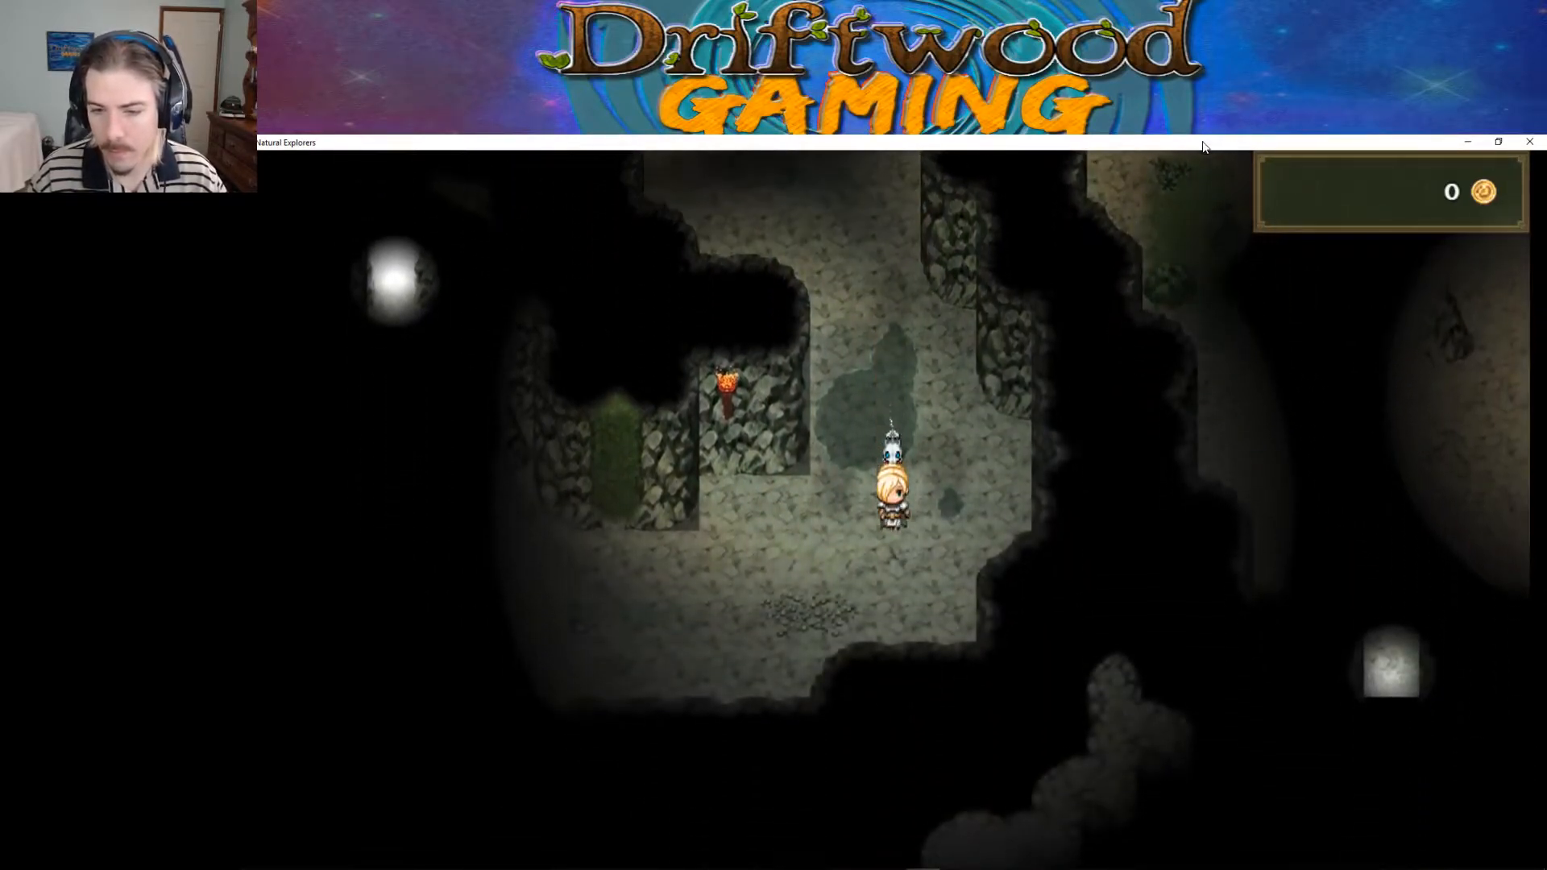
Step: Walk to the glowing entrance in the southwestern alcove, choose to leave the dungeon and close the playtest
key("Down")
key("Left")
key("Right")
key("Left")
key("Up")
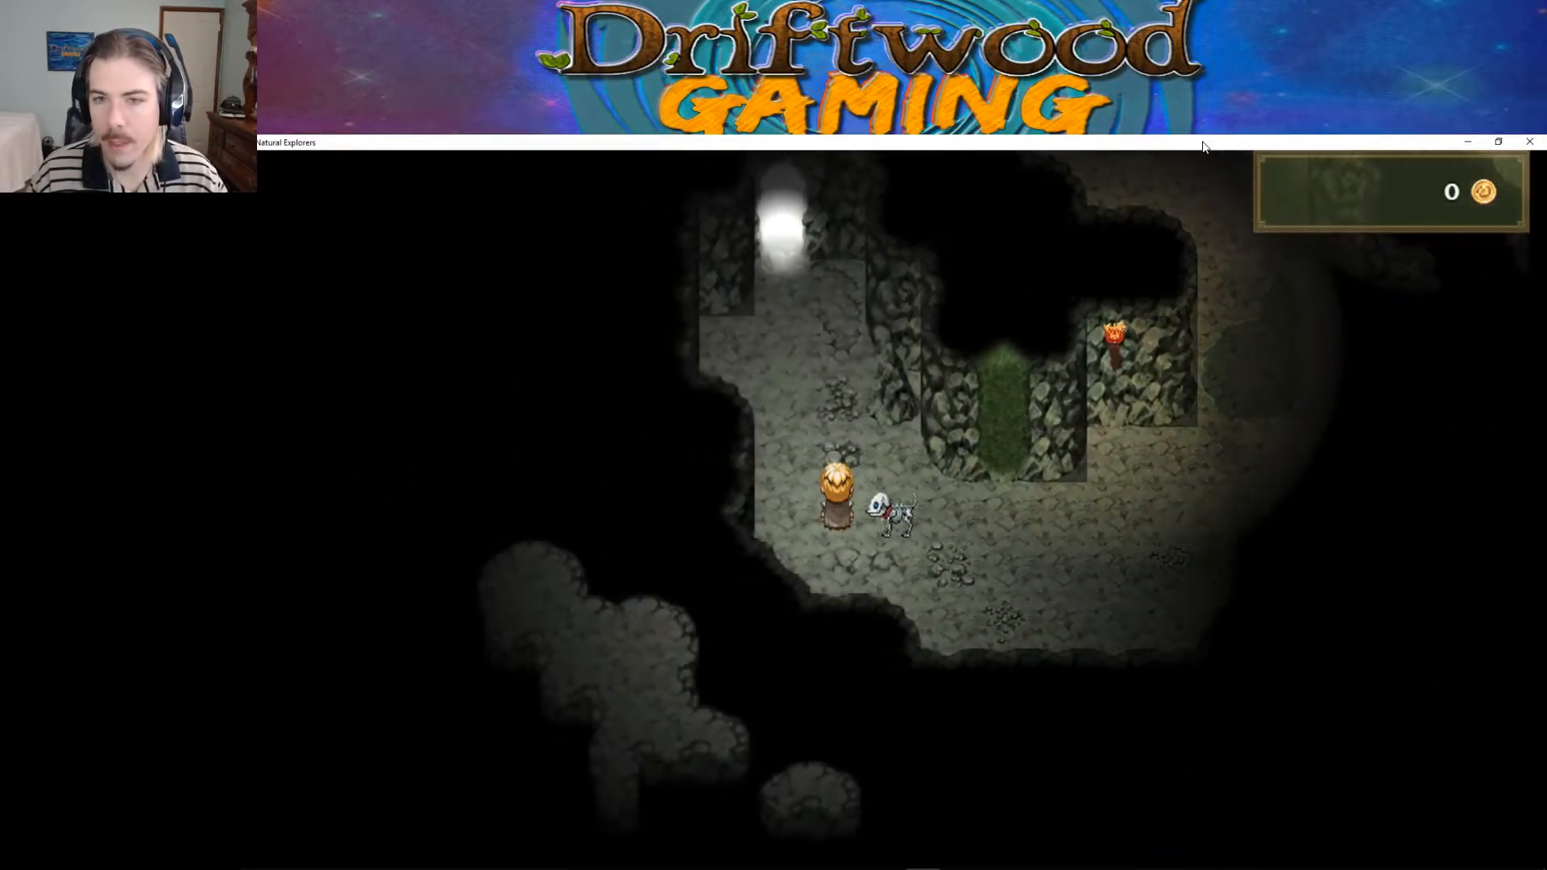
key("Left")
key("Up")
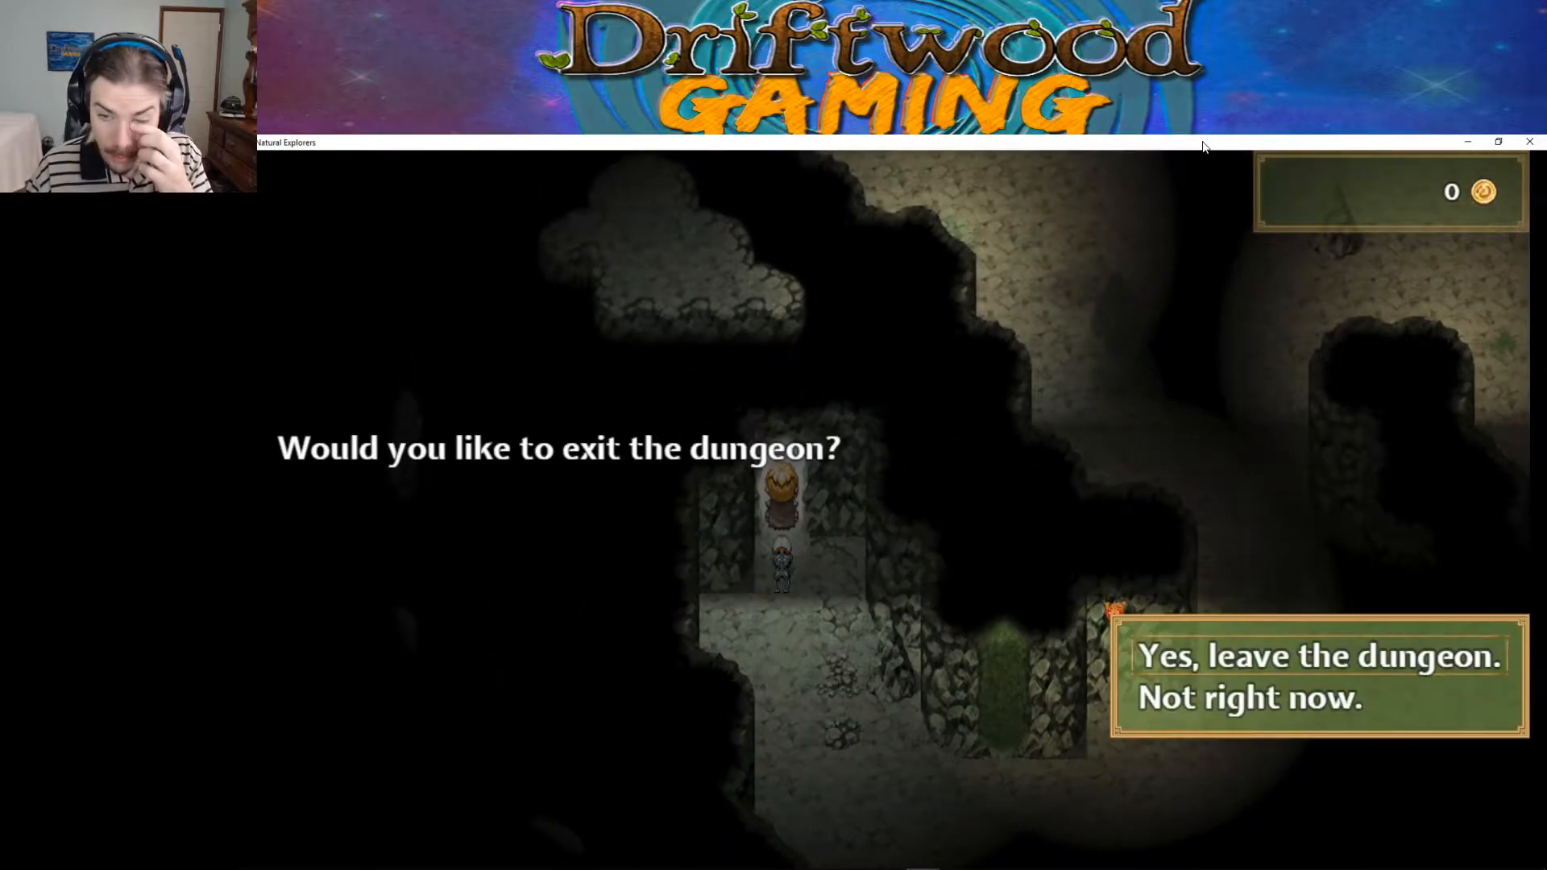
key("Return")
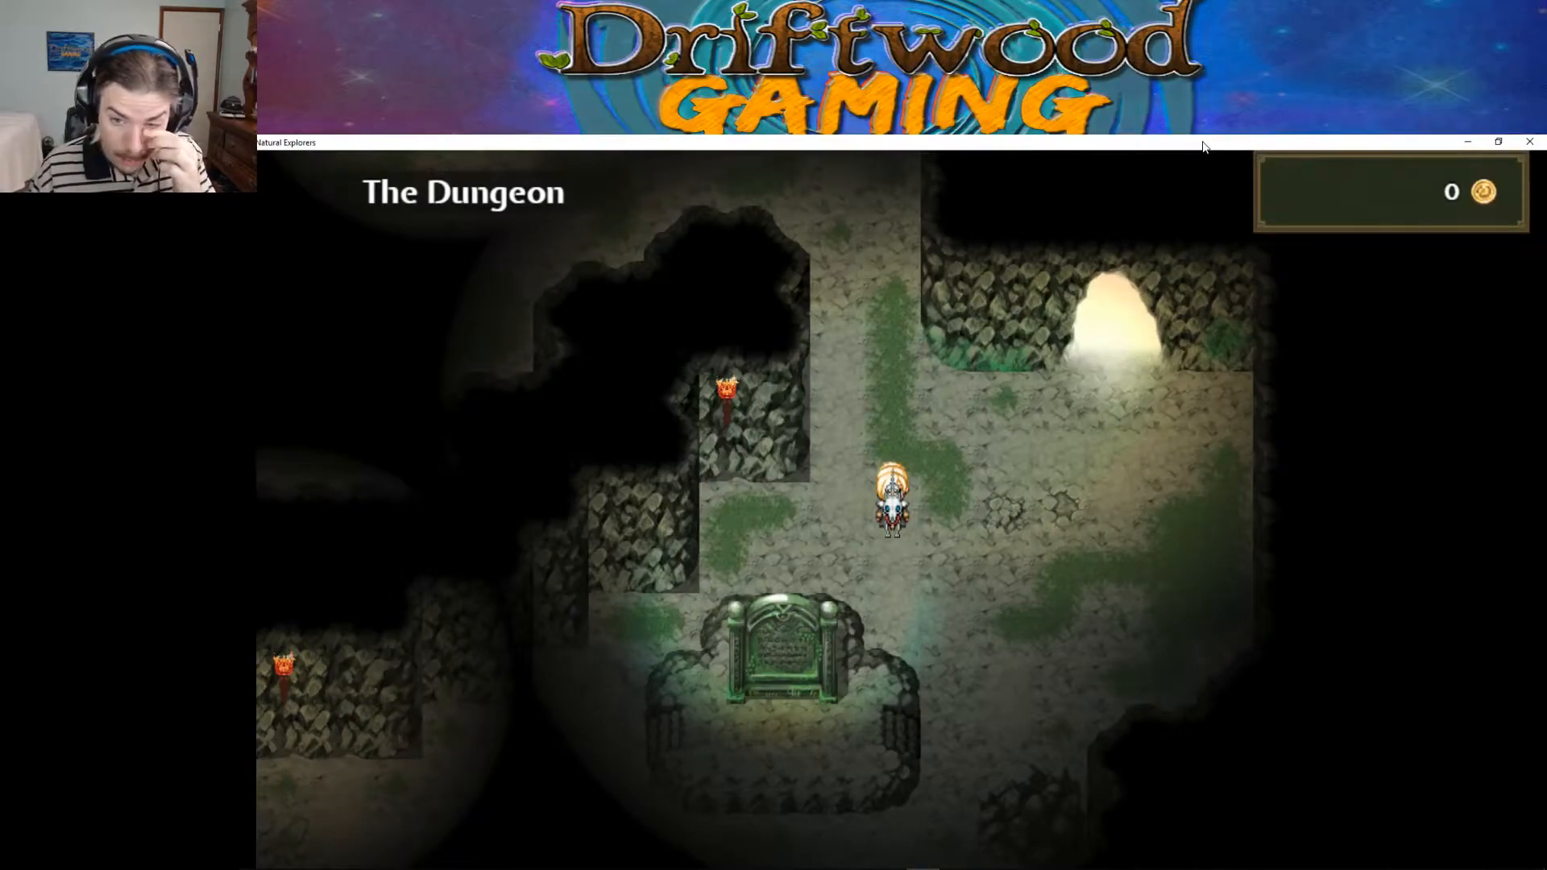
key("Up")
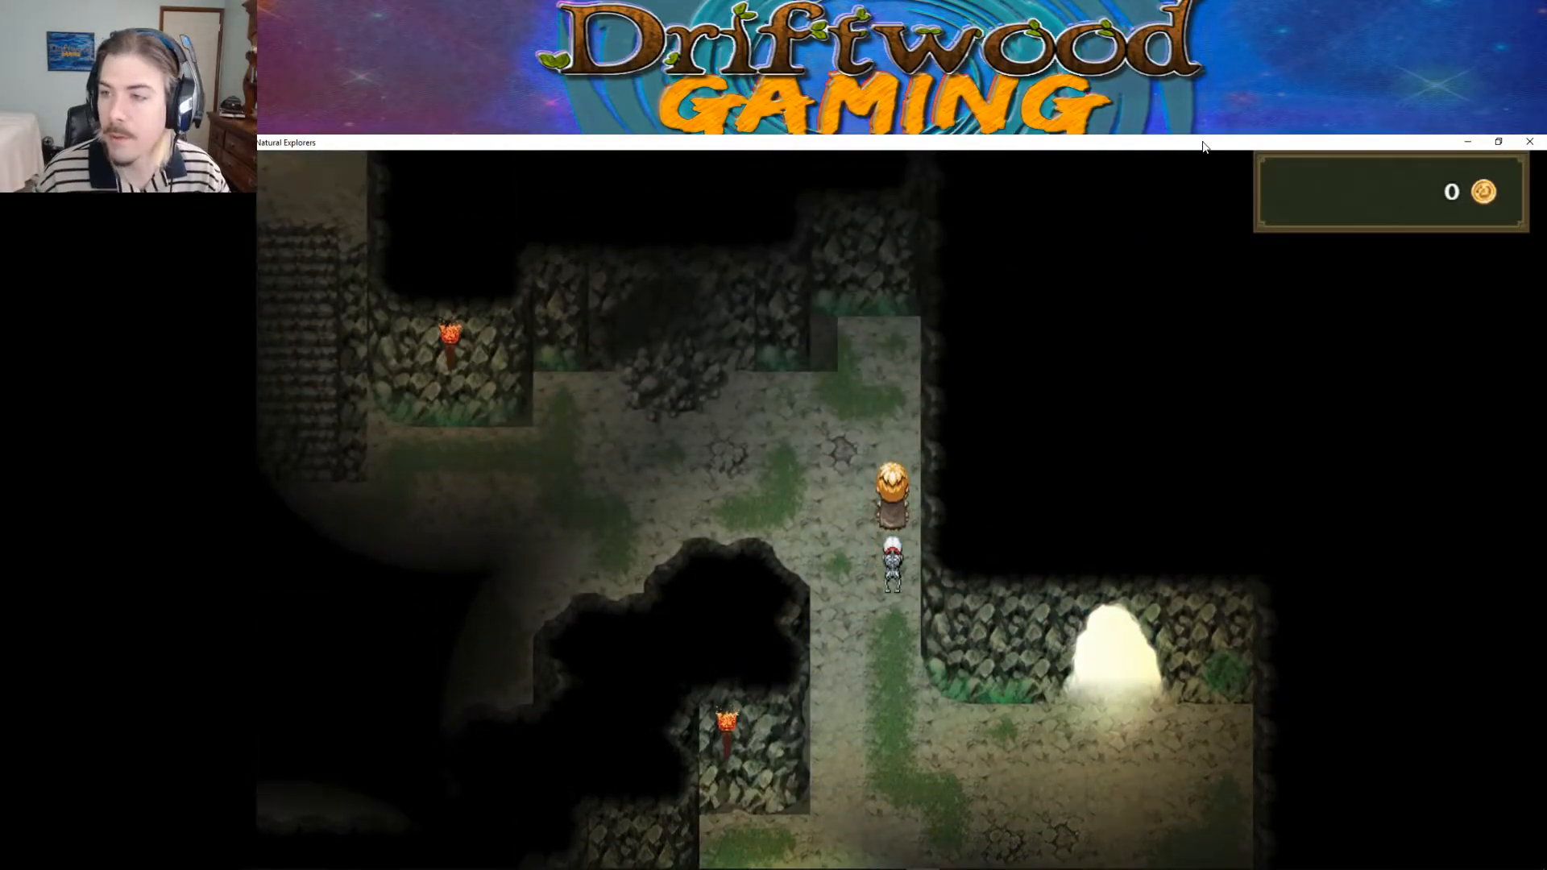
key("alt+F4")
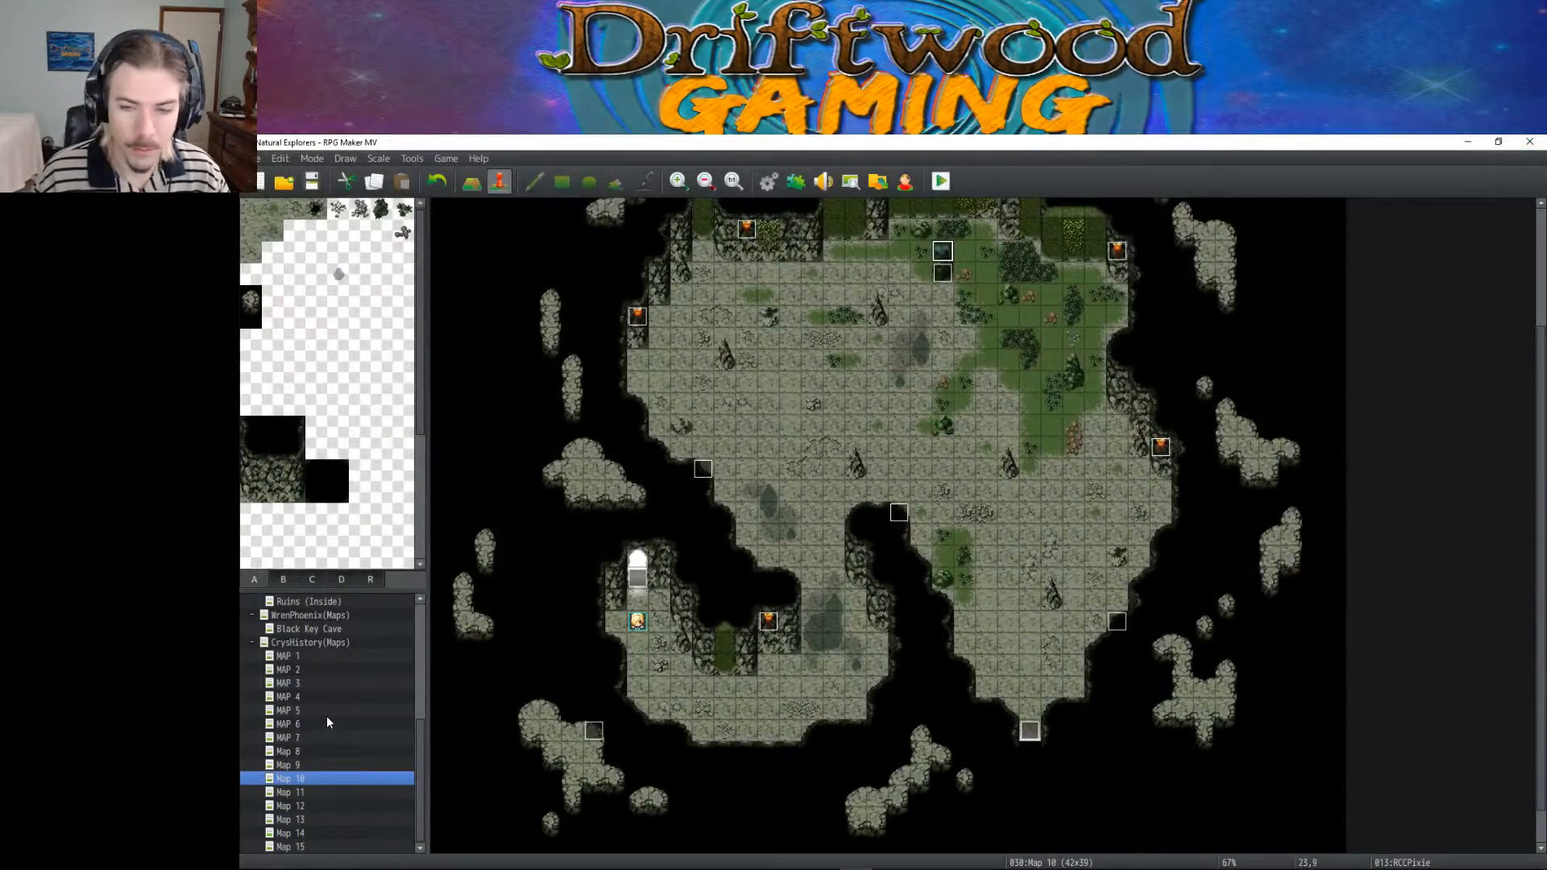
Step: Check Map 10's Entrance event and copy it to Map 11 at tile 9,30 in the southwestern chamber
double_click(637, 578)
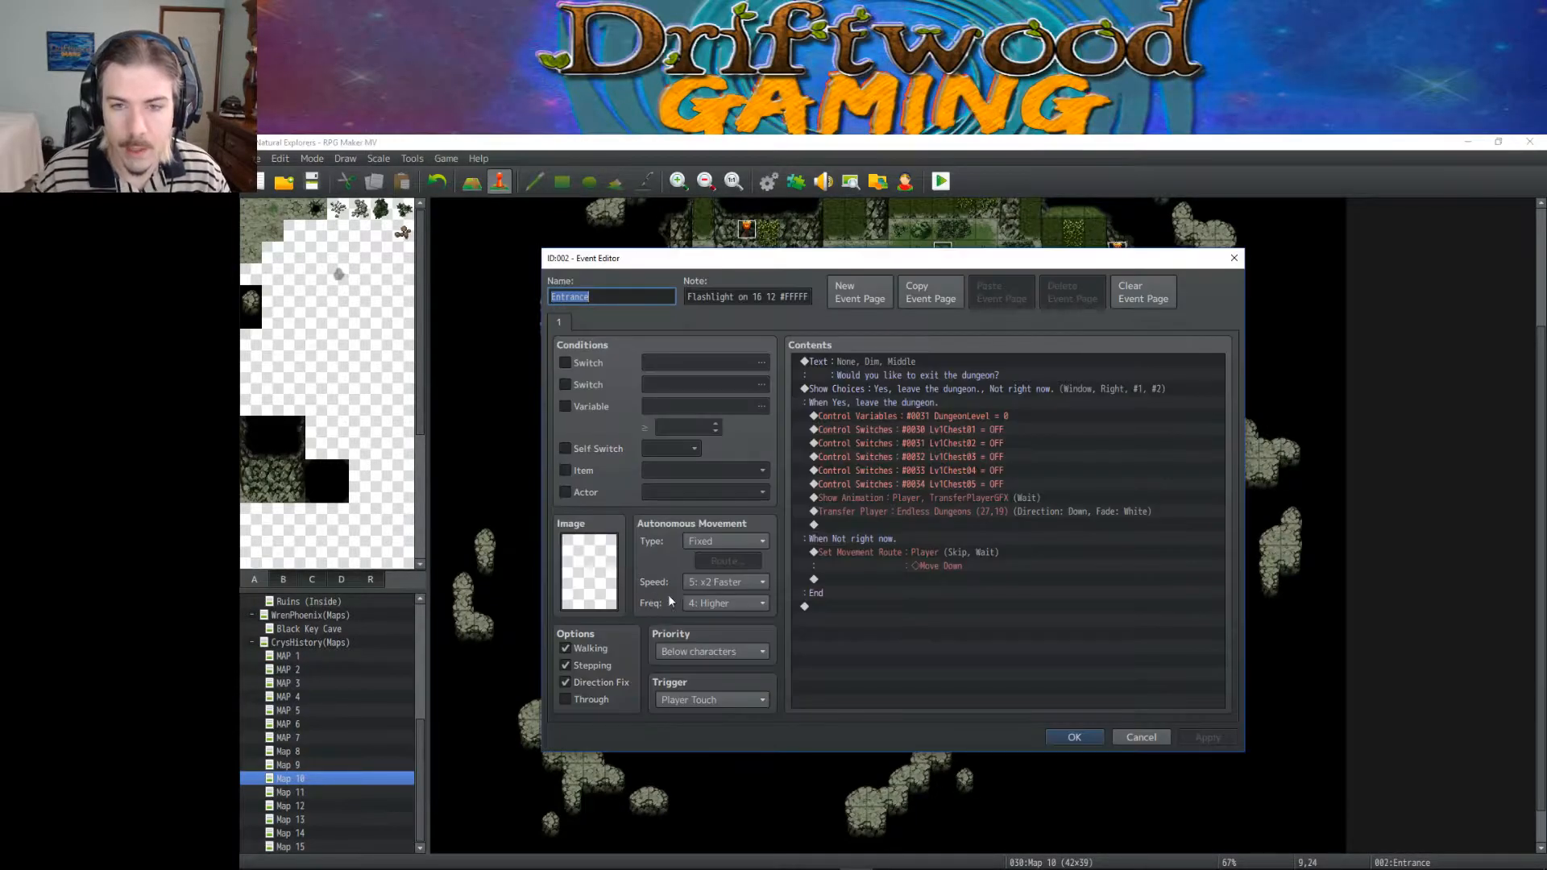
left_click(1049, 736)
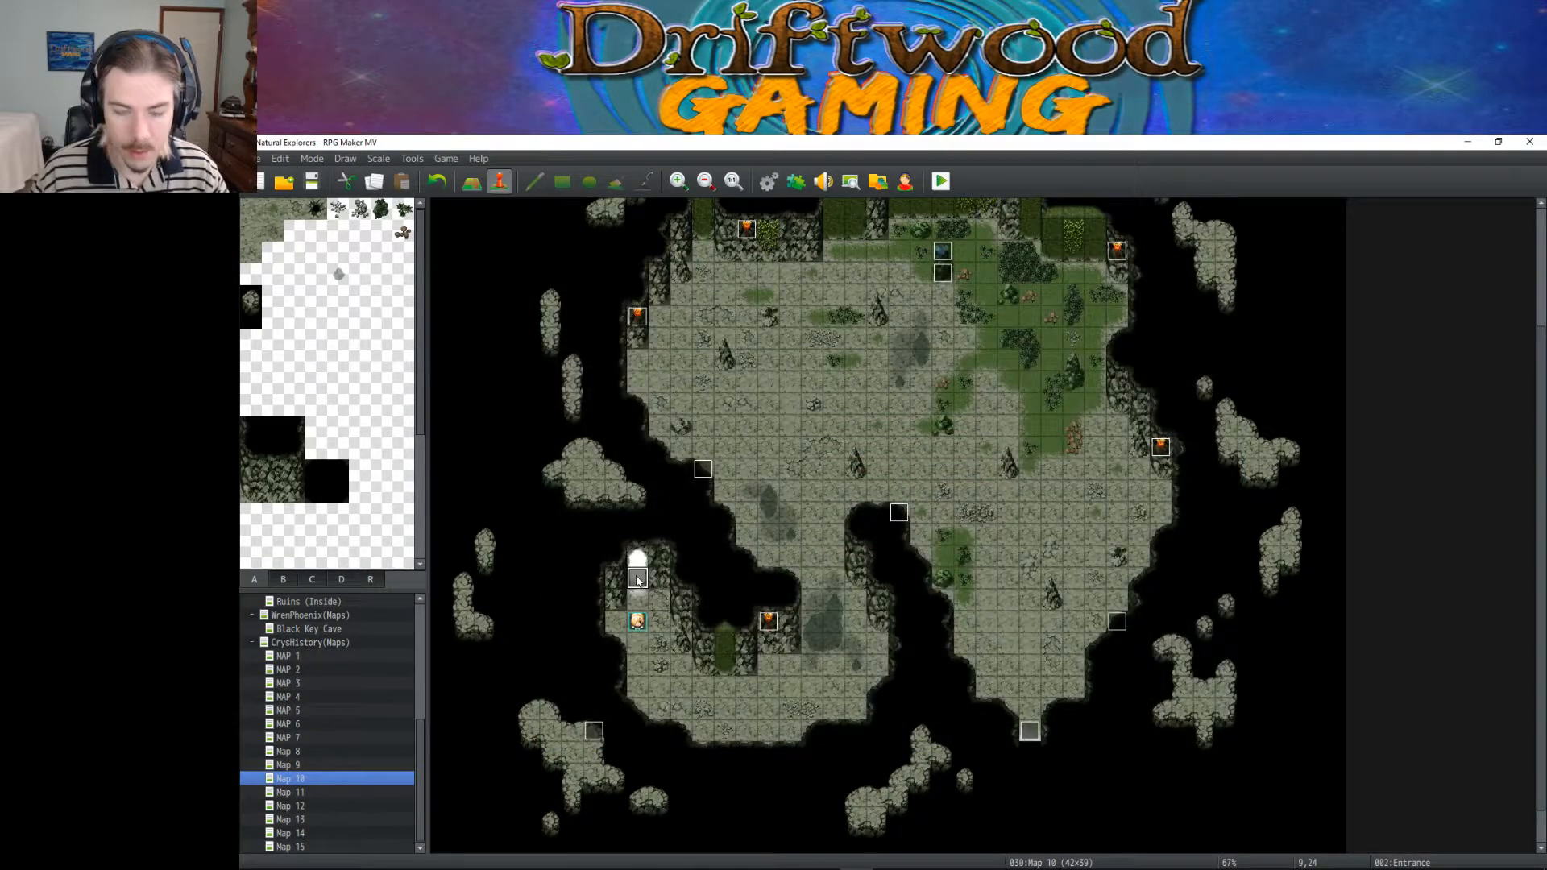
left_click(307, 792)
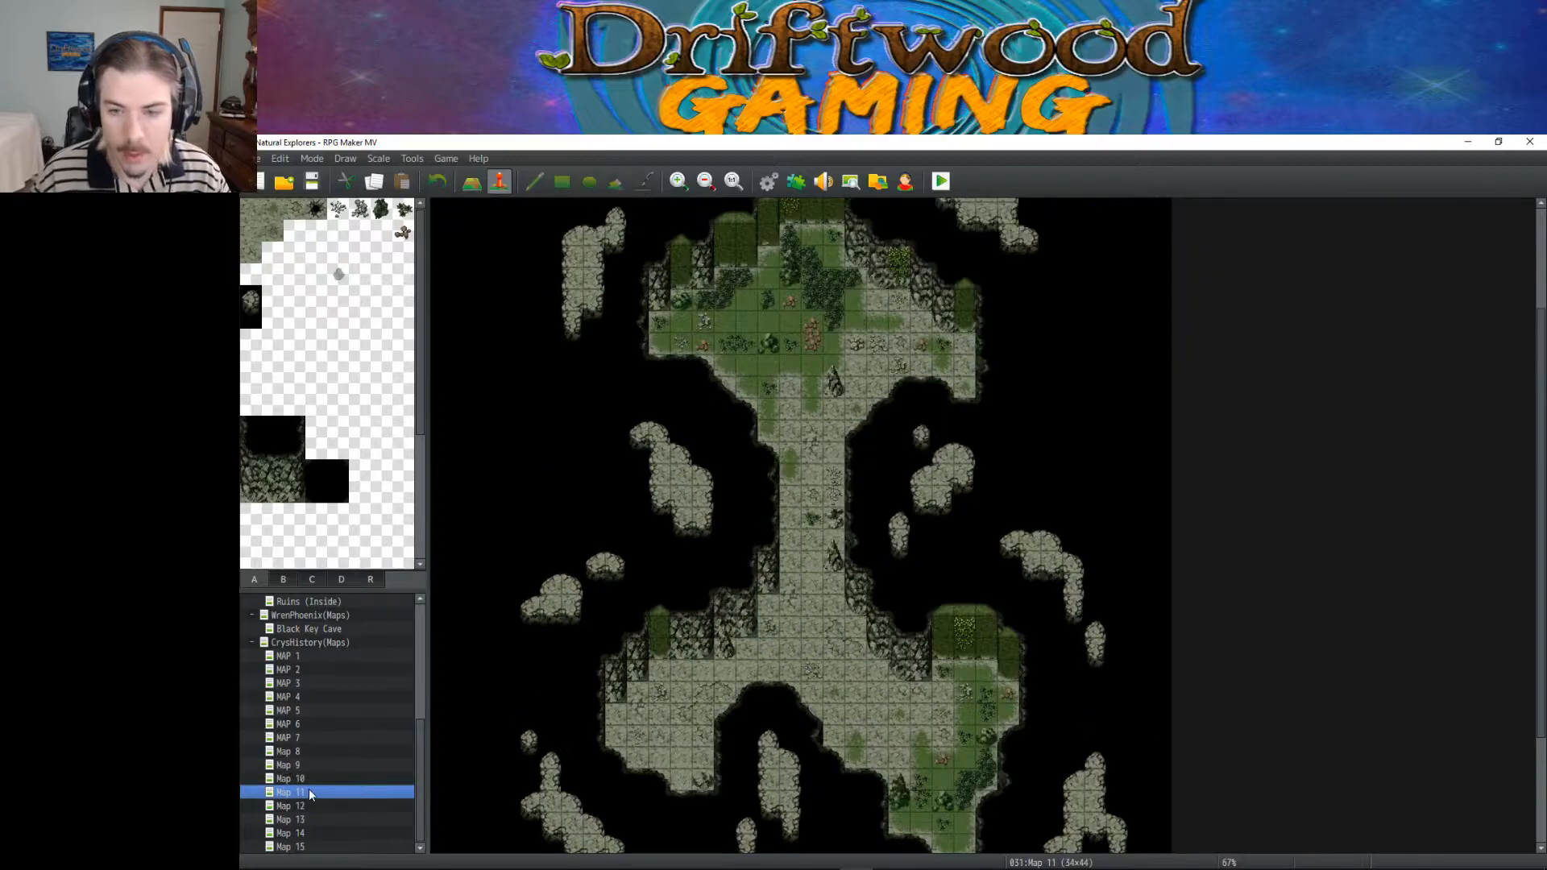
scroll(818, 685, "down", 2)
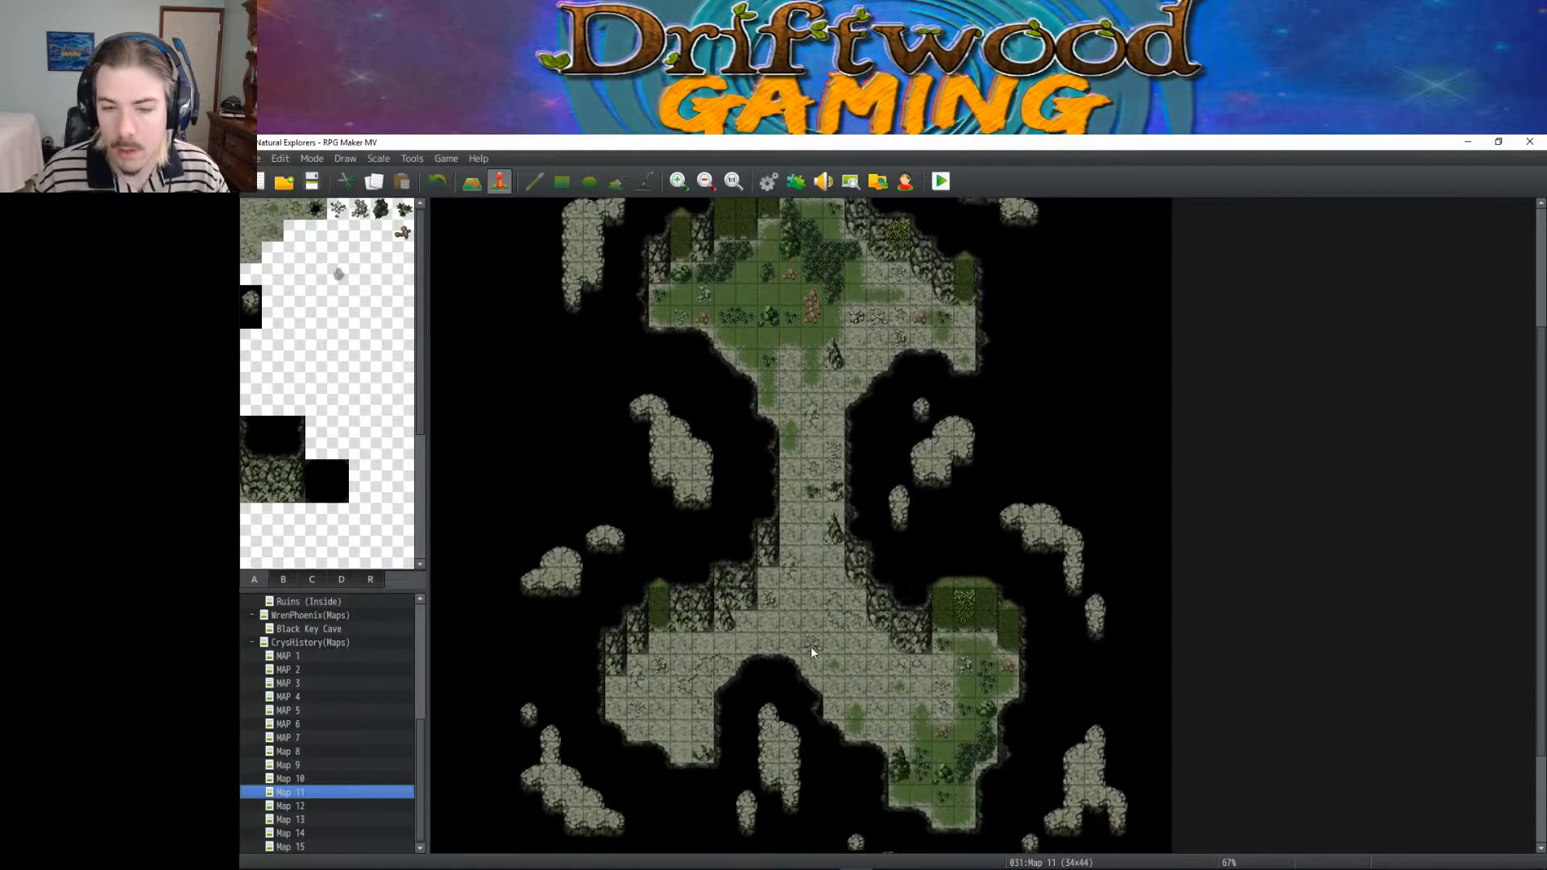
scroll(801, 637, "up", 3)
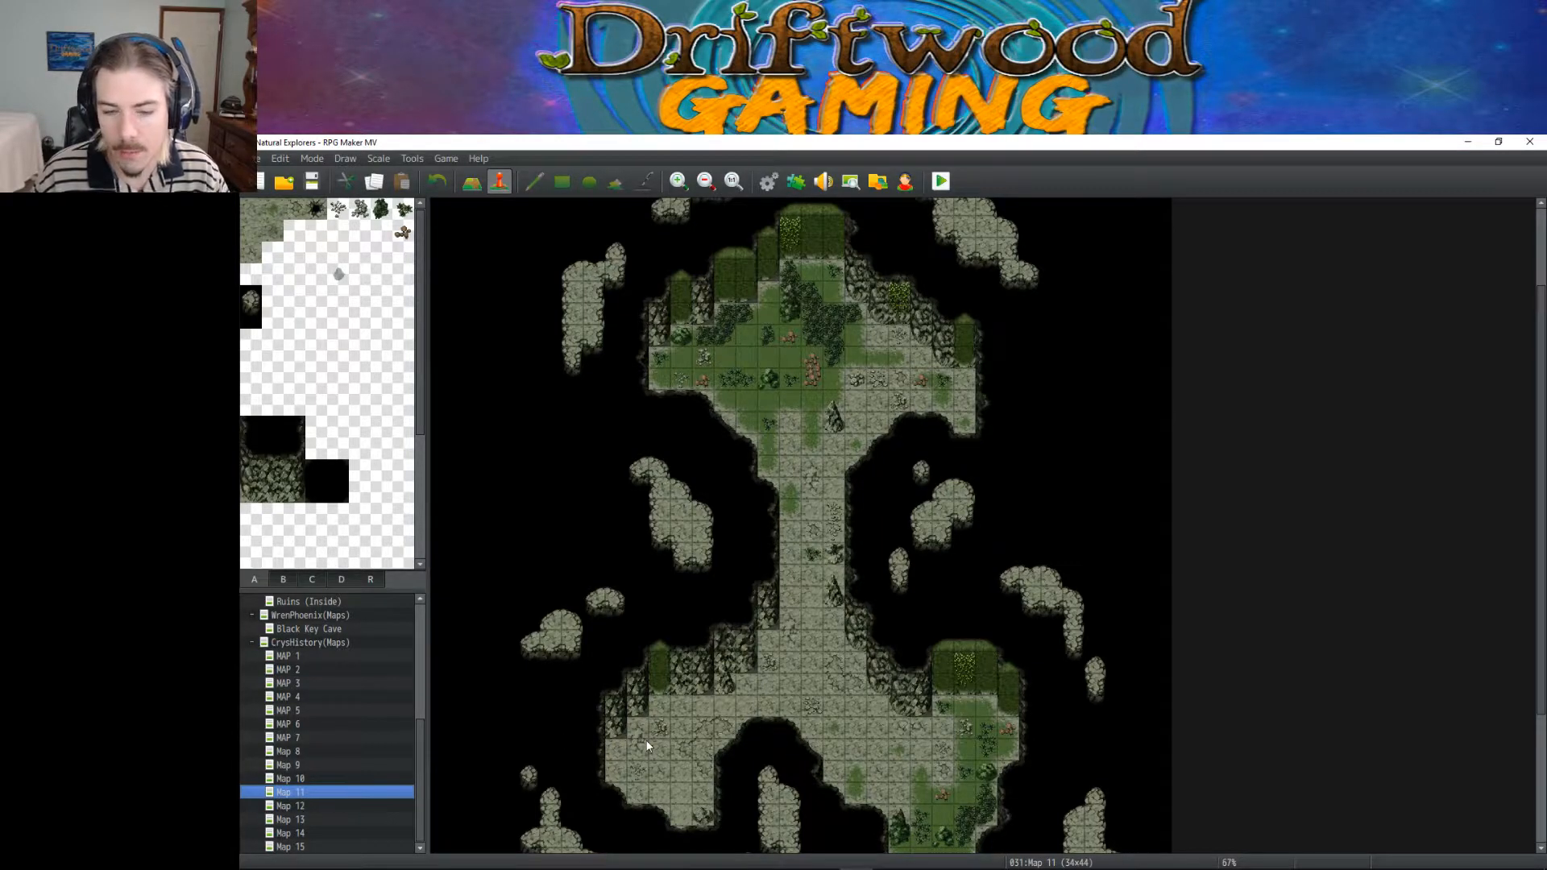
scroll(598, 741, "down", 2)
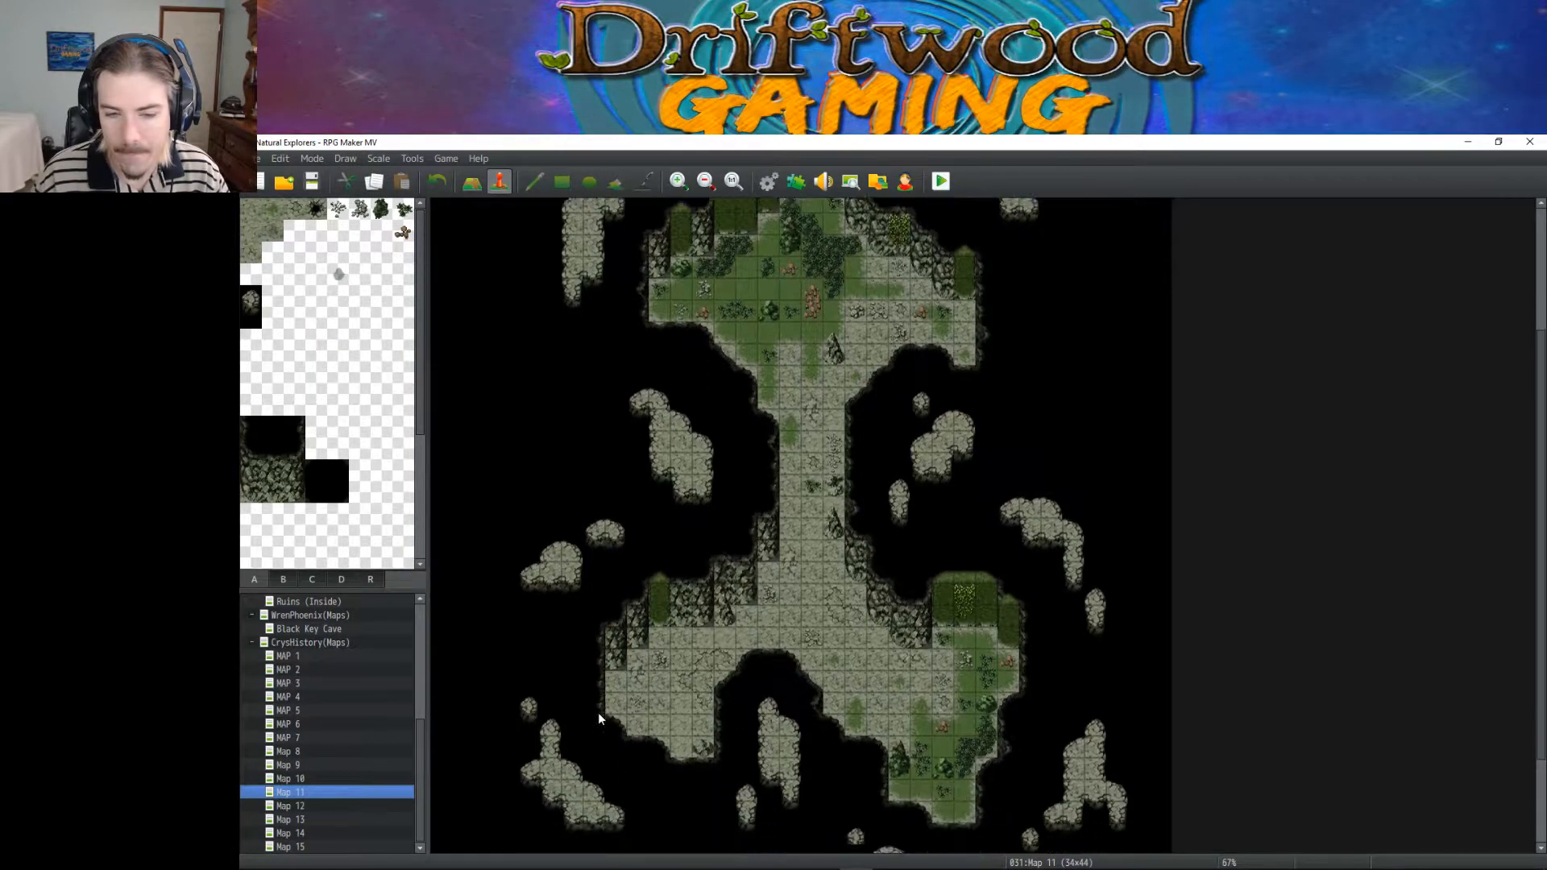
left_click(595, 690)
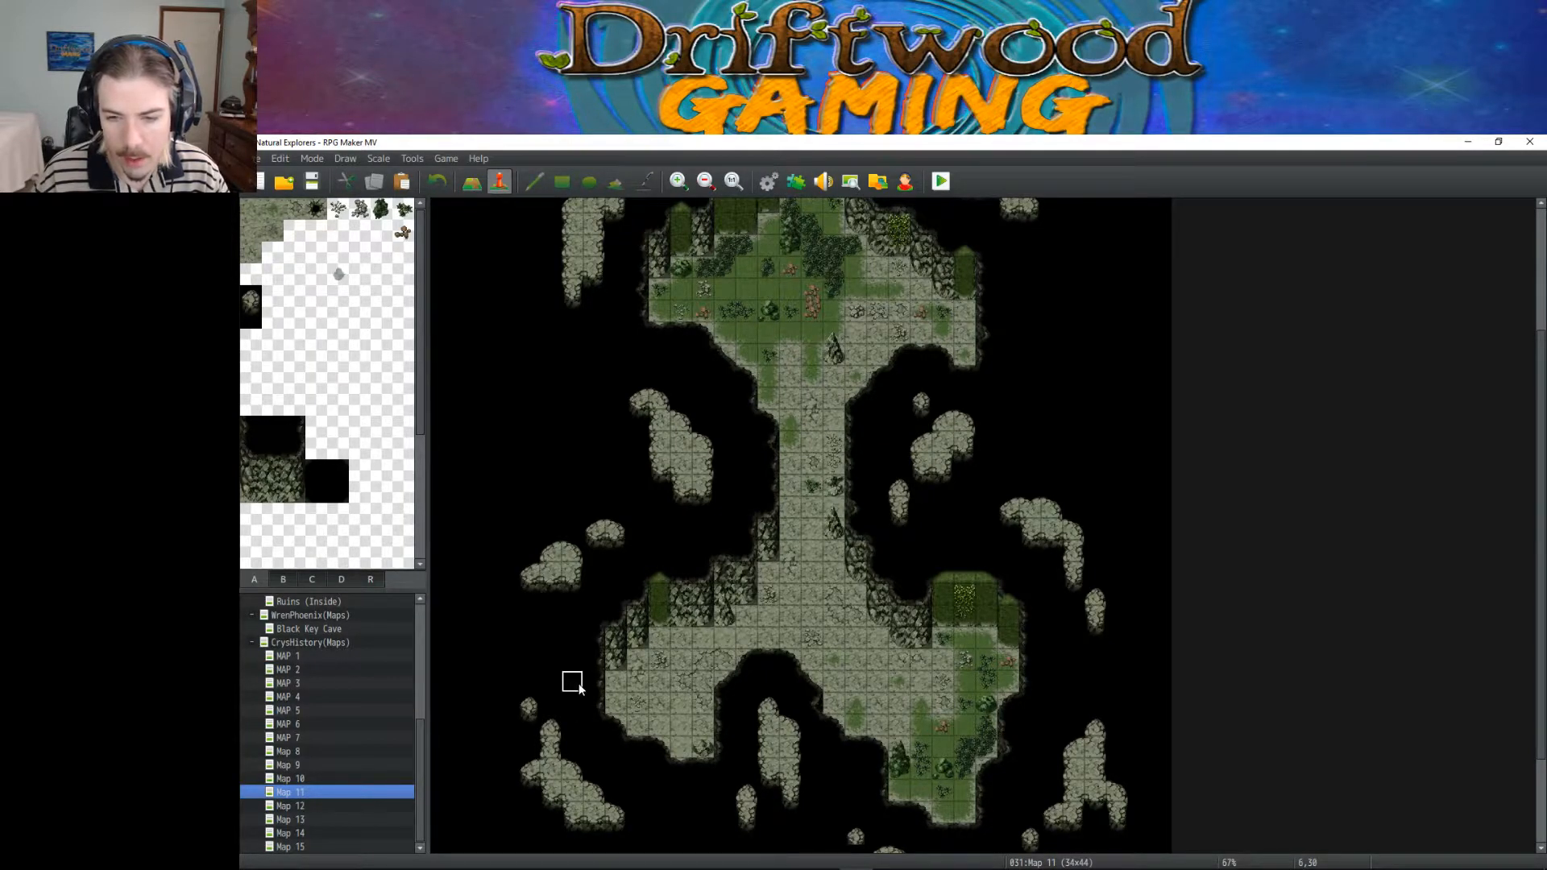
left_click(638, 688)
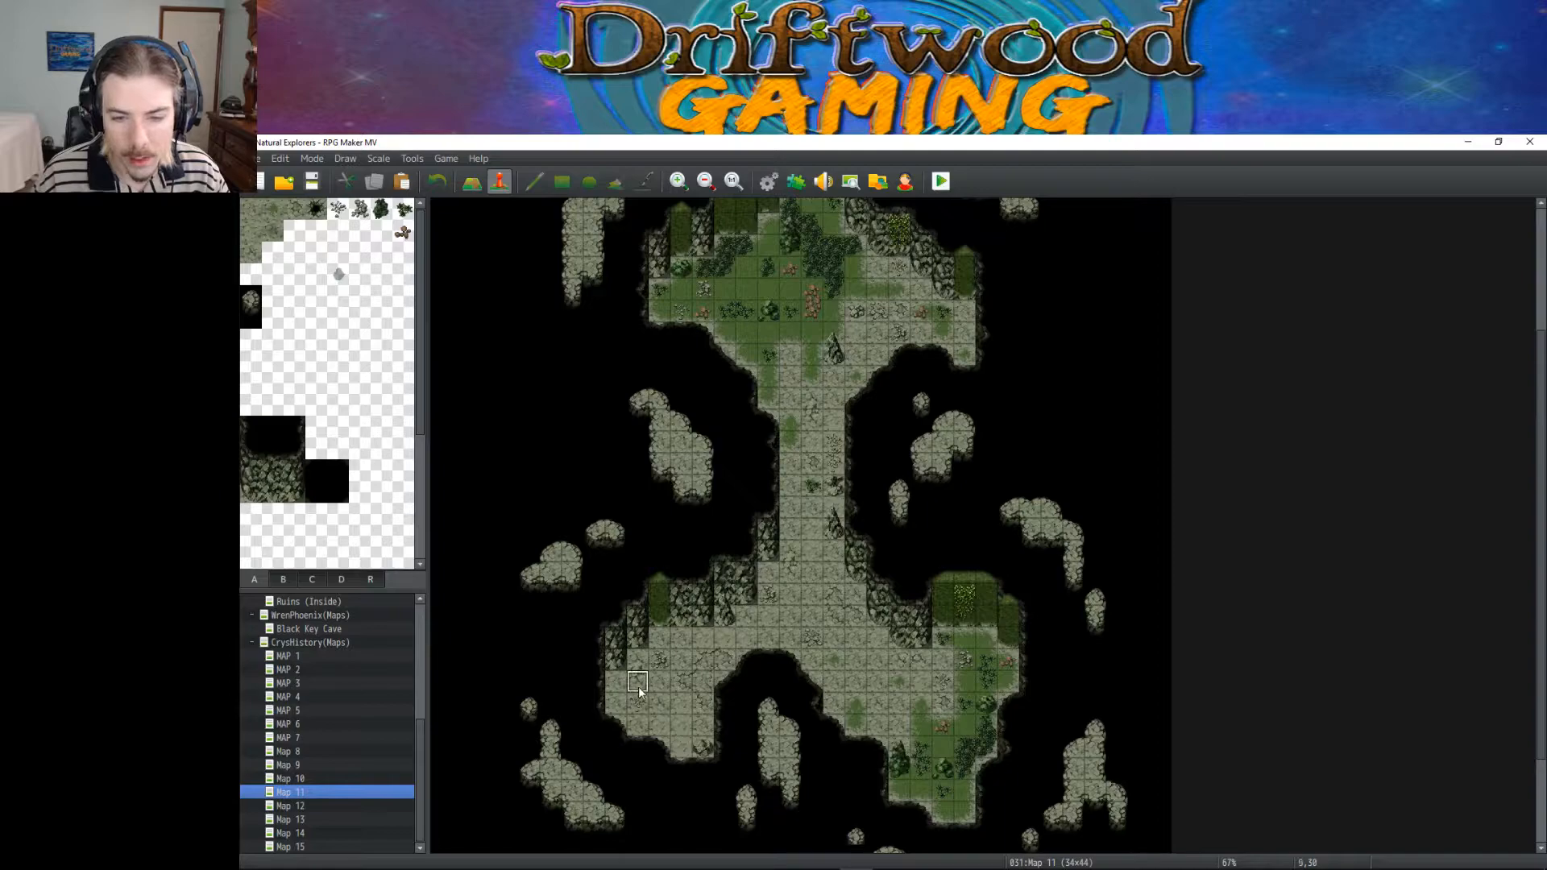
Step: Copy Map 10's Exit event to Map 11 at tile 24,14 in the northeastern nook
left_click(288, 779)
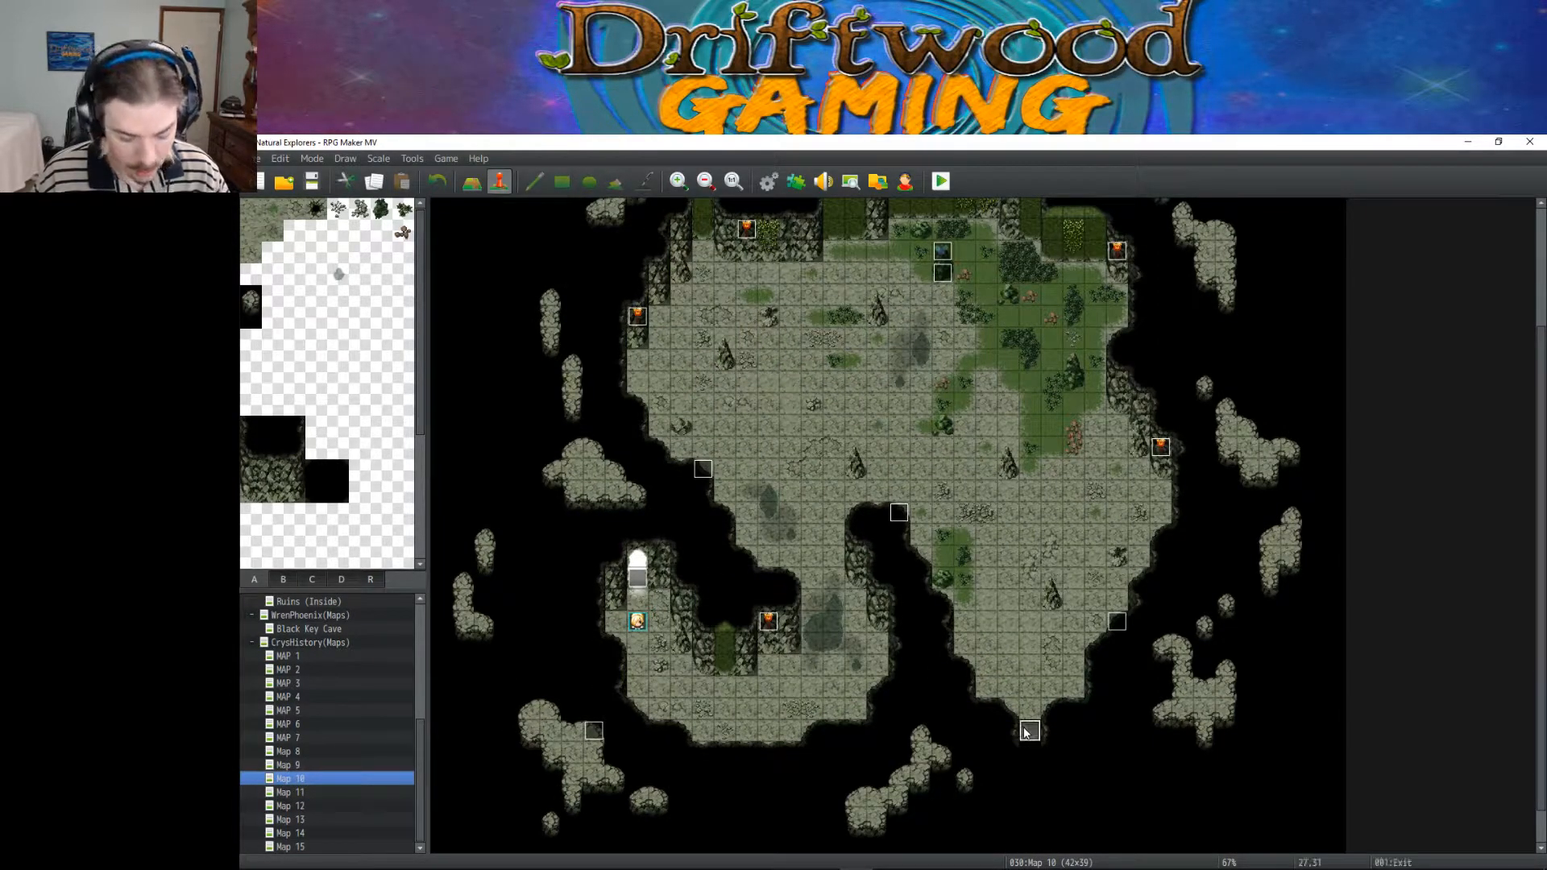
left_click(298, 793)
scroll(1038, 733, "up", 3)
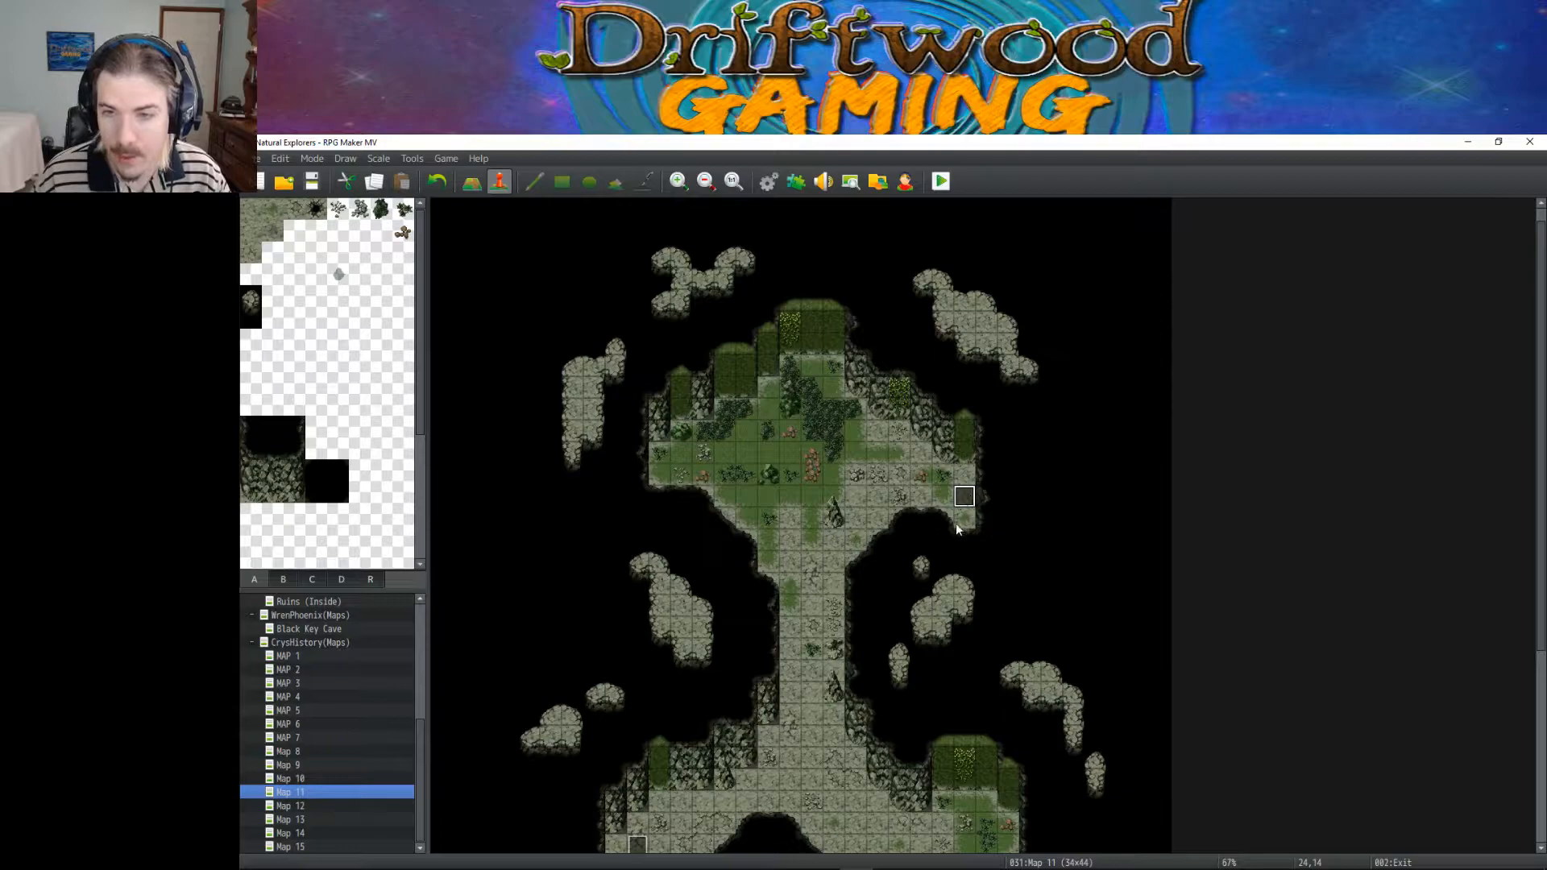
scroll(883, 524, "down", 3)
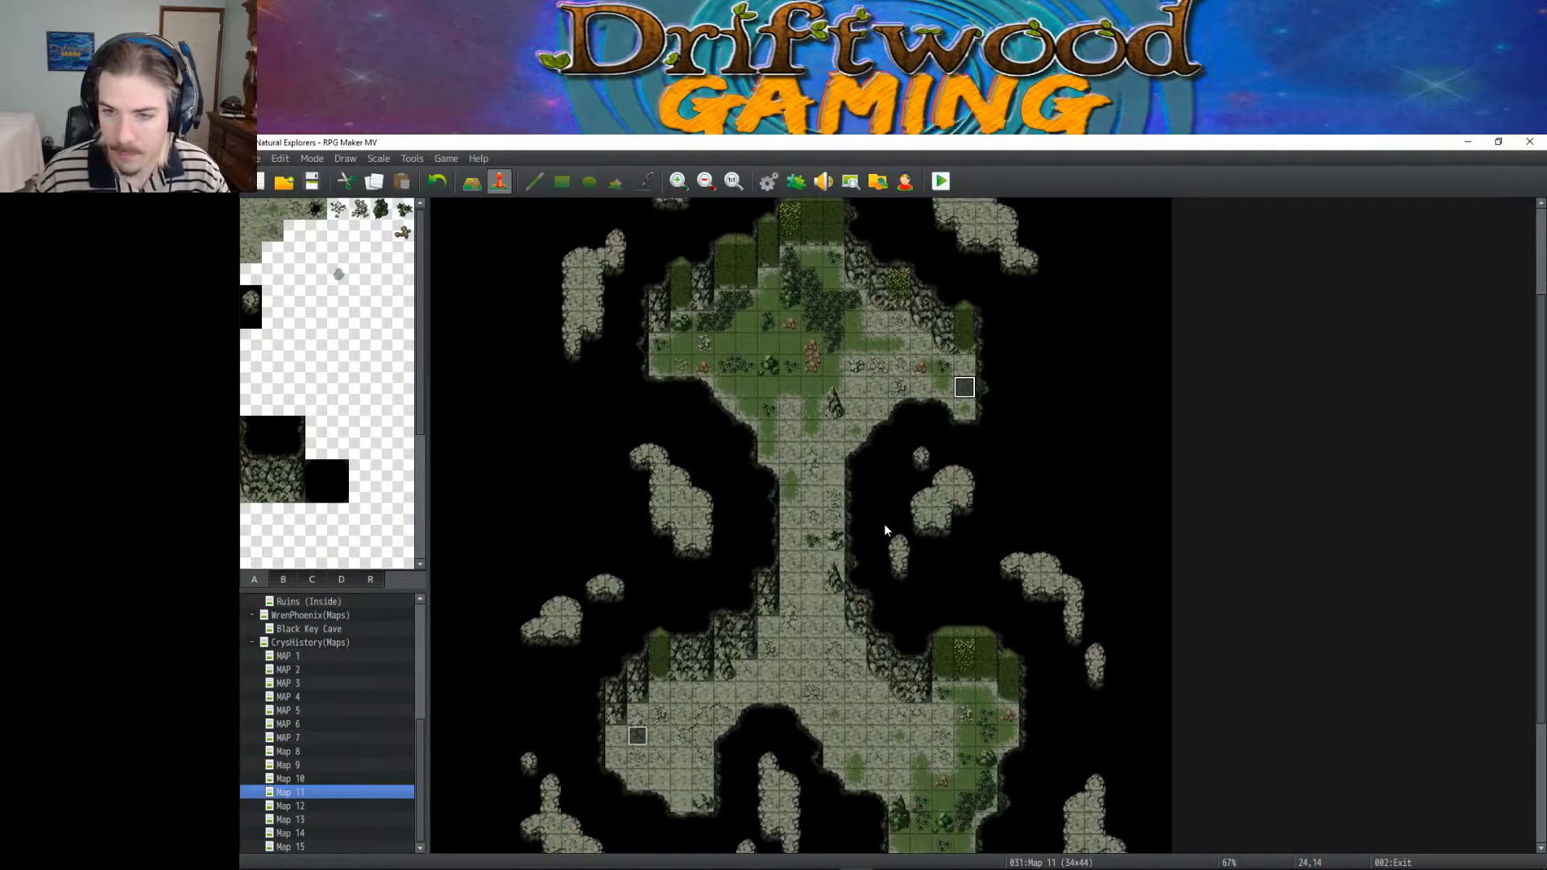
scroll(883, 524, "down", 1)
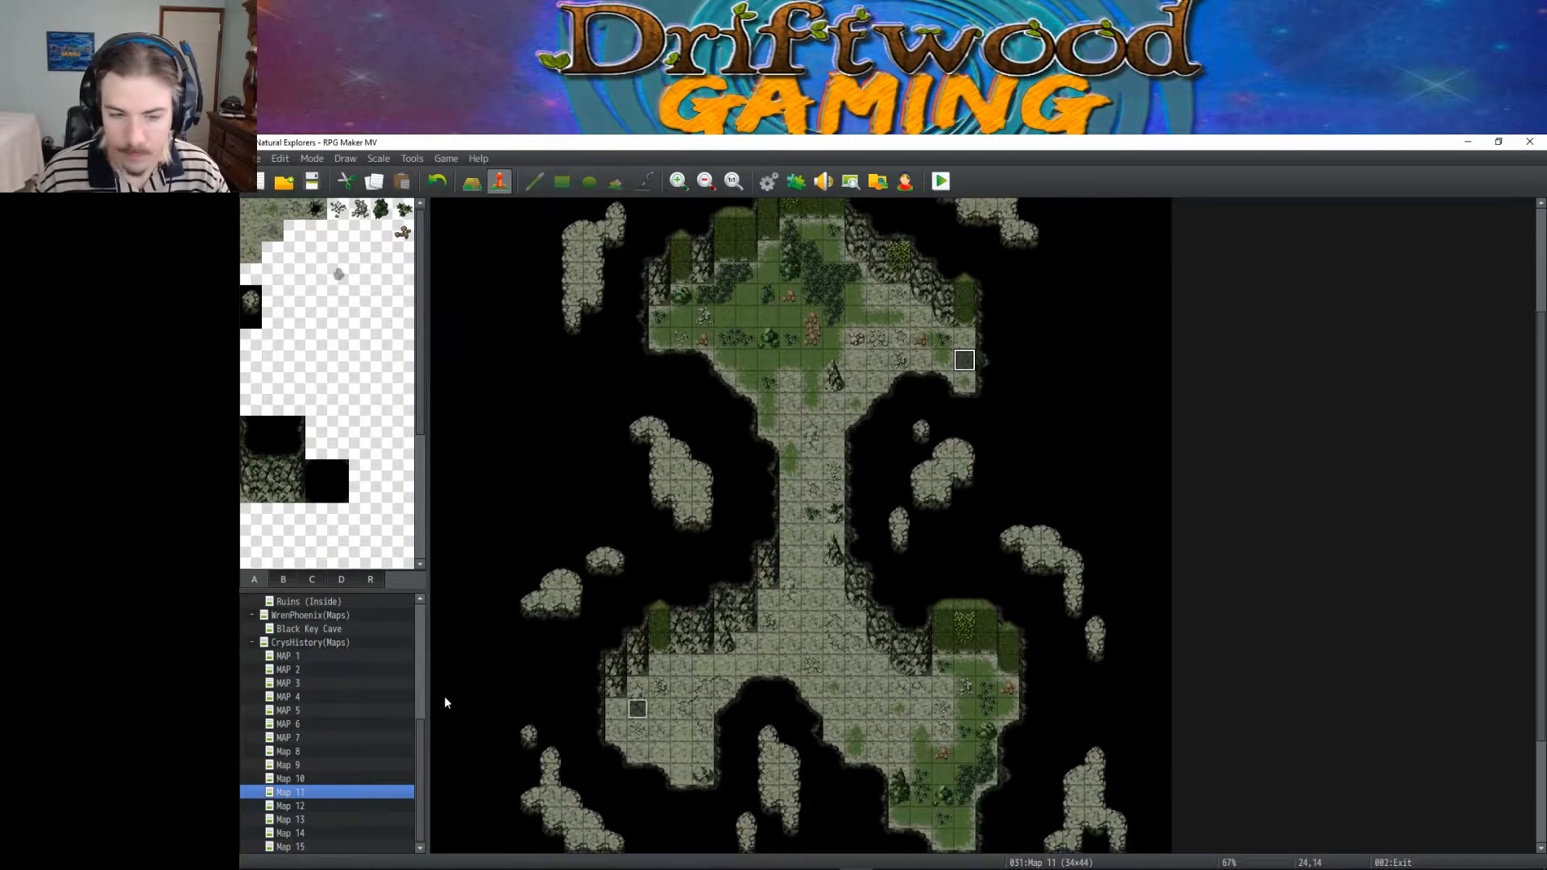
Step: Copy the Torch01 event from Map 10 and place it on both rock walls above Map 11's southern chamber
left_click(312, 780)
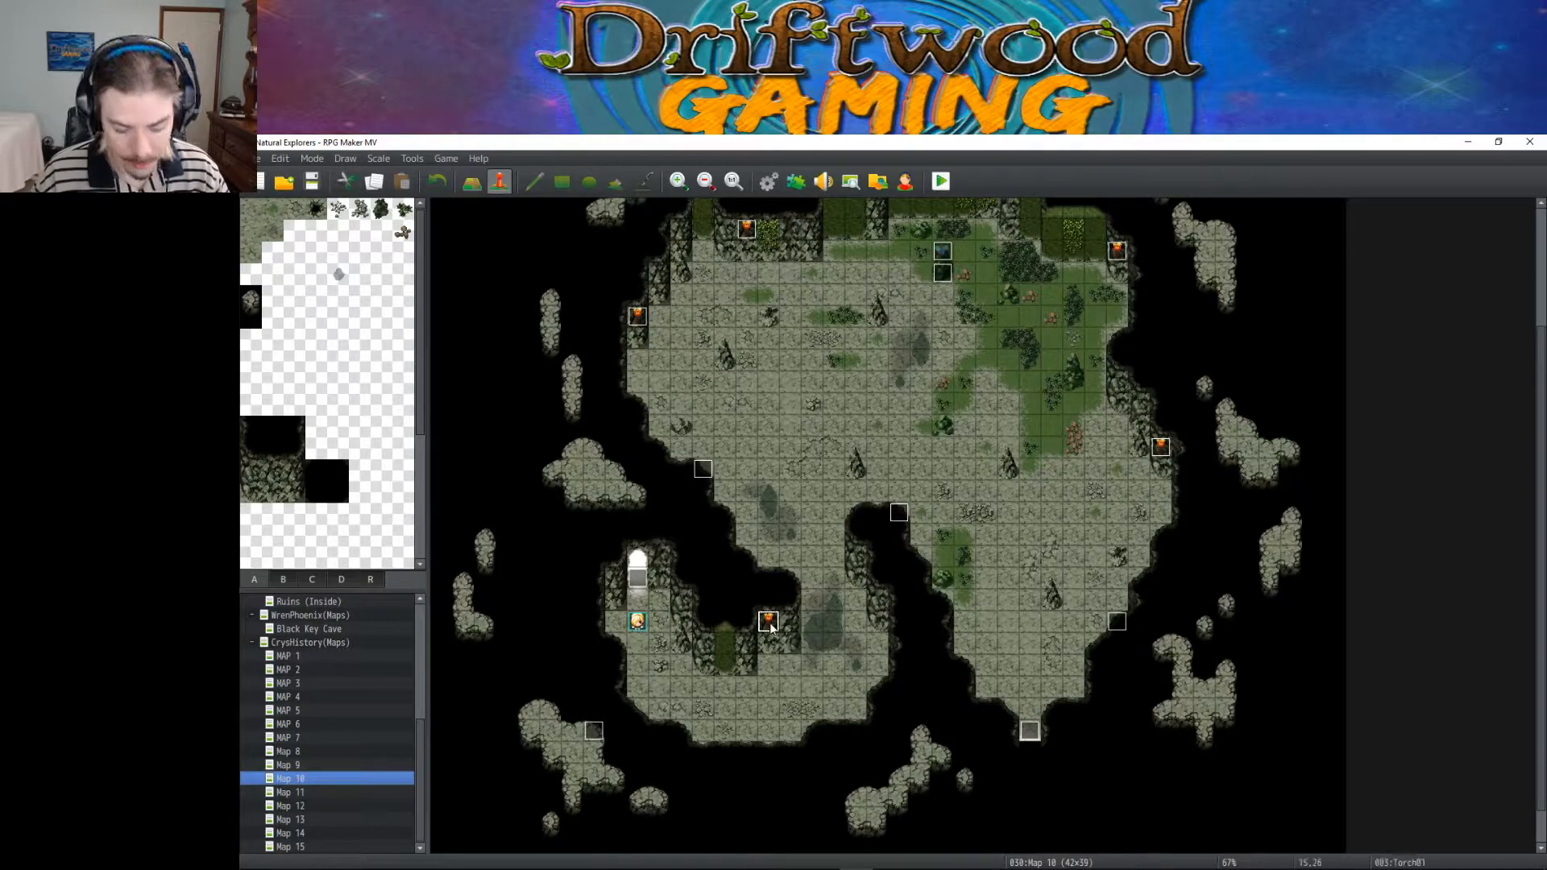
left_click(308, 791)
left_click(694, 628)
left_click(680, 625)
key("ctrl+v")
left_click(921, 643)
key("ctrl+v")
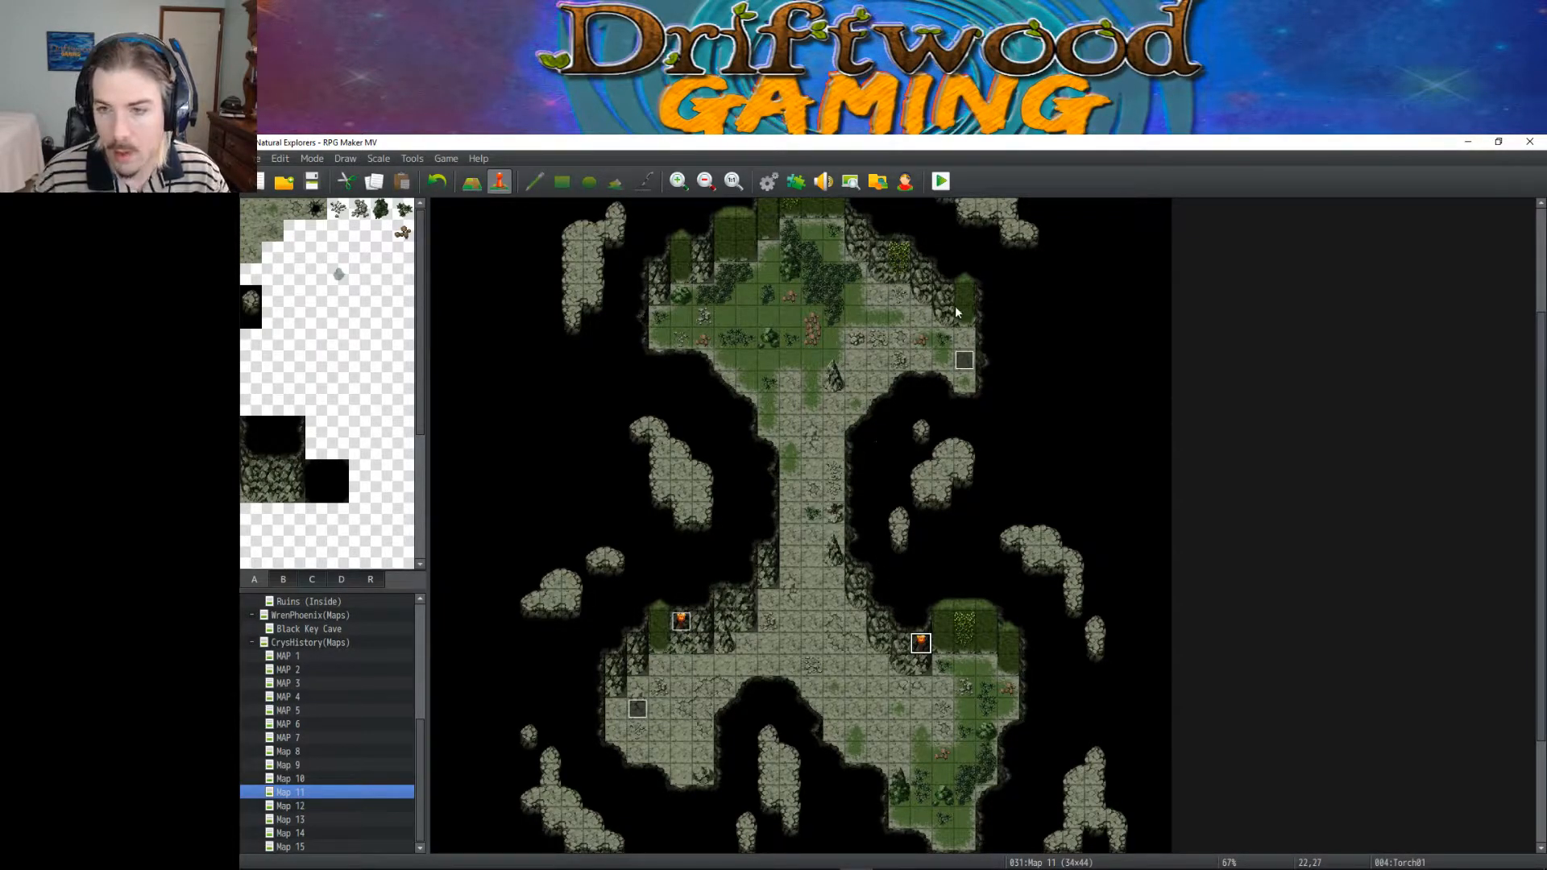
Step: Add a Torch01 event to the northeastern and northwestern rock walls of Map 11's grassy upper chamber
scroll(942, 338, "up", 2)
left_click(923, 341)
key("ctrl+v")
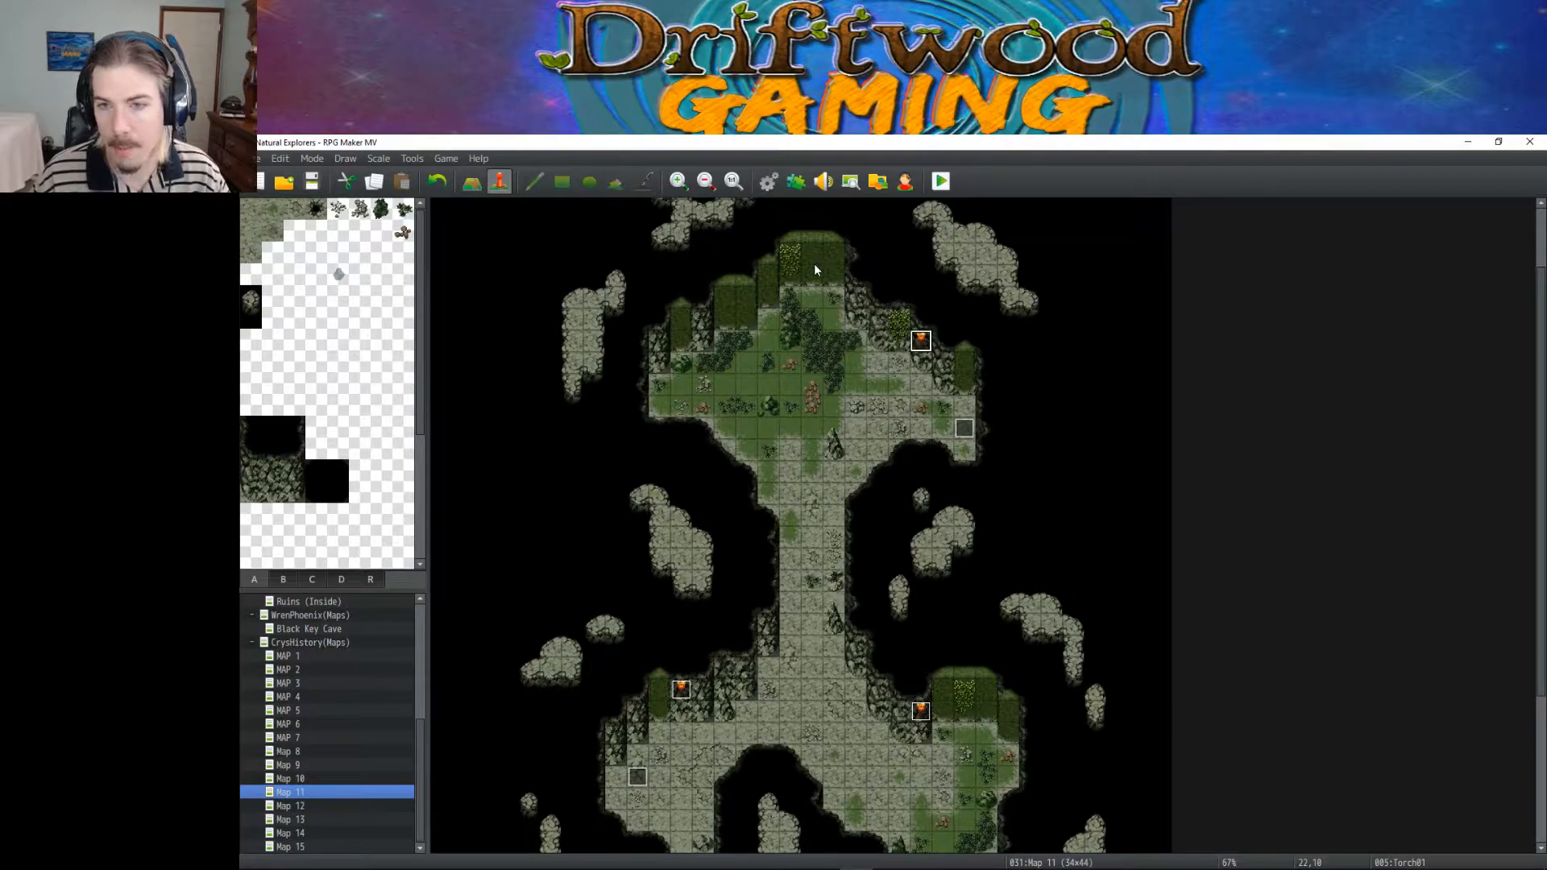
left_click(704, 319)
key("ctrl+v")
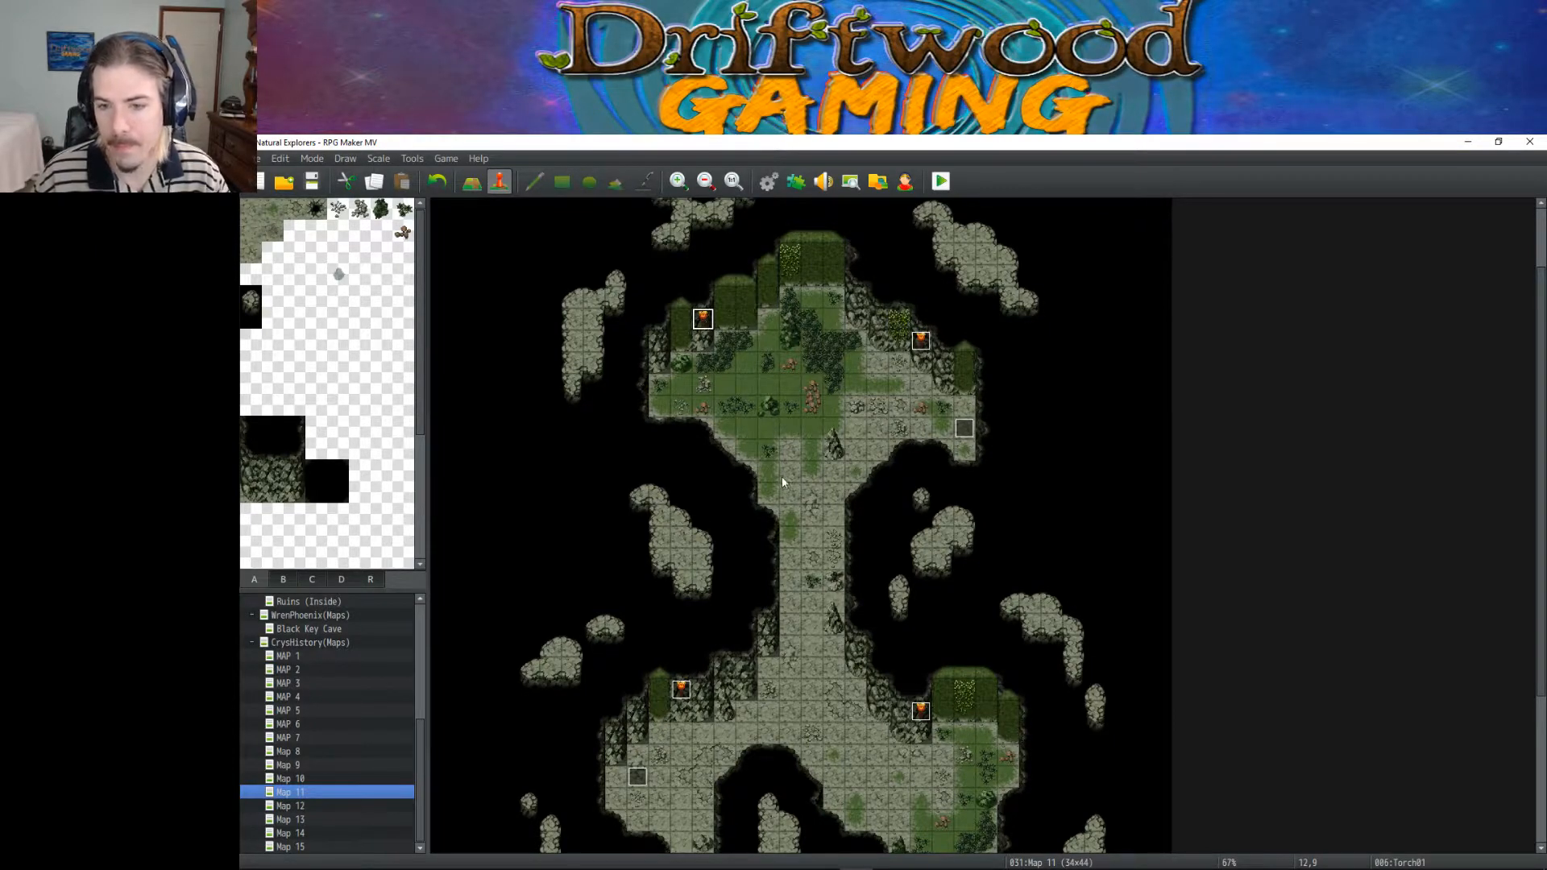
Step: Add a copy of the Torch01 event at tile 15,20 beside Map 11's central corridor and set its image to (None)
left_click(769, 558)
key("ctrl+v")
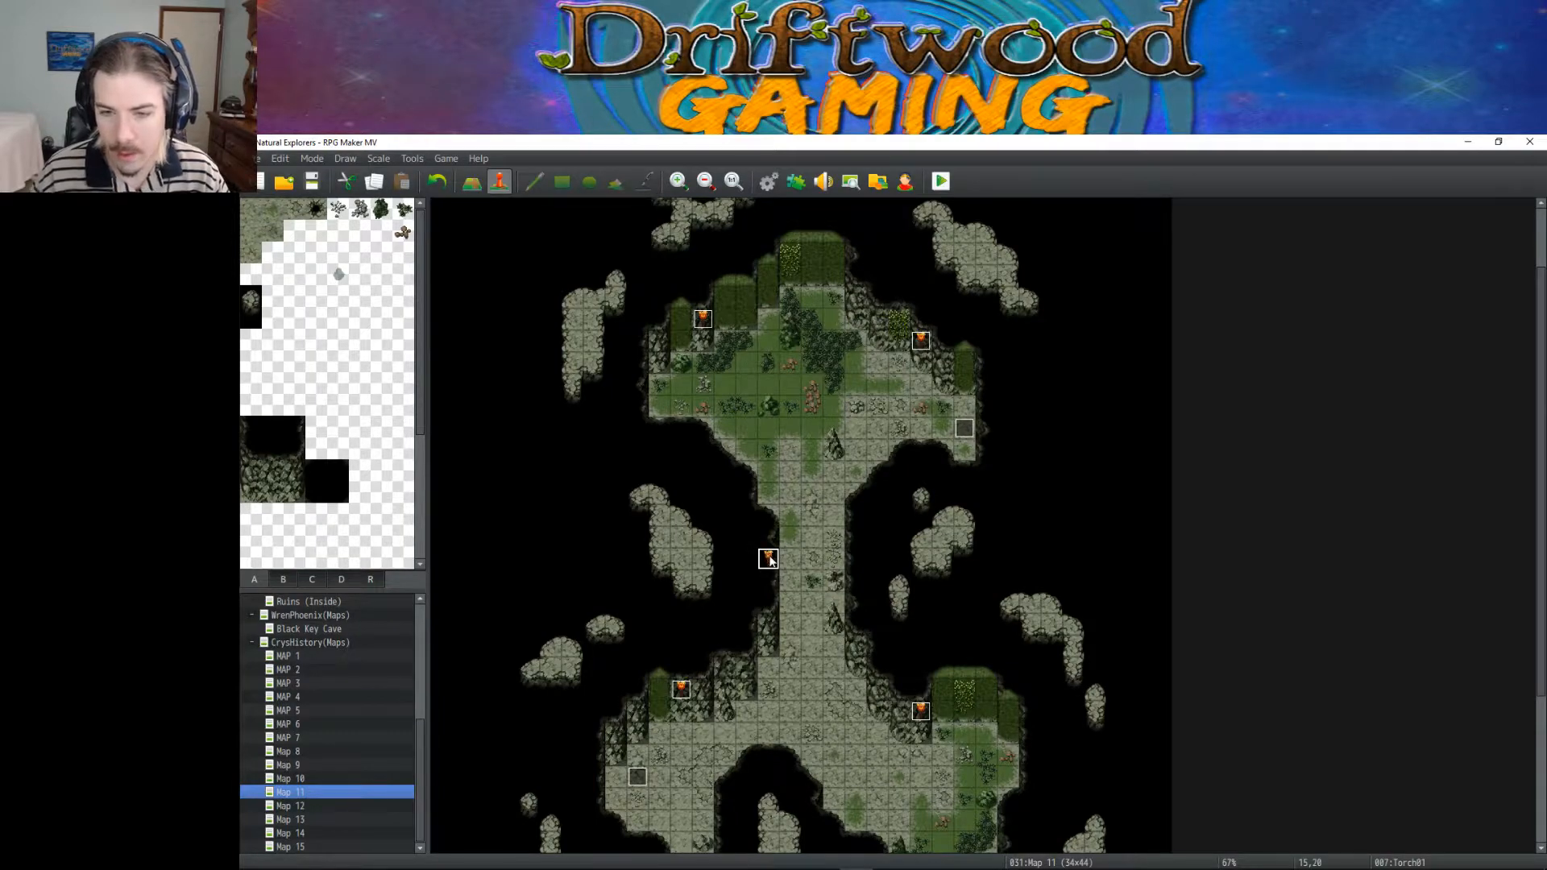
double_click(769, 562)
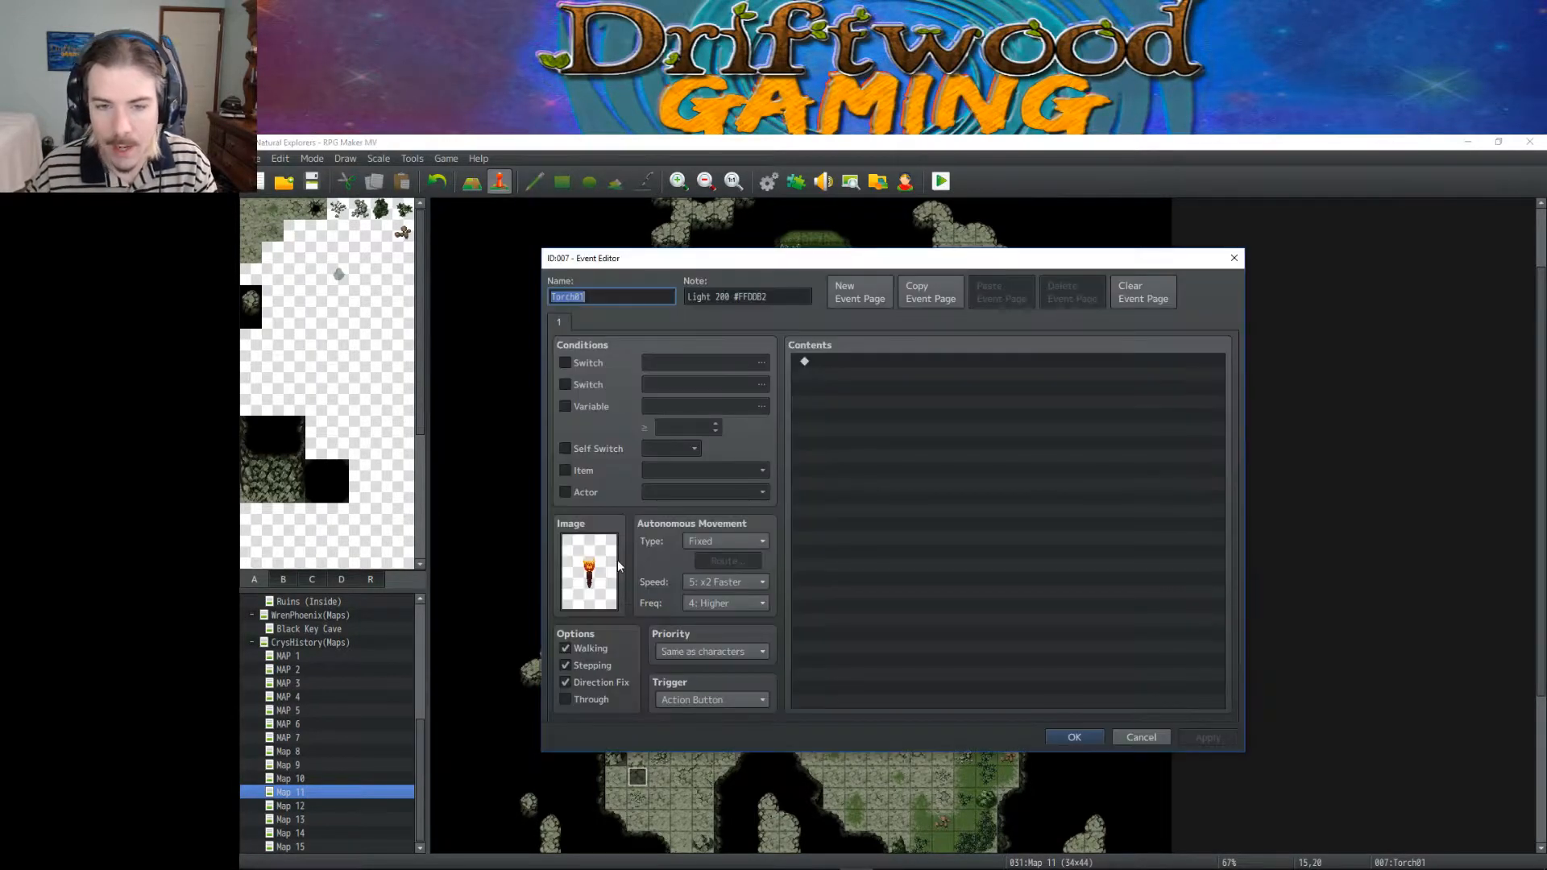
double_click(589, 571)
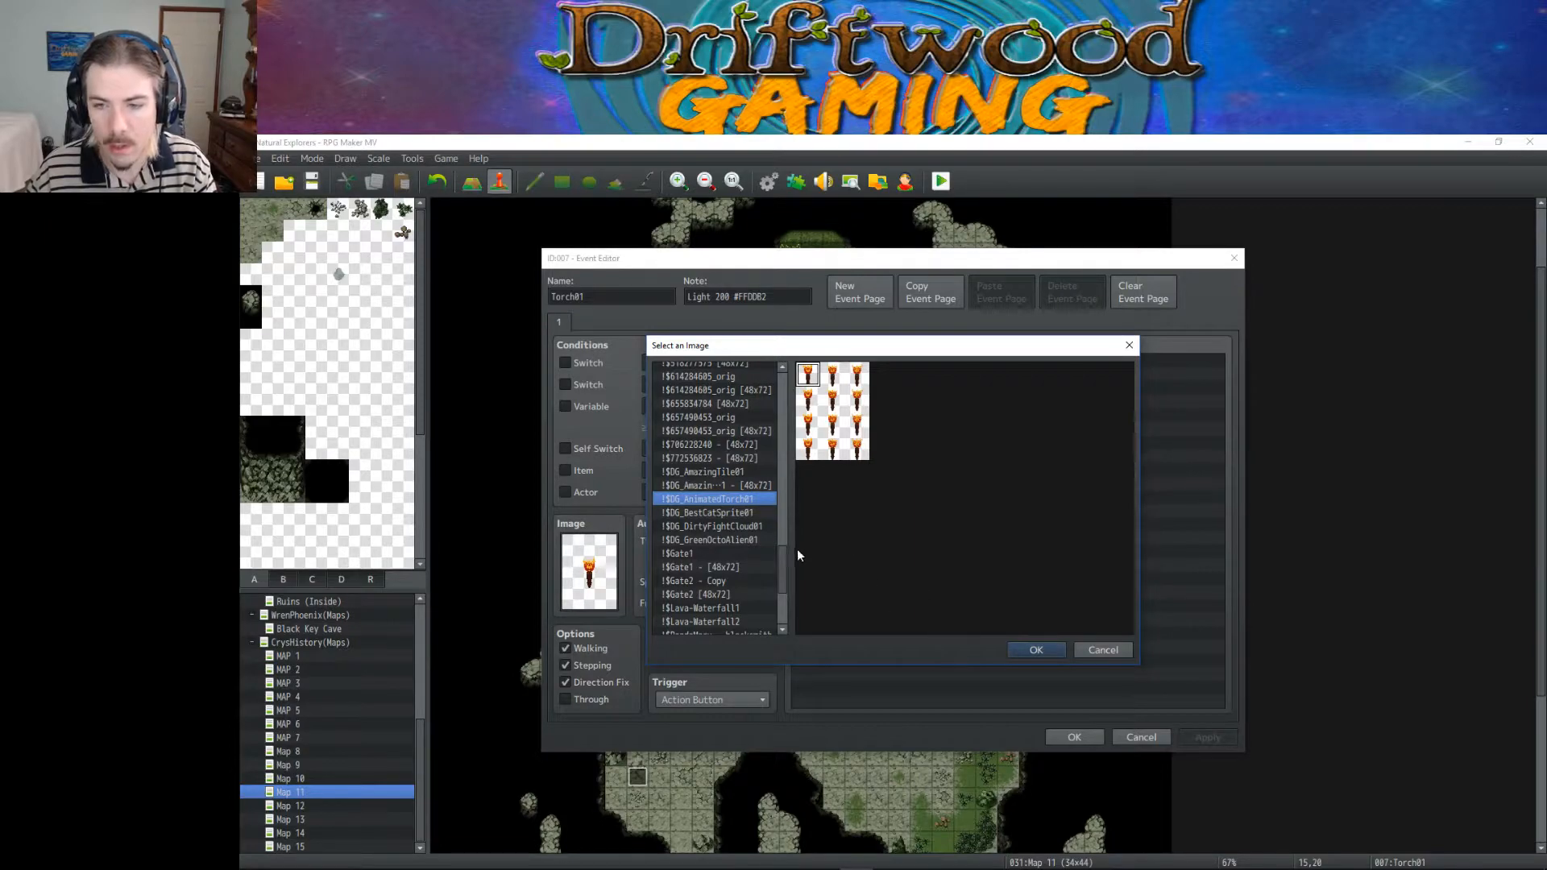
scroll(726, 484, "up", 15)
left_click(724, 370)
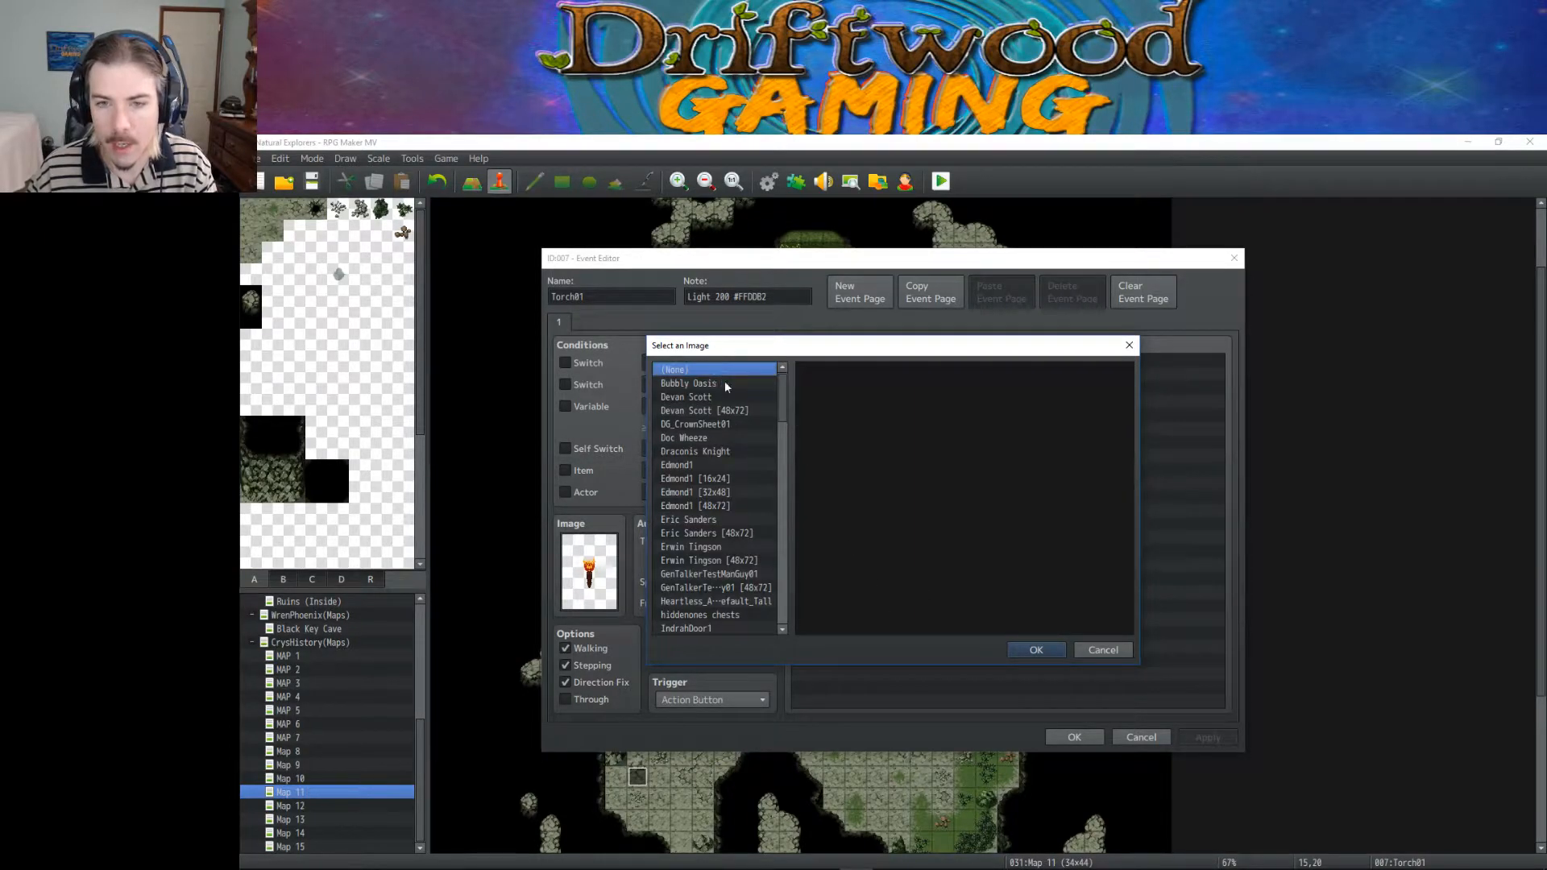
left_click(1036, 651)
left_click(1101, 739)
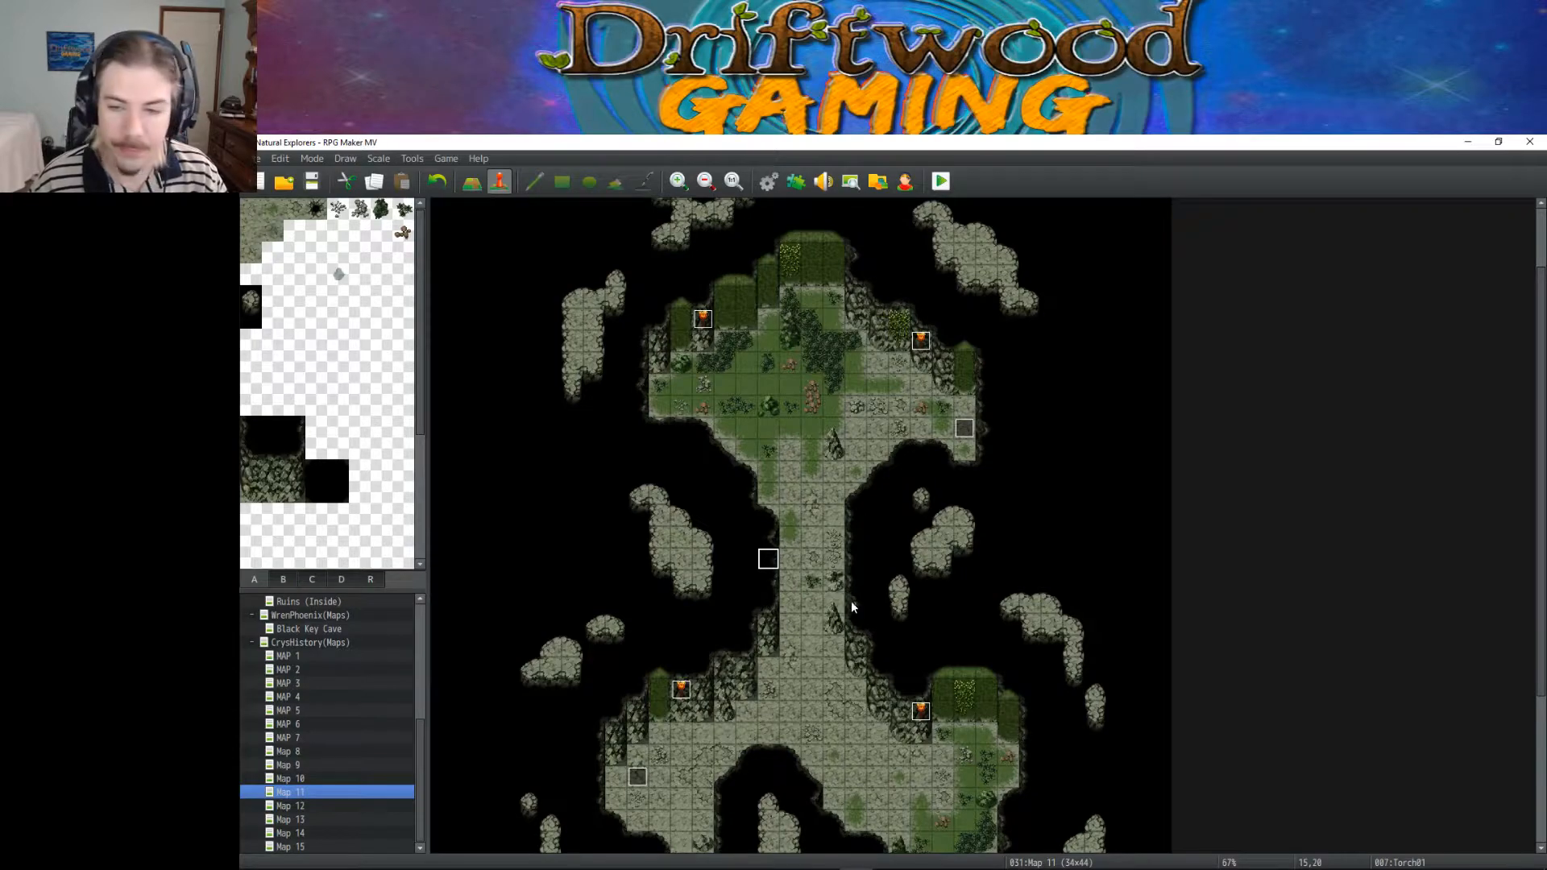
Step: Check the contents of the HiddenChest04 and HiddenChest05 events on Map 9
scroll(801, 598, "down", 3)
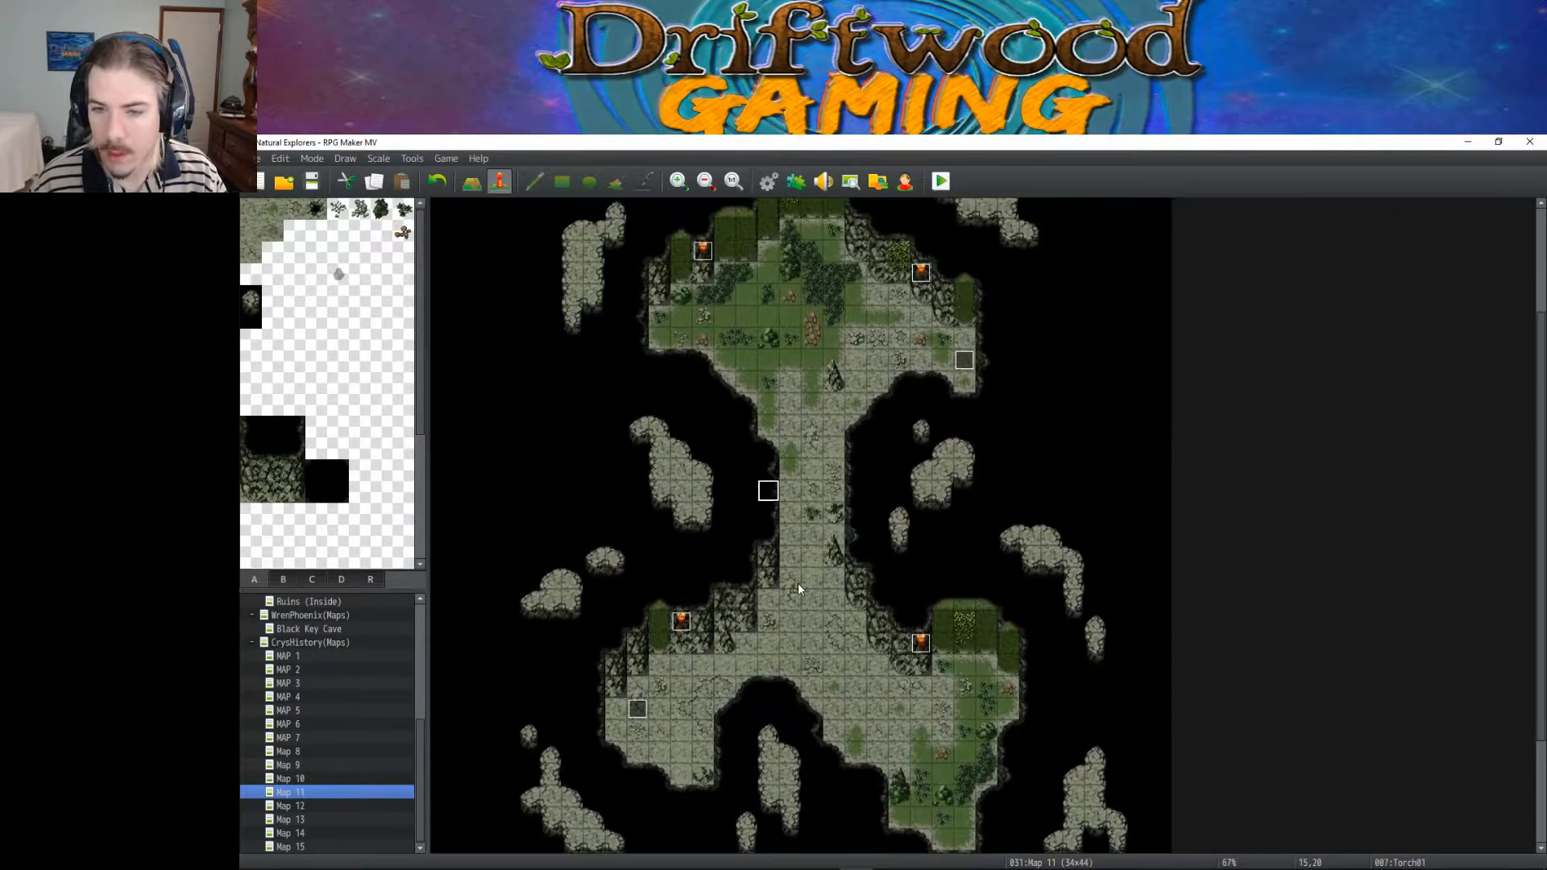
scroll(797, 589, "up", 3)
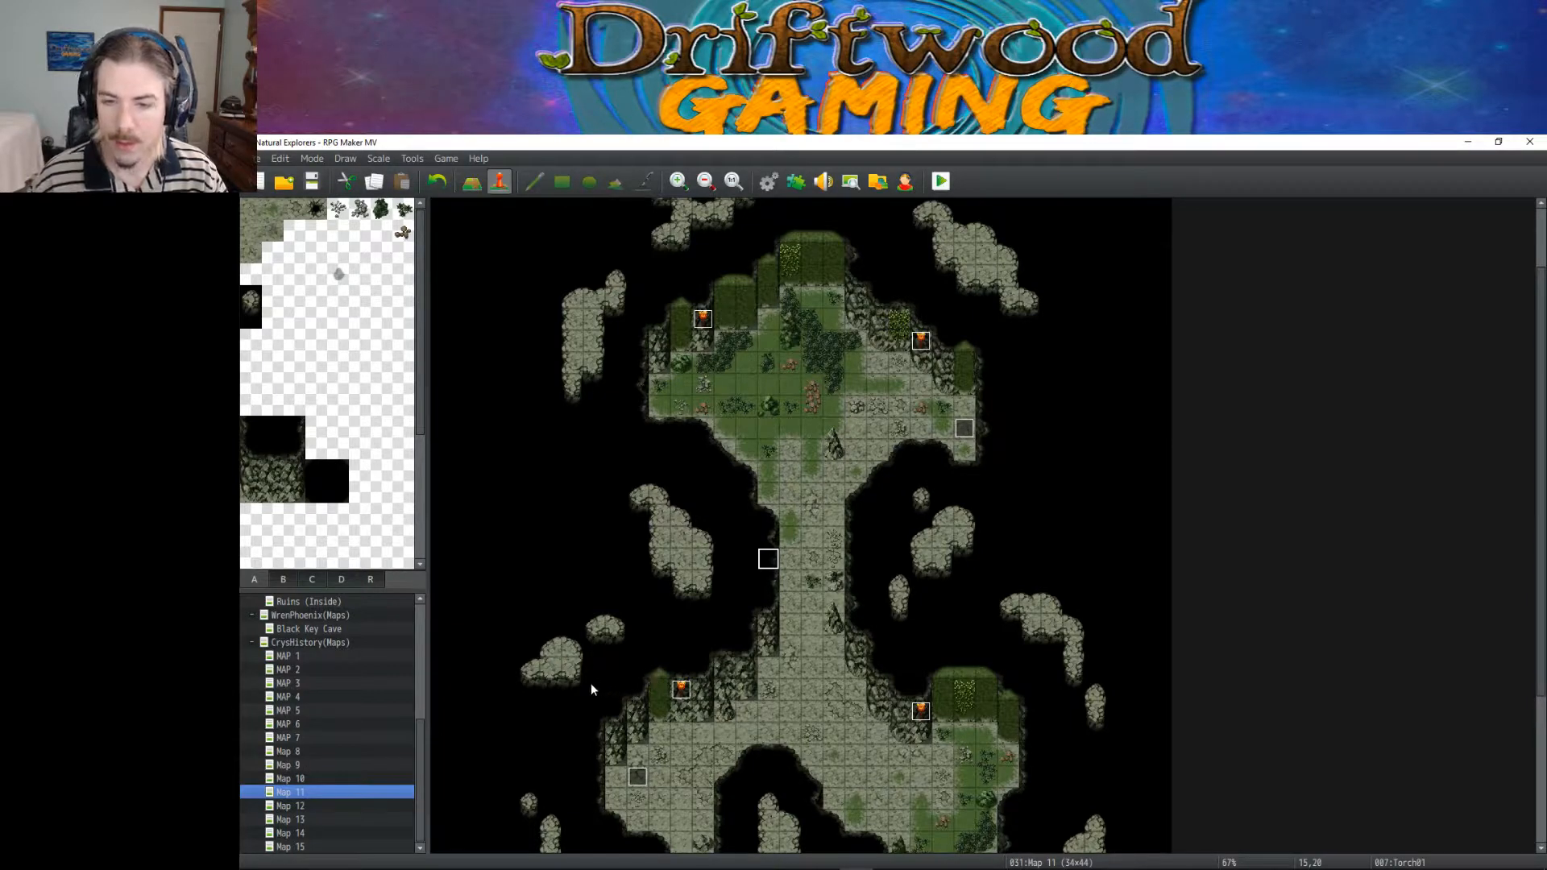
scroll(744, 568, "down", 3)
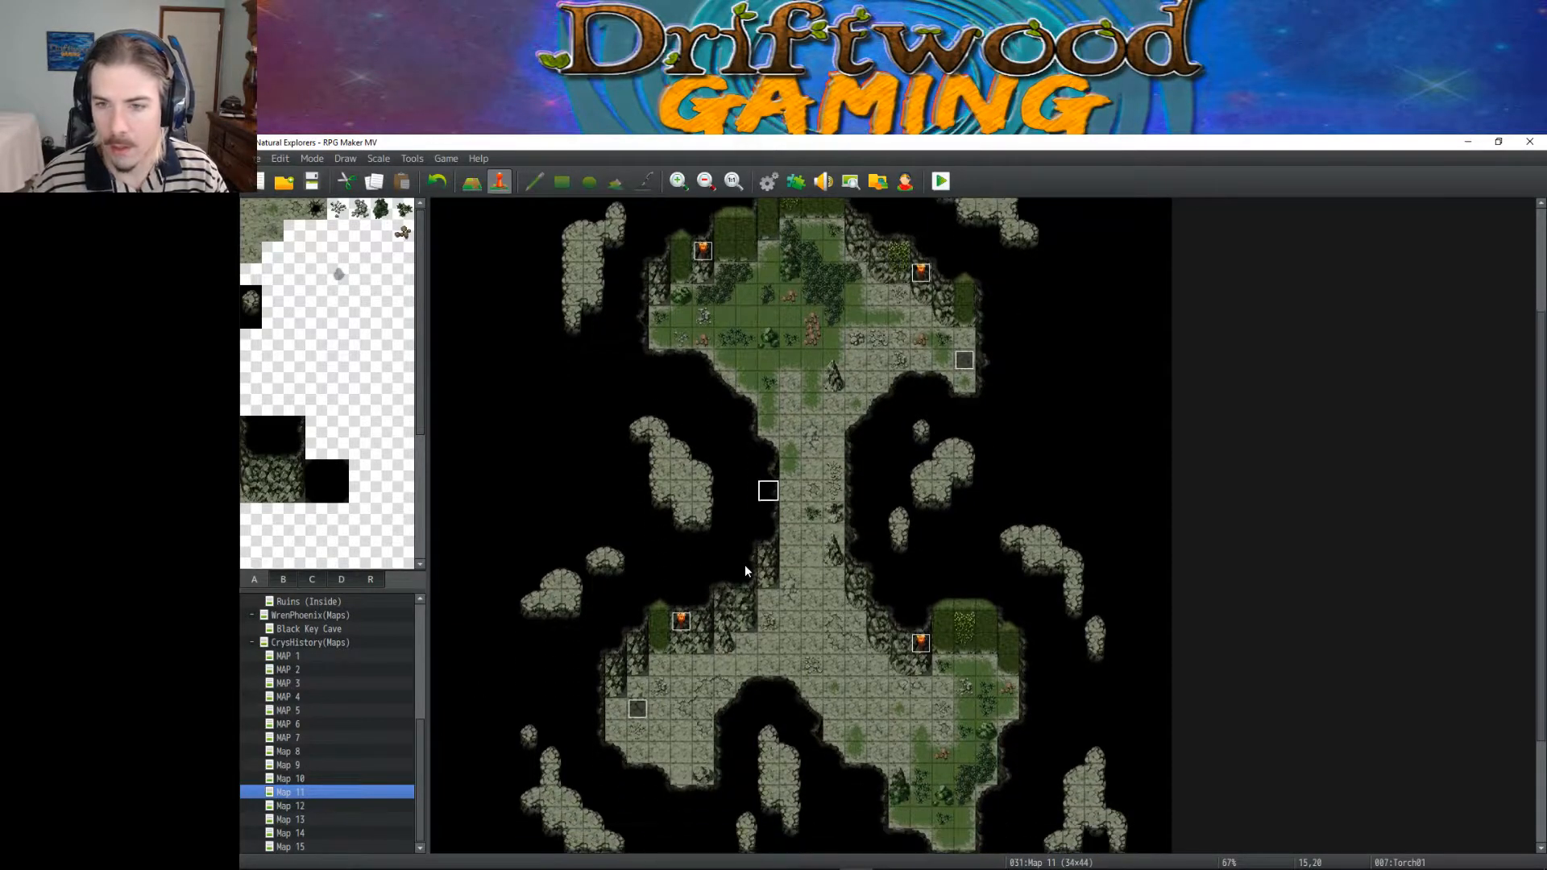
scroll(743, 564, "down", 3)
left_click(314, 779)
scroll(945, 536, "up", 6)
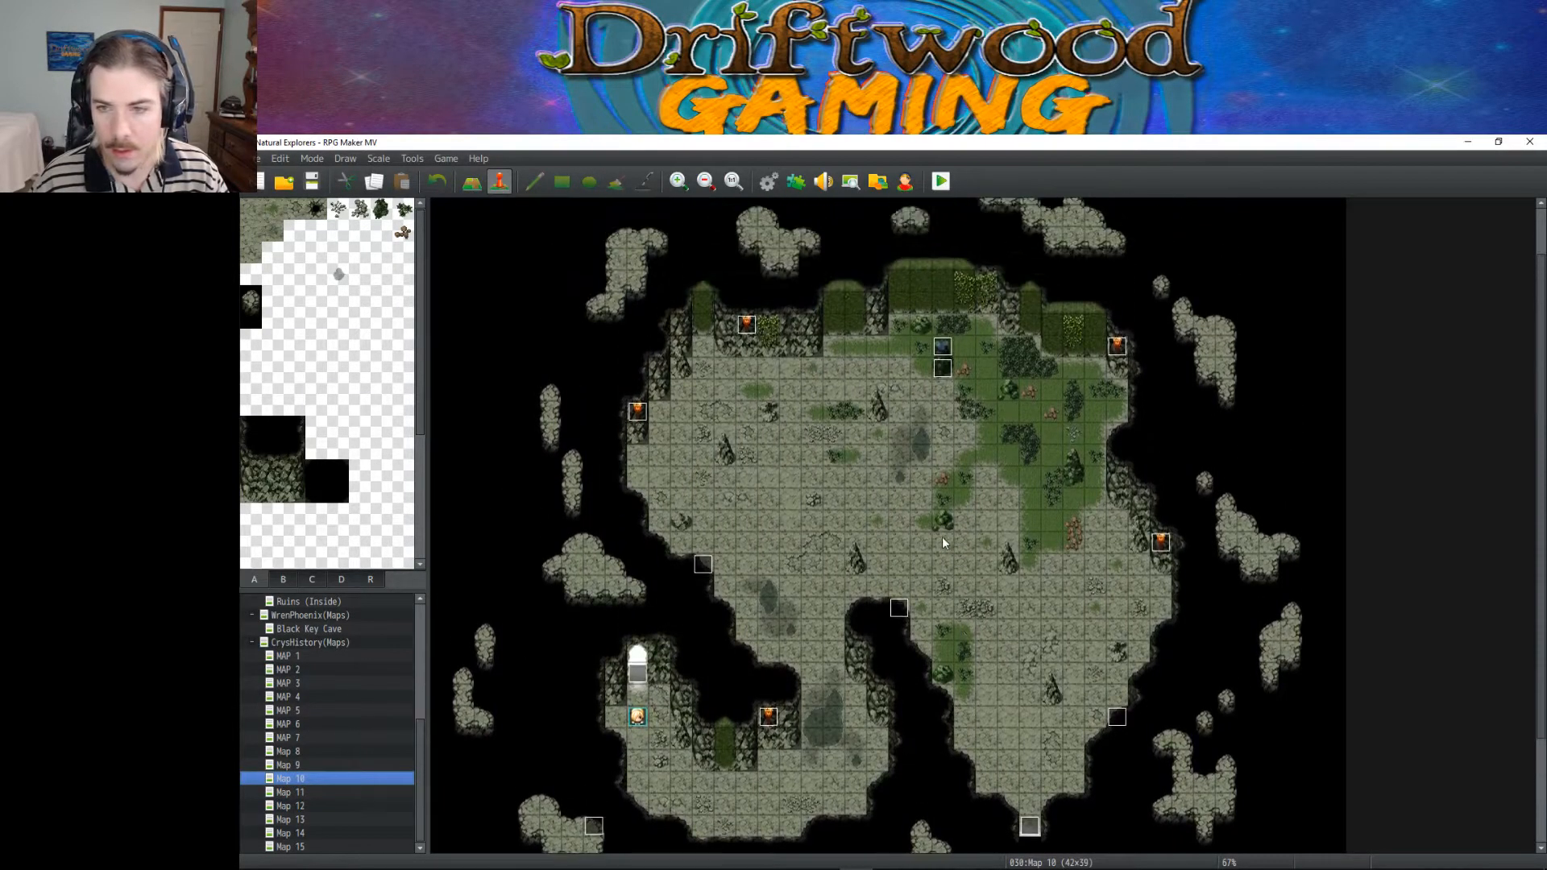
left_click(319, 765)
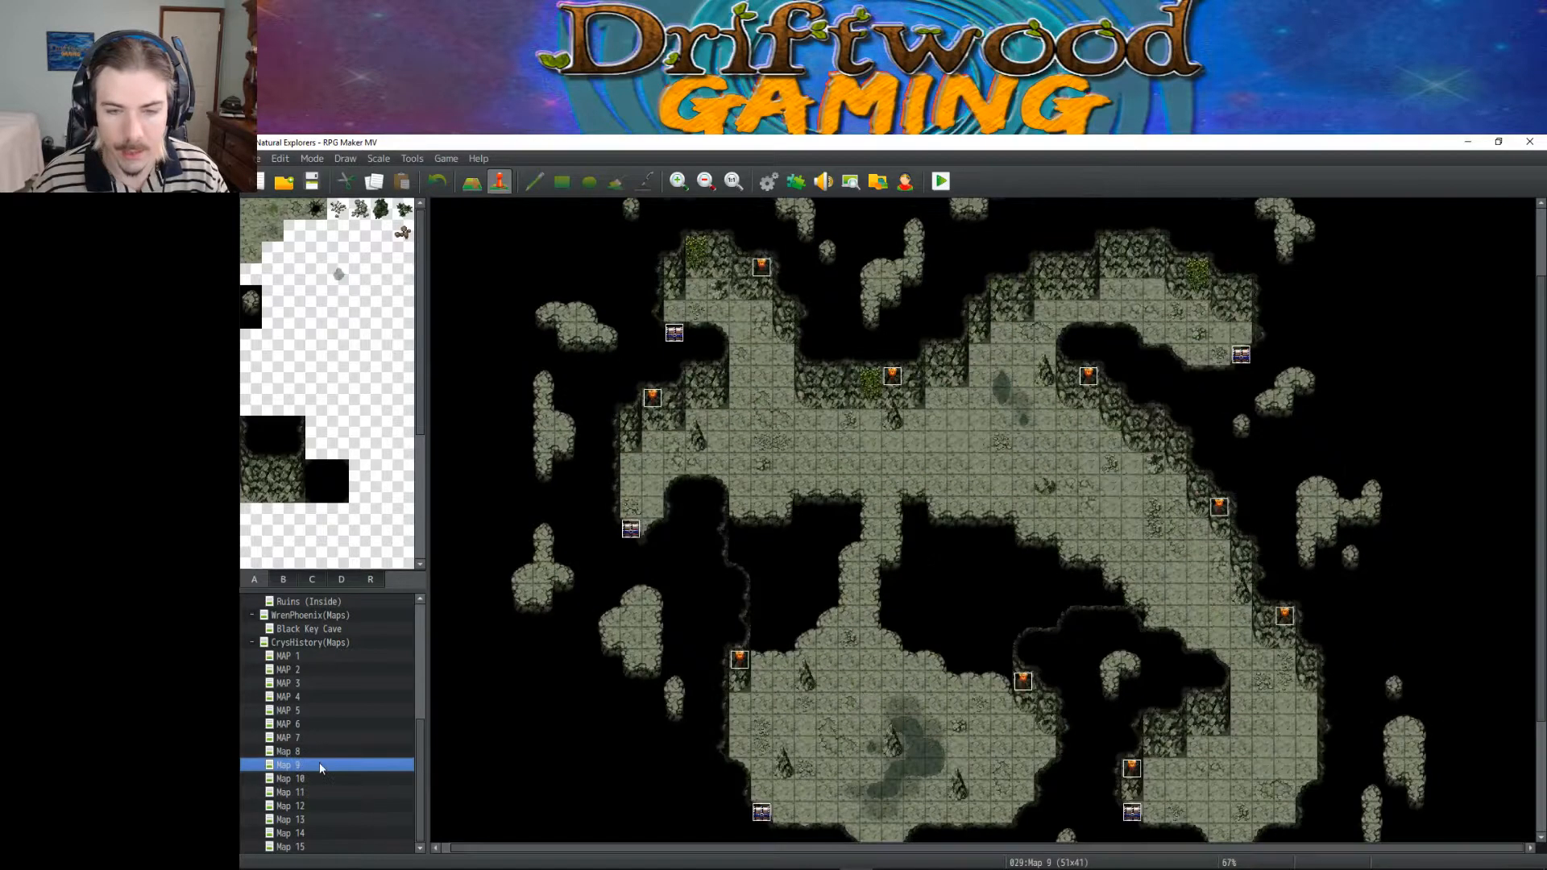
double_click(631, 529)
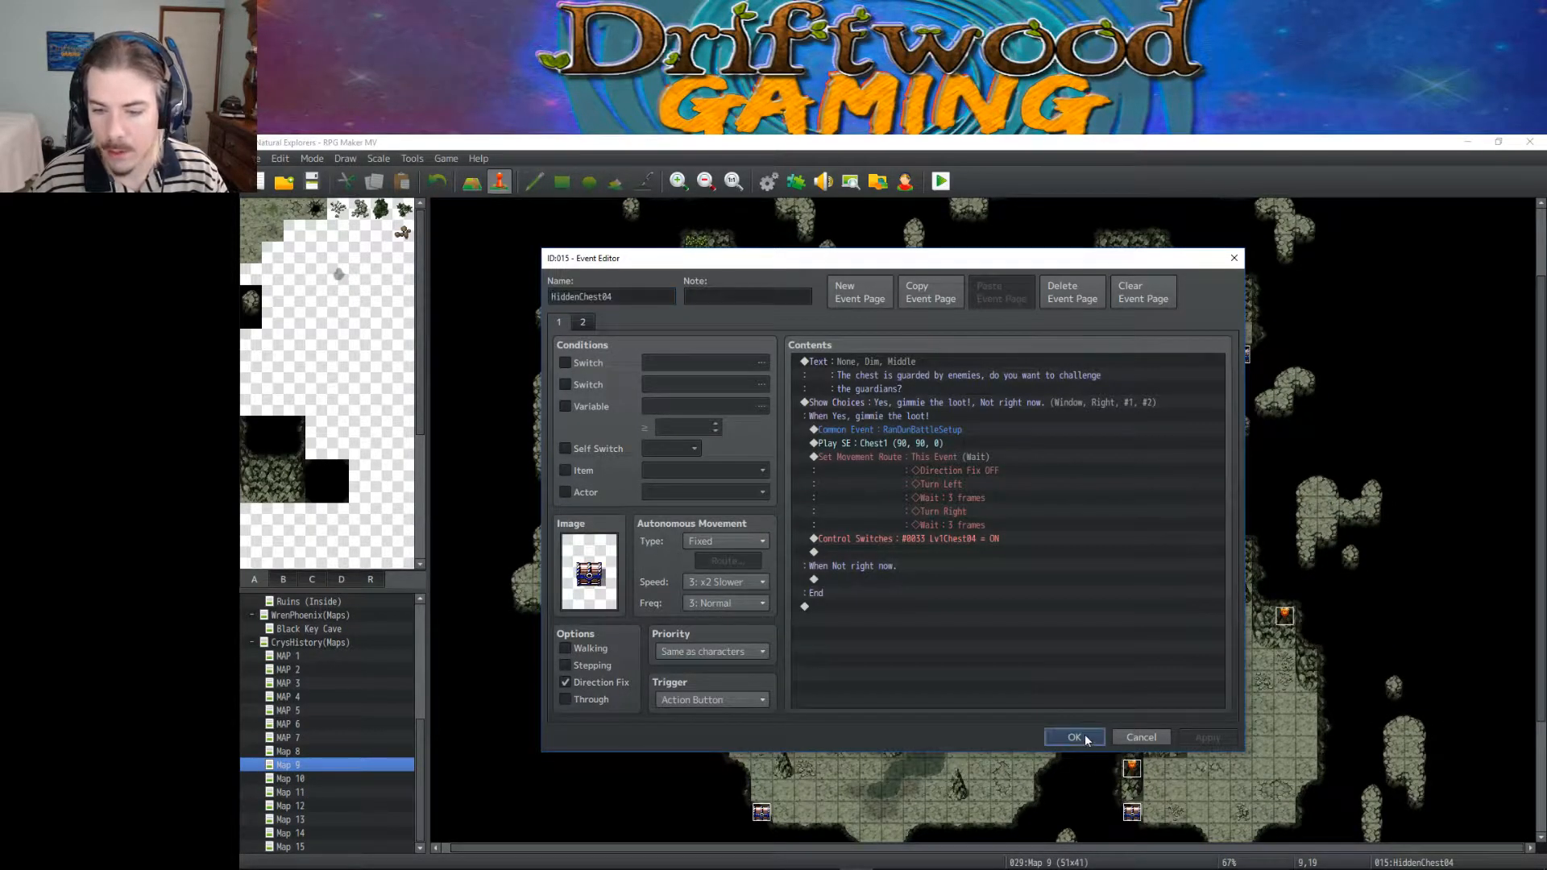
left_click(1074, 737)
double_click(762, 812)
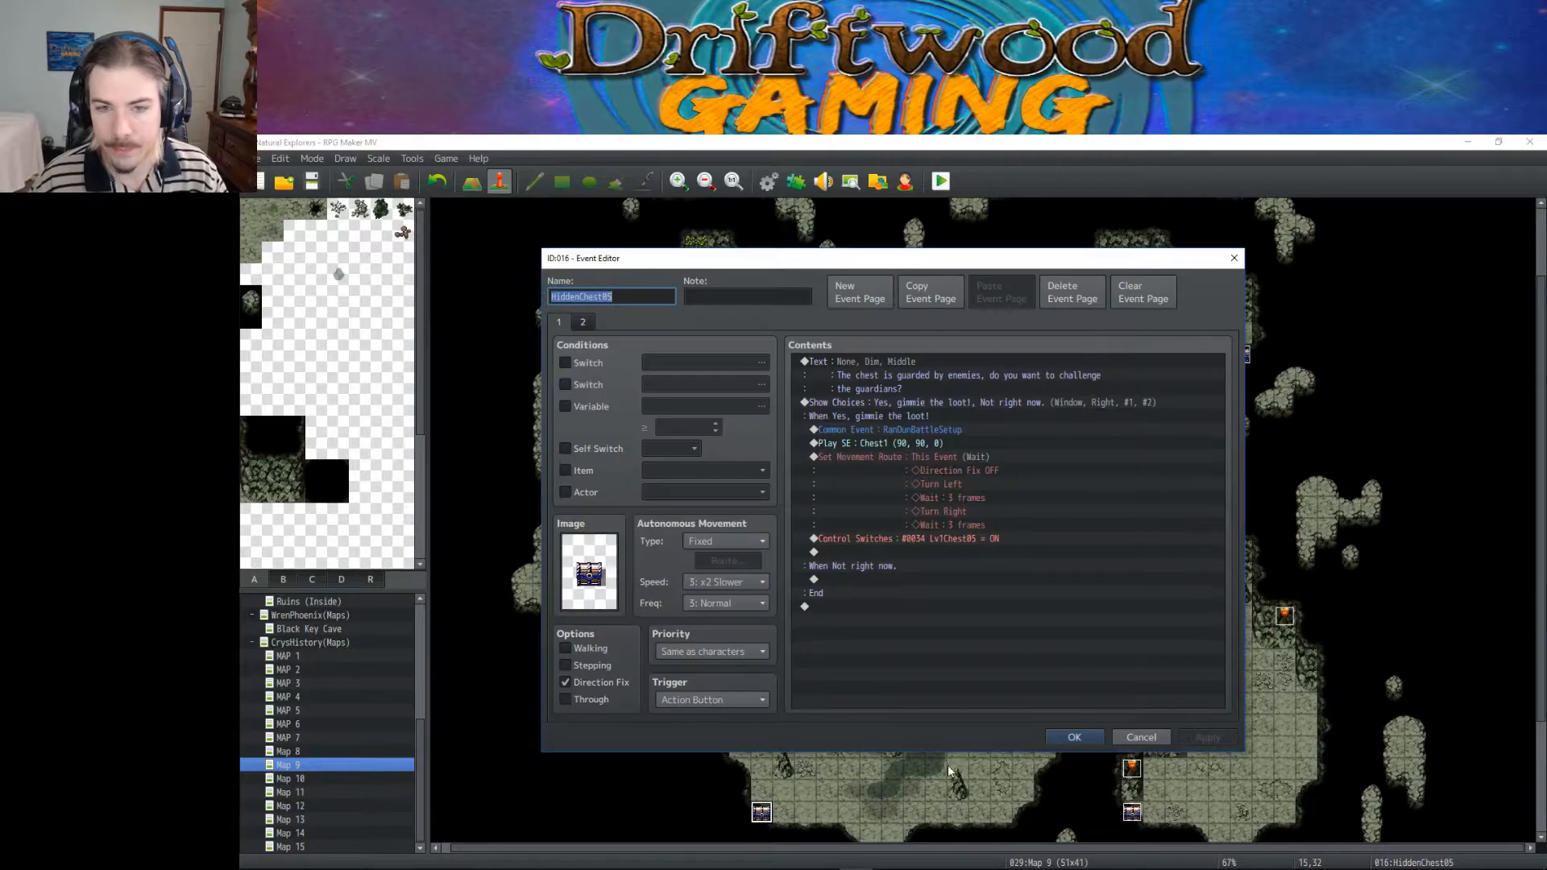
left_click(1076, 736)
Step: Check Map 9's HiddenChest01 event and copy it to Map 10 at tile 26,30 near the southern tip
double_click(1128, 812)
left_click(1082, 739)
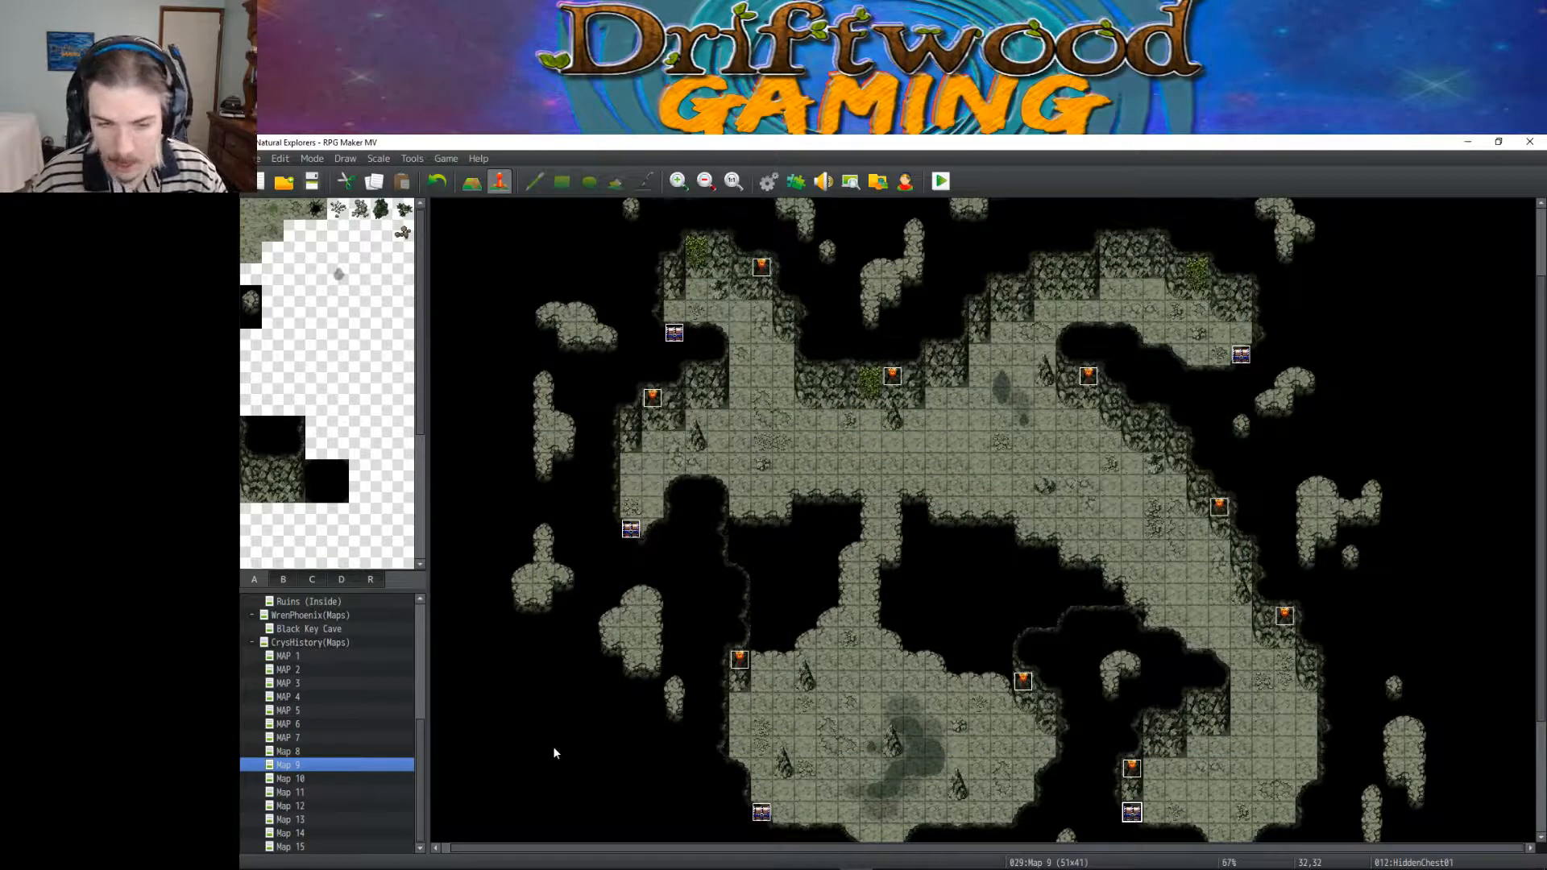
left_click(316, 779)
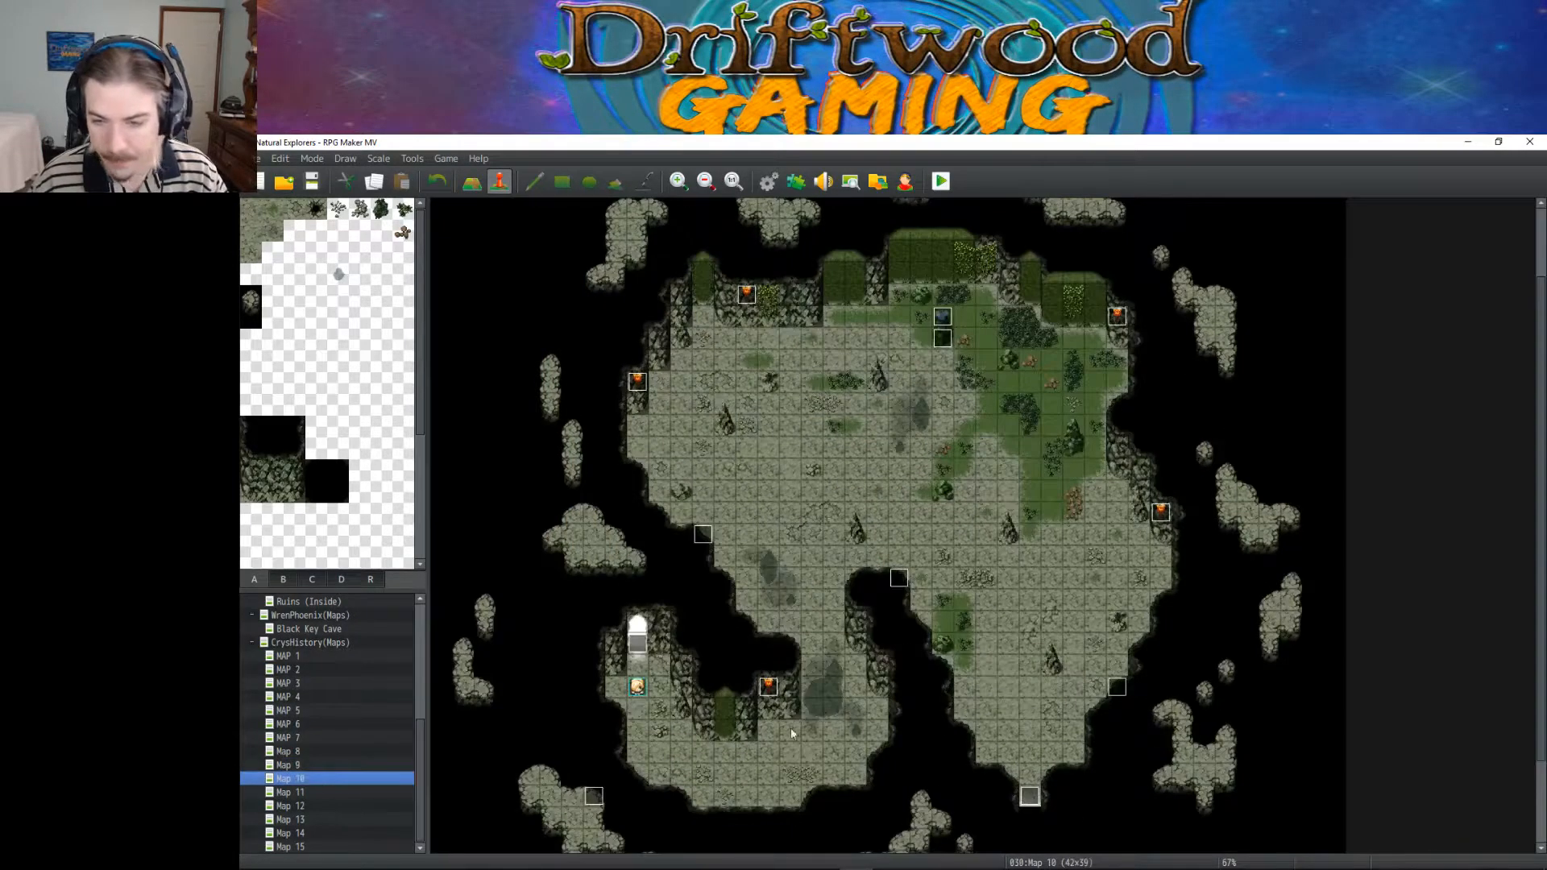
left_click(1014, 772)
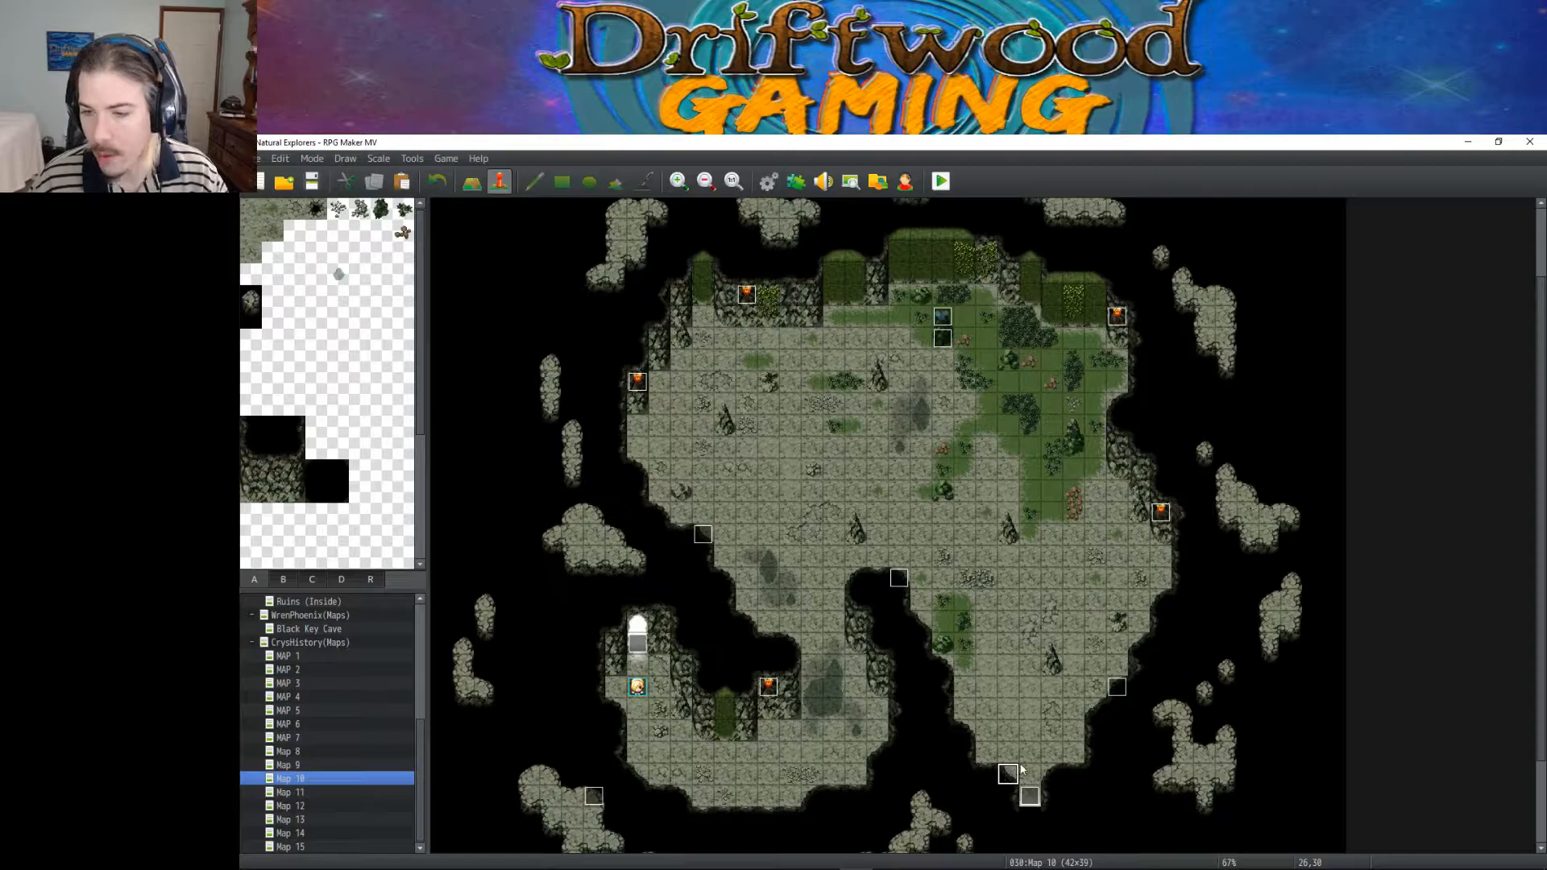
key("ctrl+v")
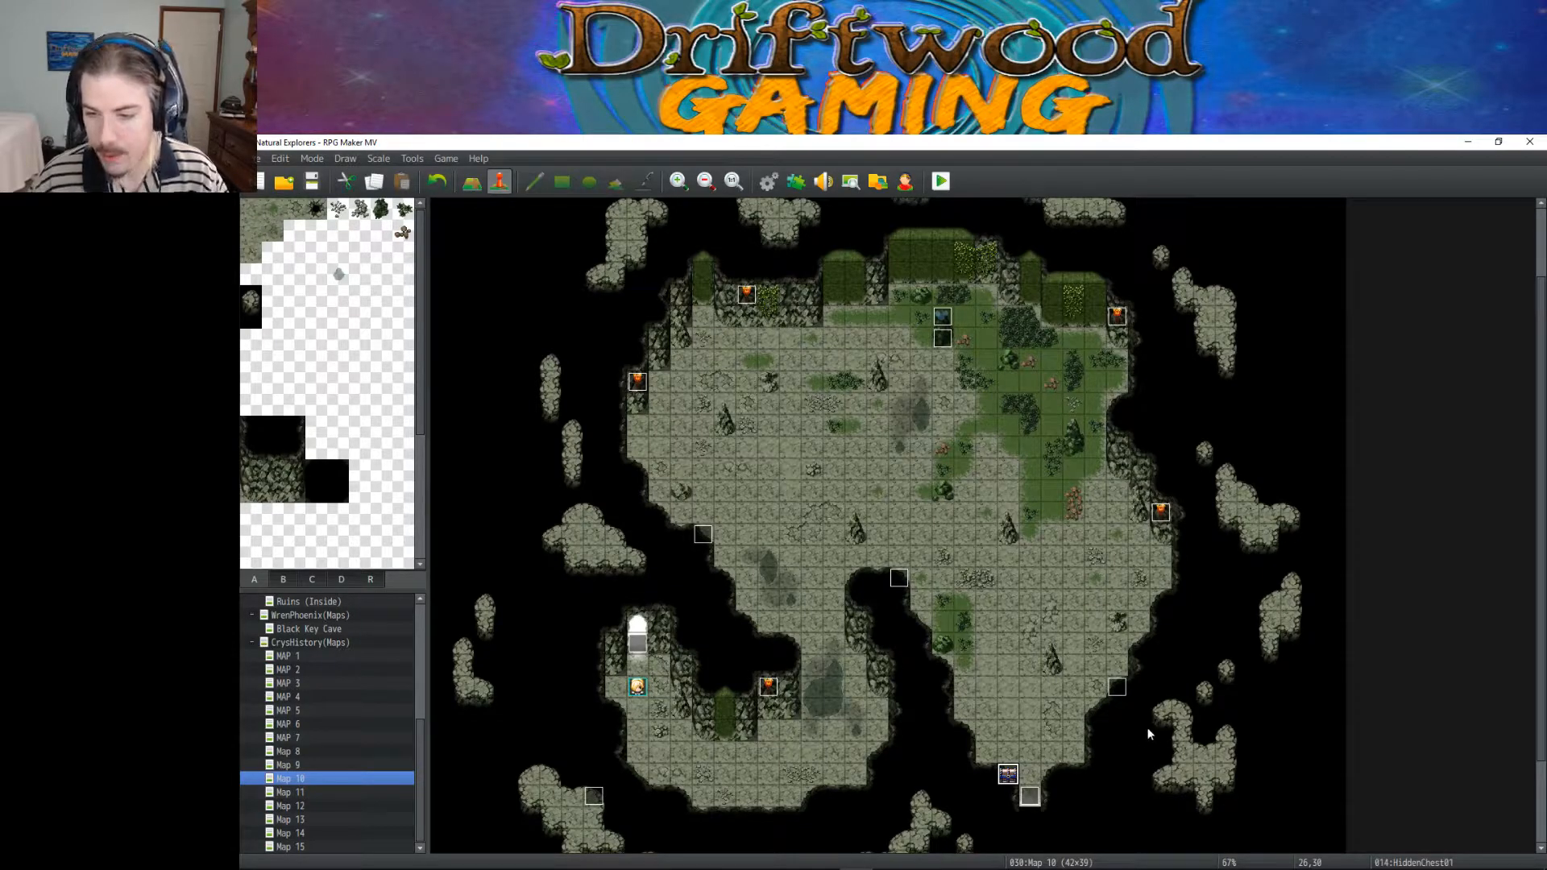
Step: Check Map 9's HiddenChest02 event and copy it to Map 10 at tile 31,13 on the grassy eastern edge
left_click(313, 766)
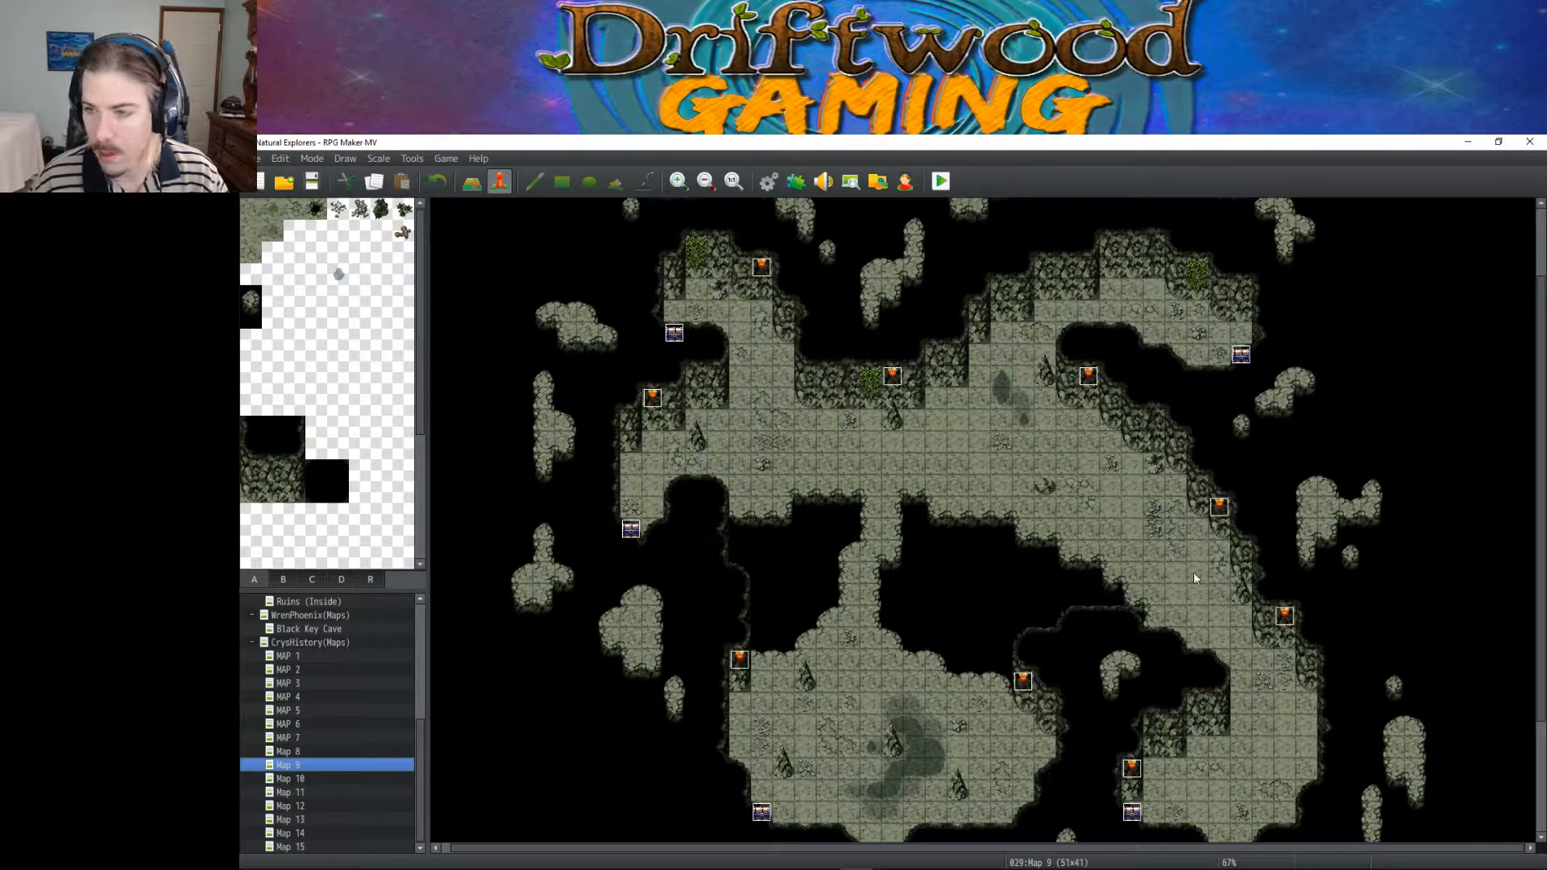
double_click(1238, 355)
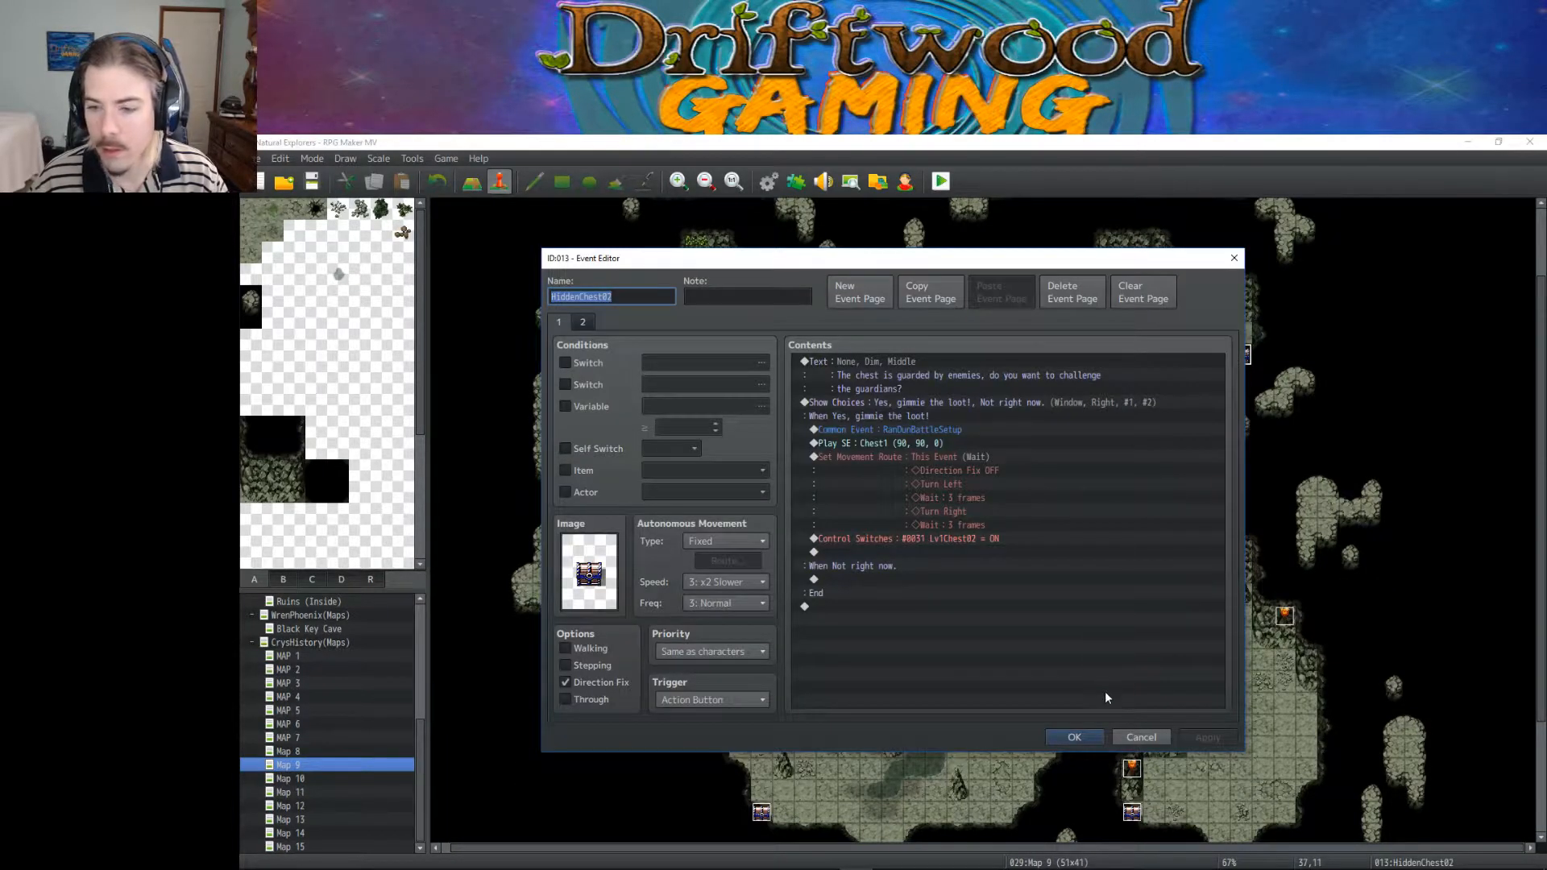
left_click(1071, 738)
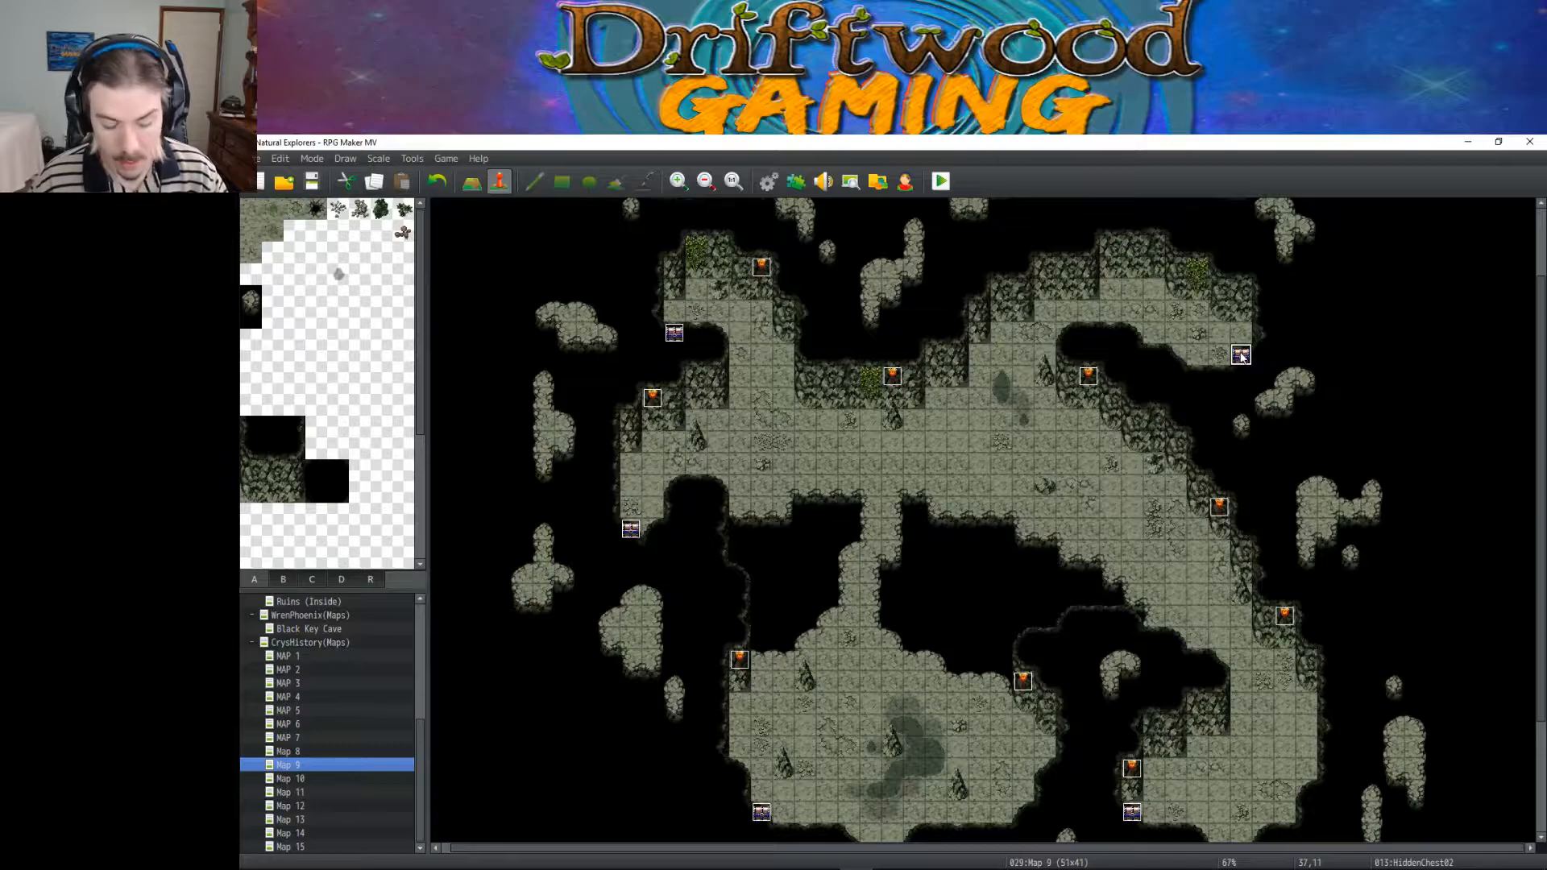
left_click(316, 780)
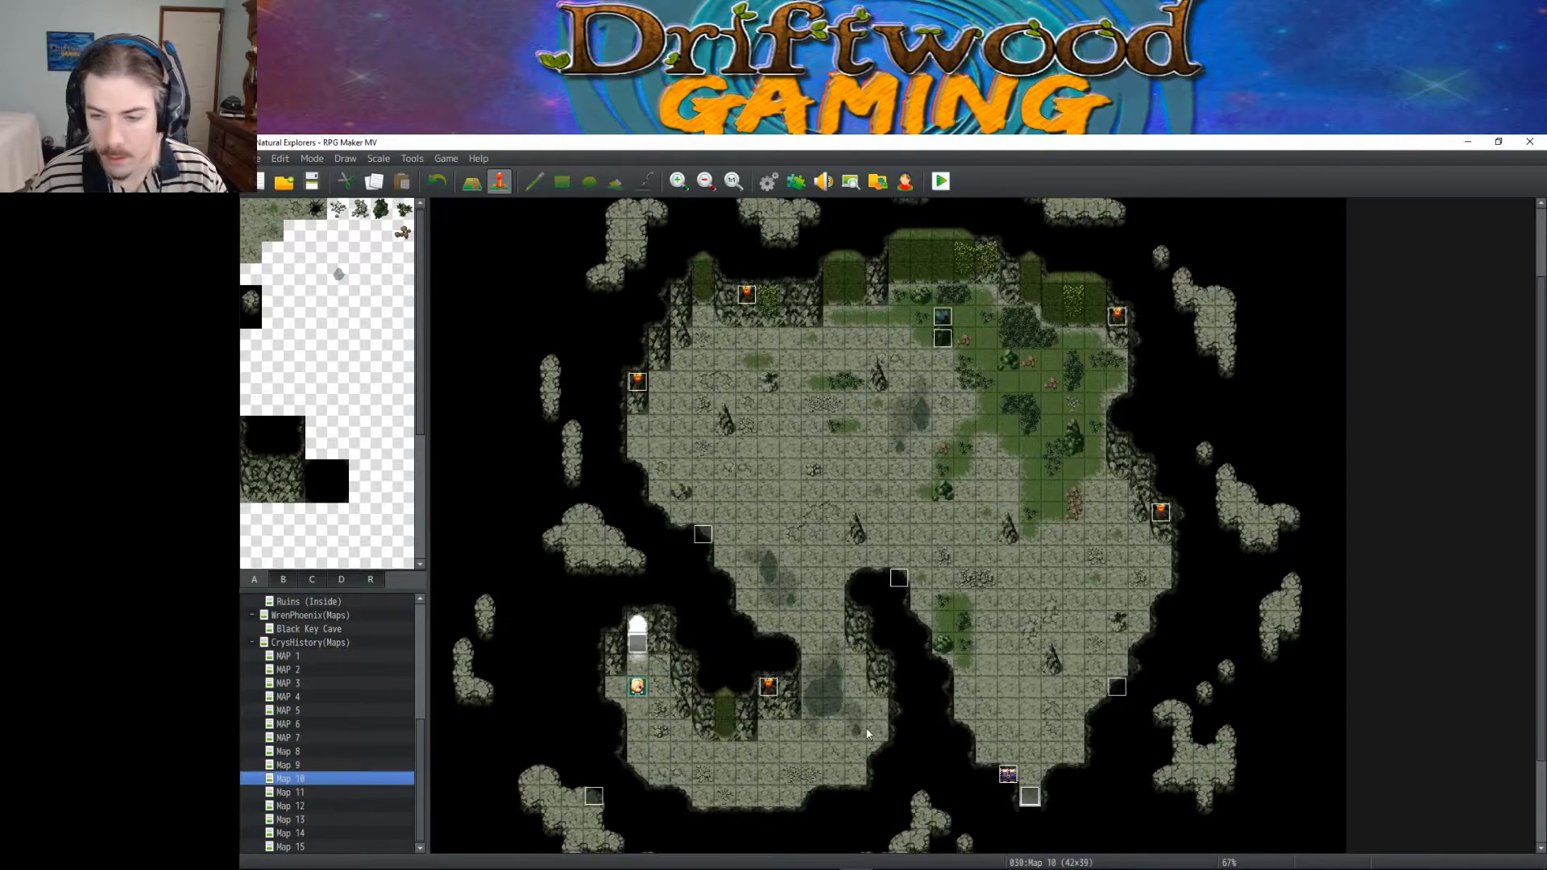
left_click(1160, 598)
left_click_drag(1161, 601, 1106, 402)
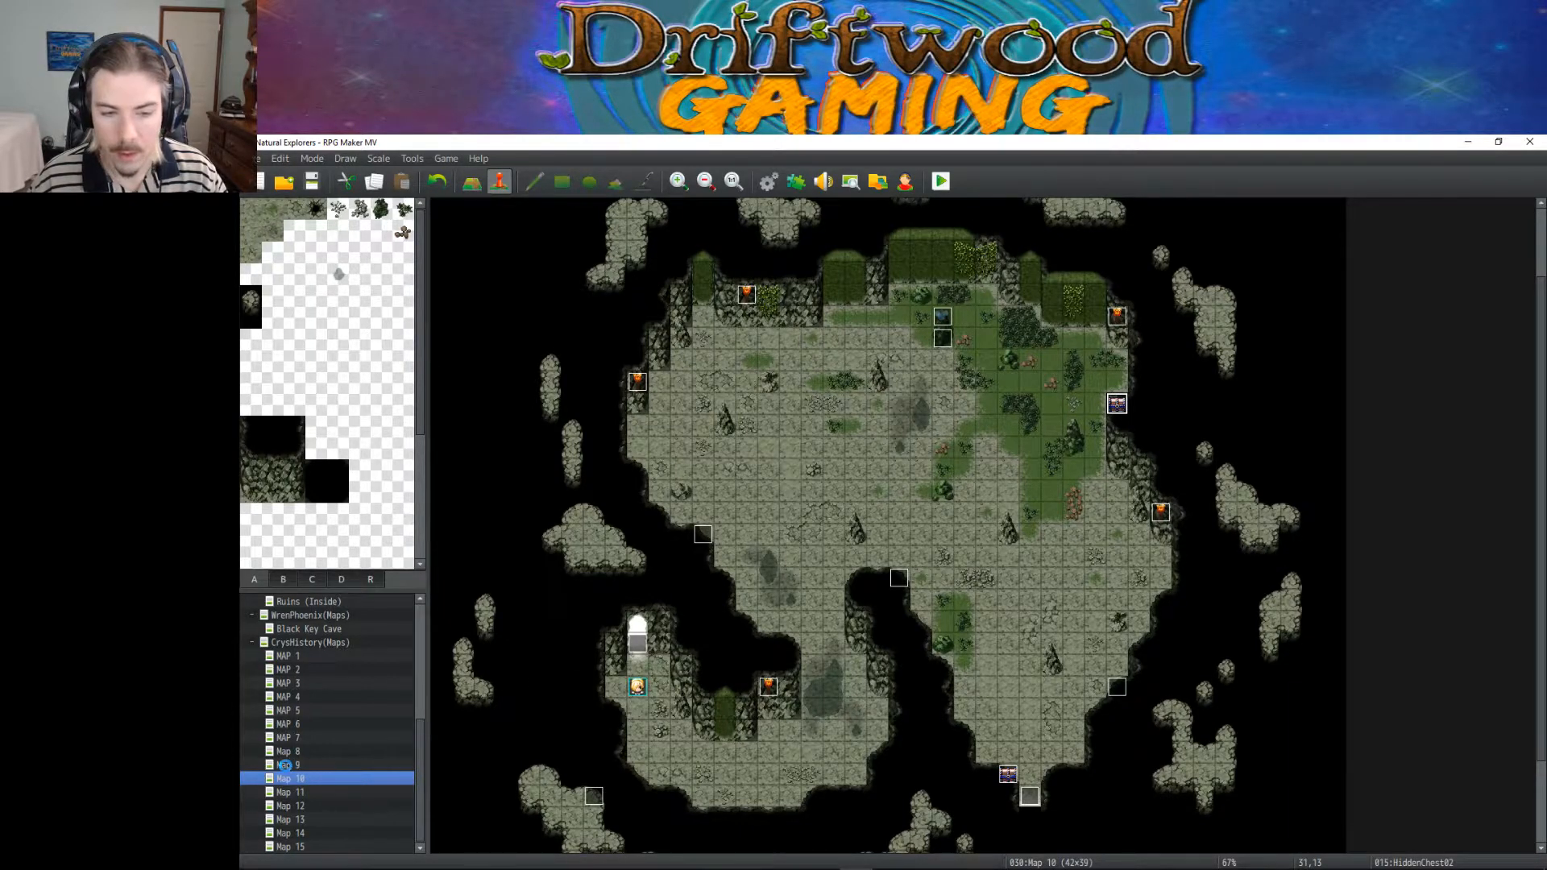
Step: Check Map 9's HiddenChest03 event and copy it to Map 10 at tile 9,16 on the western edge
left_click(286, 765)
double_click(674, 334)
left_click(1067, 734)
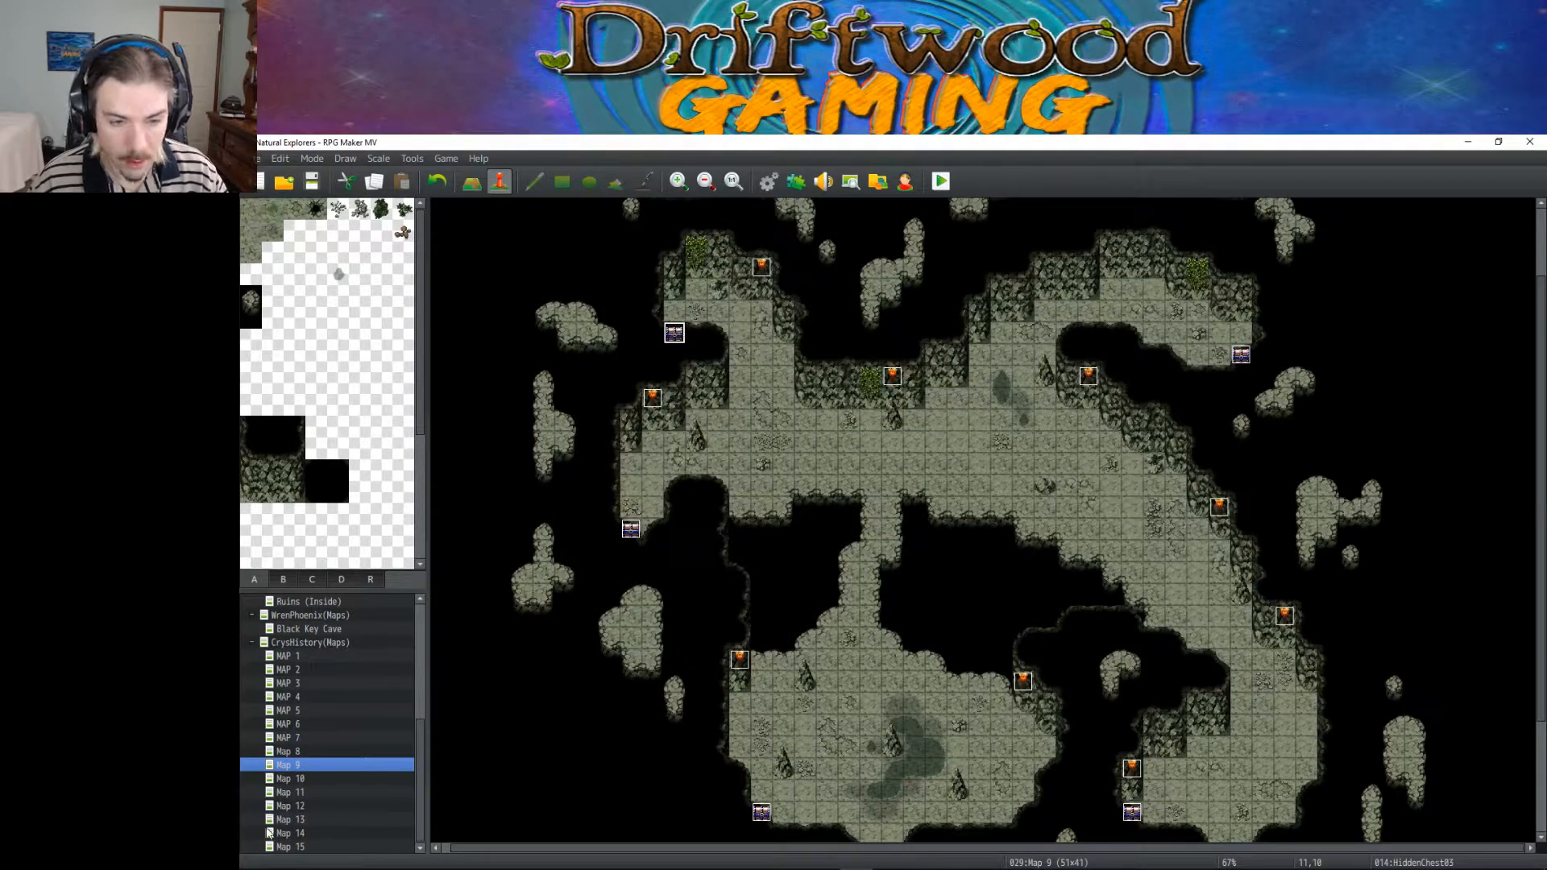
left_click(305, 778)
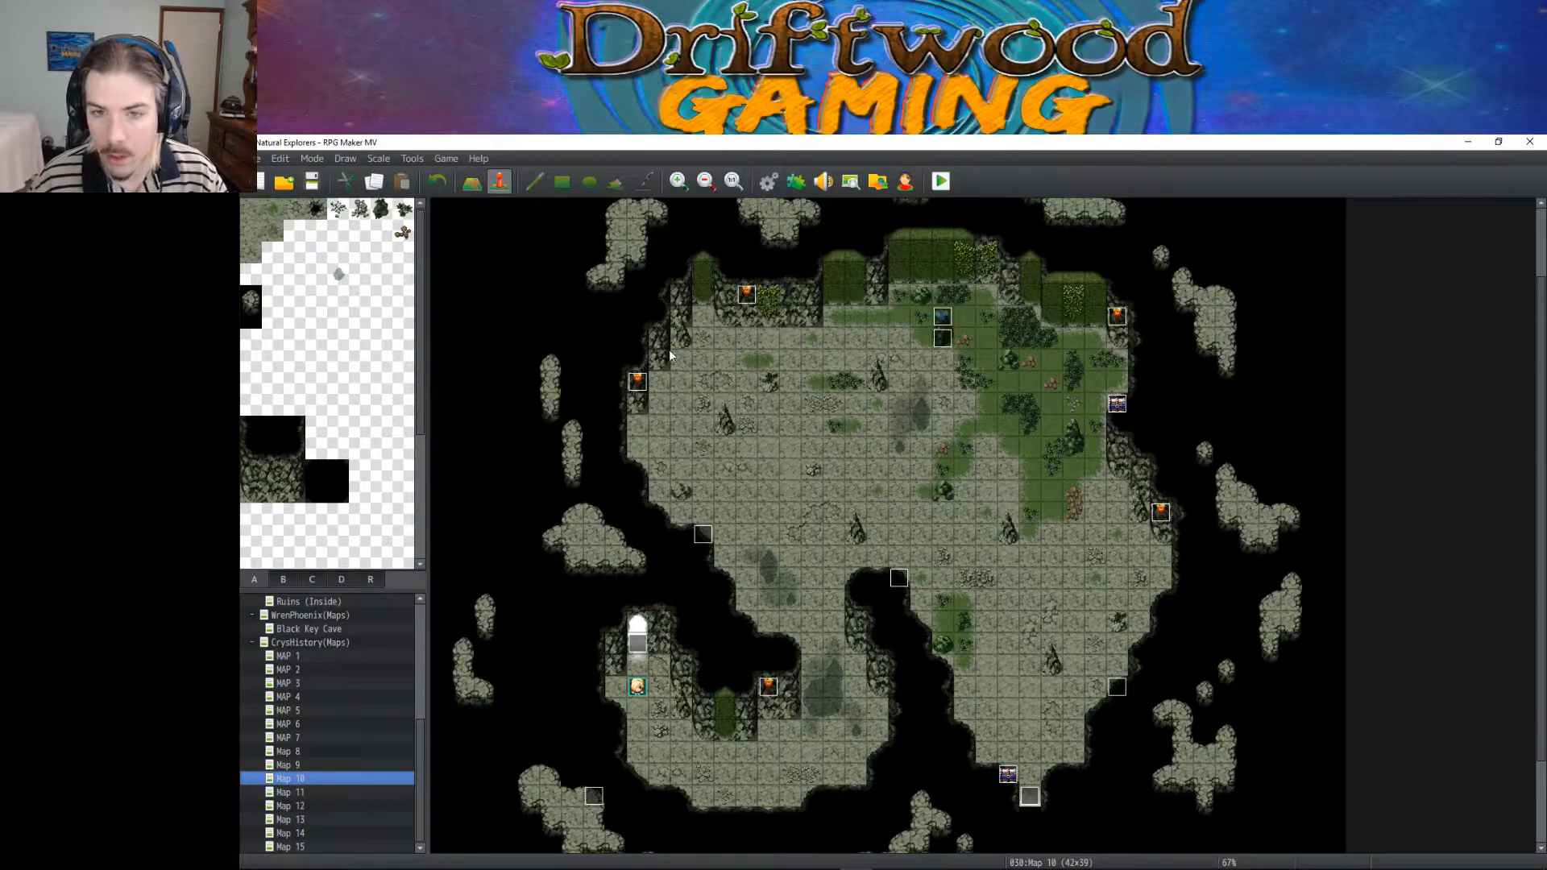
left_click(640, 467)
key("ctrl+v")
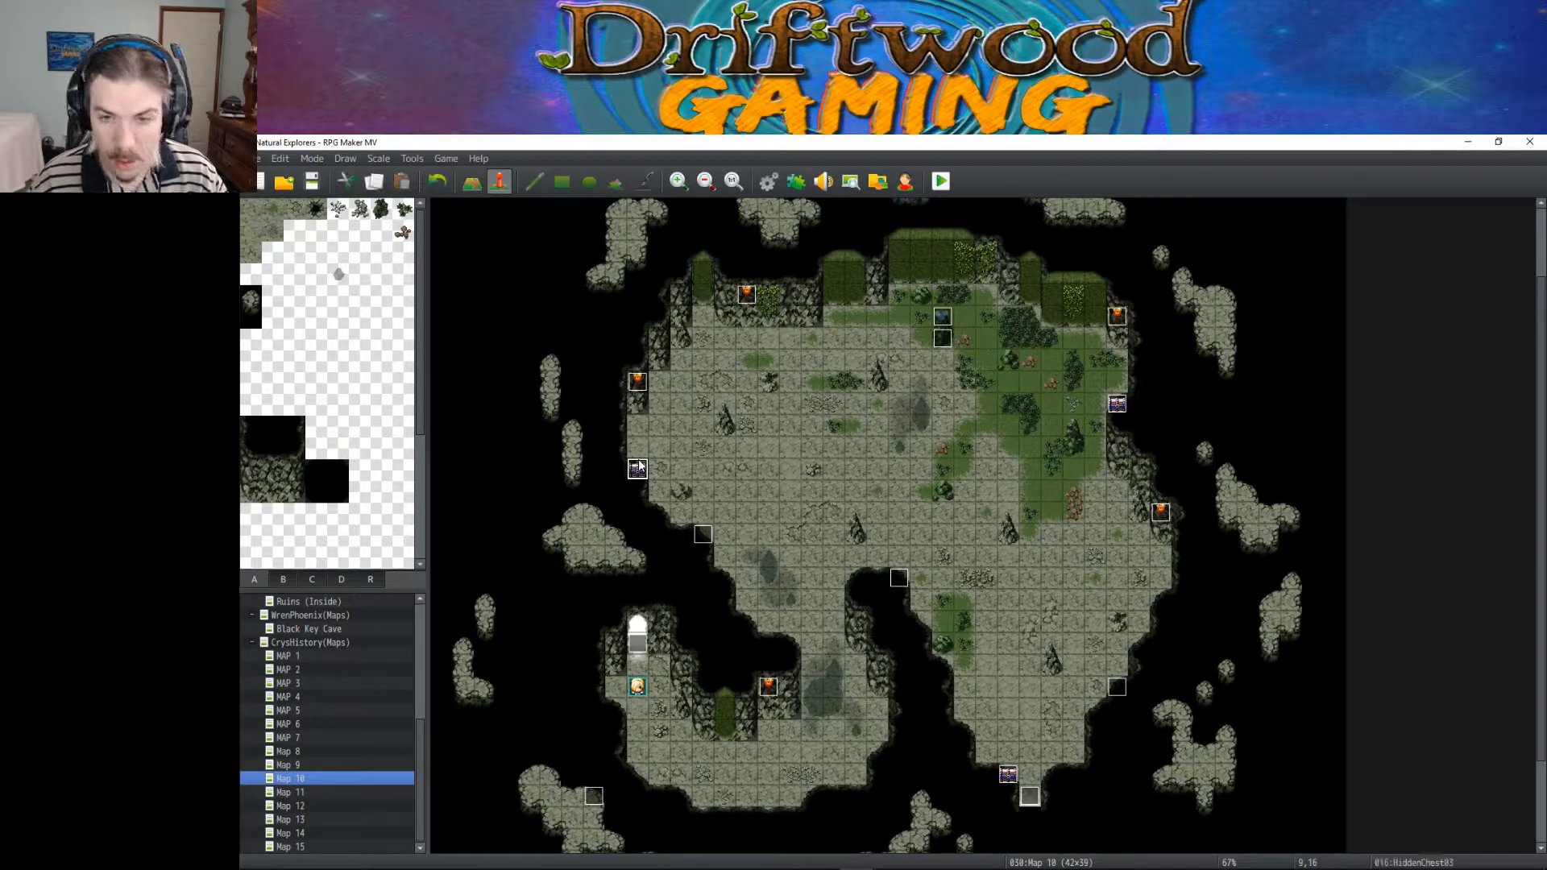
Step: Copy Map 9's HiddenChest04 event to Map 10 and position it at tile 17,31 on the southwestern chamber's lower edge
left_click(313, 763)
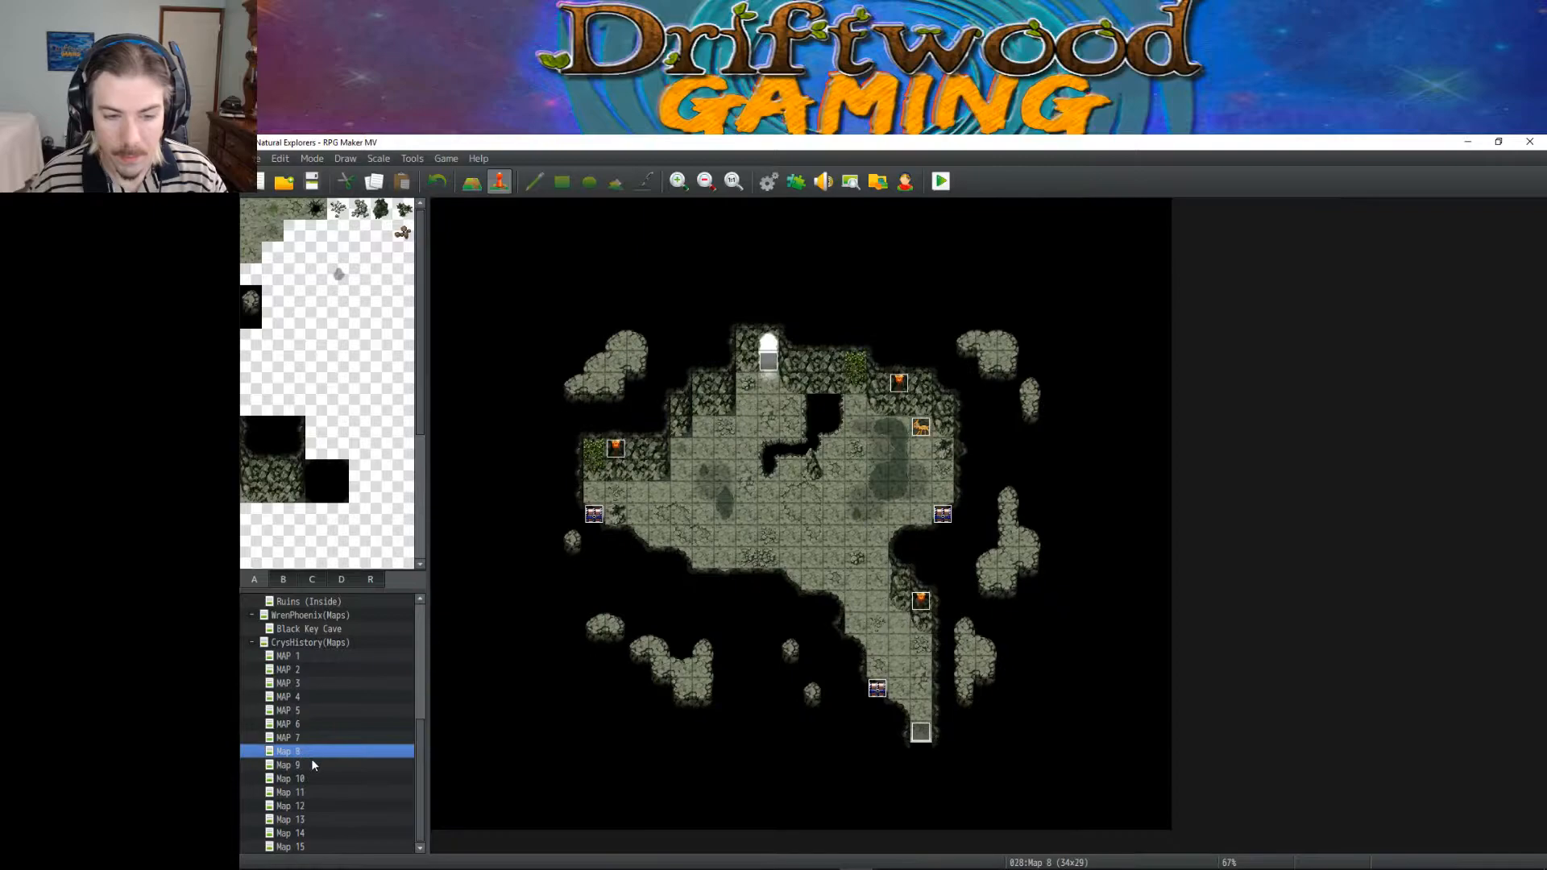
left_click(630, 535)
double_click(631, 535)
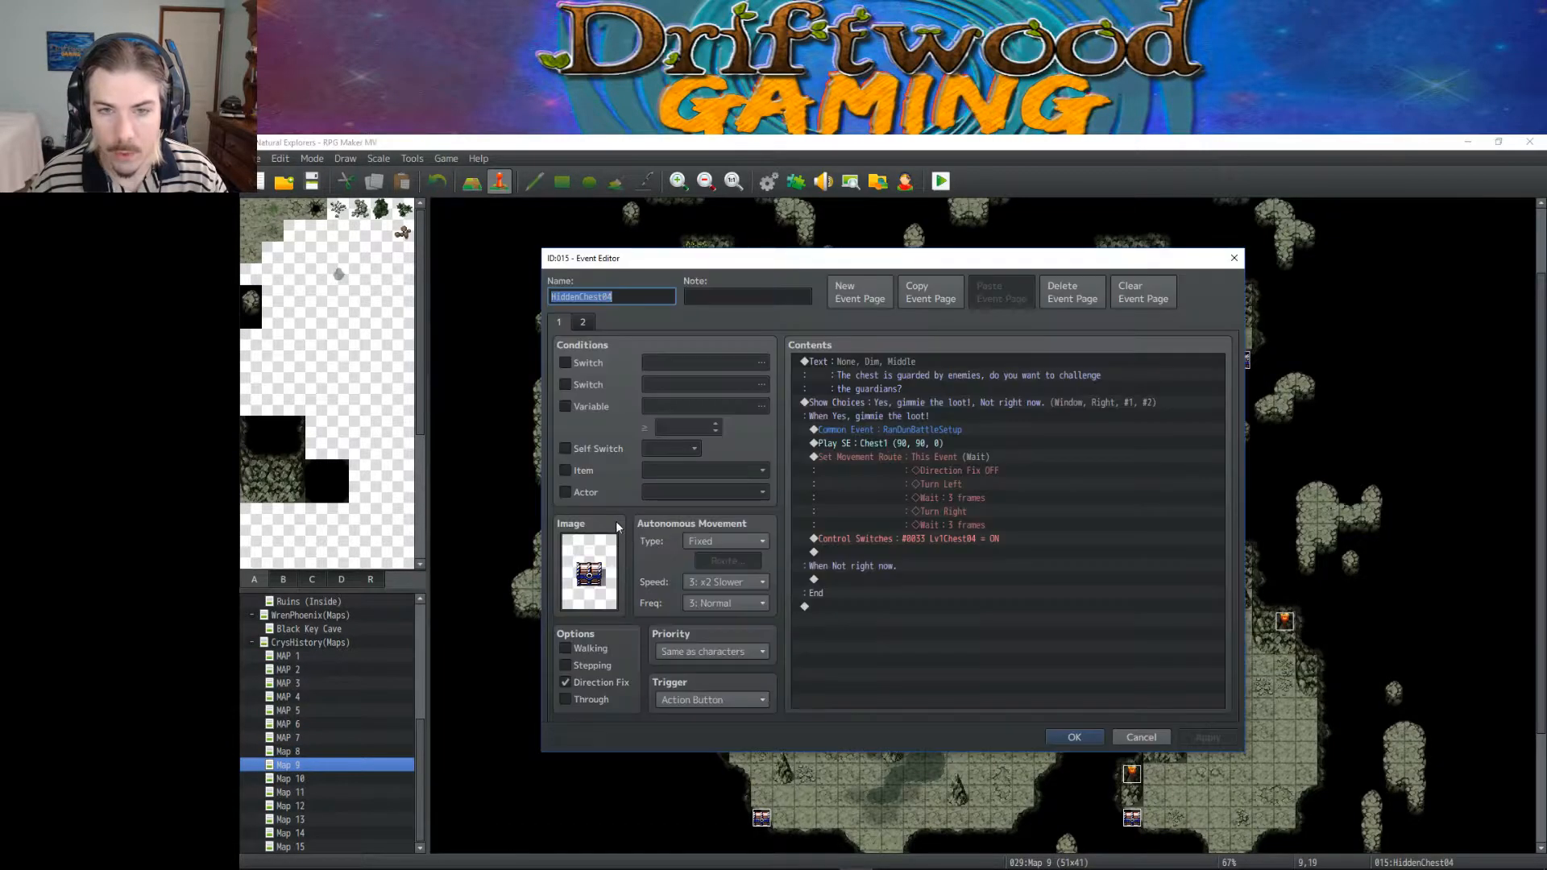
left_click(1062, 740)
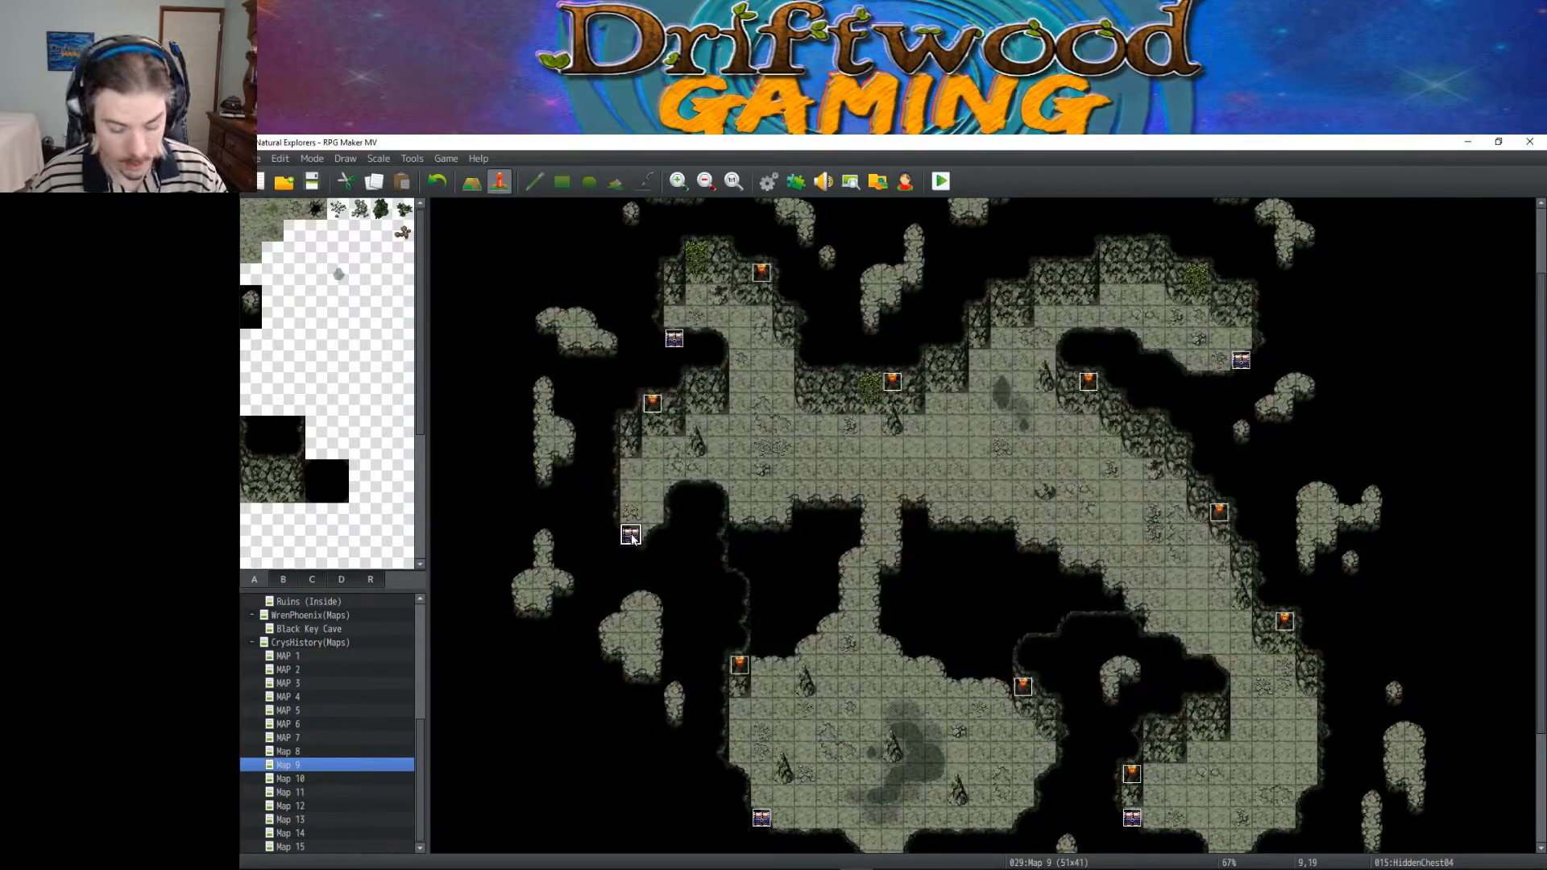
left_click(307, 779)
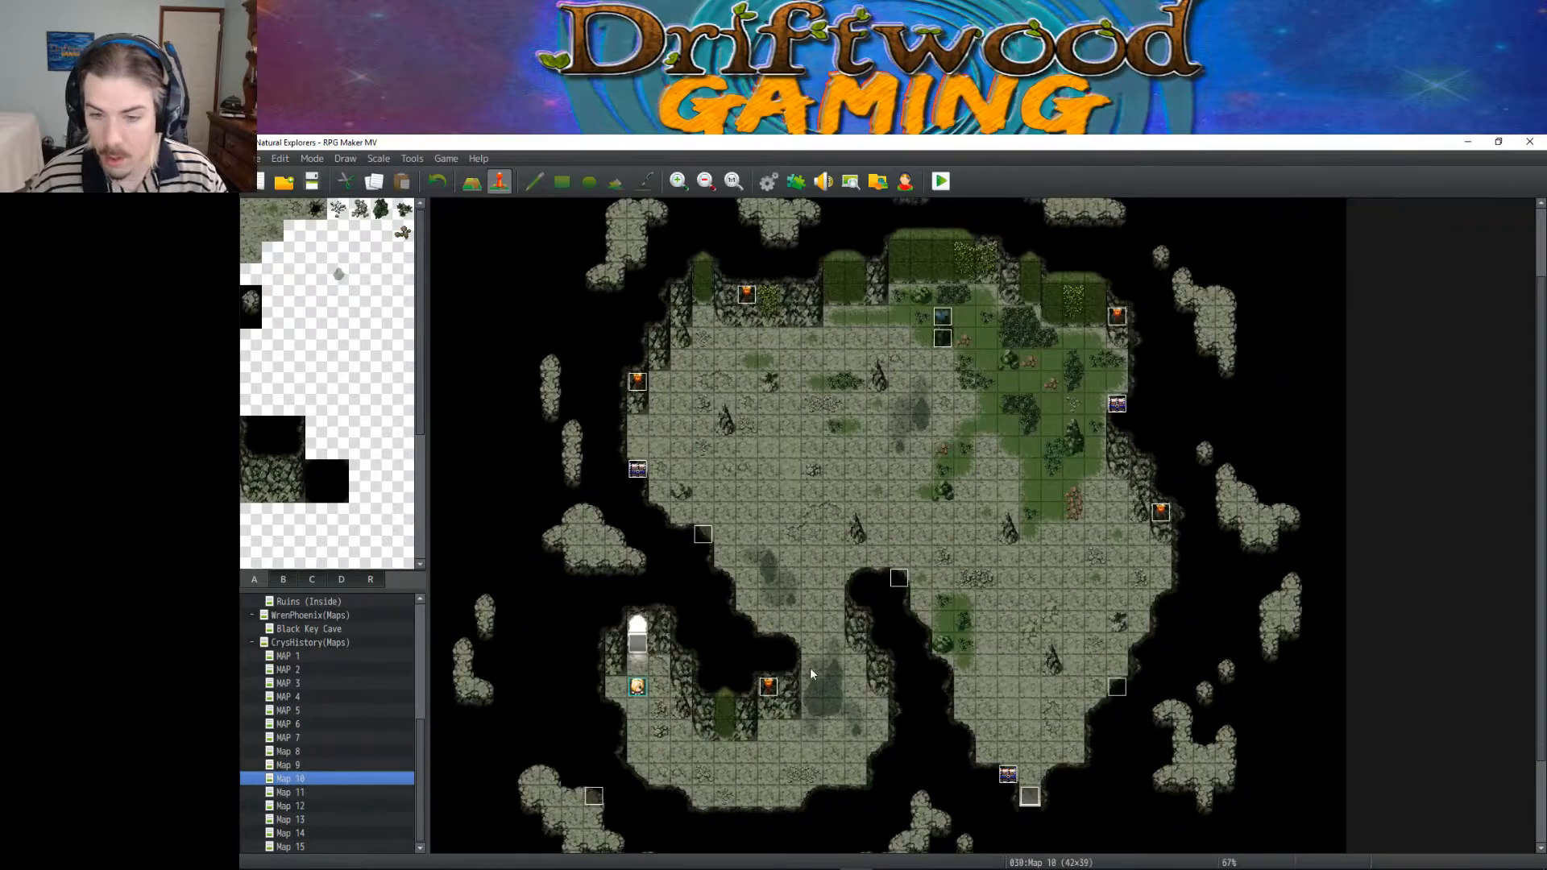
left_click(746, 622)
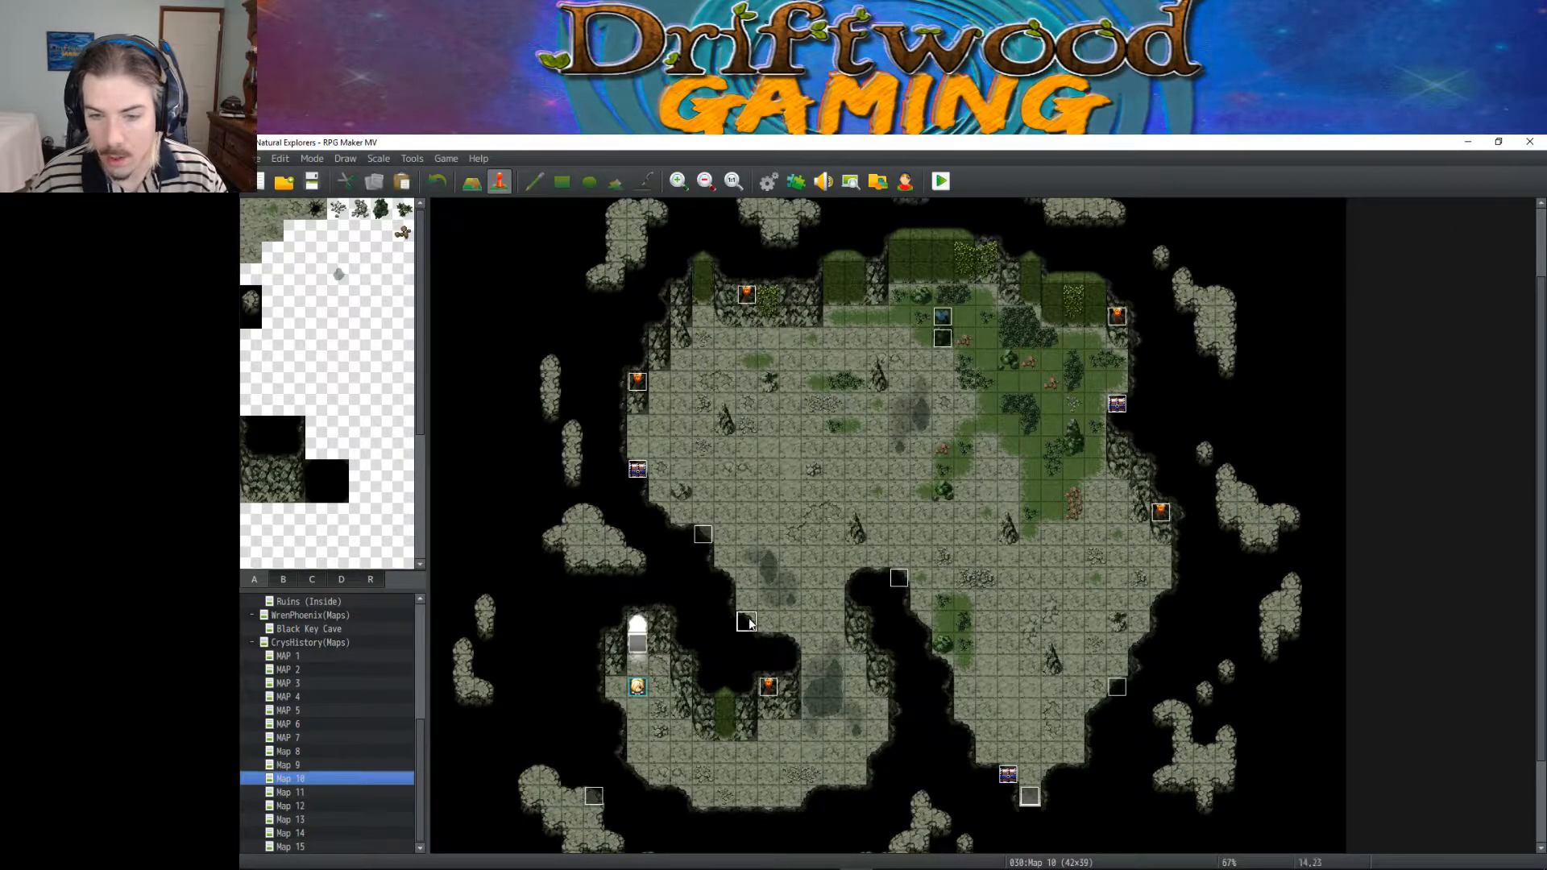
left_click(879, 753)
key("ctrl+v")
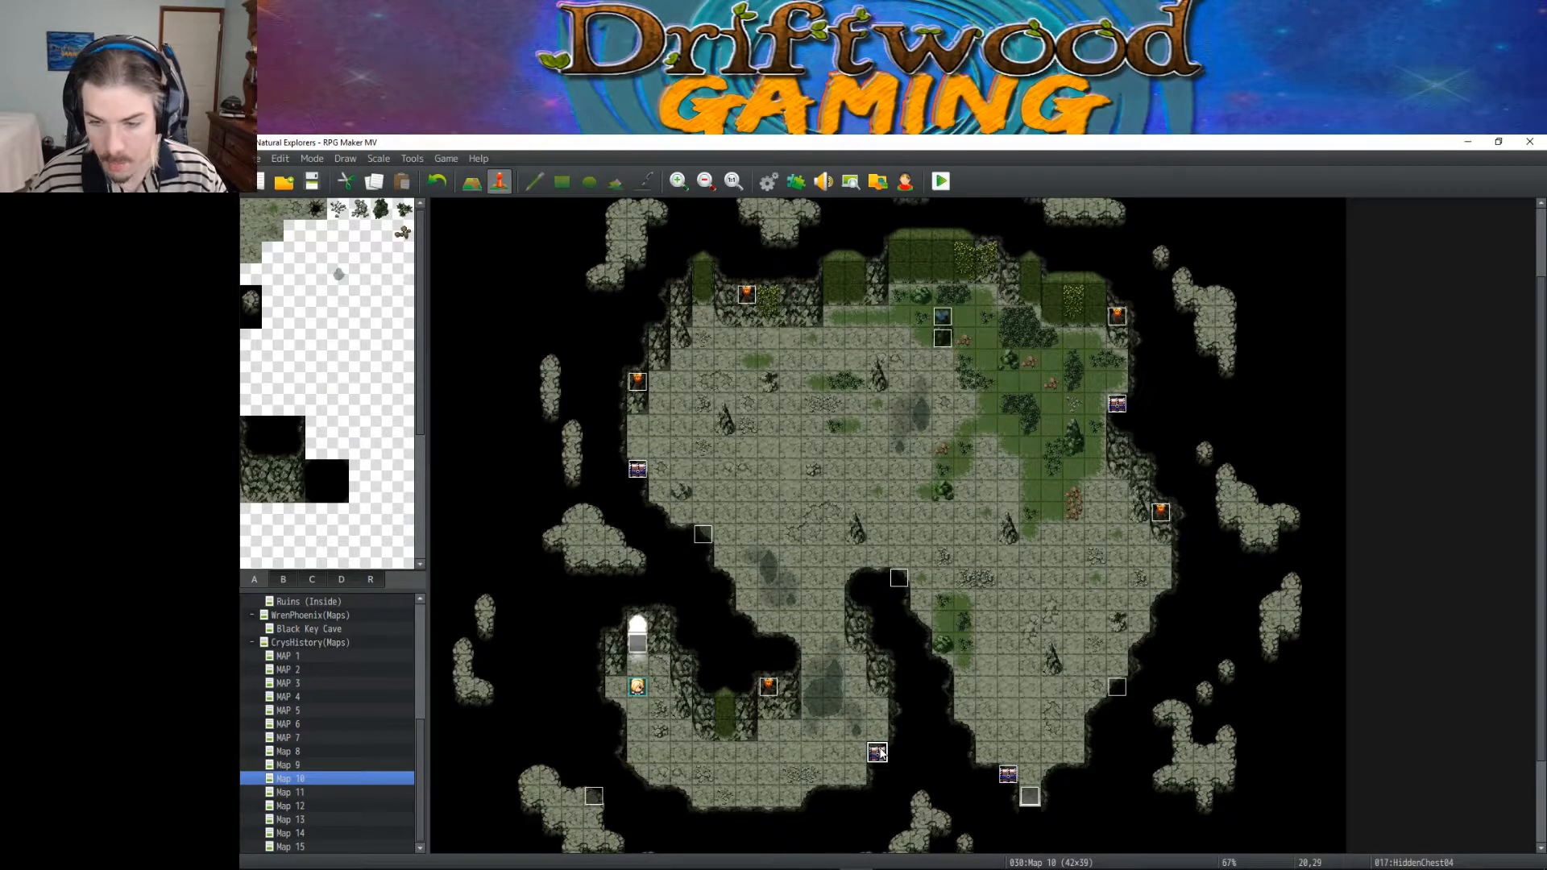
left_click_drag(880, 752, 815, 796)
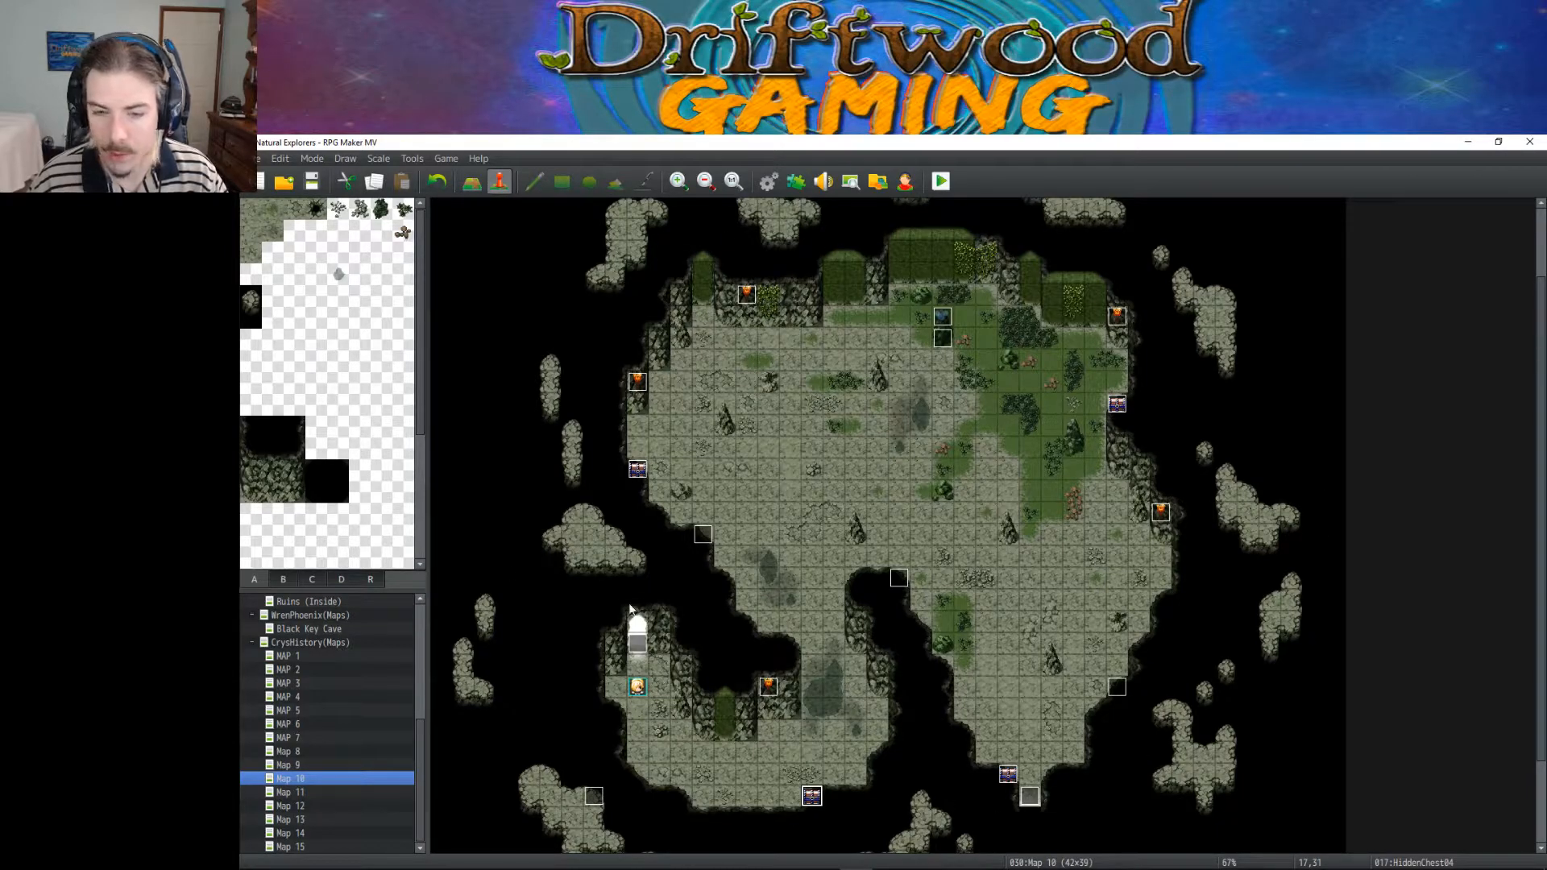
Step: Paste the copied HiddenChest04 event onto Map 11 at tile 21,15, below the northern chamber's eastern side
left_click(298, 793)
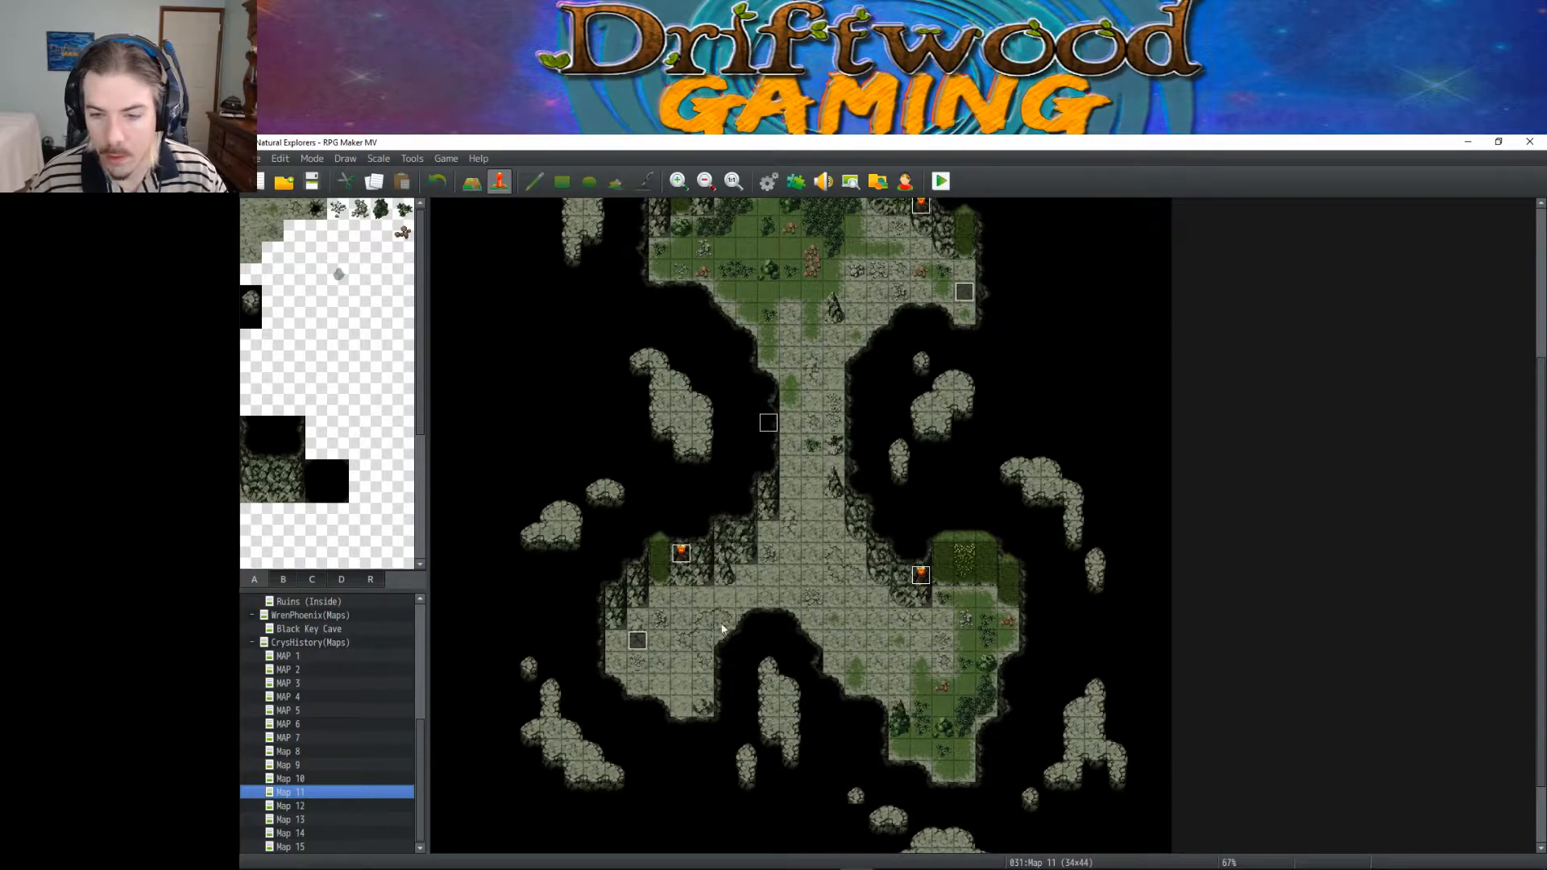
left_click(665, 709)
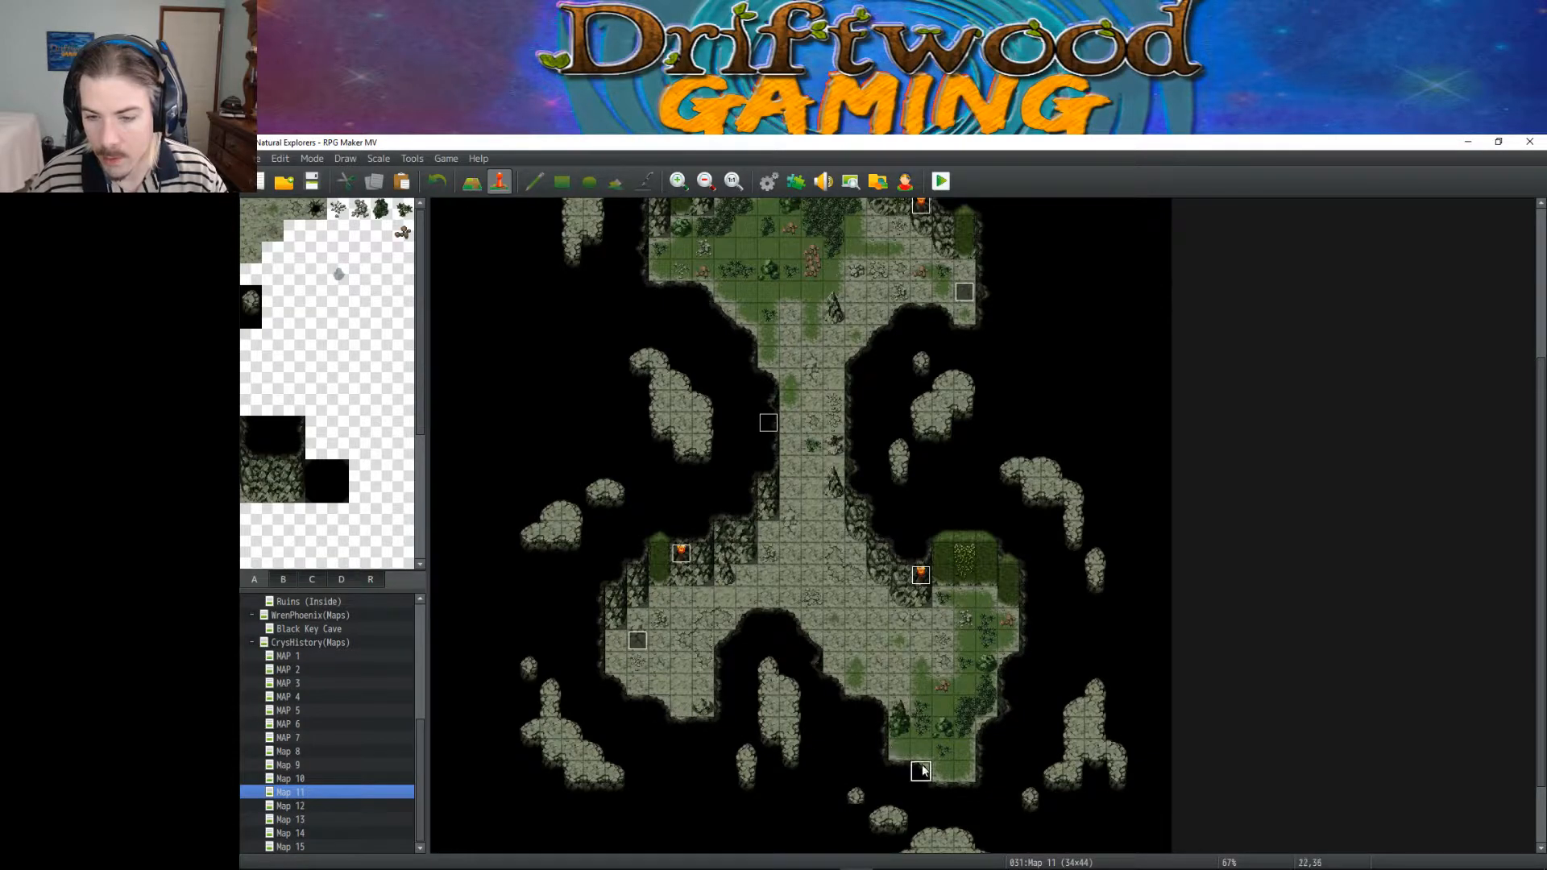
scroll(902, 696, "up", 3)
scroll(918, 585, "up", 1)
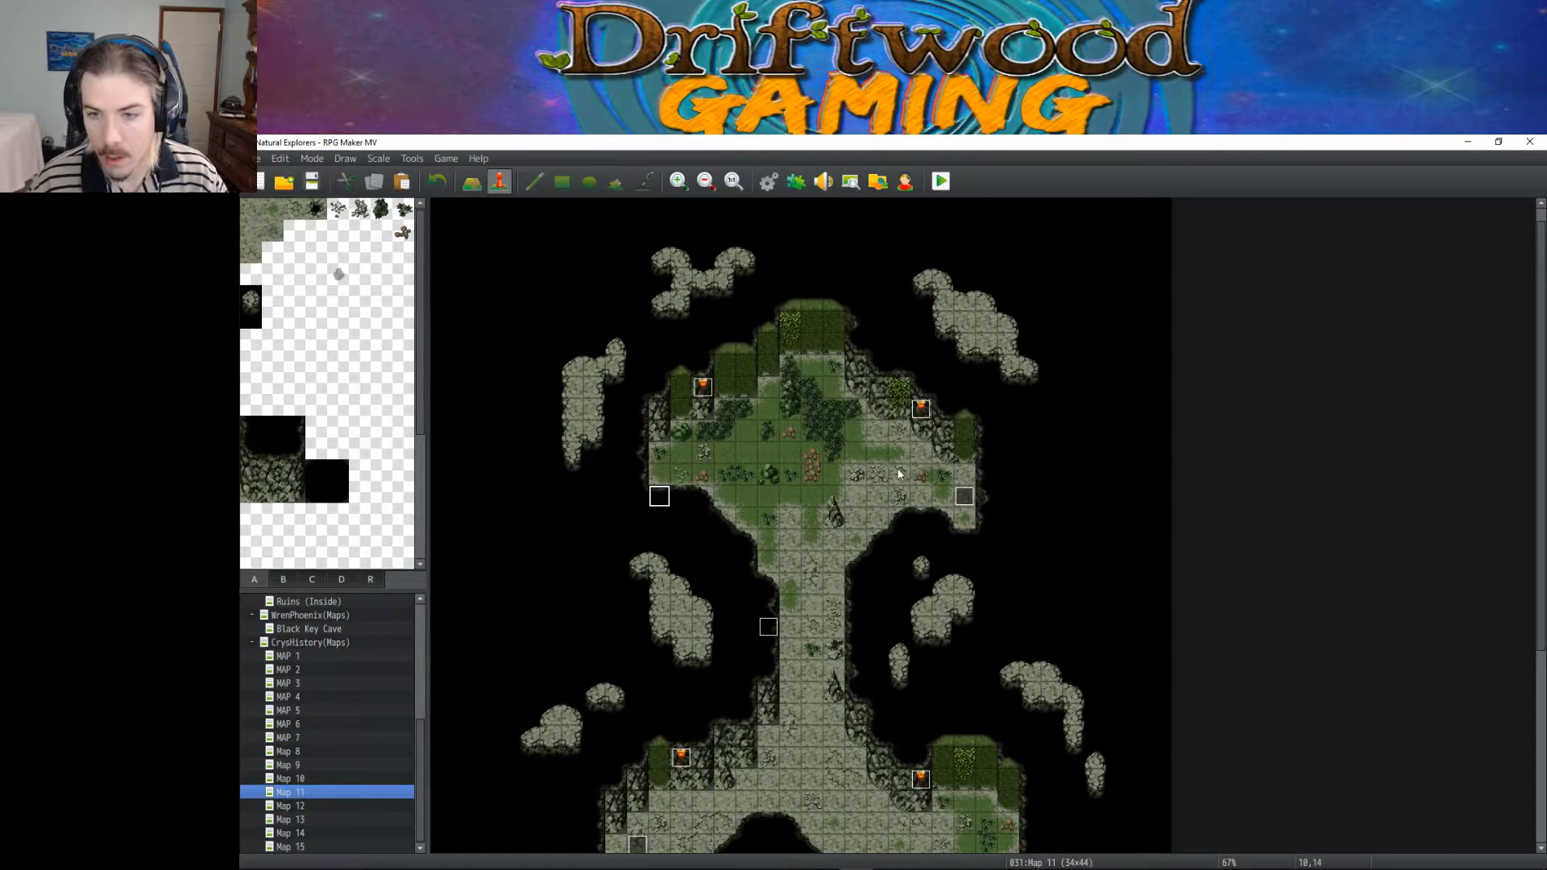
left_click(909, 522)
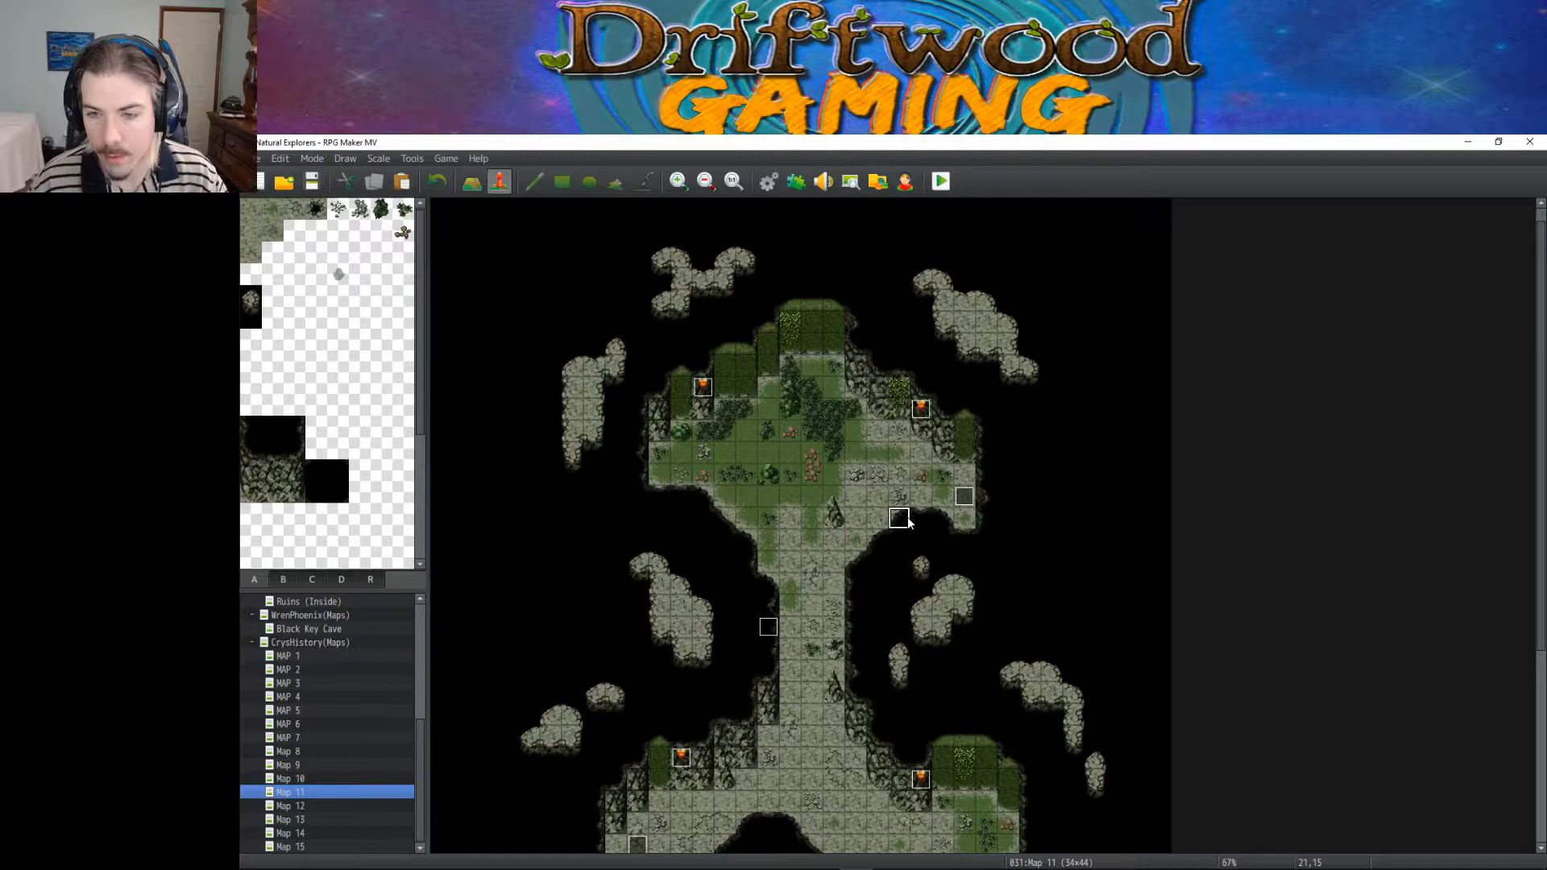
key("ctrl+v")
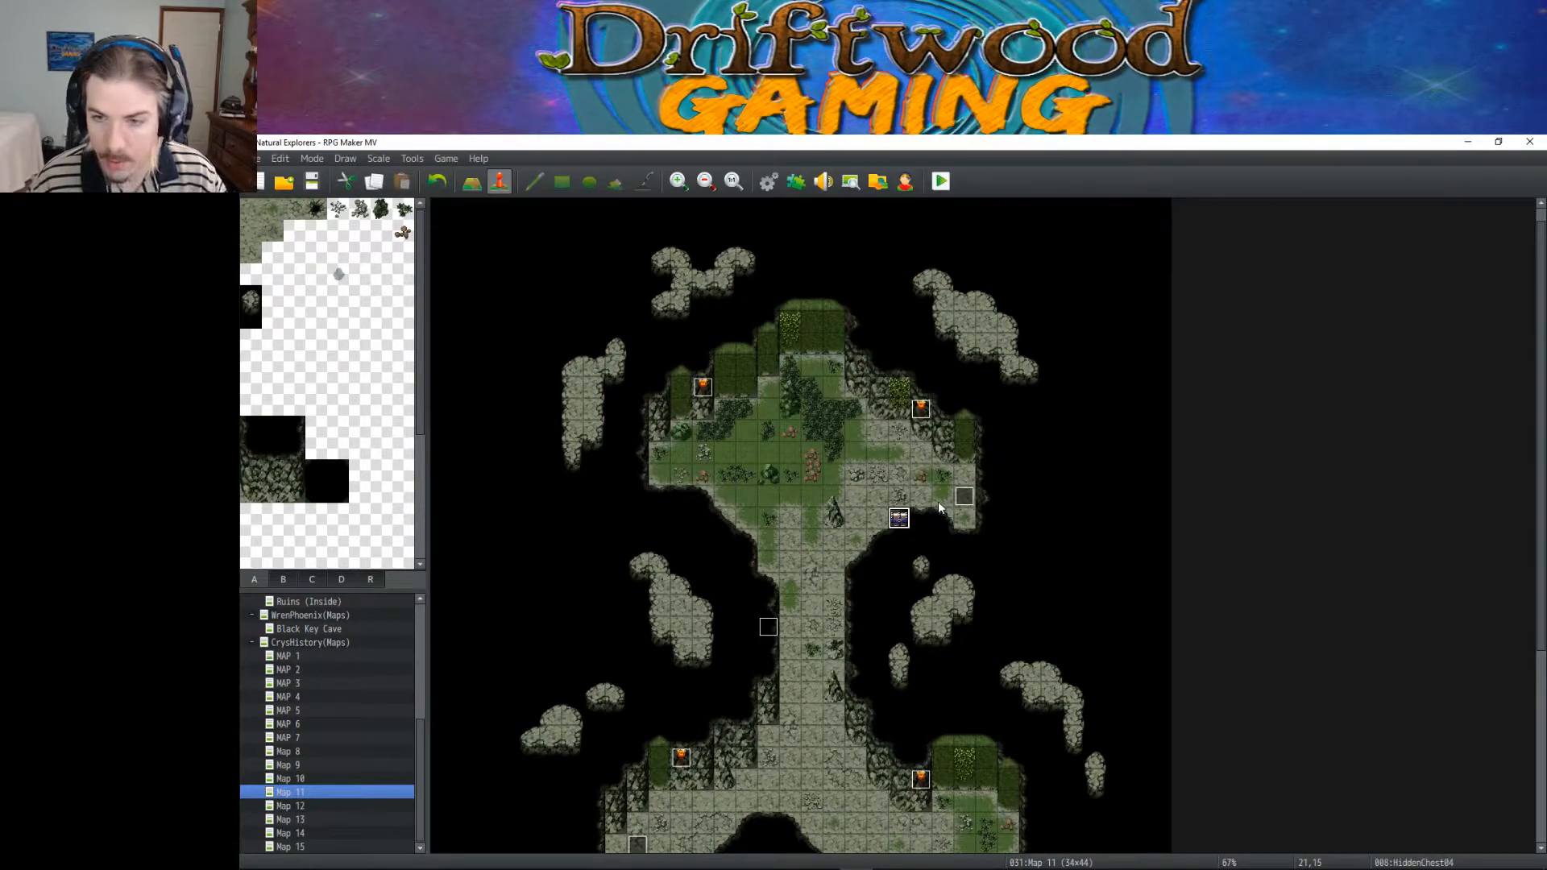
Step: Copy Map 10's chest event at tile 17,31 to Map 11 at tile 10,33 on the southwestern chamber's lower edge
left_click(320, 778)
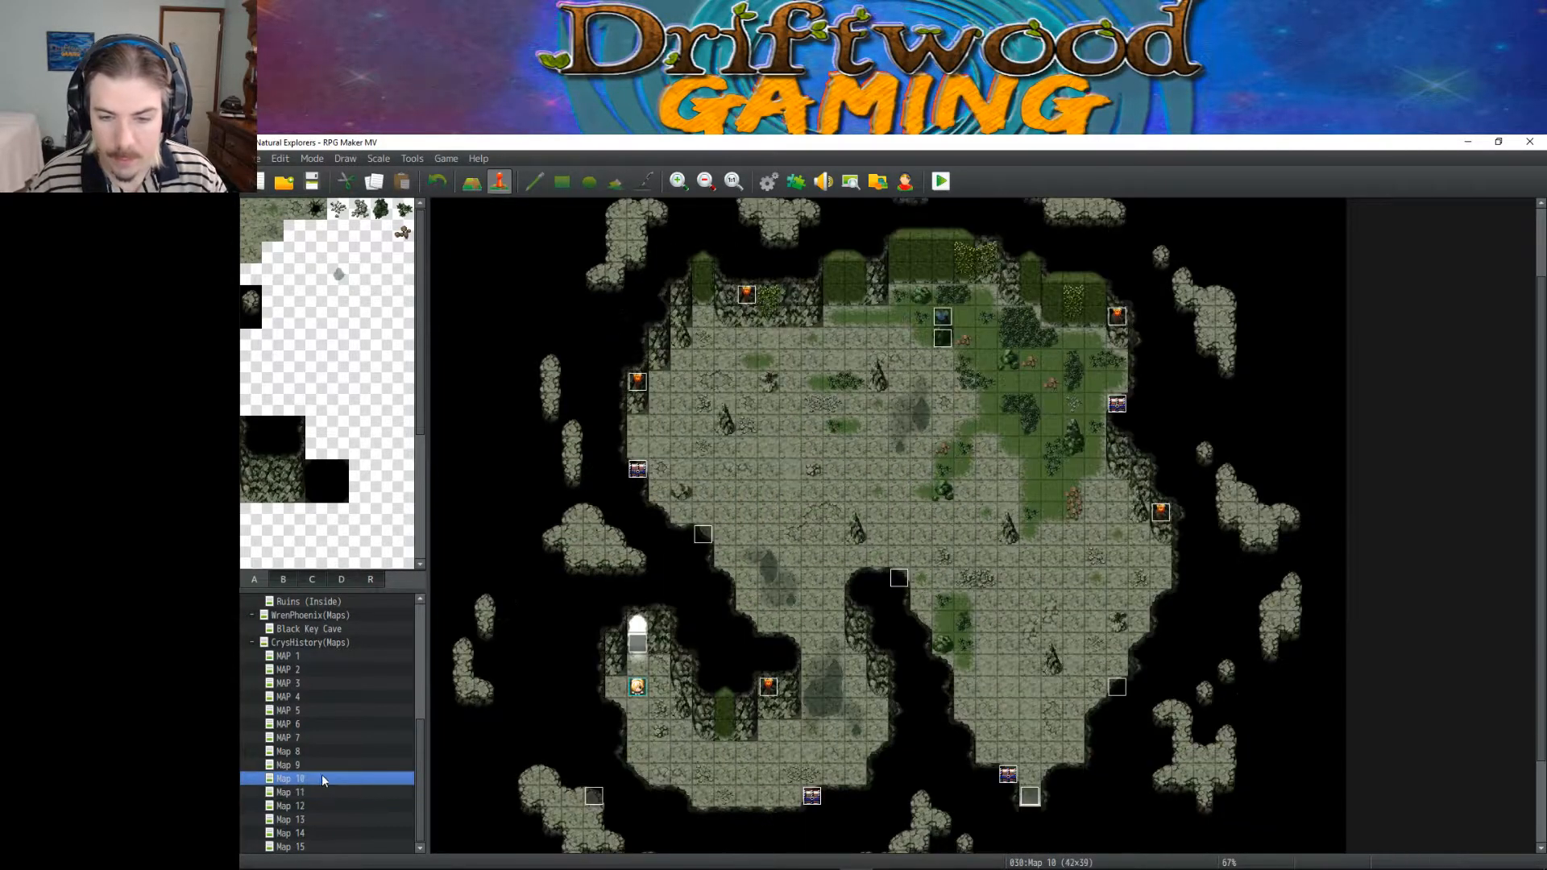
left_click(817, 800)
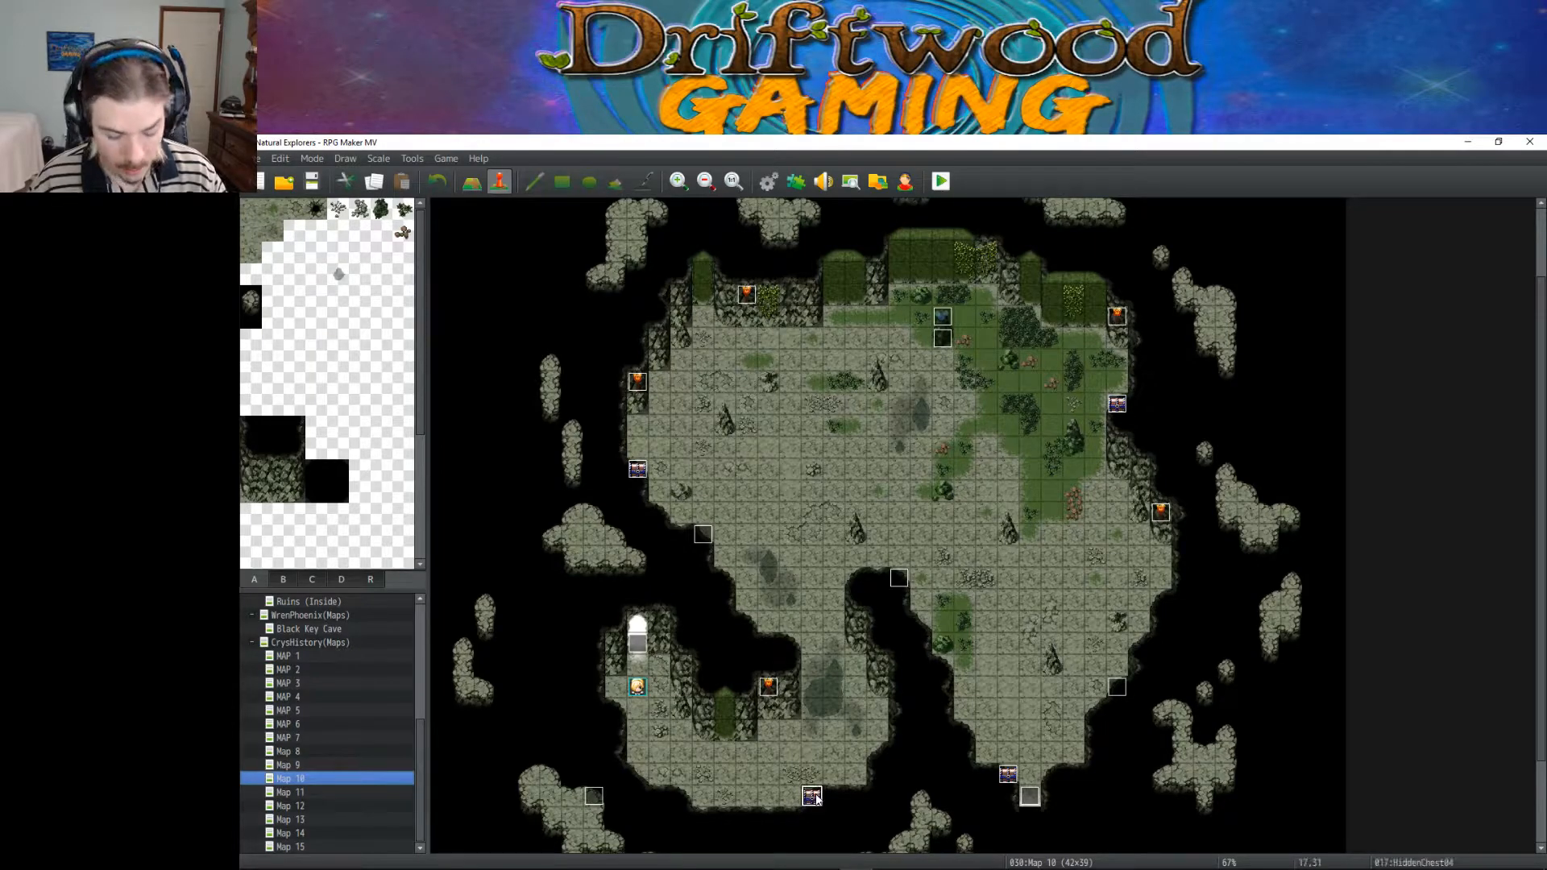
left_click(298, 794)
scroll(674, 770, "down", 2)
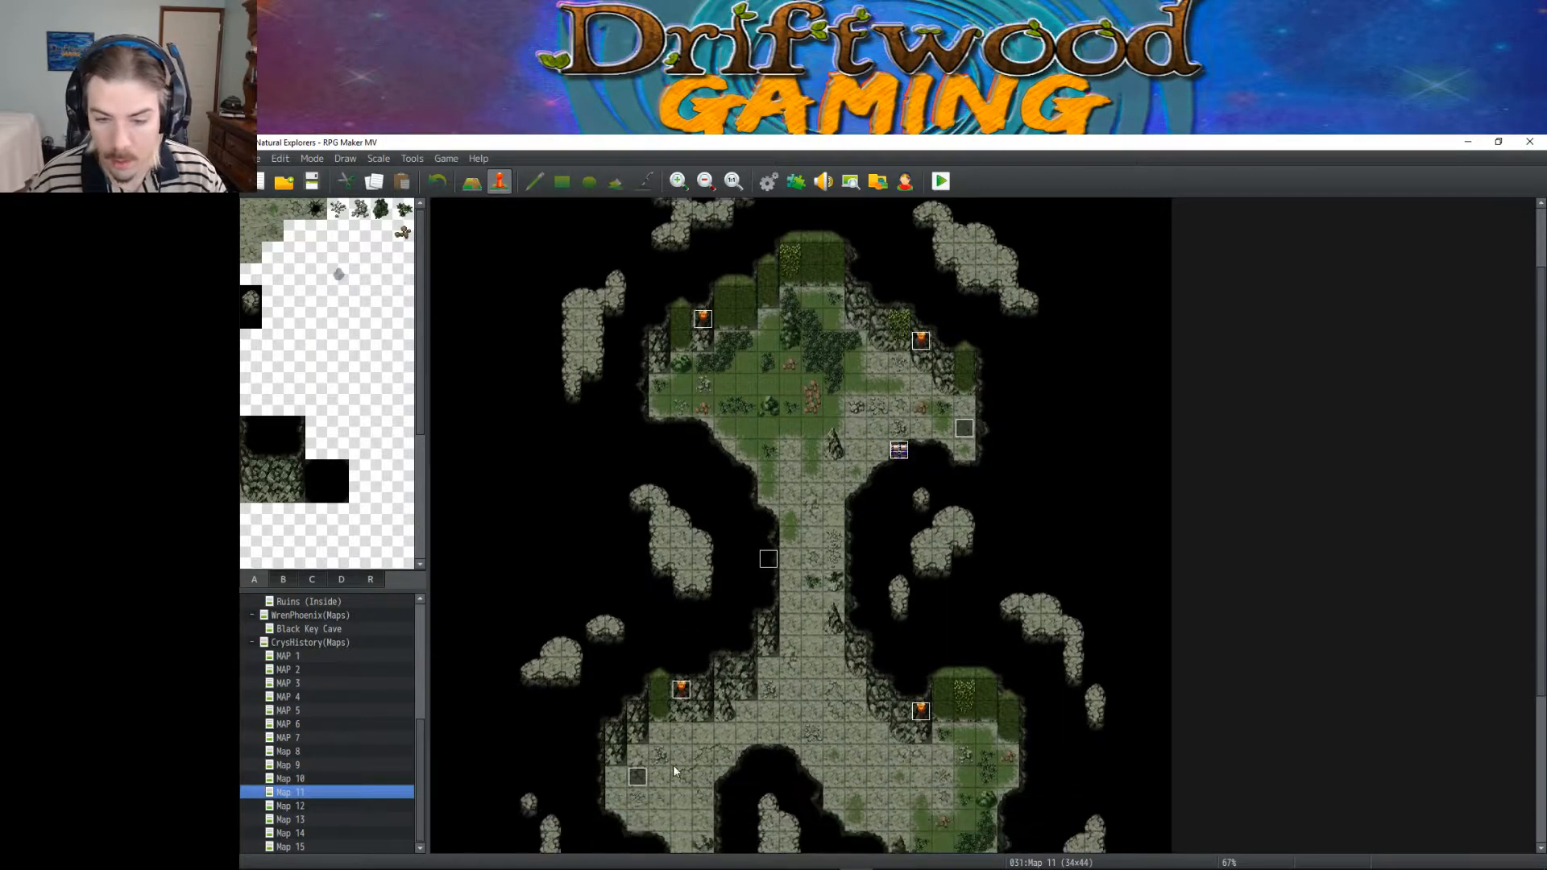
scroll(674, 765, "down", 2)
left_click(662, 748)
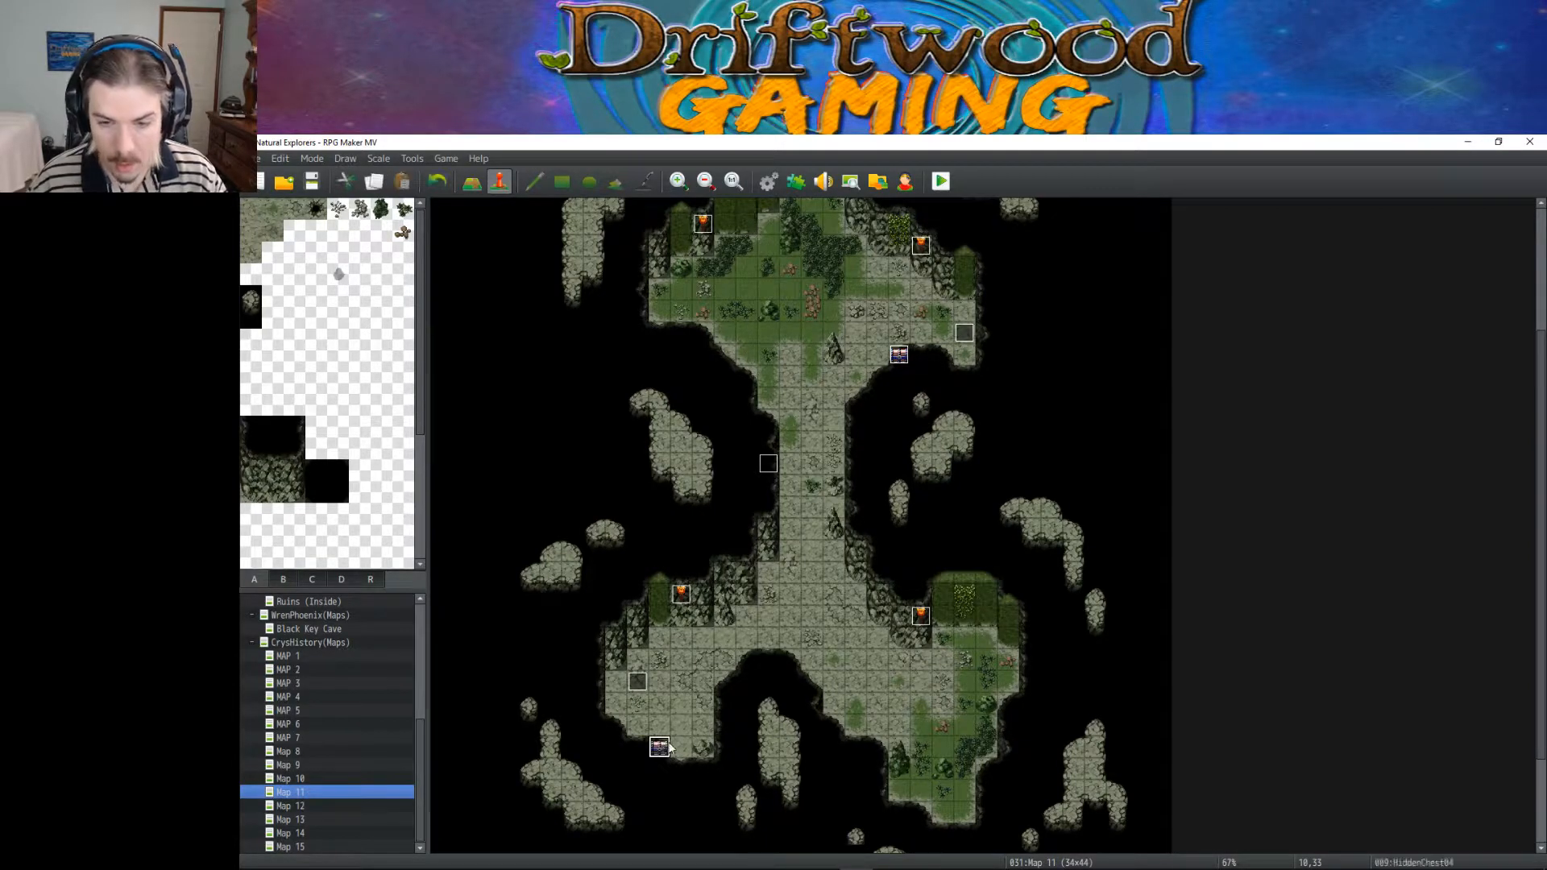
Step: Check Map 10's HiddenChest02 event and copy it to Map 11 at tile 25,34 on the southeastern grassy edge
left_click(359, 777)
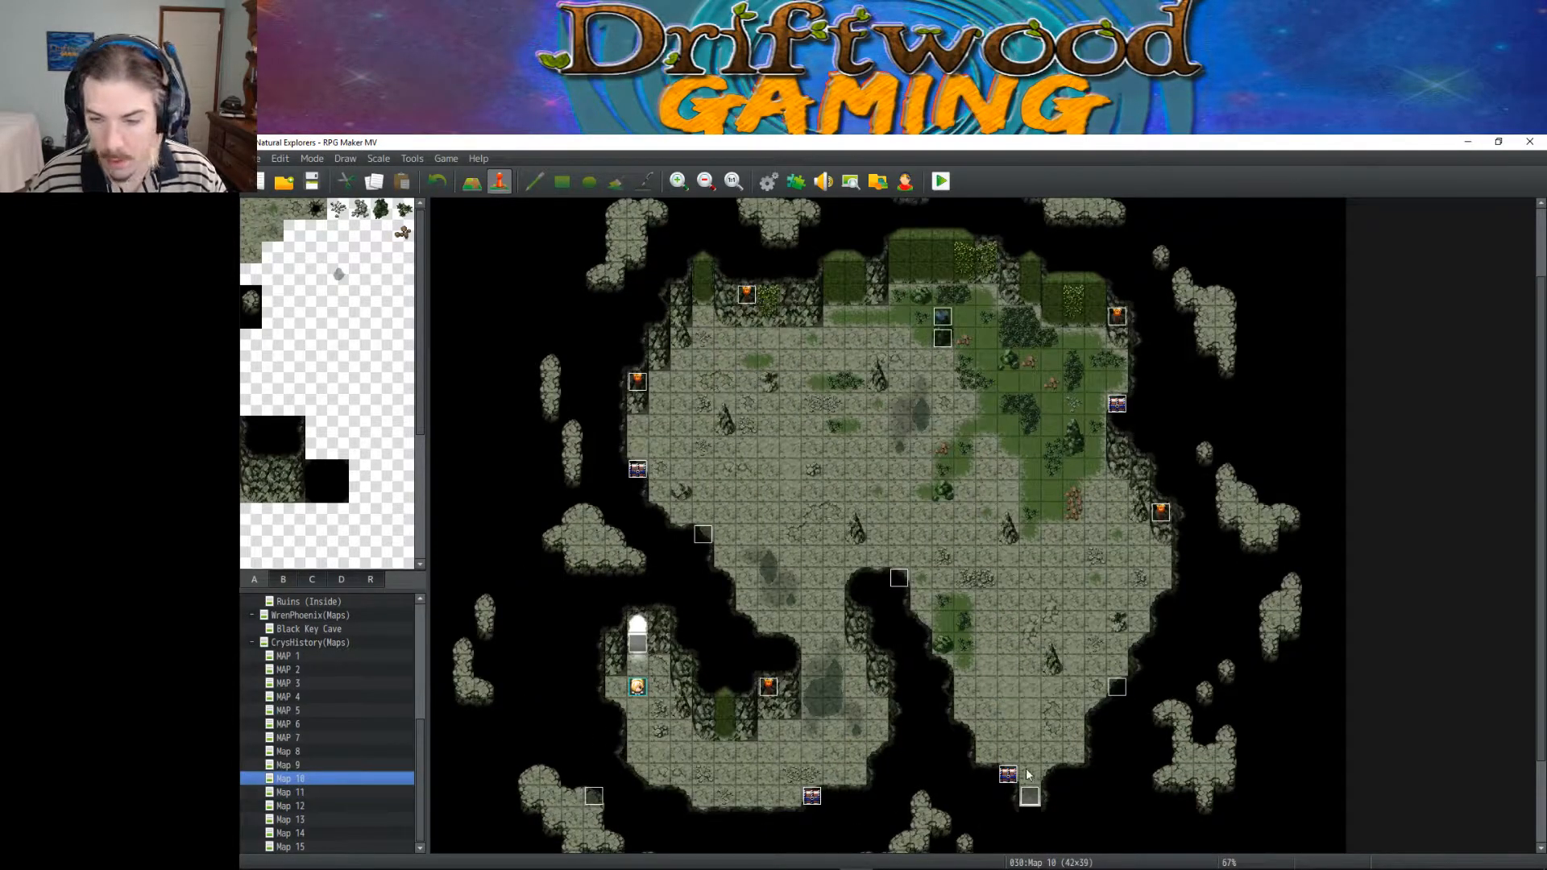
double_click(1117, 403)
left_click(1074, 737)
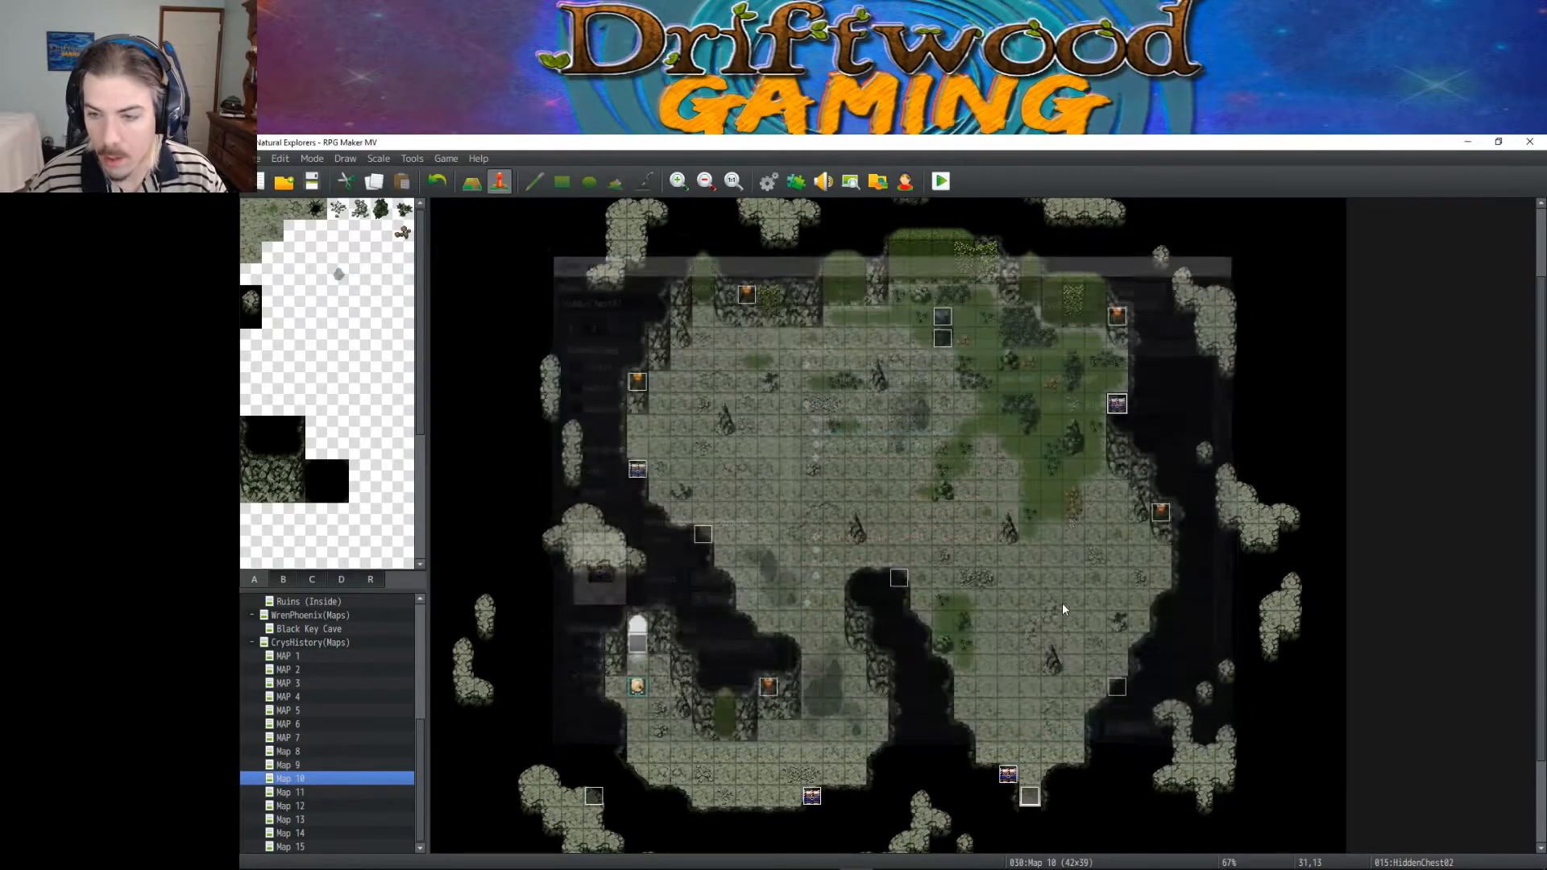
left_click(299, 793)
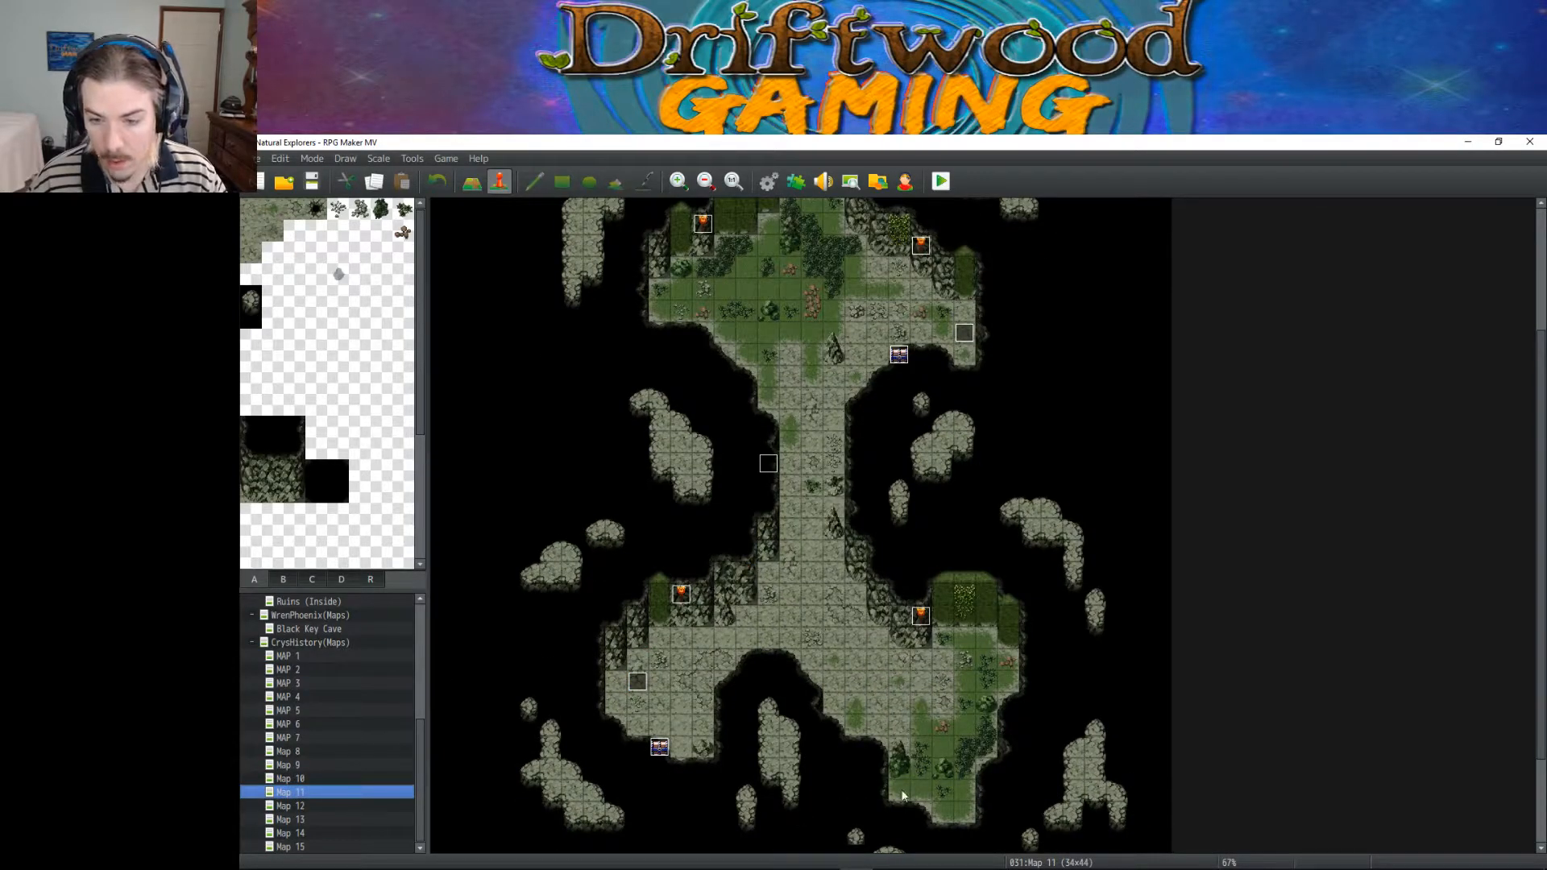
left_click(985, 769)
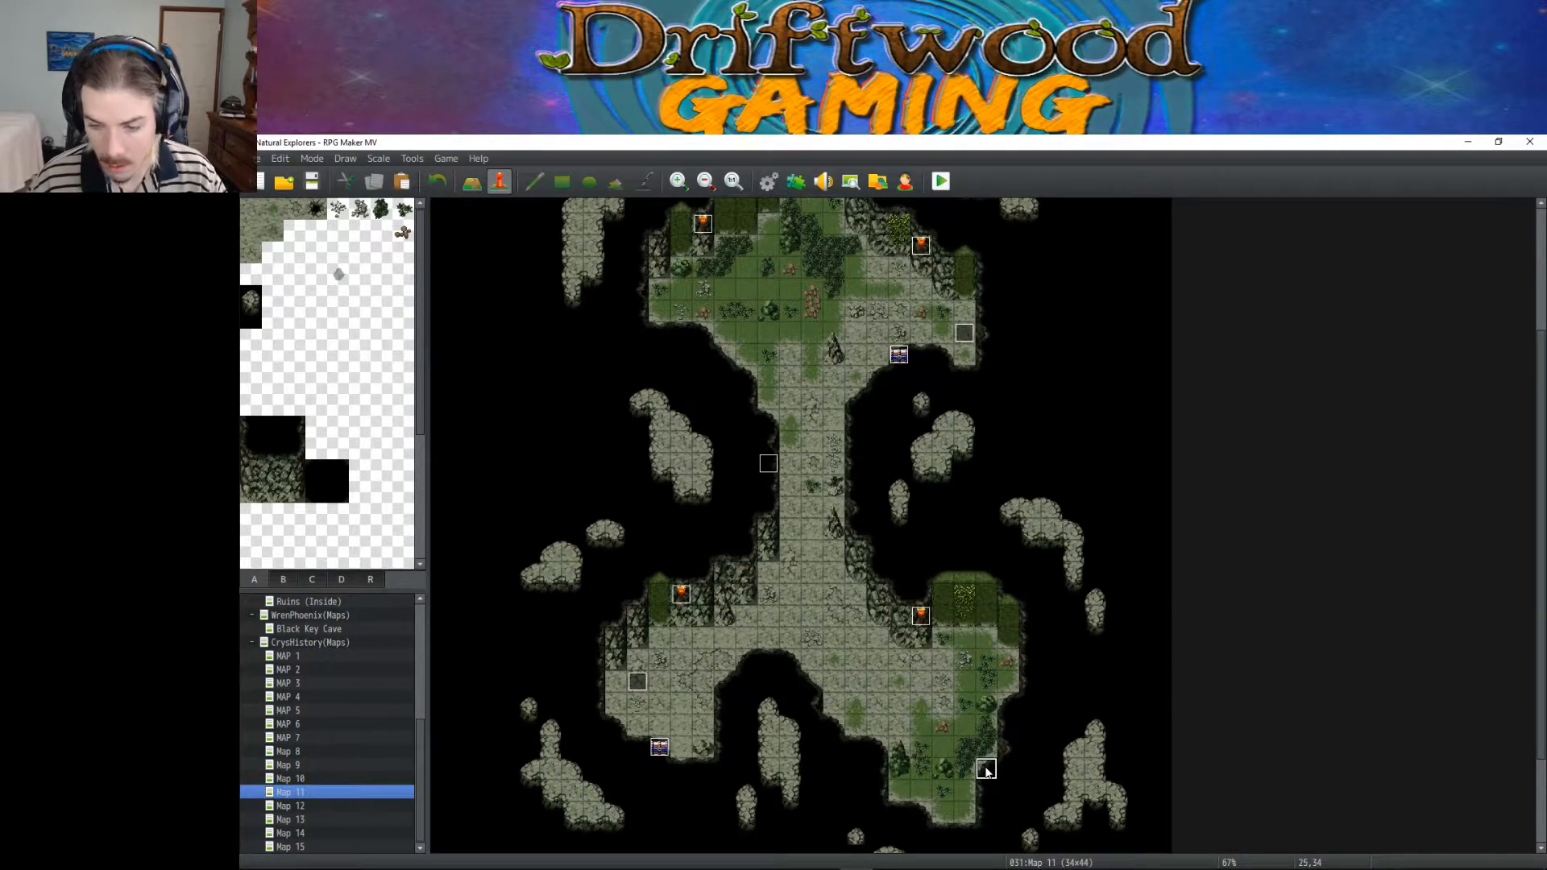
key("ctrl+v")
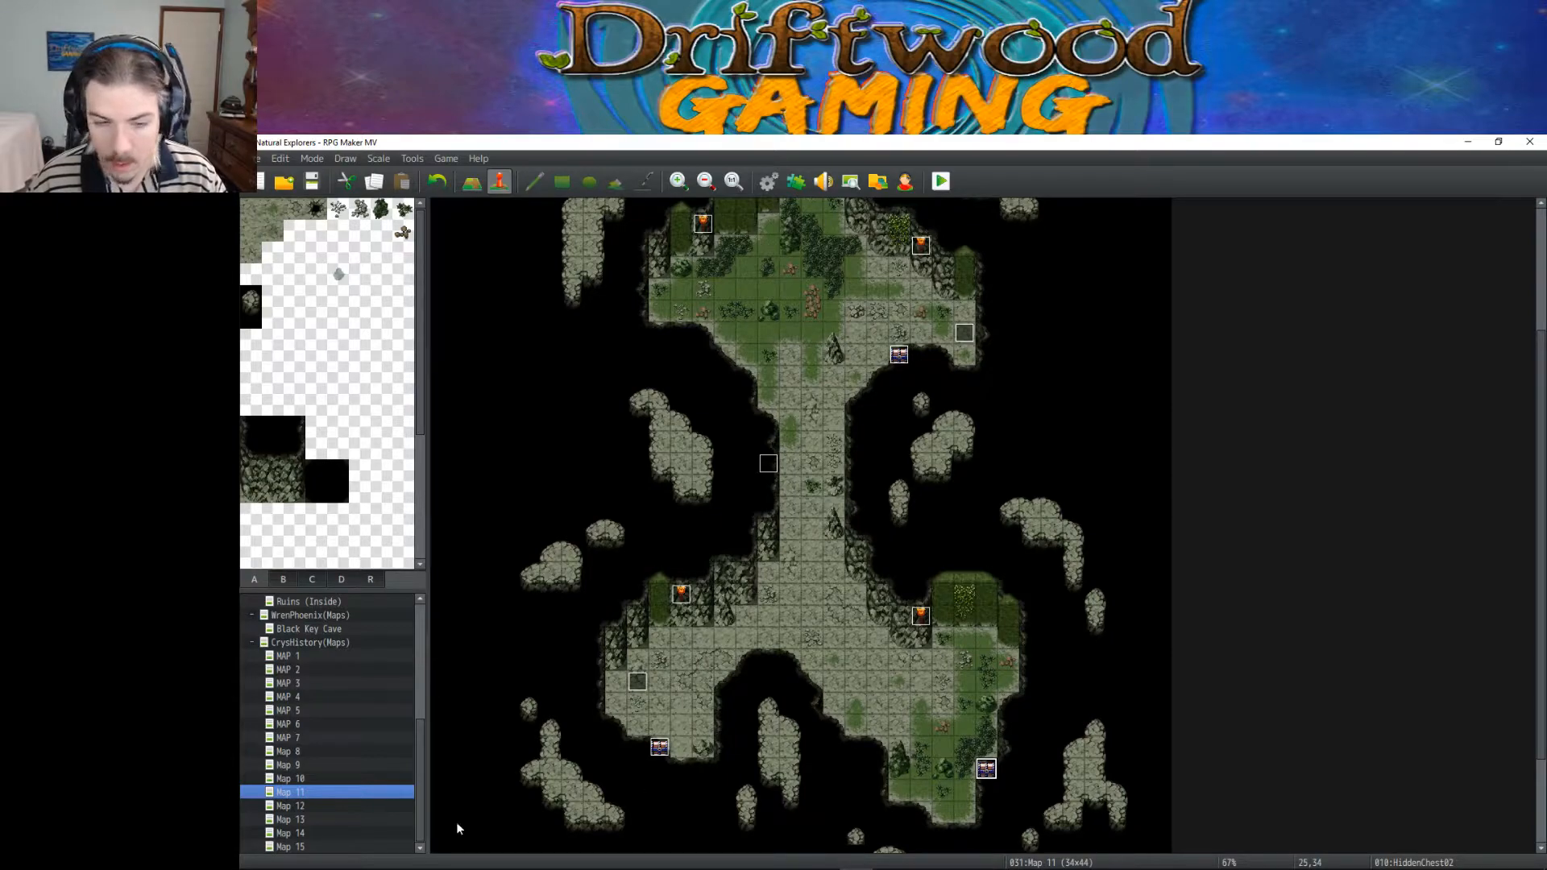
Step: Check Map 10's HiddenChest03 event and copy it to Map 11 at tile 10,14 below the northern chamber's western end
left_click(317, 779)
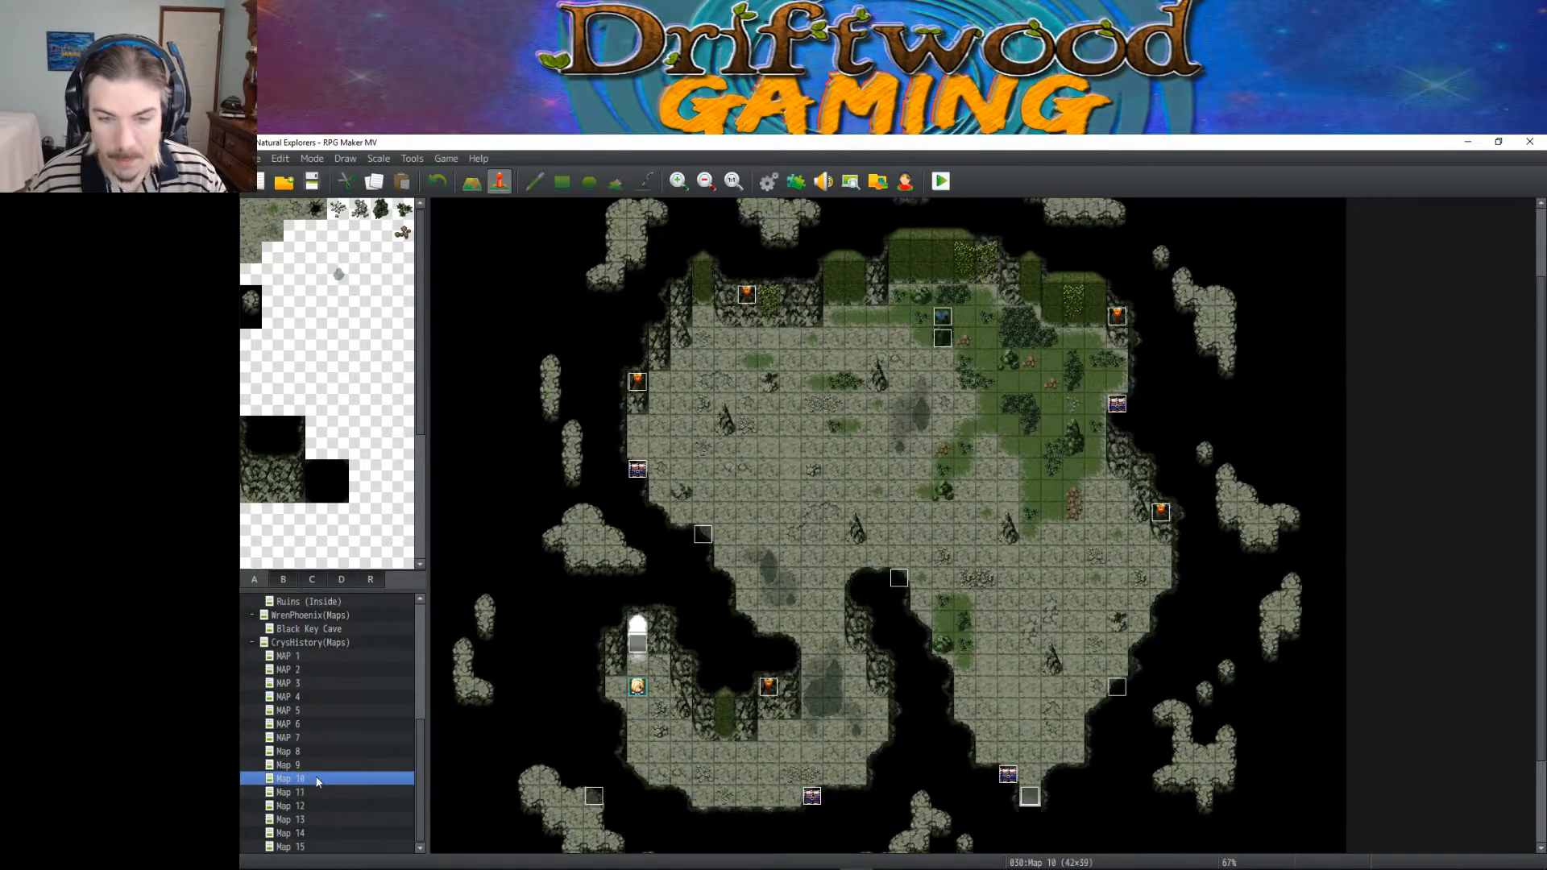
double_click(637, 469)
left_click(1075, 738)
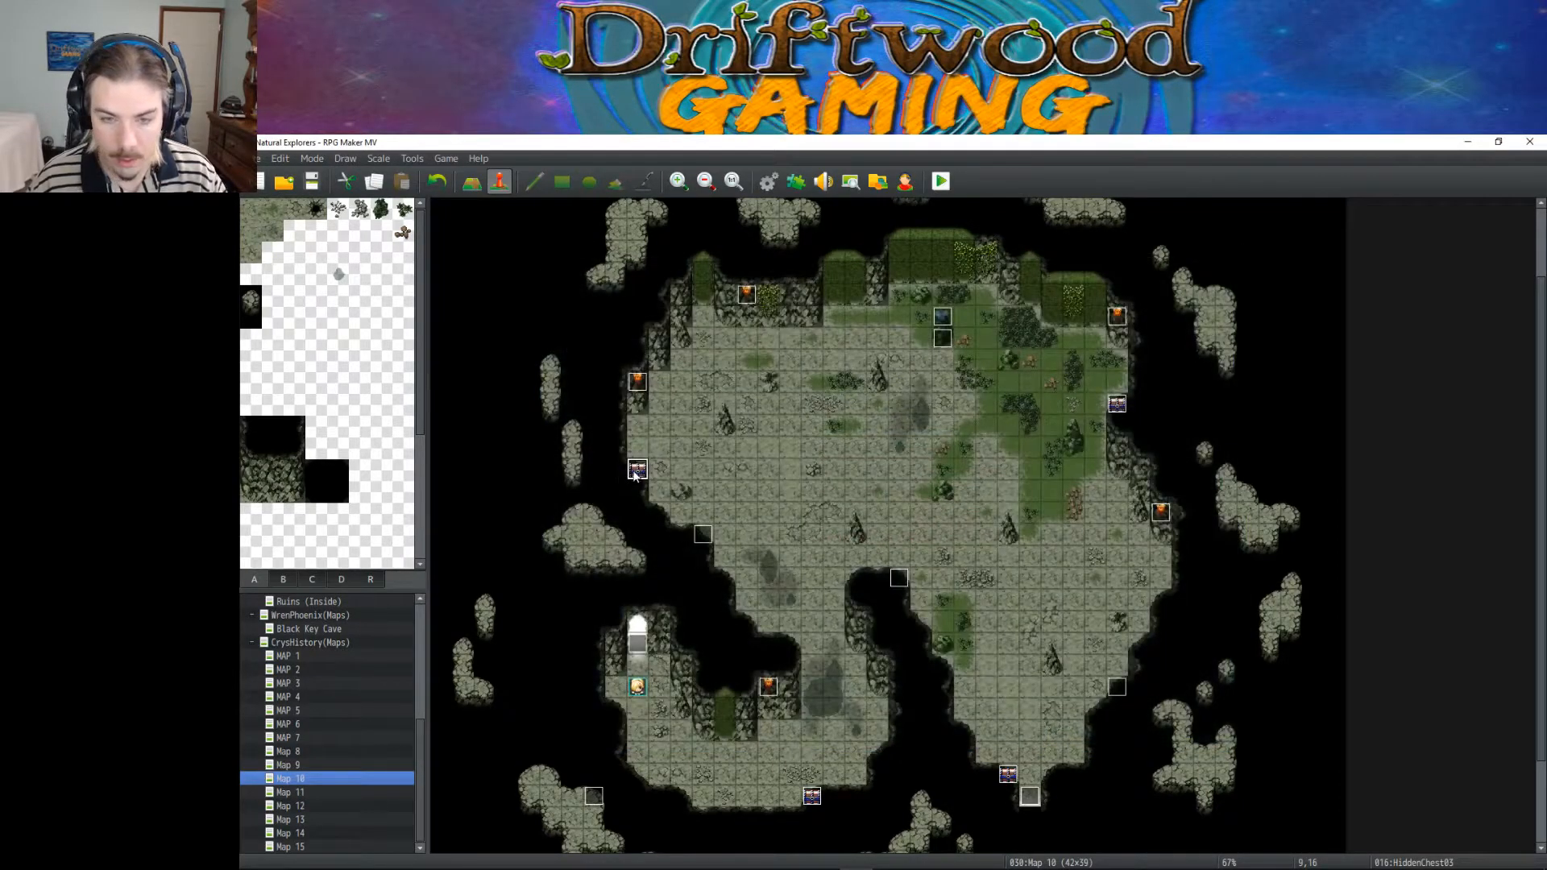
left_click(319, 765)
left_click(320, 779)
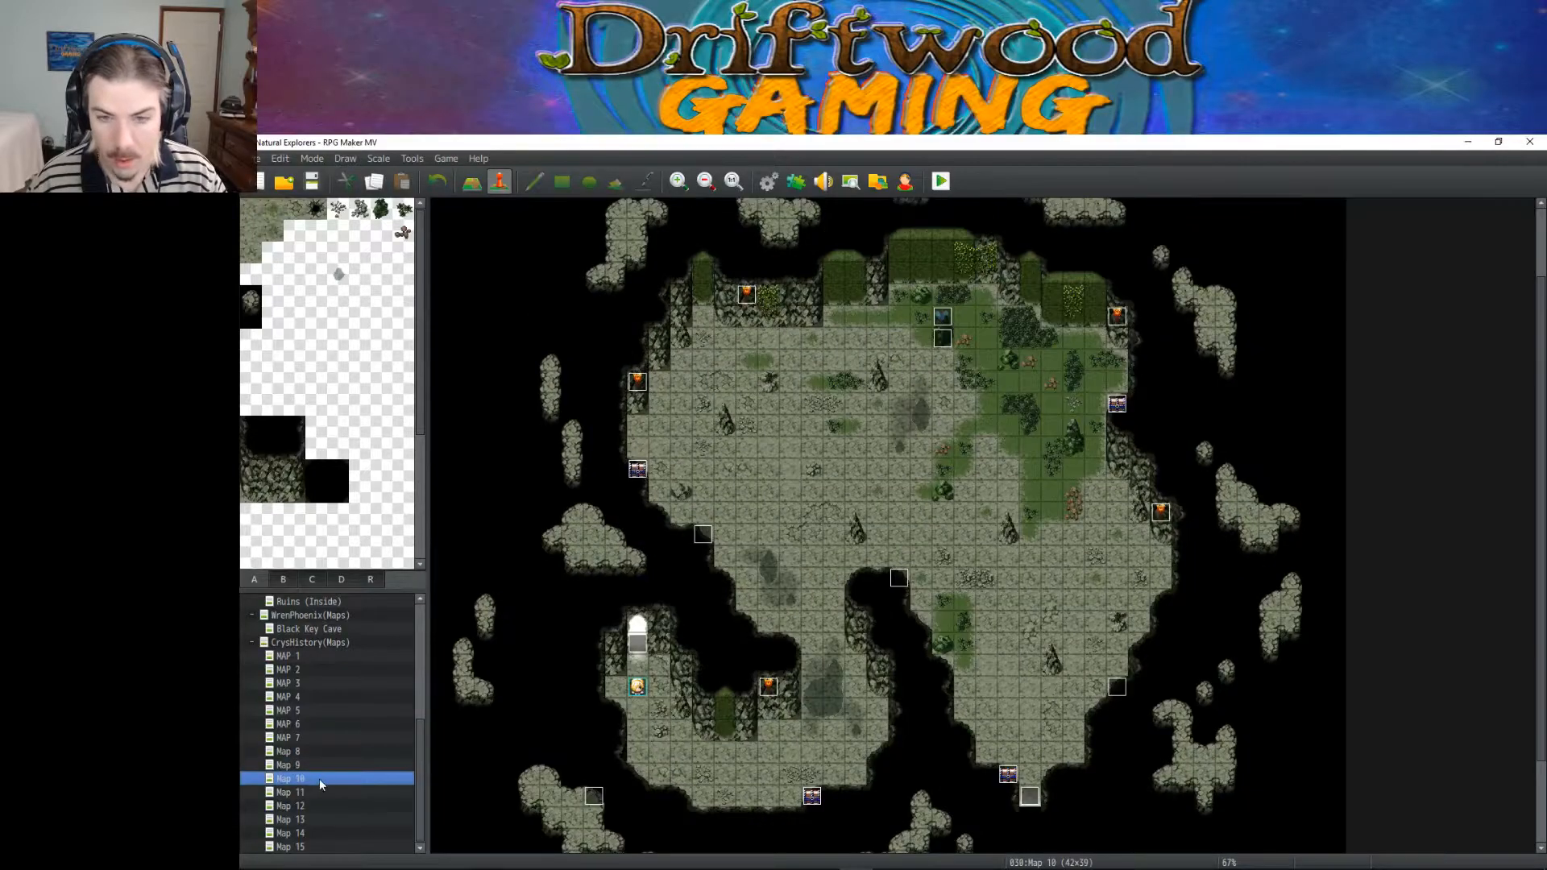
left_click(317, 791)
scroll(677, 372, "up", 2)
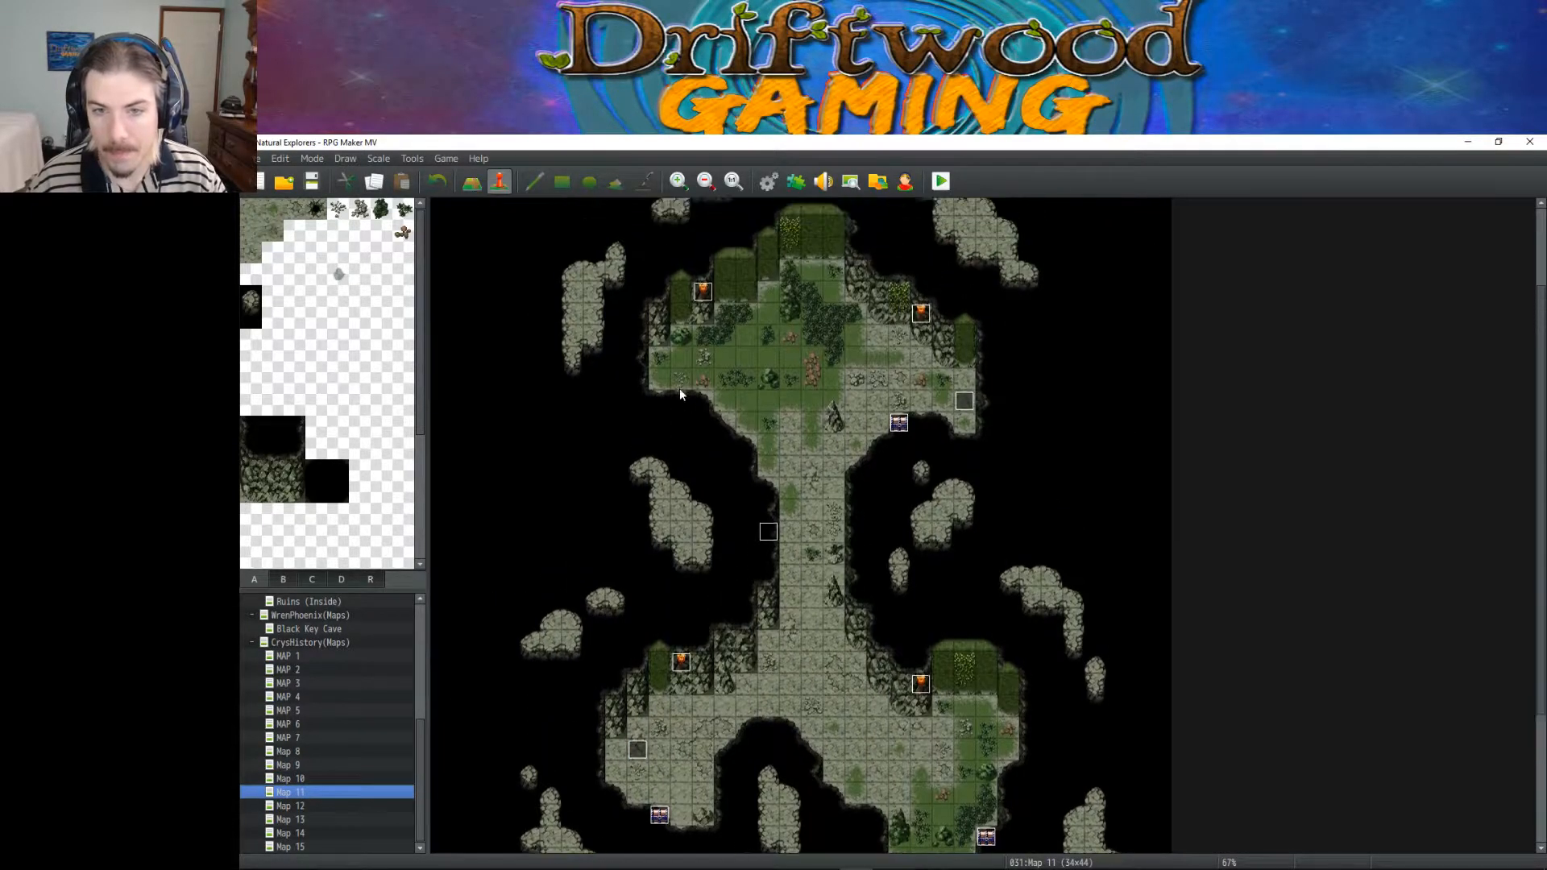
key("ctrl+v")
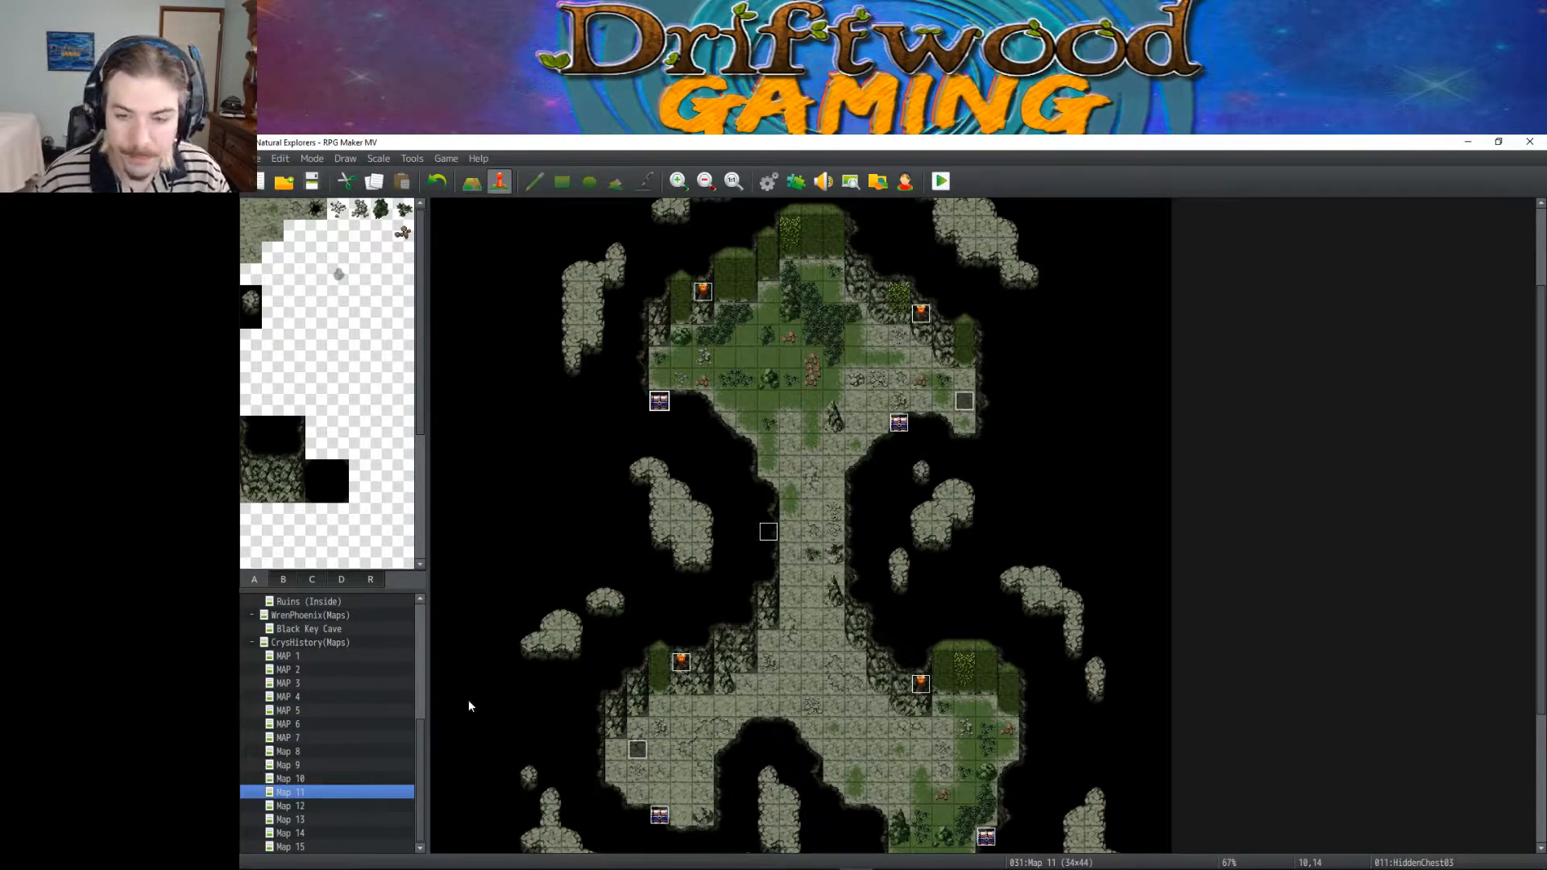
Step: Review the event commands of Map 11's two northern chests, HiddenChest04 and HiddenChest03
double_click(899, 423)
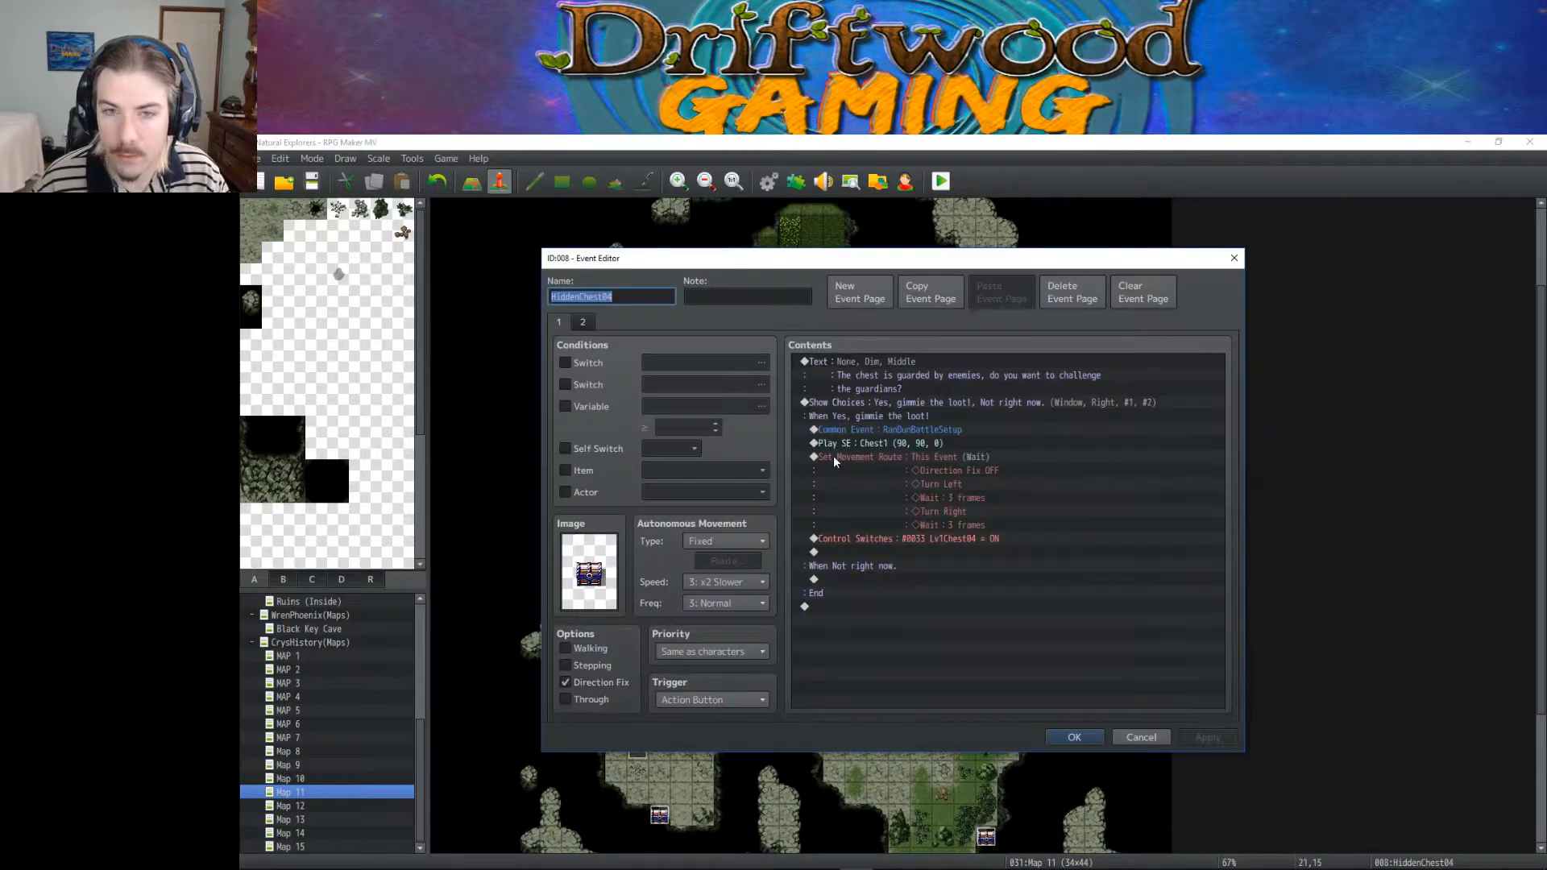
left_click(1078, 735)
double_click(659, 402)
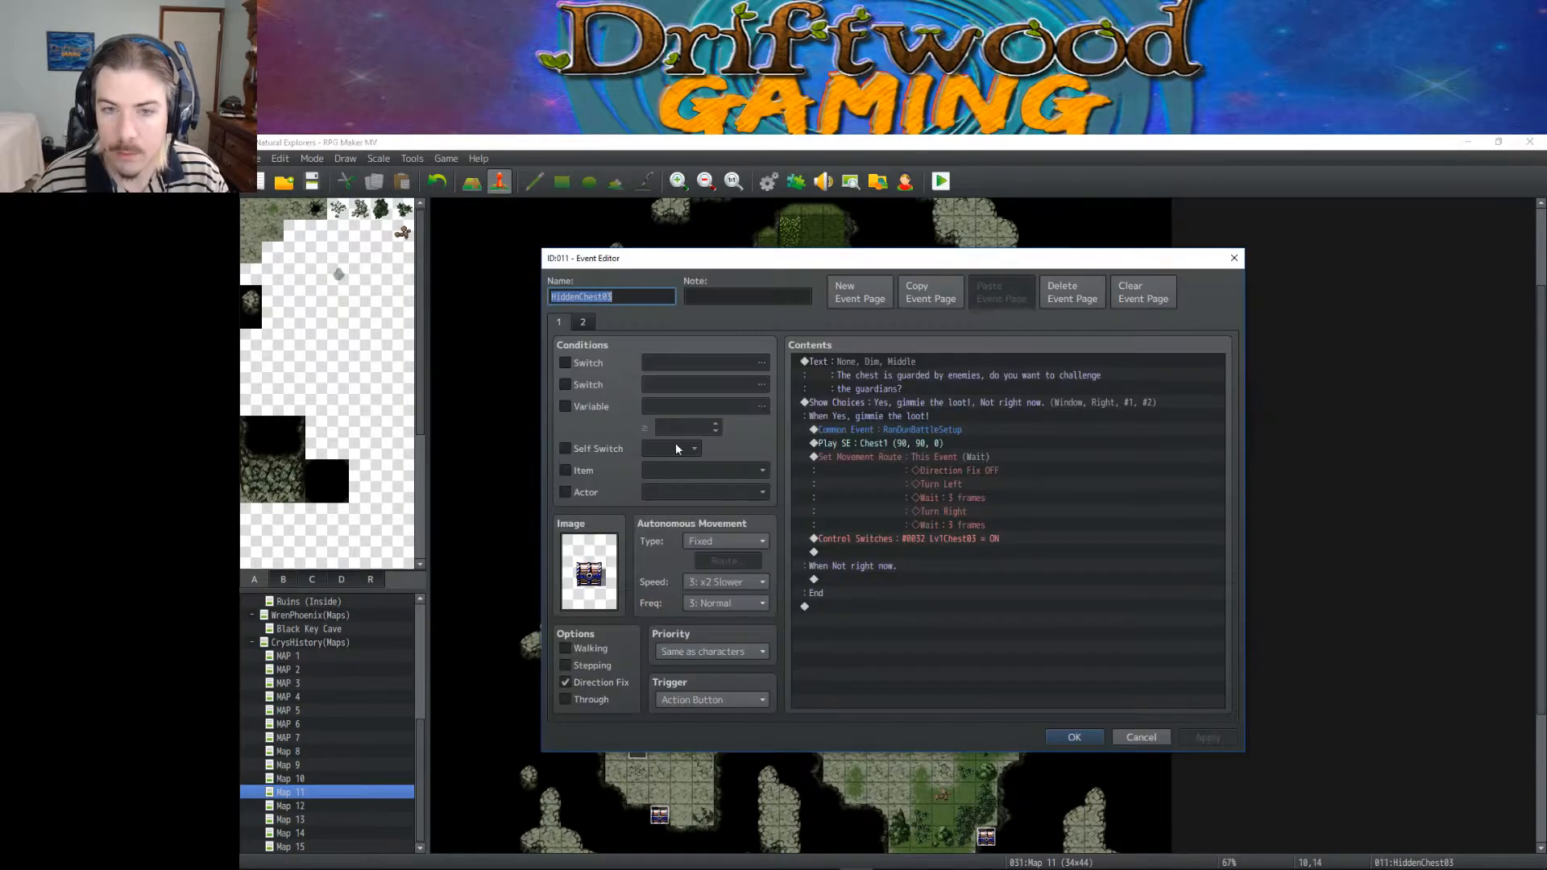
left_click(1074, 736)
Step: Switch to map editing and examine Map 11's layout from the northern grassy chamber to the southern chambers
scroll(739, 614, "down", 3)
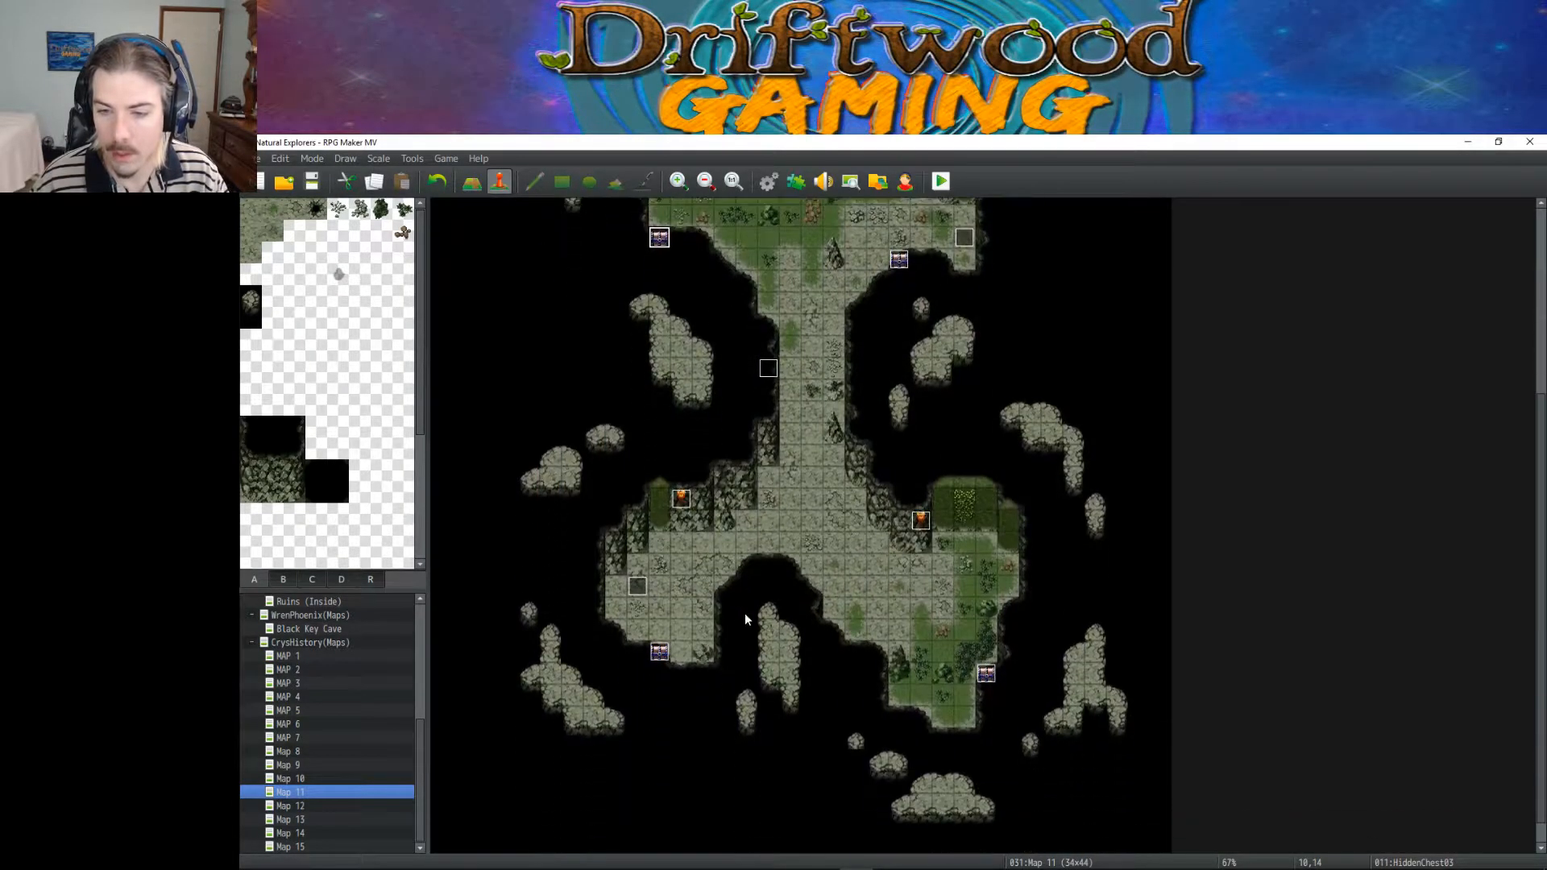
scroll(708, 593, "down", 1)
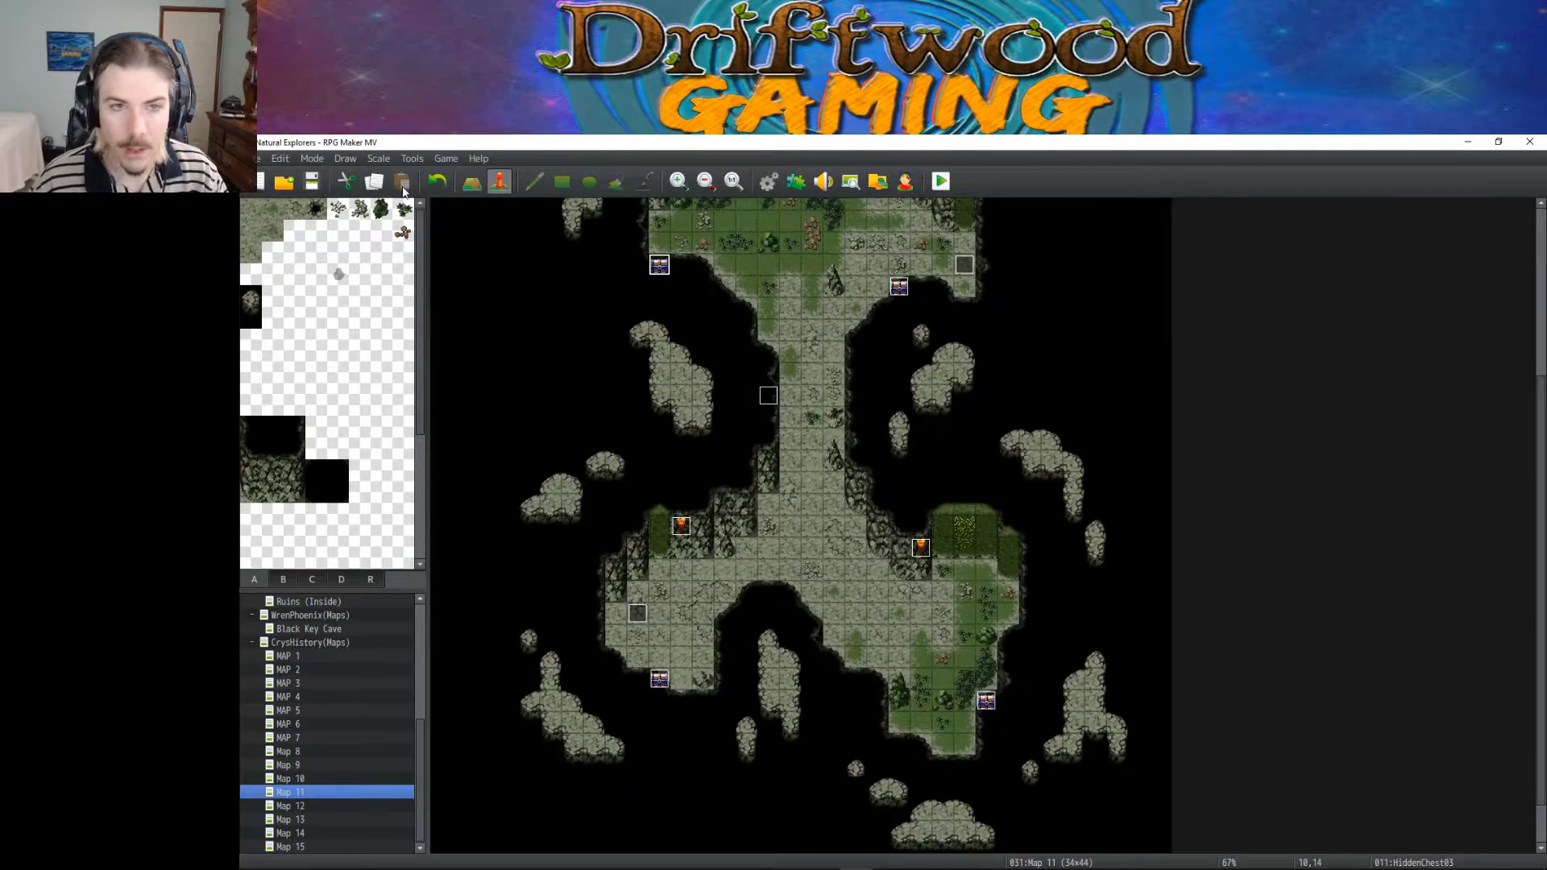
left_click(472, 185)
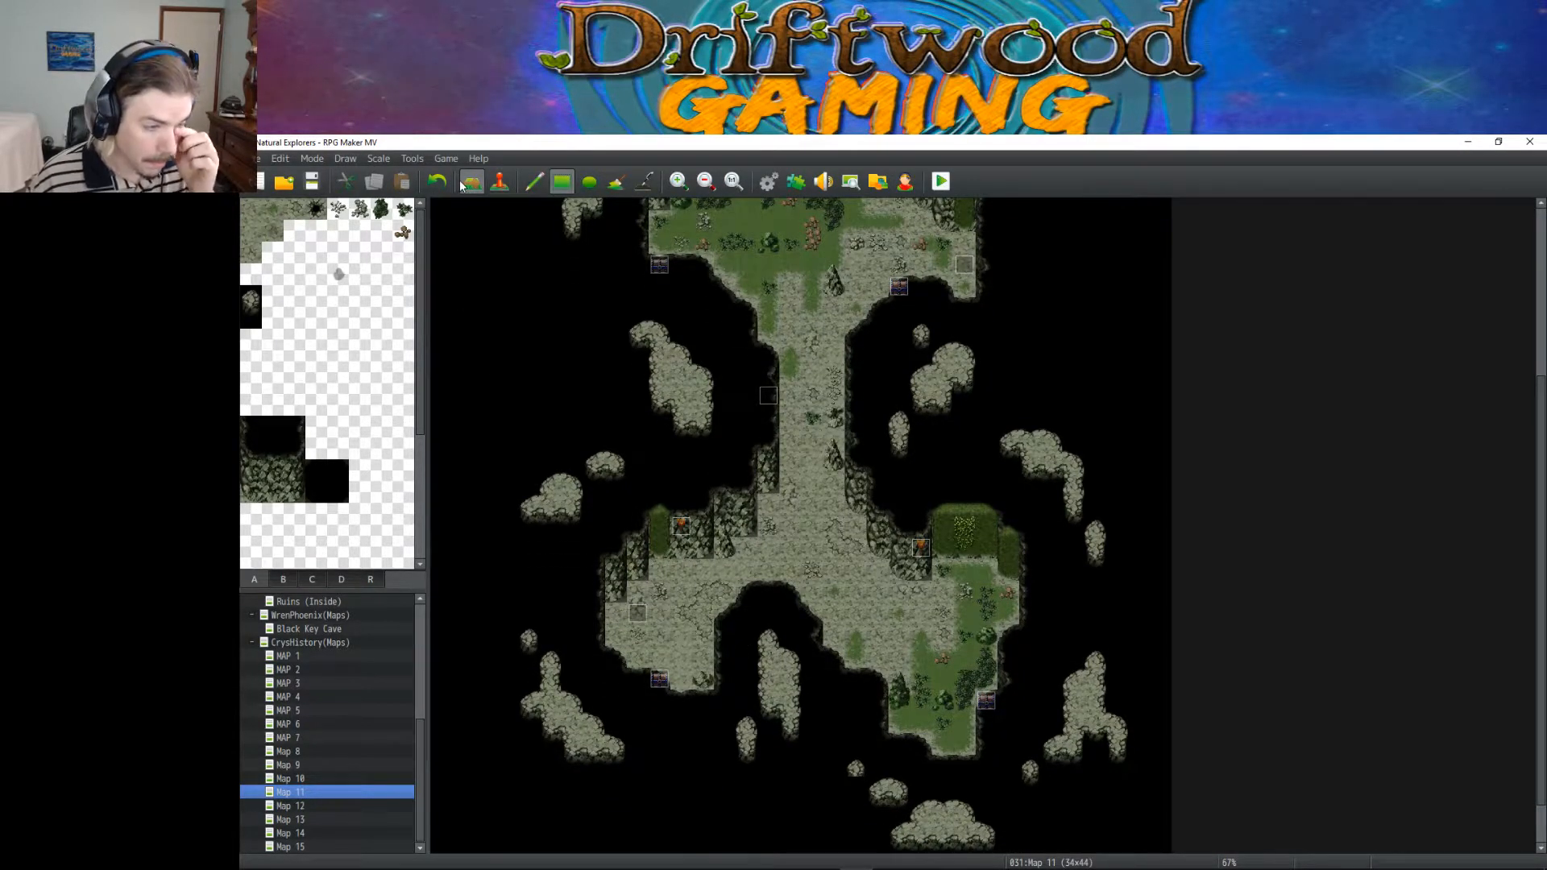
scroll(680, 519, "up", 3)
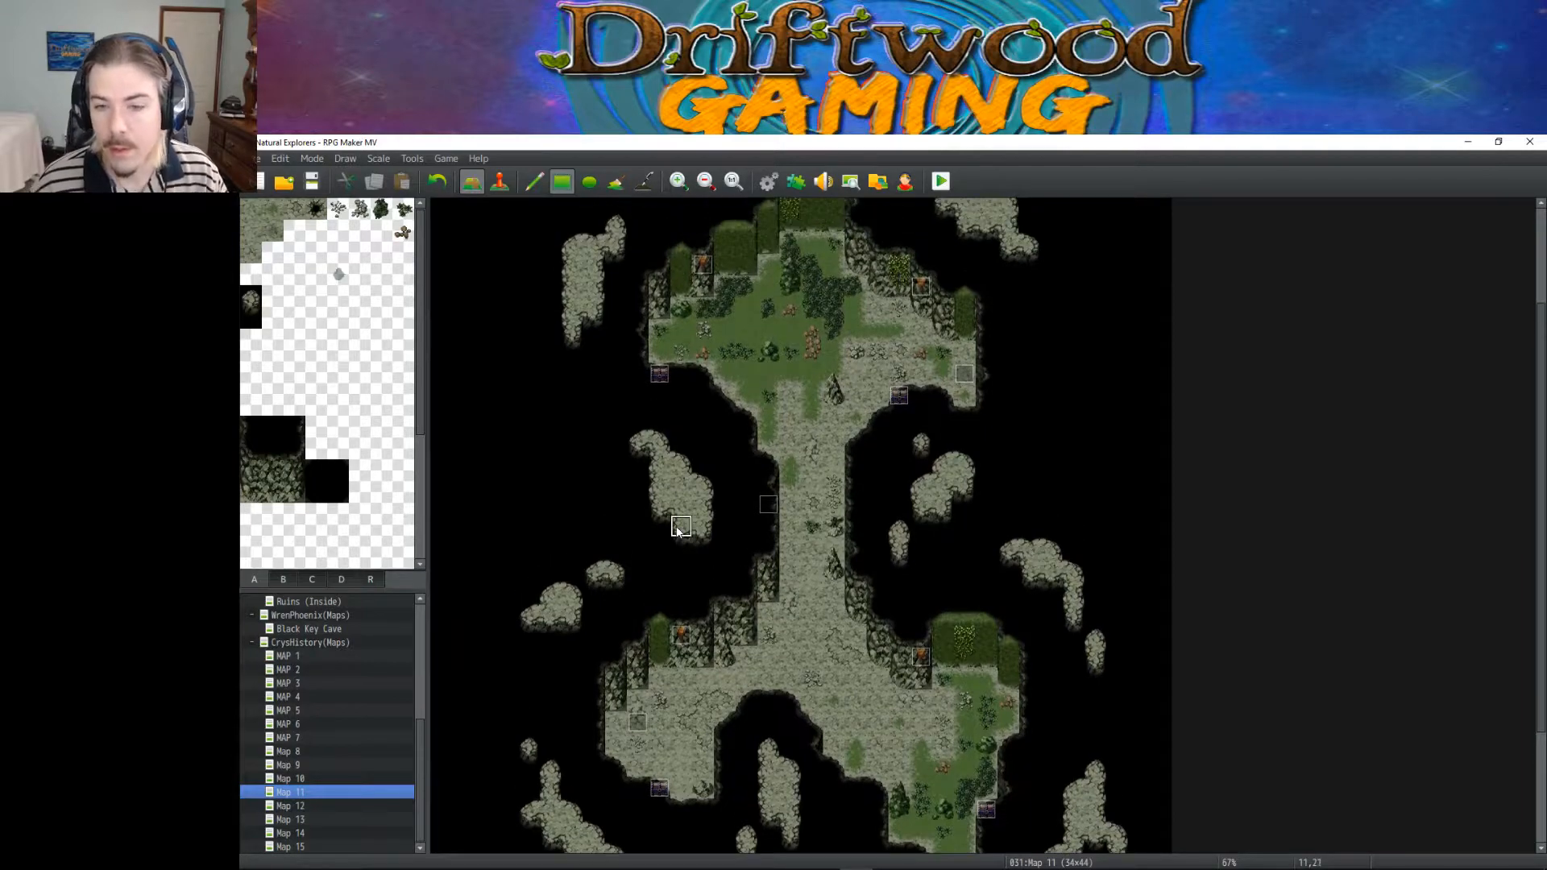
scroll(677, 528, "down", 2)
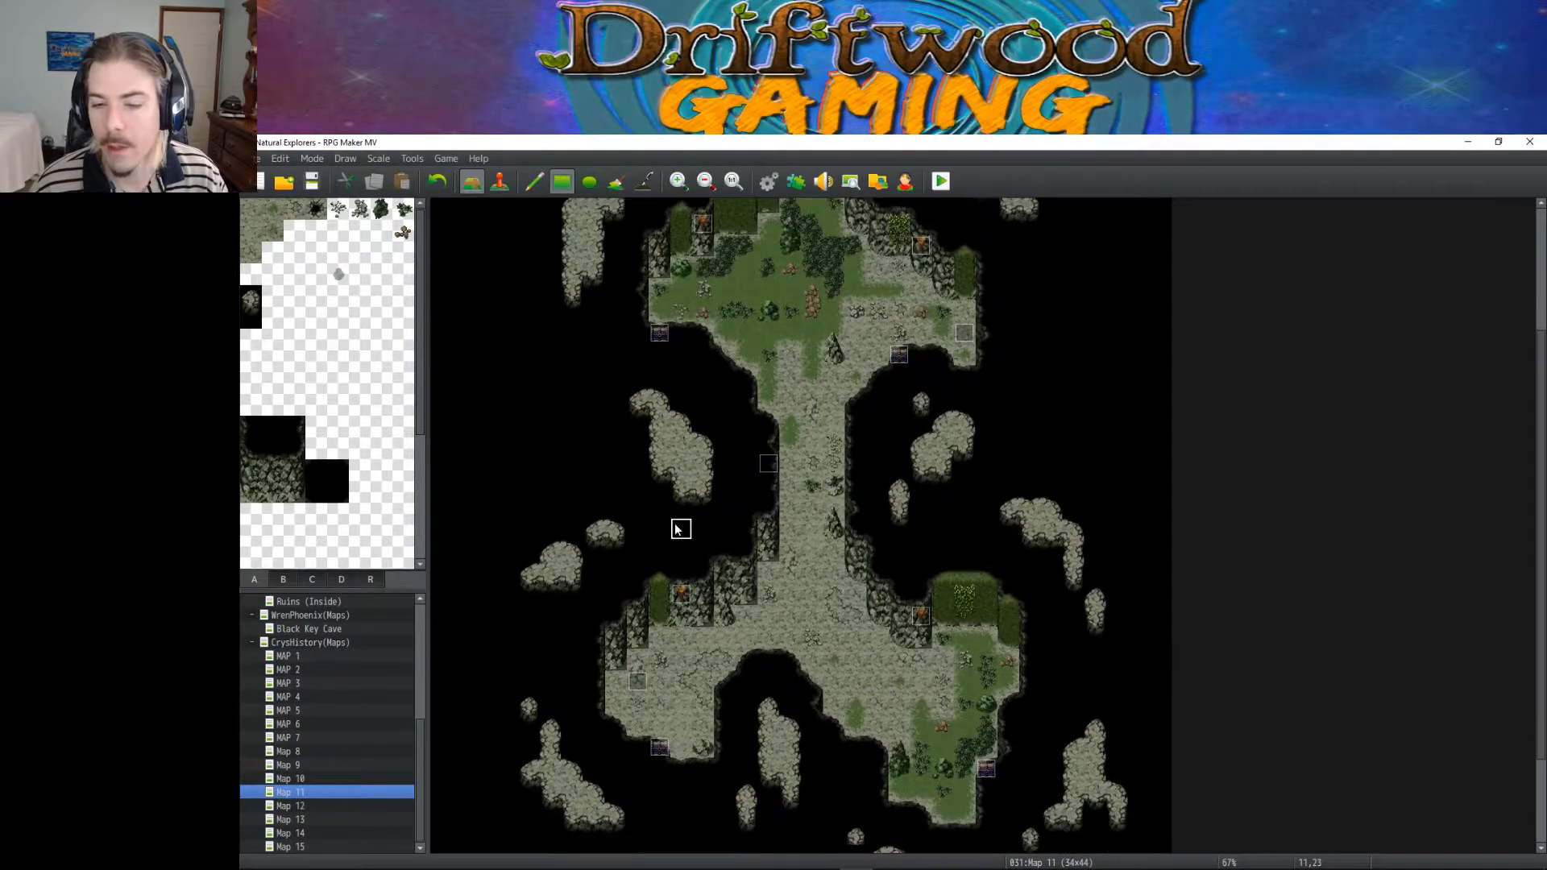
scroll(675, 527, "up", 2)
scroll(674, 524, "down", 1)
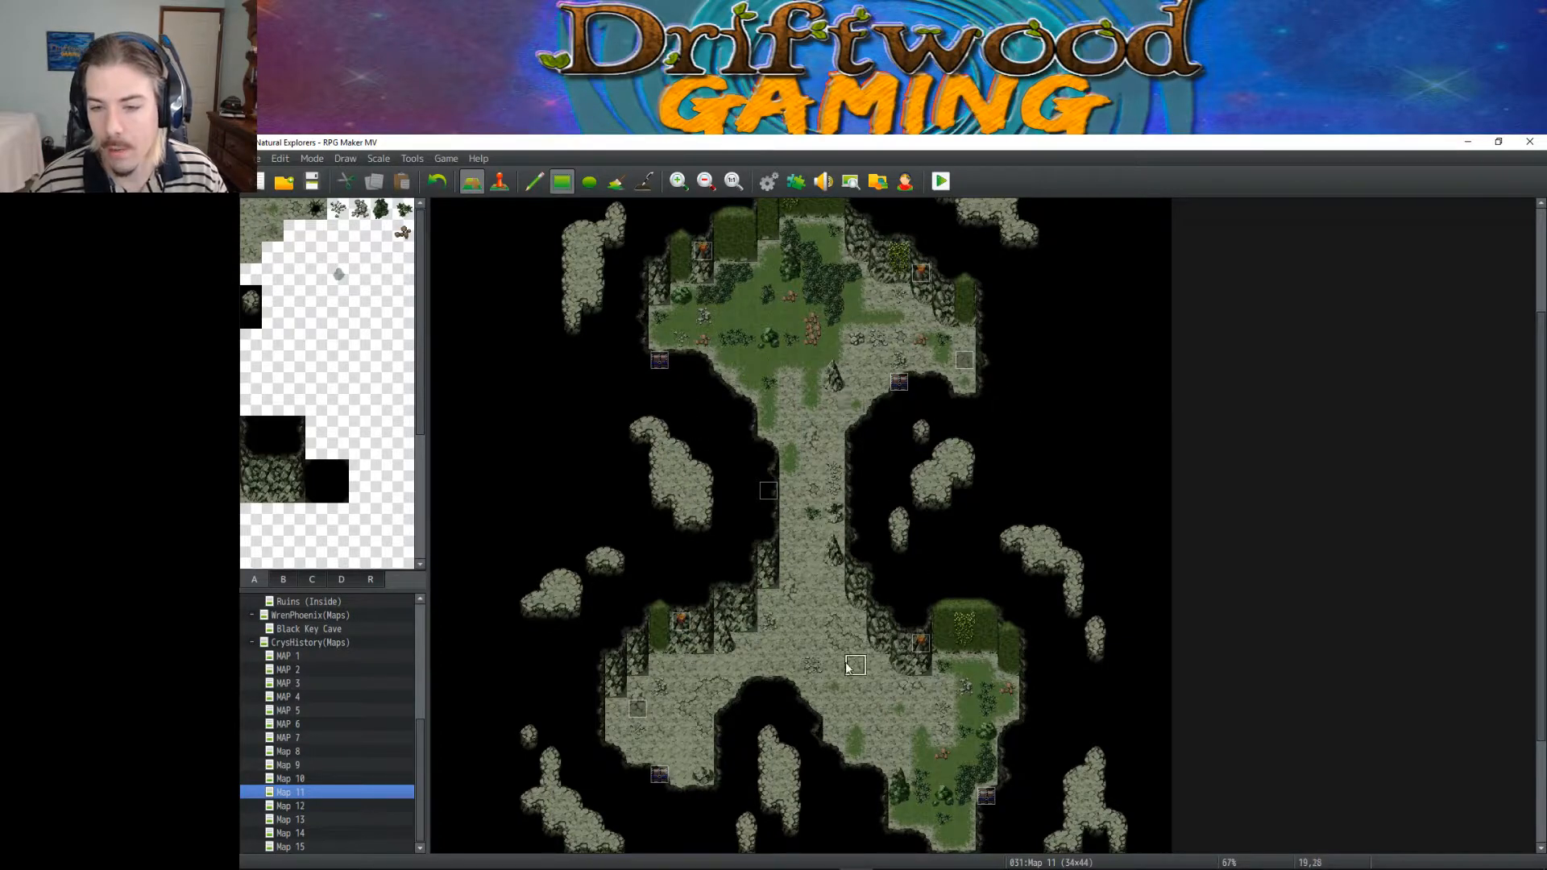
scroll(1007, 643, "down", 2)
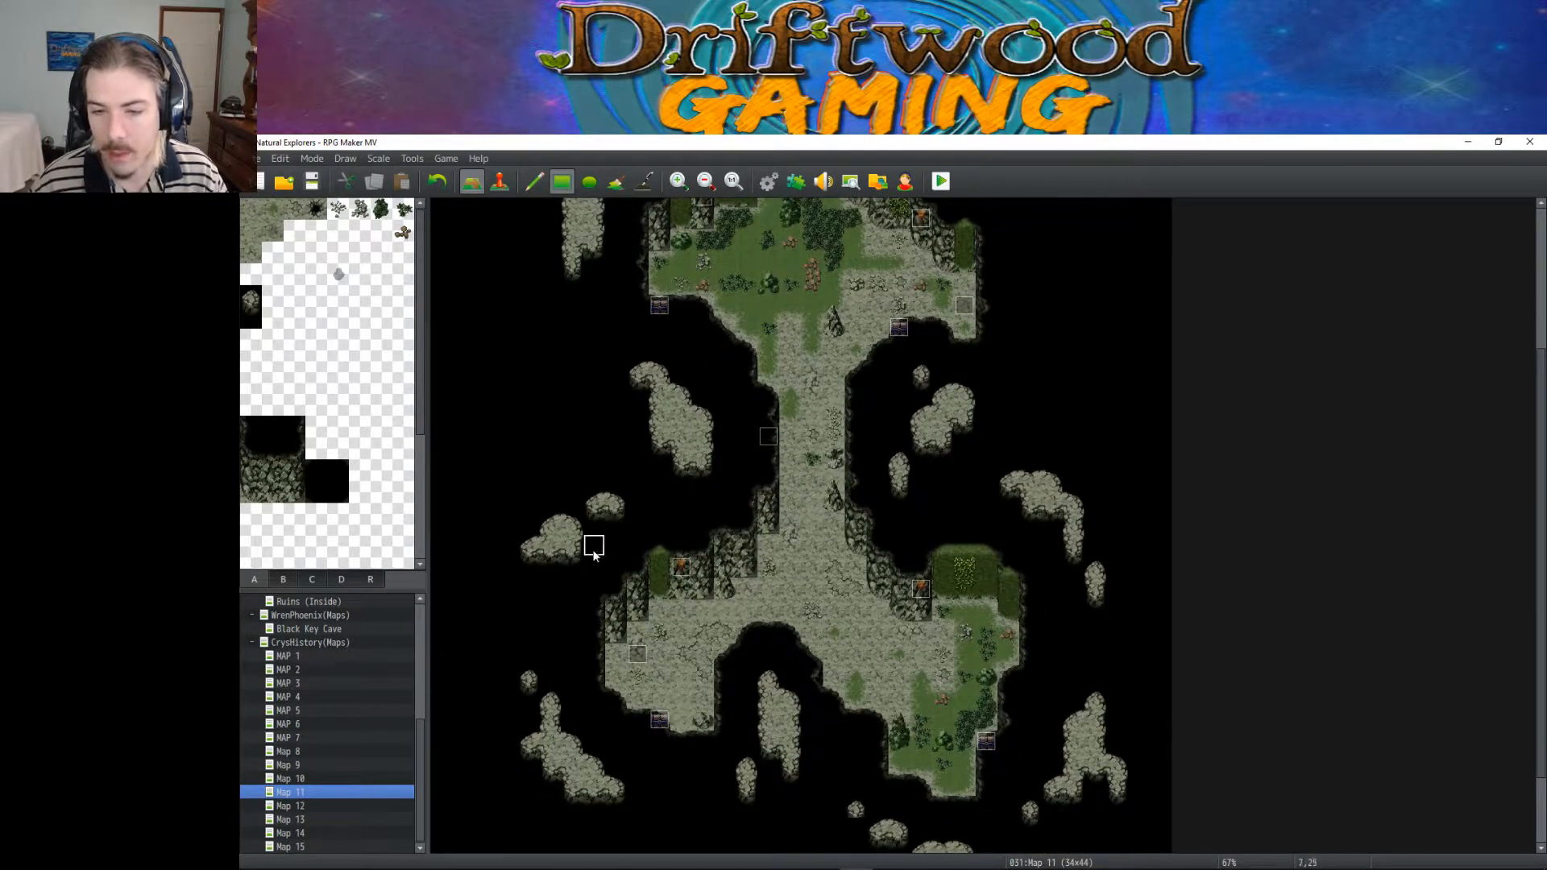
scroll(773, 679, "up", 5)
scroll(776, 680, "down", 6)
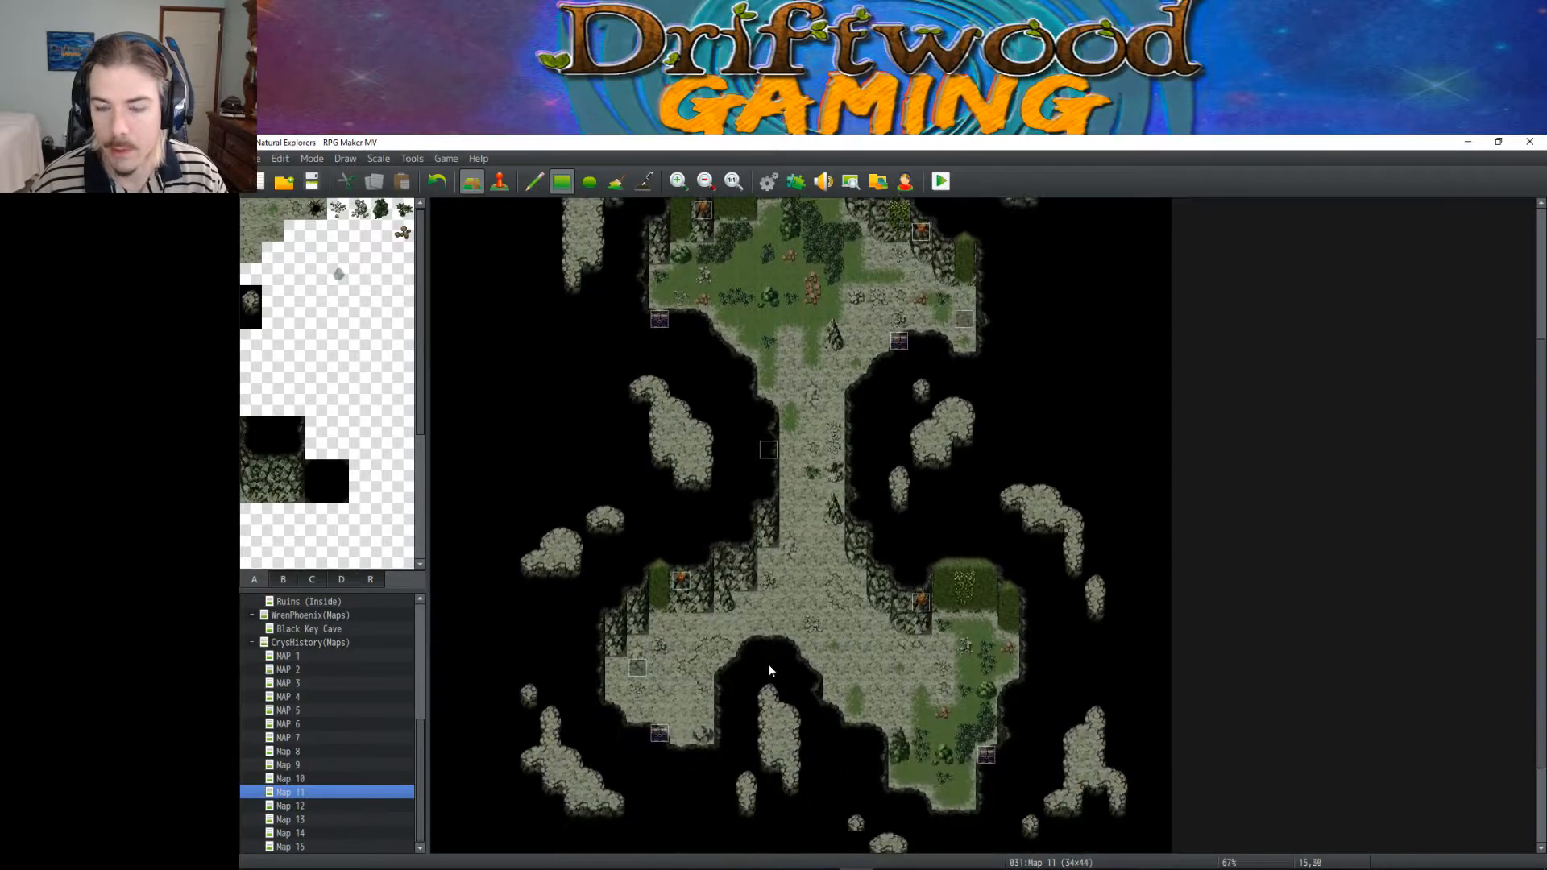
scroll(760, 211, "up", 5)
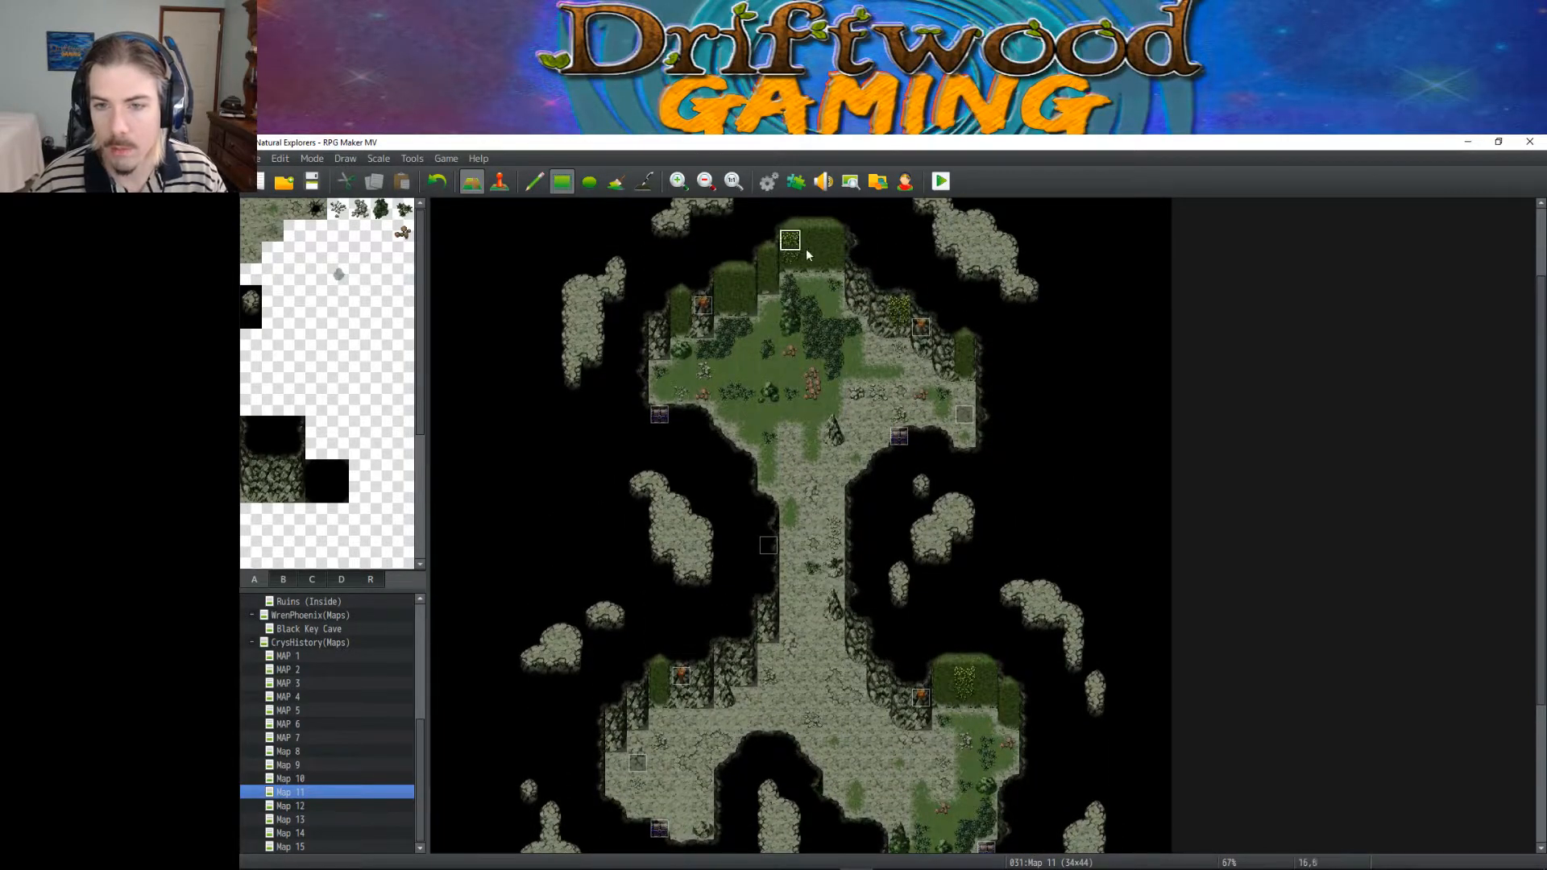
scroll(703, 600, "down", 2)
scroll(703, 600, "down", 3)
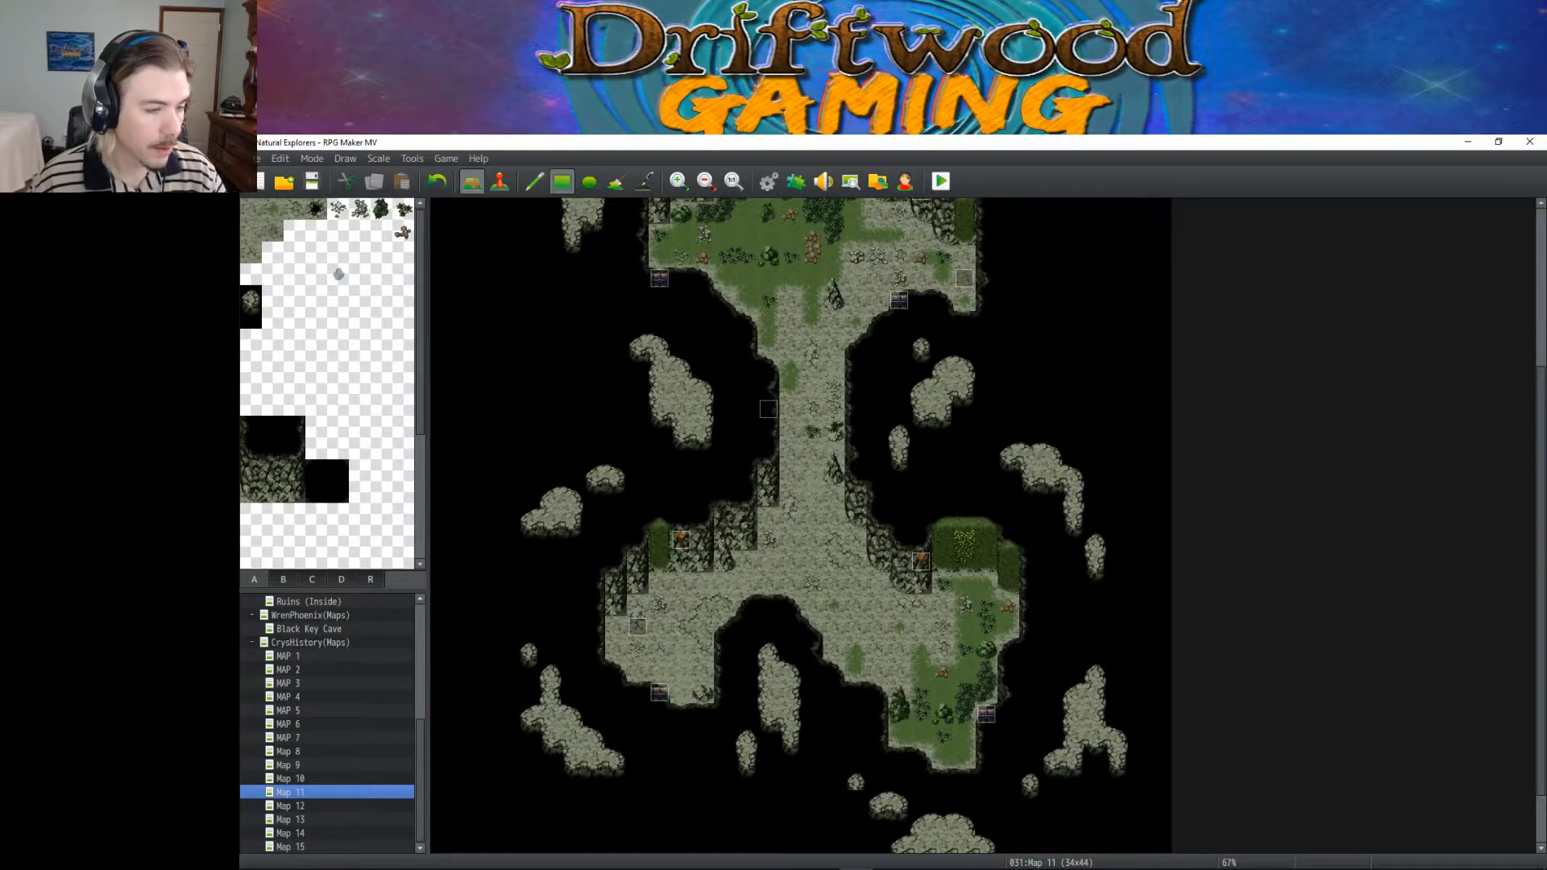
Step: Extend the floor of Map 11's southwestern chamber west to tile 7,30 and add a rock wall tile above it
scroll(754, 579, "down", 1)
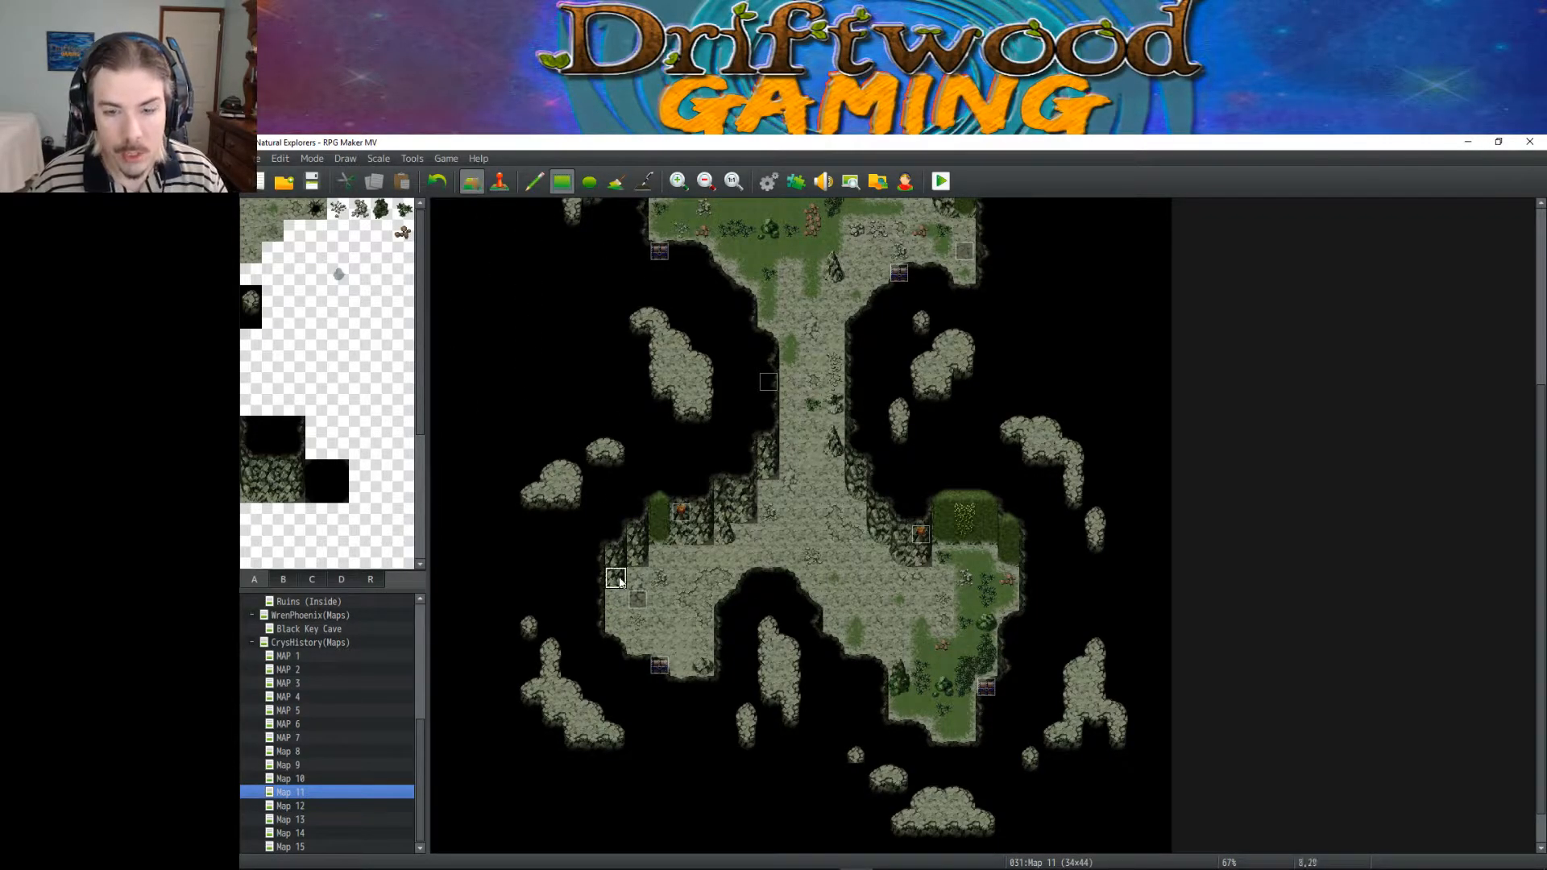
left_click(592, 600)
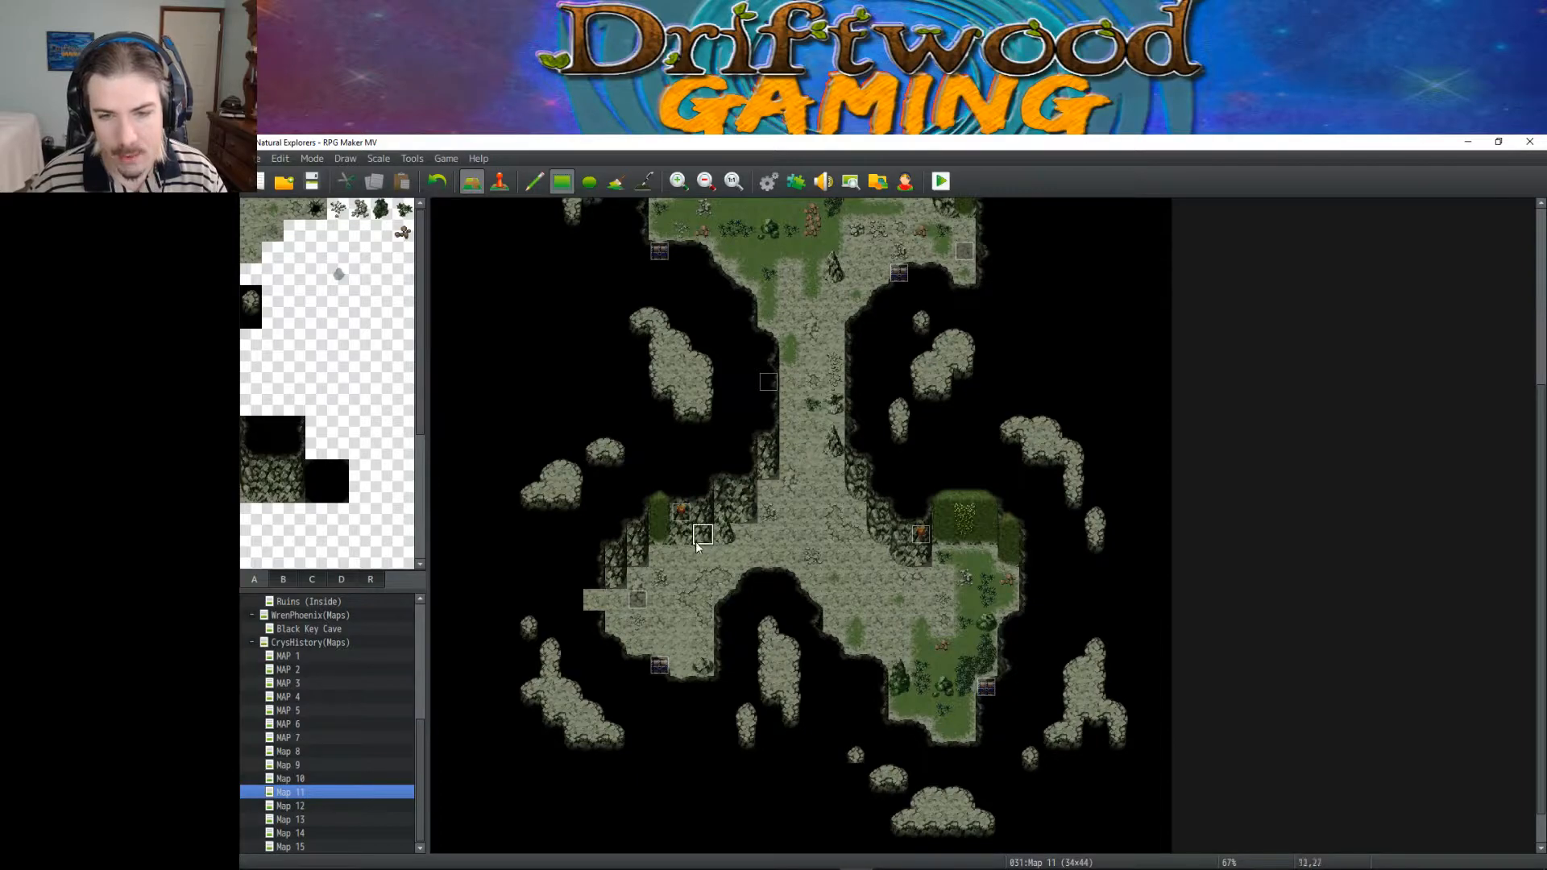
left_click(594, 577)
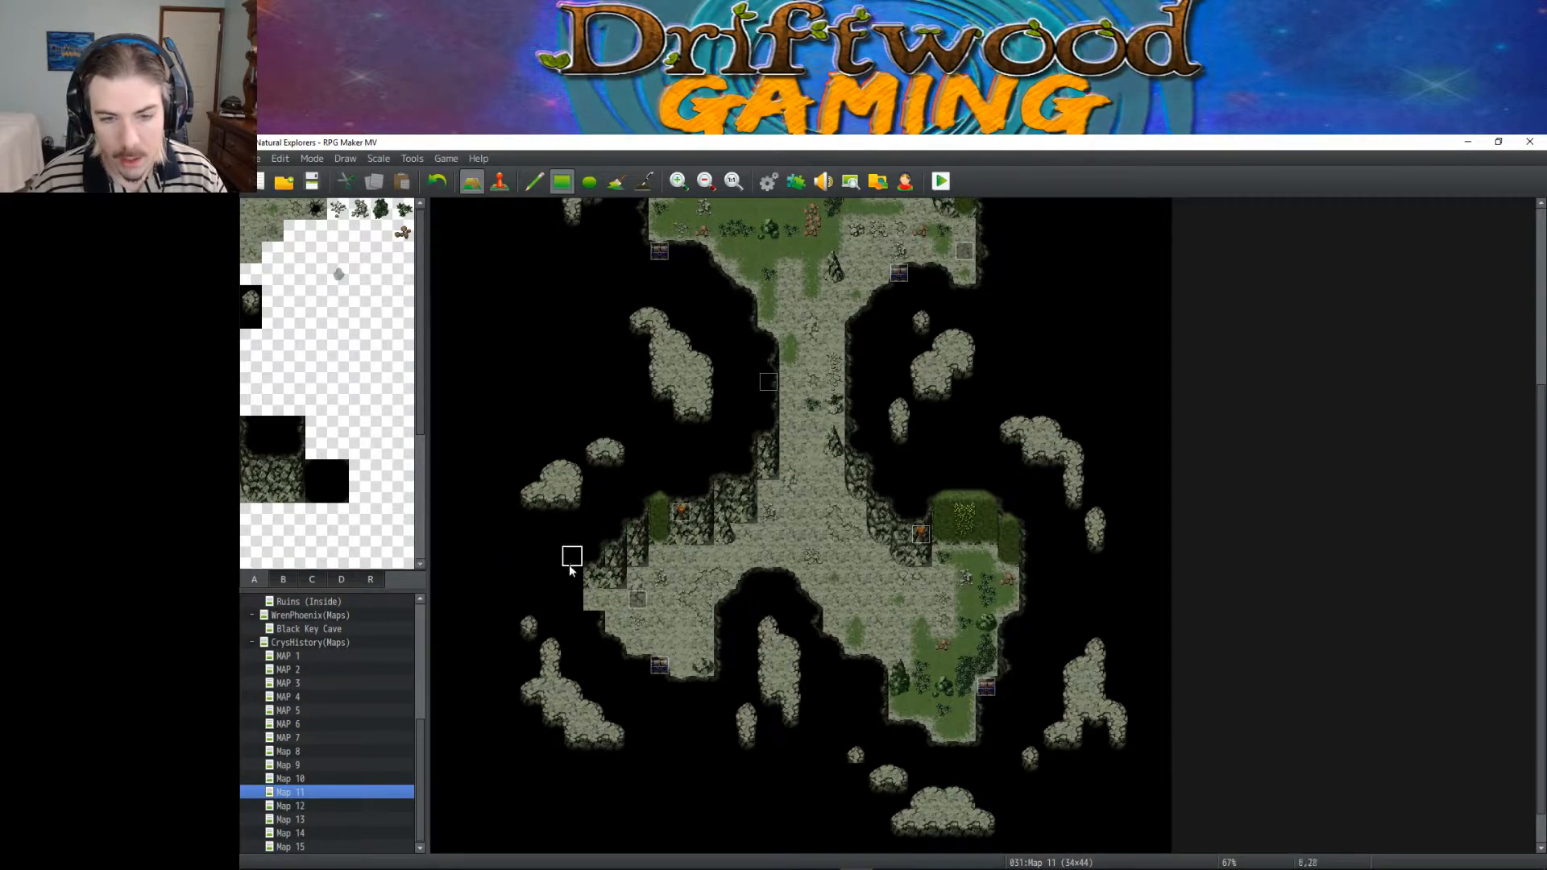
Step: Look through tileset pages A, B and C for tiles suited to the cave's western opening
left_click(338, 492)
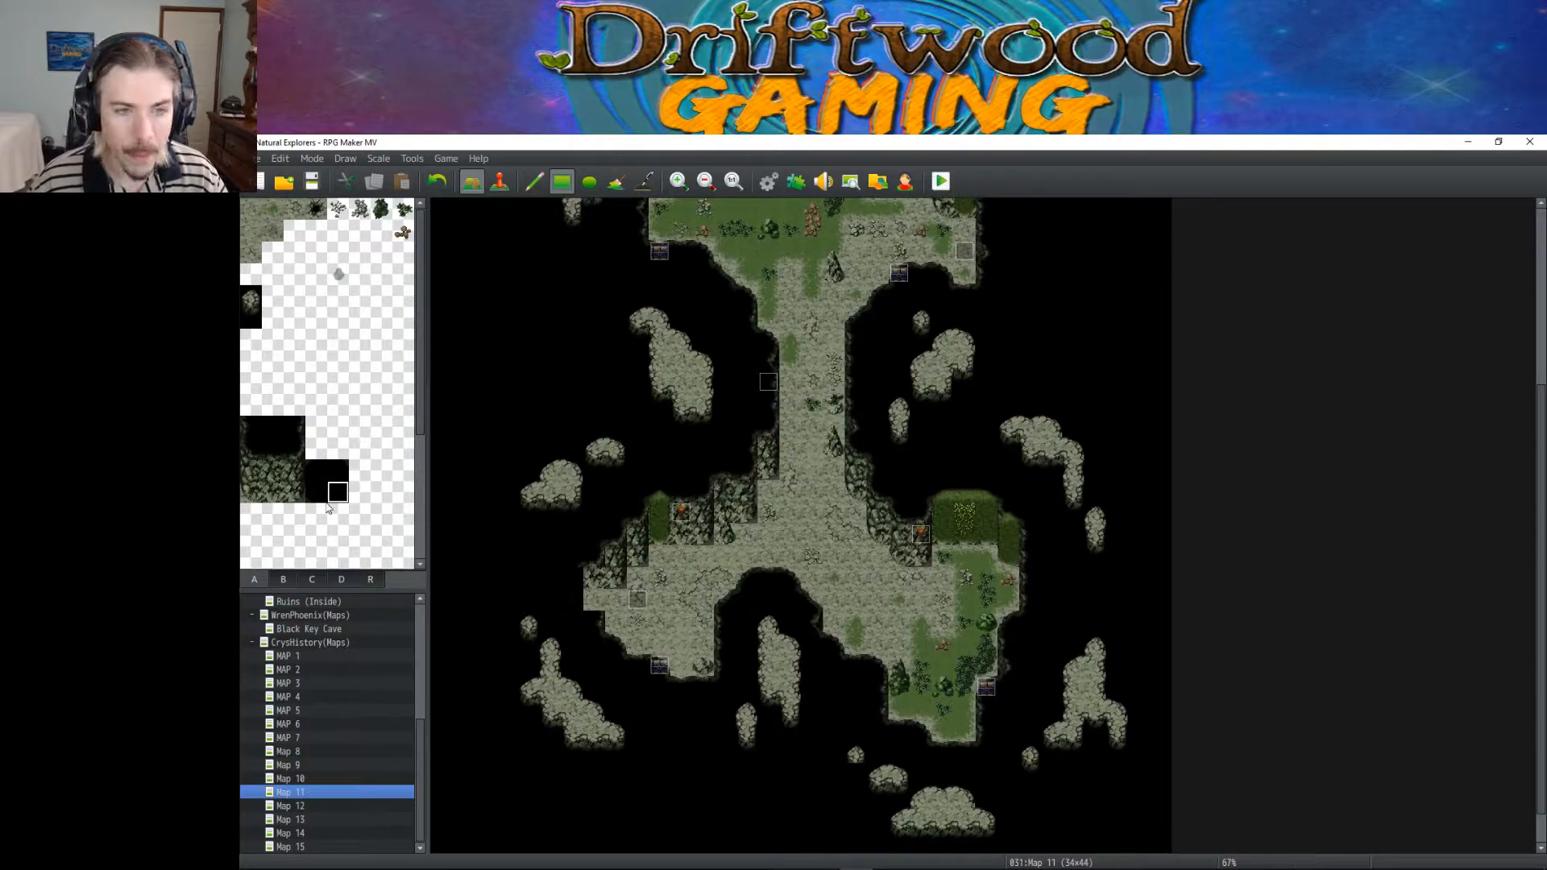
scroll(323, 499, "down", 4)
left_click(282, 580)
left_click(311, 579)
scroll(358, 461, "down", 5)
scroll(358, 461, "down", 5)
left_click(338, 559)
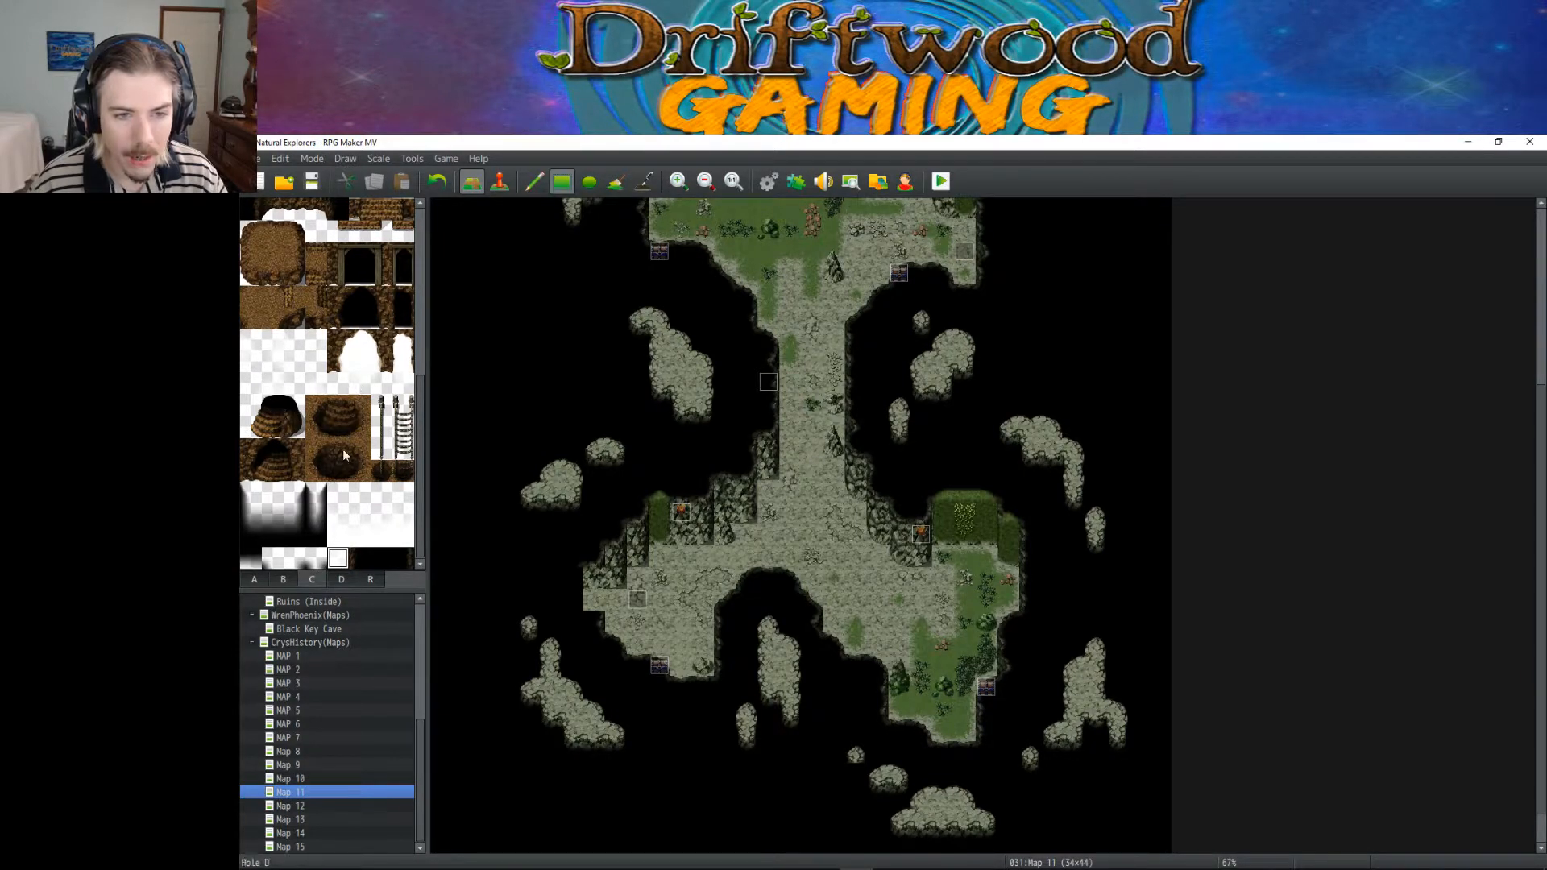
scroll(347, 446, "up", 2)
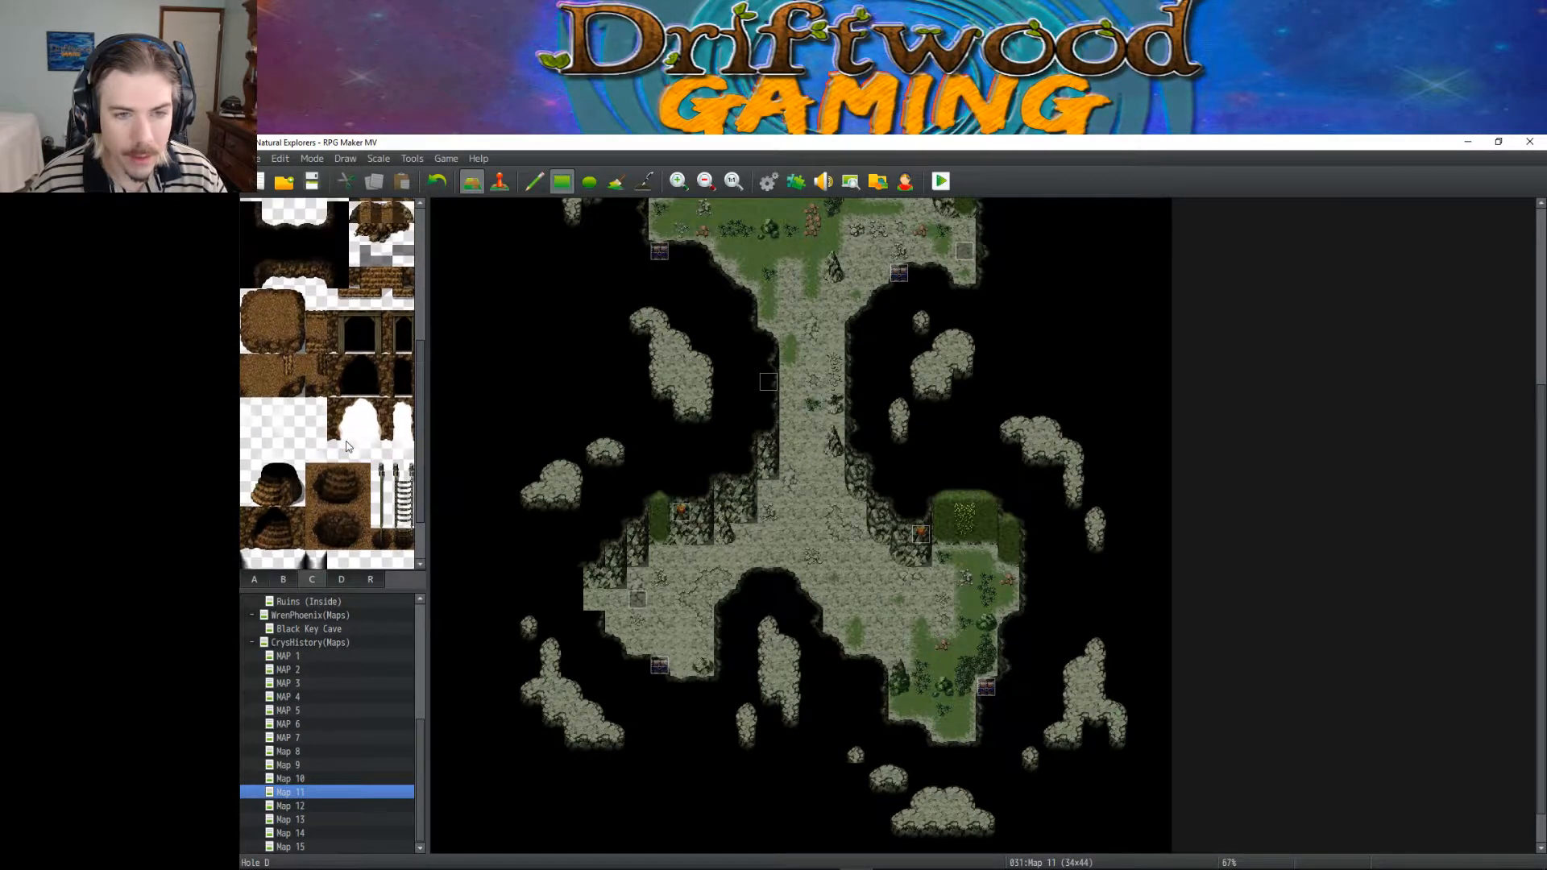
Step: Move the Entrance event west to tile 7,30 on the newly painted floor
left_click(500, 181)
left_click_drag(638, 603, 595, 603)
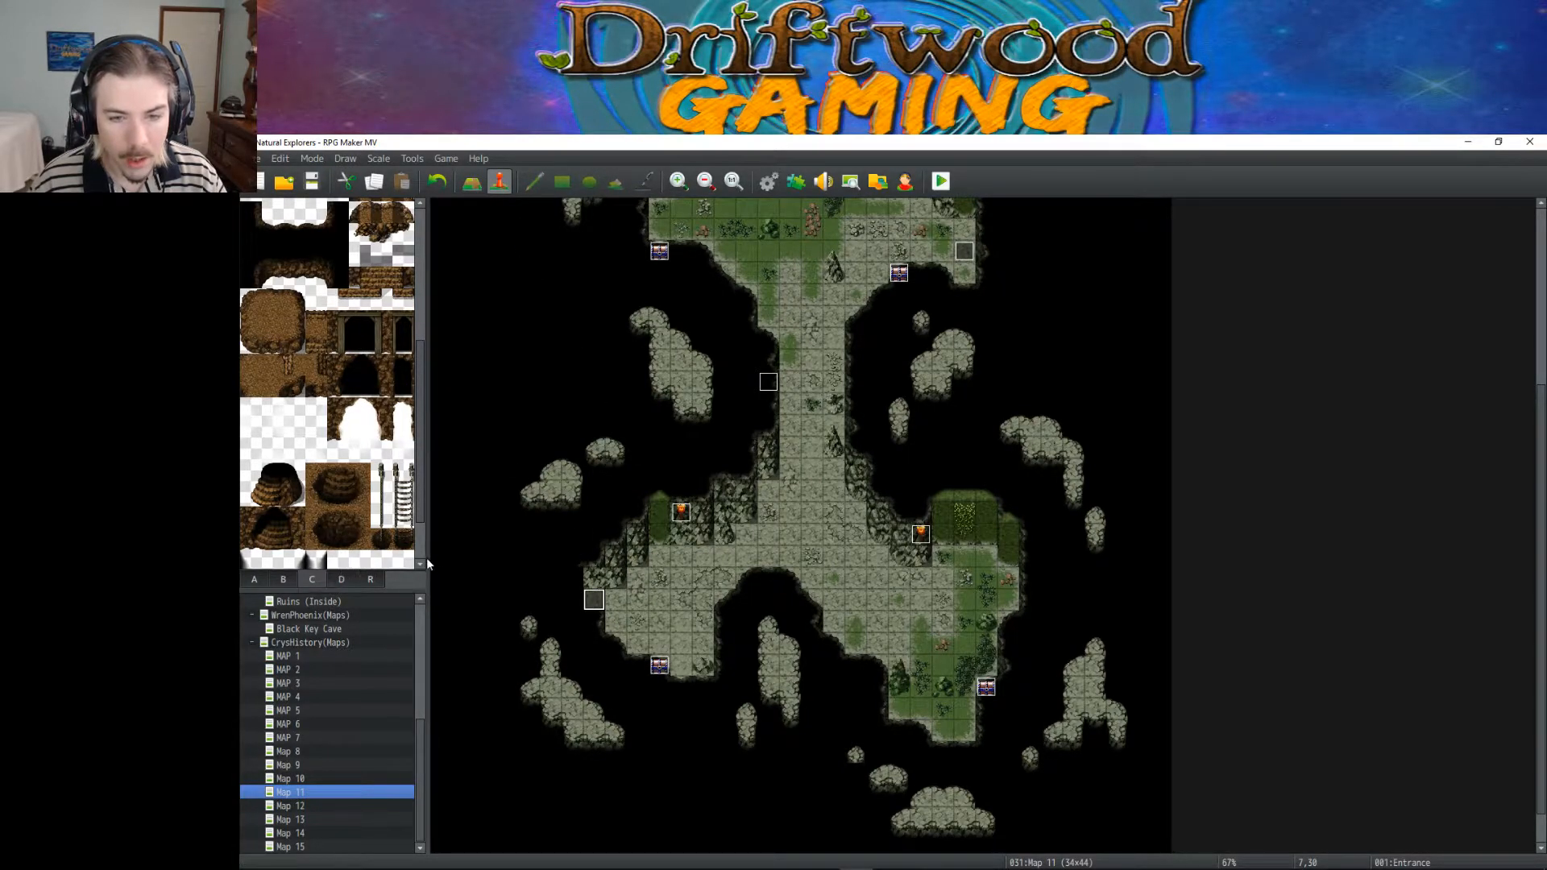
left_click(620, 601)
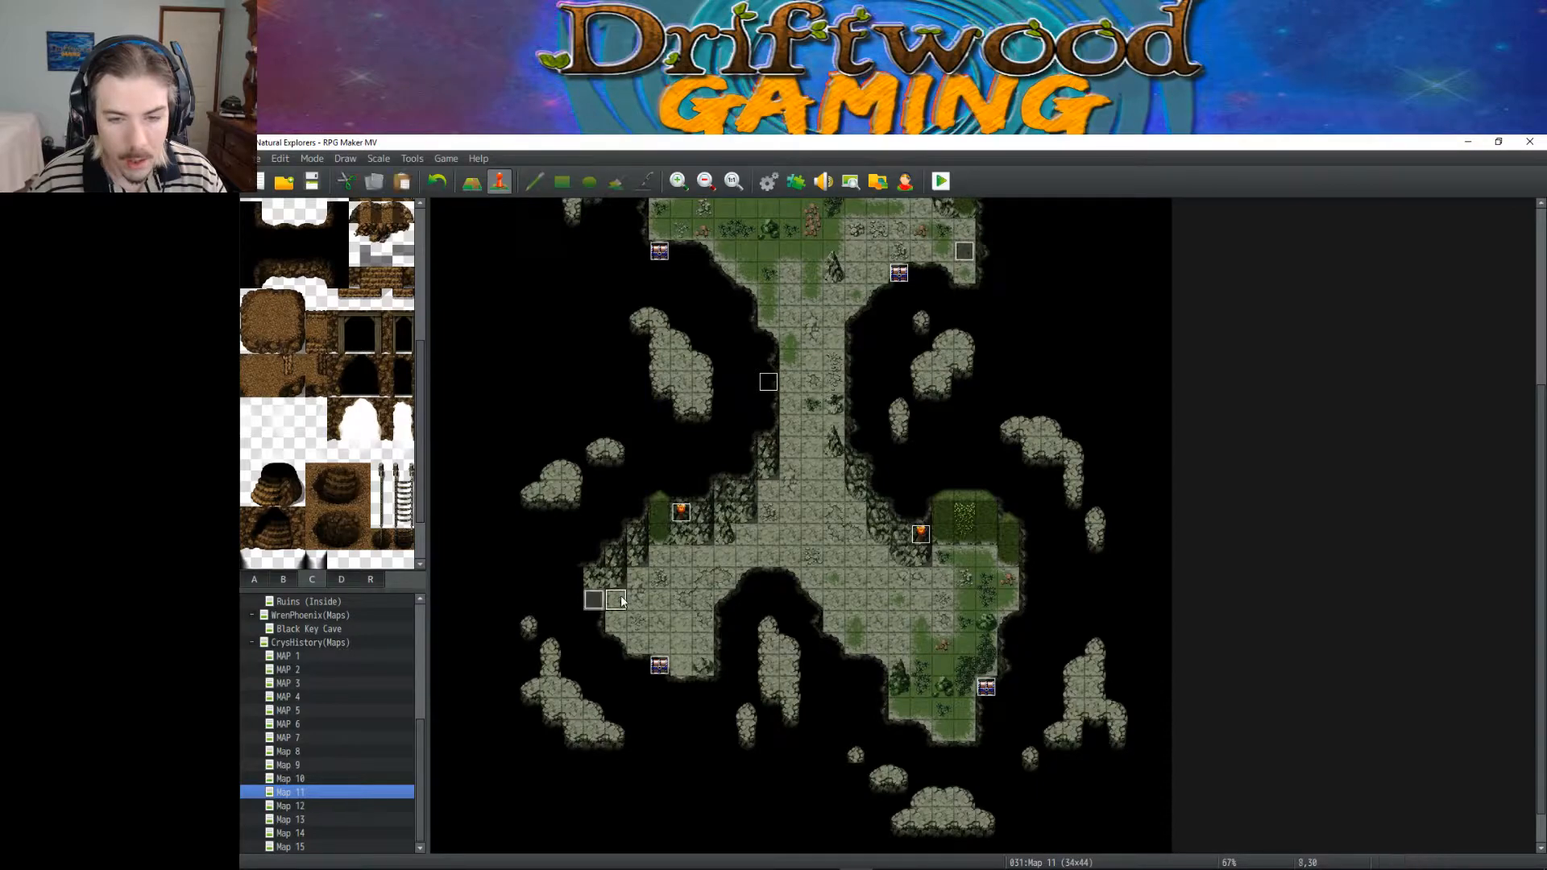
Step: Extend the western opening's floor to tile 6,30 and widen it with floor tiles along row 31
left_click(471, 180)
left_click(563, 180)
left_click_drag(589, 606, 570, 603)
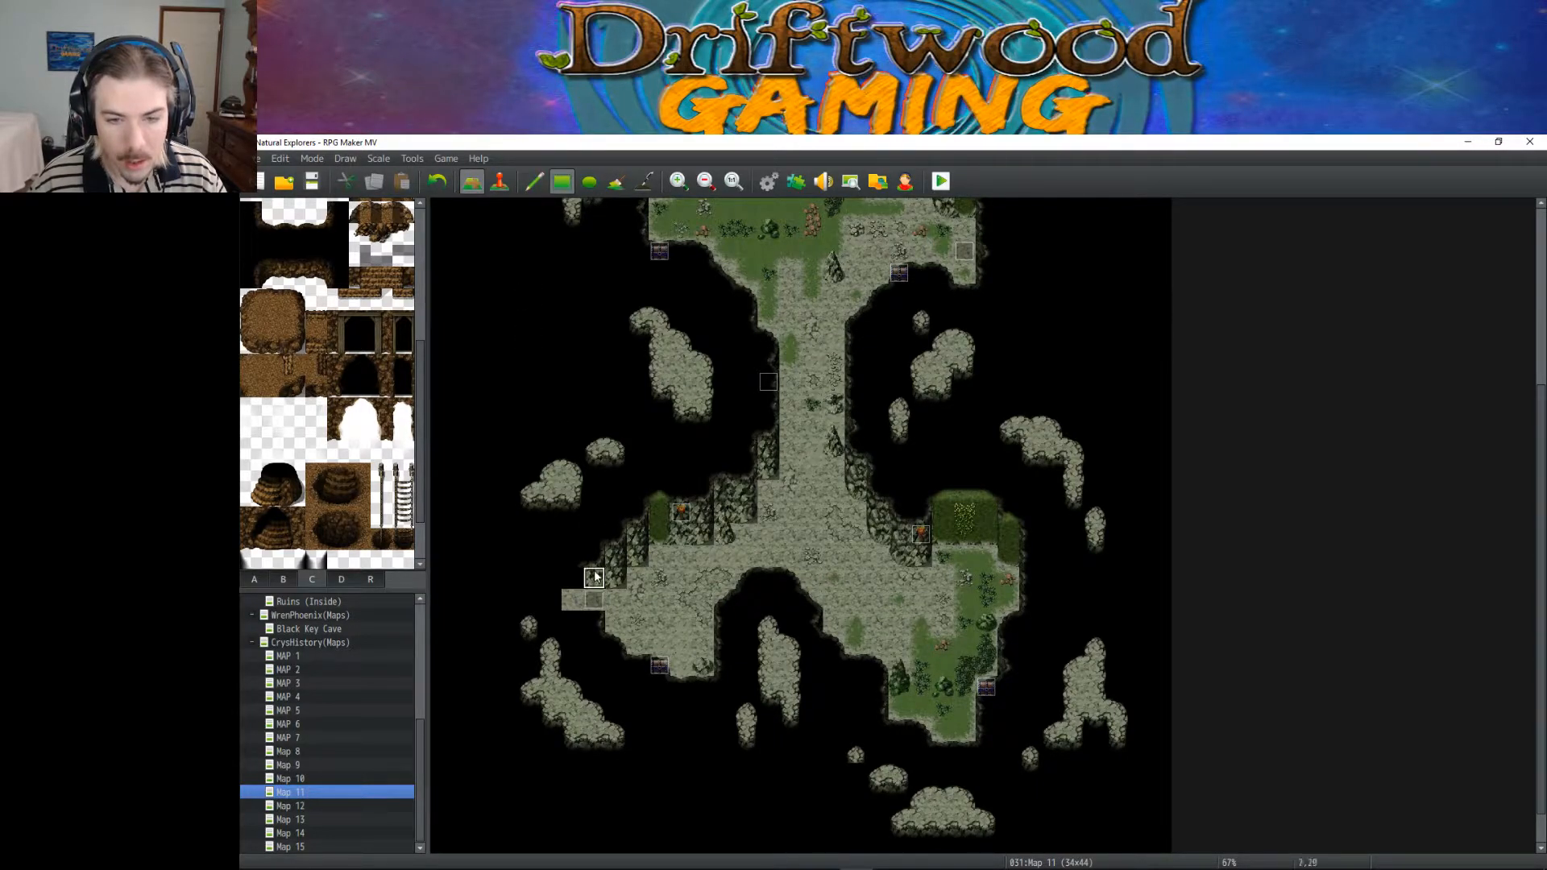
left_click(256, 580)
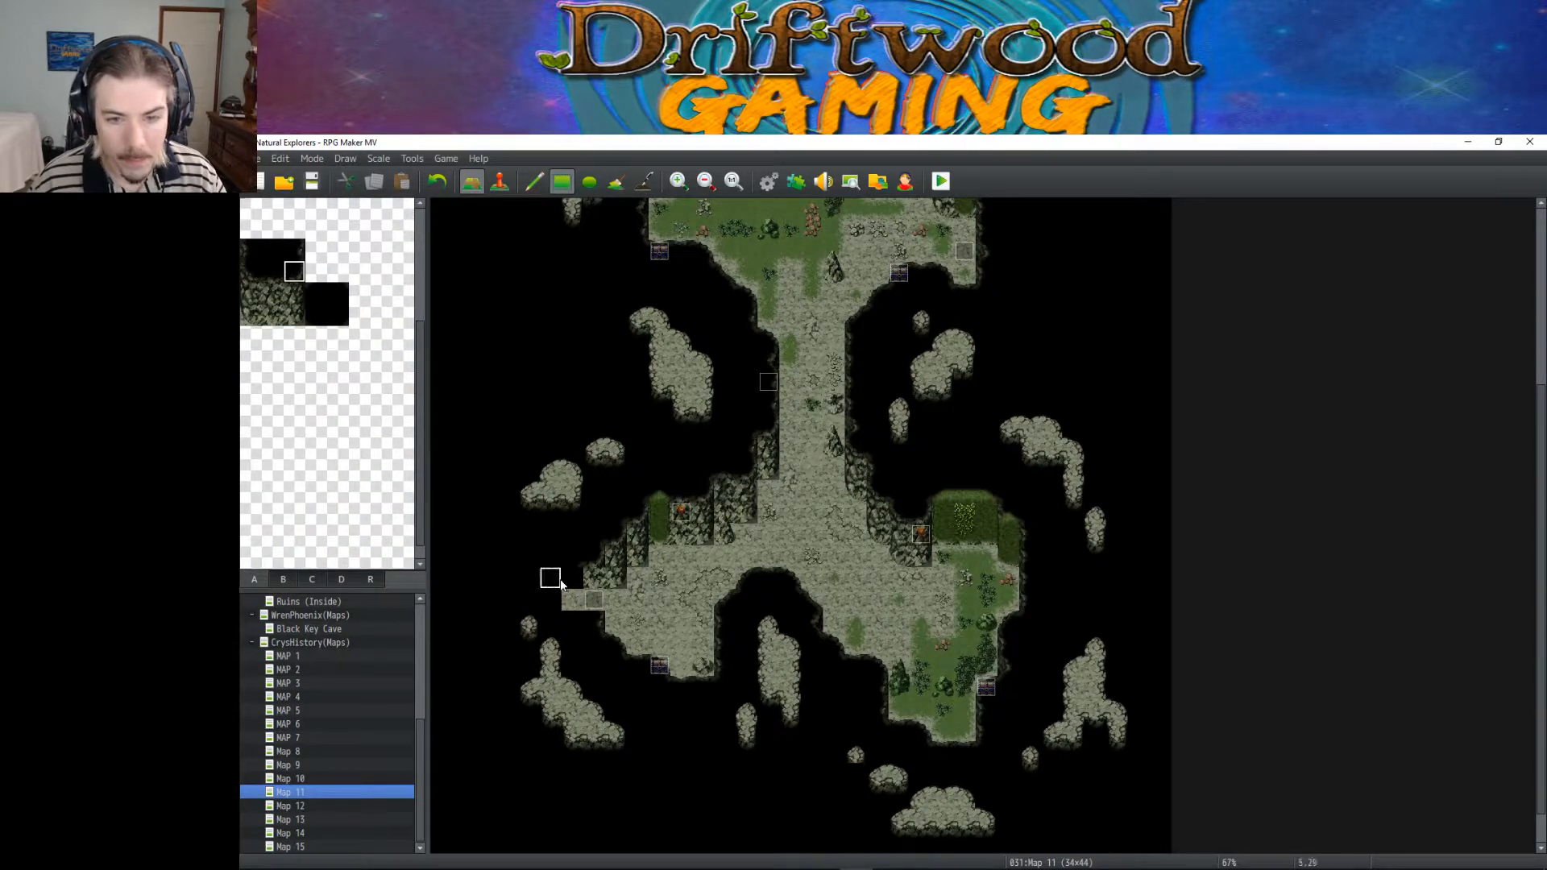
left_click(345, 321)
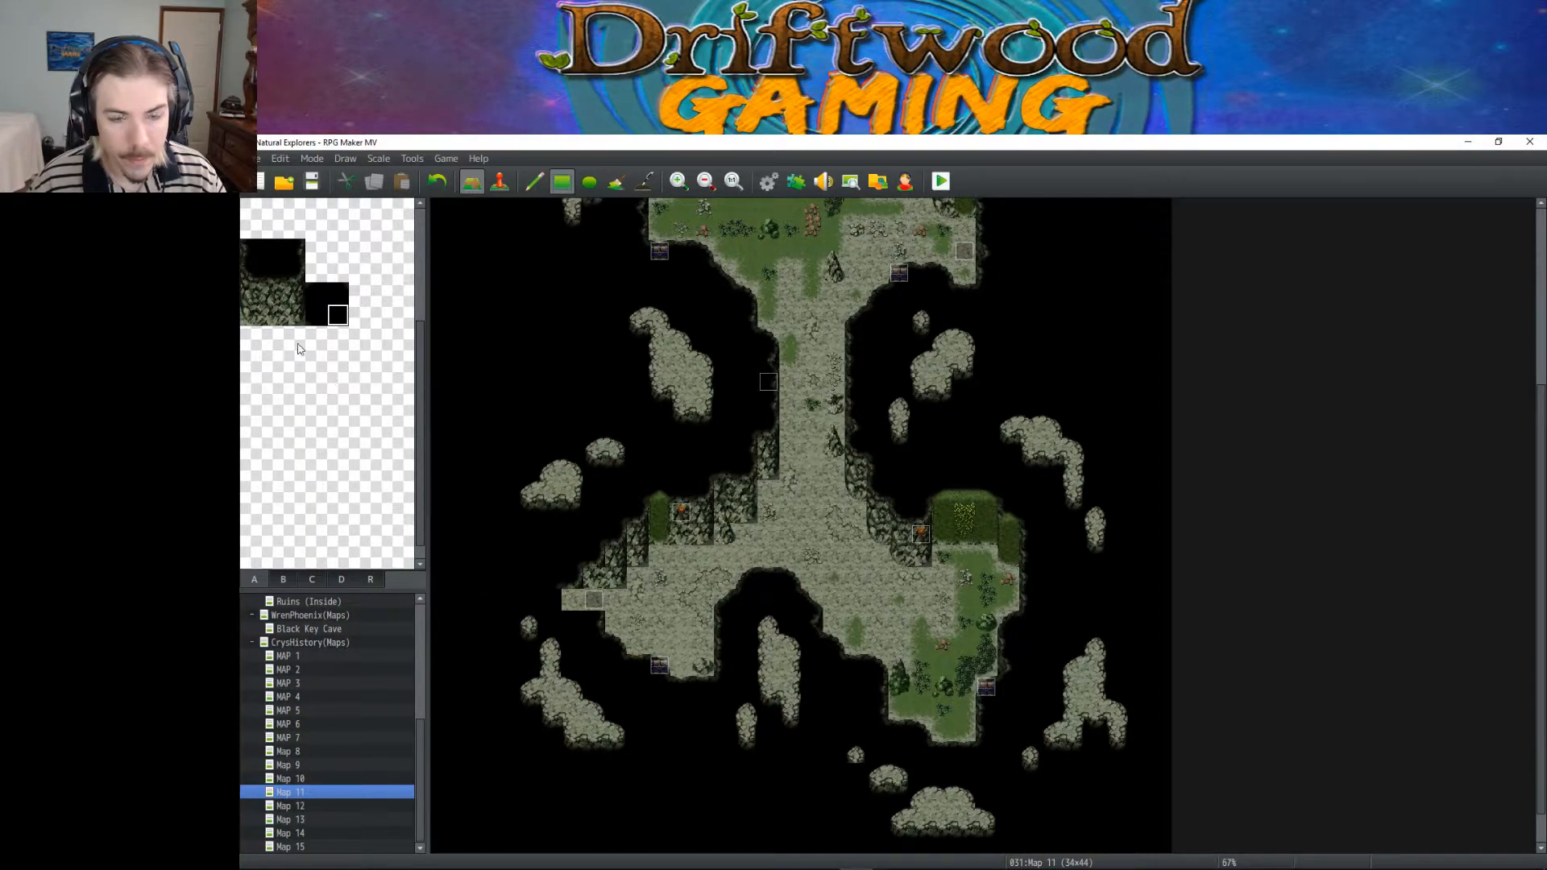
right_click(617, 621)
left_click_drag(596, 621, 577, 624)
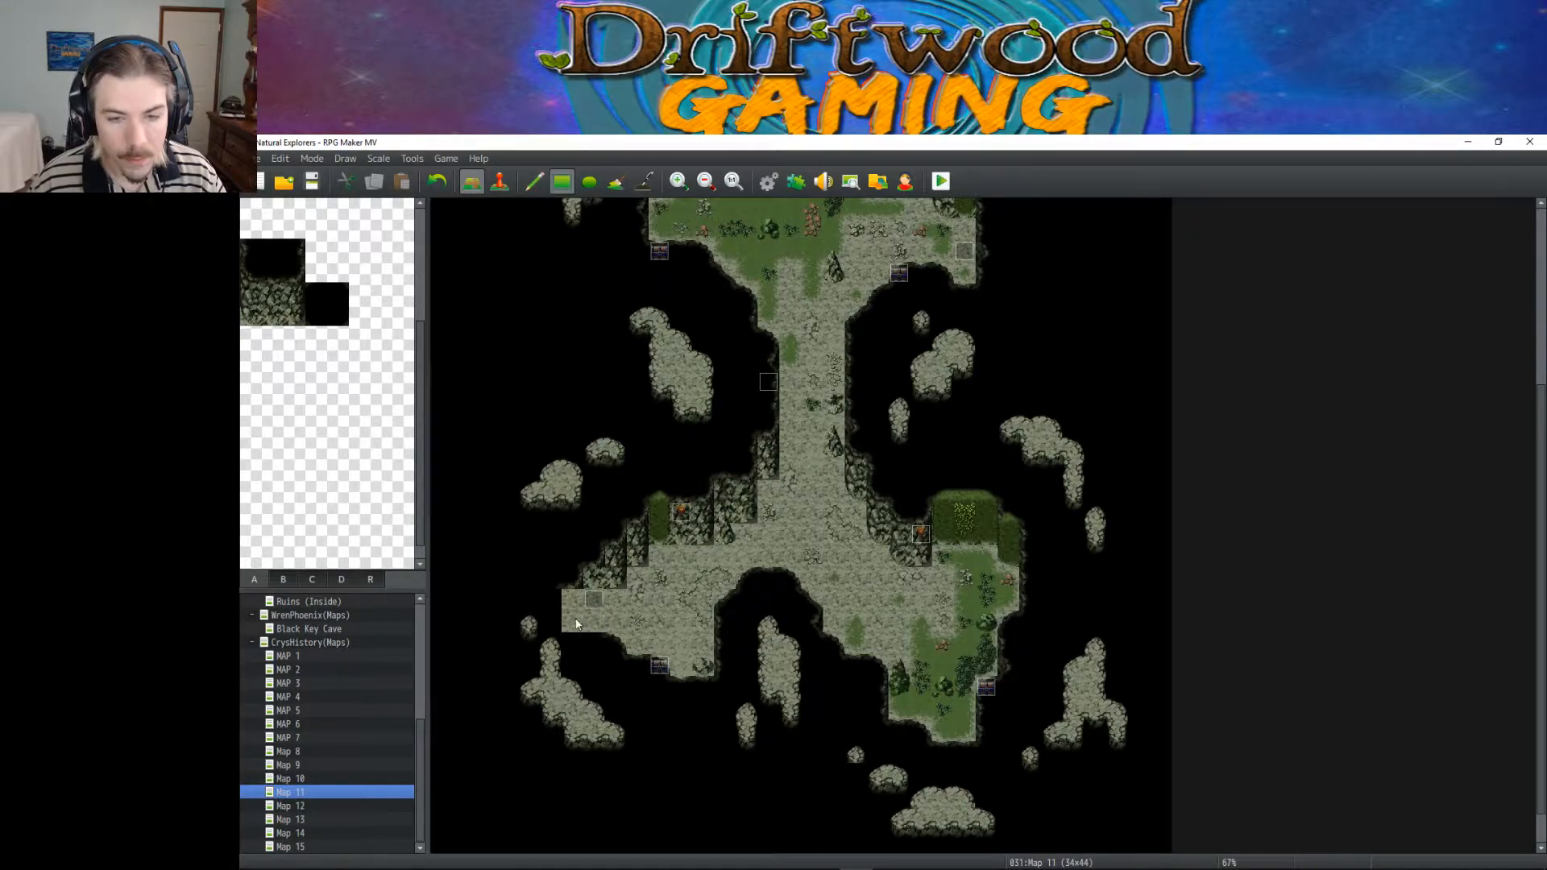
Step: Shape the western opening's southern border along row 31 with dark ceiling edge tiles, undoing the misplaced one
left_click(286, 580)
left_click(254, 231)
left_click(294, 231)
left_click(593, 620)
key("ctrl+z")
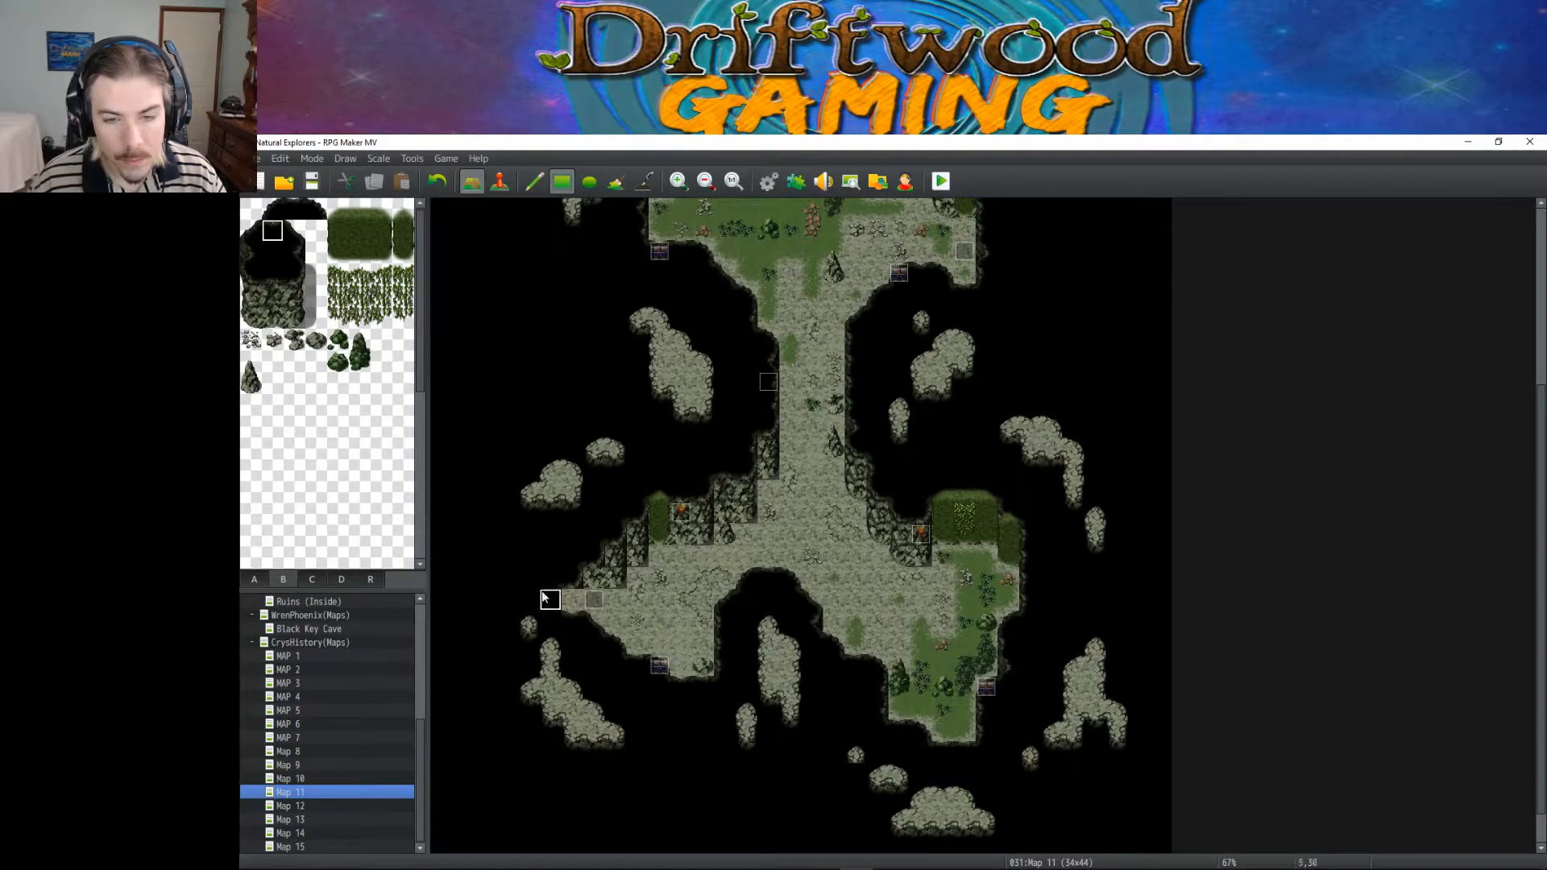
left_click(254, 580)
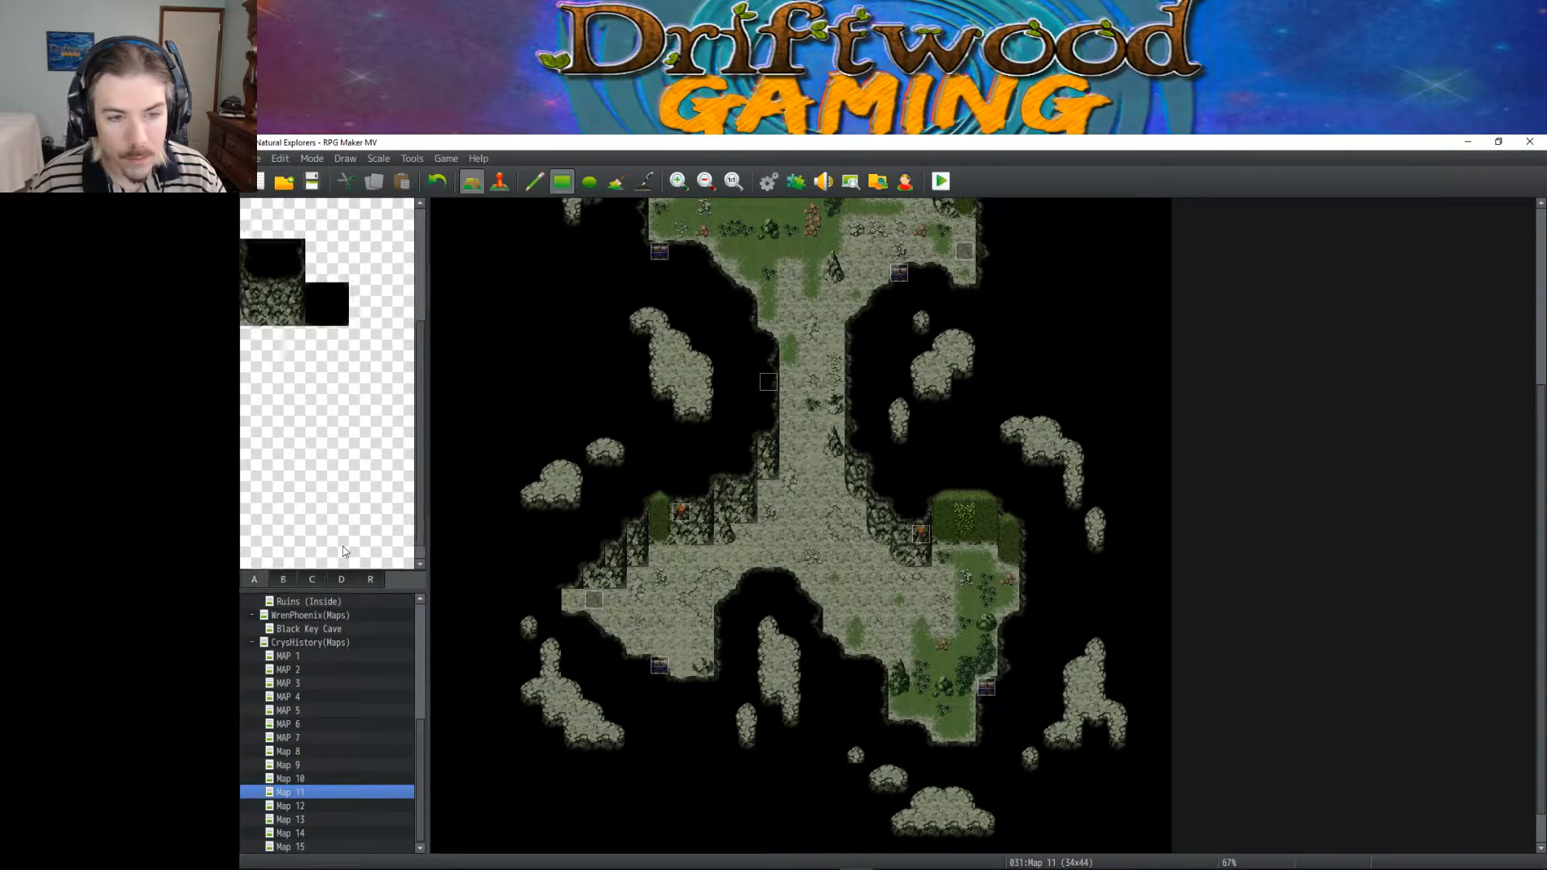
left_click(338, 293)
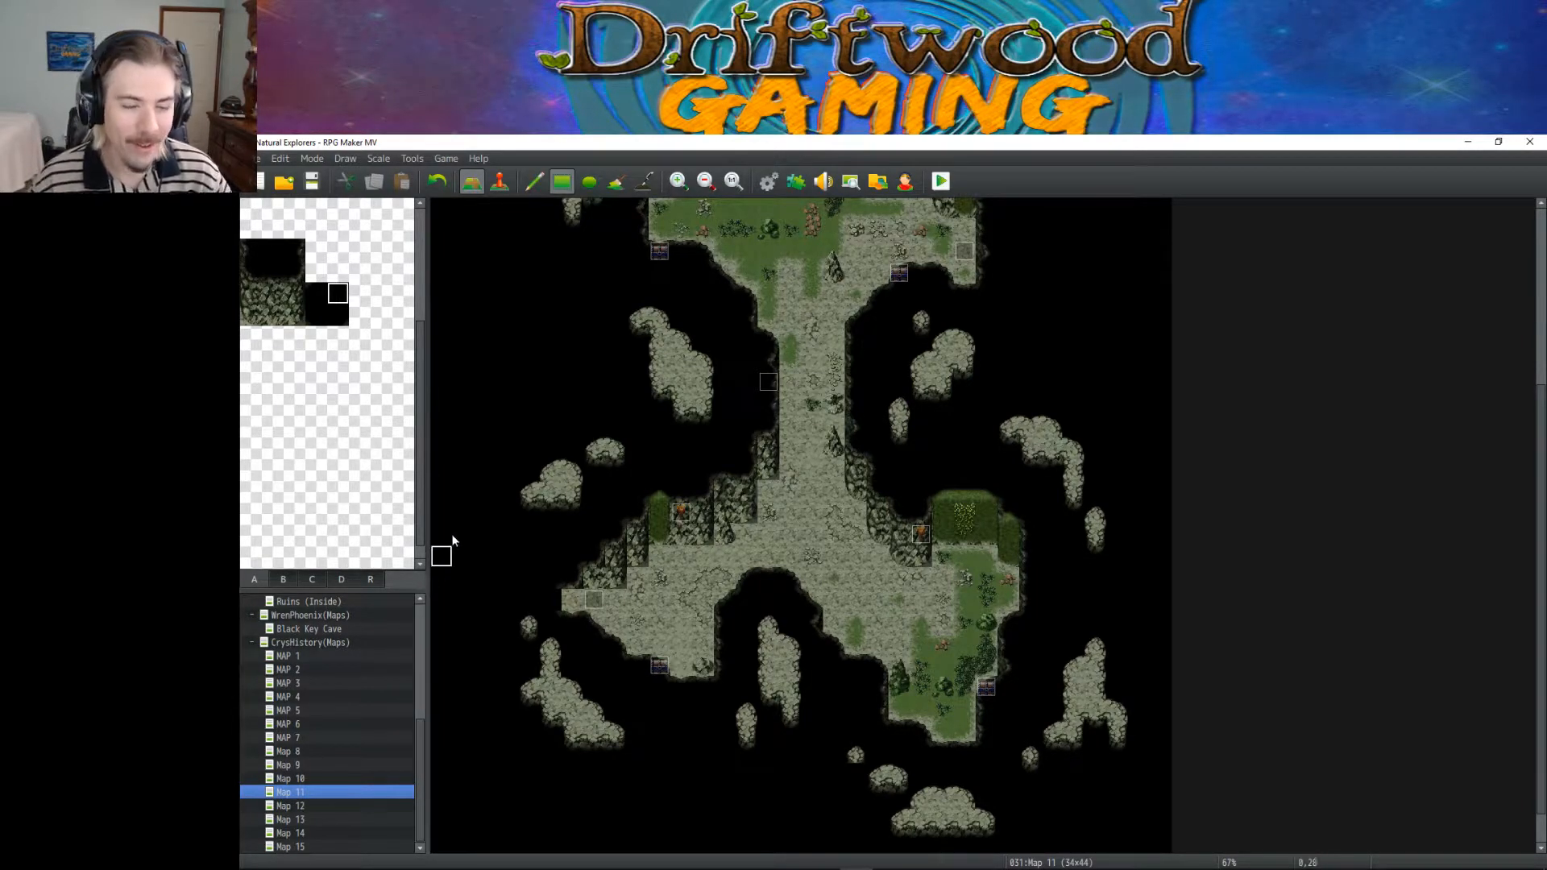
Step: Move the Entrance event to the western opening at tile 6,30 and look over Map 11's layout
left_click(499, 182)
left_click(575, 601)
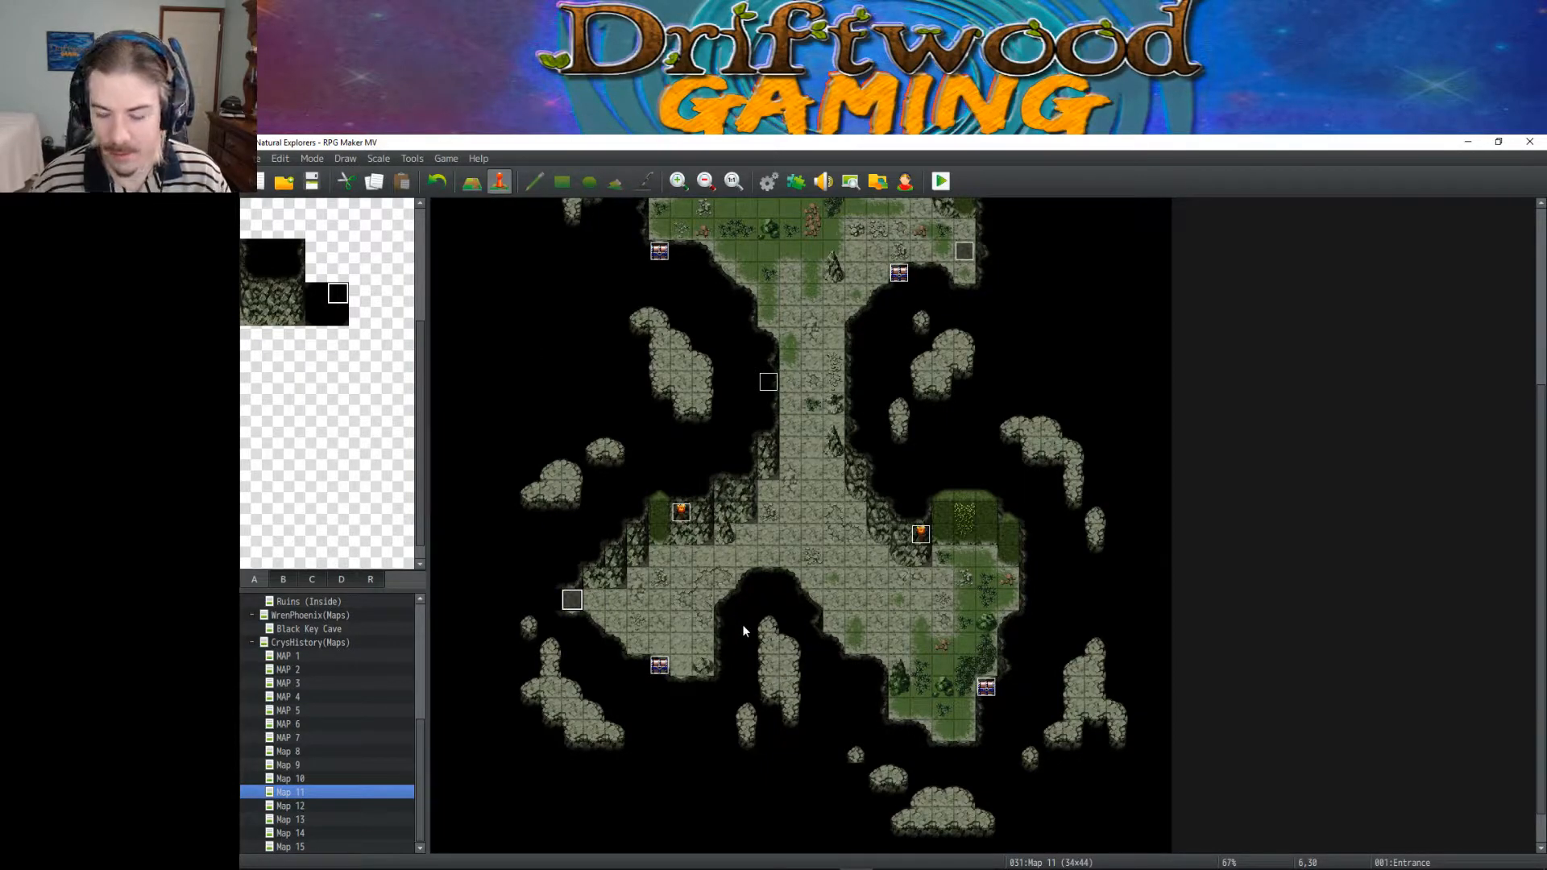
scroll(742, 626, "up", 1)
scroll(660, 620, "up", 5)
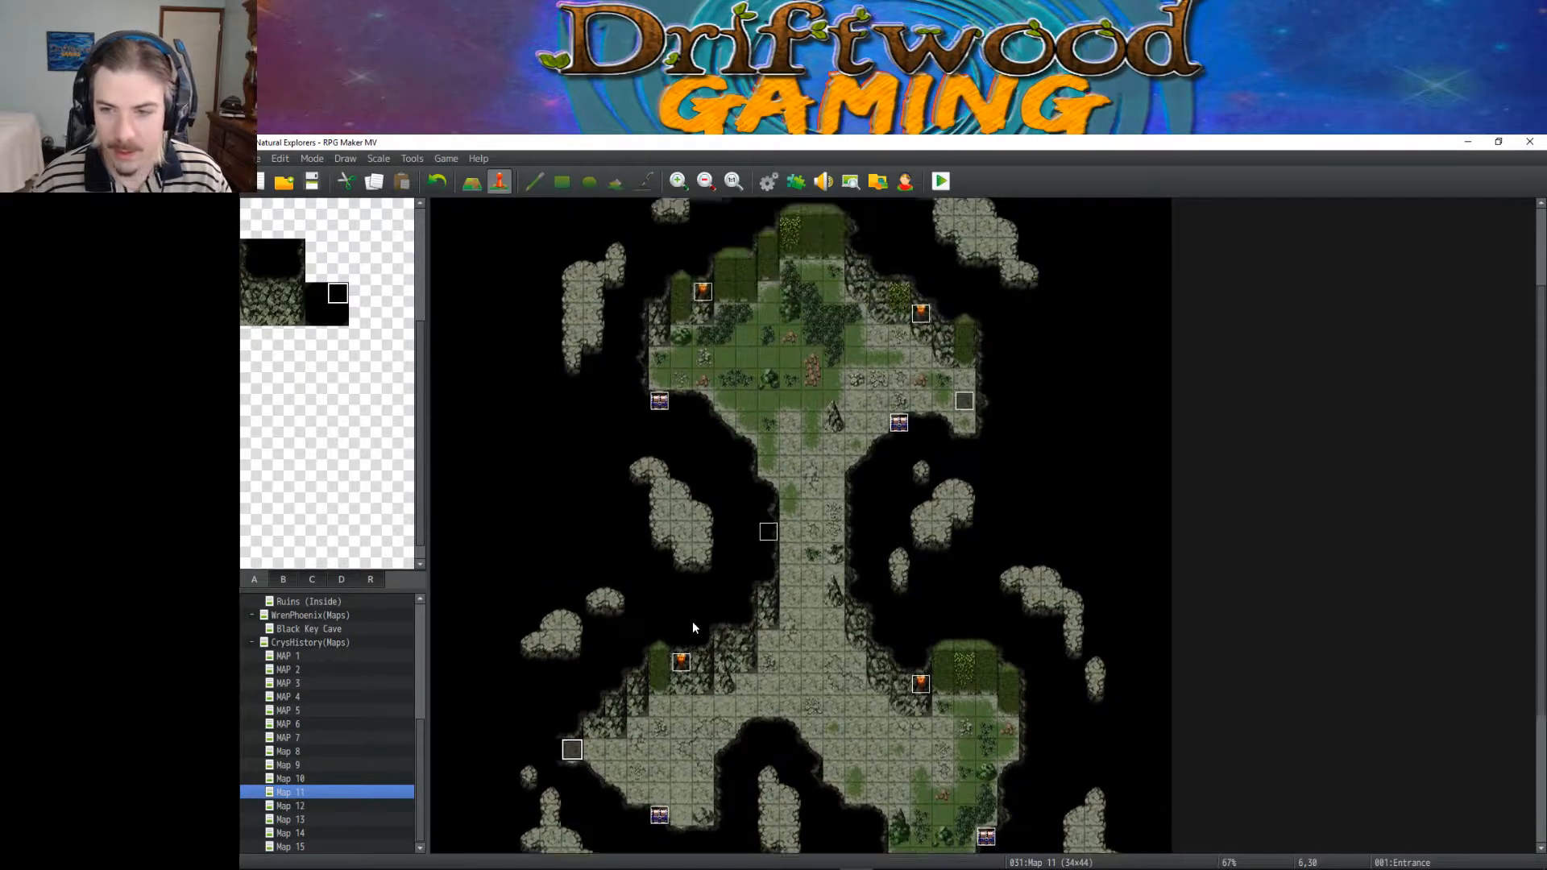
scroll(693, 627, "up", 4)
scroll(894, 548, "down", 8)
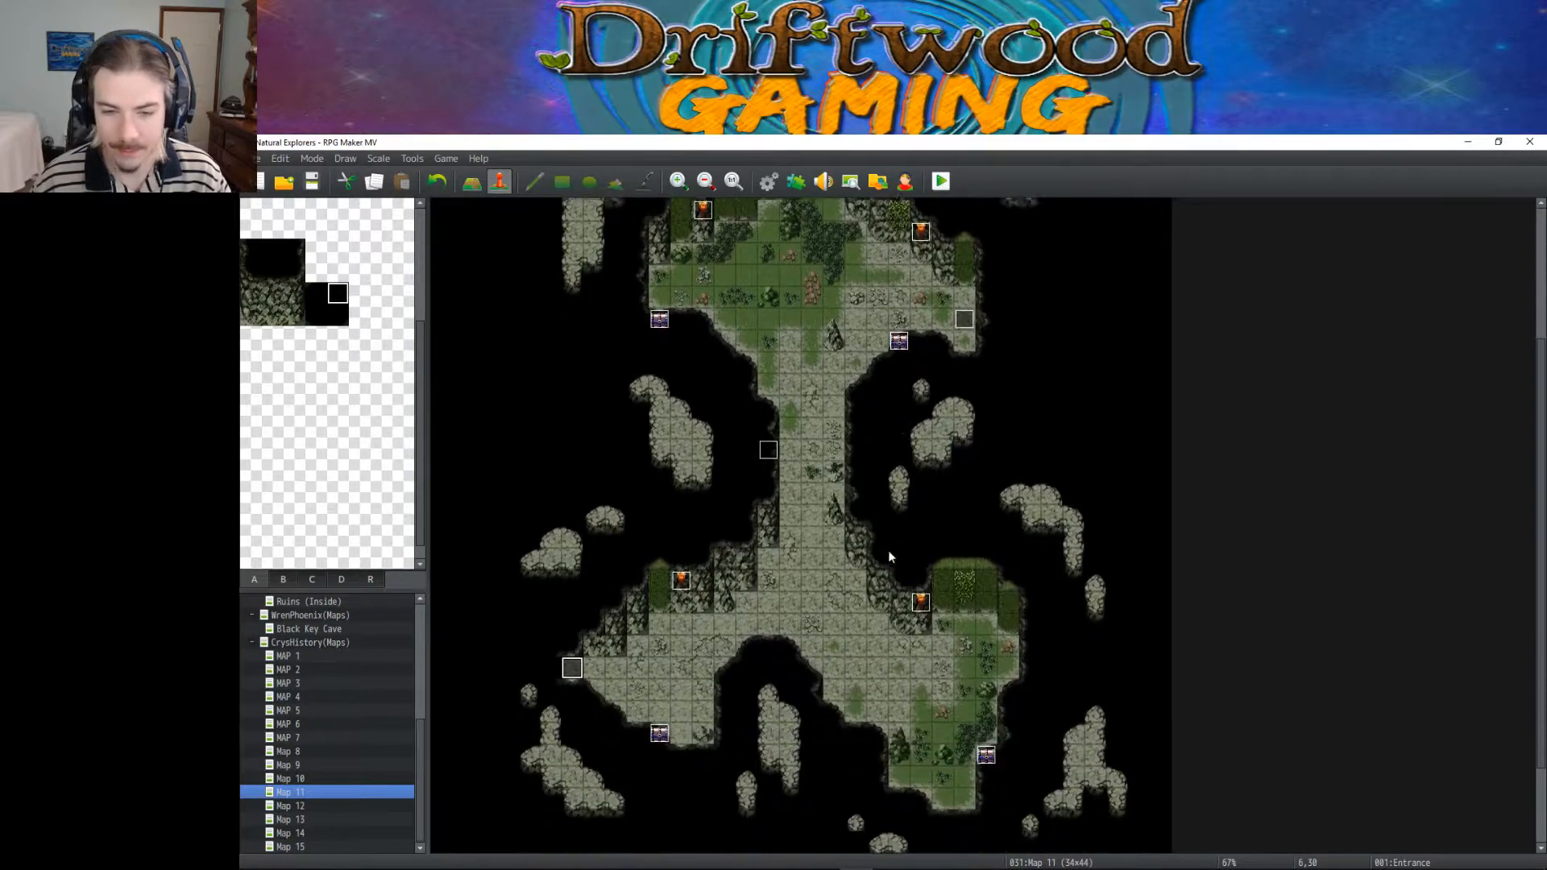
scroll(680, 685, "up", 5)
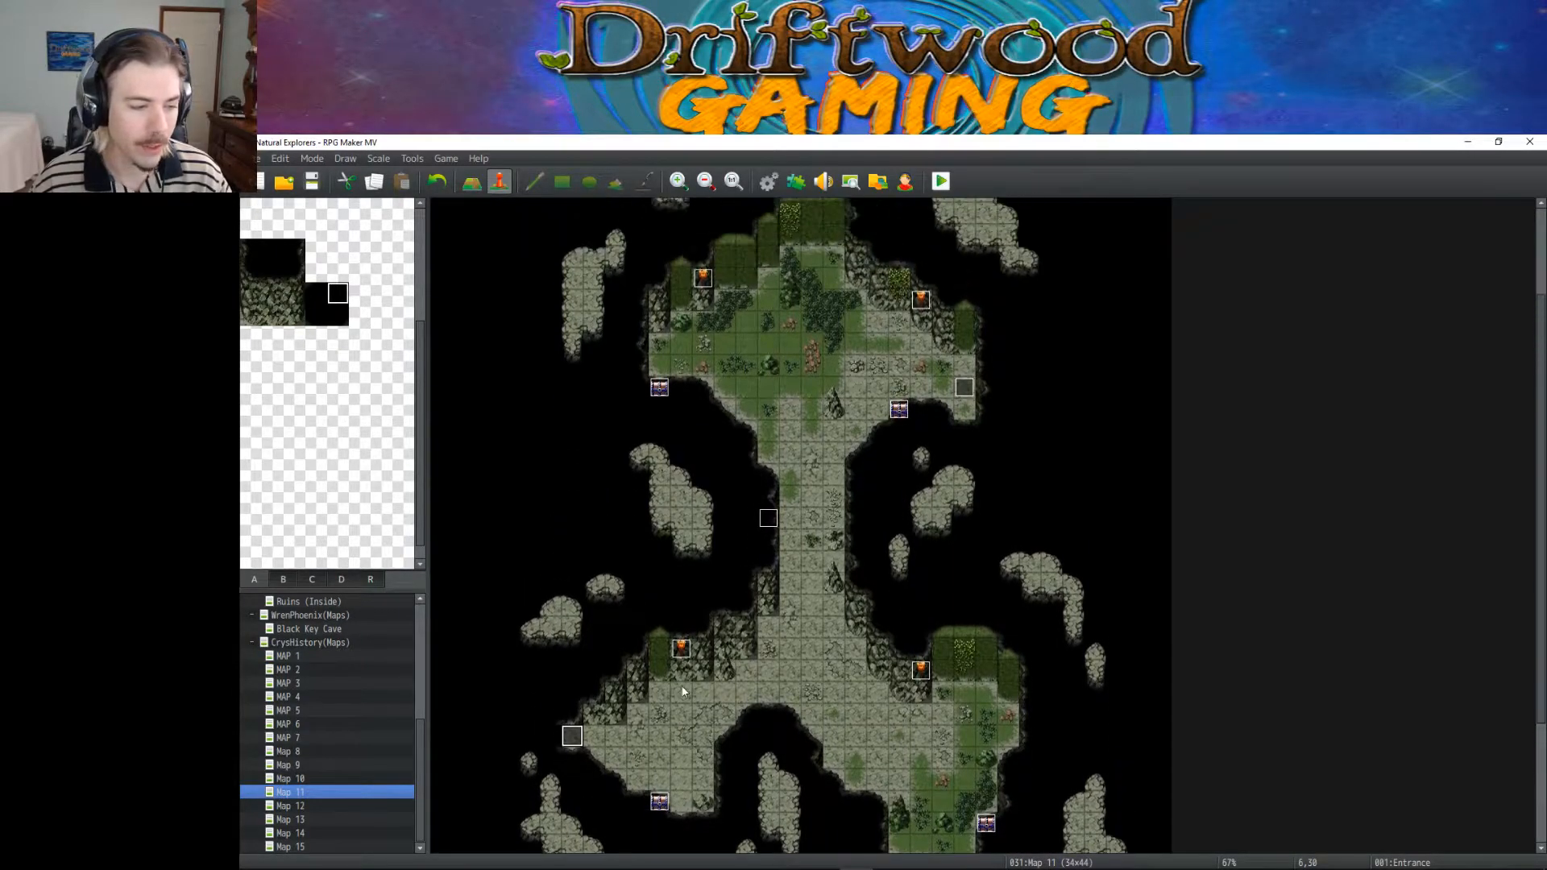
scroll(941, 469, "down", 4)
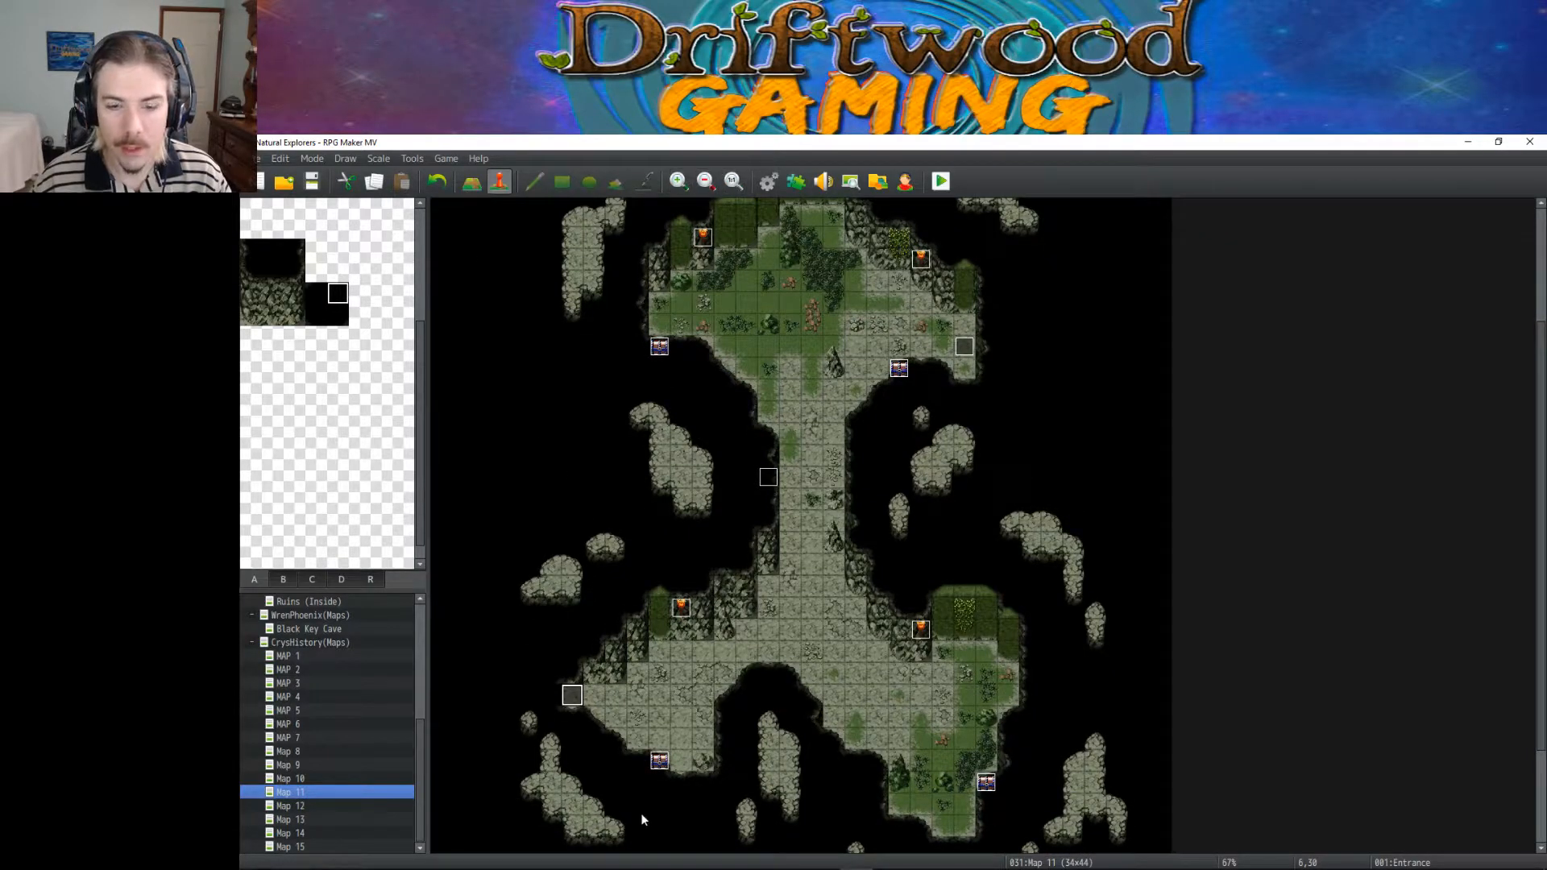
Step: Set the player's starting position to tile 8,30 beside the western opening and save the project
right_click(614, 704)
mouse_move(703, 859)
left_click(810, 812)
left_click(312, 181)
Step: Playtest a new game by walking between the western opening and the central cave area, and close the game
left_click(941, 181)
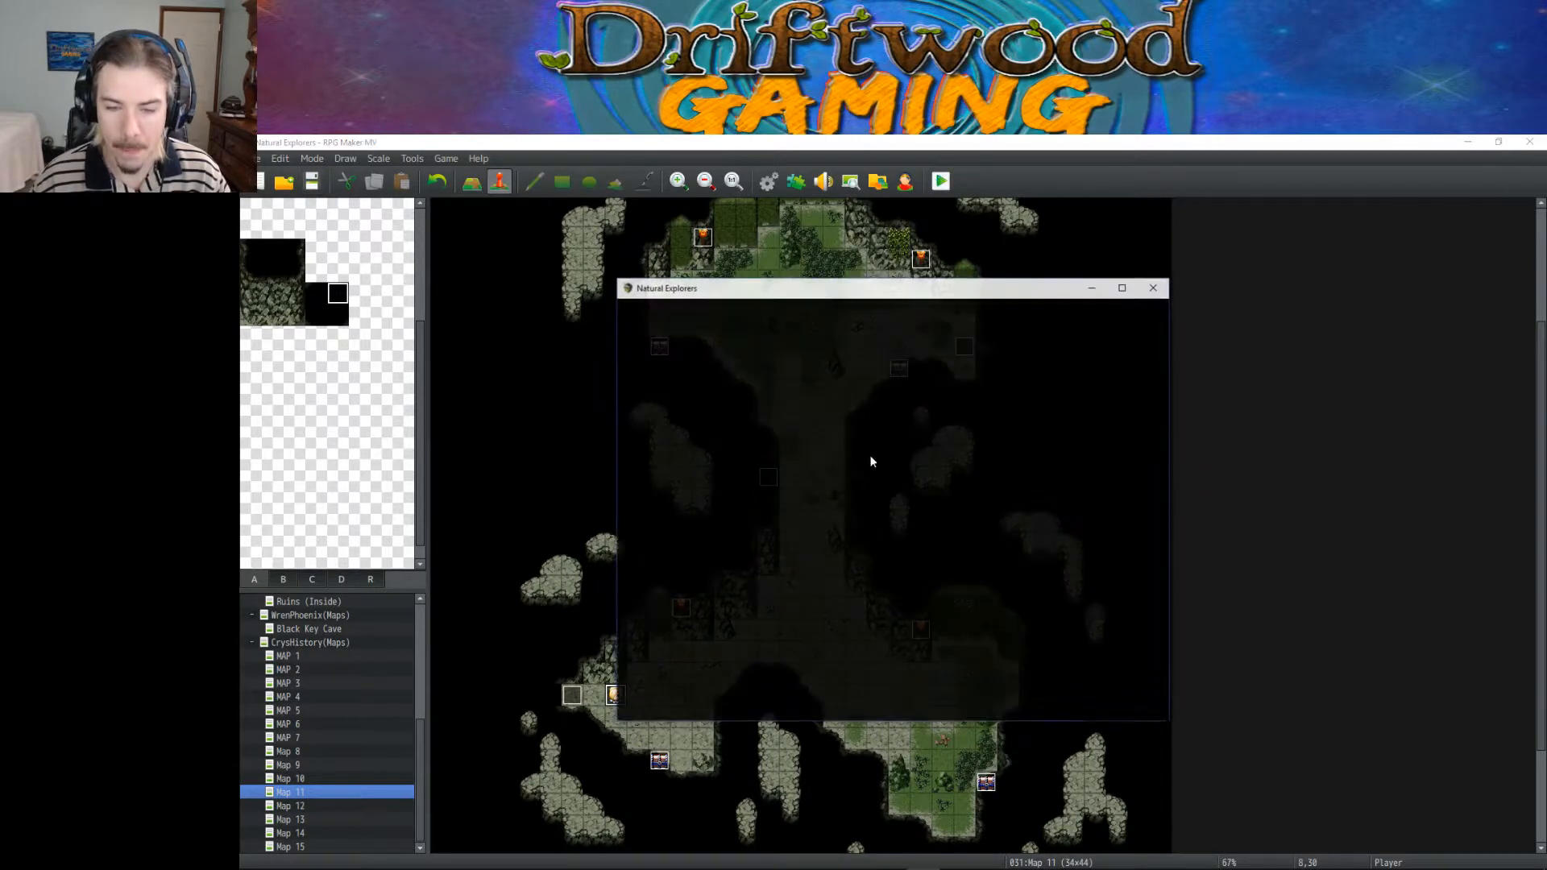
left_click(854, 586)
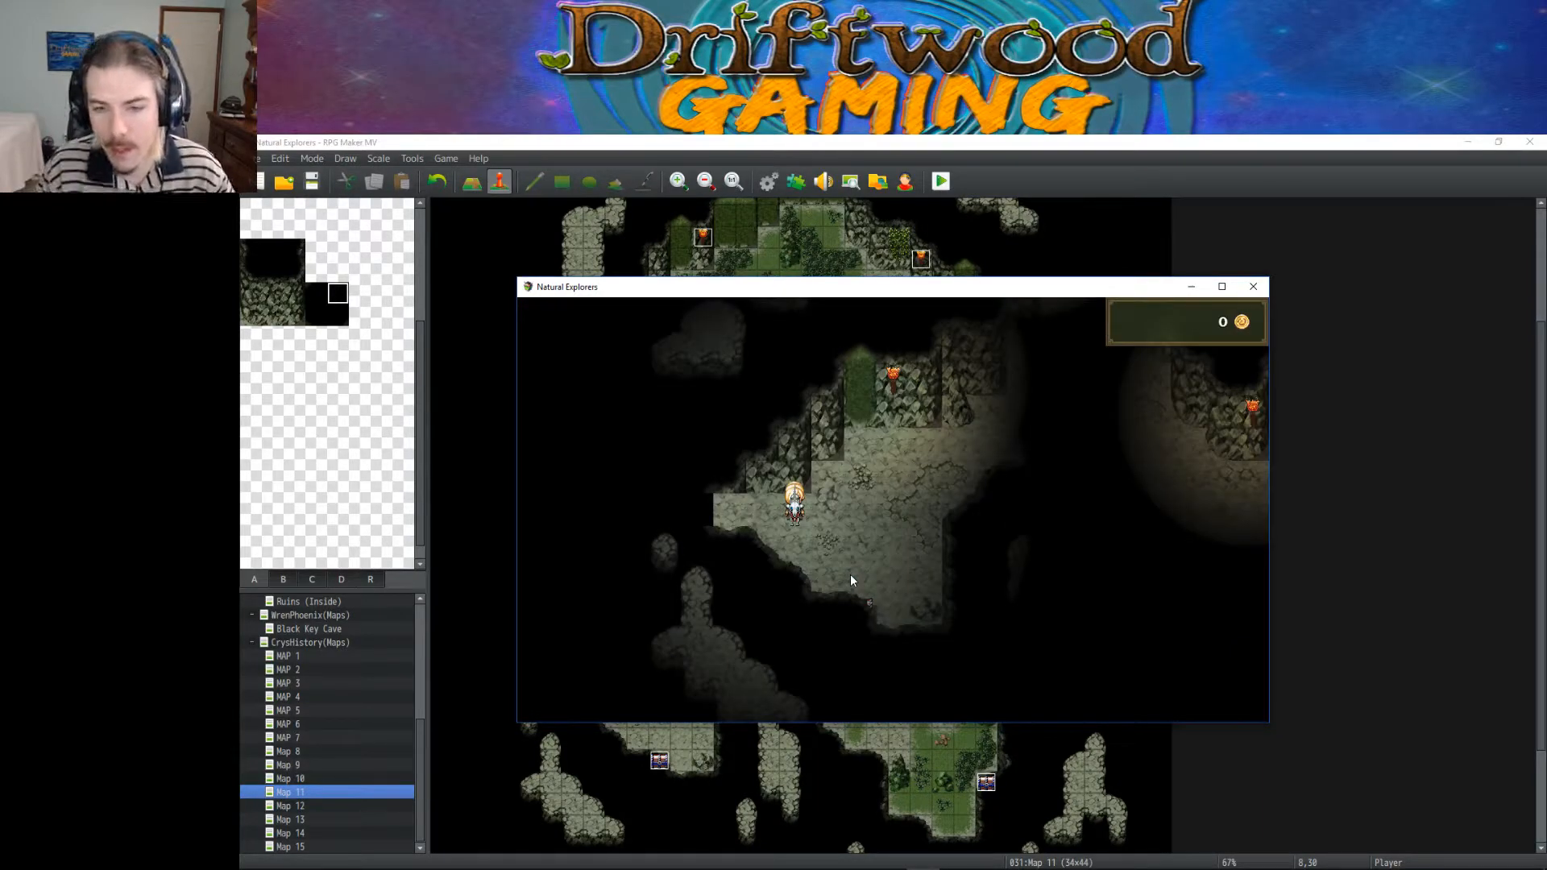
key("Right")
key("Right")
key("Right")
key("Right")
key("Up")
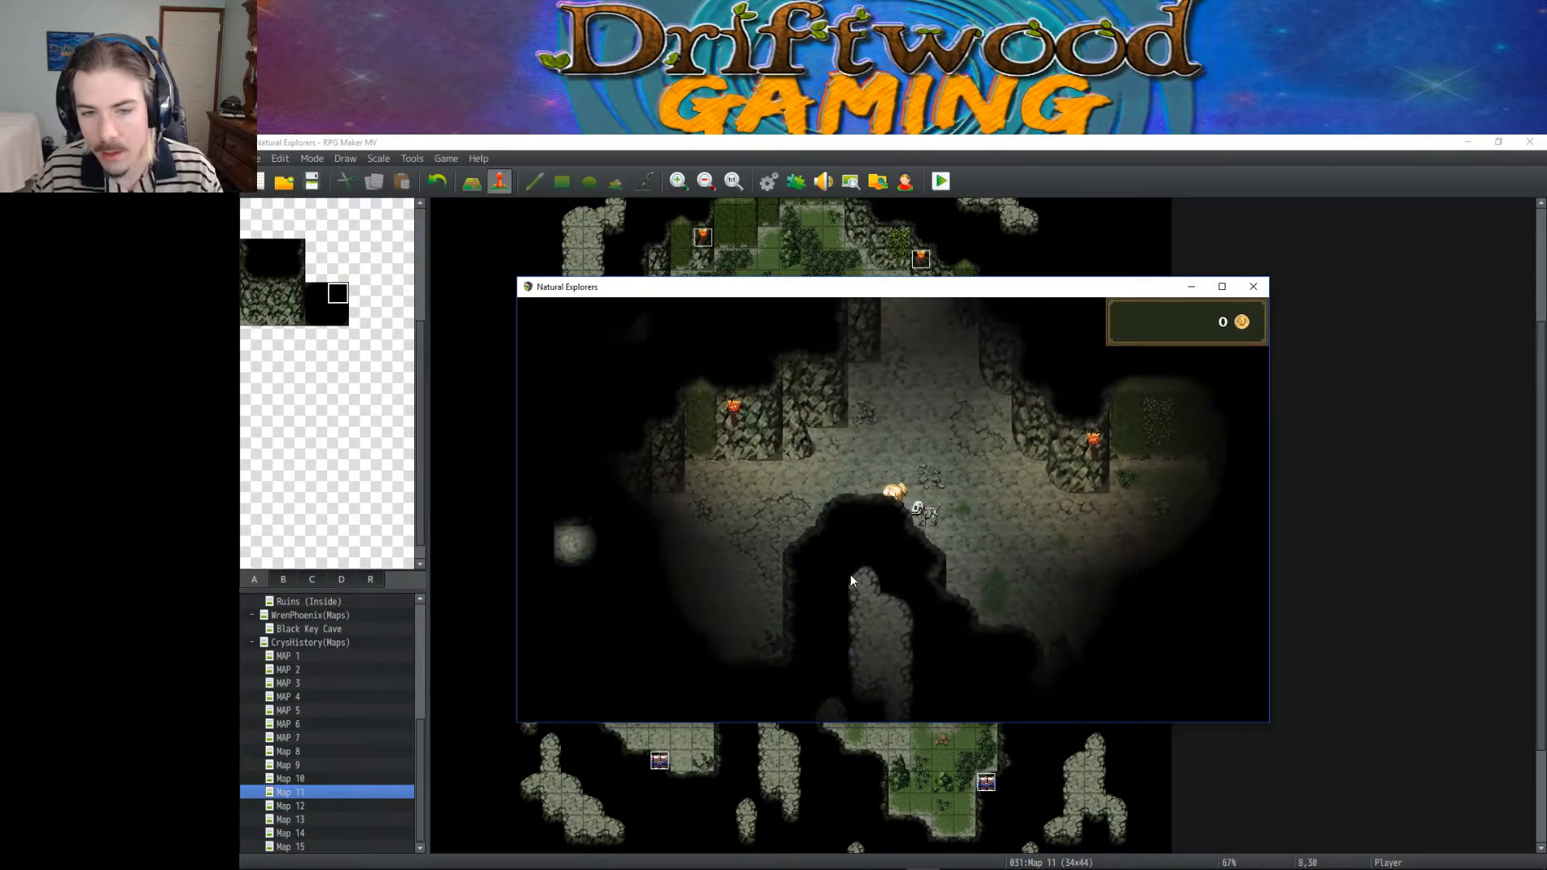
key("Left")
key("Left")
key("Left")
key("Left")
key("Down")
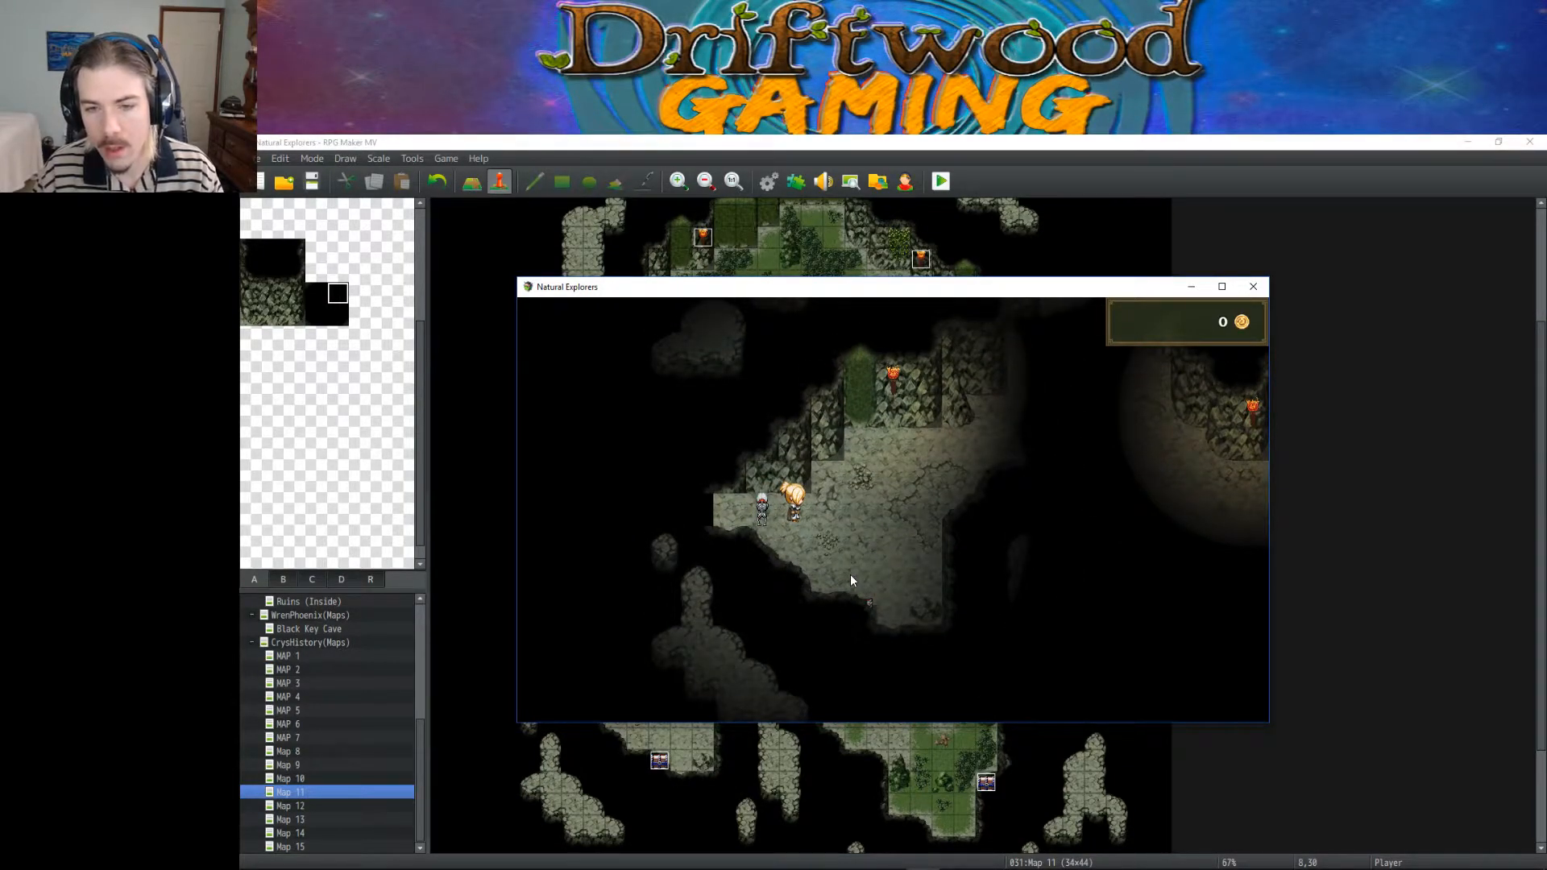
key("Right")
key("Right")
key("Right")
key("Right")
key("Up")
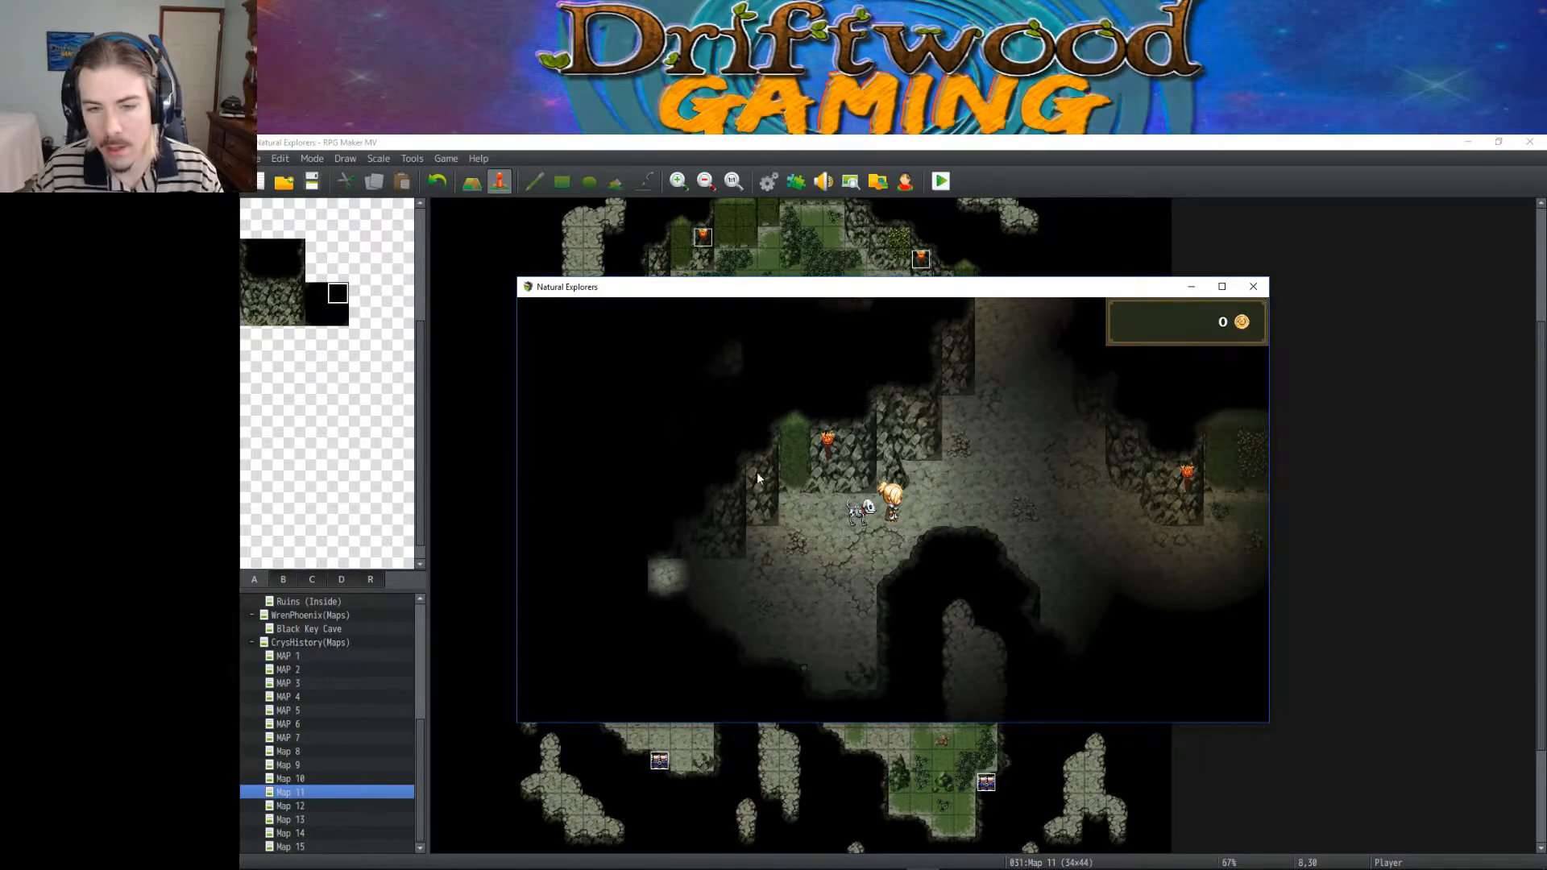
left_click(1243, 290)
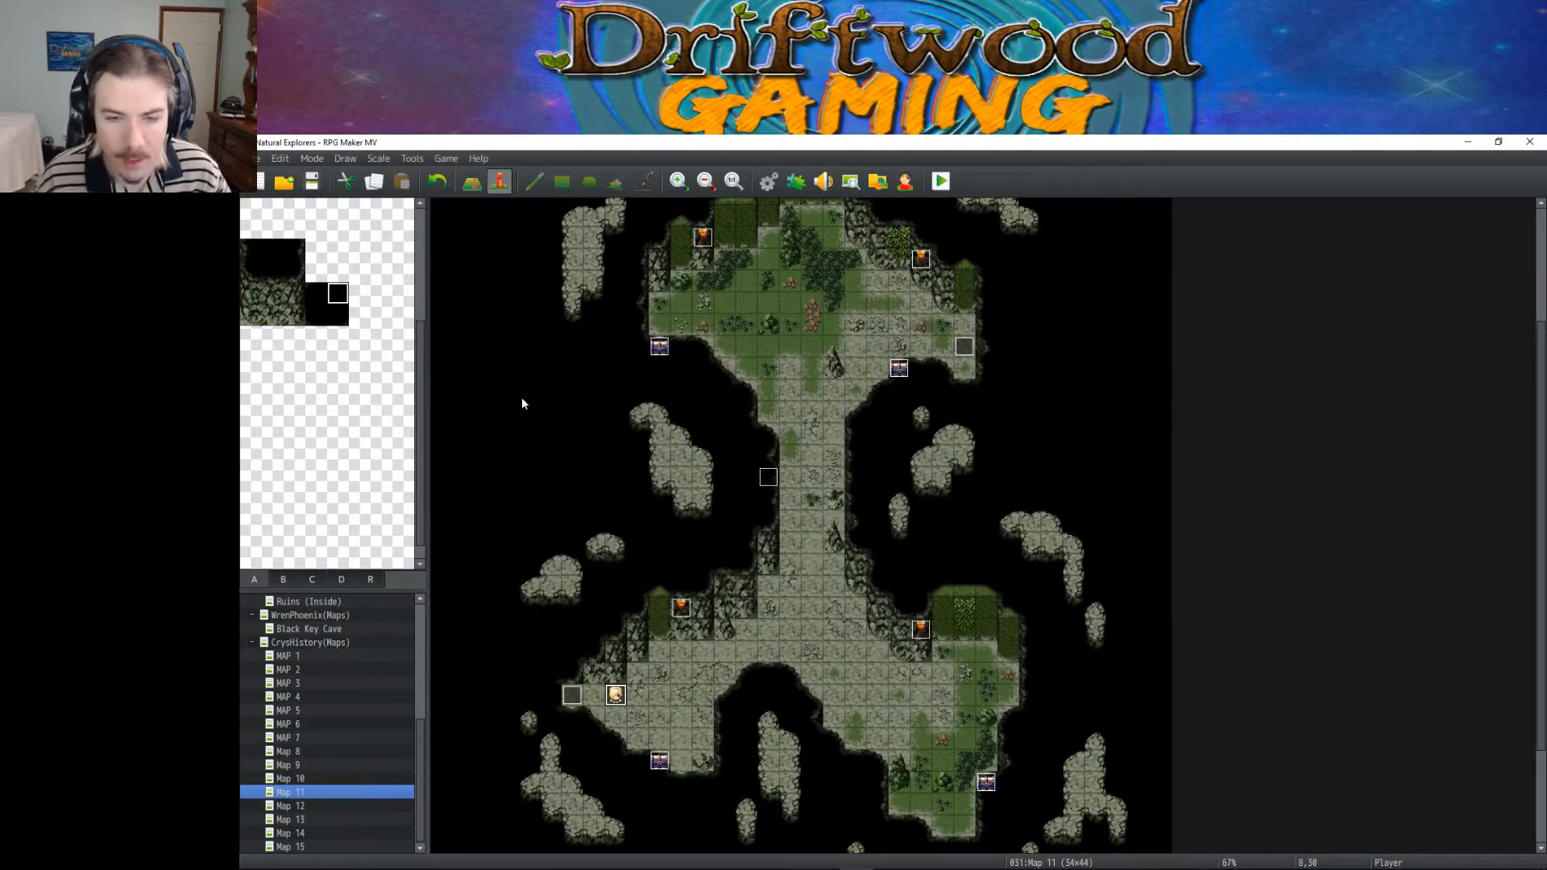
Step: Build a two-tile-high rock wall above the western opening and clear the excess wall column at its western end
left_click_drag(273, 293, 276, 314)
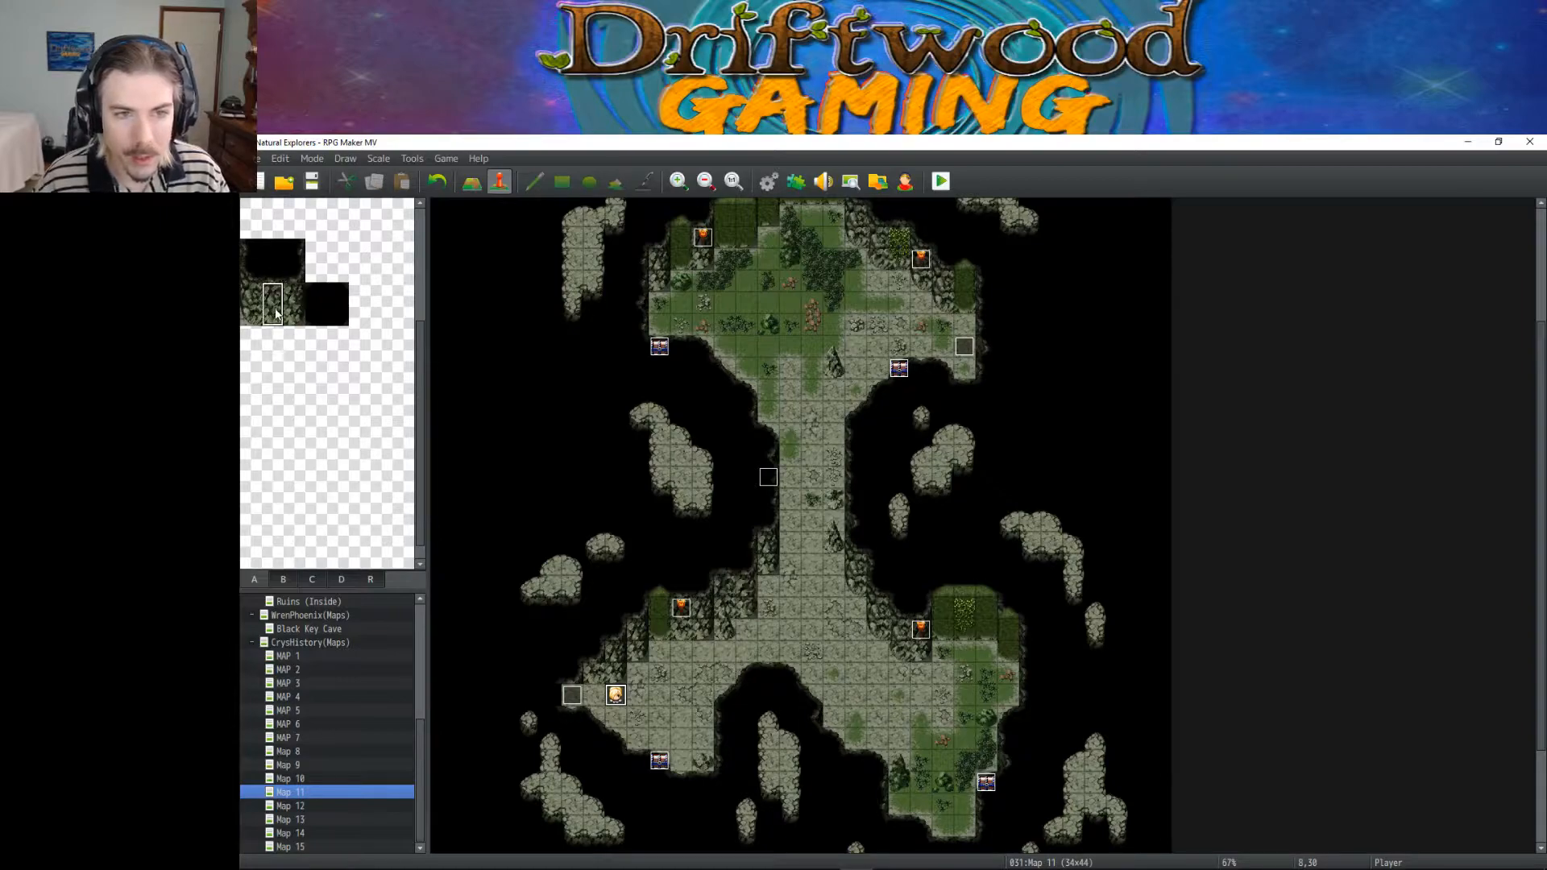
left_click(469, 184)
left_click_drag(592, 651, 549, 661)
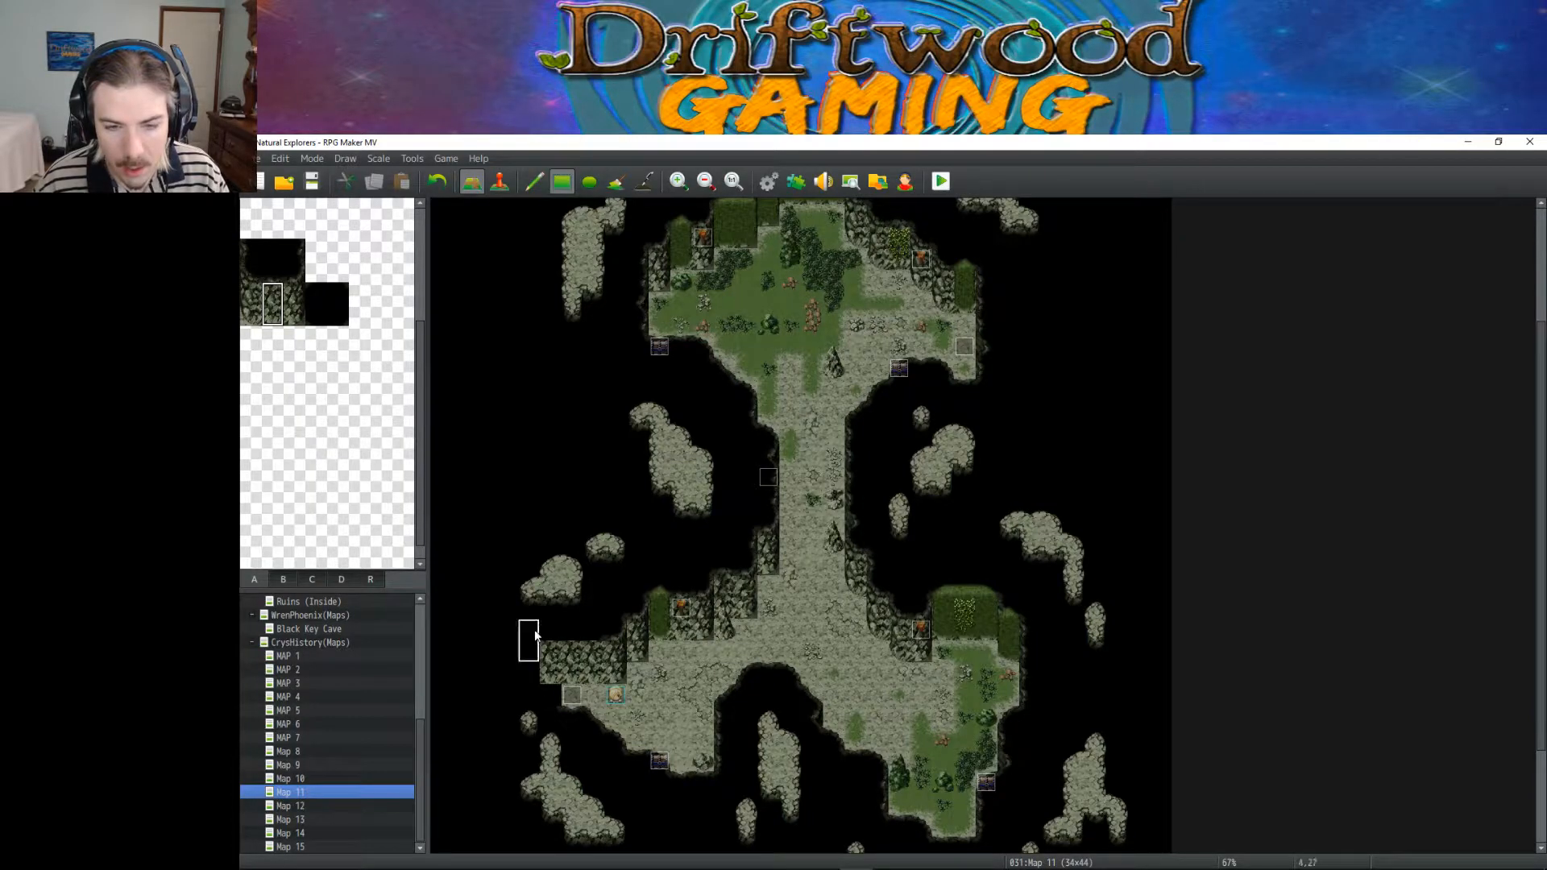
right_click(532, 654)
left_click_drag(548, 649, 549, 675)
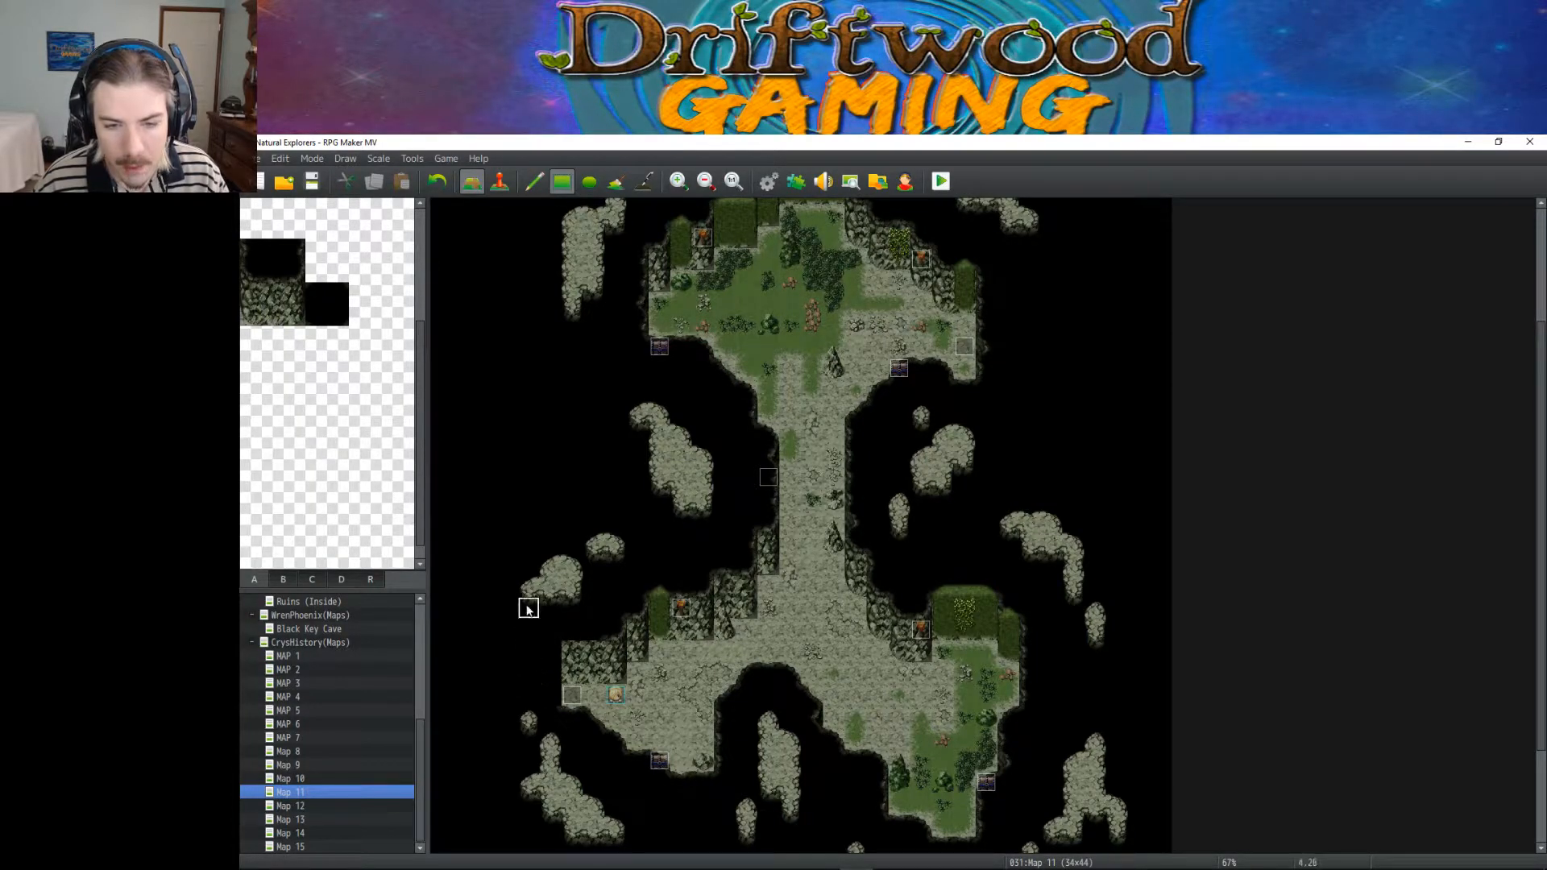
Step: Trim the top of the new western wall with ceiling edge tiles and clear the stray piece beyond its western end
left_click(274, 278)
left_click(250, 272)
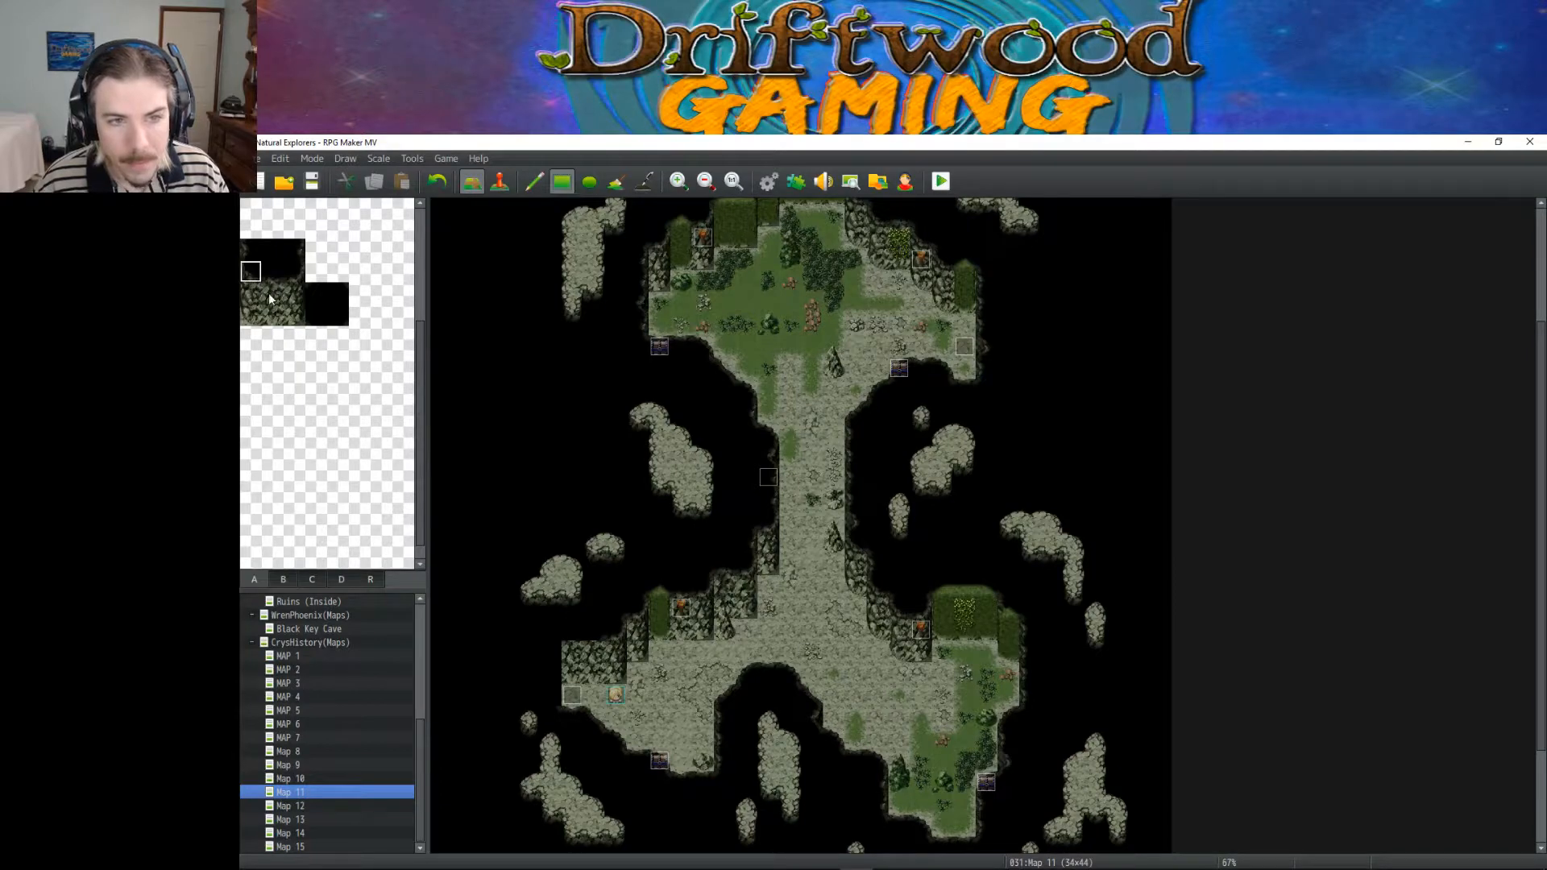
left_click(273, 272)
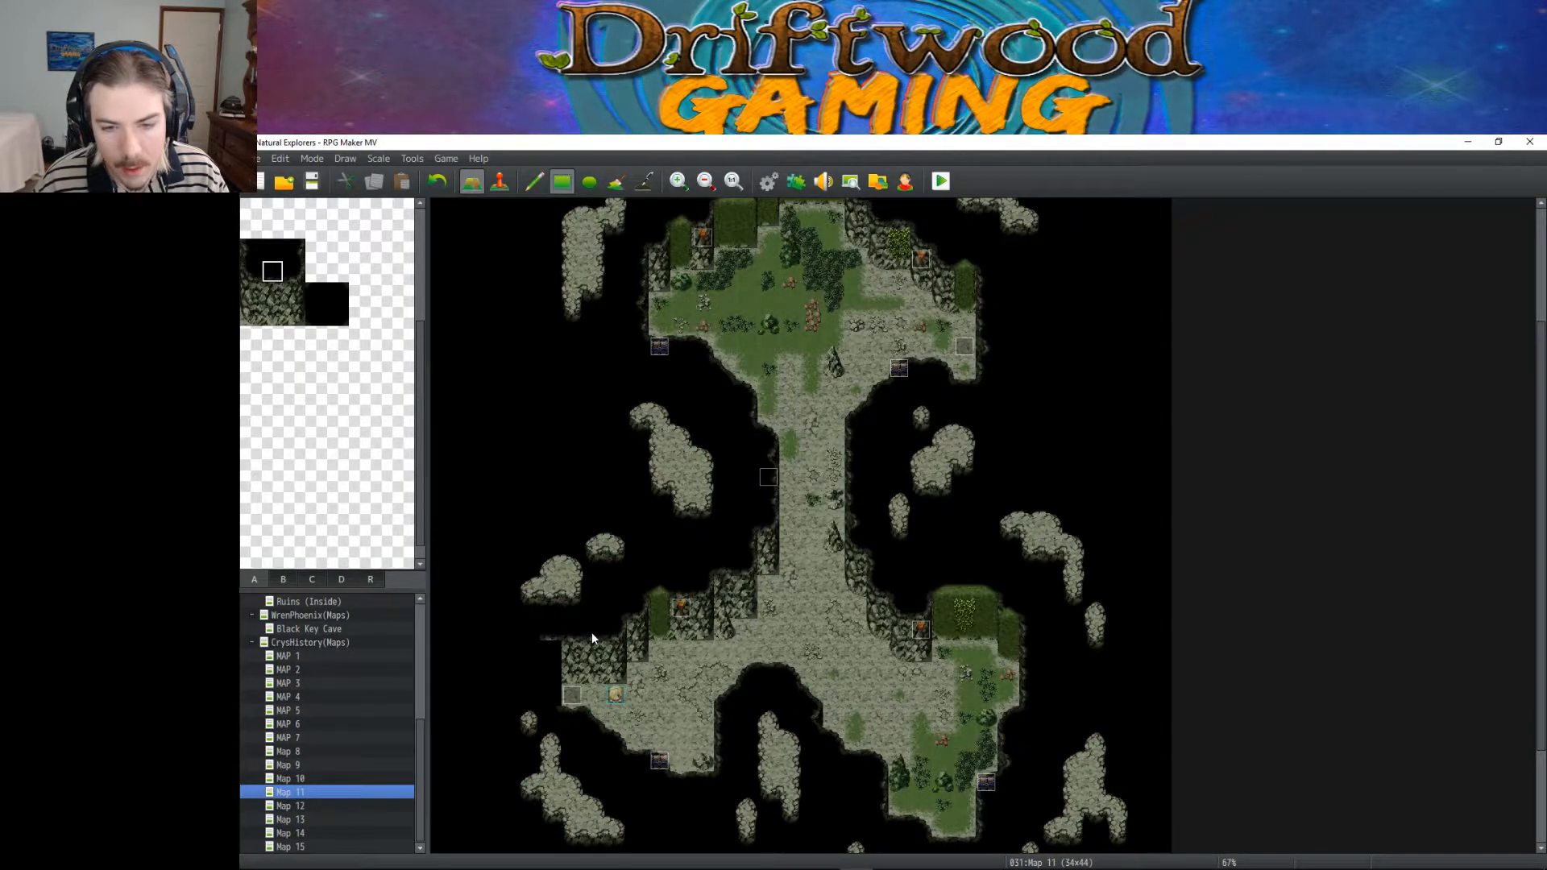
left_click(548, 637)
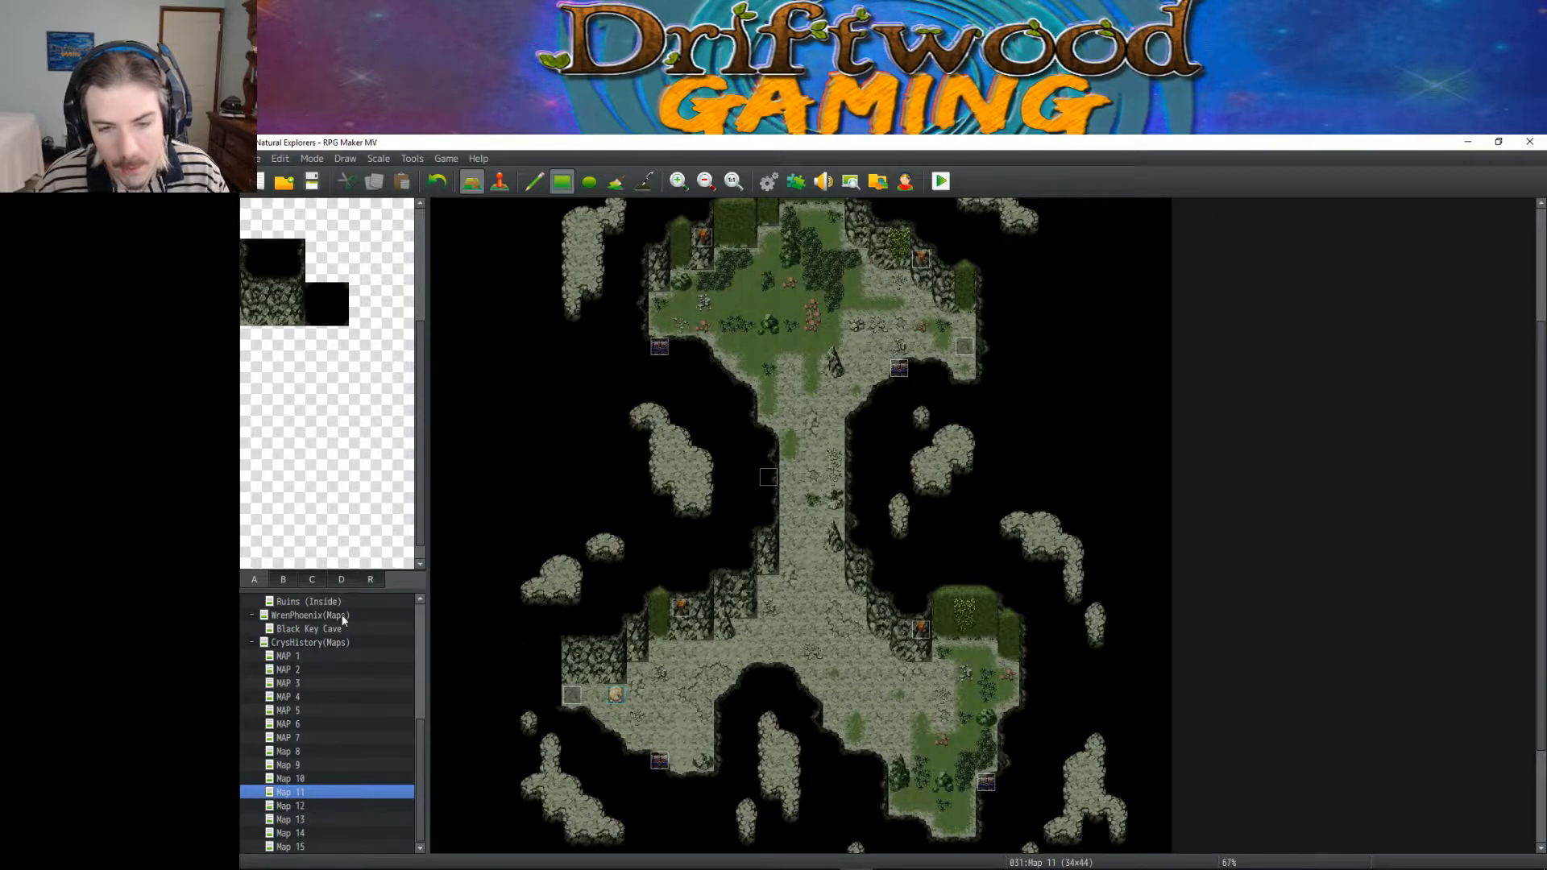
left_click(339, 316)
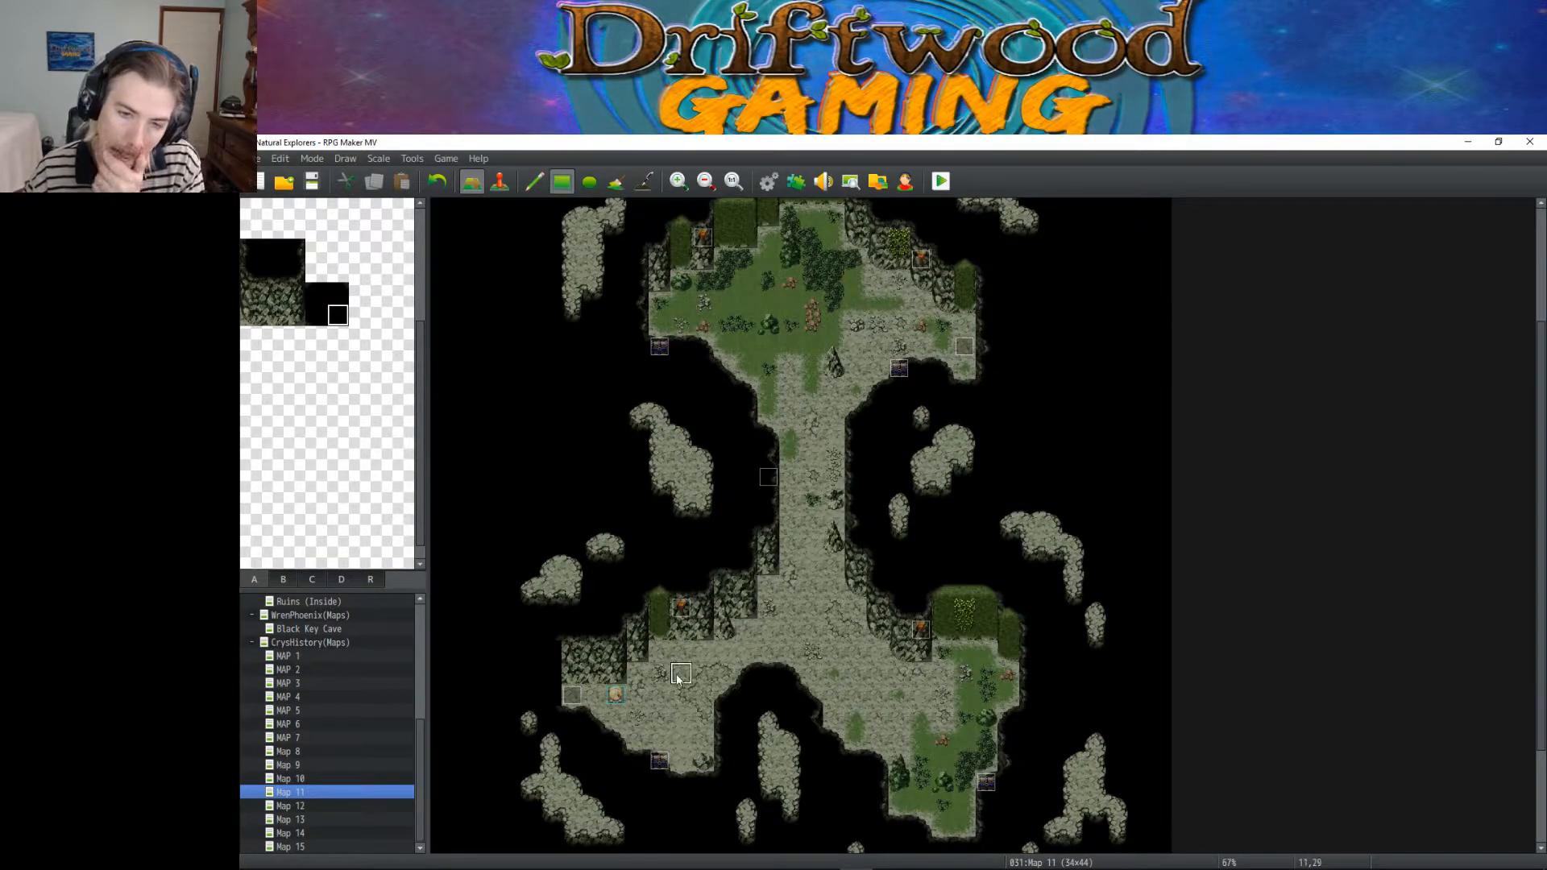
Step: Save the project and start a new game playtest to check the taller western wall
left_click(312, 182)
left_click(941, 181)
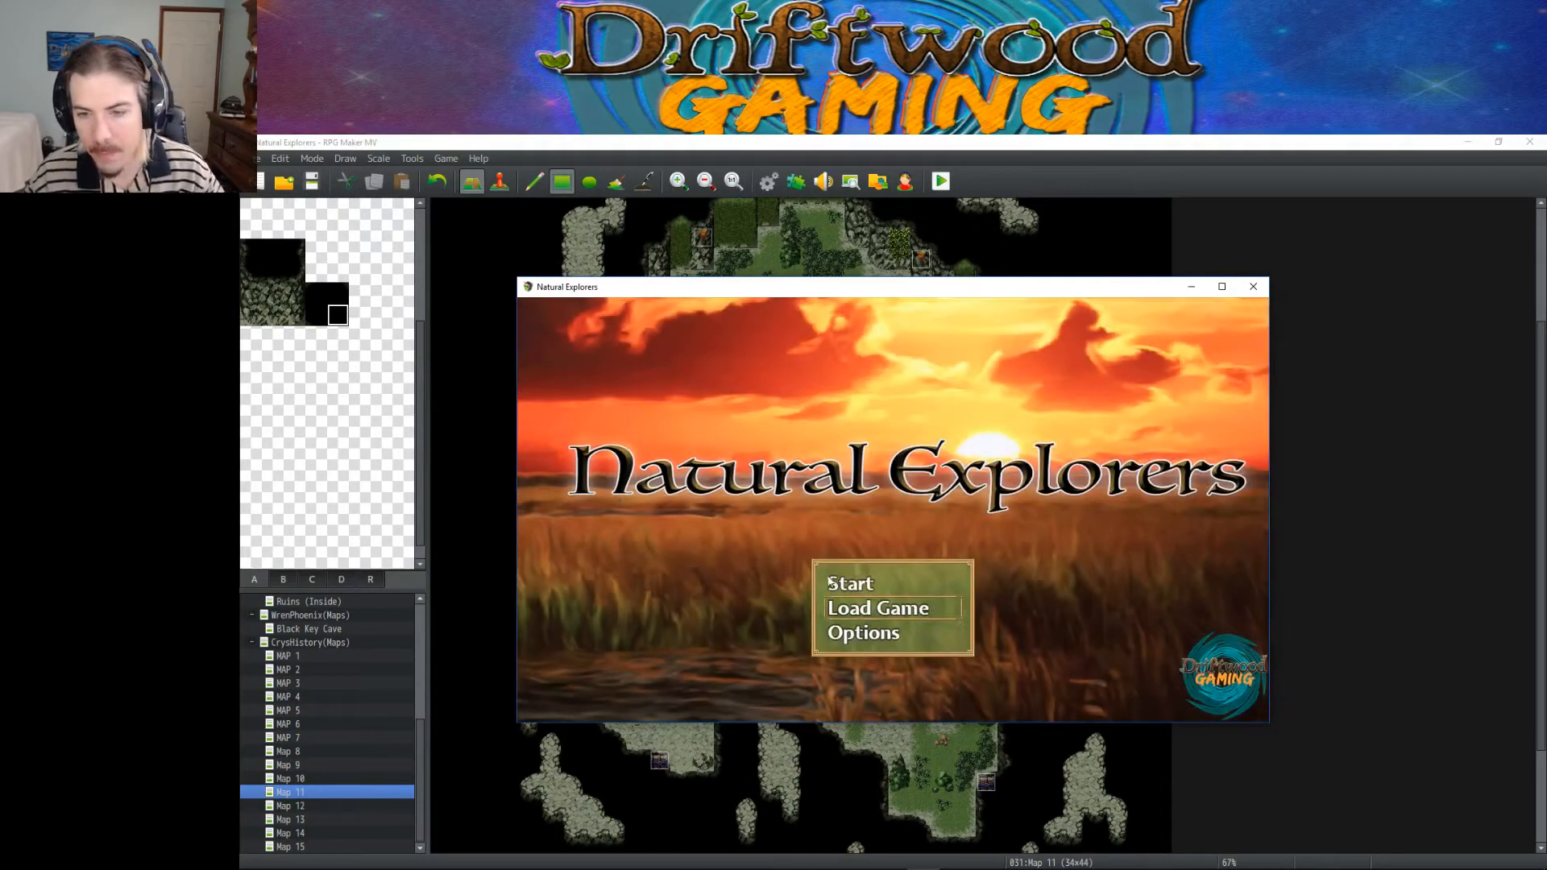
key("Return")
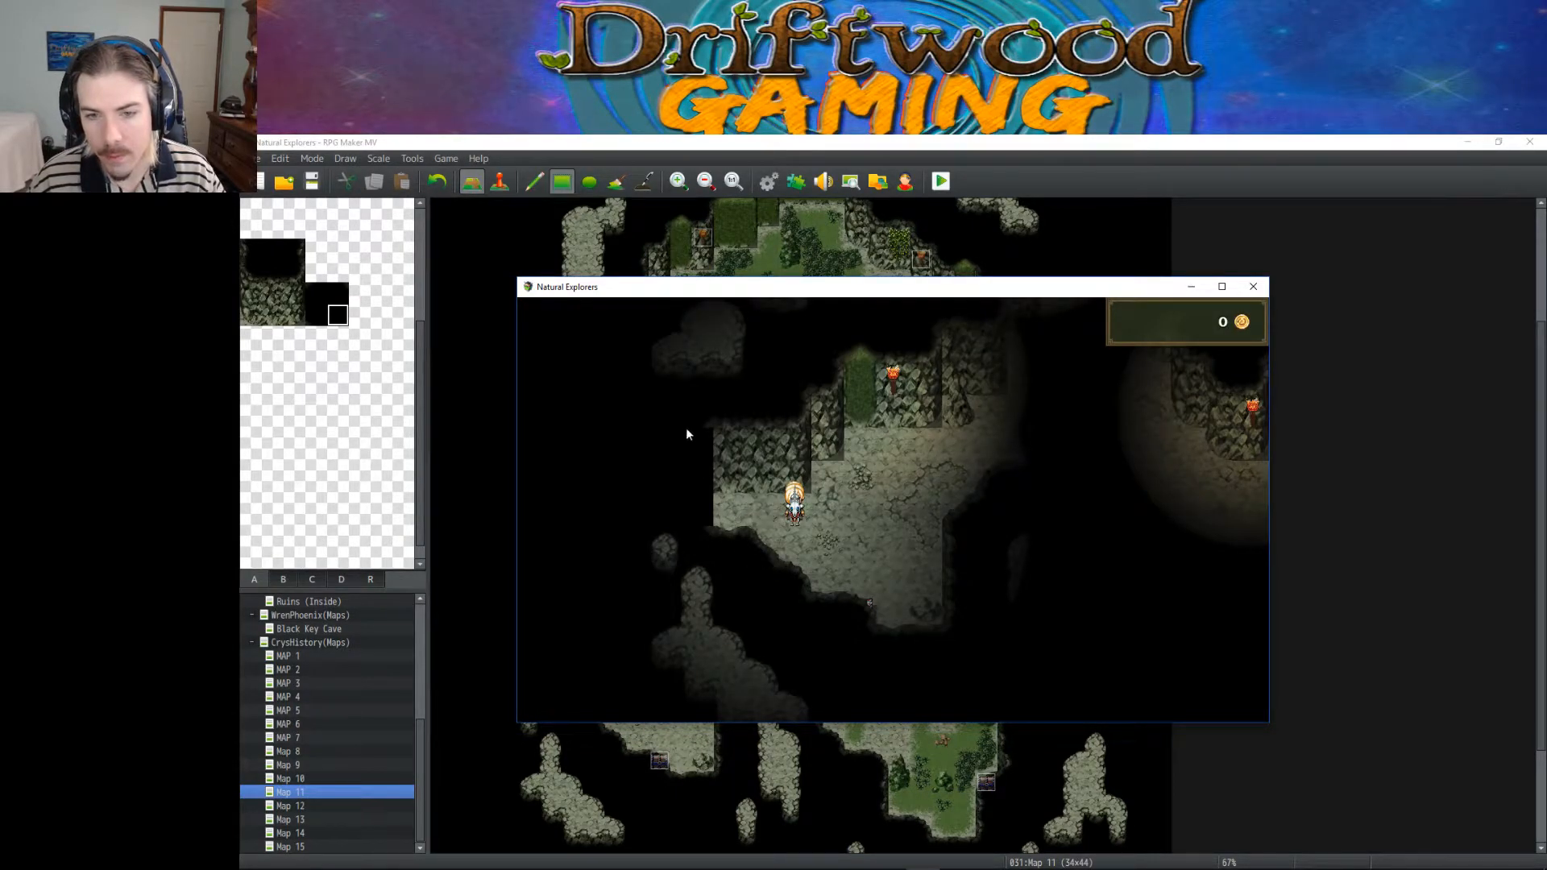
Step: Walk the character around the western cave area, approach the guarded chest, and decline to challenge its guardians
left_click(1000, 461)
left_click(894, 472)
left_click(868, 555)
left_click(802, 536)
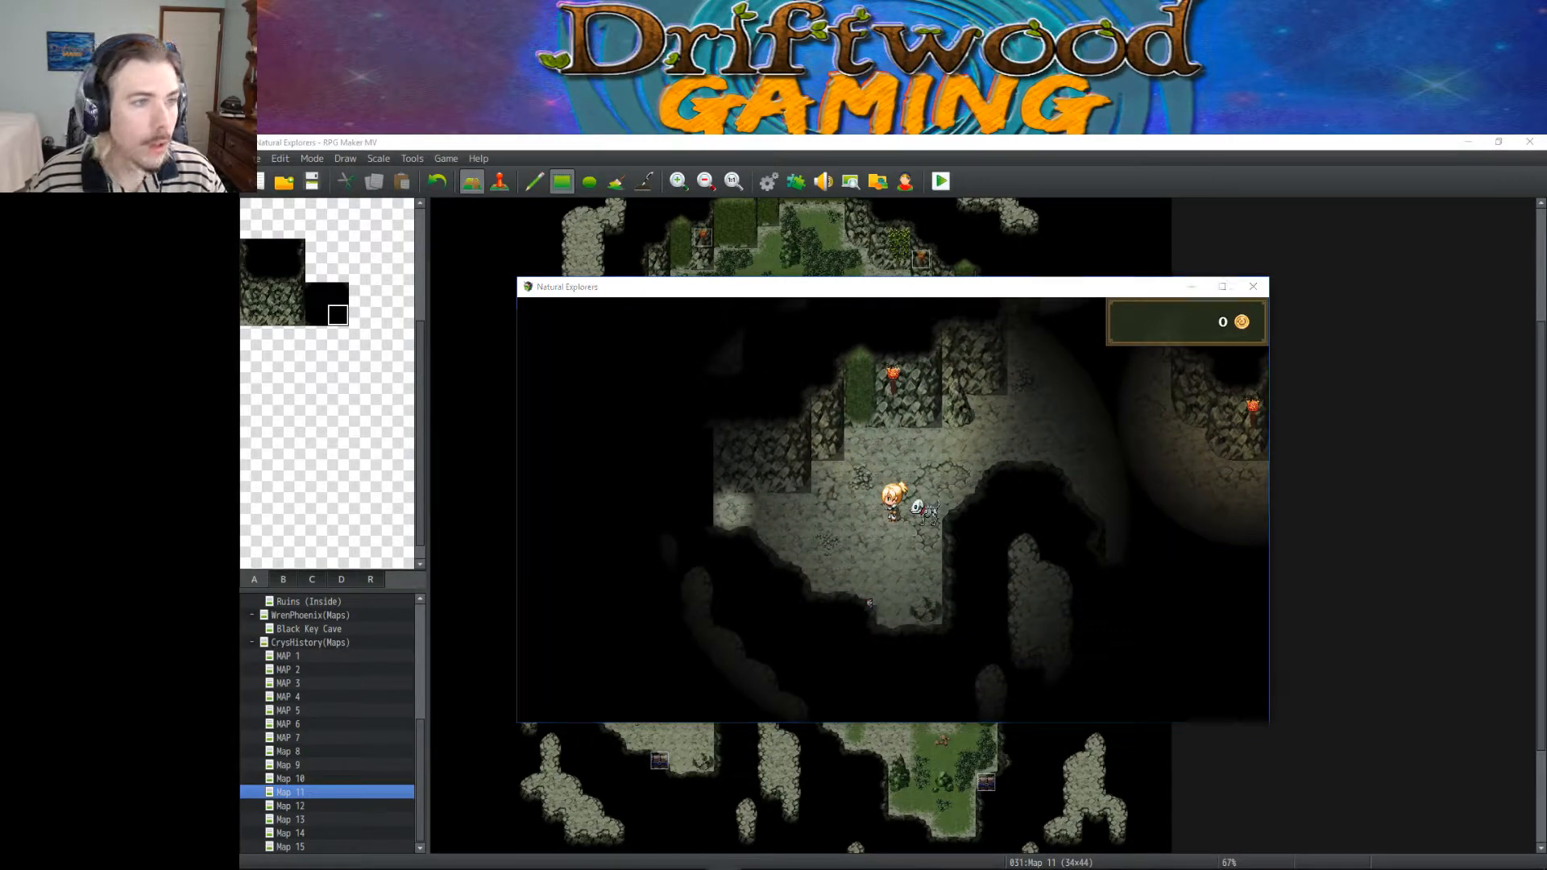
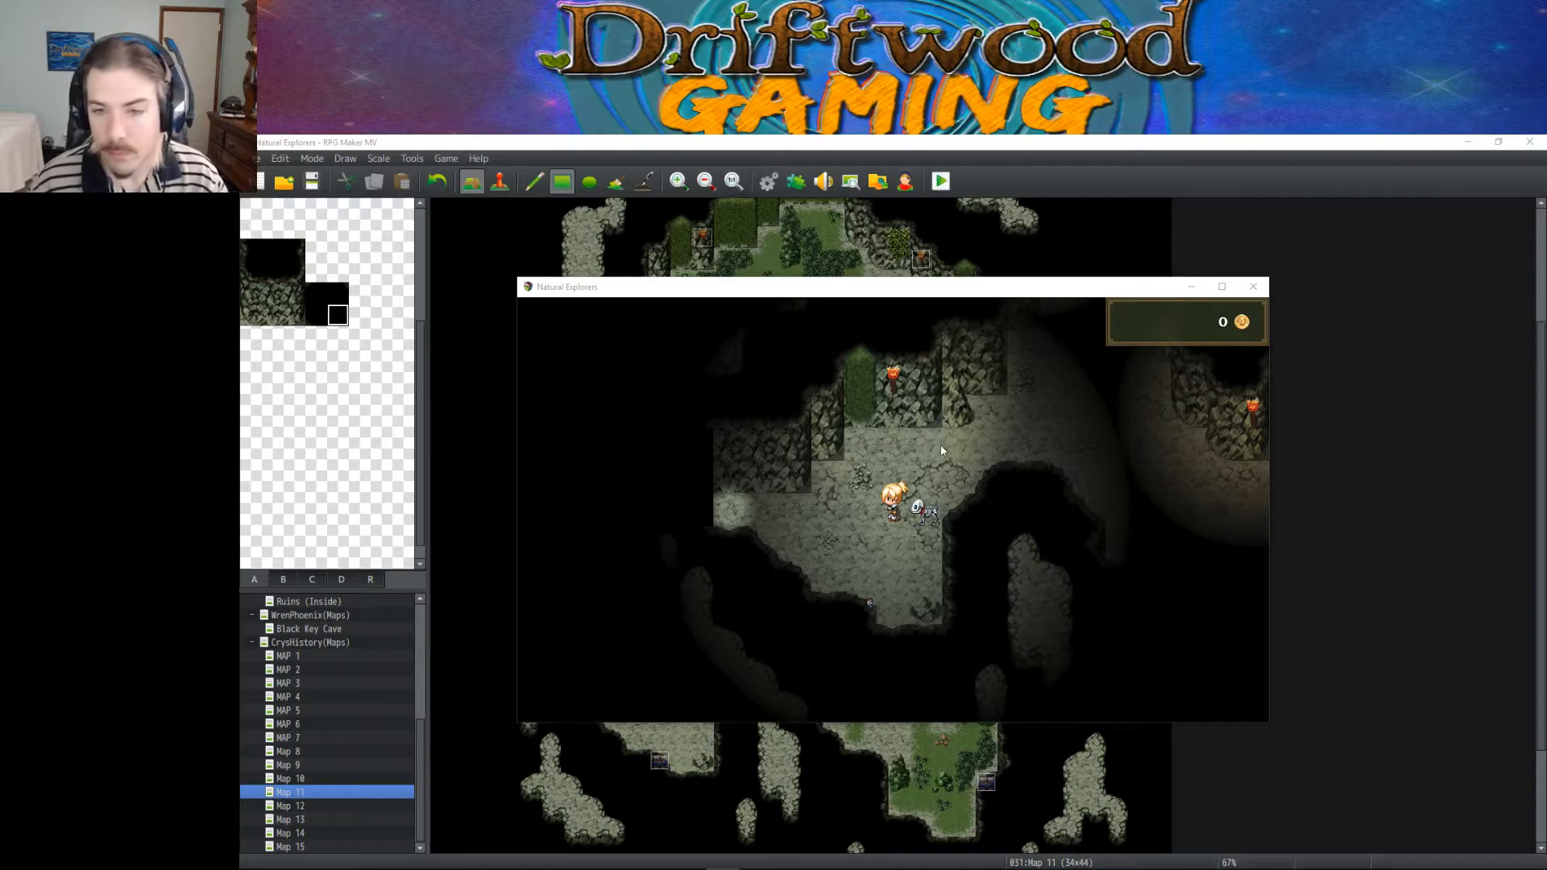
left_click(810, 514)
left_click(868, 609)
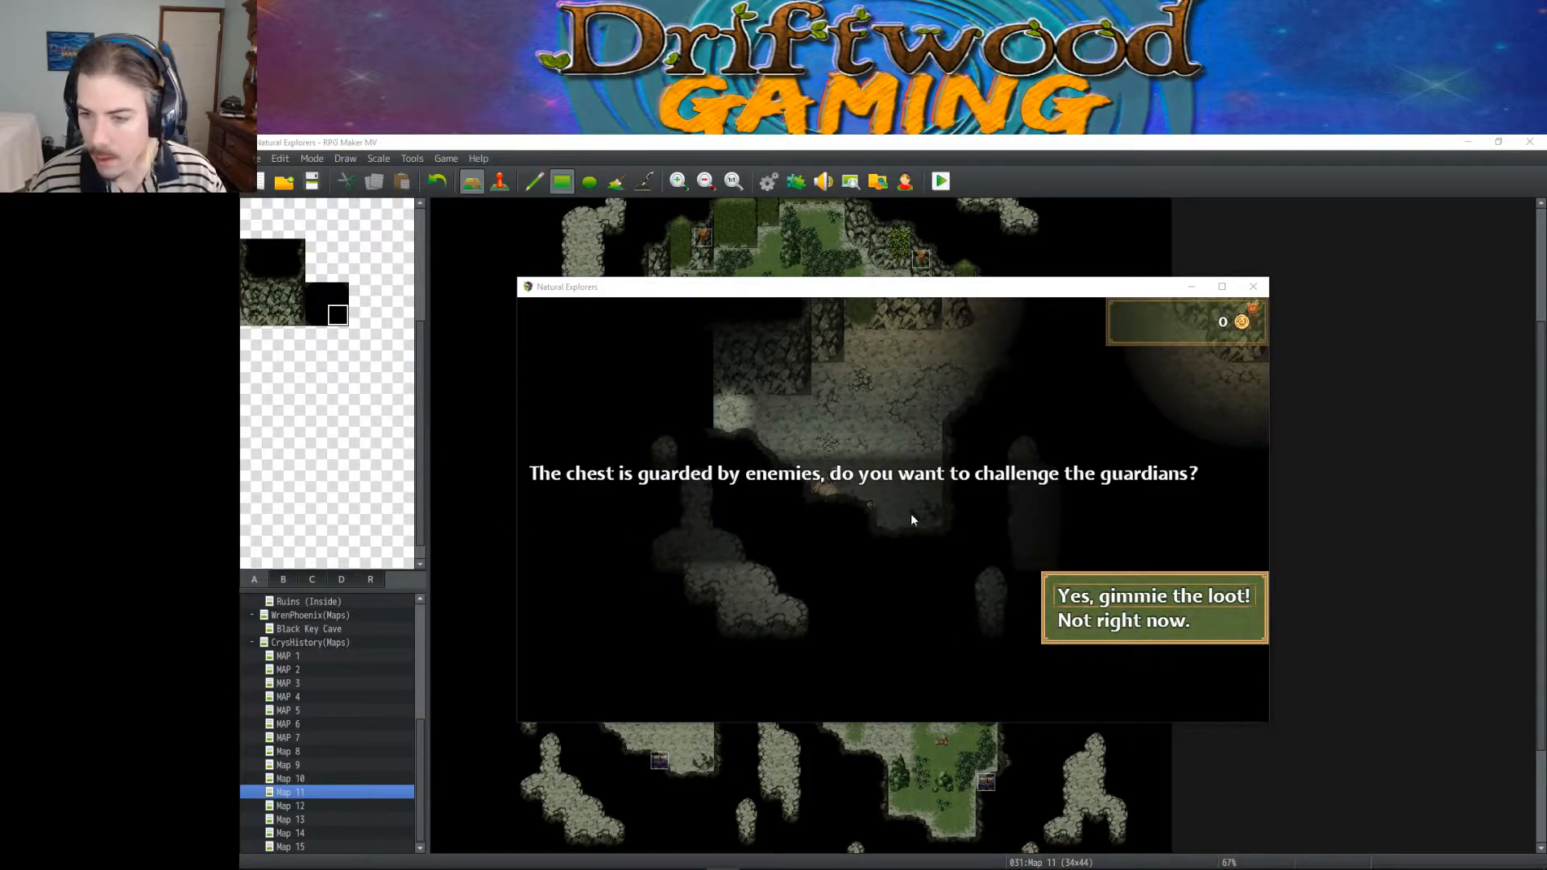
left_click(1126, 612)
Step: Test the exit event at the western opening, choose not to leave the dungeon, and close the game
left_click(752, 480)
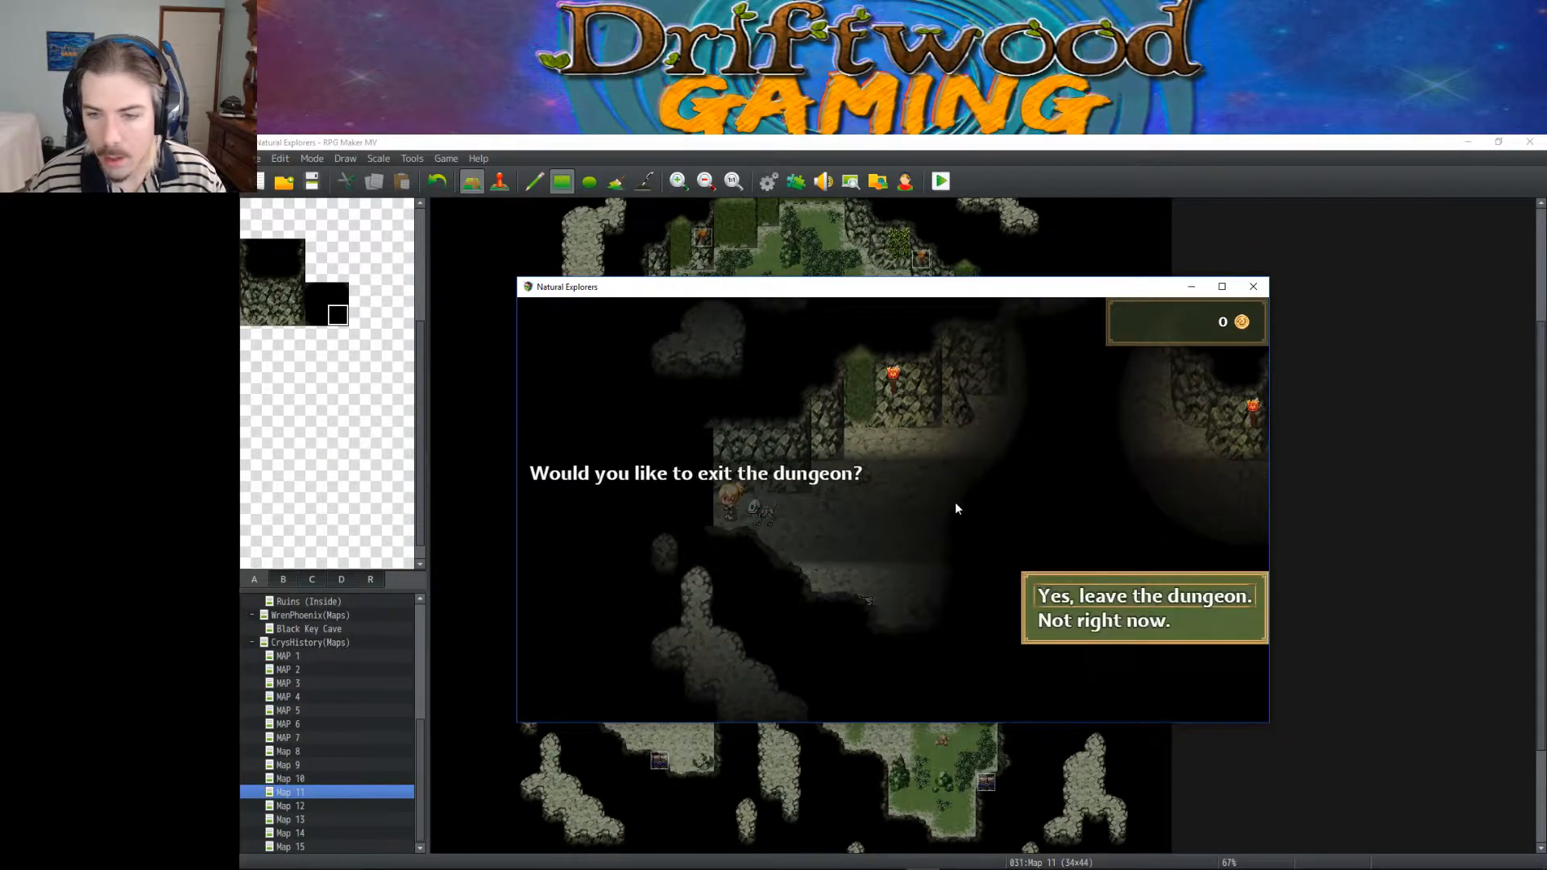
key("Down")
key("Return")
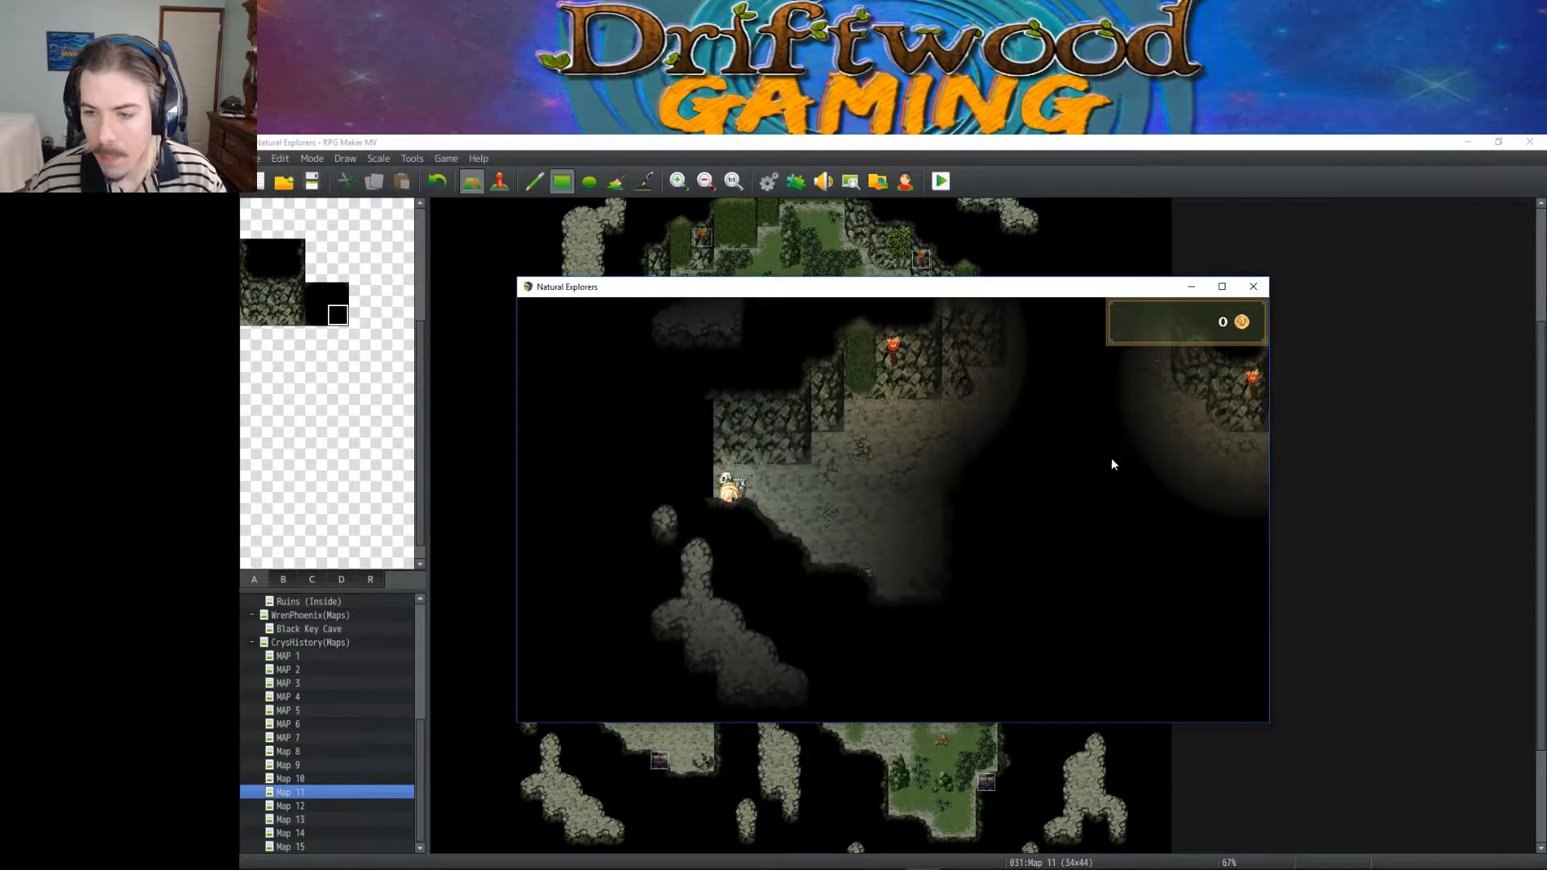
left_click(1253, 286)
Step: Line the western end of the rock wall and opening on Map 11 with ceiling edge tiles
scroll(615, 610, "down", 1)
scroll(614, 610, "down", 1)
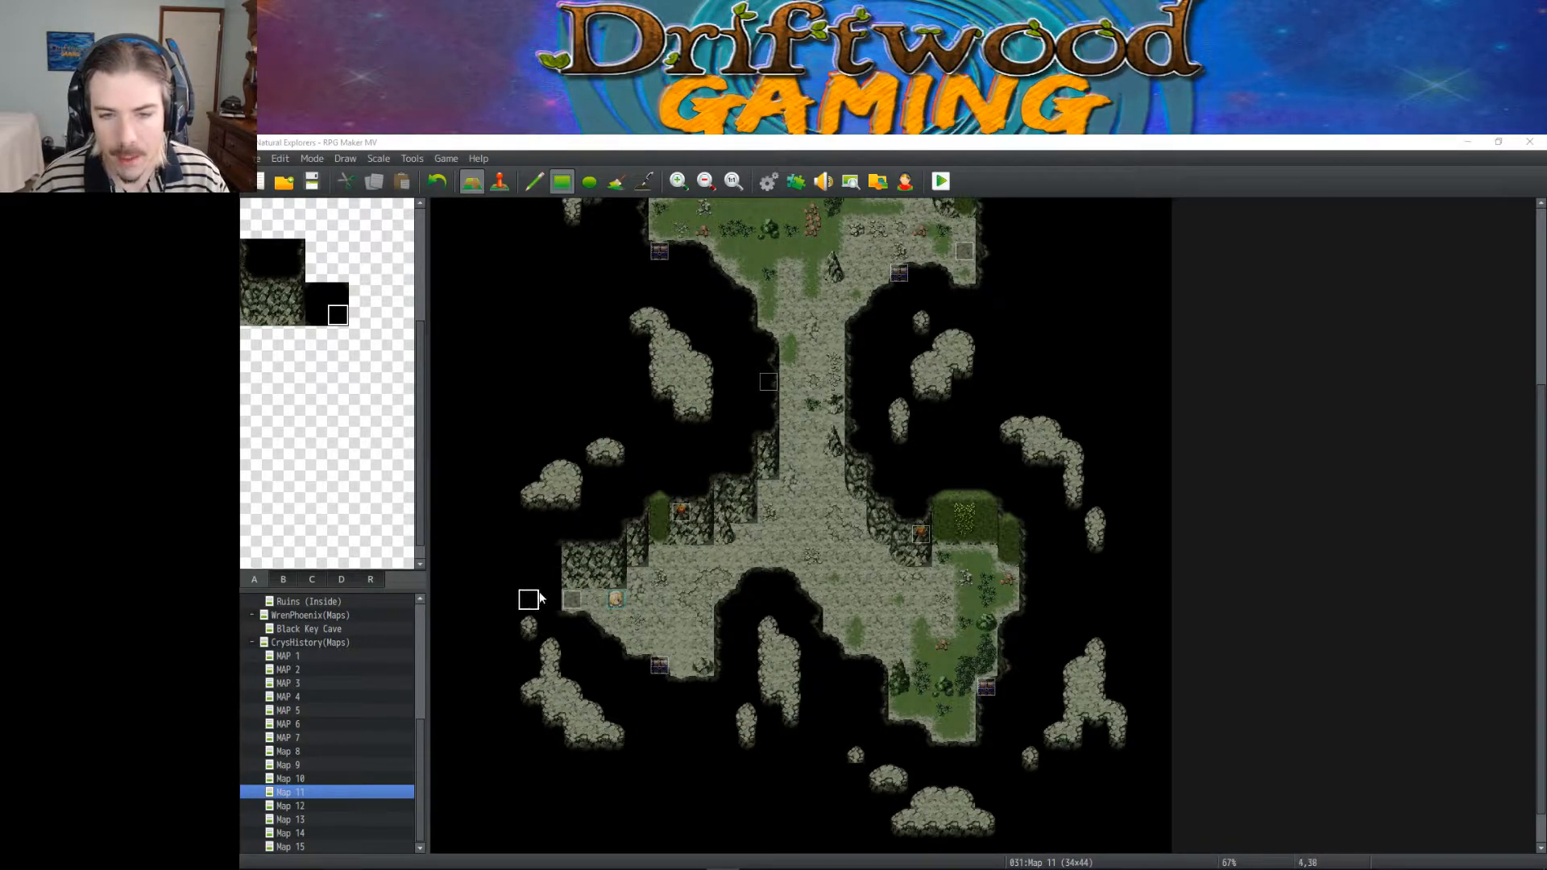
right_click(550, 561)
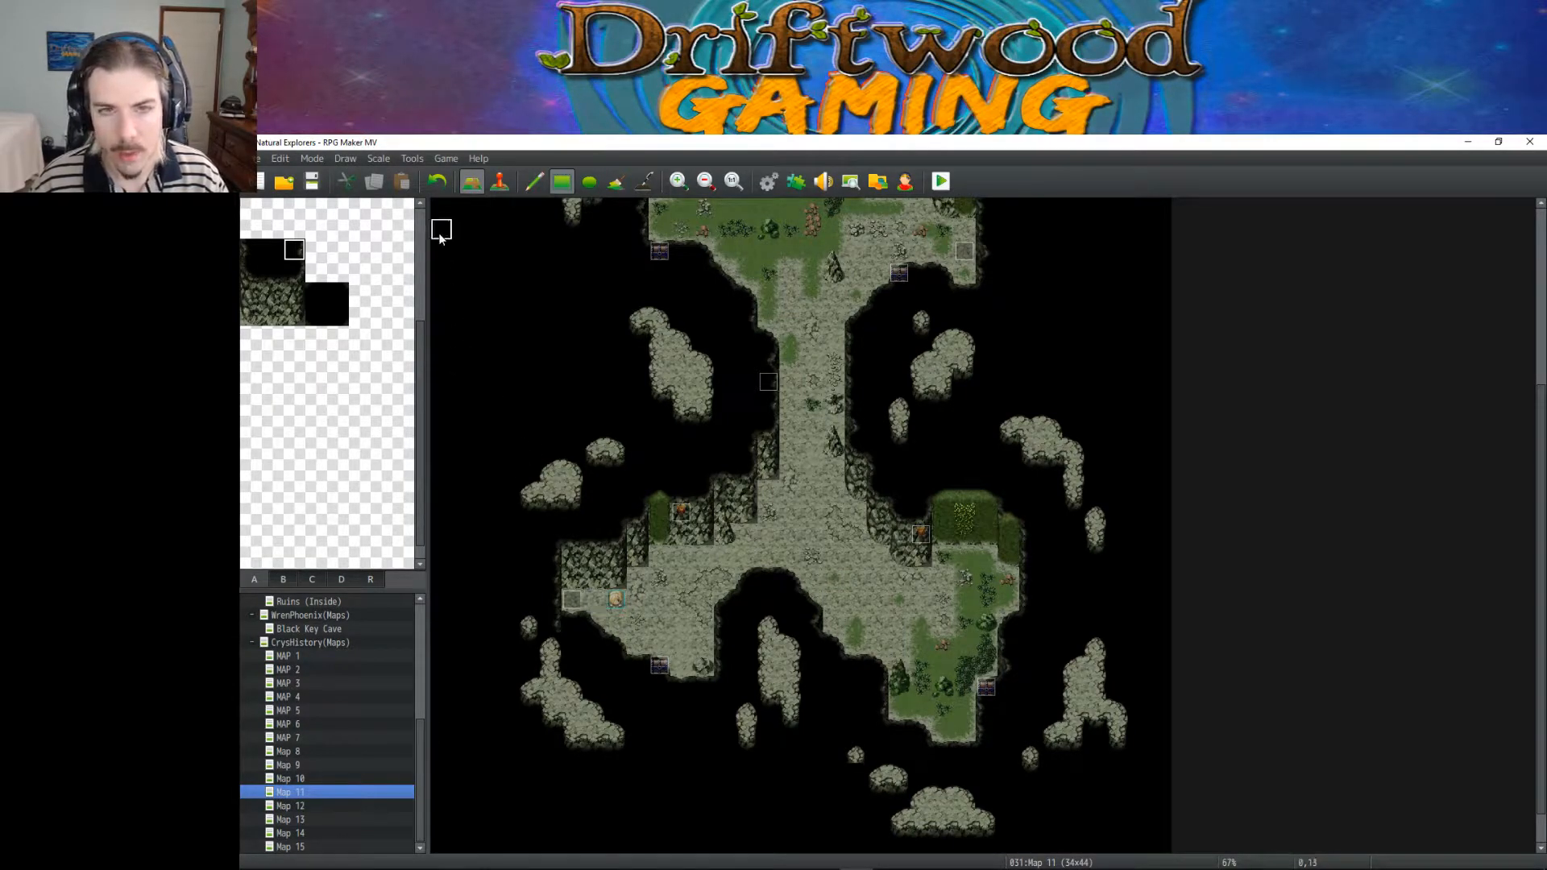
Step: Inspect the light note of the Torch01 event beside the central corridor and close it without changes
left_click(499, 184)
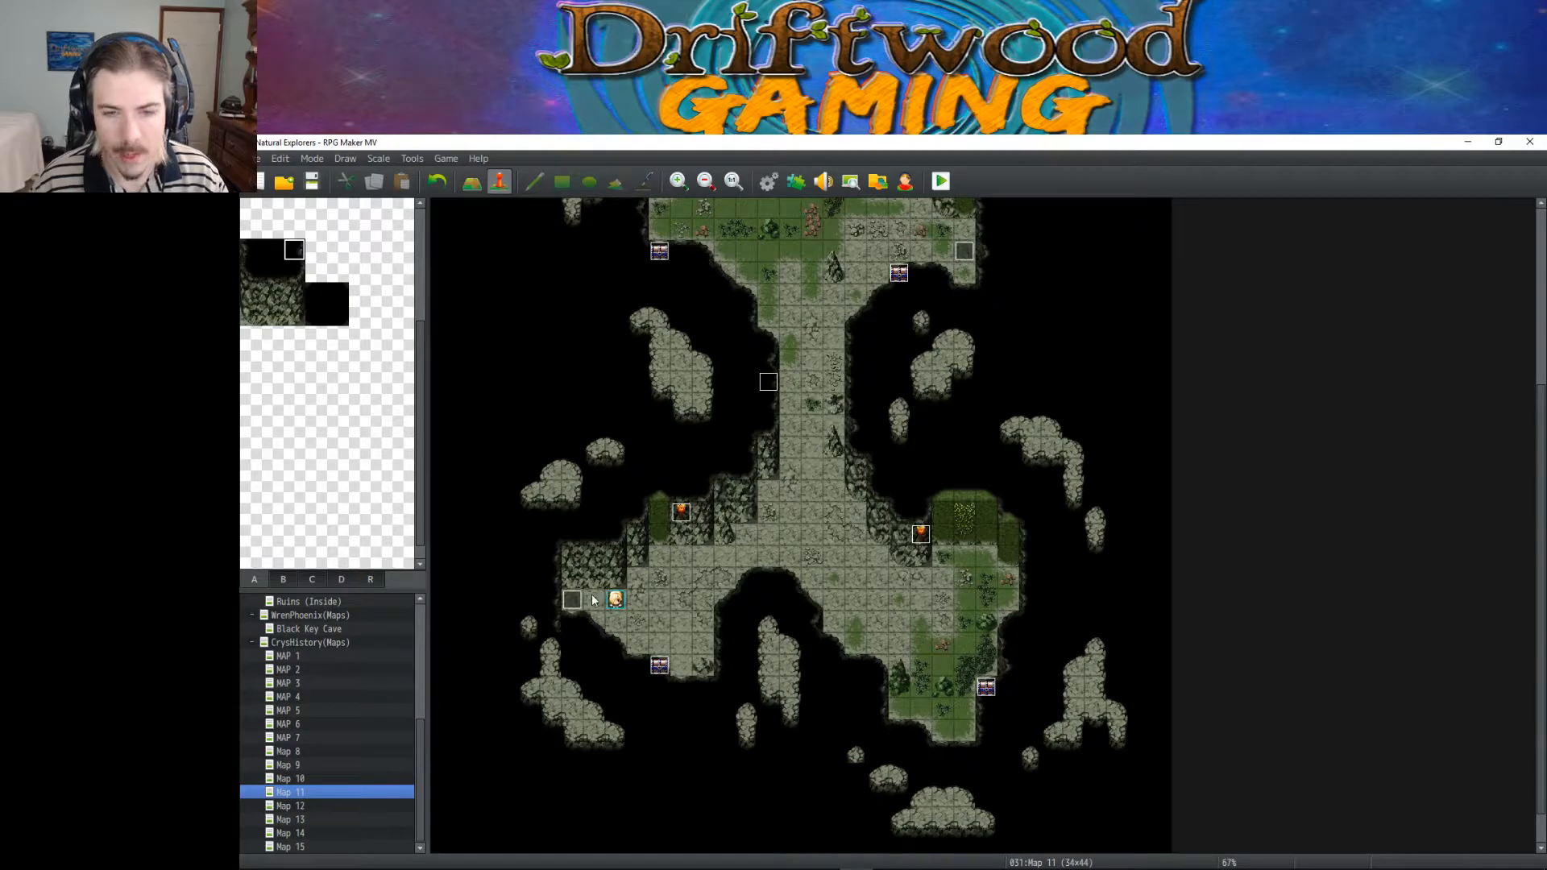
double_click(773, 382)
left_click(782, 302)
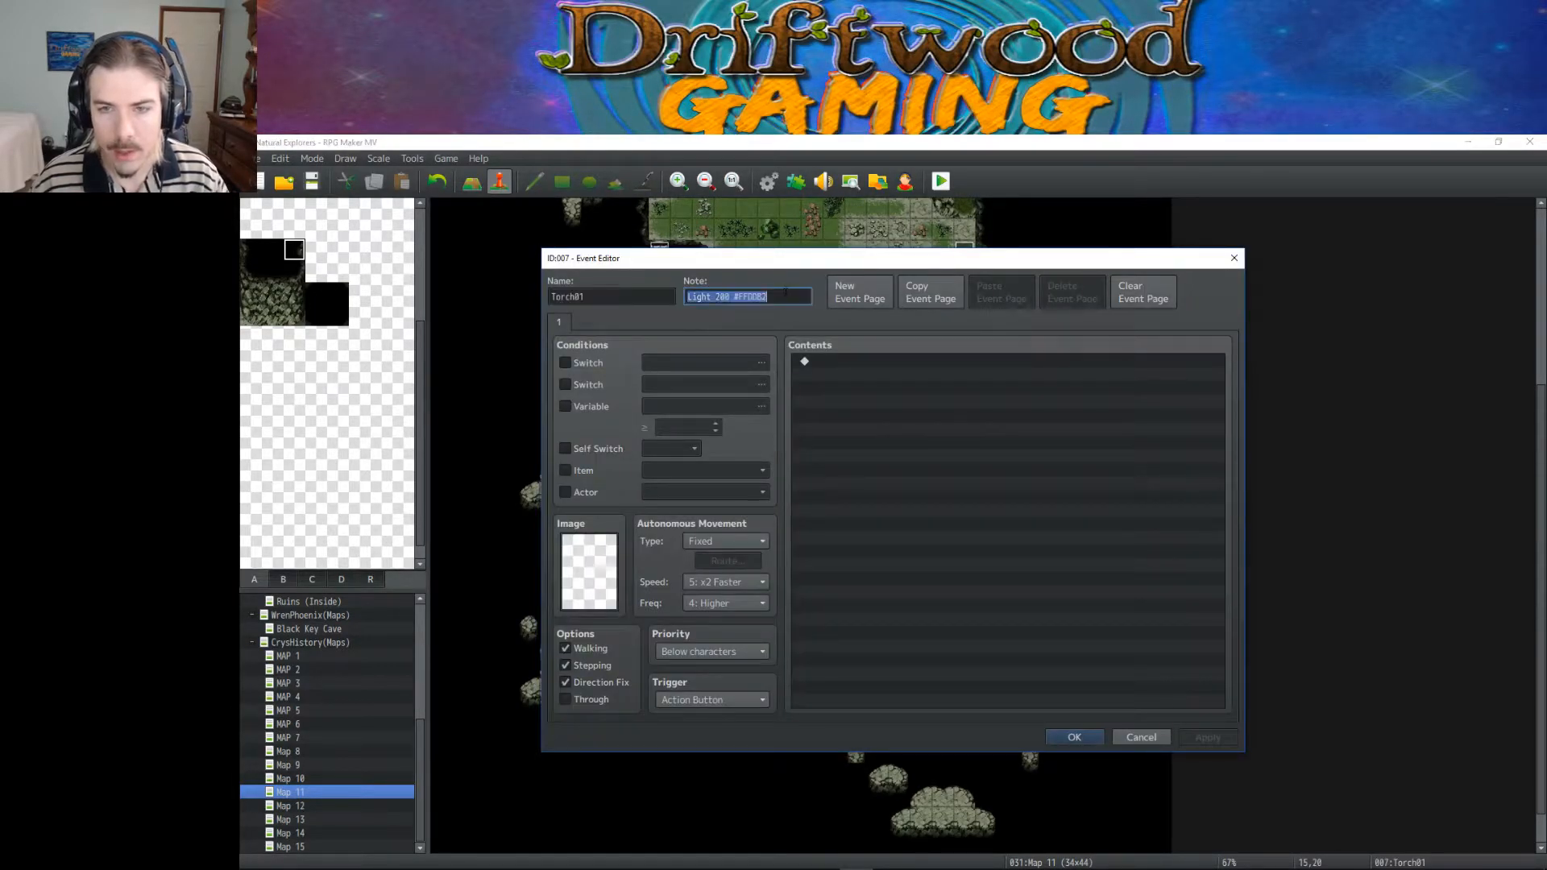
left_click(1152, 743)
Step: Copy the full note "Flashlight on 16 12 #FFFFFF 3" from the Entrance event at the western opening
double_click(568, 606)
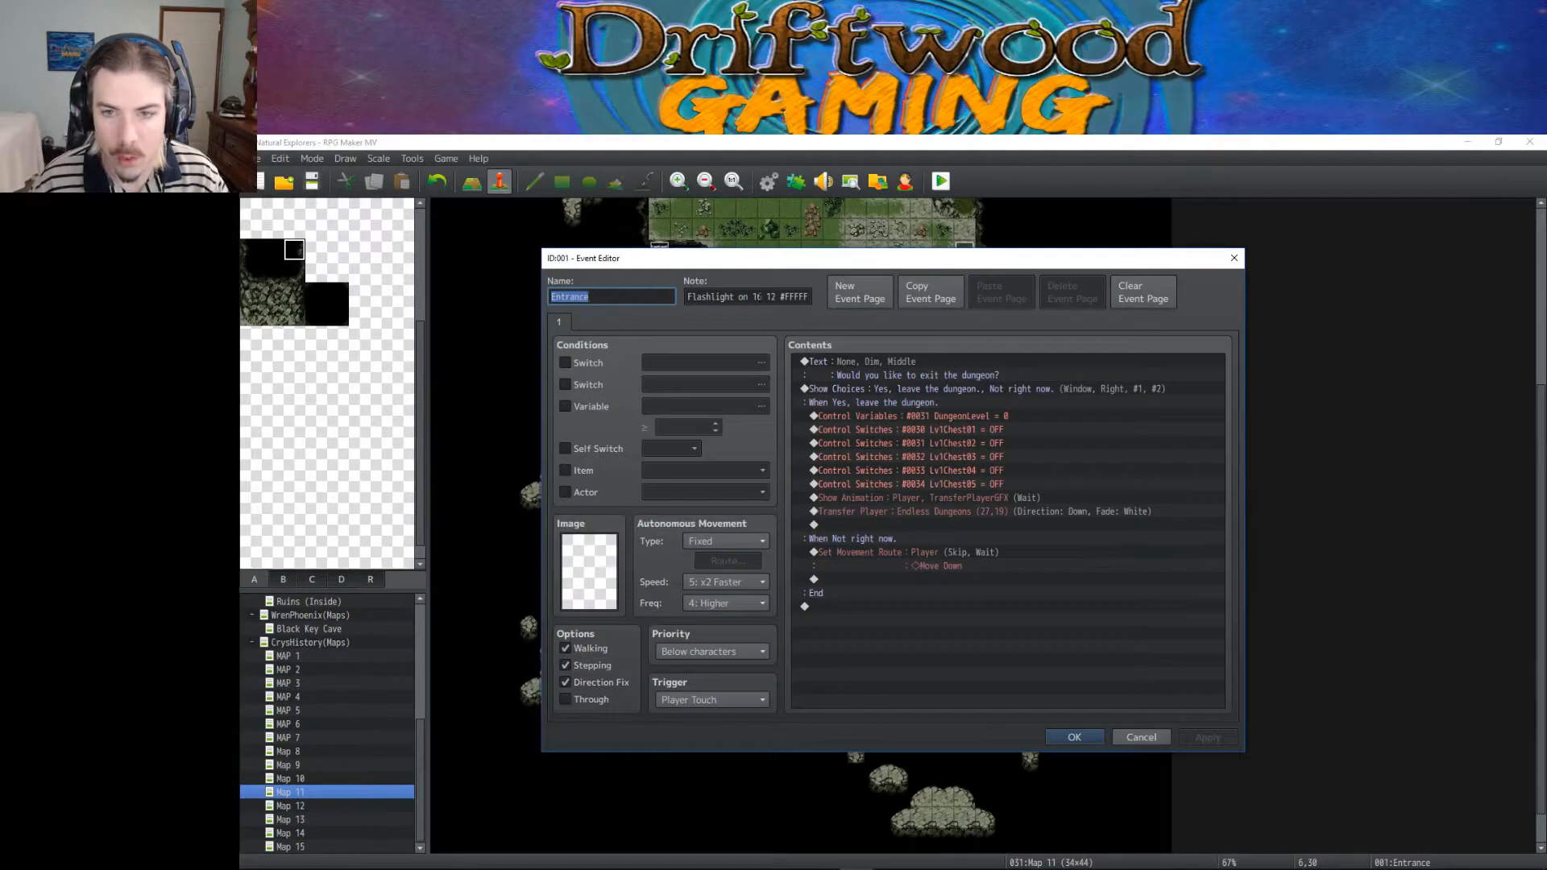
key("Tab")
left_click(766, 298)
key("shift+End")
left_click(773, 298)
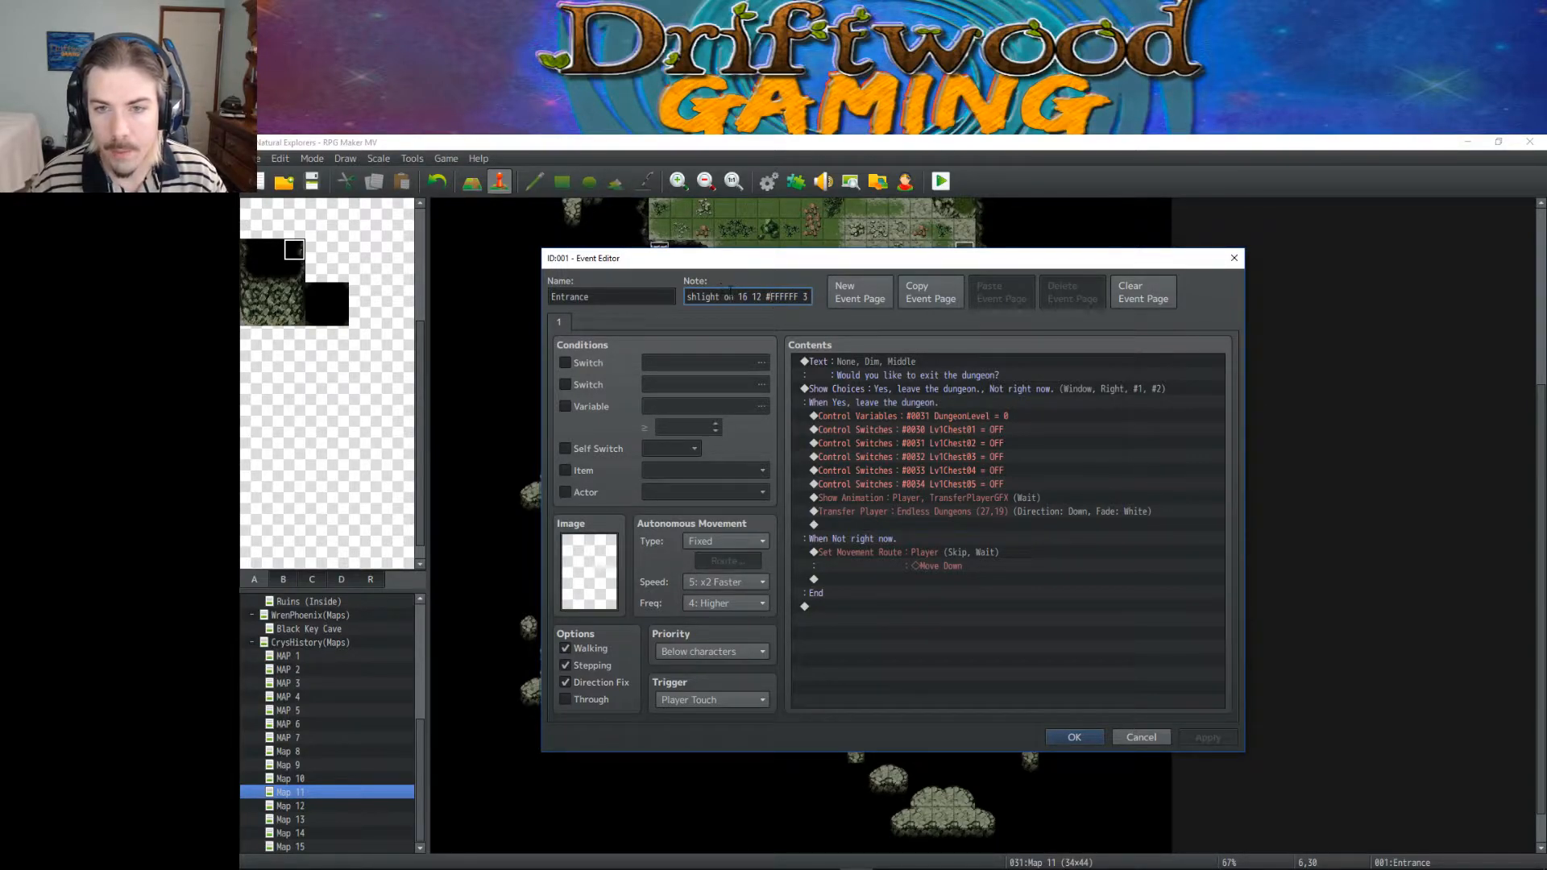
left_click_drag(735, 293, 876, 305)
key("ctrl+c")
left_click(690, 297)
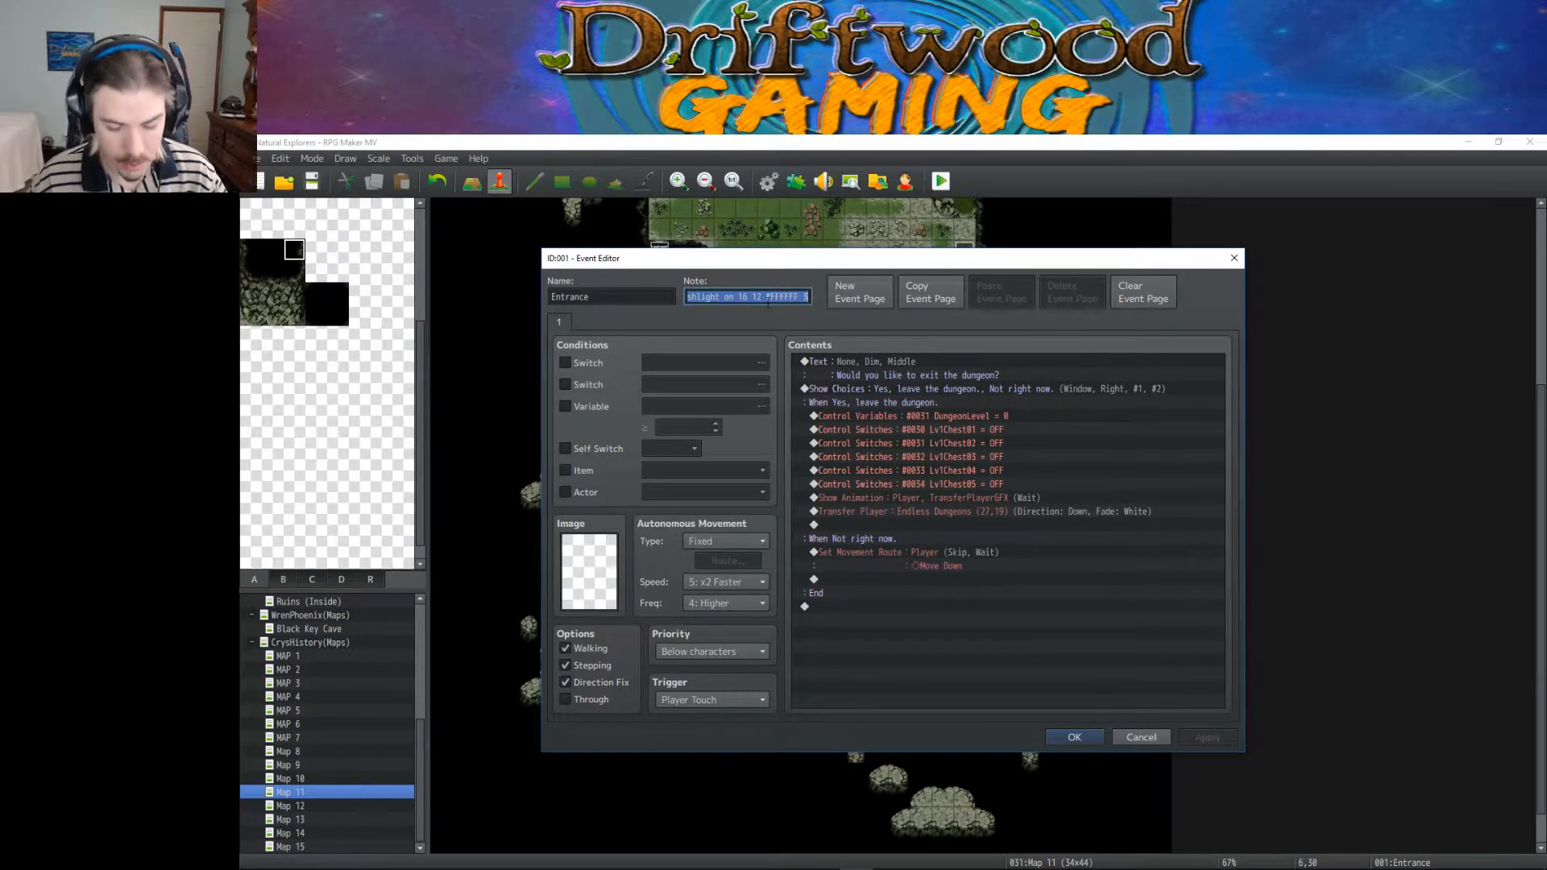
left_click(1059, 735)
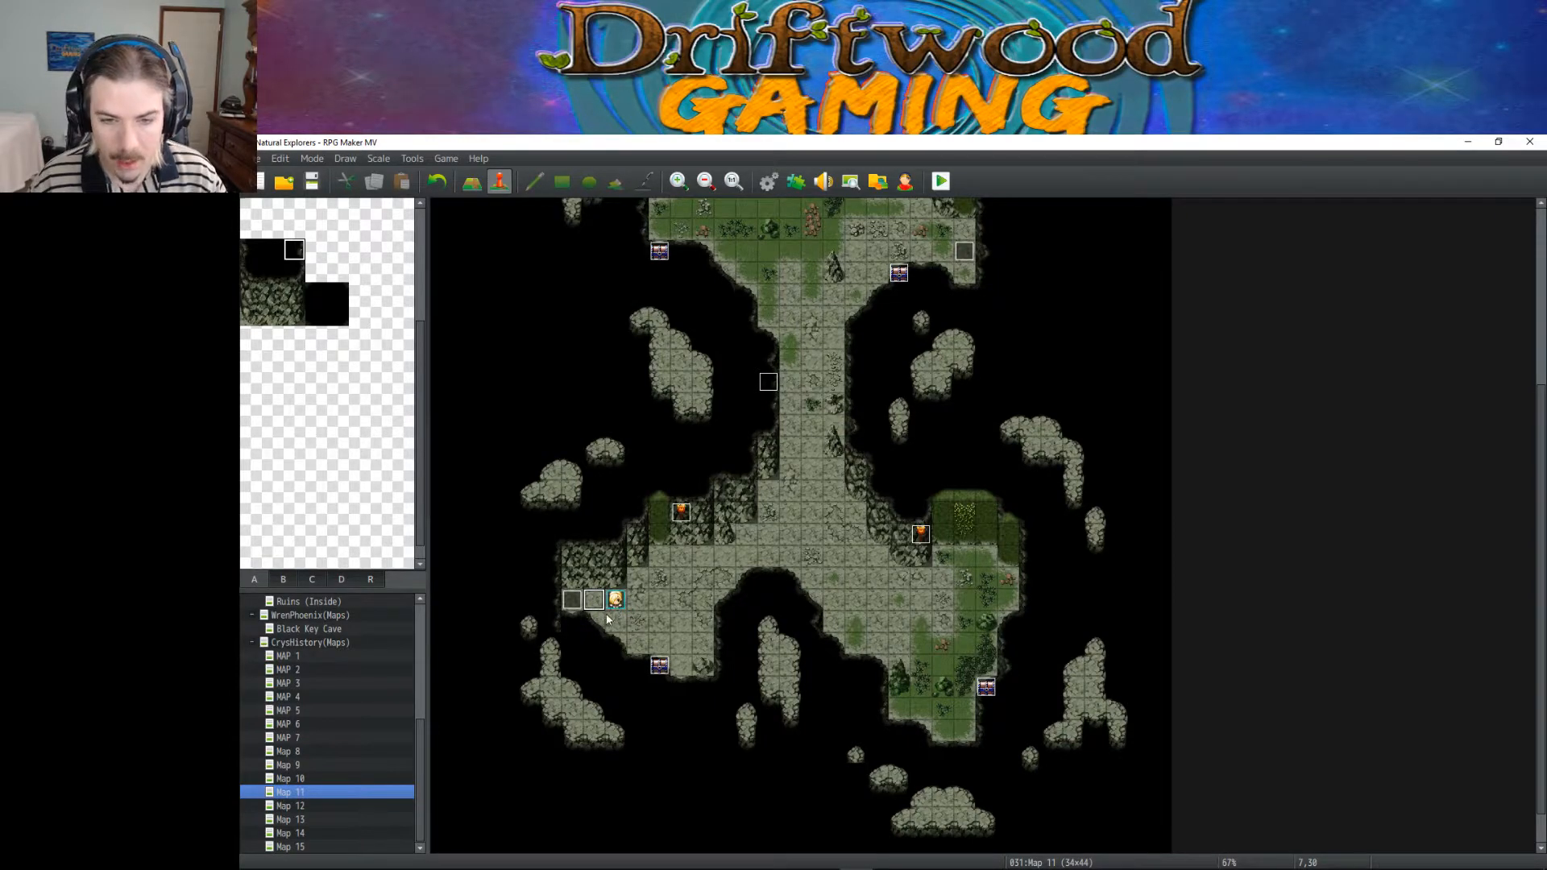
Step: Create an event named ExtendedLight one tile east of the Entrance event and paste the copied flashlight note into it
double_click(594, 604)
key("Tab")
key("ctrl+v")
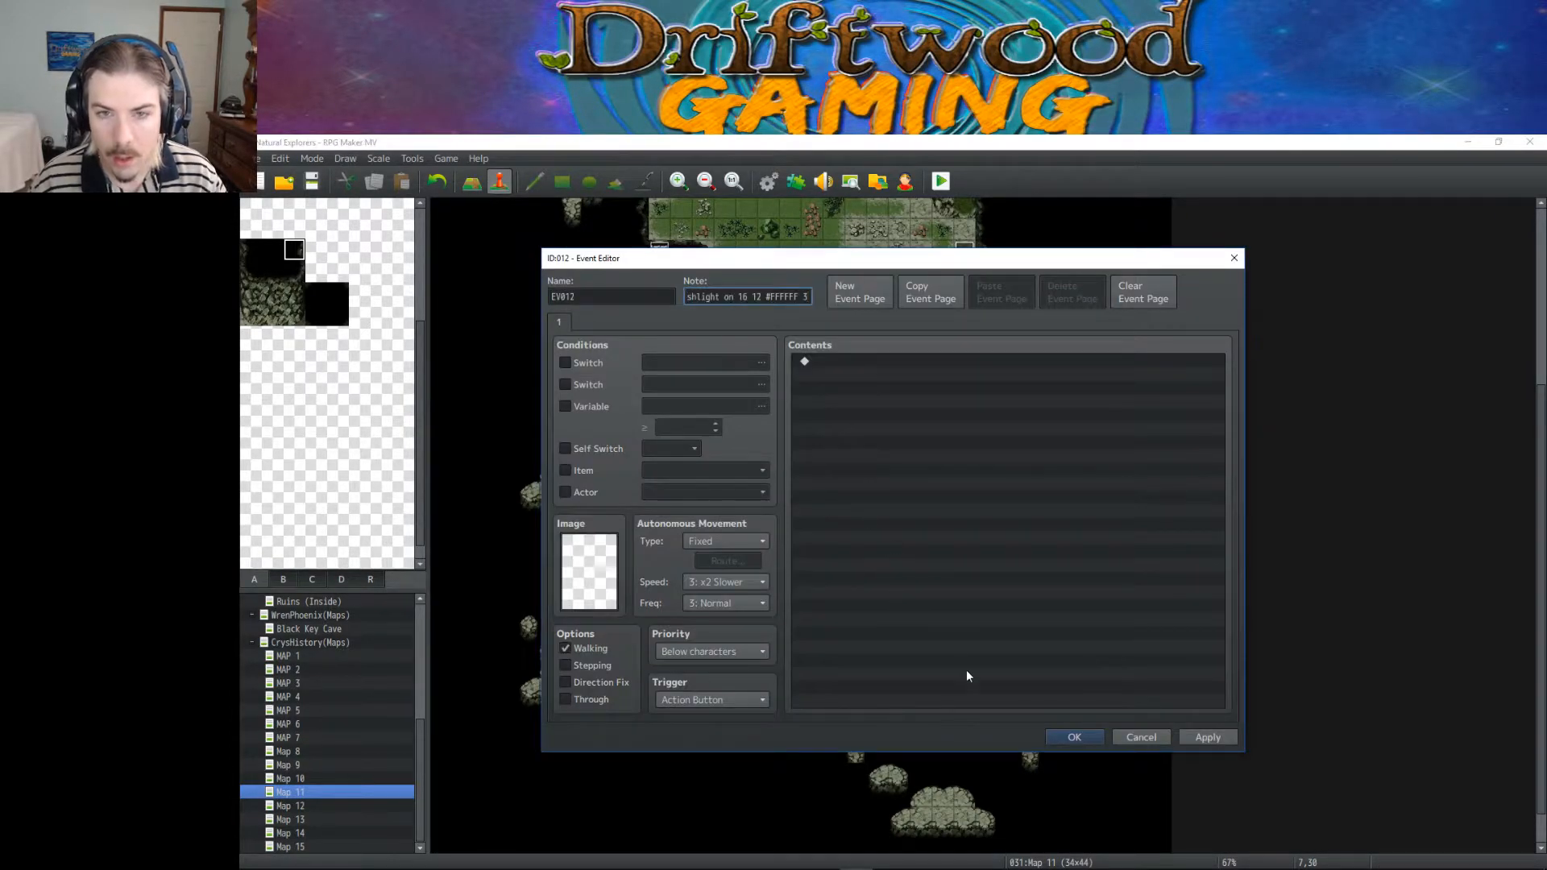
double_click(596, 297)
type("Ex")
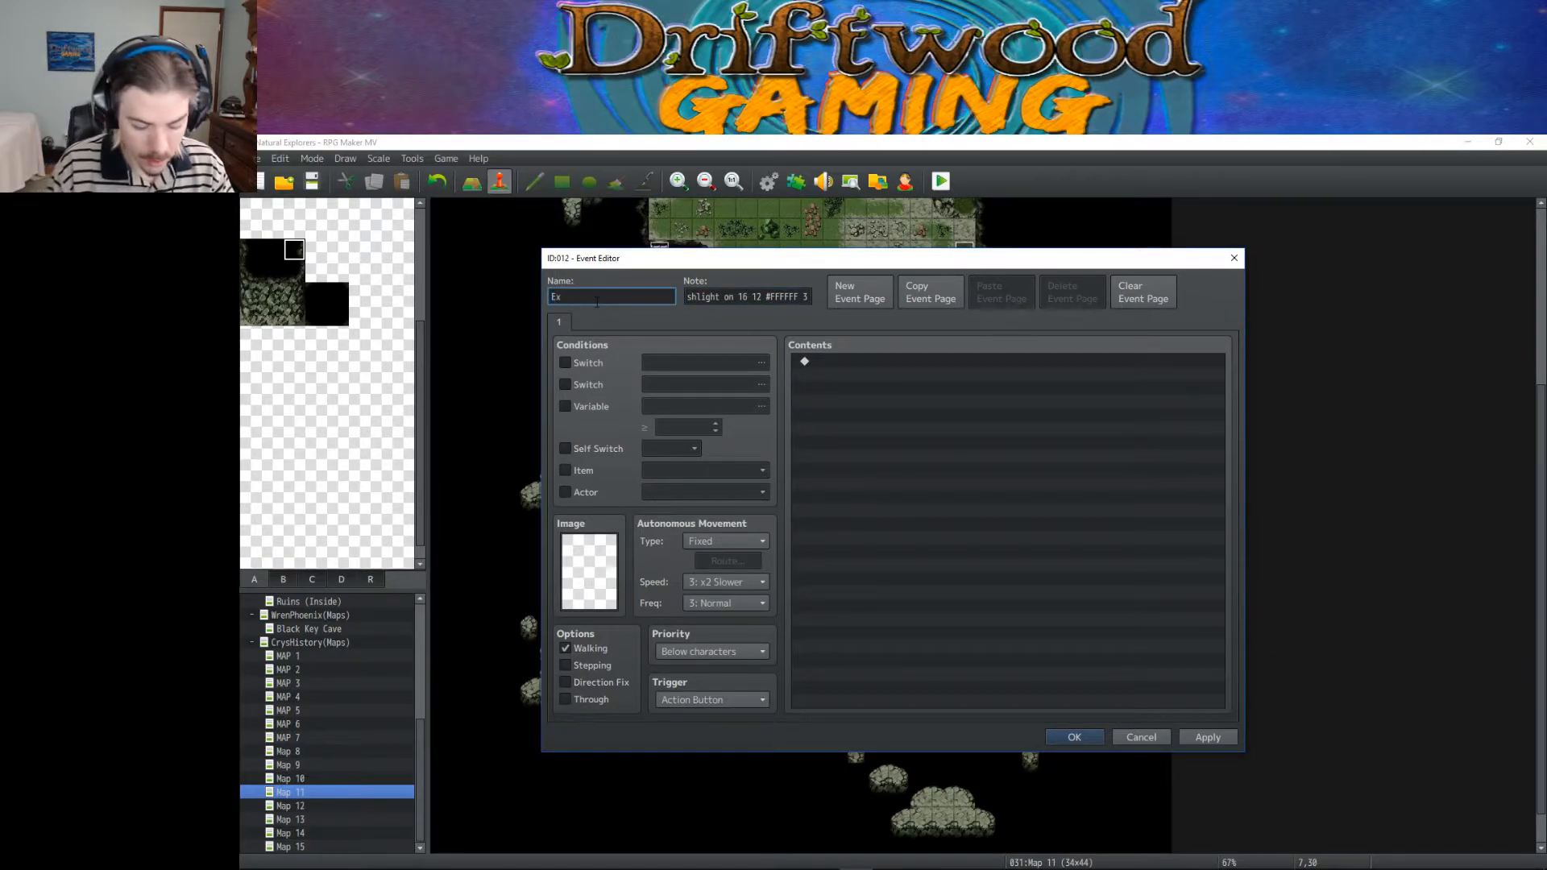
type("tendedLight")
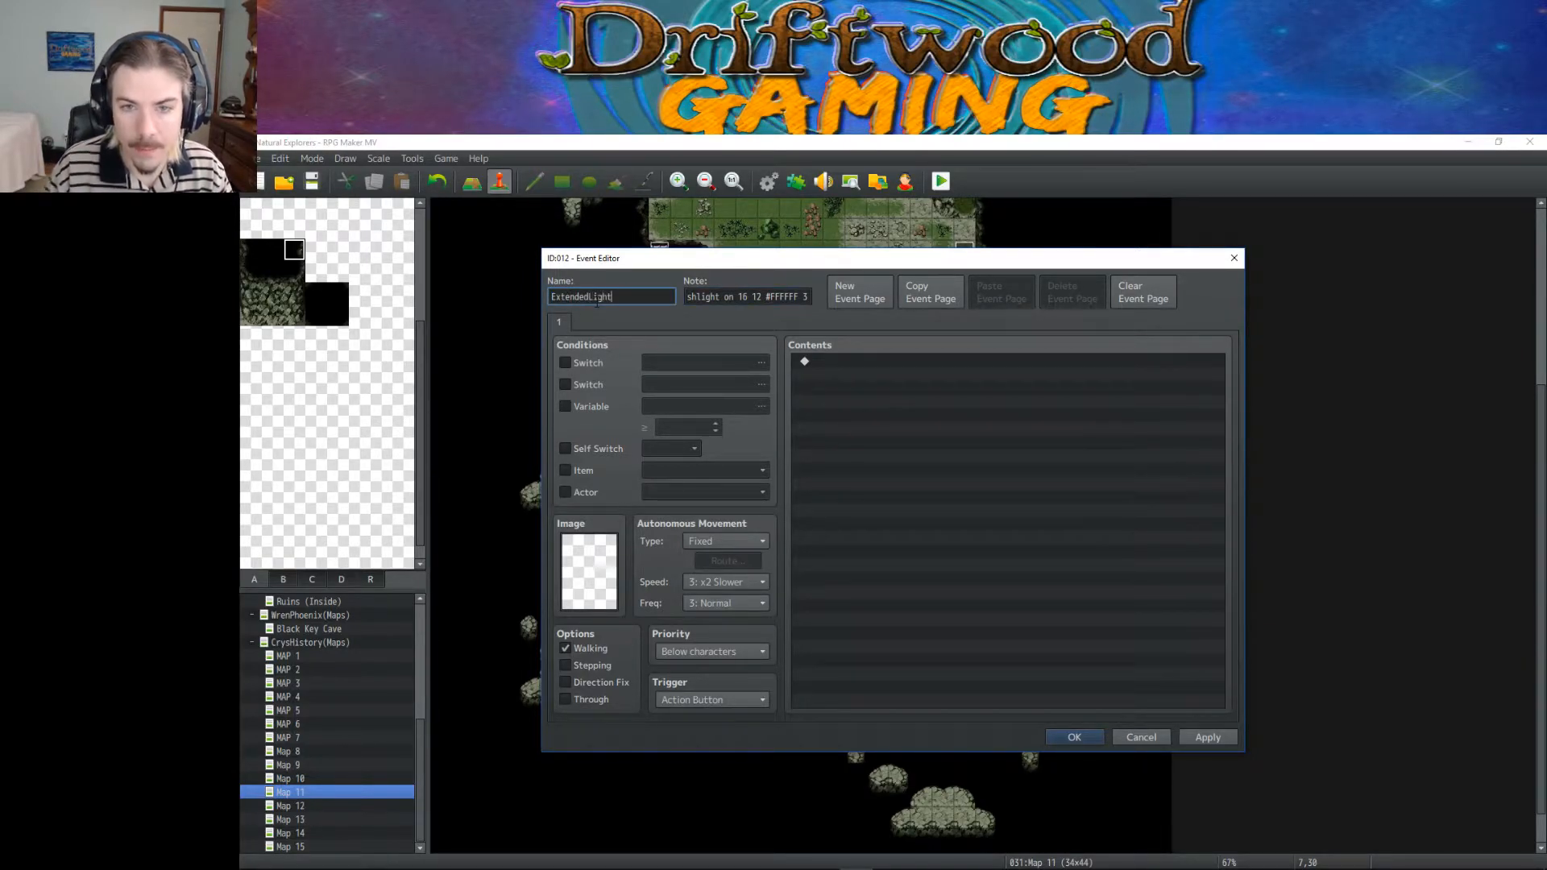
left_click(1067, 738)
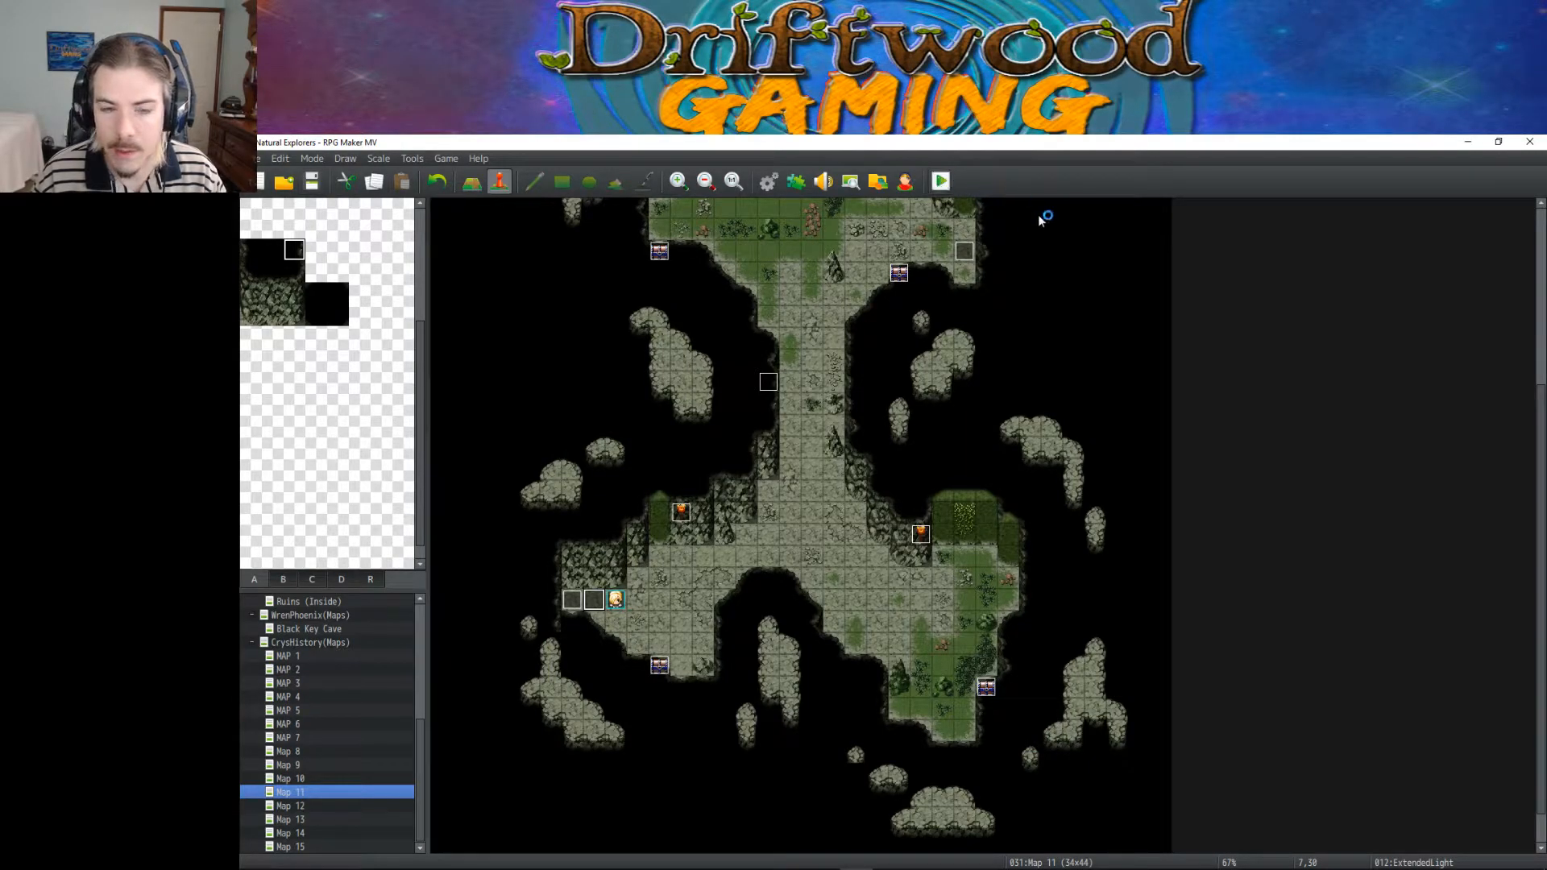
Step: Start a new game playtest and walk from the western opening towards the central cave area to check the lighting
key("Return")
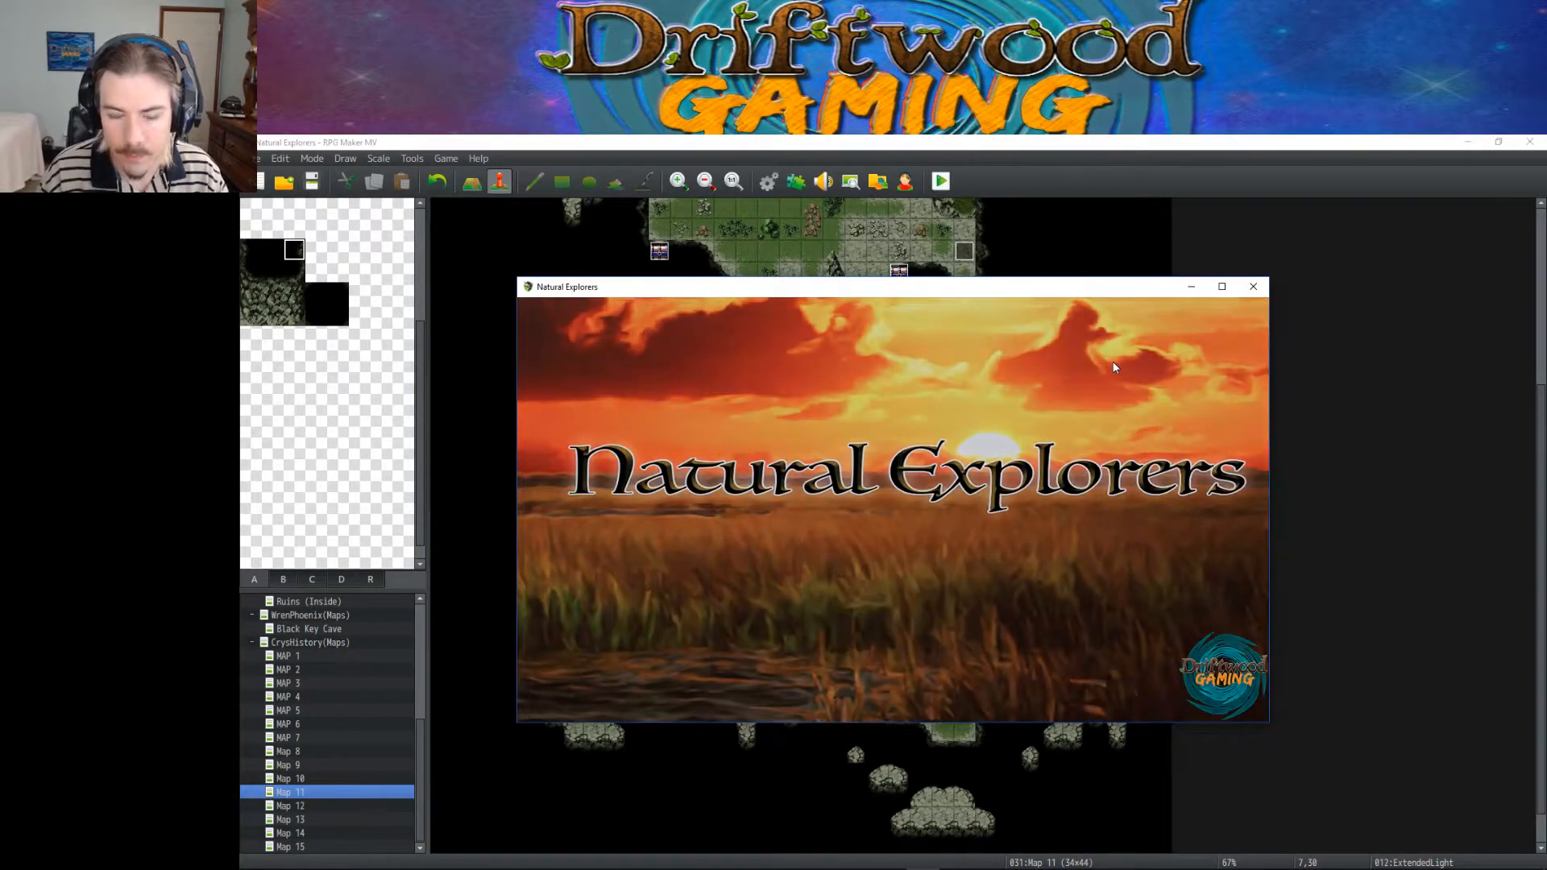
key("Right")
key("Right")
key("Right")
key("Right")
key("Up")
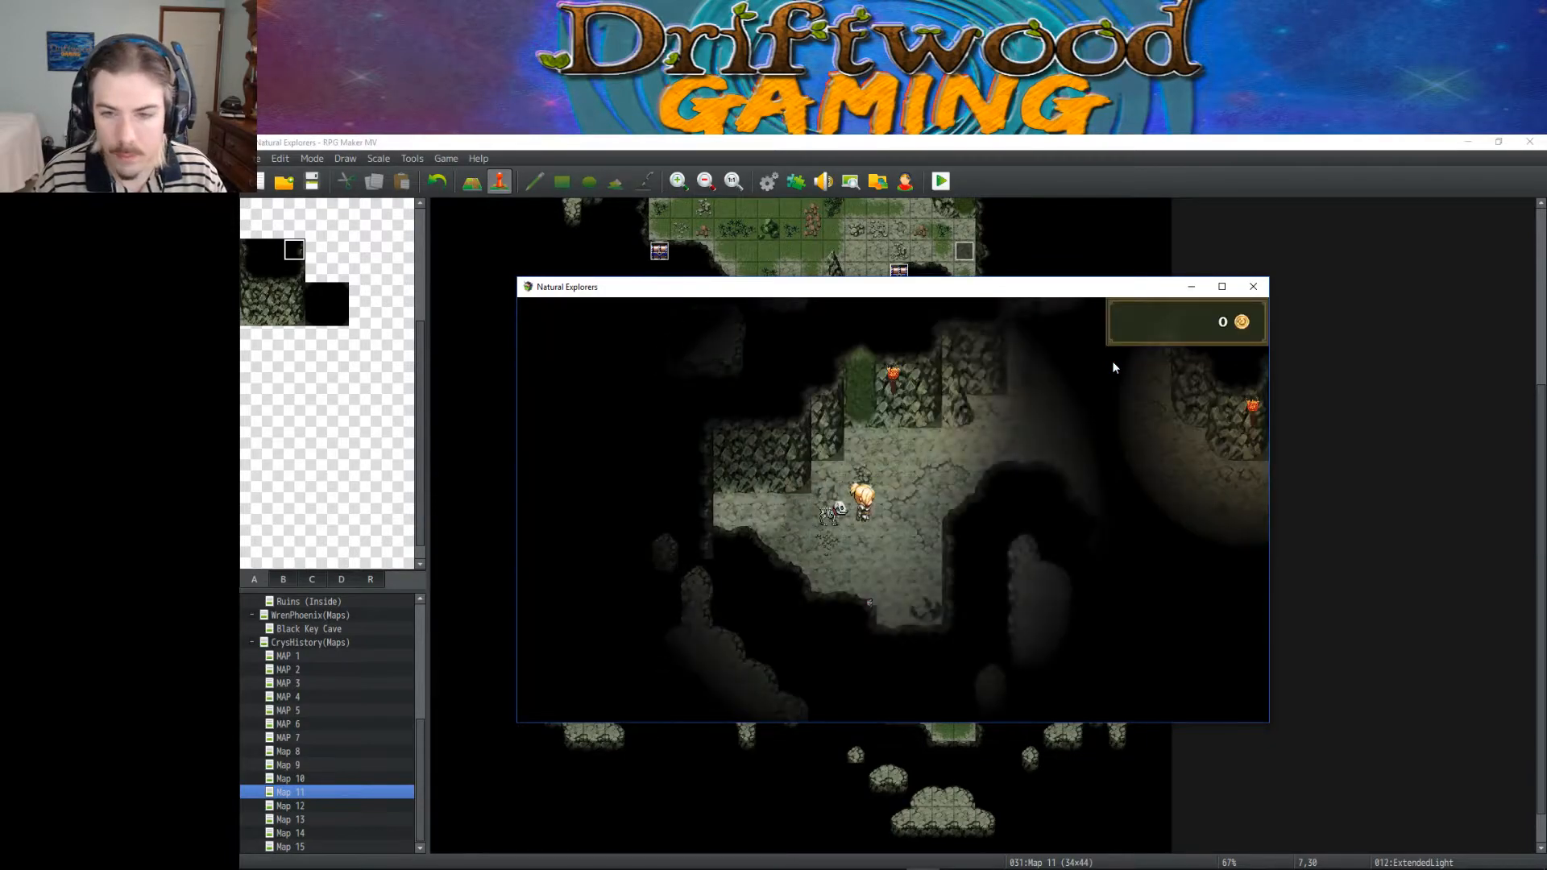
key("Right")
key("Right")
key("Up")
key("Up")
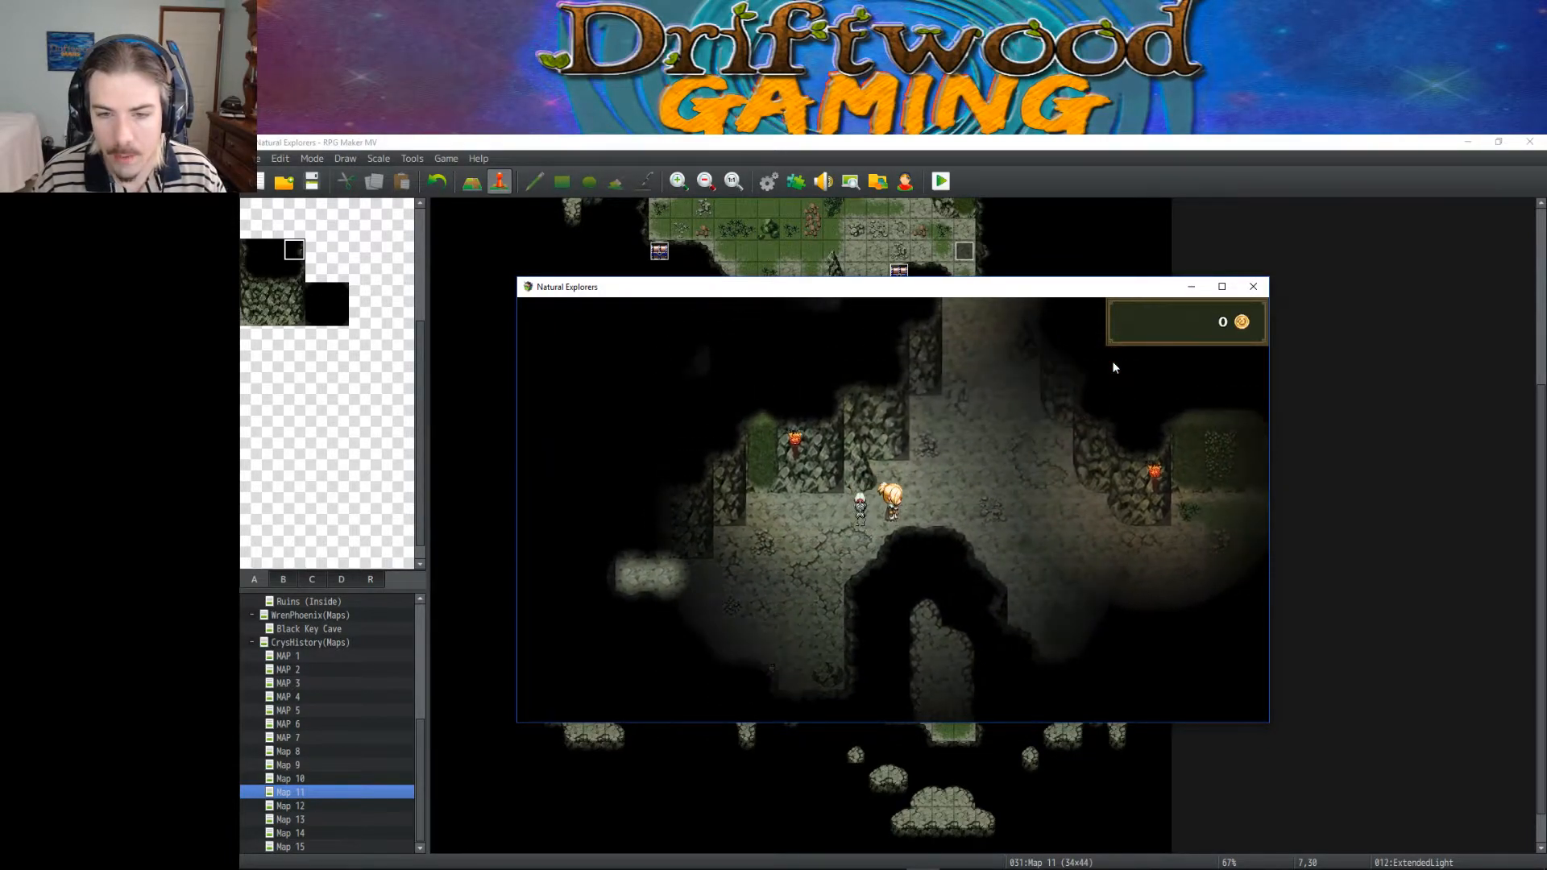
Step: Walk back west to the exit event to check the entrance lighting and close the game
key("Left")
key("Down")
key("Down")
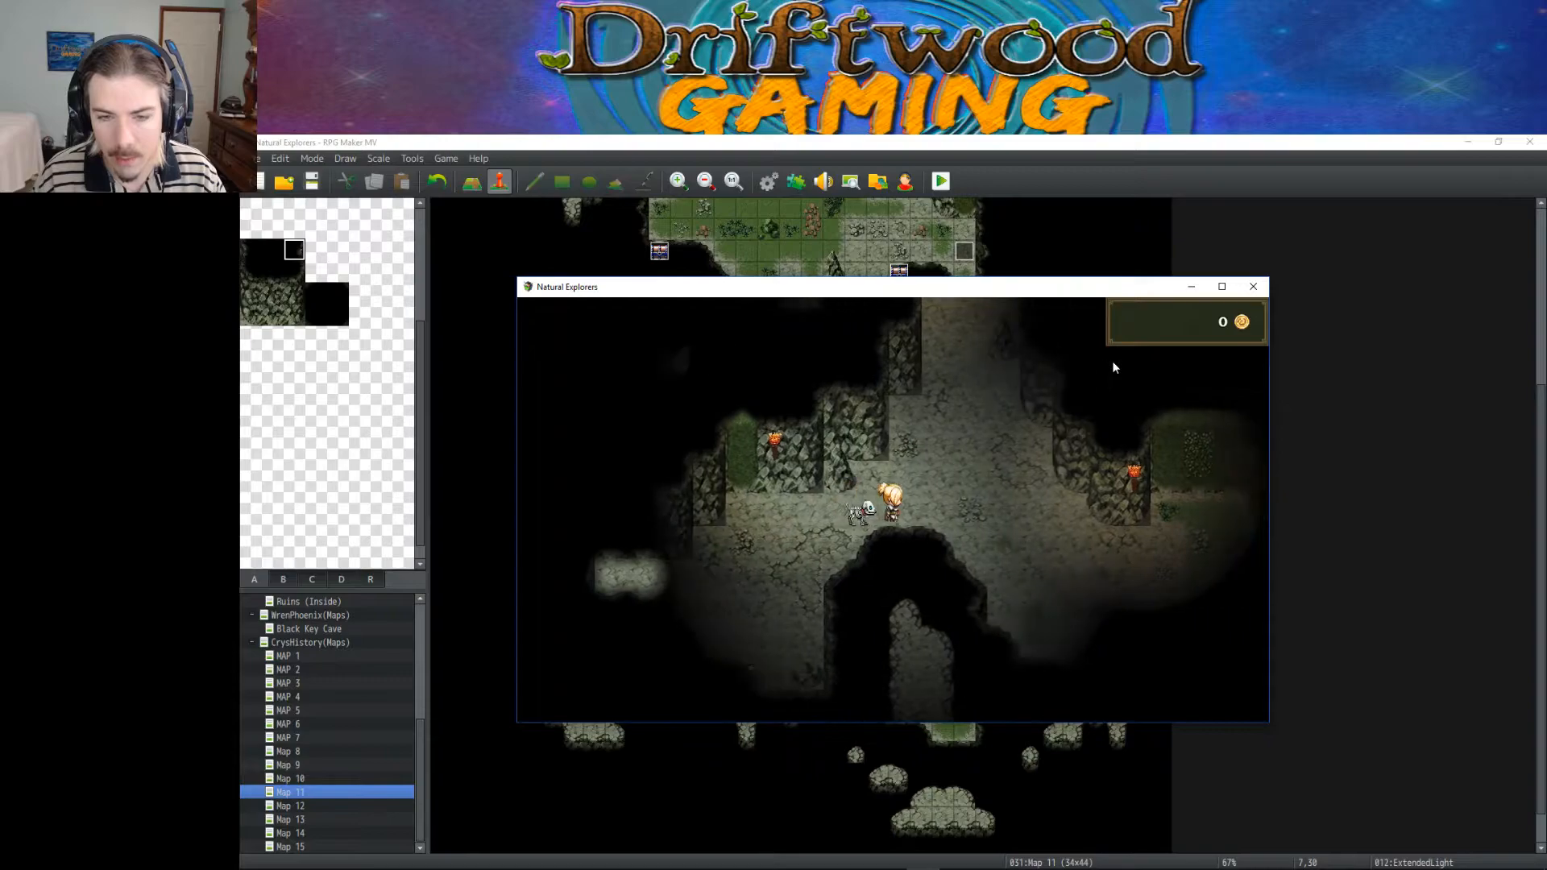
key("Down")
key("Left")
key("Left")
key("Left")
key("Left")
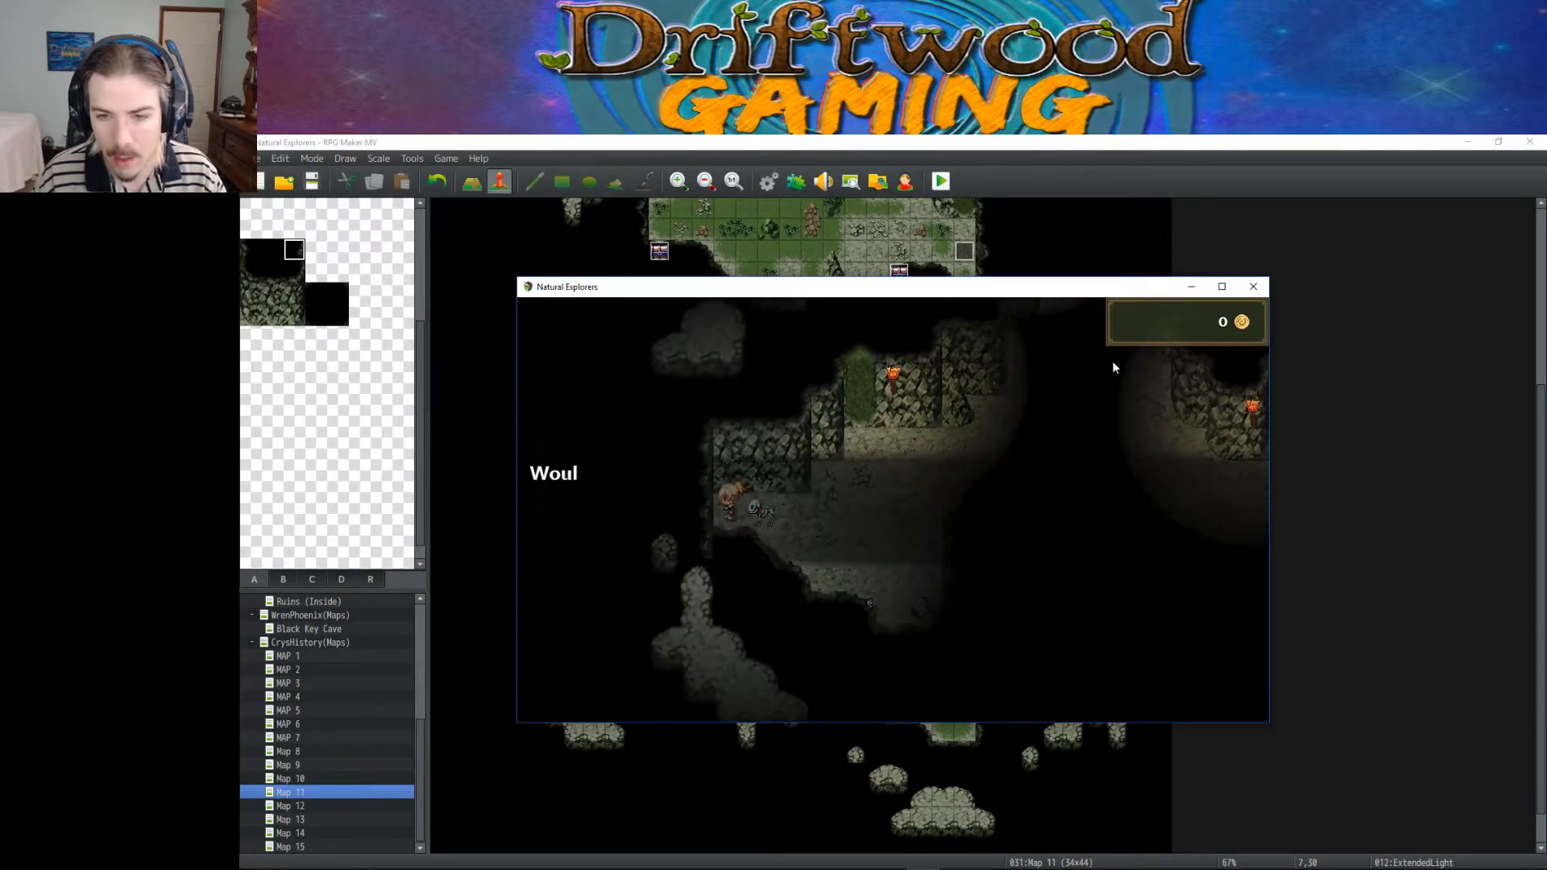
left_click(1253, 286)
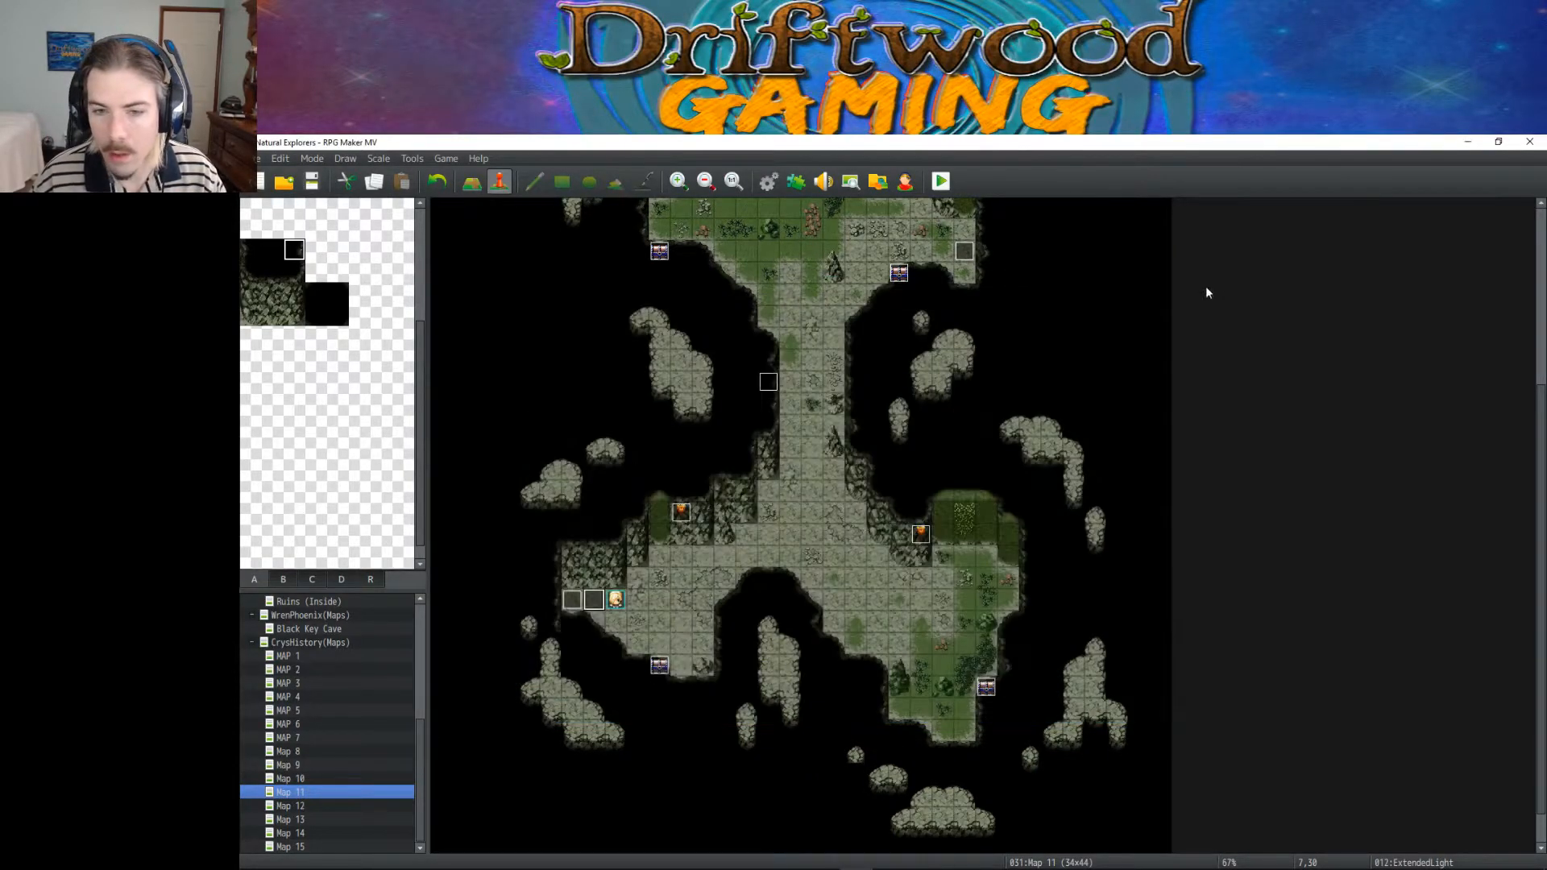
left_click(339, 295)
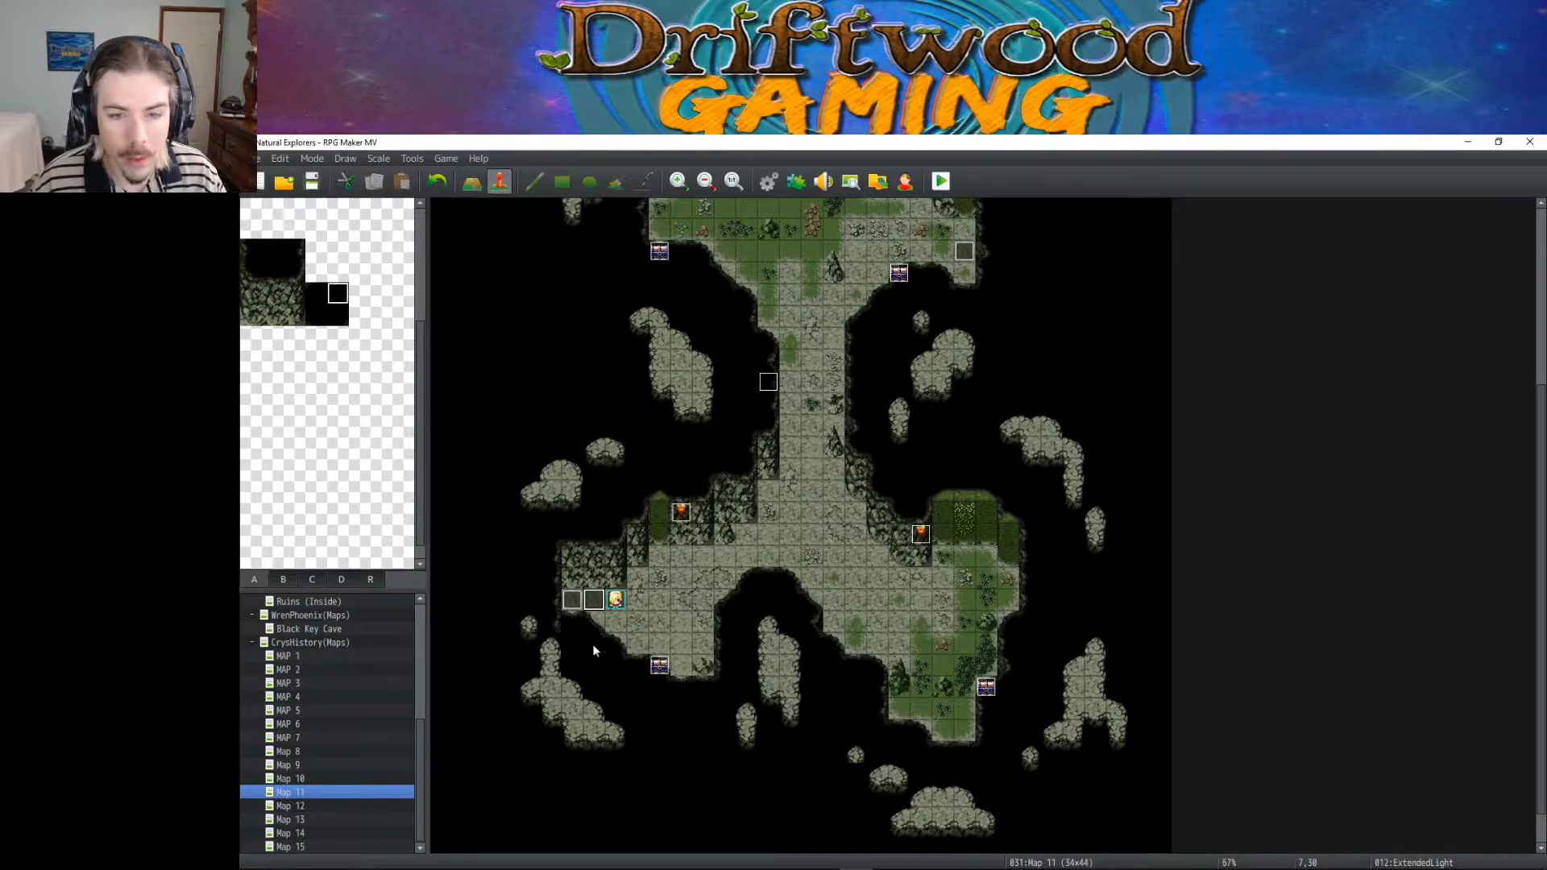
left_click(472, 184)
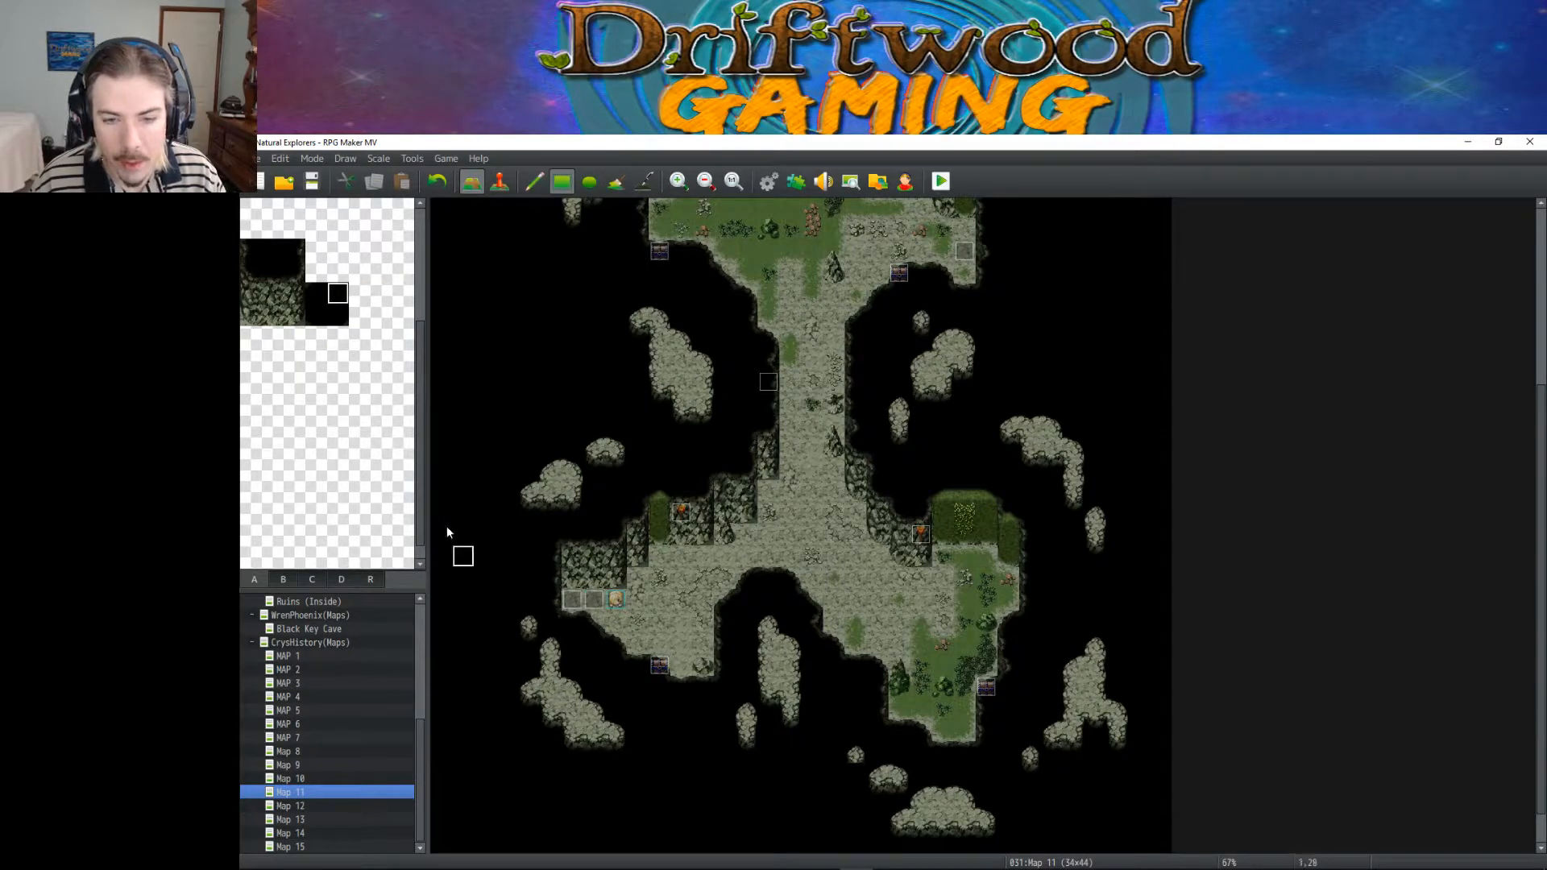
left_click(594, 600)
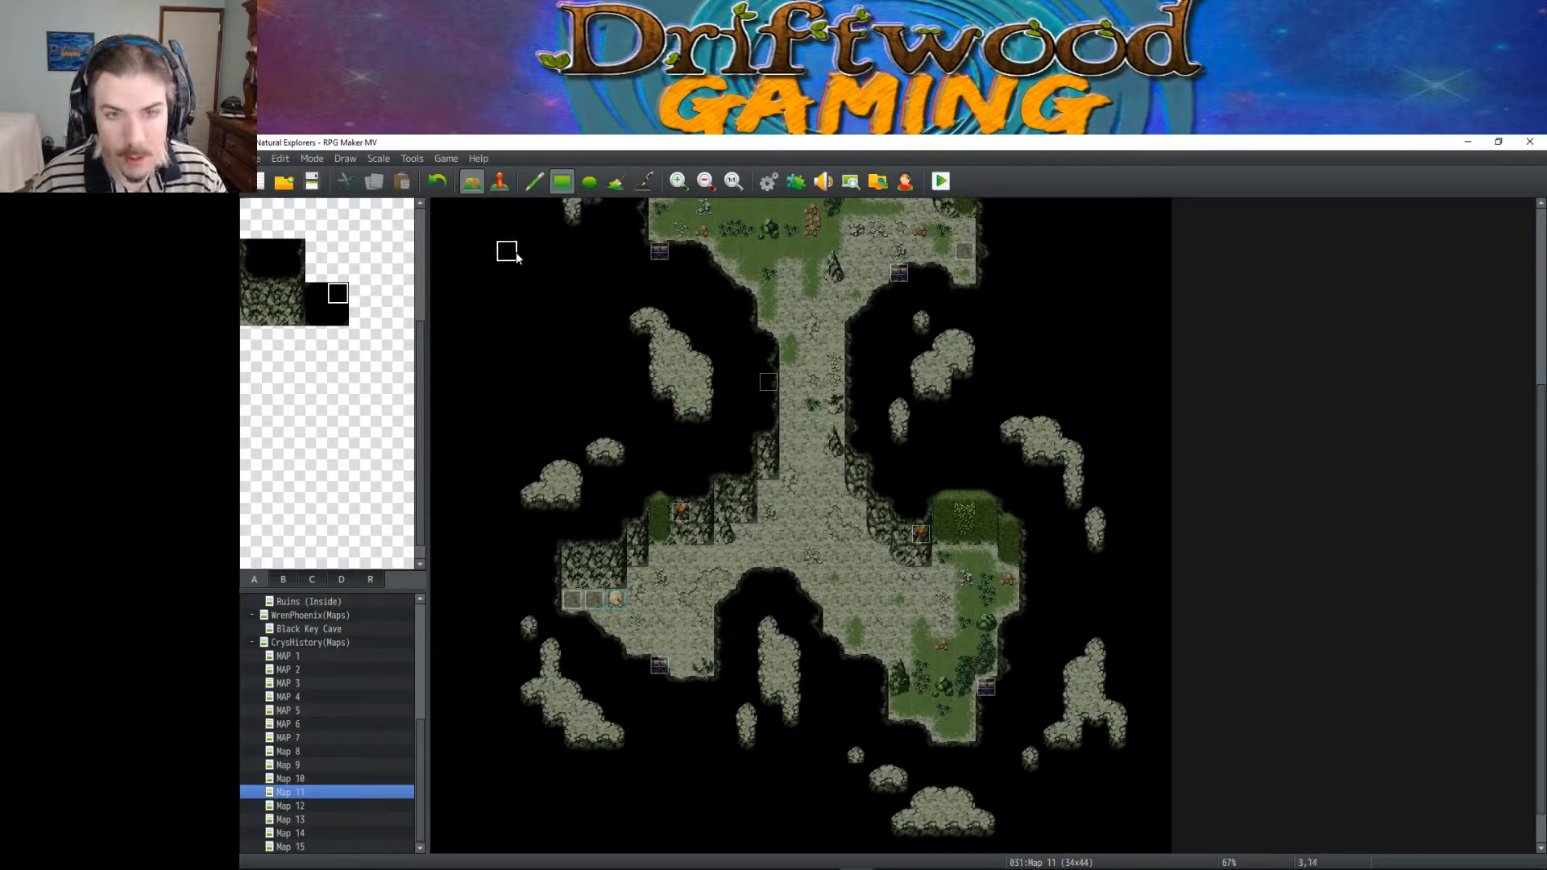
Step: Open the Entrance event and bring up the plugin help for TerraxLighting from its note
left_click(500, 180)
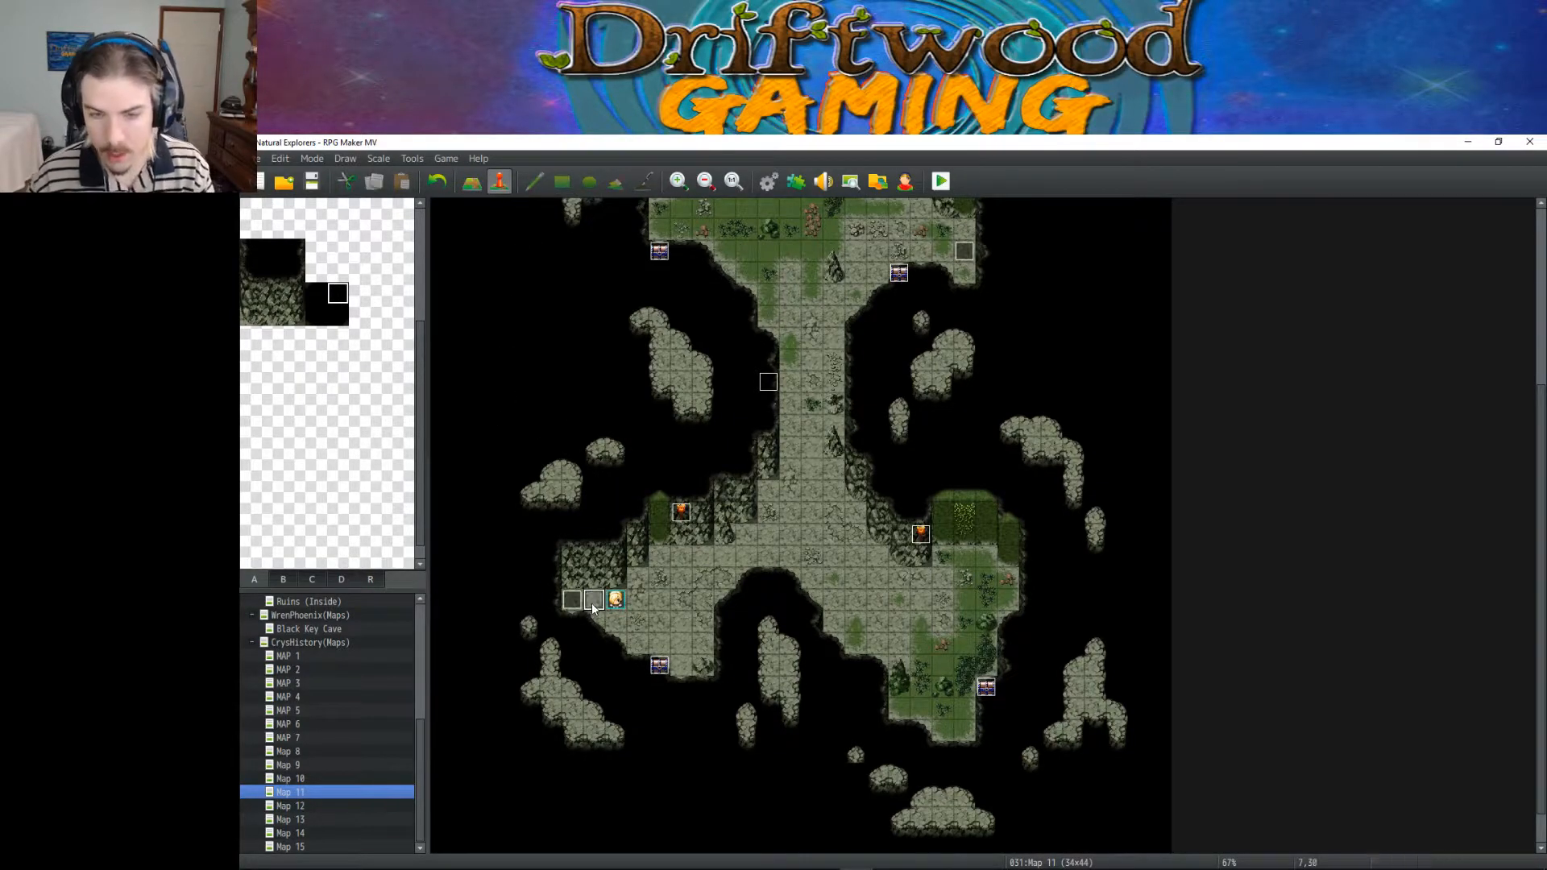
double_click(572, 600)
key("Tab")
right_click(738, 298)
left_click(791, 431)
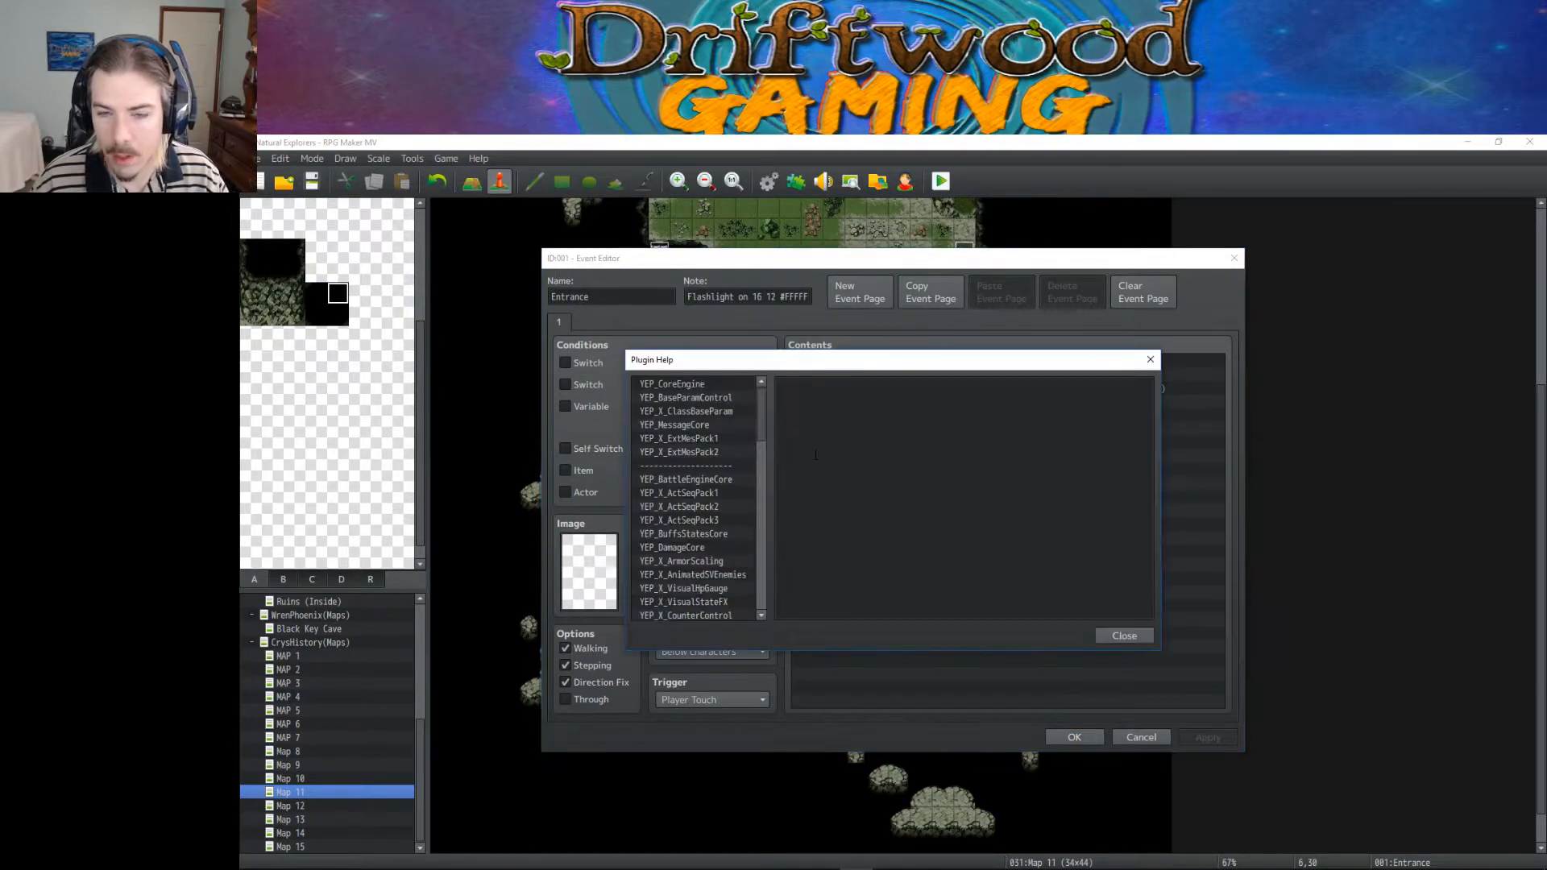
left_click_drag(762, 424, 763, 618)
left_click(698, 614)
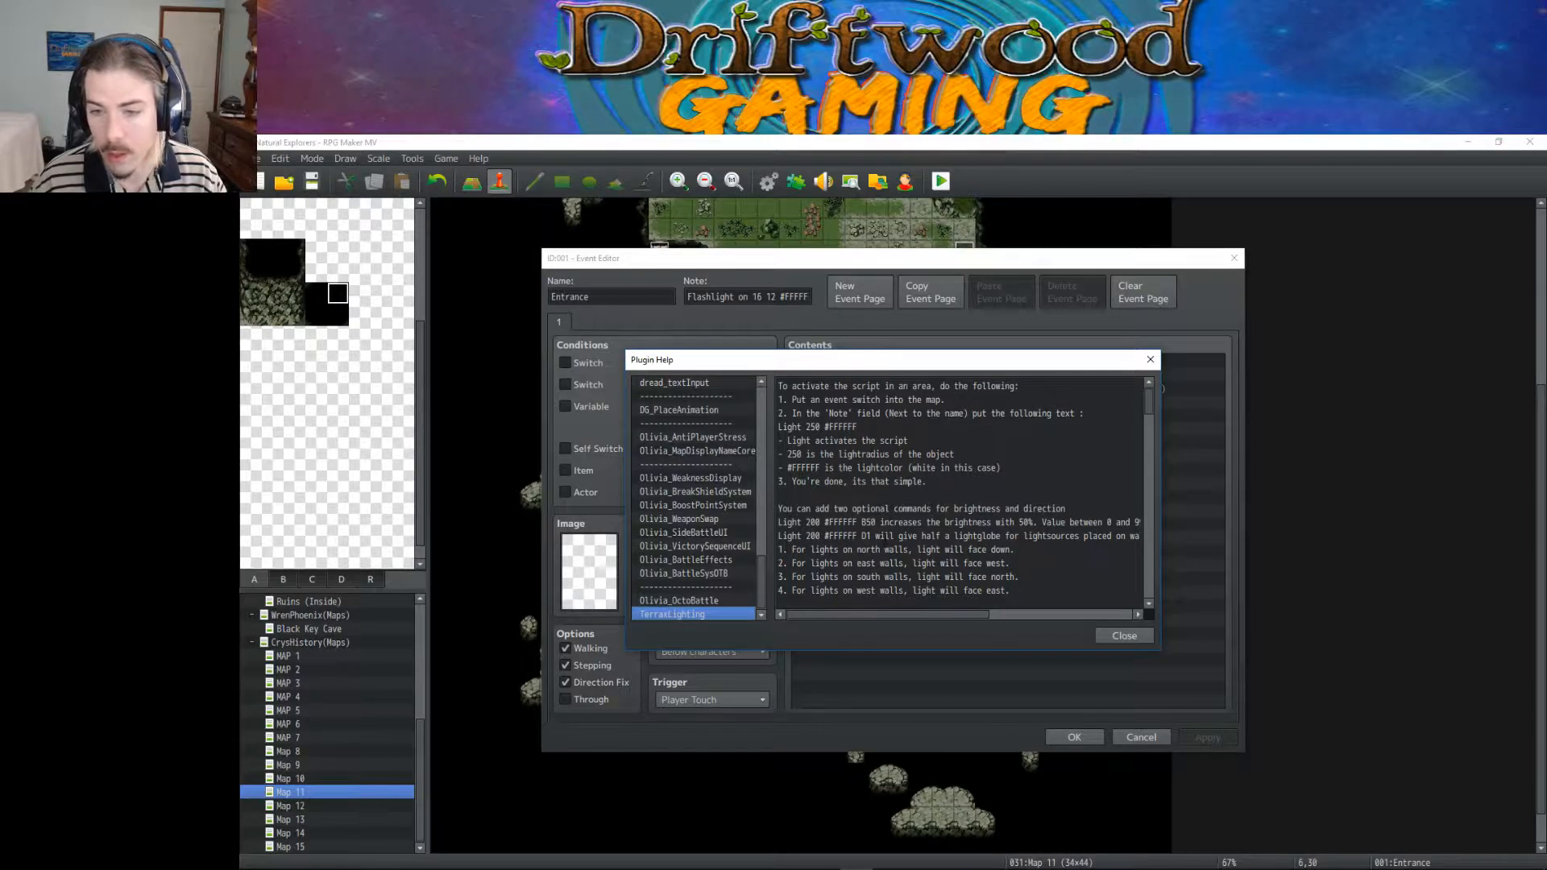
Step: Read the TerraxLighting help on light notes, brightness and direction options, switching, colour cycling and day-night commands, and close it
left_click_drag(890, 537, 1160, 541)
left_click(1100, 547)
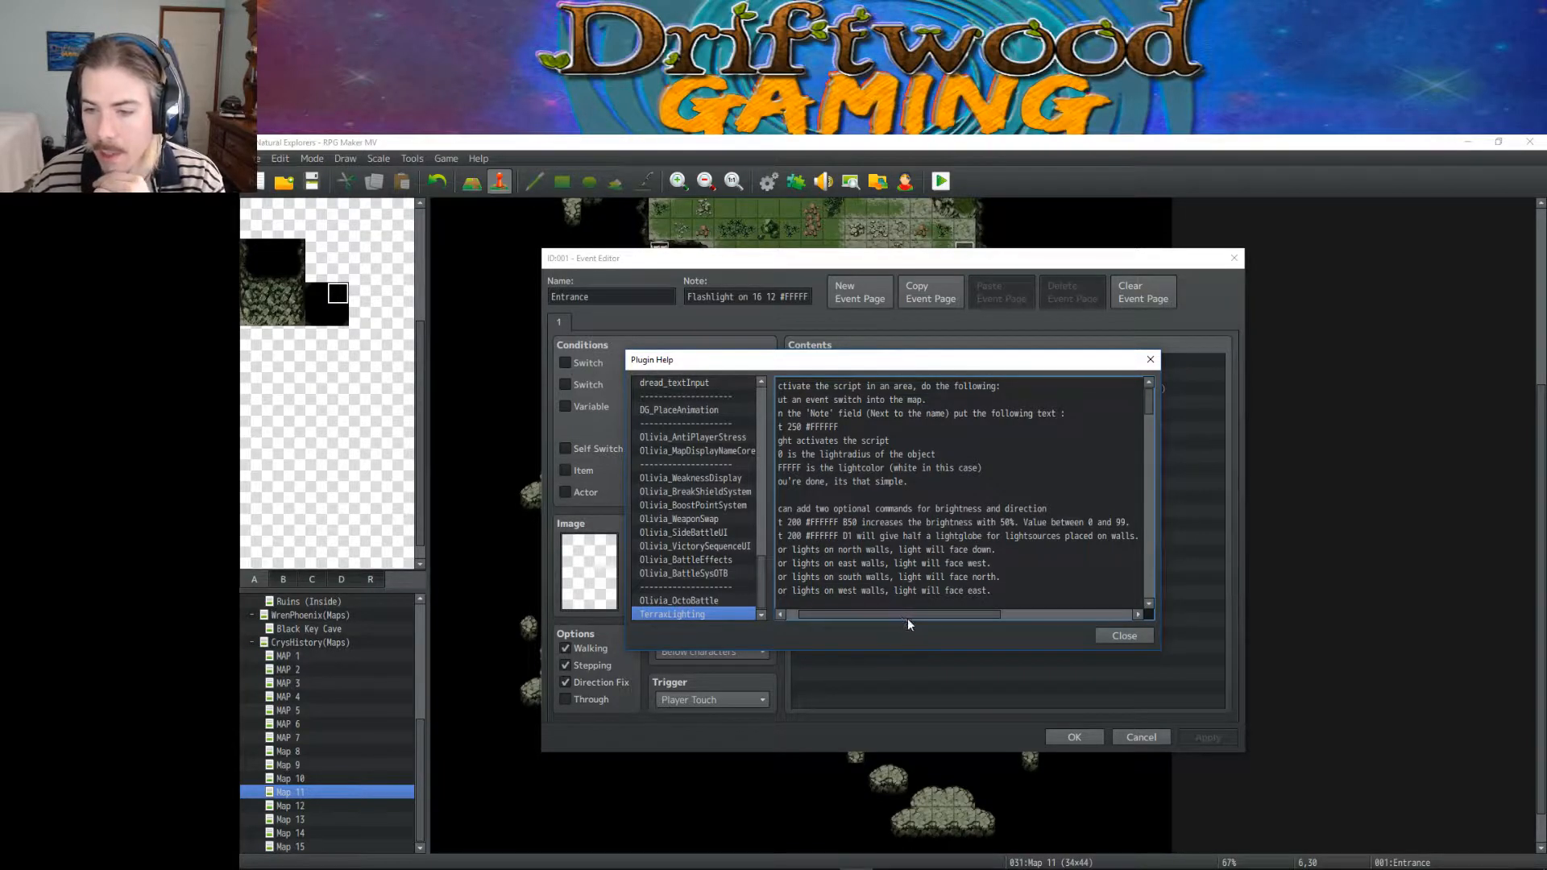
left_click_drag(926, 618, 820, 631)
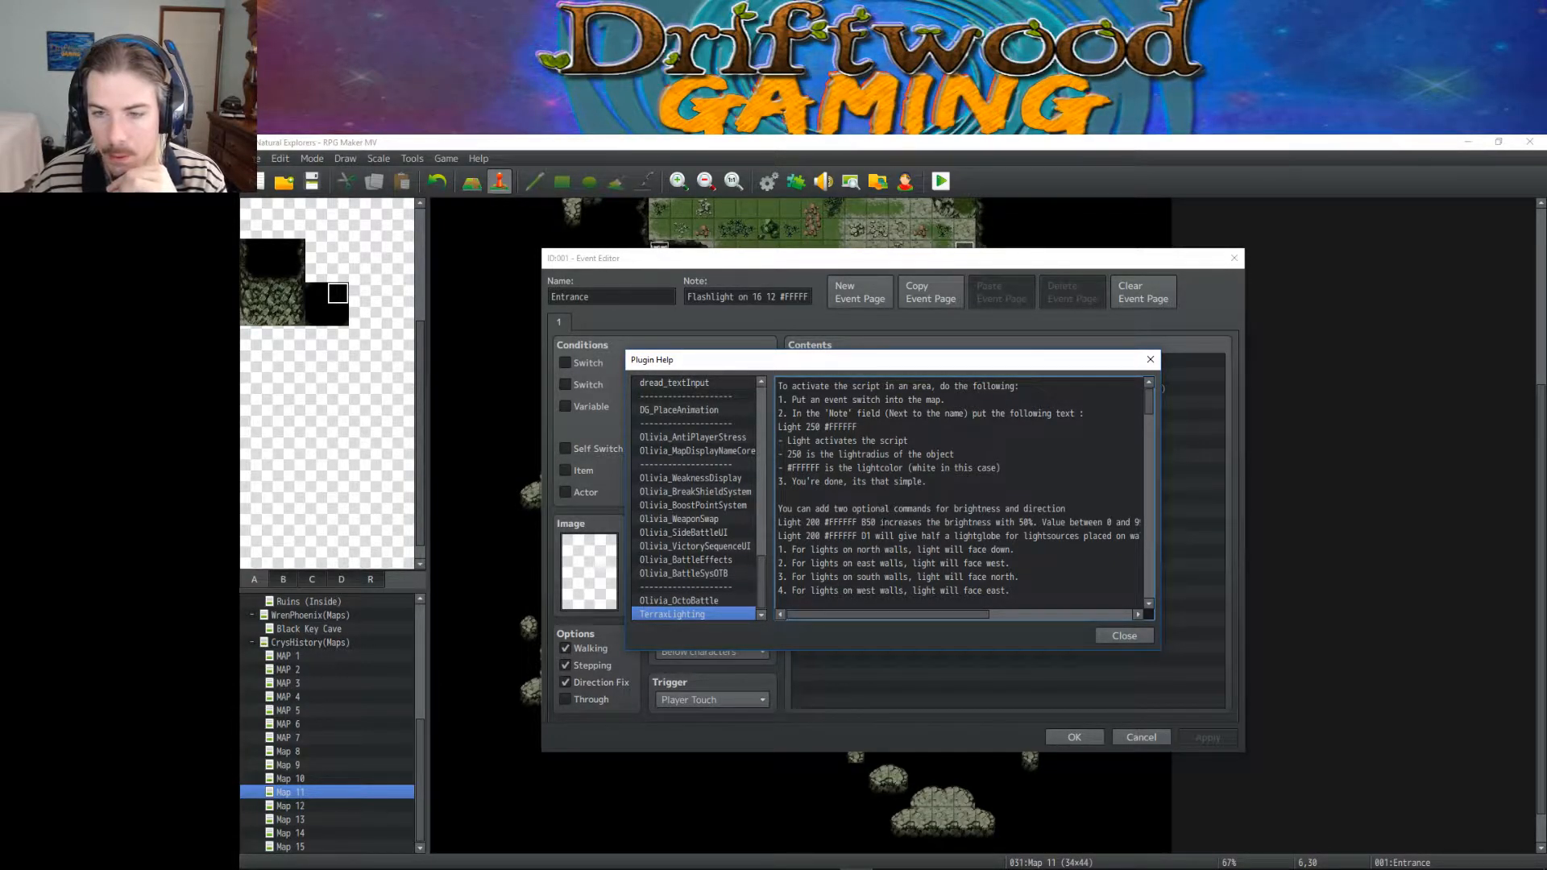
scroll(959, 493, "down", 3)
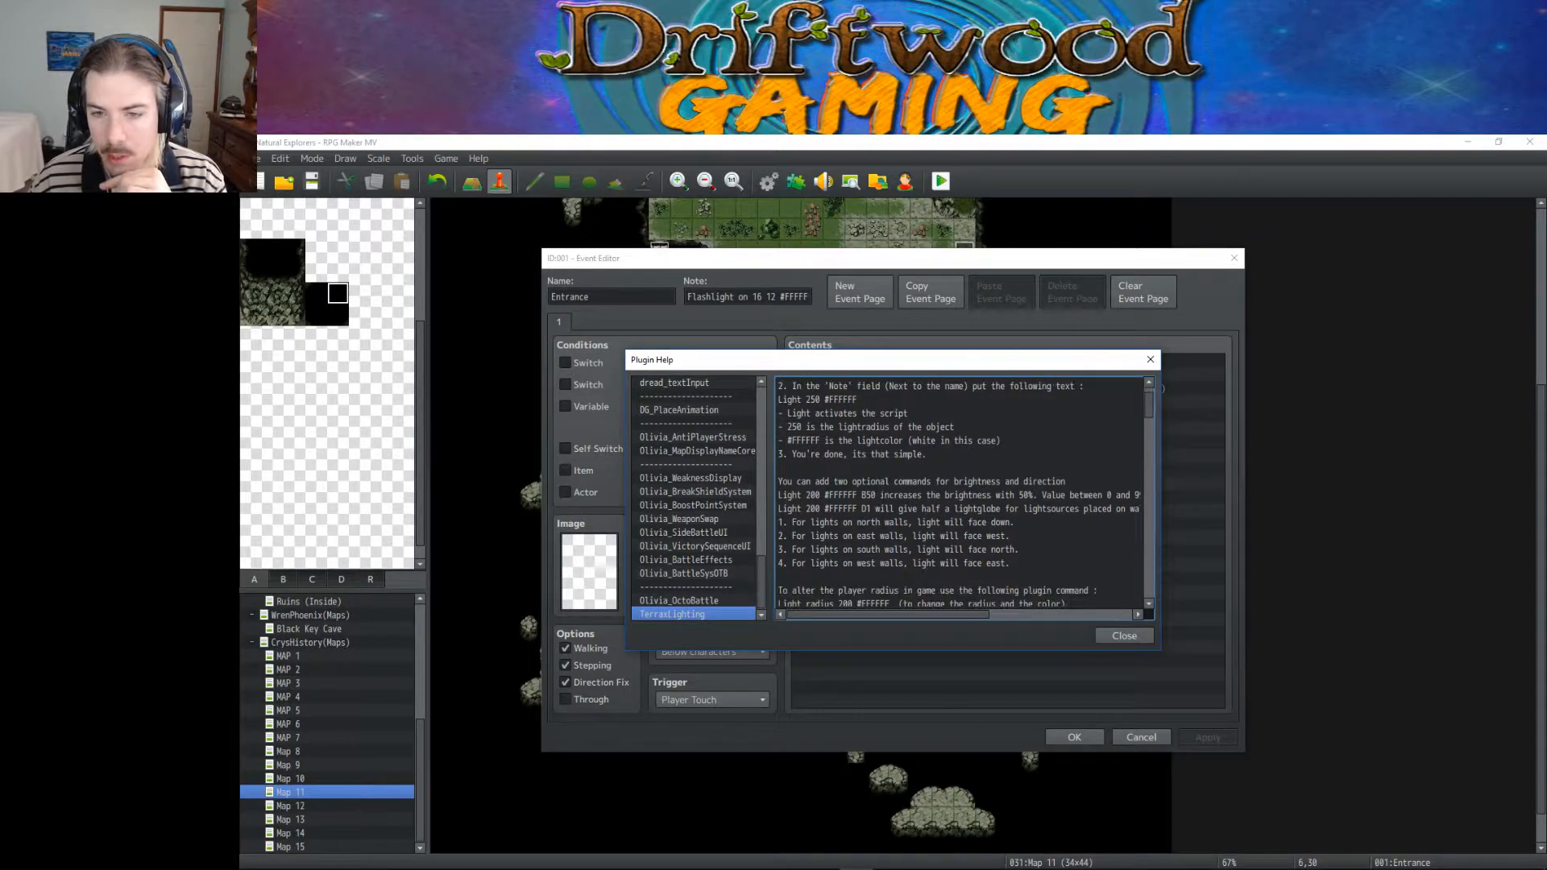
scroll(959, 493, "down", 2)
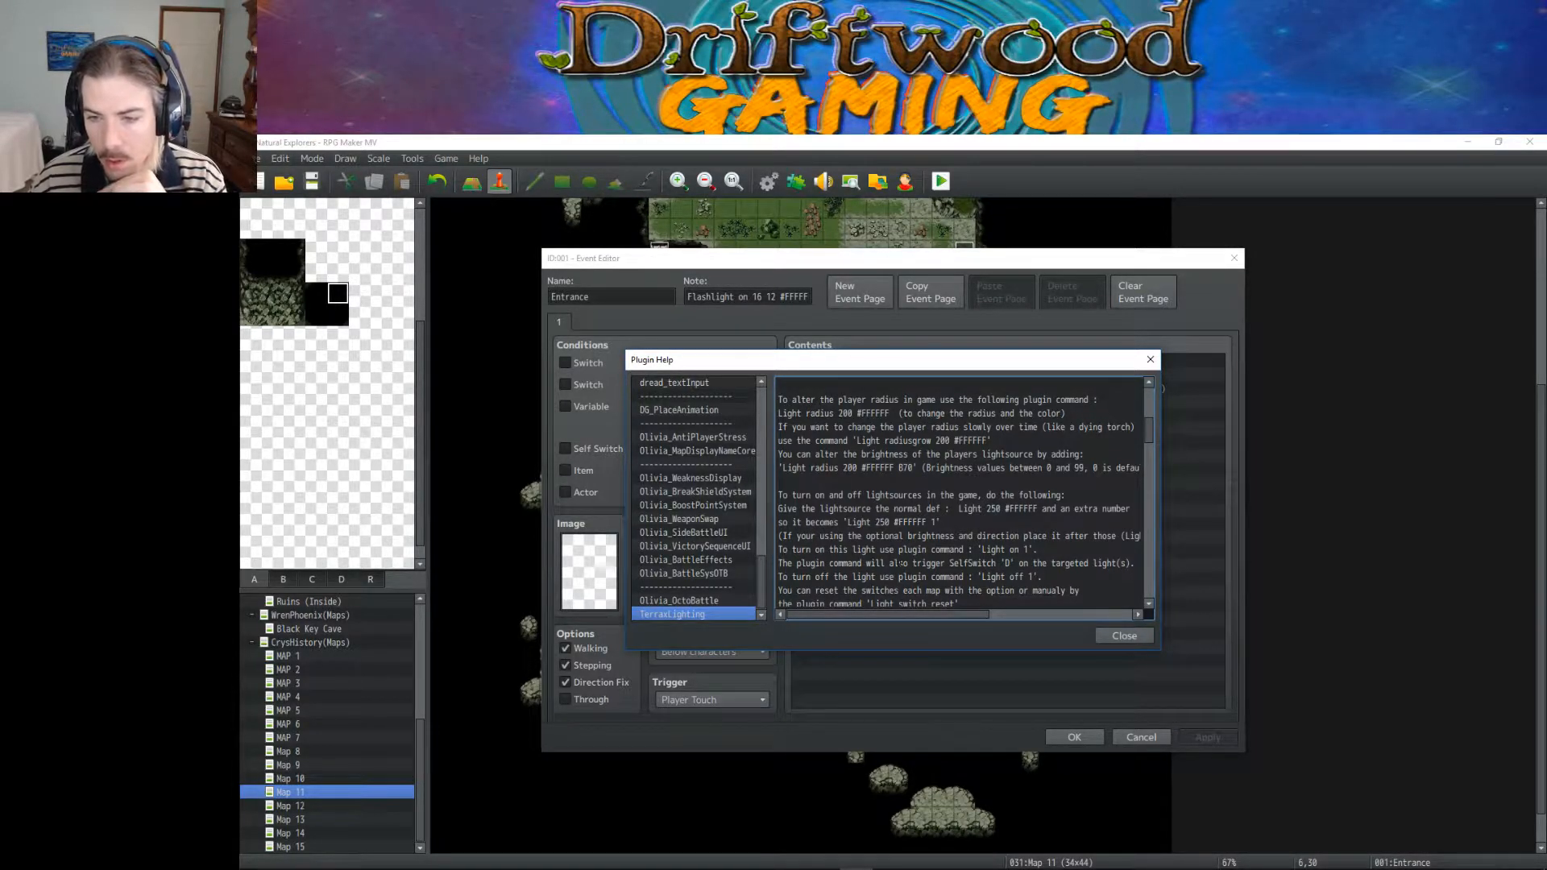
scroll(971, 563, "down", 1)
left_click_drag(1019, 522, 1033, 522)
left_click(964, 522)
left_click_drag(866, 508, 954, 509)
left_click(980, 509)
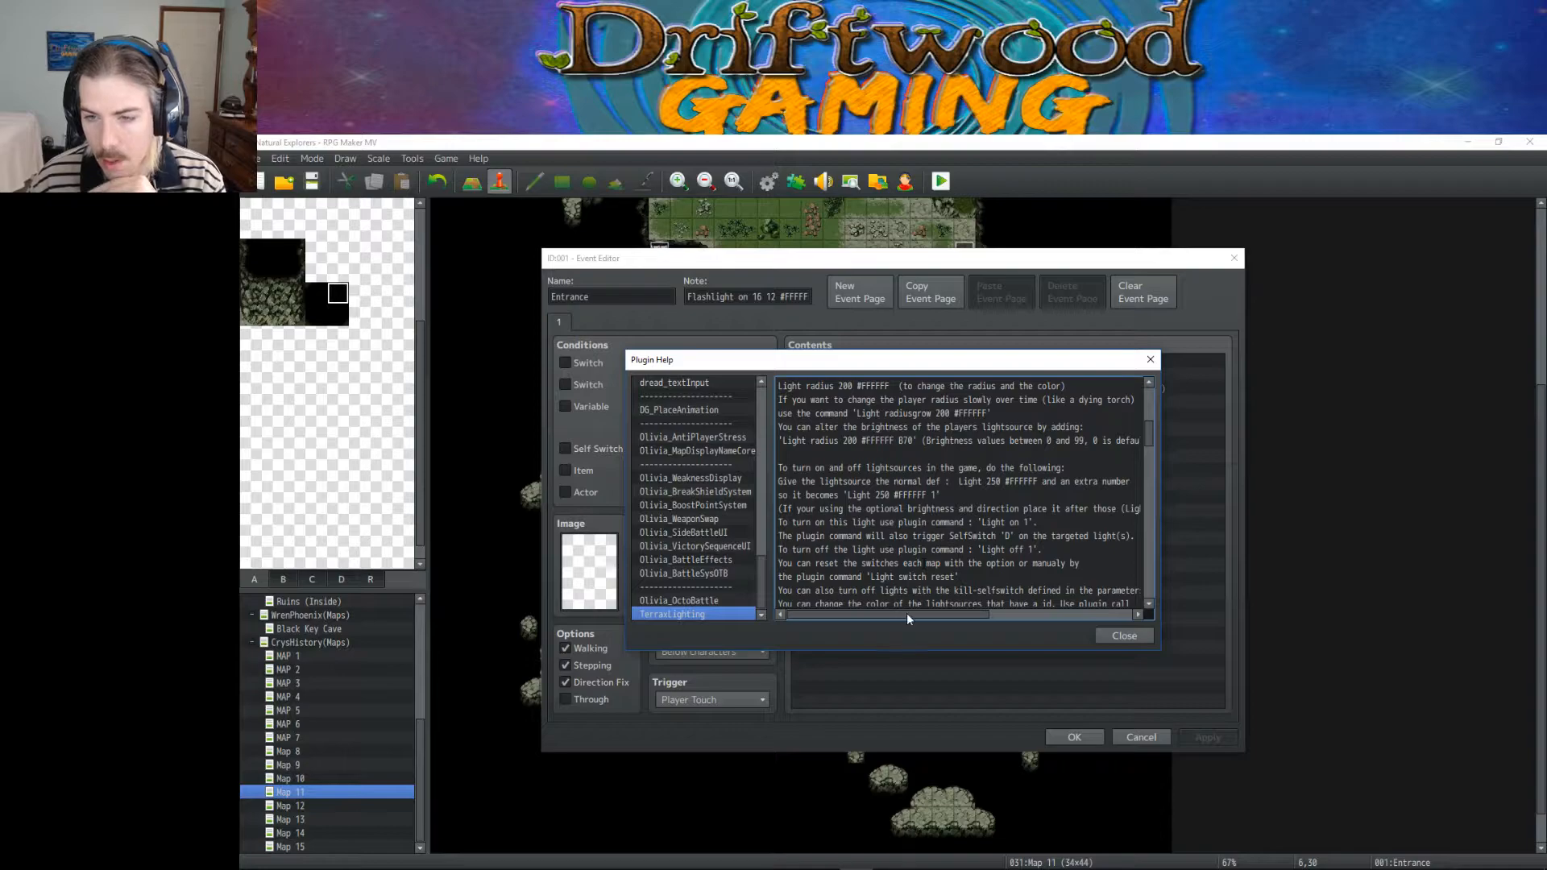
scroll(909, 560, "down", 2)
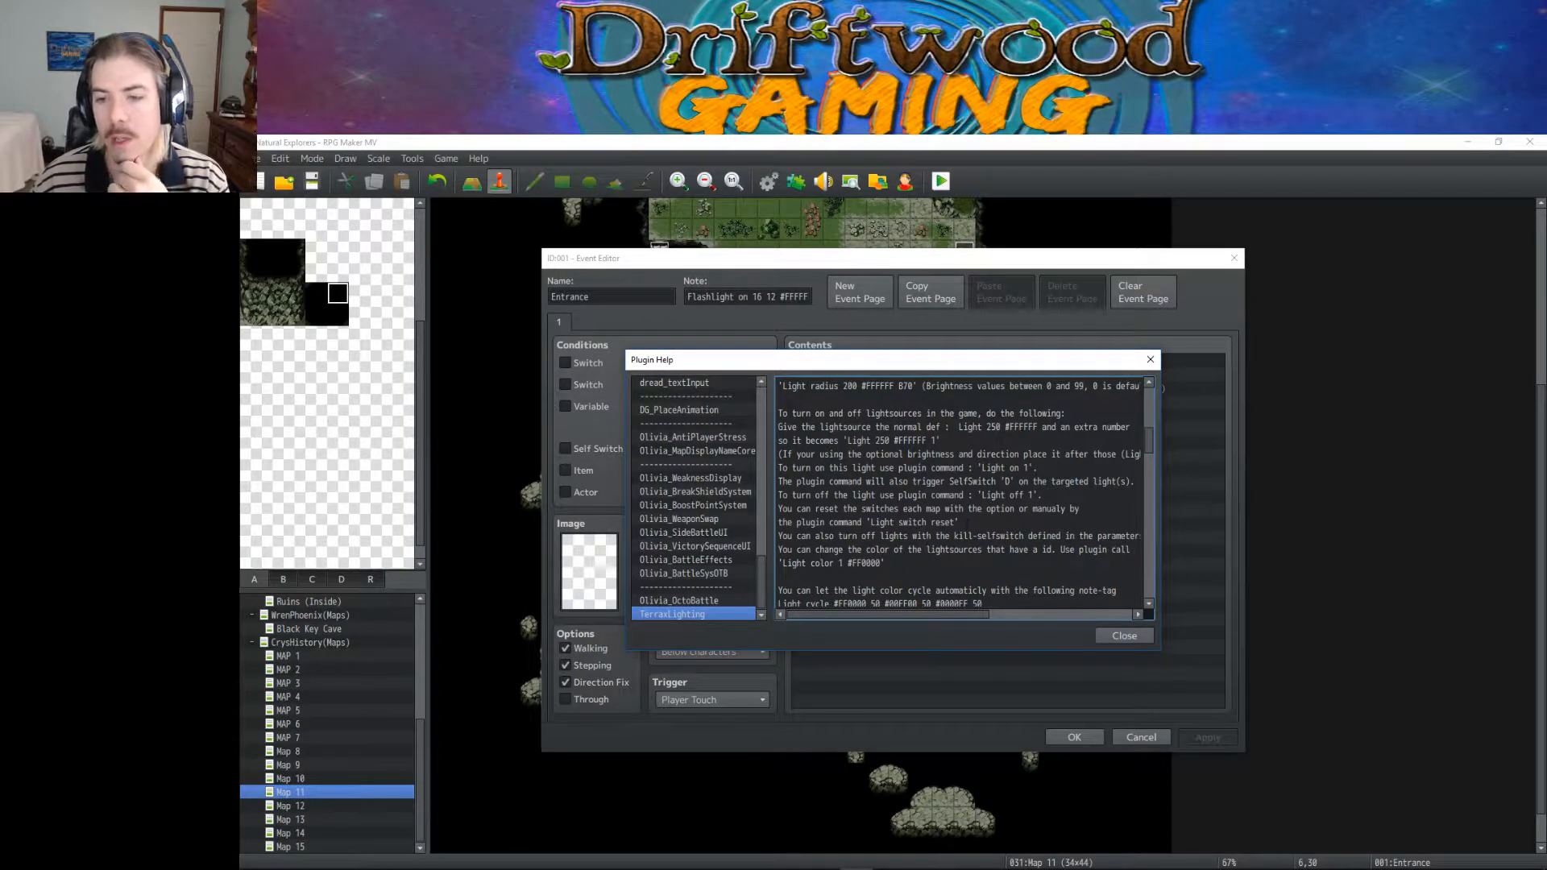
left_click_drag(950, 612, 884, 612)
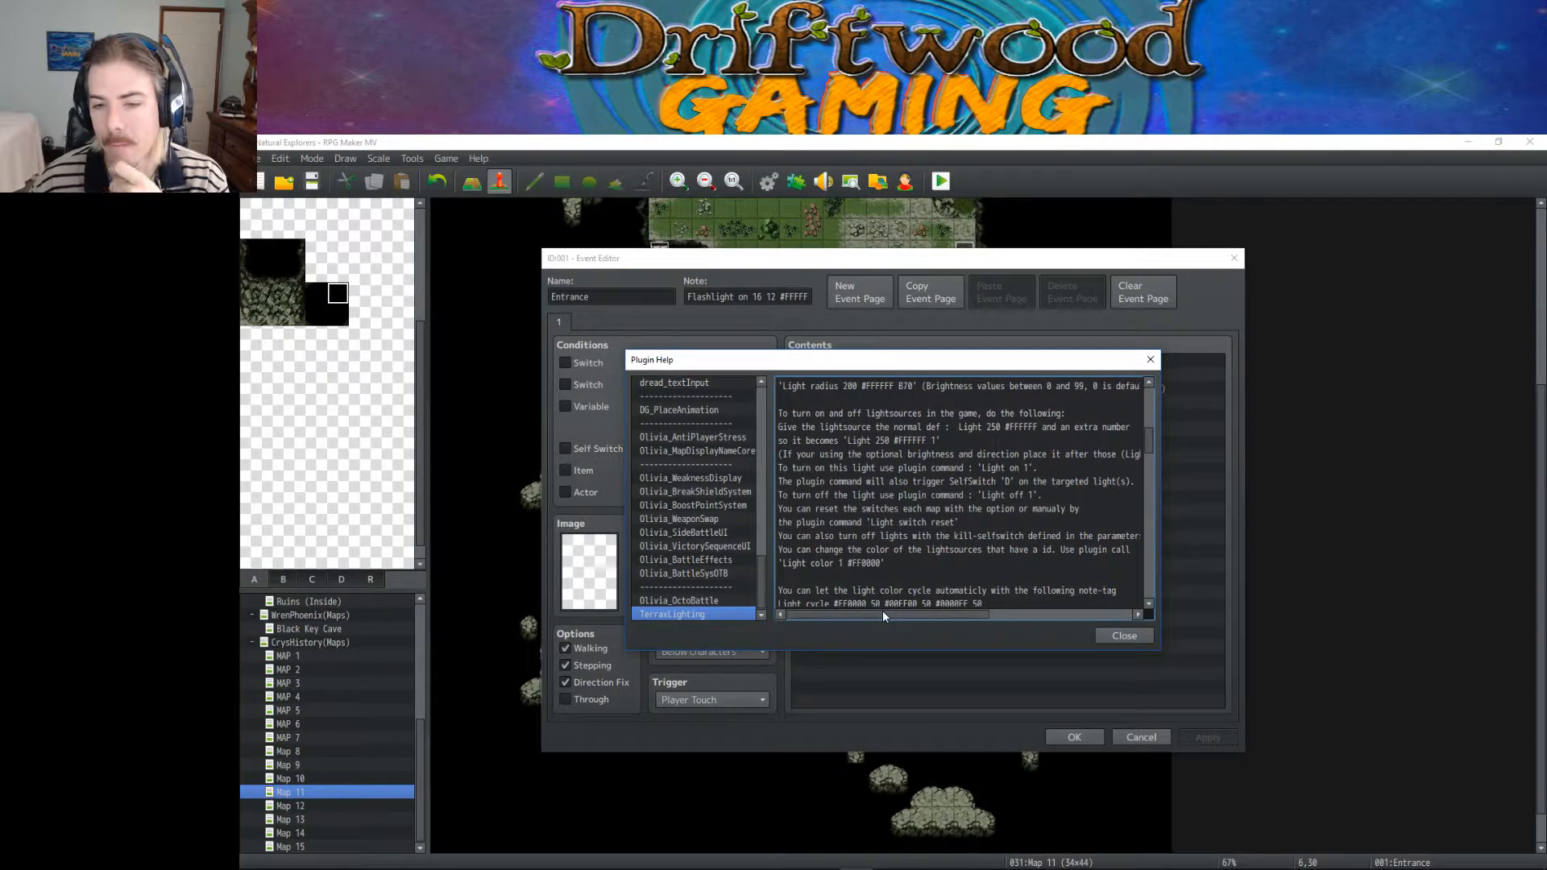
scroll(966, 494, "down", 2)
scroll(863, 564, "down", 1)
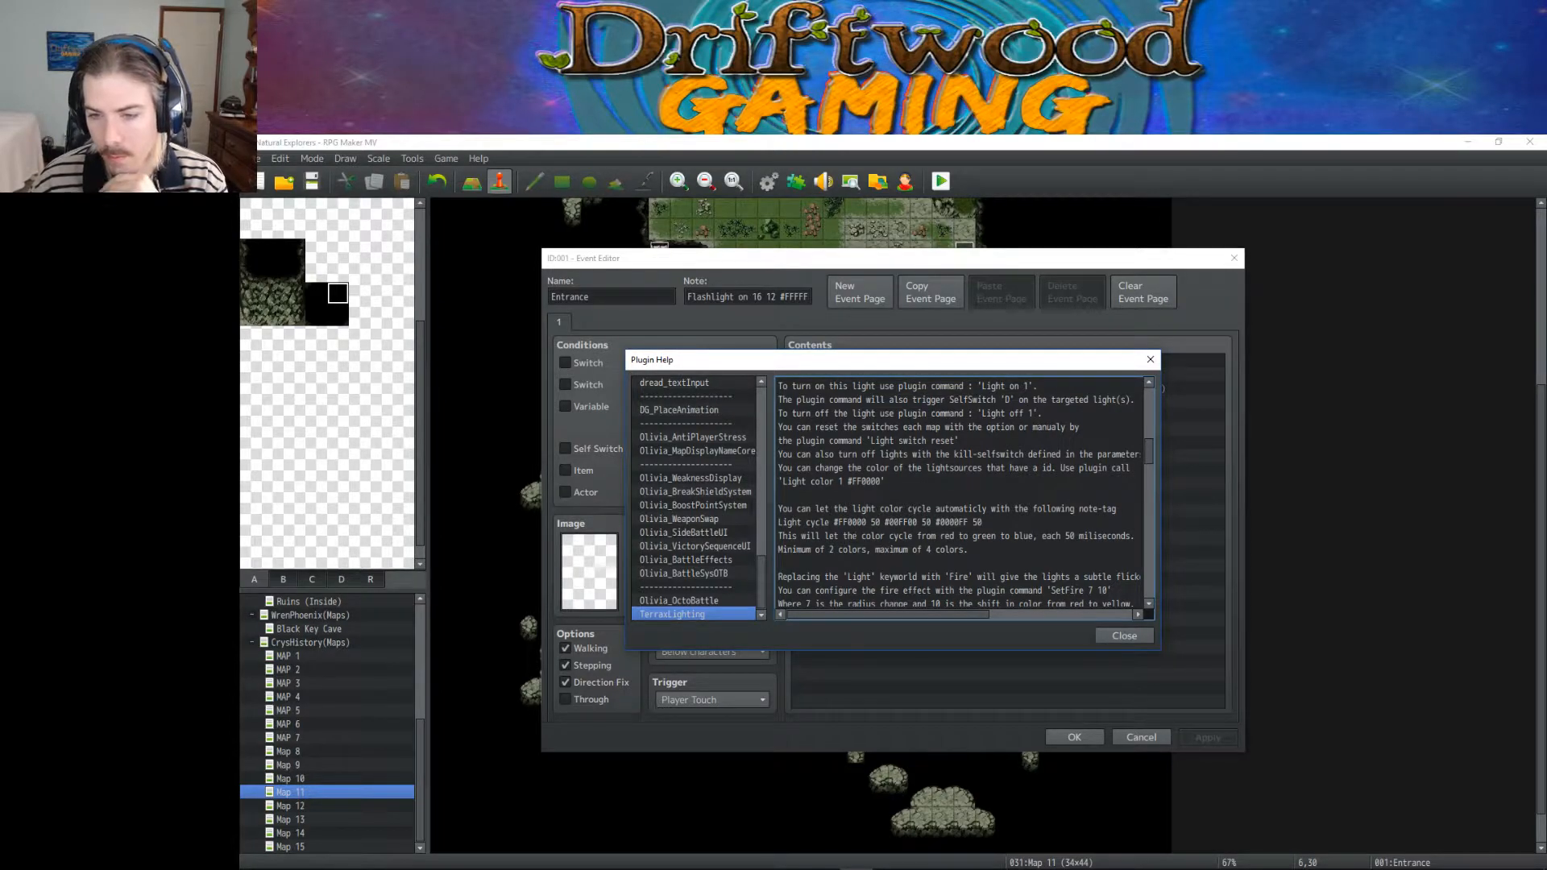
scroll(914, 536, "down", 3)
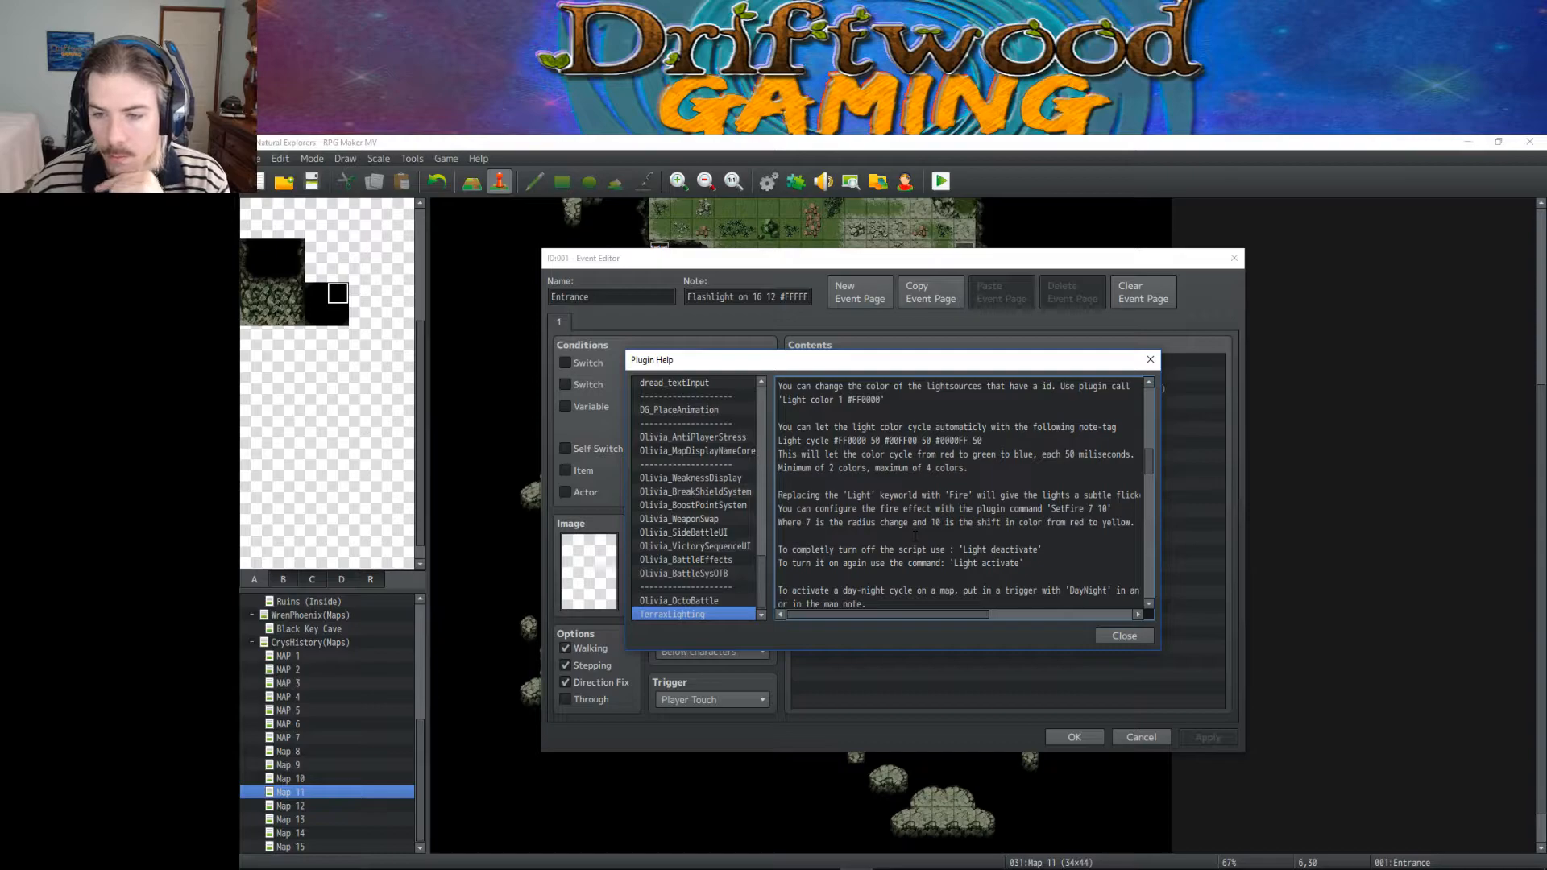
scroll(914, 536, "down", 4)
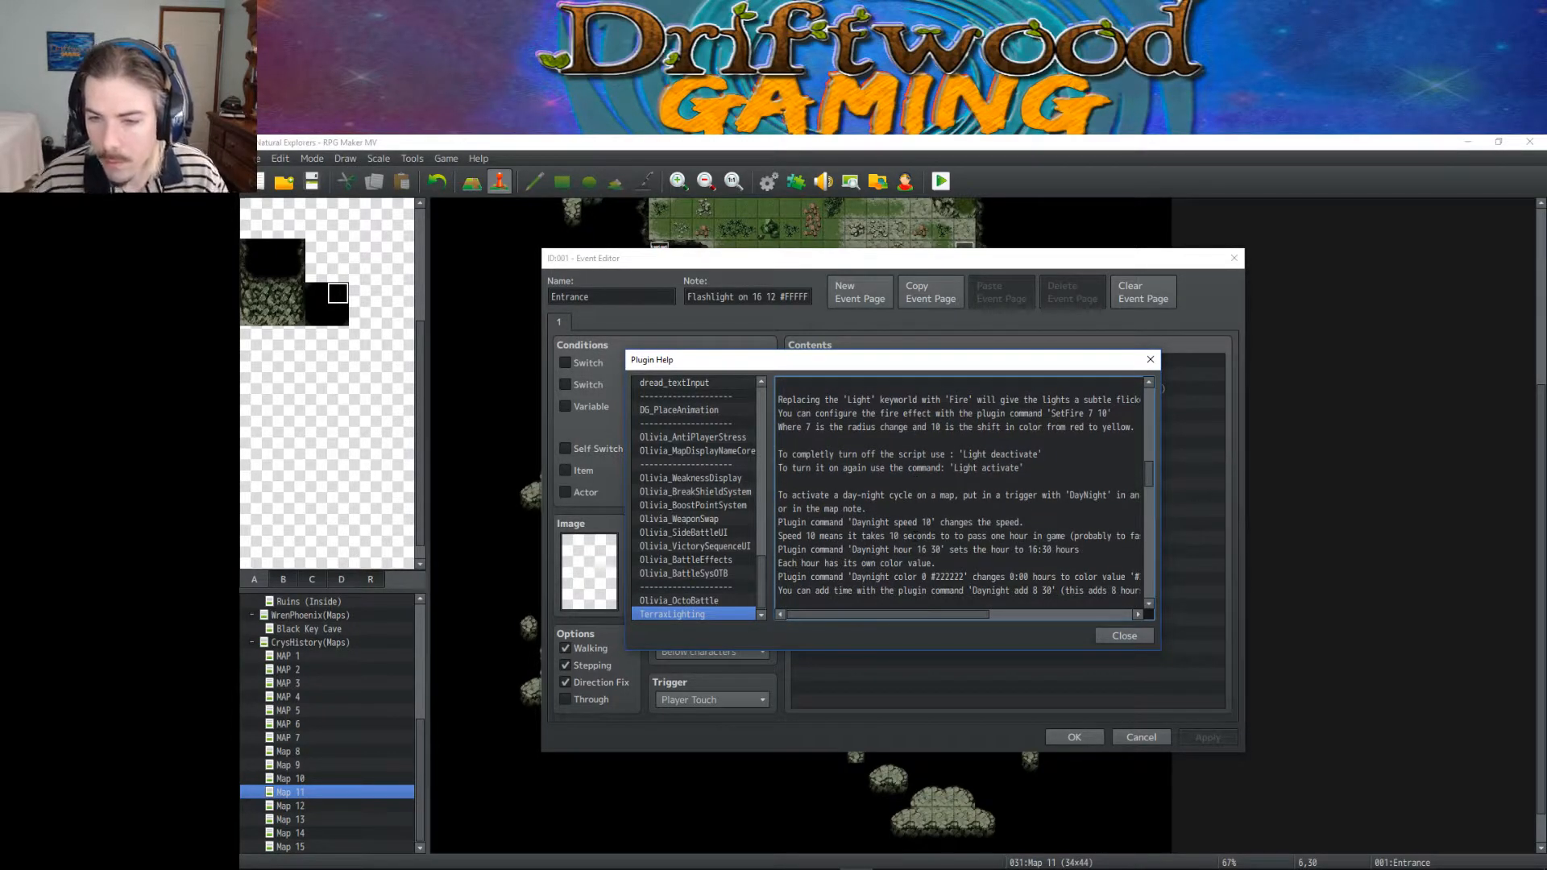
scroll(965, 494, "up", 13)
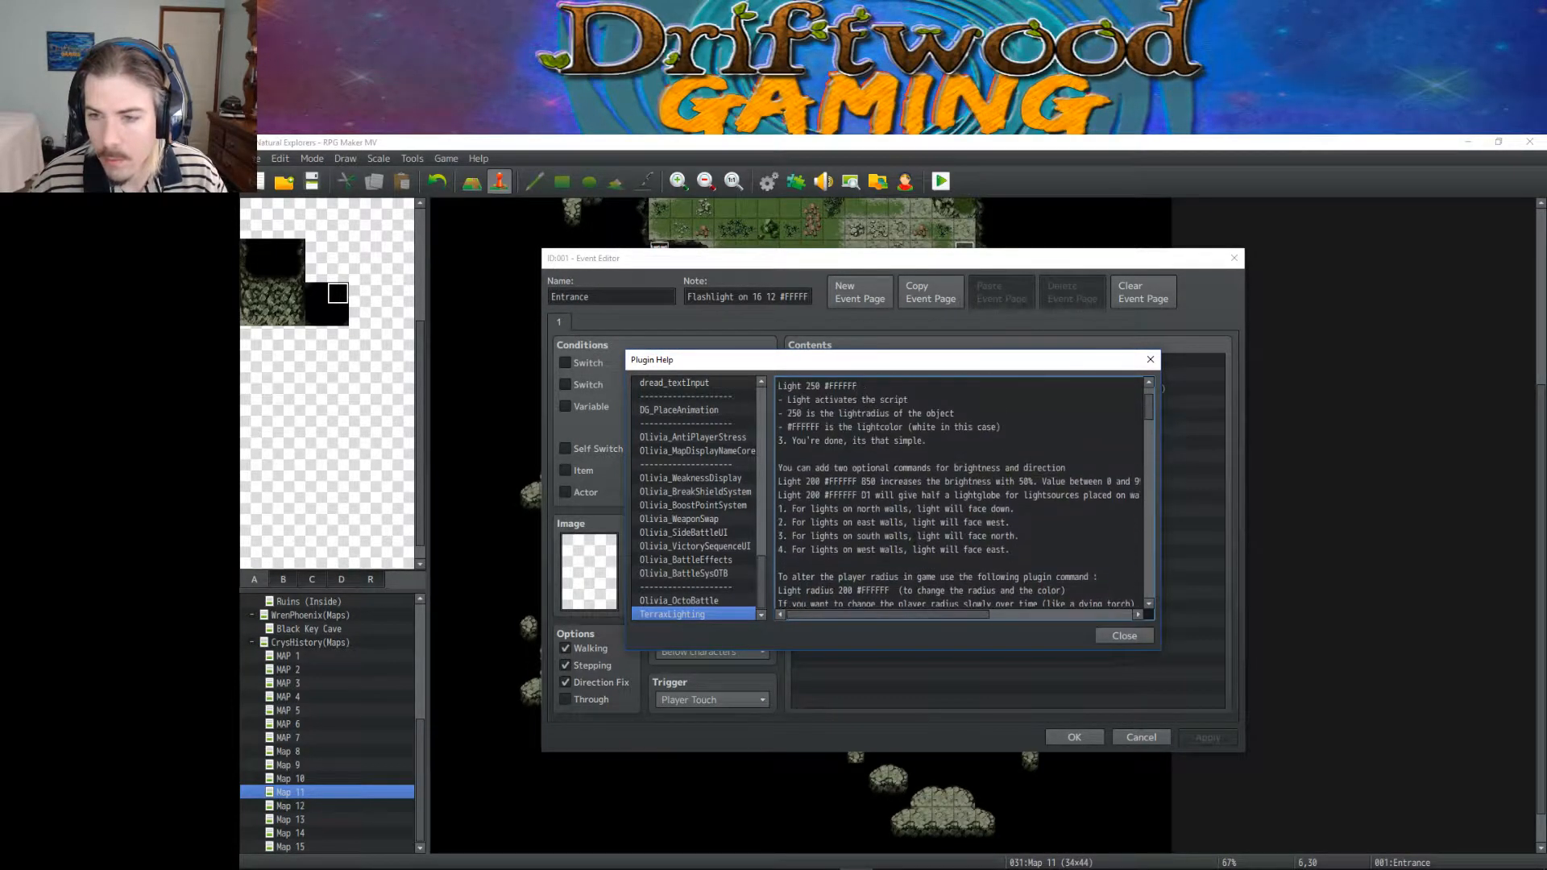
left_click(1112, 634)
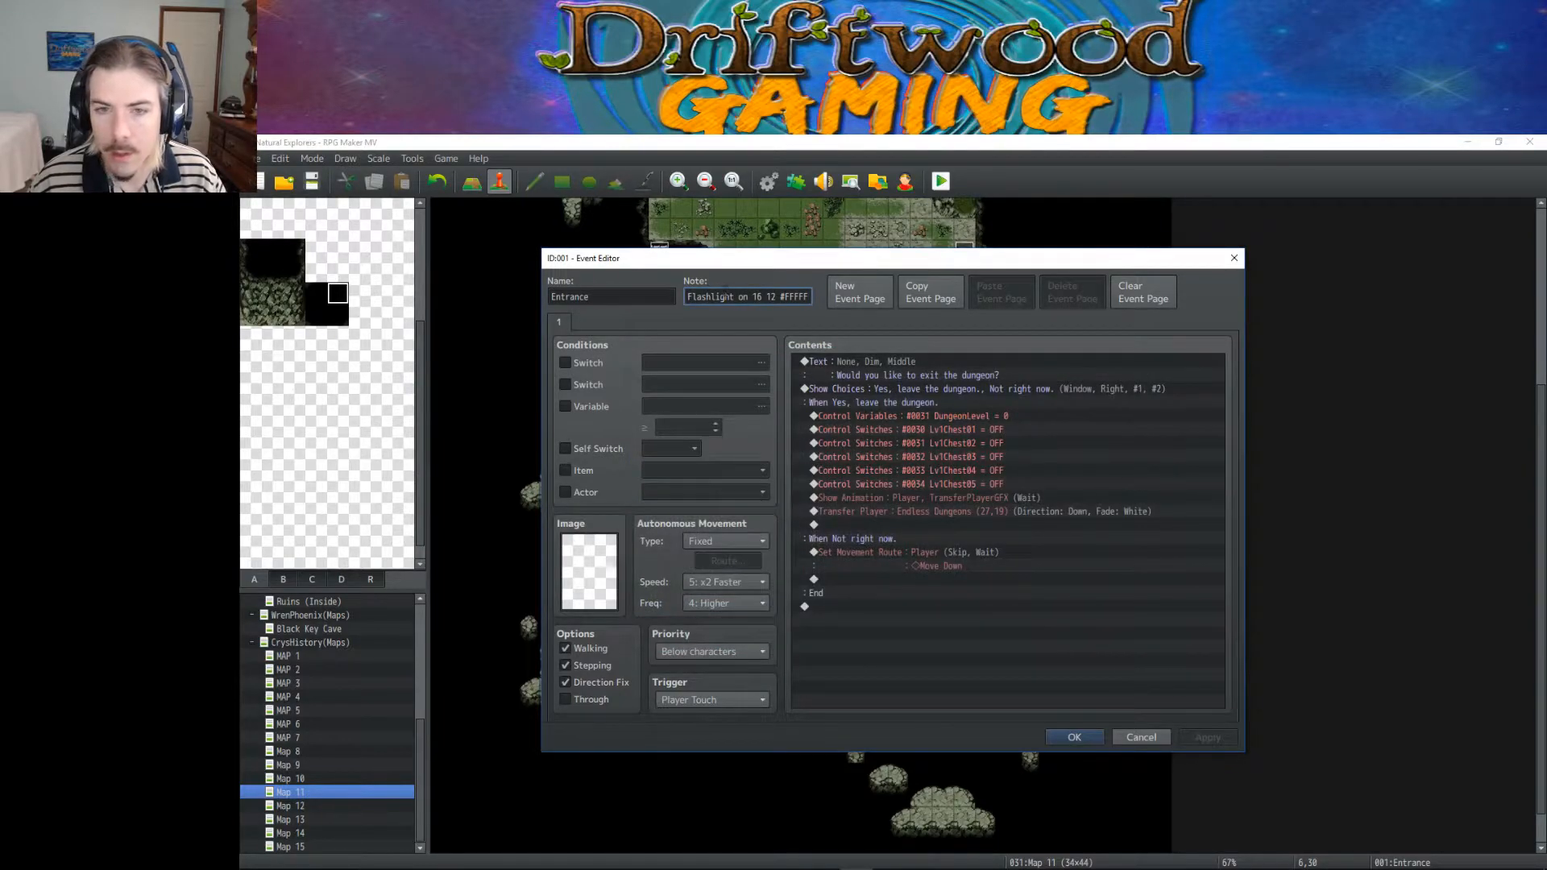
Step: Replace the Entrance event's flashlight note with "light 50 #FFFFFF D3" and confirm the event
type("3")
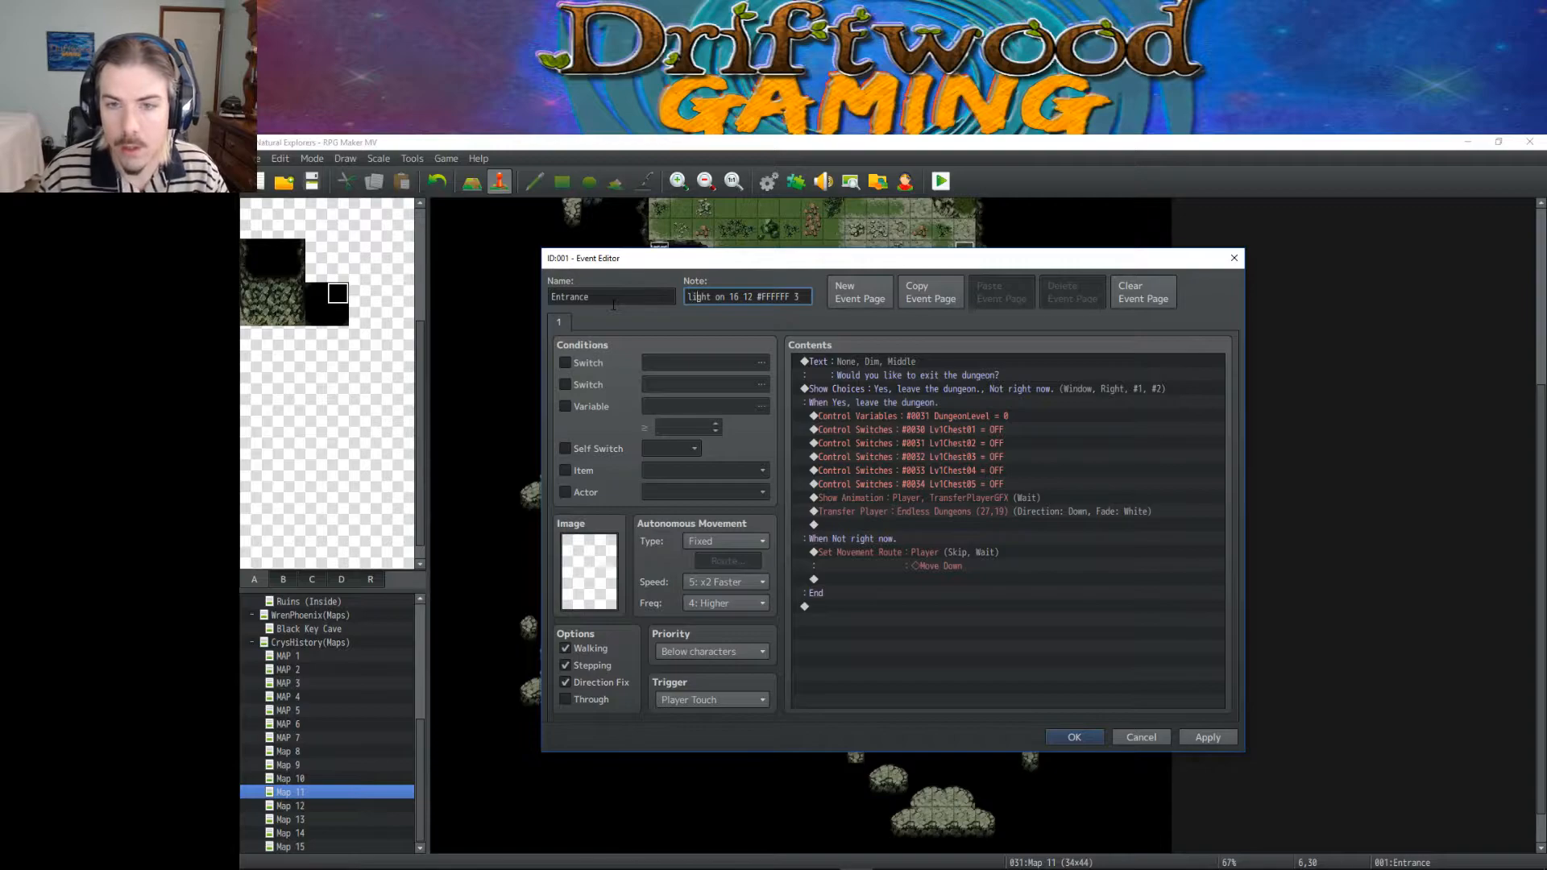
key("Delete")
key("Delete")
key("Delete")
key("Delete")
key("Delete")
key("Delete")
key("Delete")
key("Delete")
key("Delete")
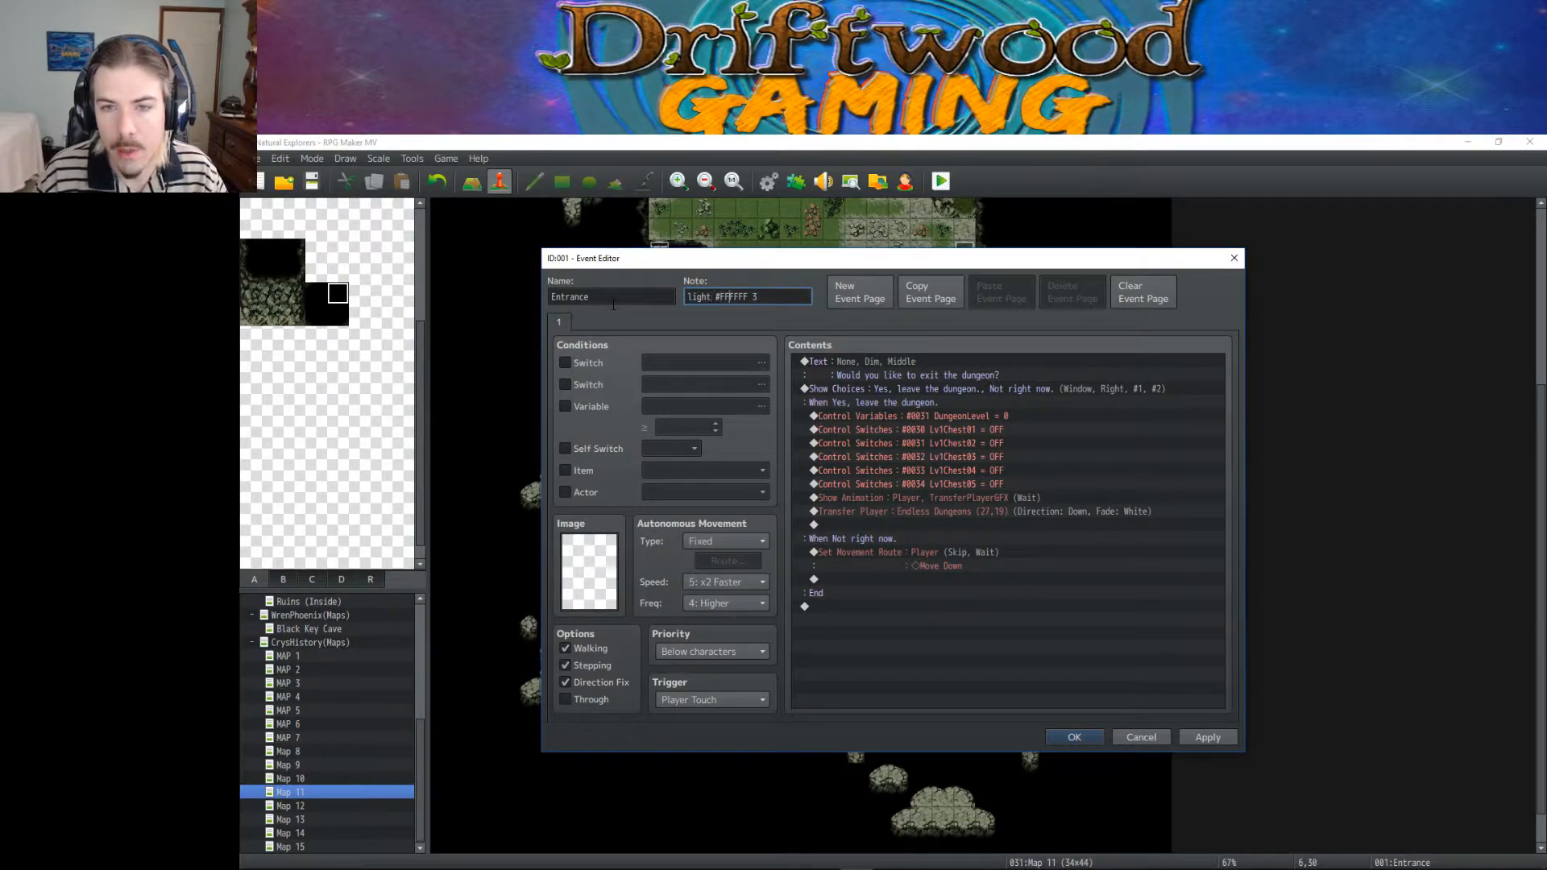
type("D")
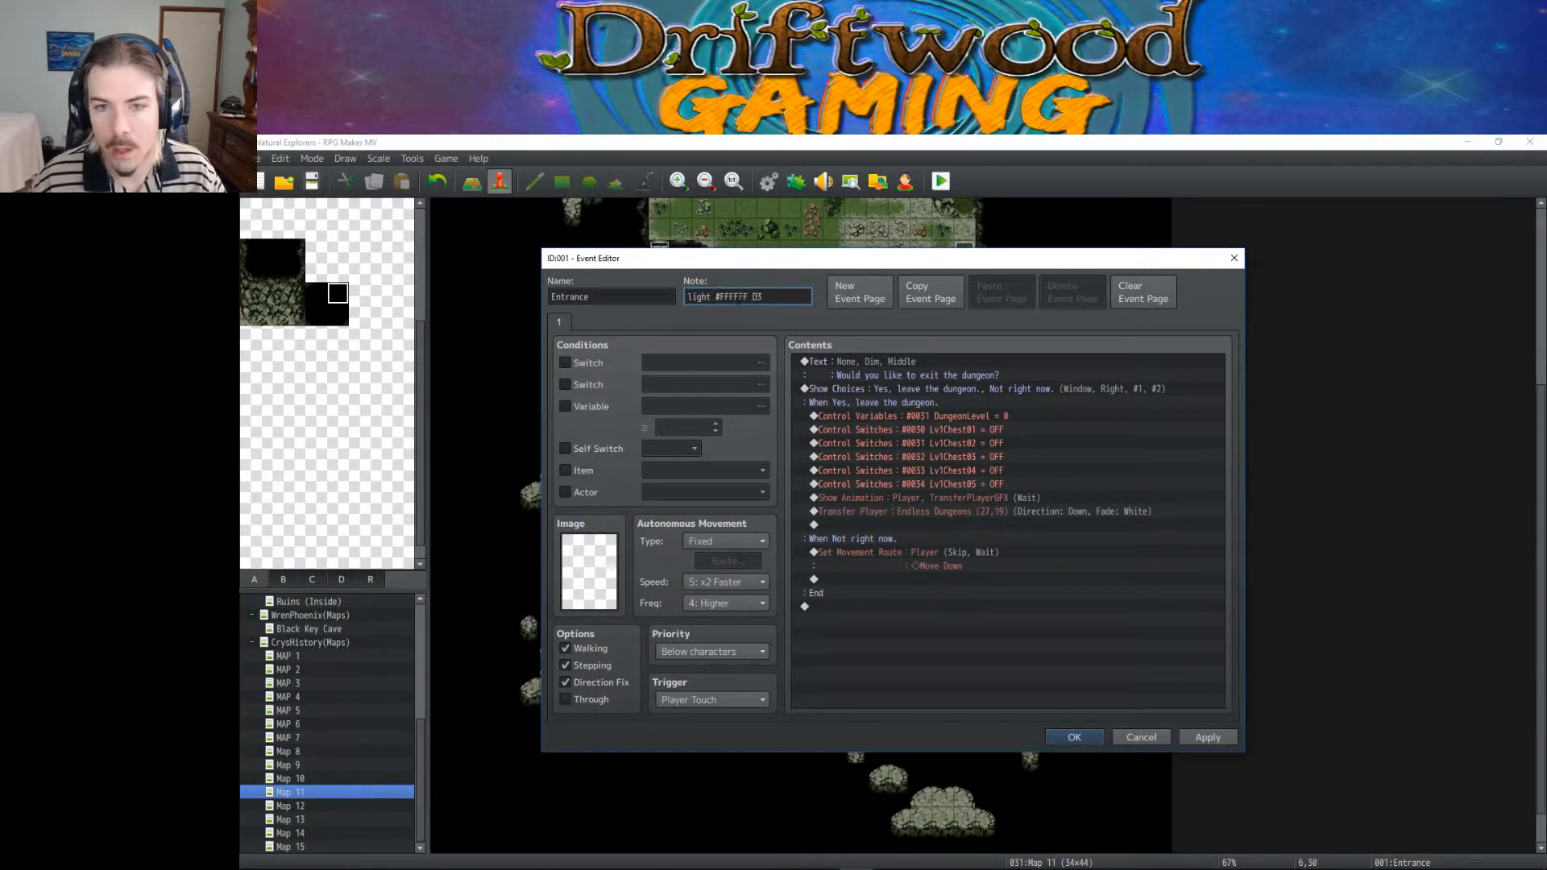
type("50")
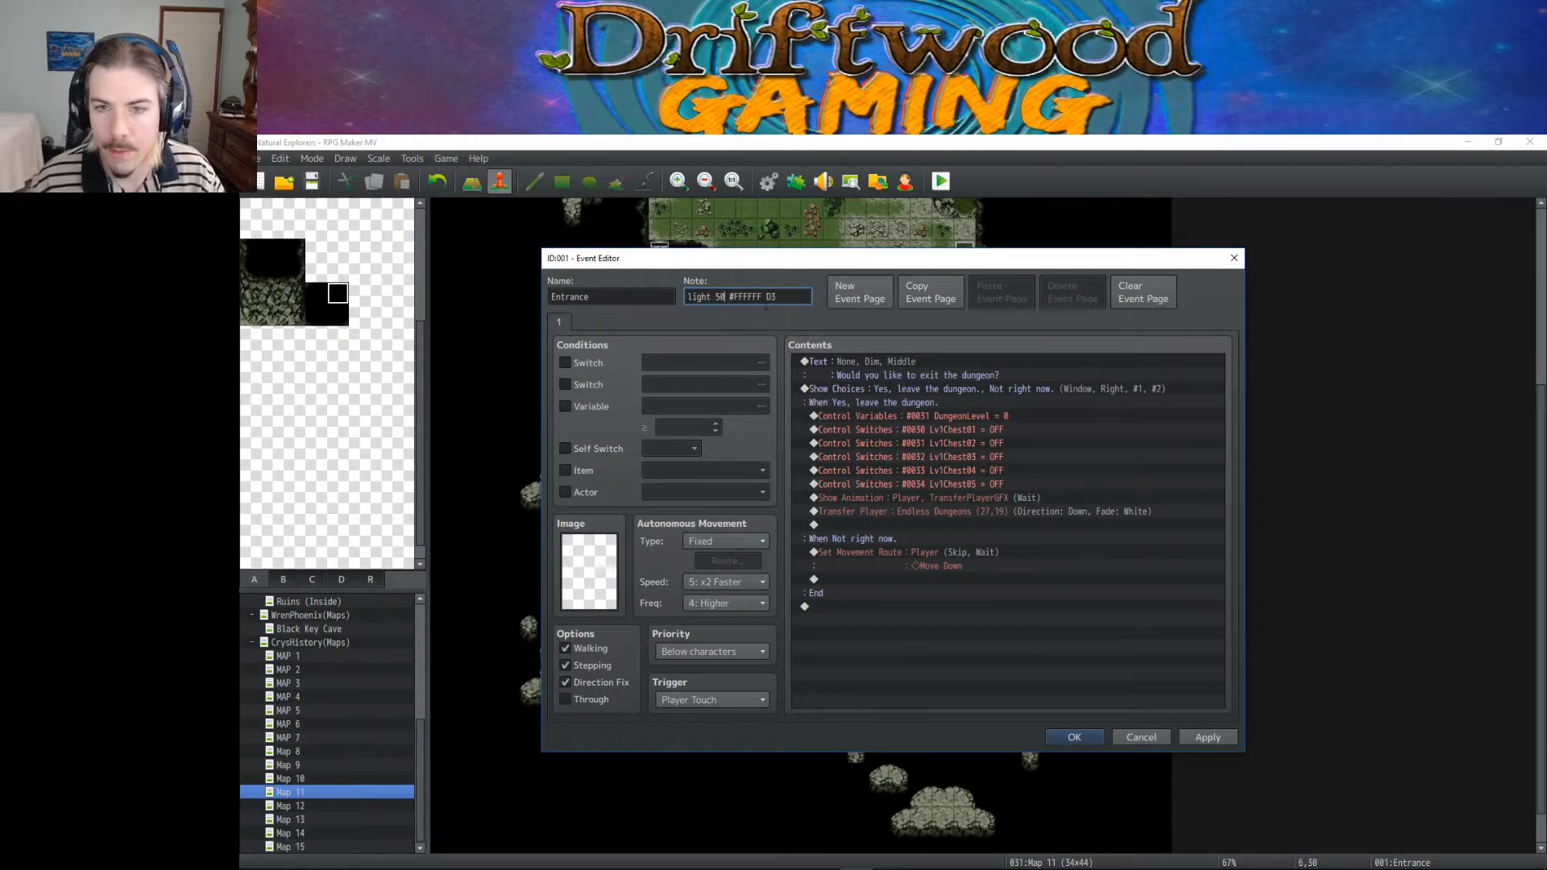
left_click(1074, 736)
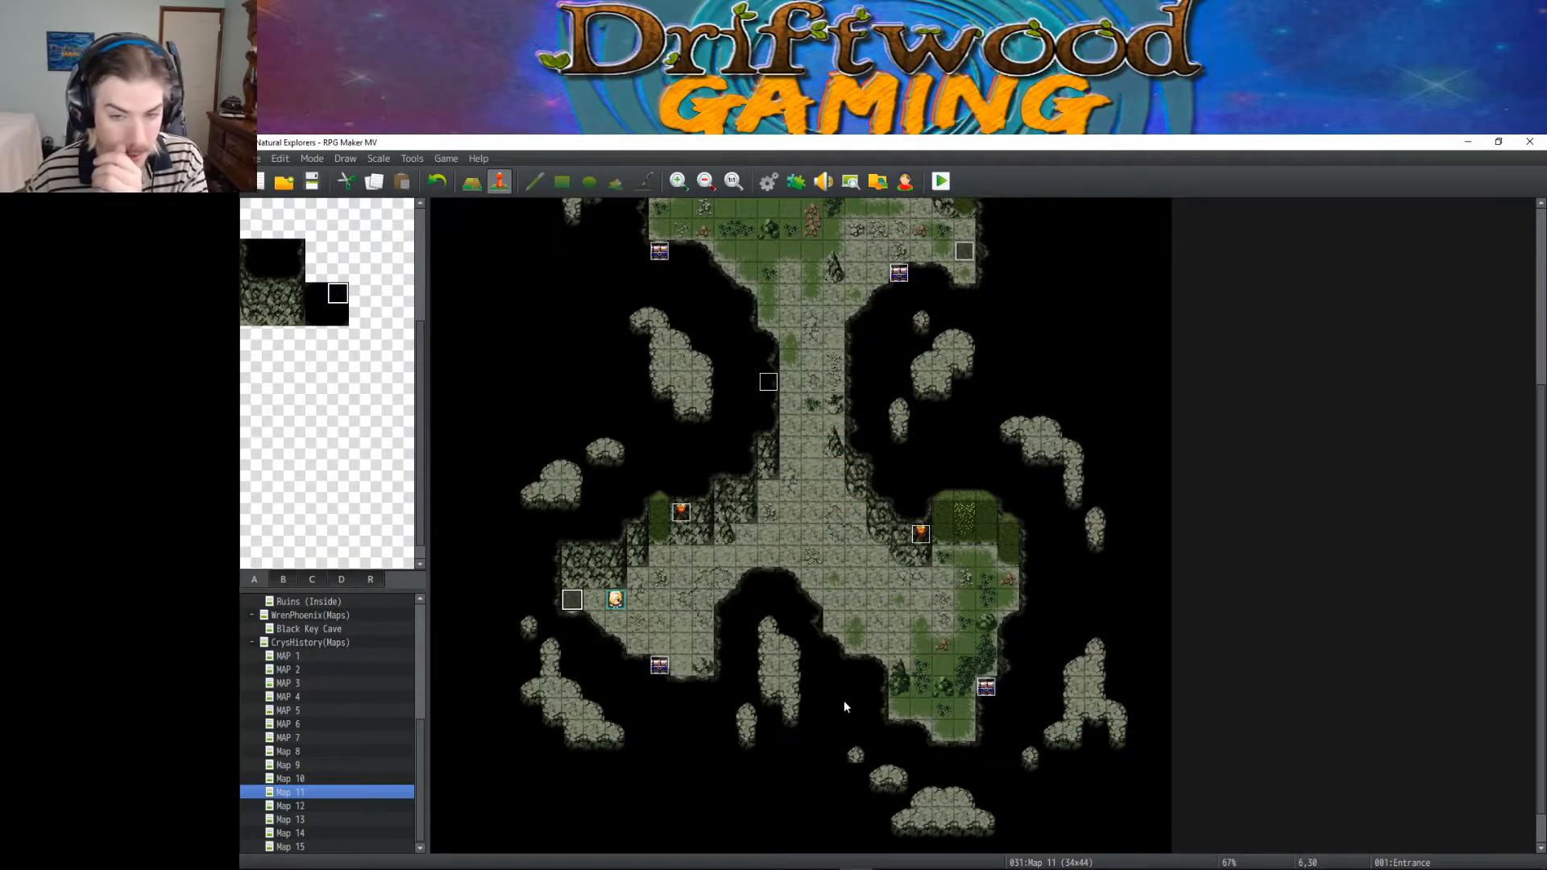
Step: Compare with the Torch01 event's note and capitalize "Light" at the start of the Entrance event's note
double_click(768, 382)
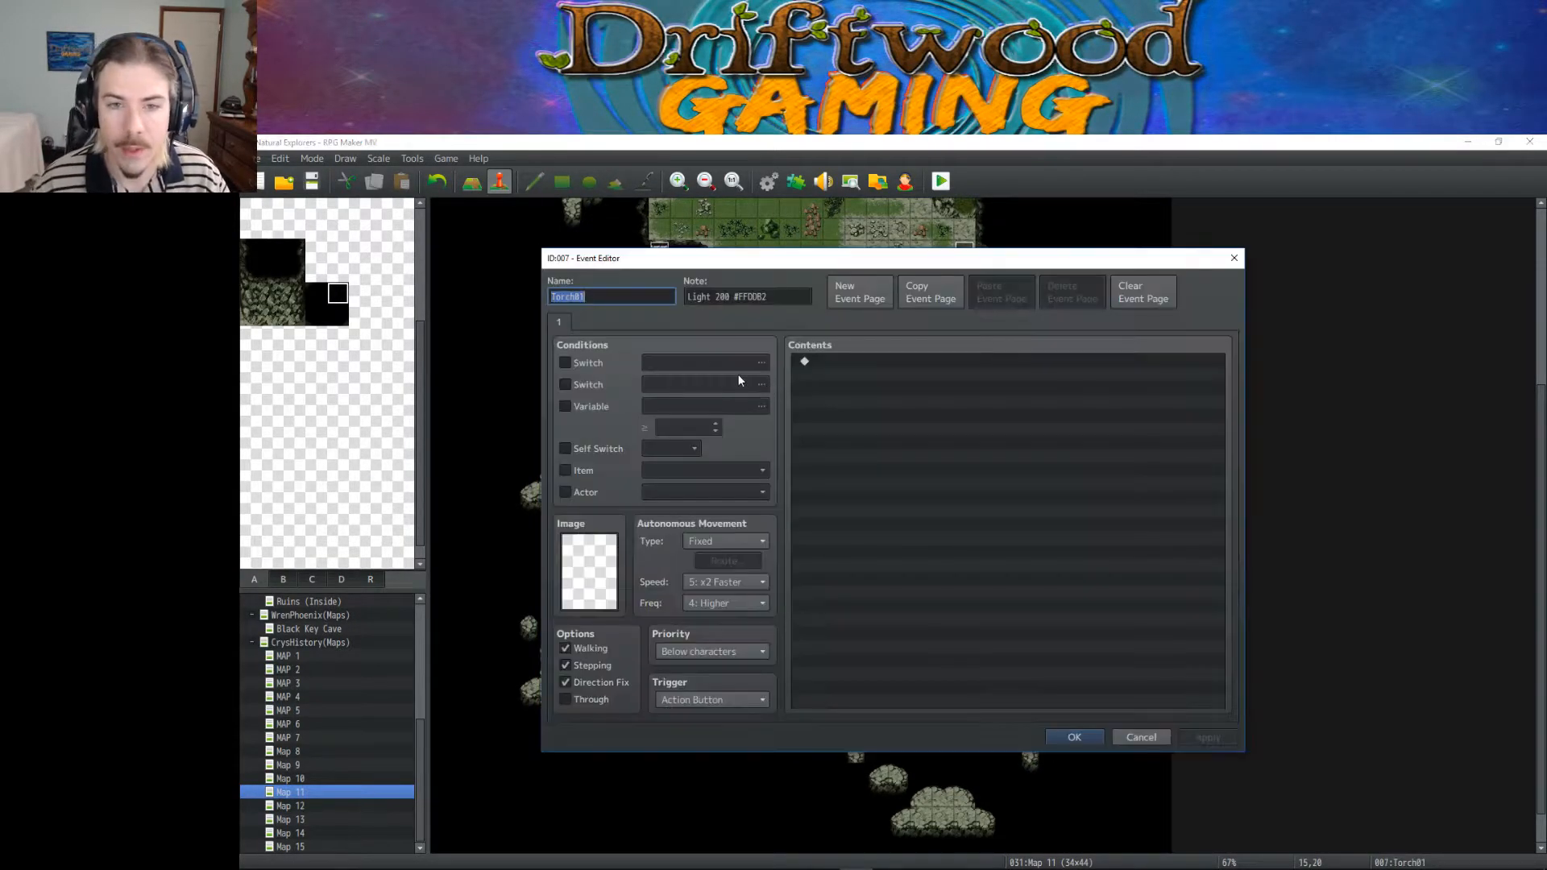
left_click(1070, 738)
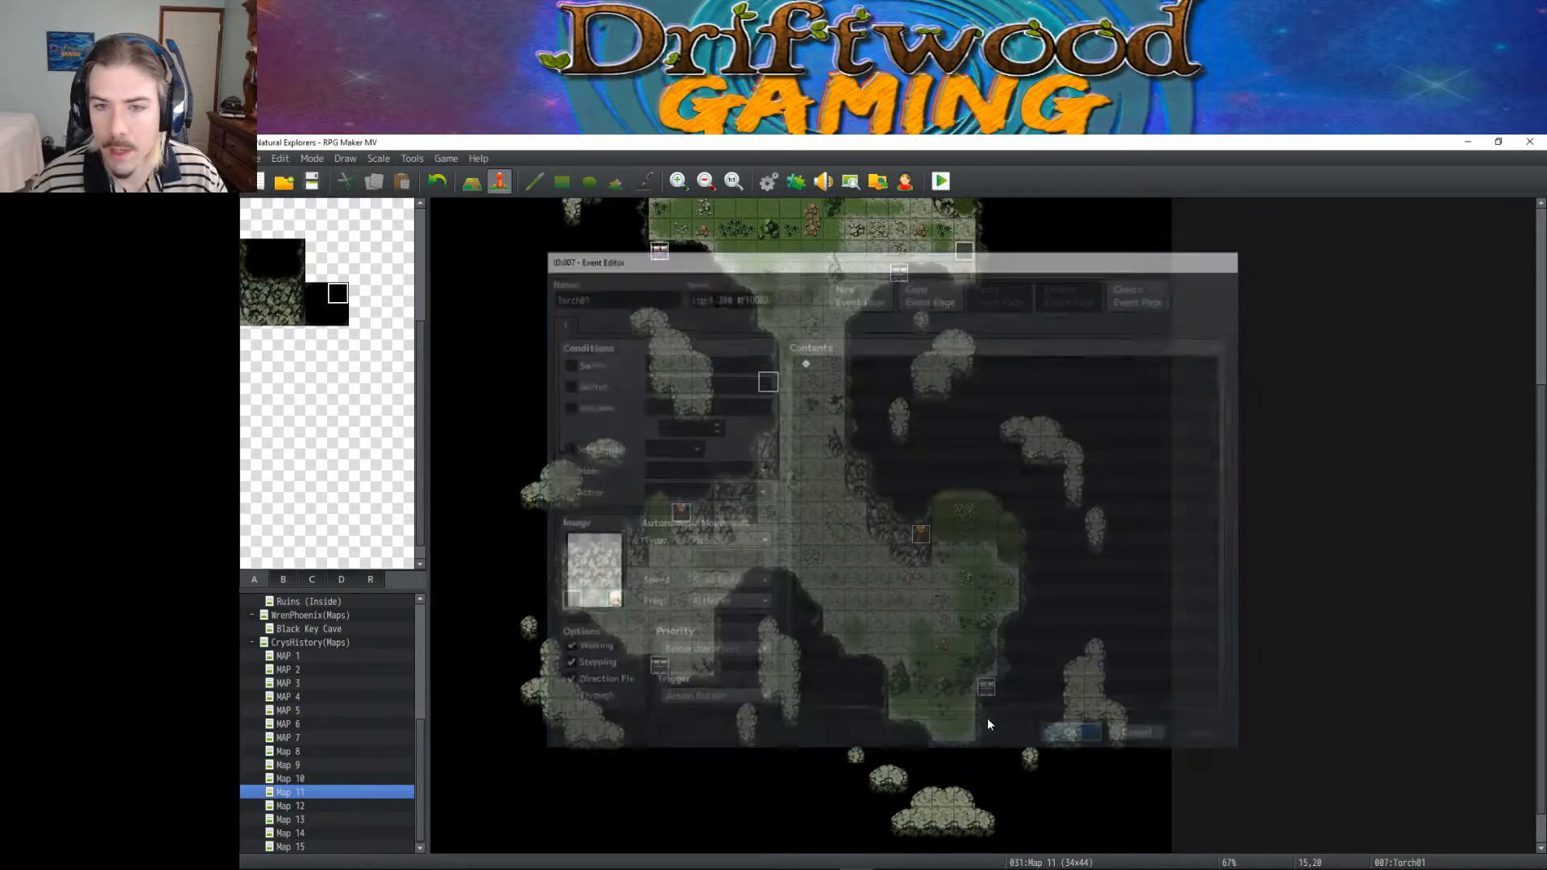
double_click(580, 614)
key("Tab")
left_click(691, 297)
type("L")
key("Delete")
left_click(1073, 737)
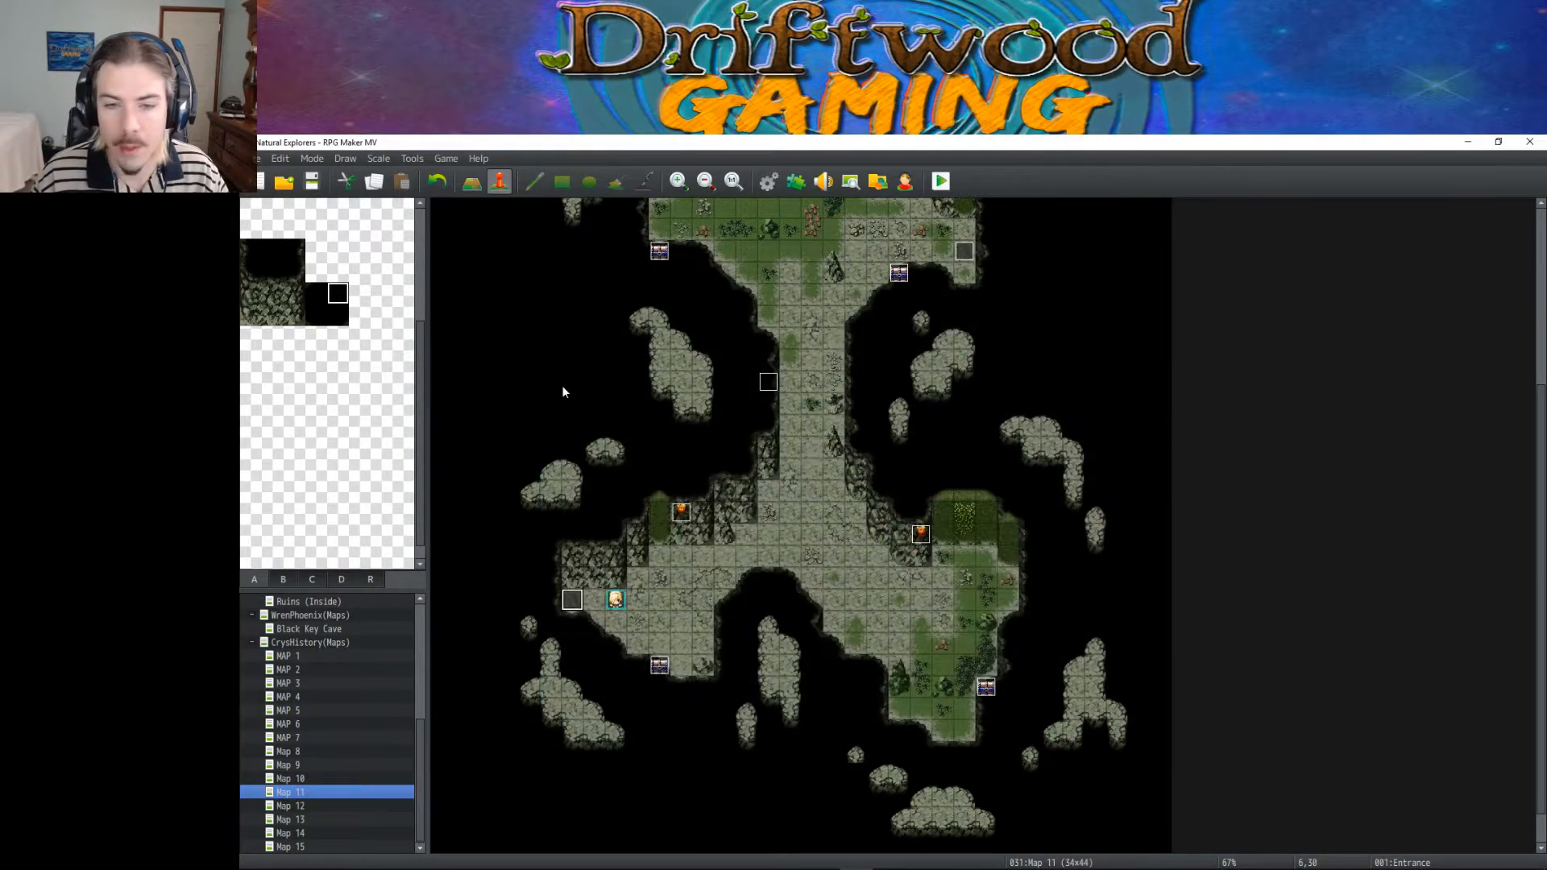
Step: Start a new game playtest, walk east from the entrance to check its light, and close the game
left_click(940, 182)
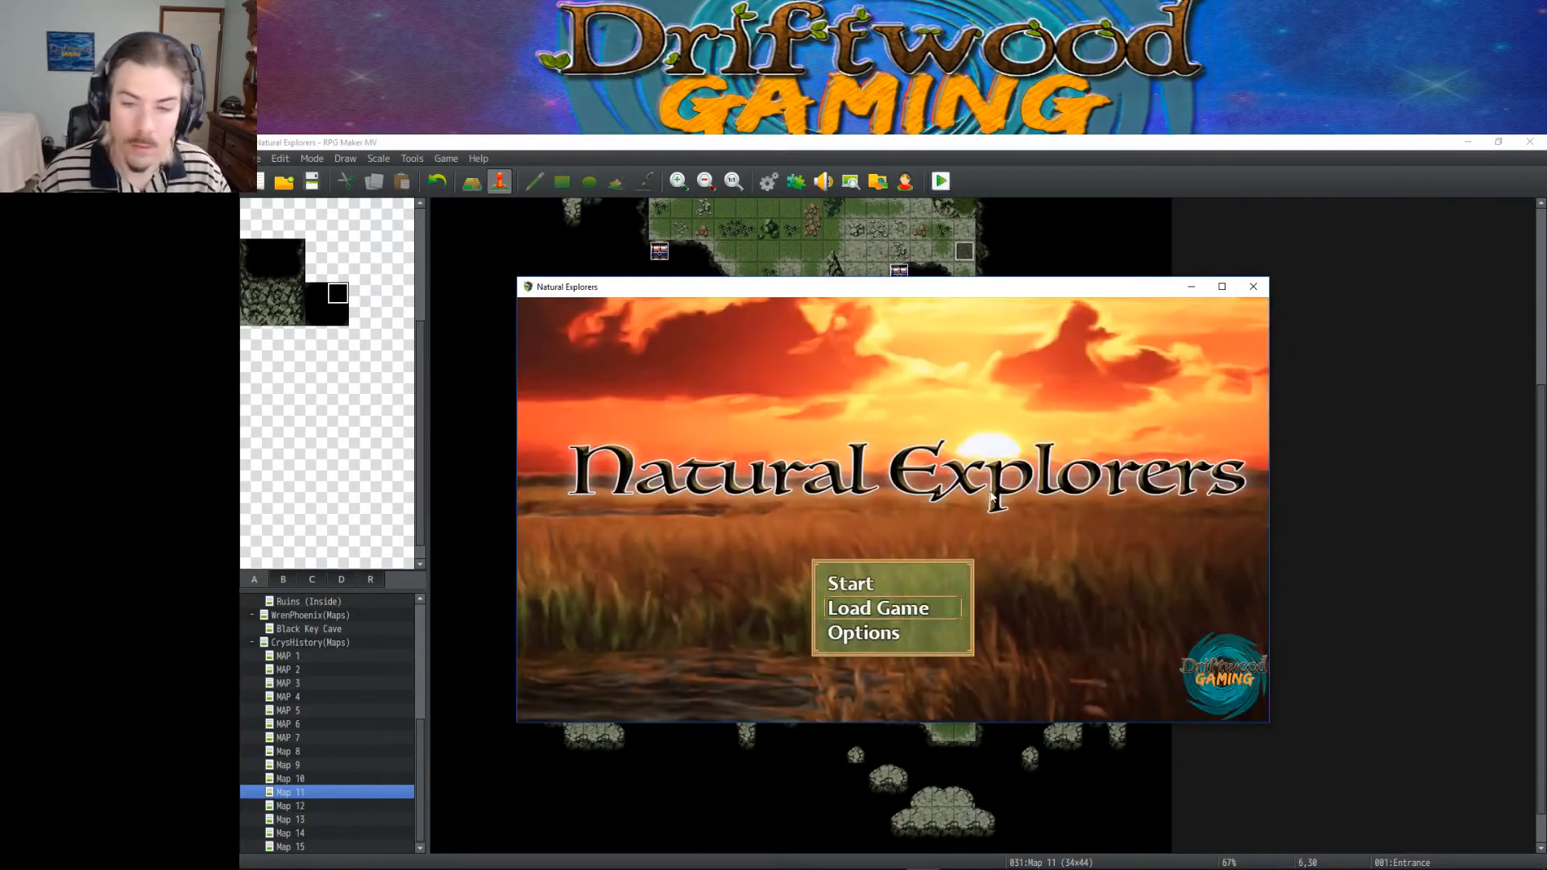
left_click(835, 591)
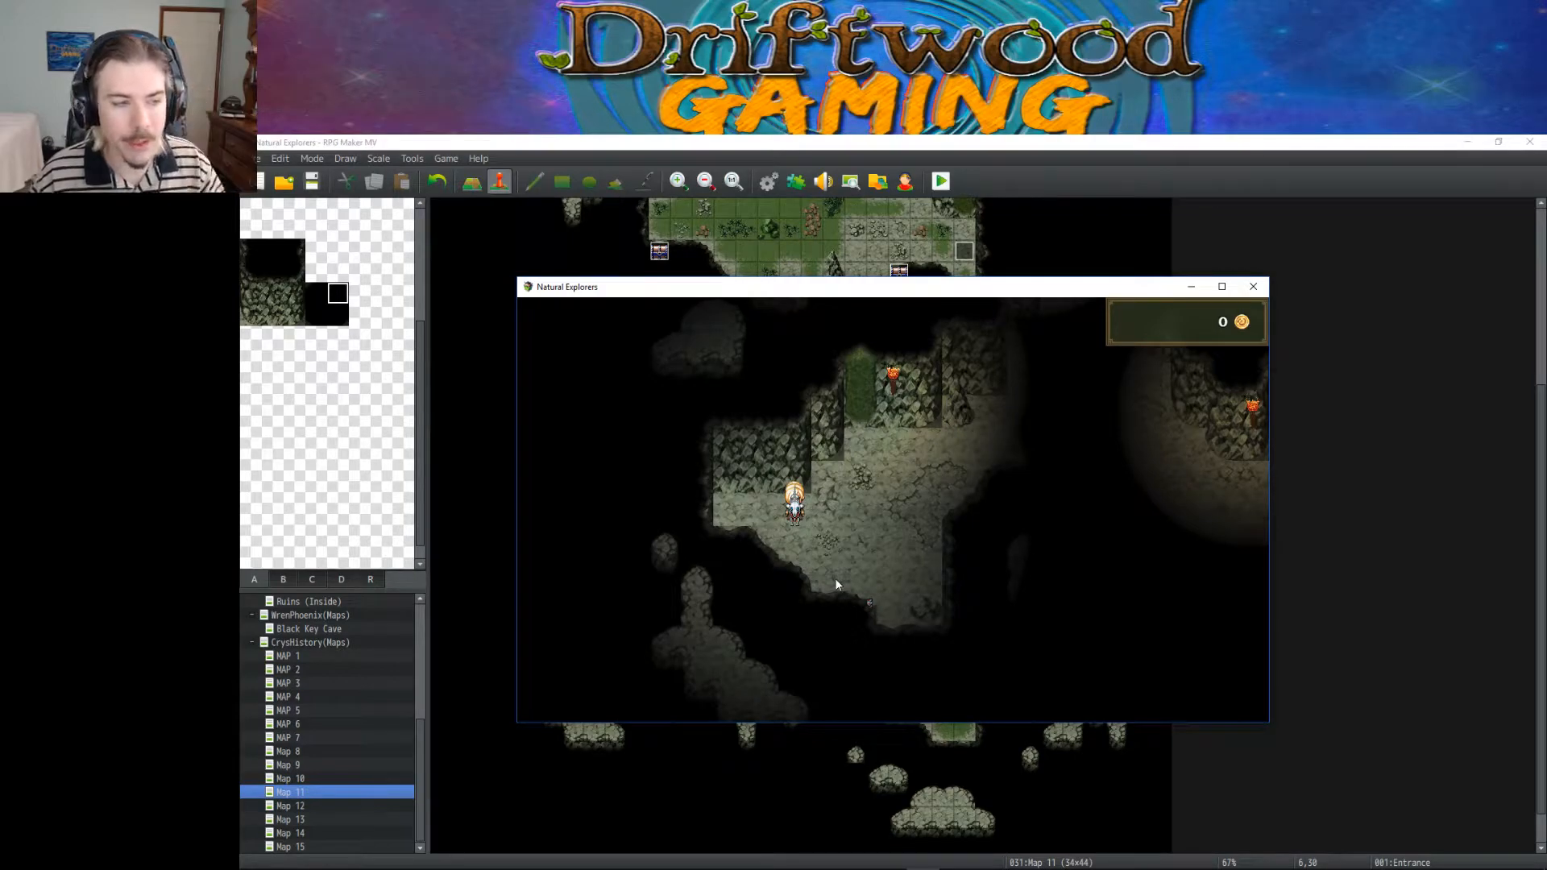
left_click(873, 473)
left_click(950, 503)
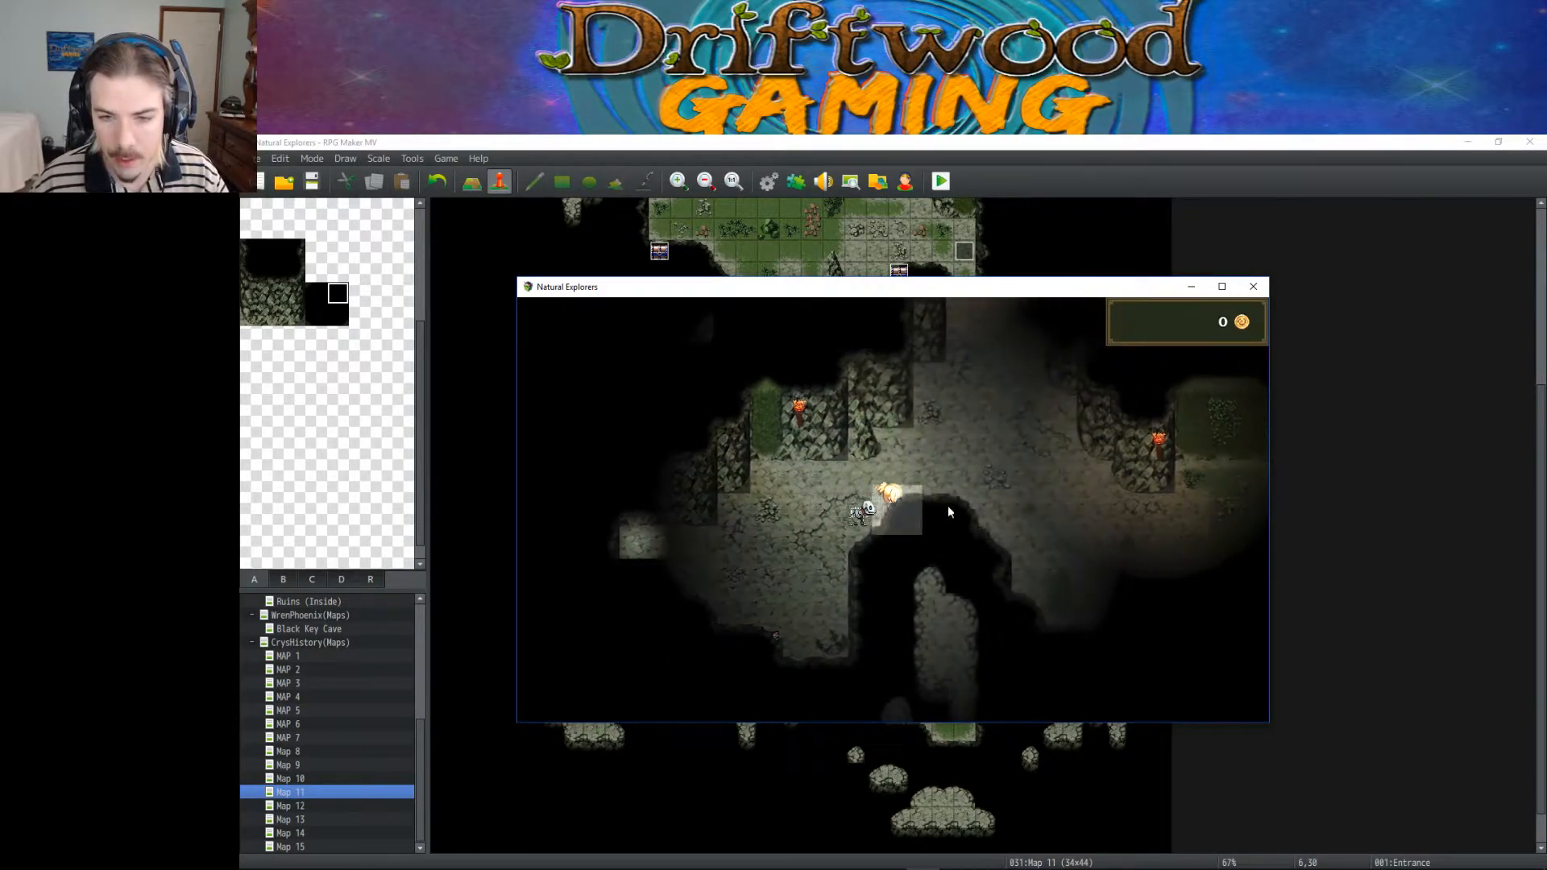
left_click(826, 548)
left_click(891, 443)
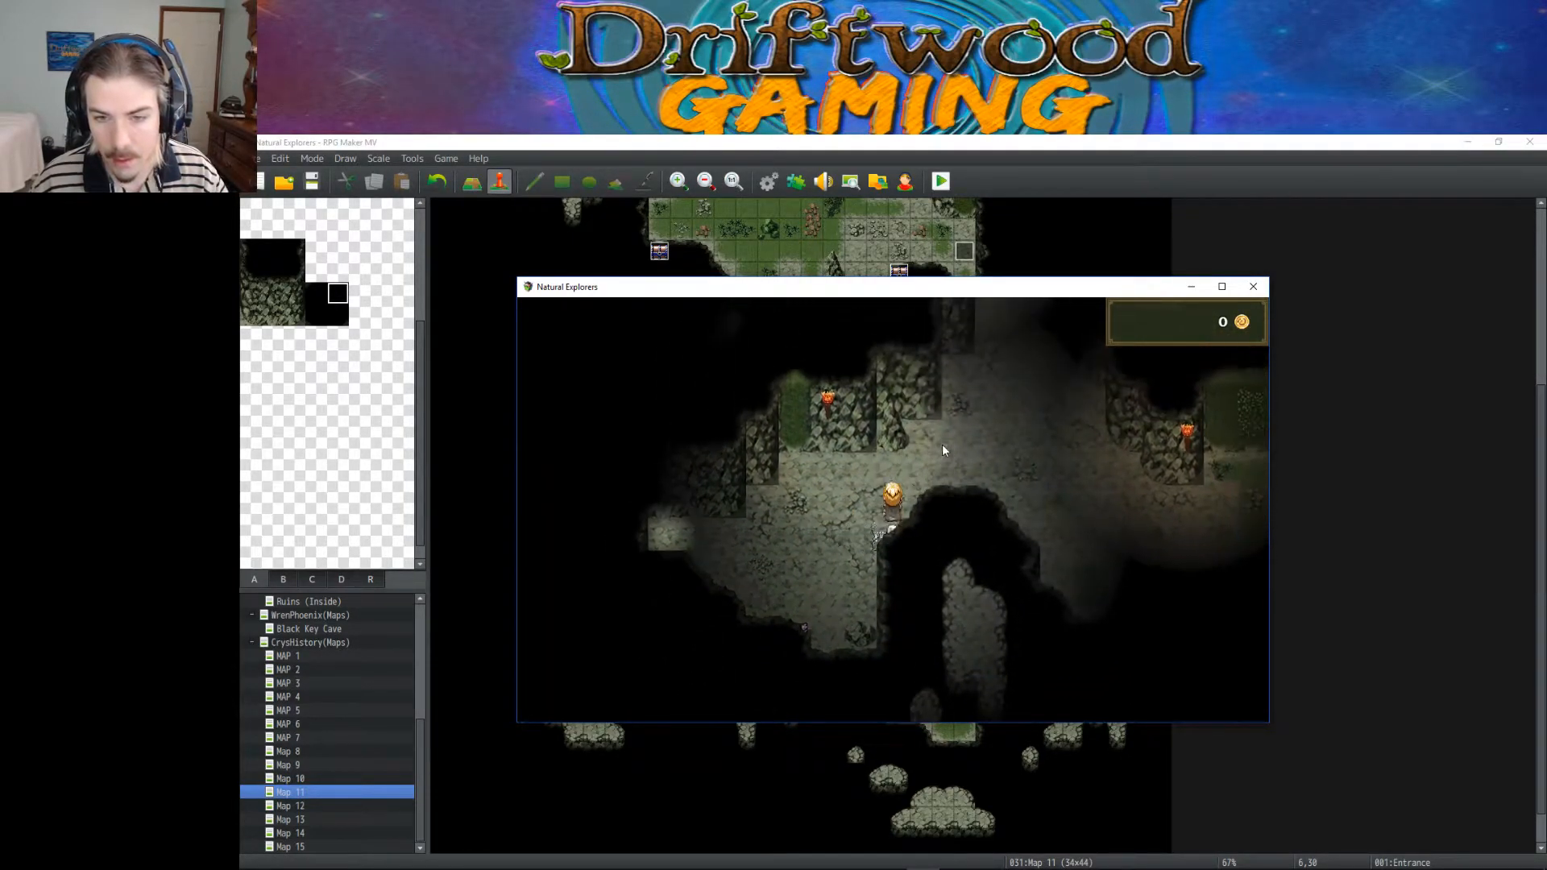
key("alt+F4")
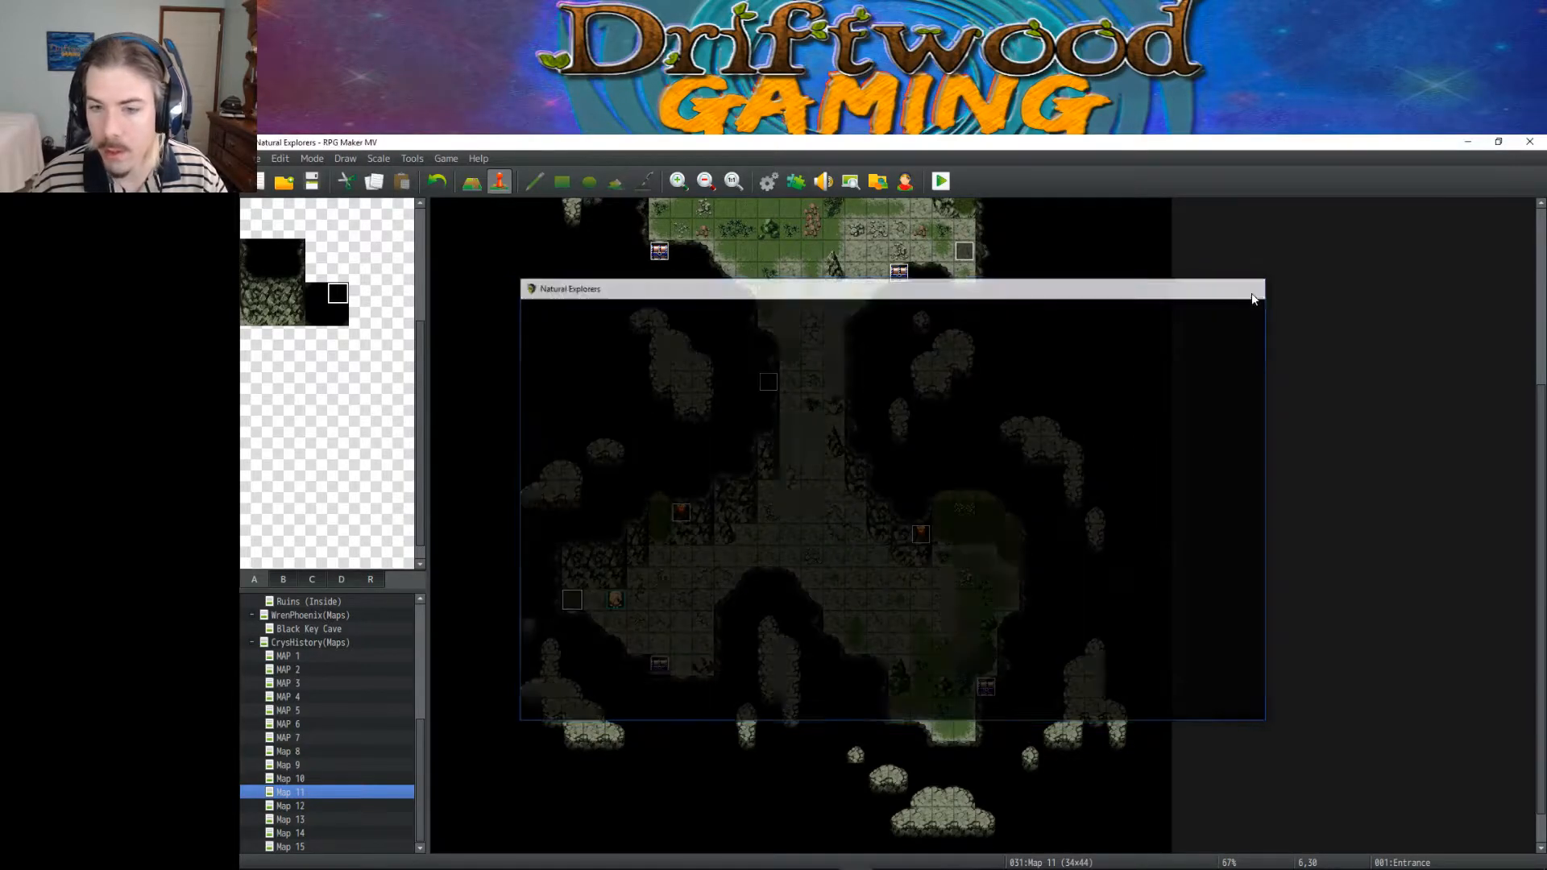
Step: Set the light radius in the Entrance event's note to 100
double_click(574, 598)
key("Tab")
left_click(715, 298)
key("BackSpace")
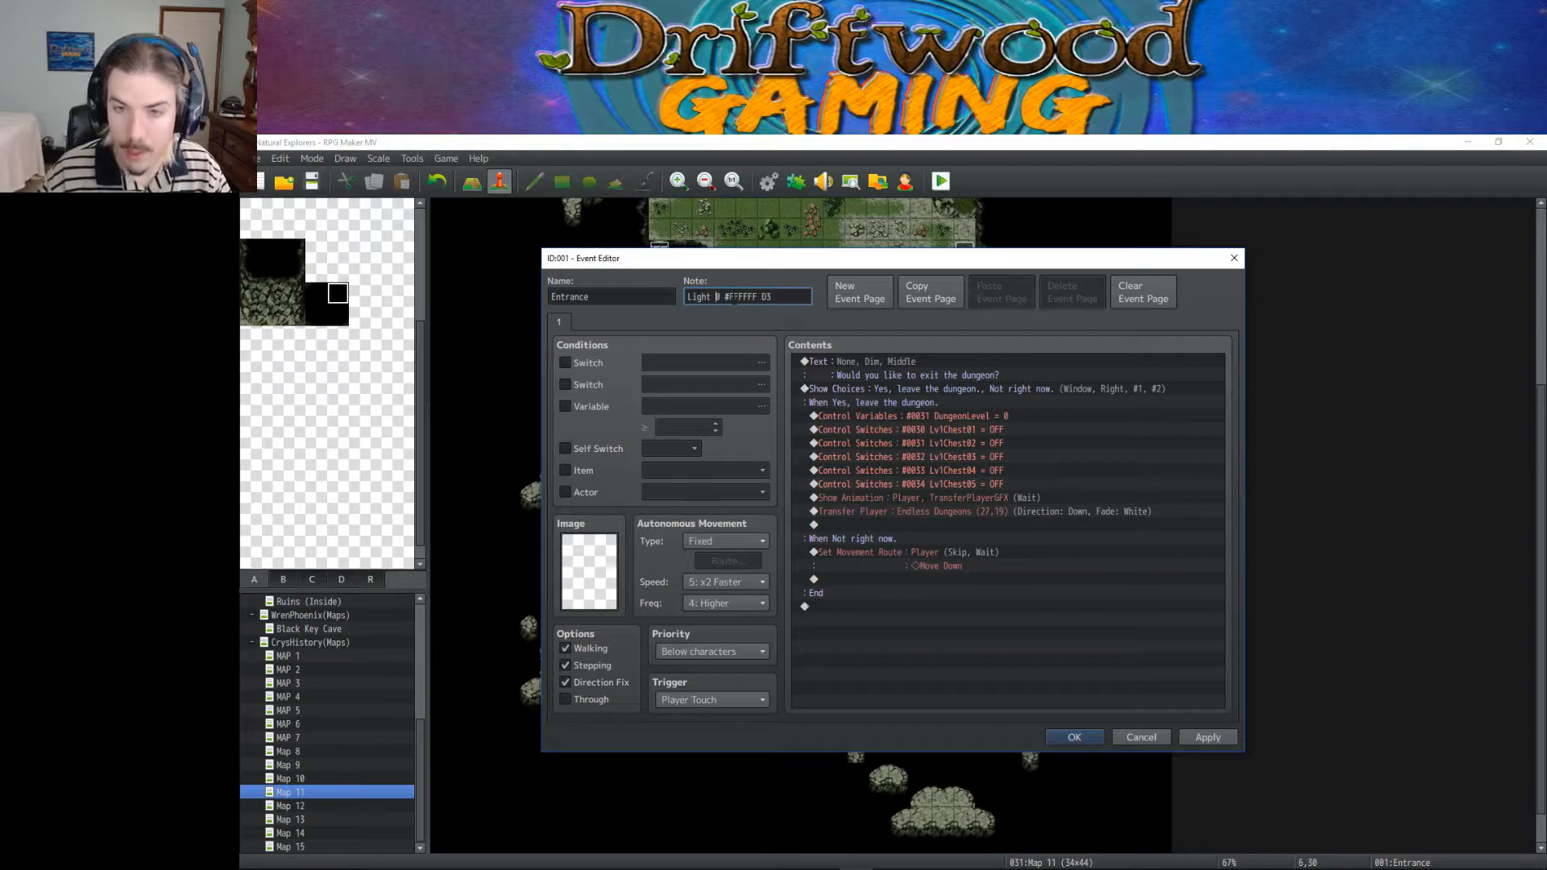
type("10")
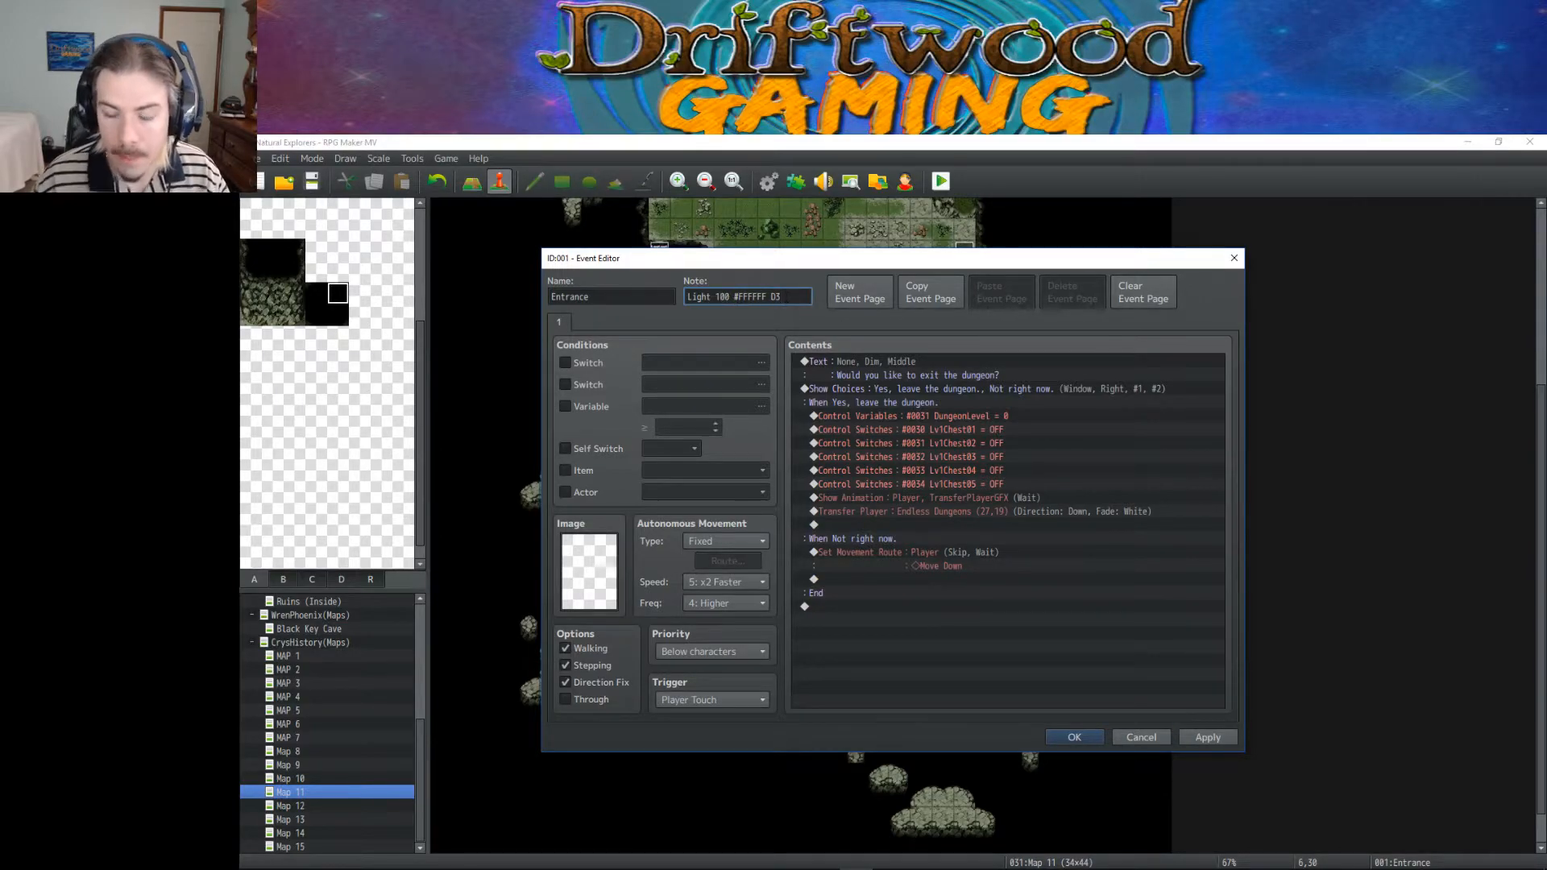
left_click(1055, 733)
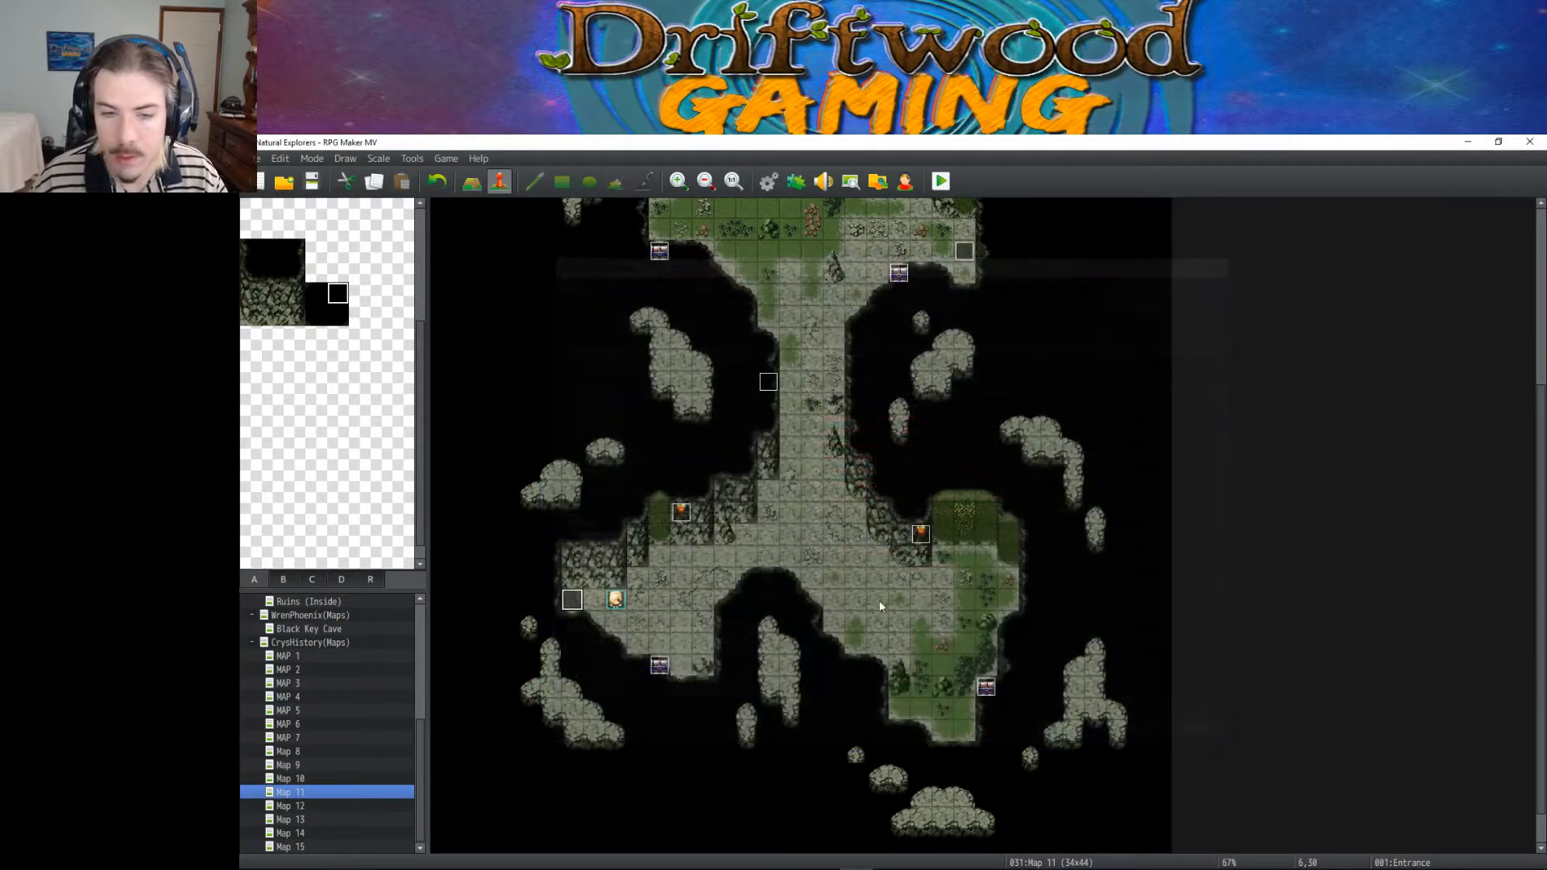
Step: Playtest a new game again, walking around the central cave area to check the enlarged entrance light, and close it
left_click(940, 182)
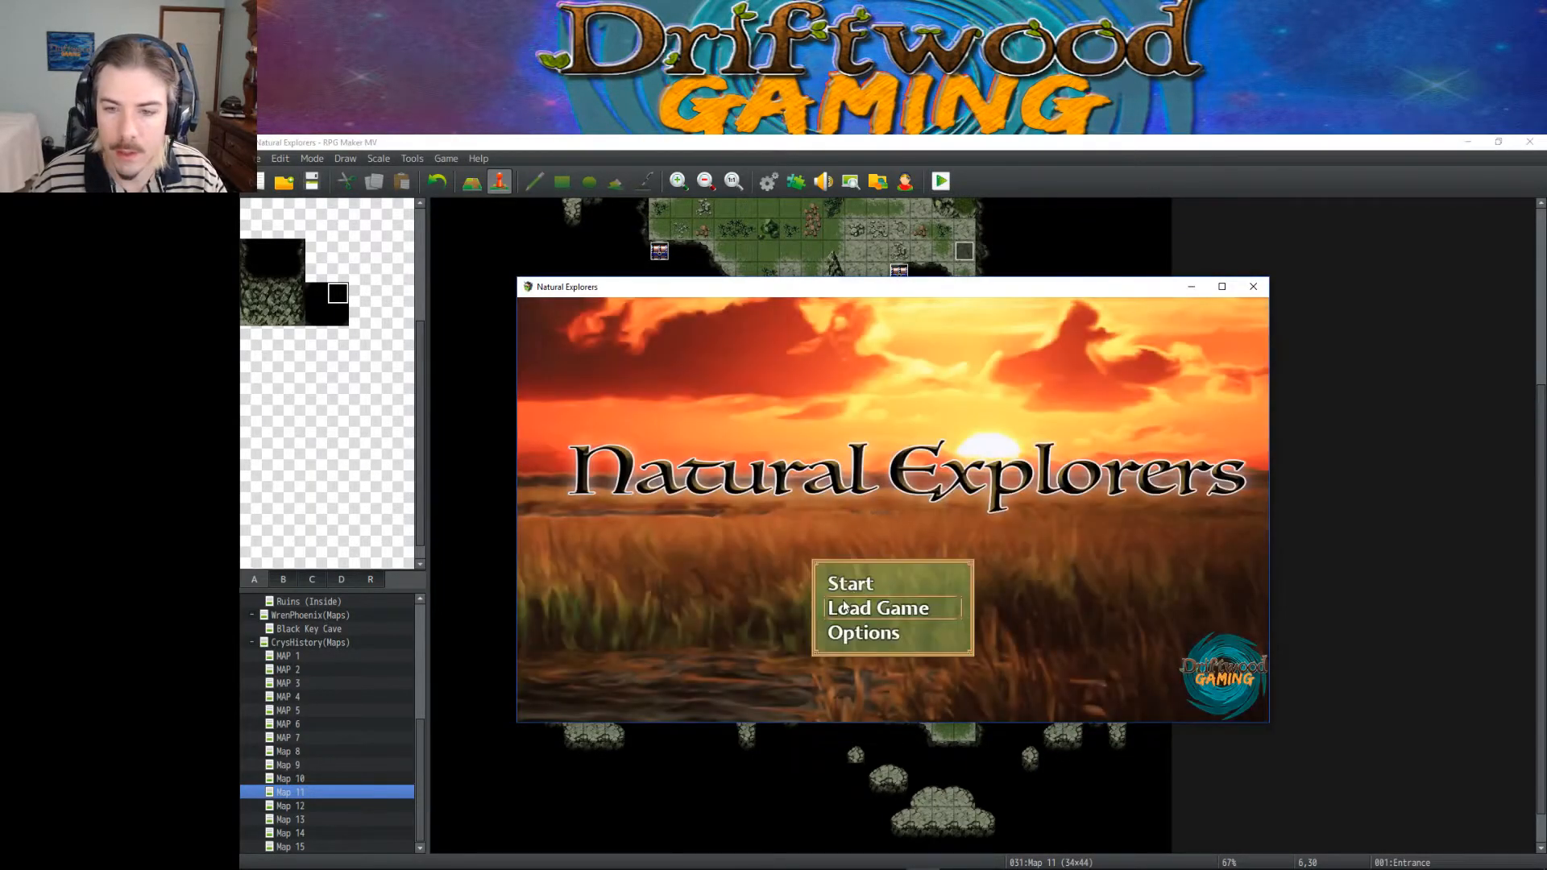
left_click(856, 582)
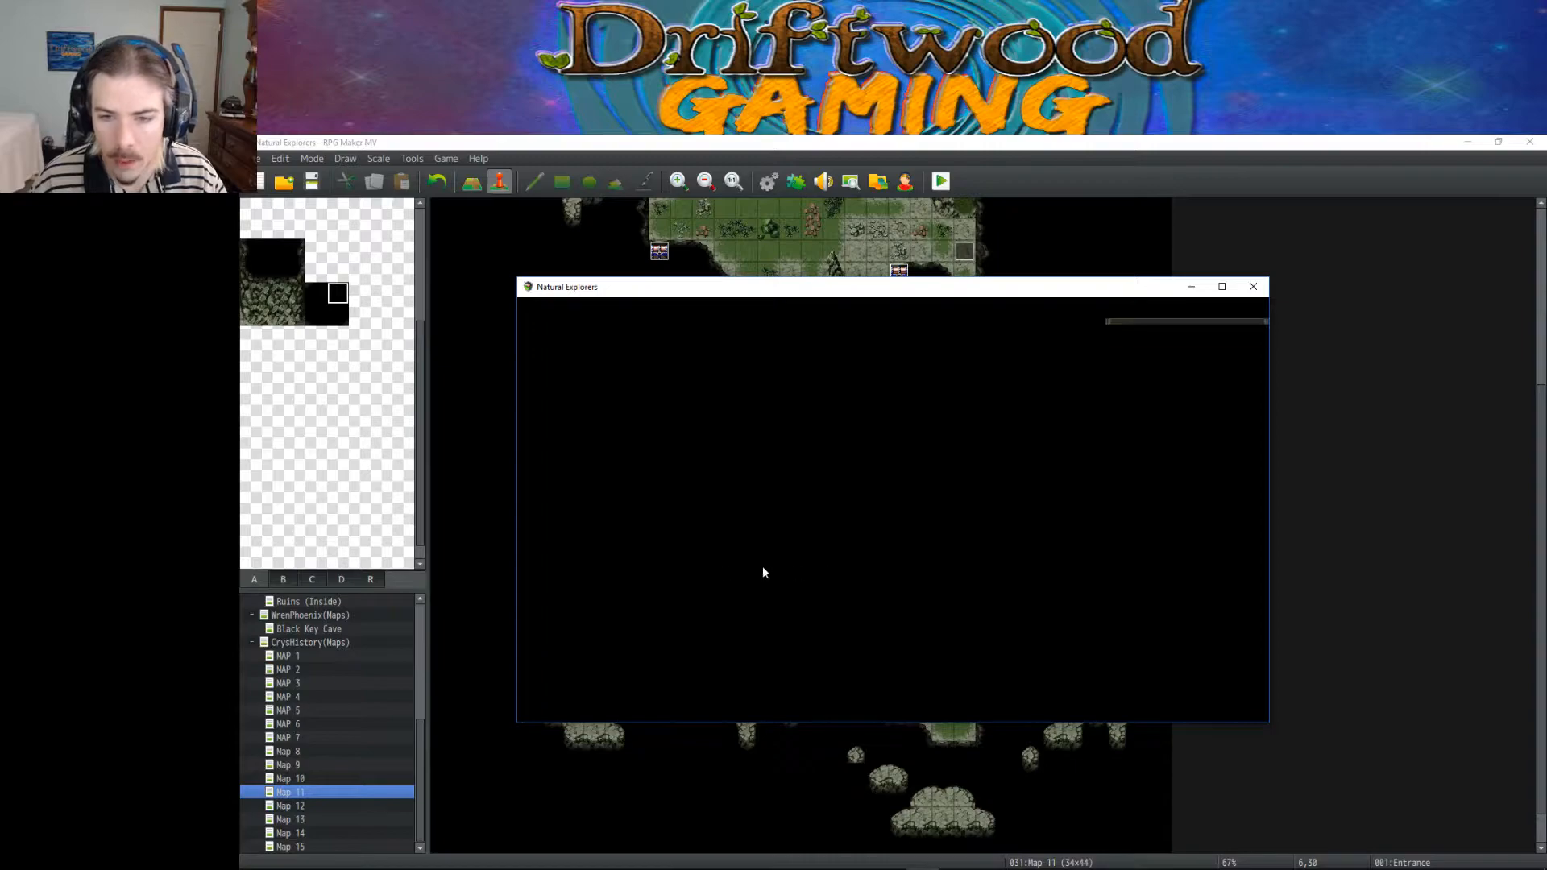
left_click(987, 468)
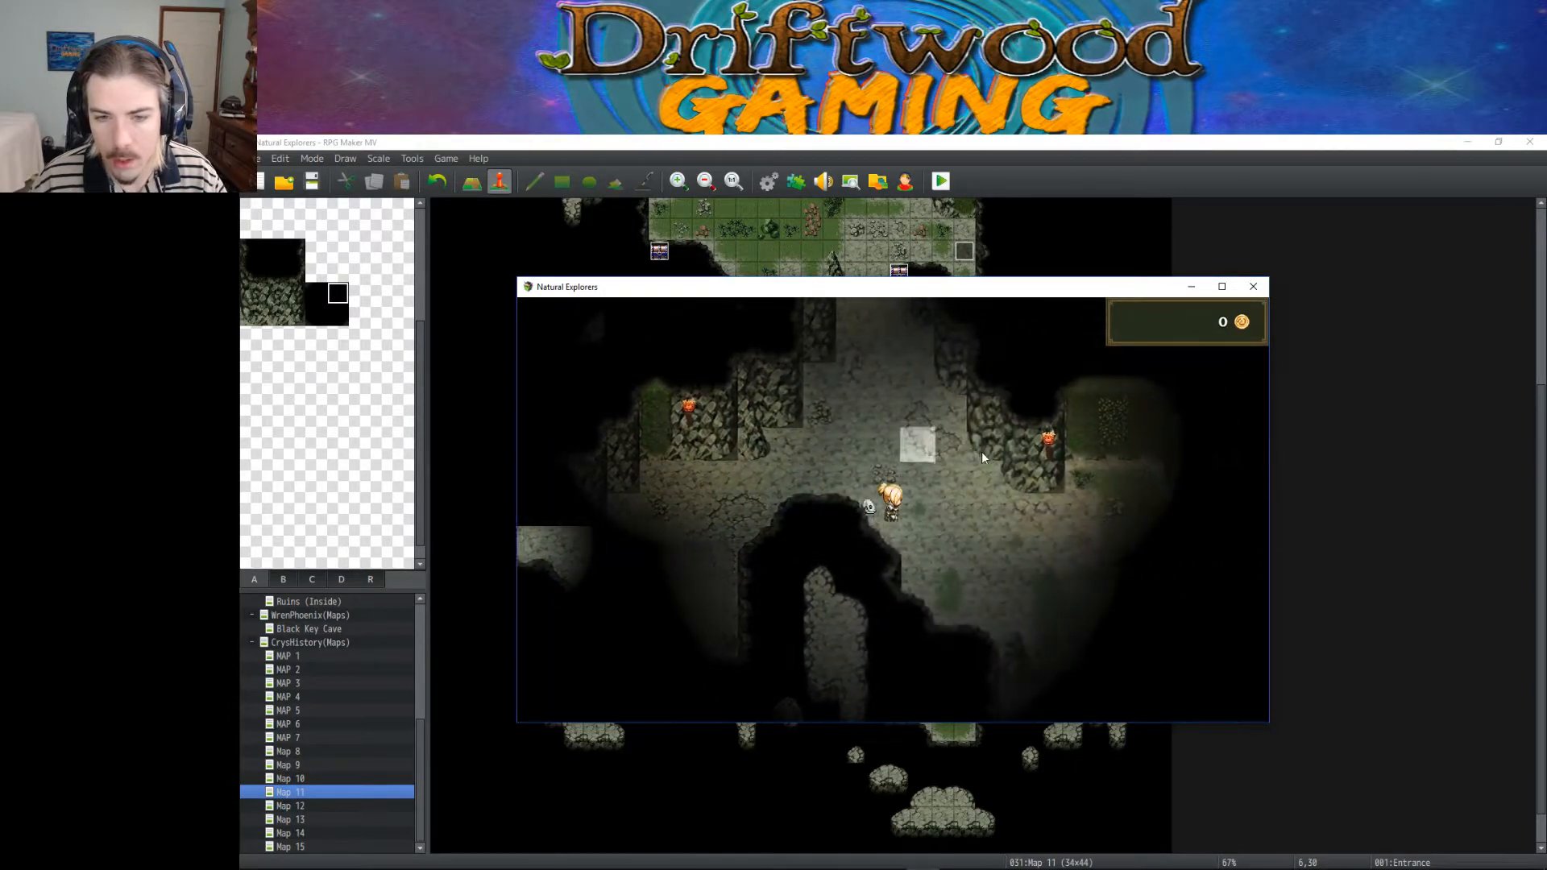
left_click(945, 481)
left_click(1057, 478)
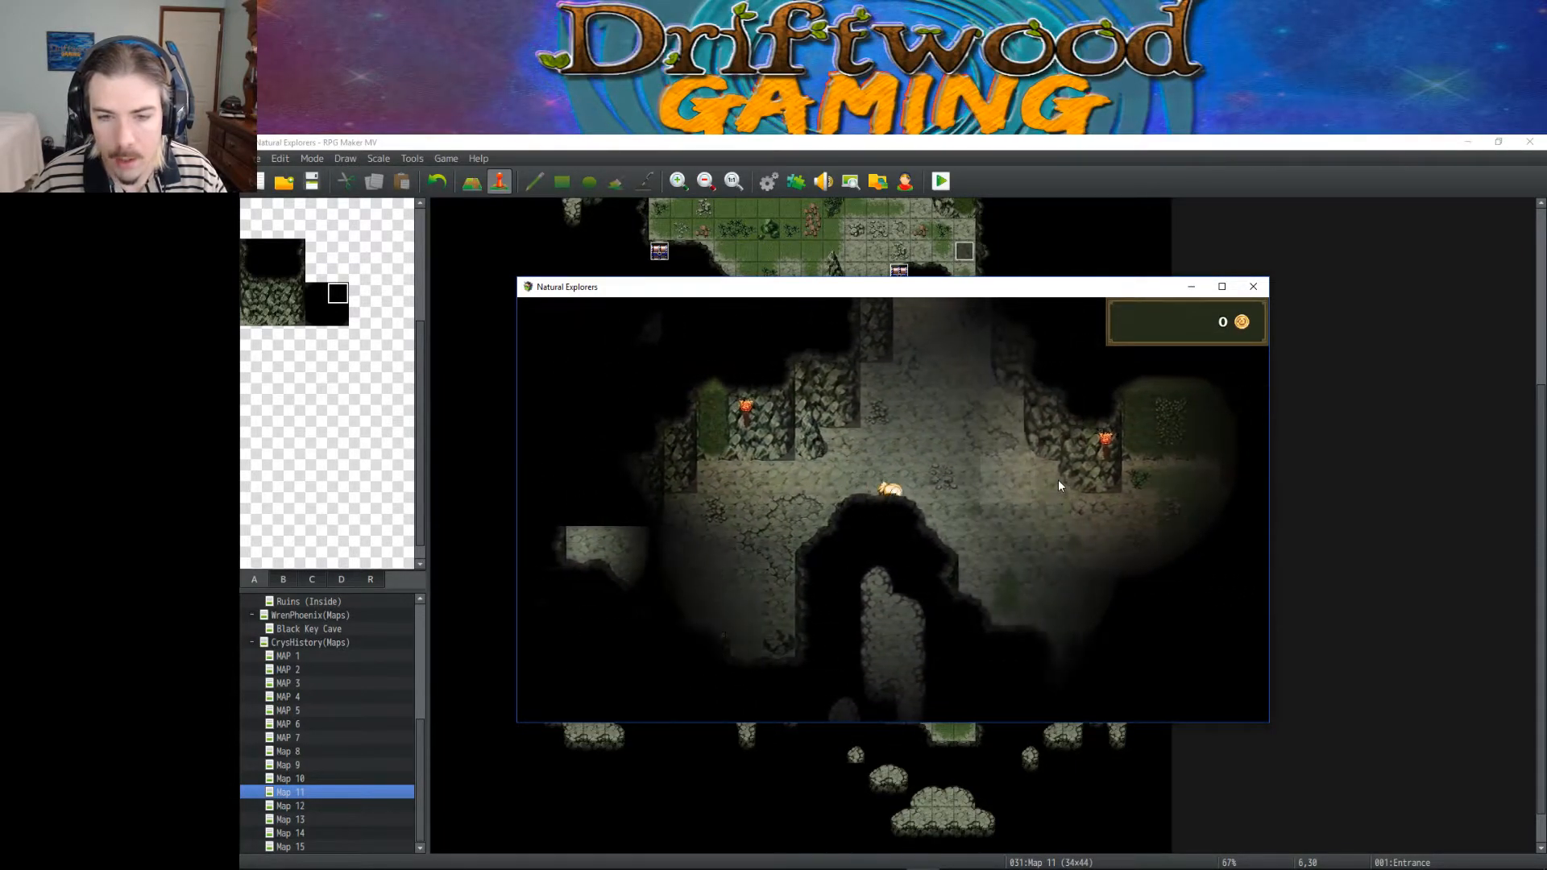
left_click(685, 524)
left_click(1023, 478)
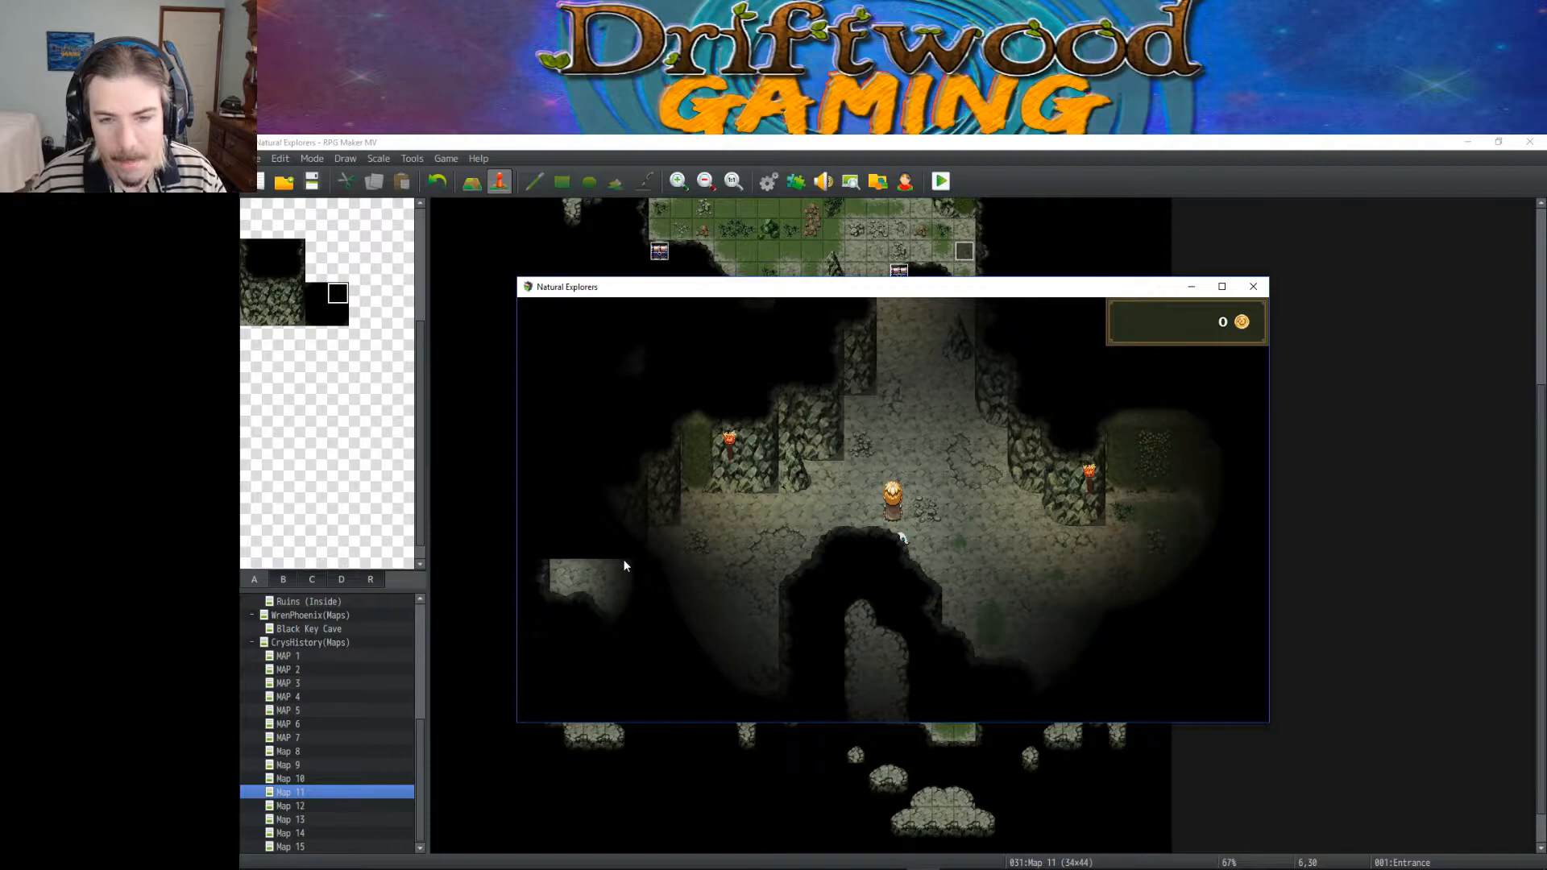
left_click(1253, 286)
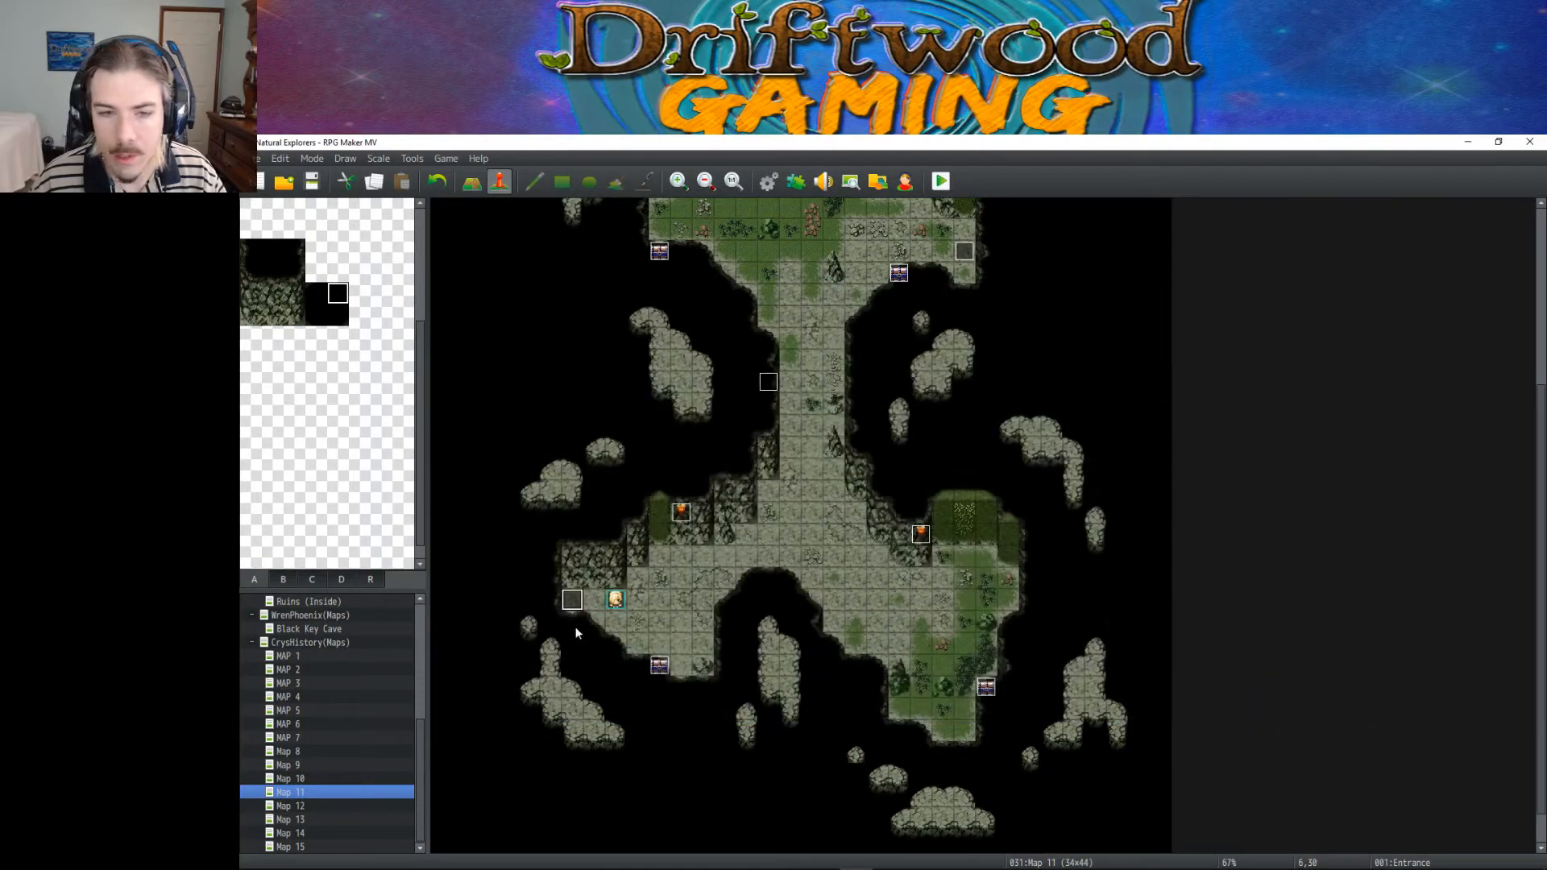
Step: Set the light direction in the Entrance event's note to D2 and save the project
double_click(574, 601)
left_click(789, 295)
key("BackSpace")
type("2")
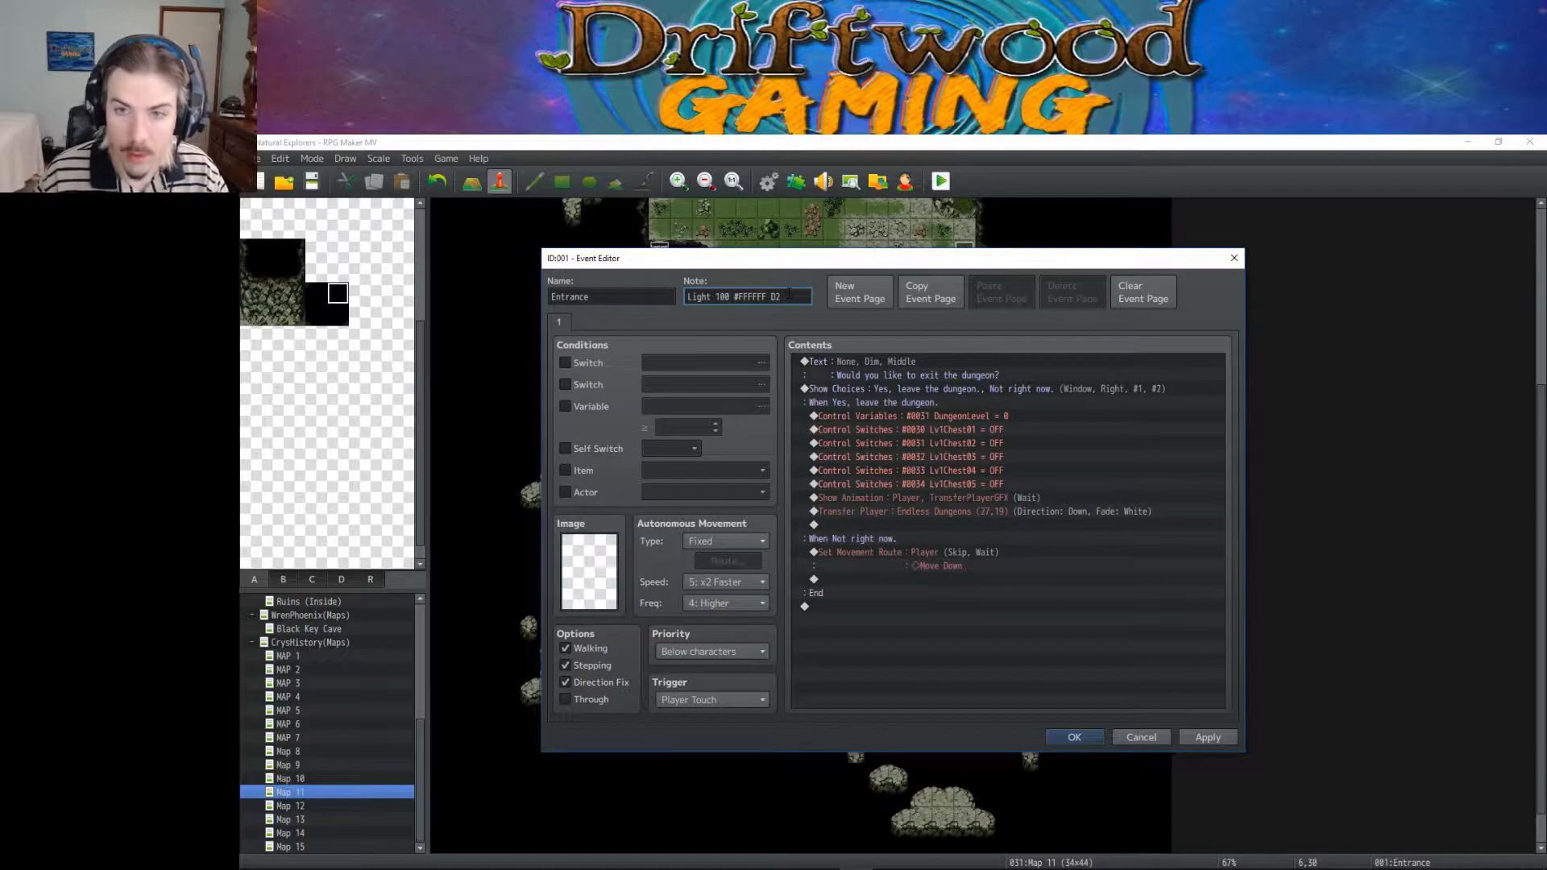
left_click(1059, 736)
left_click(311, 182)
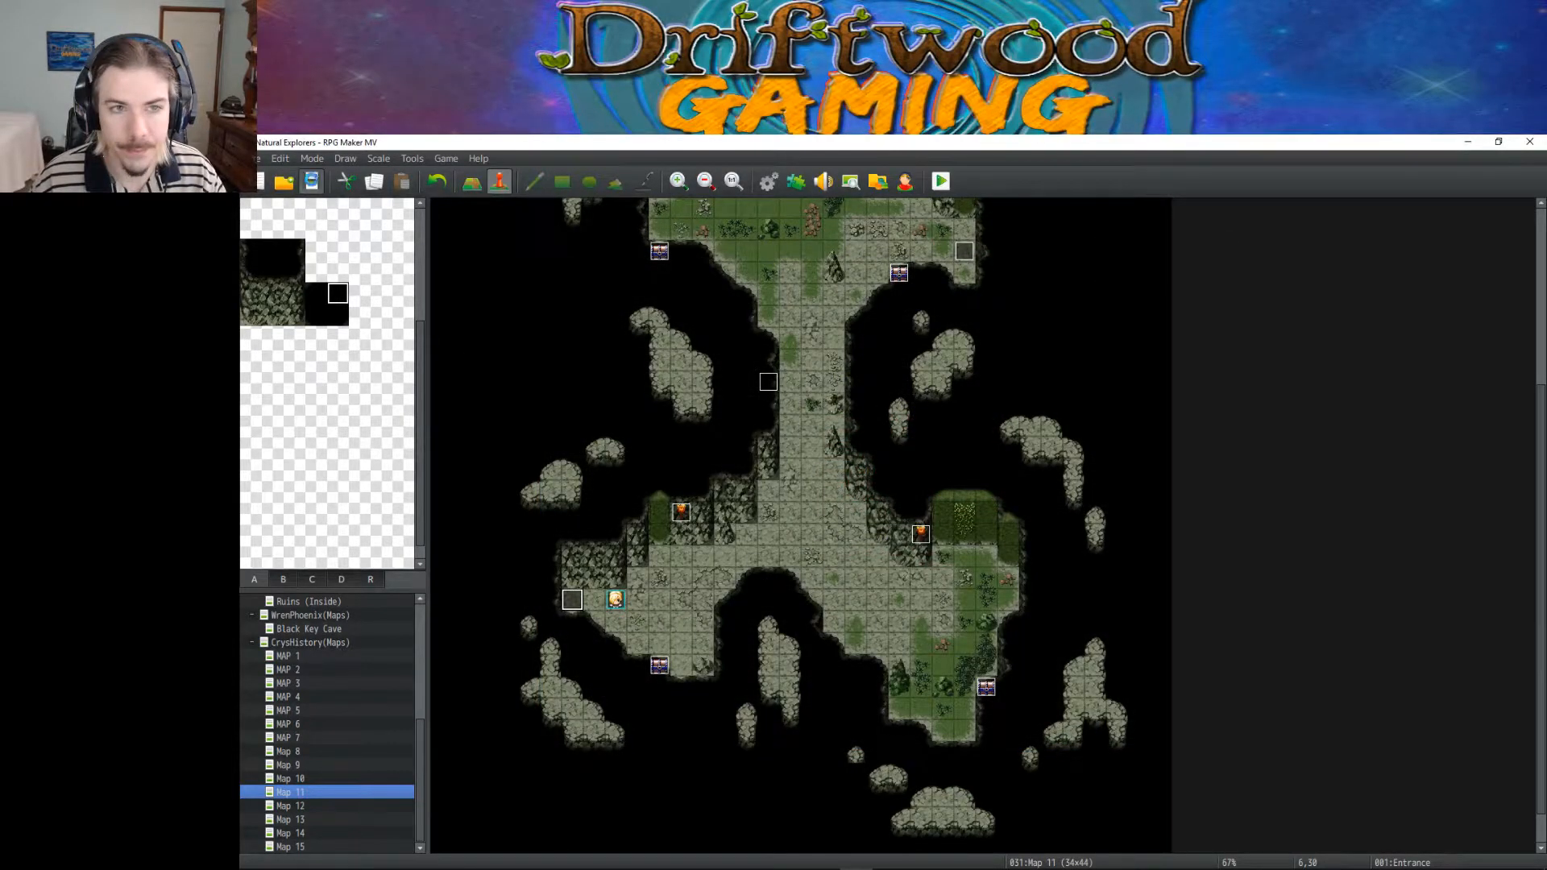
Step: Start a new game playtest, walk east from the entrance to check its directional light, and close the game
left_click(936, 190)
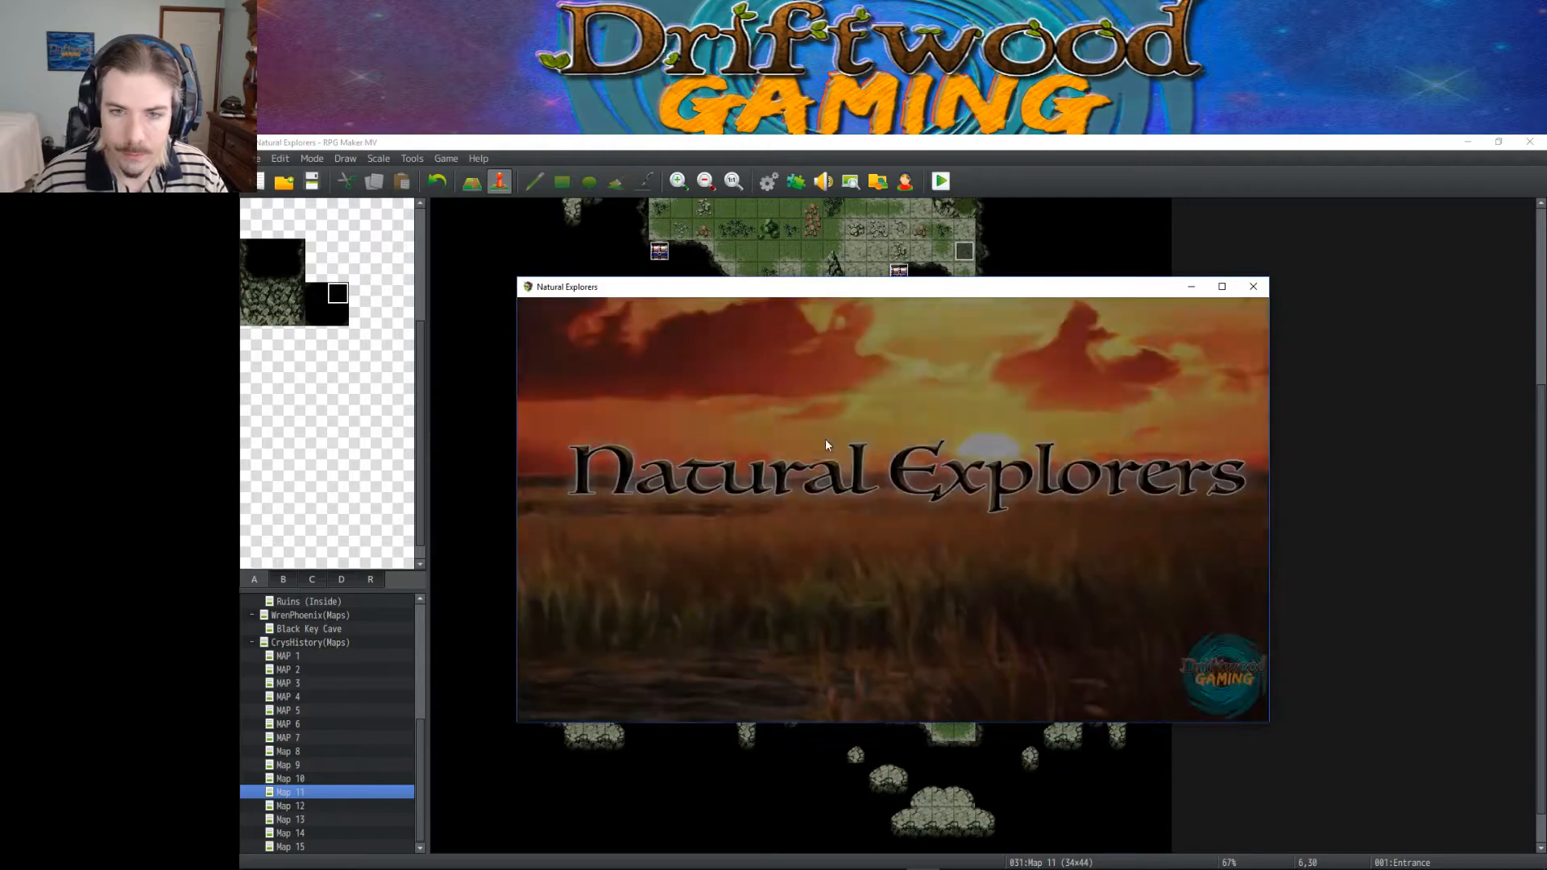
left_click(862, 594)
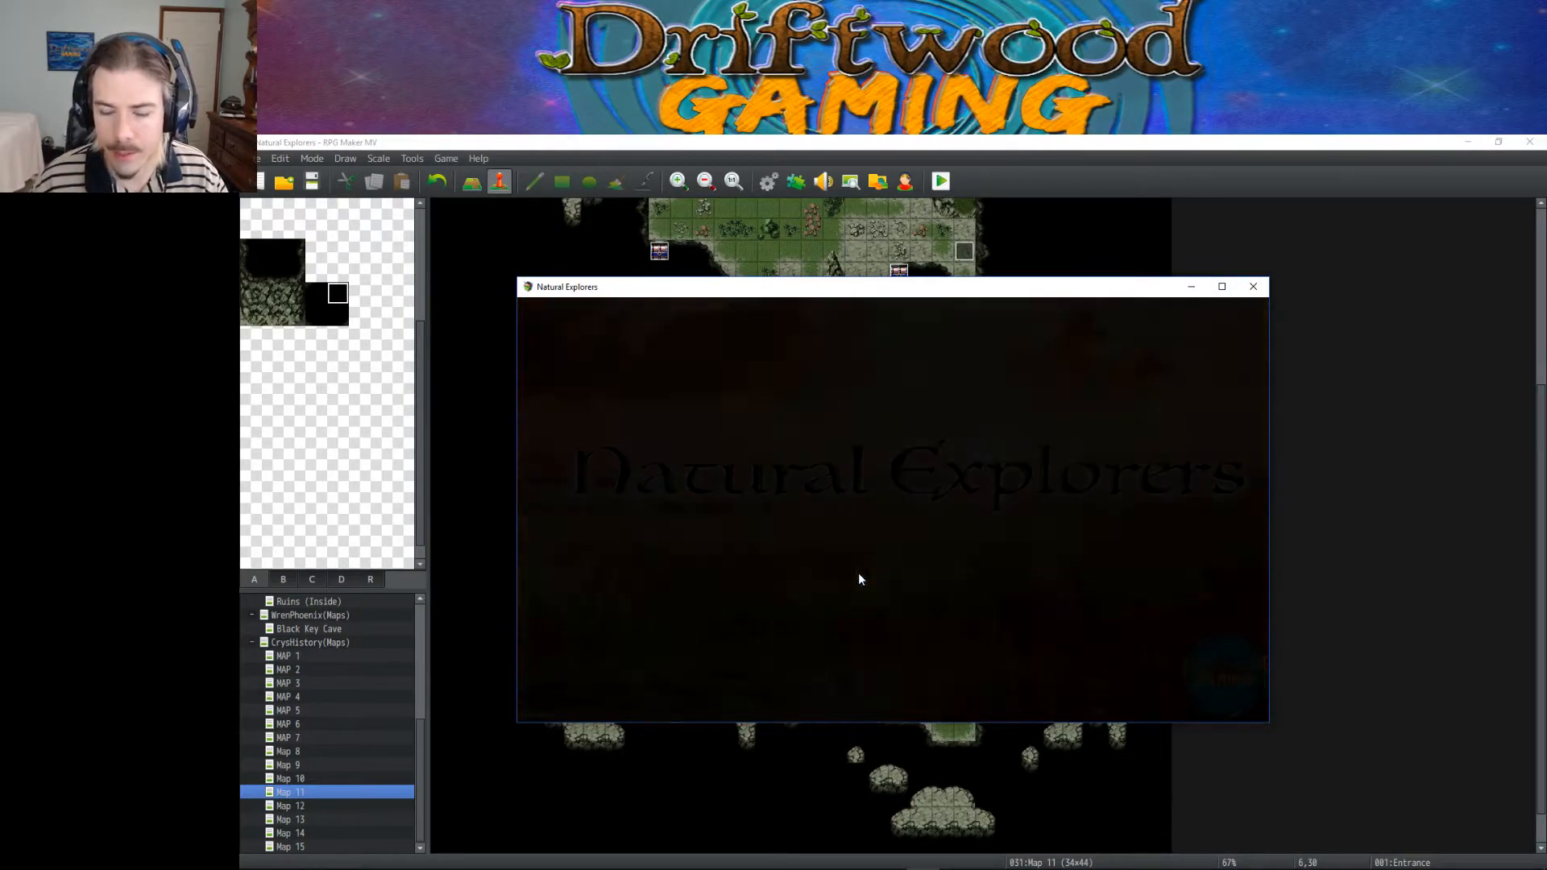
key("Right")
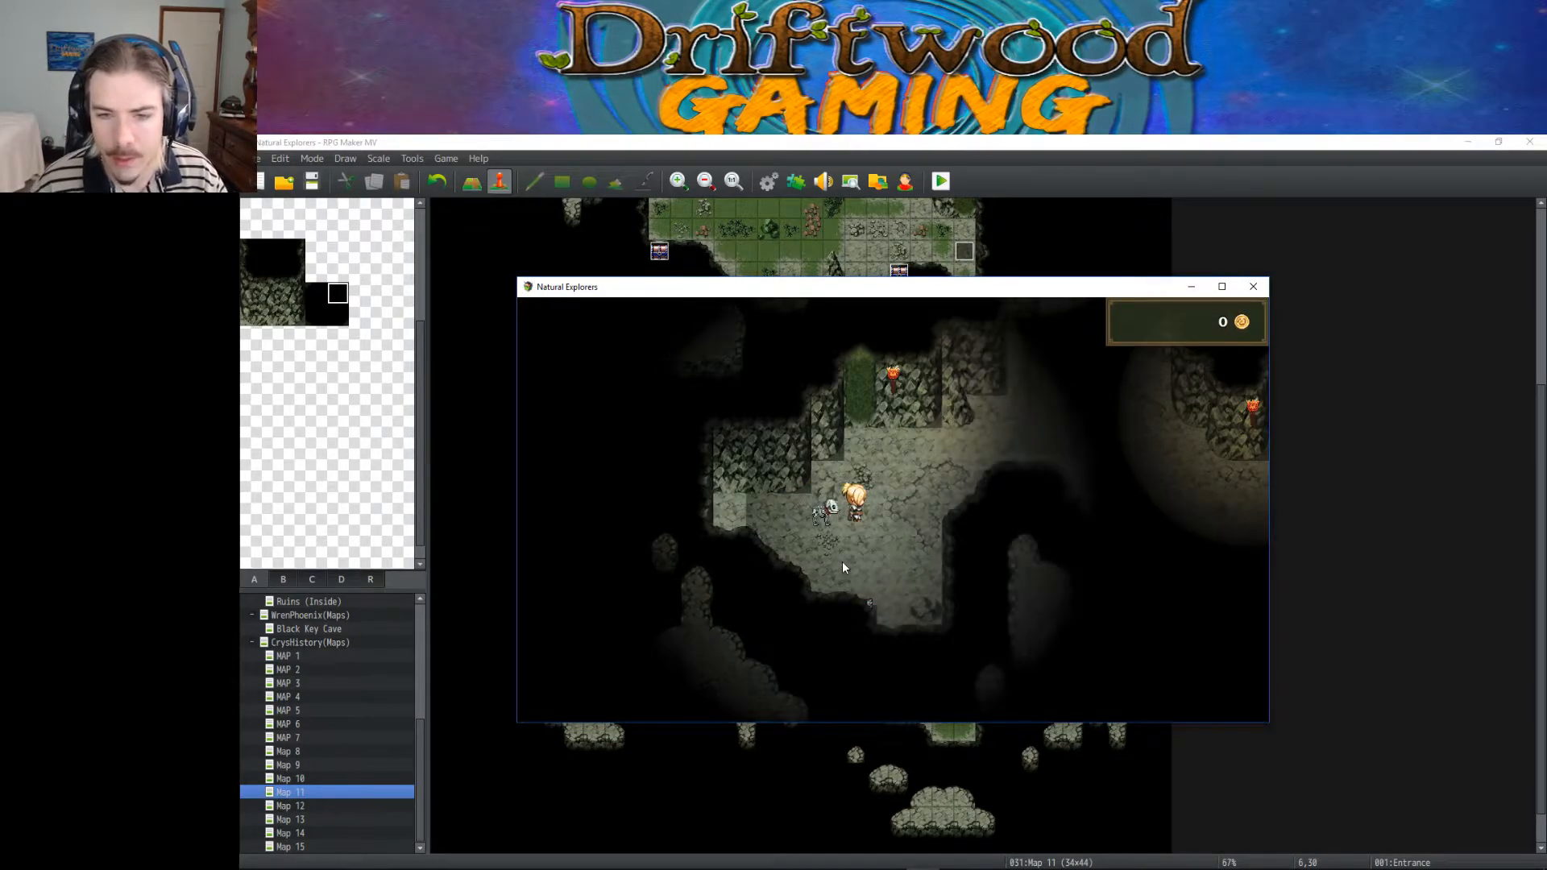
key("Right")
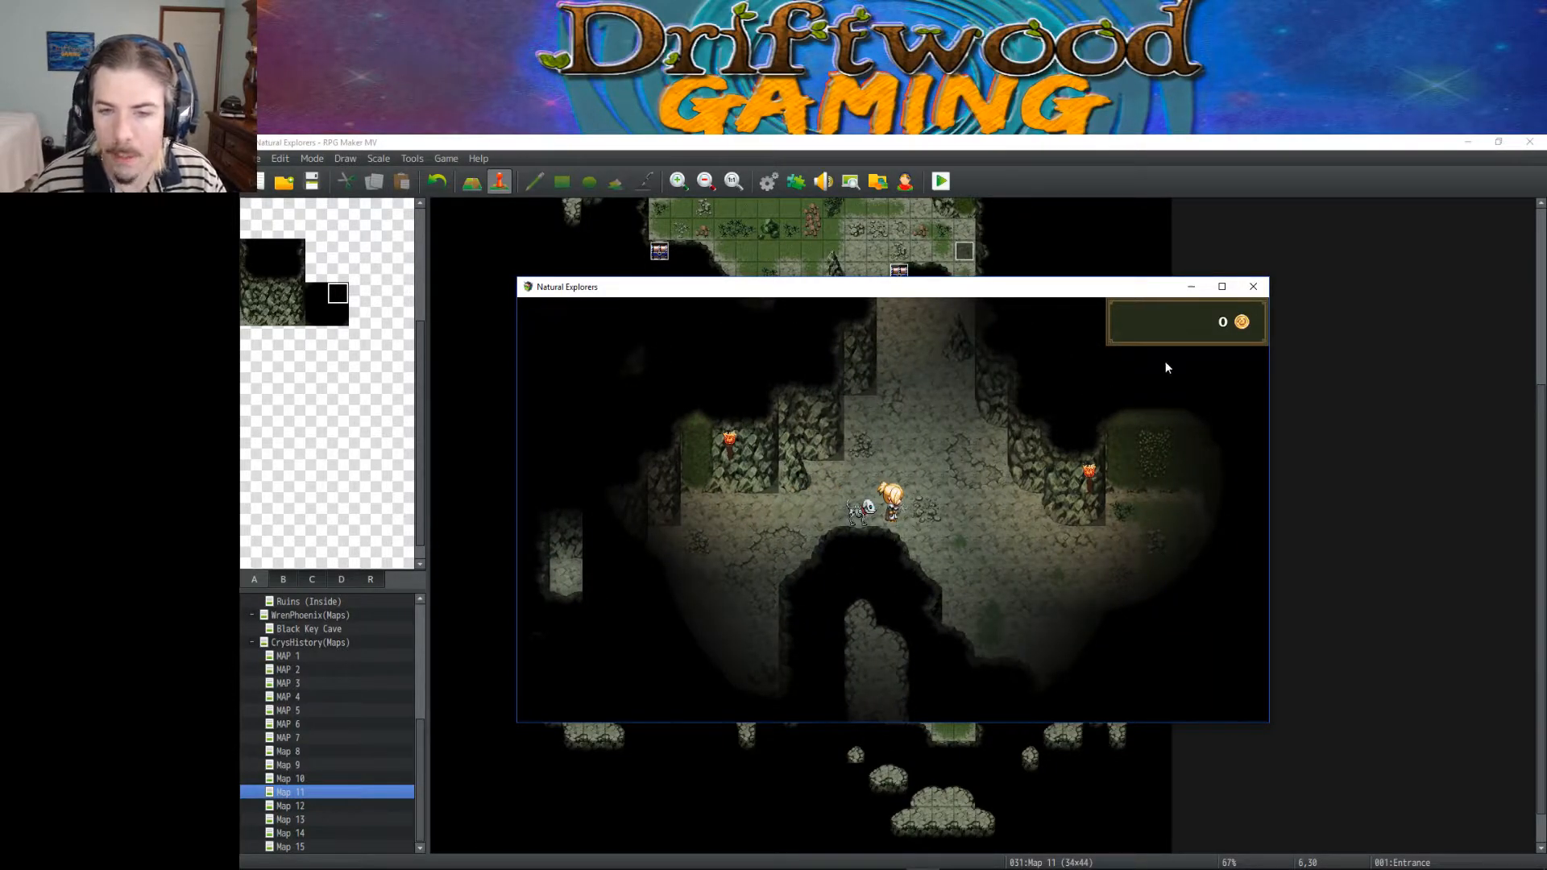
left_click(1253, 286)
Step: Change the light direction in the Entrance event's note to D4
double_click(572, 599)
left_click(788, 296)
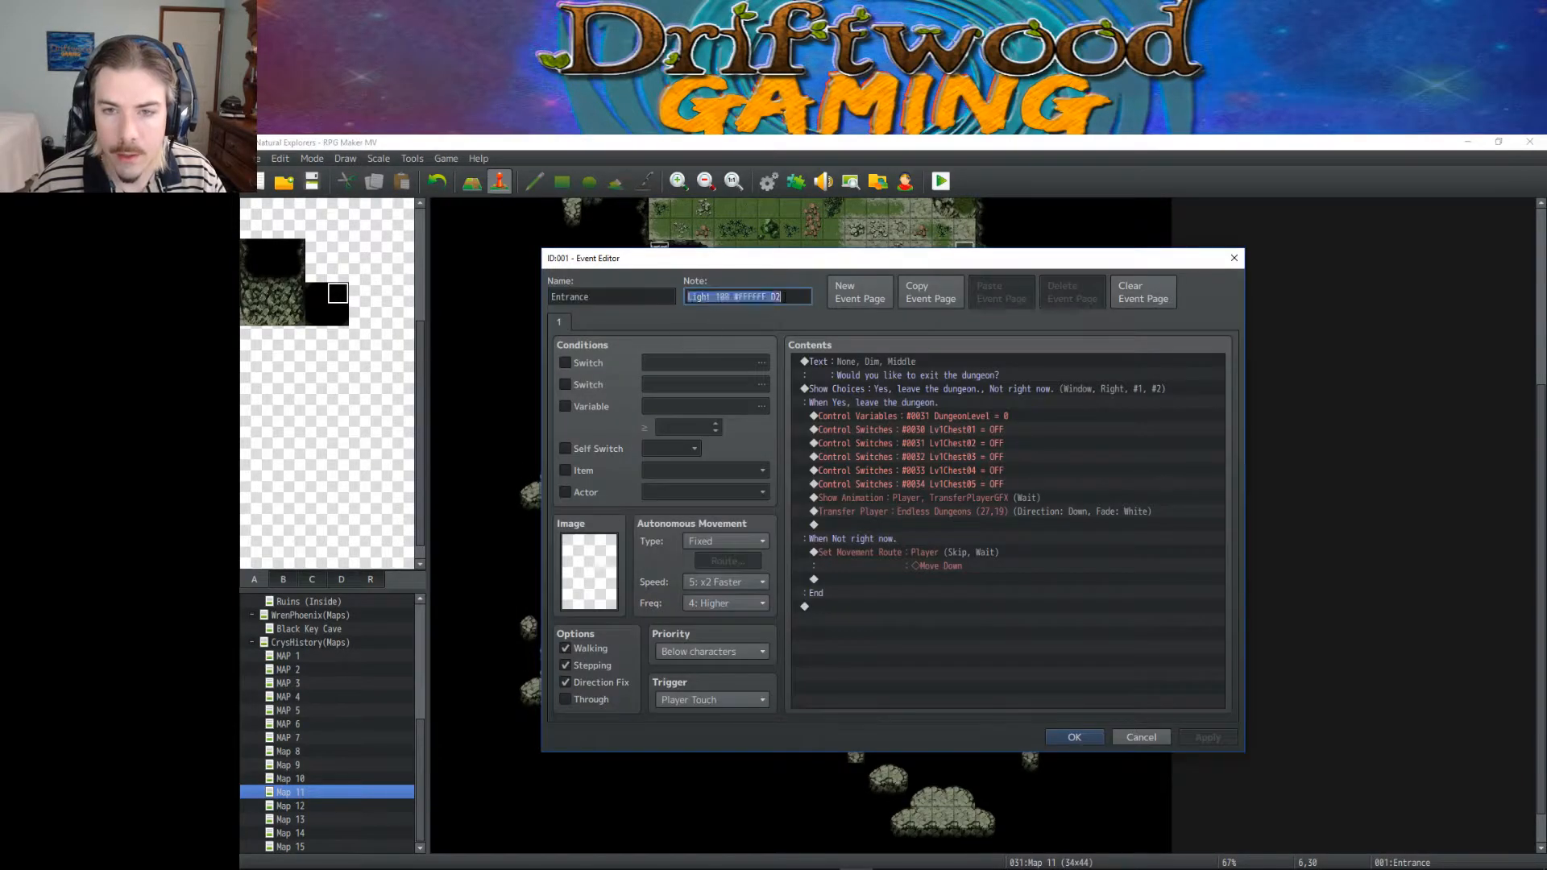
key("BackSpace")
type("4")
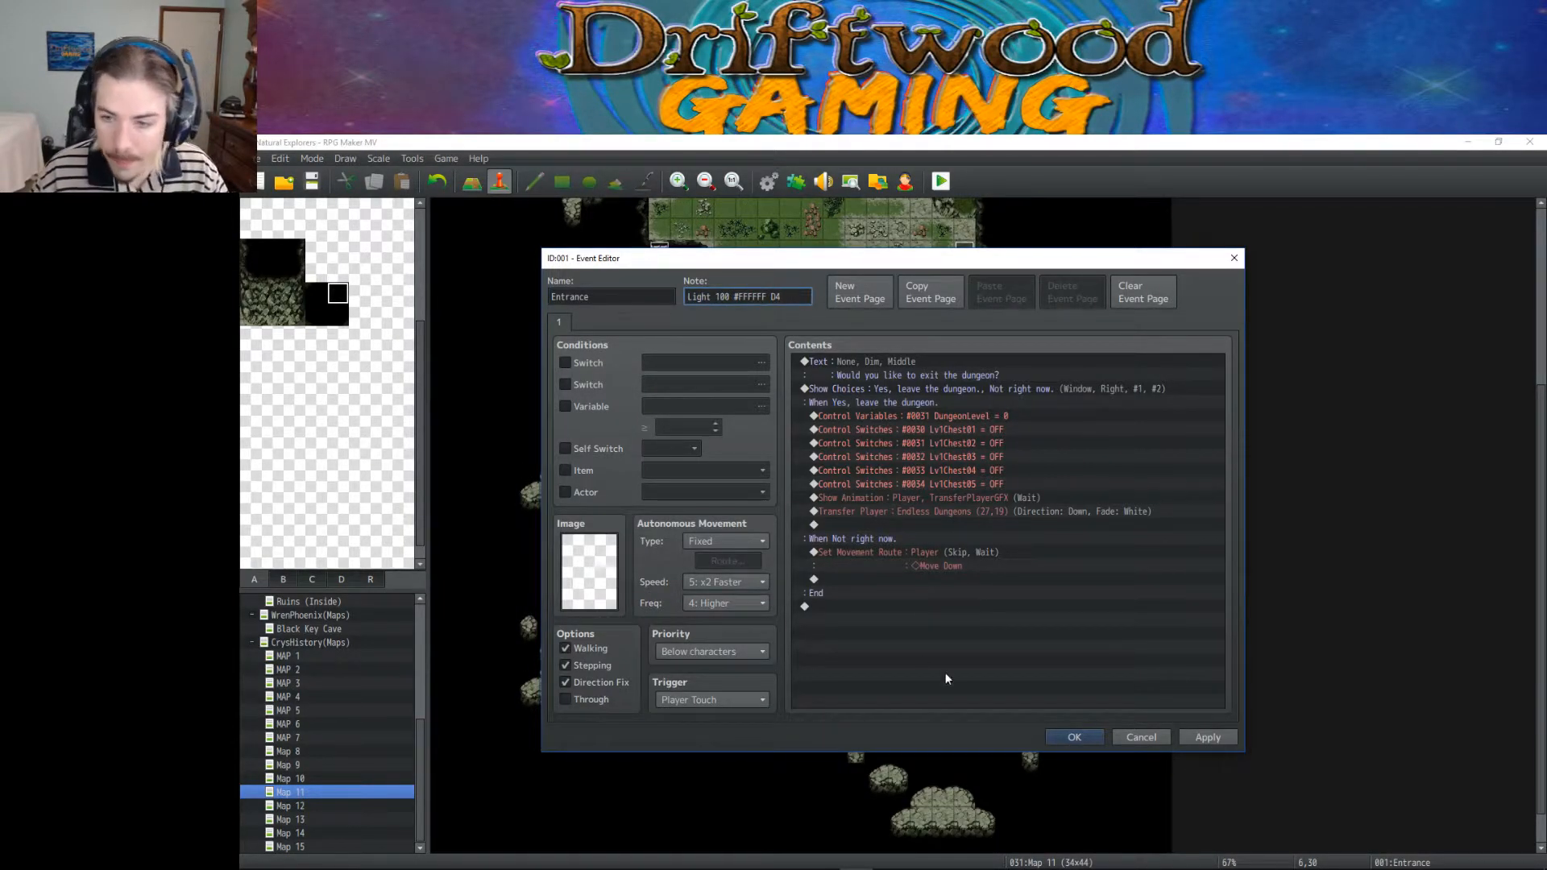
left_click(1068, 735)
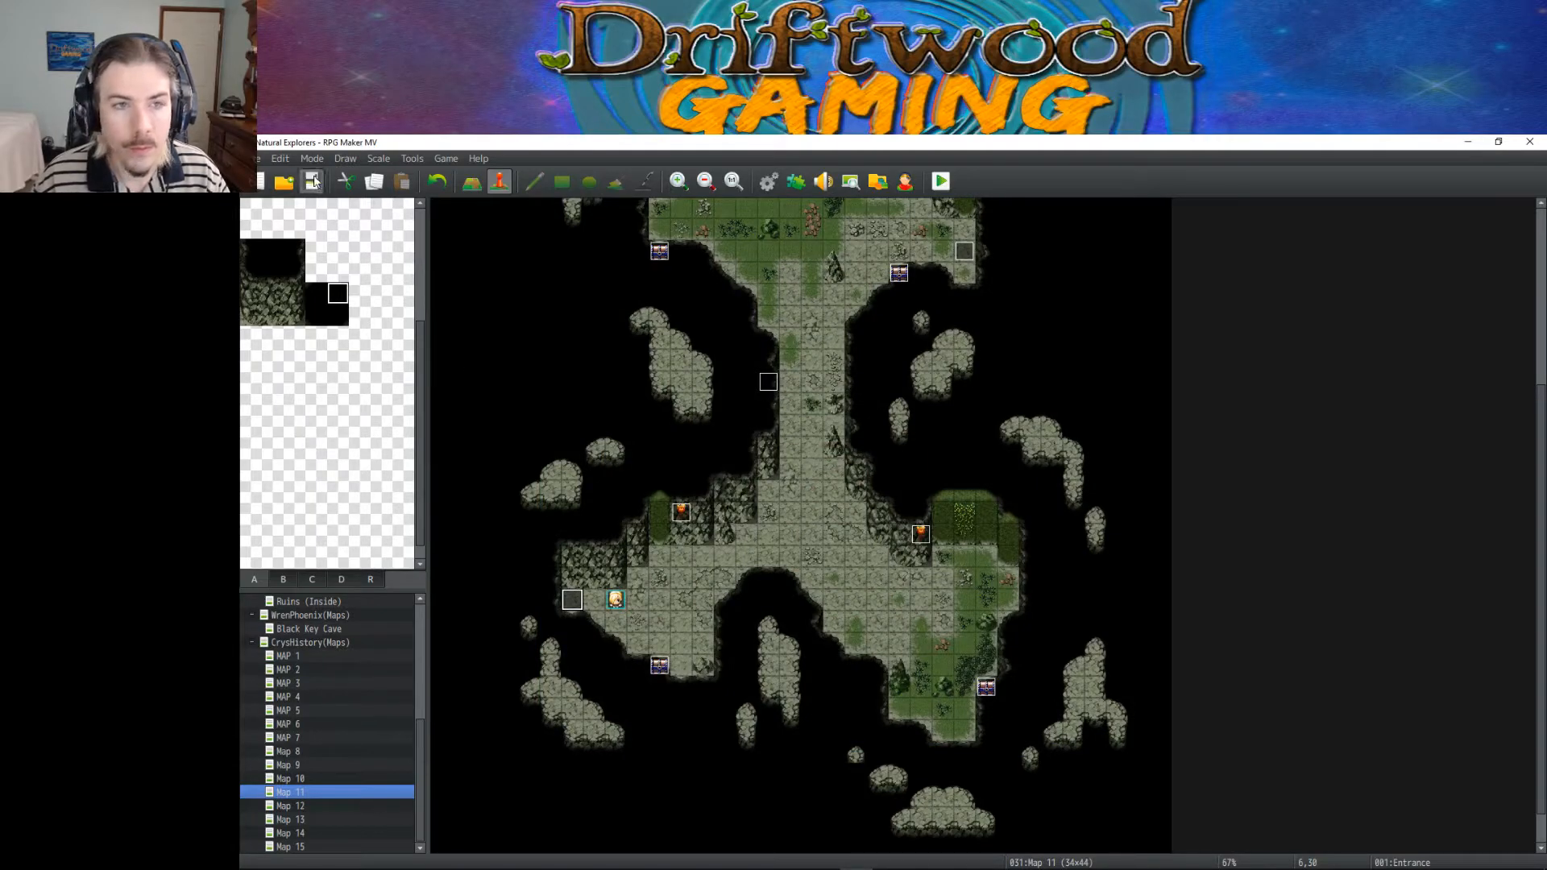
Step: Playtest a new game, walk through the cave to the northern area and back to check the entrance light, and close it
left_click(940, 180)
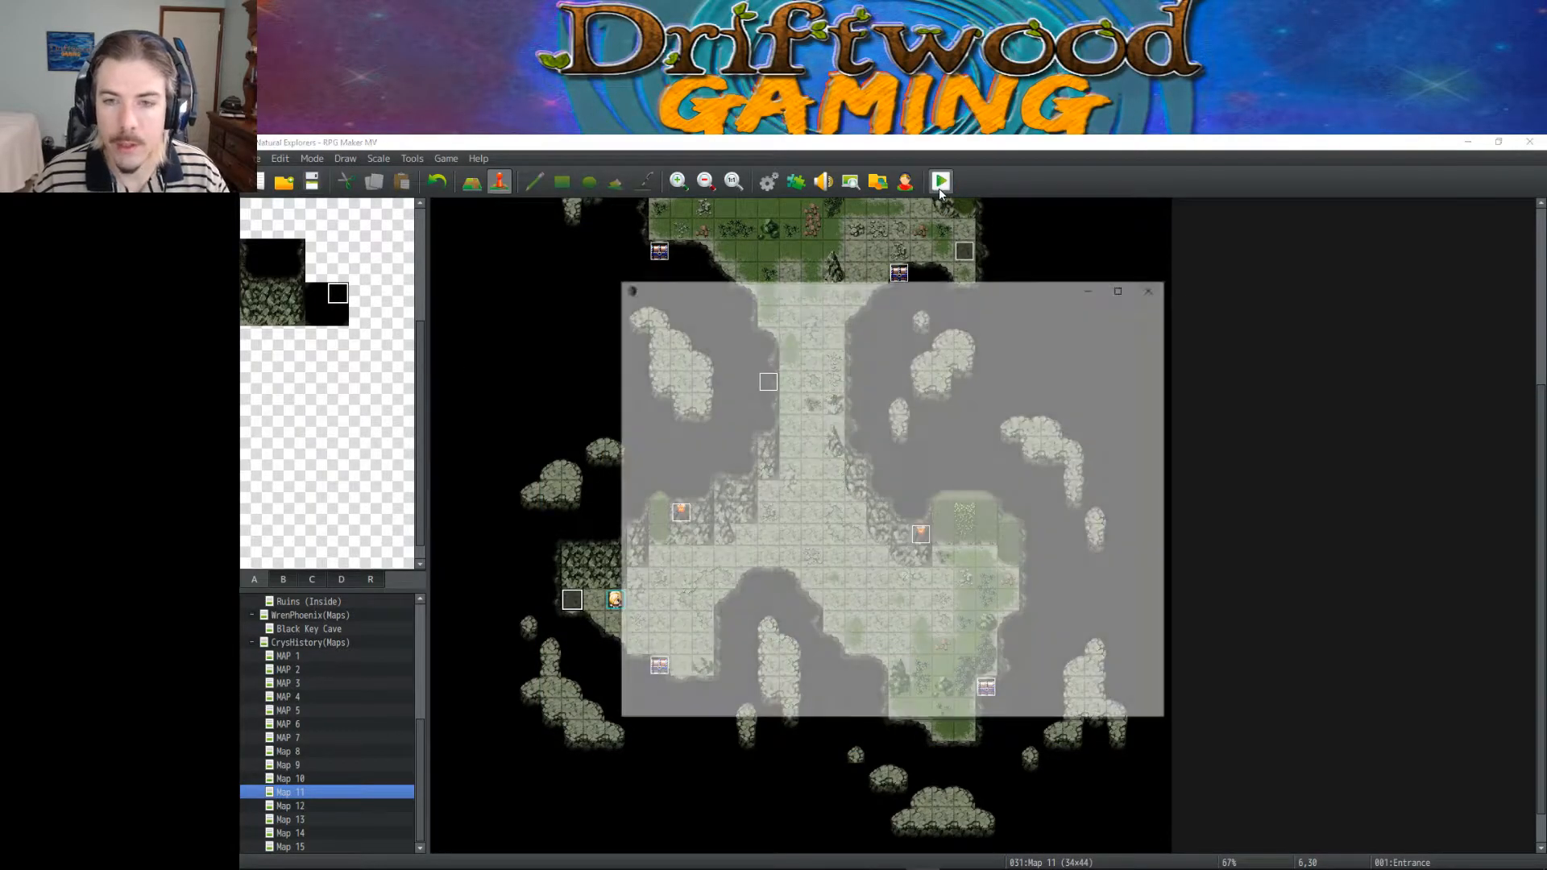
key("Return")
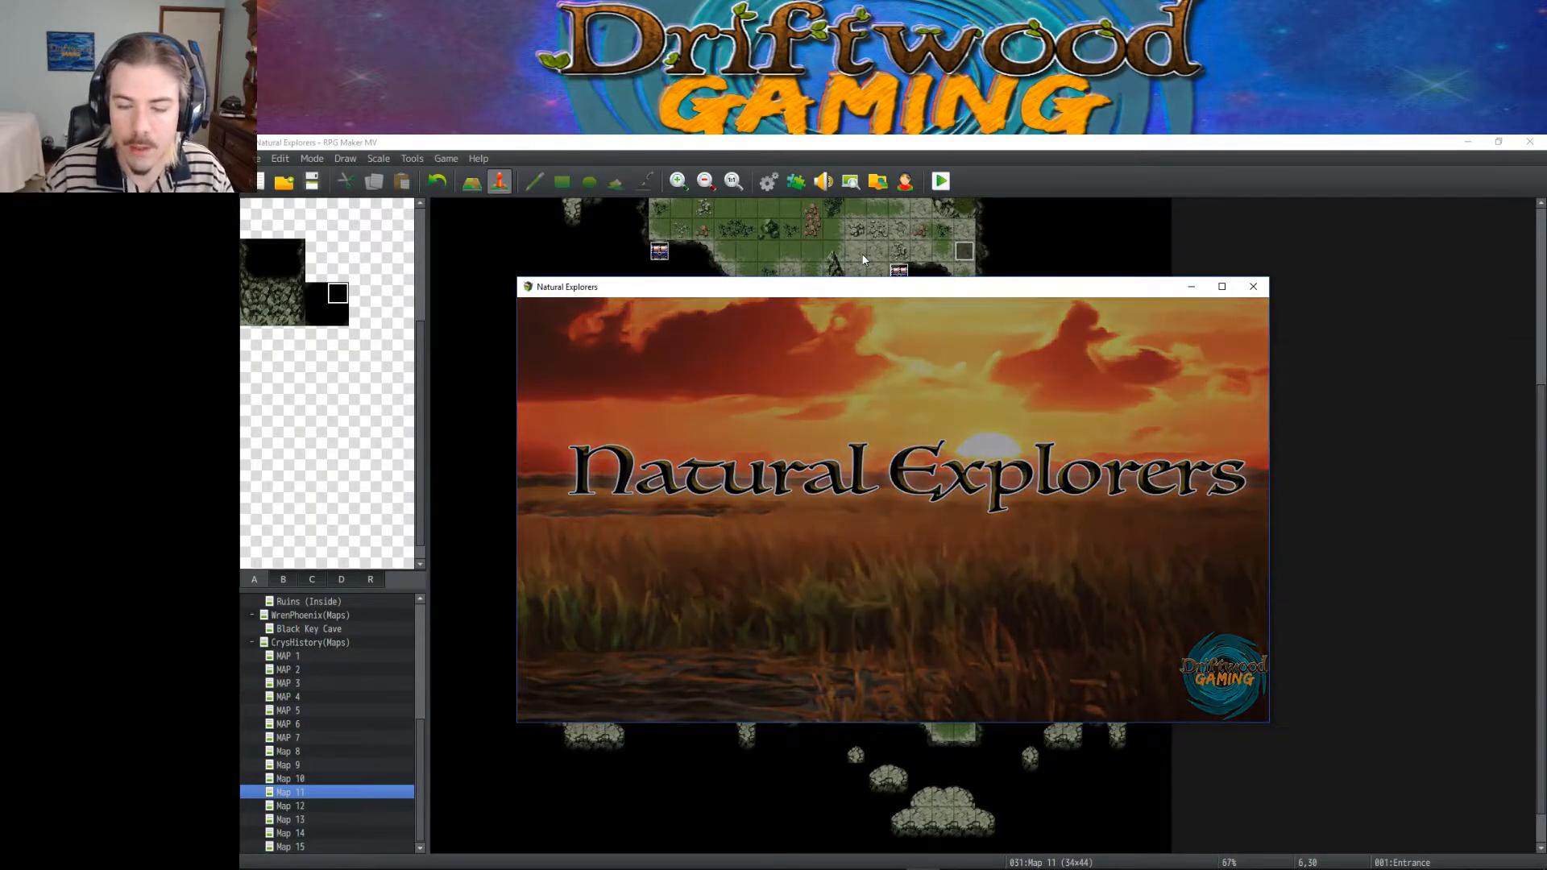
key("Right")
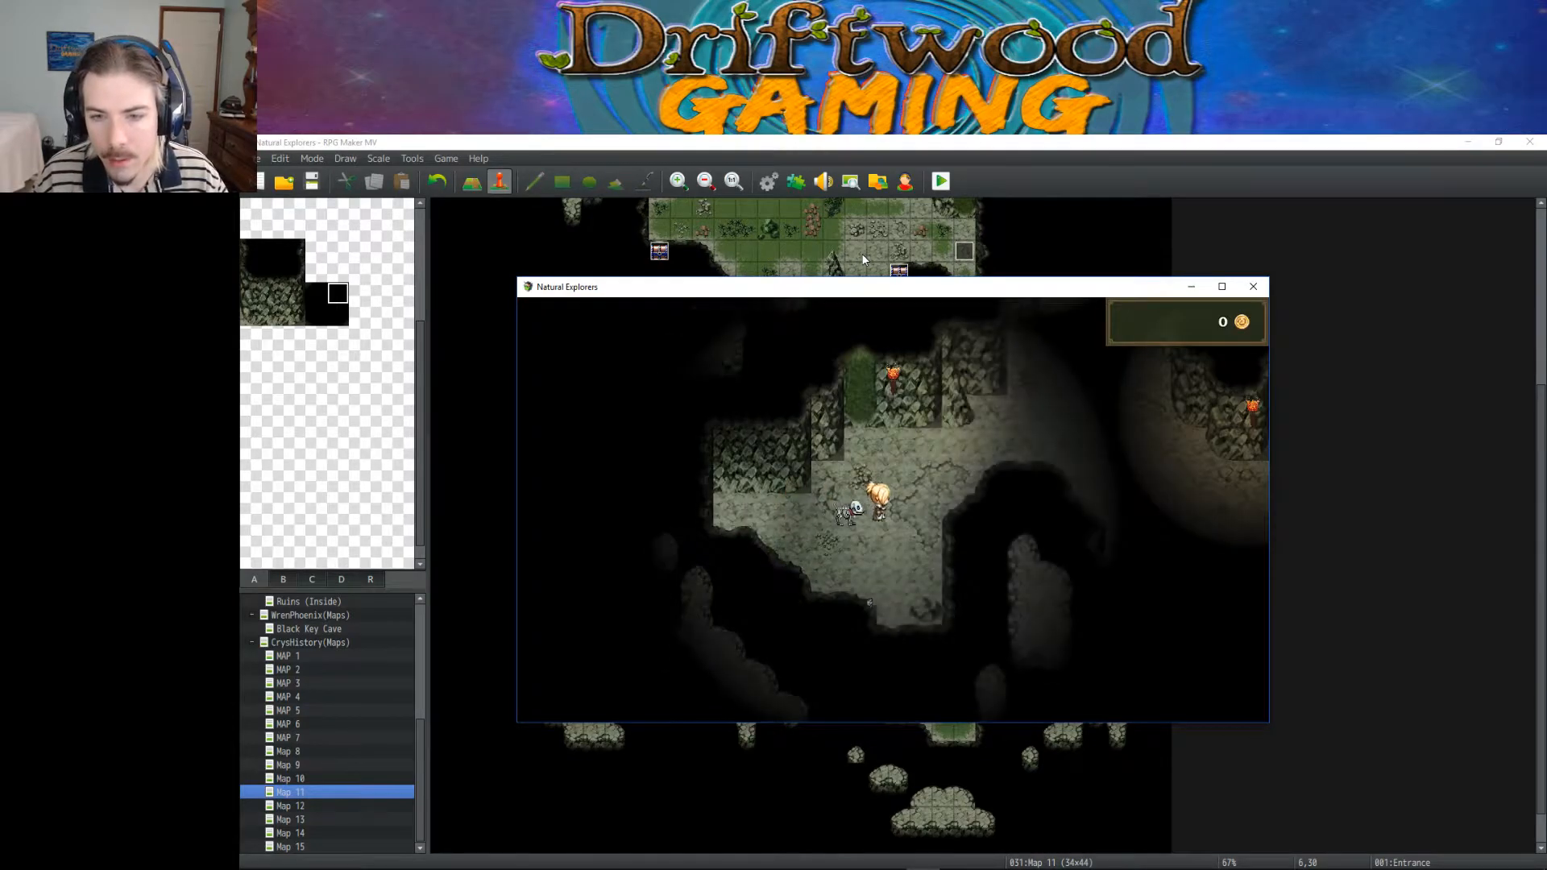
key("Right")
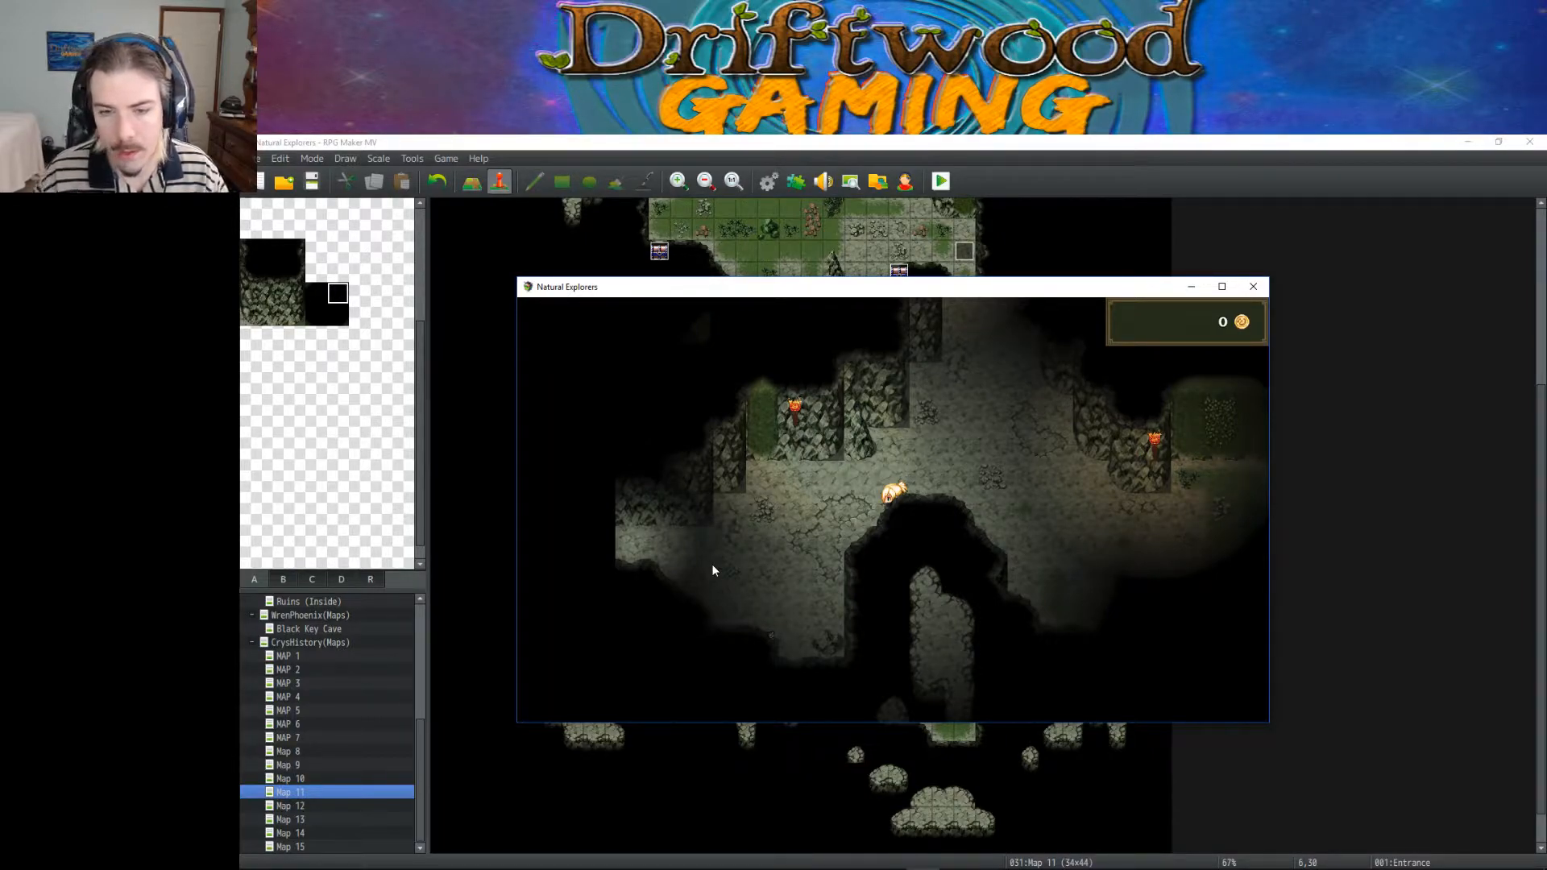
key("Up")
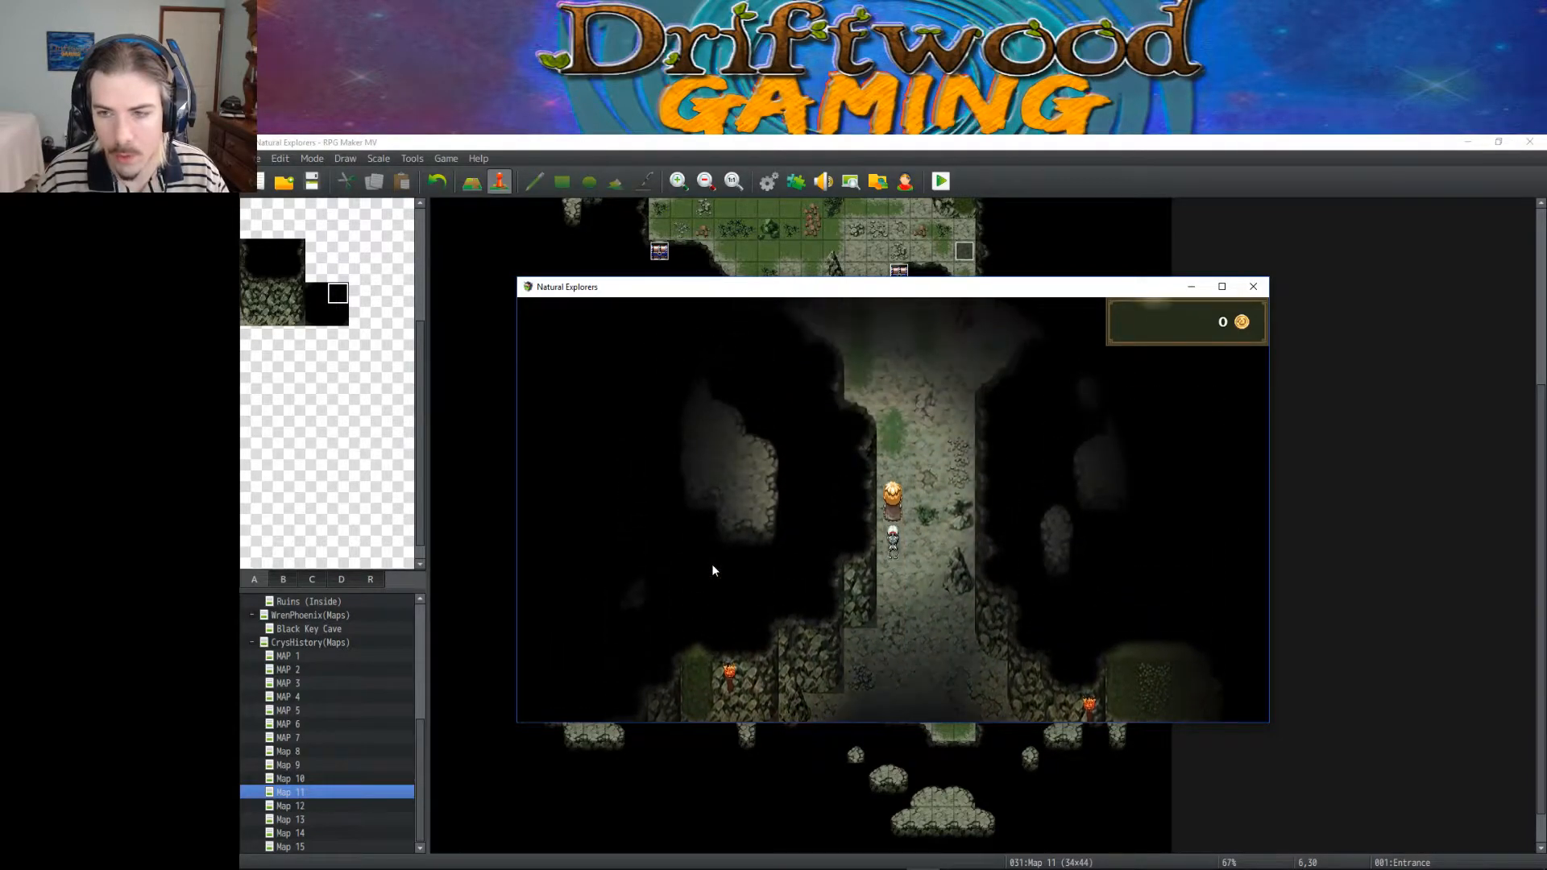
key("Up")
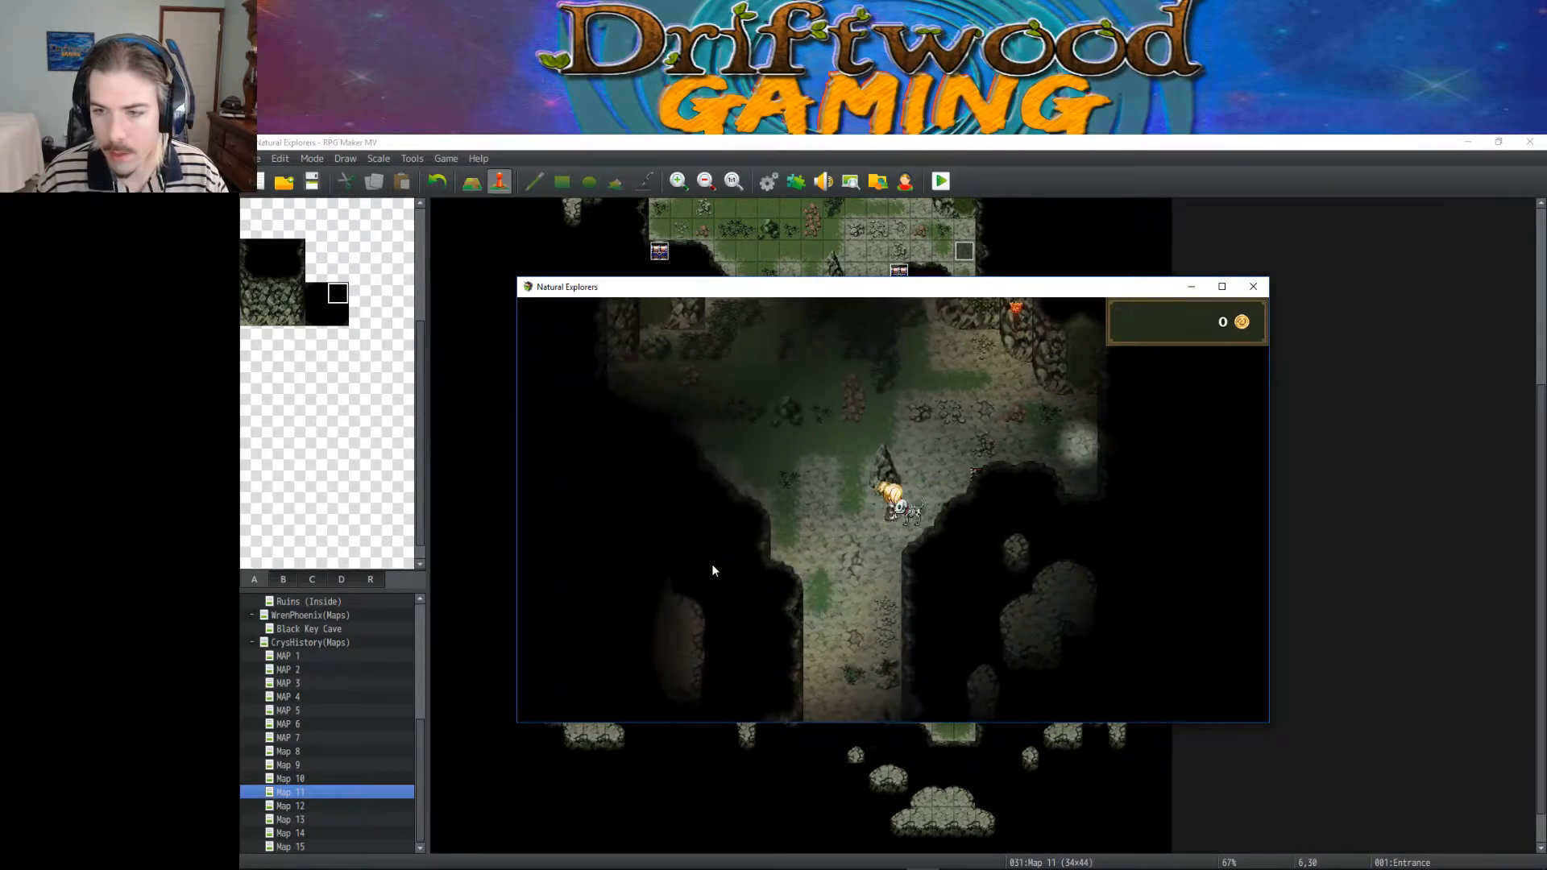
key("Left")
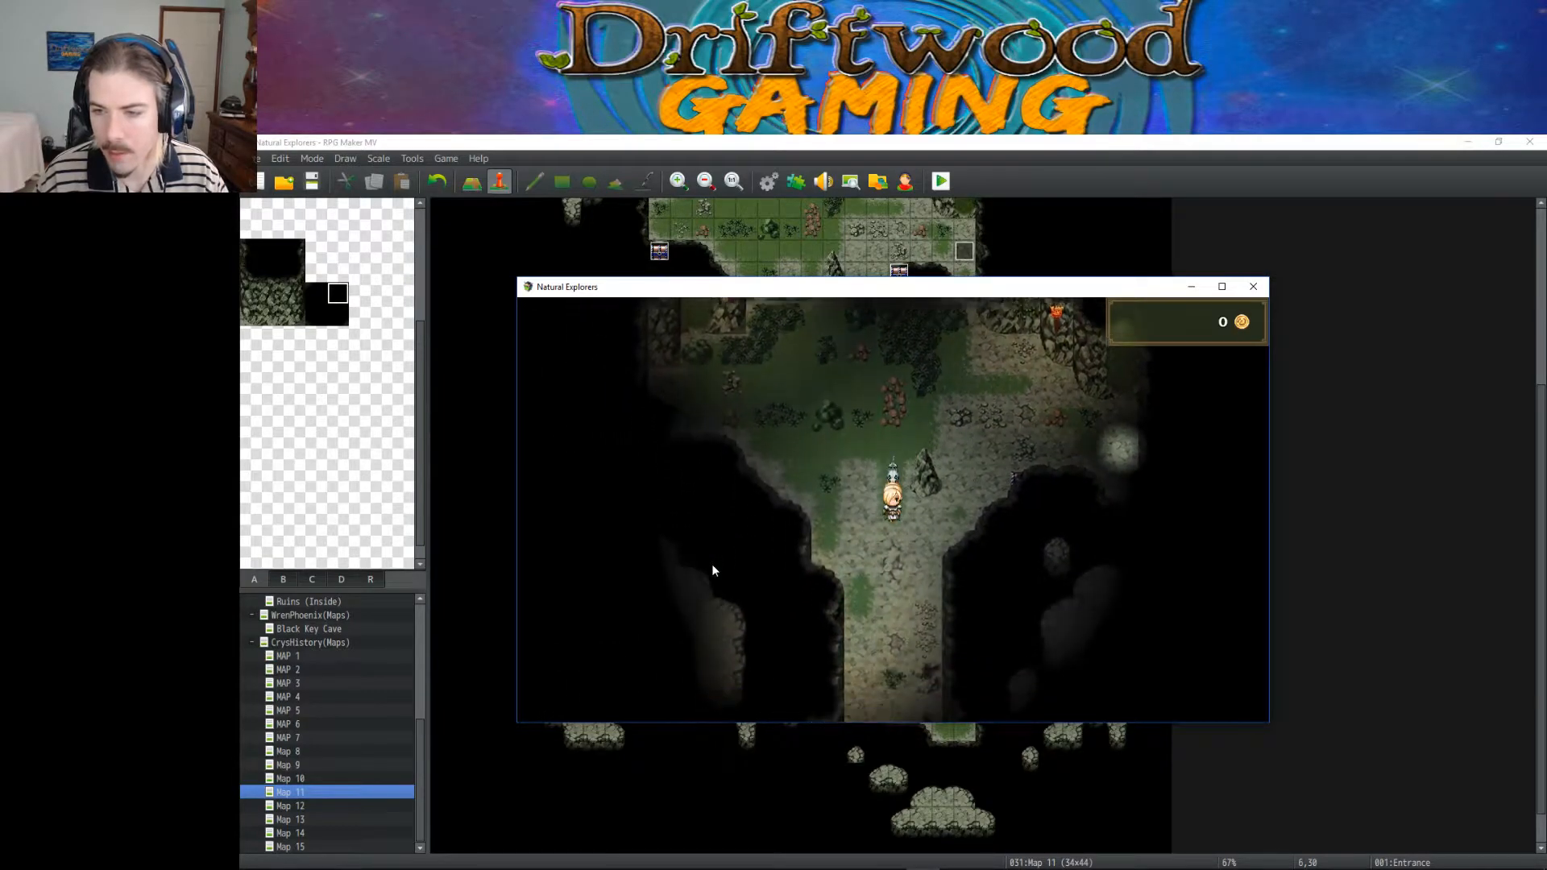
key("Down")
key("Left")
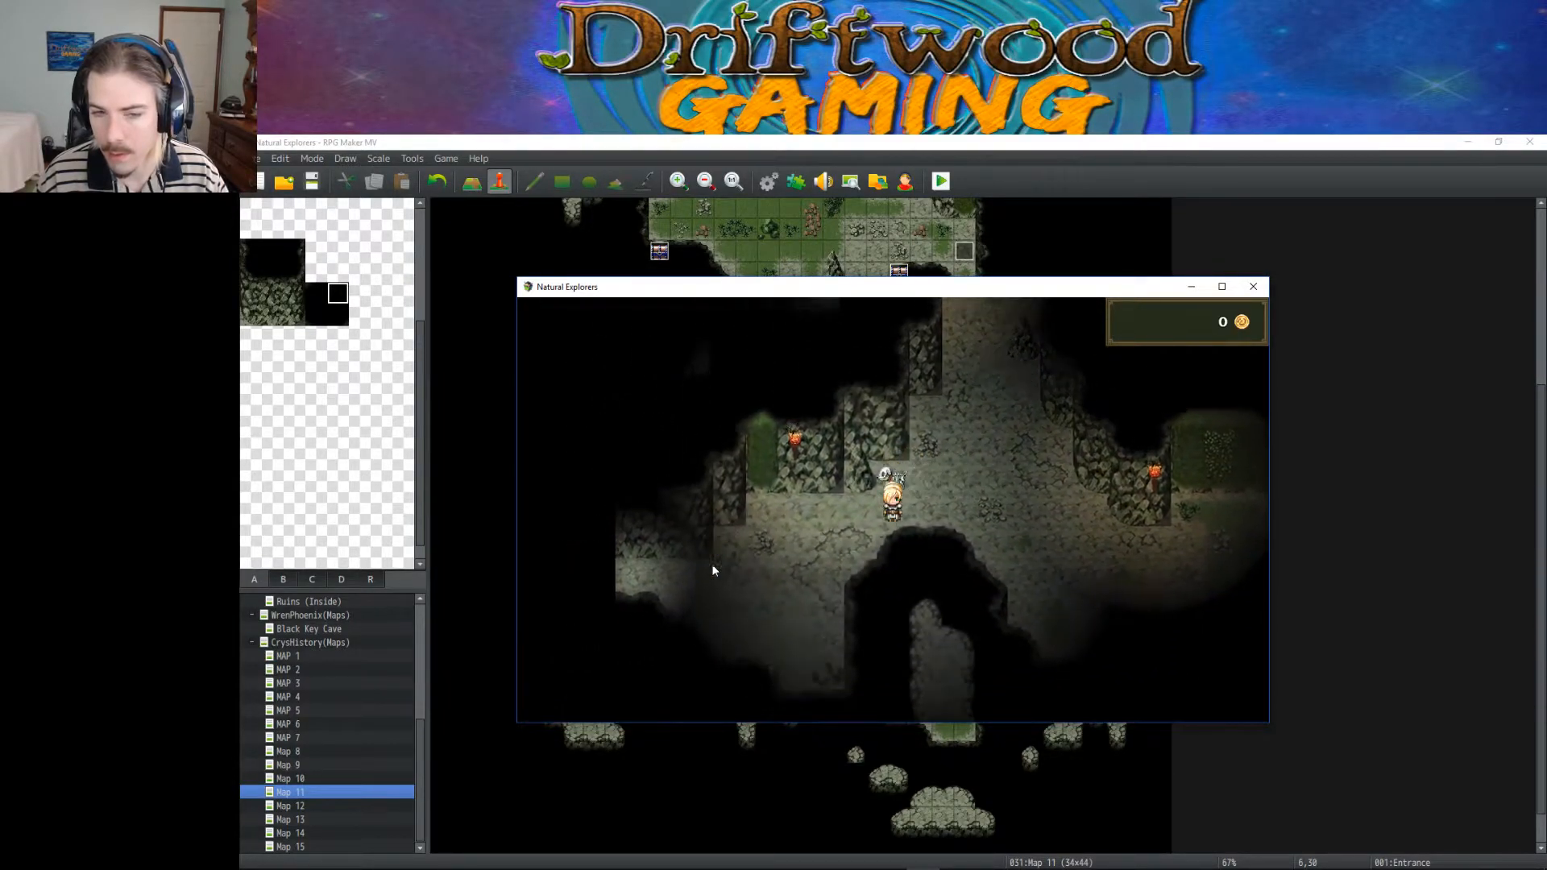
key("Down")
left_click(1253, 287)
Step: Copy the two-tile-high rock wall above the western entrance and paint it three tiles wide east of the northern cave's exit
scroll(1001, 373, "up", 2)
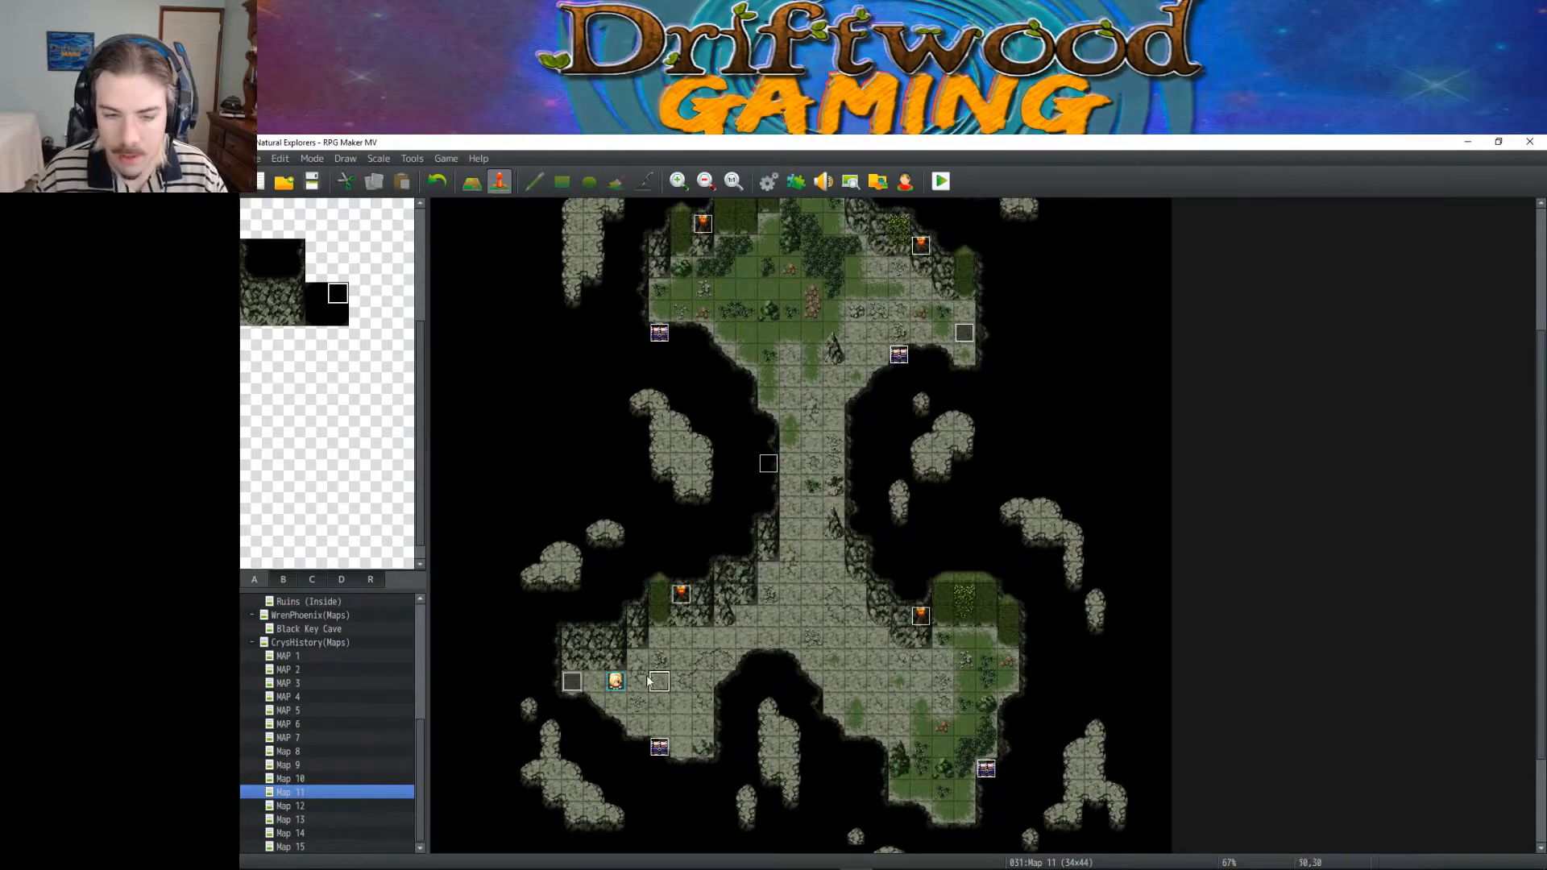
scroll(964, 619, "up", 4)
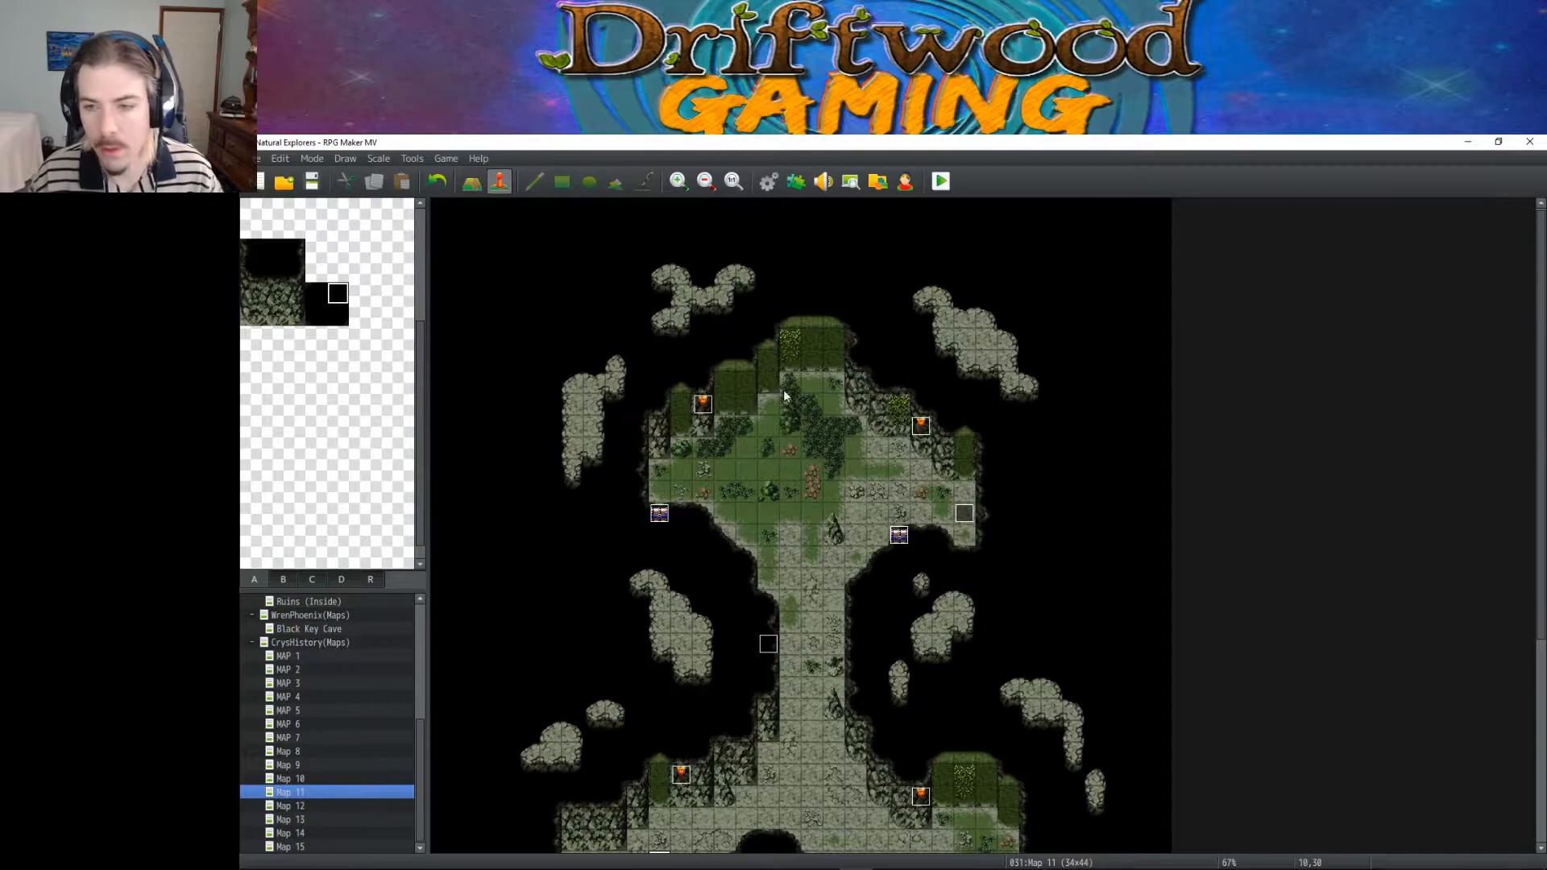
left_click(922, 516)
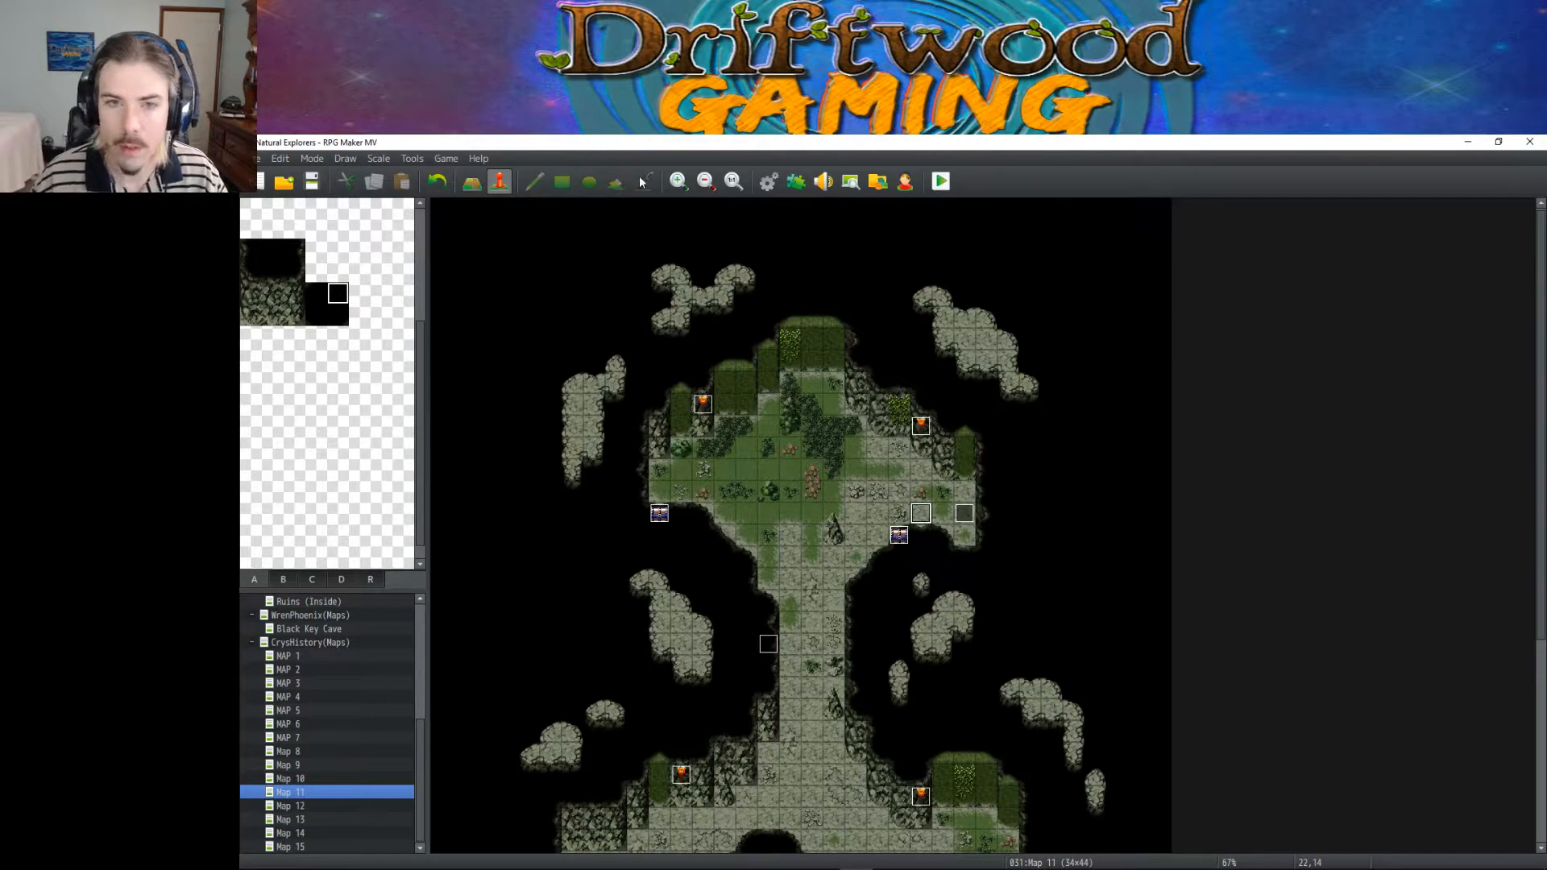
left_click(679, 182)
left_click(679, 183)
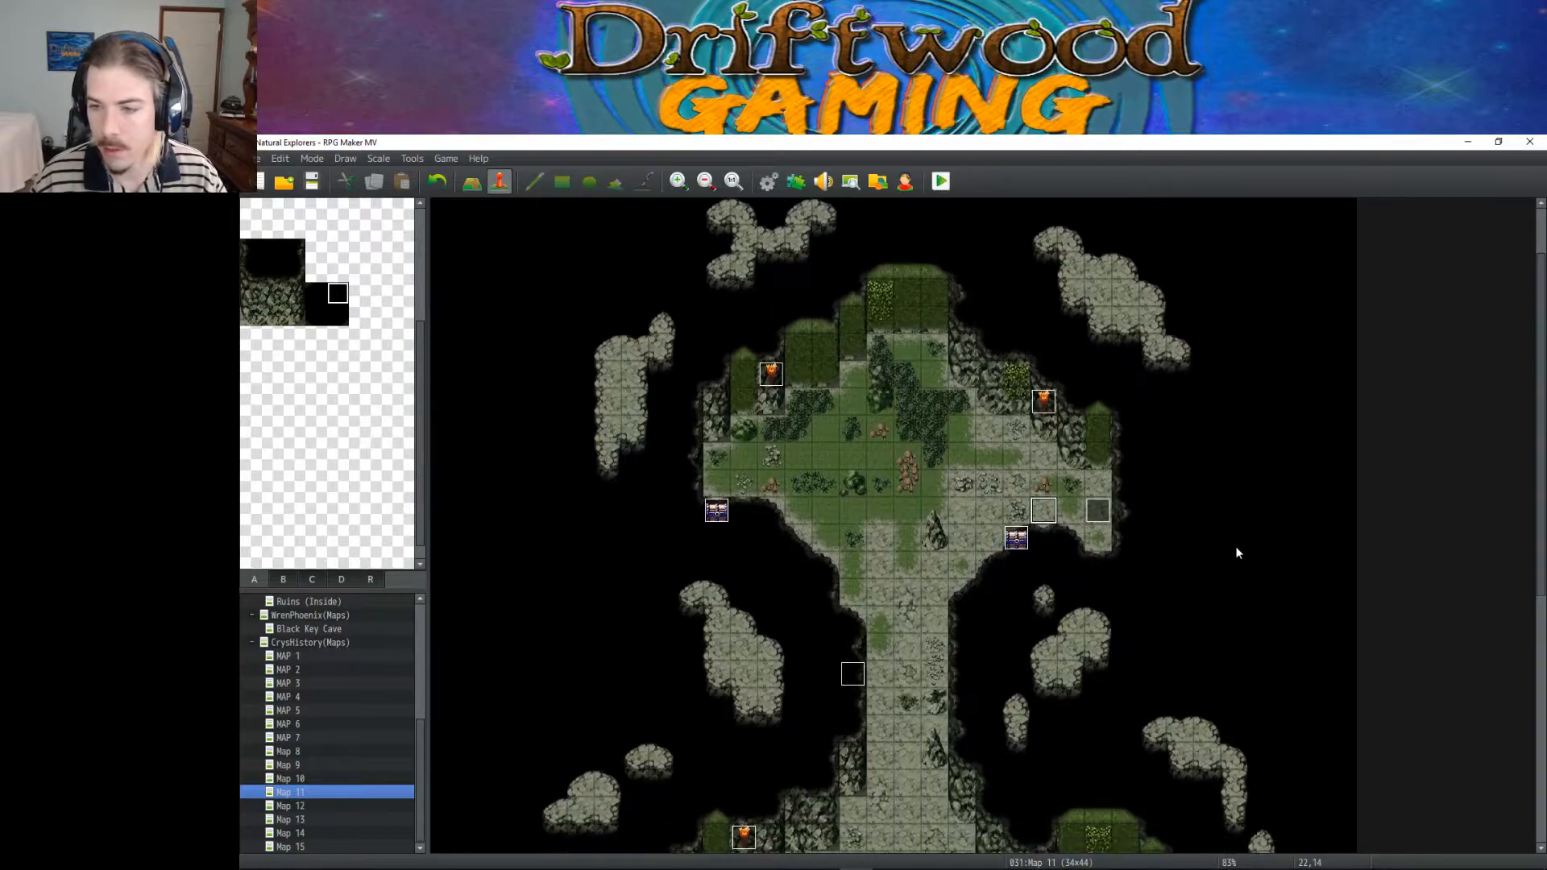
left_click(473, 183)
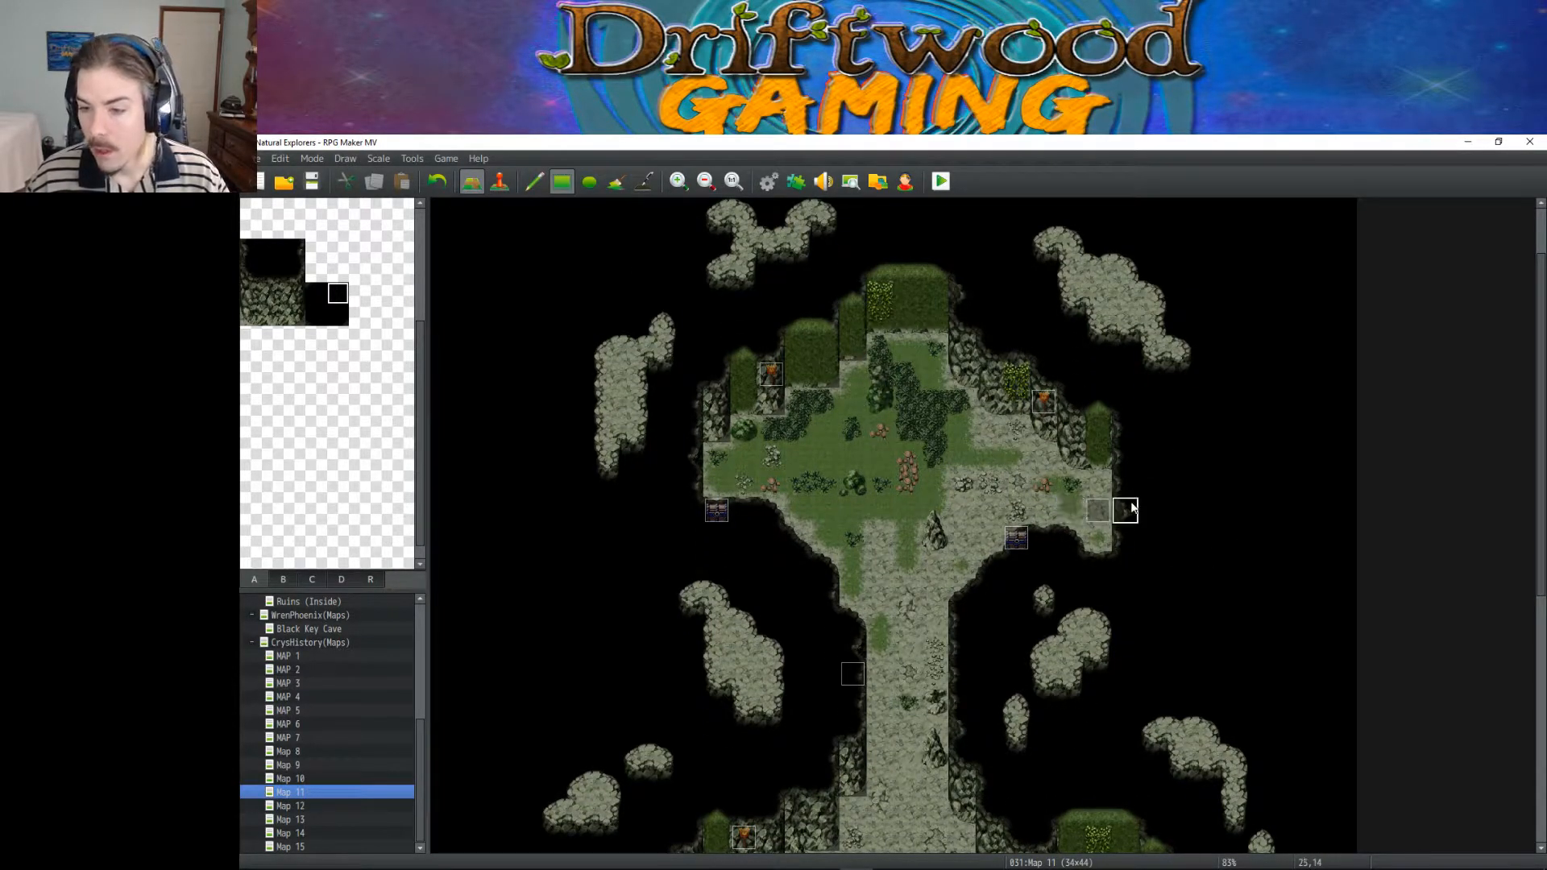
scroll(1024, 524, "down", 4)
scroll(1022, 491, "up", 1)
scroll(1096, 378, "up", 3)
scroll(1051, 380, "down", 4)
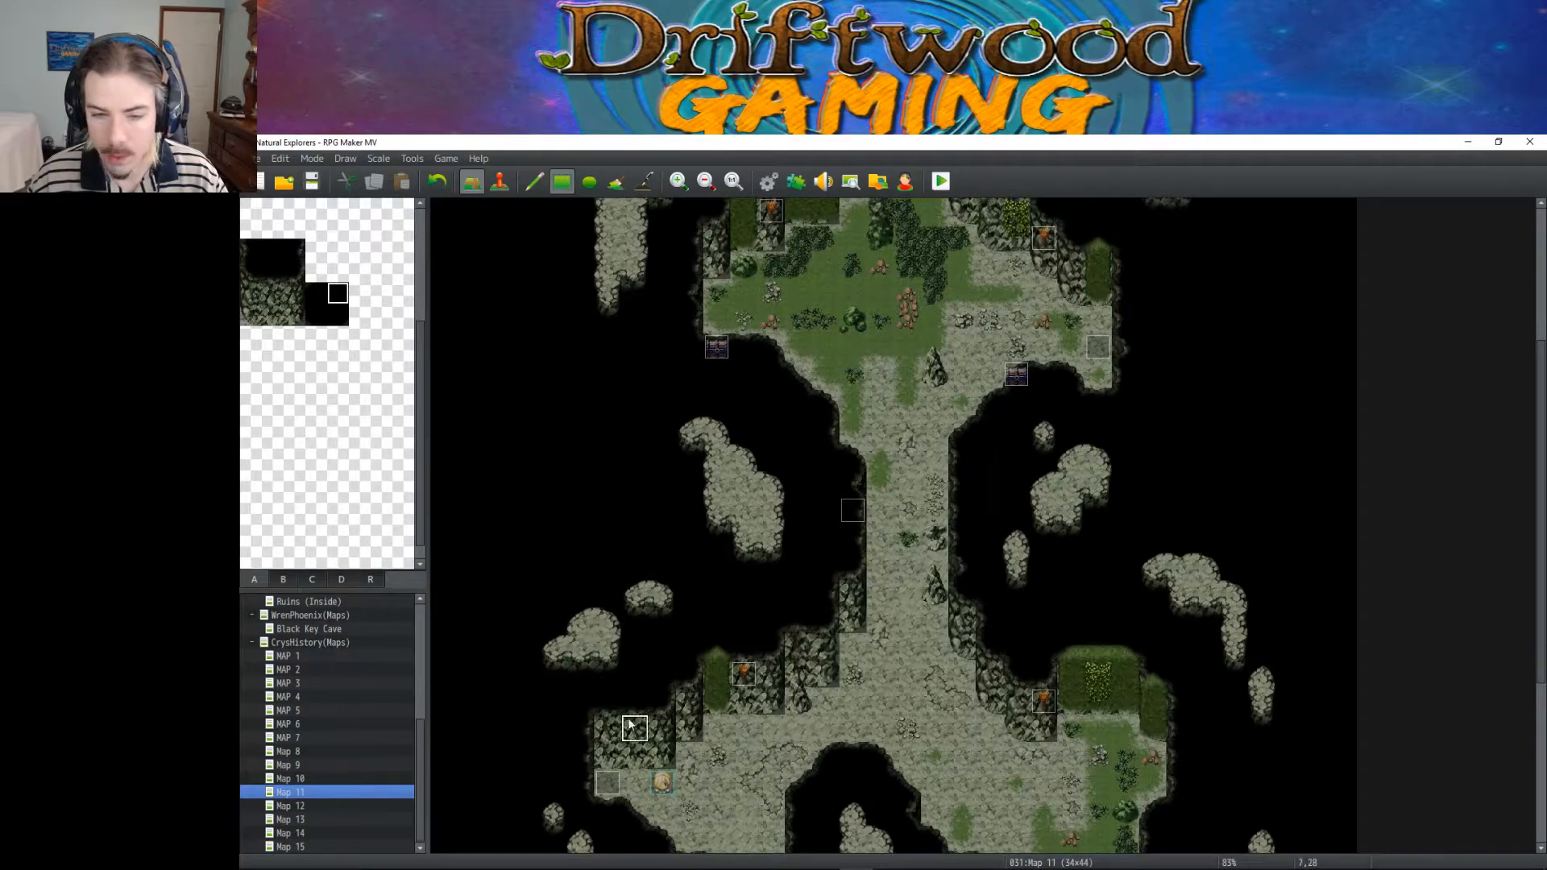
right_click_drag(628, 730, 629, 754)
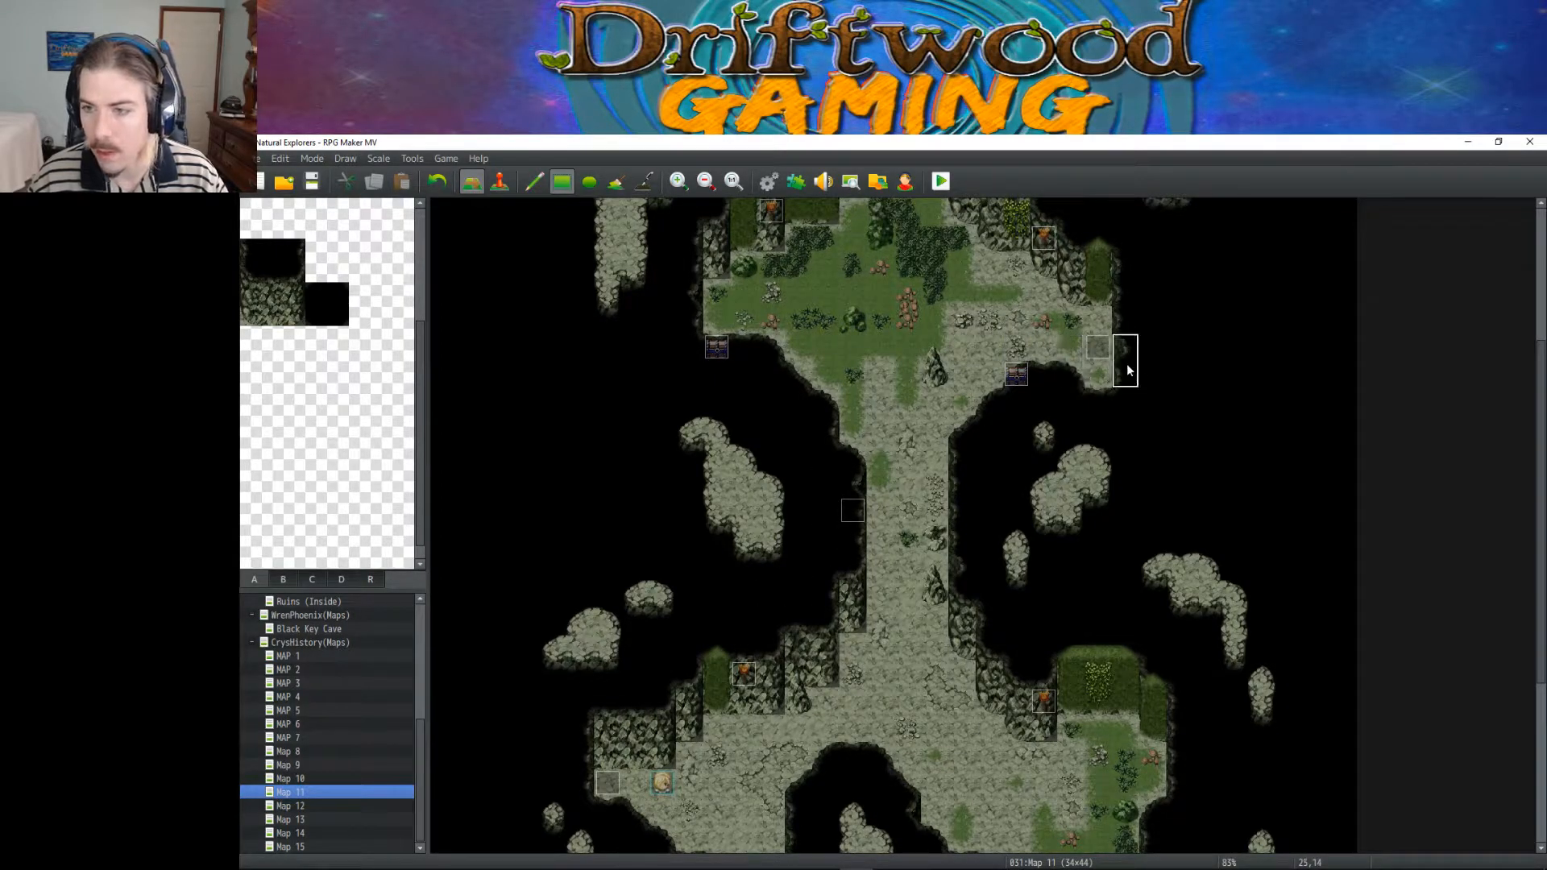
mouse_move(1158, 360)
left_mouse_down()
mouse_move(1191, 330)
mouse_move(1227, 330)
left_mouse_up()
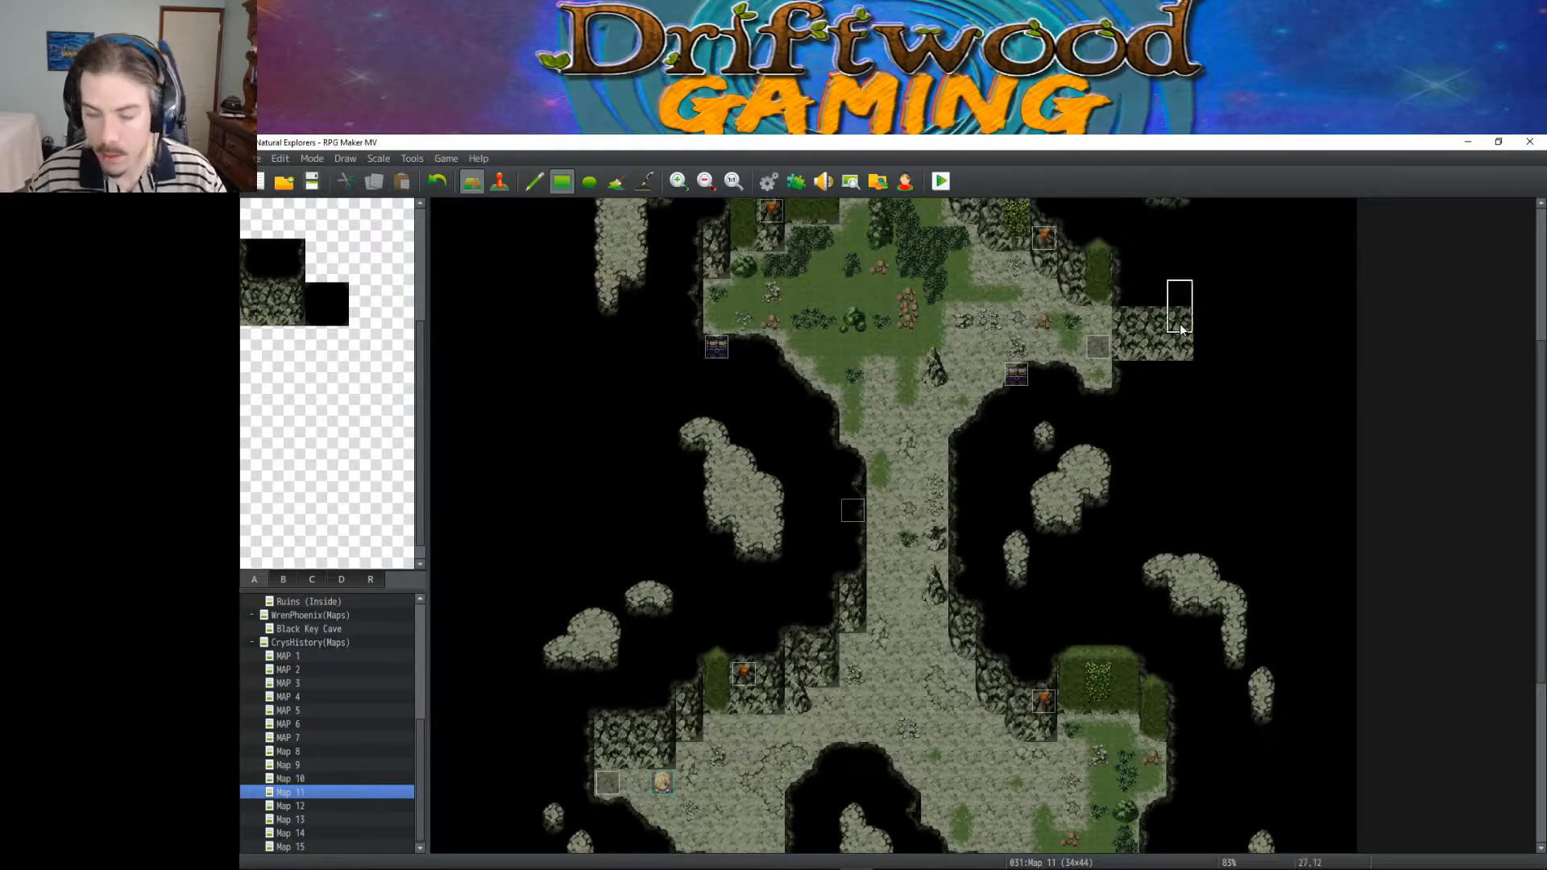
key("ctrl+z")
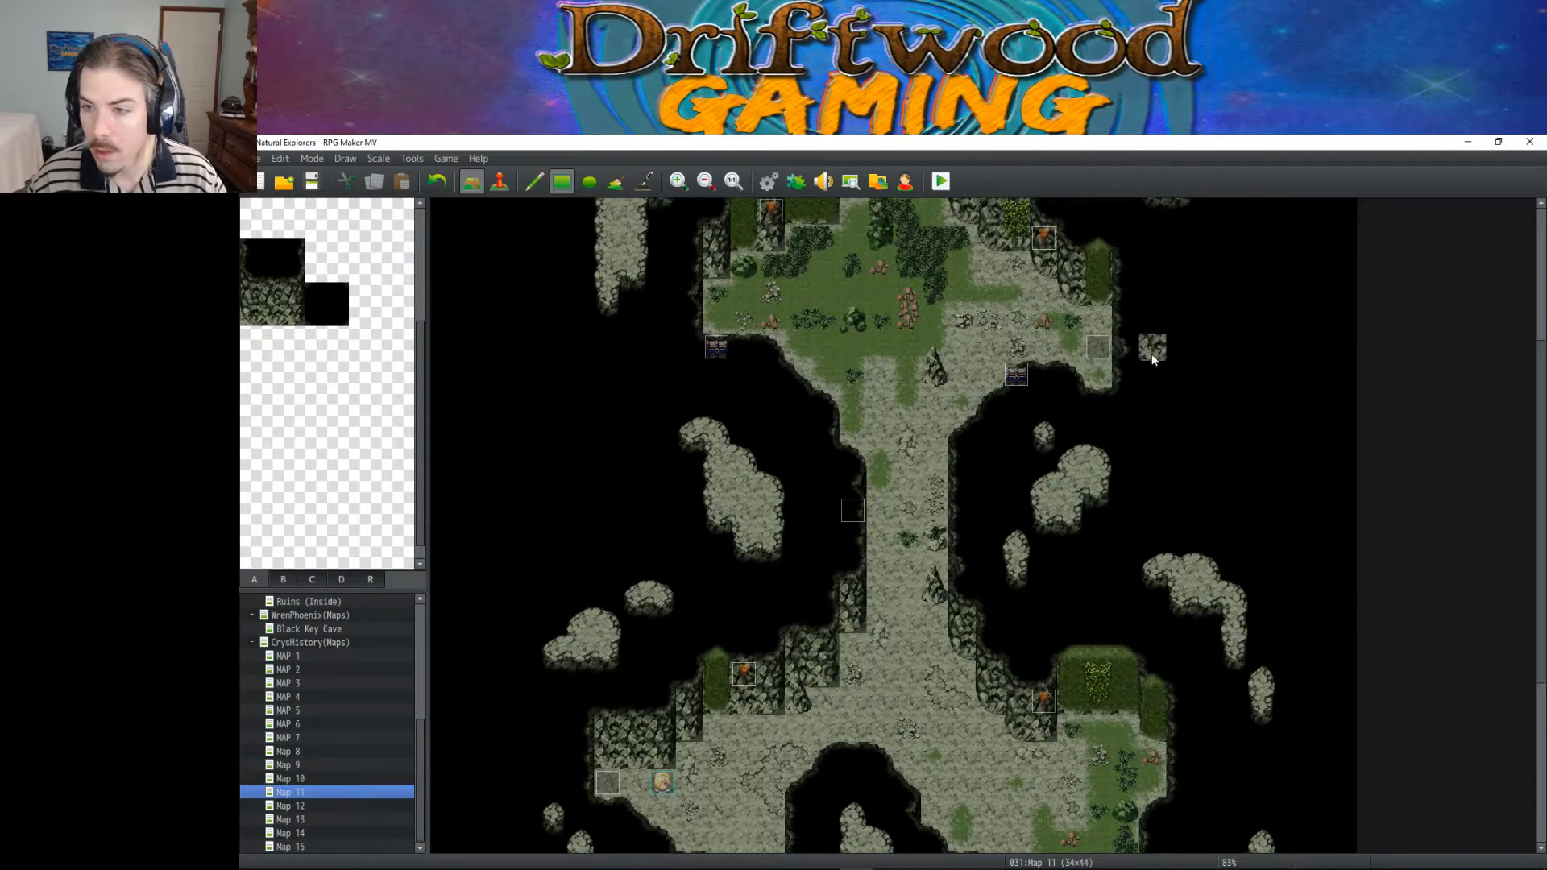
left_click_drag(1219, 339, 1183, 329)
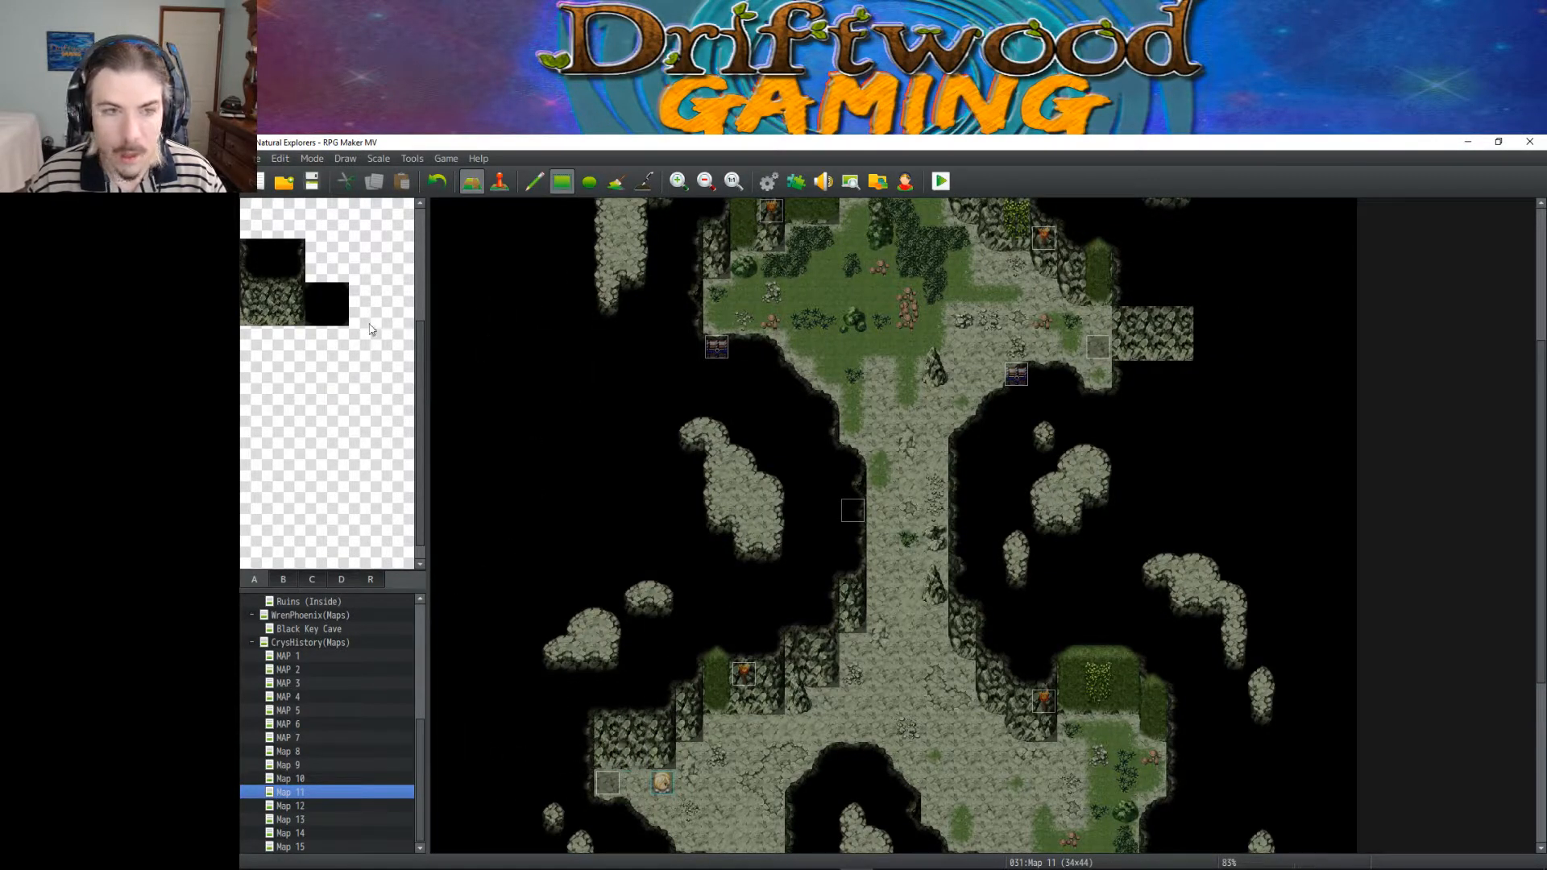
Step: Extend the northern cave's stone floor three tiles east beneath the new rock wall
left_click_drag(251, 297, 251, 318)
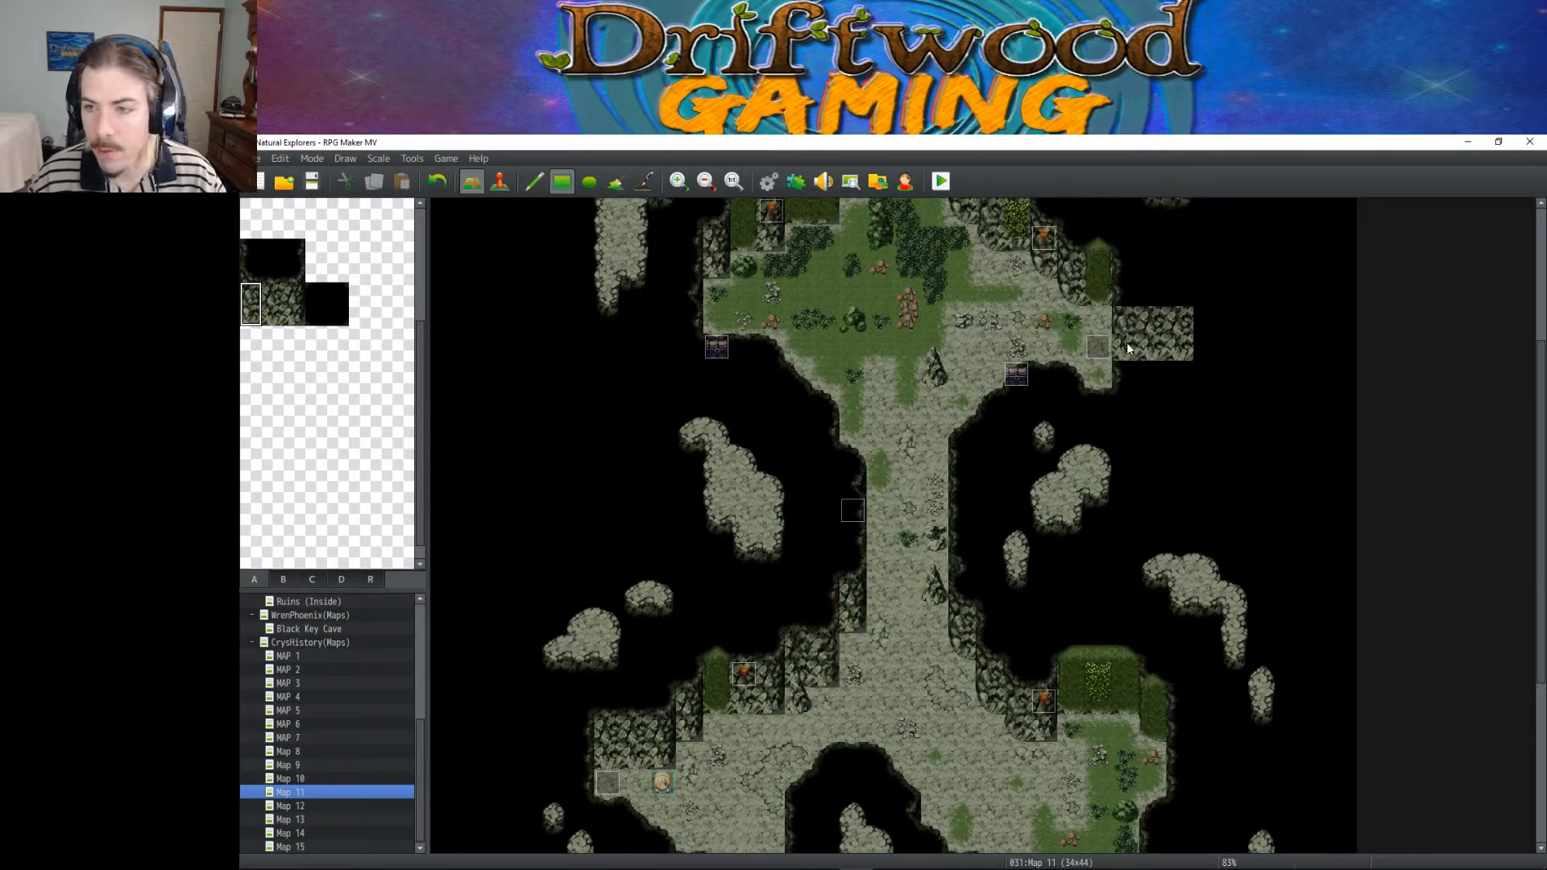
left_click(272, 271)
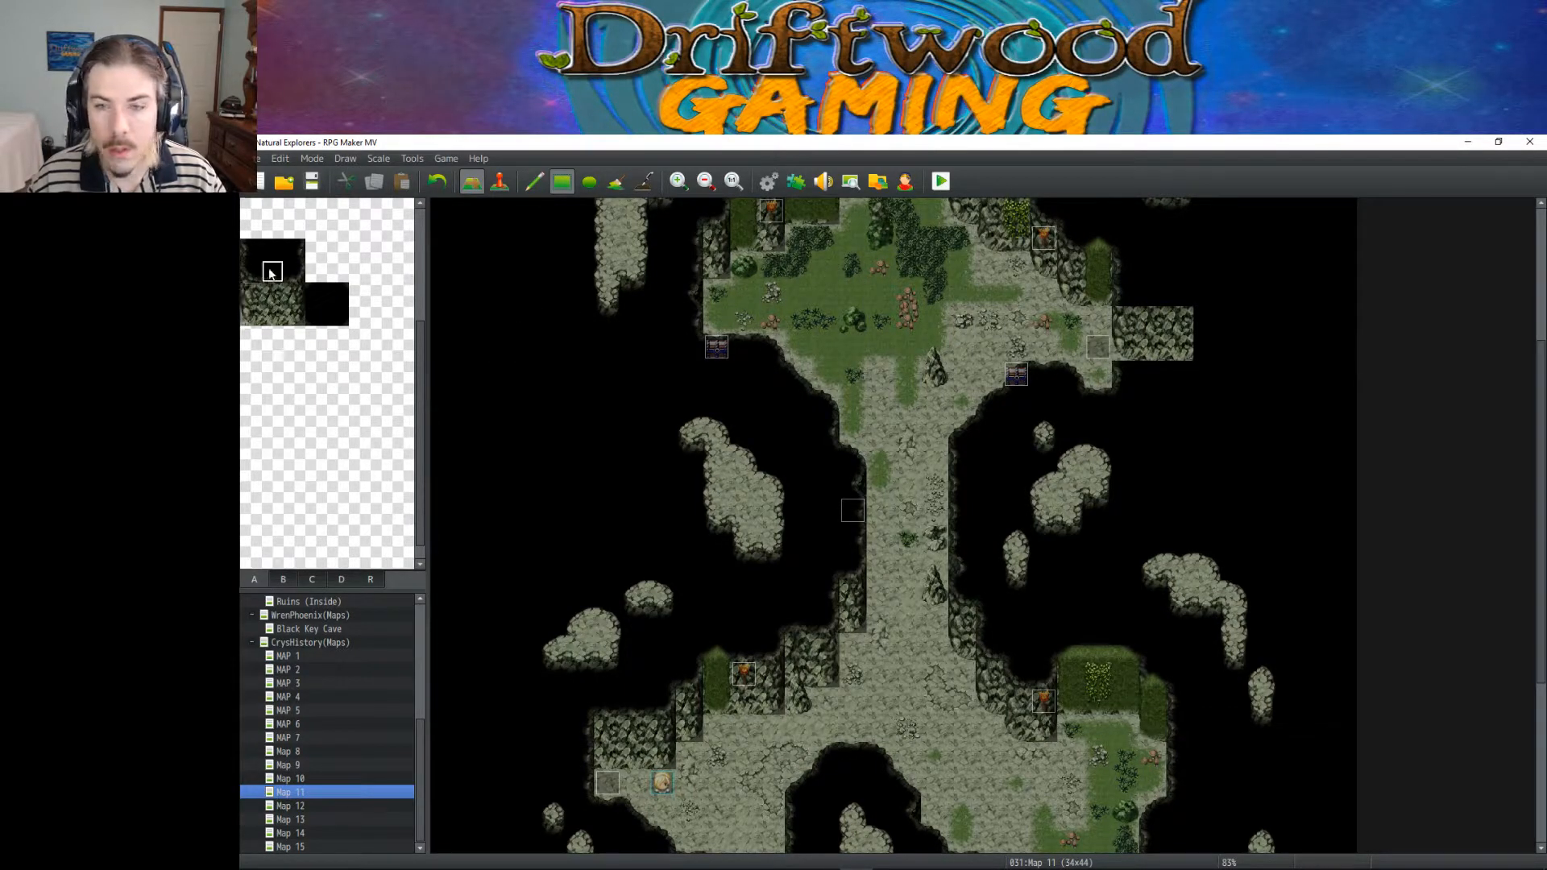
left_click(249, 275)
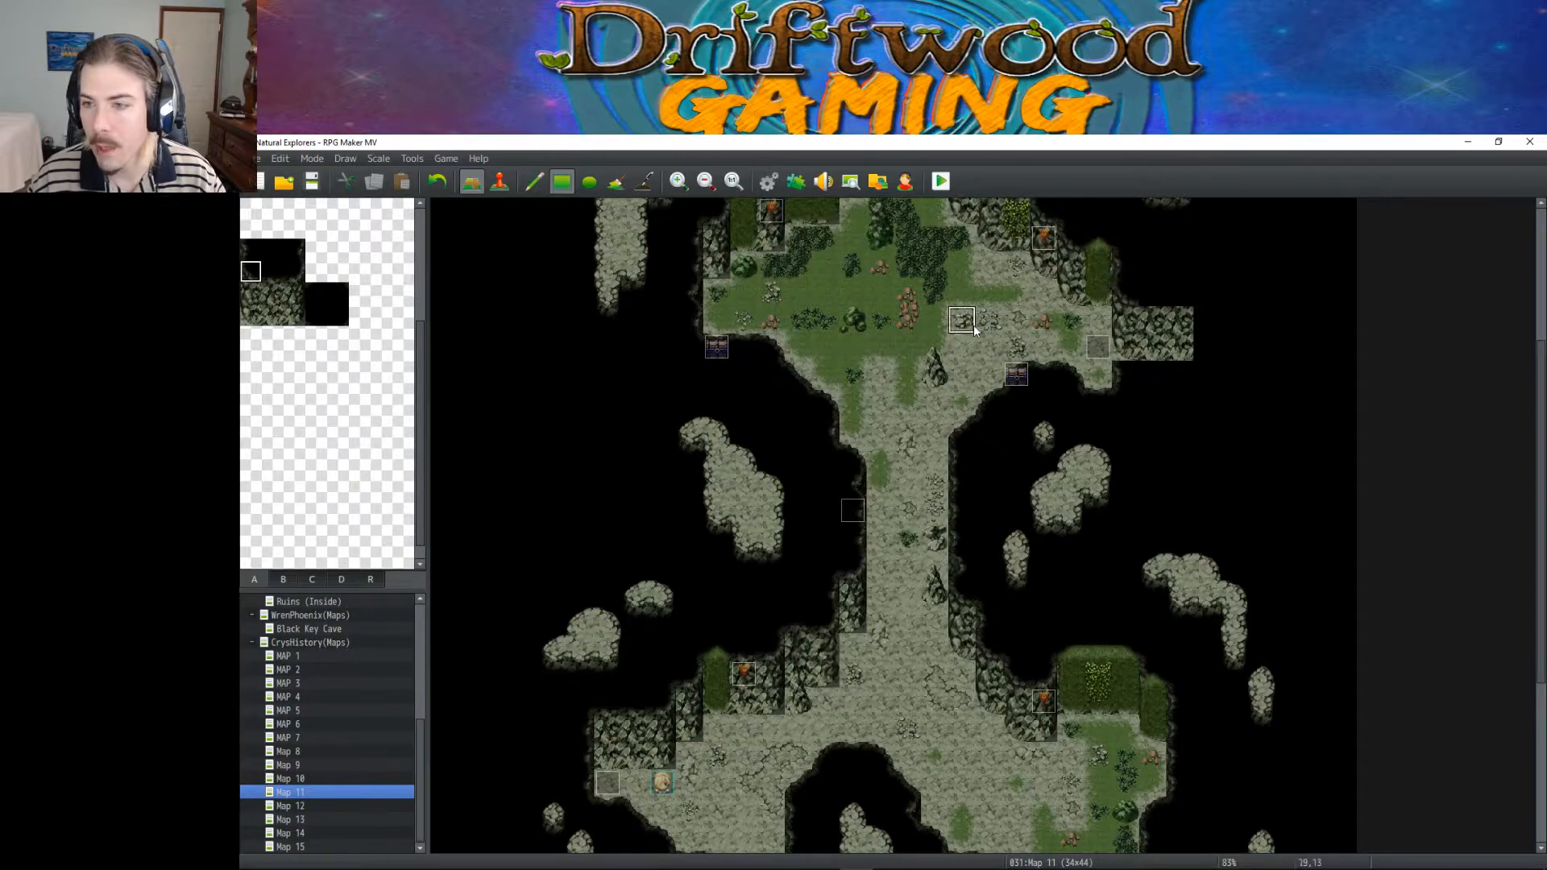
left_click(274, 274)
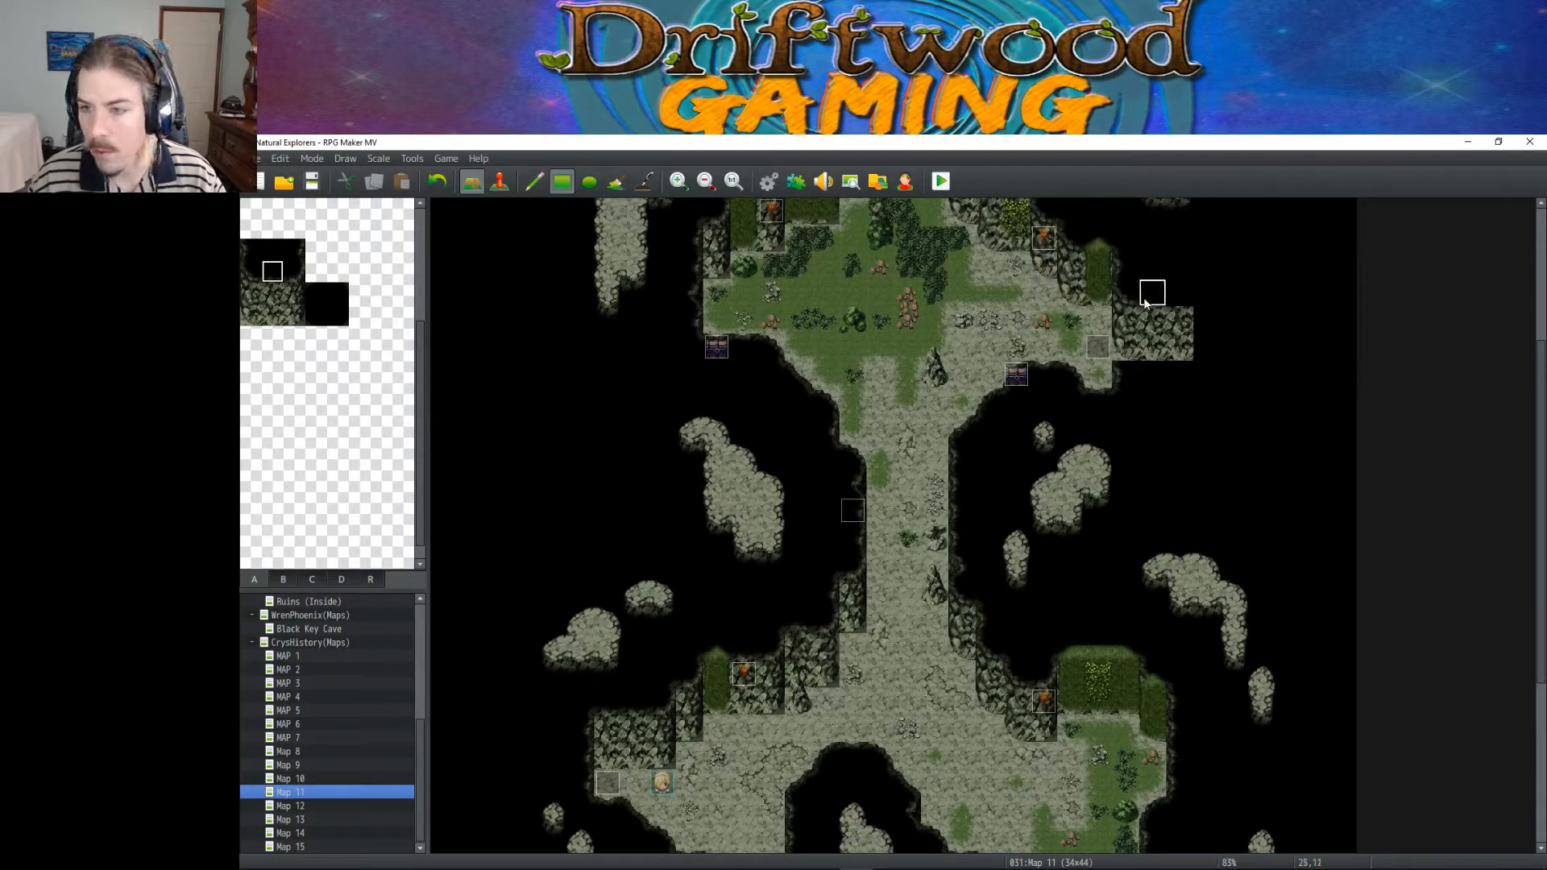
left_click(316, 315)
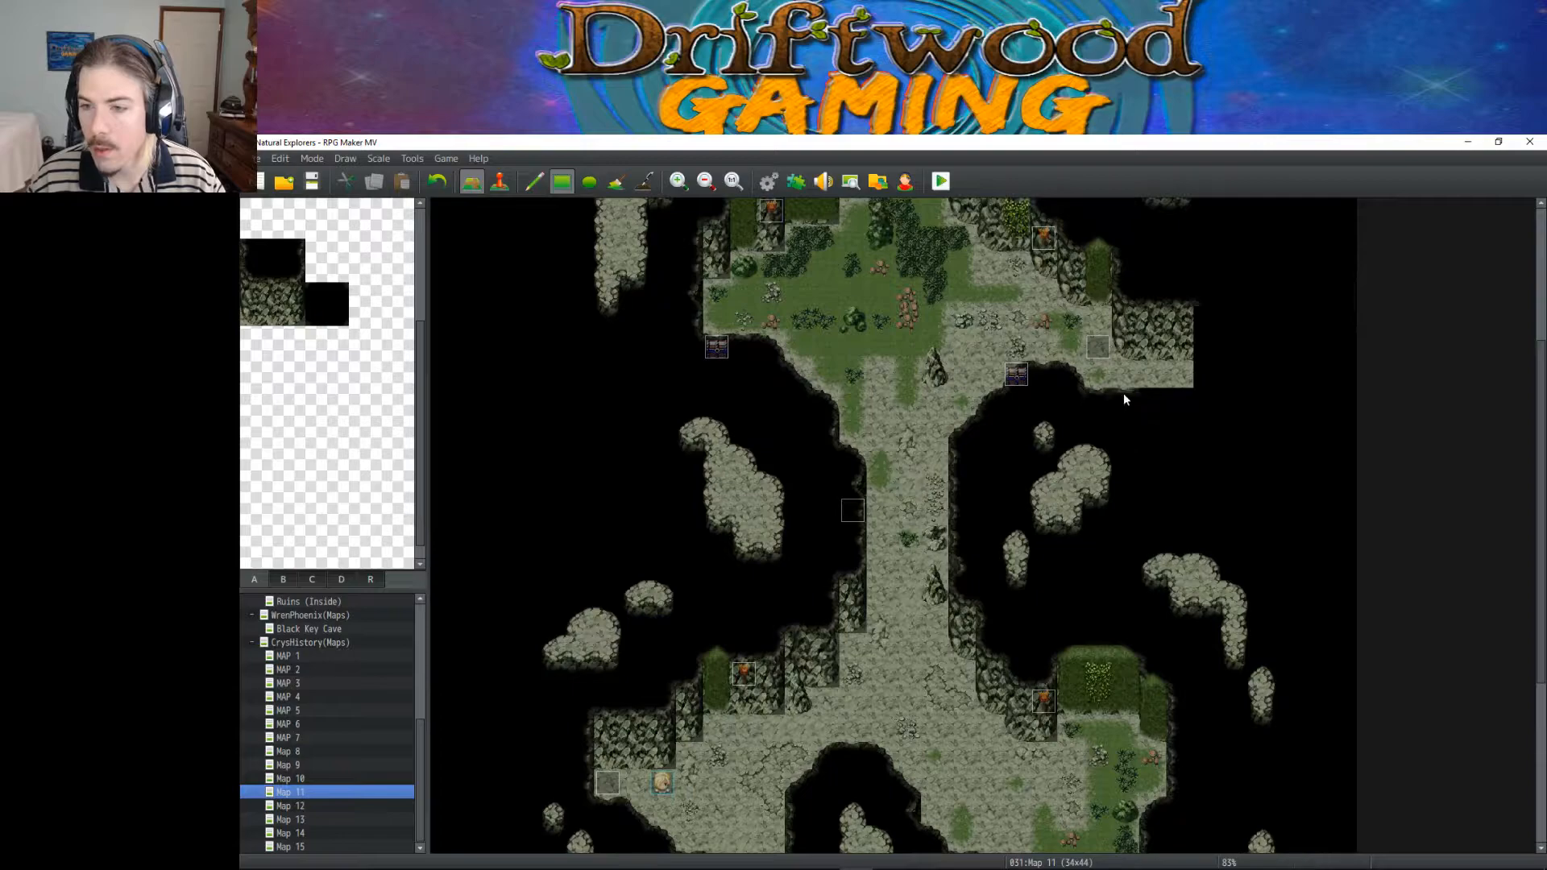
Step: Add dark cave edge tiles along the southern and eastern sides of the new eastern passage
left_click(314, 291)
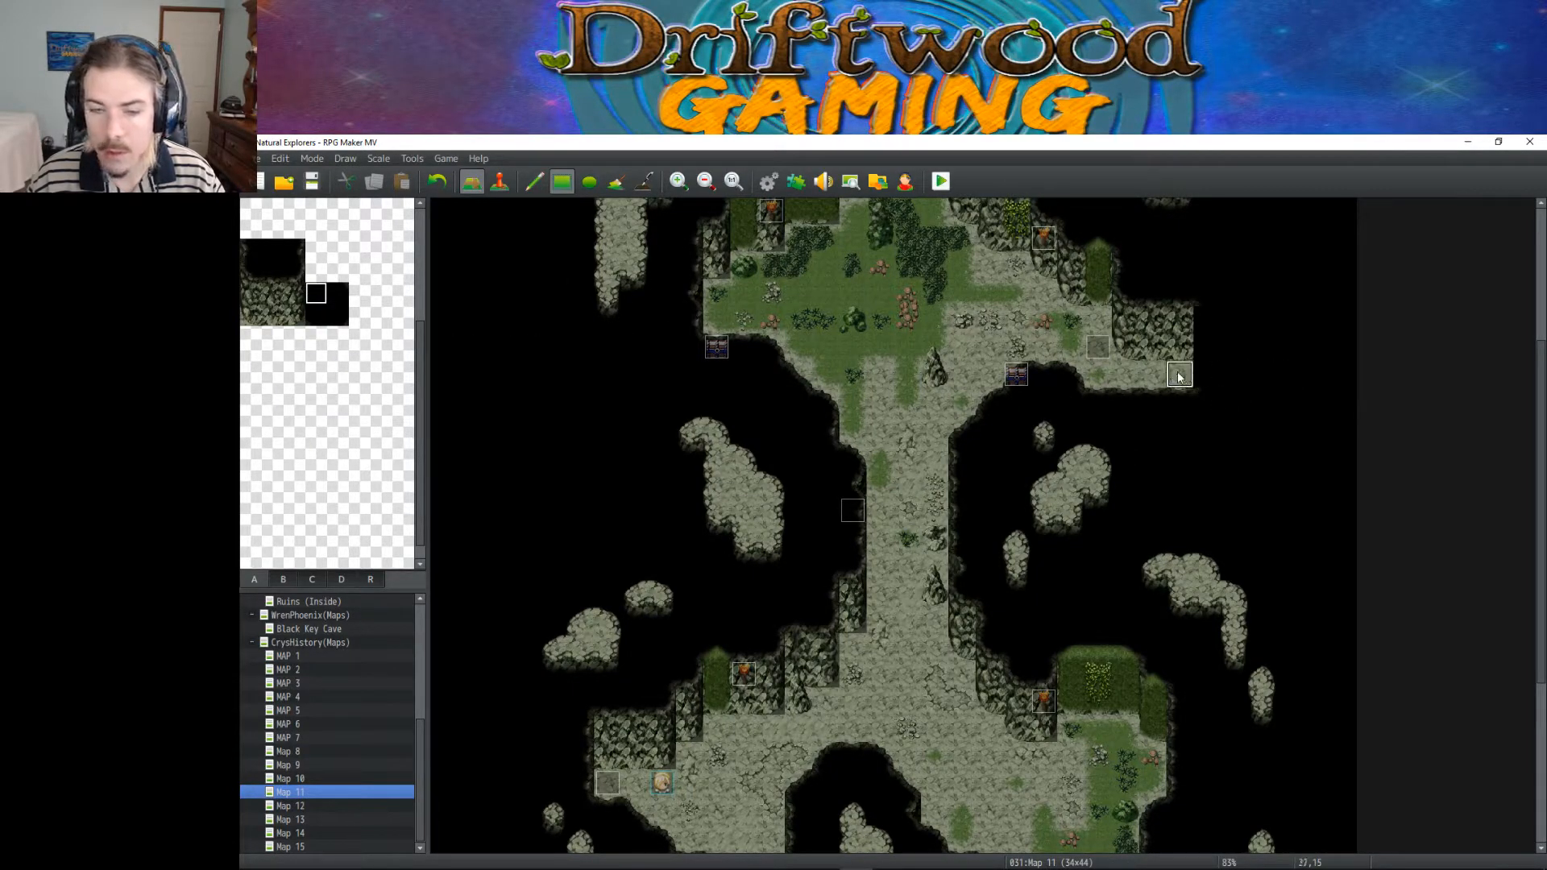
left_click(250, 253)
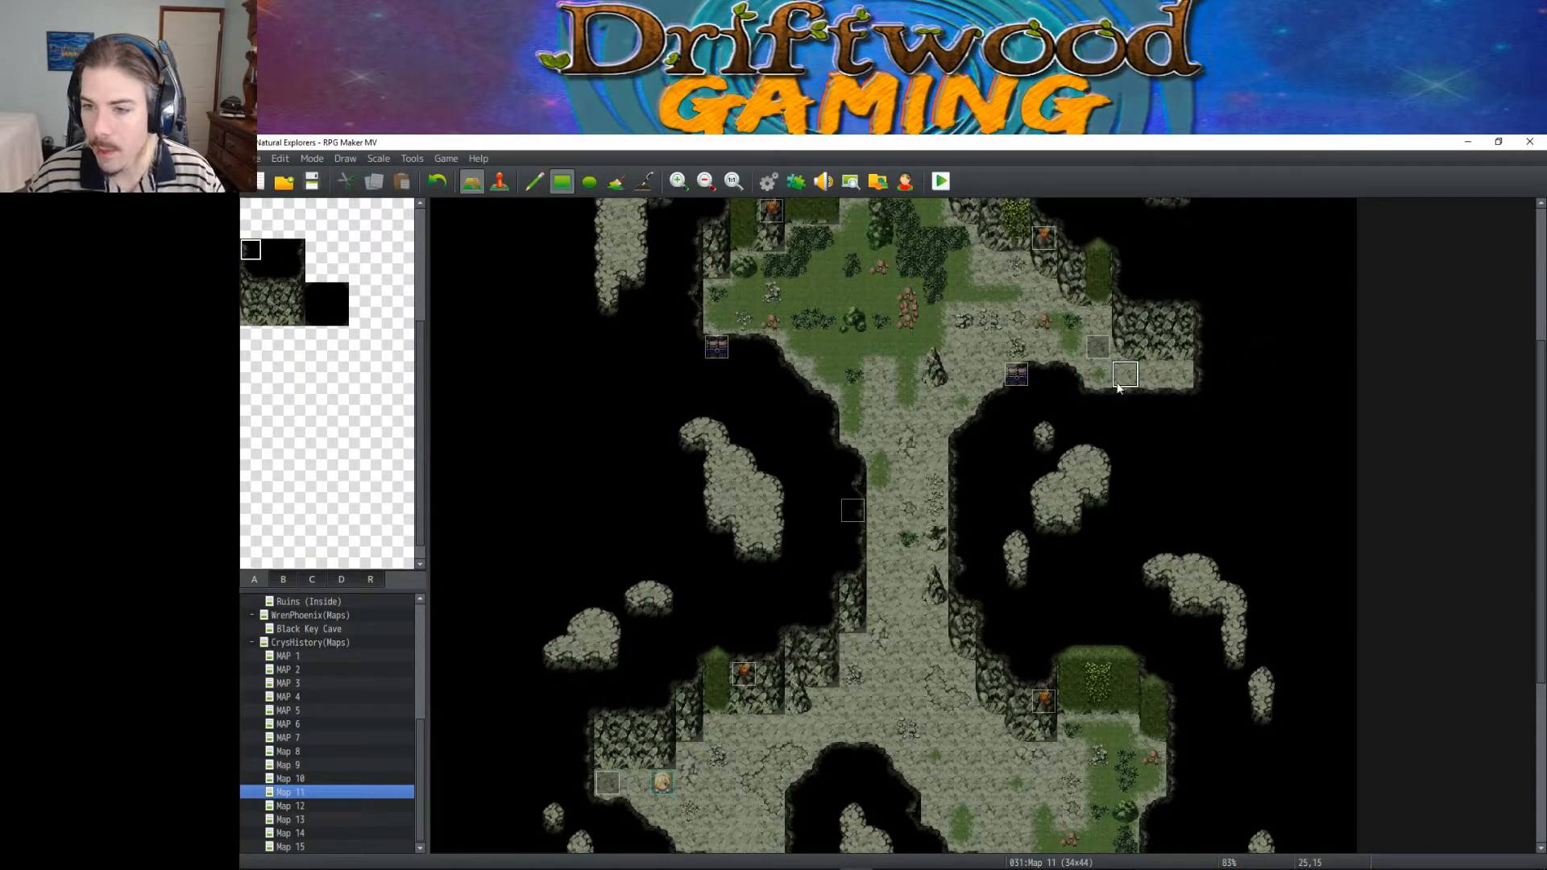
scroll(1144, 378, "down", 1)
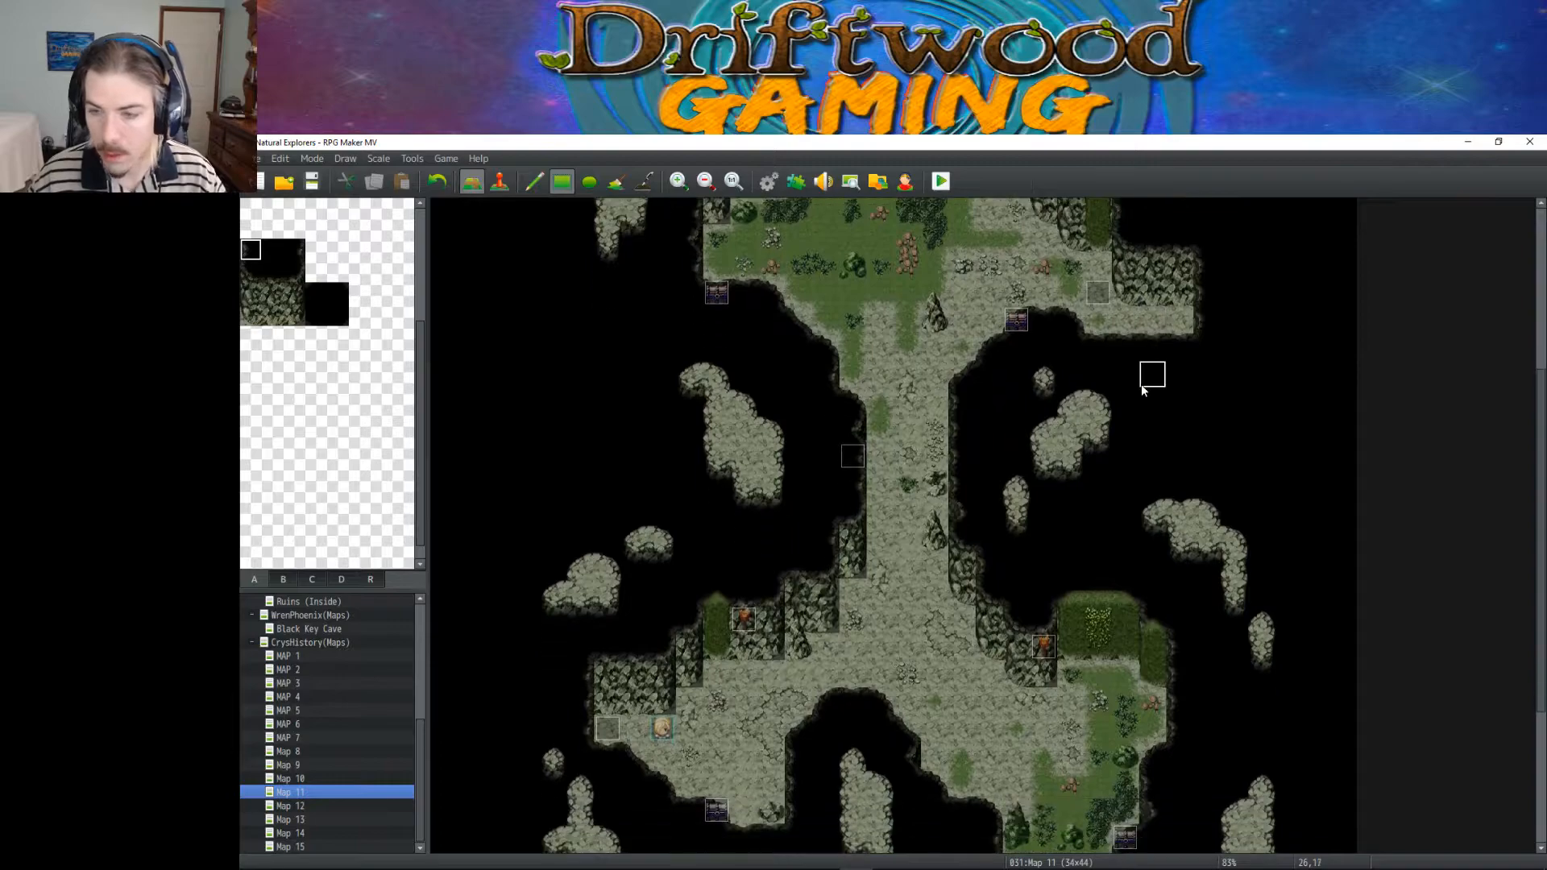
Step: Copy the light note from the western Entrance event
left_click(500, 181)
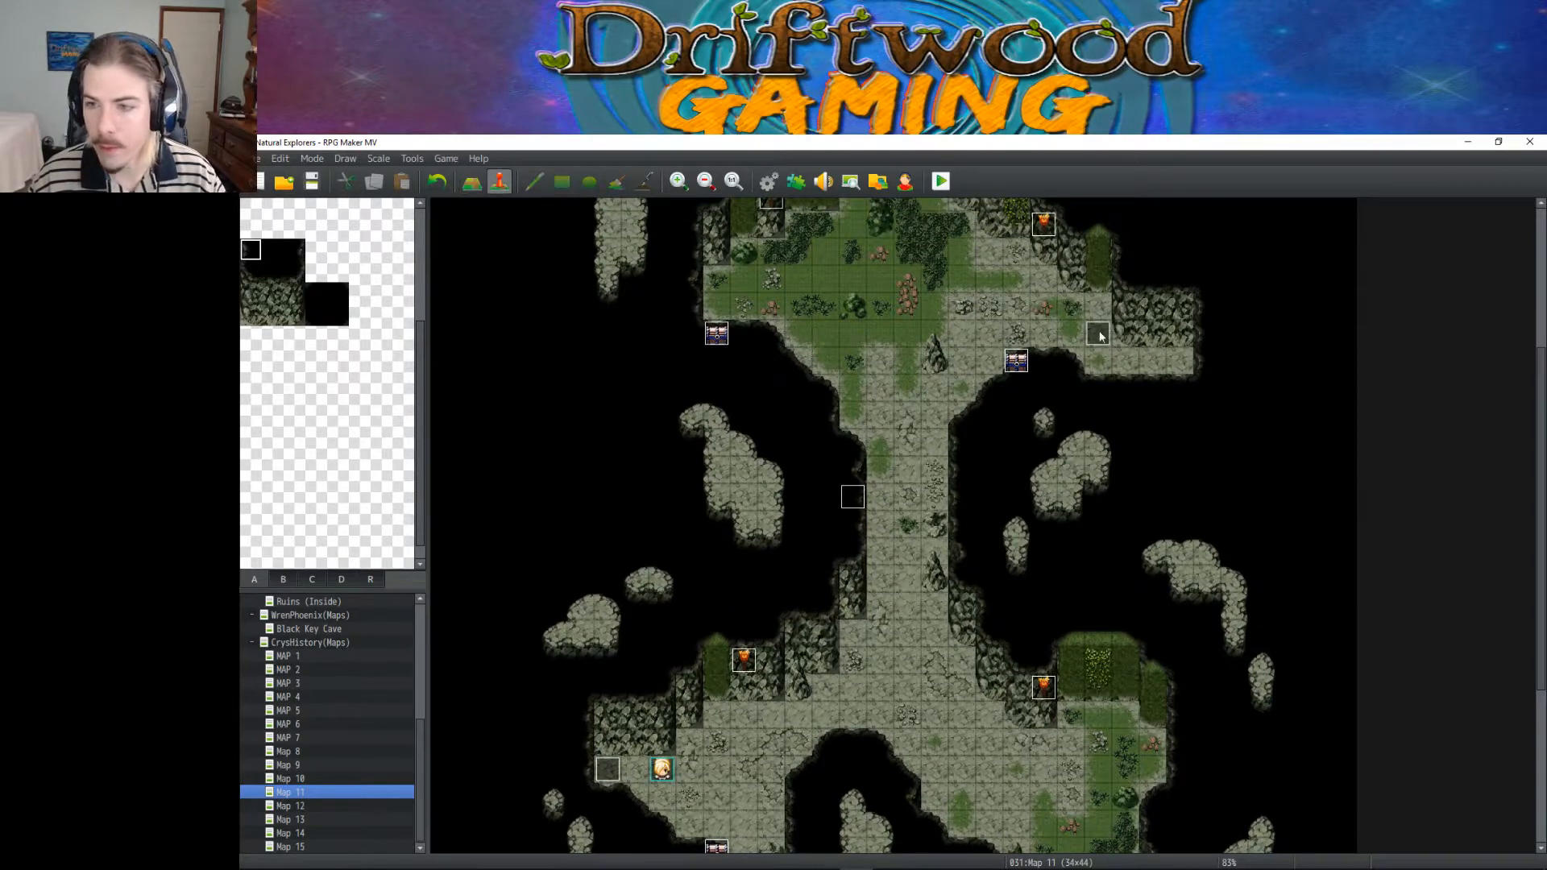
double_click(607, 769)
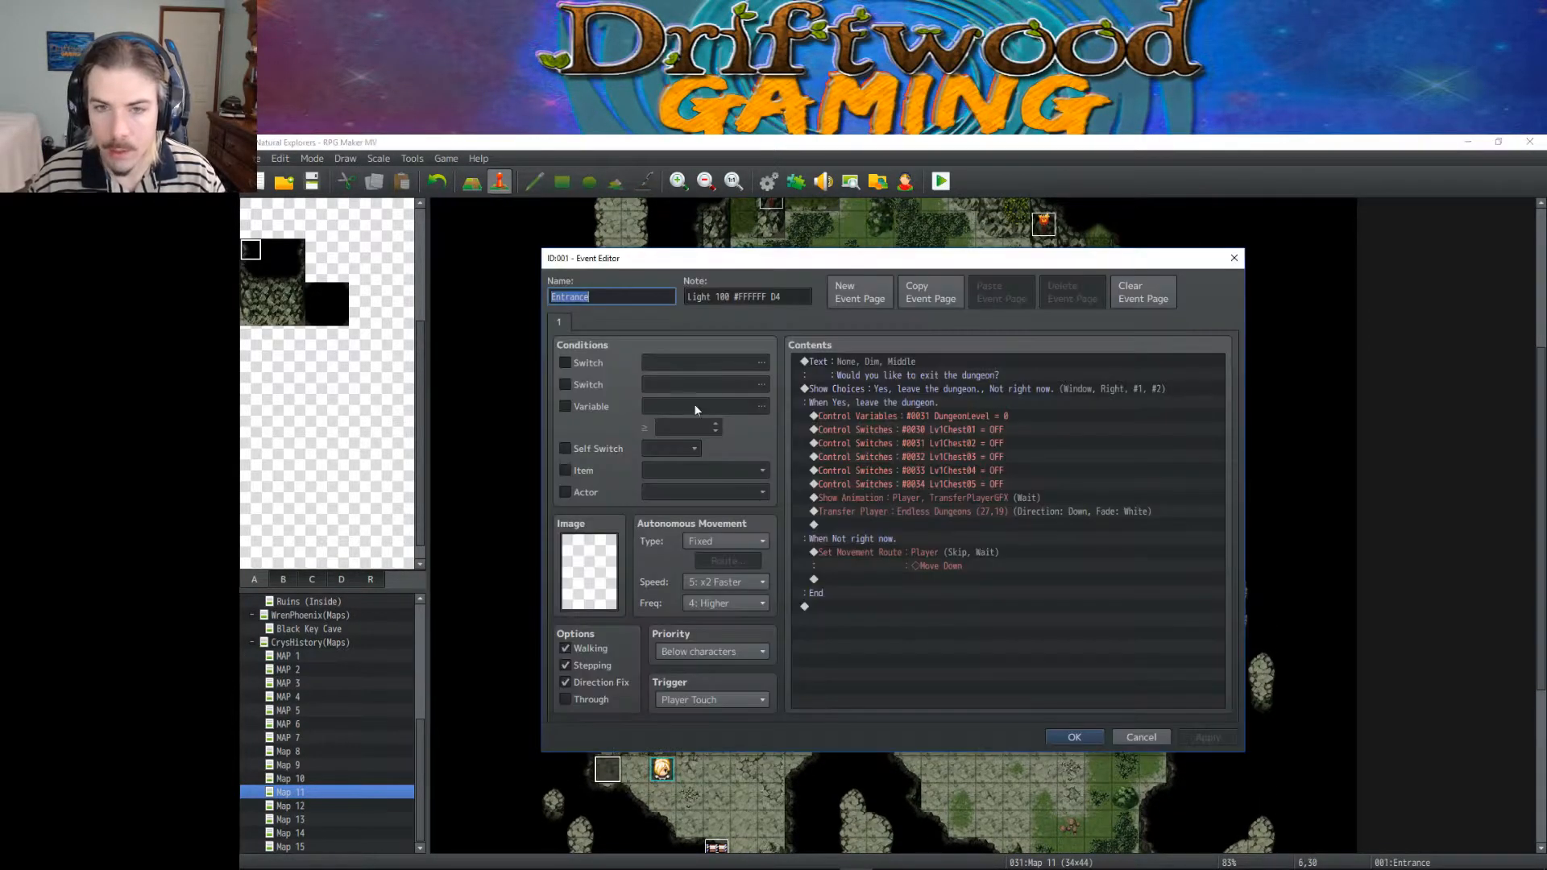
left_click_drag(804, 296, 679, 297)
key("ctrl+c")
left_click(1080, 736)
Step: Move the Exit event to the eastern end of the new passage and set its note to "Light 100 #FFFFFF D2"
double_click(1162, 370)
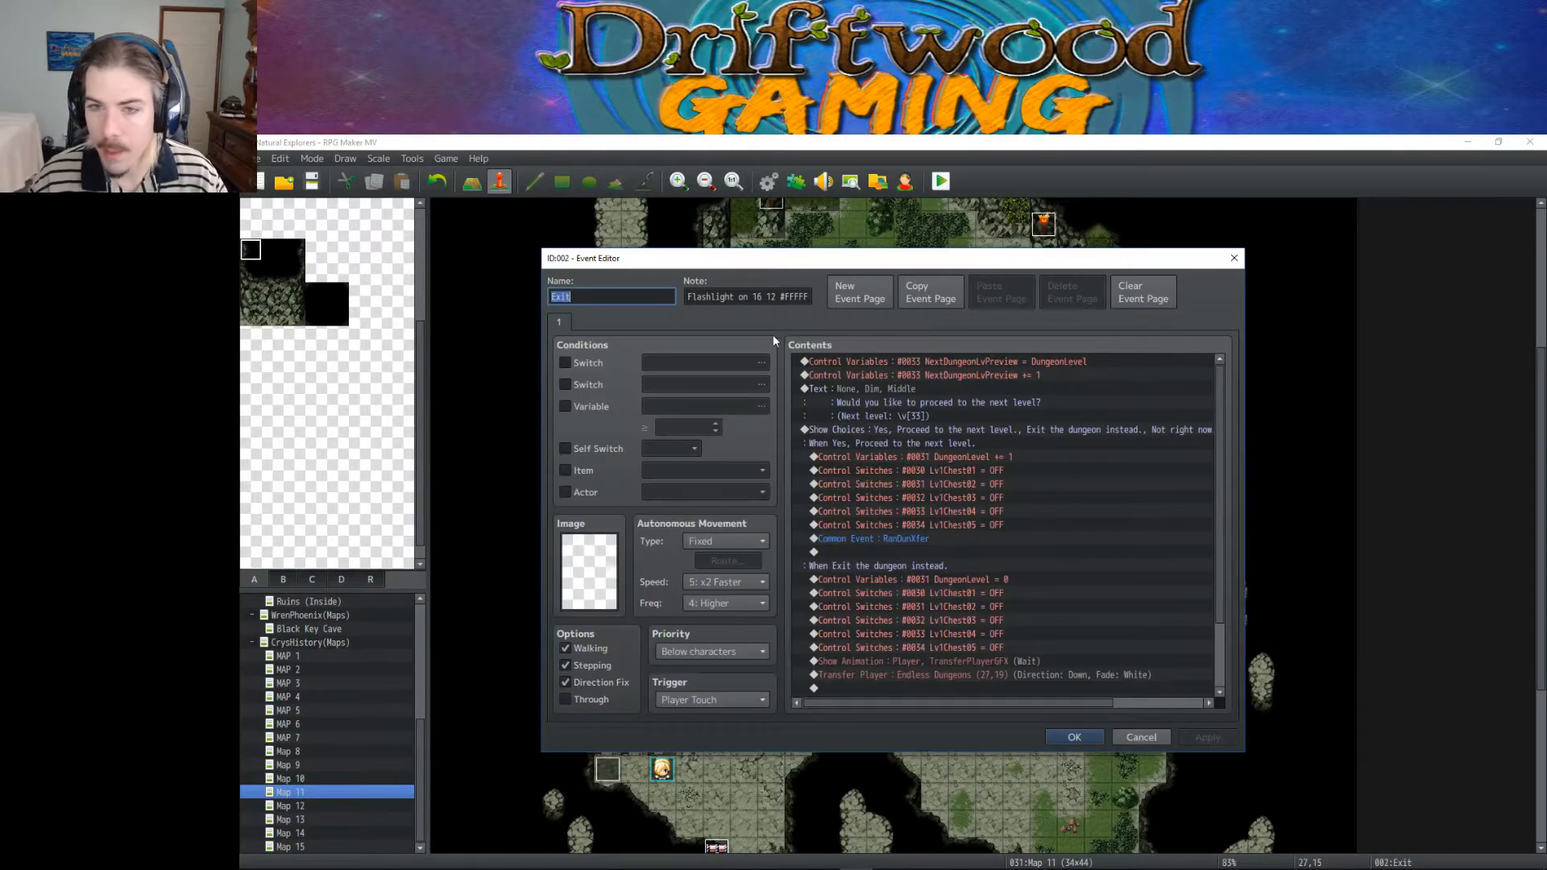
left_click_drag(687, 297, 839, 300)
key("BackSpace")
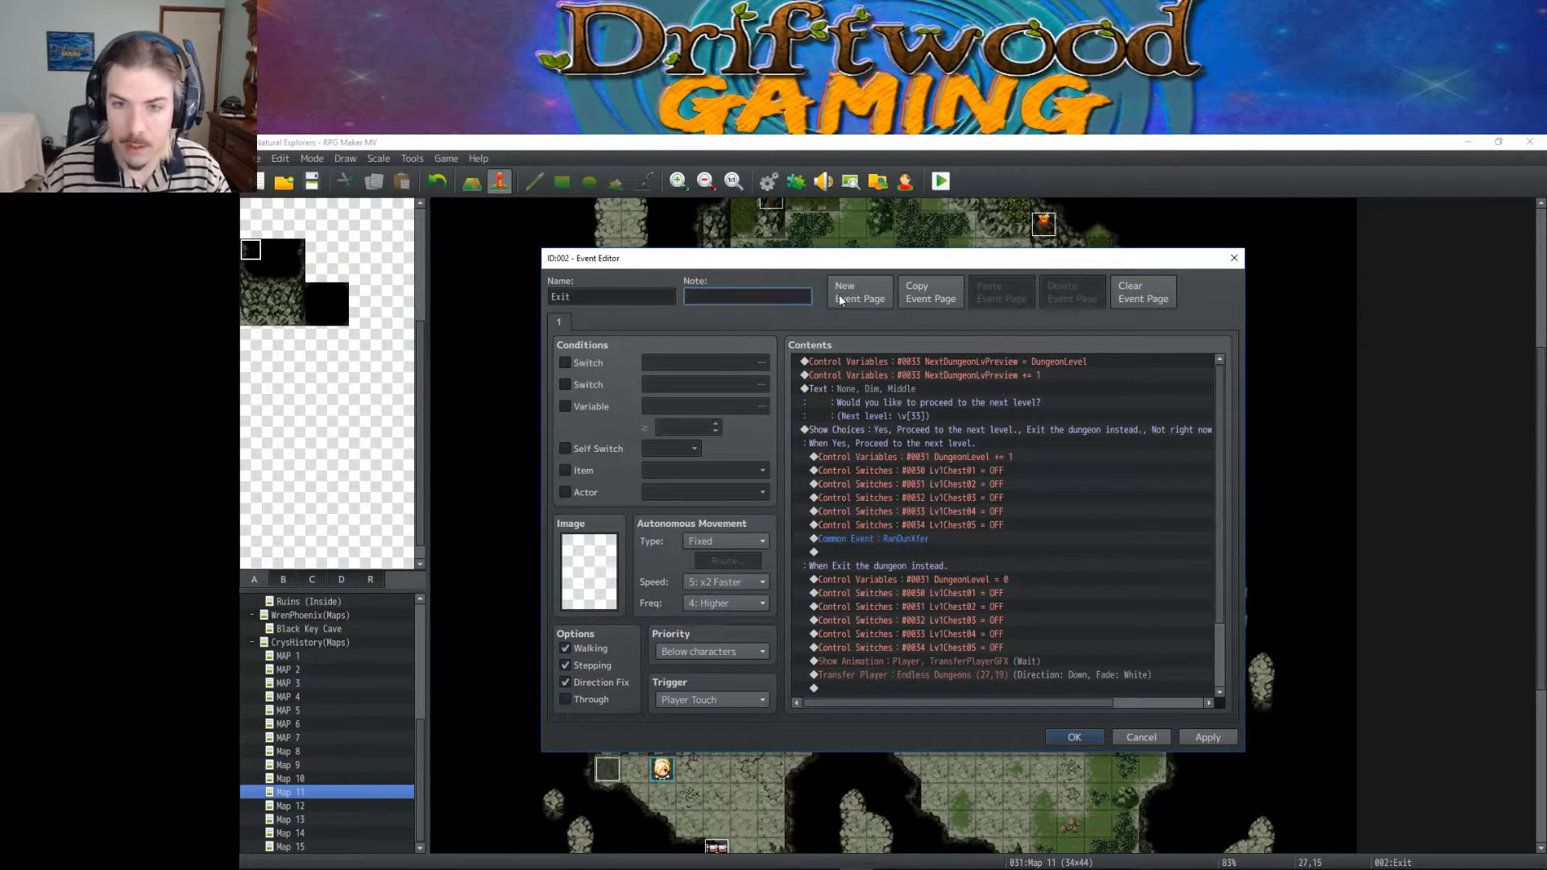
key("ctrl+v")
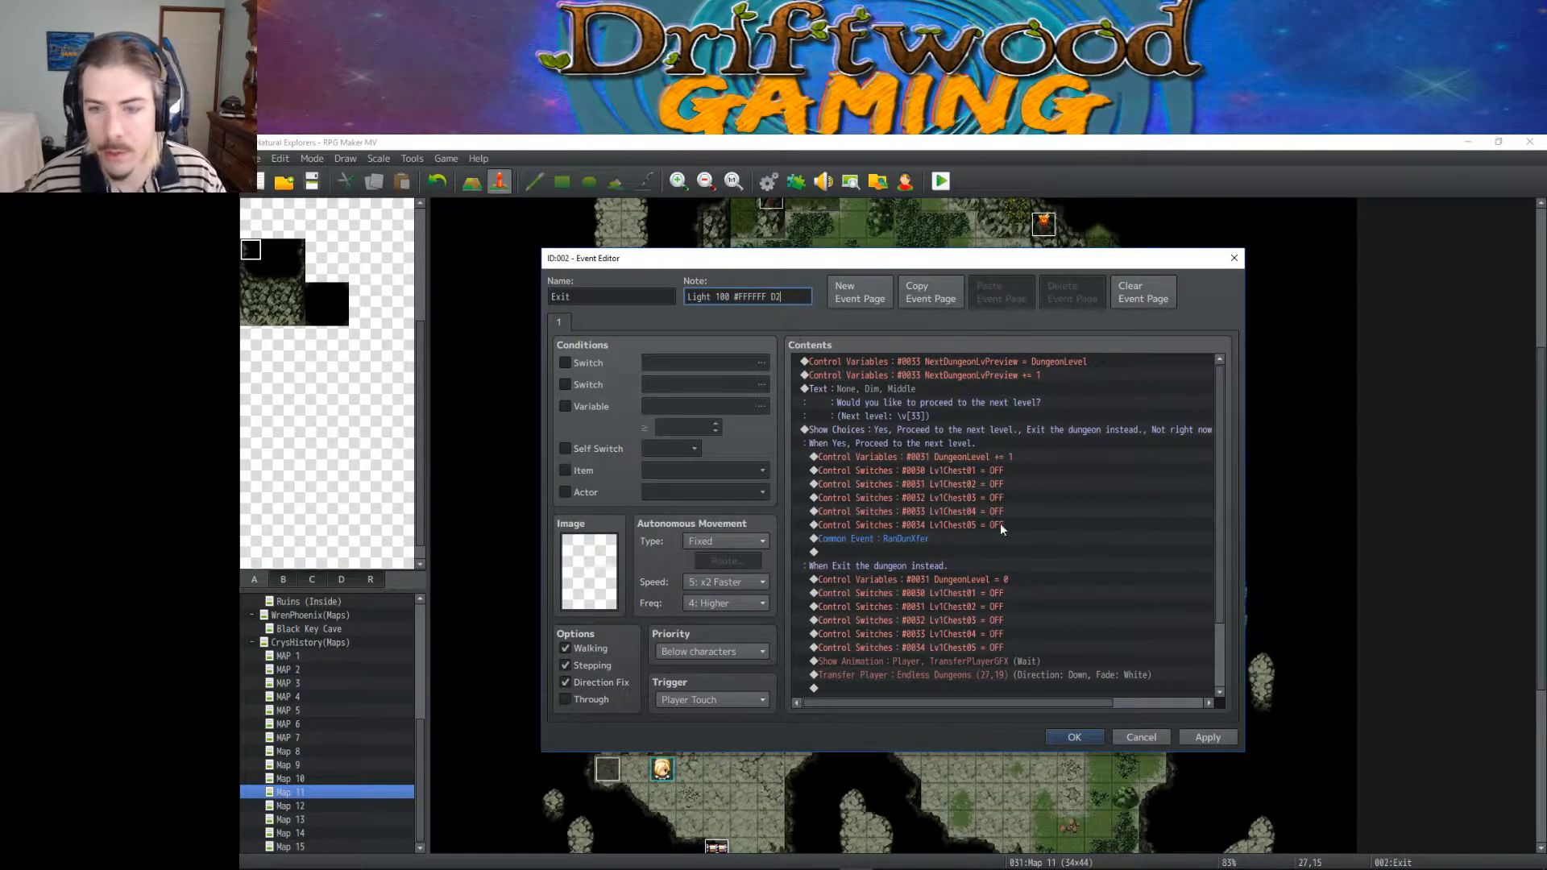
left_click(1074, 735)
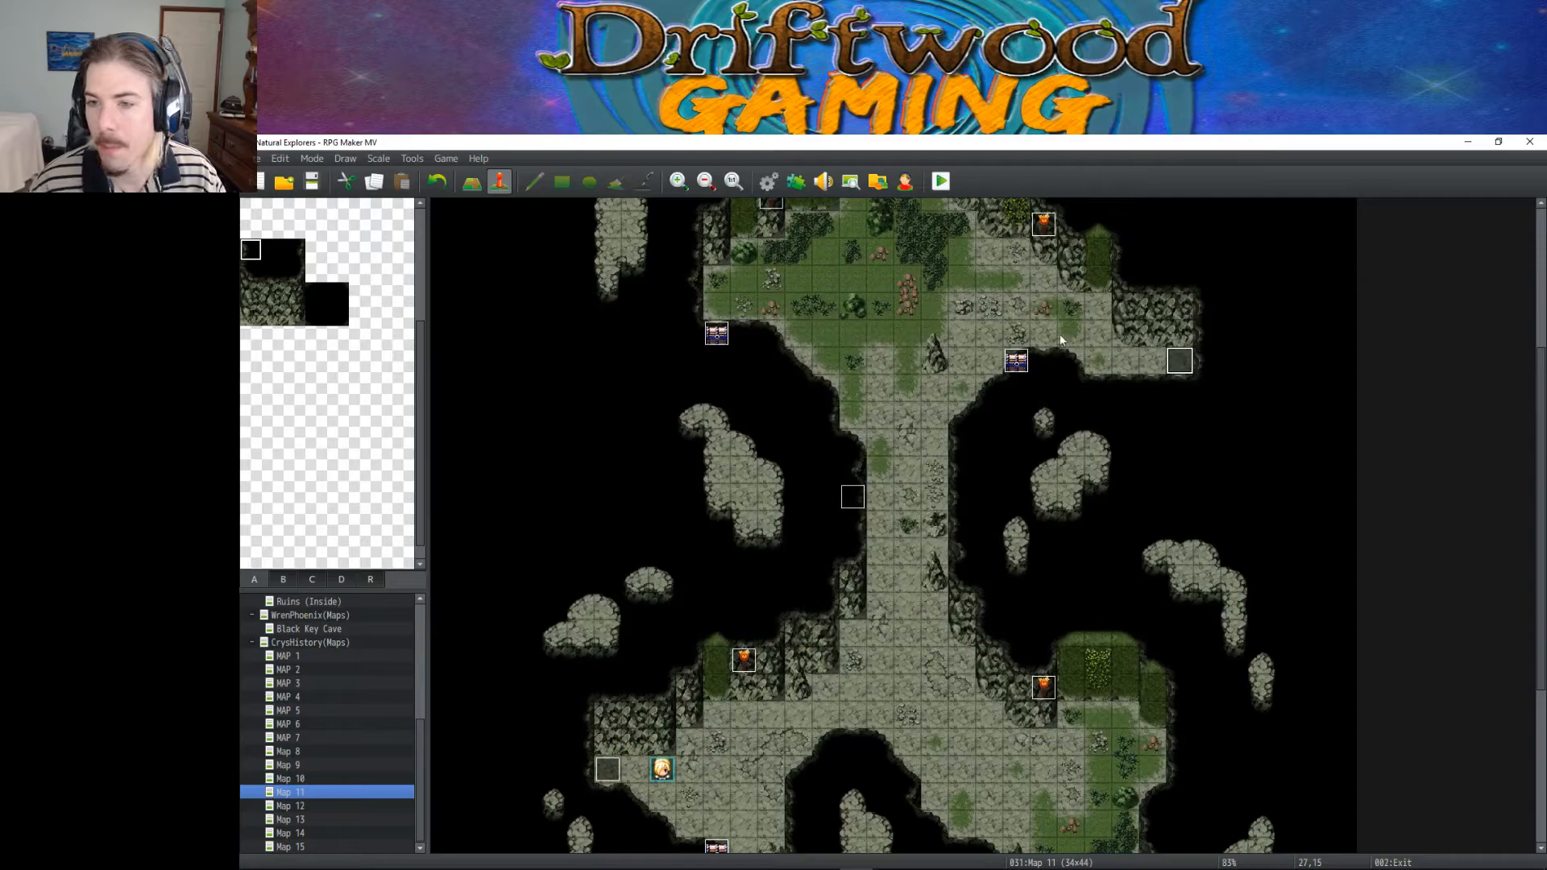
Step: Move the player's starting position to tile 23,14 near the eastern passage, save the project, and playtest a new game
left_click_drag(662, 769, 1070, 333)
left_click(314, 182)
left_click(941, 183)
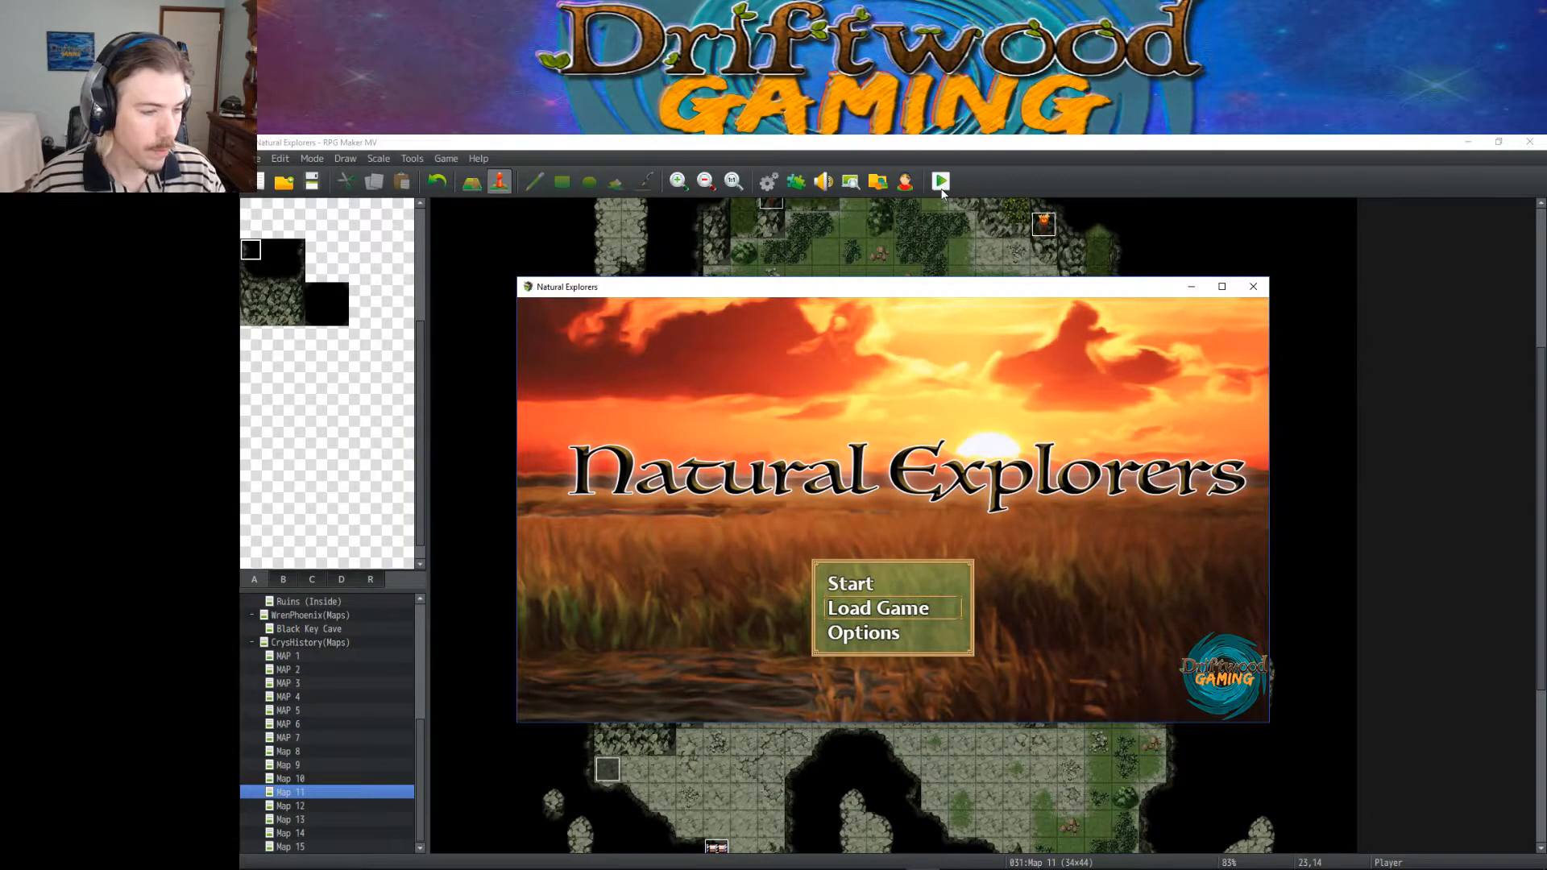
key("Up")
key("Return")
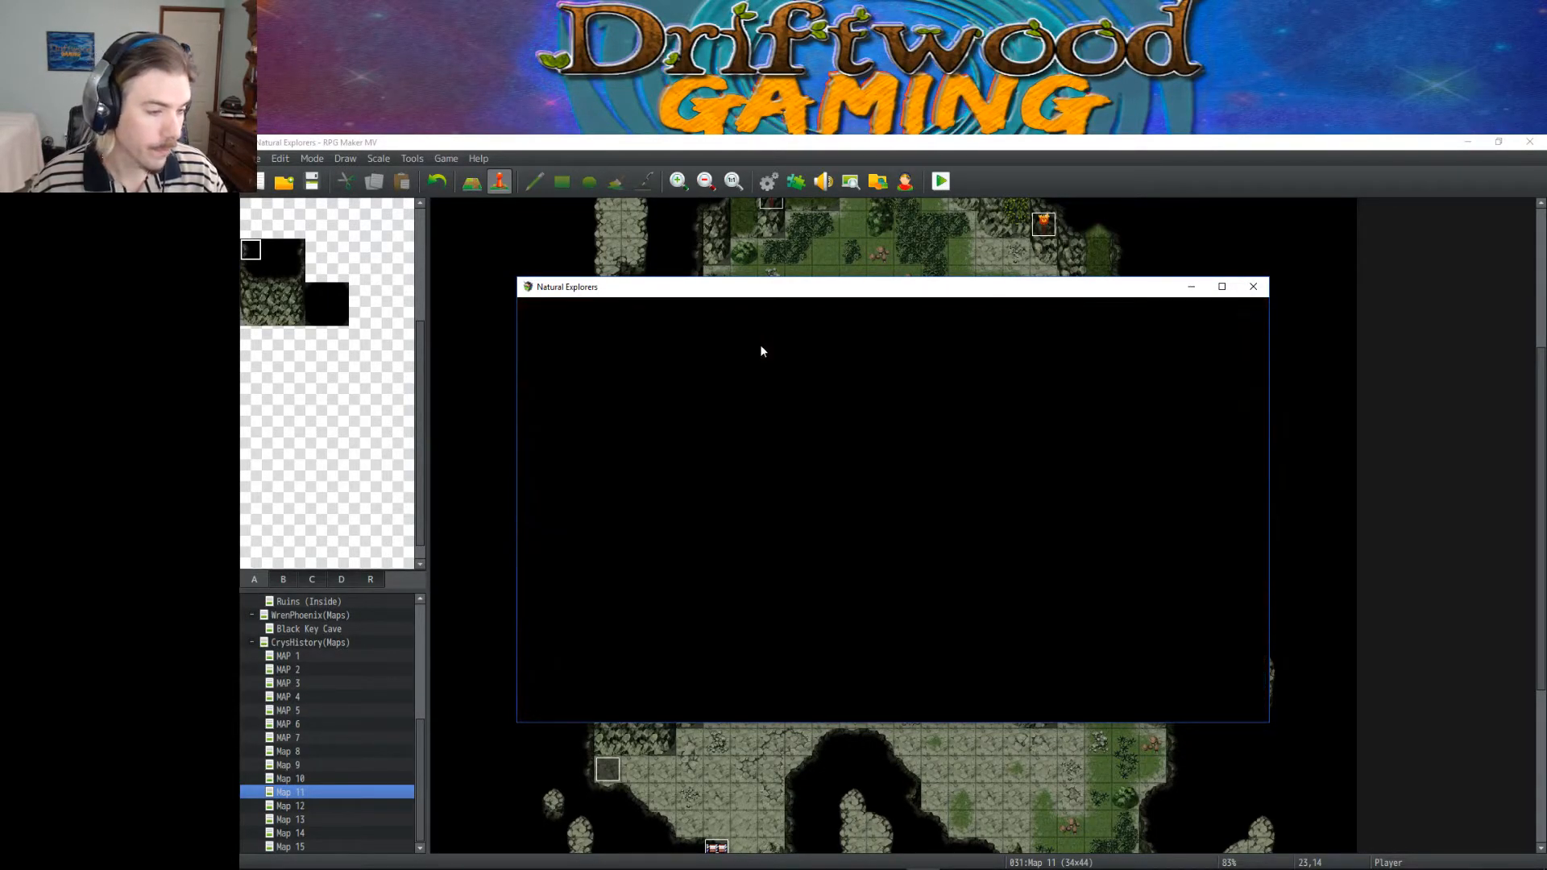
Step: Walk from the northern cave's western side through its grassy alcove to the eastern exit passage to check the lighting
left_click(821, 504)
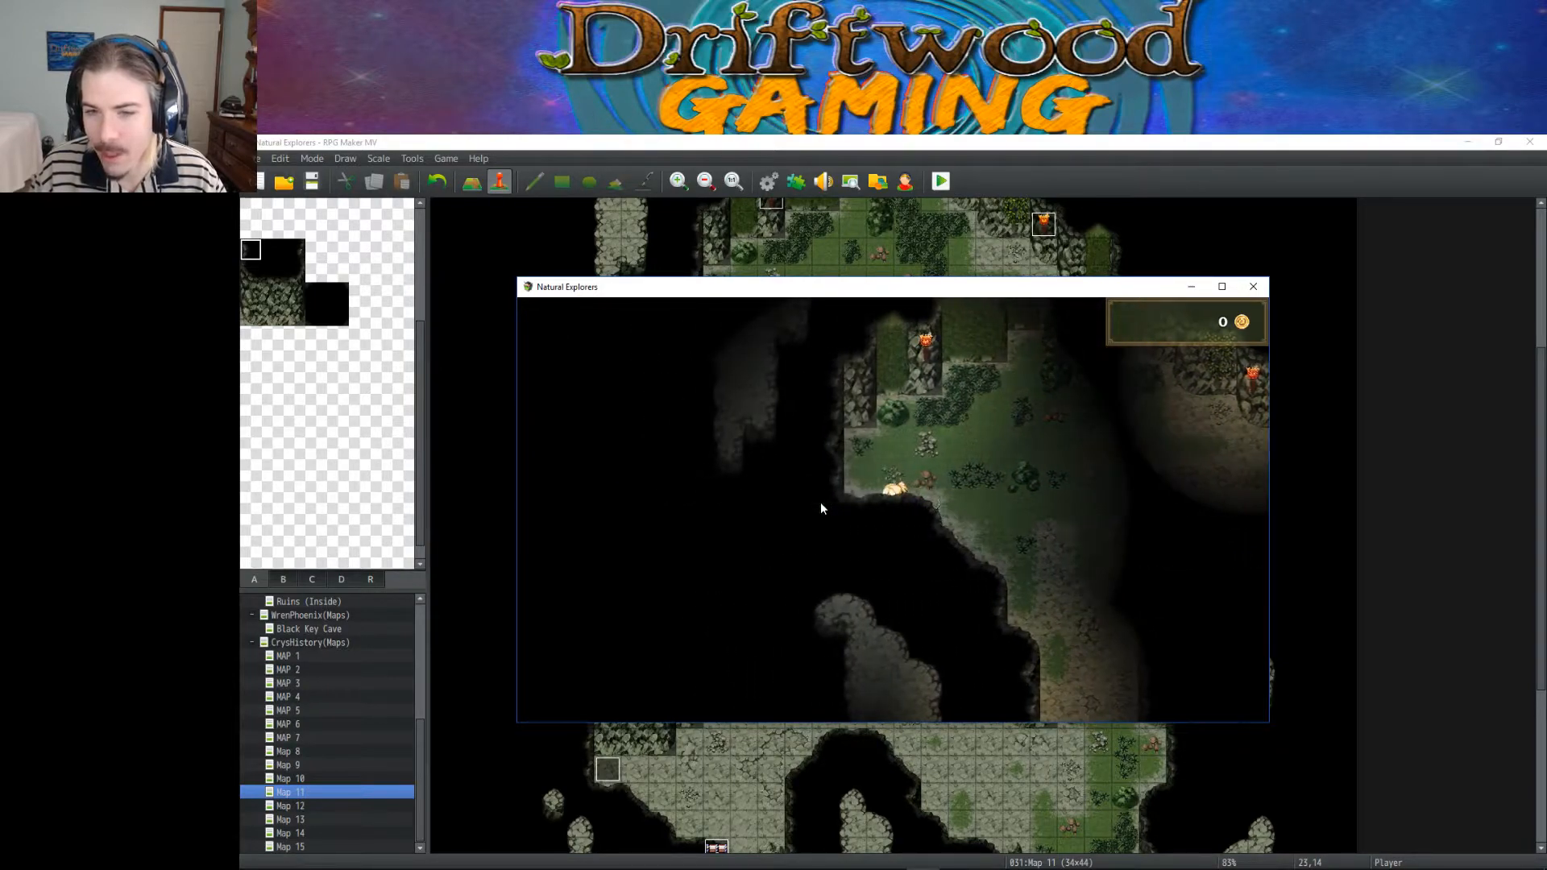
key("Escape")
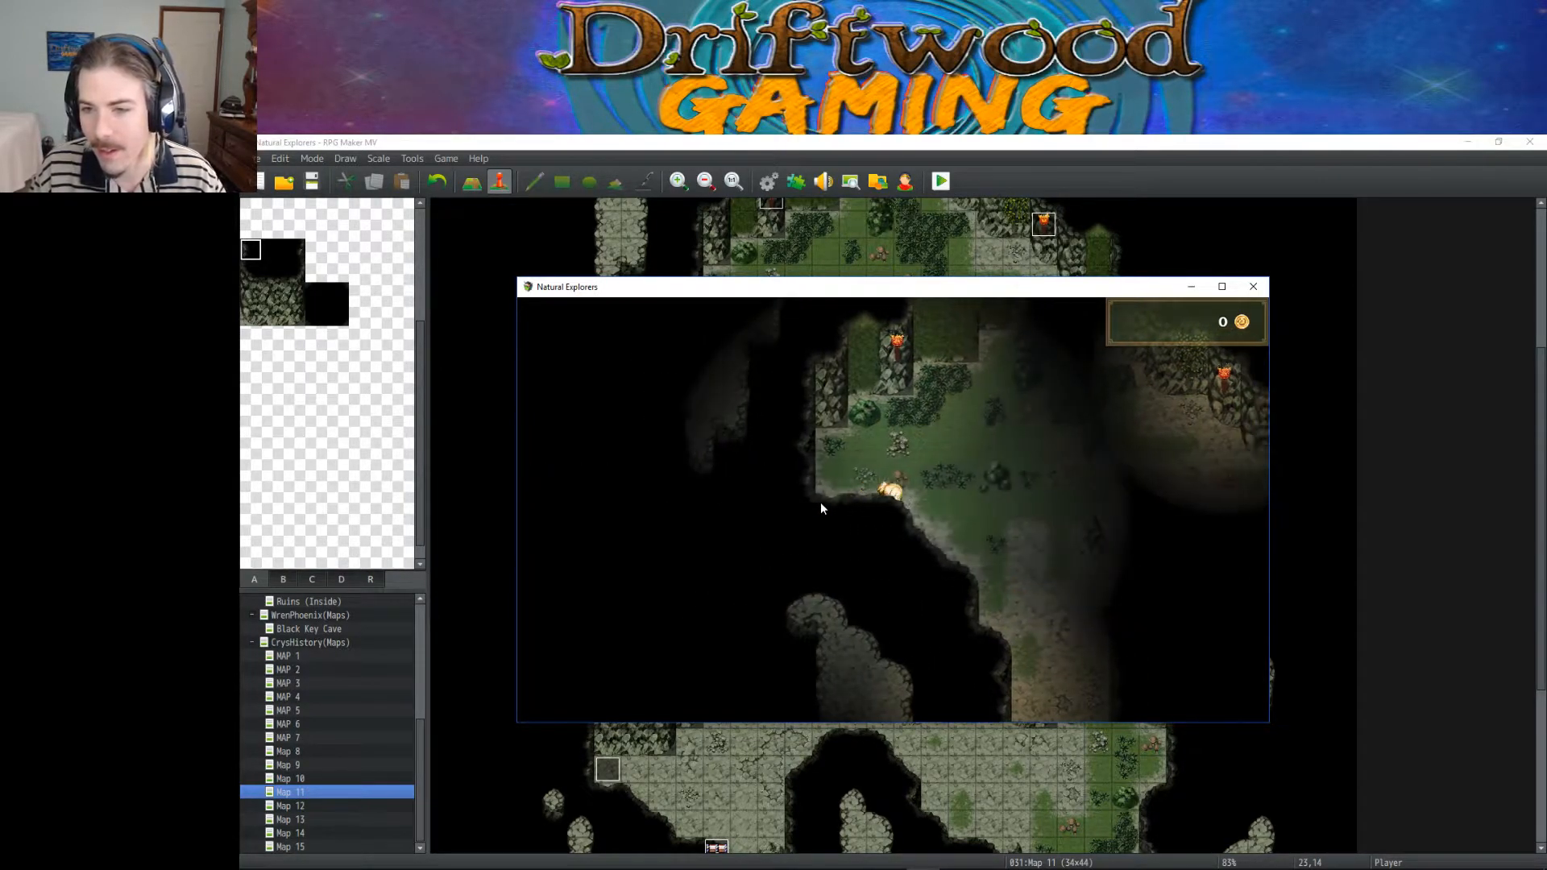
key("Right")
key("Up")
key("Right")
key("Up")
key("Right")
key("Up")
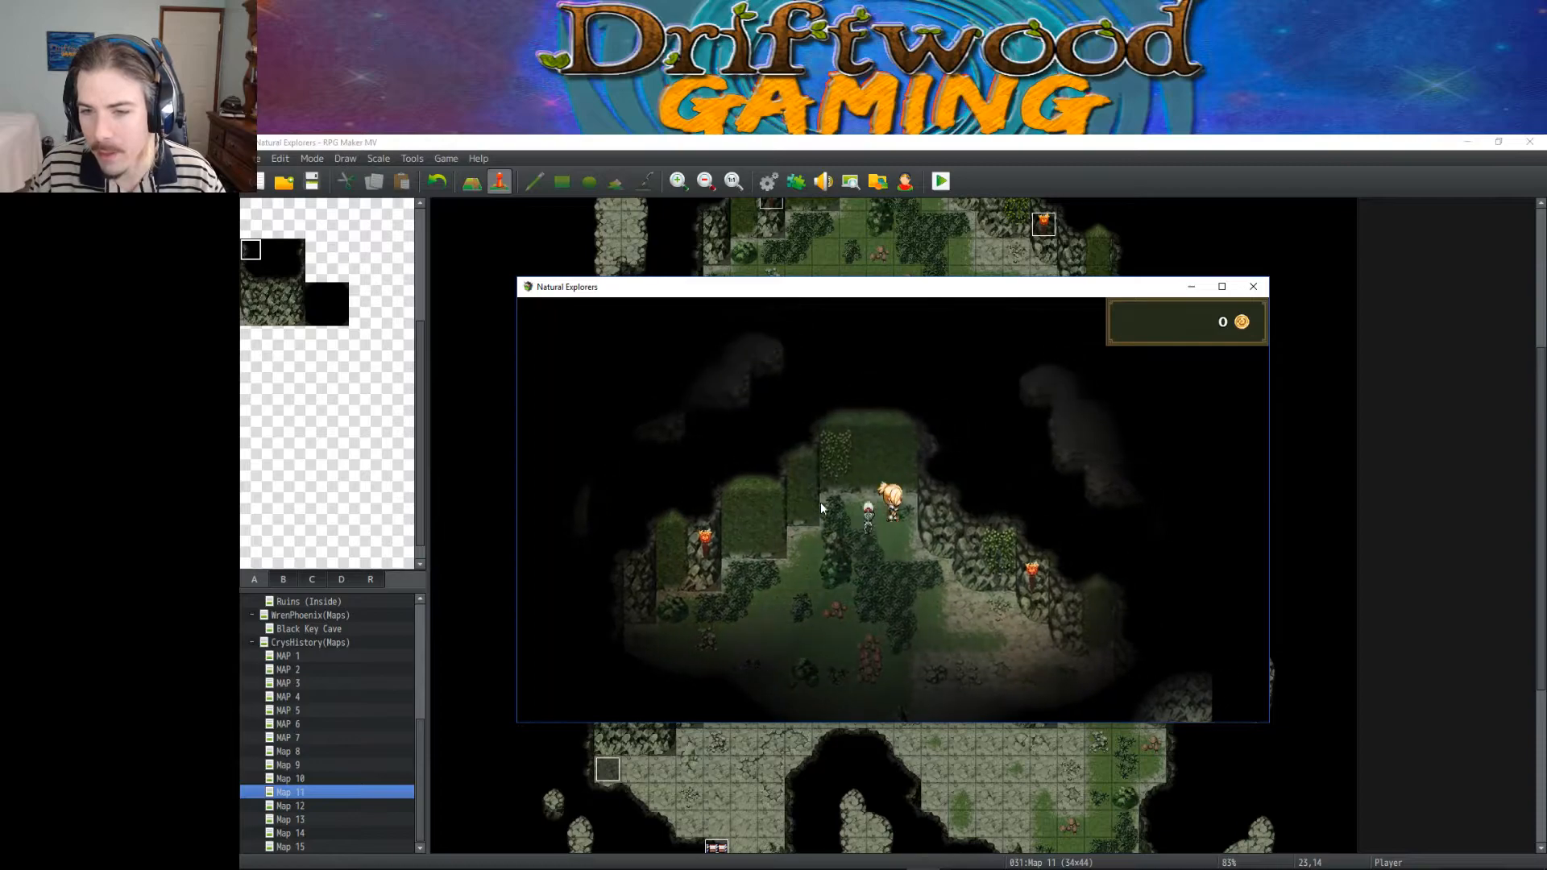
key("Down")
key("Right")
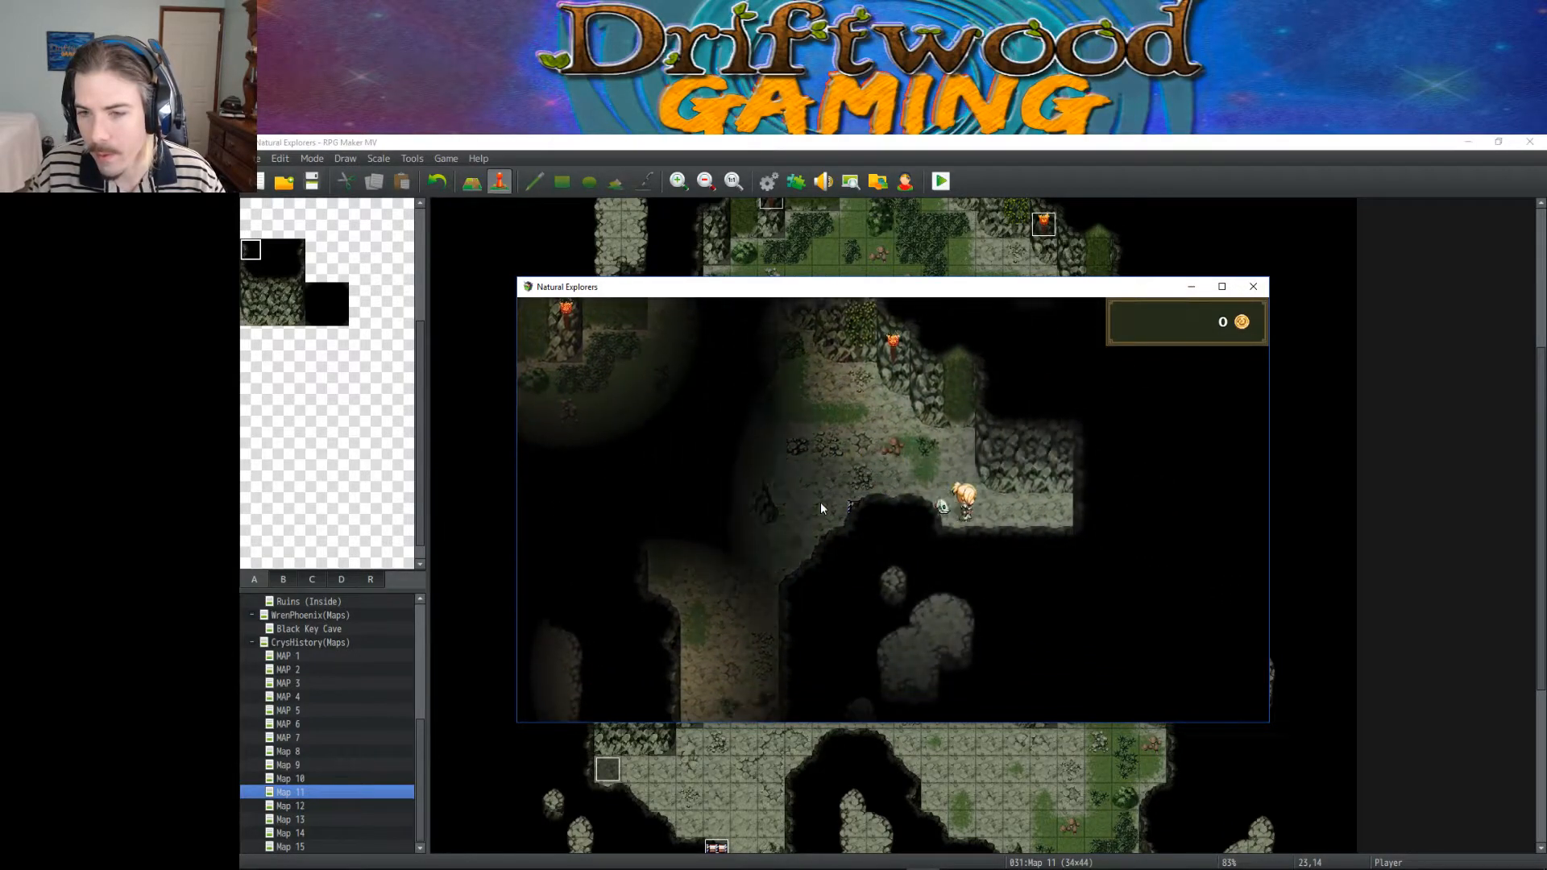
Step: Walk south through the central corridor into the southeastern grassy area to inspect its lighting
key("Left")
key("Down")
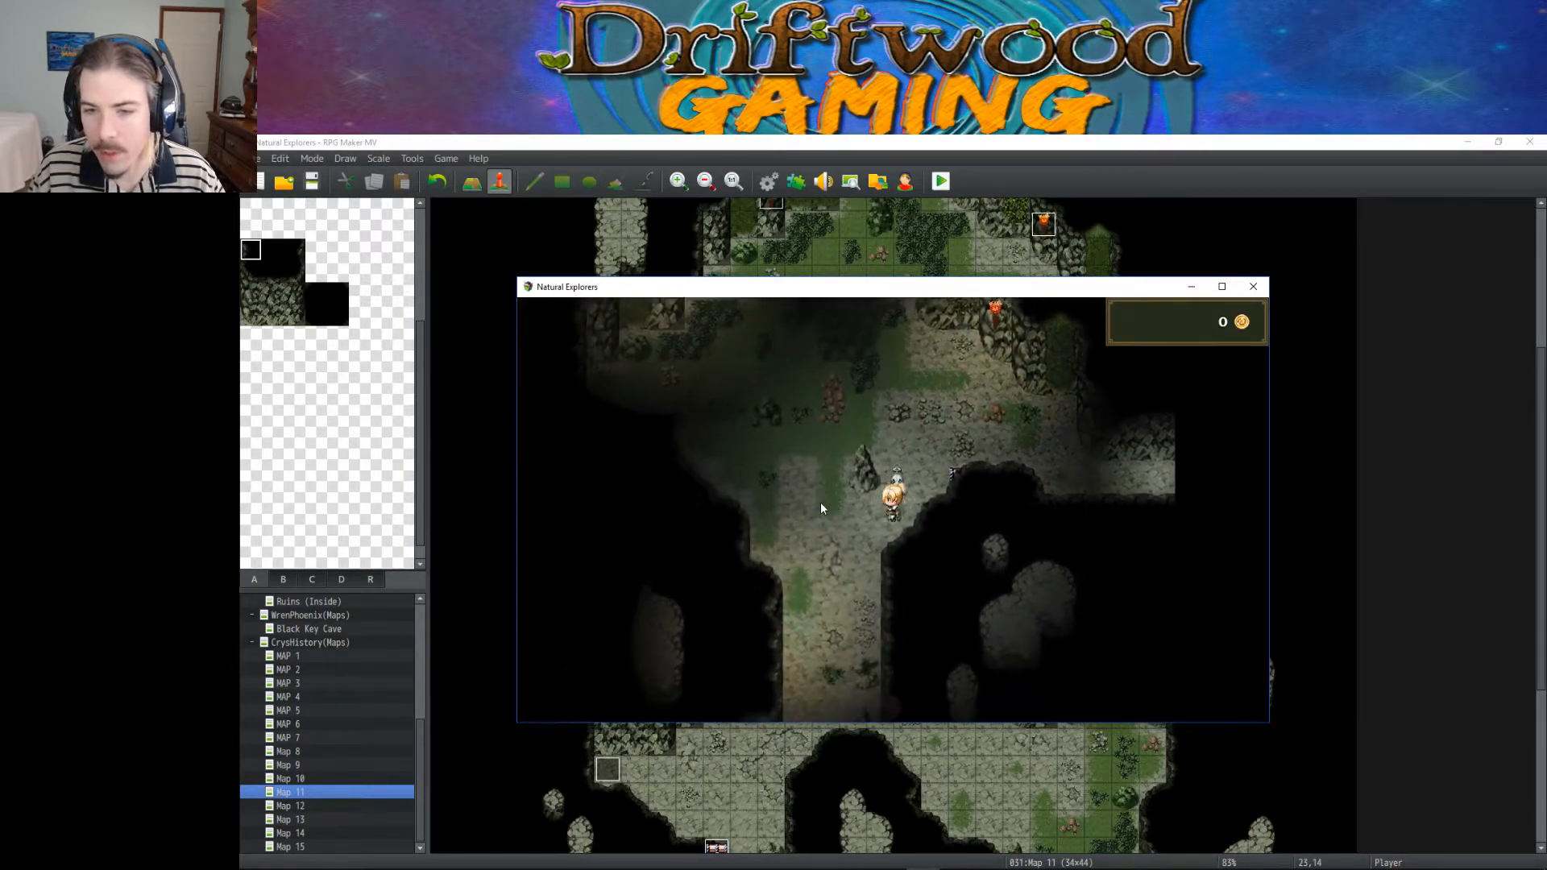
key("Left")
key("Down")
key("Down")
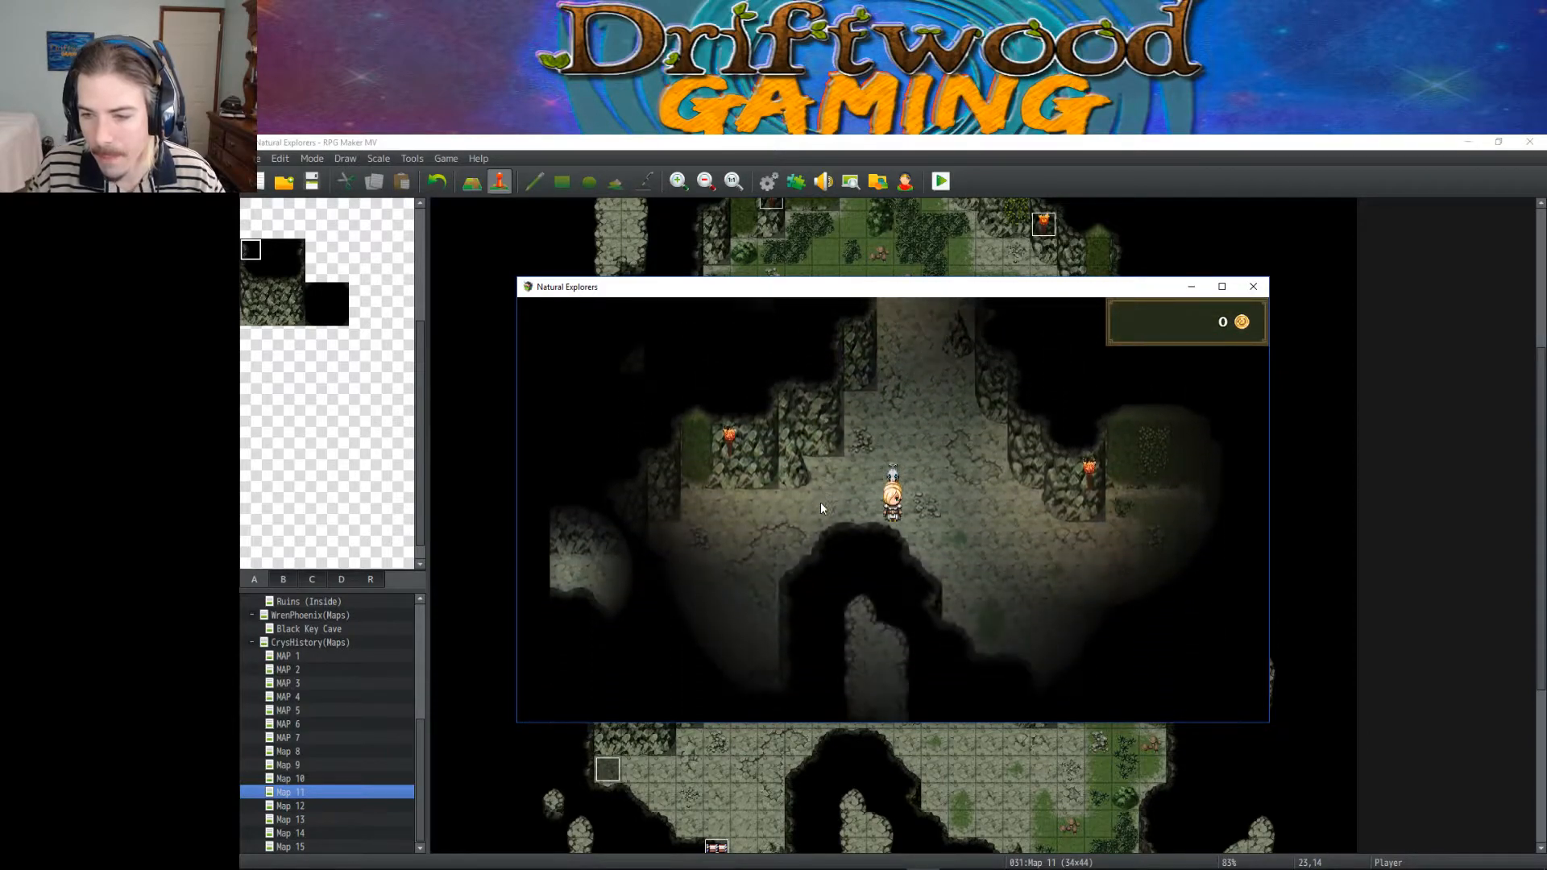
key("Right")
key("Down")
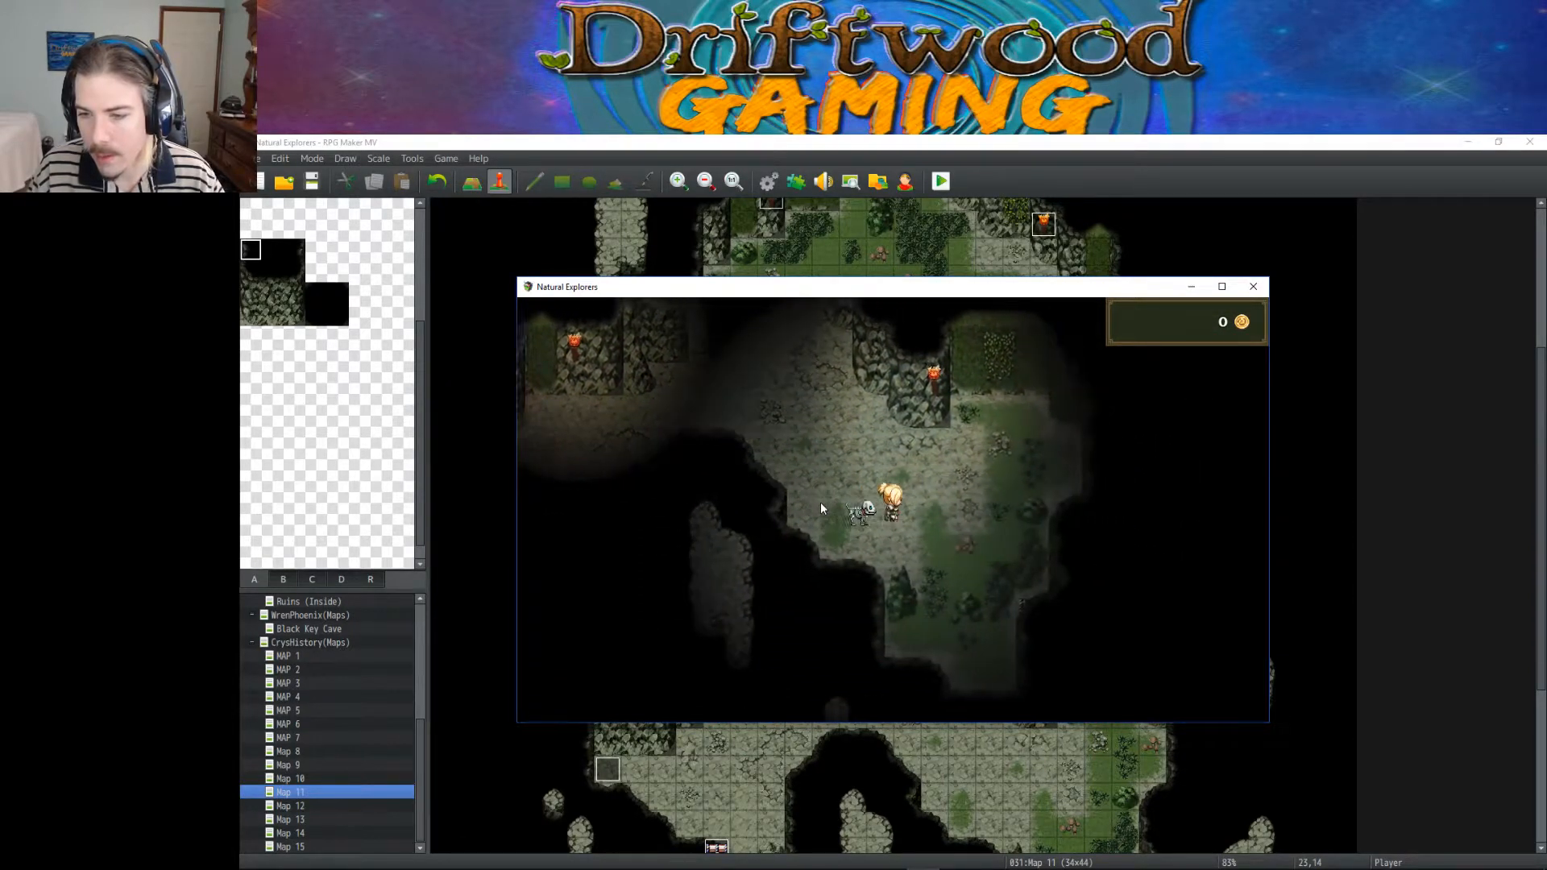
key("Right")
key("Up")
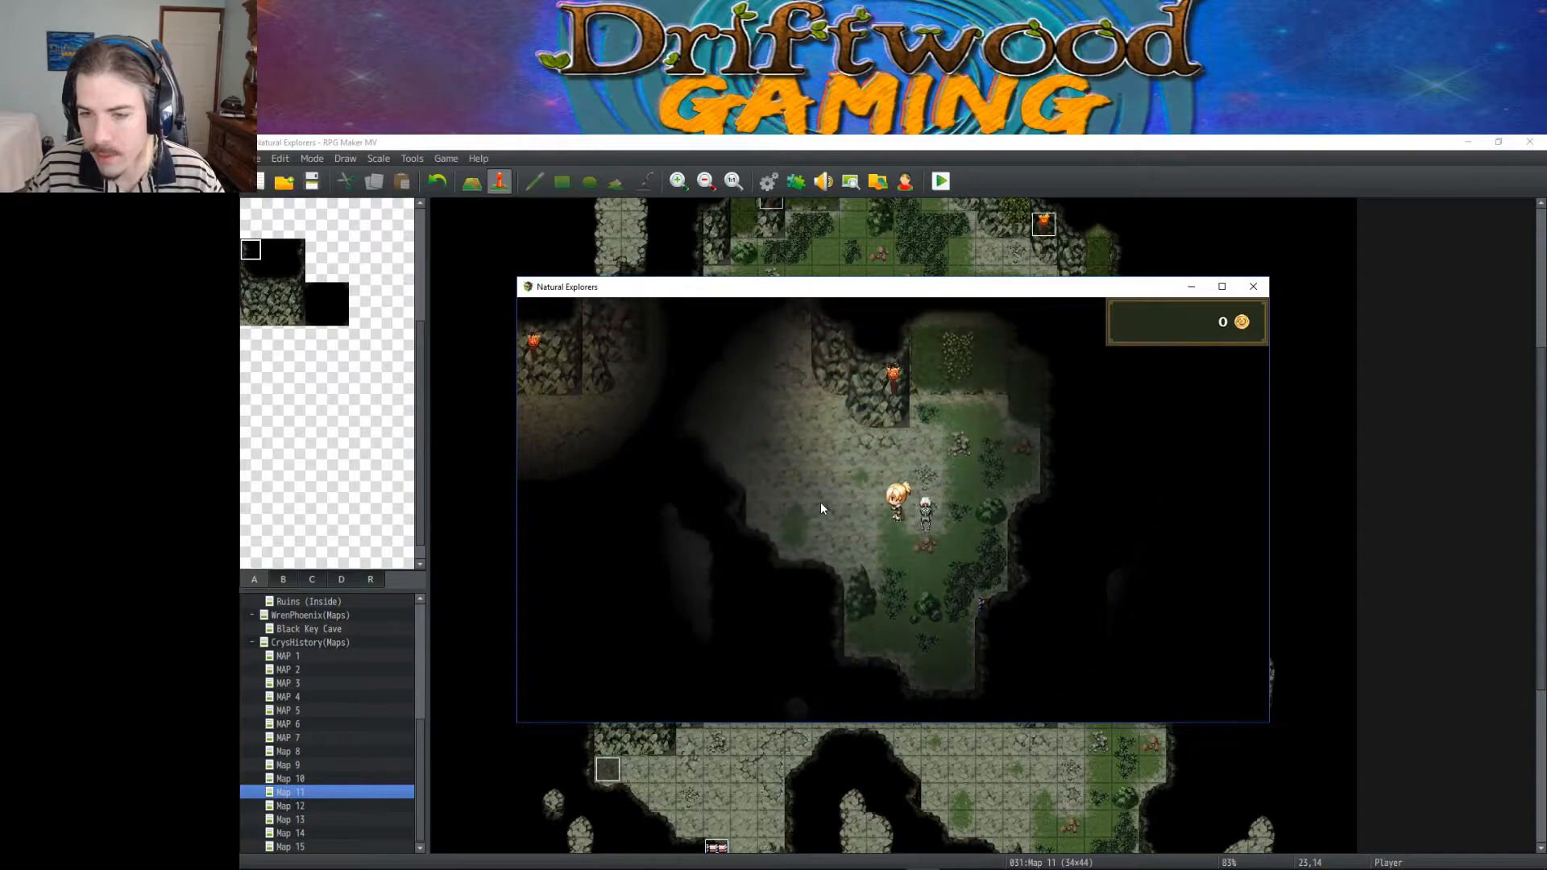
Step: Walk west into the southwestern cave and roam its stone floor to inspect the lighting around the entrance
key("Left")
key("Left")
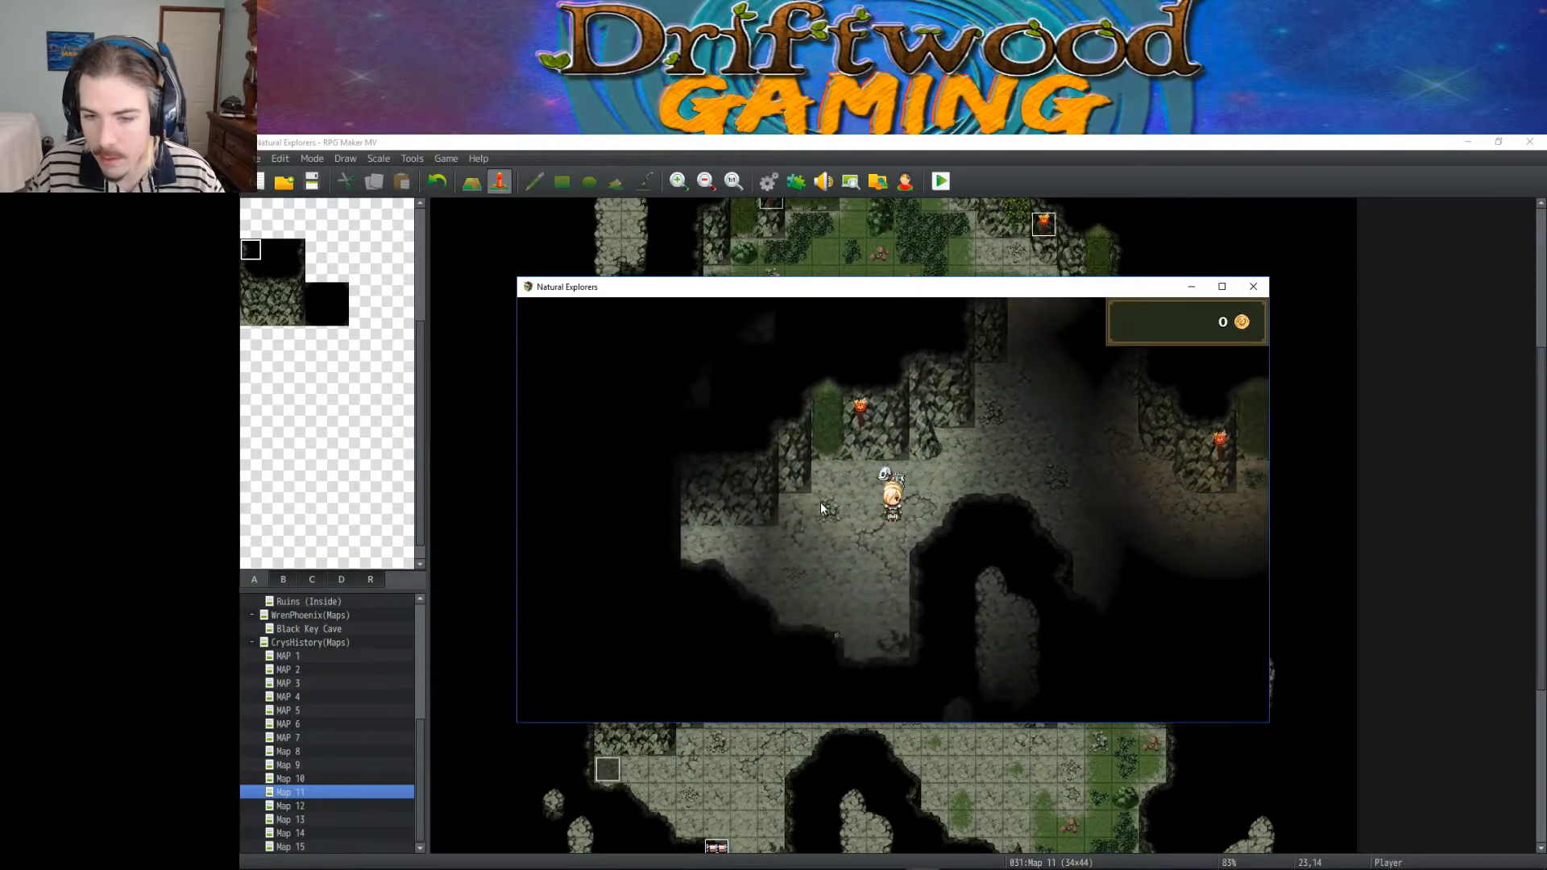
key("Down")
key("Right")
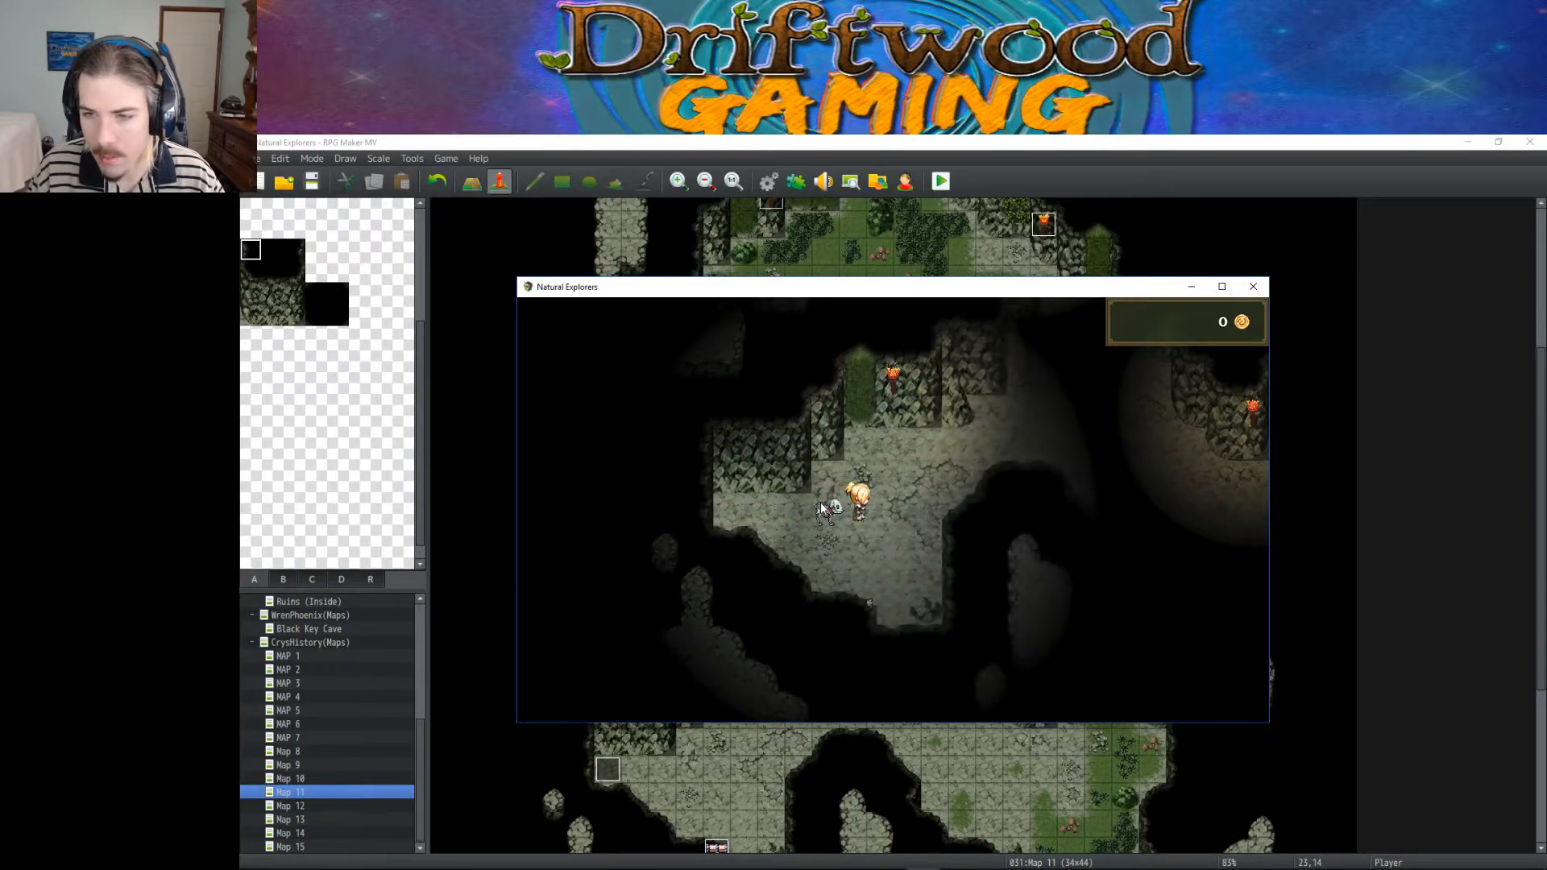
key("Right")
key("Up")
key("Right")
key("Left")
key("Down")
key("Left")
key("Down")
key("Right")
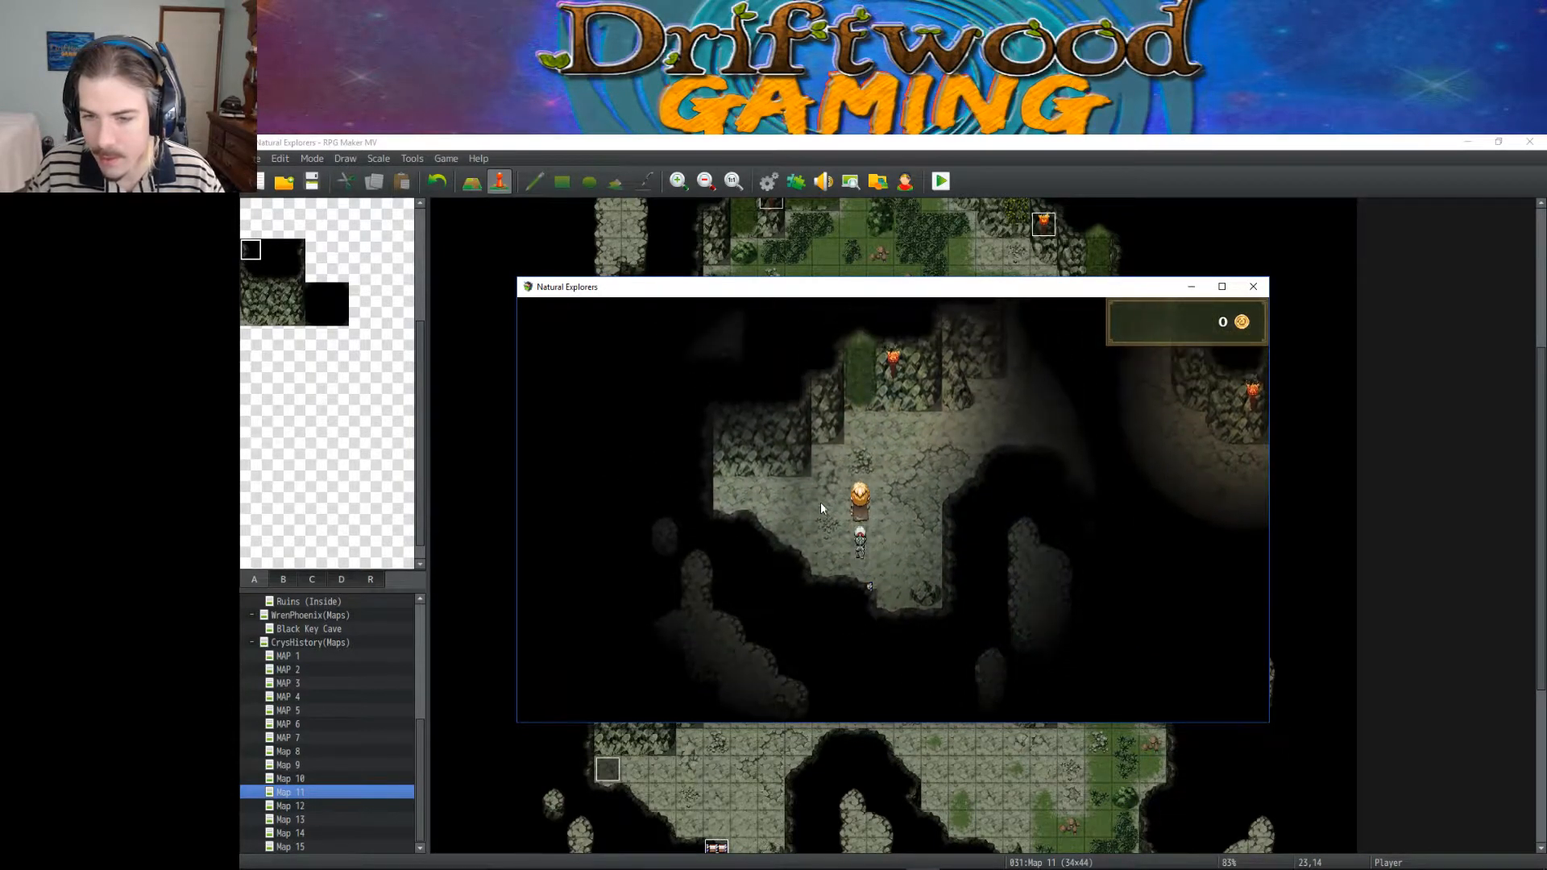
Step: Return north through the central corridor and walk back and forth across the northern cave to review its lighting
key("Up")
key("Up")
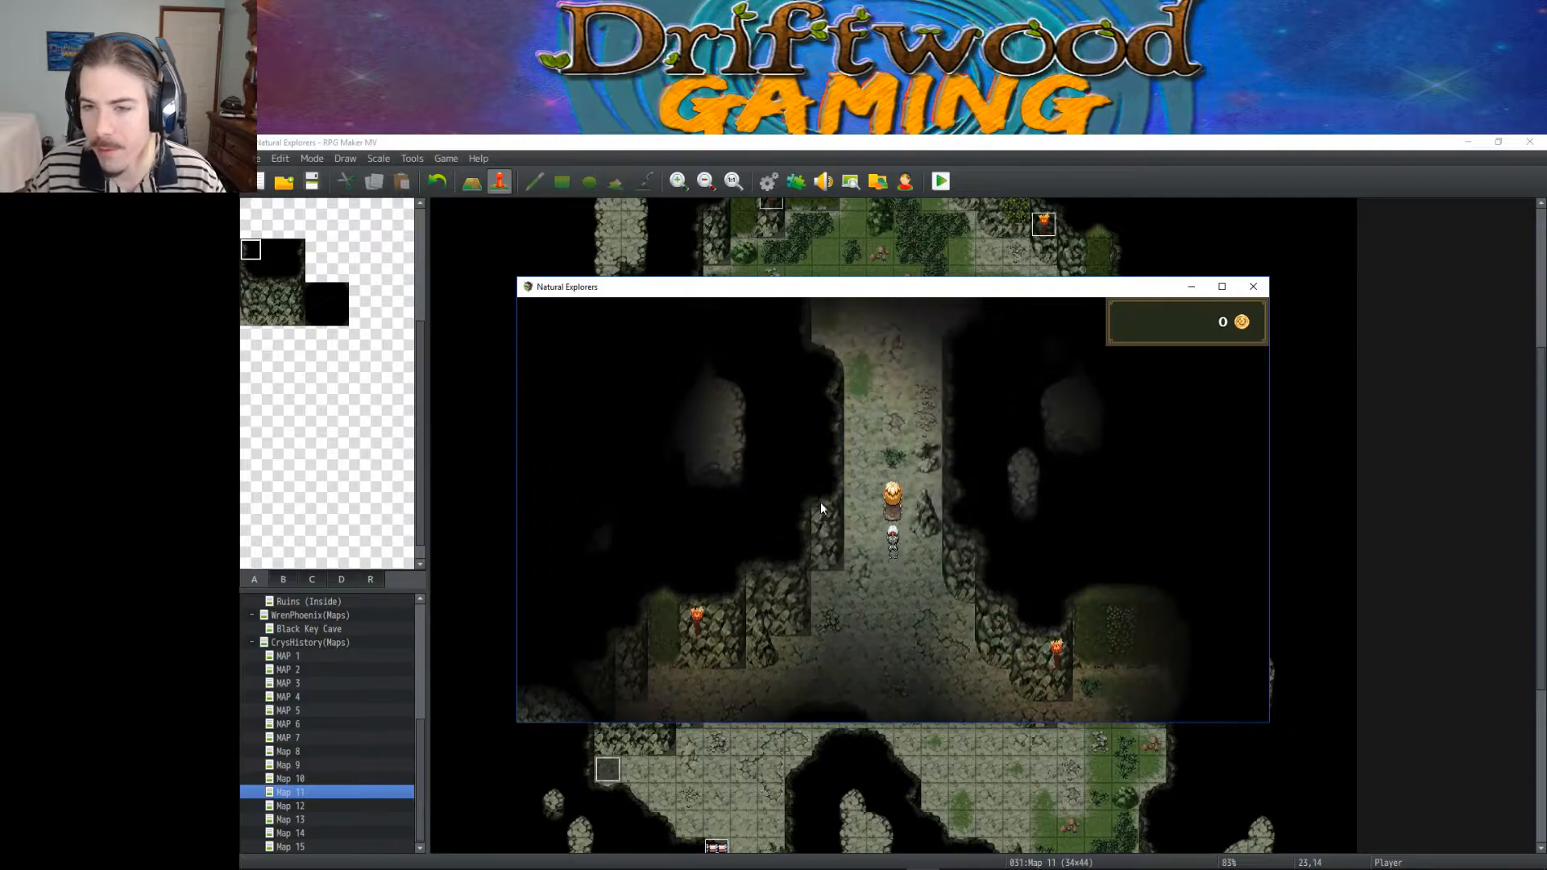
key("Left")
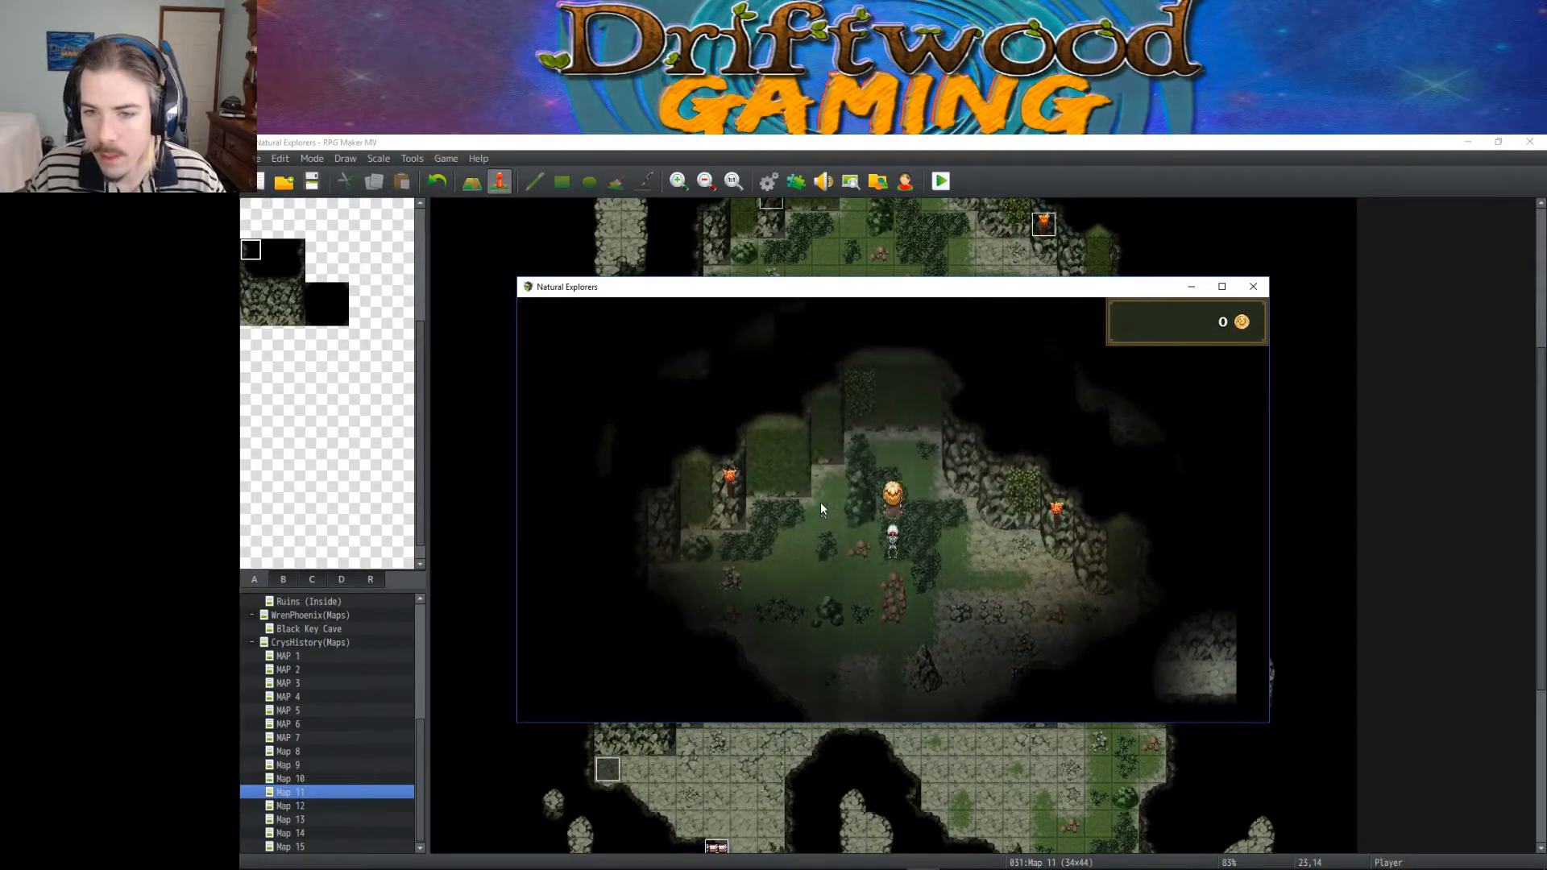
key("Down")
key("Right")
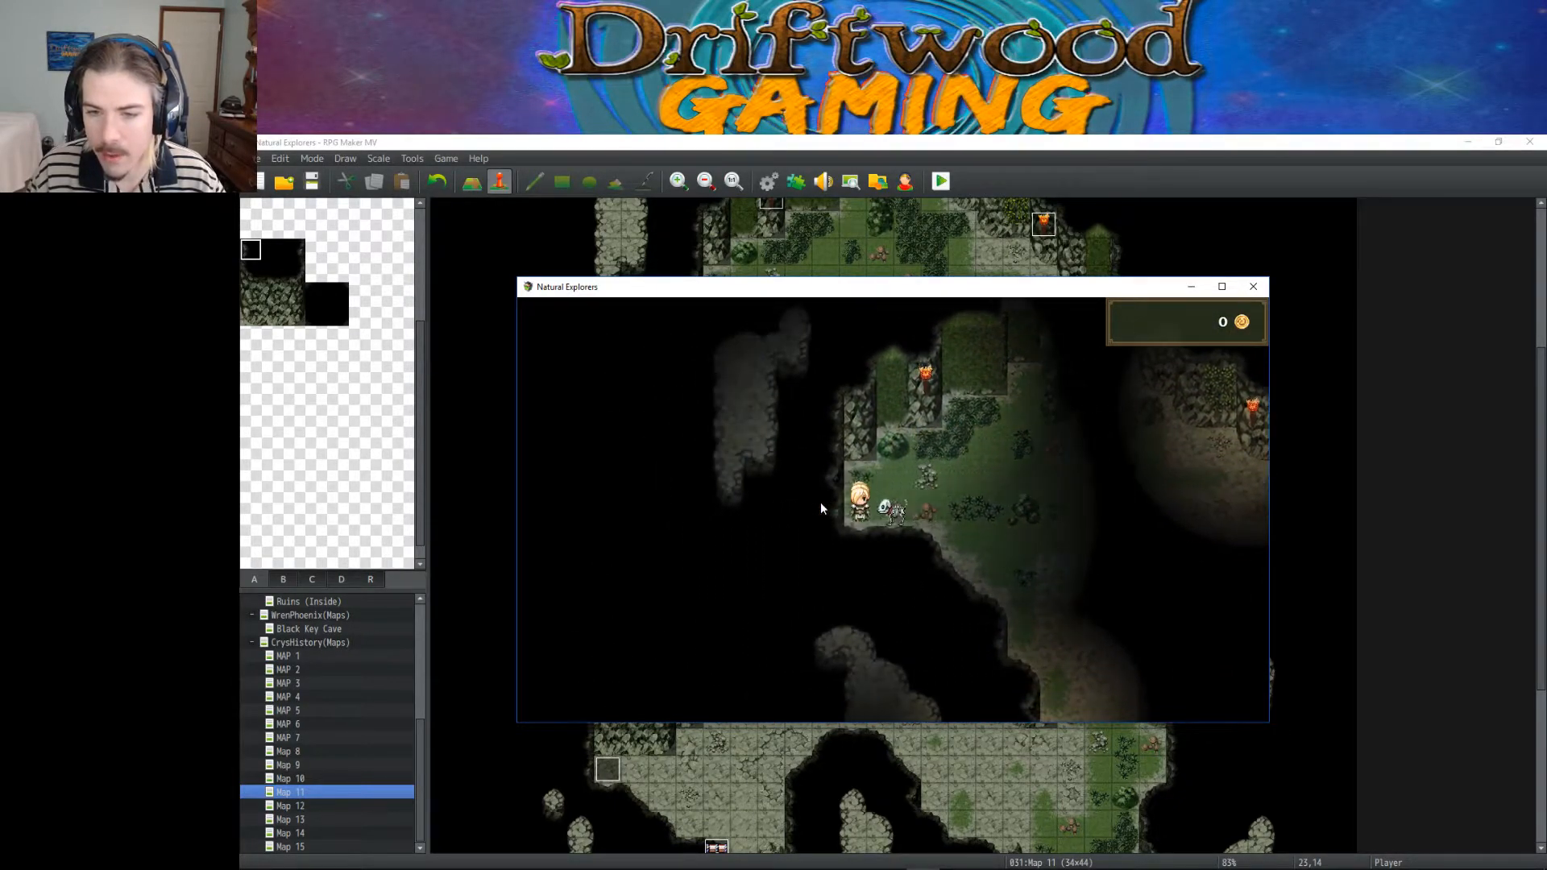
key("Up")
key("Right")
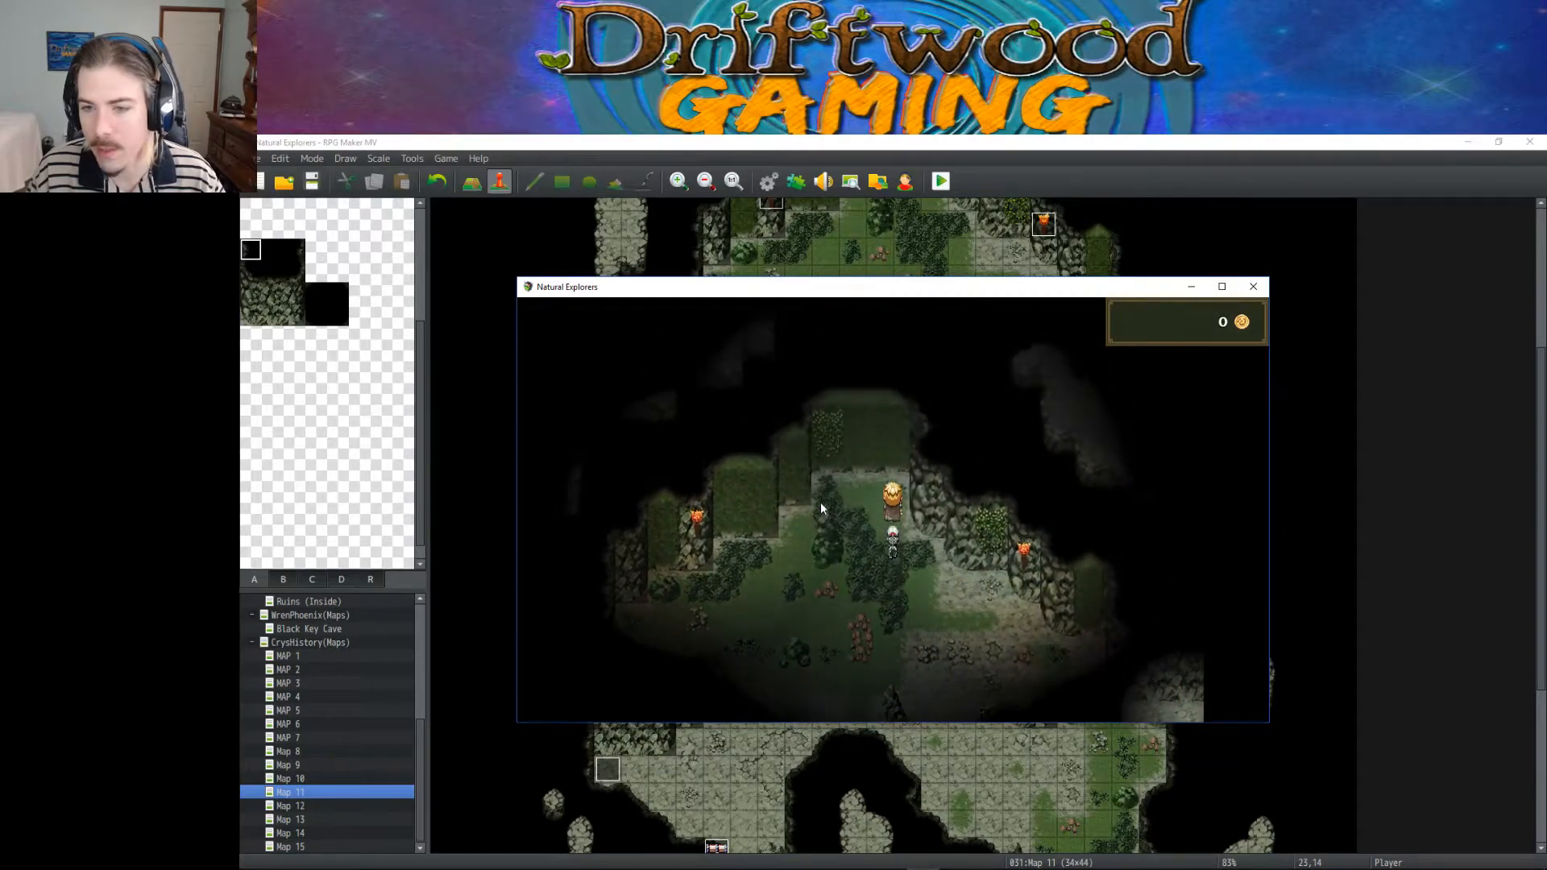
key("Down")
key("Right")
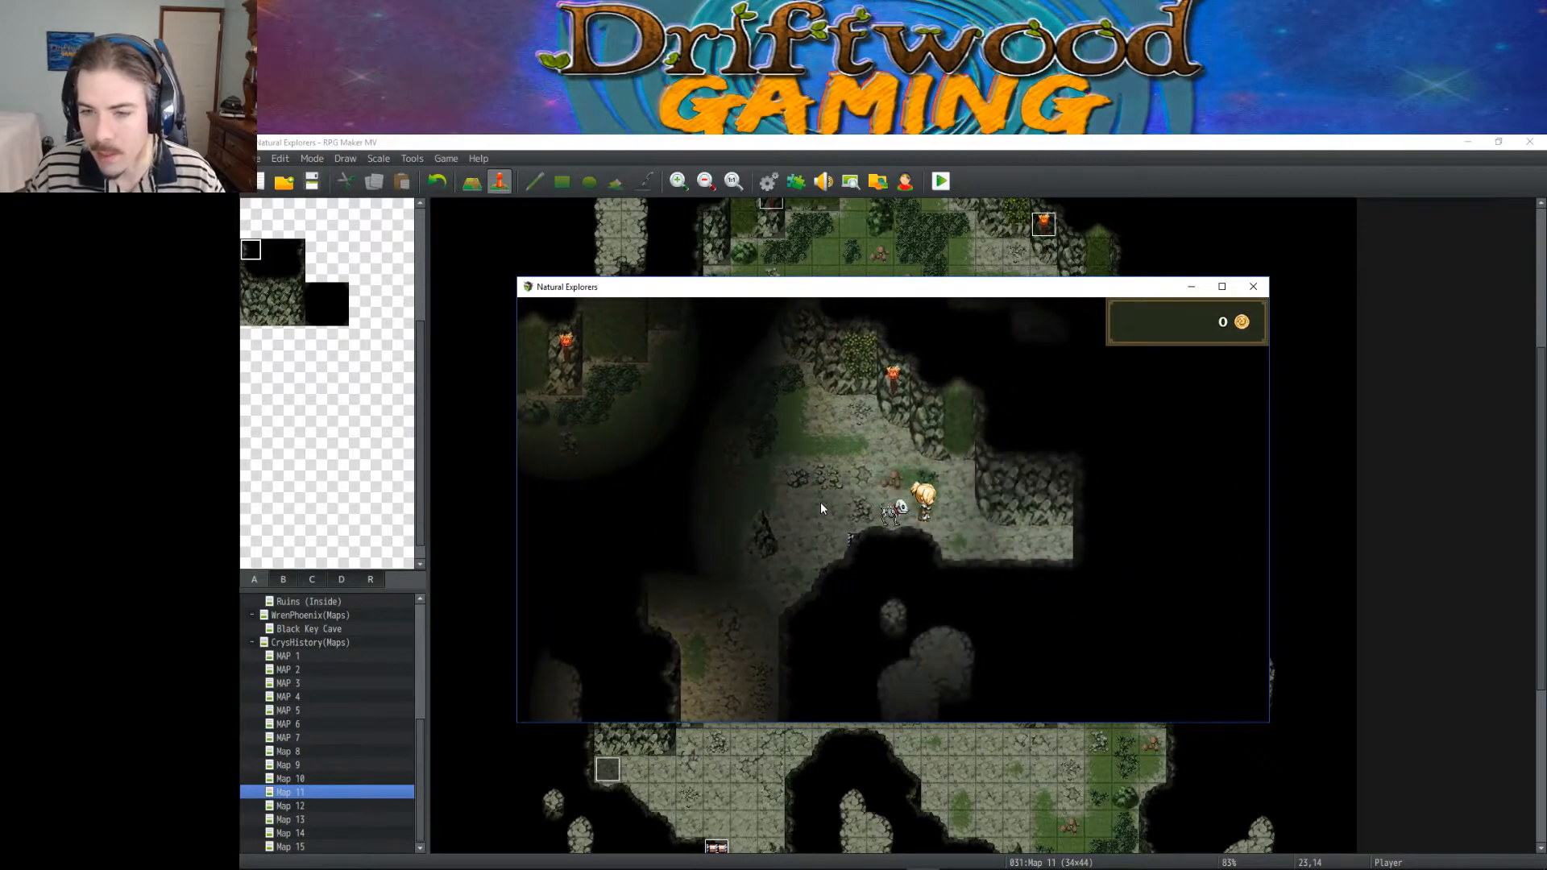
key("Left")
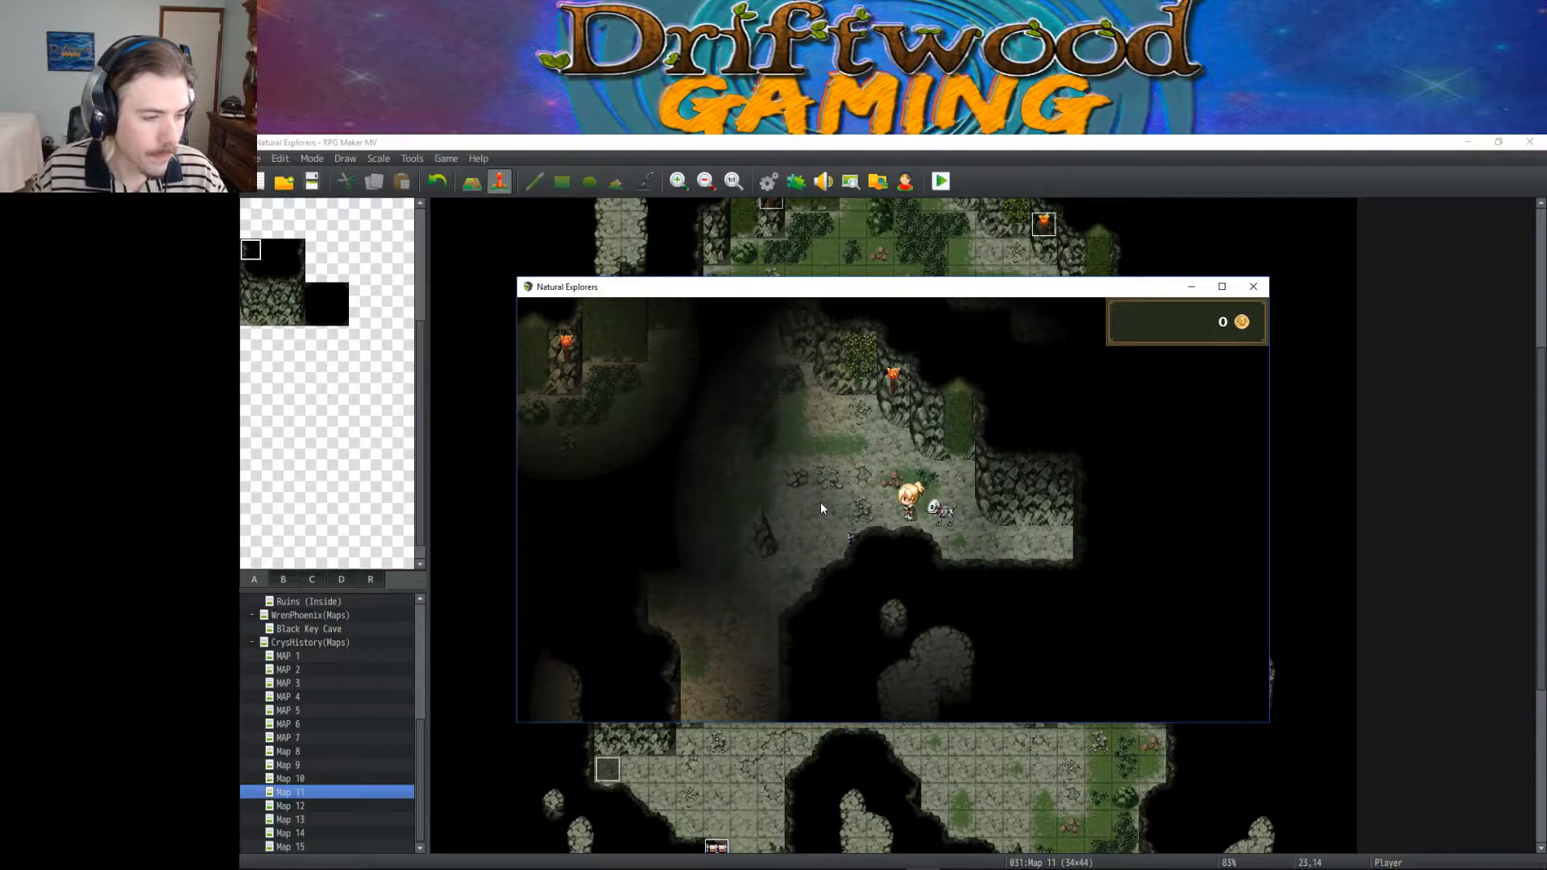
key("Left")
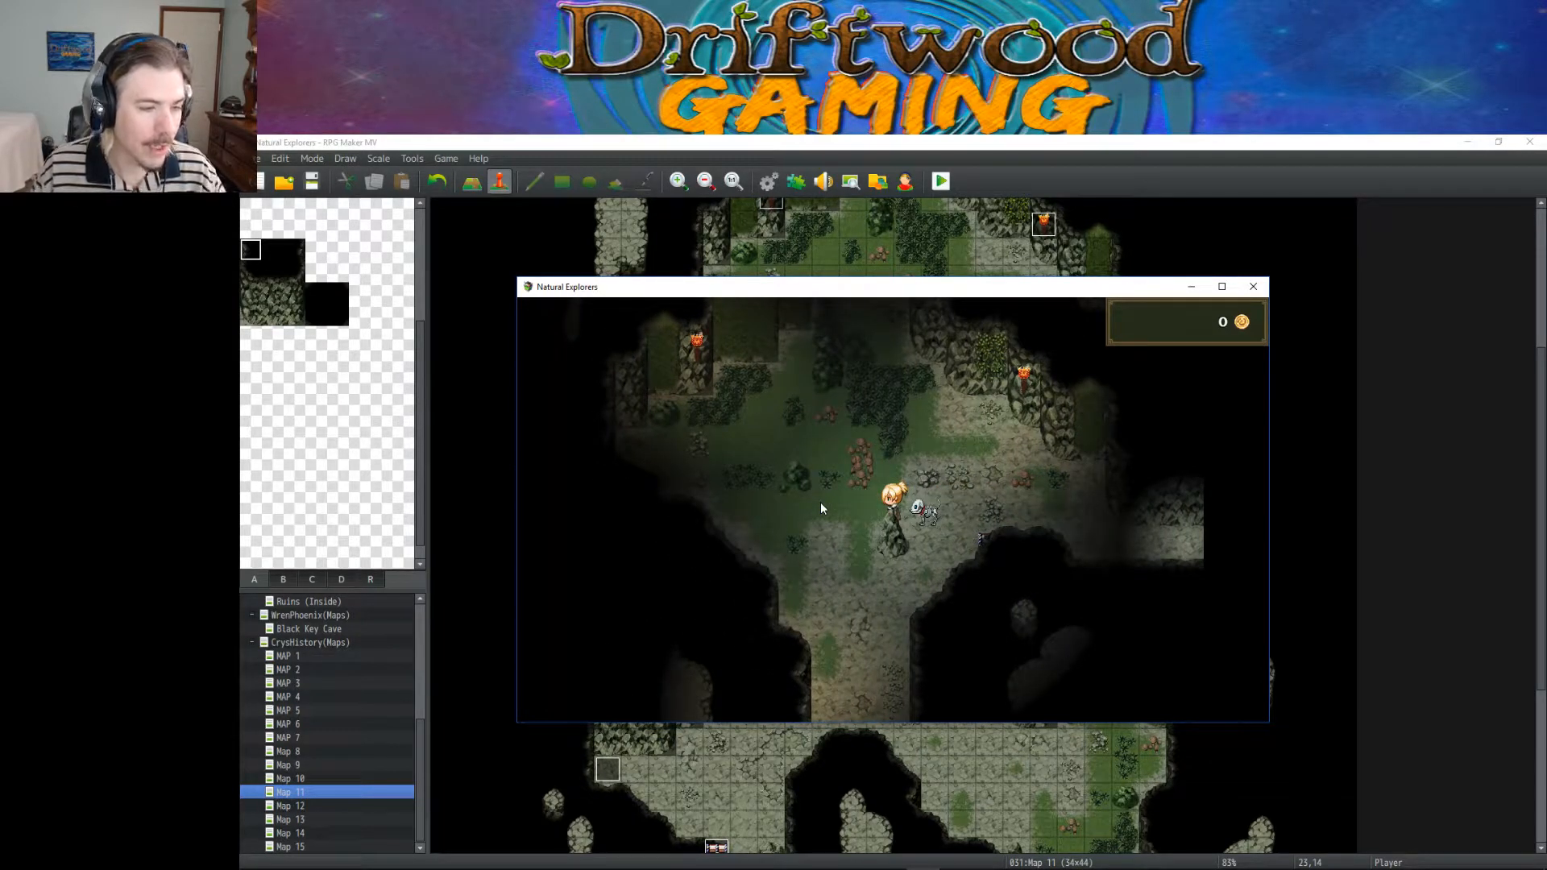
key("Left")
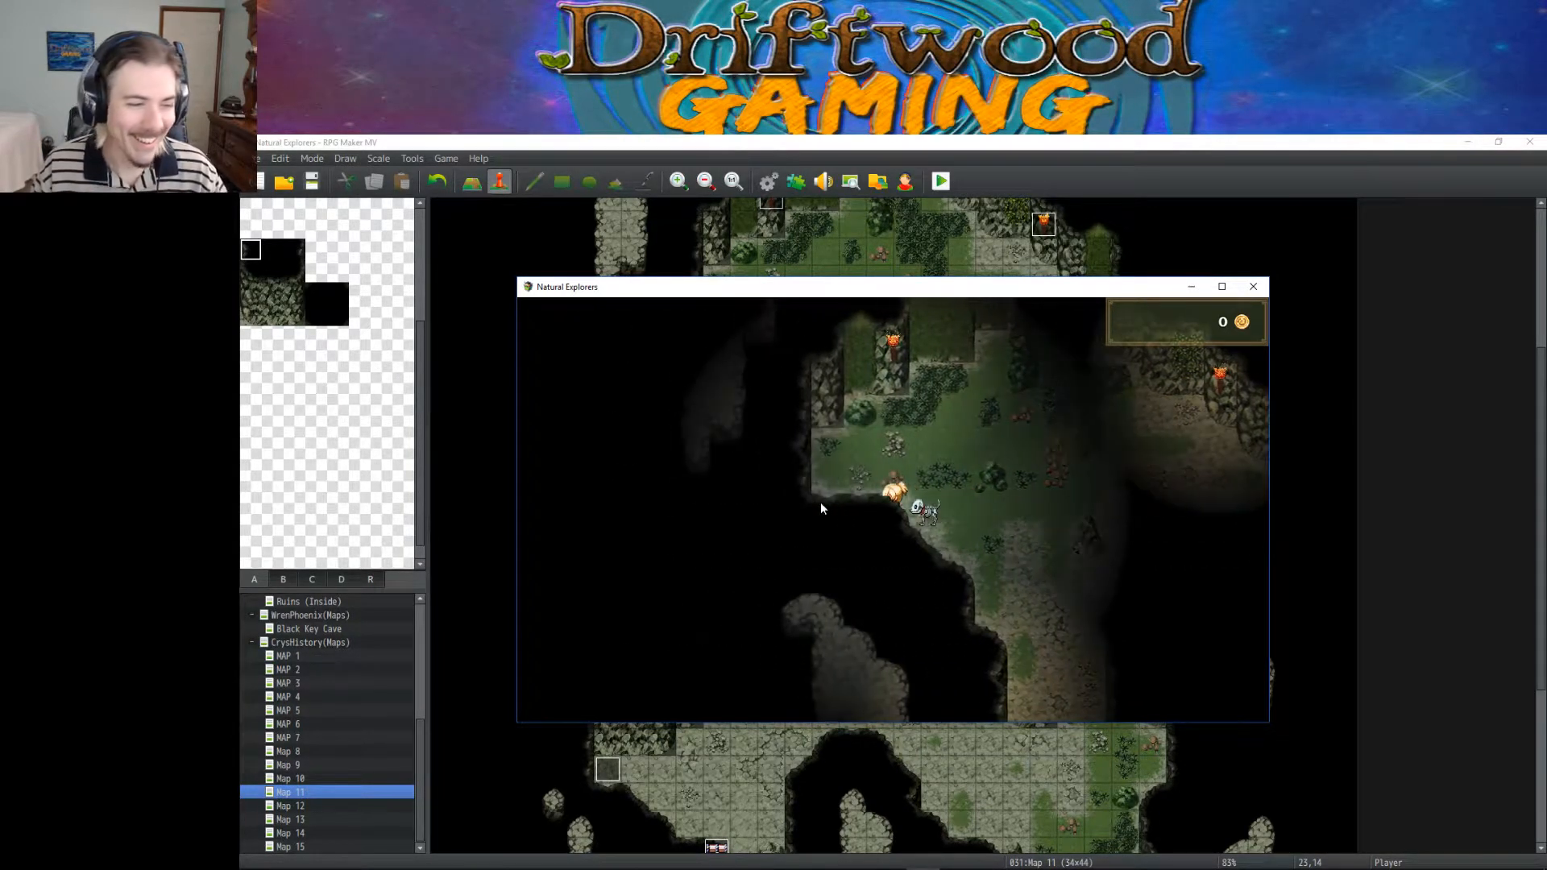
Step: Walk to the end of the eastern passage, trigger the exit prompt, and close the playtest
key("Right")
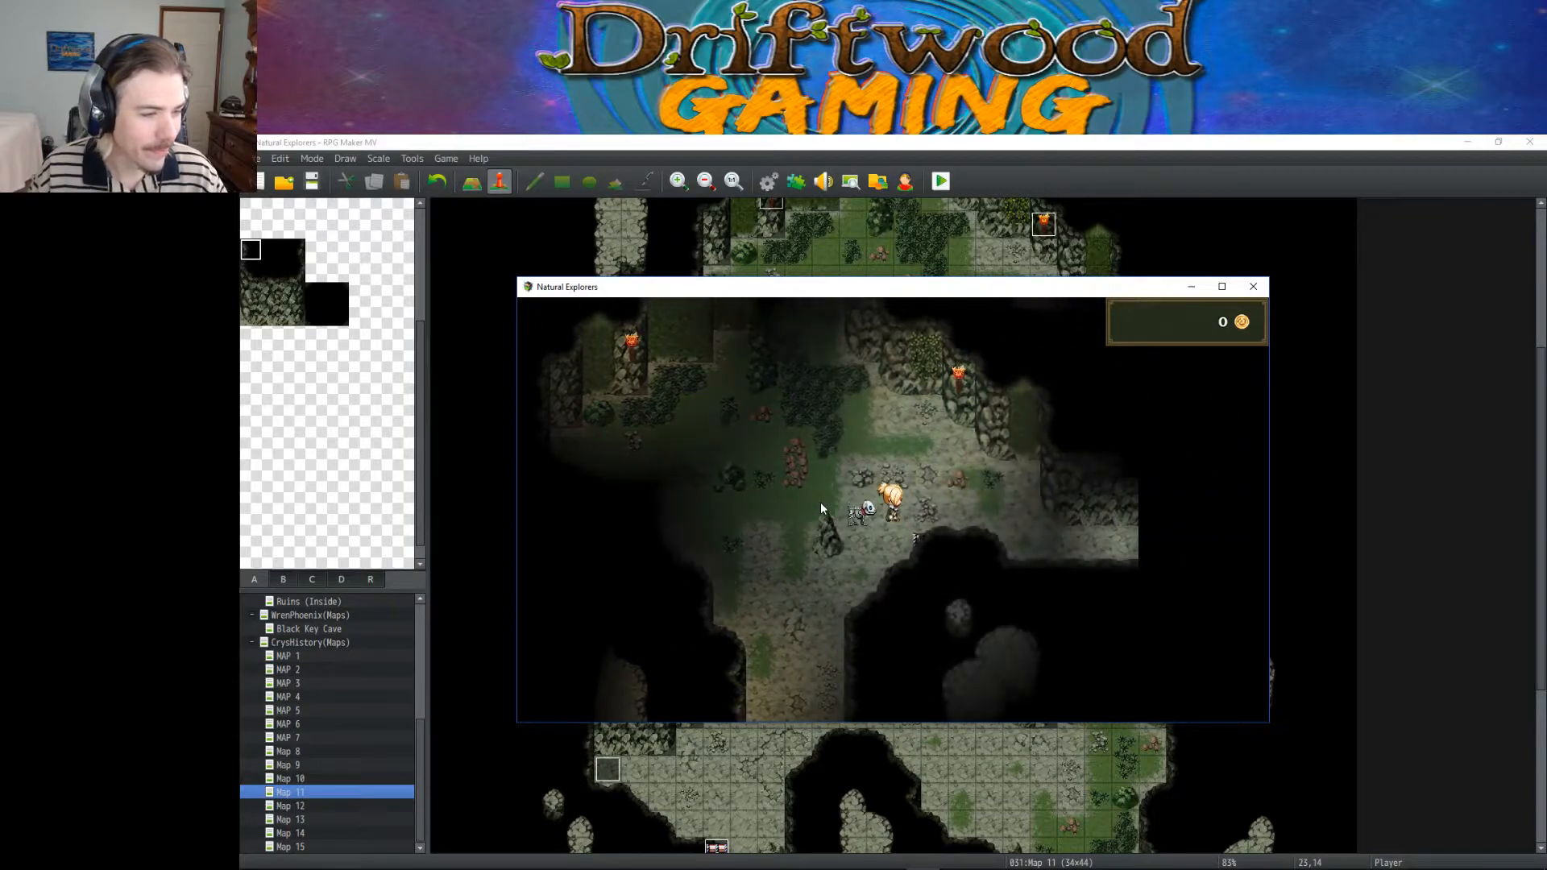
key("Right")
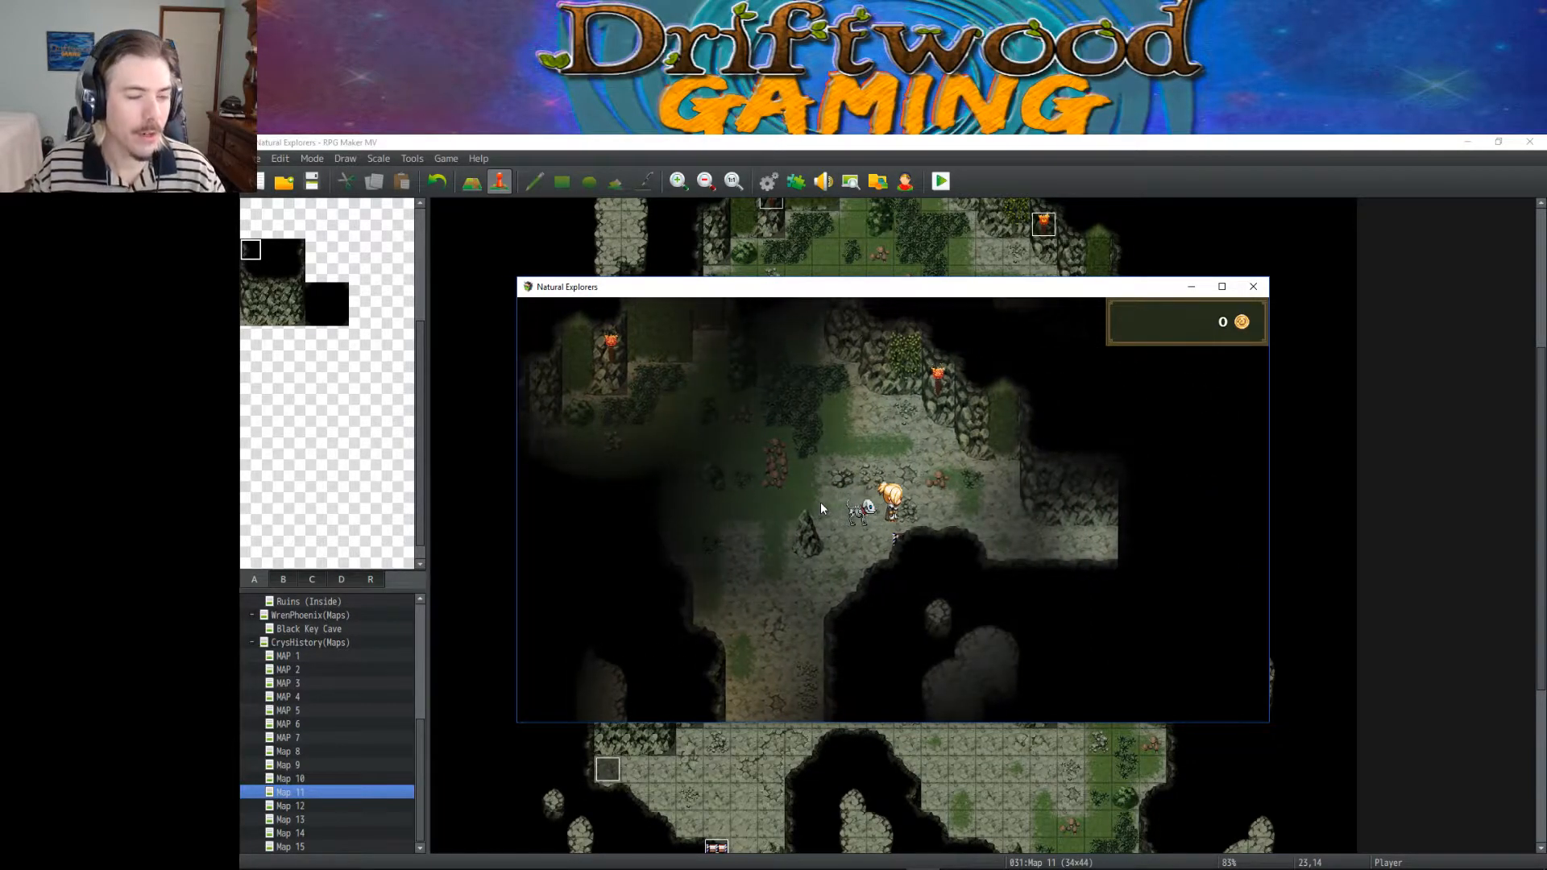
key("Right")
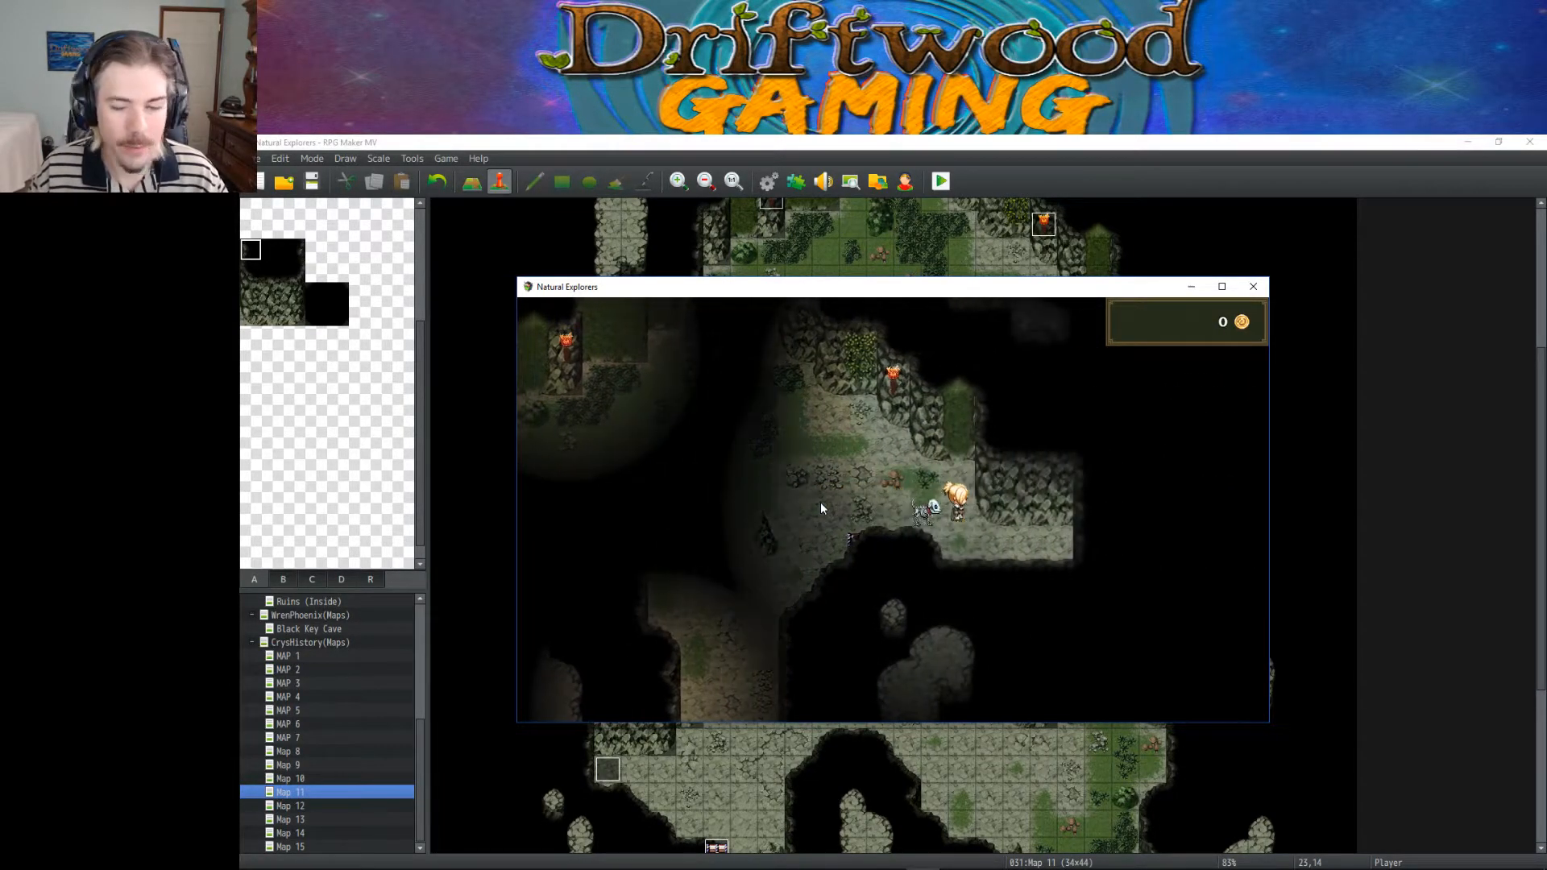
key("Right")
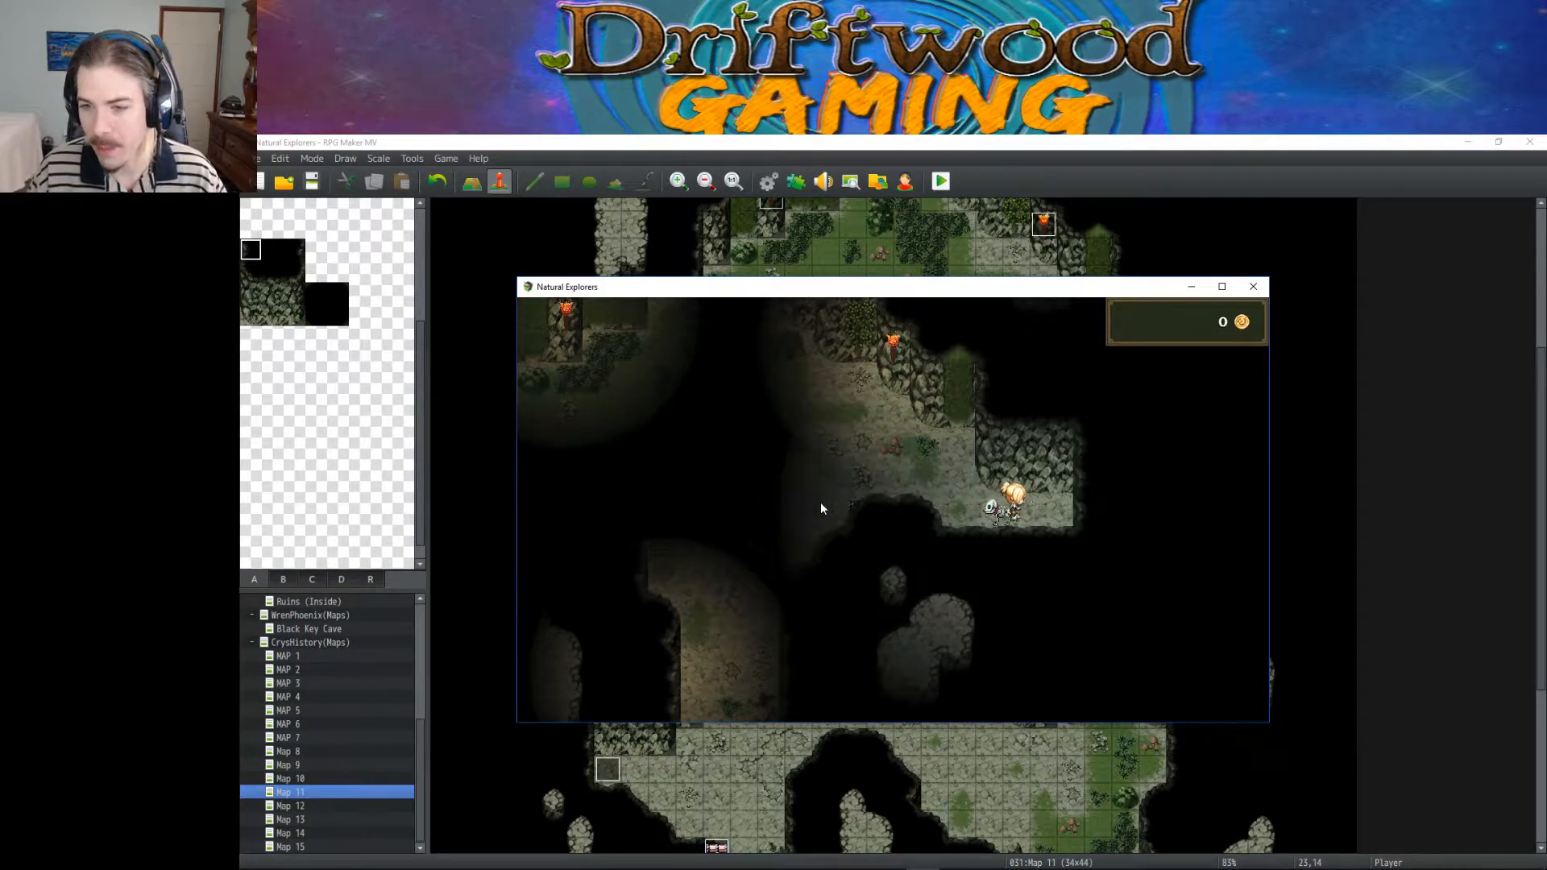
key("Down")
key("Return")
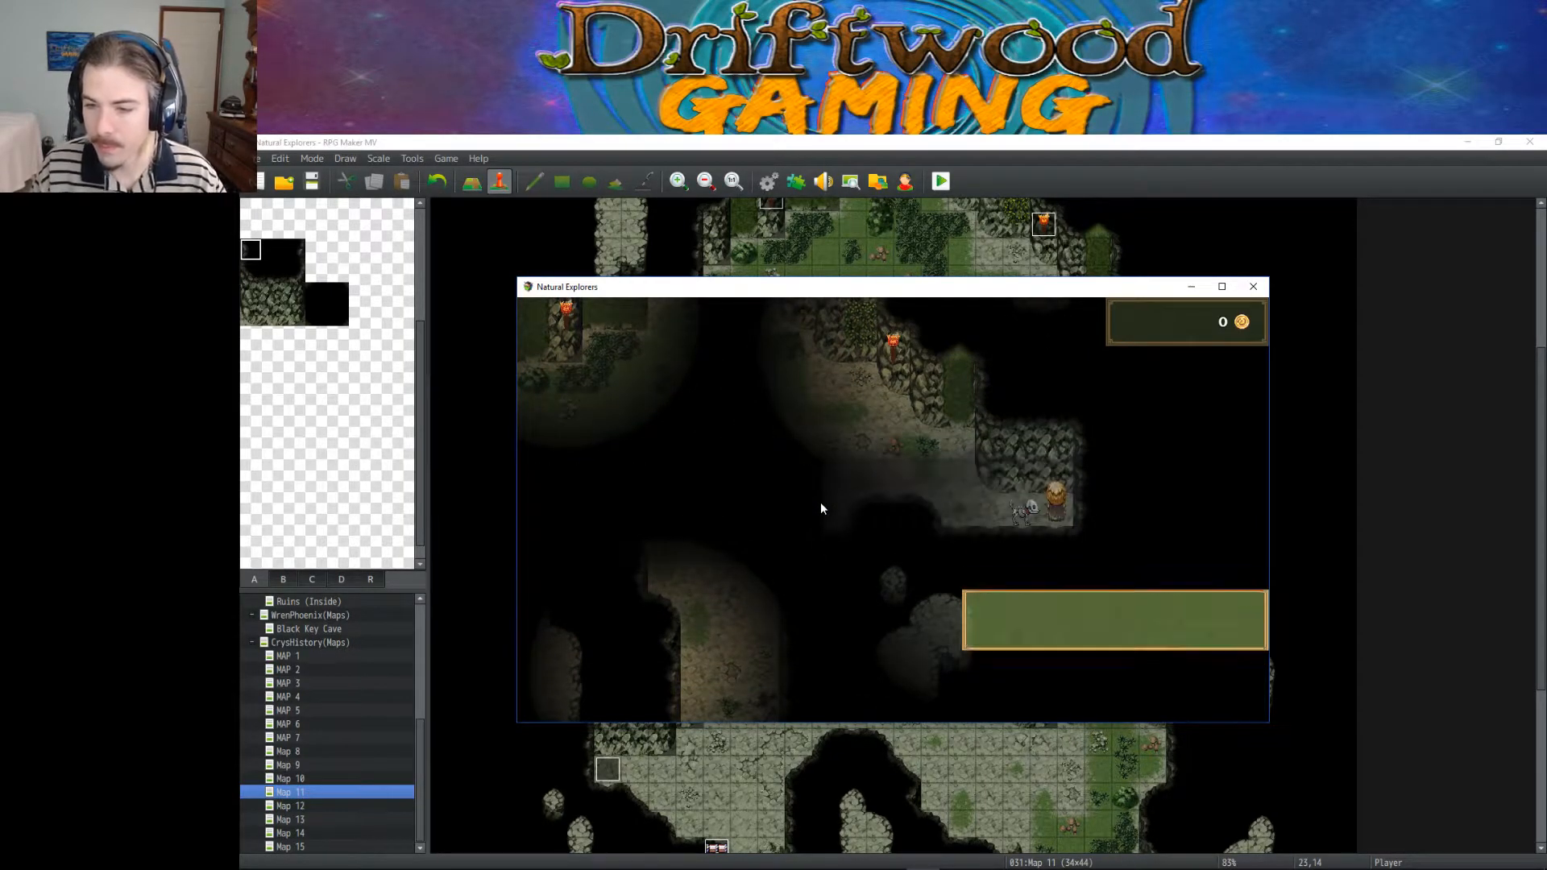
left_click(1248, 290)
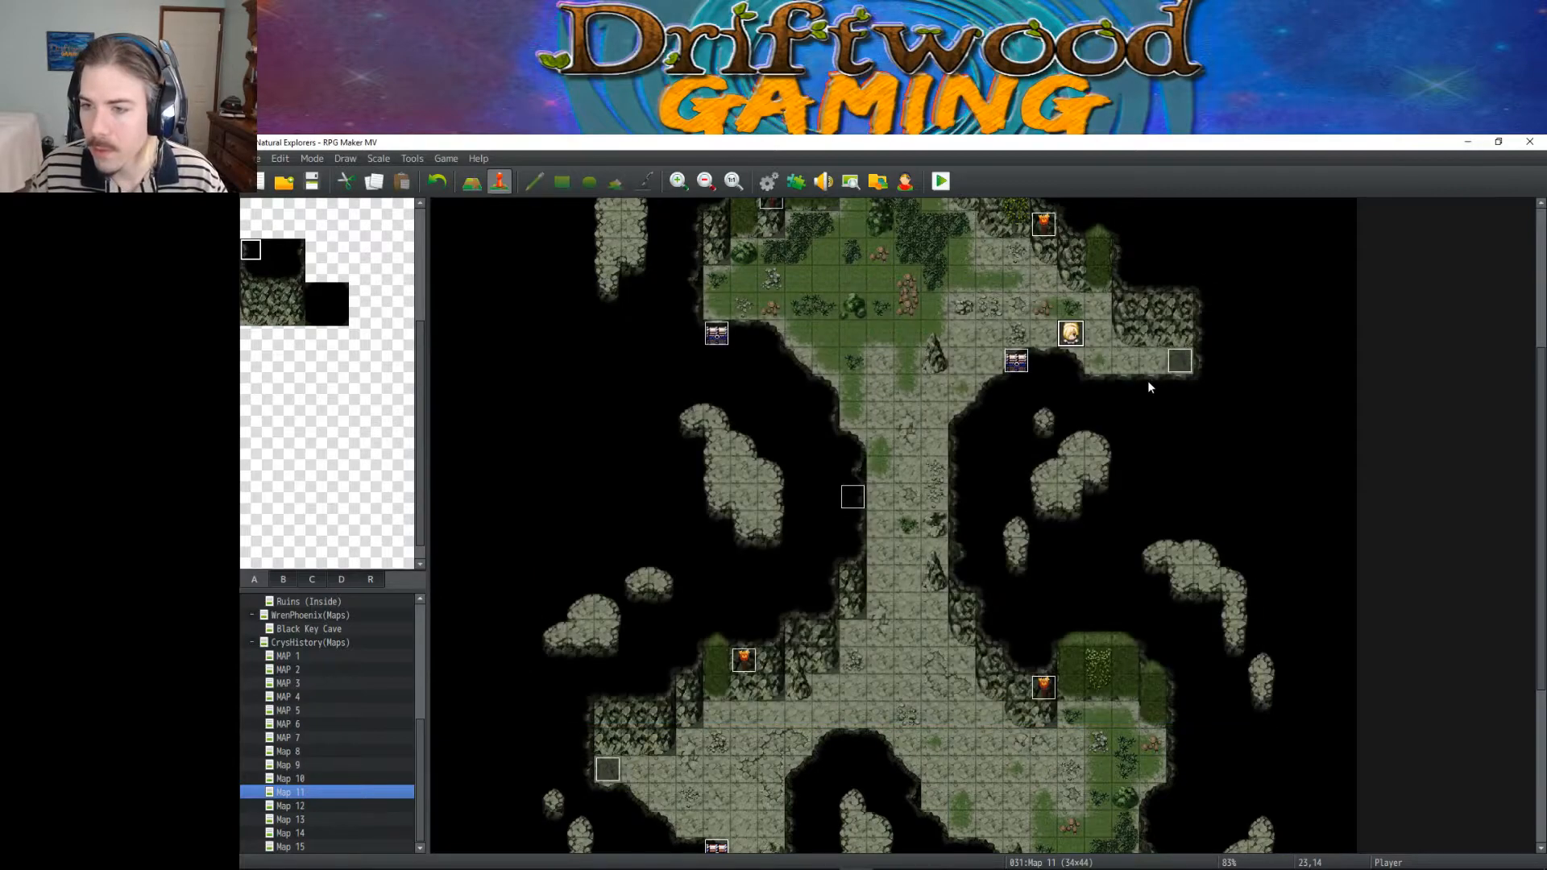
Step: In Map 11's Exit event, replace Move Up with 1 Step Backward in the player's "Not right now" movement route and copy that command
double_click(1071, 333)
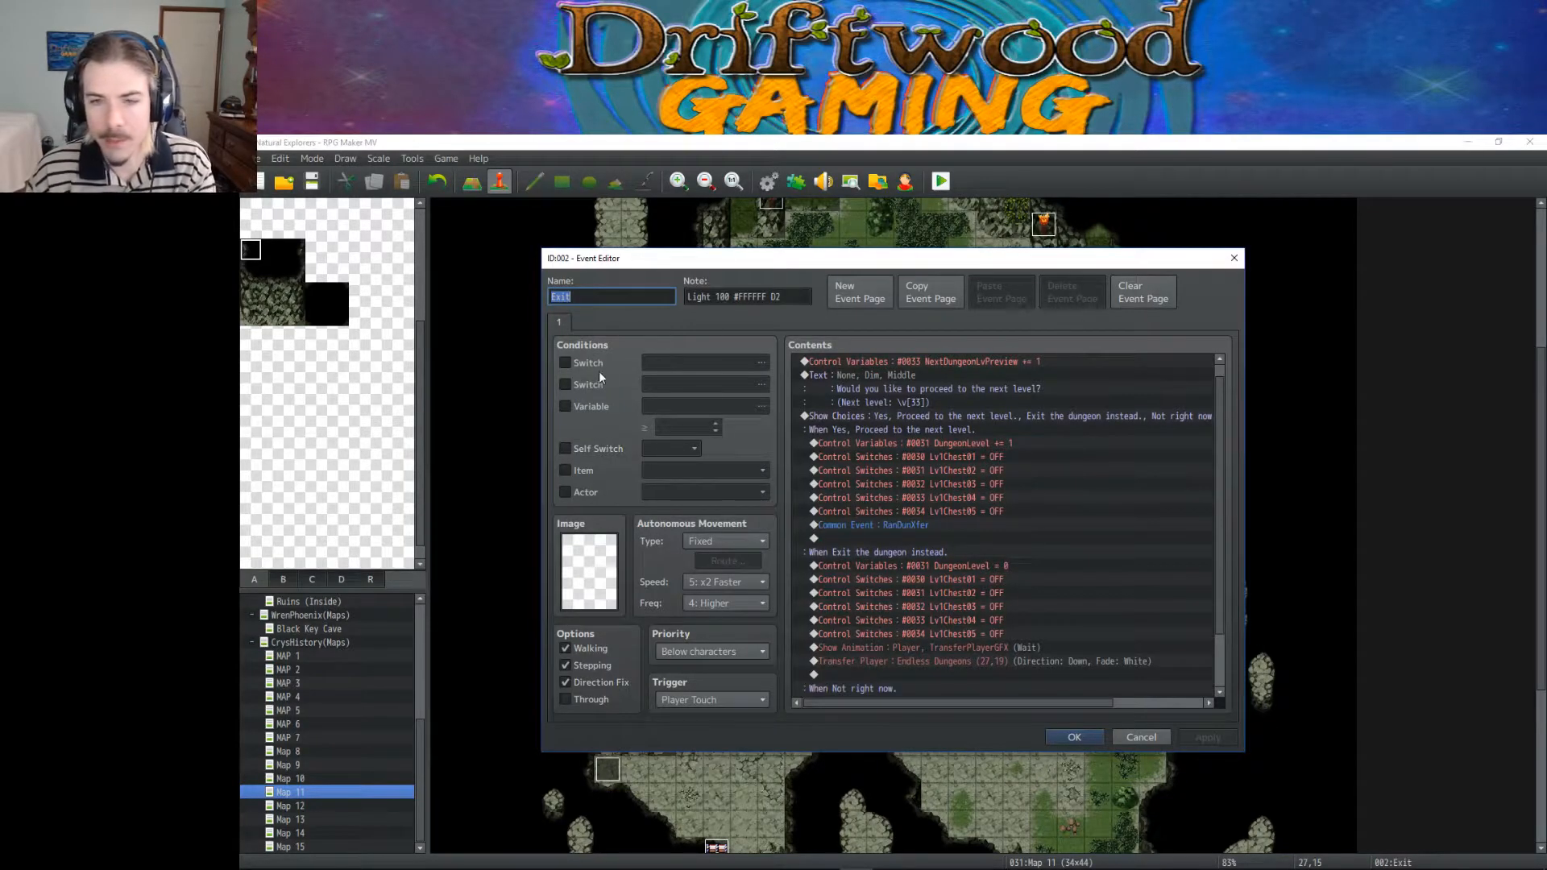
scroll(996, 542, "down", 2)
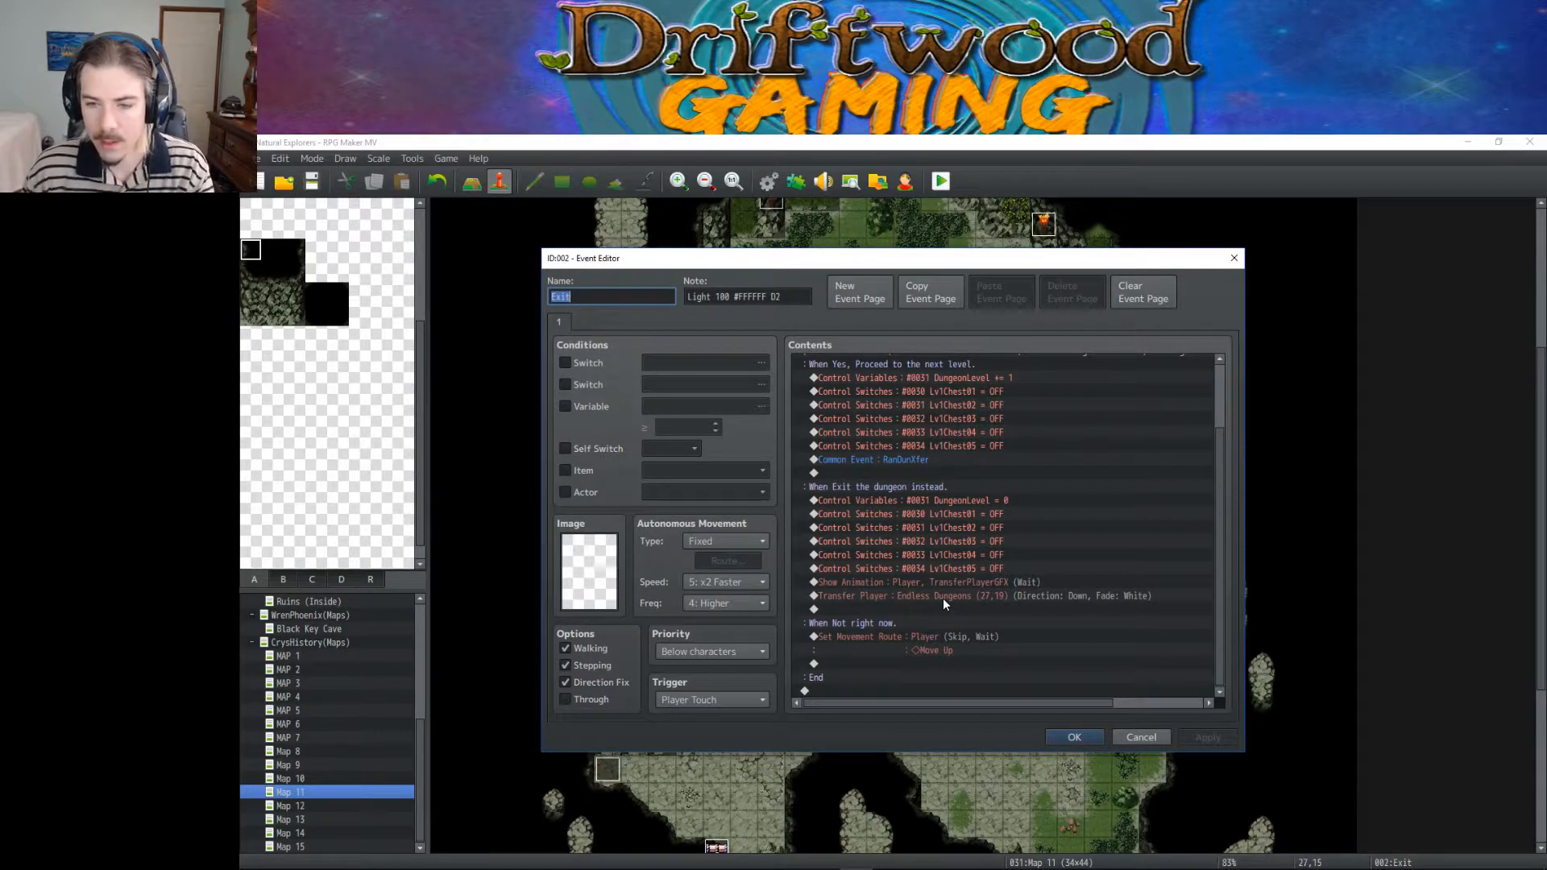
right_click(936, 645)
right_click(917, 632)
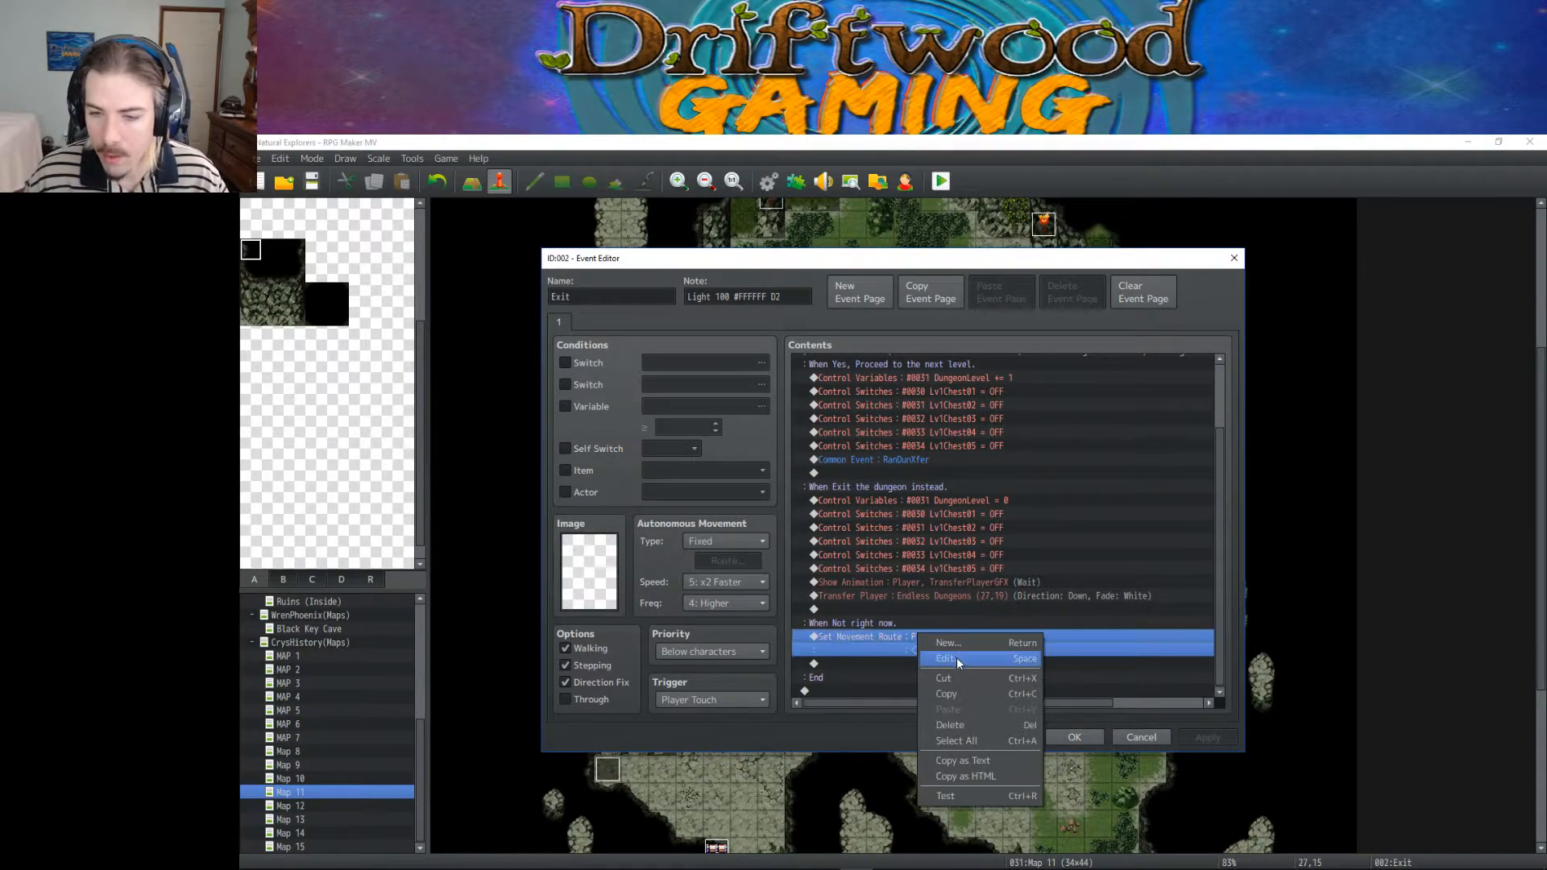
left_click(959, 665)
double_click(959, 661)
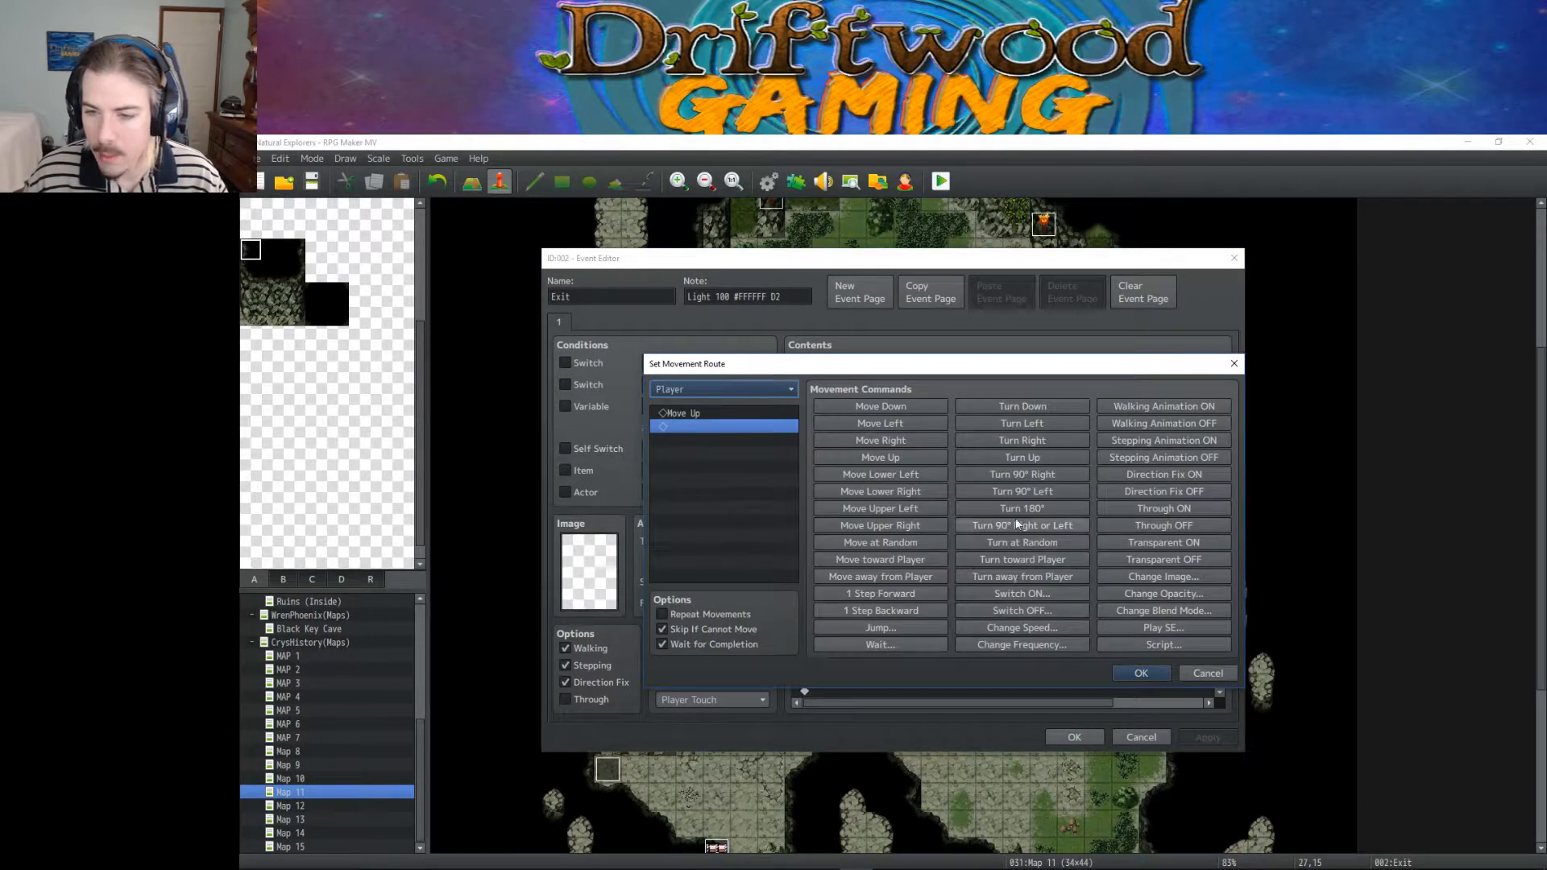
left_click(743, 416)
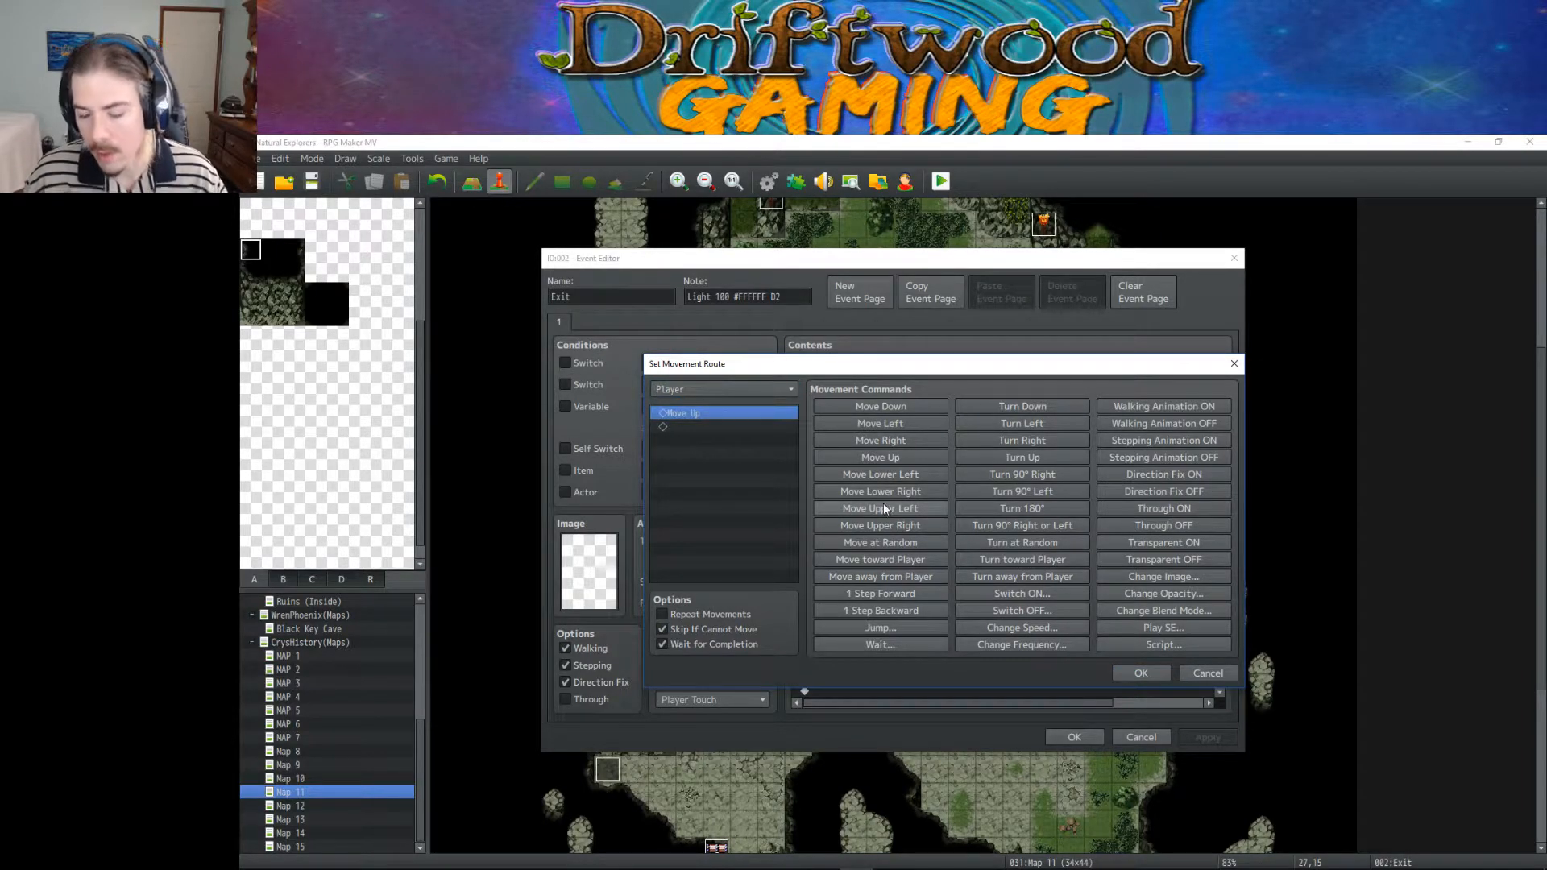
key("Delete")
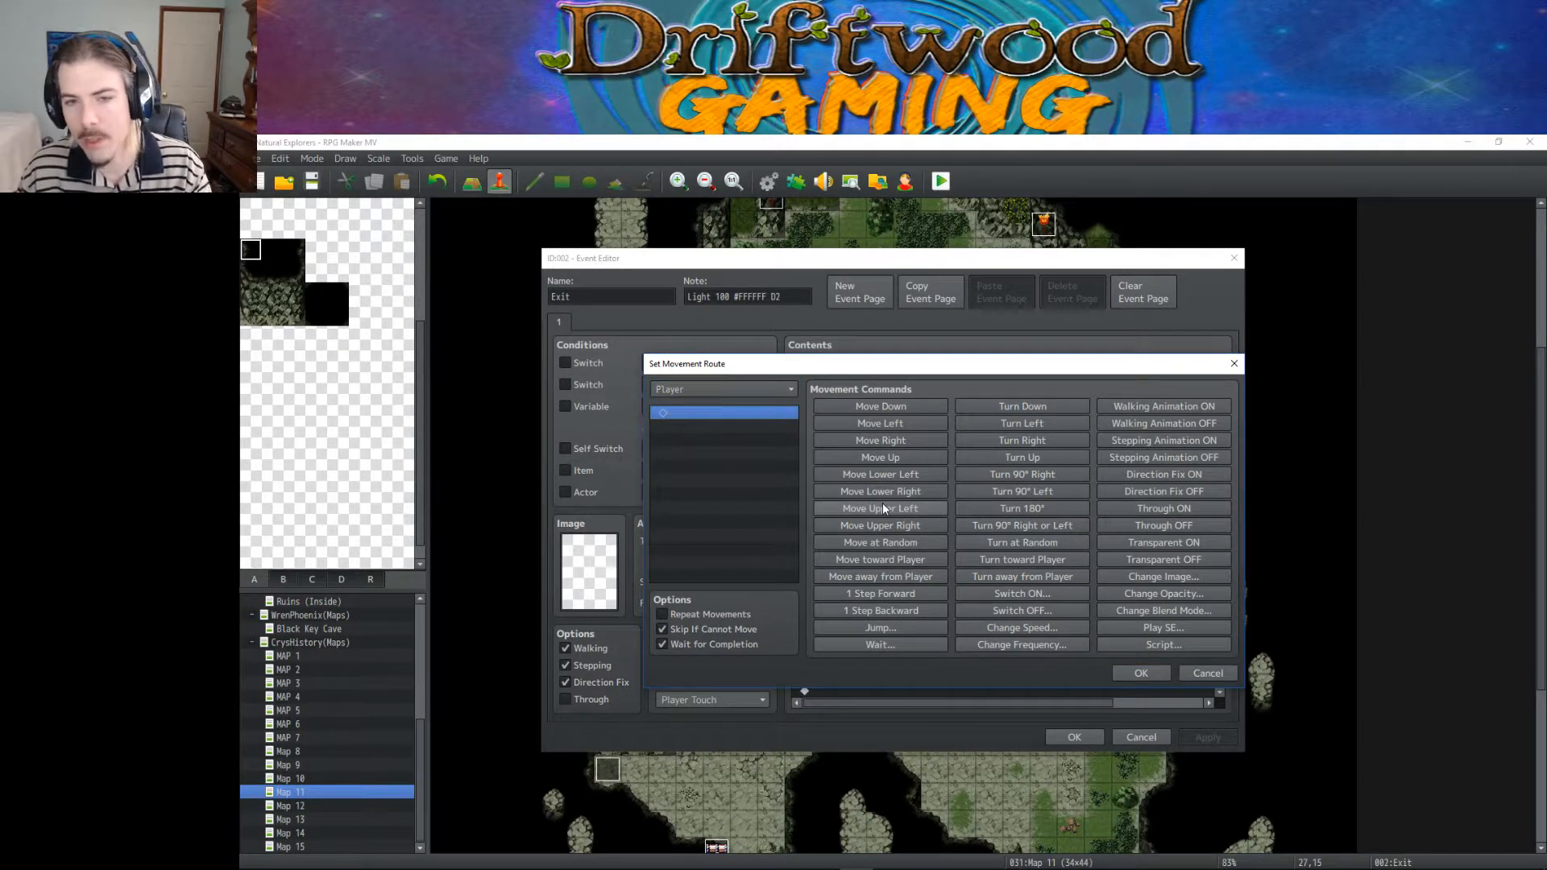
left_click(911, 609)
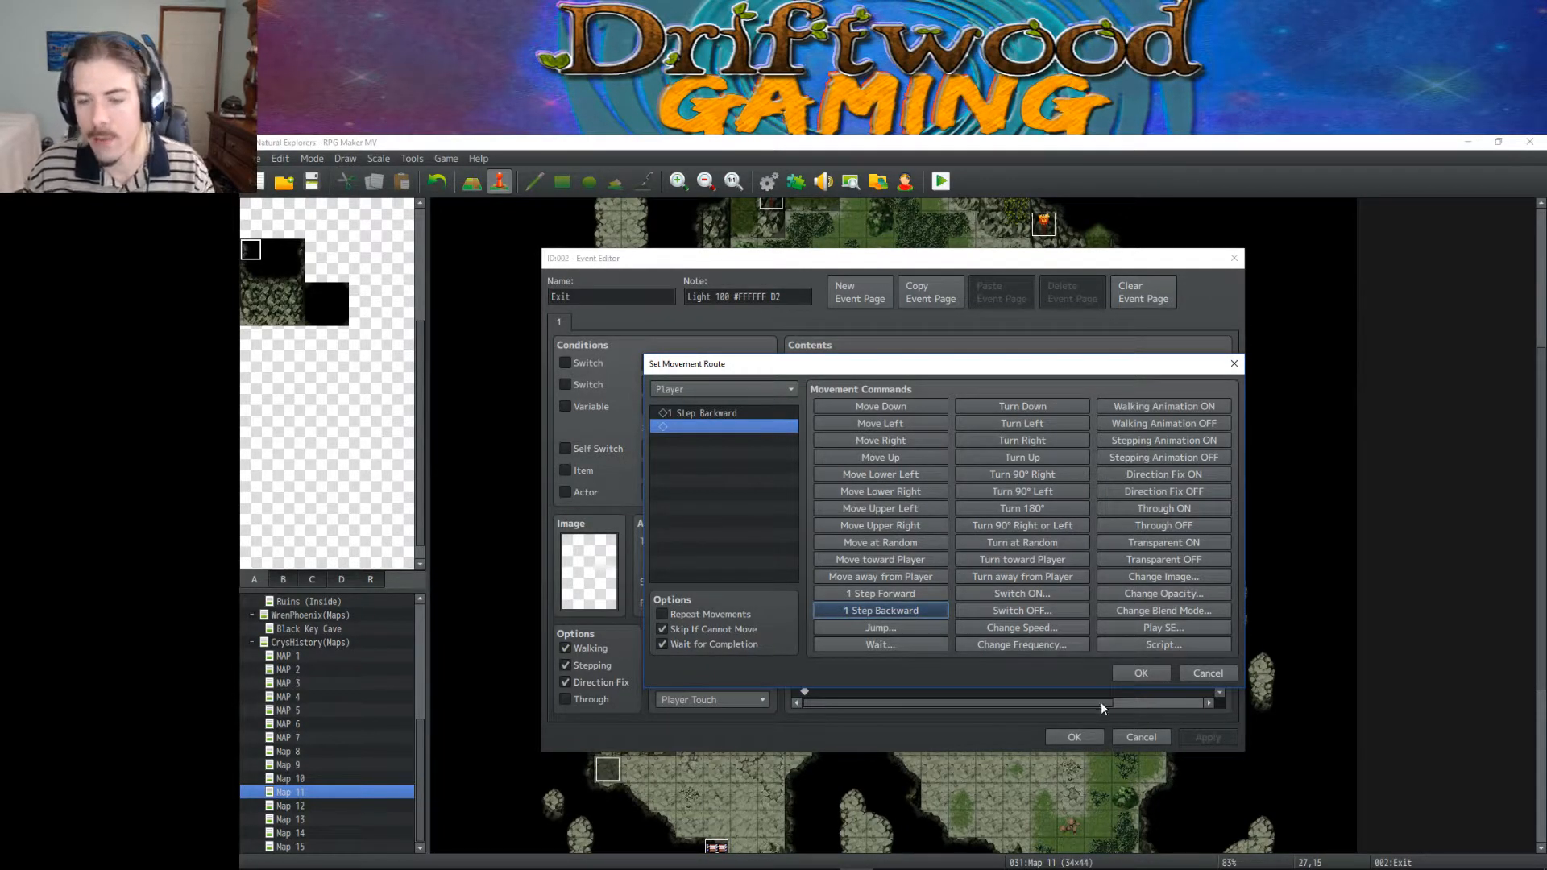
left_click(1141, 673)
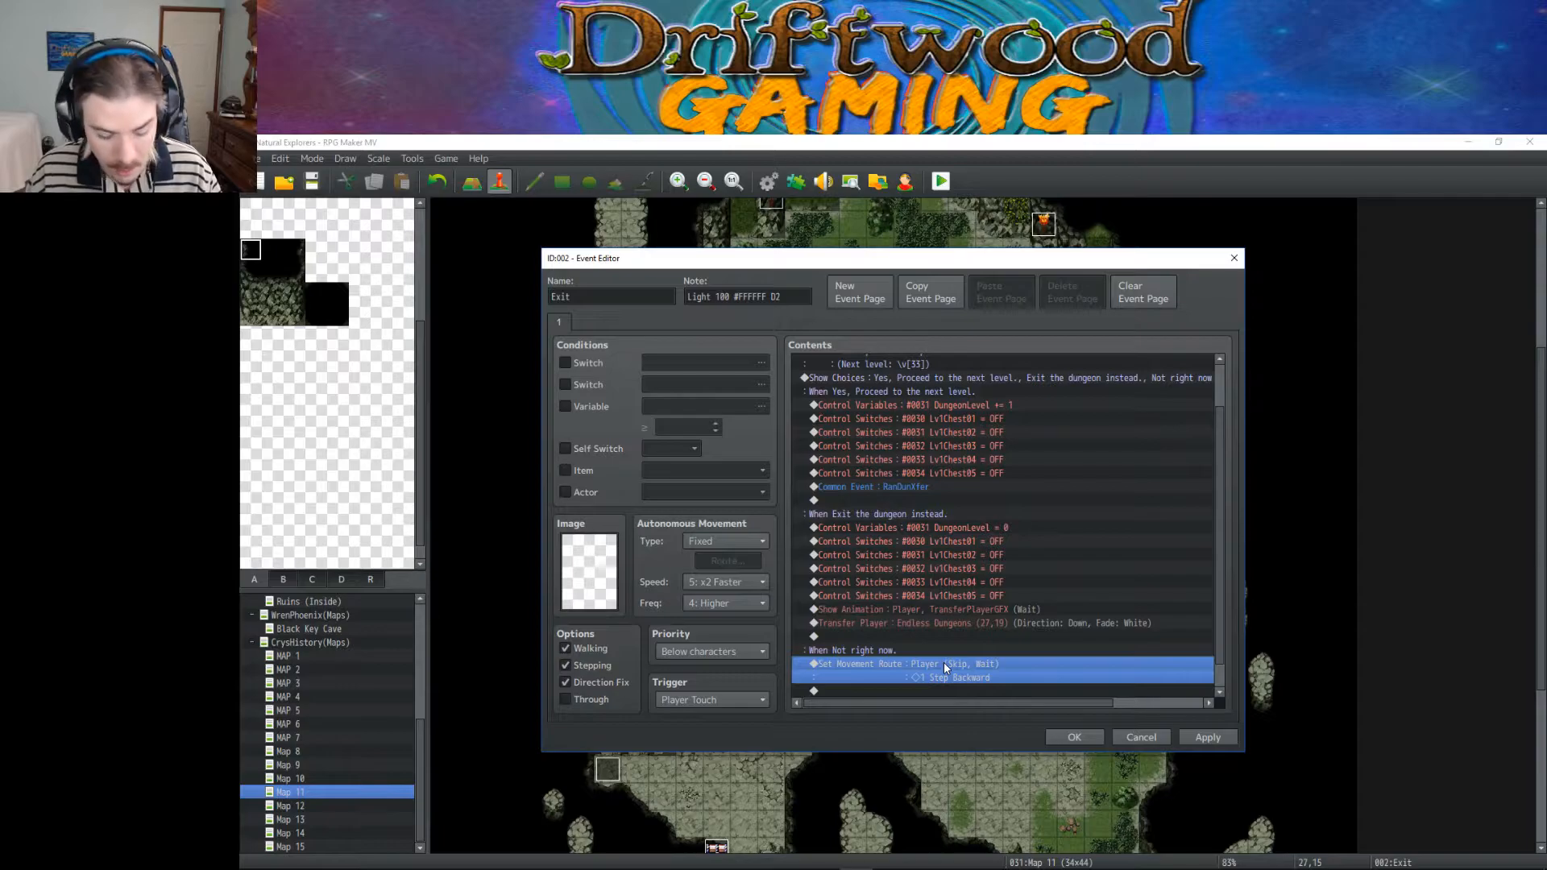
left_click(1059, 737)
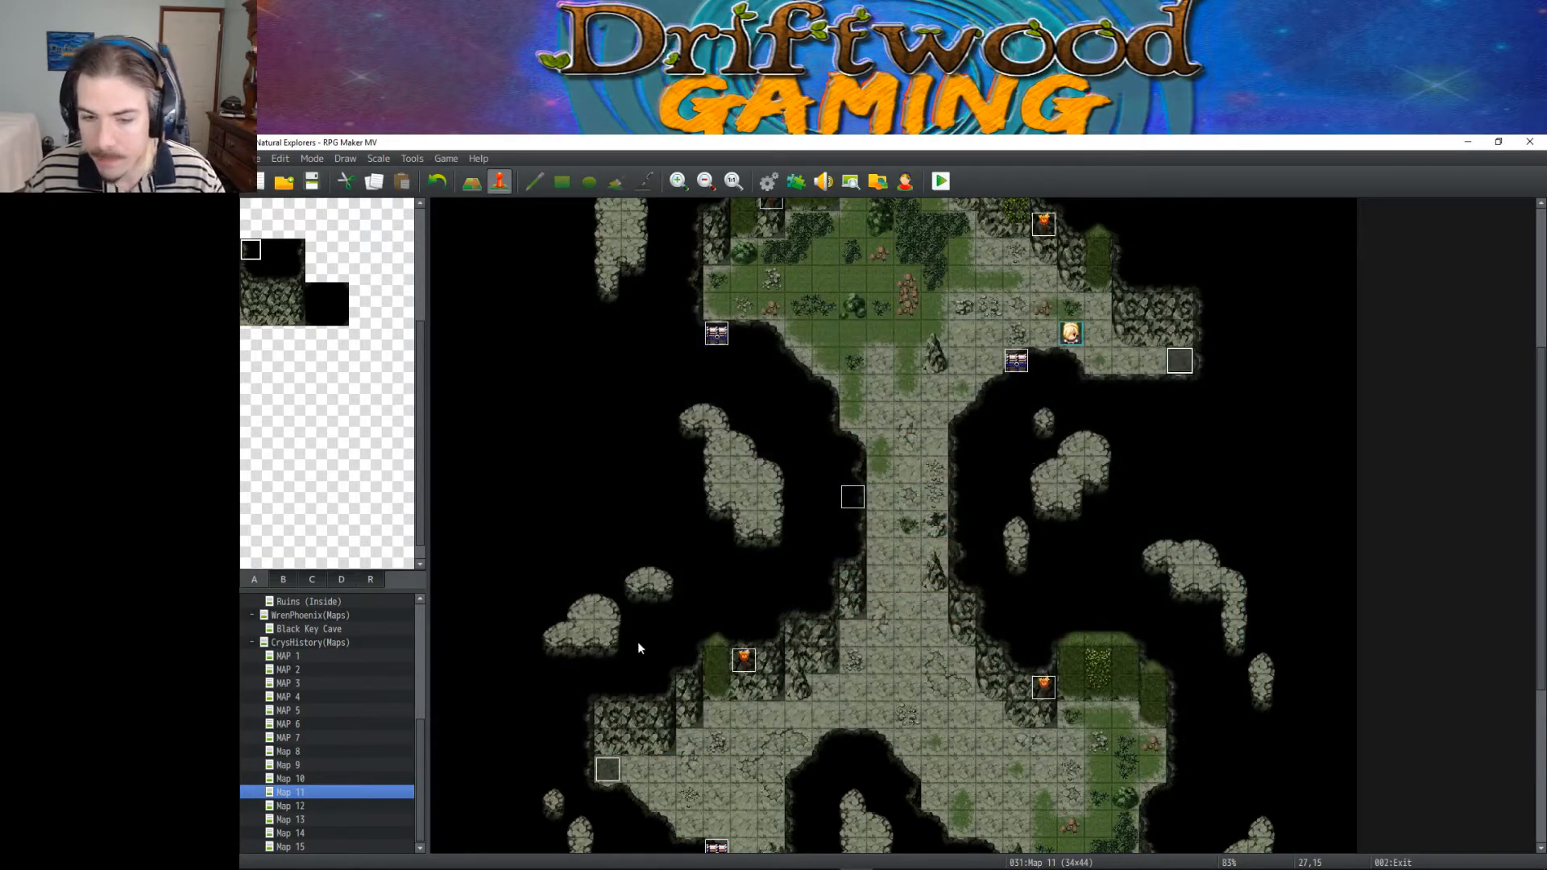
Step: In Map 11's Entrance event, replace the "Not right now" Move Down route with the copied 1 Step Backward route
scroll(643, 719, "down", 1)
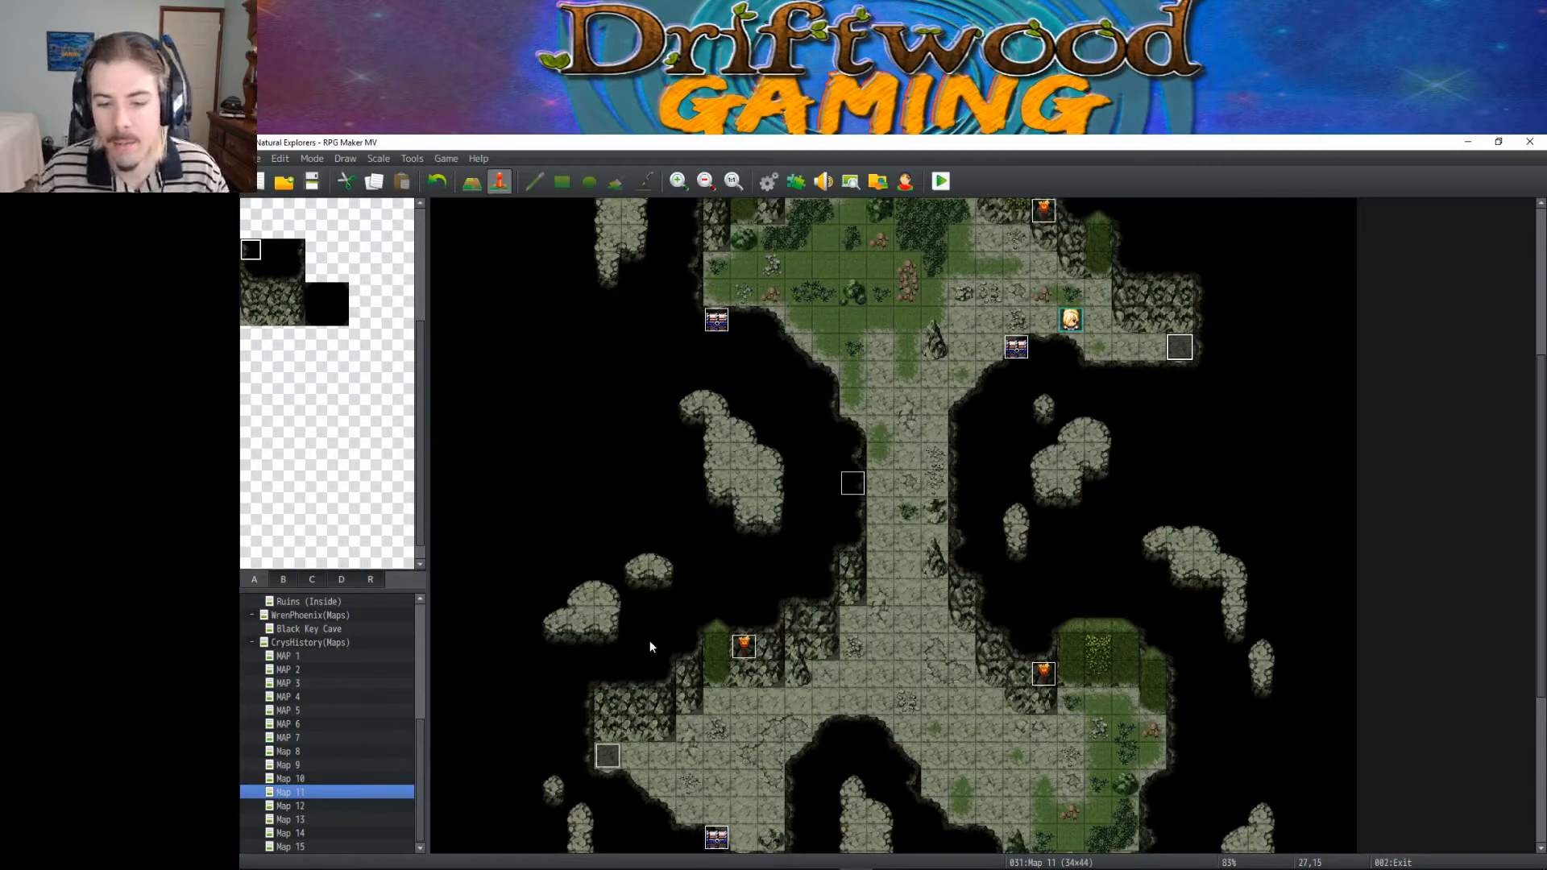
double_click(609, 757)
left_click(938, 553)
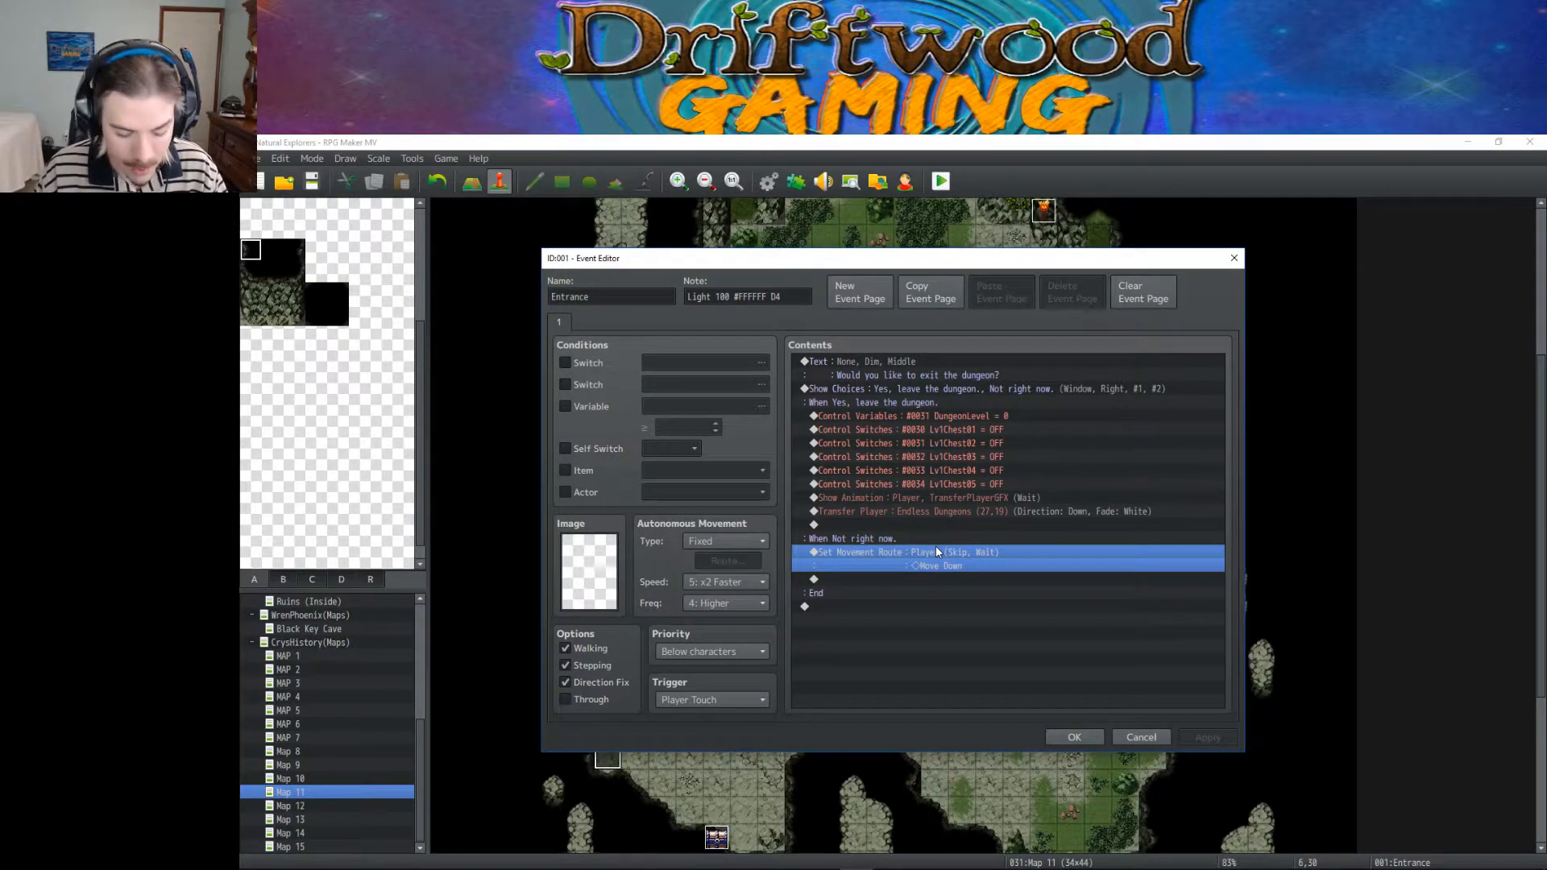
key("Delete")
key("ctrl+v")
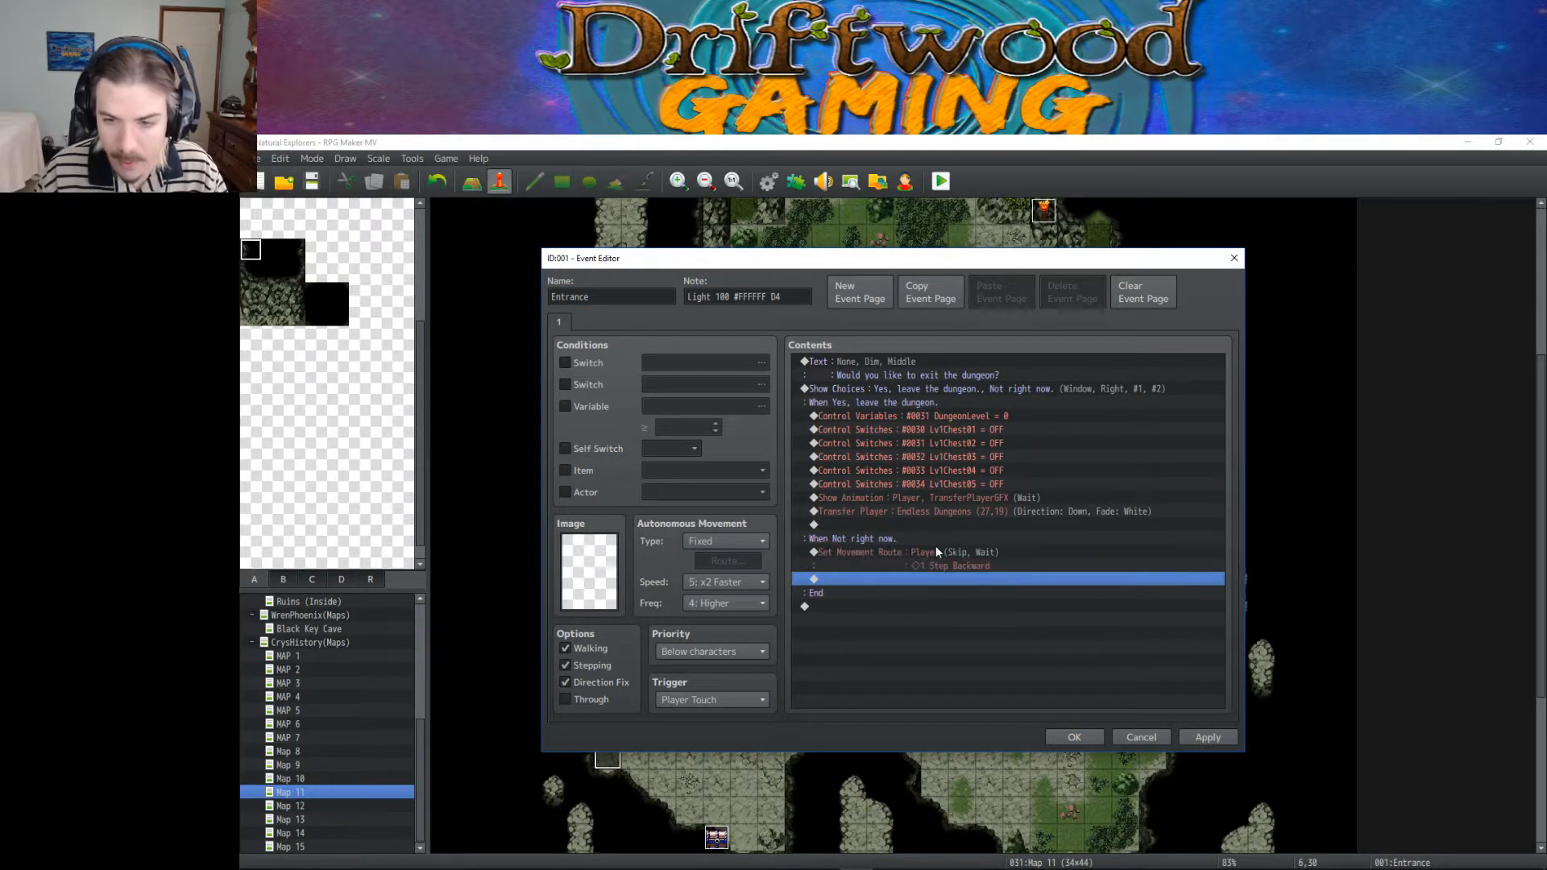
left_click(1075, 738)
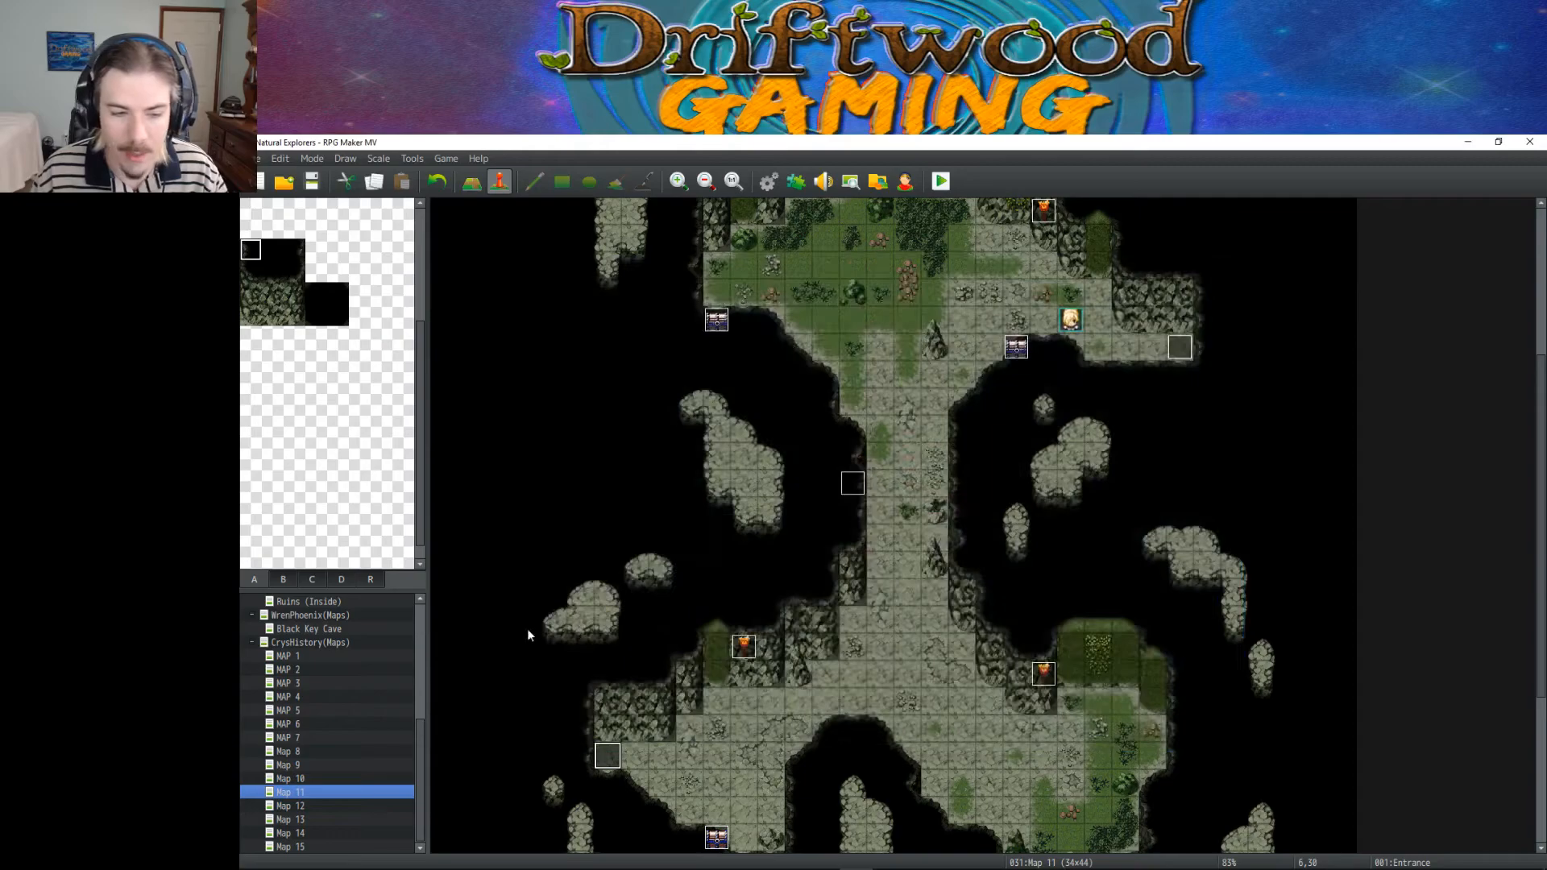
Step: In Map 10's Entrance event, replace the "Not right now" Move Down route with the copied 1 Step Backward route
left_click(295, 780)
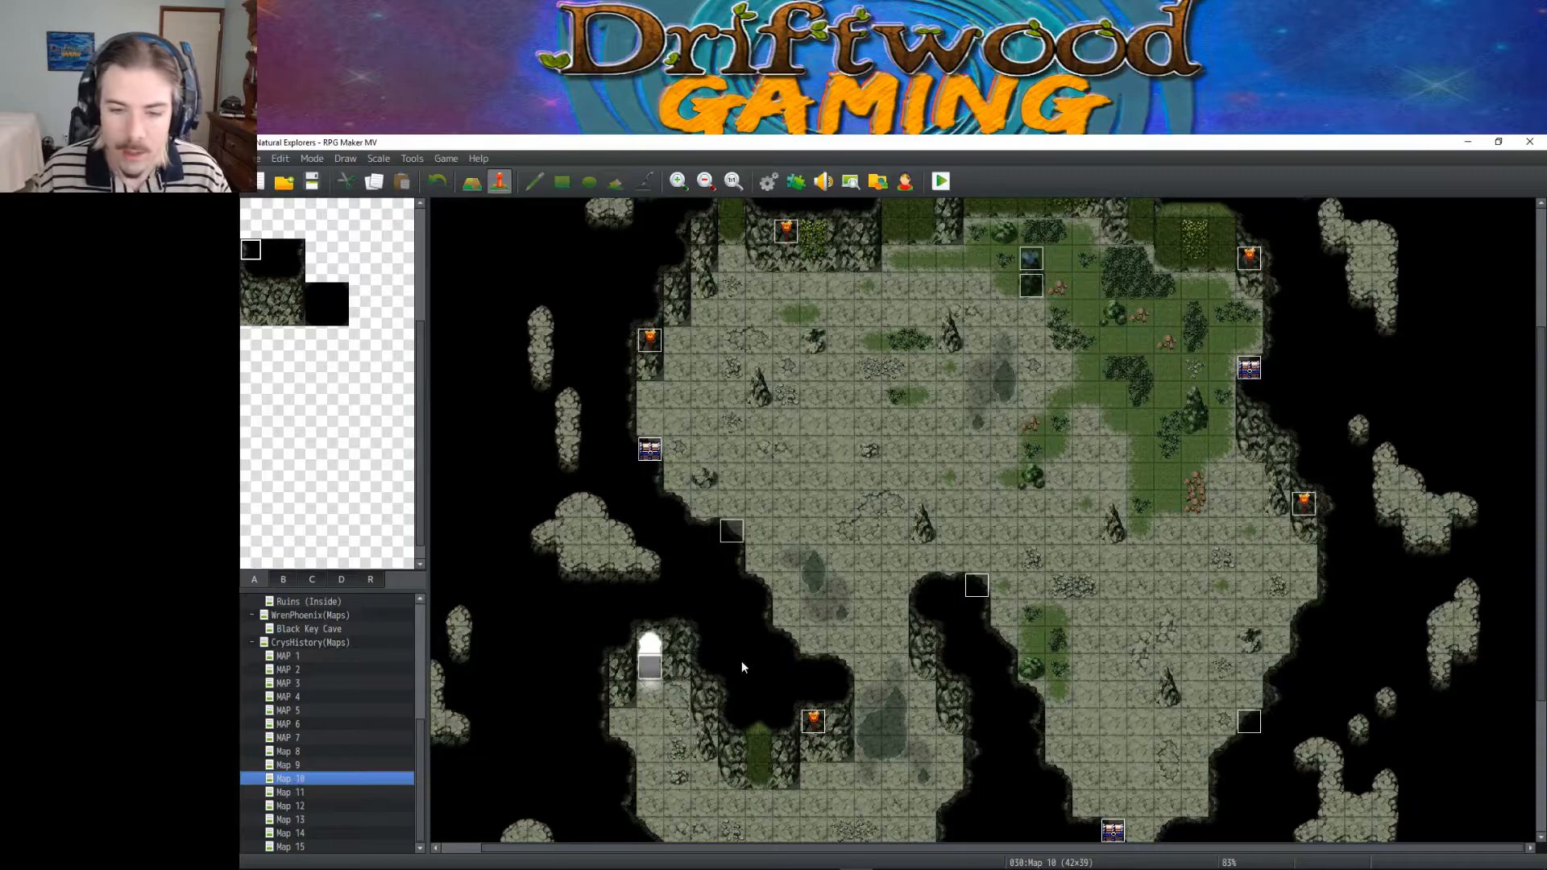
double_click(649, 667)
left_click(927, 553)
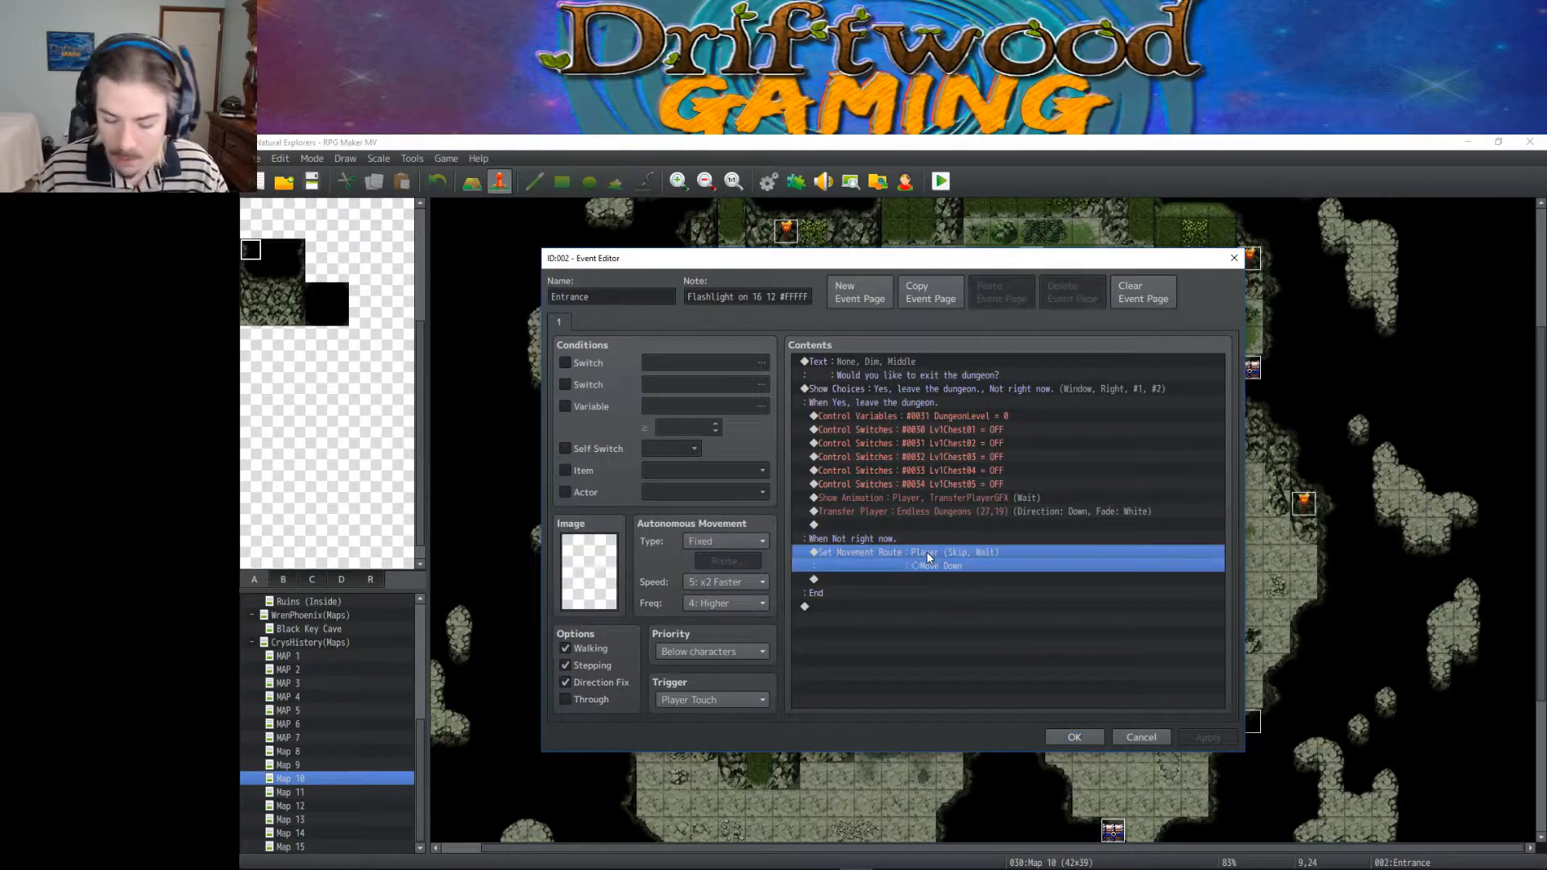
key("Delete")
key("ctrl+v")
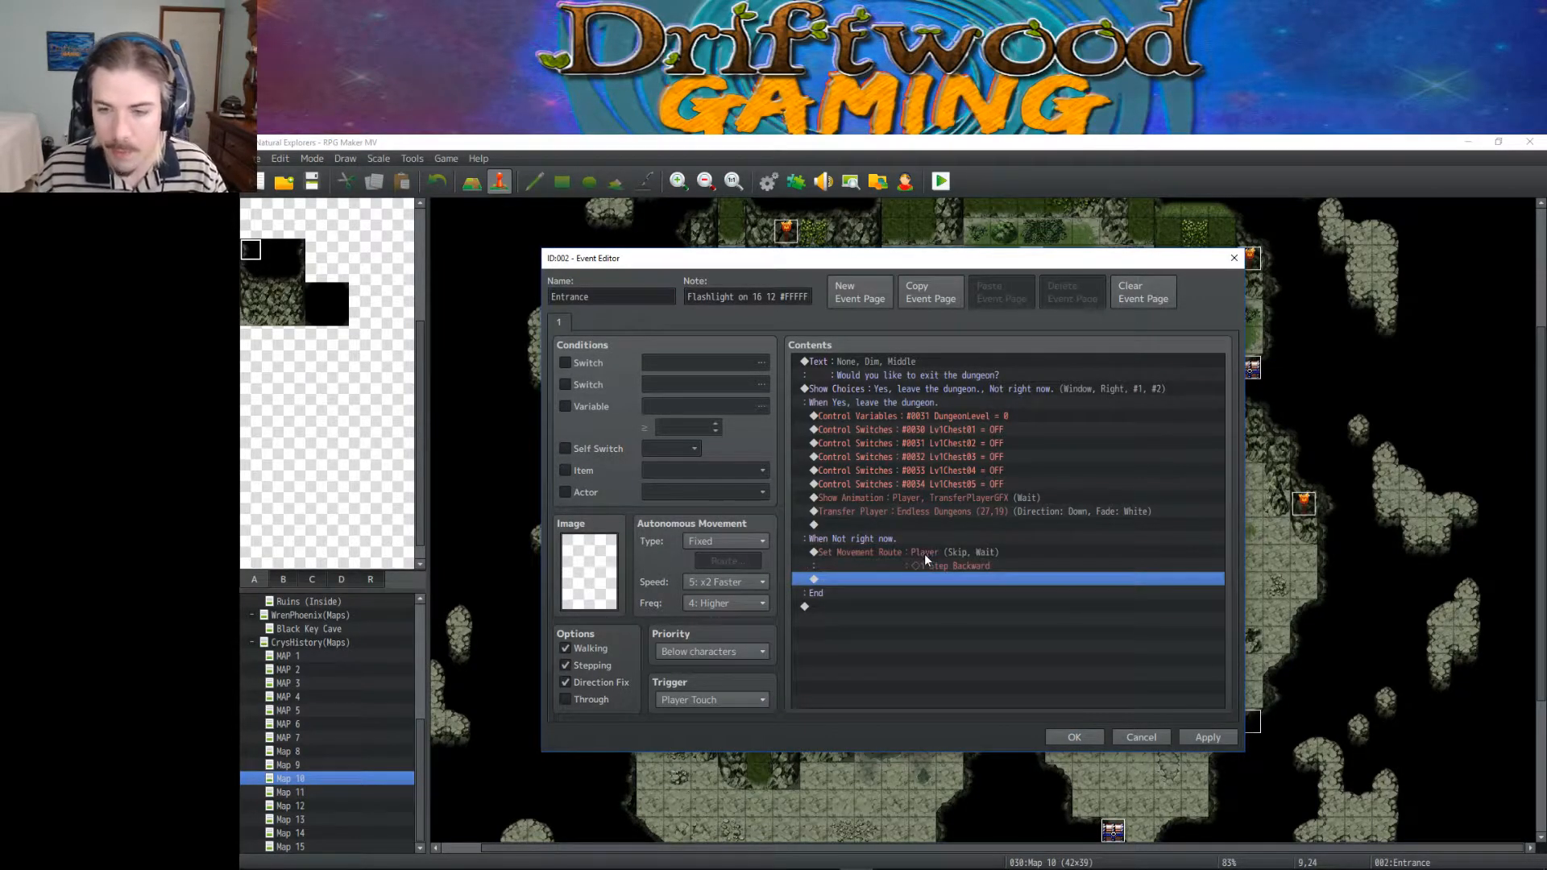
left_click(1074, 736)
Step: In Map 10's Exit event, replace the "Not right now" Move Up route with the copied 1 Step Backward route
scroll(1088, 614, "down", 4)
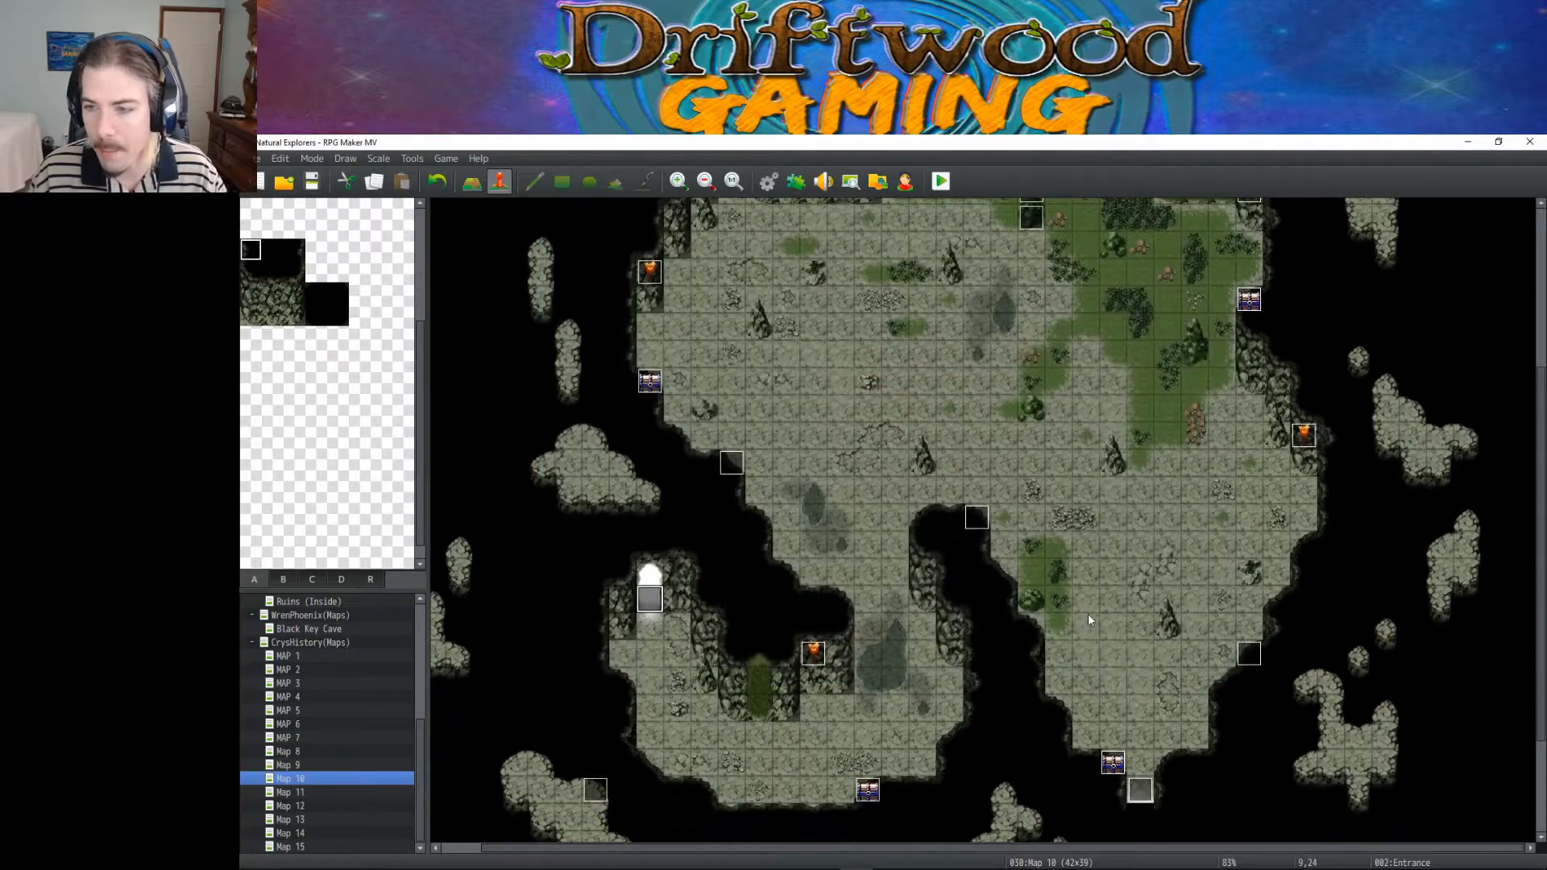
double_click(1135, 712)
scroll(911, 626, "down", 5)
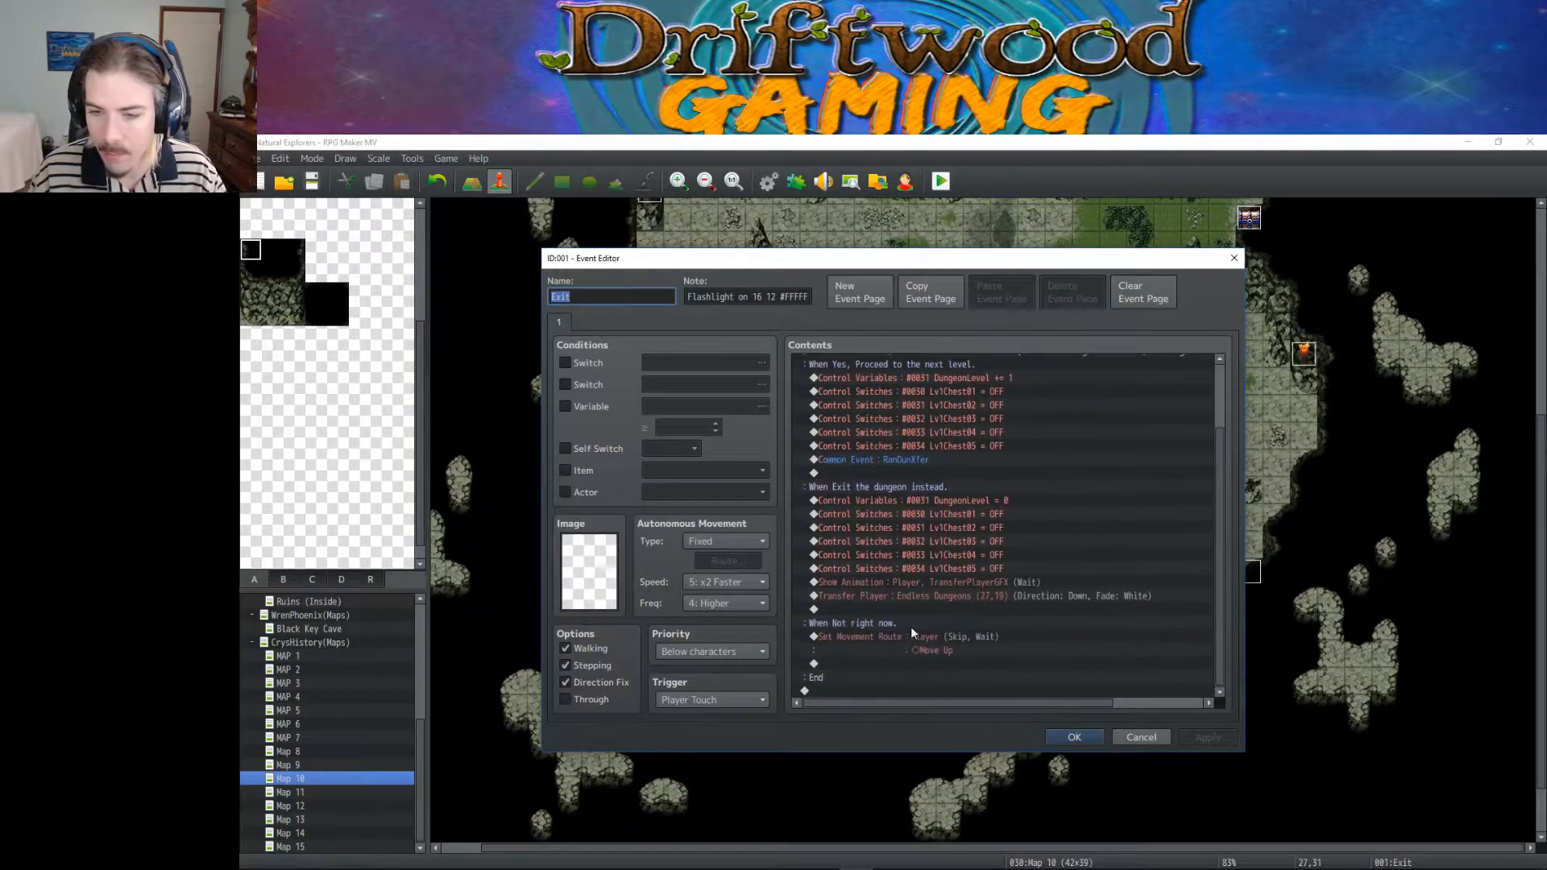
left_click(902, 638)
key("Delete")
key("ctrl+v")
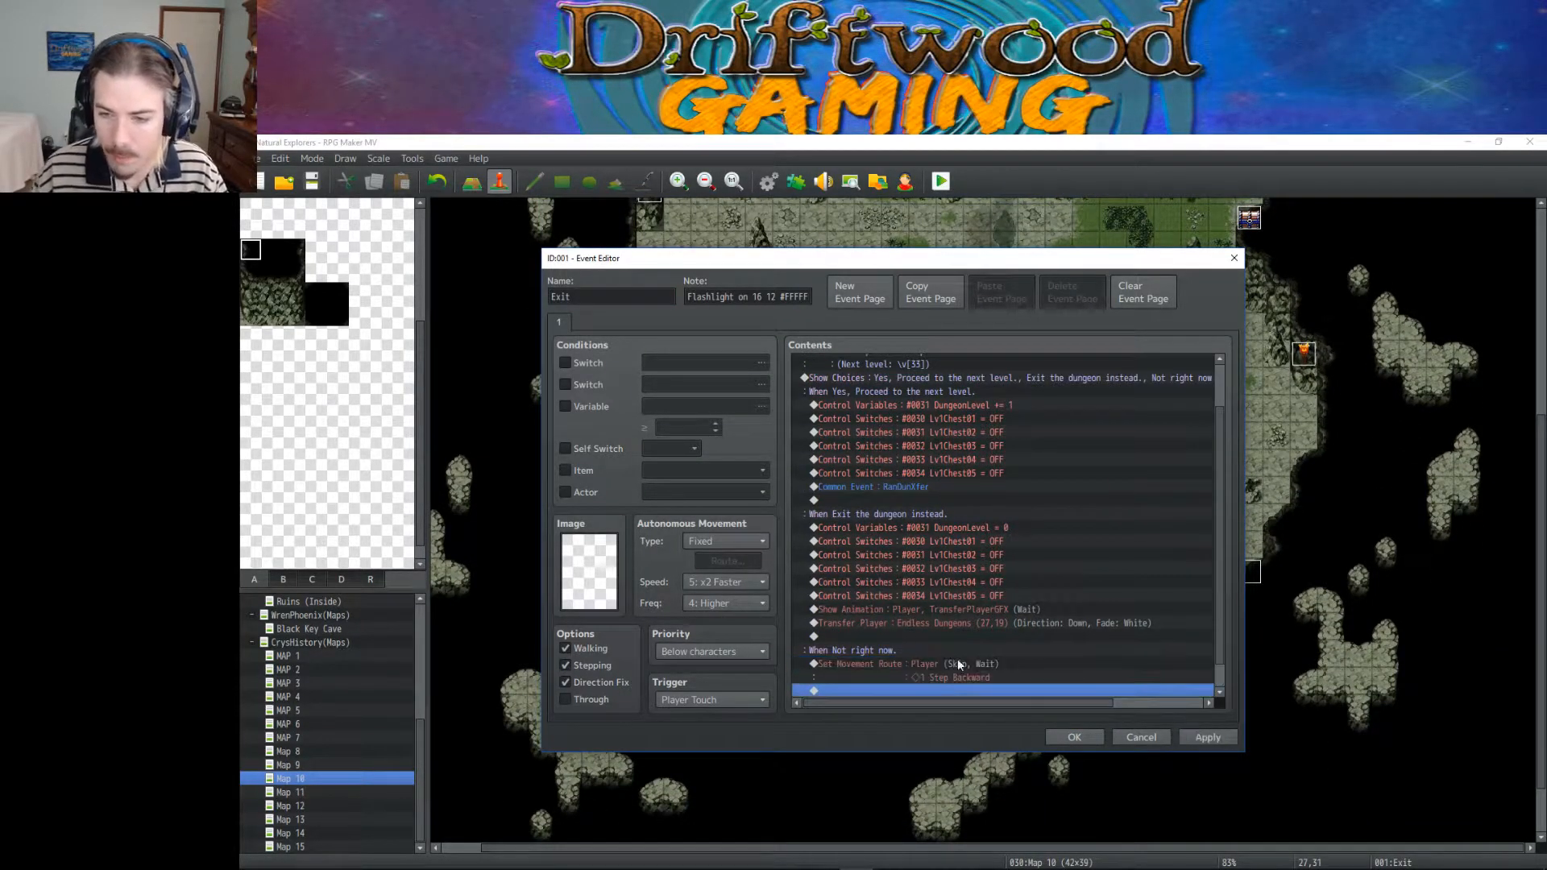
left_click(1065, 737)
Step: In Map 9's Exit event, replace the "Not right now" Move Up route with the copied 1 Step Backward route
left_click(291, 764)
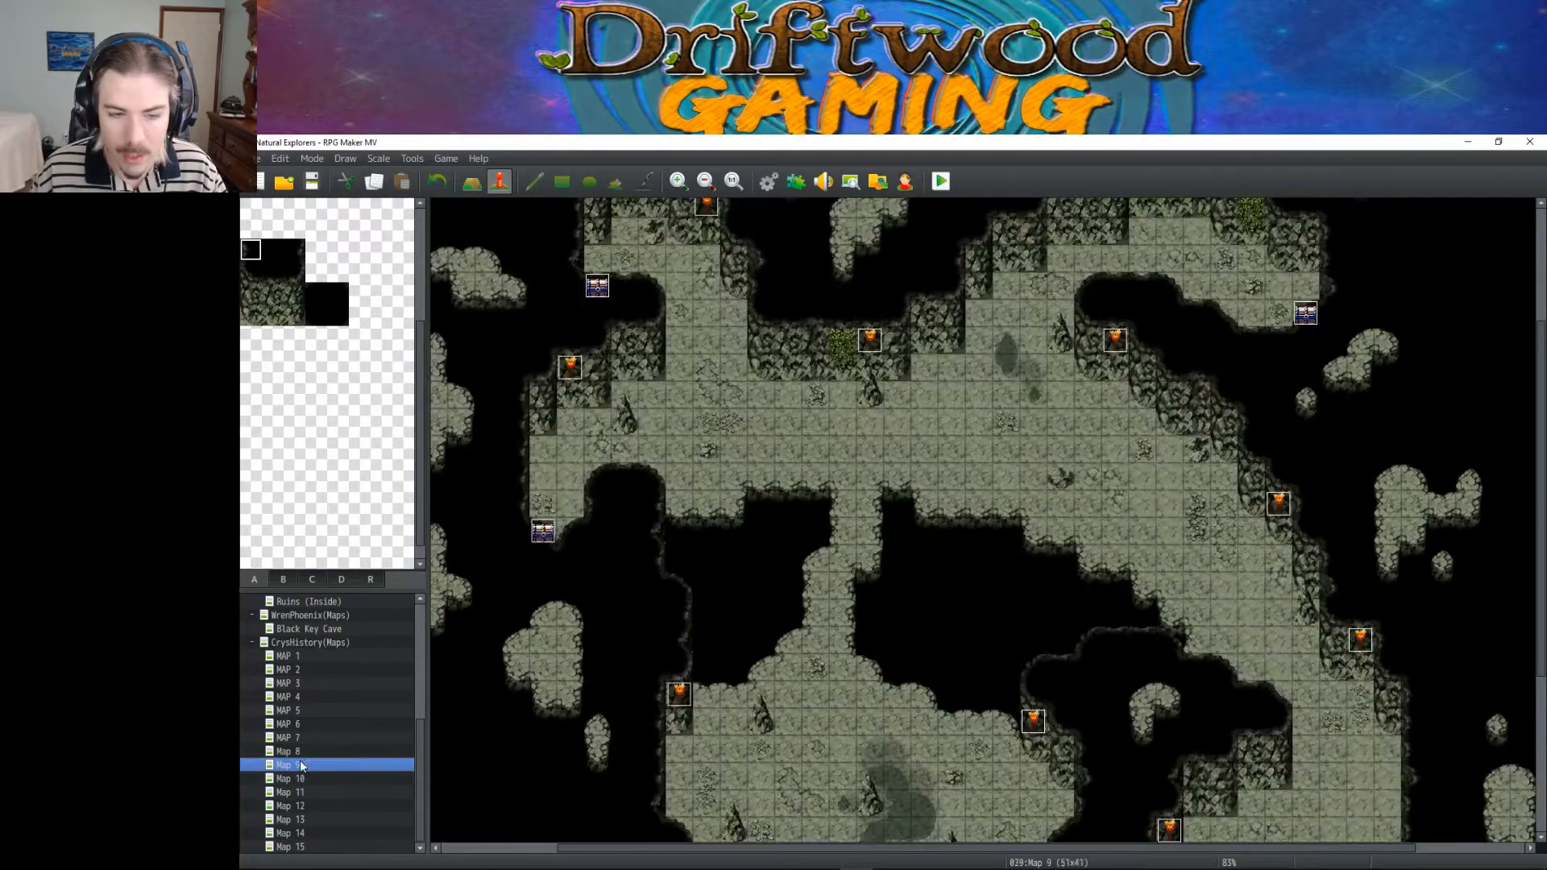
scroll(822, 548, "down", 5)
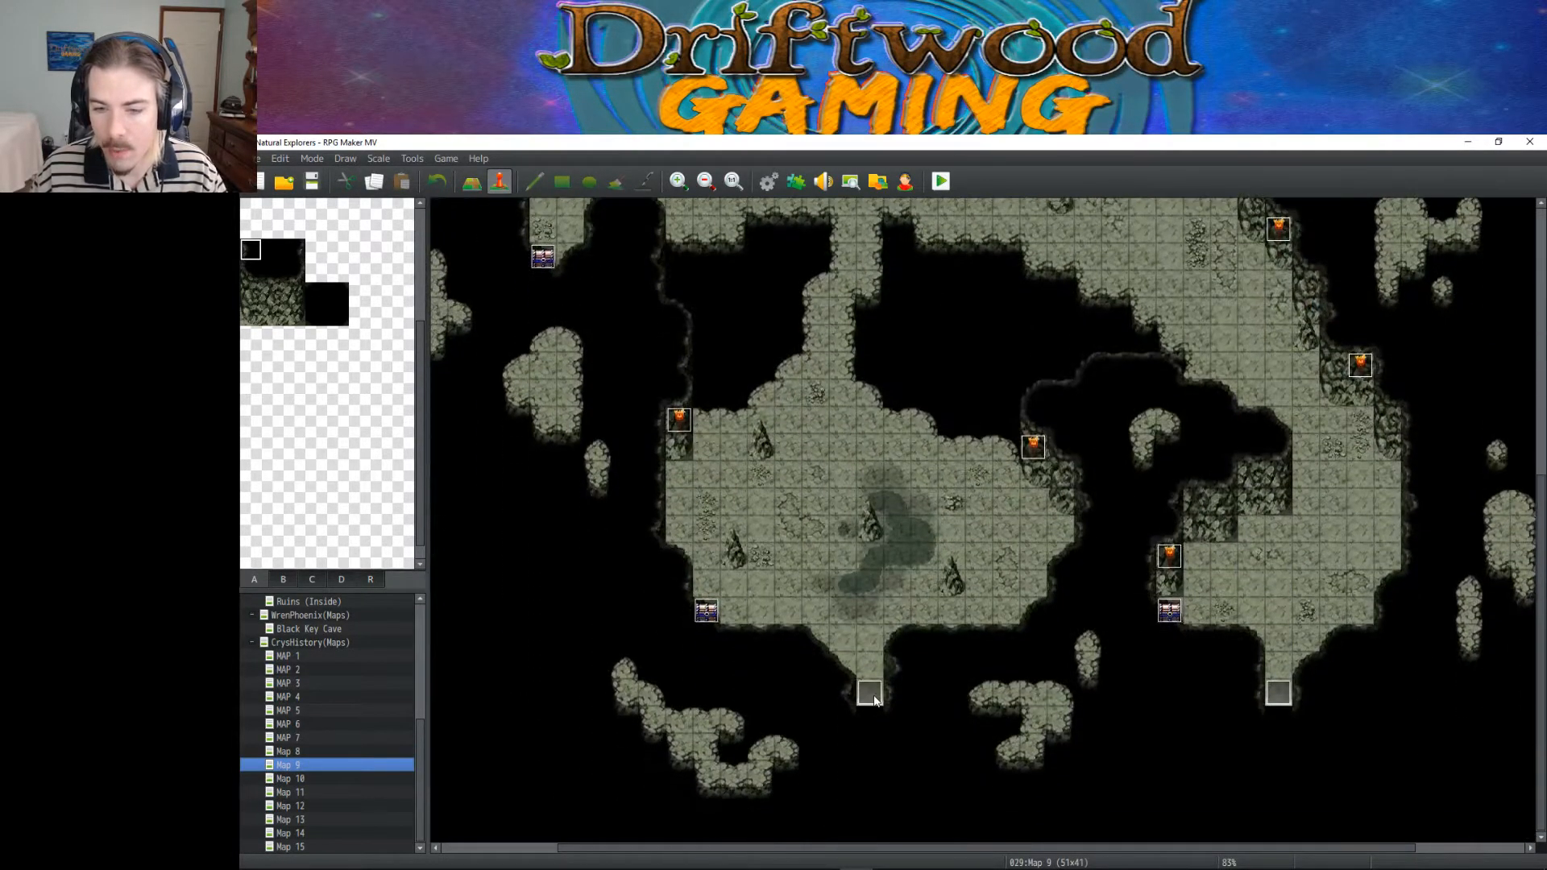
double_click(871, 691)
scroll(862, 660, "down", 2)
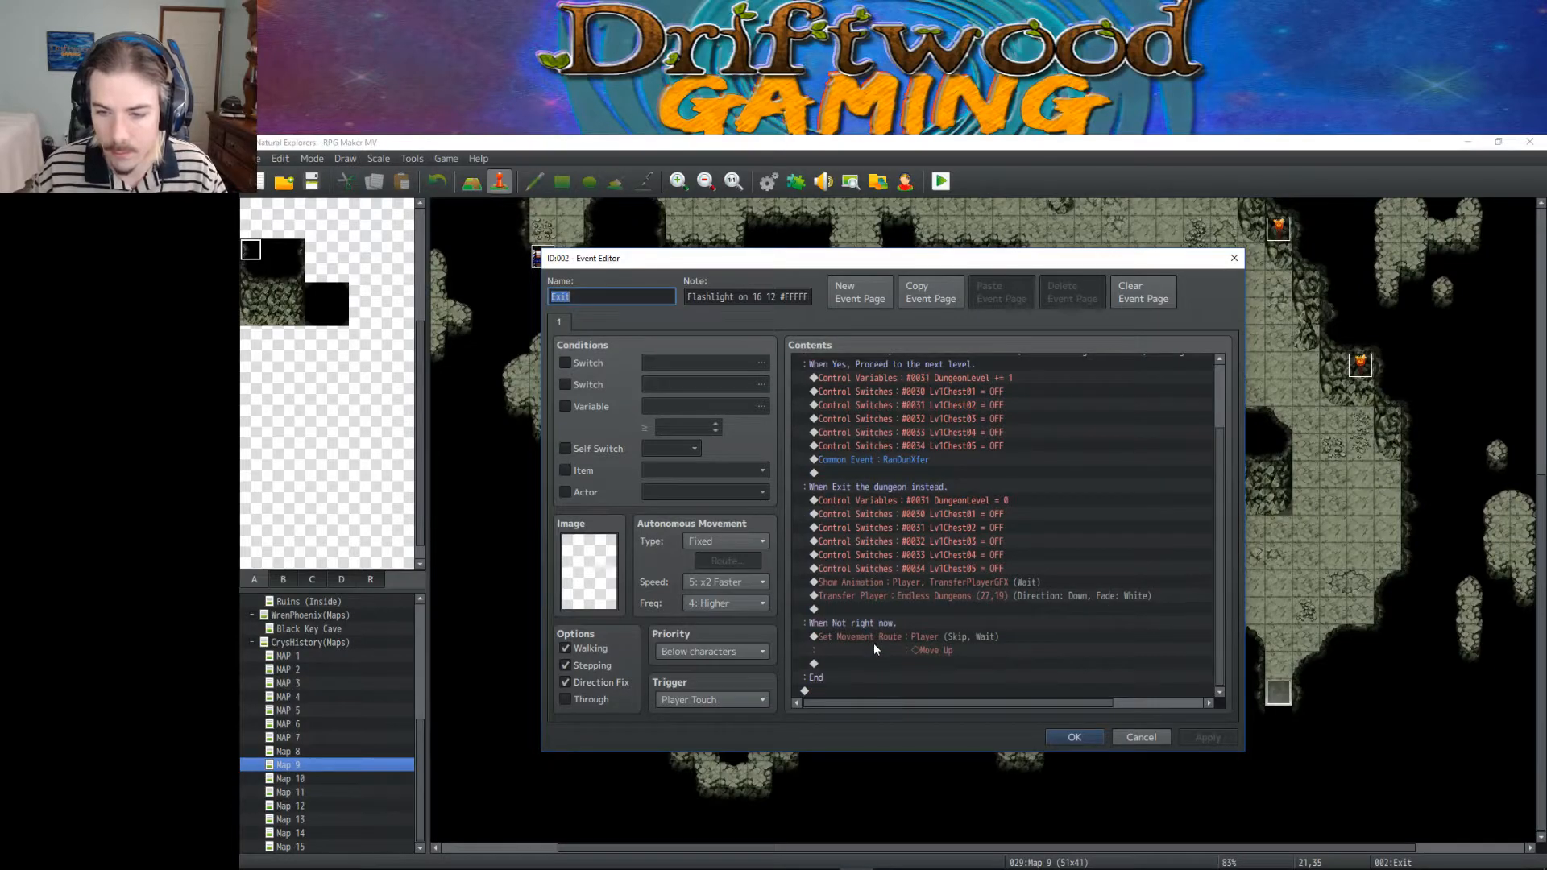
left_click(877, 636)
key("Delete")
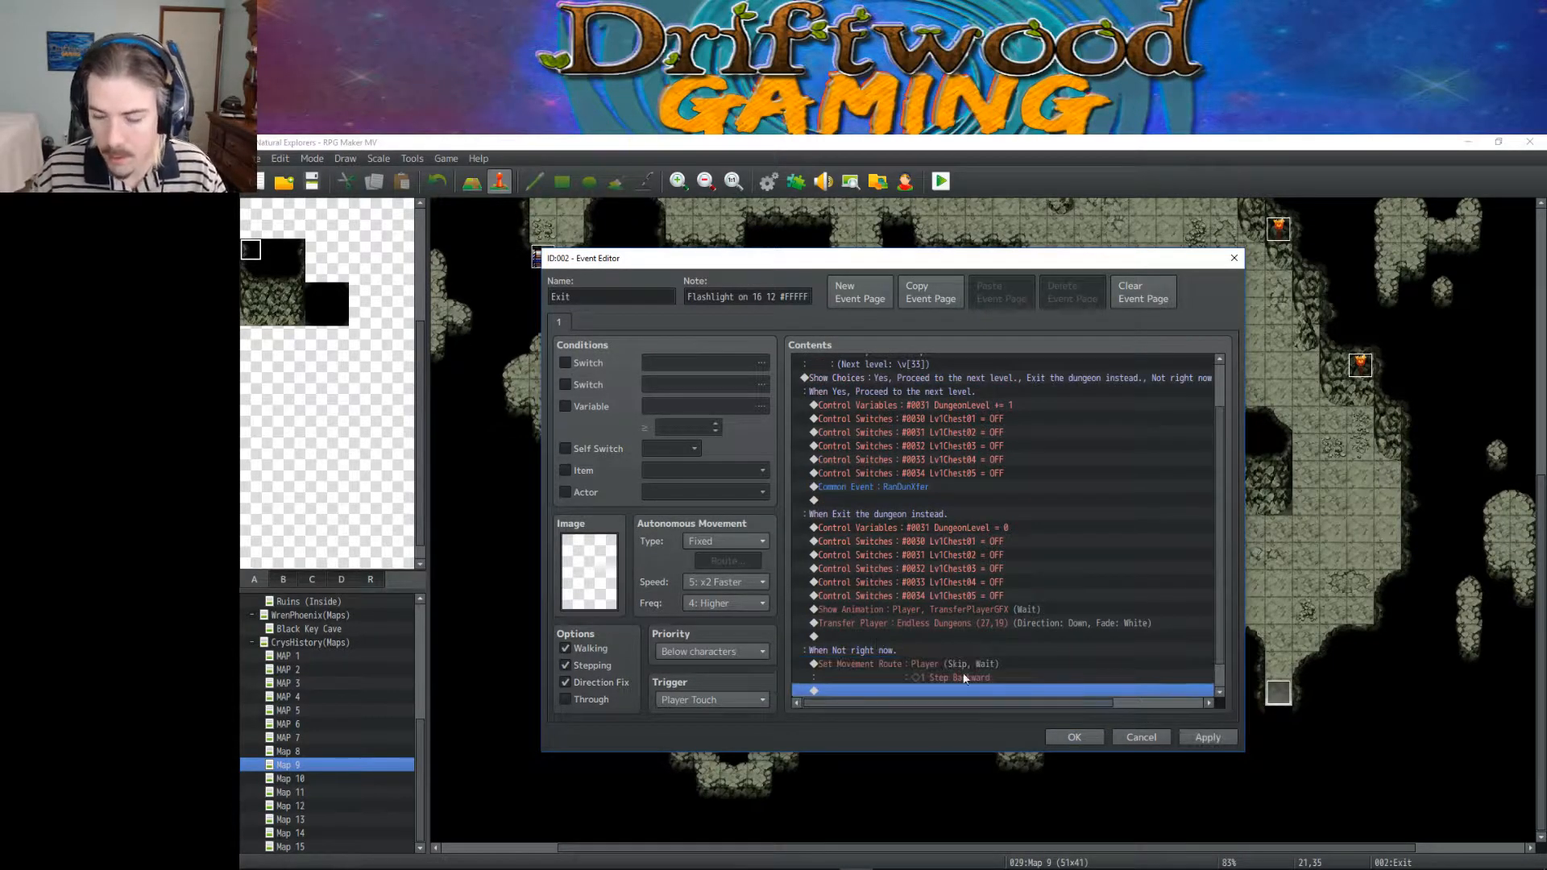
left_click(1060, 733)
Step: In Map 9's Entrance event, replace the existing "Not right now" movement route with the copied 1 Step Backward route
double_click(1278, 693)
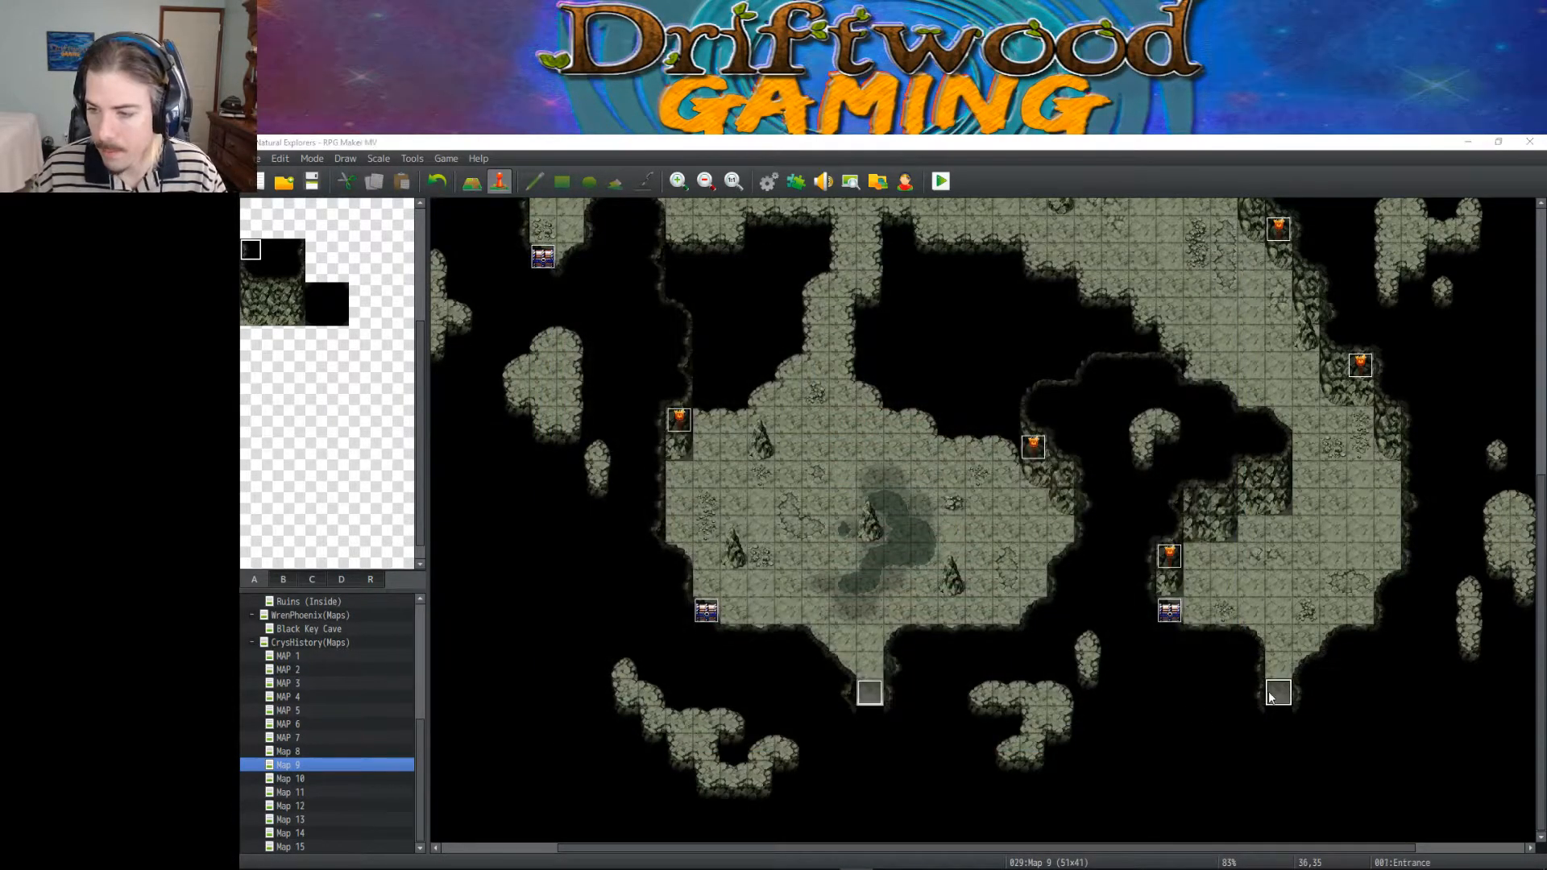
left_click(915, 553)
key("Delete")
key("ctrl+v")
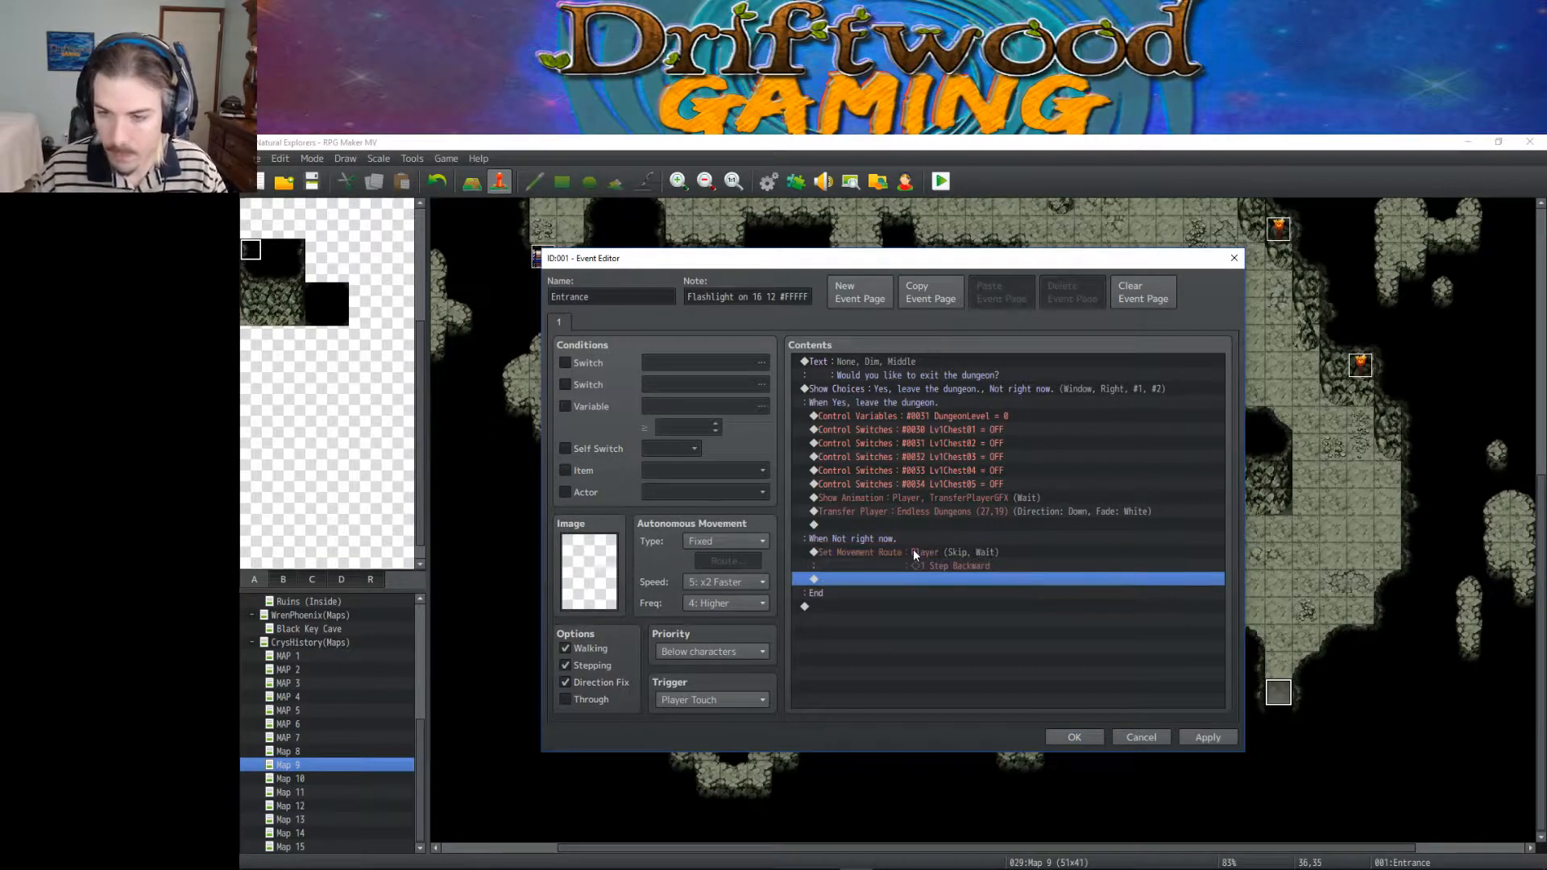
left_click(1073, 737)
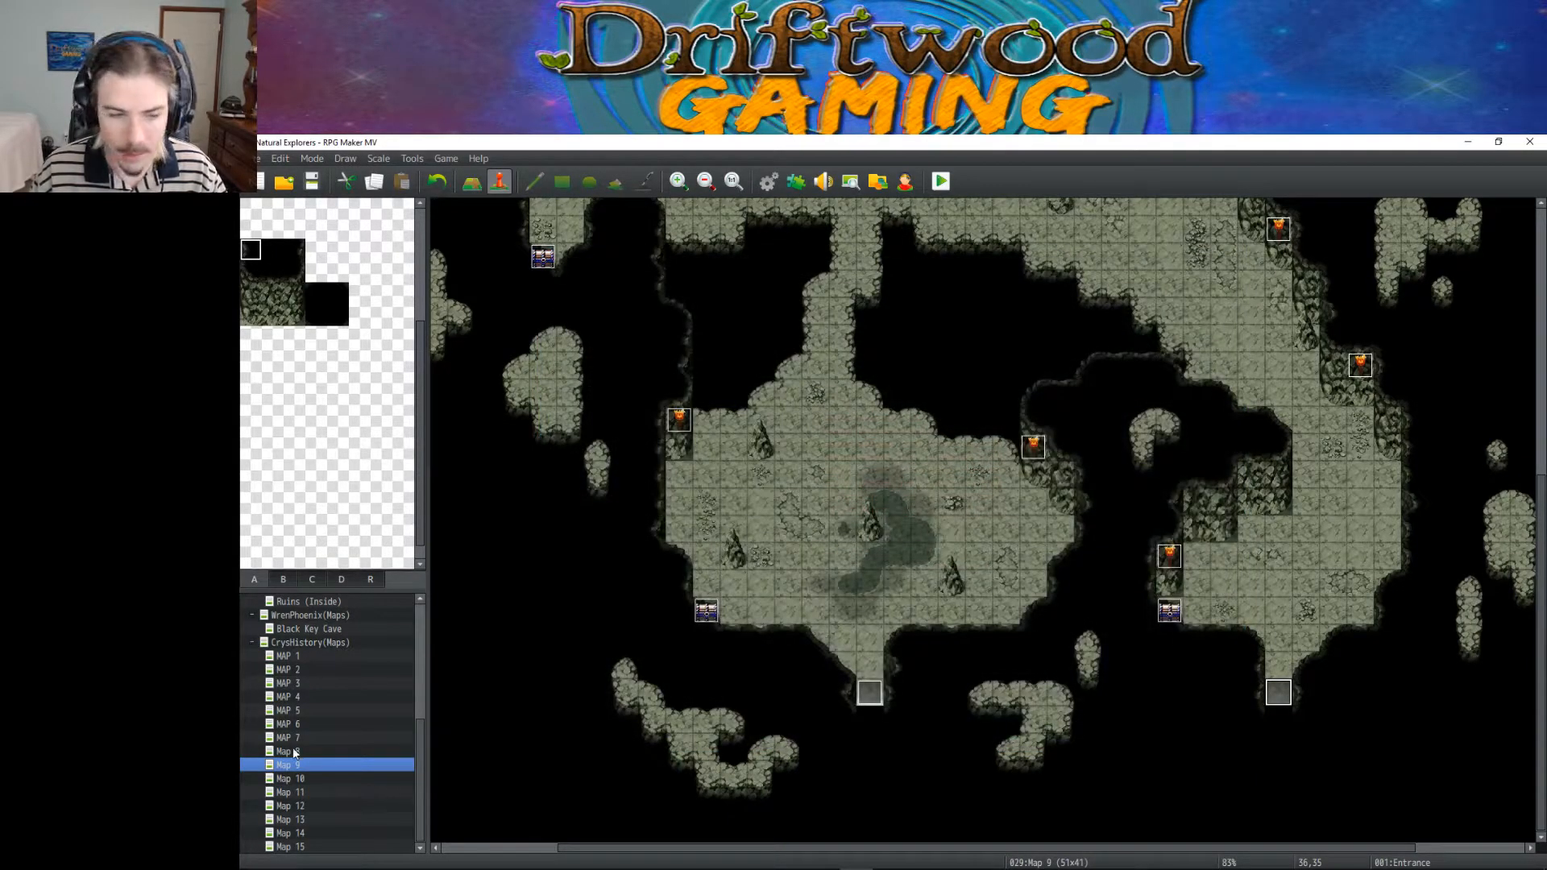
Step: Open Map 8's Entrance event and select the player's Move Up movement route under "Not right now" for replacement
left_click(288, 751)
double_click(1047, 733)
left_click(884, 541)
left_click(883, 548)
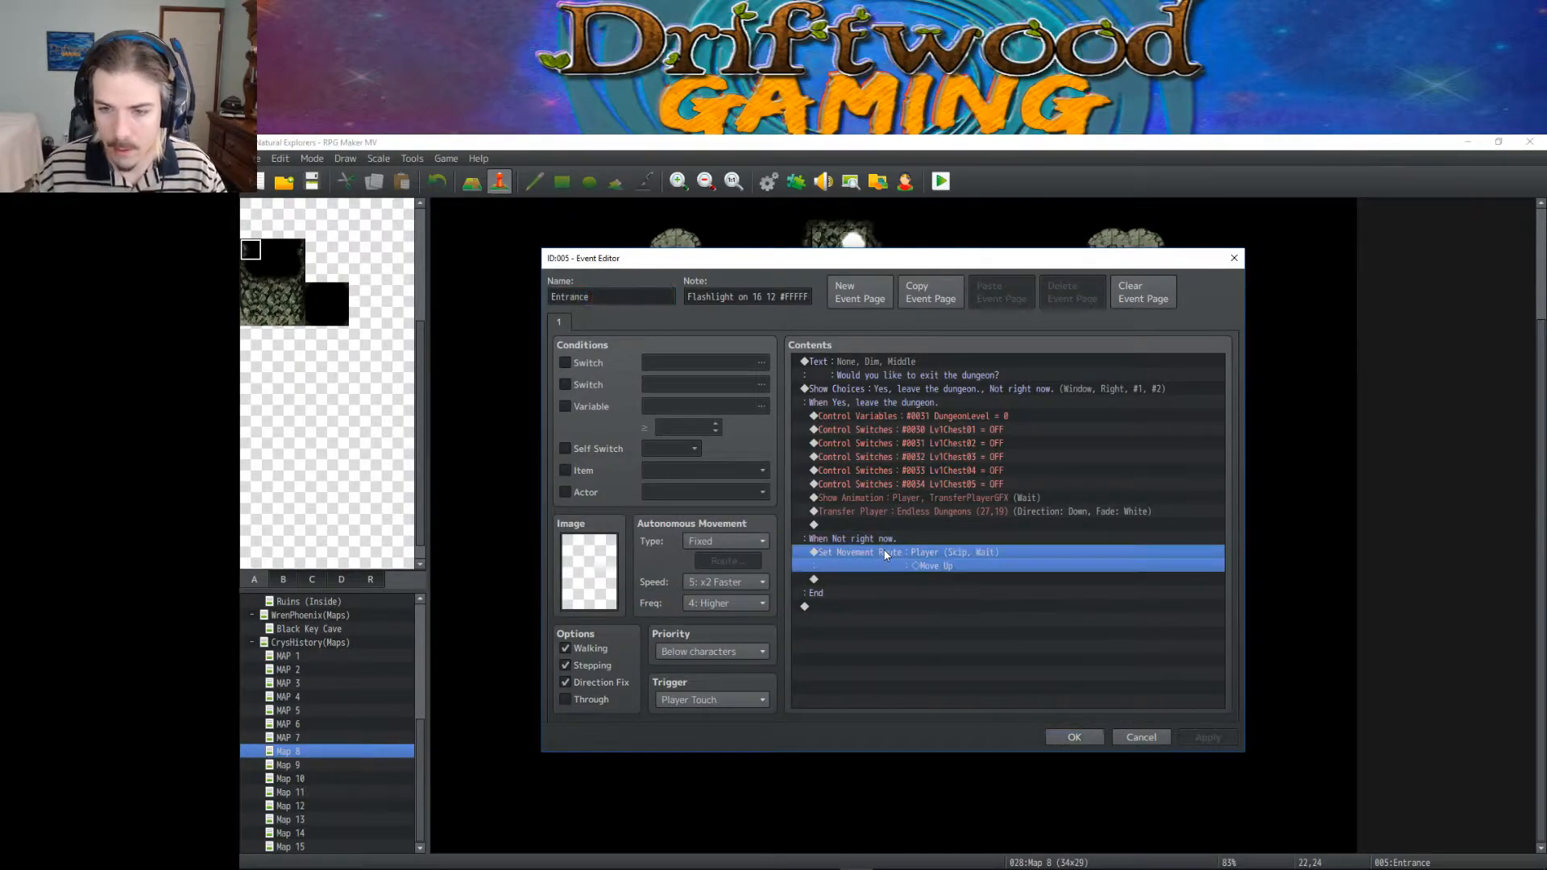
Step: Replace the player movement route under "Not right now." in Map 8's Entrance event with the copied 1 Step Backward route
key("Delete")
key("ctrl+v")
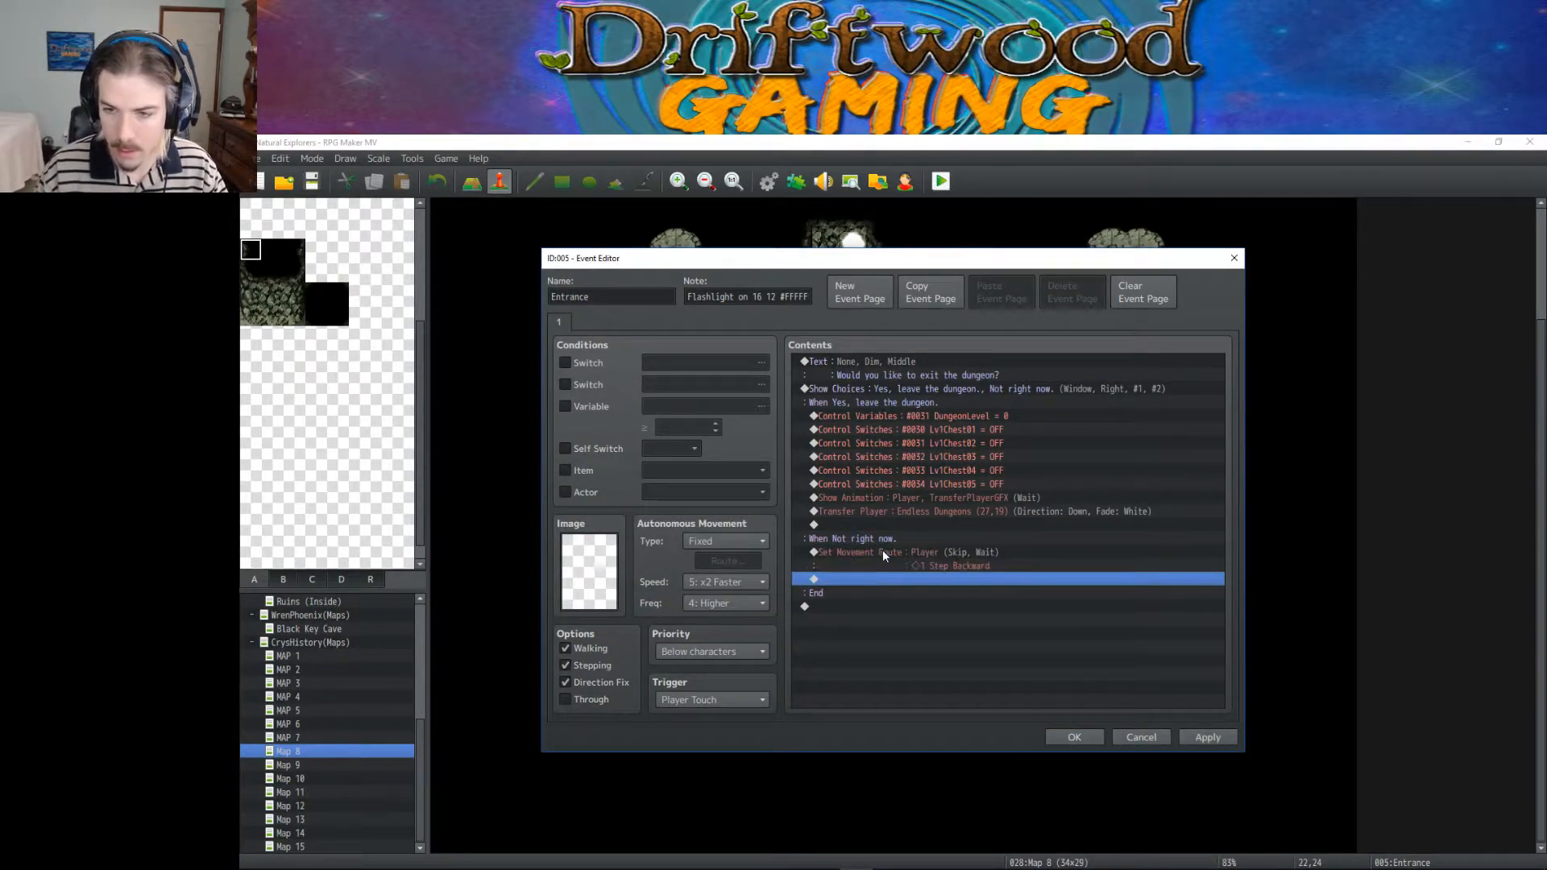
left_click(1075, 737)
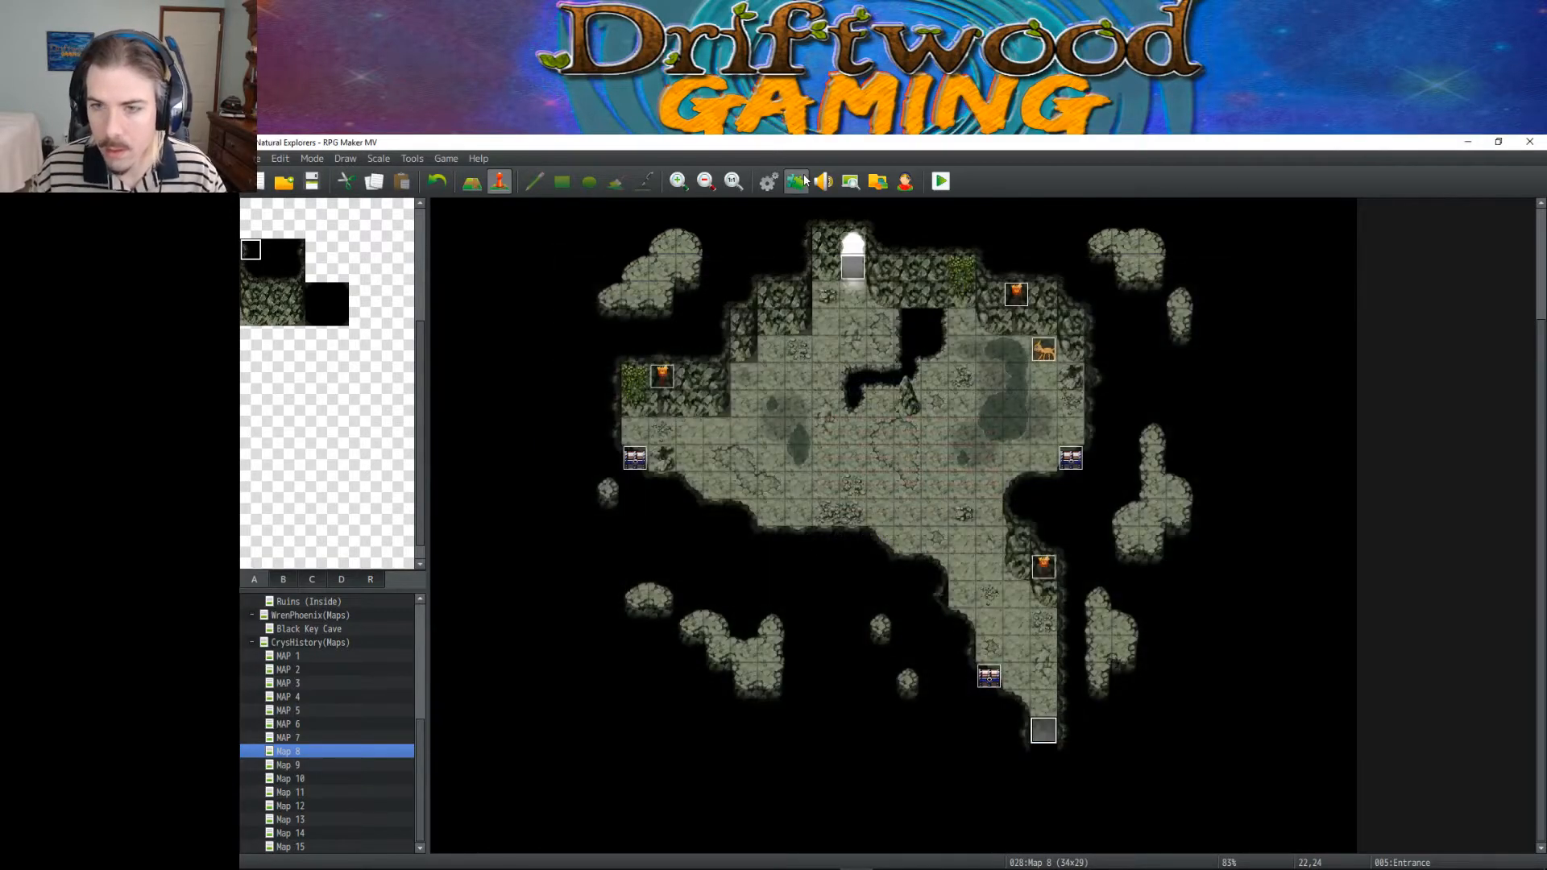
Step: In Map 8's Exit event, replace the "Not right now." movement route with the copied 1 Step Backward route
double_click(848, 262)
scroll(878, 543, "down", 2)
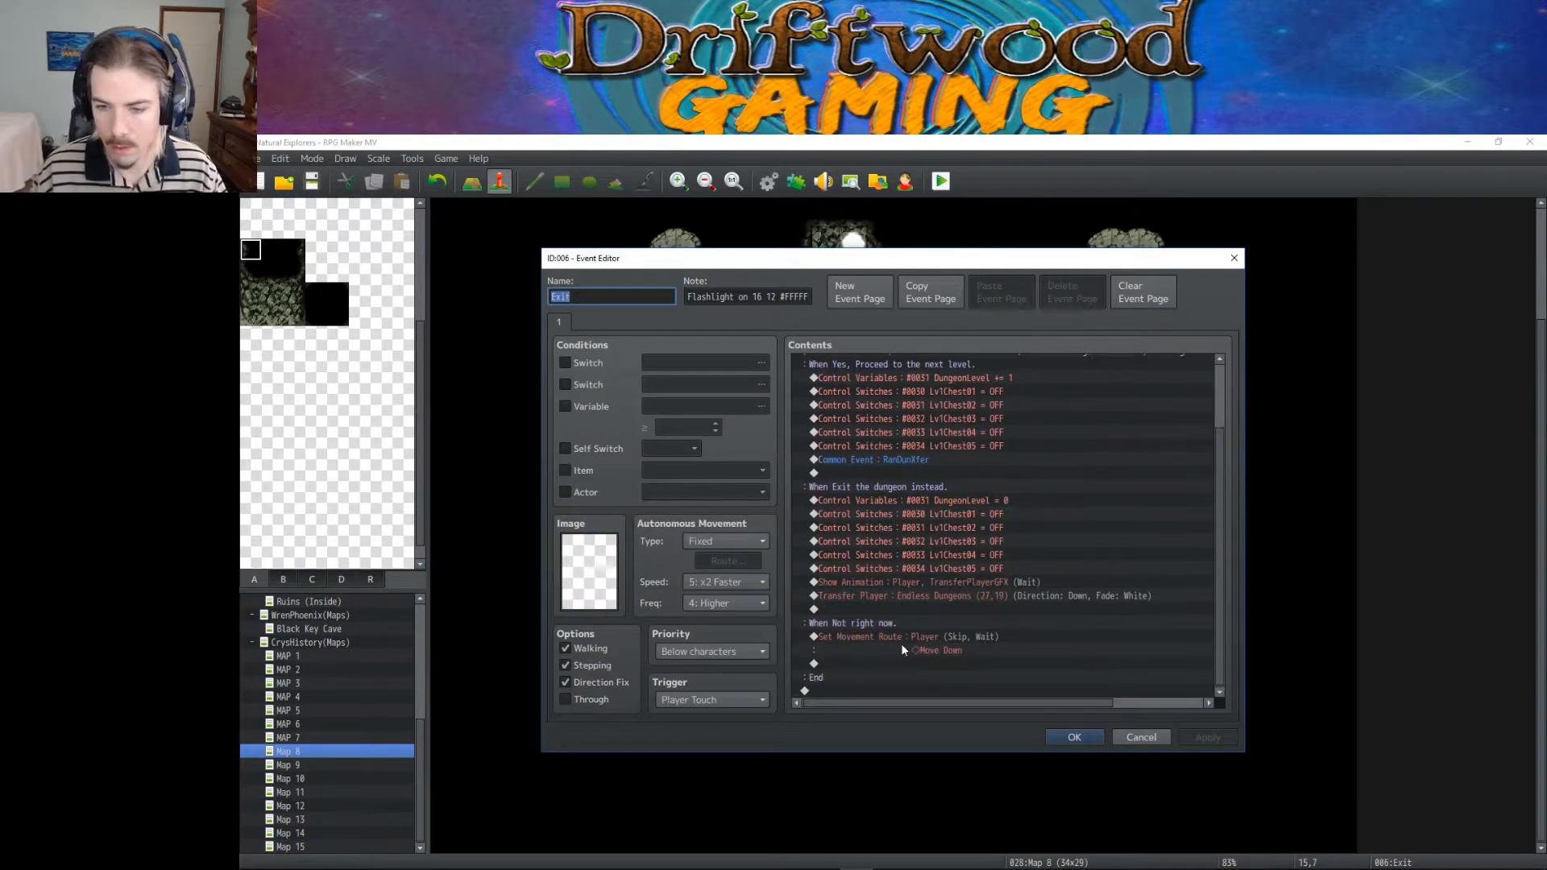
left_click(907, 638)
key("Delete")
key("ctrl+v")
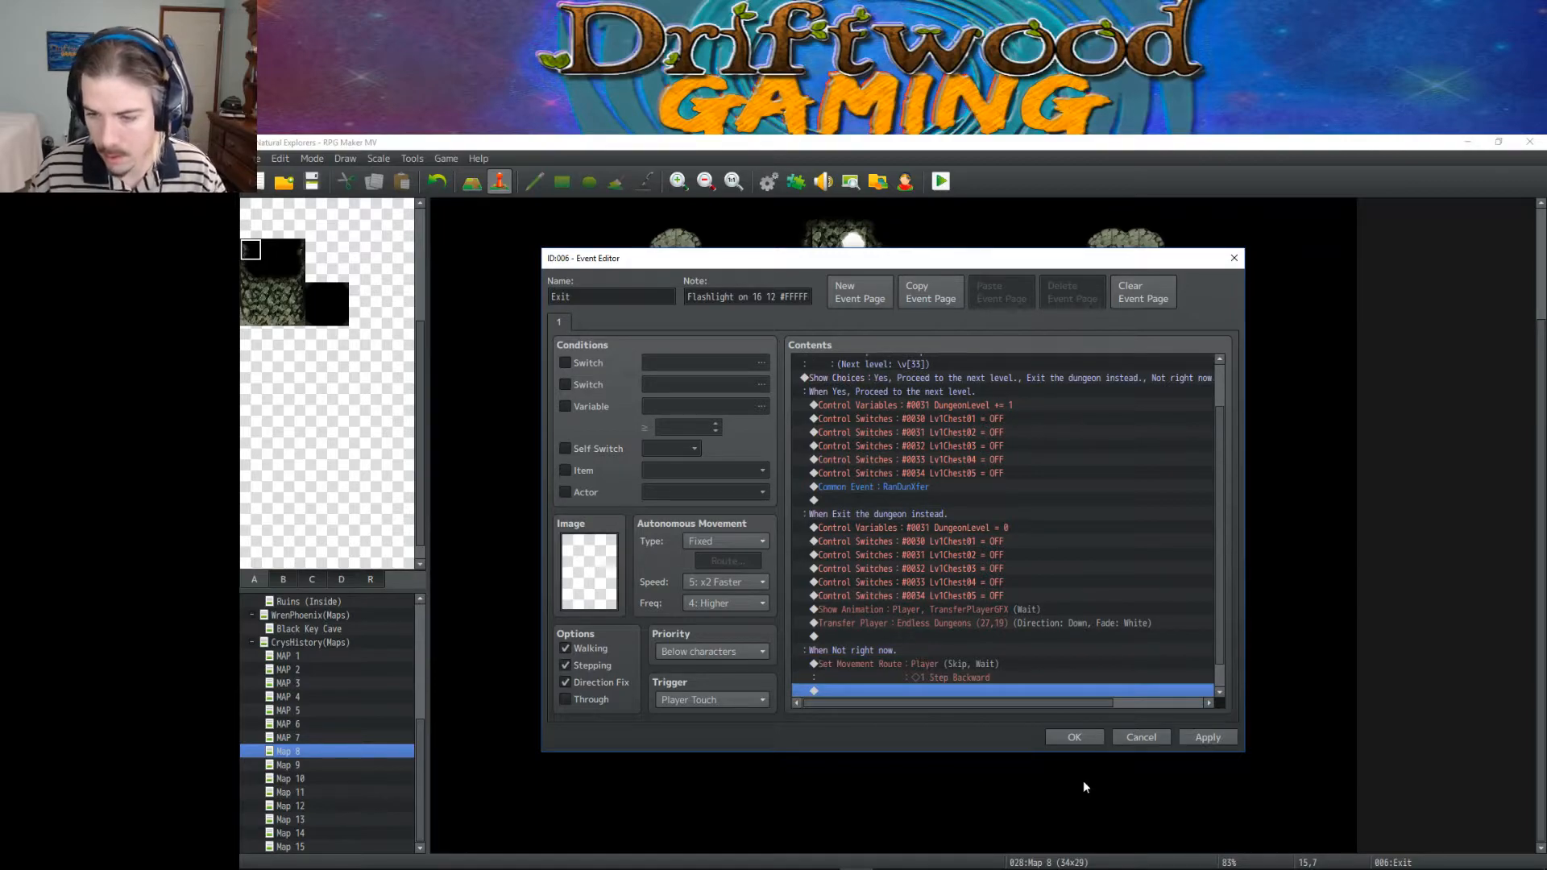
left_click(1075, 737)
Step: Open MAP 7 and replace the "Not right now." movement route in its Entrance event with the copied 1 Step Backward route
left_click(290, 737)
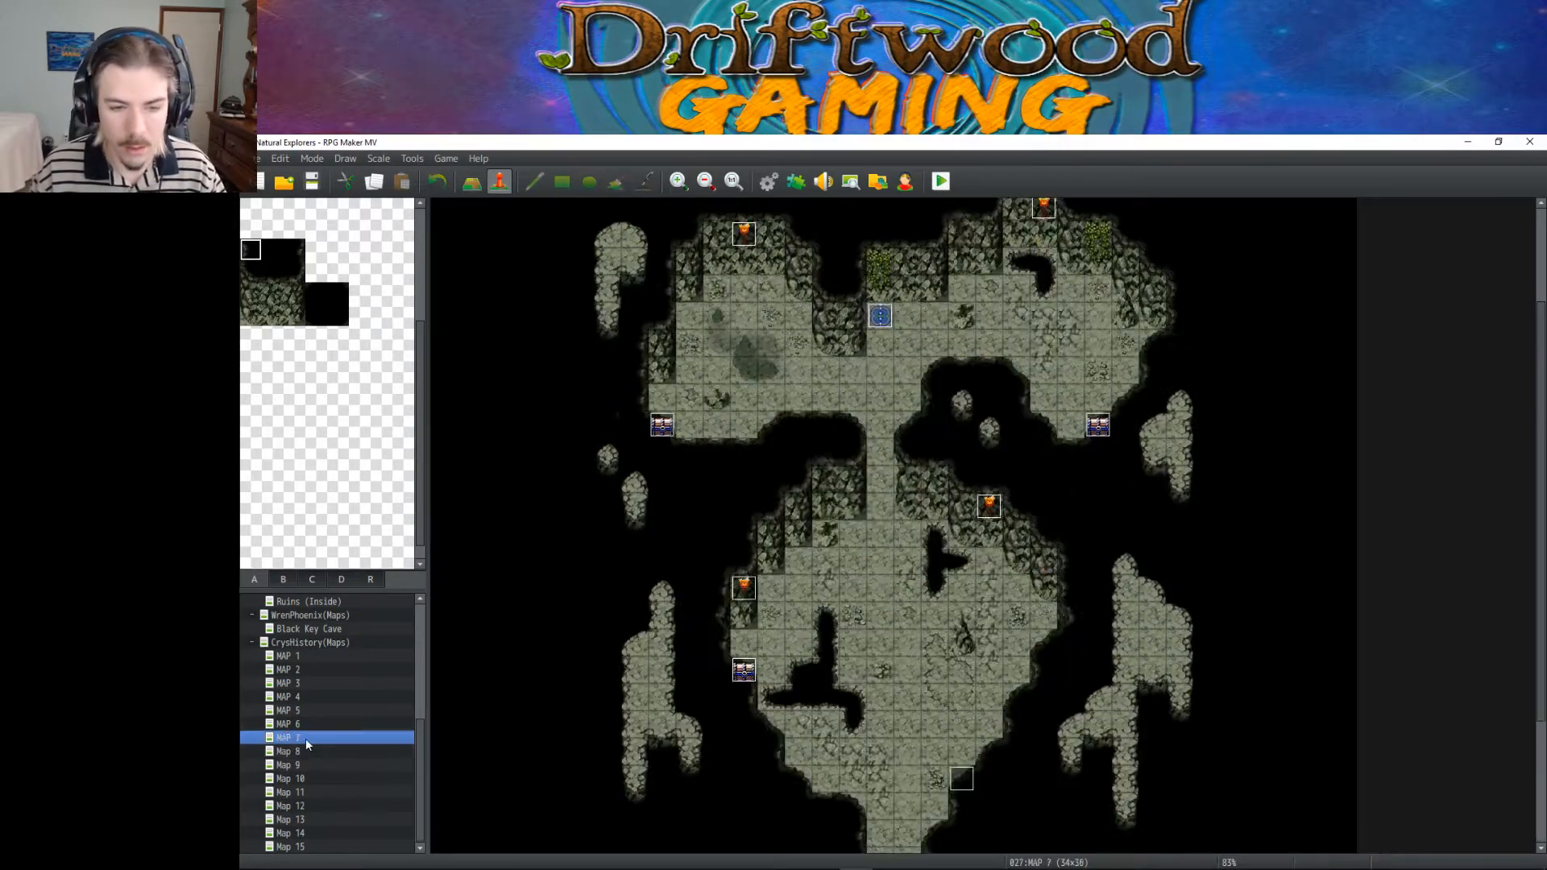
scroll(892, 361, "down", 3)
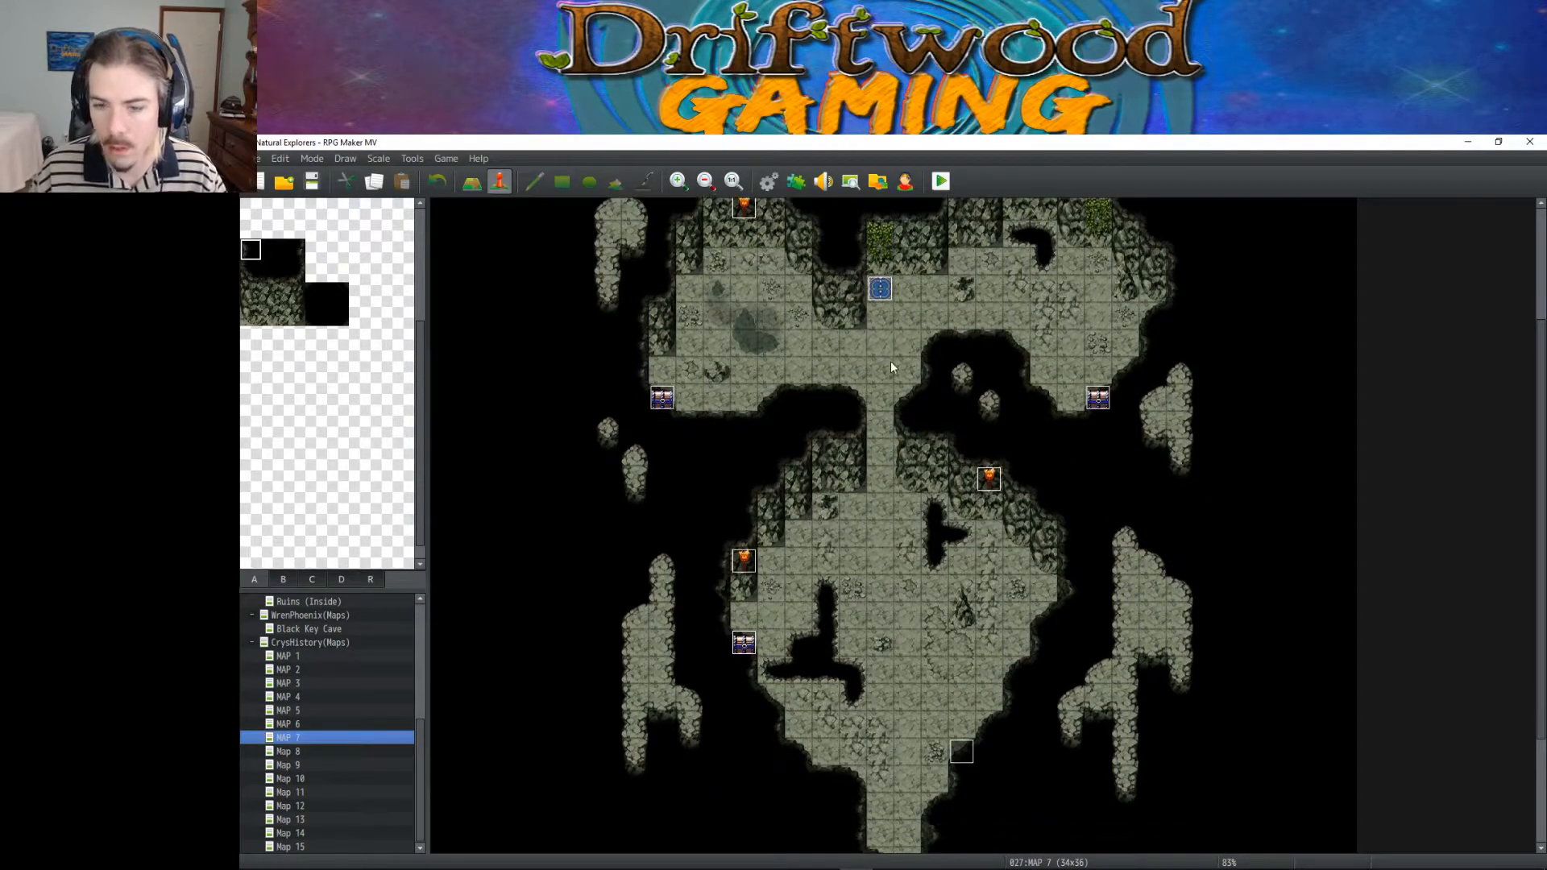
double_click(909, 732)
left_click(896, 553)
type("◆Set Movement Route : Player (Skip, Wait) : ◇1 Step Backward")
key("Down")
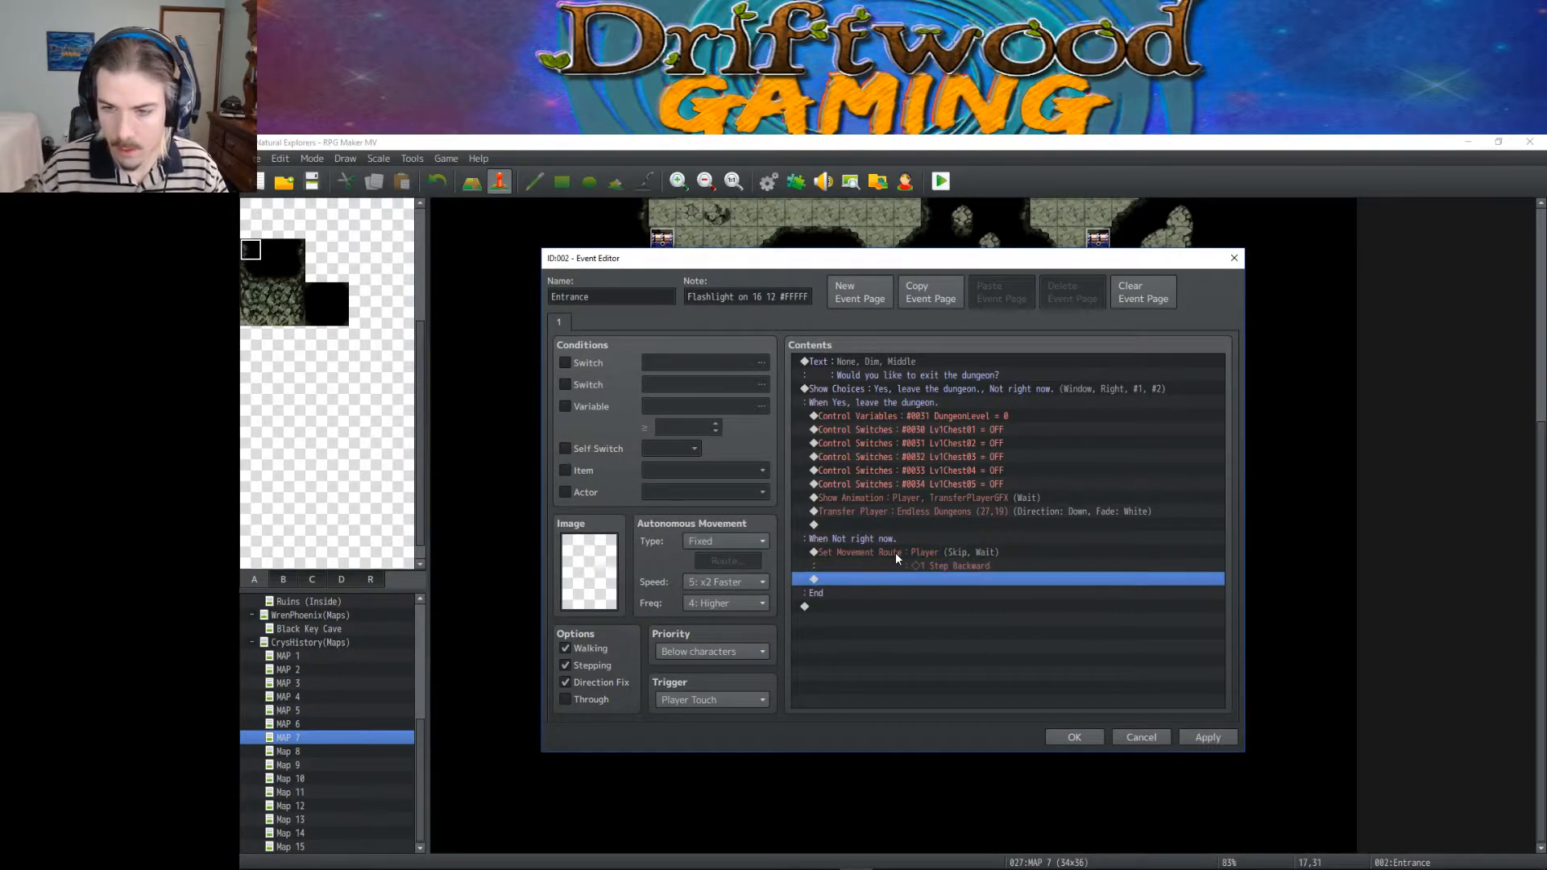
left_click(1074, 738)
Step: In MAP 7's Exit event, swap the "Not right now." movement route for the copied 1 Step Backward route
scroll(895, 540, "up", 3)
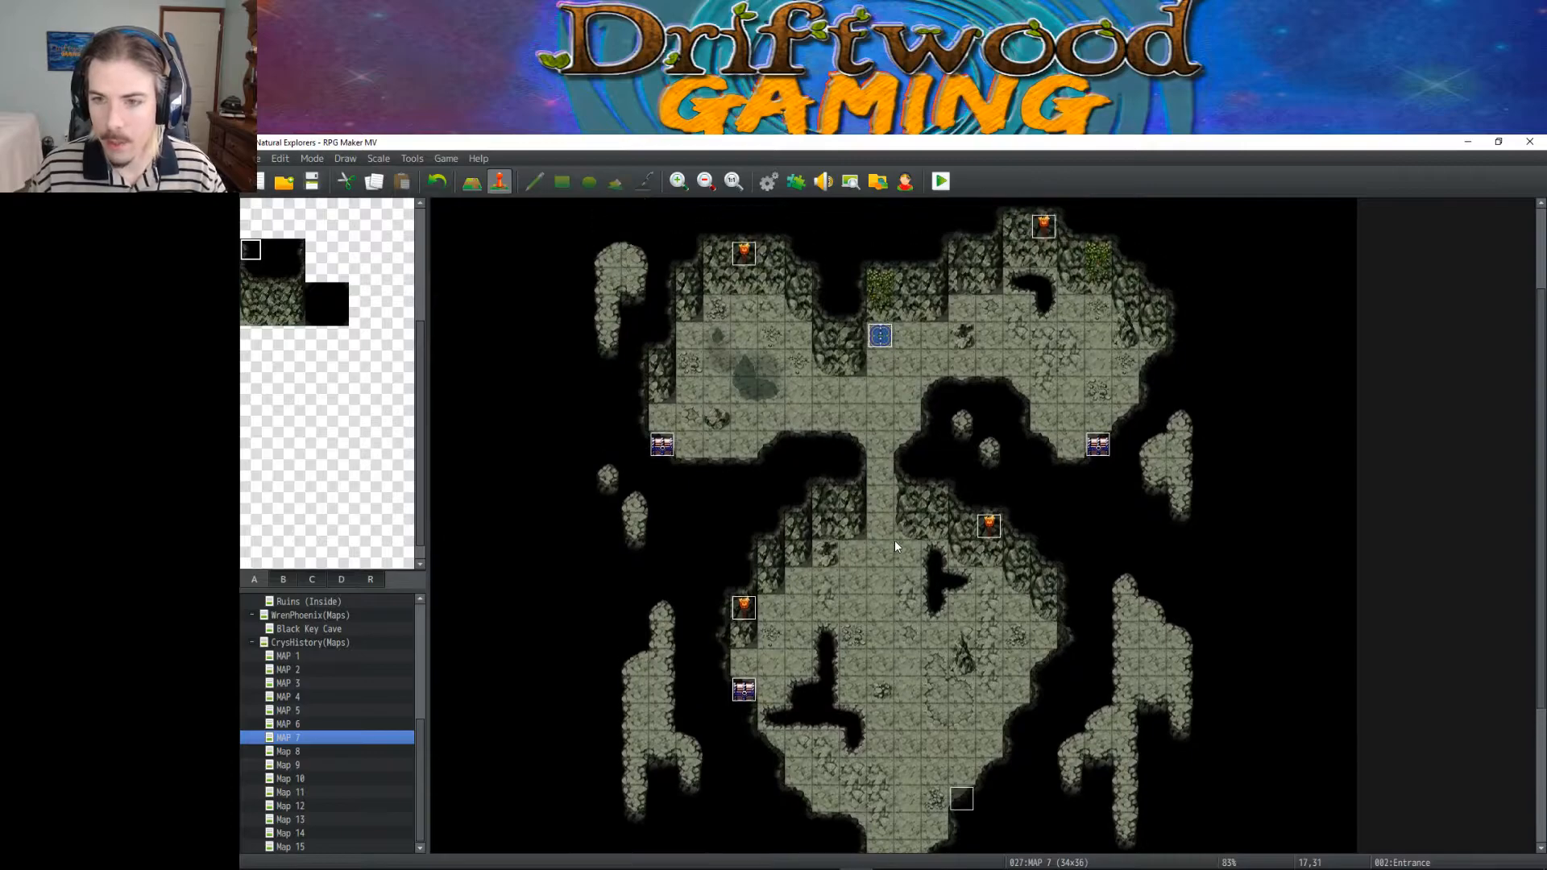
double_click(881, 351)
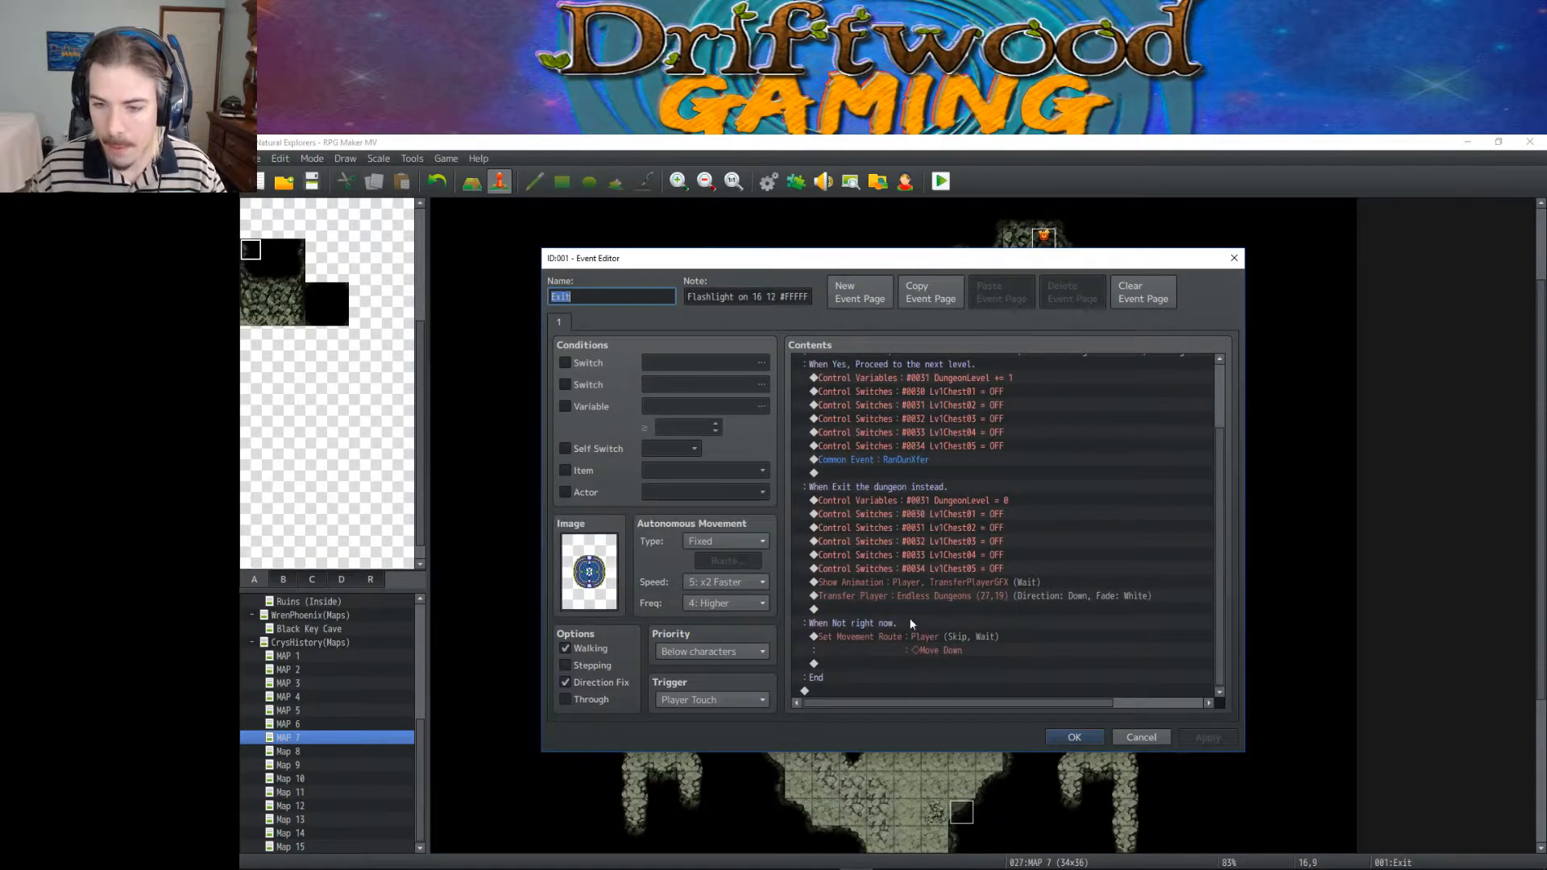
left_click(916, 646)
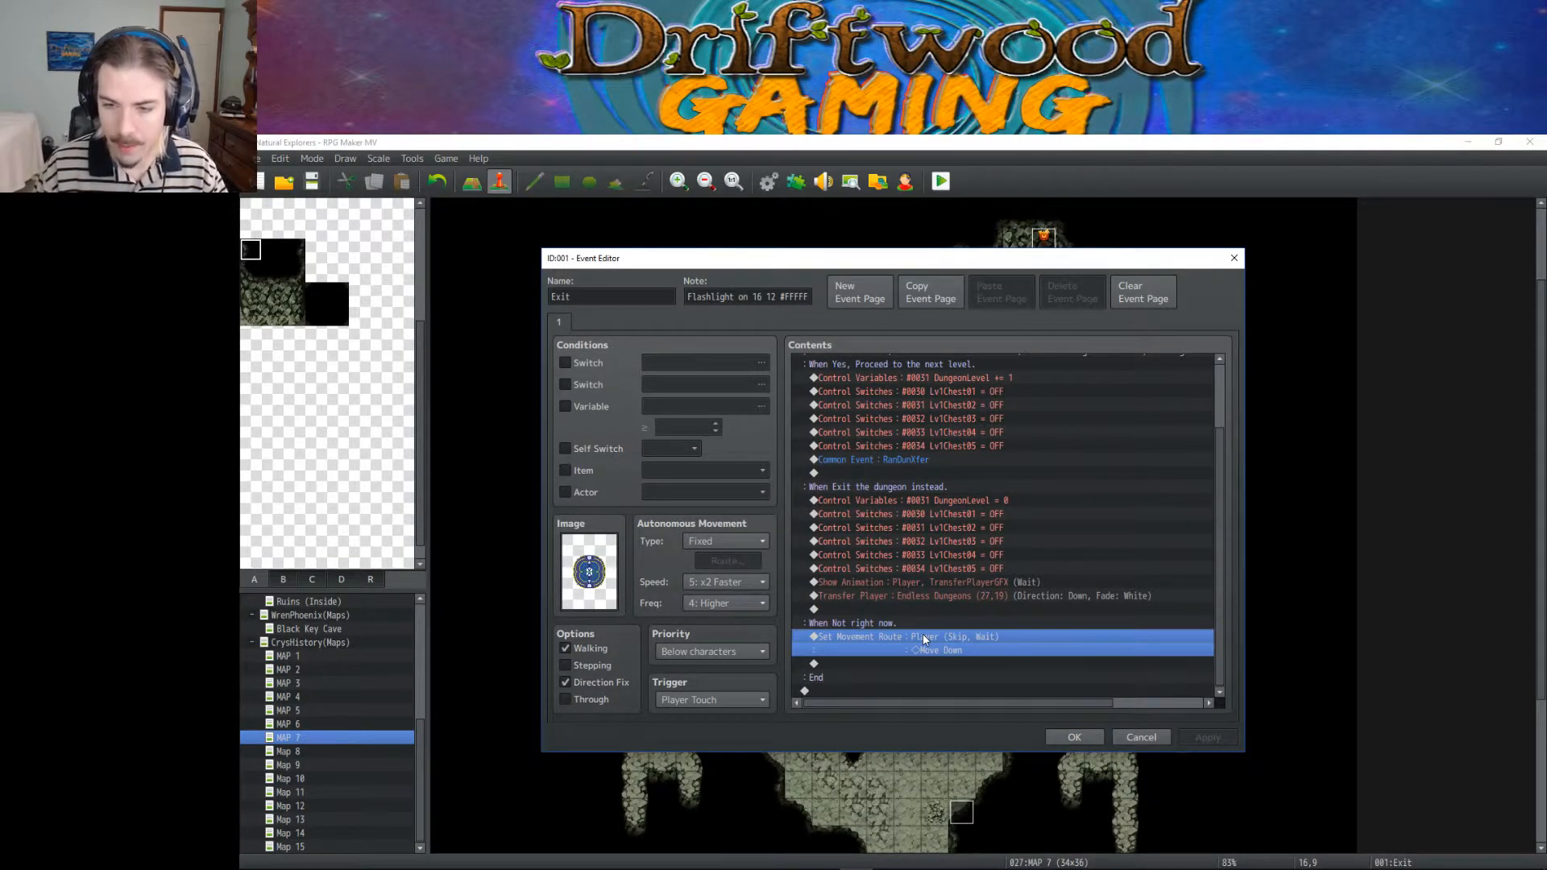
key("Delete")
key("ctrl+v")
left_click(1073, 736)
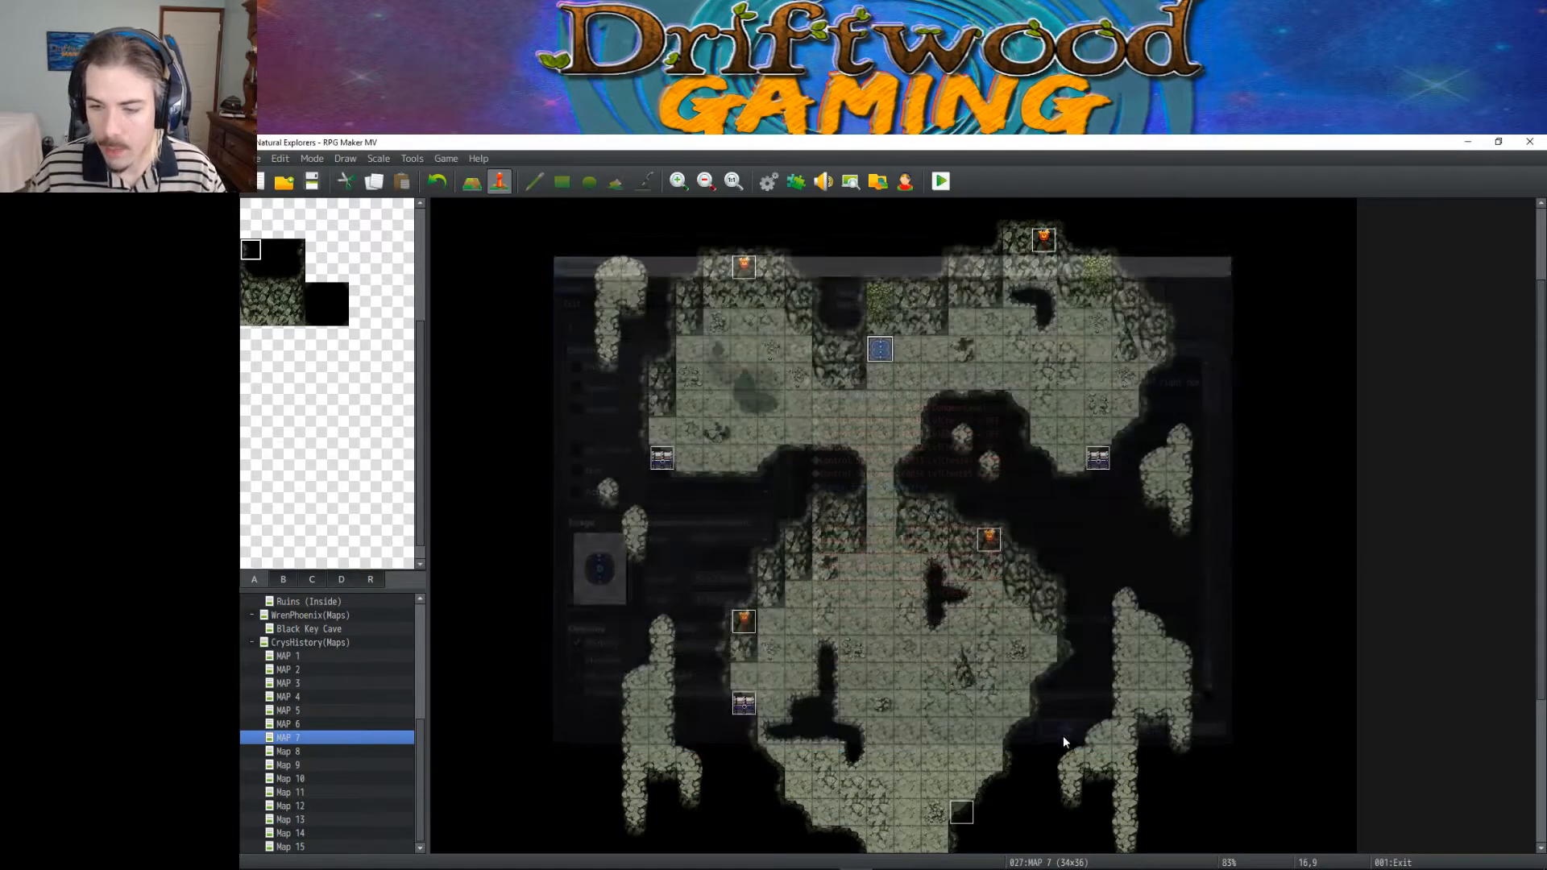
Step: Open MAP 6 and replace the "Not right now." movement route in its Entrance event with the copied 1 Step Backward route
scroll(897, 598, "down", 1)
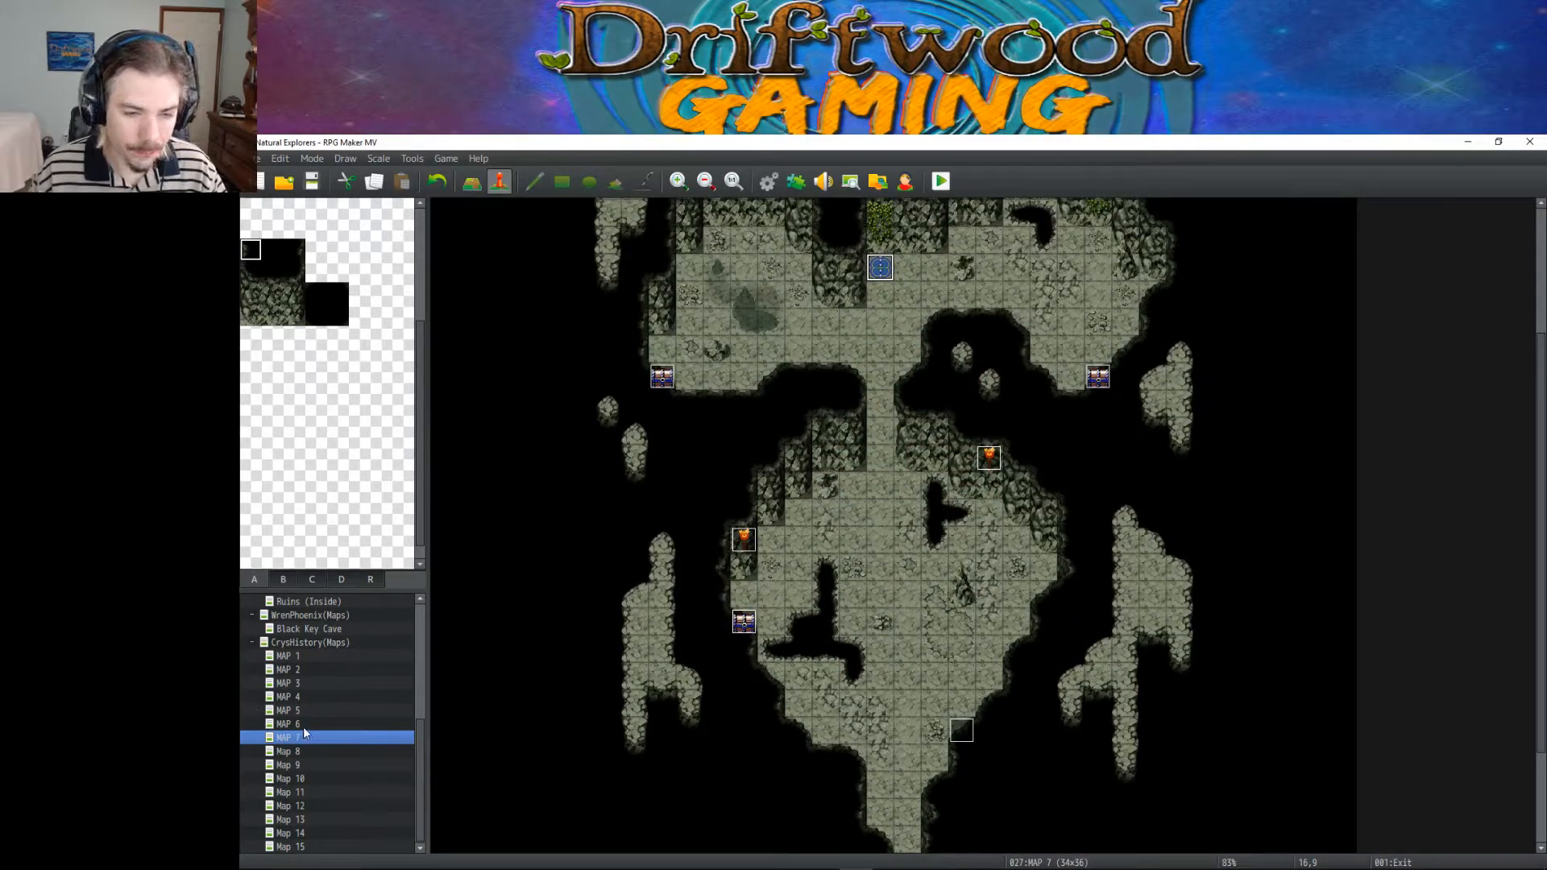
left_click(304, 725)
scroll(894, 684, "down", 3)
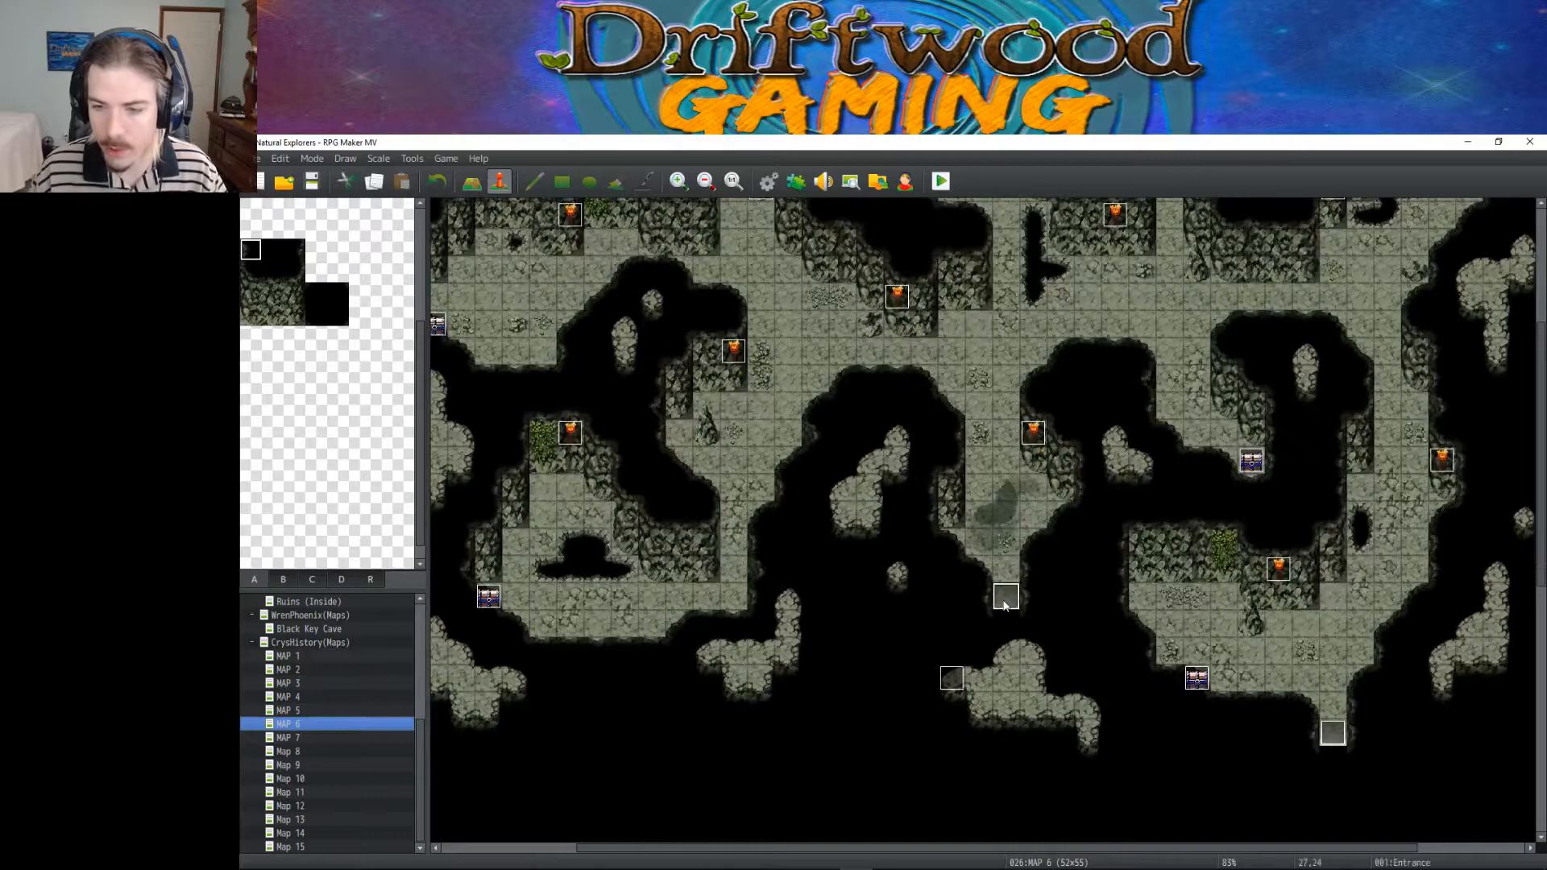
double_click(1004, 601)
left_click(897, 551)
key("Delete")
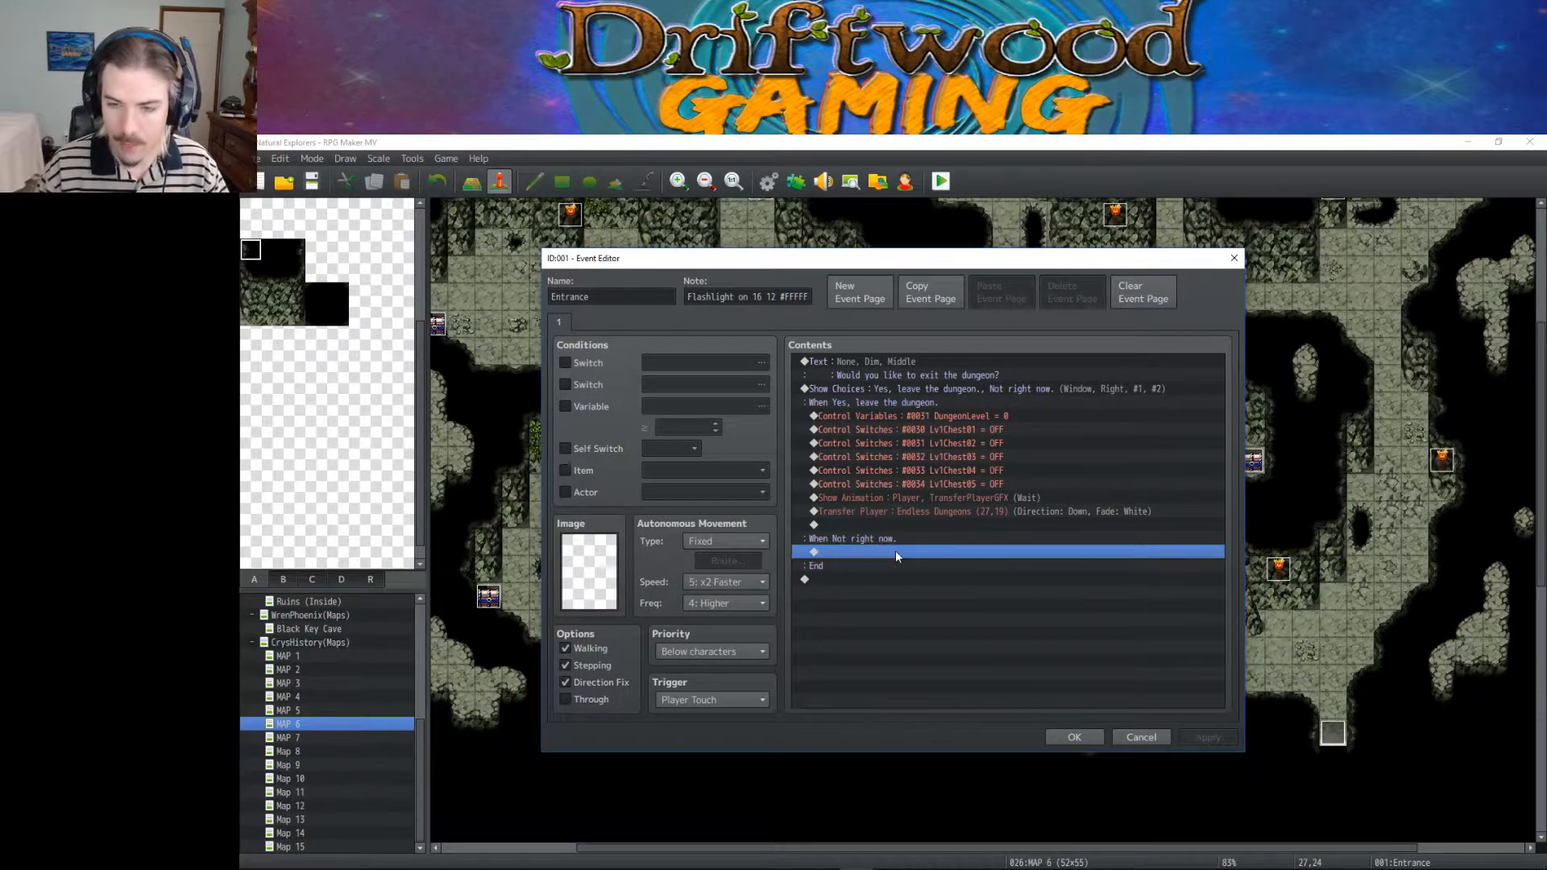
key("ctrl+v")
left_click(1072, 736)
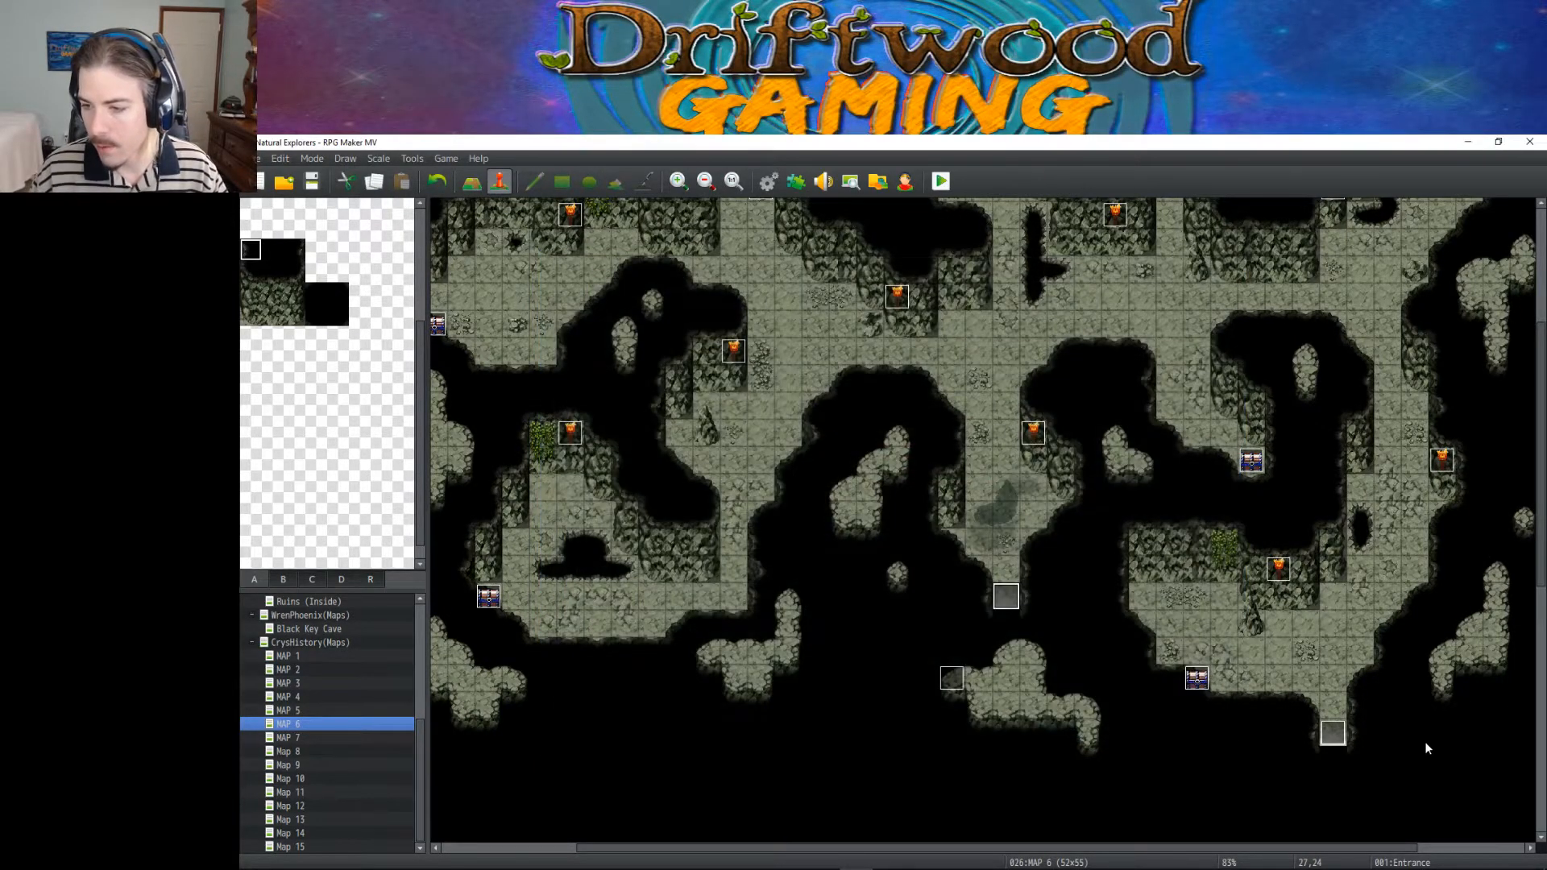
Step: In MAP 6's Exit event, replace the "Not right now." movement route with the copied 1 Step Backward route
double_click(1326, 733)
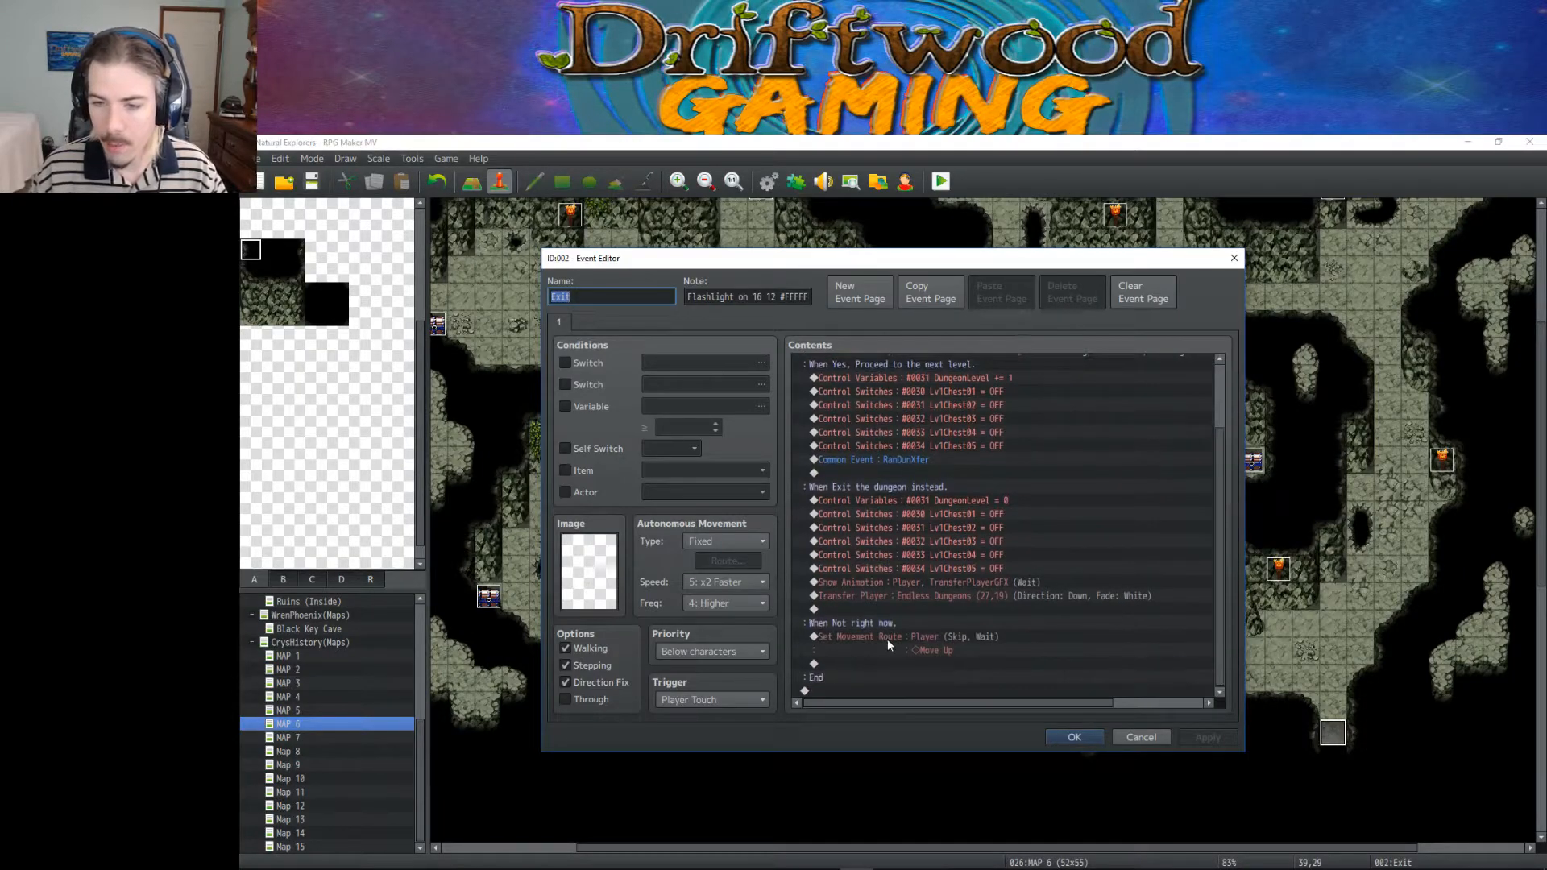
left_click(890, 638)
key("Delete")
key("ctrl+v")
scroll(1093, 617, "down", 2)
scroll(1079, 703, "down", 1)
left_click(1074, 735)
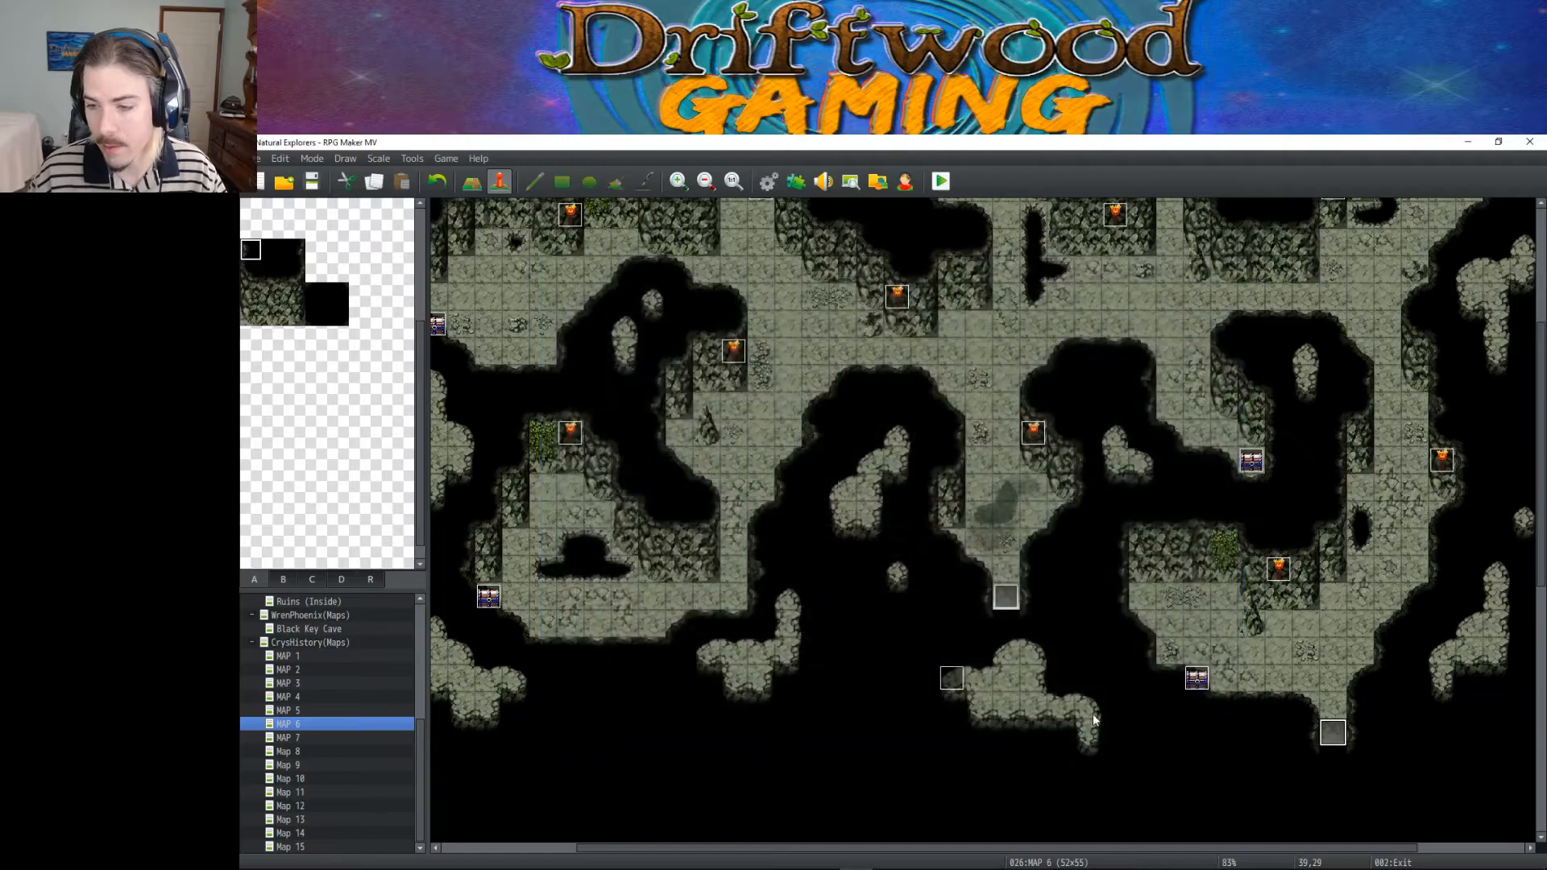
scroll(1142, 658, "up", 4)
scroll(1142, 658, "down", 3)
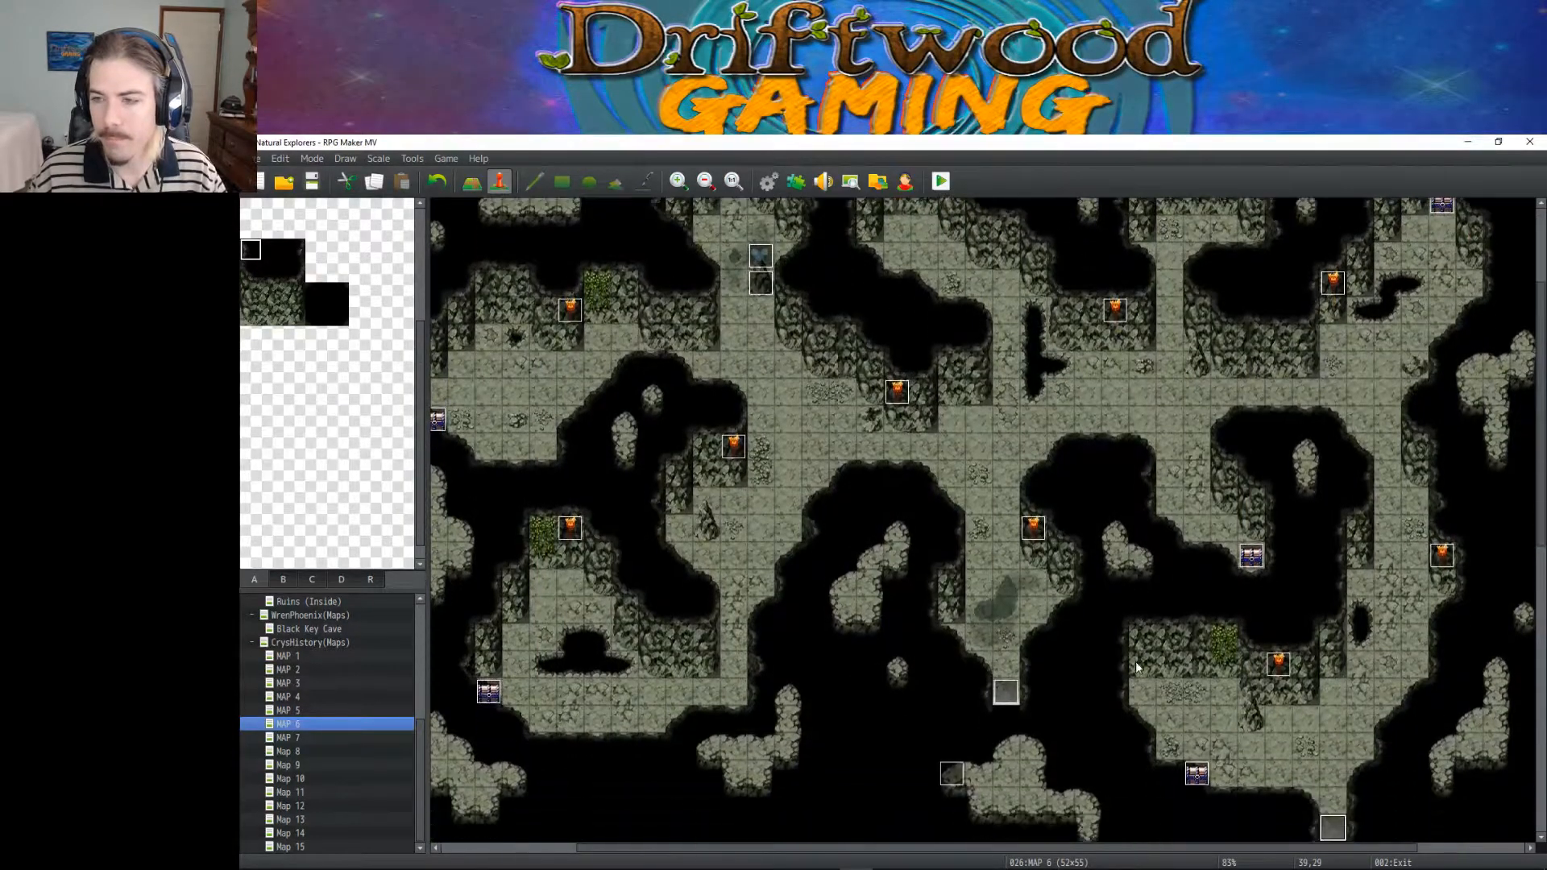
scroll(832, 608, "down", 3)
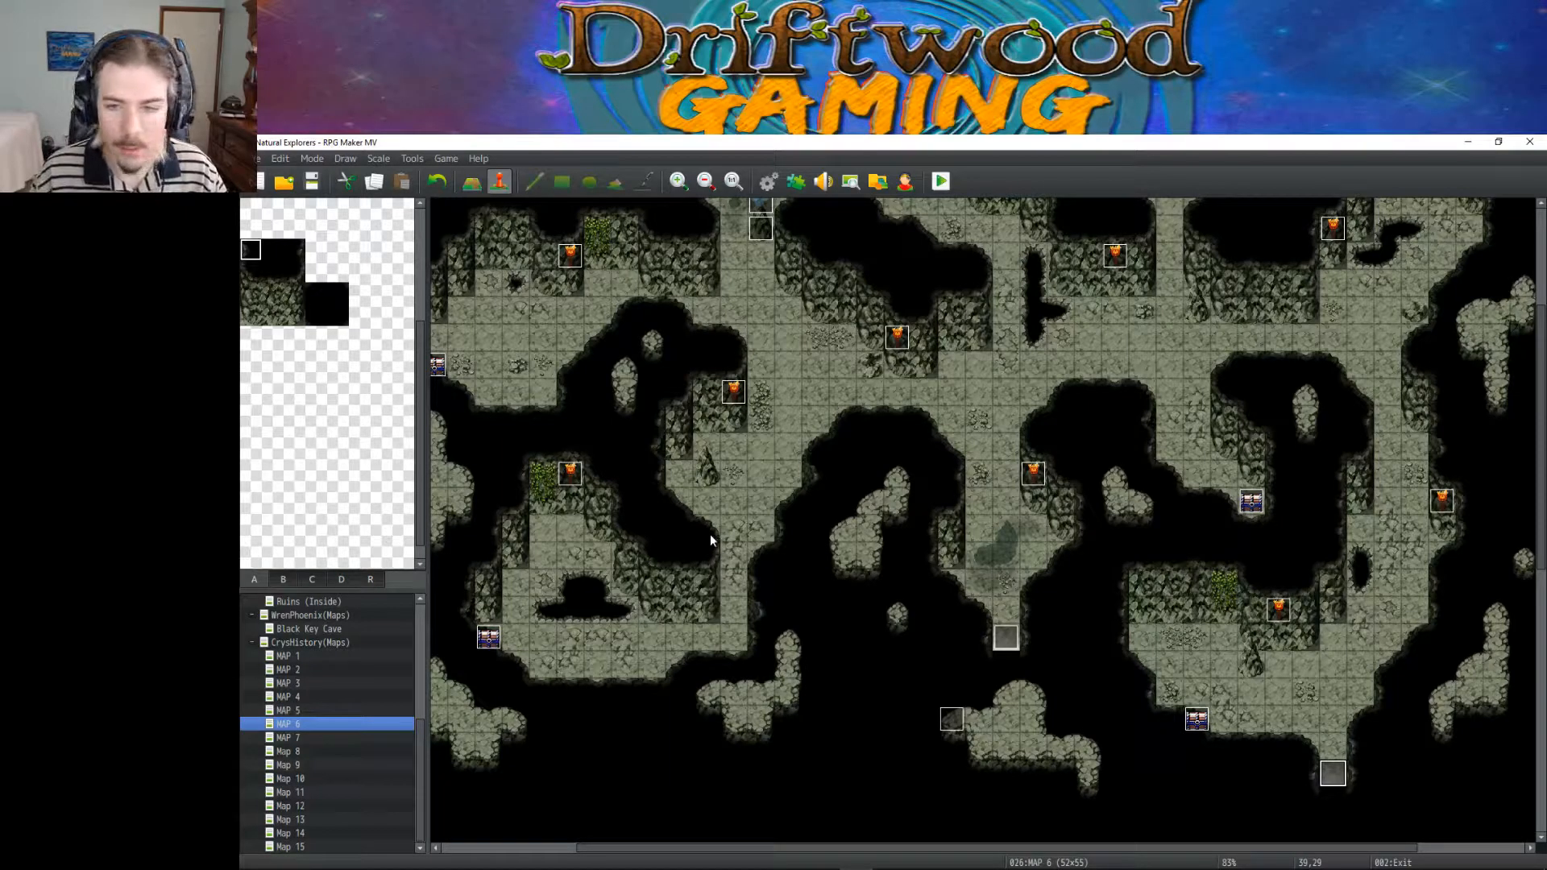
Step: Open MAP 5 and replace the "Not right now." movement route in its Exit event with the copied 1 Step Backward route
left_click(302, 713)
scroll(951, 631, "down", 8)
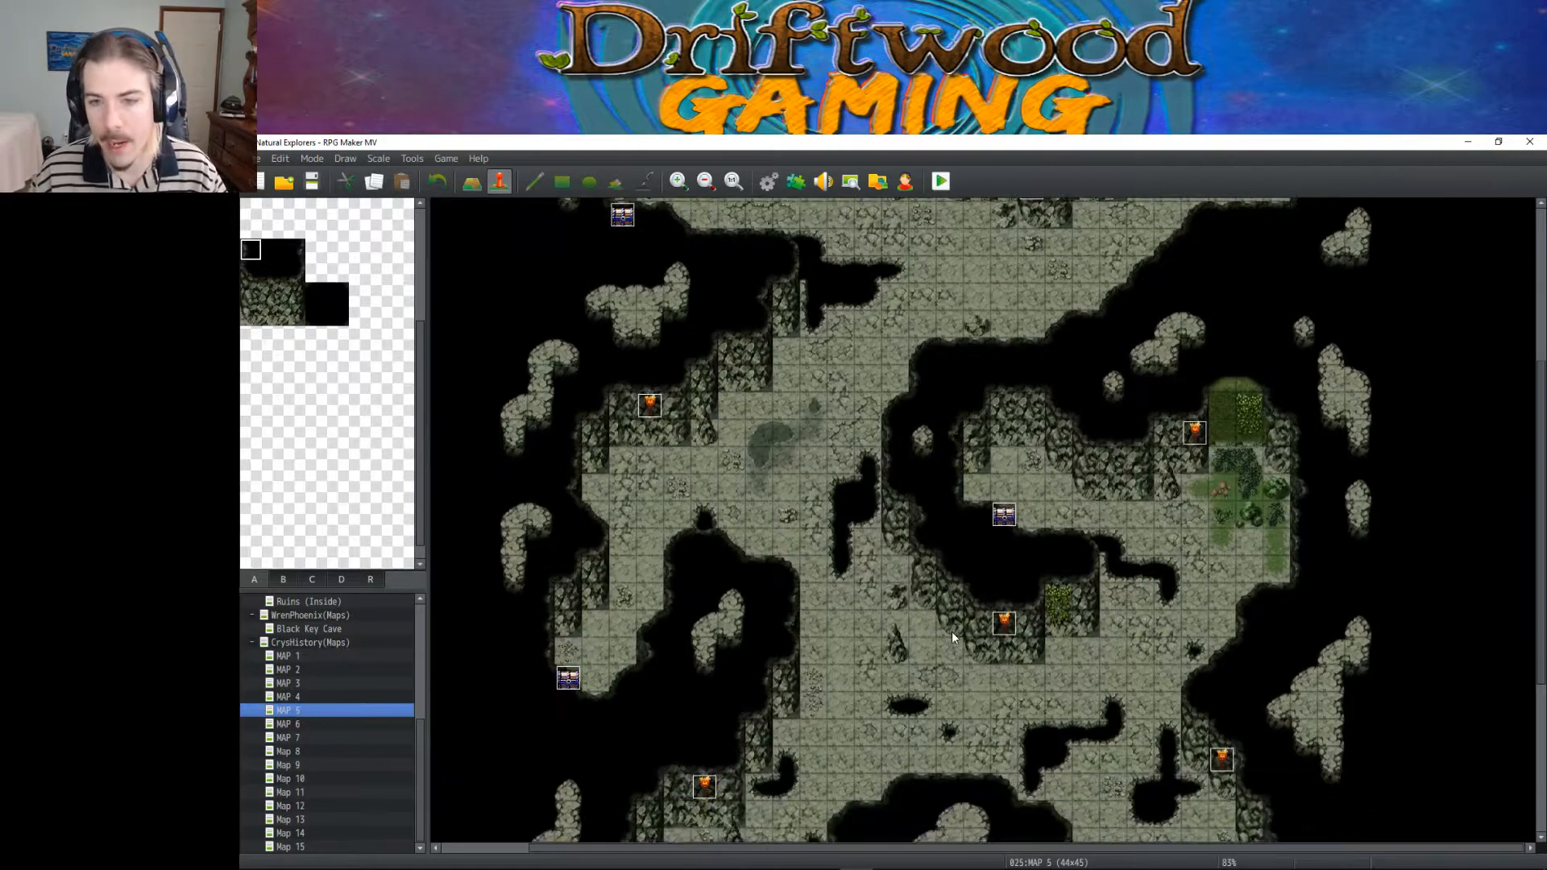
double_click(1143, 733)
scroll(912, 592, "down", 5)
left_click(916, 637)
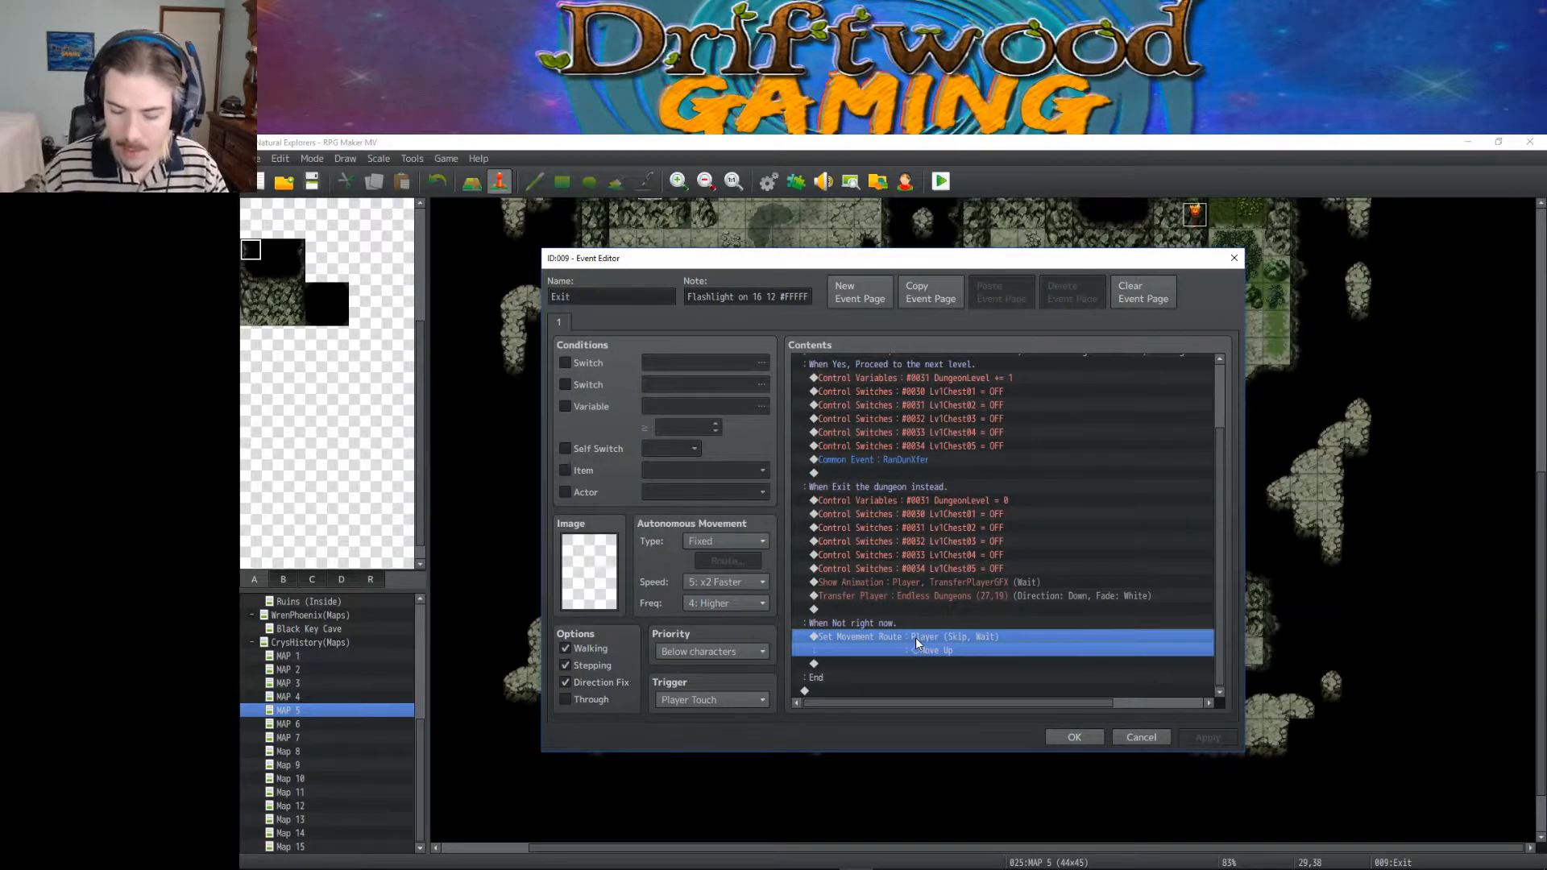
key("Delete")
key("ctrl+v")
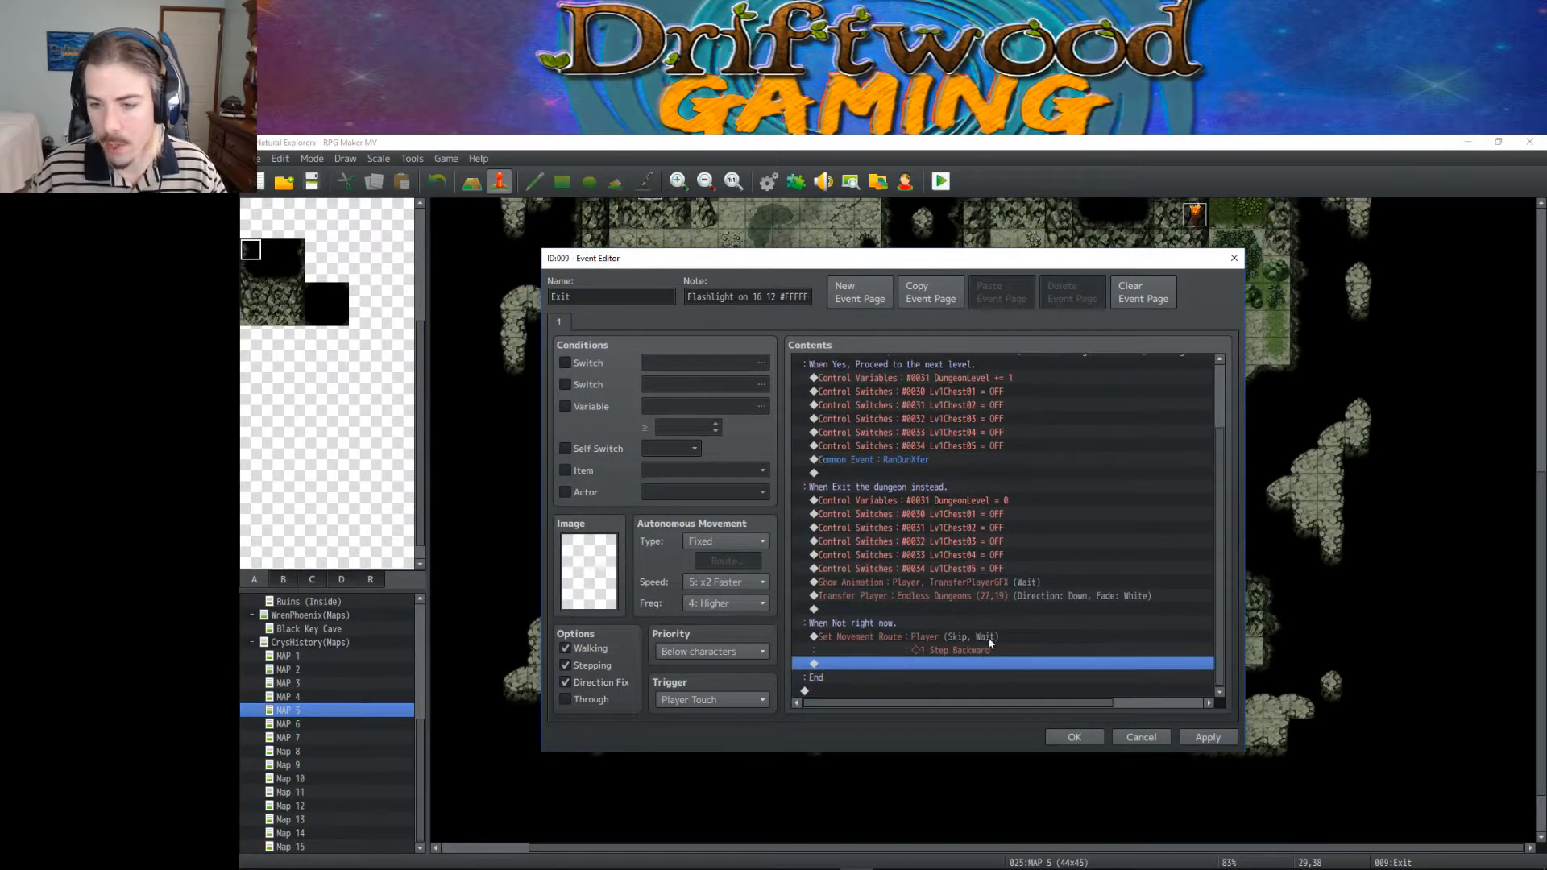
left_click(1062, 739)
Step: In MAP 5's Entrance event, replace the "Not right now." movement route with the copied 1 Step Backward route
scroll(1094, 717, "up", 8)
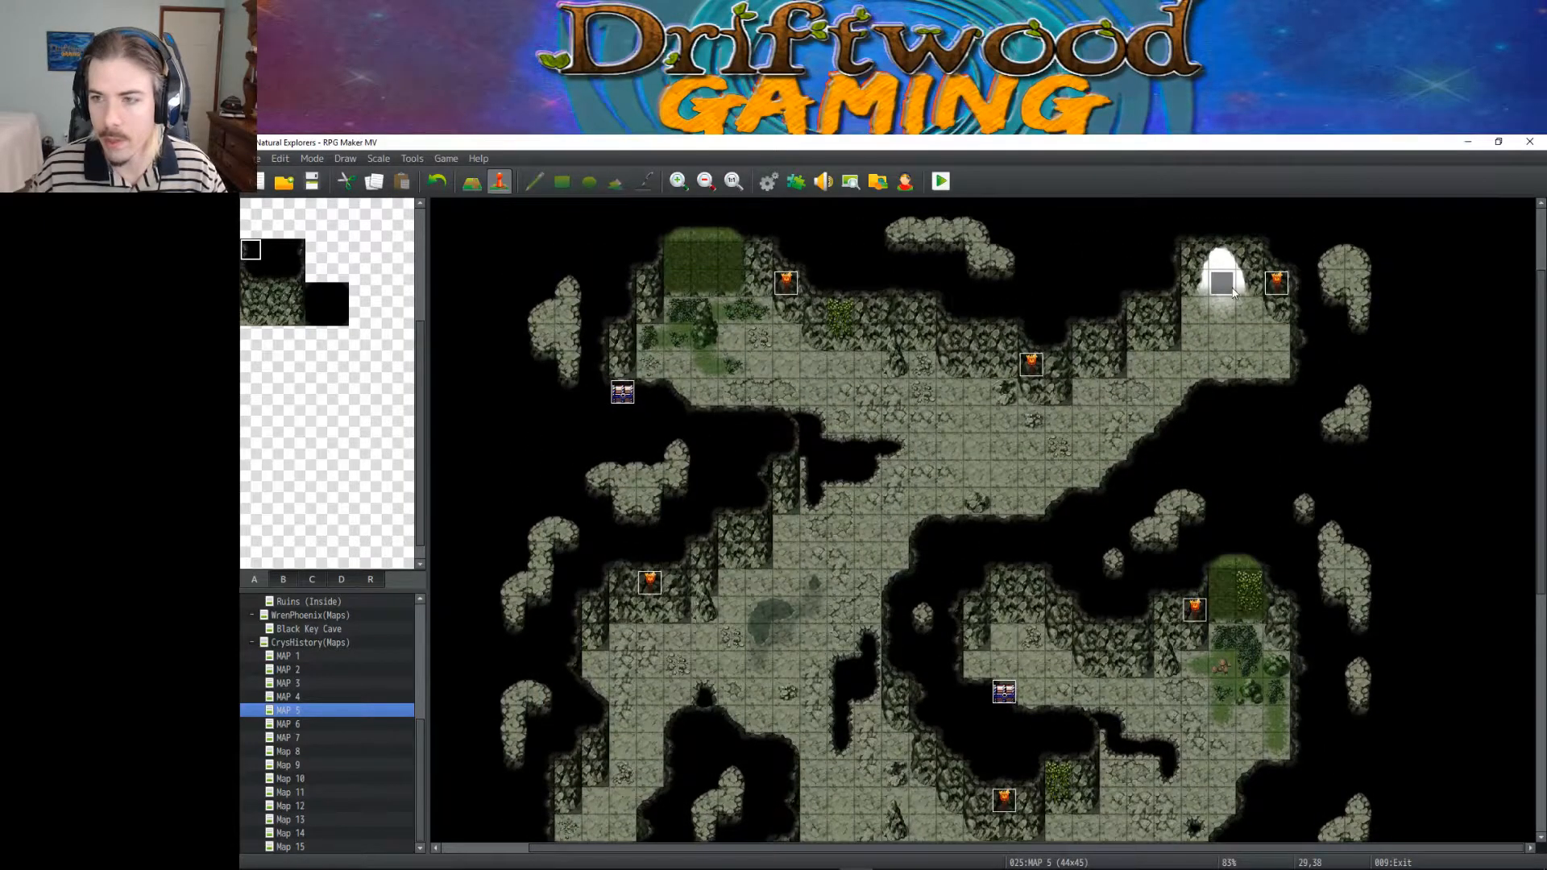
double_click(1223, 289)
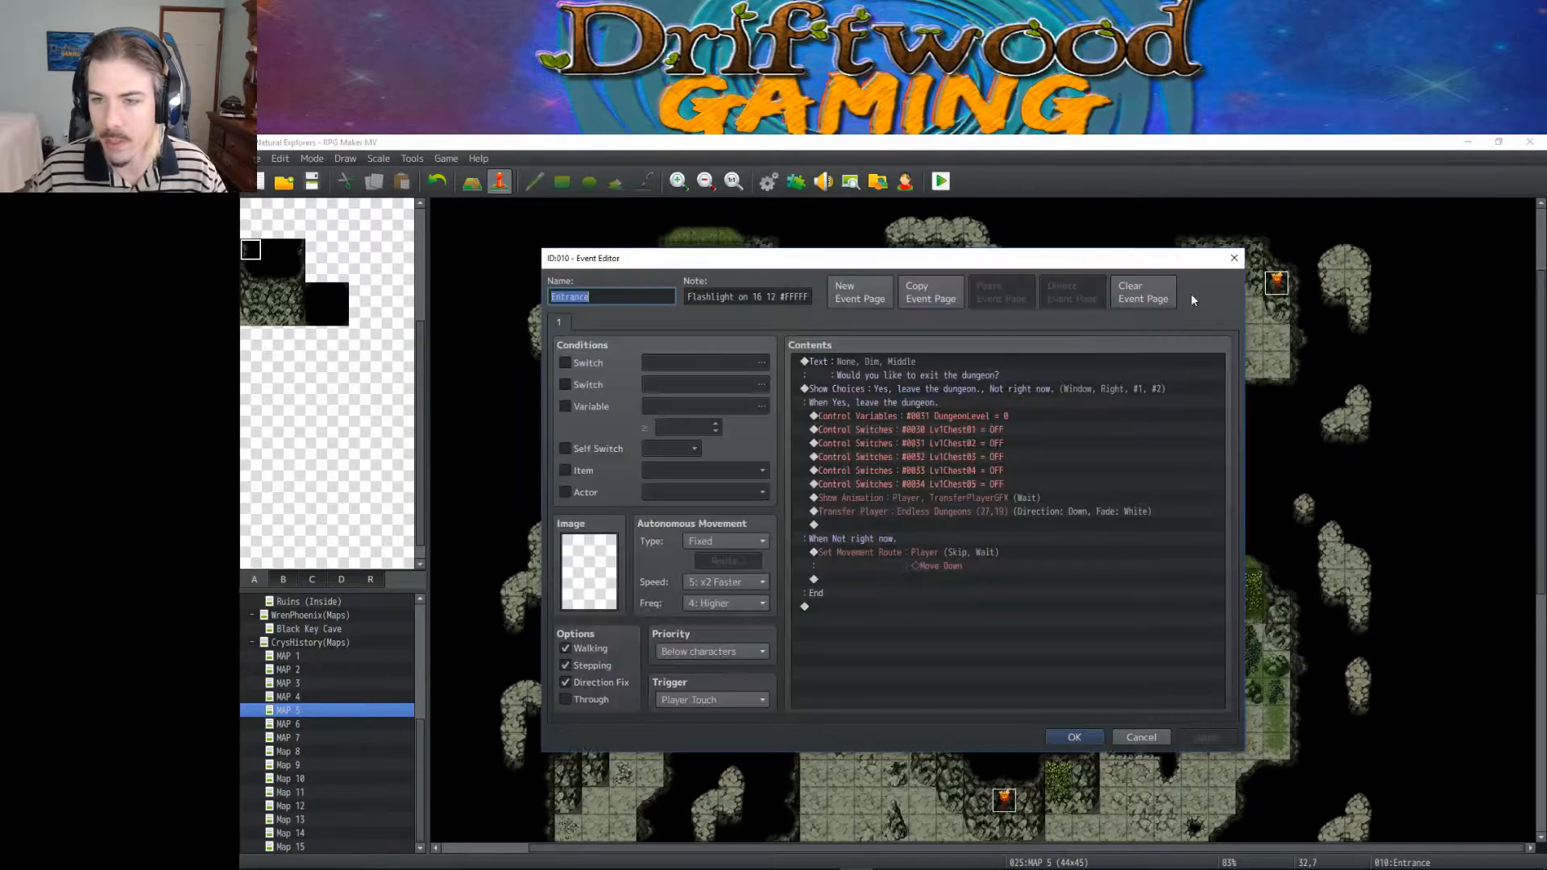
left_click(921, 557)
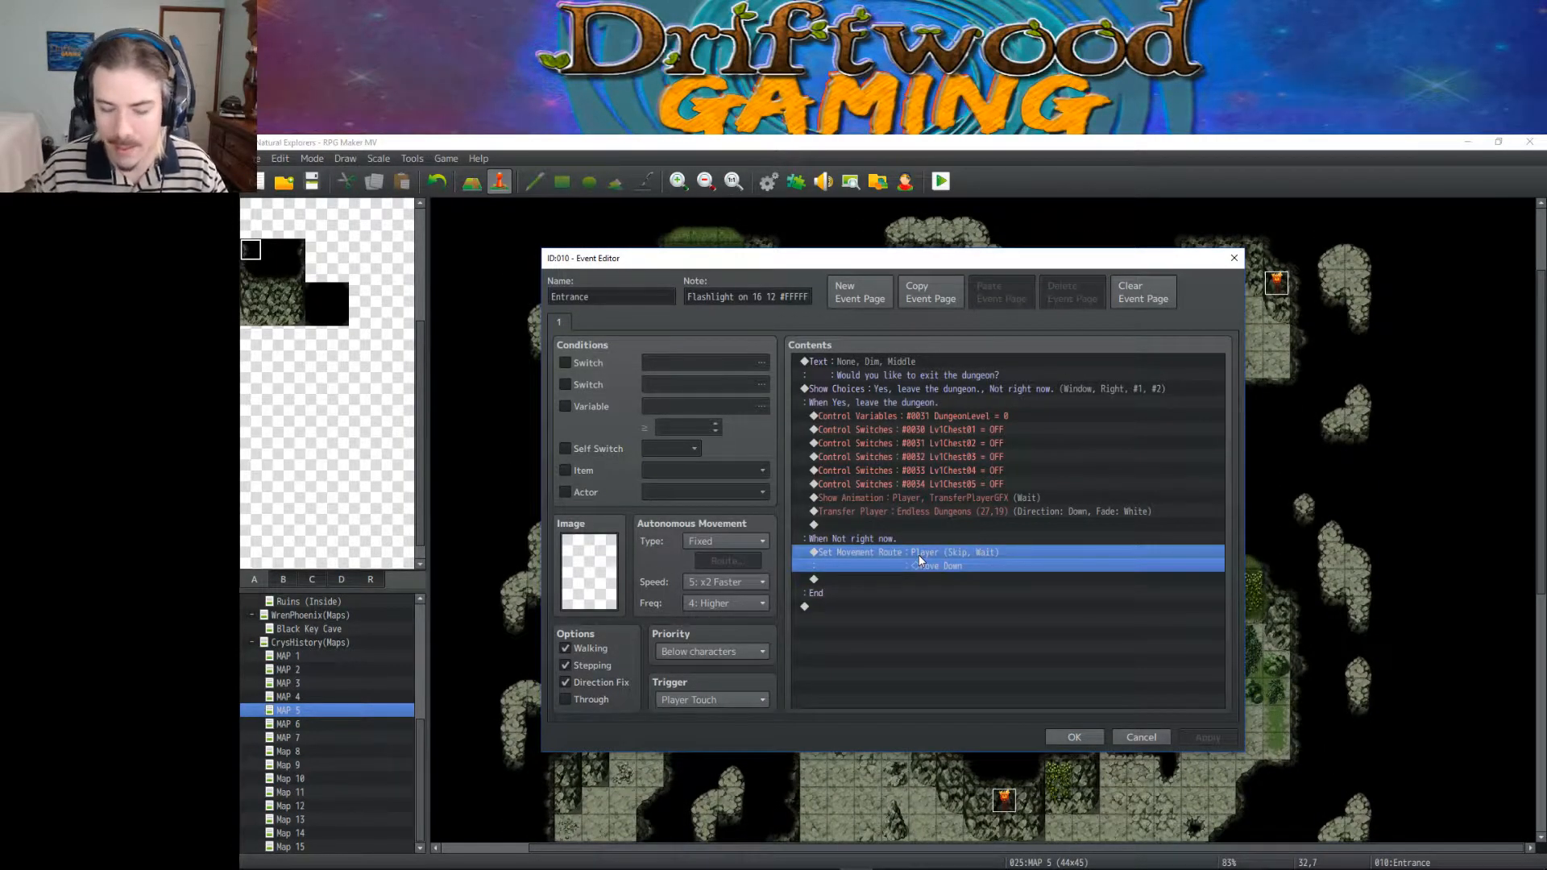
key("Delete")
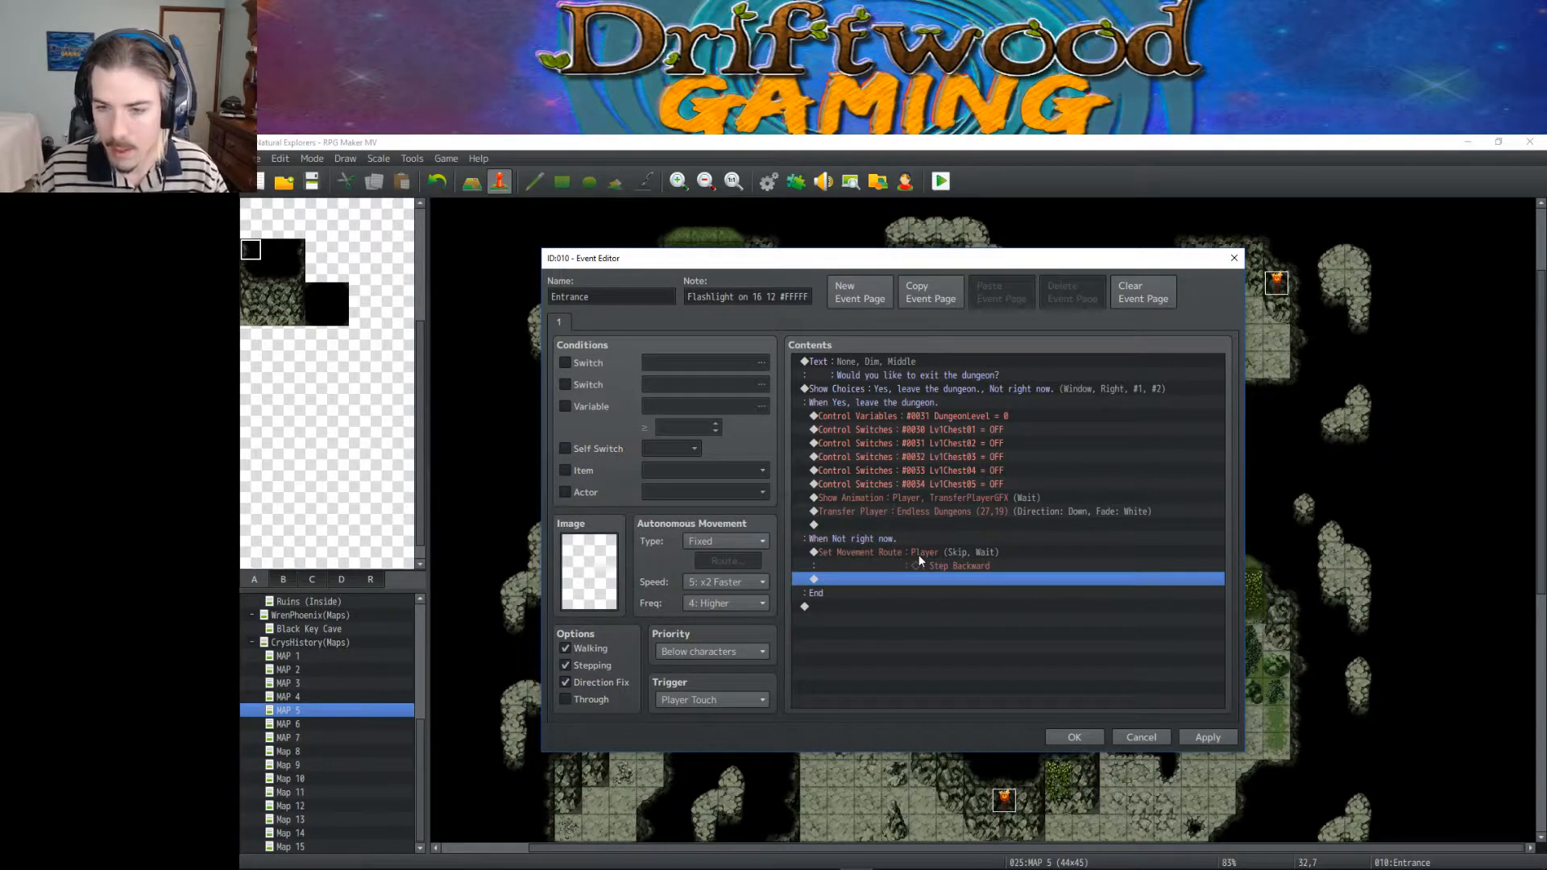
left_click(1074, 737)
Step: Open MAP 4 and replace the "Not right now." movement route in its Entrance event with the copied 1 Step Backward route
scroll(886, 552, "down", 3)
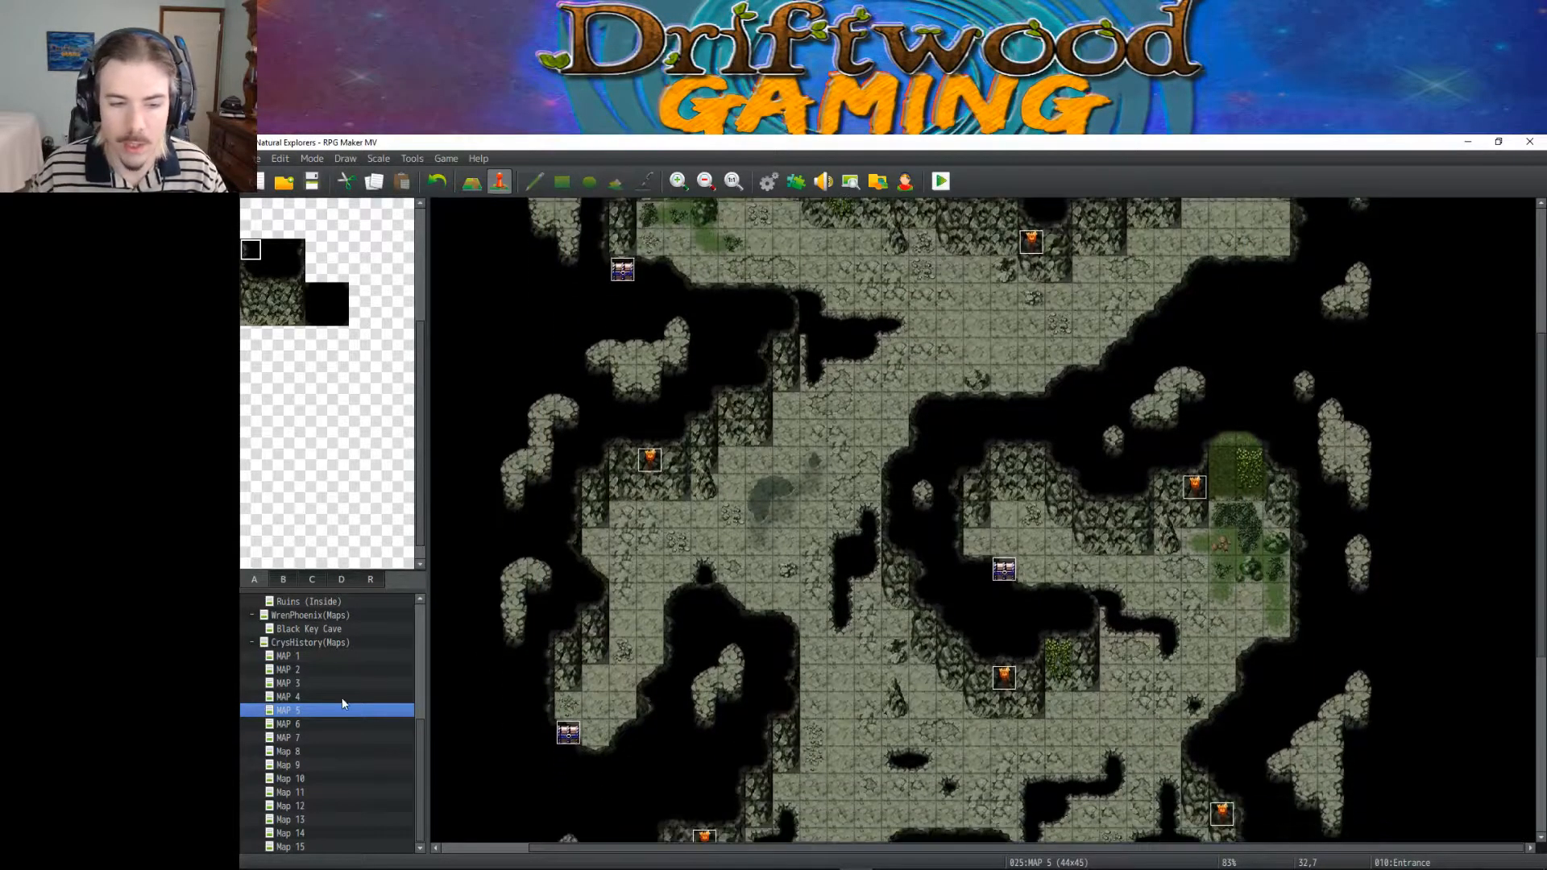
left_click(338, 698)
double_click(677, 809)
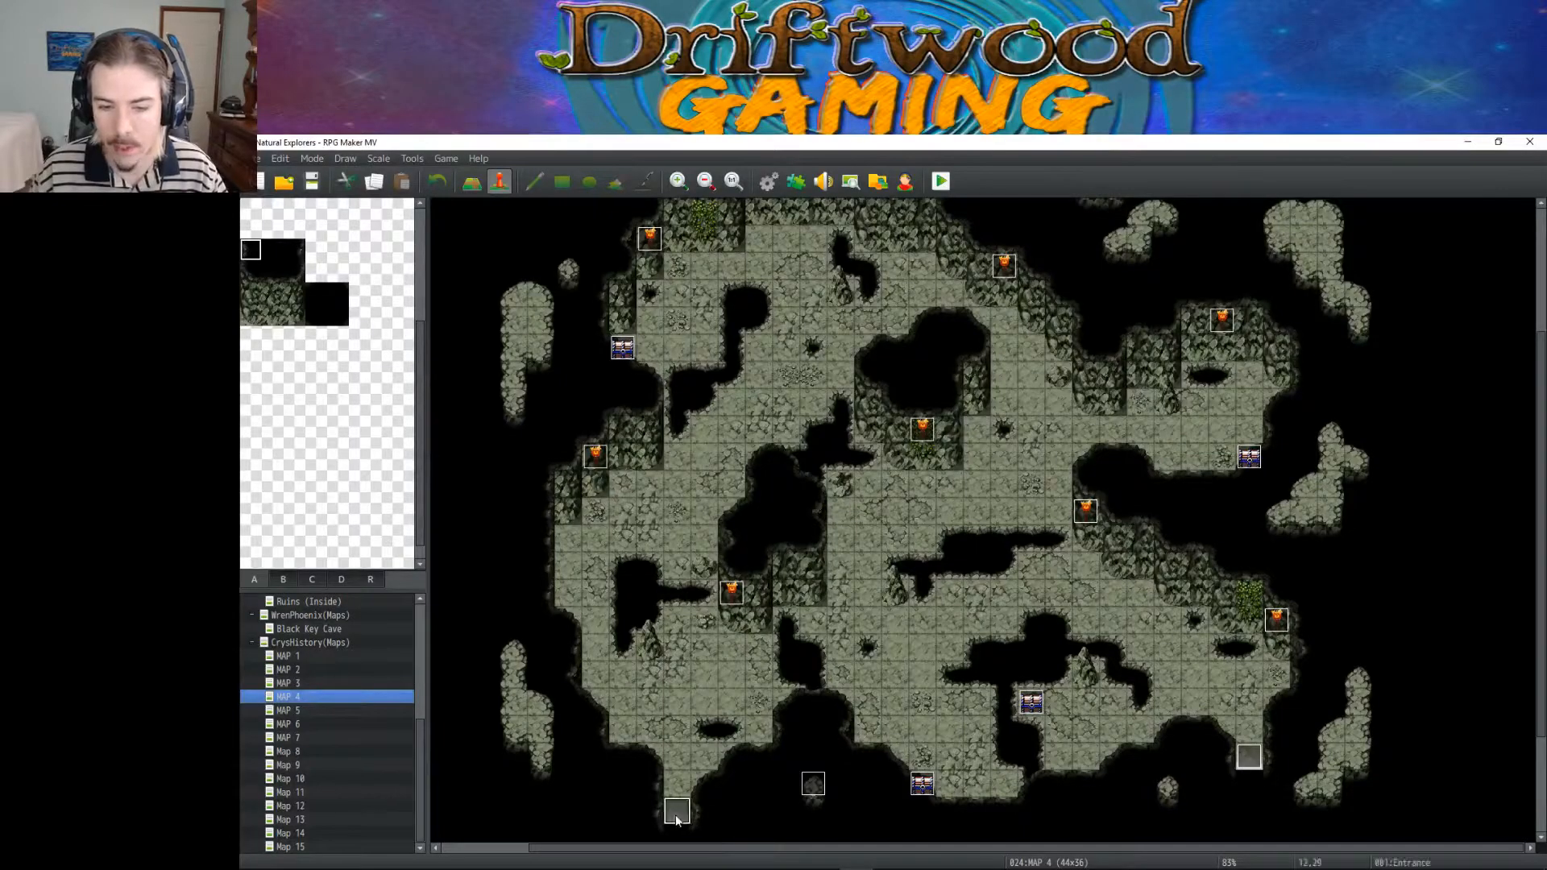
left_click(873, 553)
key("Delete")
key("ctrl+v")
left_click(1075, 736)
Step: In MAP 4's Exit event, replace the "Not right now." movement route with the copied 1 Step Backward route
double_click(1249, 756)
left_click(914, 640)
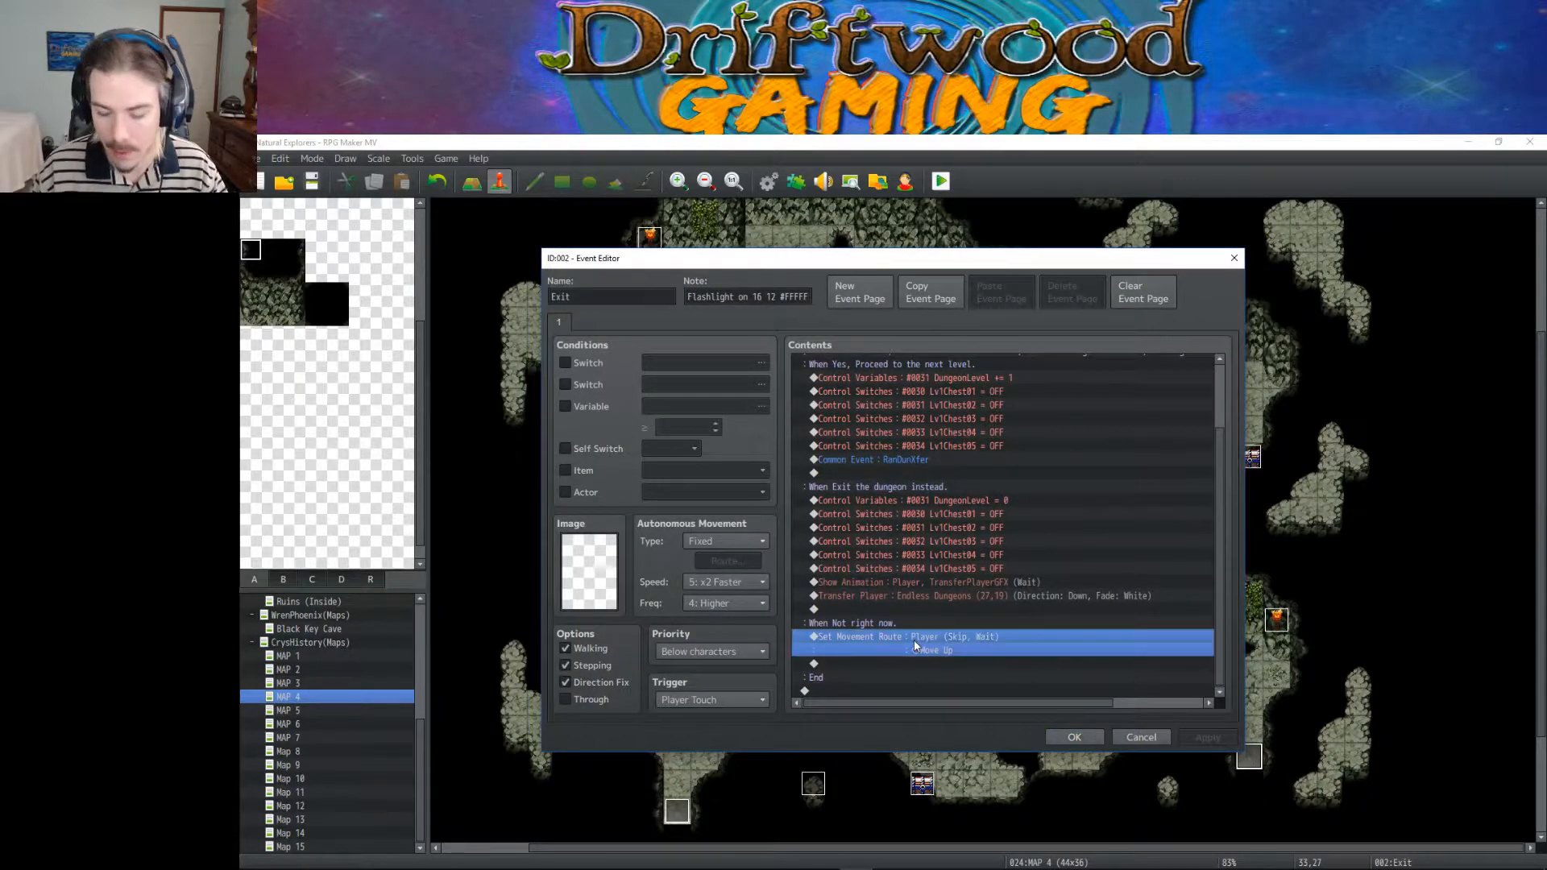
left_click(1070, 740)
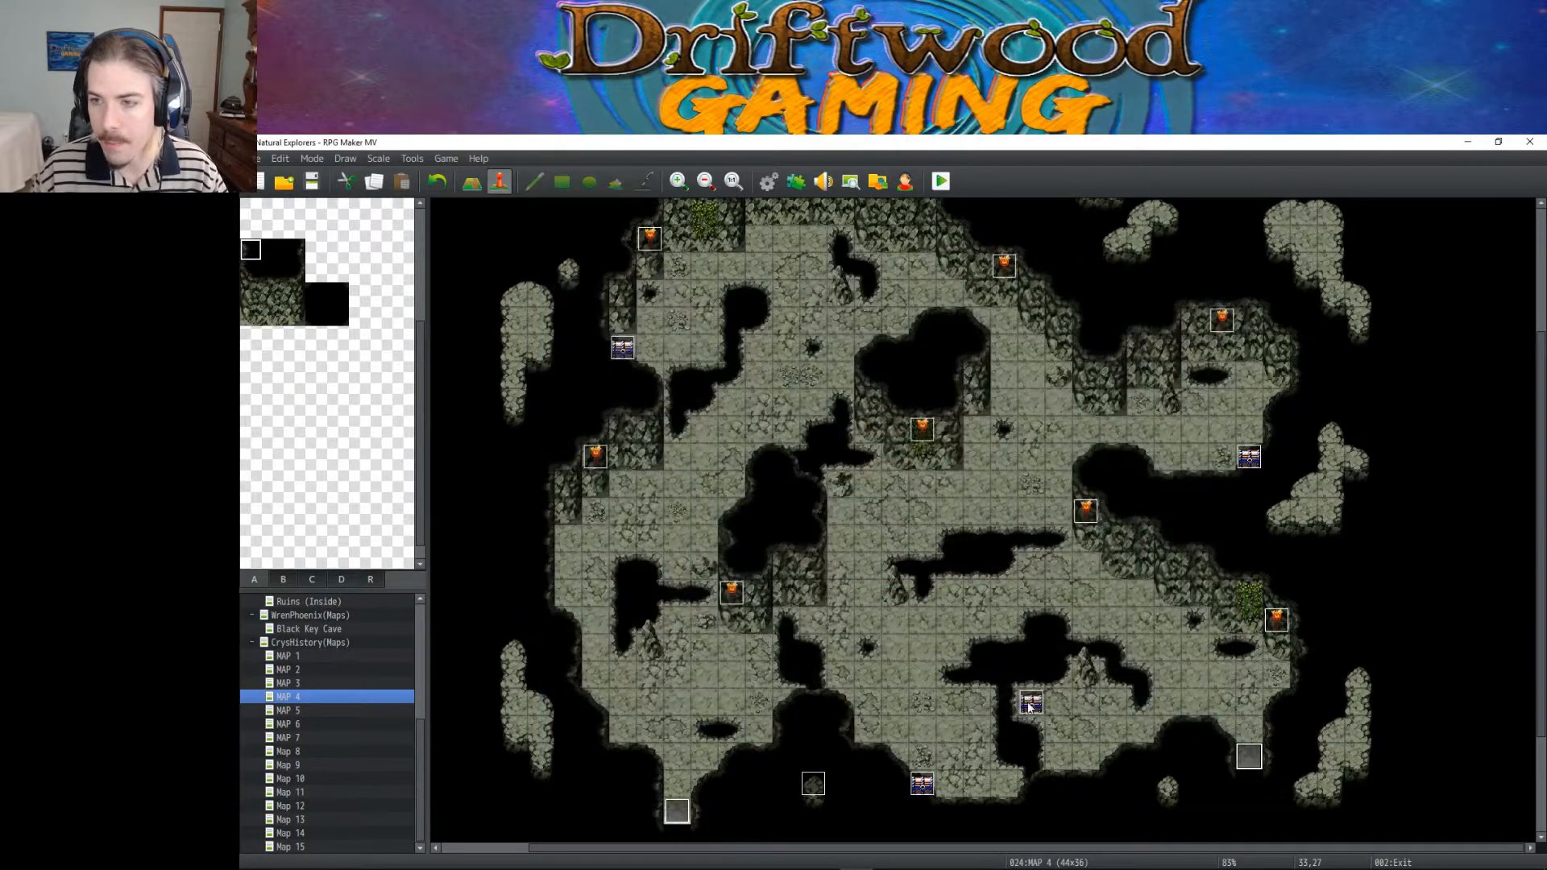
Step: Open MAP 3 and replace the "Not right now." movement route in its Entrance event with the copied 1 Step Backward route
left_click(330, 683)
scroll(974, 638, "down", 5)
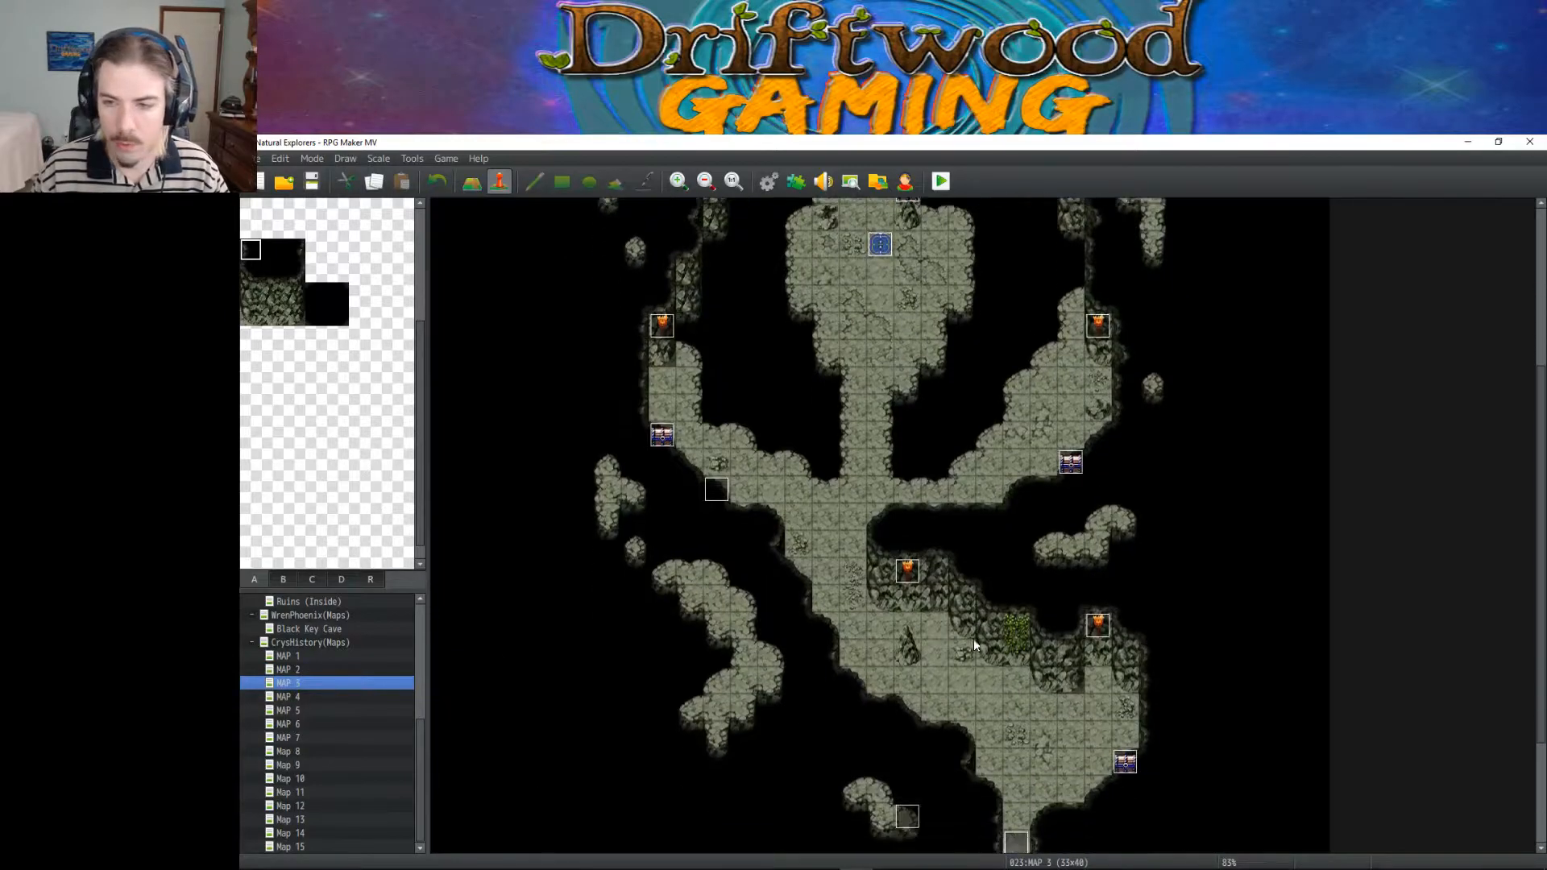
double_click(1014, 724)
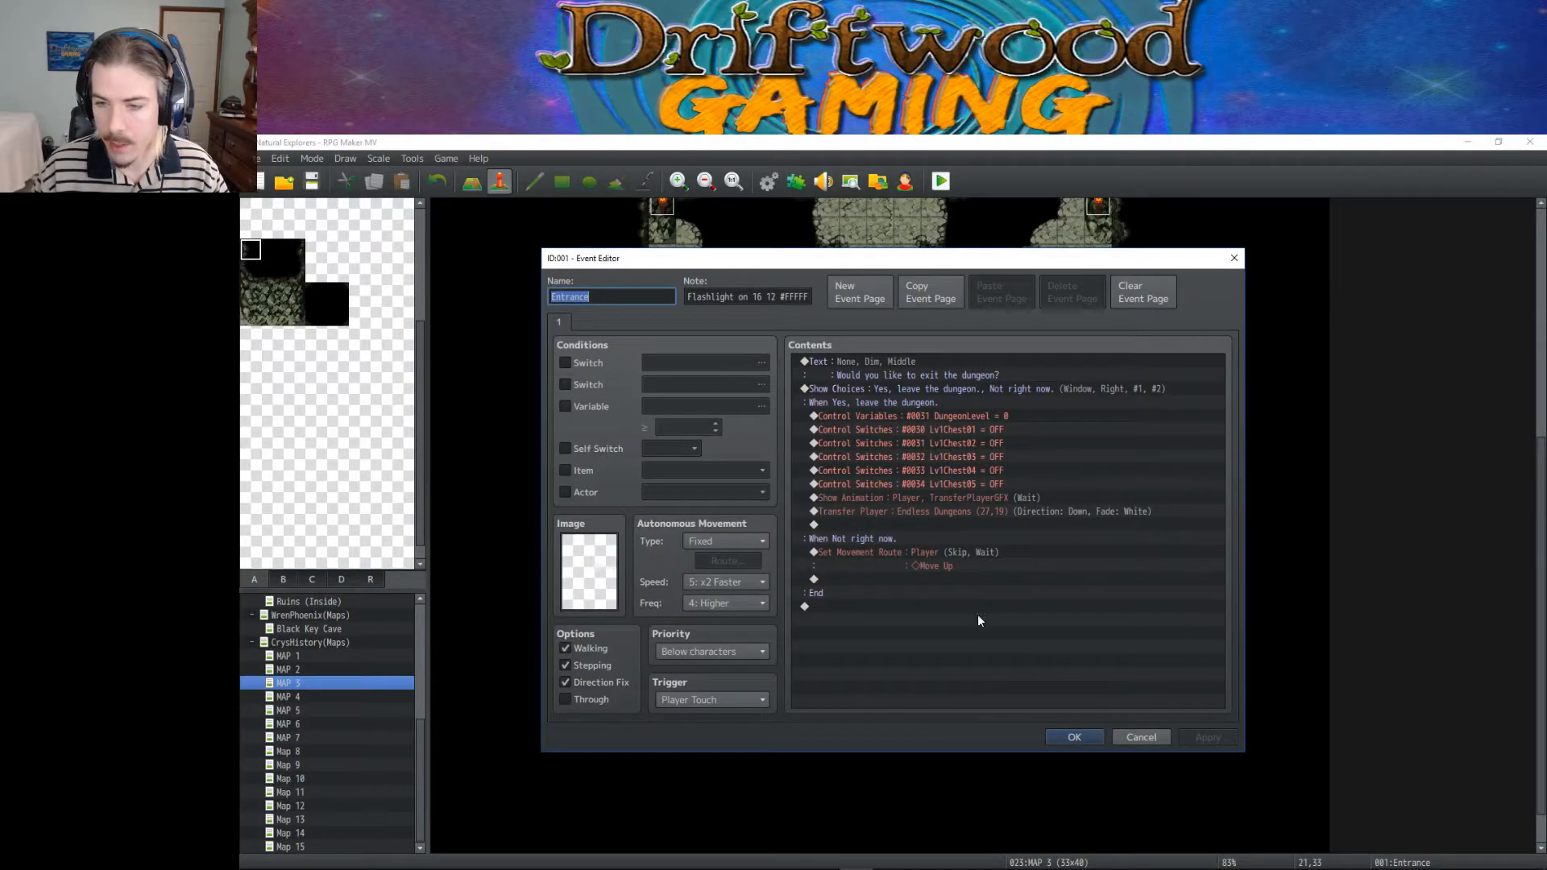
left_click(911, 555)
key("Delete")
key("ctrl+v")
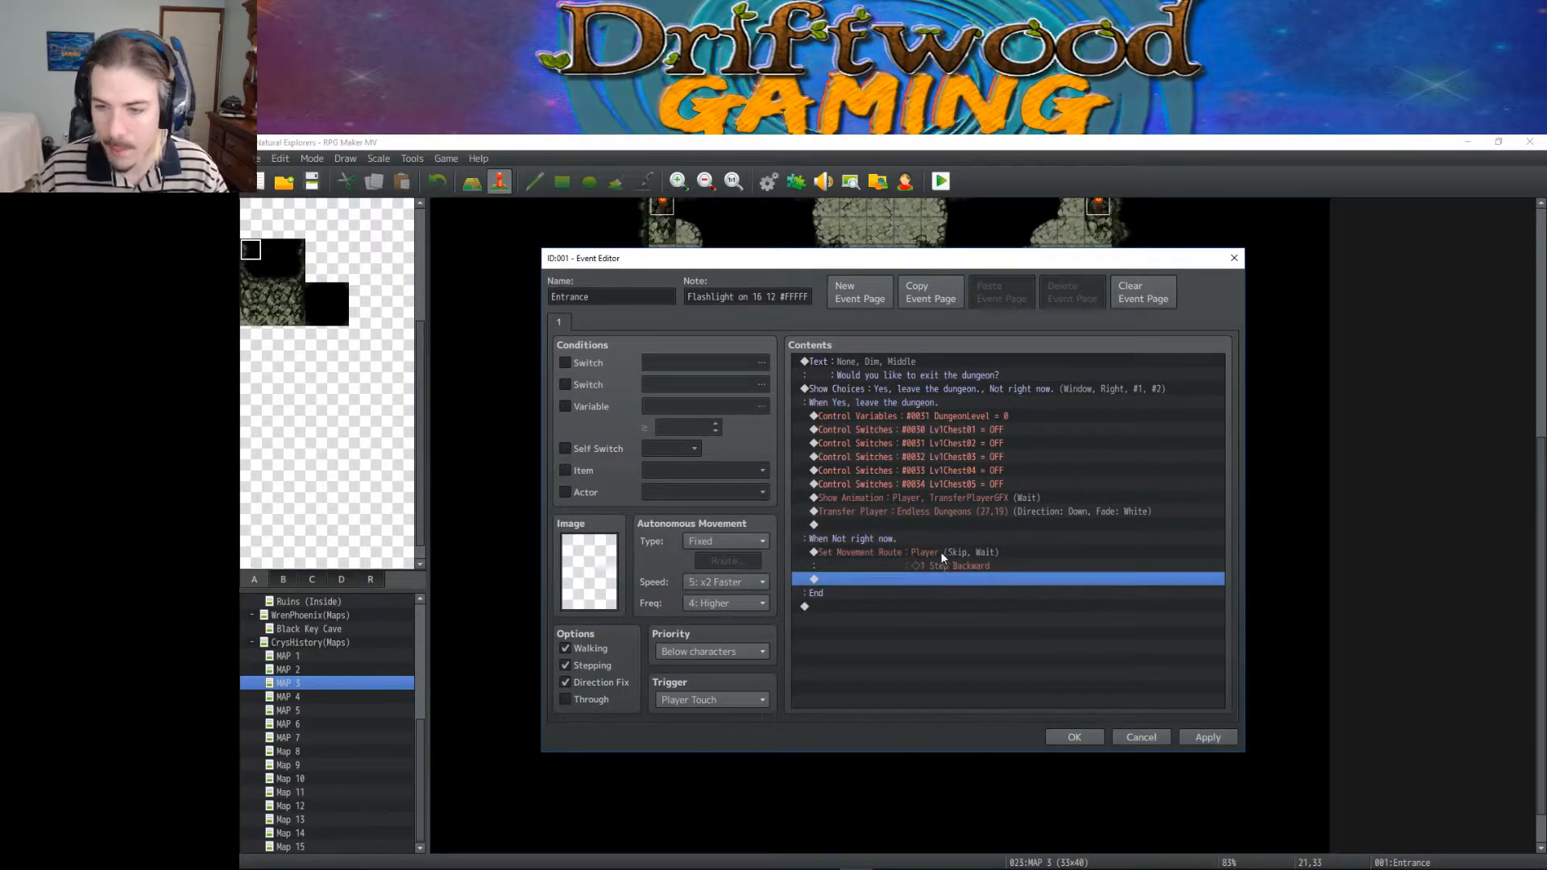
left_click(1074, 737)
Step: In MAP 3's Exit event, replace the "Not right now." movement route with the copied 1 Step Backward route
scroll(945, 583, "up", 4)
double_click(879, 345)
scroll(923, 540, "down", 2)
left_click(916, 637)
key("Delete")
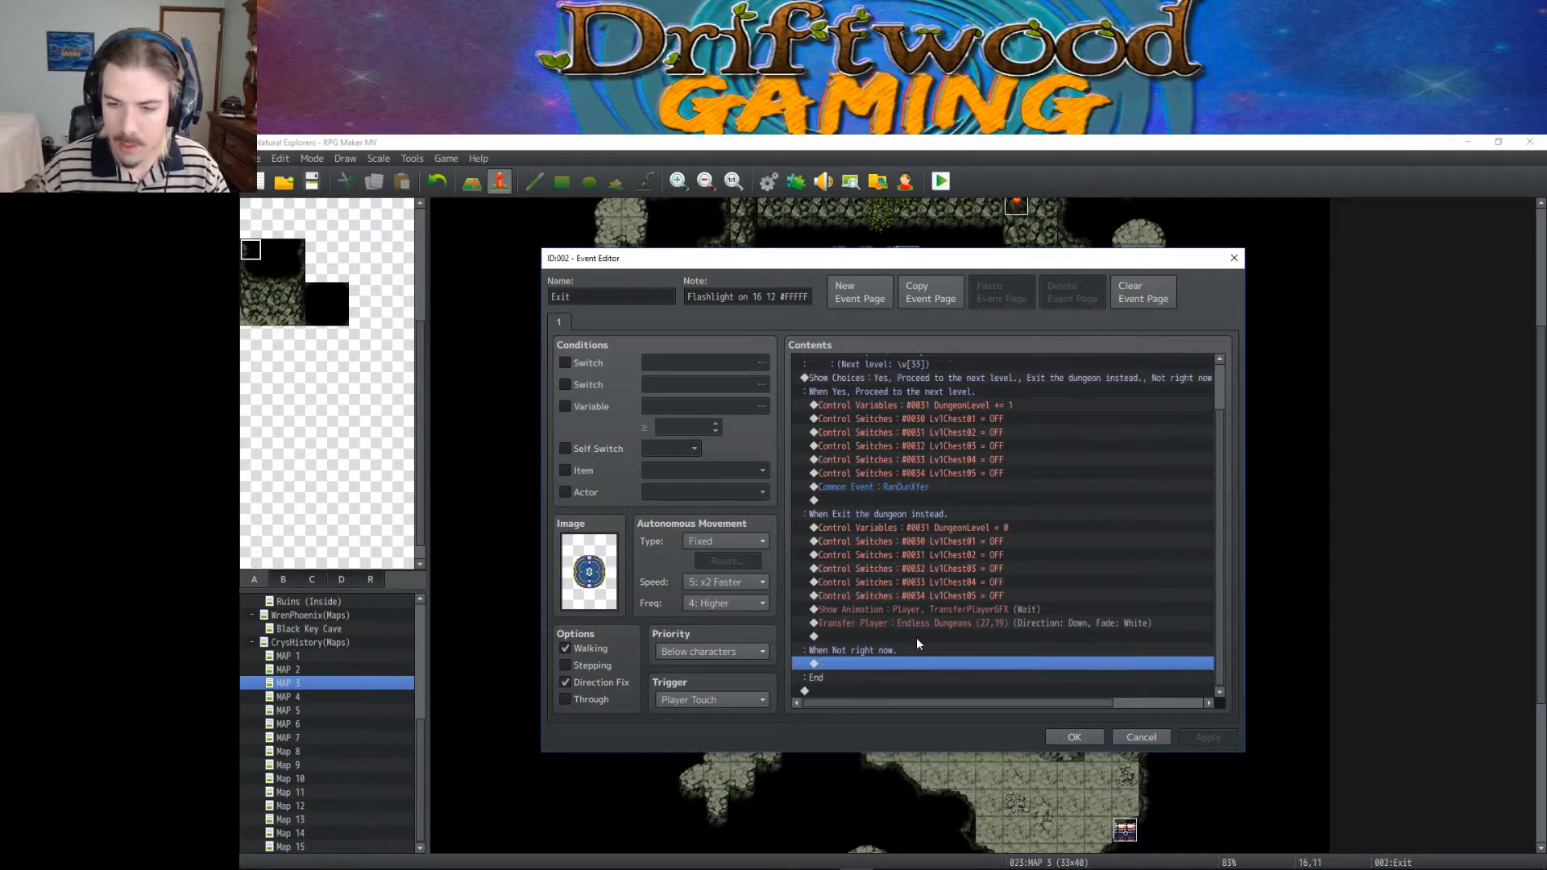
key("ctrl+v")
left_click(1077, 737)
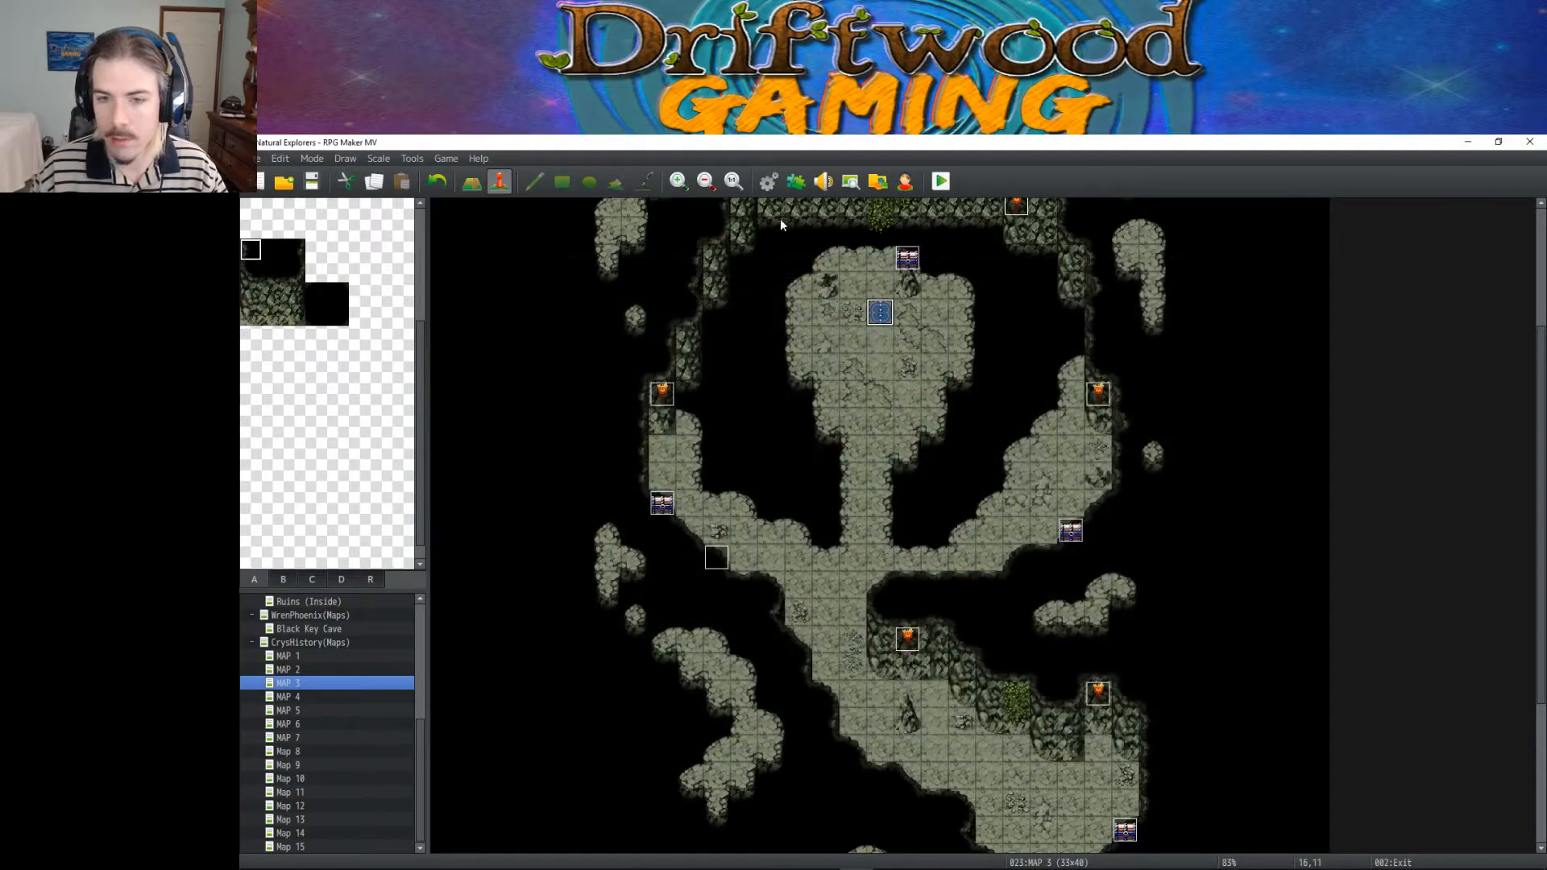
Step: Open MAP 2 and replace the "Not right now." movement route in its Entrance event with the copied 1 Step Backward route
scroll(793, 389, "down", 2)
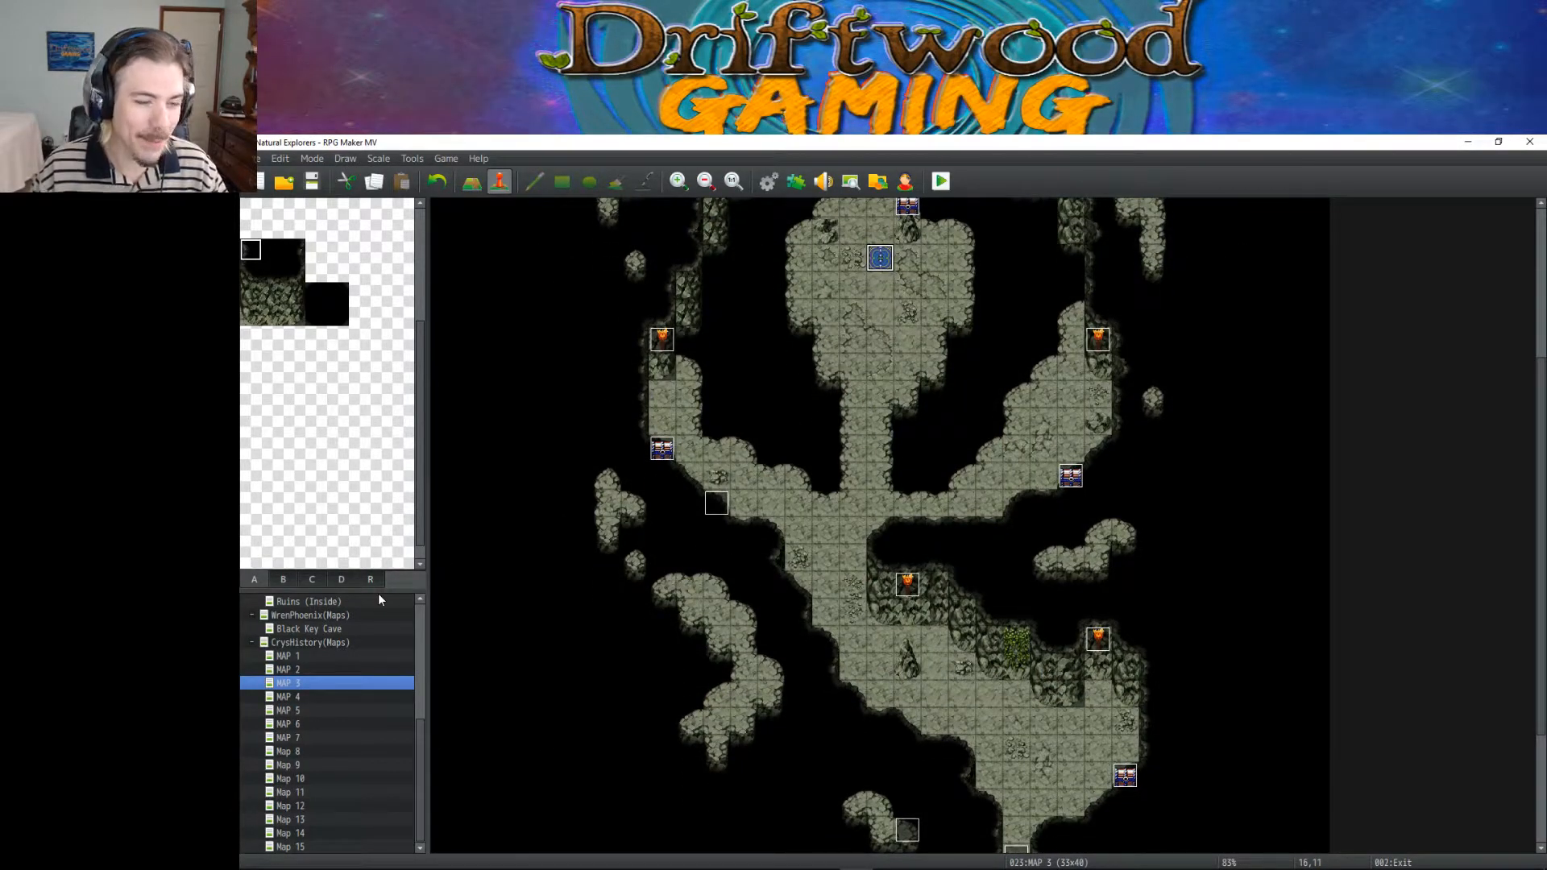
left_click(307, 668)
scroll(806, 734, "down", 3)
double_click(785, 698)
left_click(910, 553)
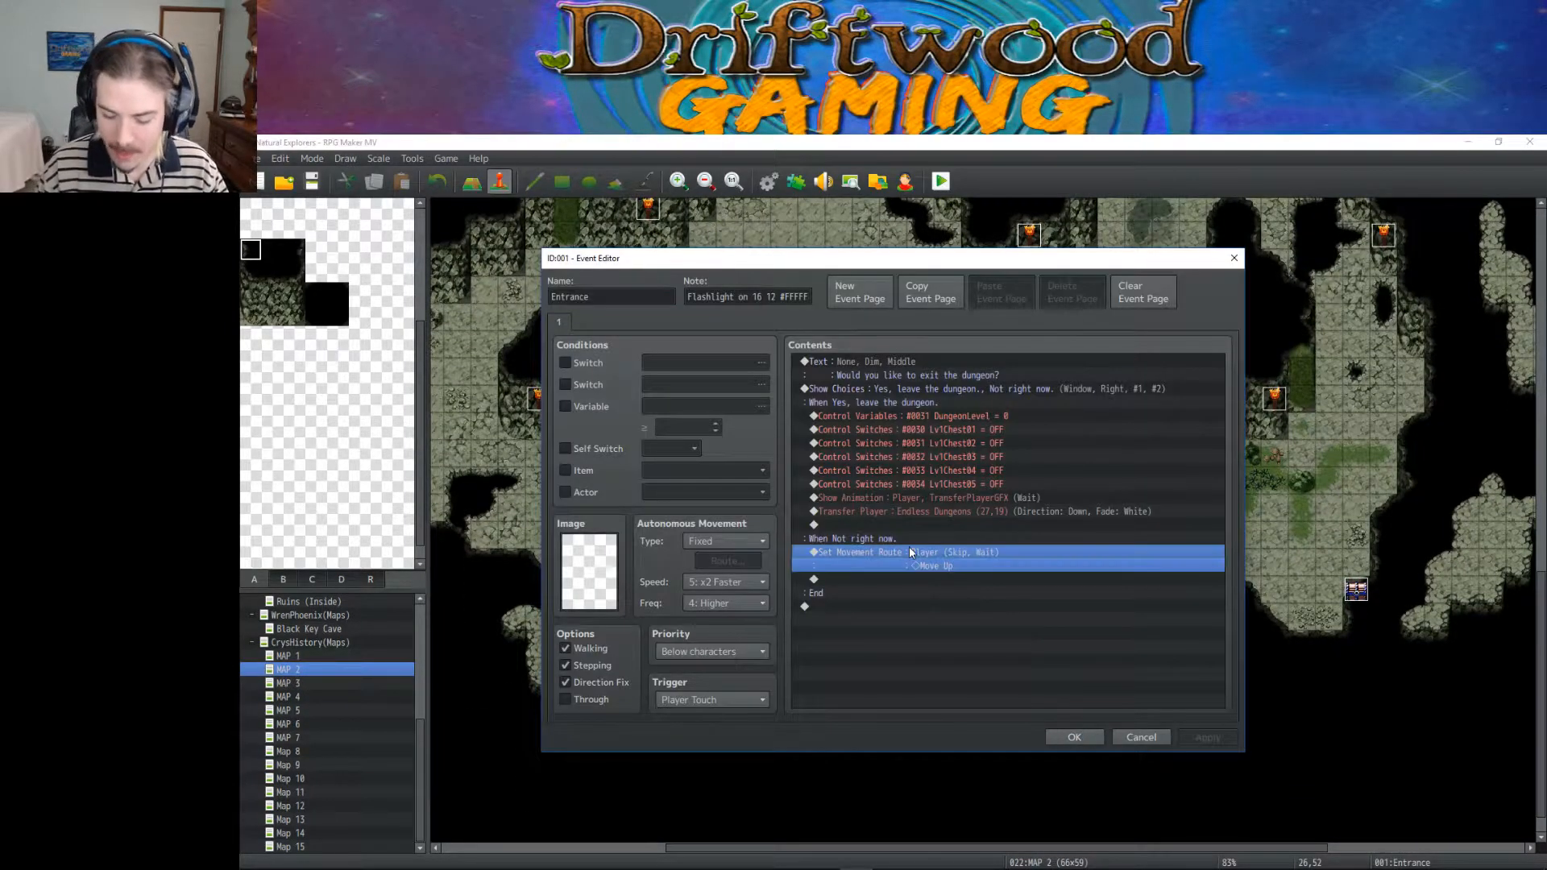
key("Delete")
key("ctrl+v")
left_click(1072, 737)
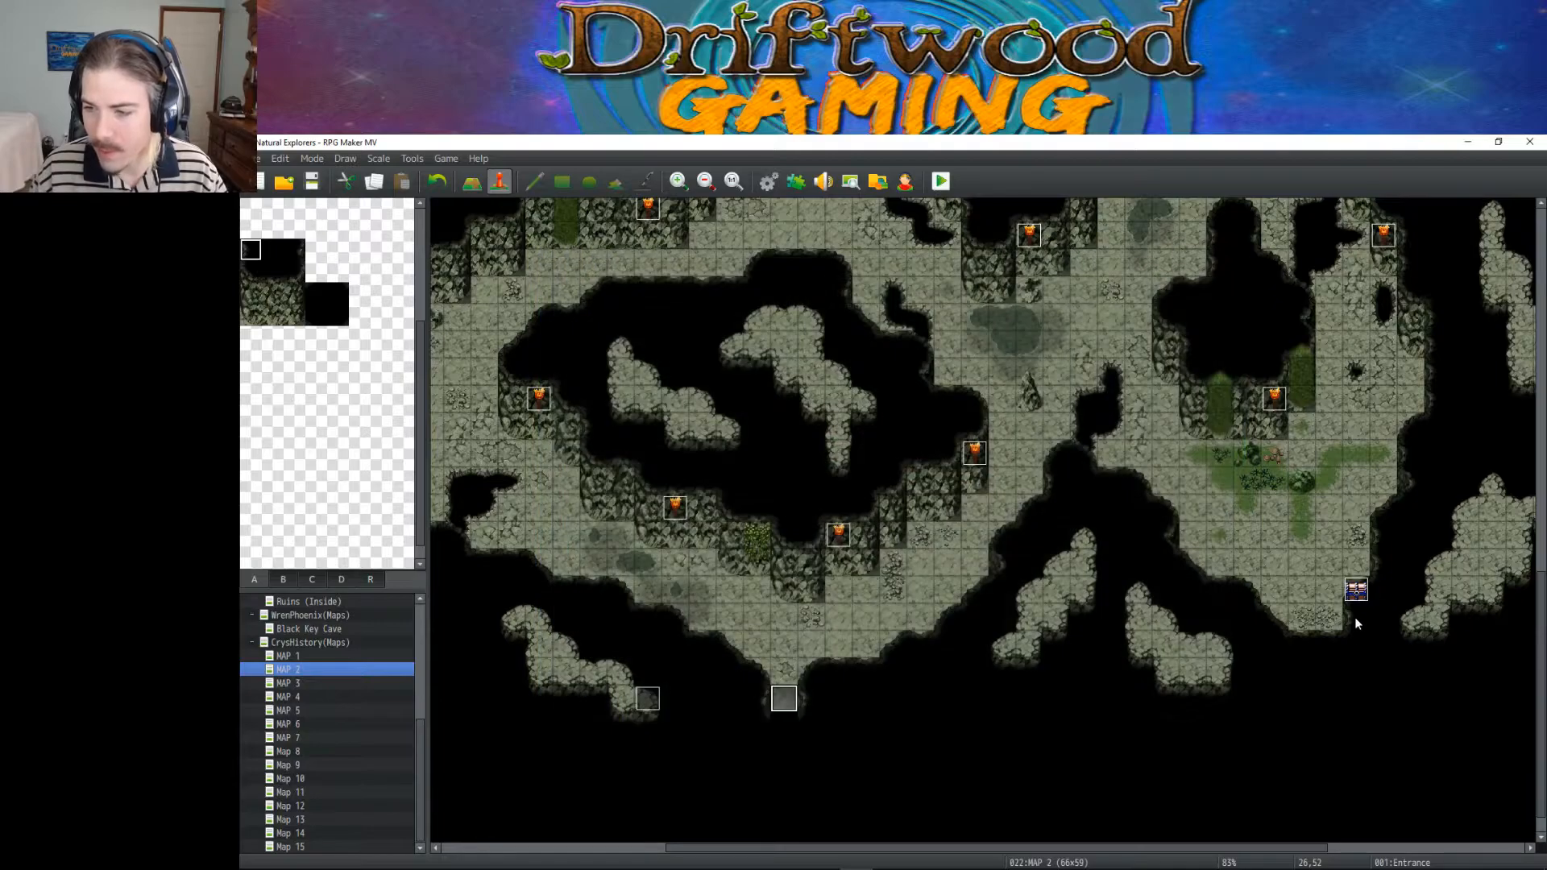
Step: In MAP 2's Exit event, replace the "Not right now." movement route with the copied 1 Step Backward route
scroll(1203, 622, "up", 10)
scroll(1128, 597, "up", 5)
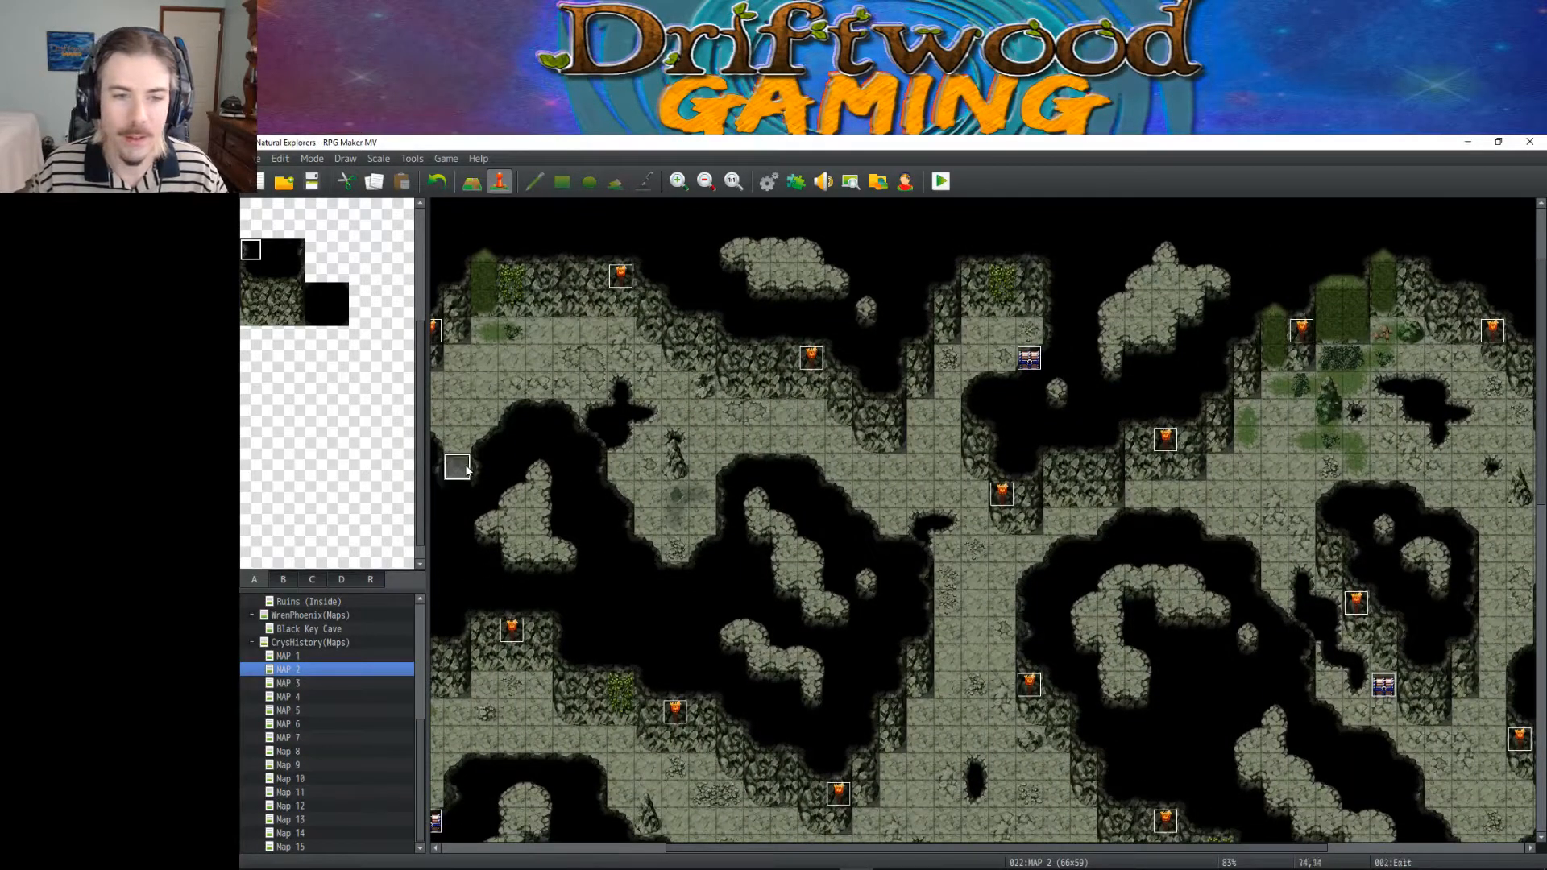
double_click(457, 467)
left_click(916, 645)
key("ctrl+v")
key("Delete")
left_click(1074, 736)
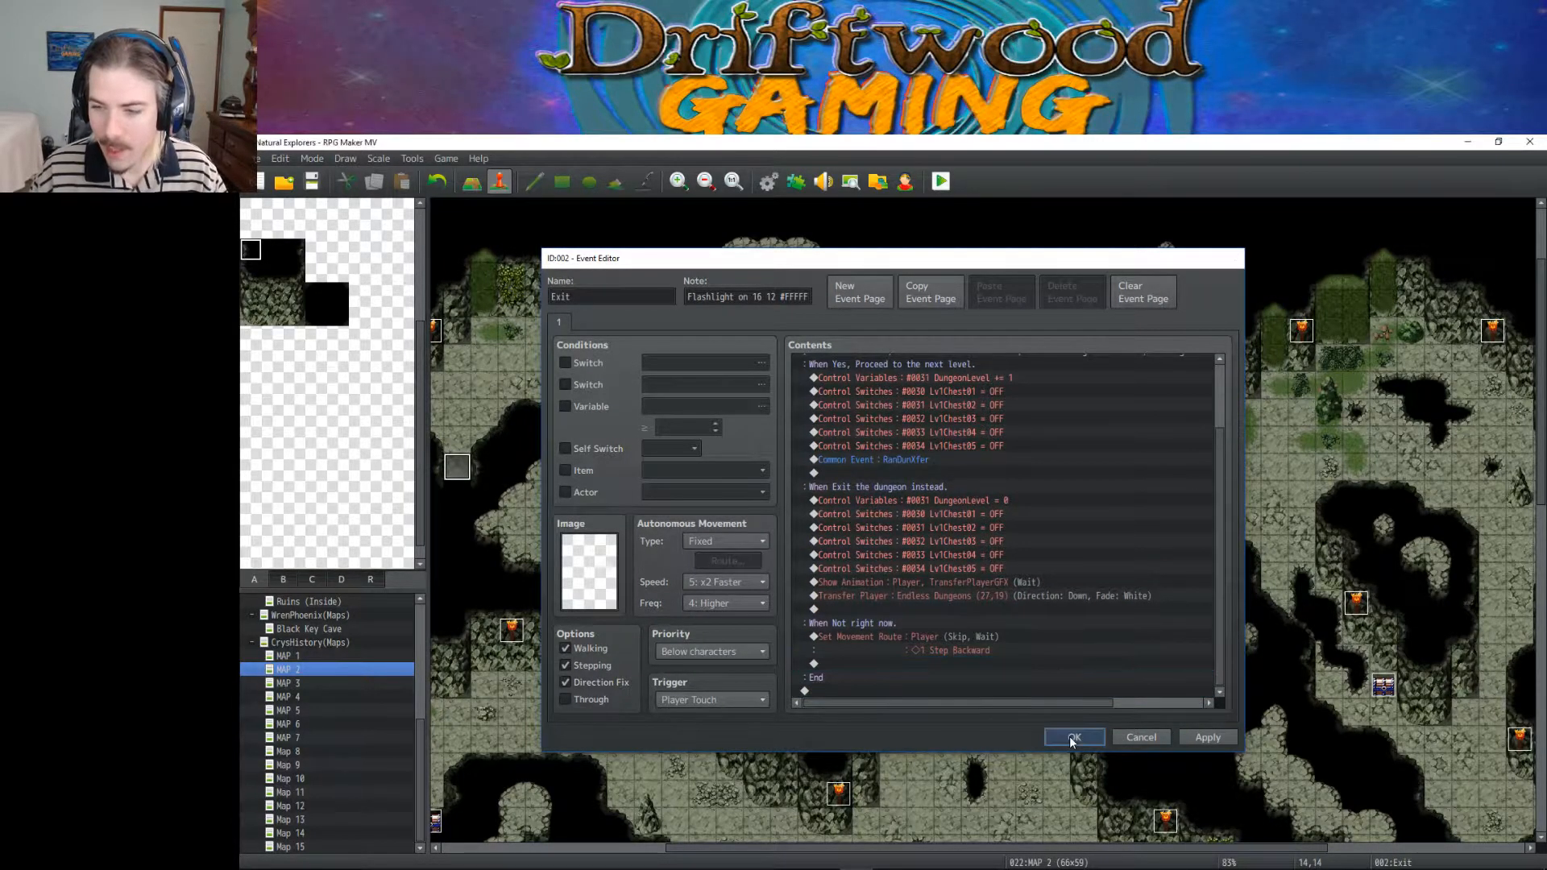
scroll(1008, 650, "down", 2)
mouse_move(913, 849)
left_mouse_down()
mouse_move(1056, 838)
mouse_move(908, 842)
mouse_move(935, 841)
left_mouse_up()
scroll(954, 624, "down", 3)
scroll(945, 625, "down", 6)
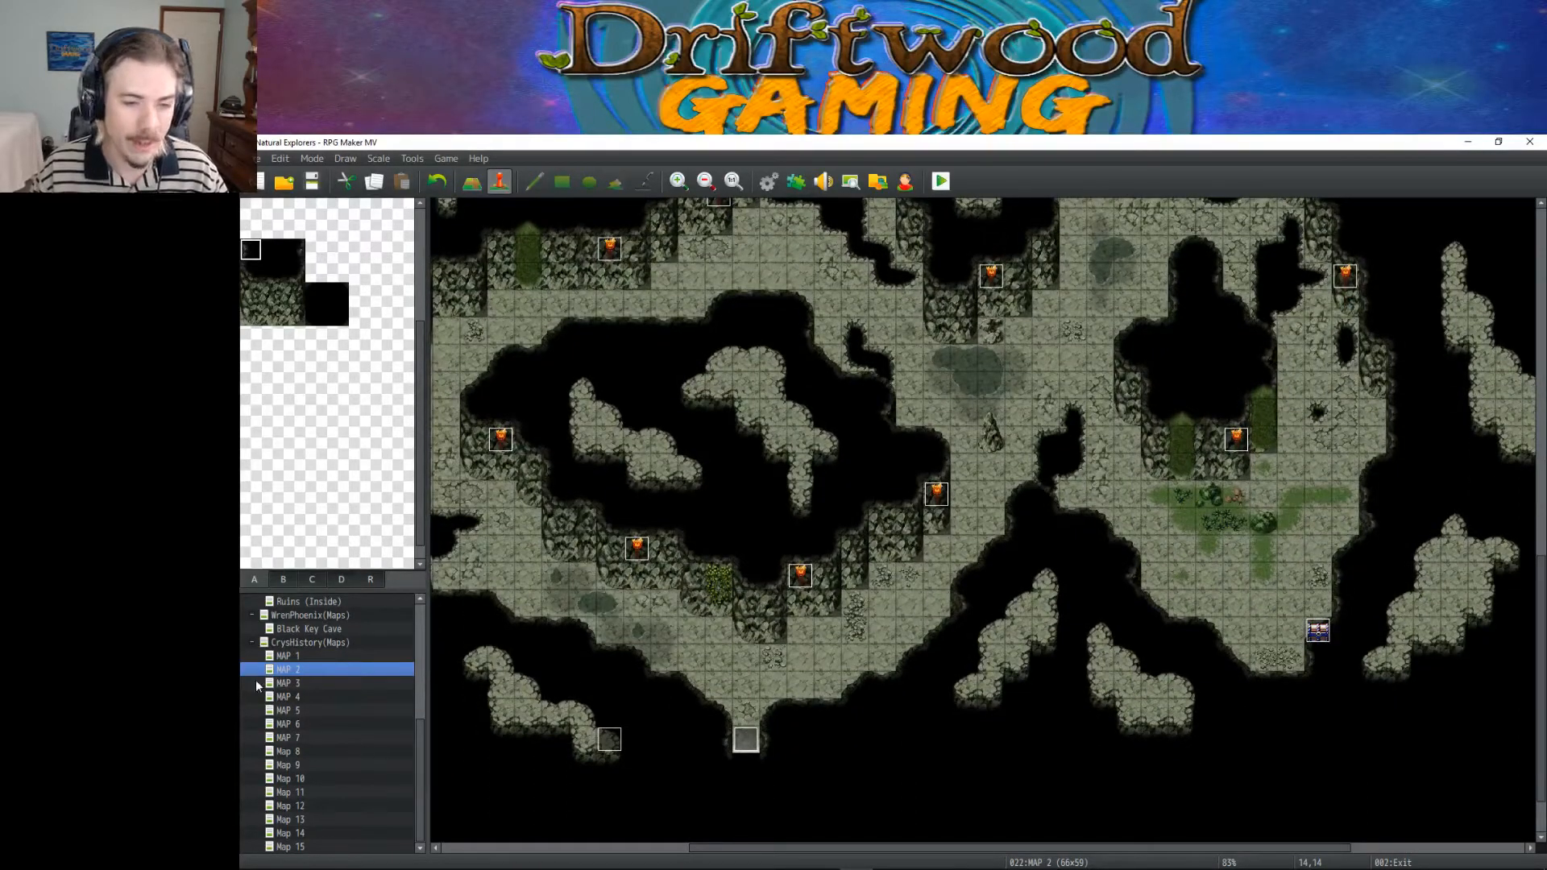
Step: Open MAP 1 and replace the "Not right now." movement route in its Exit event with the copied 1 Step Backward route
left_click(287, 656)
double_click(798, 621)
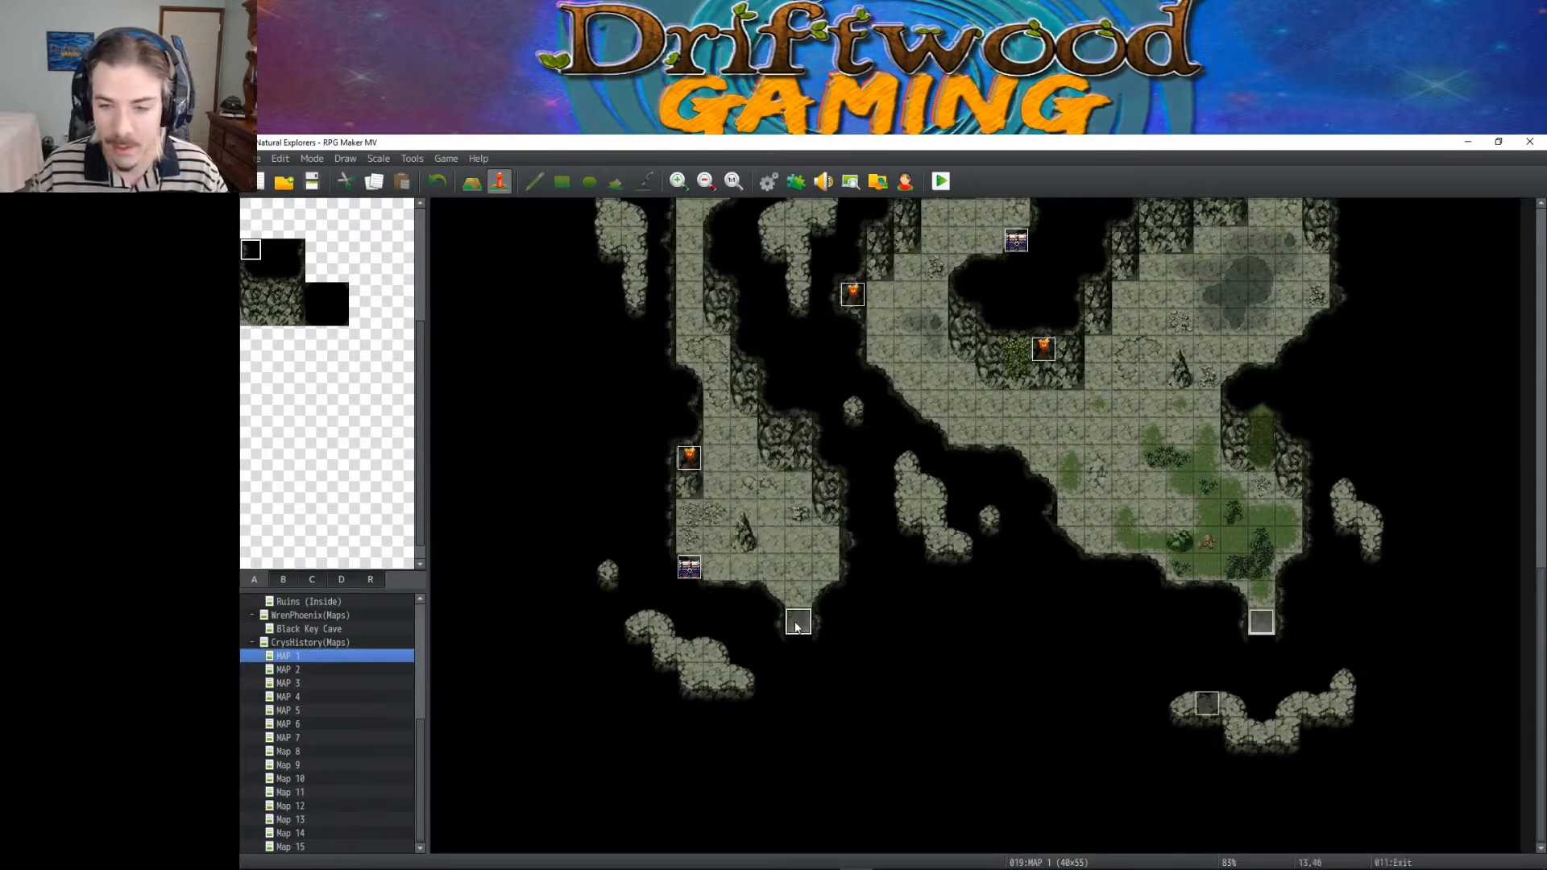
scroll(844, 589, "down", 5)
left_click(866, 636)
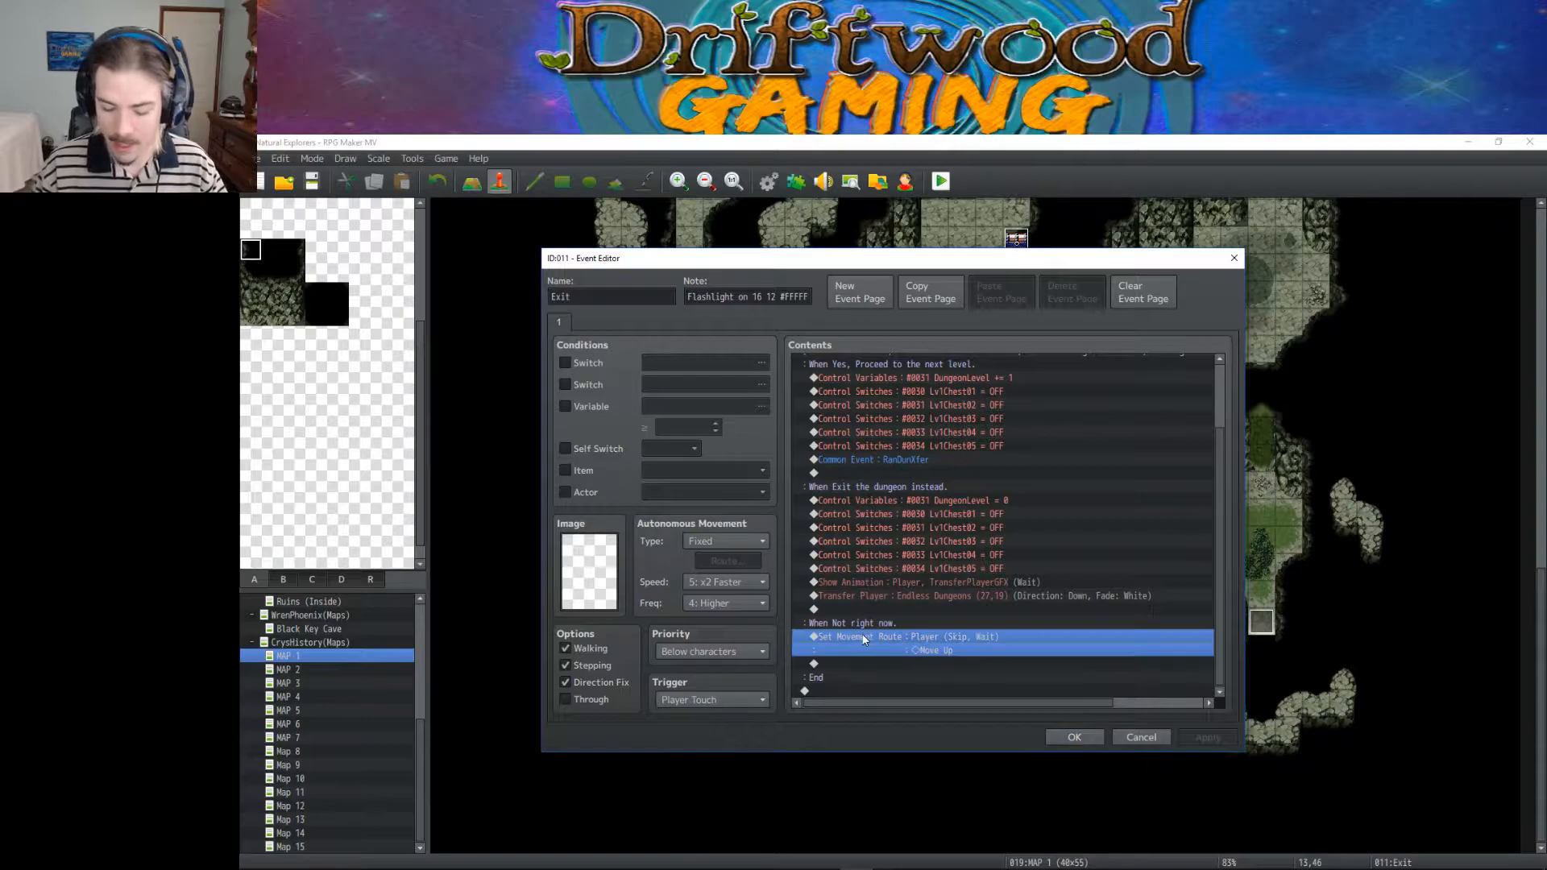
key("Delete")
key("ctrl+v")
left_click(1059, 742)
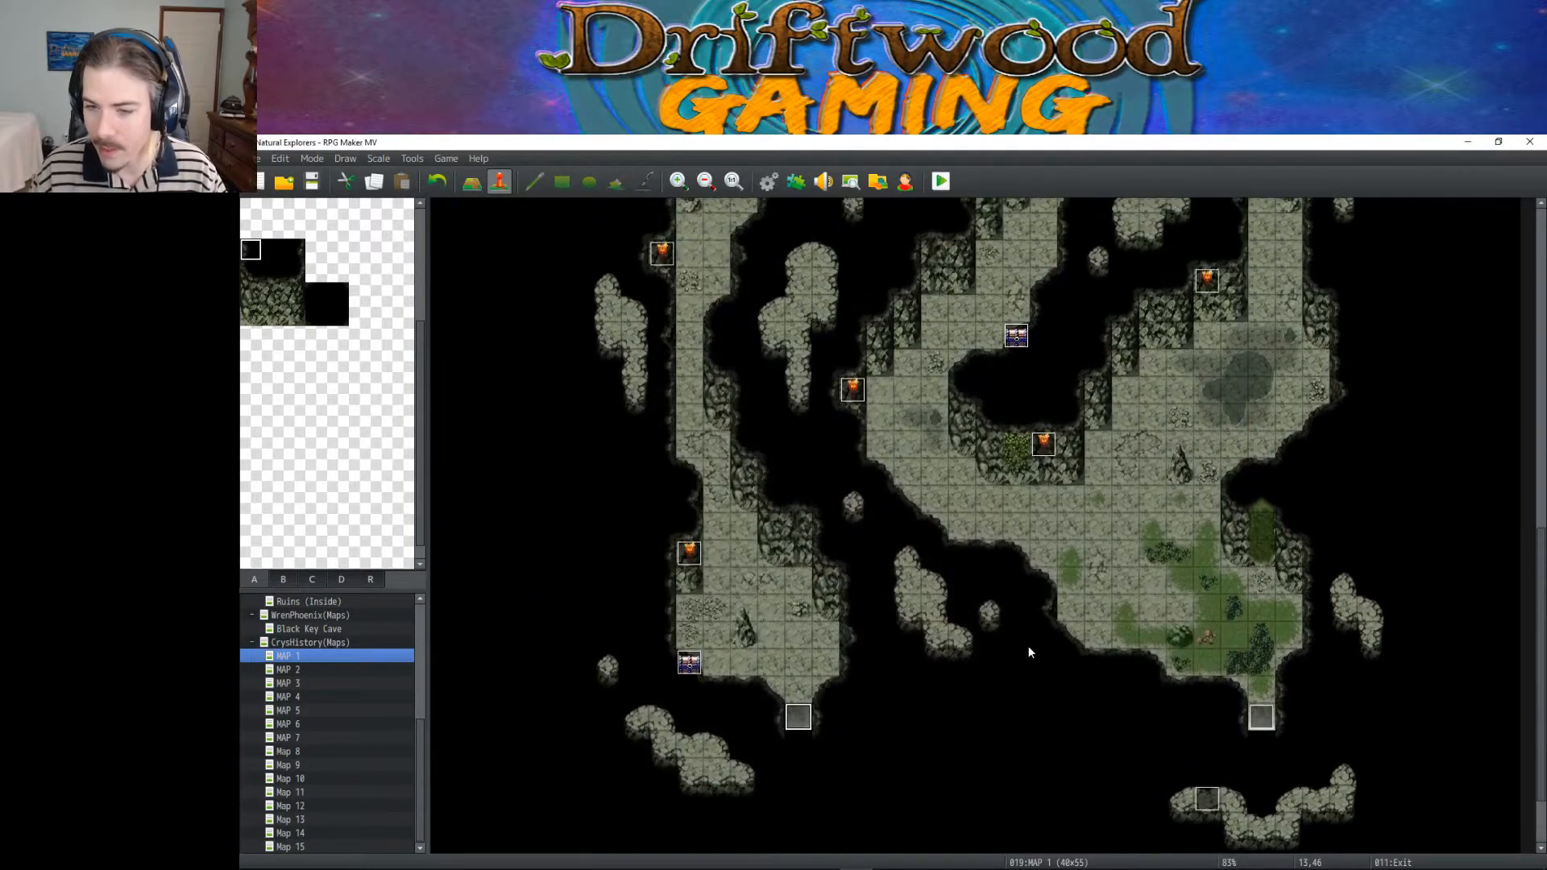
Step: In MAP 1's Entrance event, replace the "Not right now." movement route with the copied 1 Step Backward route
double_click(1265, 719)
left_click(917, 554)
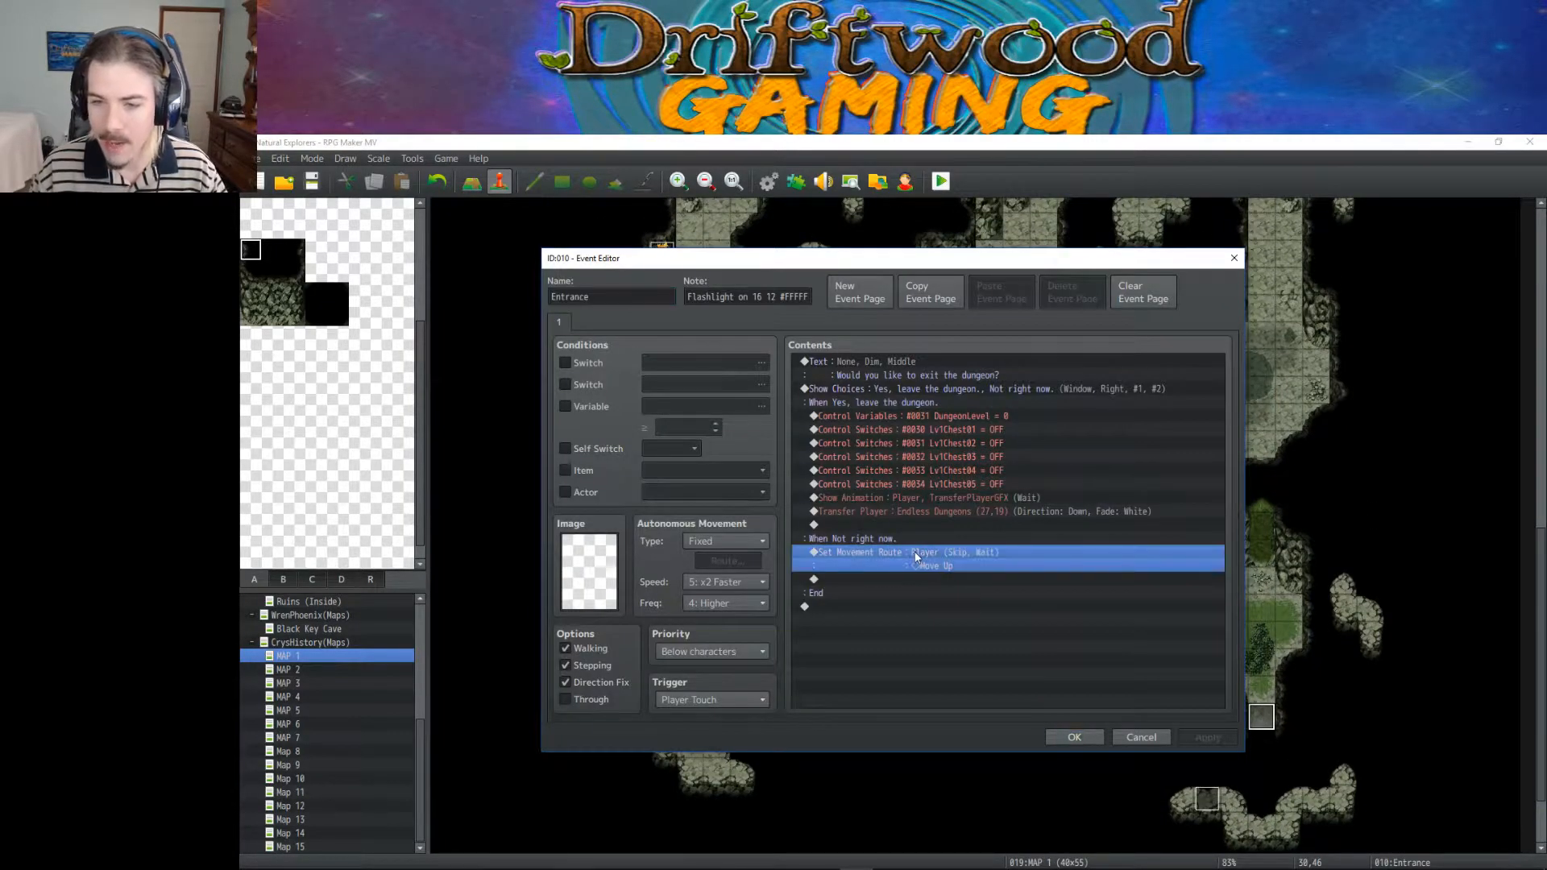
key("Delete")
key("ctrl+v")
left_click(1075, 737)
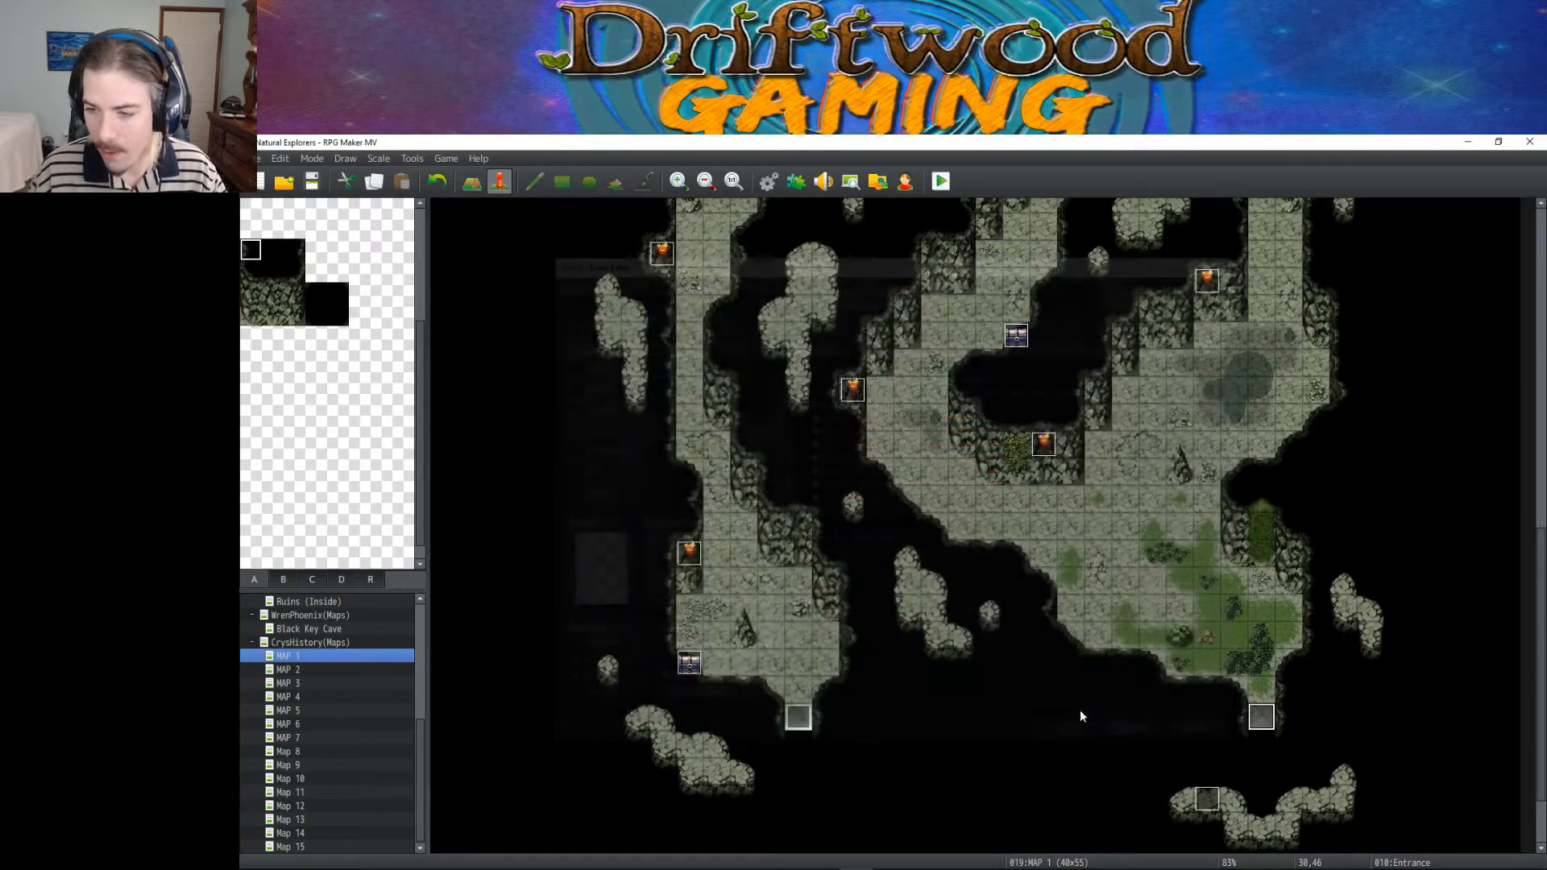
Step: Look over the full layout and event placement of MAP 1, and open MAP 2 and Map 11 for viewing
scroll(1047, 553, "up", 6)
scroll(1038, 543, "up", 2)
scroll(997, 509, "down", 8)
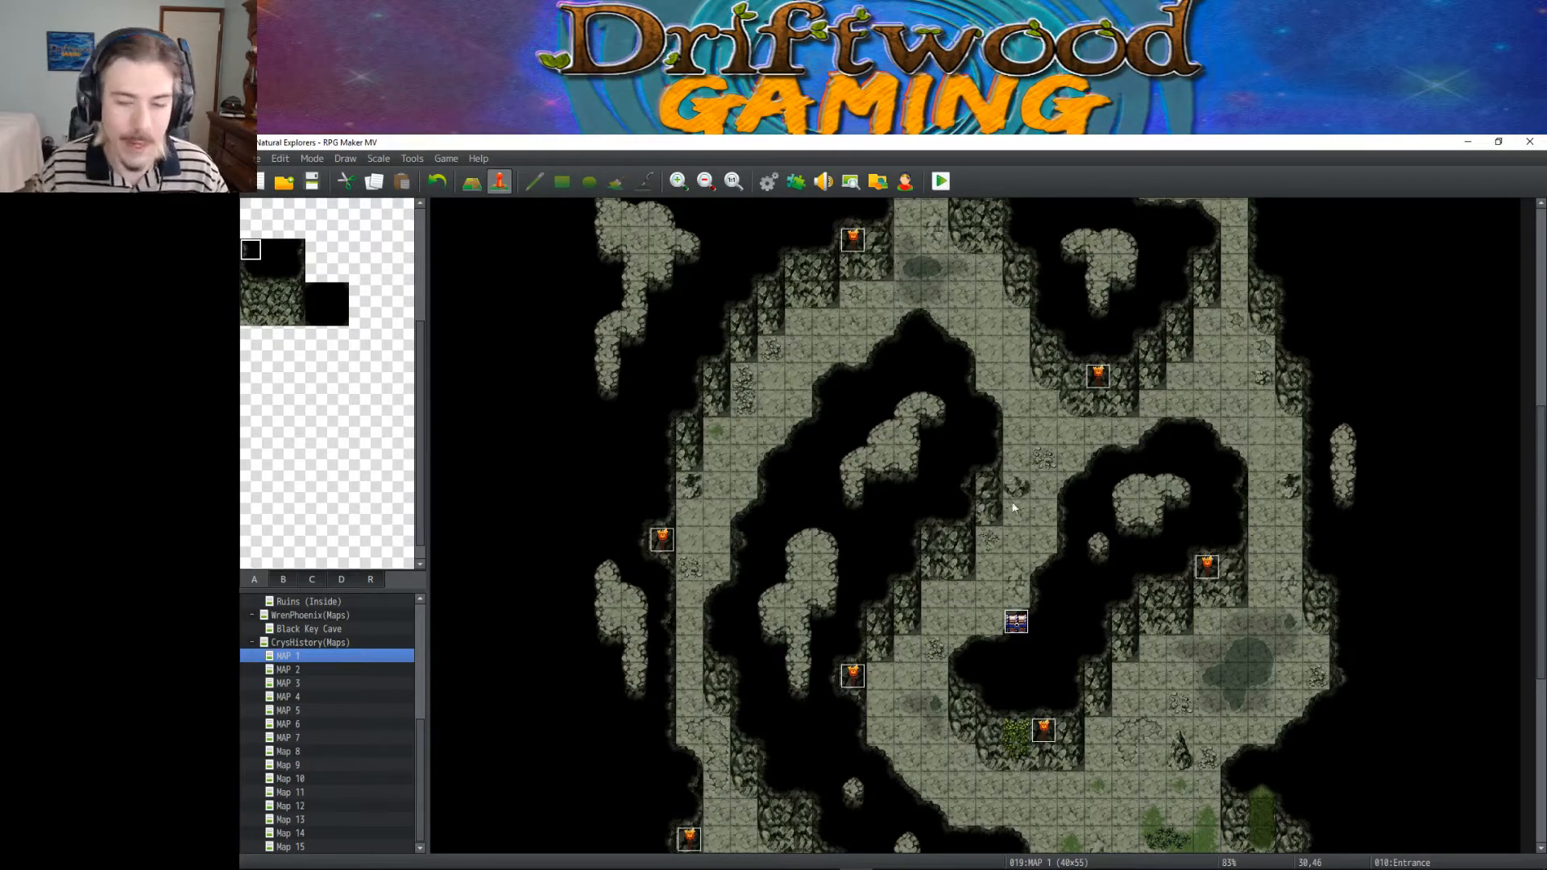
scroll(994, 501, "down", 8)
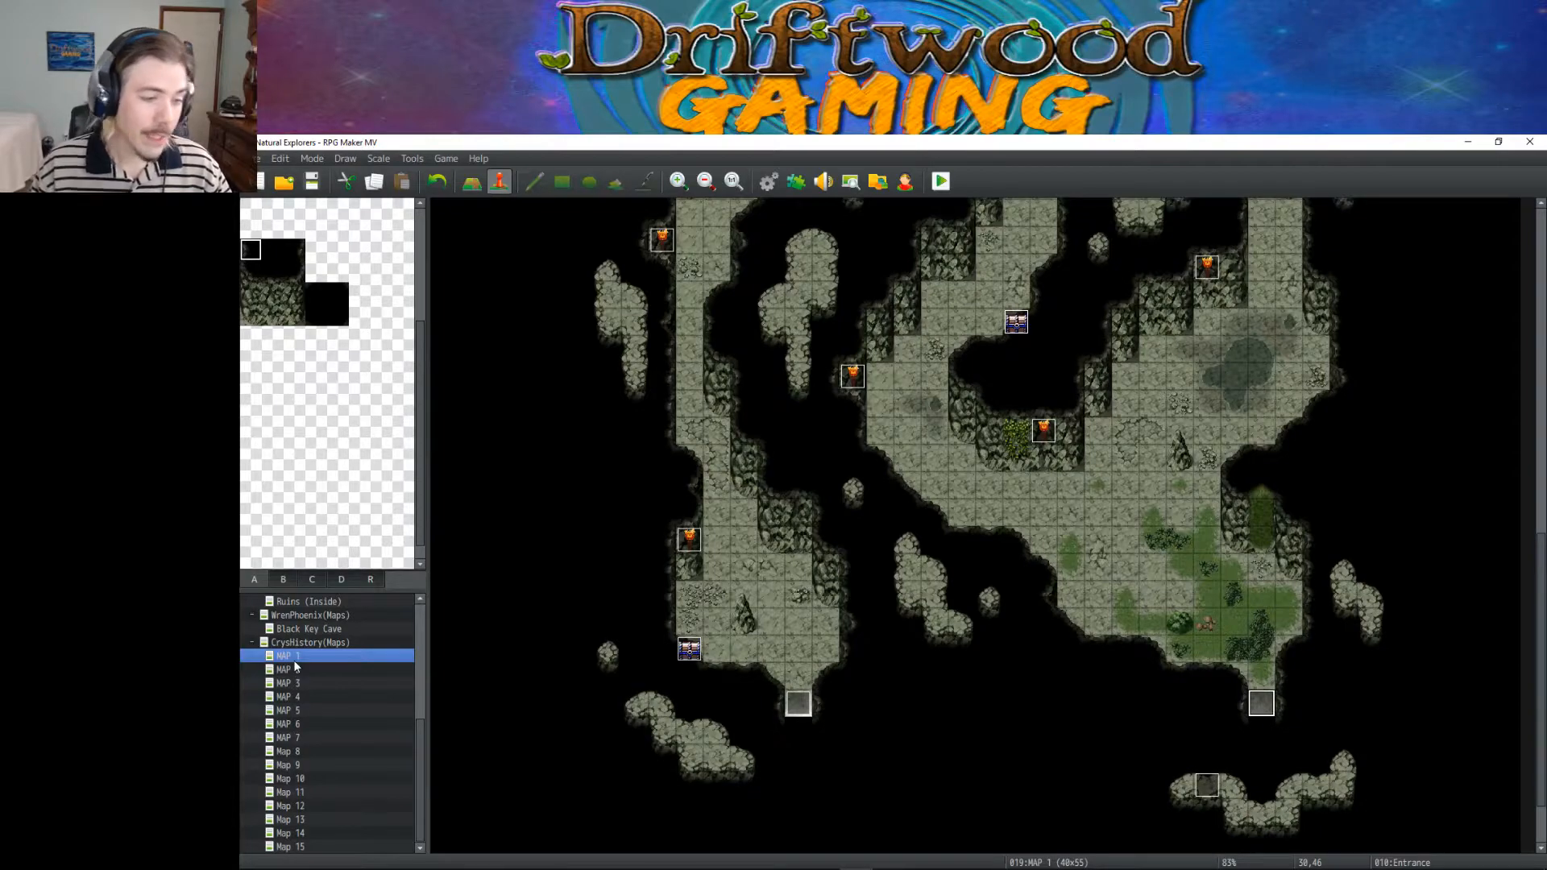
scroll(948, 606, "up", 10)
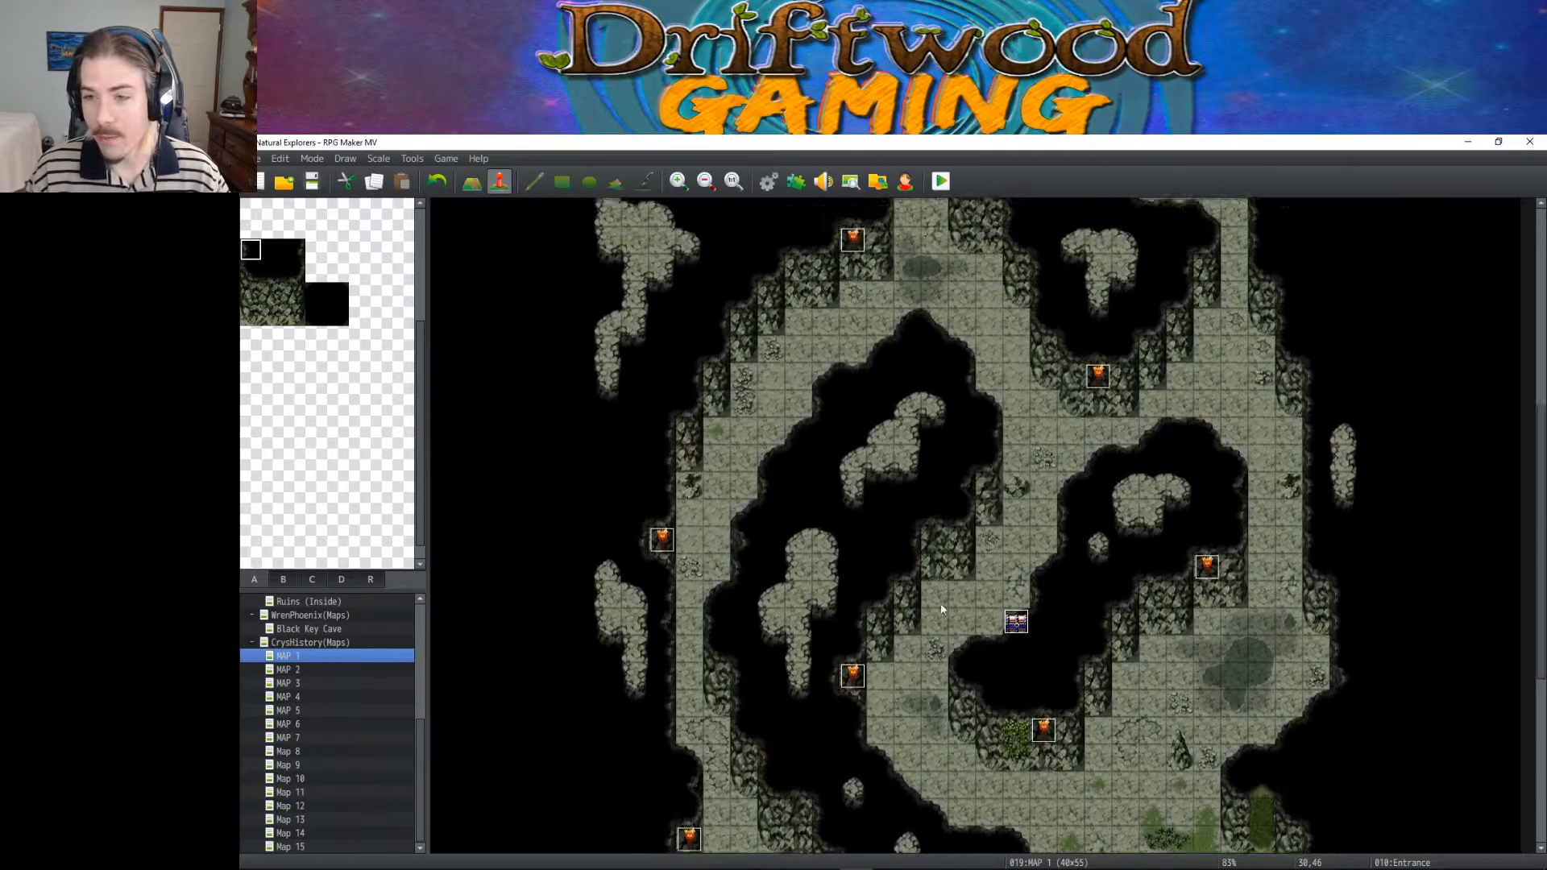
scroll(941, 608, "up", 8)
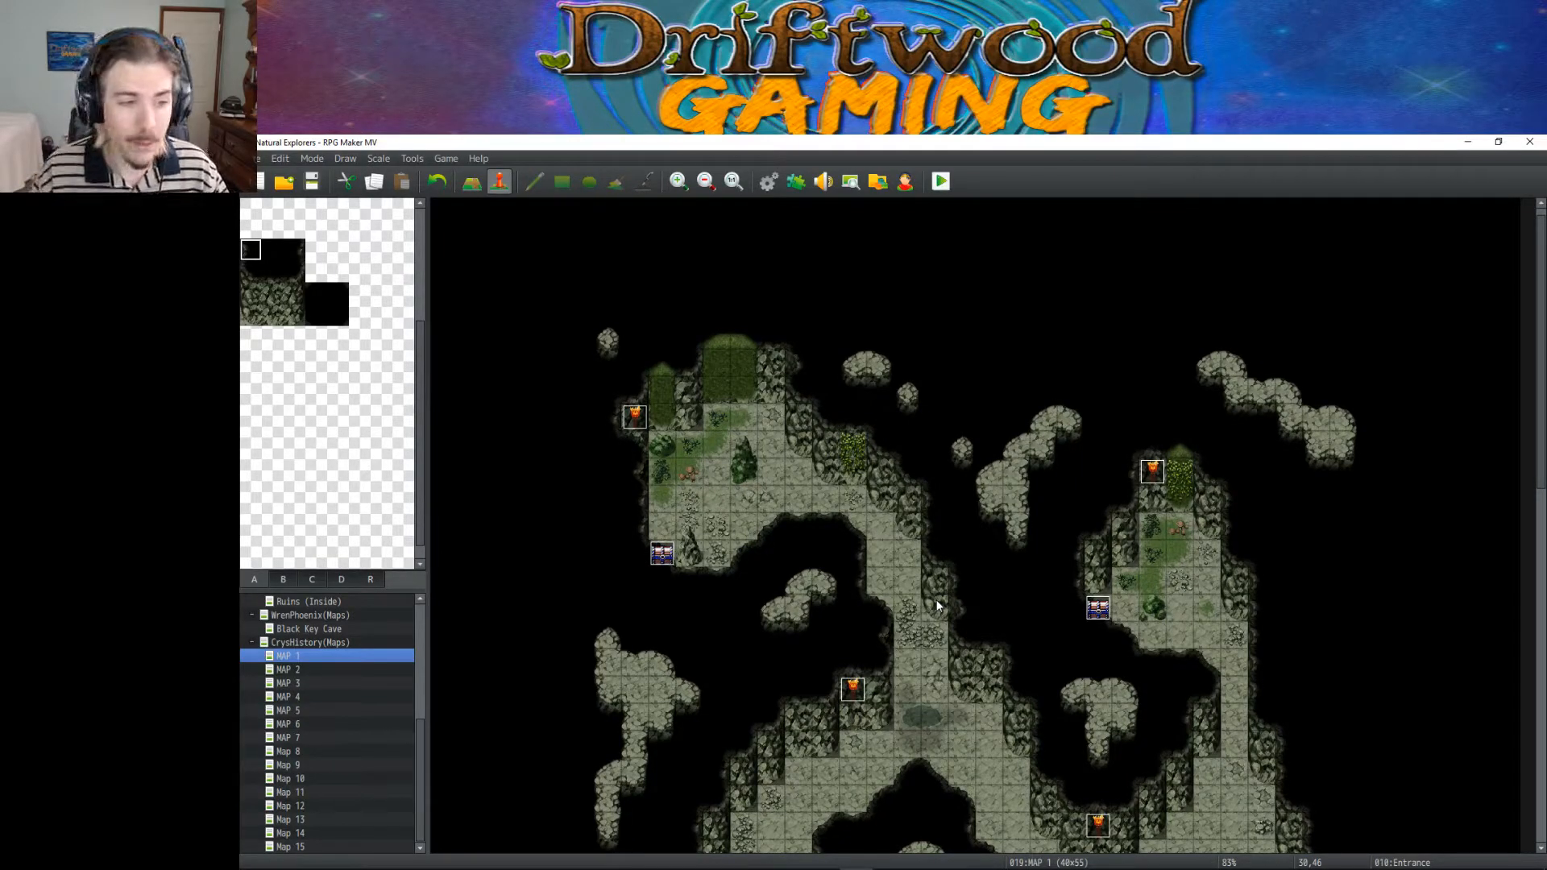
scroll(937, 606, "down", 10)
scroll(924, 596, "down", 7)
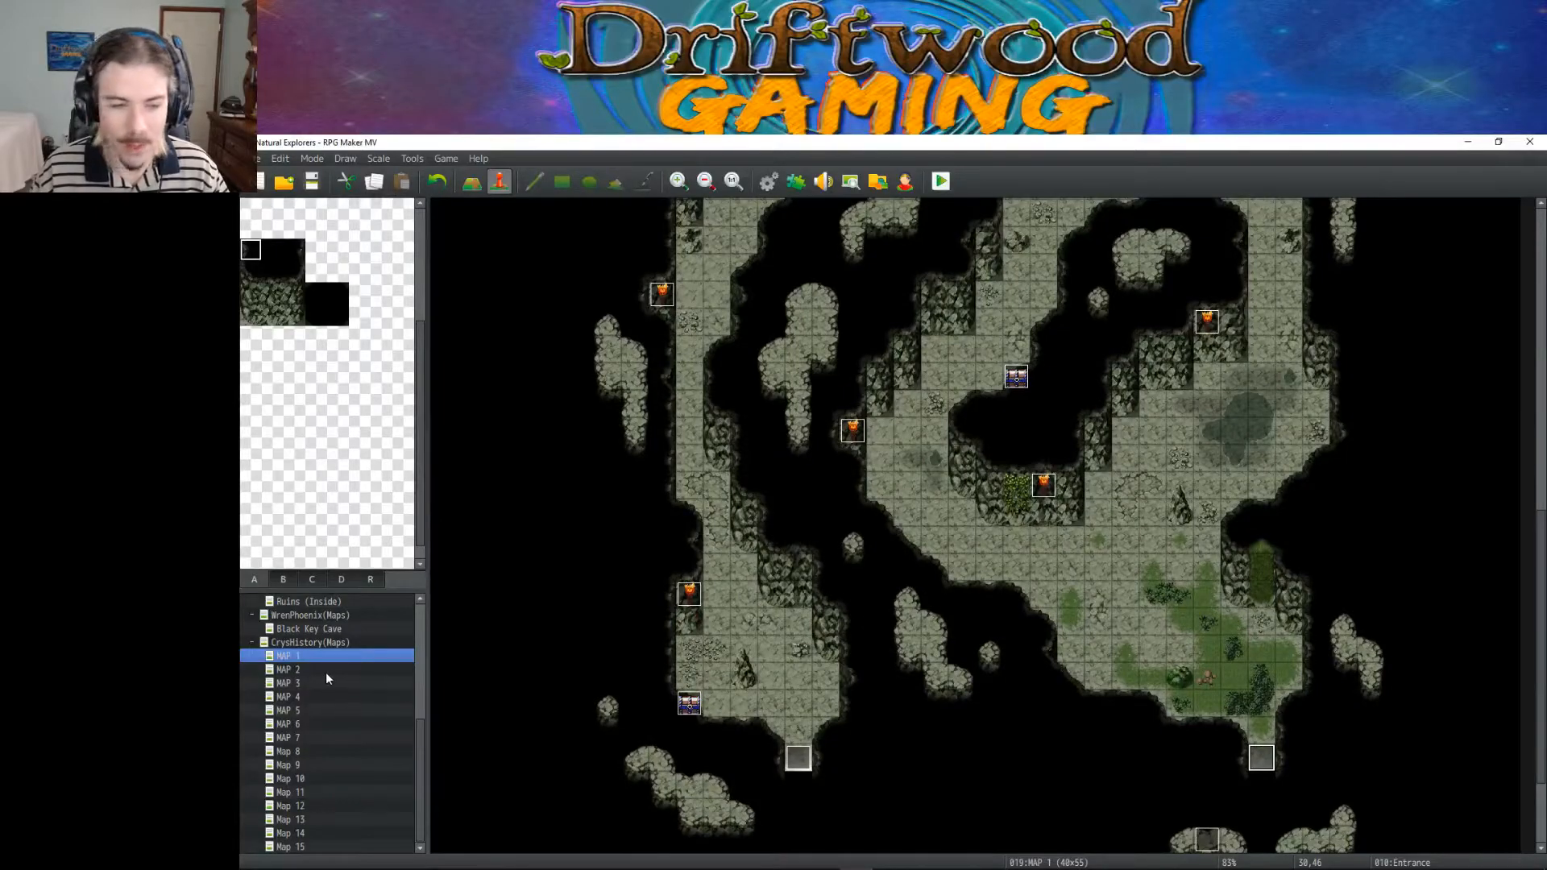
left_click(326, 671)
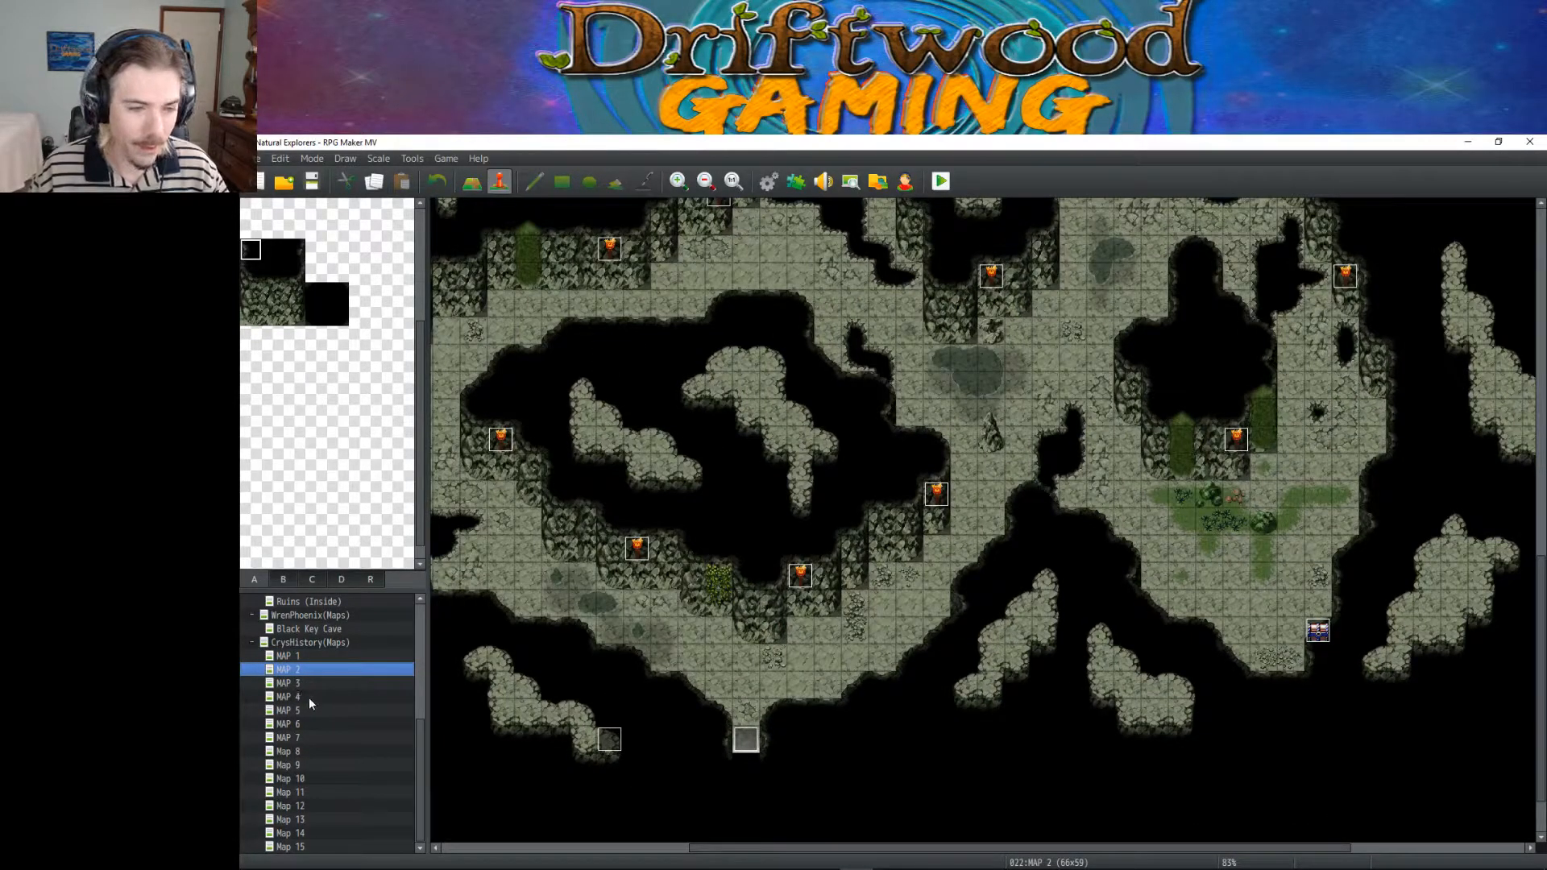
left_click(313, 792)
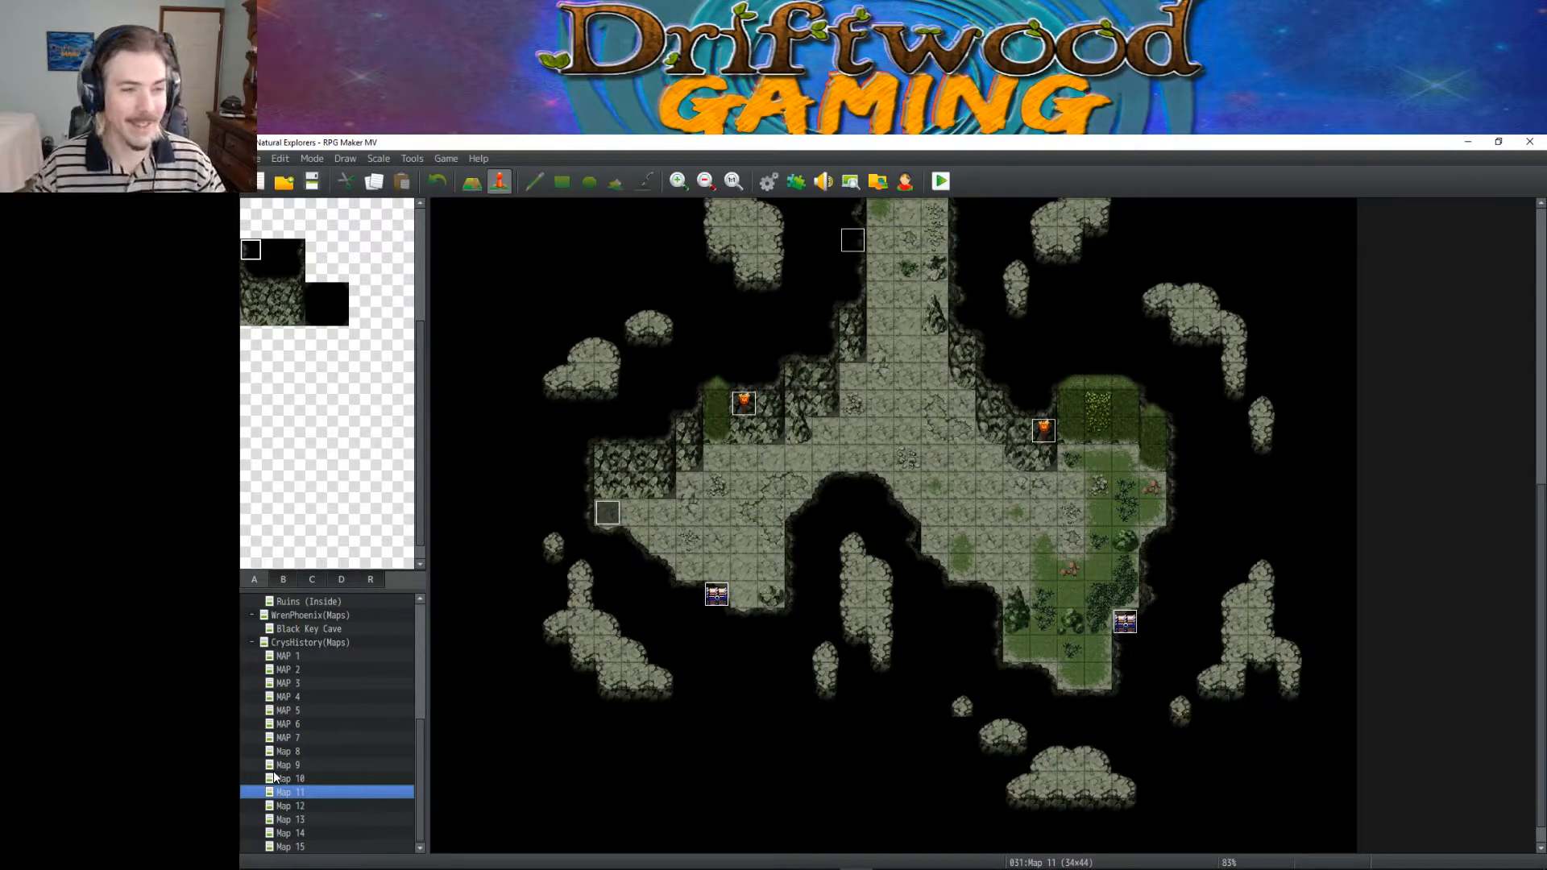
mouse_move(686, 860)
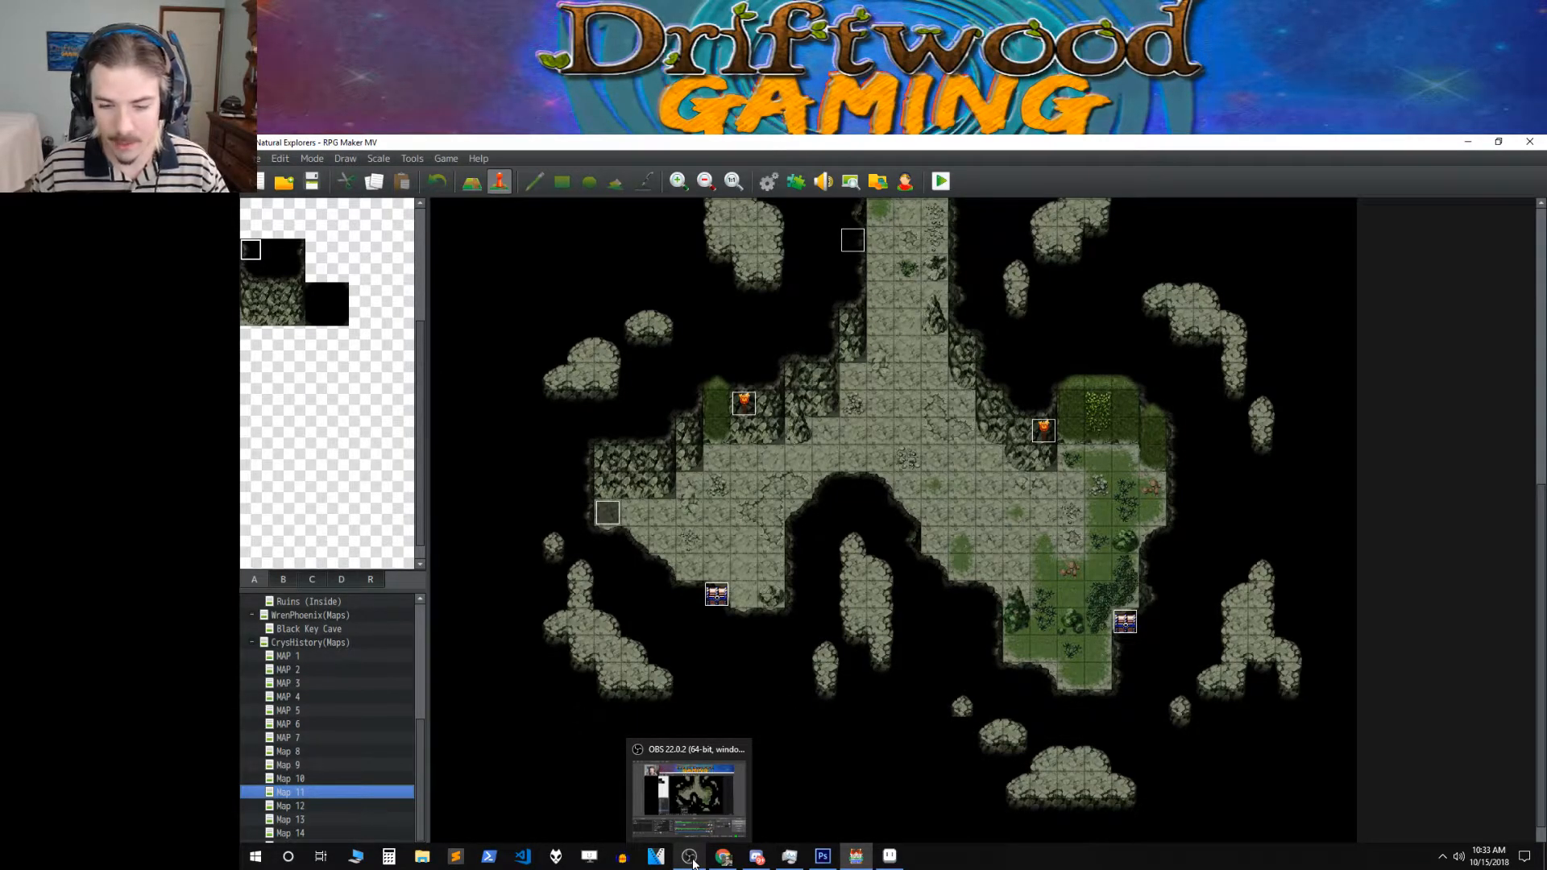
left_click(691, 859)
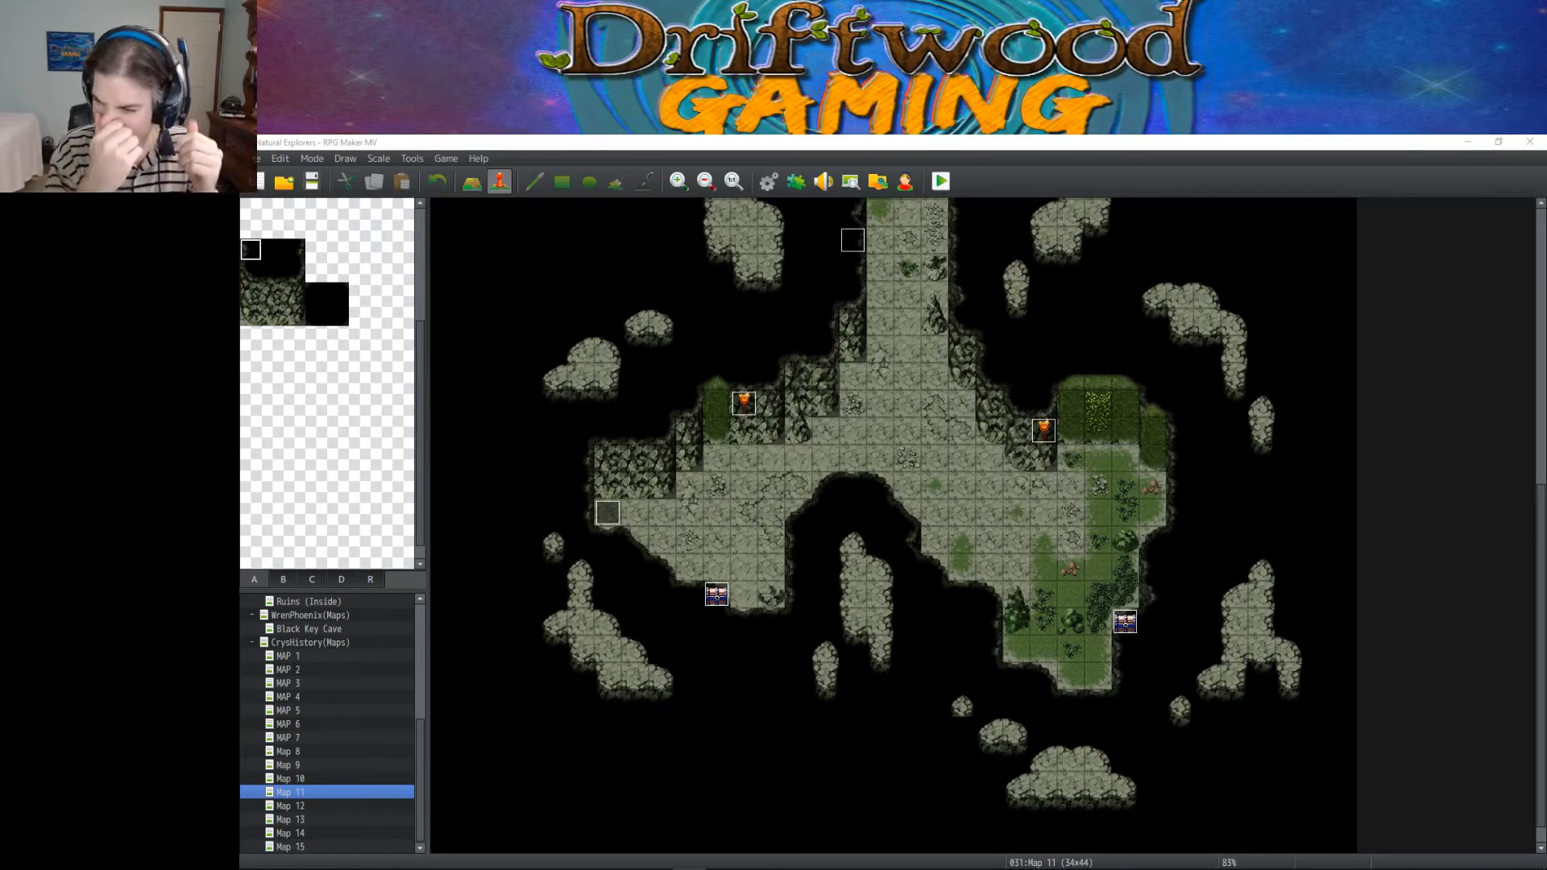
Step: Review the commands of the two HiddenChest04 events on Map 11, one in the upper cave and one in the lower cave
scroll(849, 472, "up", 5)
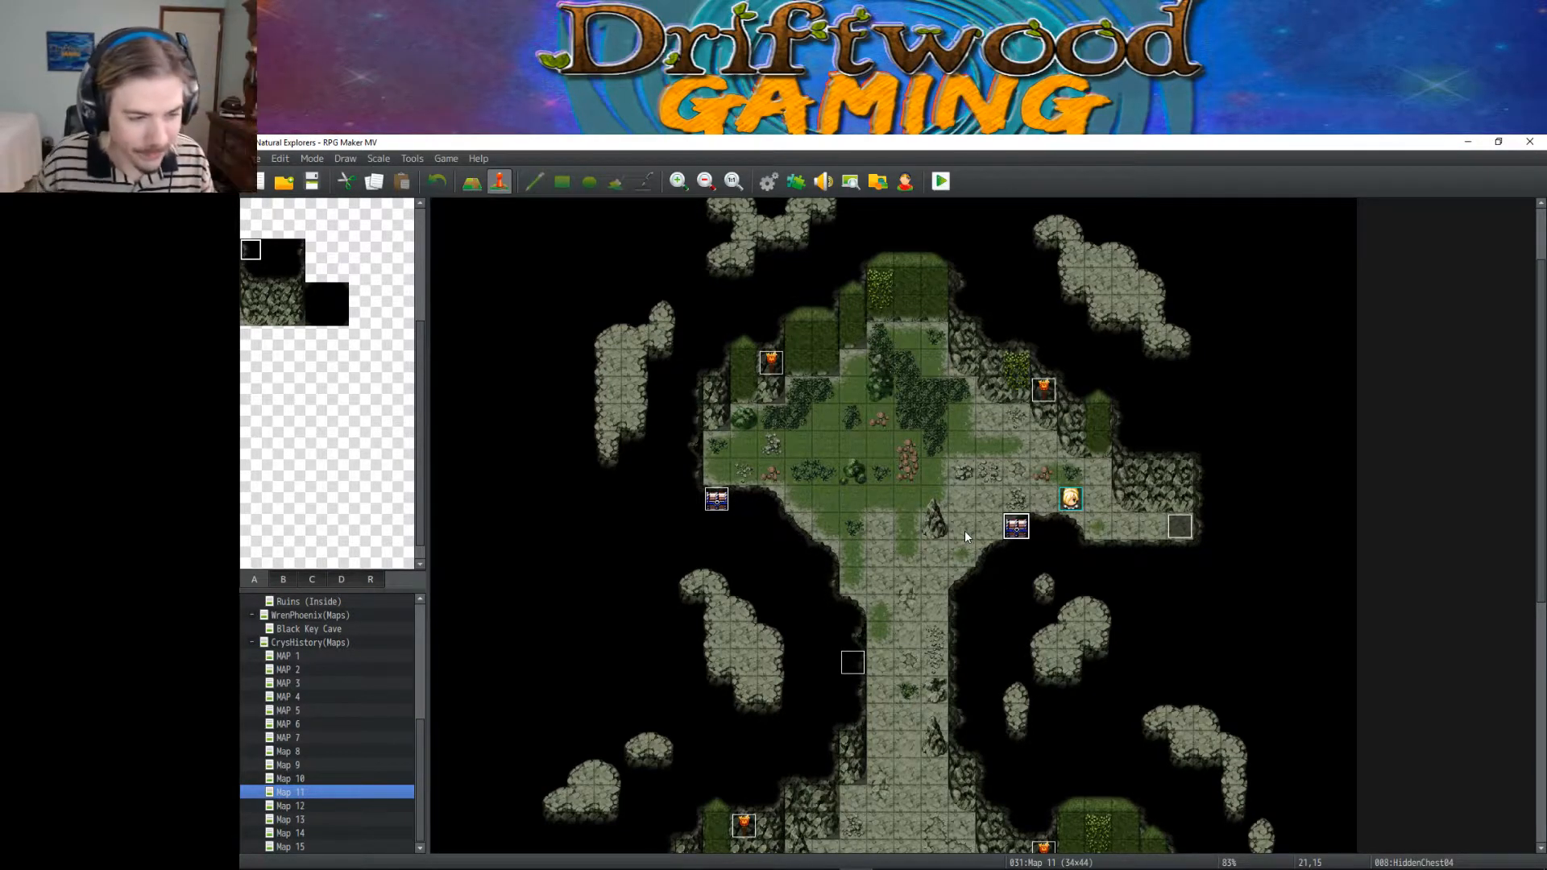
double_click(1015, 528)
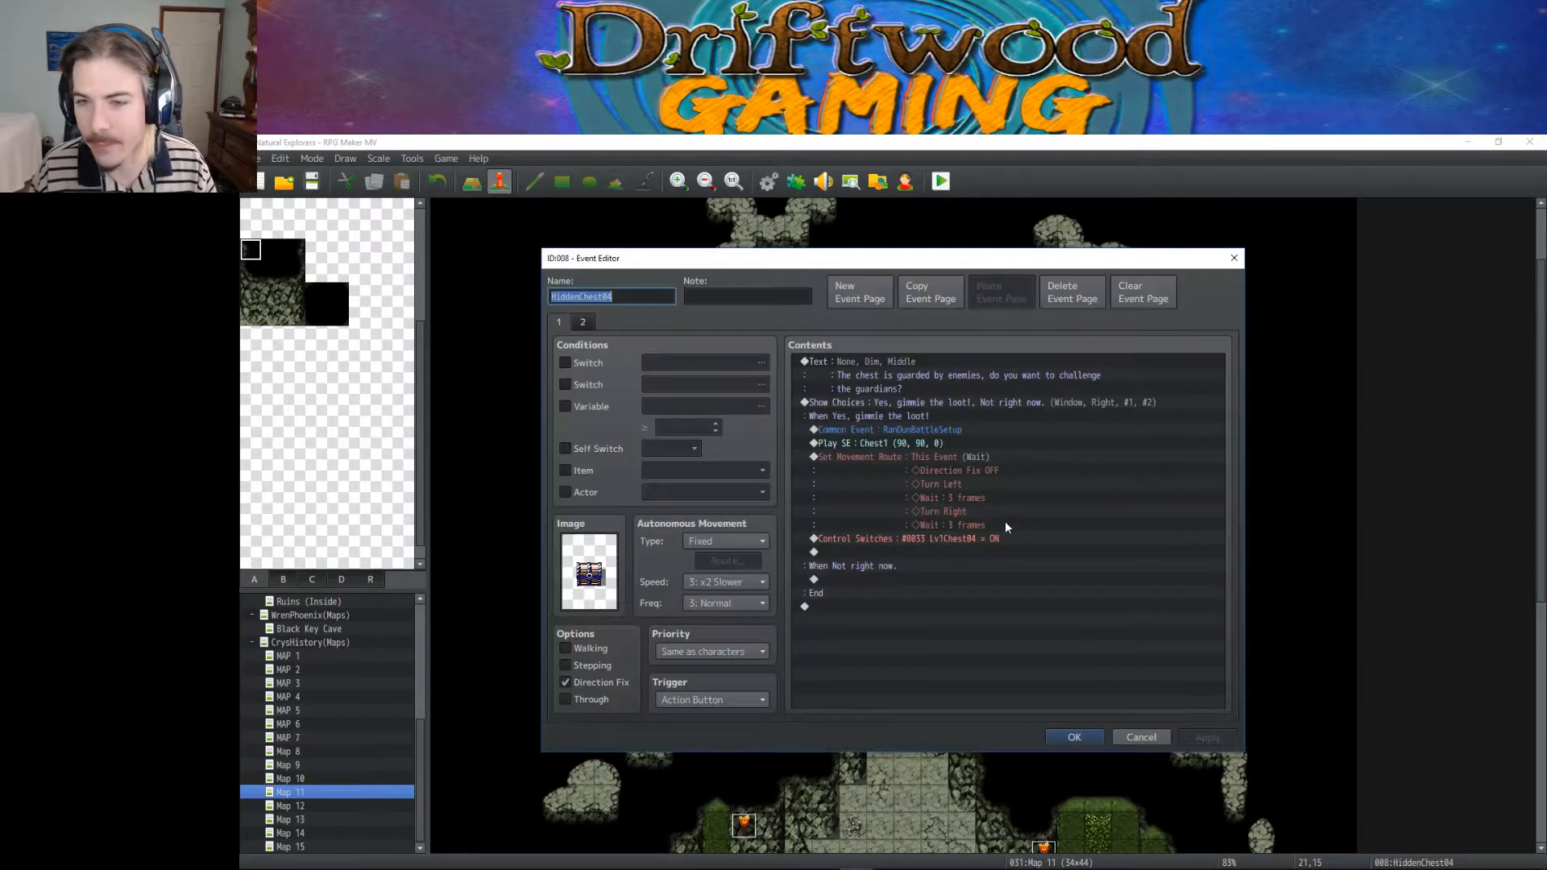
left_click(1073, 737)
scroll(996, 654, "down", 10)
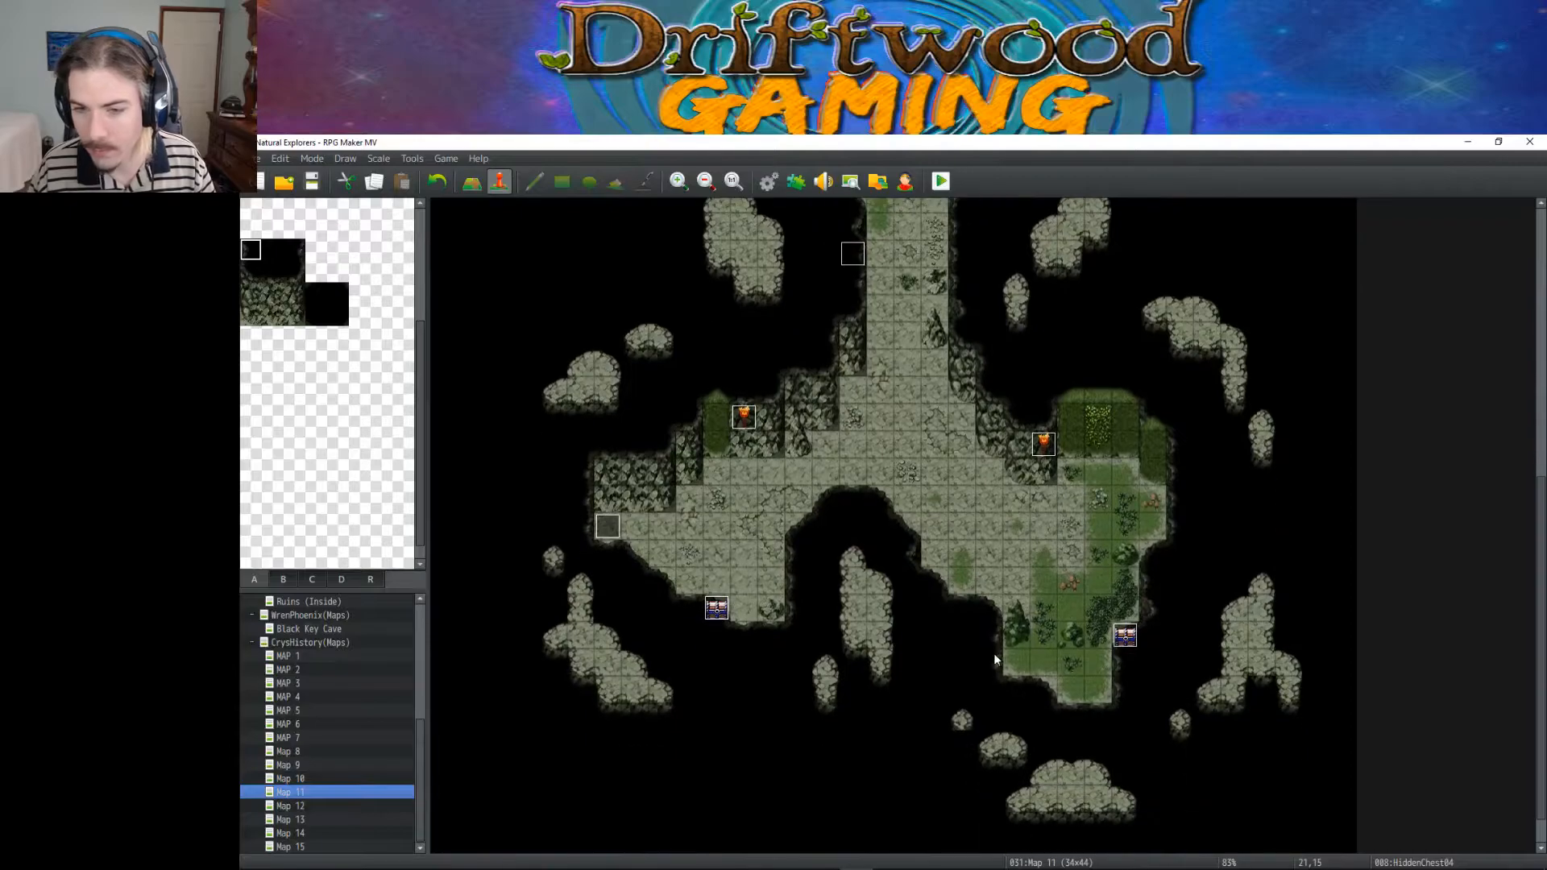
double_click(715, 610)
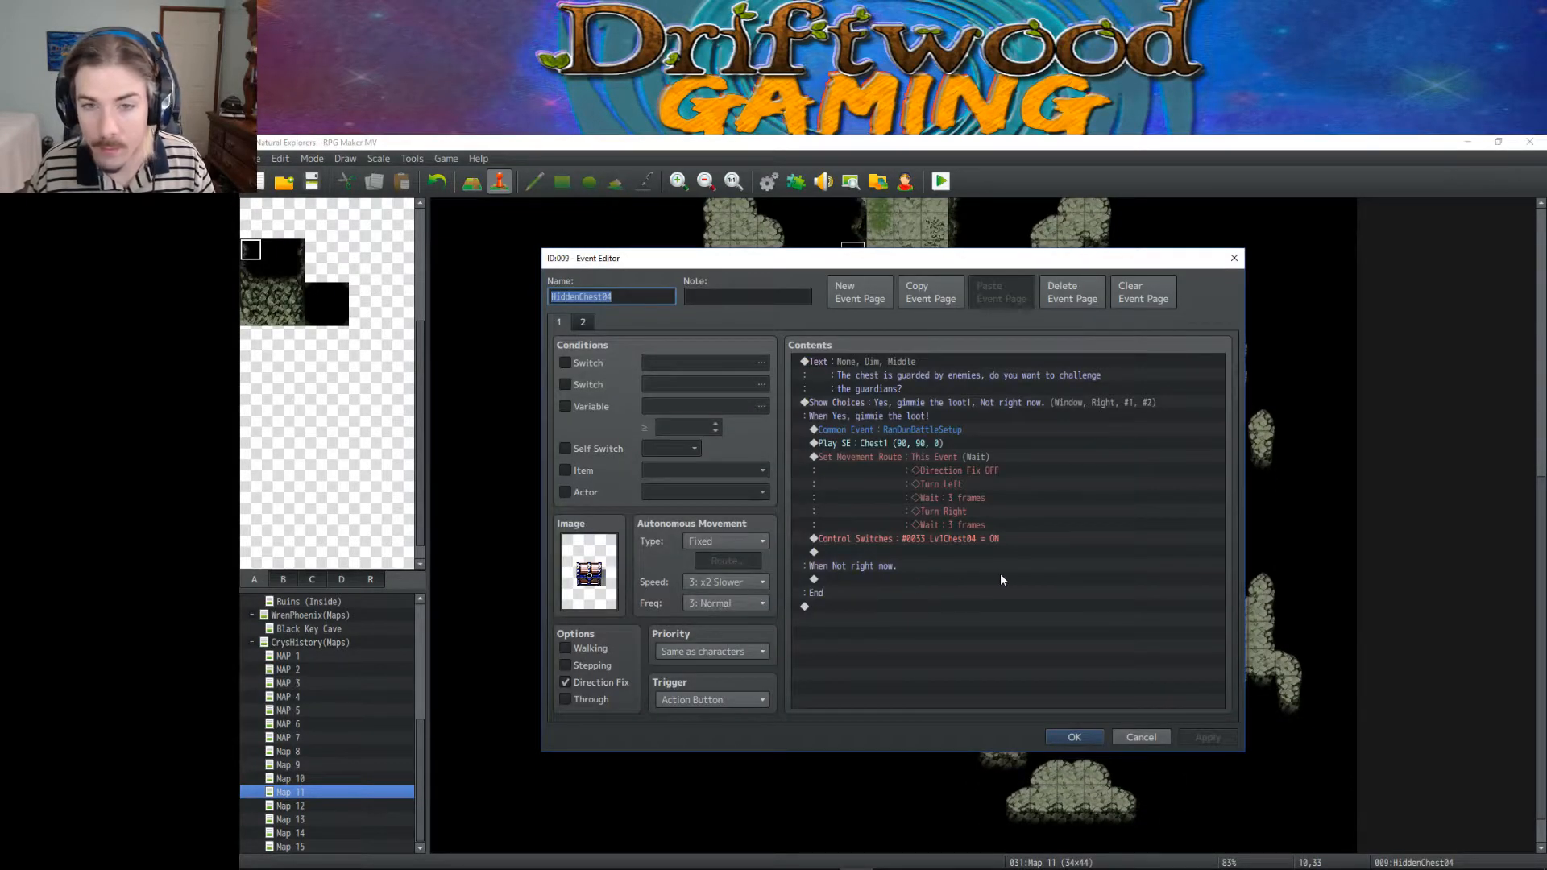
left_click(1073, 737)
Step: Check the "Not right now." movement route in Map 11's Exit event
scroll(1037, 670, "up", 6)
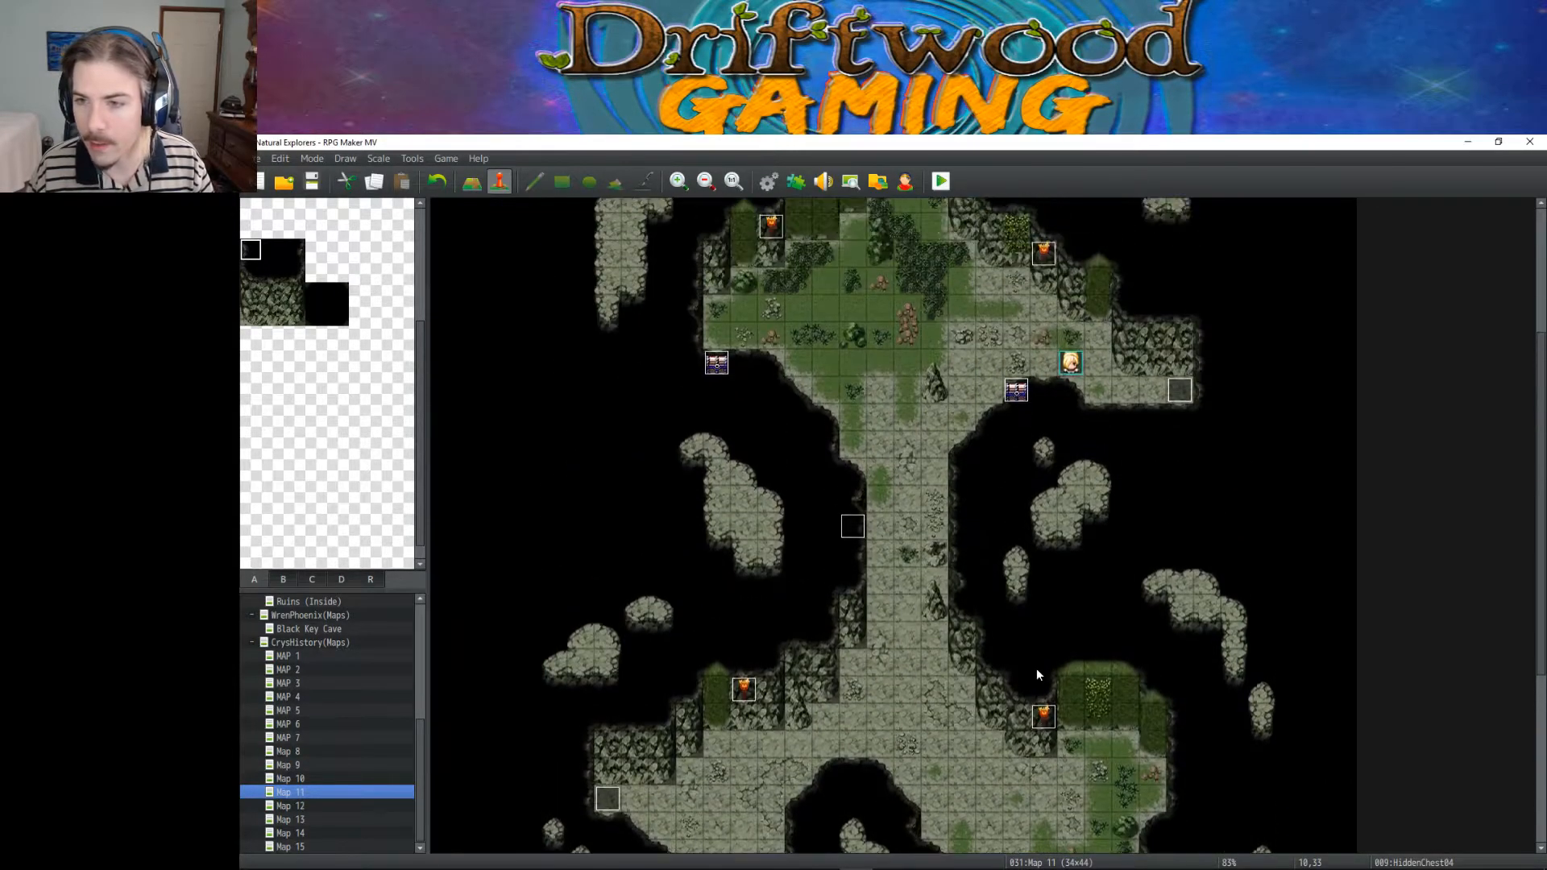
double_click(1174, 480)
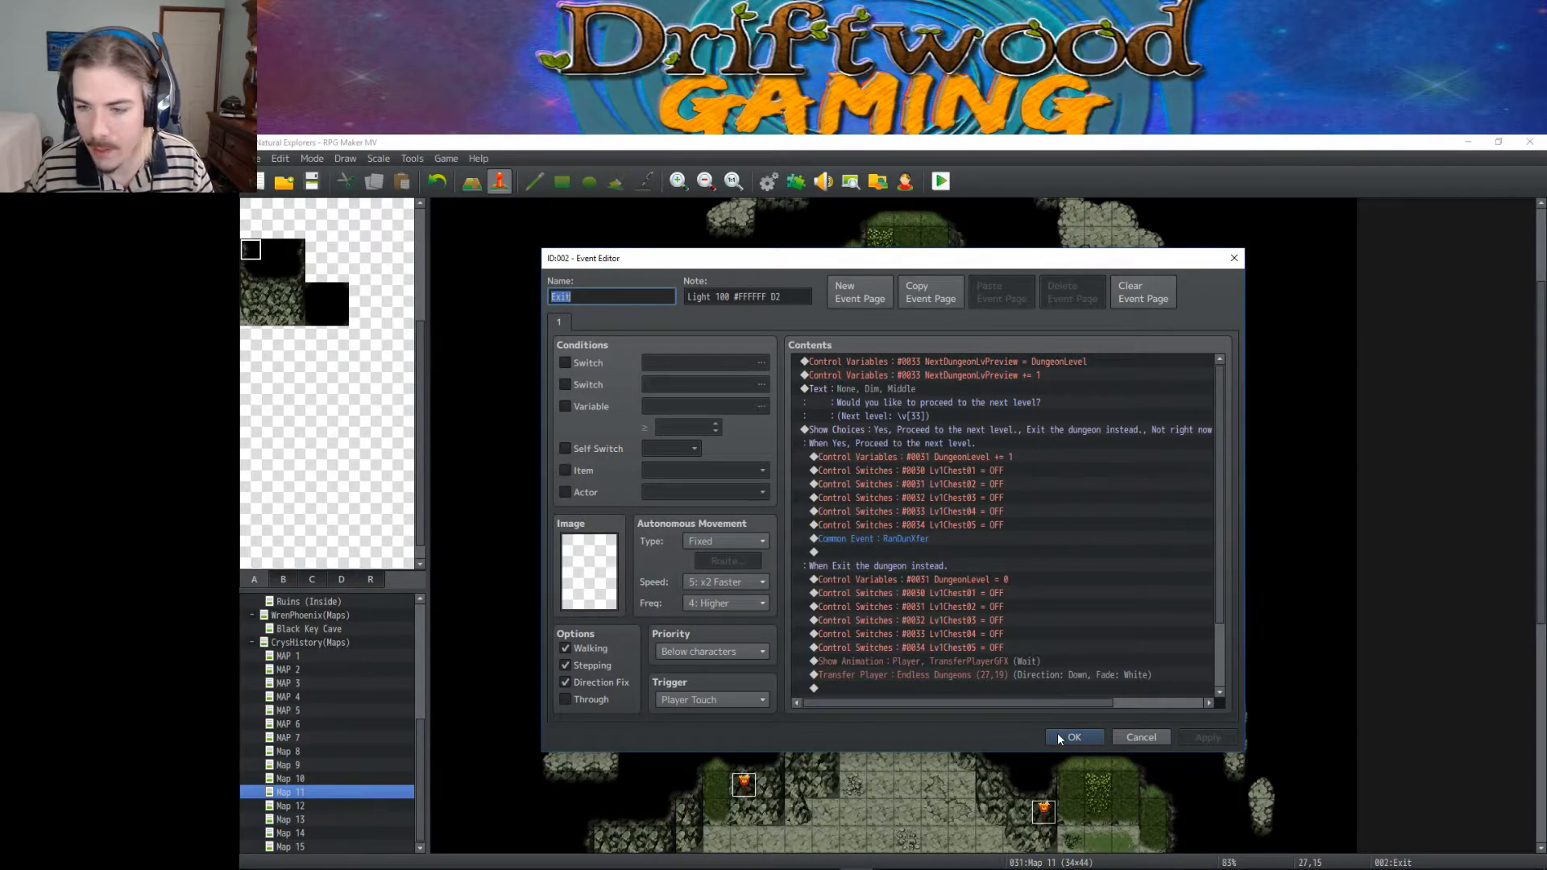
scroll(1028, 596, "down", 2)
left_click(993, 643)
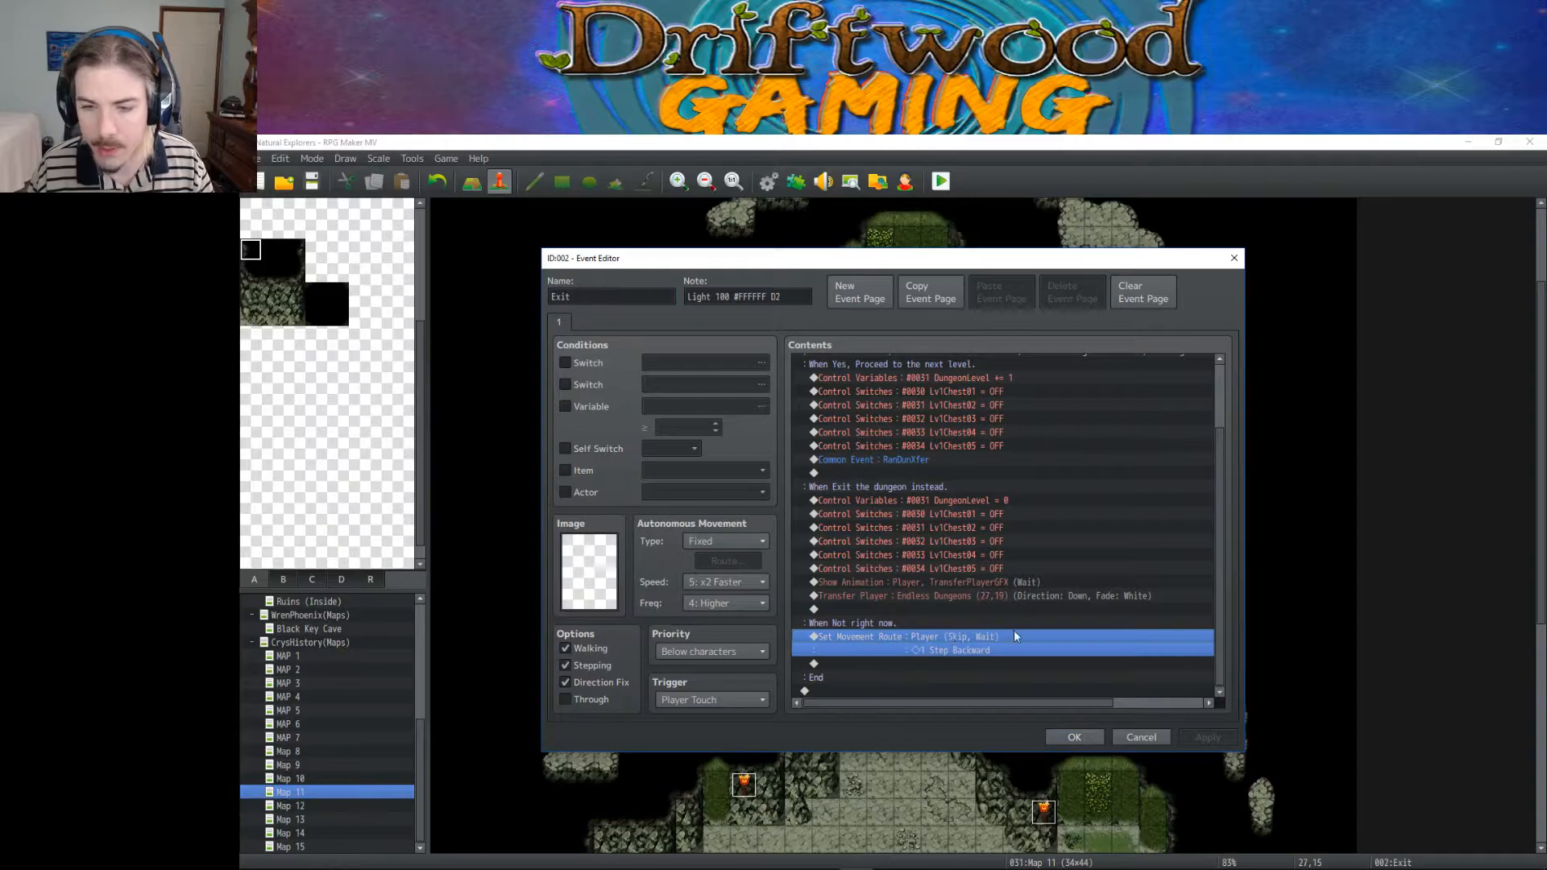
left_click(1062, 737)
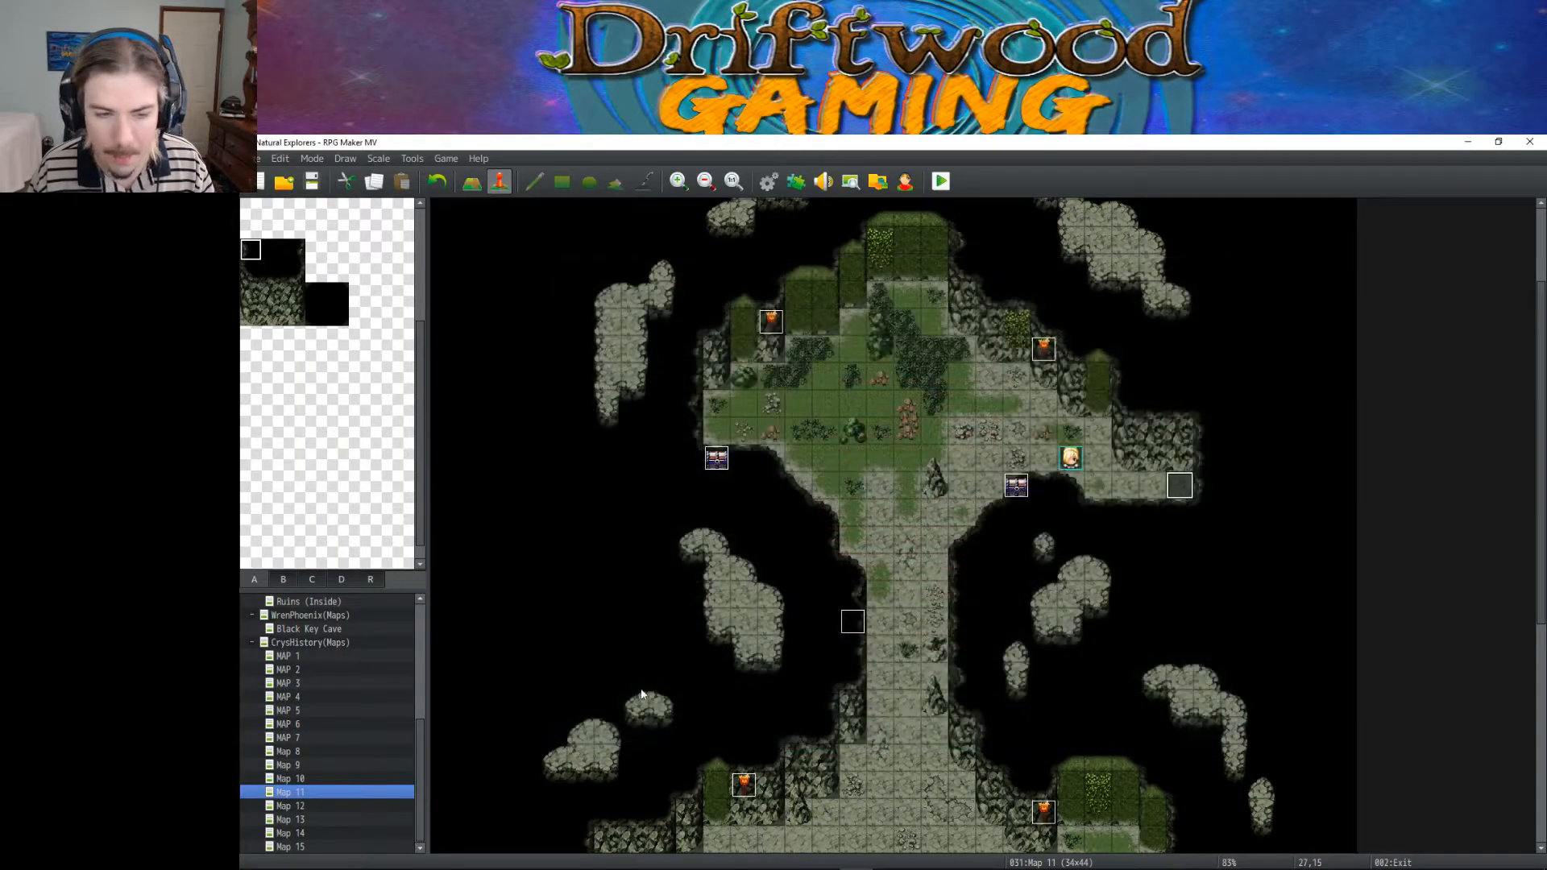
Step: Open MAP 1 and inspect the commands of its Exit event
left_click(318, 658)
double_click(798, 758)
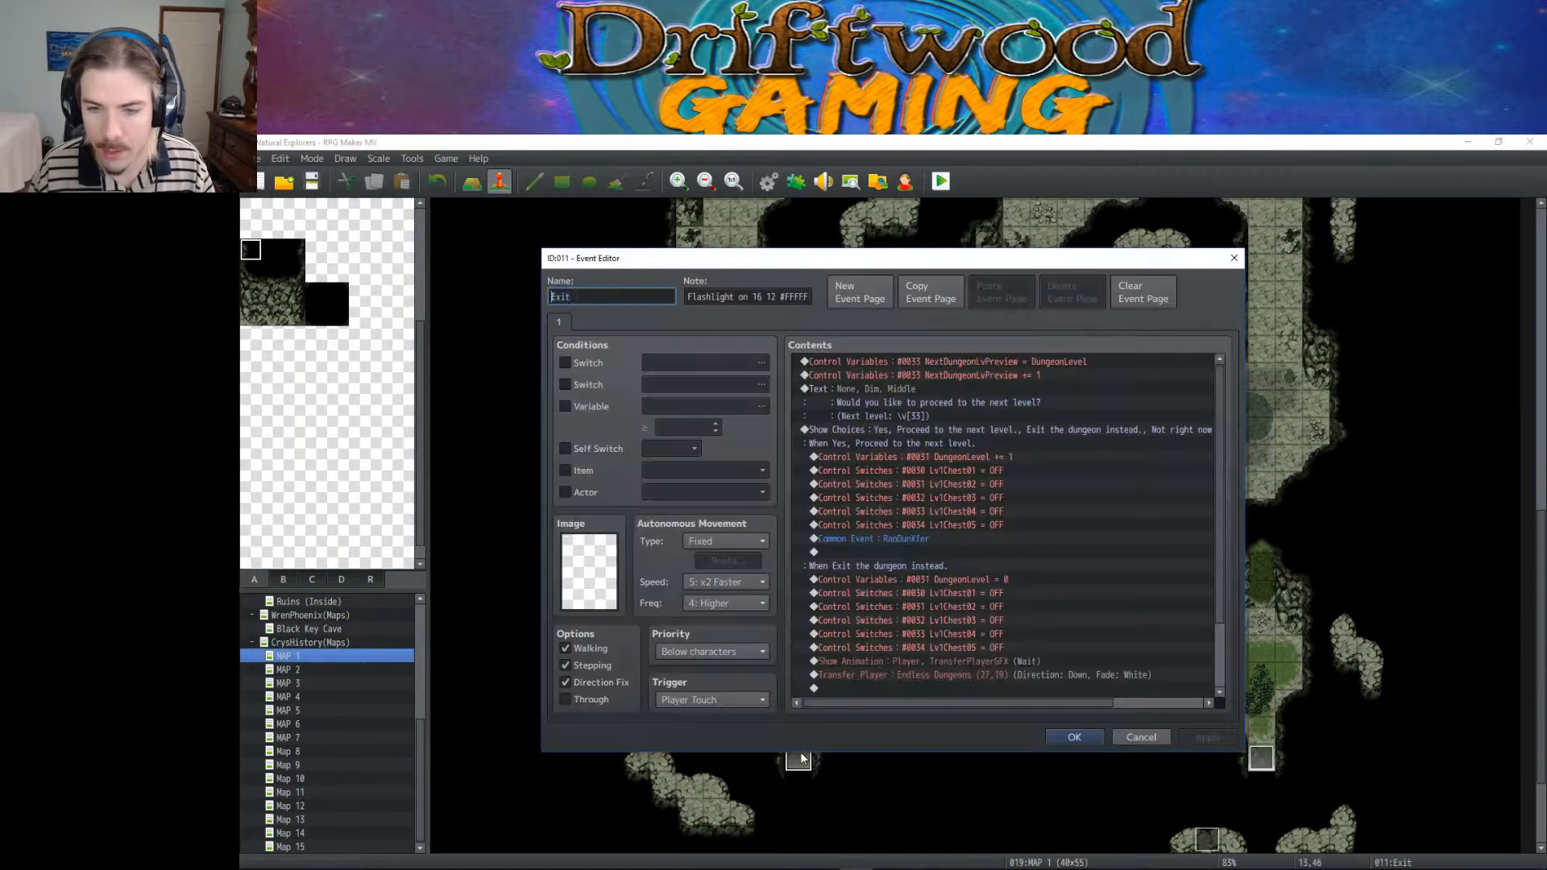
left_click(1048, 737)
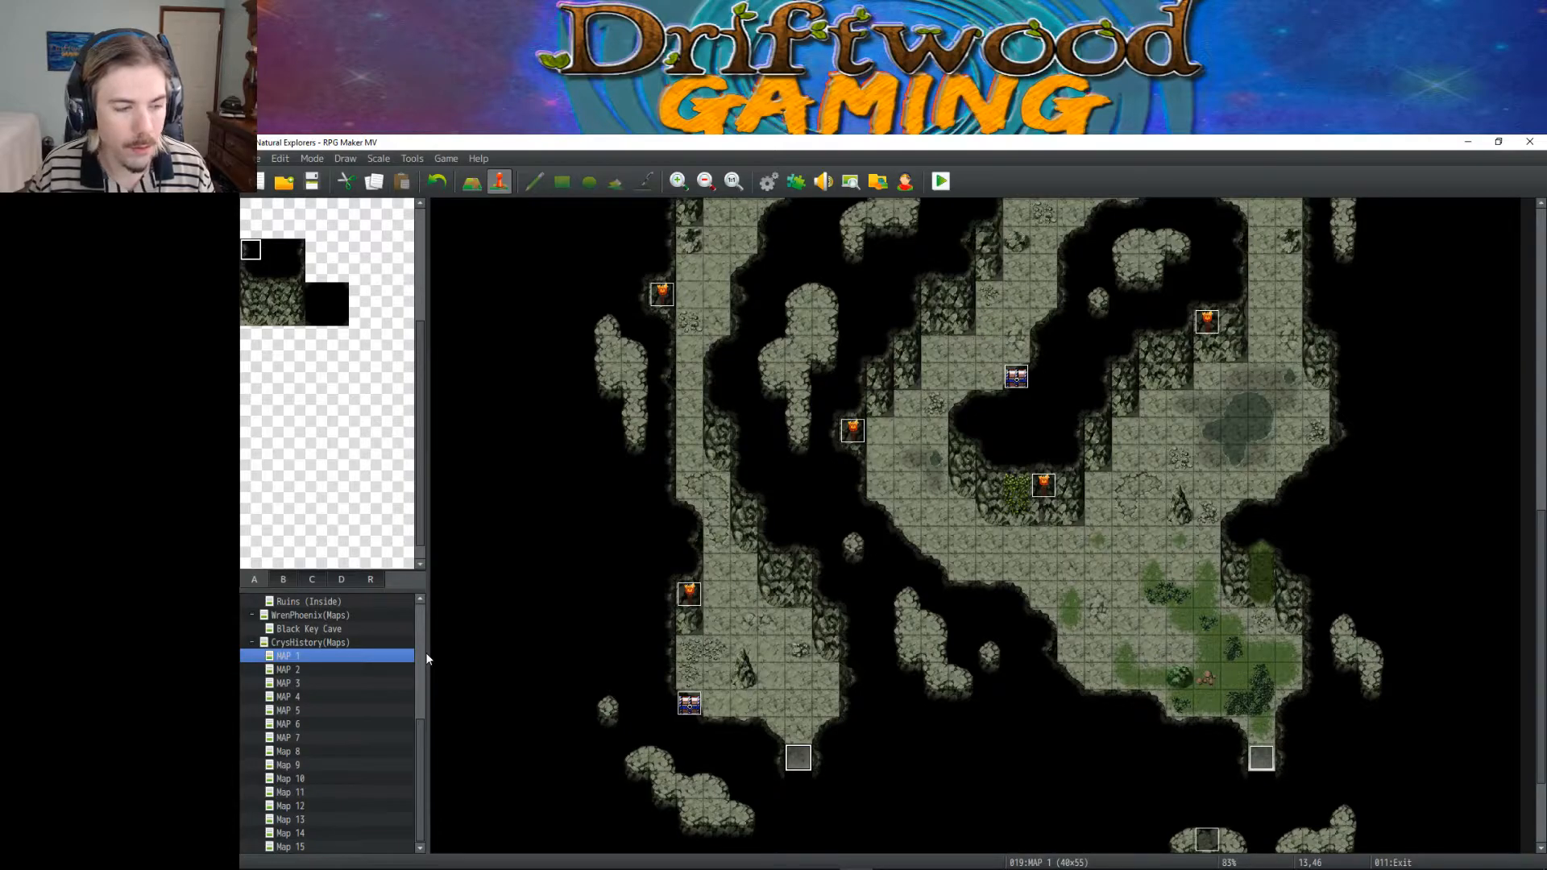
scroll(858, 565, "up", 5)
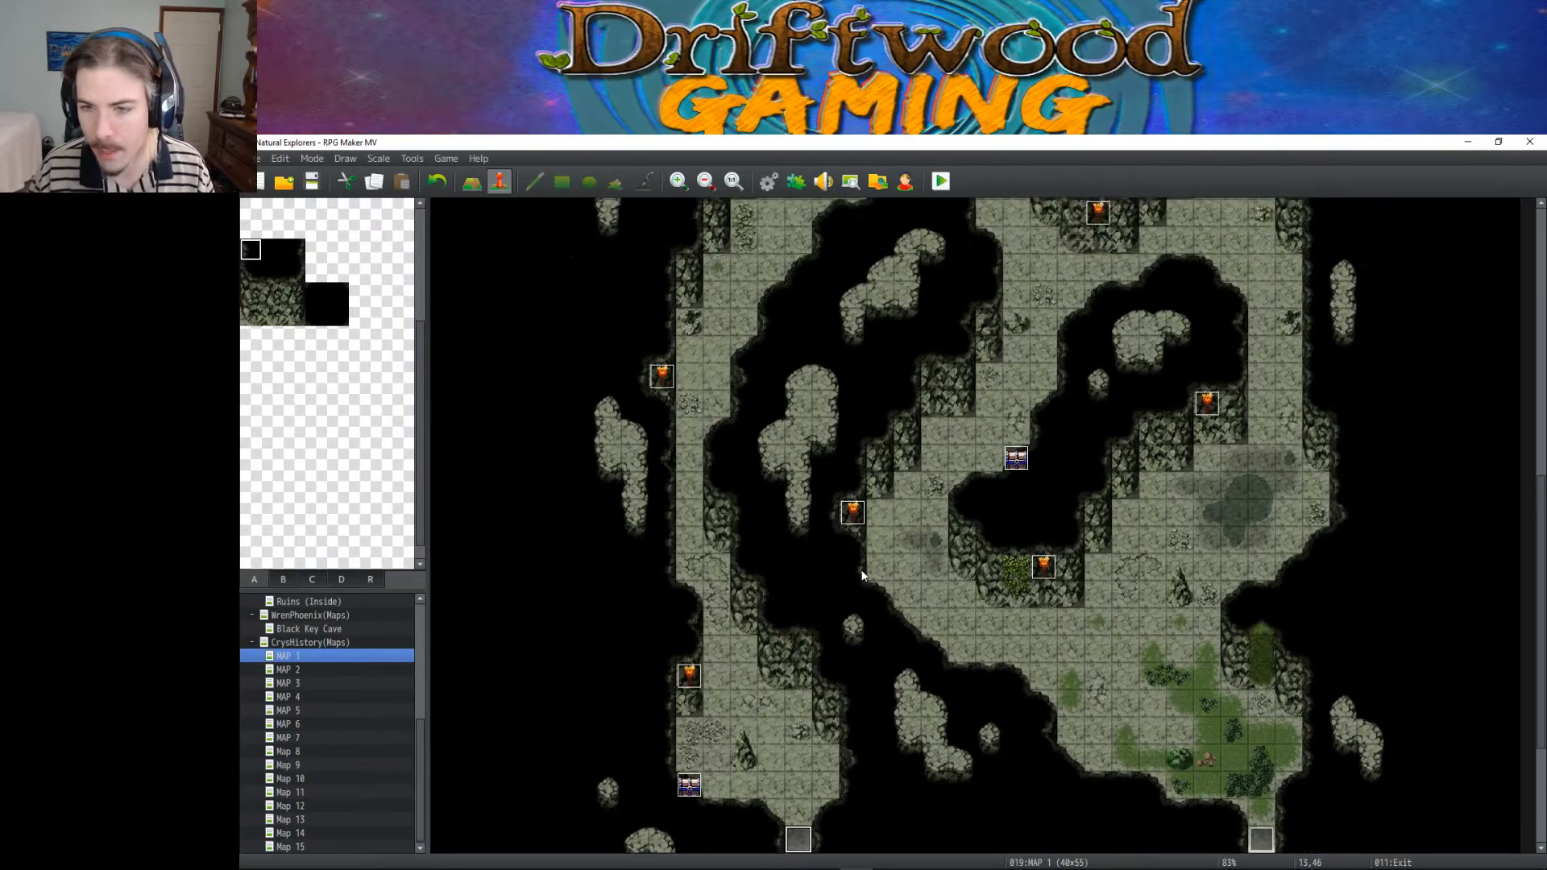
scroll(857, 569, "up", 4)
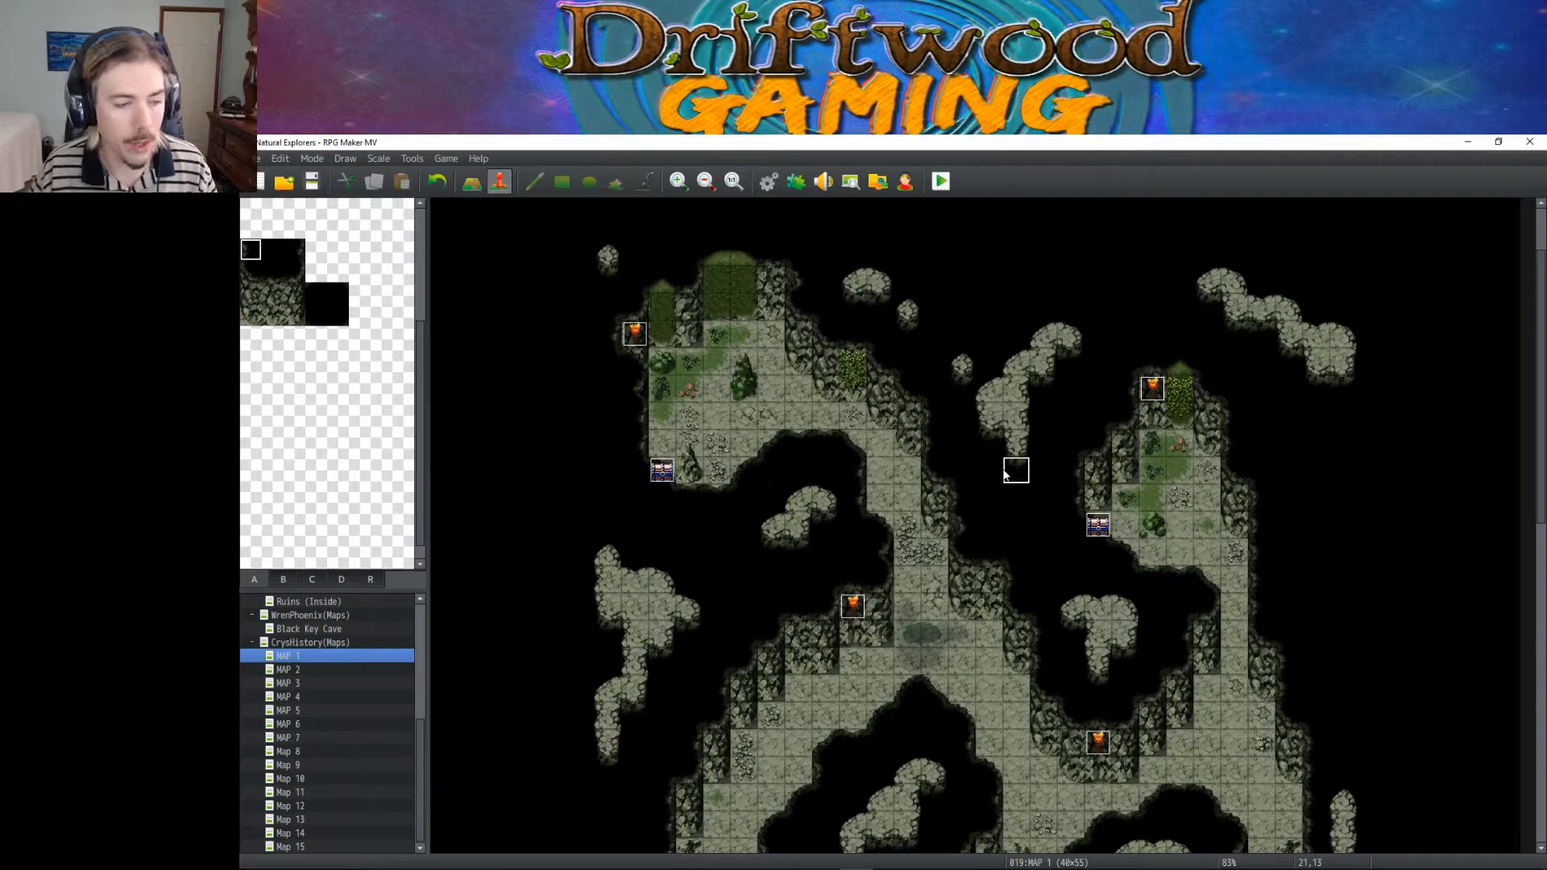
scroll(1032, 485, "down", 3)
scroll(1027, 482, "up", 2)
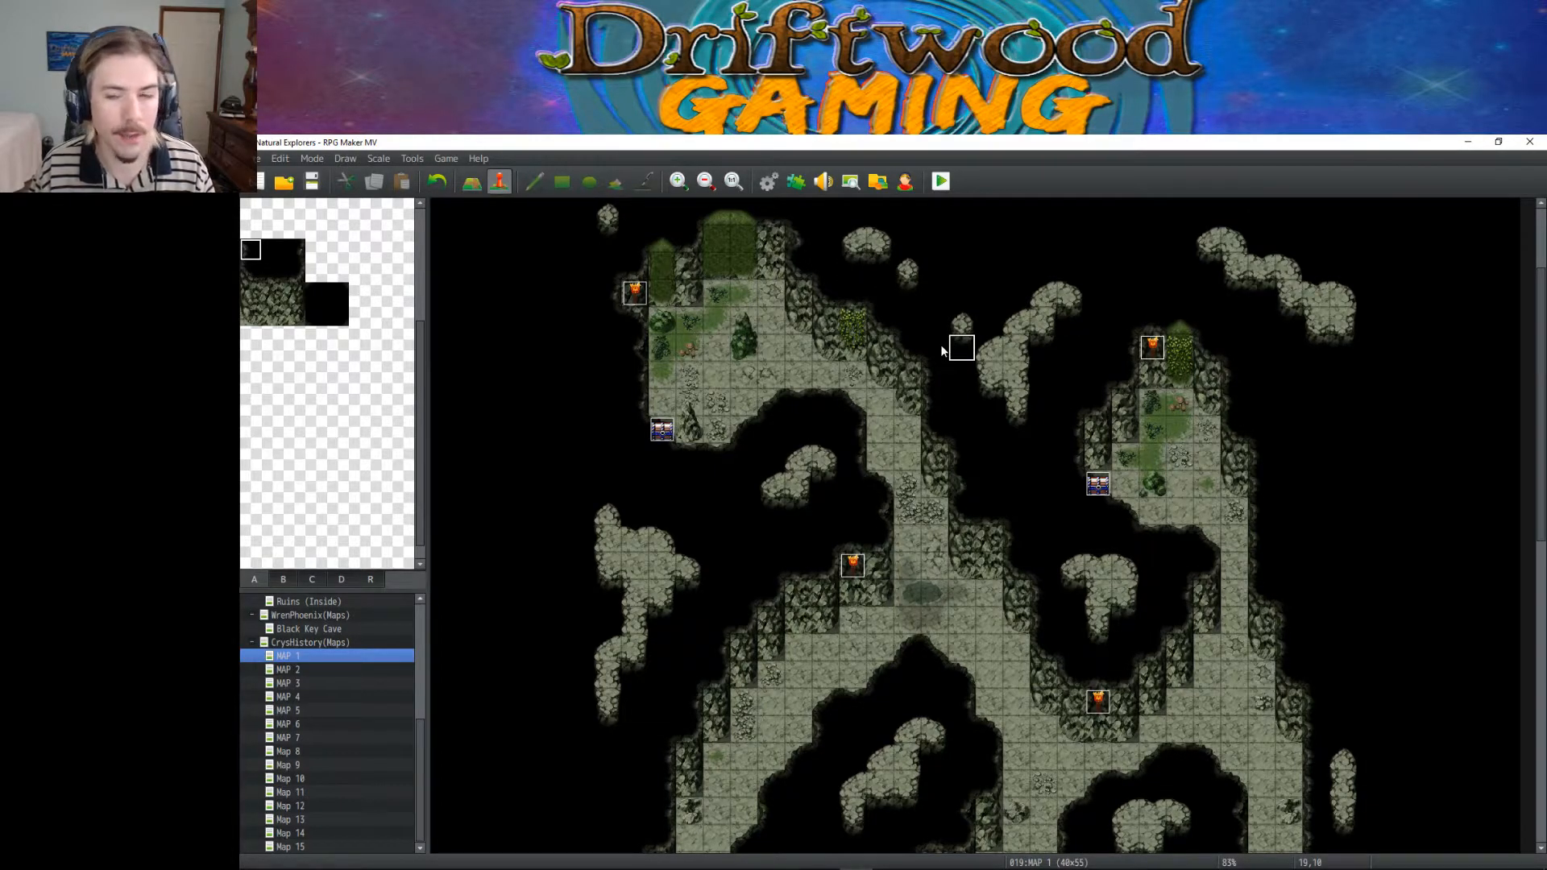
scroll(916, 356, "down", 5)
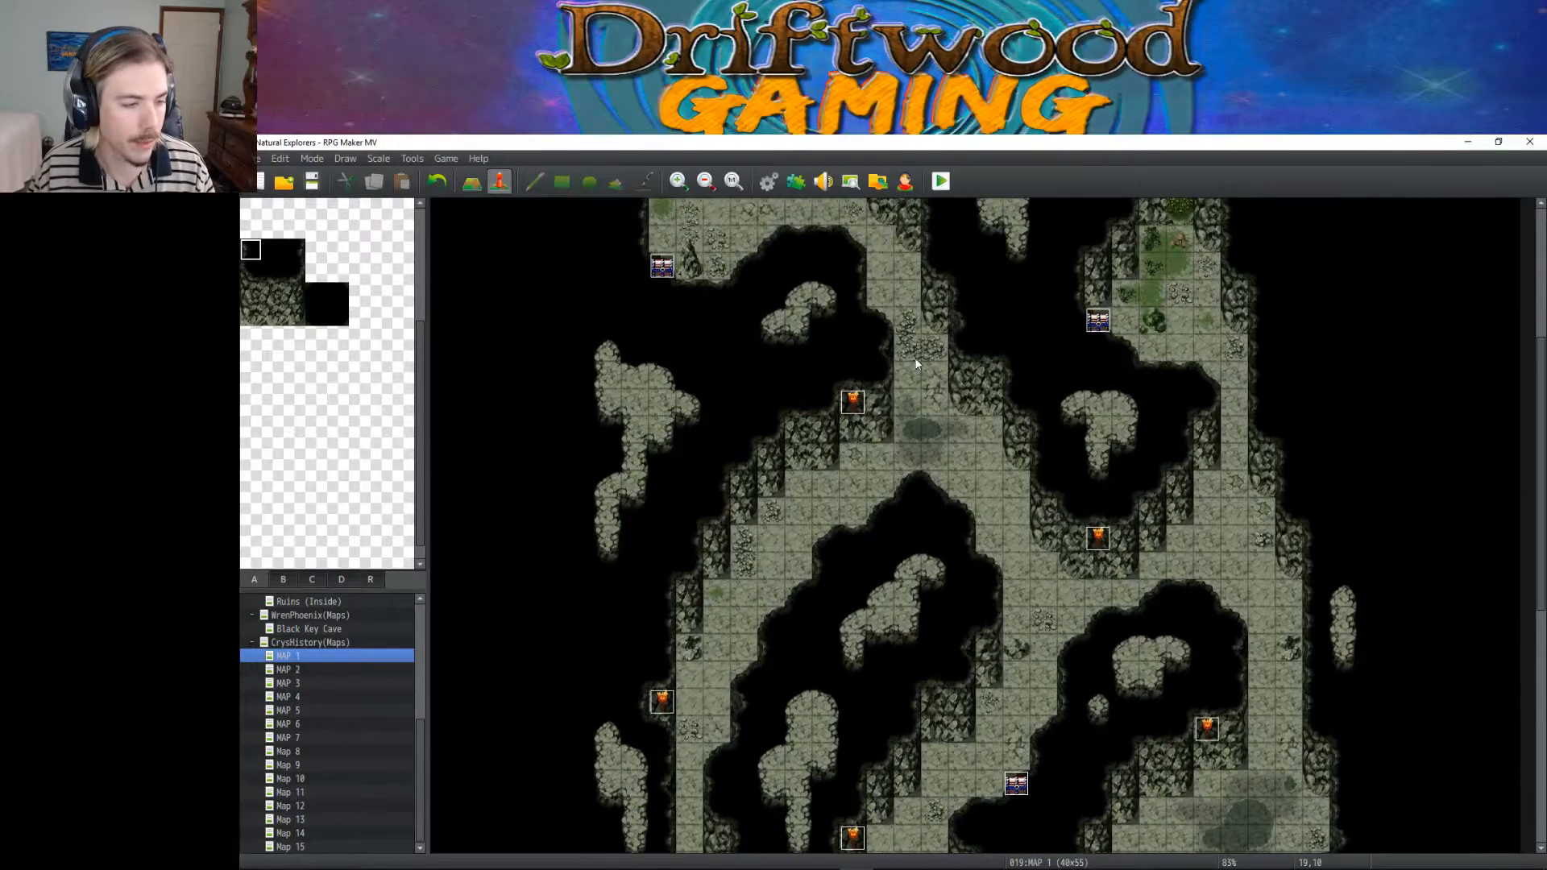
scroll(916, 363, "up", 2)
scroll(854, 338, "down", 4)
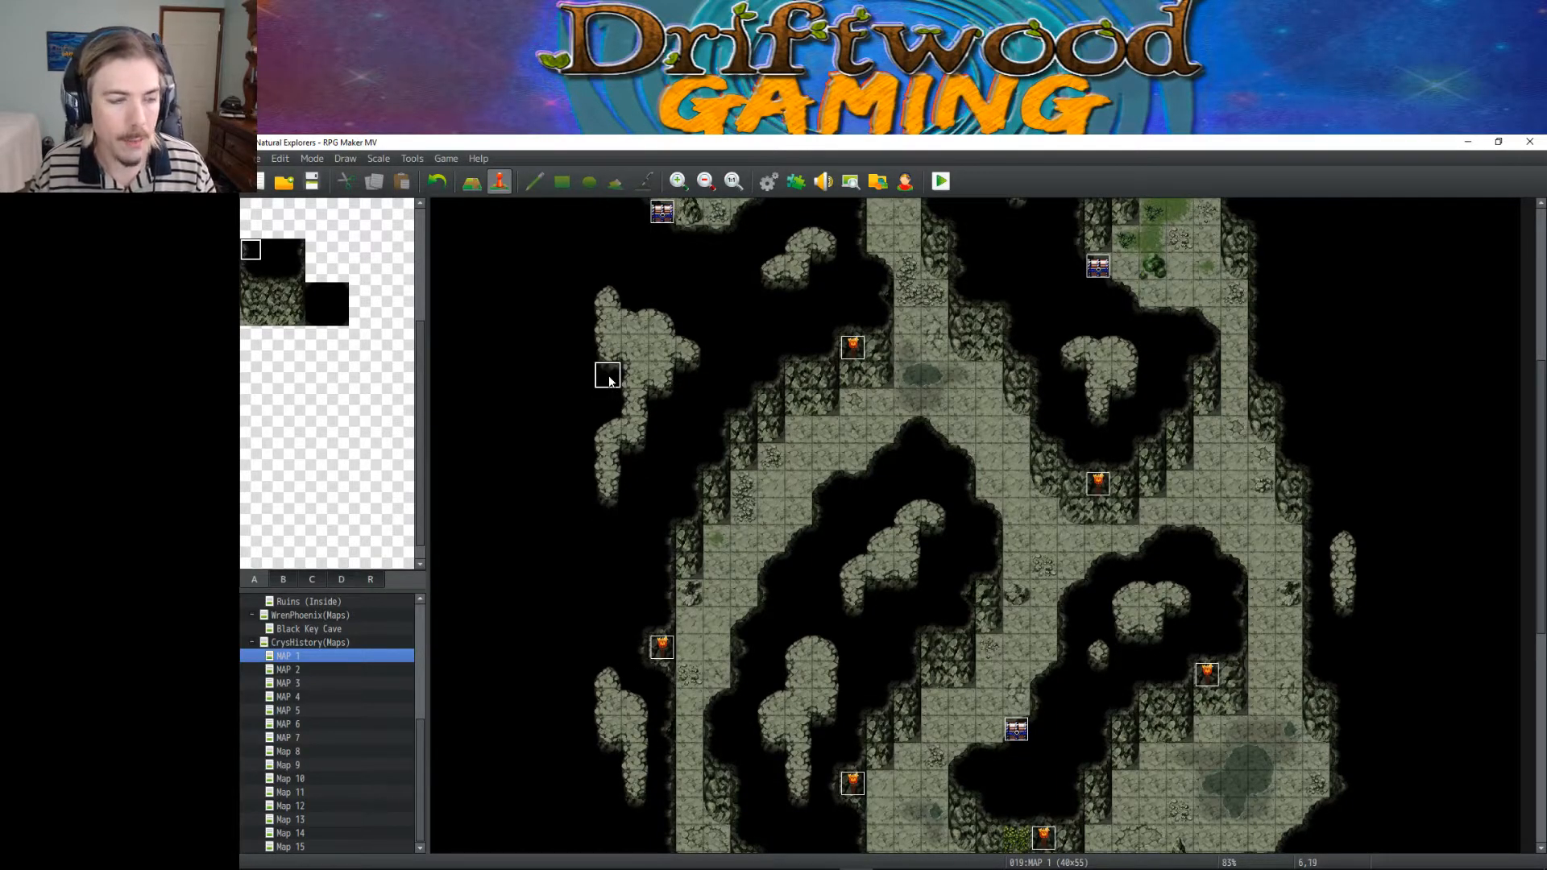
Step: Examine MAP 1's cave passages and the placement of its chests, torches and exits, from the lower entrances to the upper chambers
scroll(838, 440, "down", 5)
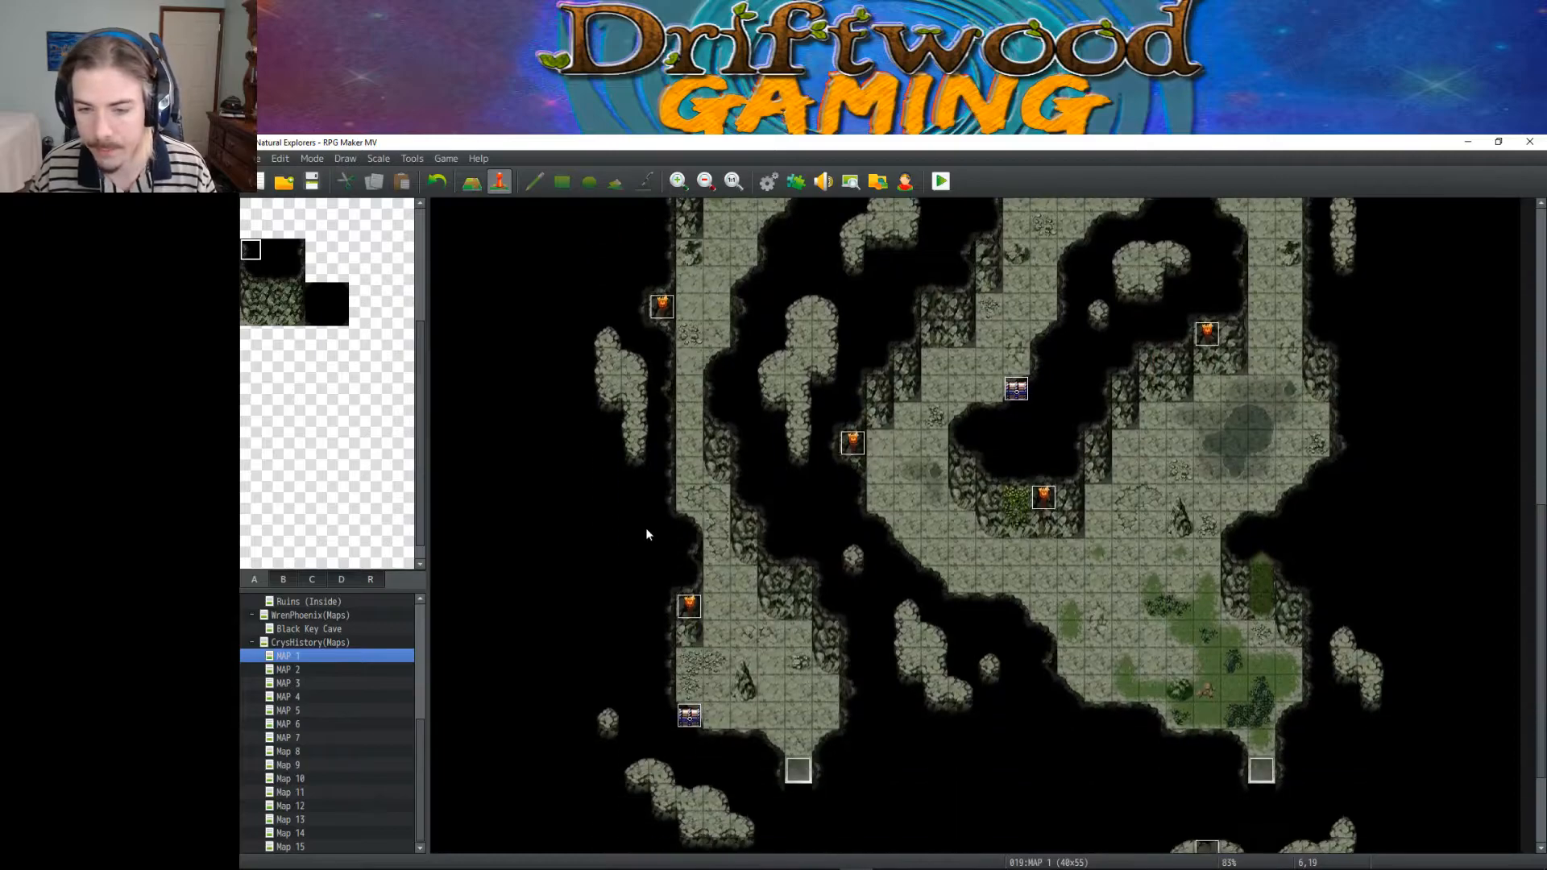
scroll(647, 533, "down", 1)
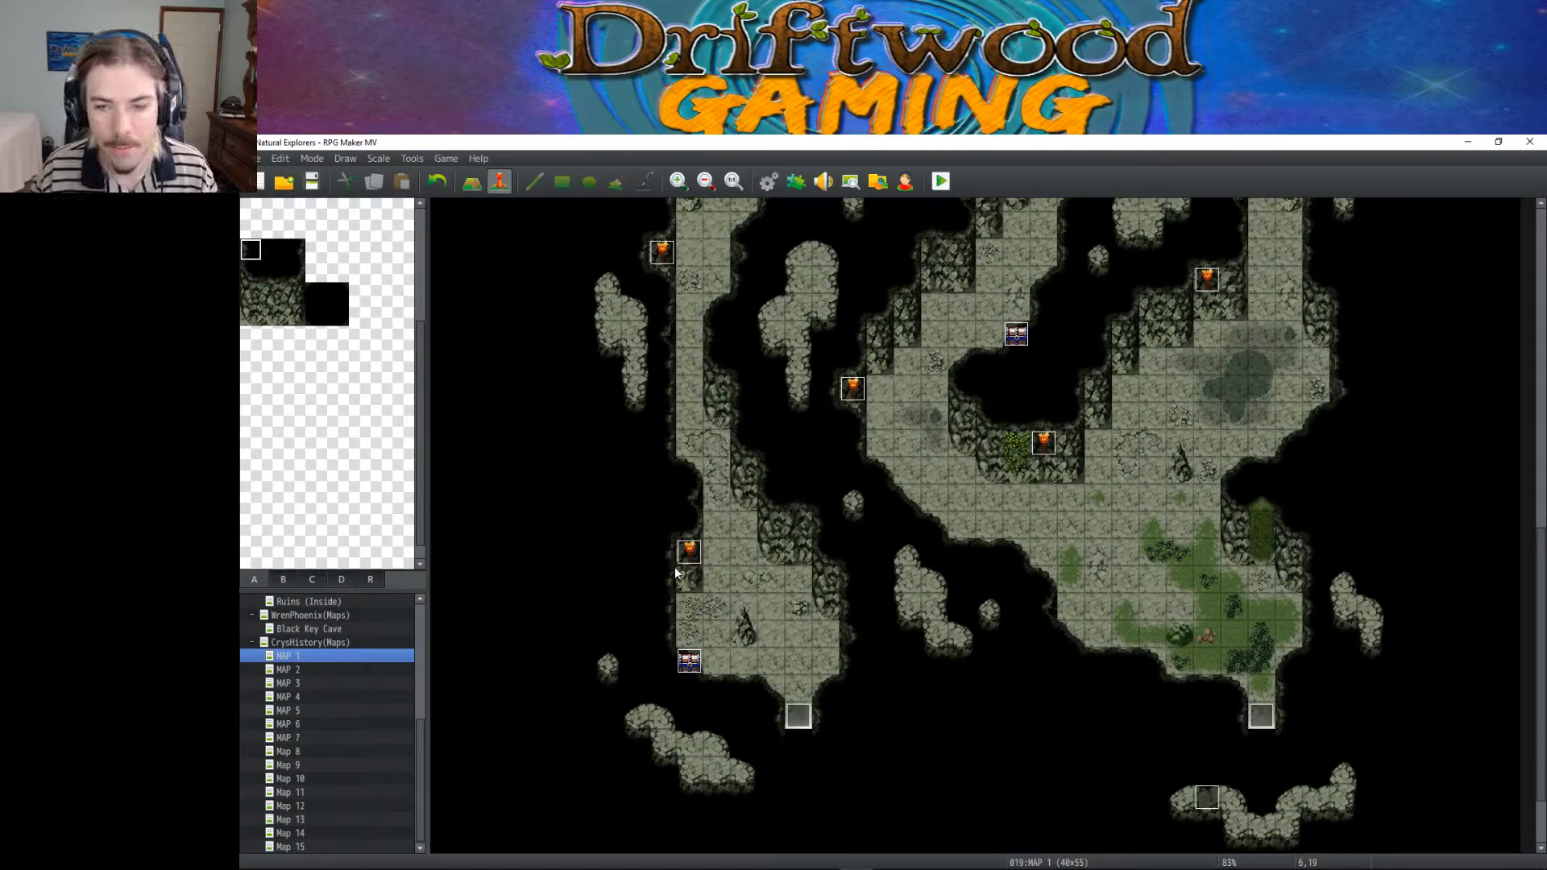
left_click_drag(689, 579, 748, 476)
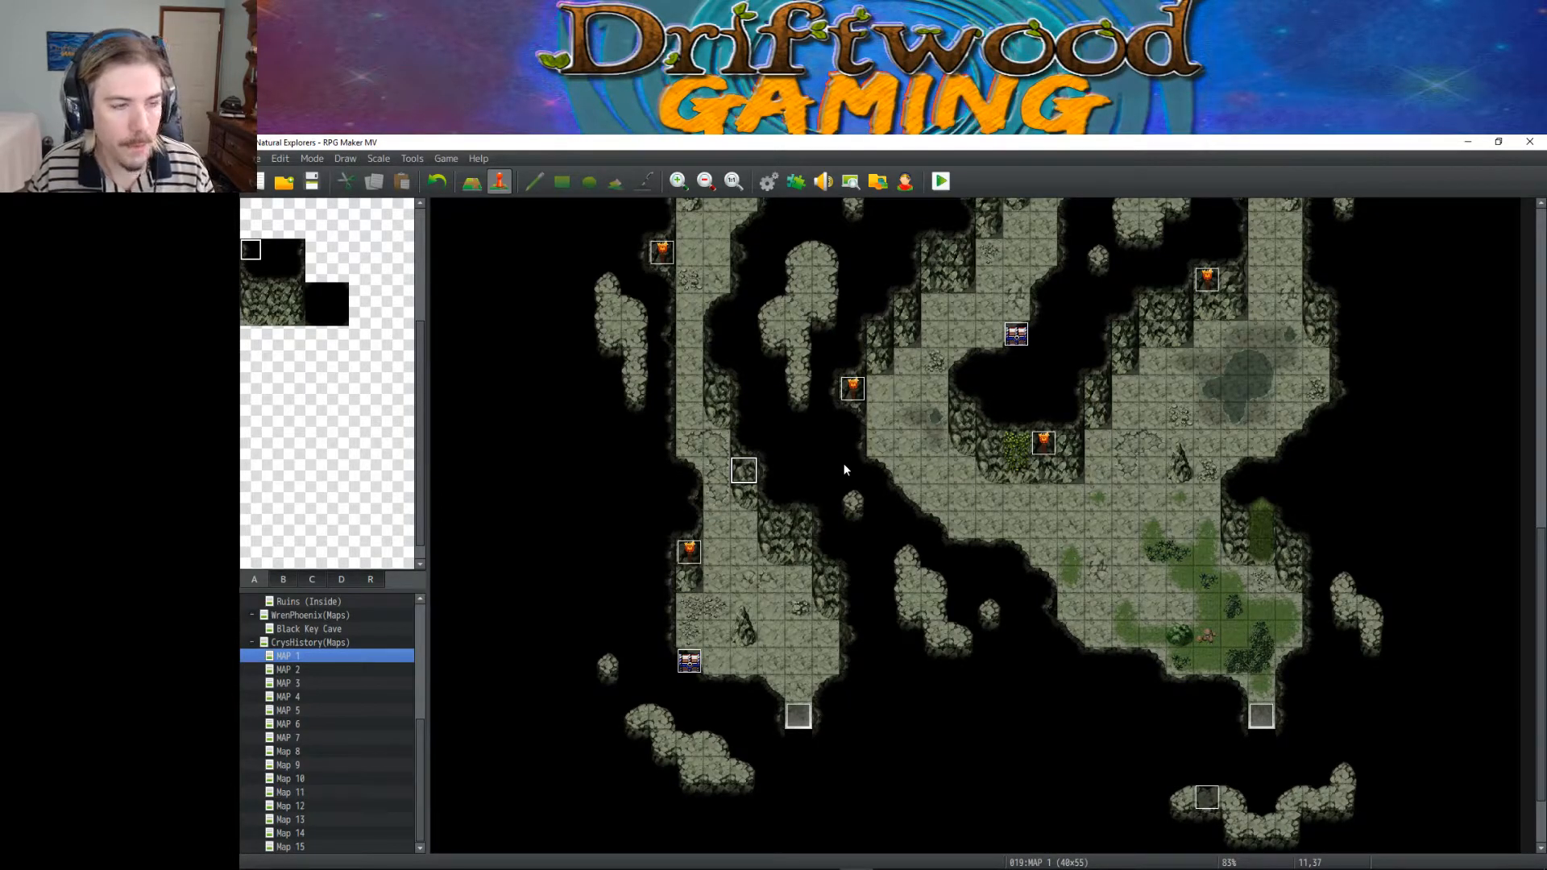
scroll(844, 468, "up", 5)
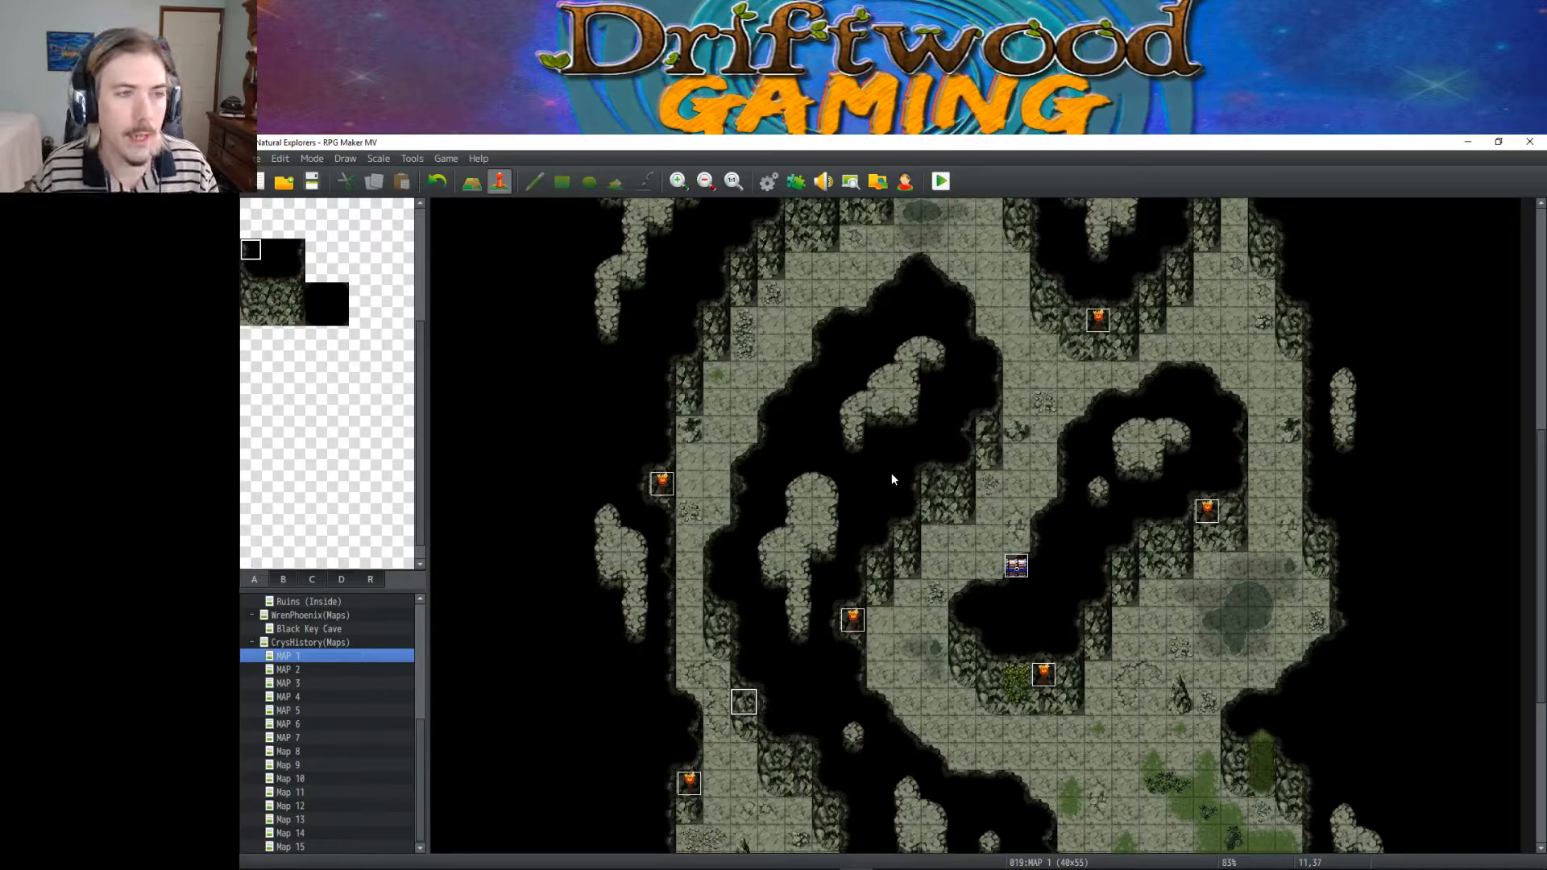
scroll(1125, 412, "up", 7)
scroll(1125, 413, "up", 4)
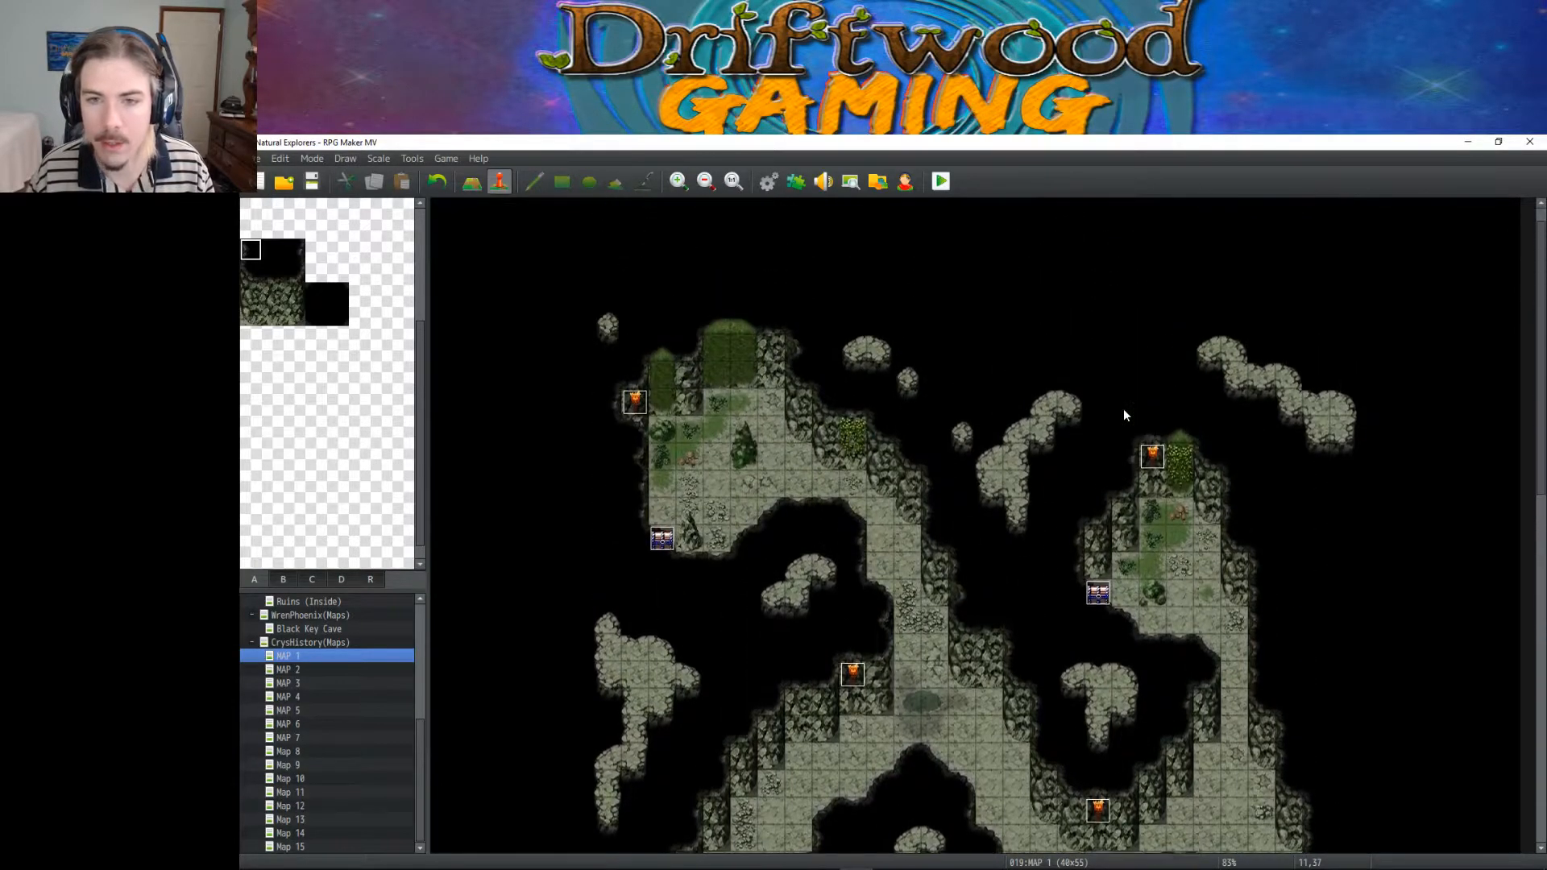
scroll(944, 437, "down", 8)
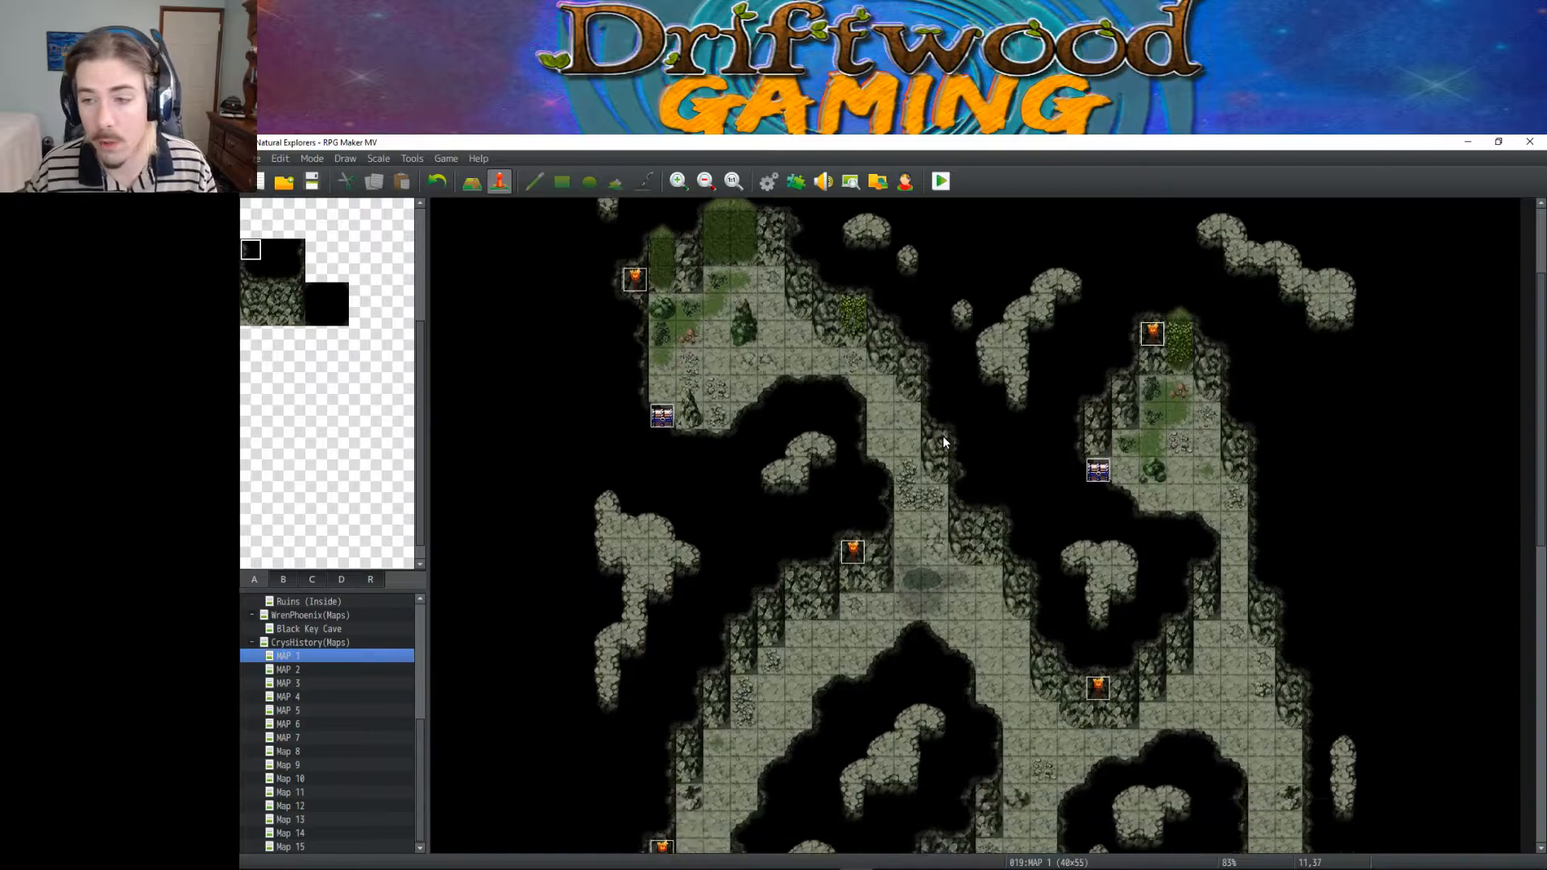
scroll(945, 439, "down", 8)
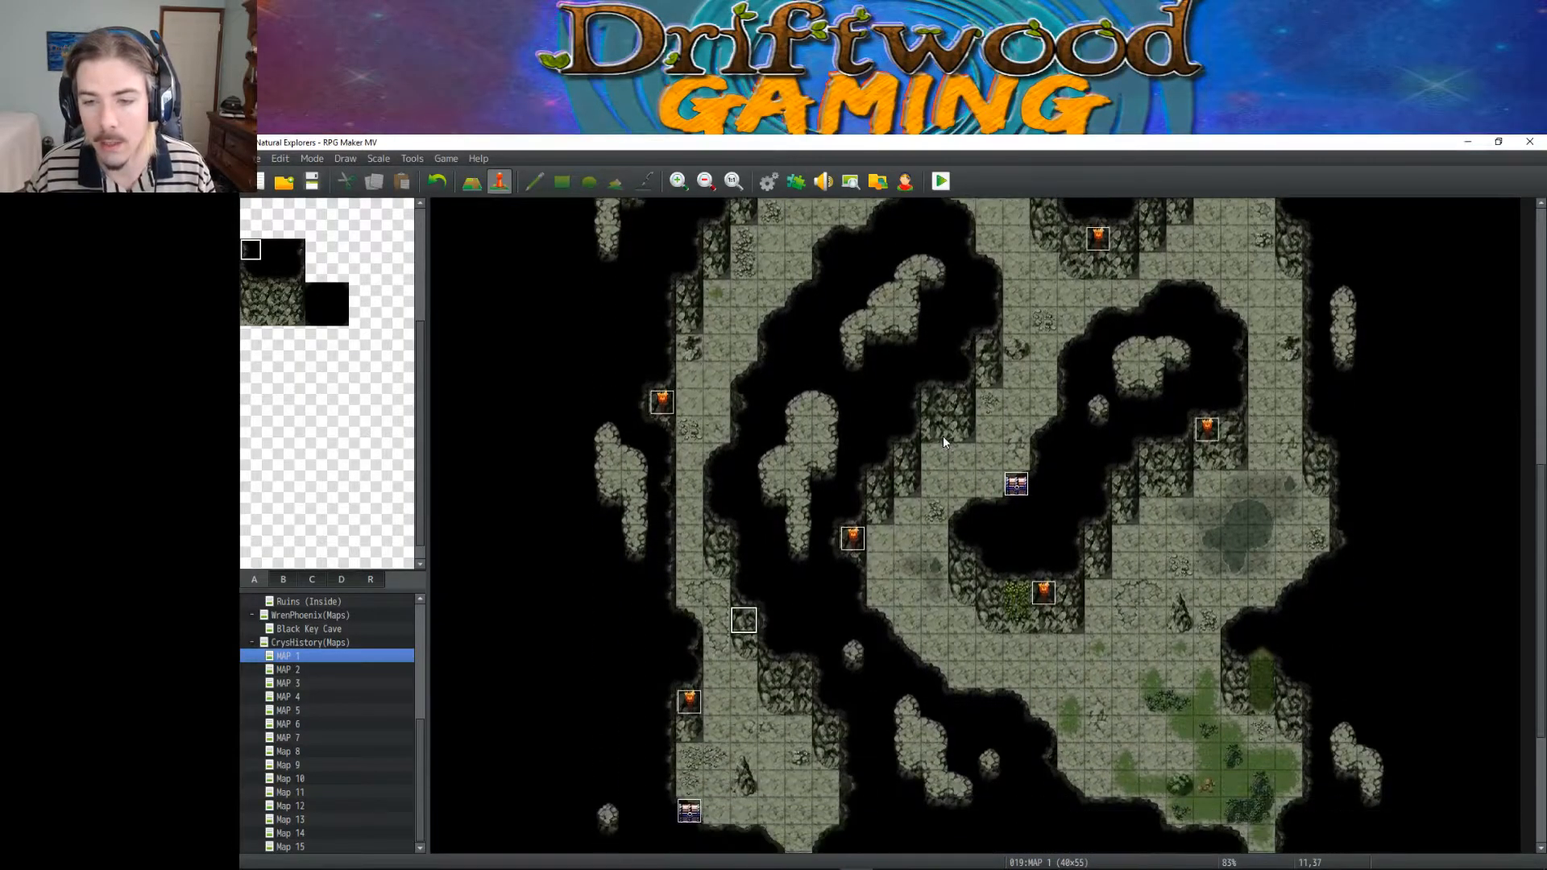
scroll(944, 442, "up", 3)
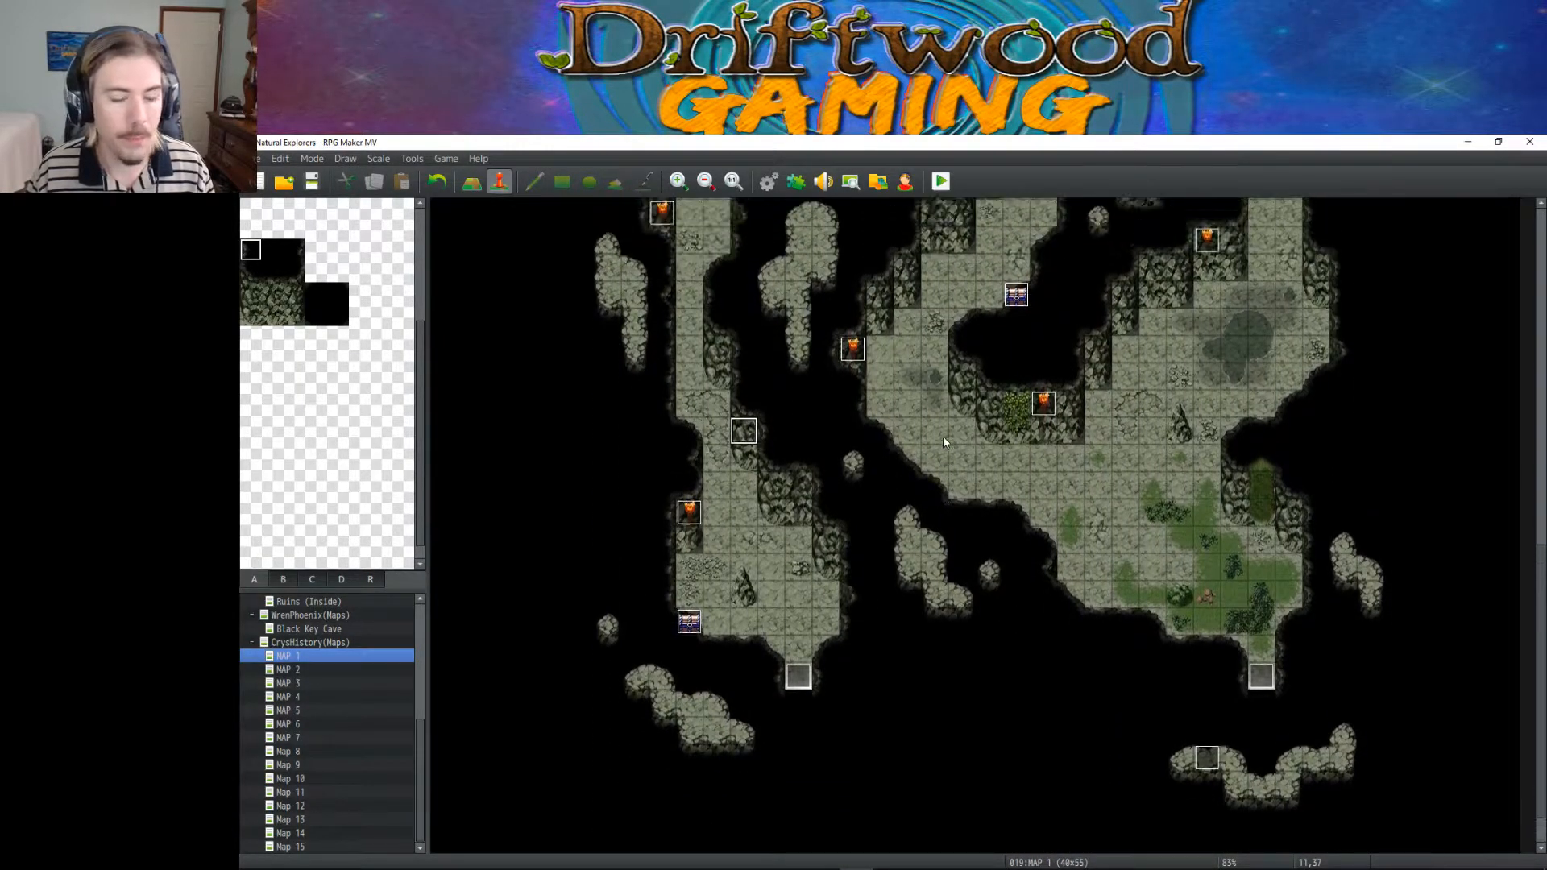
scroll(944, 442, "up", 1)
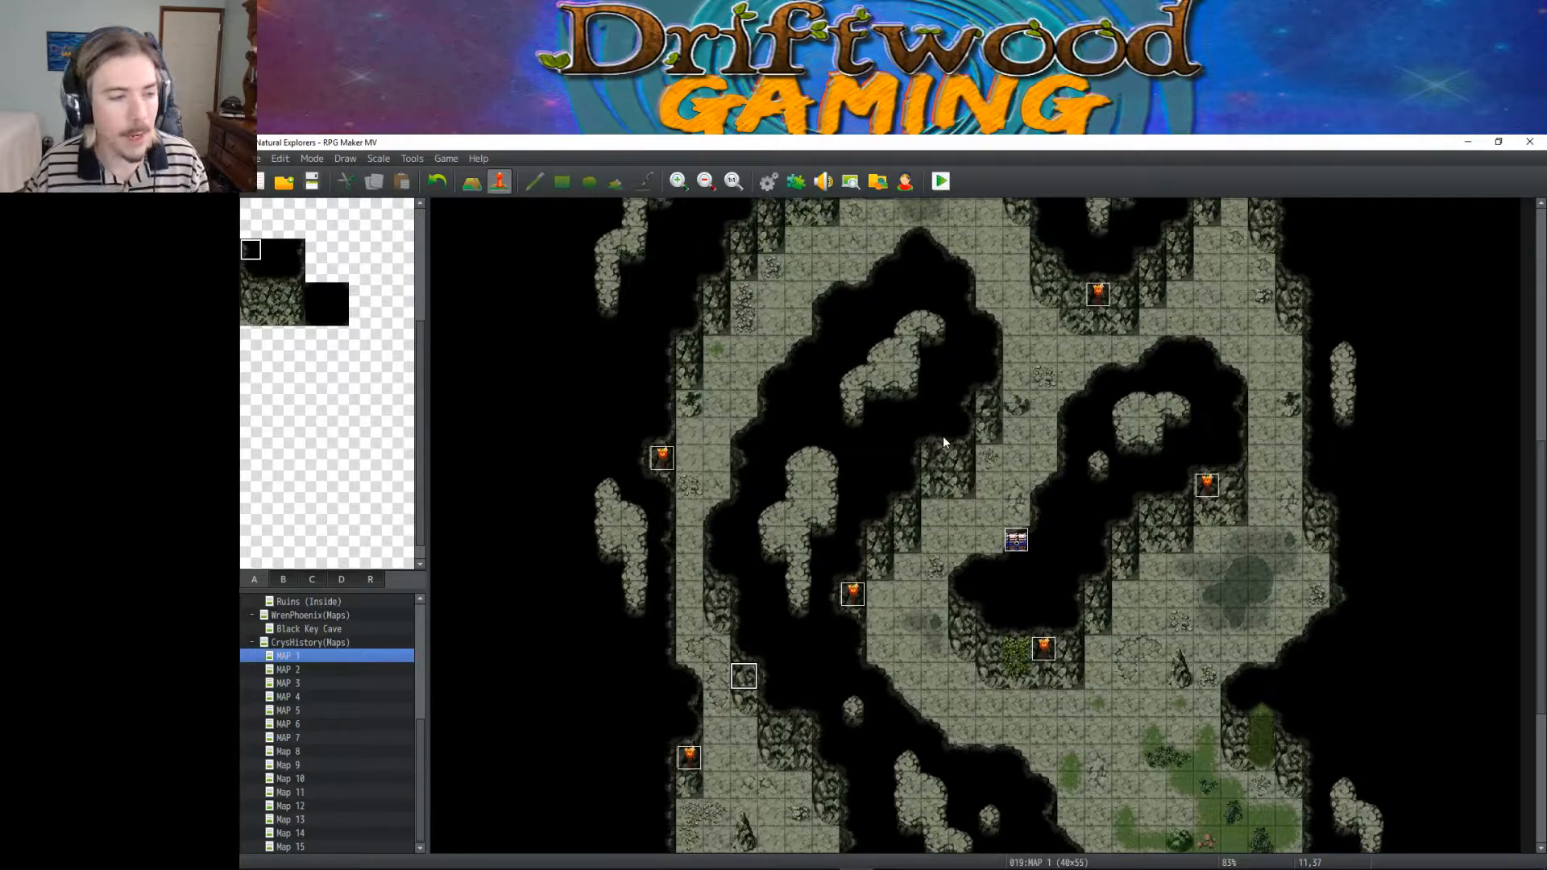
scroll(944, 440, "up", 2)
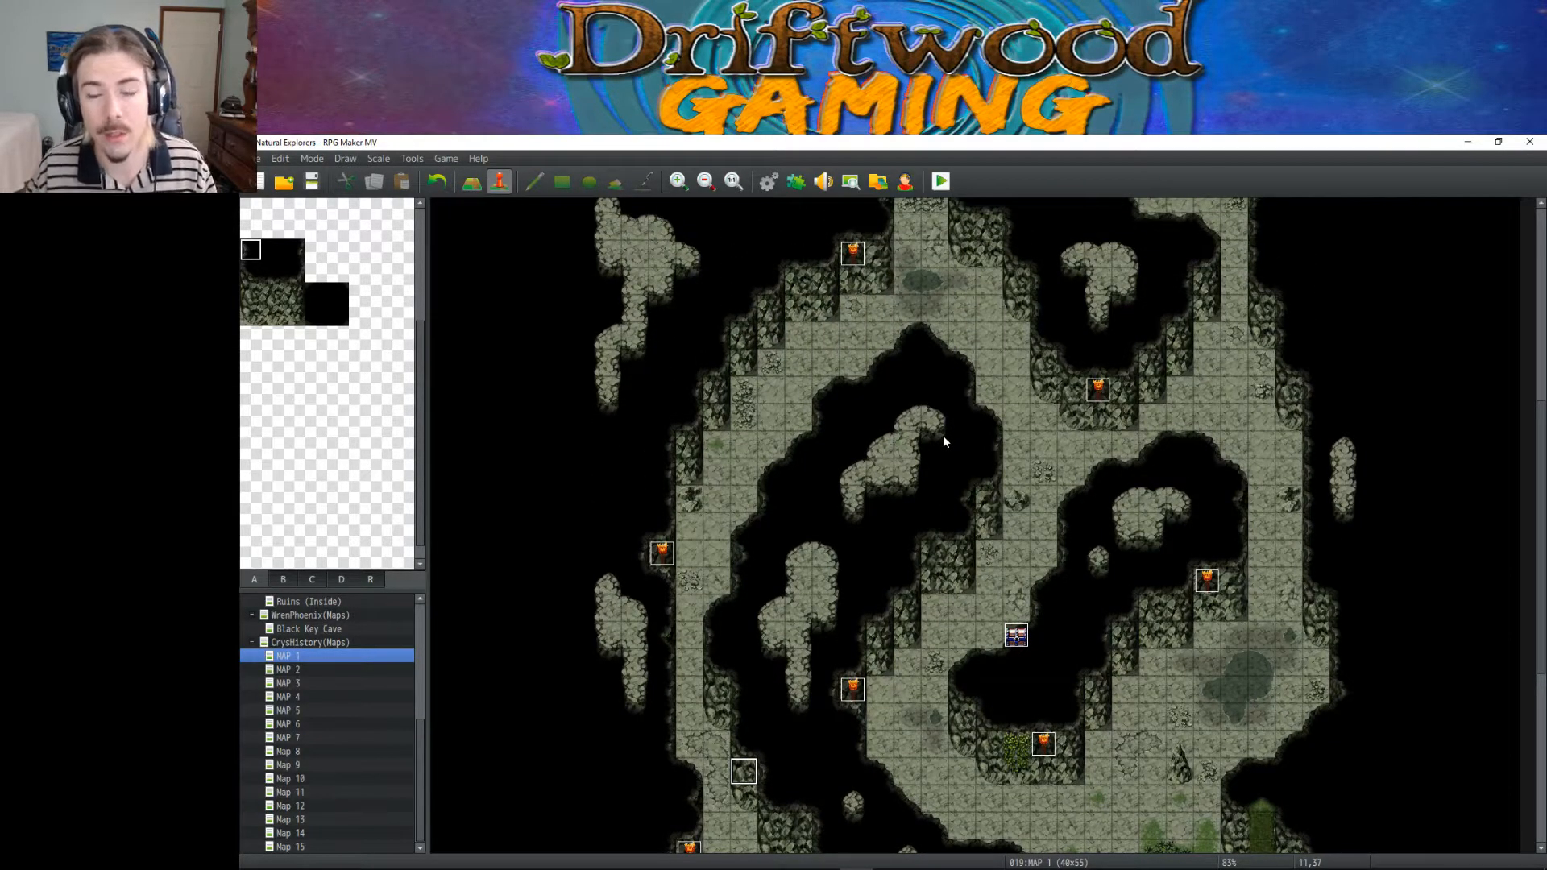
scroll(945, 442, "up", 2)
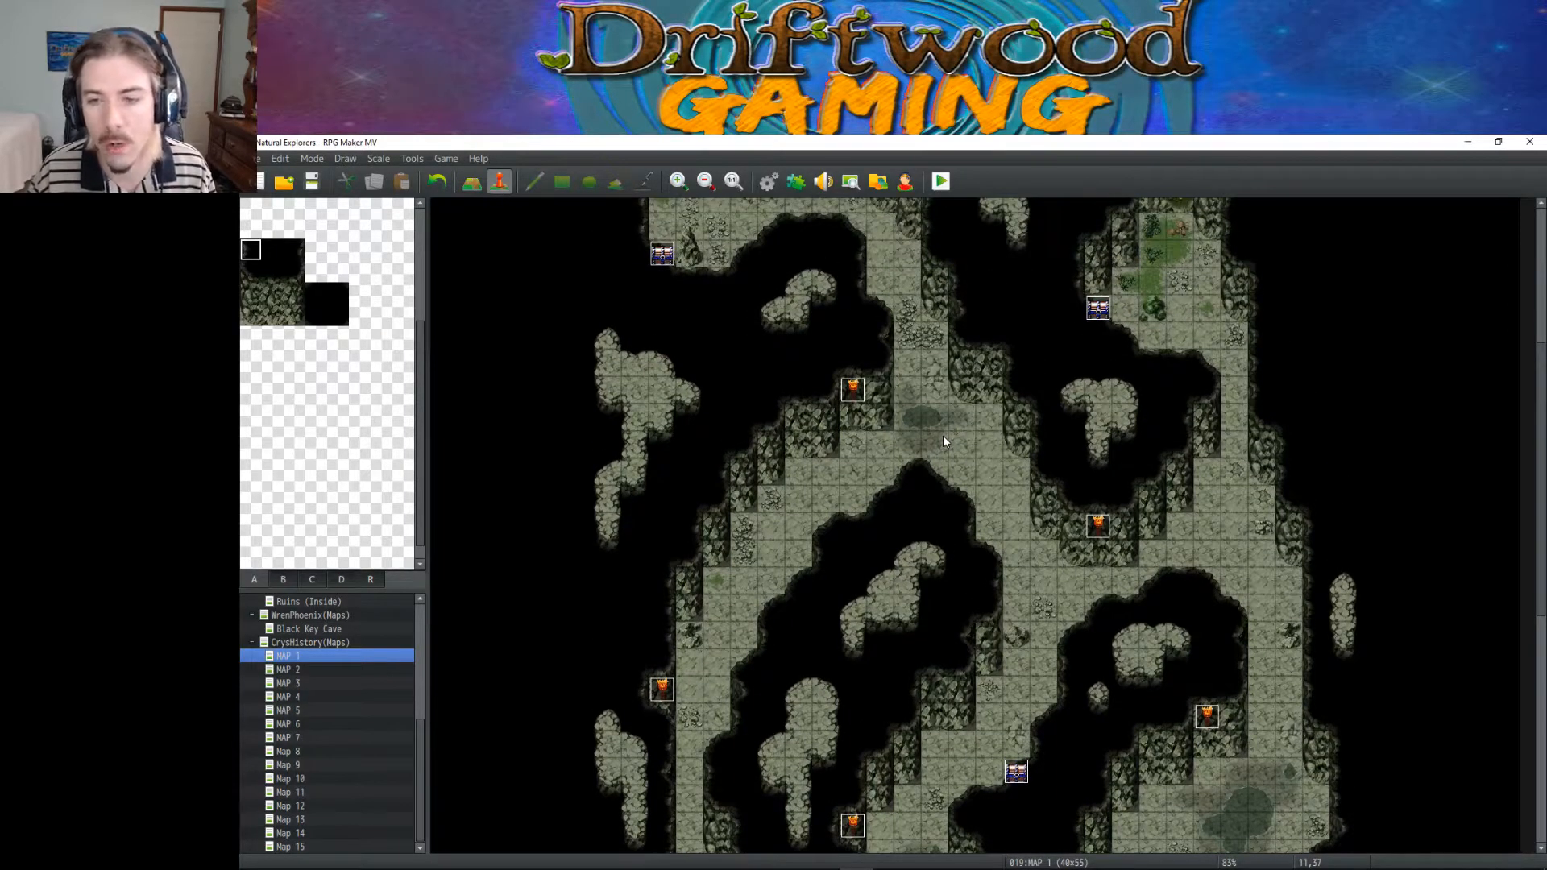
scroll(945, 441, "up", 4)
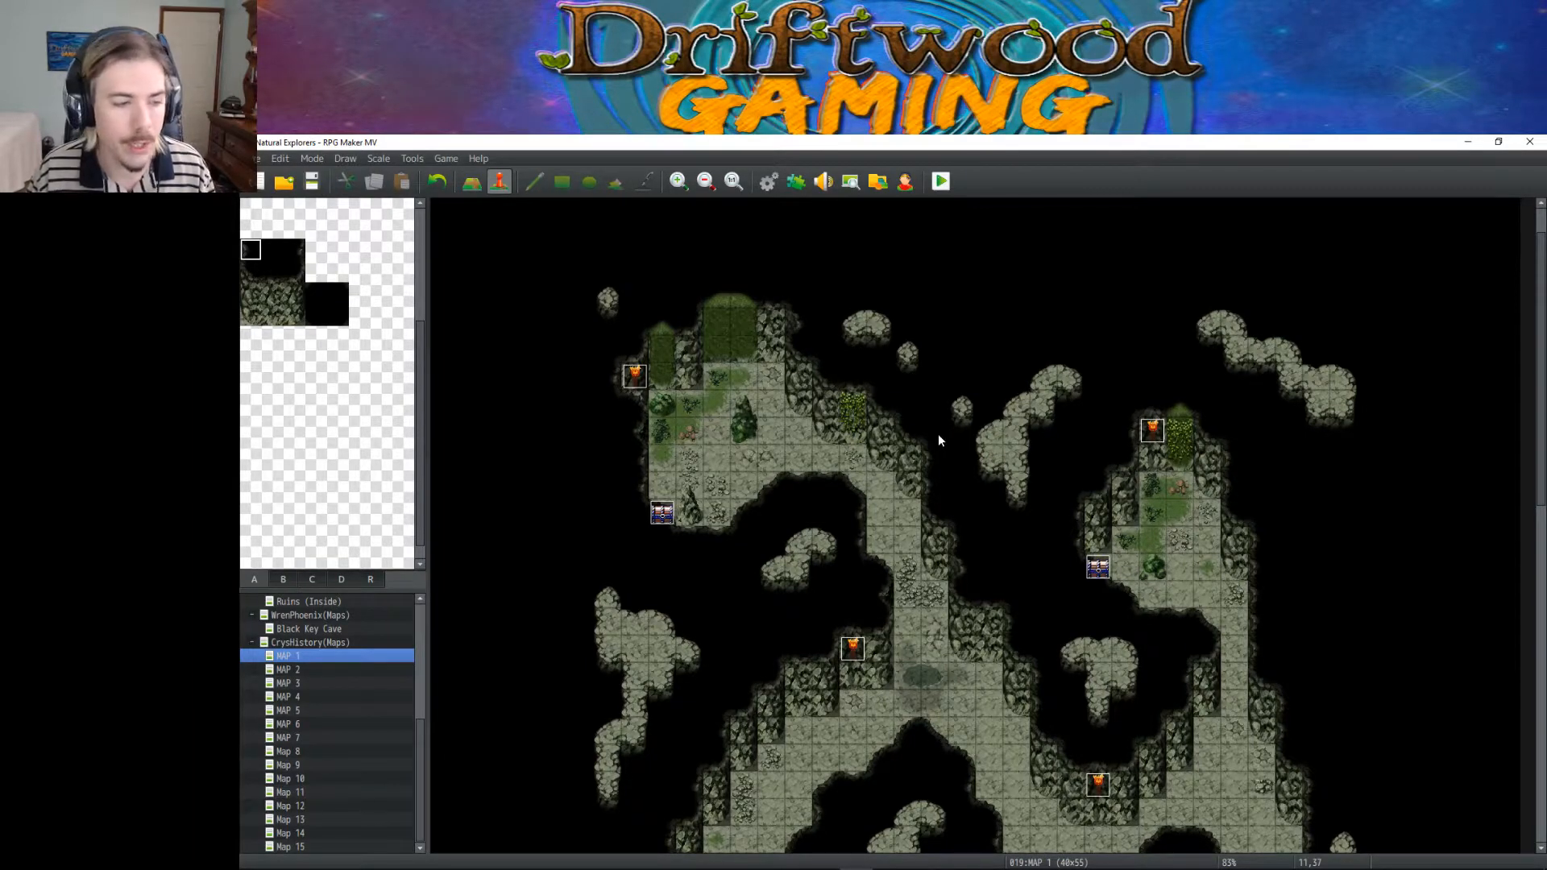
scroll(938, 439, "down", 3)
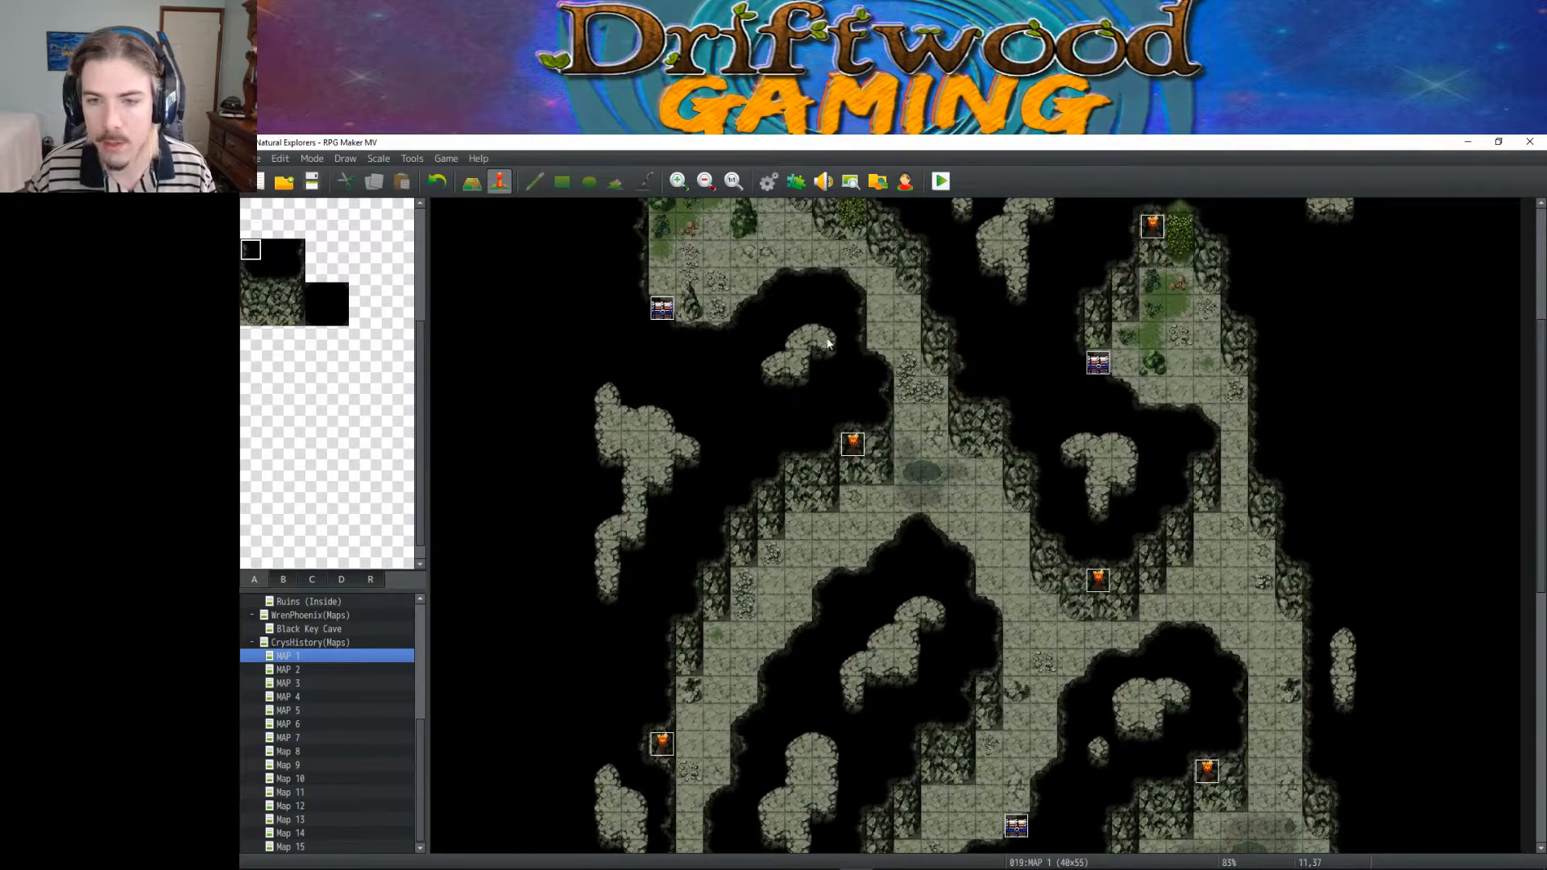
scroll(766, 372, "down", 4)
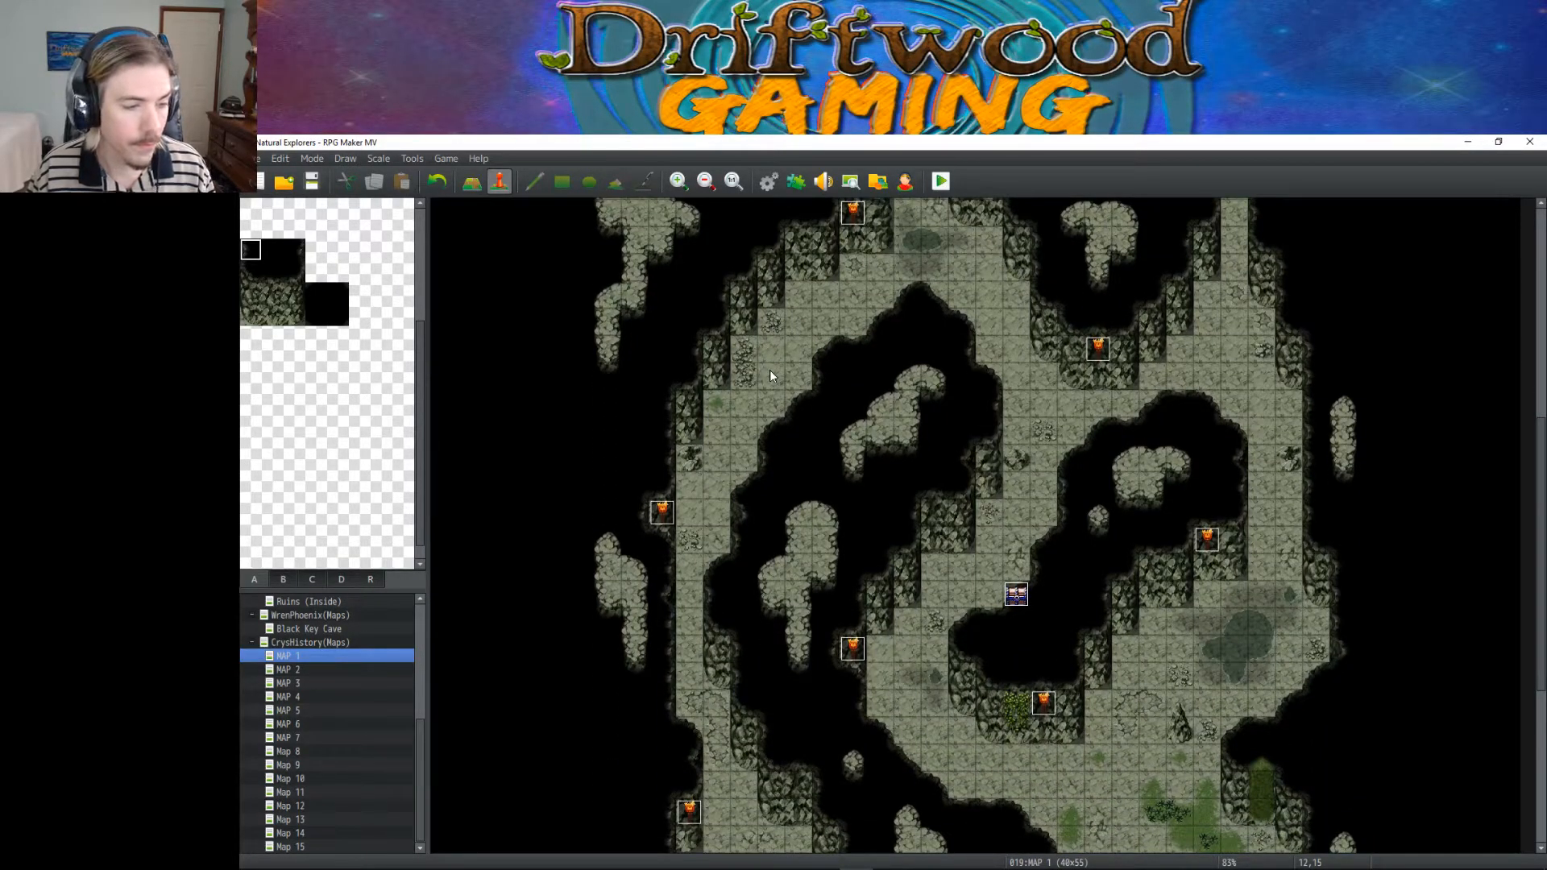
scroll(770, 373, "up", 5)
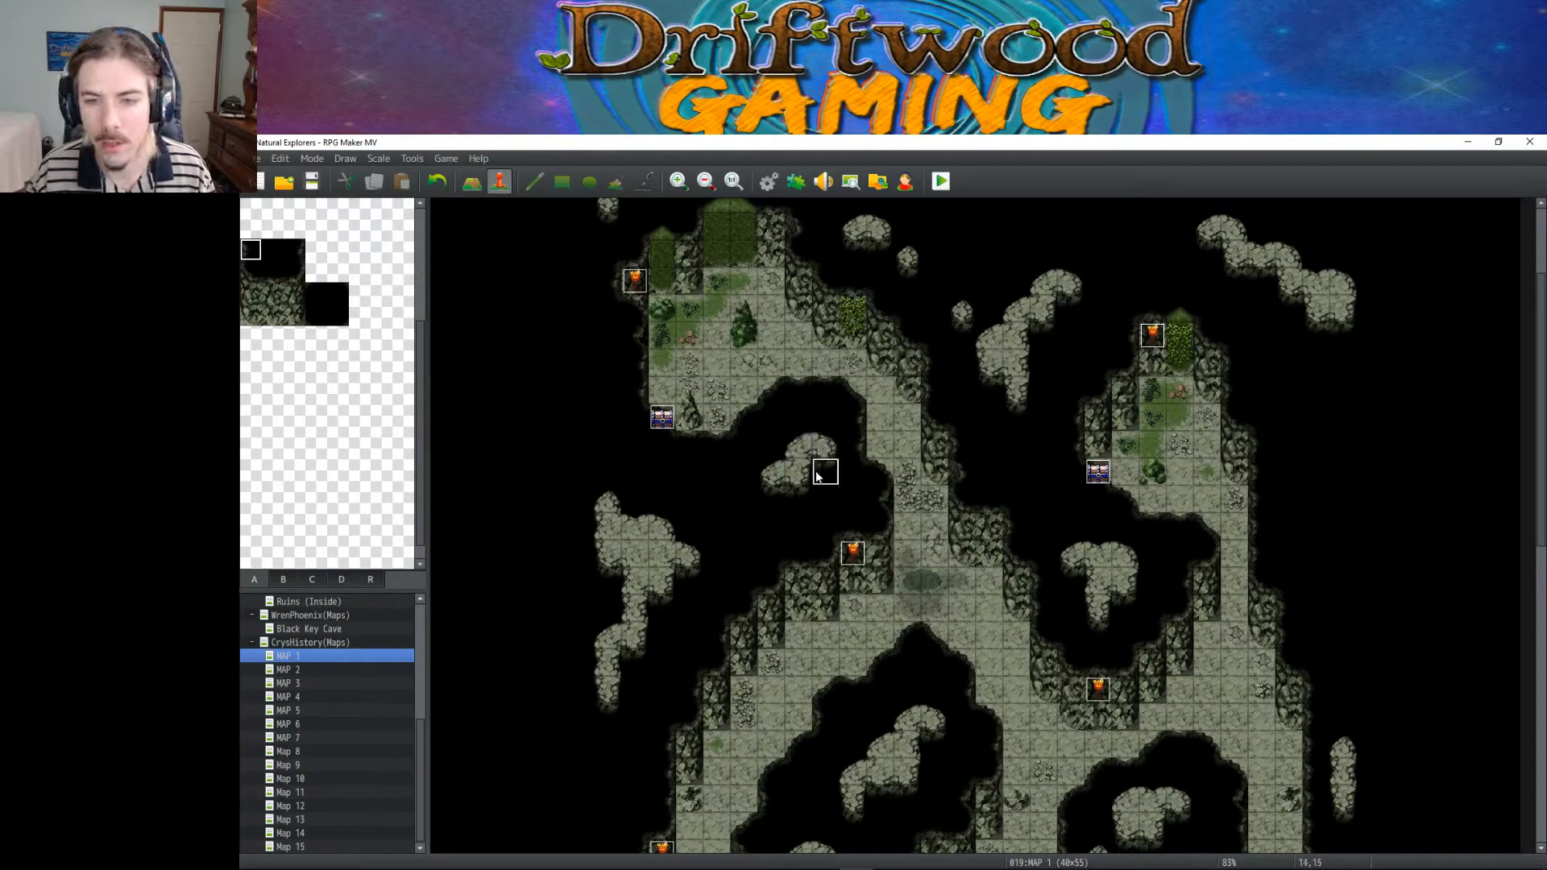
left_click_drag(795, 475, 777, 479)
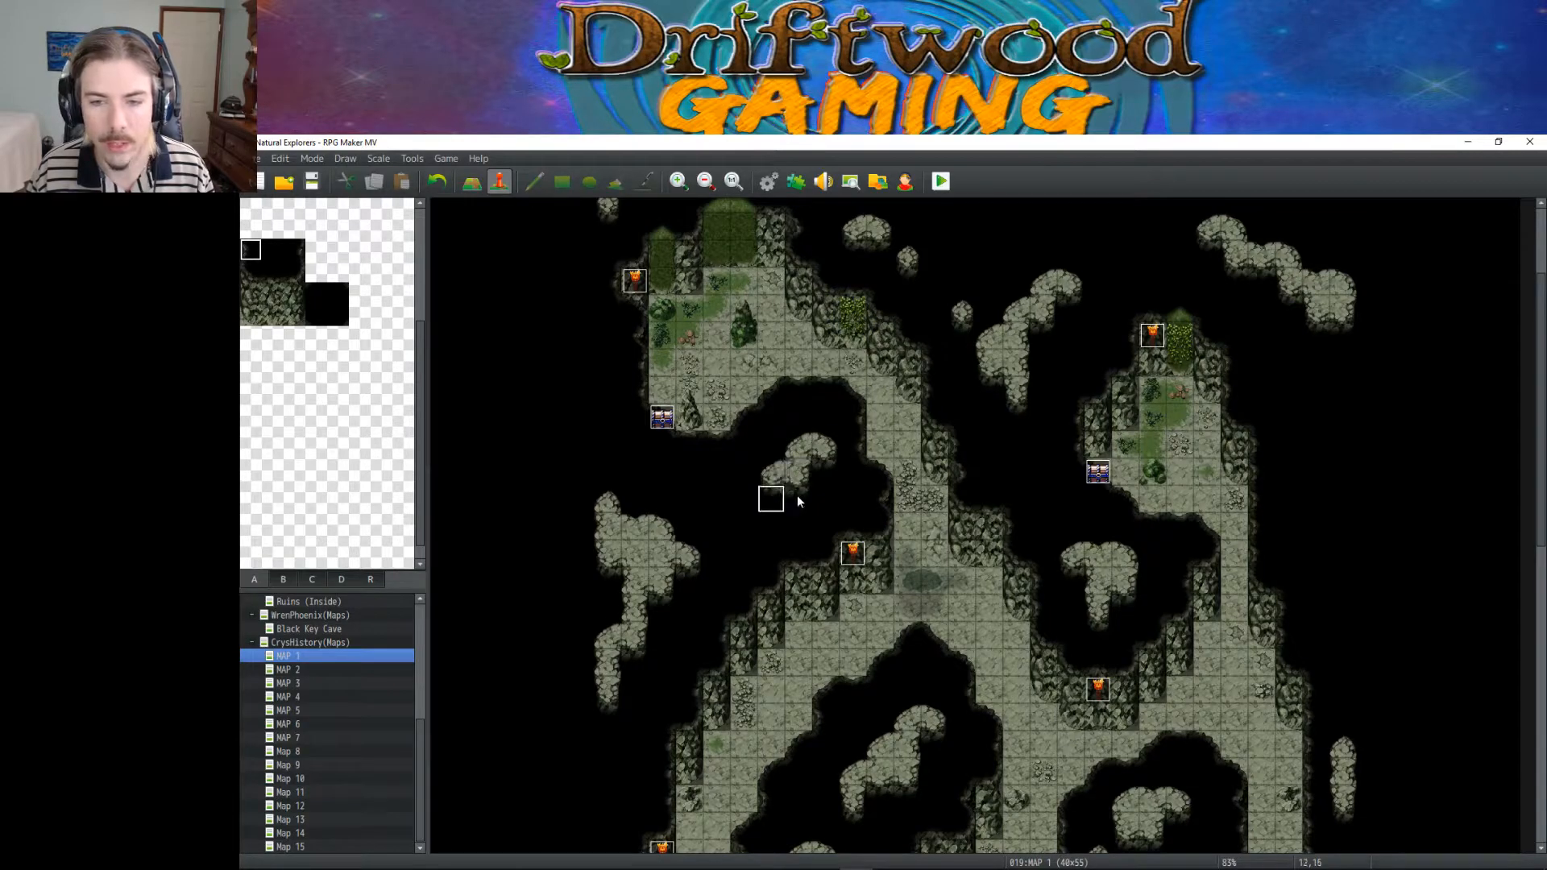
left_click(801, 442)
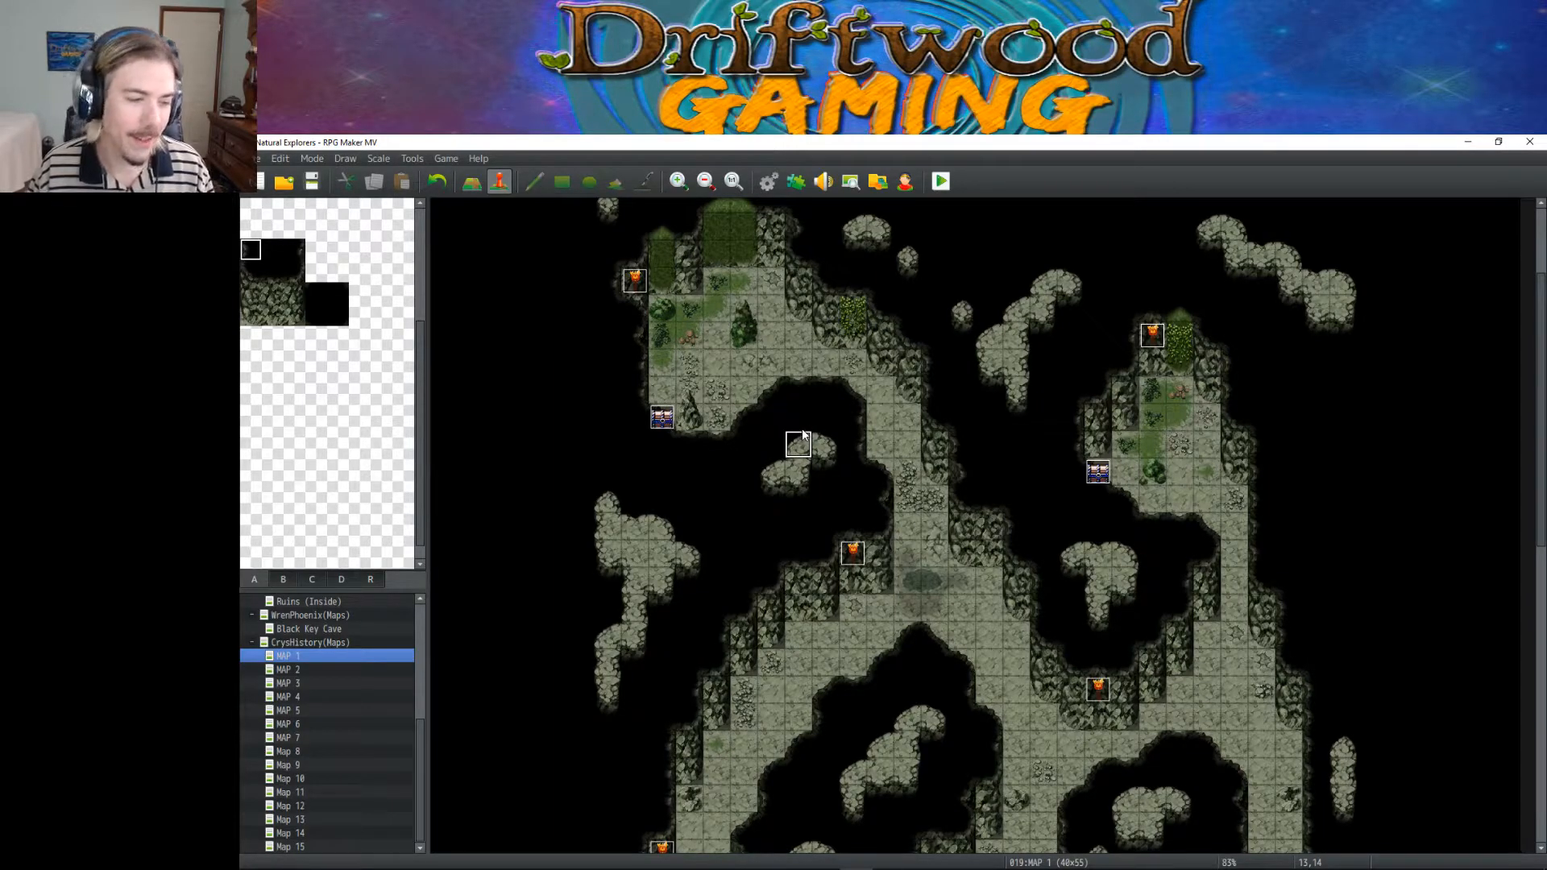
scroll(803, 435, "down", 8)
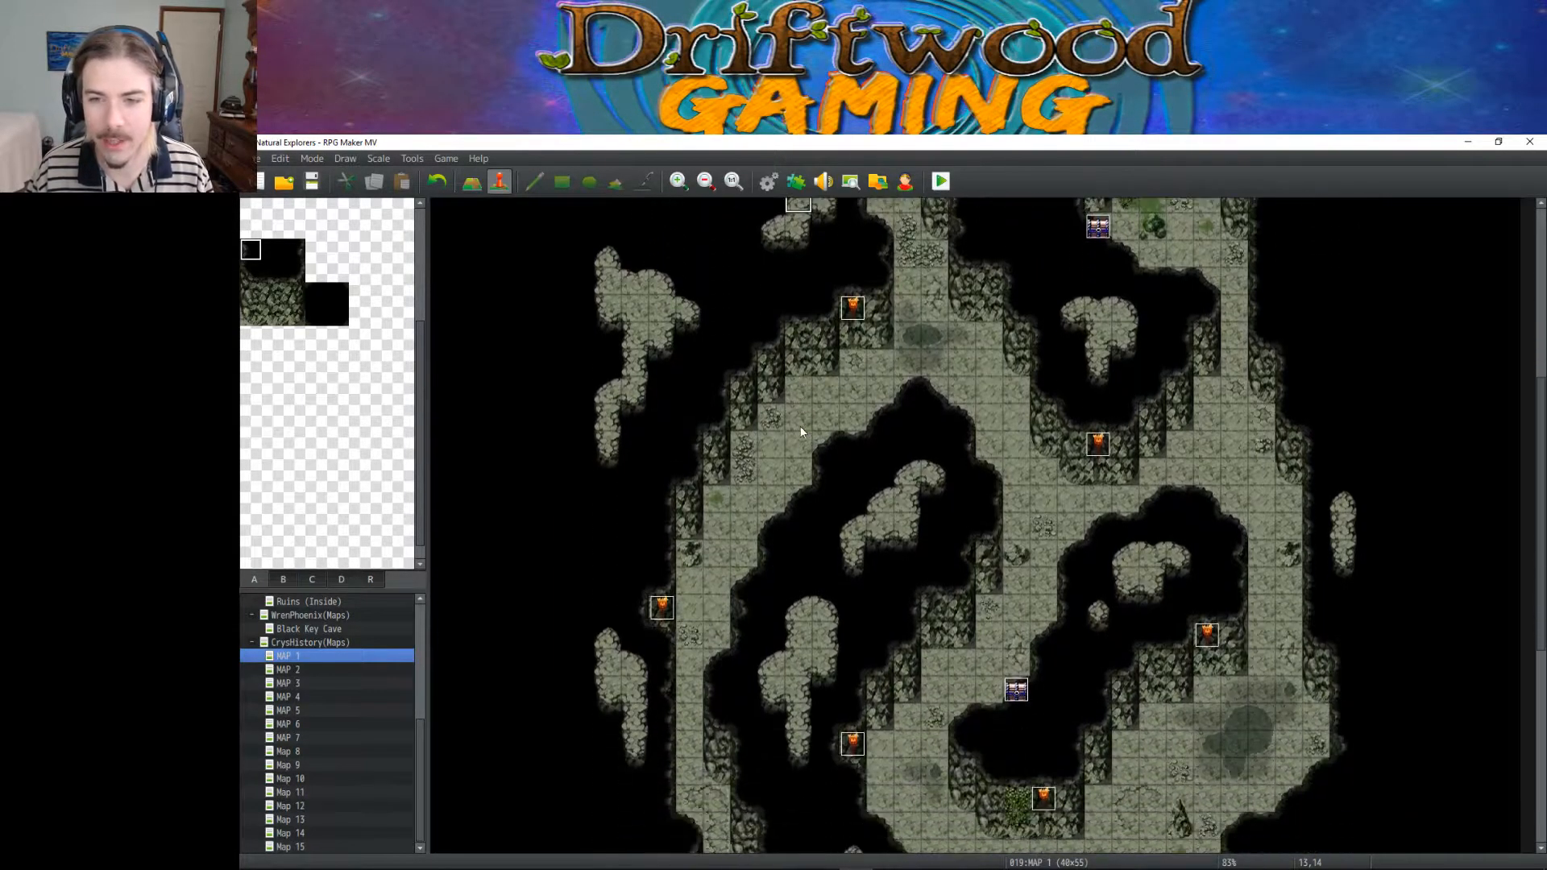
scroll(800, 427, "down", 4)
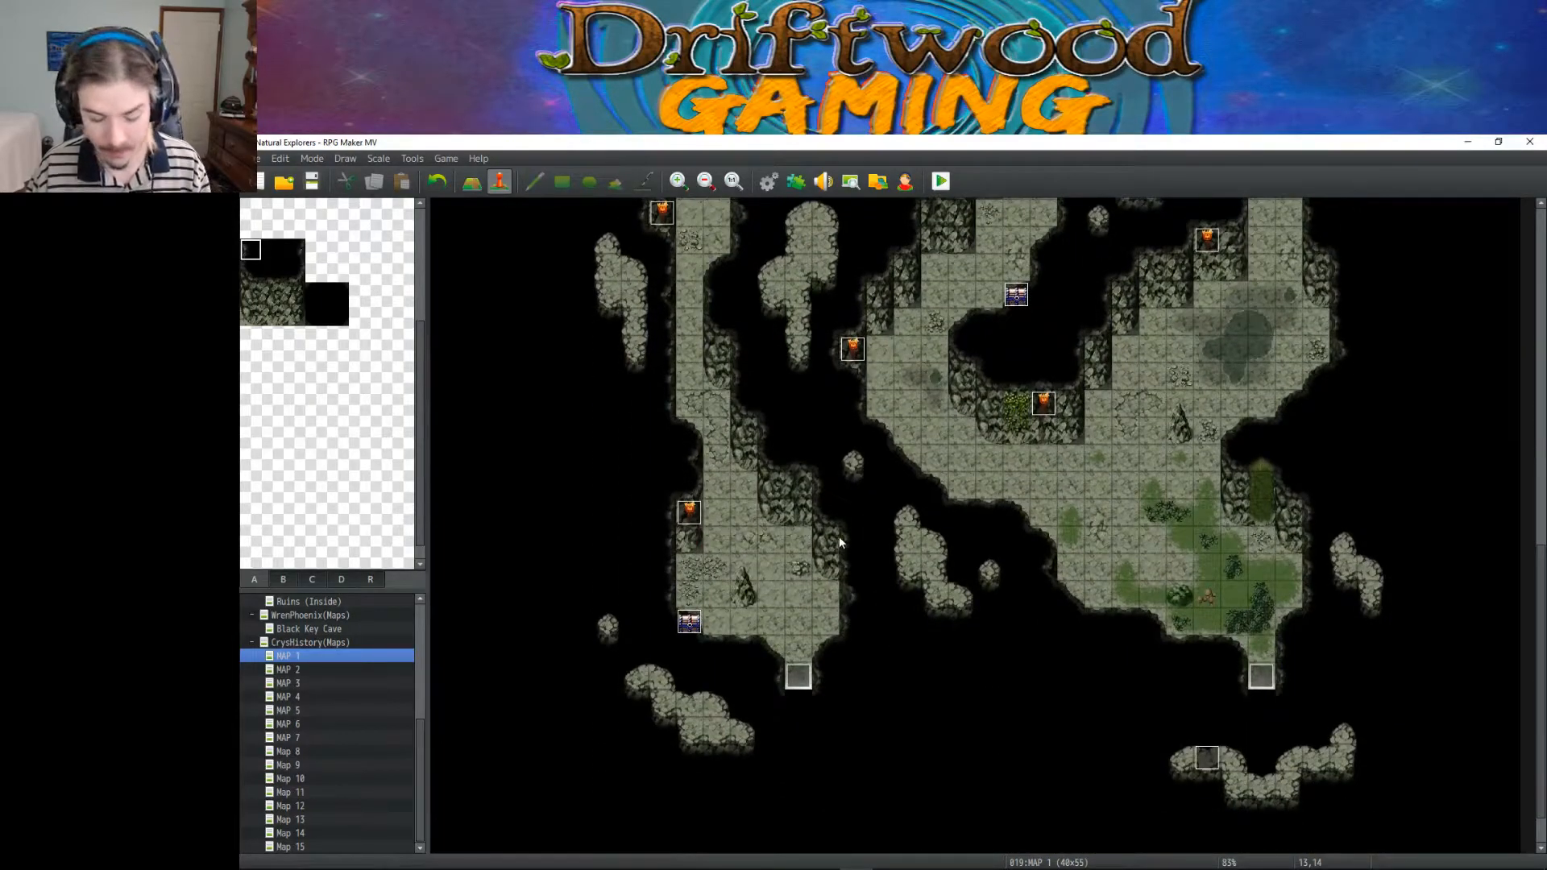
scroll(1158, 709, "up", 5)
Step: Open Map 10 and Map 11 in turn and look over their cave layouts and placed events
left_click(342, 779)
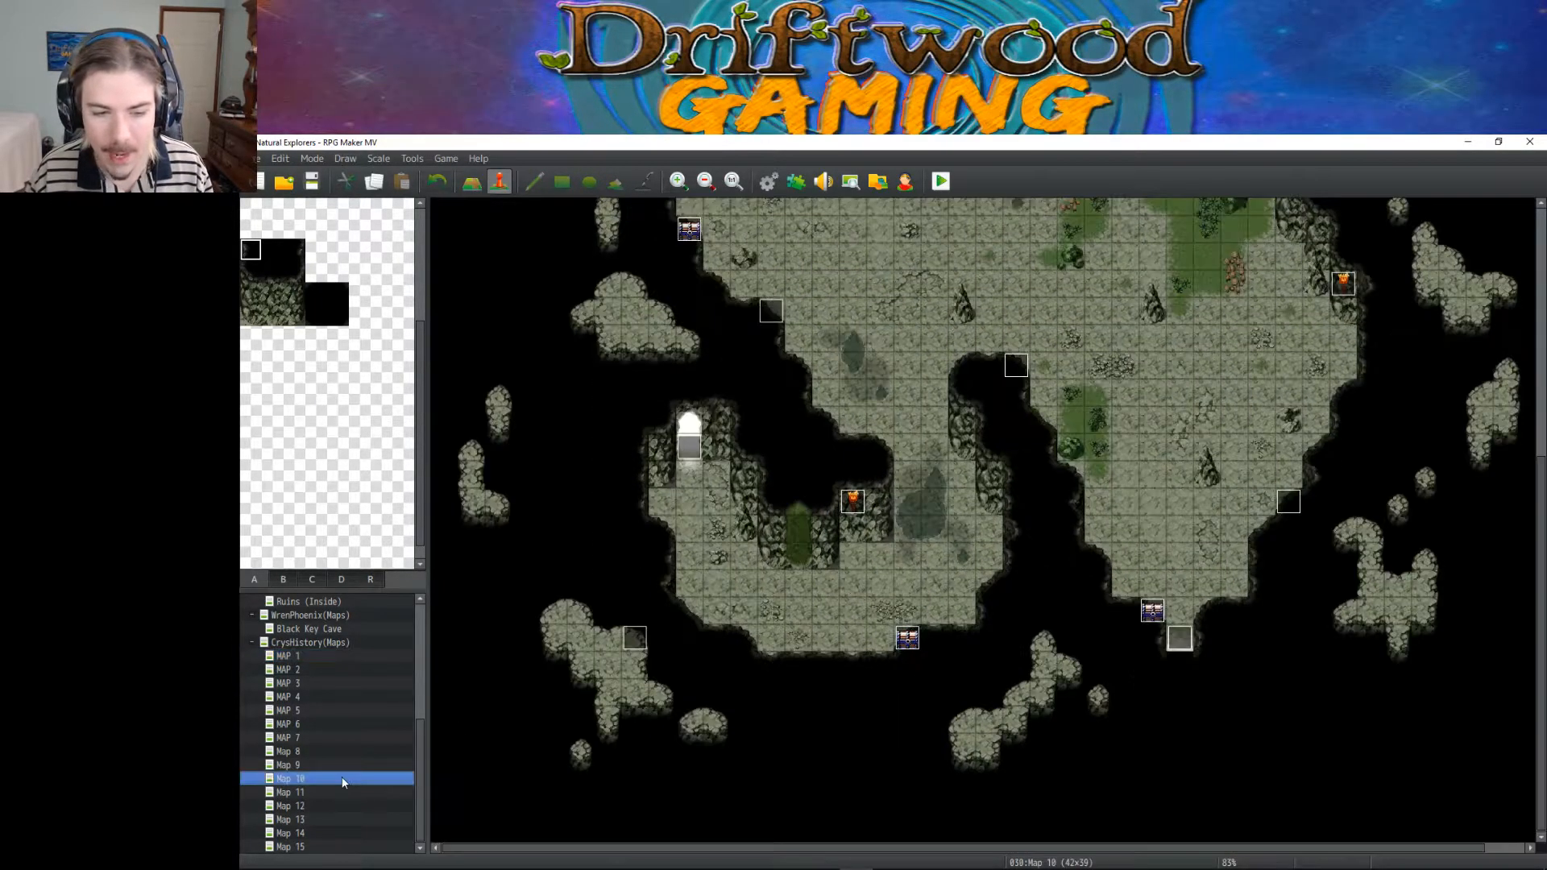
scroll(708, 602, "up", 5)
scroll(708, 599, "down", 3)
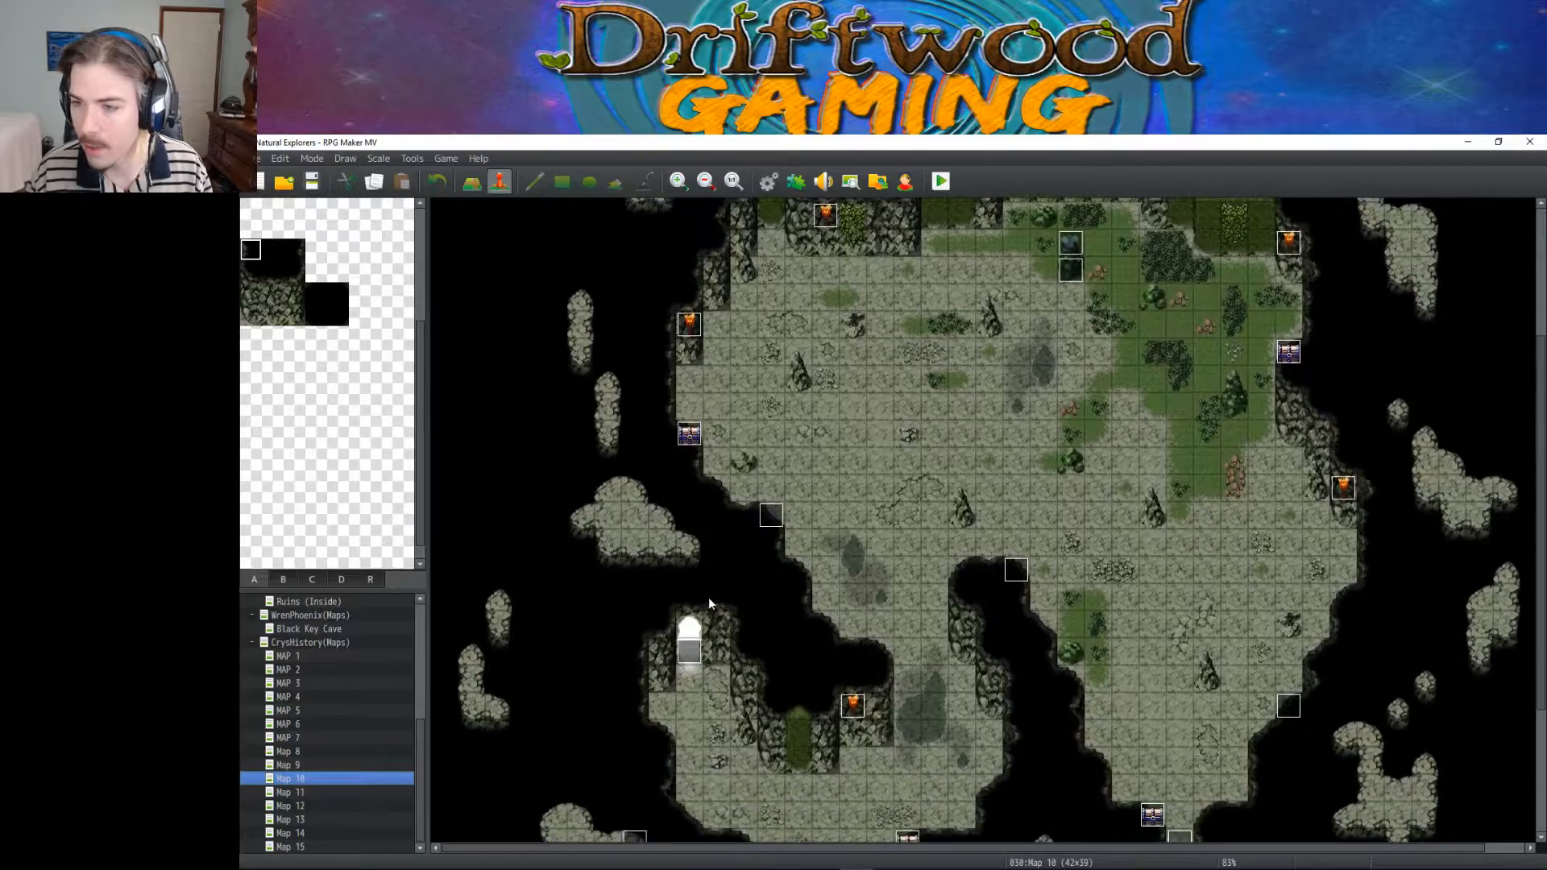
scroll(708, 596, "down", 1)
left_click(286, 792)
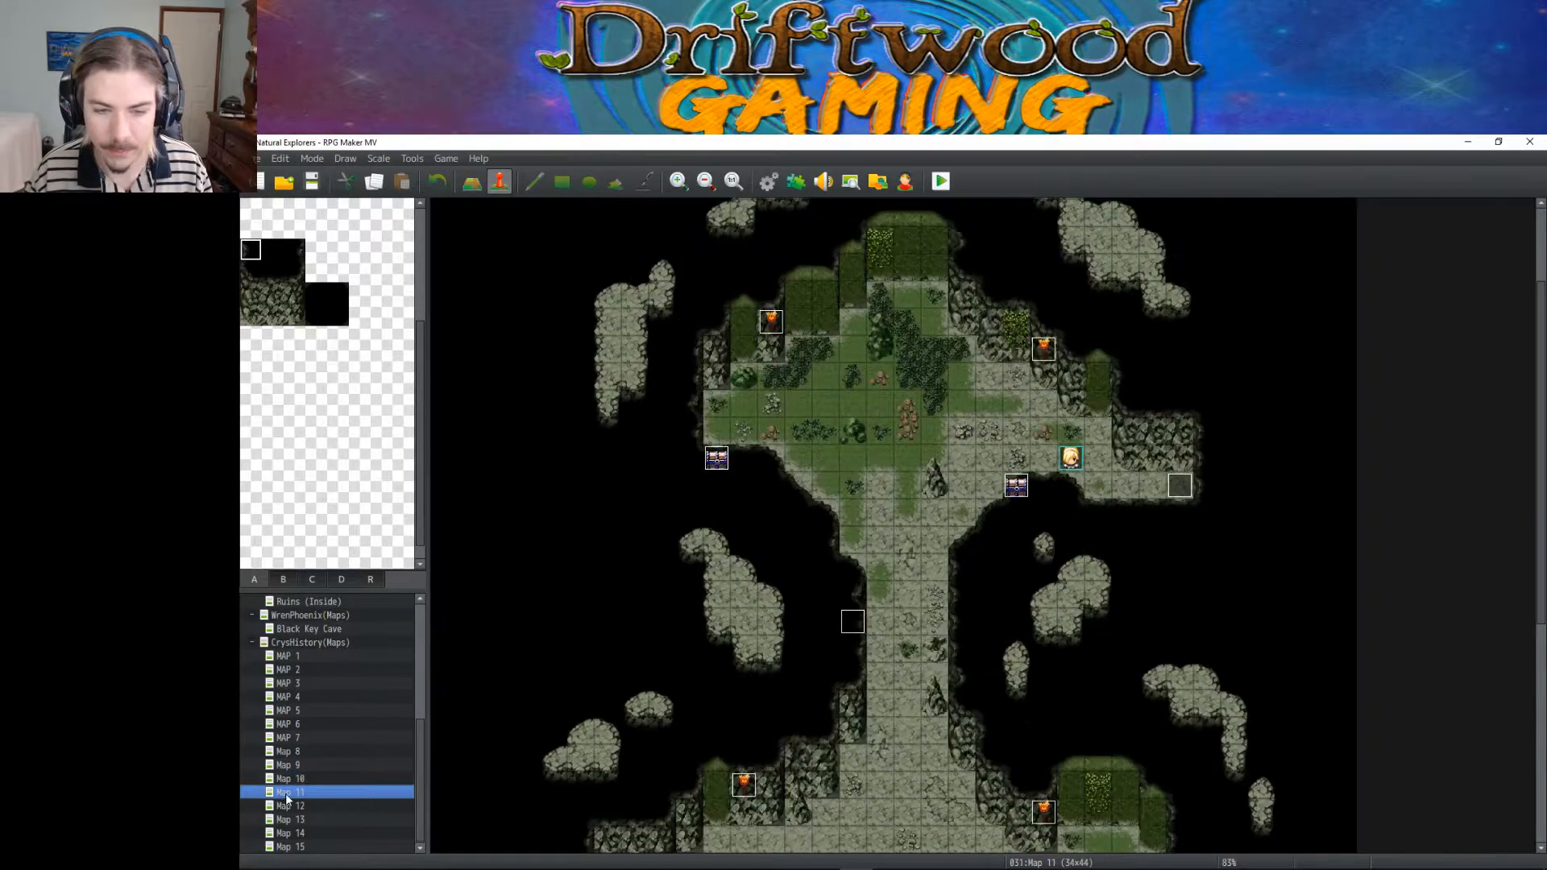
scroll(549, 637, "down", 5)
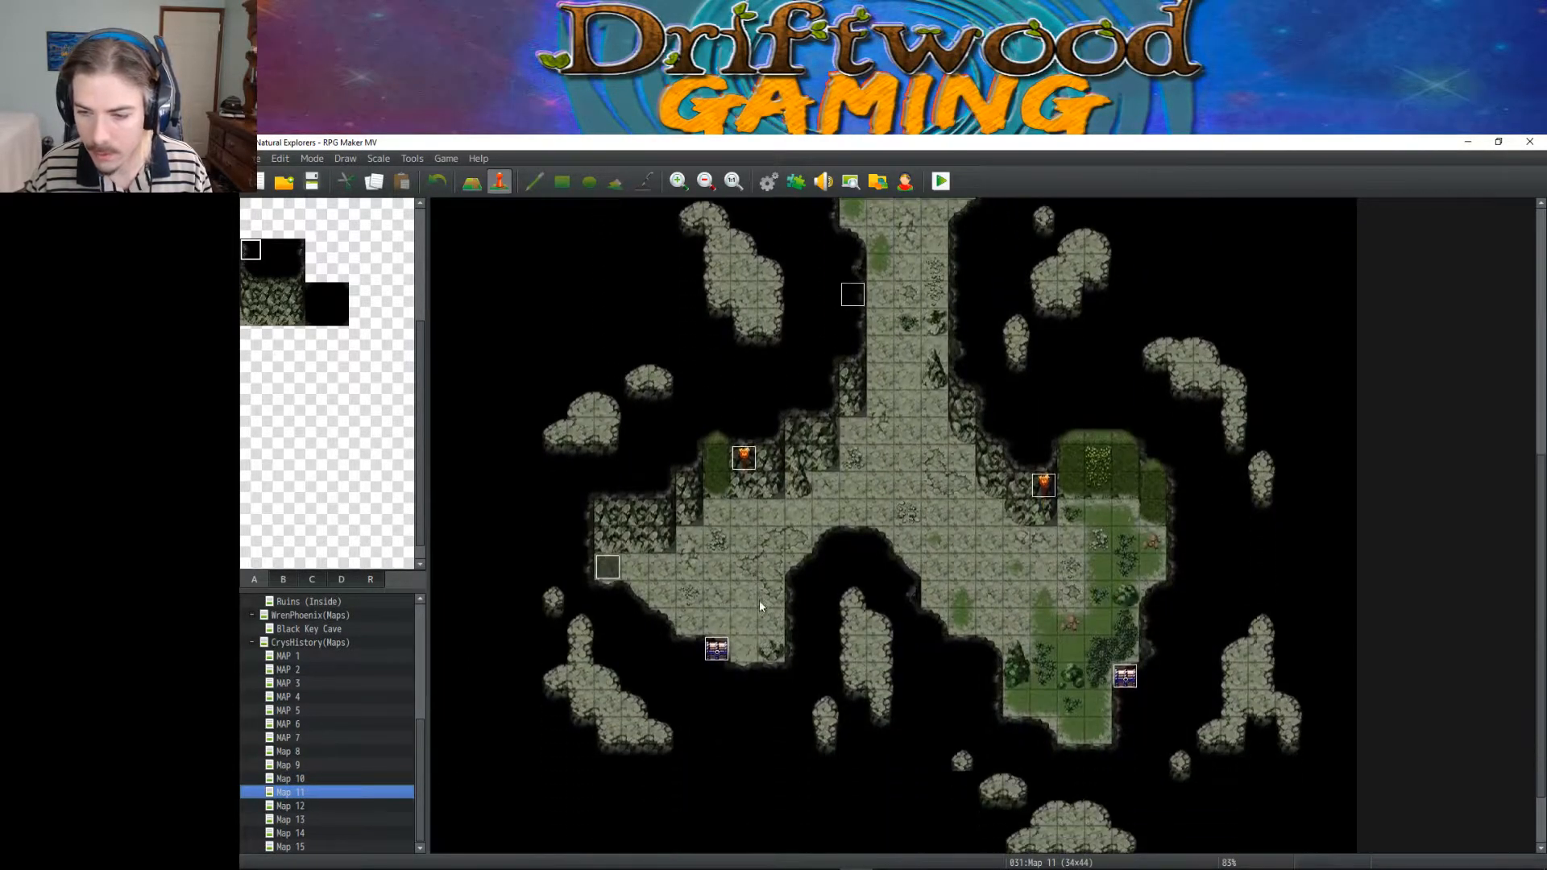
Step: Open Map 12 and examine its cave layout for event placement
left_click(307, 806)
scroll(859, 622, "up", 4)
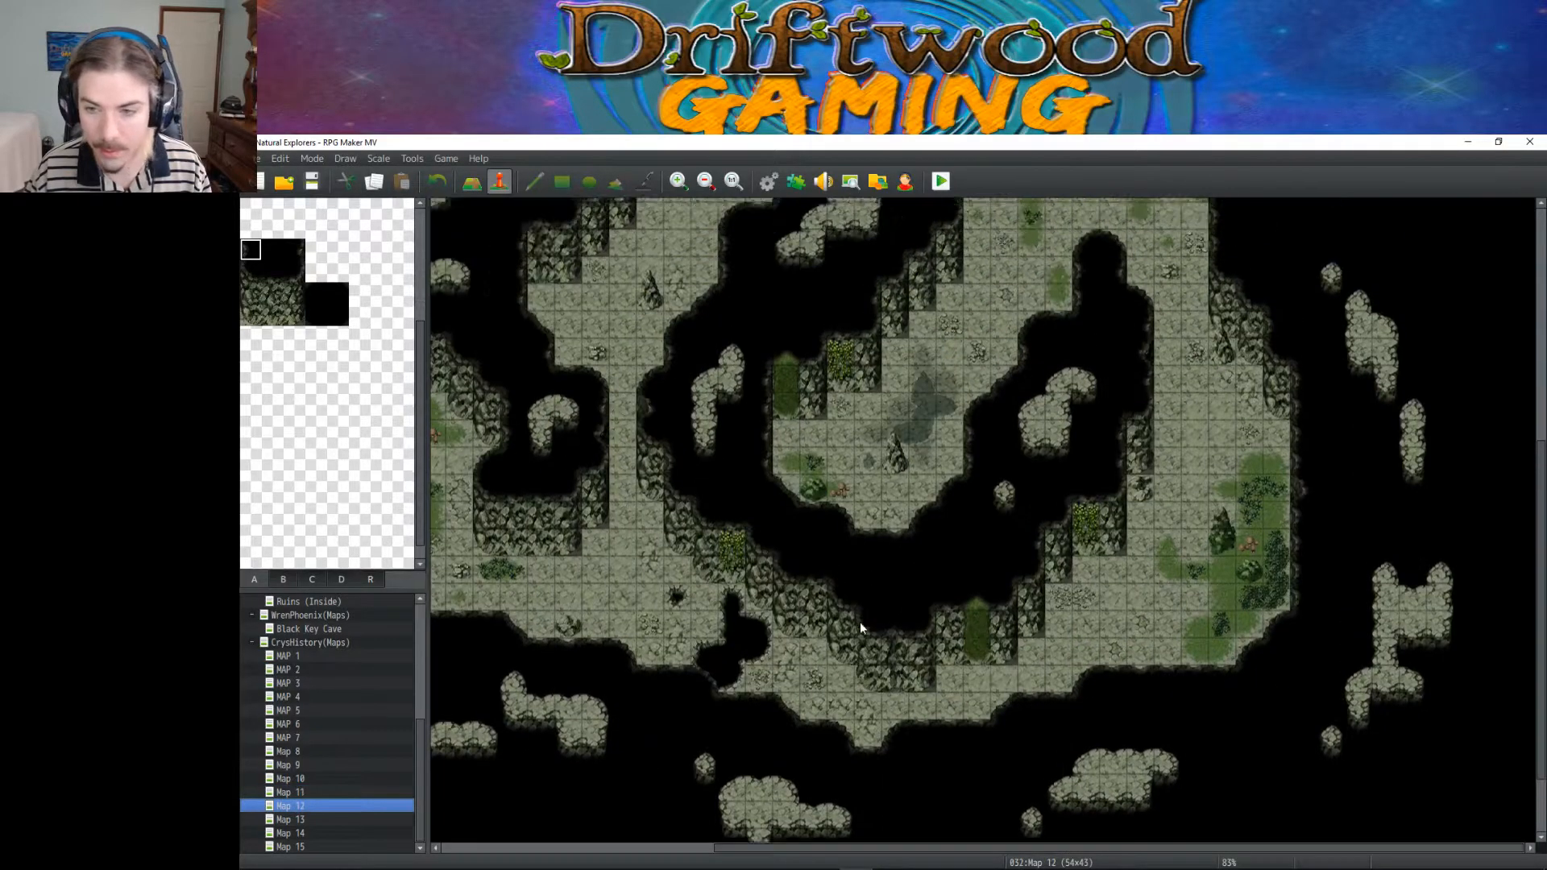
scroll(859, 625, "down", 1, "ctrl")
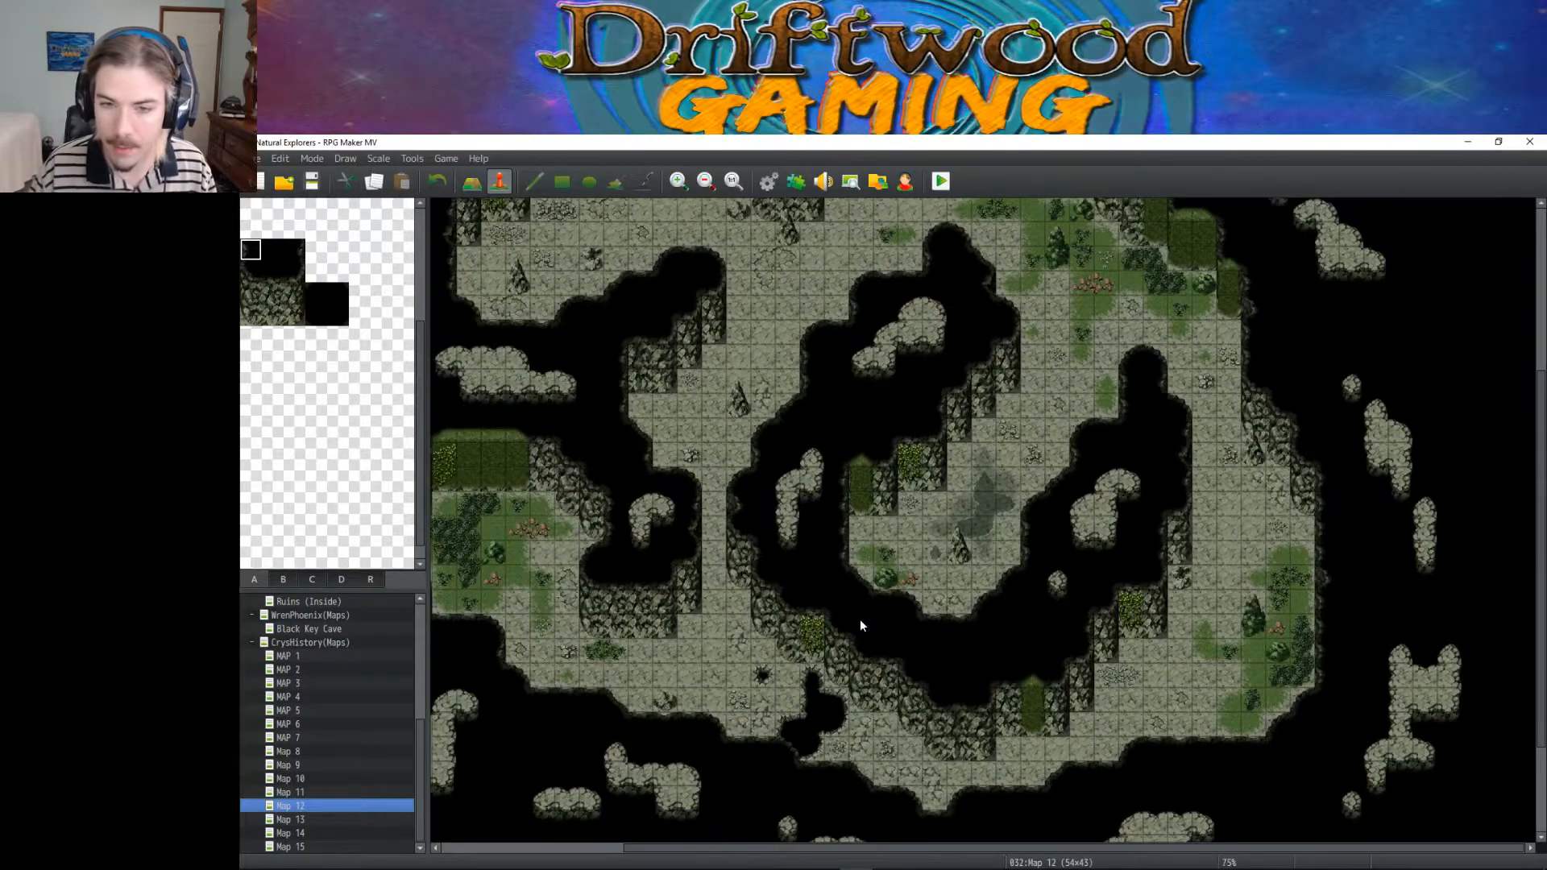
scroll(859, 625, "up", 3)
scroll(846, 634, "down", 1)
left_click_drag(1030, 849, 923, 856)
scroll(926, 675, "down", 4)
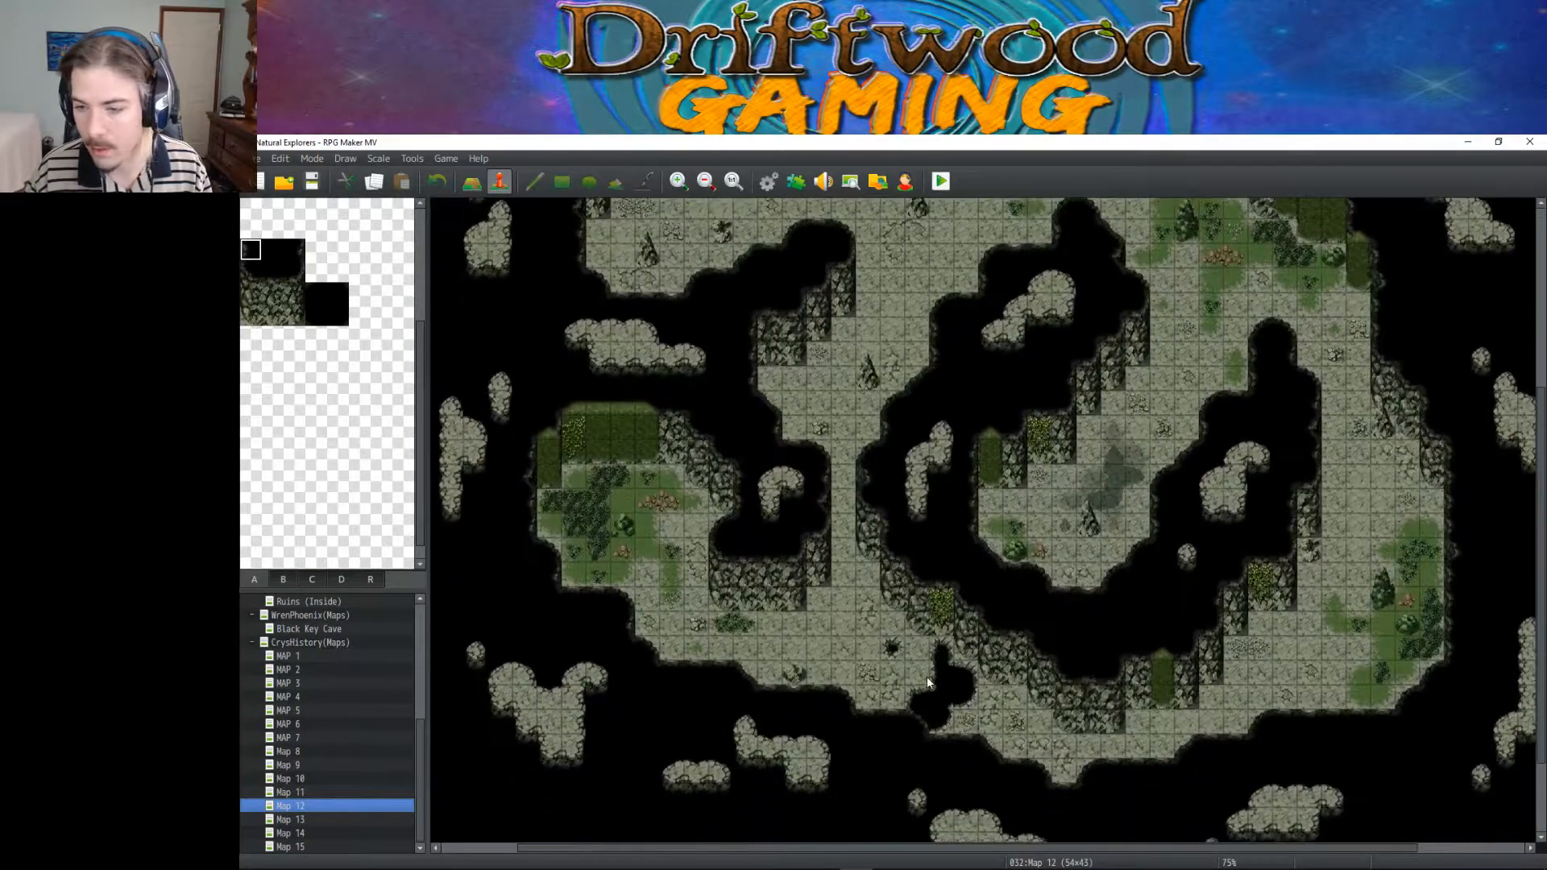
Step: Return to Map 11, select its Exit event, and examine the event placement across the upper and lower caves
left_click(313, 794)
scroll(766, 690, "up", 3)
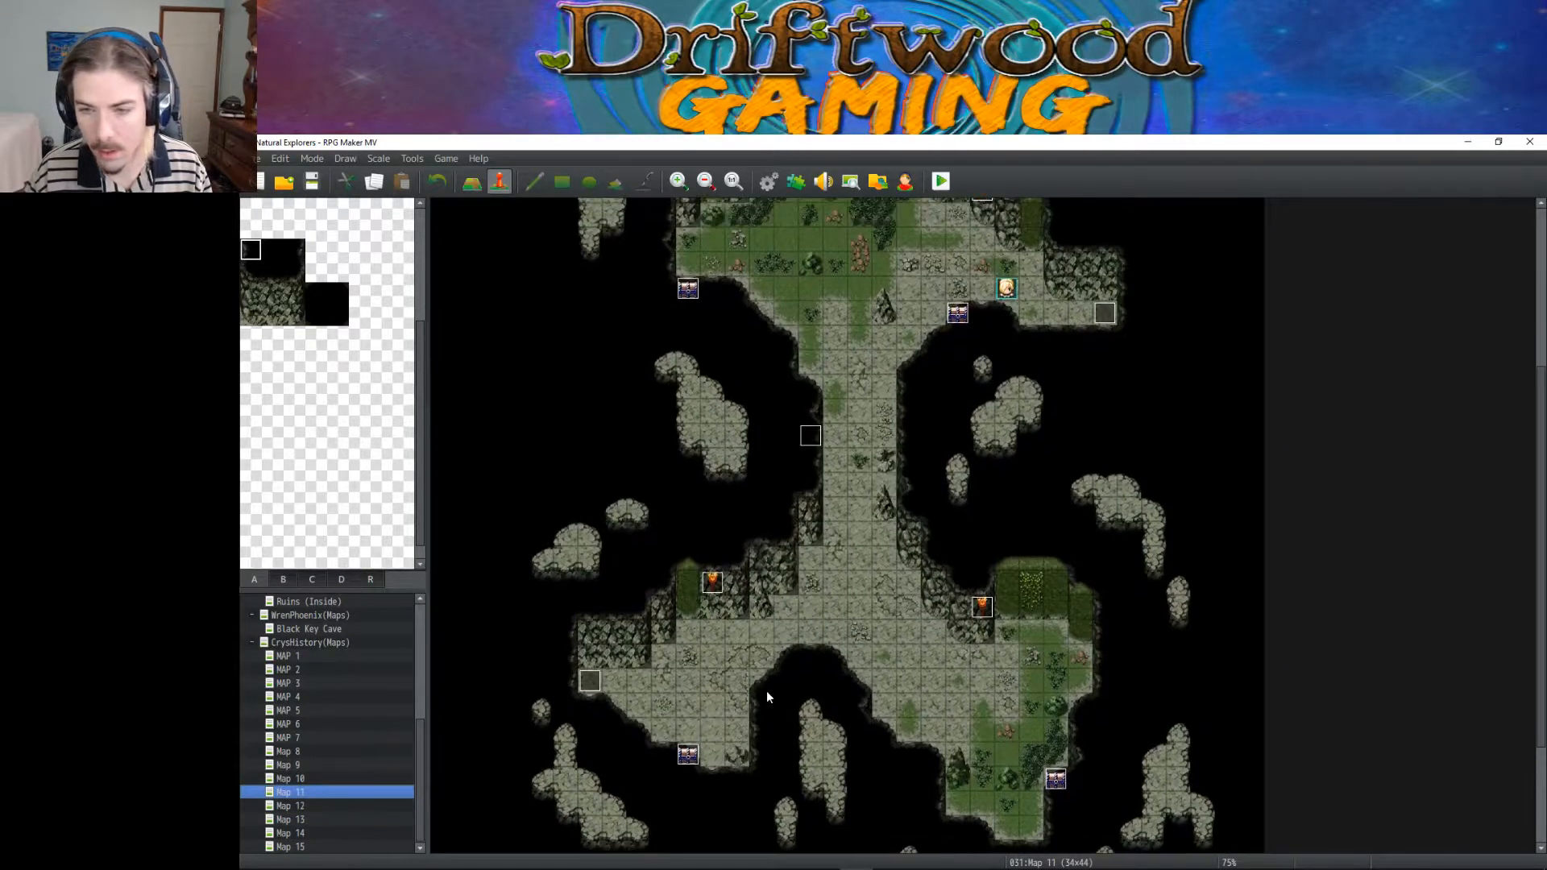
left_click(1105, 395)
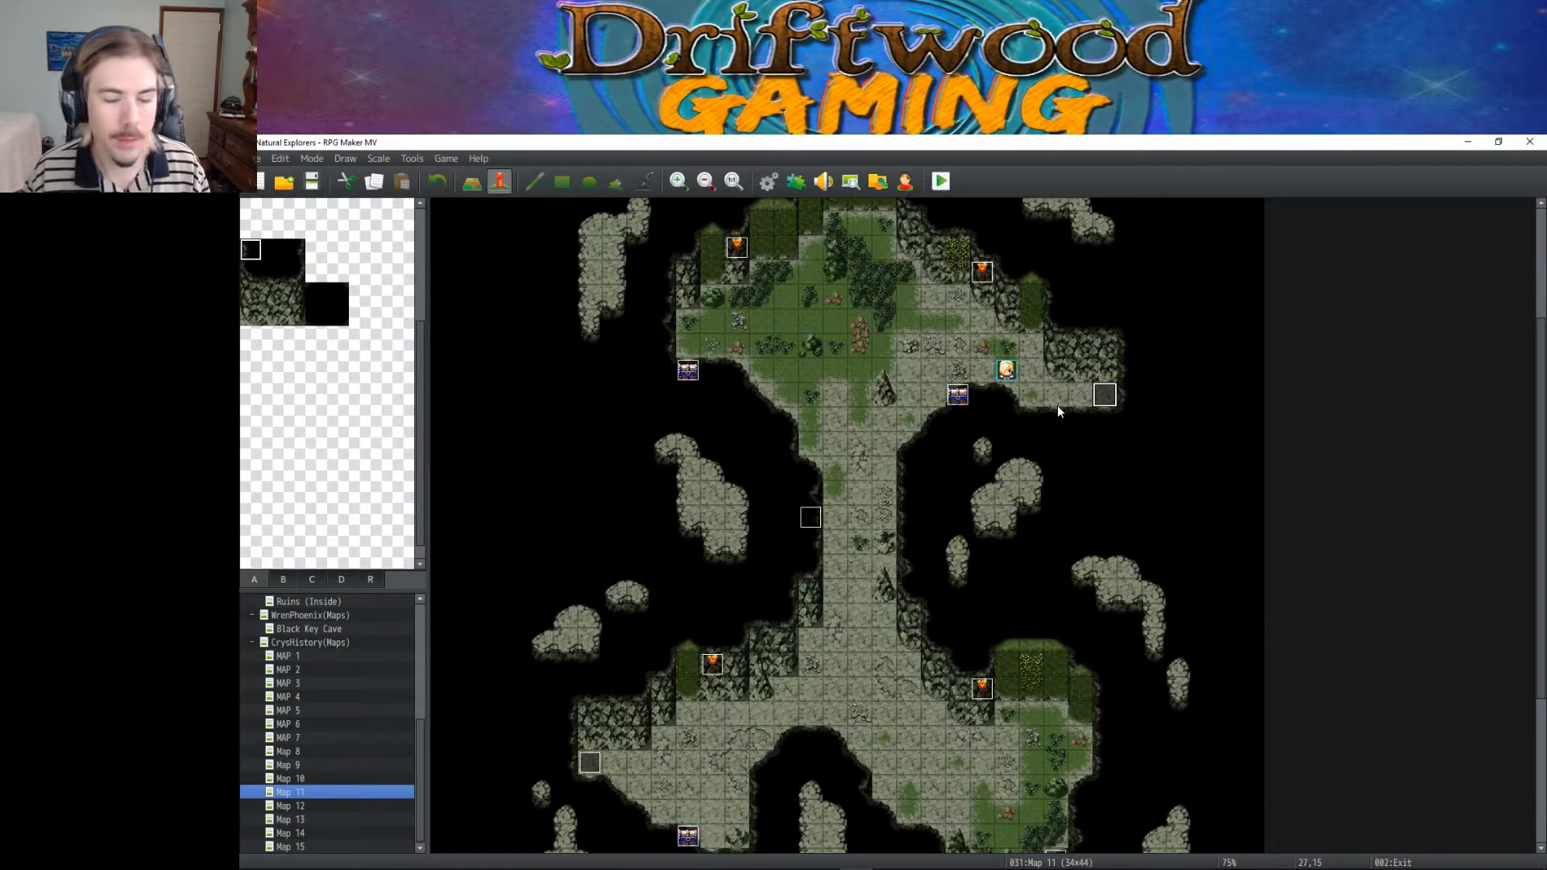
scroll(1012, 501, "down", 3)
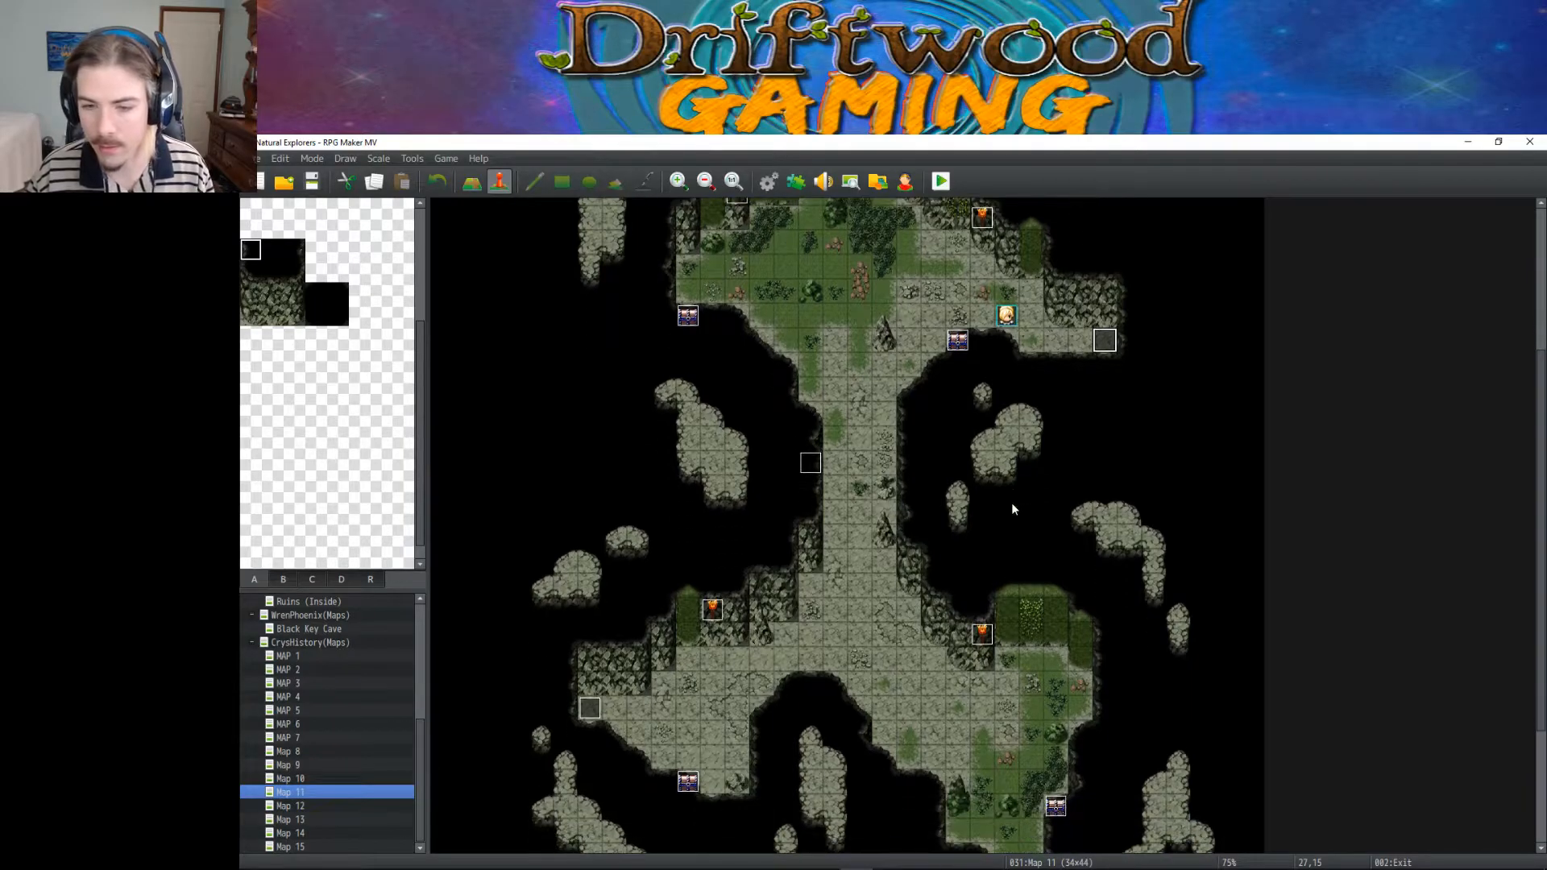
scroll(1011, 493, "up", 3)
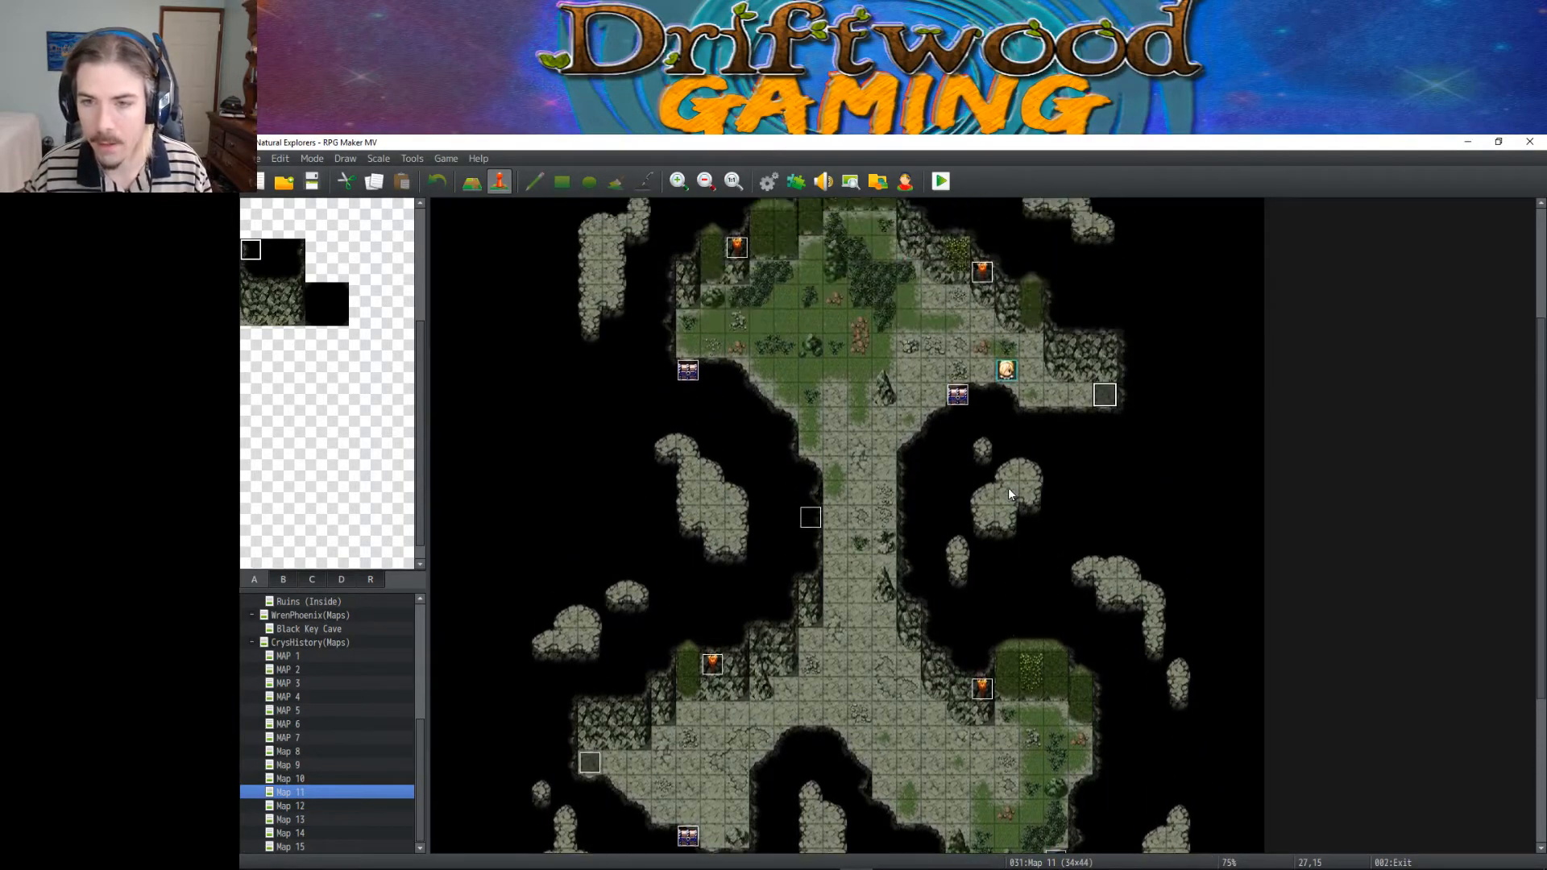
scroll(1009, 493, "up", 1)
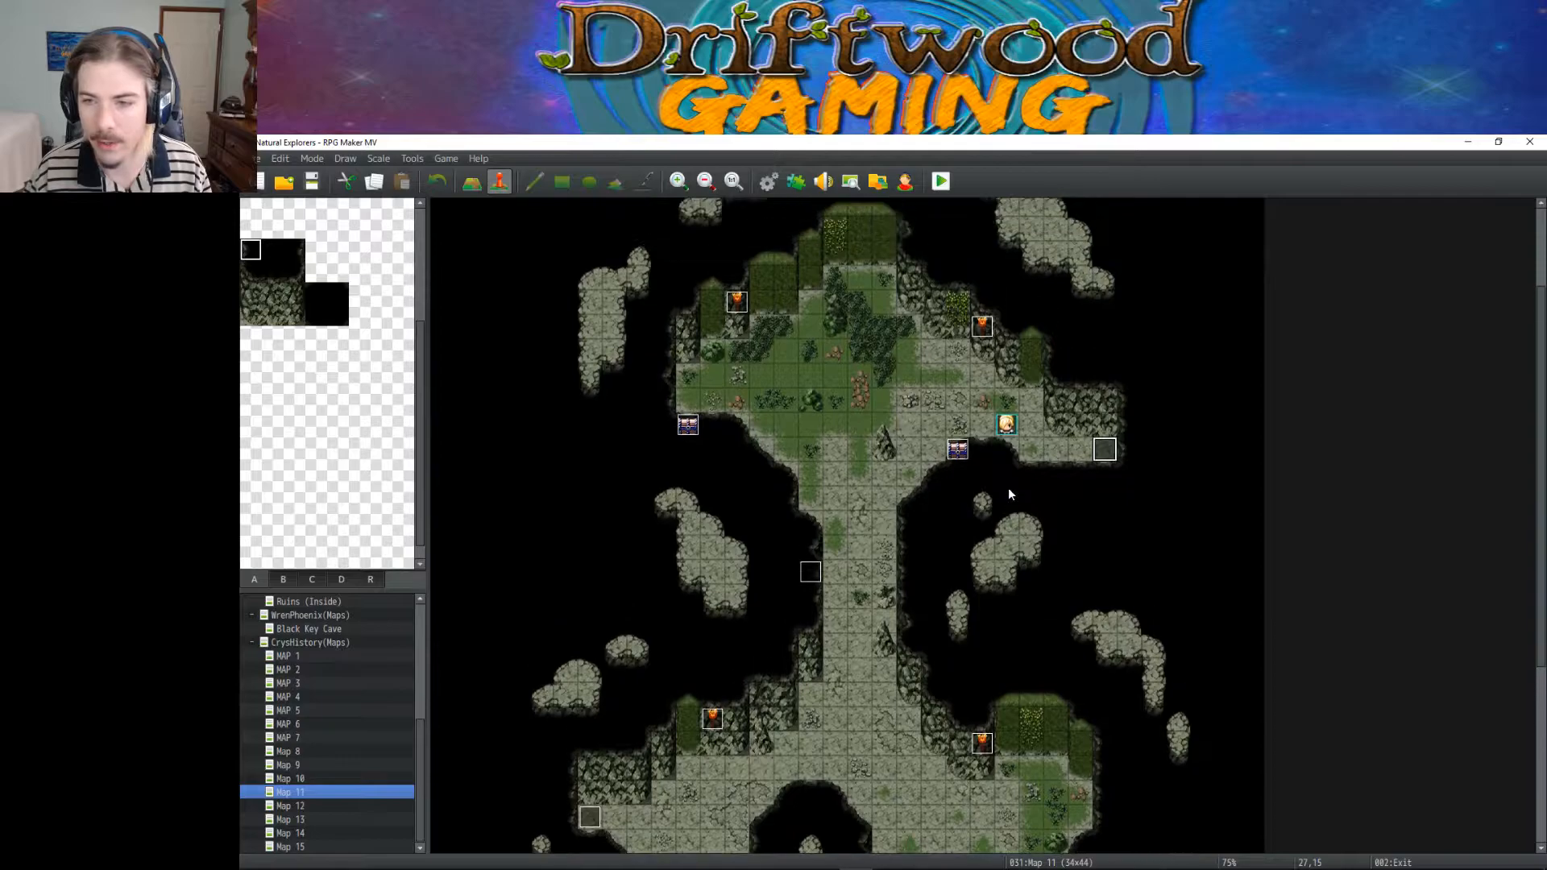
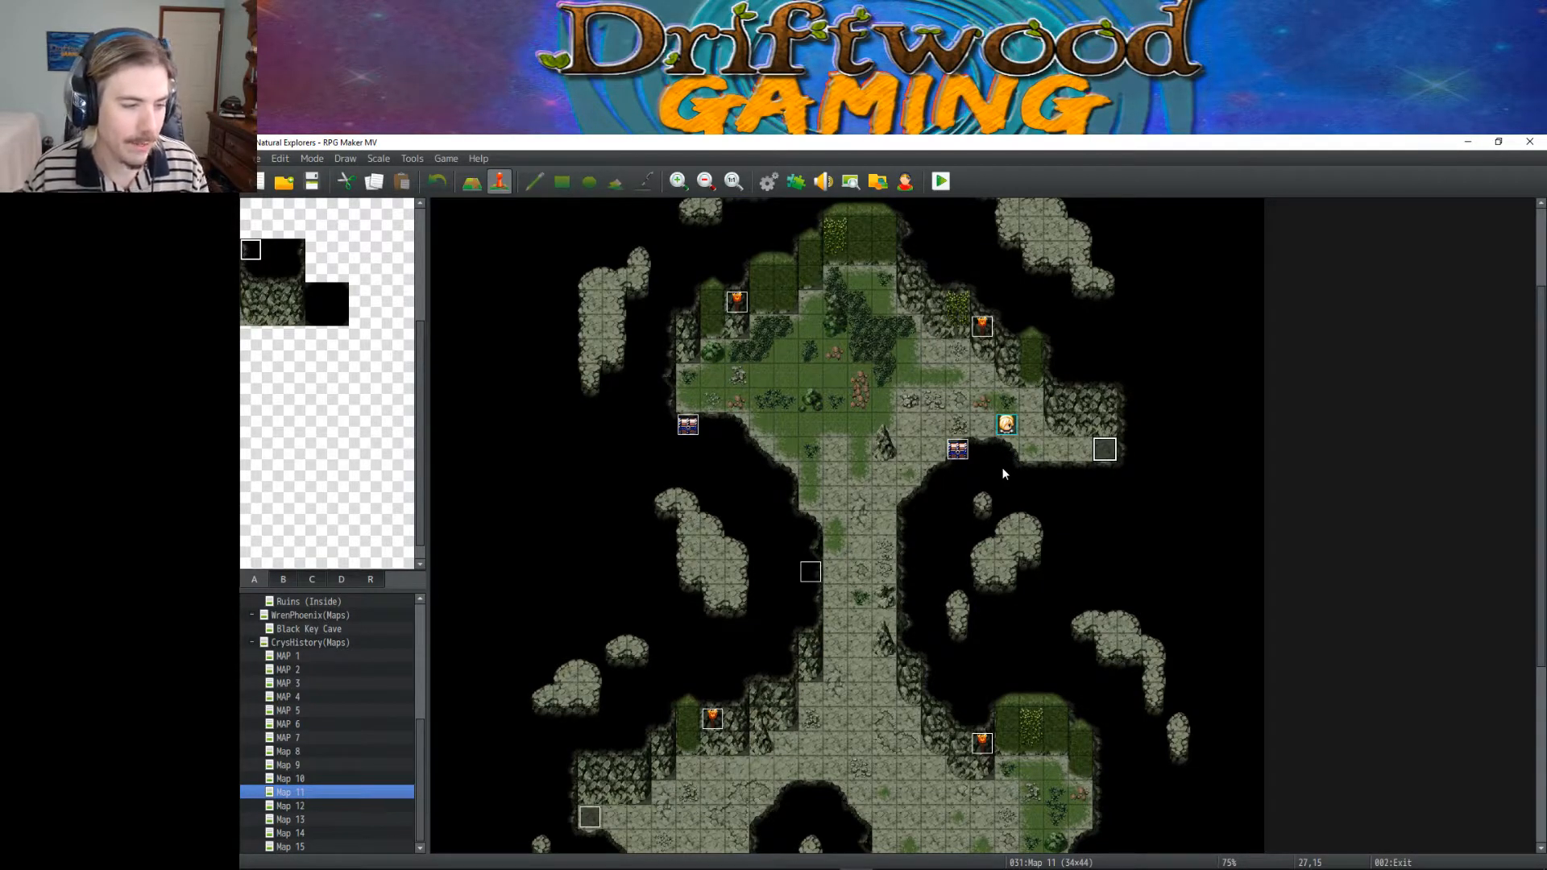
scroll(1077, 472, "down", 5)
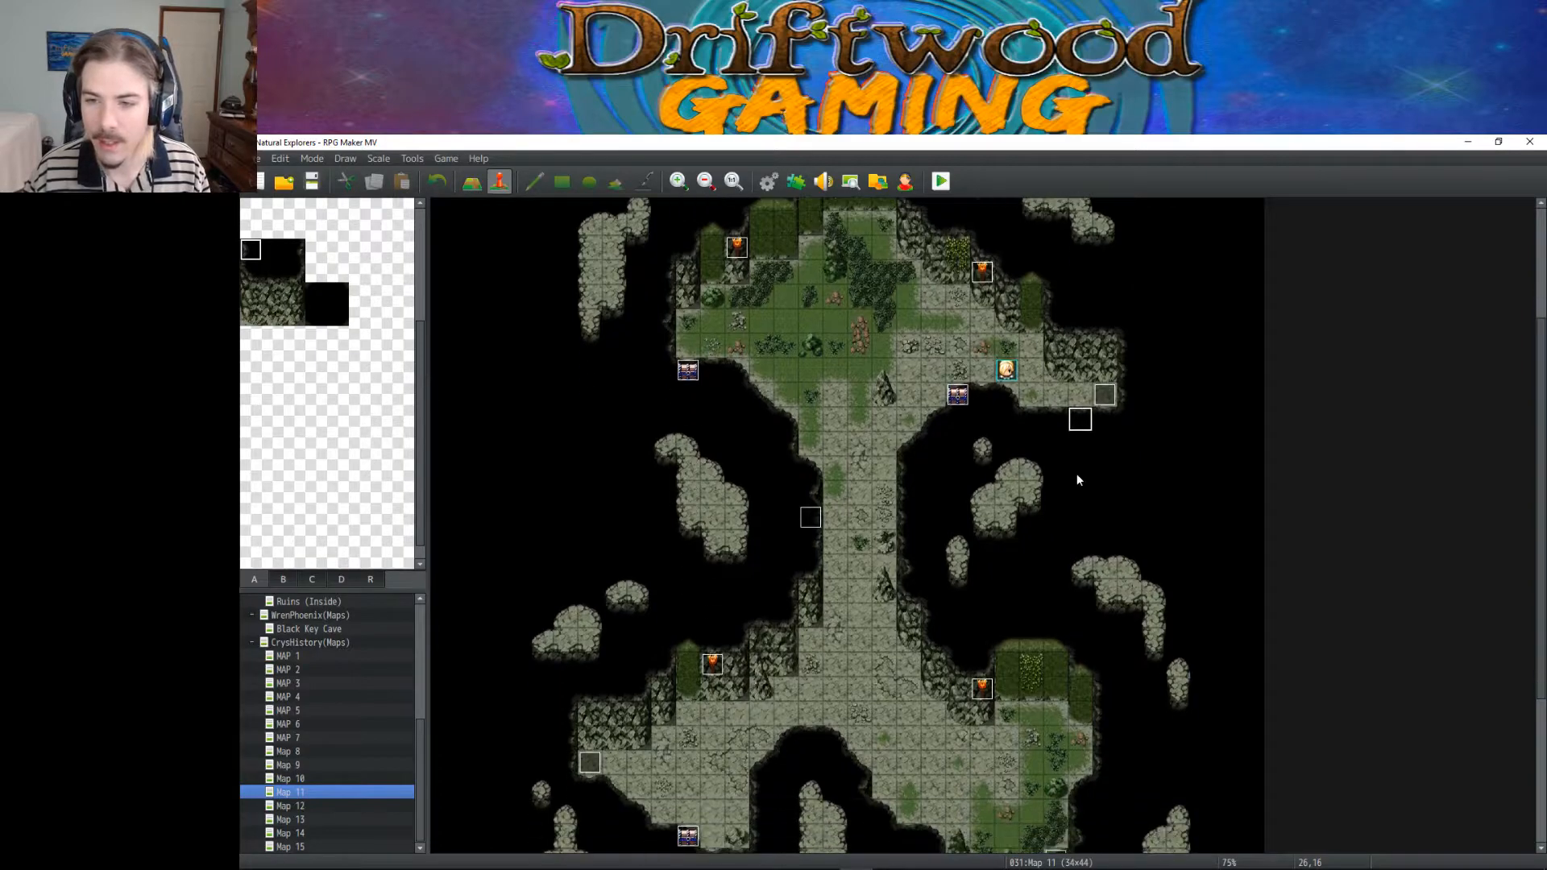
scroll(961, 471, "up", 4)
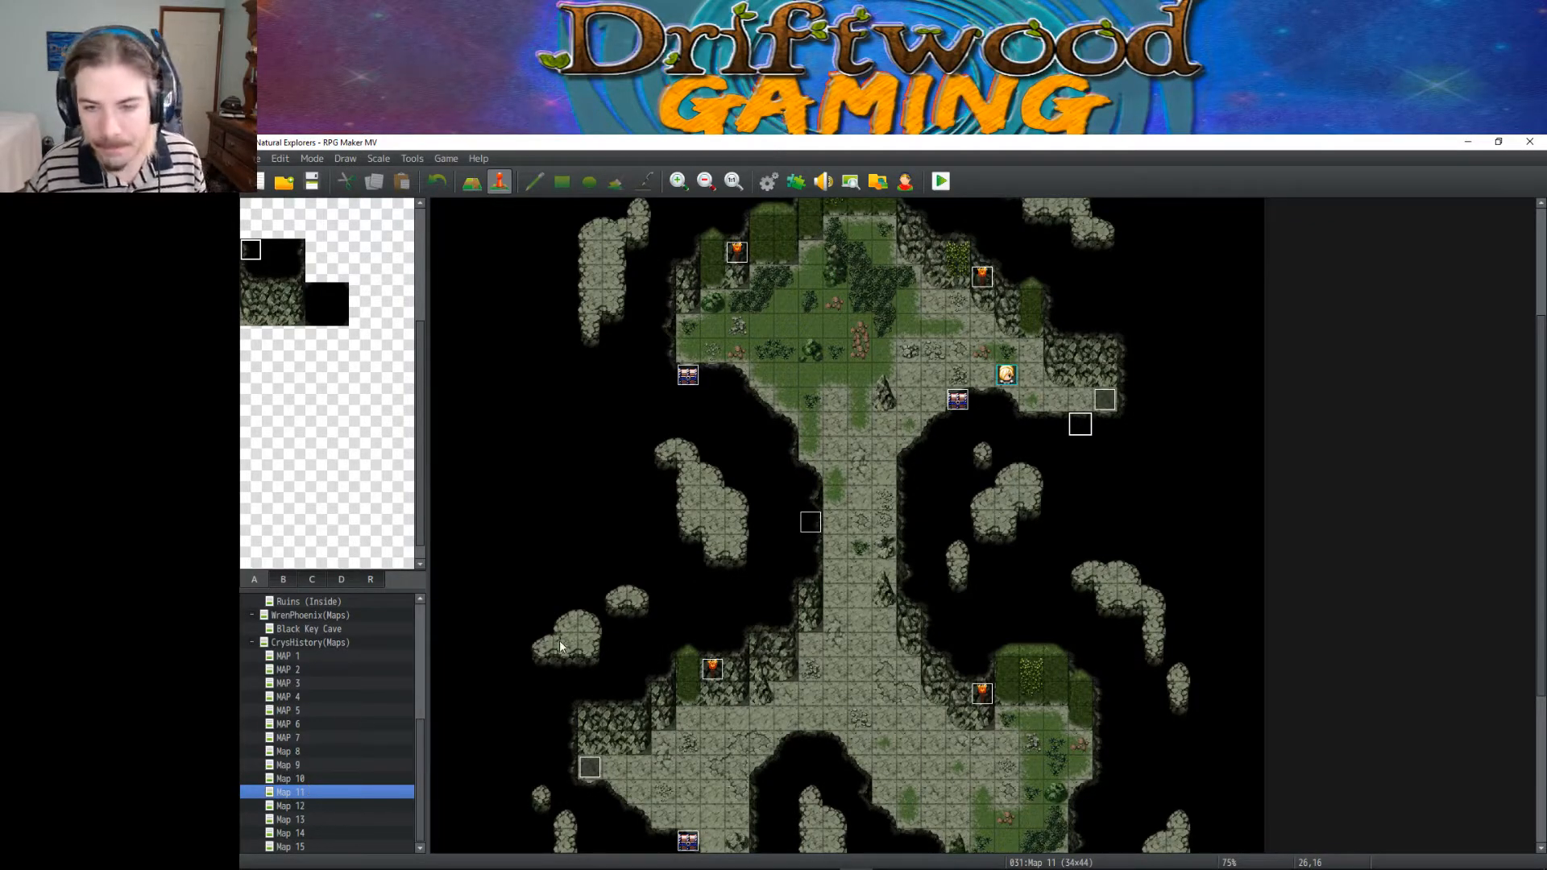
scroll(856, 612, "down", 5)
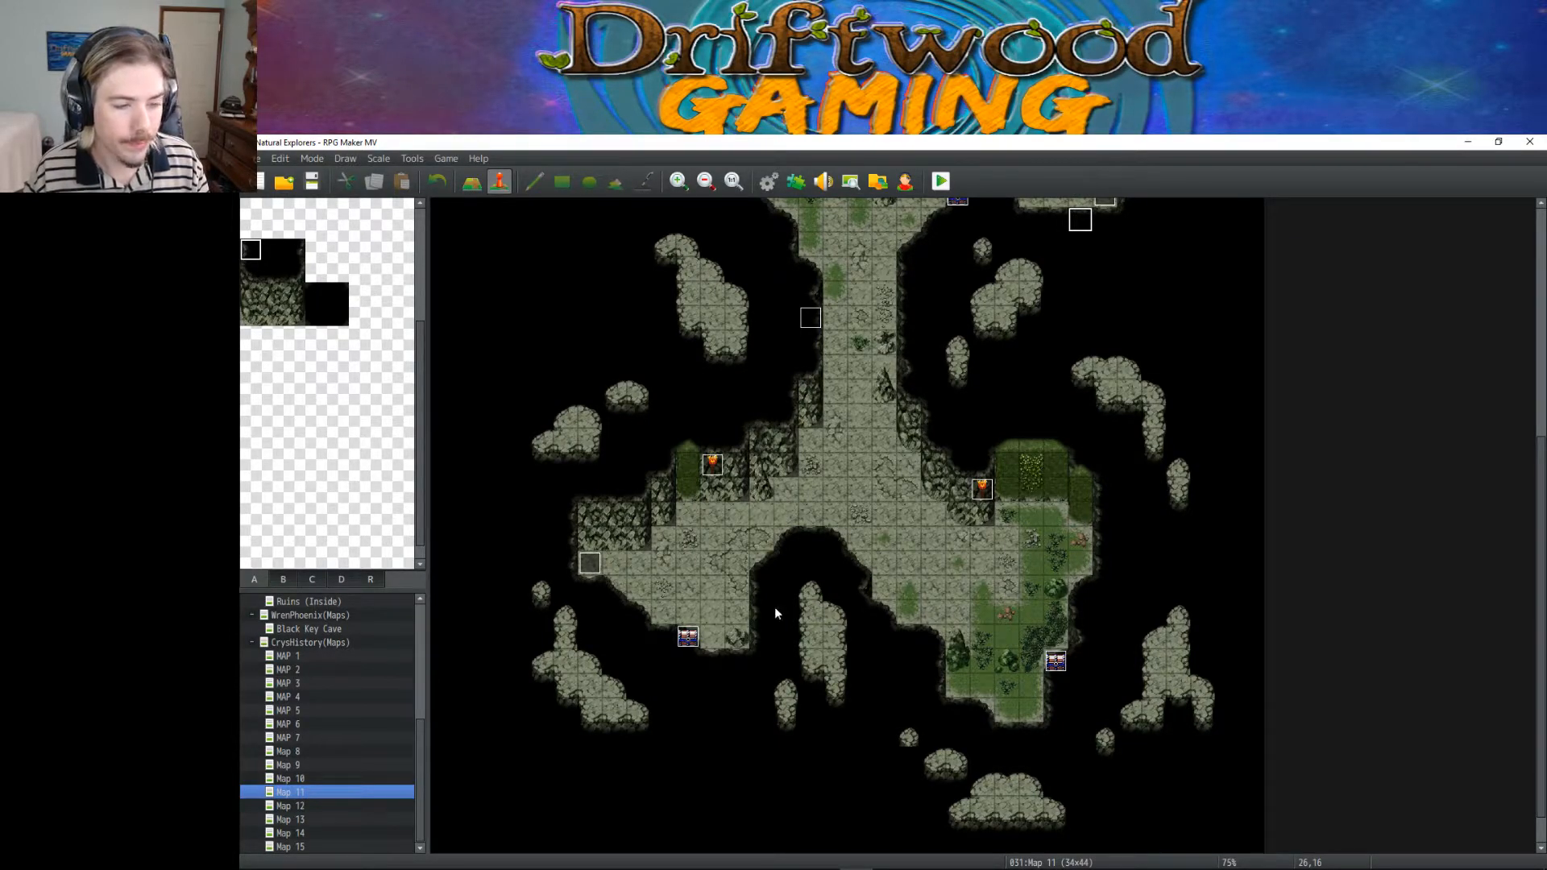
Step: Open Map 12 and examine its cave passages from the upper chambers down to the lower edge
scroll(855, 498, "up", 5)
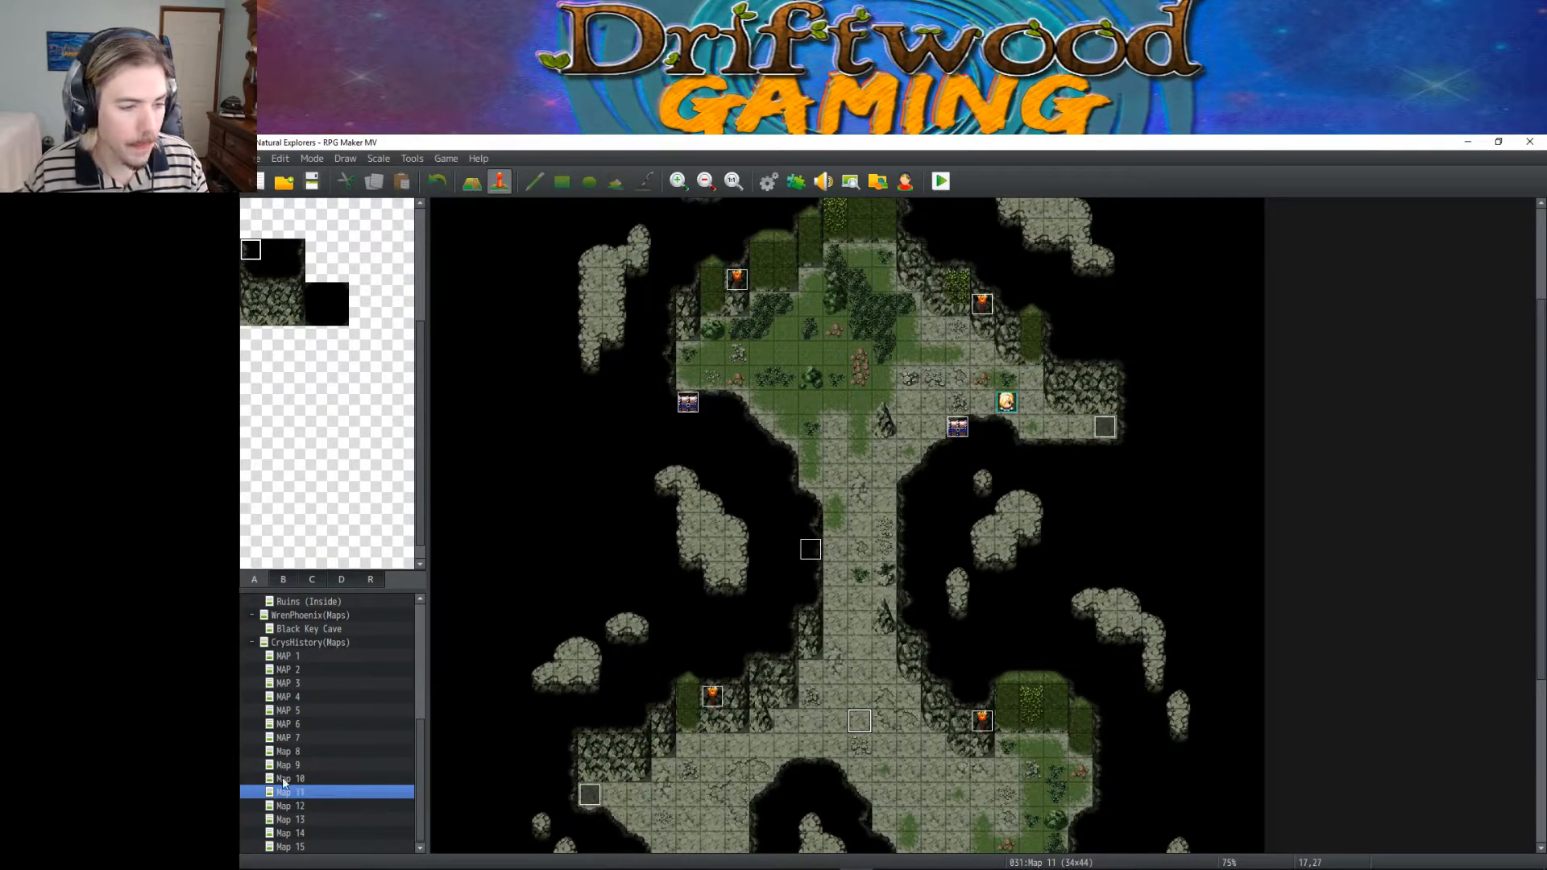
left_click(311, 803)
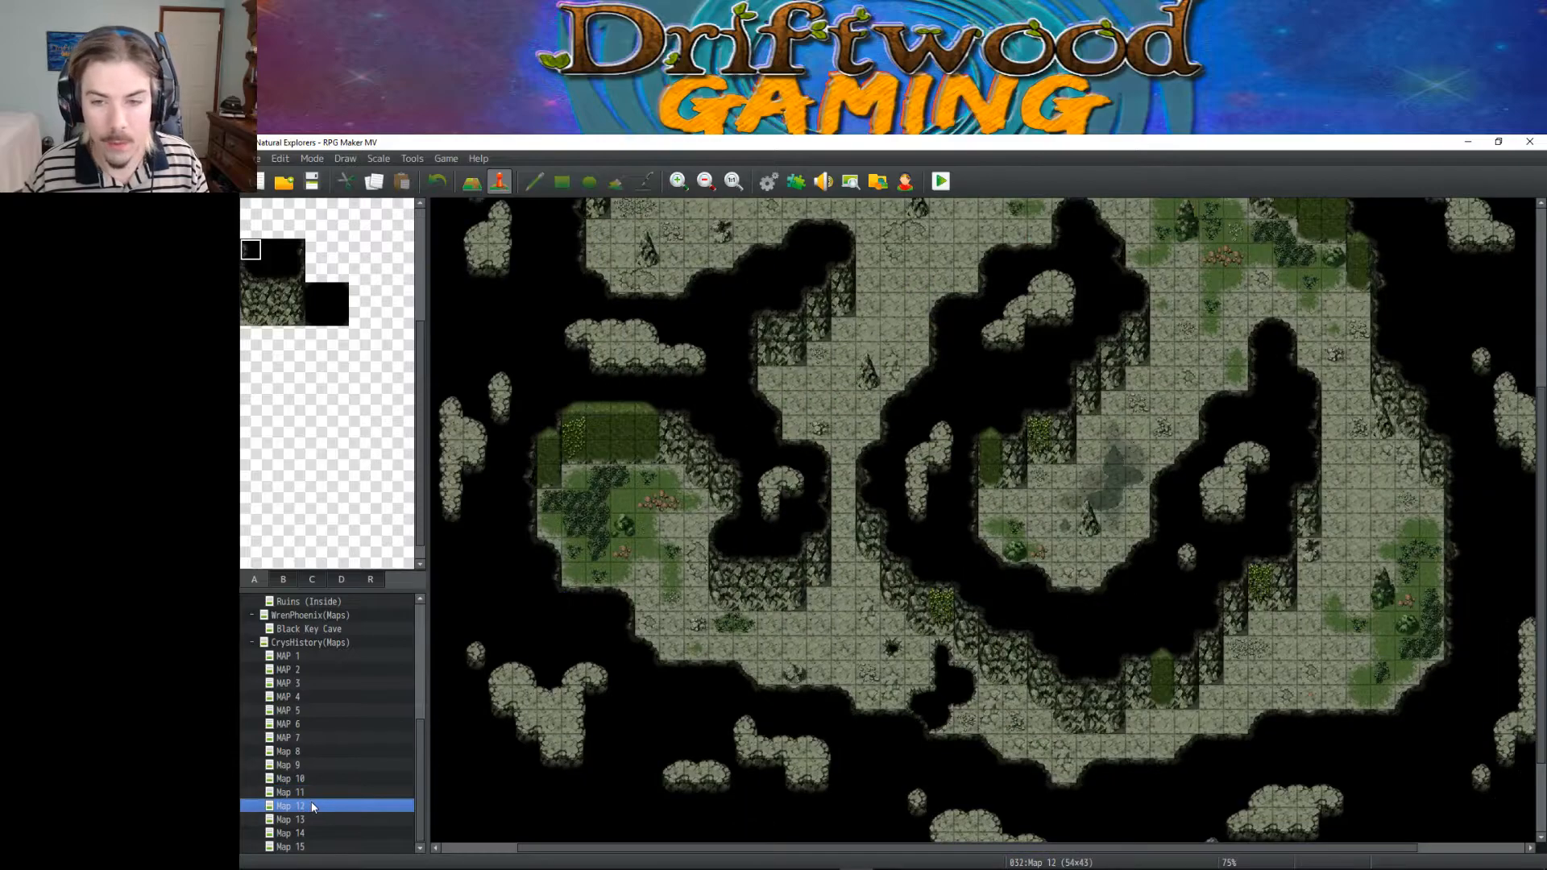
scroll(864, 626, "up", 3)
scroll(863, 626, "down", 2)
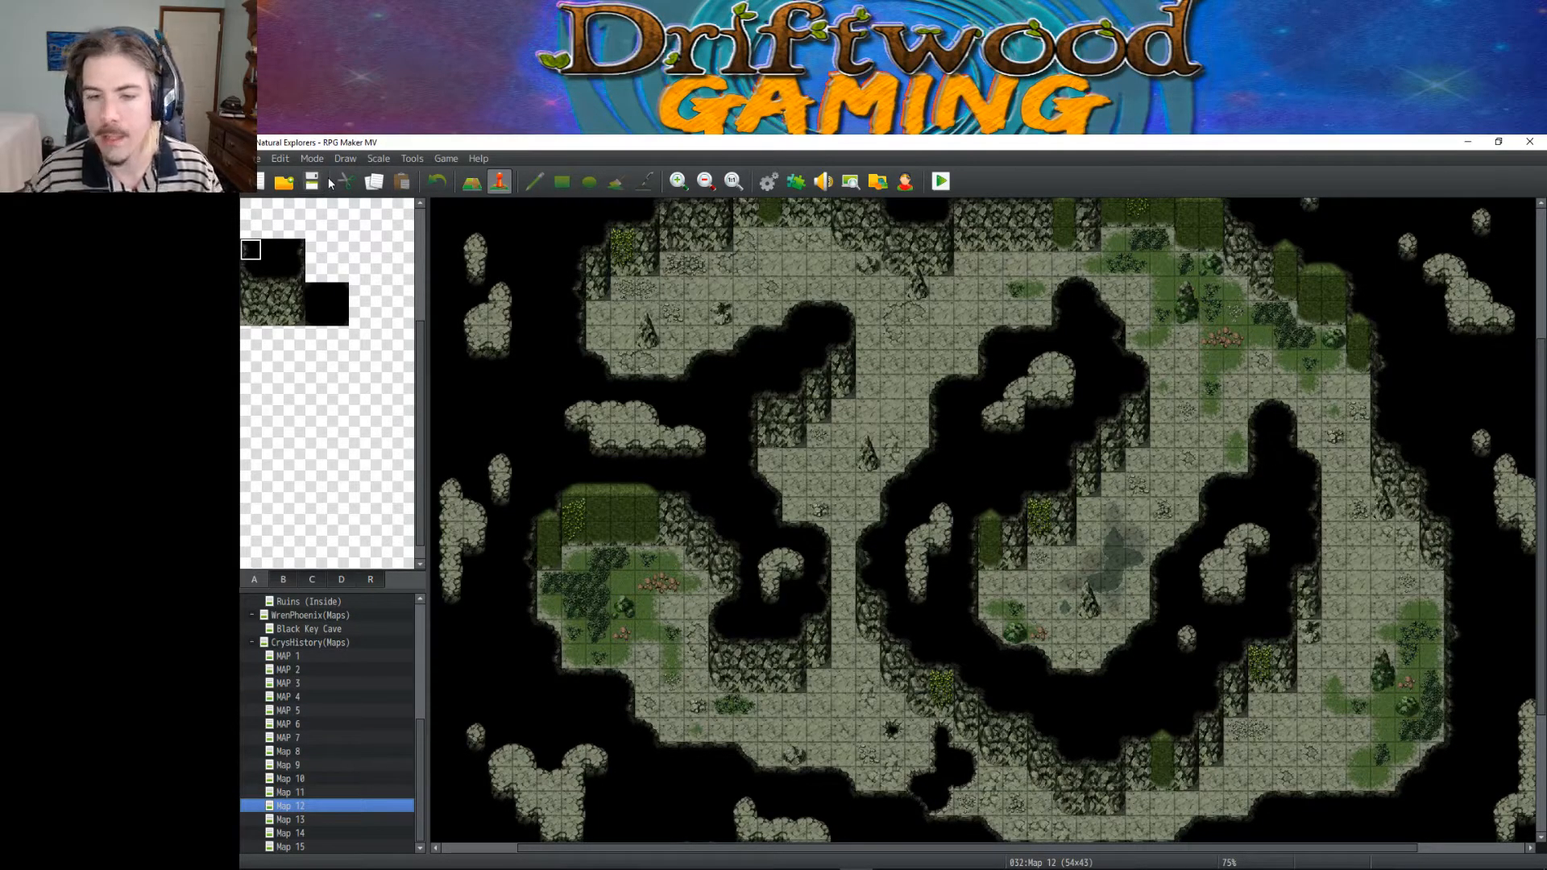
scroll(847, 380, "down", 2)
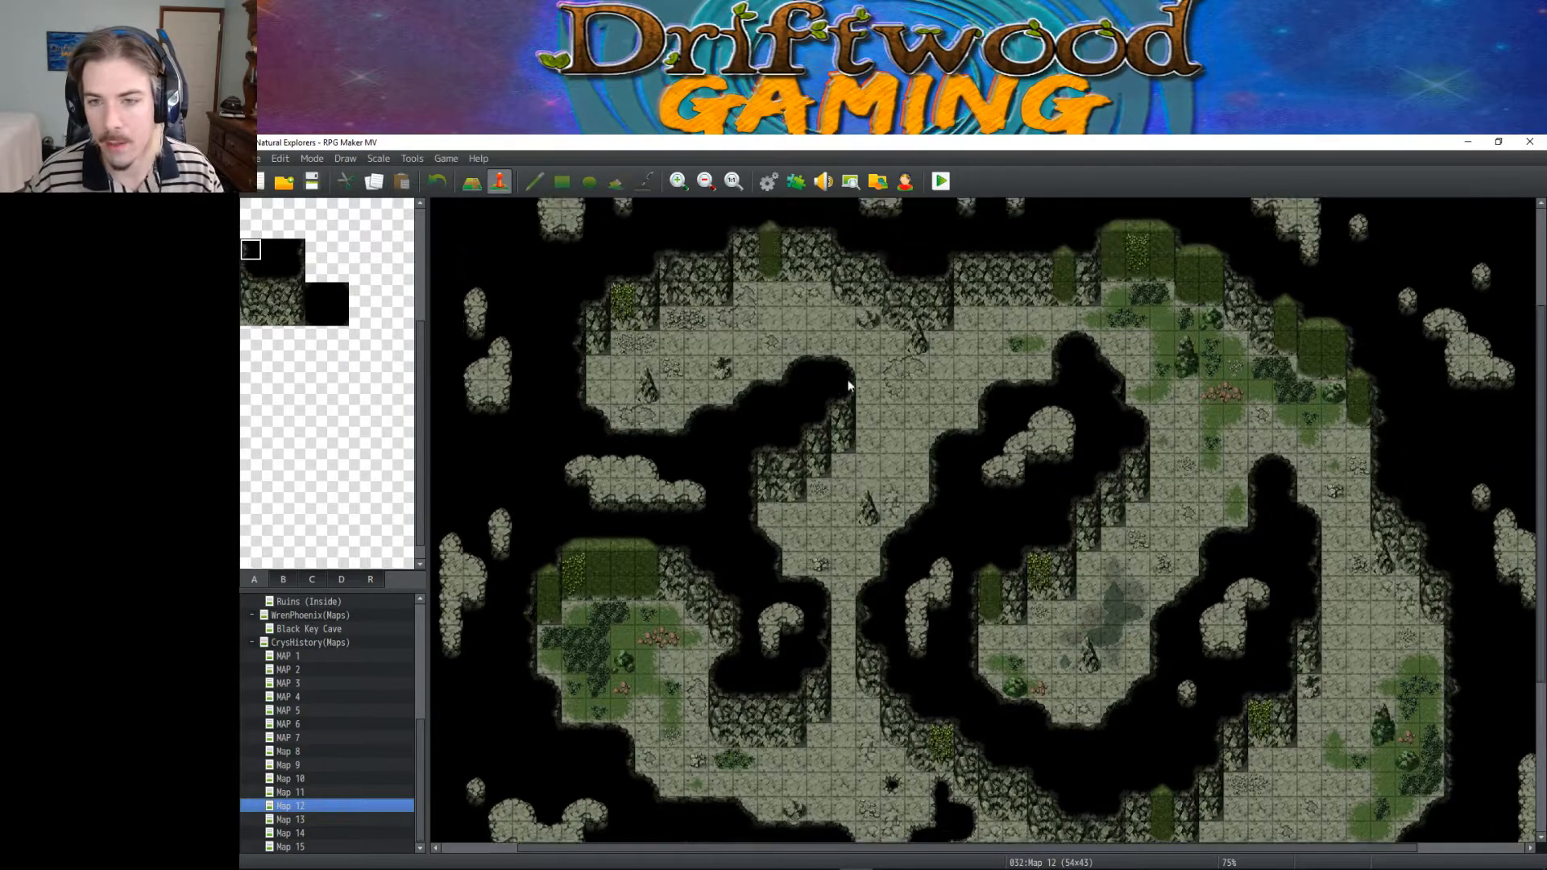
scroll(849, 387, "down", 3)
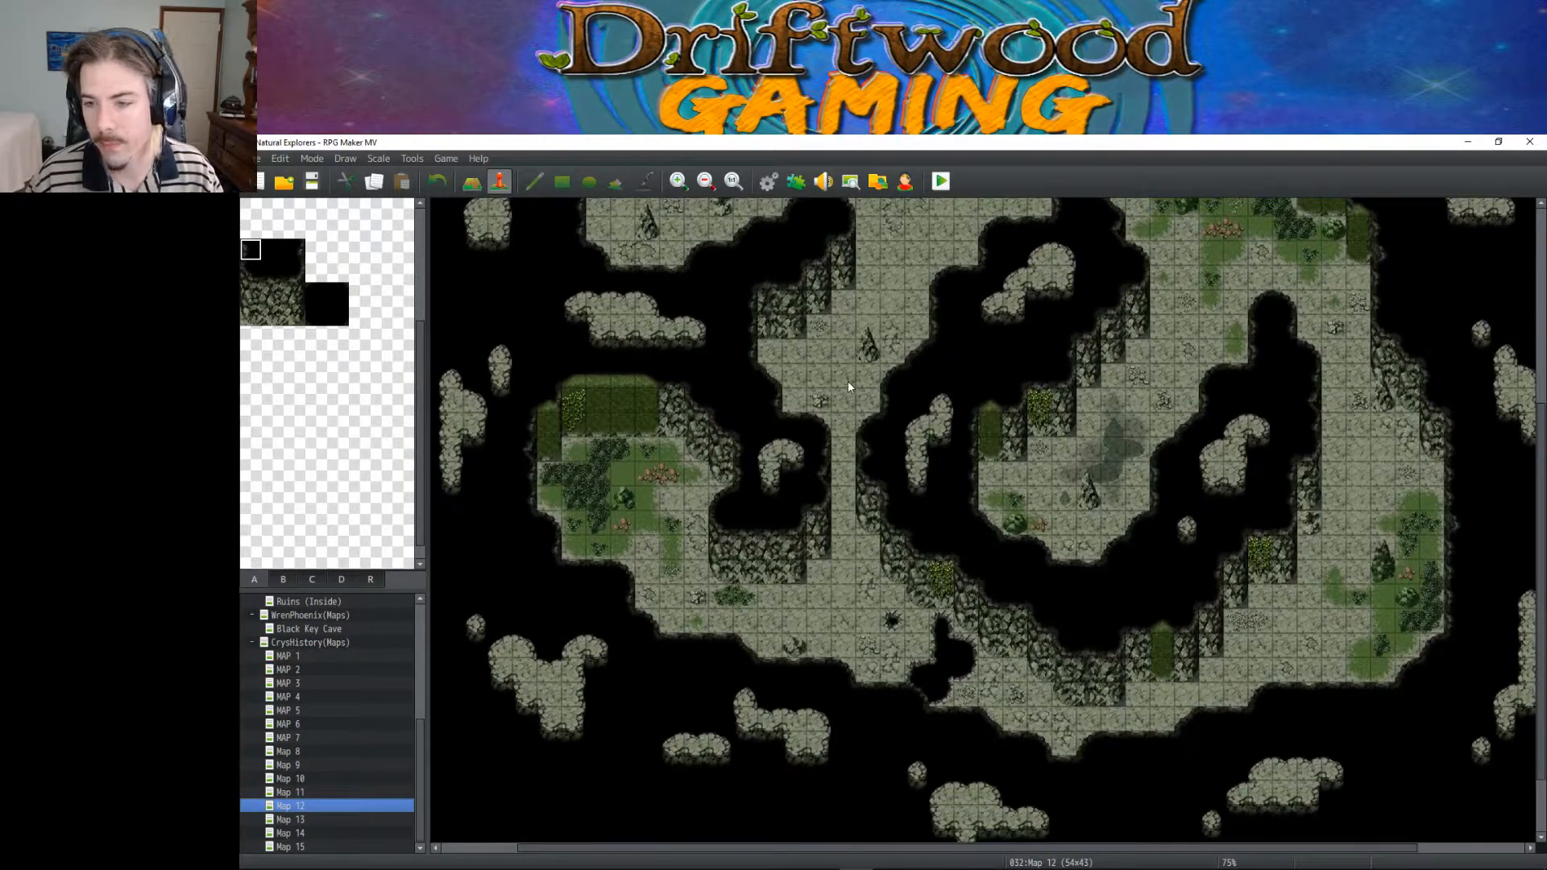
scroll(788, 409, "down", 1)
scroll(886, 548, "up", 5)
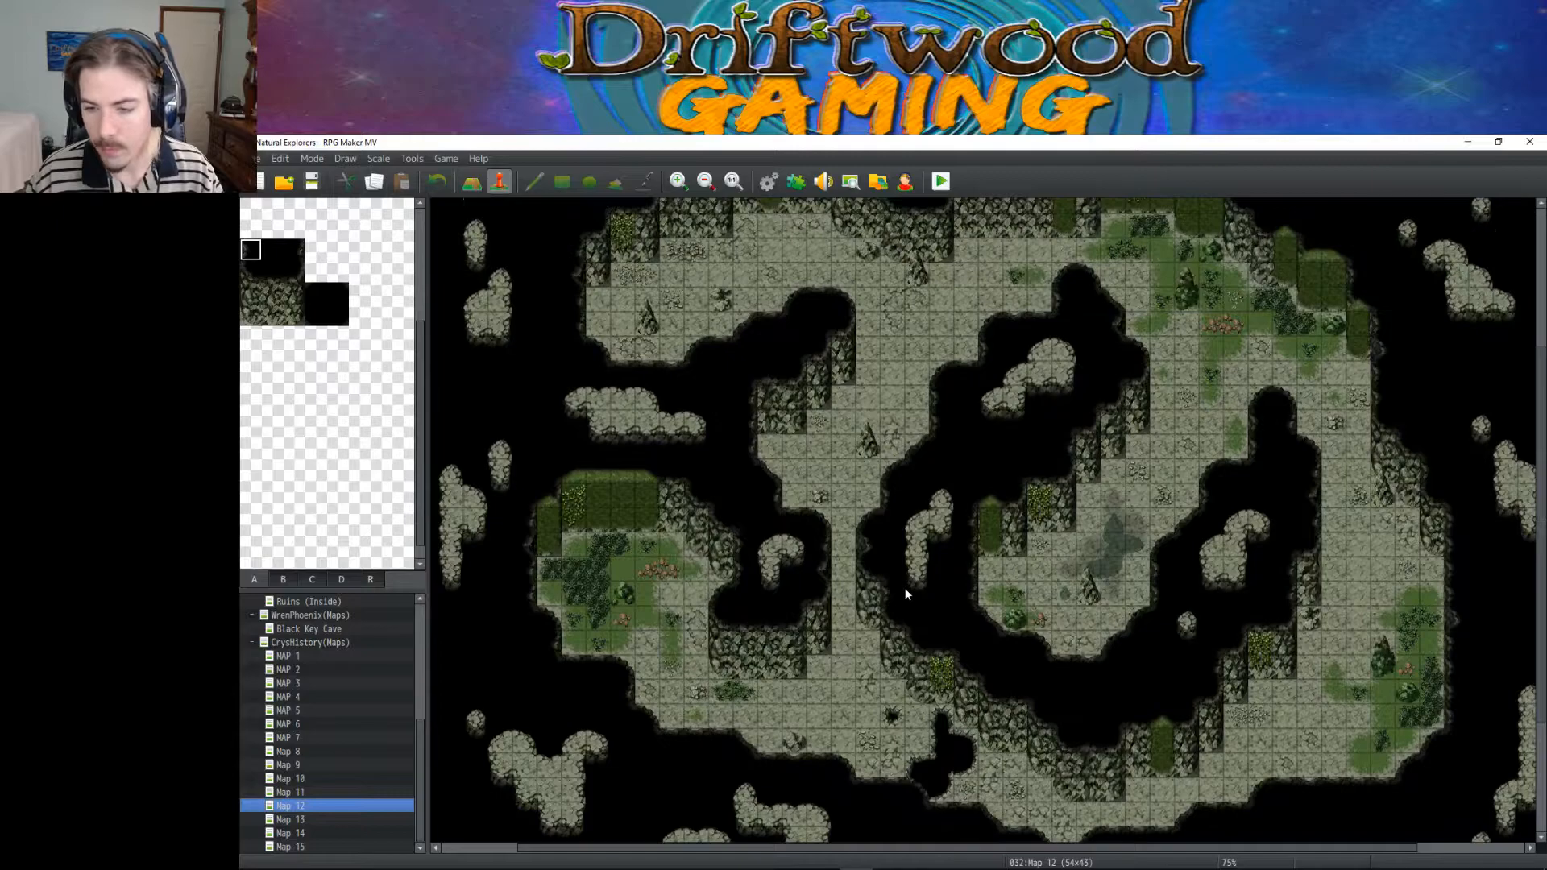
scroll(912, 579, "down", 3)
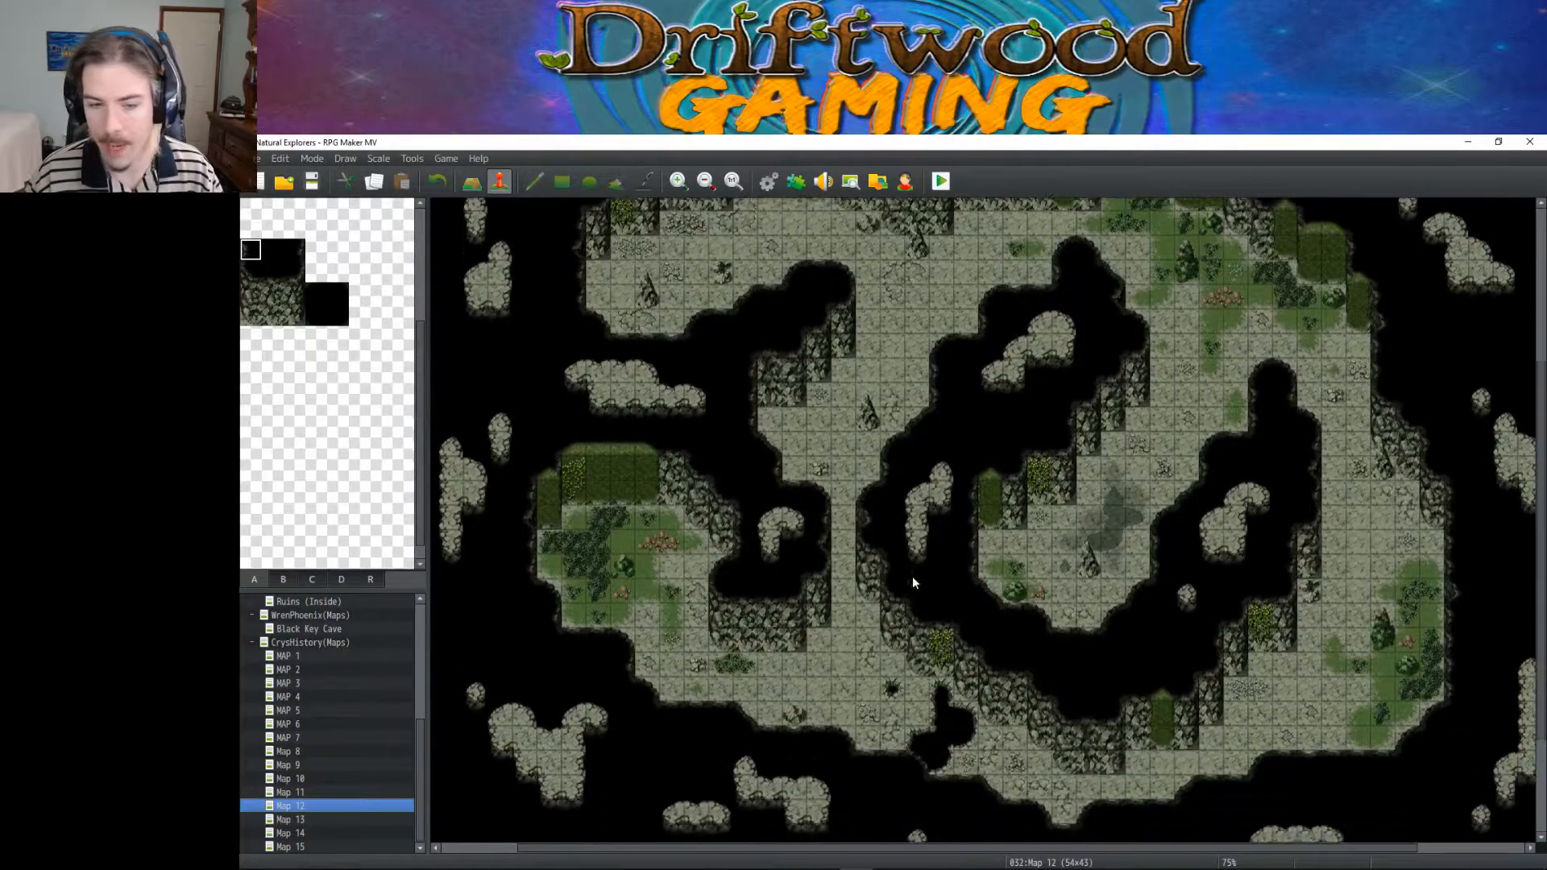
Step: Check Map 11's placed events, return to Map 12, and examine how its cave passages connect
left_click(332, 791)
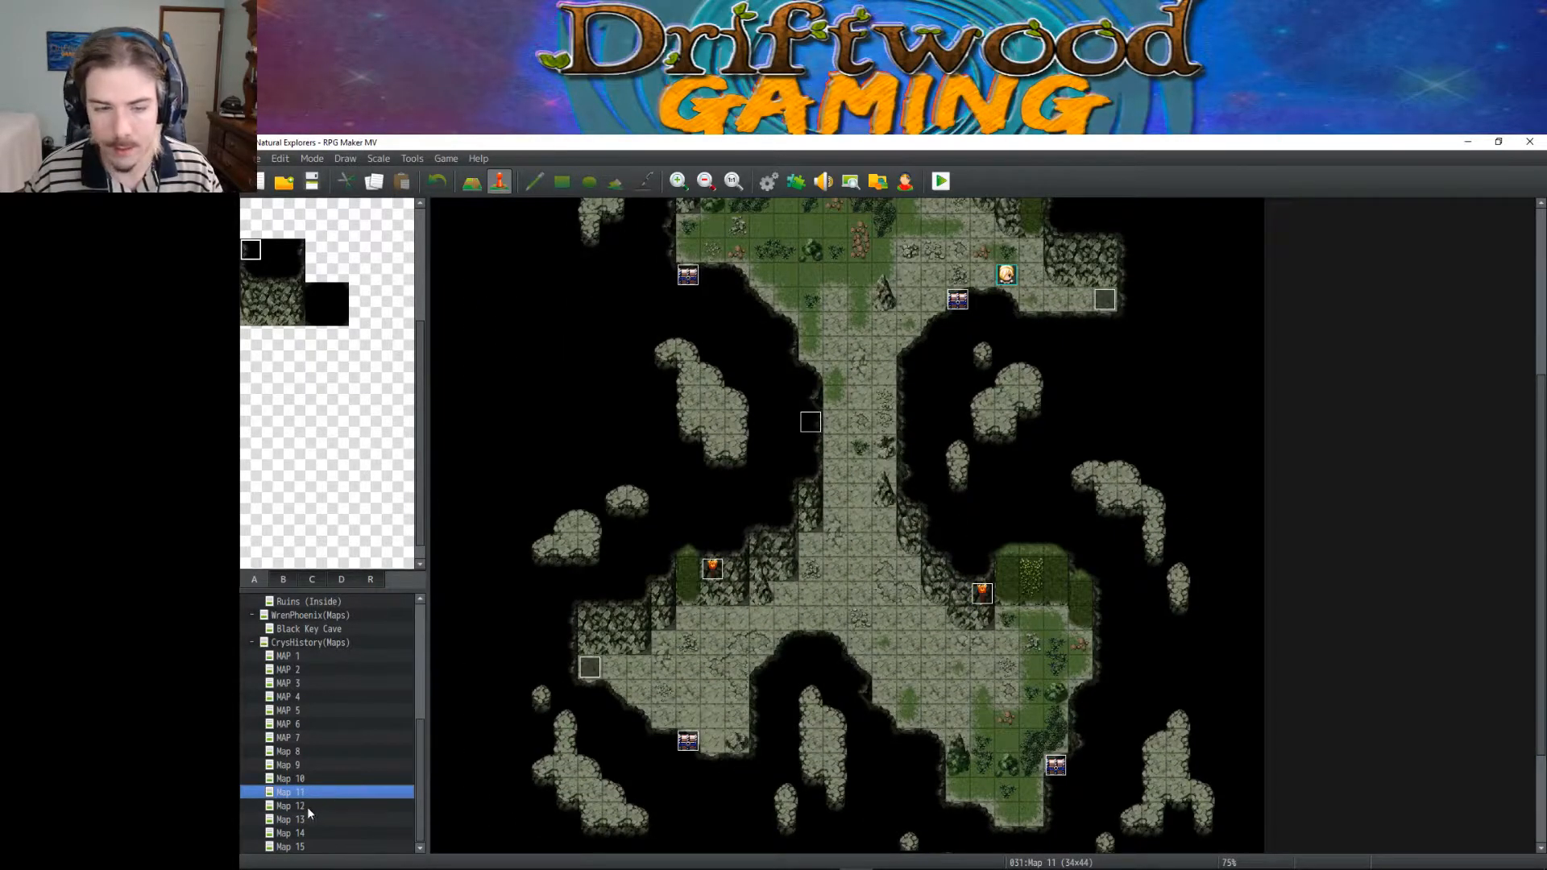
left_click(307, 806)
scroll(988, 617, "up", 2)
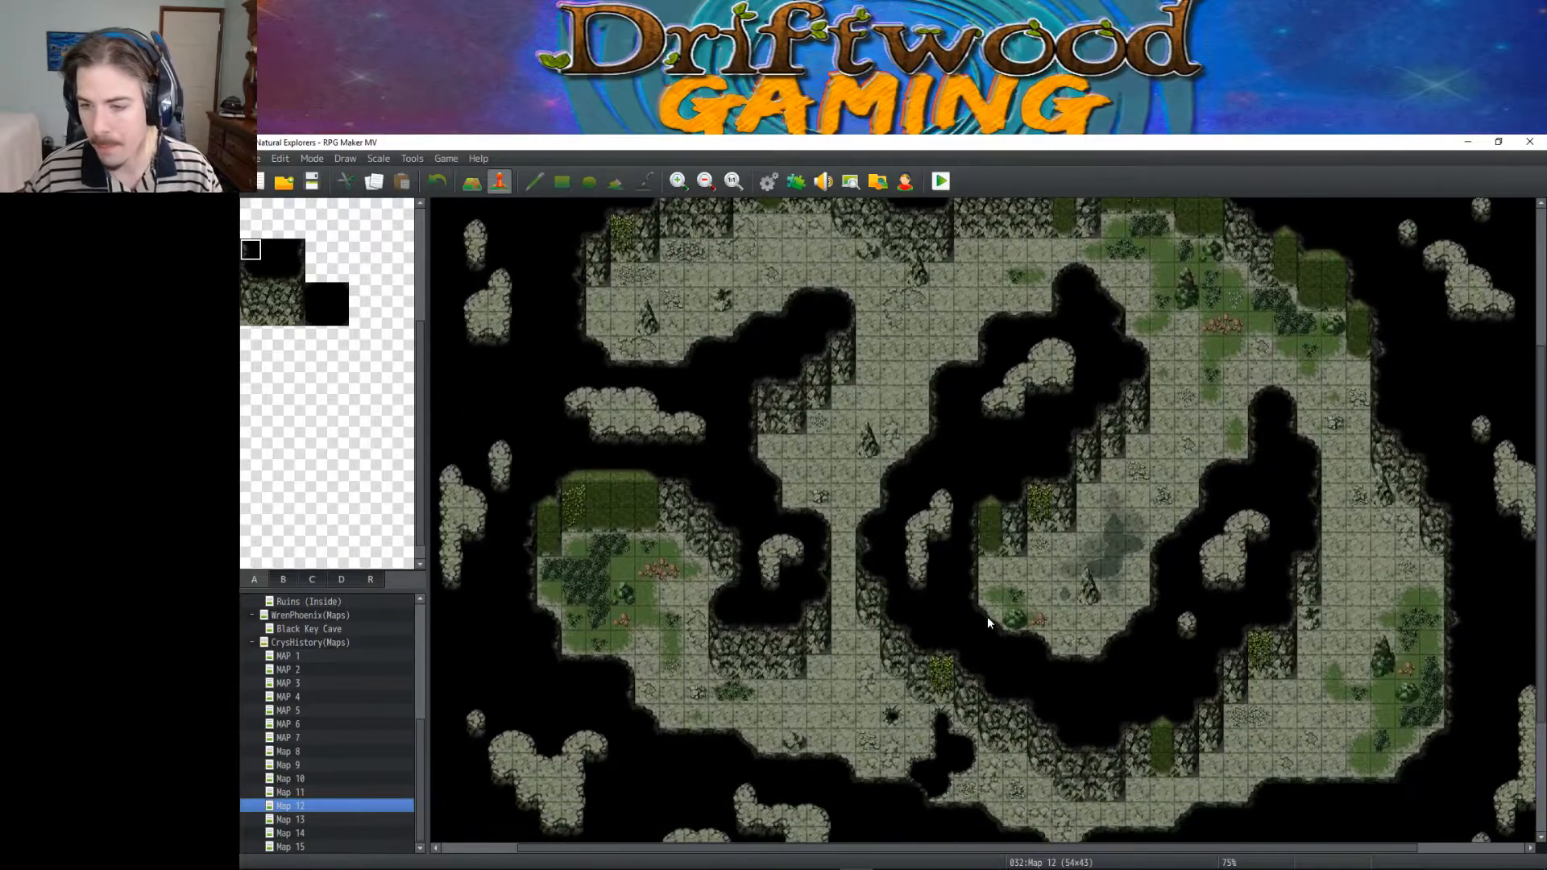
scroll(987, 617, "down", 2)
scroll(985, 615, "up", 4)
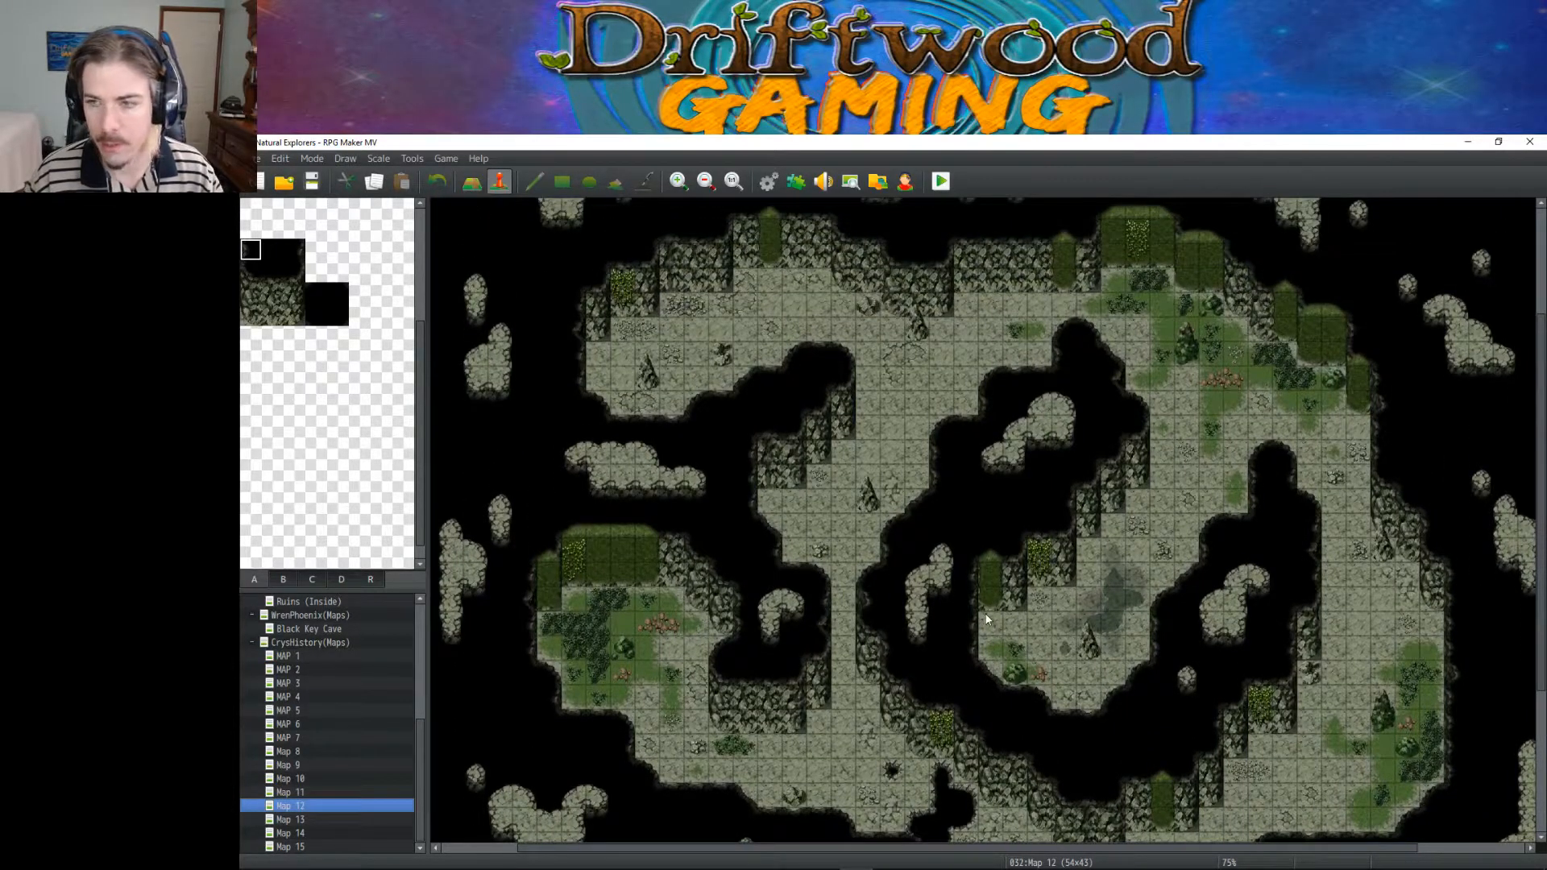
scroll(1028, 591, "down", 2)
scroll(1028, 596, "down", 1)
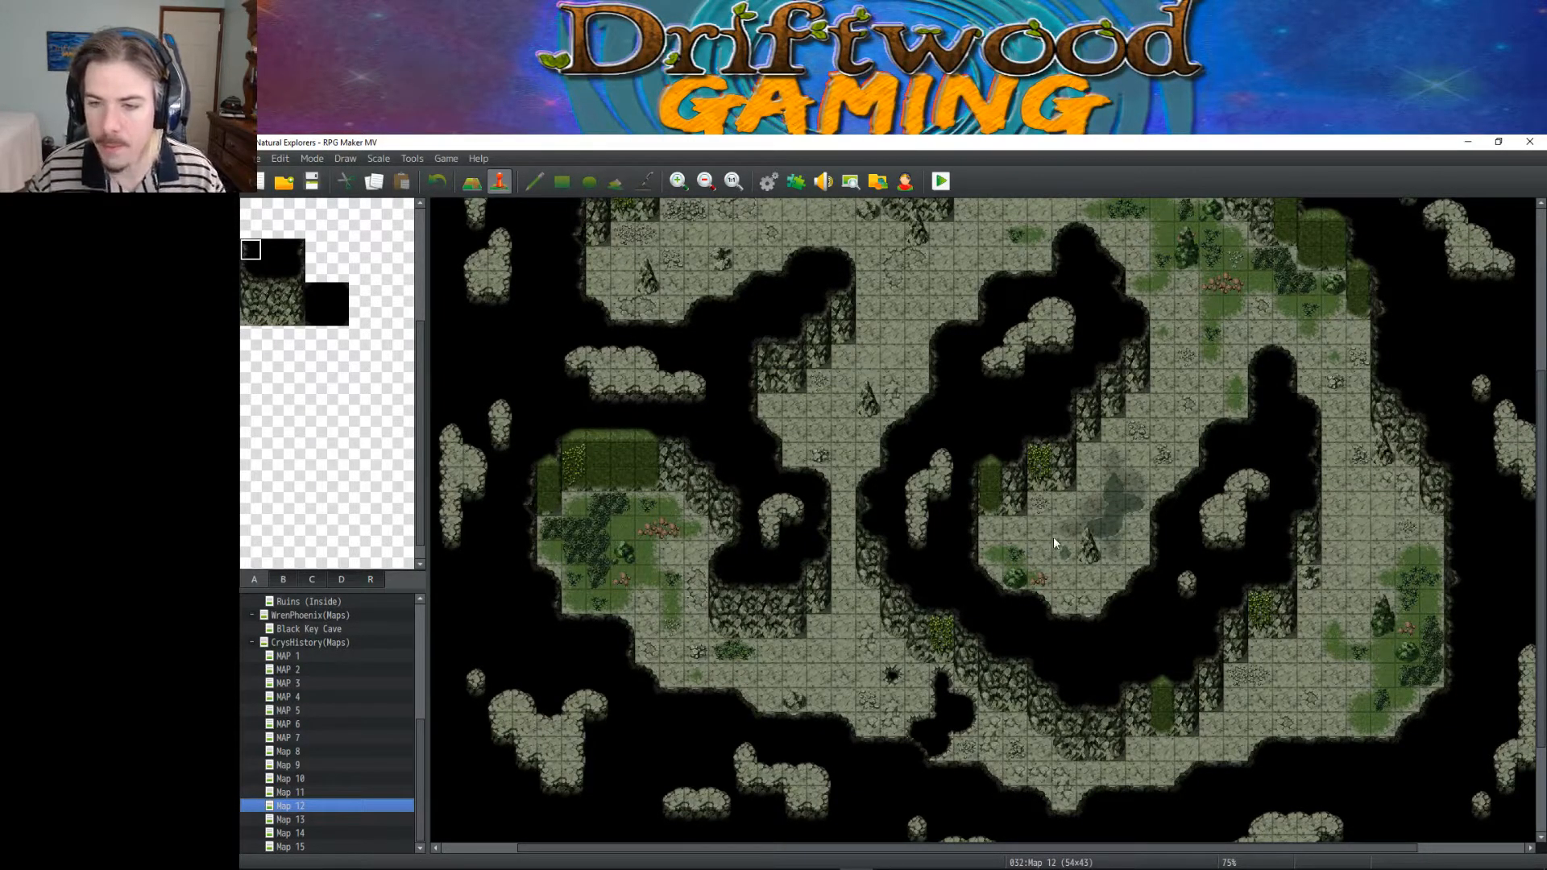
Step: Open Map 11, Map 10 and Map 9 in turn and look over their layouts and event placement
left_click(303, 795)
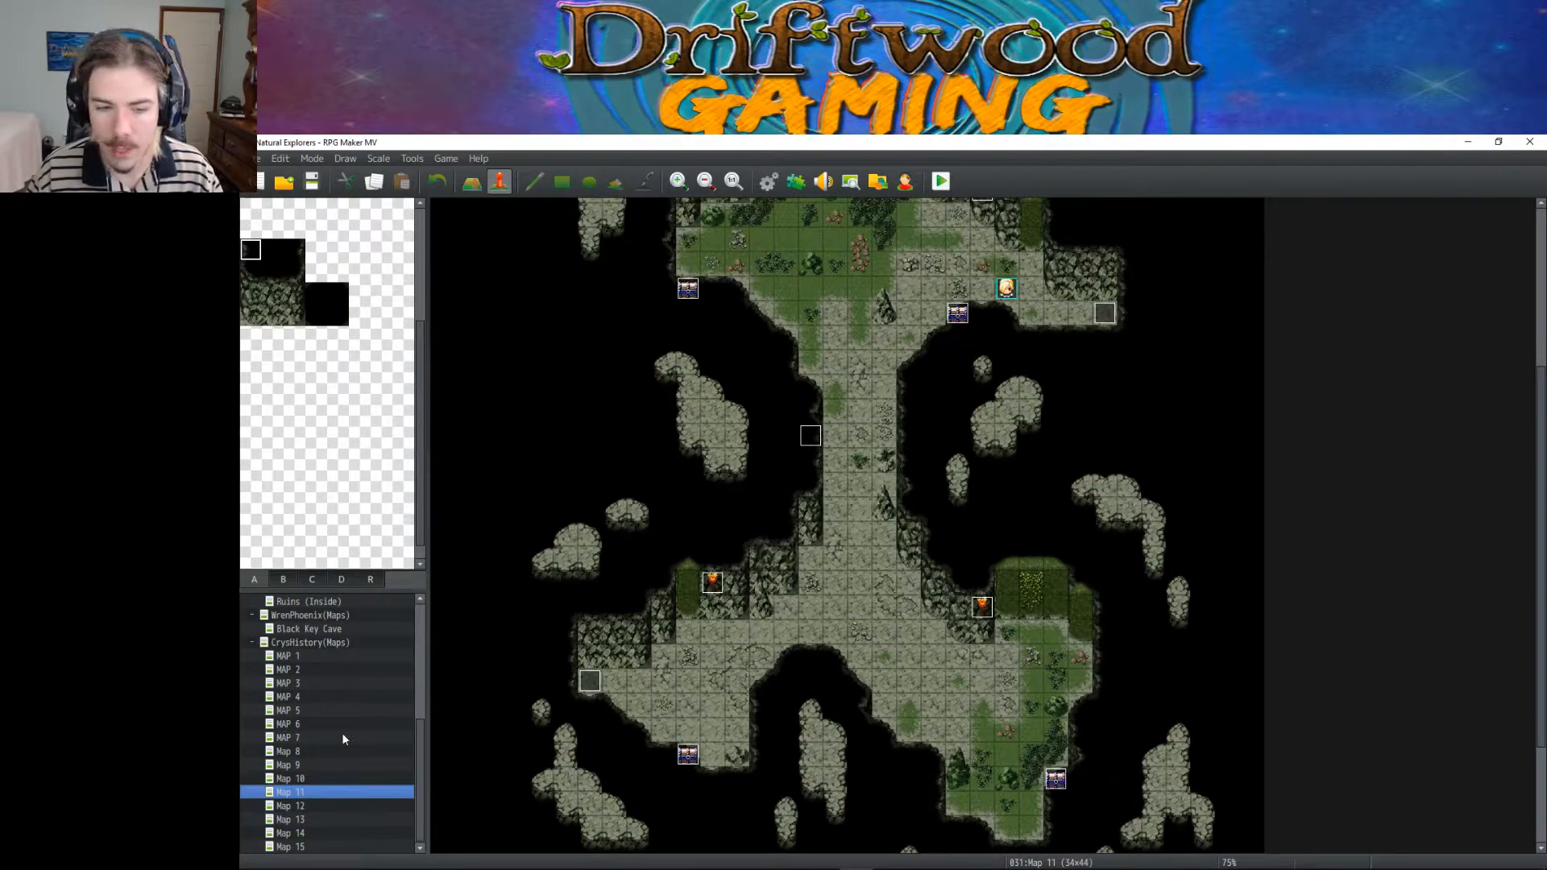
left_click(290, 779)
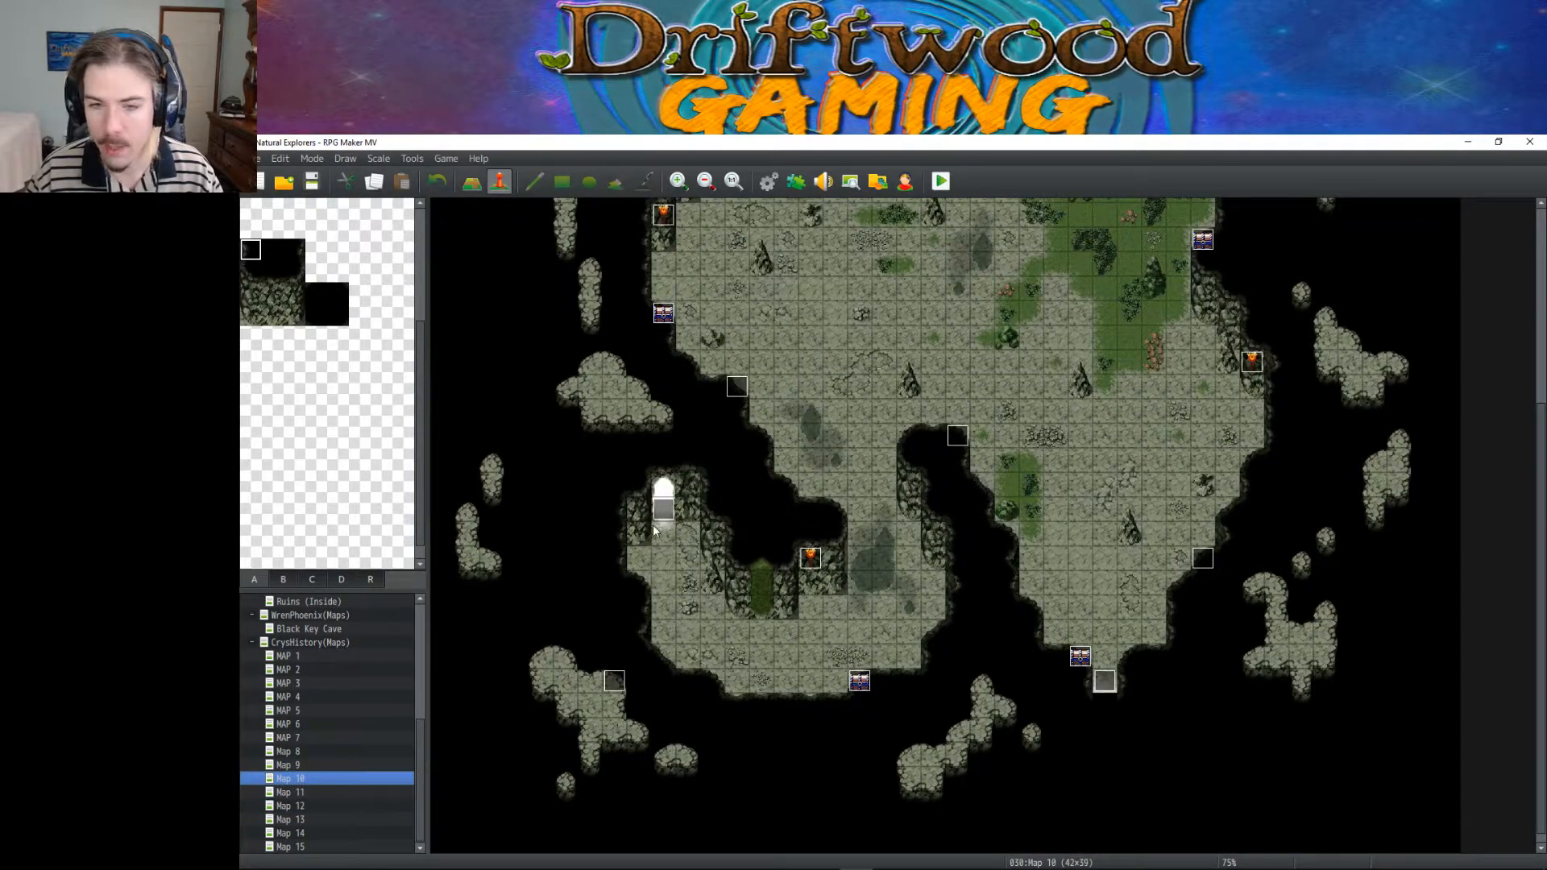
left_click(288, 764)
scroll(888, 598, "up", 5)
scroll(886, 574, "down", 2)
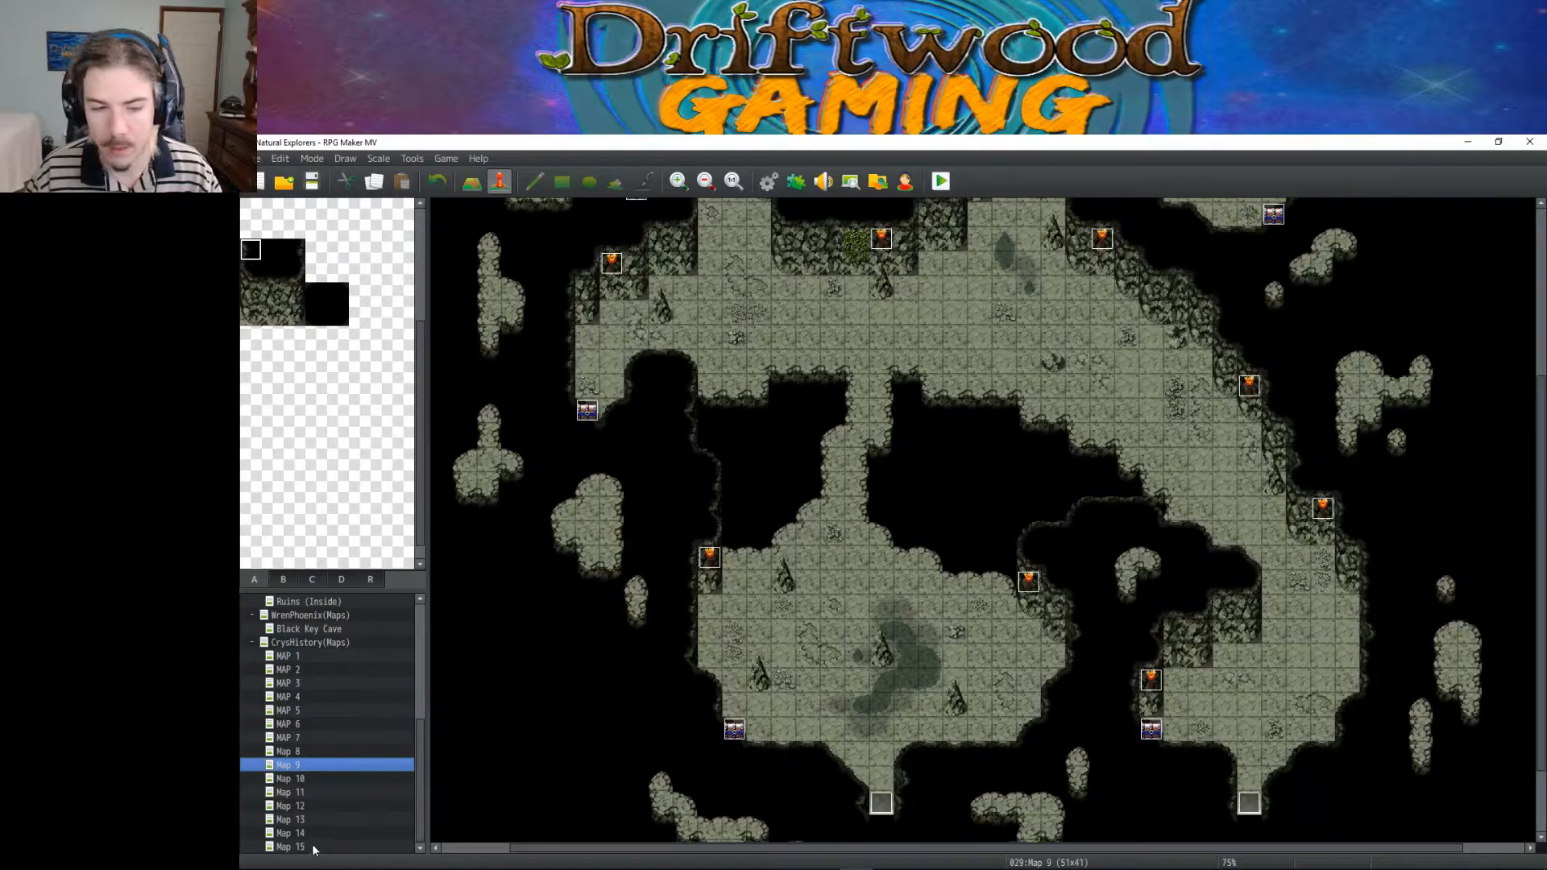
Step: Open Map 8, MAP 7 and MAP 6 in turn and look over their entrances, chests and torches
left_click(296, 752)
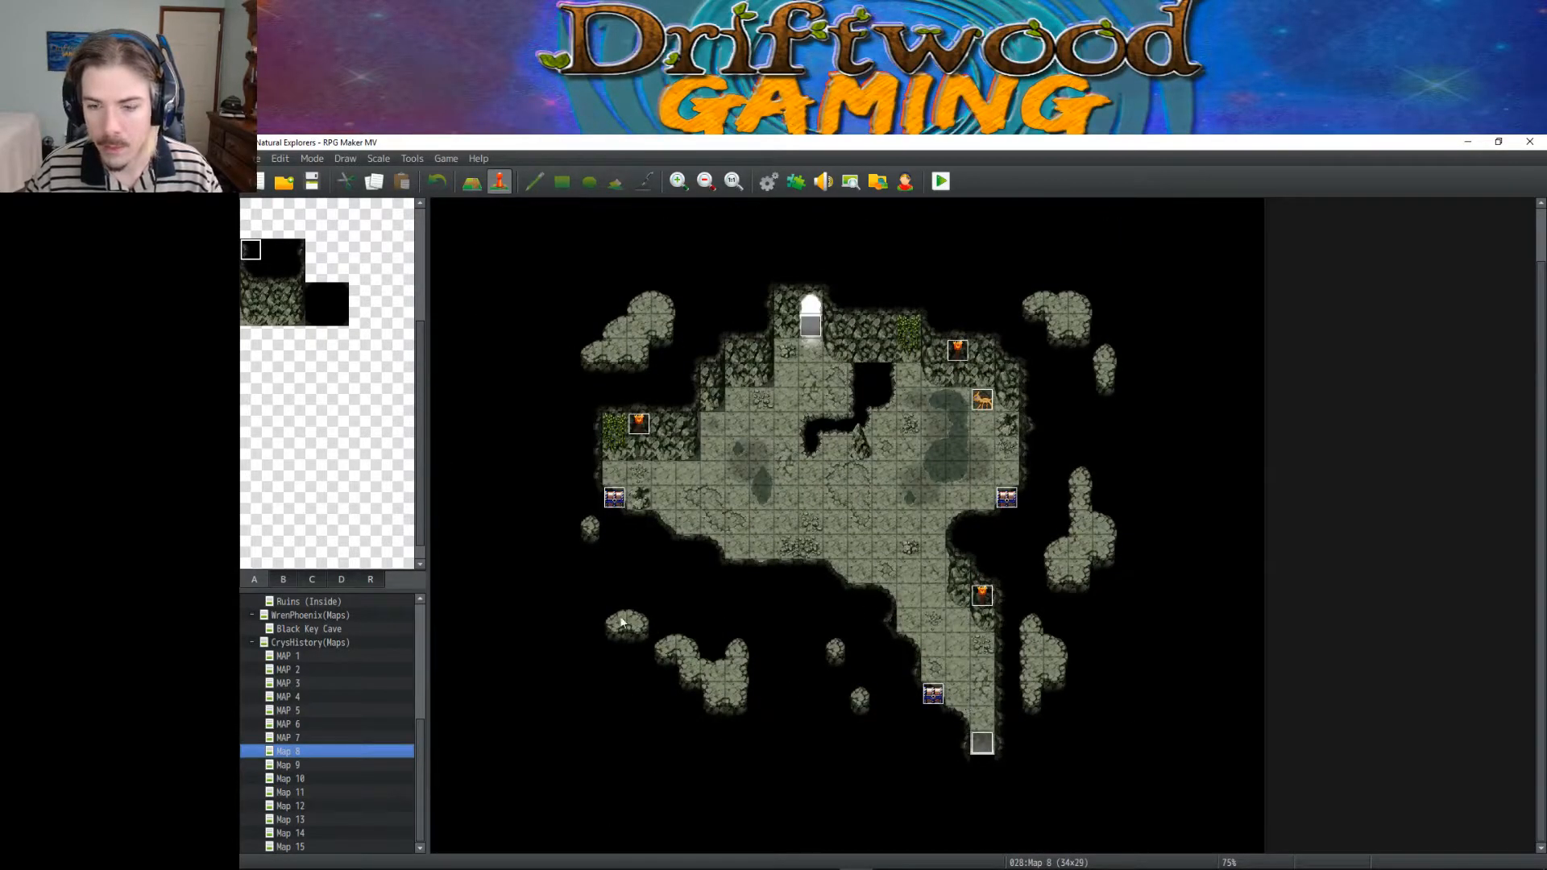
left_click(318, 739)
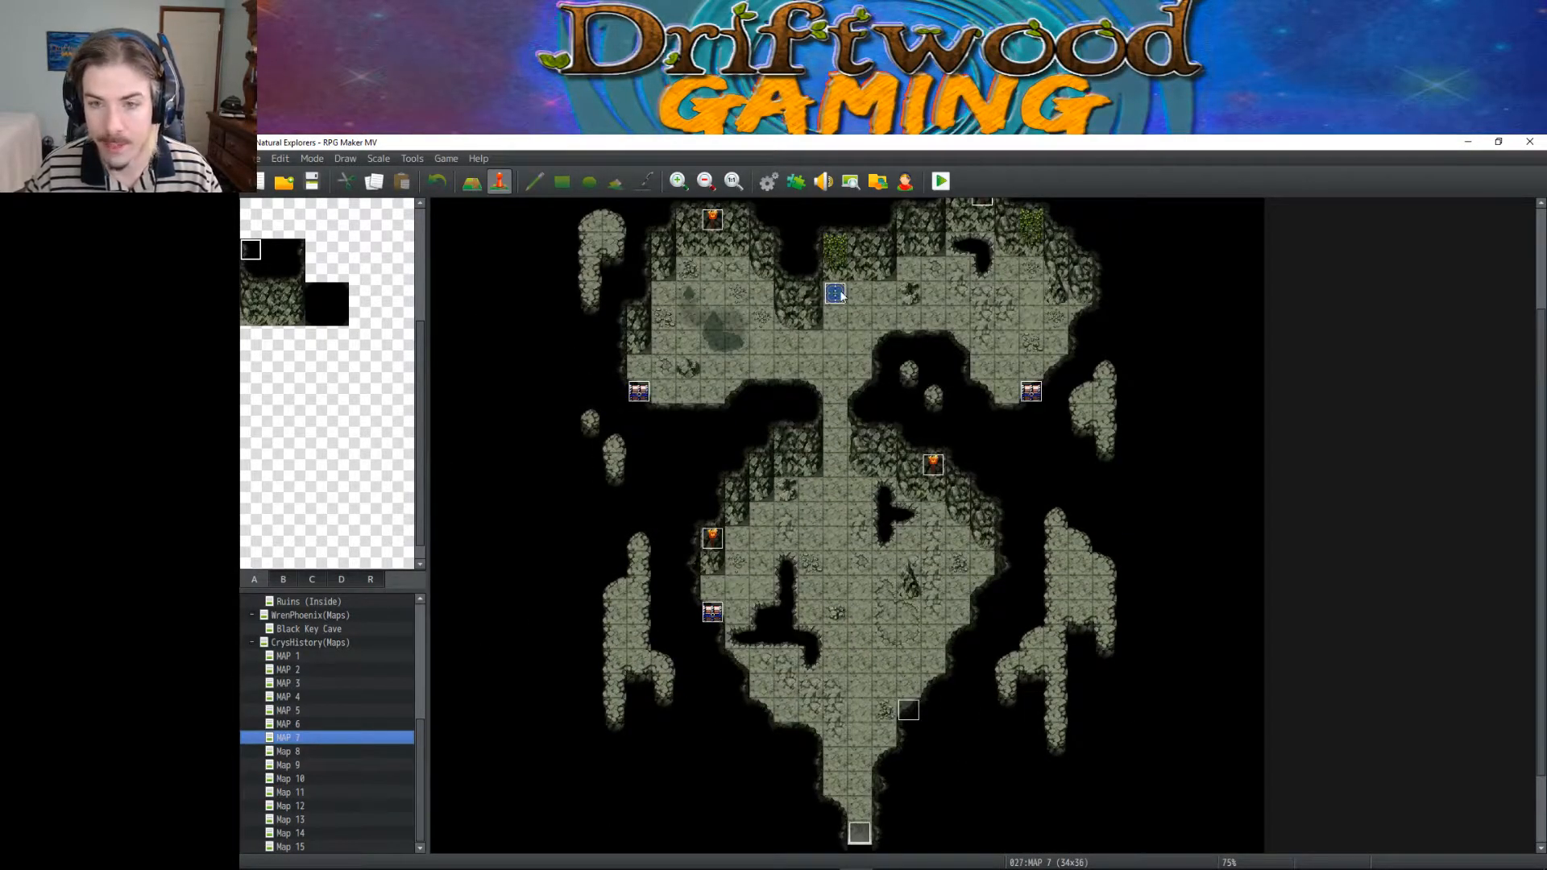
left_click(307, 724)
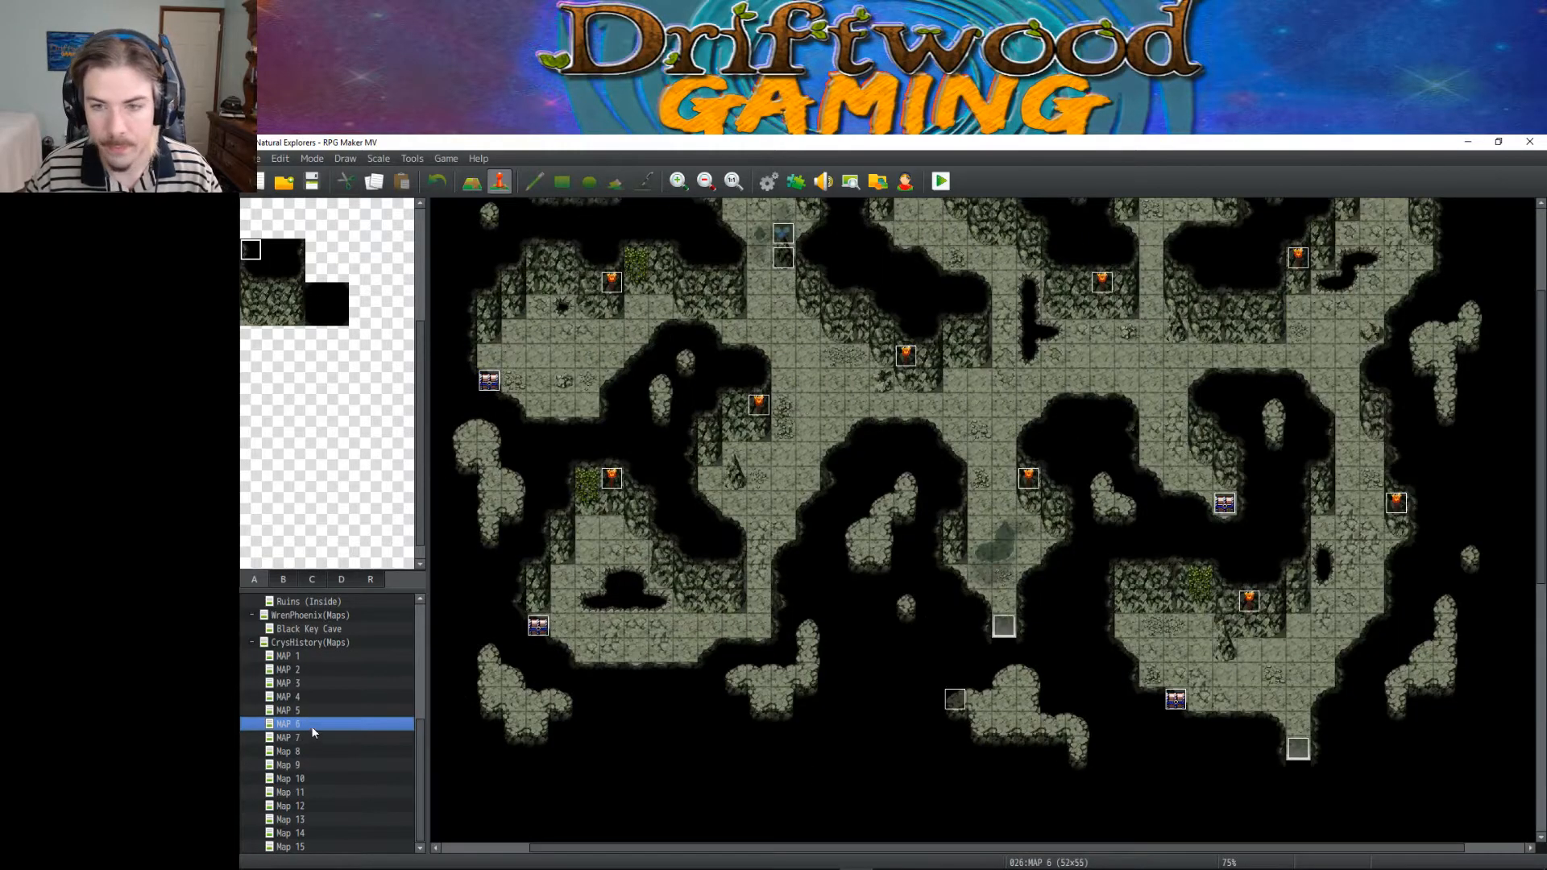
scroll(801, 650, "down", 3)
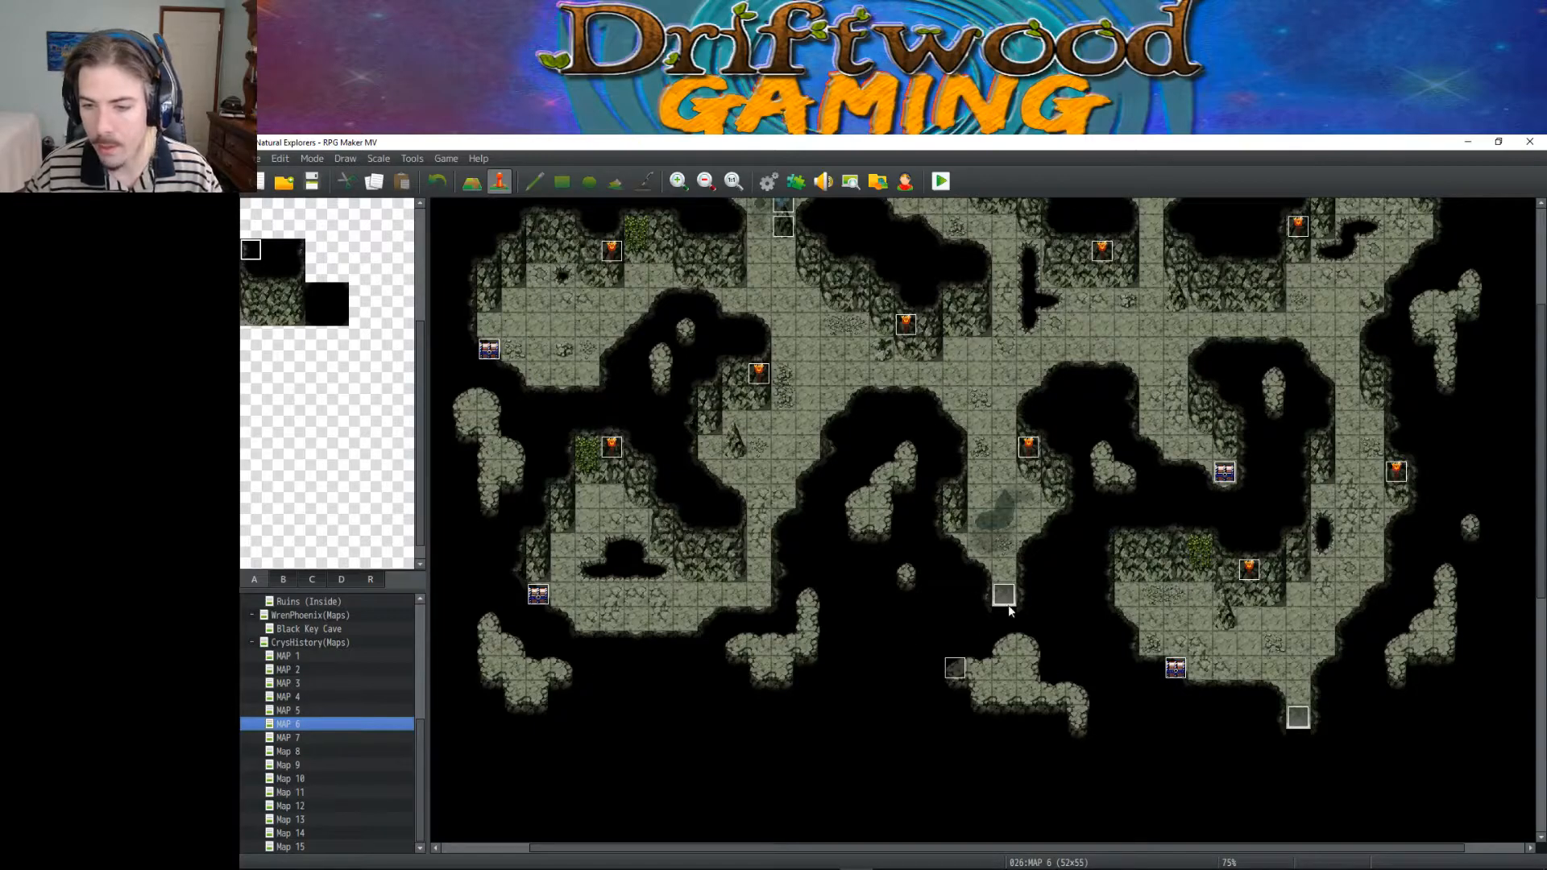
Step: Open MAP 5 and MAP 3 in turn and look over their cave layouts and placed events
left_click(313, 710)
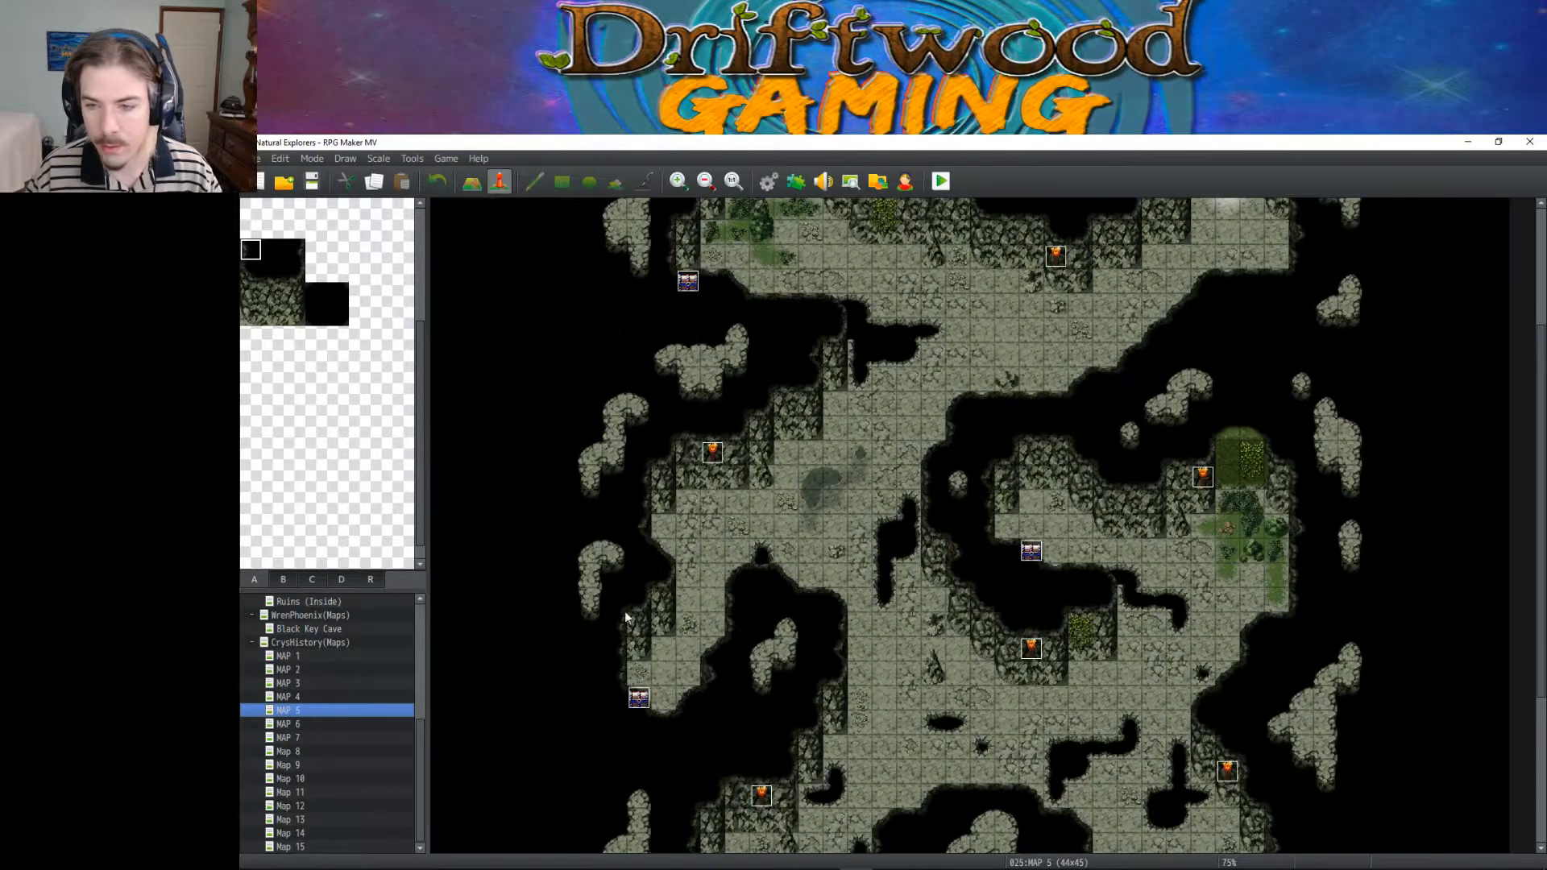
scroll(728, 574, "down", 3)
scroll(727, 573, "up", 3)
scroll(740, 578, "up", 1)
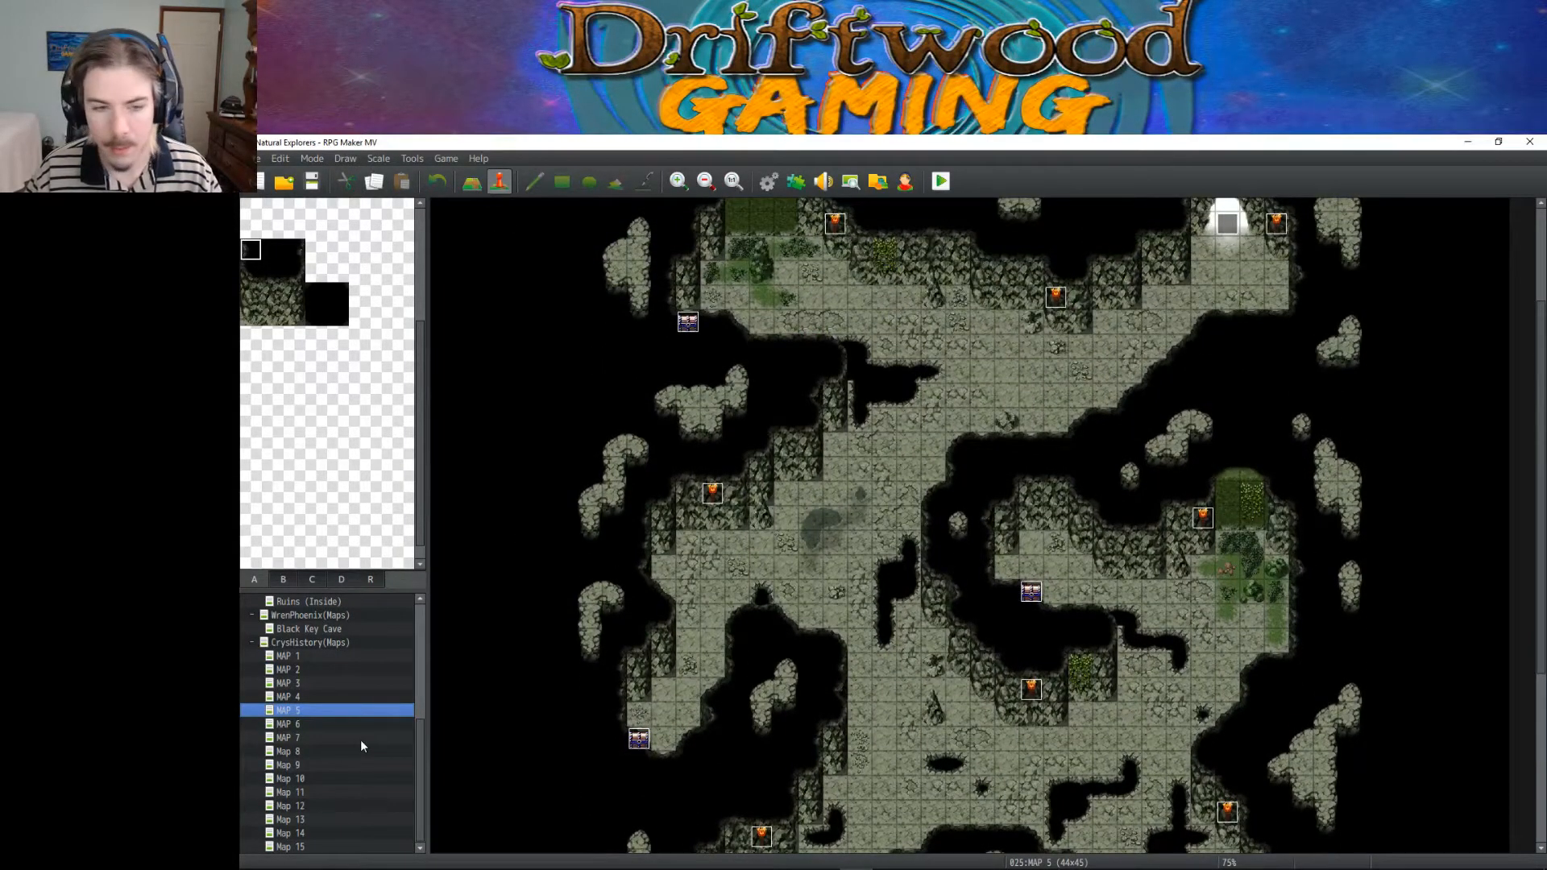
left_click(300, 685)
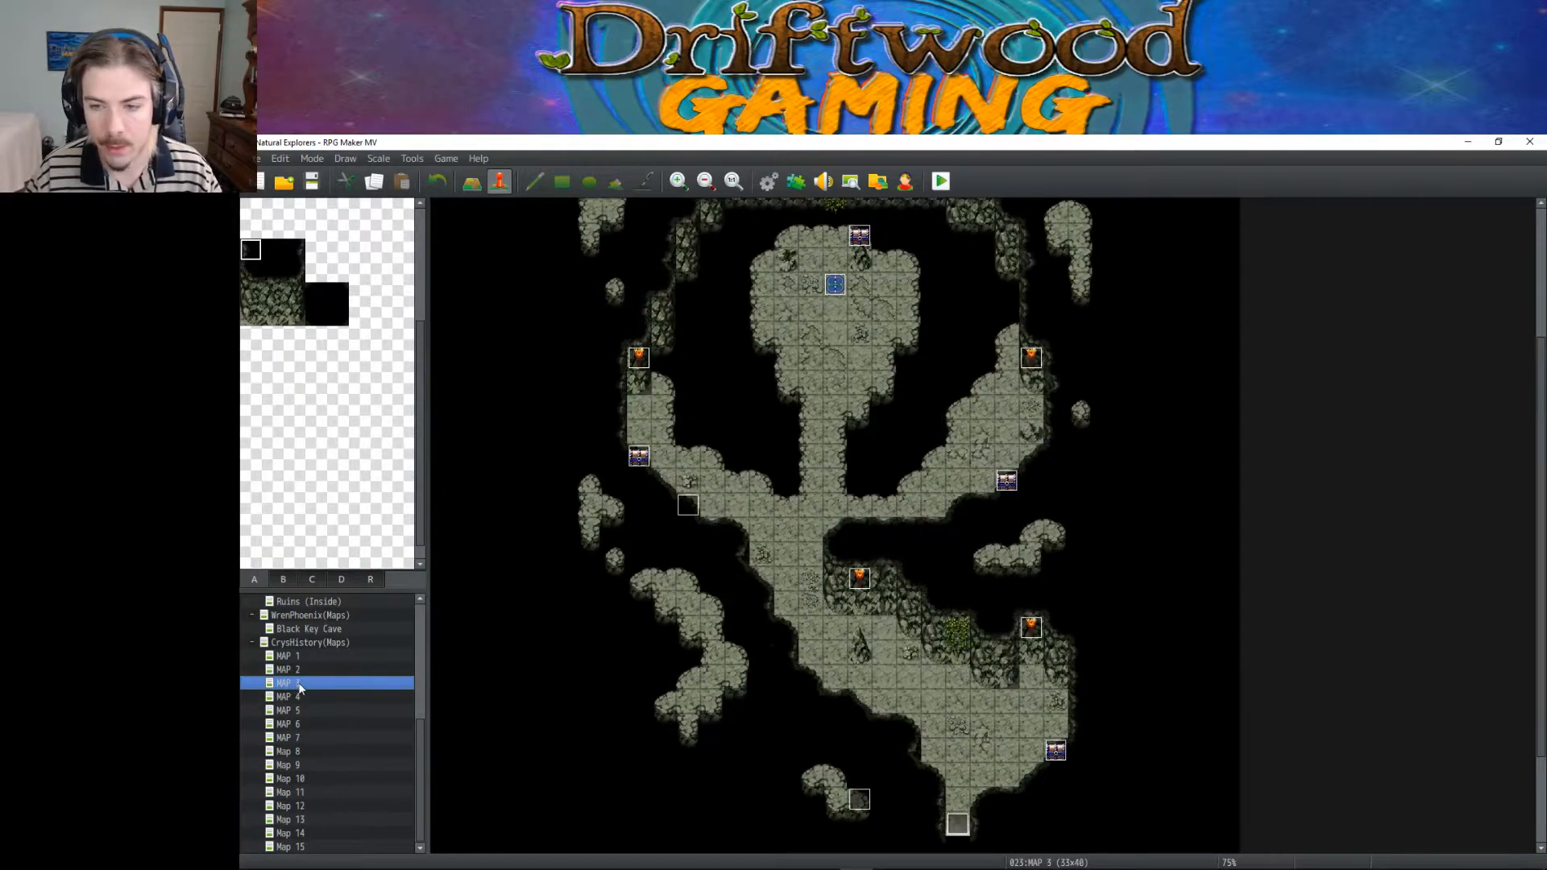
Step: Open MAP 2 and MAP 1 in turn and examine their passages and the placement of entrances, chests and torches
left_click(289, 670)
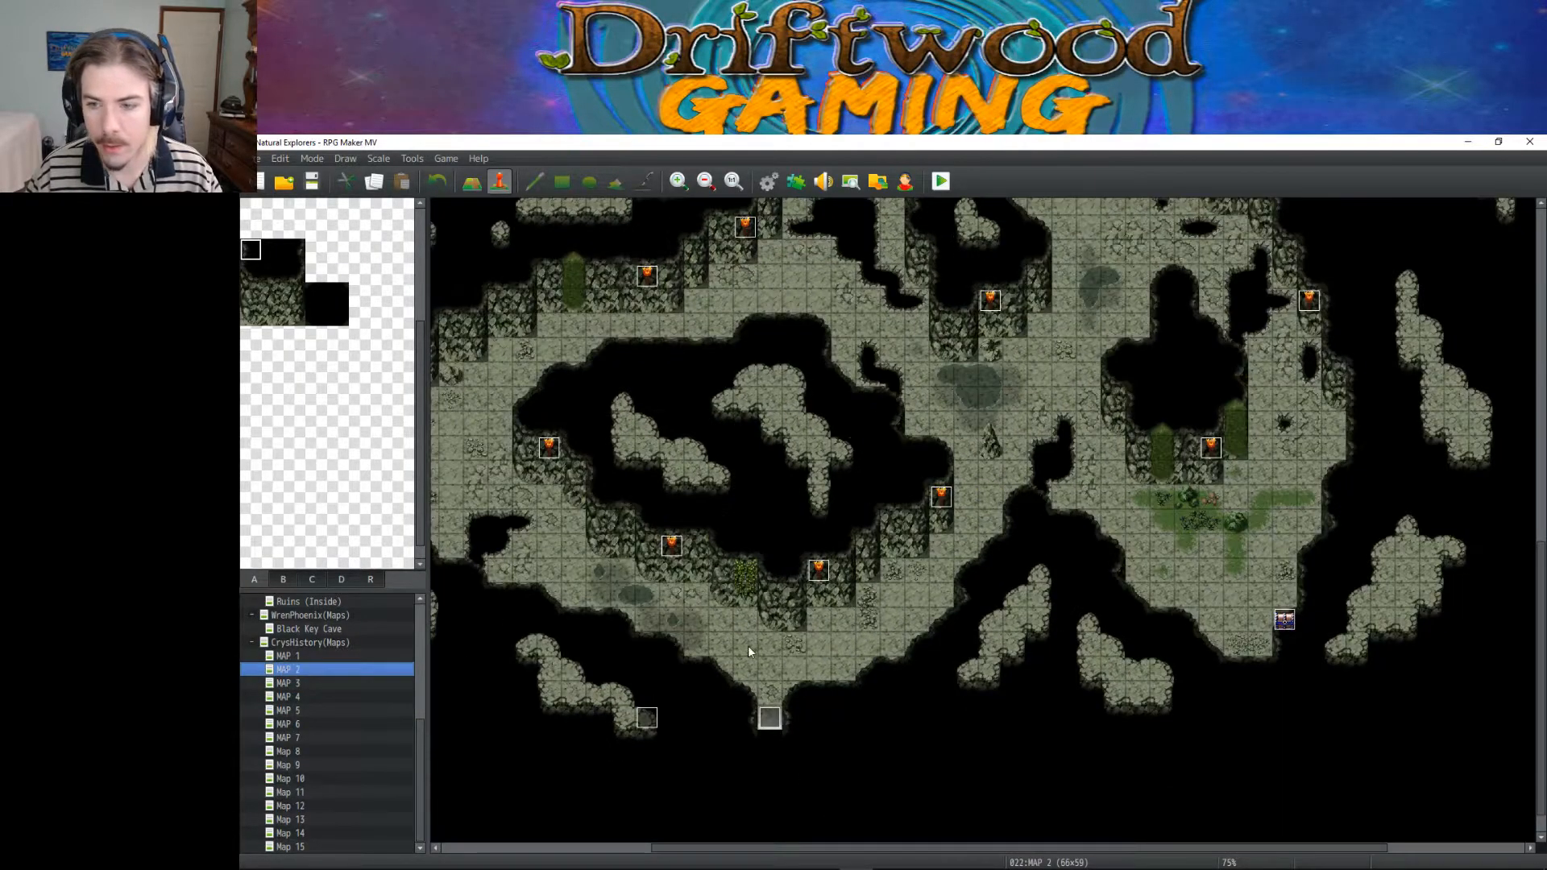
scroll(743, 643, "up", 10)
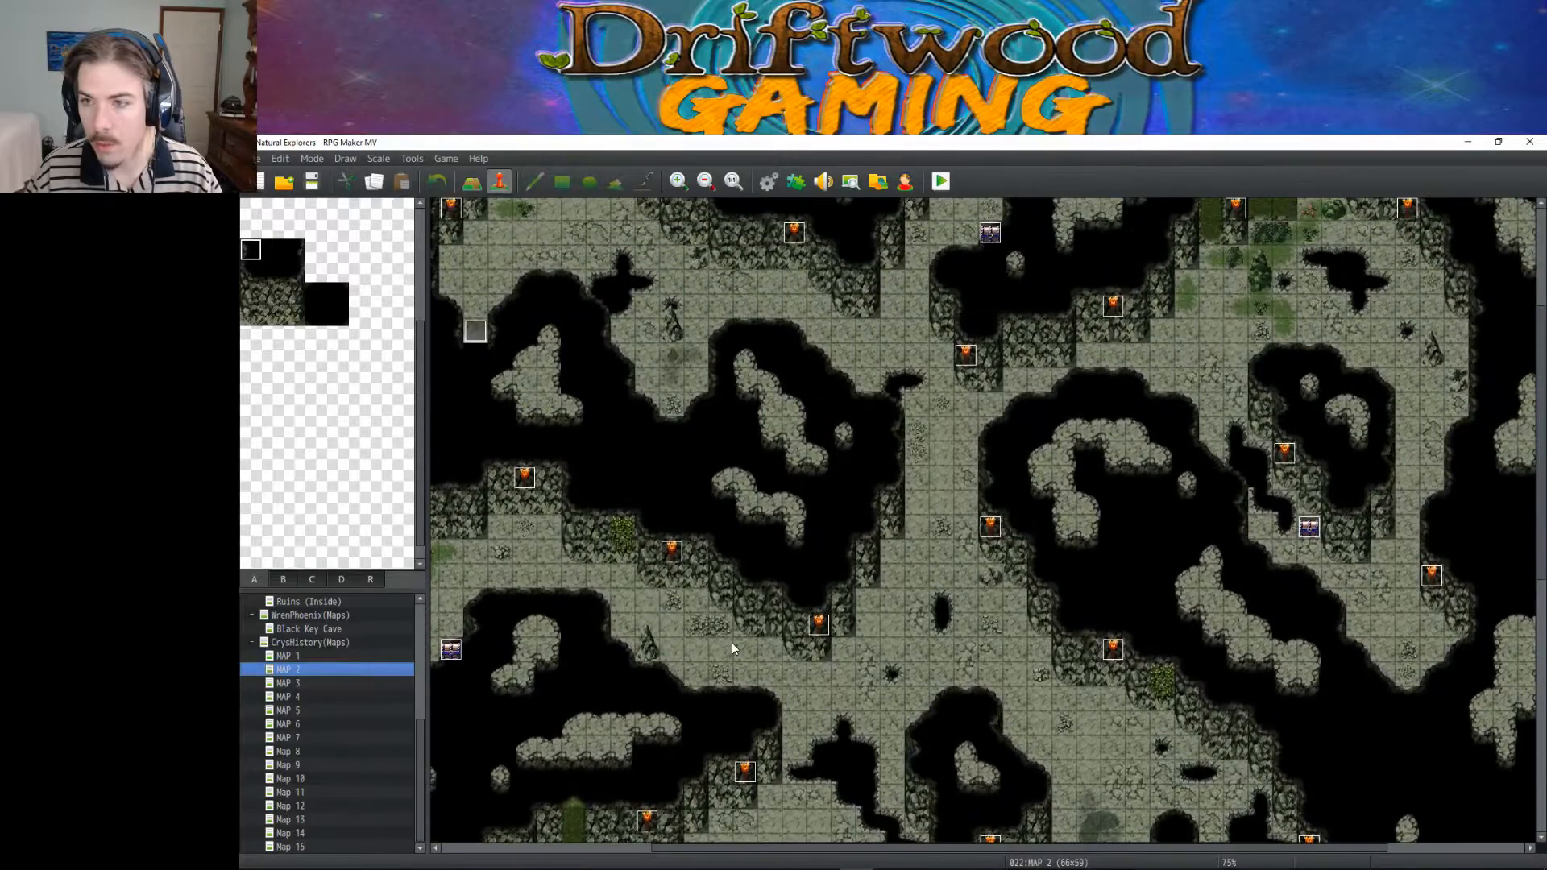
scroll(730, 642, "down", 6)
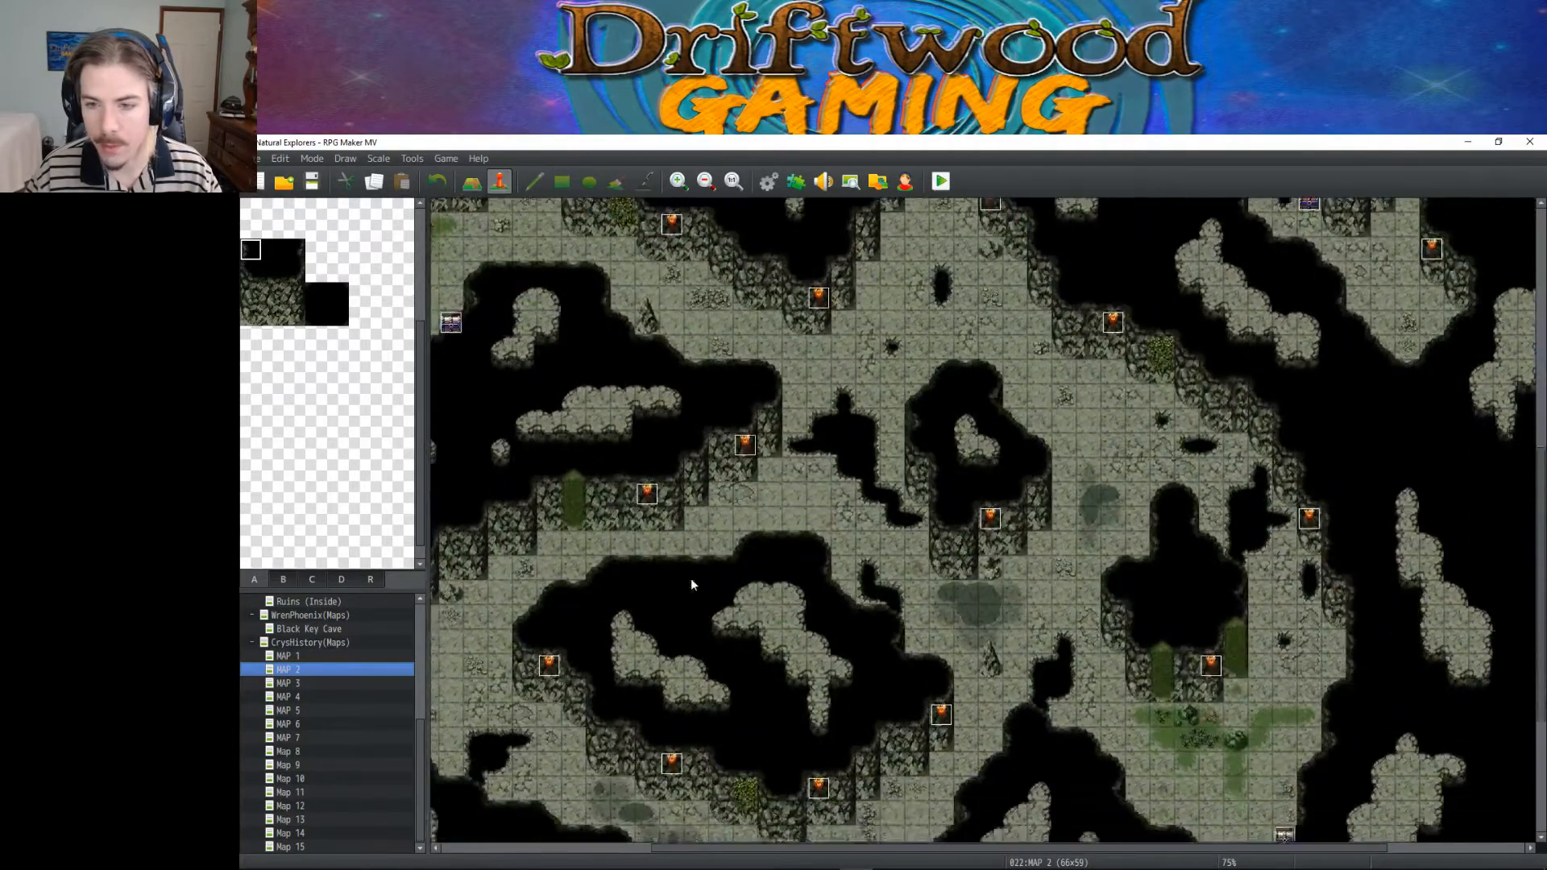
scroll(692, 584, "down", 2)
left_click(303, 655)
scroll(564, 631, "up", 4)
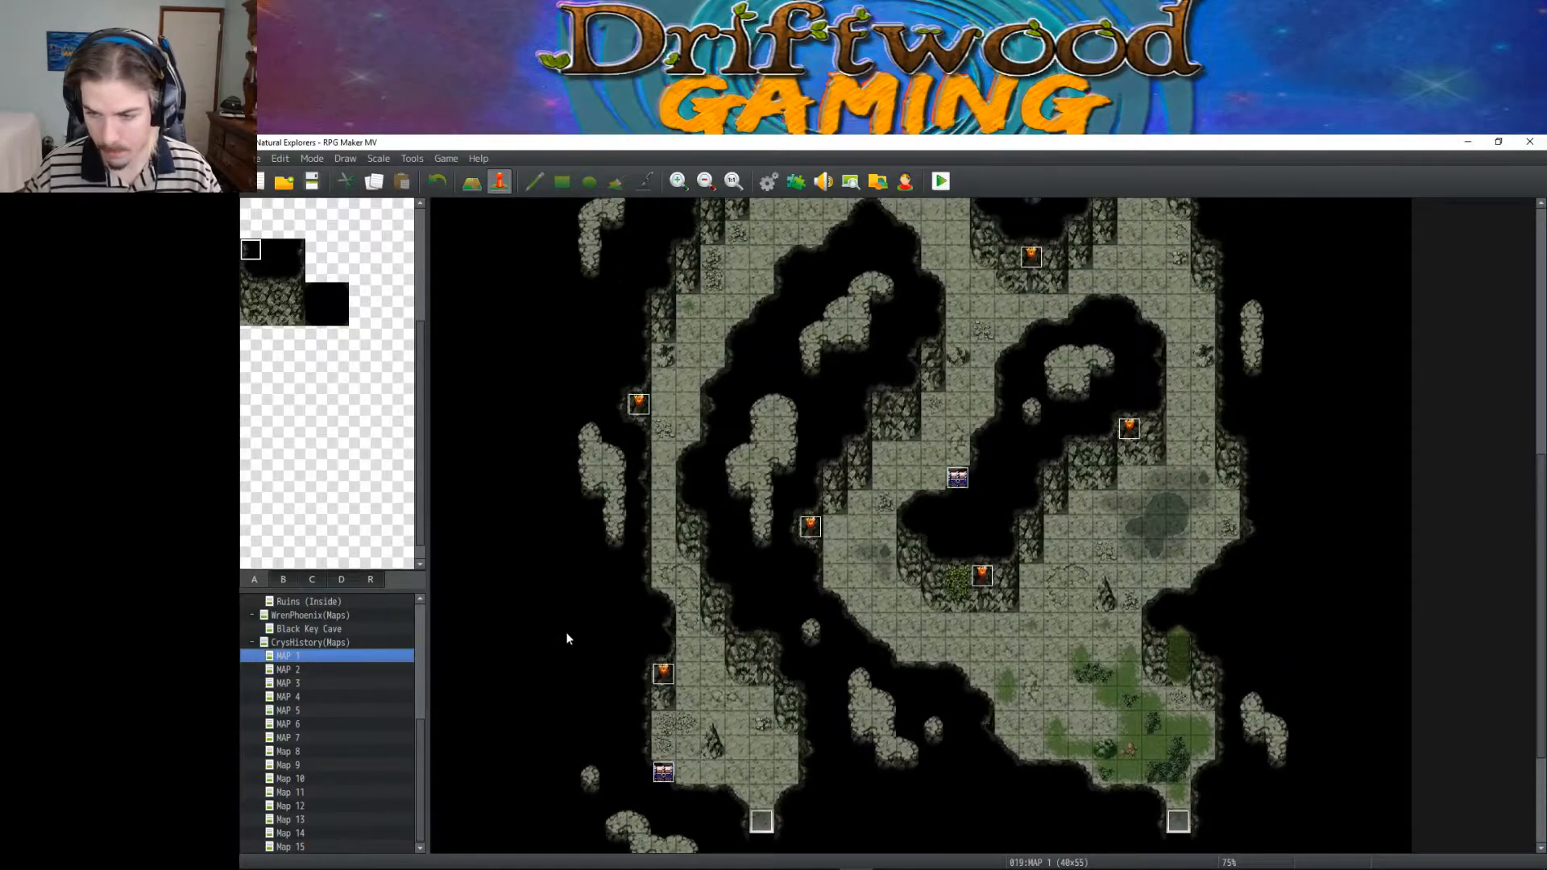
scroll(724, 683, "down", 1)
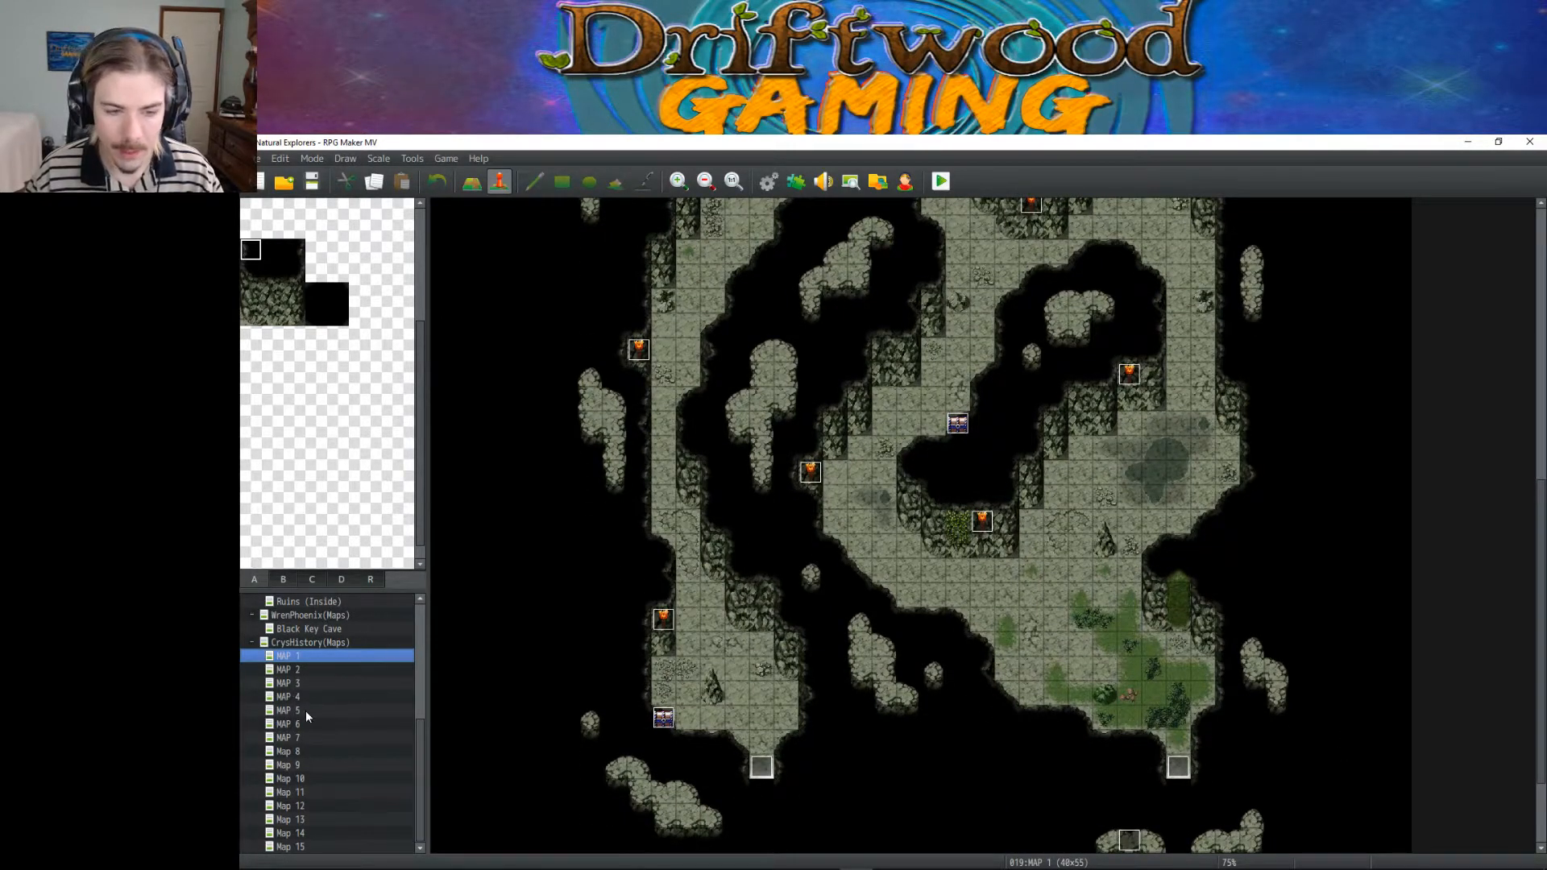
Step: Return to Map 12 and examine its cave from the upper passages to the southern edge for an entrance position
left_click(307, 803)
scroll(952, 528, "up", 2)
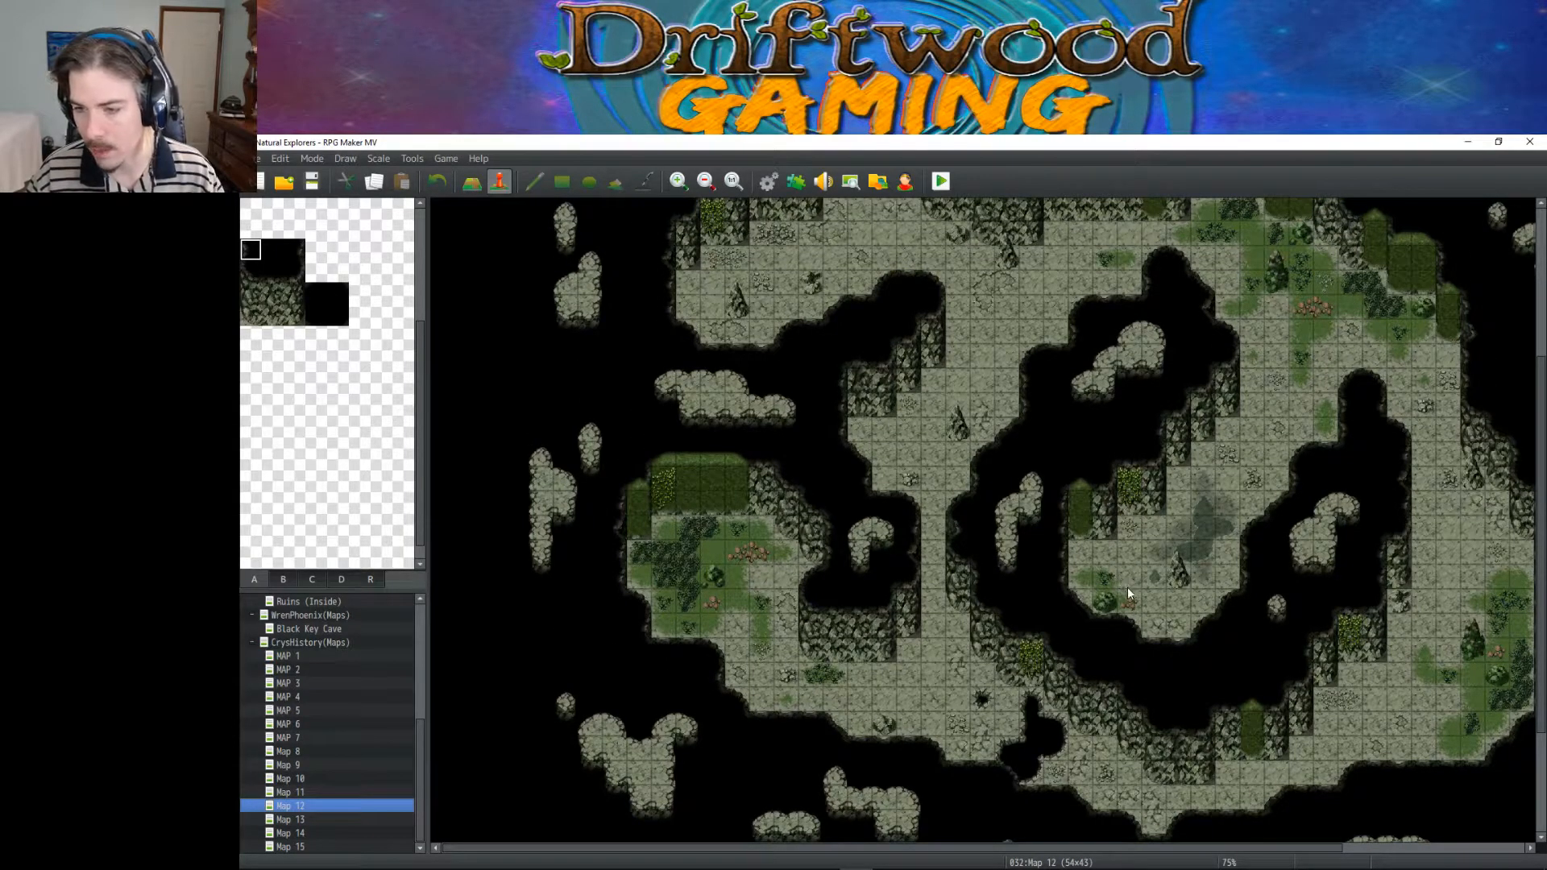
scroll(1129, 588, "up", 1)
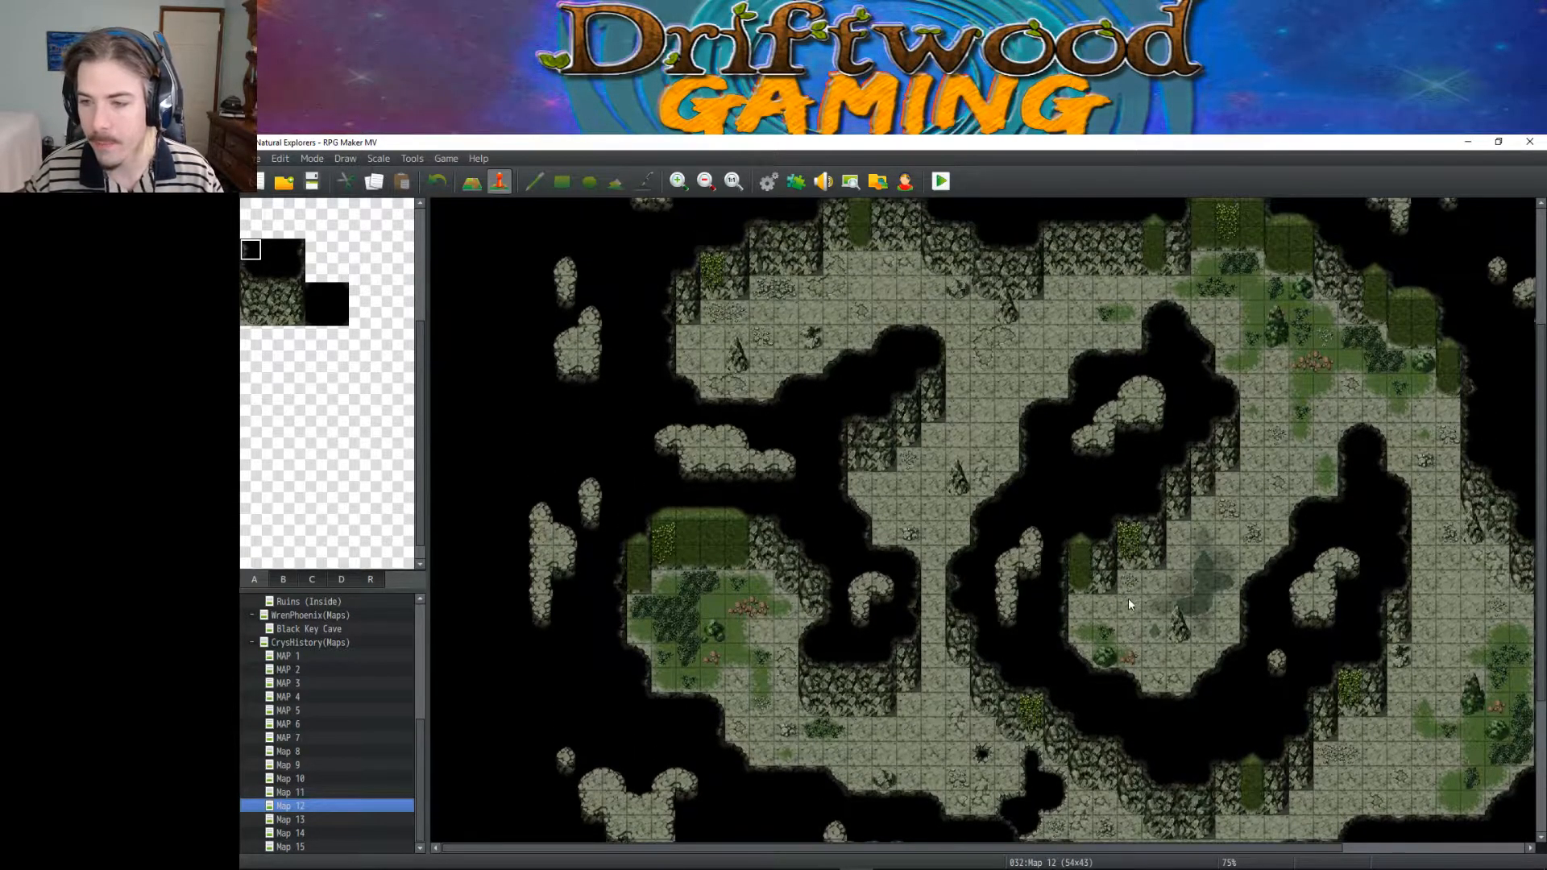
scroll(1117, 594, "down", 1)
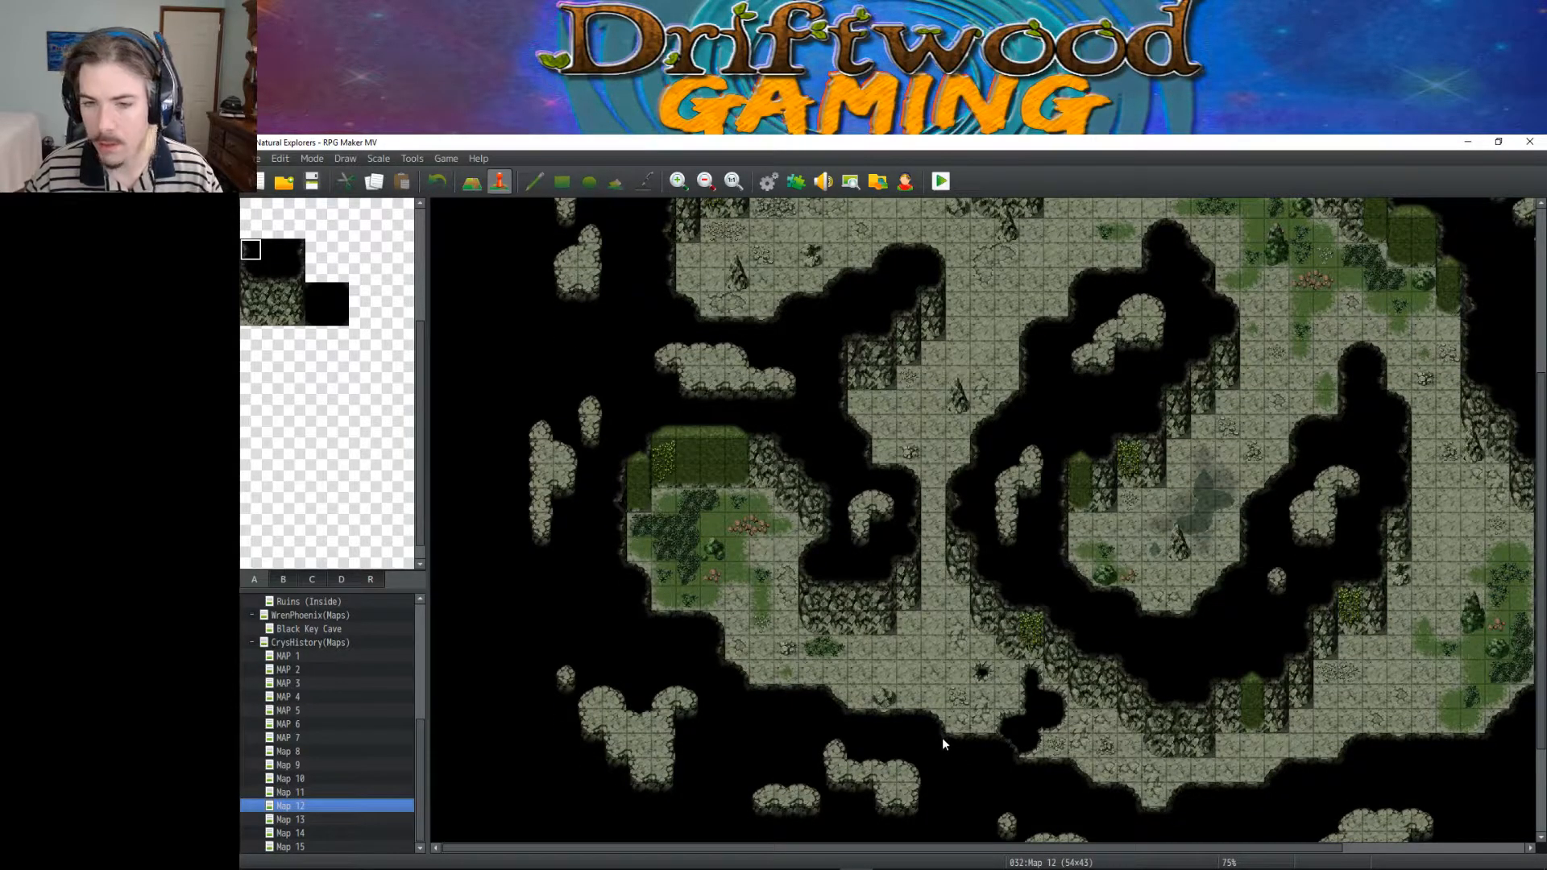
scroll(736, 568, "up", 2)
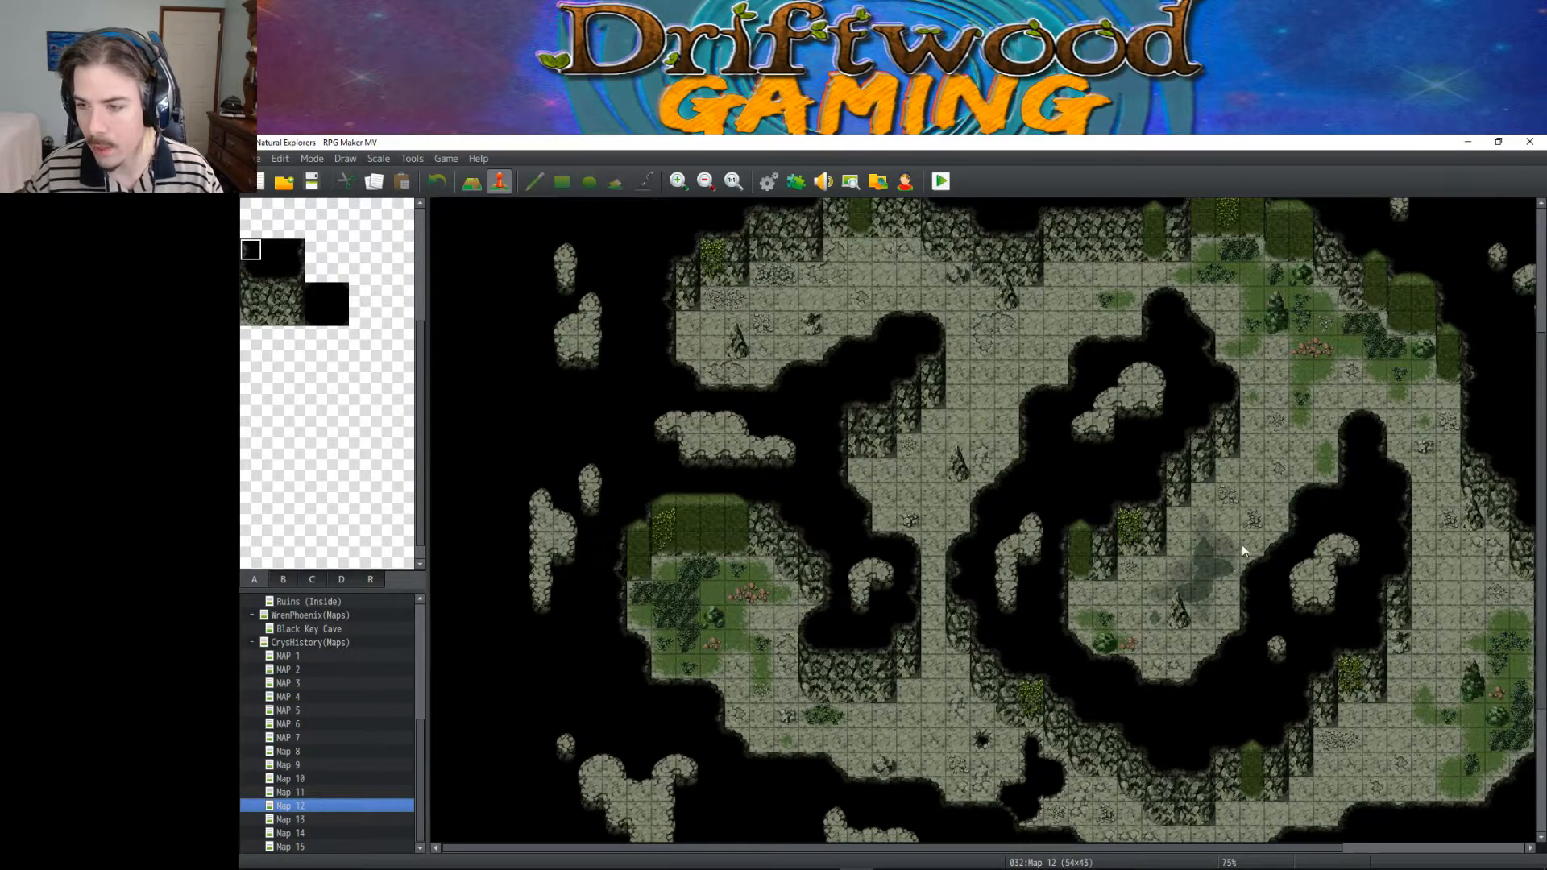
scroll(1342, 486, "down", 4)
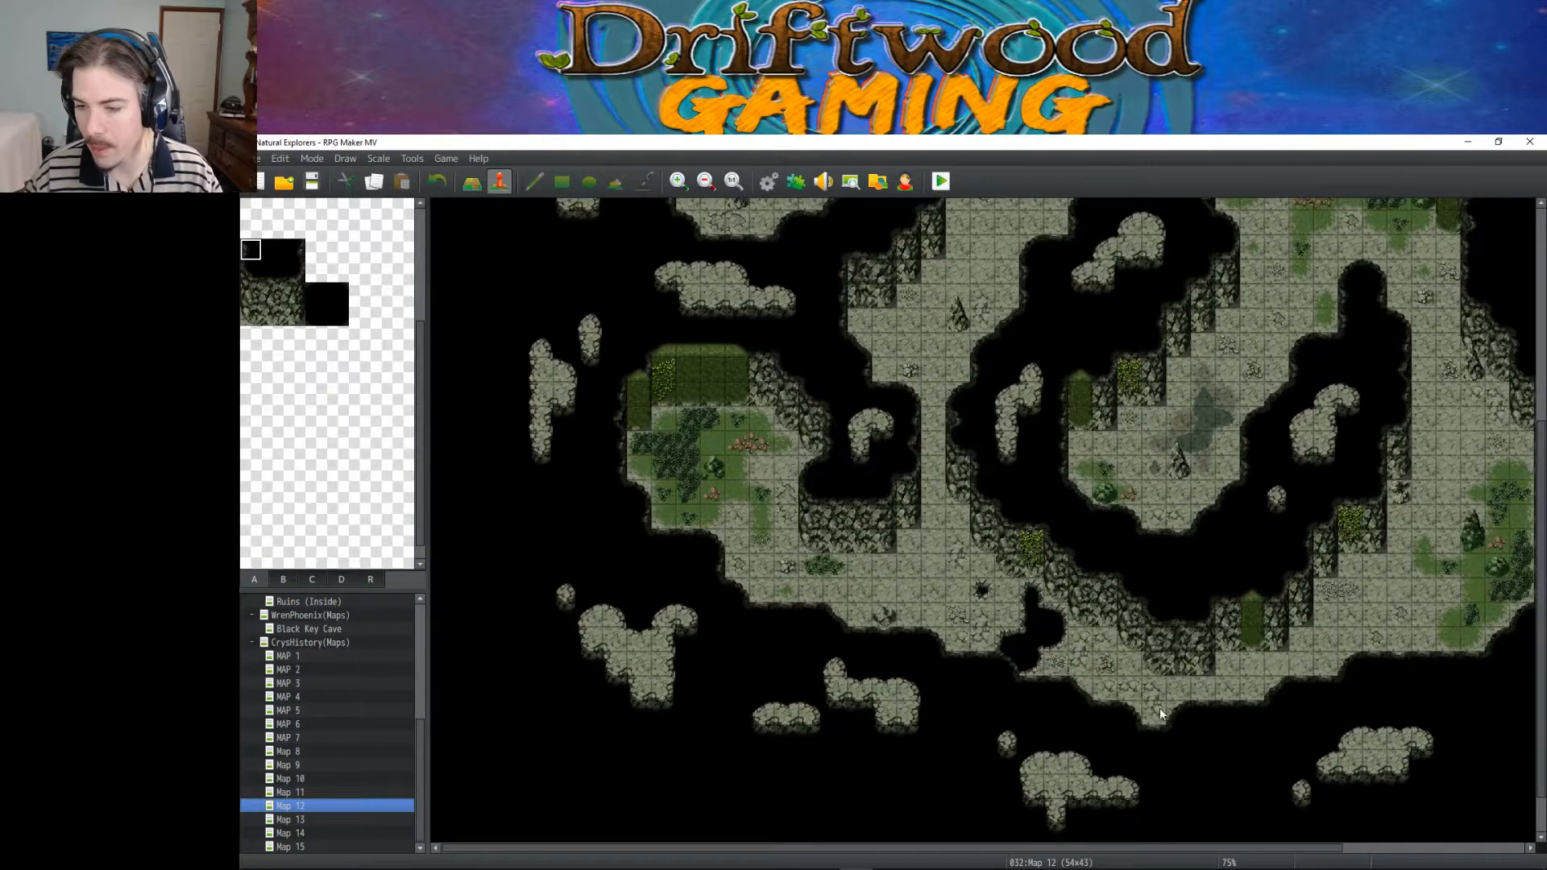
Step: Select the floor tile at the southern tip of Map 12's cave
left_click(1157, 712)
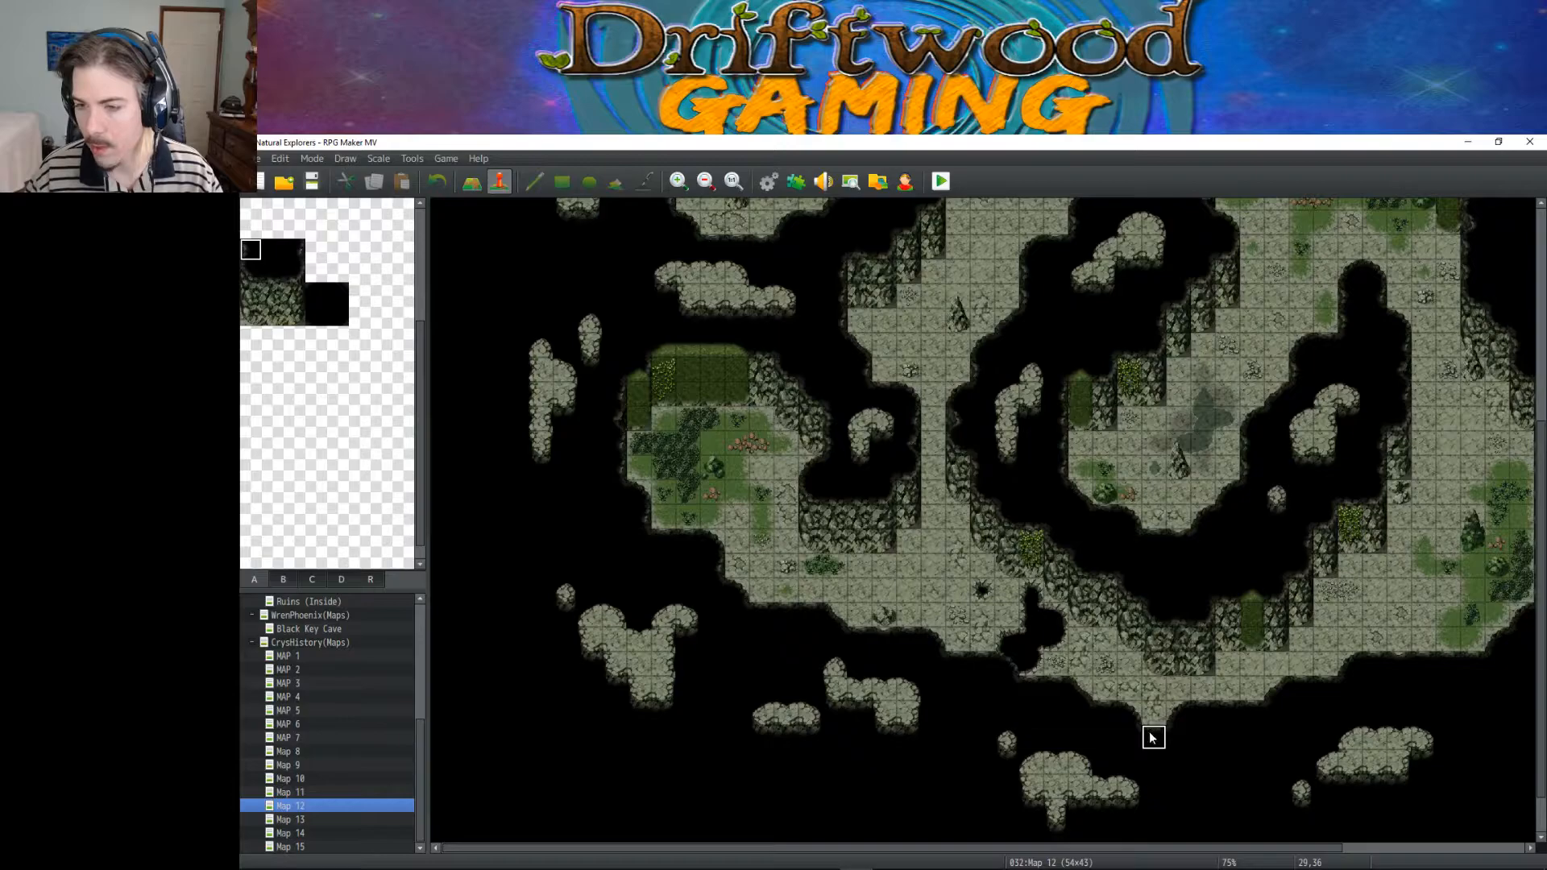
left_click(1154, 467)
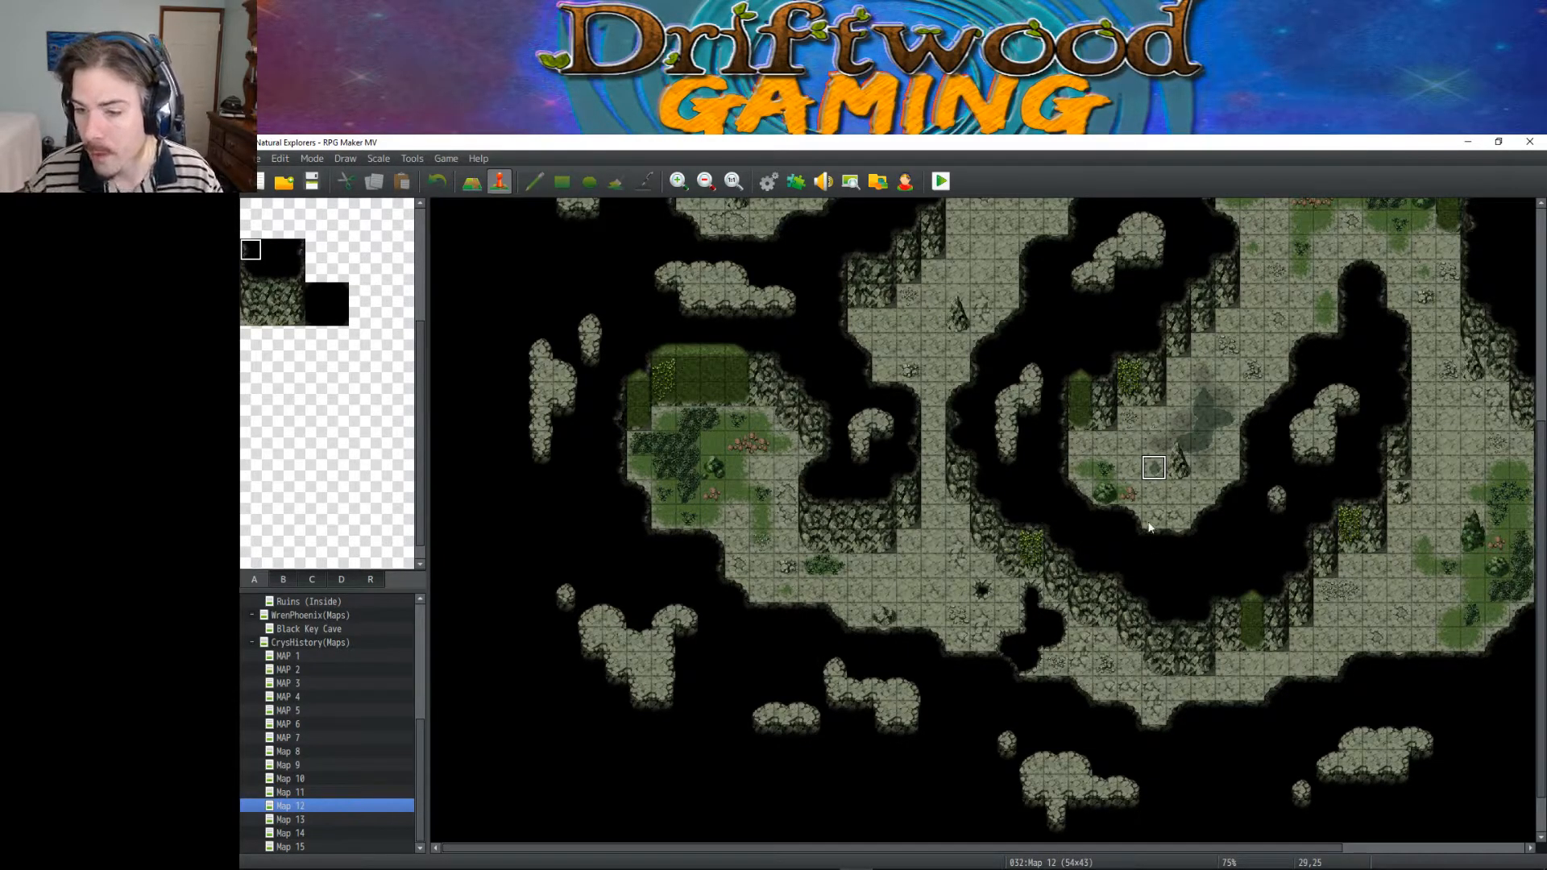
scroll(1139, 557, "up", 1)
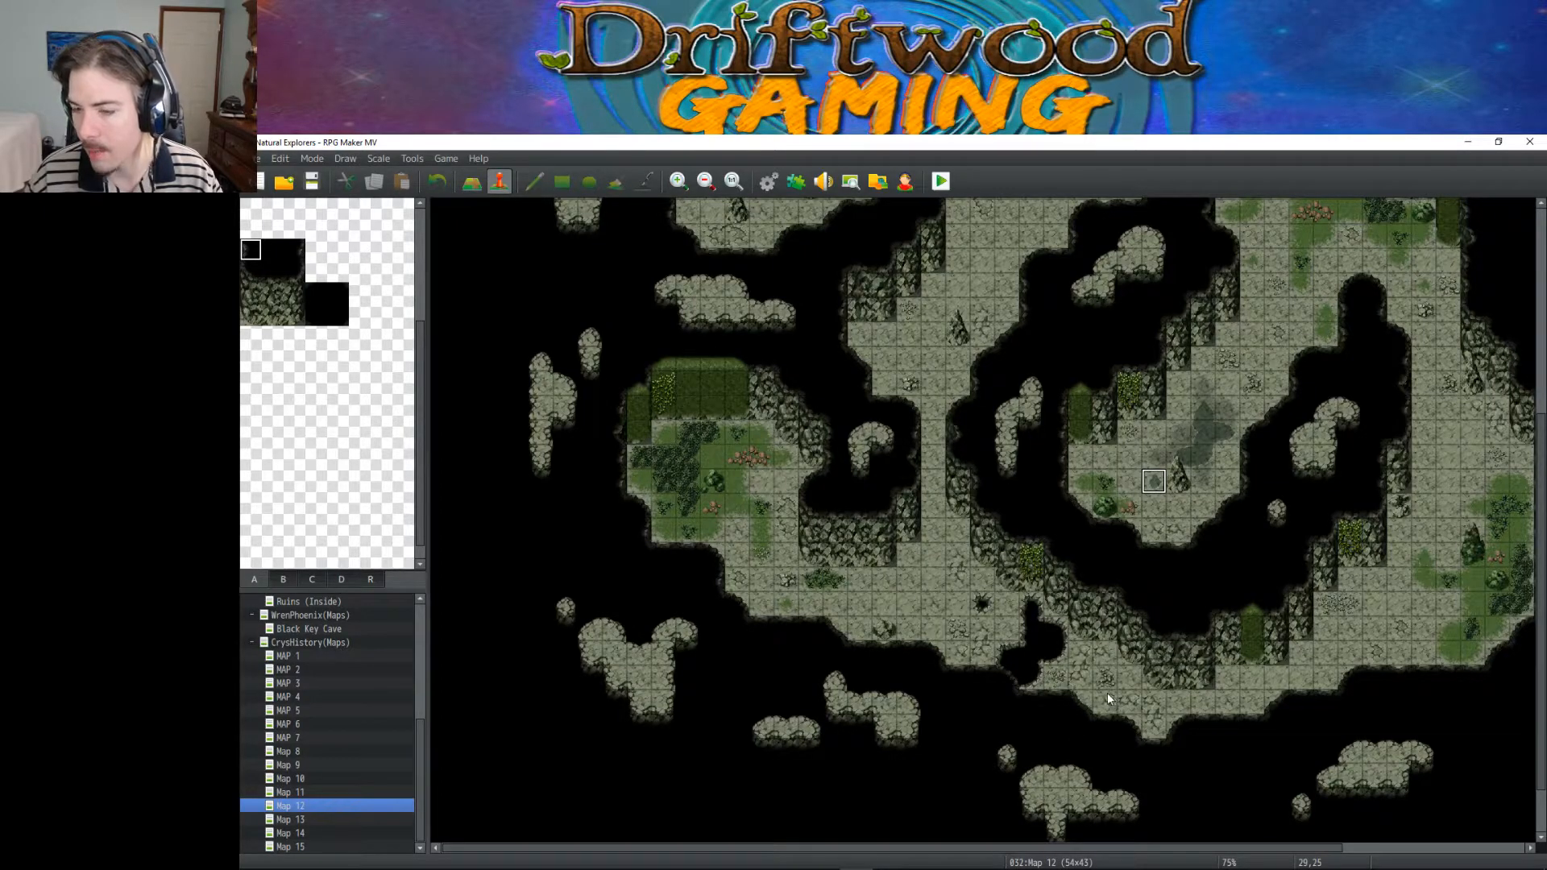
left_click(1143, 734)
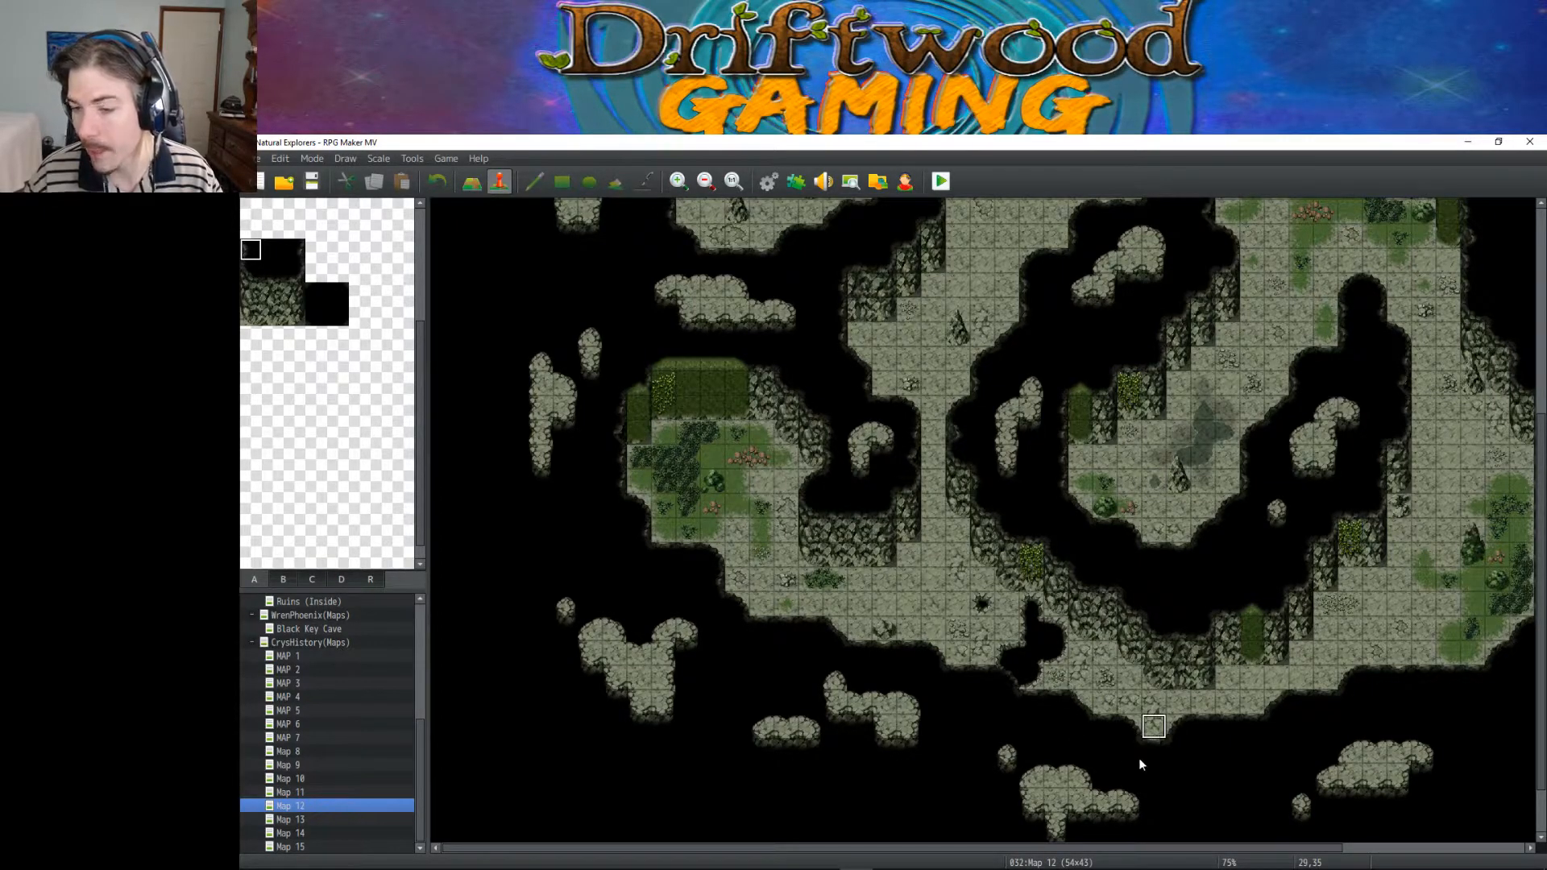
Step: Extend the cave floor by one tile southward at the southern tip of Map 12
scroll(1148, 725, "down", 2)
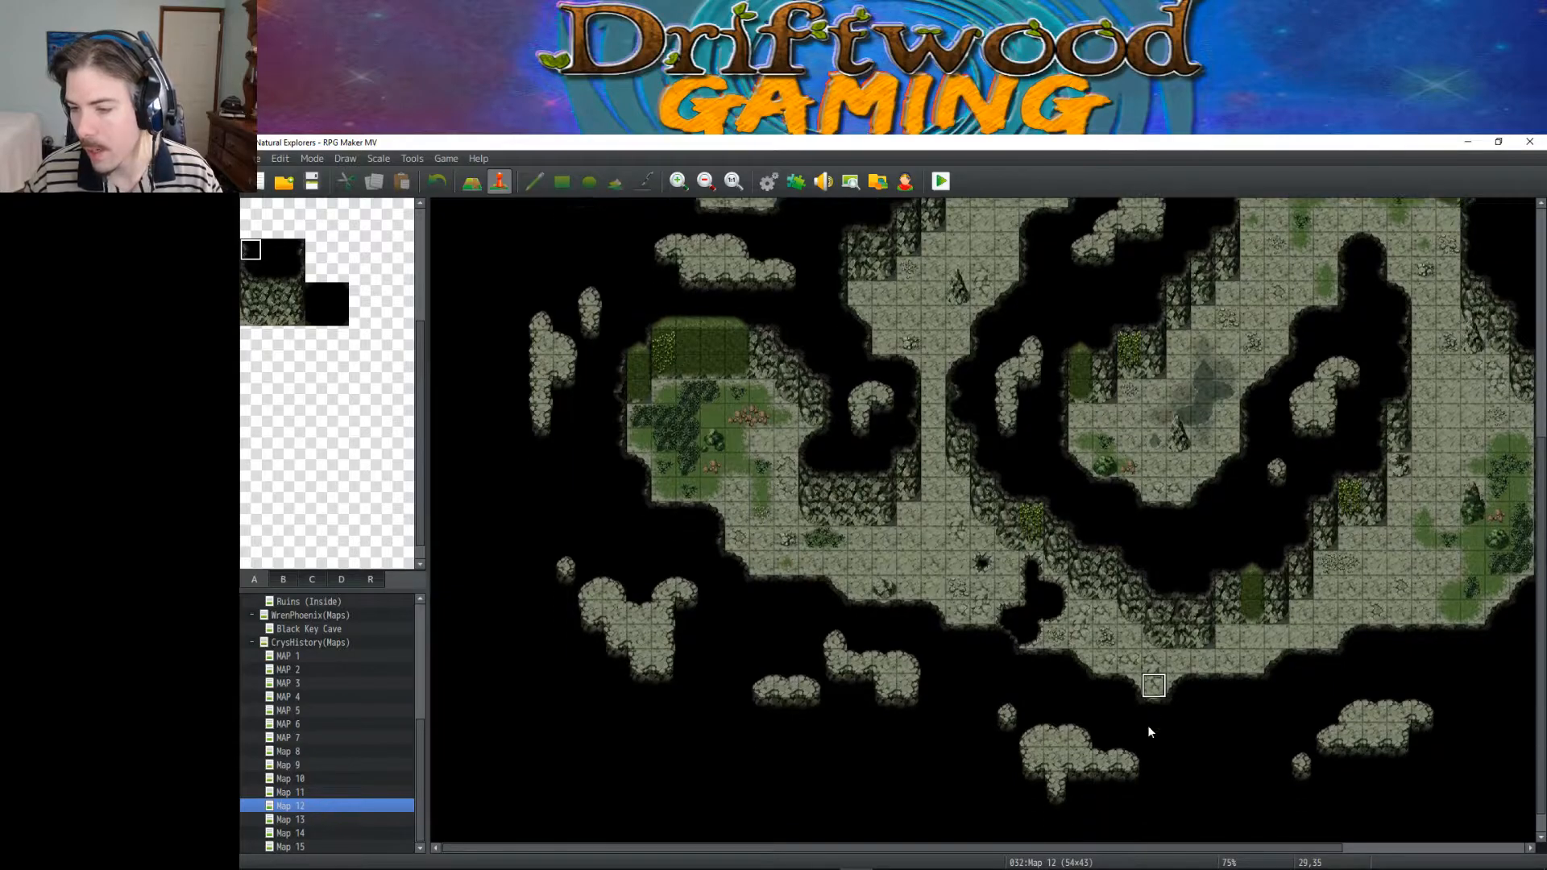
scroll(1149, 732, "down", 1)
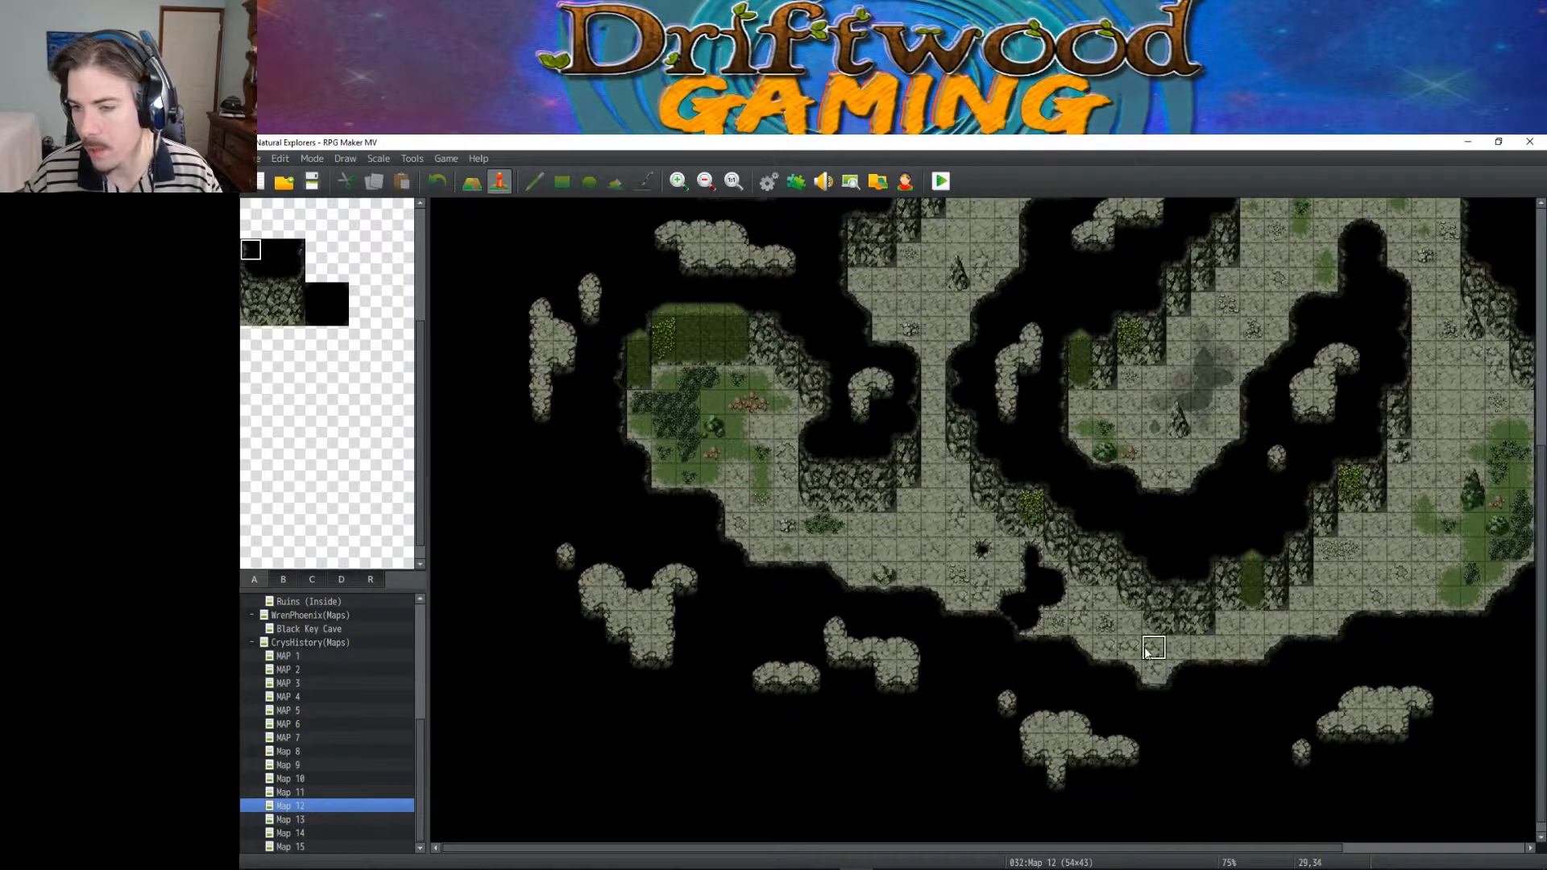
scroll(1135, 655, "up", 5)
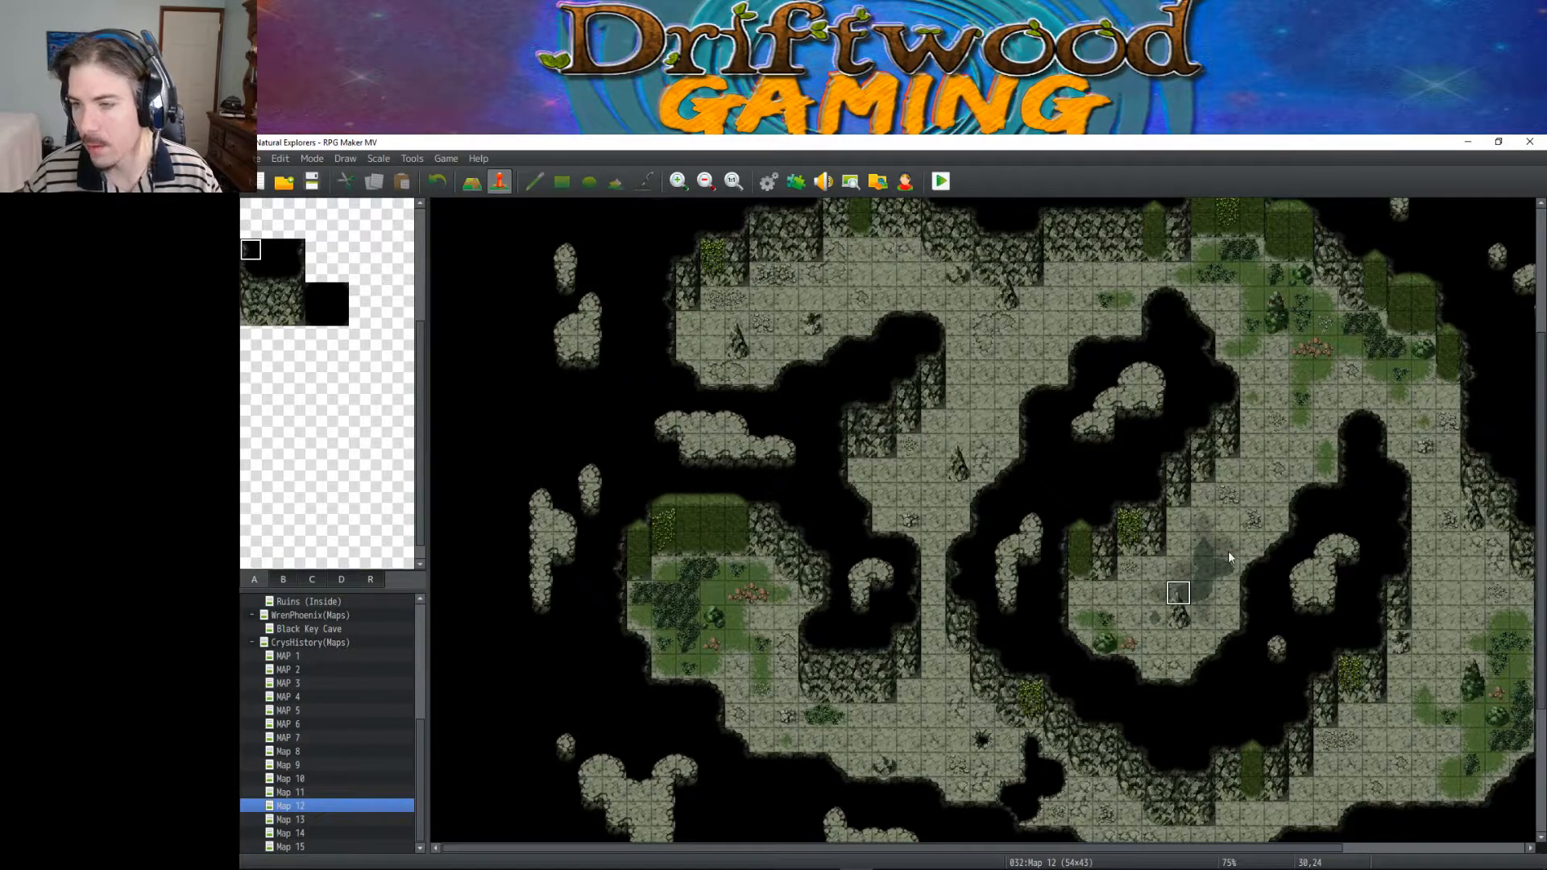
scroll(1225, 555, "up", 6)
scroll(1254, 540, "down", 7)
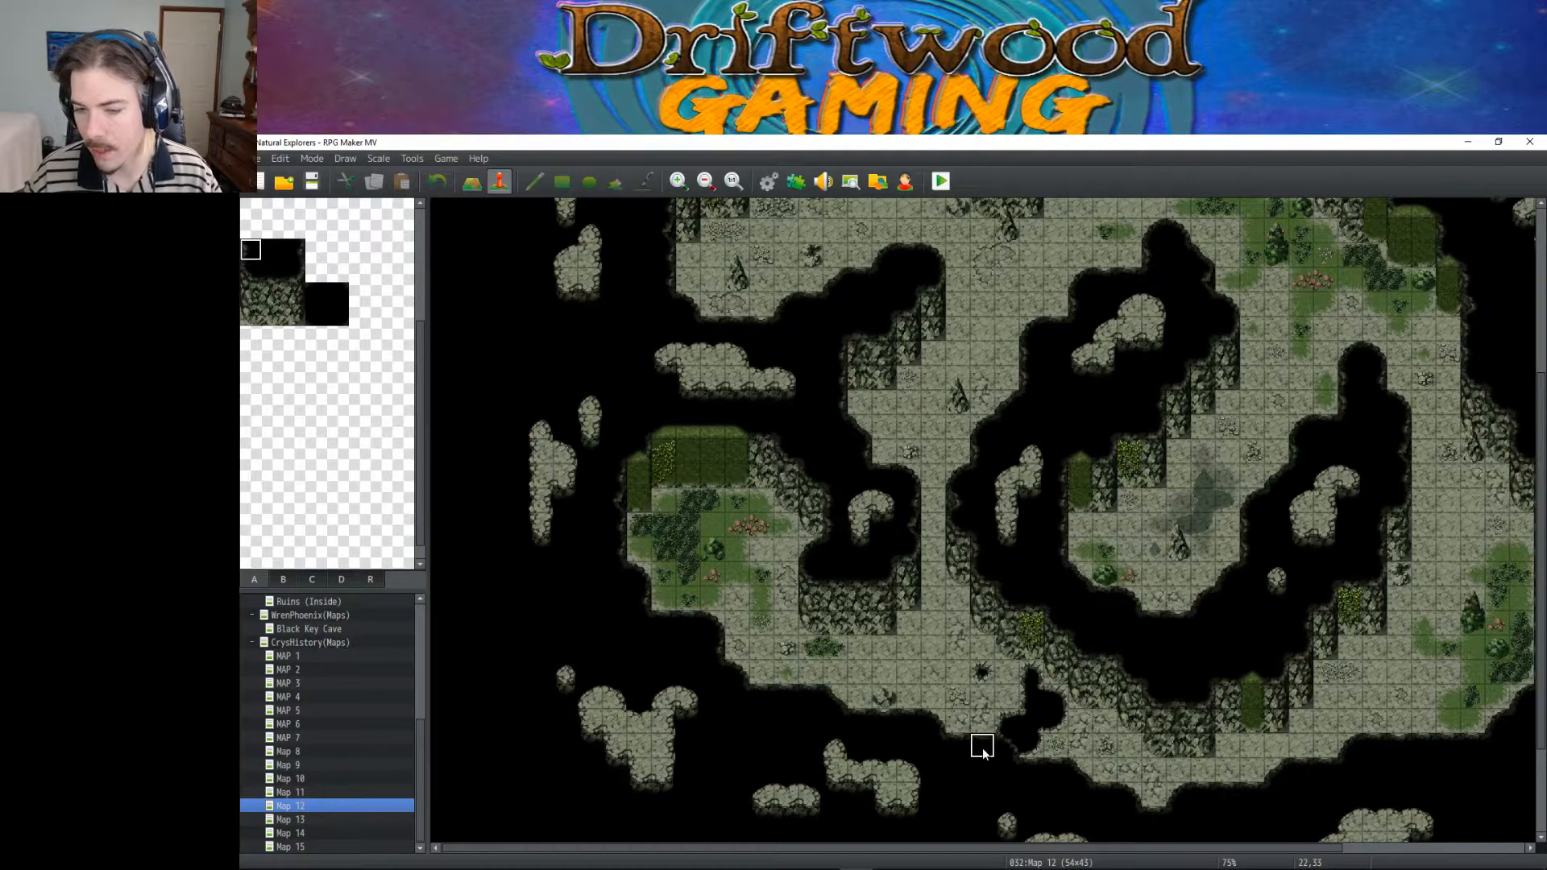
scroll(983, 750, "up", 8)
scroll(984, 749, "down", 5)
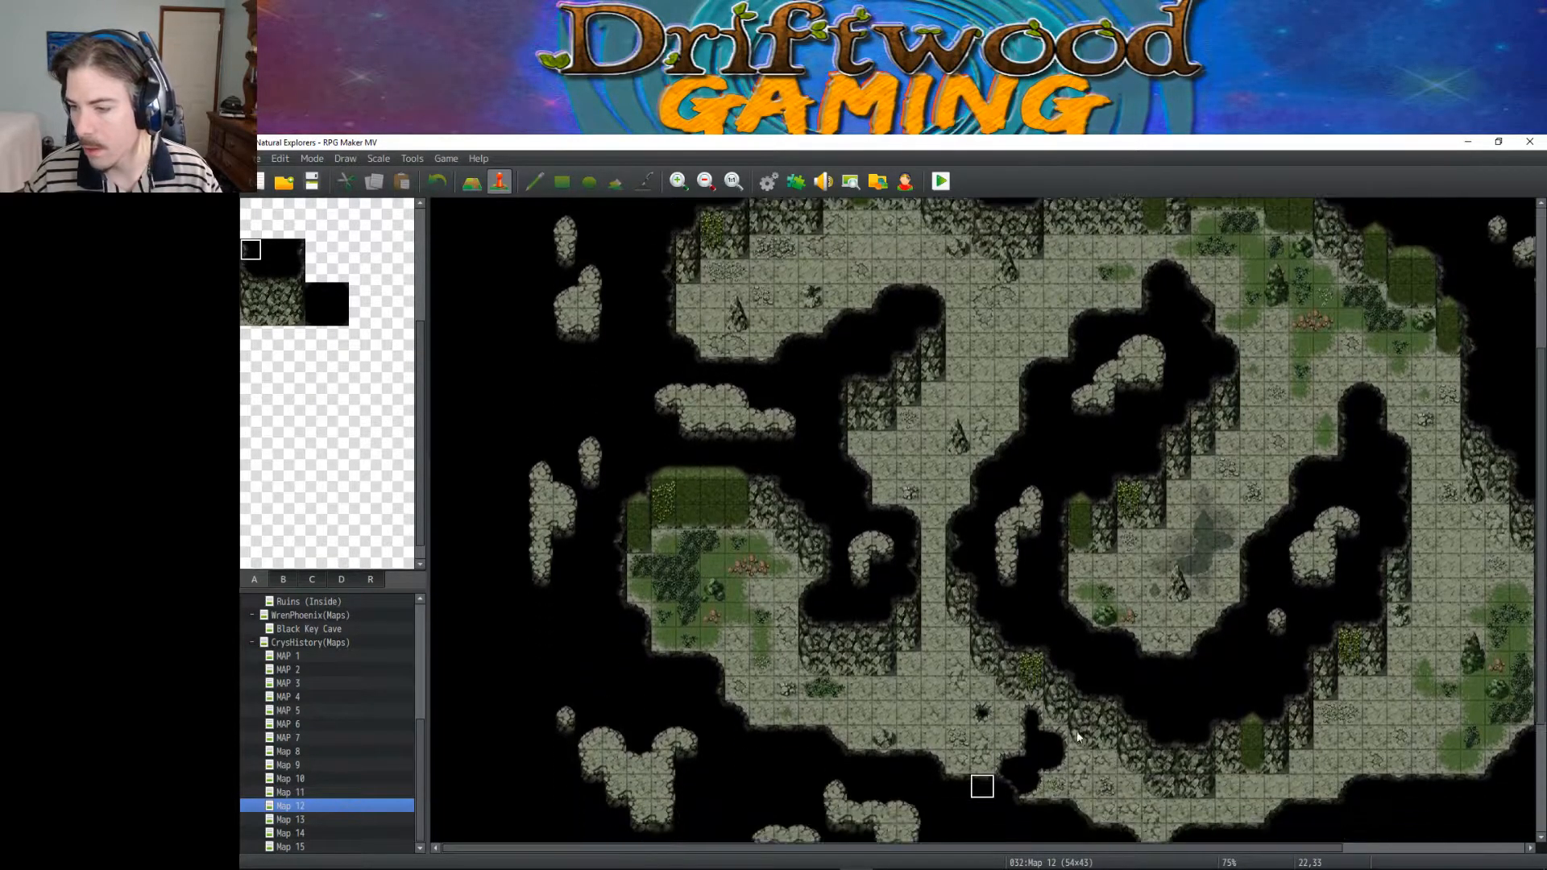
scroll(1154, 724, "down", 5)
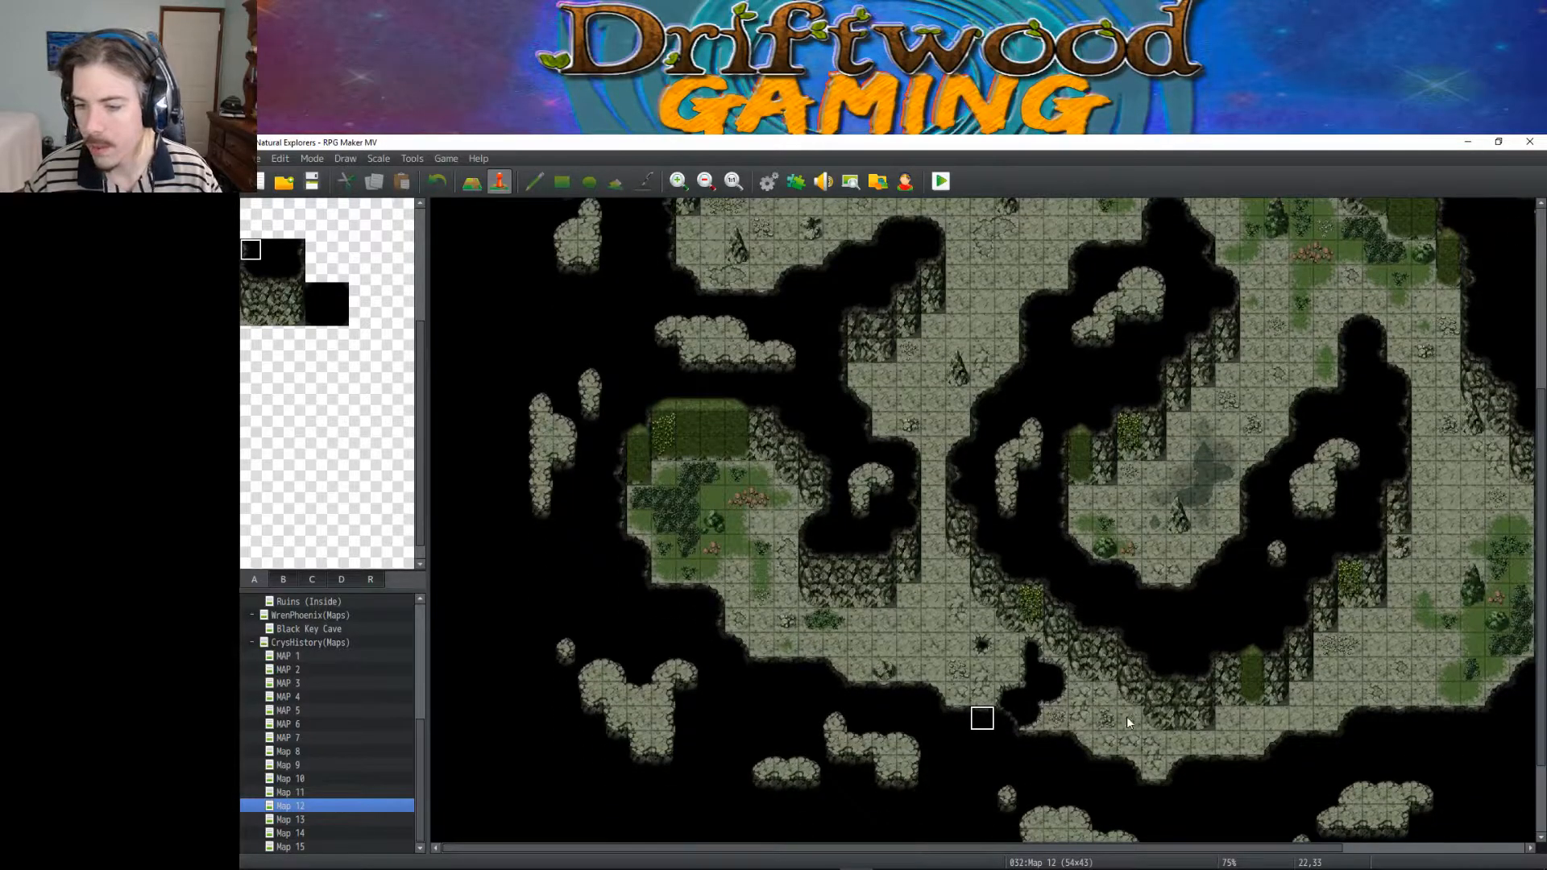
scroll(1129, 717, "down", 4)
scroll(1137, 739, "down", 2)
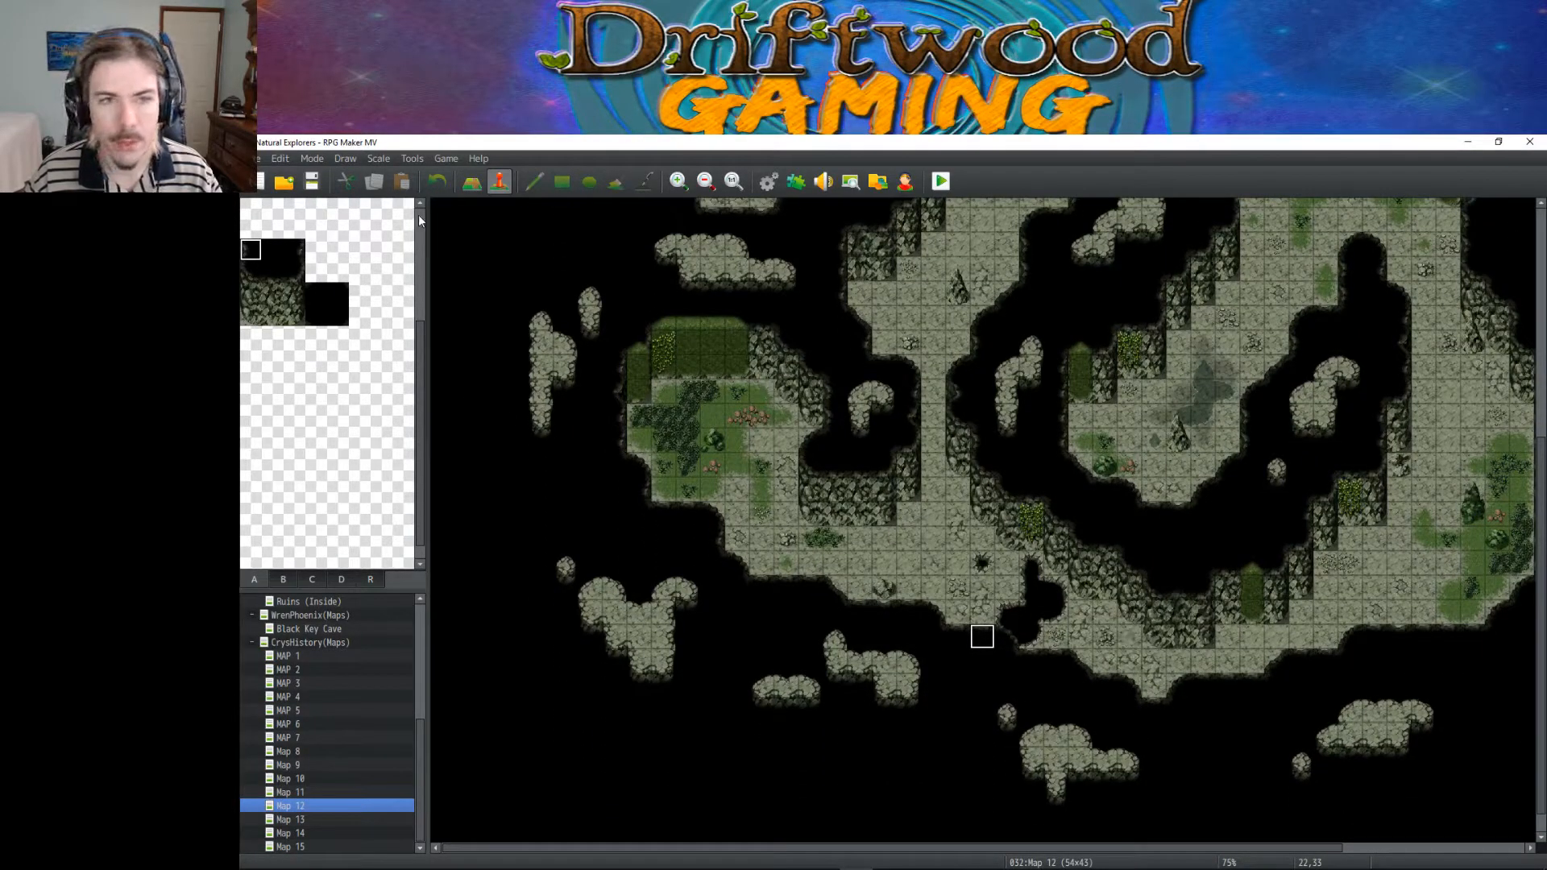
left_click(474, 182)
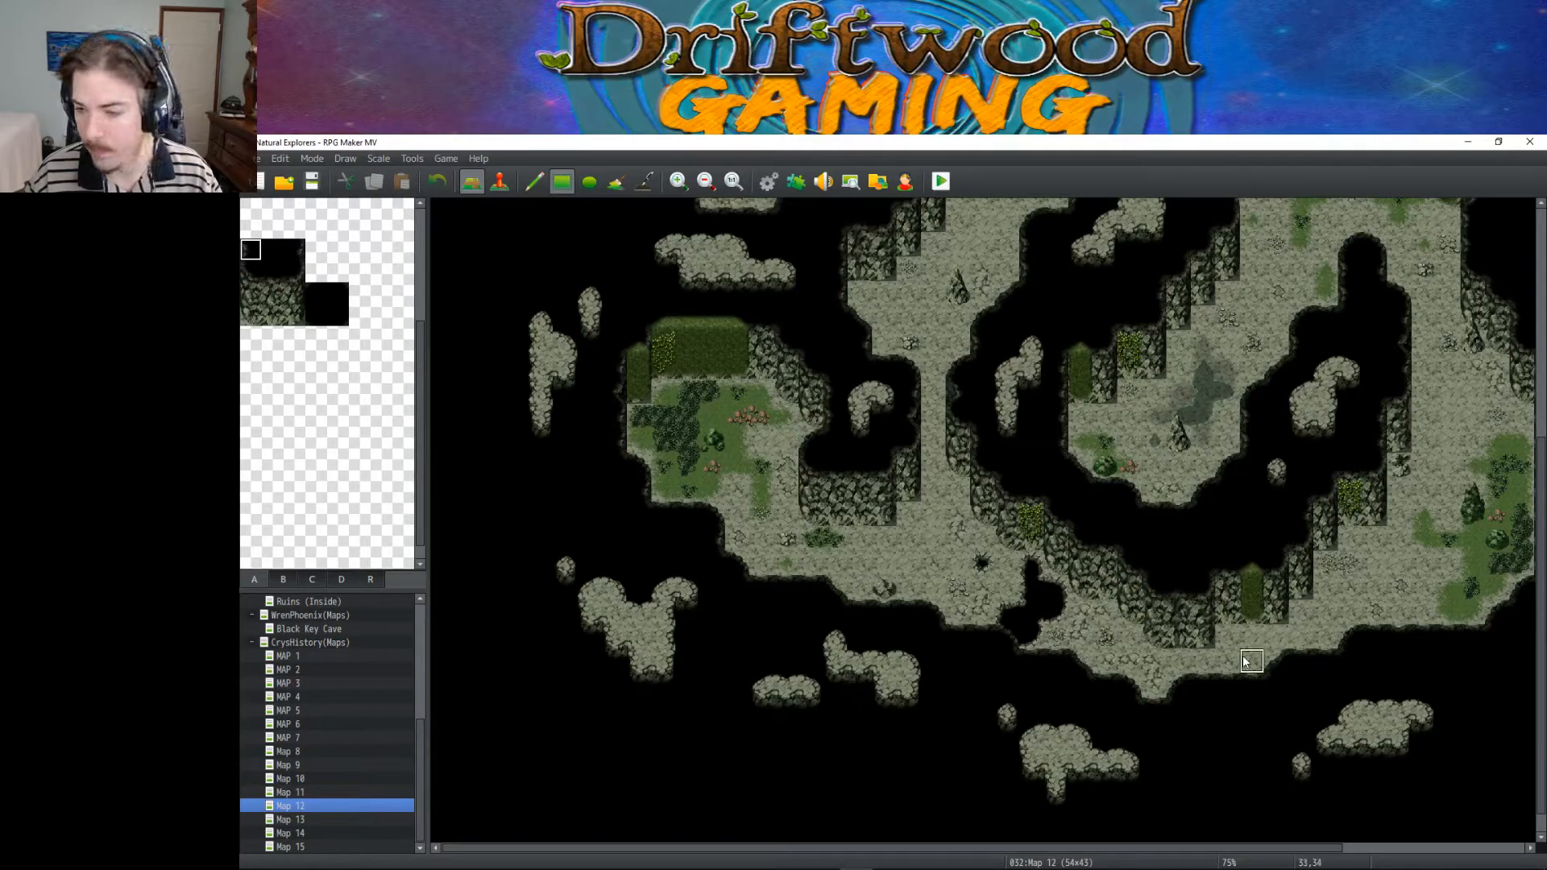
left_click_drag(1150, 695, 1154, 710)
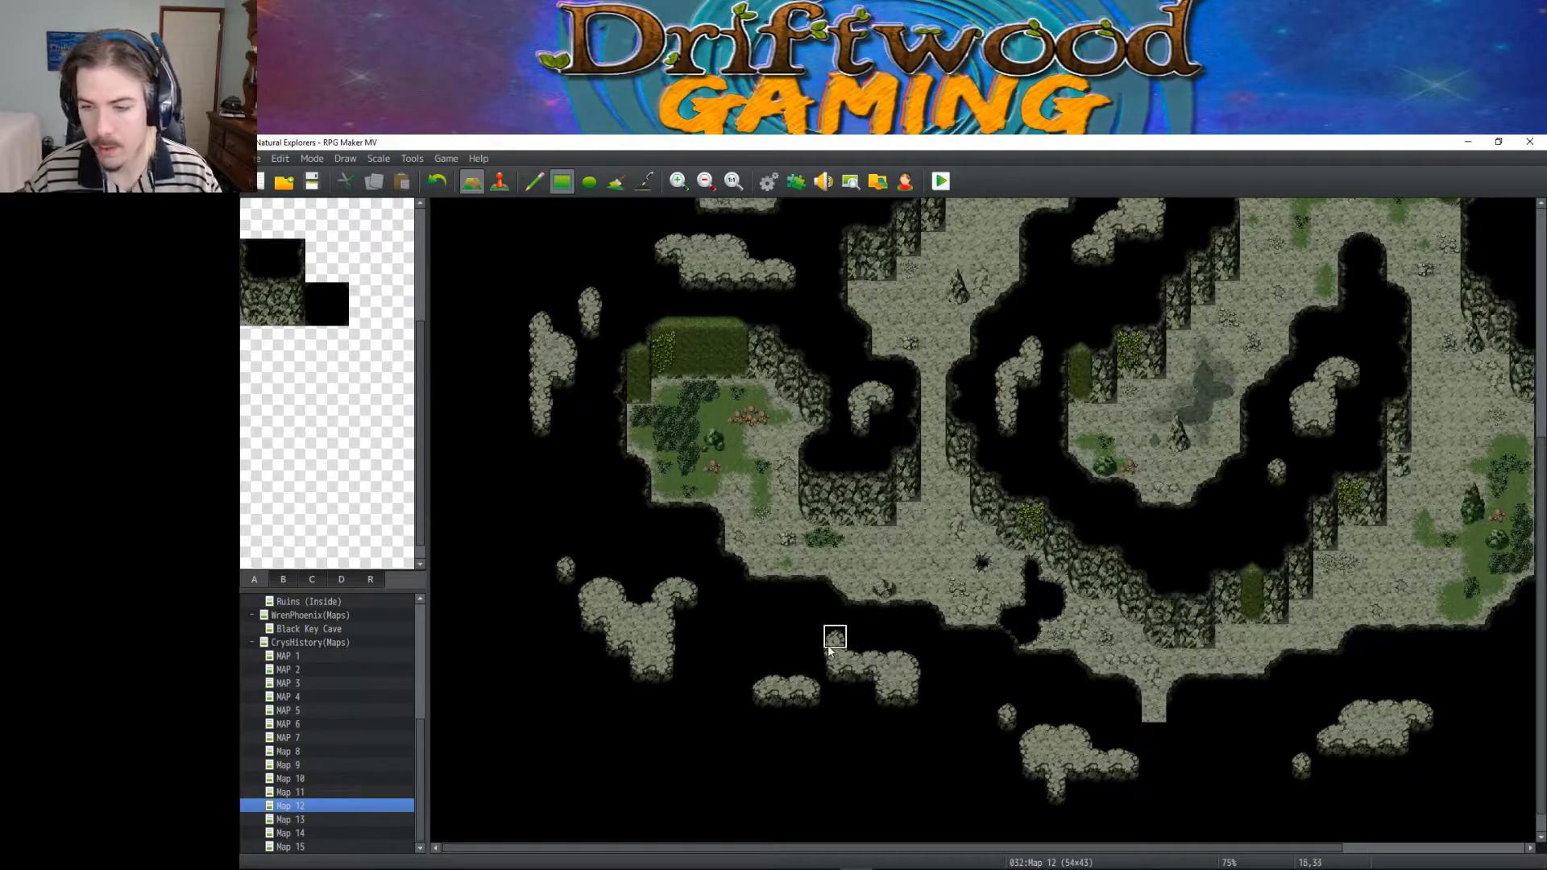
left_click(285, 580)
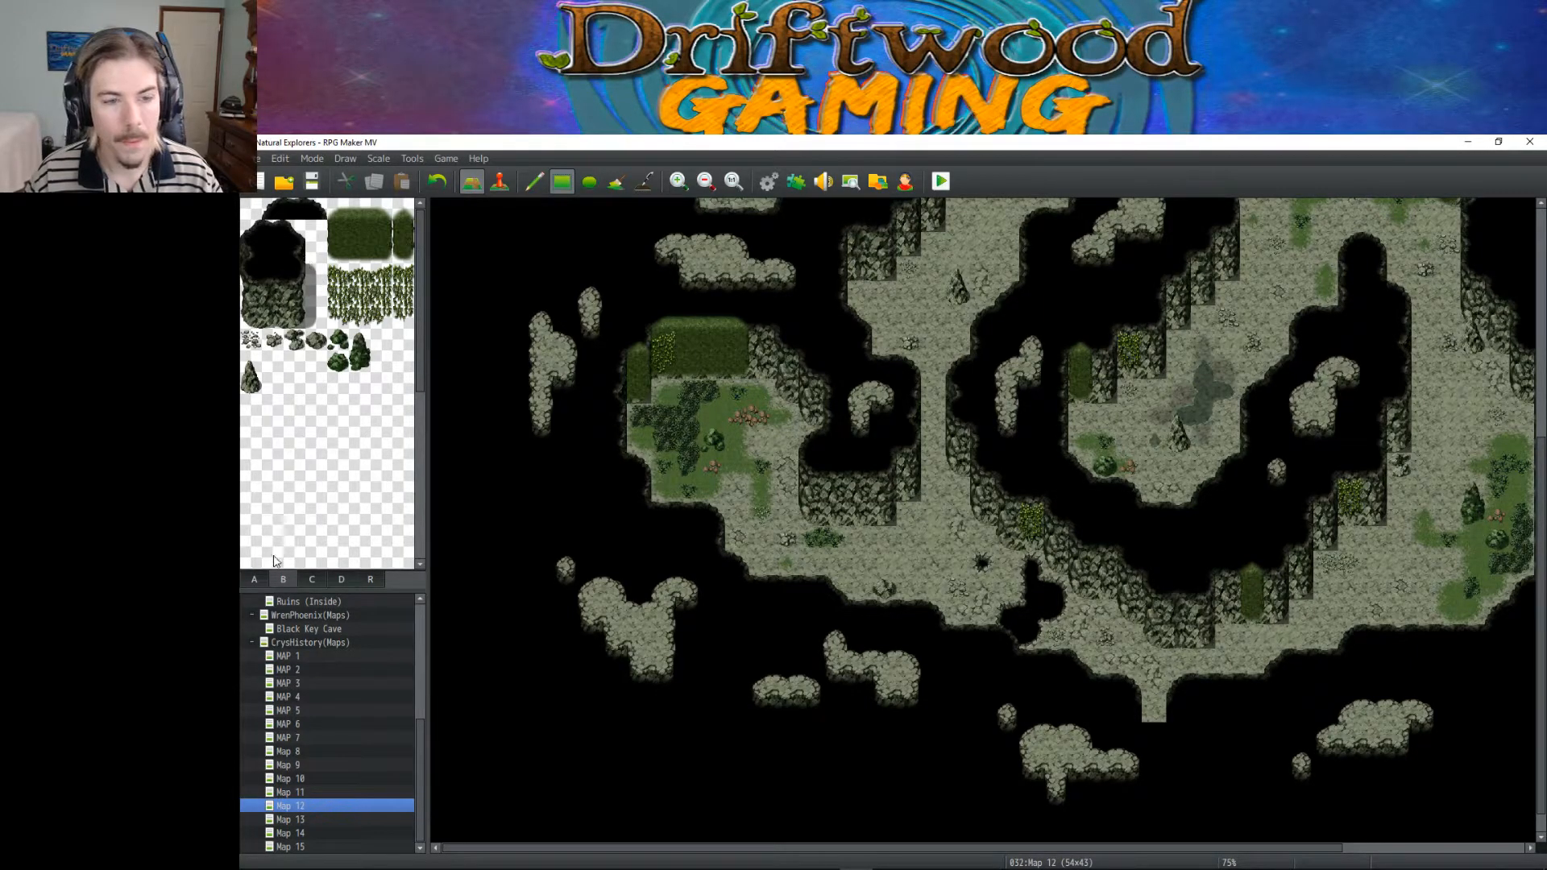
left_click(251, 579)
left_click(295, 250)
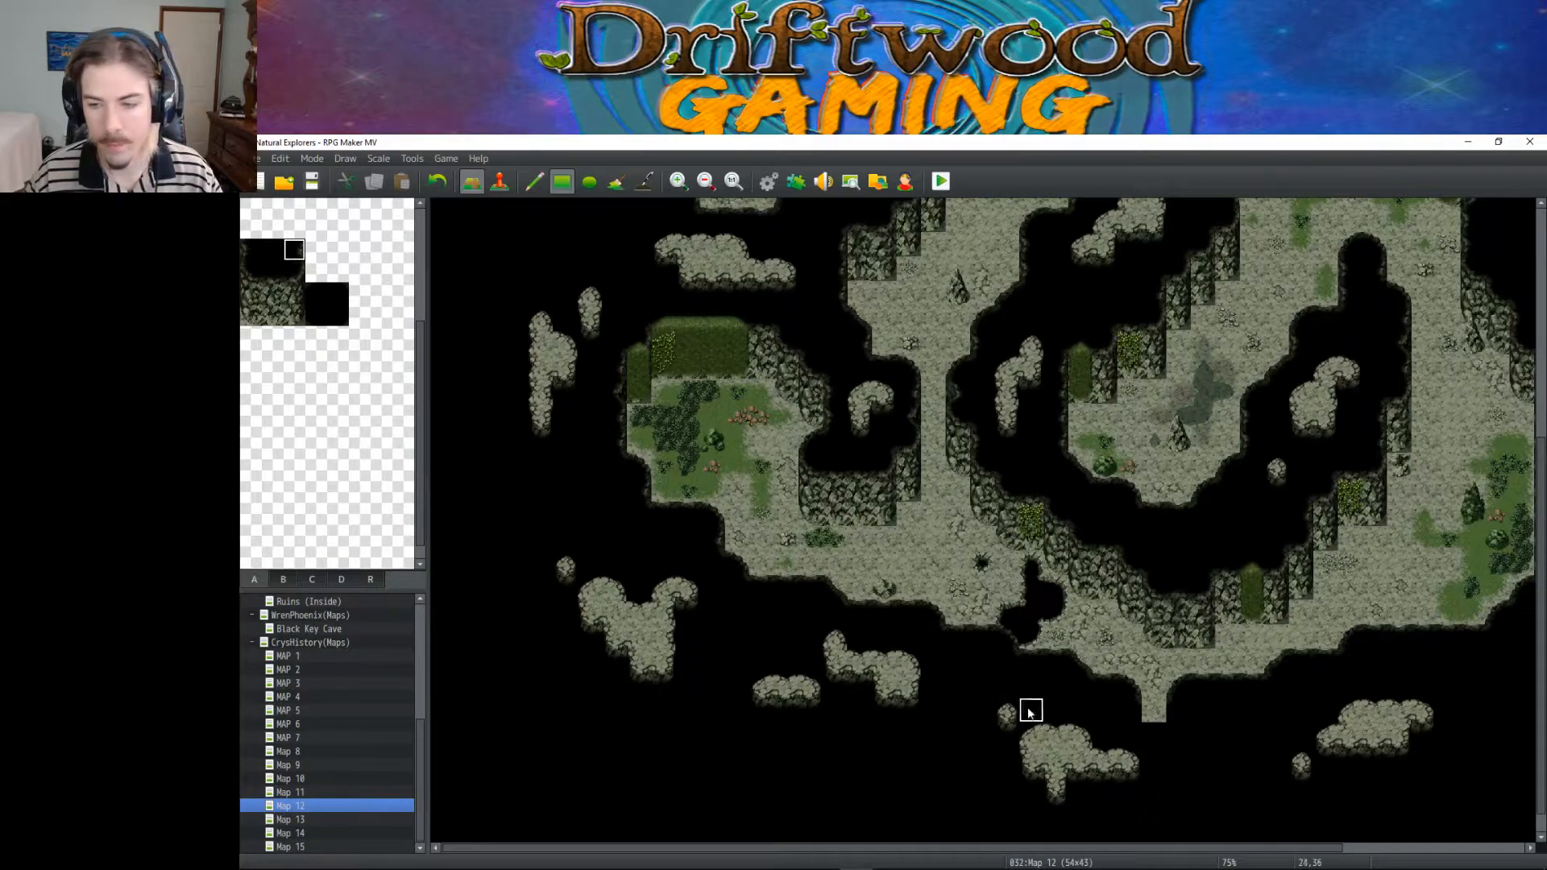
left_click(250, 250)
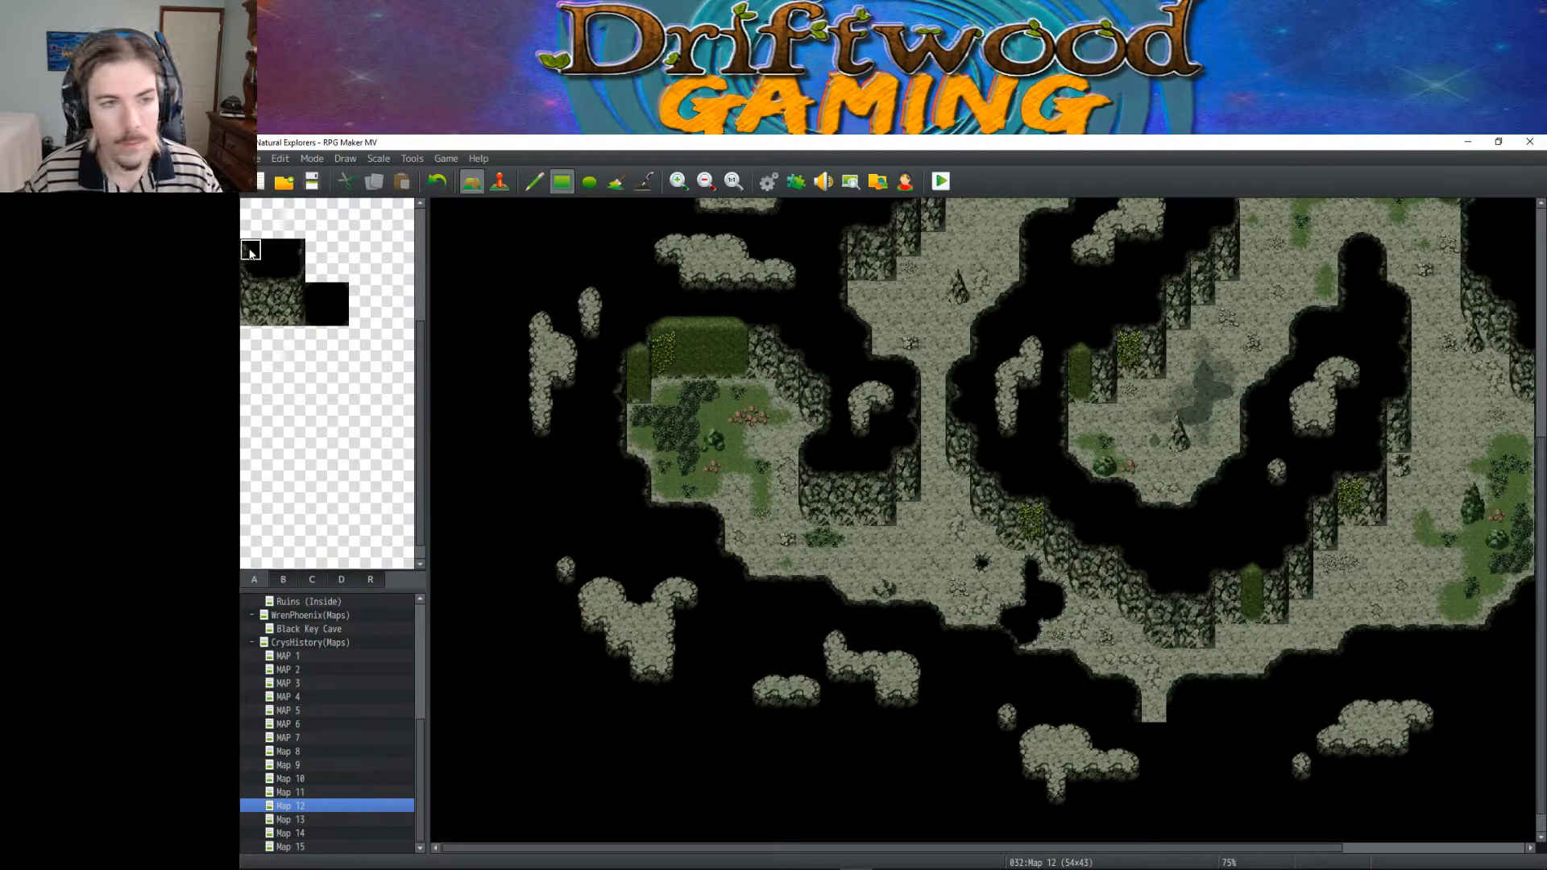
left_click(314, 292)
left_click(337, 294)
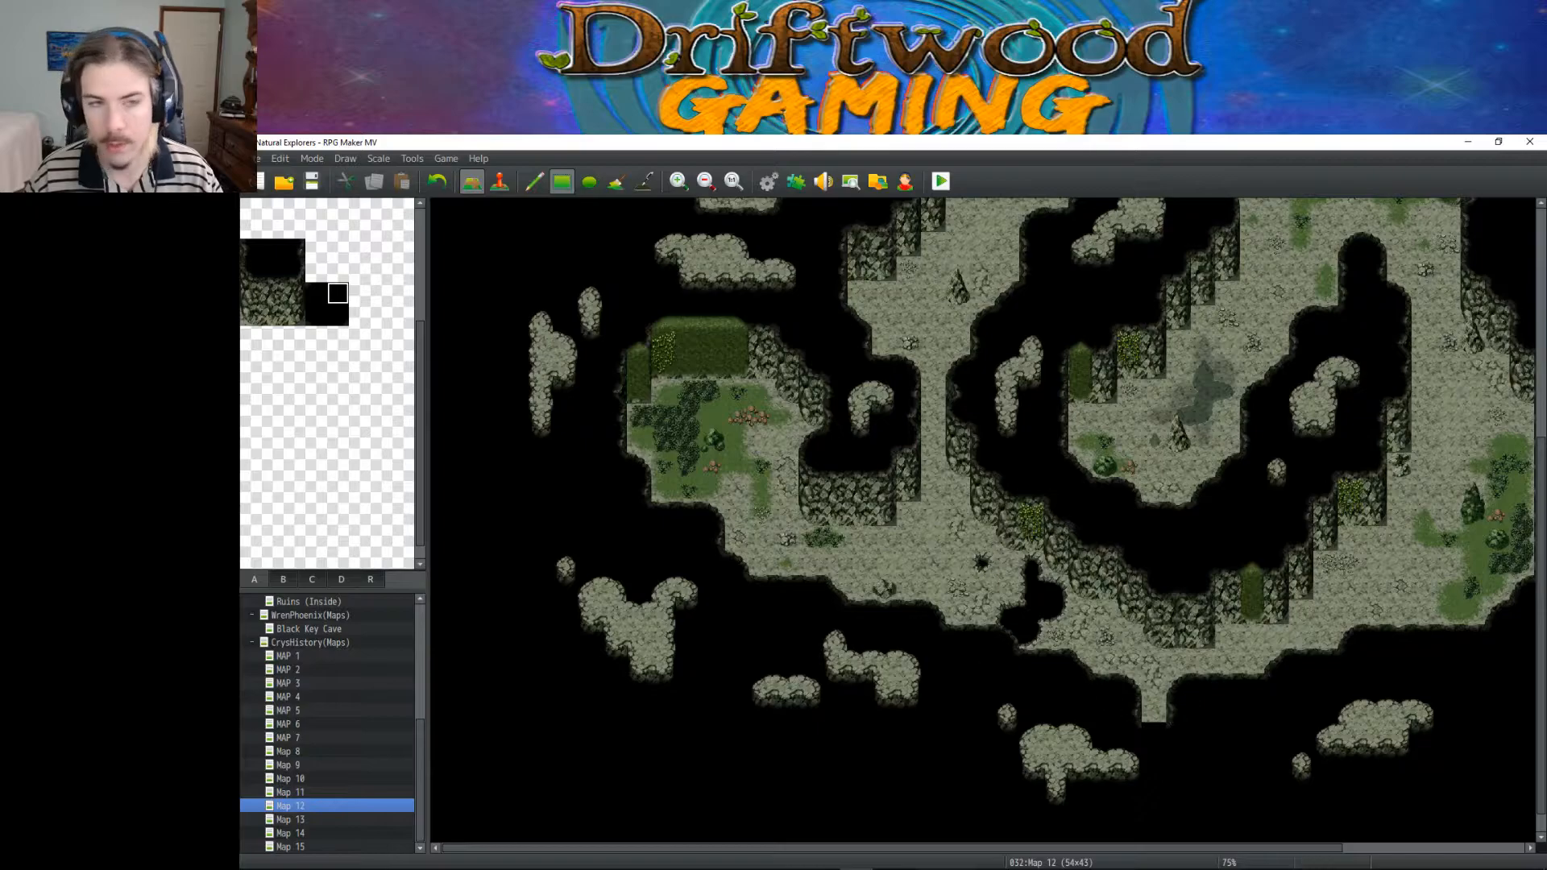
Step: Copy the Entrance event from the western edge of Map 11 onto the added floor tile at Map 12's southern tip
left_click(309, 793)
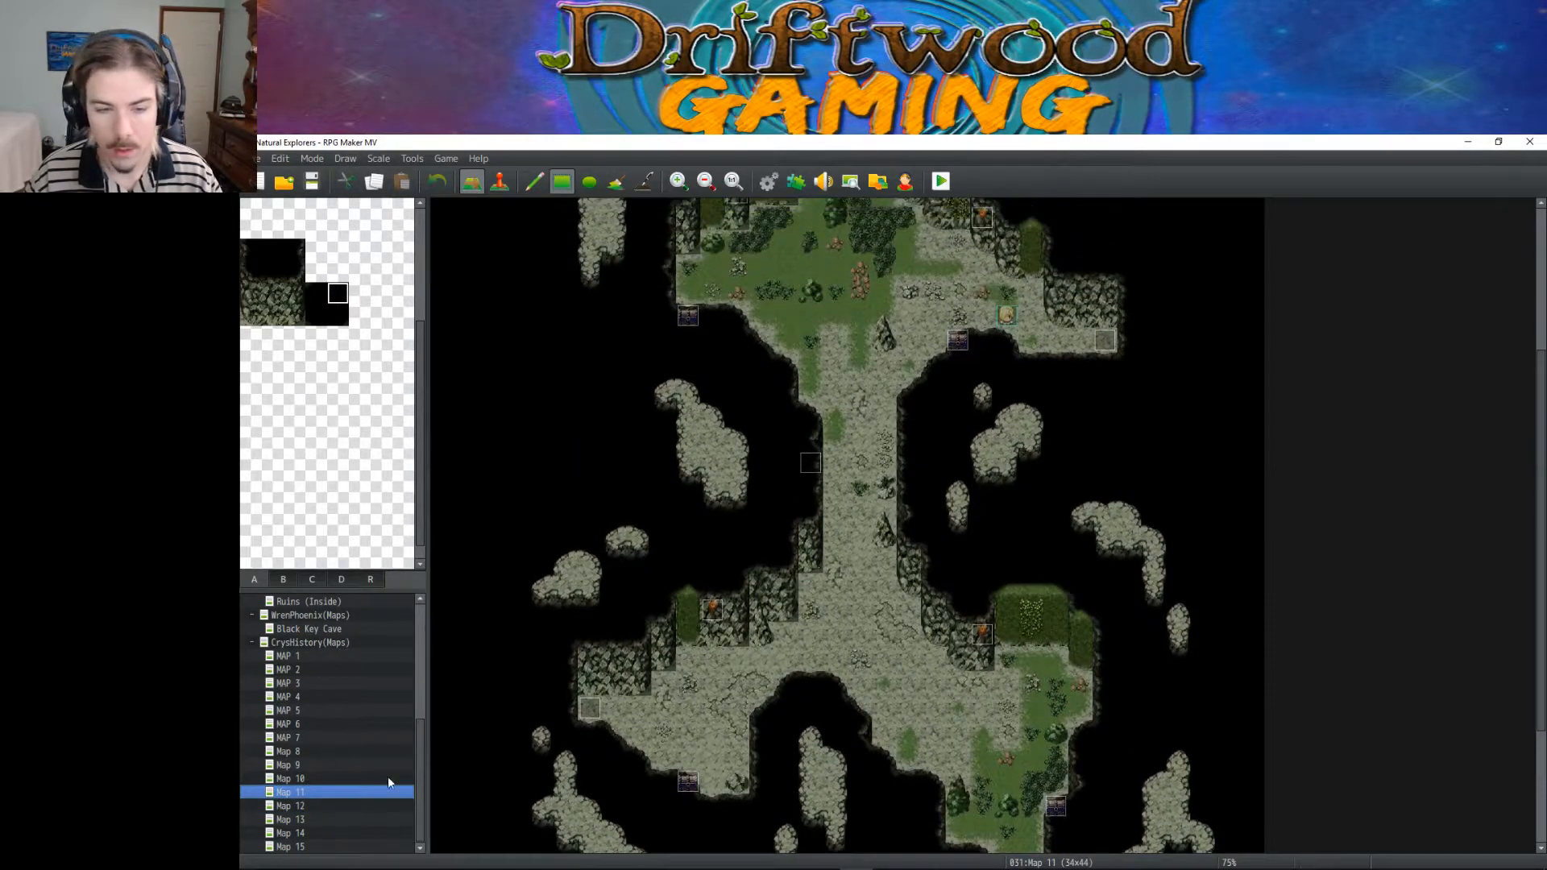
left_click(501, 179)
double_click(591, 705)
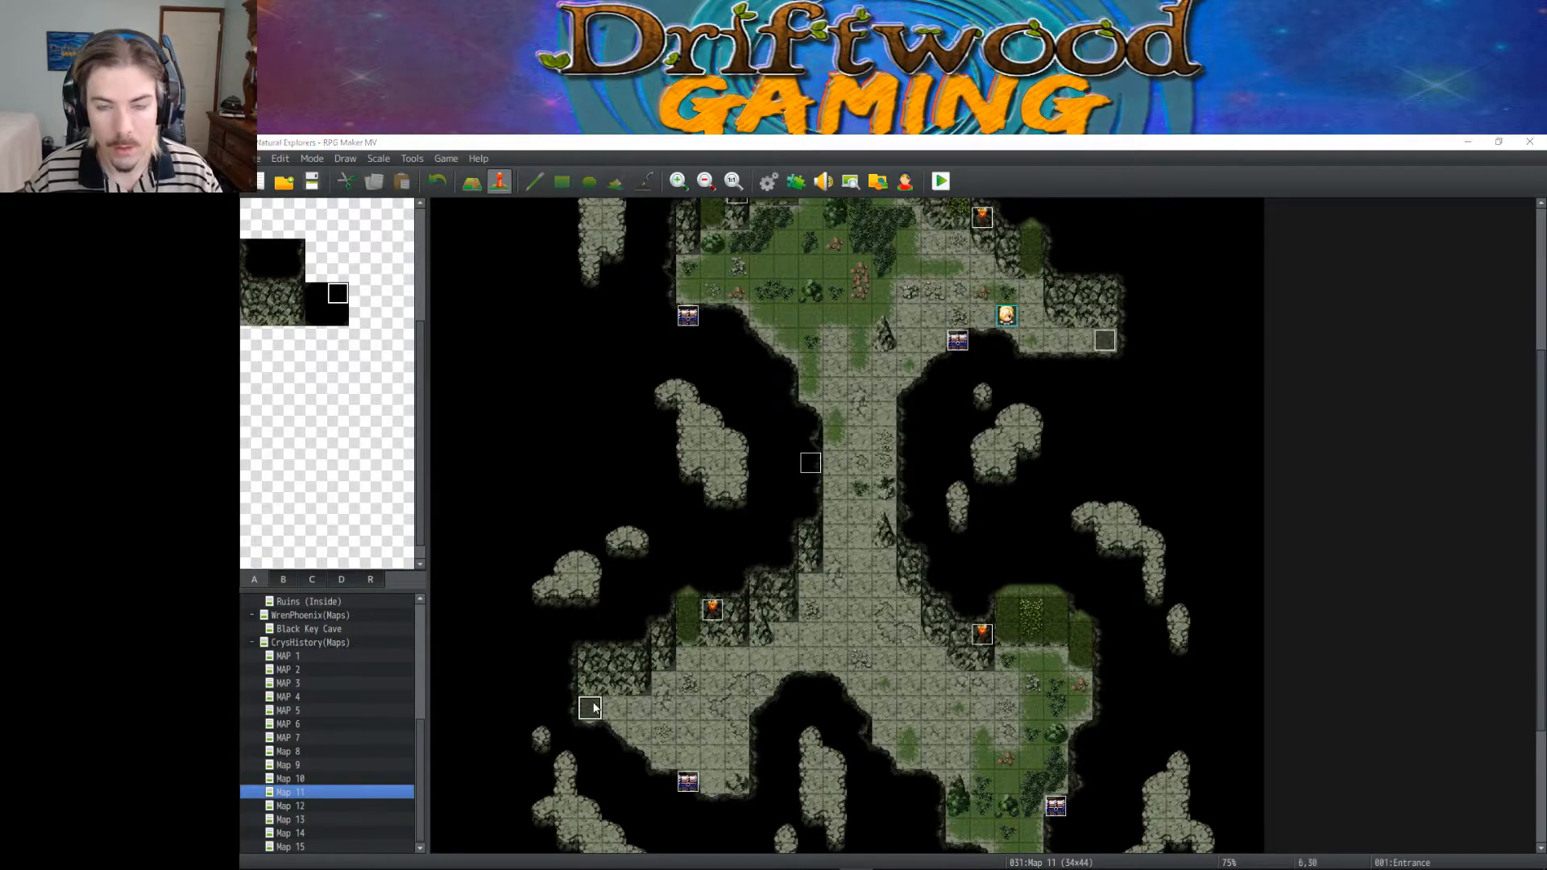
left_click(1093, 743)
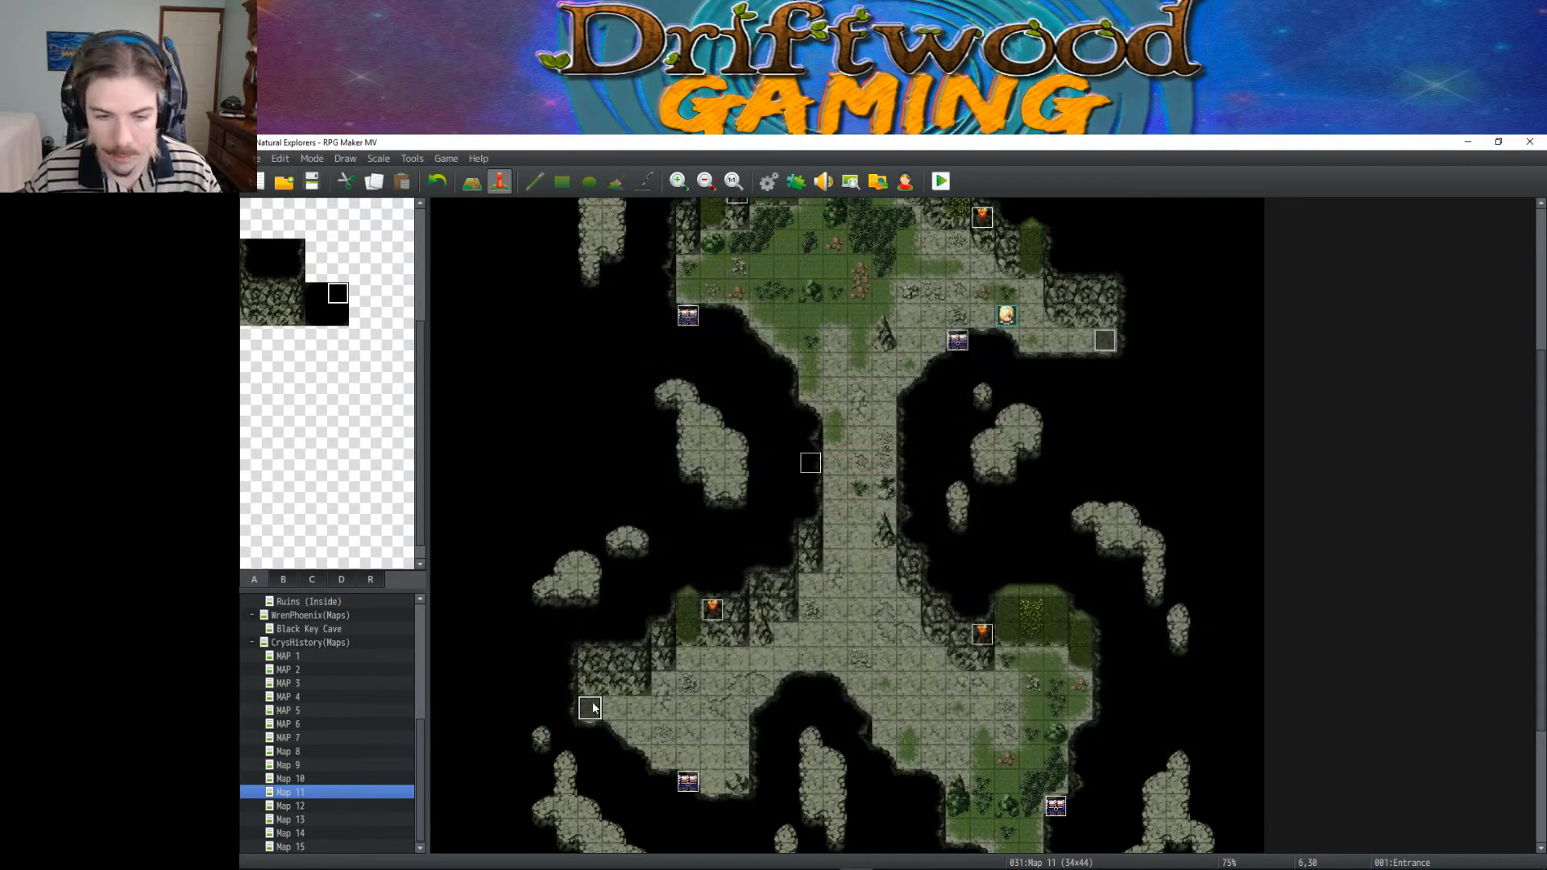
left_click(326, 804)
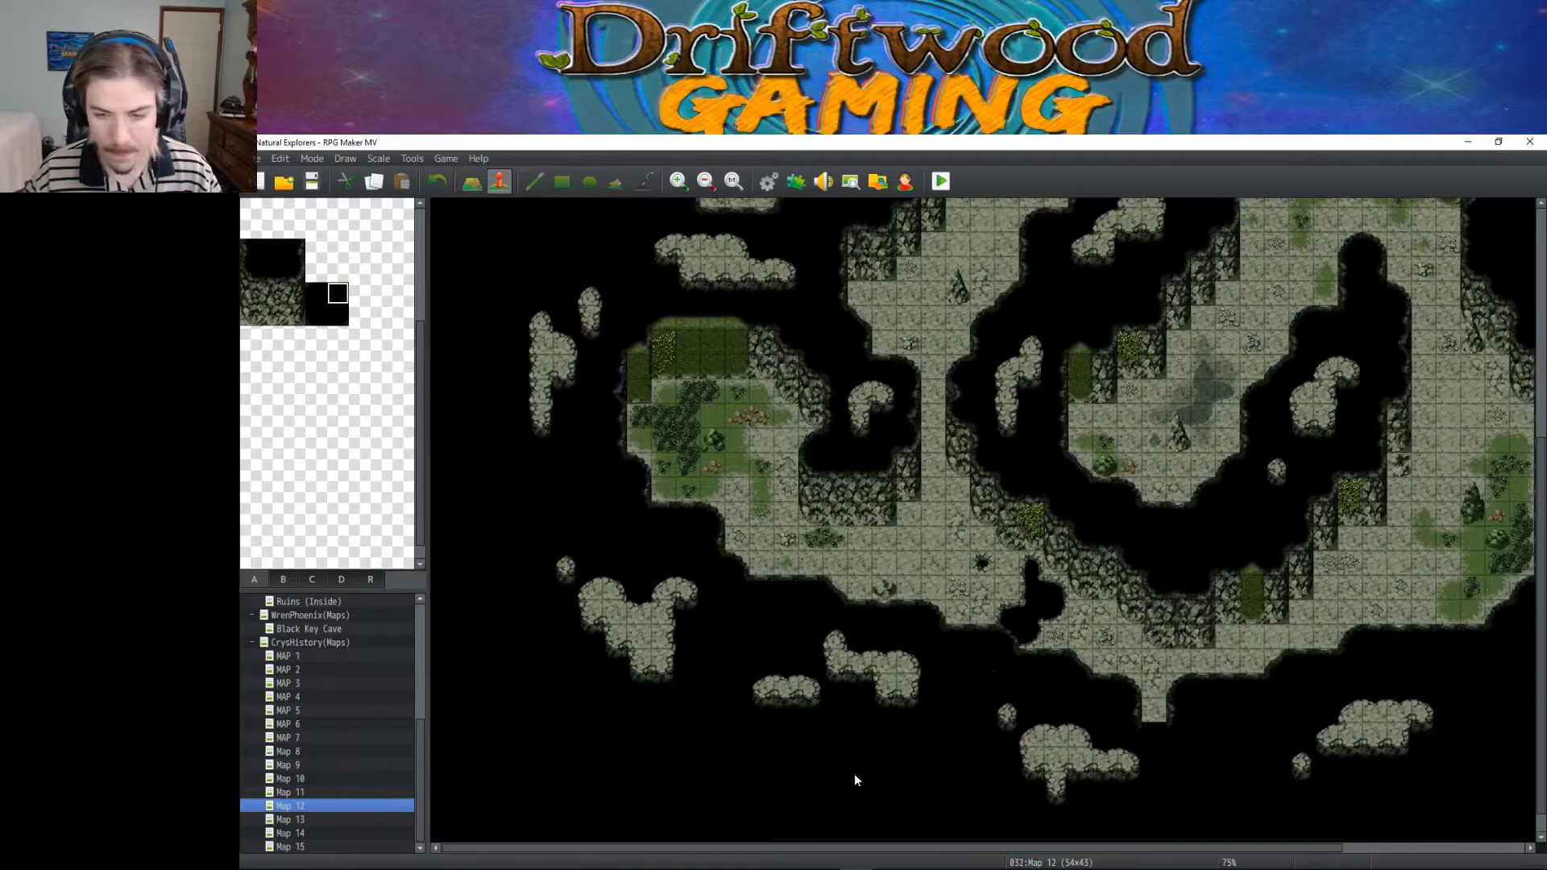
left_click(1157, 707)
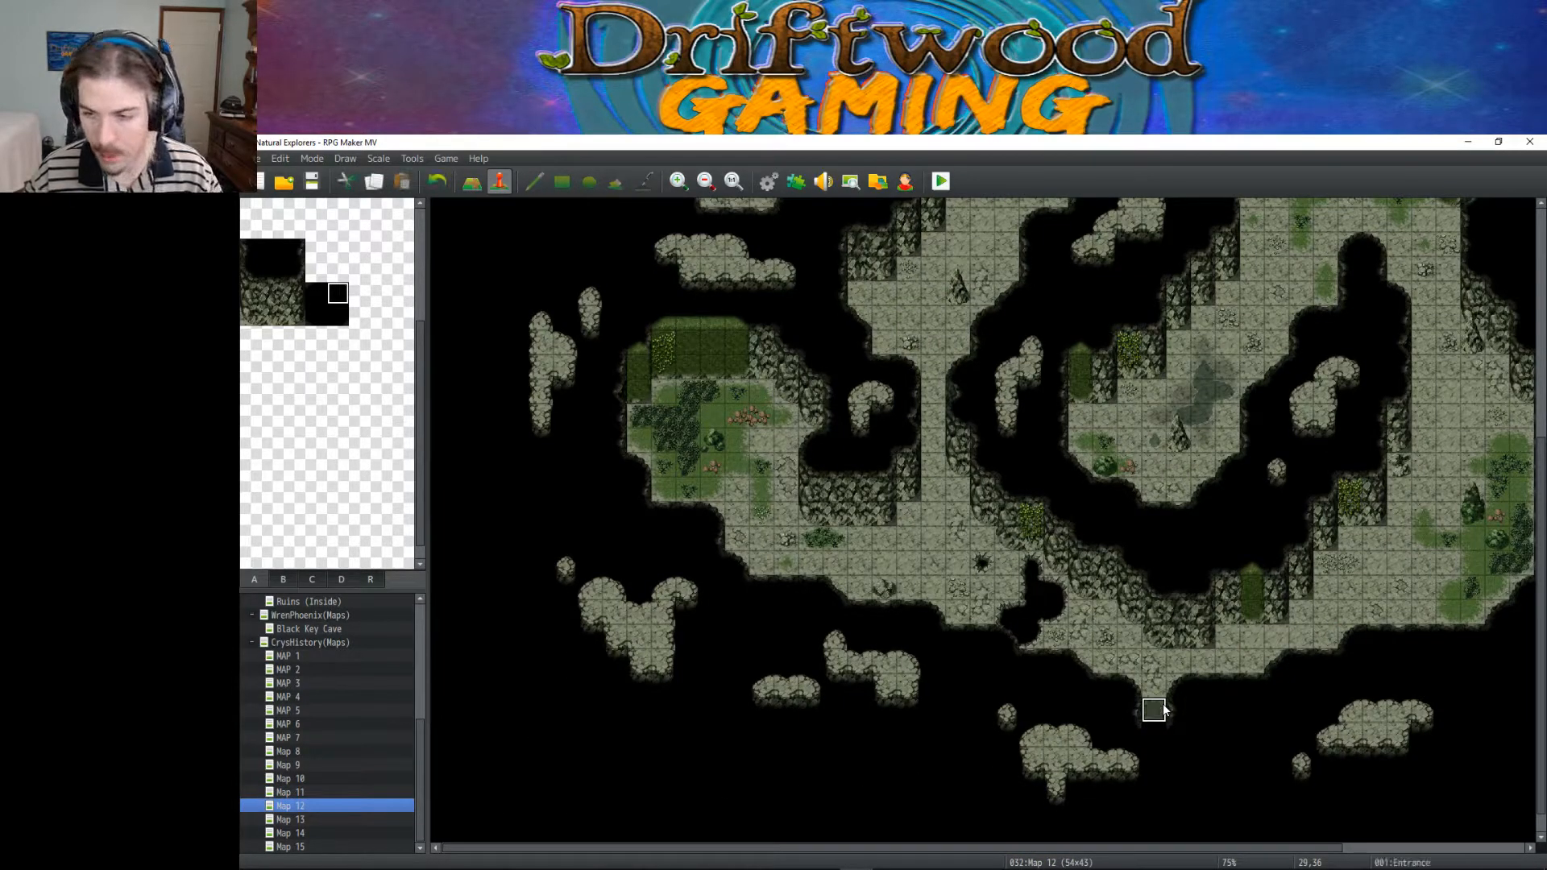
Step: Examine Map 12's passages and chambers from the southern tip upward for an exit position
scroll(1163, 703, "up", 3)
scroll(1163, 704, "down", 4)
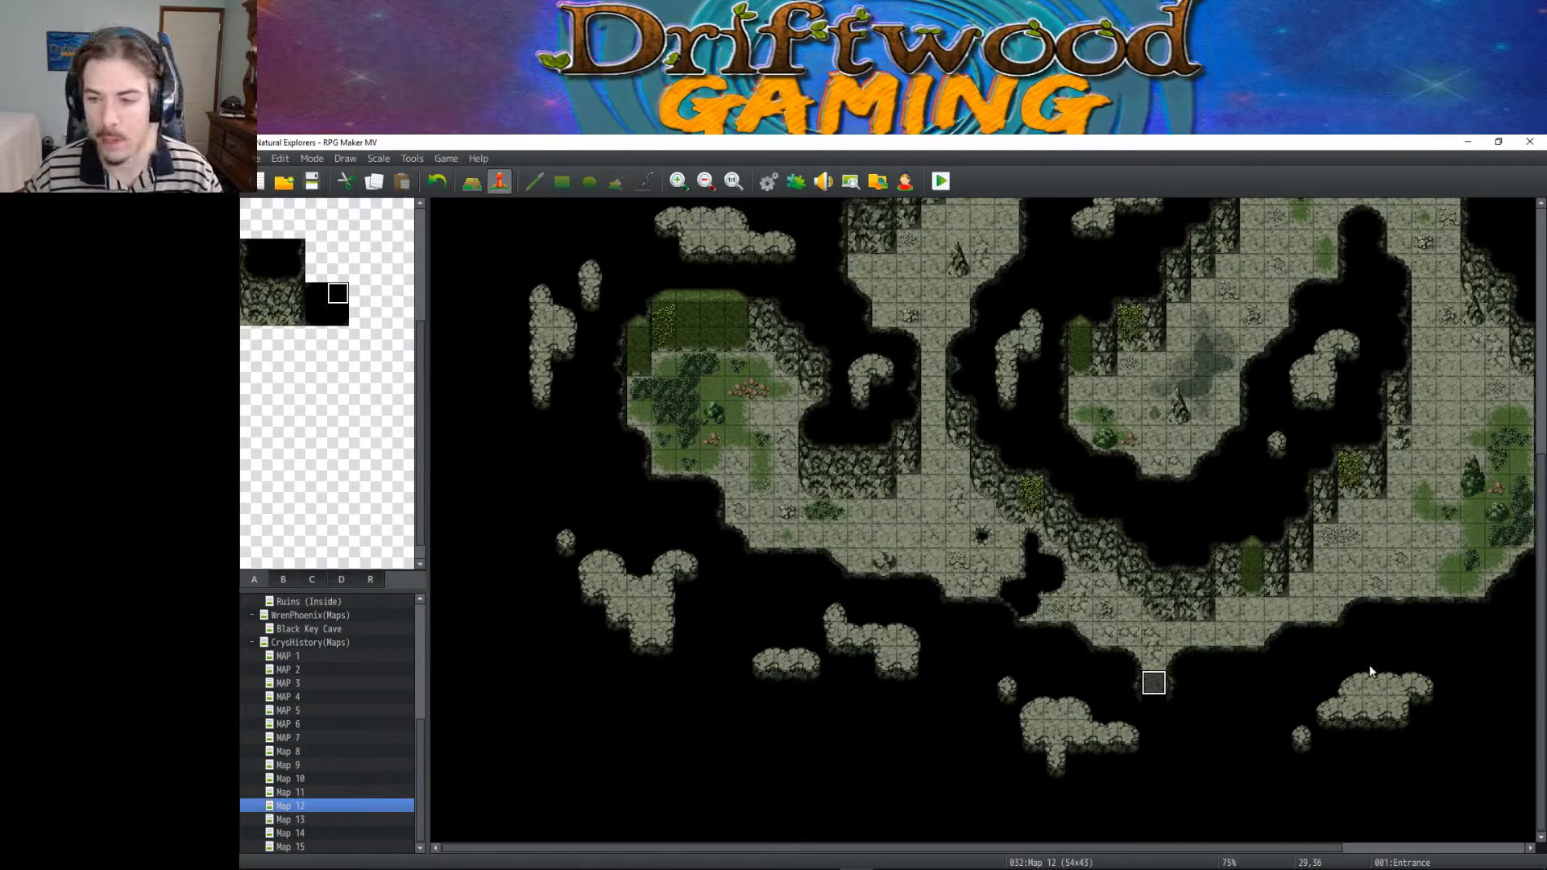
scroll(1228, 664, "up", 1)
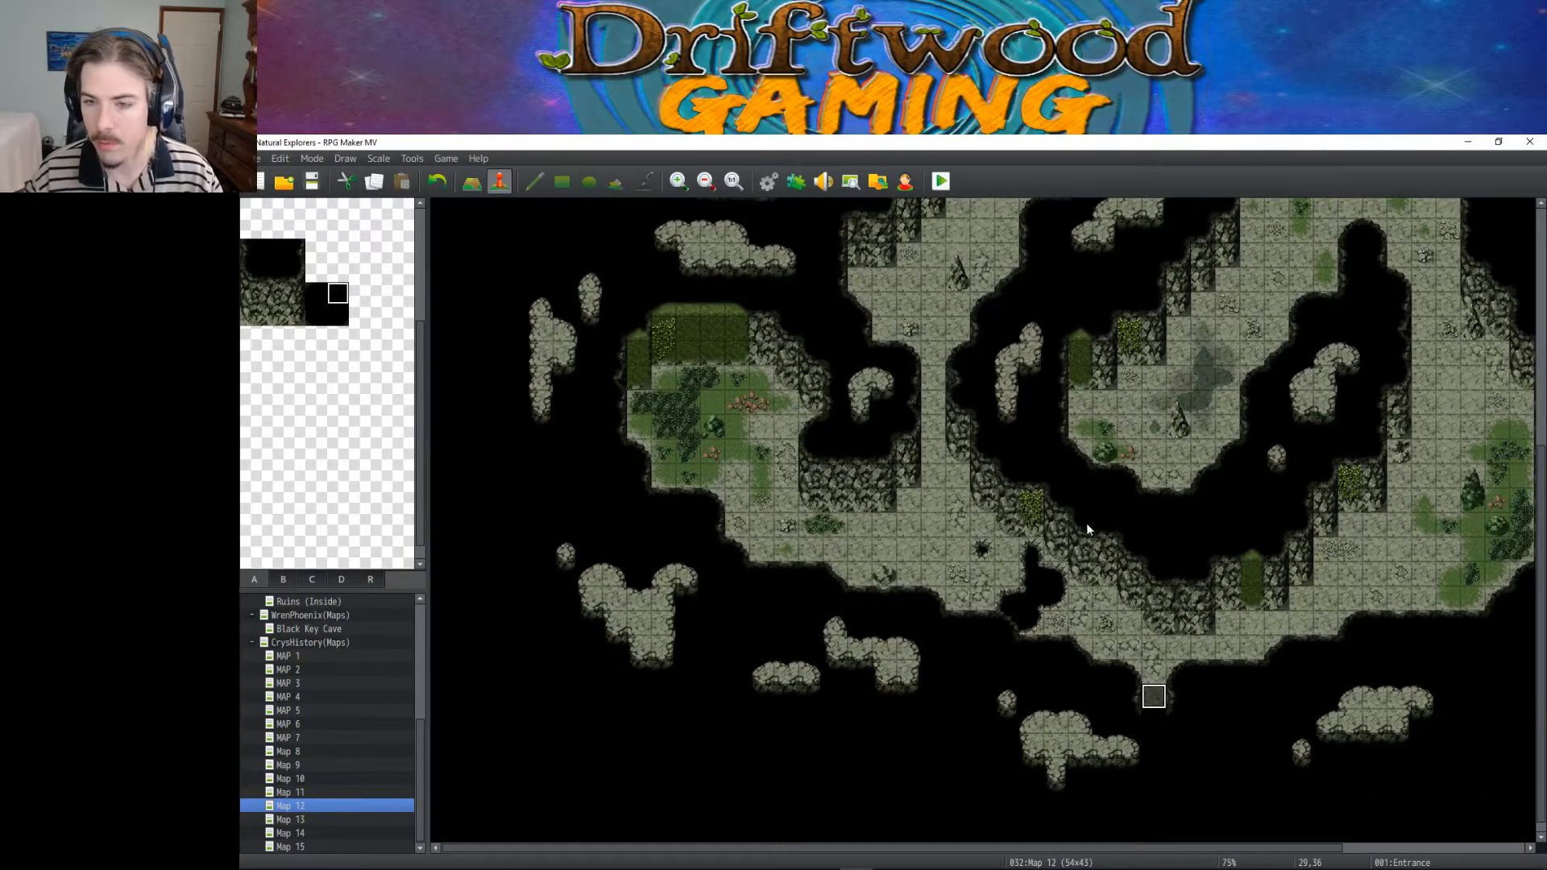
scroll(1085, 551, "up", 4)
scroll(1228, 600, "down", 3)
scroll(1228, 608, "up", 3)
scroll(1128, 548, "down", 3)
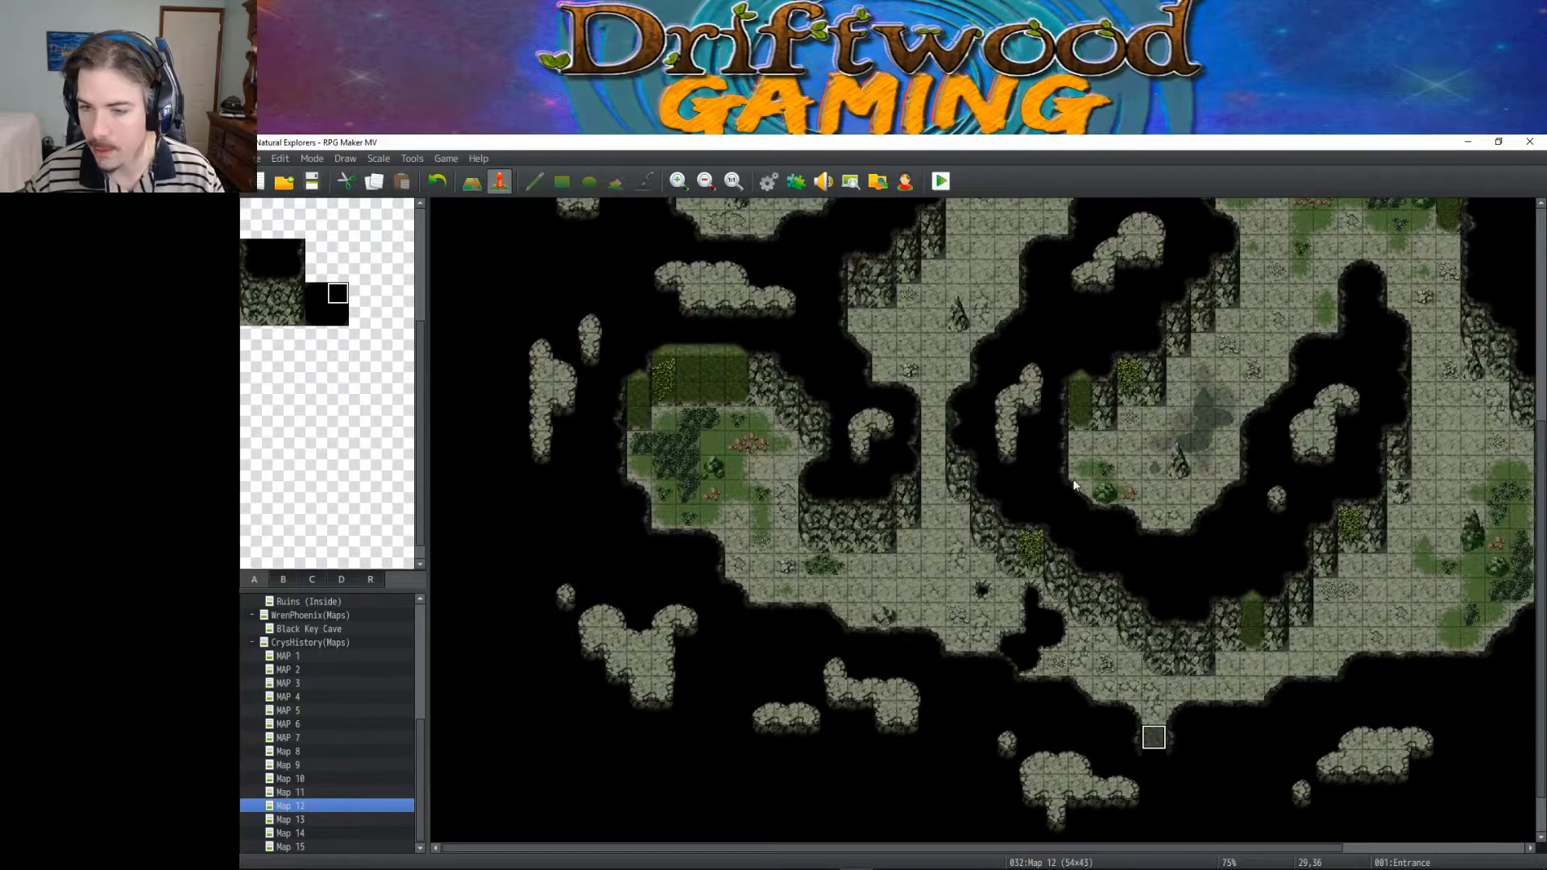
scroll(1249, 650, "up", 2)
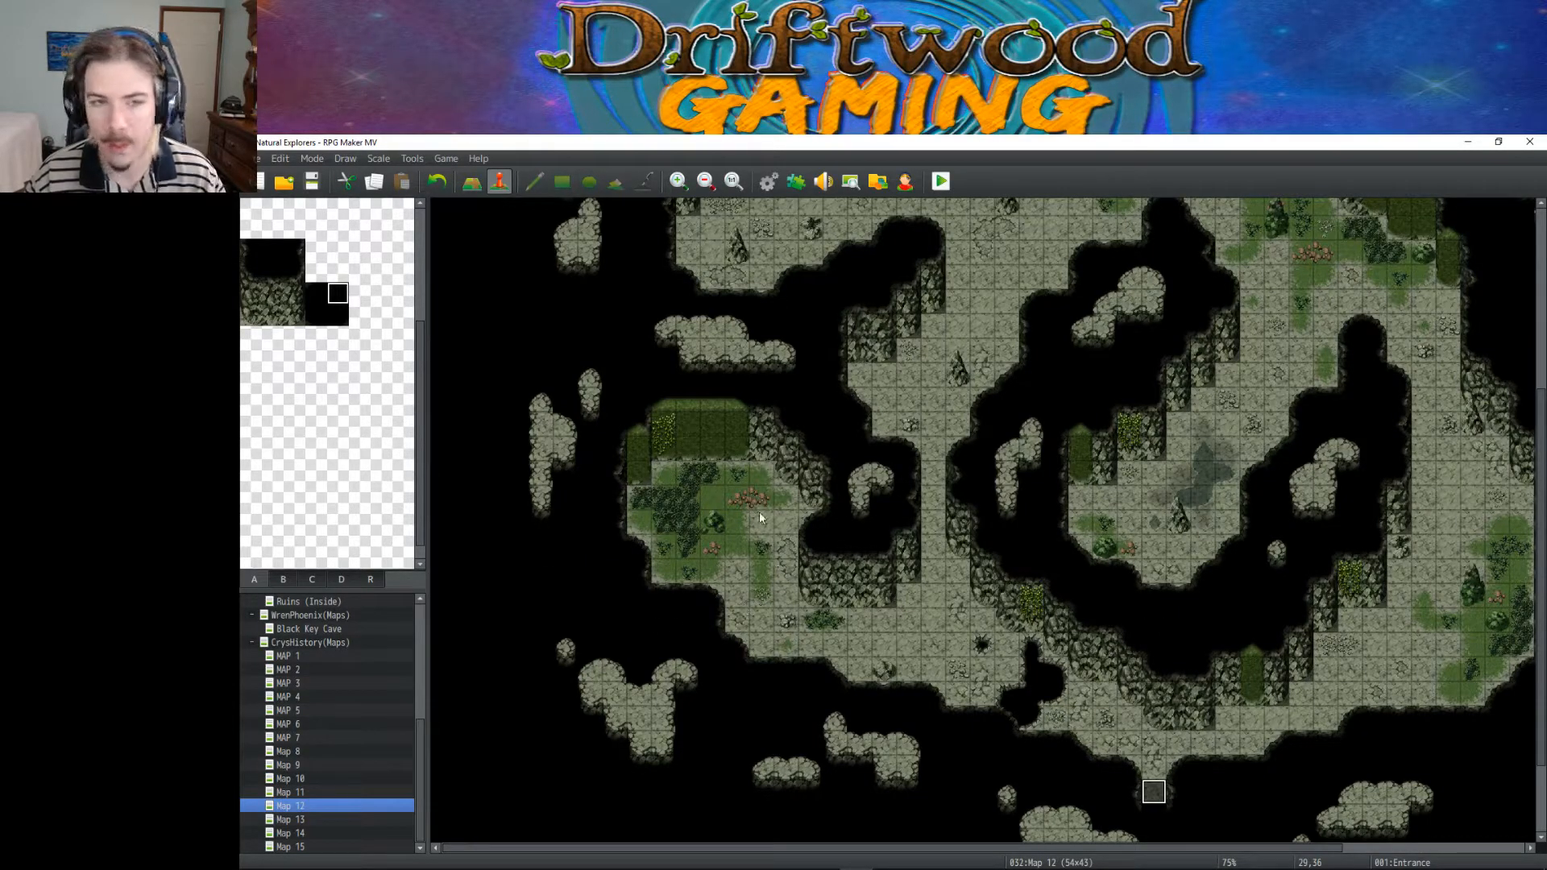
scroll(1099, 606, "up", 5)
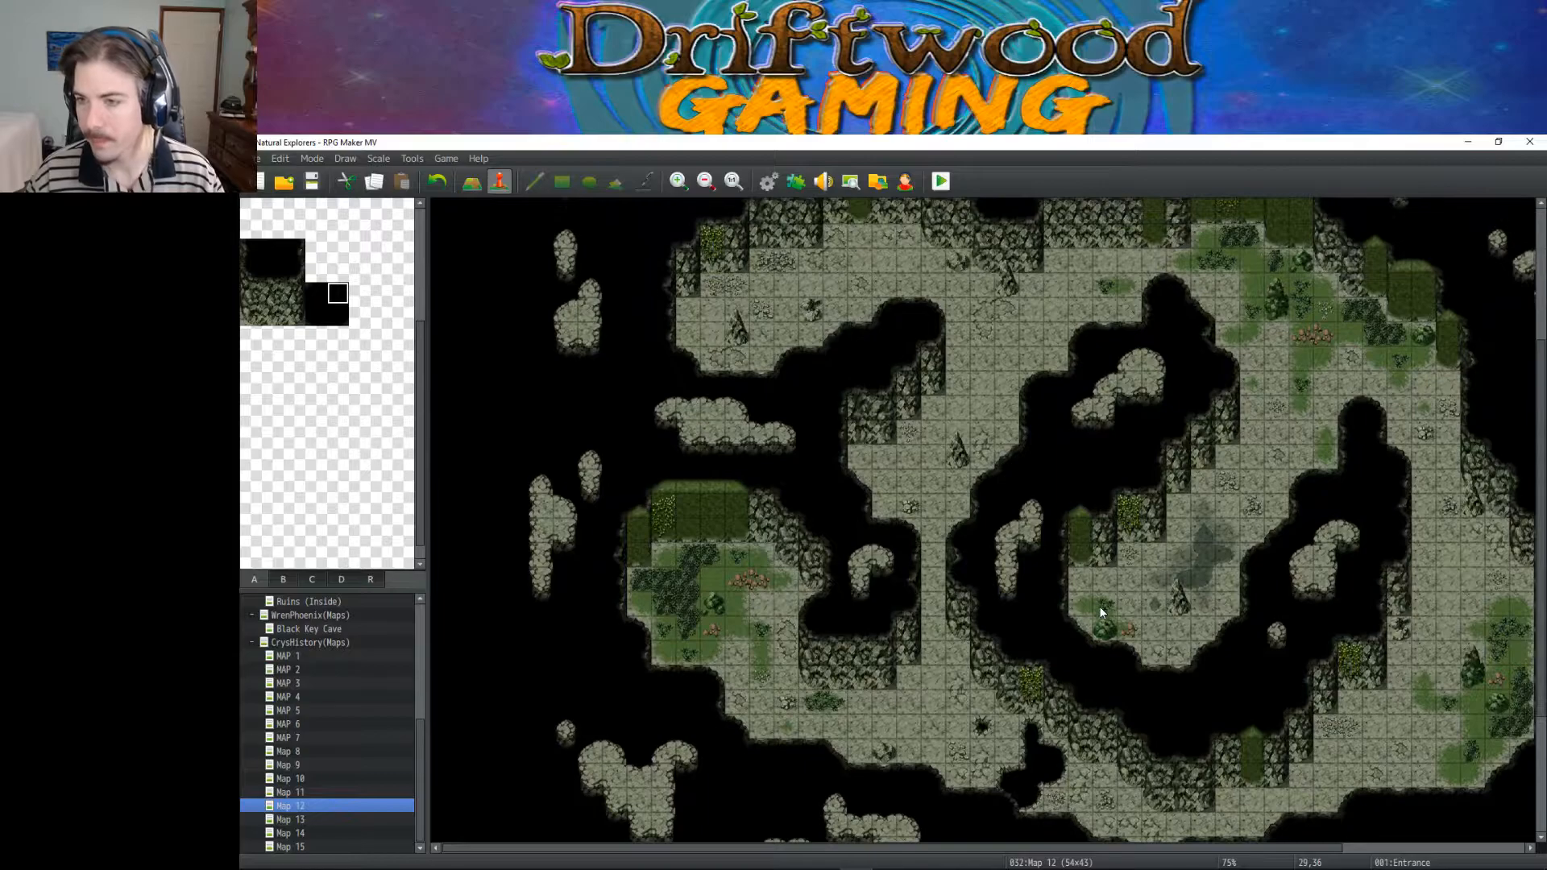
scroll(1099, 607, "down", 4)
scroll(1099, 609, "up", 2)
scroll(1099, 614, "down", 4)
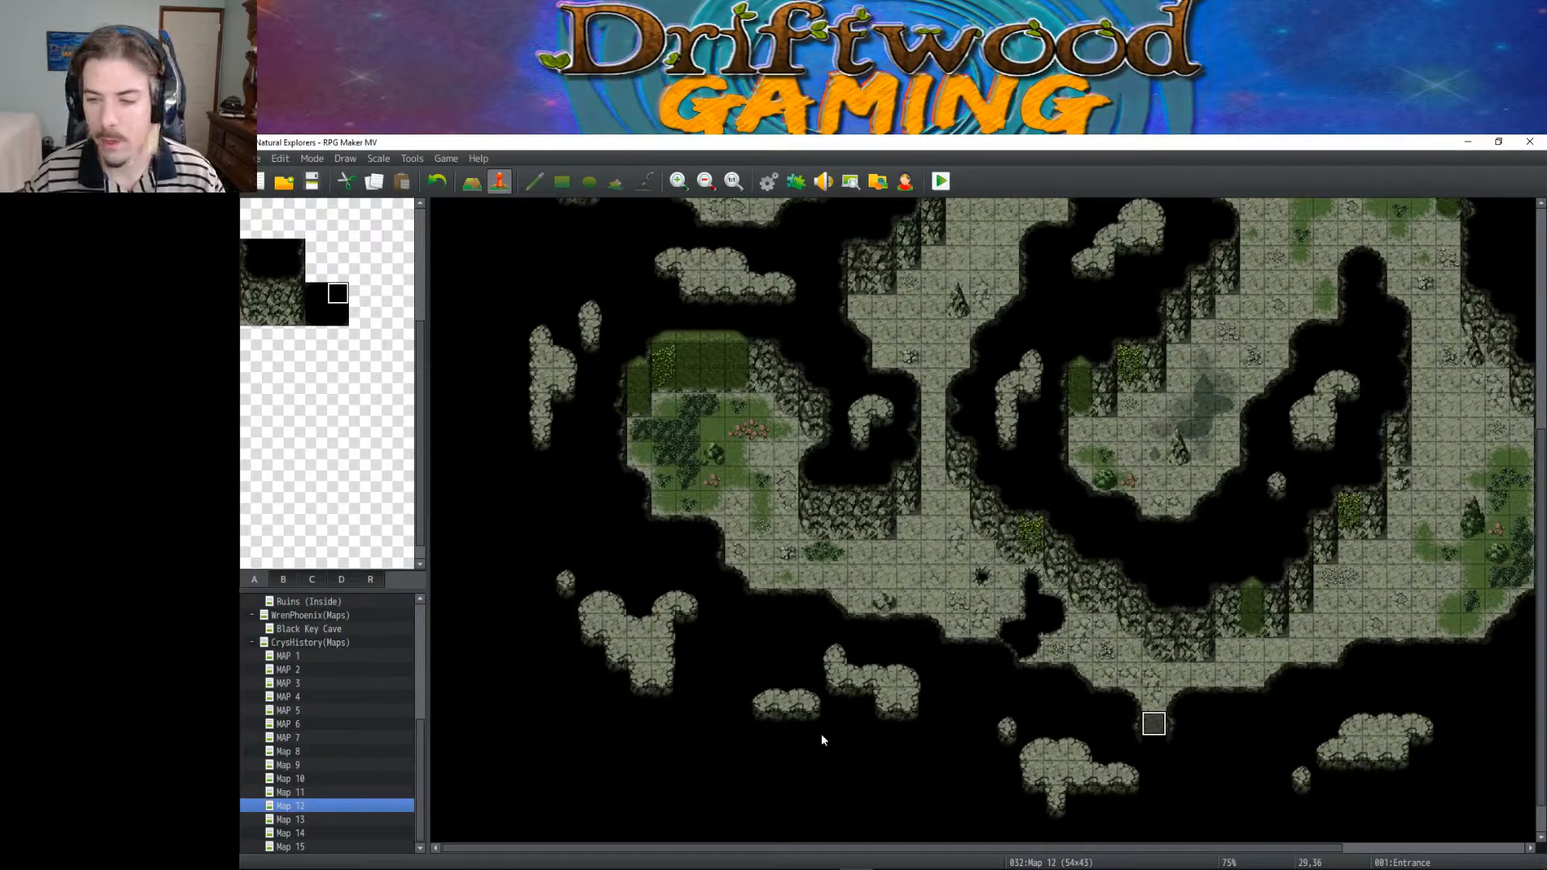
Step: Copy the Exit event from the eastern edge of Map 11 onto the grass in Map 12's western chamber, at 12,24
left_click(311, 793)
left_click(1099, 344)
left_click(300, 807)
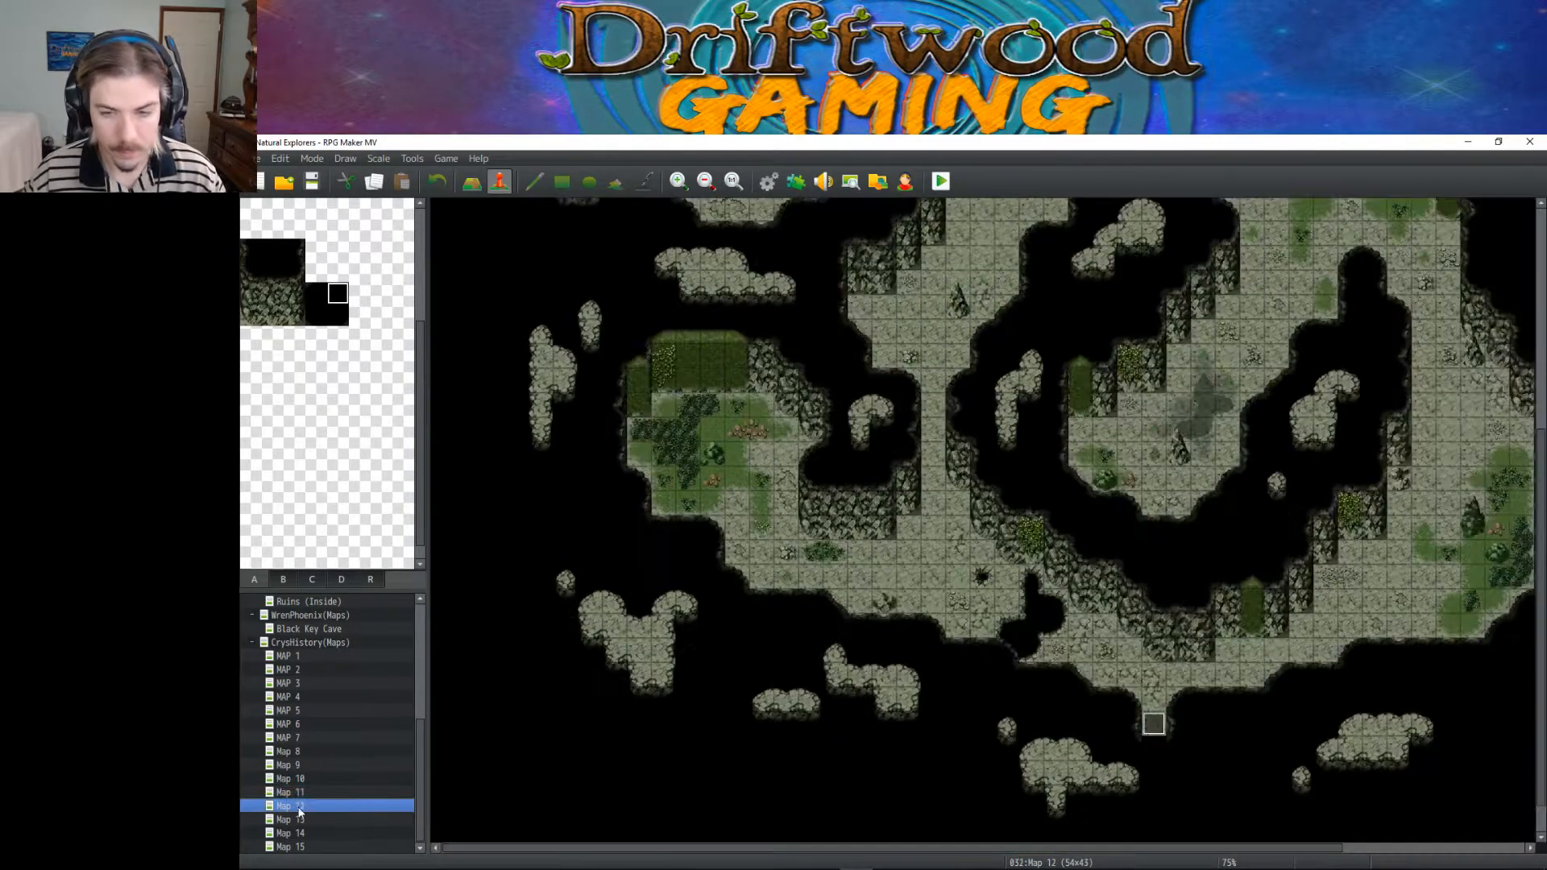
scroll(708, 643, "up", 5)
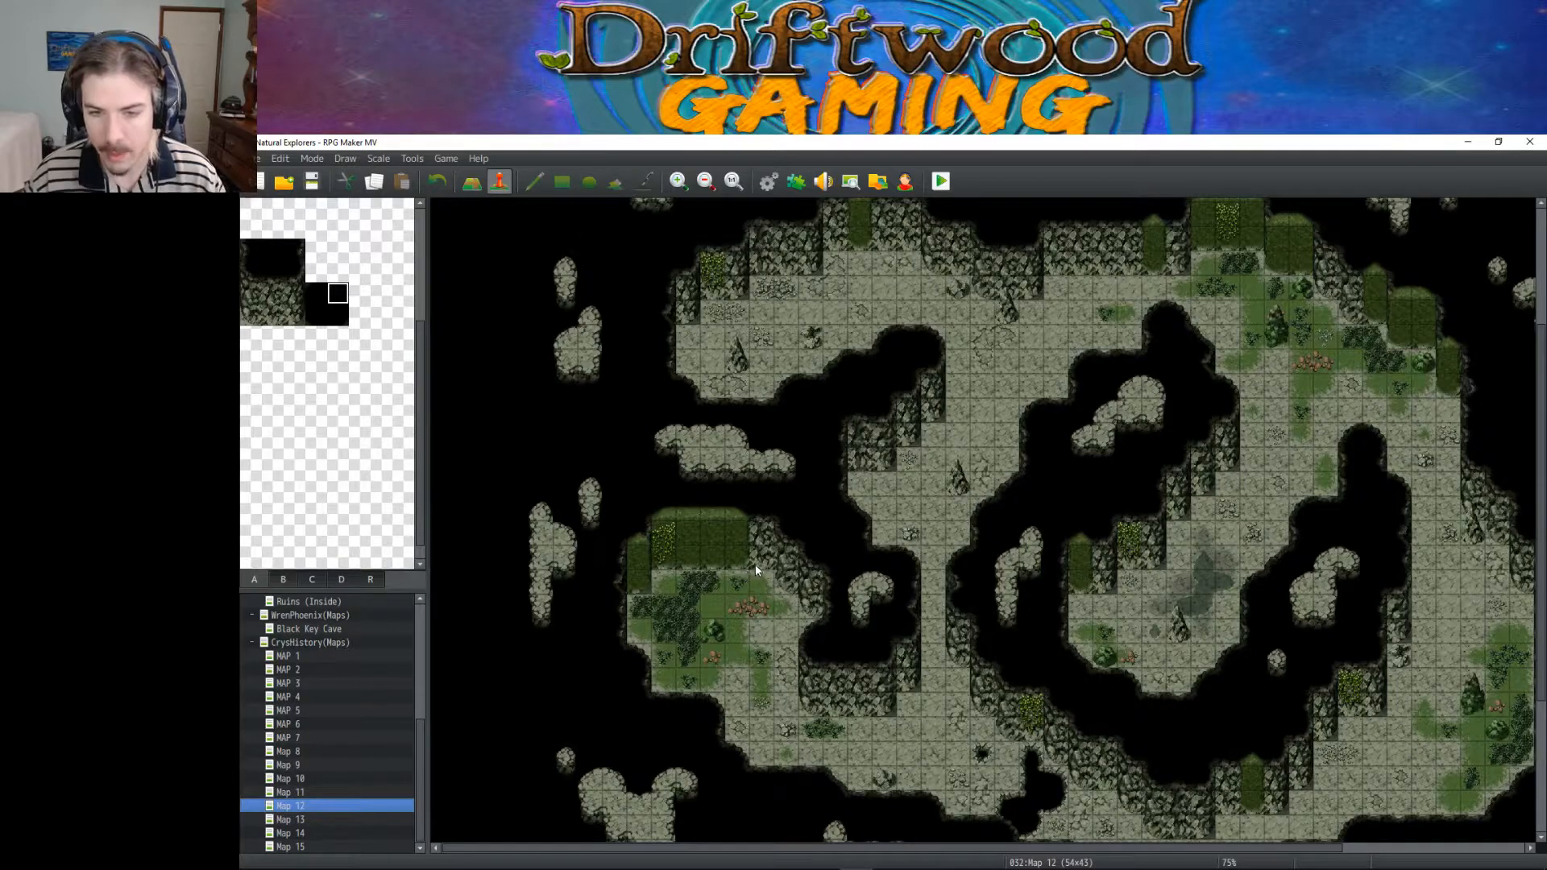
left_click(734, 607)
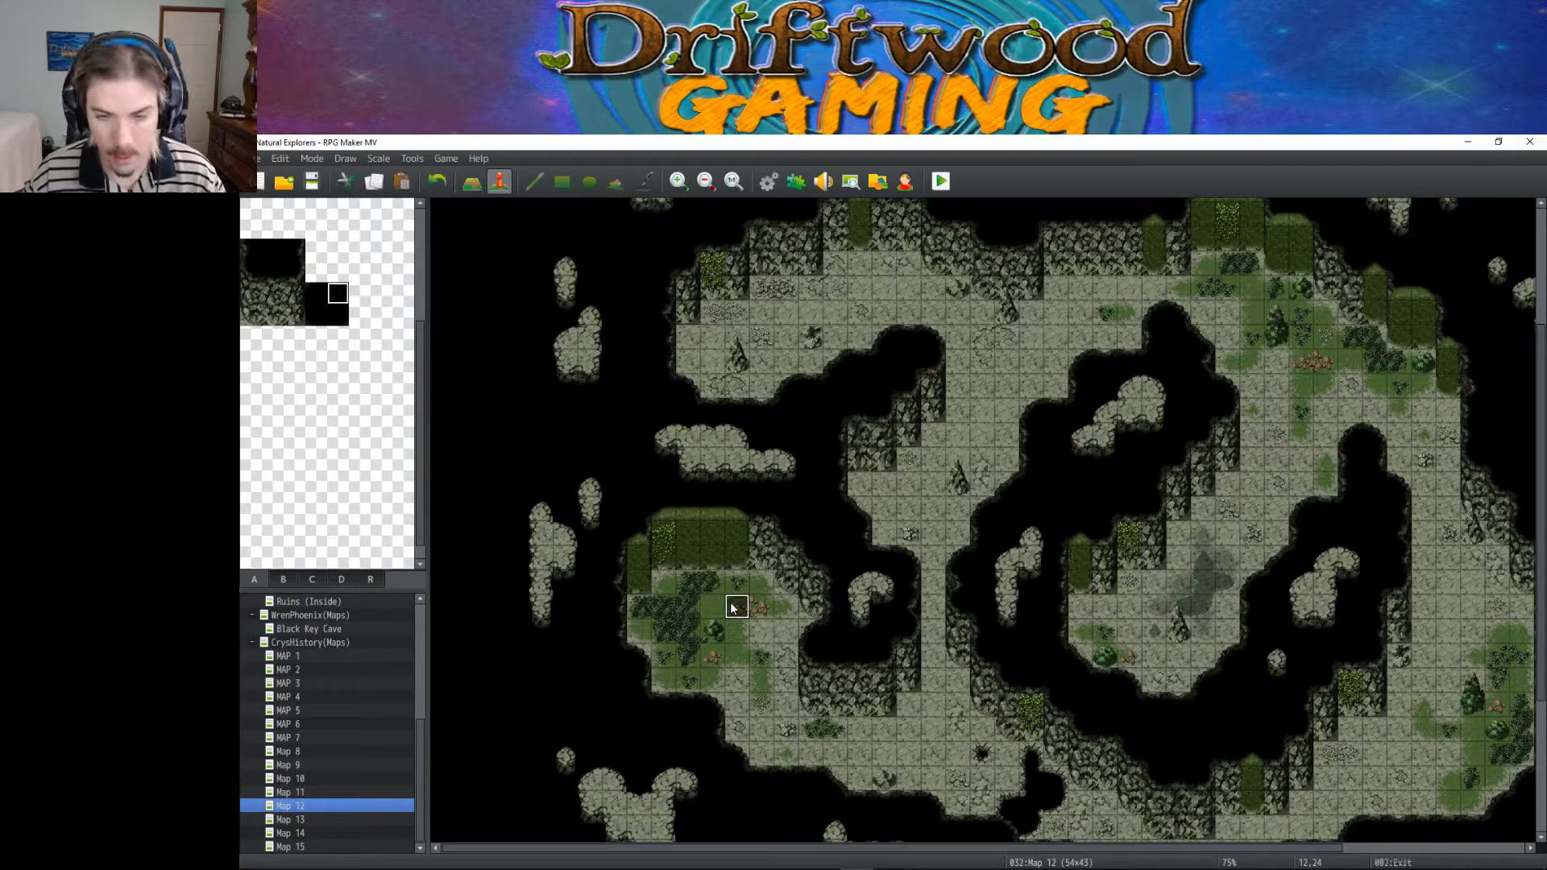
Step: Try a two-by-two black opening at two spots in the mossy wall above Map 12's Exit event and undo both
left_click(472, 180)
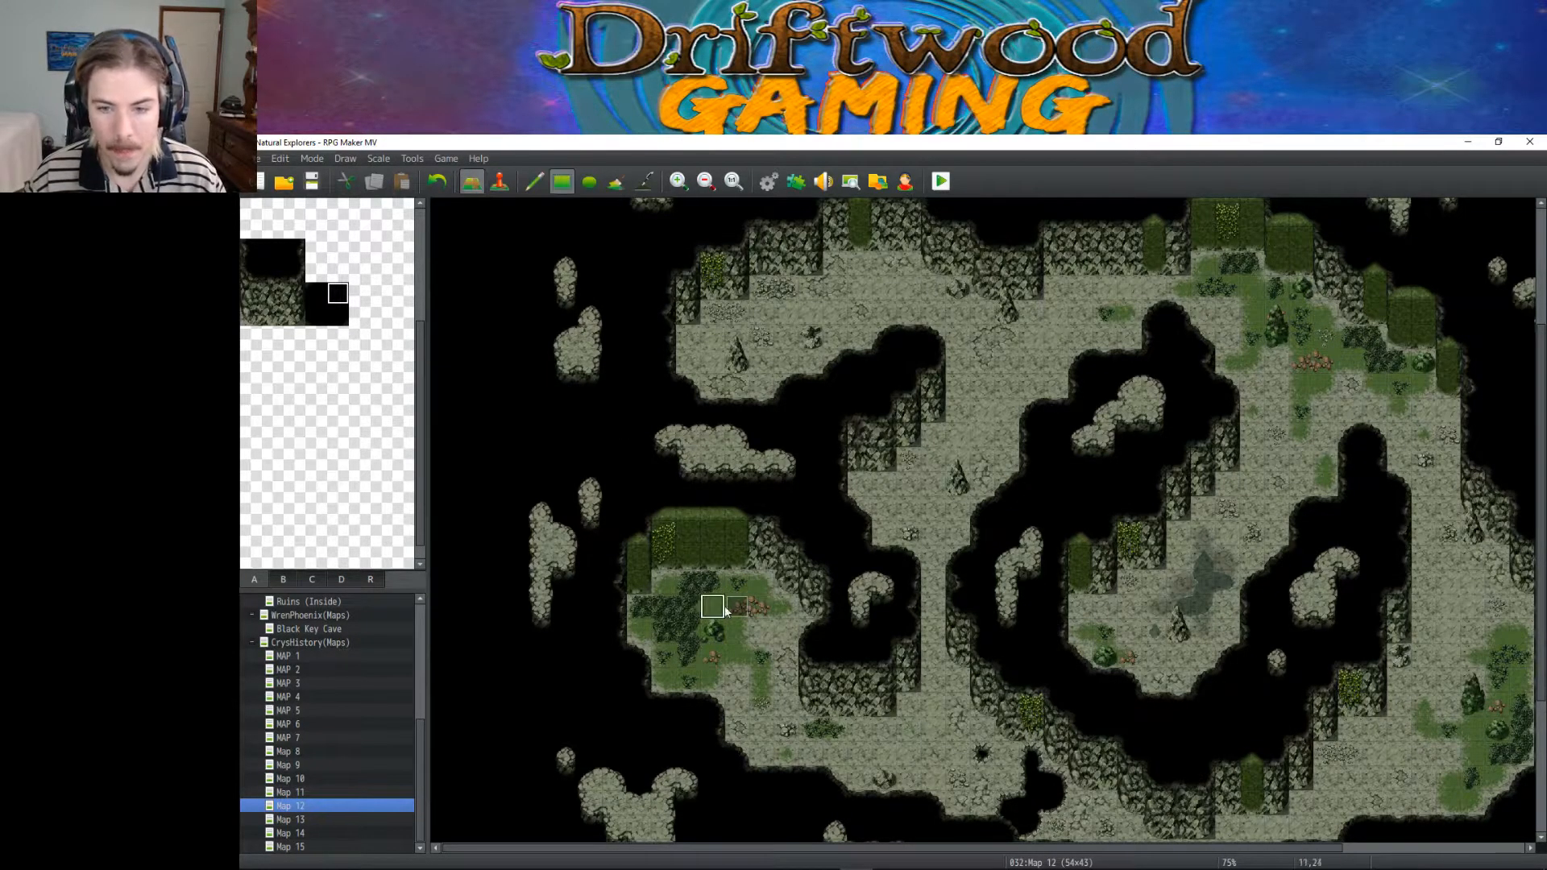
left_click(284, 579)
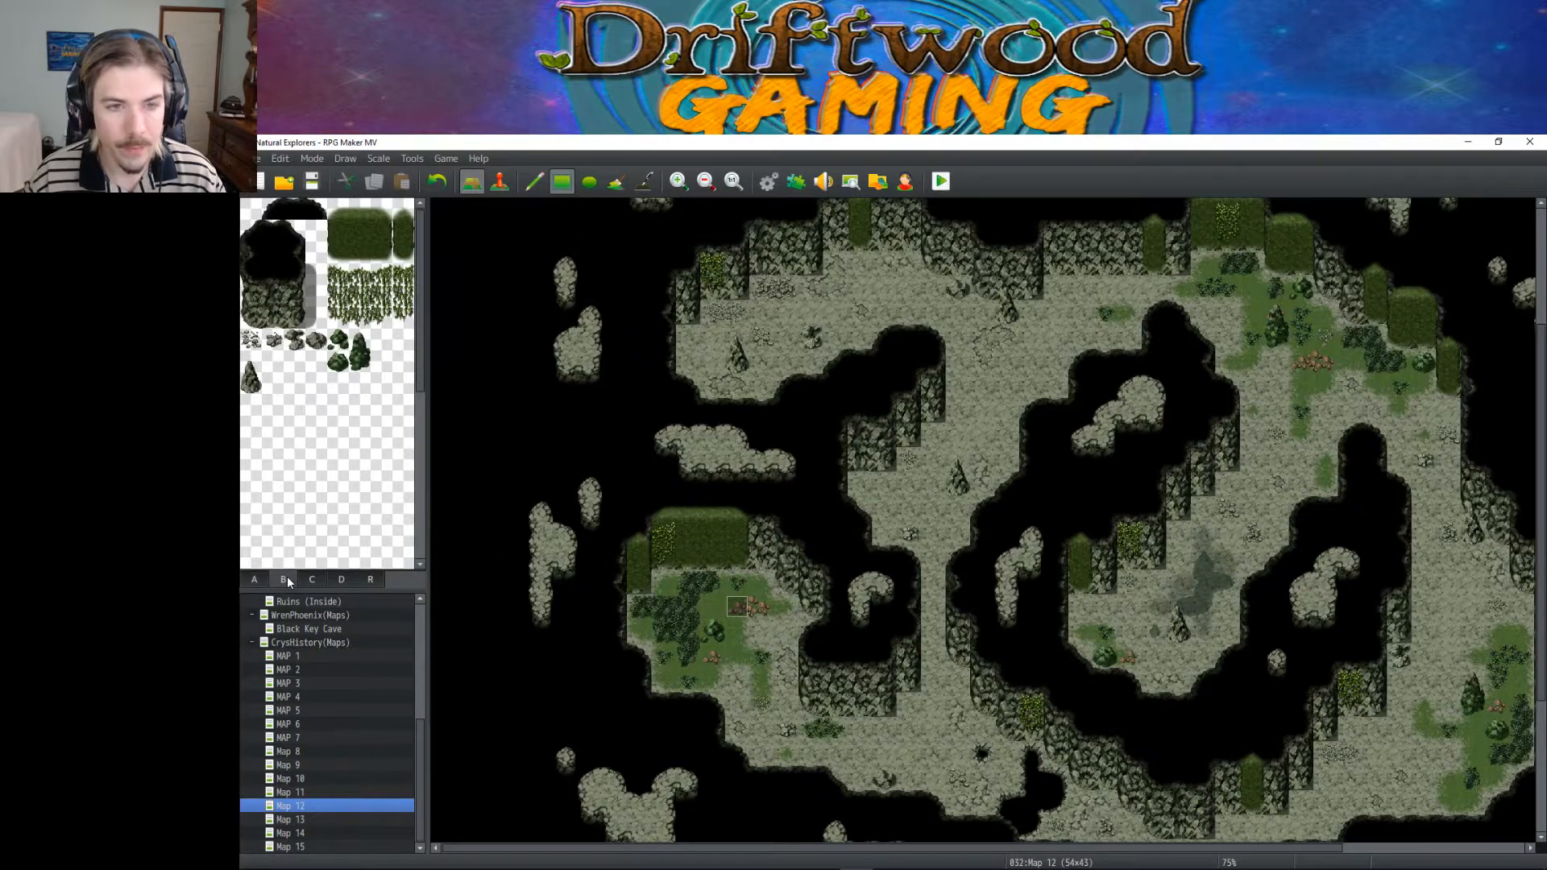
left_click(312, 580)
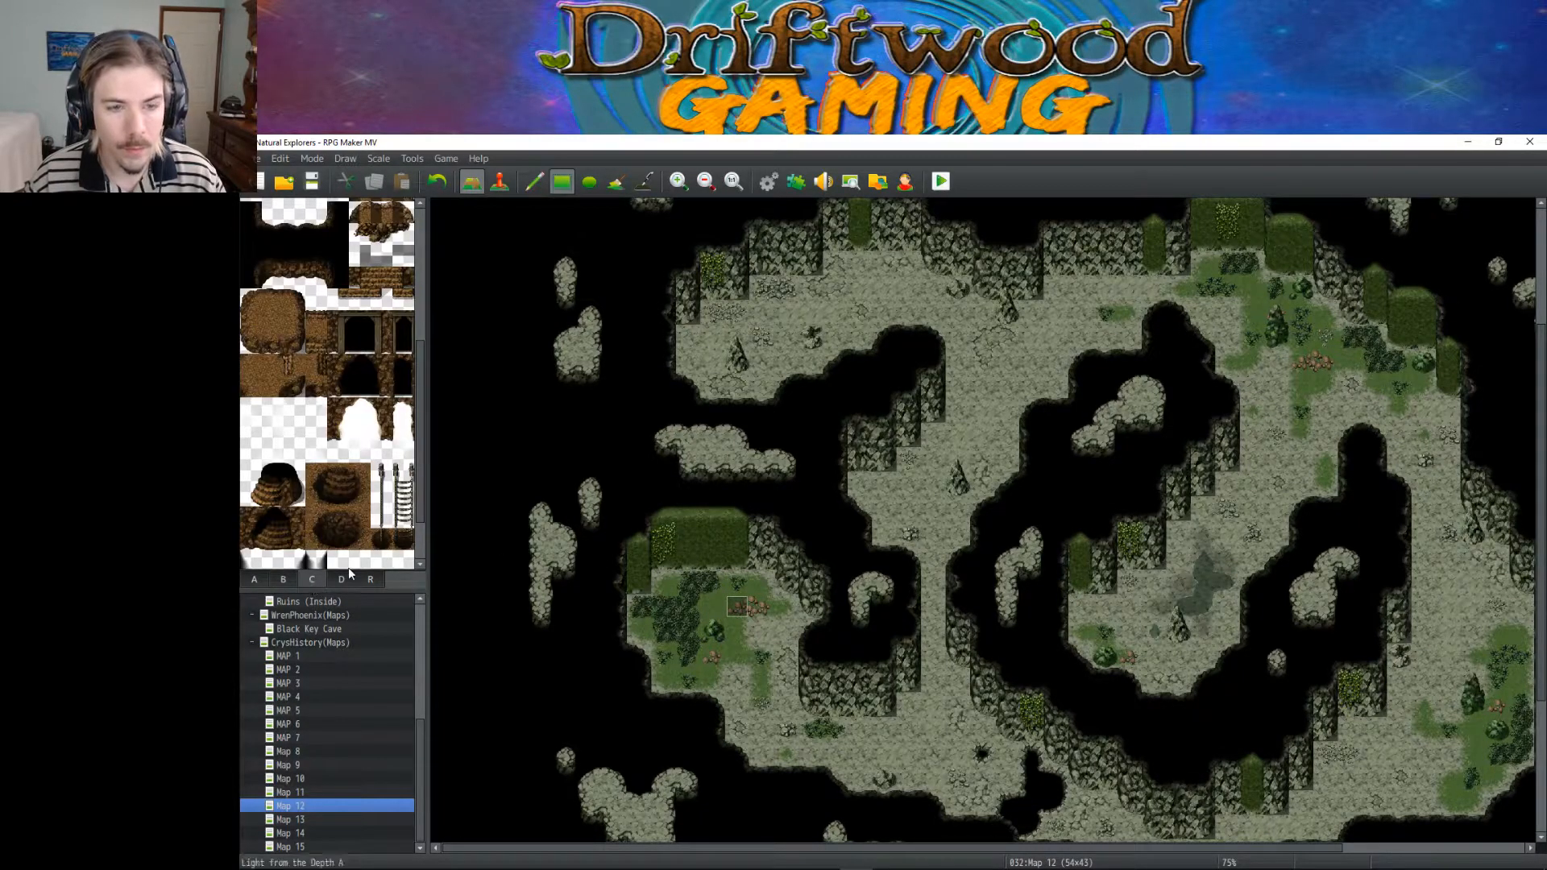
left_click(342, 580)
left_click_drag(336, 406, 359, 427)
left_click(743, 535)
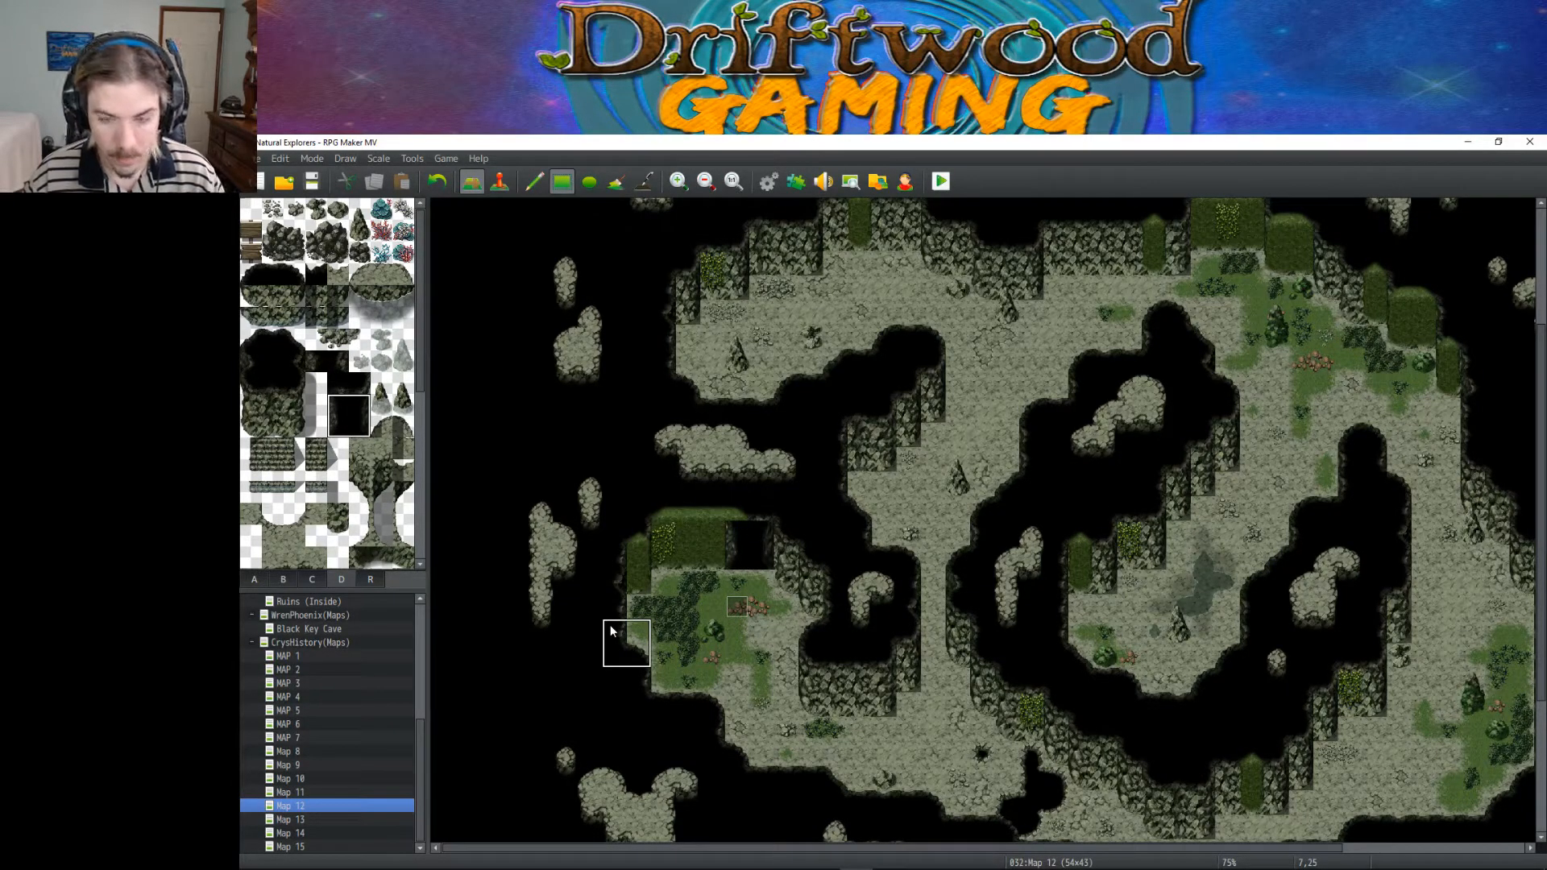
key("ctrl+z")
left_click(721, 532)
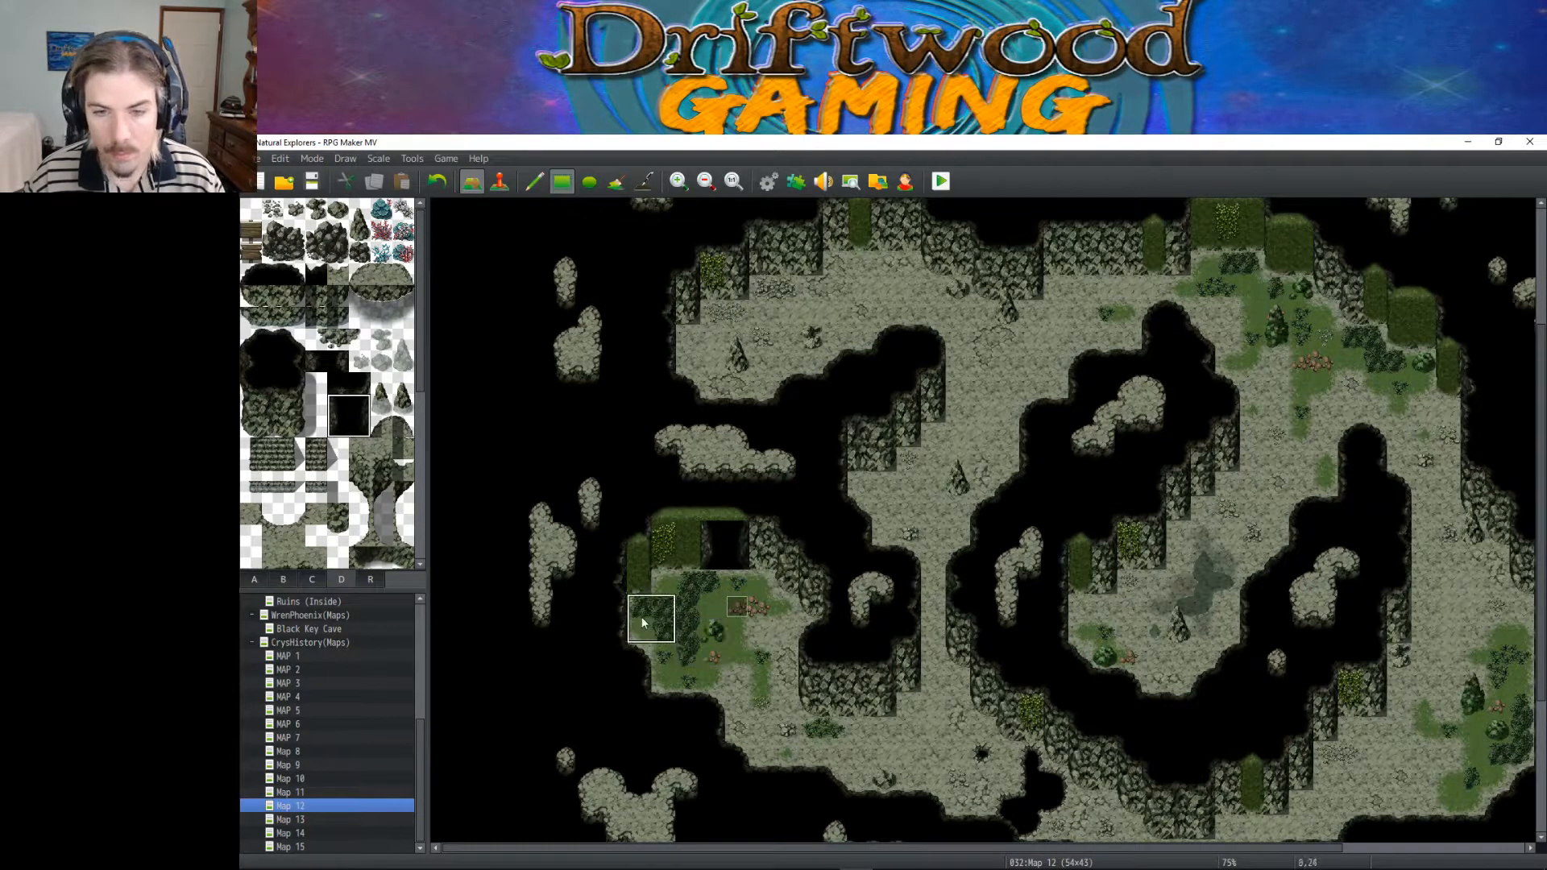
key("ctrl+z")
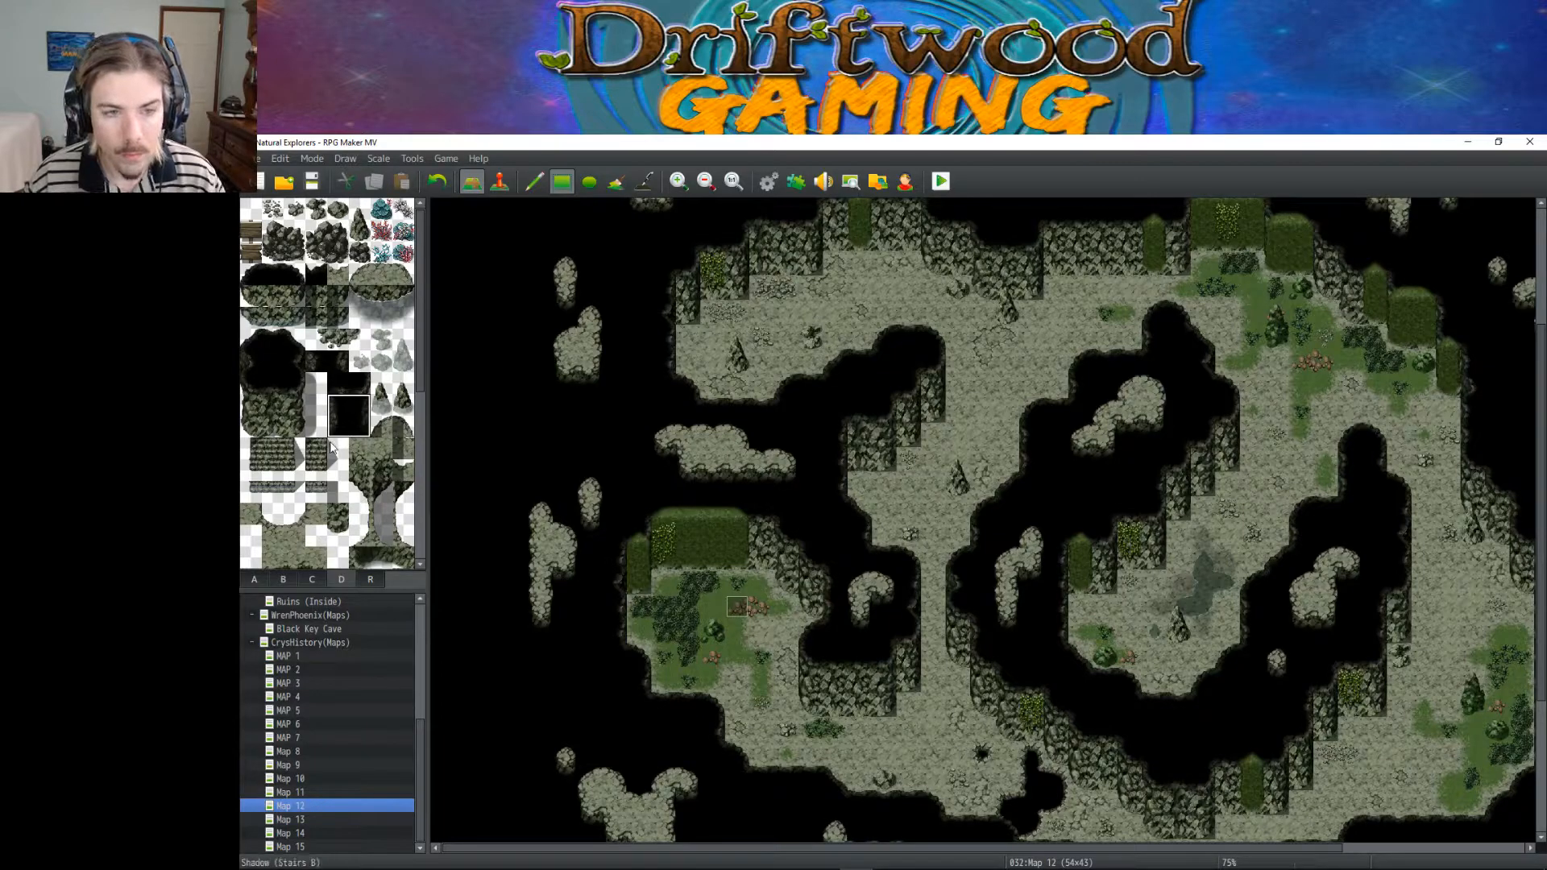
Step: Place the three-by-three Entrance A (Light) opening in the mossy wall just above Map 12's Exit event
scroll(333, 421, "down", 6)
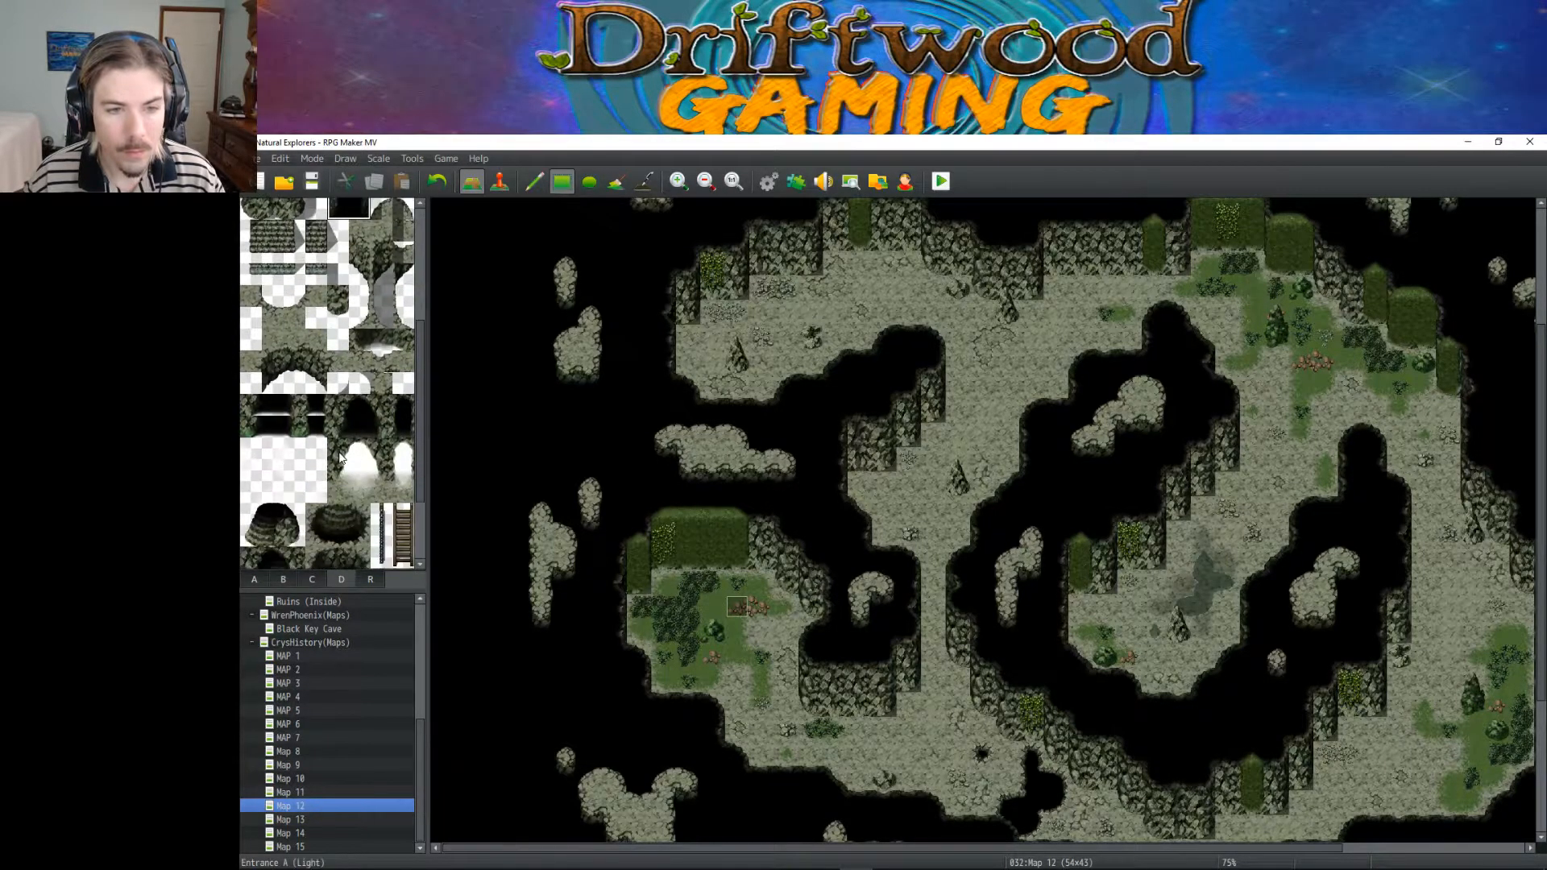
scroll(340, 459, "down", 1)
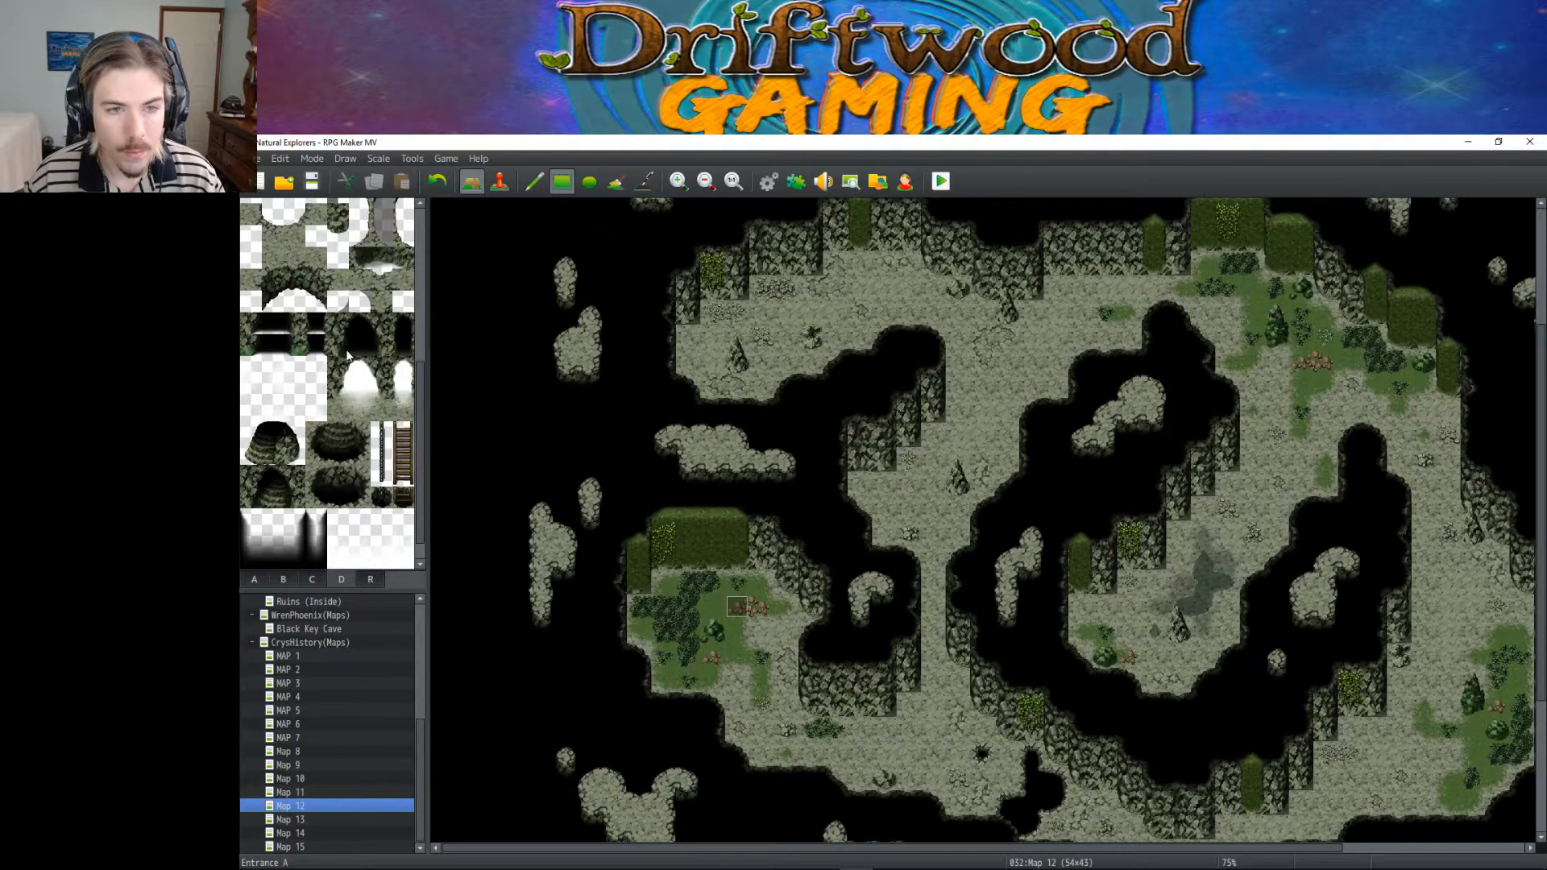
scroll(355, 354, "down", 1)
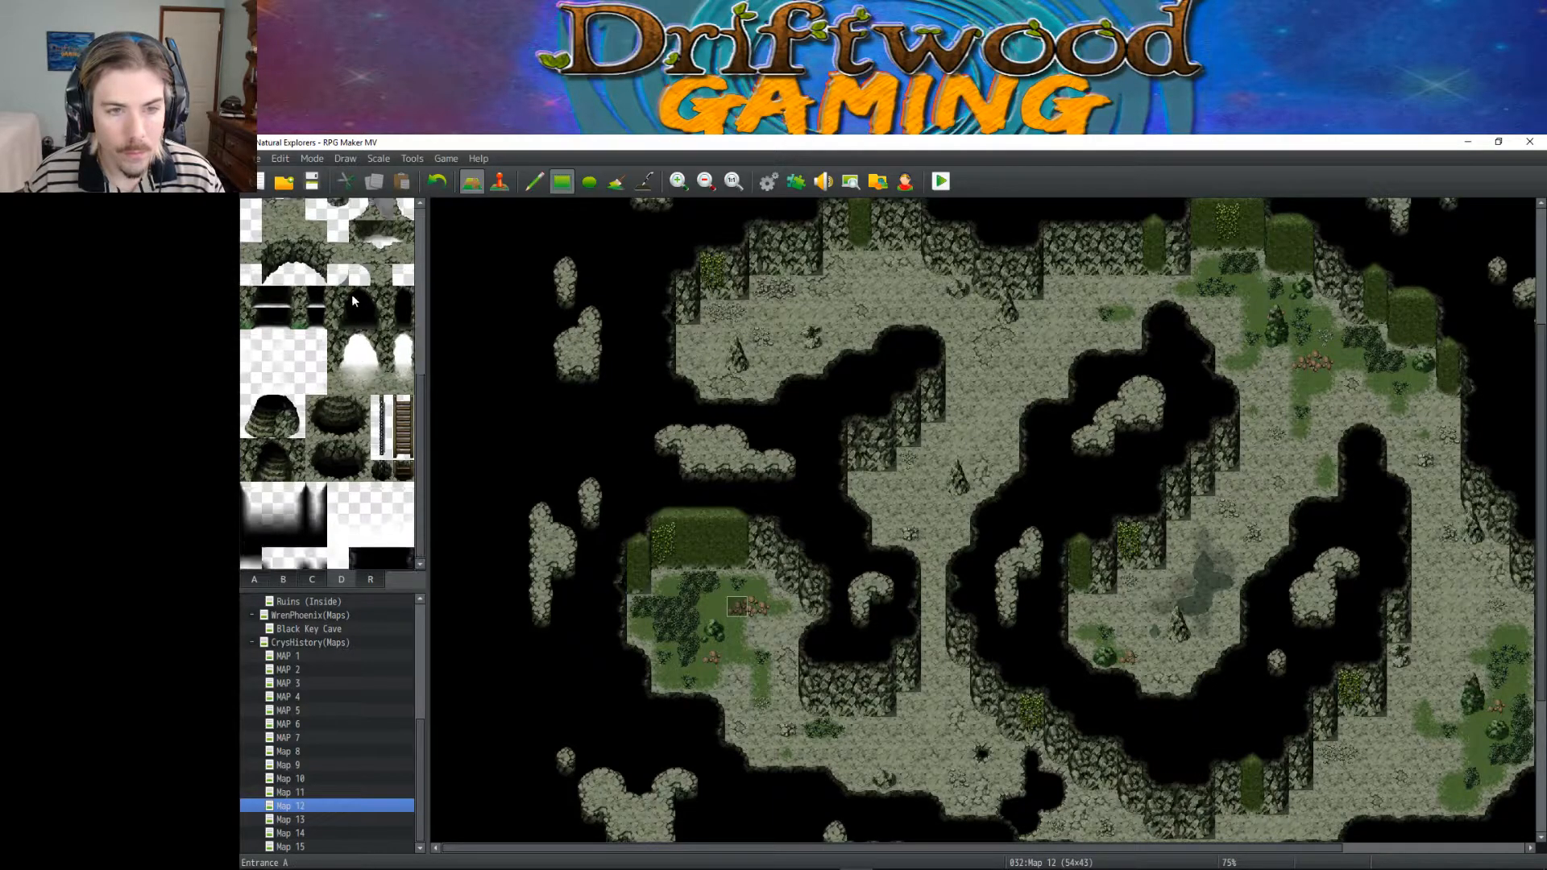
left_click_drag(337, 341, 383, 385)
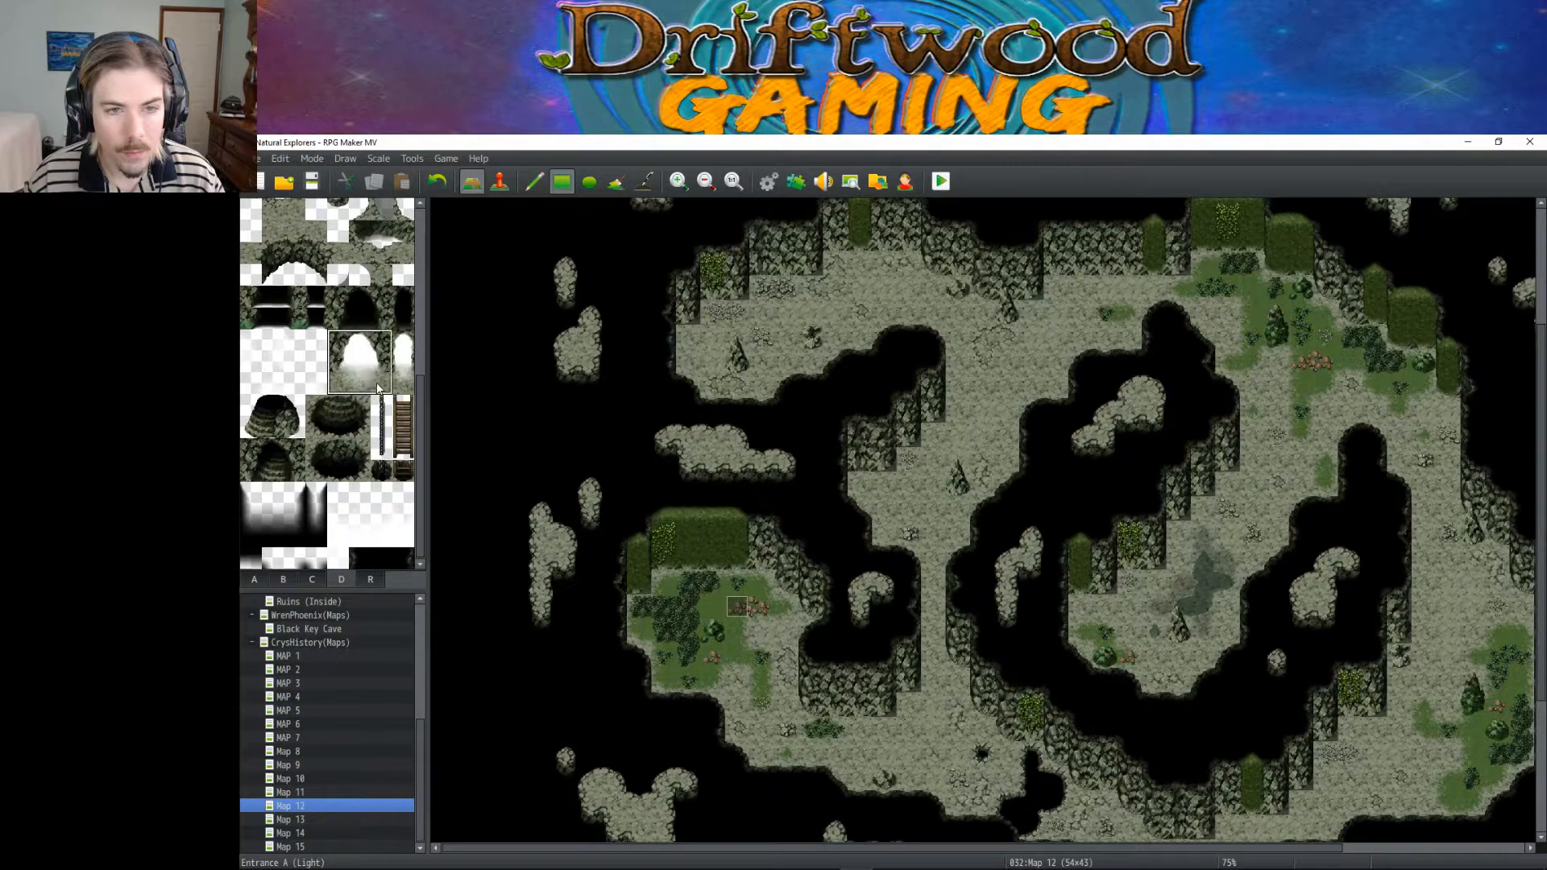
left_click(699, 519)
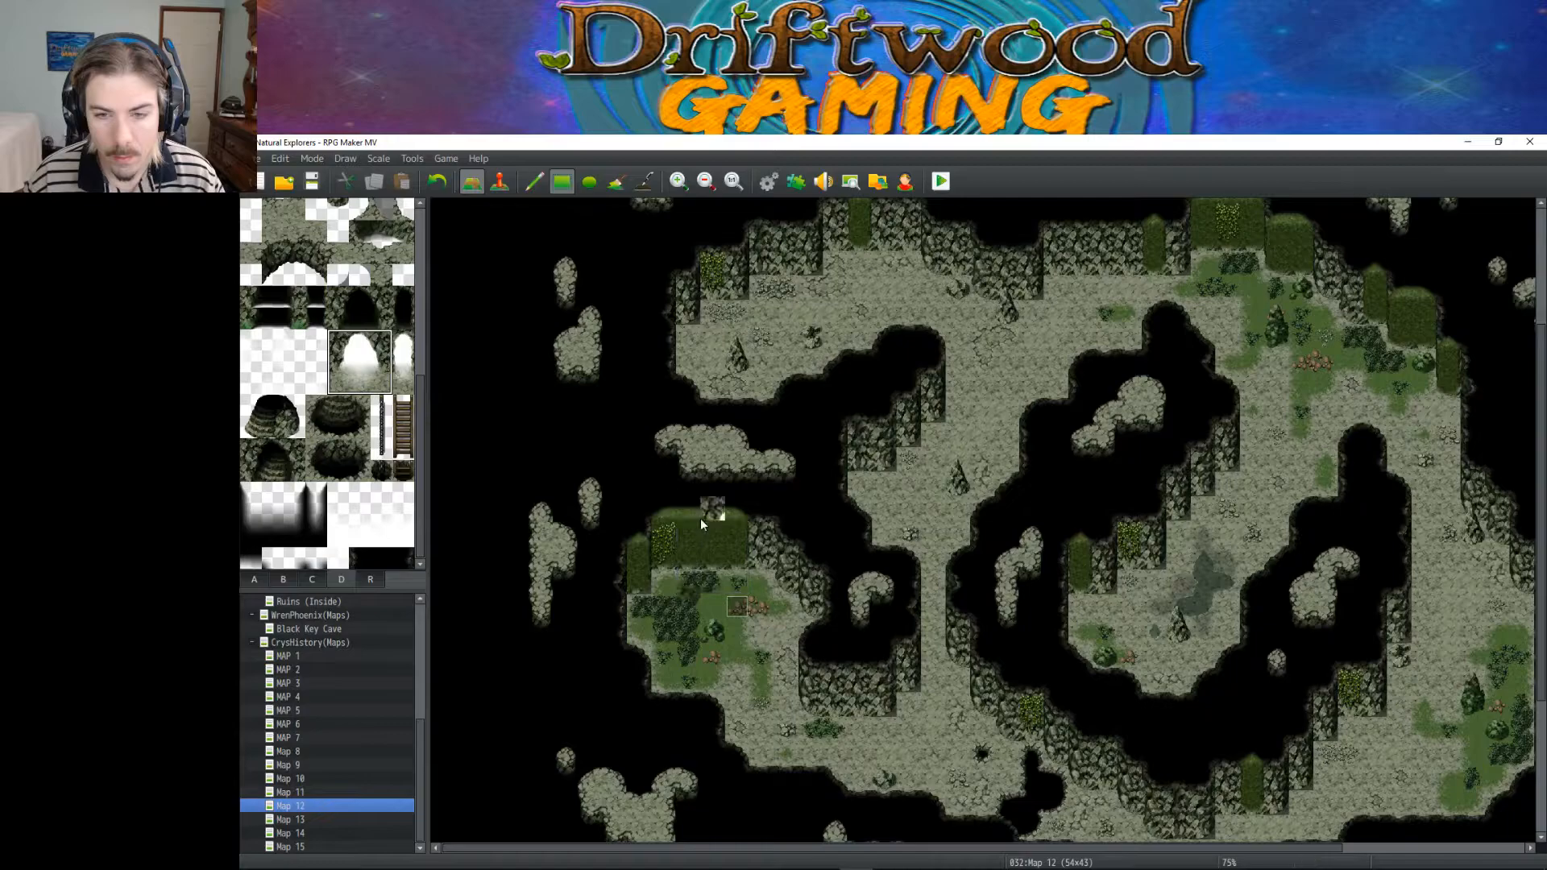
key("ctrl+z")
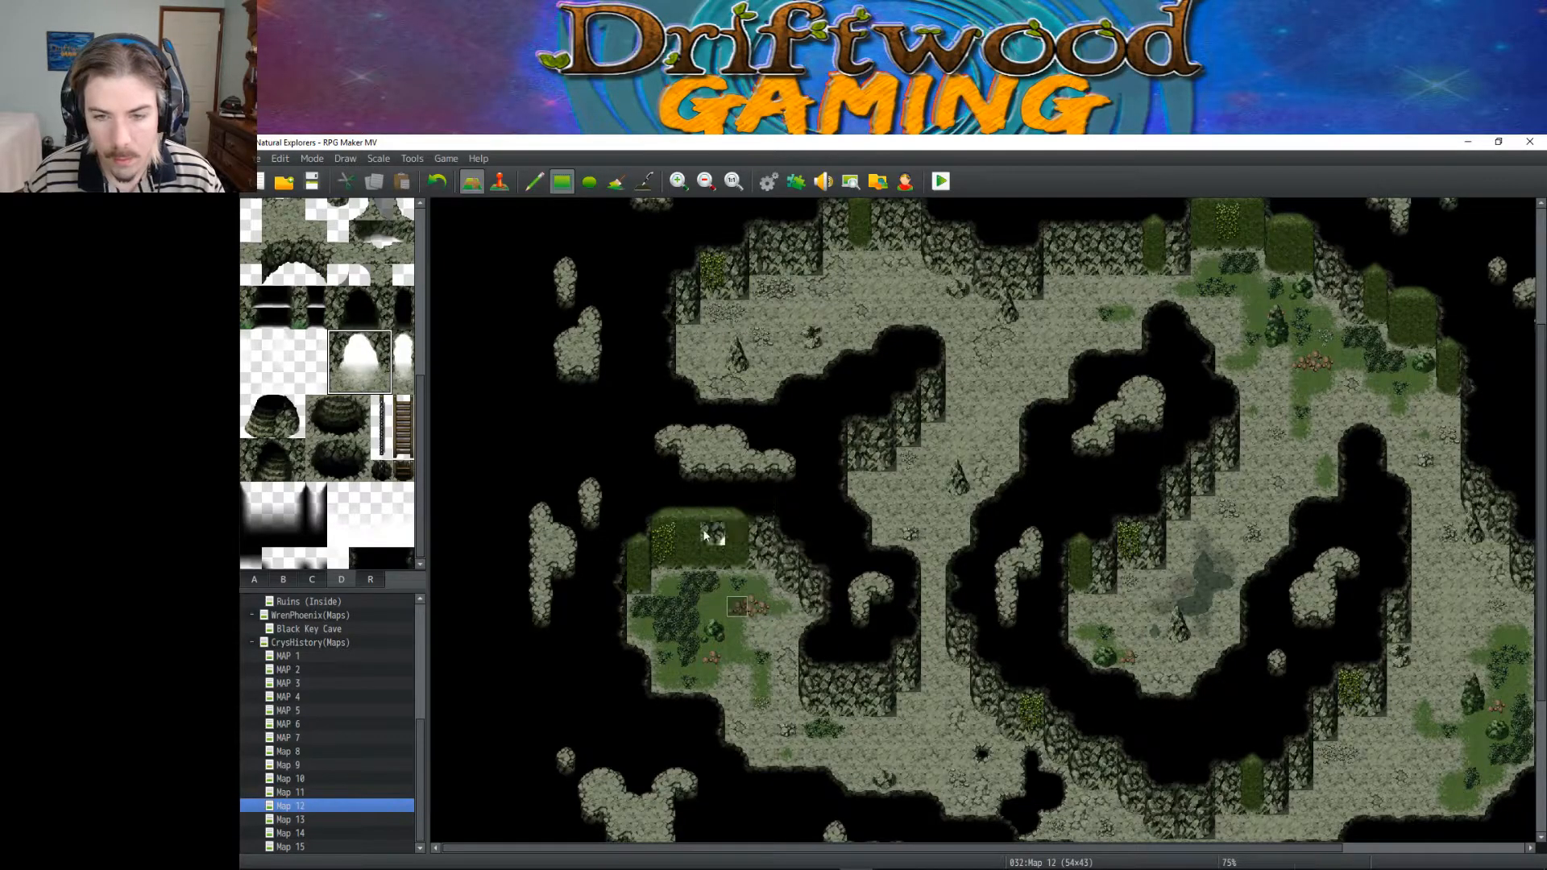
left_click_drag(760, 573, 761, 571)
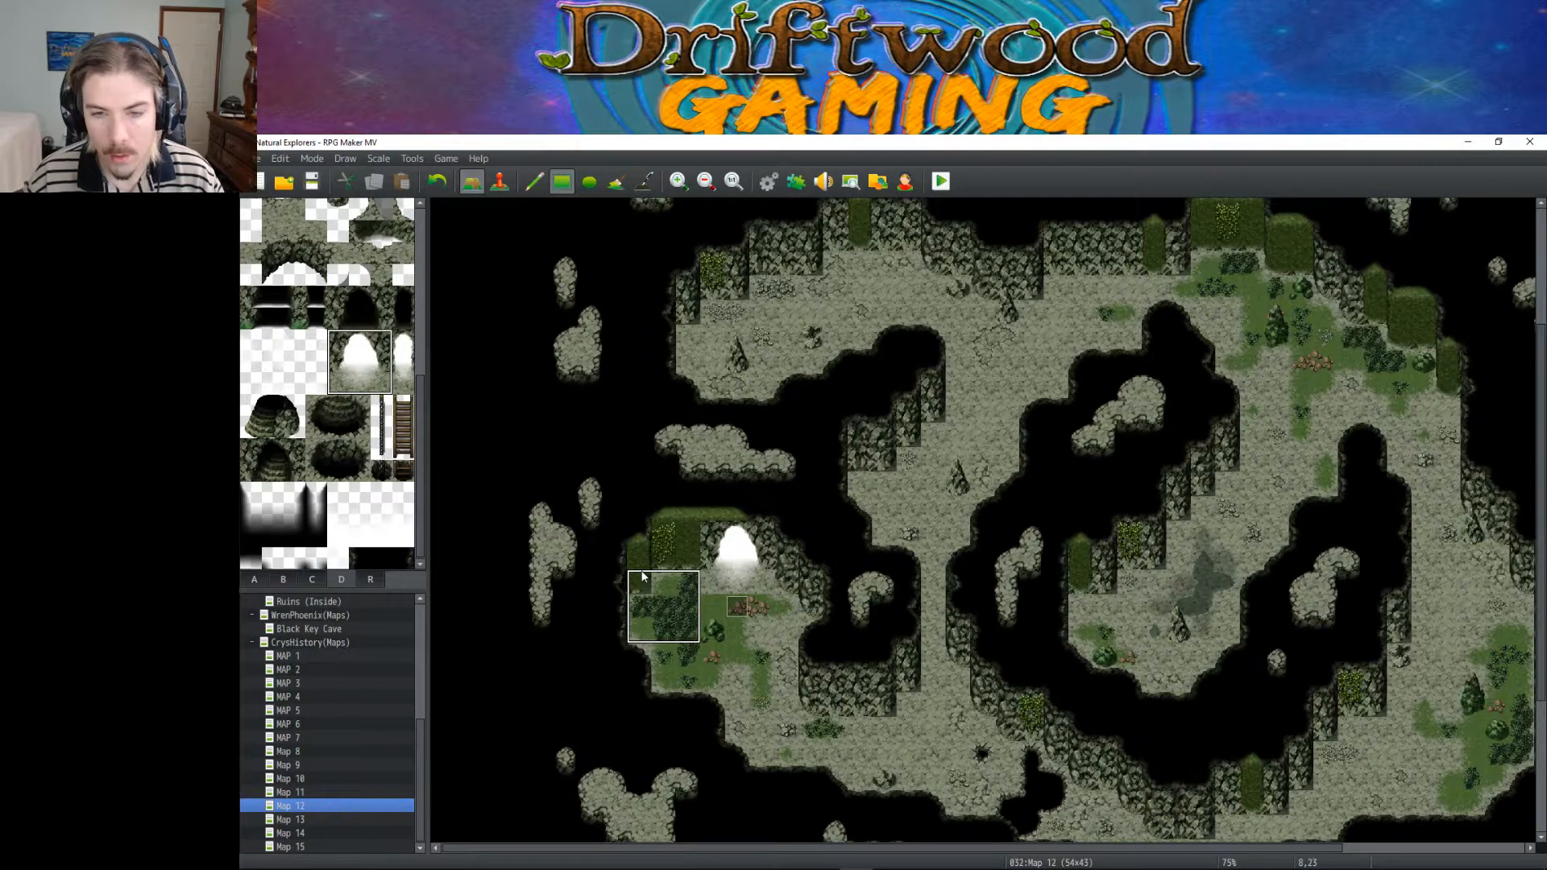
Step: Cover the leftover moss strip above the lit opening with the cave wall's dark ceiling tile
left_click(272, 580)
left_click(256, 579)
left_click(284, 579)
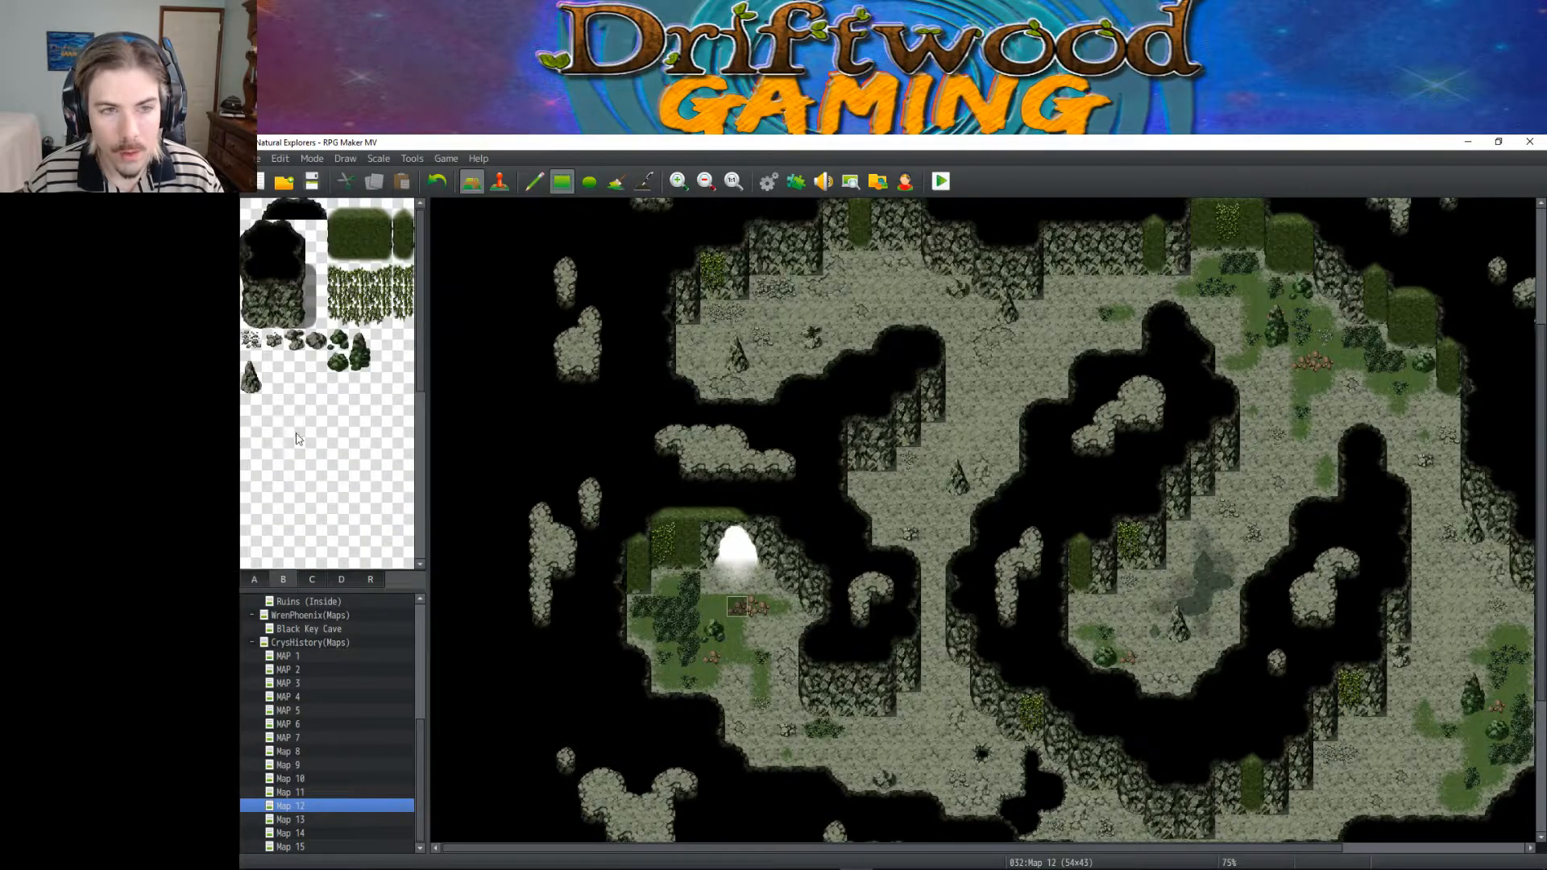
left_click(306, 580)
scroll(331, 451, "up", 3)
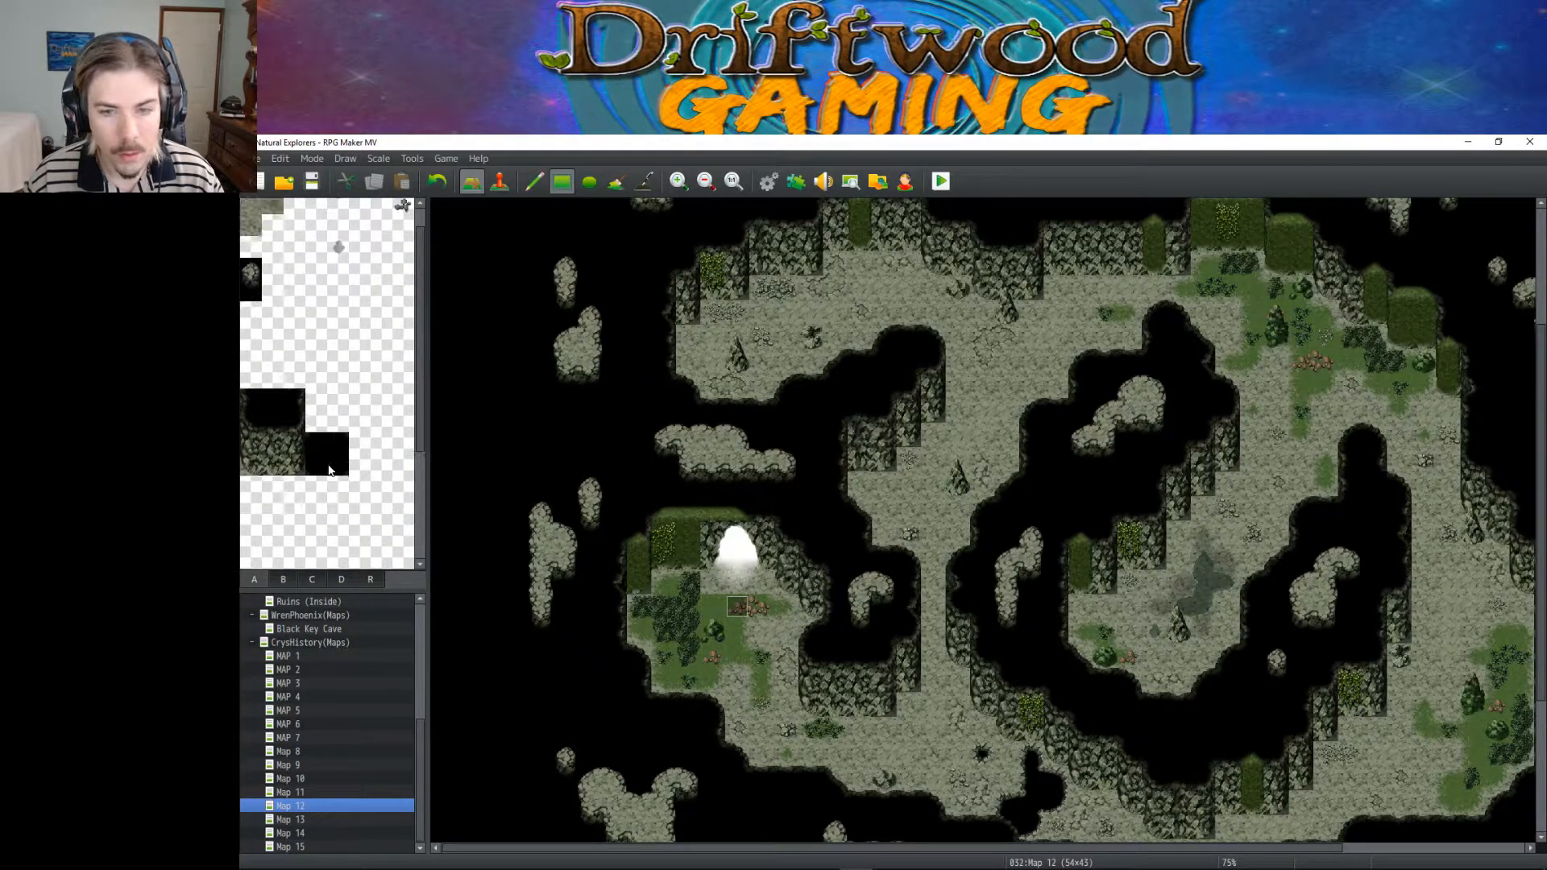
left_click(306, 576)
left_click(295, 572)
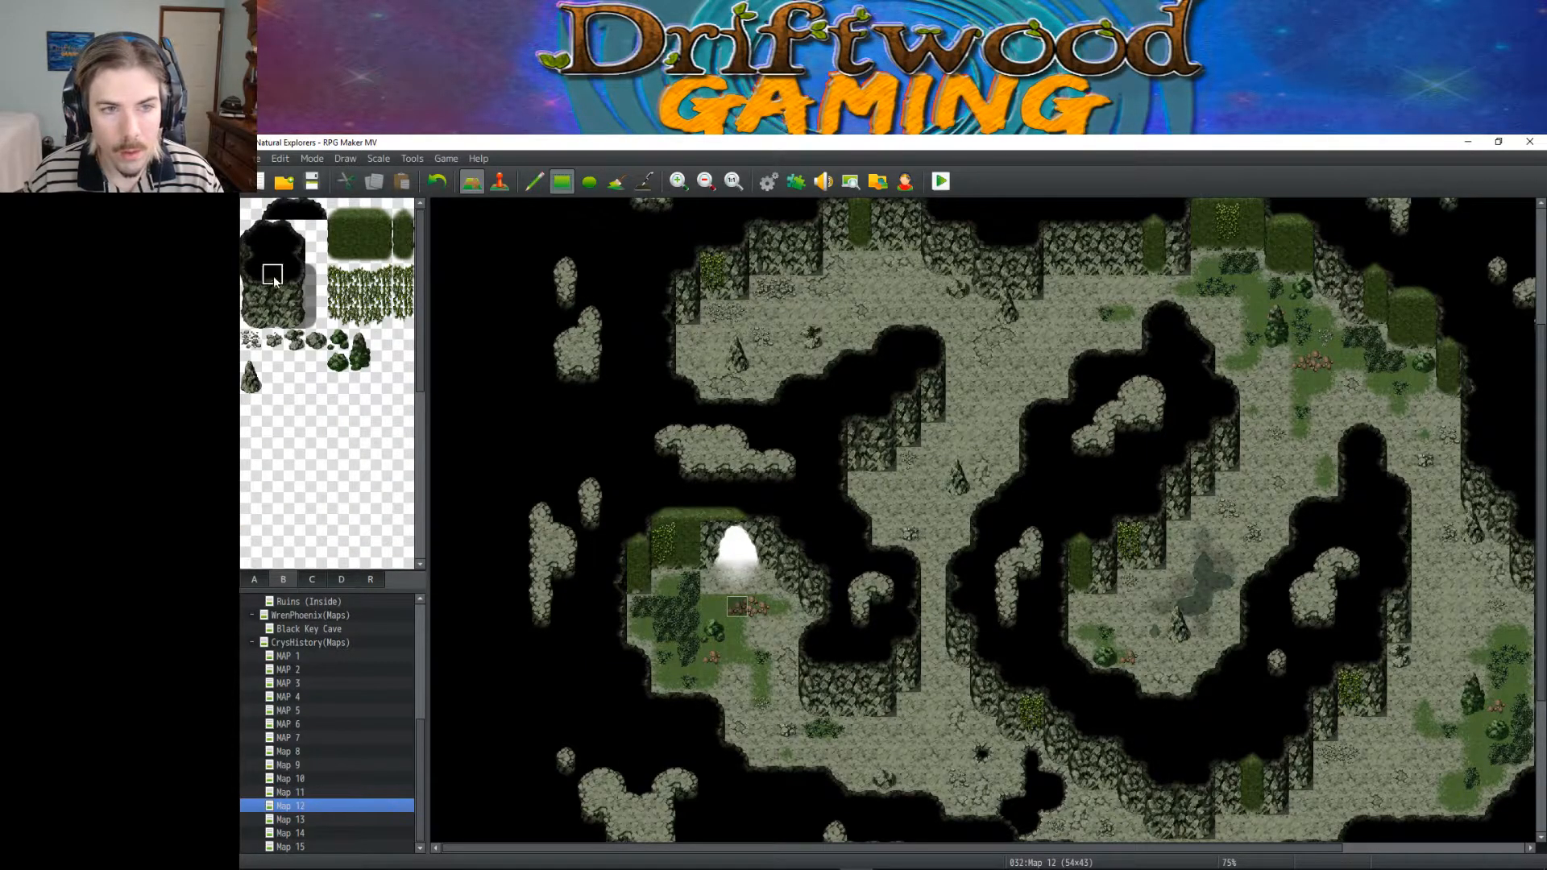
scroll(300, 277, "down", 5)
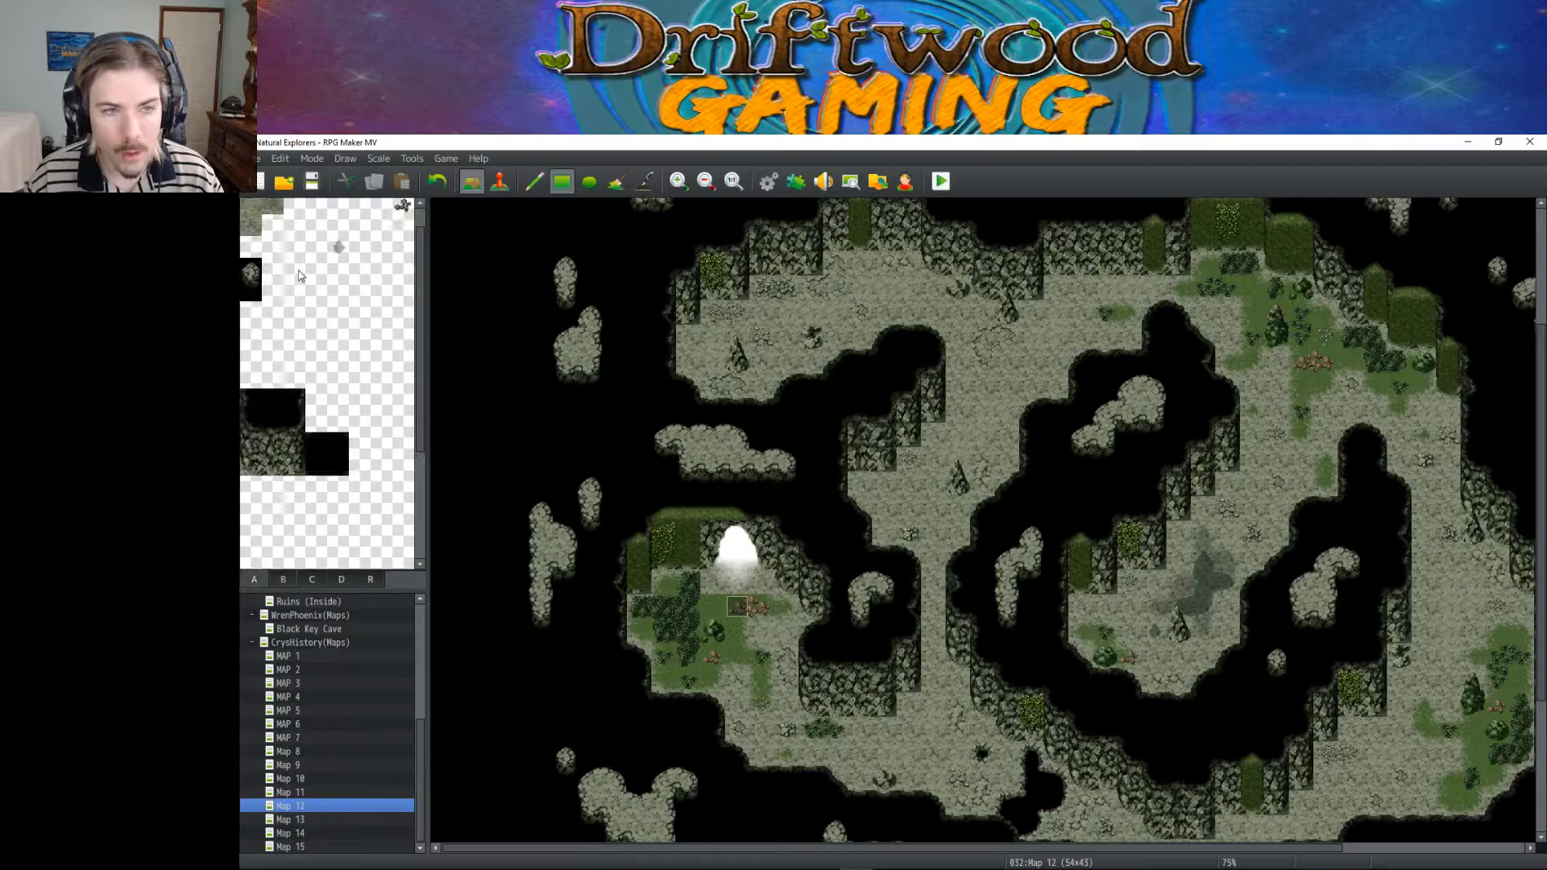
left_click(272, 421)
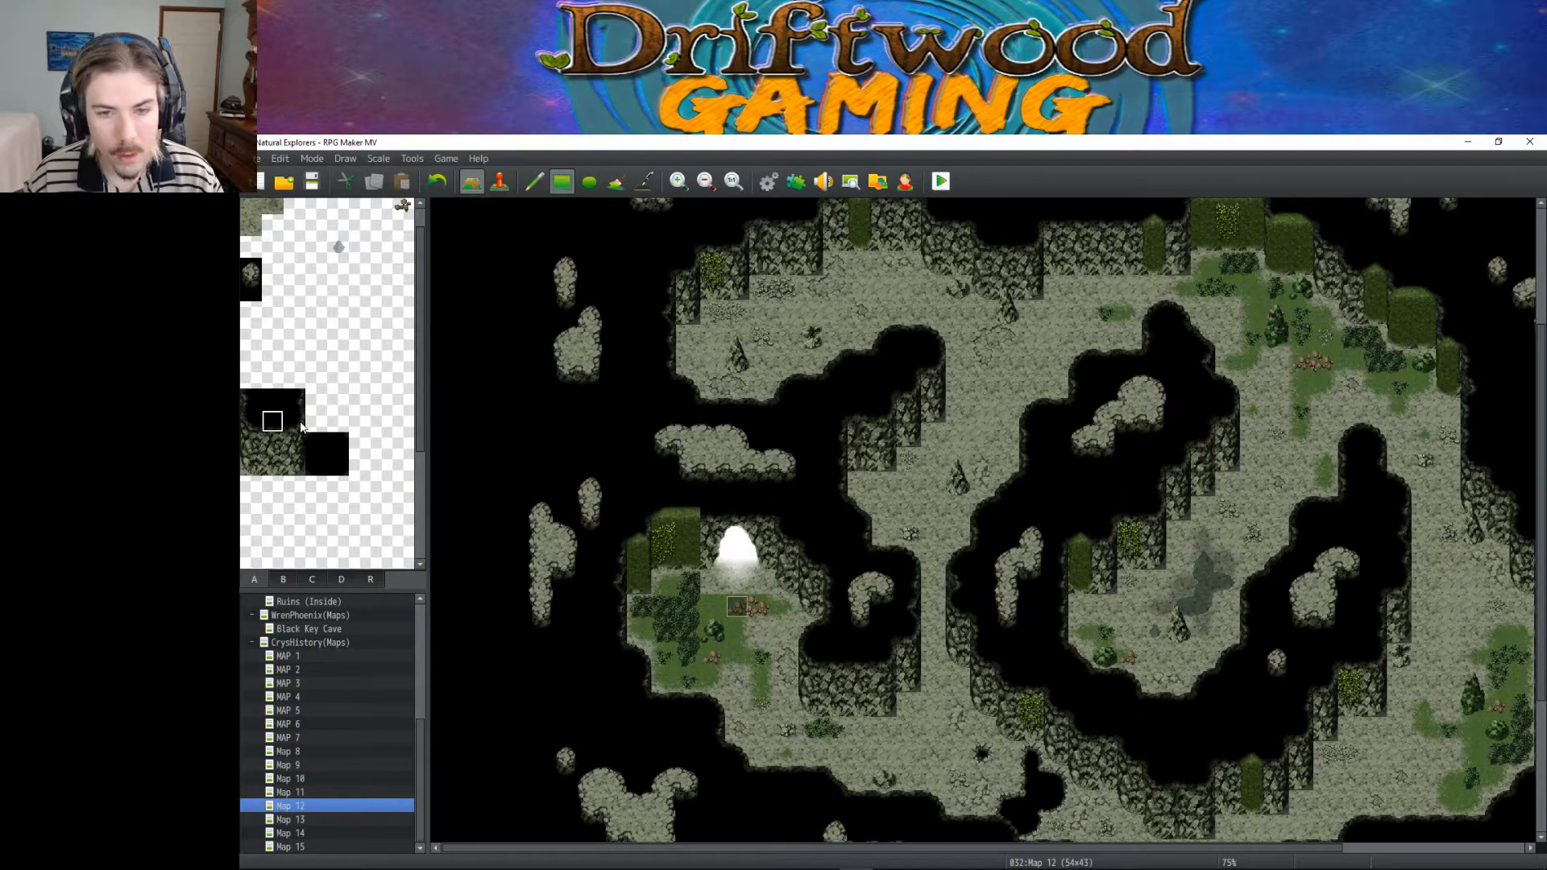
left_click(292, 577)
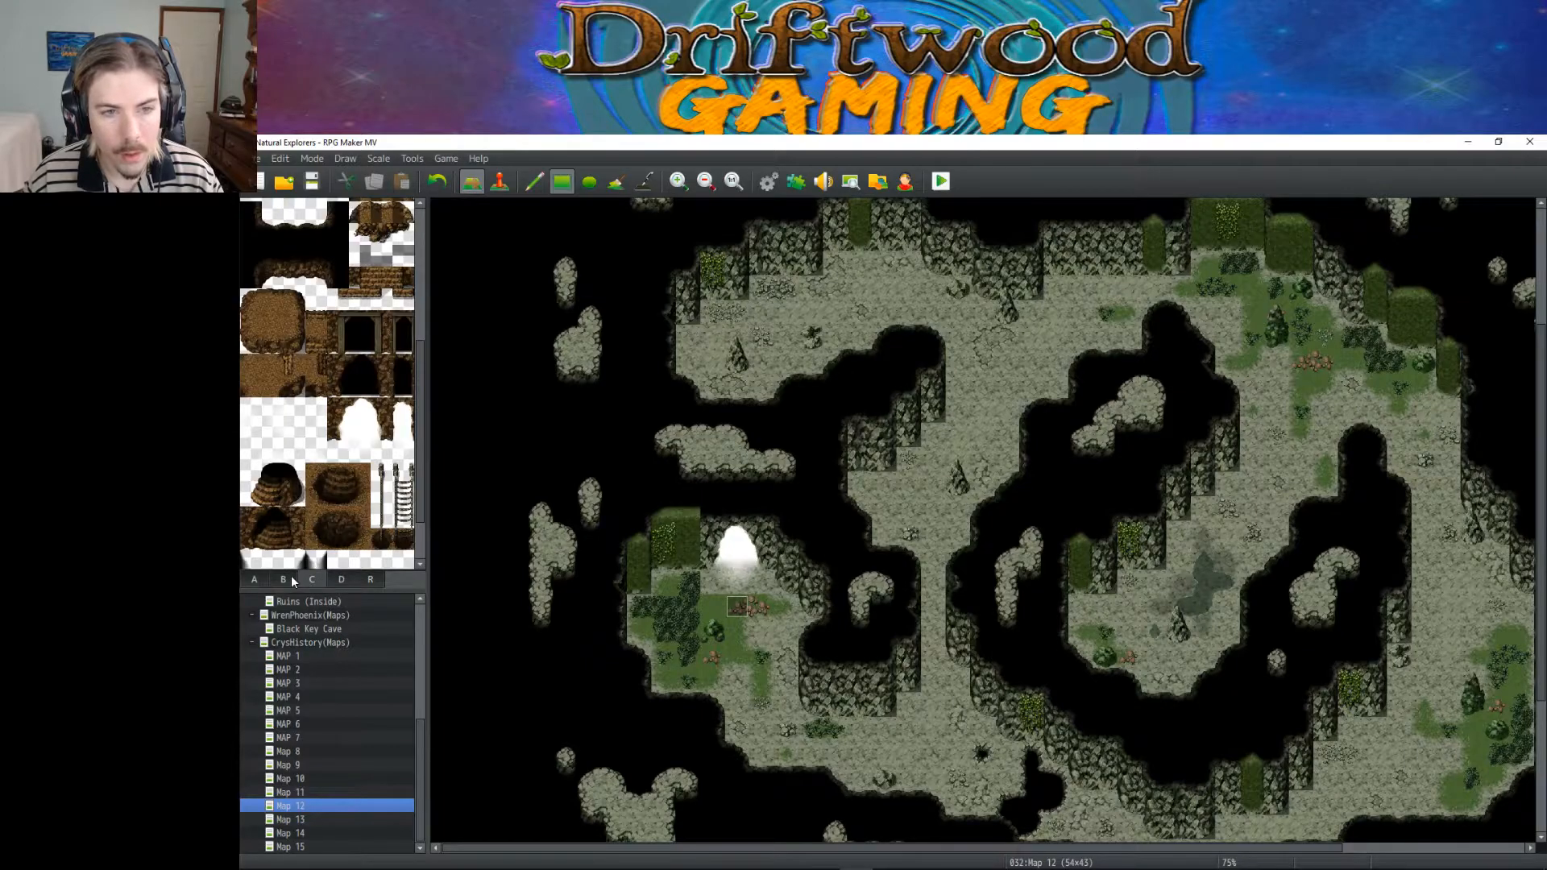
left_click(292, 577)
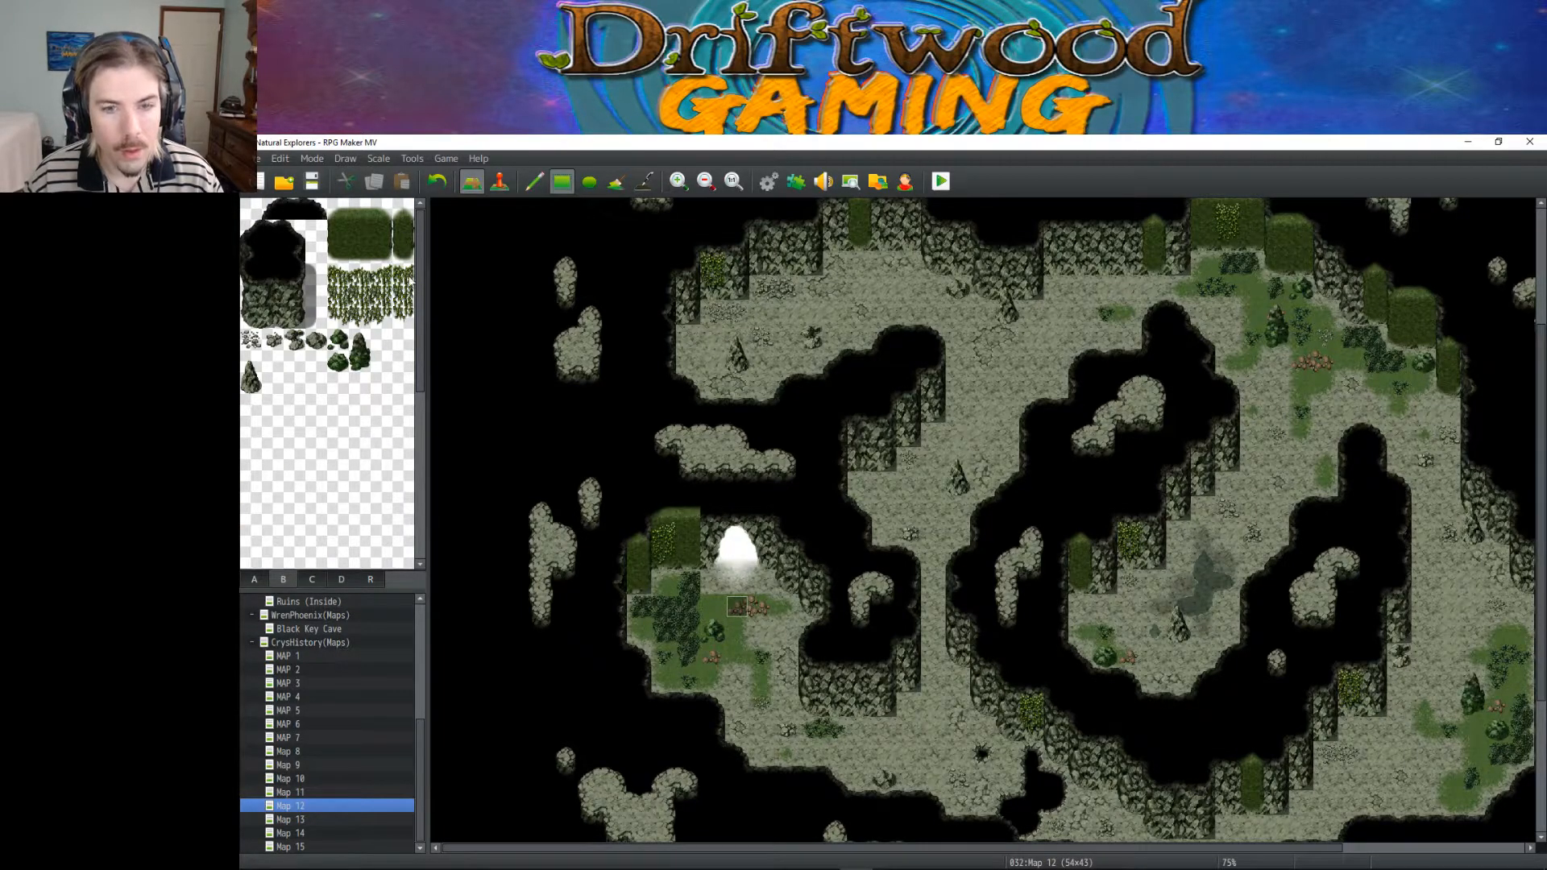
scroll(390, 436, "down", 5)
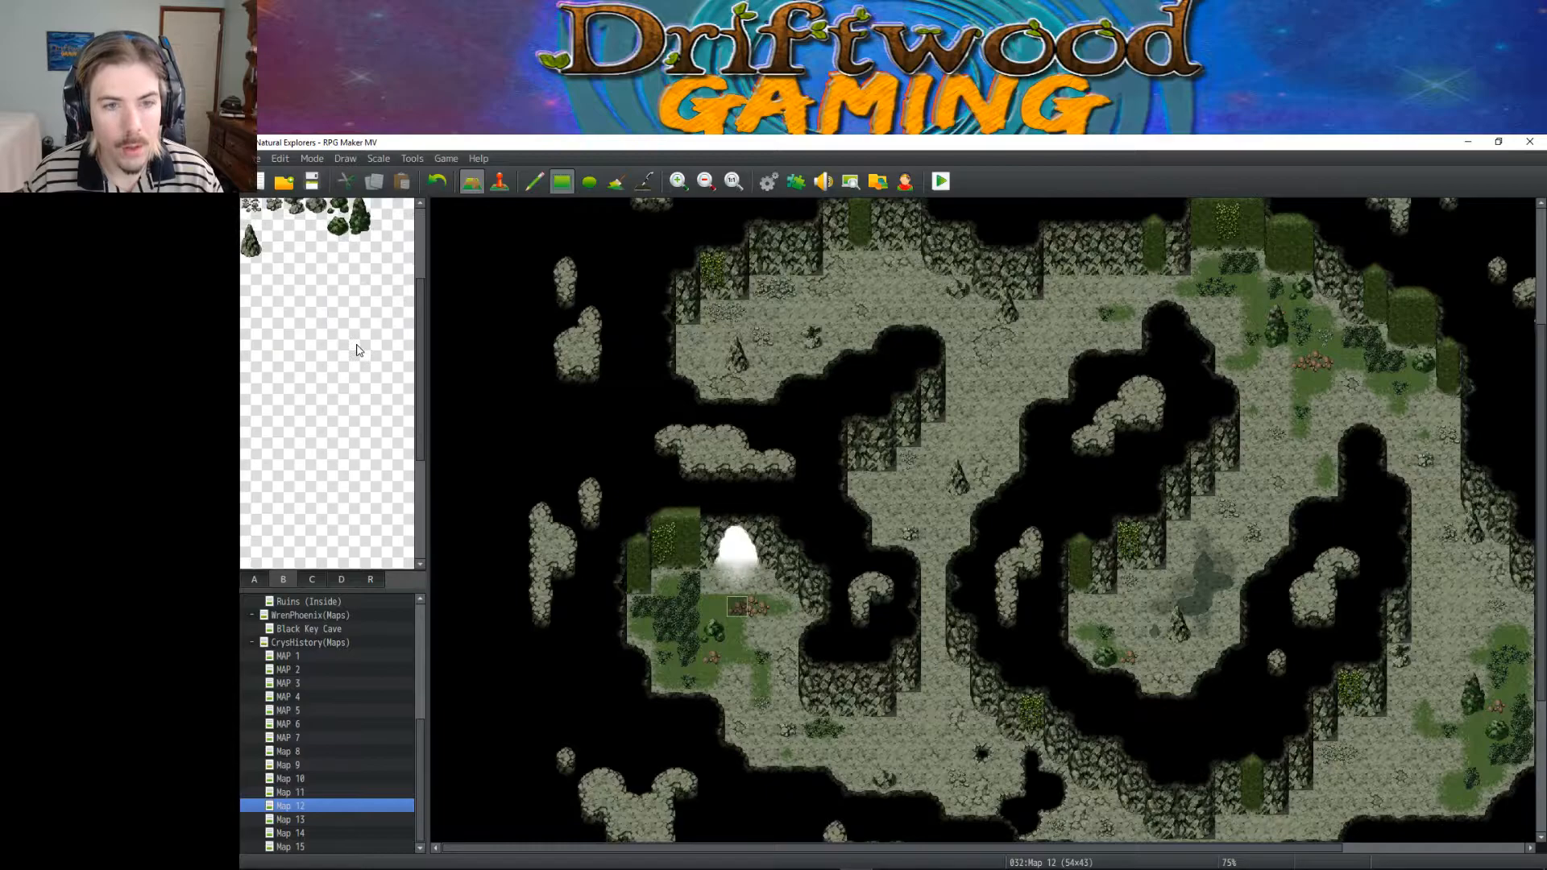
scroll(390, 435, "up", 3)
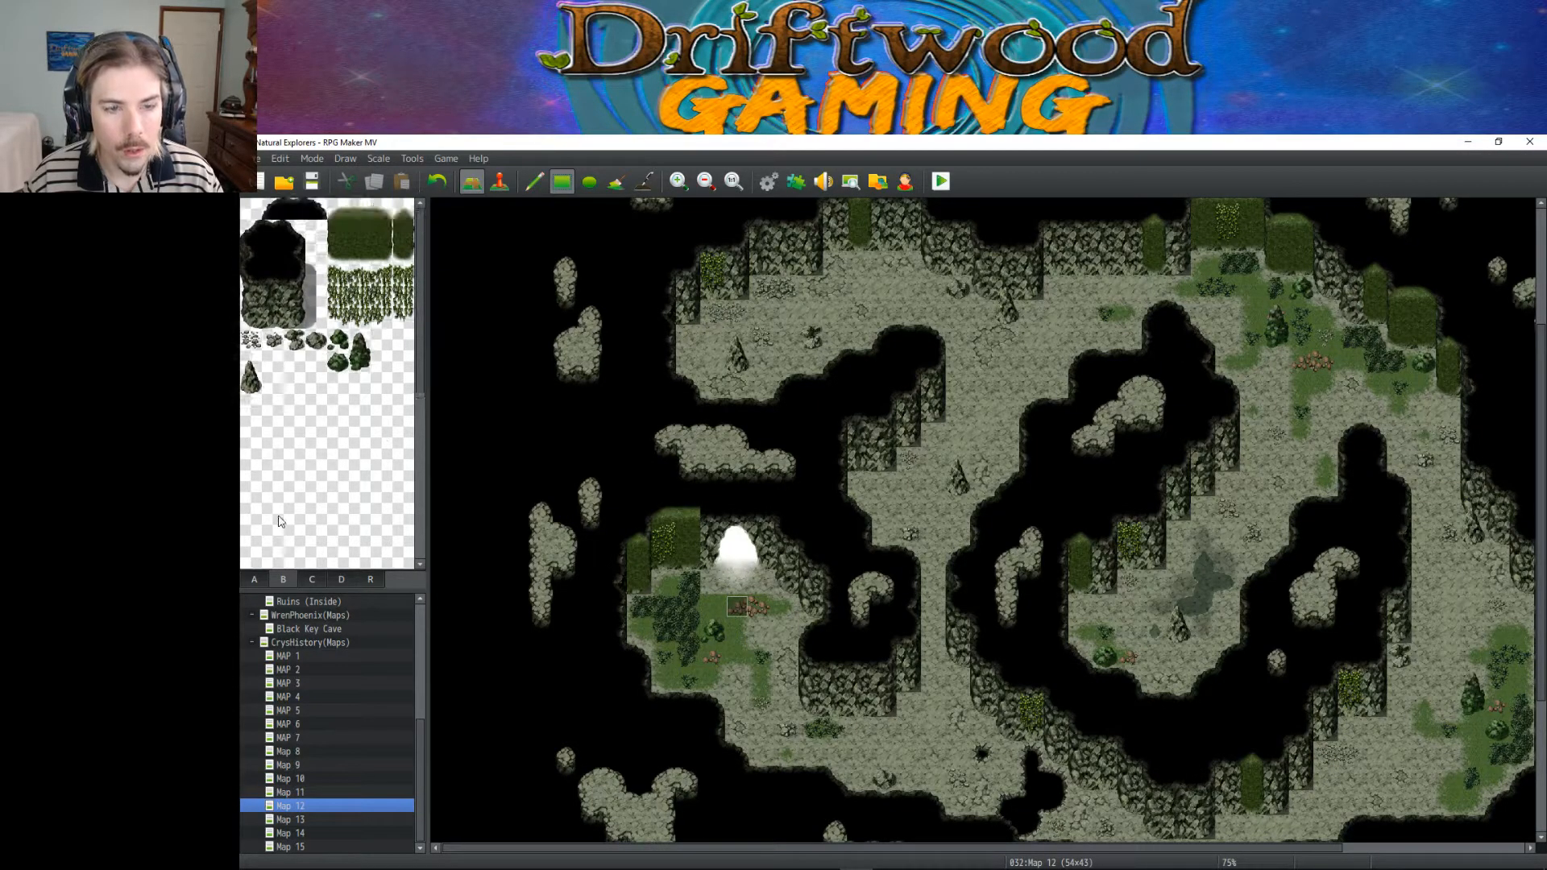
left_click(256, 578)
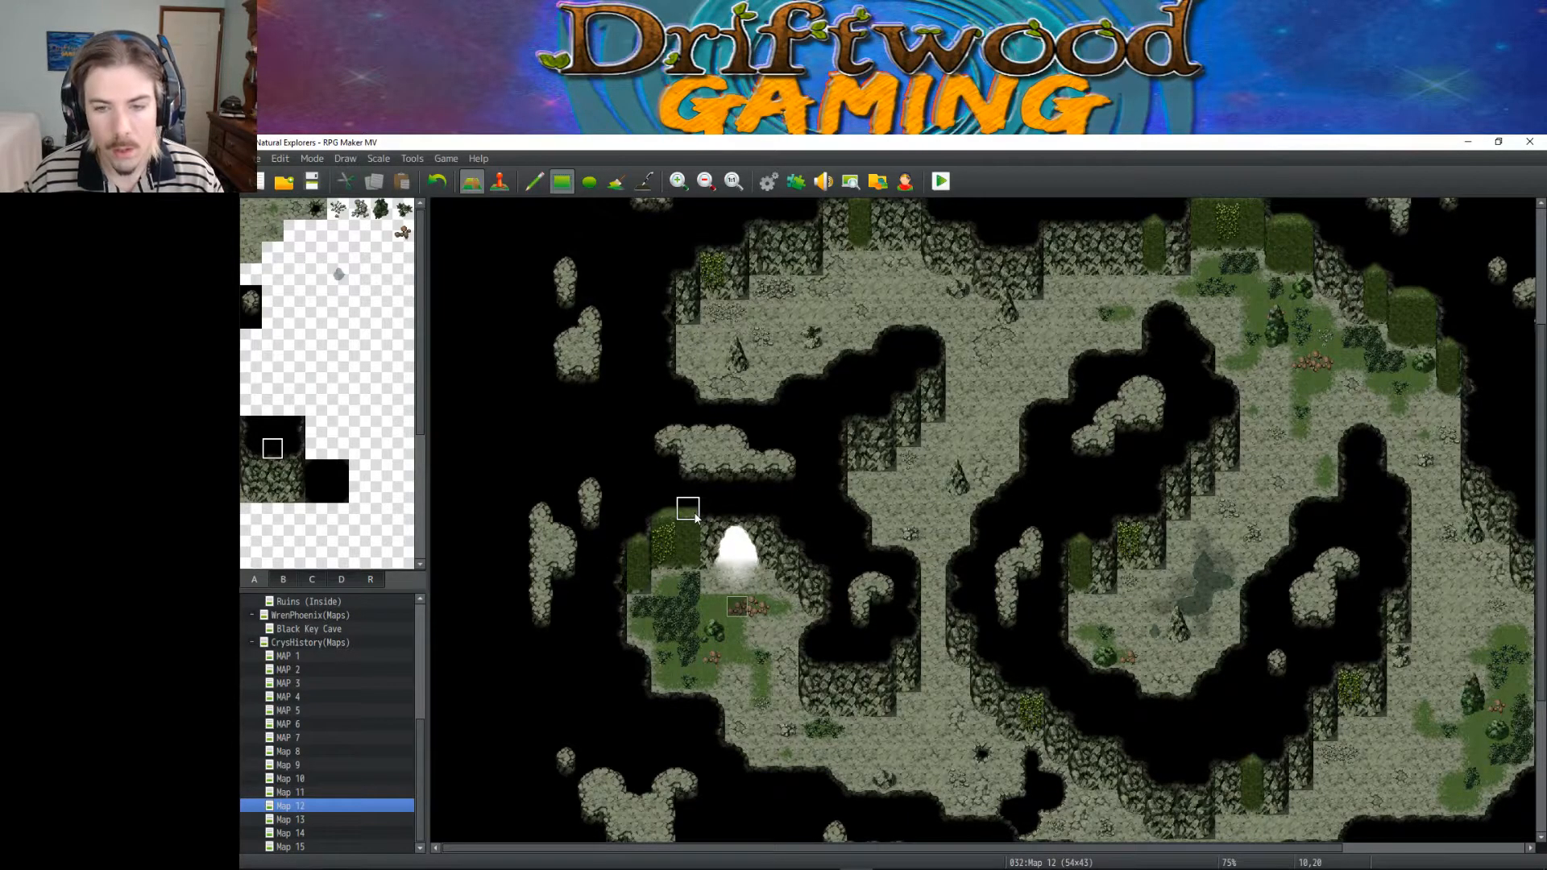
Step: Try raising the lit opening by one tile towards the rock formation above it, and undo the change
right_click_drag(713, 512, 765, 580)
left_click_drag(762, 560, 708, 501)
right_click(661, 461)
right_click_drag(679, 461, 778, 445)
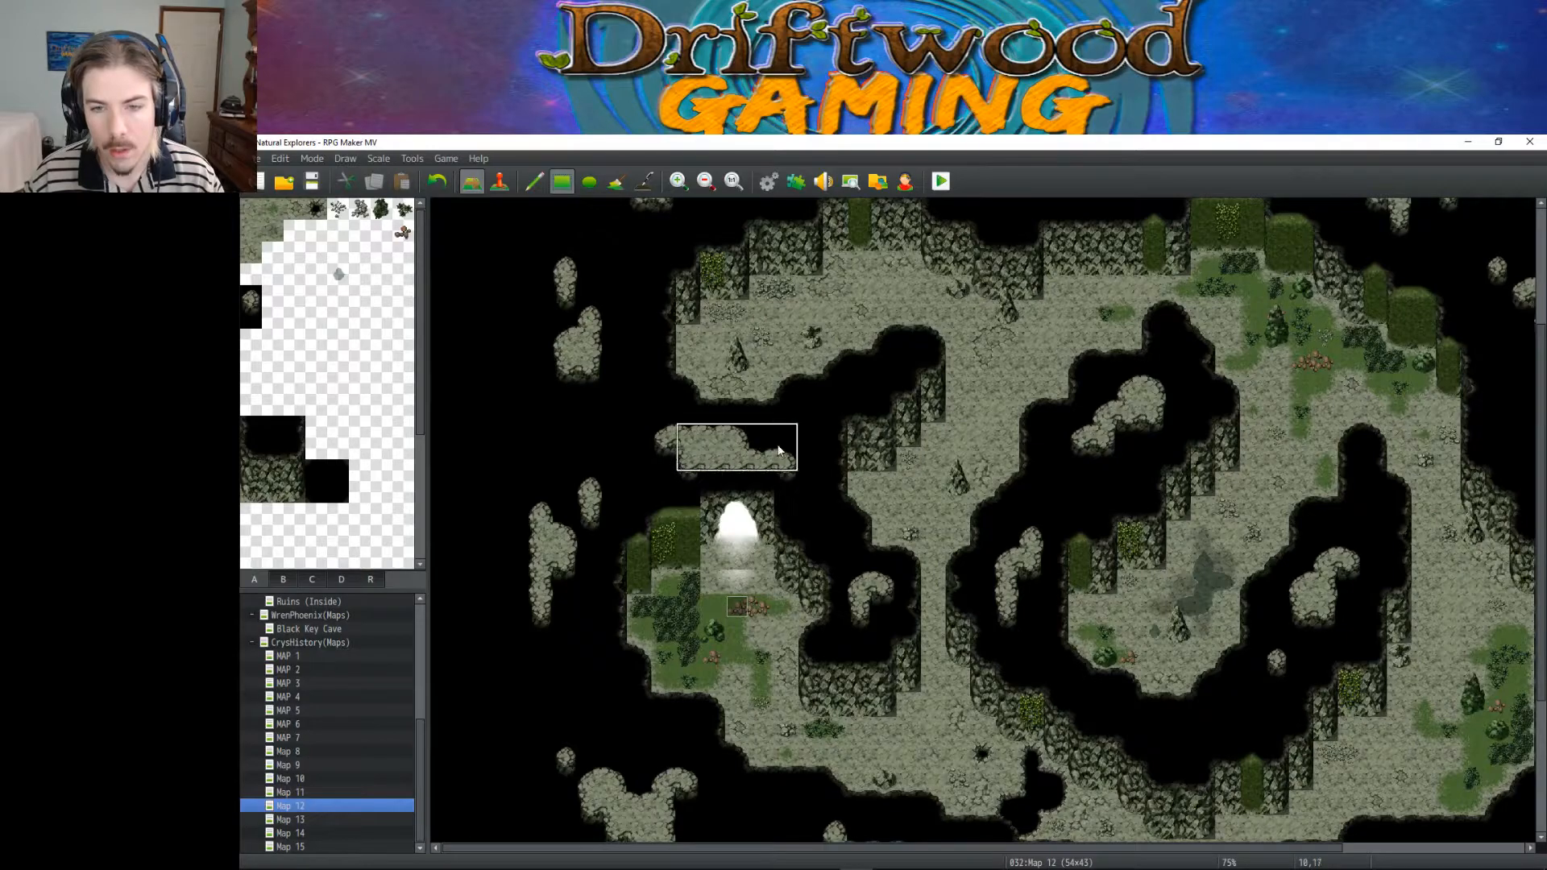
key("ctrl+z")
Step: Shift the long rock formation above the lit opening up and to the west, filling its former place with black ceiling
right_click(690, 440)
right_click_drag(658, 433, 779, 479)
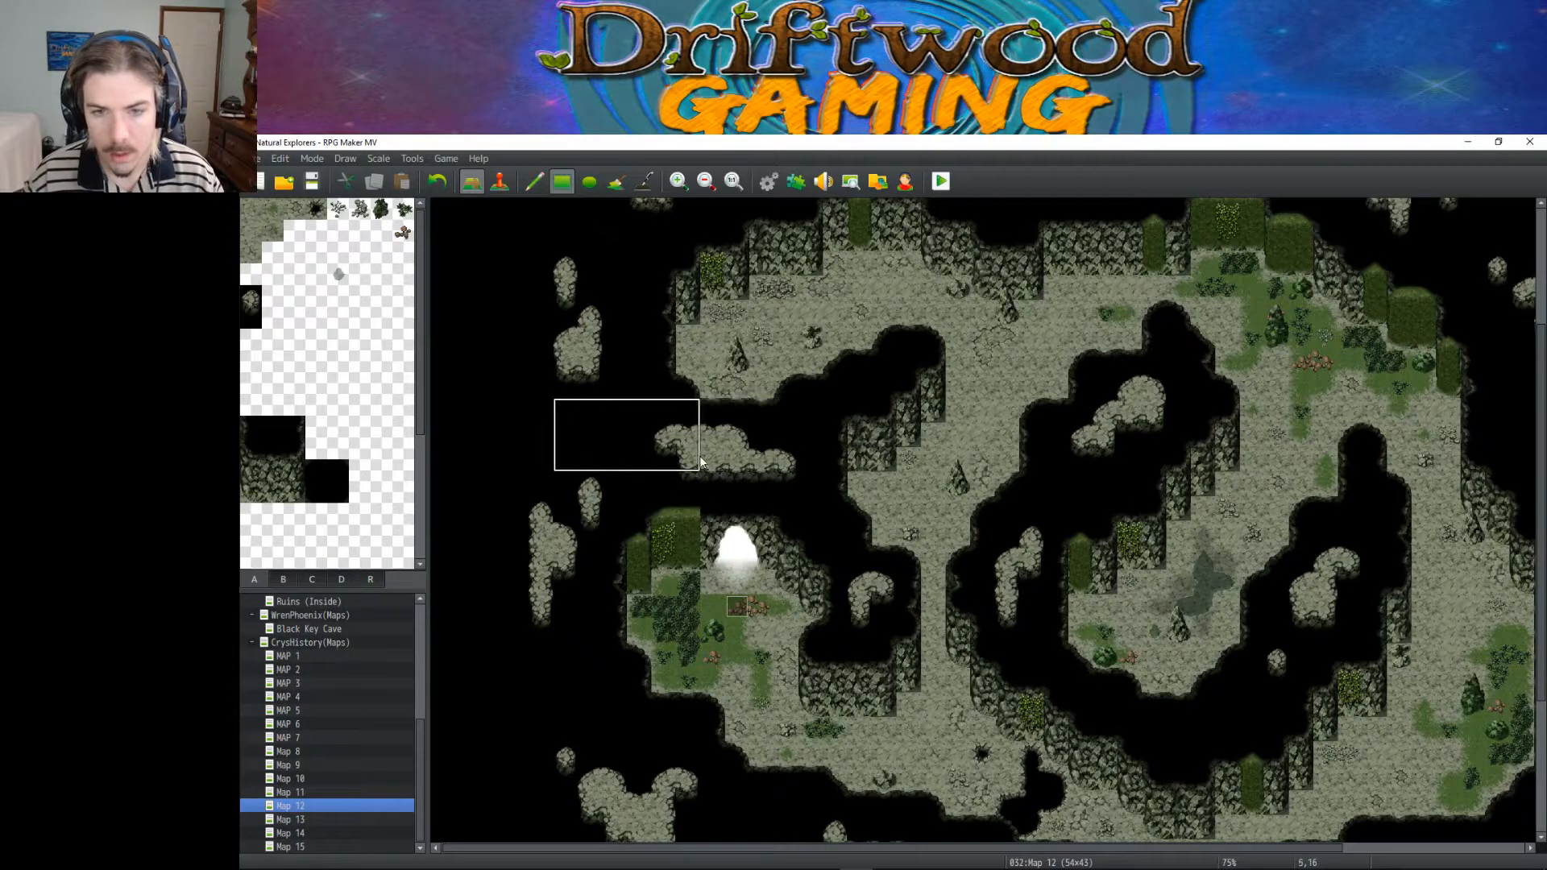
left_click_drag(699, 456, 646, 433)
right_click(809, 481)
left_click_drag(808, 461, 696, 465)
left_click_drag(689, 462, 787, 483)
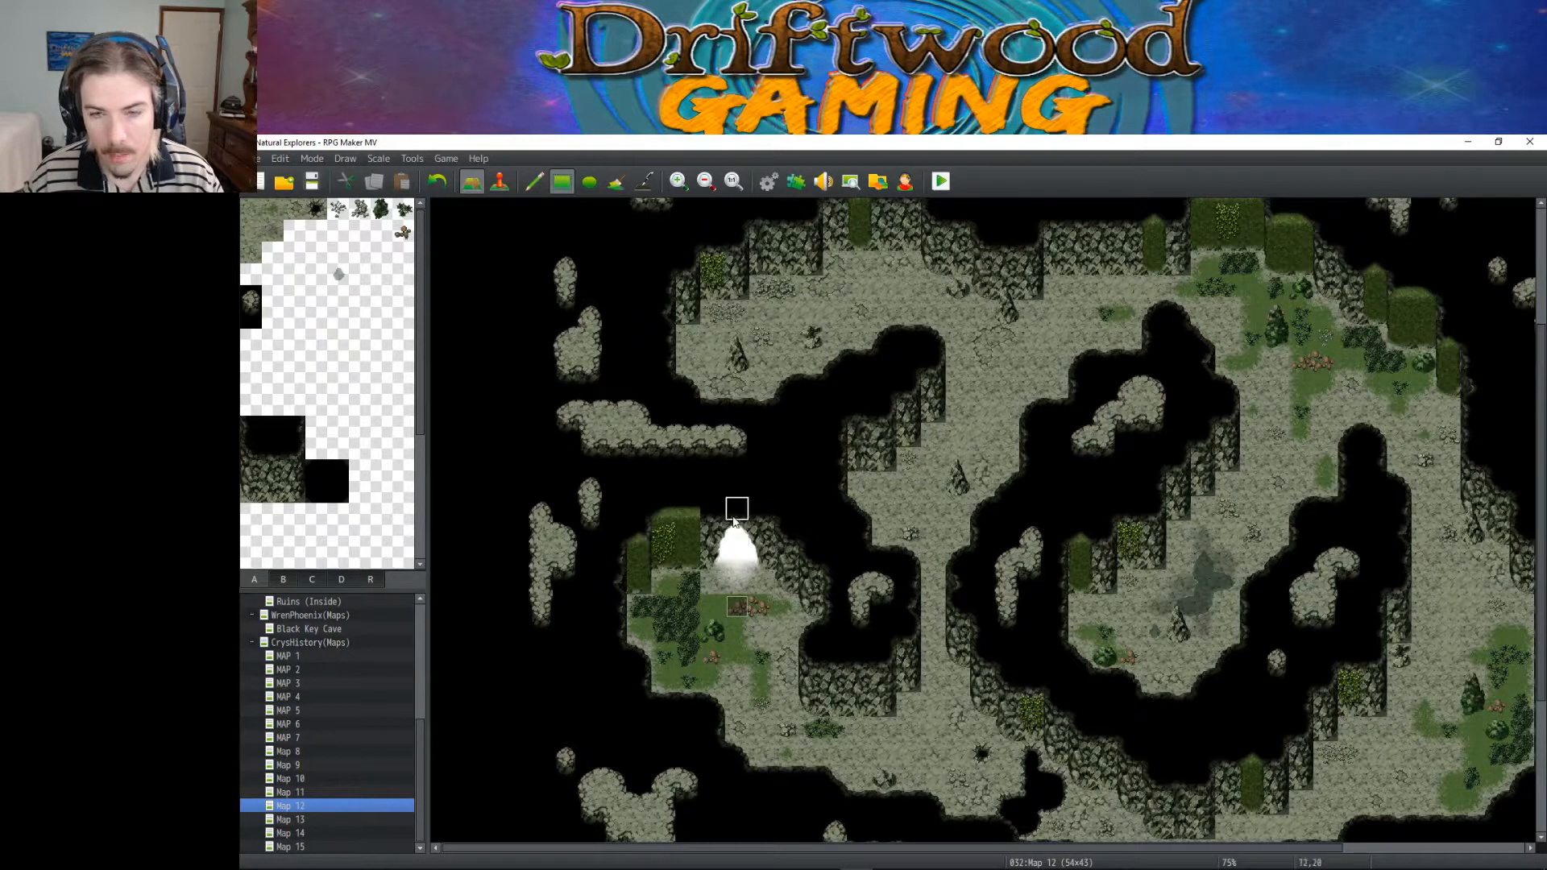
Step: Copy the lit opening one tile higher and trim the ceiling edge along its top
mouse_move(716, 516)
right_mouse_down()
mouse_move(767, 590)
mouse_move(766, 577)
right_mouse_up()
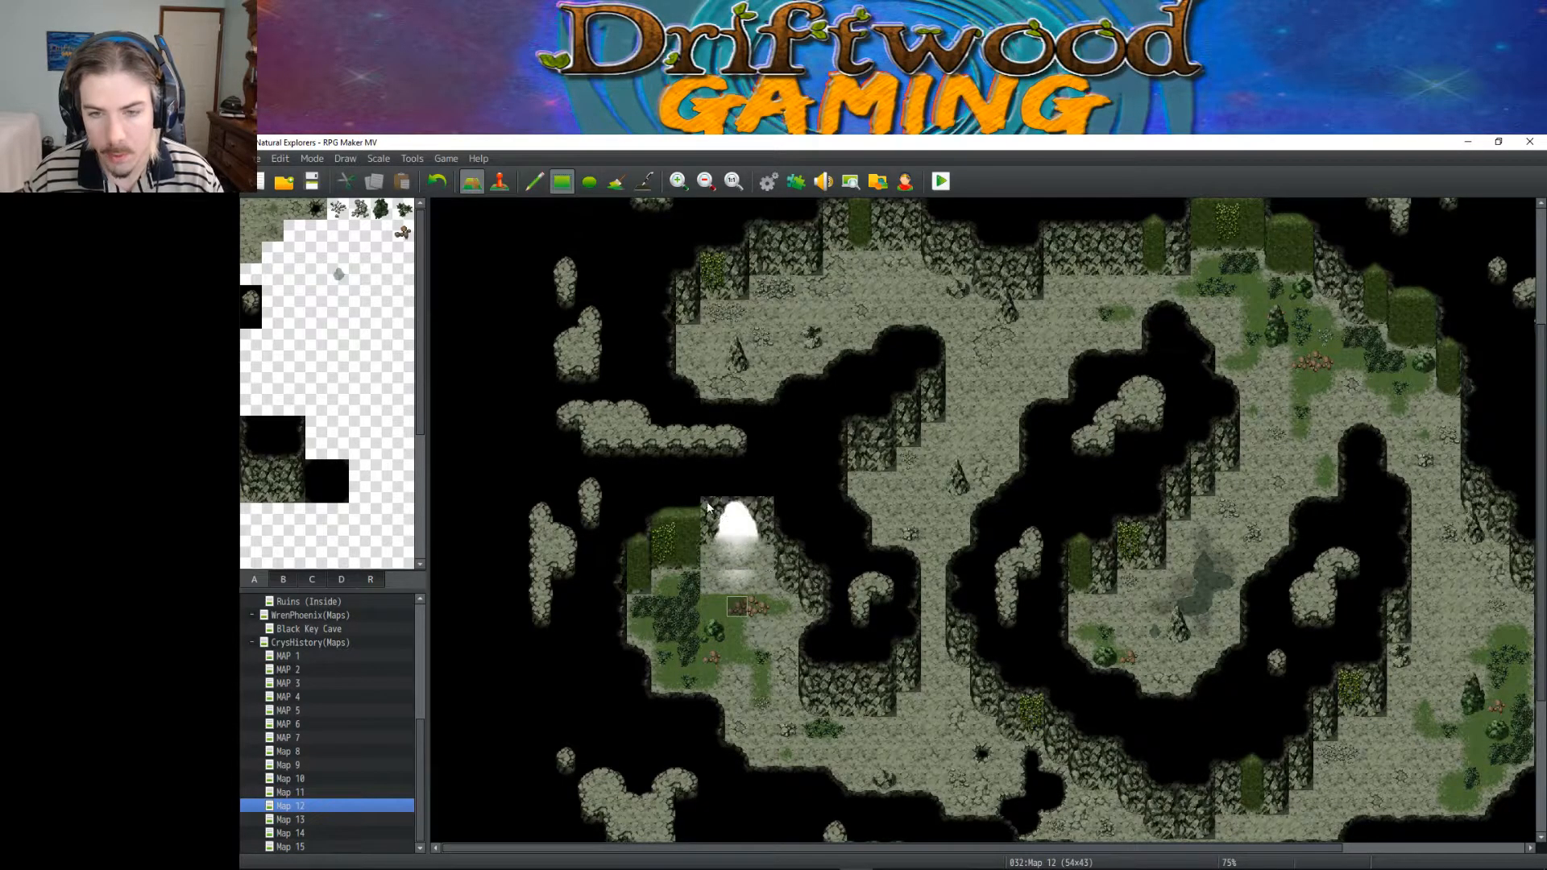
right_click(791, 487)
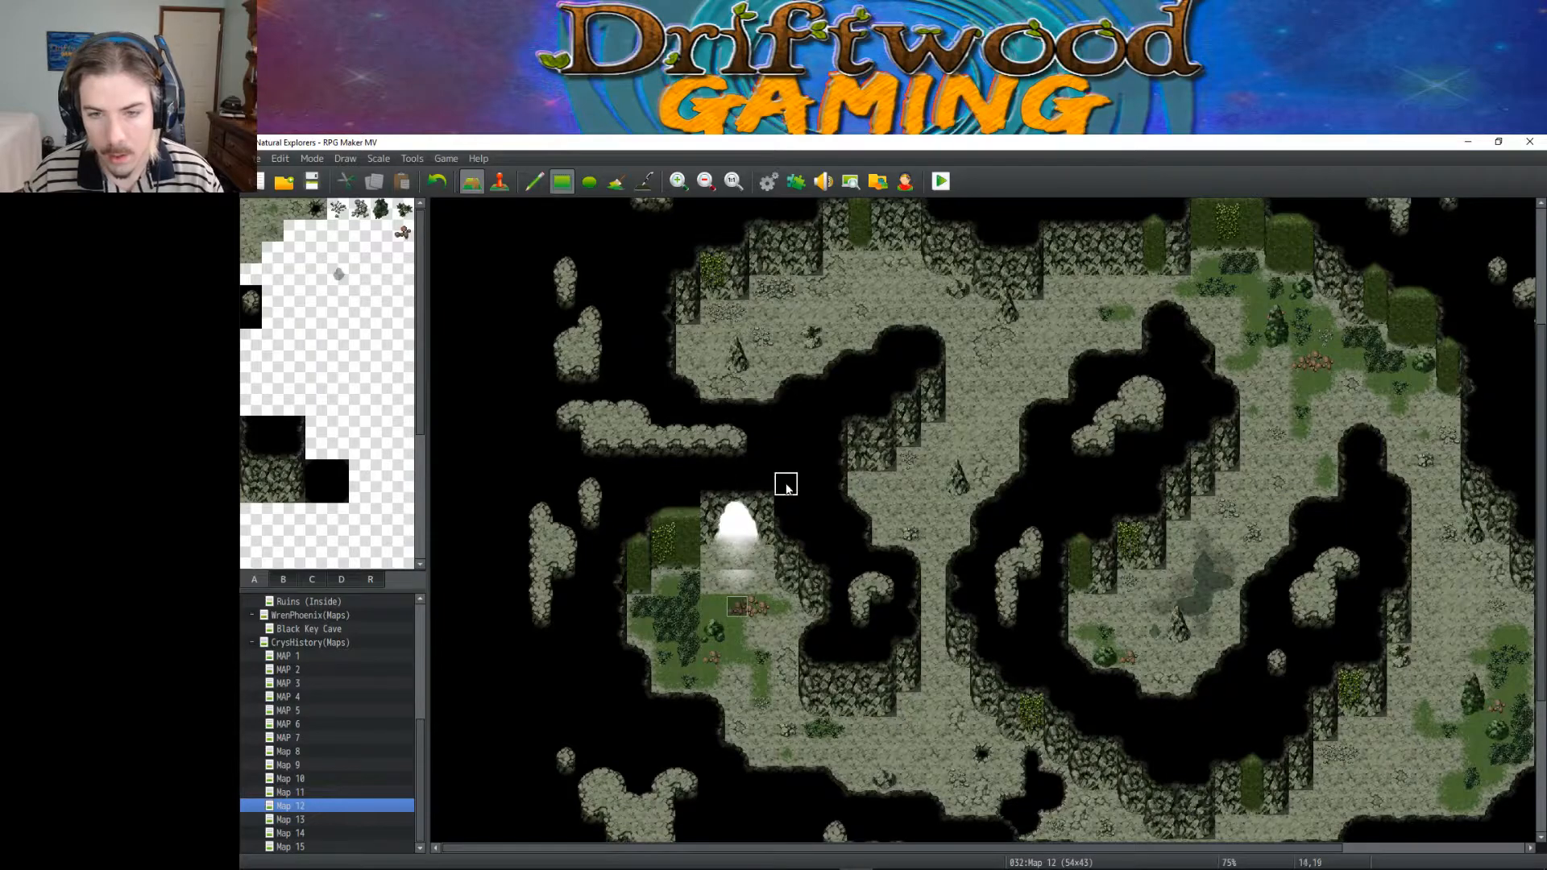
Step: Clear the duplicated light tiles beneath the raised opening and restore plain stone floor between it and the Exit event
left_click(283, 580)
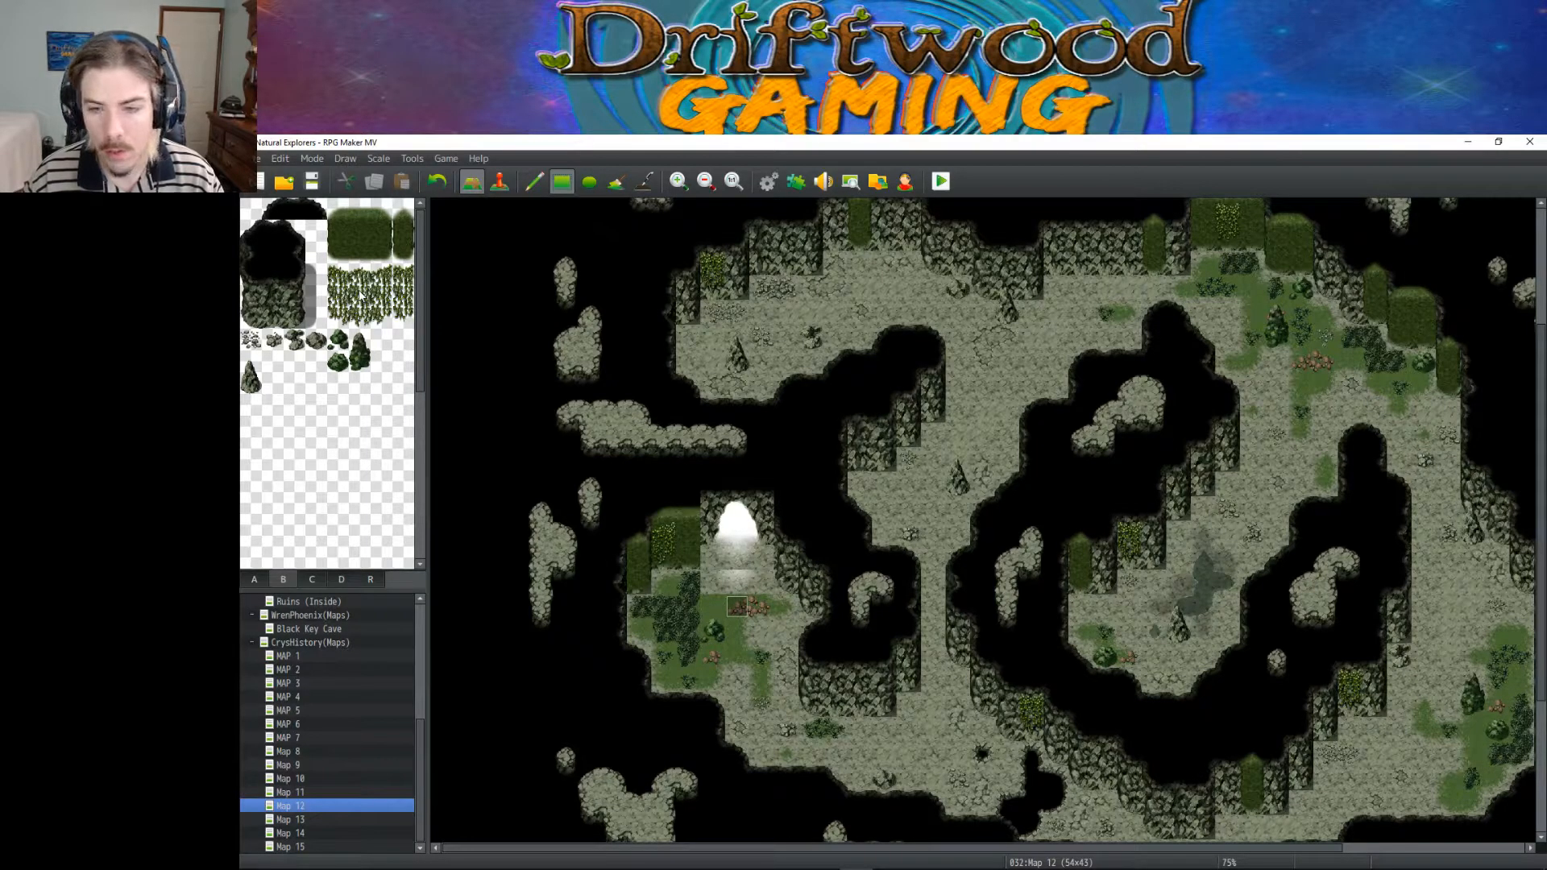
left_click_drag(360, 208, 403, 255)
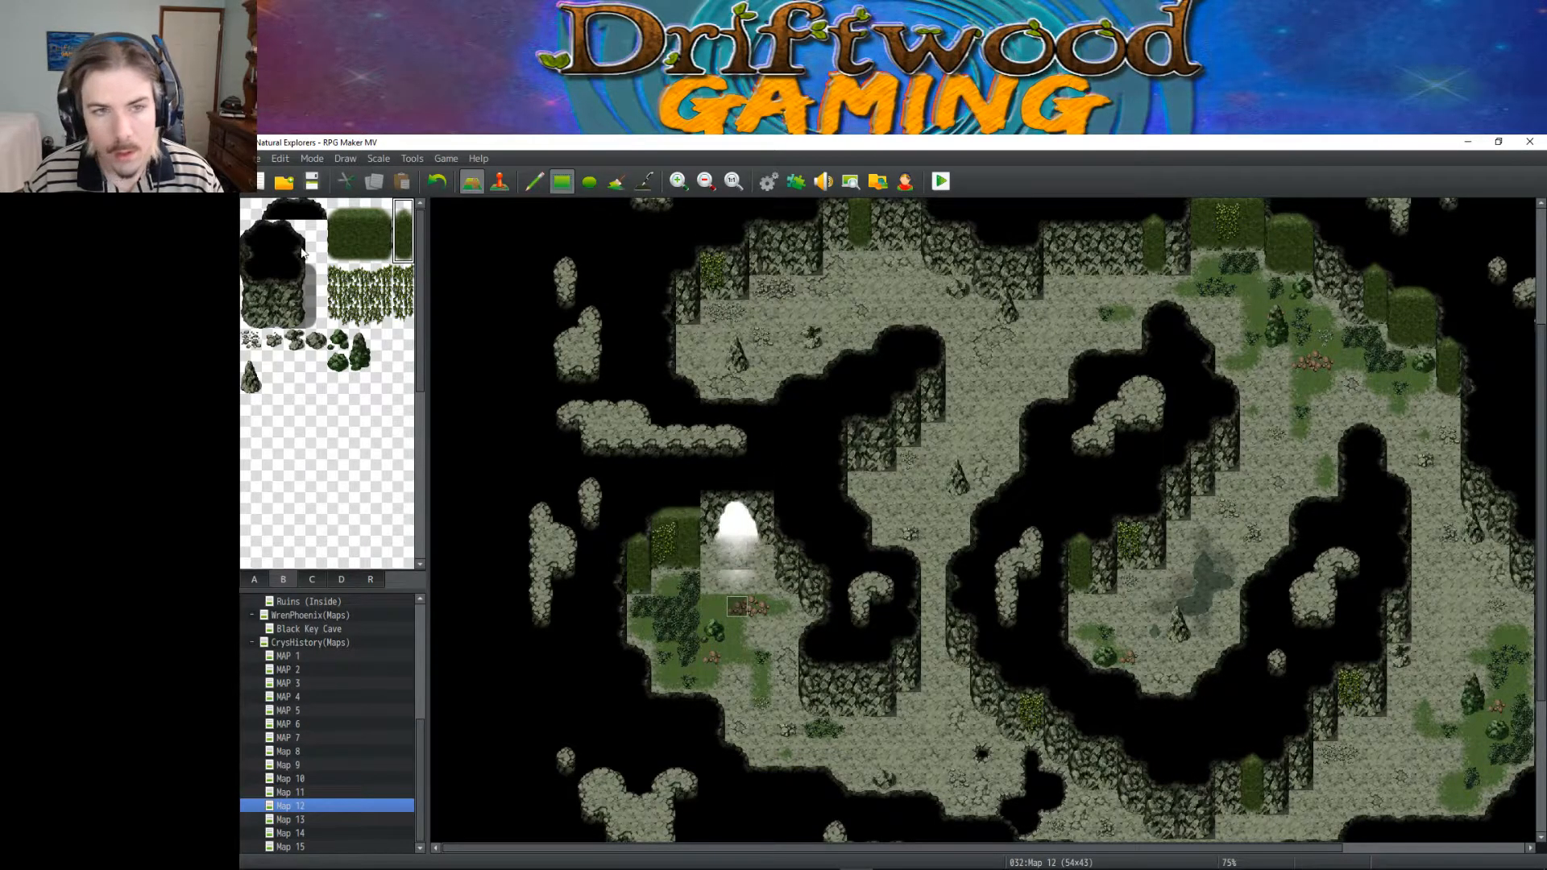
left_click(381, 208)
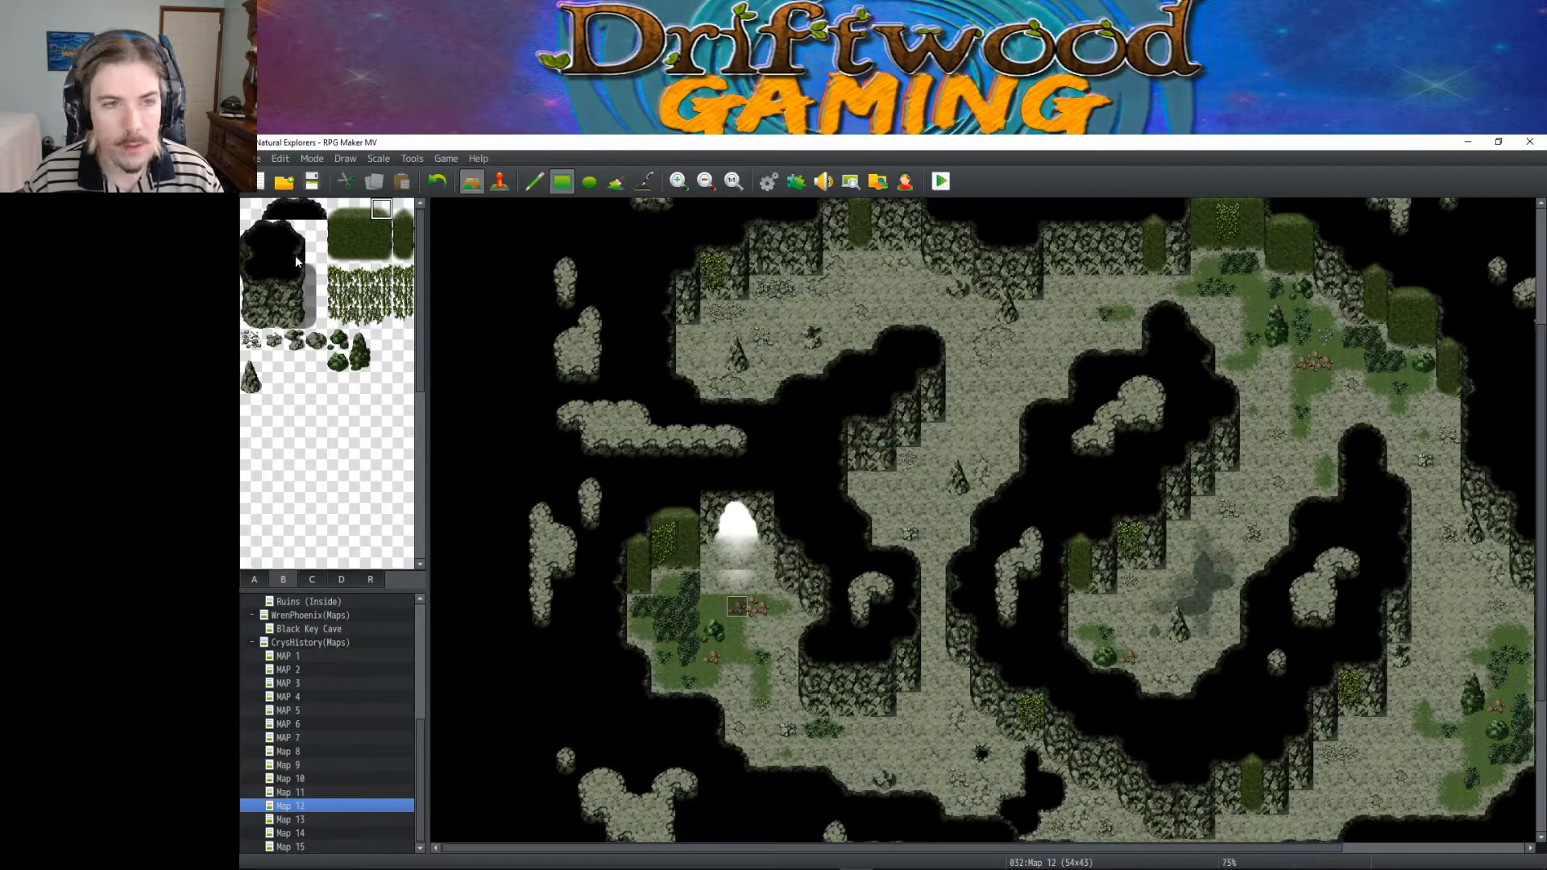
left_click(252, 582)
left_click(337, 492)
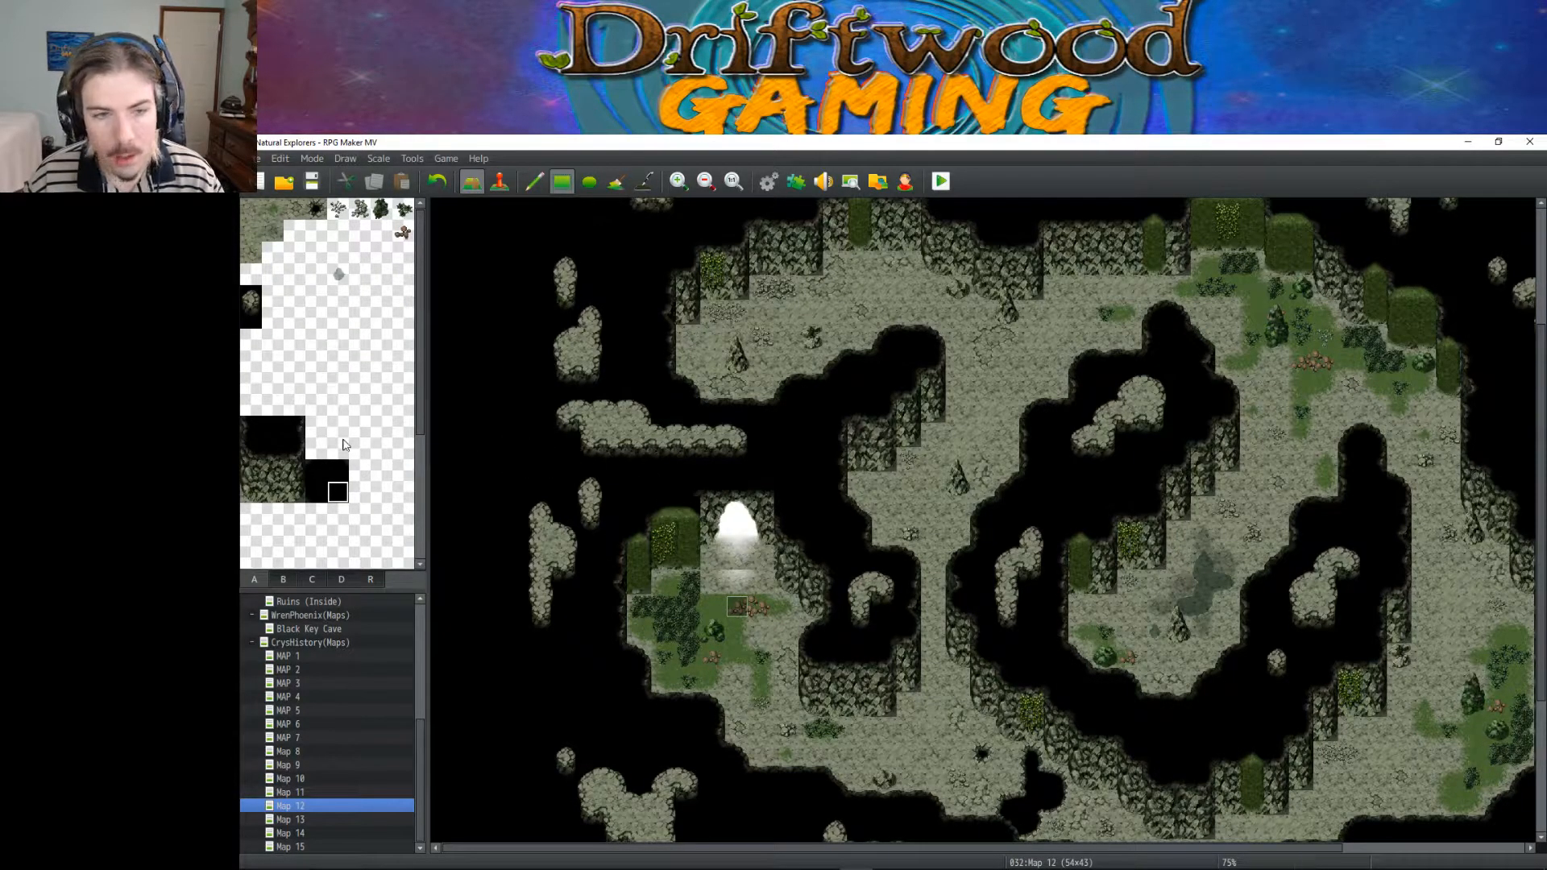
left_click(300, 453)
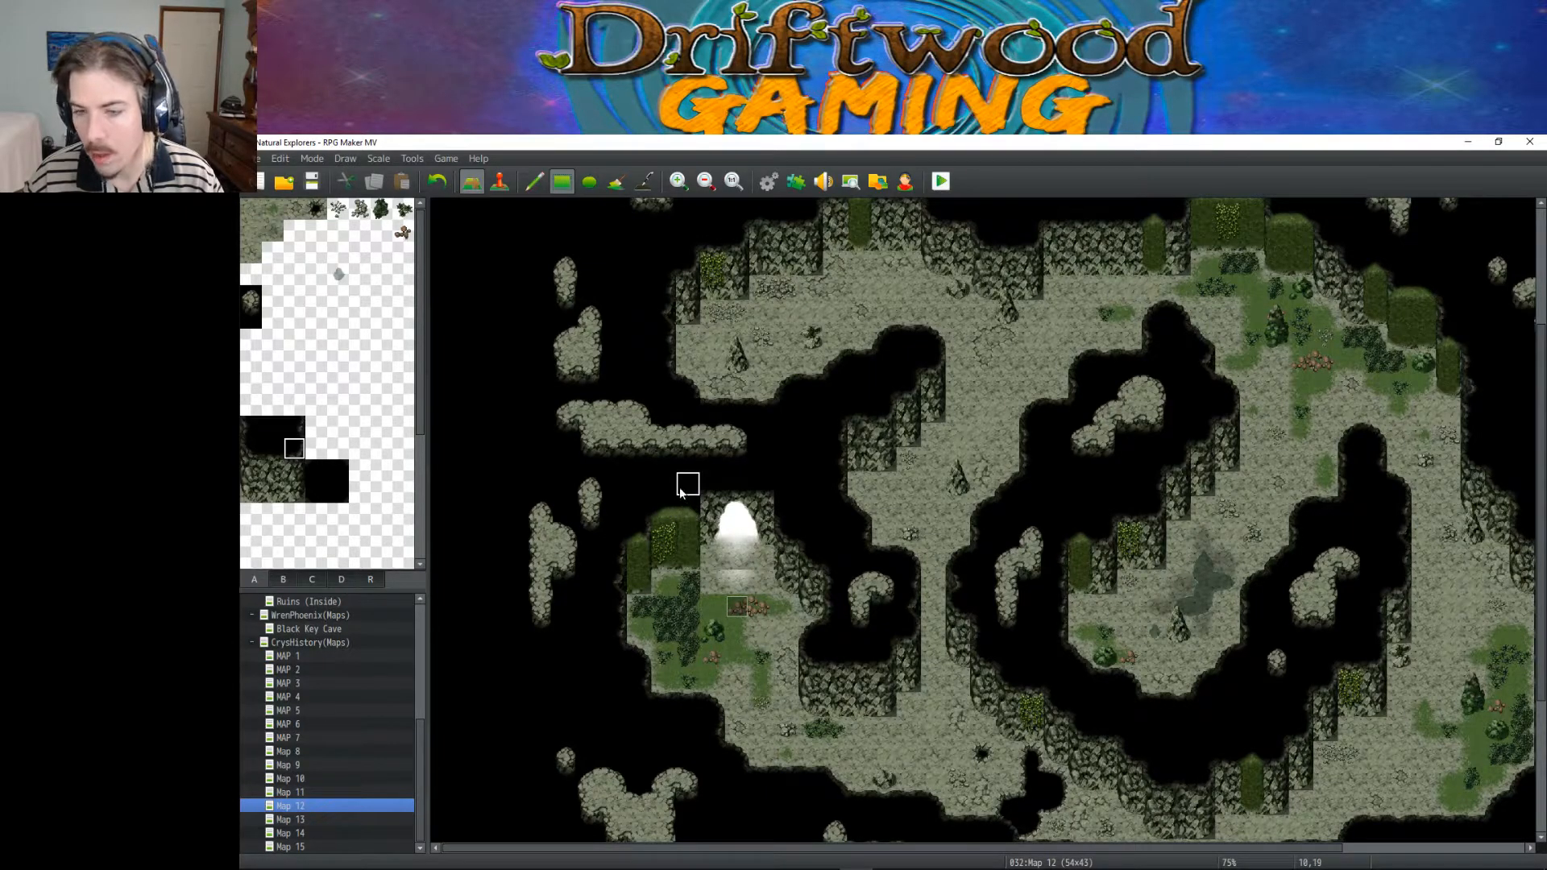
scroll(805, 484, "up", 2)
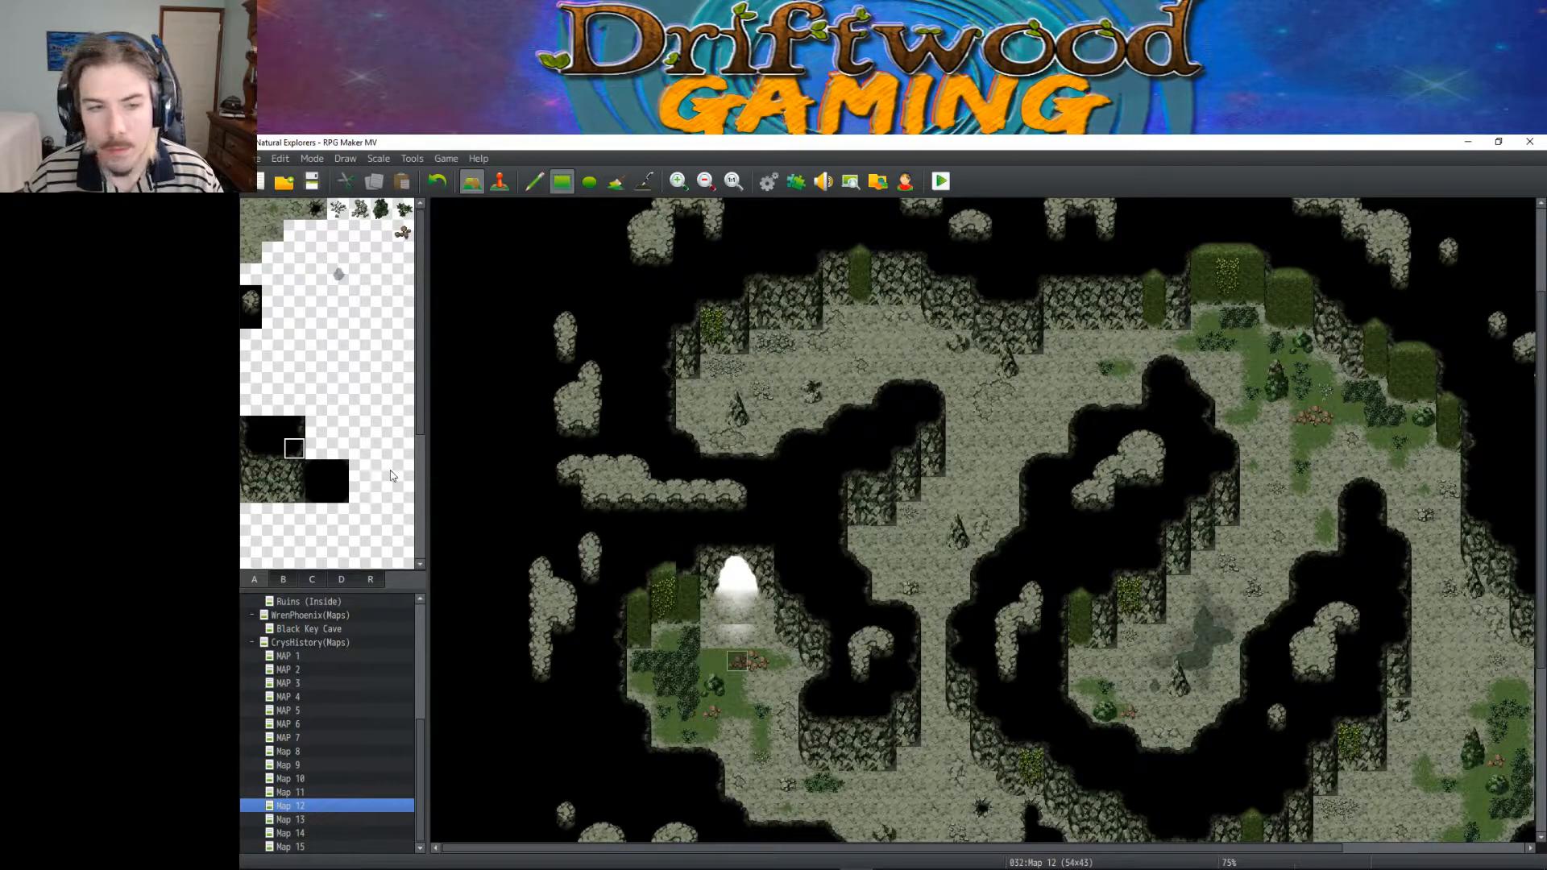
left_click(283, 579)
left_click(403, 209)
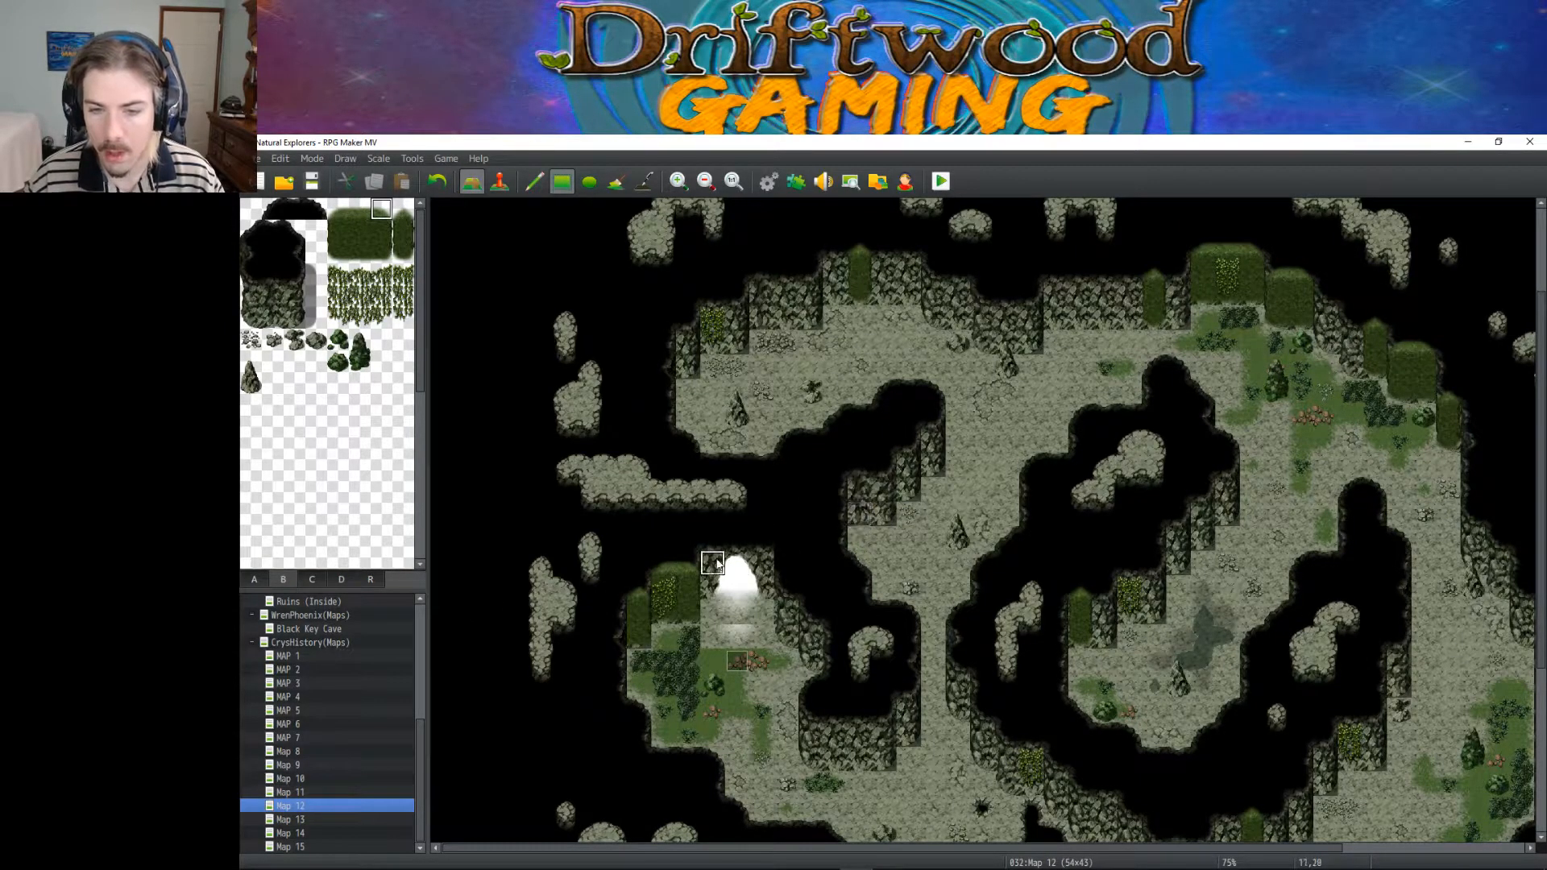
left_click(737, 637)
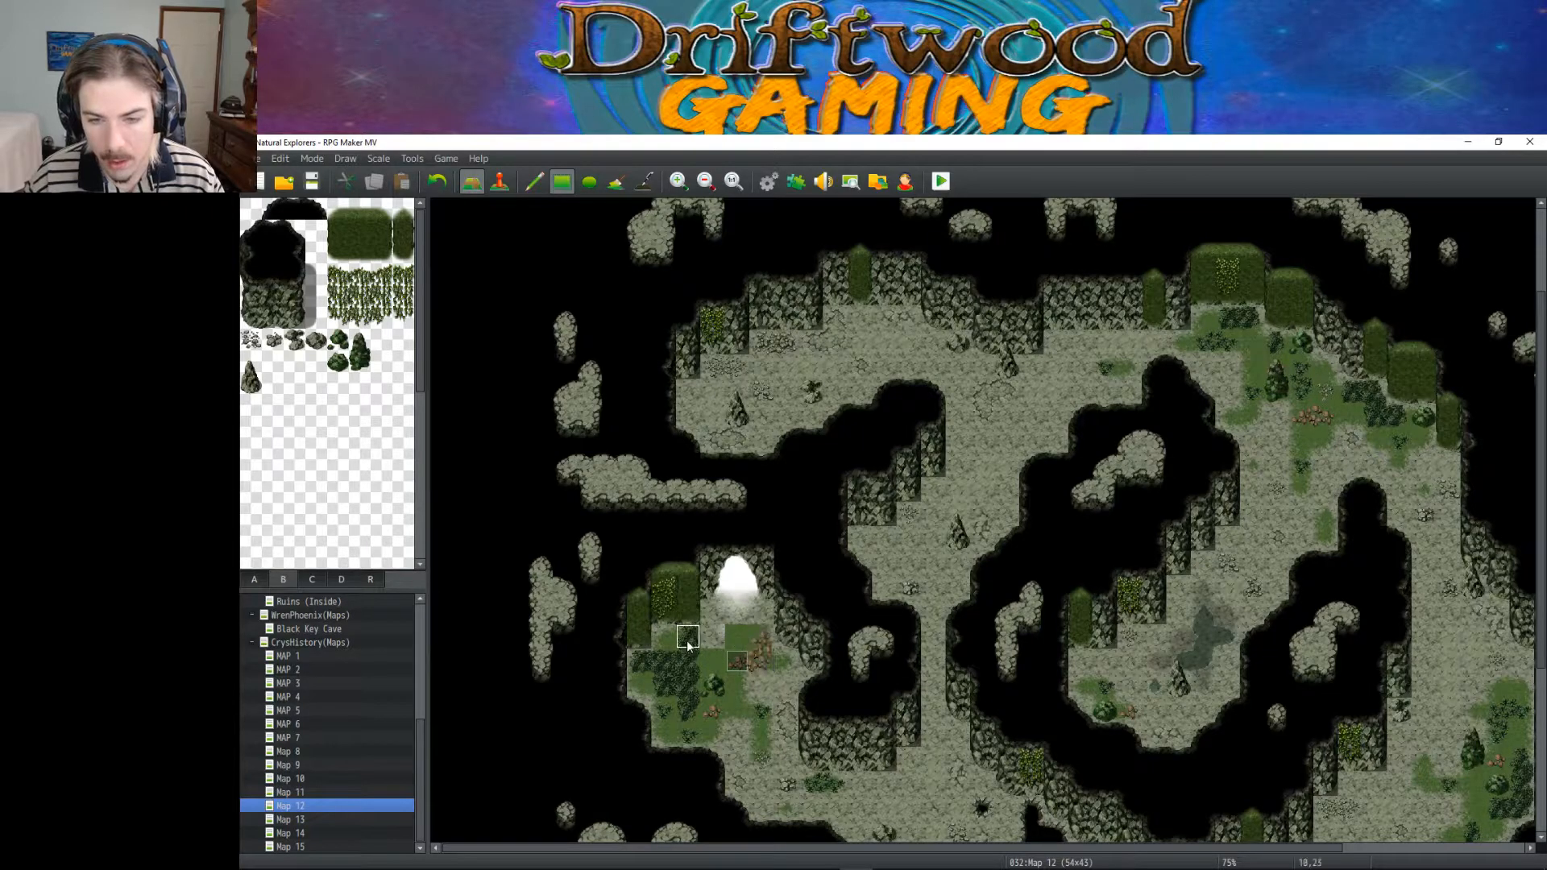
left_click_drag(724, 645, 761, 616)
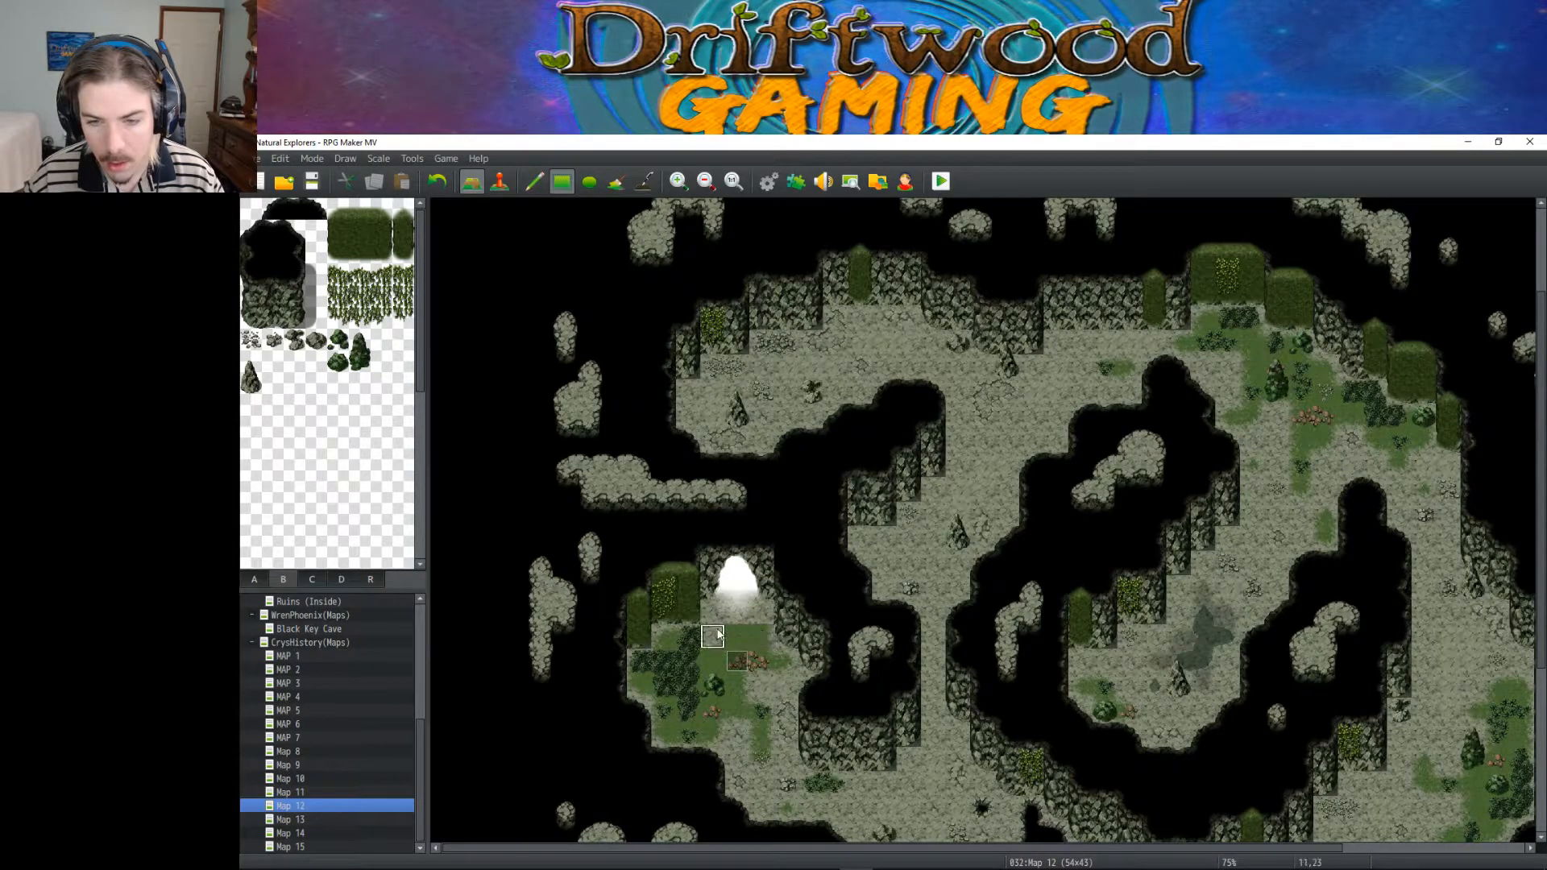
left_click_drag(691, 636, 713, 637)
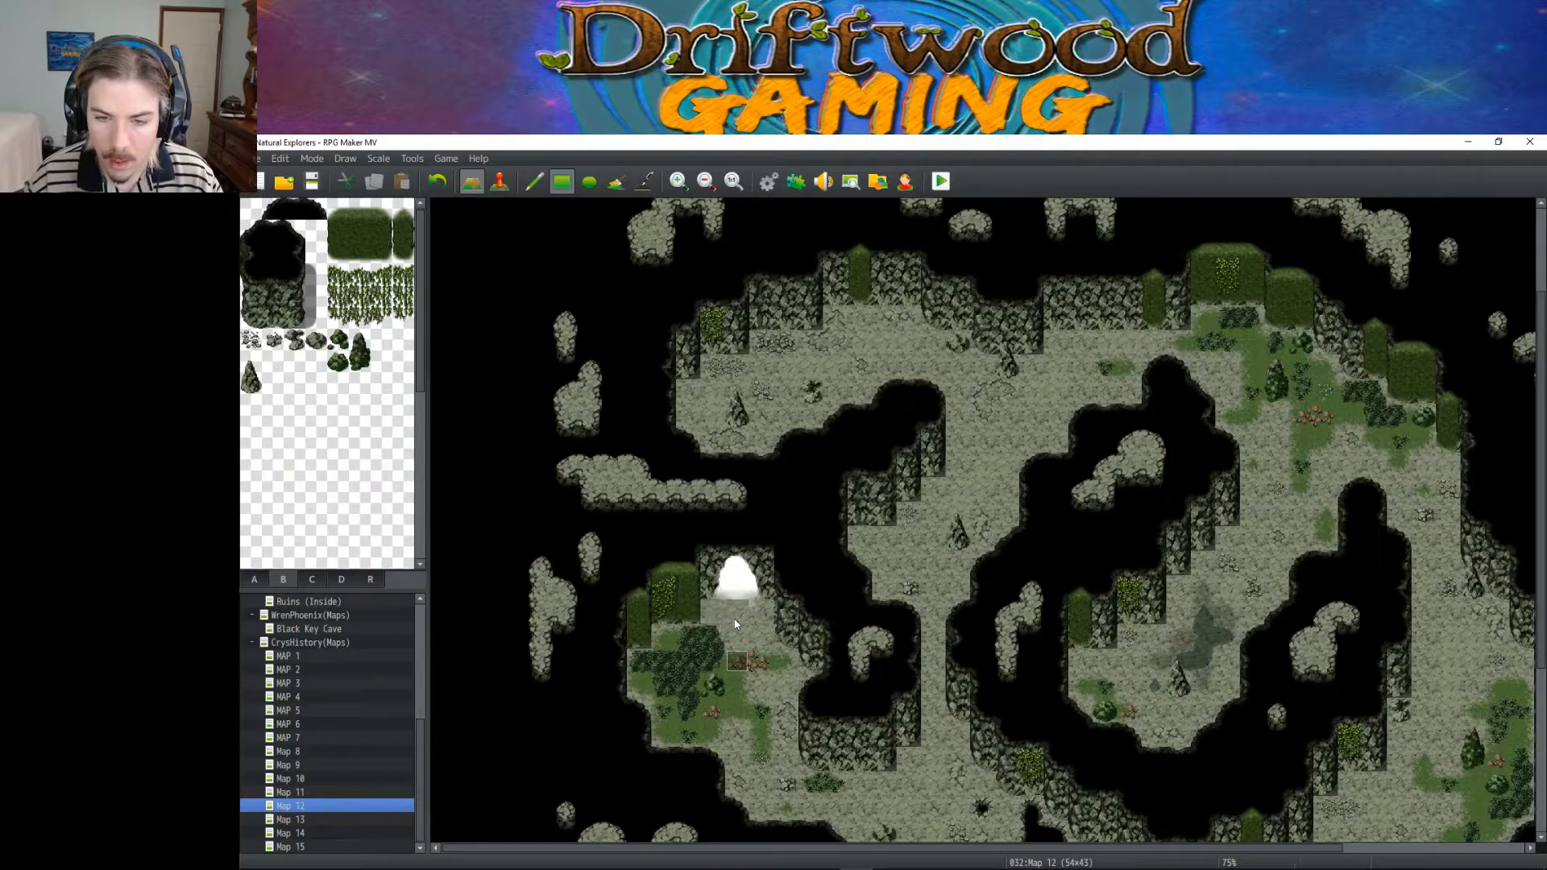
Step: Add the bottom row of Entrance A (Light) beneath the opening so its glow fades onto the floor
left_click(307, 581)
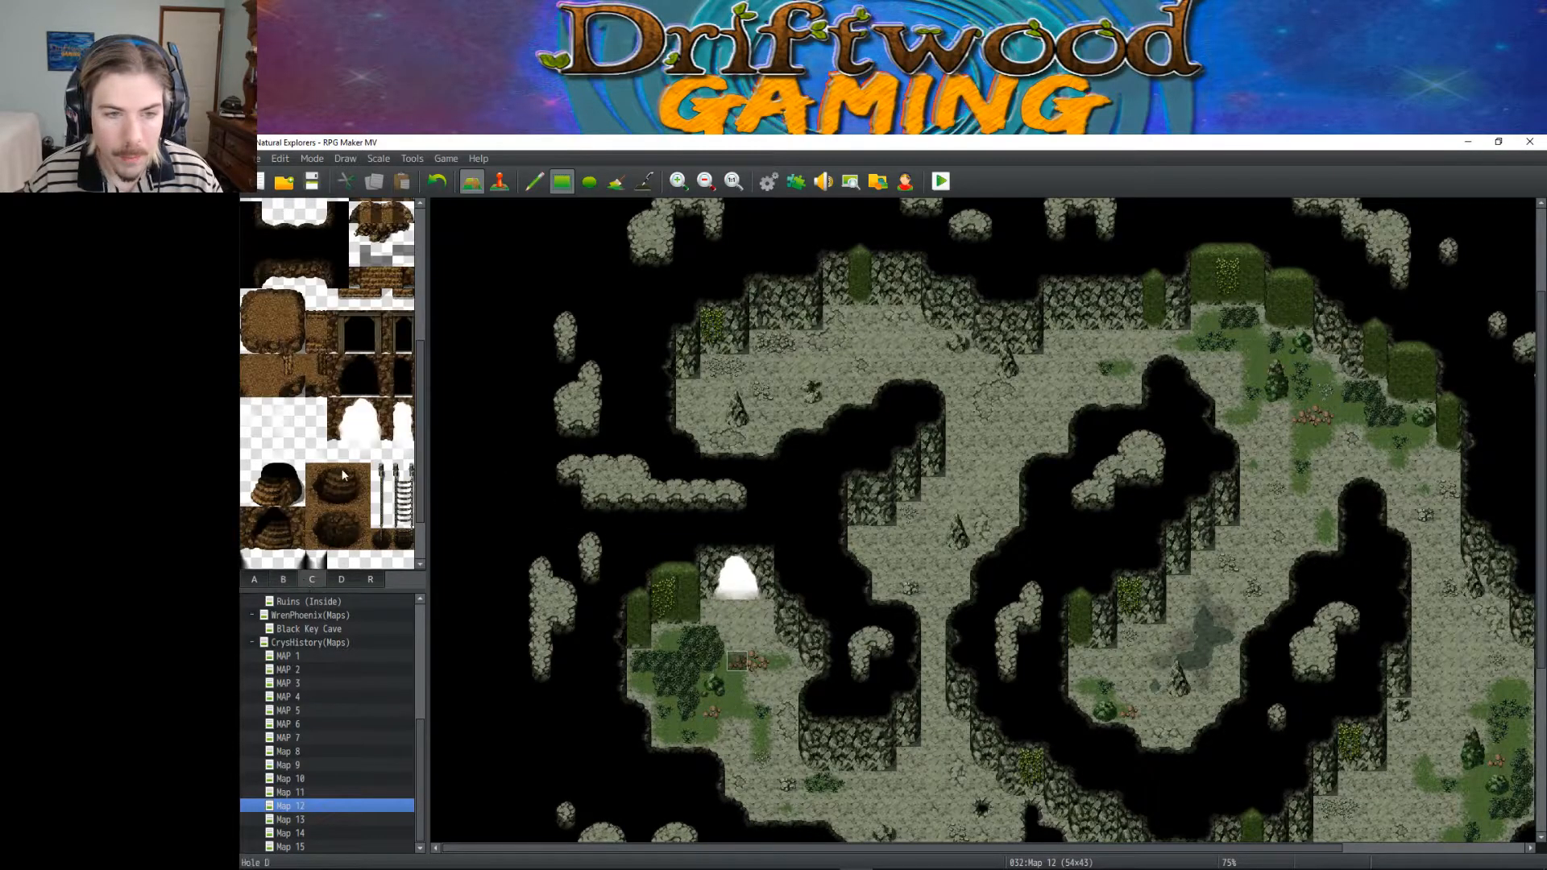
left_click(342, 579)
left_click_drag(334, 385, 385, 386)
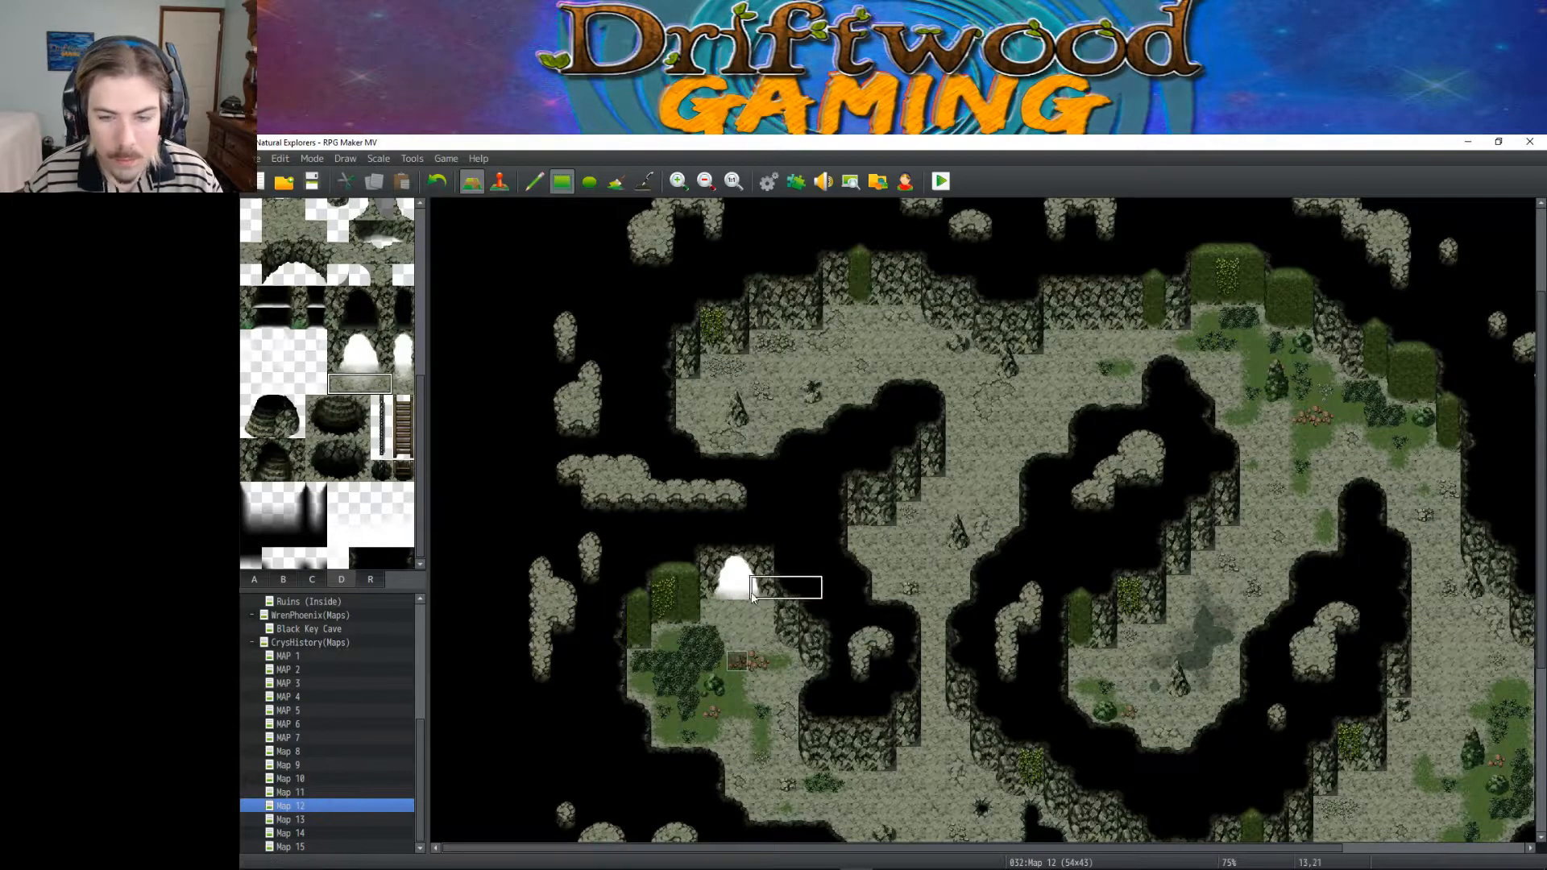
right_click(713, 647)
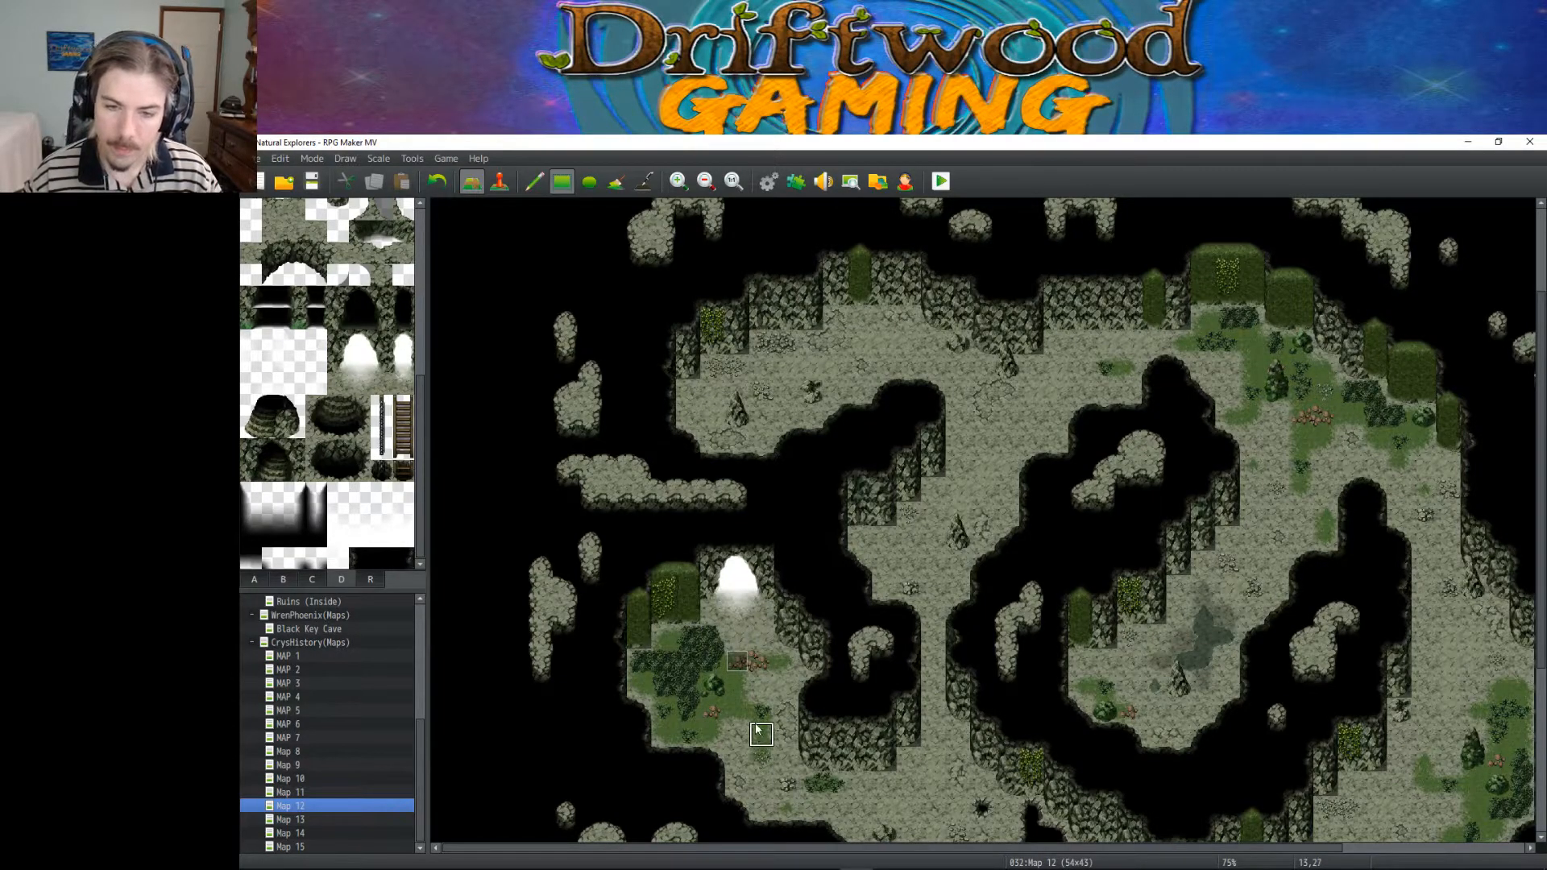
Step: Touch up the grass and small plants on the floor around the Exit event beneath the lit opening
left_click(754, 638)
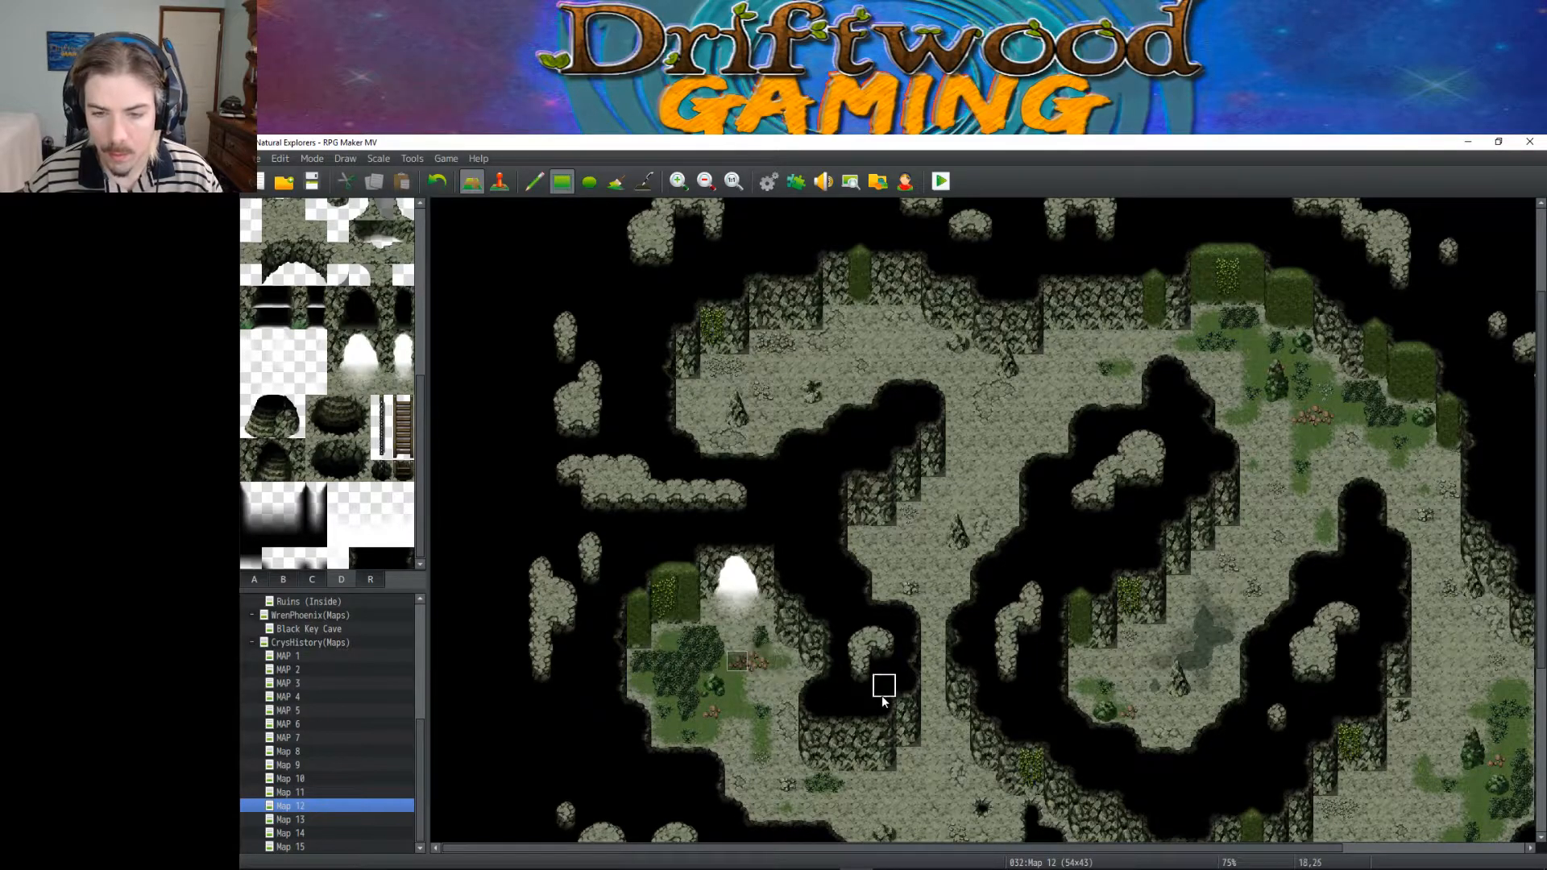
left_click(737, 665)
left_click(762, 695)
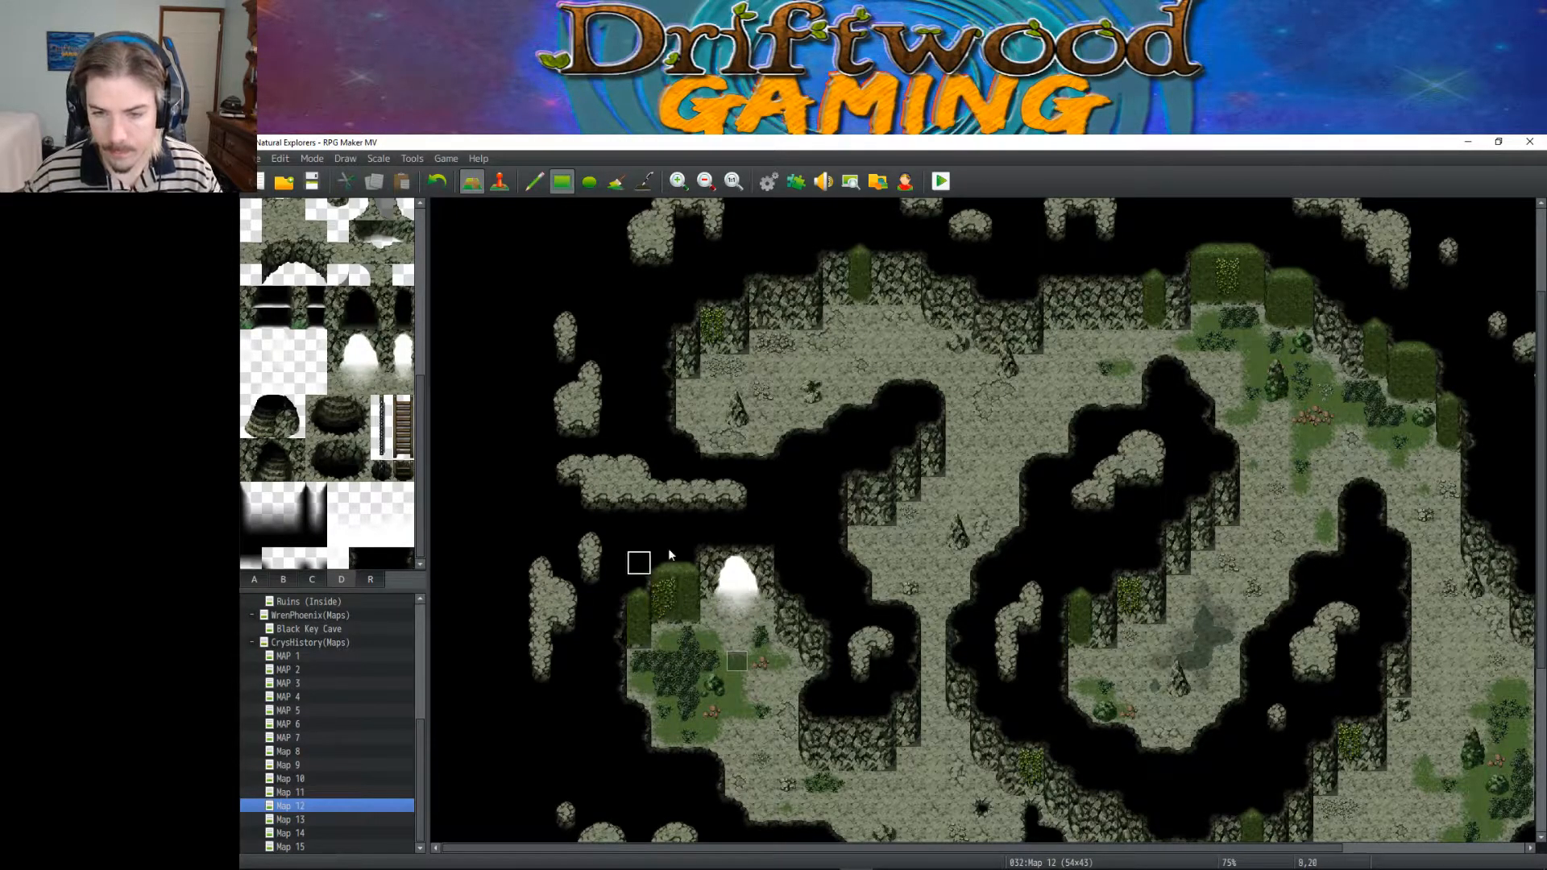
left_click(500, 181)
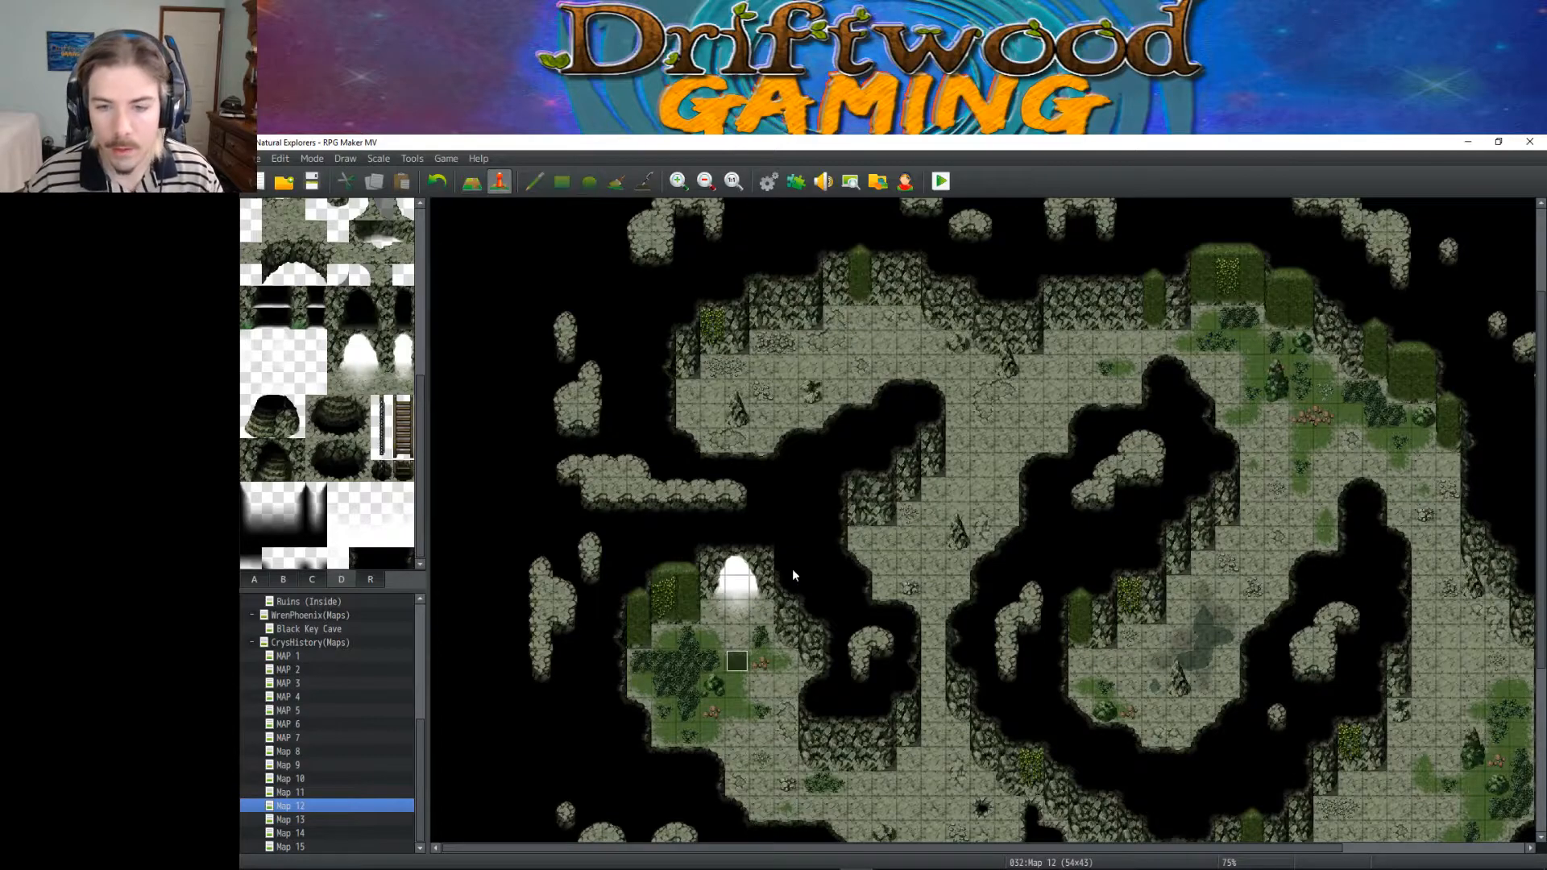
left_click(254, 579)
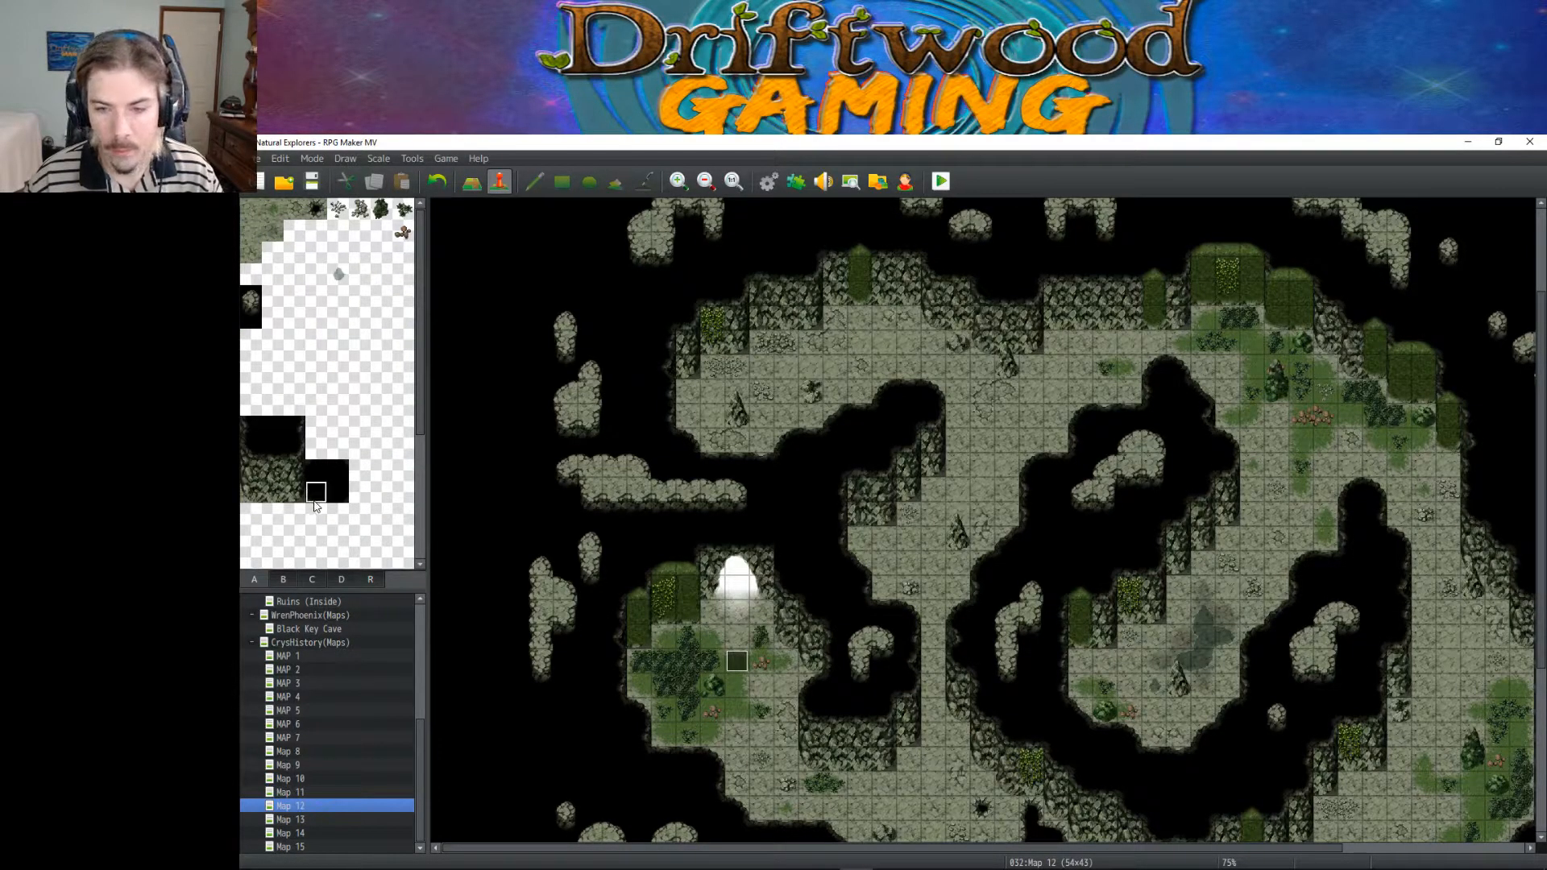
left_click(254, 428)
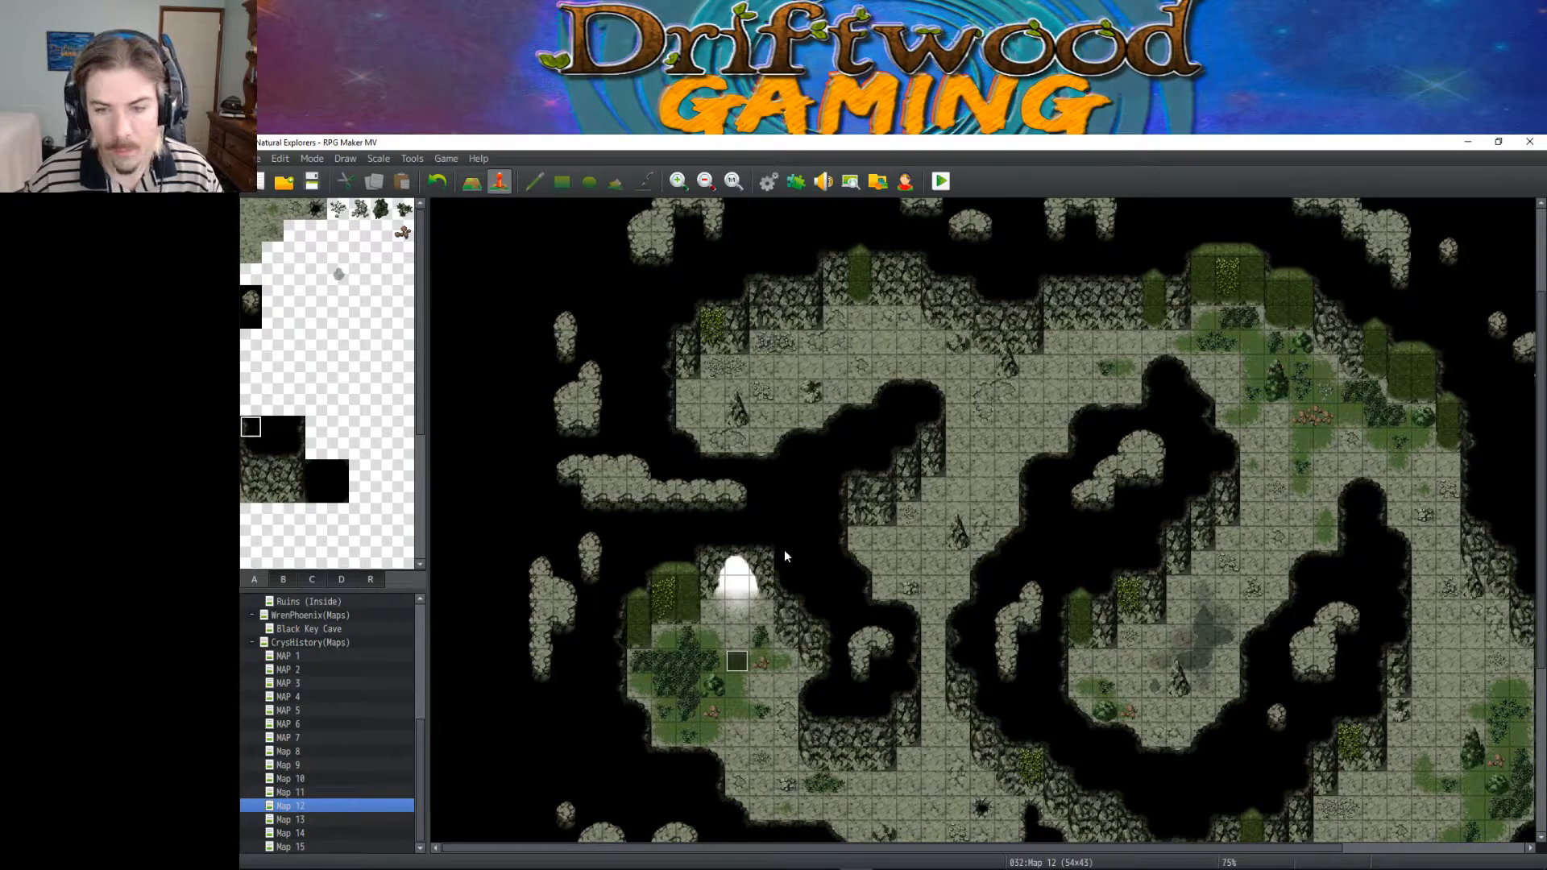
left_click(477, 183)
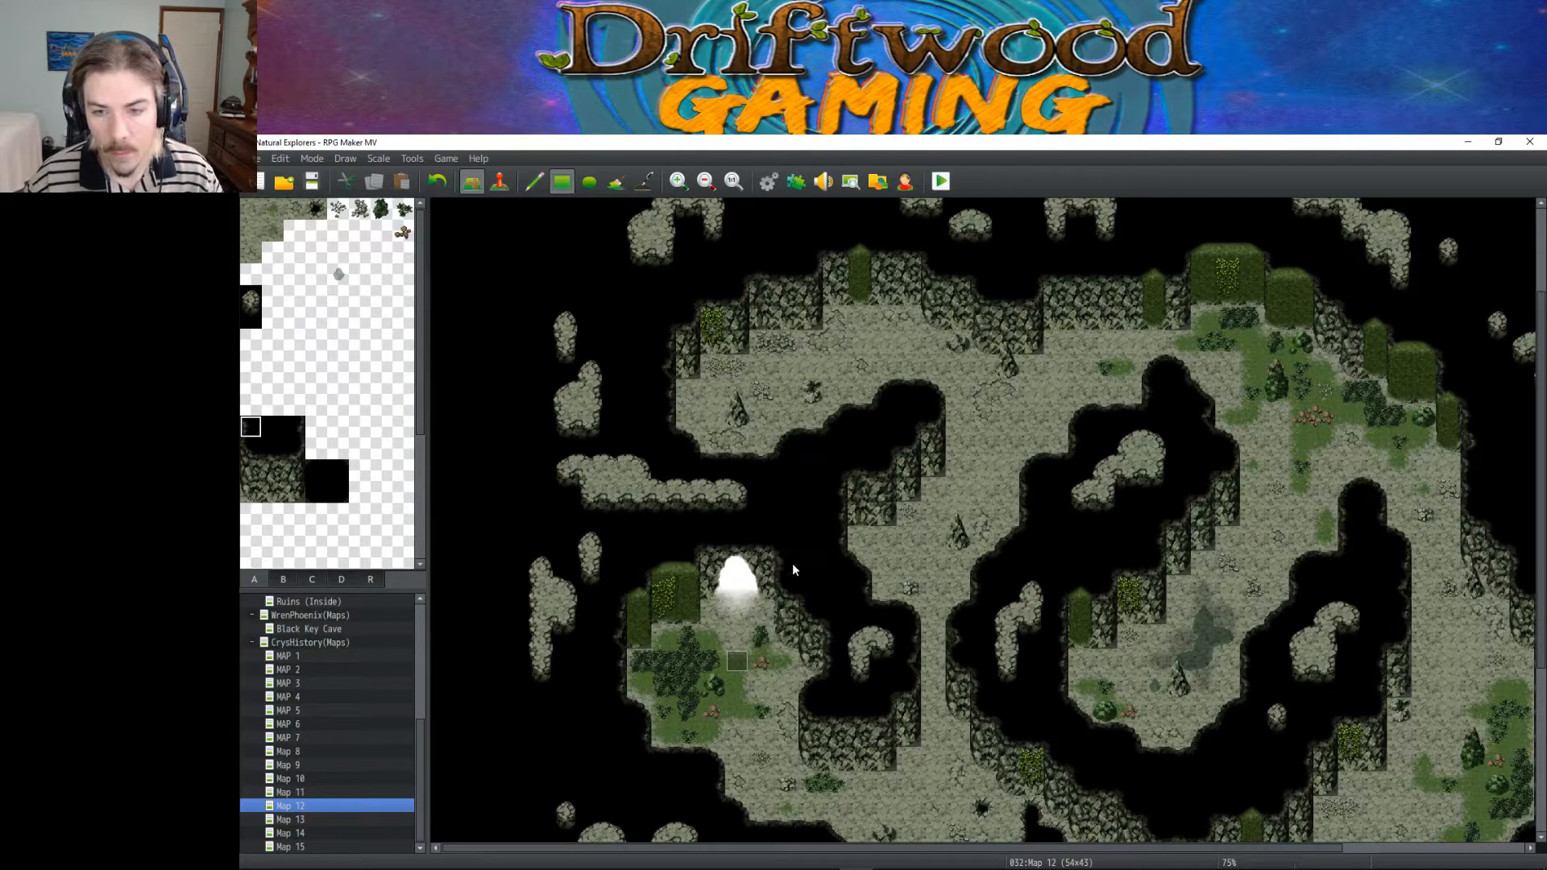
left_click(316, 492)
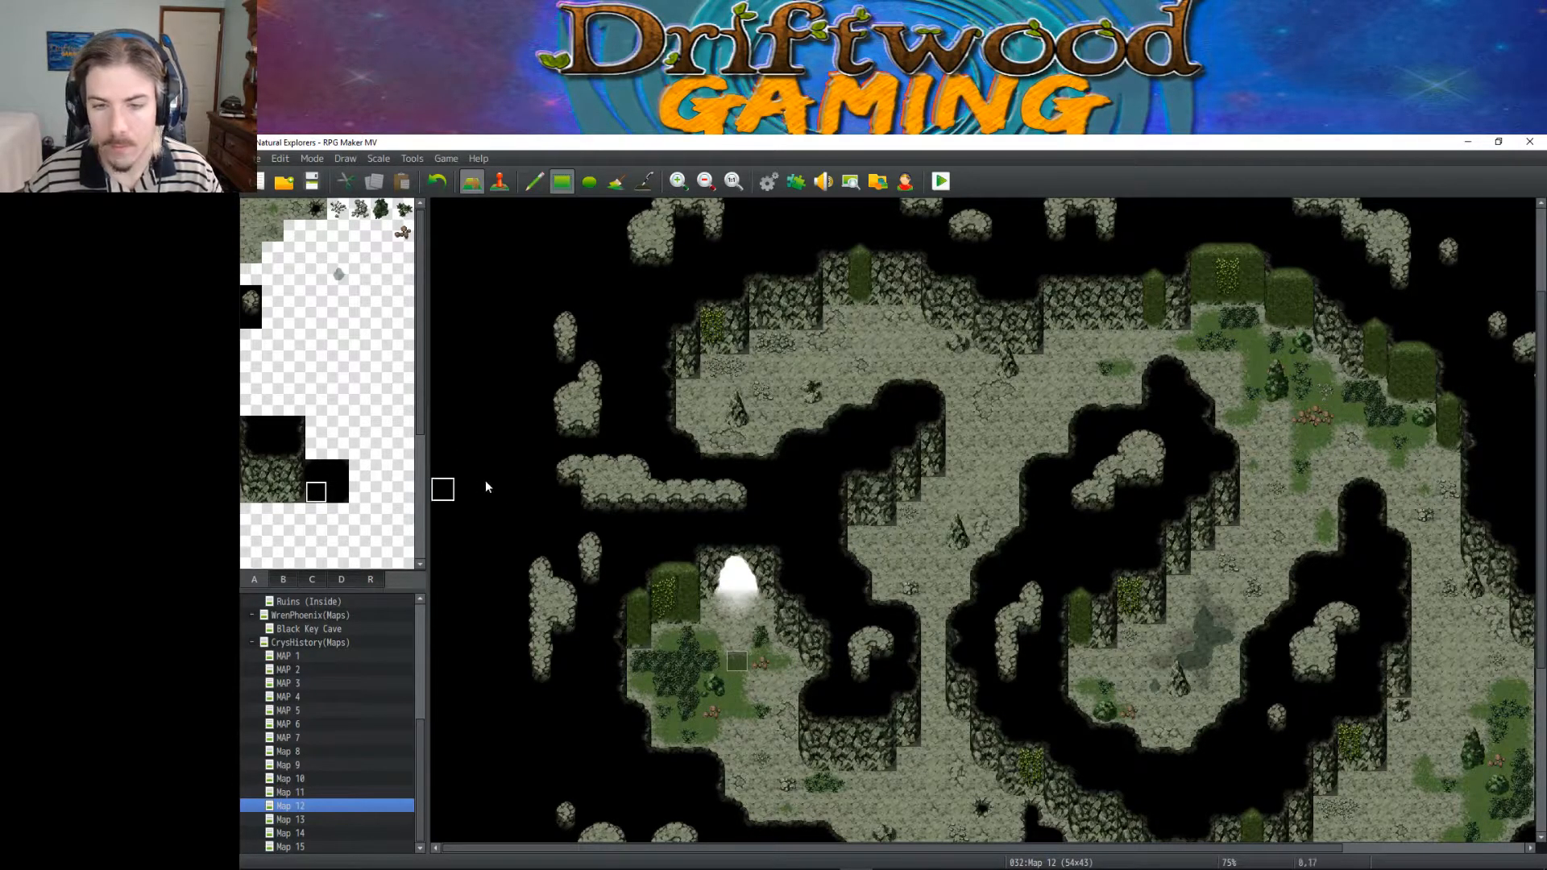
Step: Move the Exit event up into the lit opening at tile 12,21 and accept its event settings
left_click(500, 182)
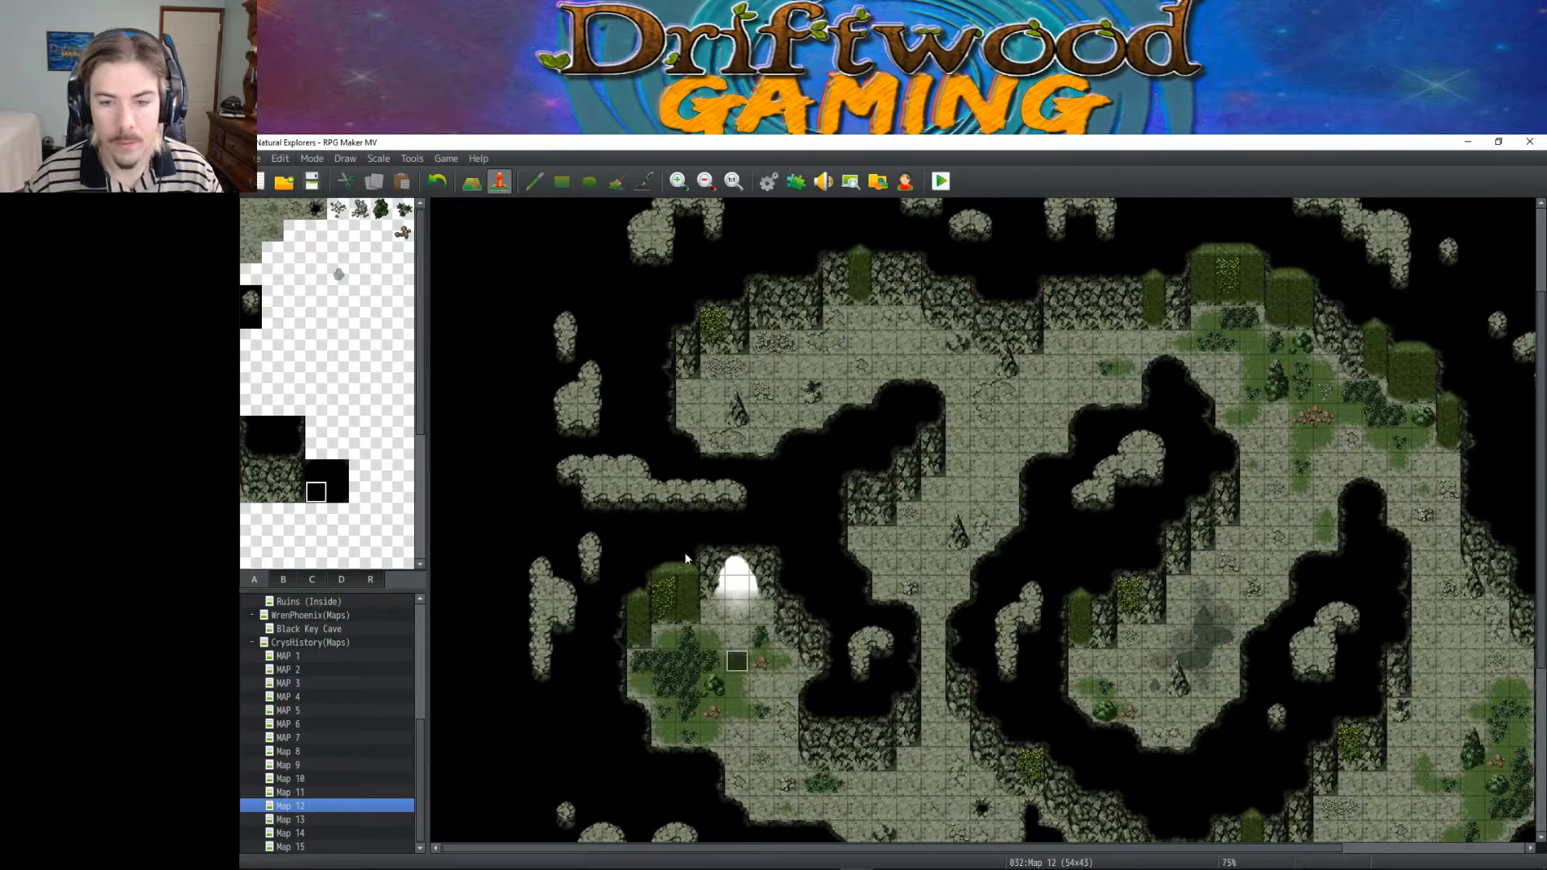
right_click(739, 590)
left_click(776, 599)
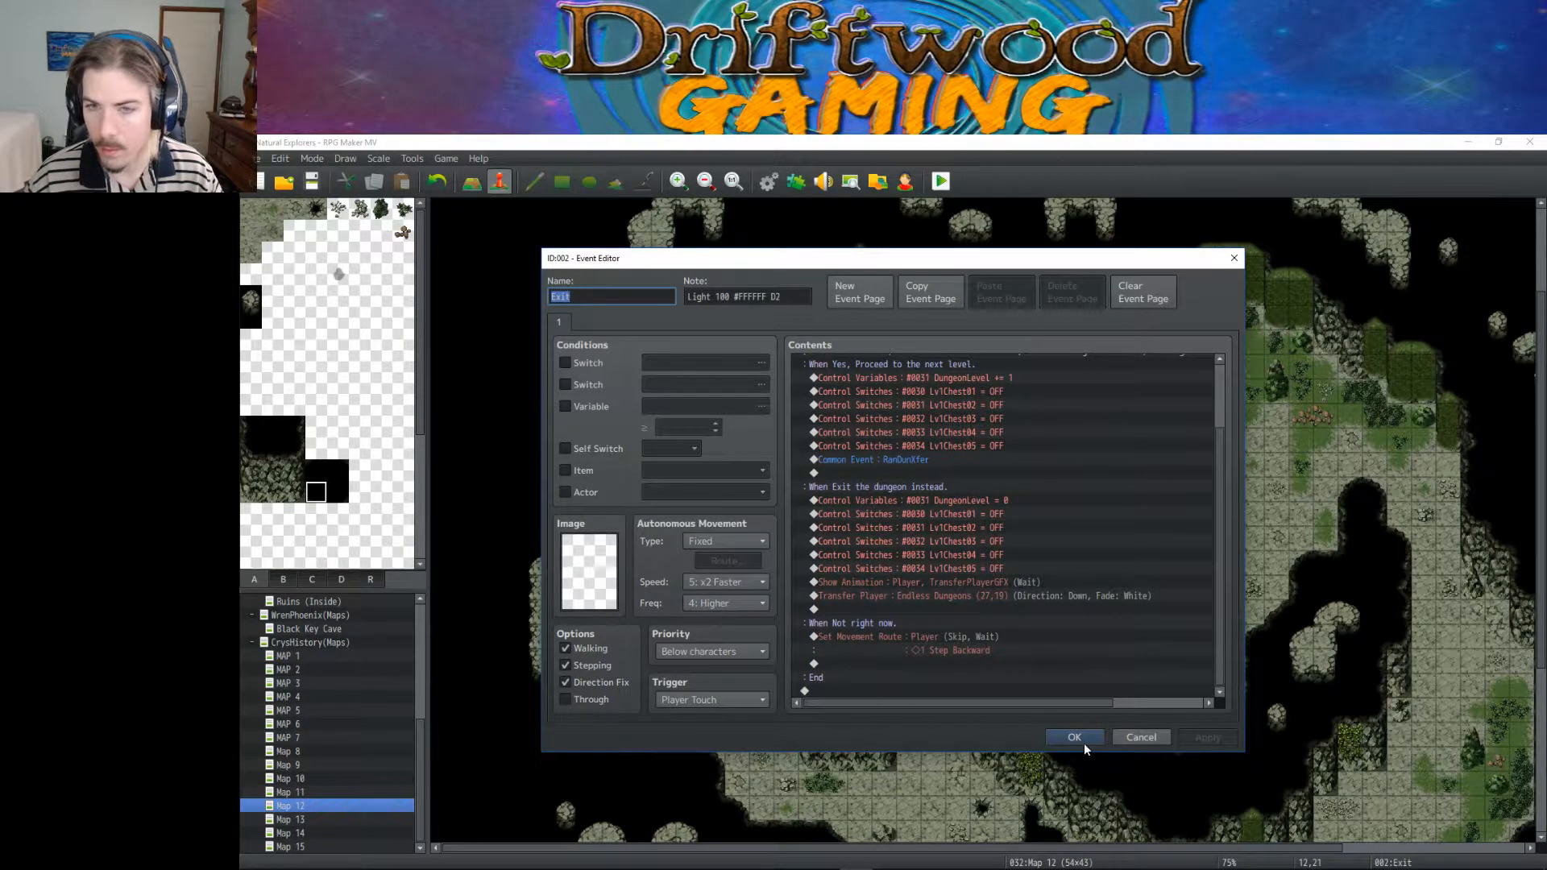
left_click(1075, 738)
Step: Review Map 12's layout between the Exit event and the southern Entrance event, and save the project
scroll(951, 668, "down", 4)
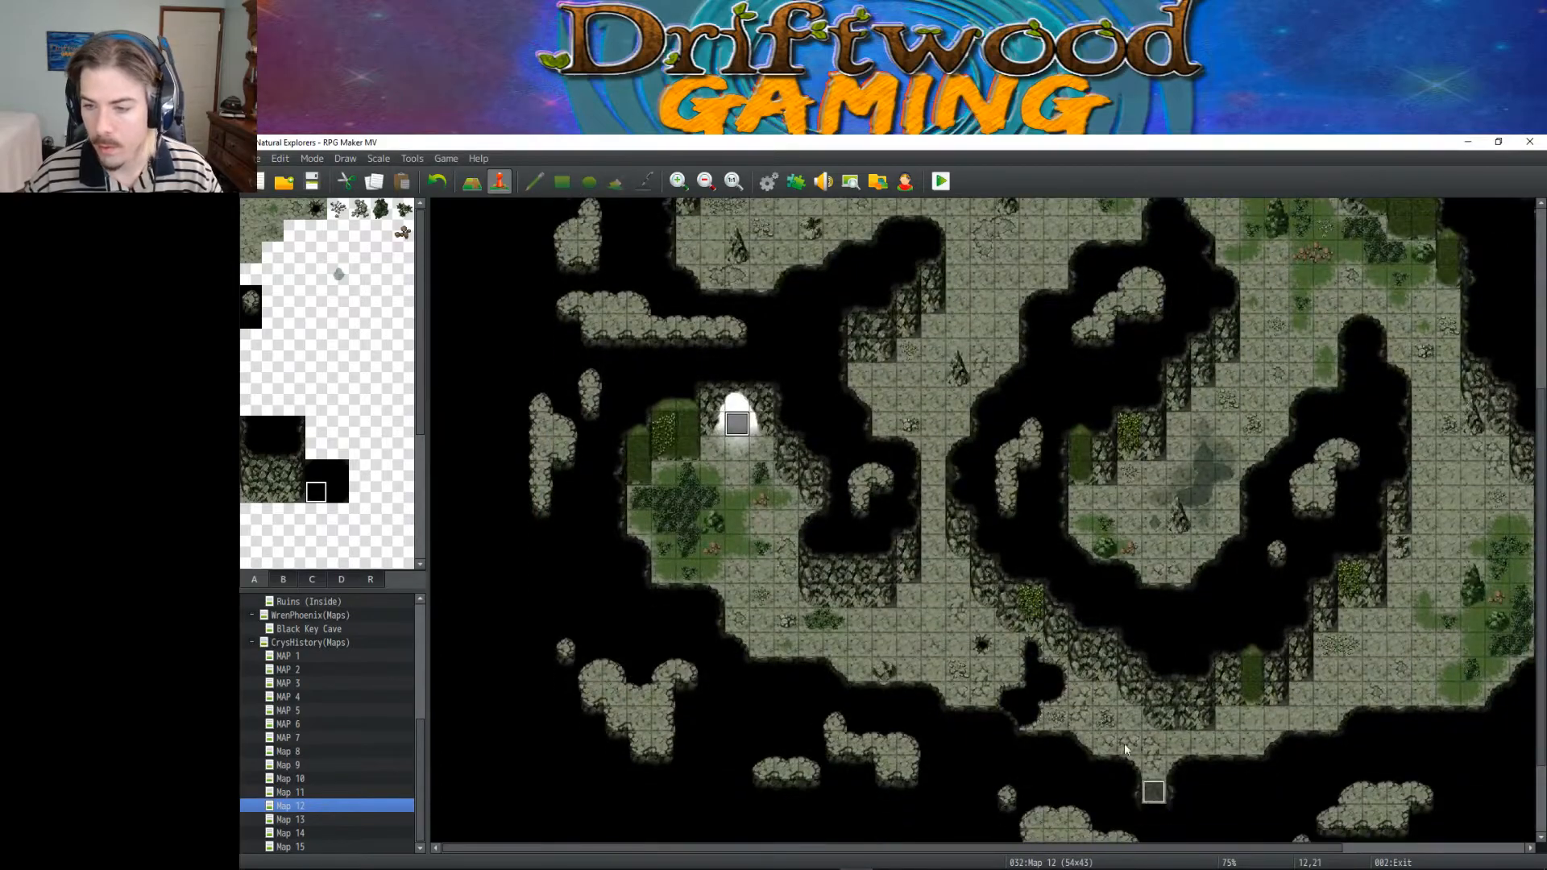
scroll(1060, 645, "down", 1)
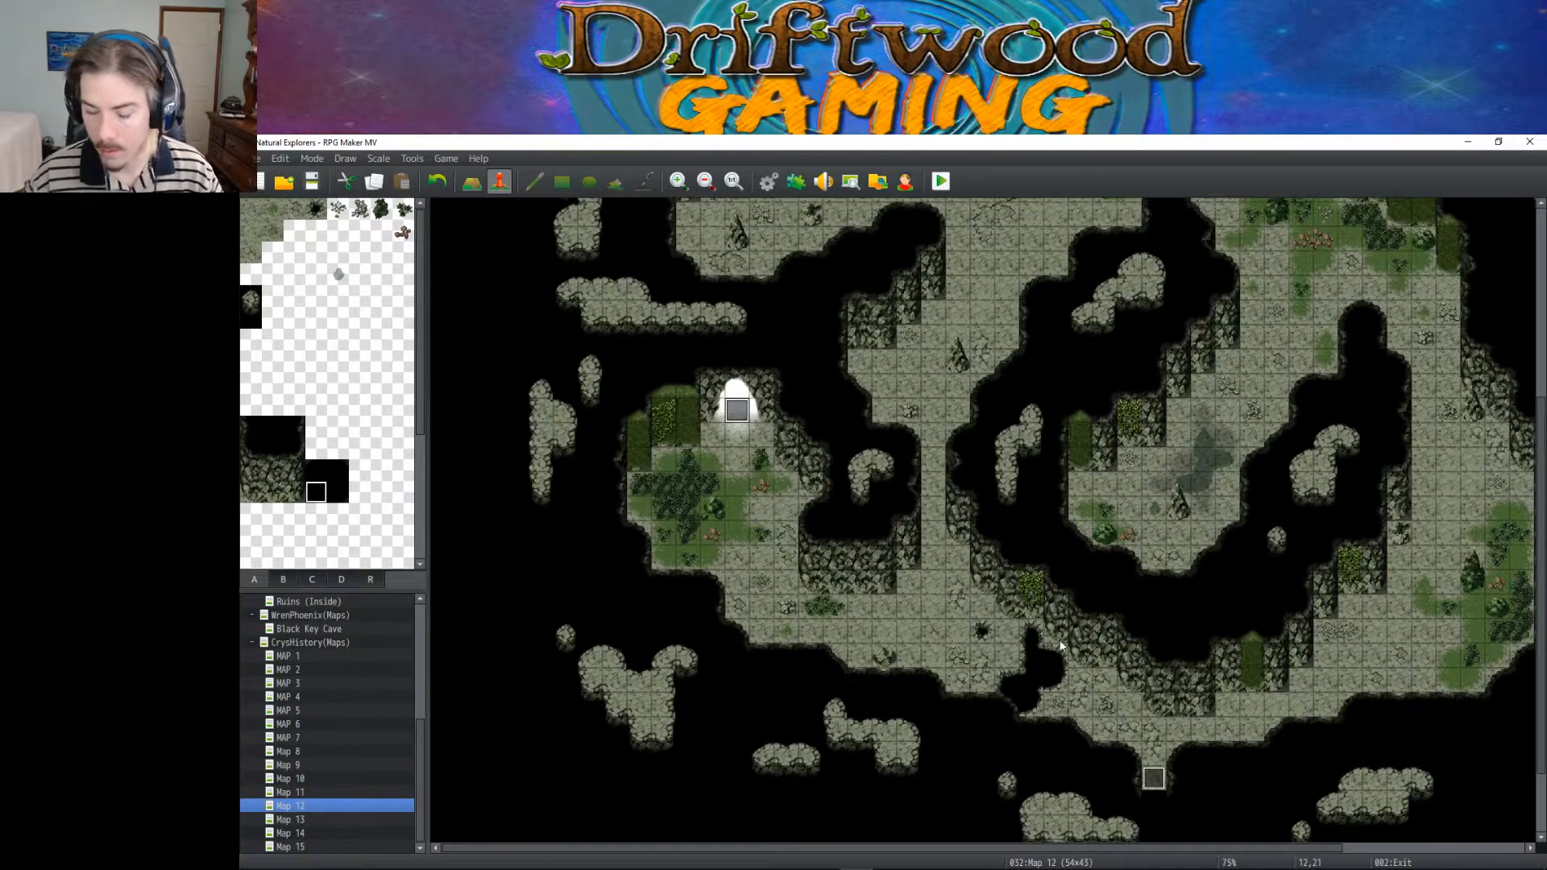
scroll(1061, 644, "down", 1, "ctrl")
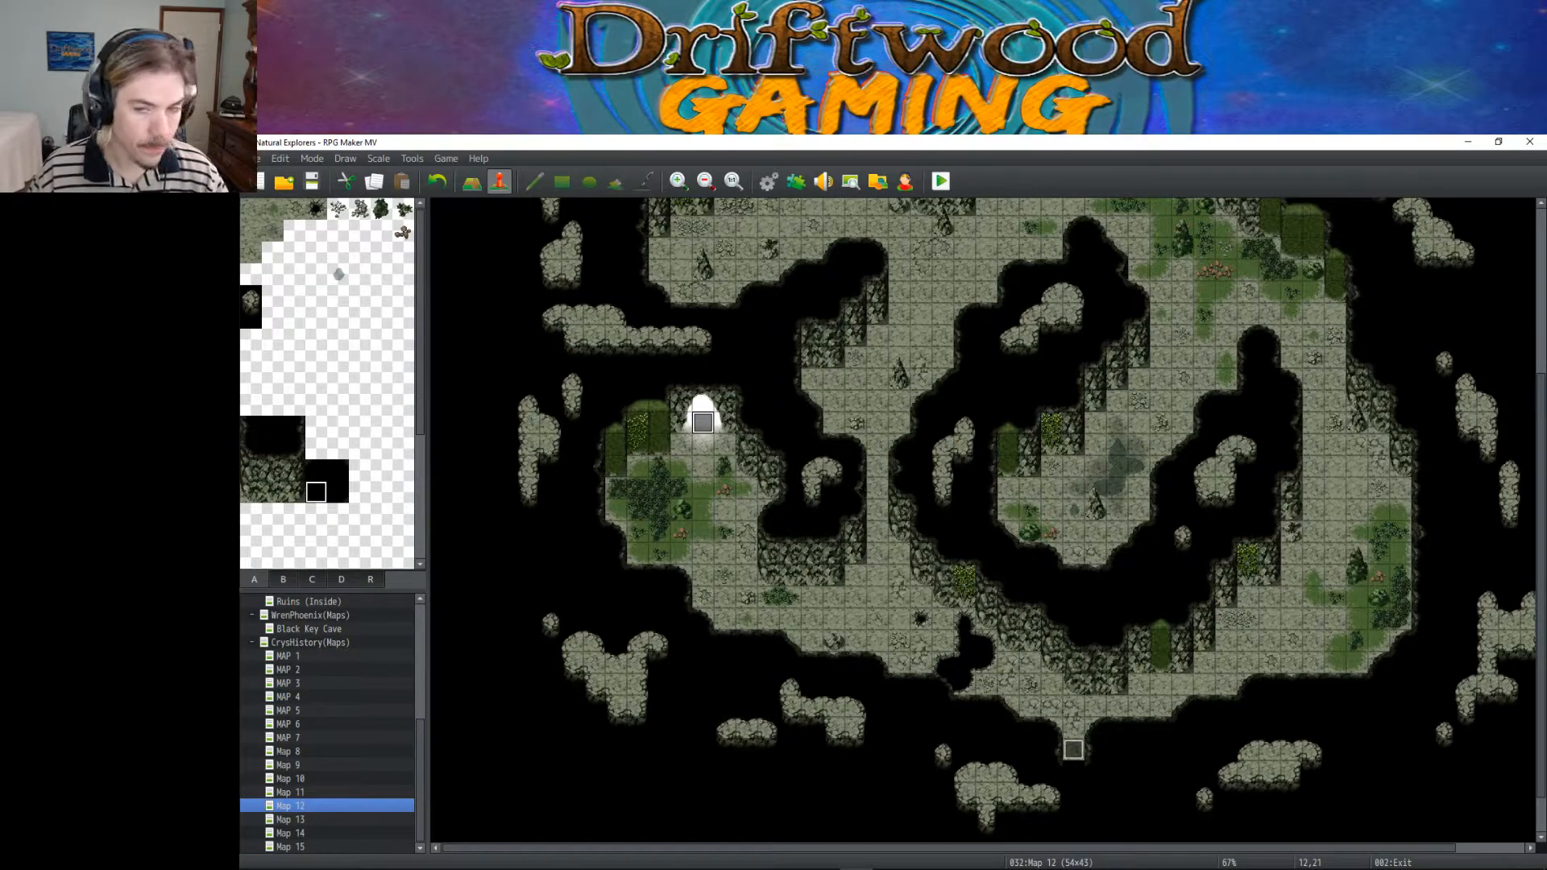
scroll(1257, 496, "up", 3)
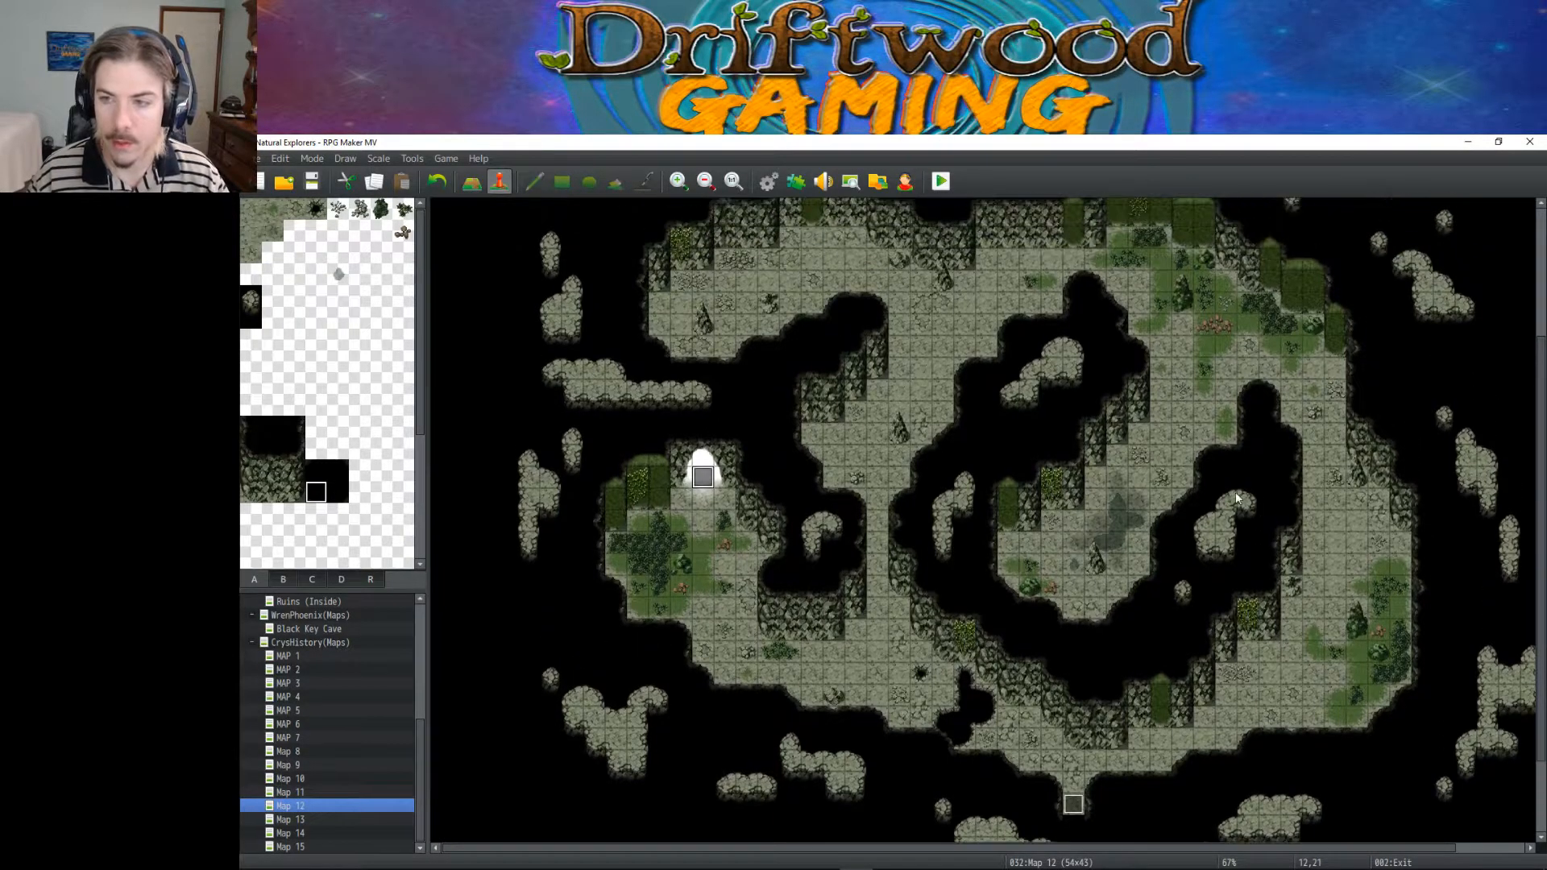
scroll(1123, 473, "down", 1)
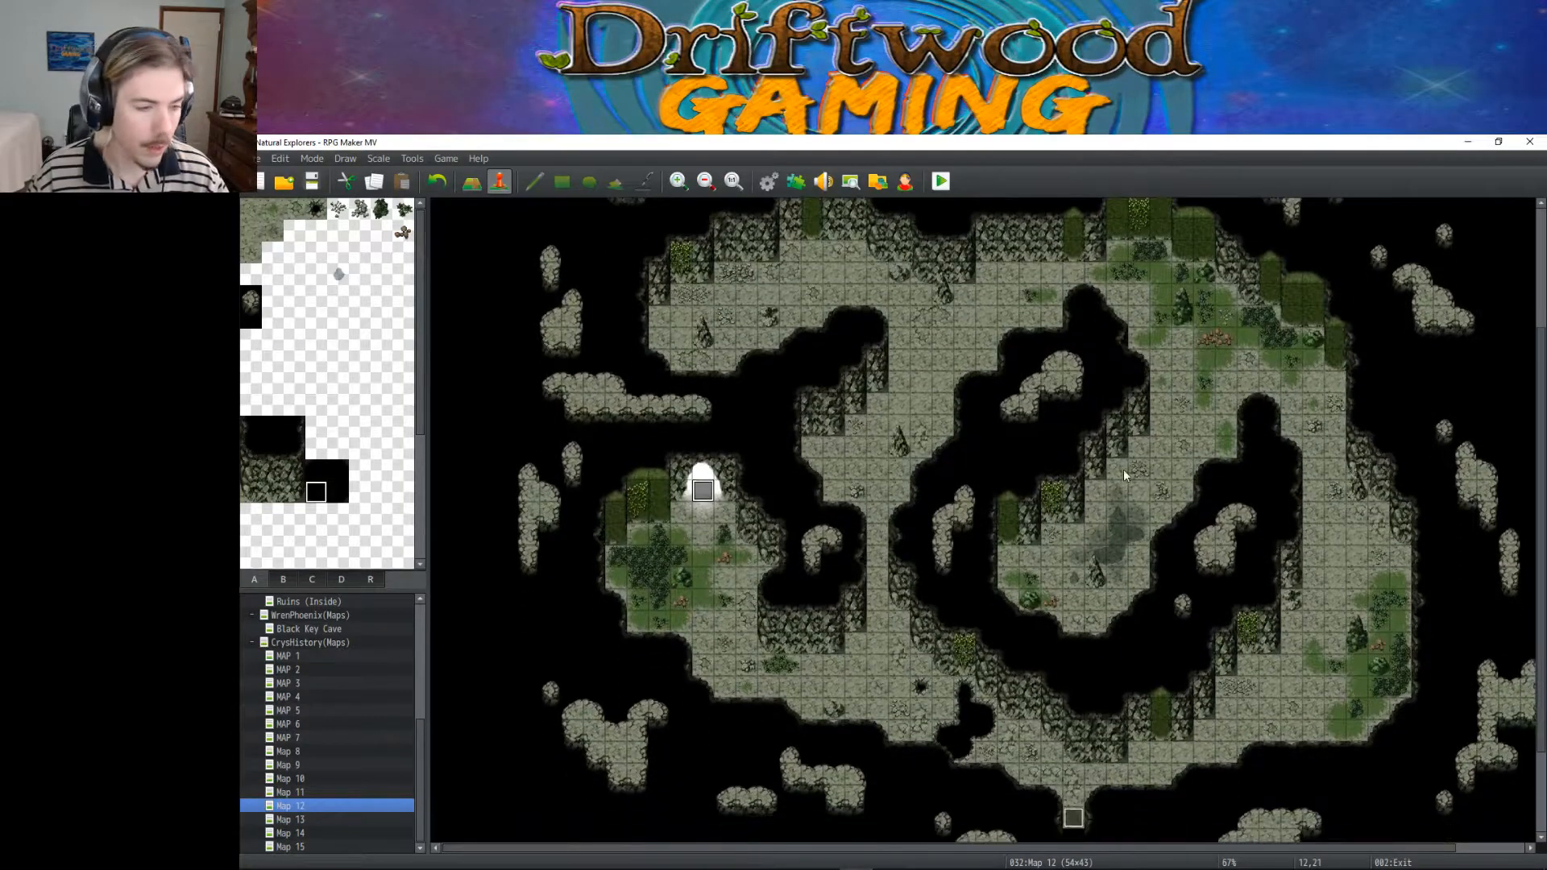
scroll(829, 459, "up", 1)
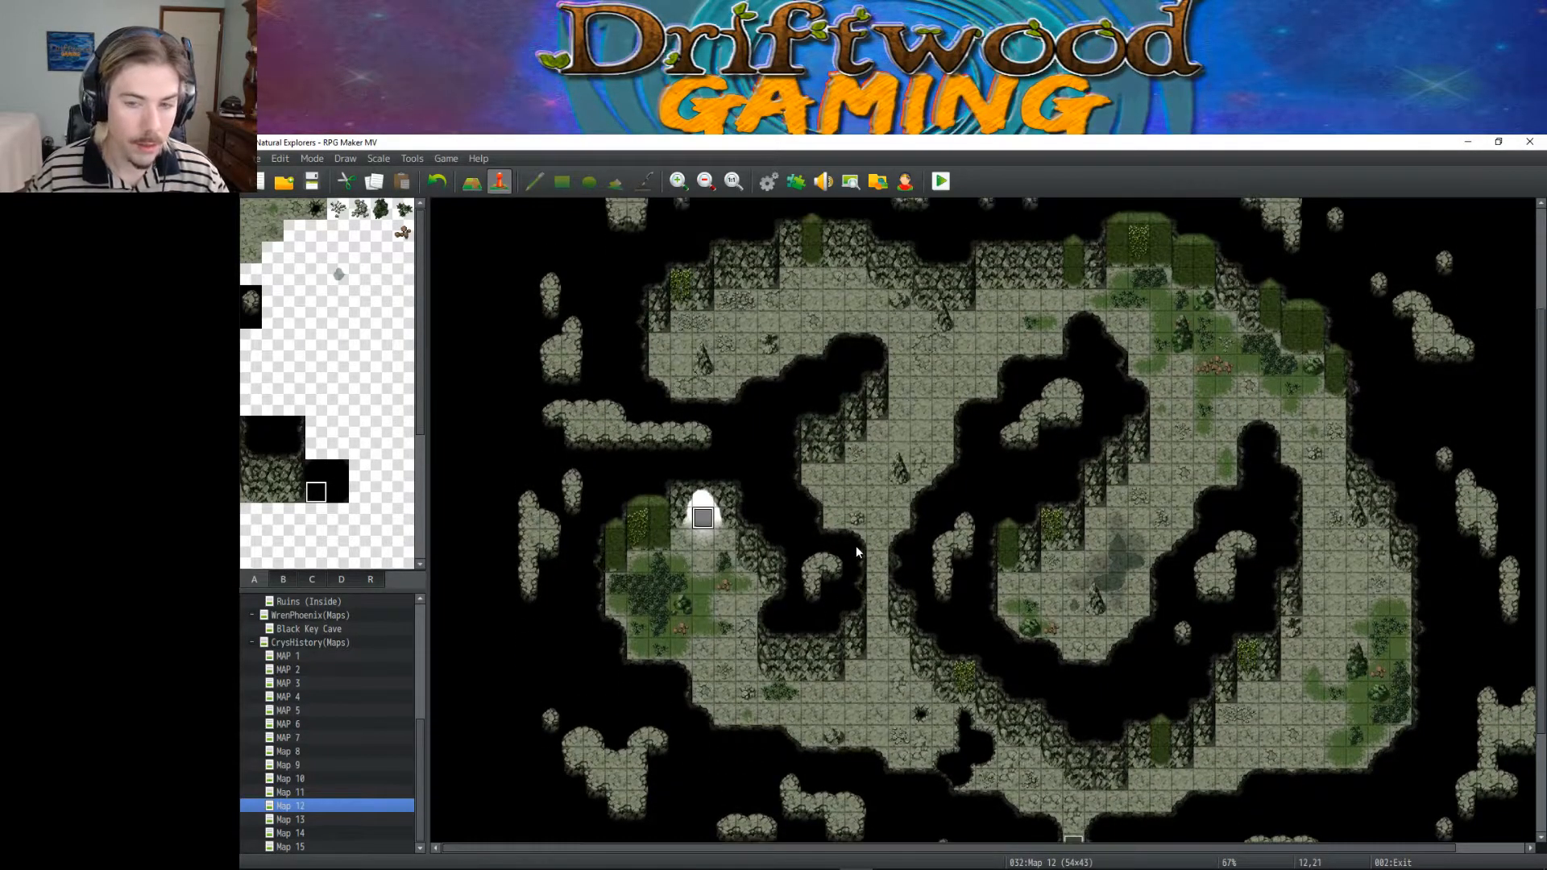
scroll(652, 604, "down", 1)
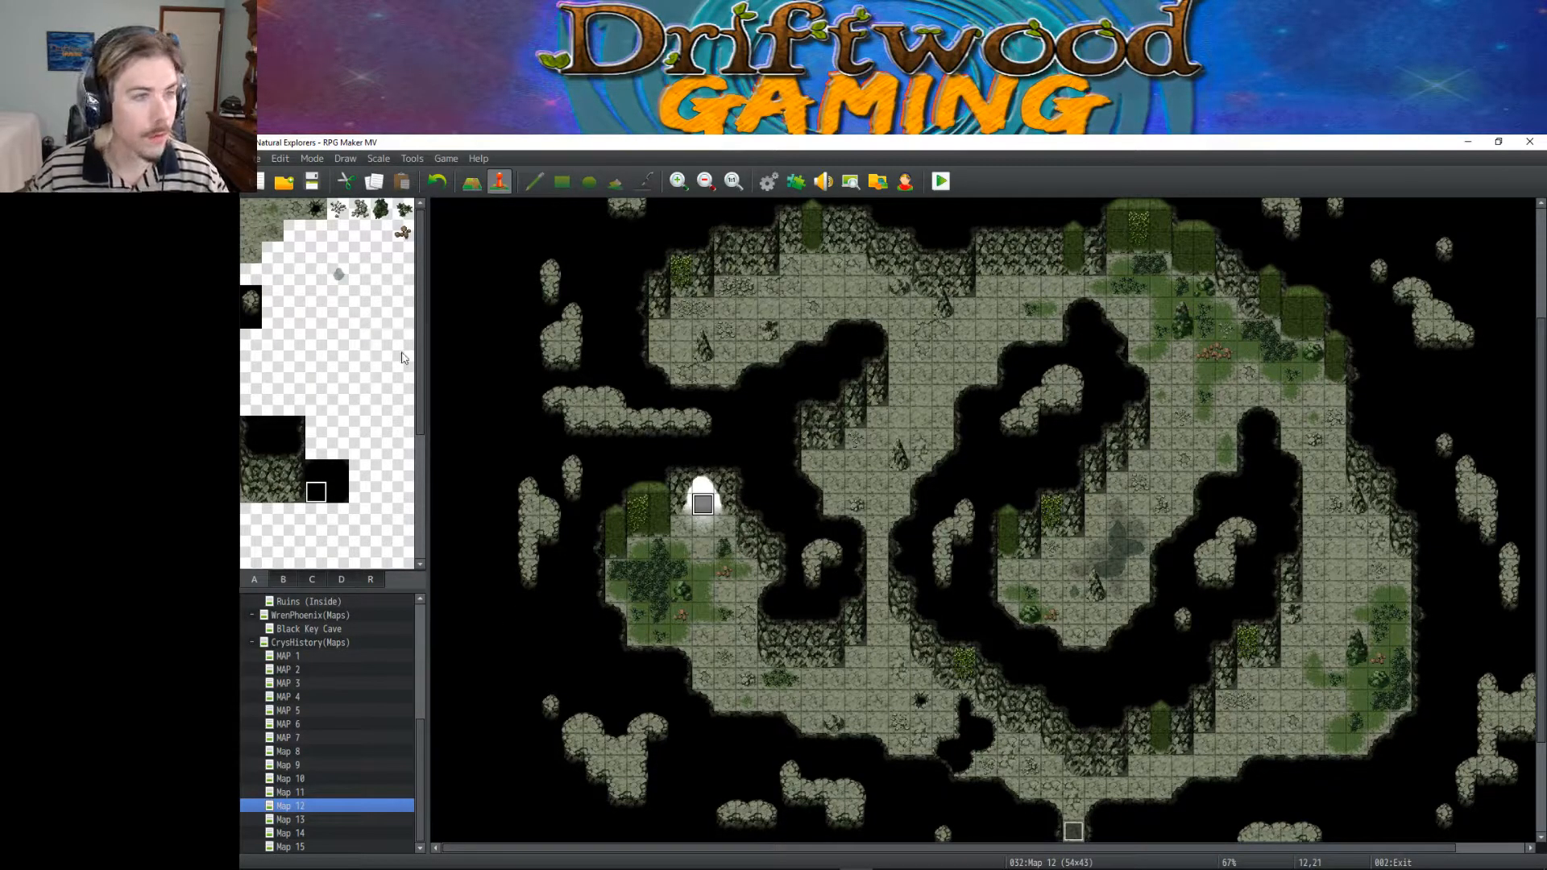
scroll(771, 534, "up", 1)
scroll(709, 527, "down", 1)
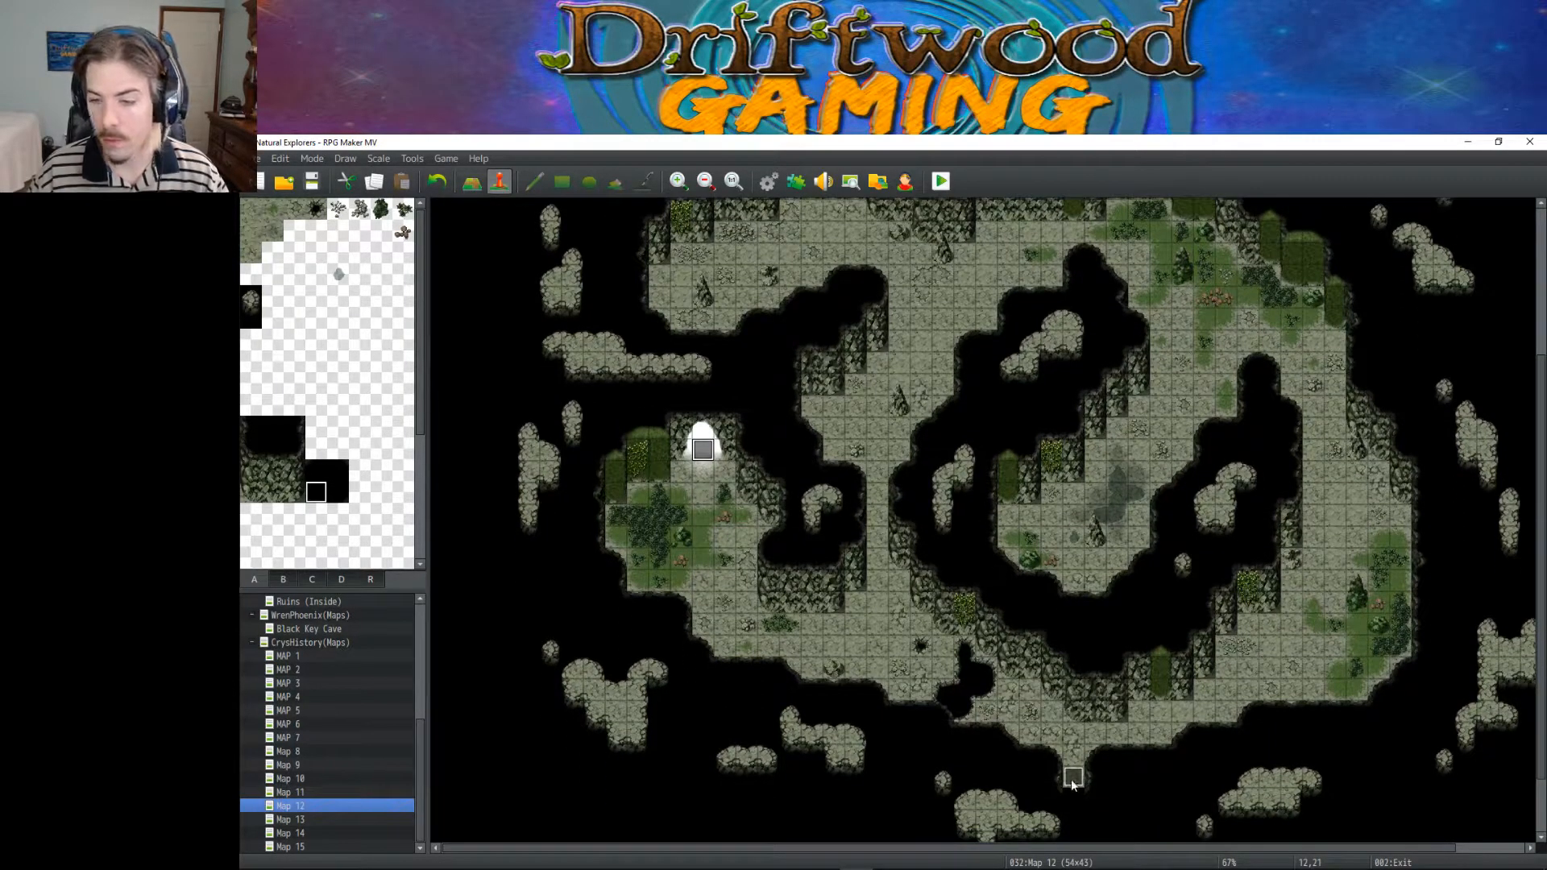
left_click(312, 182)
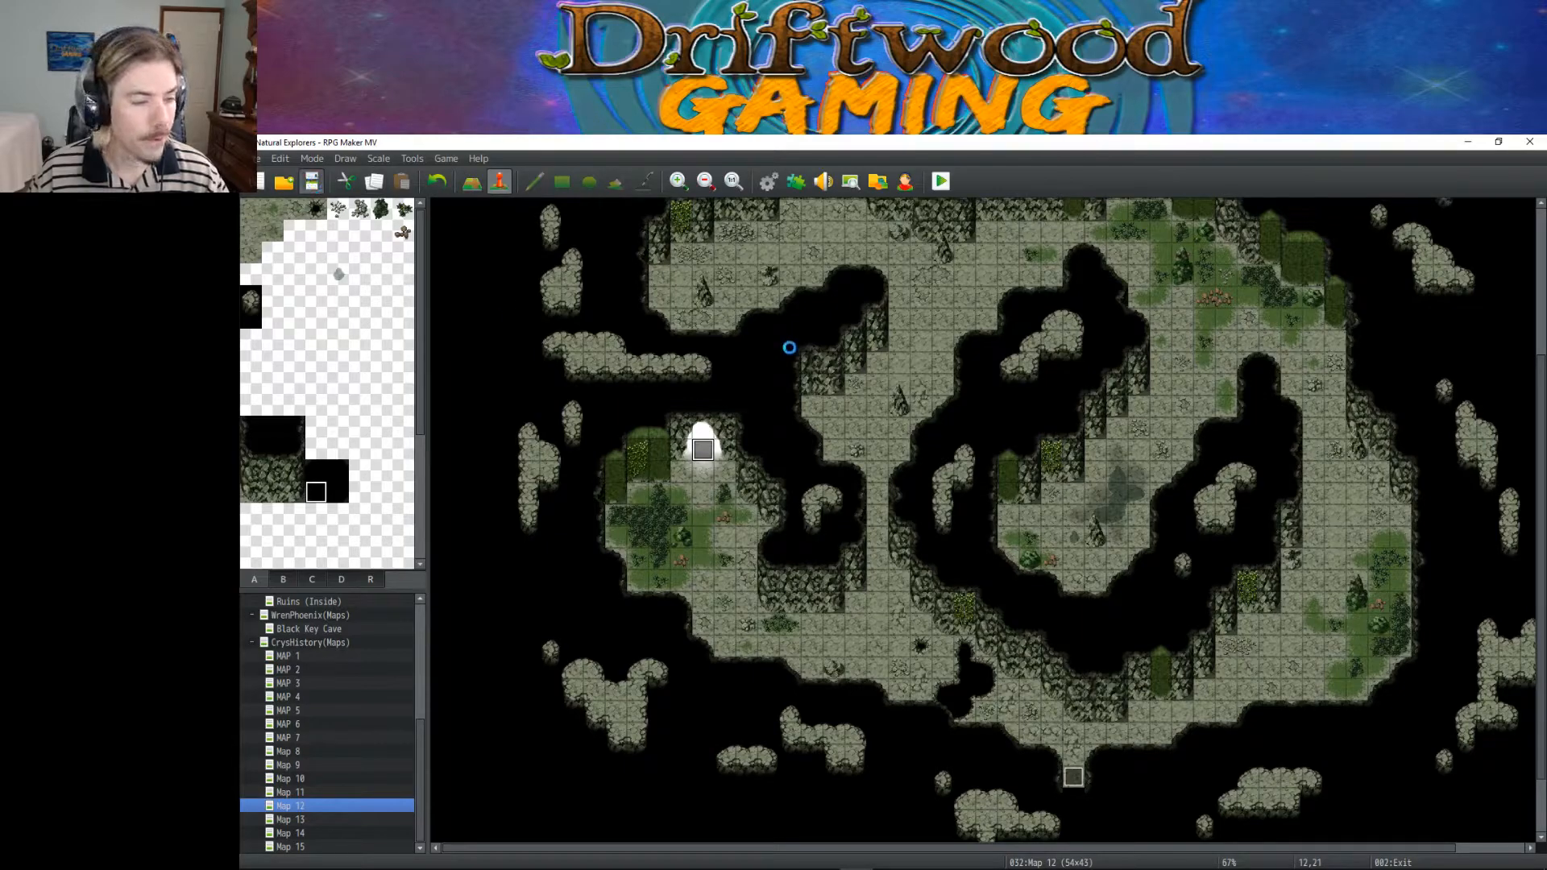
Step: Examine Map 12's central dead-end alcove and the passages around it for a suitable event location
left_click(1072, 494)
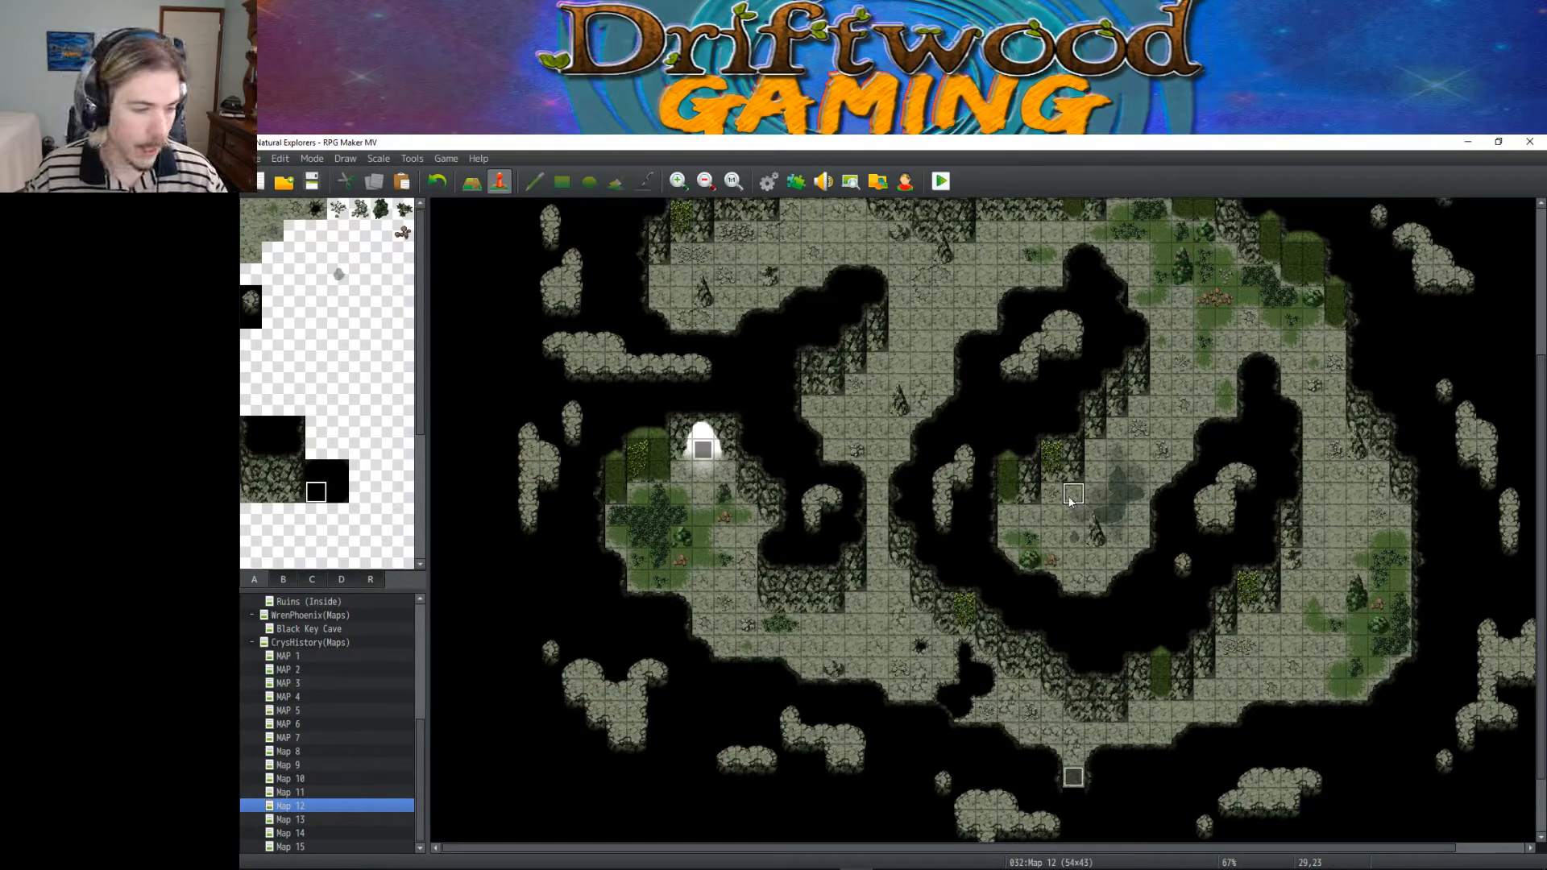
left_click(1052, 495)
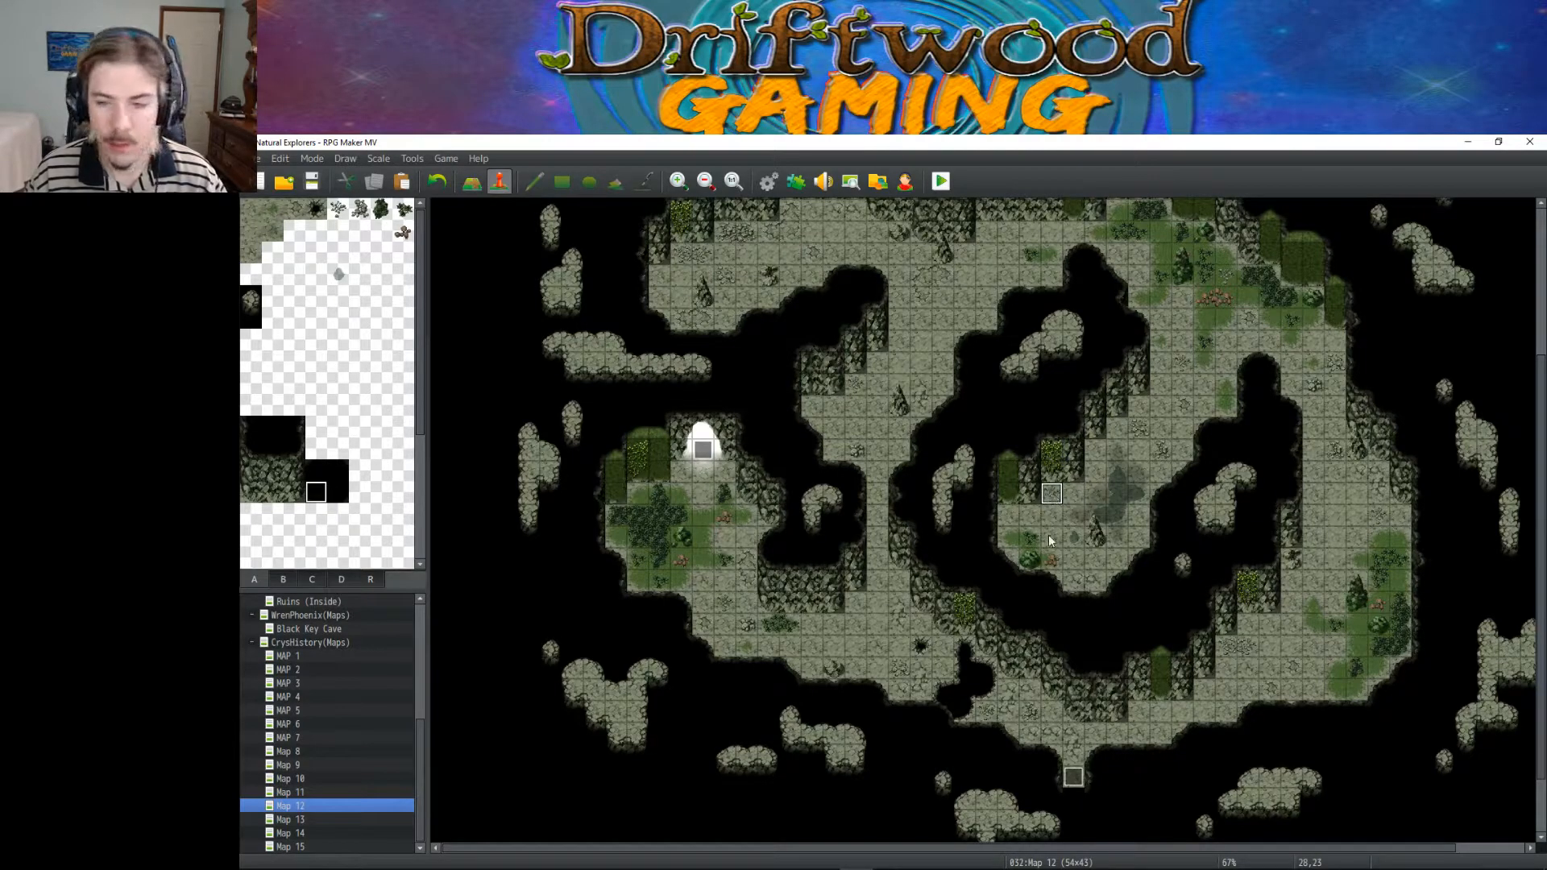
left_click(1096, 495)
scroll(1089, 554, "up", 2)
scroll(1090, 555, "up", 1)
scroll(1089, 555, "down", 3)
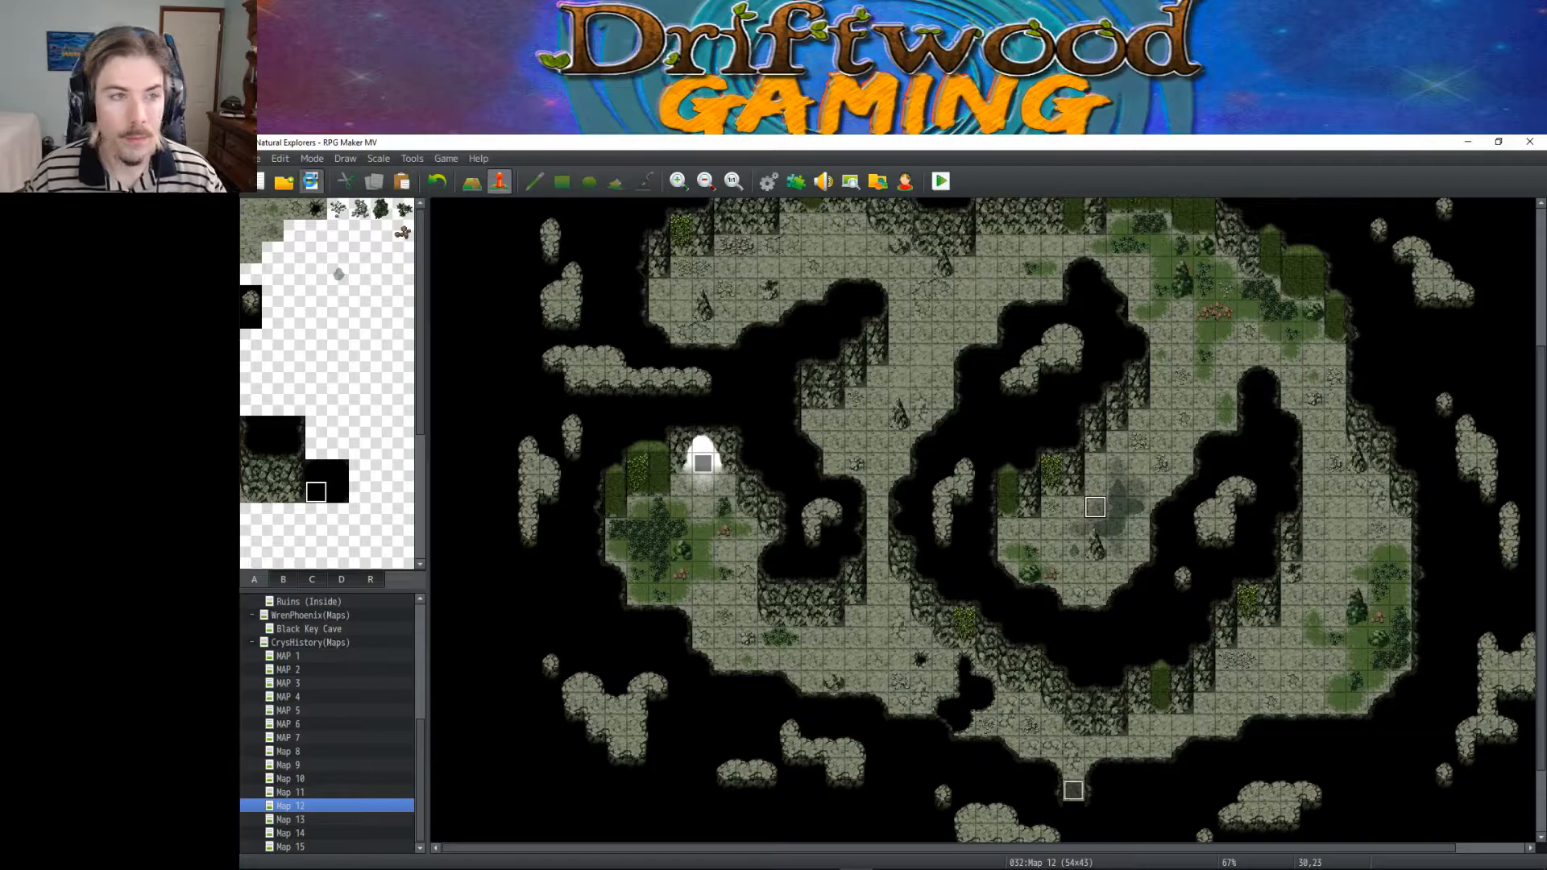
scroll(1002, 538, "up", 3)
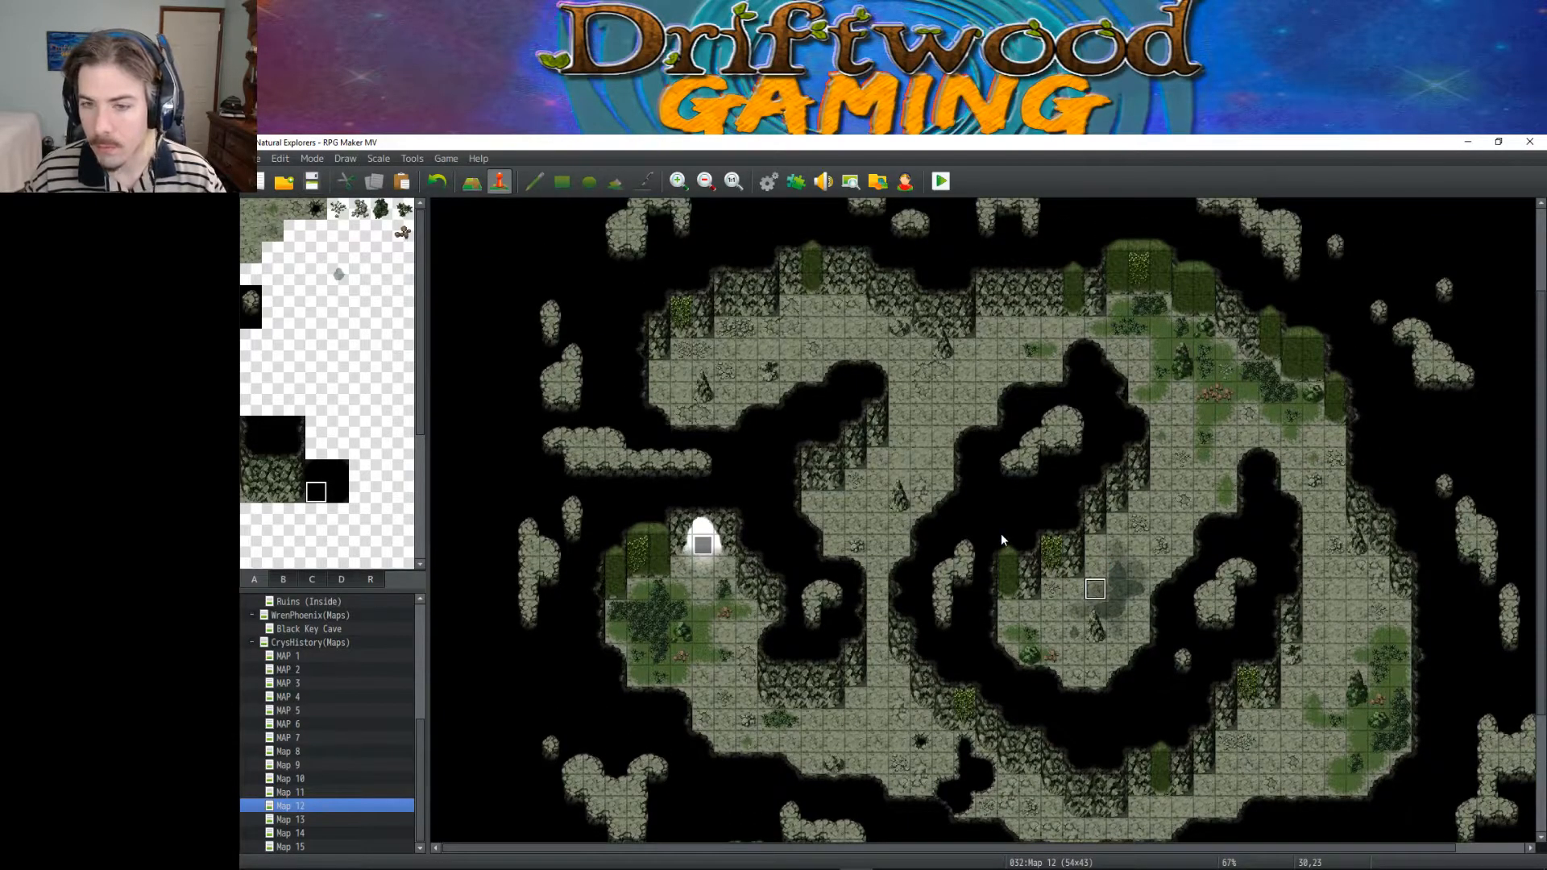
scroll(1002, 534, "down", 6)
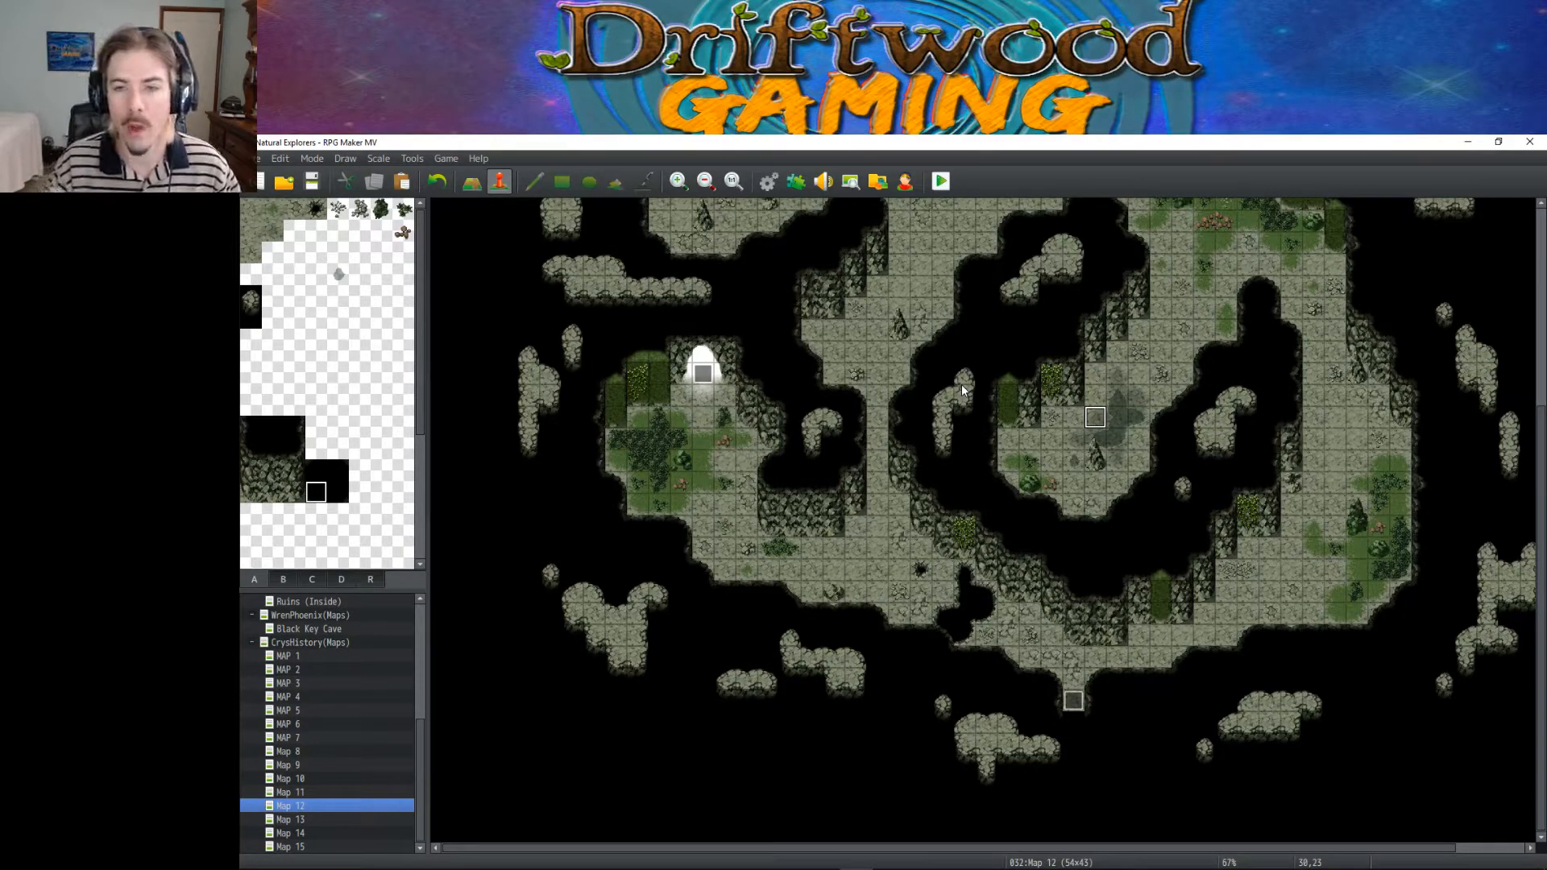
key("Down")
key("Down")
key("Up")
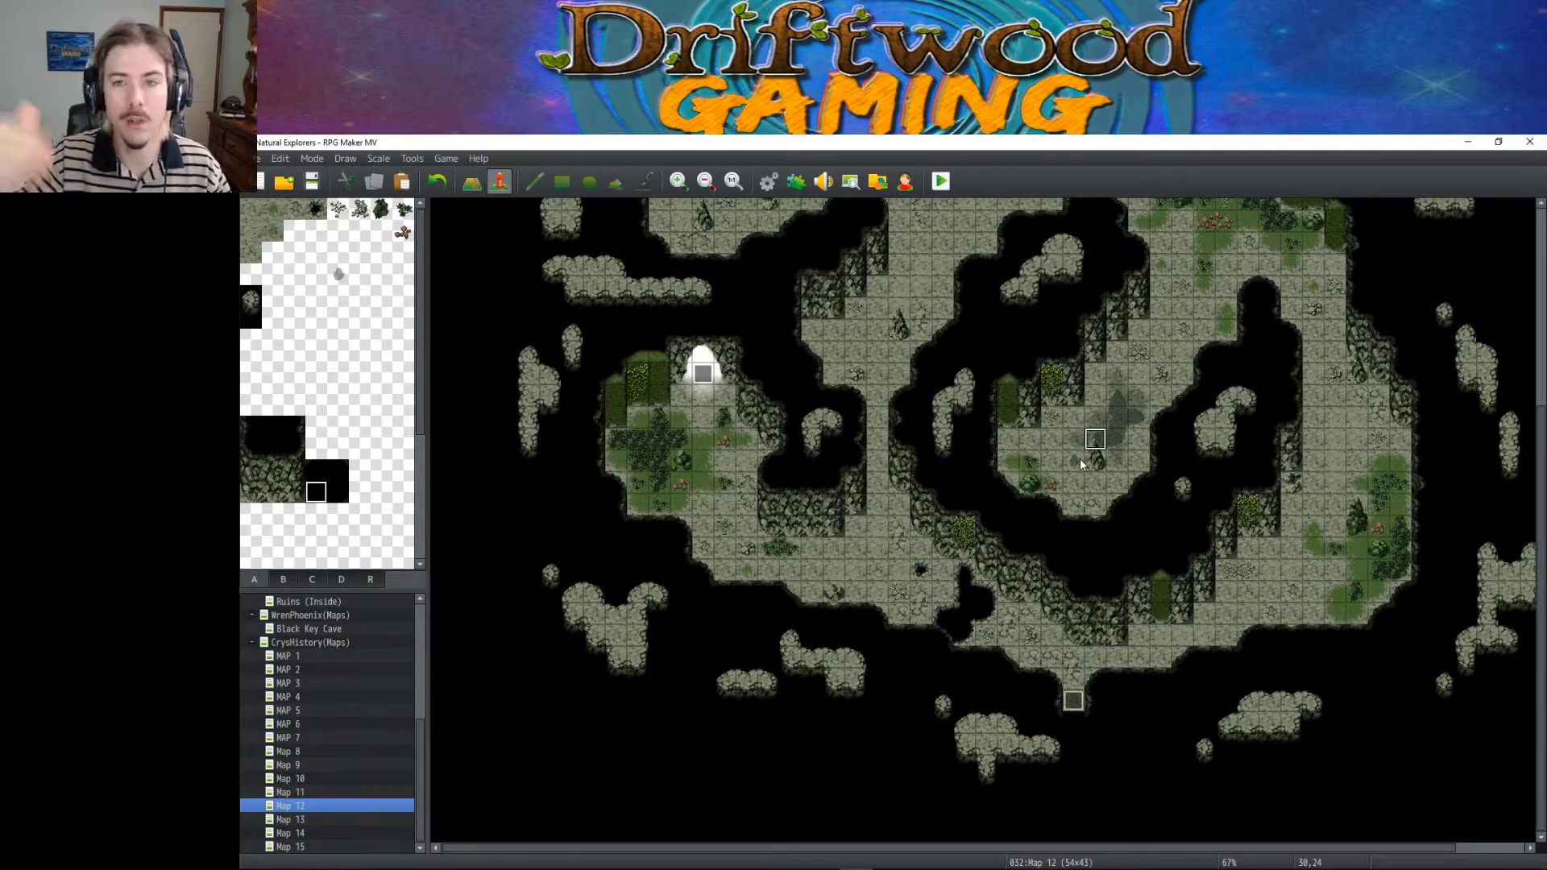
scroll(1091, 477, "up", 4)
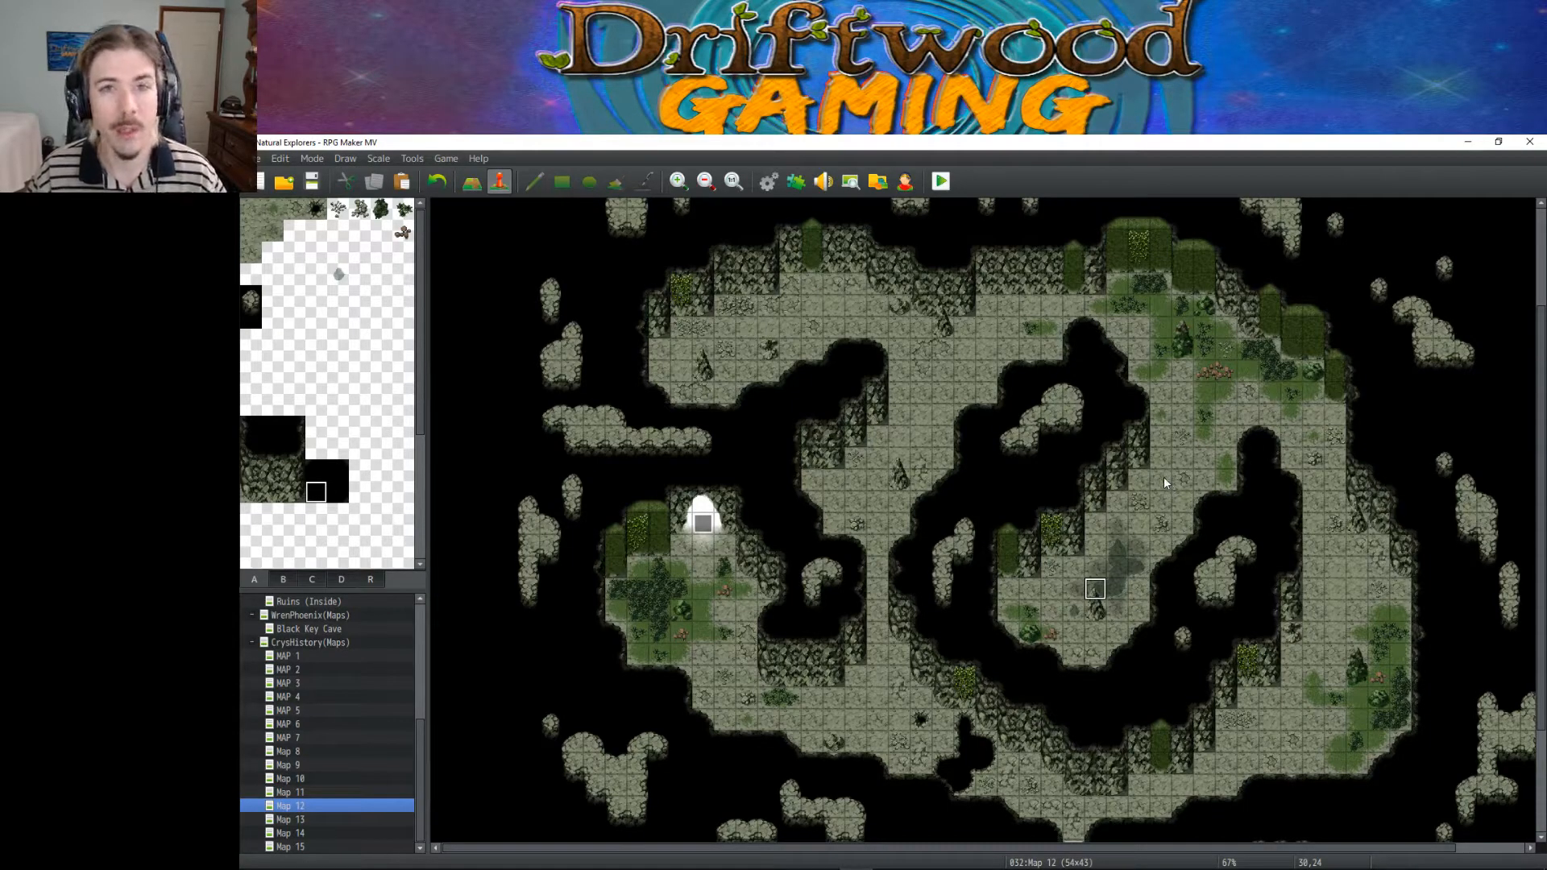
scroll(1169, 478, "down", 1)
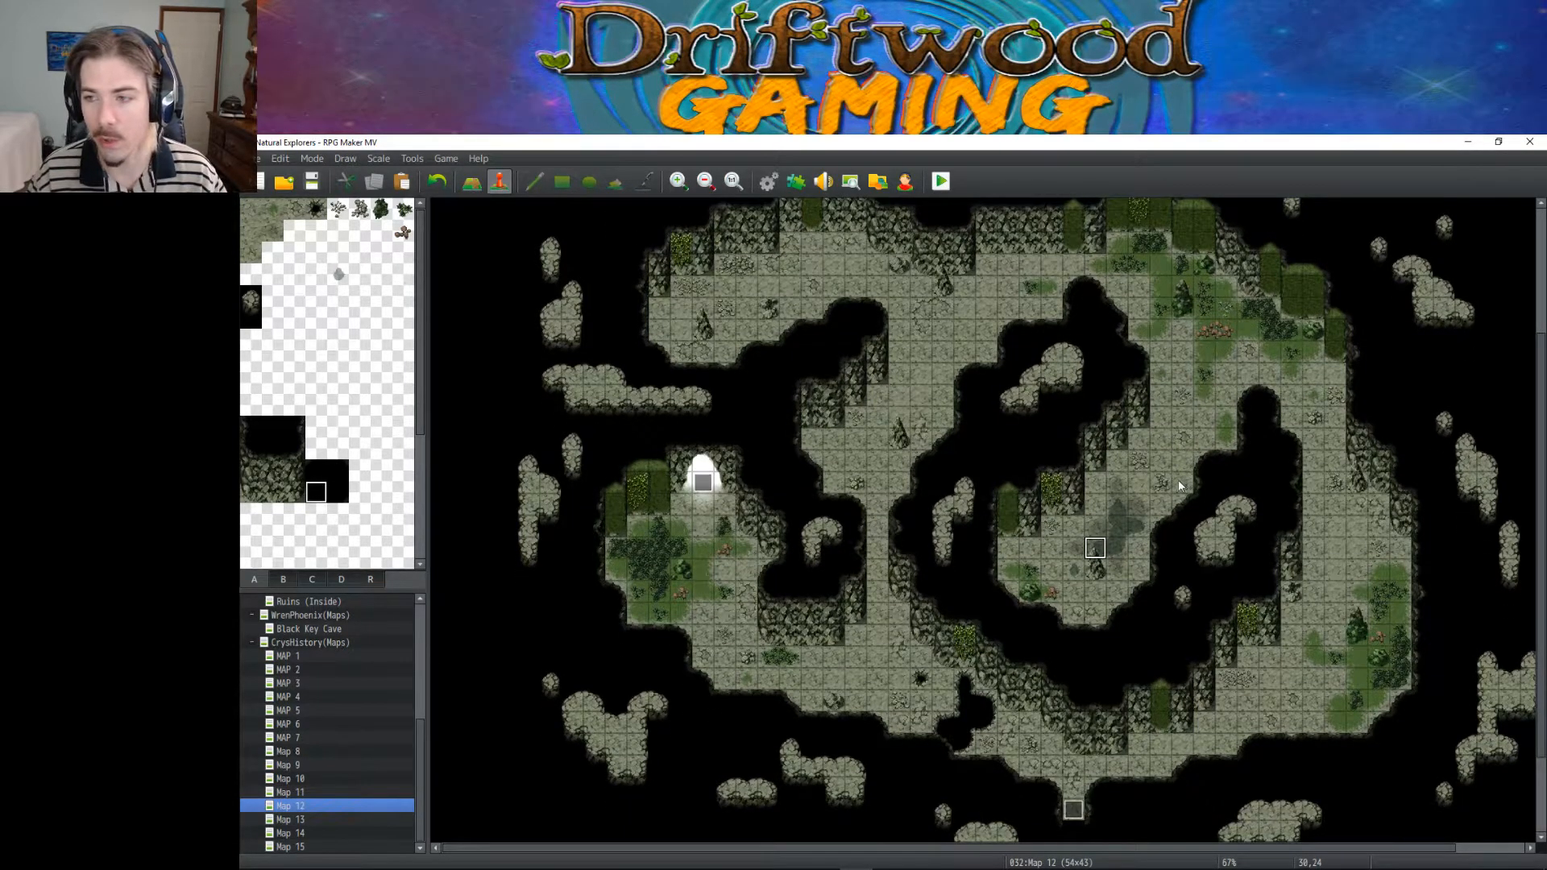
scroll(1179, 480, "up", 1)
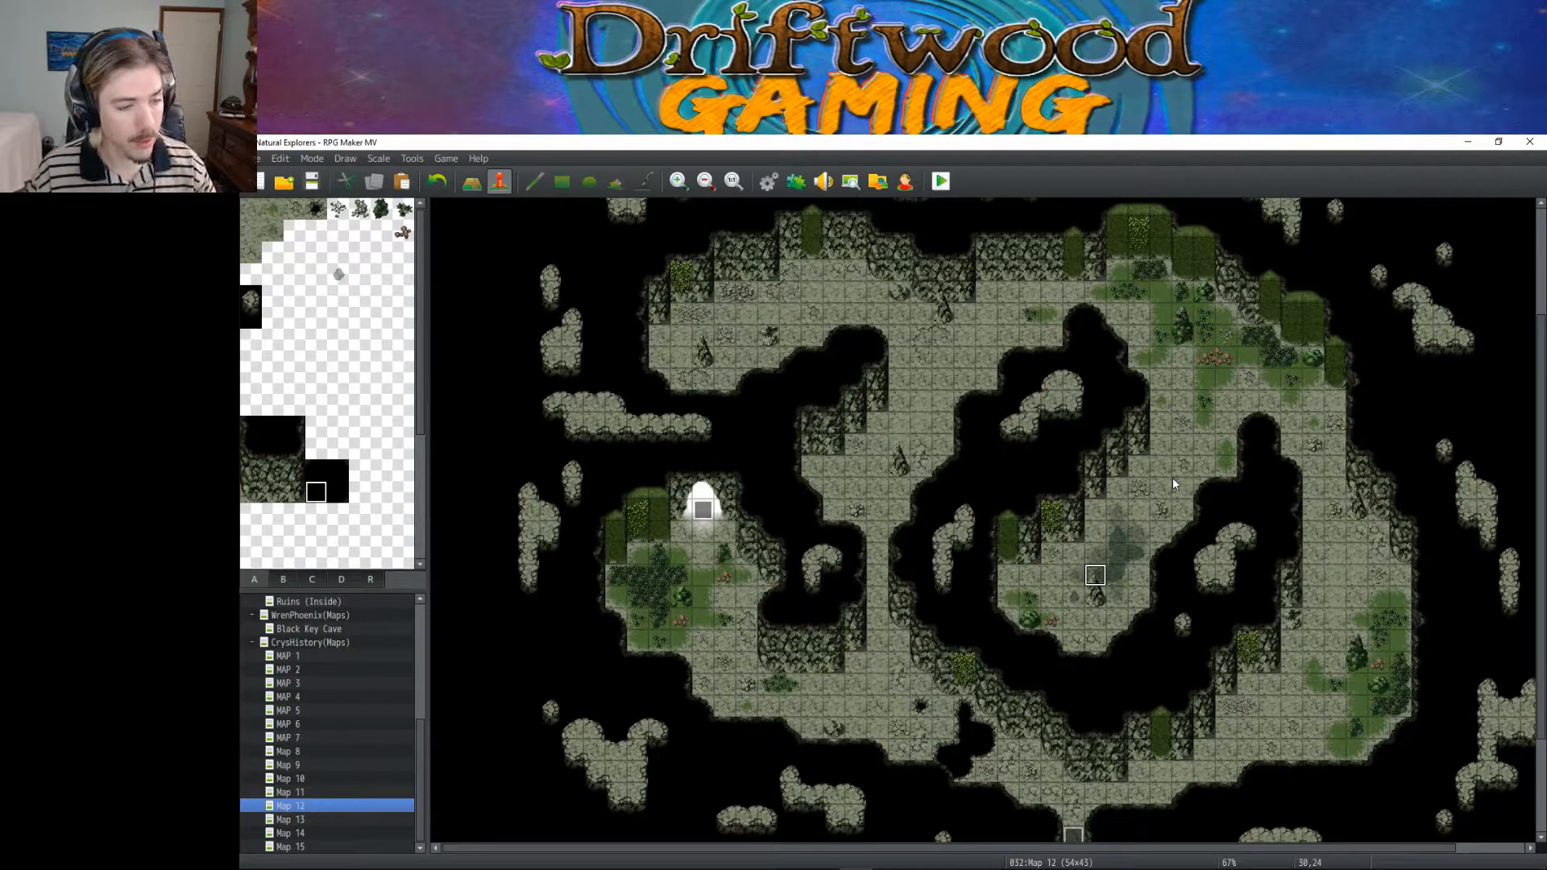
scroll(1172, 479, "down", 2)
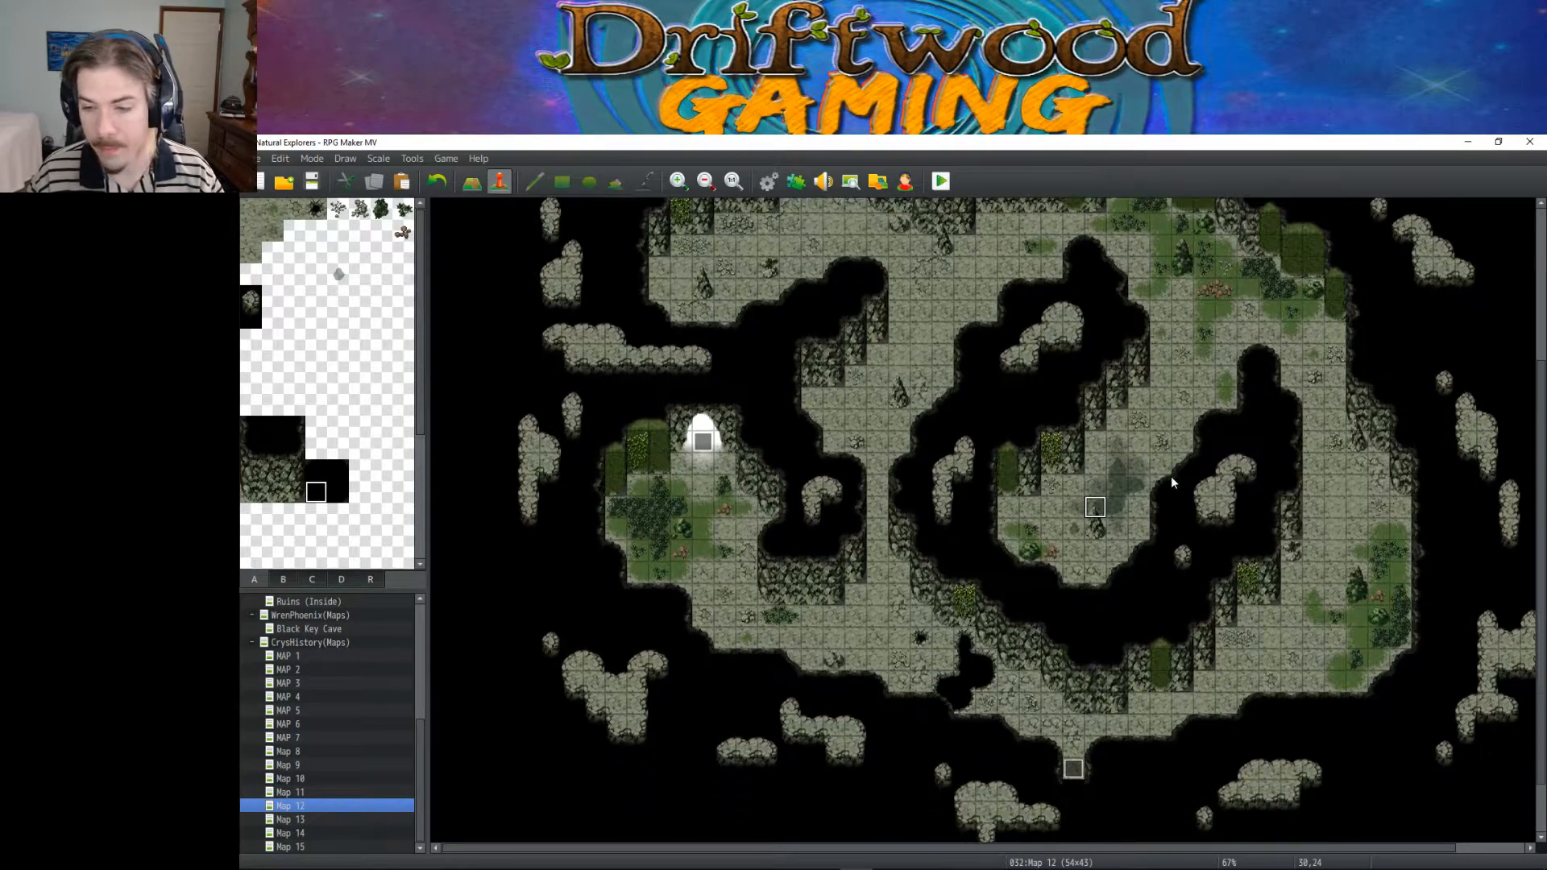
scroll(1173, 482, "up", 1)
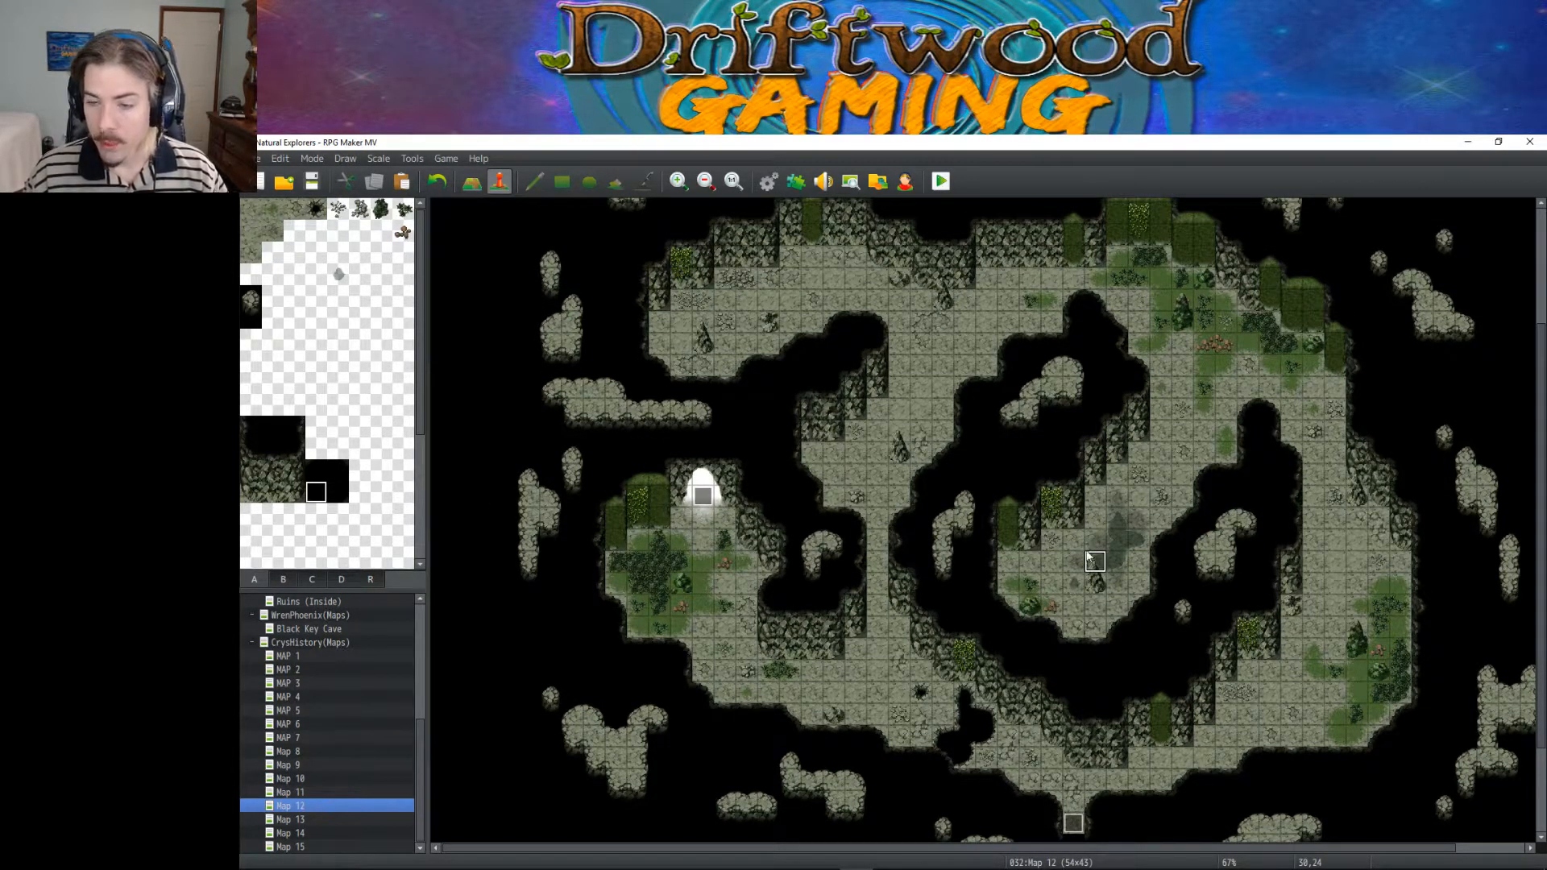
Step: Copy the PixieDust04Placeholder event from Map 10 into Map 12's central dead-end alcove at tile 30,25
left_click(303, 794)
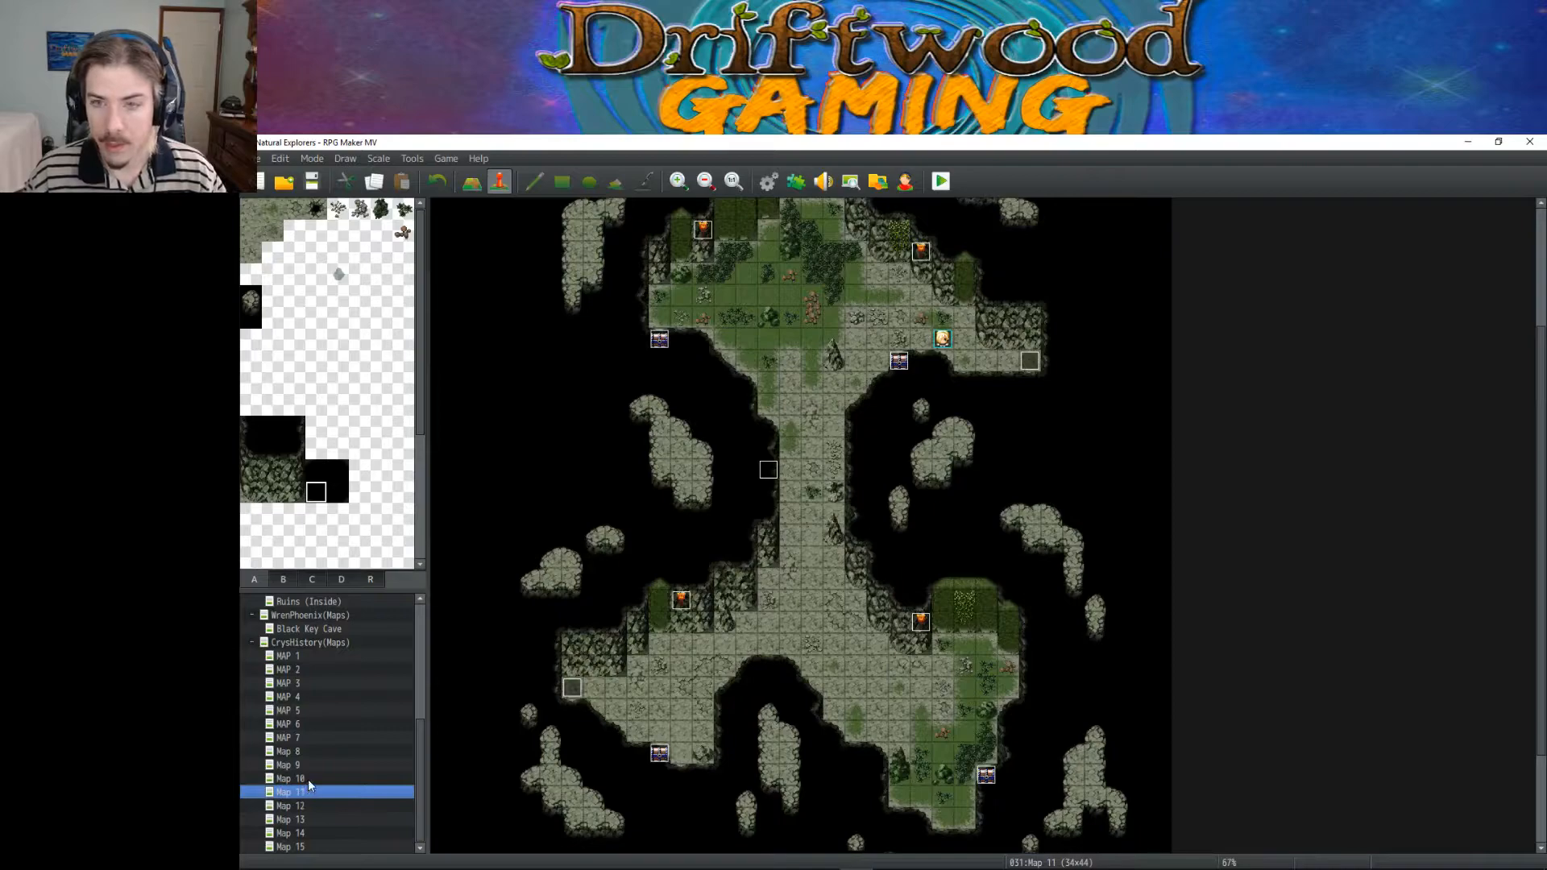
left_click(308, 780)
left_click(943, 231)
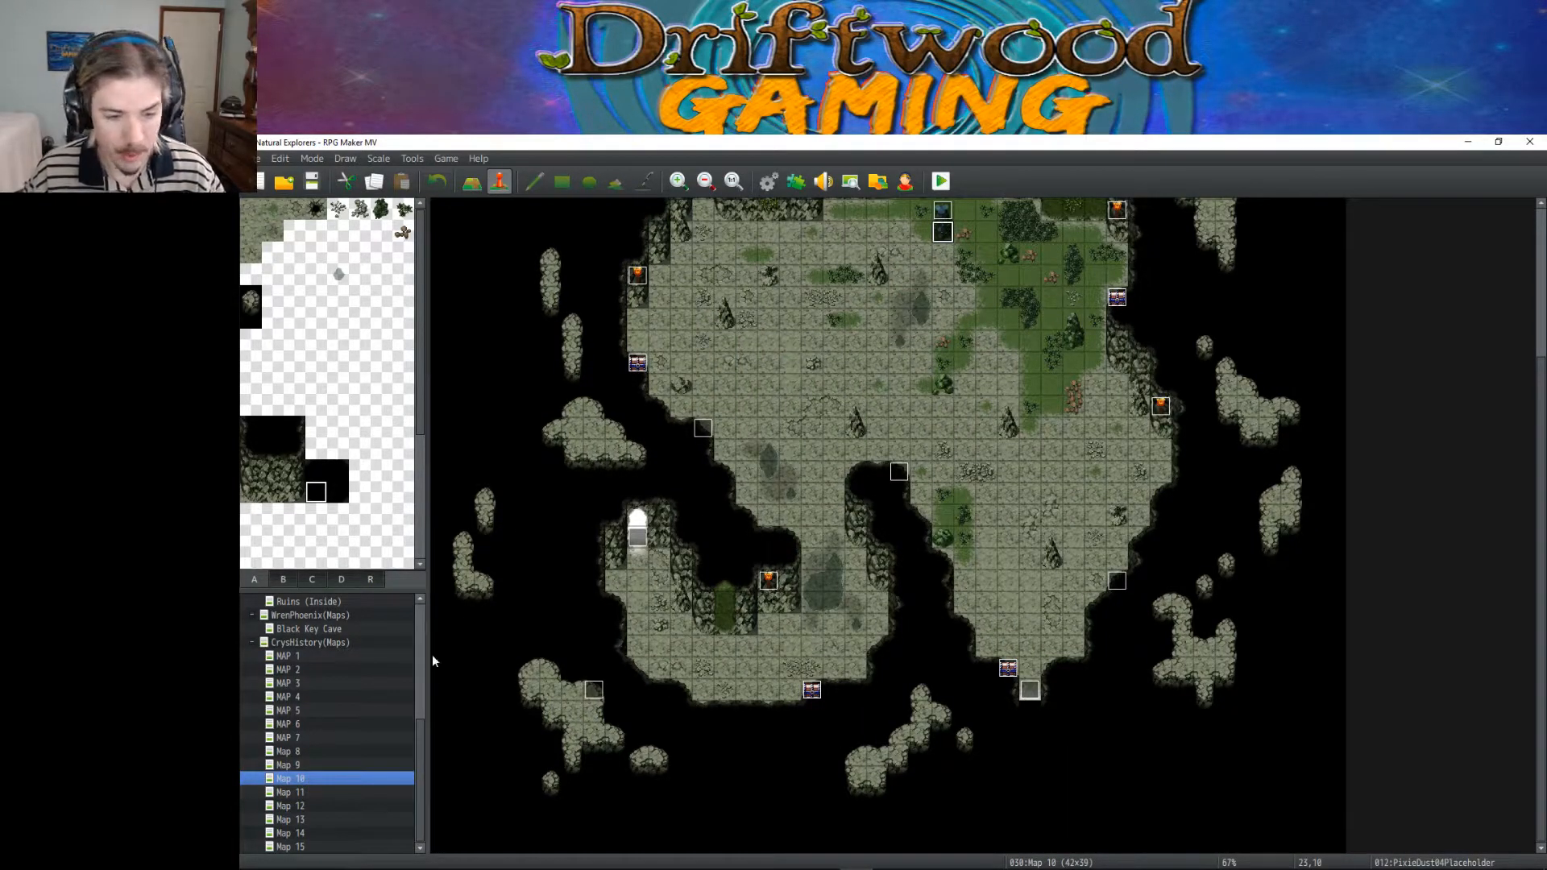
left_click(303, 794)
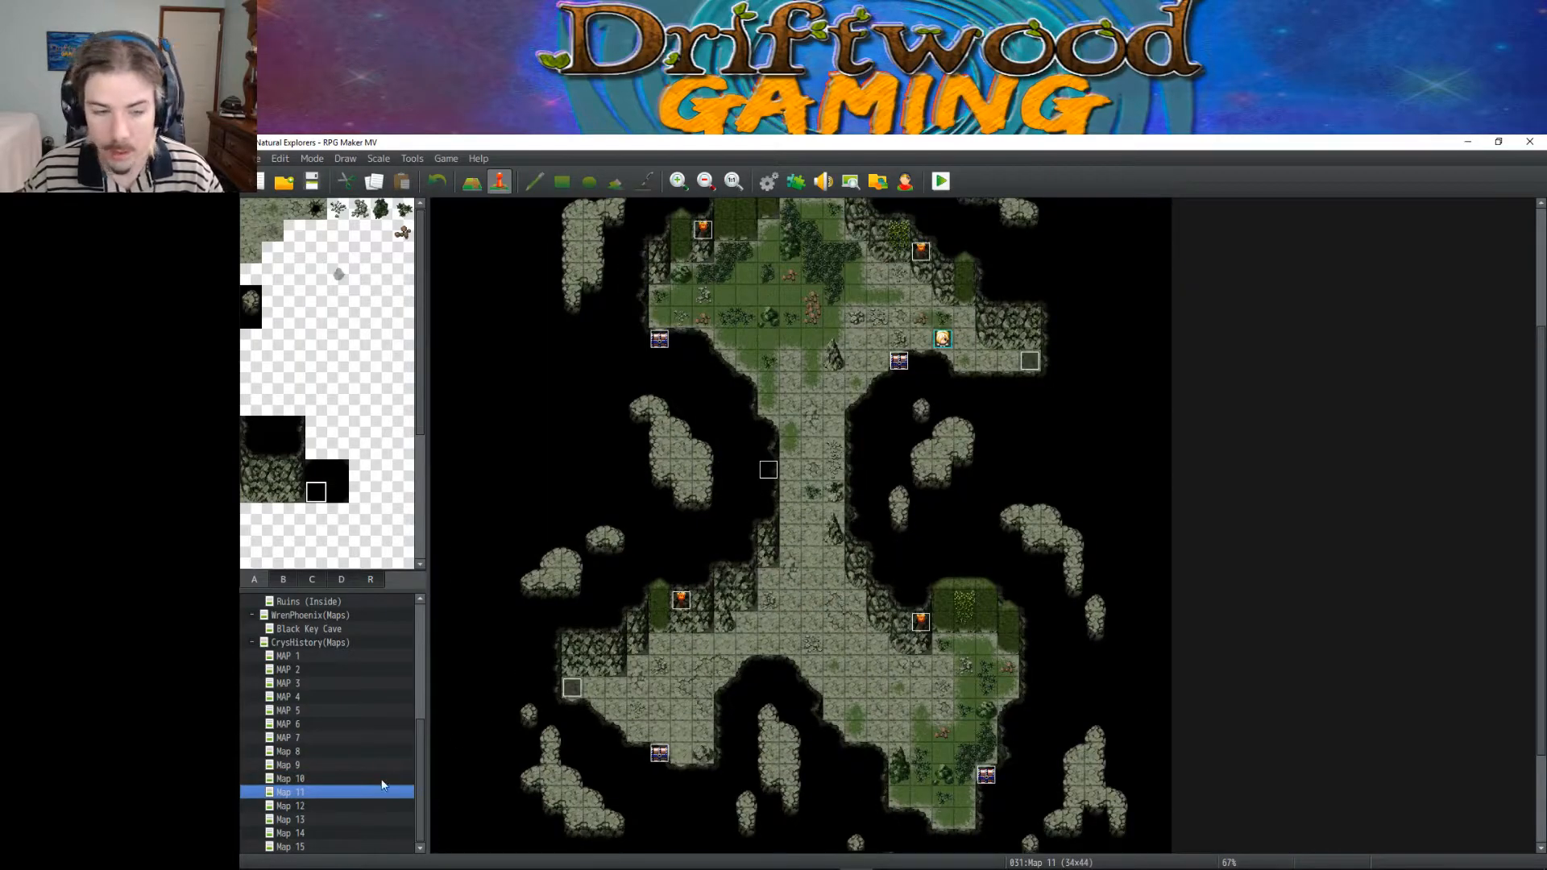
left_click(300, 805)
left_click(1095, 585)
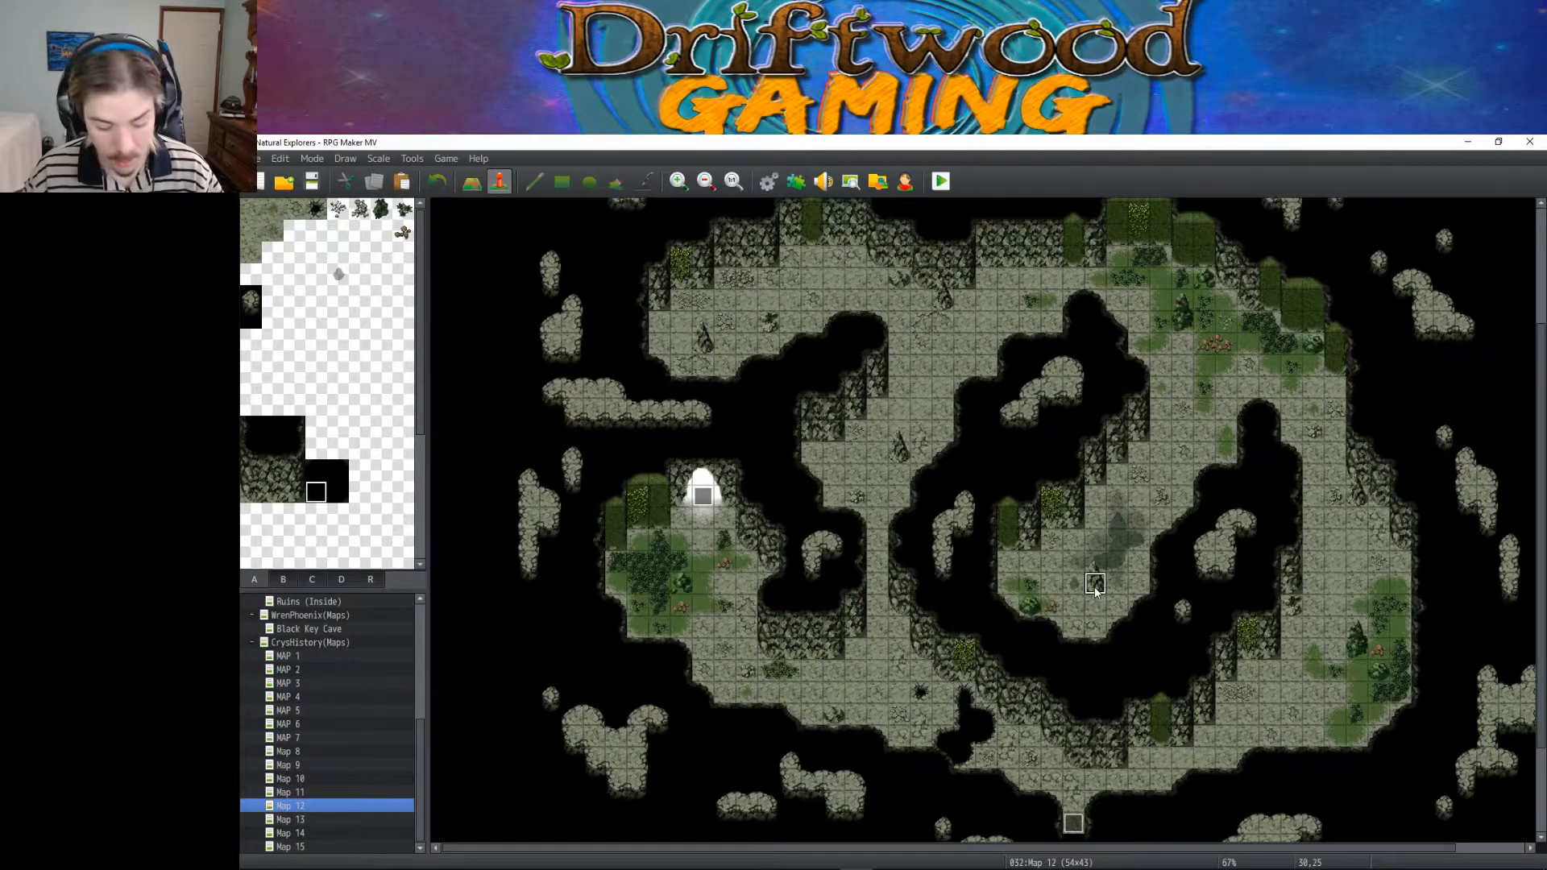
Step: Copy the RCCPixie event from Map 10 to Map 12 at tile 30,24, directly above the placeholder, and open it for editing
left_click(321, 794)
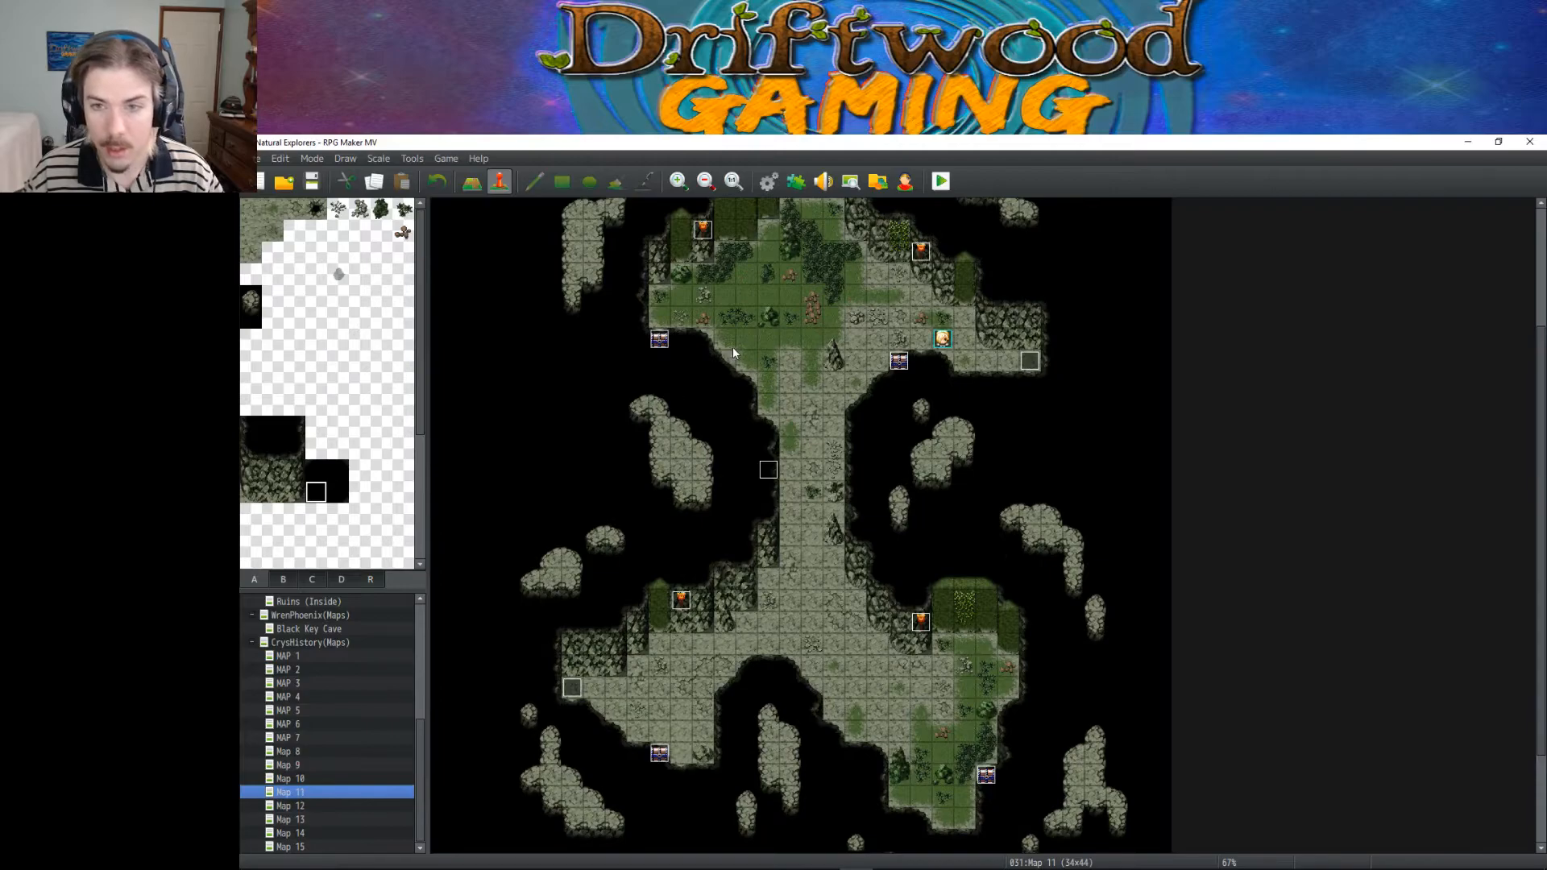
left_click(310, 778)
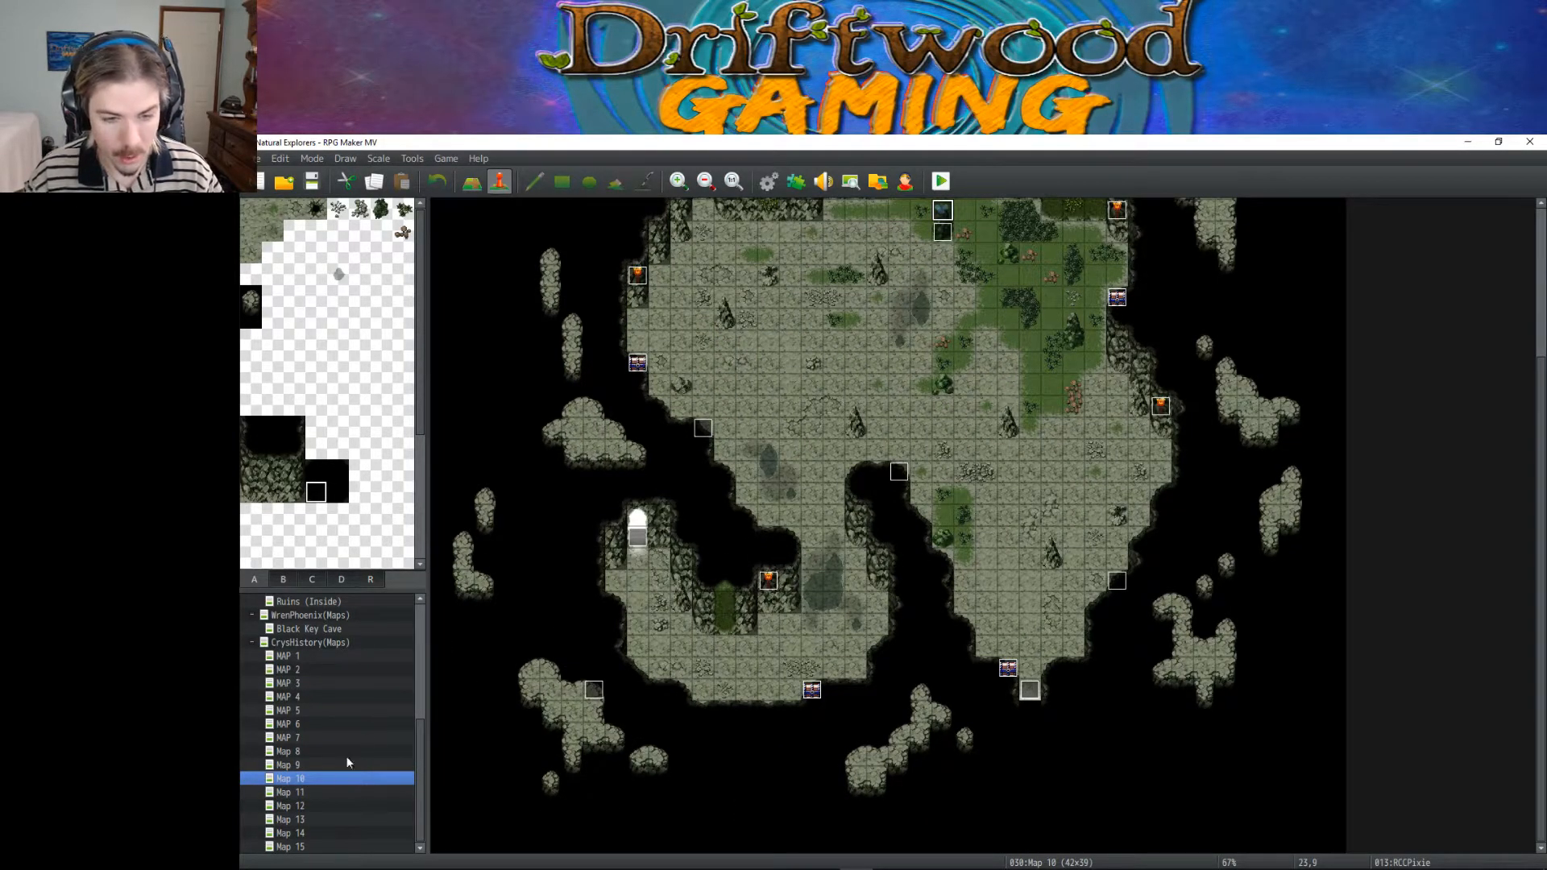
left_click(321, 793)
left_click(299, 807)
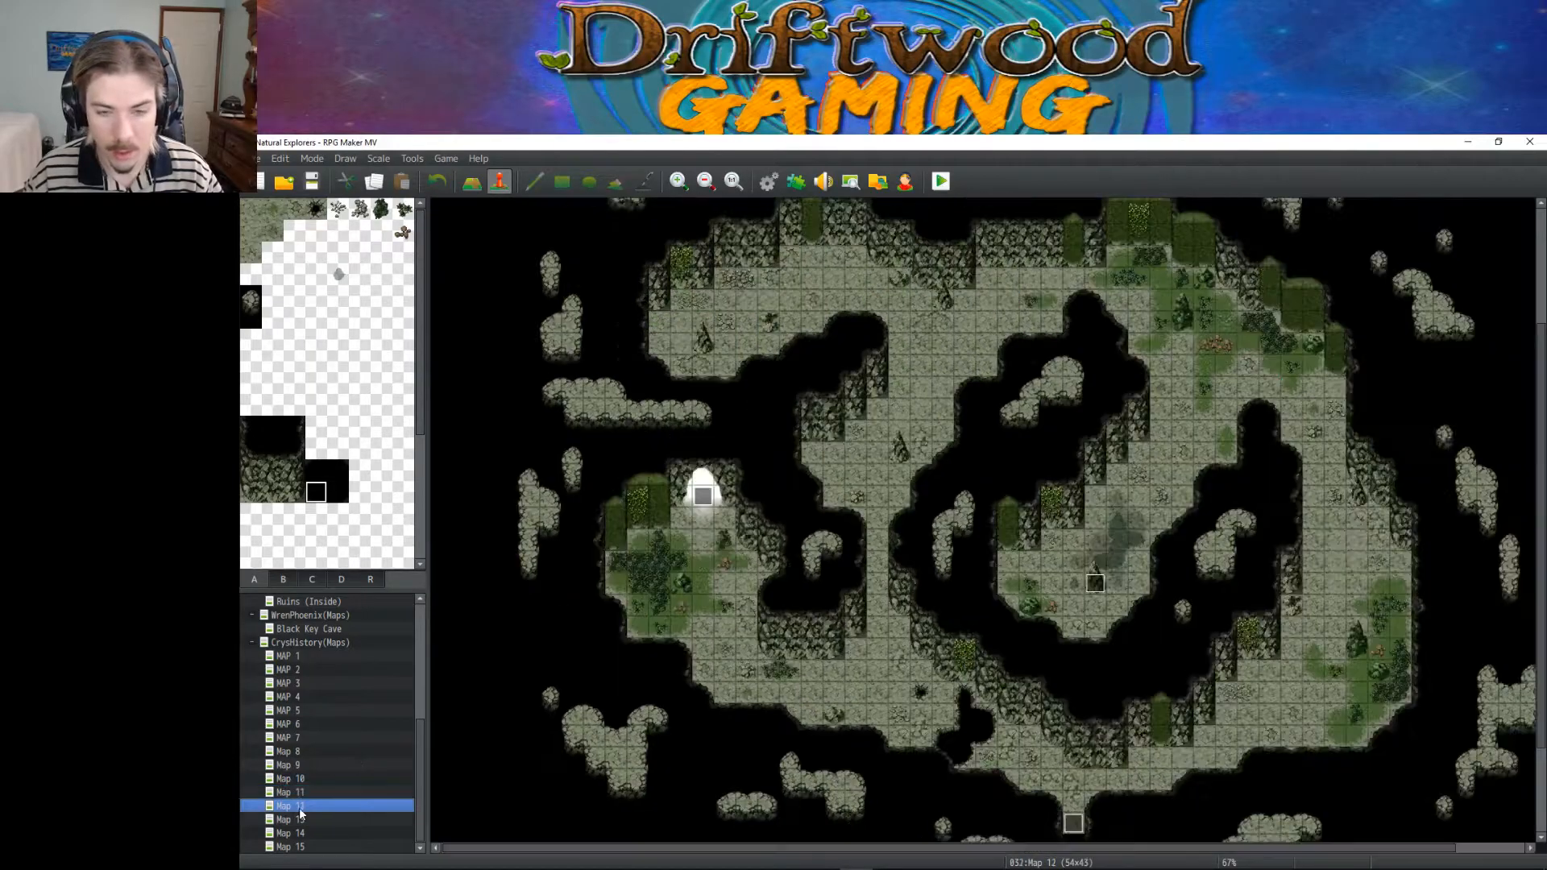
double_click(1096, 562)
Step: Change the Control Switches command on page 1 of the RCCPixie event to turn on switch 0045 PixieDust05
left_click(952, 430)
right_click(950, 428)
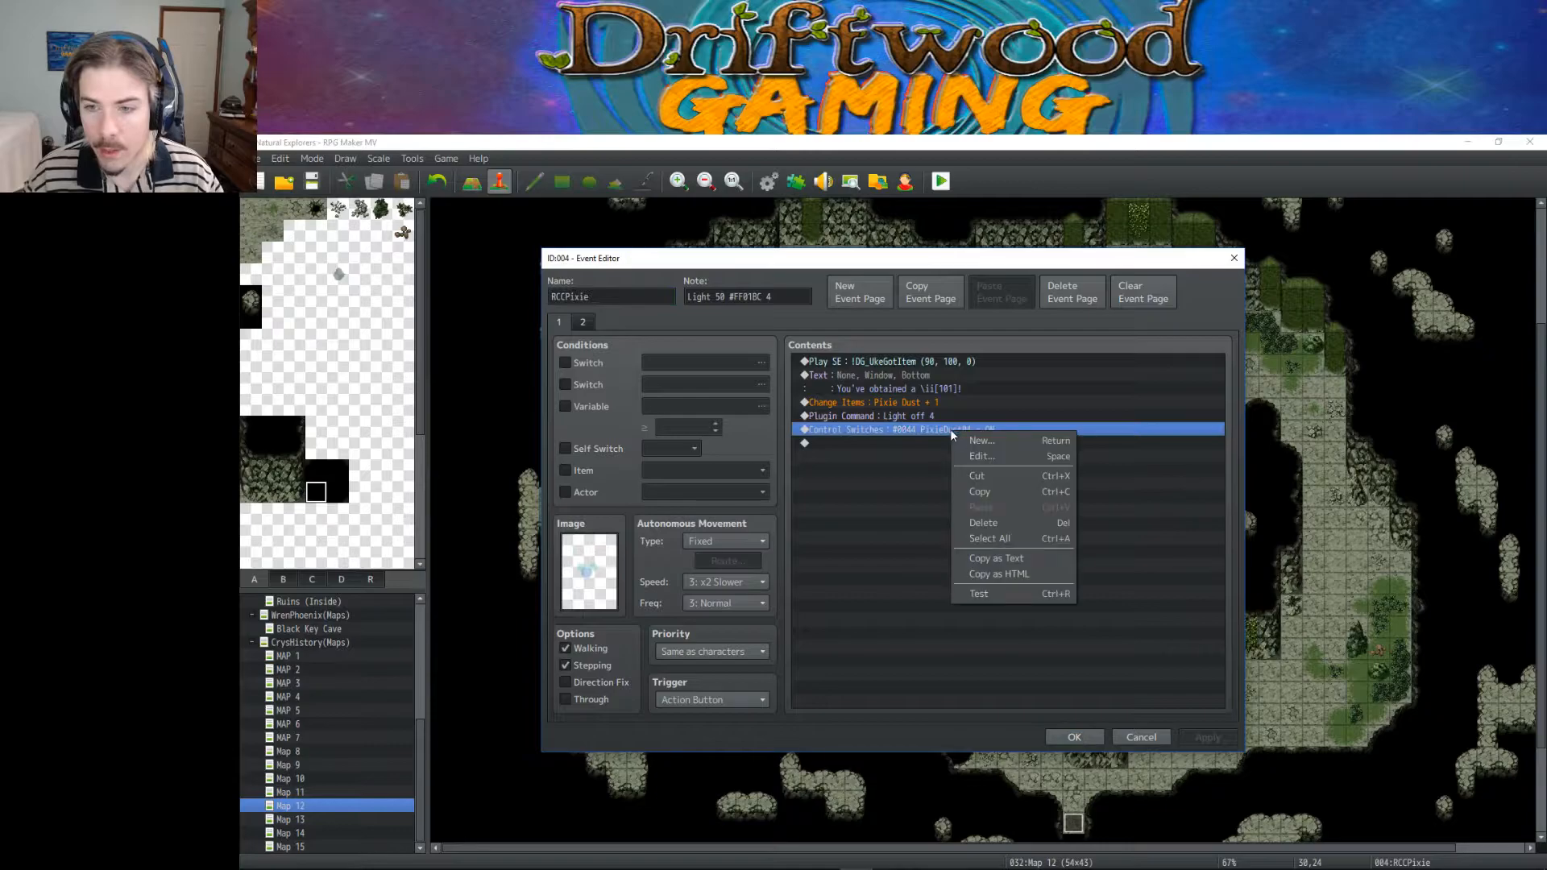
left_click(977, 442)
left_click(1094, 494)
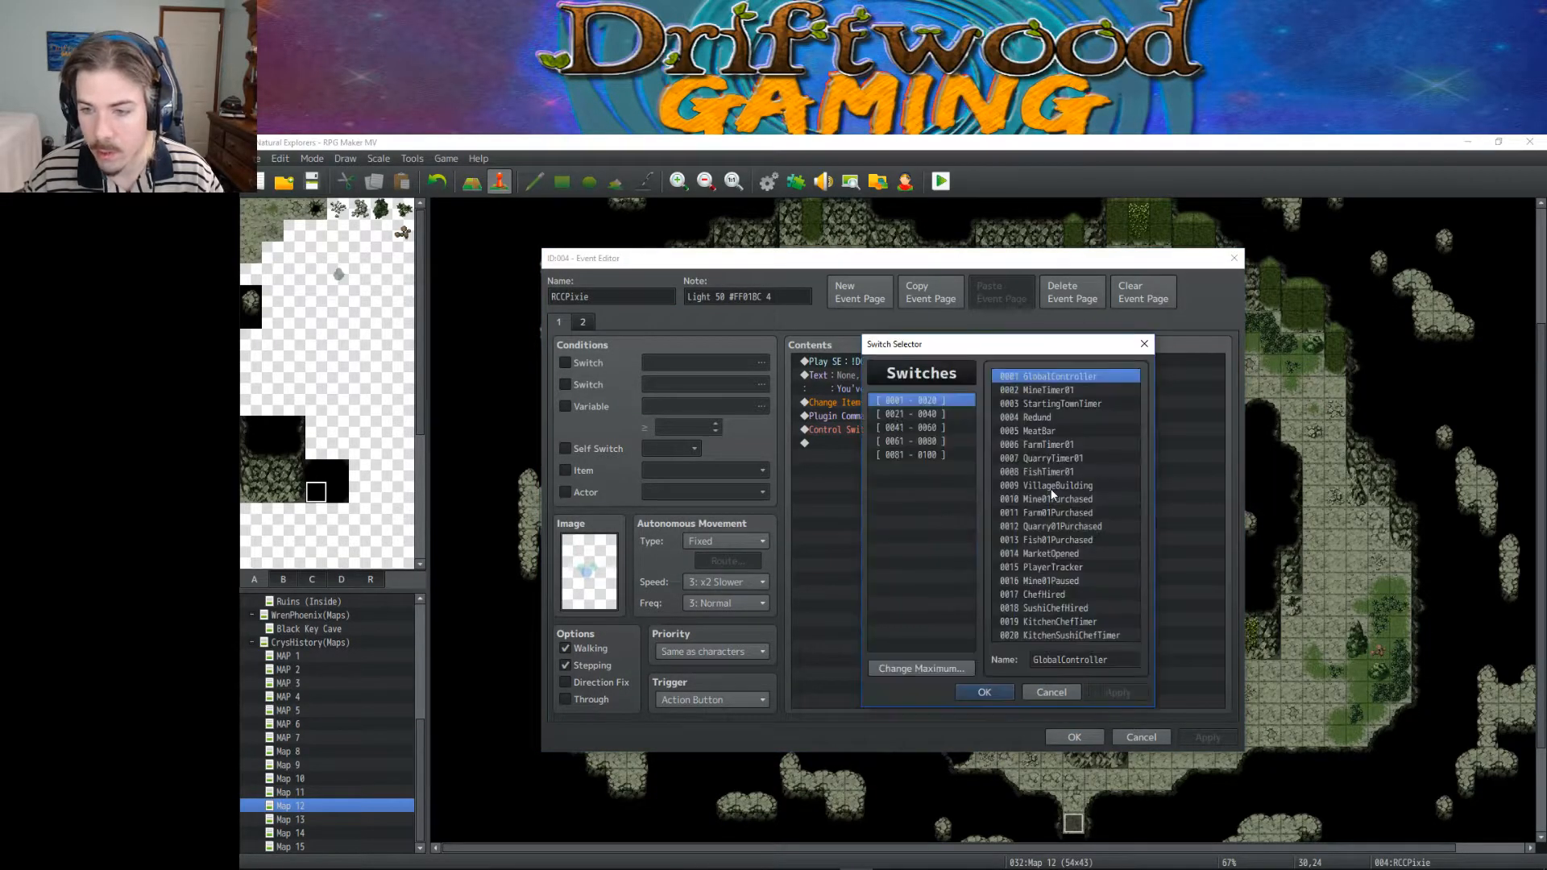
left_click(918, 414)
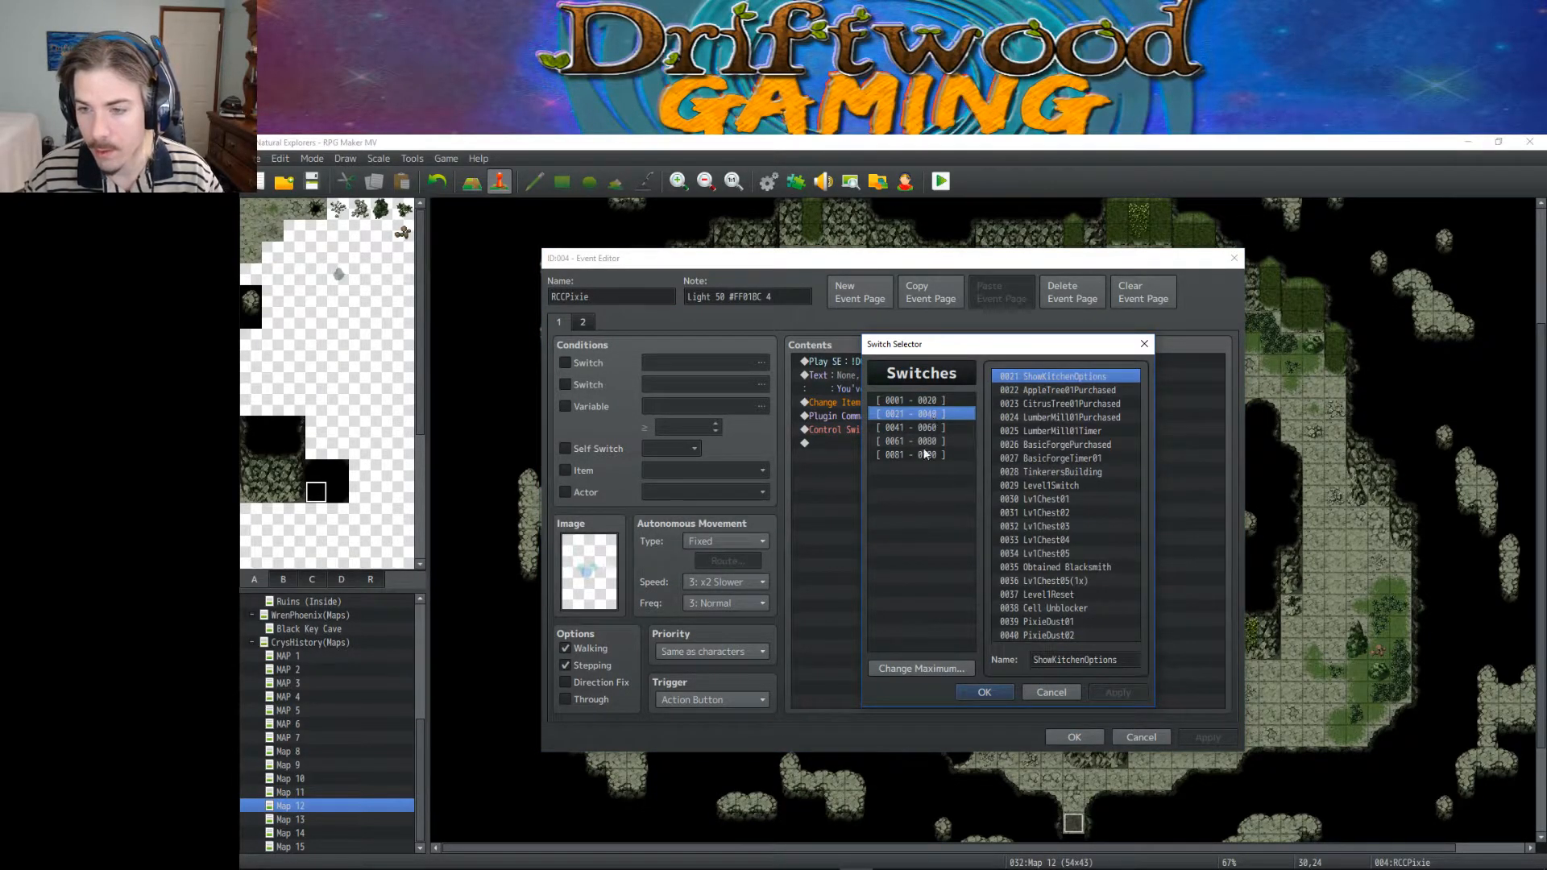
left_click(919, 427)
left_click(1048, 430)
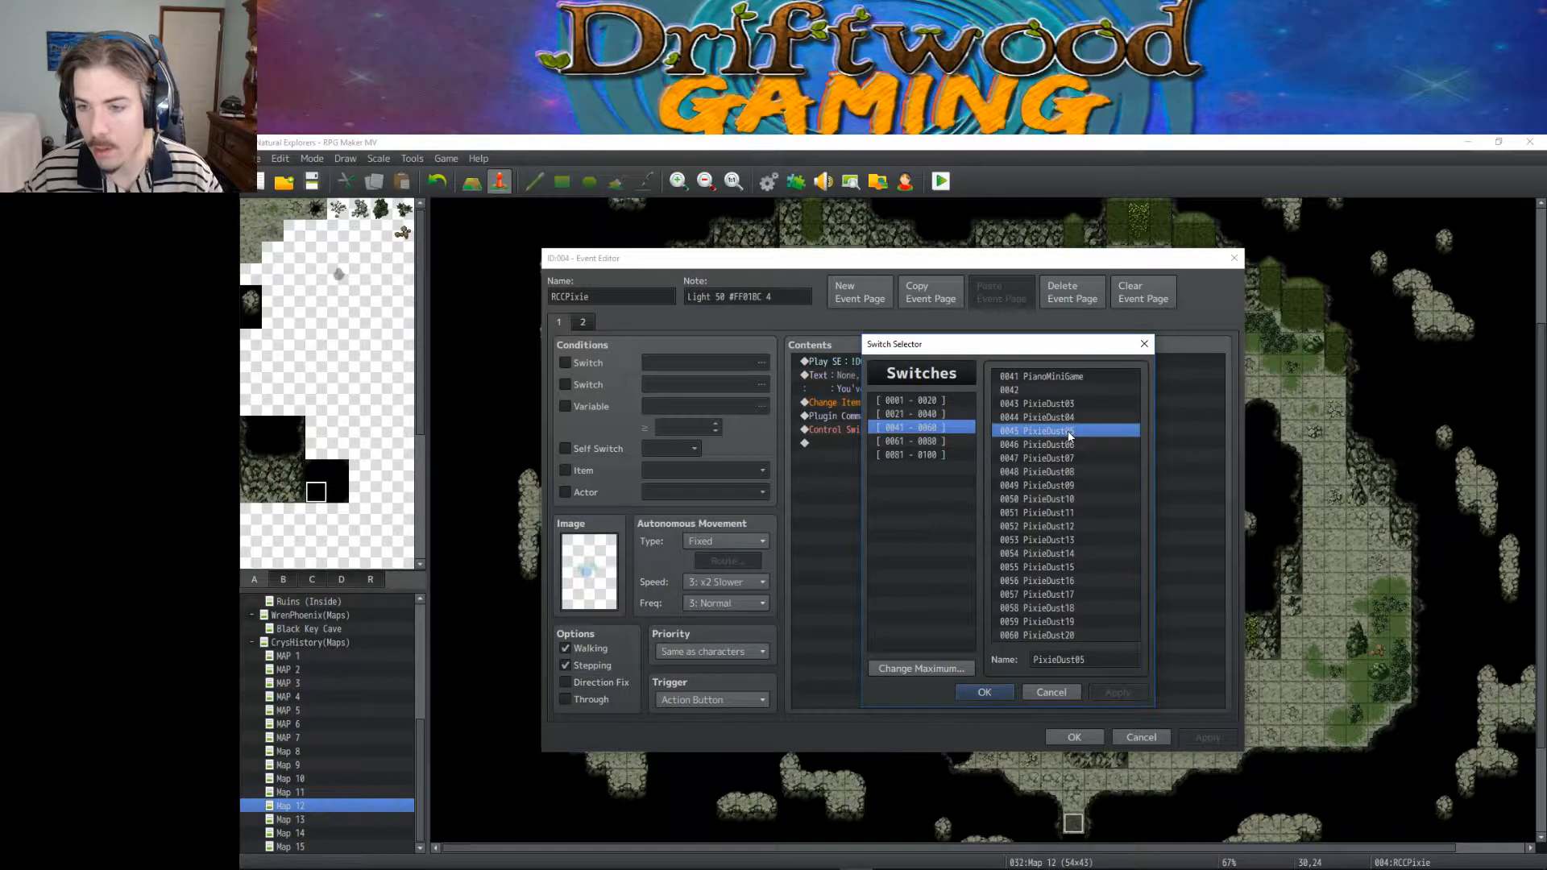
left_click(984, 694)
left_click(1018, 588)
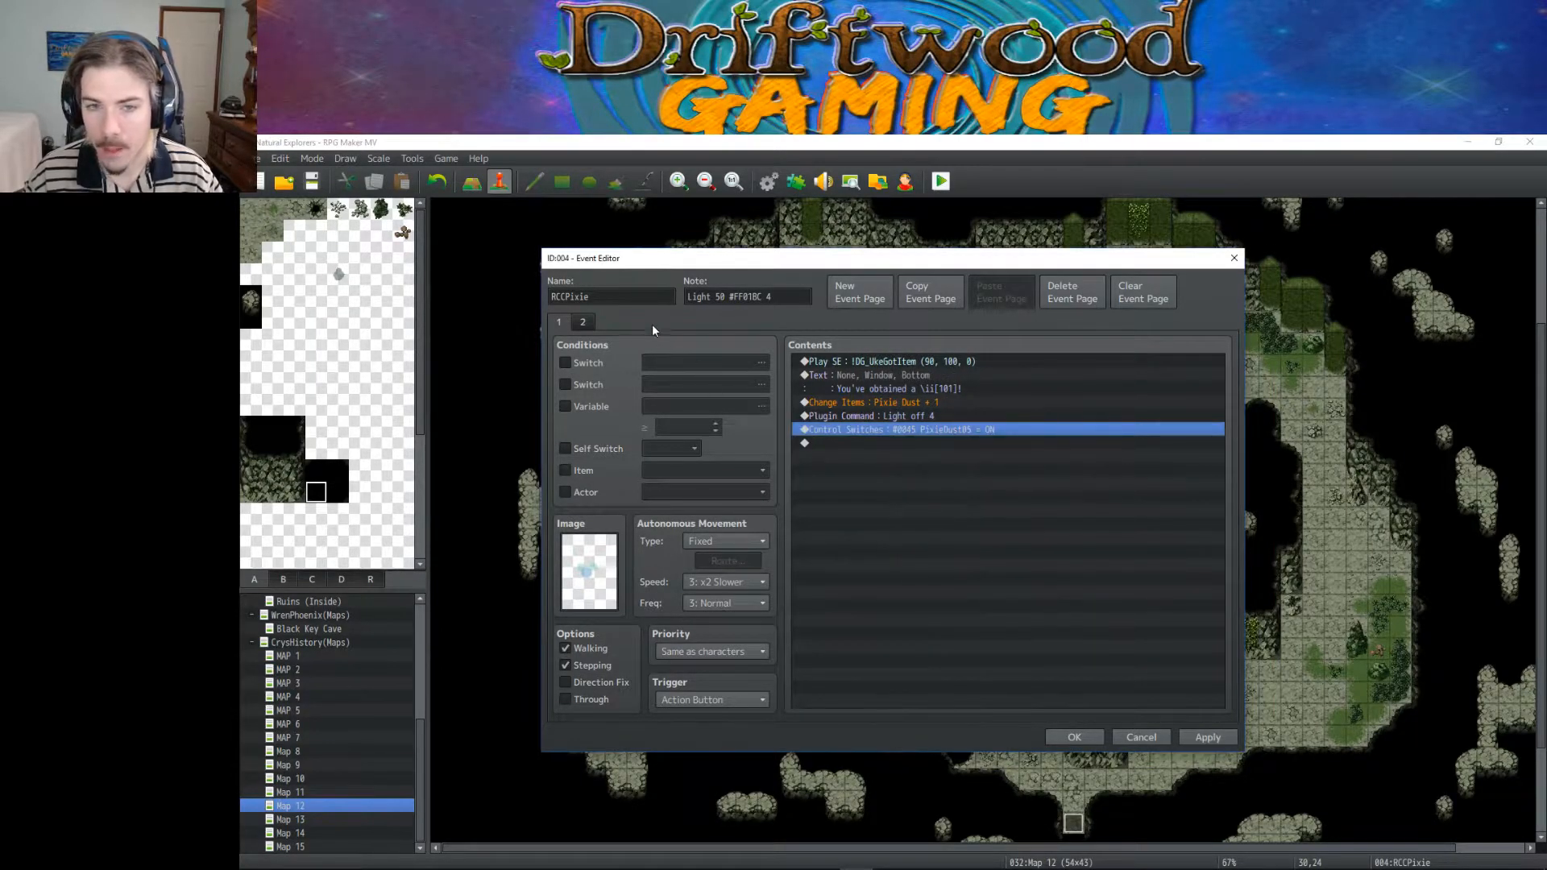
Step: Set the switch condition on page 2 of the RCCPixie event to 0045 PixieDust05 and accept the event
left_click(583, 321)
left_click(761, 362)
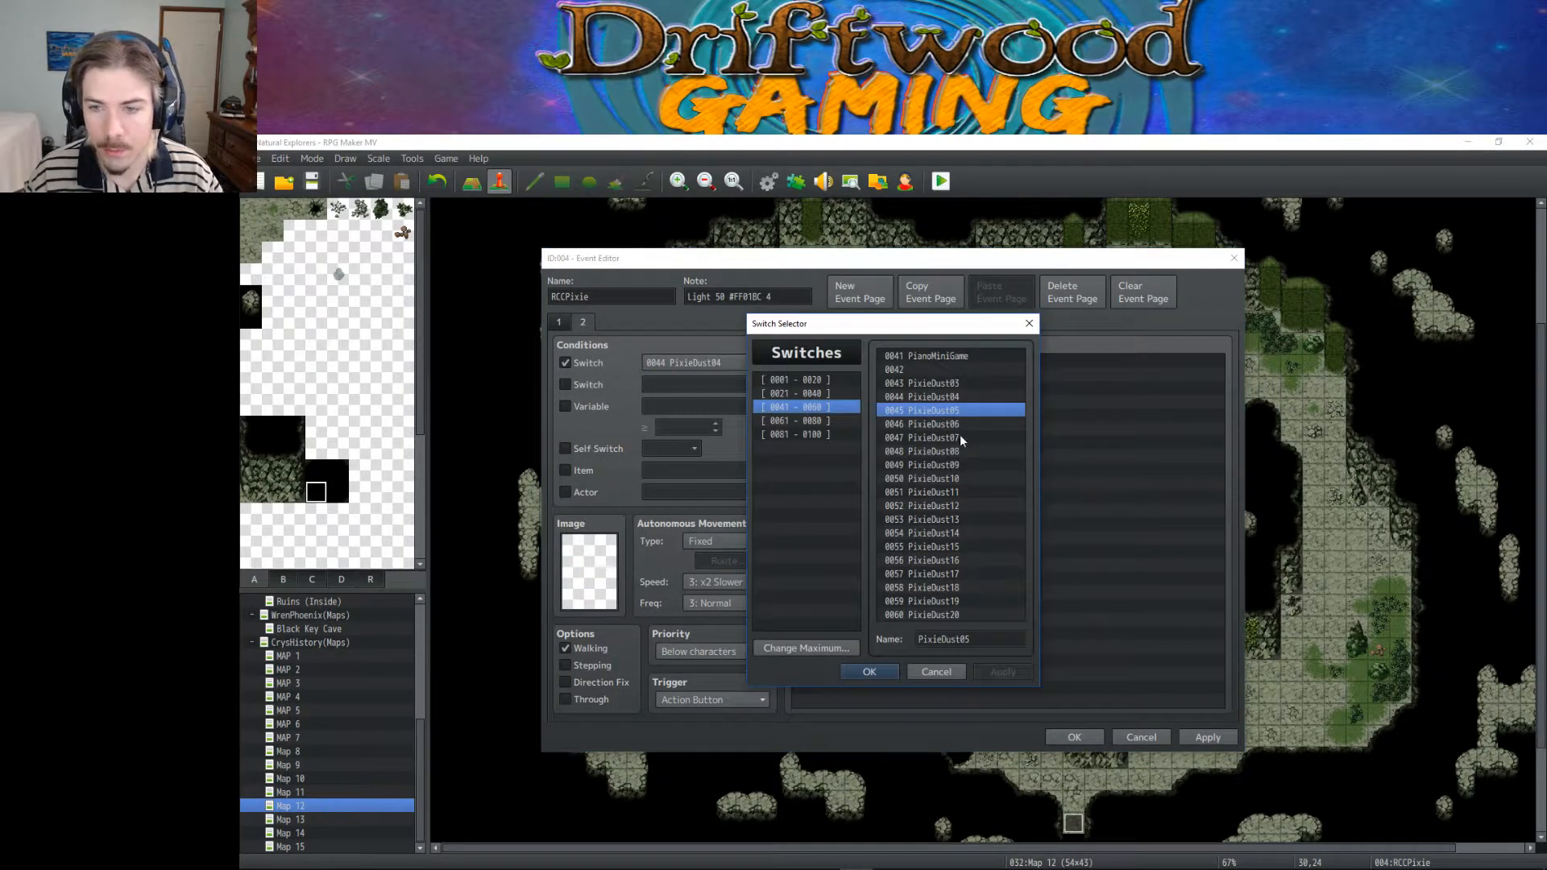
left_click(870, 671)
left_click(1074, 736)
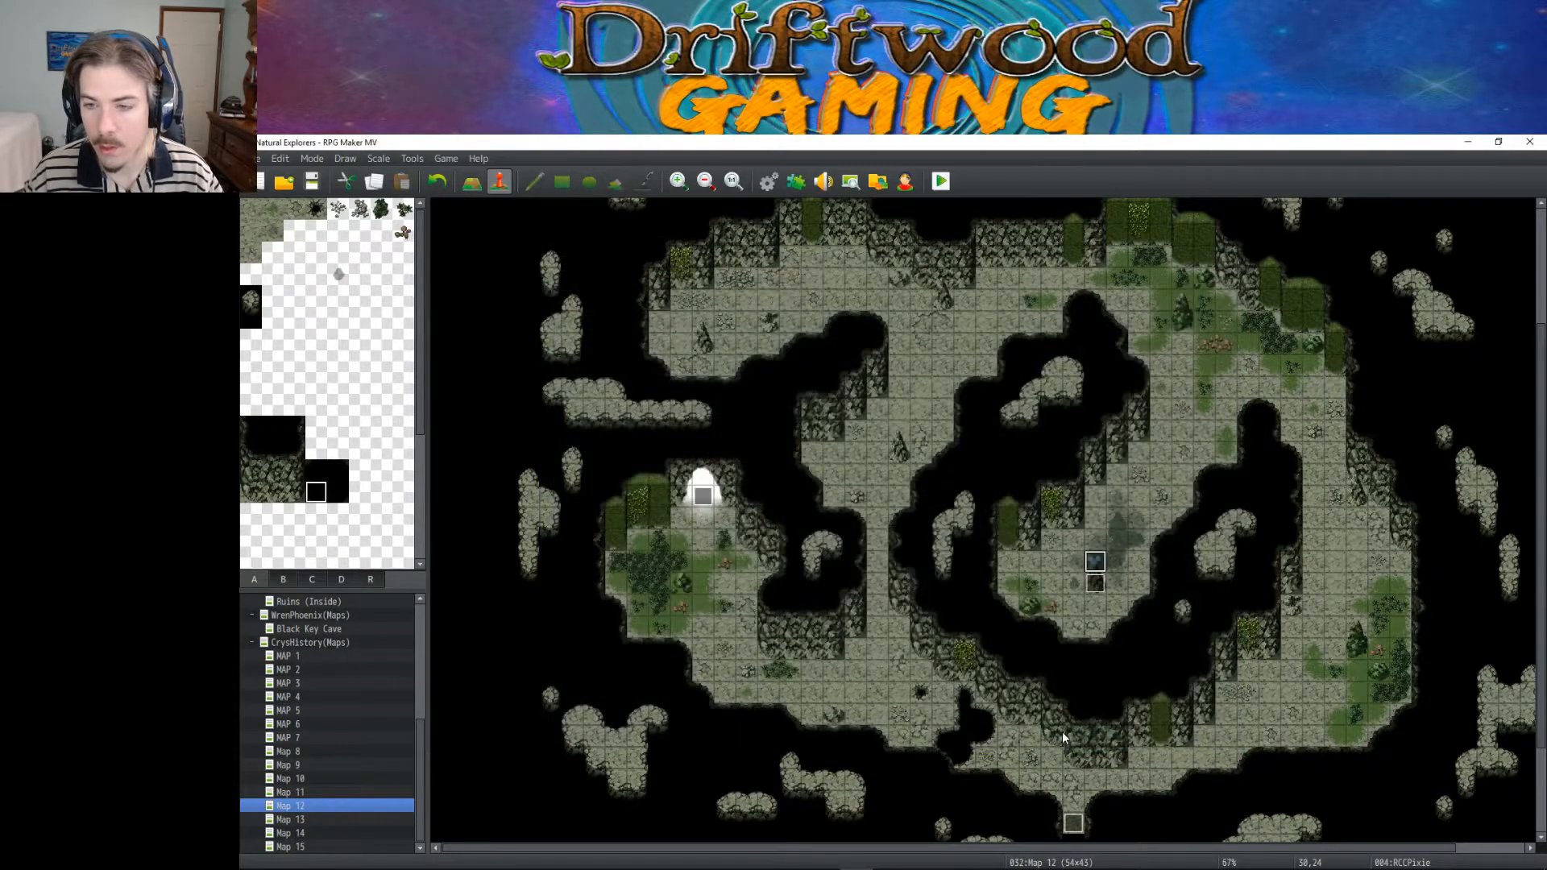
Step: Change the Control Switches command on page 1 of Map 12's PixieDust04Placeholder event to turn on switch 0045 PixieDust05
double_click(1095, 582)
right_click(909, 428)
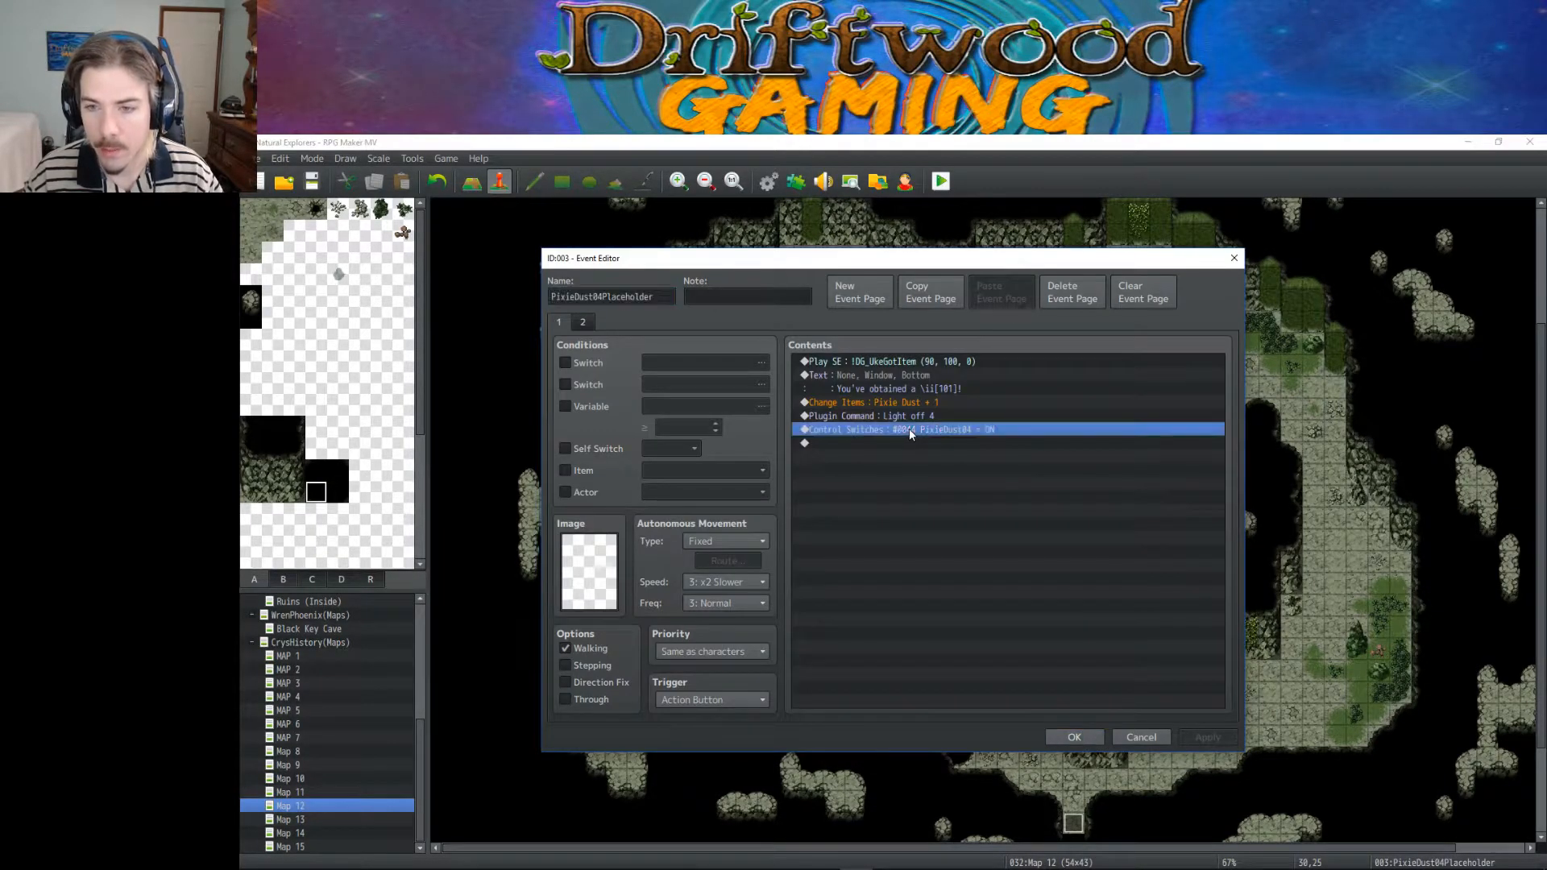
left_click(967, 456)
left_click(1063, 493)
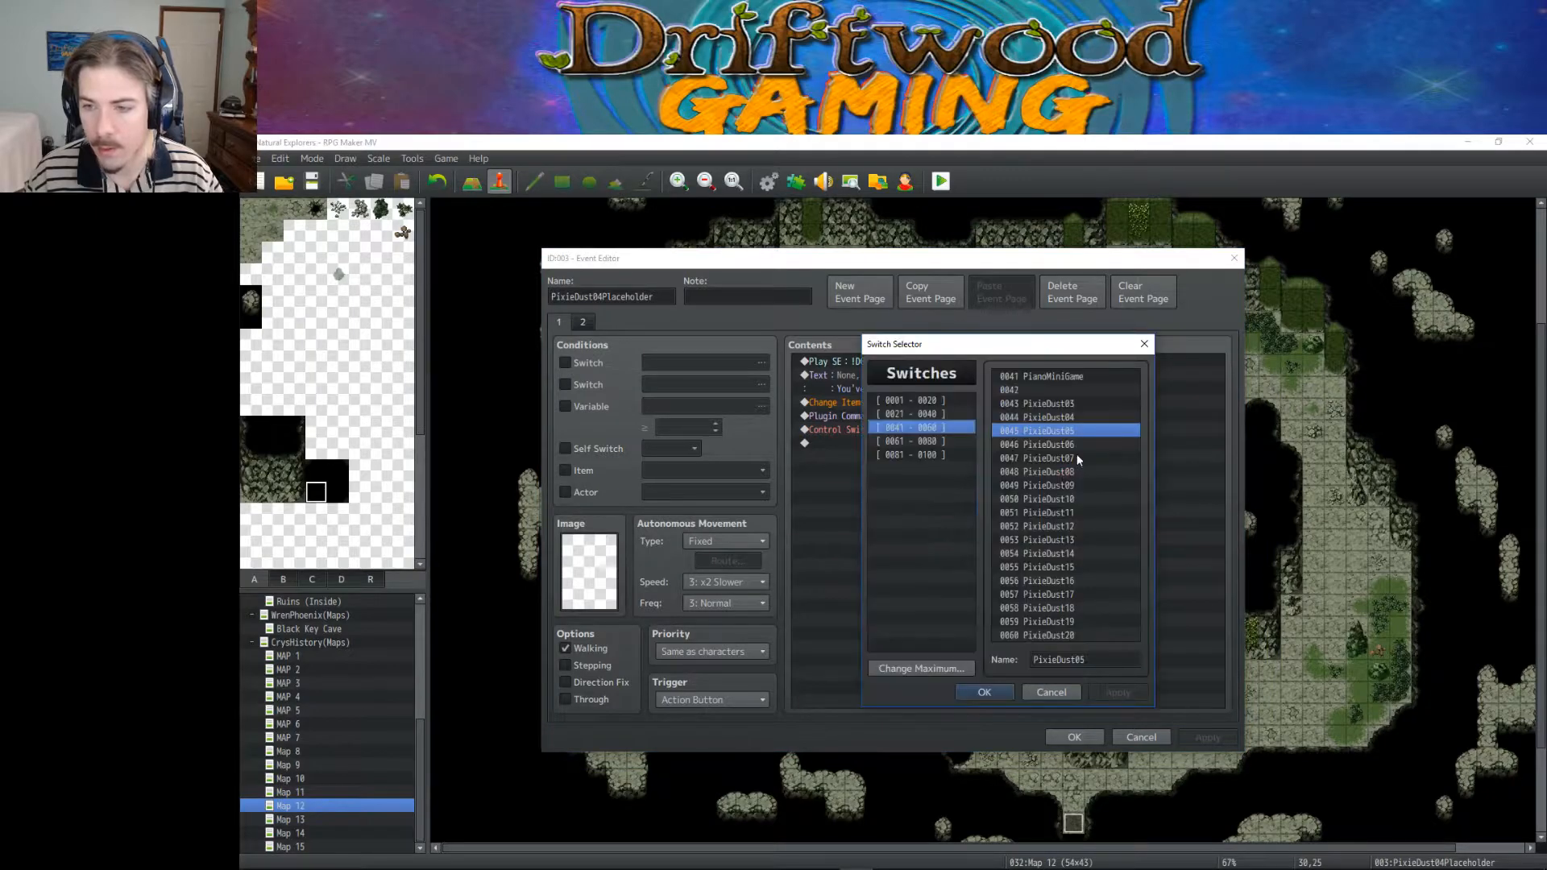
double_click(1076, 443)
left_click(1018, 587)
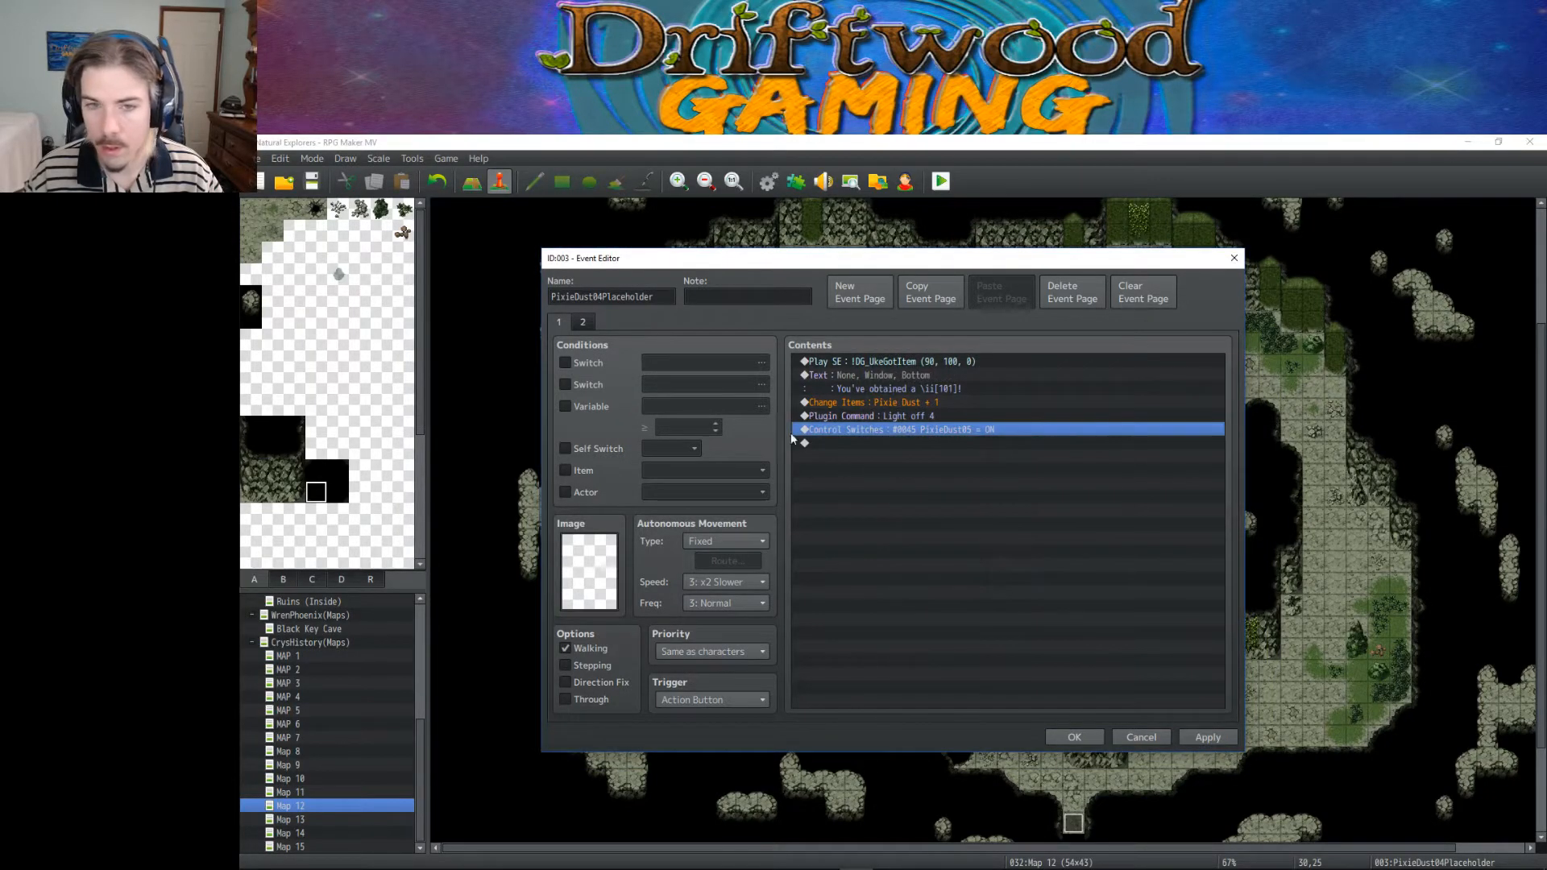
Step: Set the switch condition on page 2 of the placeholder event to 0045 PixieDust05 and accept the event
left_click(583, 322)
left_click(566, 363)
left_click(745, 362)
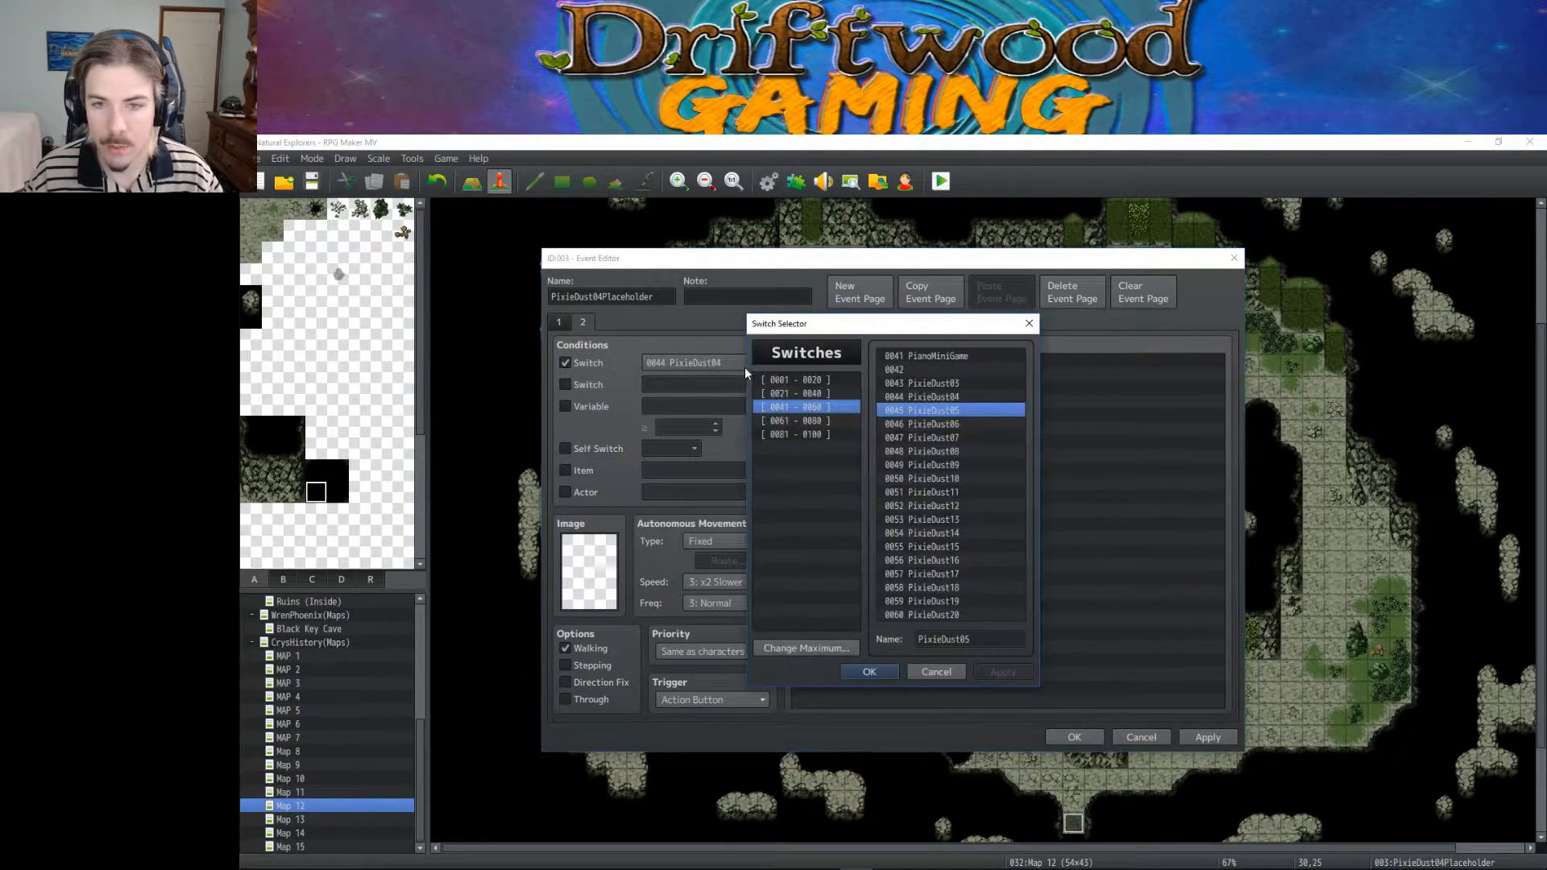
left_click(862, 671)
left_click(1074, 736)
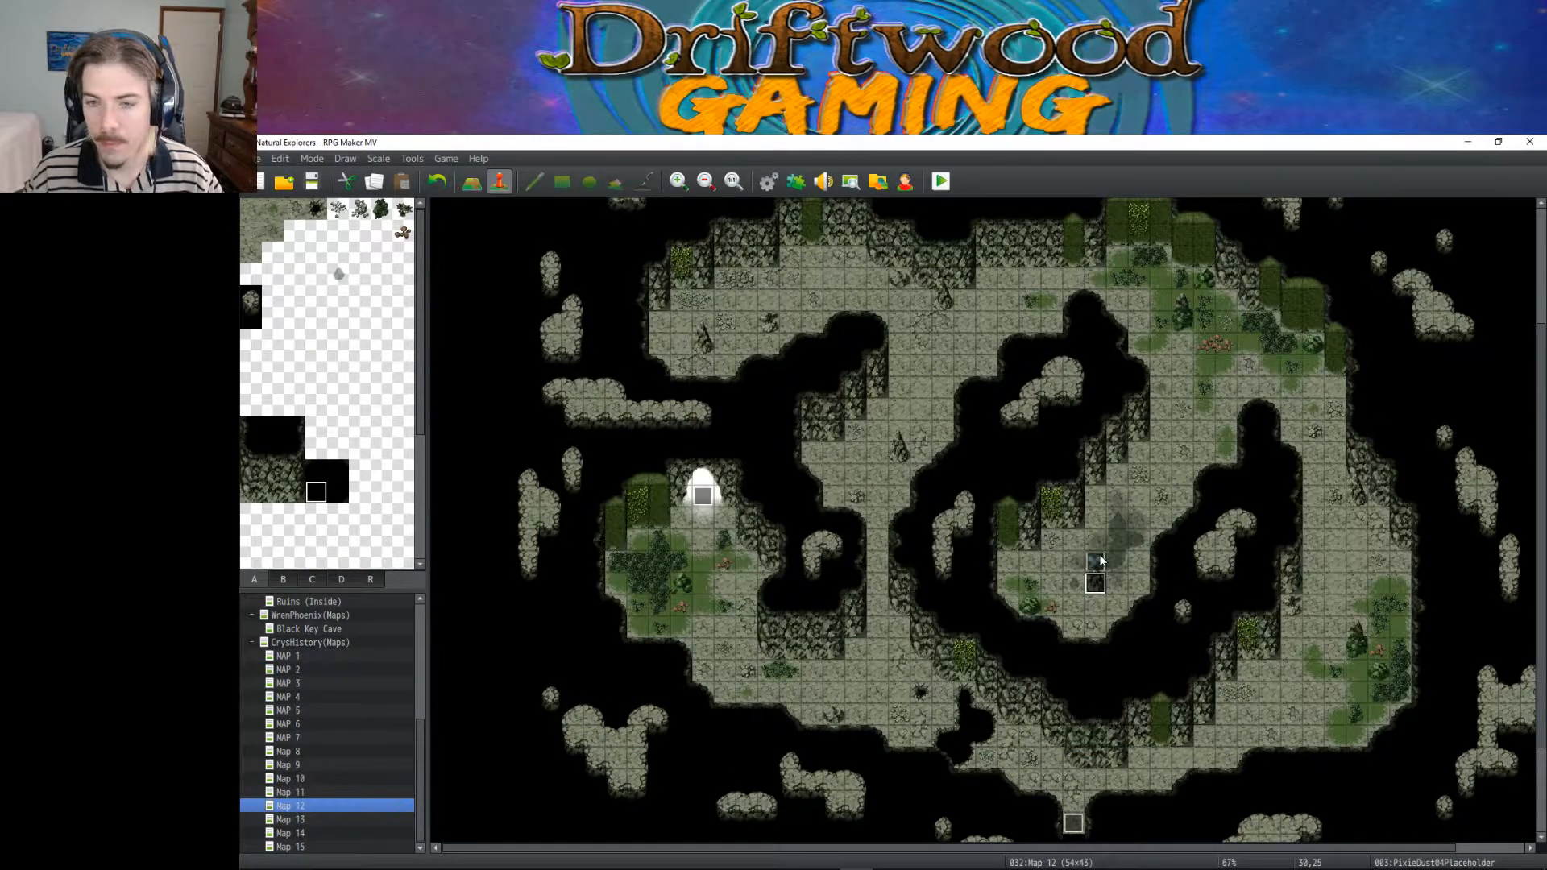
Step: Check the Controller event on Map 10 and copy it to the dark area of Map 12 at tile 23,36
scroll(1025, 606, "down", 3)
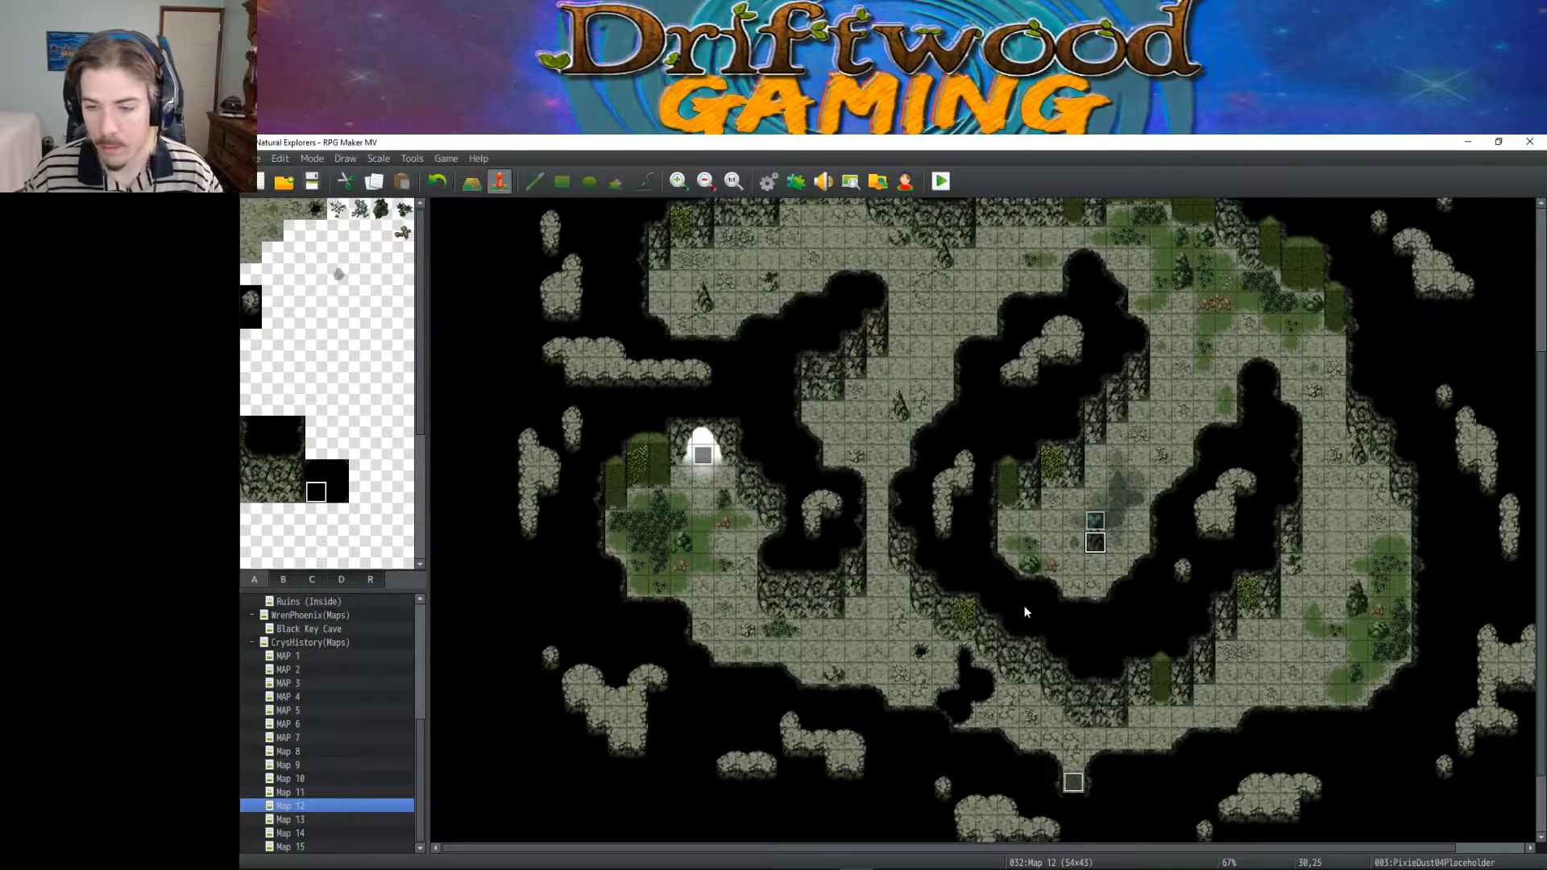
left_click(303, 778)
scroll(627, 728, "up", 2)
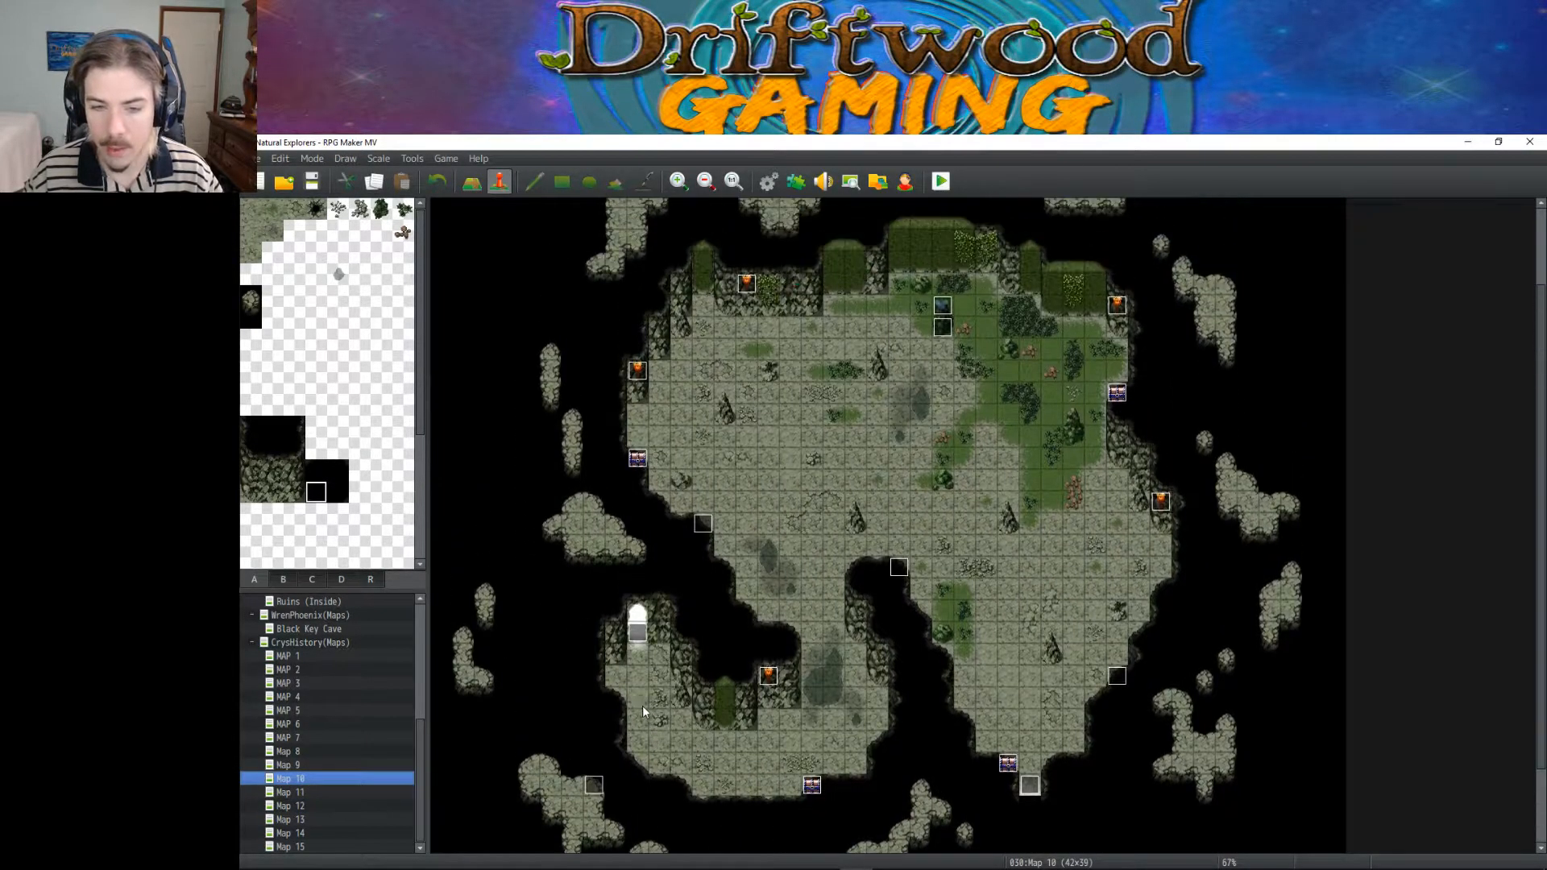
double_click(593, 745)
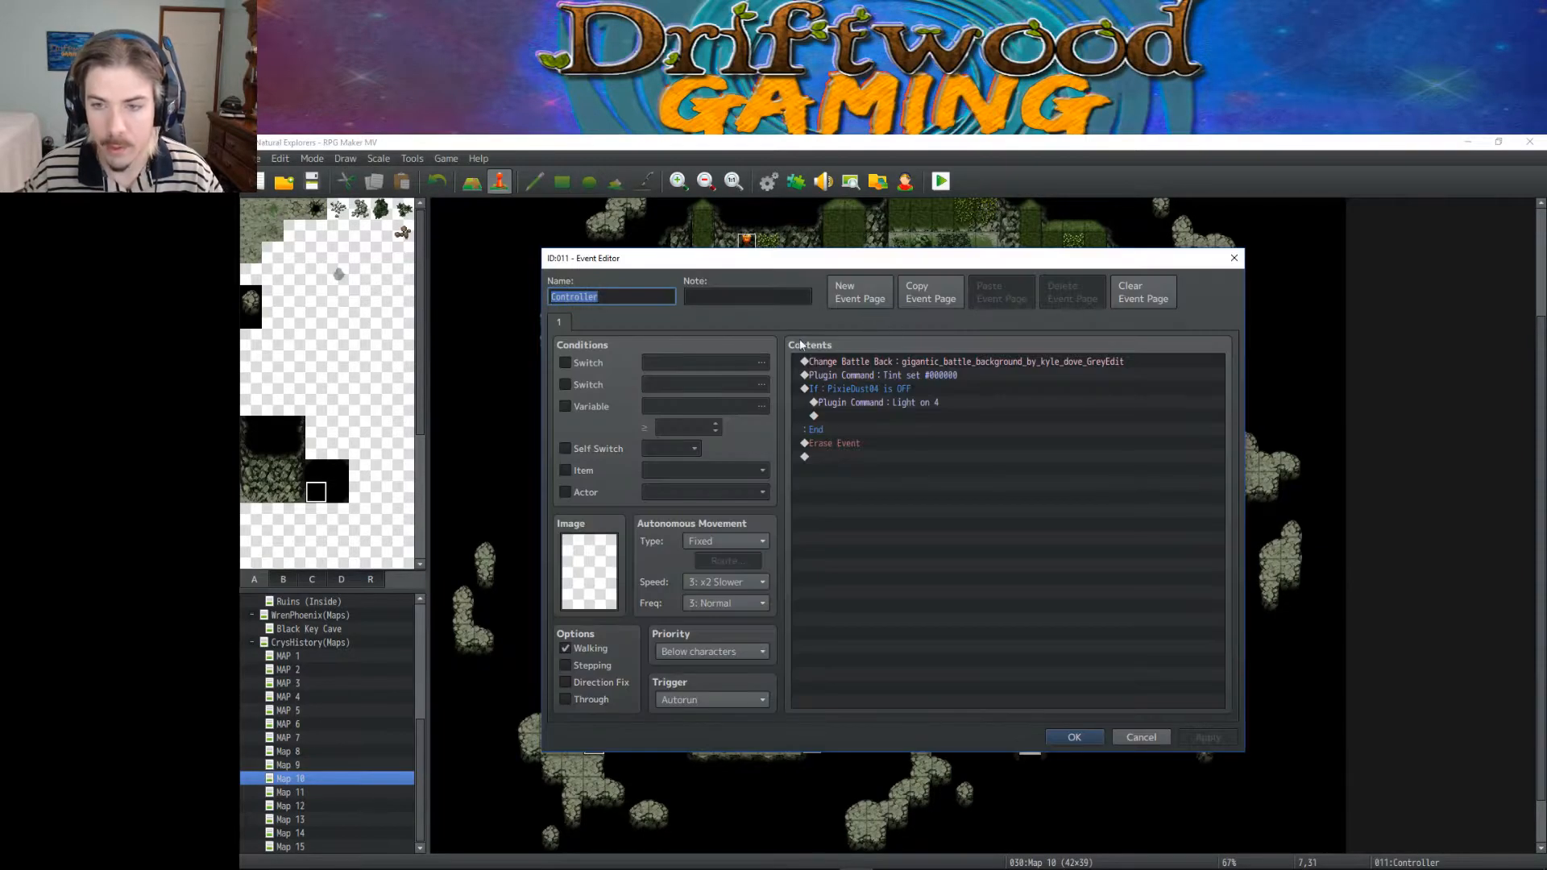
left_click(1062, 736)
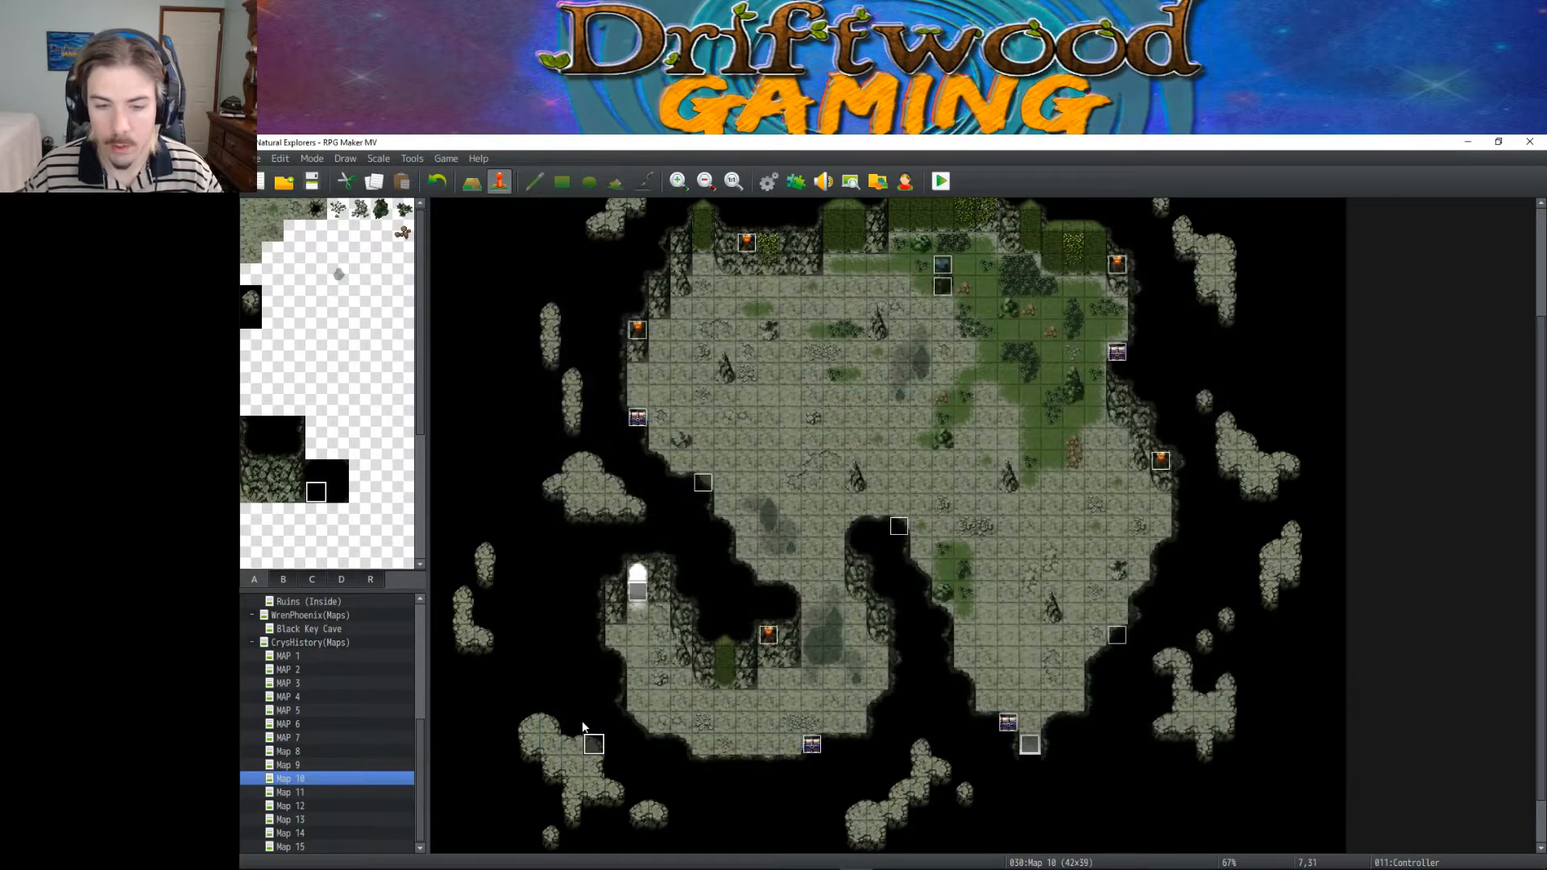
left_click(315, 803)
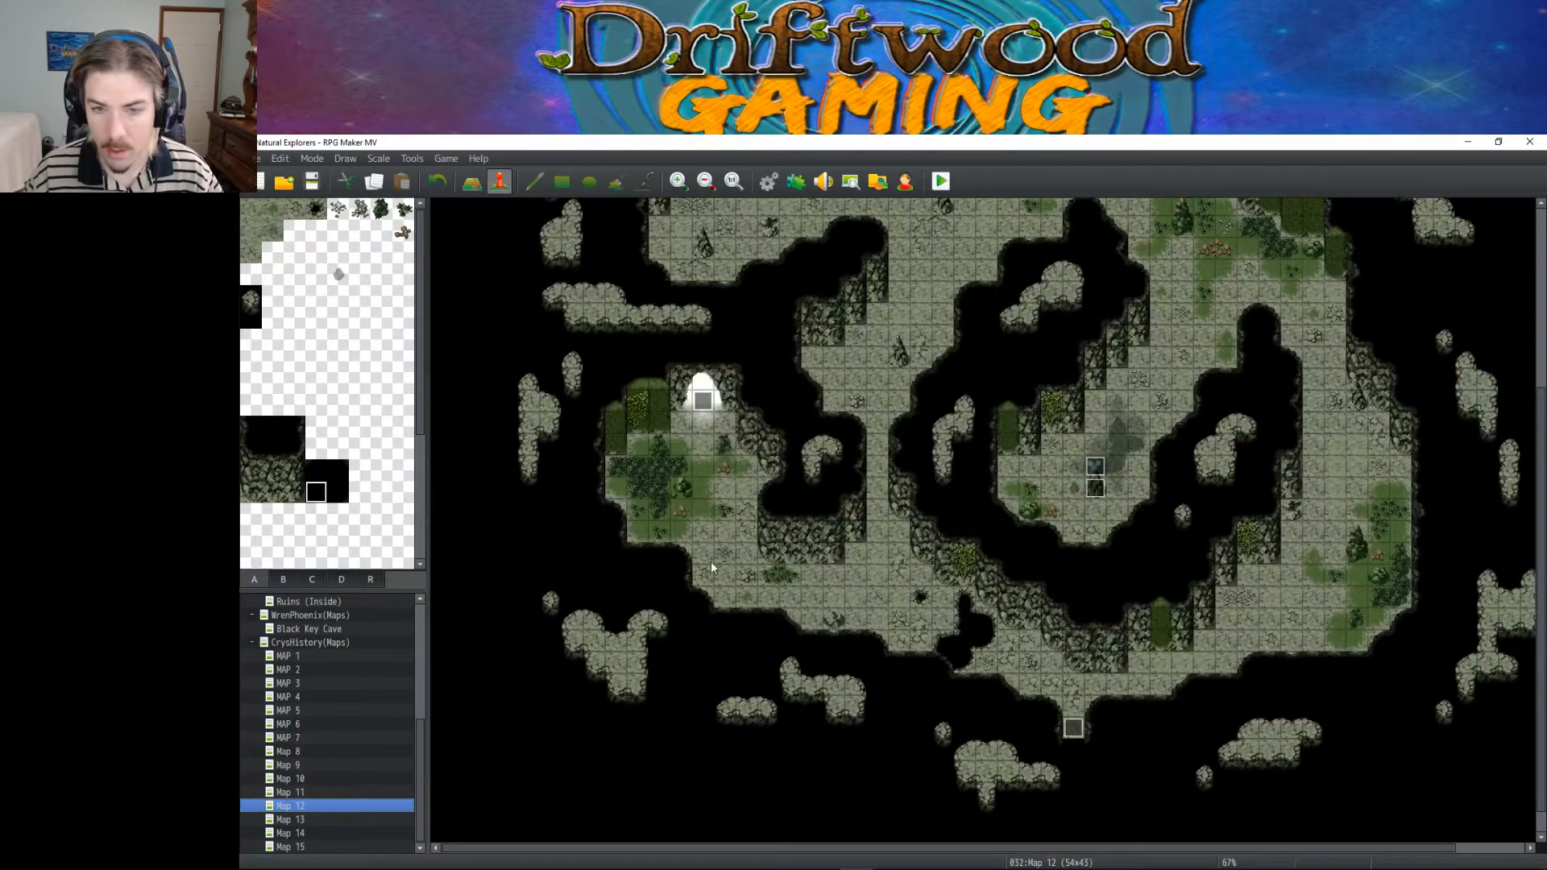
left_click(943, 729)
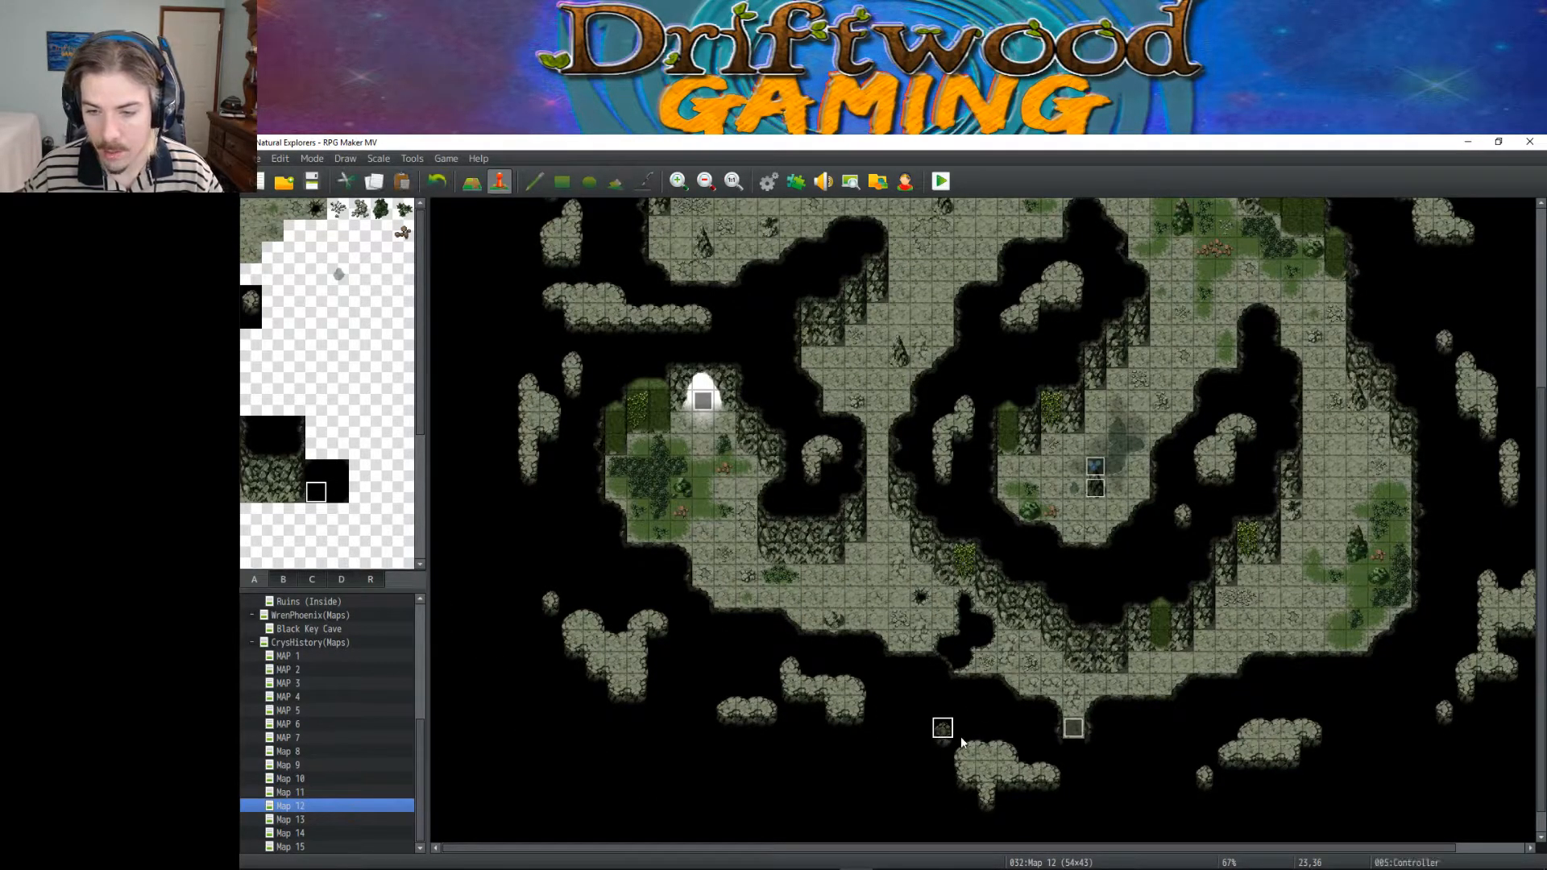
Step: Change the light plugin command in Map 12's Controller event to Light on 5 and accept the event
double_click(944, 730)
right_click(904, 401)
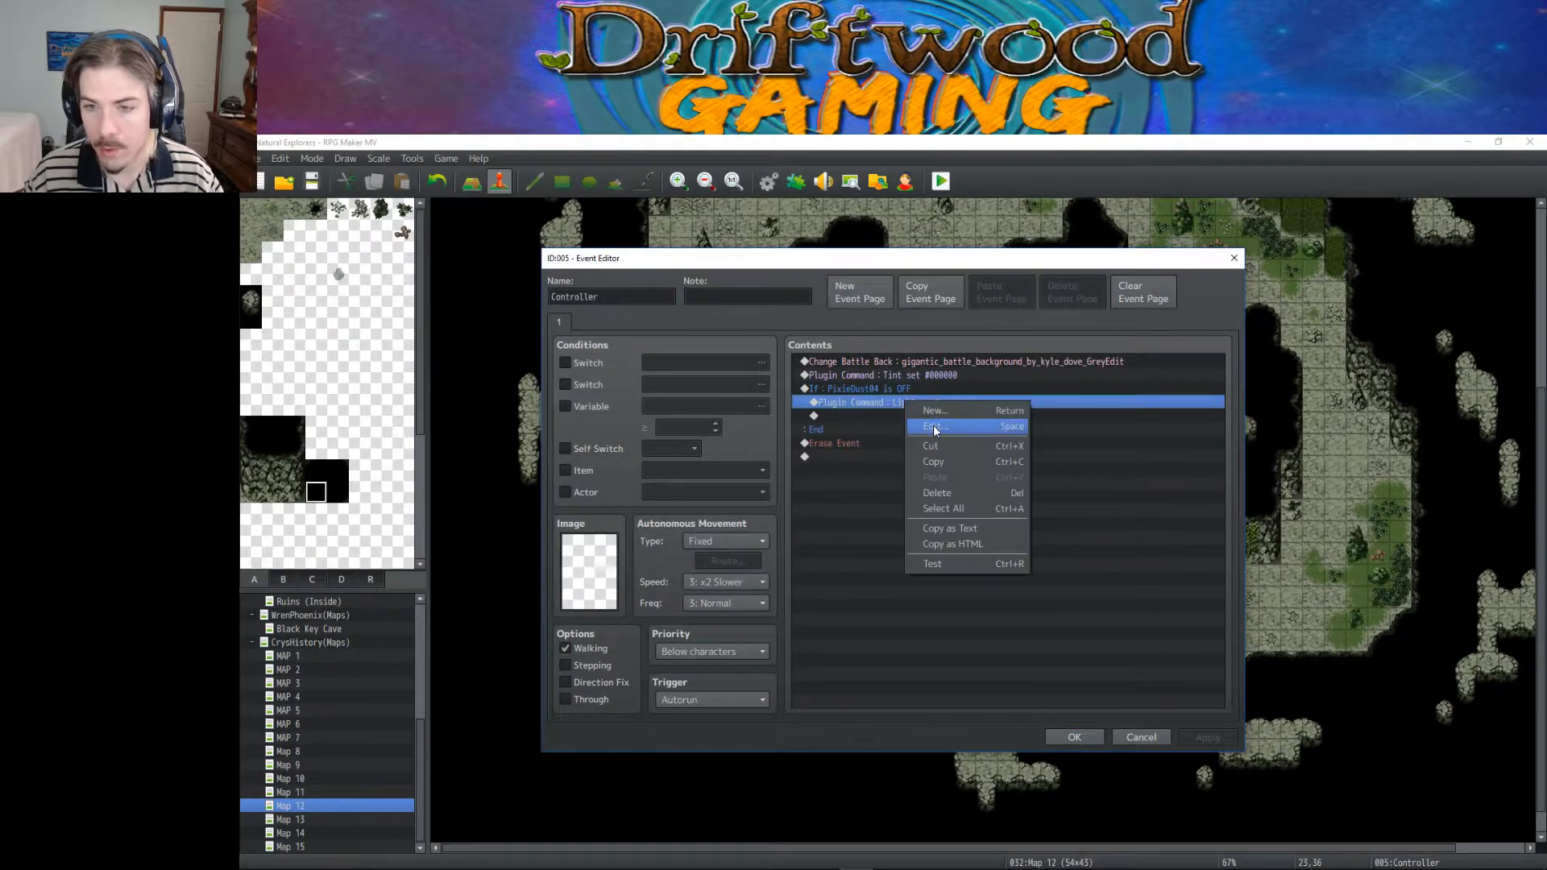
left_click(934, 428)
left_click(949, 520)
type("5")
left_click(1046, 543)
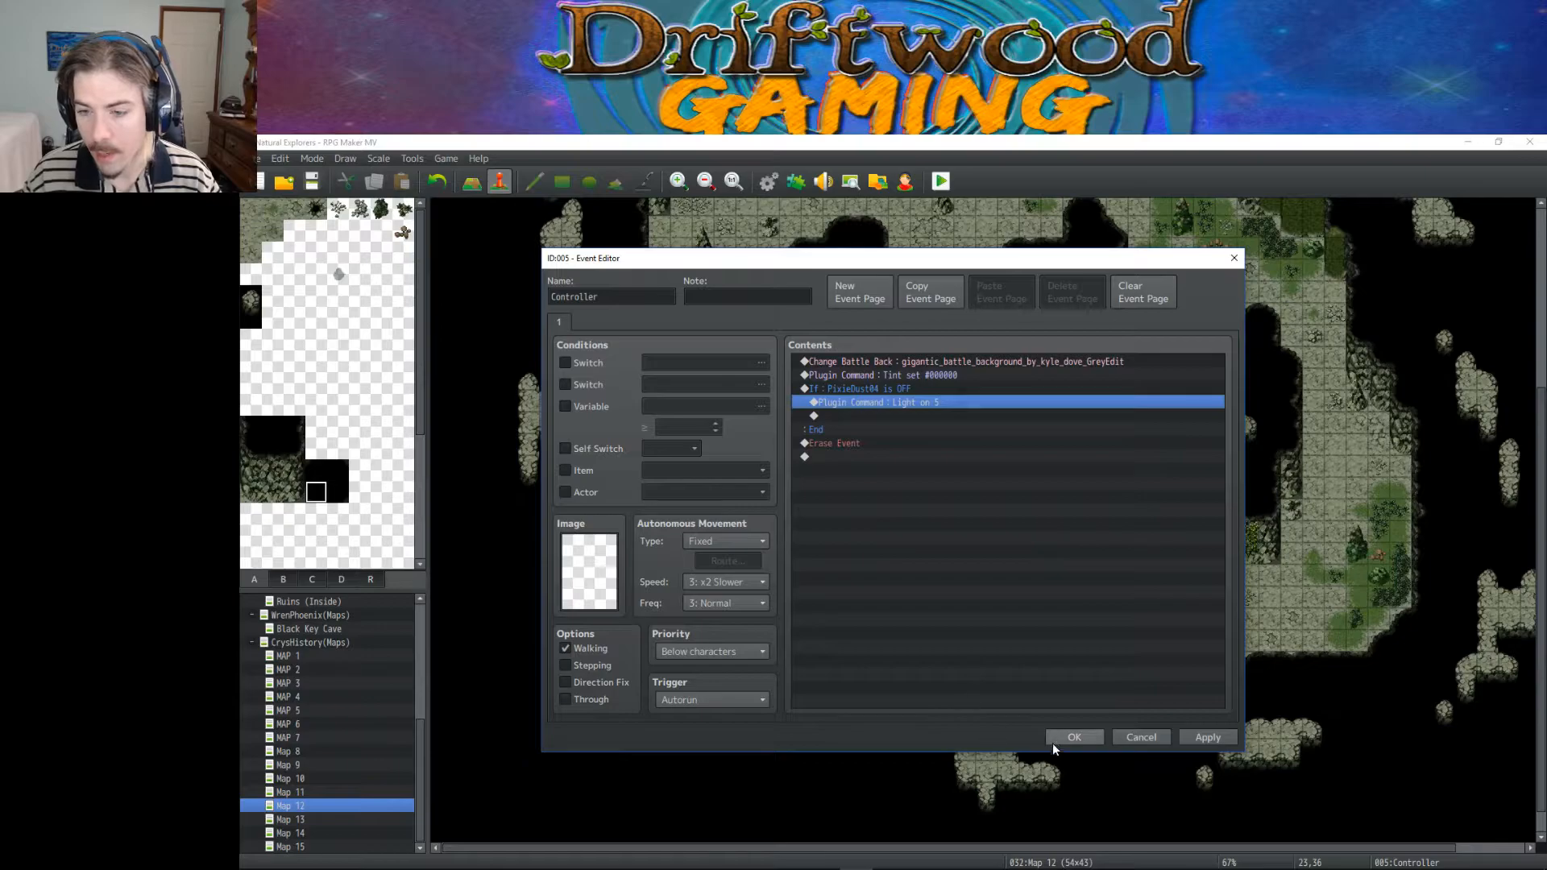
left_click(1074, 738)
Step: Set the RCCPixie event's note to Light 50 #FF01BC 5, then check the placeholder event below it
scroll(1018, 596, "up", 1)
double_click(1091, 483)
double_click(793, 297)
type("50 #FF01BC 5")
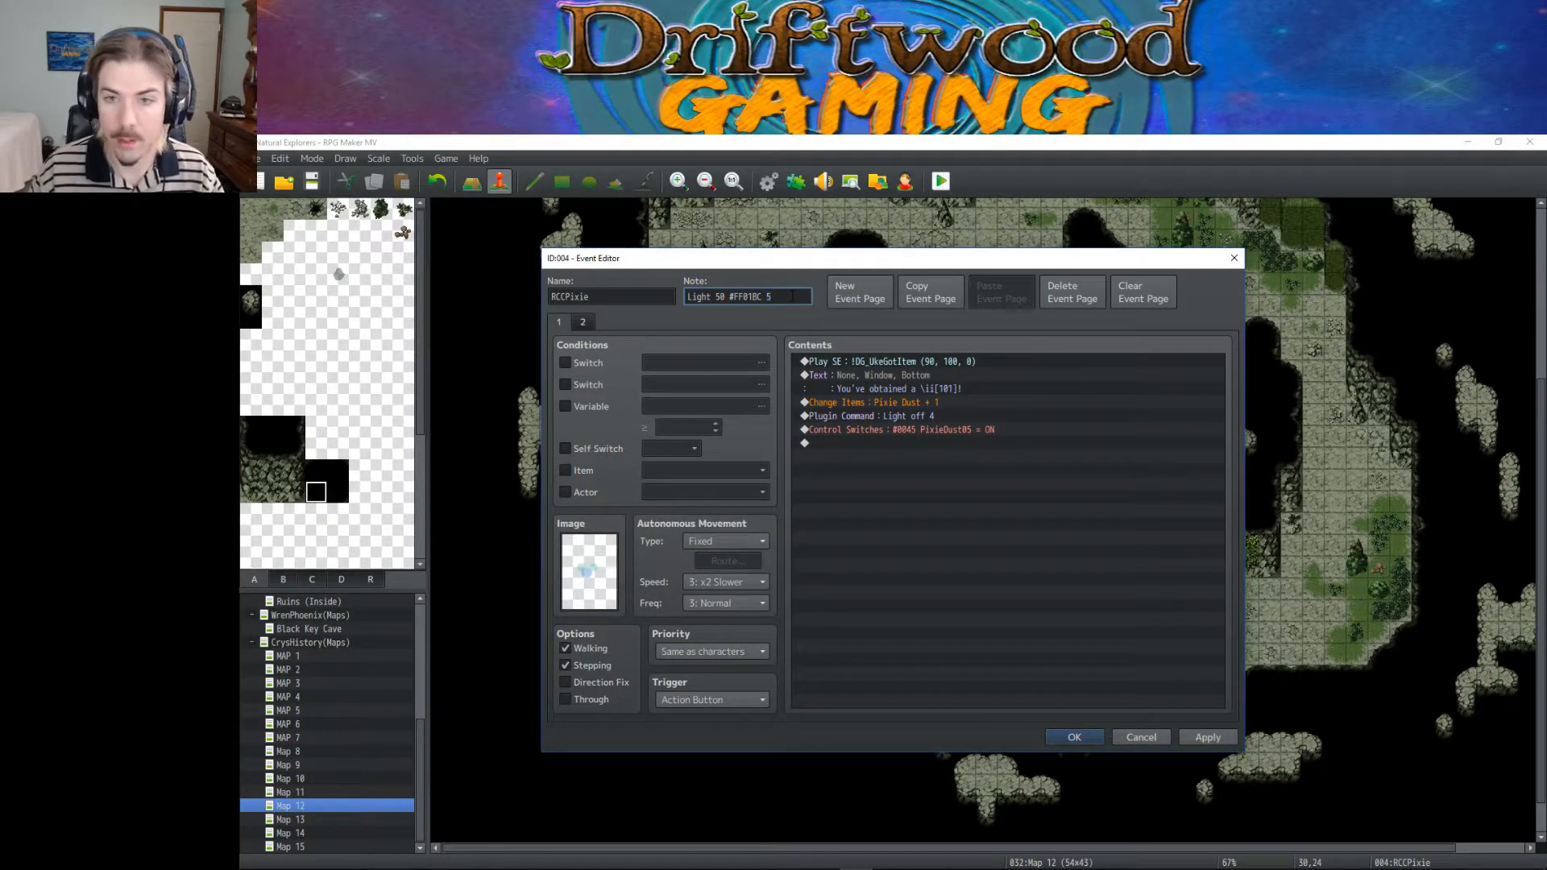
left_click(1074, 738)
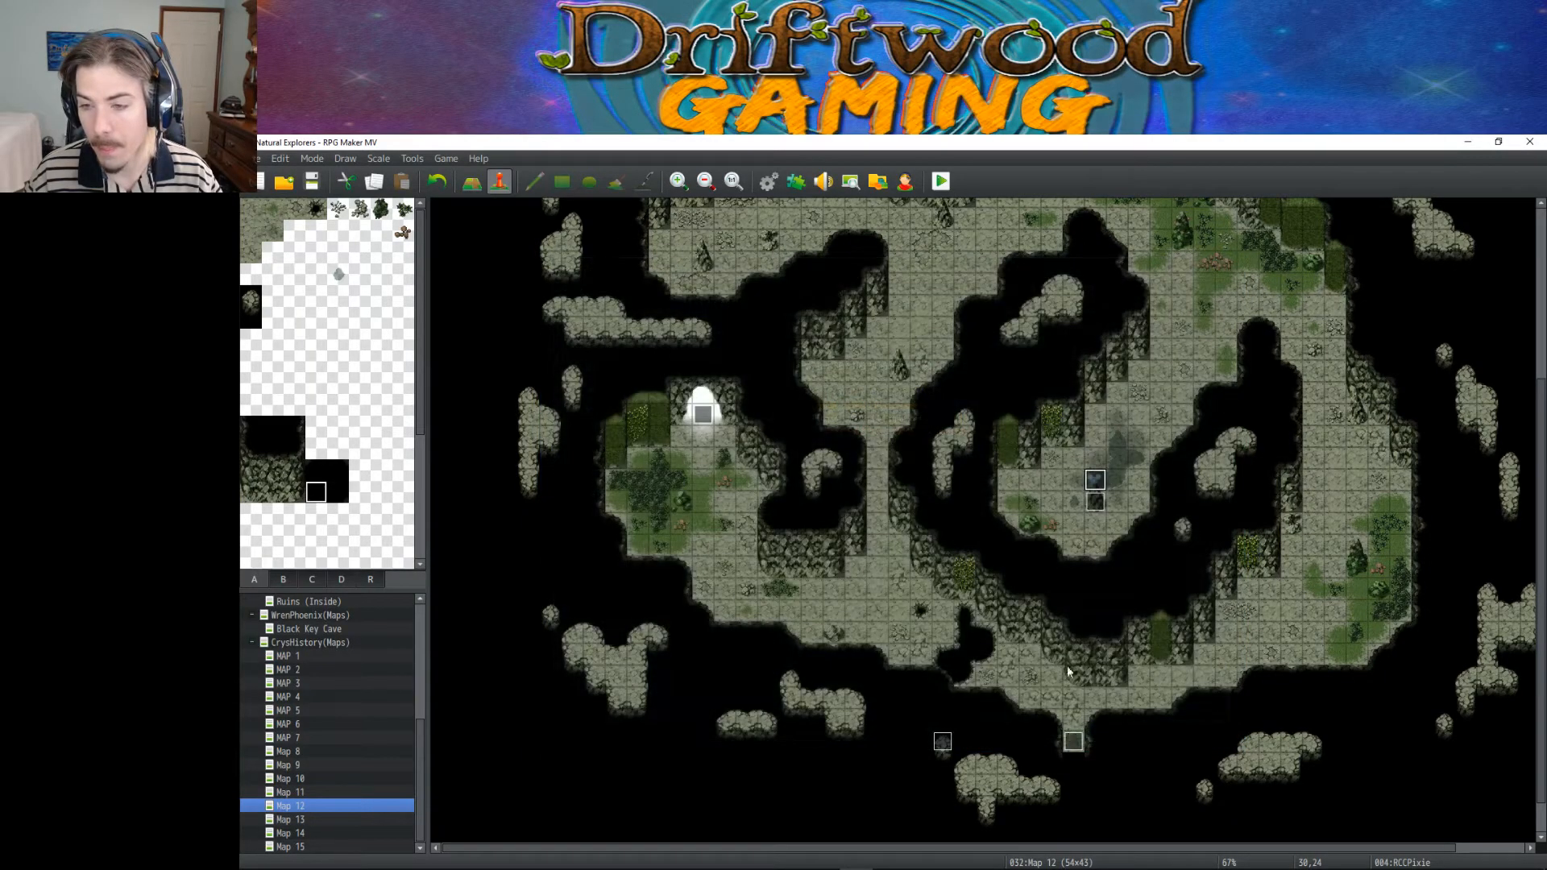
double_click(1093, 508)
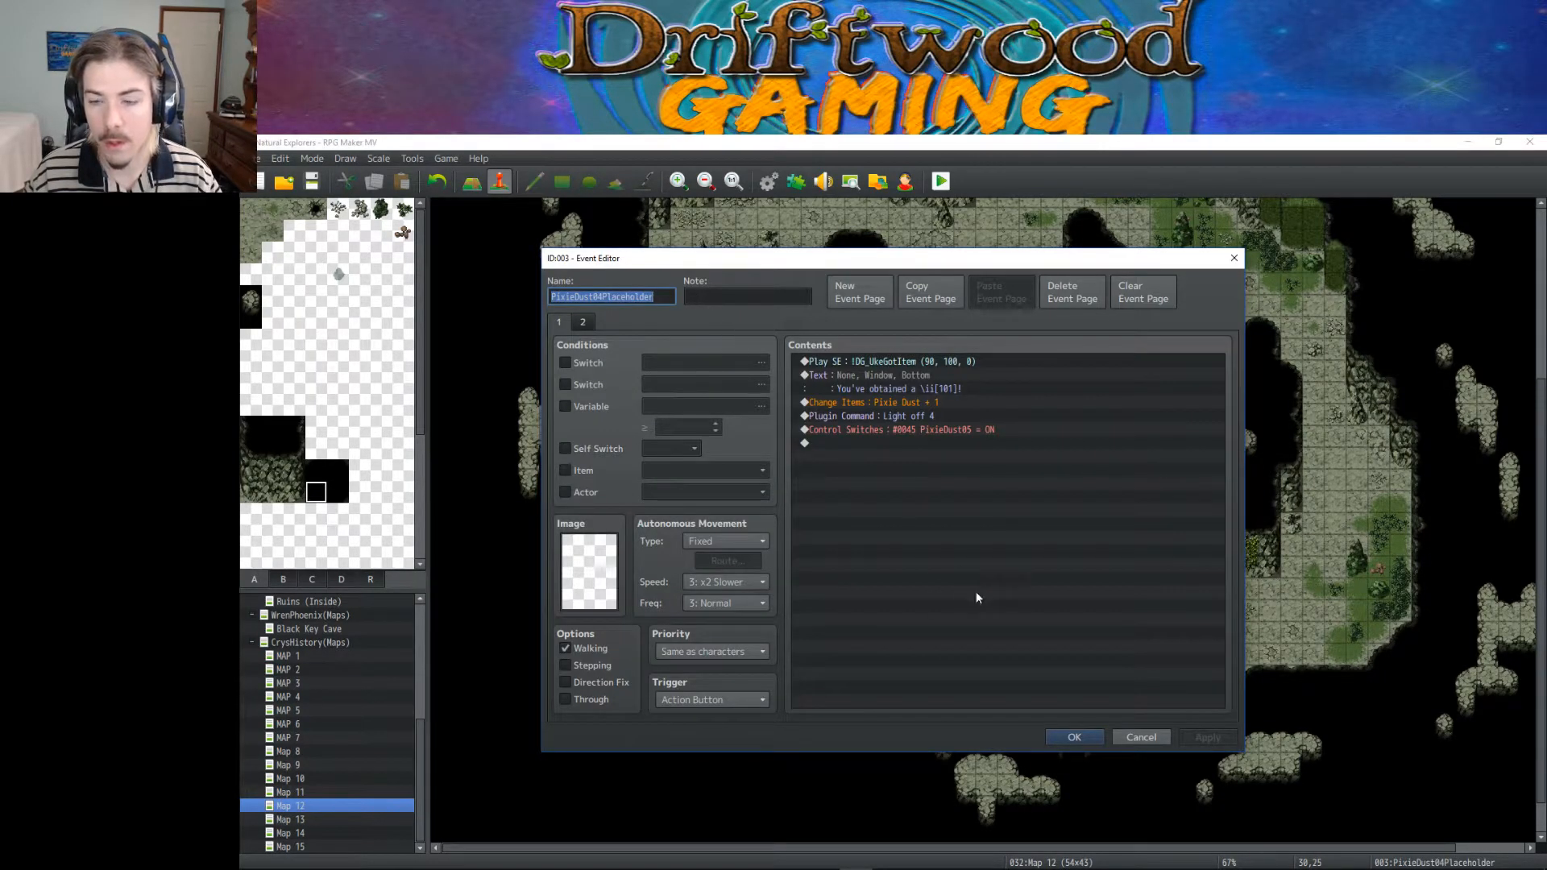
left_click(1072, 739)
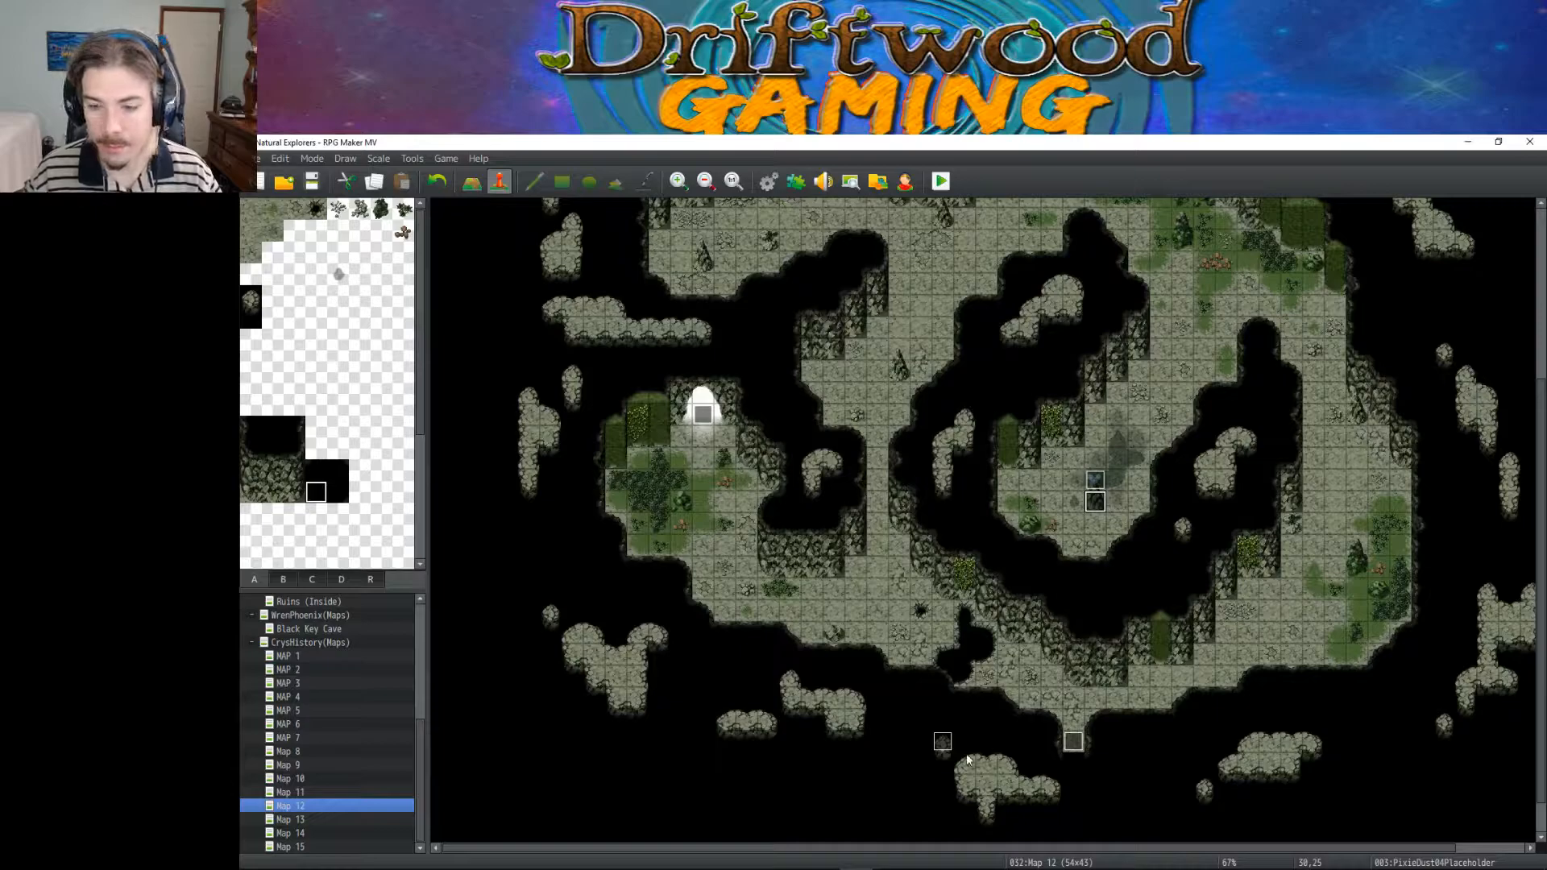
Step: Look over MAP 7 and examine the commands in MAP 6's Controller event
left_click(290, 738)
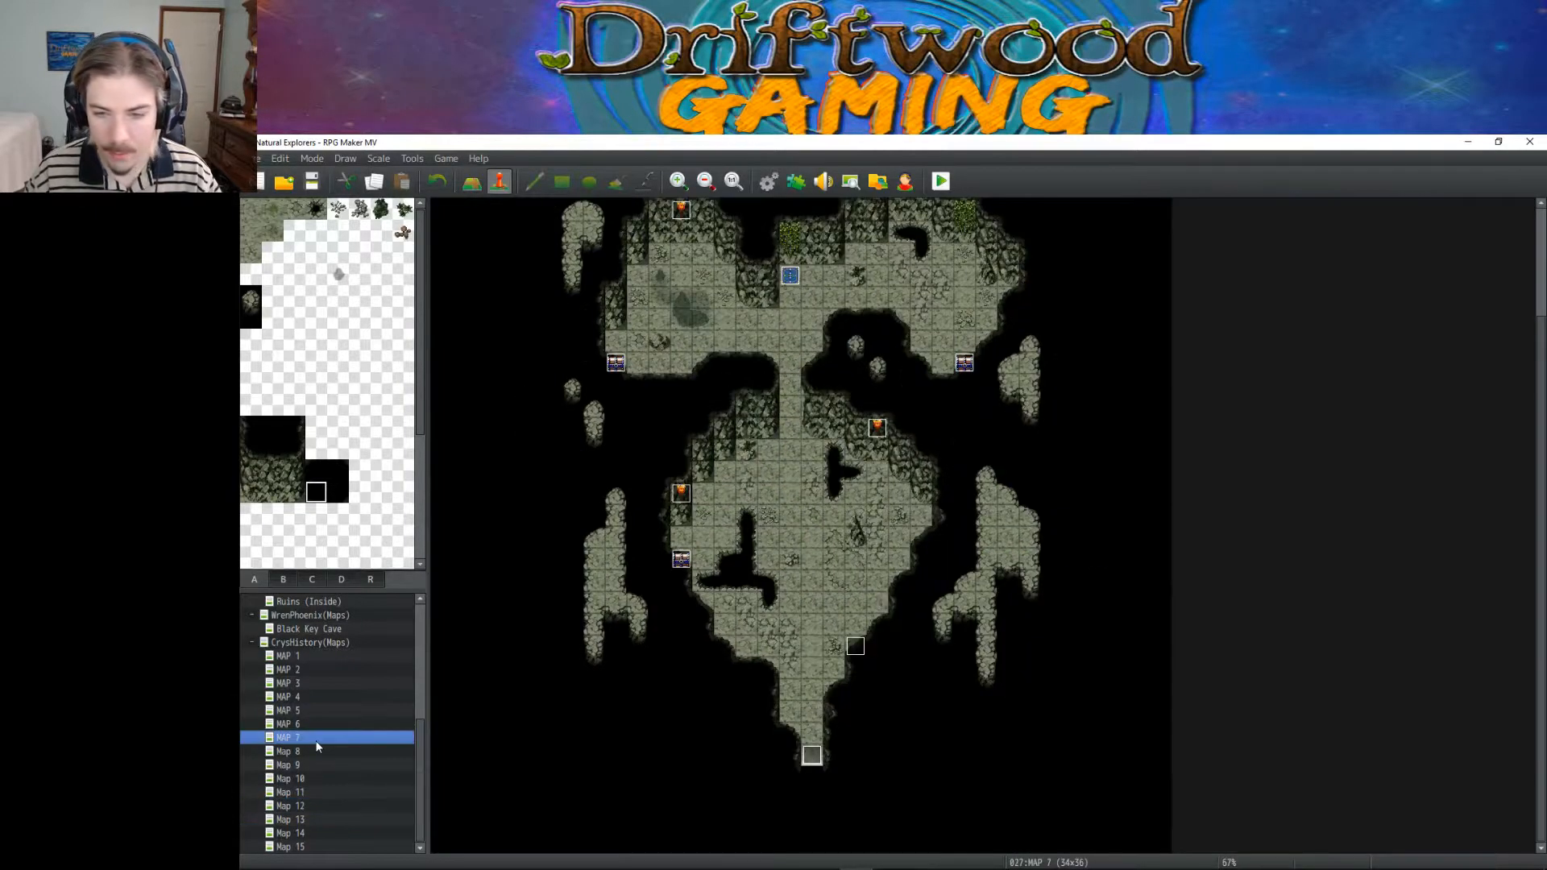
scroll(841, 733, "up", 3)
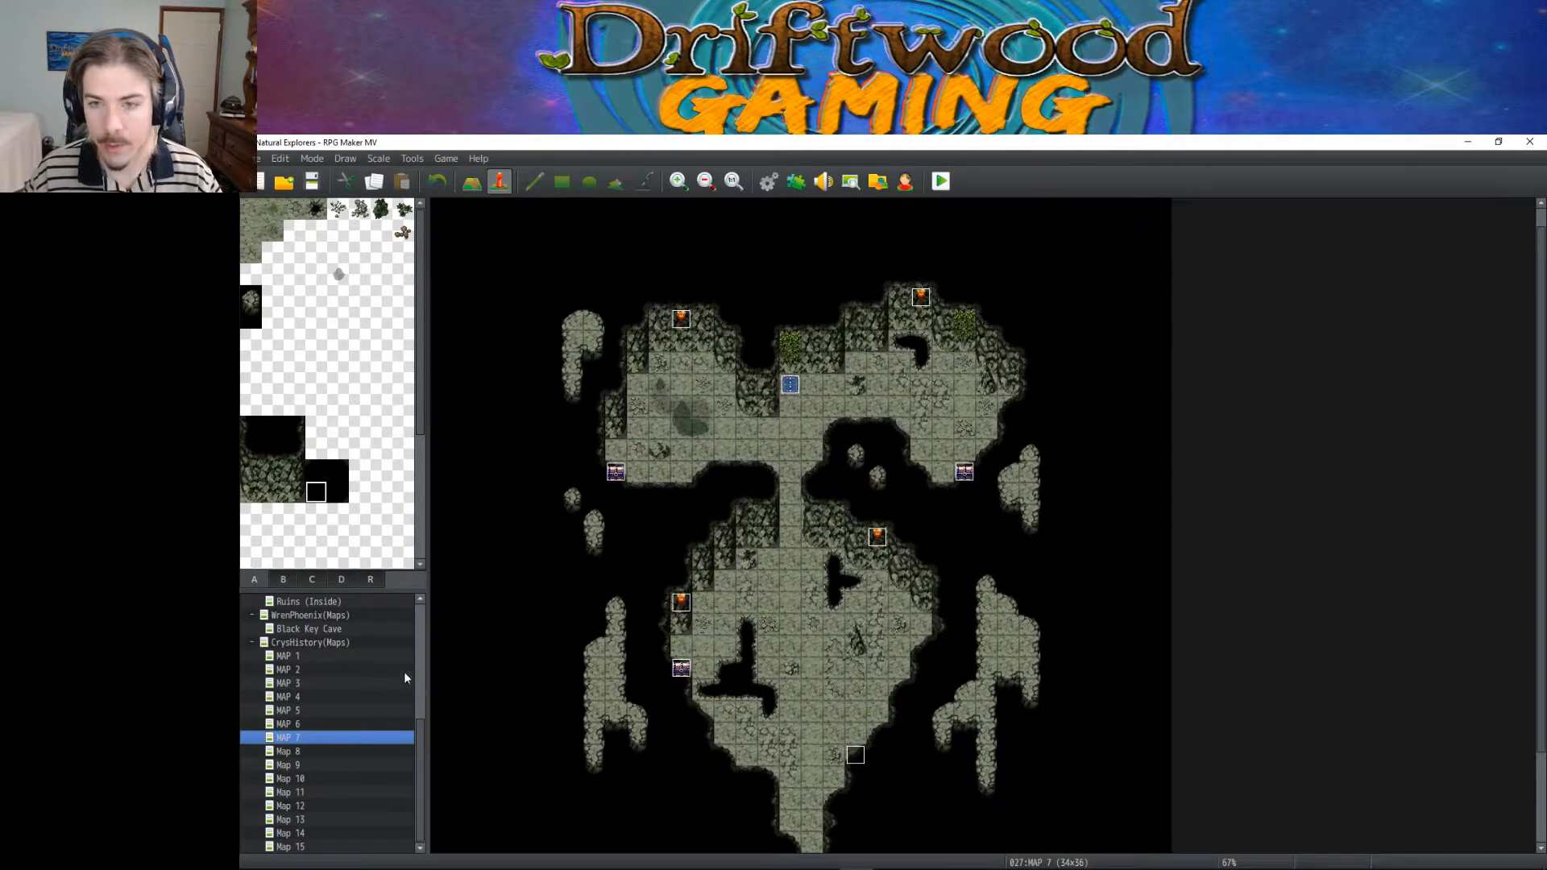
left_click(306, 725)
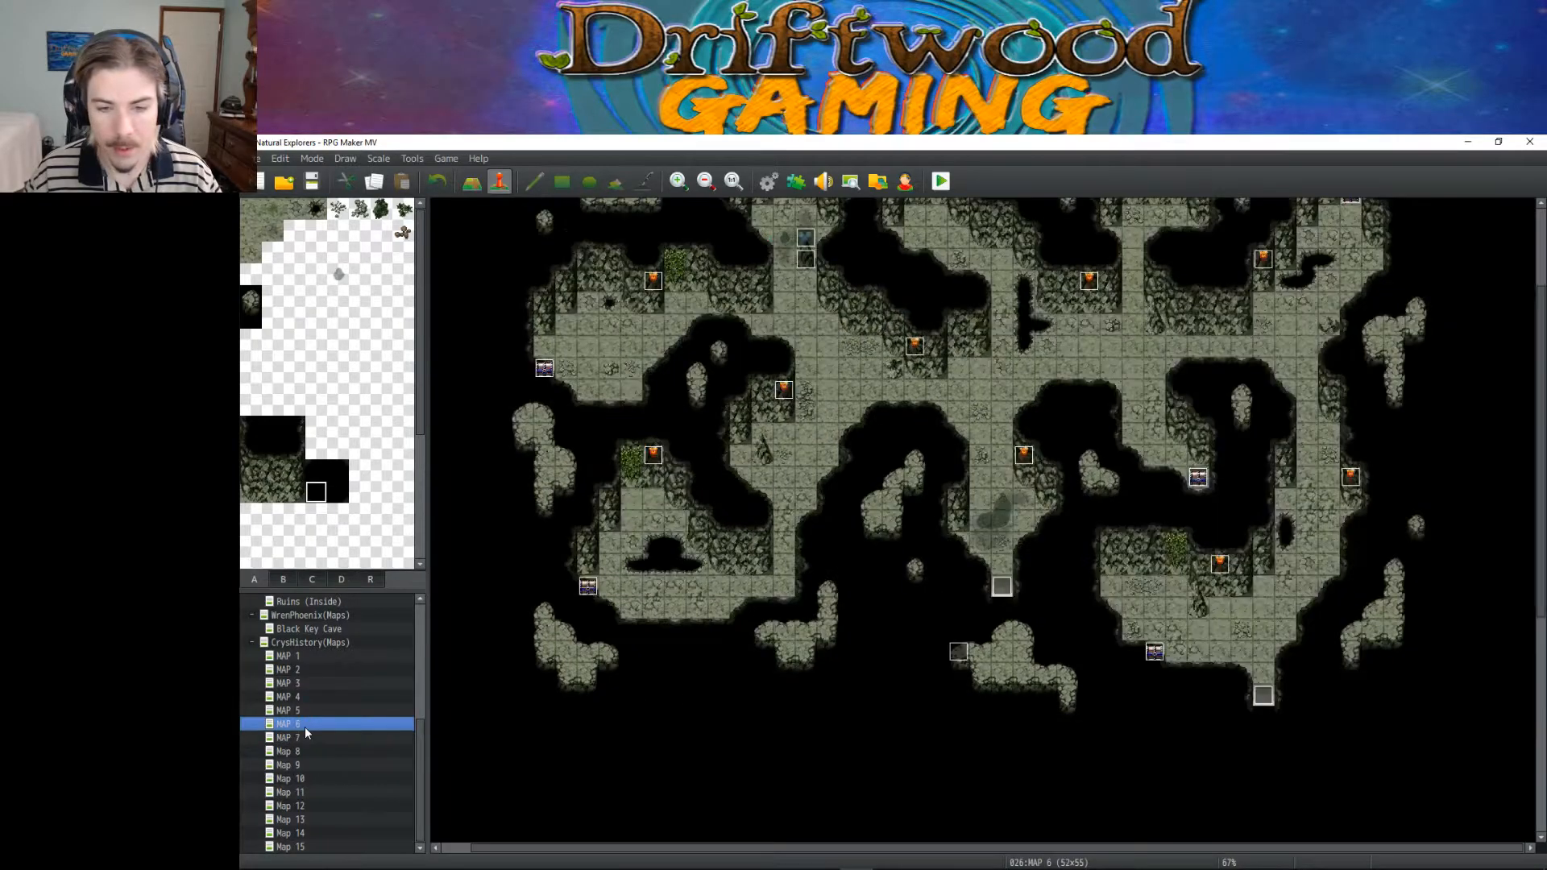
double_click(955, 651)
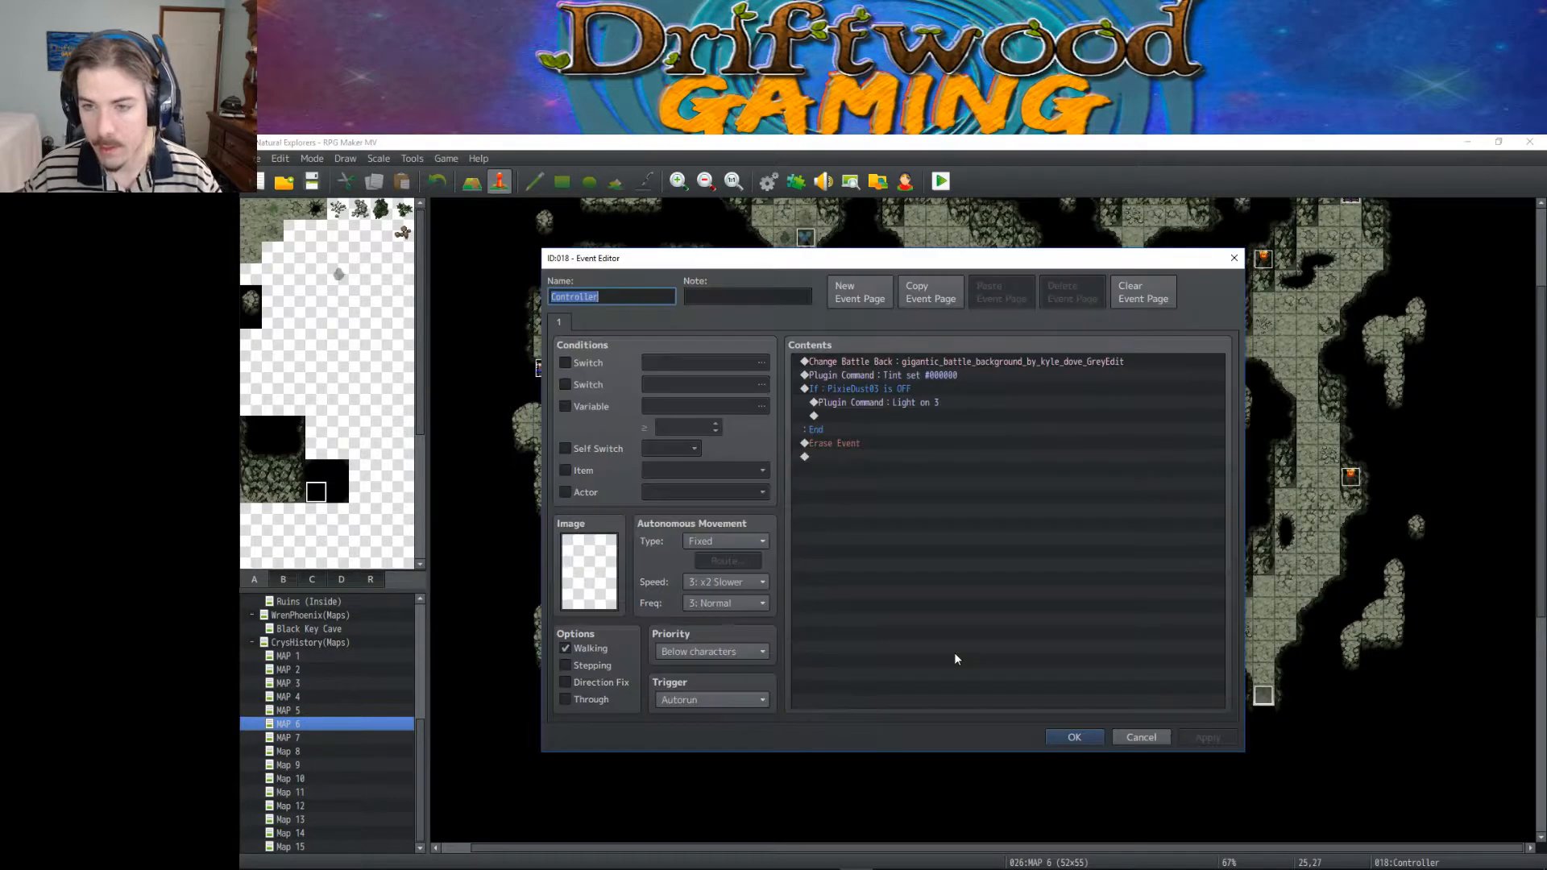
left_click(1067, 734)
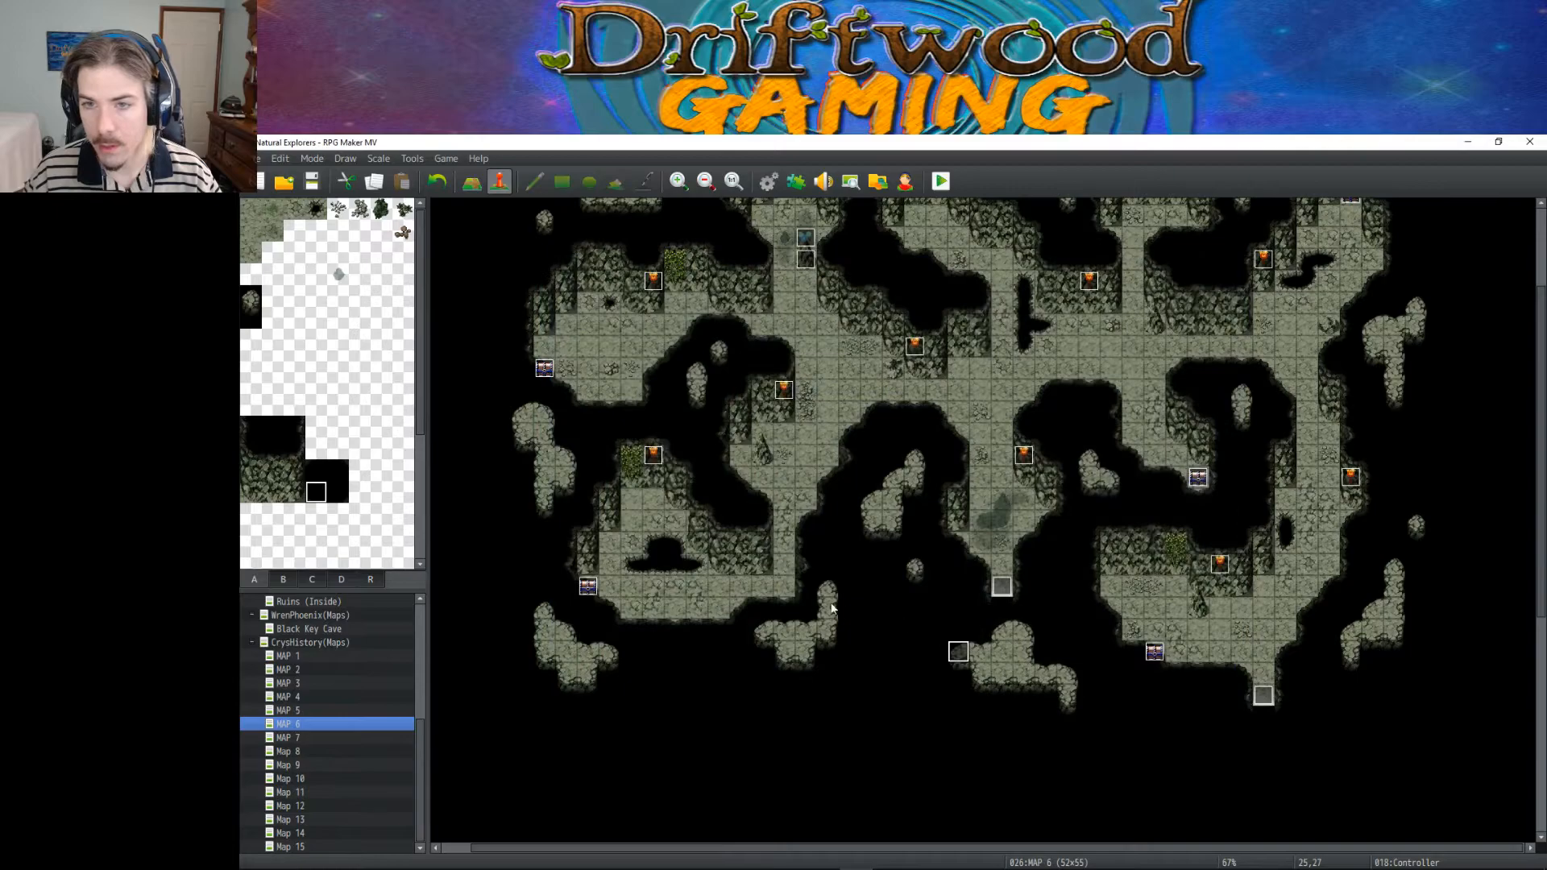
Step: Check the contents of MAP 5's Controller event and copy that event
left_click(314, 712)
scroll(717, 612, "up", 2)
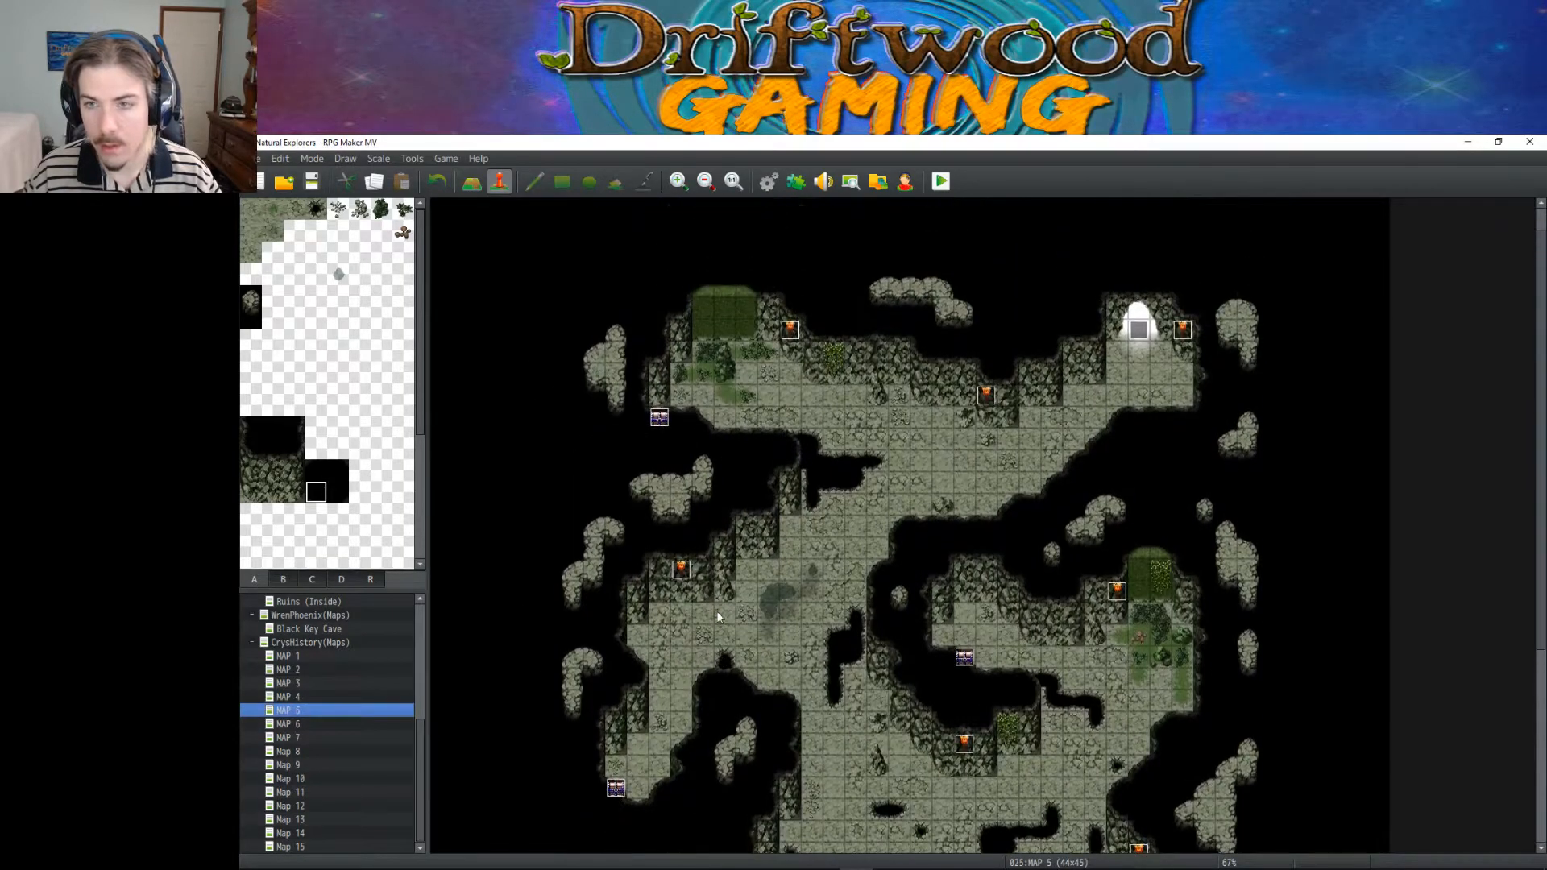
scroll(717, 611, "down", 4)
double_click(812, 709)
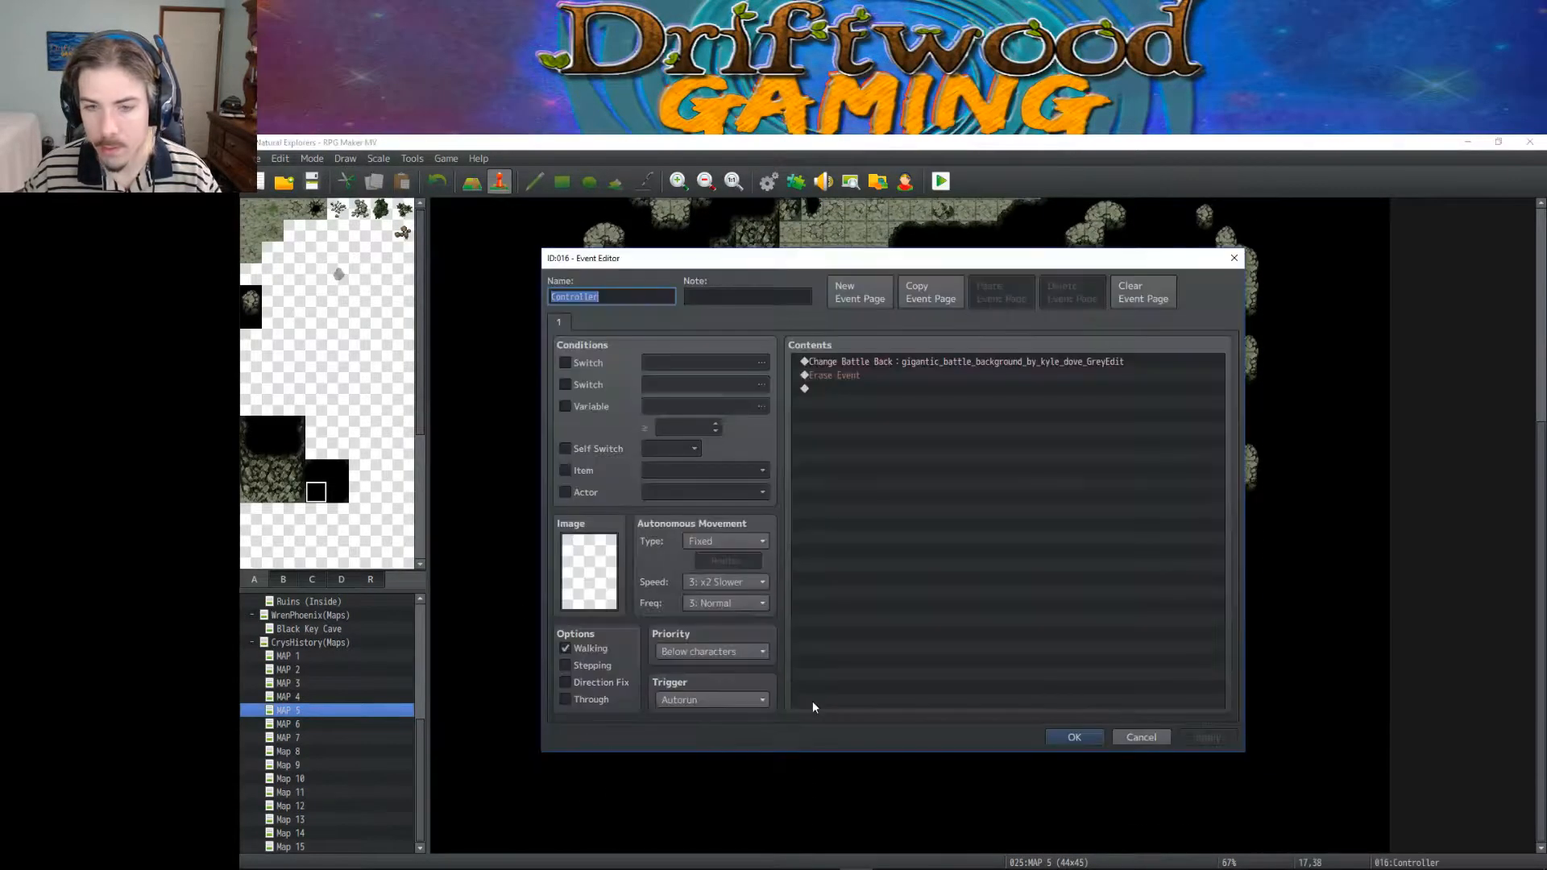
left_click(1072, 740)
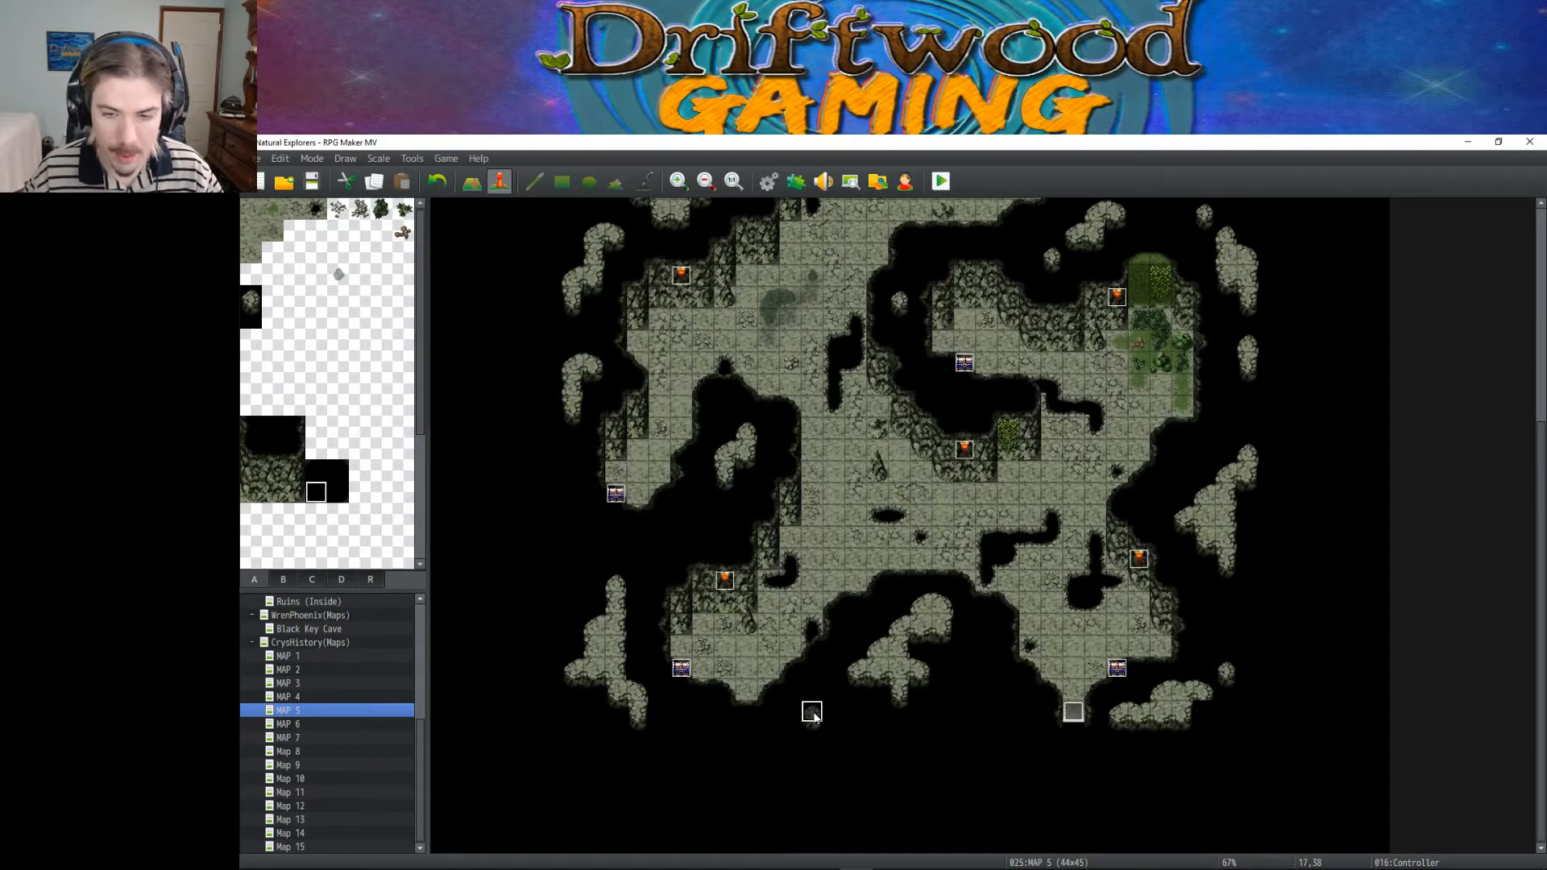
Step: Paste the copied Controller event into the dark area of MAP 7 and move it to tile 9,25
left_click(311, 723)
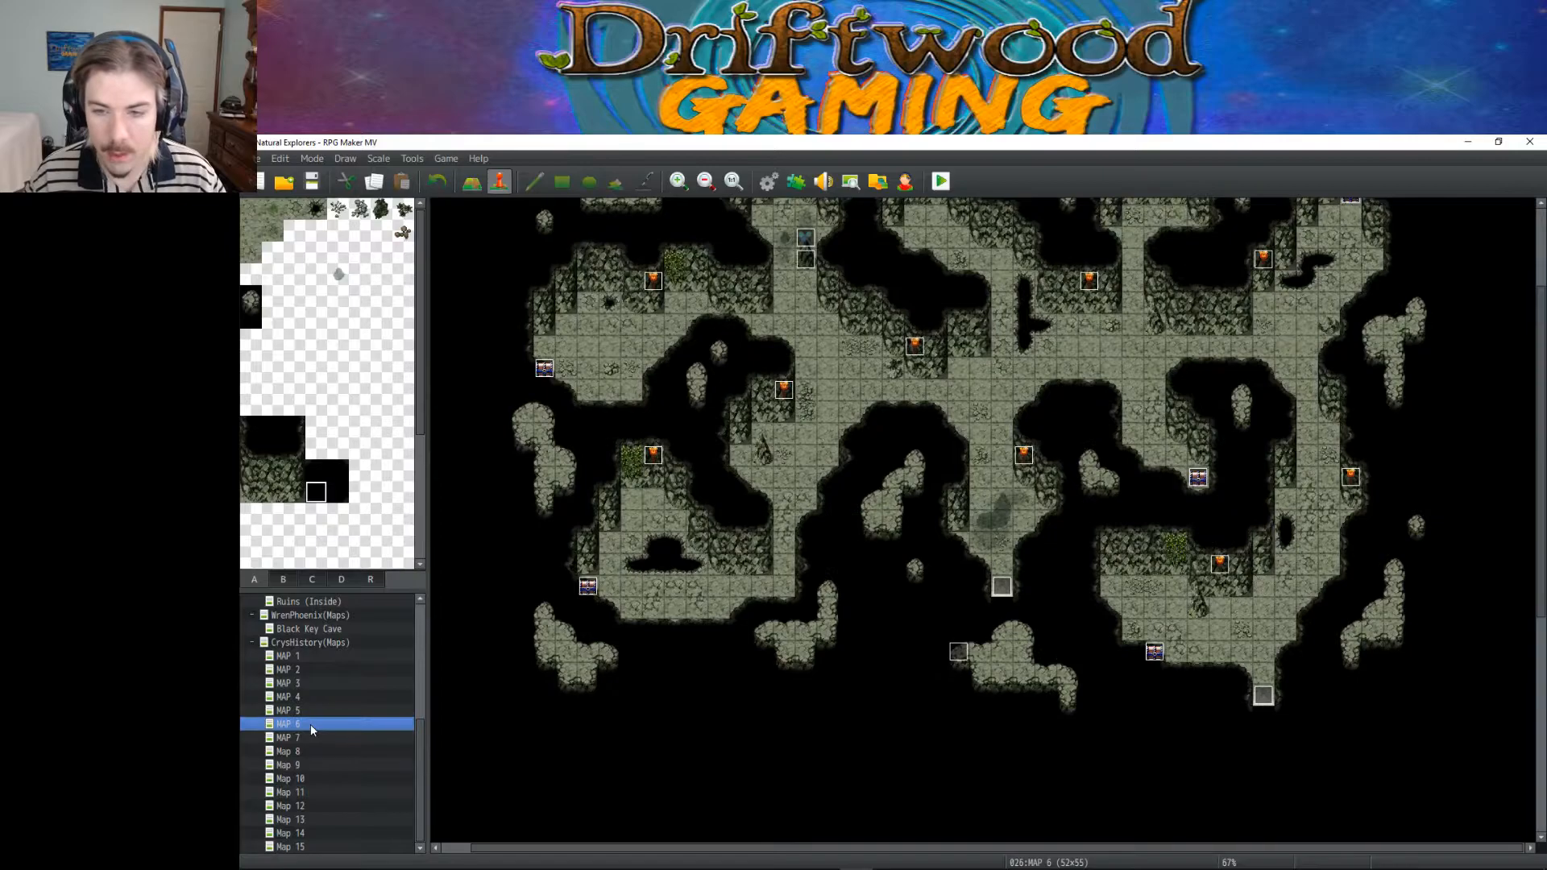
left_click(299, 740)
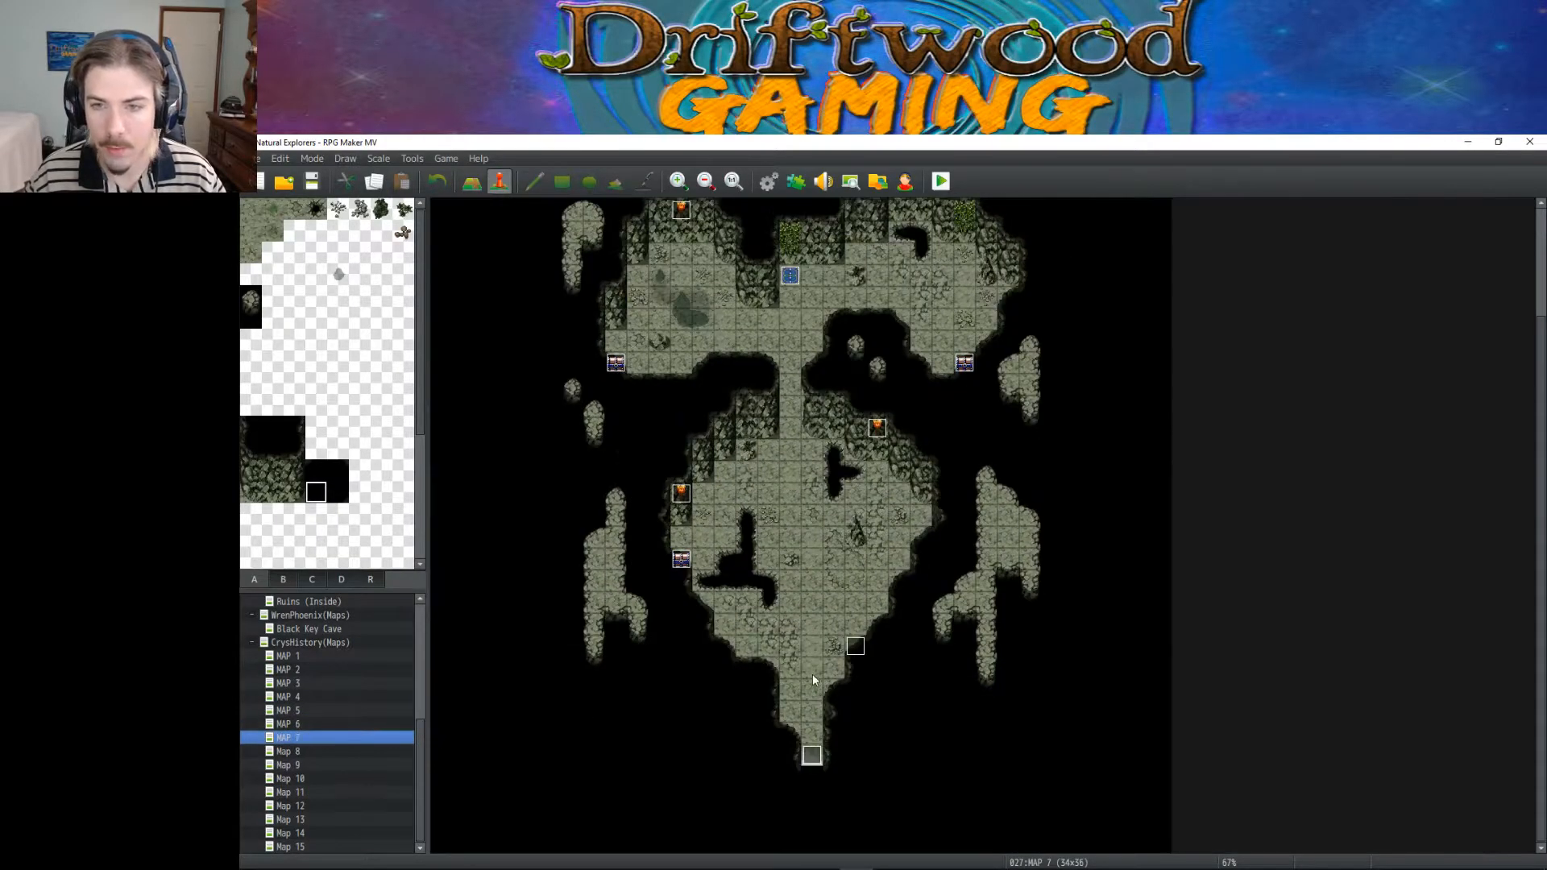
scroll(812, 673, "down", 2)
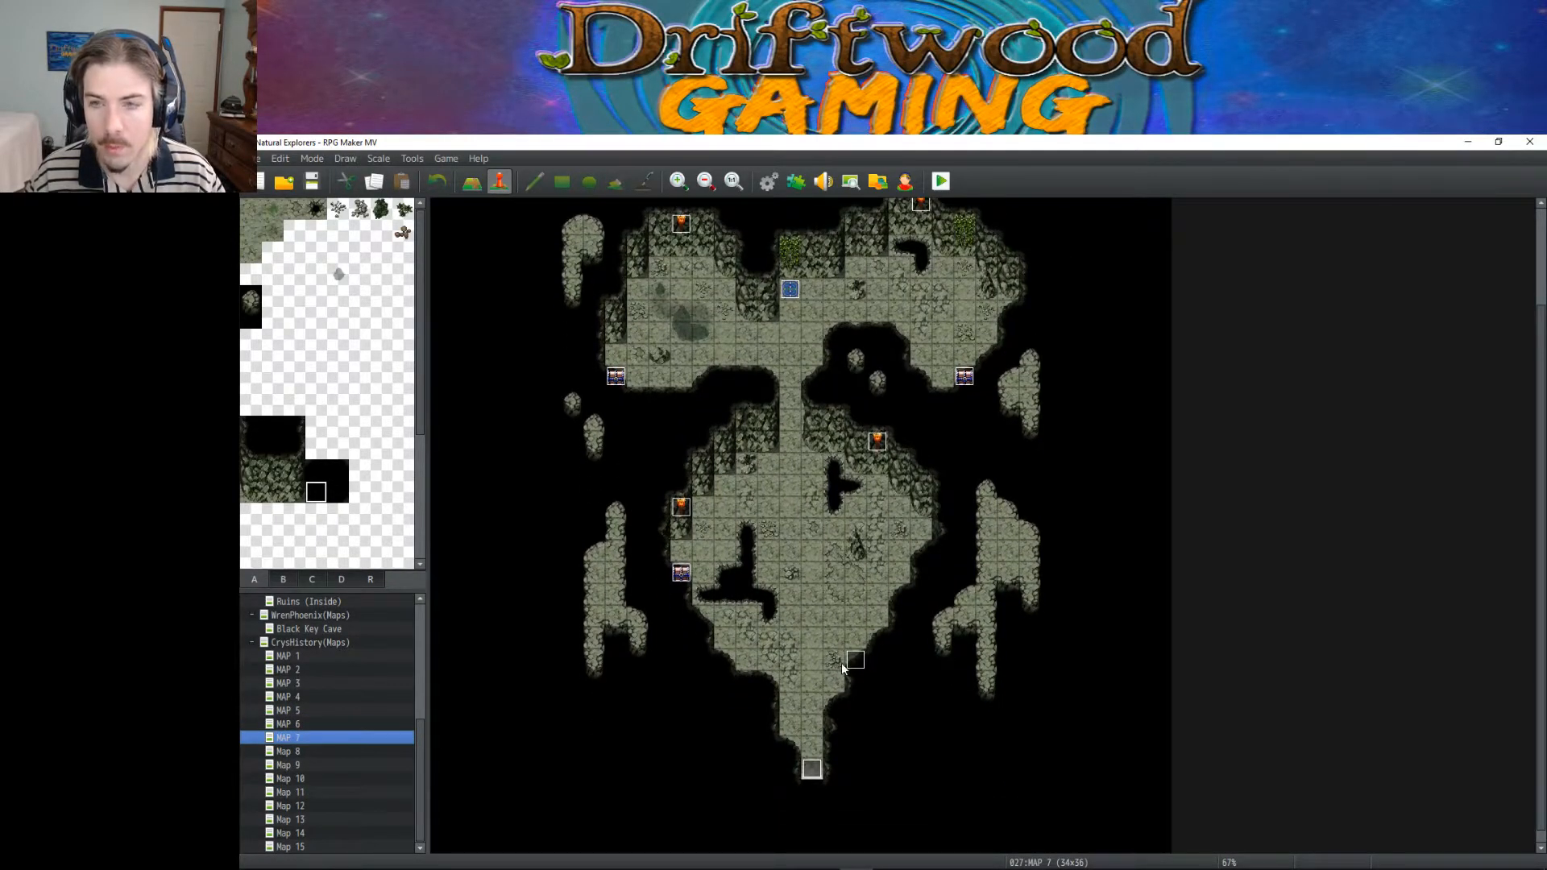
left_click(637, 659)
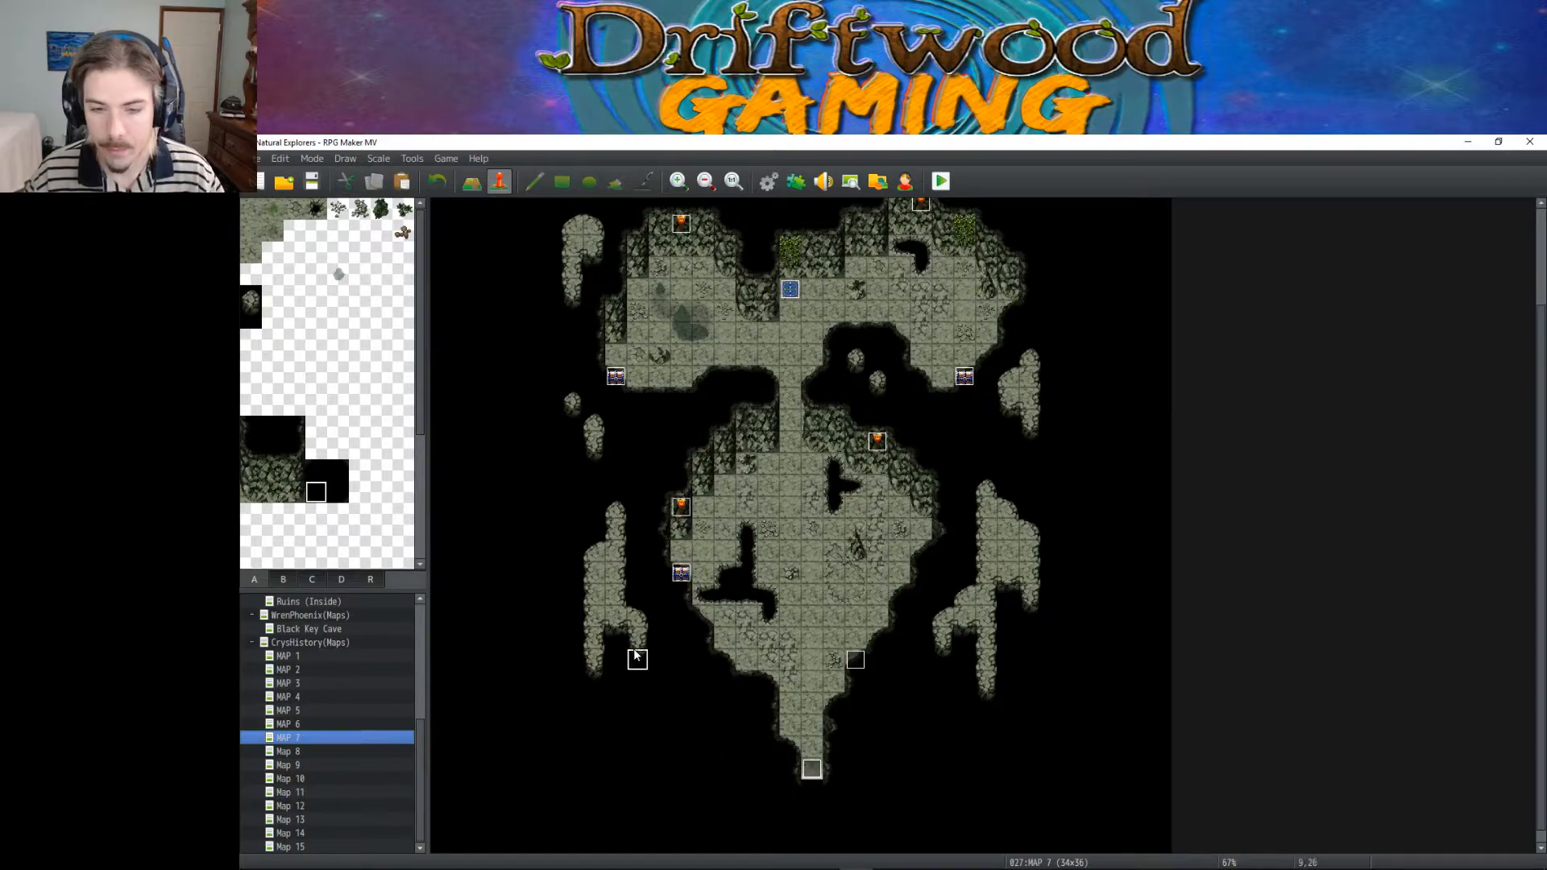
key("ctrl+v")
left_click(679, 750)
left_click_drag(637, 659, 638, 637)
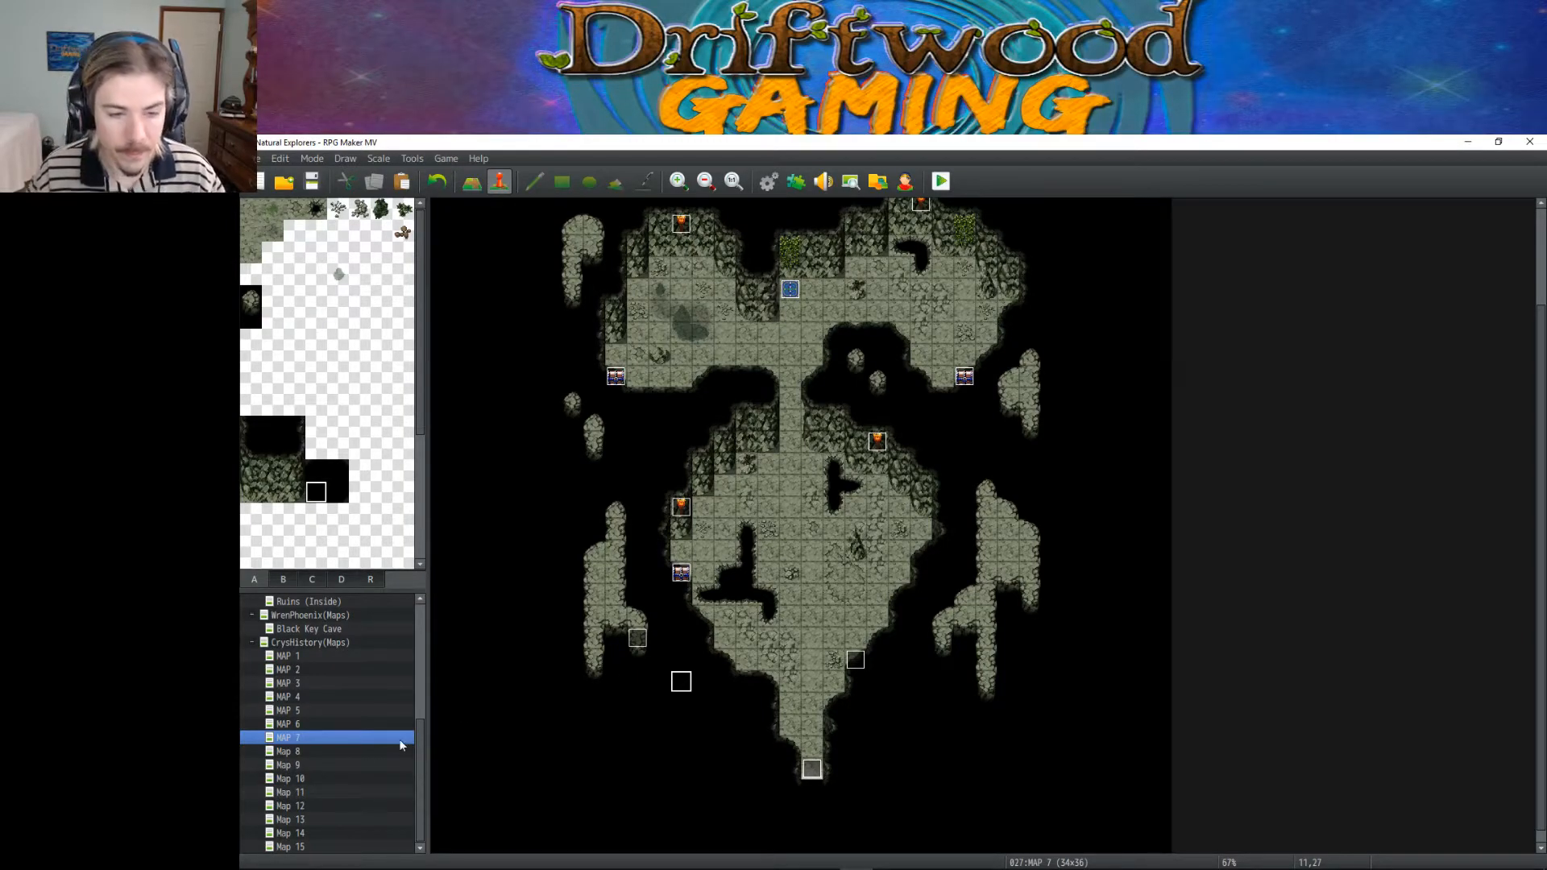
Step: Paste the Controller event on Map 8 at tile 17,22 and check its contents
left_click(294, 751)
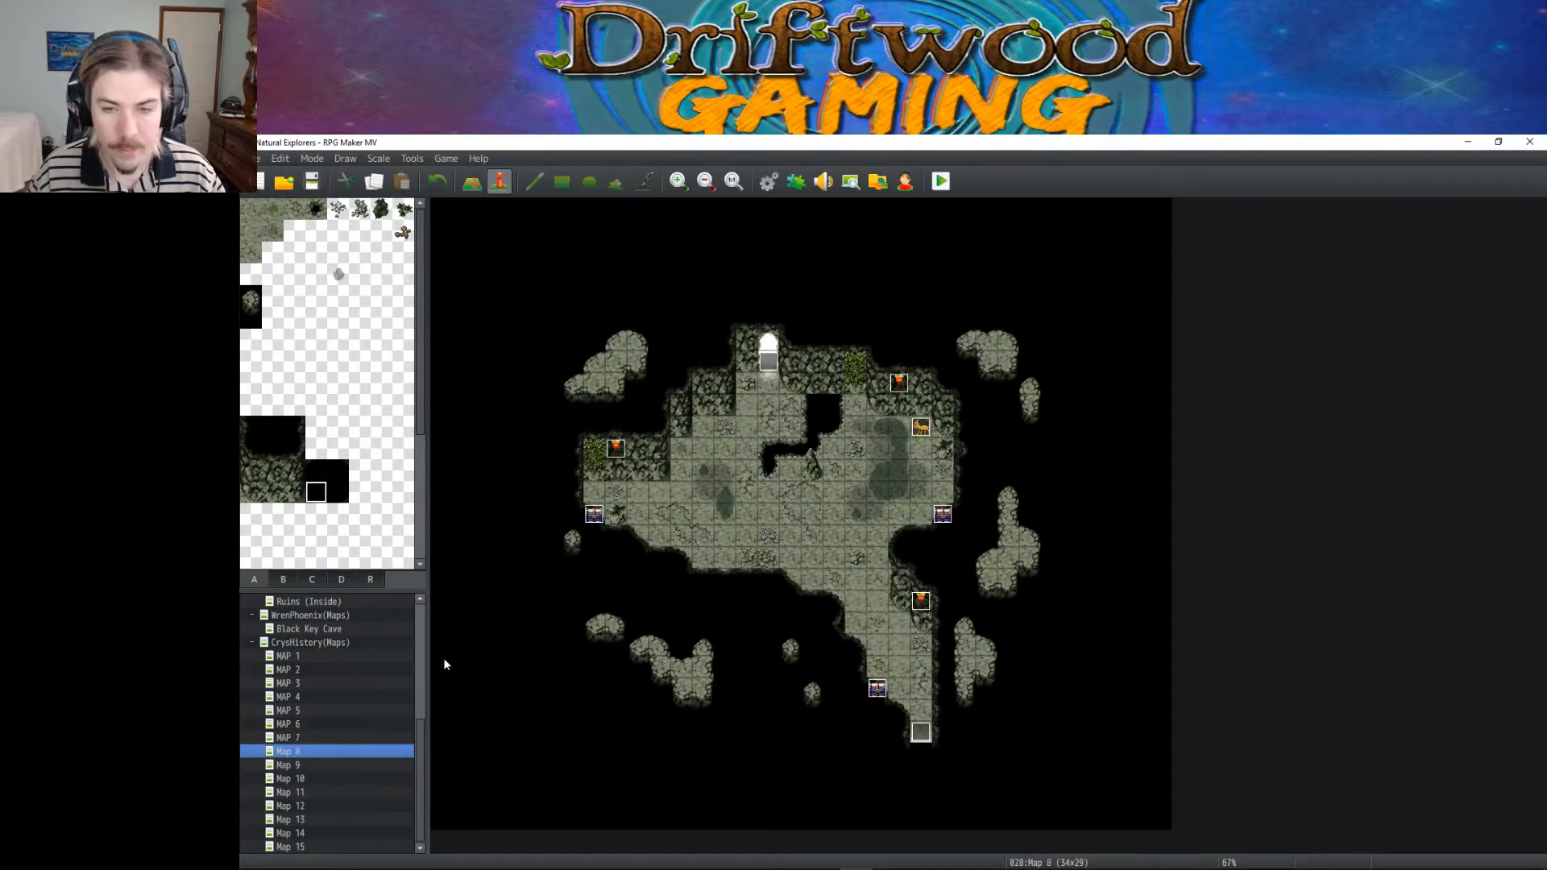
double_click(812, 687)
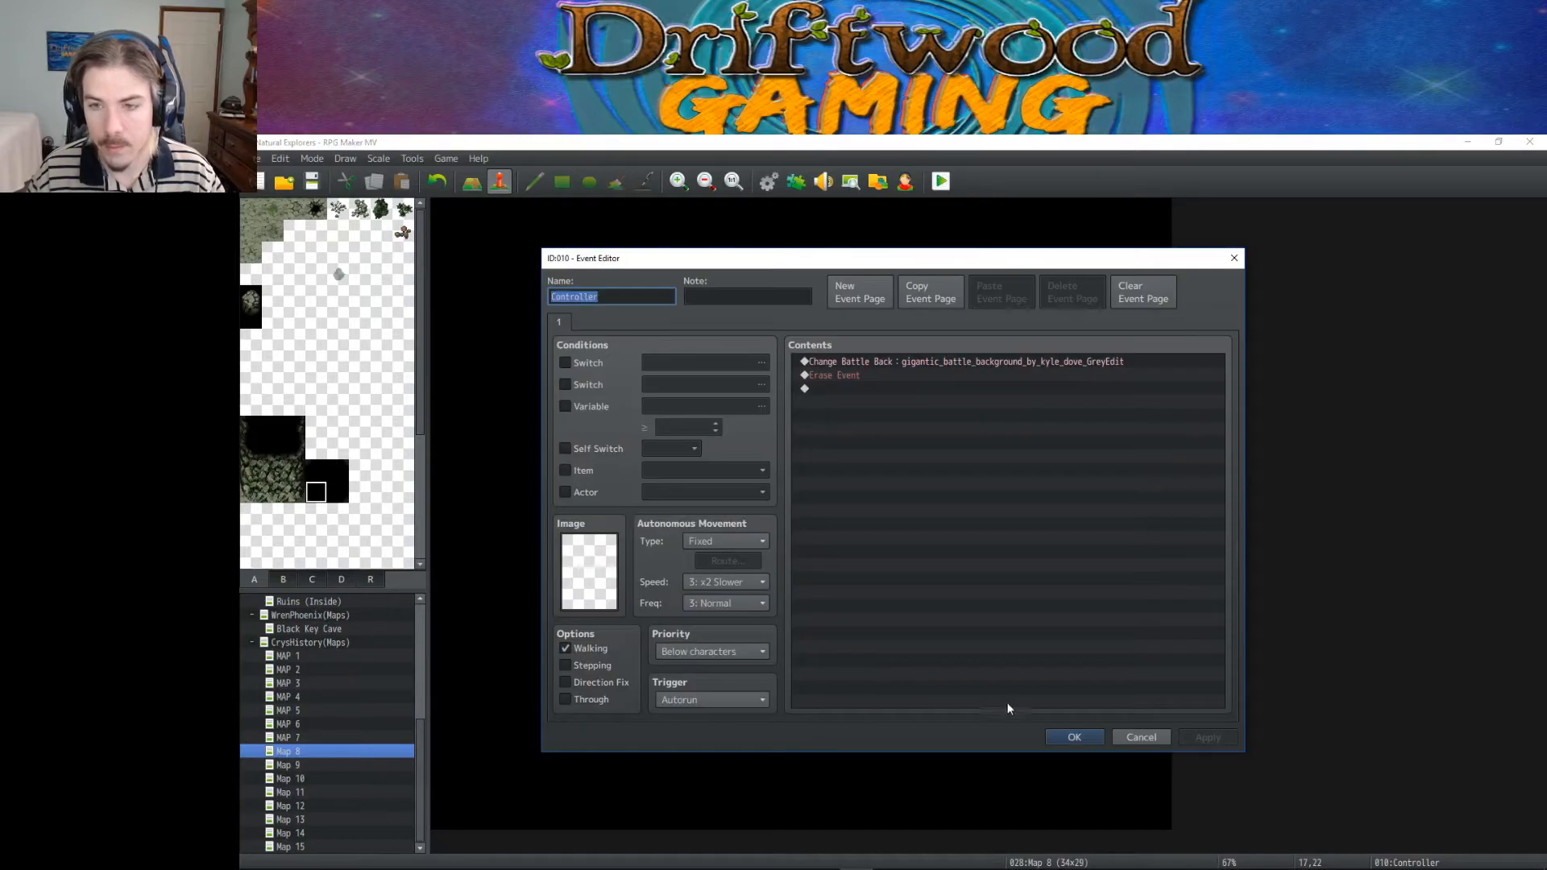
left_click(1065, 738)
Step: Paste the Controller event into the dark area southwest of Map 9's lower chamber and check its contents
left_click(290, 765)
scroll(845, 693, "down", 1)
scroll(844, 690, "up", 1)
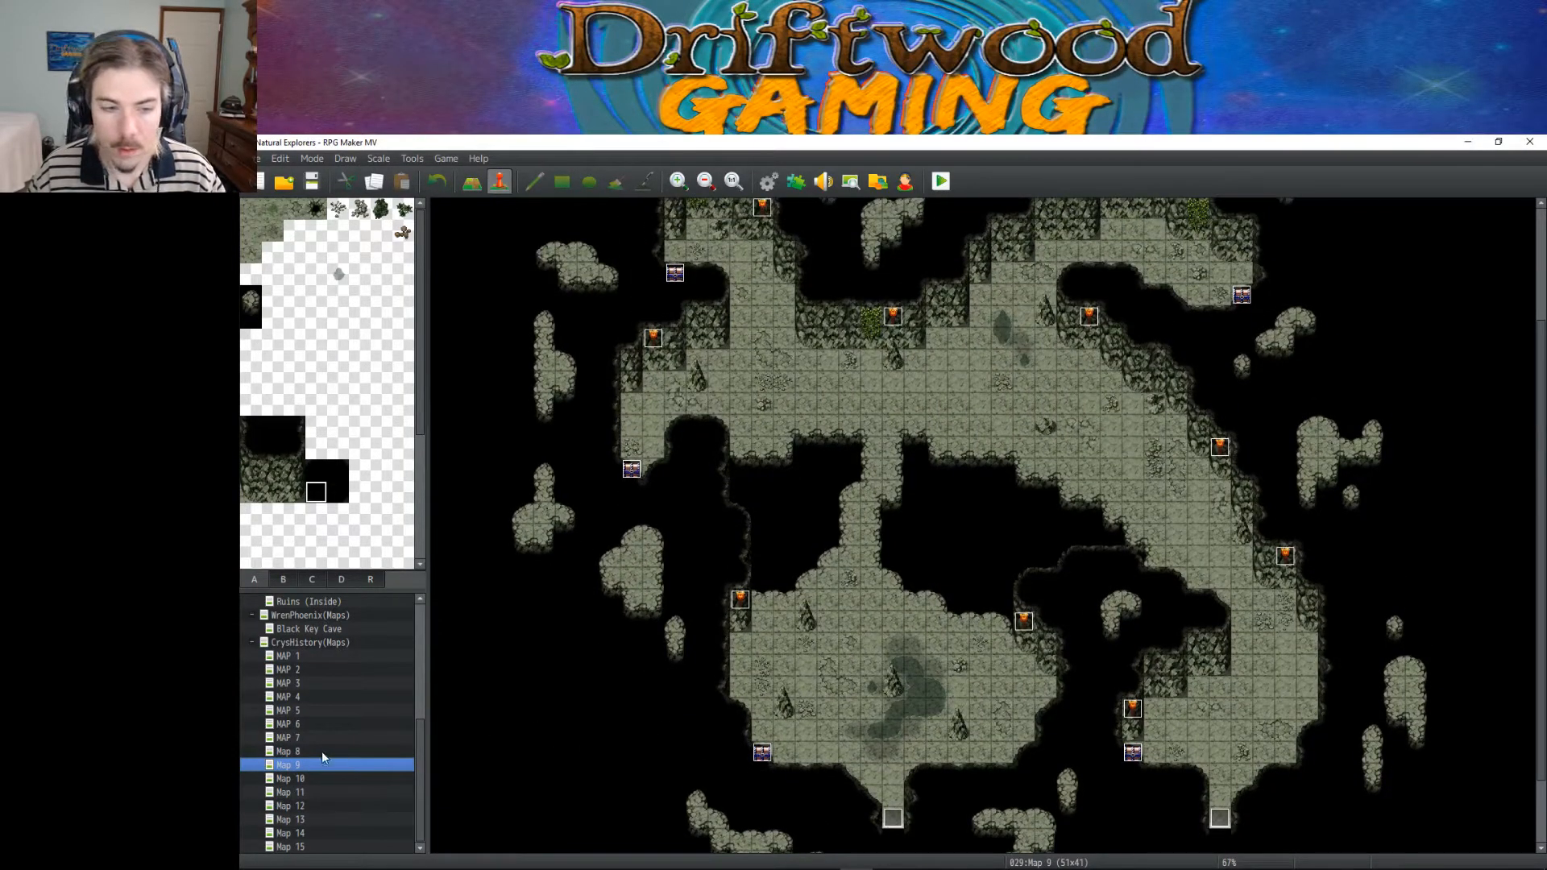
scroll(672, 624, "up", 1)
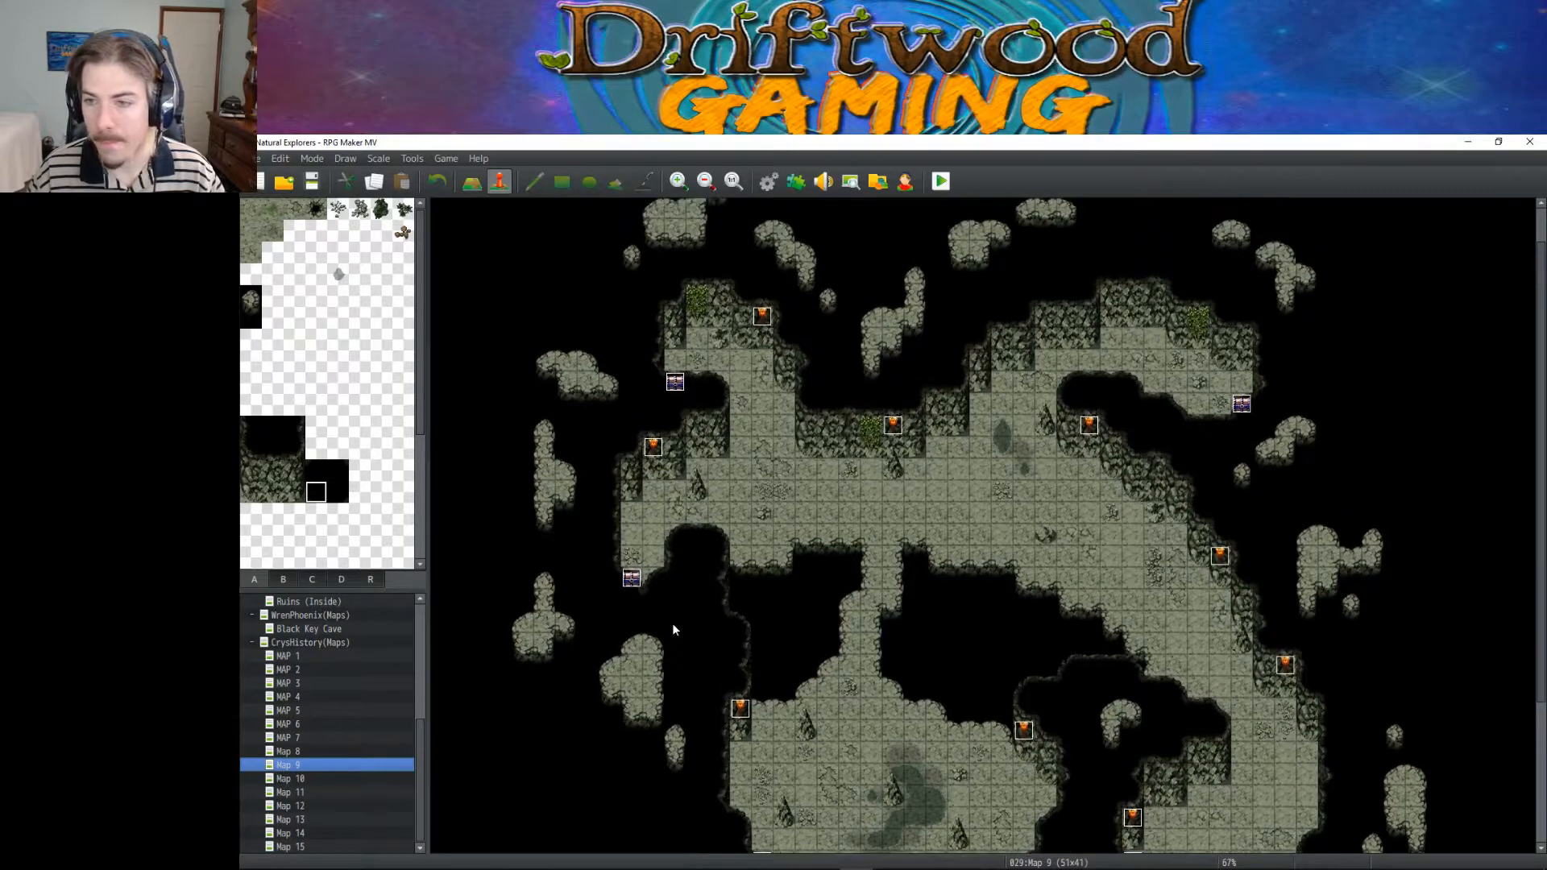
scroll(673, 625, "down", 3)
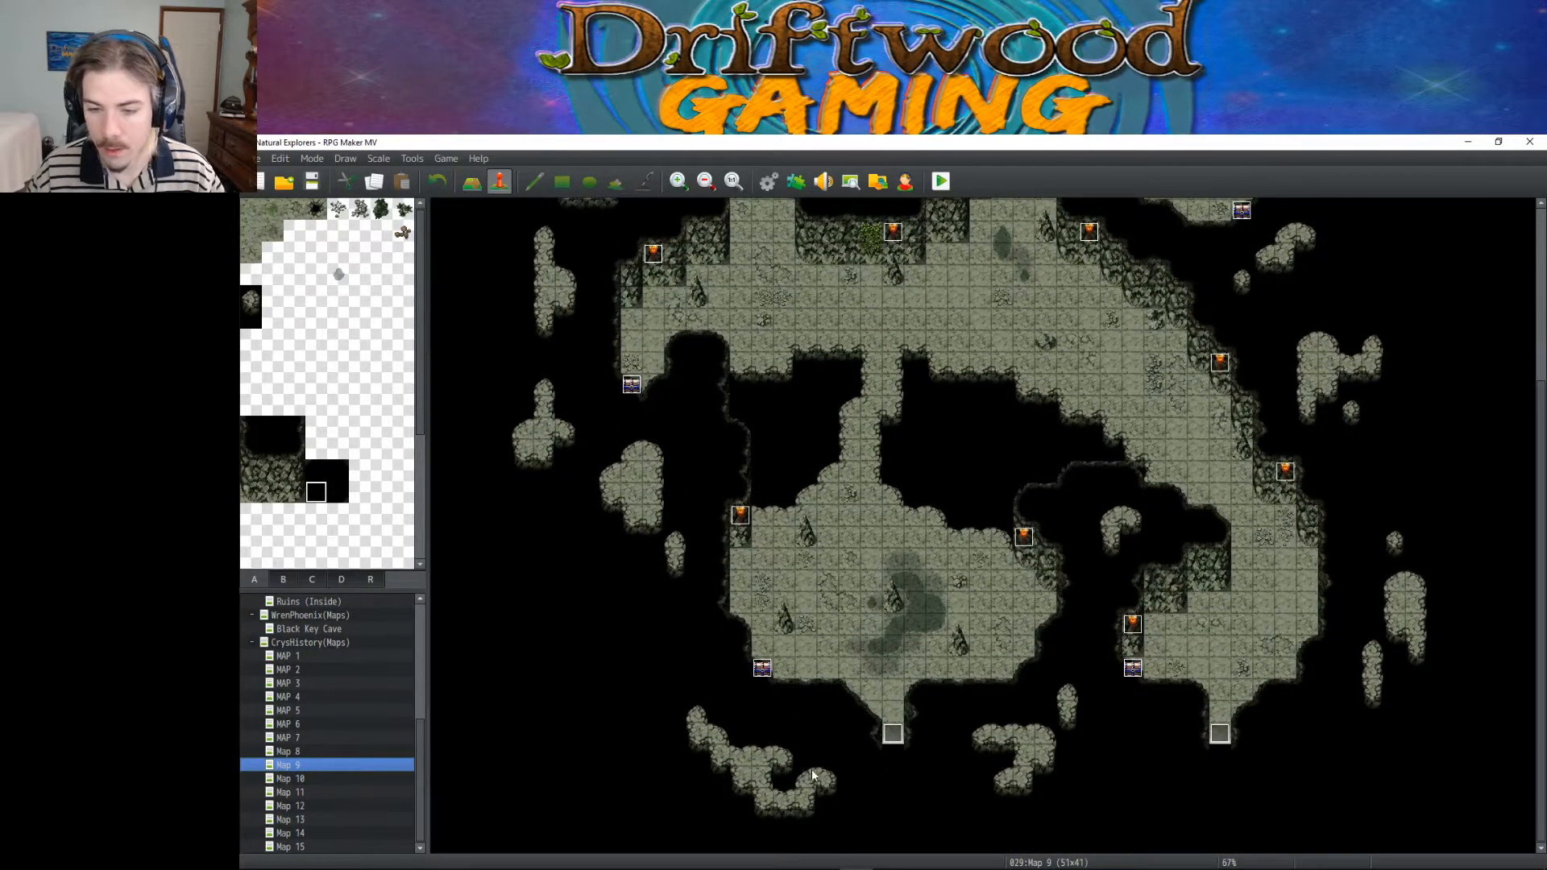
double_click(698, 717)
left_click(1052, 736)
Step: Look over Map 10 and paste the Controller event into the dark area of Map 11 at tile 4,31
left_click(307, 778)
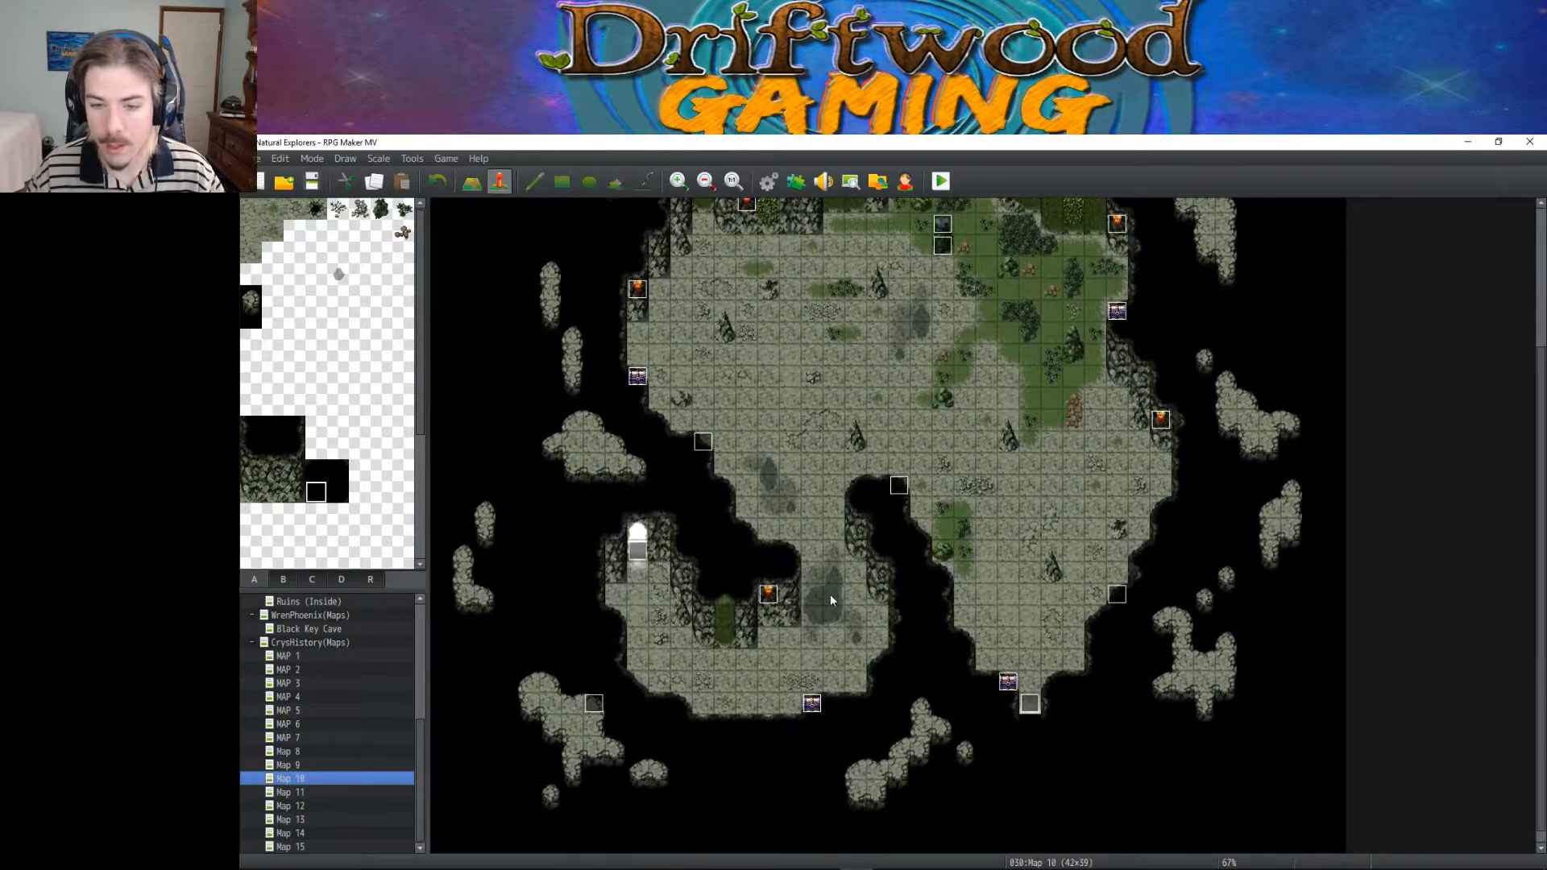
left_click(290, 792)
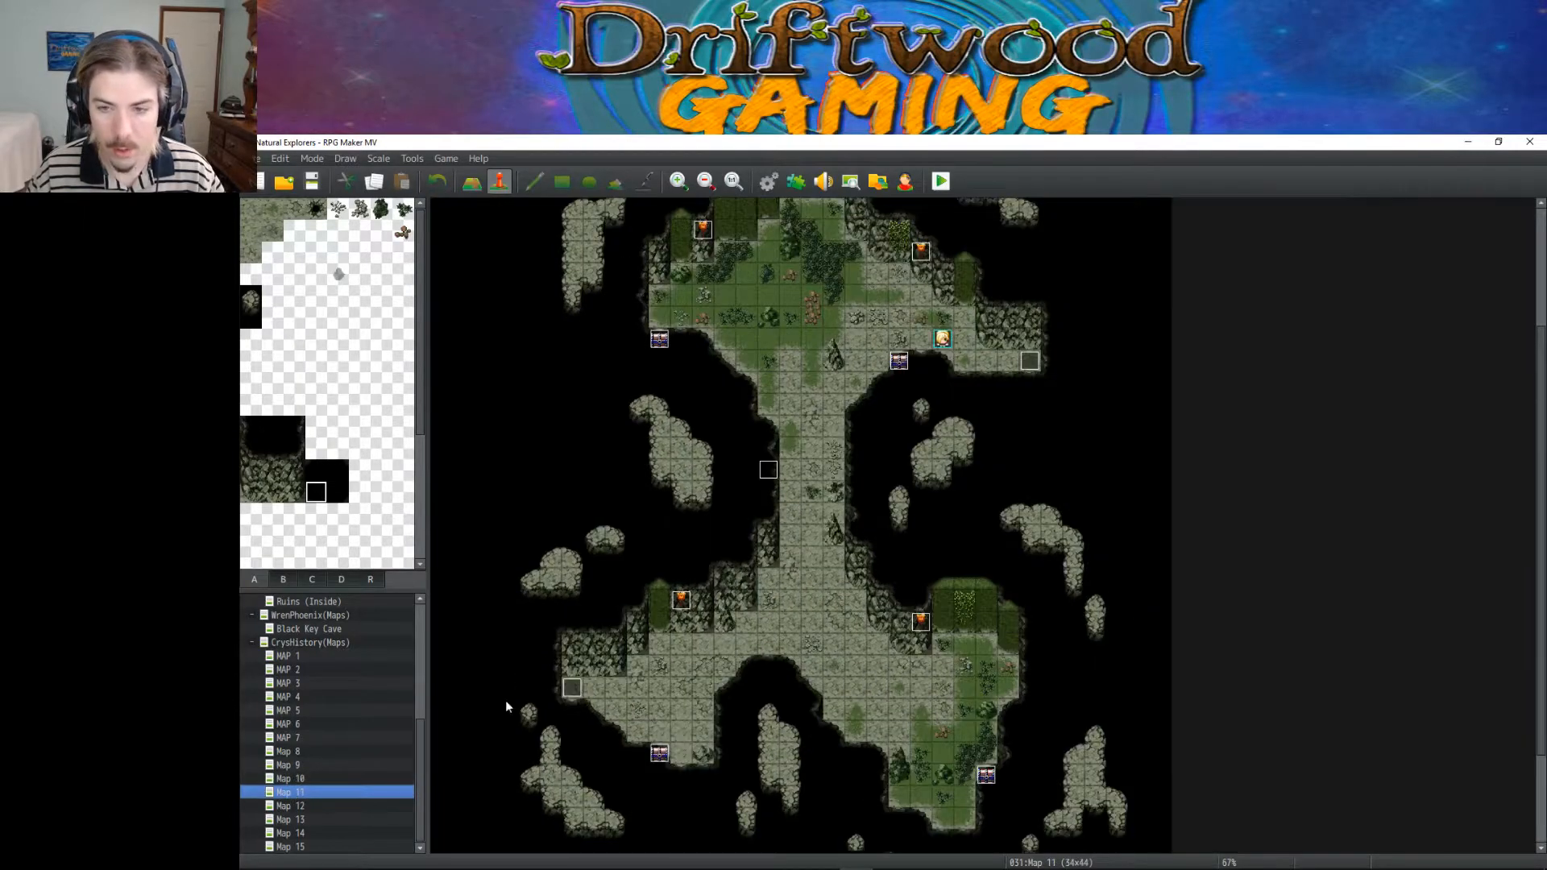
left_click(528, 603)
Step: Copy the Torch01 event at tile 11,26 on Map 11 to the Map 12 wall at tile 16,27
left_click(294, 806)
scroll(883, 641, "up", 3)
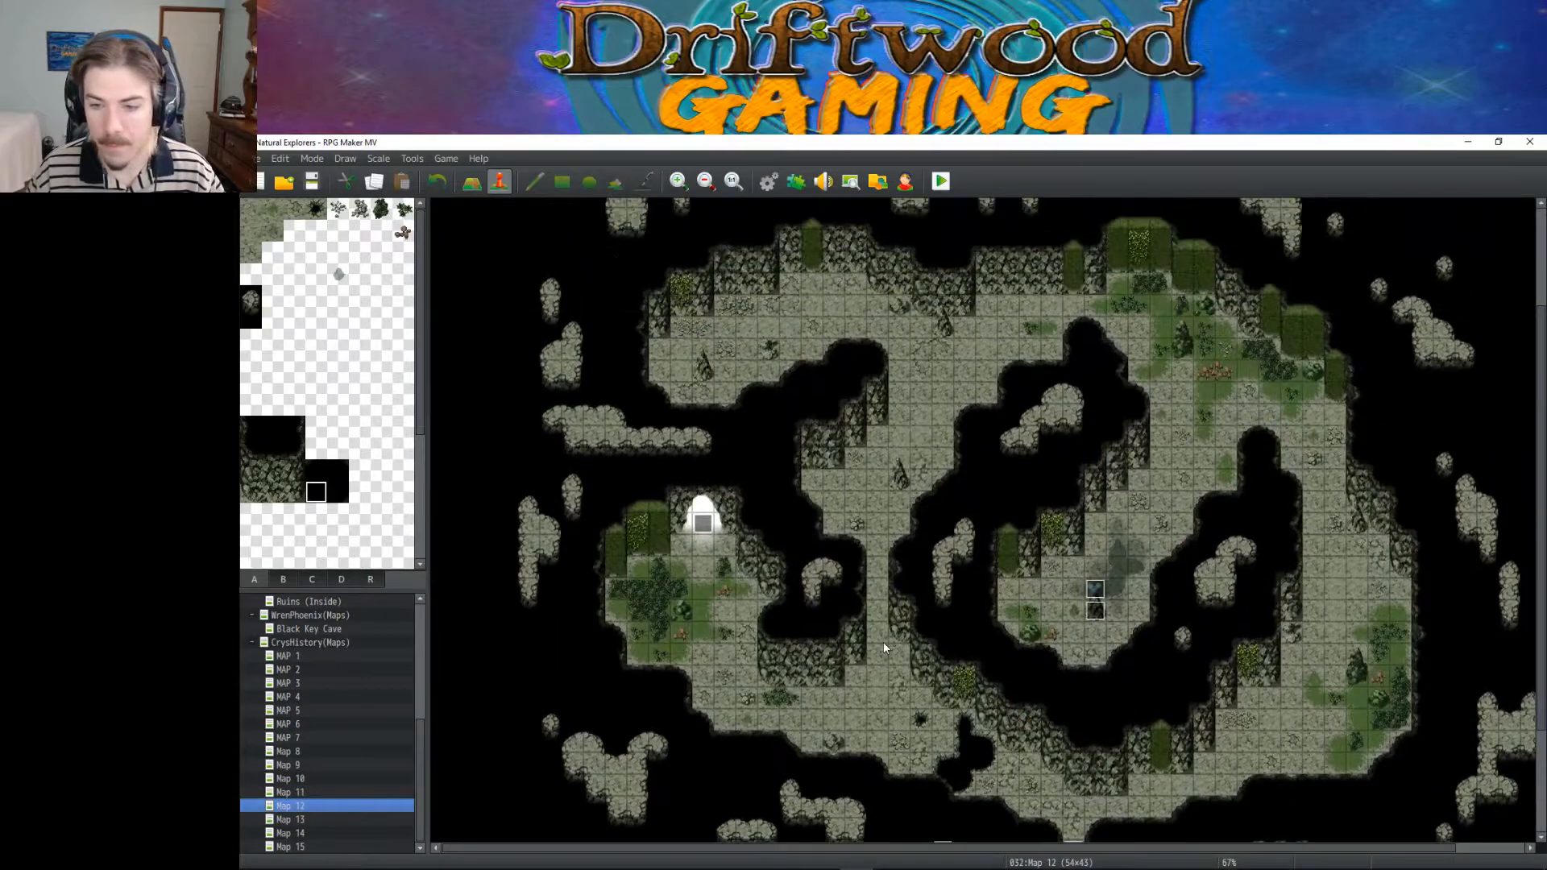
scroll(883, 641, "down", 3)
scroll(881, 640, "down", 3)
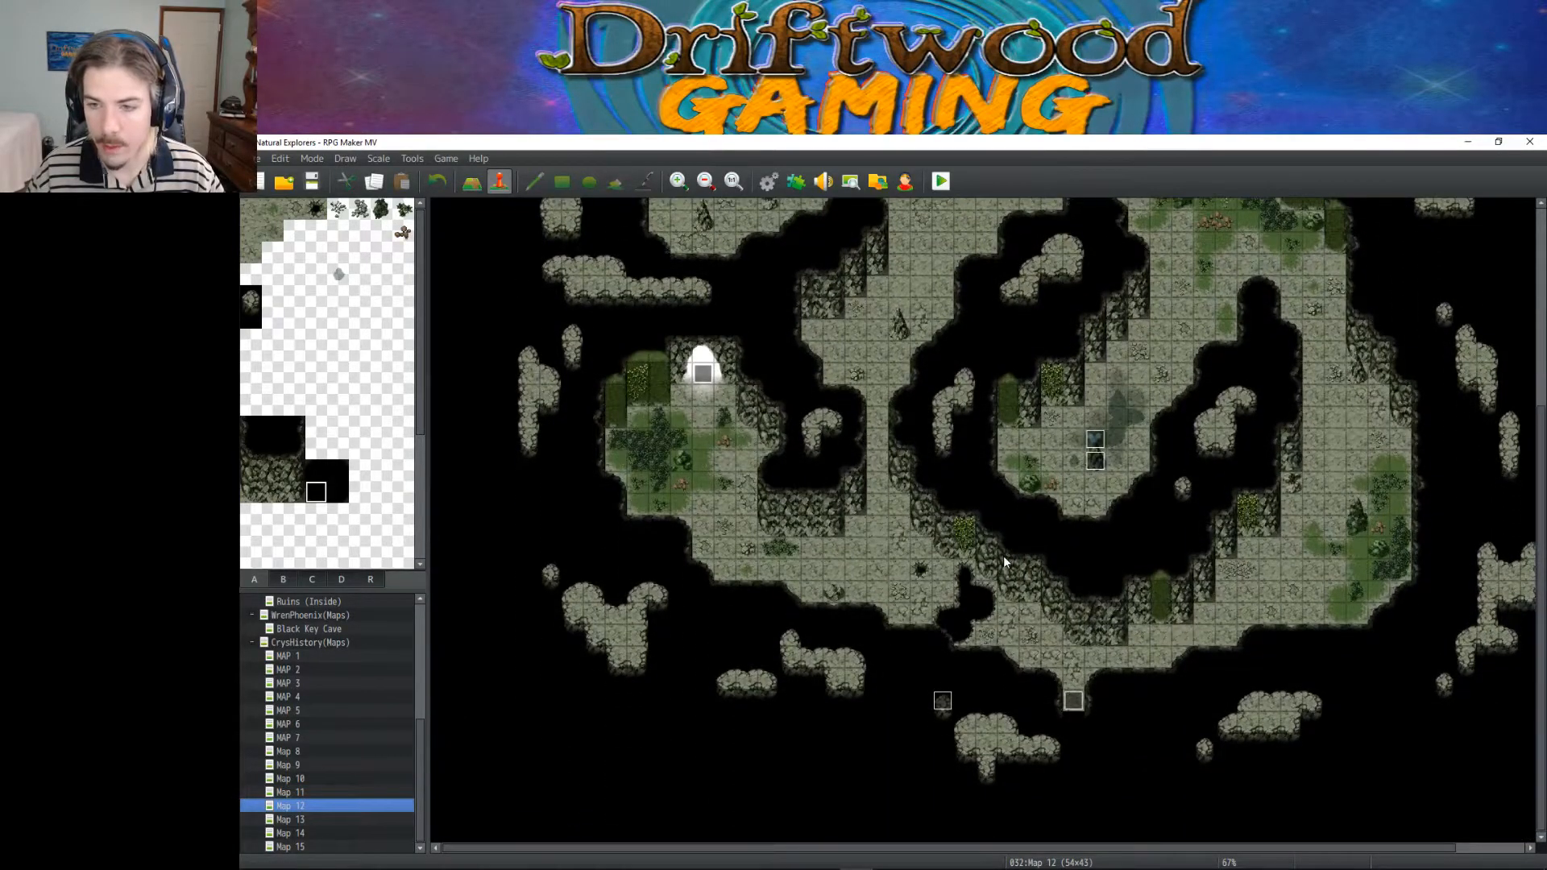
left_click(318, 792)
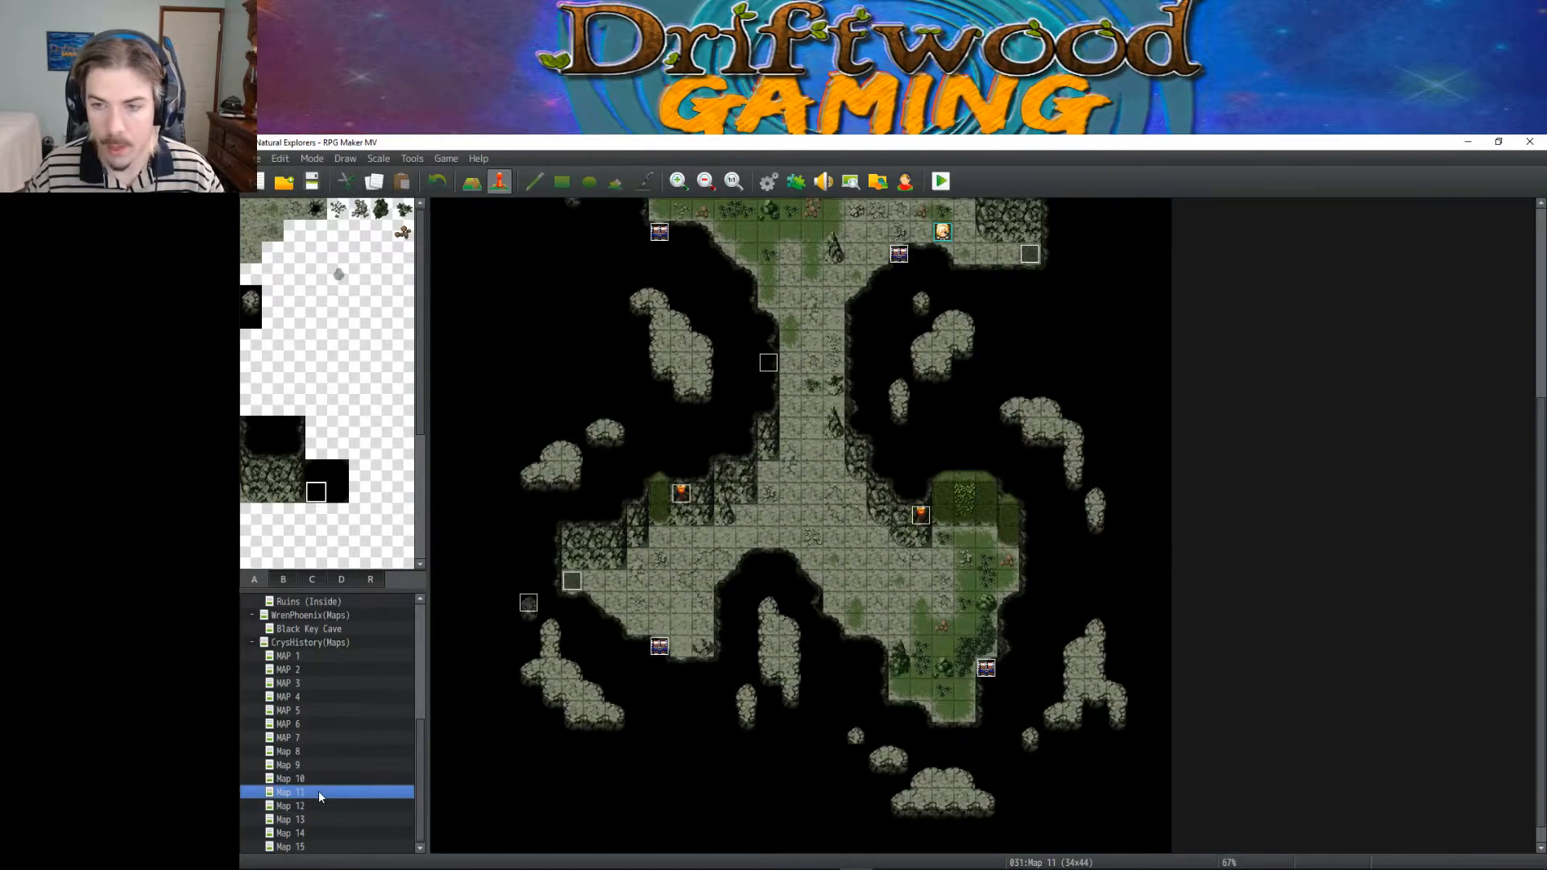
left_click(682, 494)
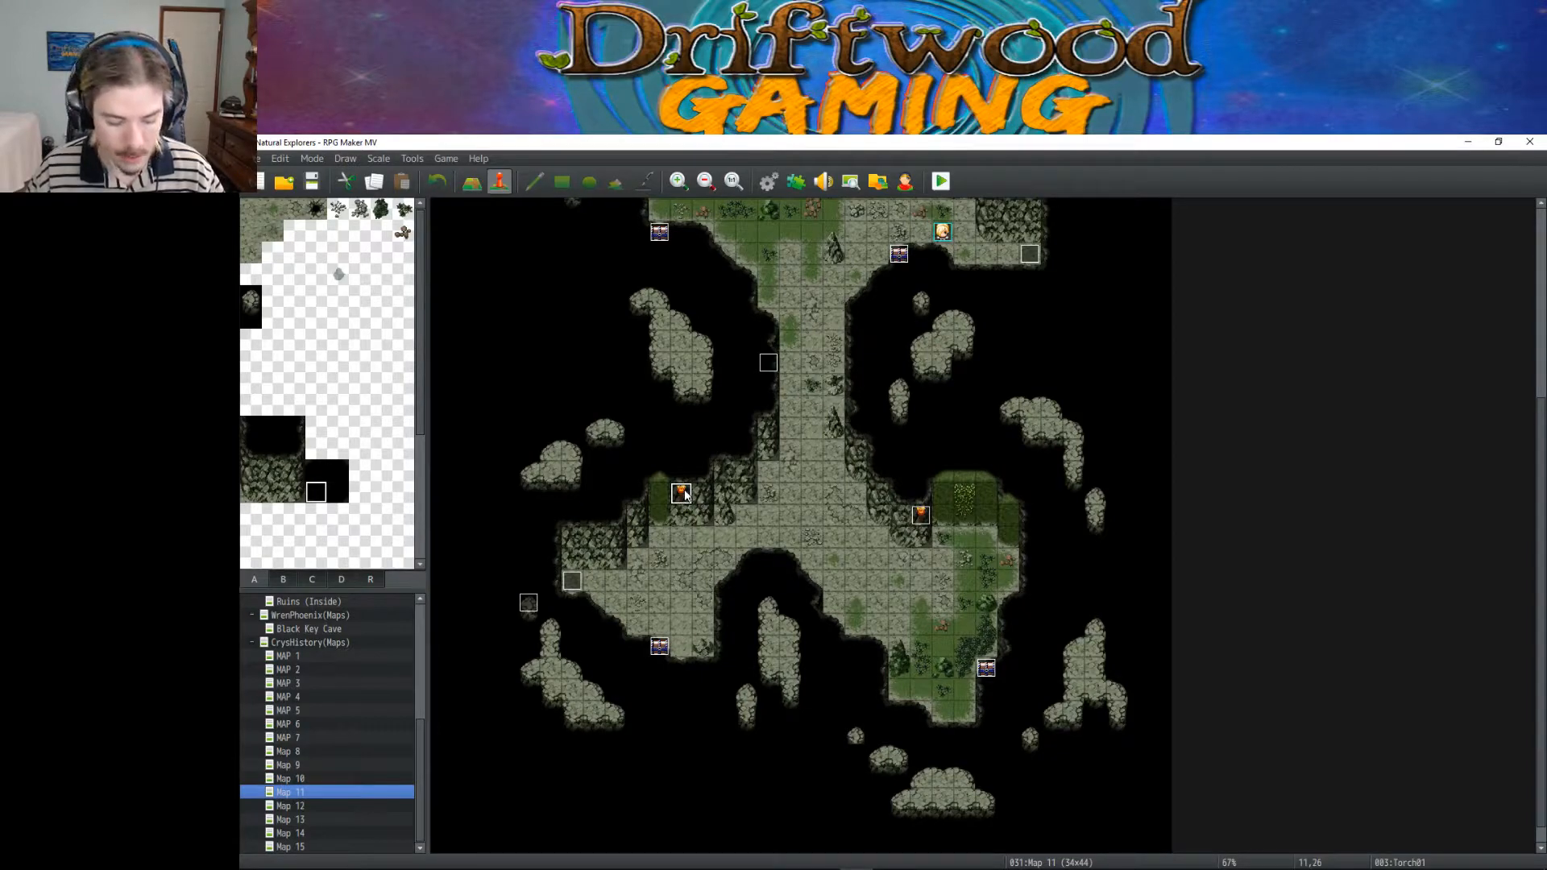
left_click(303, 806)
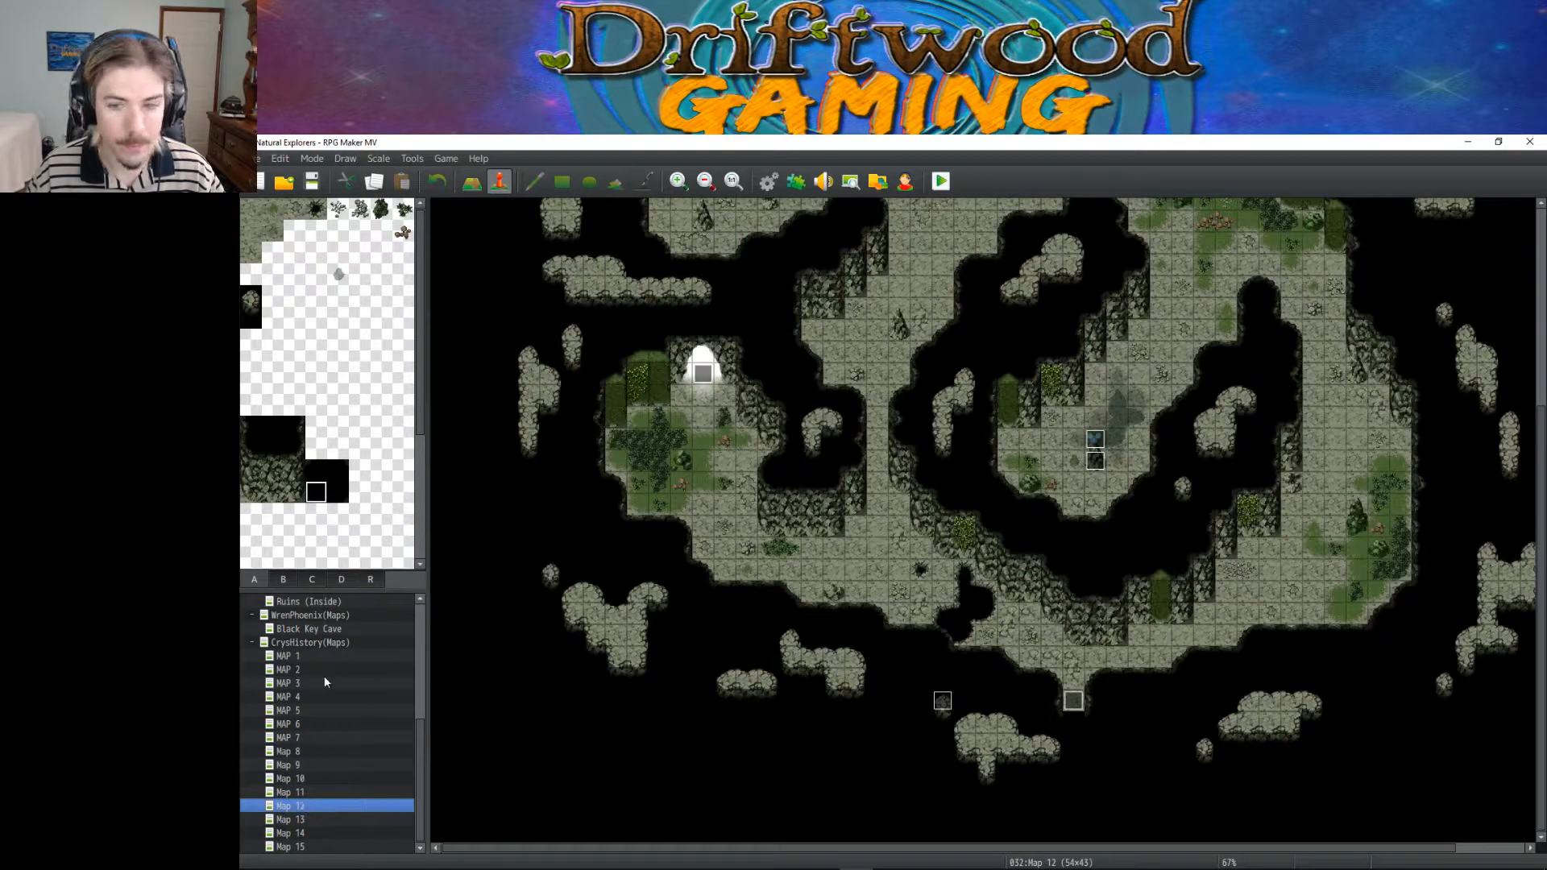
left_click(790, 505)
key("ctrl+v")
Step: Paste Torch01 copies on Map 12's southern and eastern inner walls at tiles 27,30, 35,30 and 39,24
left_click(1030, 570)
key("ctrl+v")
left_click(1204, 571)
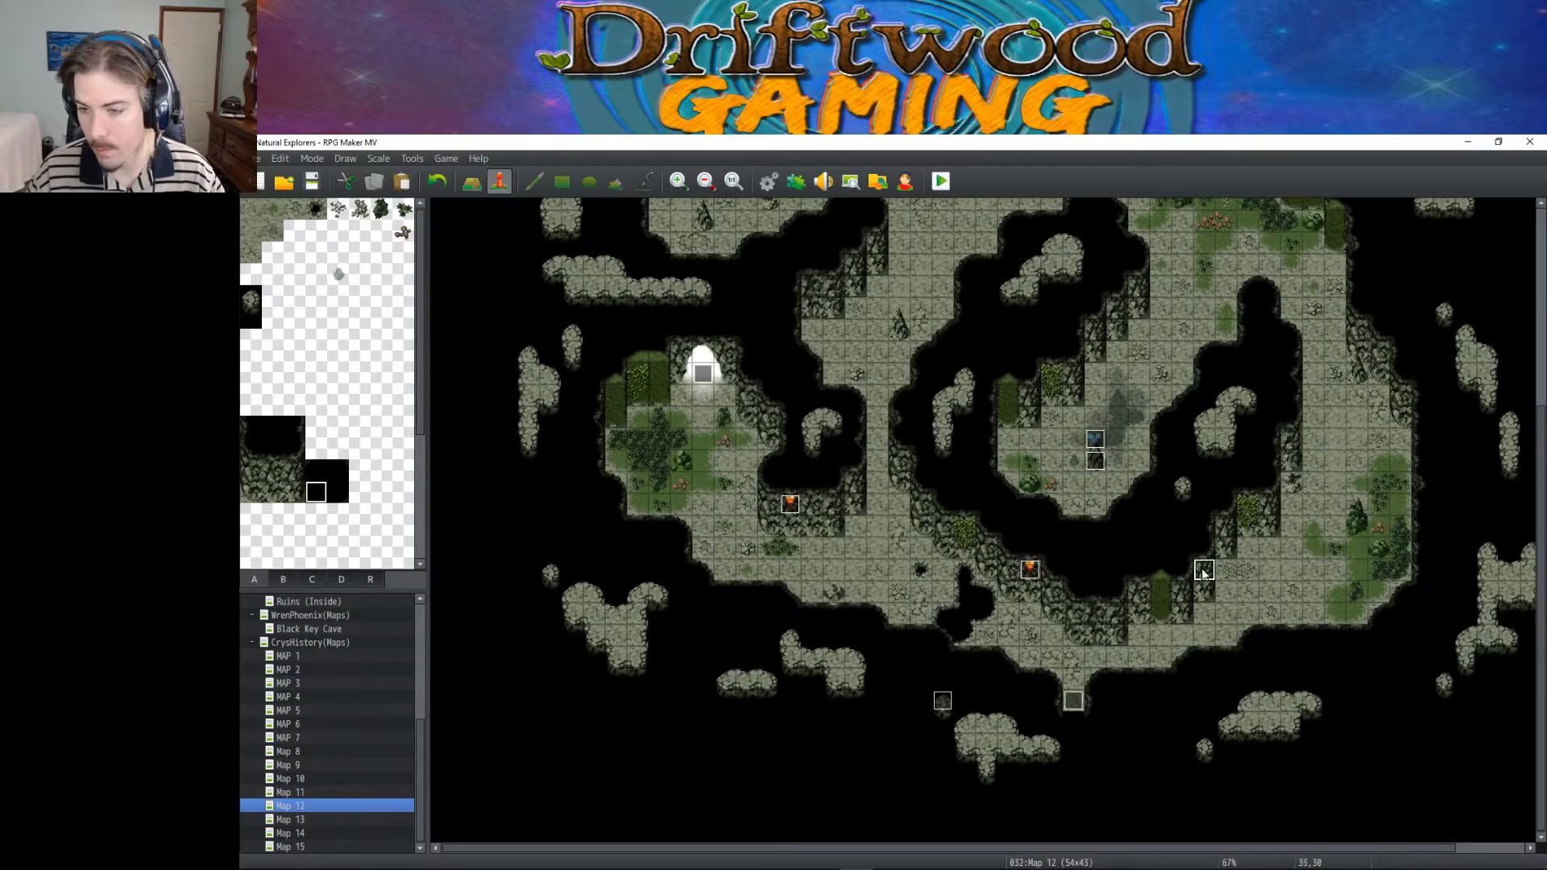
key("ctrl+v")
left_click(1294, 441)
key("ctrl+v")
Step: Paste Torch01 copies on Map 12's northeast wall at tile 40,12, central wall at 31,18 and north wall at 27,9
scroll(1368, 351, "up", 3)
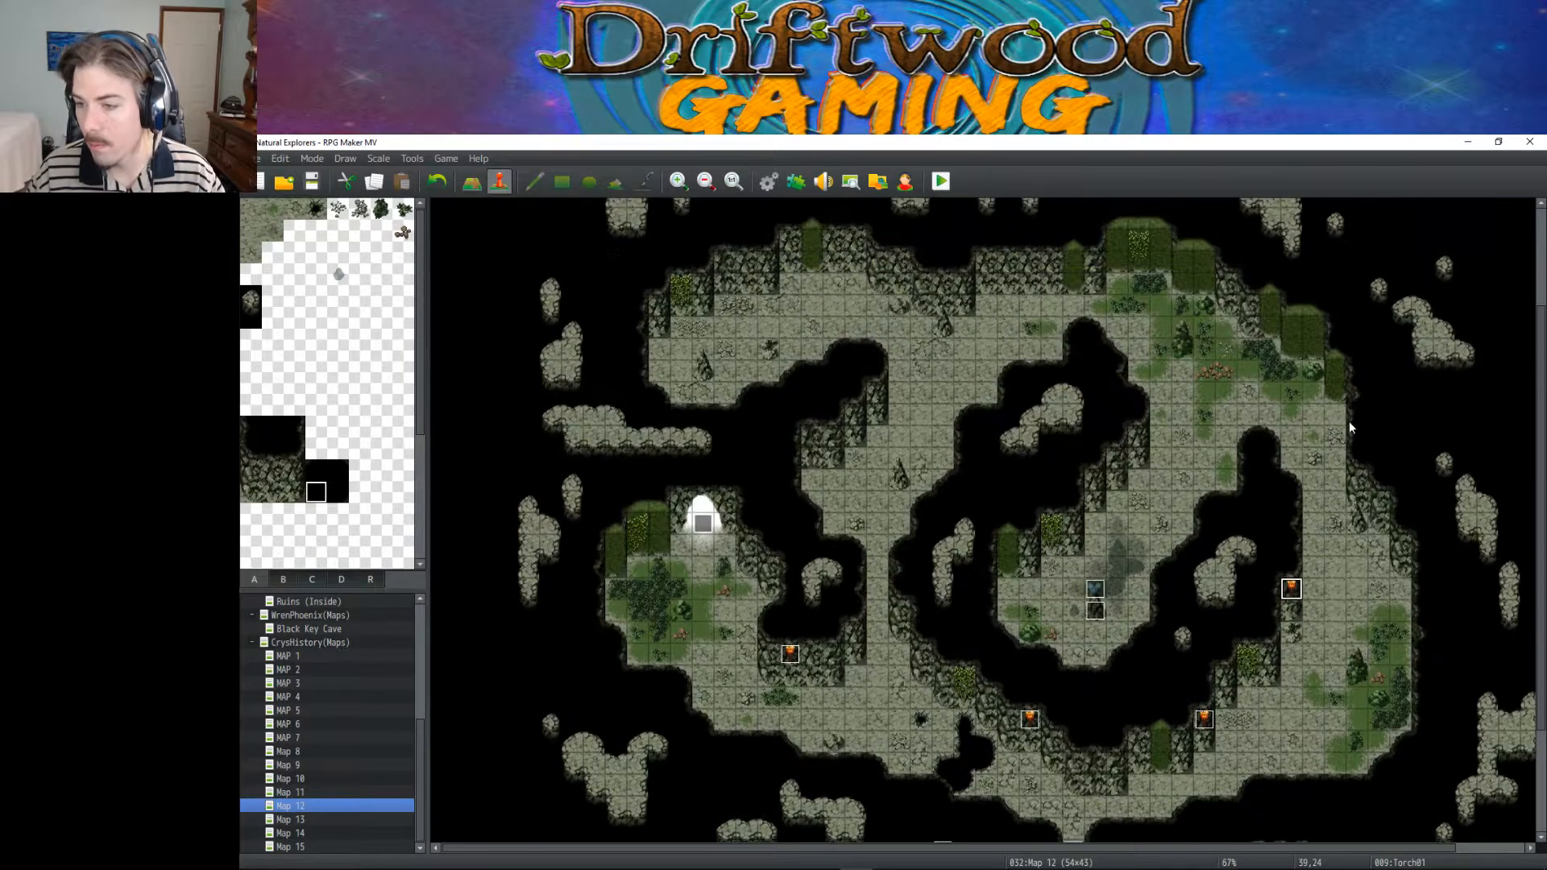
left_click(1313, 331)
key("ctrl+v")
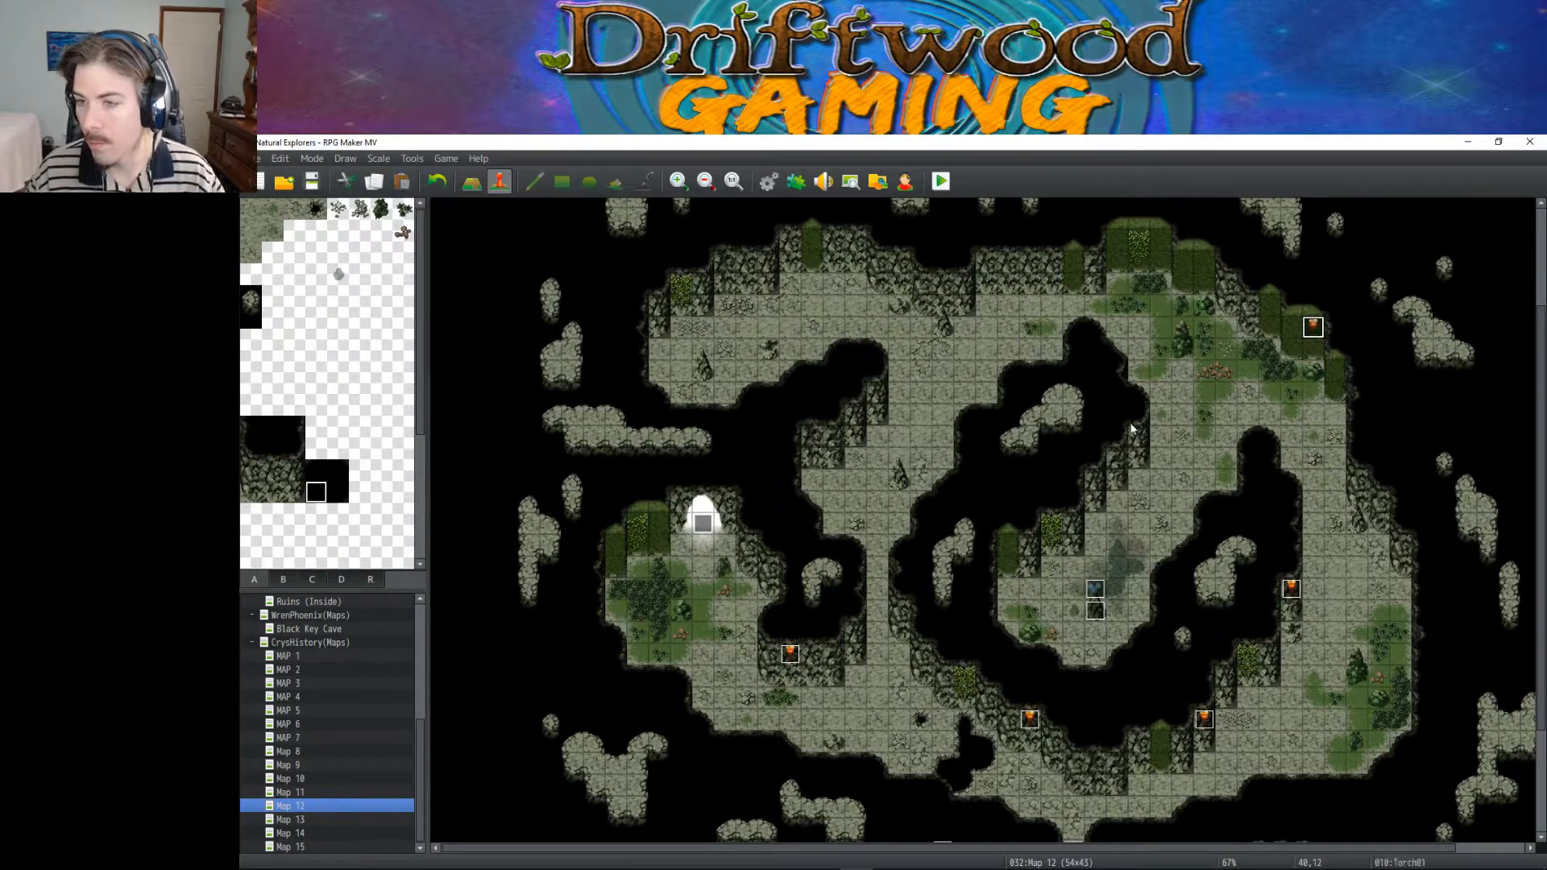
left_click(1117, 459)
key("ctrl+v")
left_click(1030, 546)
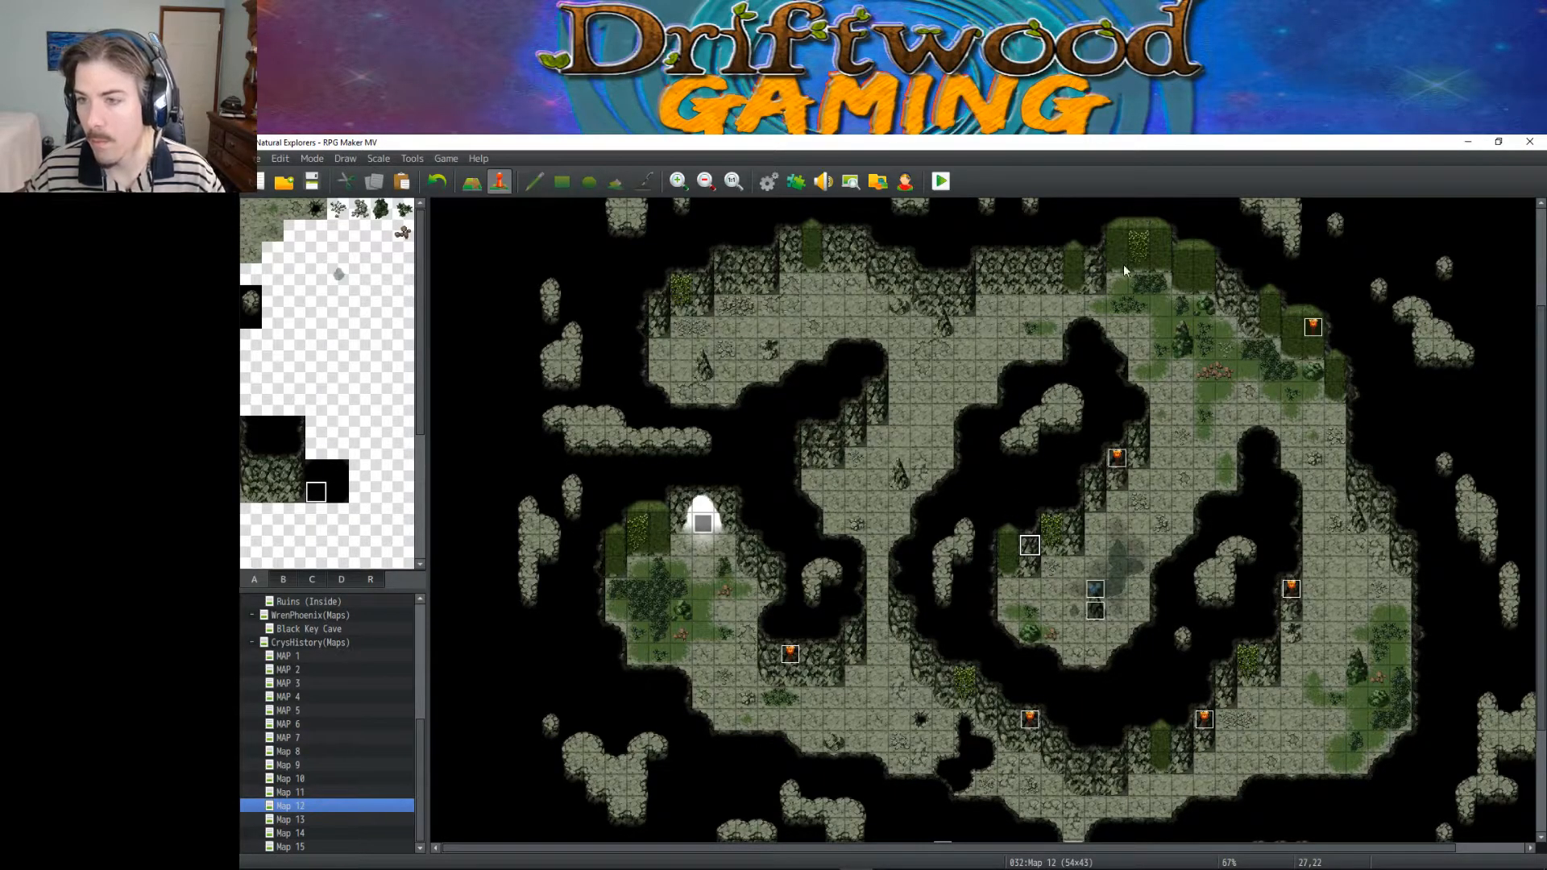
left_click(1030, 262)
key("ctrl+v")
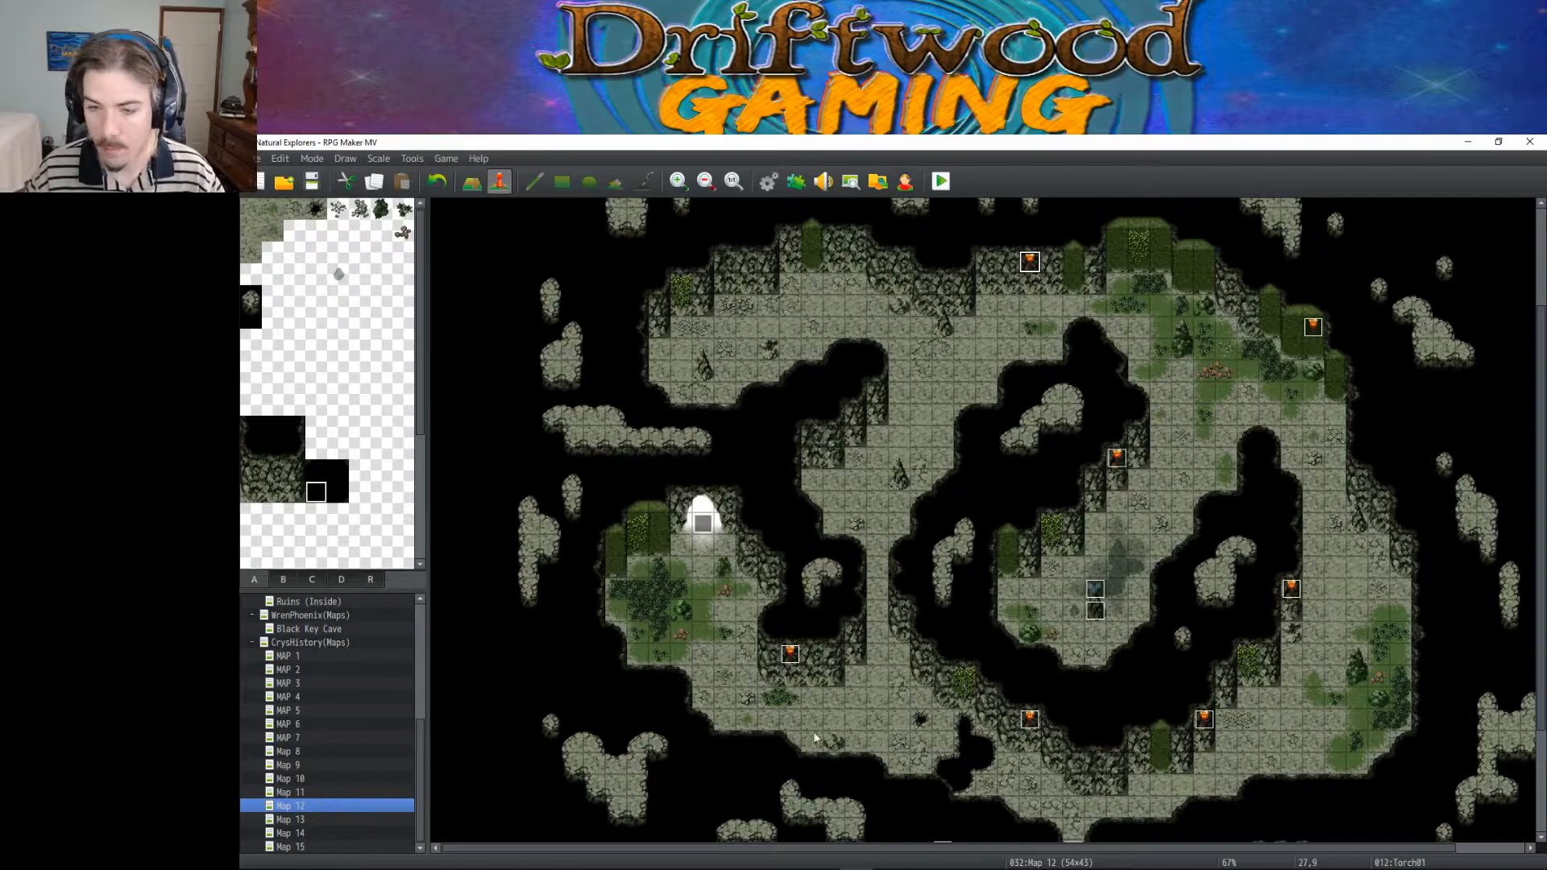
left_click(614, 554)
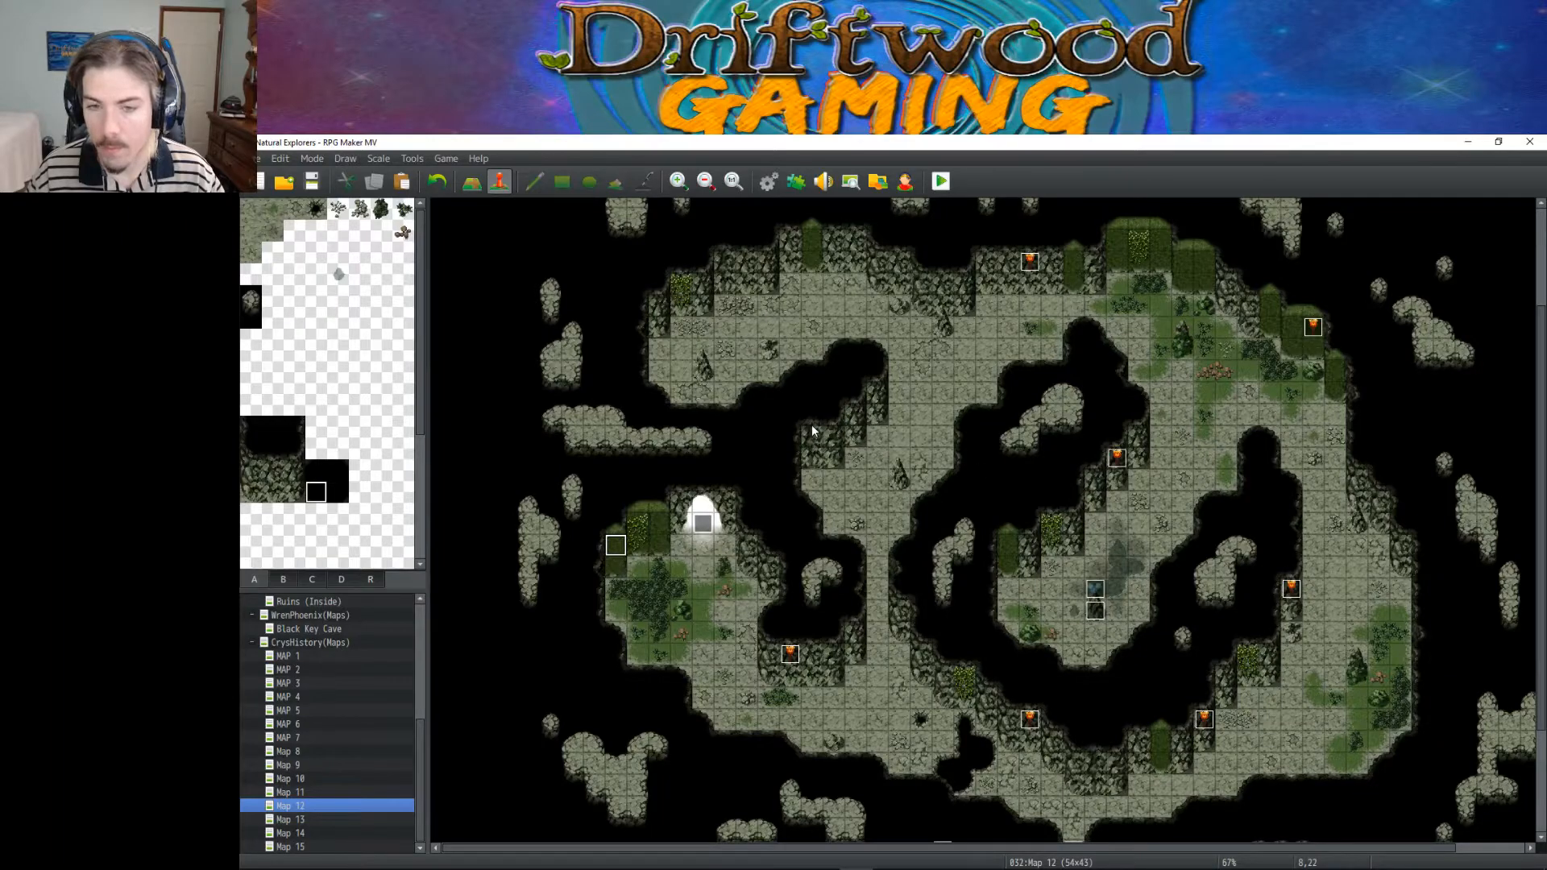
Step: Add Torch01 copies to the northwestern walls of Map 12, positioned at tiles 17,17, 19,8 and 10,11
left_click(830, 433)
key("ctrl+v")
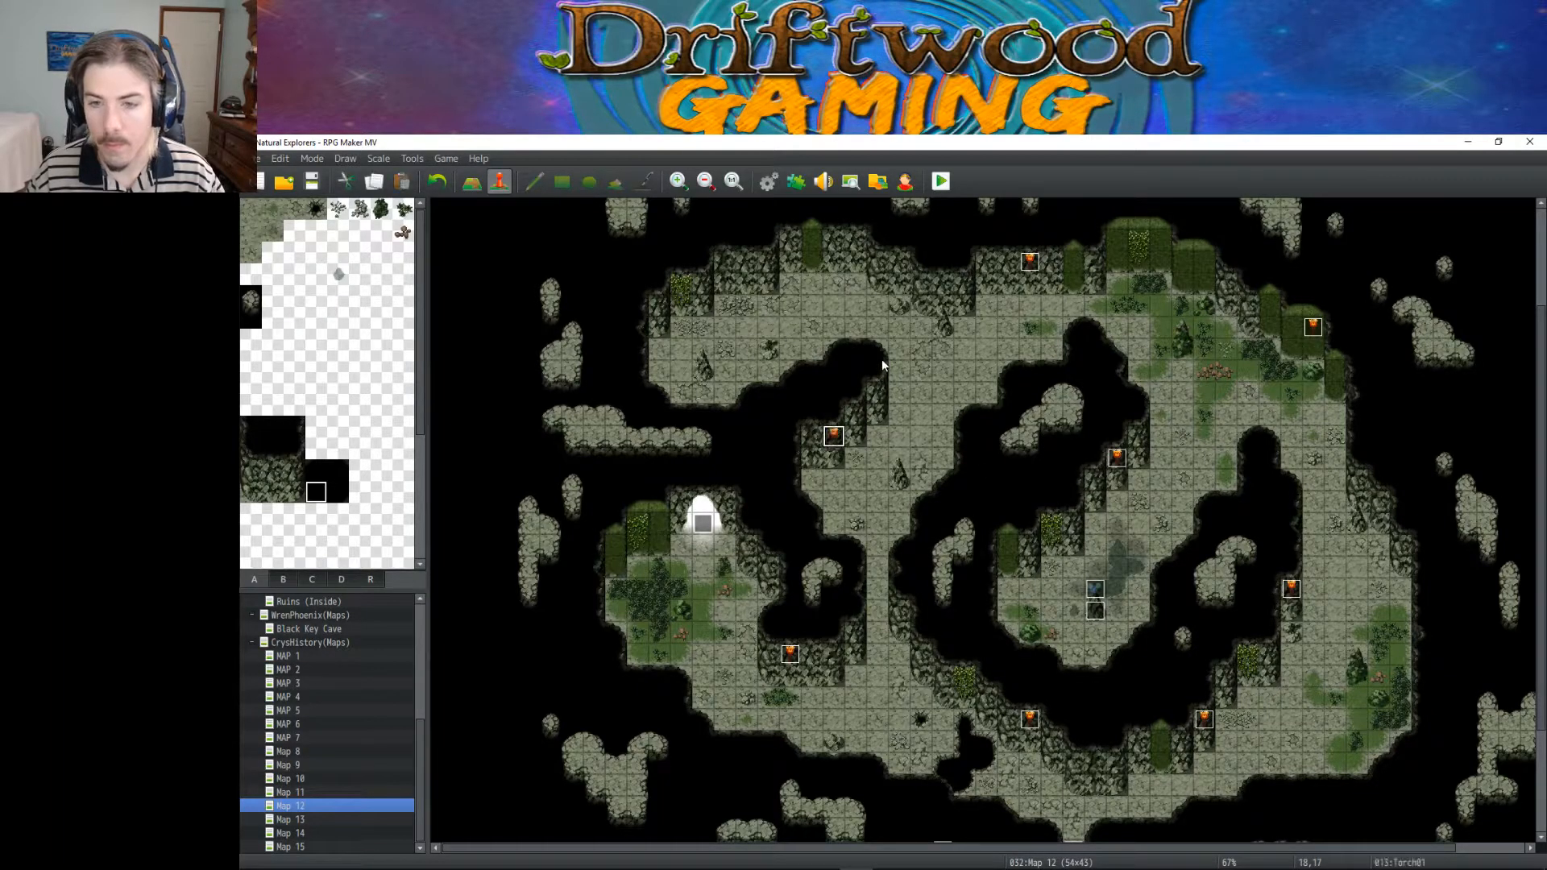
left_click_drag(839, 440, 817, 440)
left_click(879, 264)
key("ctrl+v")
left_click_drag(882, 268, 861, 246)
left_click(709, 287)
key("ctrl+v")
left_click_drag(707, 288, 663, 310)
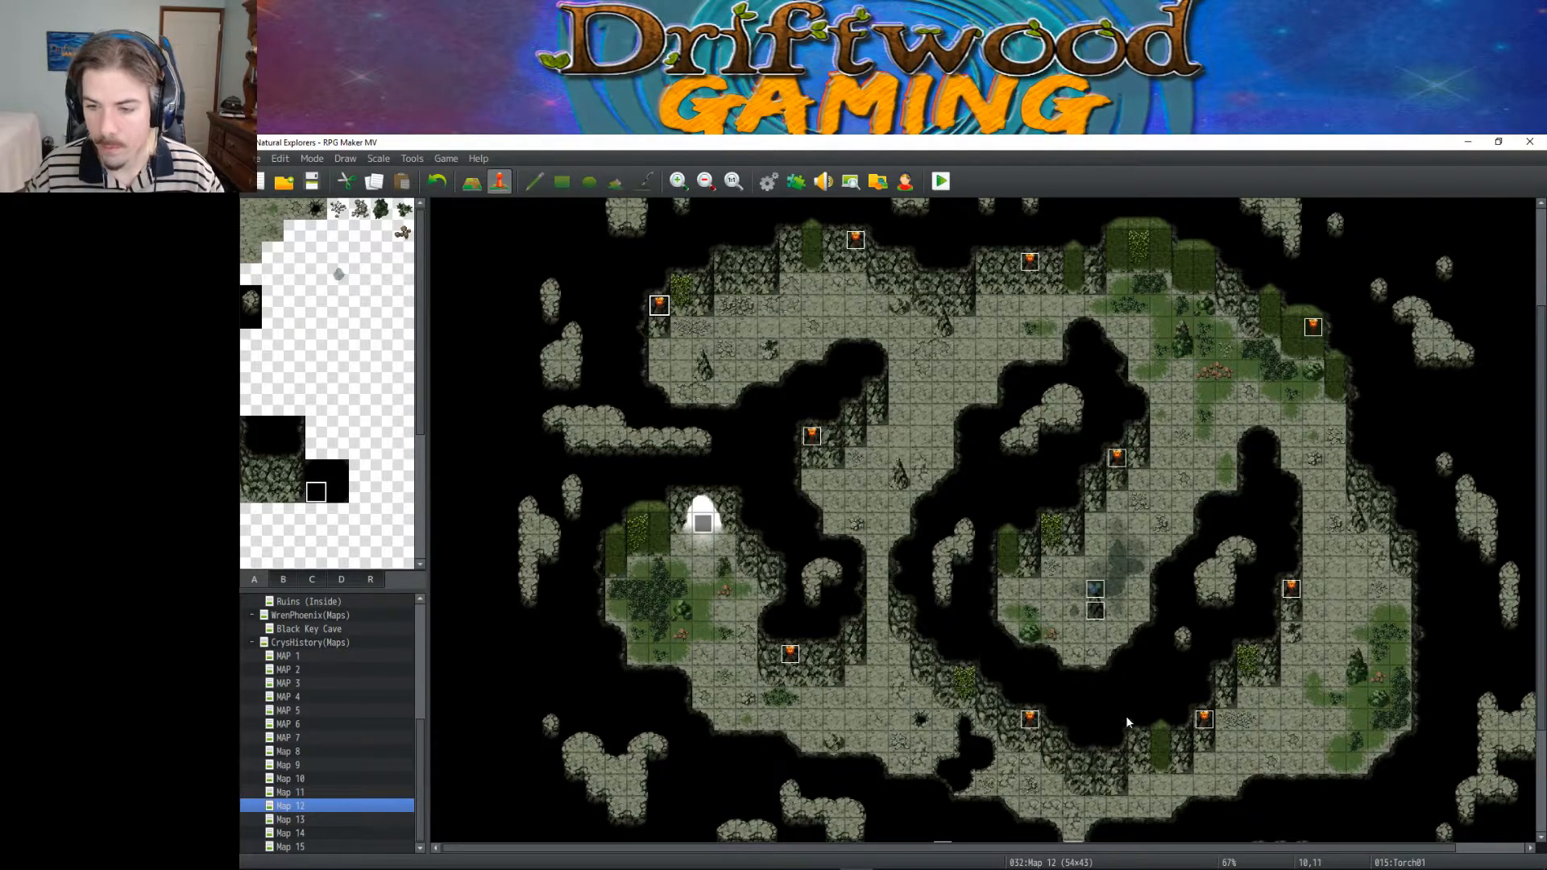
scroll(989, 668, "down", 2)
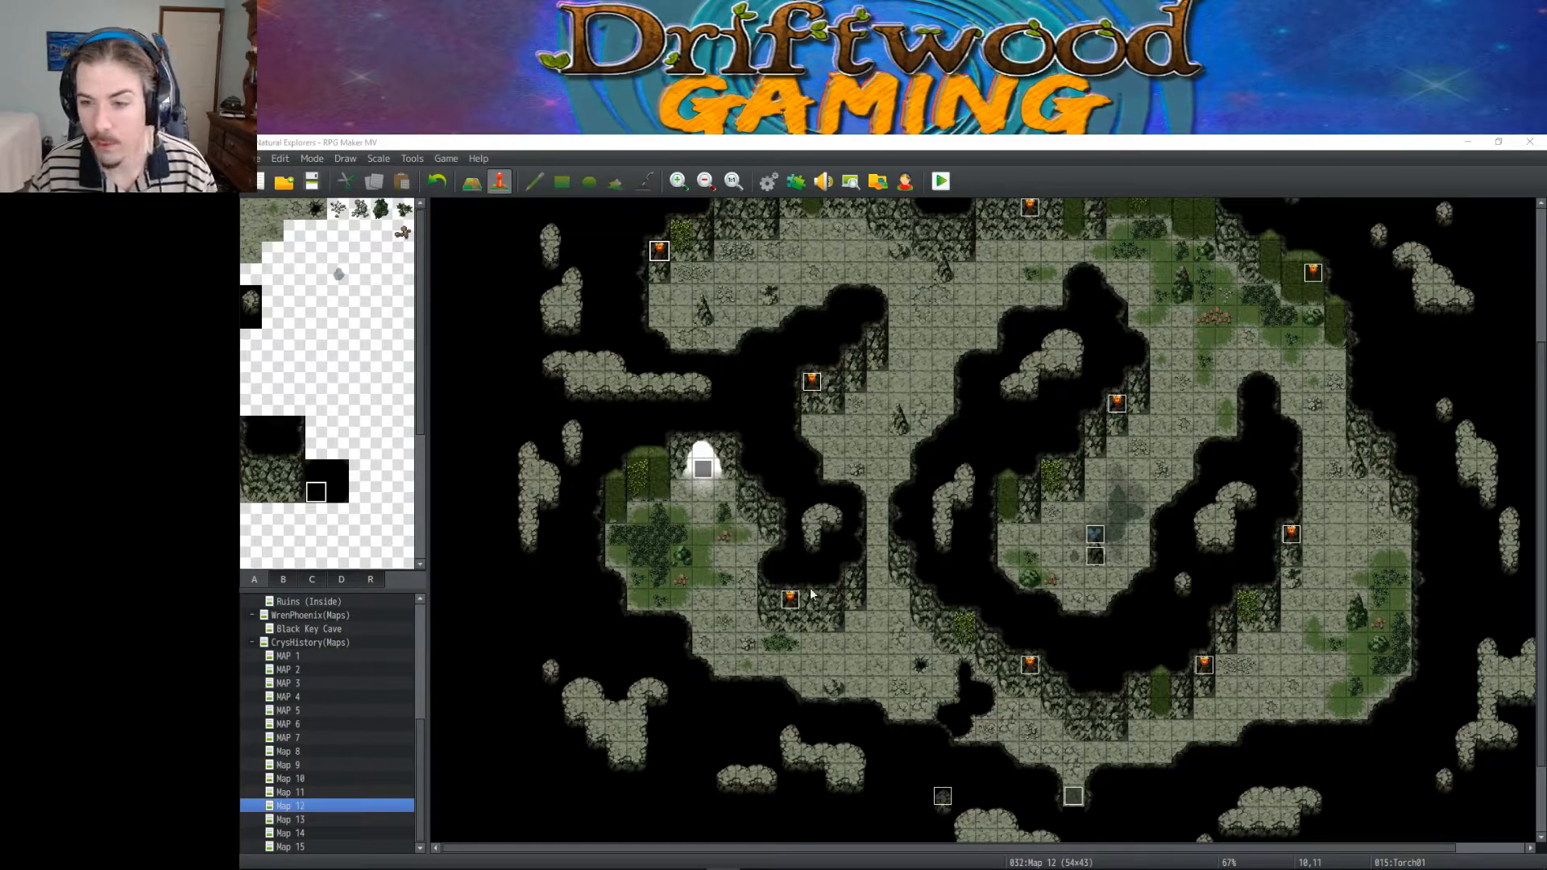
scroll(789, 477, "up", 2)
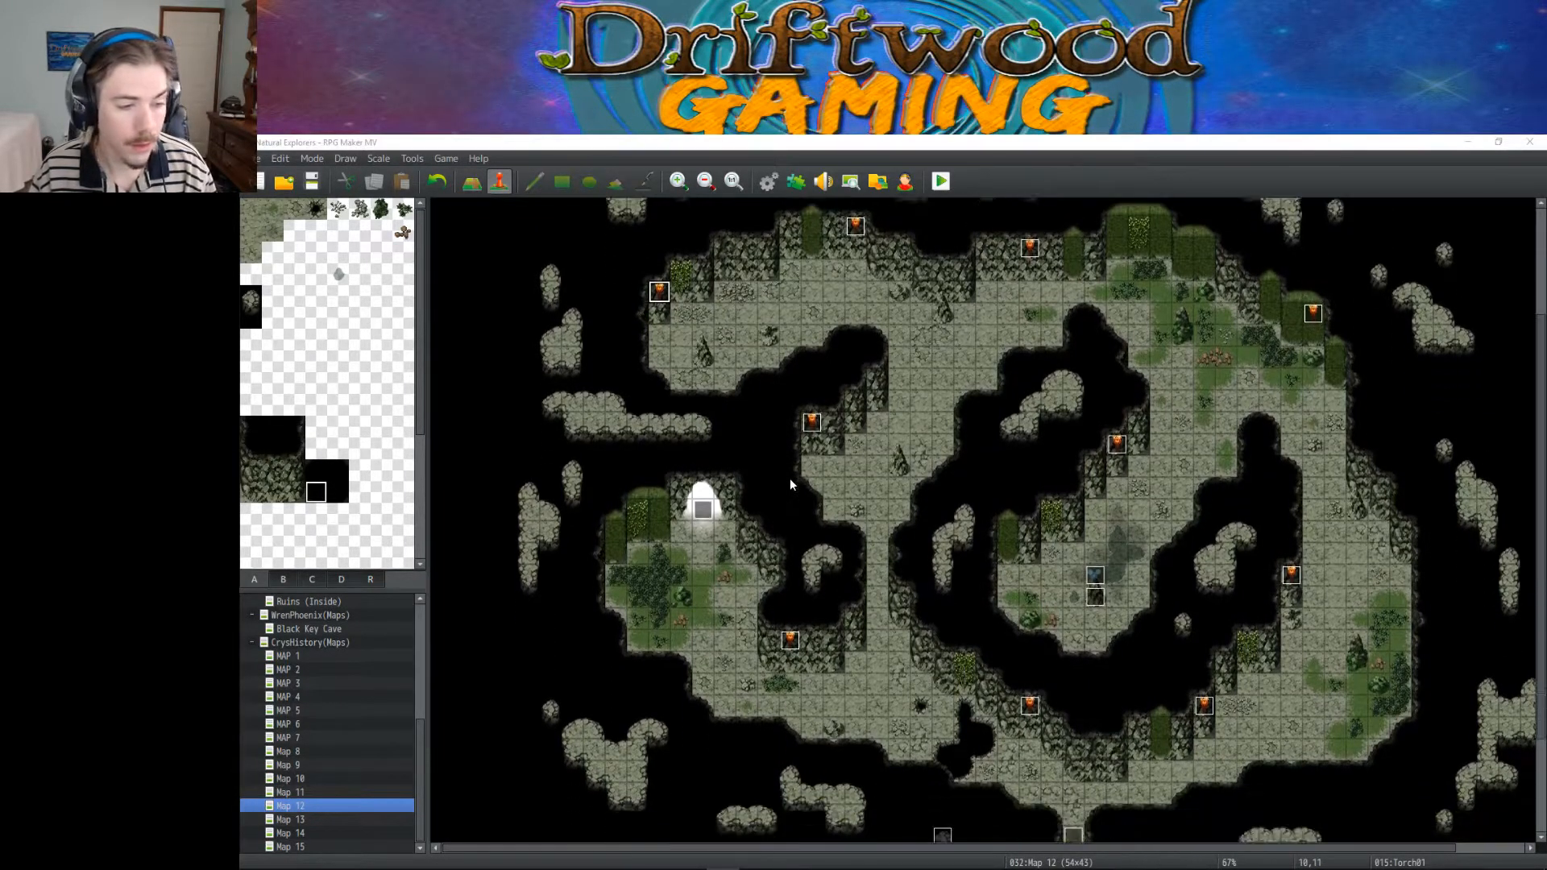
scroll(757, 480, "down", 4)
scroll(967, 483, "up", 4)
scroll(1105, 486, "down", 1)
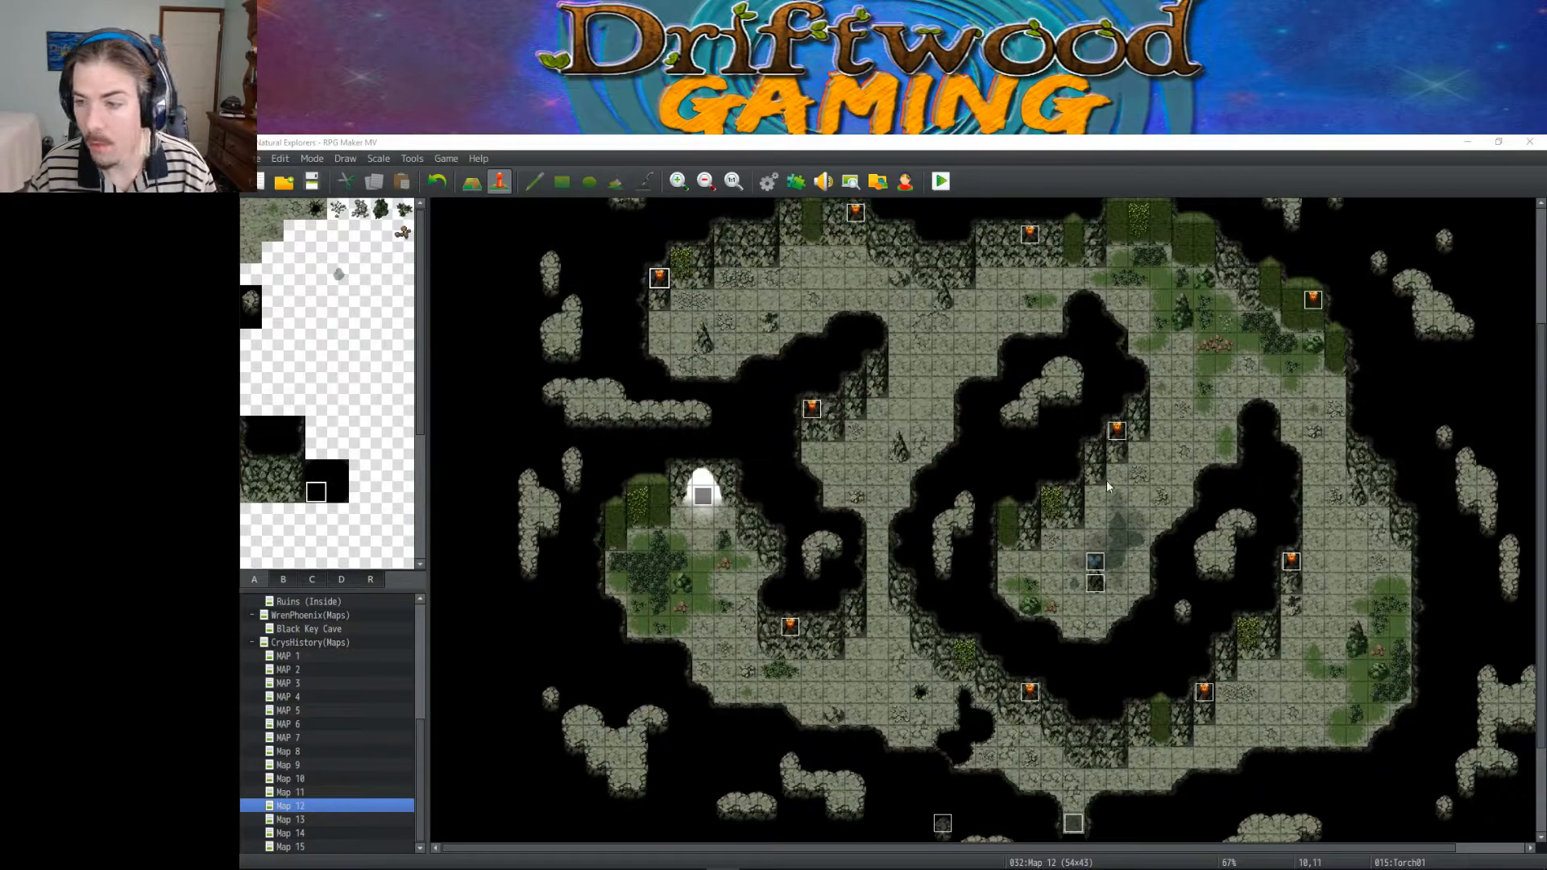
scroll(1107, 486, "down", 1)
scroll(1107, 486, "up", 2)
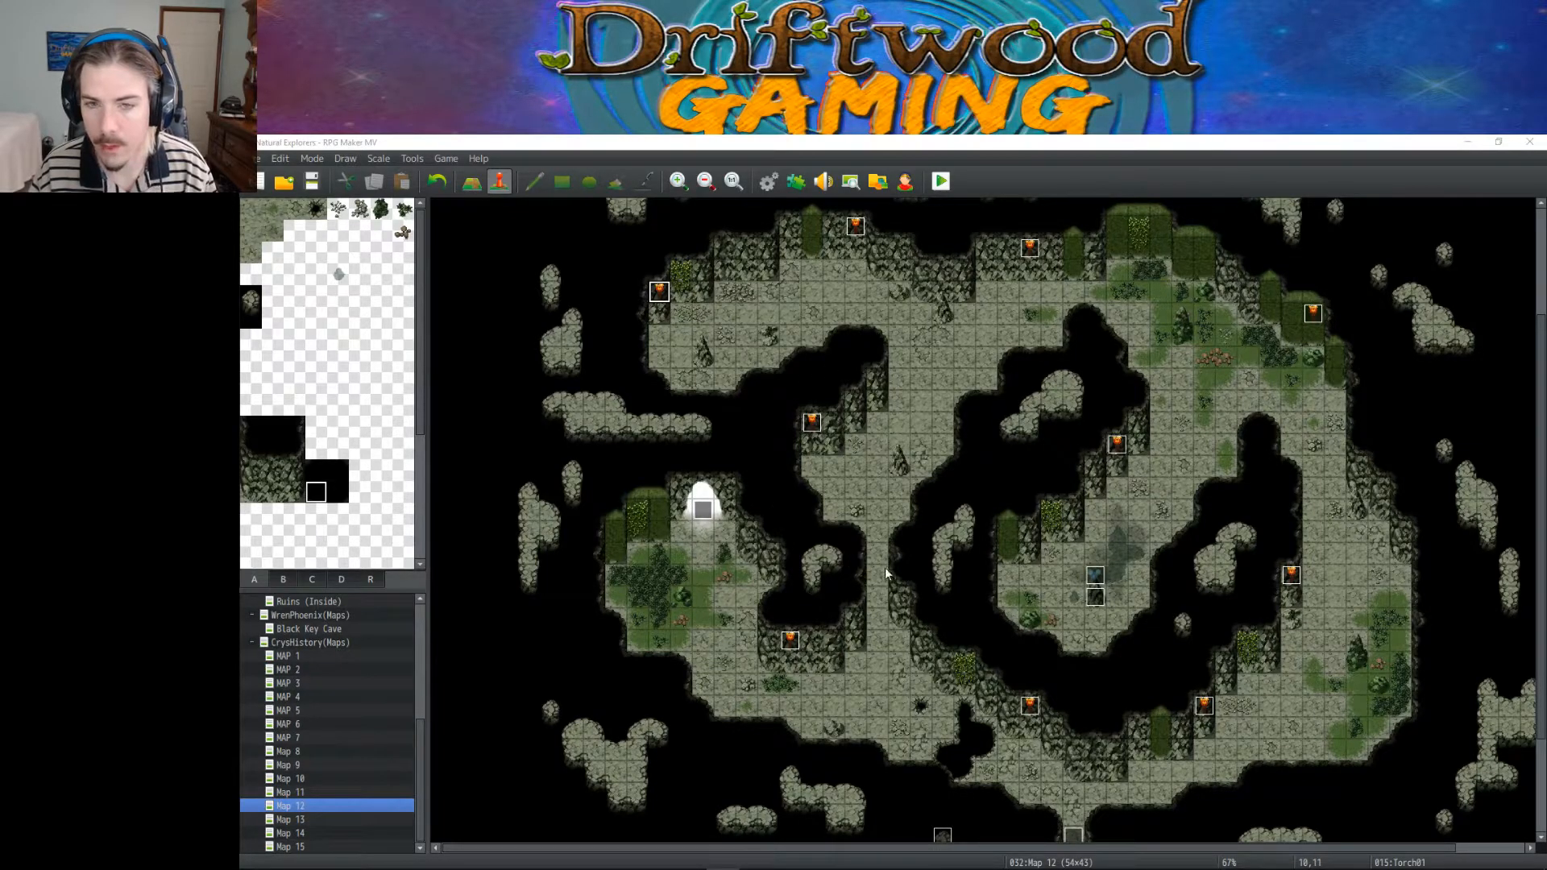
Step: Check the names and switch commands of the four hidden chest events on Map 11 for duplicate numbering
left_click(314, 792)
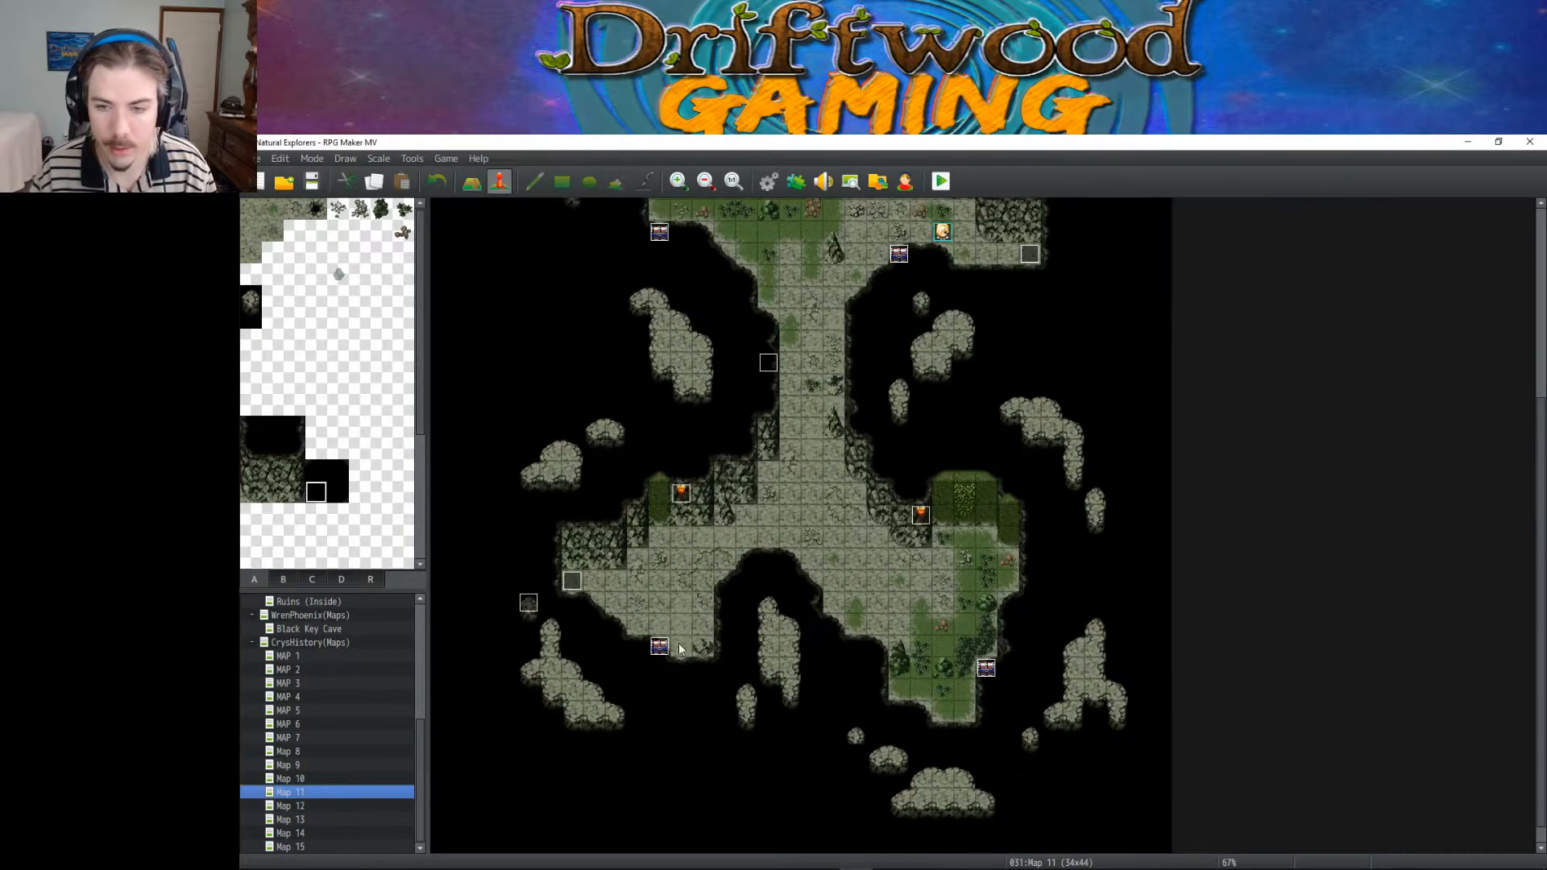
double_click(648, 650)
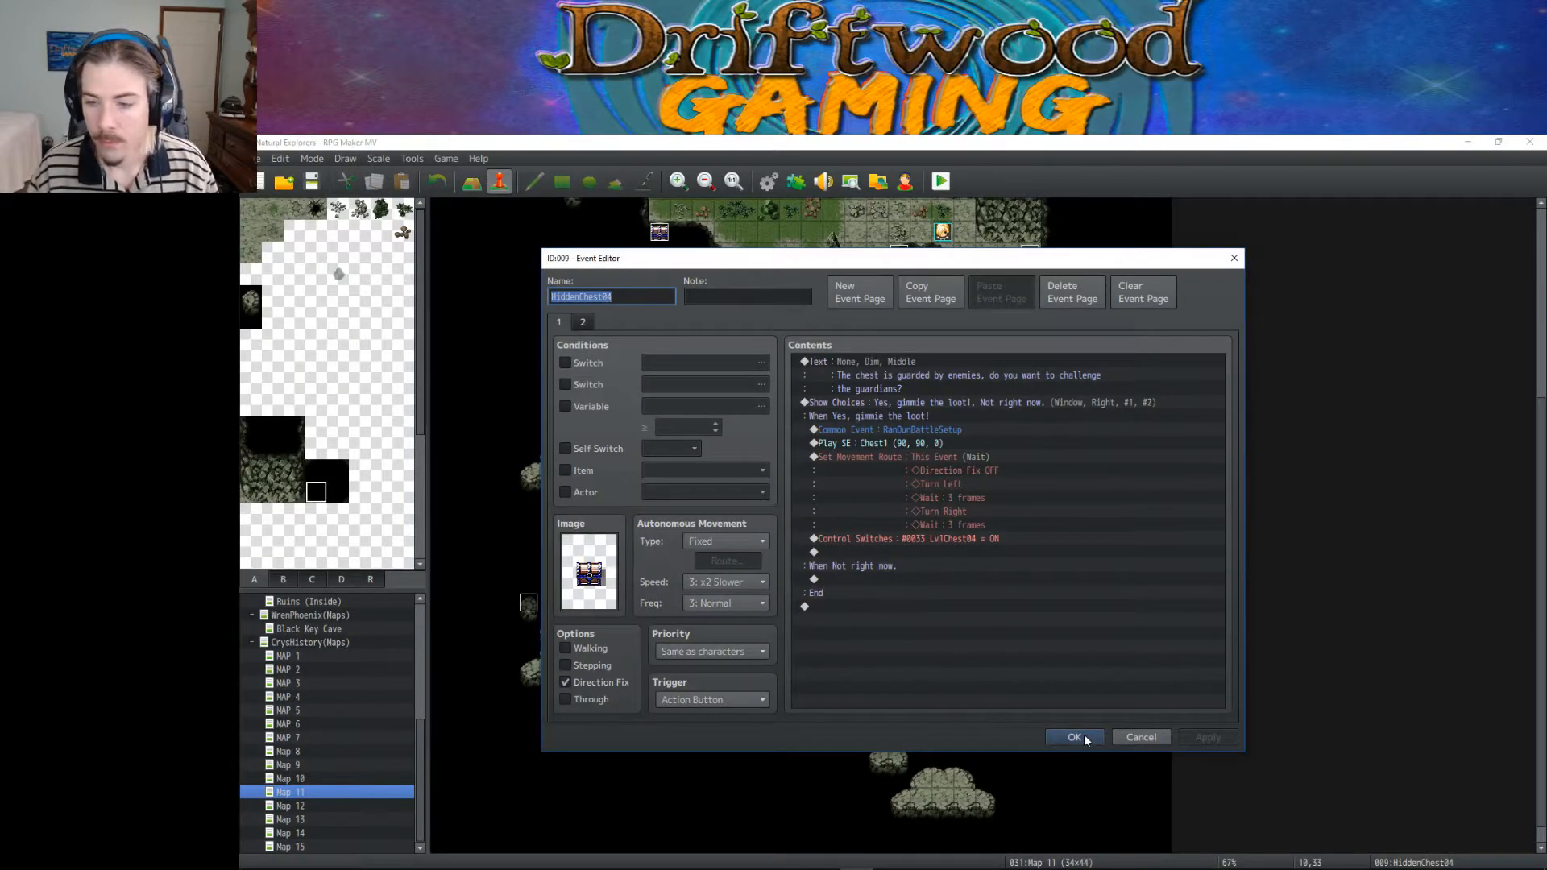
left_click(1075, 736)
left_click(991, 673)
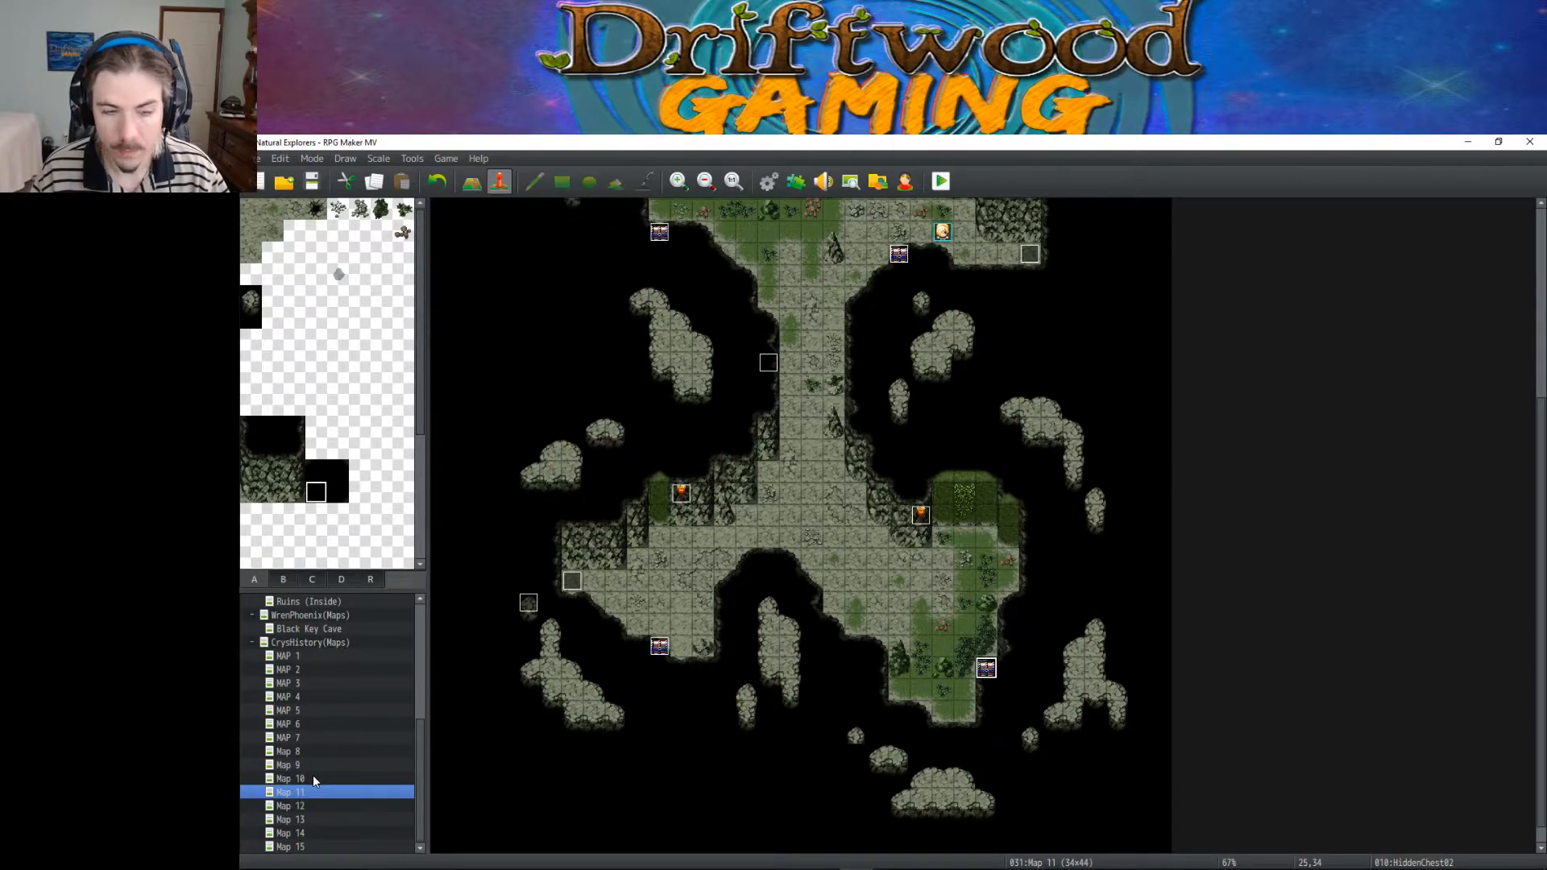
double_click(988, 670)
left_click(1075, 737)
scroll(886, 524, "up", 3)
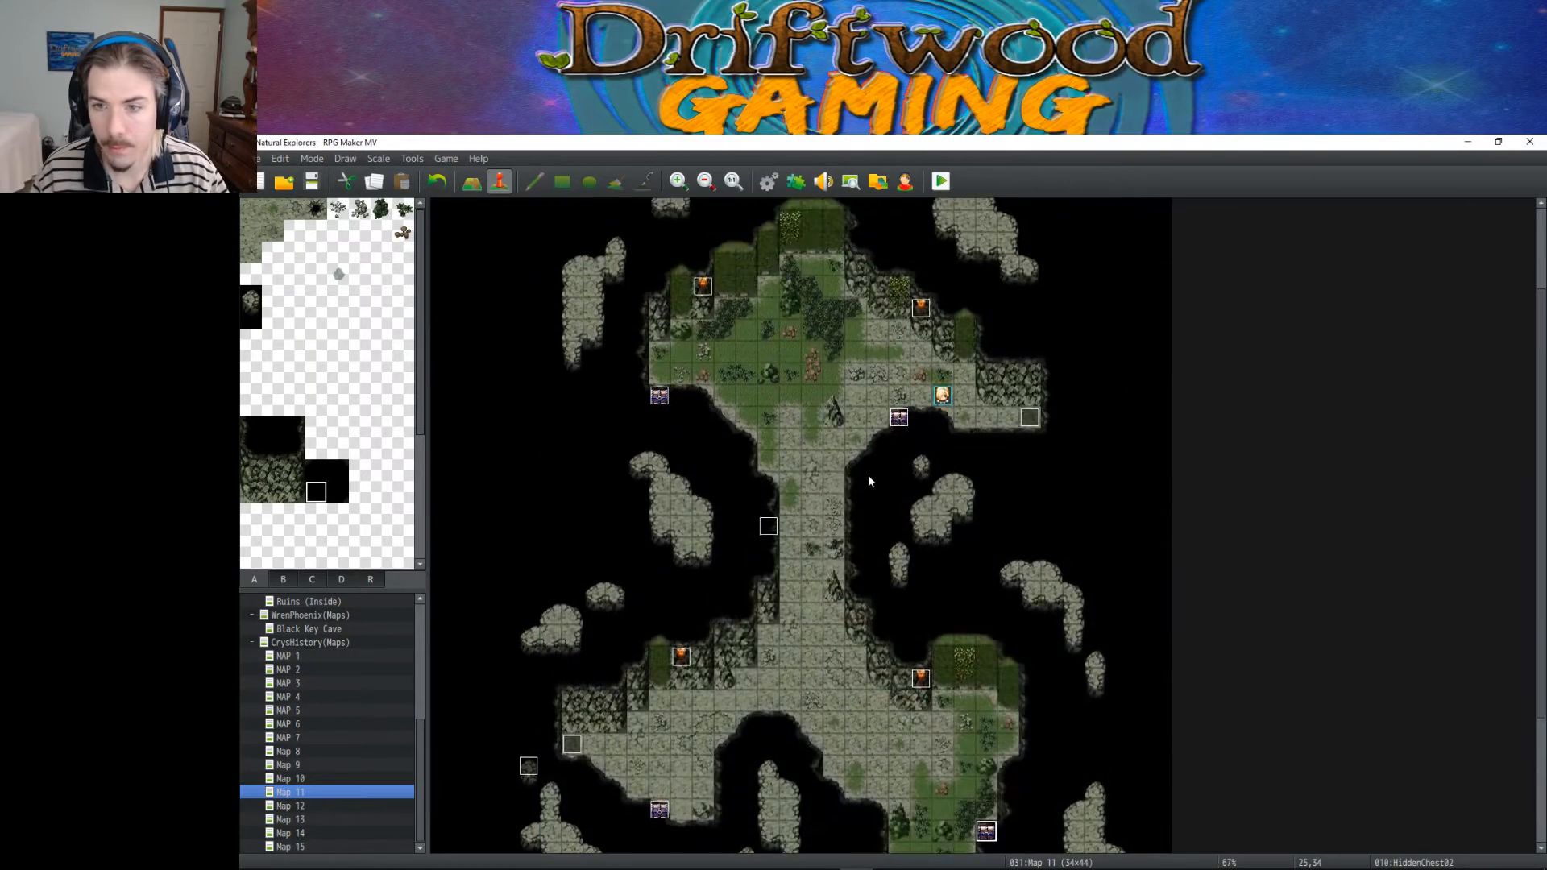
double_click(900, 419)
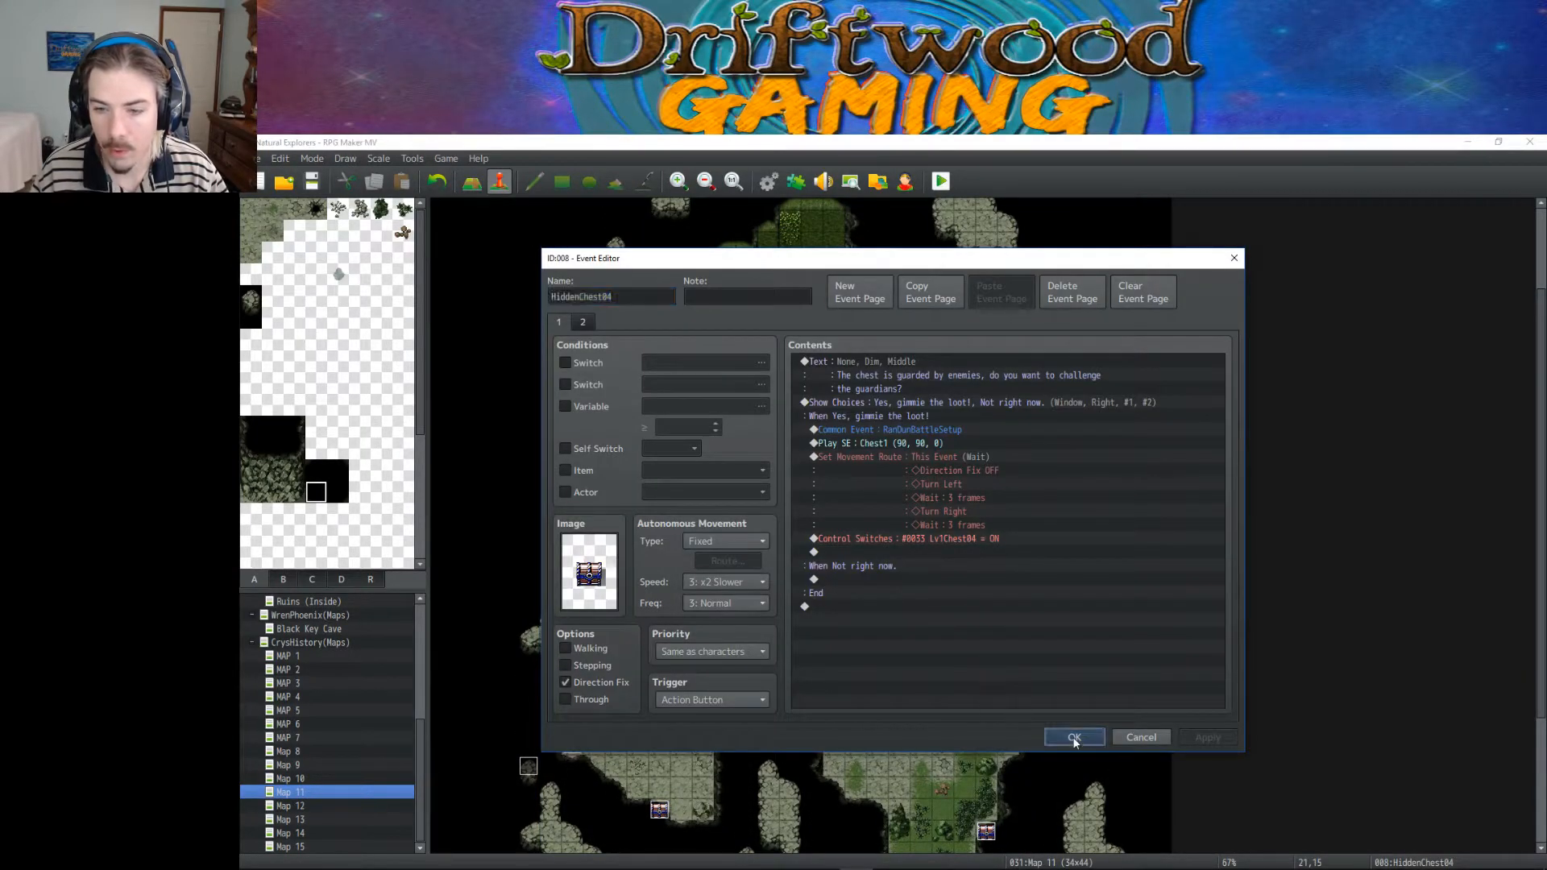
left_click(1075, 736)
double_click(660, 809)
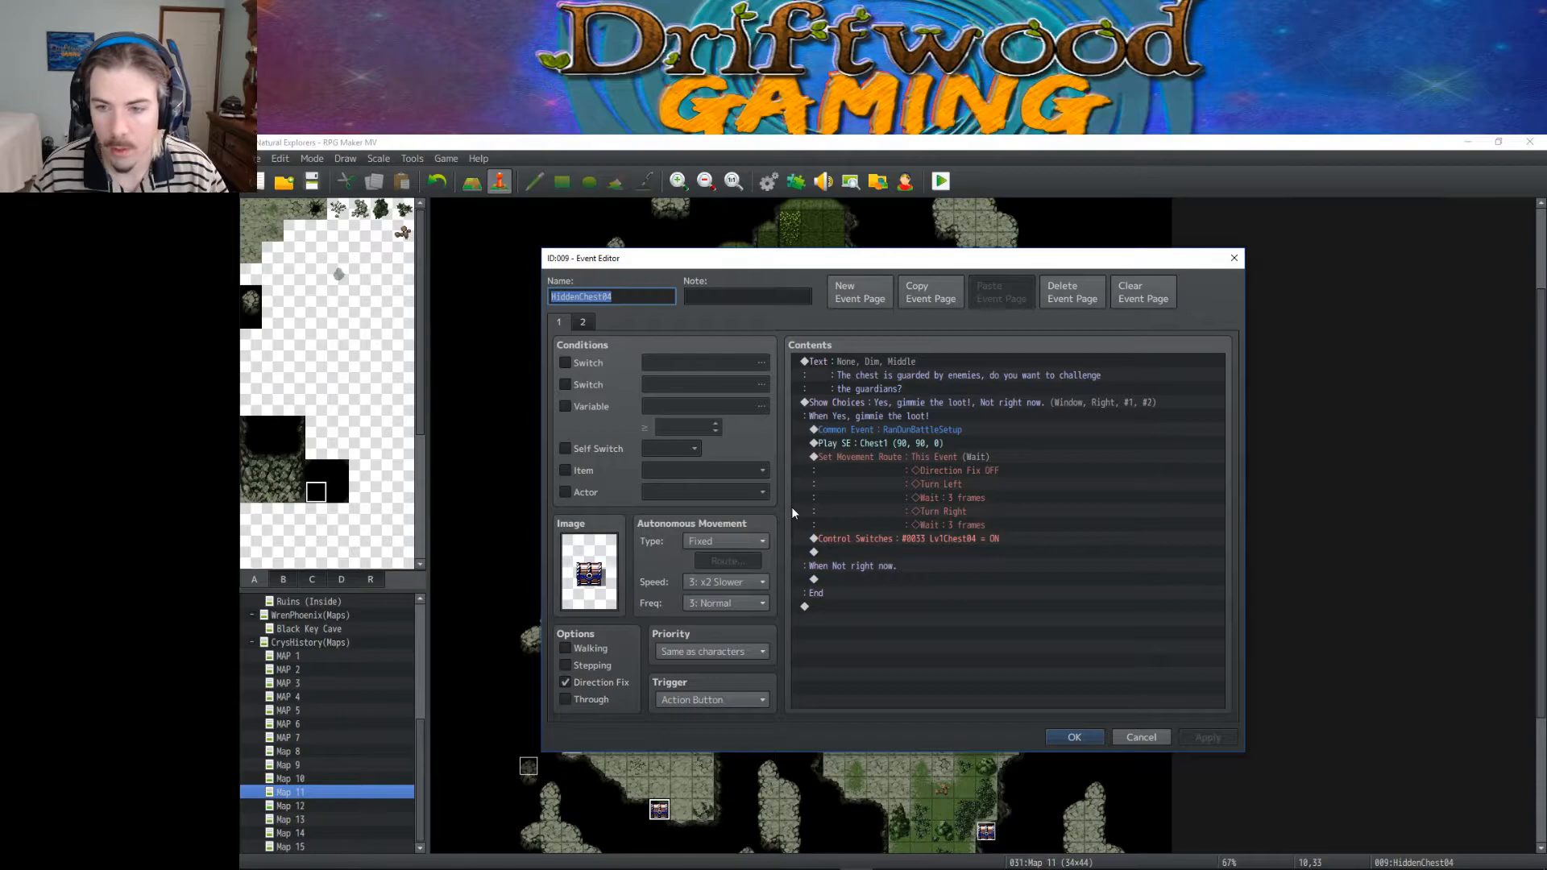
left_click(626, 295)
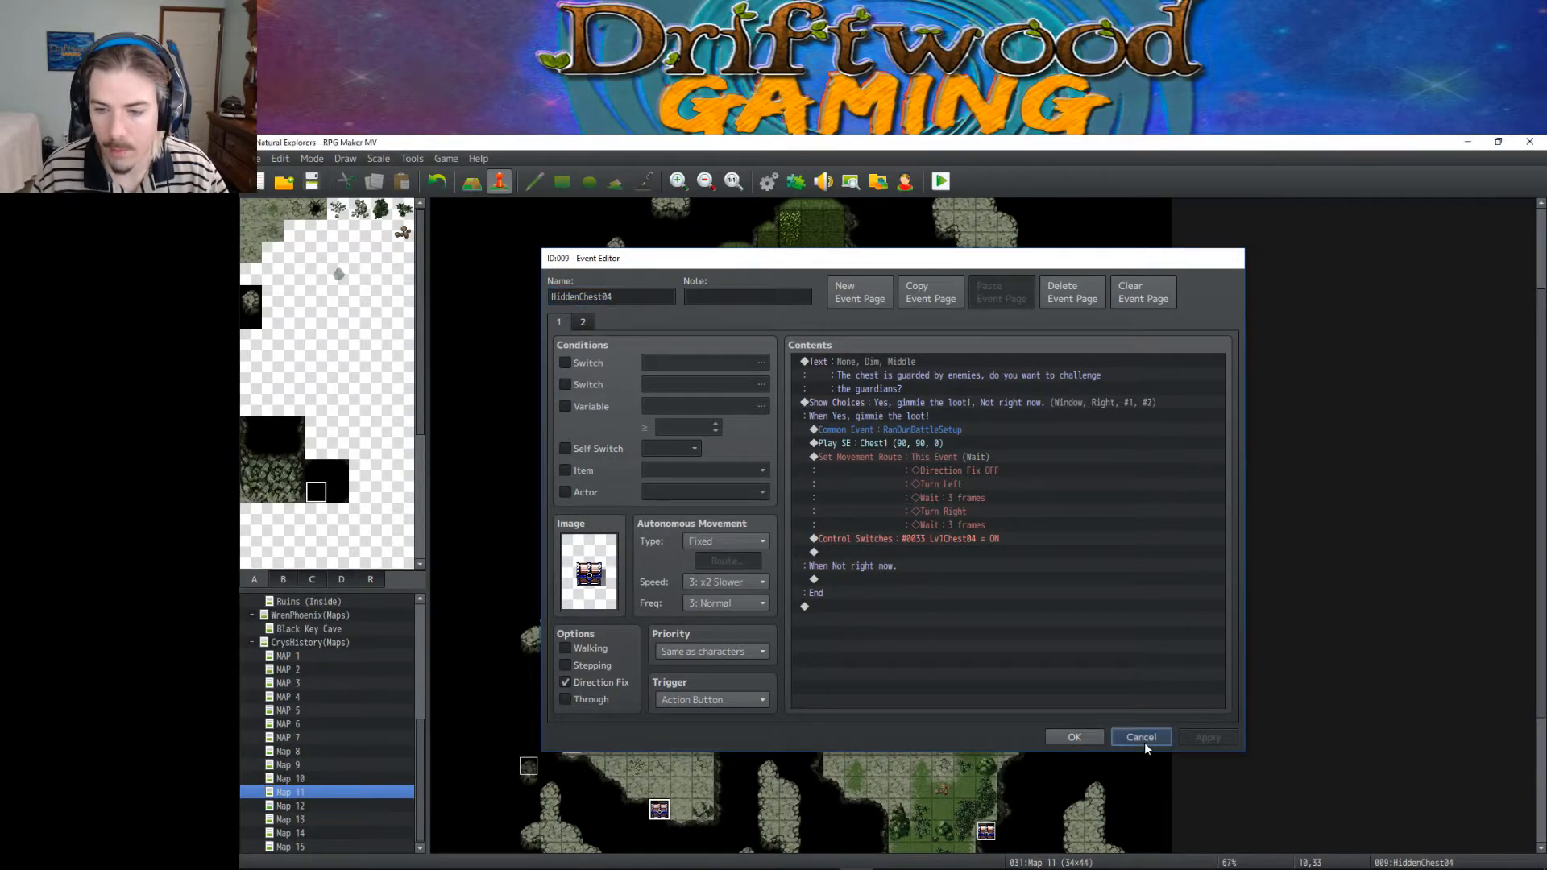
left_click(1143, 738)
double_click(659, 809)
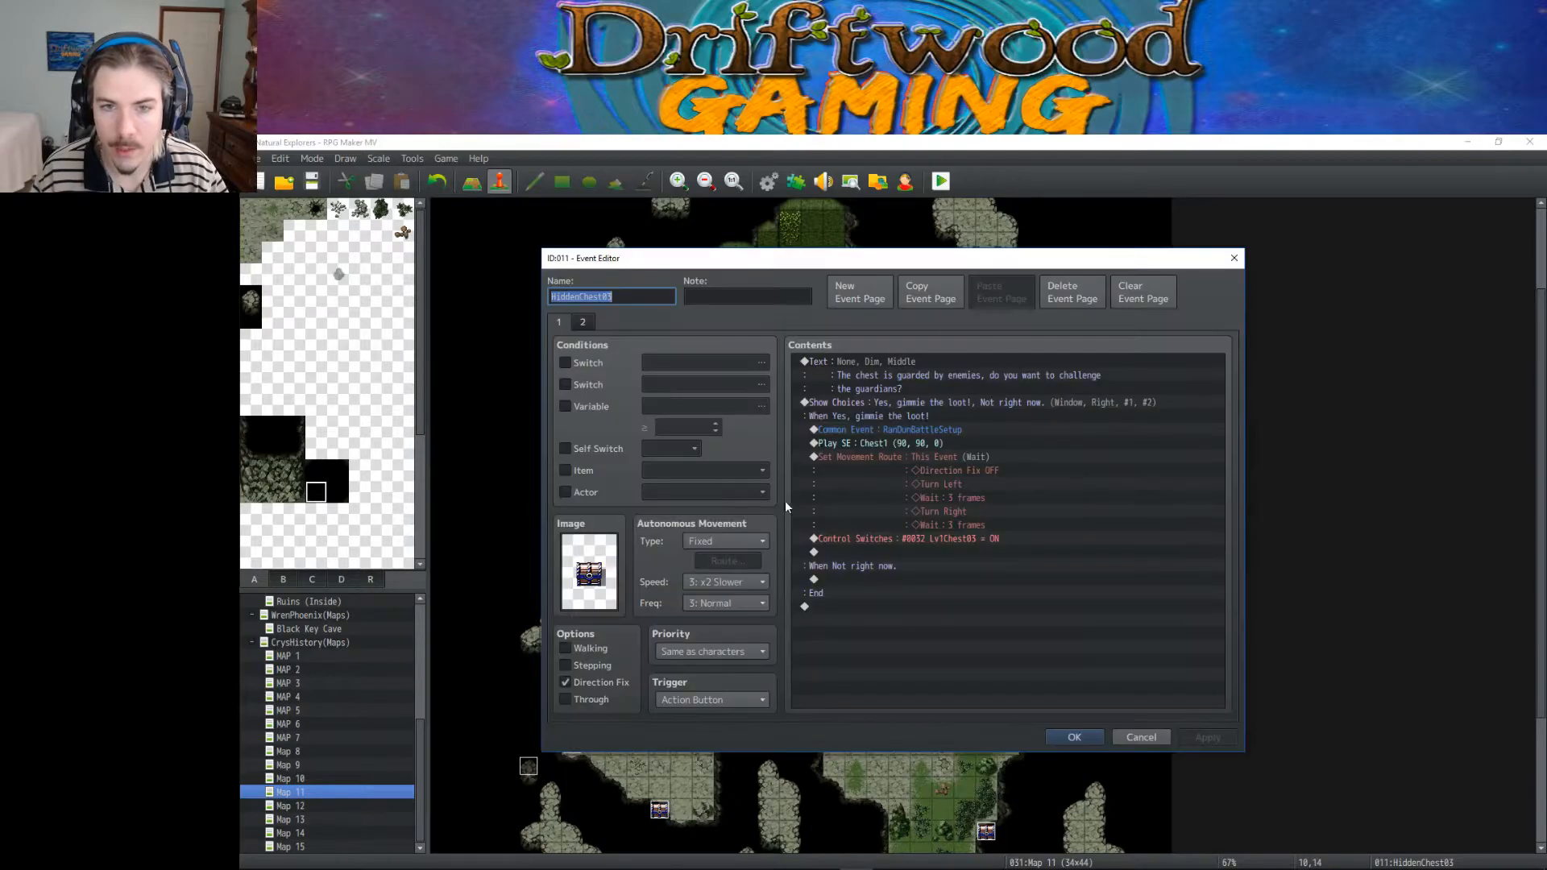
left_click(1080, 737)
Step: Replace the duplicate HiddenChest04 at tile 10,33 on Map 11 with a copy of Map 10's HiddenChest01 from tile 26,30
left_click(330, 780)
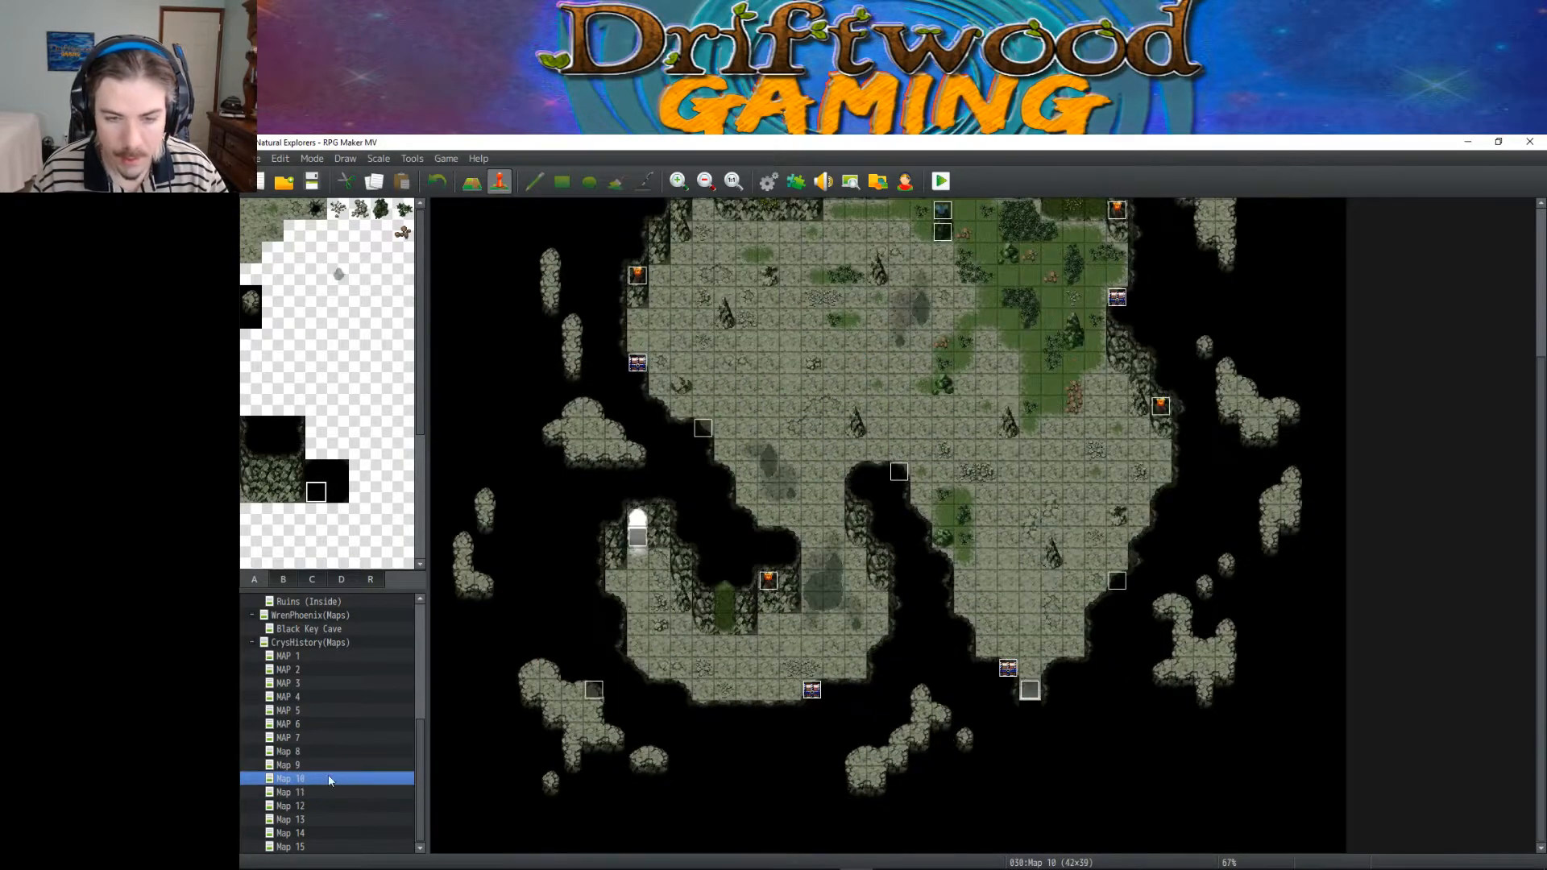
double_click(811, 691)
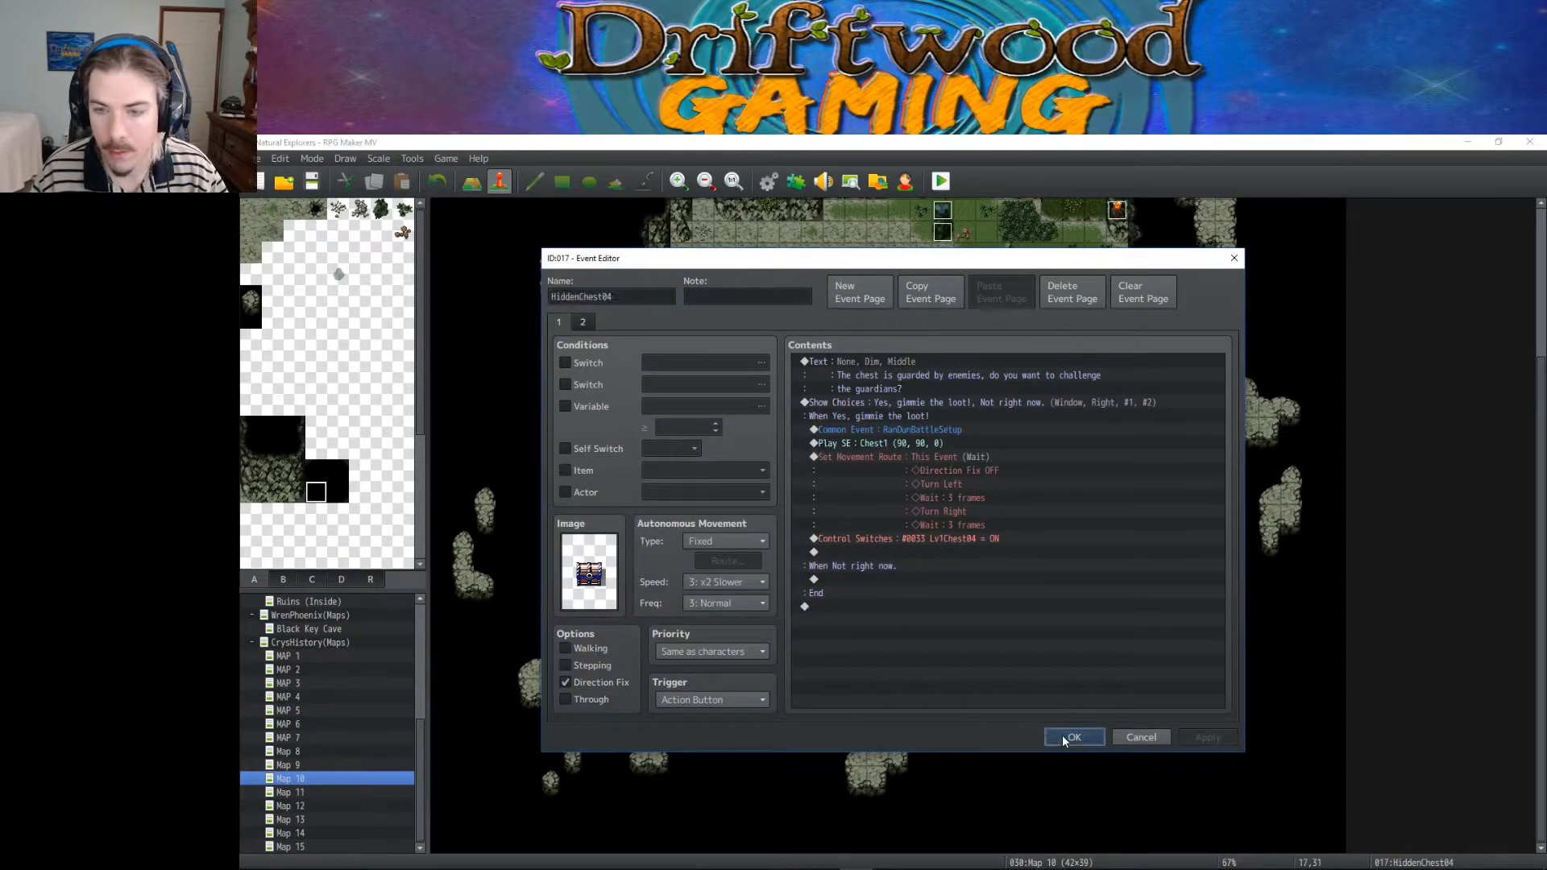
left_click(1062, 735)
double_click(1007, 667)
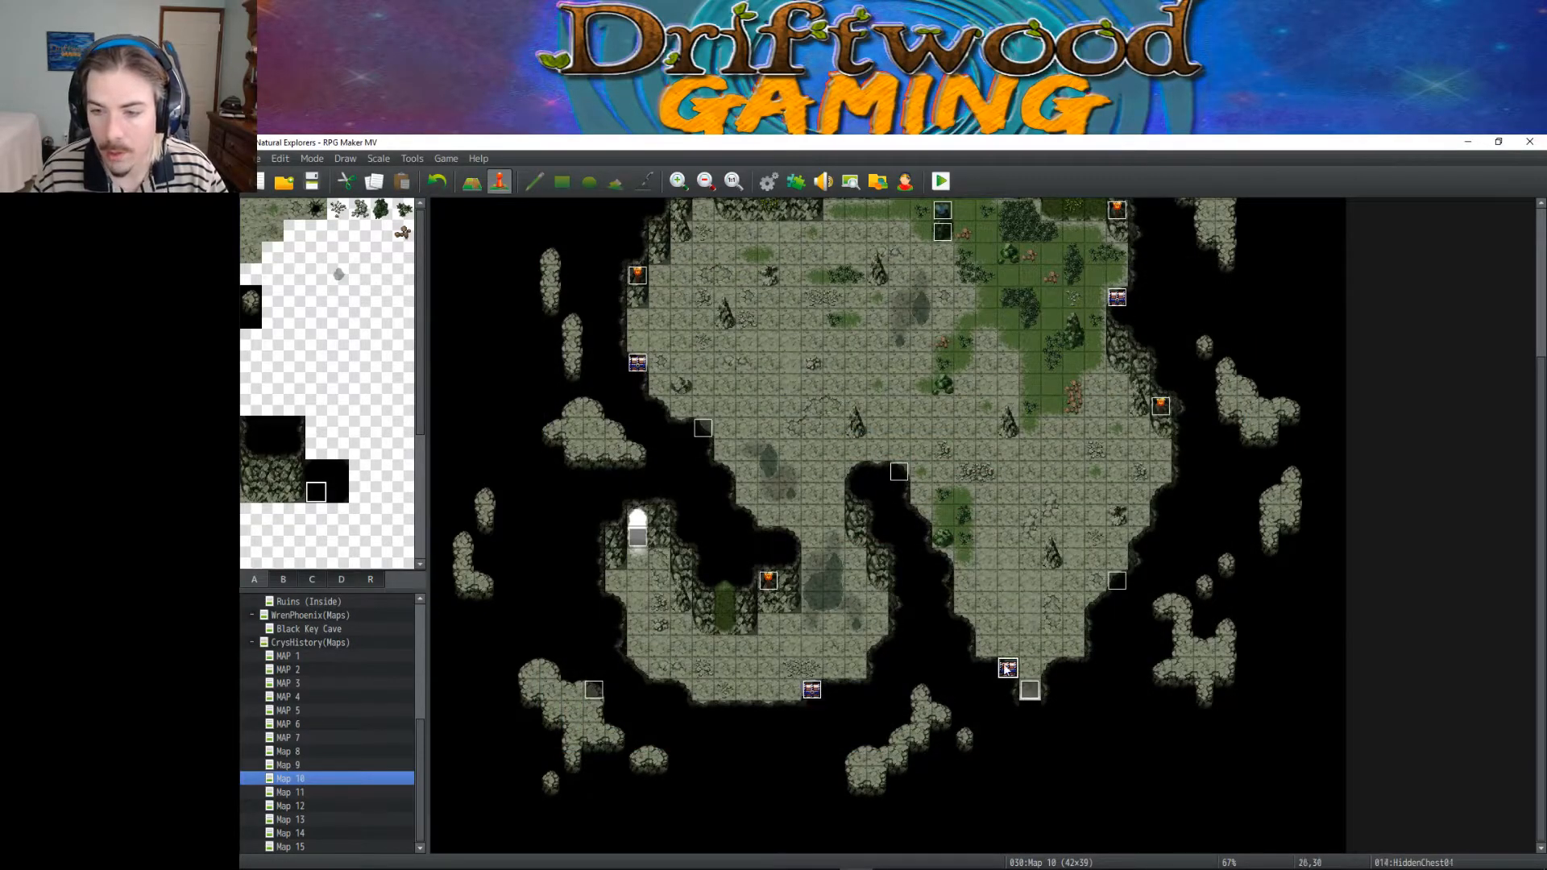
left_click(1062, 735)
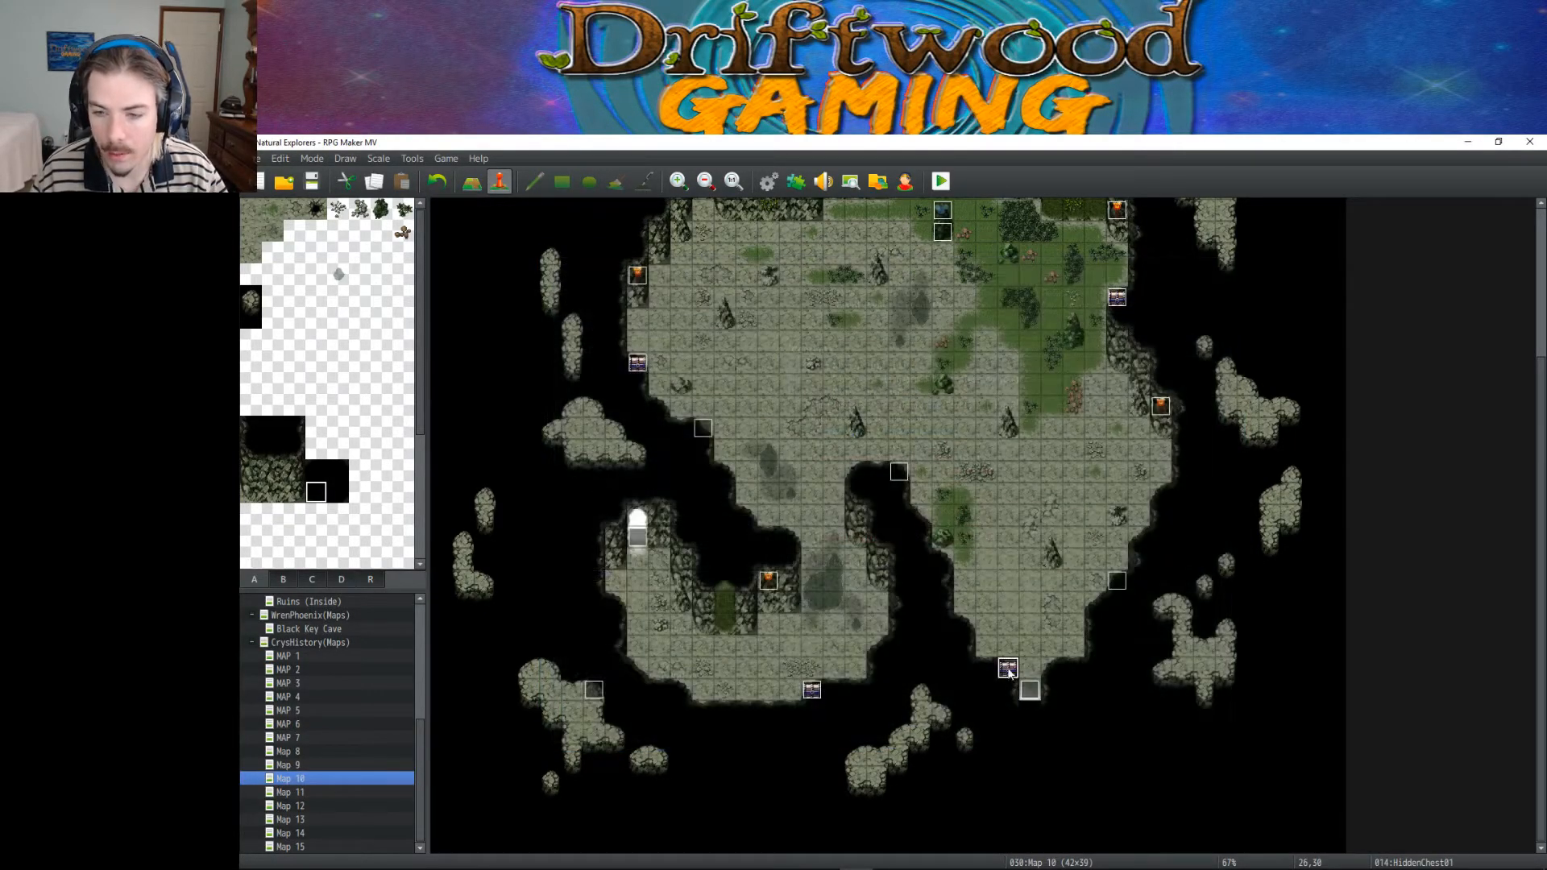
left_click(293, 794)
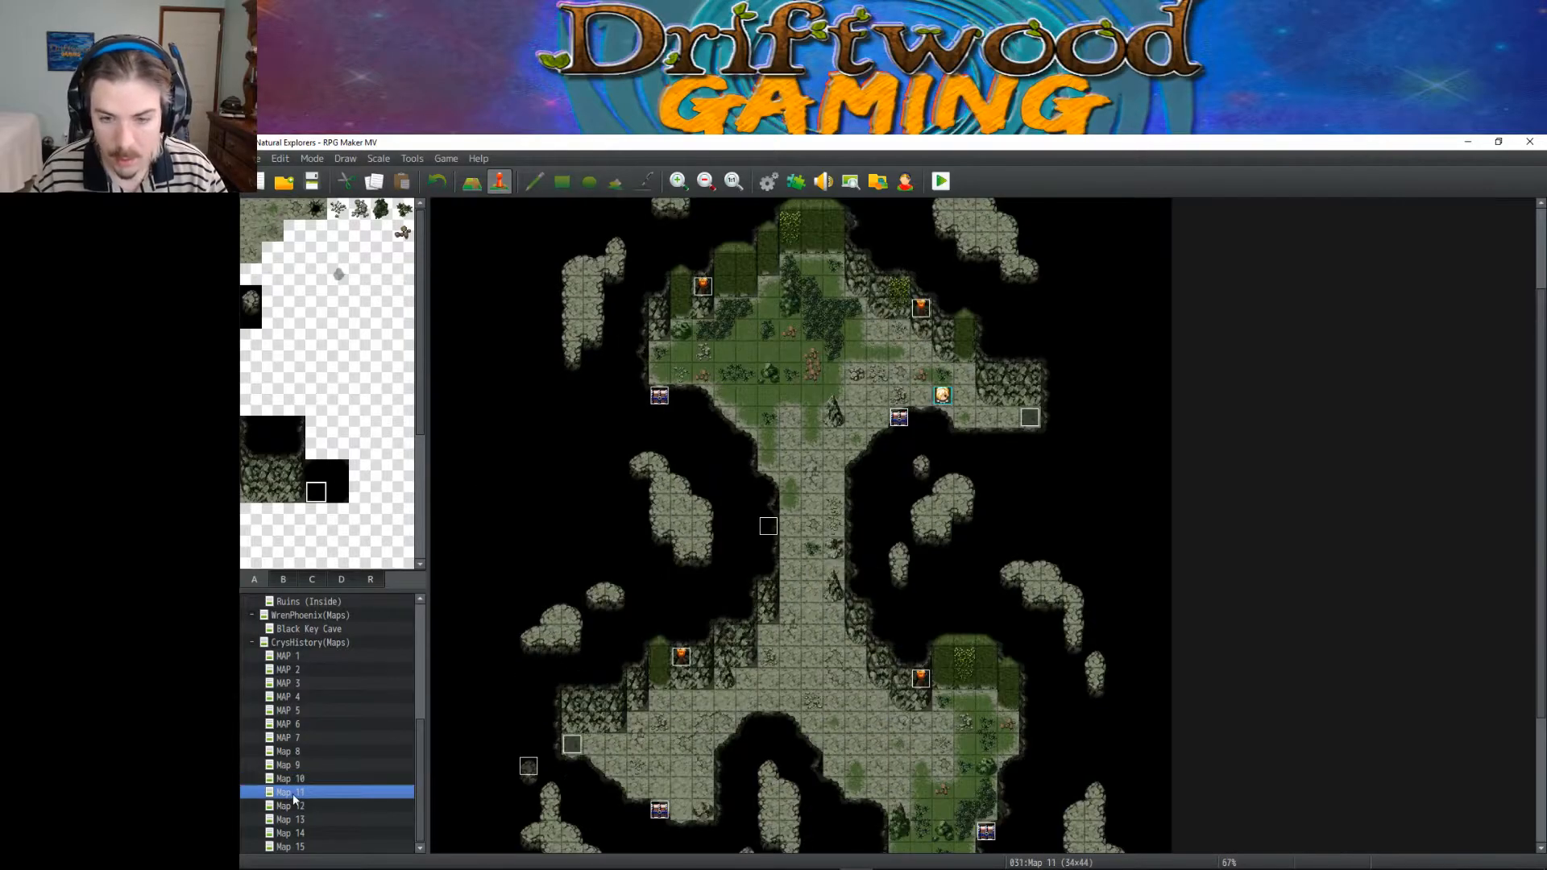
double_click(659, 809)
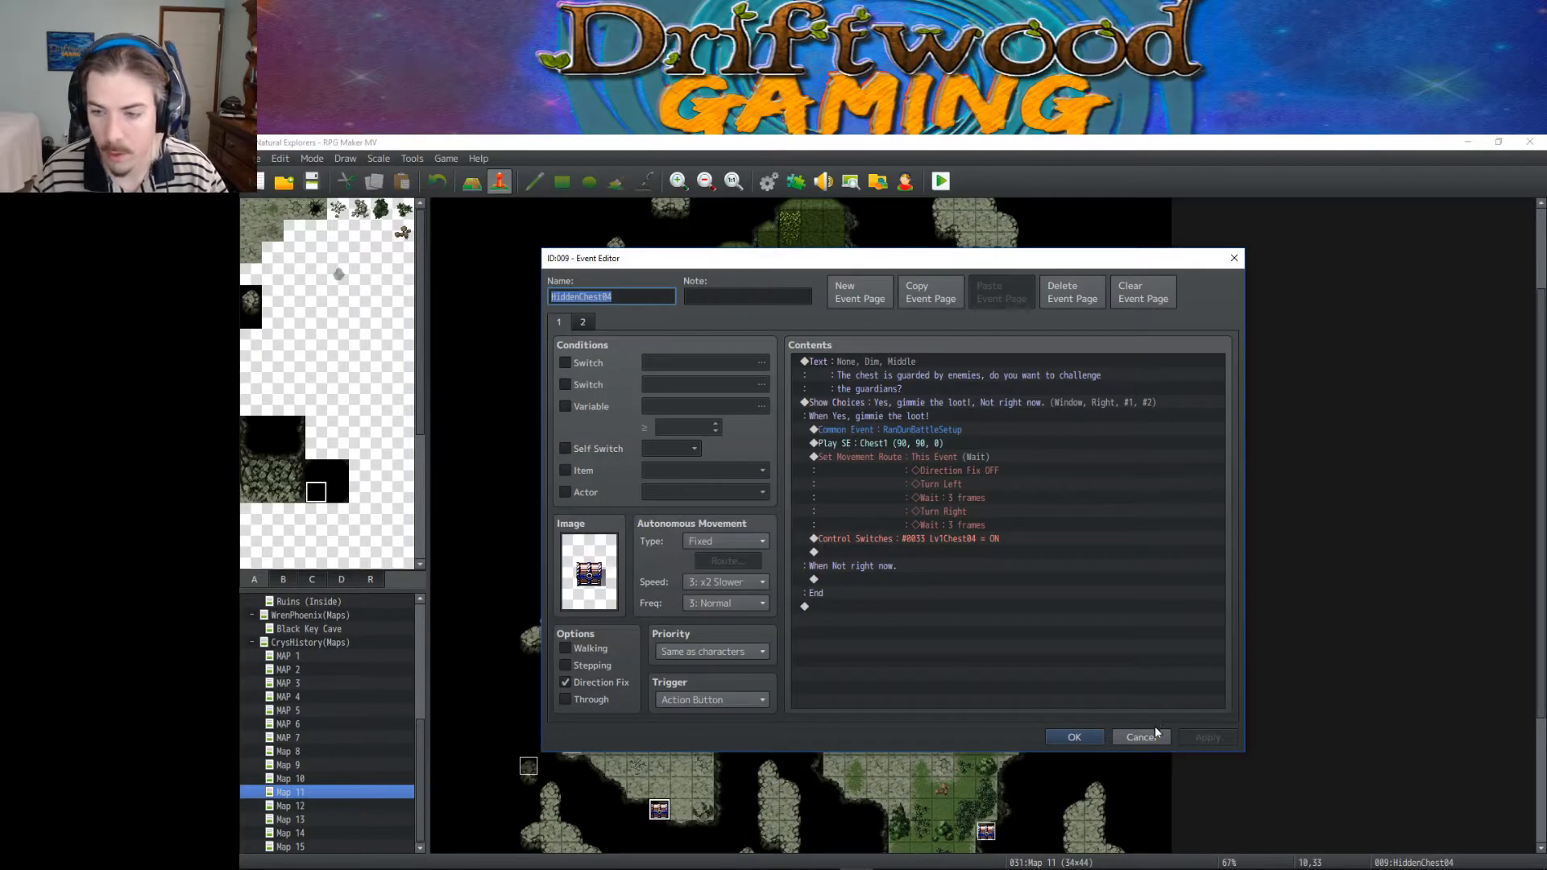
left_click(1152, 735)
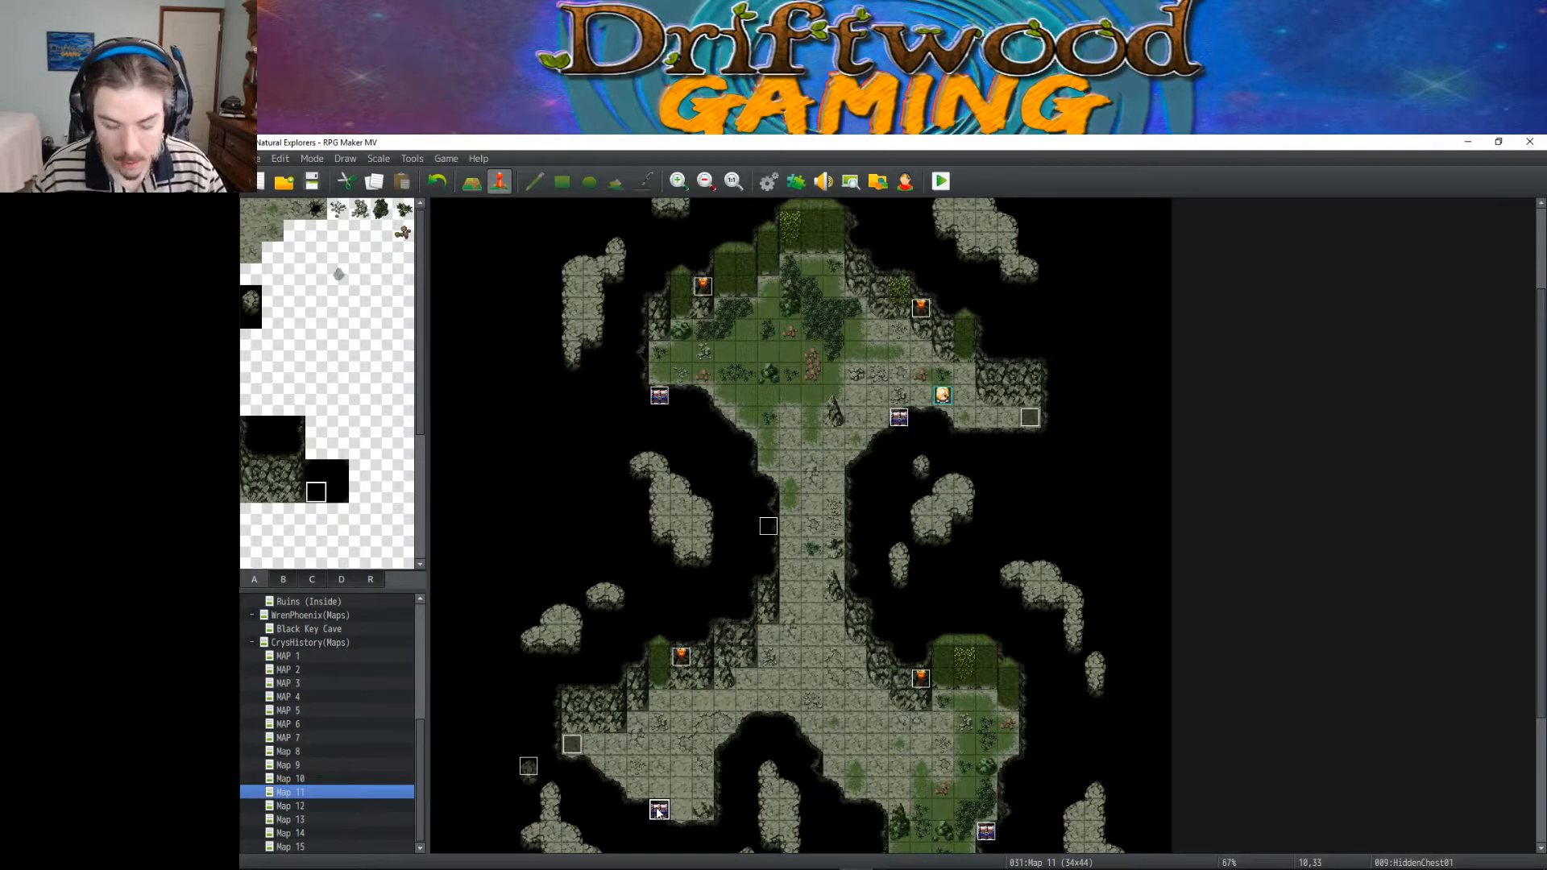
Step: Paste the HiddenChest01 event on Map 12 and position it by the southern edge at tile 24,34
left_click(295, 805)
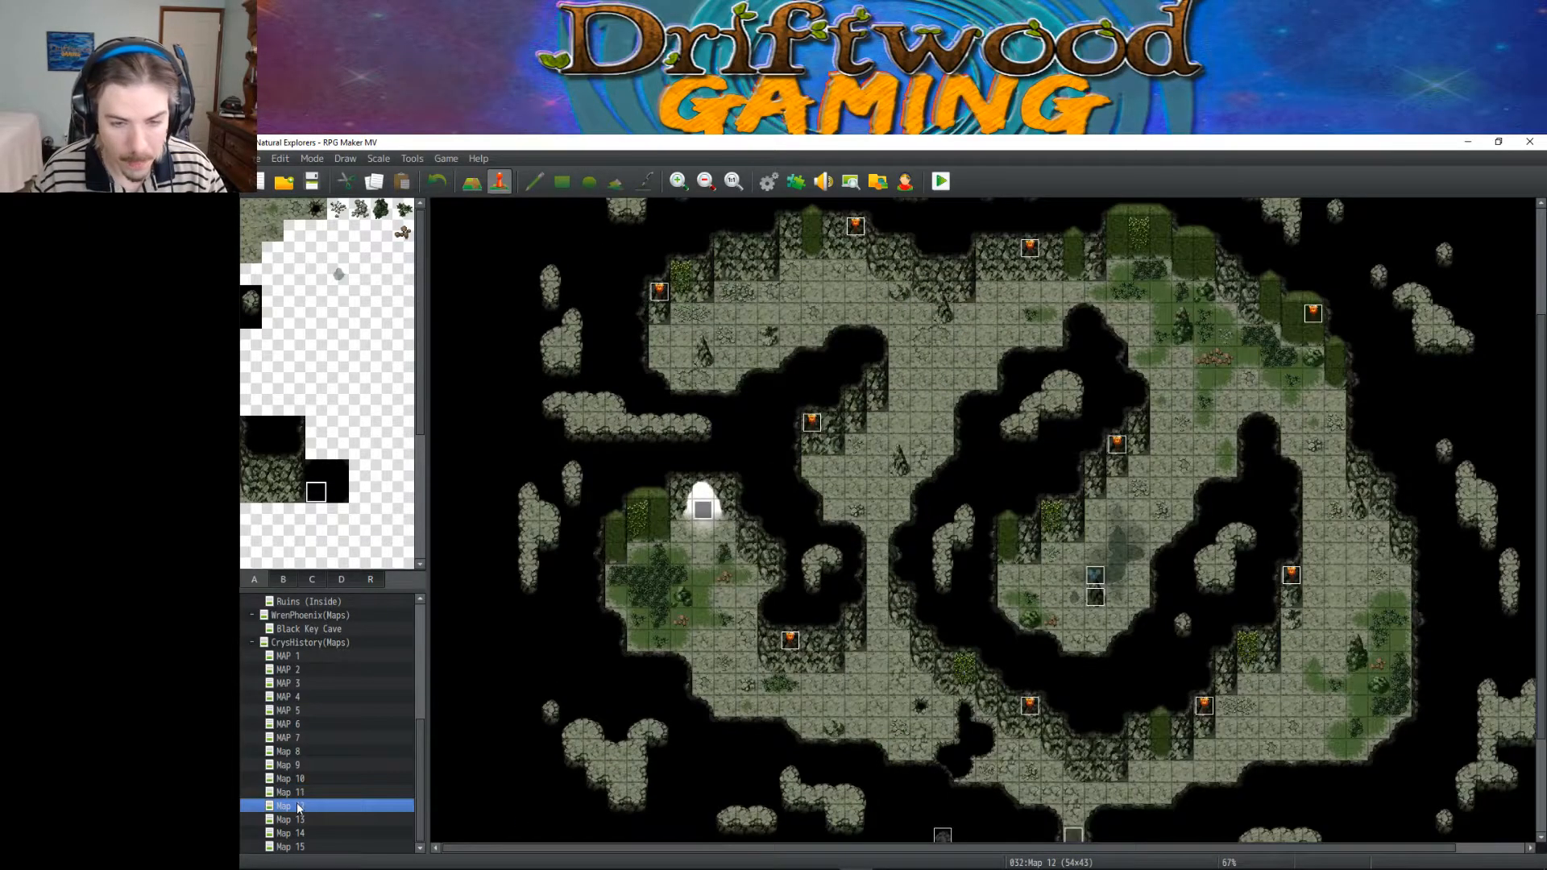
left_click(768, 596)
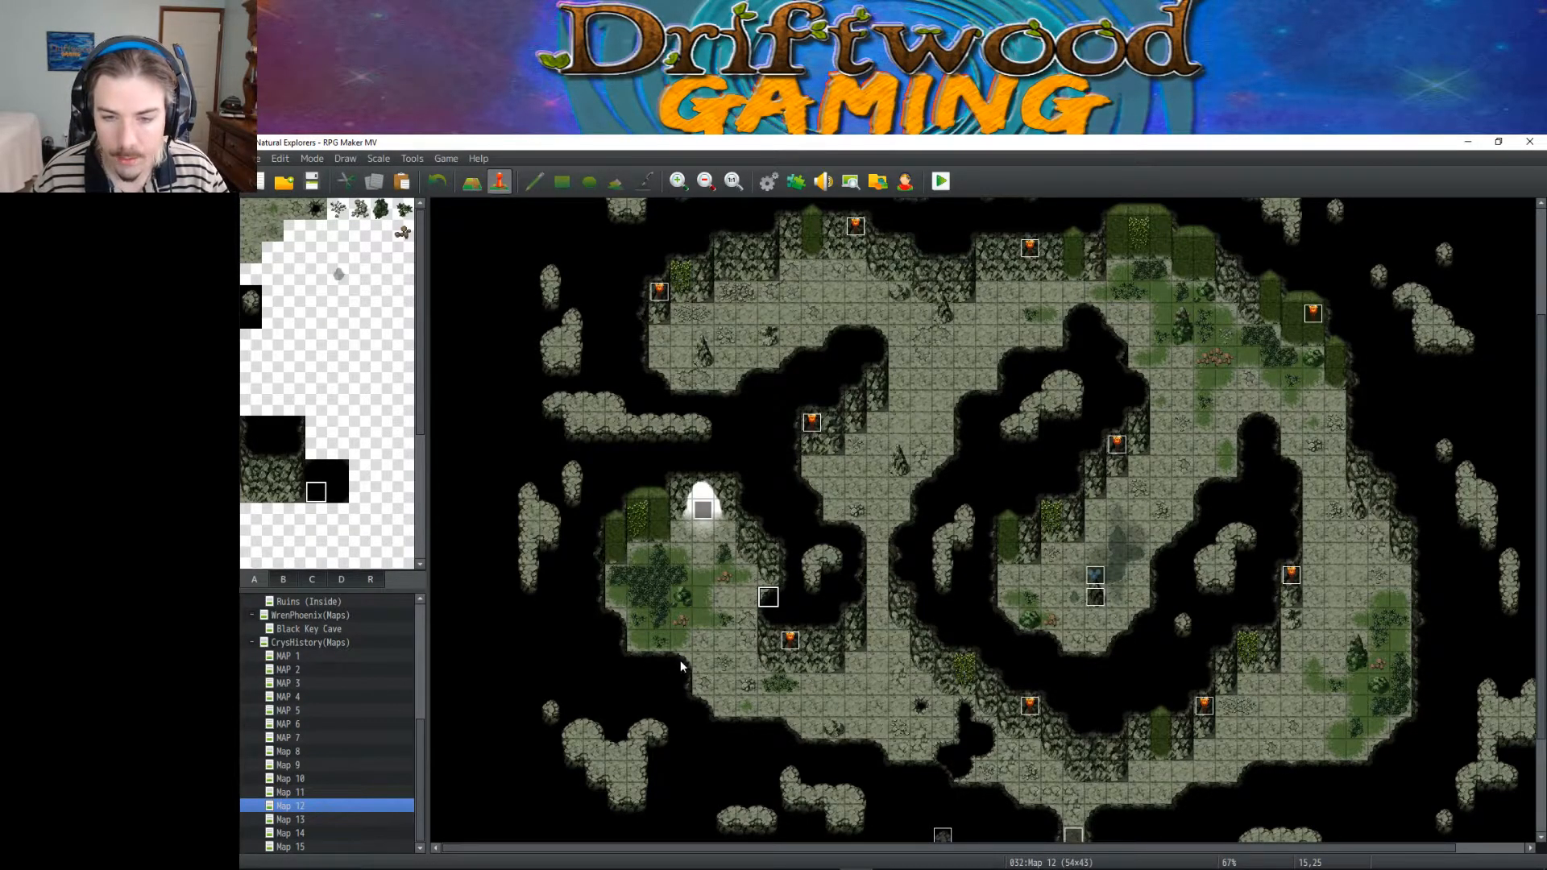
left_click(614, 621)
key("ctrl+v")
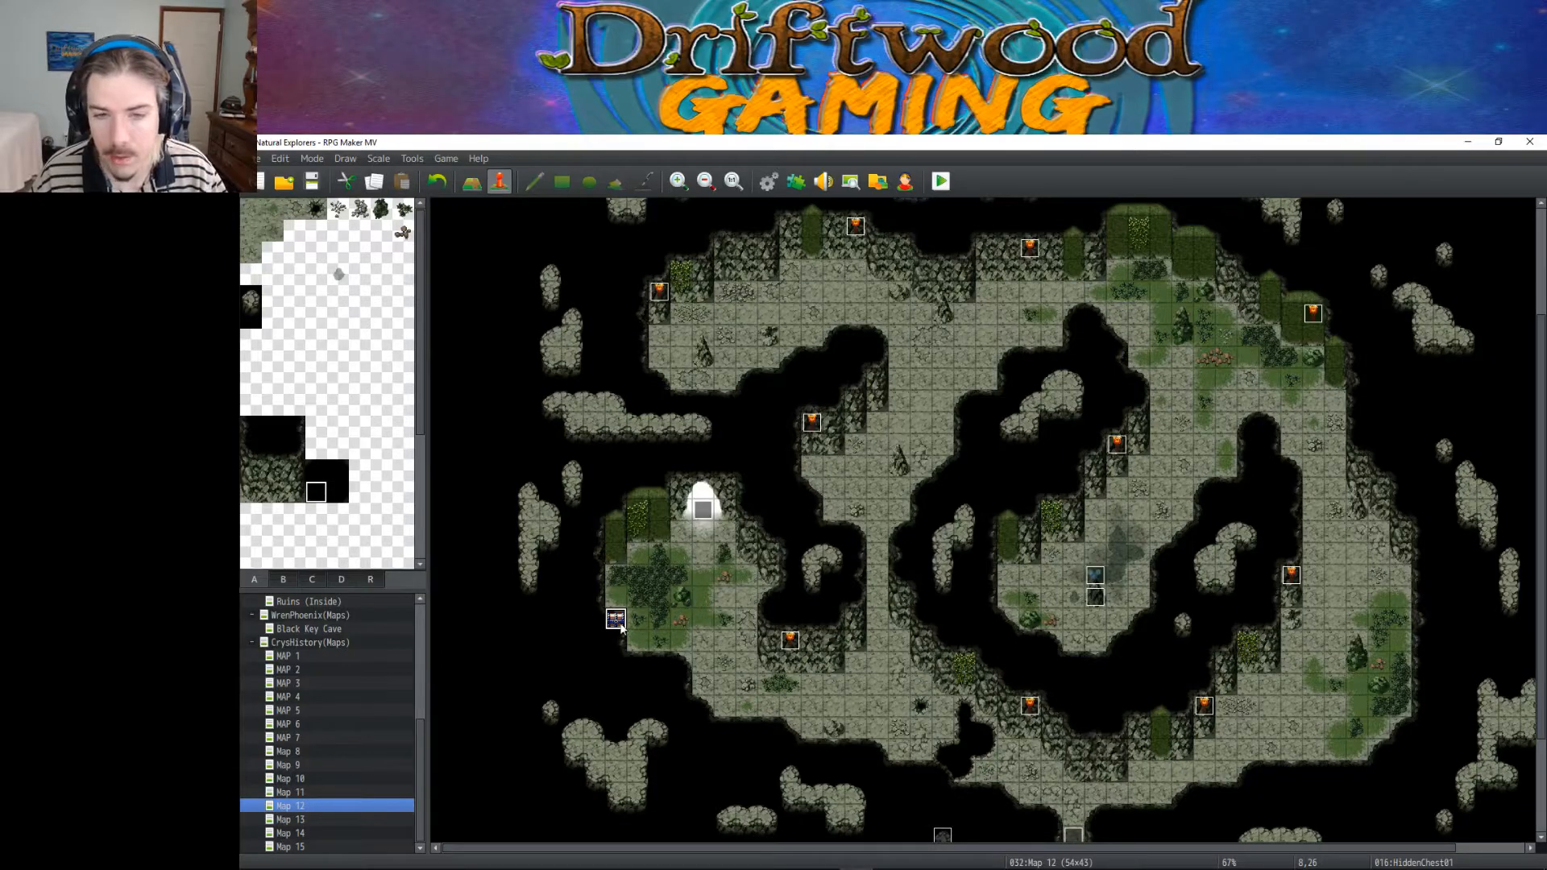
left_click_drag(1005, 796, 1007, 795)
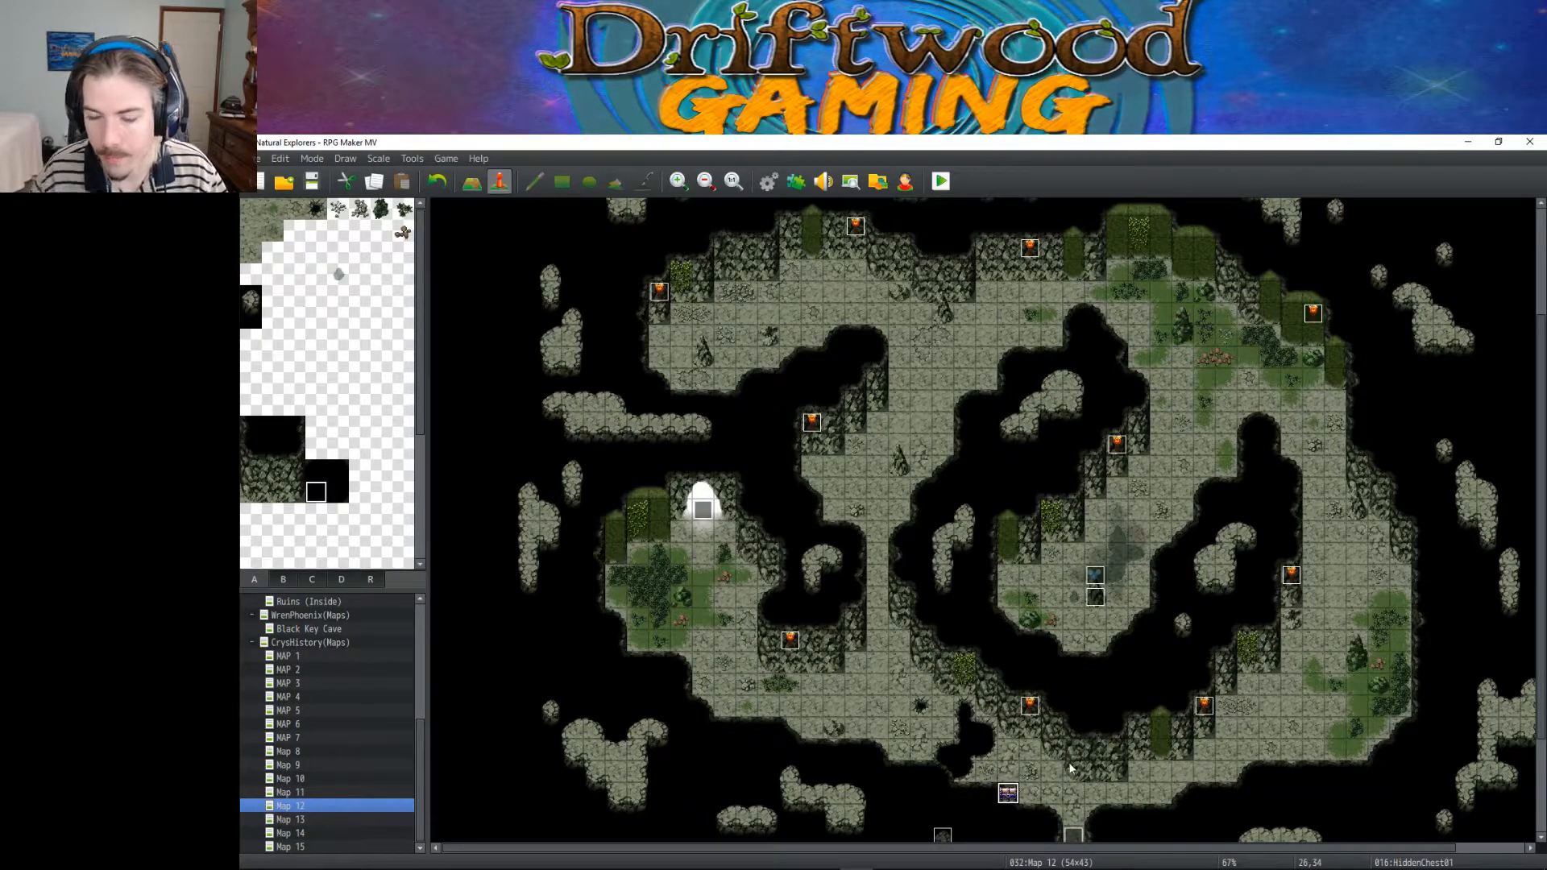
left_click_drag(1011, 796, 967, 793)
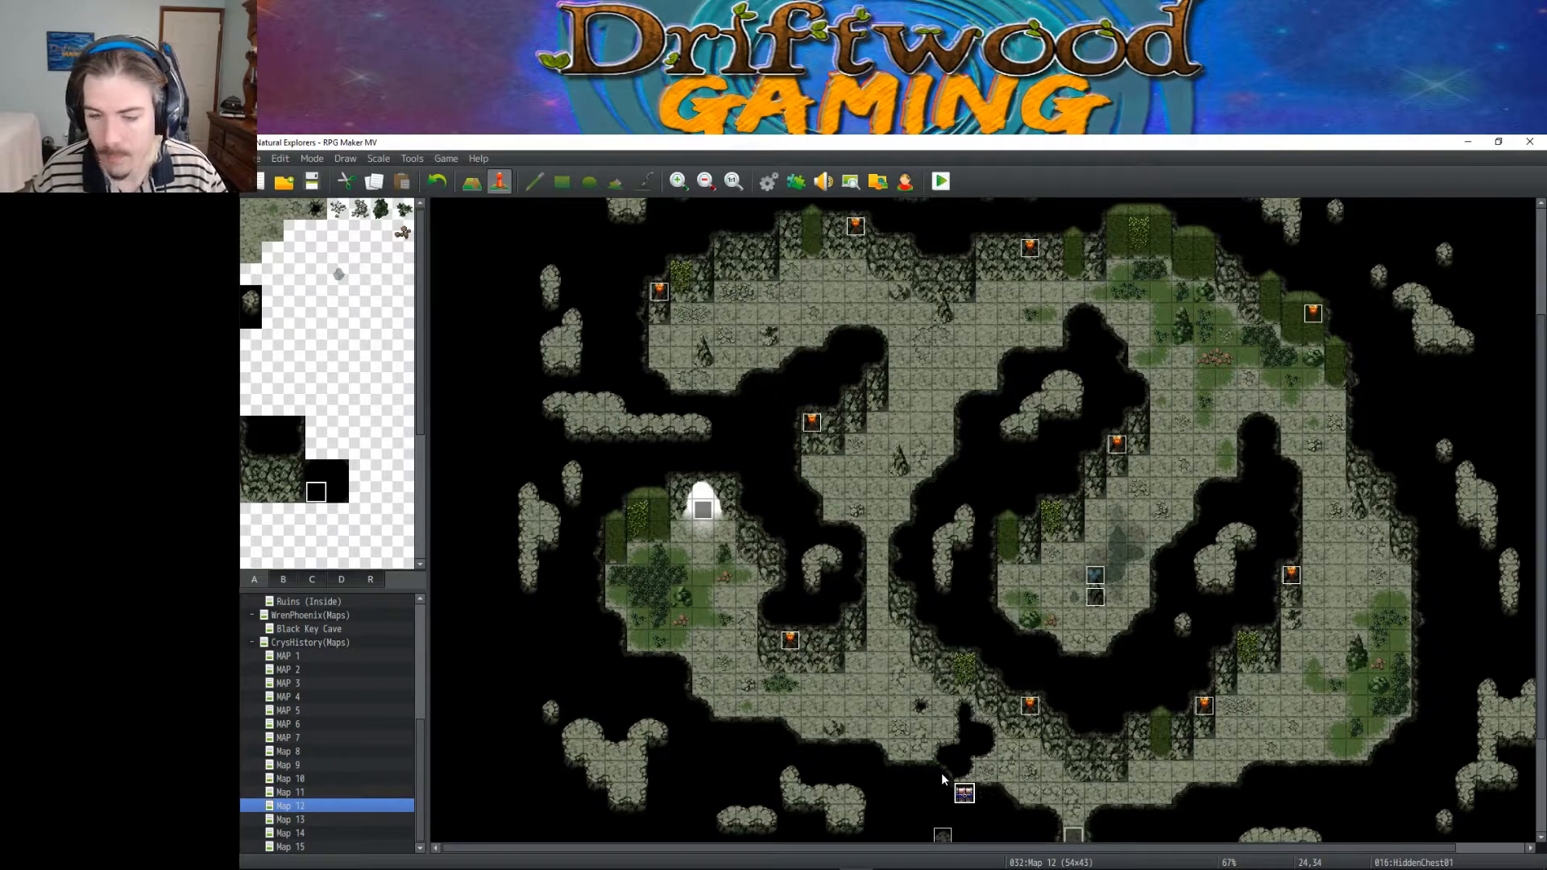
Step: Check the Map 11 chests and copy HiddenChest02 at tile 25,34 to Map 12's southeastern edge at tile 44,31
left_click(326, 795)
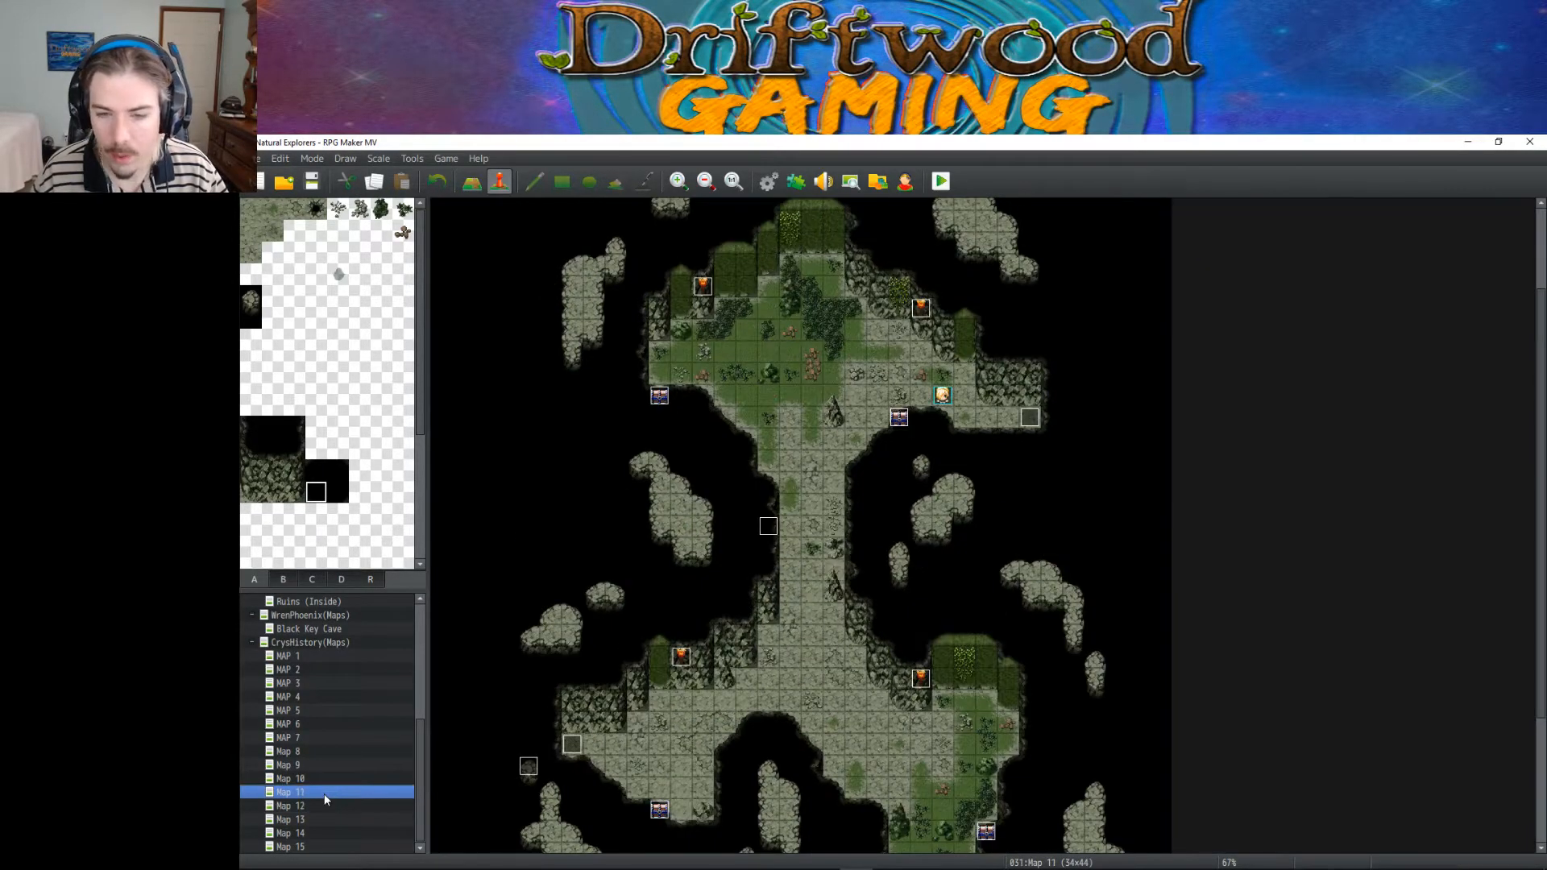
scroll(845, 736, "down", 2)
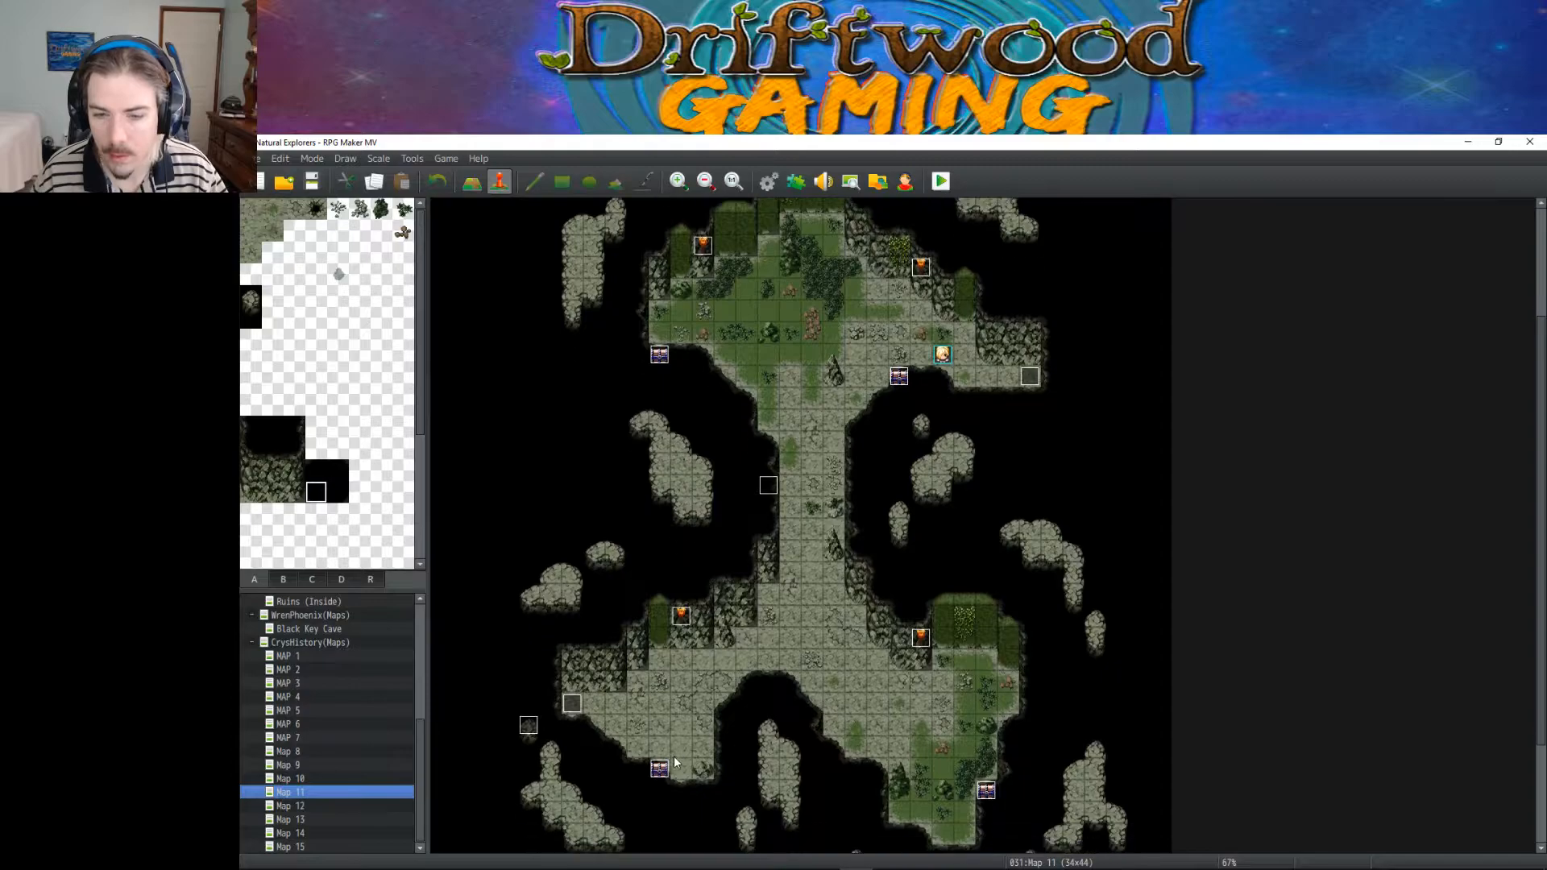
double_click(659, 769)
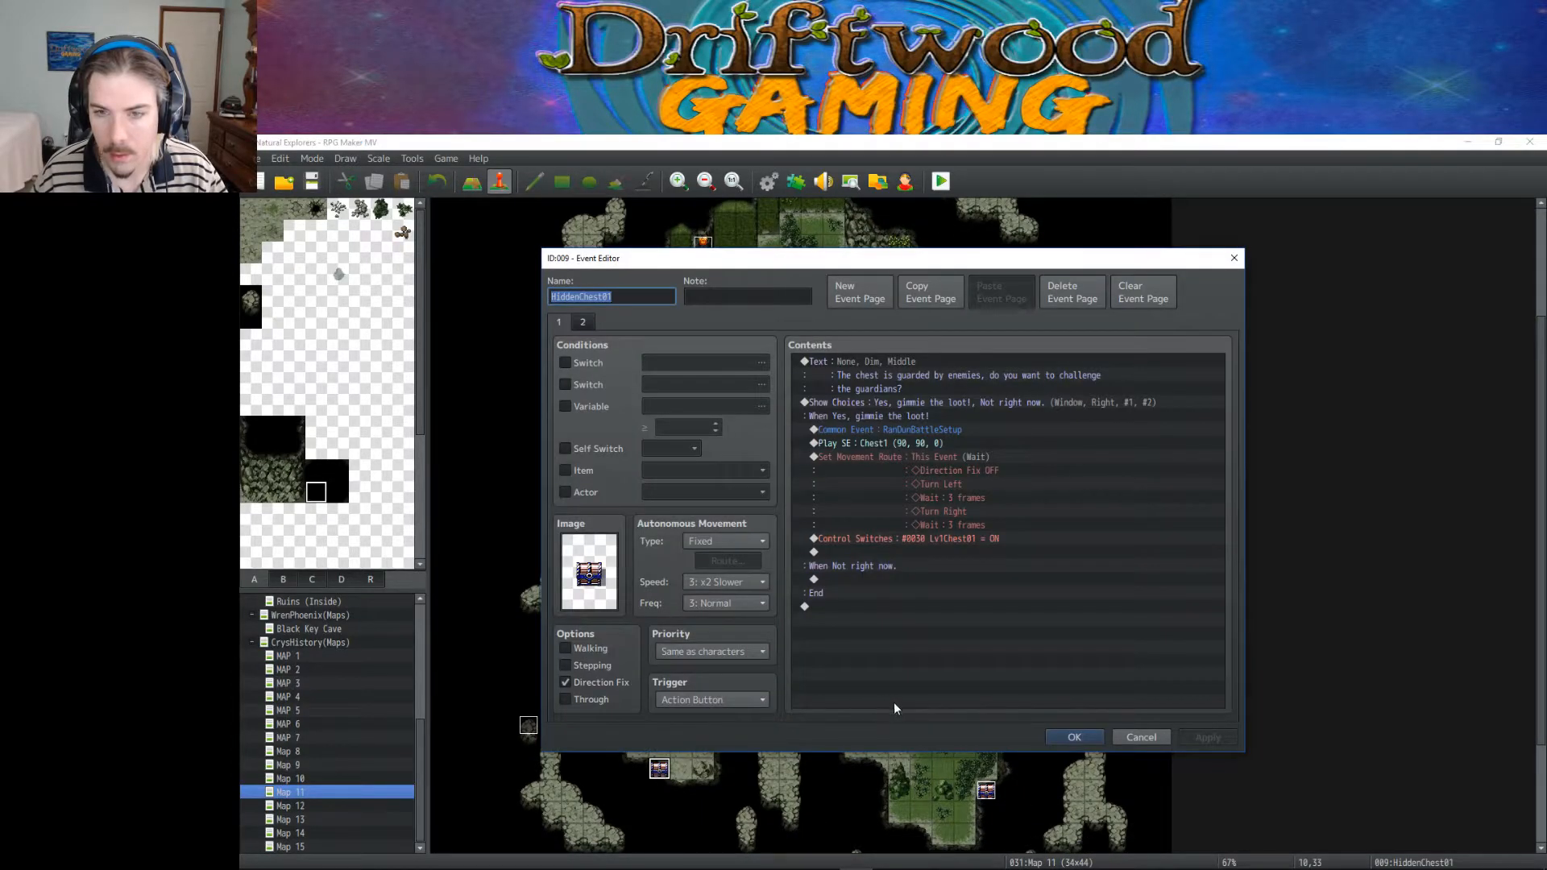
left_click(1096, 739)
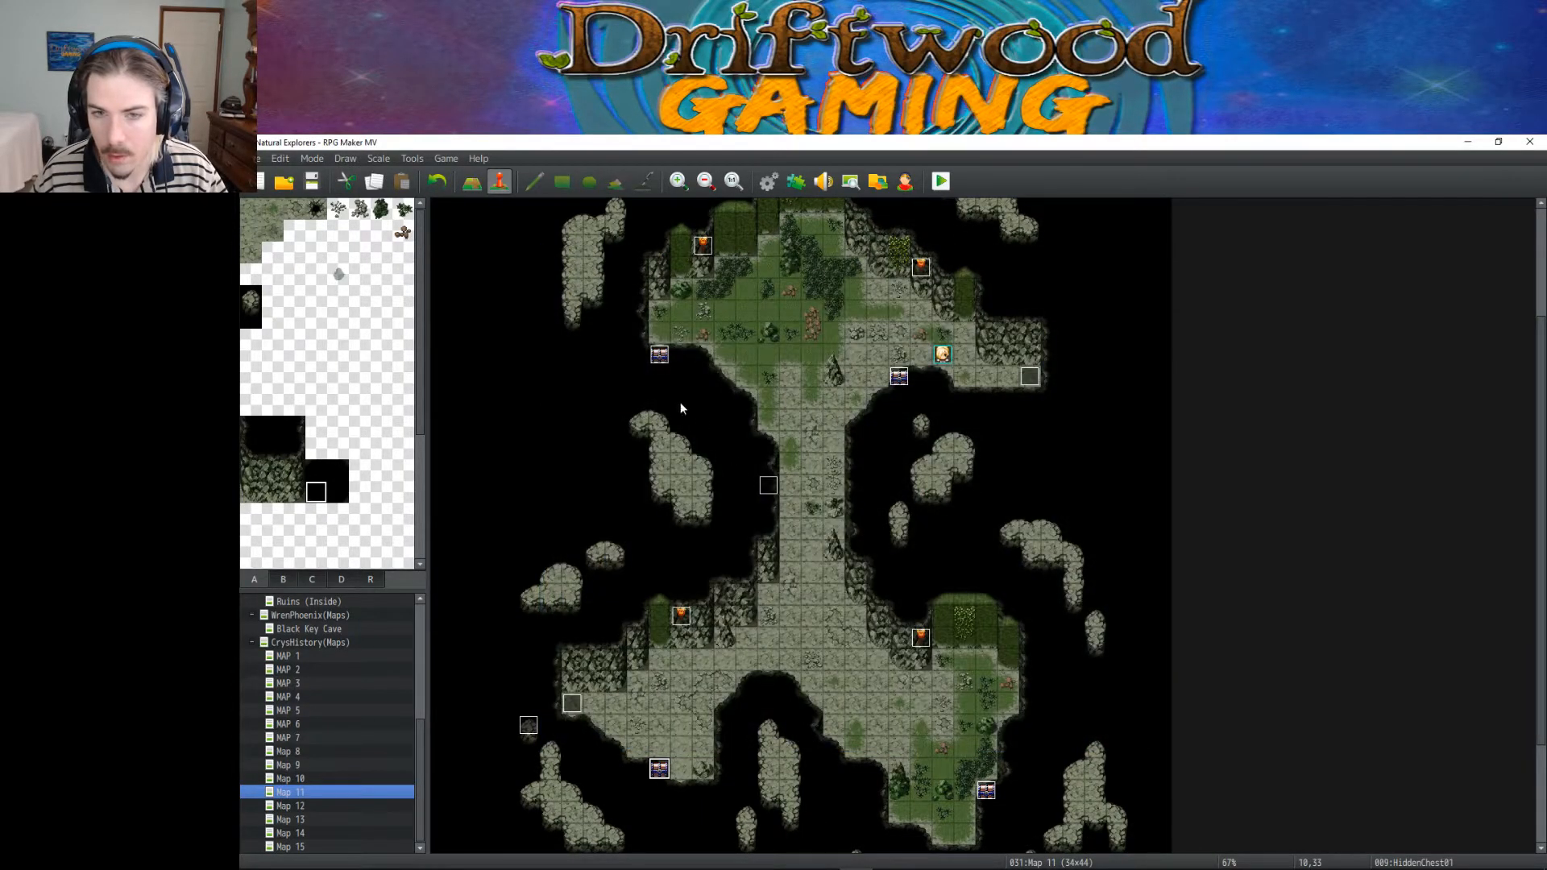
double_click(661, 356)
left_click(1059, 743)
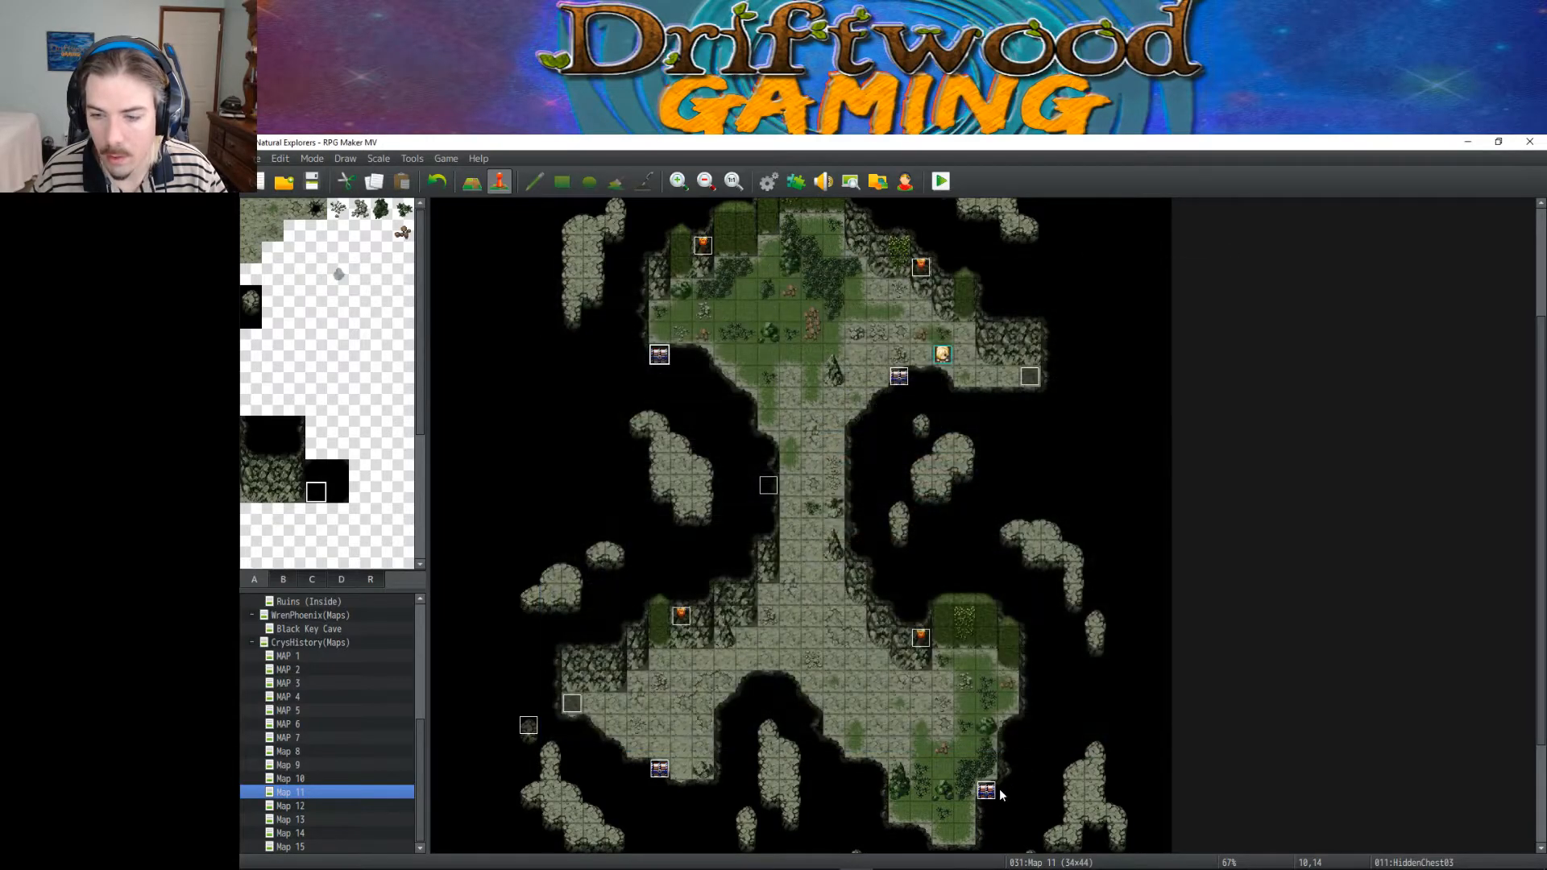
double_click(990, 790)
left_click(1050, 738)
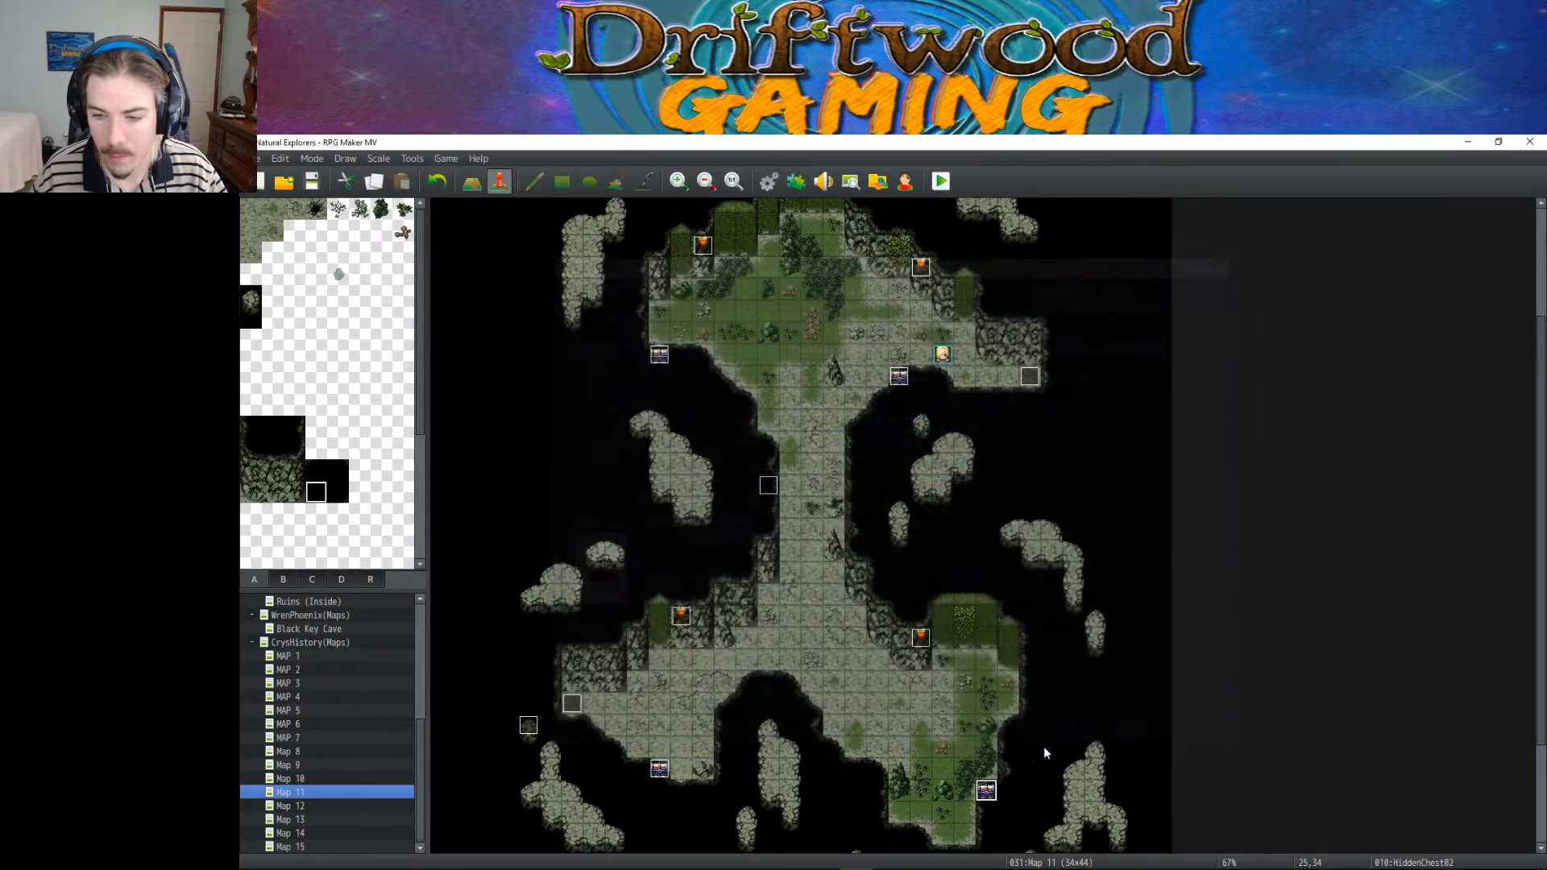
left_click(323, 806)
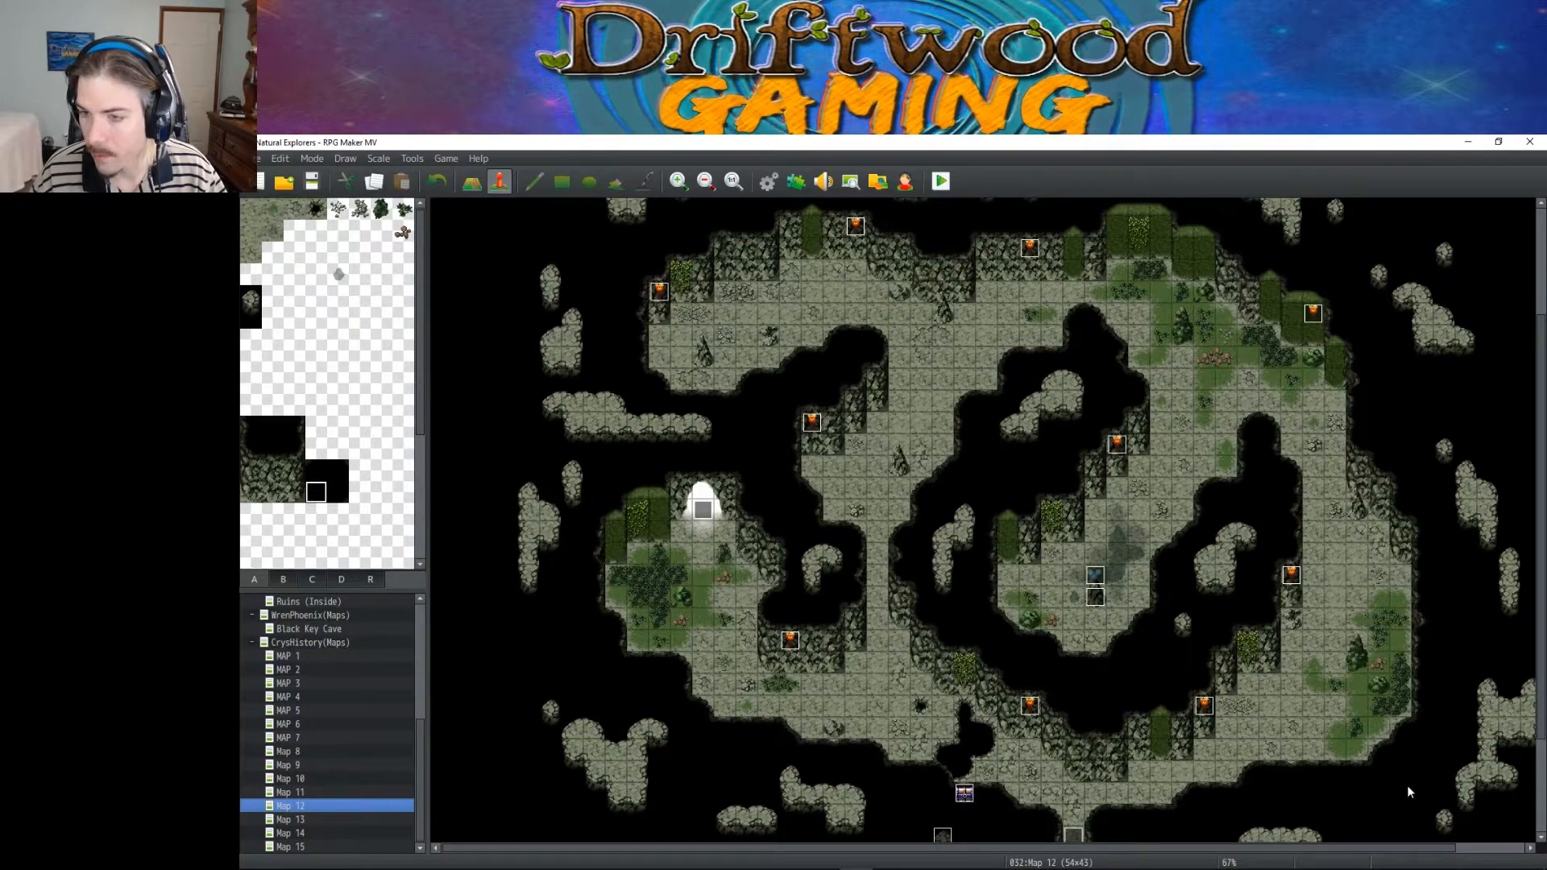
left_click(1380, 749)
left_click(1402, 729)
key("ctrl+v")
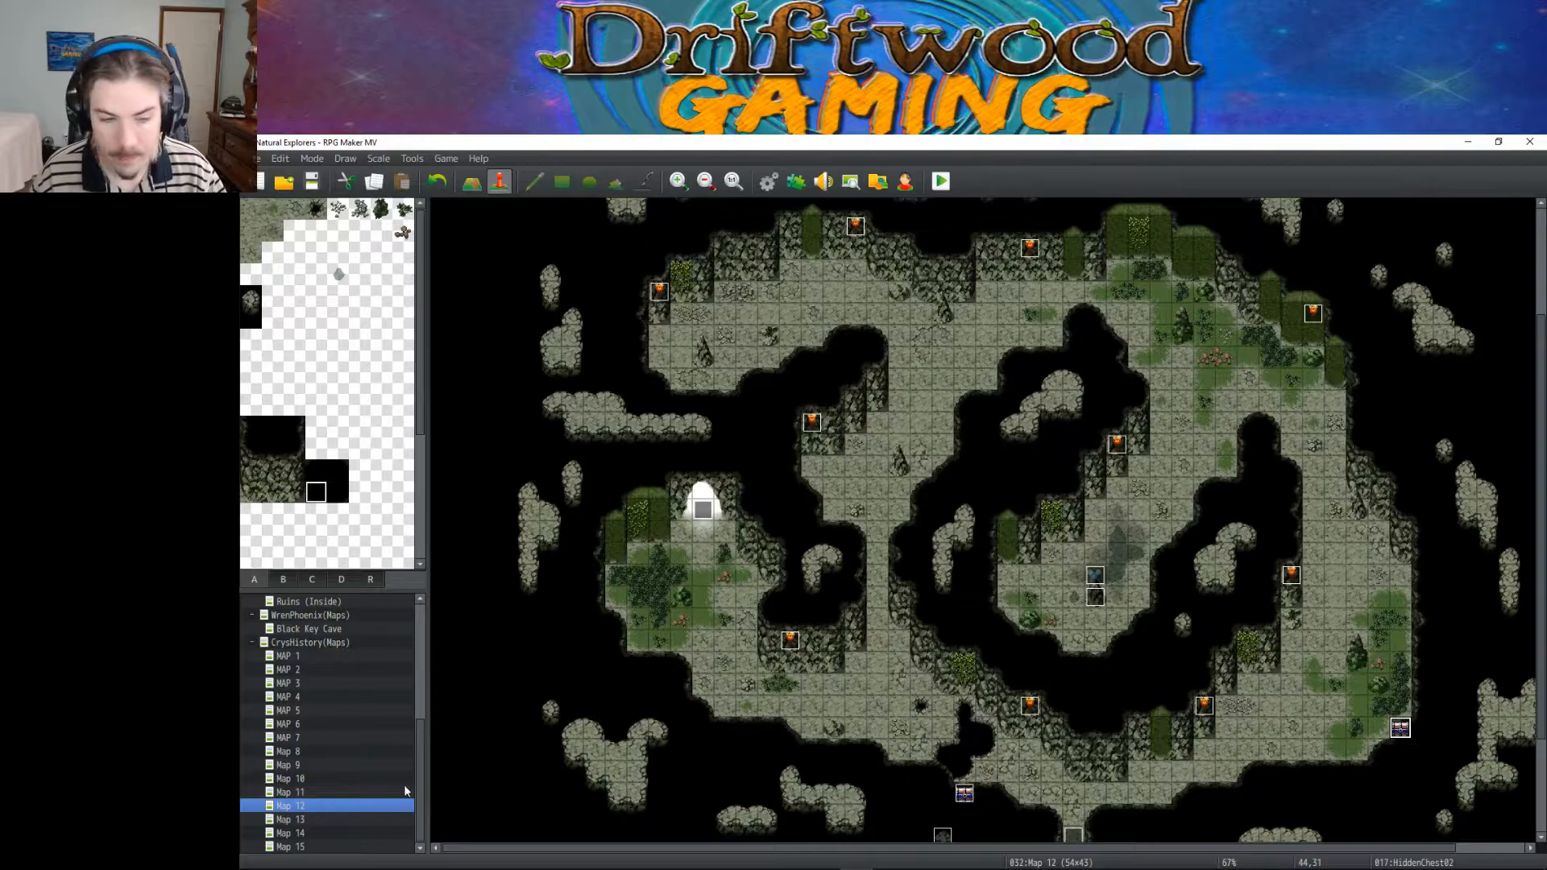
Step: Check the northern hidden chests on Map 11 and copy the HiddenChest03 event at tile 10,14
left_click(334, 793)
double_click(899, 377)
left_click(1074, 738)
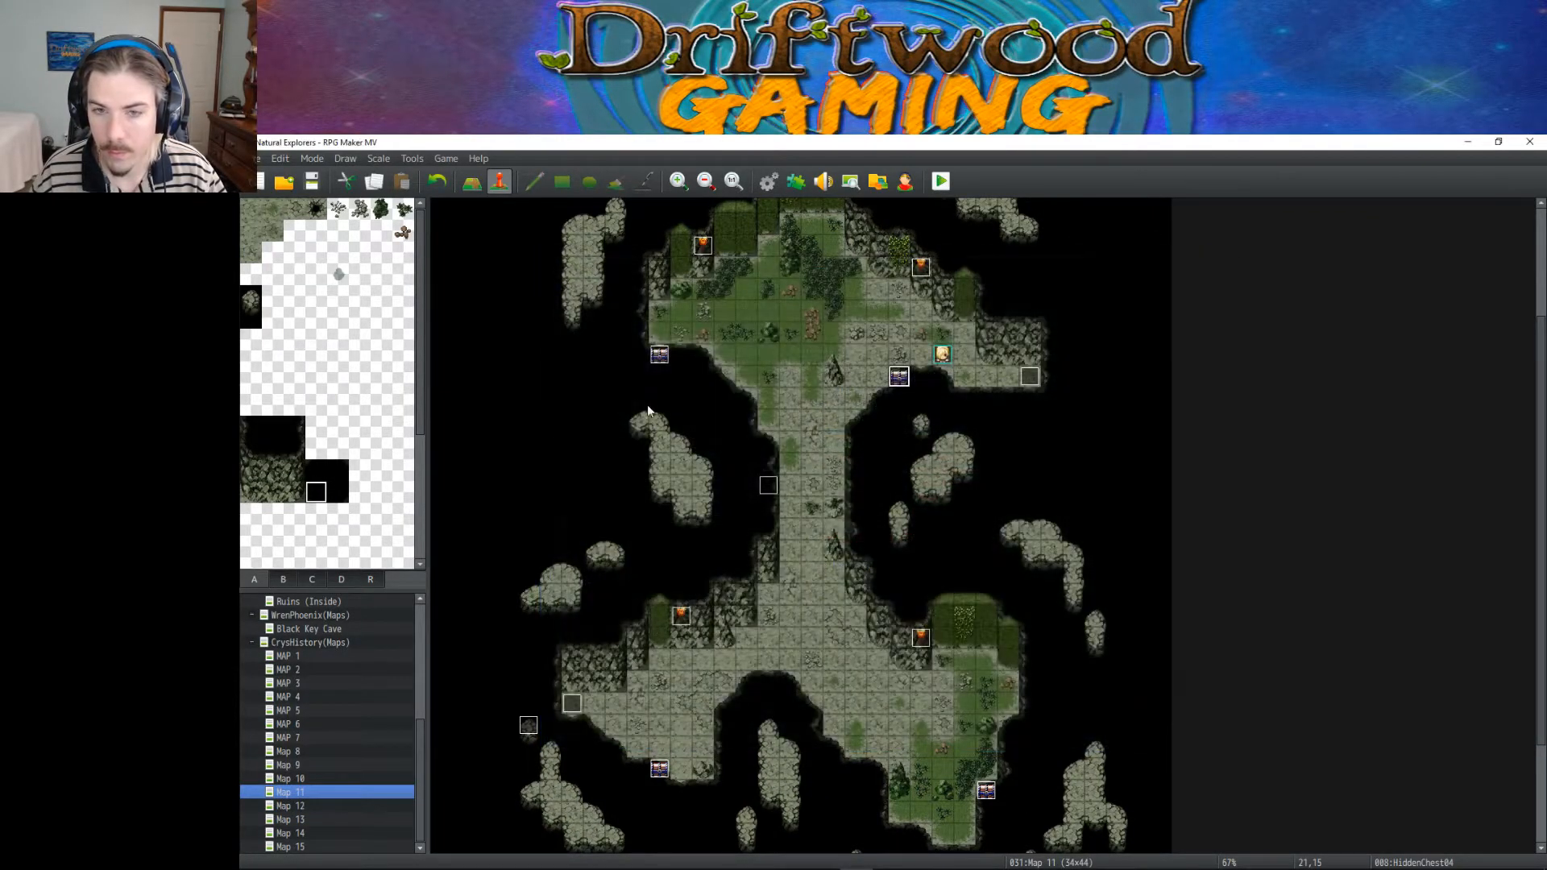
double_click(660, 352)
left_click(1074, 737)
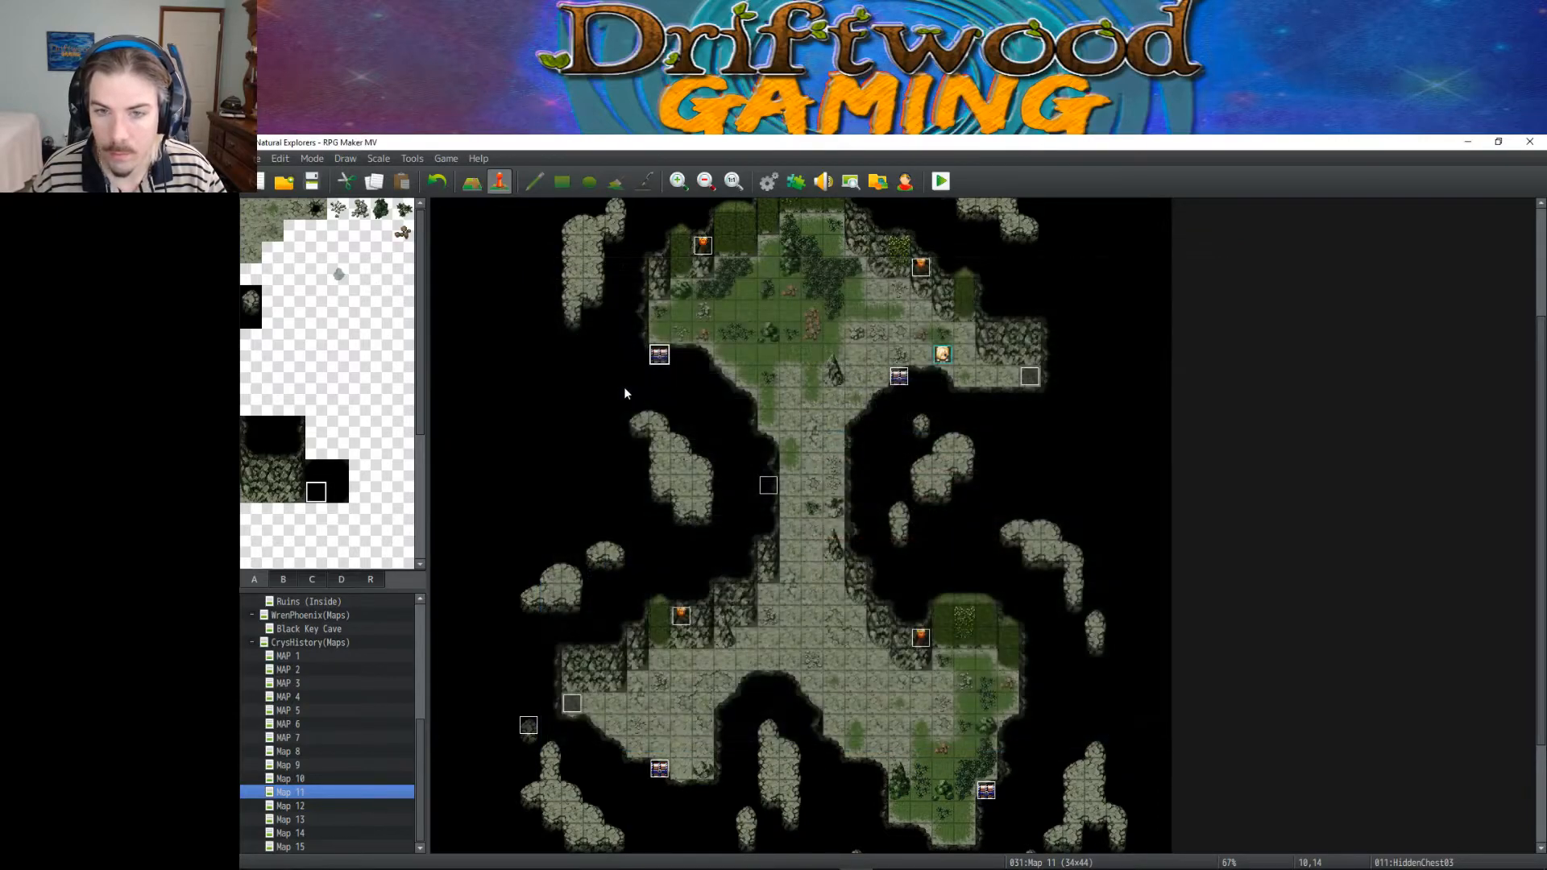
Step: Paste the HiddenChest03 event on Map 12 and position it at tile 10,15 in the northwestern passage
left_click(308, 804)
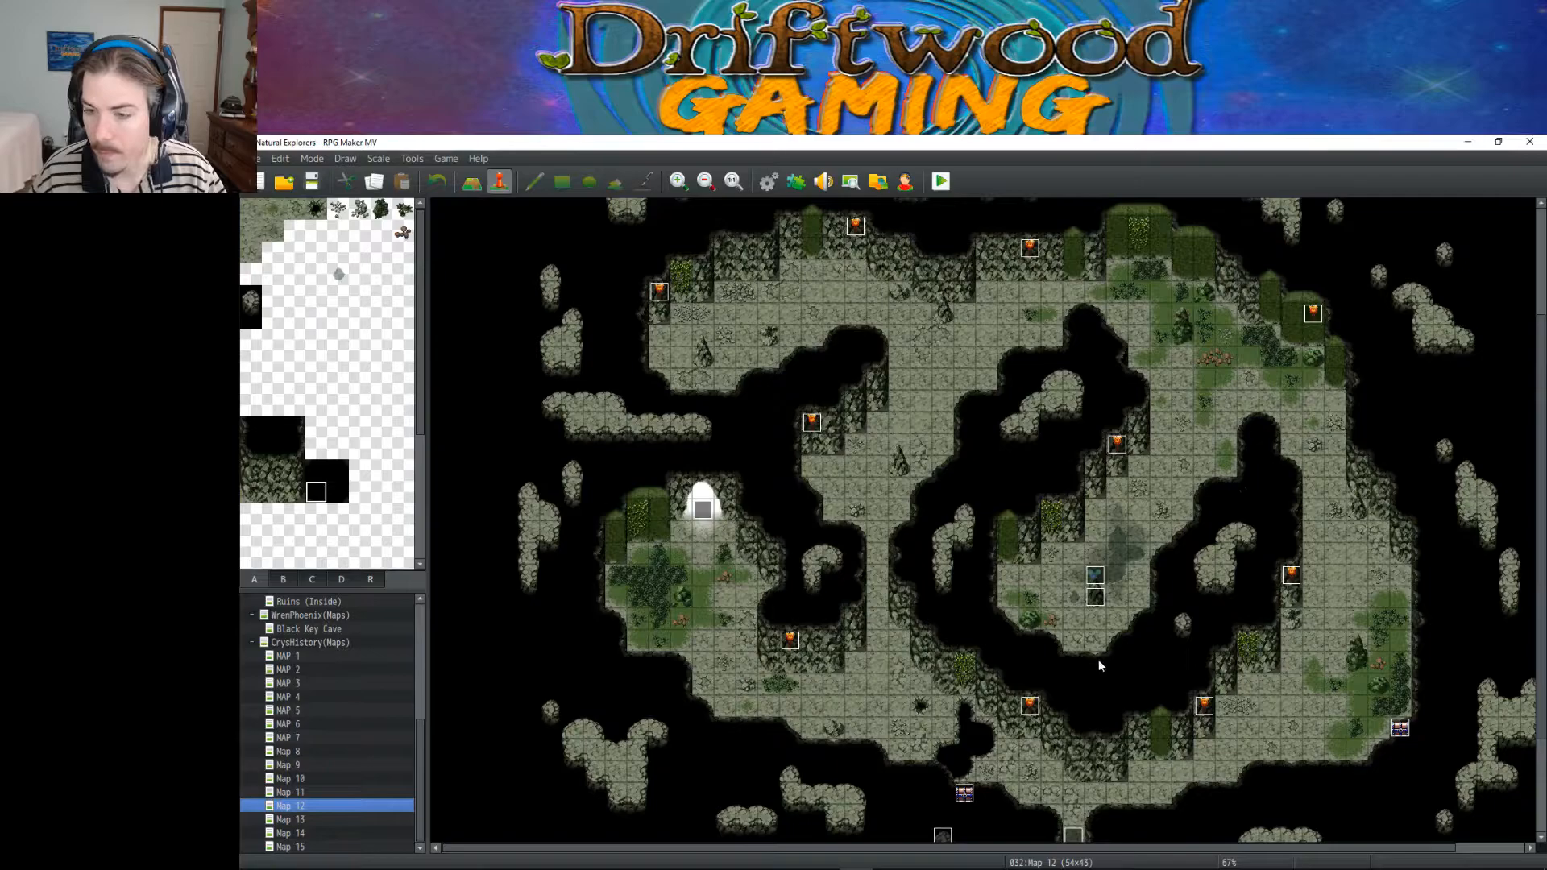
left_click(1051, 641)
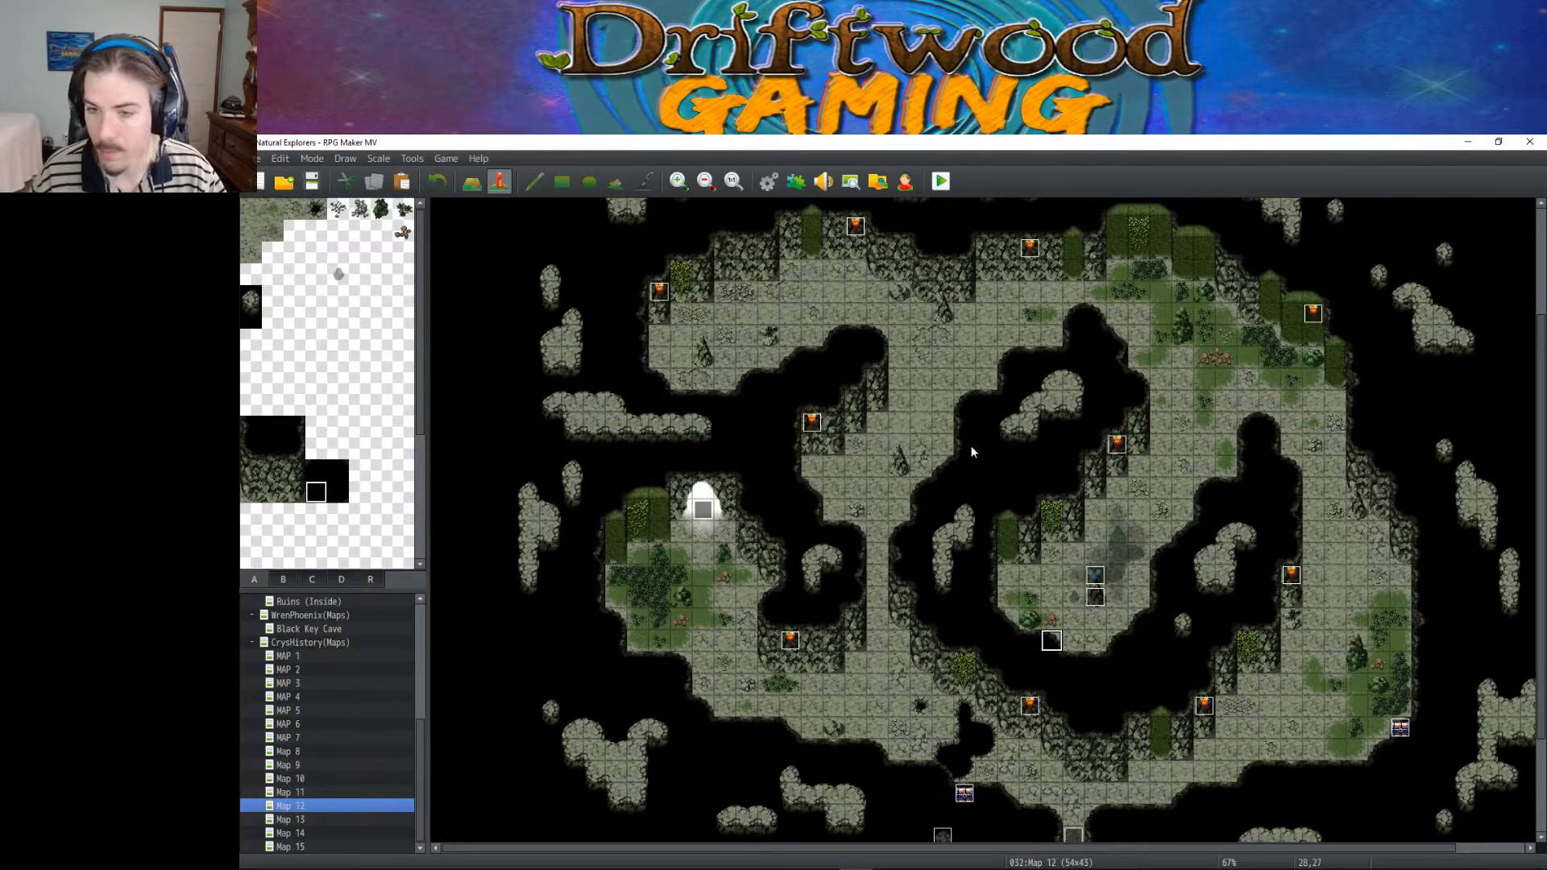
left_click(971, 403)
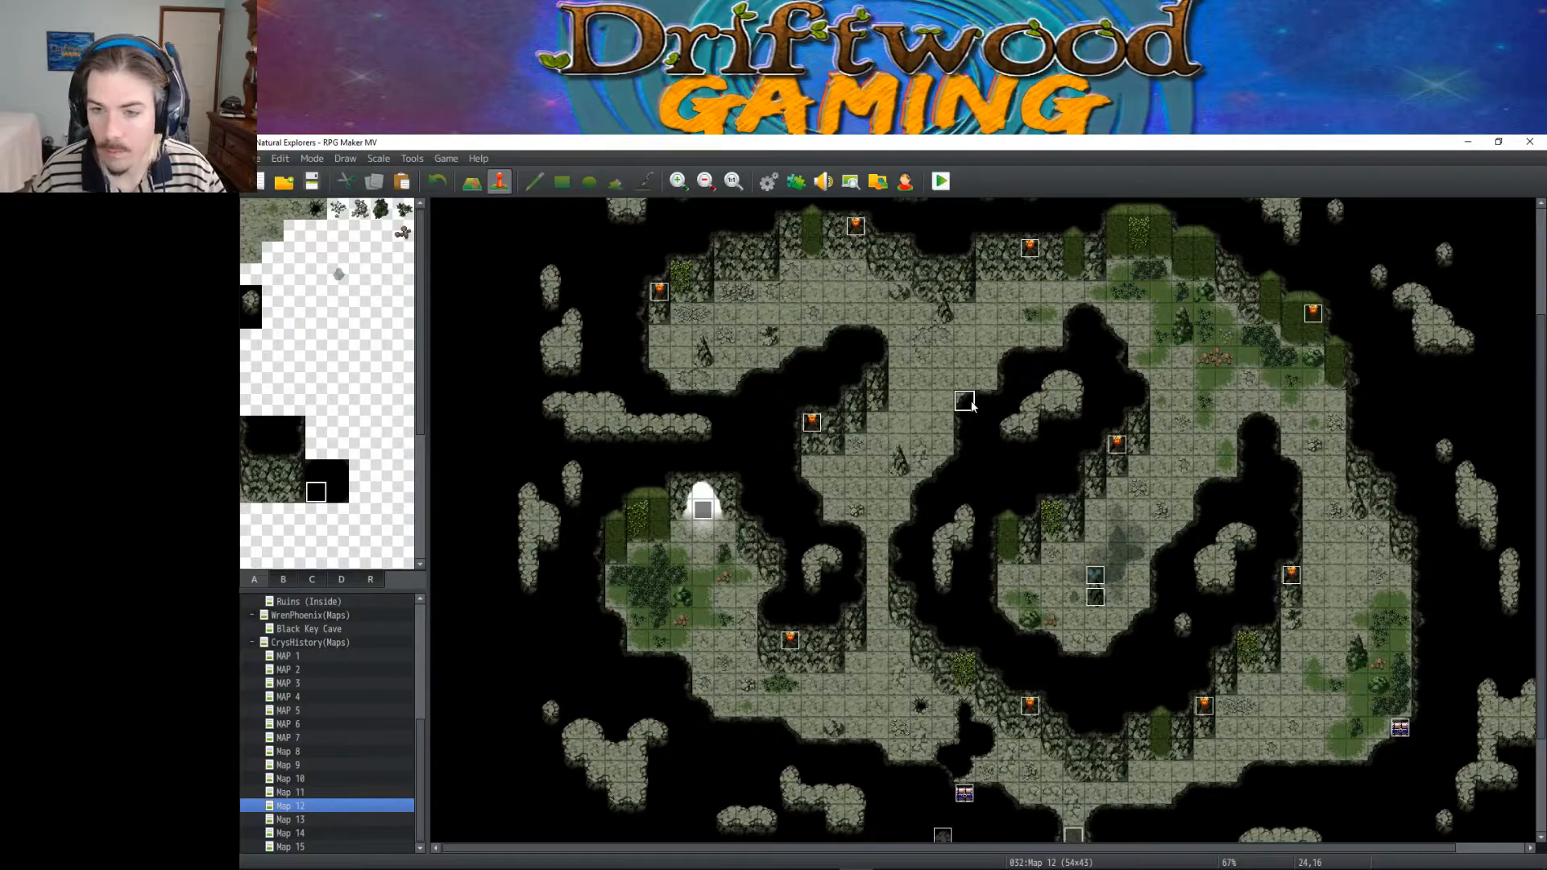
key("ctrl+v")
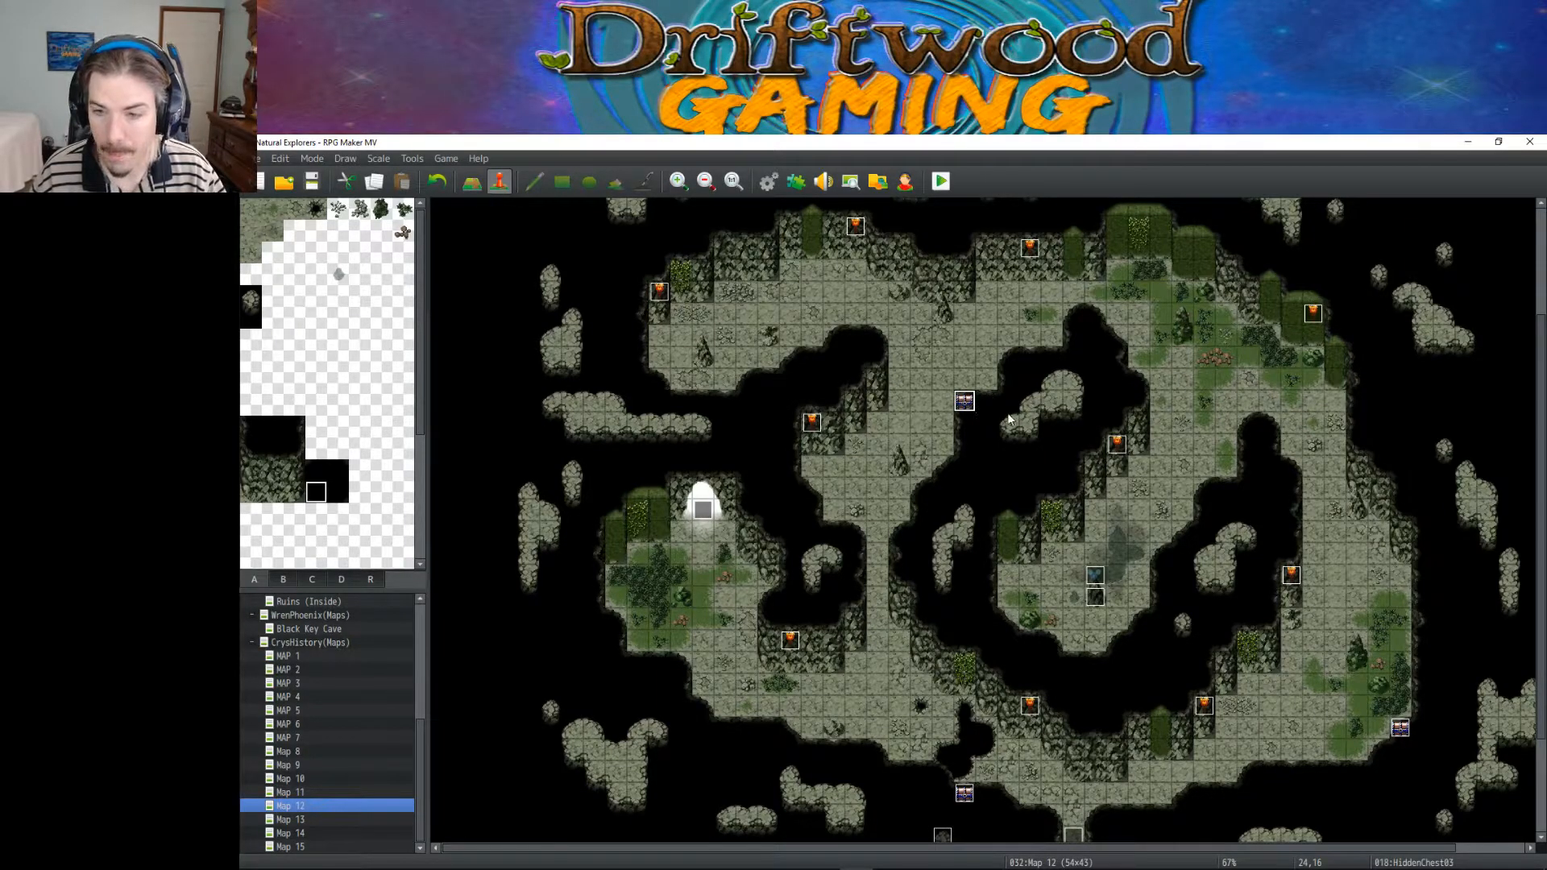
left_click_drag(966, 405, 666, 379)
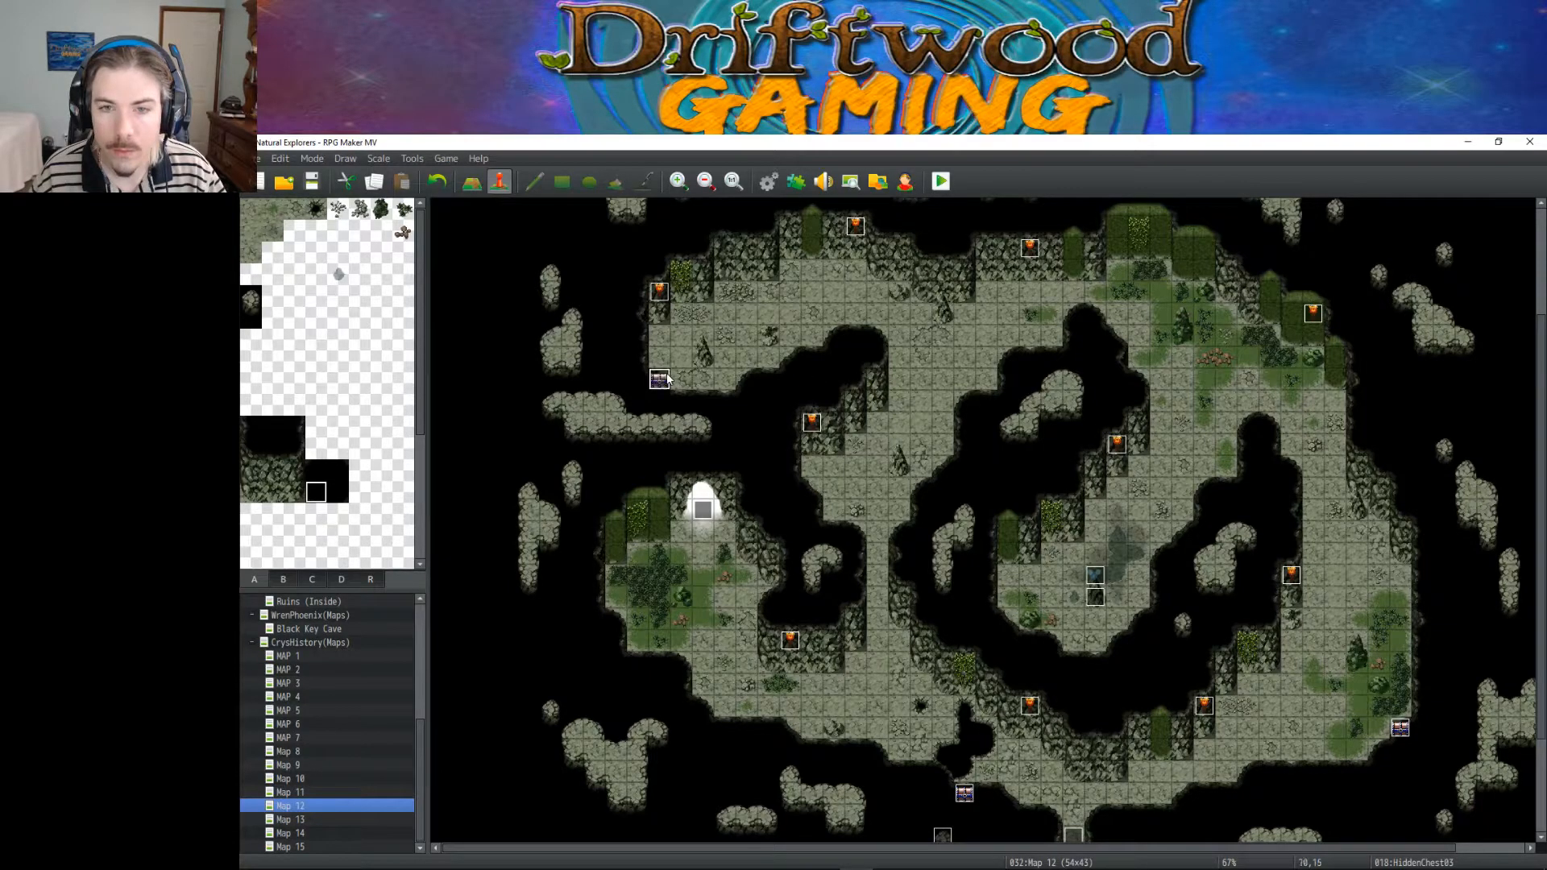
Step: Copy HiddenChest04 from Map 11's tile 21,15 and paste it on Map 12 at tile 23,31 beside the small southern pit
left_click(311, 793)
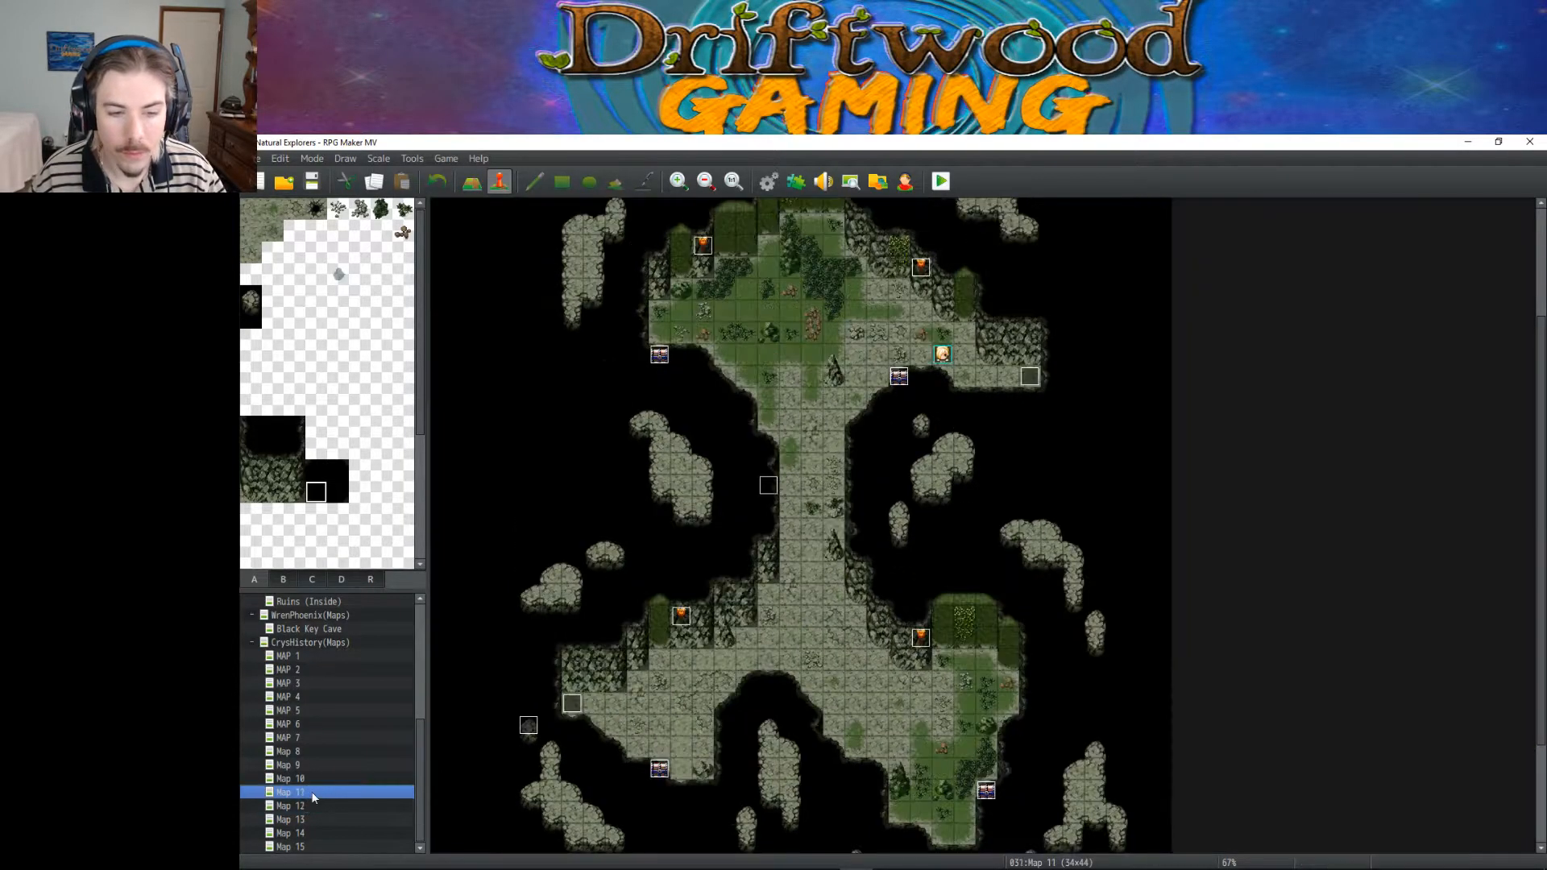
double_click(906, 377)
left_click(1080, 741)
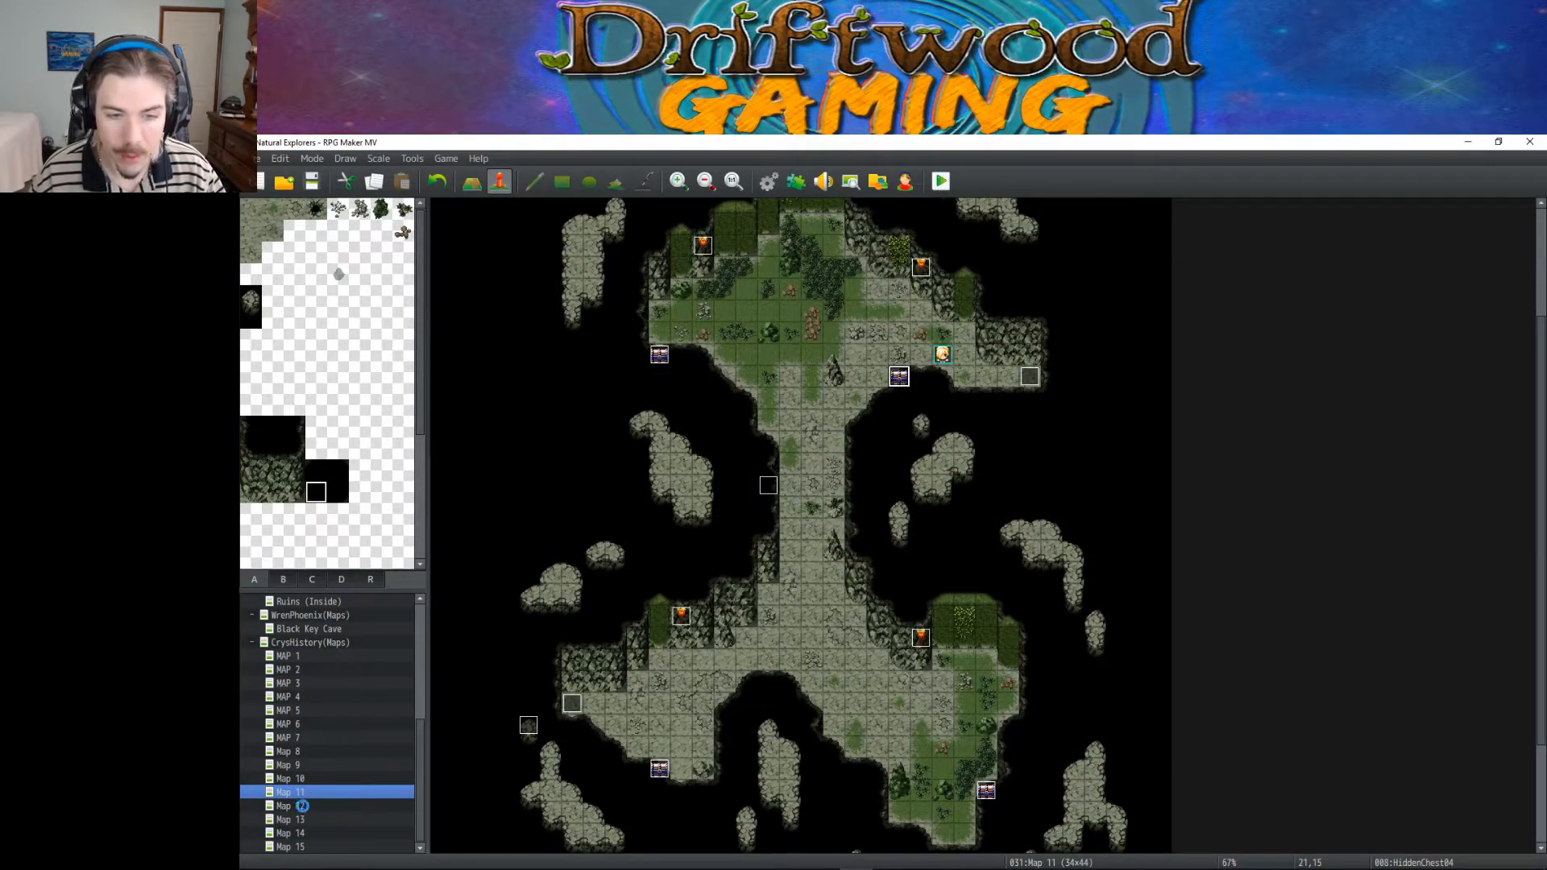
left_click(303, 806)
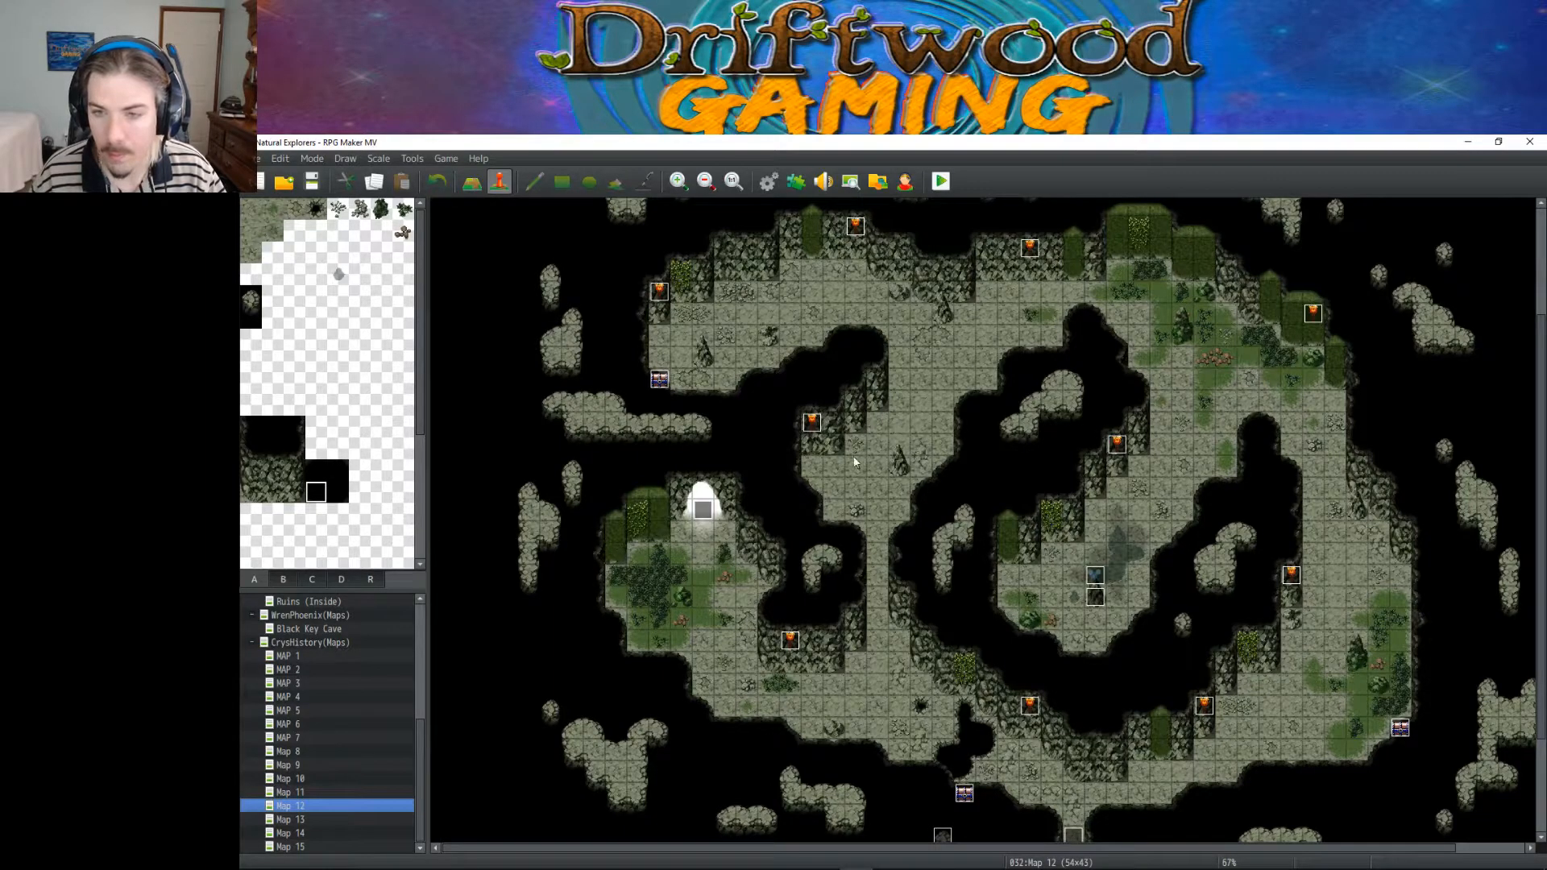
left_click(823, 497)
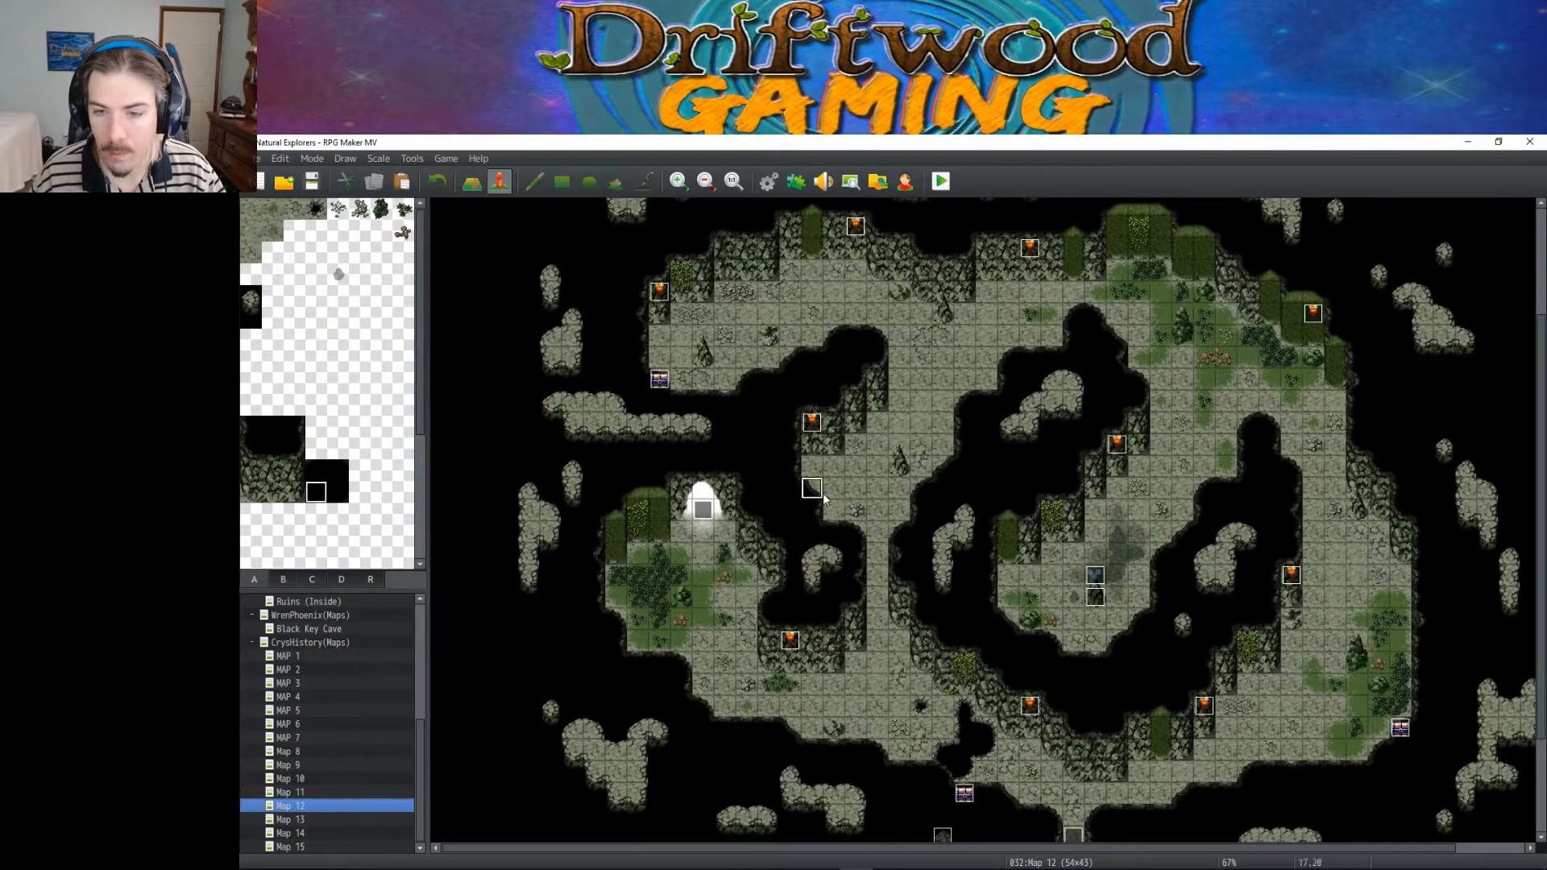
left_click(899, 532)
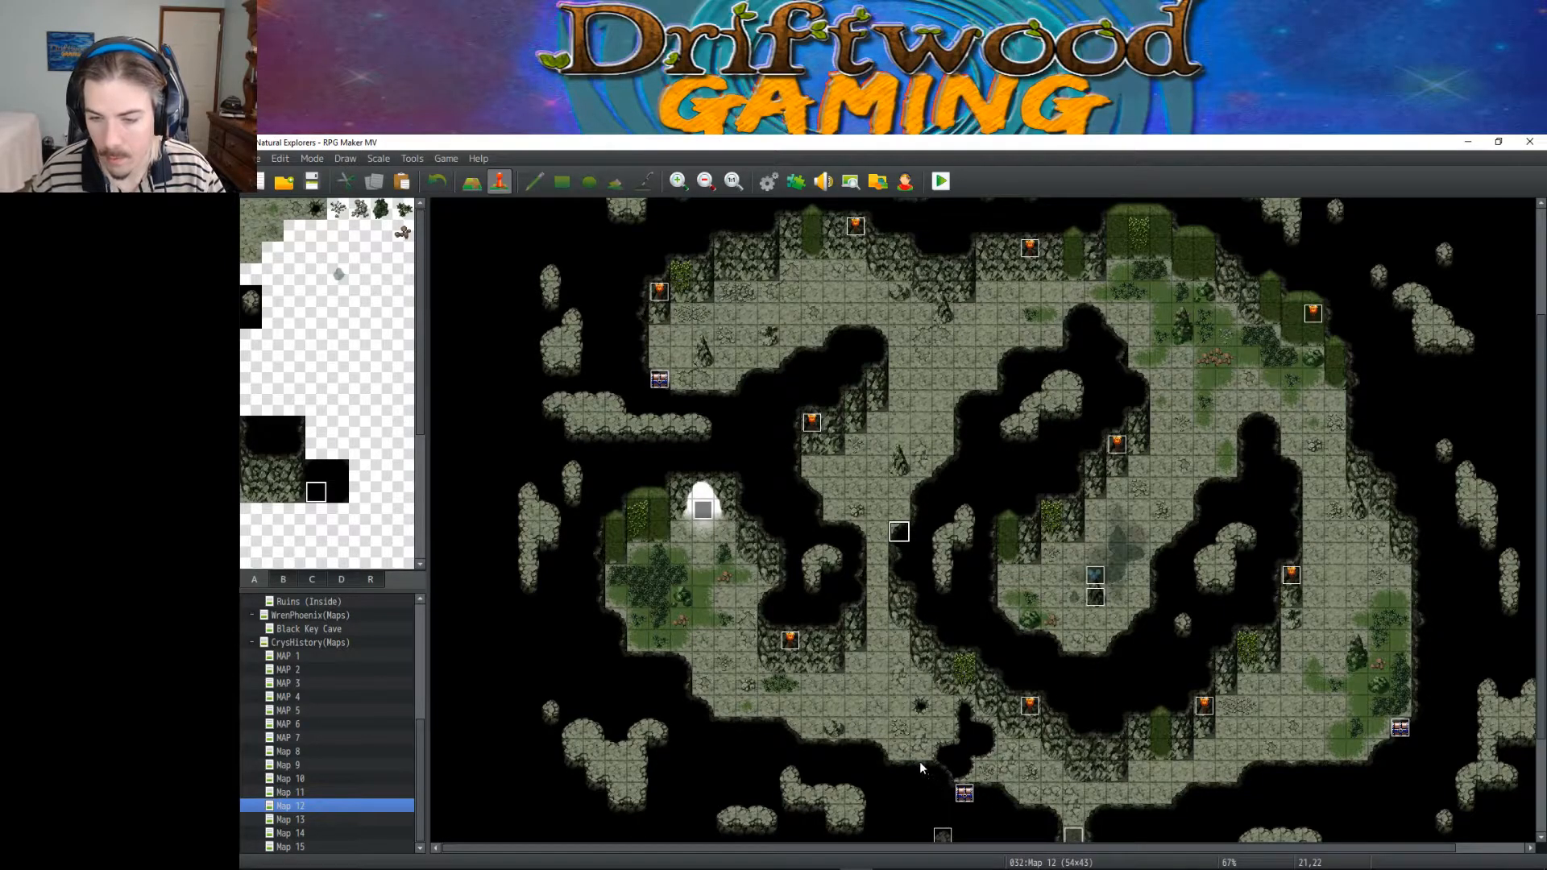
left_click(943, 729)
key("ctrl+v")
left_click(964, 794)
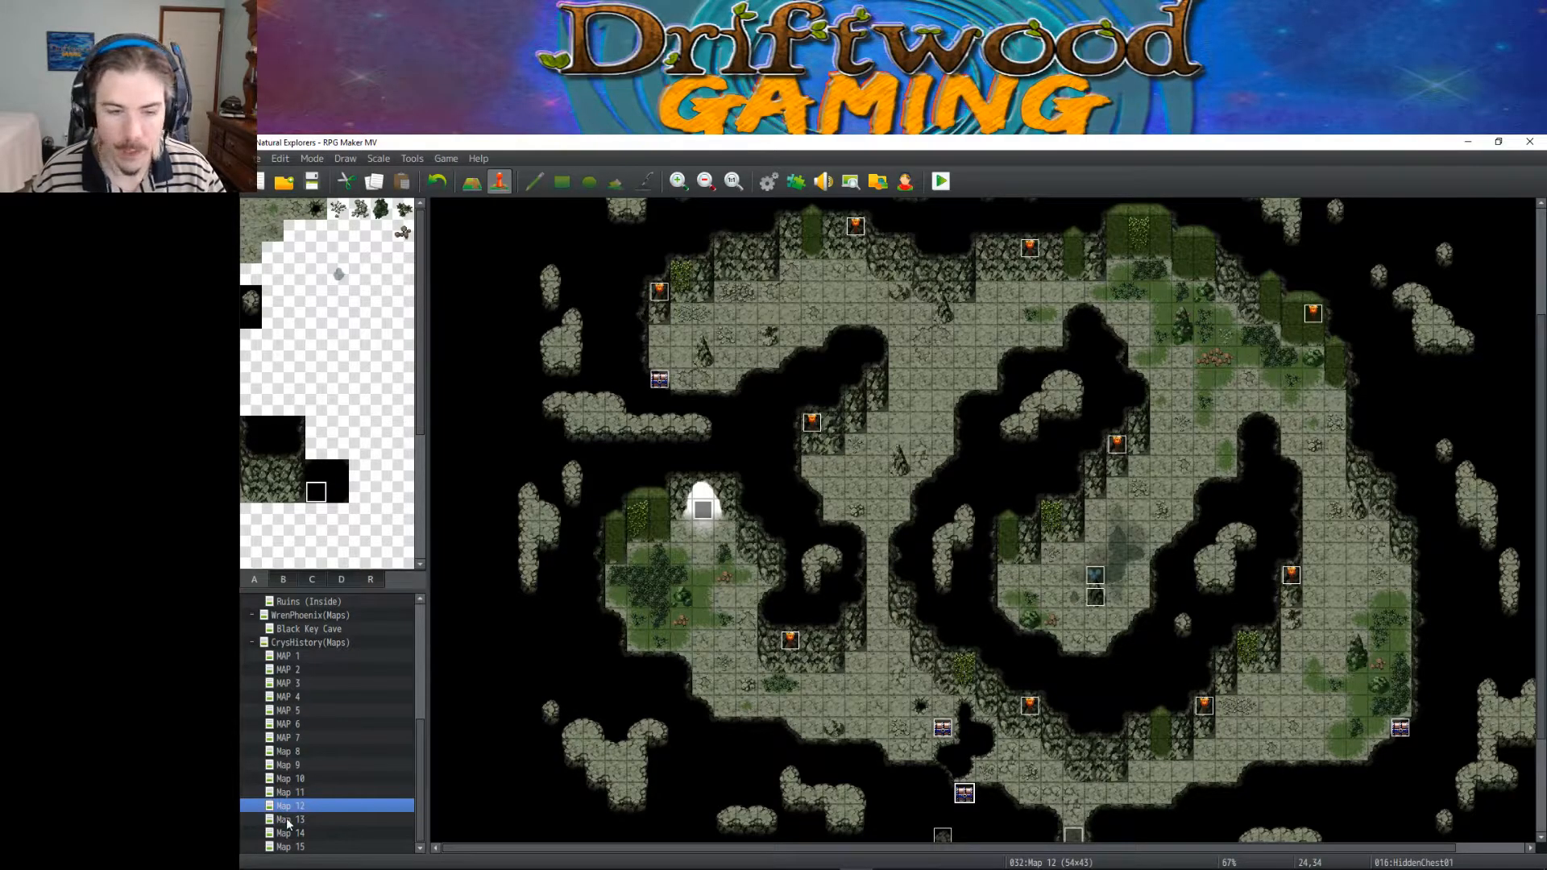
Step: Check the hidden chests on MAP 2 and copy the HiddenChest05 event at tile 35,10
left_click(309, 657)
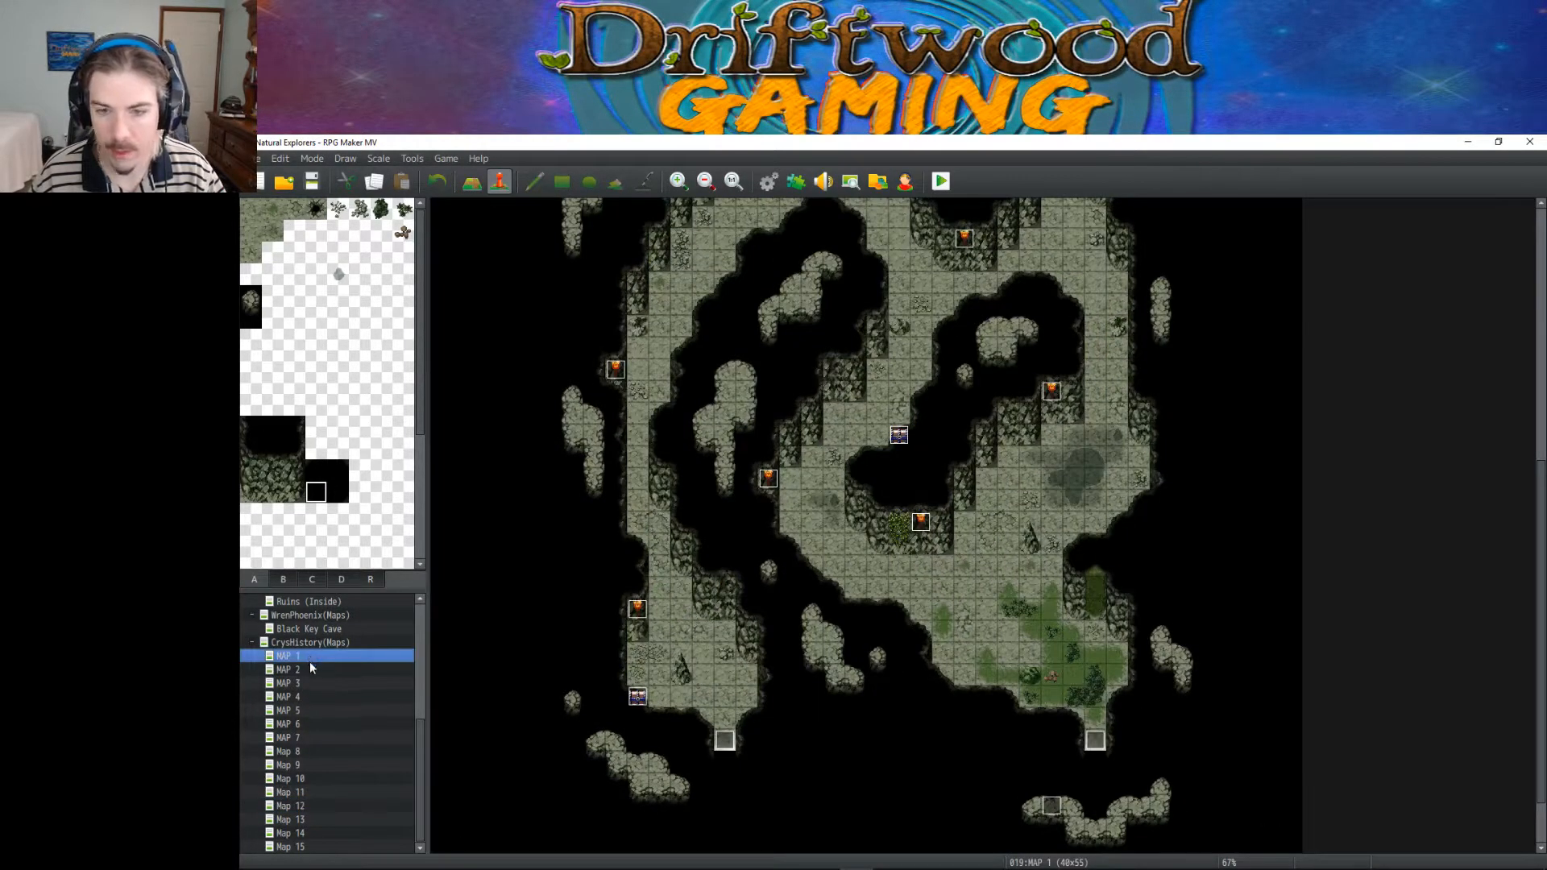
left_click(312, 670)
scroll(870, 661, "up", 6)
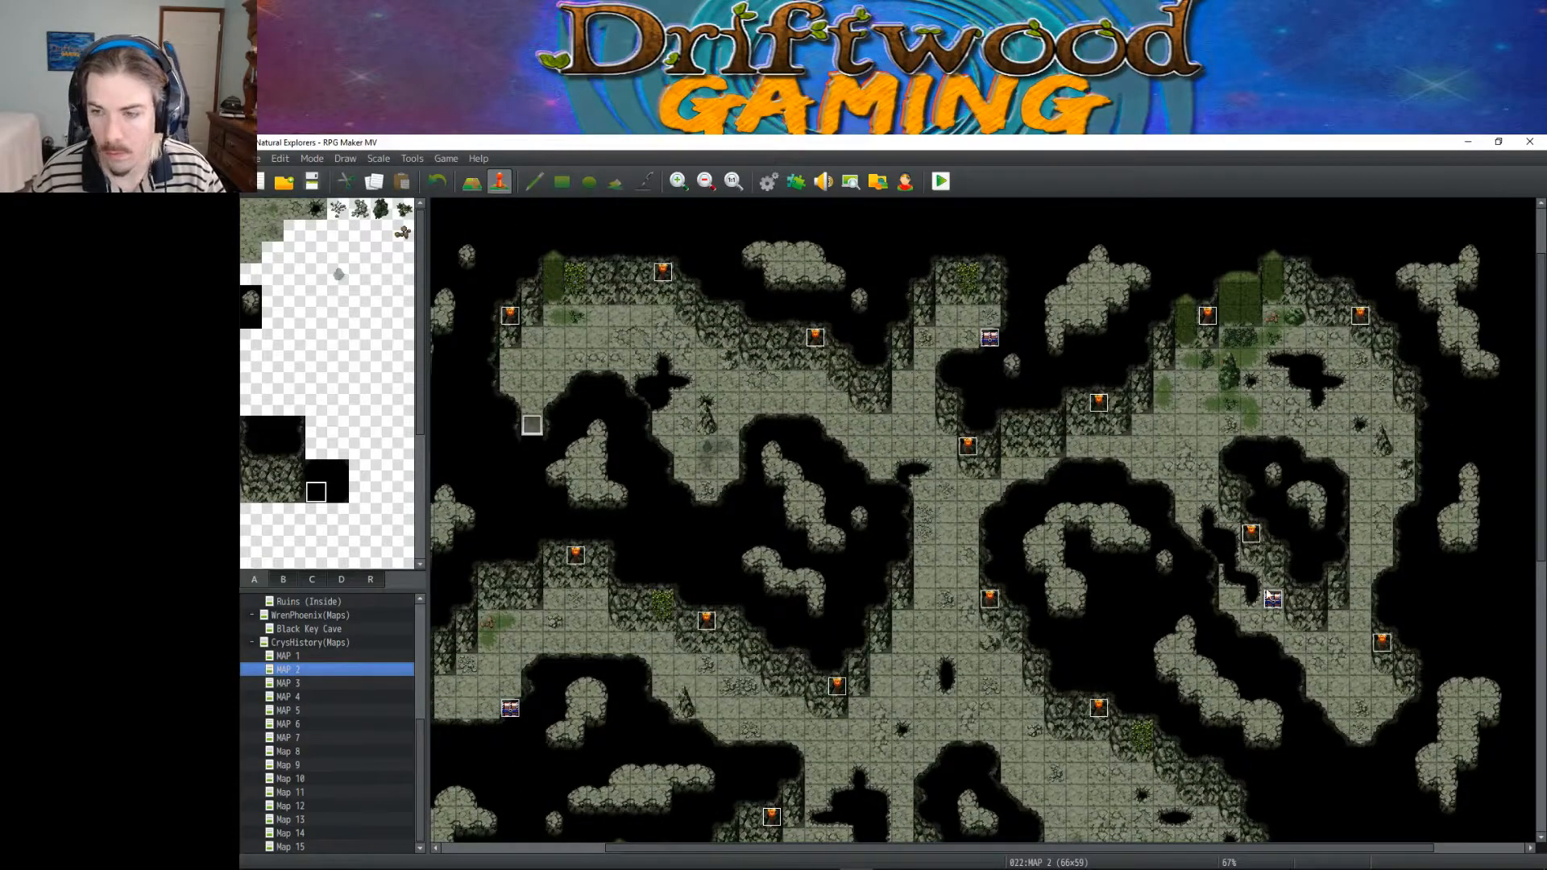
double_click(1273, 598)
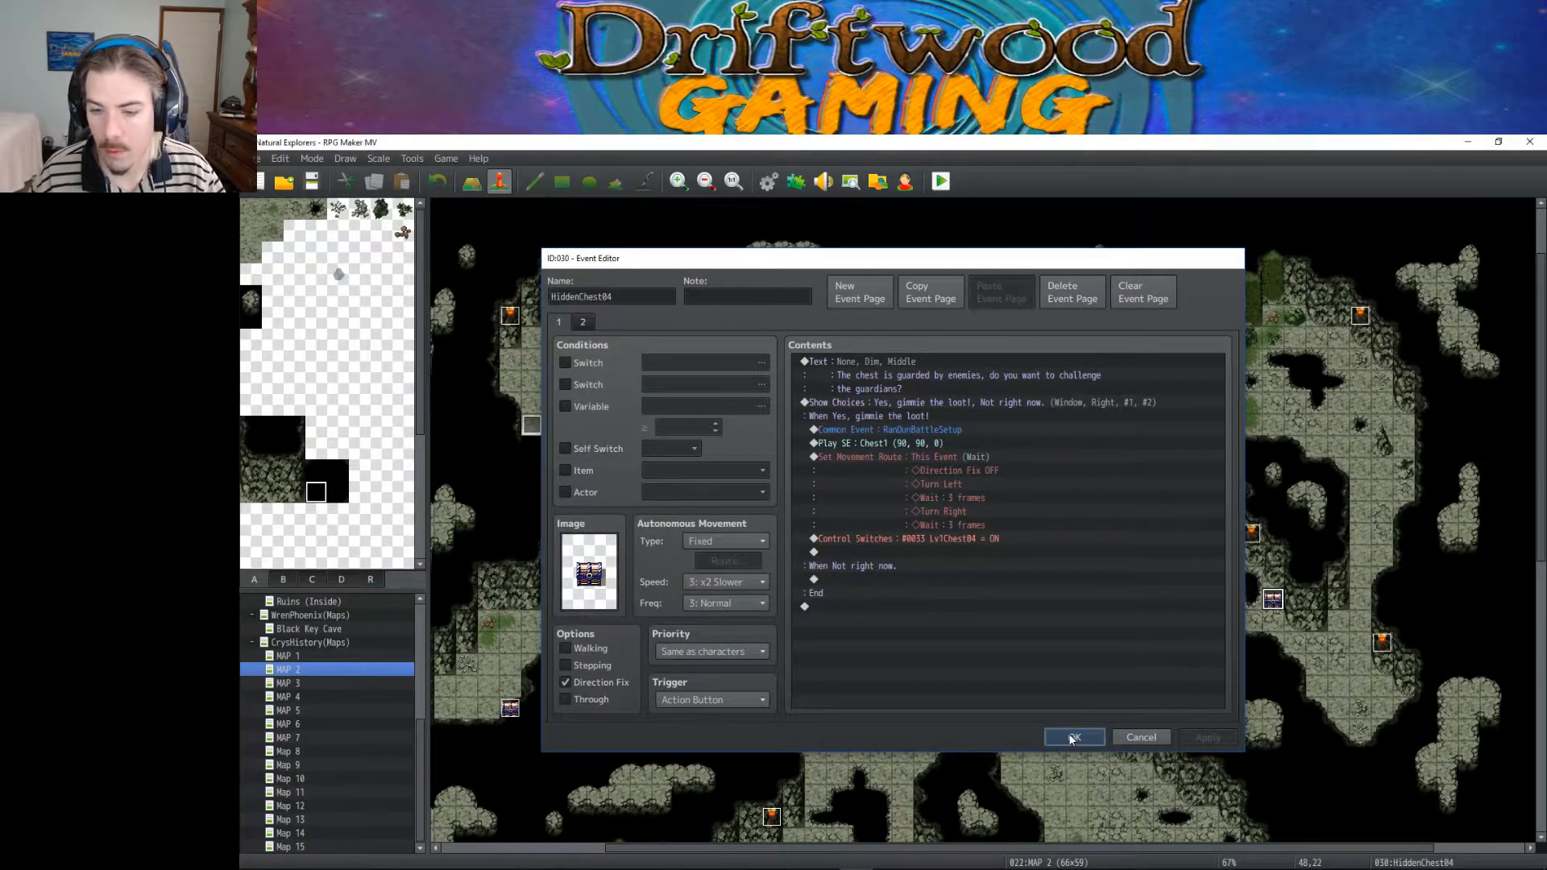
left_click(1073, 738)
scroll(1027, 359, "left", 2)
double_click(1030, 338)
left_click(1075, 737)
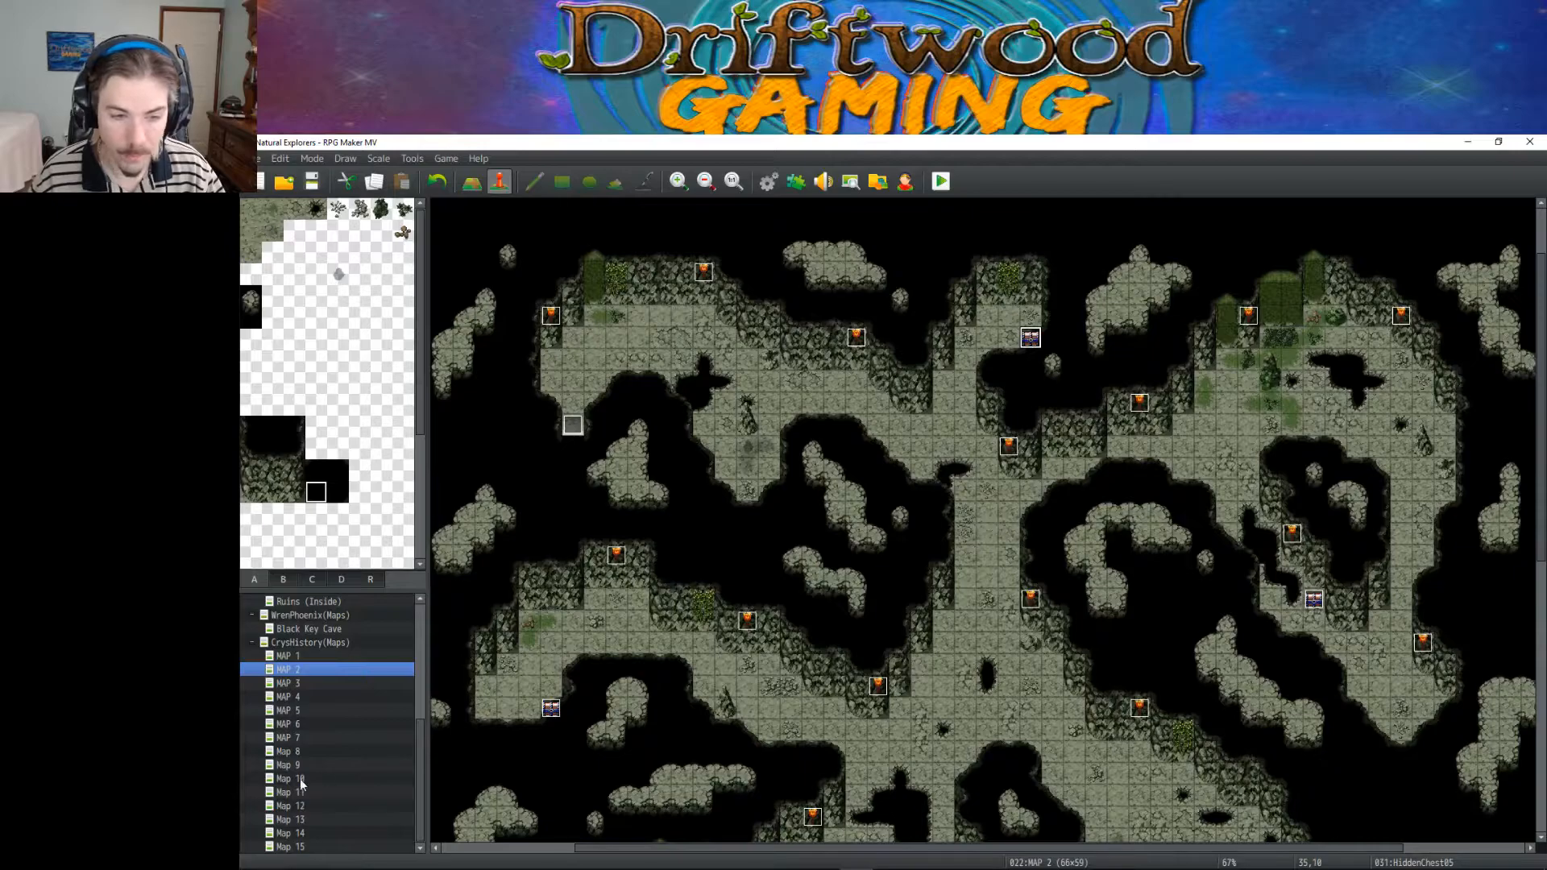
Step: Paste the HiddenChest05 event on Map 12 and position it at tile 8,26 on the western edge of the grassy area
left_click(298, 806)
scroll(683, 559, "down", 1)
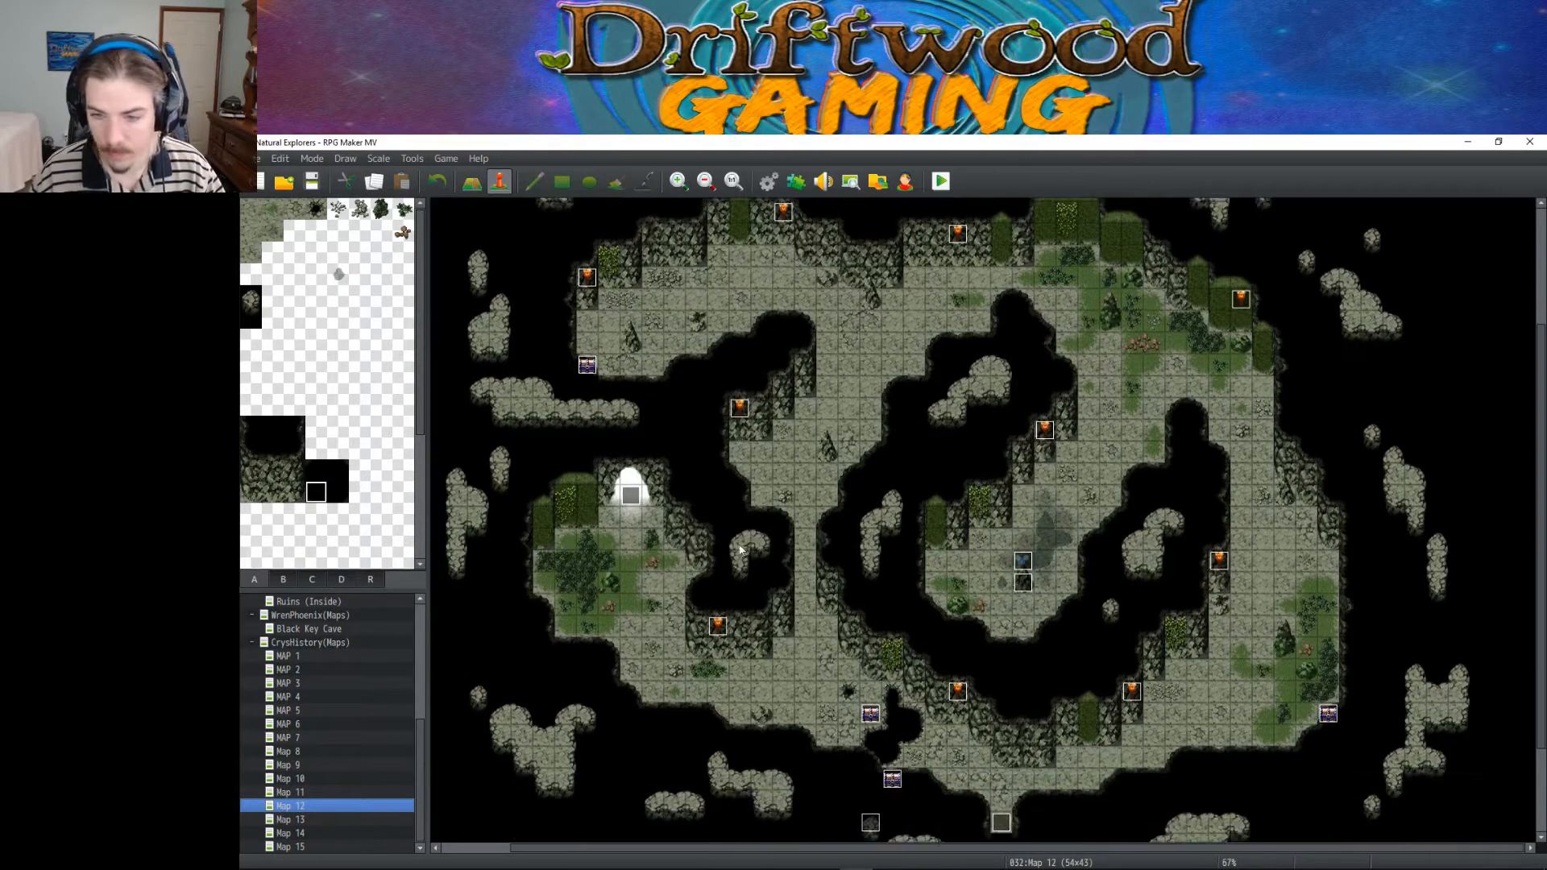
left_click(689, 583)
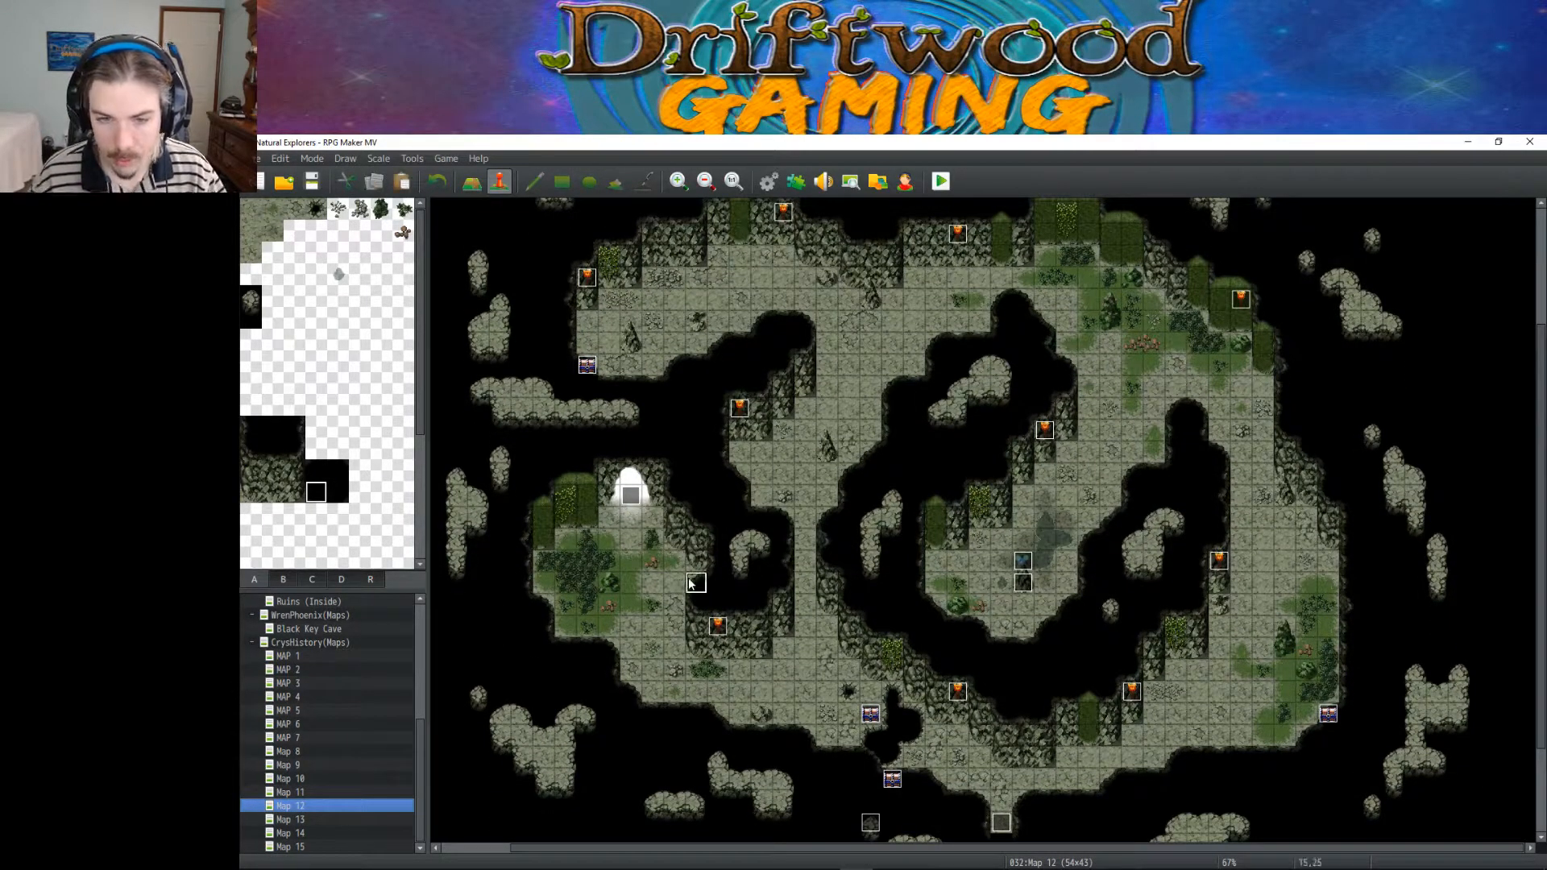
key("ctrl+v")
left_click_drag(695, 585, 544, 606)
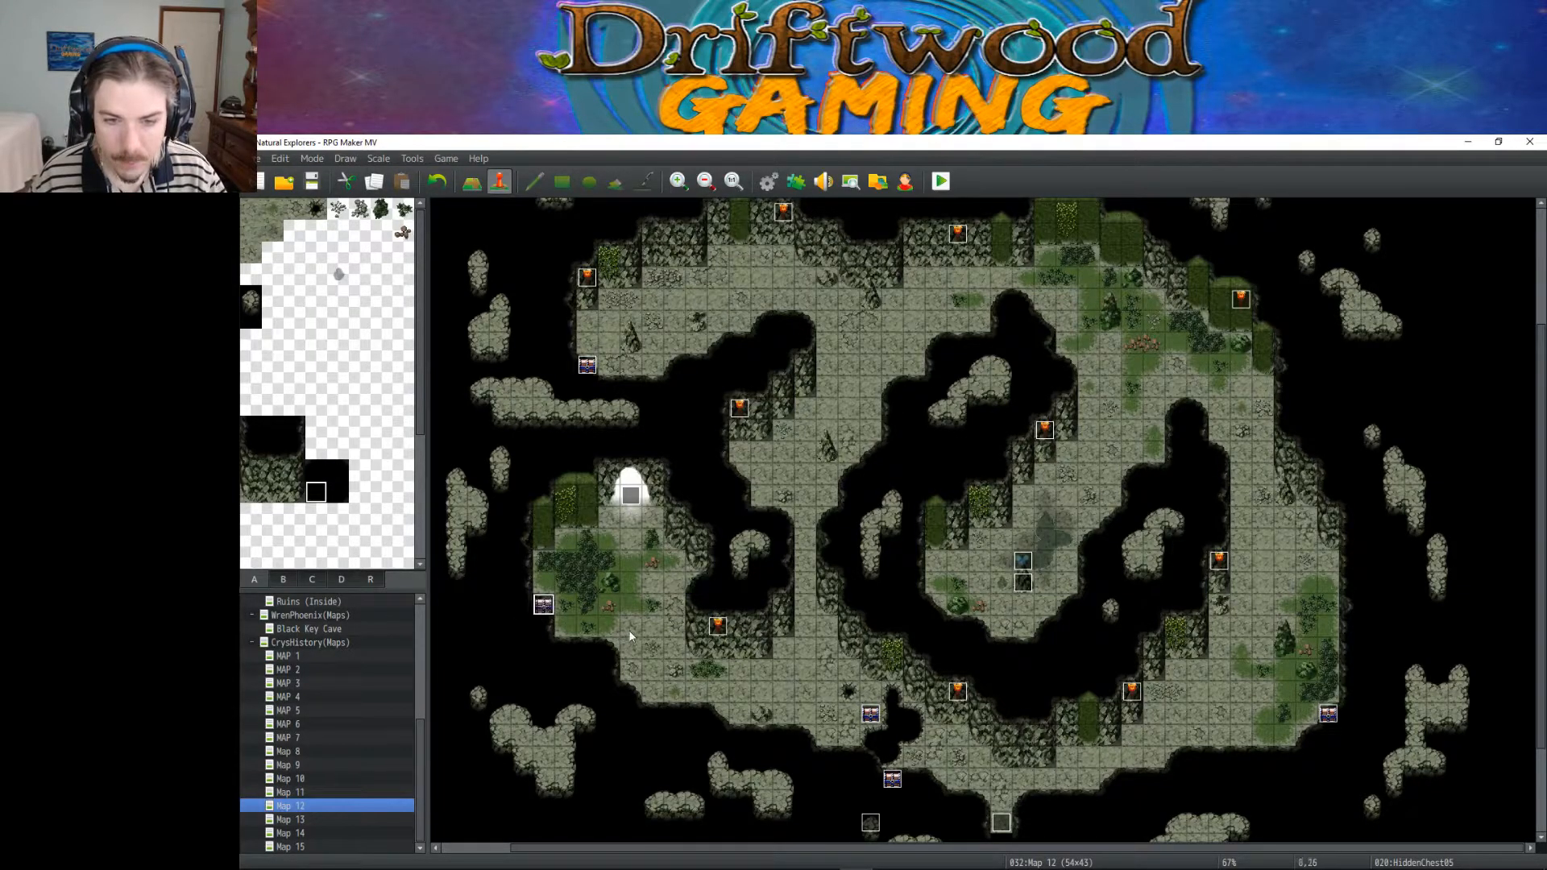
left_click(692, 672)
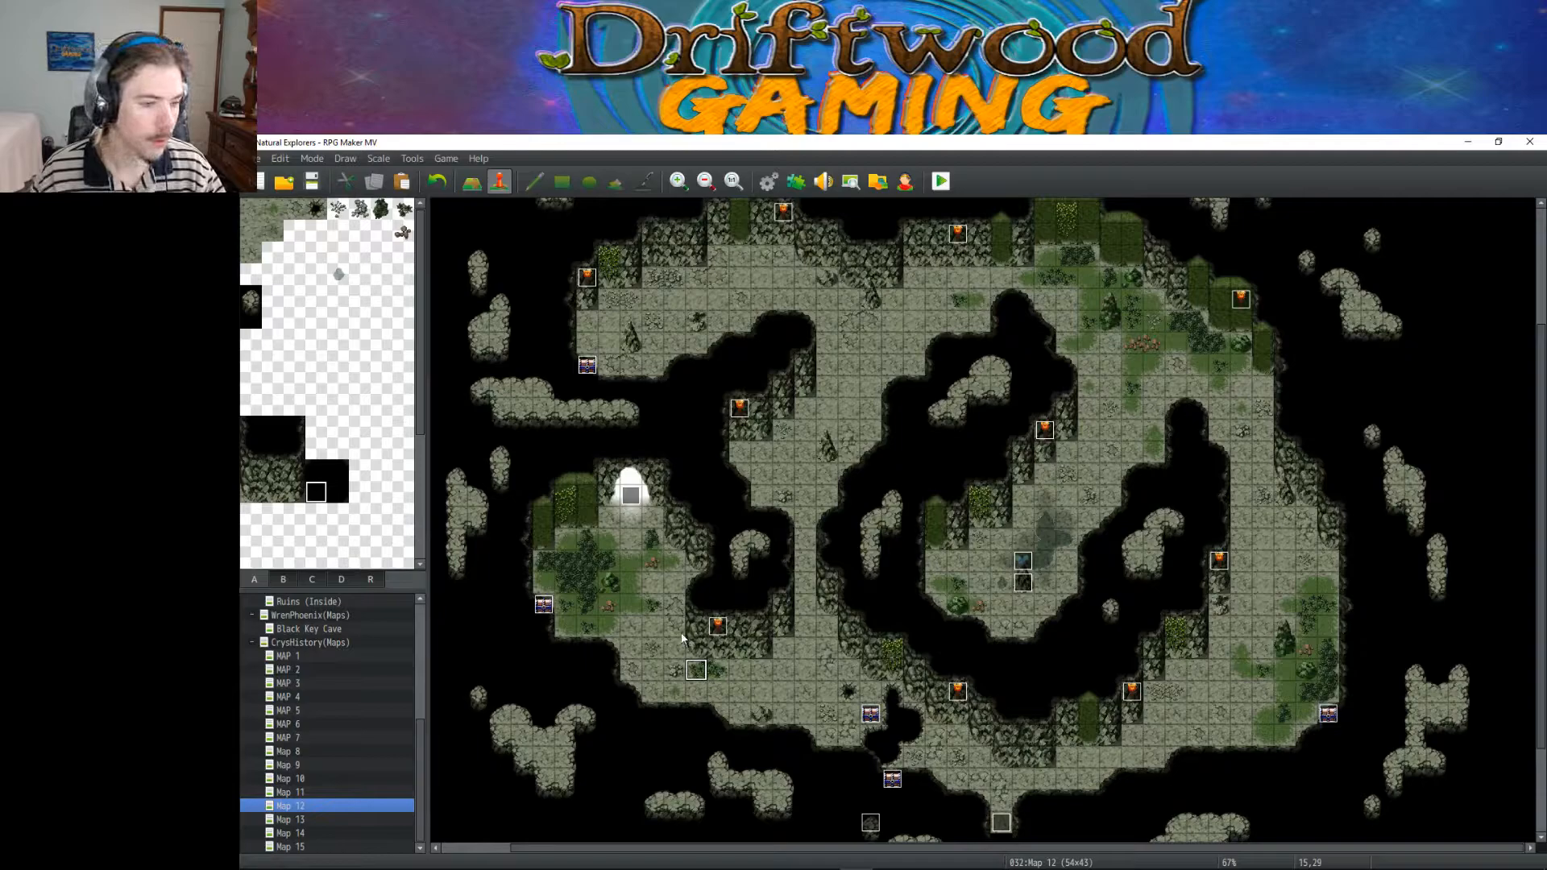
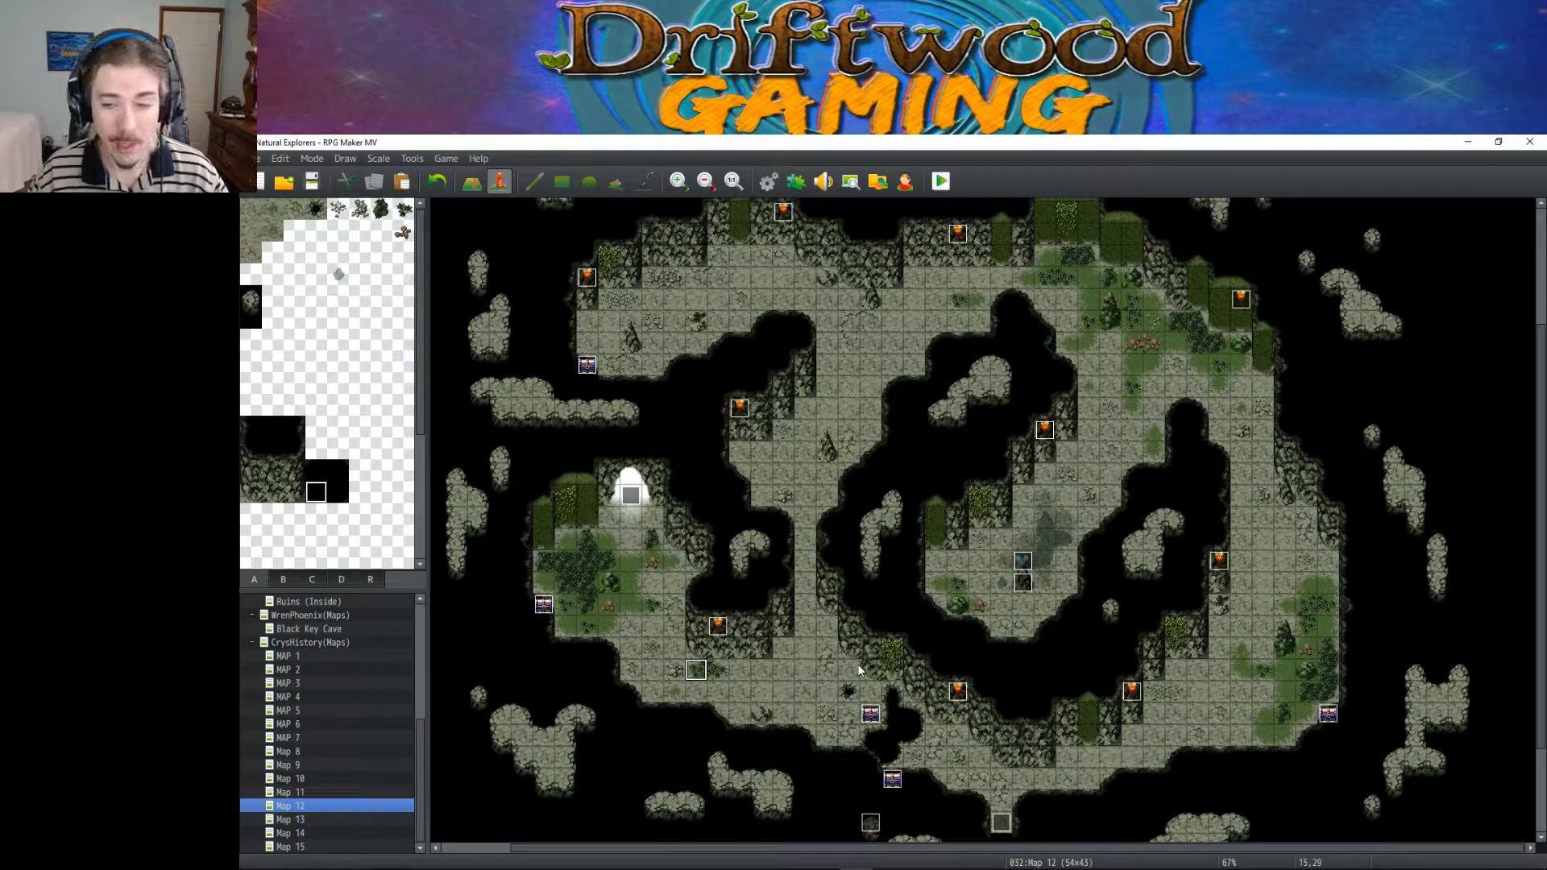
scroll(857, 664, "up", 5)
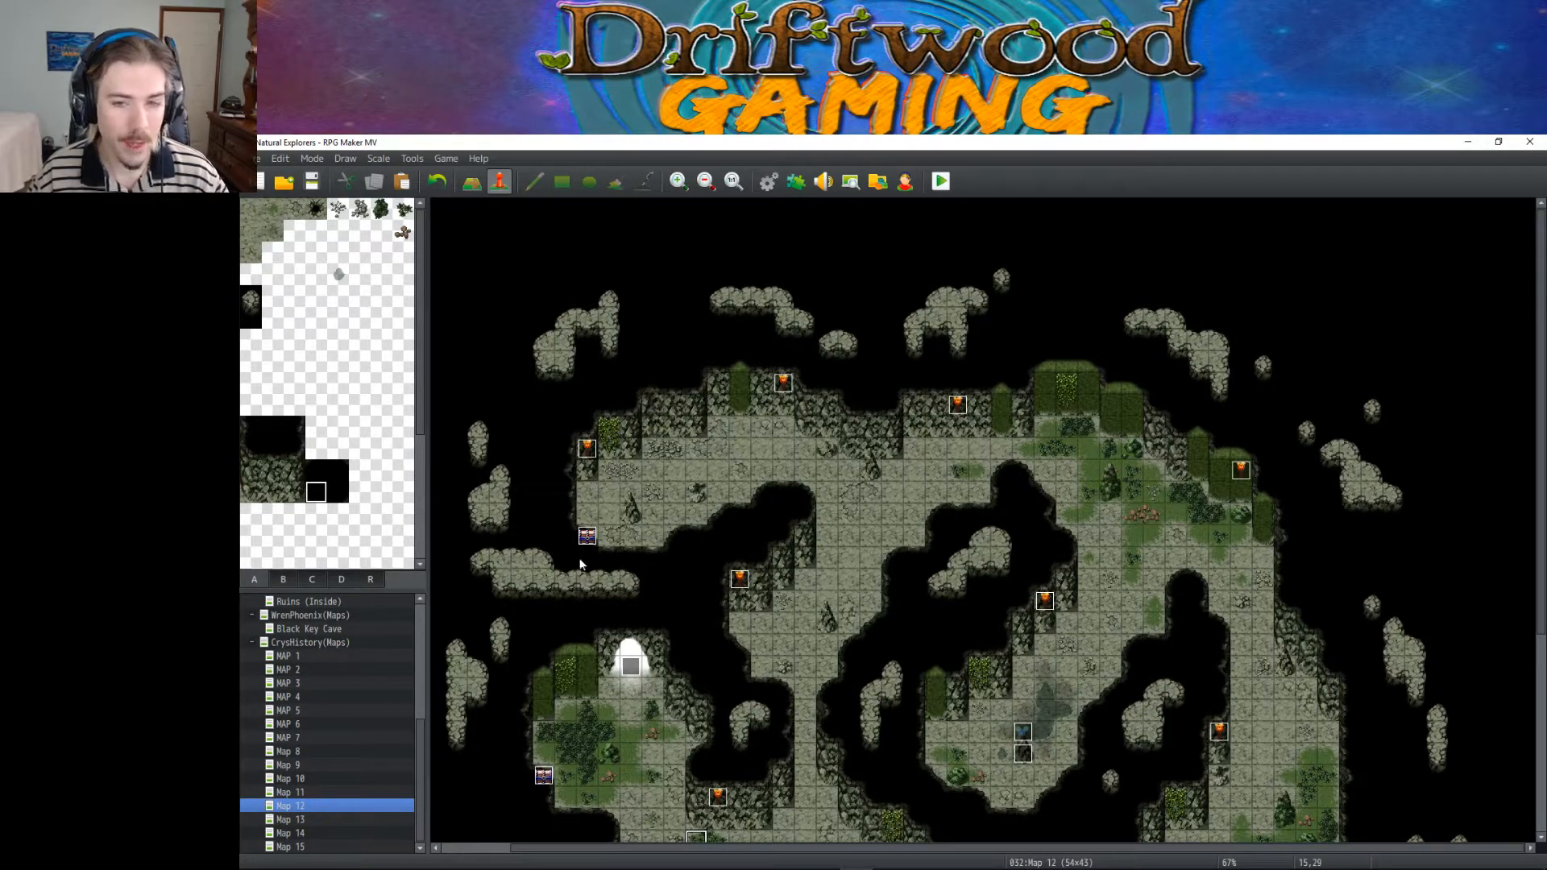
scroll(644, 554, "down", 7)
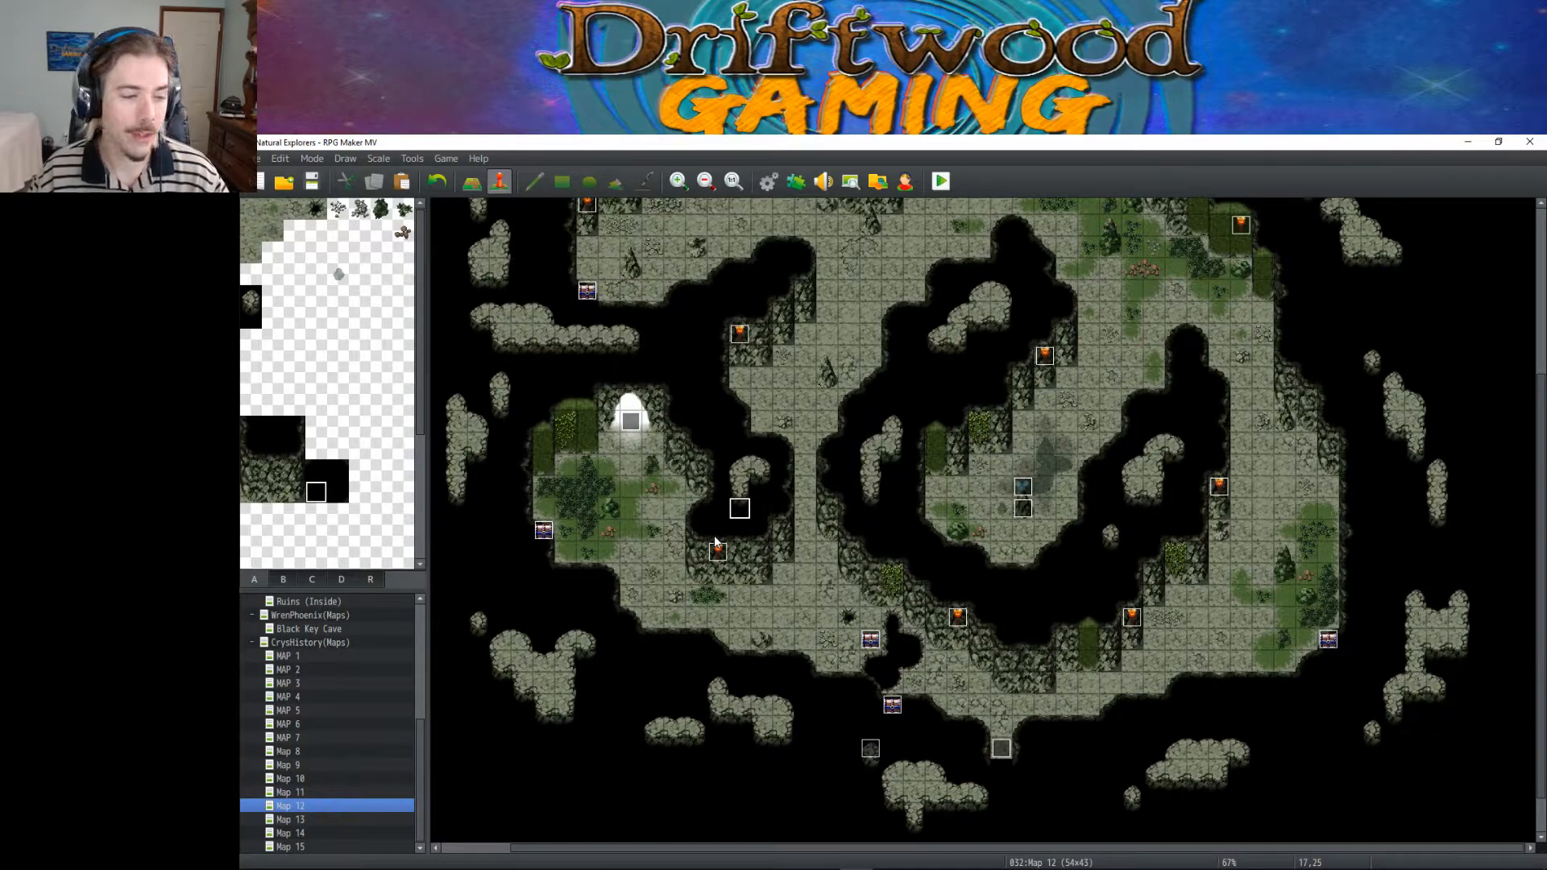
scroll(714, 535, "down", 2)
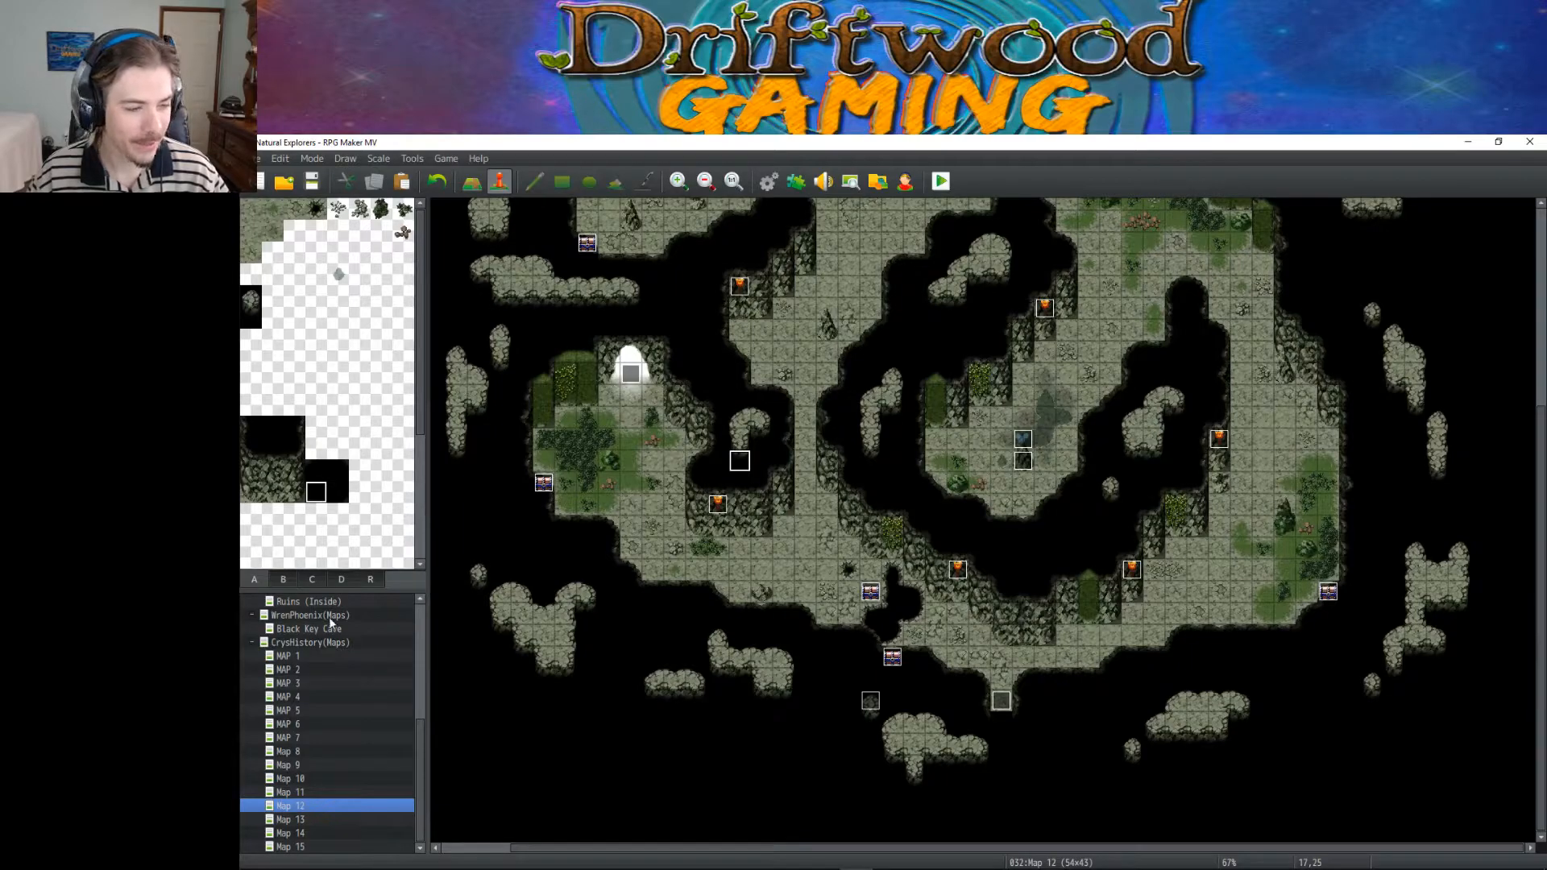
scroll(695, 451, "up", 5)
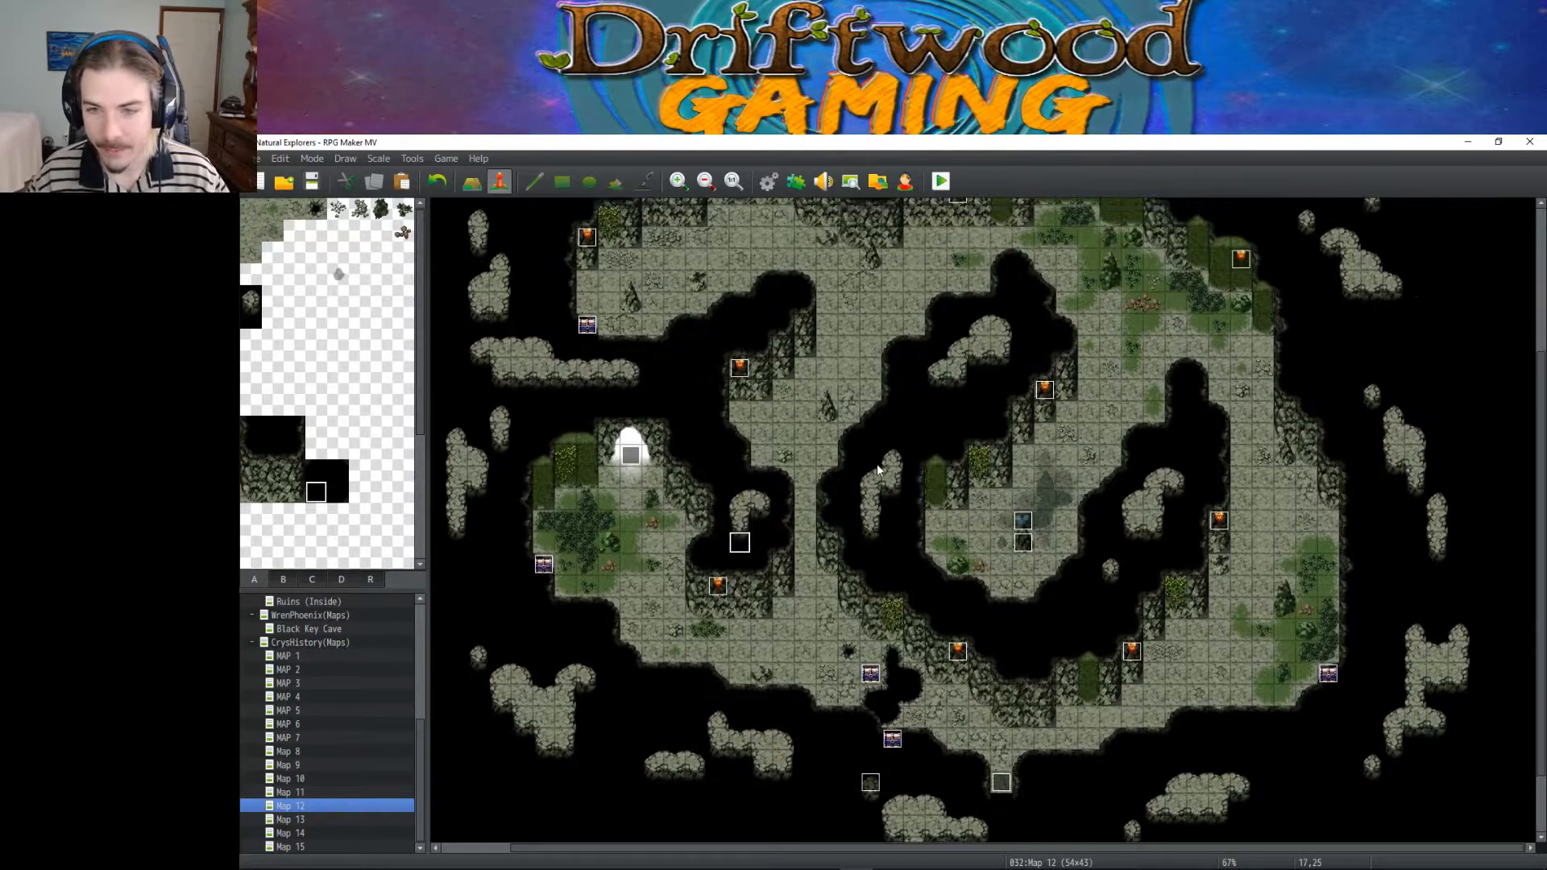
Step: Set the player's starting position on Map 12 to tile 29,34, just above the southern entrance, and save the project
scroll(696, 472, "down", 4)
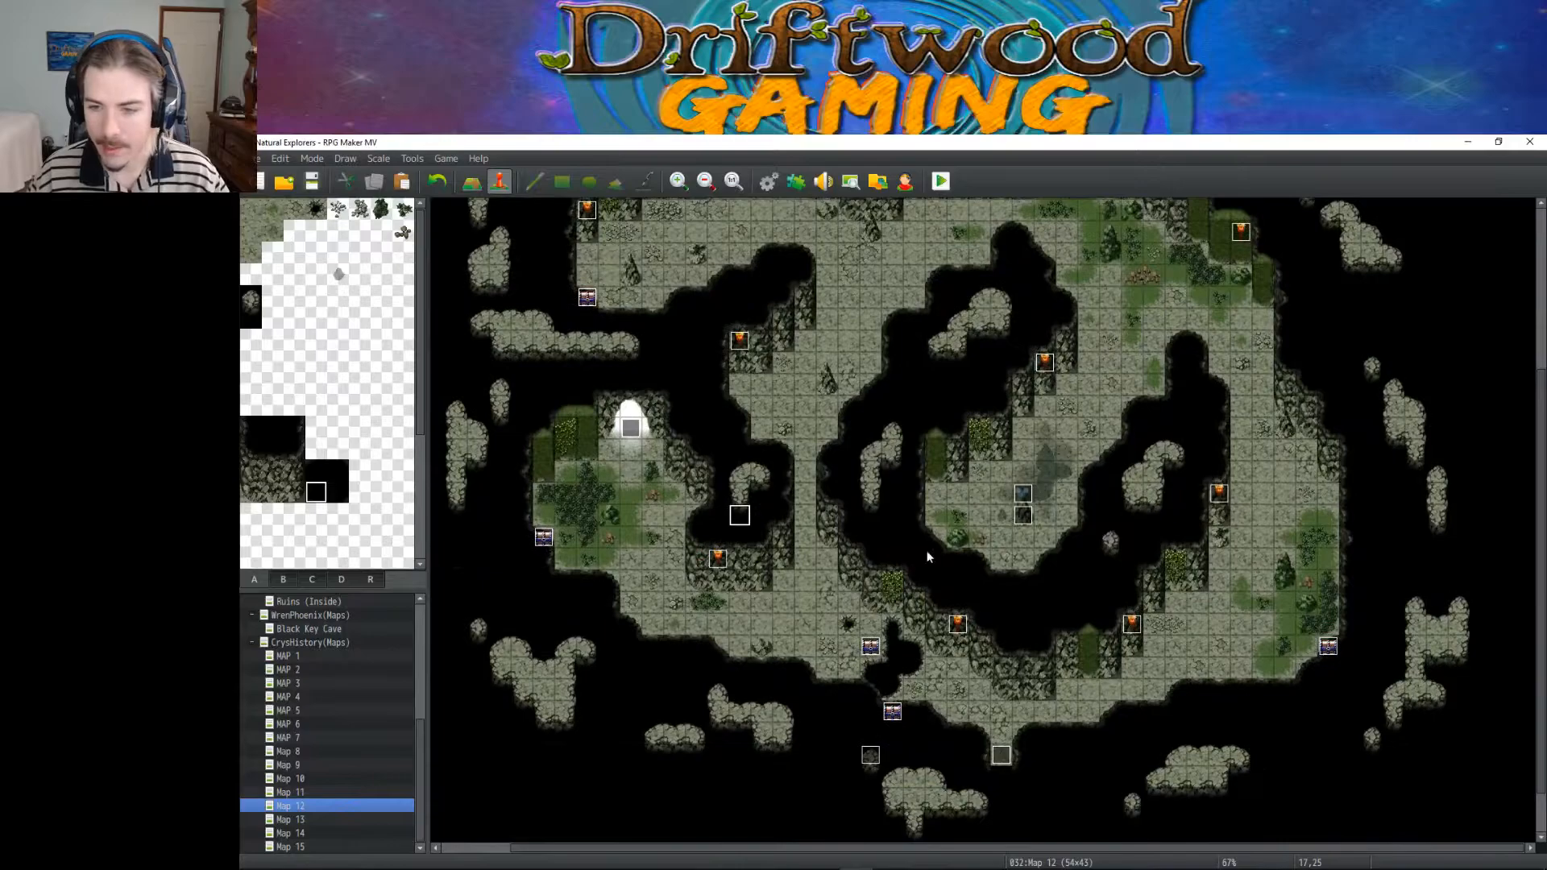
right_click(1000, 716)
mouse_move(1080, 858)
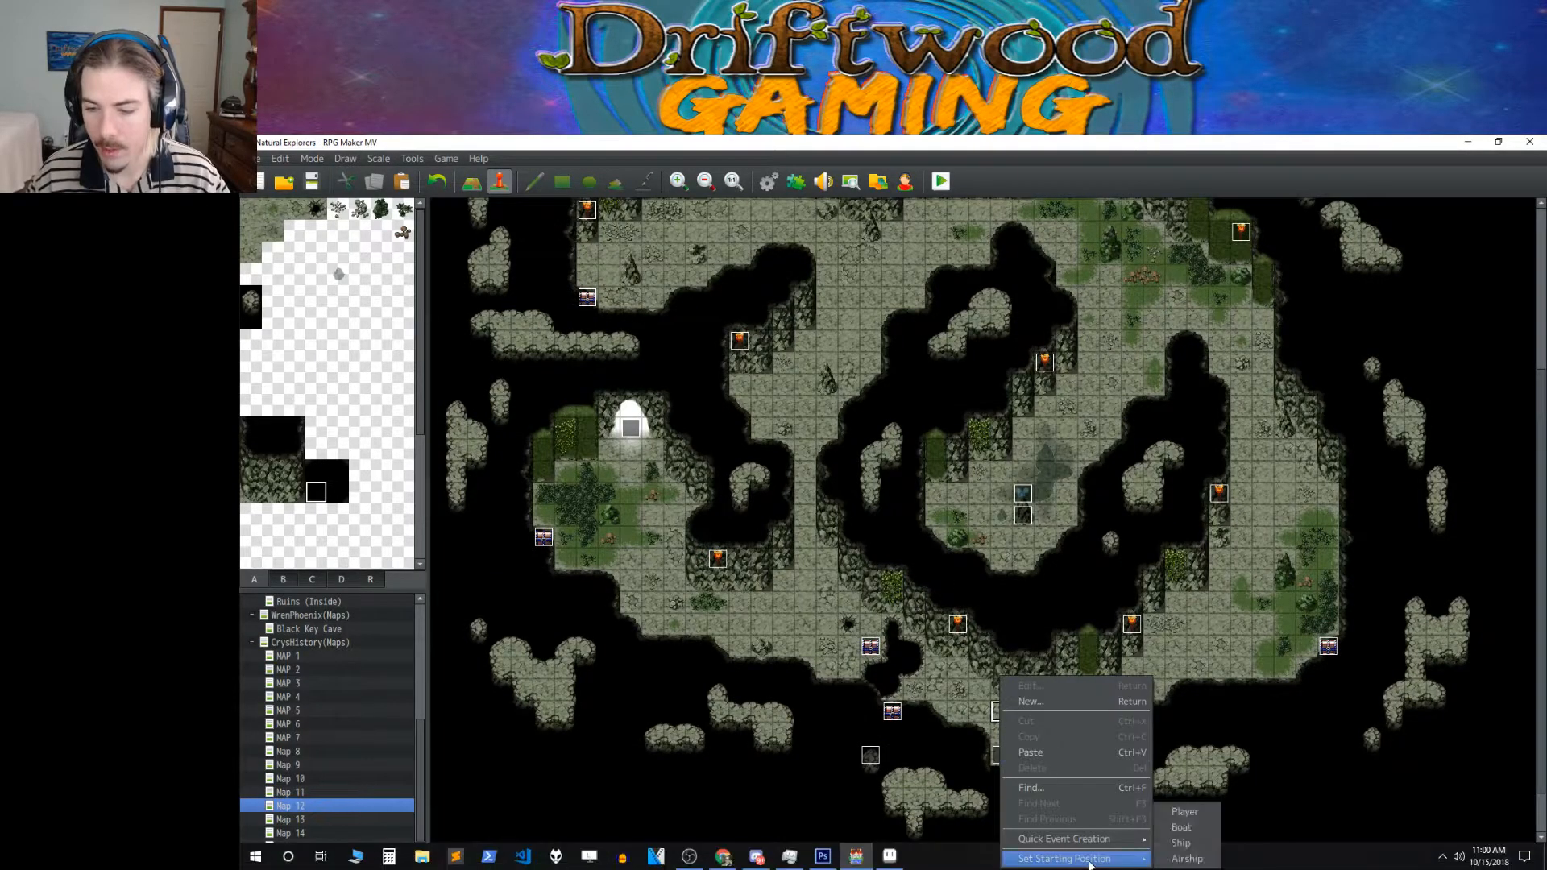
left_click(1183, 809)
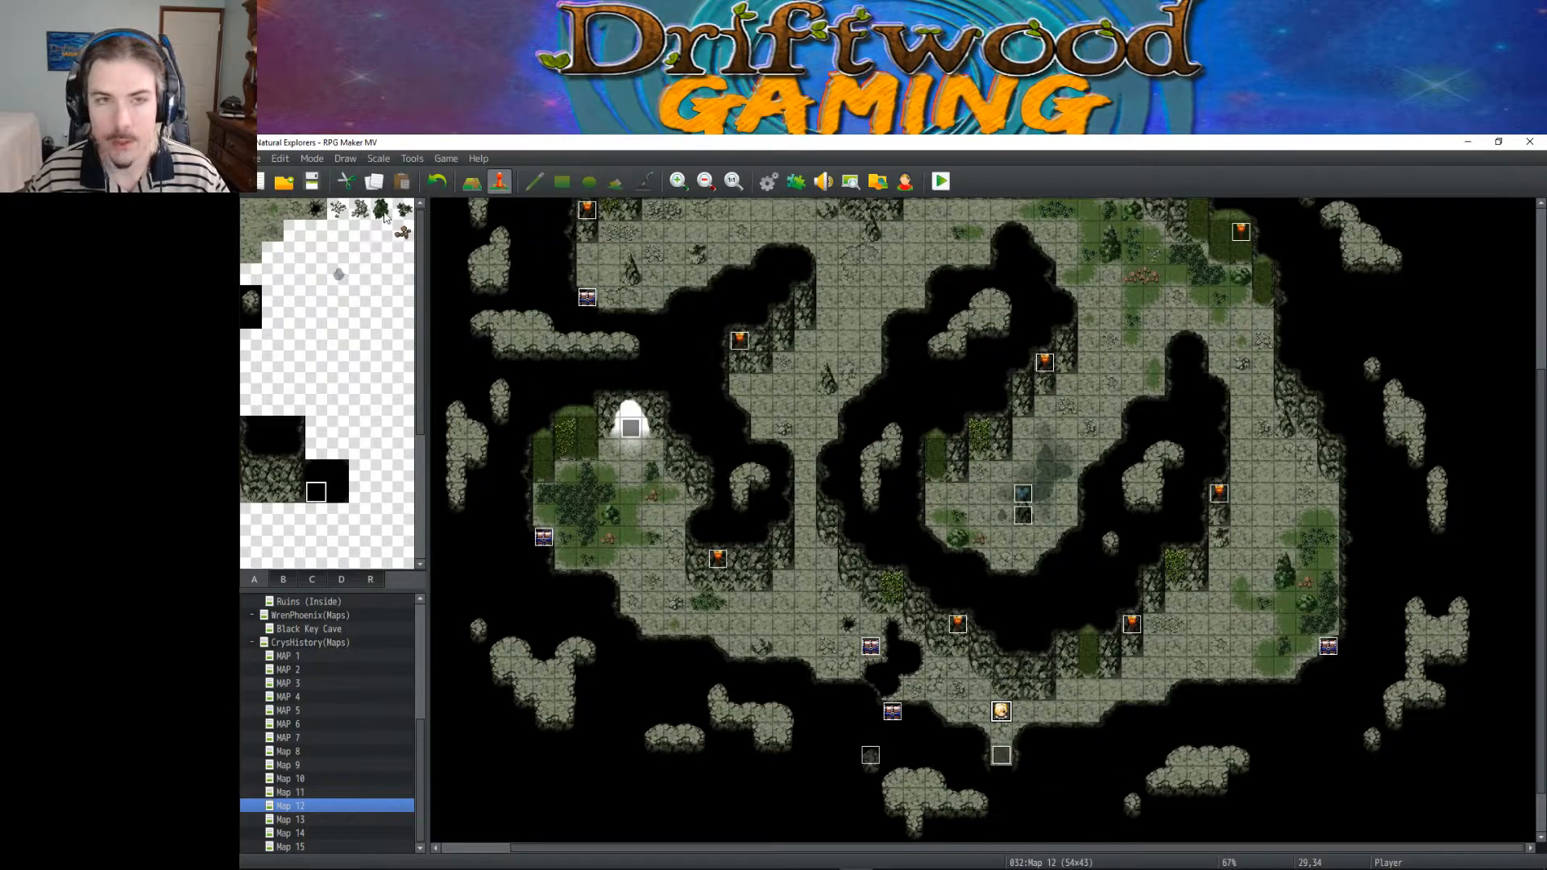
left_click(311, 180)
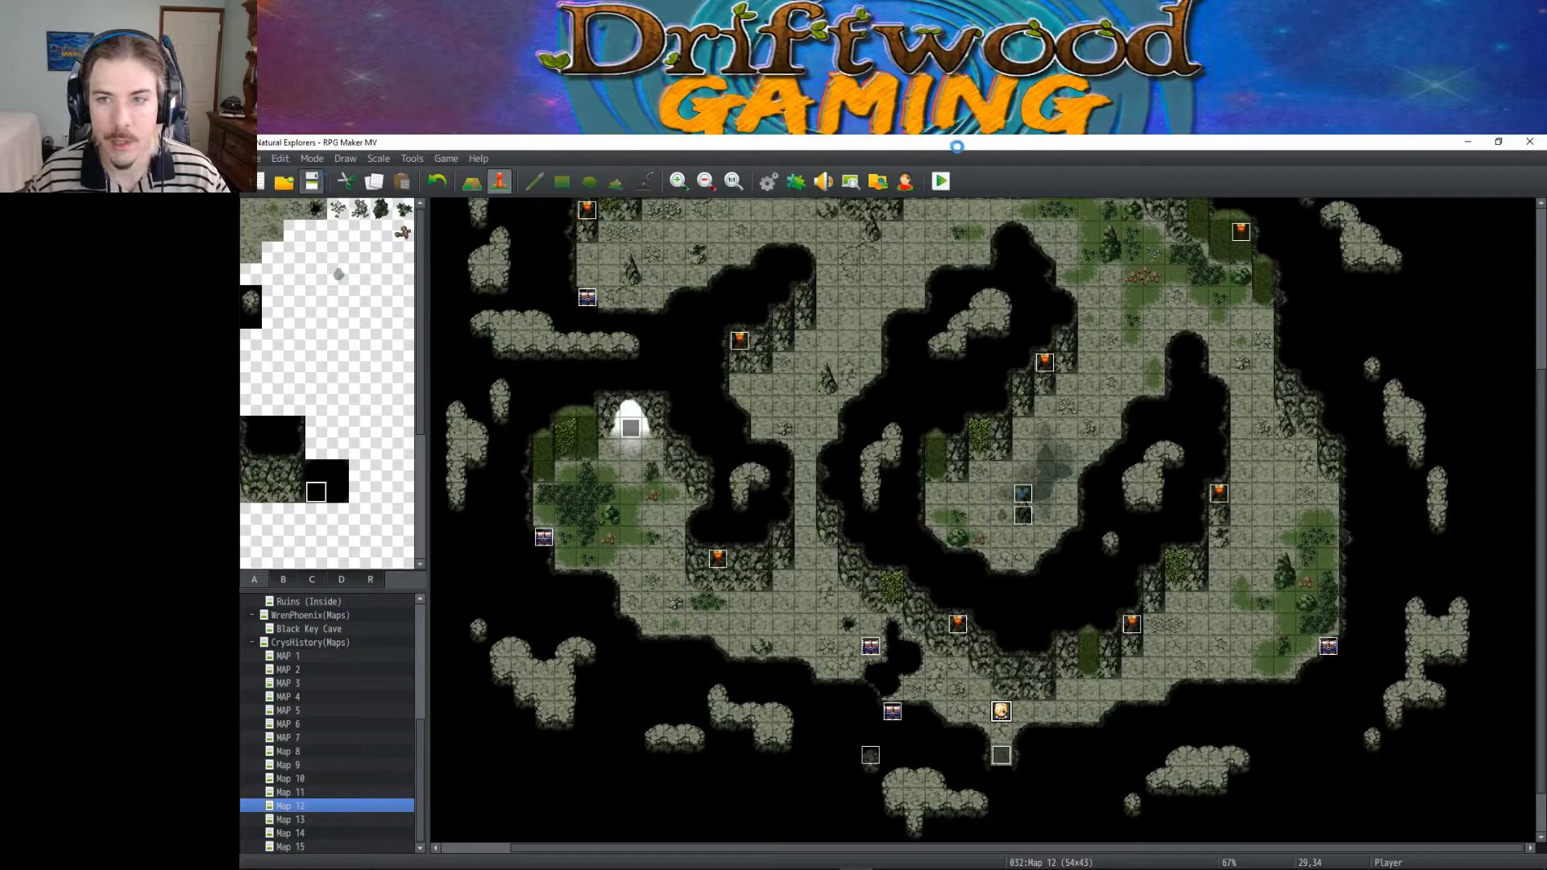
Step: Playtest Map 12 from a new game to examine the lighting around the southern entrance, and close the test
left_click(934, 188)
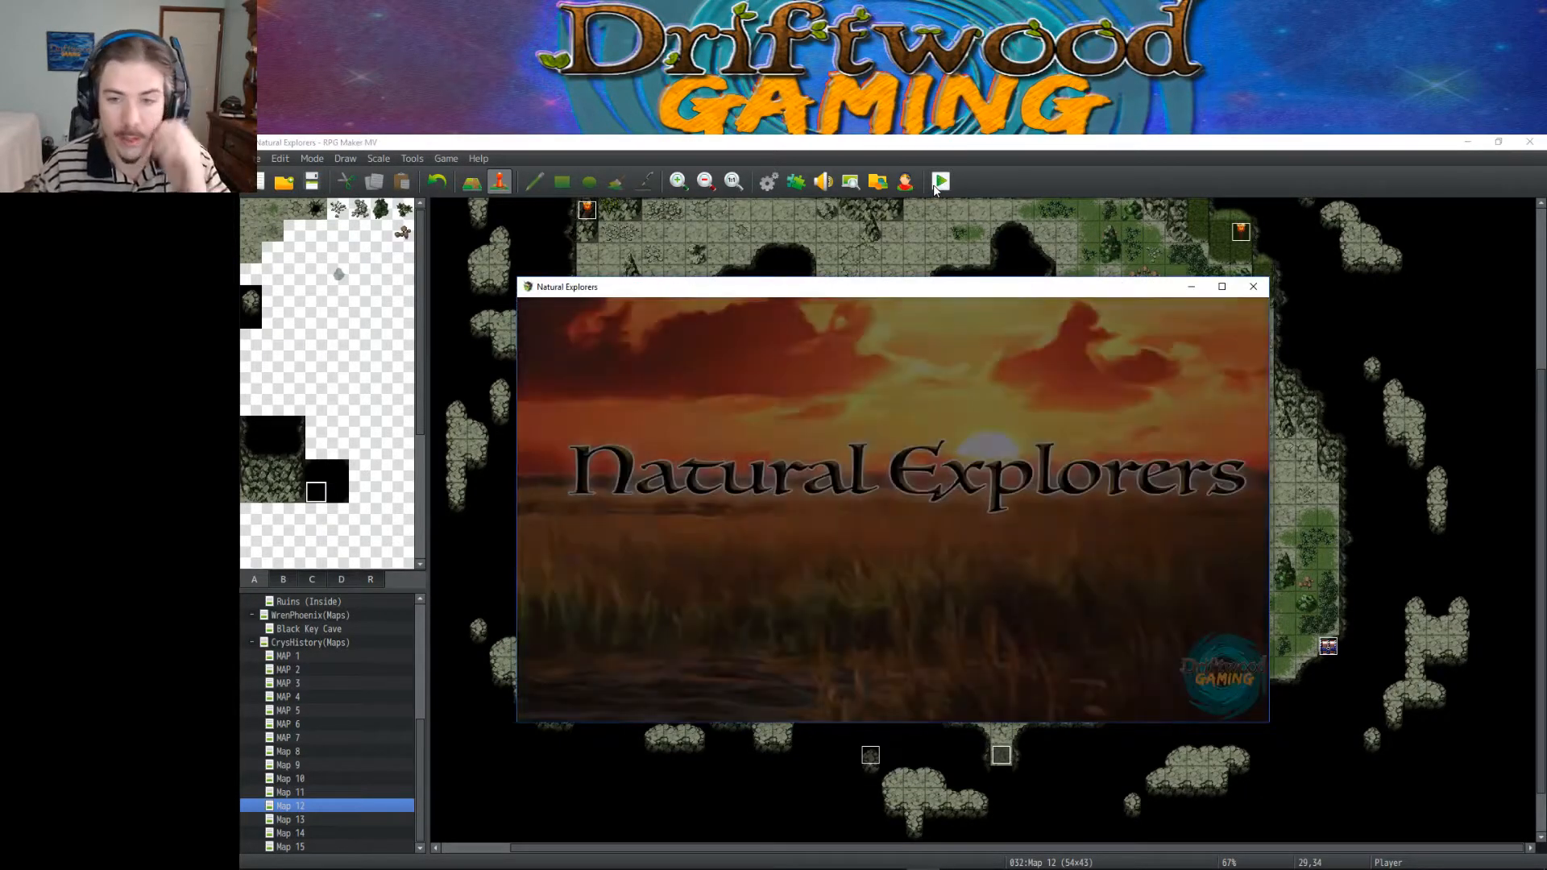
key("Up")
key("Return")
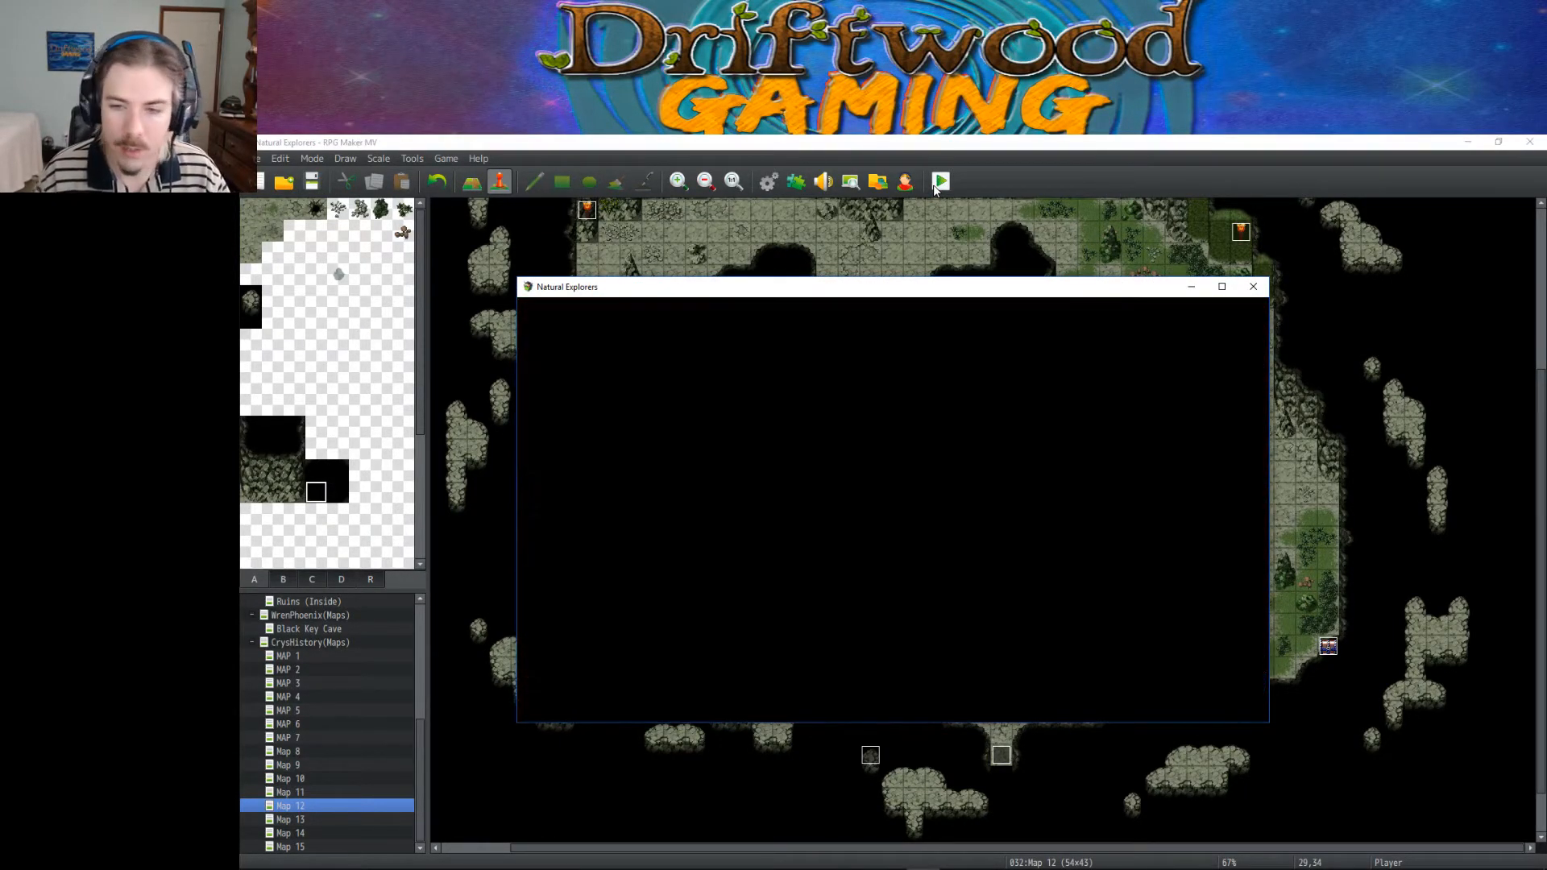
key("Right")
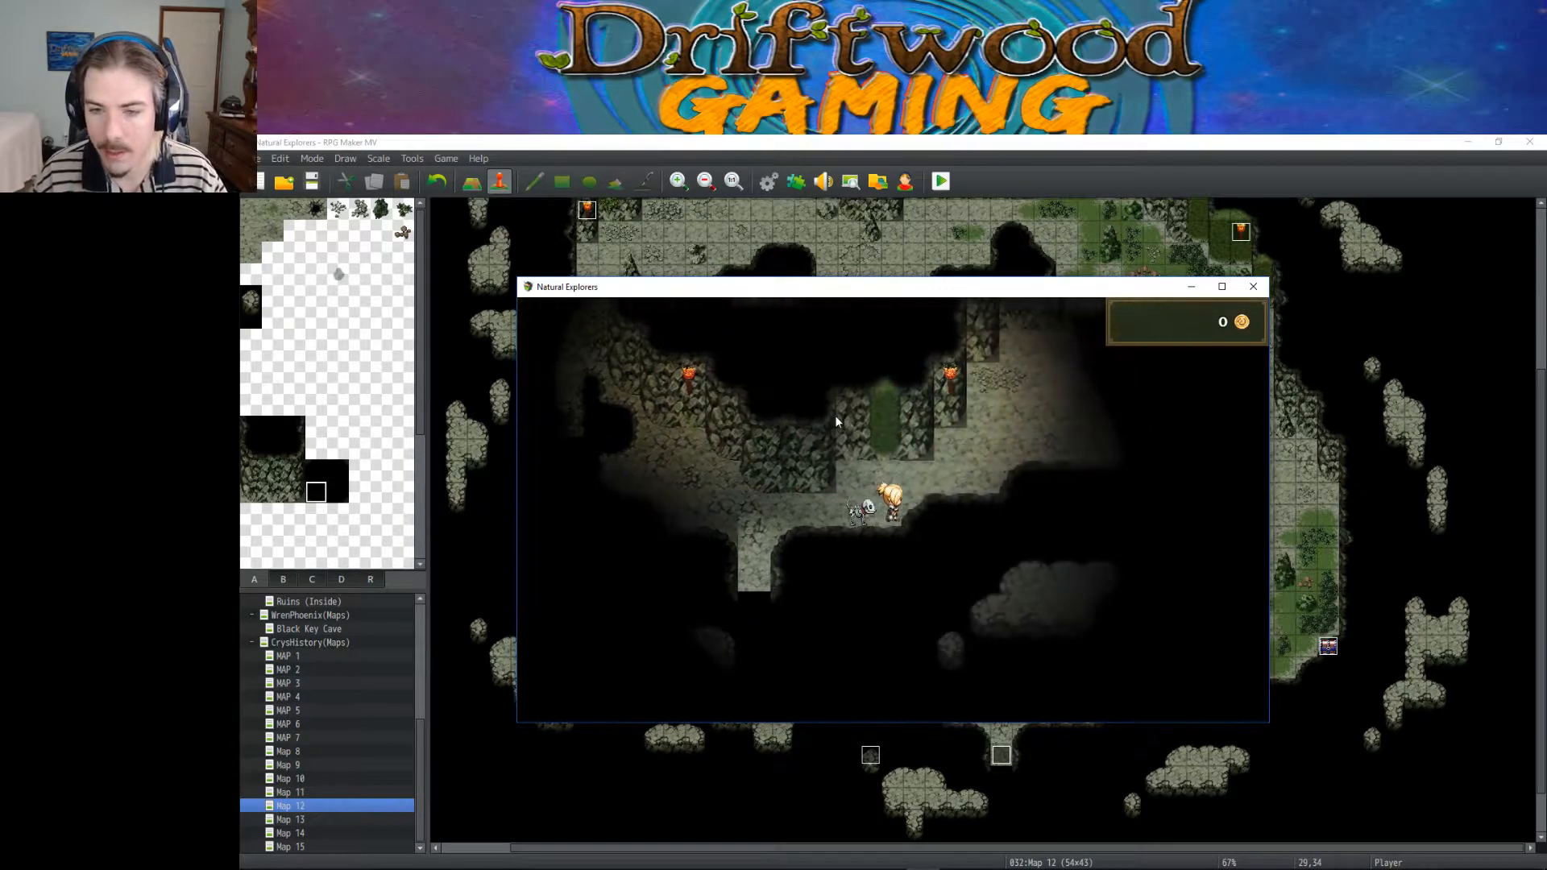
left_click(1253, 286)
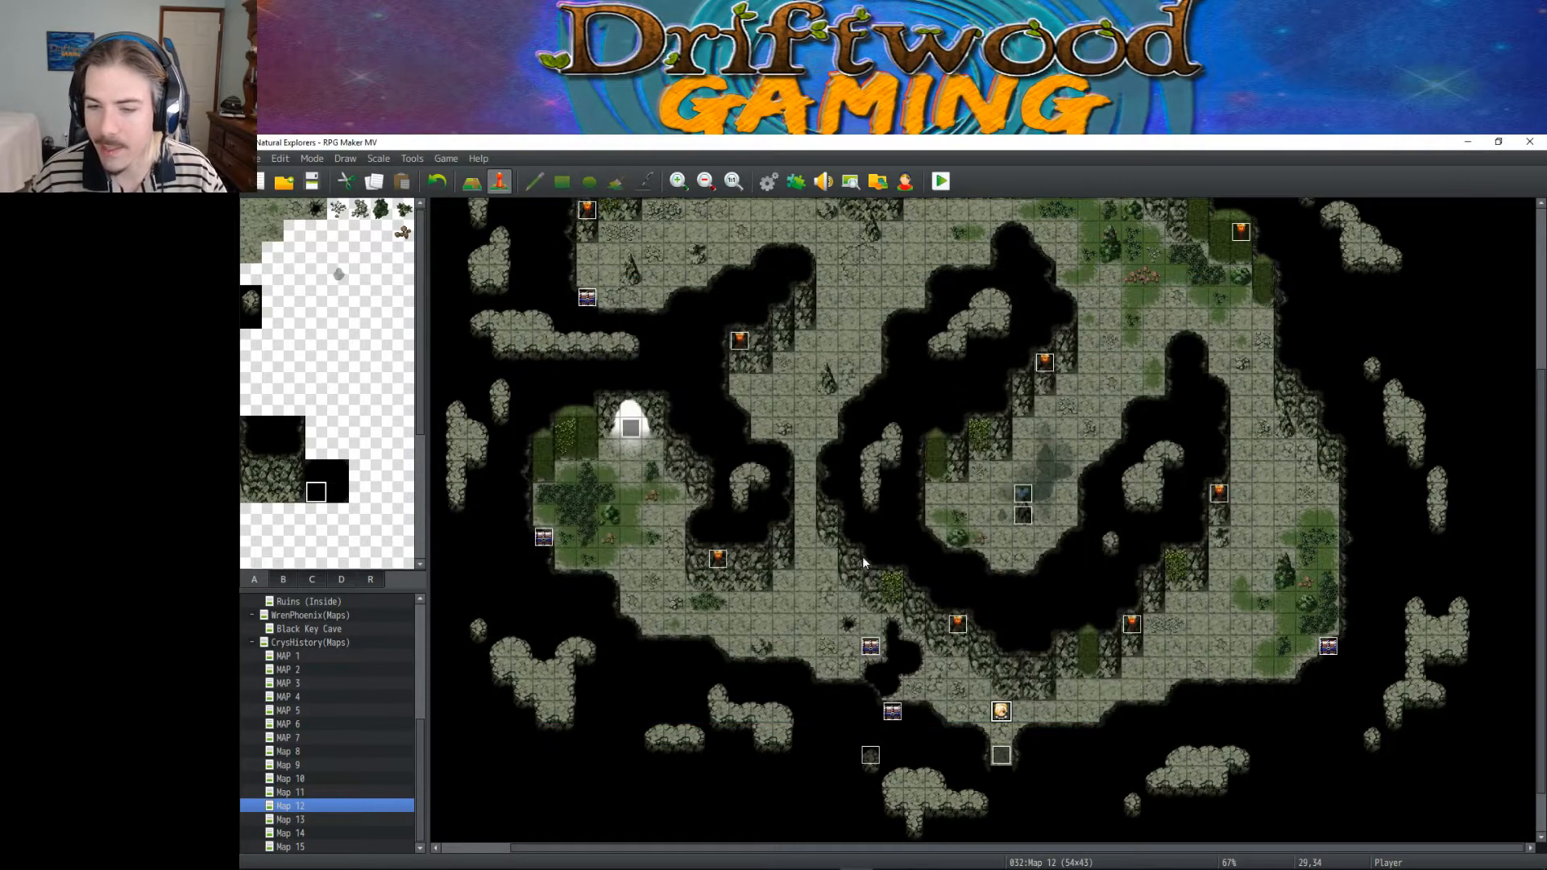
Step: Set the note of Map 12's Entrance event at tile 29,36 to Light 100 #FFFFFF D3
double_click(1000, 754)
left_click(793, 296)
left_click(797, 297)
key("BackSpace")
type("100 #FFFFFF D3")
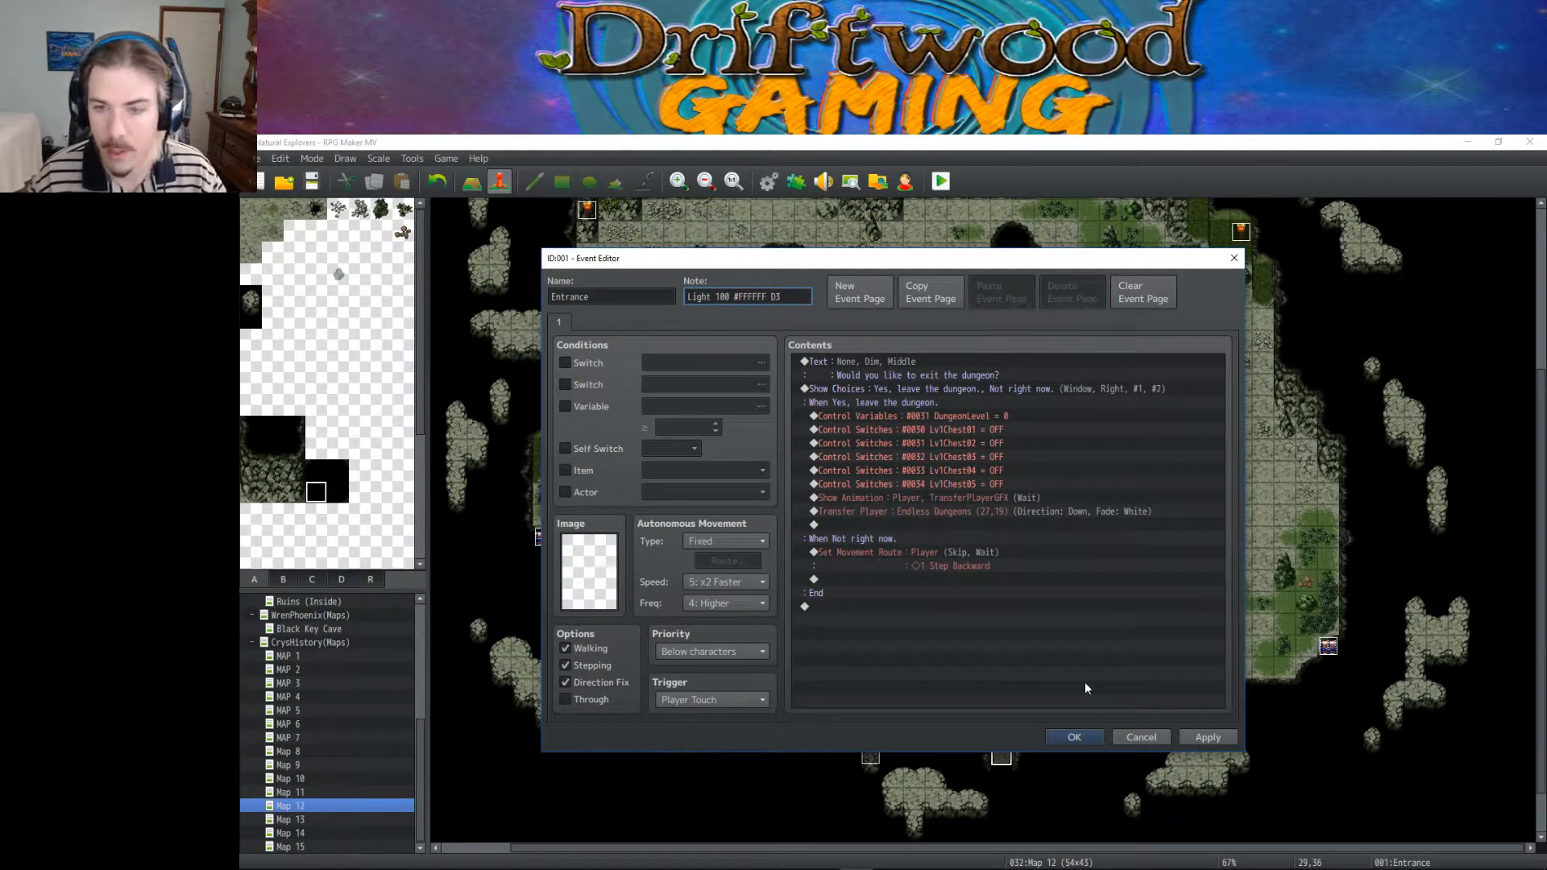
left_click(1095, 743)
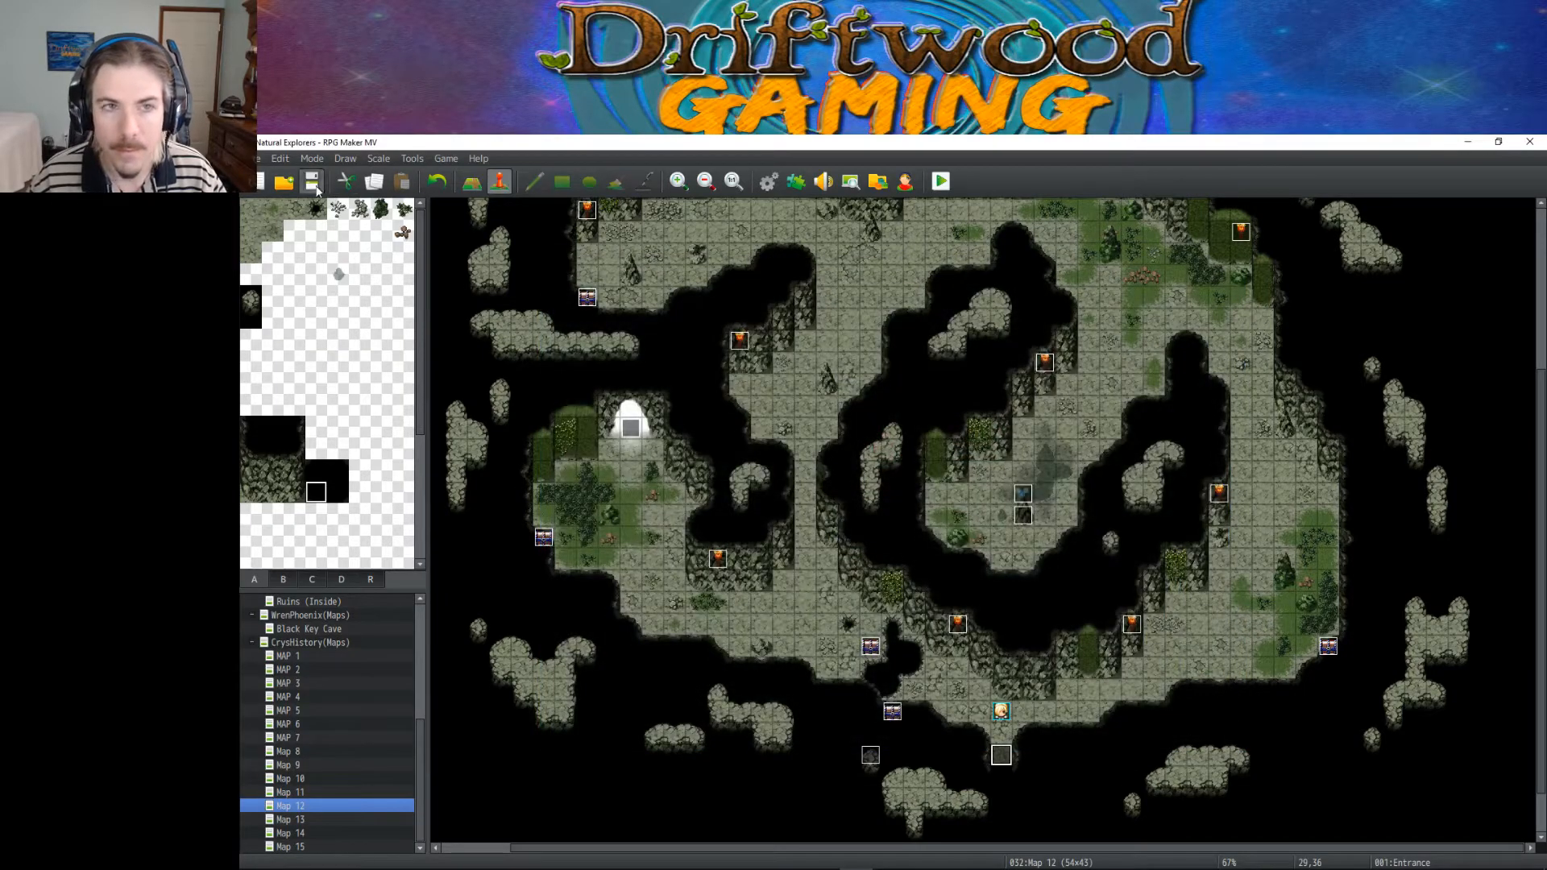
Step: Playtest Map 12, walking back and forth east of the southern entrance to examine its lighting, and close the test
left_click(940, 181)
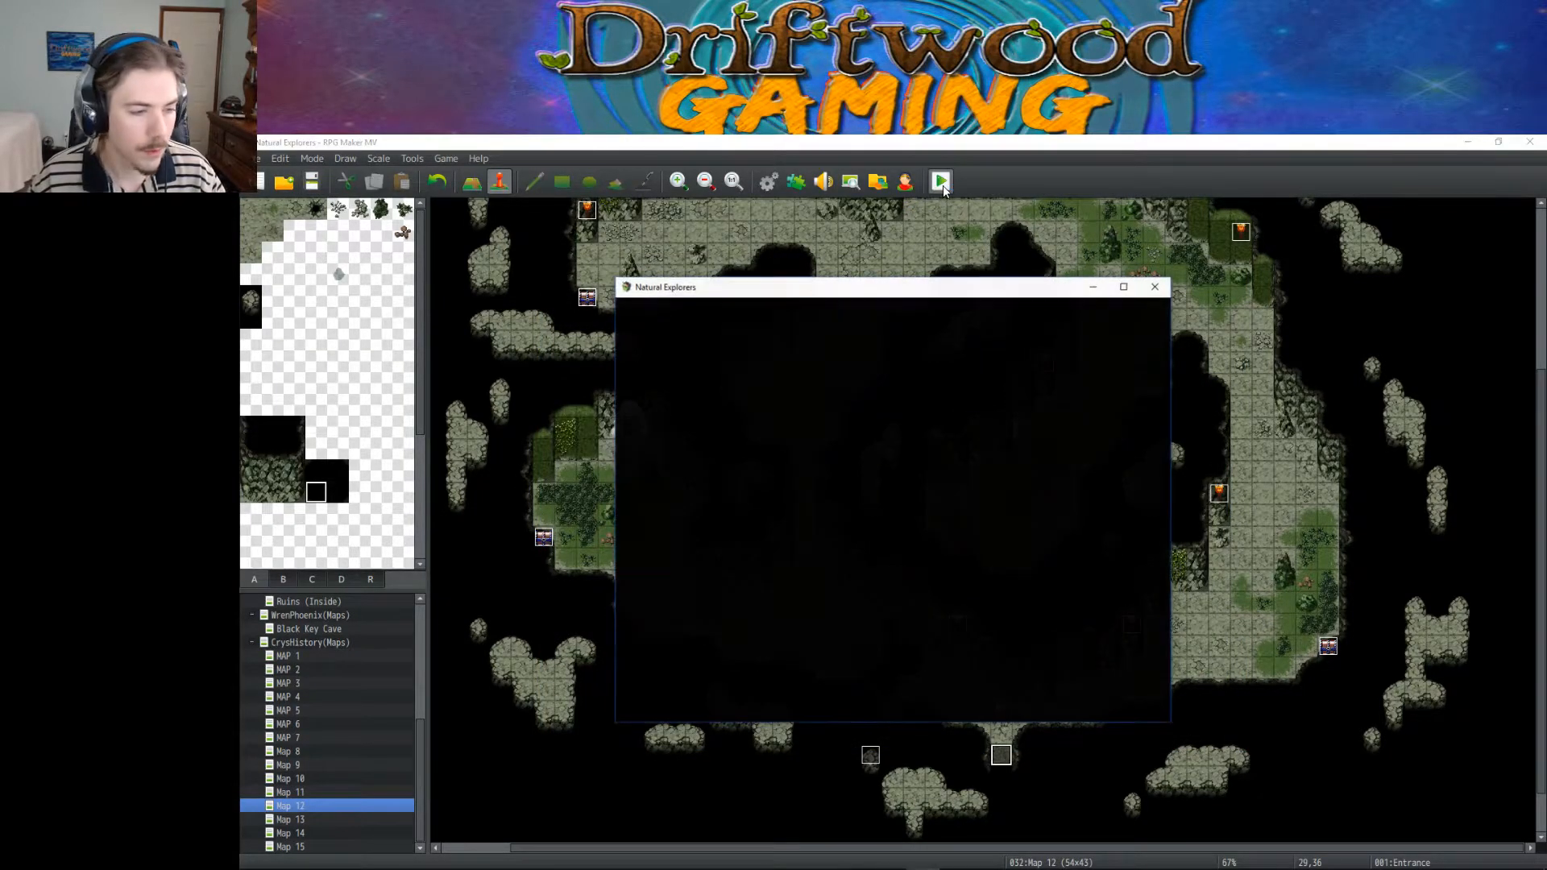
left_click(874, 582)
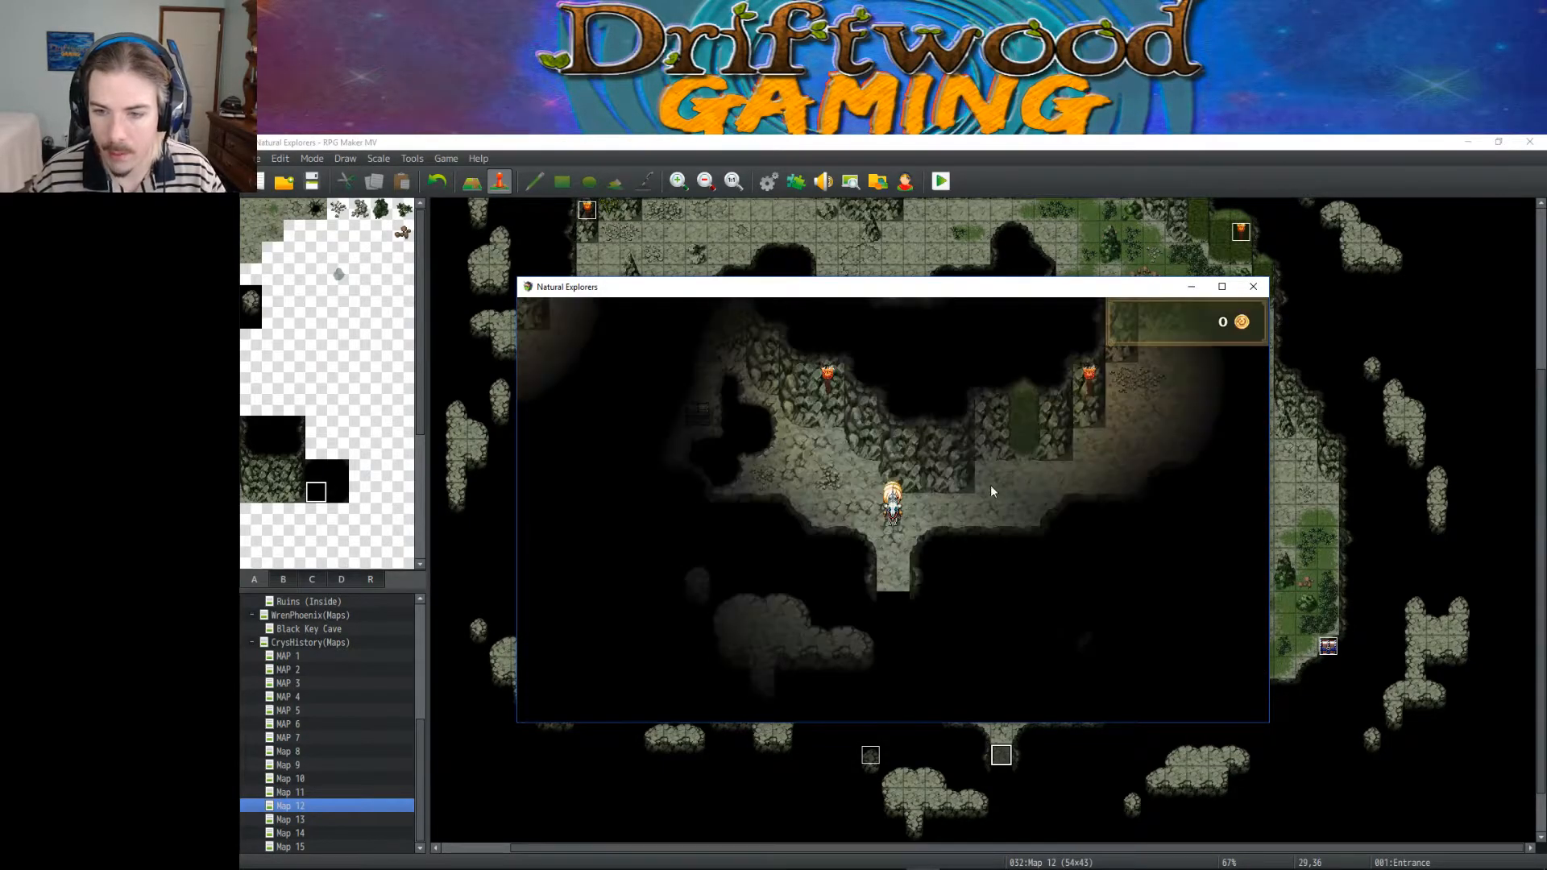
left_click(1000, 494)
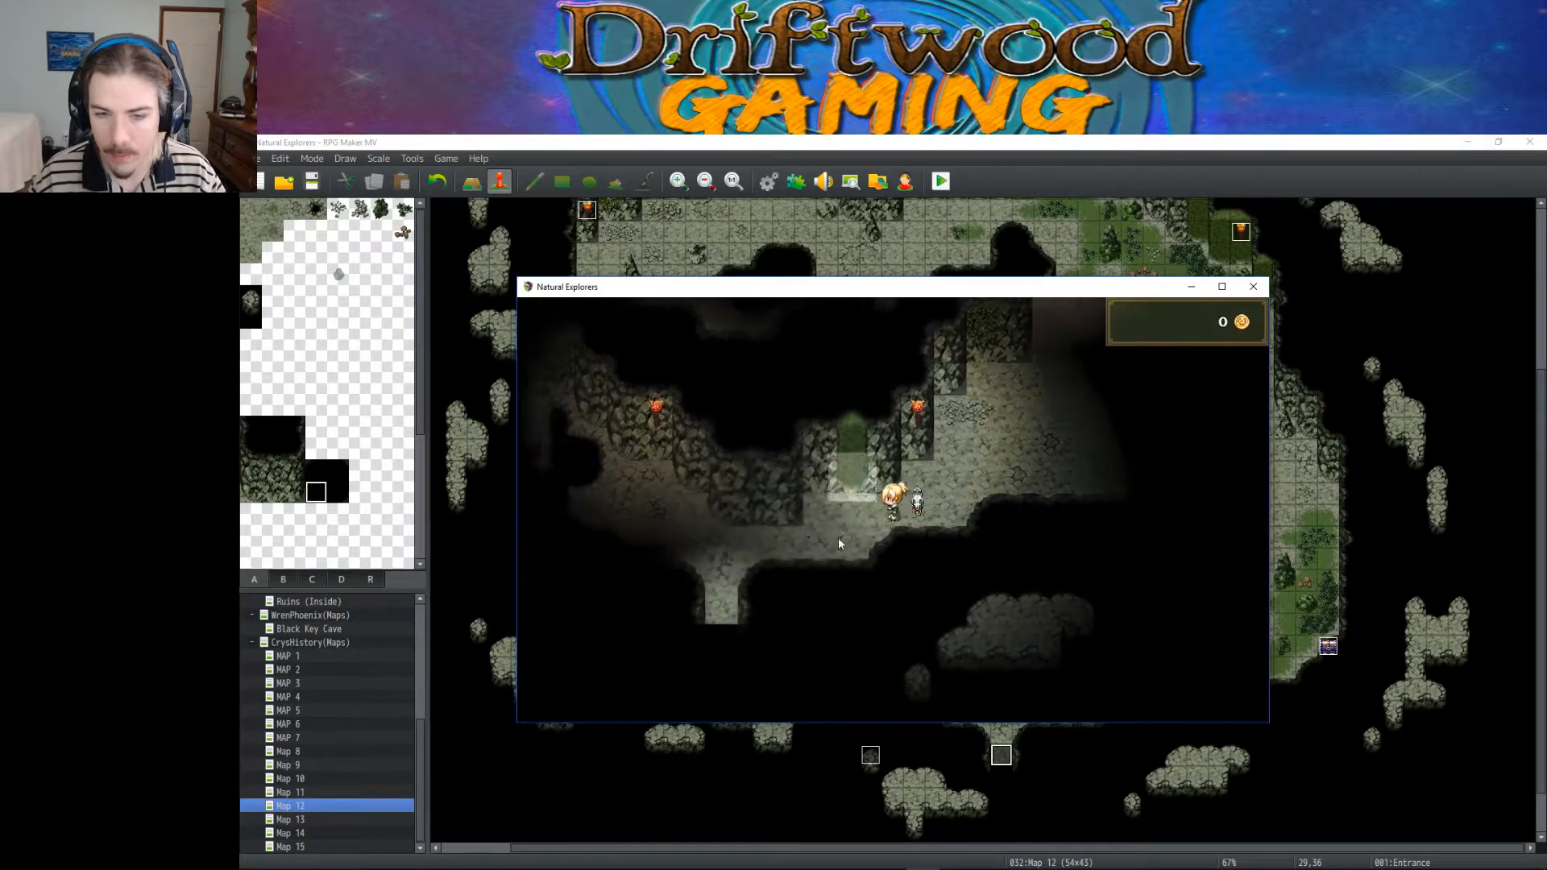
left_click(1065, 519)
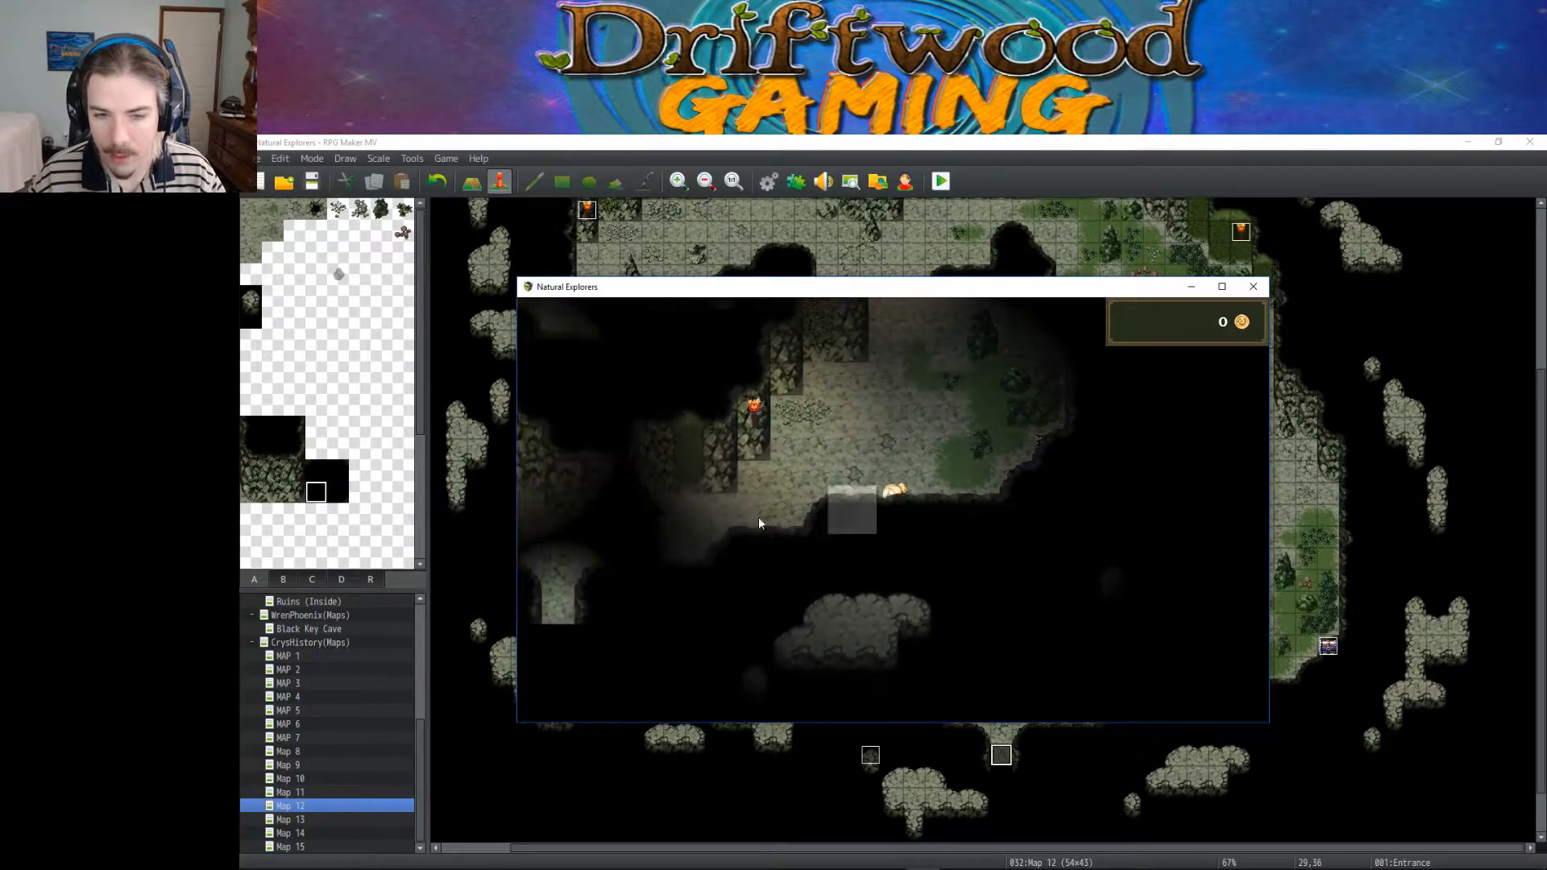
left_click(758, 510)
left_click(742, 527)
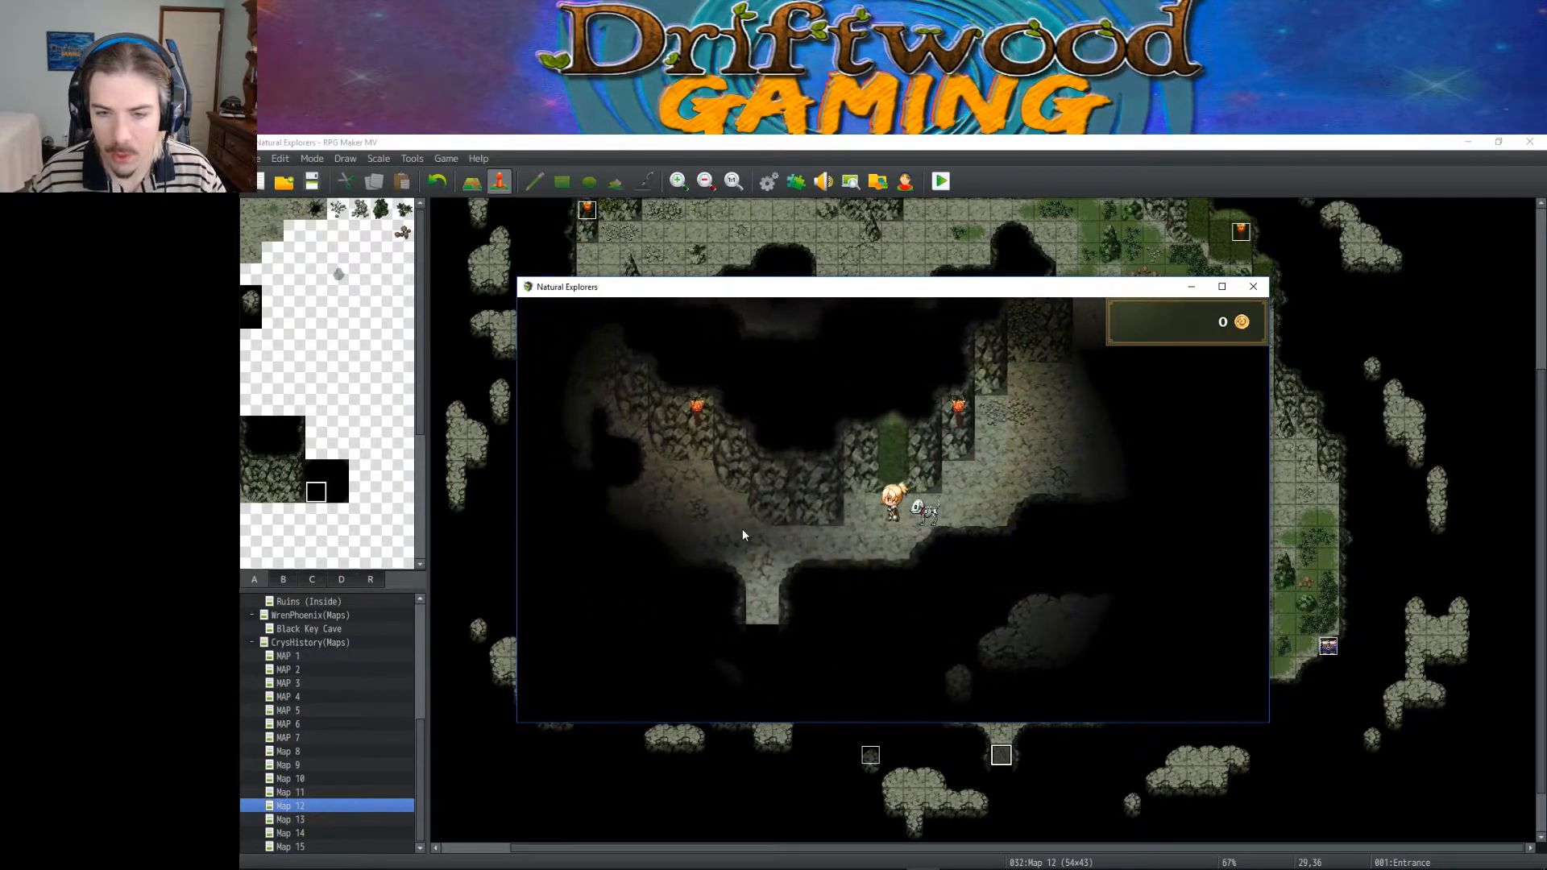
left_click(791, 502)
left_click(987, 503)
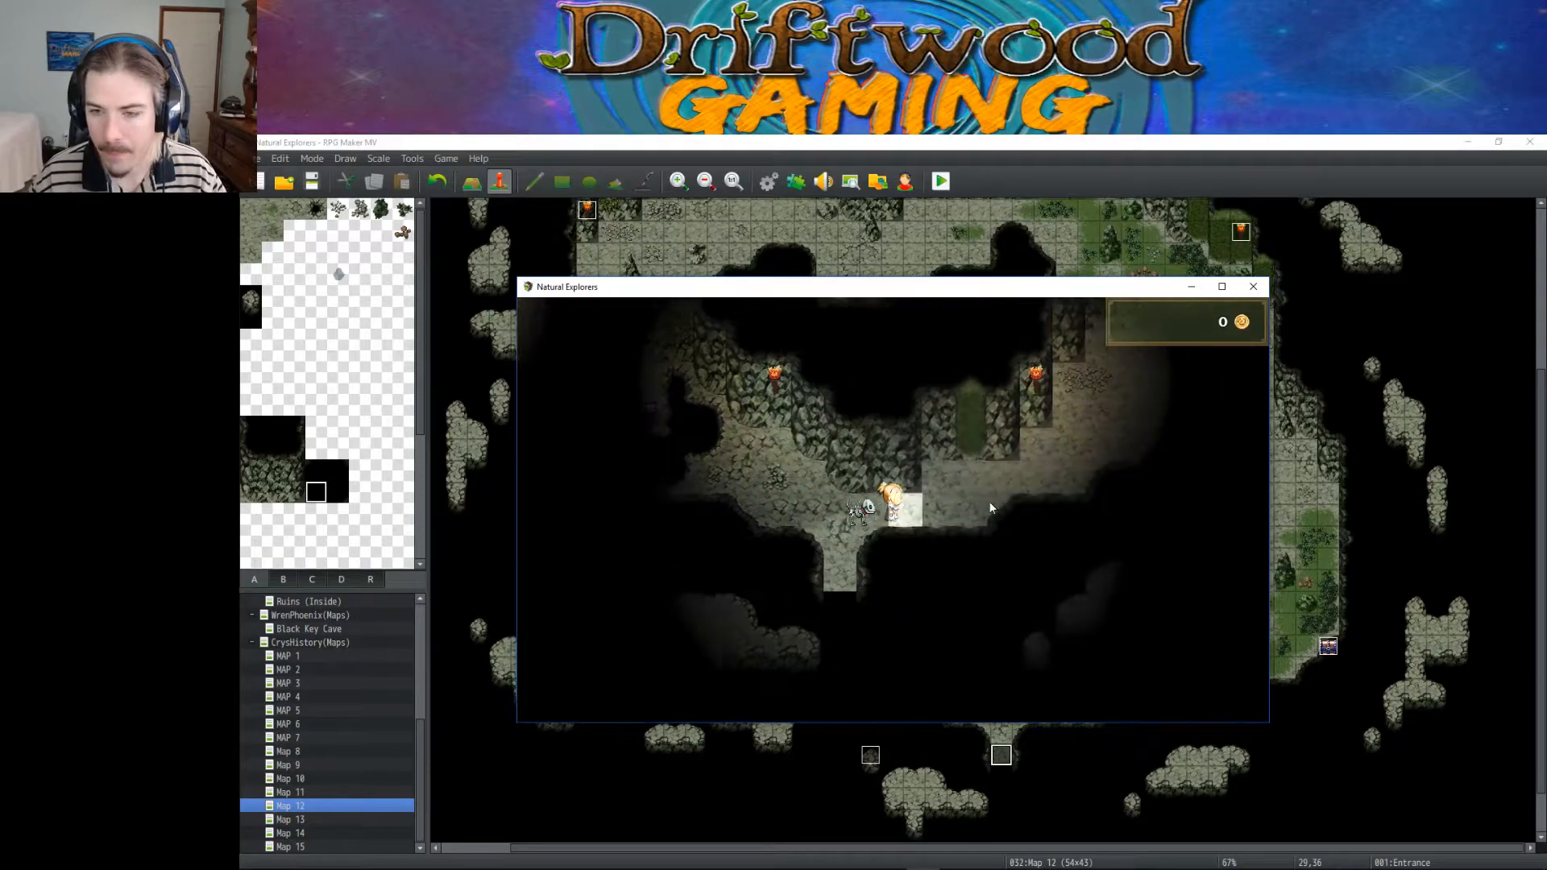
left_click(991, 501)
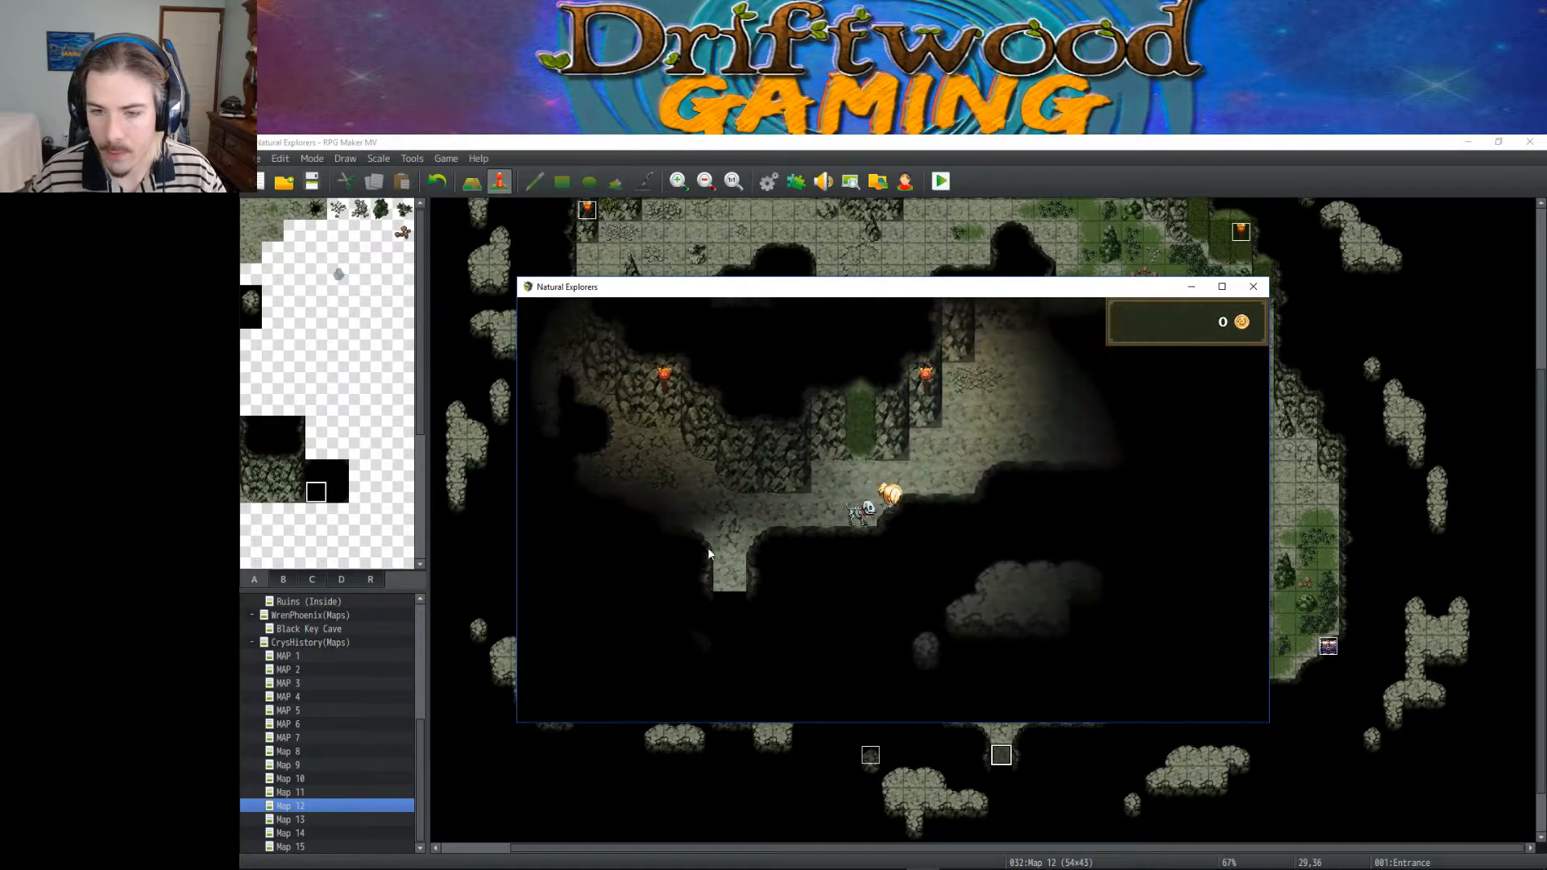
left_click(988, 497)
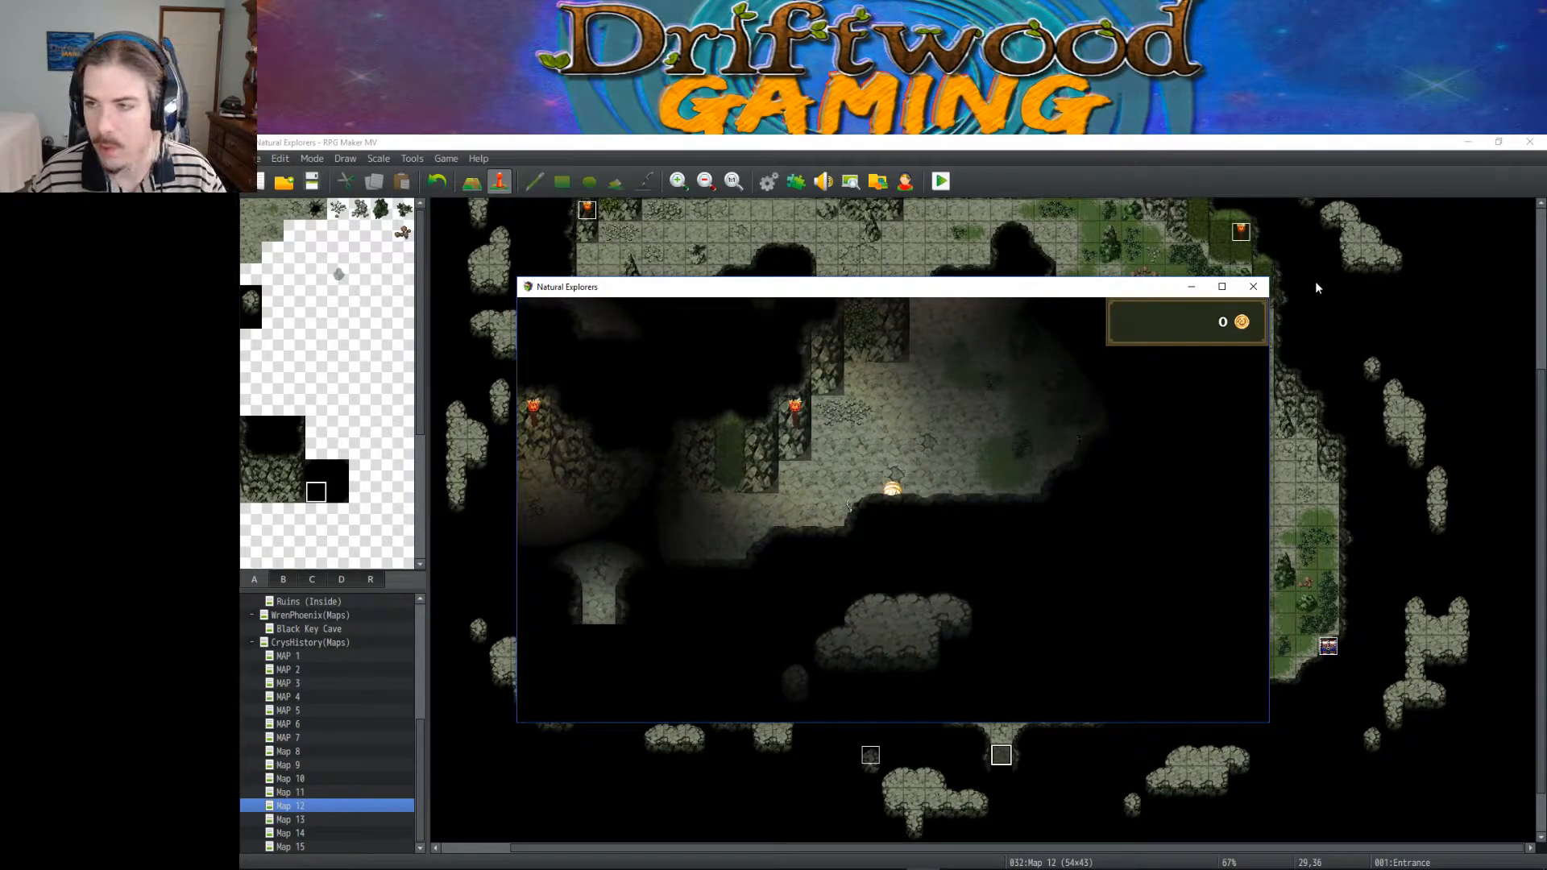
left_click(1253, 287)
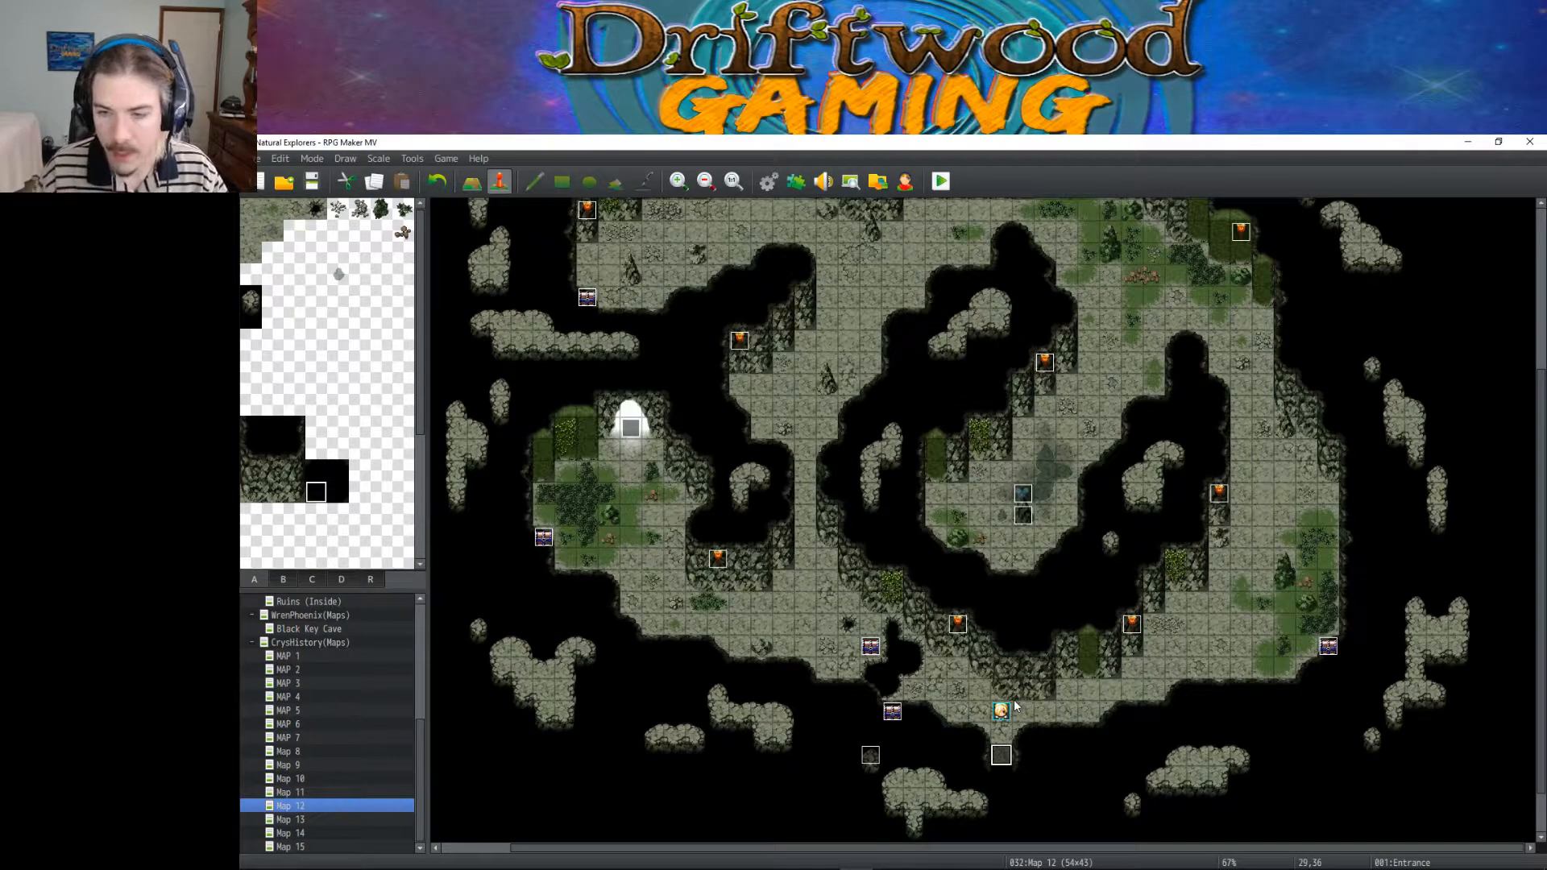
Step: Copy the light note text from Map 12's Entrance event
left_click(318, 792)
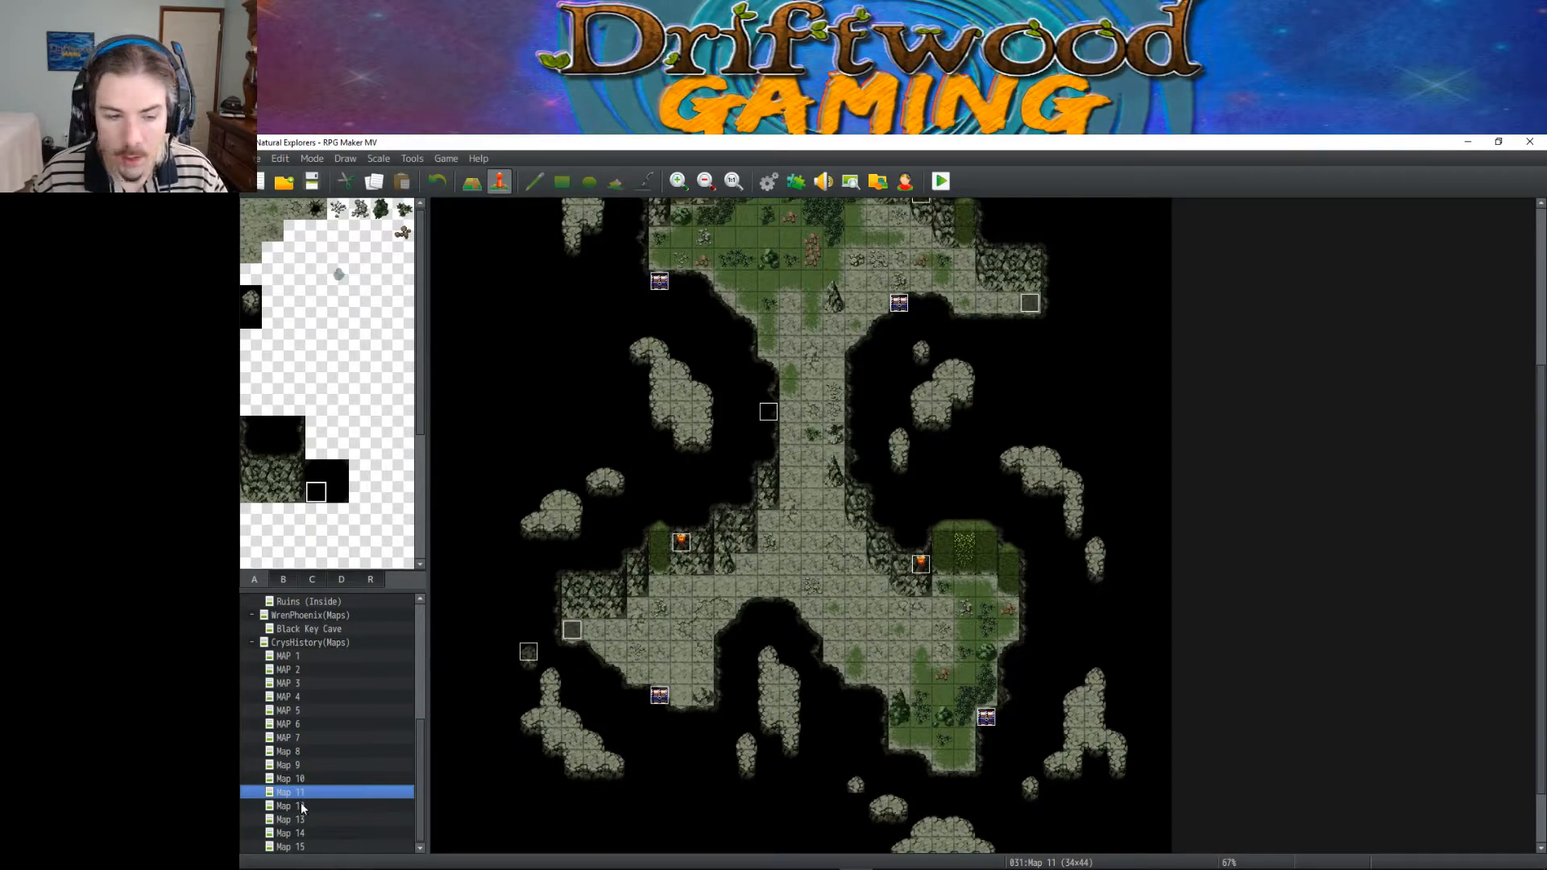
left_click(302, 807)
double_click(996, 752)
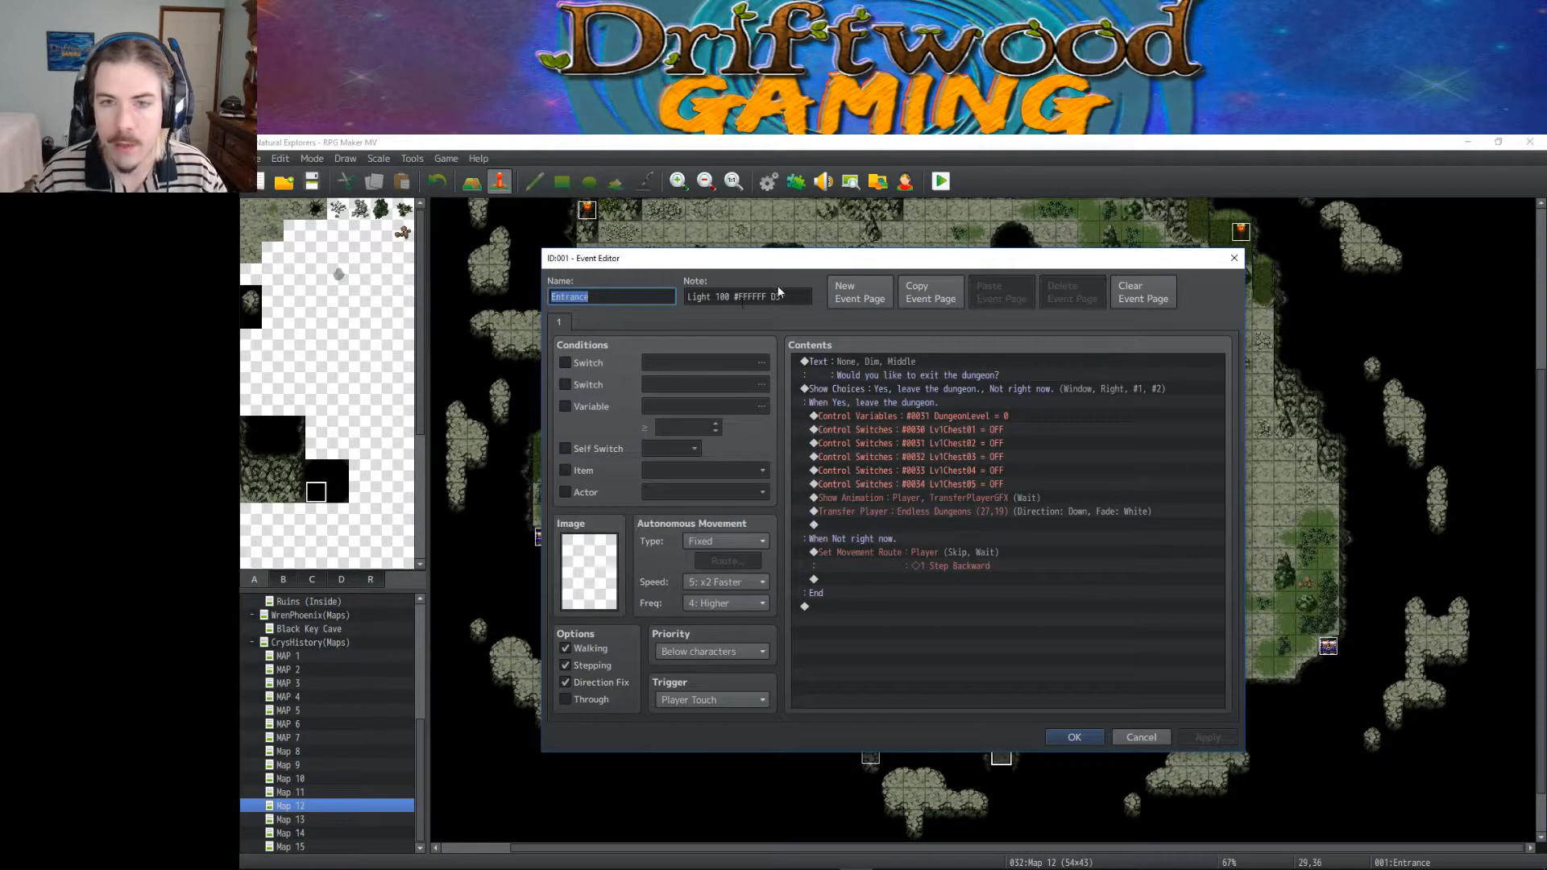
key("Tab")
key("ctrl+c")
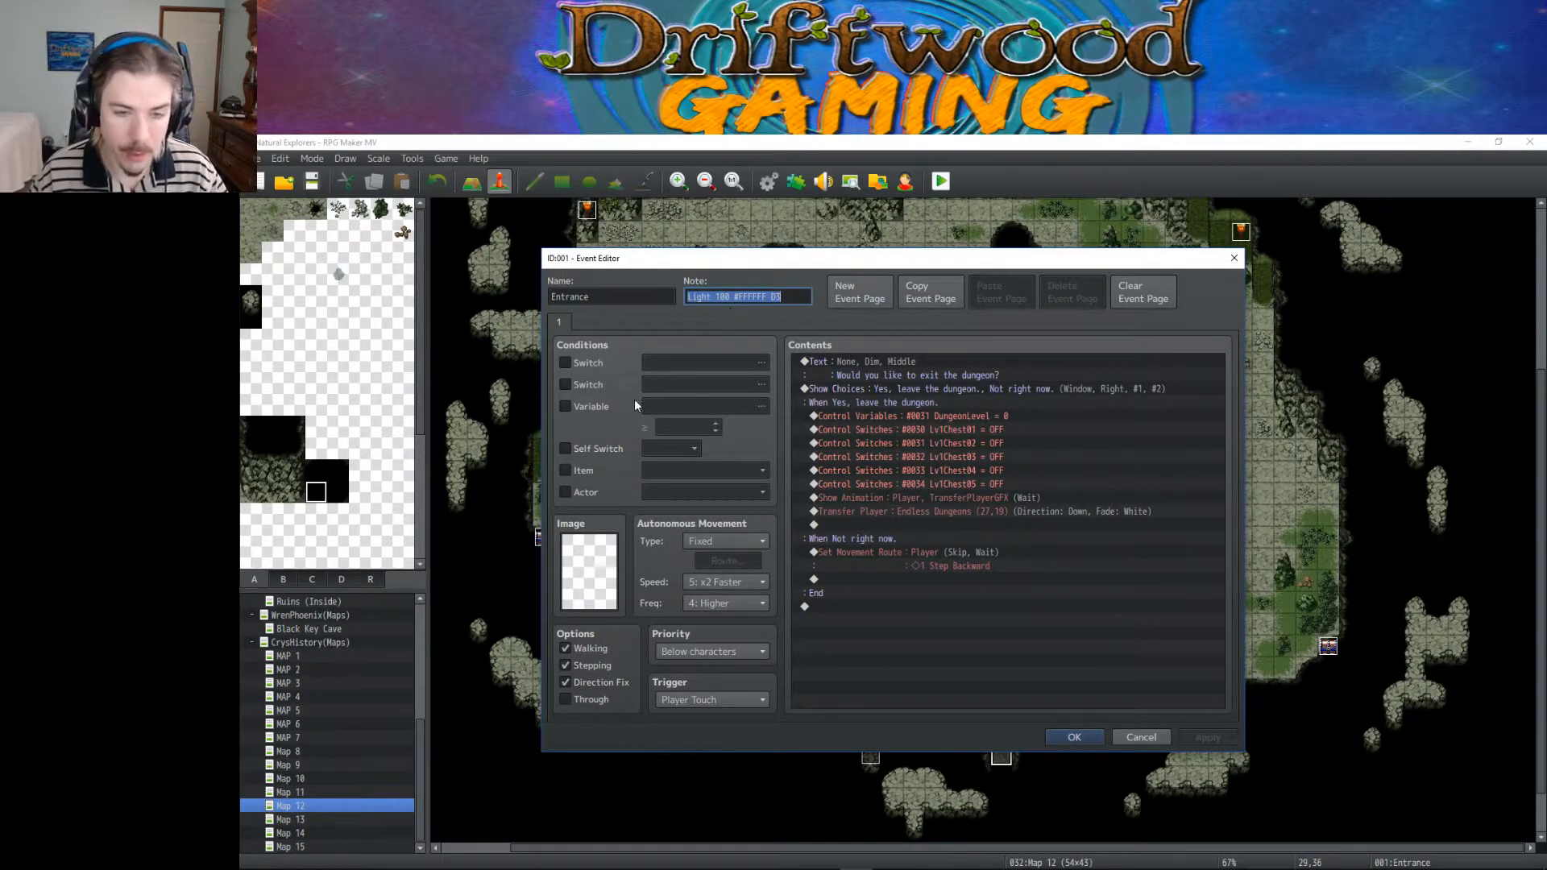
left_click(1073, 736)
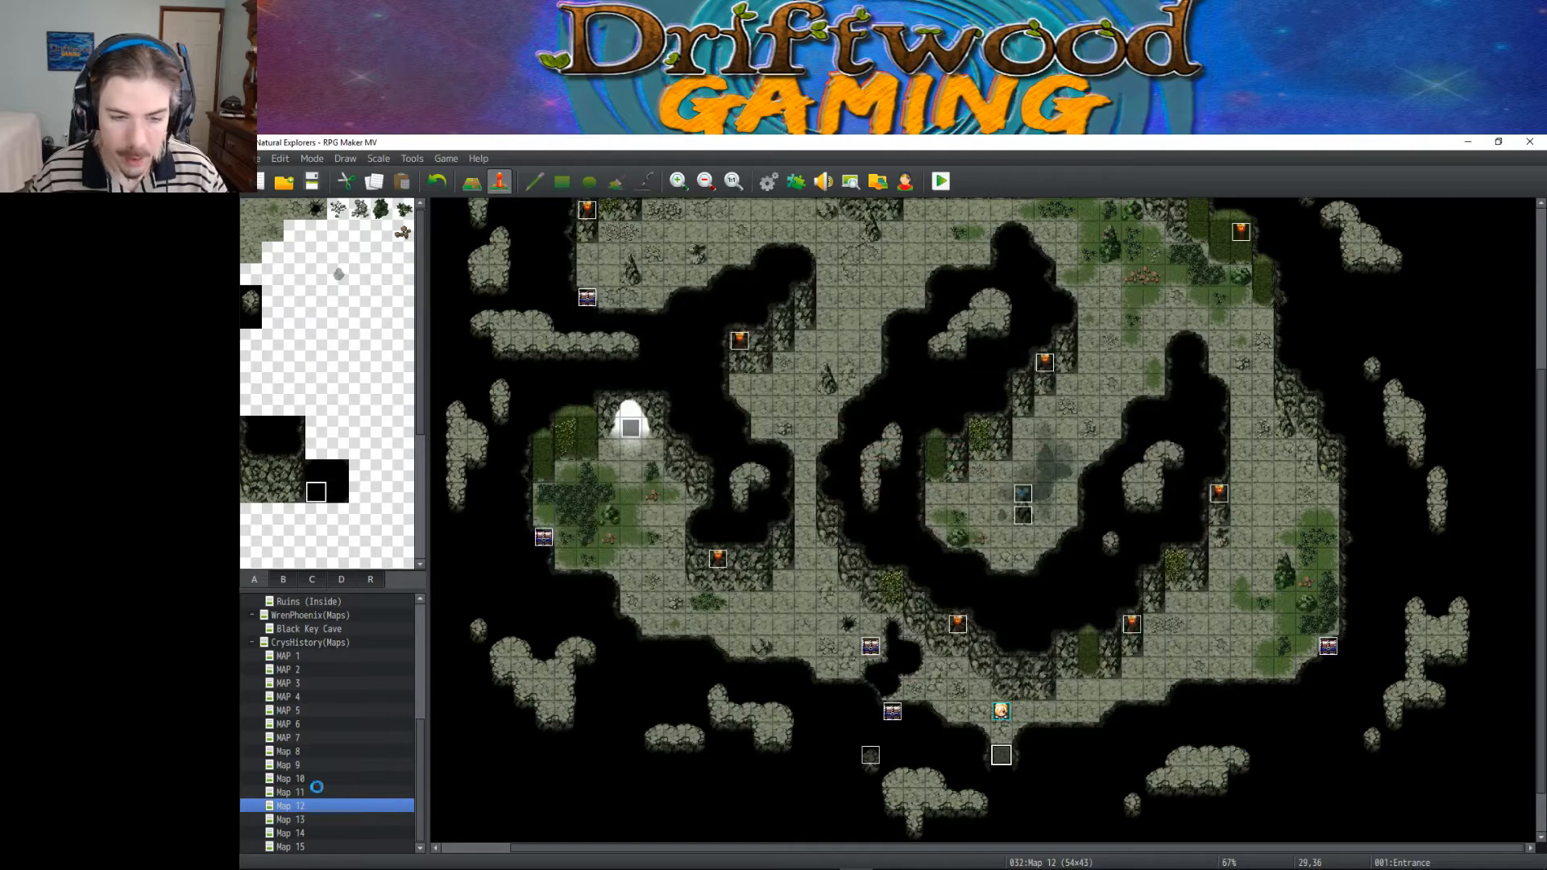
Step: Set the player's starting position on Map 10 to tile 27,28, just above the southern entrance
left_click(317, 790)
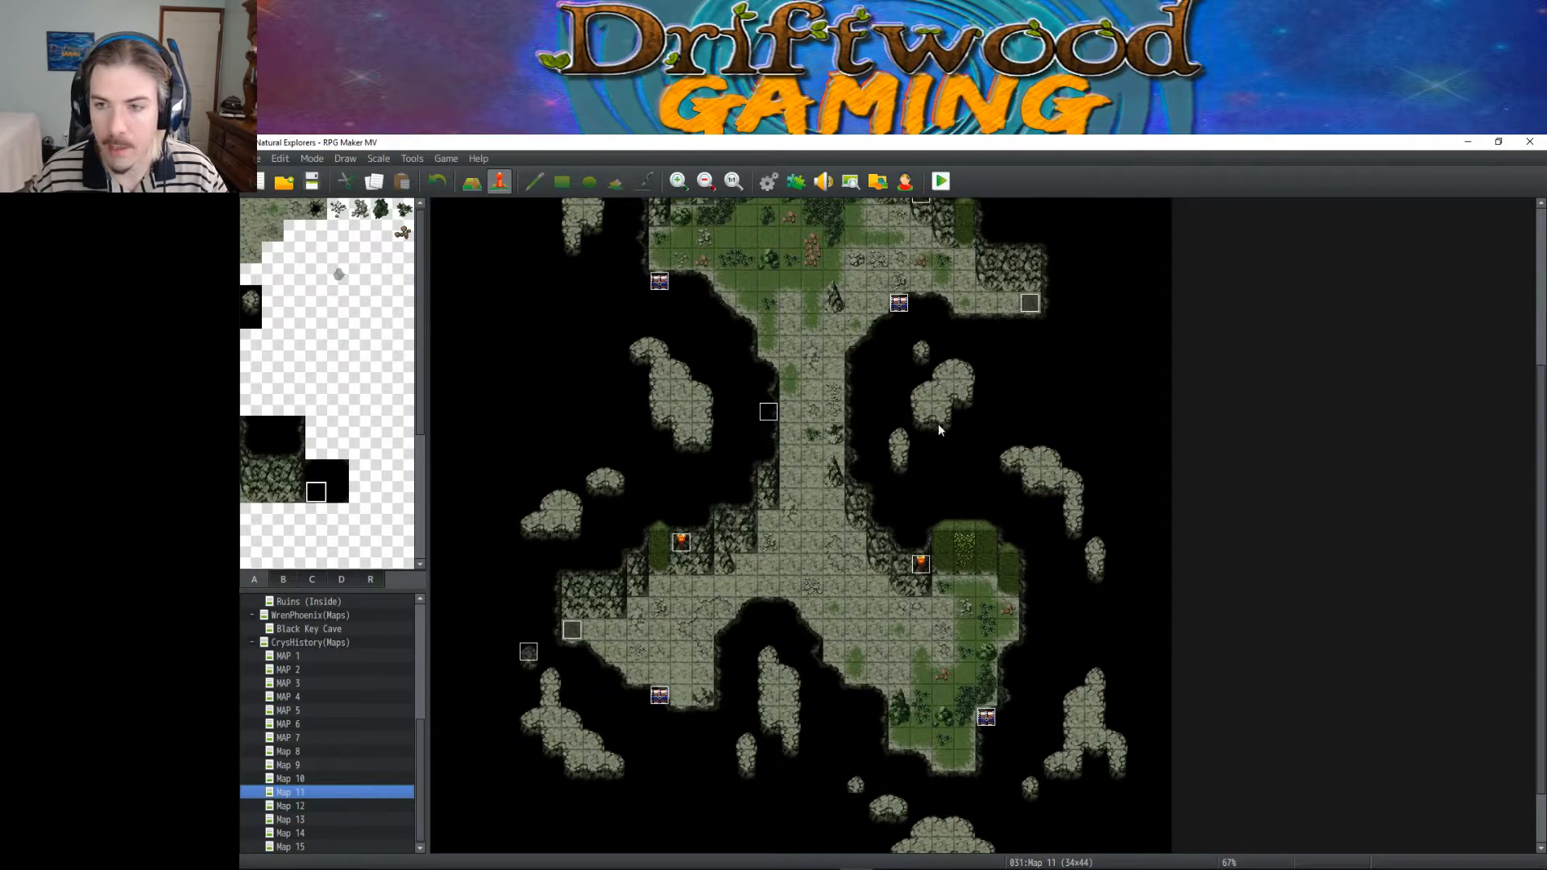
left_click(311, 779)
left_click(1031, 626)
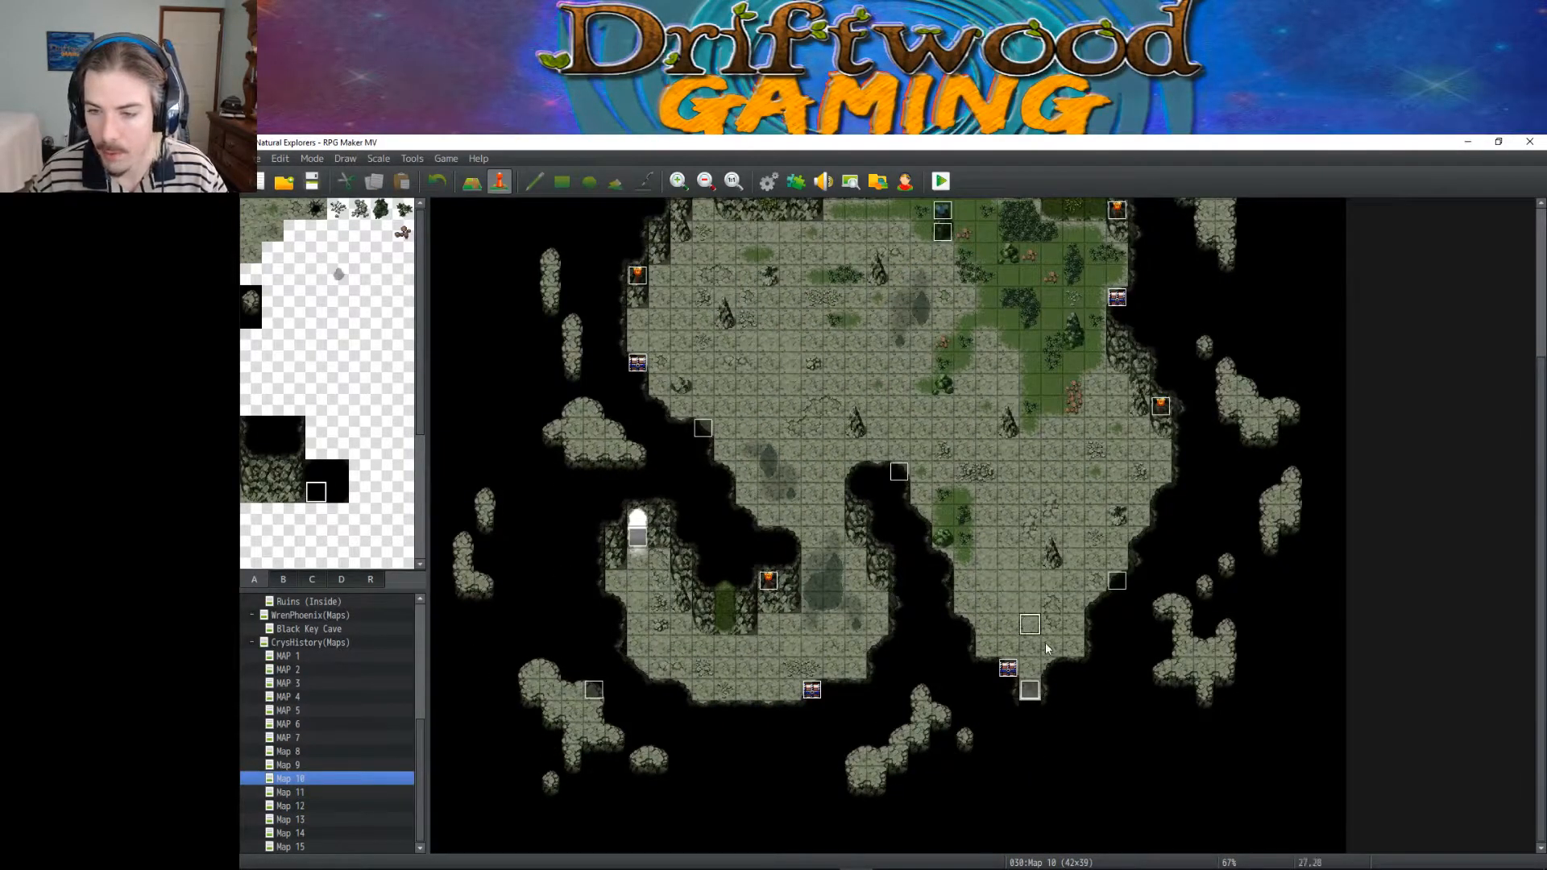
right_click(1031, 616)
left_click(1107, 797)
right_click(1030, 631)
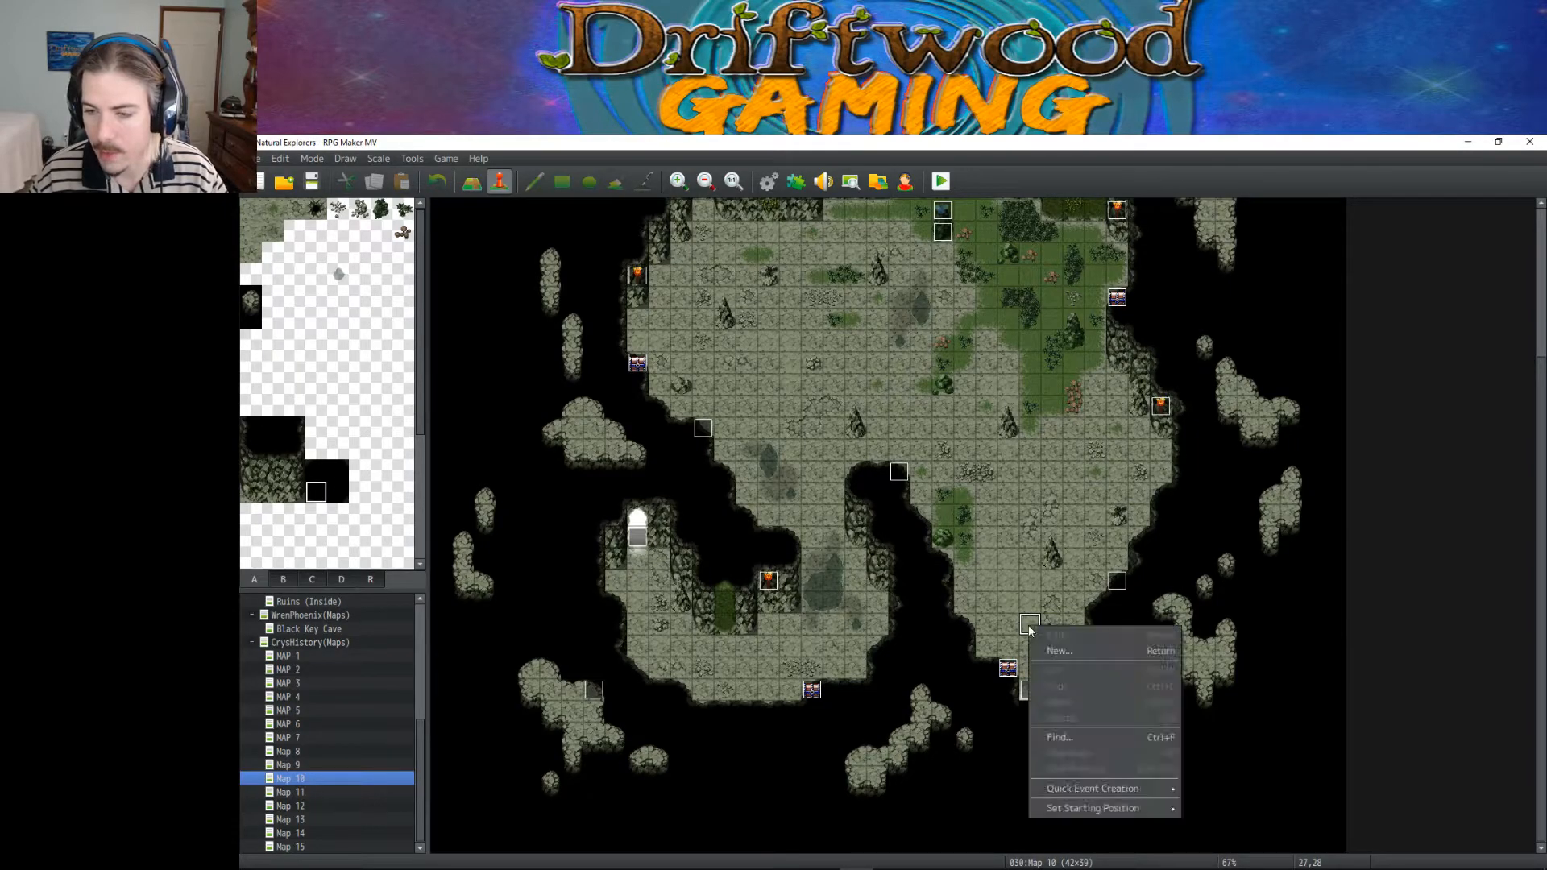
mouse_move(1071, 809)
left_click(1209, 807)
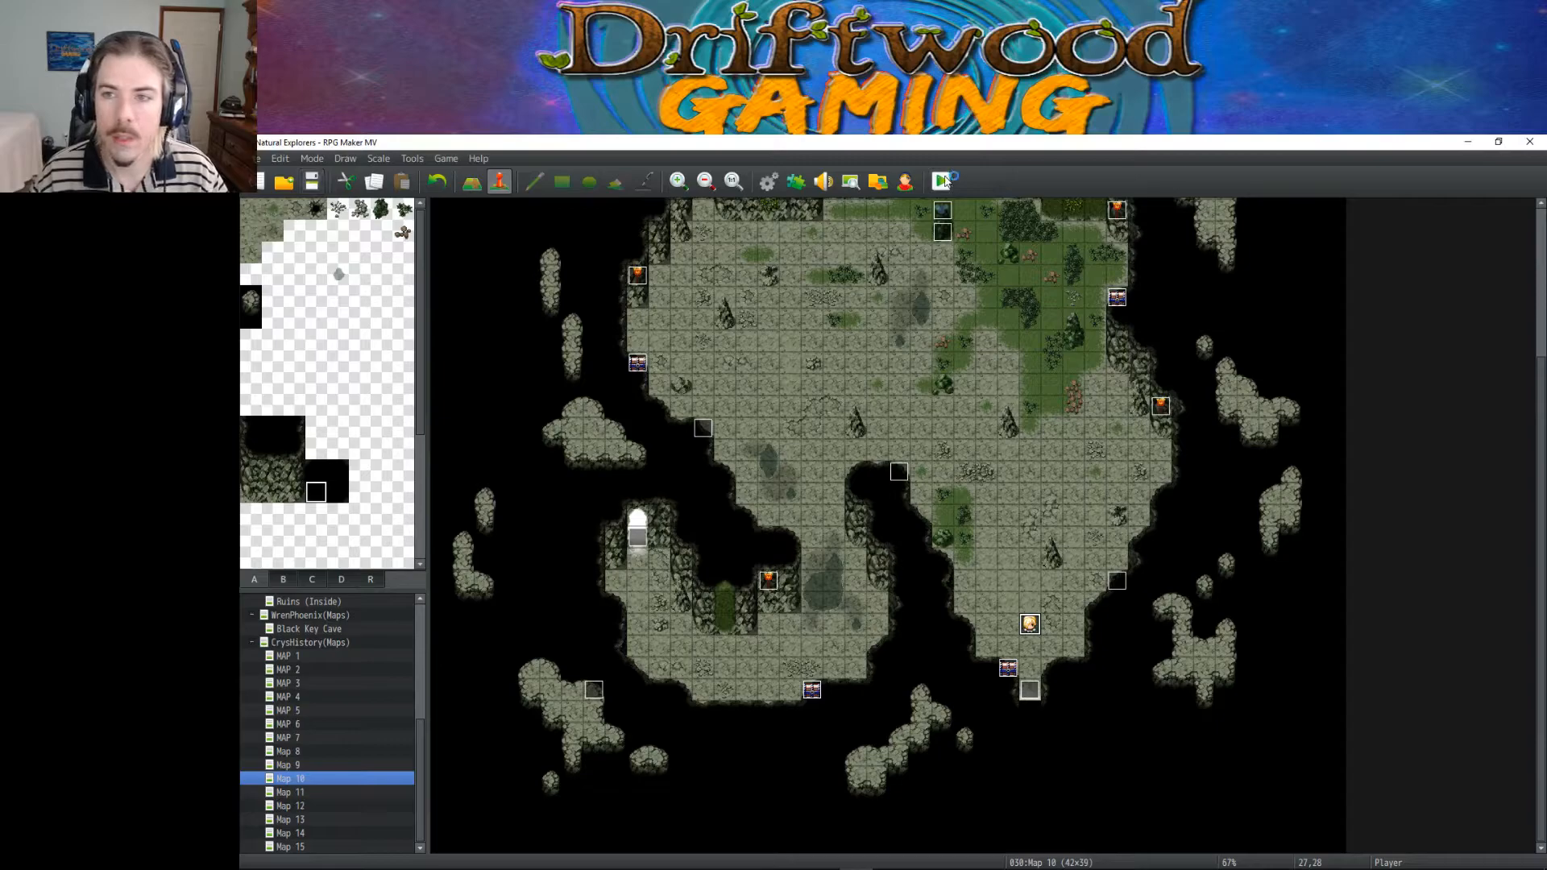
Step: Playtest Map 10, walking the character through the cave to check the lighting, and close the game
left_click(943, 180)
key("Return")
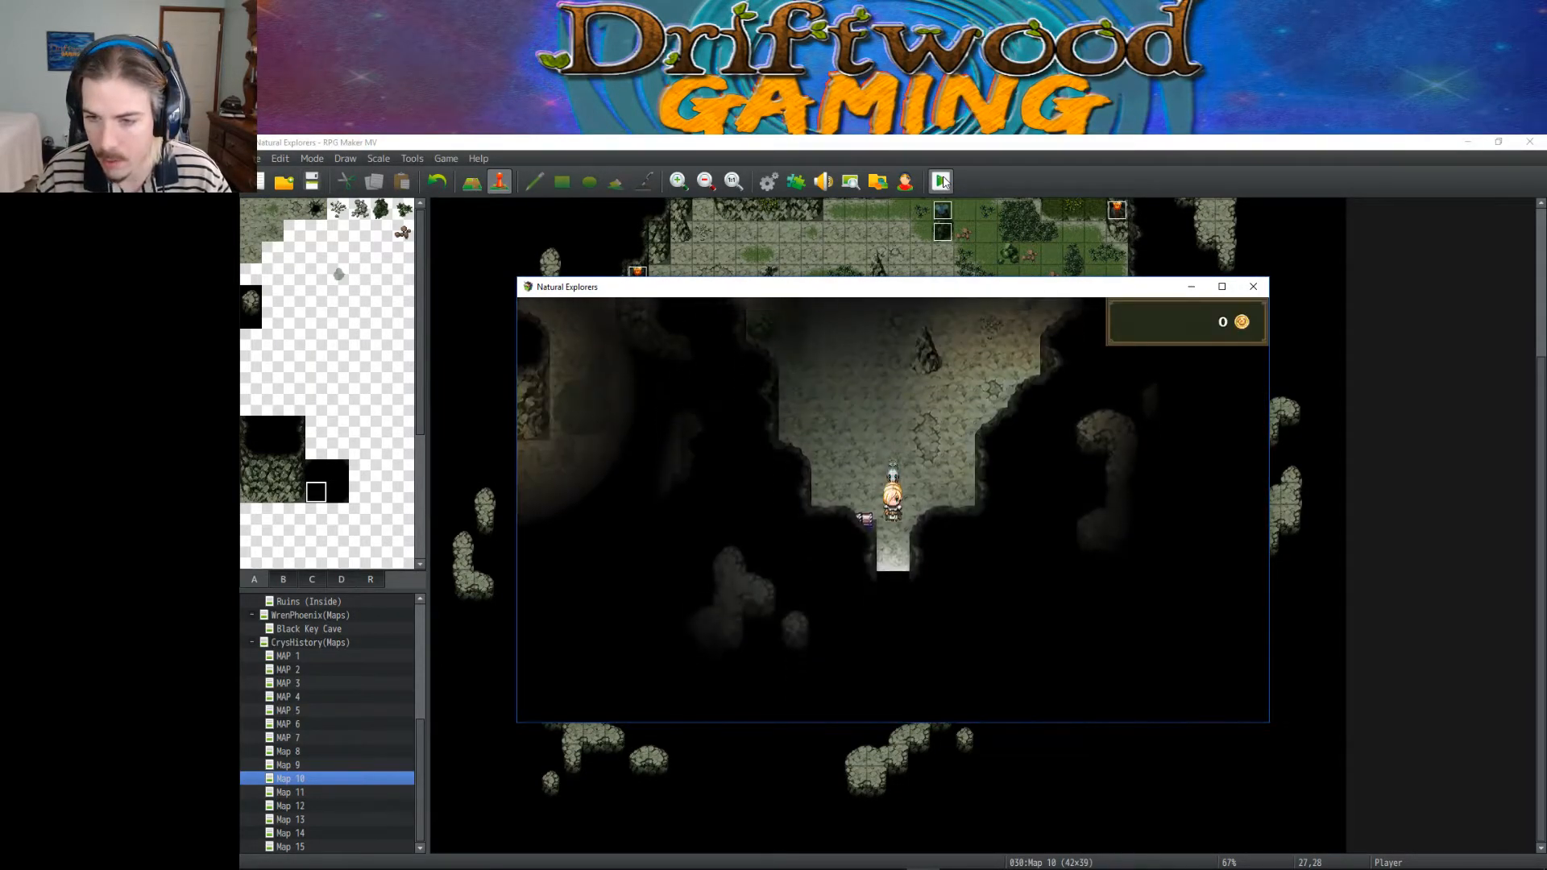
key("Up")
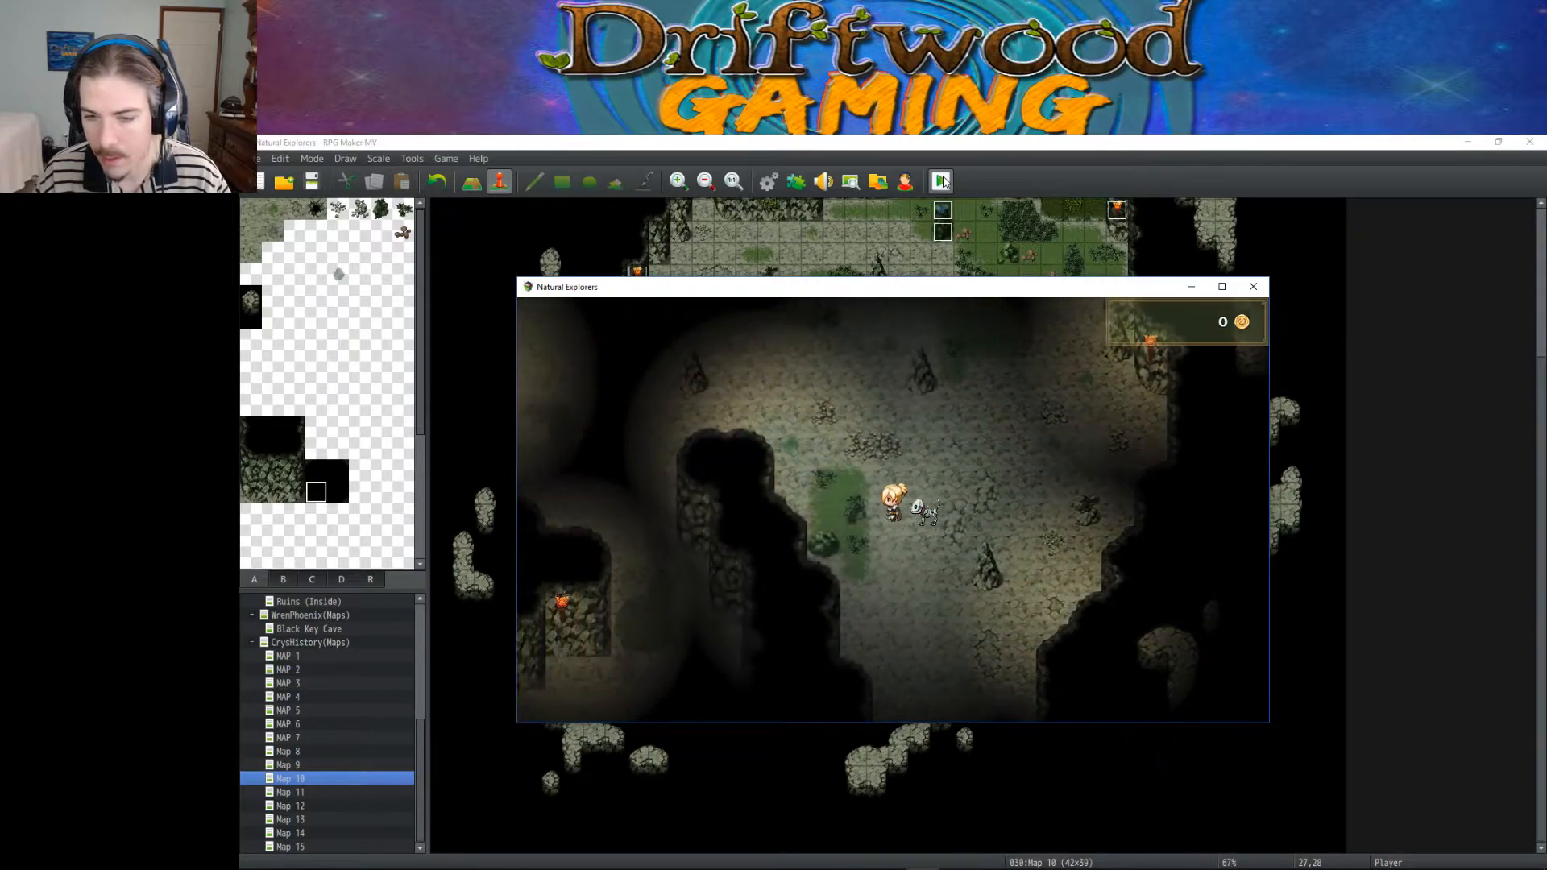
key("Left")
key("Down")
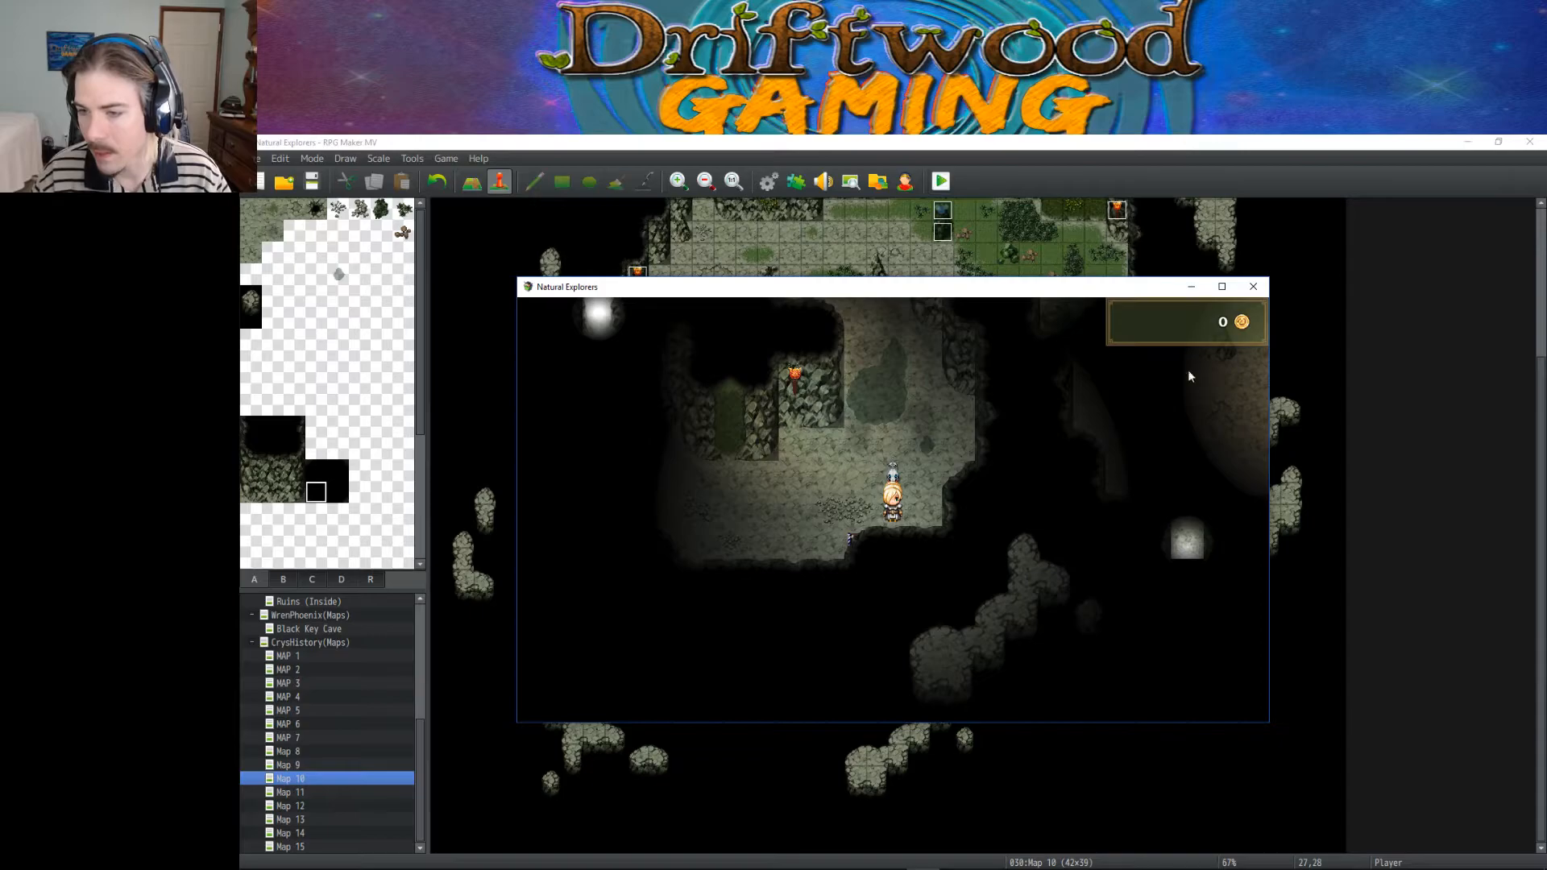
left_click(1253, 287)
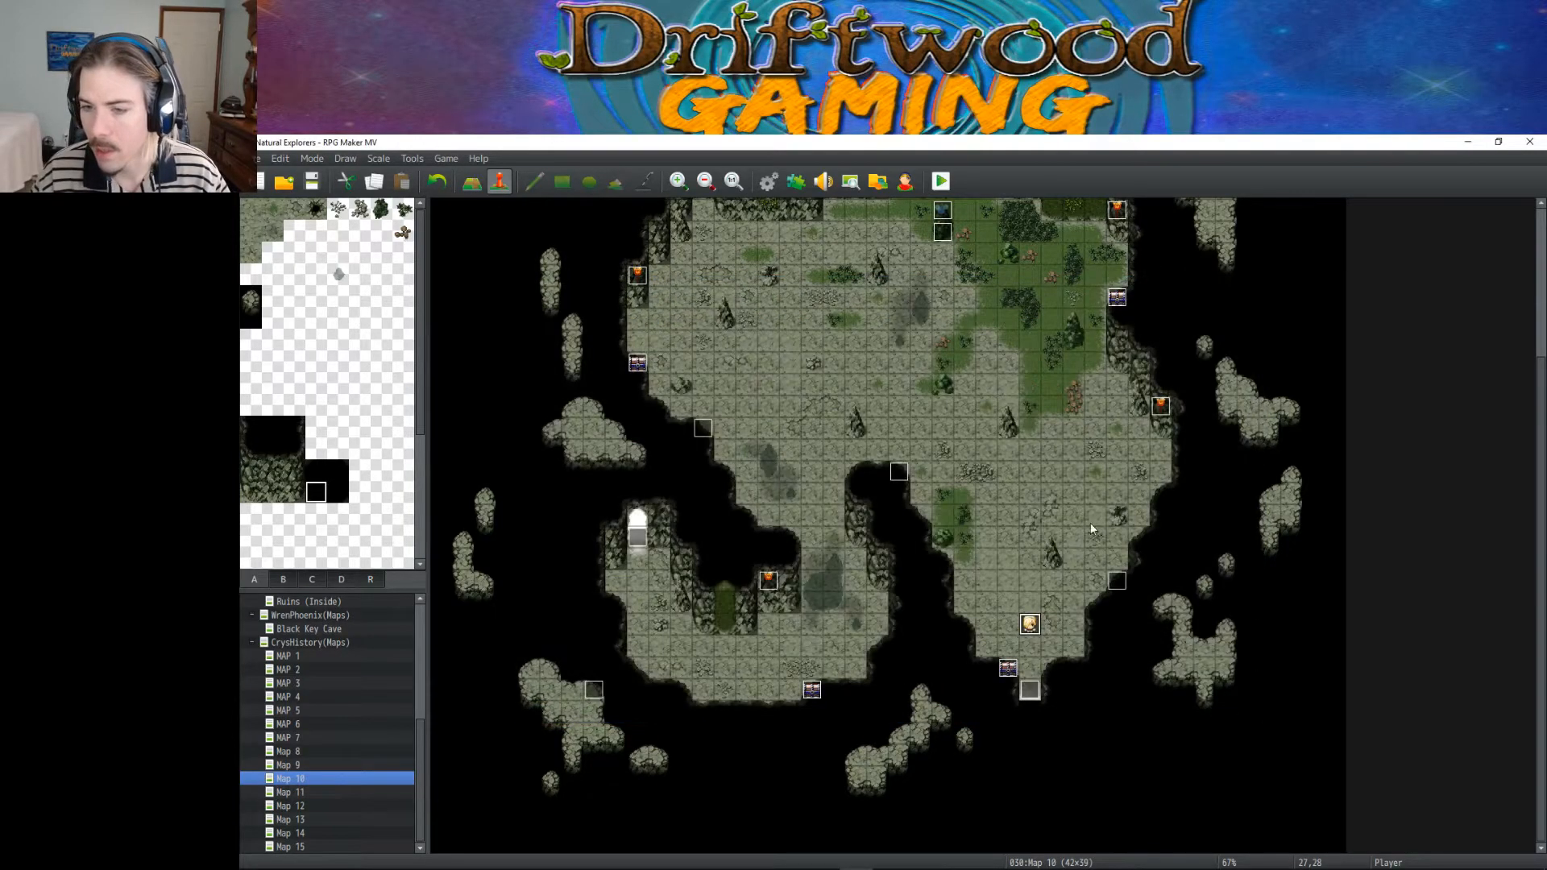
Step: Replace the note of the Exit event on Map 10 with "Light 100 #FFFFFF D3"
double_click(1029, 624)
key("Tab")
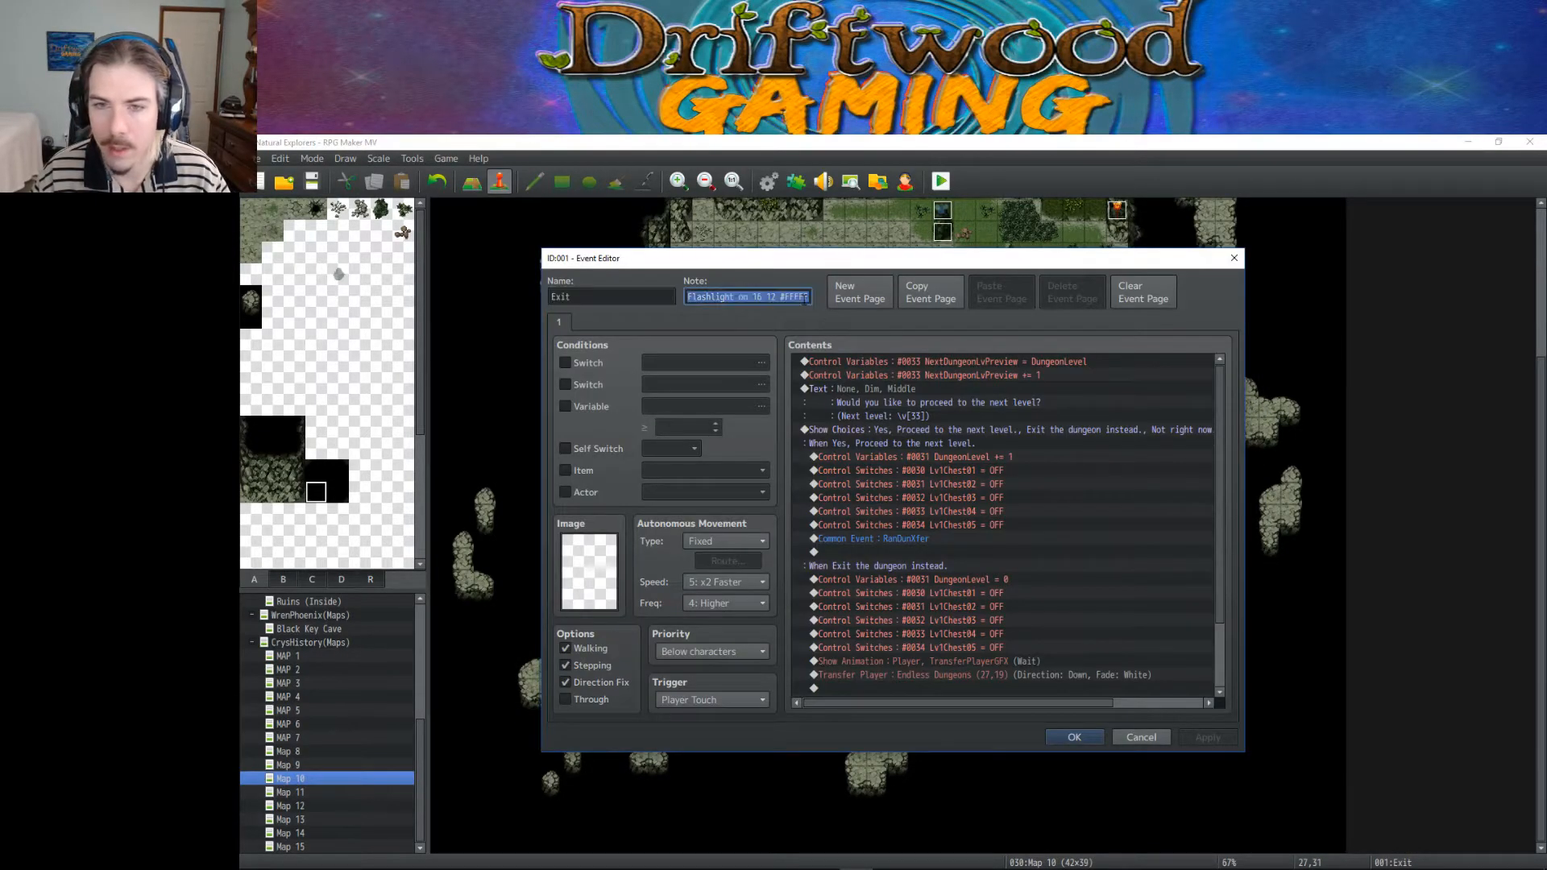
key("ctrl+v")
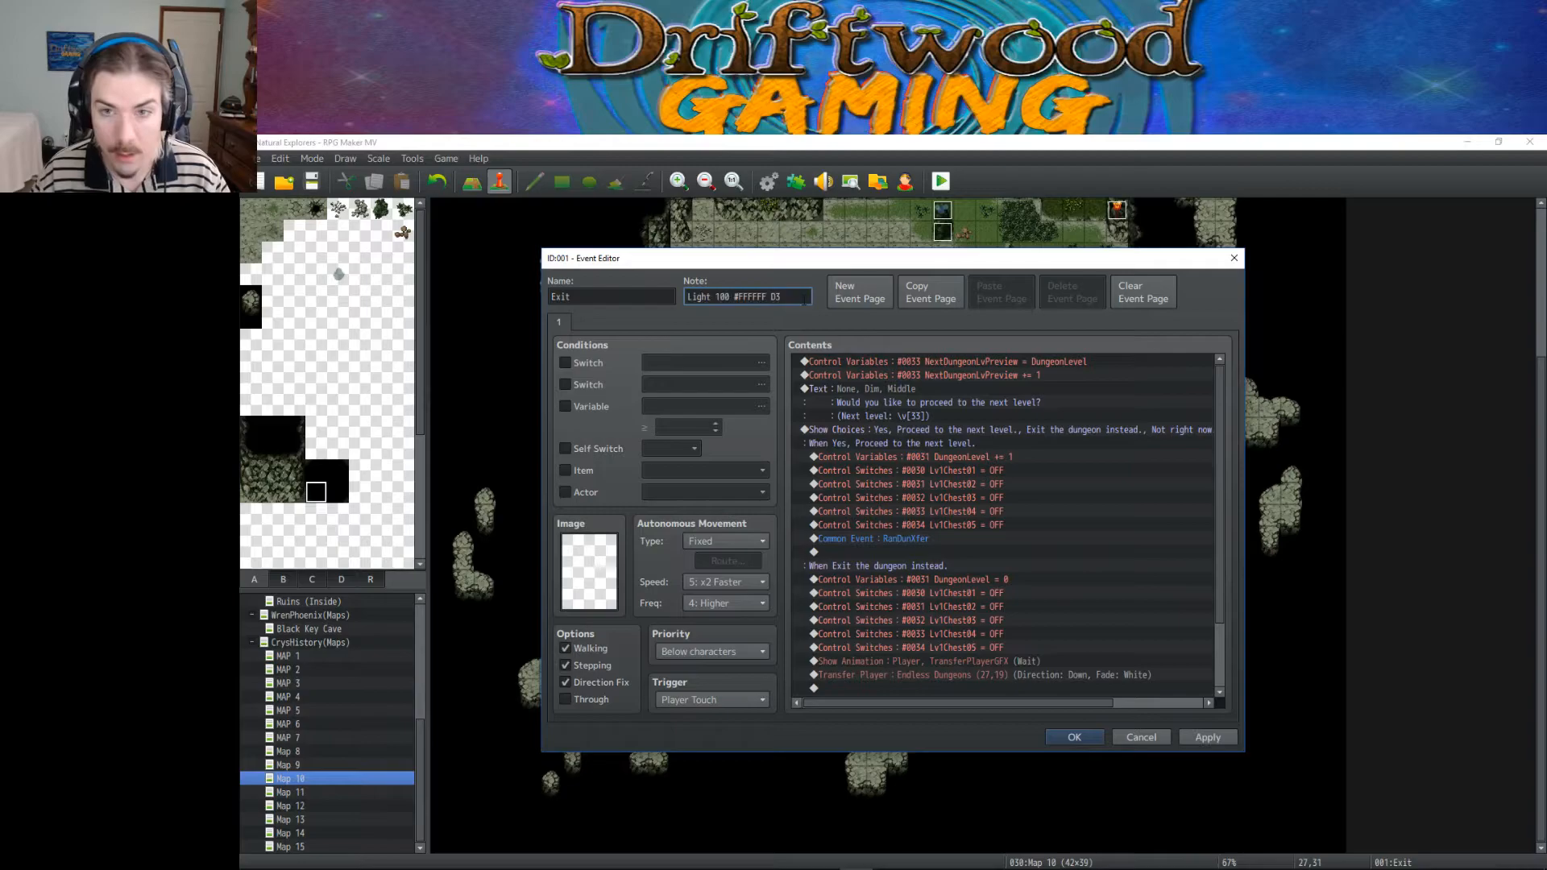
left_click(1079, 735)
Step: Move the player's starting position on Map 10 to tile 19,28 and start a playtest
left_click_drag(1030, 623, 862, 626)
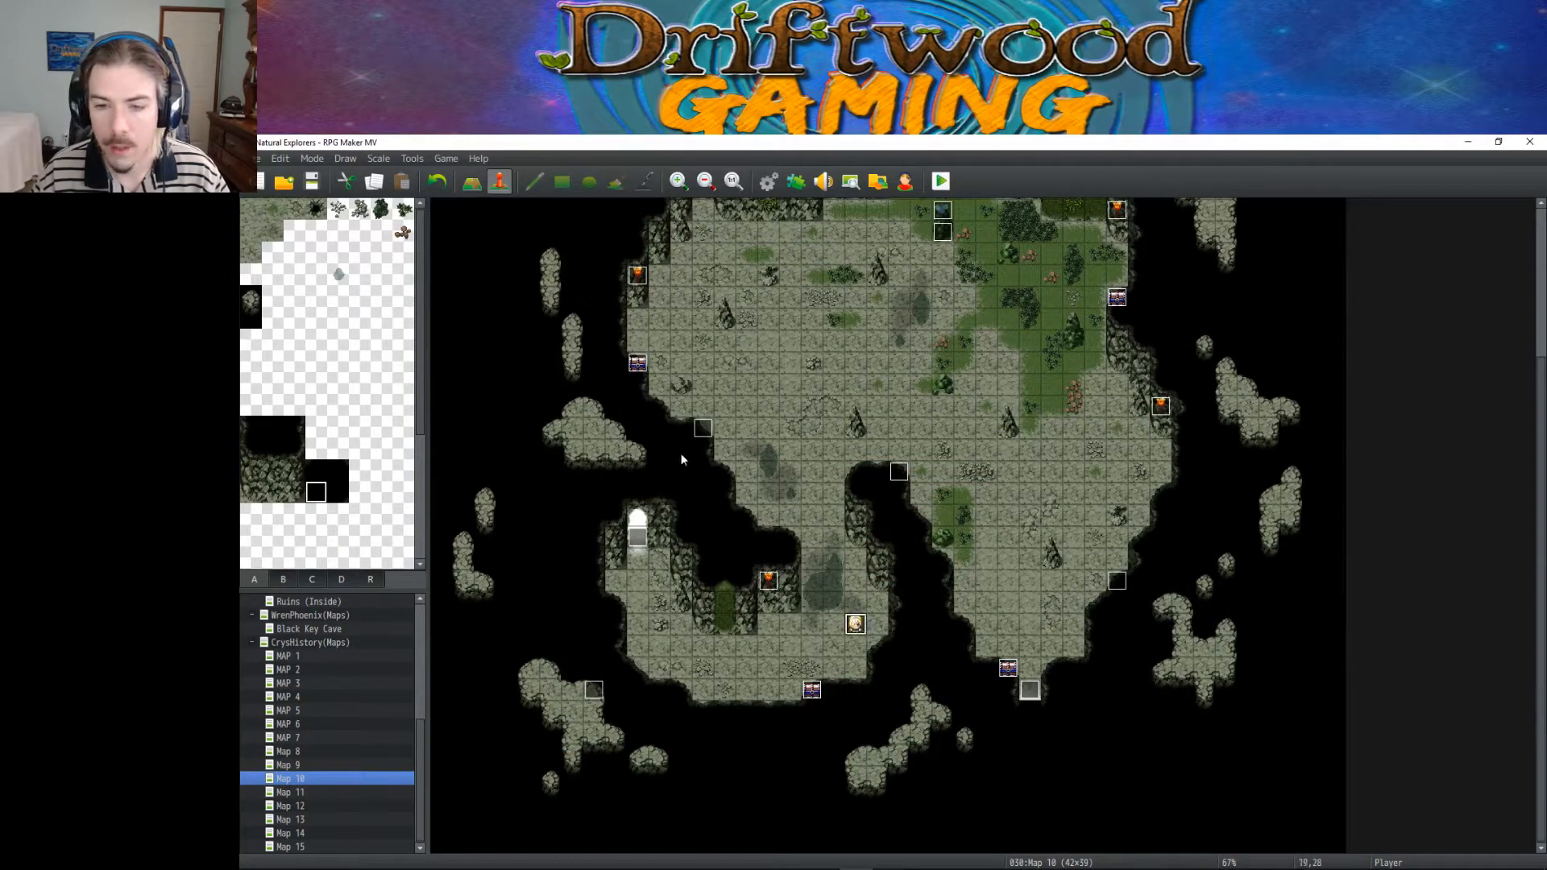
left_click(941, 182)
key("Return")
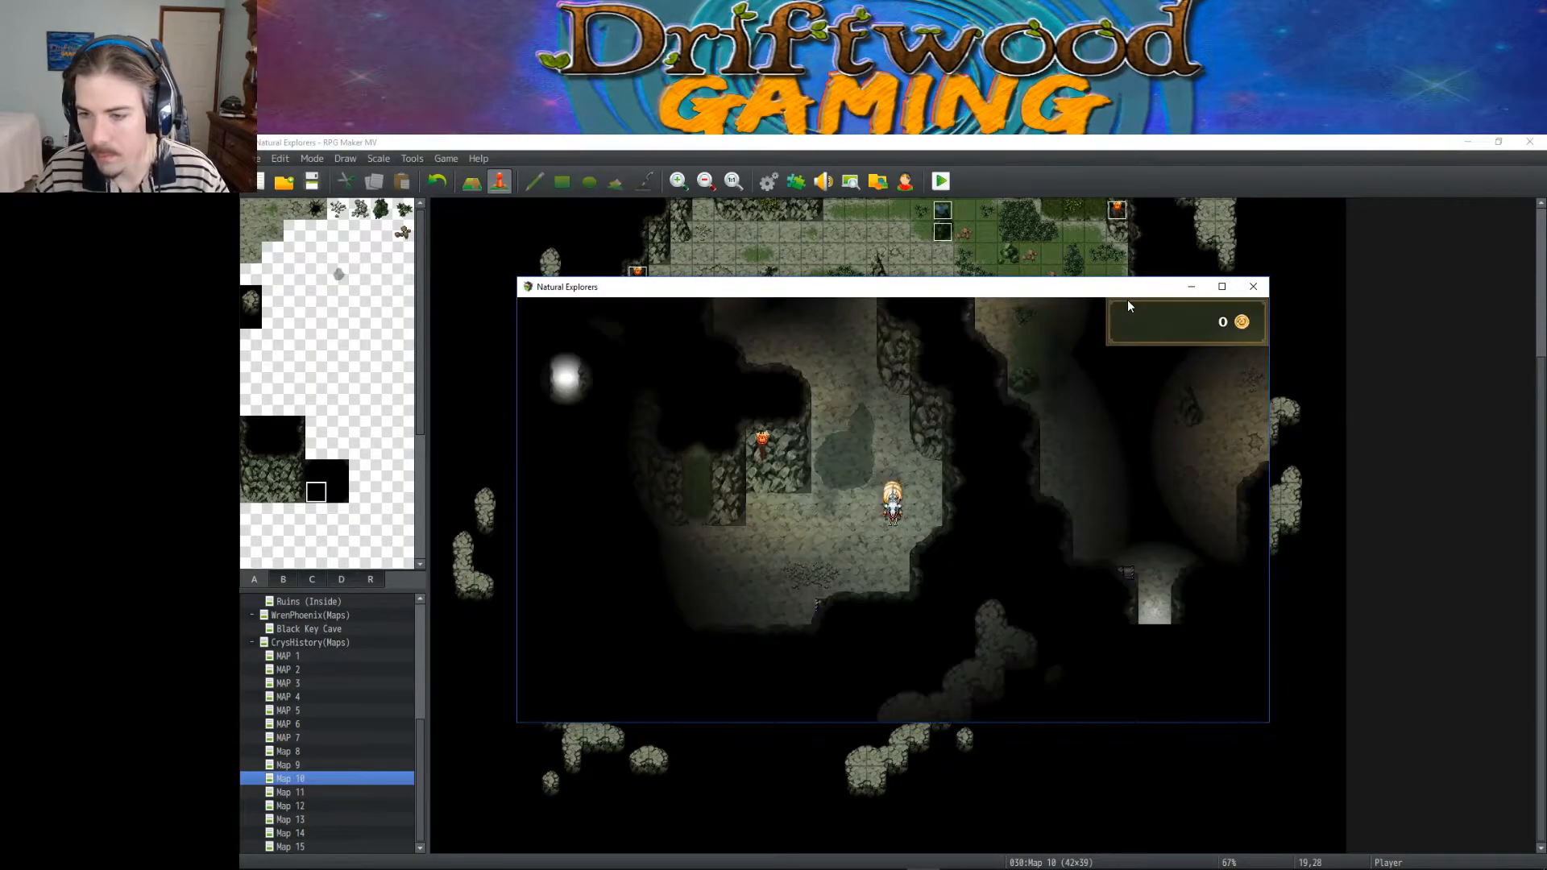
Step: Walk the character around the cave passage to examine the lights at both exits, and close the playtest
key("Left")
key("Left")
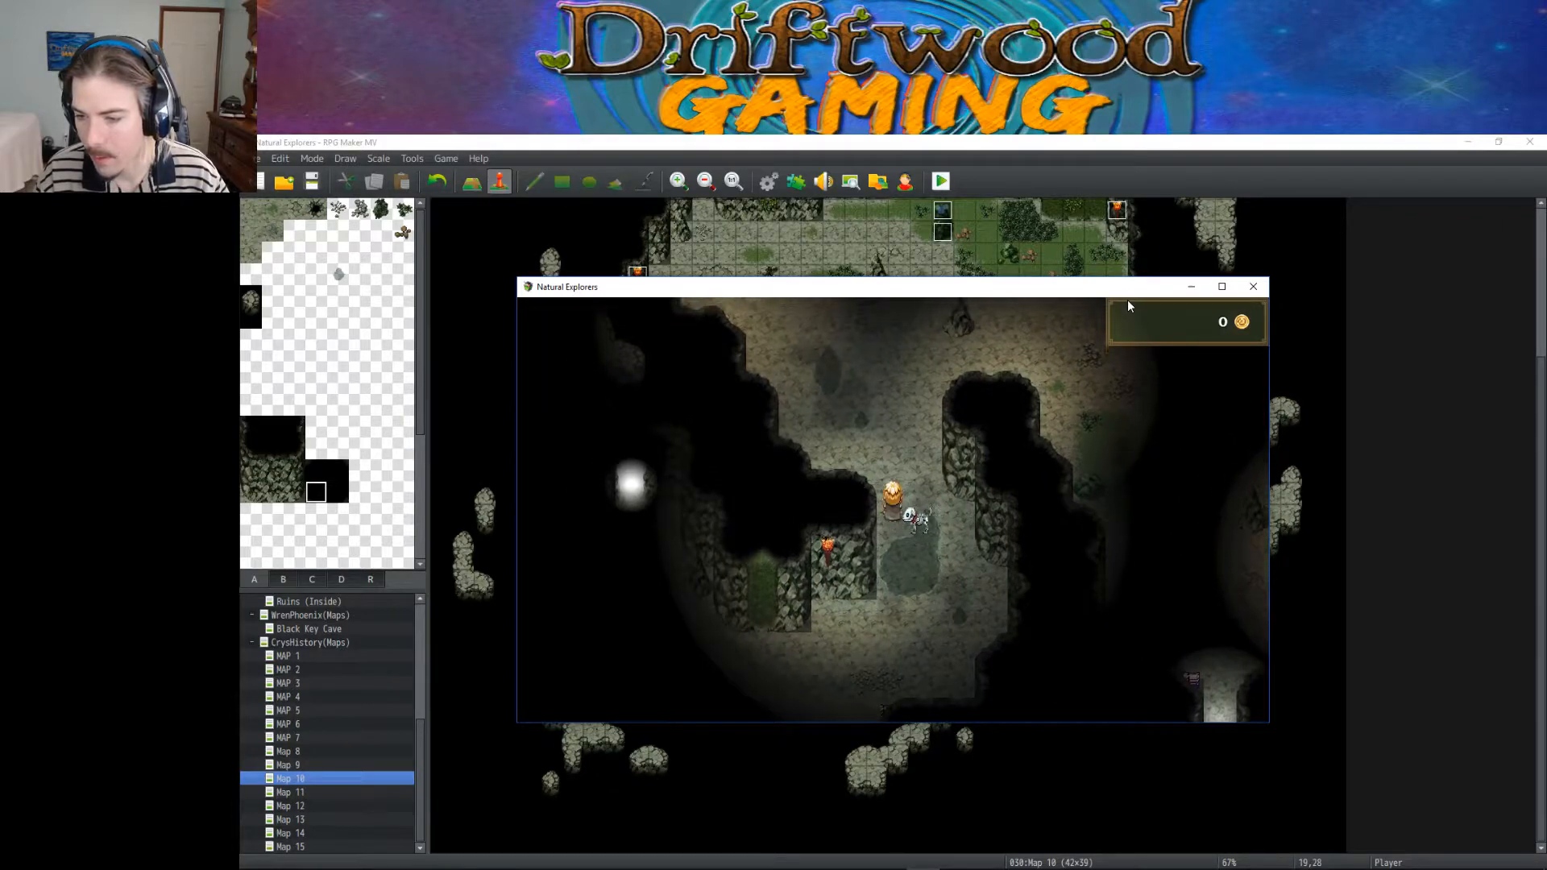
key("Down")
key("Down")
key("Down")
key("Up")
key("Up")
key("Up")
key("Up")
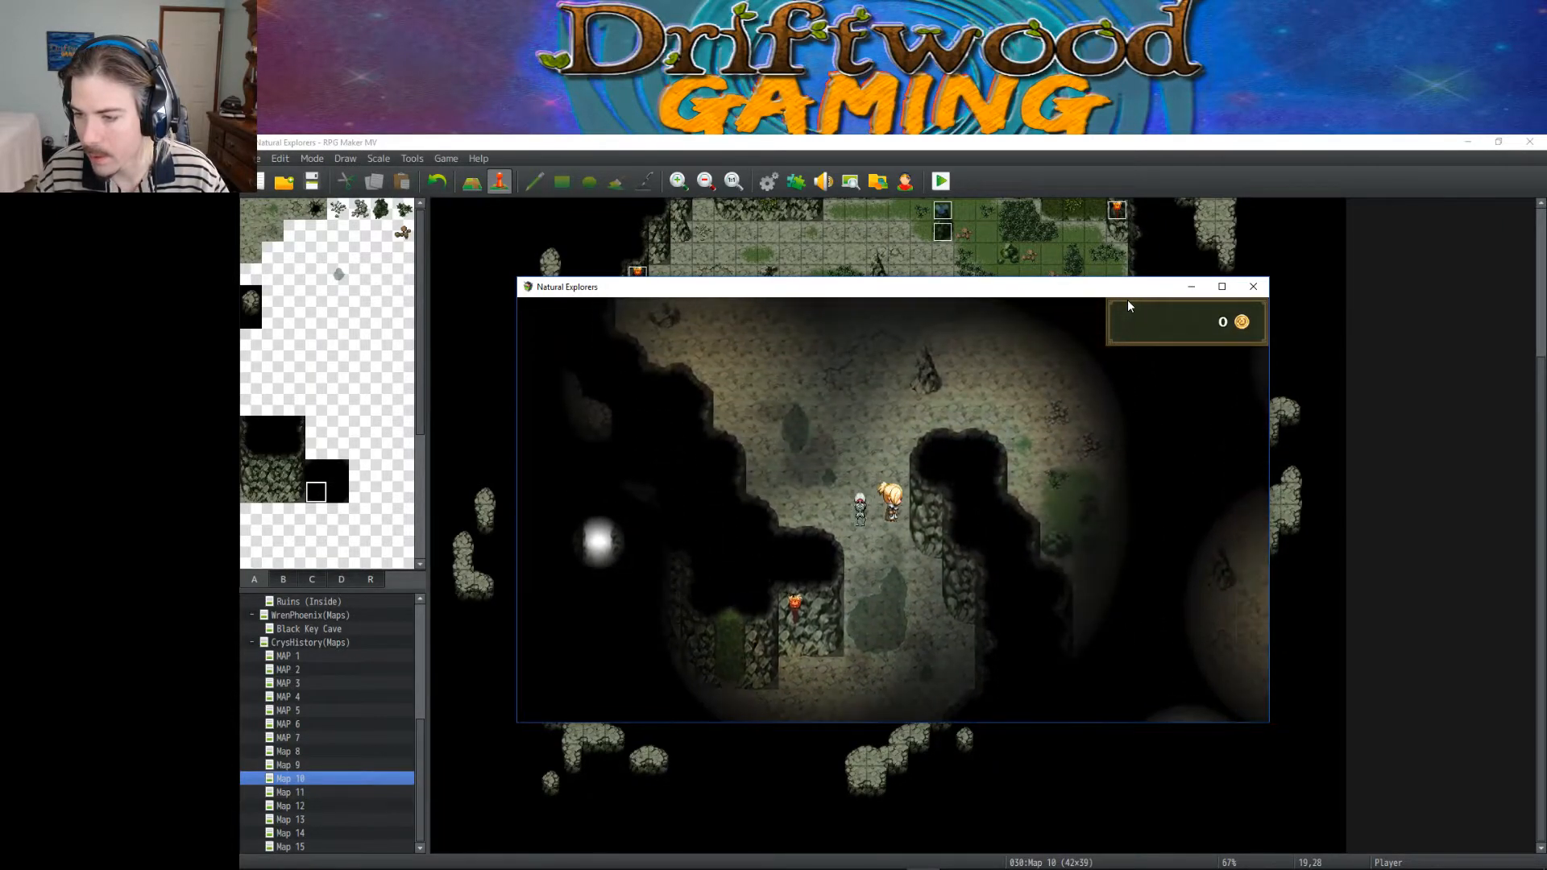
key("Up")
key("Up")
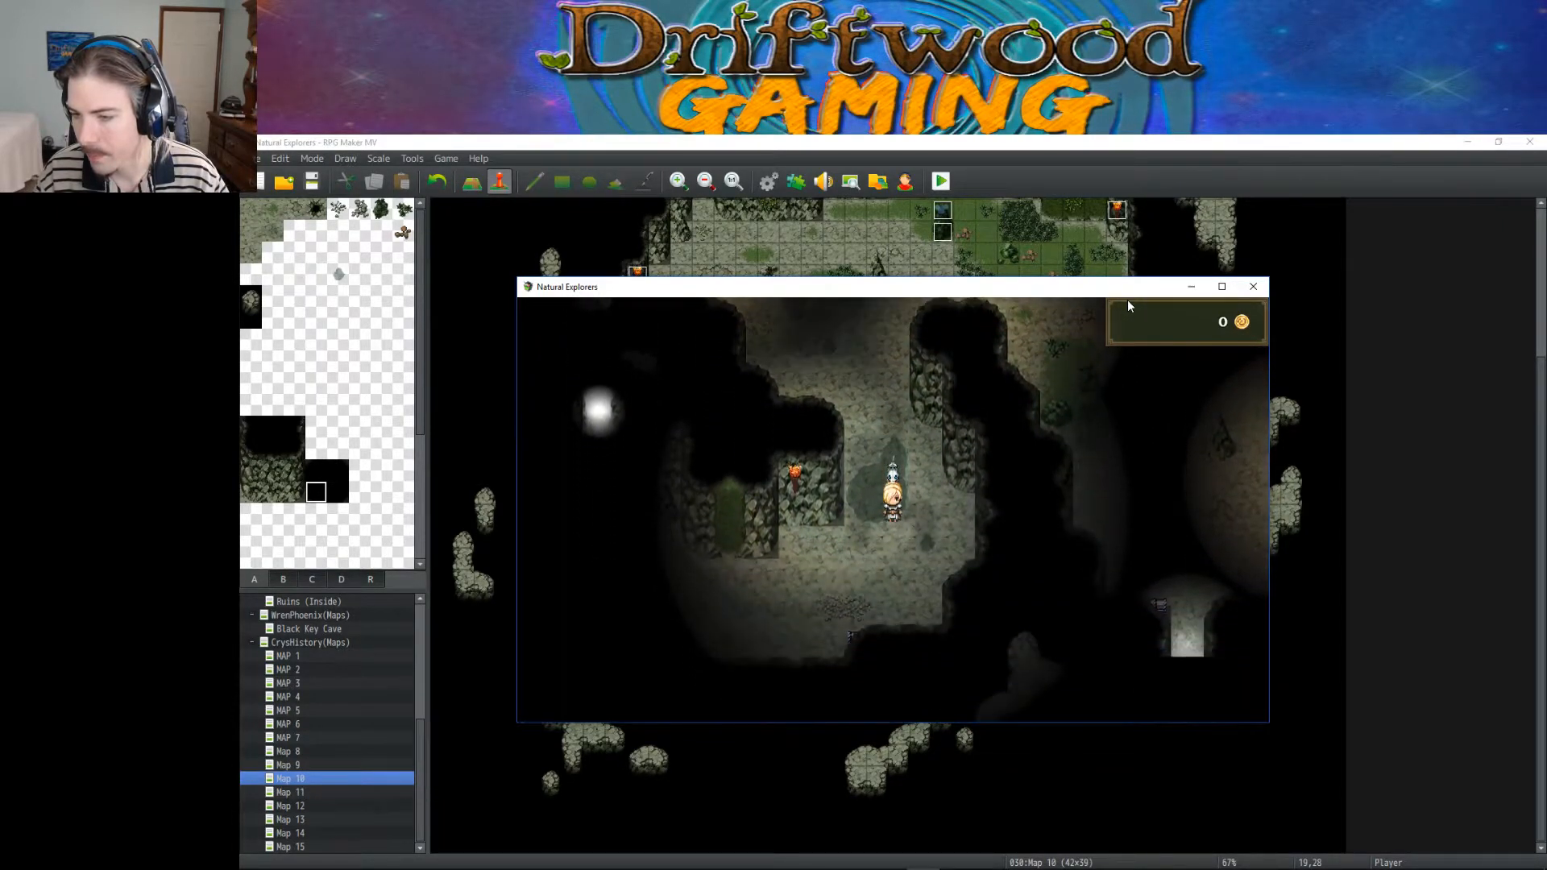
key("Up")
key("Up")
key("Right")
key("Right")
key("Right")
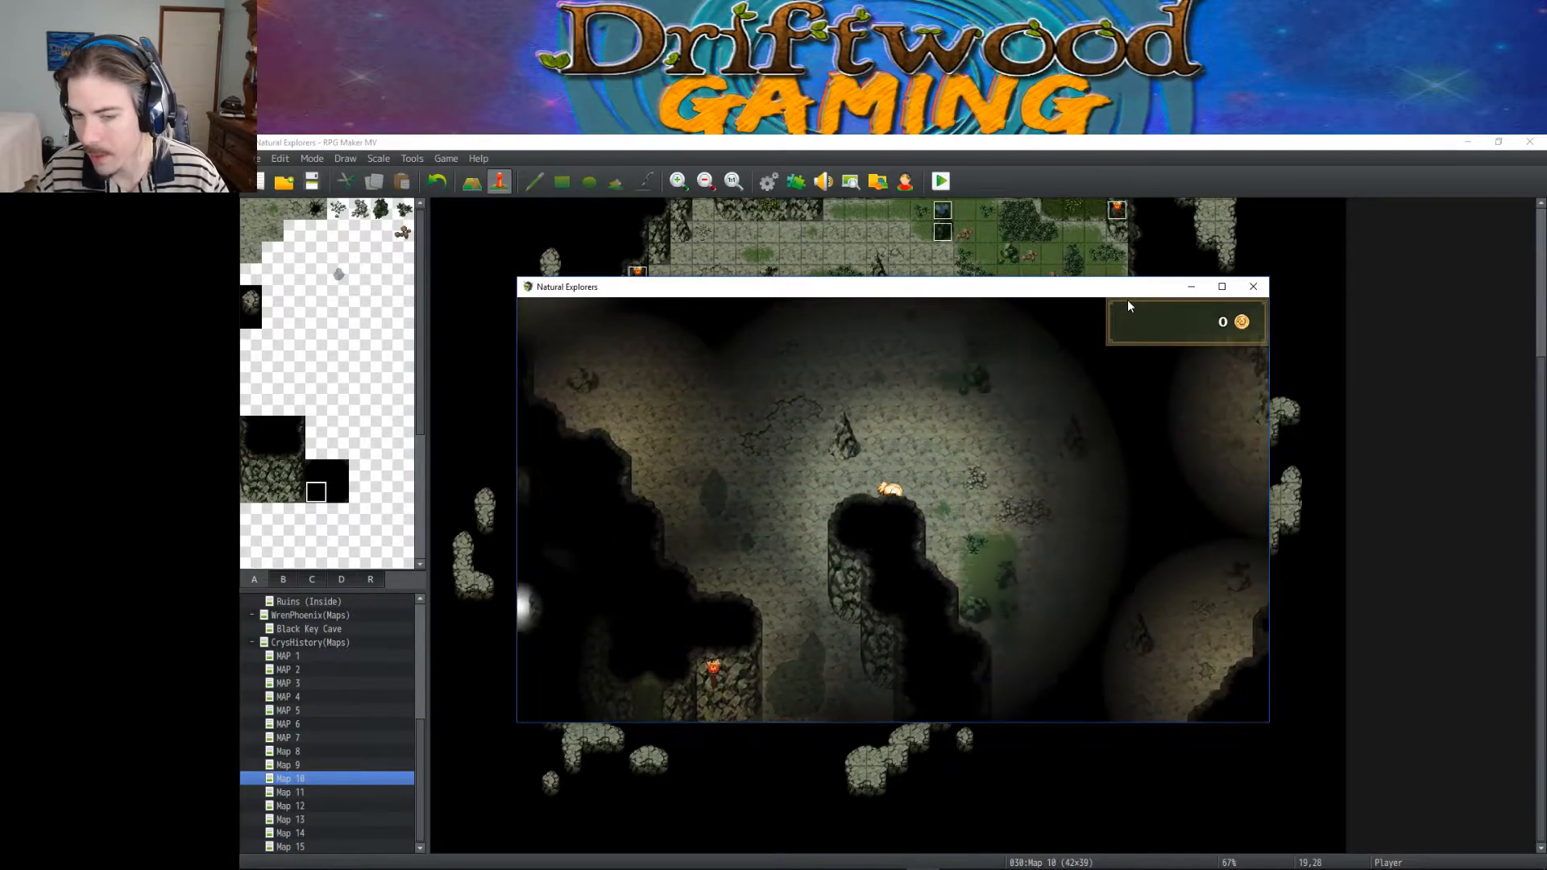
left_click(1254, 286)
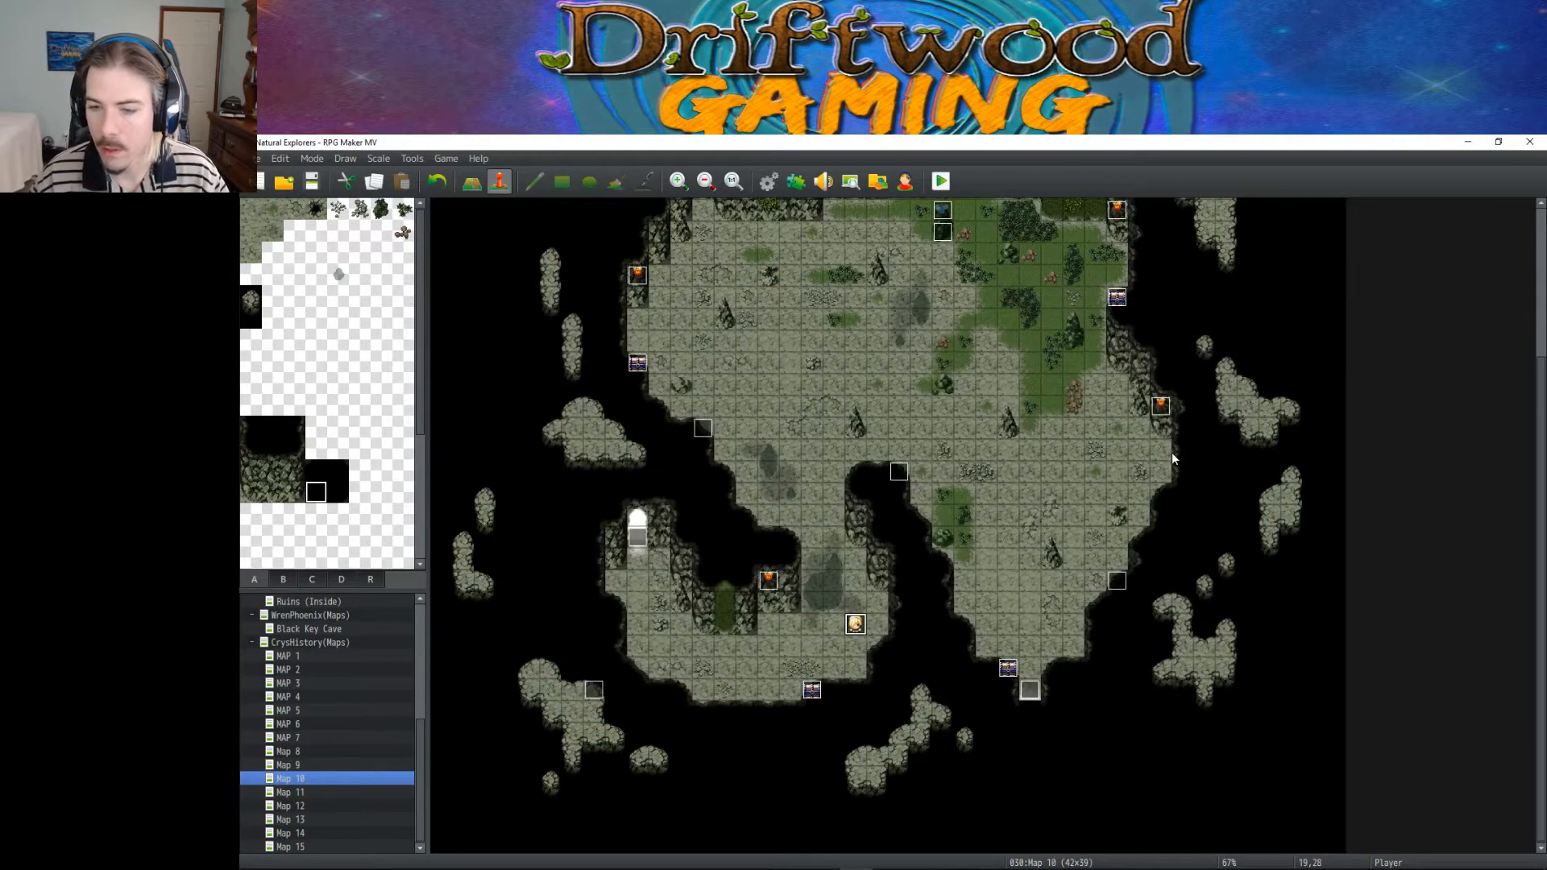
Step: Replace the note of the Exit event on Map 9 with "Light 100 #FFFFFF D3"
left_click(310, 764)
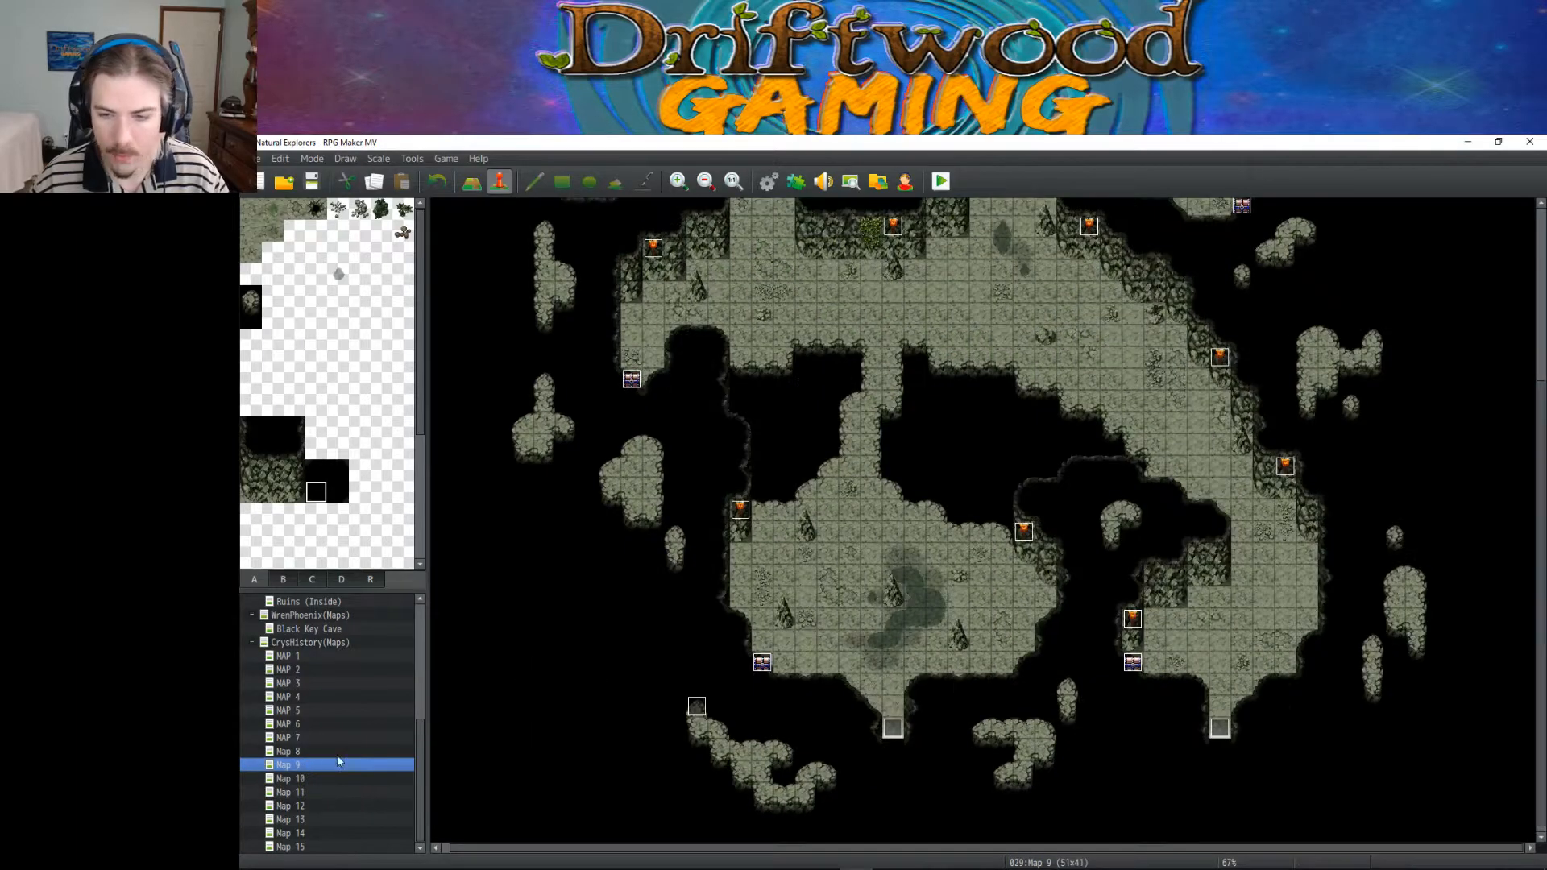
double_click(892, 728)
triple_click(764, 299)
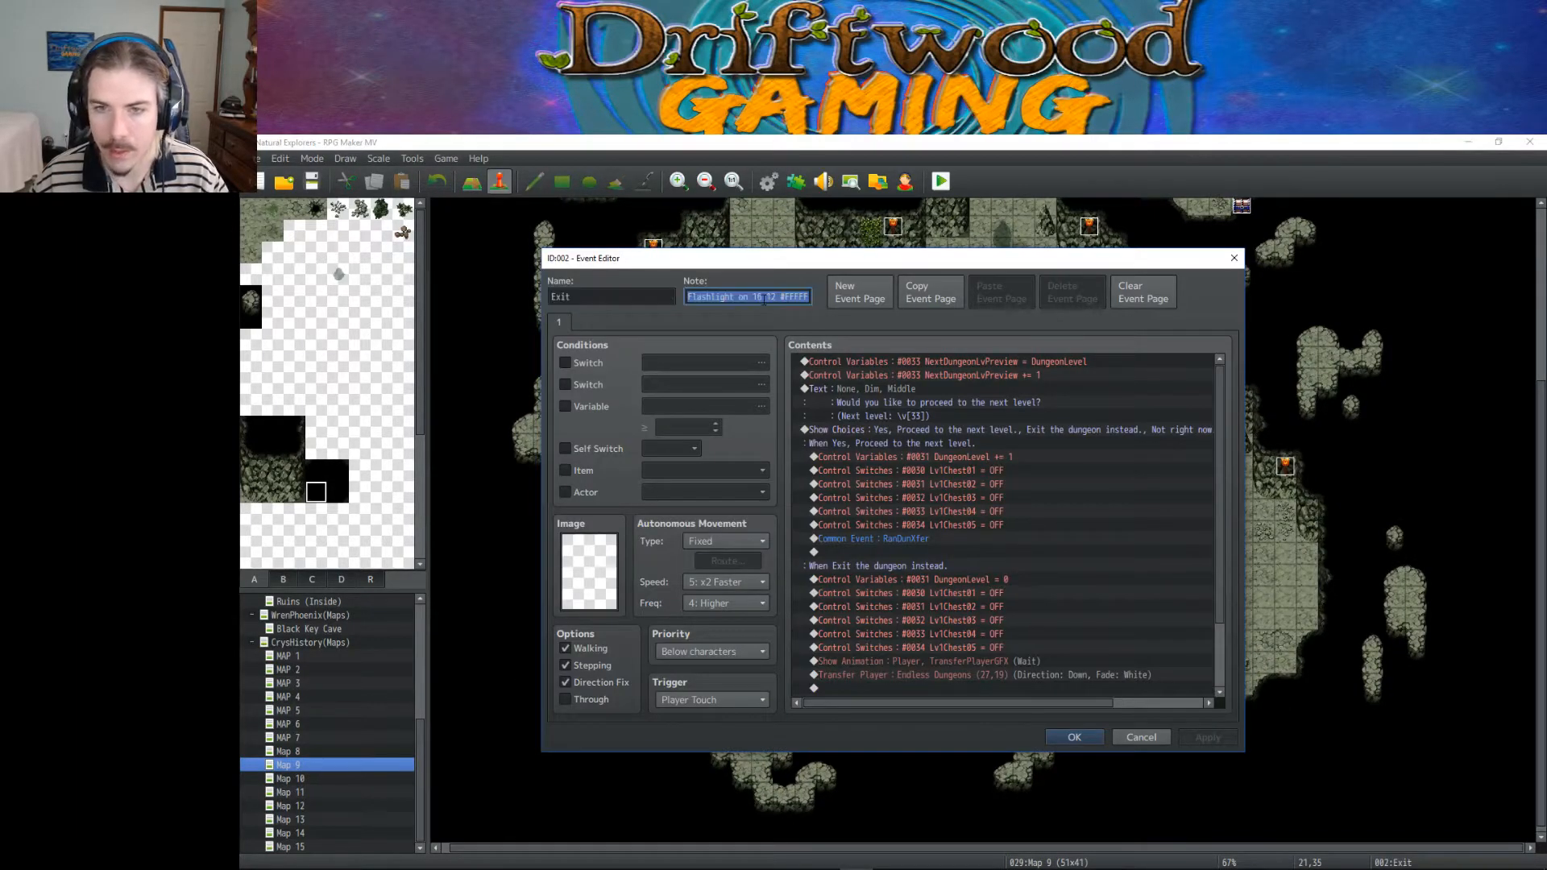
type("Light 100 #FFFFFF D3")
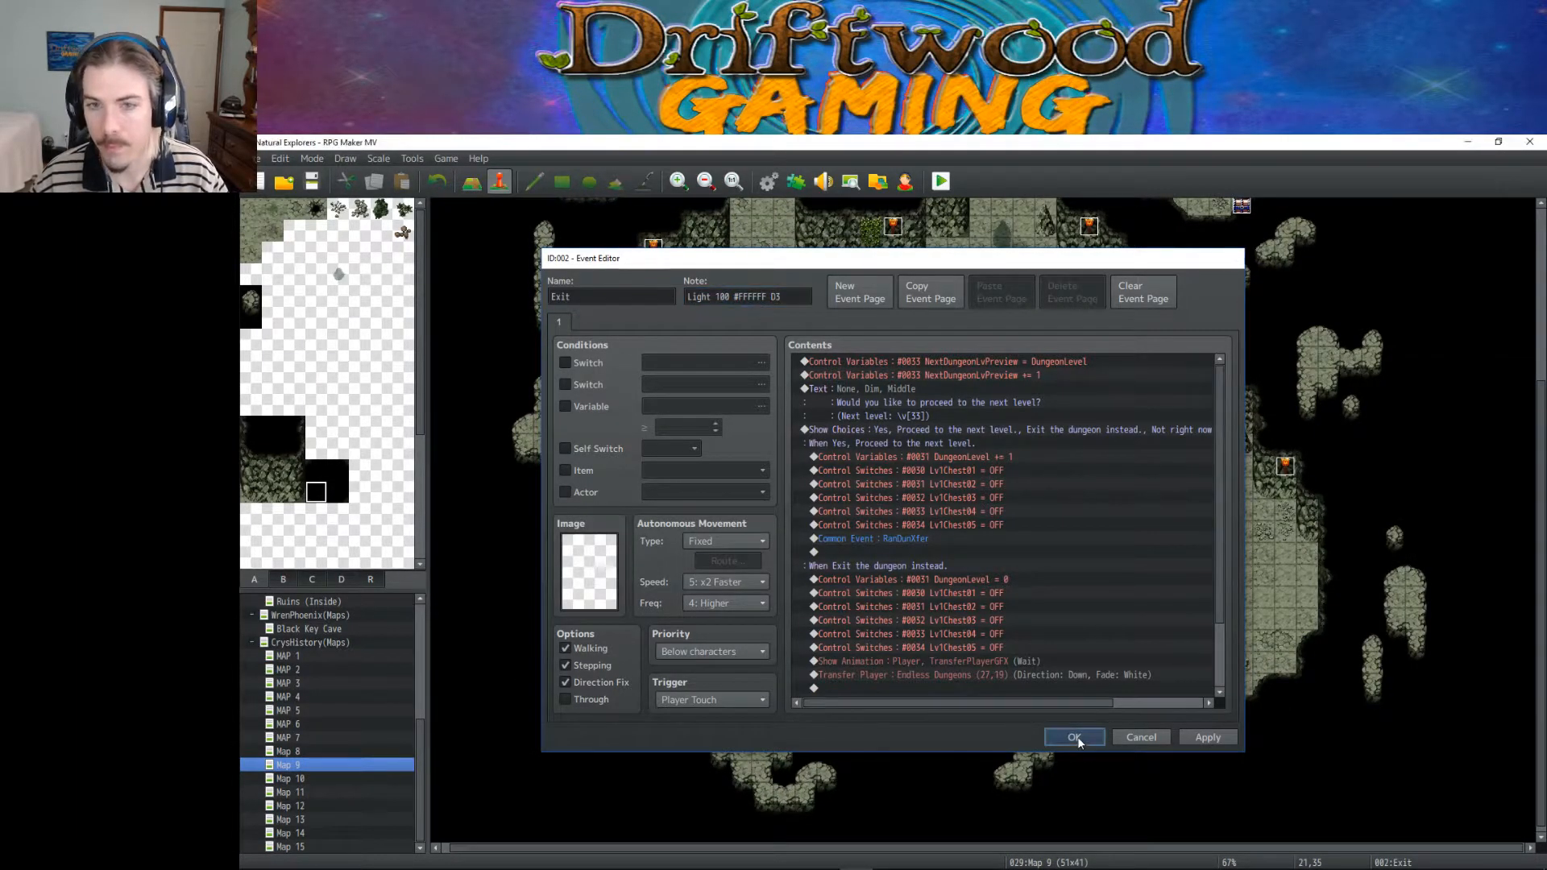
left_click(1075, 737)
Step: Replace the note of the Entrance event on Map 9 with "Light 100 #FFFFFF D3"
double_click(810, 317)
key("Tab")
type("Light 100 #FFFFFF D3")
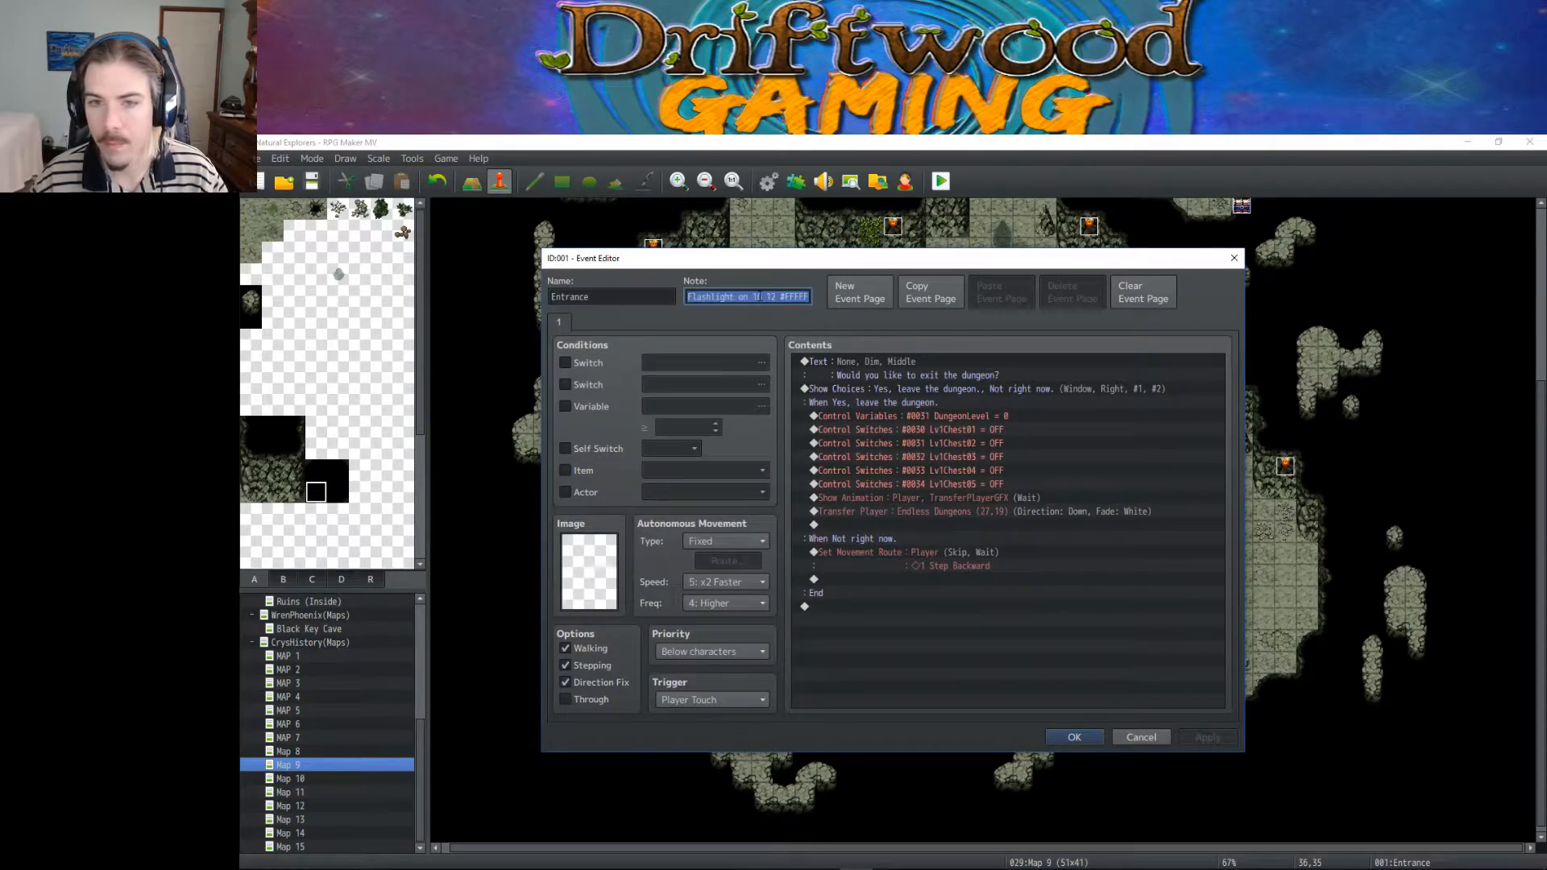
left_click(1074, 737)
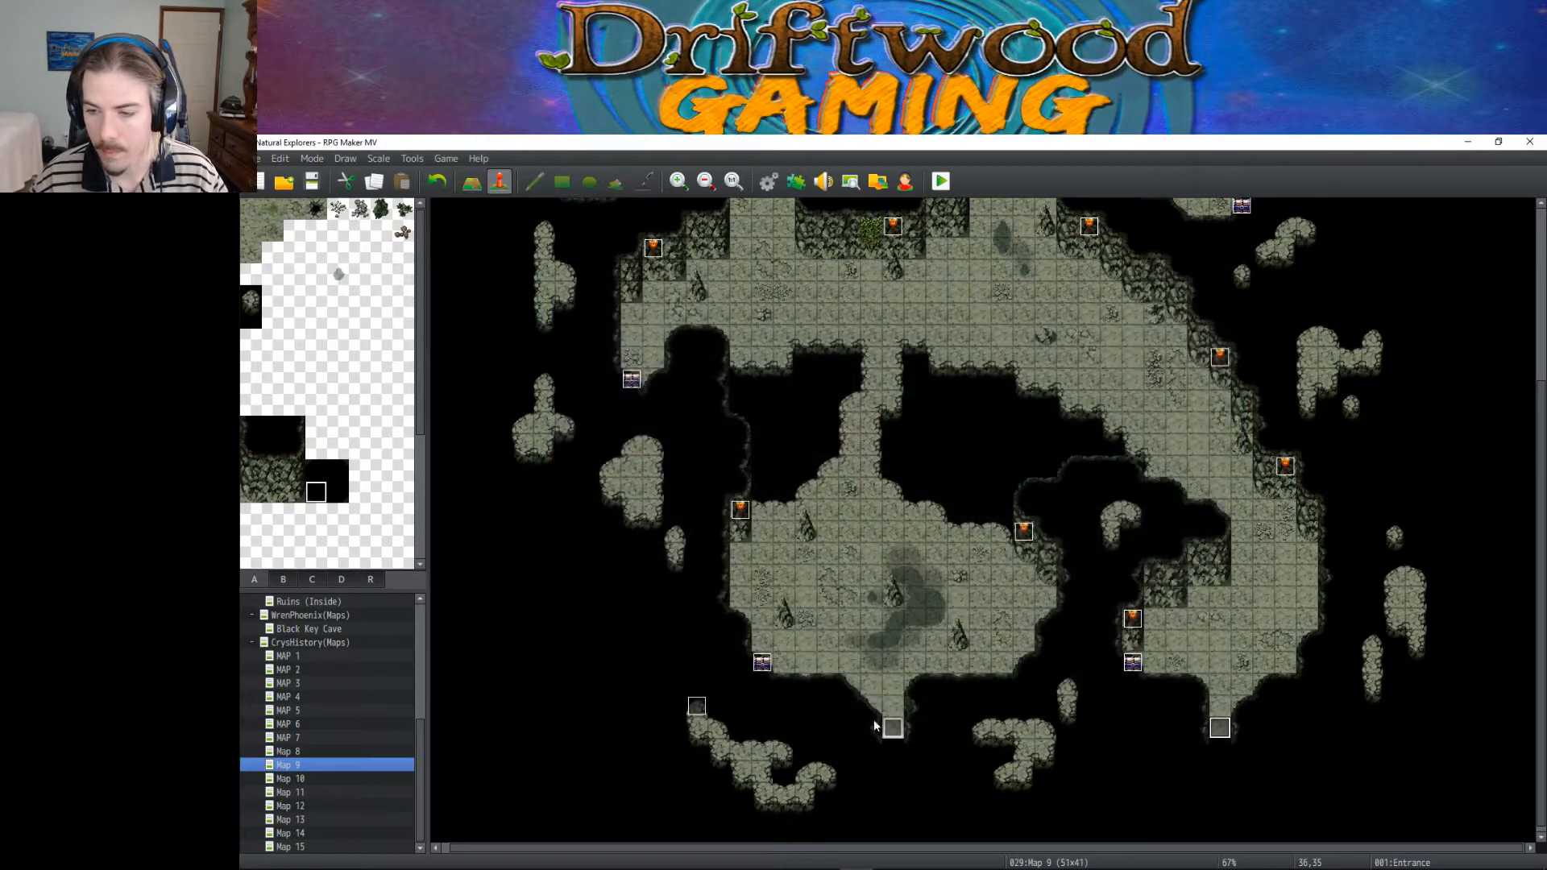
Step: Set the note of the Entrance event on Map 8 to "Light 100 #FFFFFF D3"
left_click(314, 750)
double_click(920, 732)
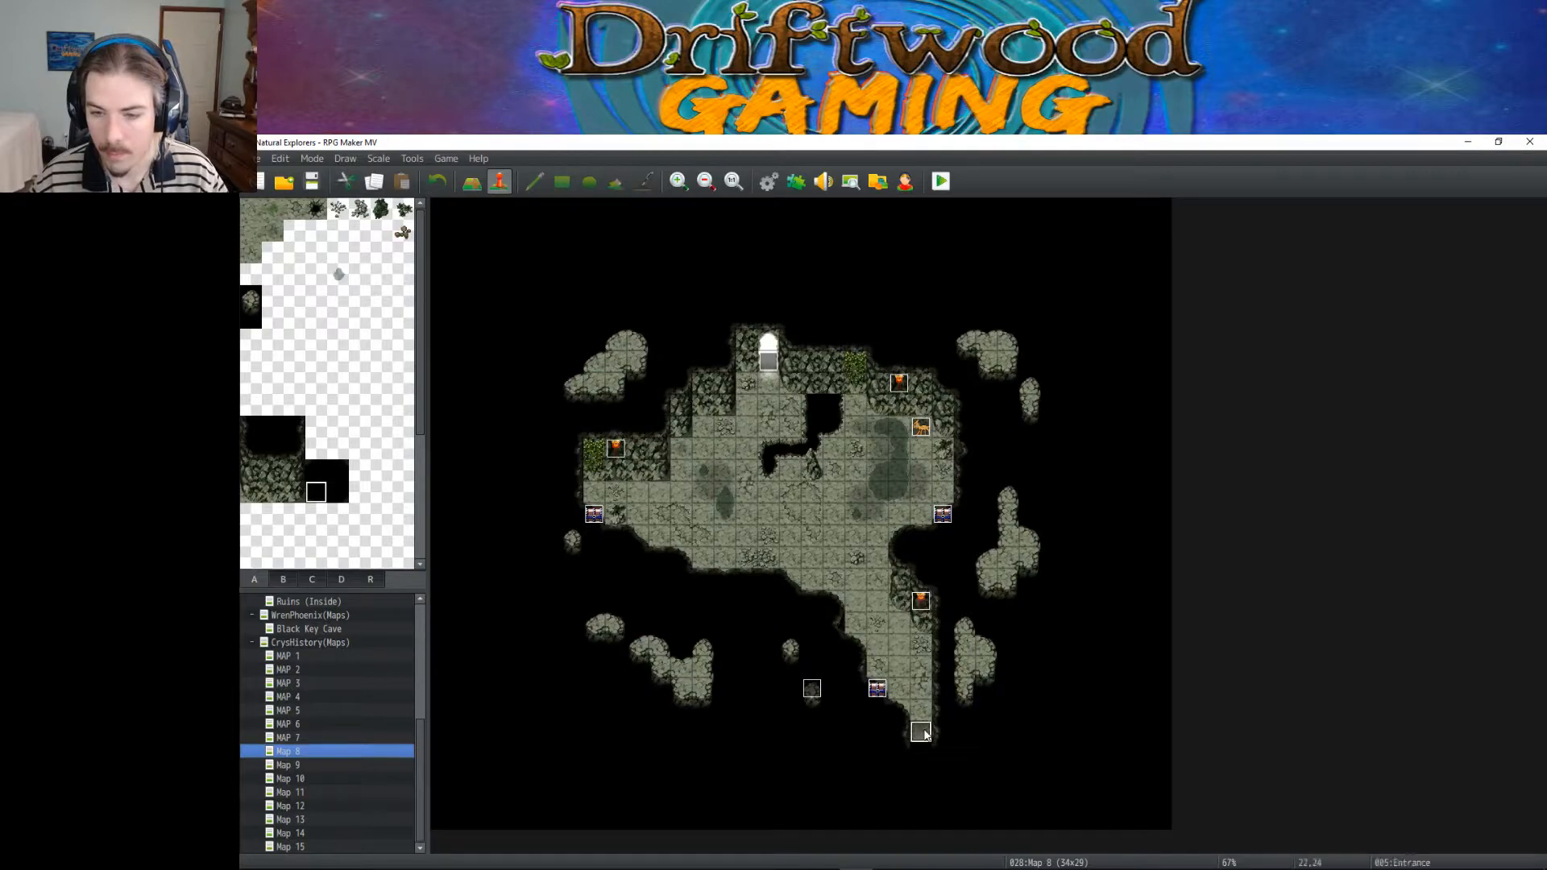
key("Tab")
type("Light 100 #FFFFFF D3")
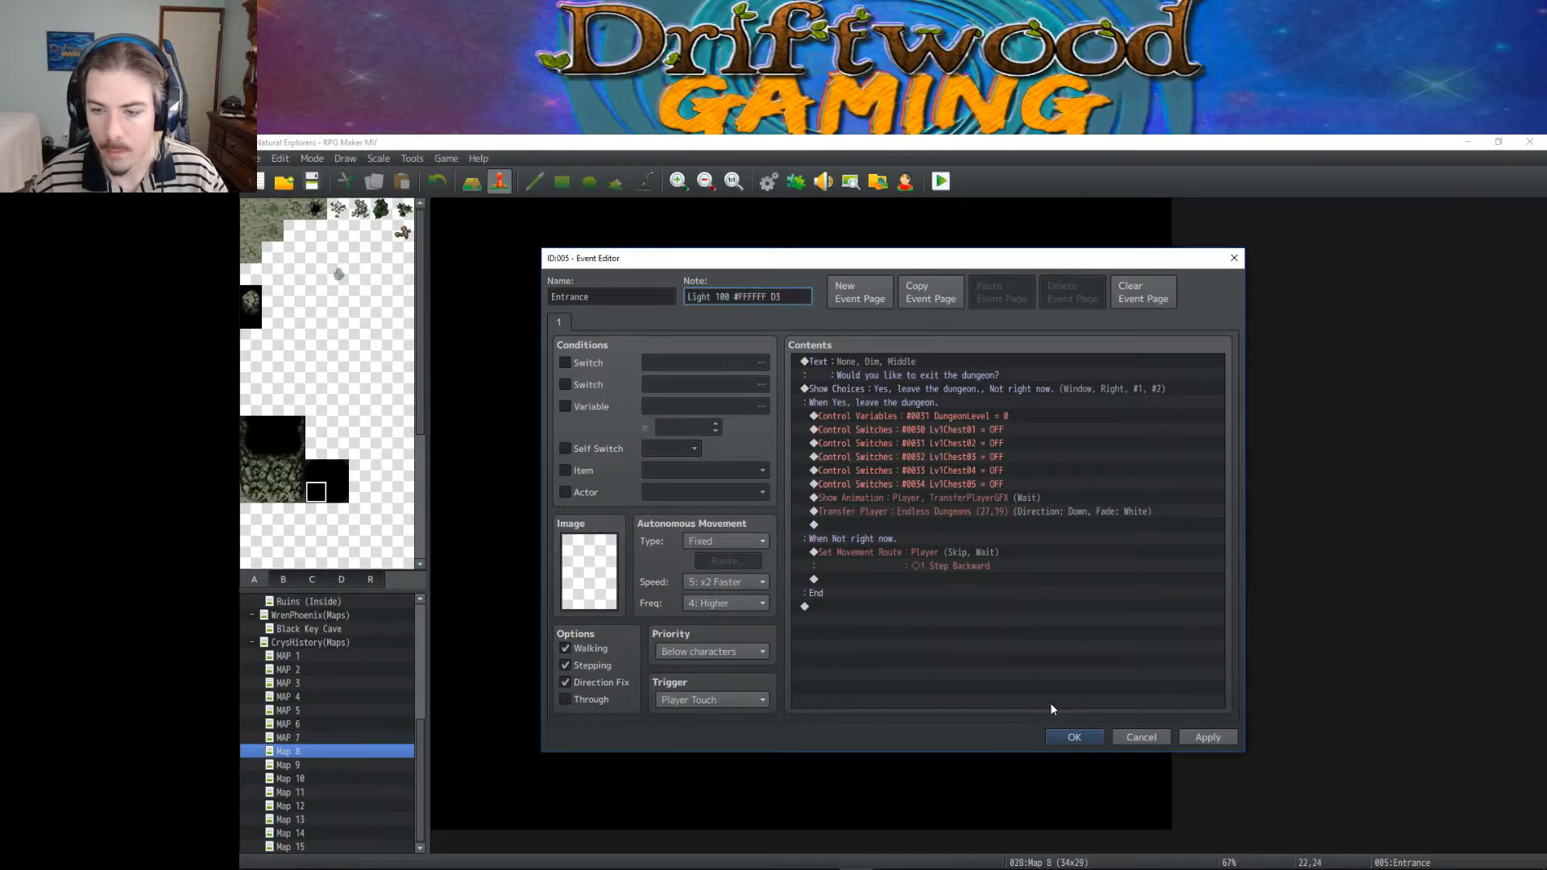
left_click(1072, 737)
Step: Set the note of the Entrance event on MAP 7 to "Light 100 #FFFFFF D3"
left_click(298, 738)
double_click(811, 767)
key("Tab")
type("Light 100 #FFFFFF D3")
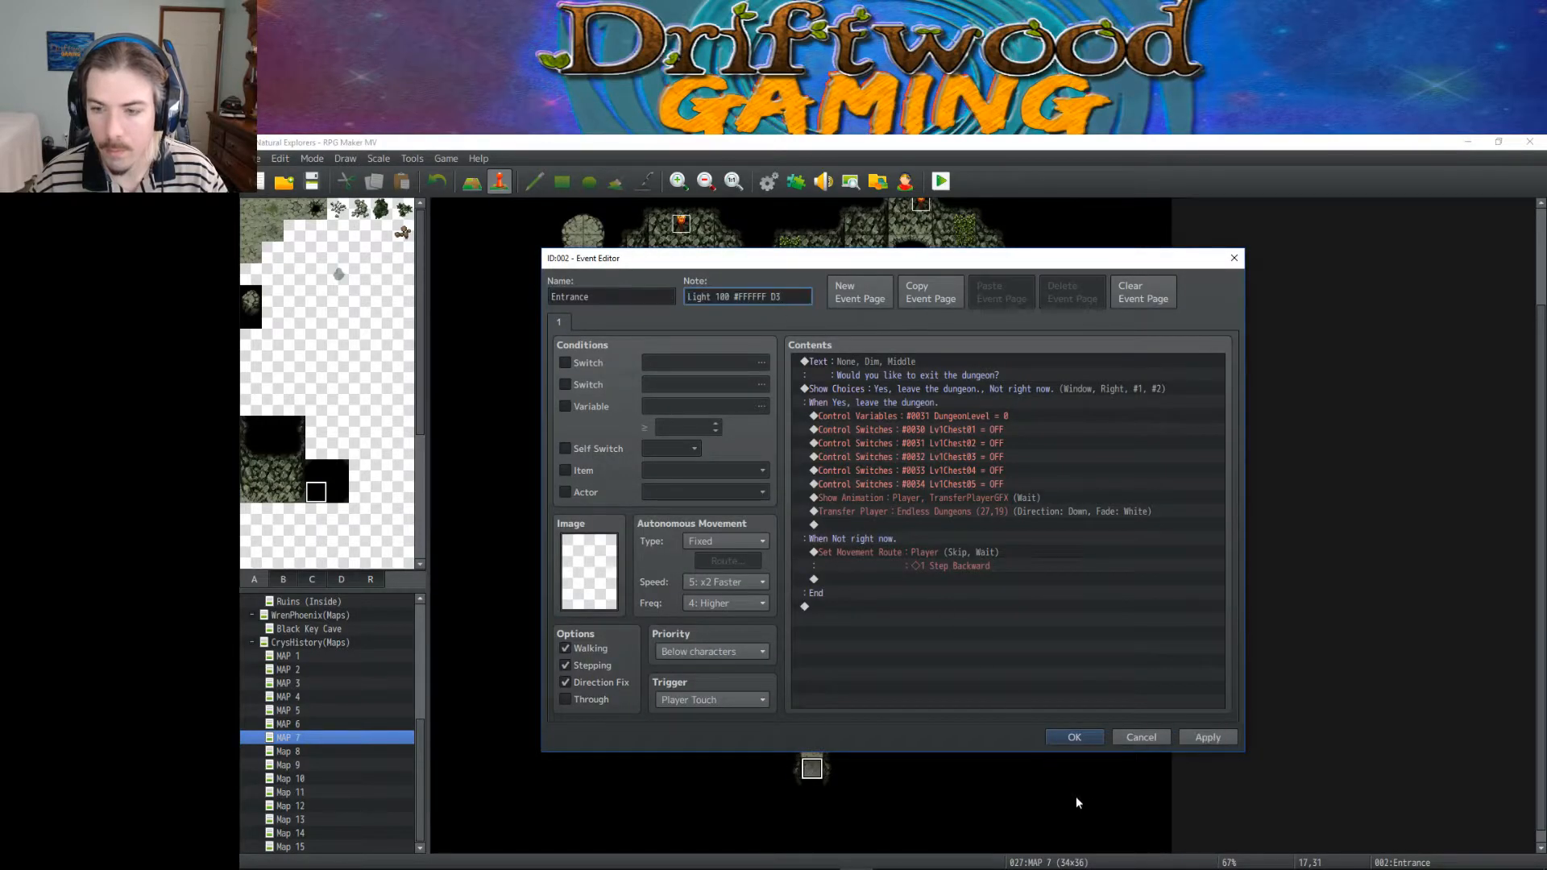
left_click(1078, 736)
Step: Set the note of the Exit event on MAP 6 to "Light 100 #FFFFFF D3"
left_click(297, 724)
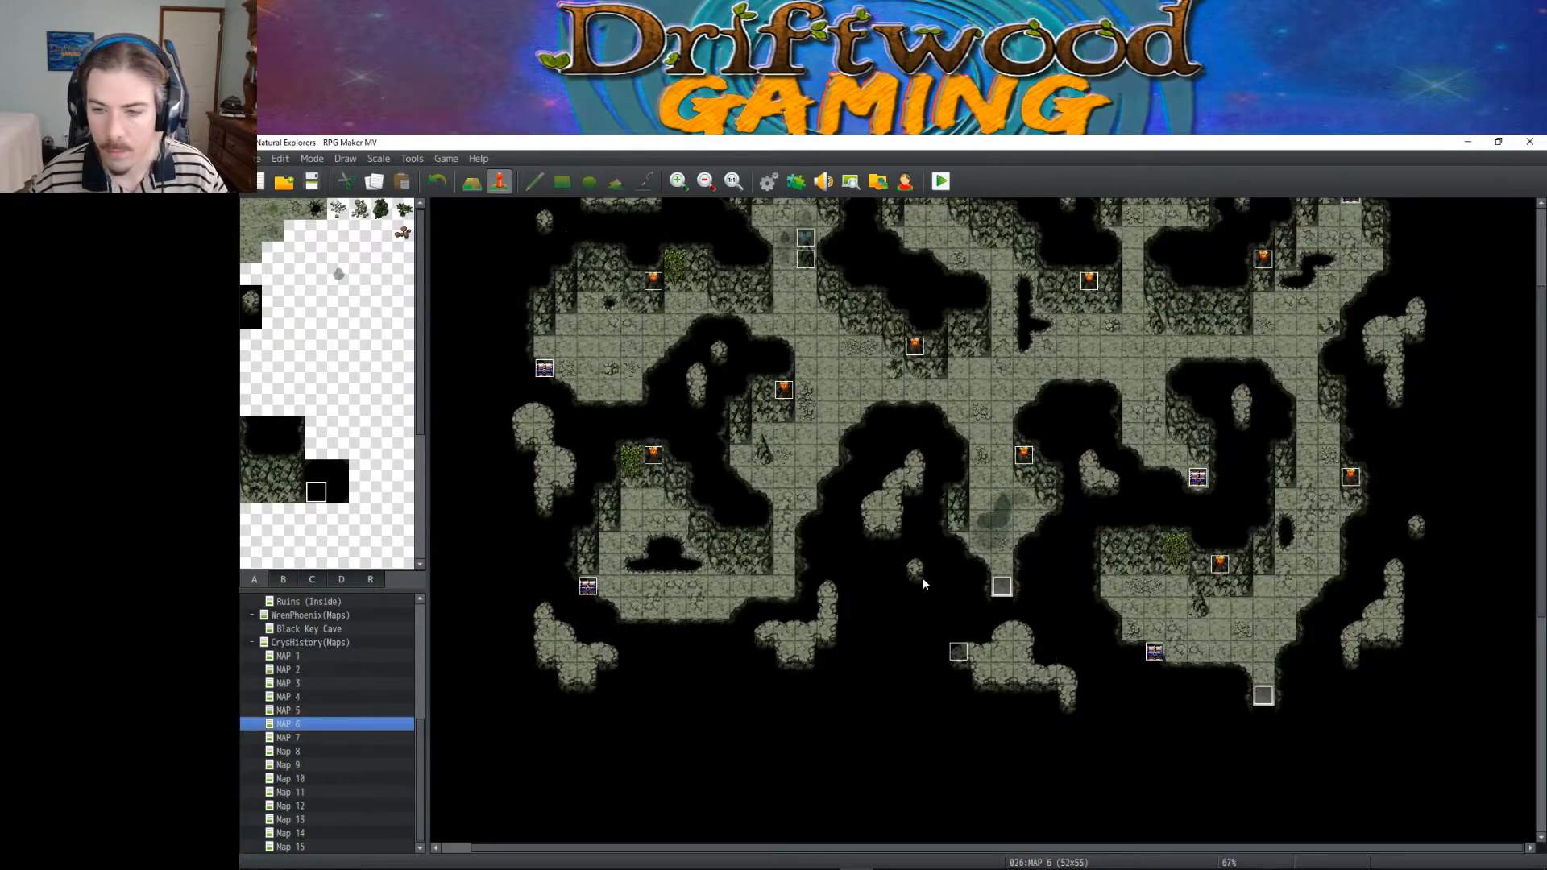
double_click(1263, 694)
key("Tab")
type("Light 100 #FFFFFF D3")
left_click(1067, 737)
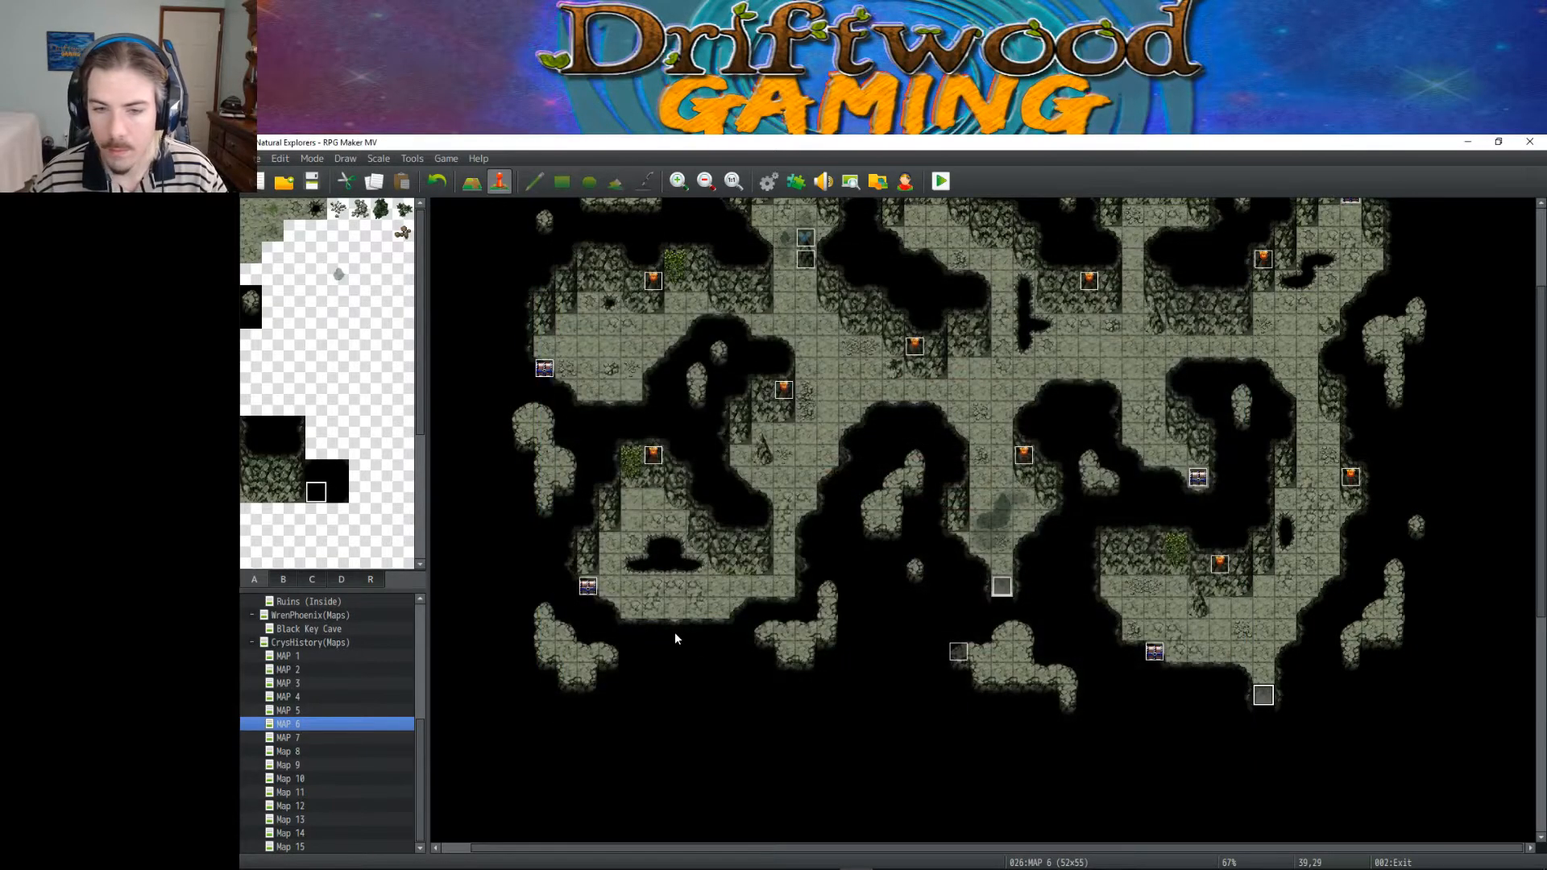
Step: Set the note of the Entrance event on MAP 6 to "Light 100 #FFFFFF D3"
double_click(1002, 586)
key("Tab")
type("Light 100 #FFFFFF D3")
left_click(1075, 738)
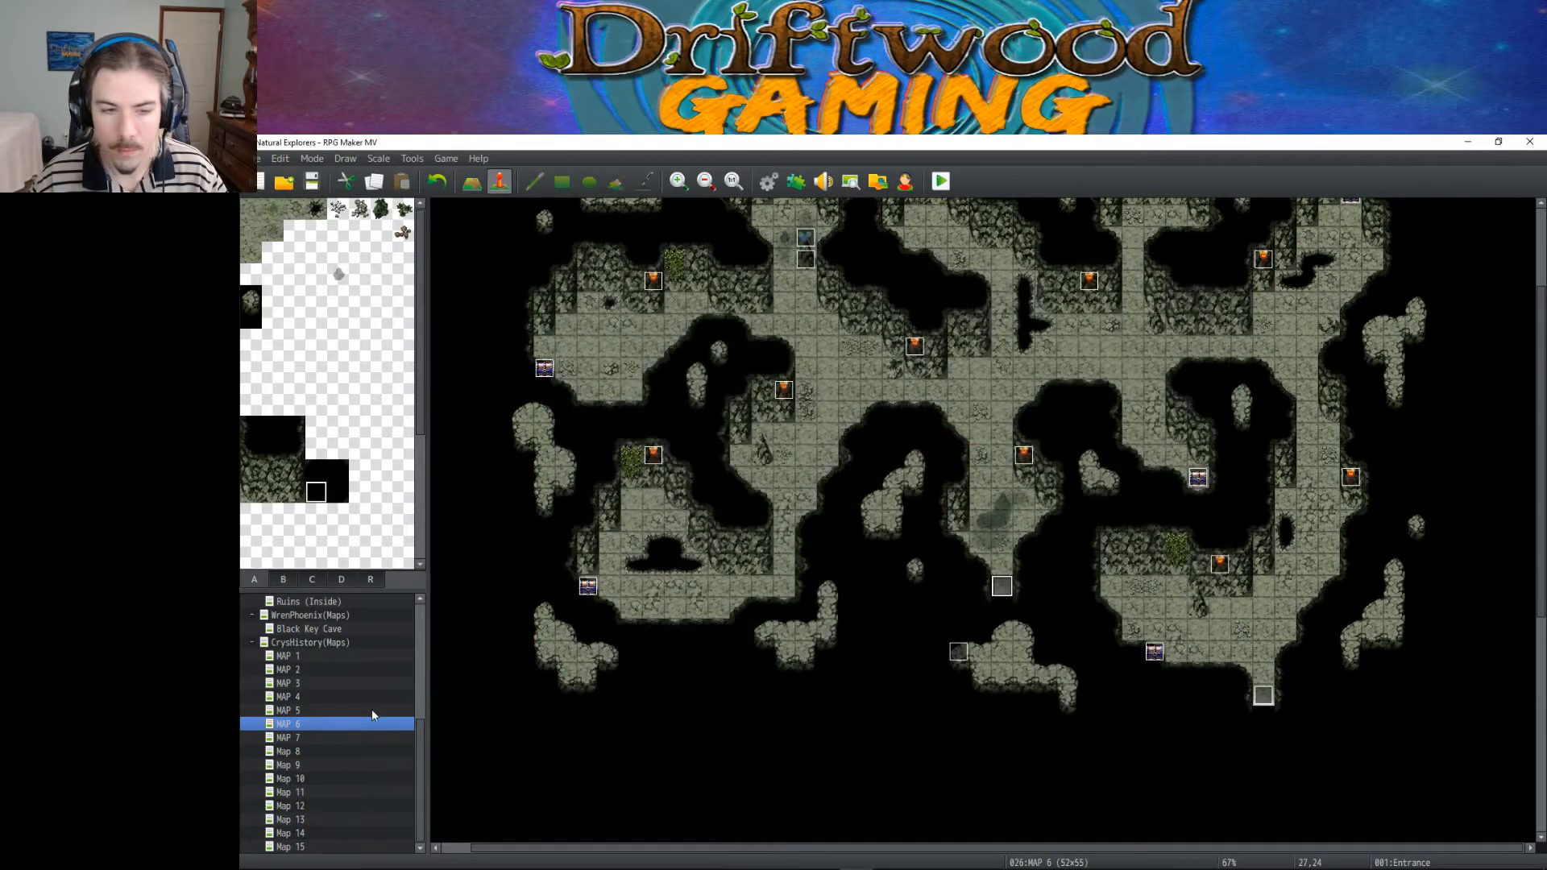
Step: Replace the note of the Exit event at the southern edge of MAP 5 with "Light 100 #FFFFFF D3"
left_click(332, 710)
scroll(1042, 557, "down", 3)
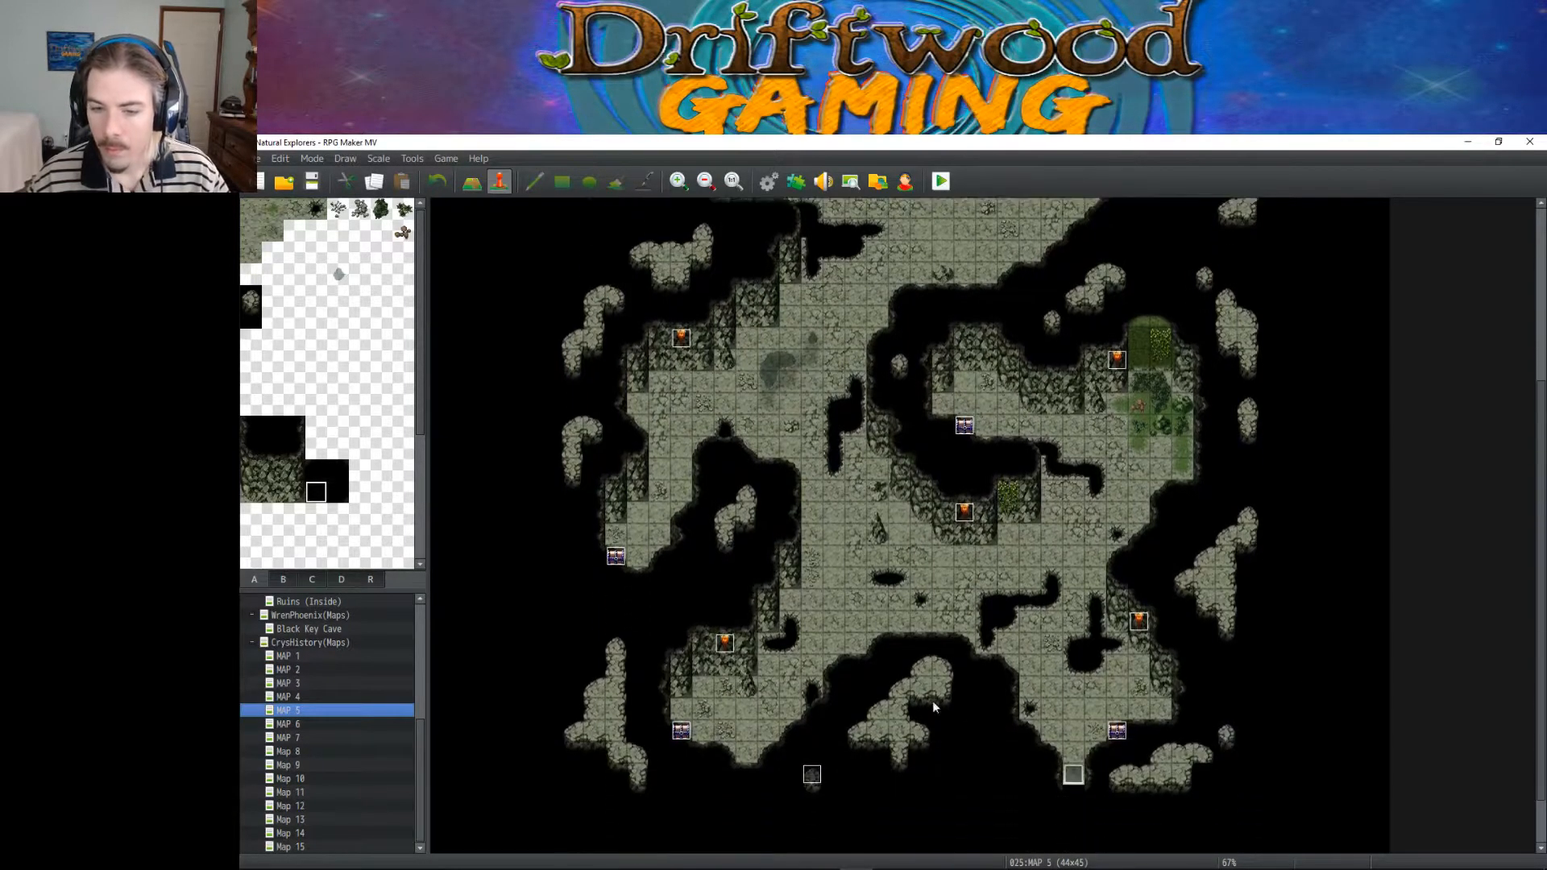
double_click(1074, 774)
key("Tab")
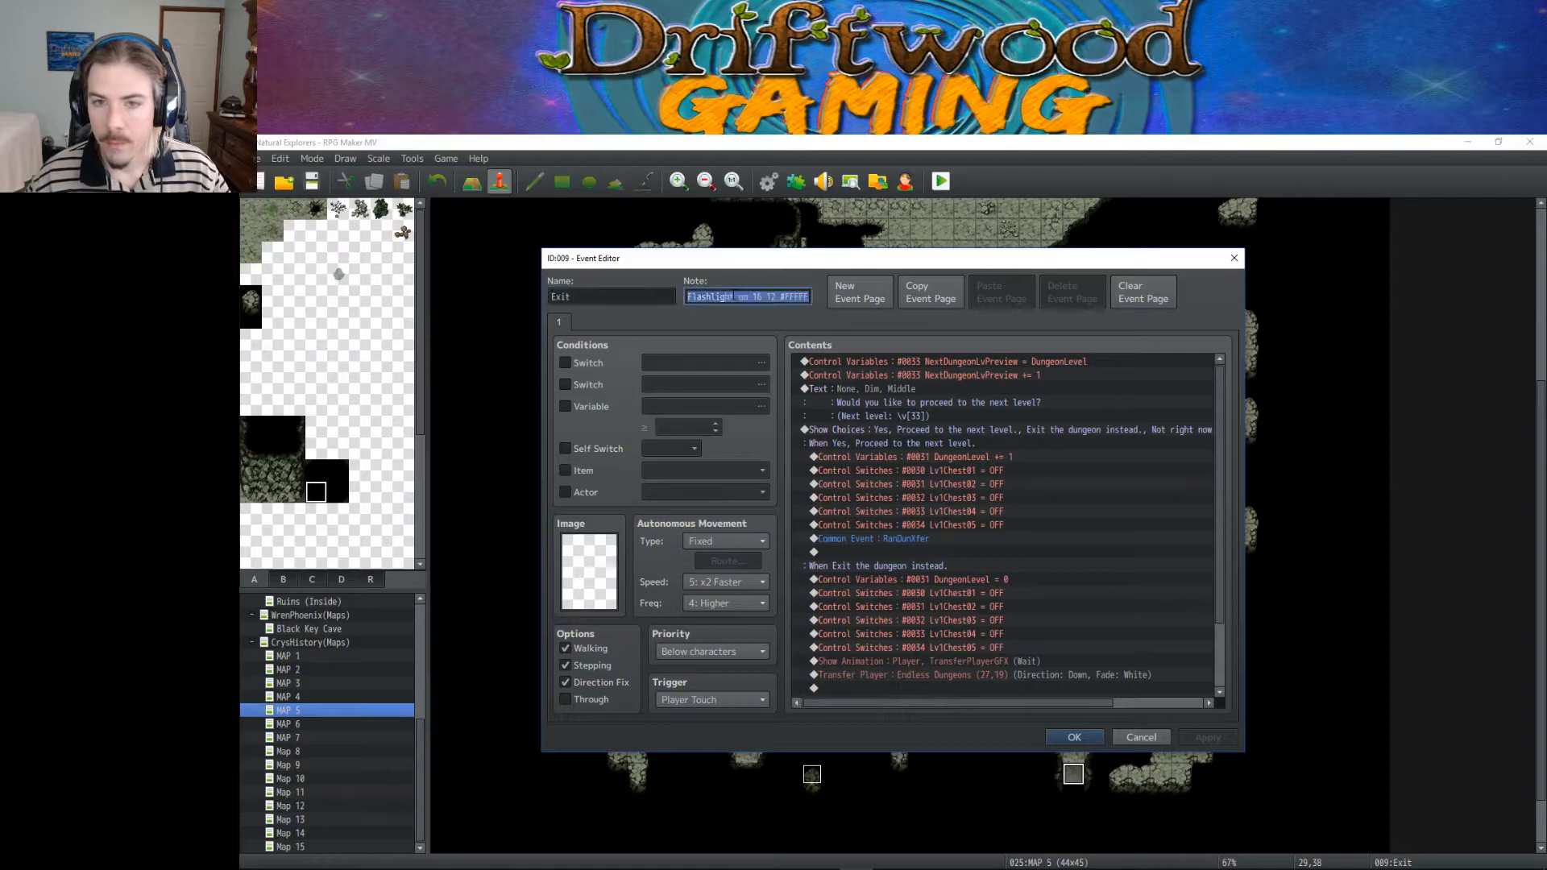
type("Light 100 #FFFFFF D3")
left_click(1065, 737)
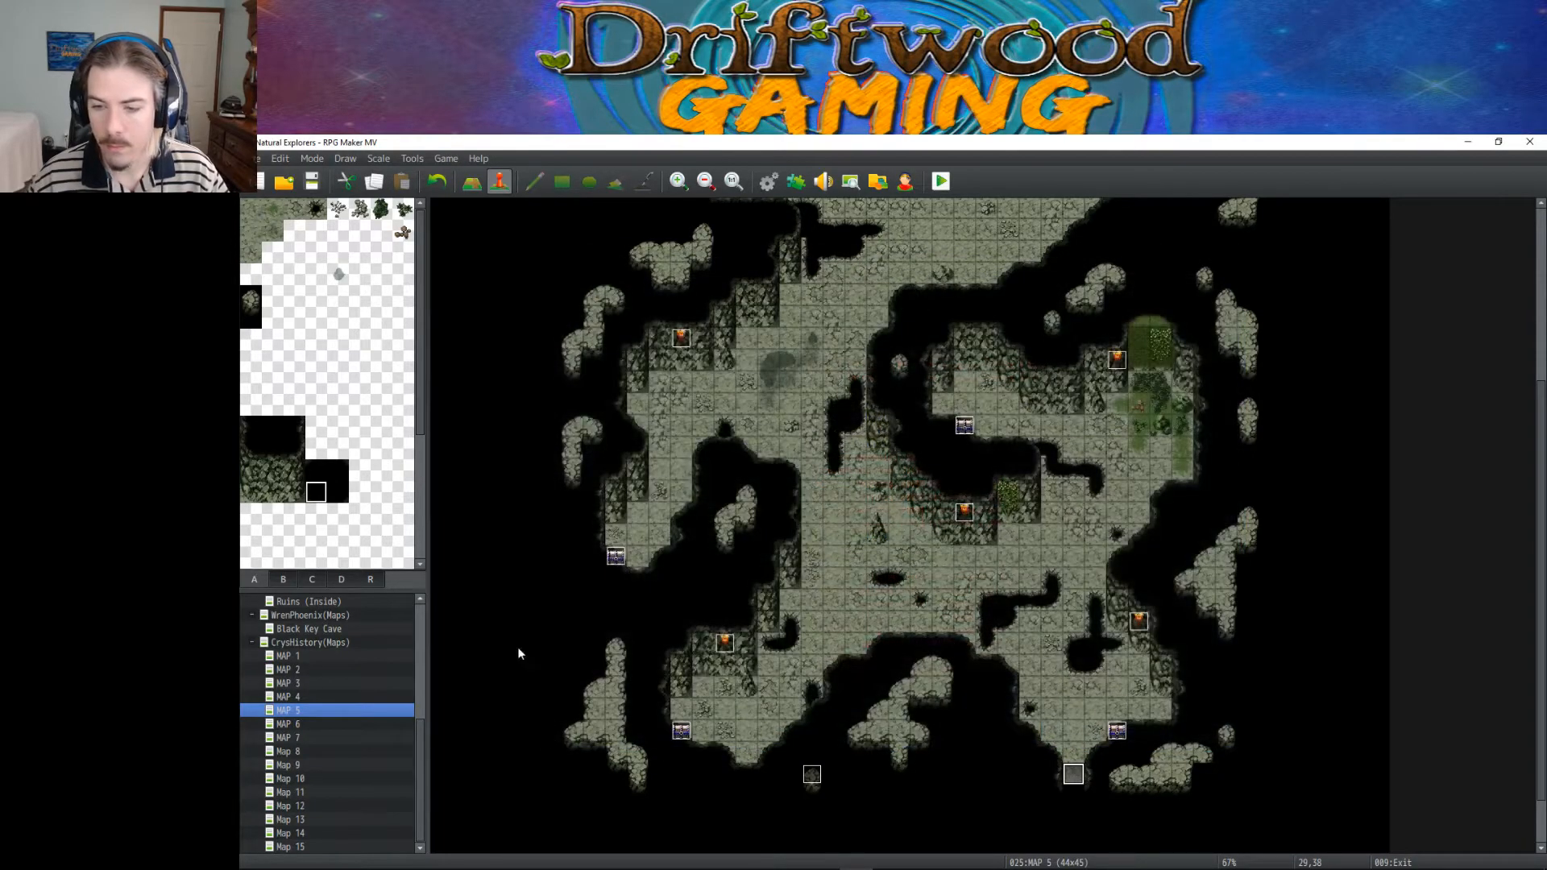
Step: Set the note of the Exit event on MAP 4 to "Light 100 #FFFFFF D3"
left_click(291, 696)
double_click(1160, 670)
key("Tab")
type("Light 100 #FFFFFF D3")
left_click(1076, 737)
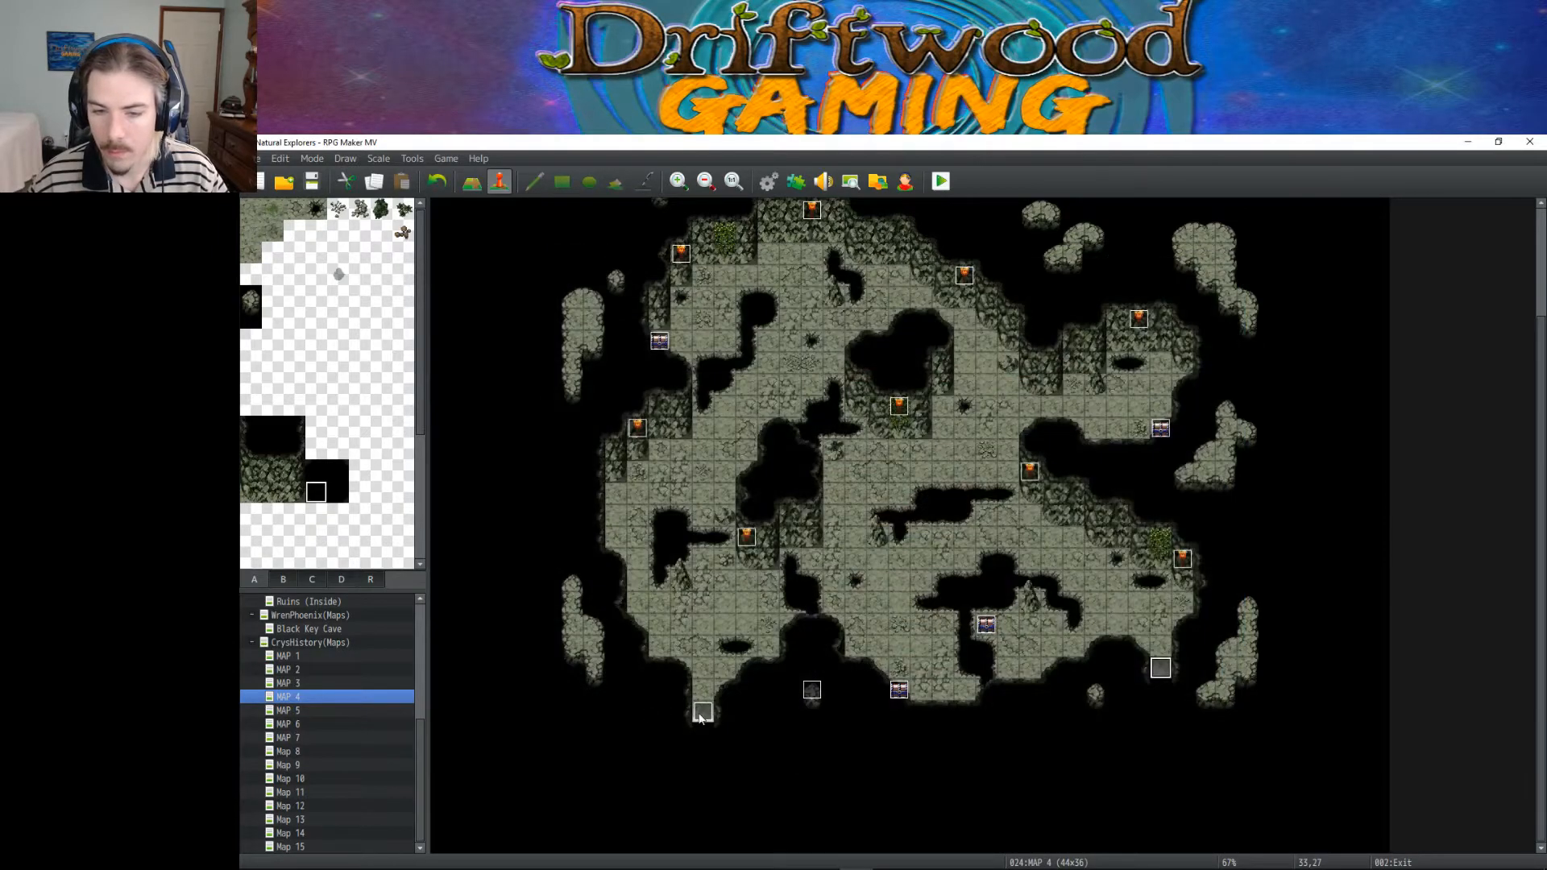
Step: Set the note of the Entrance event on MAP 4 to "Light 100 #FFFFFF D3"
double_click(702, 713)
key("Tab")
type("Light 100 #FFFFFF D3")
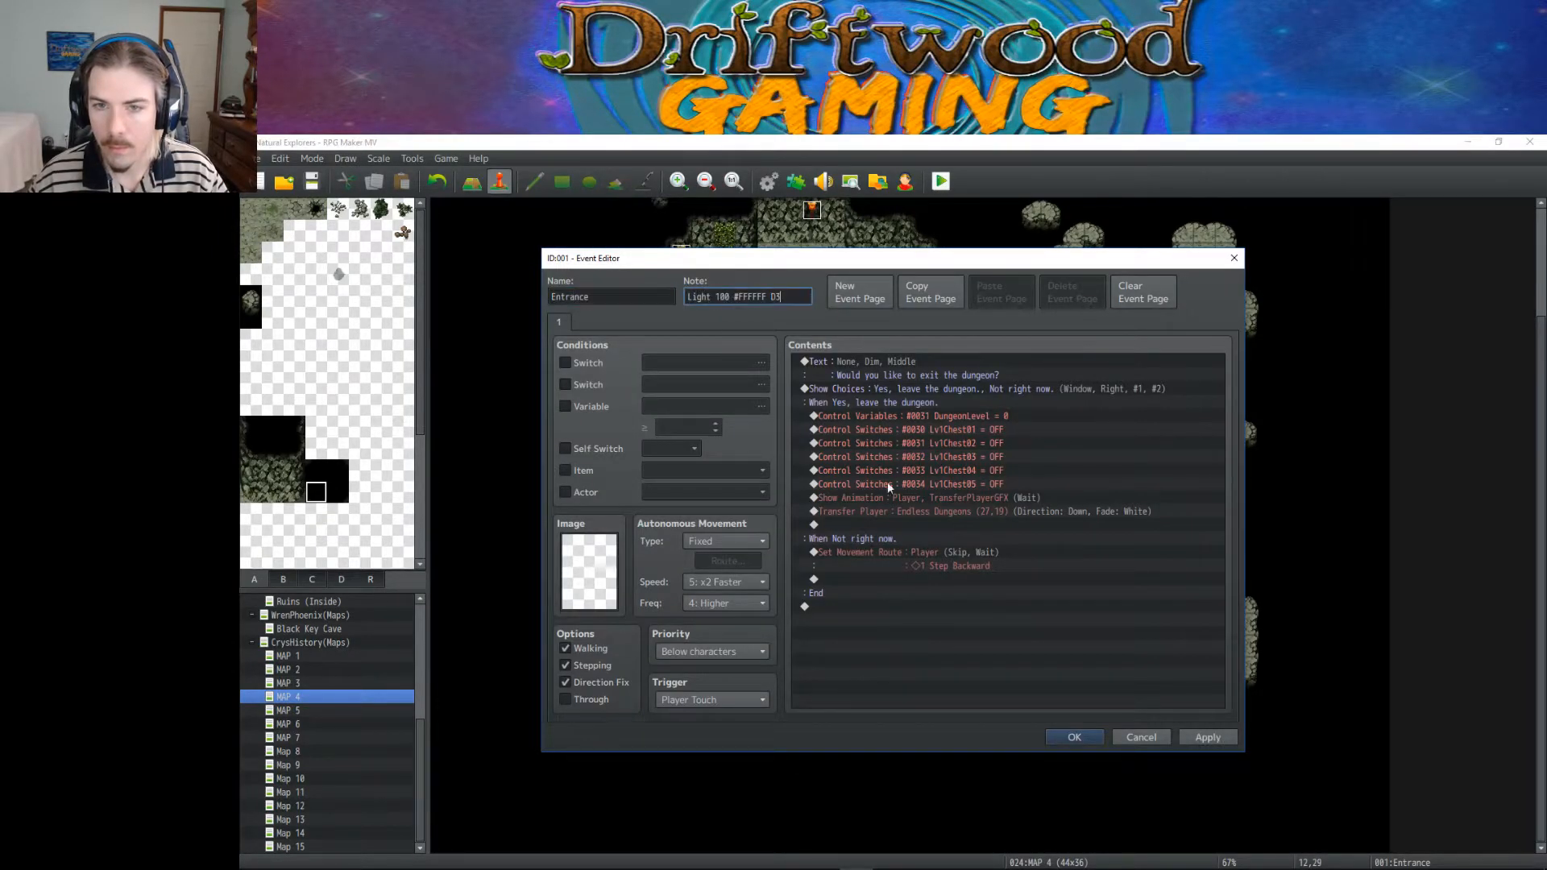
left_click(1074, 737)
Step: Set the note of the Entrance event on MAP 3 to "Light 100 #FFFFFF D3"
left_click(323, 684)
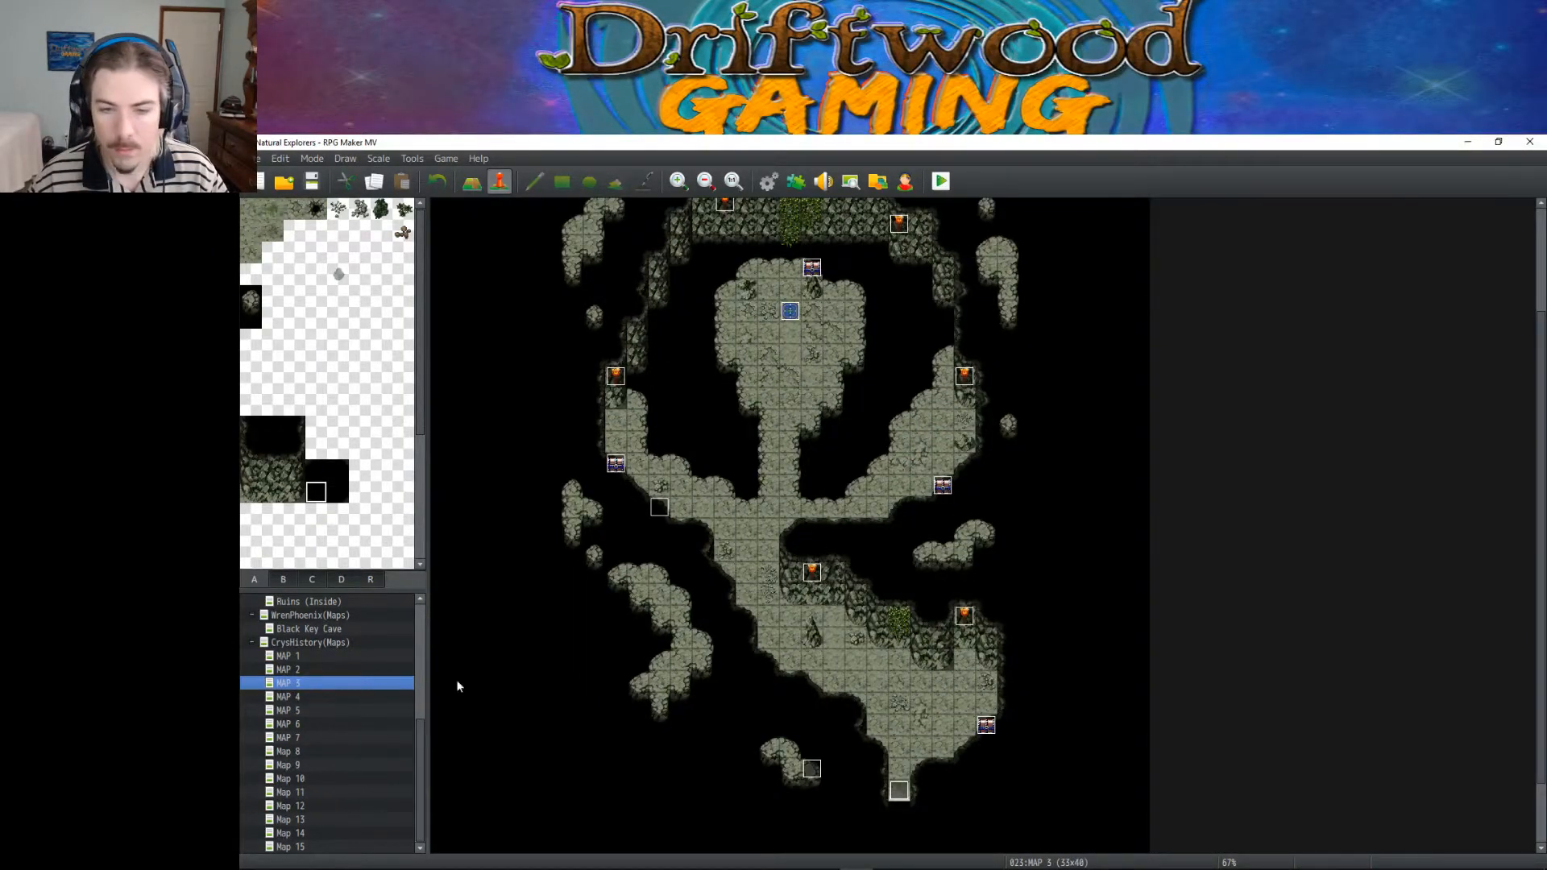
double_click(897, 793)
key("Tab")
type("Light 100 #FFFFFF D3")
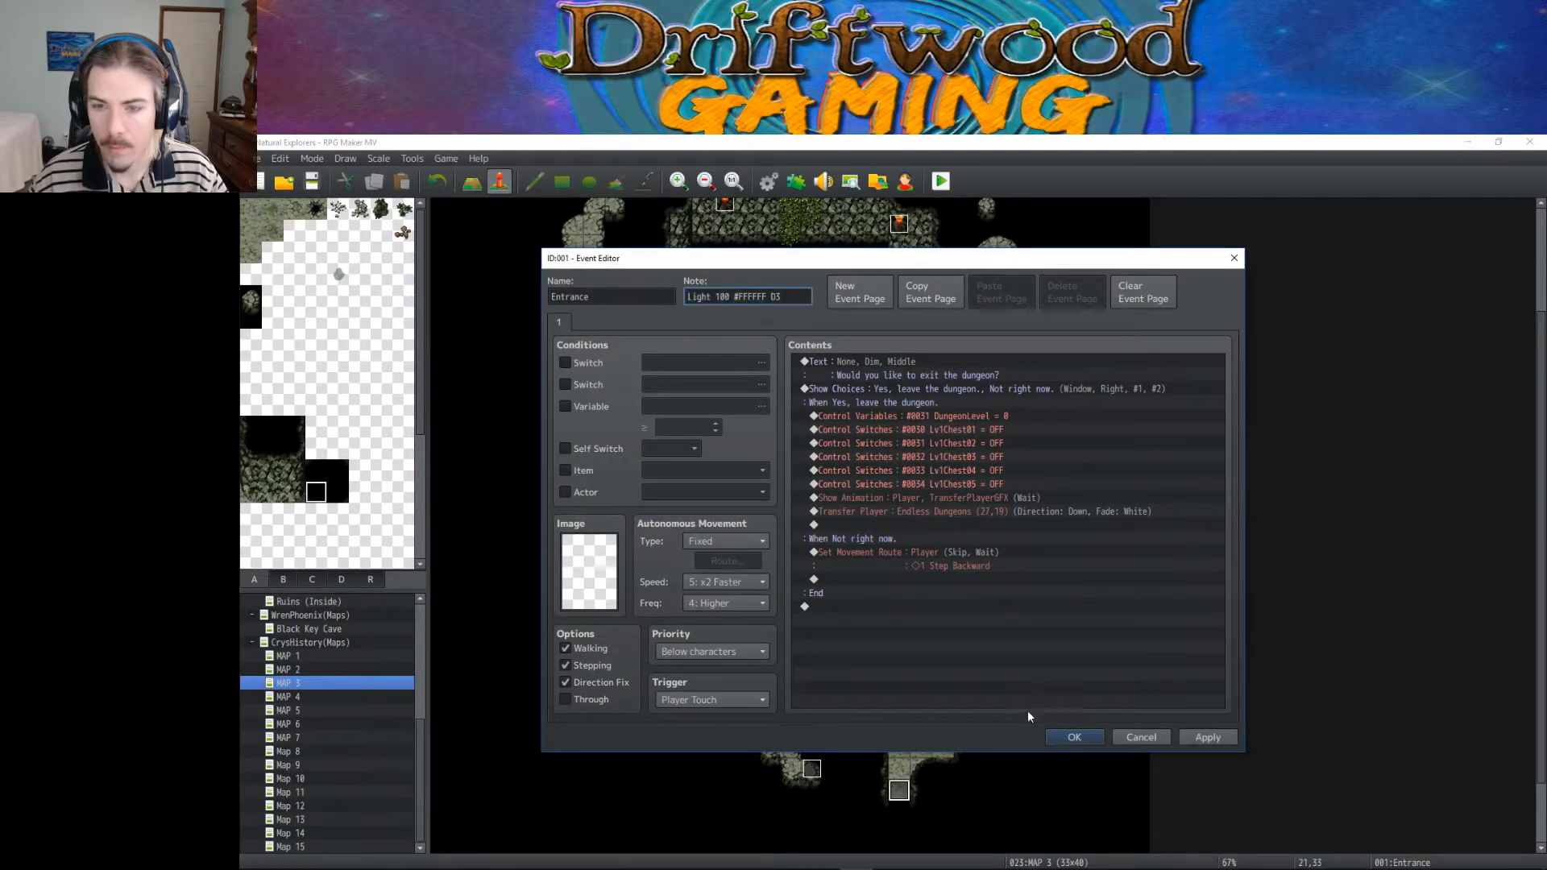
left_click(1074, 737)
Step: Set the note of the Entrance event at the southern edge of MAP 2 to "Light 100 #FFFFFF D3"
left_click(318, 670)
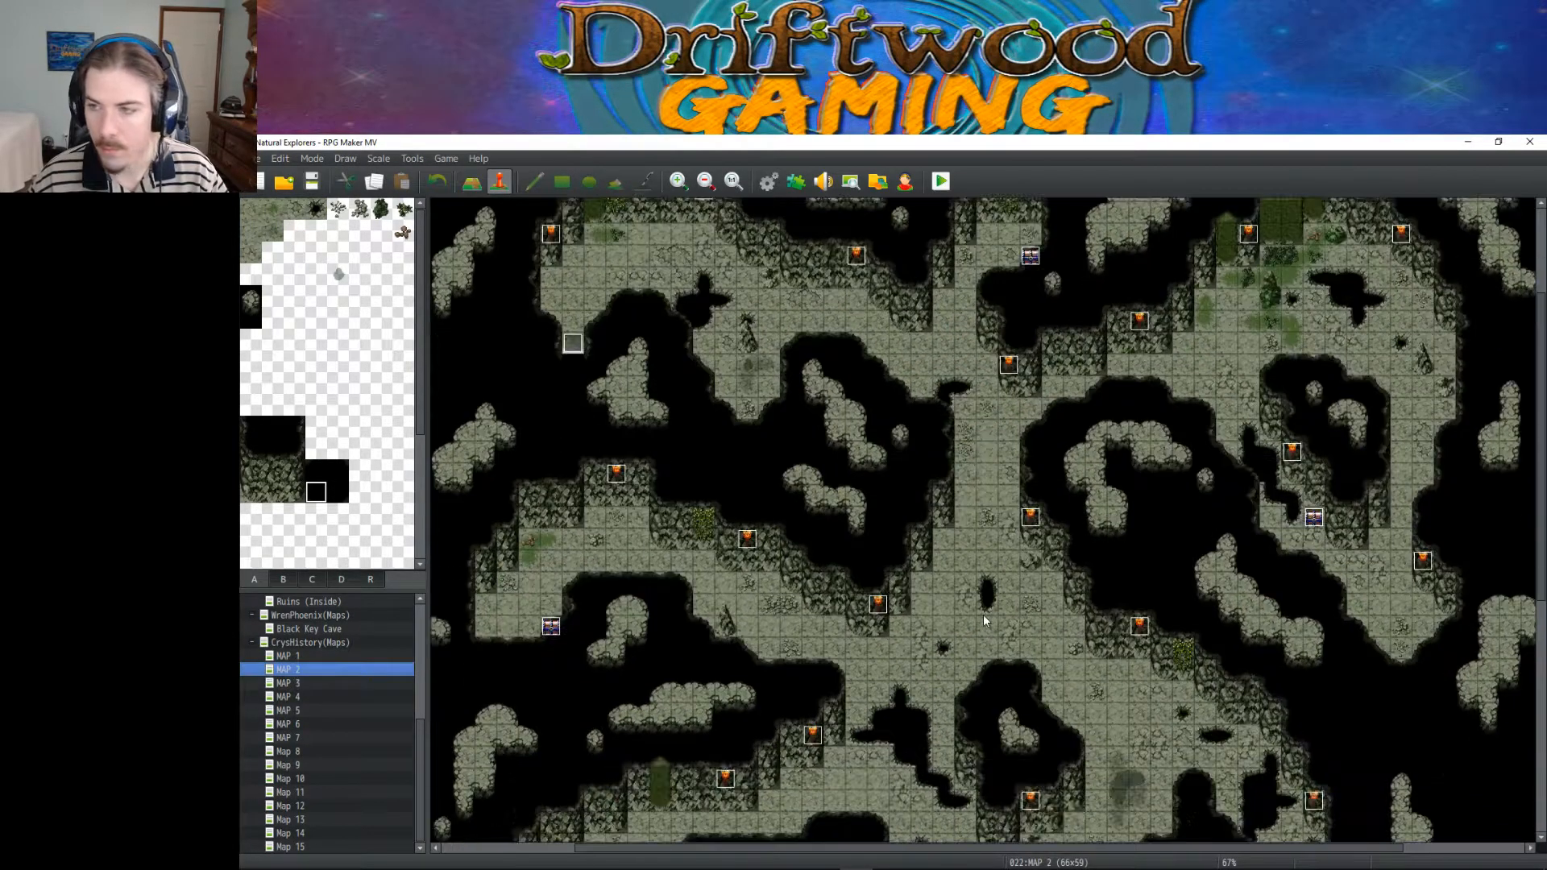
scroll(983, 614, "down", 6)
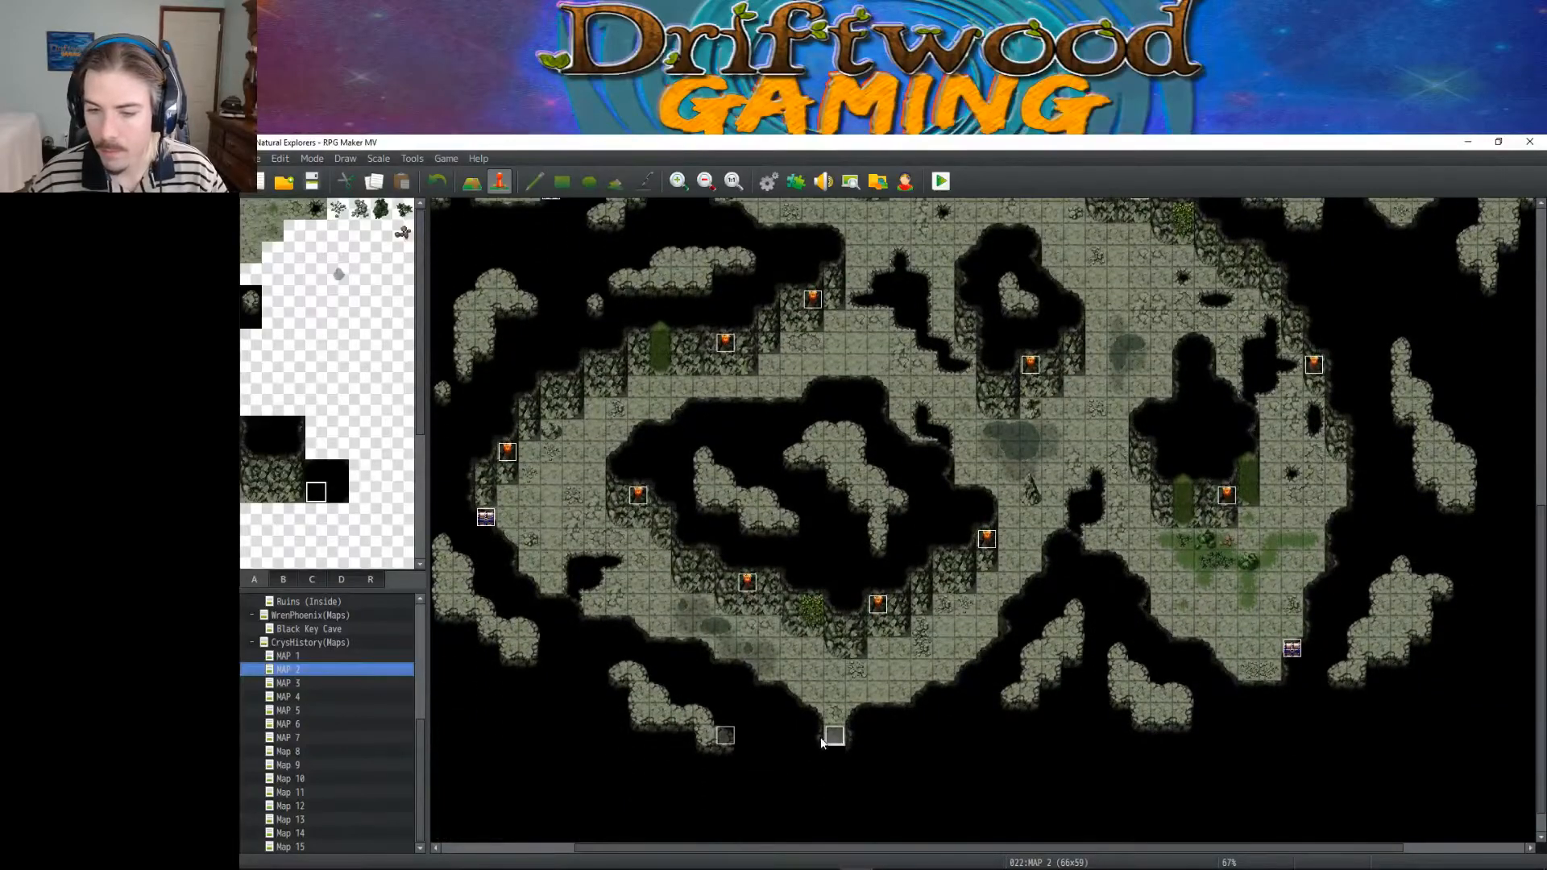
double_click(823, 739)
key("Tab")
type("Light 100 #FFFFFF D3")
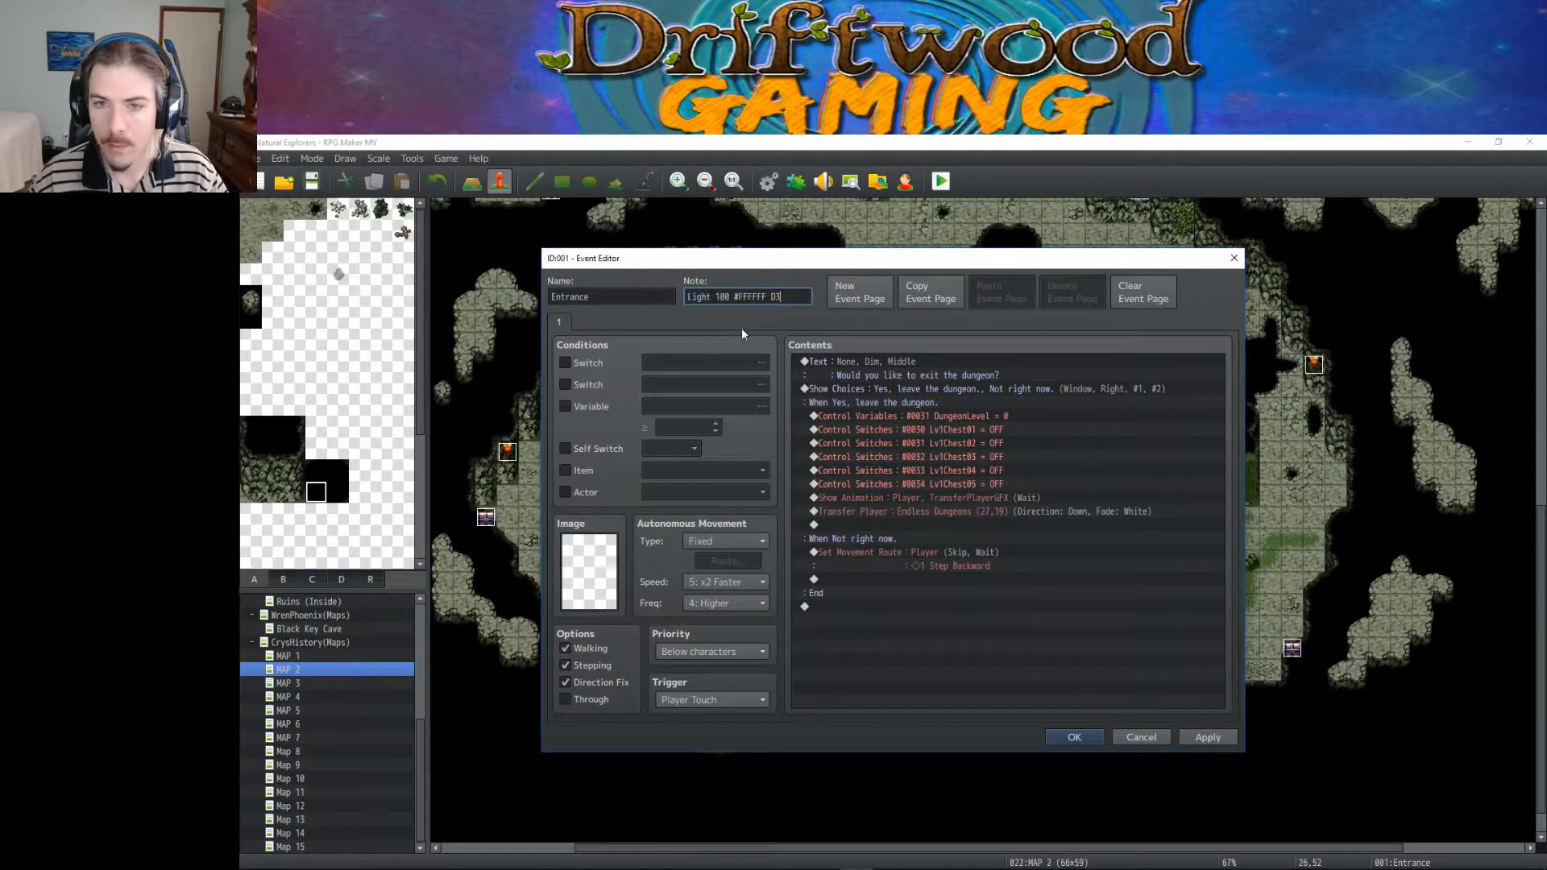
left_click(1076, 738)
scroll(728, 645, "up", 5)
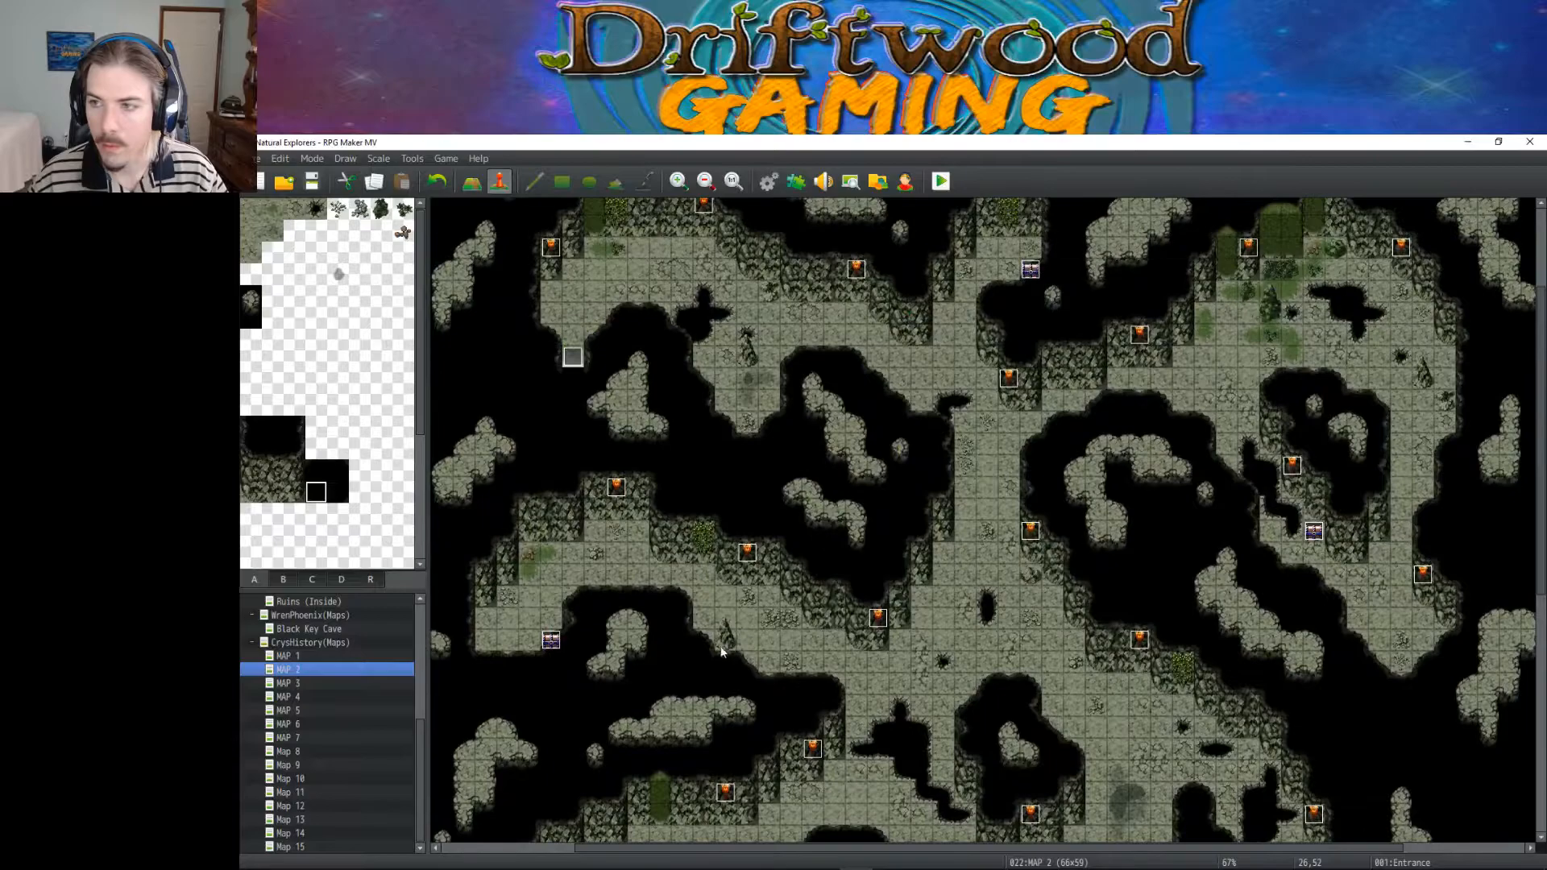
Step: Set the note of the Entrance event at the southern edge of MAP 1 to "Light 100 #FFFFFF D3"
scroll(724, 649, "up", 1)
left_click(282, 658)
scroll(1044, 722, "down", 10)
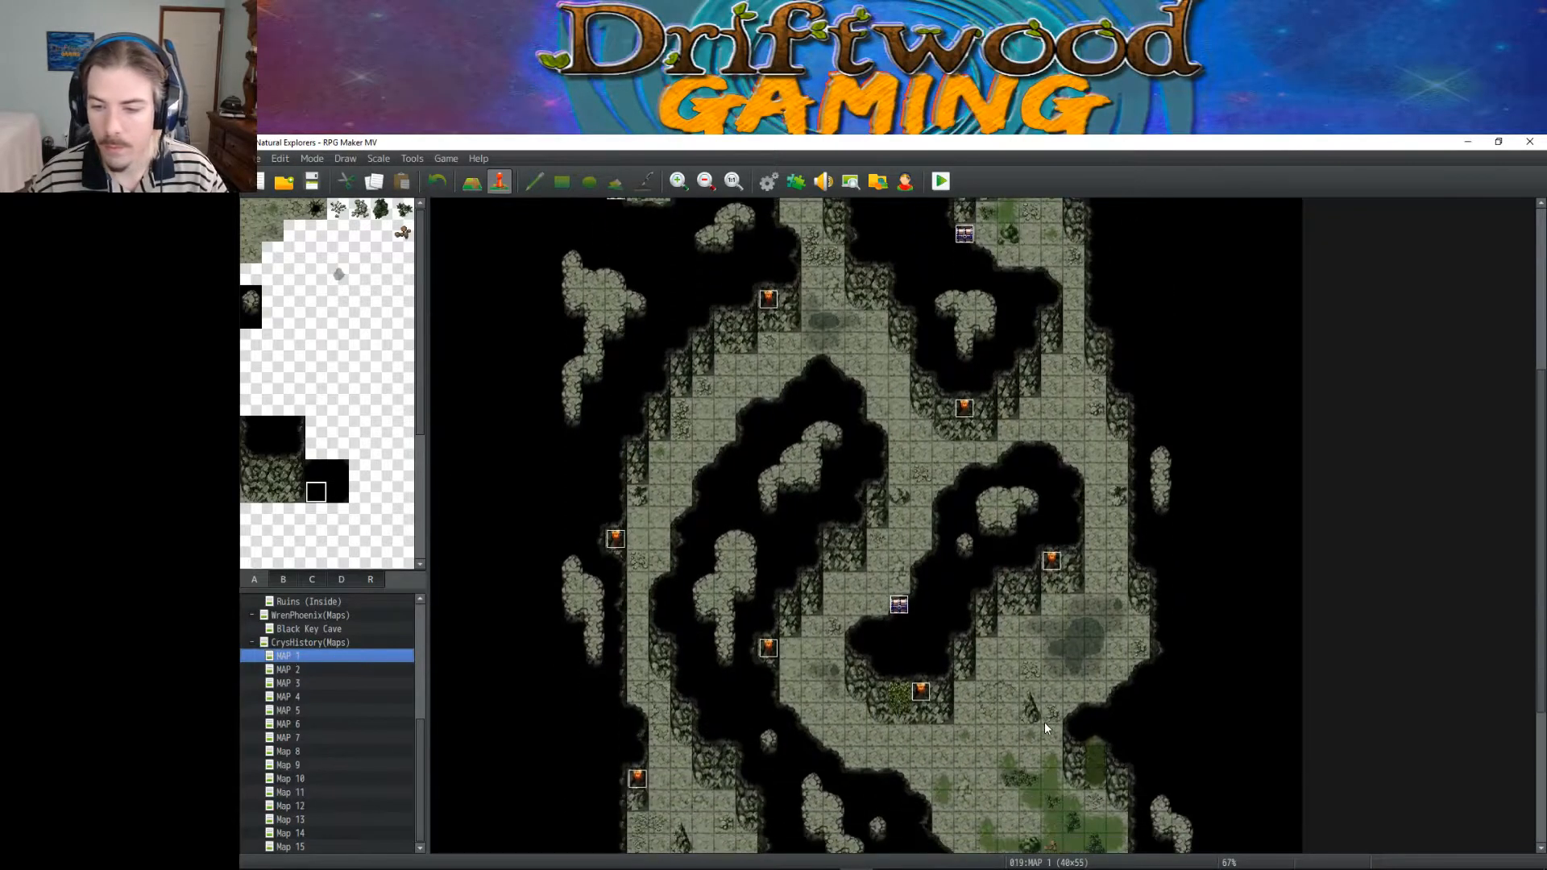
double_click(1096, 775)
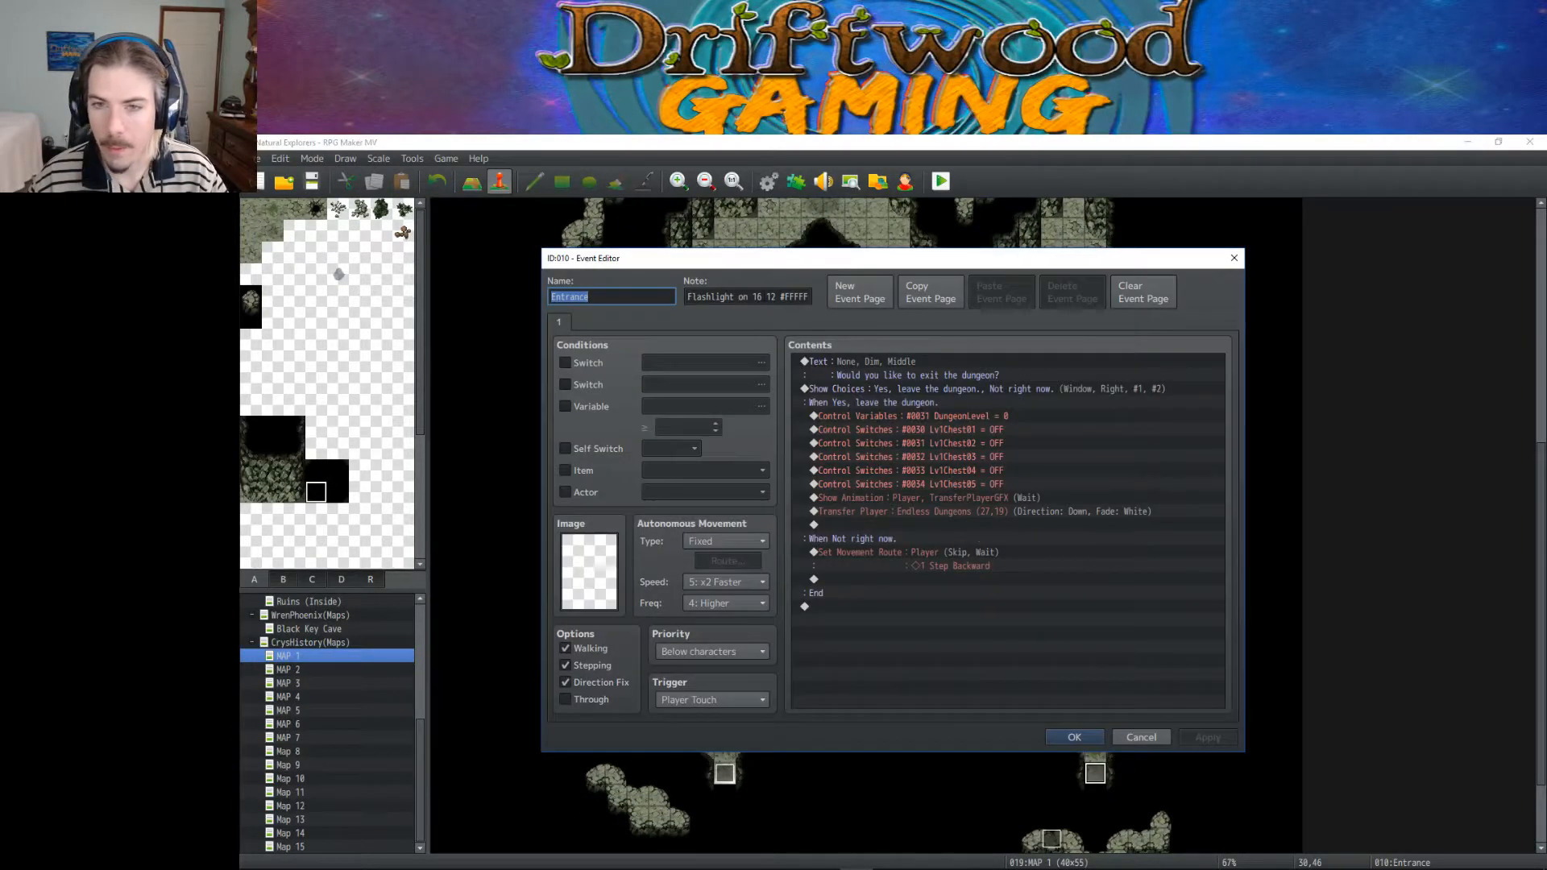
key("Tab")
type("Light 100 #FFFFFF D3")
left_click(1075, 737)
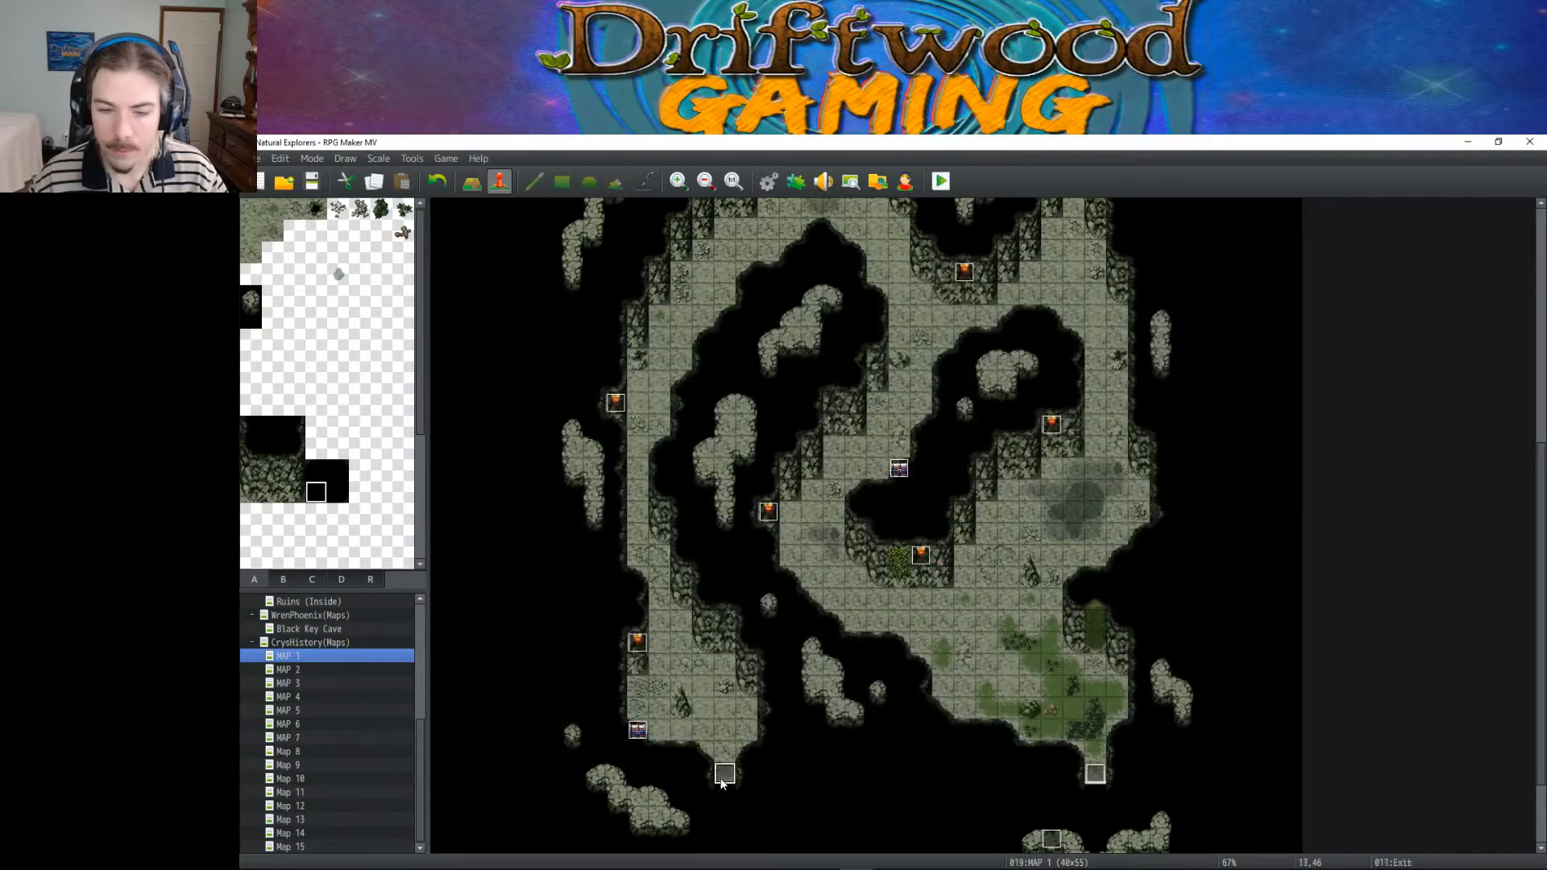
Step: Set the note of the Exit event at the southwestern end of MAP 1 to "Light 100 #FFFFFF D3"
double_click(724, 773)
key("Tab")
type("Light 100 #FFFFFF D3")
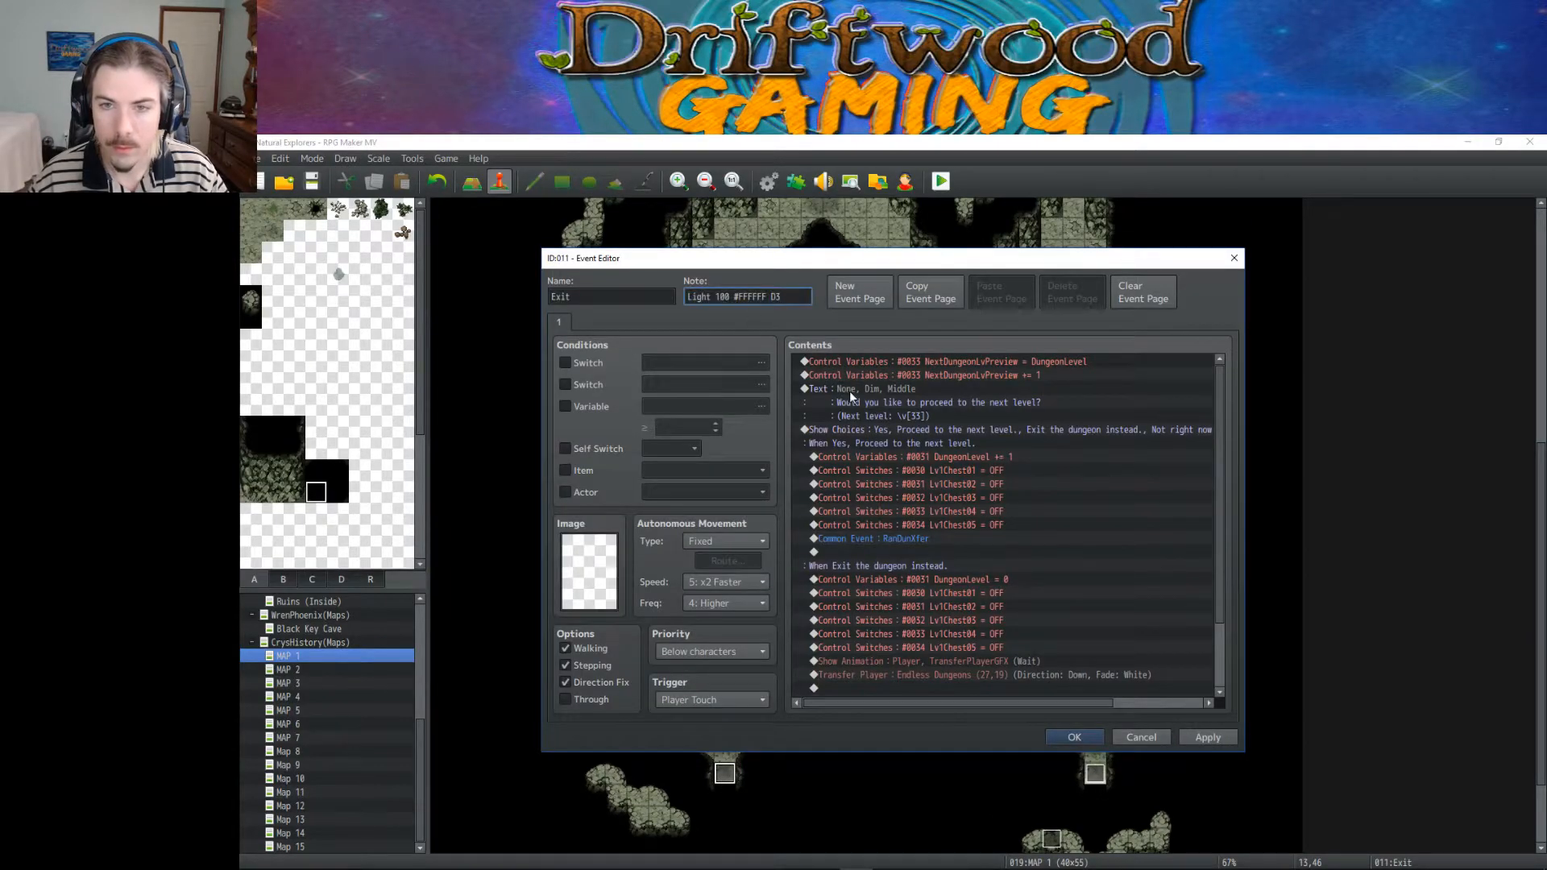
left_click(1071, 736)
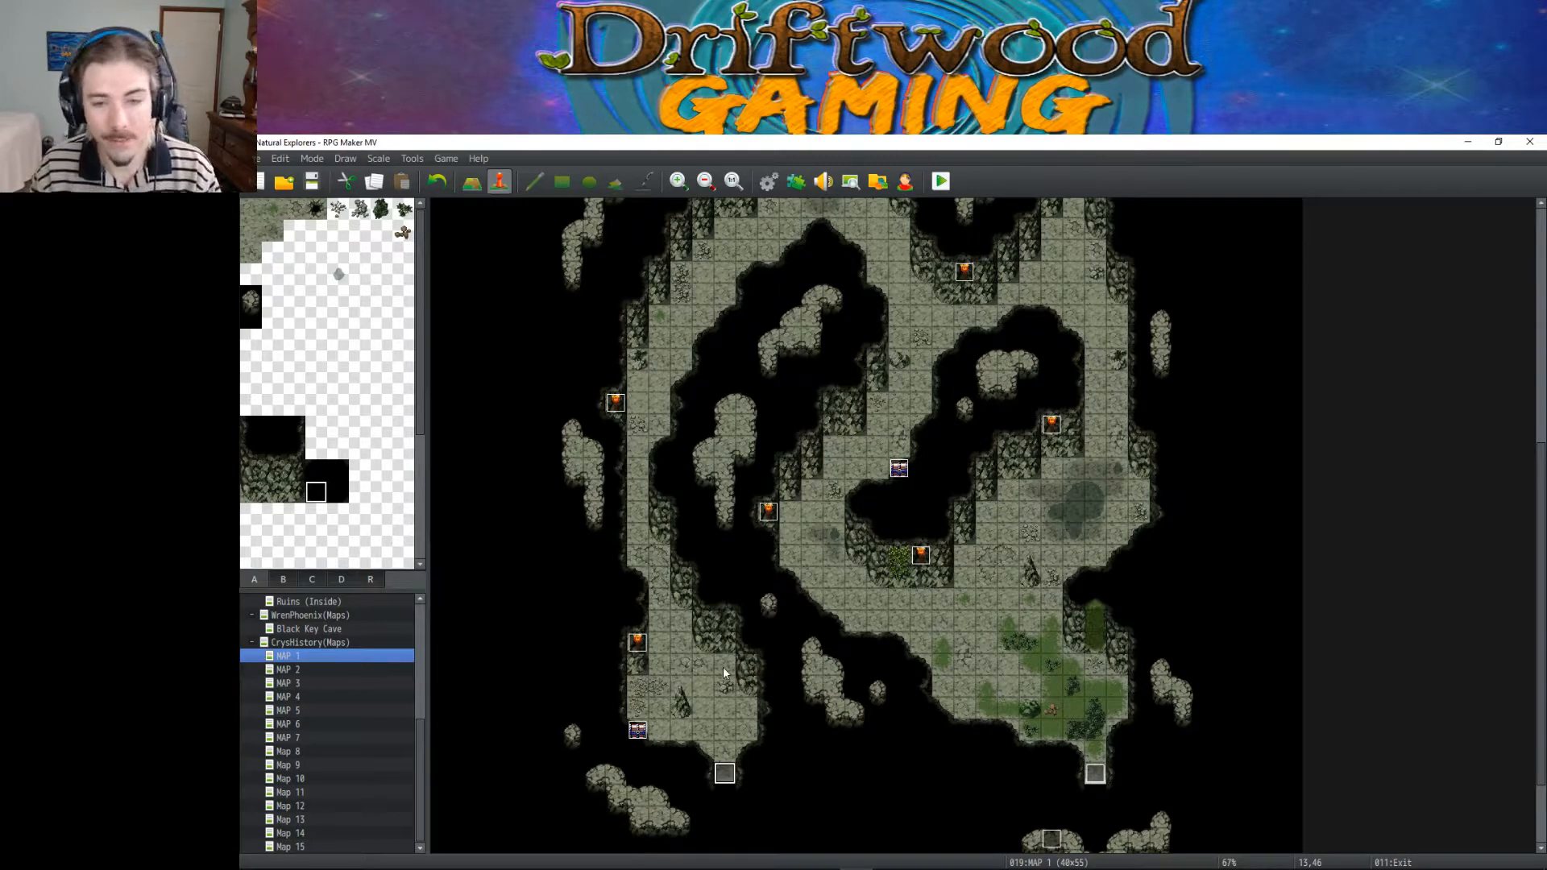
scroll(723, 672, "up", 3)
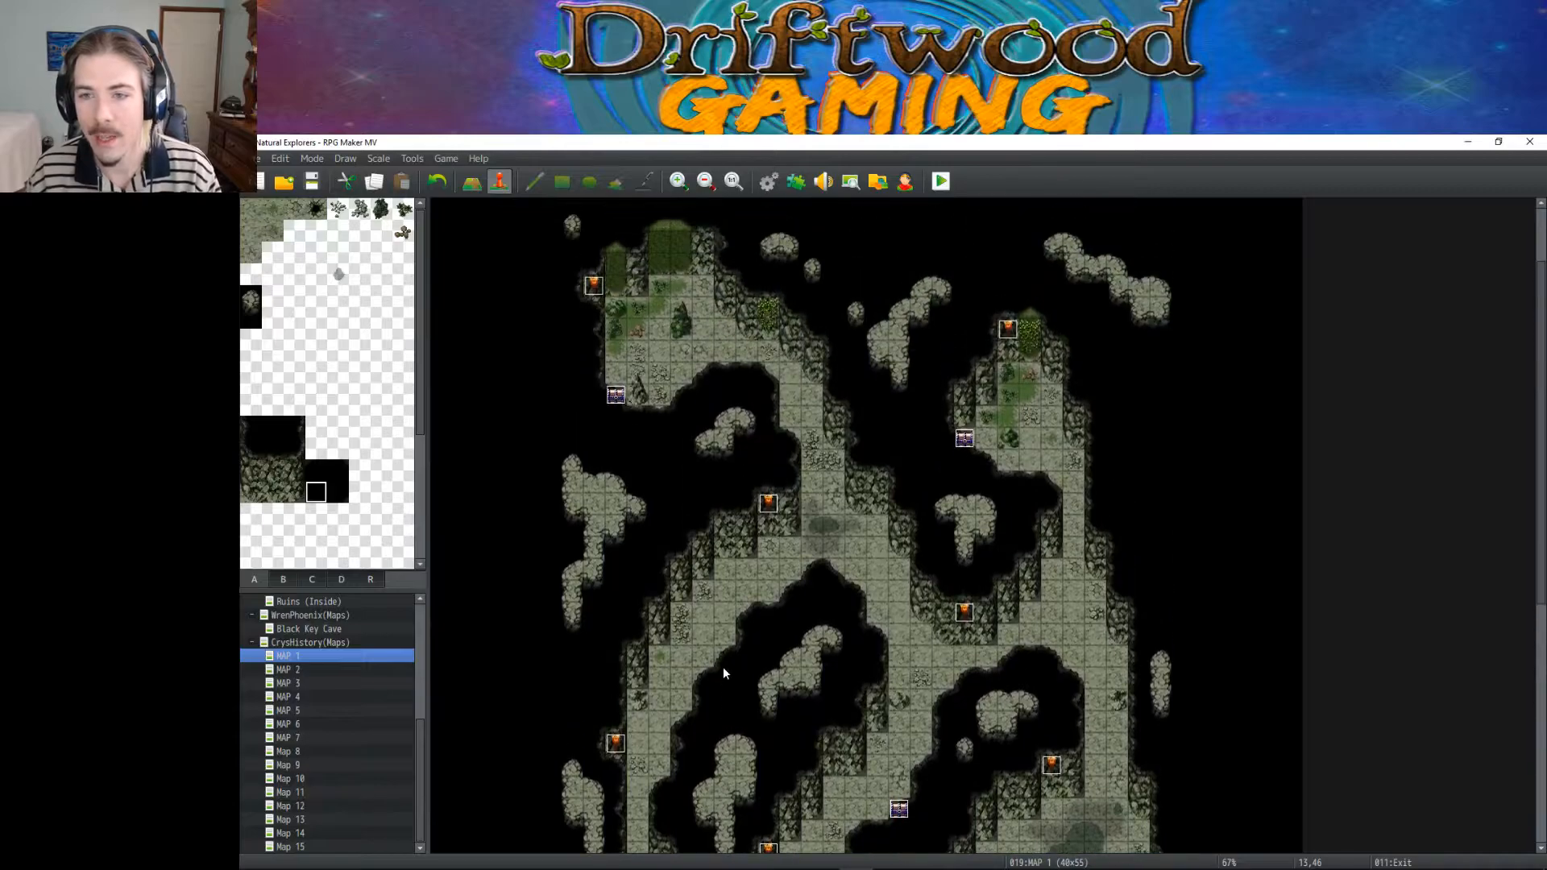
scroll(724, 673, "down", 2)
scroll(723, 673, "down", 5)
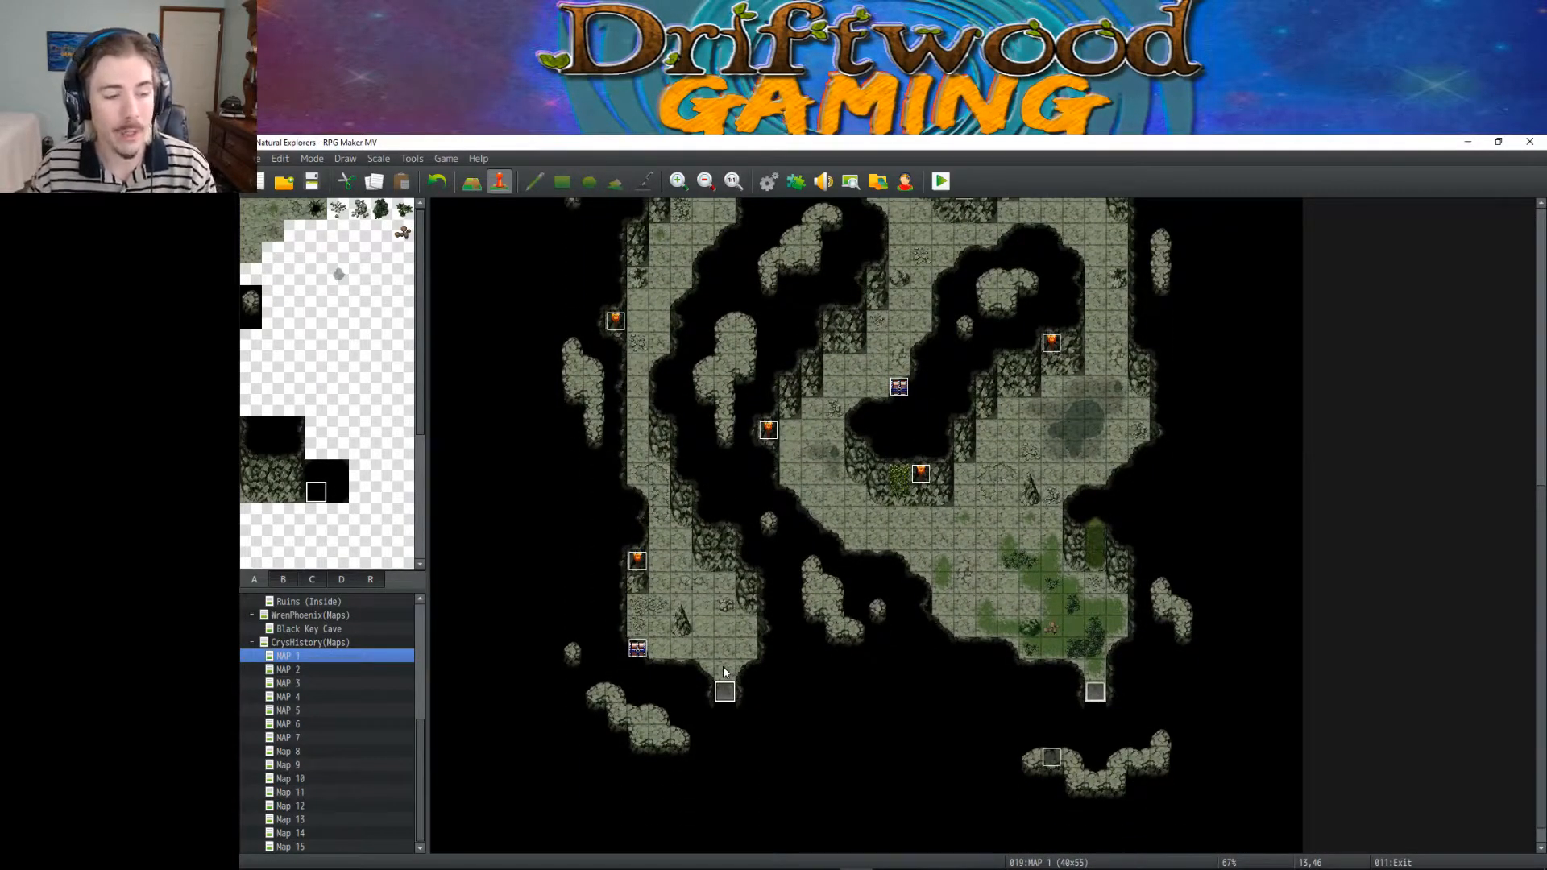
scroll(723, 671, "up", 8)
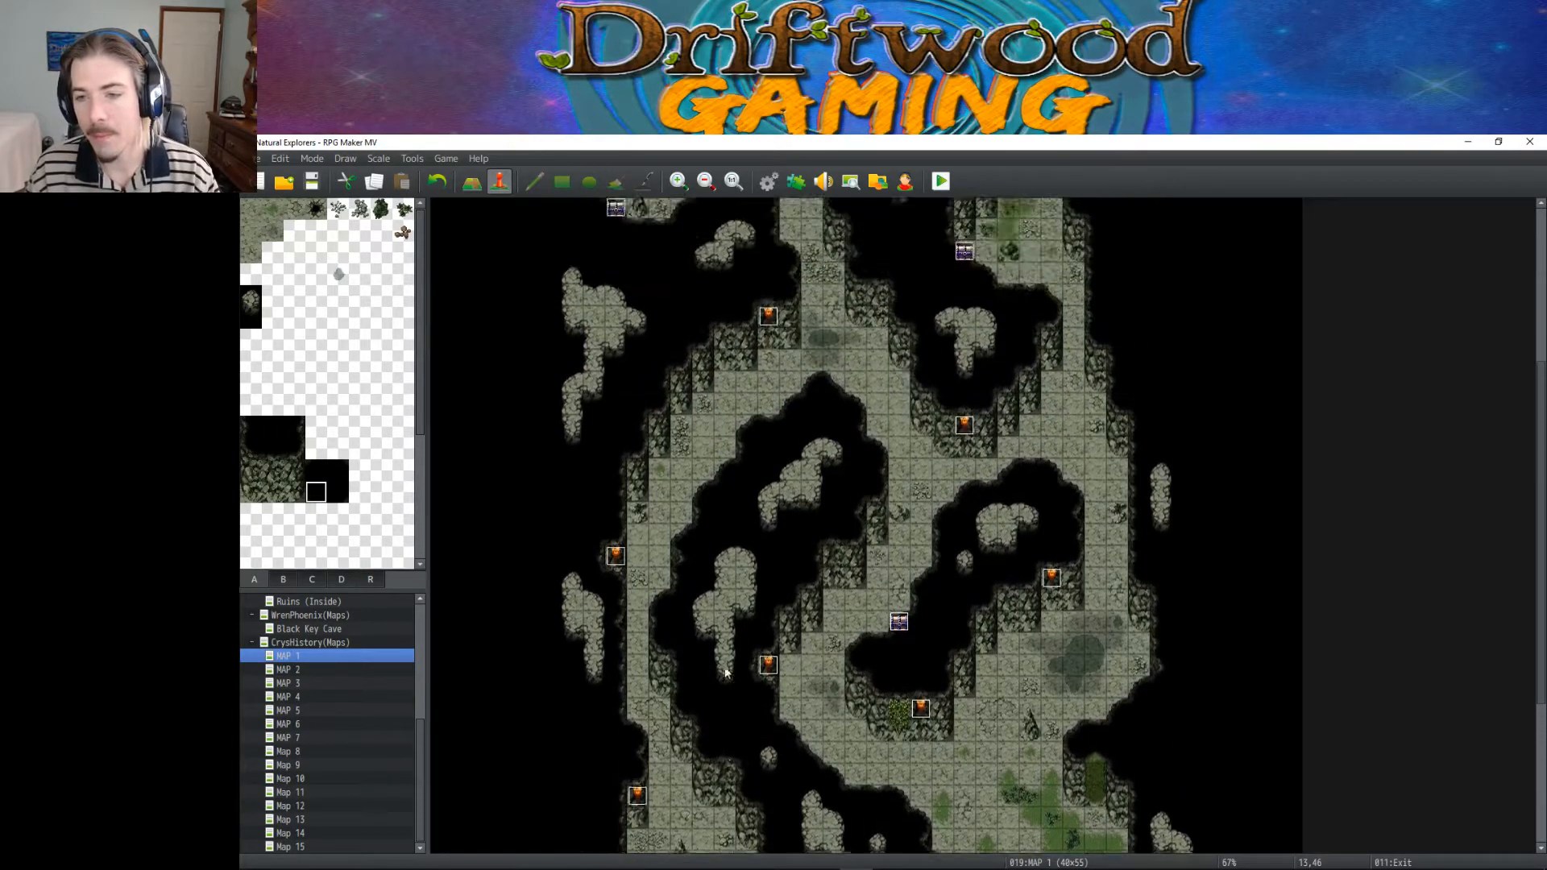
scroll(726, 672, "up", 4)
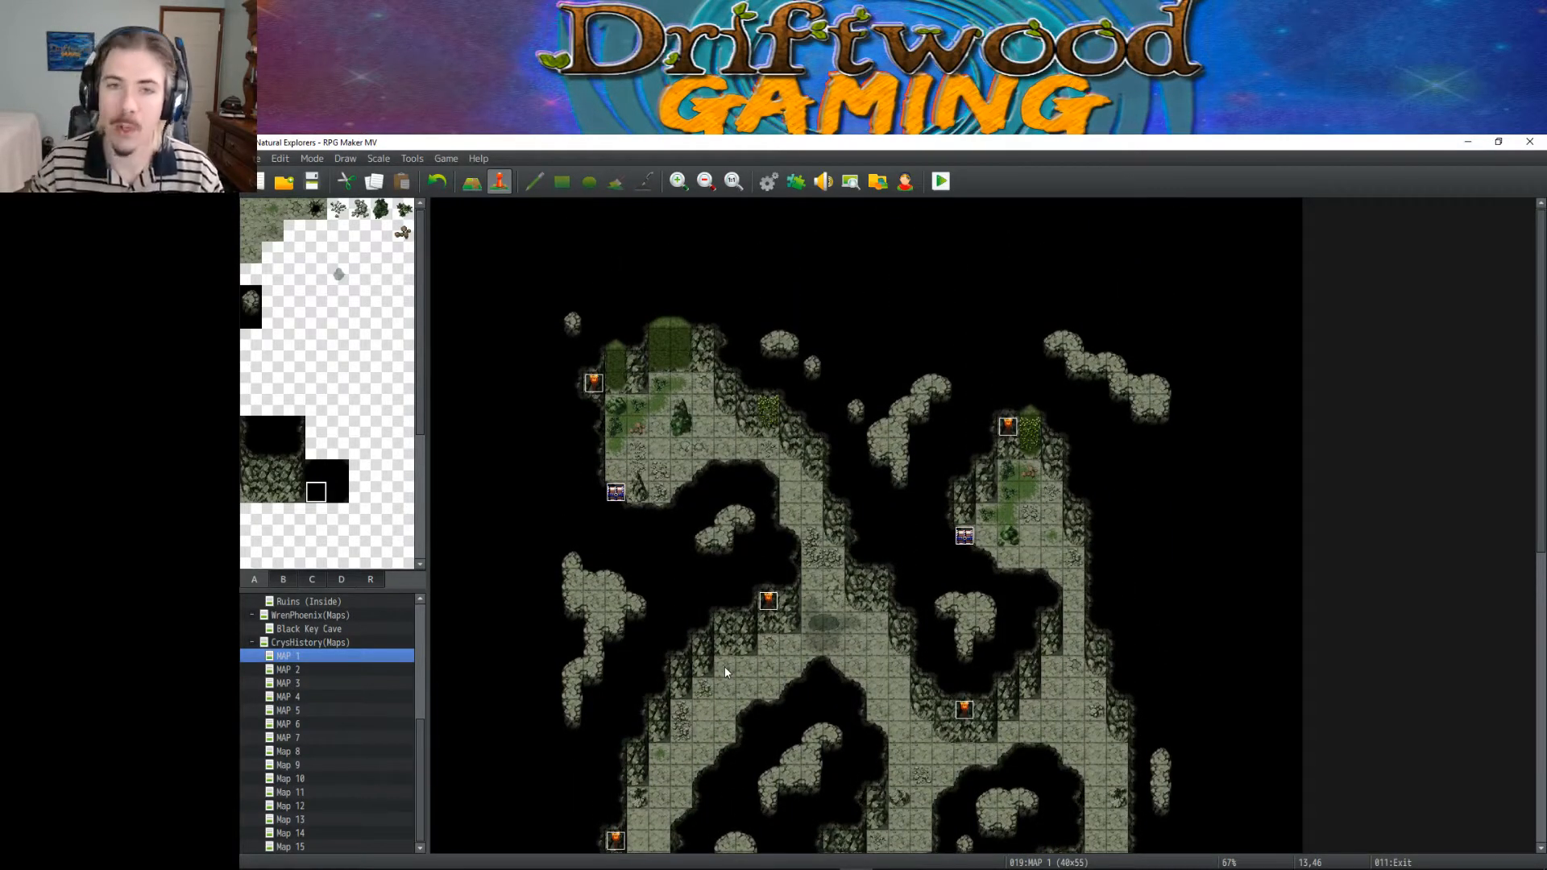
scroll(724, 666, "down", 10)
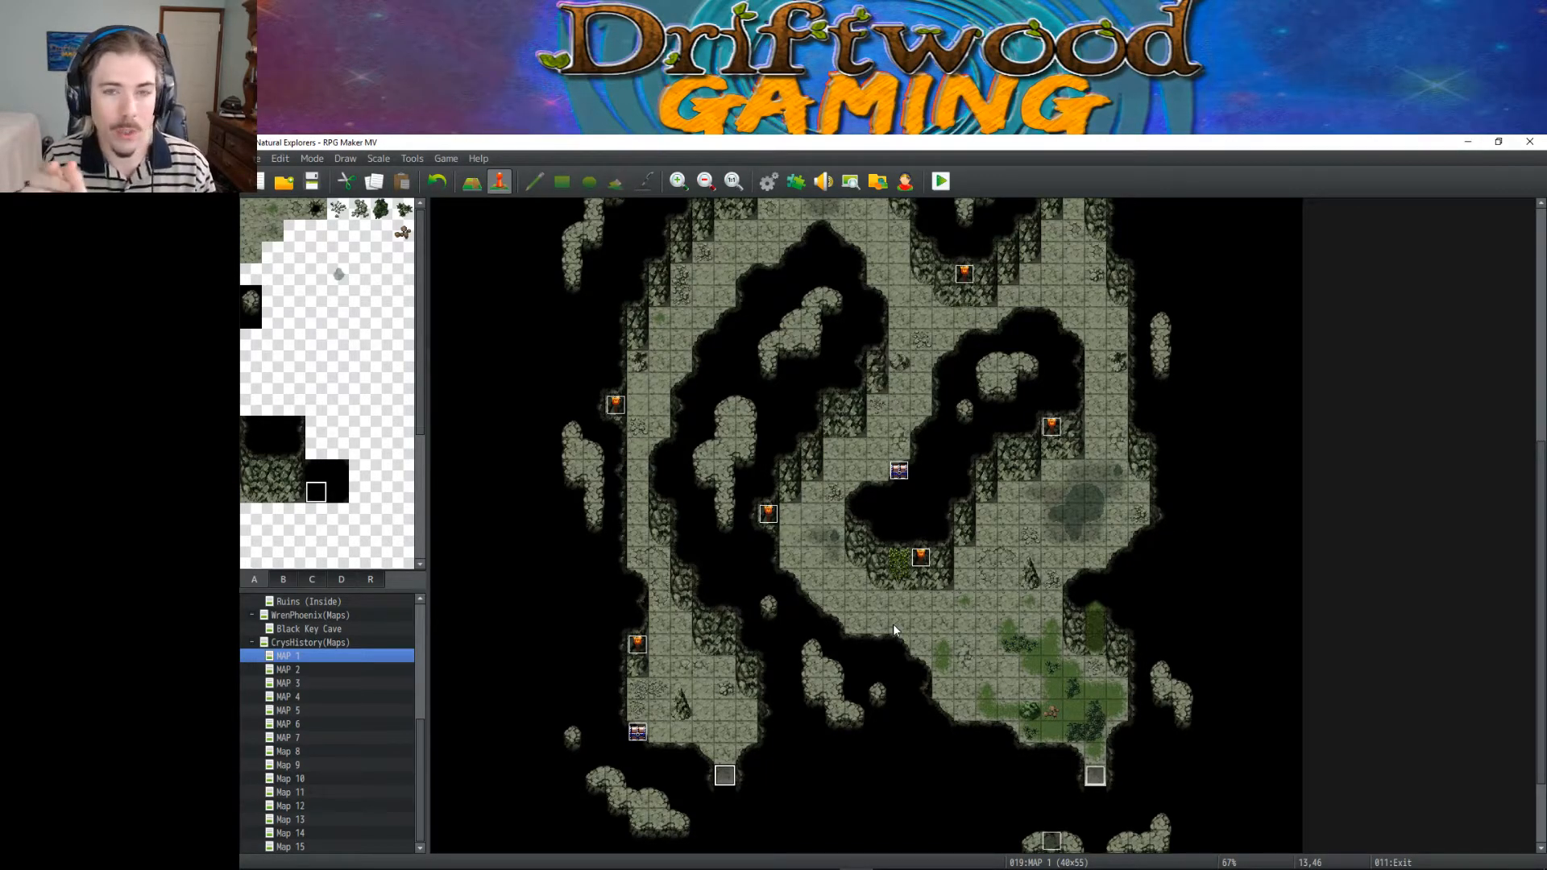
scroll(893, 627, "down", 2)
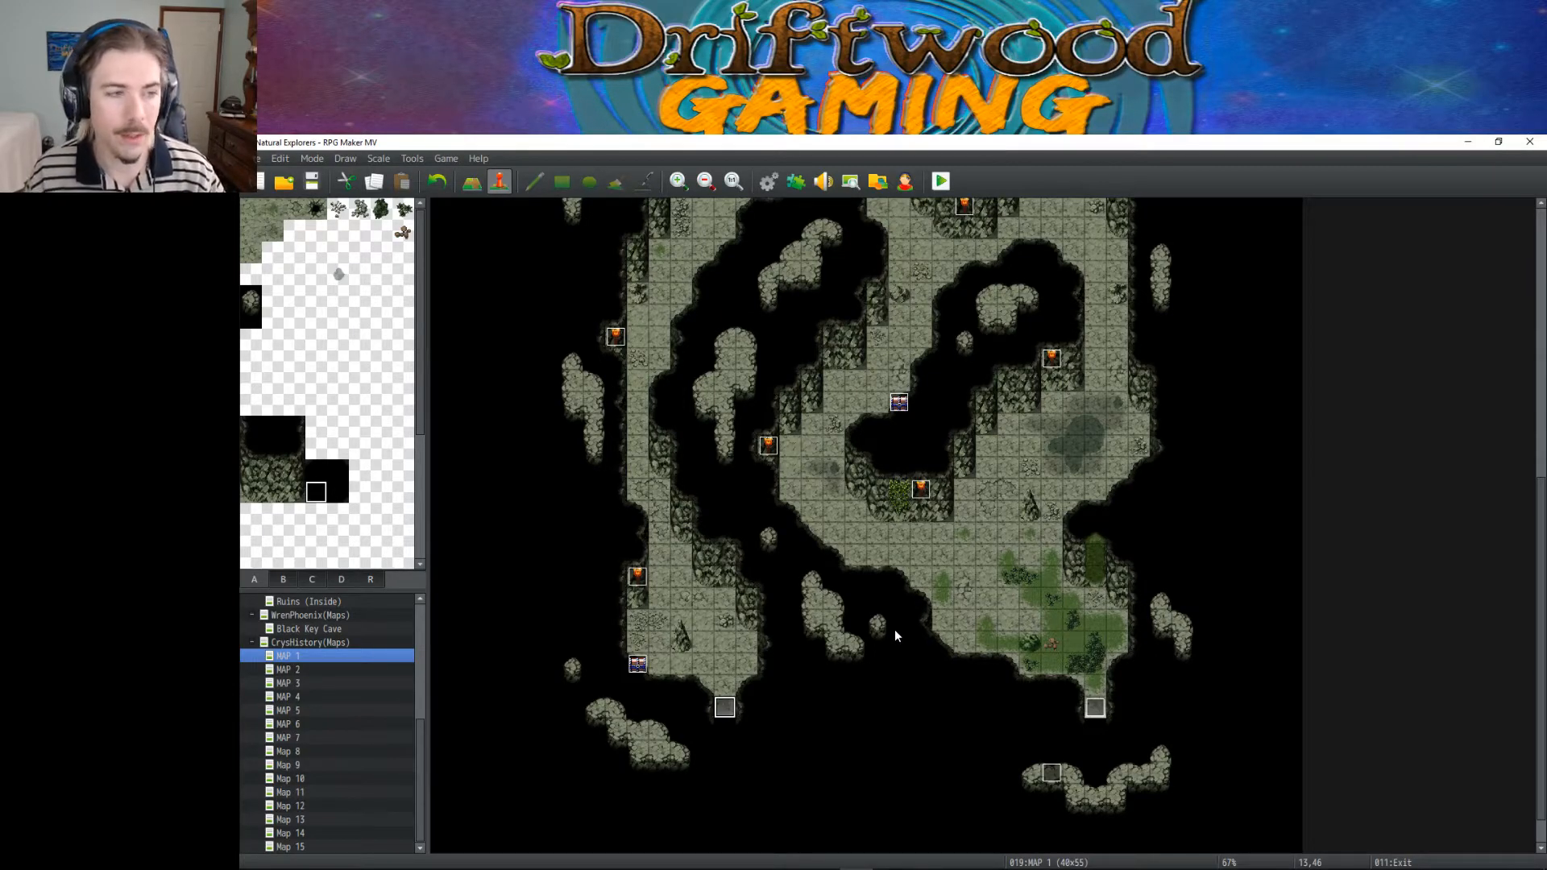
scroll(892, 630, "up", 3)
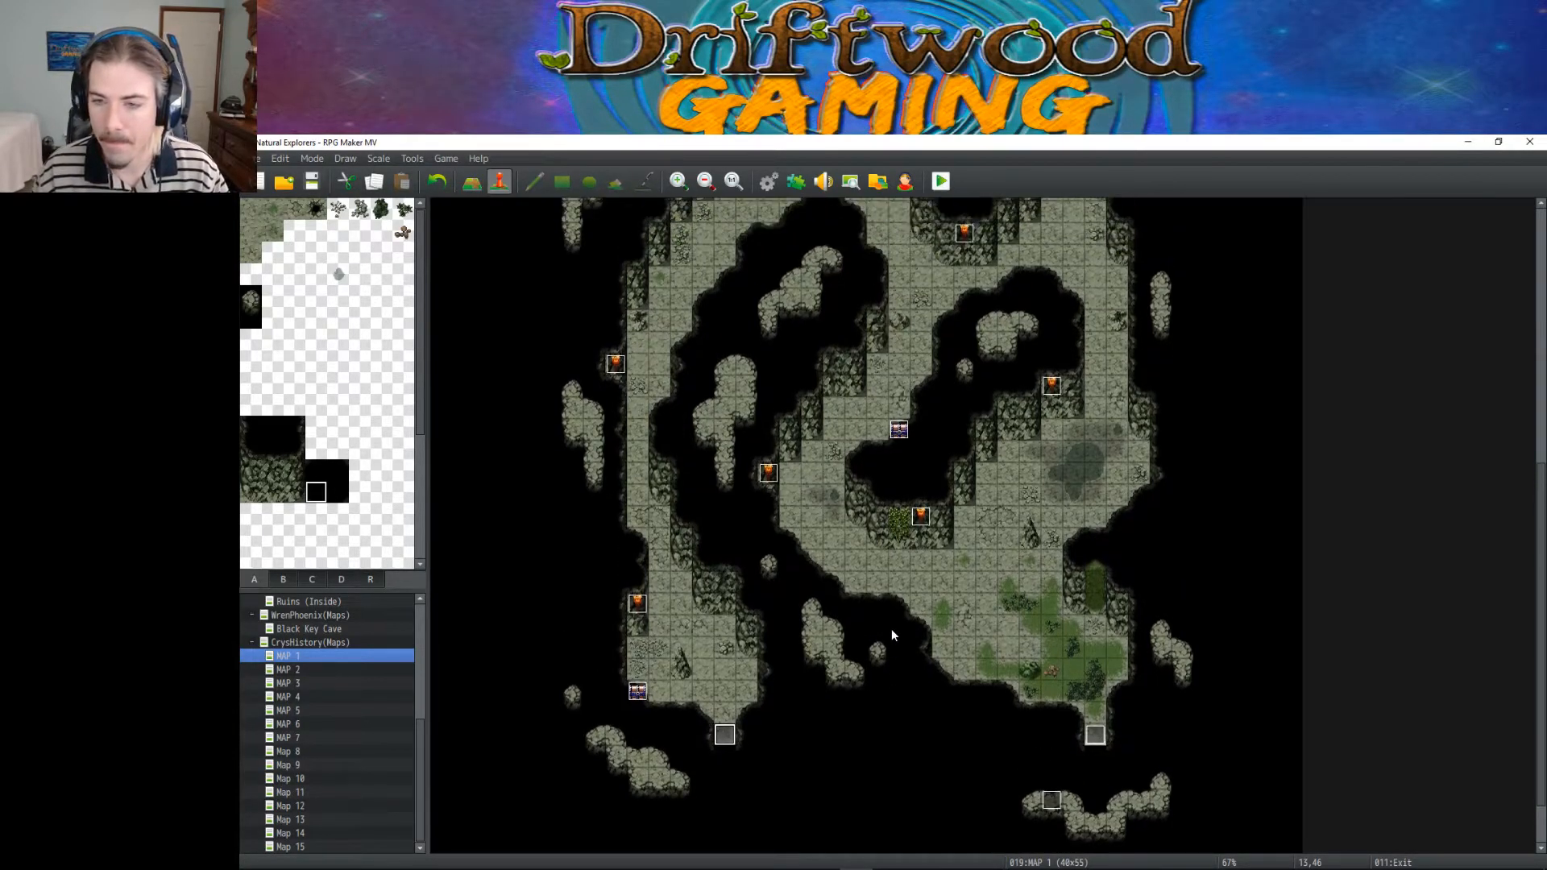
scroll(891, 632, "up", 5)
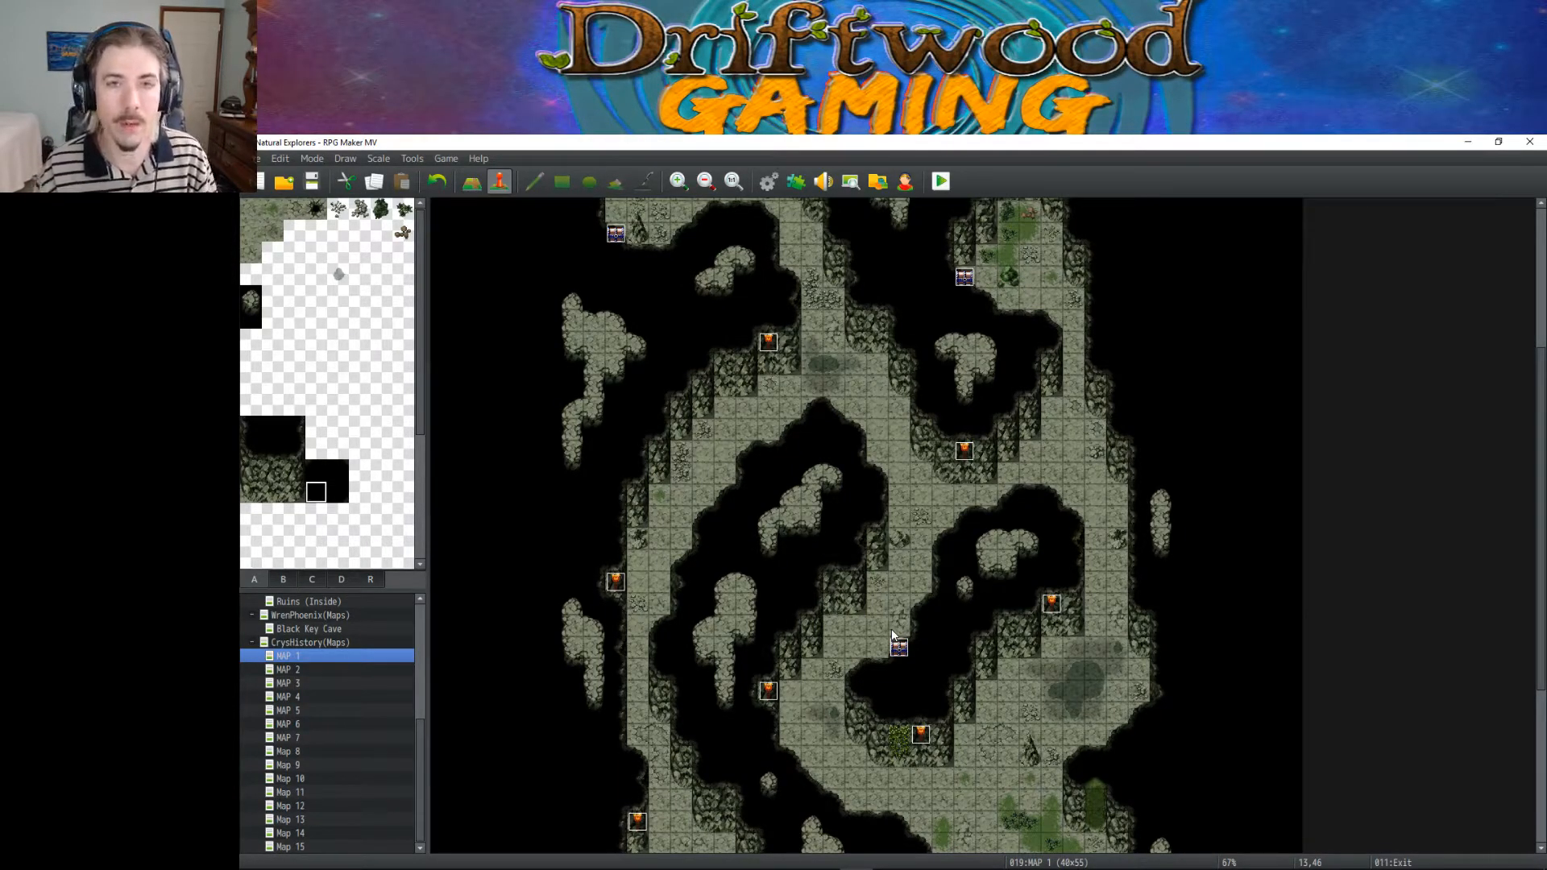
scroll(1017, 645, "up", 5)
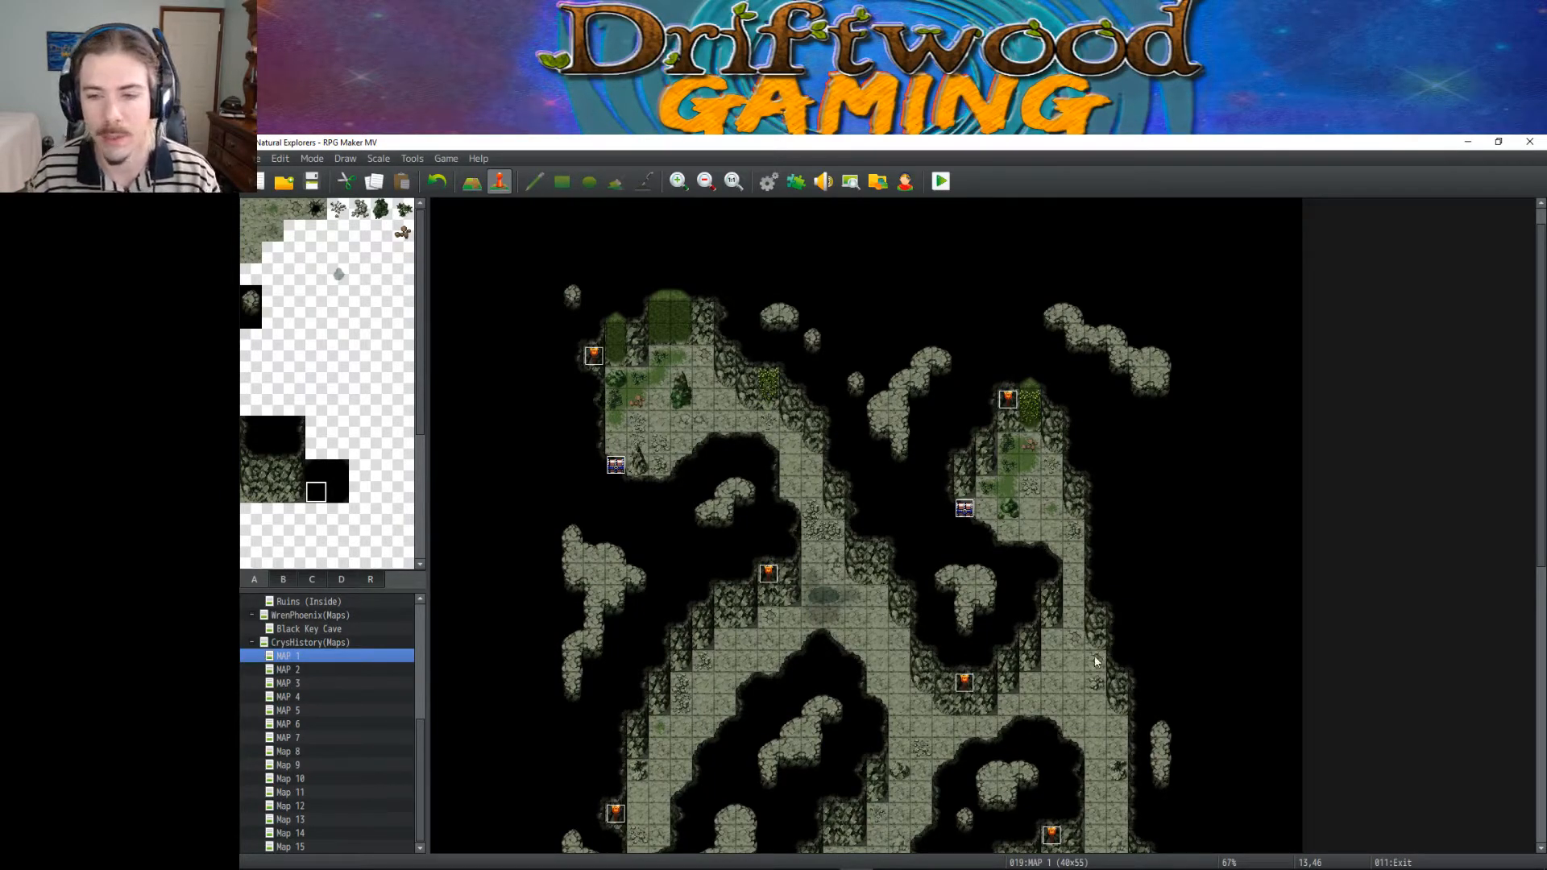
scroll(1072, 640, "down", 5)
scroll(1064, 634, "down", 3)
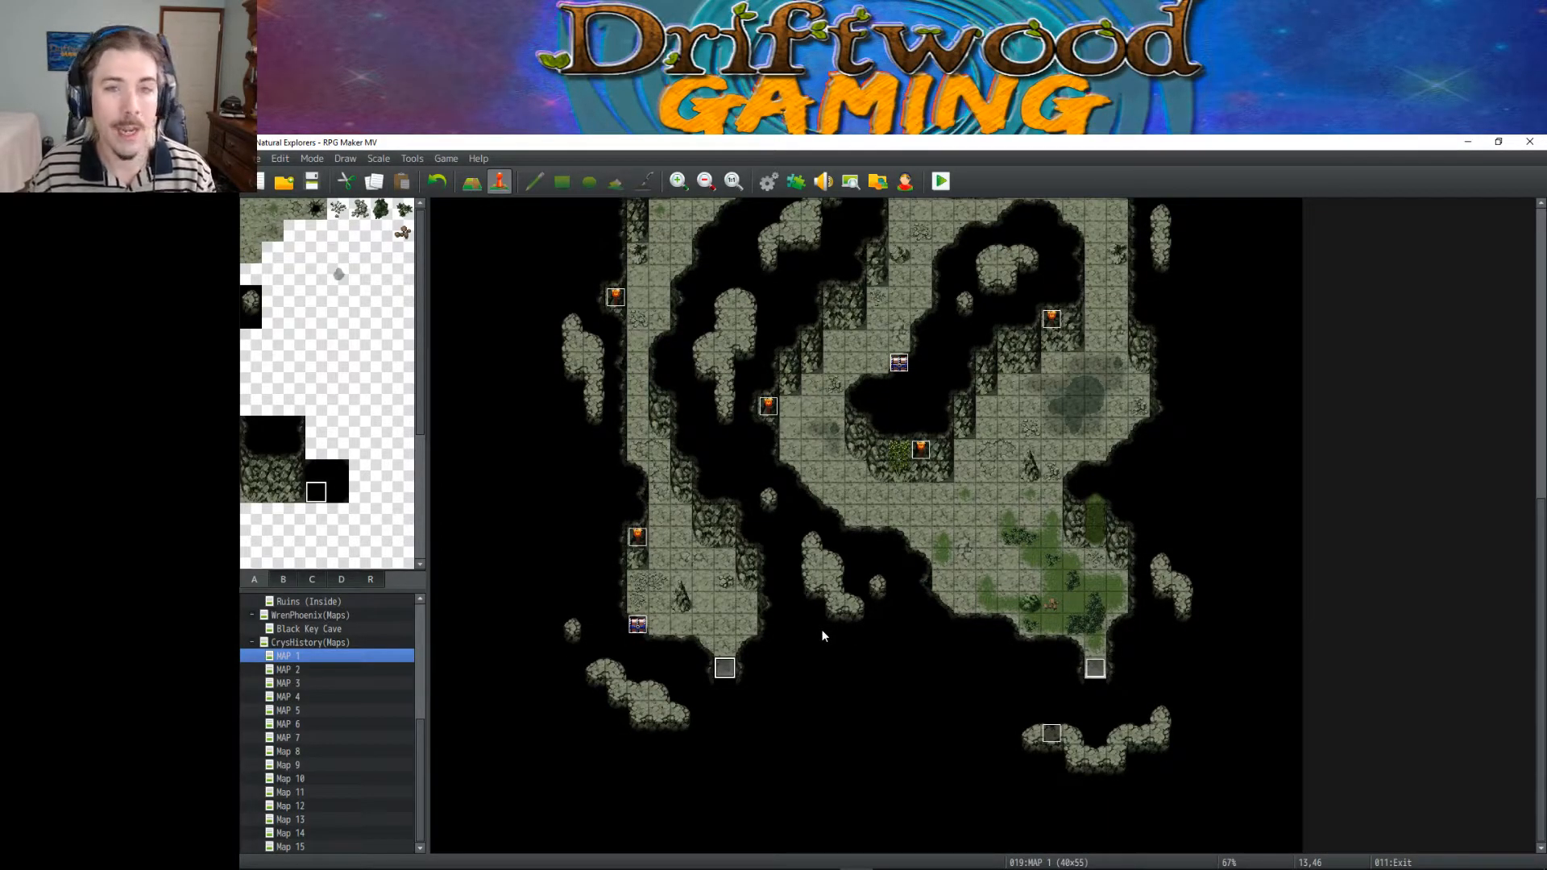
scroll(835, 644, "up", 5)
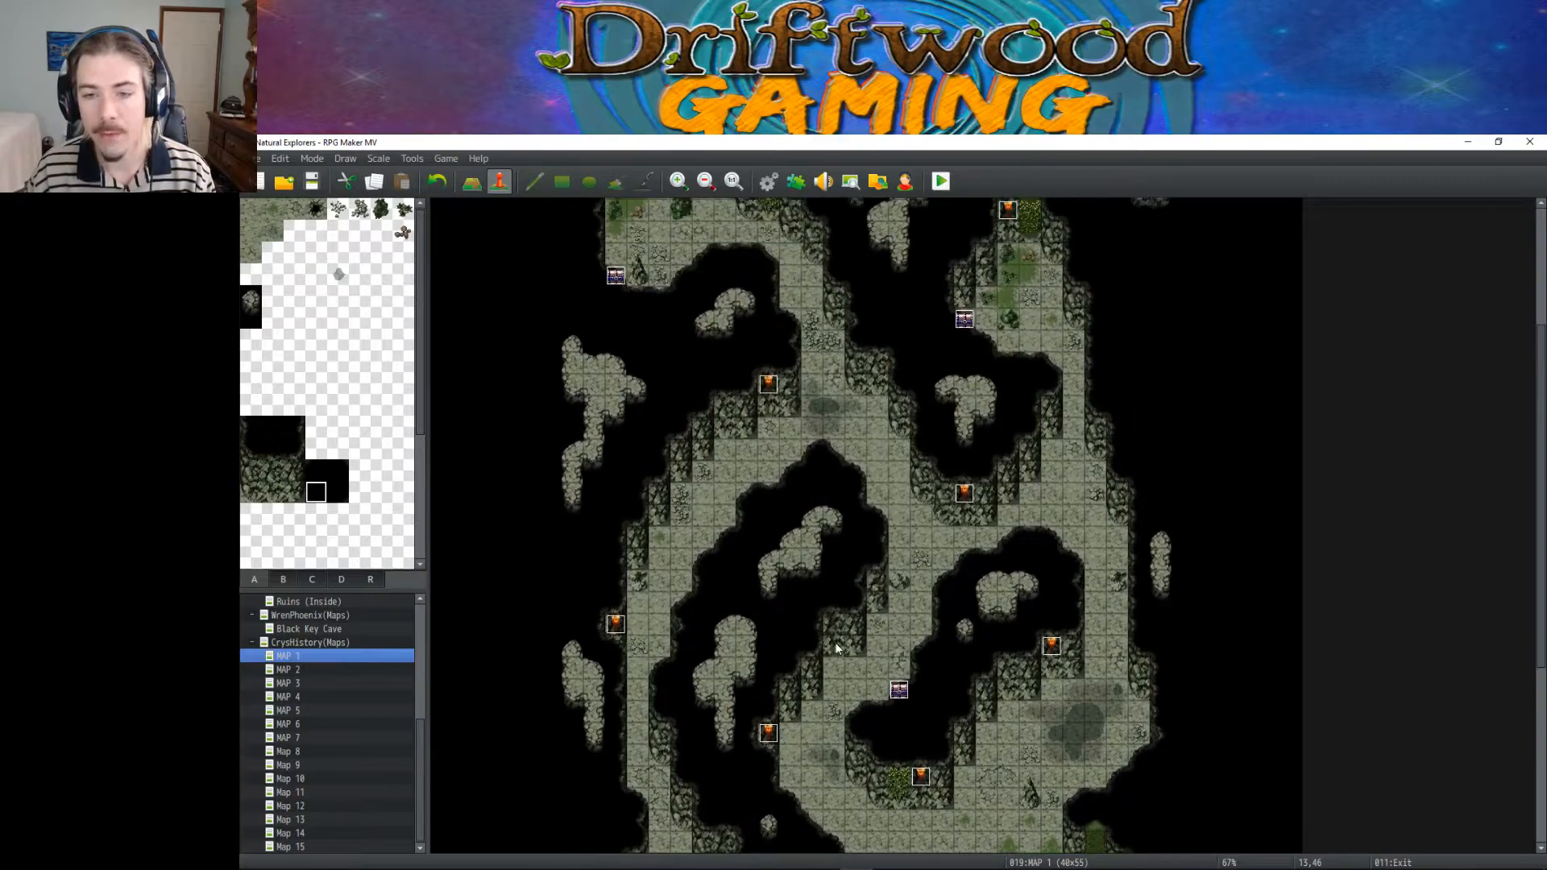
scroll(836, 646, "up", 2)
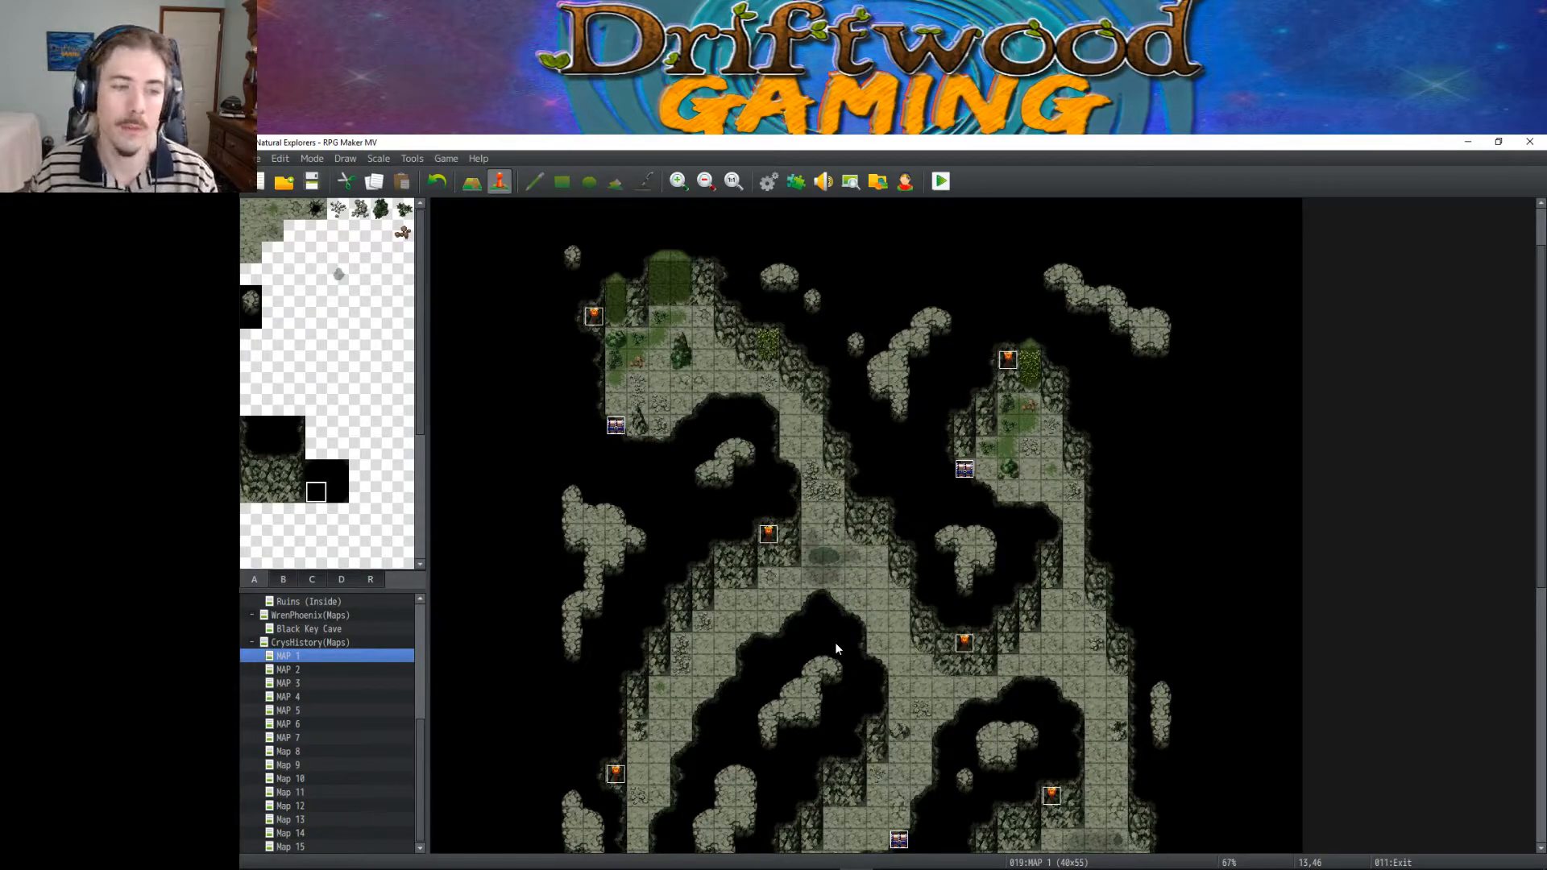
Step: Check the notes and commands of the Entrance and Exit events on MAP 1
scroll(836, 647, "down", 2)
scroll(836, 647, "down", 4)
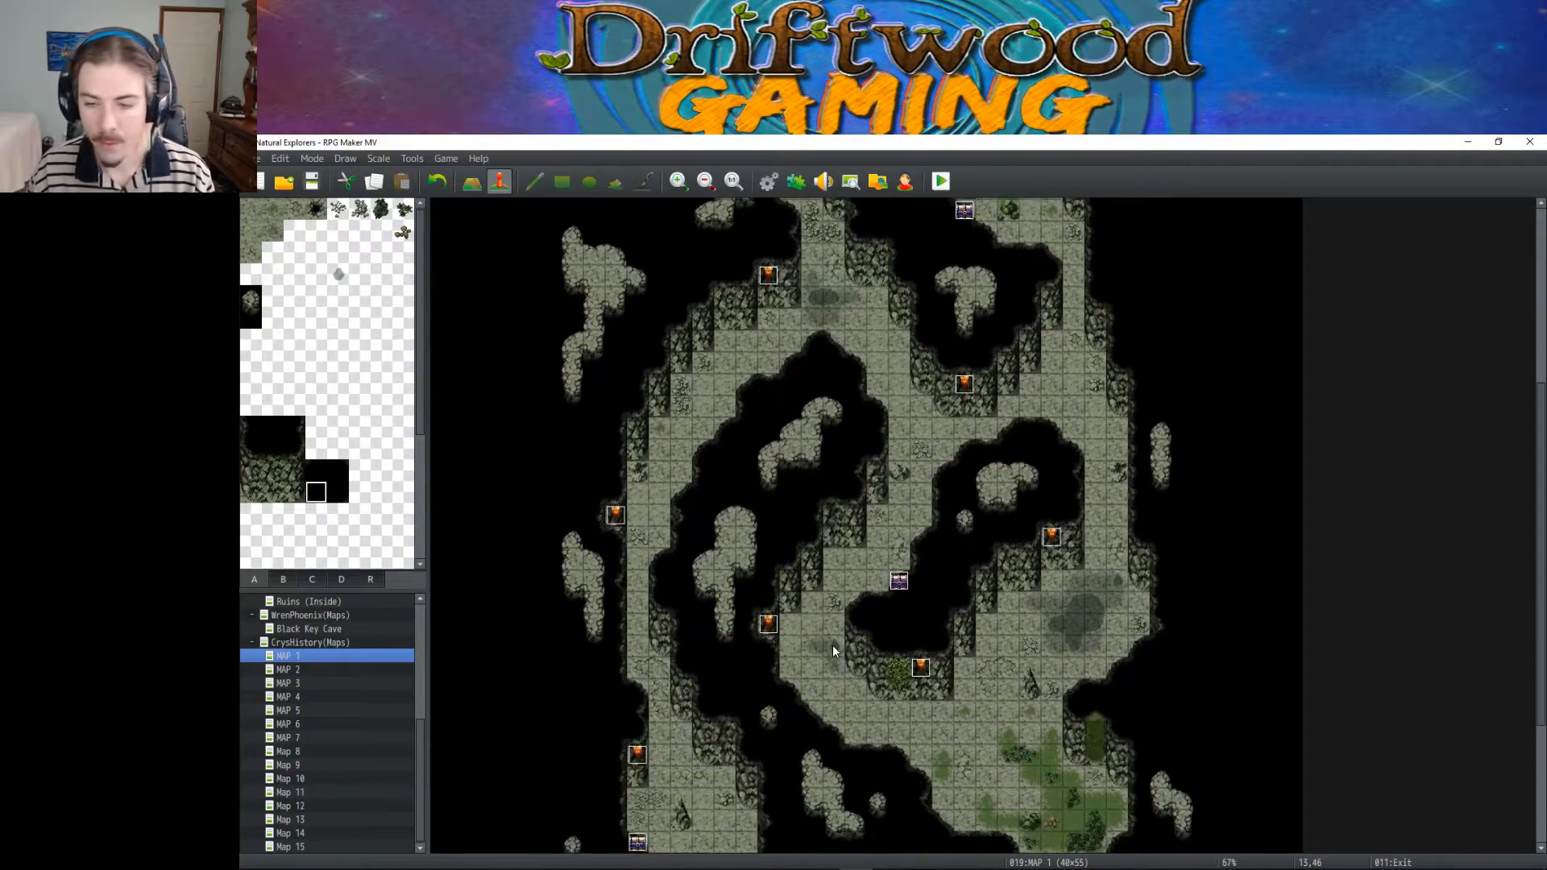
double_click(1096, 723)
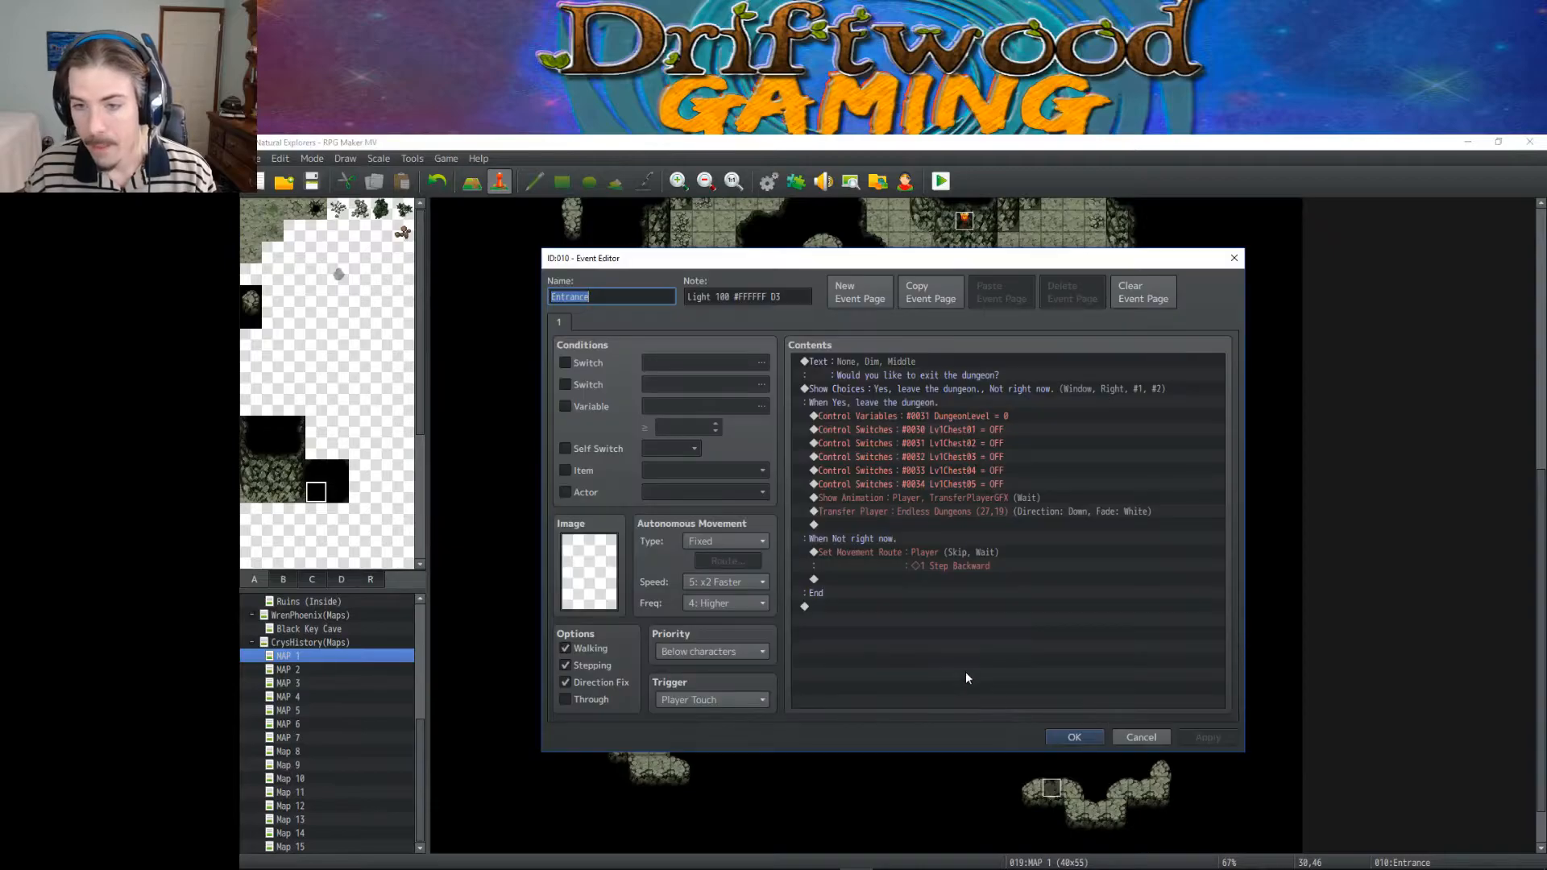
left_click(1061, 737)
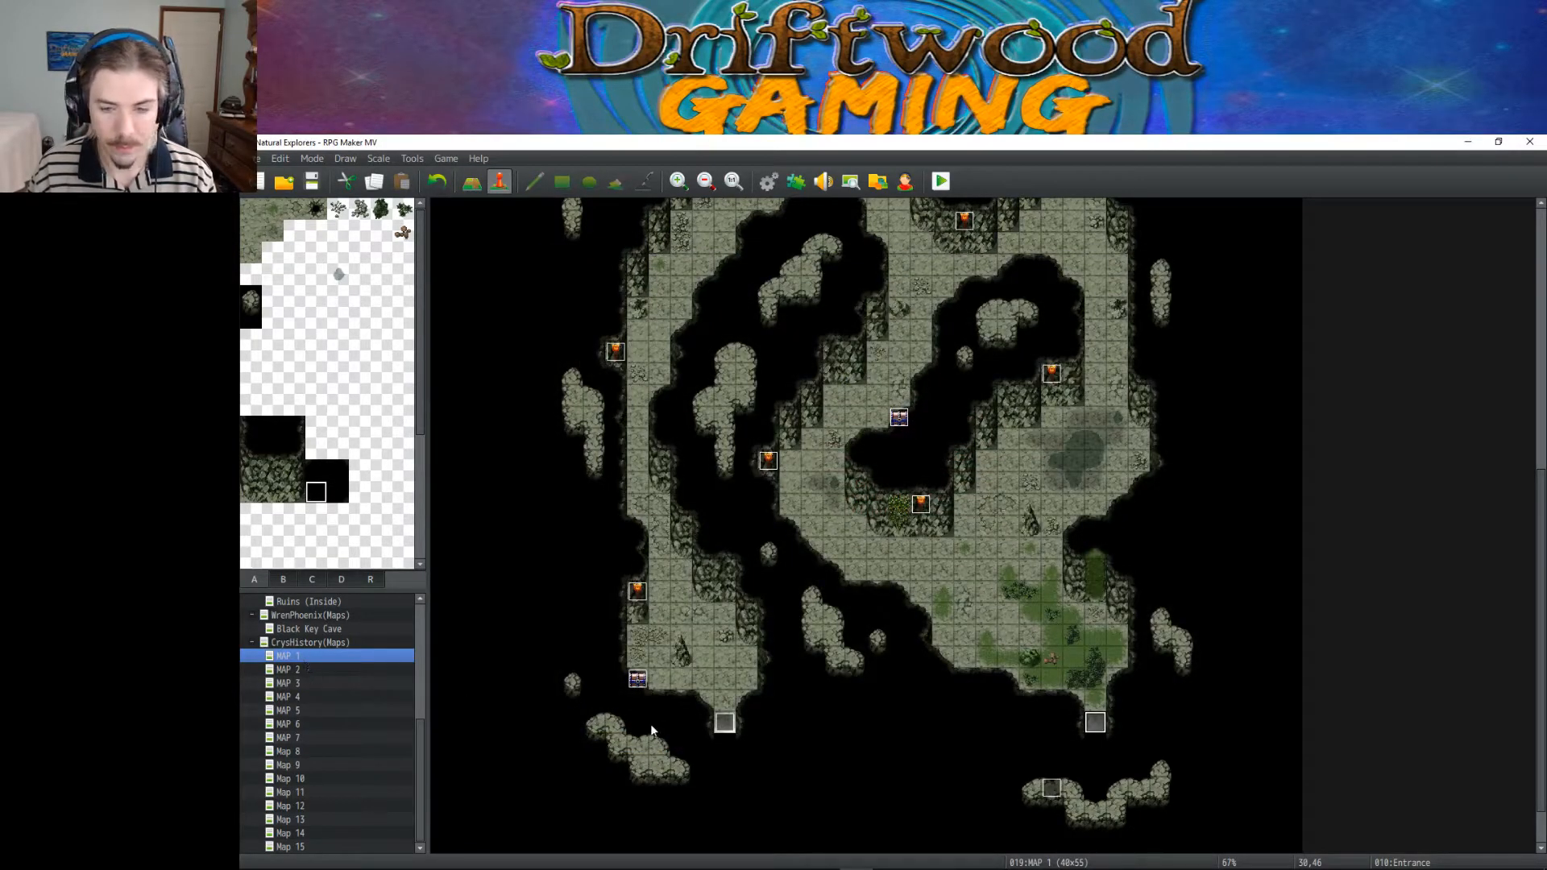
double_click(724, 722)
scroll(874, 611, "down", 2)
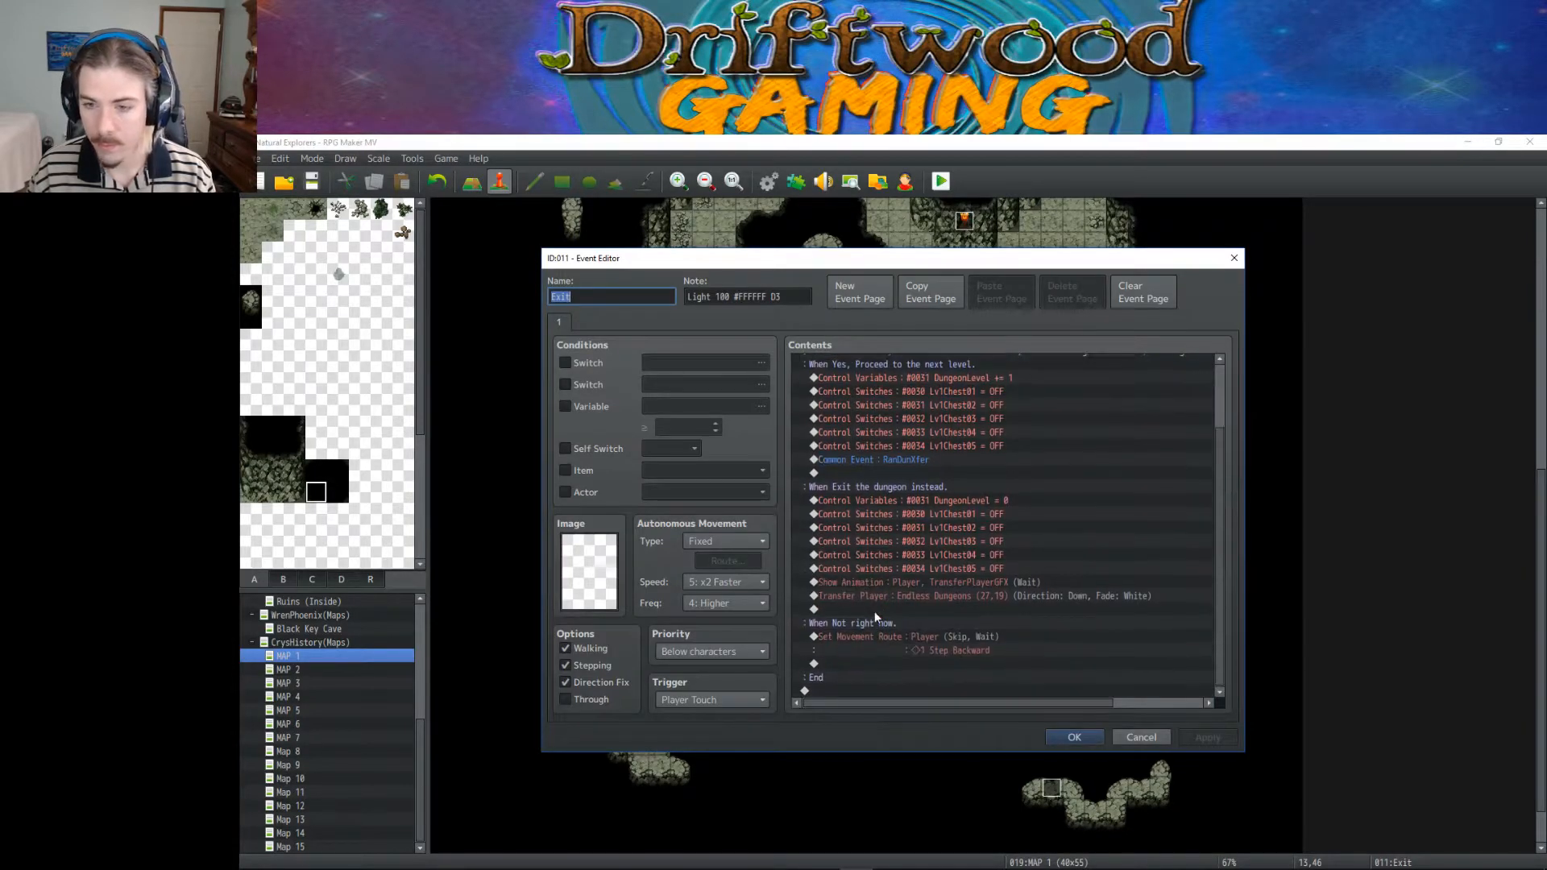
left_click(1058, 738)
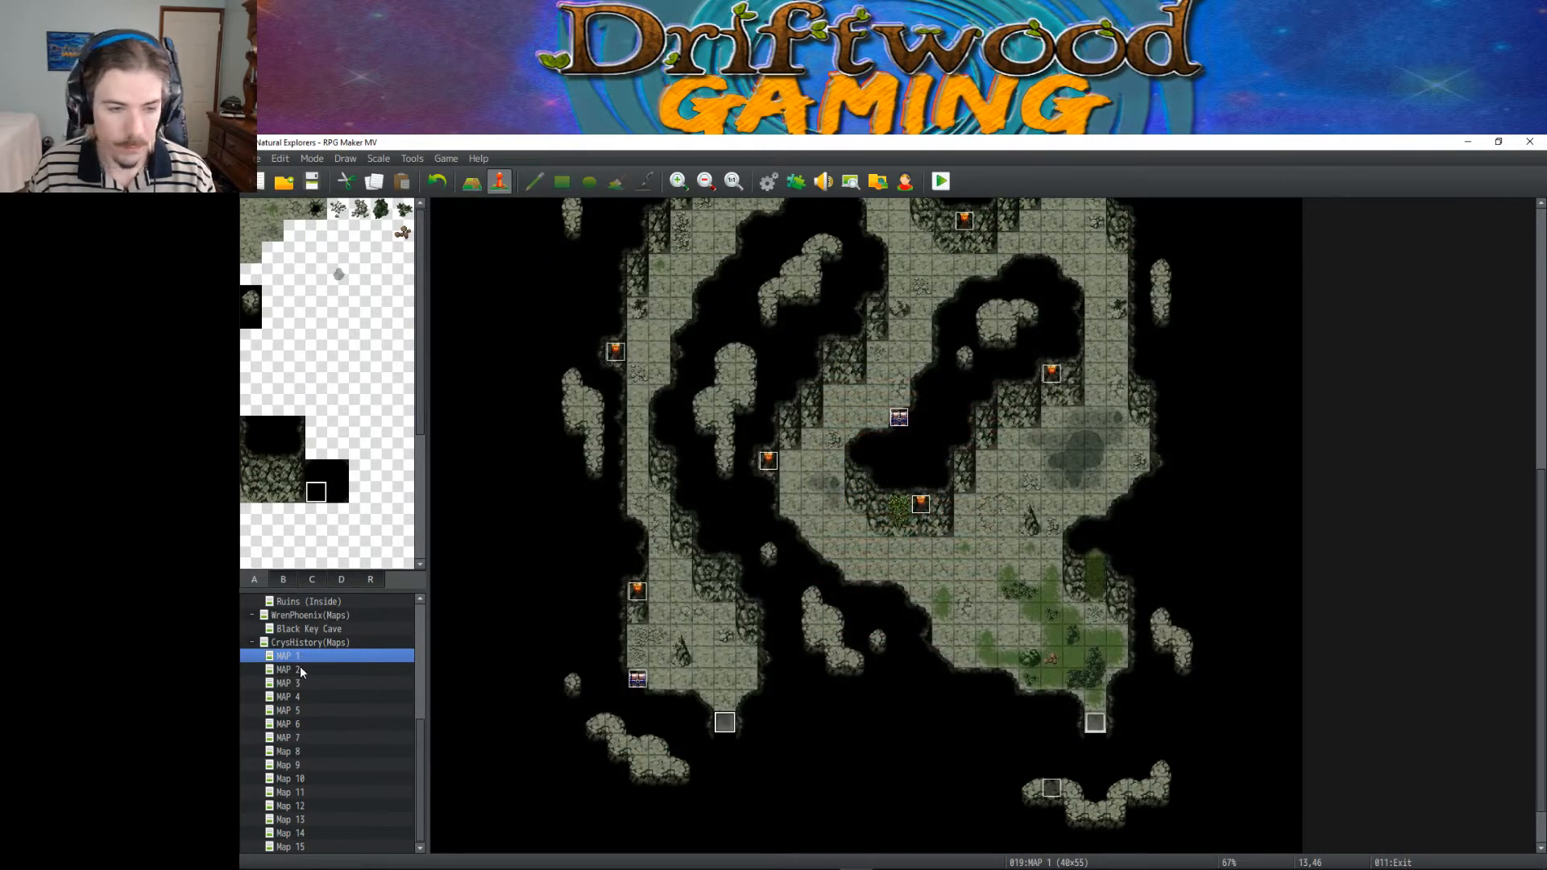
Step: Reopen the Exit event on MAP 1 and check the end of its note
scroll(322, 661, "up", 4)
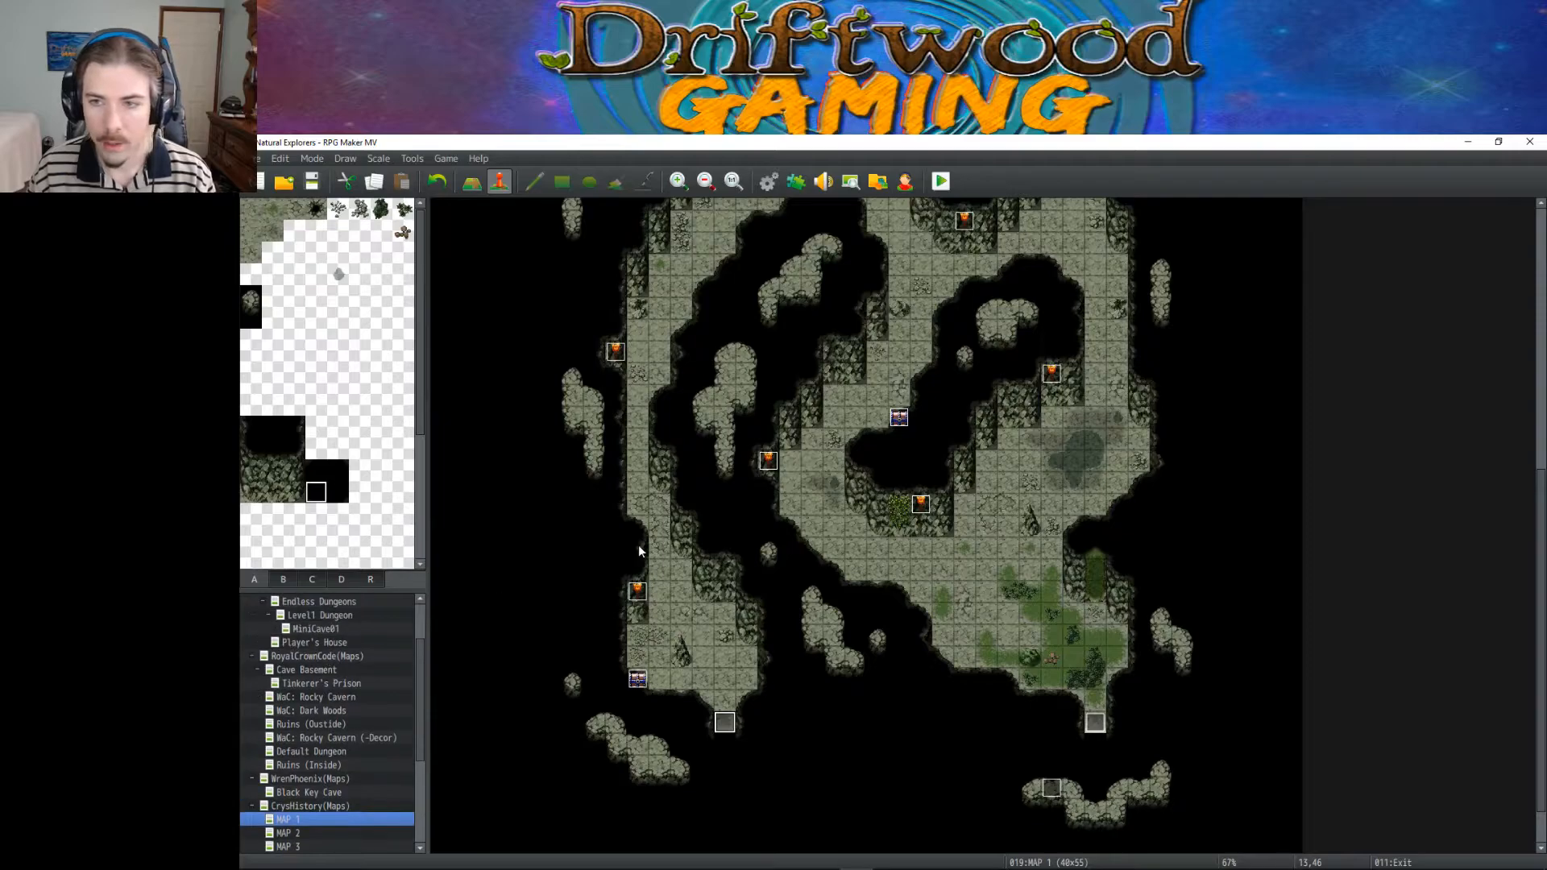
scroll(592, 558, "down", 1)
double_click(731, 670)
key("Tab")
key("End")
key("shift+ctrl+Left")
left_click(1077, 736)
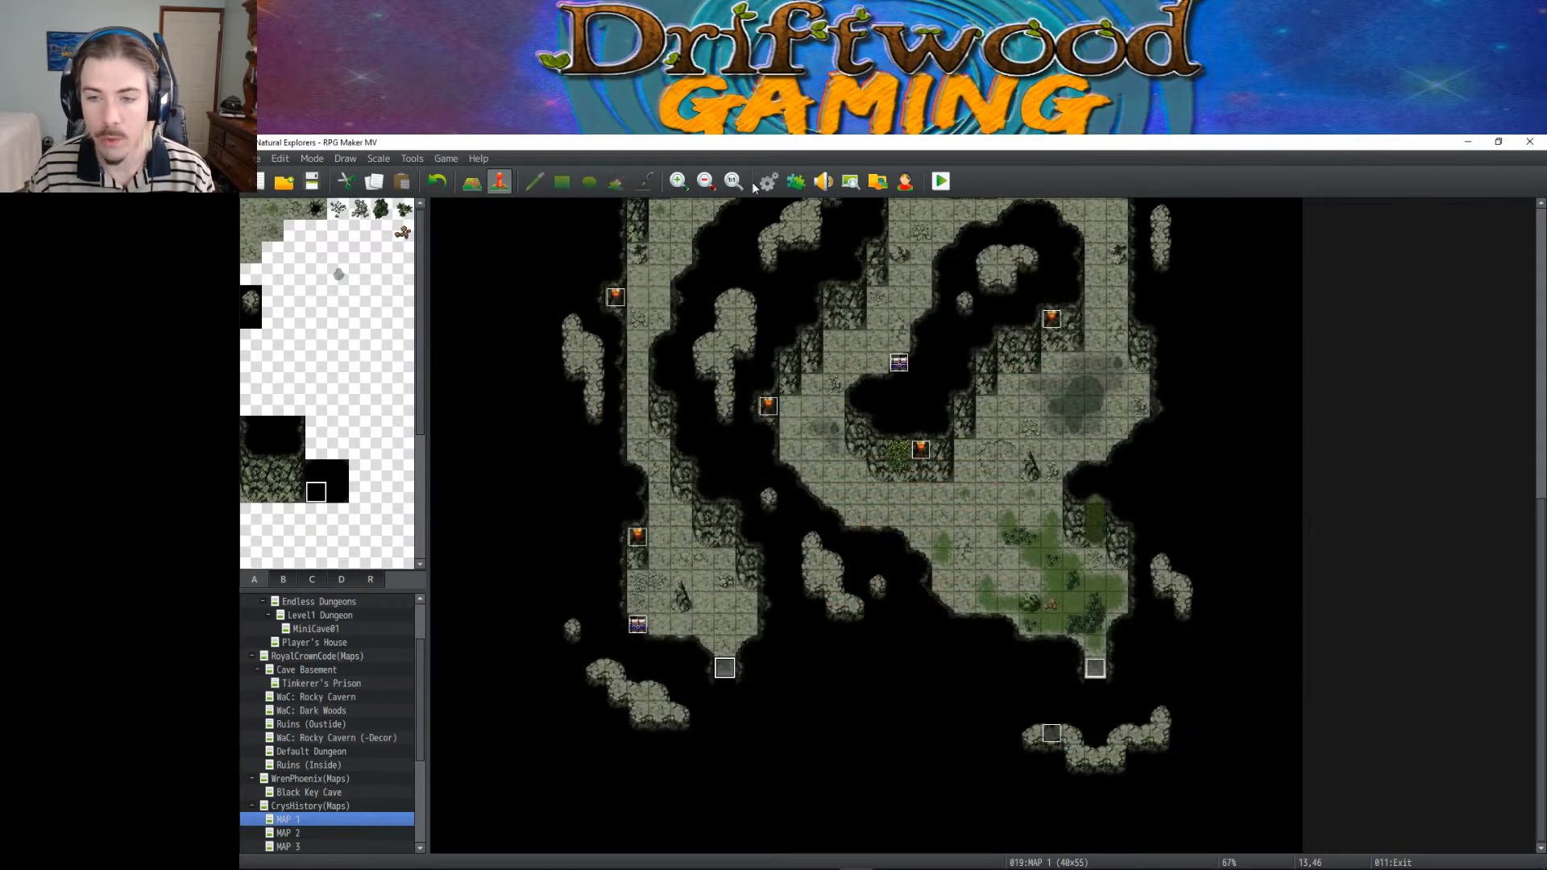
Step: Look over MAP 1 through MAP 4 for entrance and exit events that still need the new light note
scroll(775, 500, "up", 8)
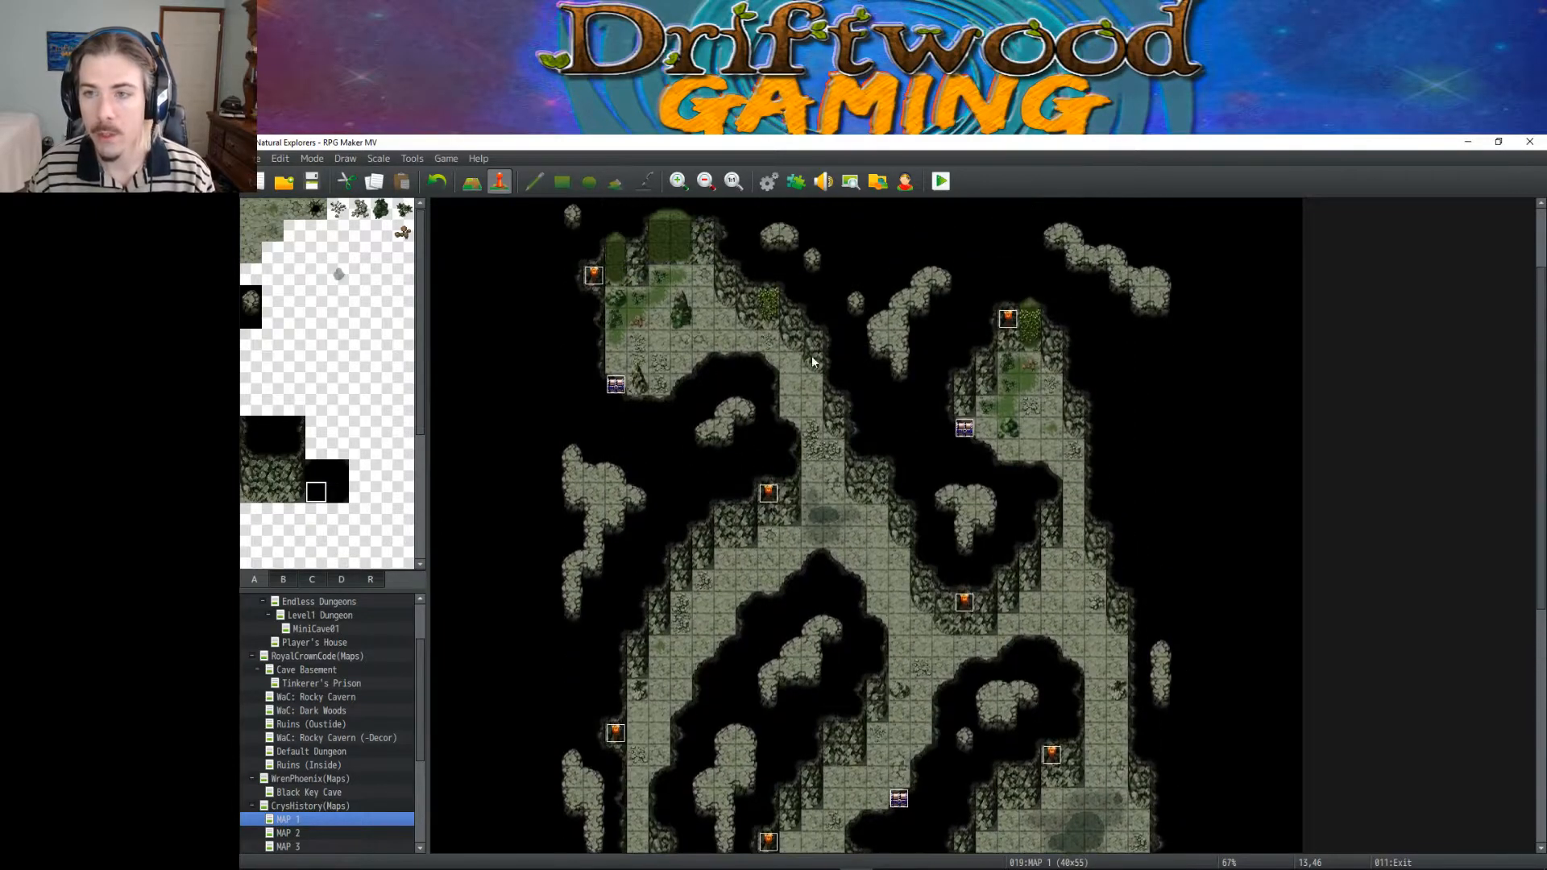
scroll(658, 301, "down", 1)
left_click(305, 833)
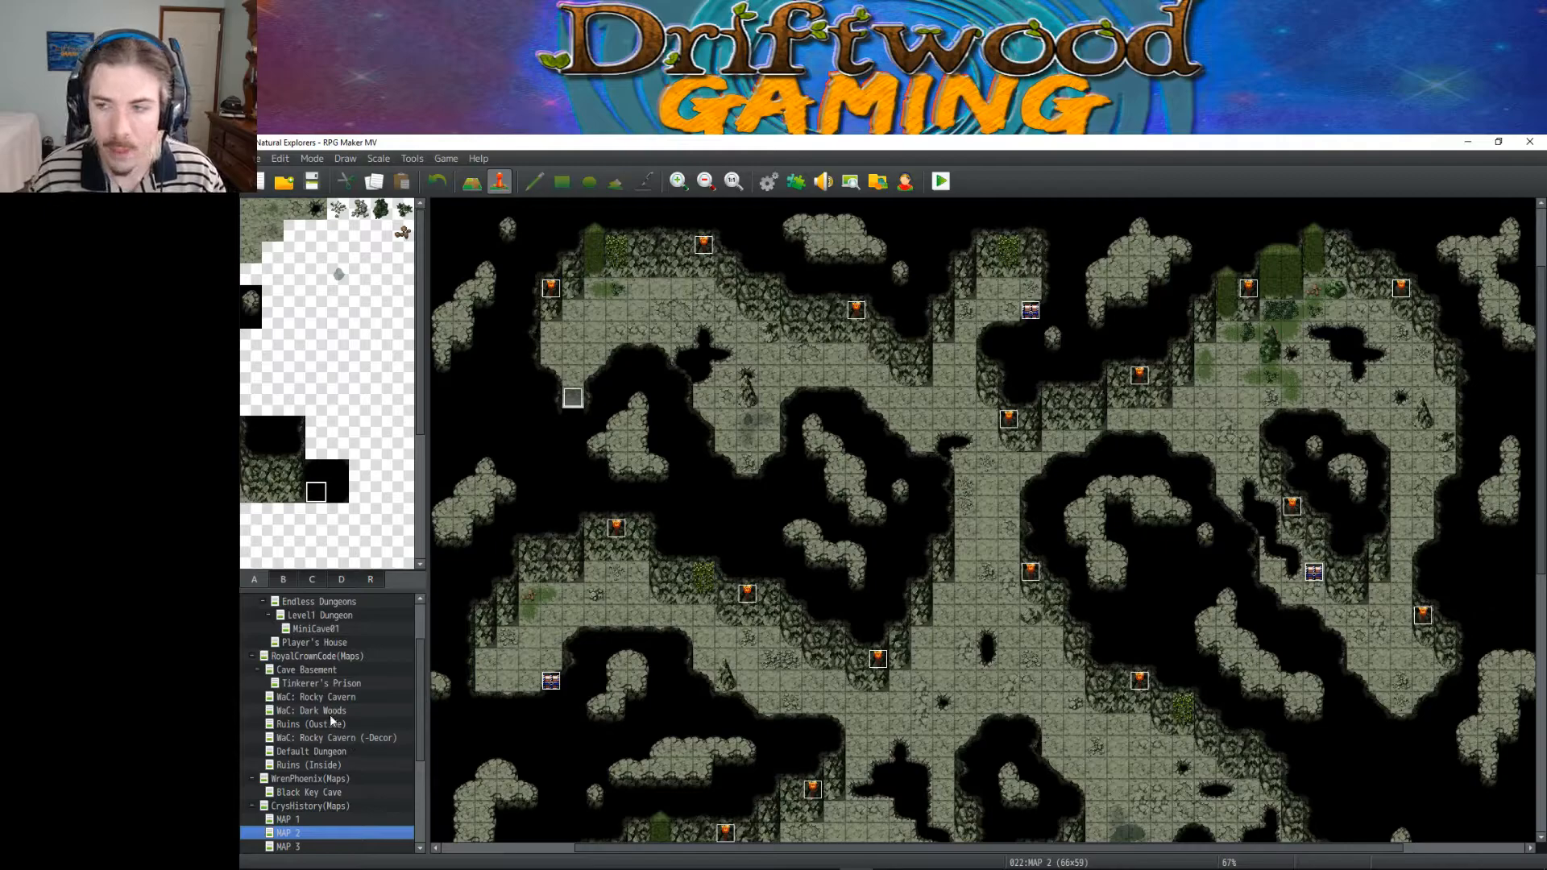
scroll(766, 611, "down", 2)
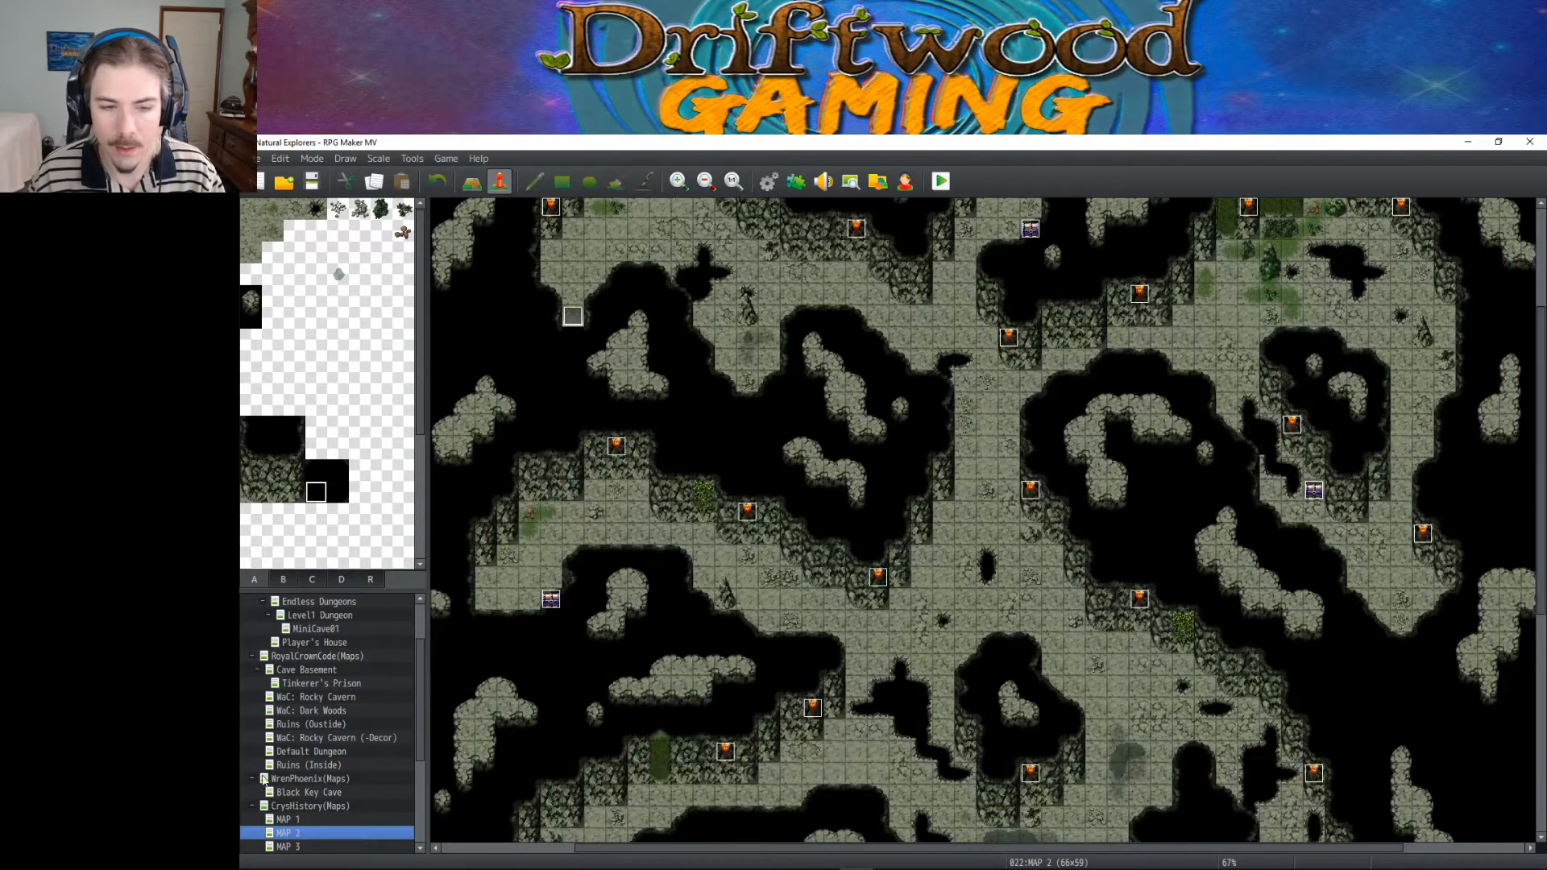
left_click(289, 819)
scroll(805, 701, "up", 3)
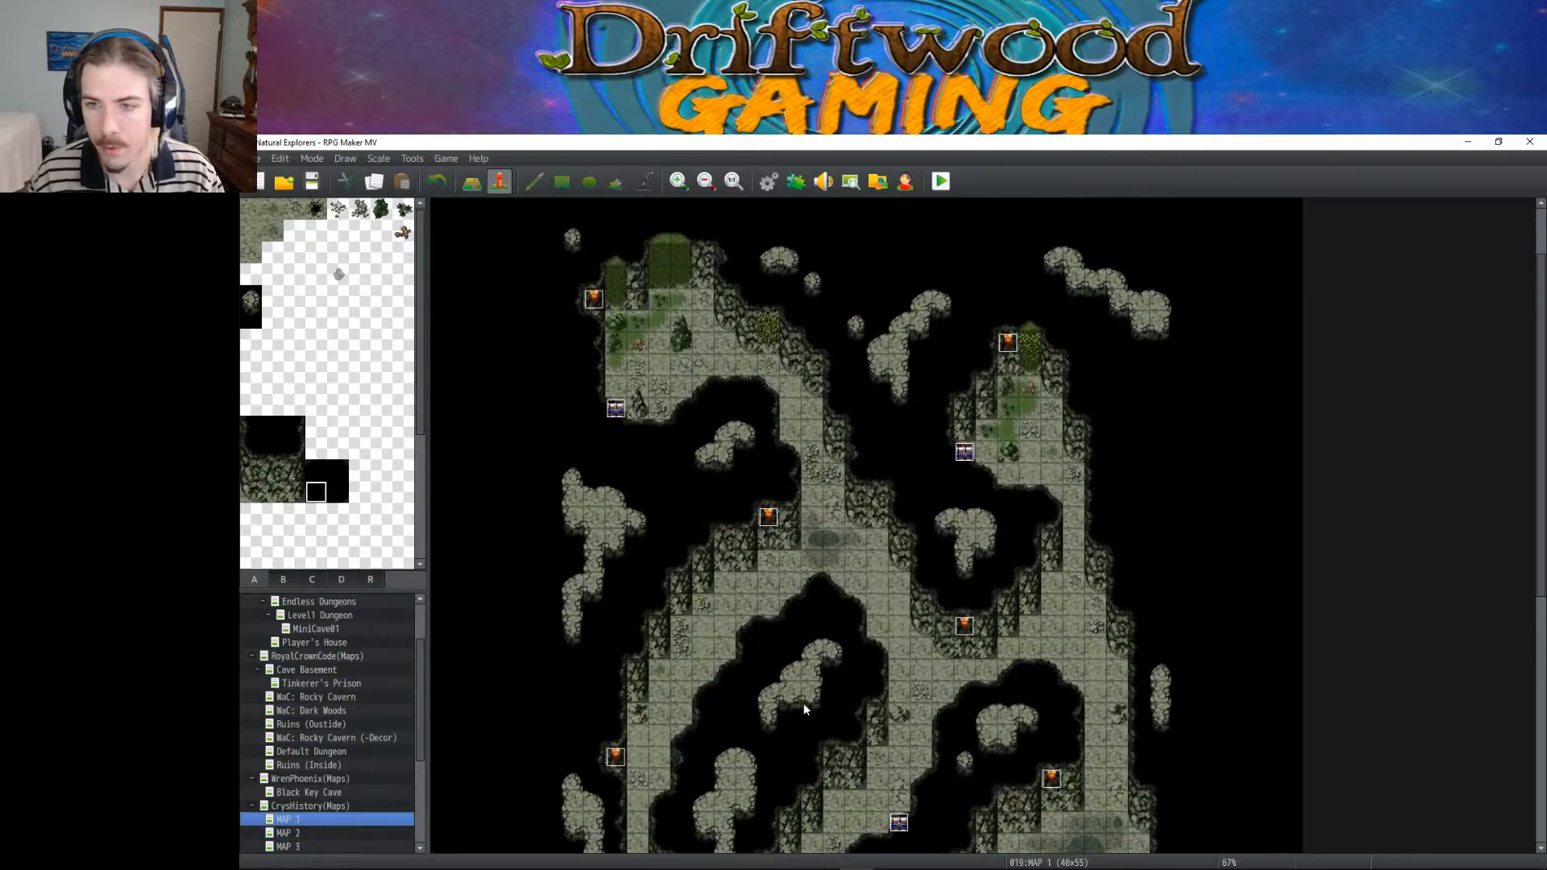
scroll(719, 718, "down", 5)
scroll(603, 731, "down", 1)
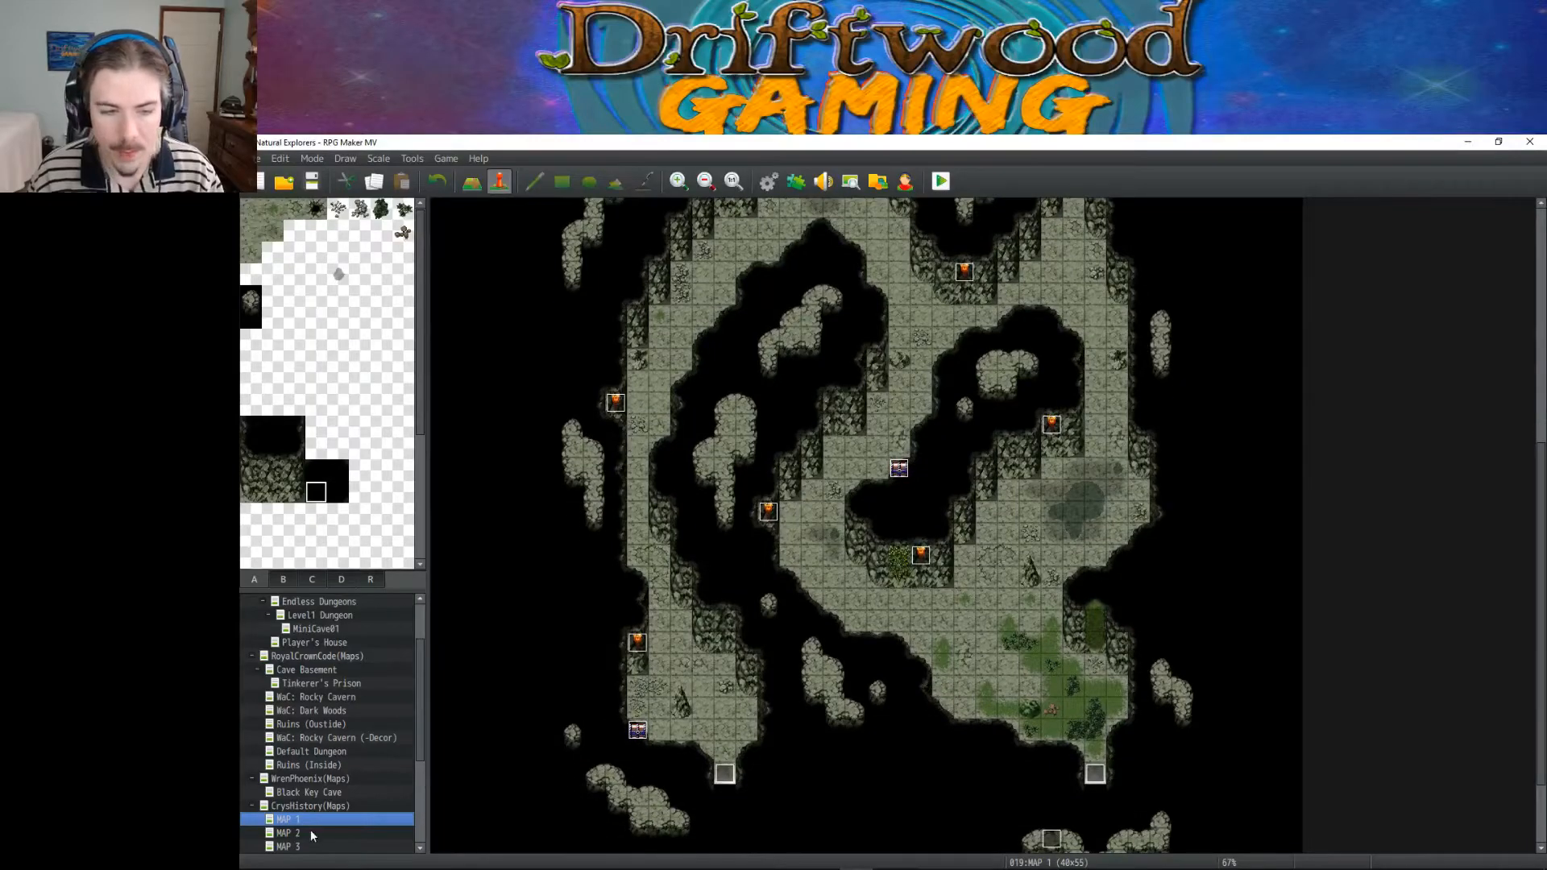
left_click(289, 833)
scroll(995, 582, "up", 5)
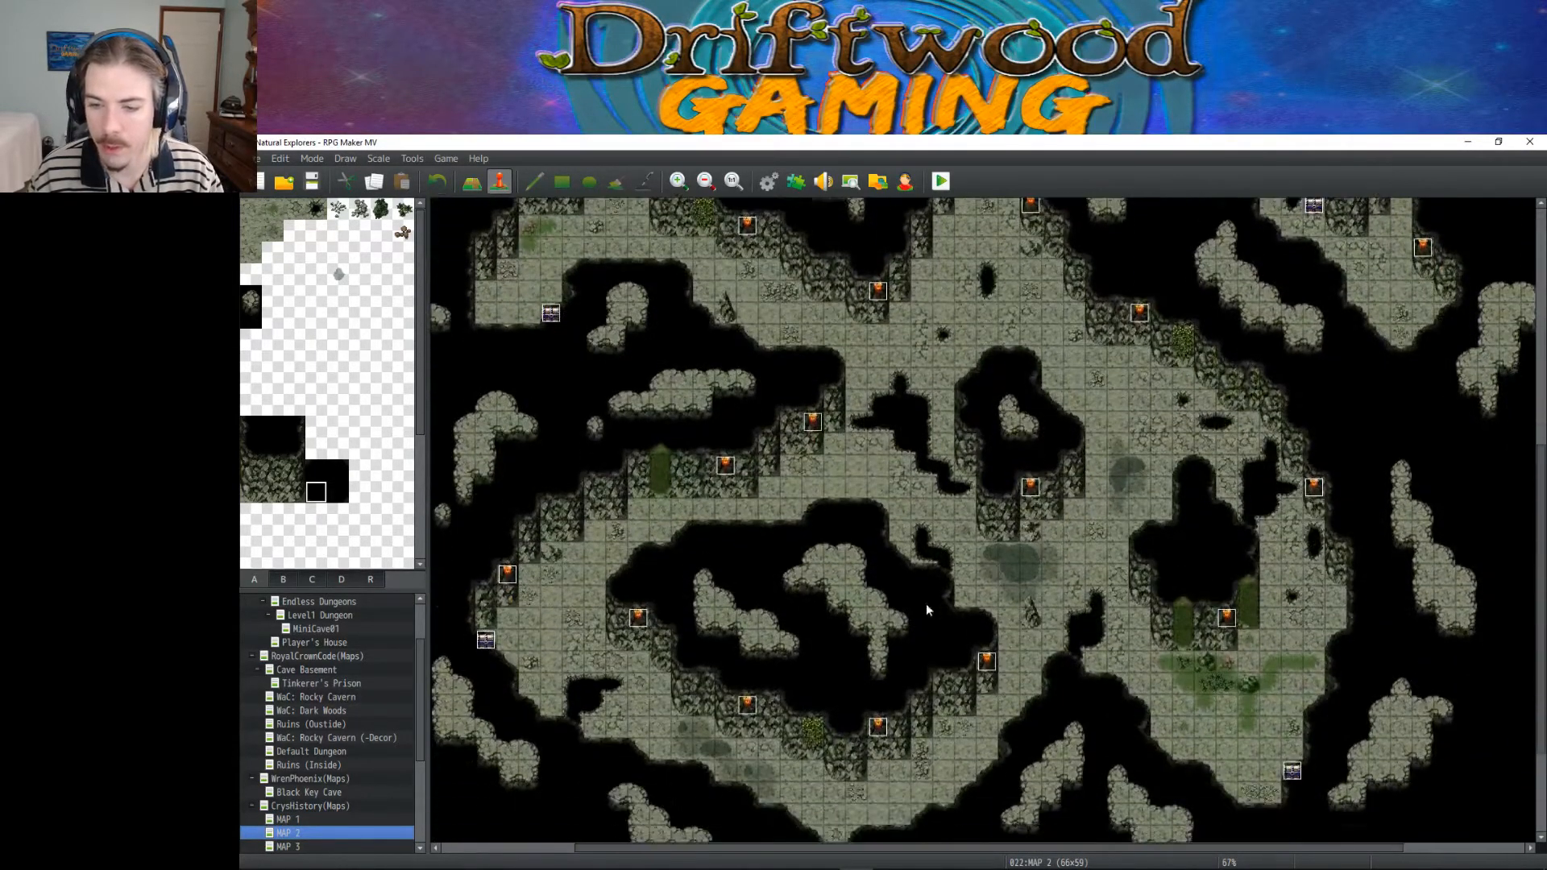
scroll(935, 610, "down", 3)
left_click(289, 847)
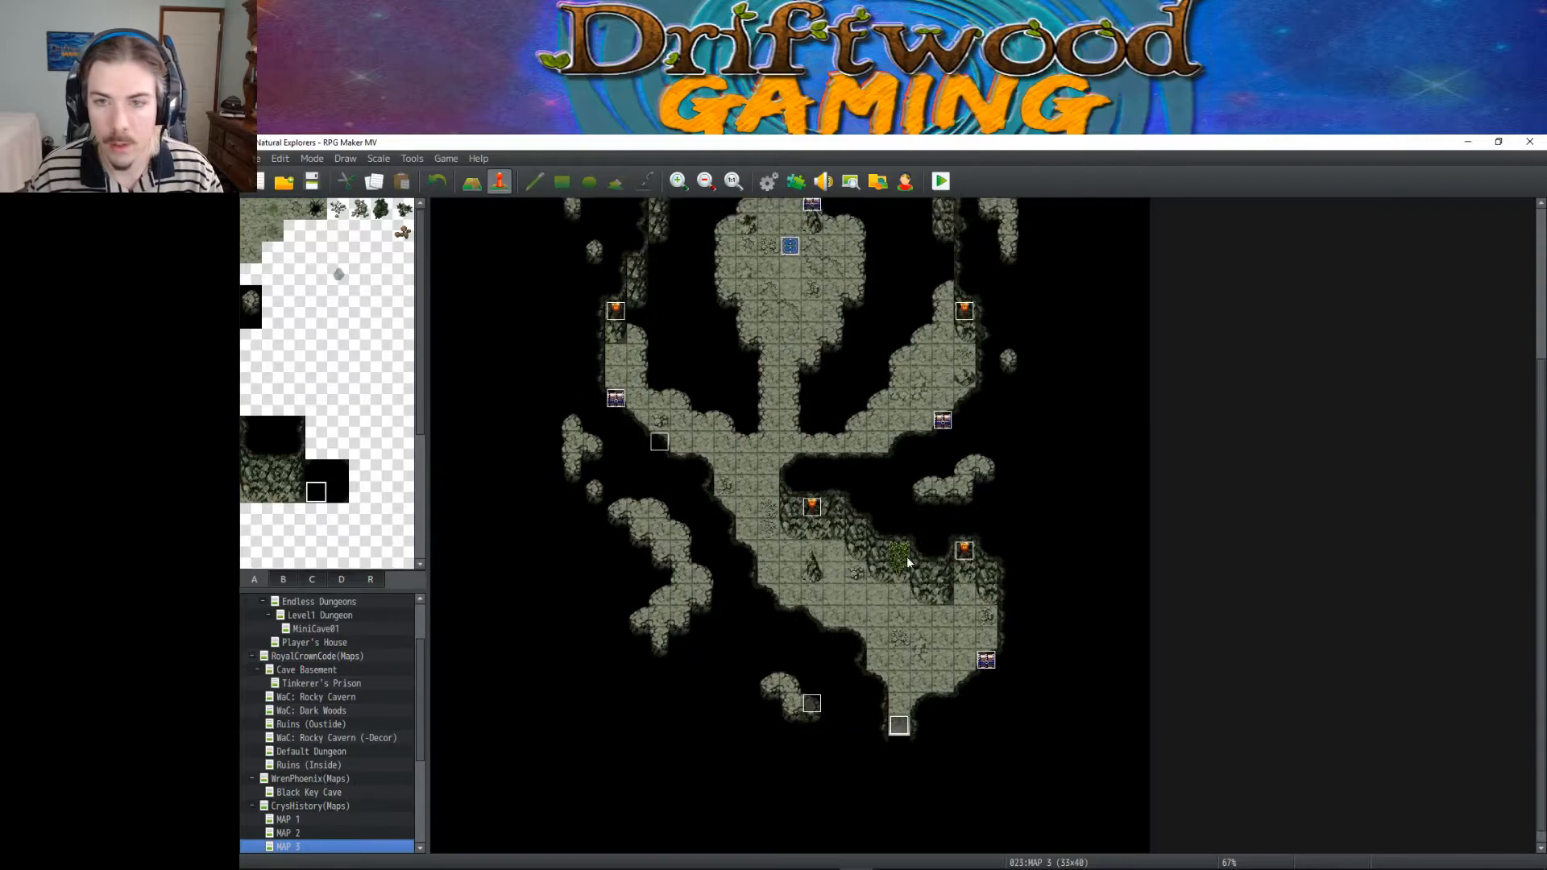
scroll(365, 714, "down", 2)
left_click(308, 793)
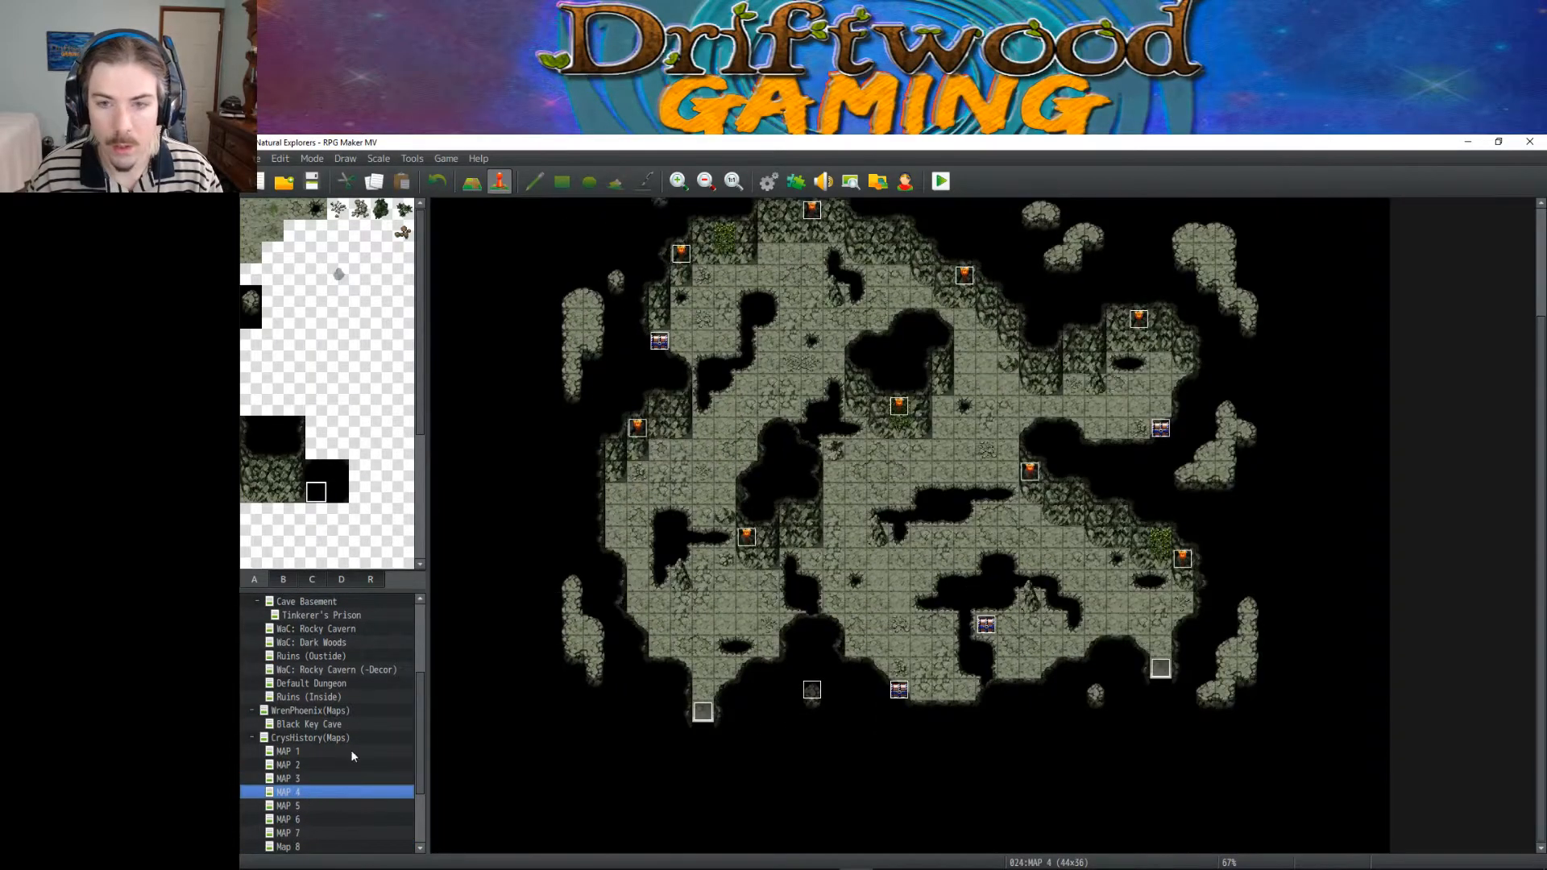
Step: Open MAP 5 and check the full note of its Entrance event
left_click(295, 808)
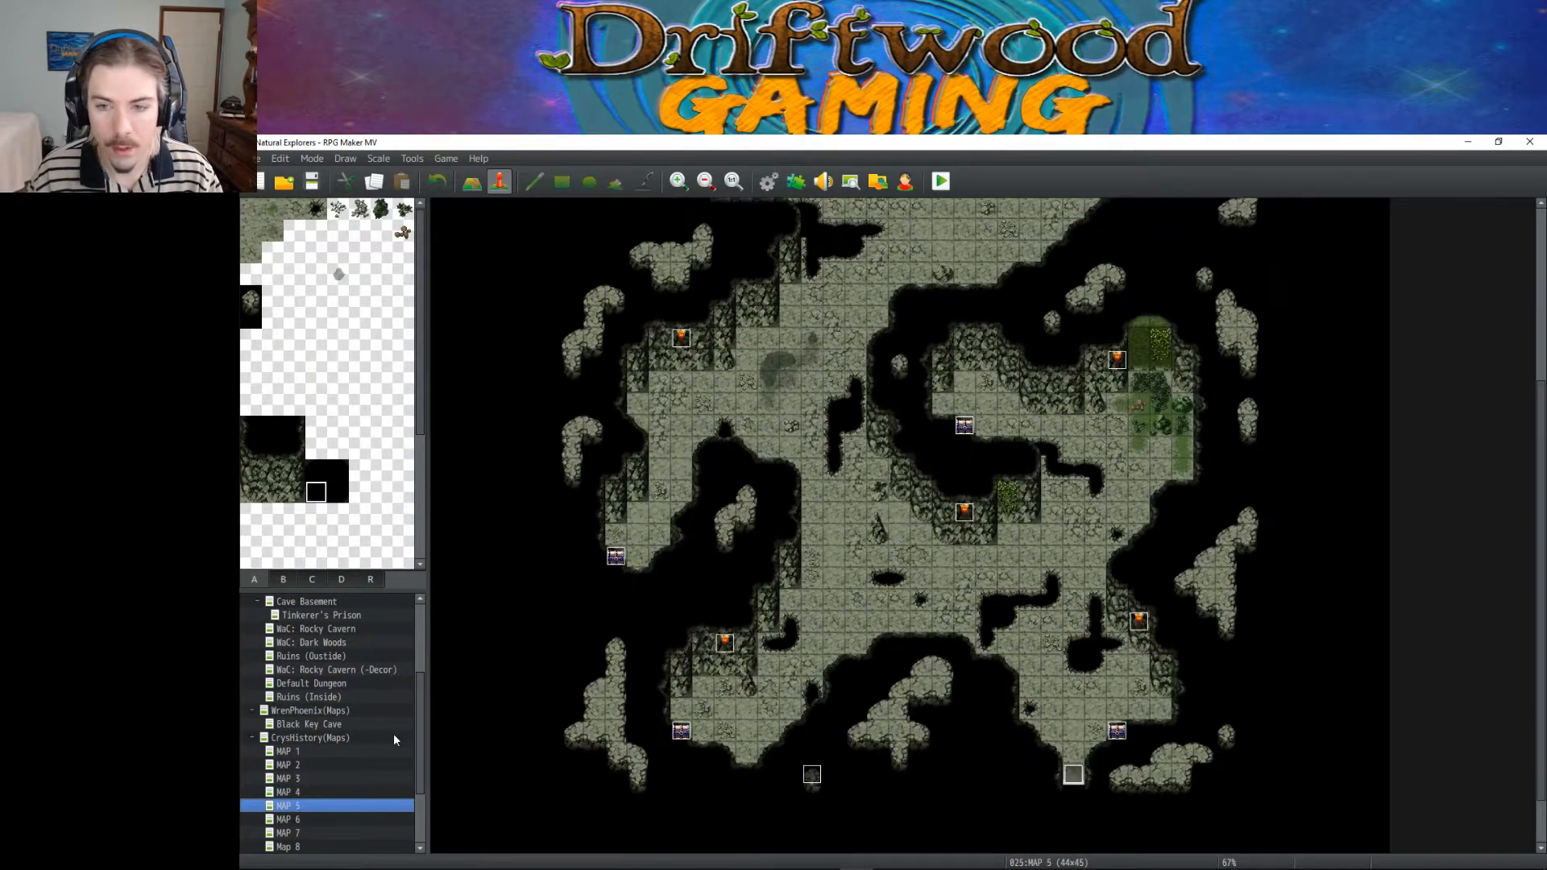
scroll(681, 723, "up", 5)
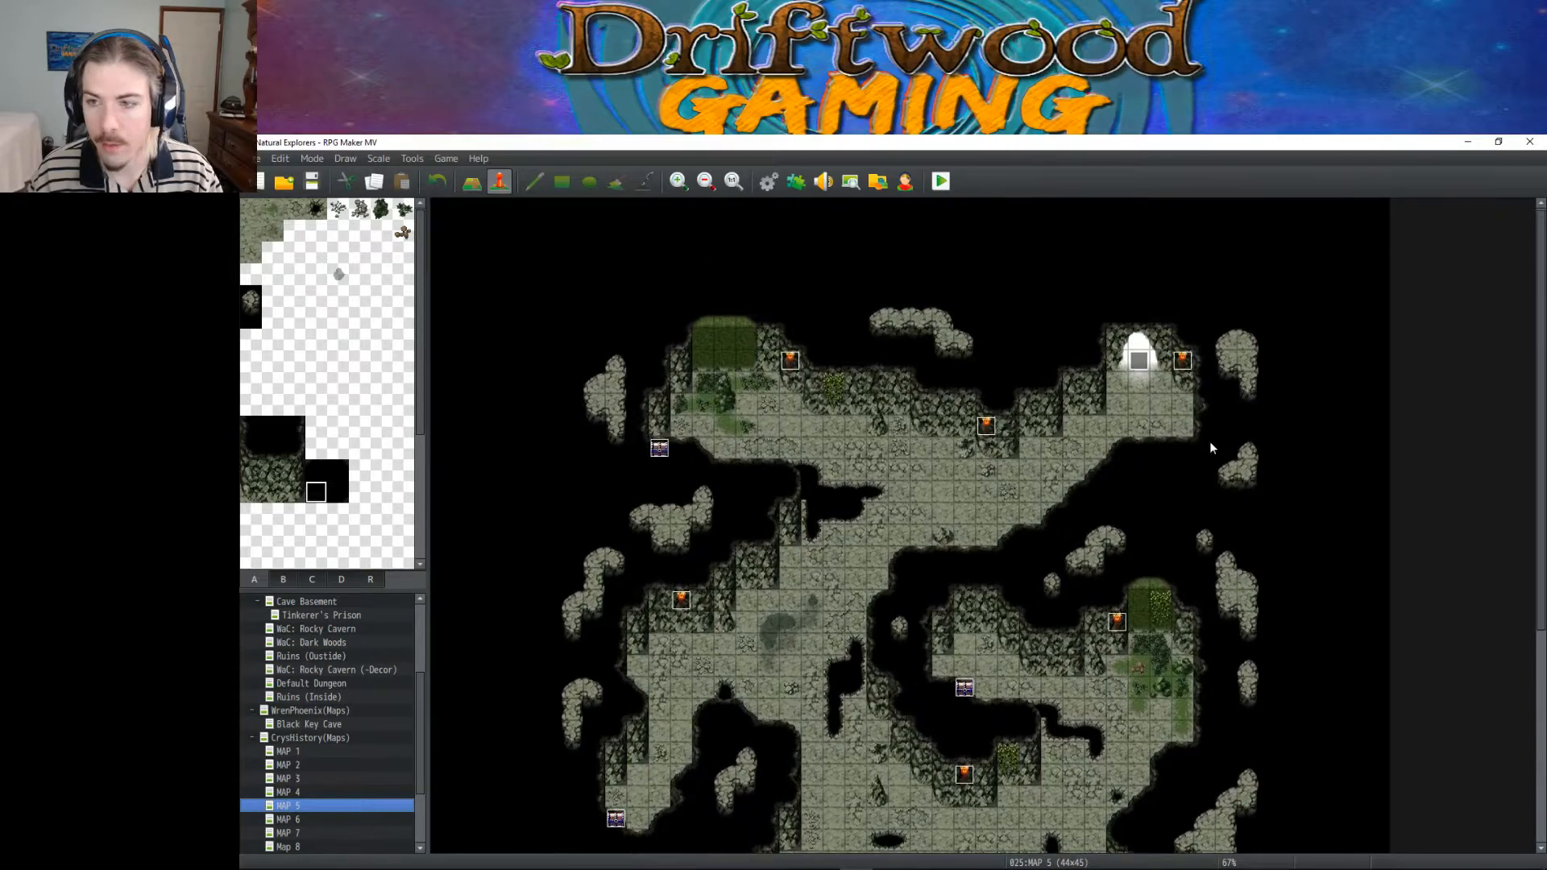
double_click(1128, 362)
left_click(738, 296)
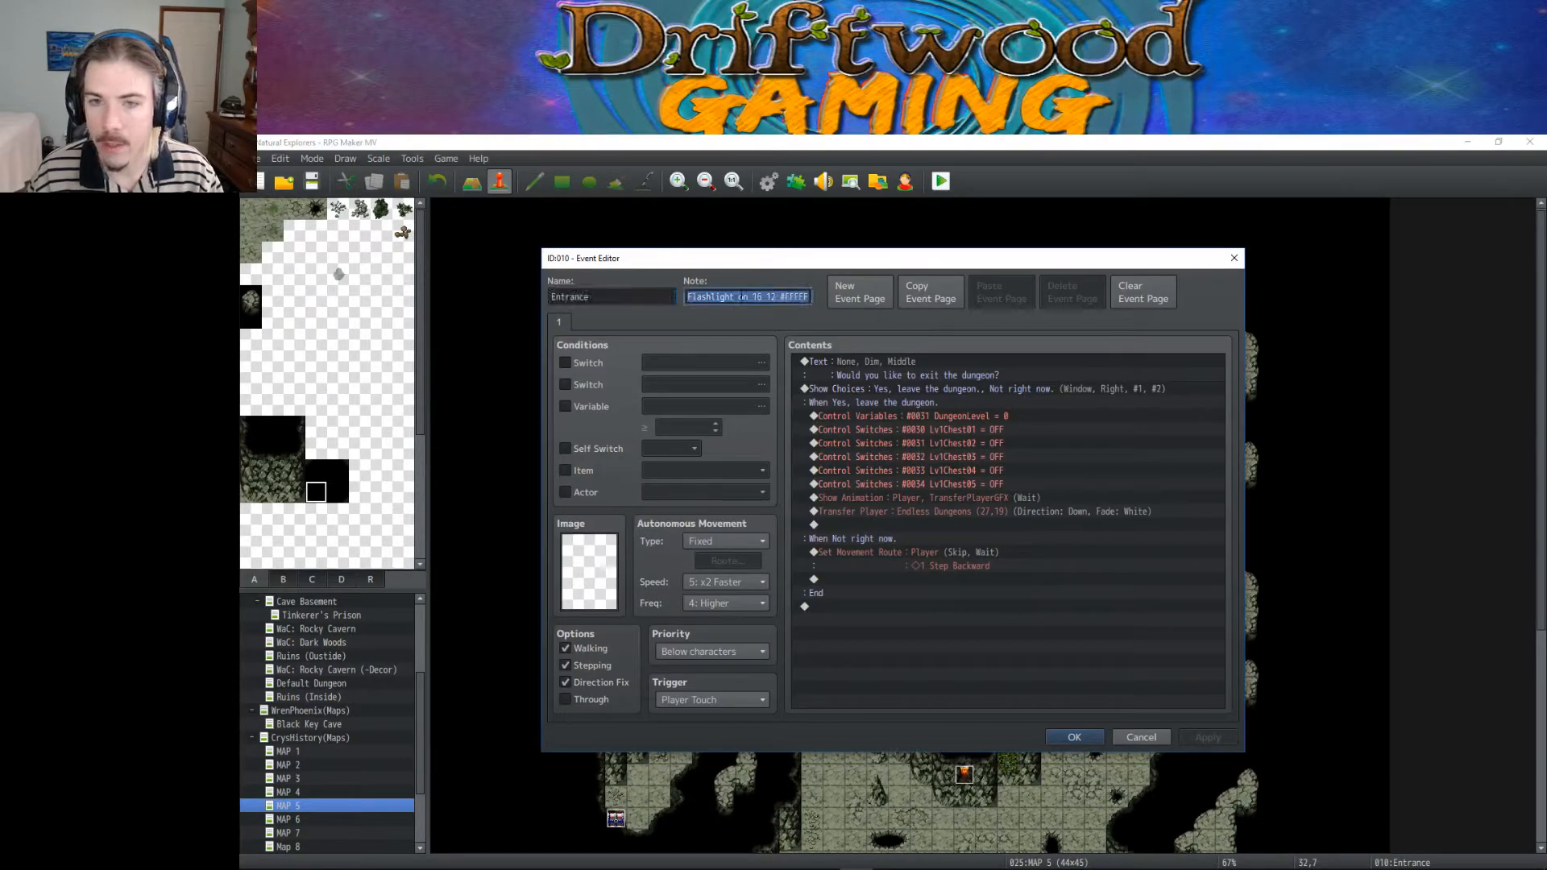
left_click_drag(686, 296, 850, 300)
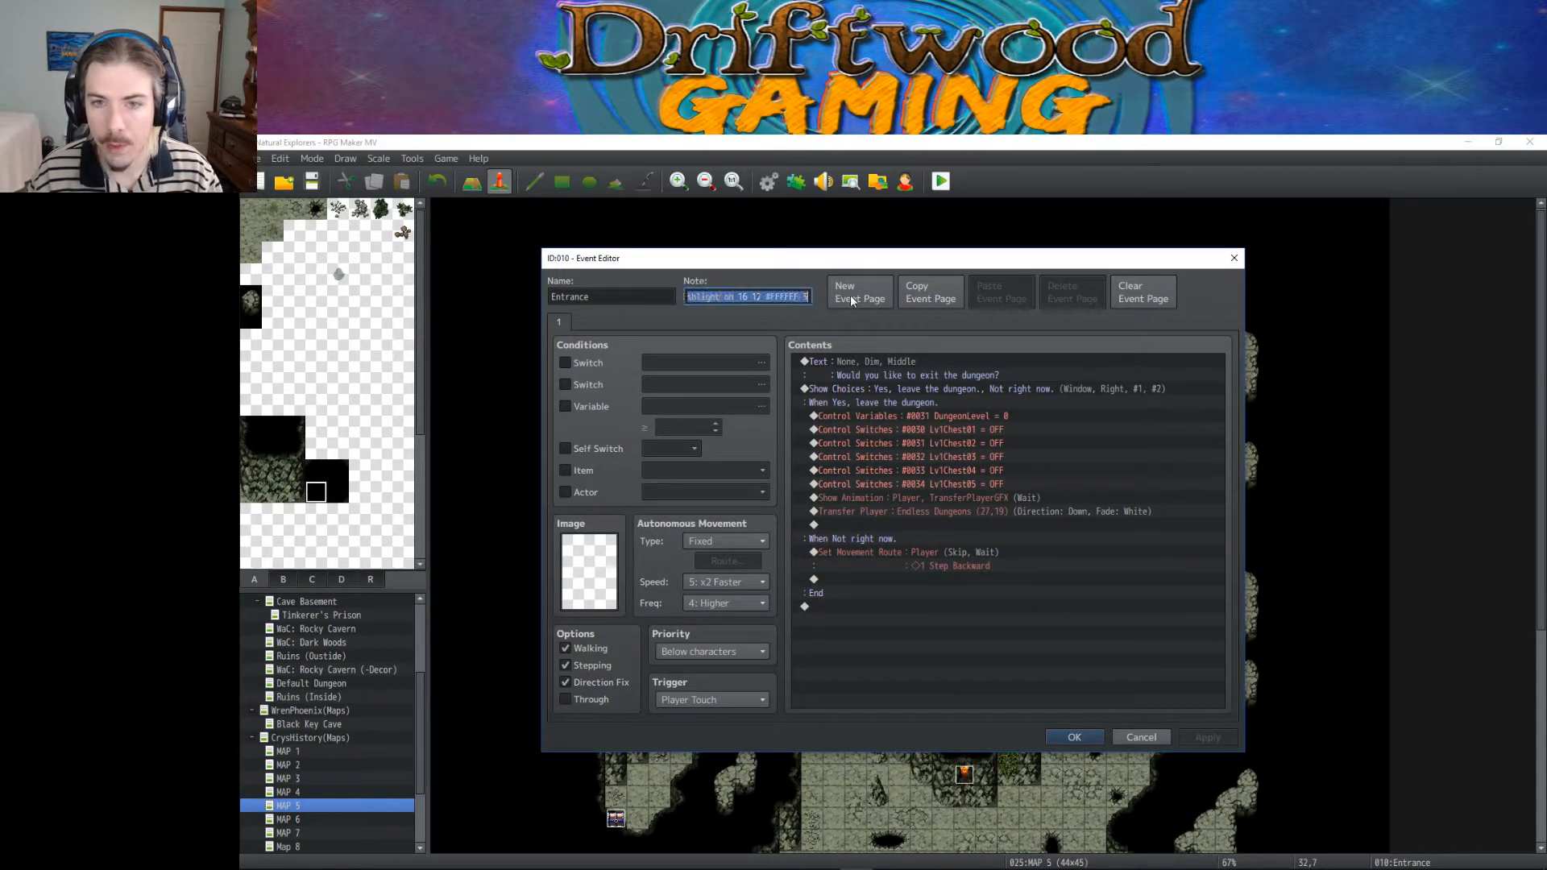
left_click(1080, 736)
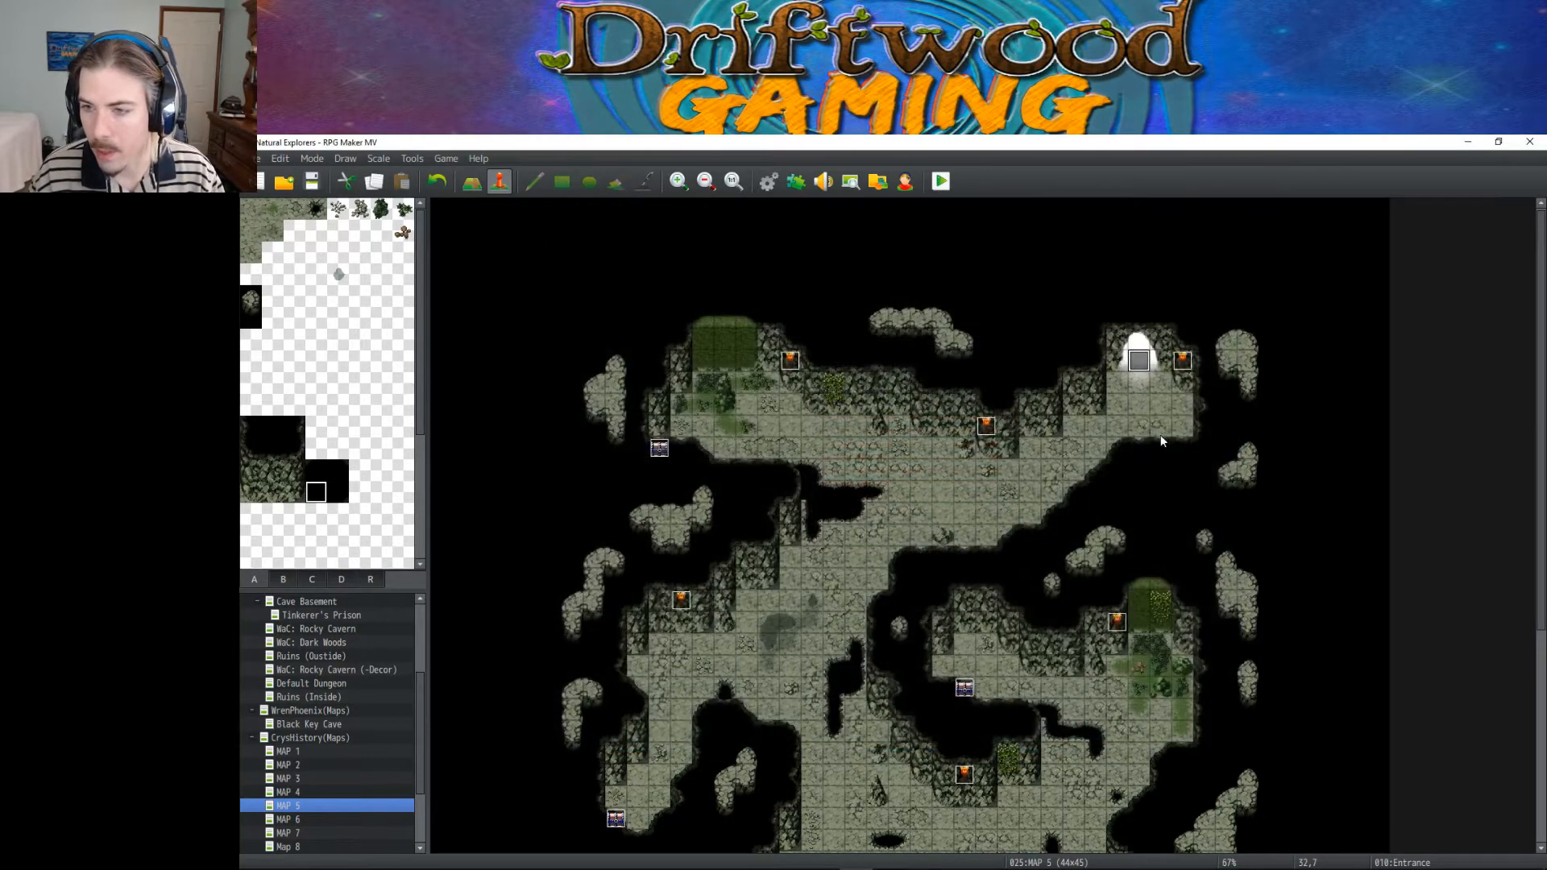
Step: Set the player's starting position on MAP 5 to the tile diagonally southwest of the Entrance event
right_click(1127, 393)
mouse_move(1209, 576)
left_click(1311, 575)
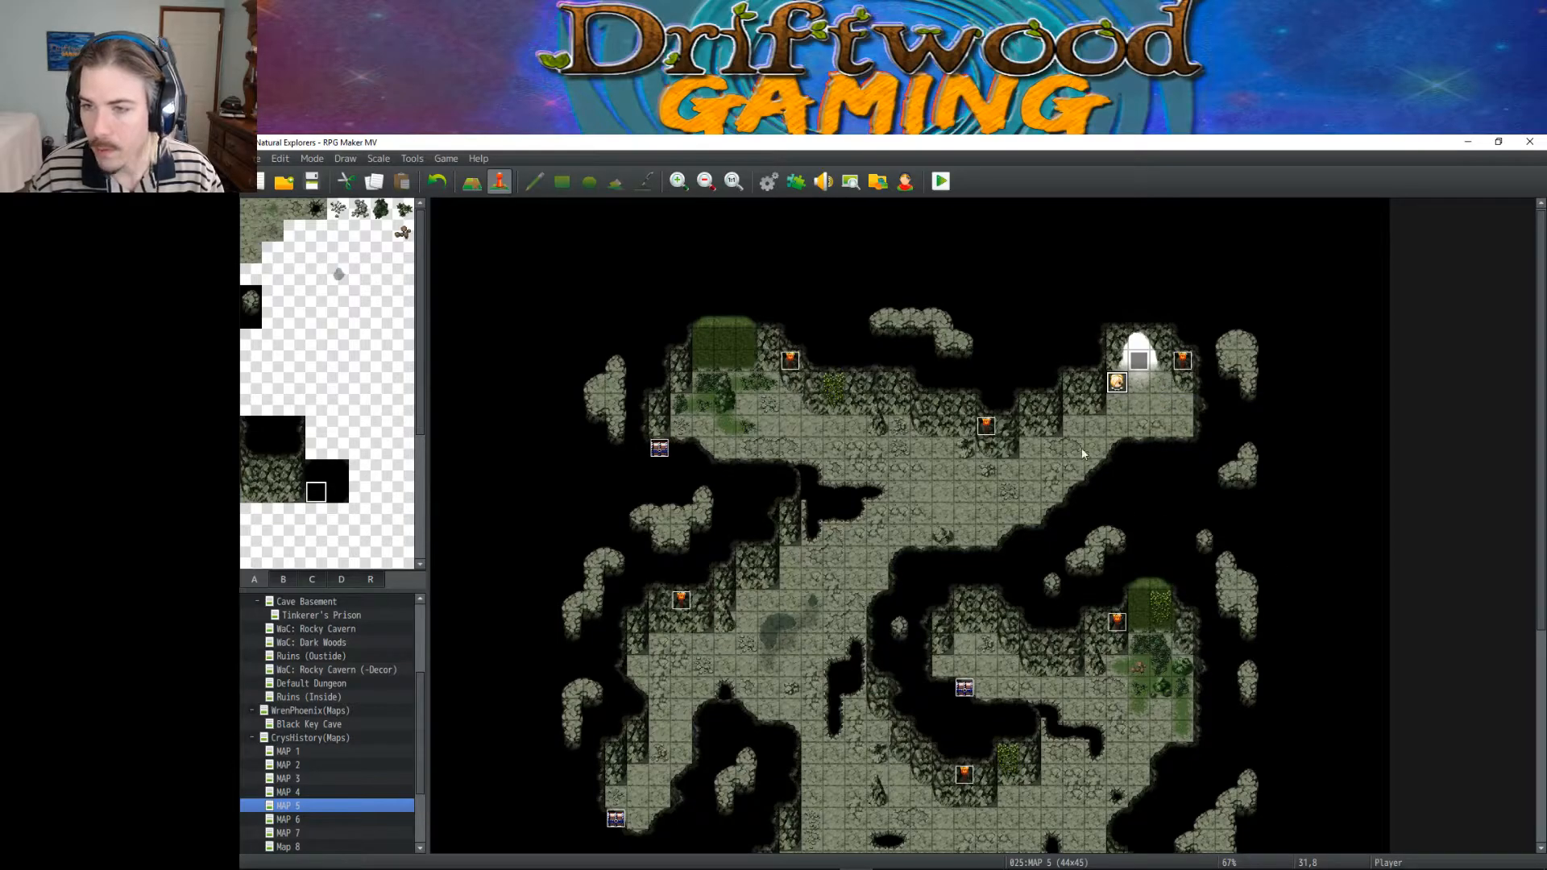
Step: Start a playtest on MAP 5 and walk the character southwest along the cave, watching the light at the entrance
left_click(941, 181)
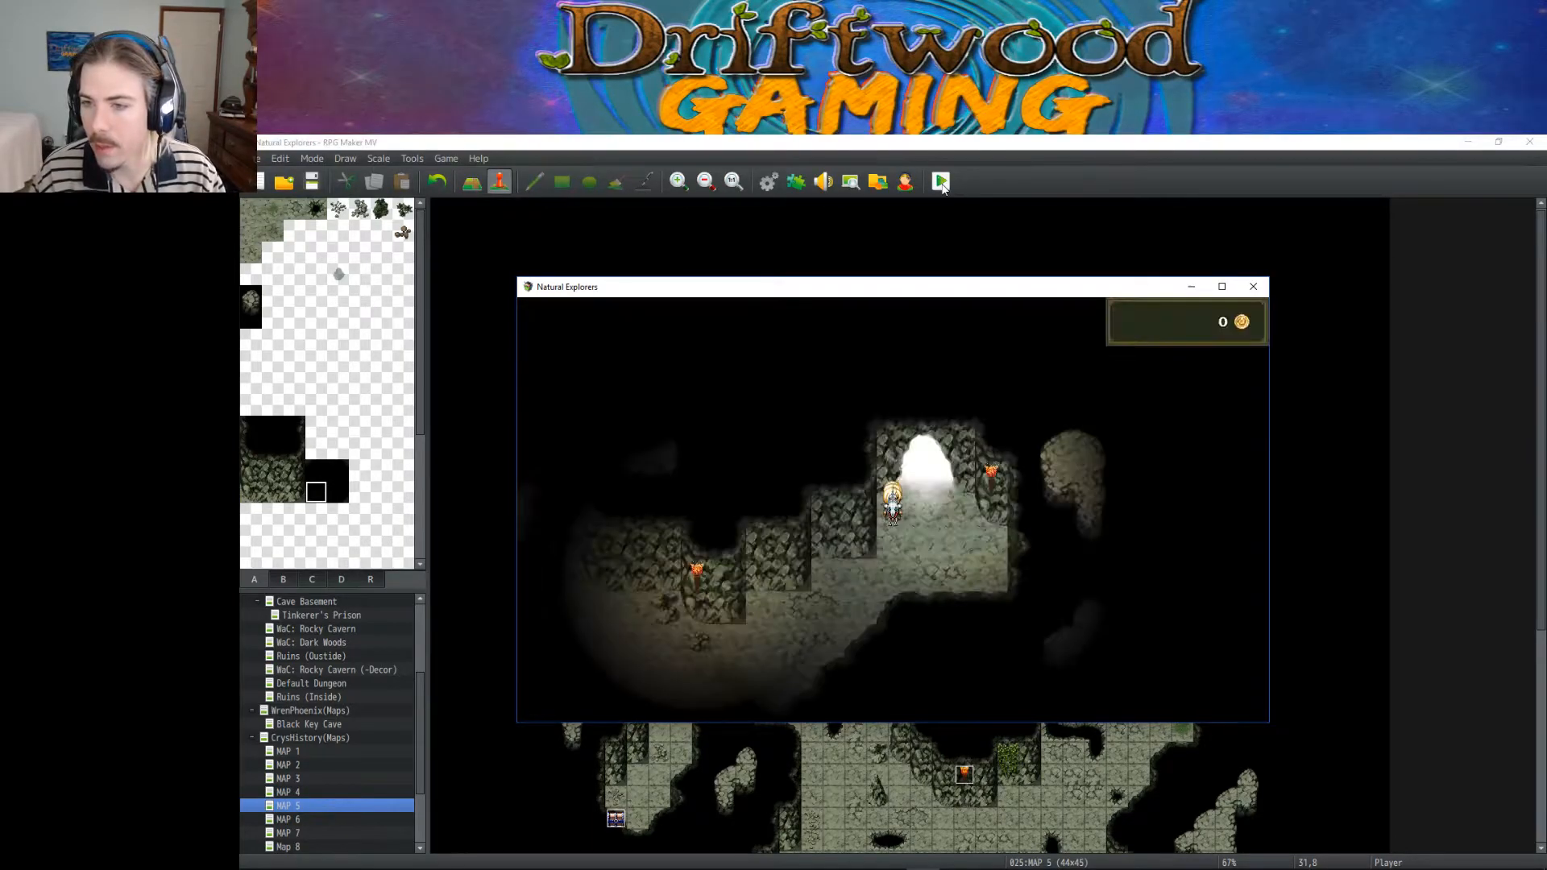
key("Left")
key("Down")
key("Left")
key("Down")
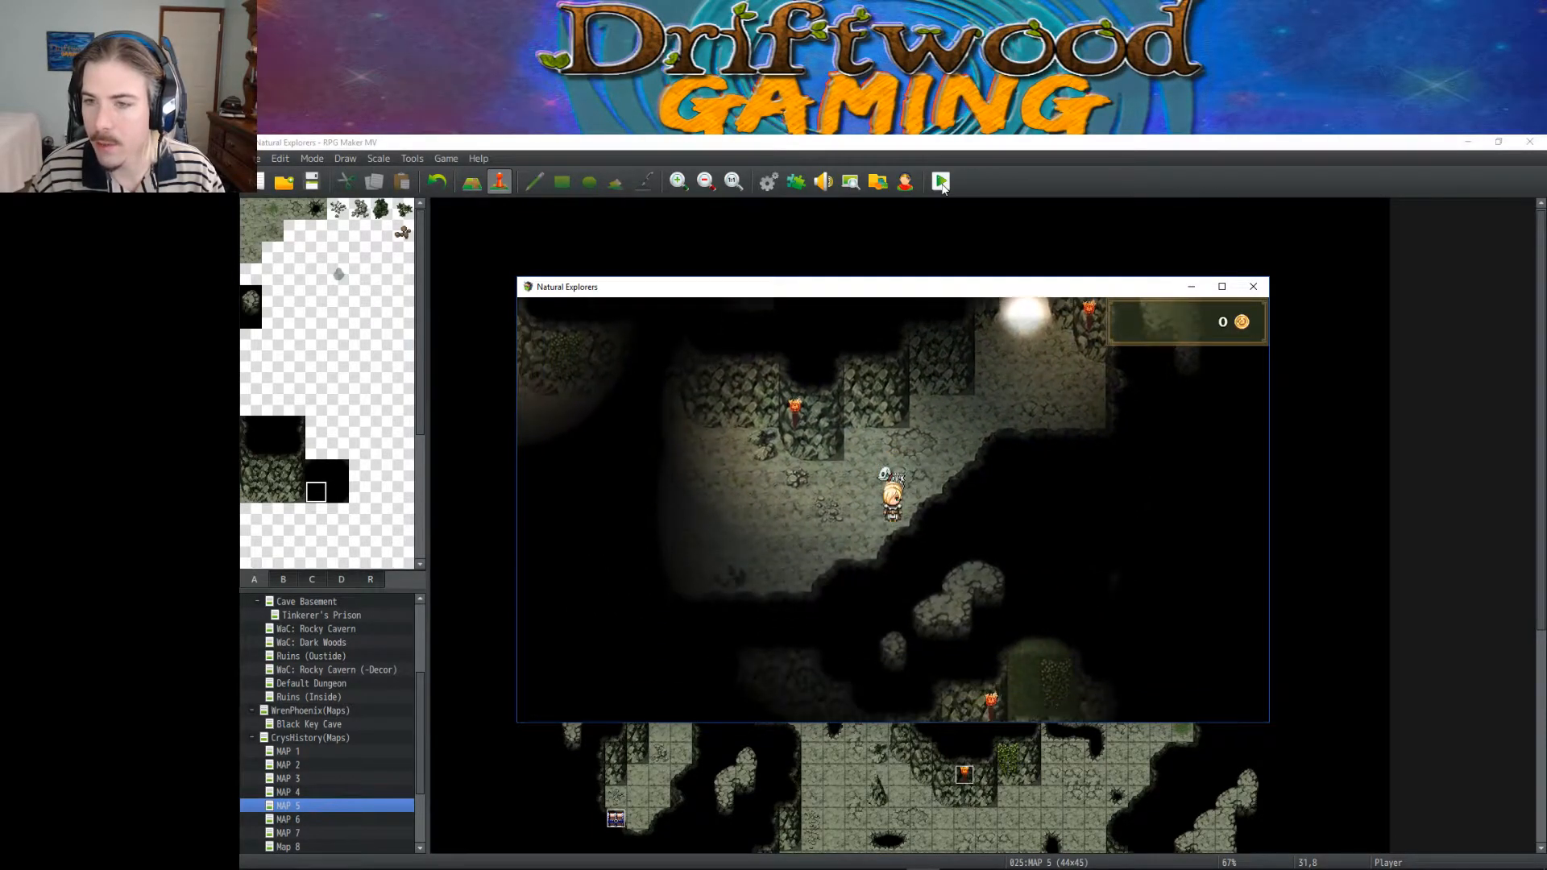
key("Up")
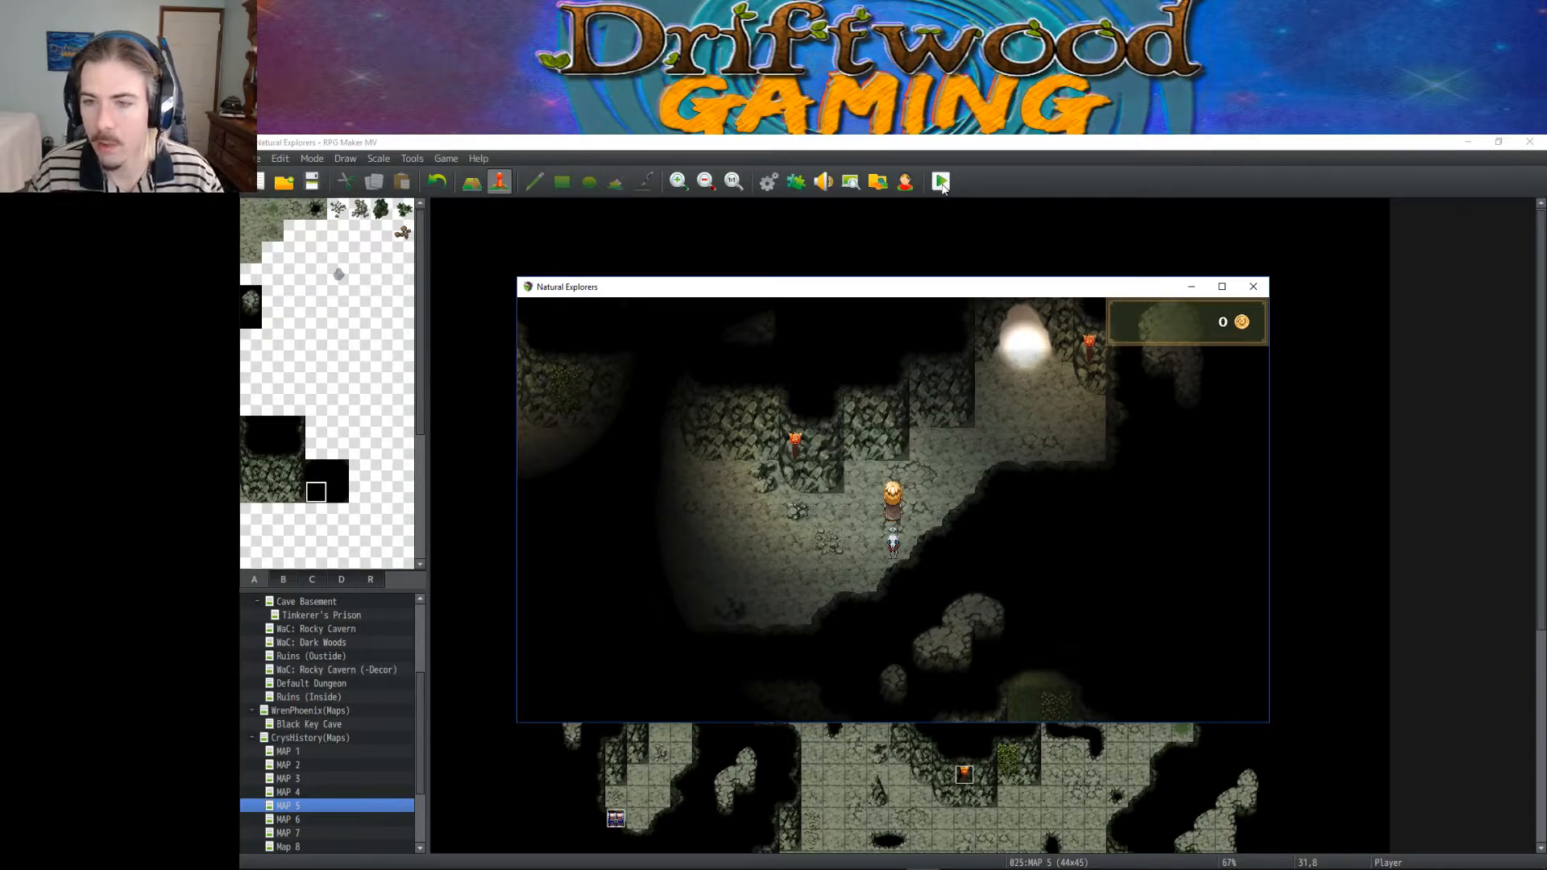
key("Left")
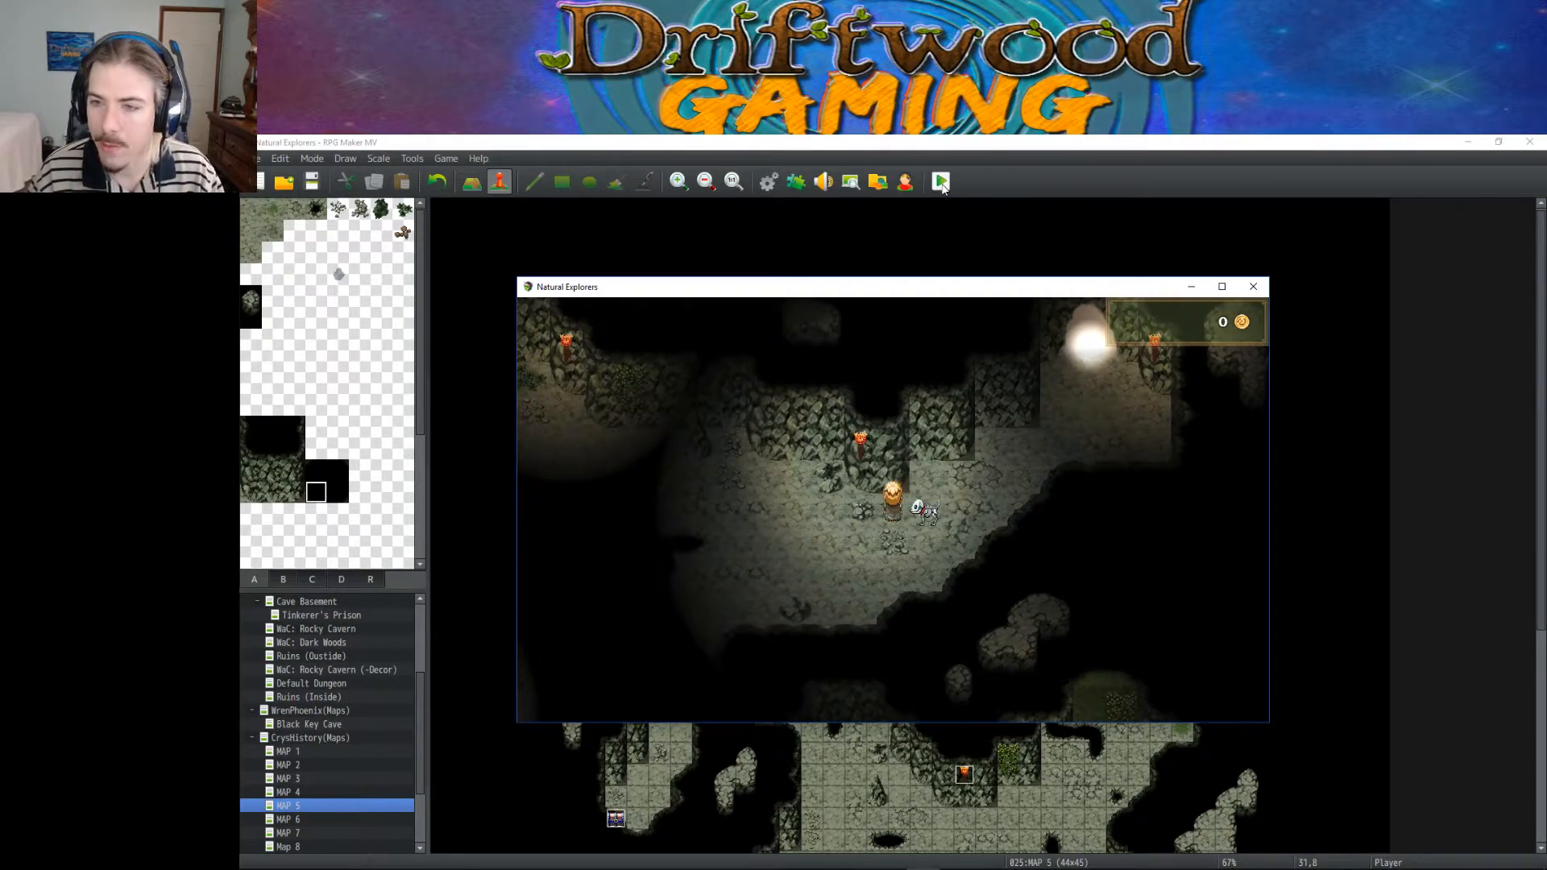
key("Down")
key("Left")
key("Up")
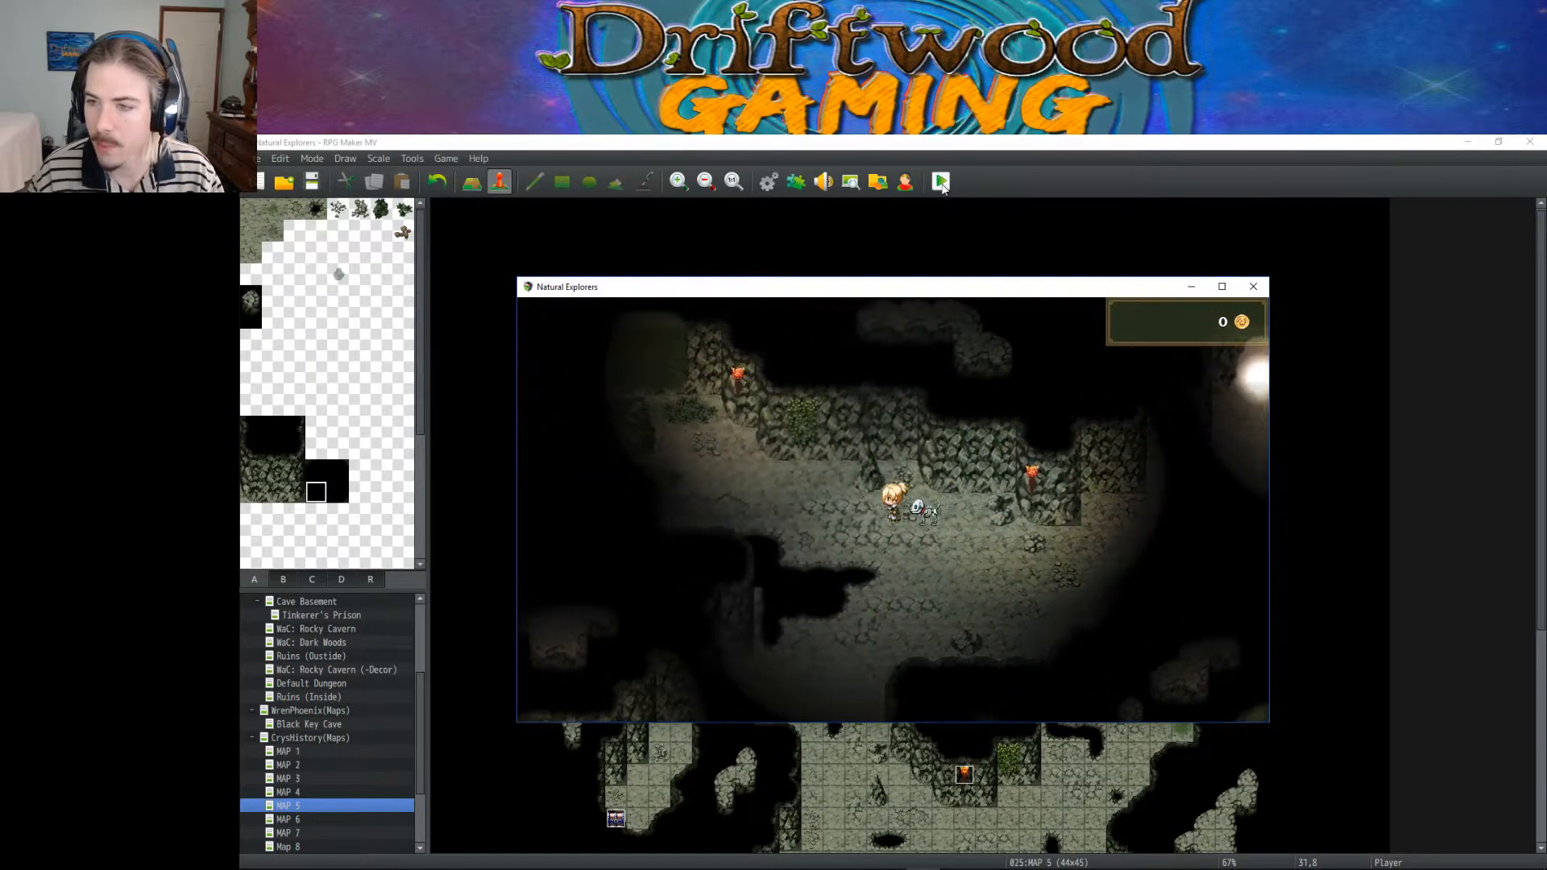
Step: Walk the character back to the lit entrance, check its glow from close by, and end the playtest
key("Right")
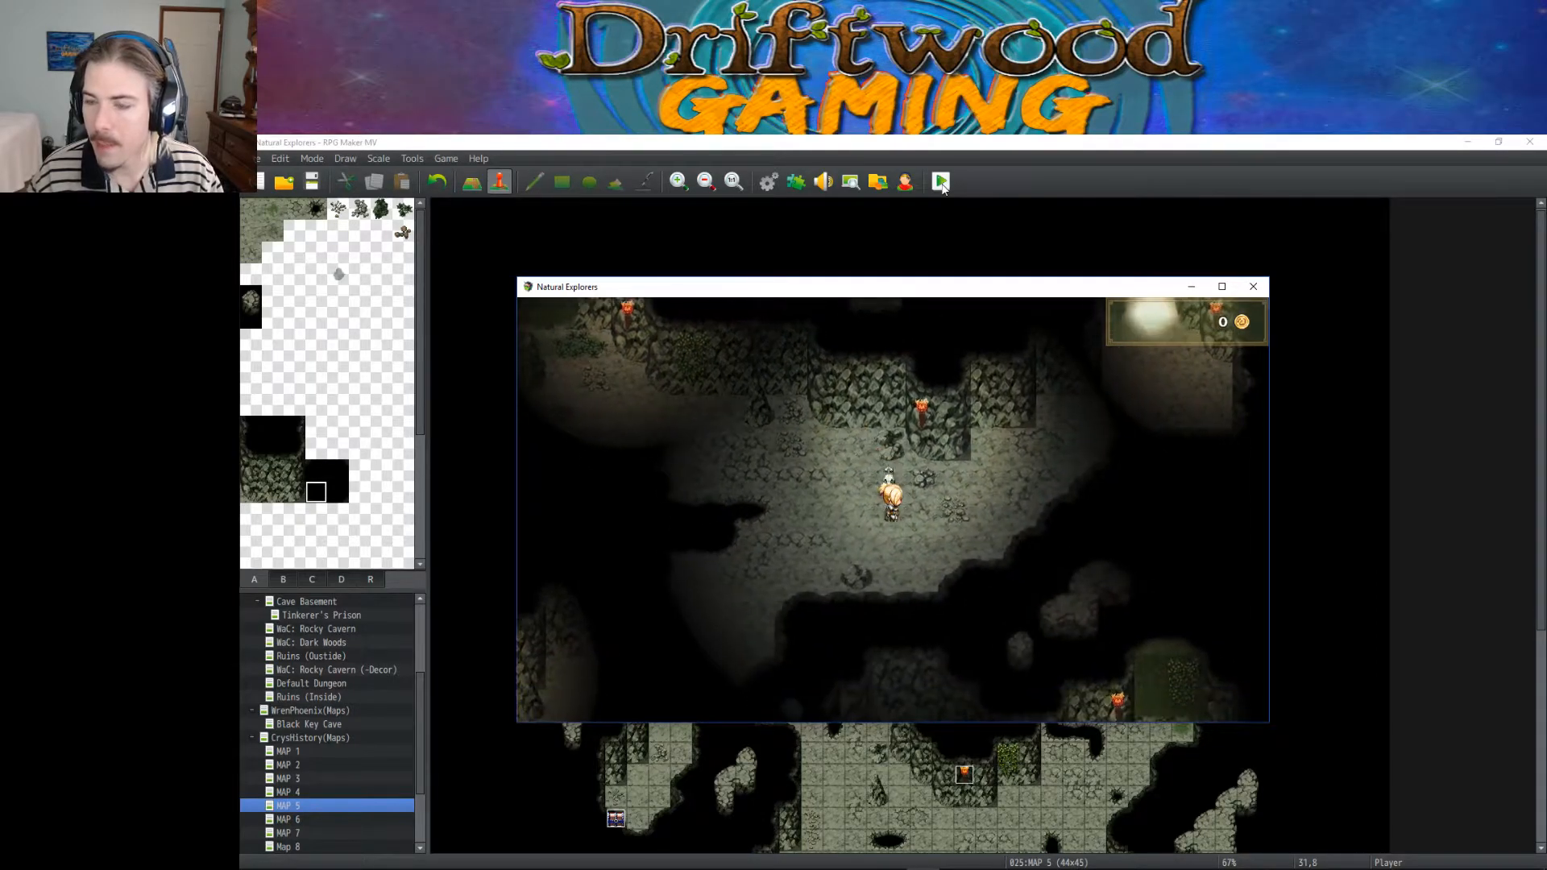
key("Down")
key("Right")
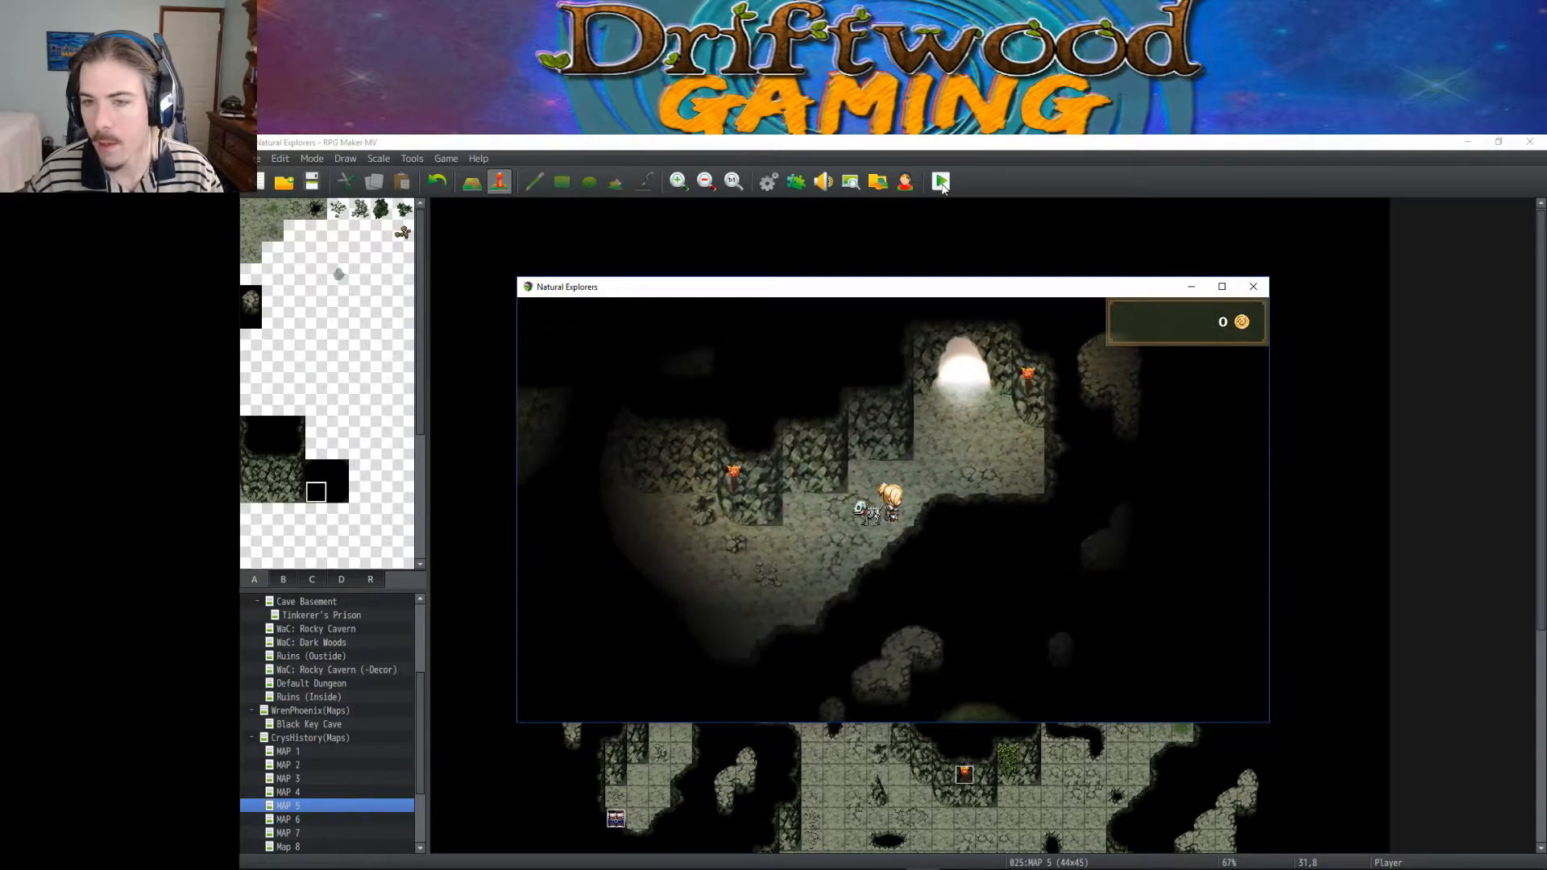
key("Up")
key("Down")
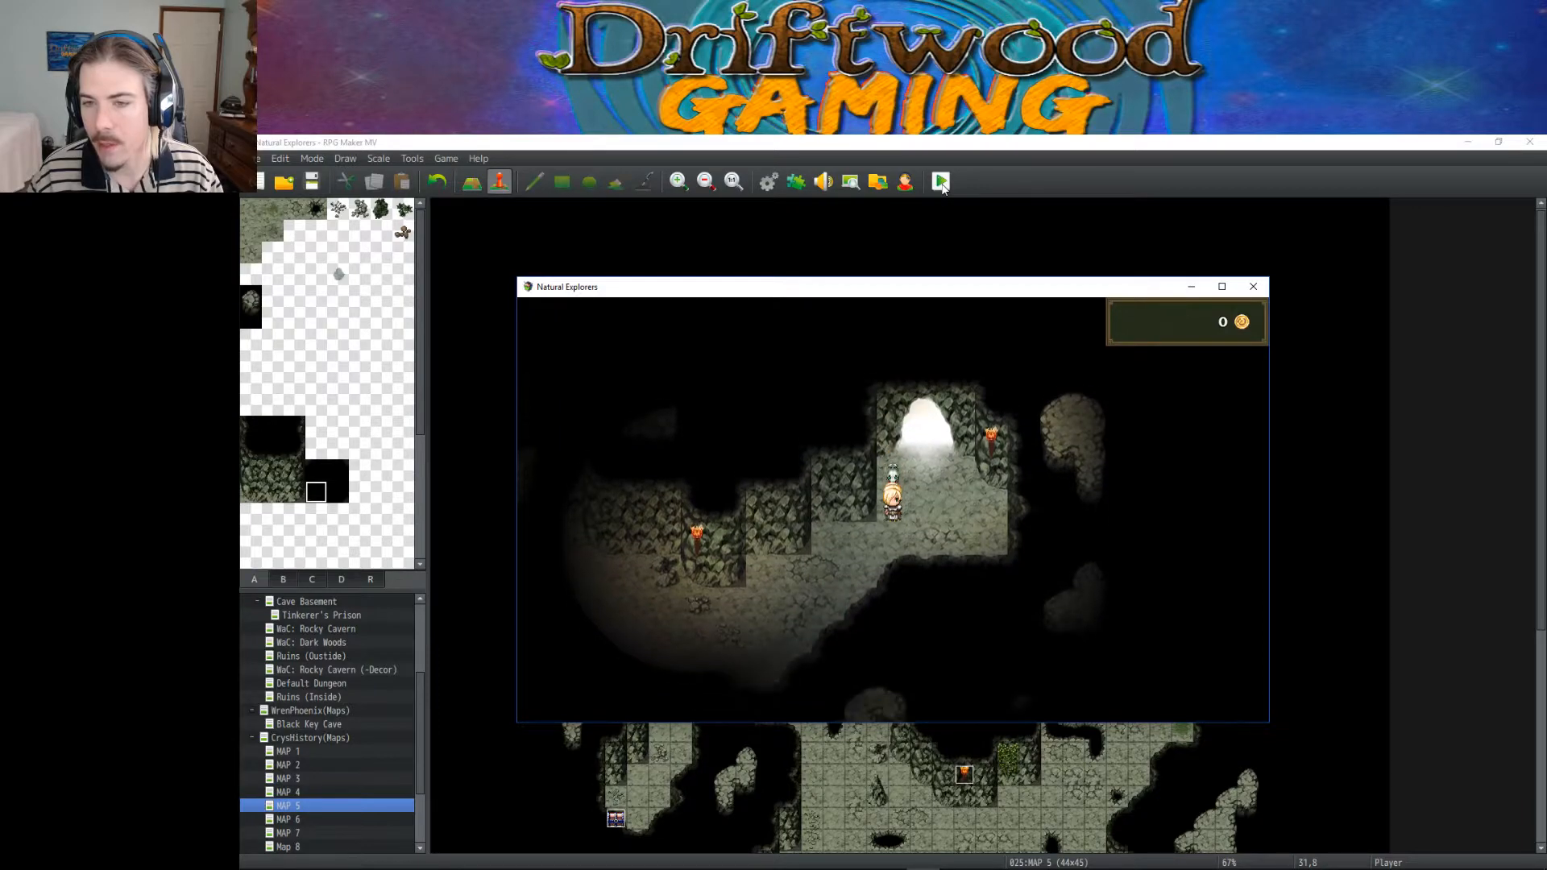
key("Up")
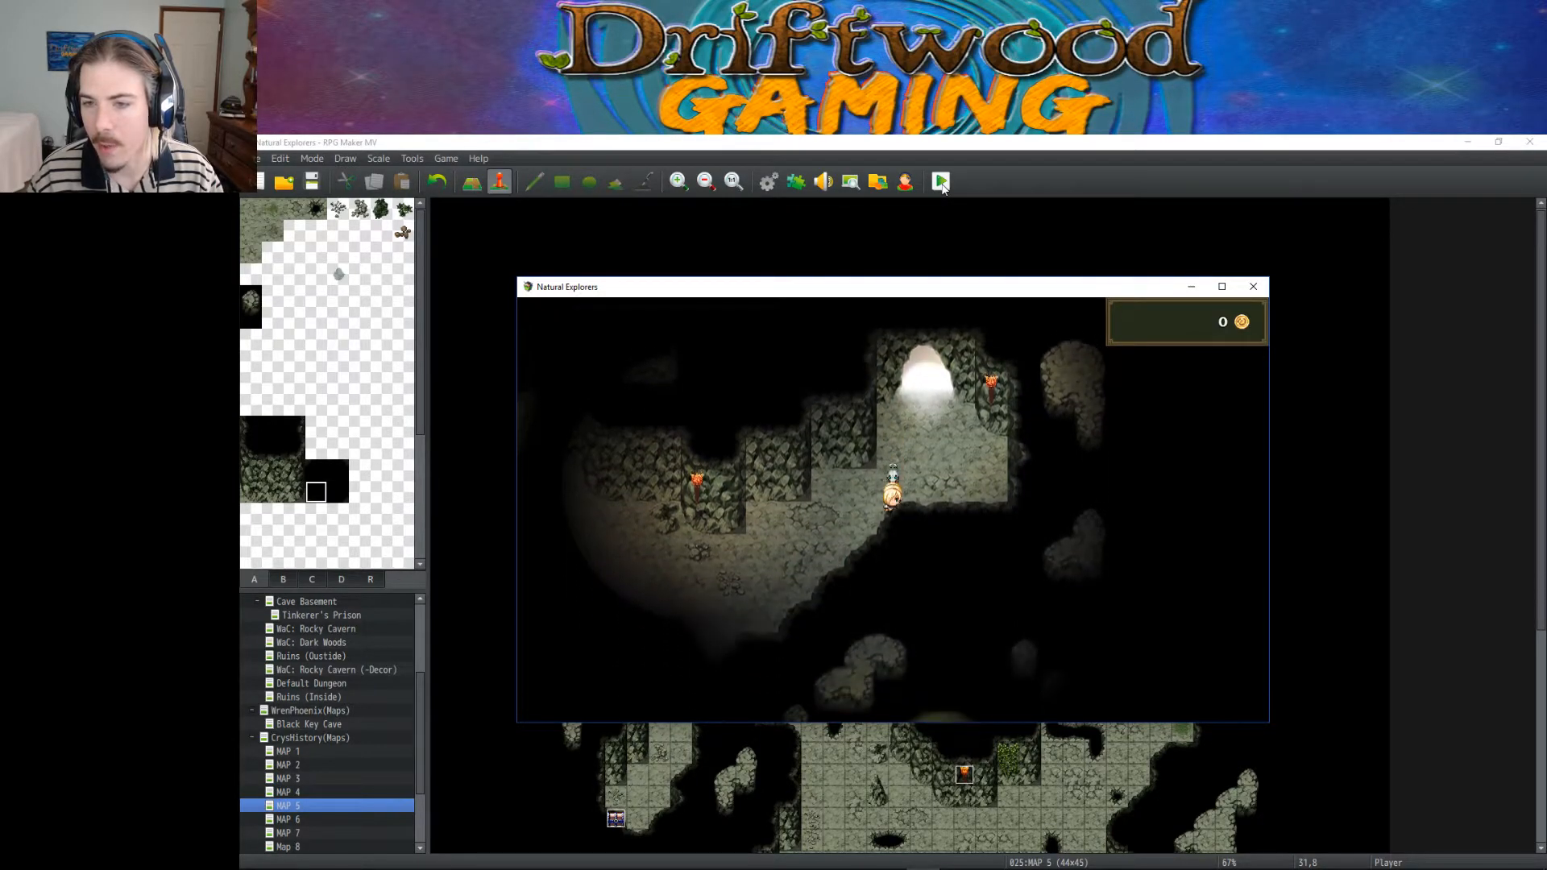
key("Down")
key("Up")
key("Down")
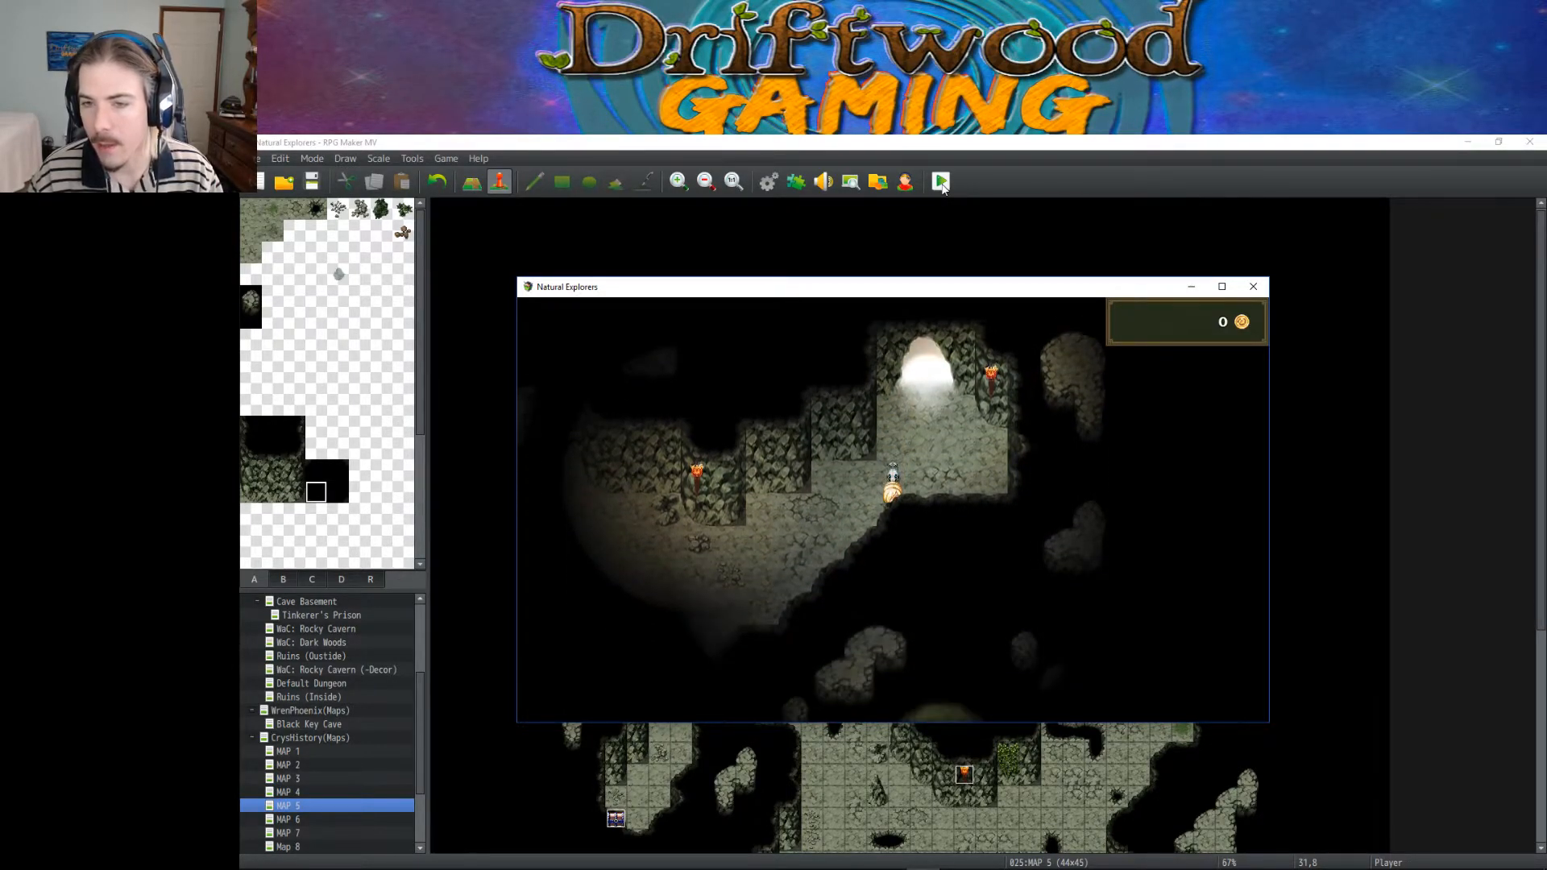
key("Left")
left_click(1253, 286)
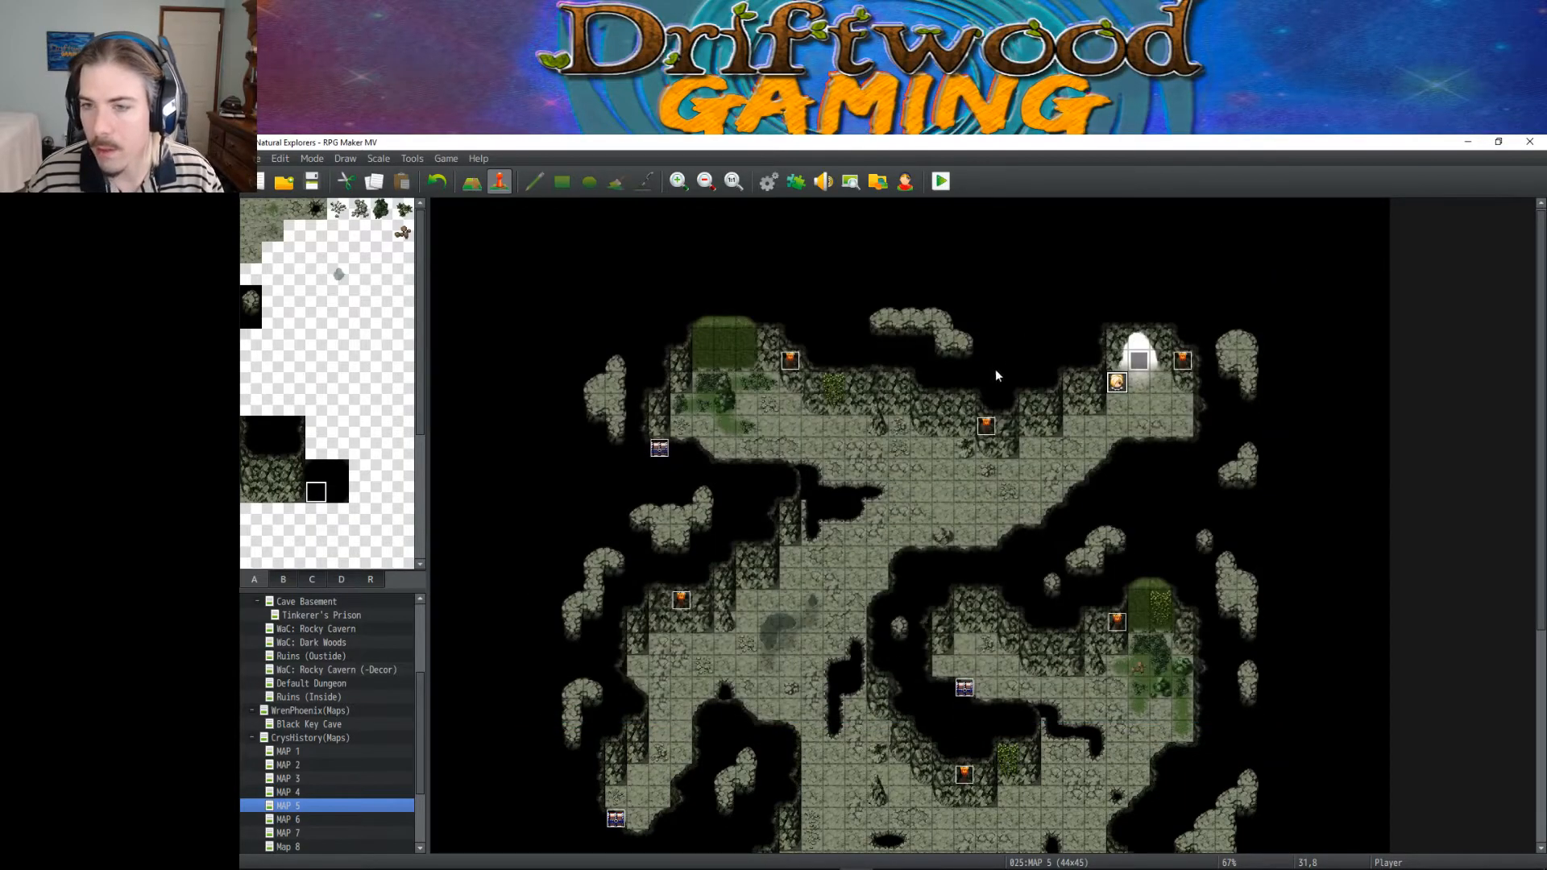
Step: Replace the note of the Entrance event on MAP 5 with "Light 100 #FFFFFF D1"
double_click(1144, 366)
triple_click(784, 292)
type("Light 100 #FFFFFF D3")
key("BackSpace")
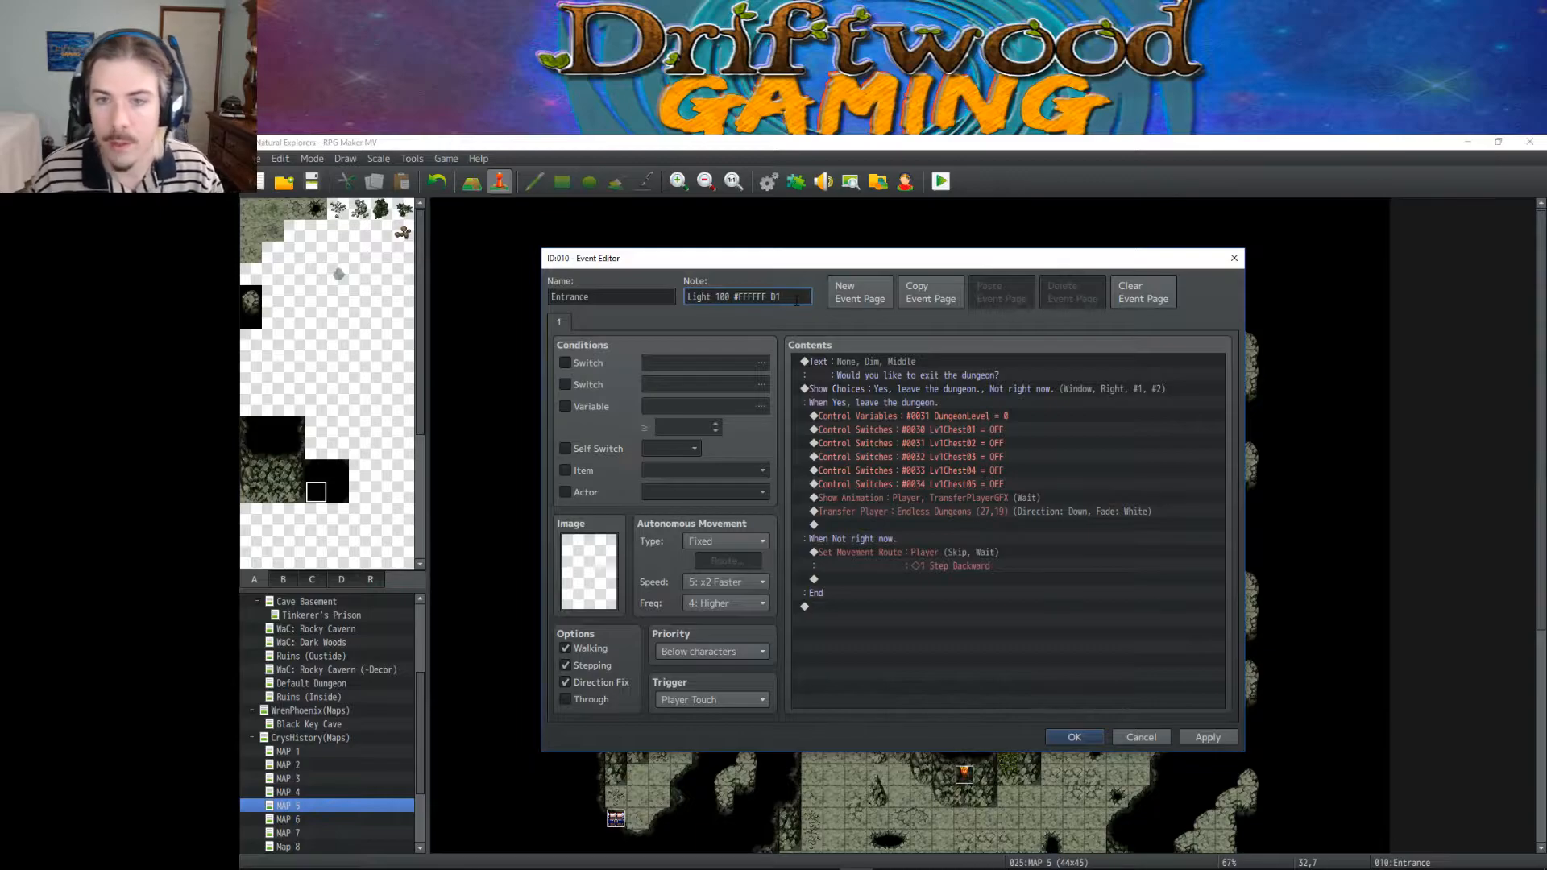
left_click(1065, 739)
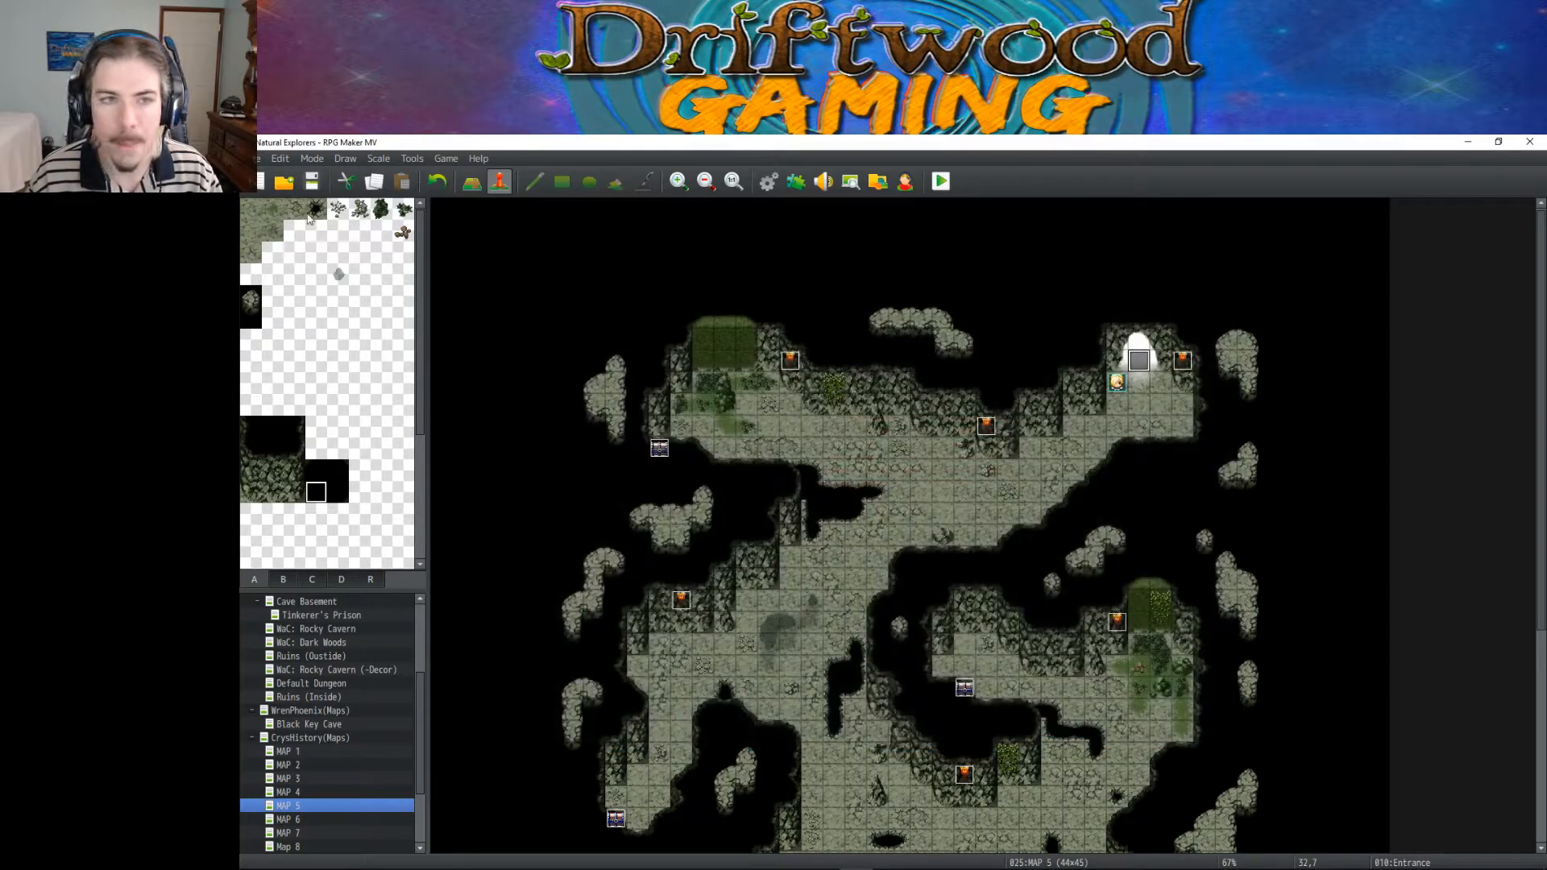
Step: Playtest MAP 5 again to check the Entrance light and the walls around it, then close the game
left_click(938, 182)
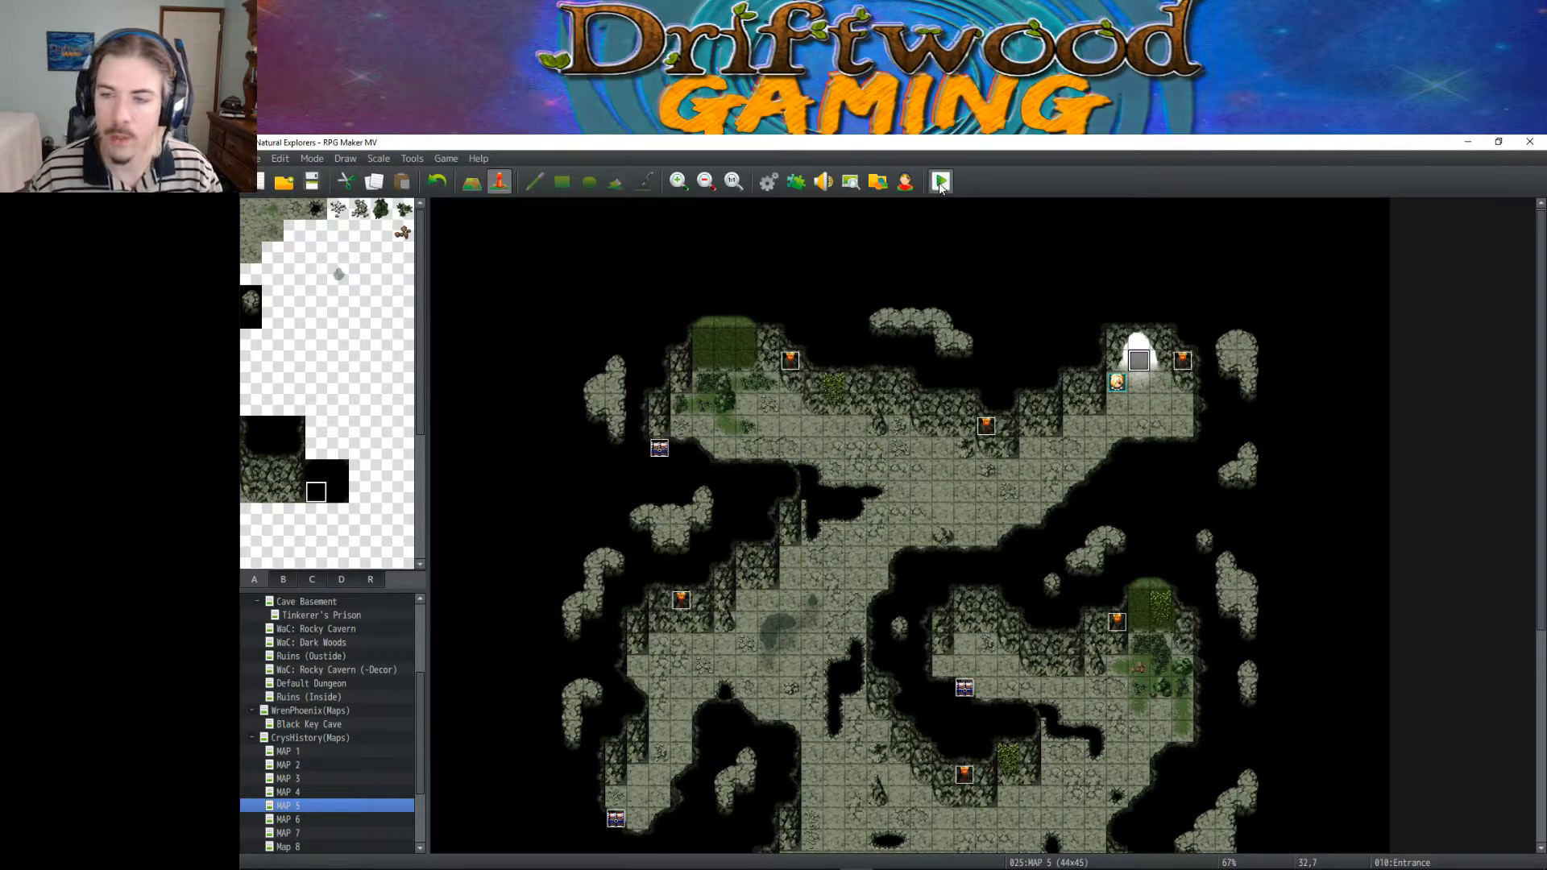
key("Return")
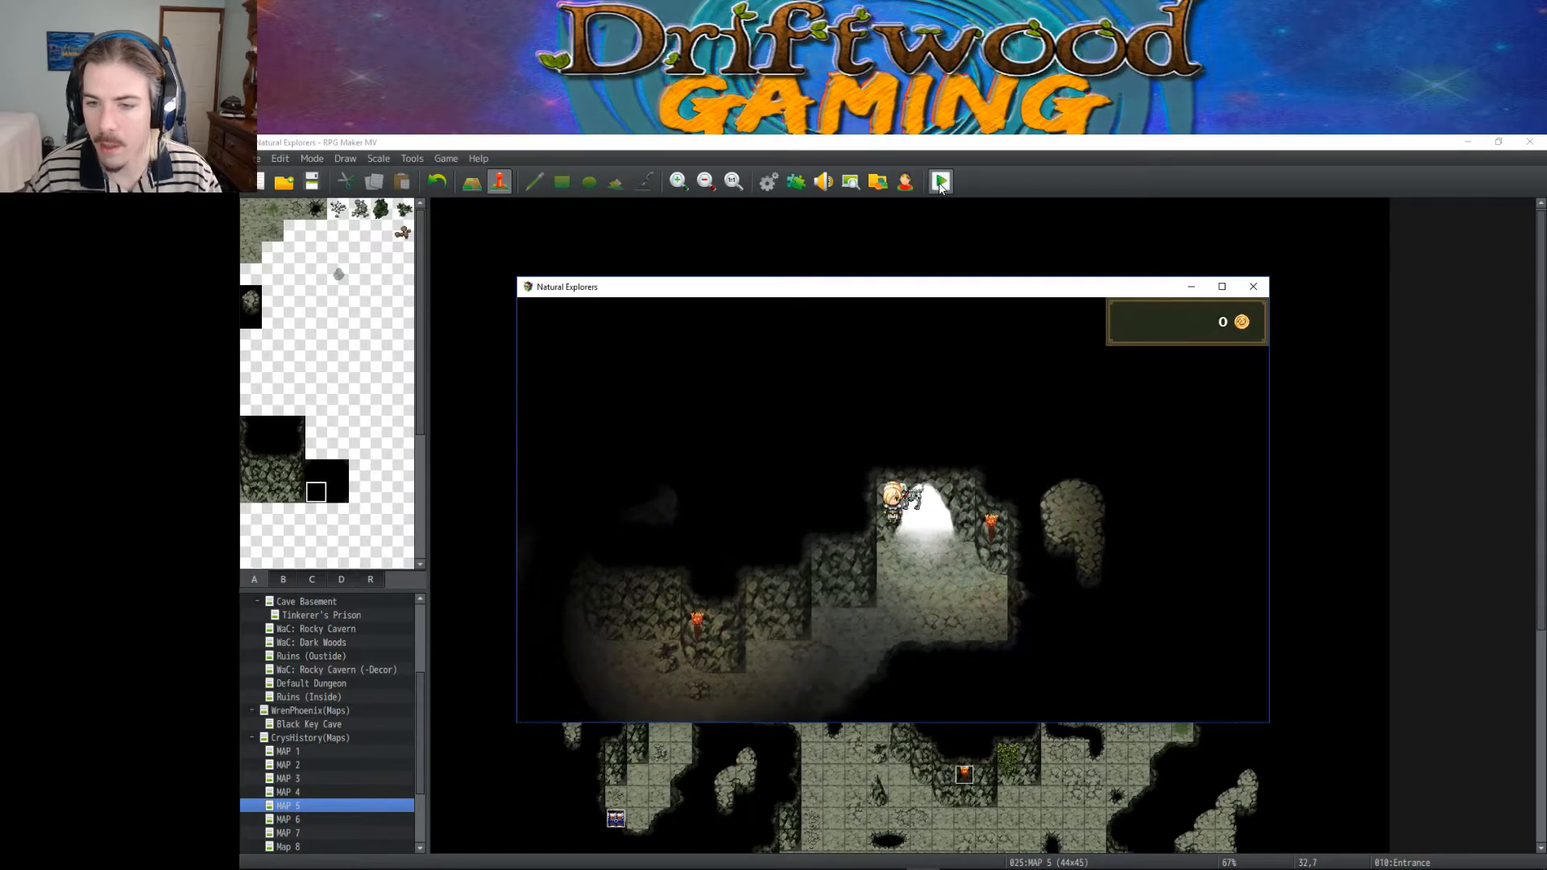
left_click(1253, 287)
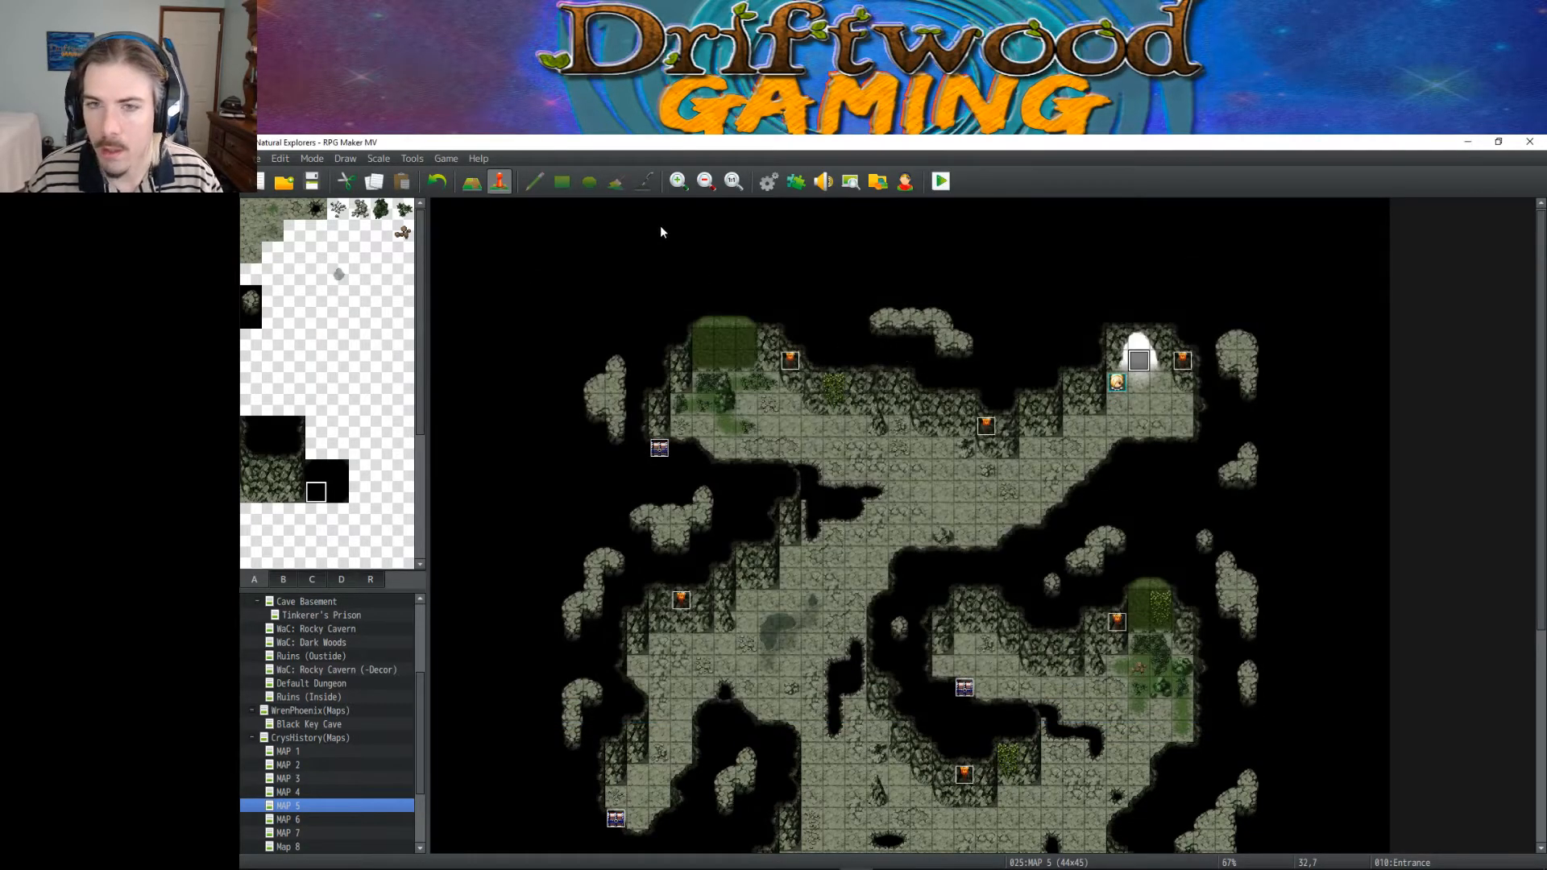
Step: Open the CrysHistory tileset in the database and review the passage settings of its B, C and D tiles
left_click(768, 184)
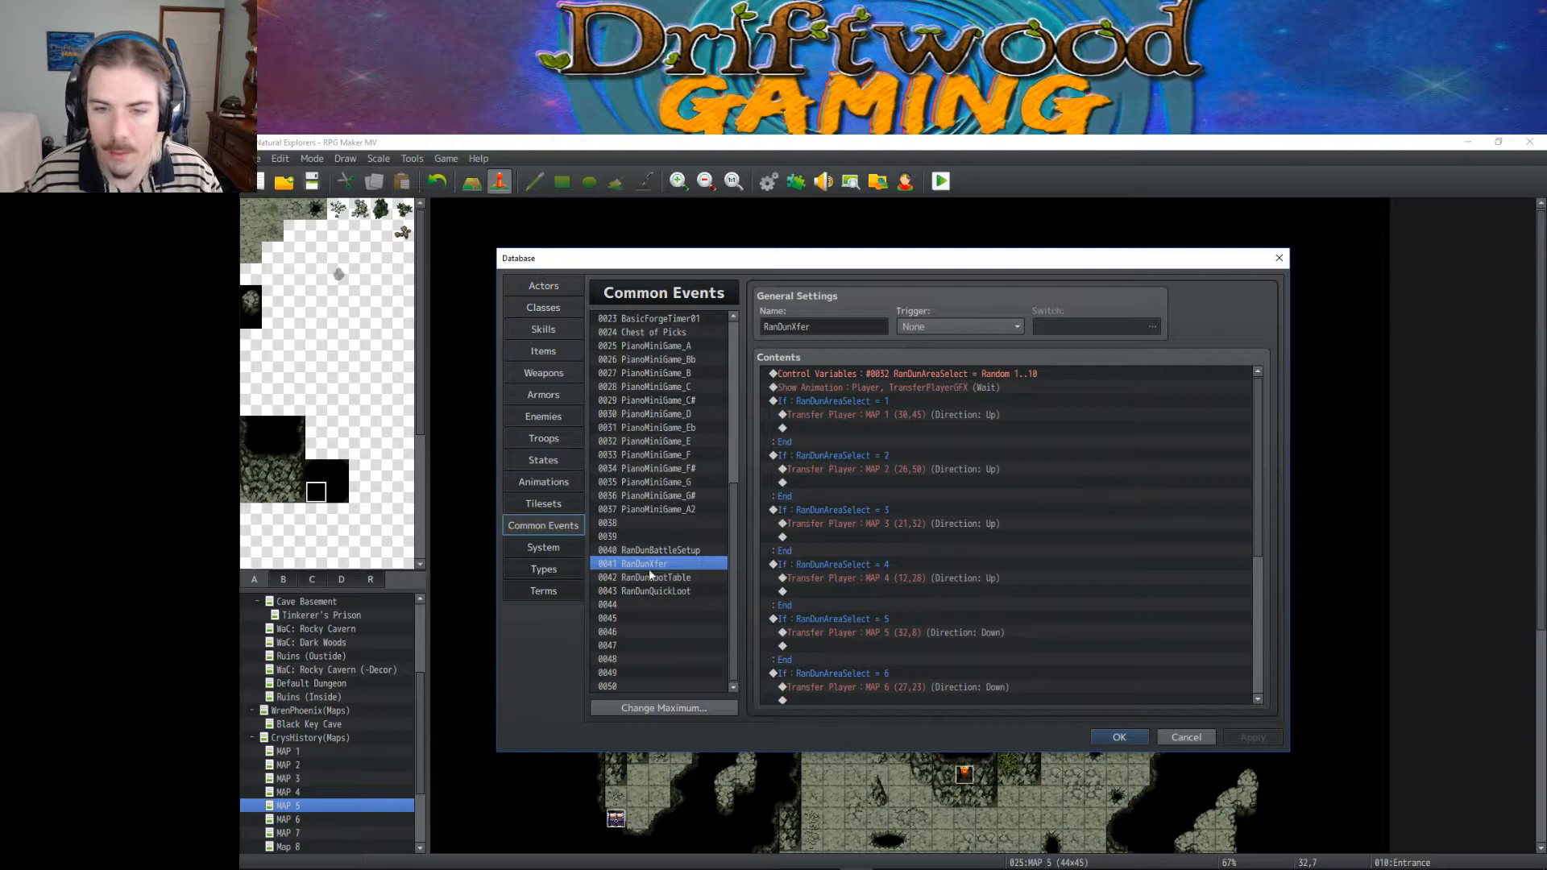
left_click(559, 498)
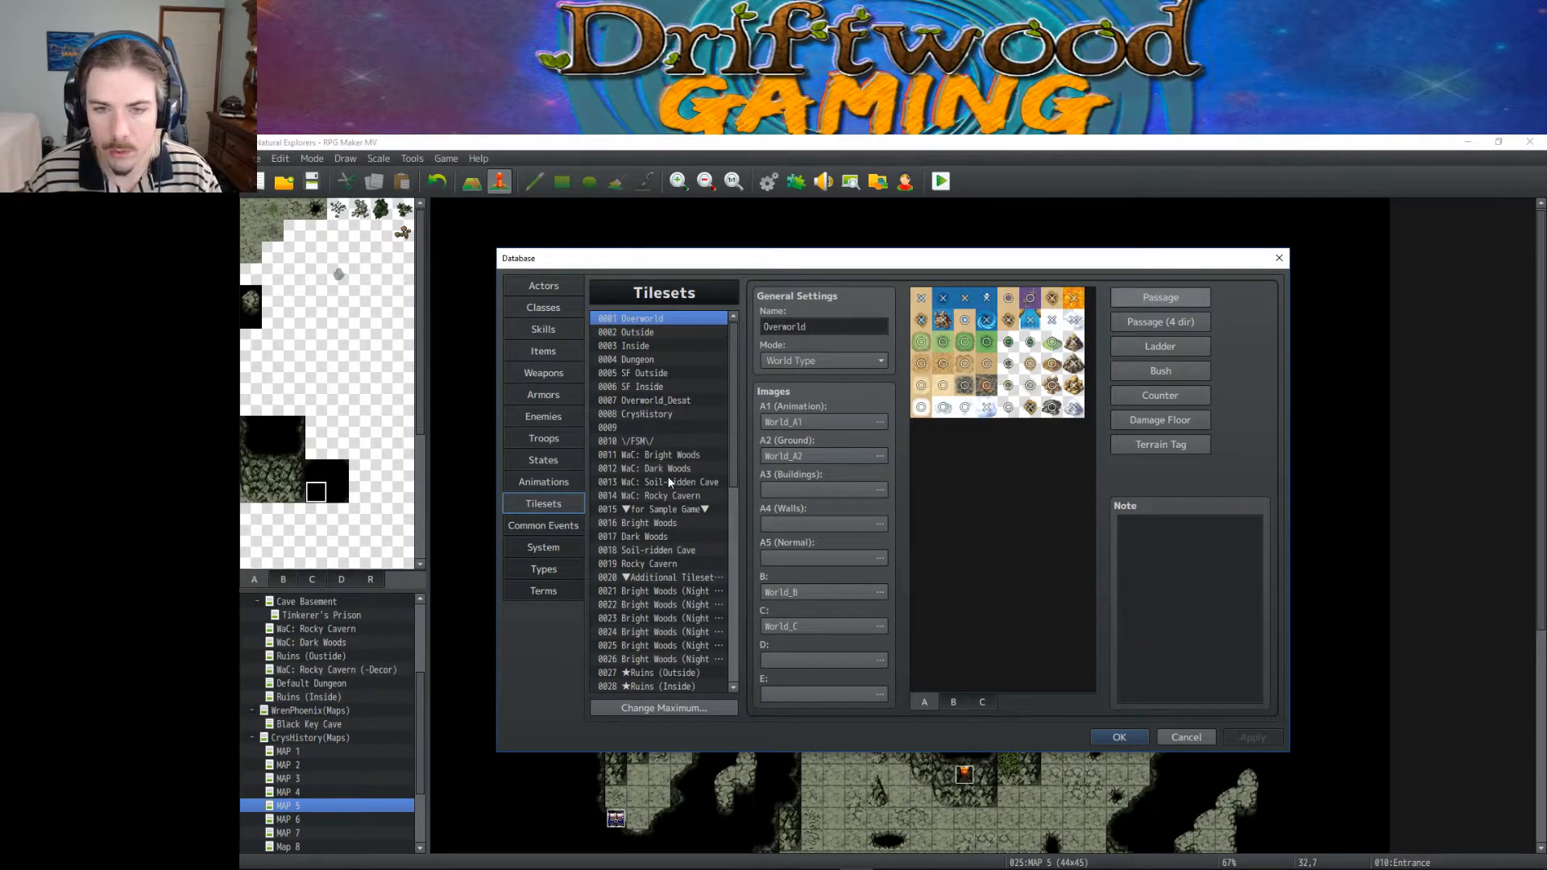
left_click(636, 413)
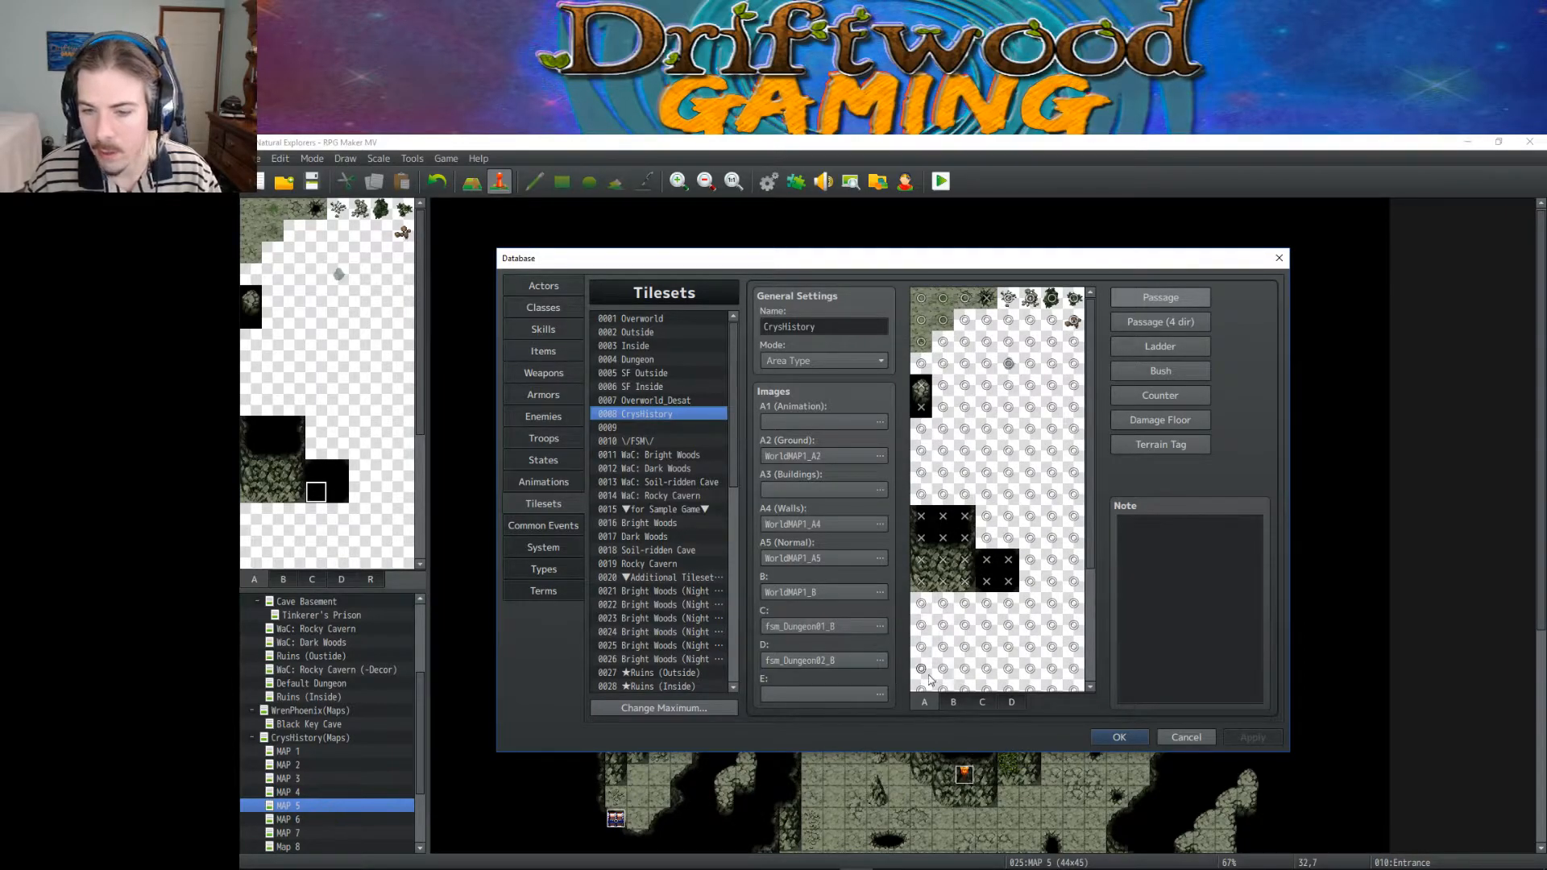
left_click(953, 702)
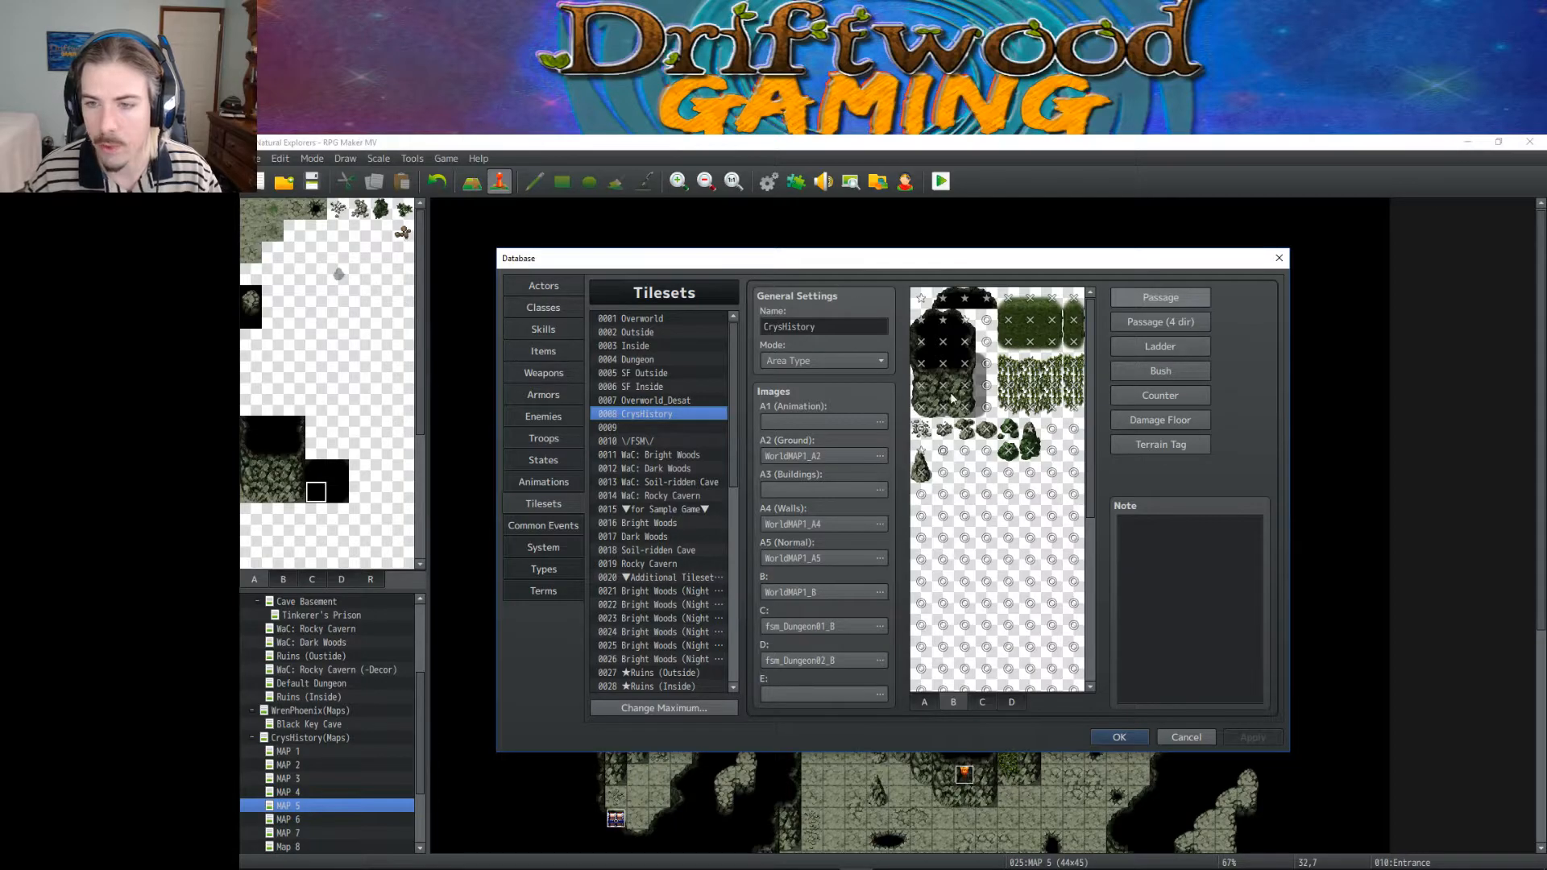
left_click(982, 702)
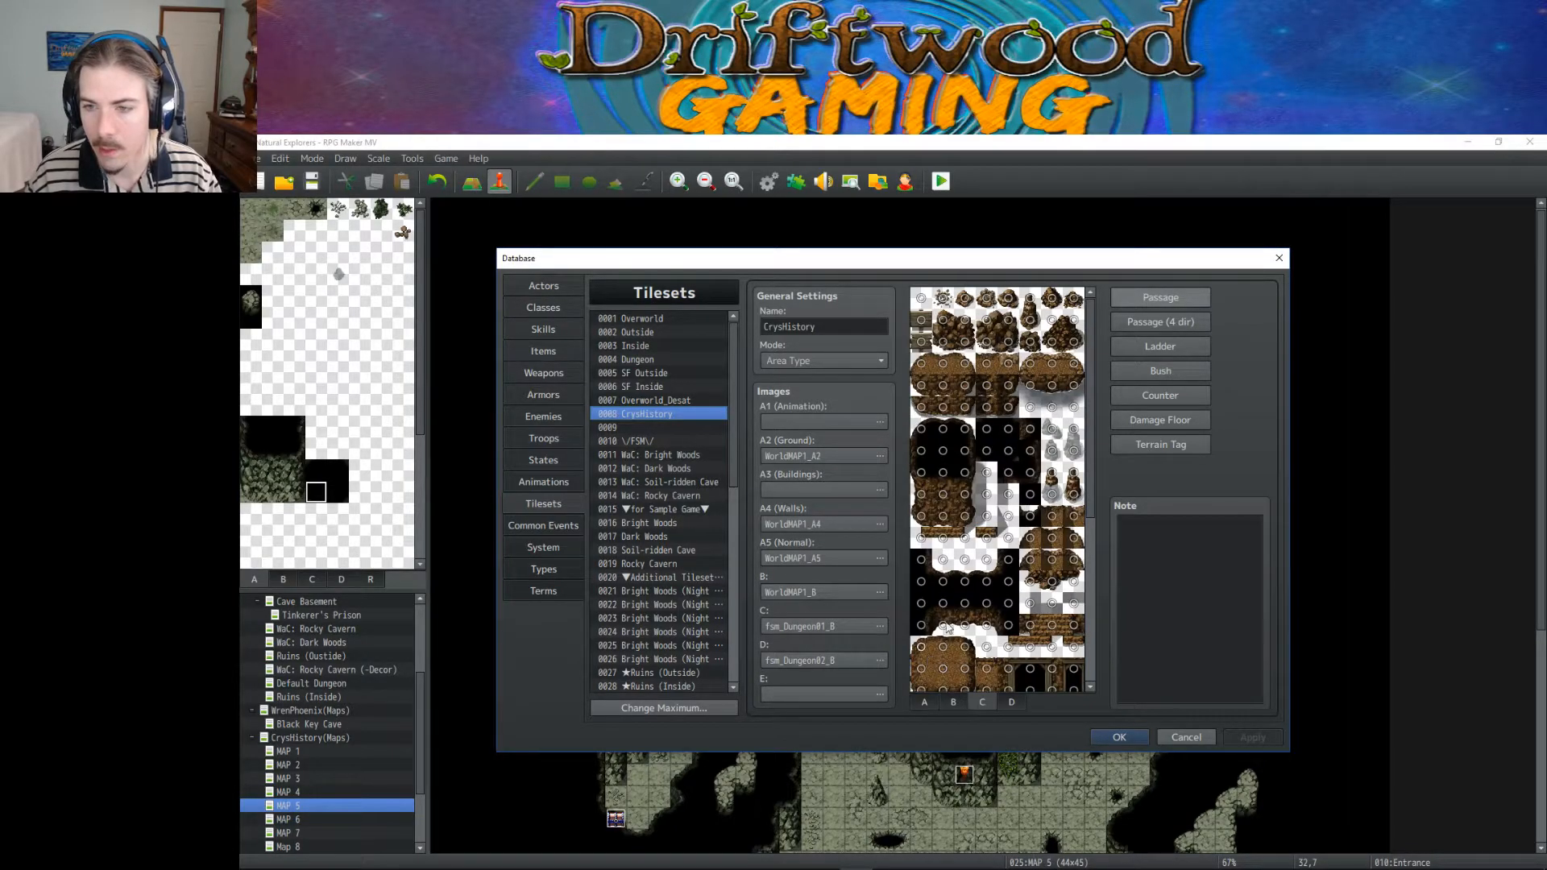
left_click(1007, 700)
left_click(984, 702)
left_click(1011, 702)
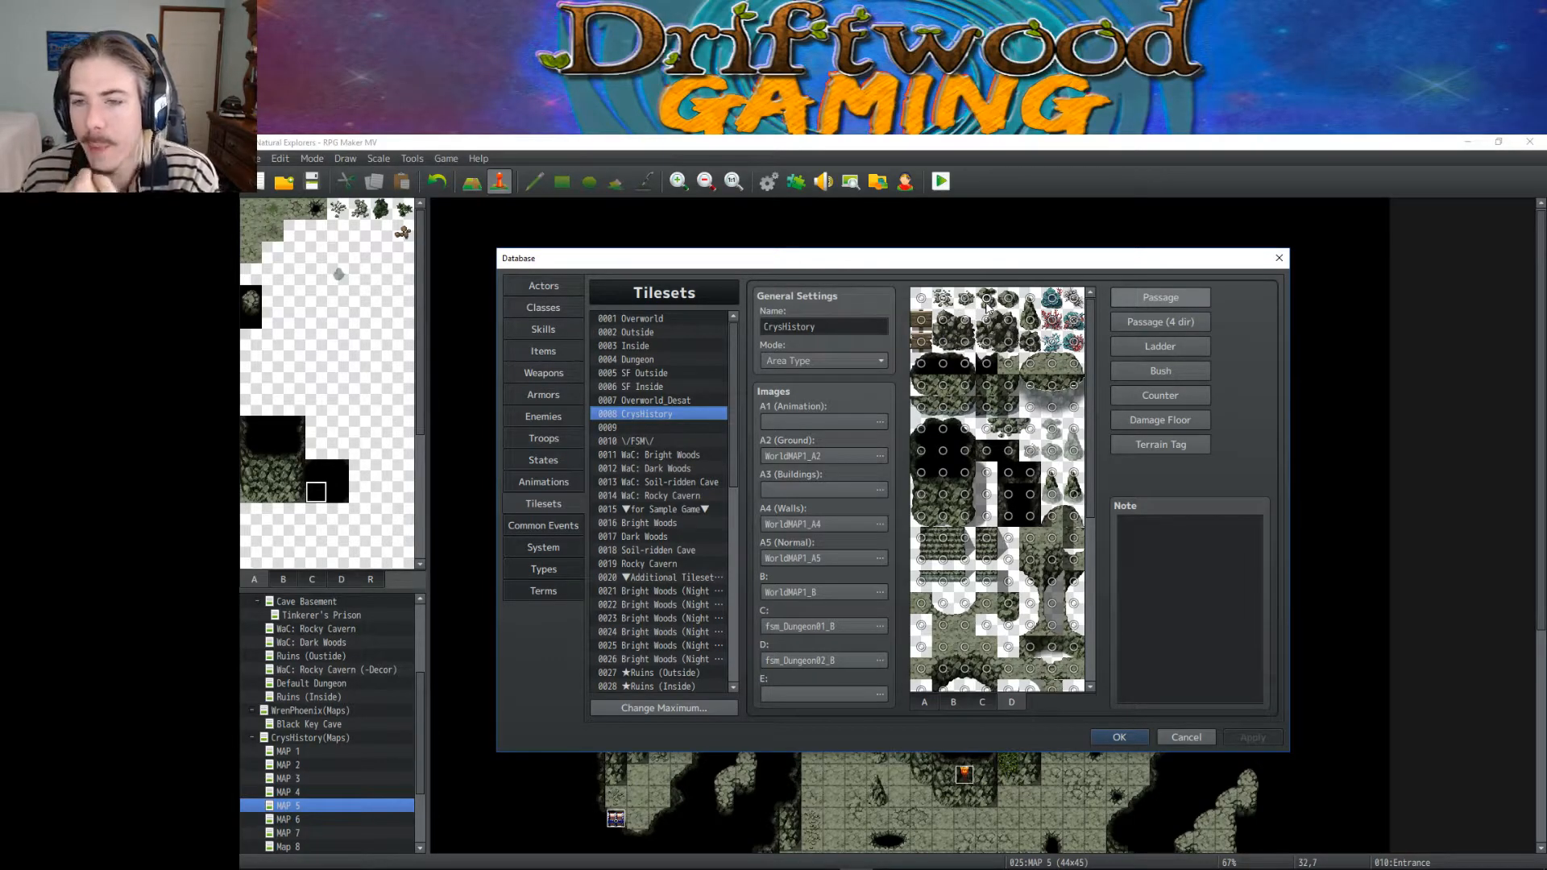
Step: Change the passage of the rock tiles at the top of the D tiles and make the two brown tiles impassable
left_click(989, 302)
left_click(1012, 300)
left_click(1029, 319)
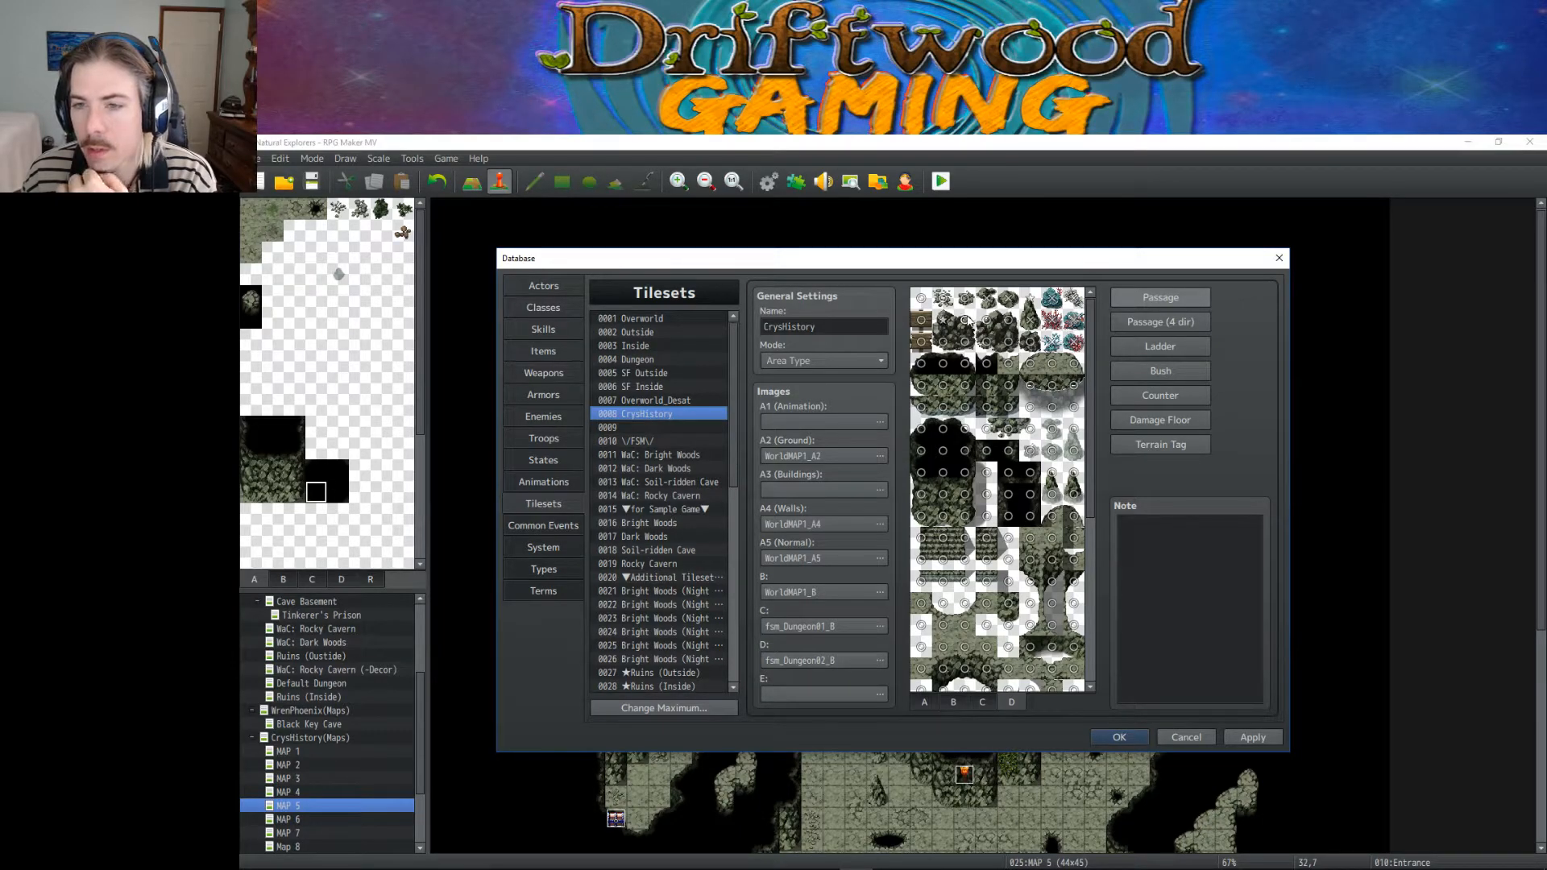
left_click_drag(921, 320, 921, 341)
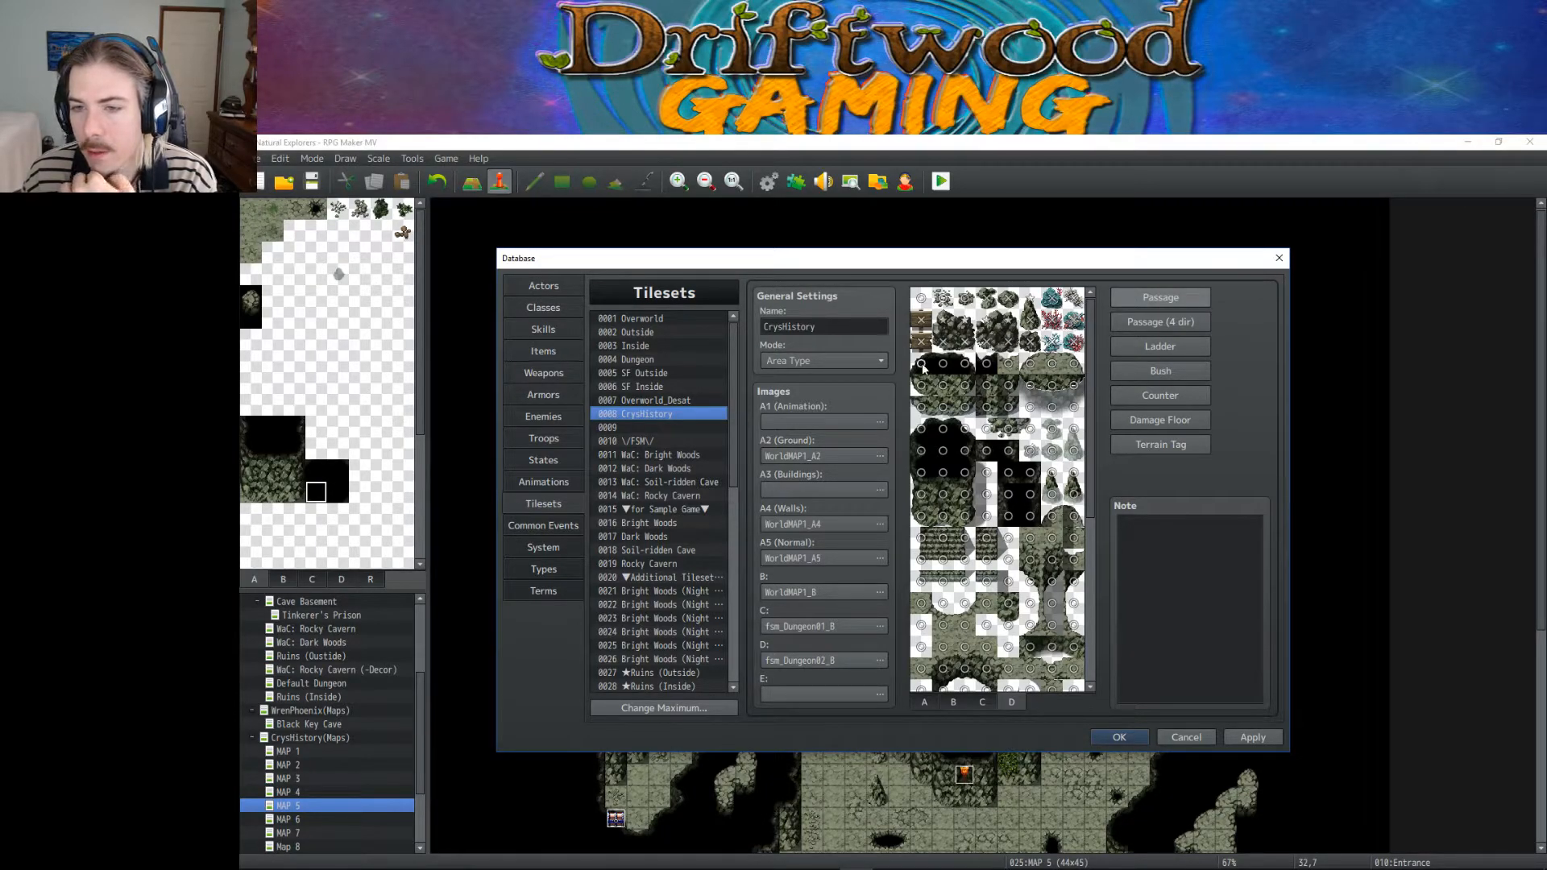
Step: Give the black cliff-top tiles in the D tiles star passage and make the rock wall tiles beneath them impassable
left_click_drag(924, 367, 989, 366)
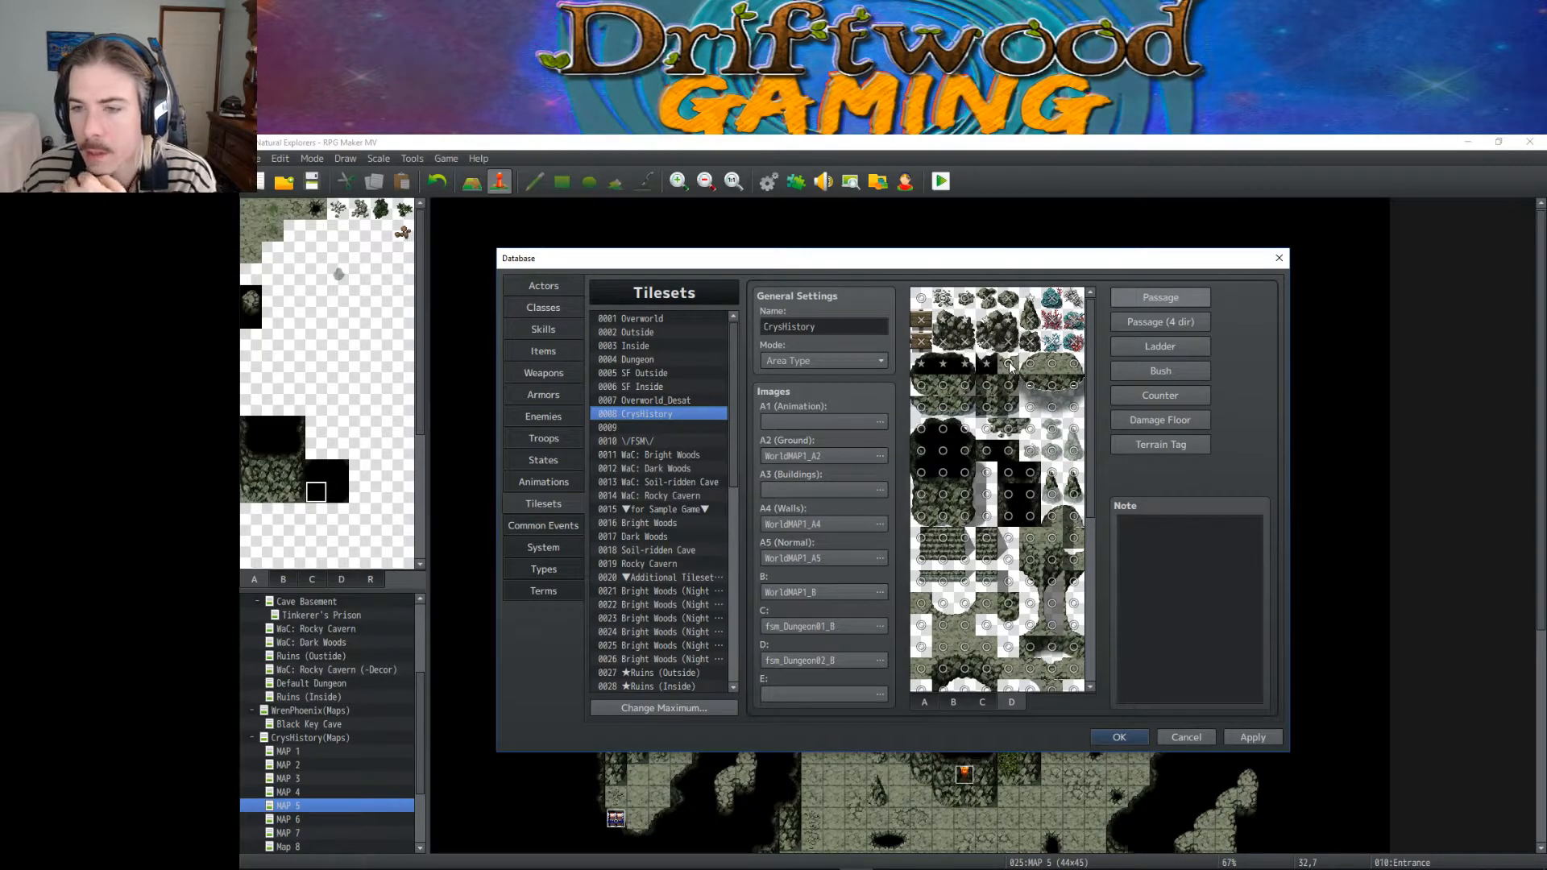
mouse_move(1011, 366)
left_mouse_down()
mouse_move(1074, 367)
mouse_move(1076, 389)
mouse_move(991, 389)
left_mouse_up()
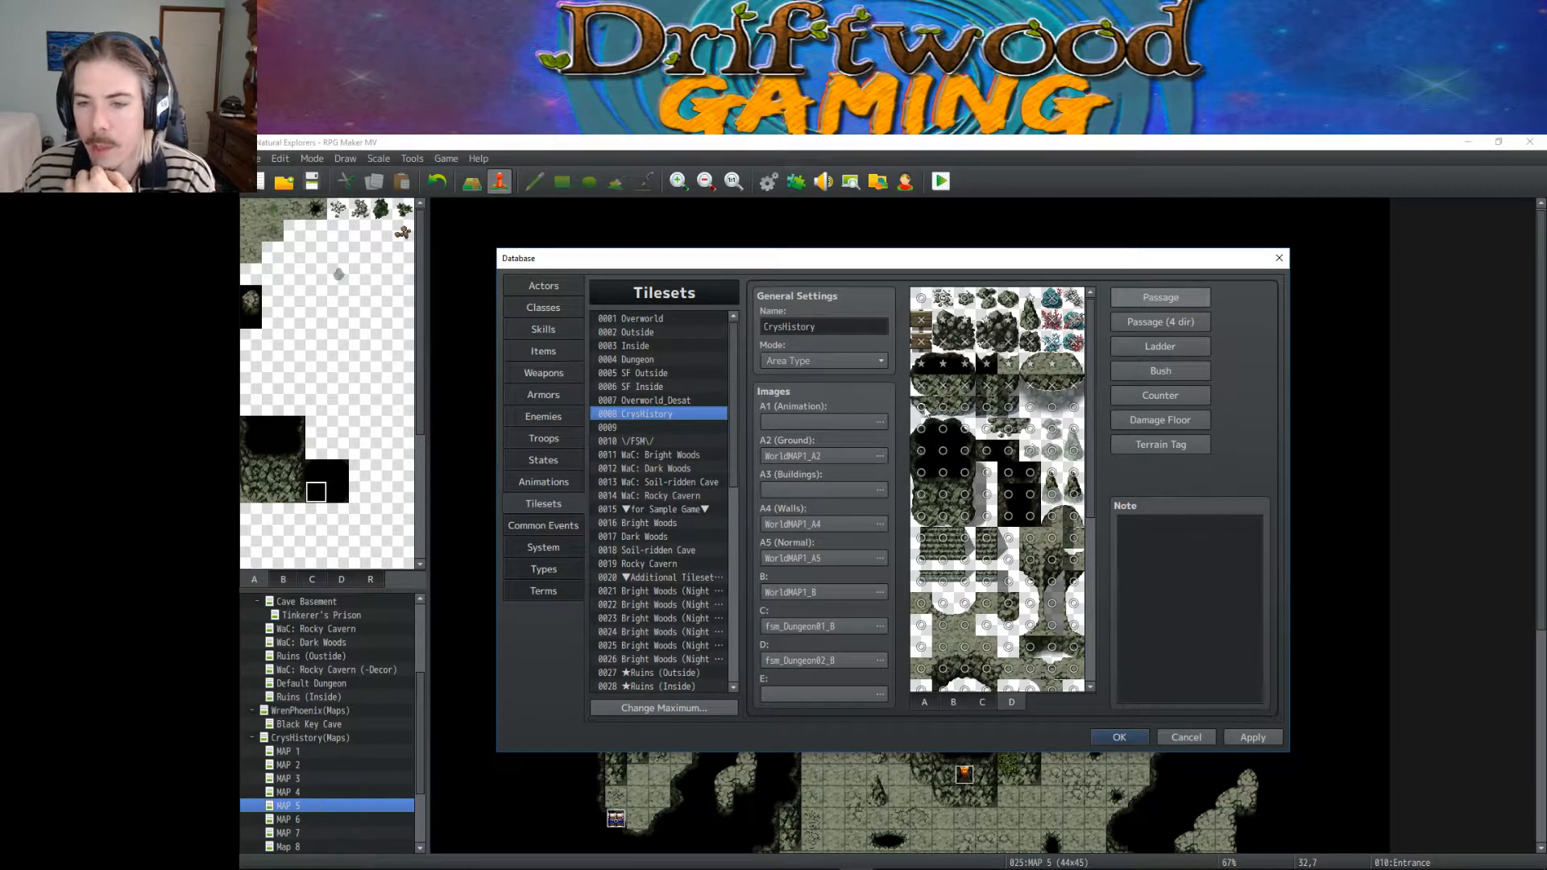
left_click(964, 407)
left_click(987, 407)
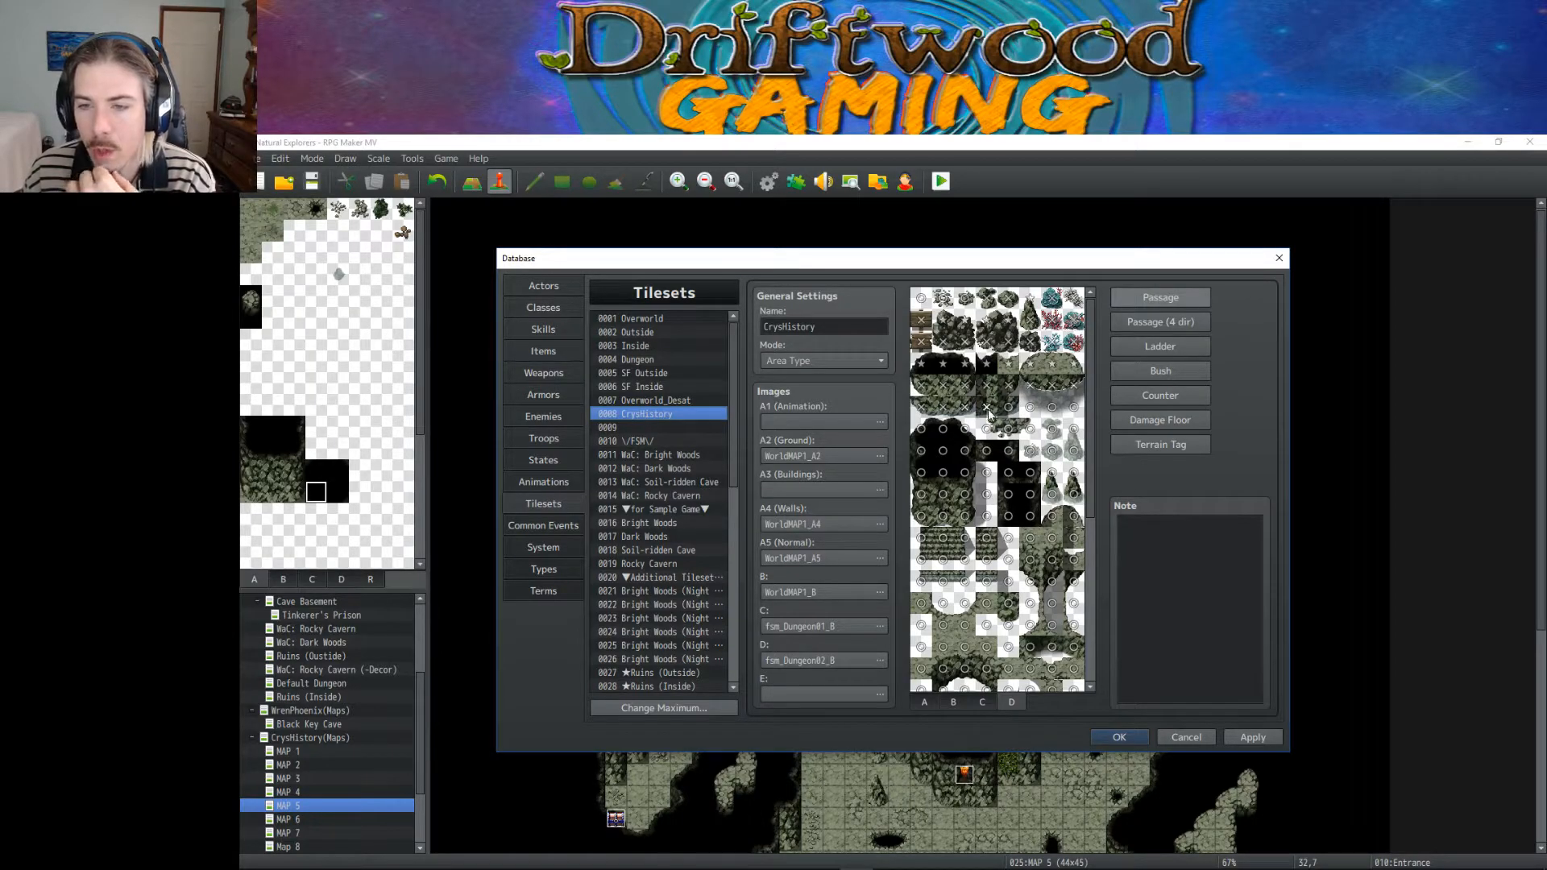
left_click(1009, 408)
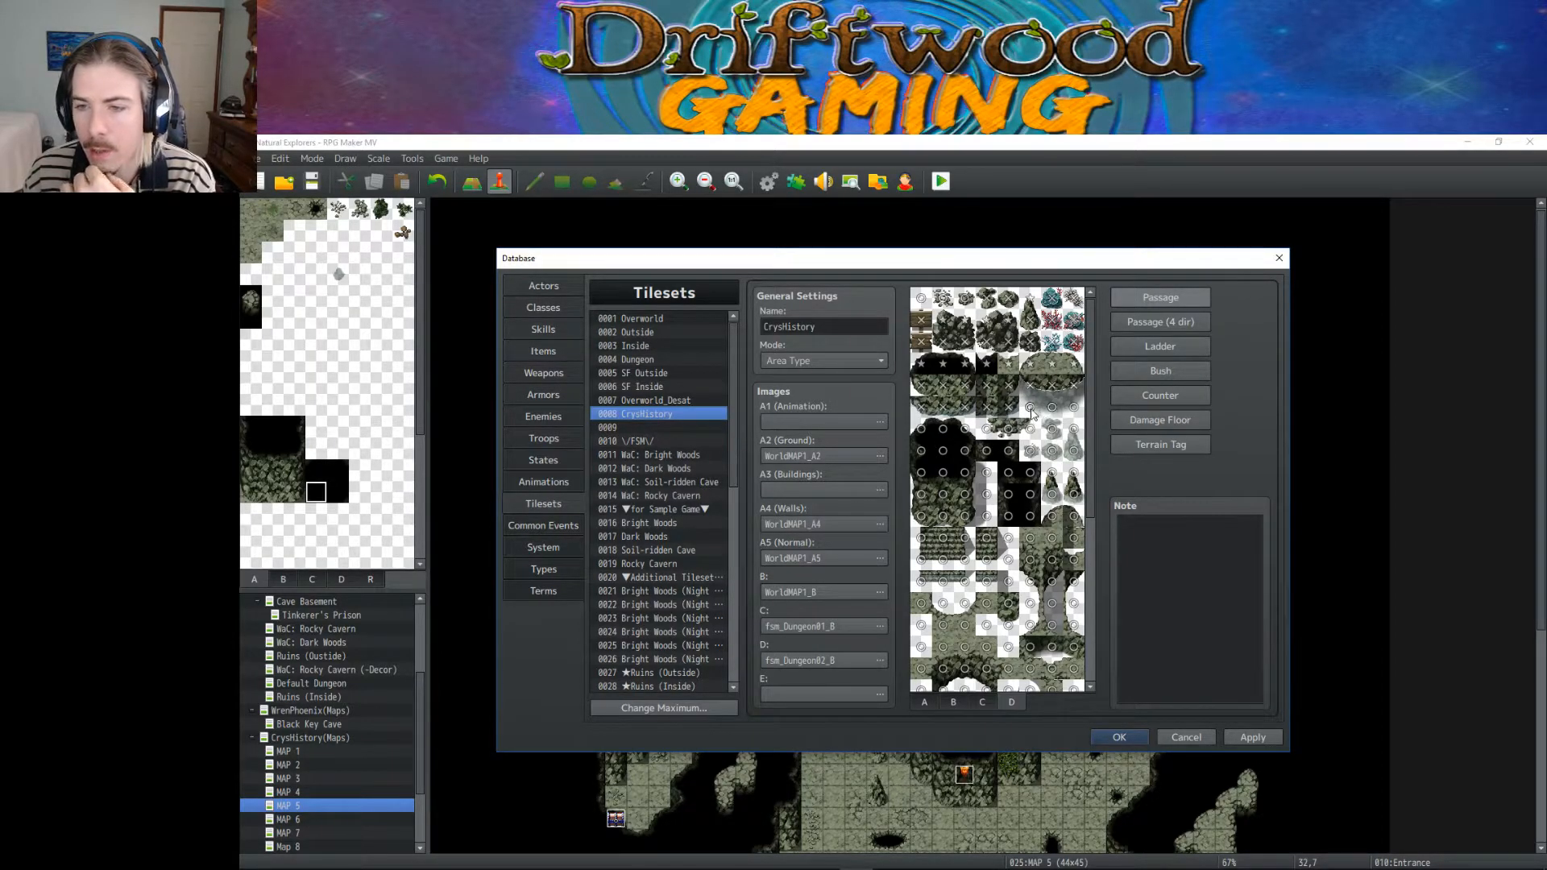
left_click(1030, 408)
left_click(1075, 428)
left_click(1030, 428)
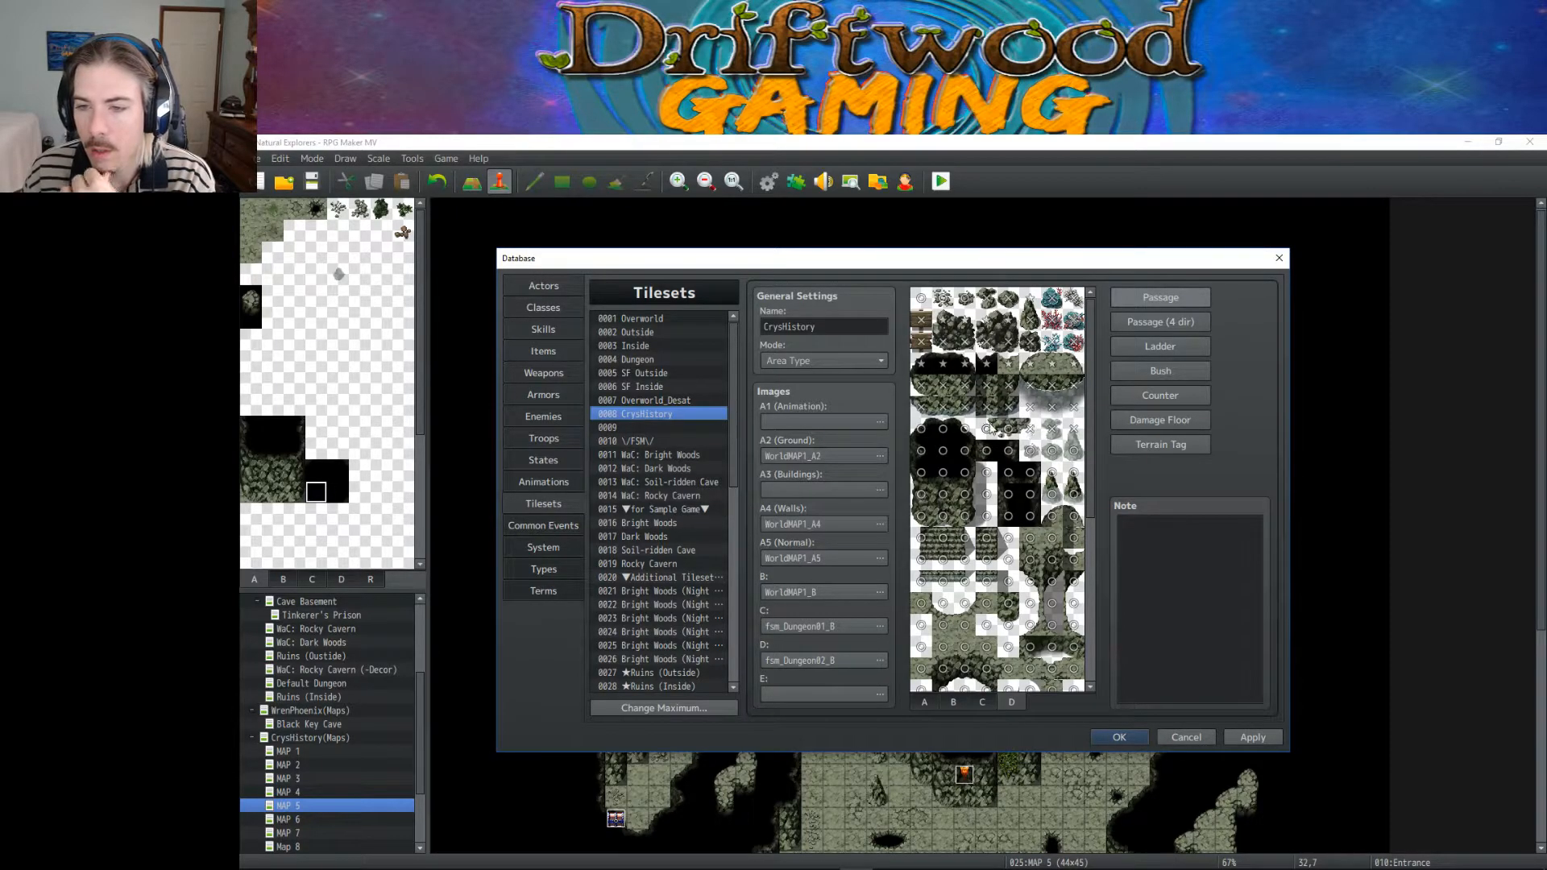
Step: Set star passage on the upper edge of the large black pit in the D tiles and make the black tiles below it impassable
left_click(987, 430)
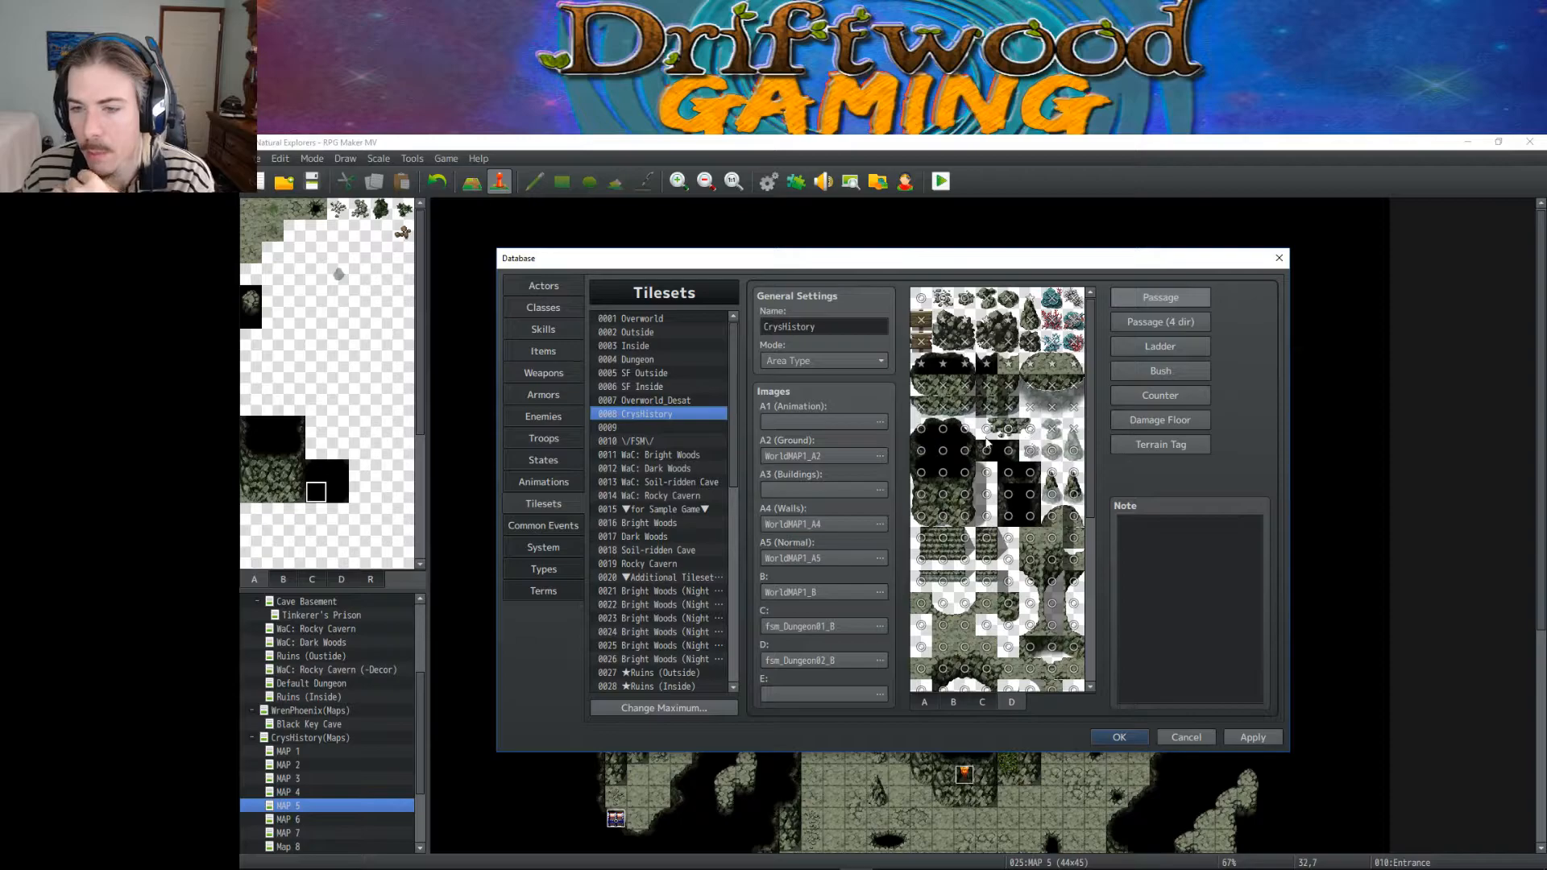
left_click(943, 430)
left_click(943, 429)
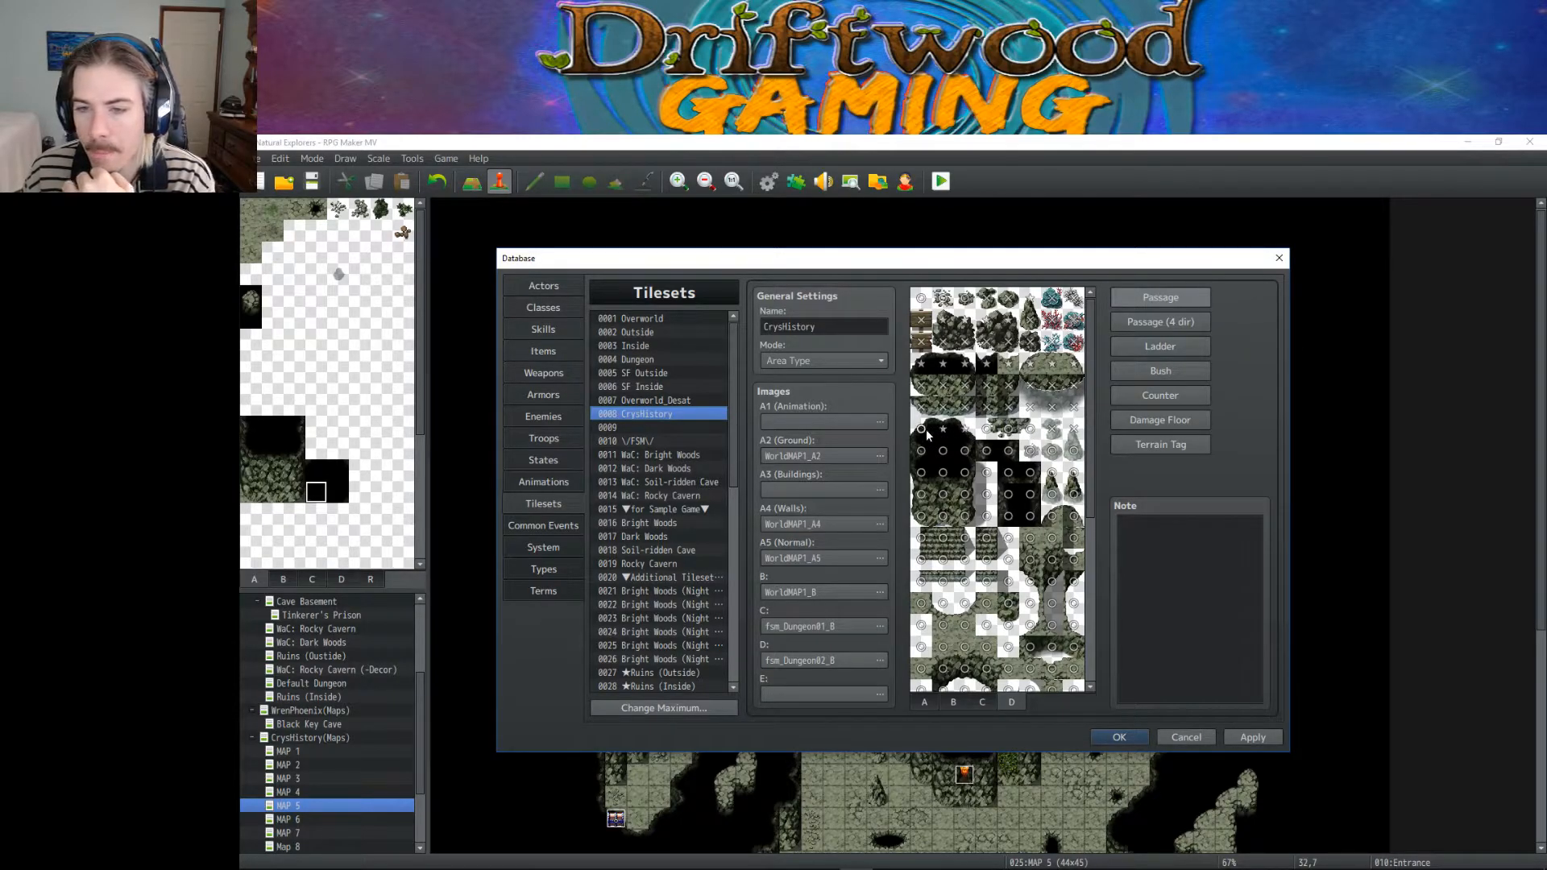
mouse_move(924, 449)
left_mouse_down()
mouse_move(967, 469)
mouse_move(922, 474)
mouse_move(938, 499)
mouse_move(964, 499)
mouse_move(924, 517)
mouse_move(979, 466)
mouse_move(1076, 457)
mouse_move(1072, 476)
mouse_move(1053, 475)
mouse_move(1052, 496)
mouse_move(1071, 495)
mouse_move(1012, 495)
mouse_move(1031, 477)
mouse_move(1030, 517)
mouse_move(1045, 500)
left_mouse_up()
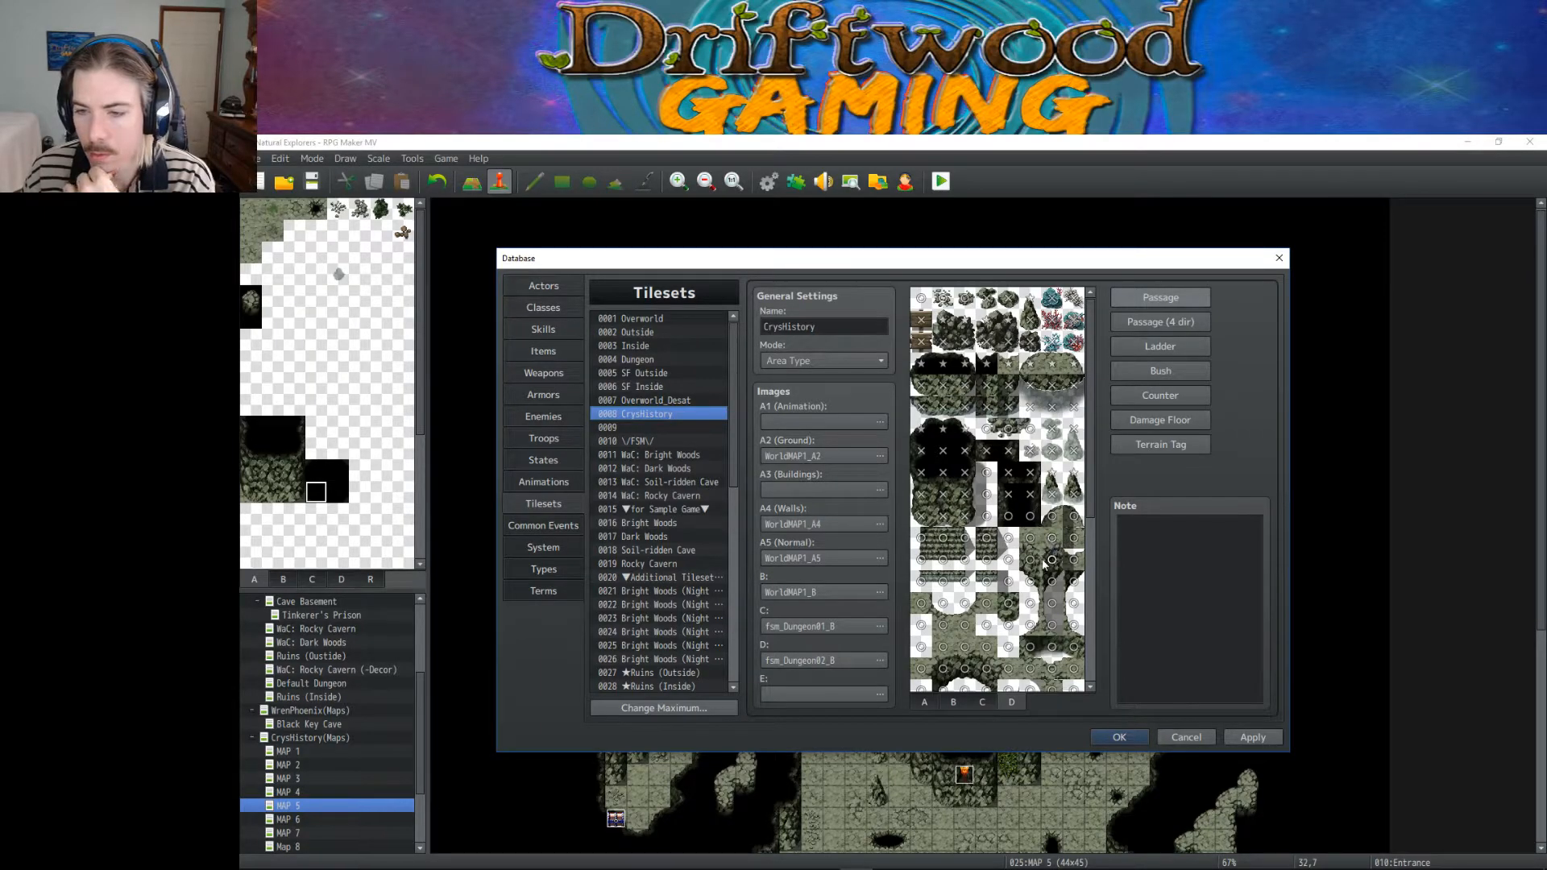
Step: Make the tiles of the tall grey rock column and the curved wall edges around it impassable in the D tiles
left_click(1030, 563)
left_click(1052, 581)
left_click(1030, 603)
left_click(1052, 603)
left_click(1030, 625)
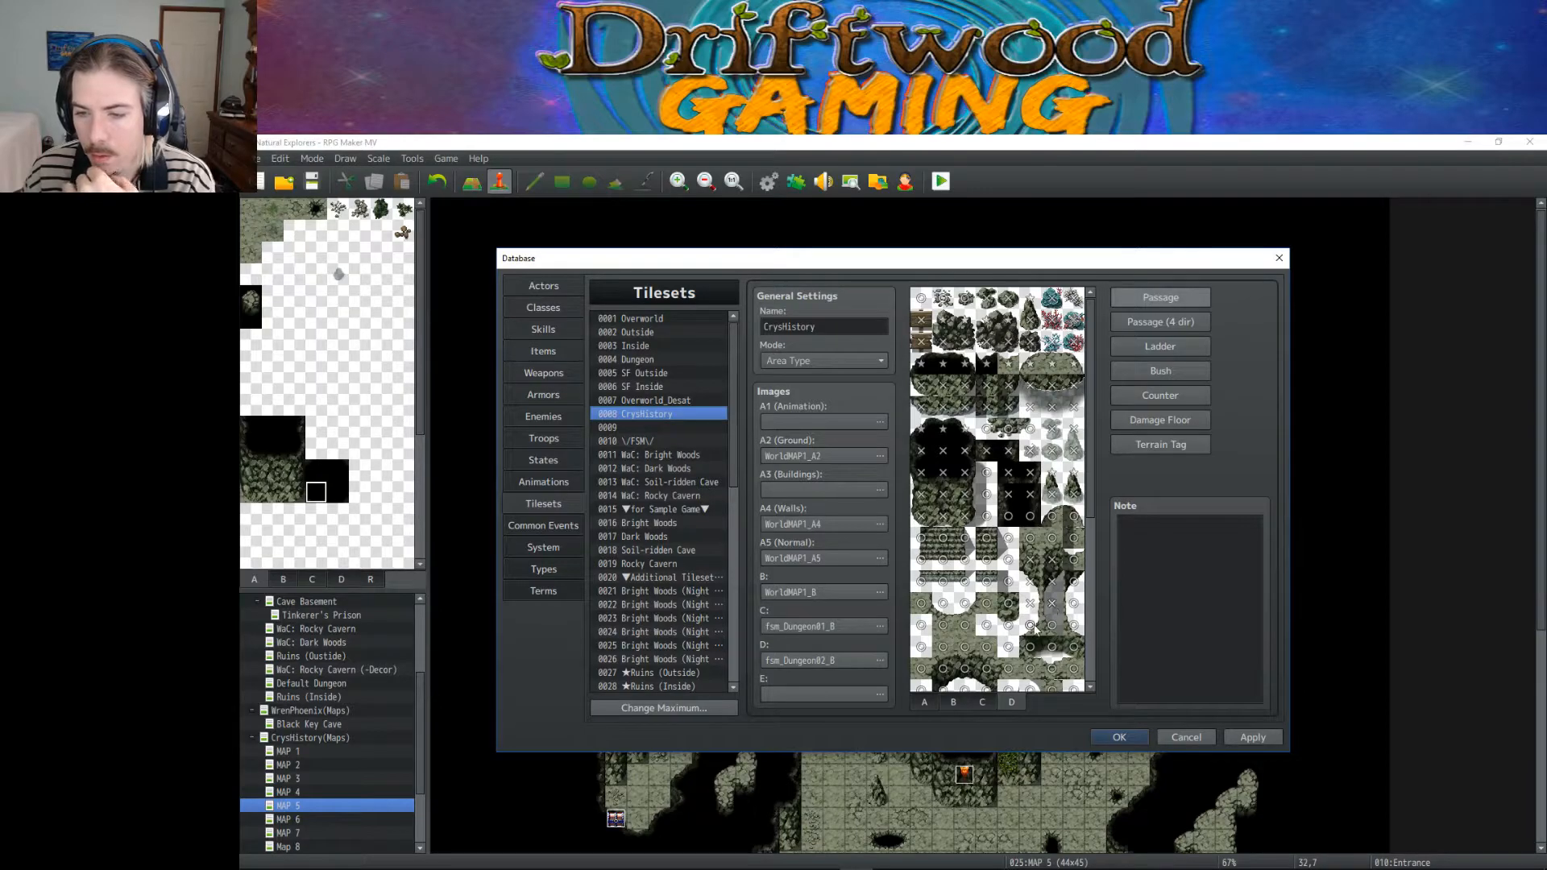
left_click(1052, 626)
left_click(1073, 624)
left_click(1074, 603)
left_click(1073, 581)
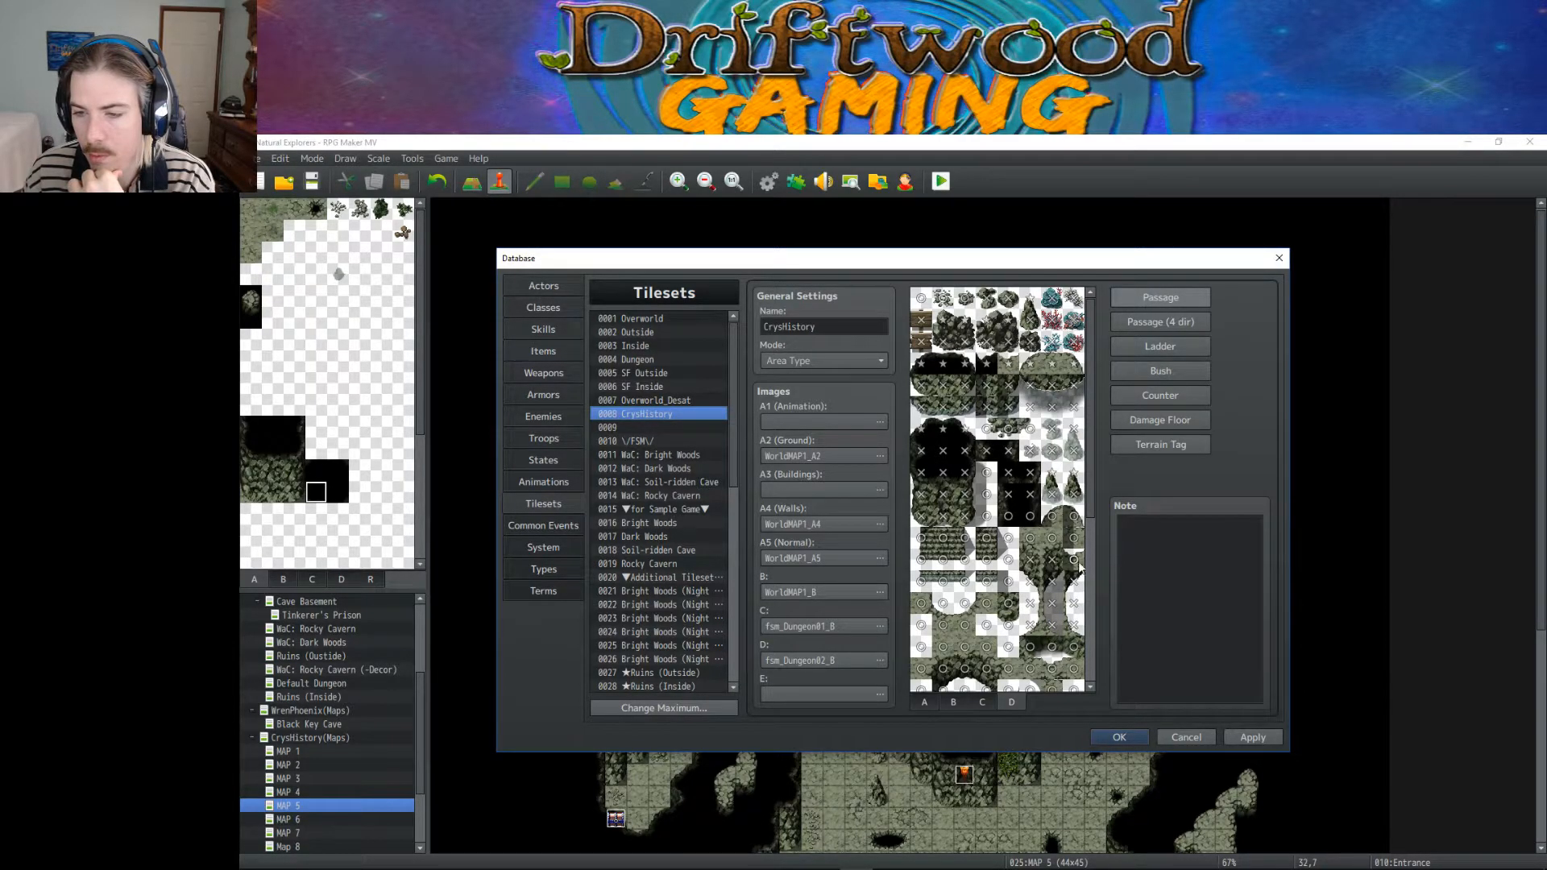
Step: Change the passage of the wall tiles flanking the black openings in the D tiles and of the white archway beneath them
scroll(1078, 568, "down", 5)
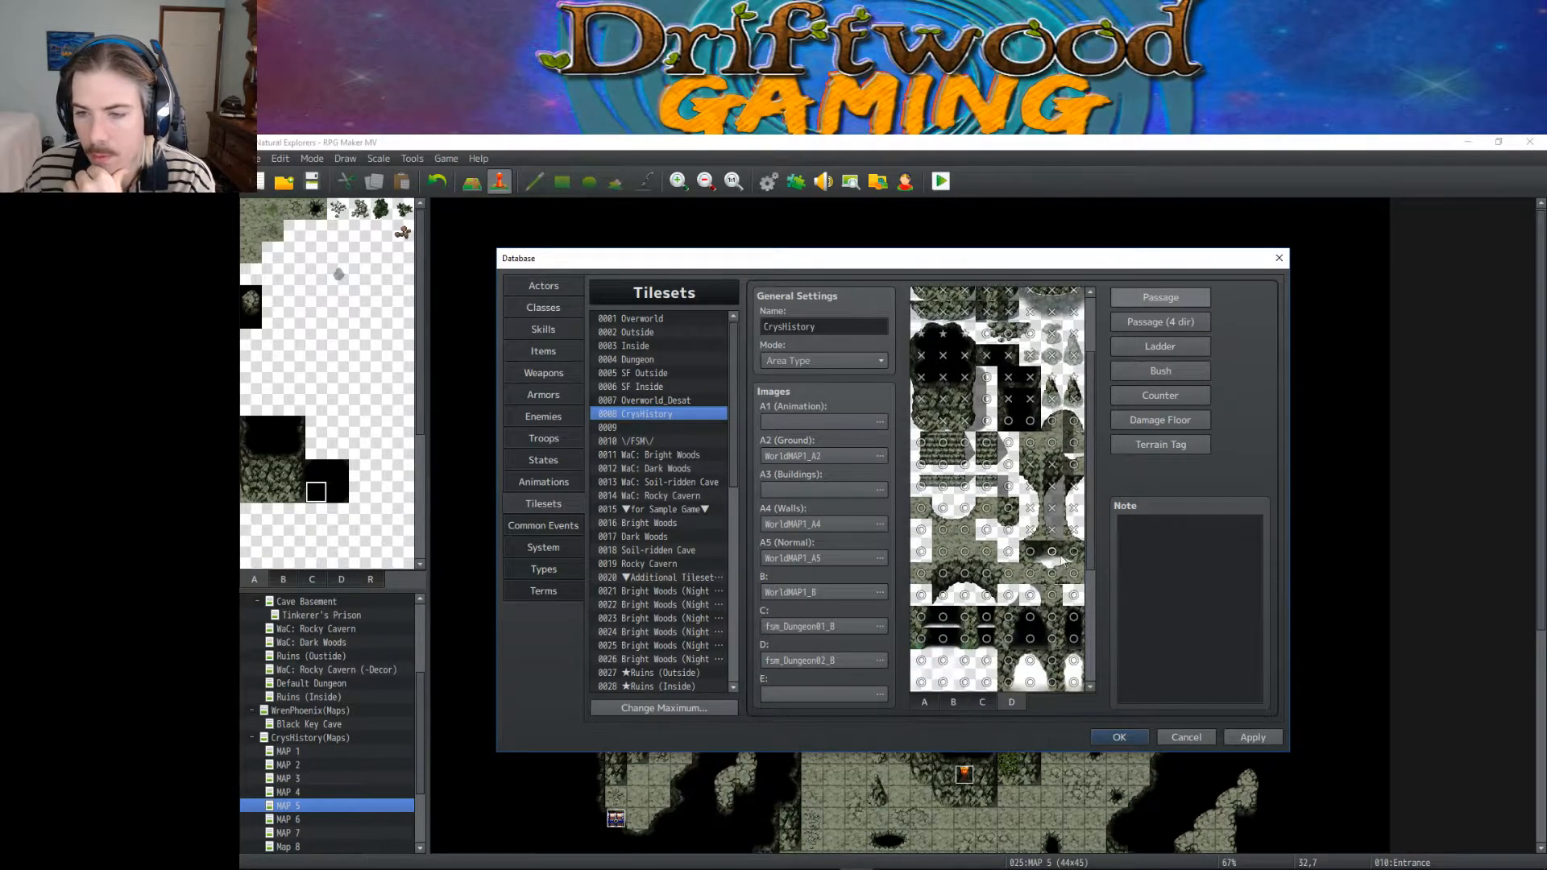
scroll(1052, 546, "down", 1)
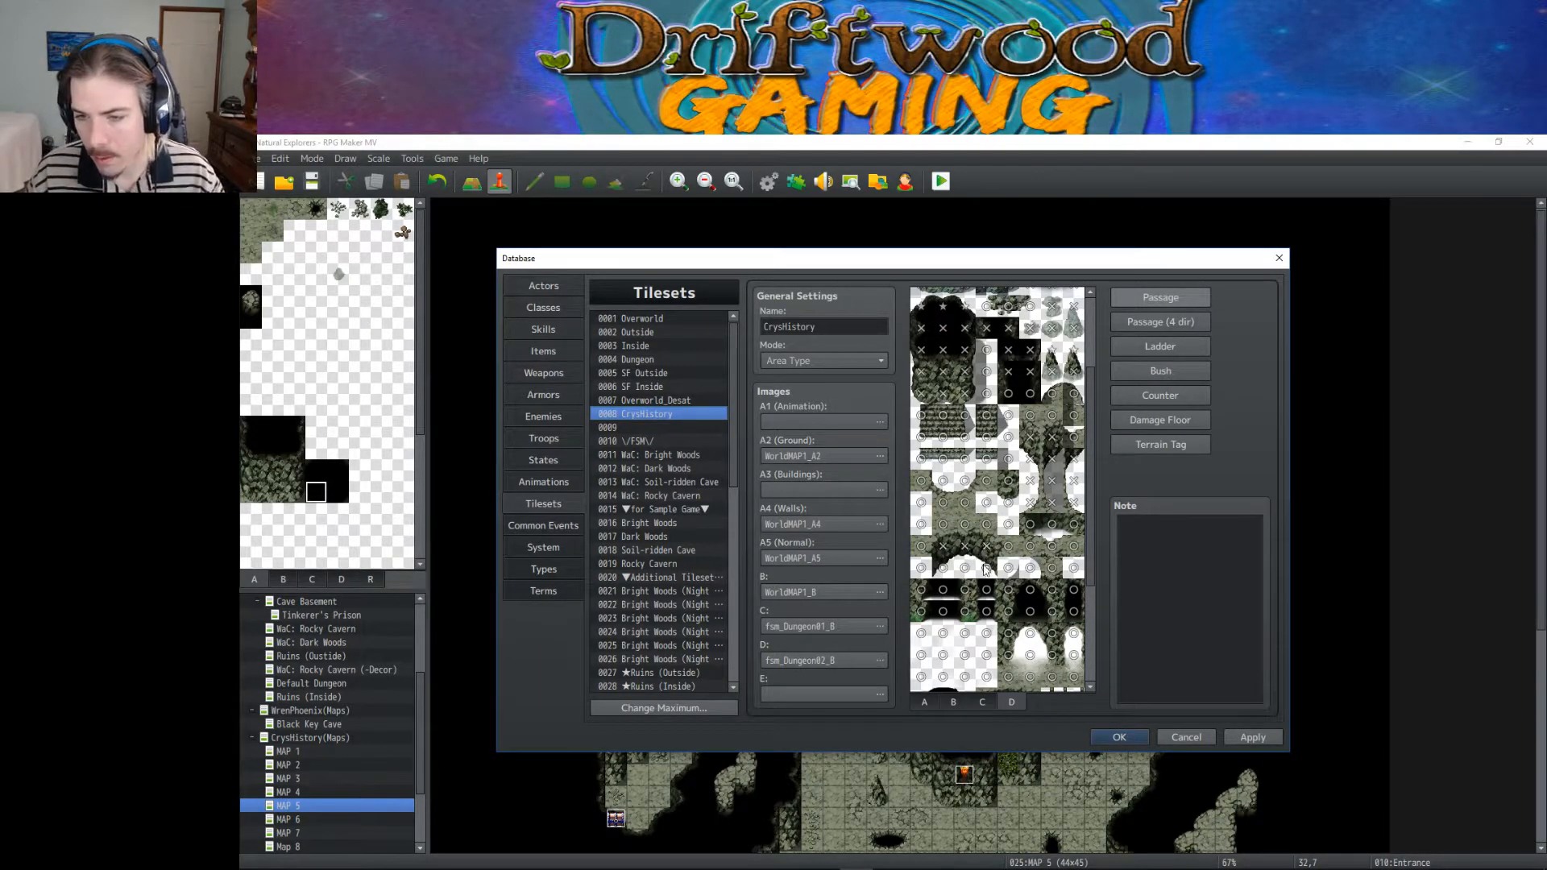
left_click(921, 589)
left_click(965, 589)
left_click(1008, 589)
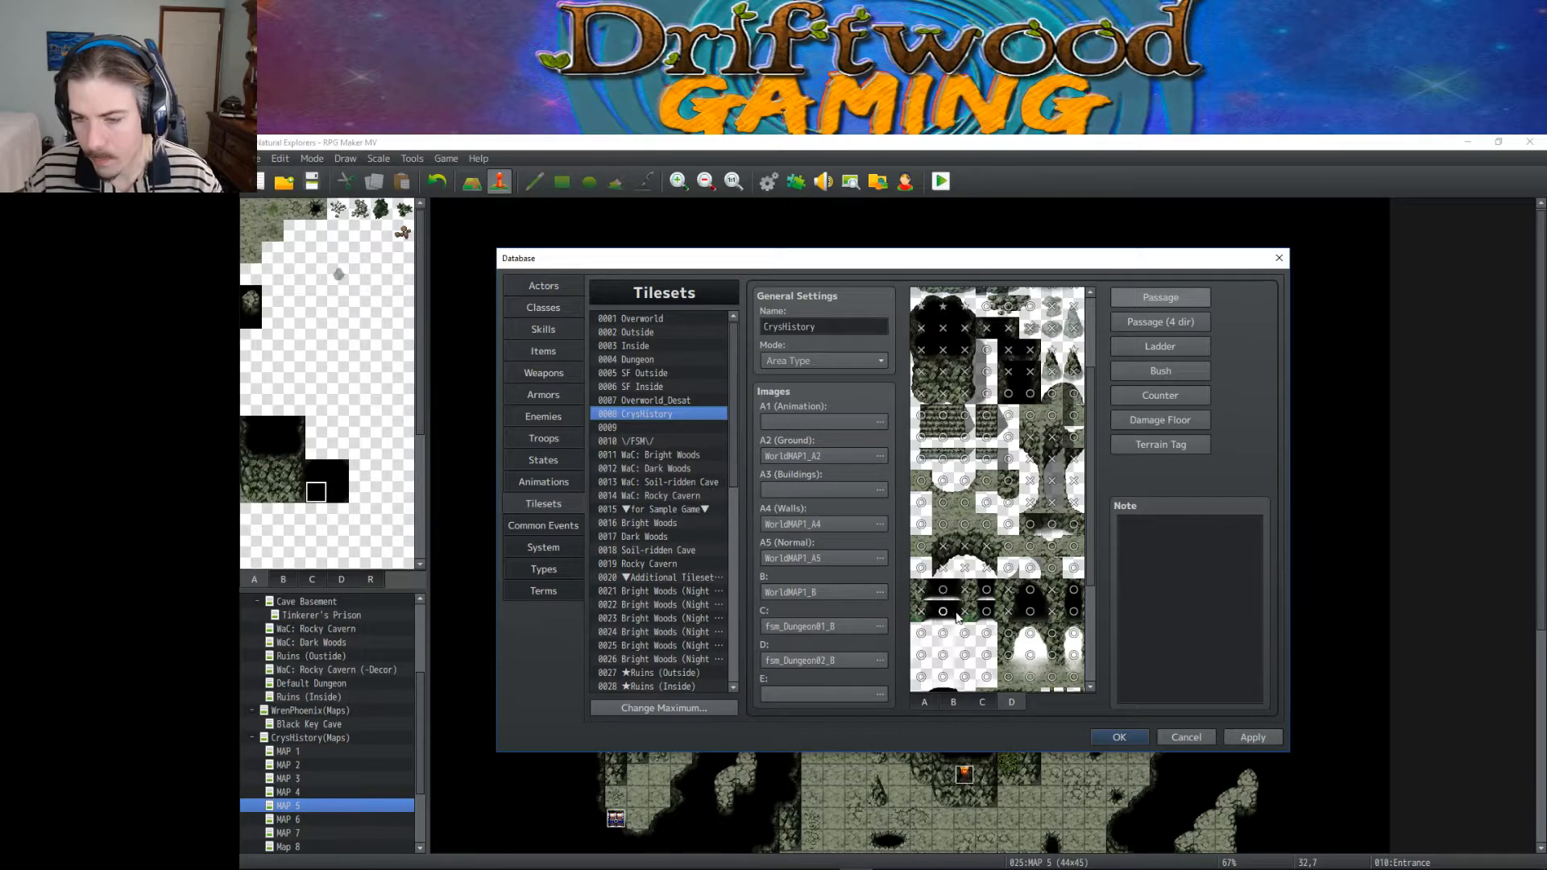
scroll(965, 600, "down", 2)
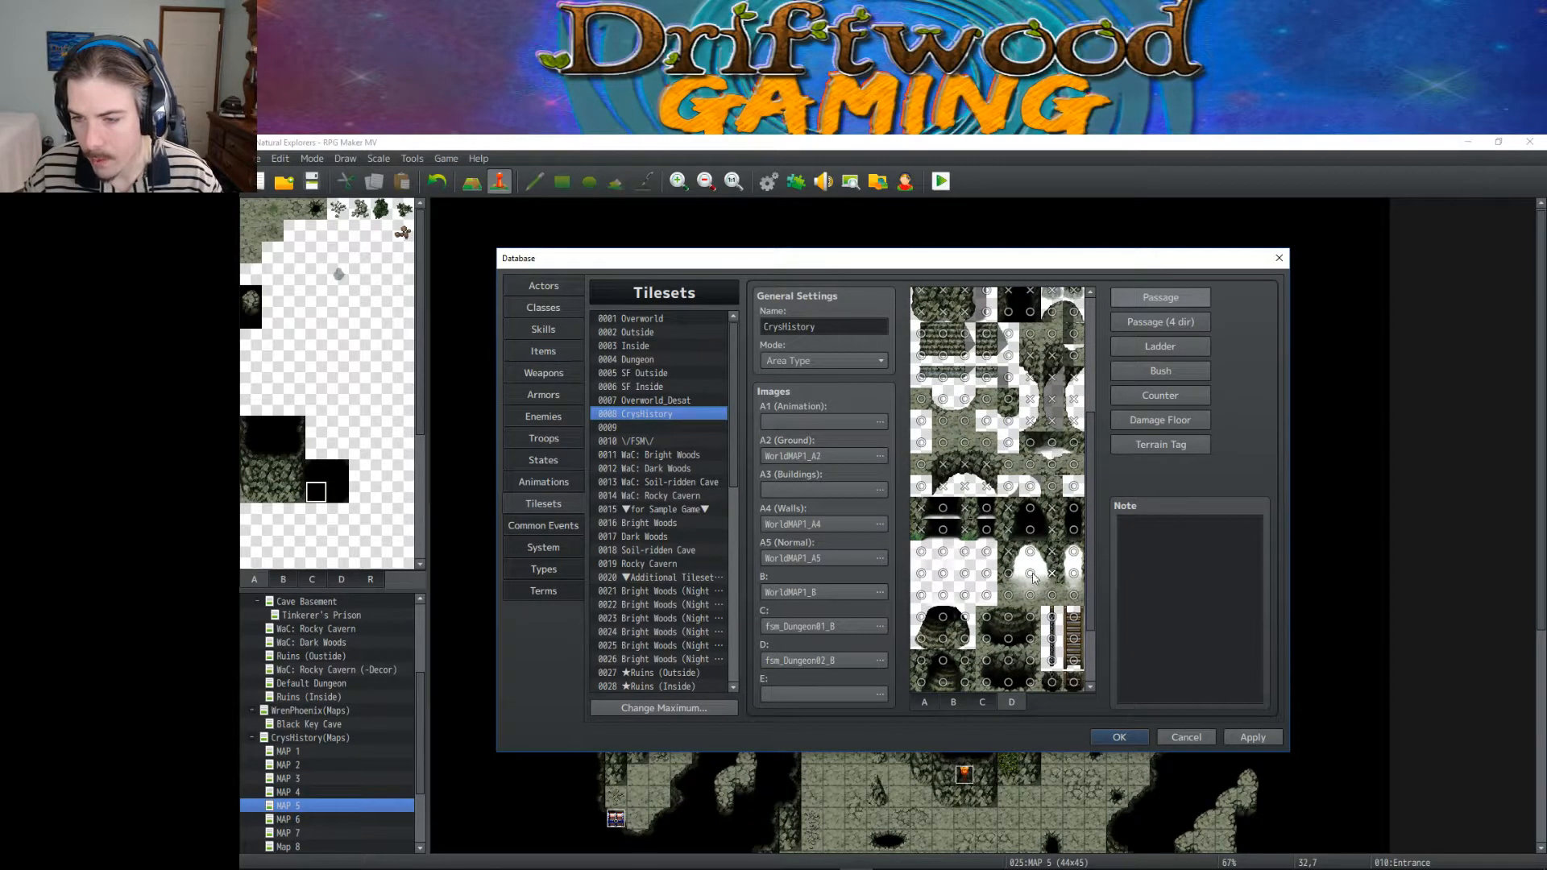
left_click(1074, 552)
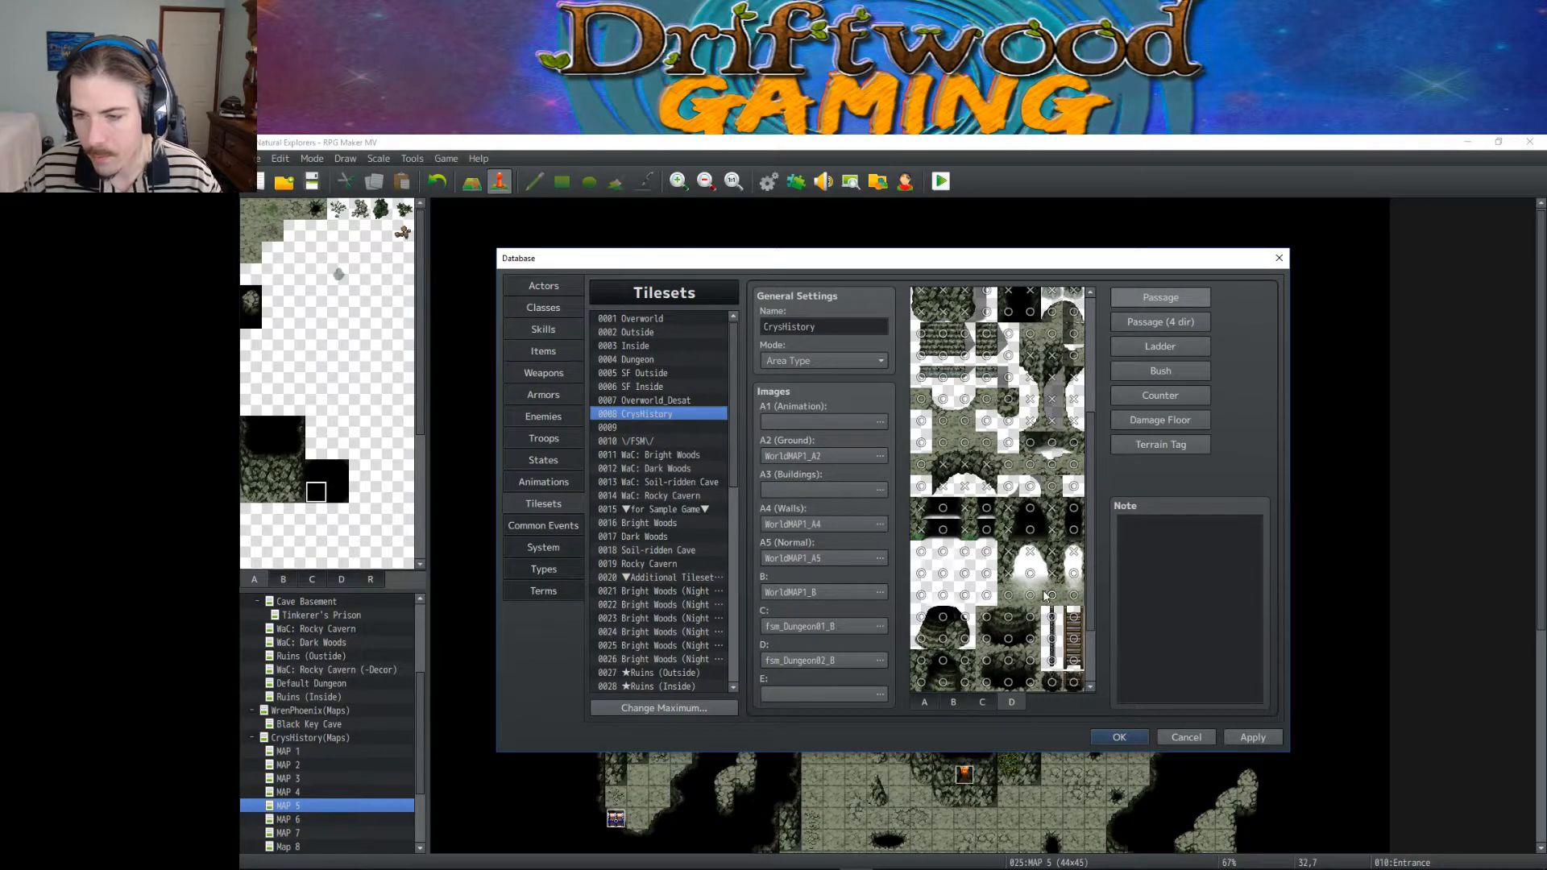
Step: Make the cave mouth tiles and the rock wall tiles around it impassable in the D tiles
scroll(1009, 597, "down", 1)
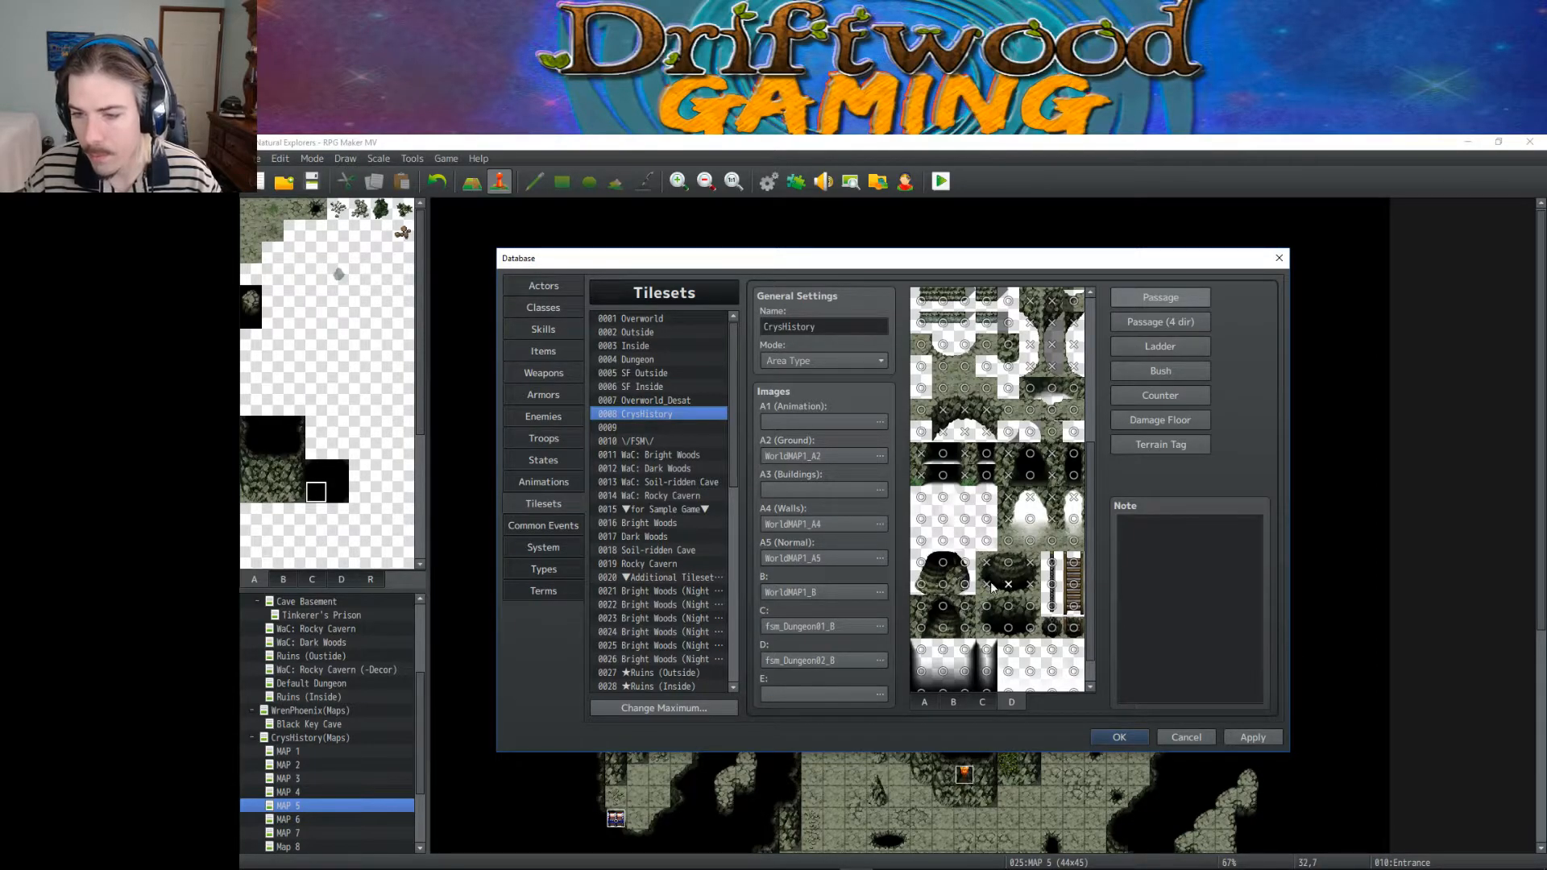
left_click(944, 564)
scroll(965, 587, "down", 2)
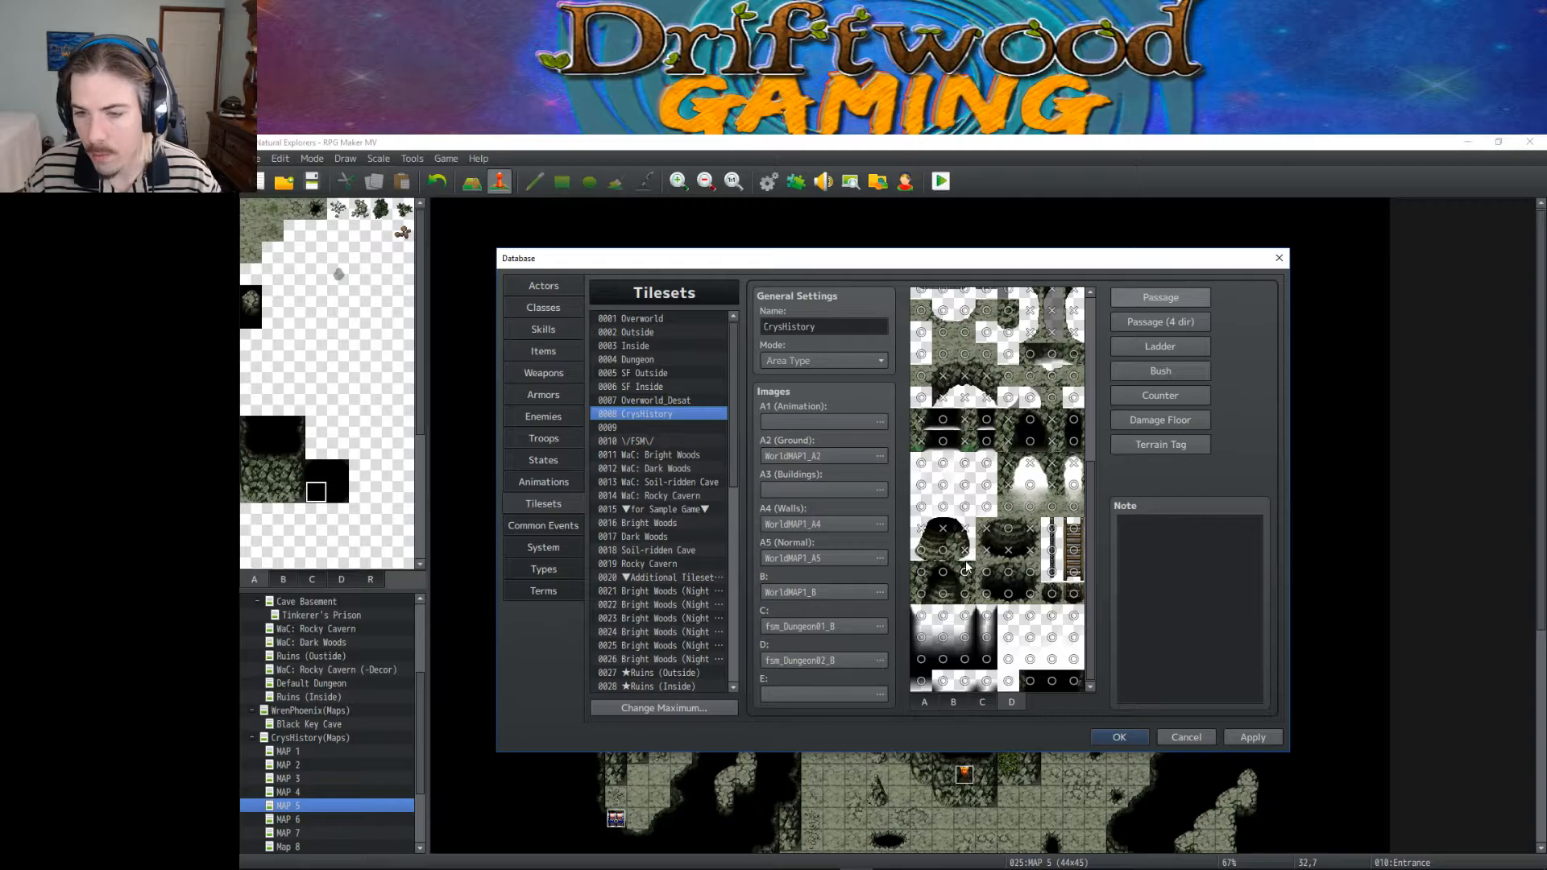
left_click(944, 573)
left_click(965, 595)
left_click(924, 594)
left_click(988, 597)
left_click(990, 596)
left_click(989, 574)
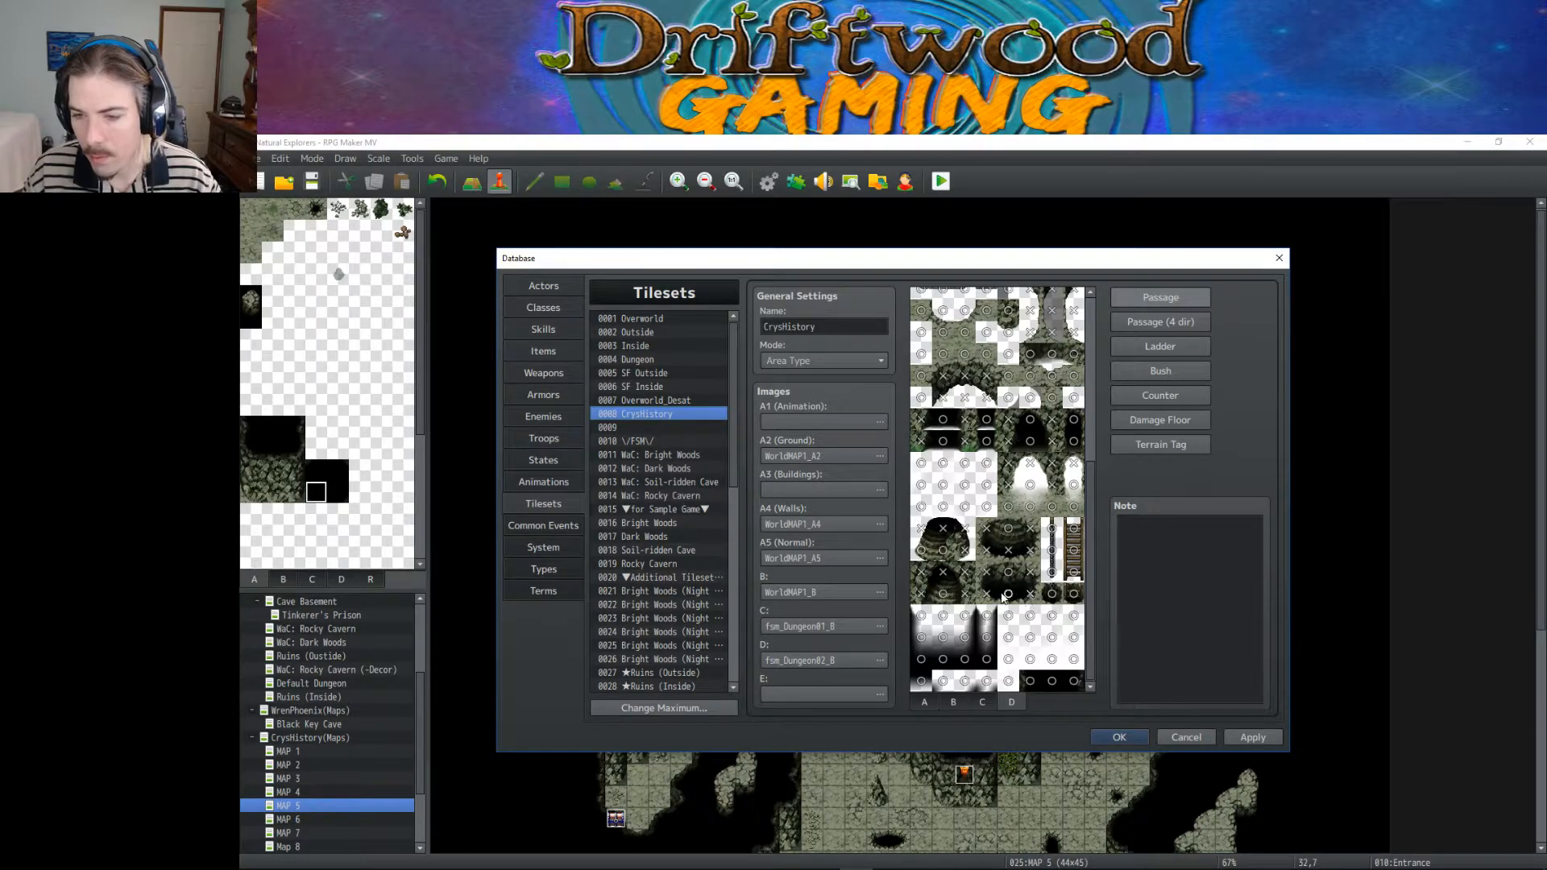
left_click(1008, 597)
Step: Make the black tiles below the blank rows of the D tiles impassable and apply the tileset changes
left_click(1031, 683)
left_click(1074, 682)
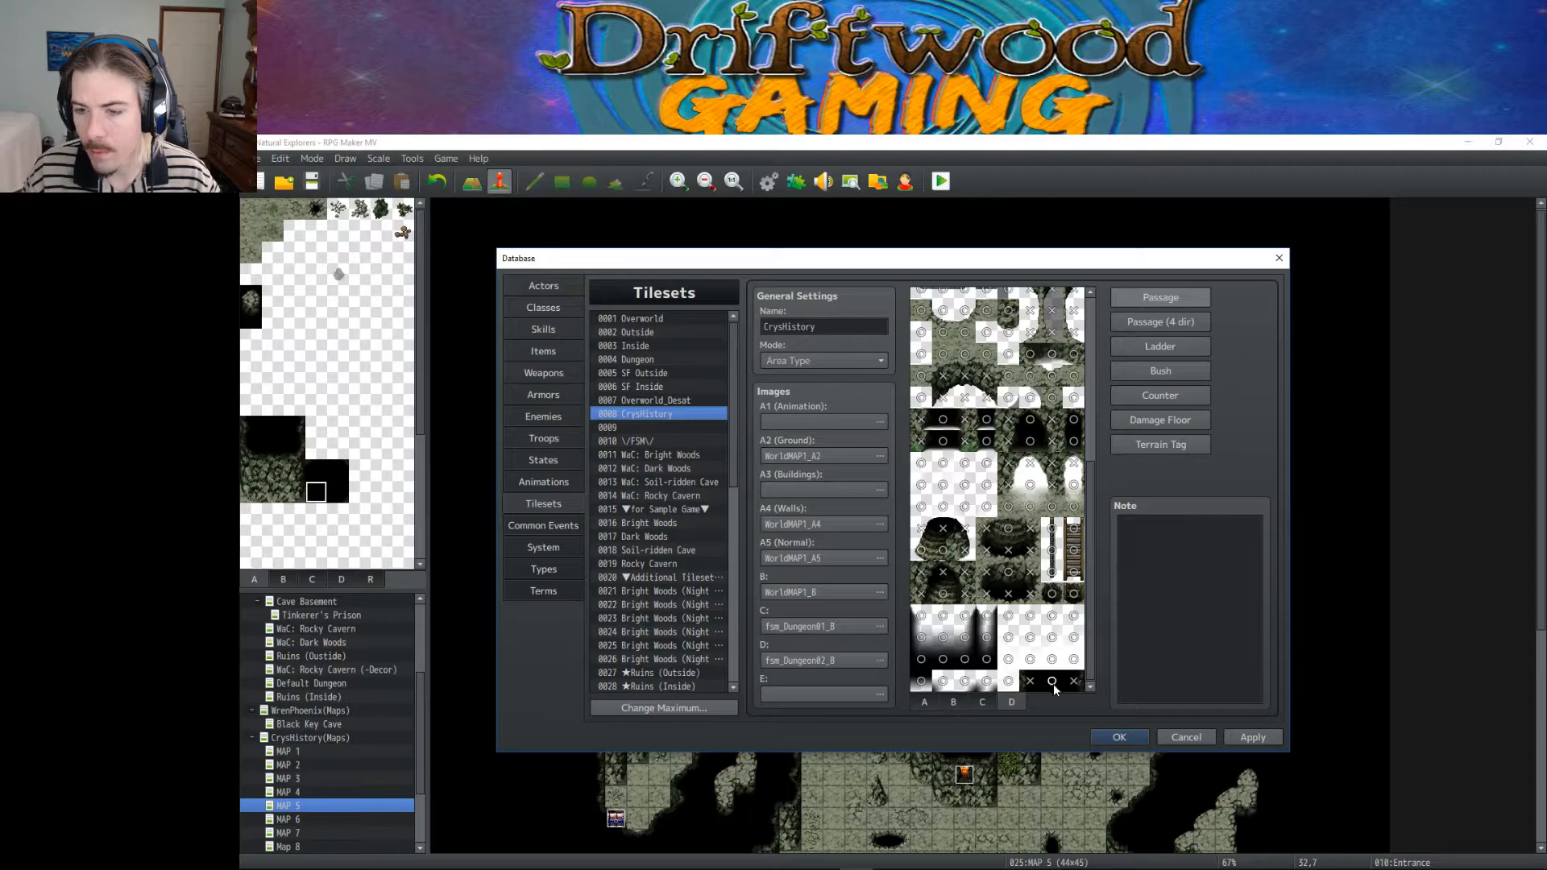
left_click(1257, 736)
Step: Change the passage of the brown rock tiles in the first rows of the C tiles, making the brown square tile impassable
left_click(983, 702)
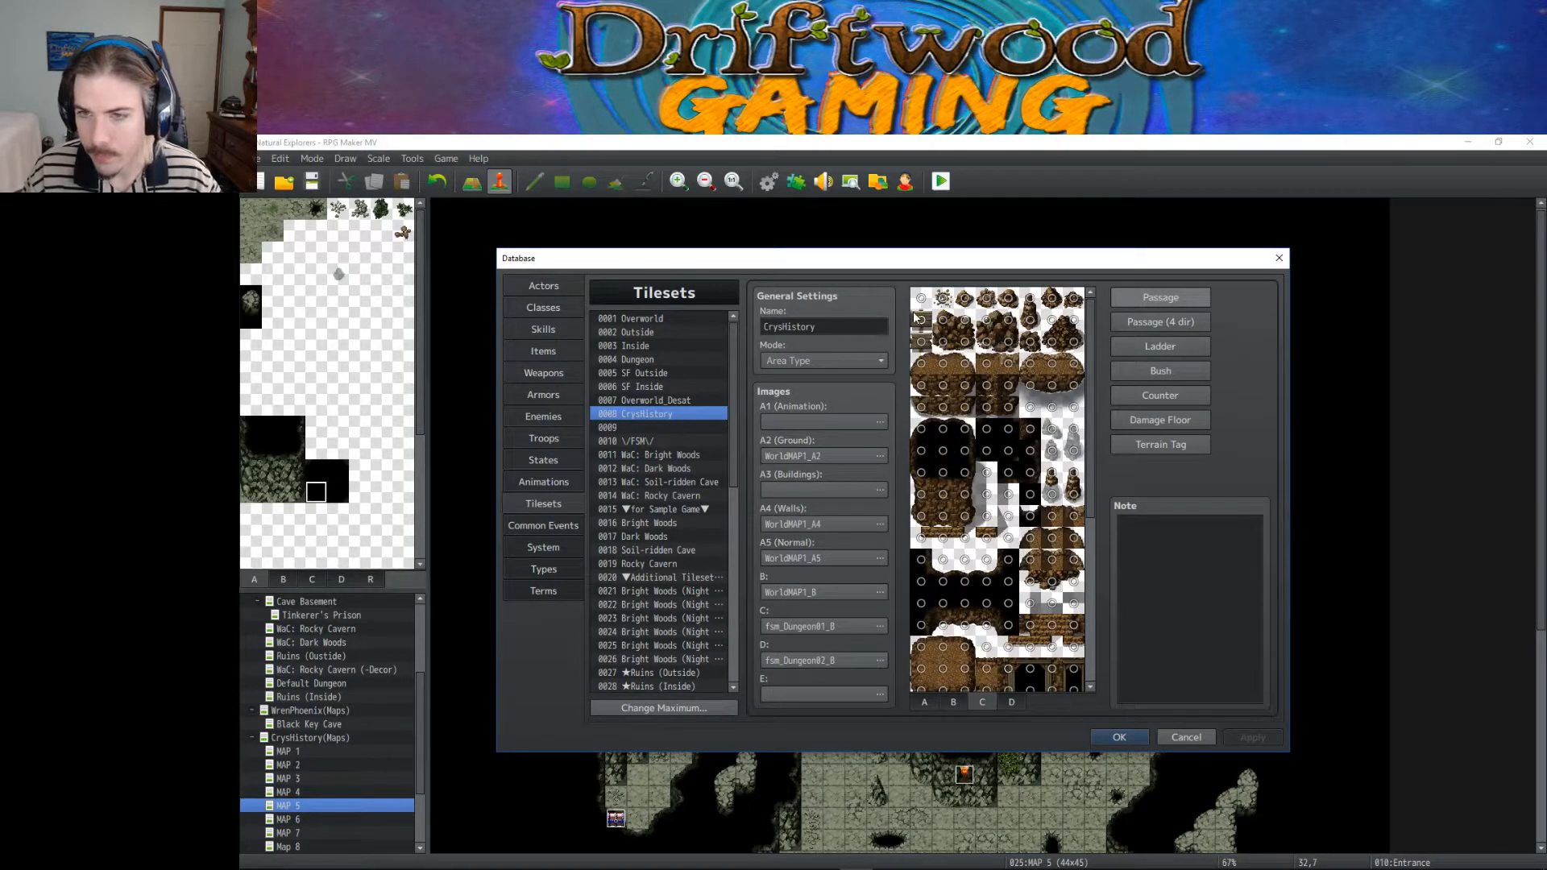
left_click_drag(963, 302, 1054, 302)
left_click(1053, 302)
left_click(1075, 301)
left_click(1075, 322)
left_click(1075, 323)
left_click(1052, 322)
left_click(1051, 320)
left_click(1031, 324)
left_click(1029, 341)
left_click(1008, 322)
left_click(986, 321)
left_click(964, 320)
left_click(921, 320)
left_click(942, 322)
left_click(944, 342)
left_click(965, 342)
left_click(987, 343)
left_click(1009, 342)
left_click(1052, 343)
left_click(1073, 343)
Step: Set star passage on the brown cliff-top tiles in the C tiles
left_click(1073, 365)
left_click(1071, 362)
left_click(1030, 364)
left_click(1008, 364)
left_click(988, 364)
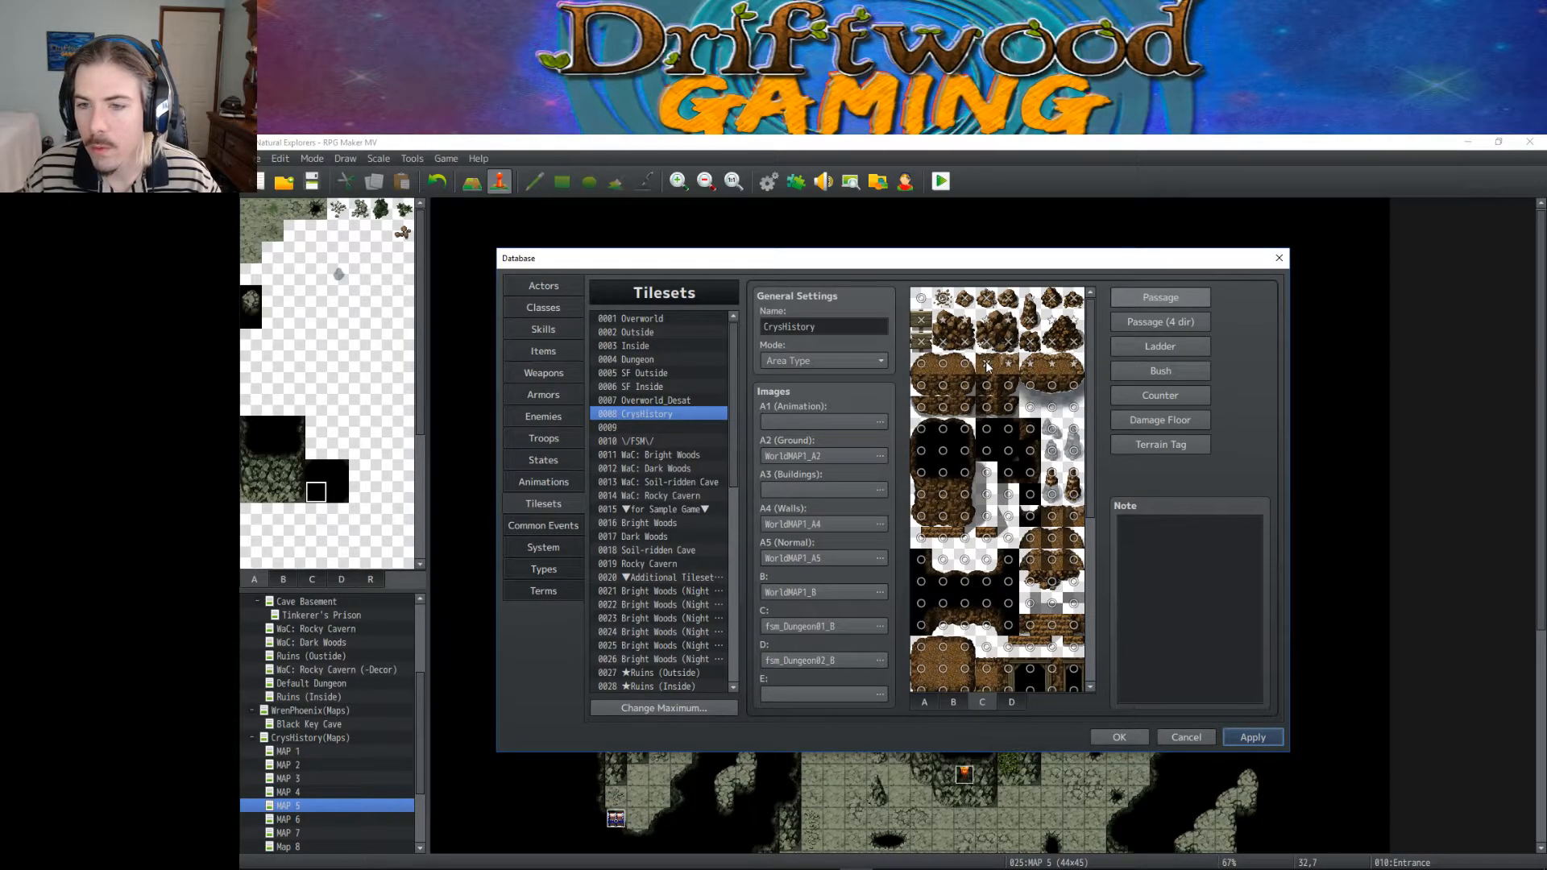
left_click(921, 365)
Step: Make the two rows of brown wall tiles beneath the cliff tops impassable in the C tiles
left_click(921, 385)
left_click(943, 386)
left_click(965, 385)
left_click(986, 385)
left_click(1008, 385)
left_click(1030, 385)
left_click(1051, 385)
left_click(1073, 385)
left_click(1008, 407)
left_click(986, 407)
left_click(965, 407)
left_click(943, 407)
left_click(921, 407)
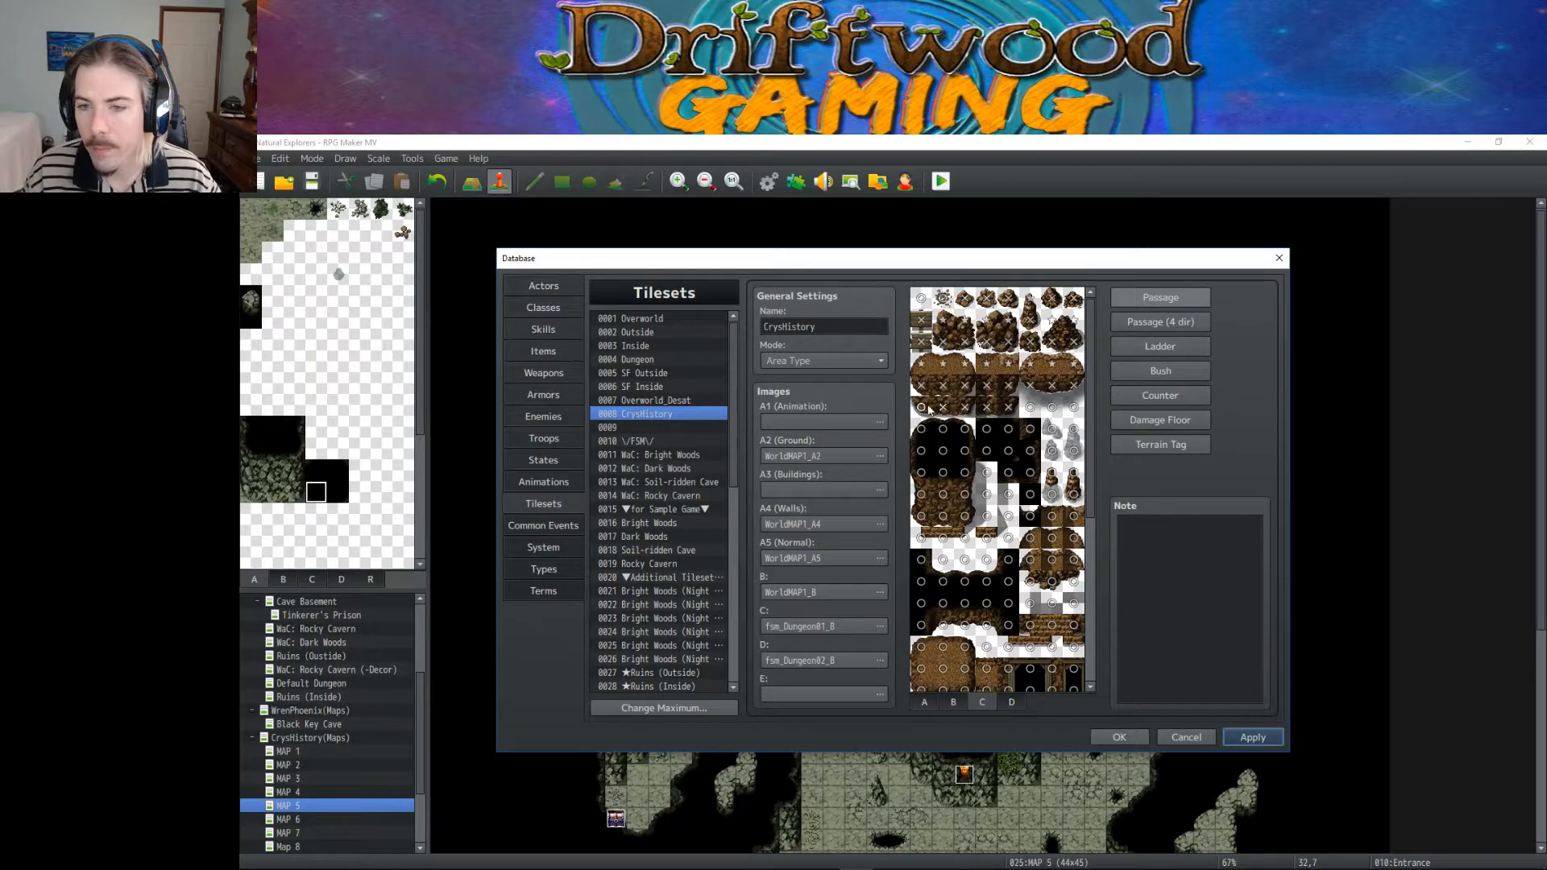
Step: Give the upper edge of the large black pit in the C tiles star passage and make its remaining black tiles impassable
left_click(921, 428)
left_click(942, 428)
left_click(965, 429)
left_click(986, 429)
left_click(1008, 429)
left_click(1008, 451)
left_click(986, 450)
left_click(1030, 429)
left_click(965, 451)
left_click(943, 450)
left_click(921, 450)
left_click(965, 472)
left_click(943, 473)
left_click(921, 472)
Step: Make the brown wall tiles beneath the black pit and the neighbouring edge tiles impassable in the C tiles
left_click(921, 494)
left_click(943, 494)
left_click(979, 498)
left_click(967, 514)
left_click(987, 494)
left_click(965, 494)
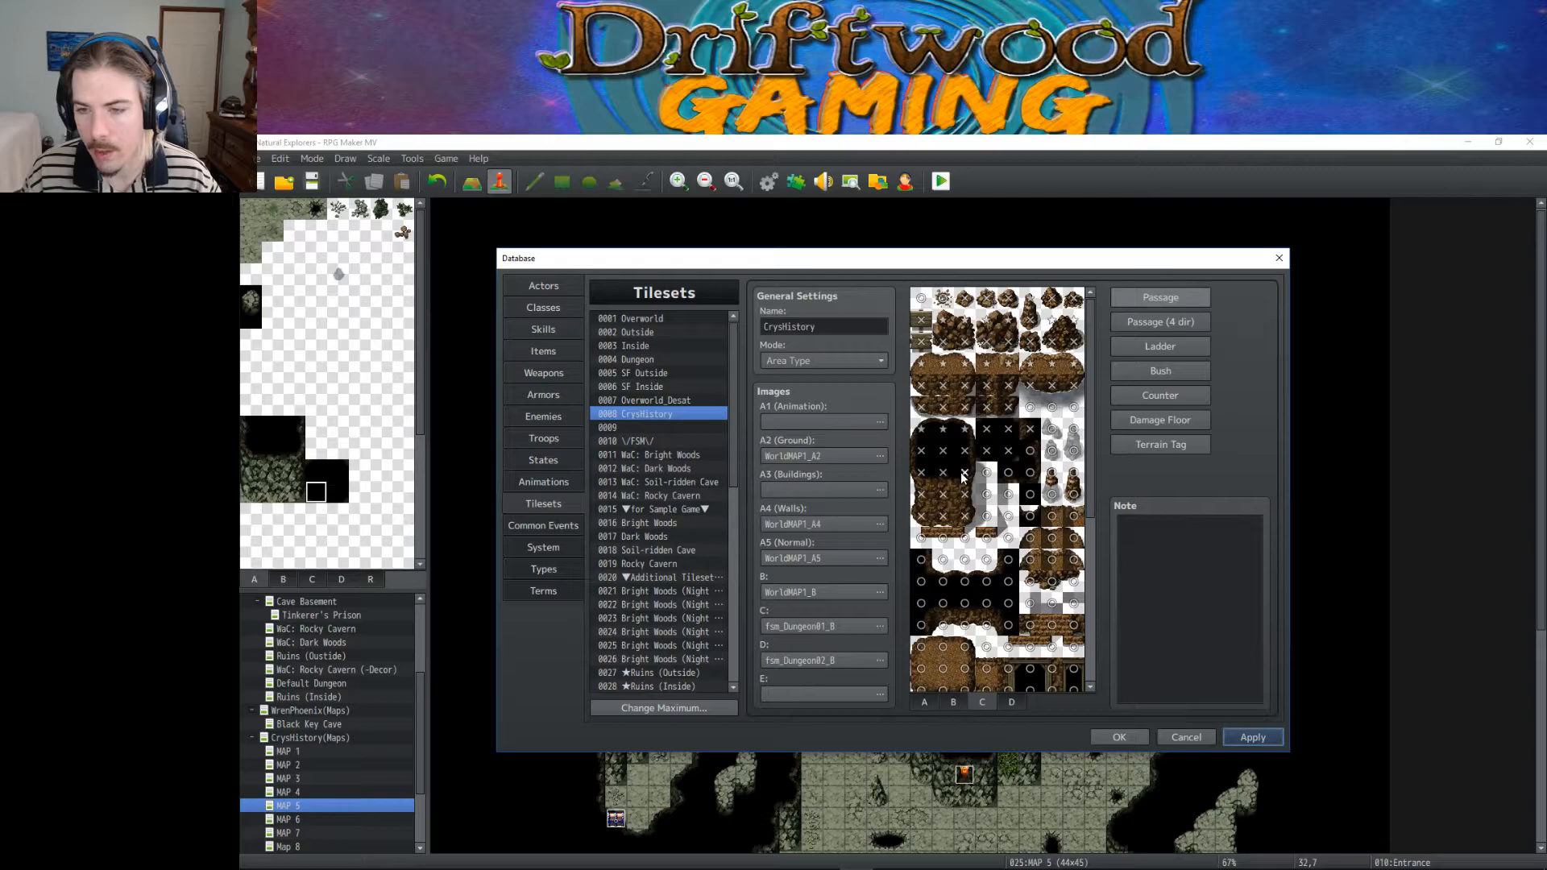
left_click(1008, 473)
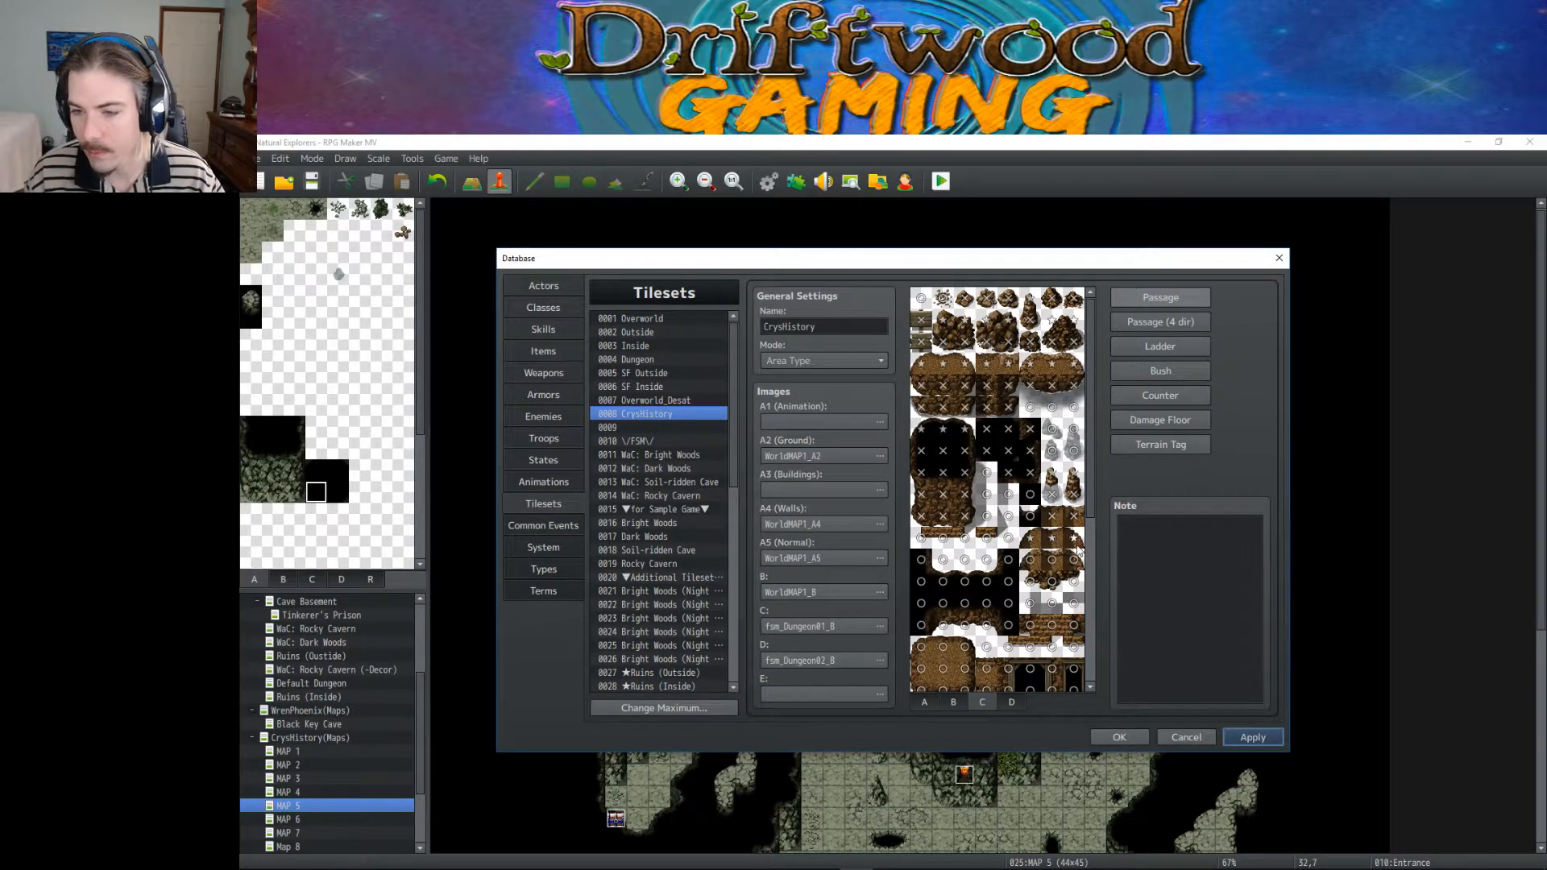
Step: Make the lower part of the large brown outcrop and both side columns of the lower black area impassable in the C tiles
left_click(1027, 578)
left_click(1054, 580)
left_click(1071, 580)
left_click(1007, 559)
left_click(1006, 580)
left_click(1006, 602)
left_click(1007, 623)
left_click(922, 620)
left_click(921, 599)
left_click(921, 580)
left_click(921, 558)
Step: Set star passage on the inner tiles of the lower black area between its side columns in the C tiles
scroll(969, 574, "down", 3)
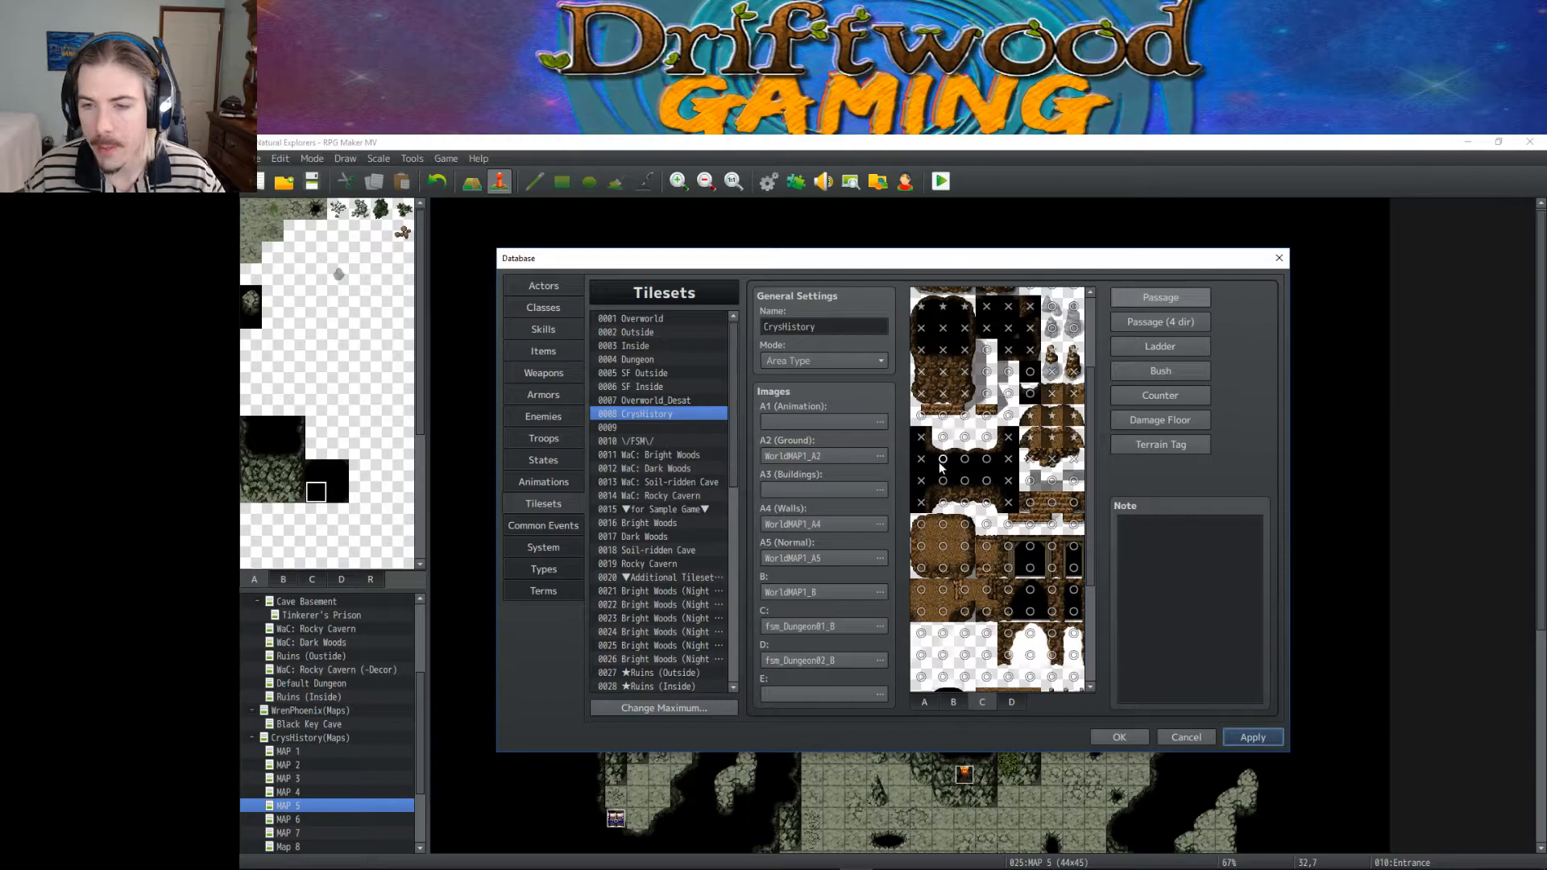
left_click(986, 458)
left_click(987, 481)
left_click(965, 480)
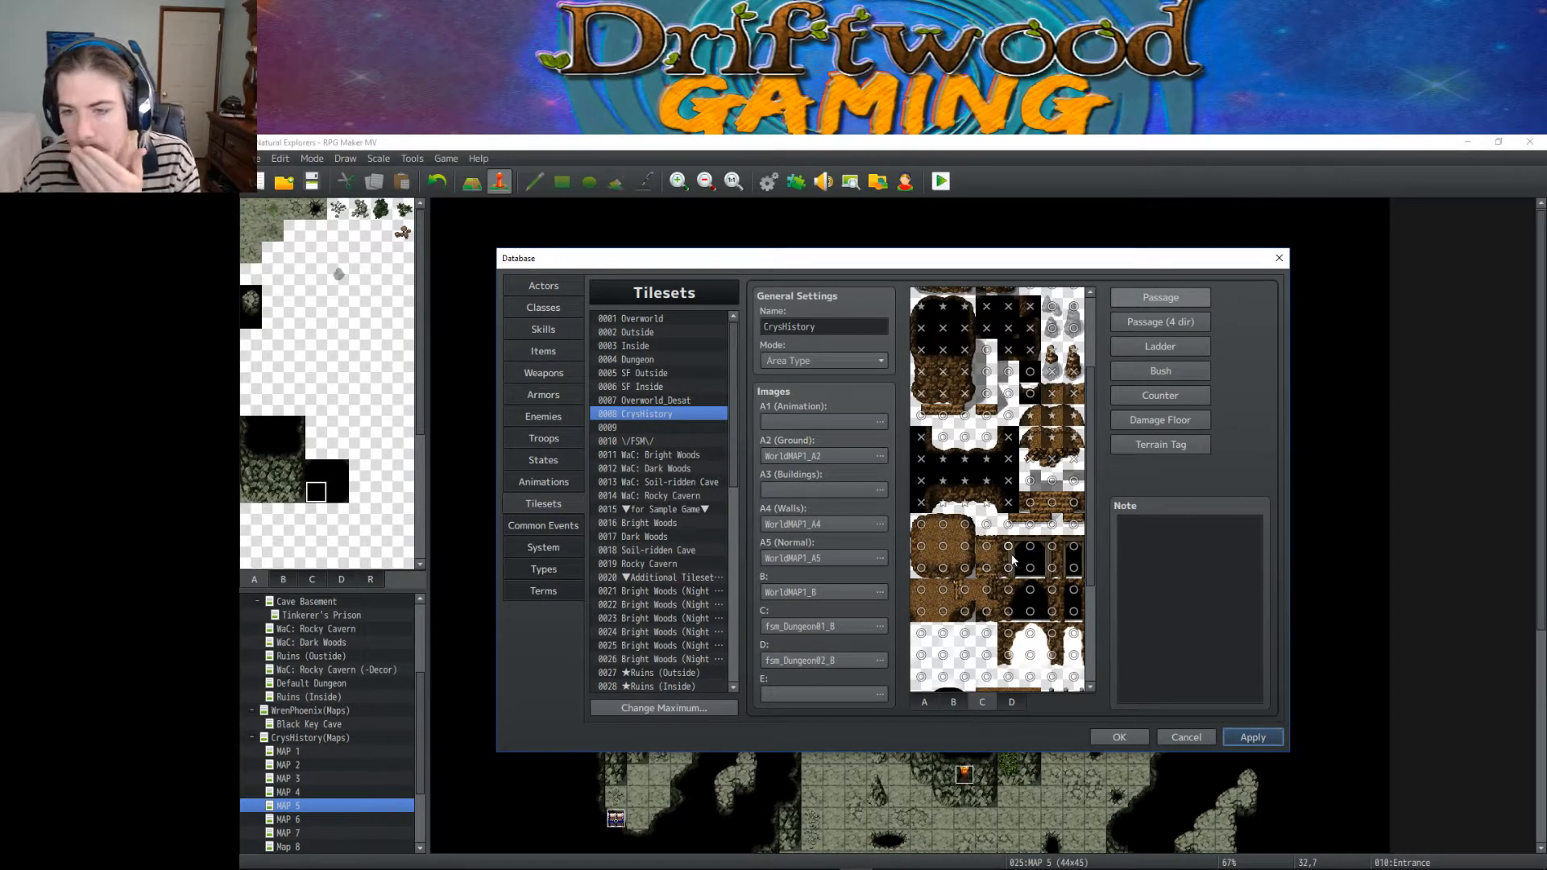
left_click_drag(941, 439, 988, 439)
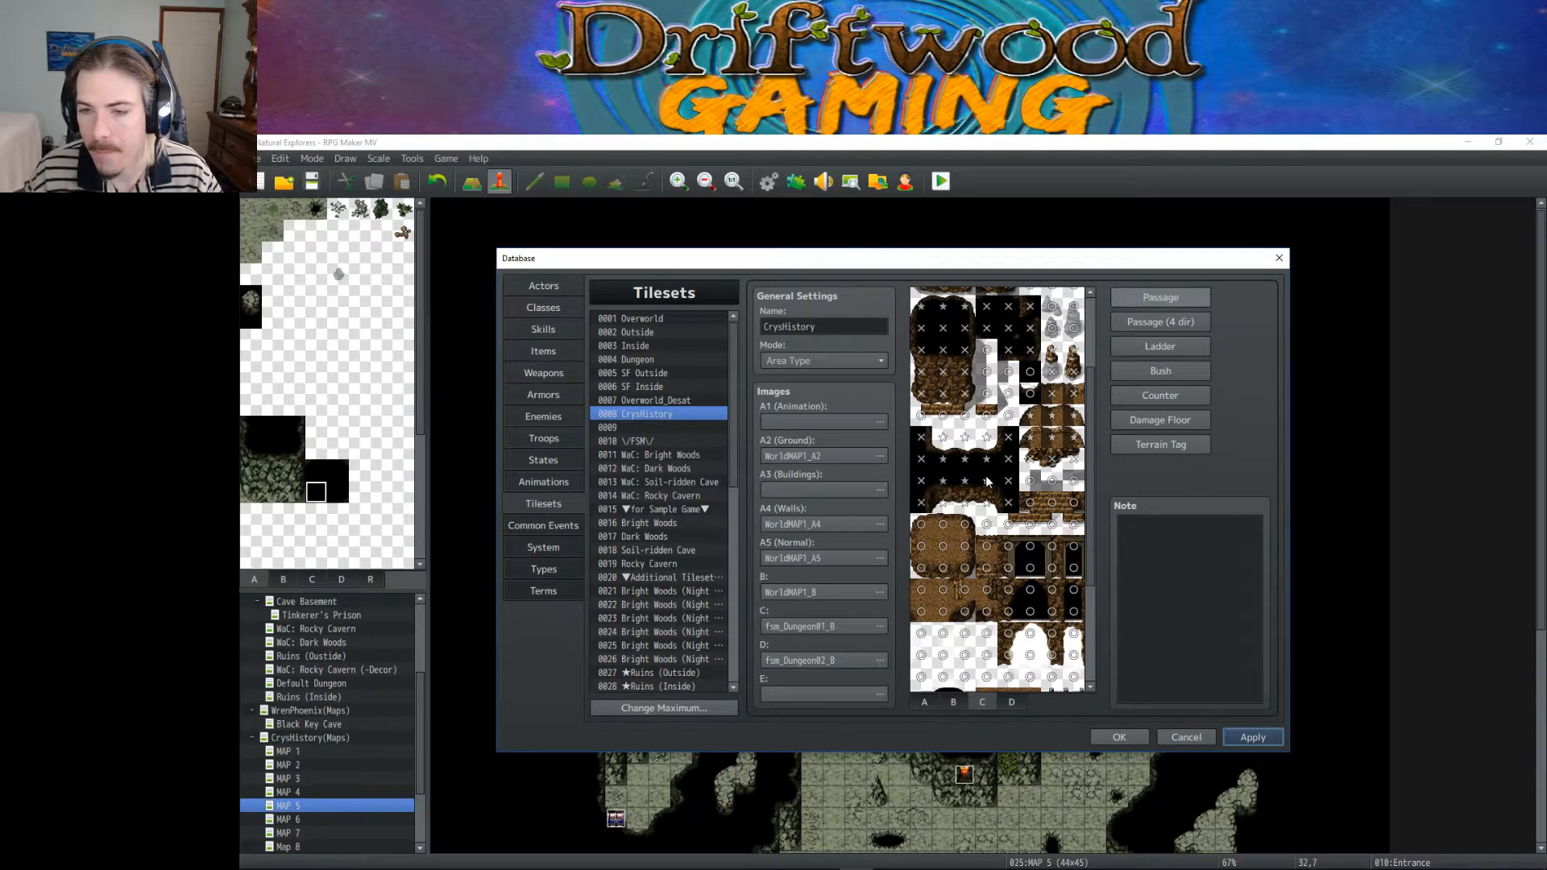
Step: Give the brown plateau's upper edge star passage, make its side tiles impassable and keep its centre passable in the C tiles
scroll(1017, 503, "down", 1)
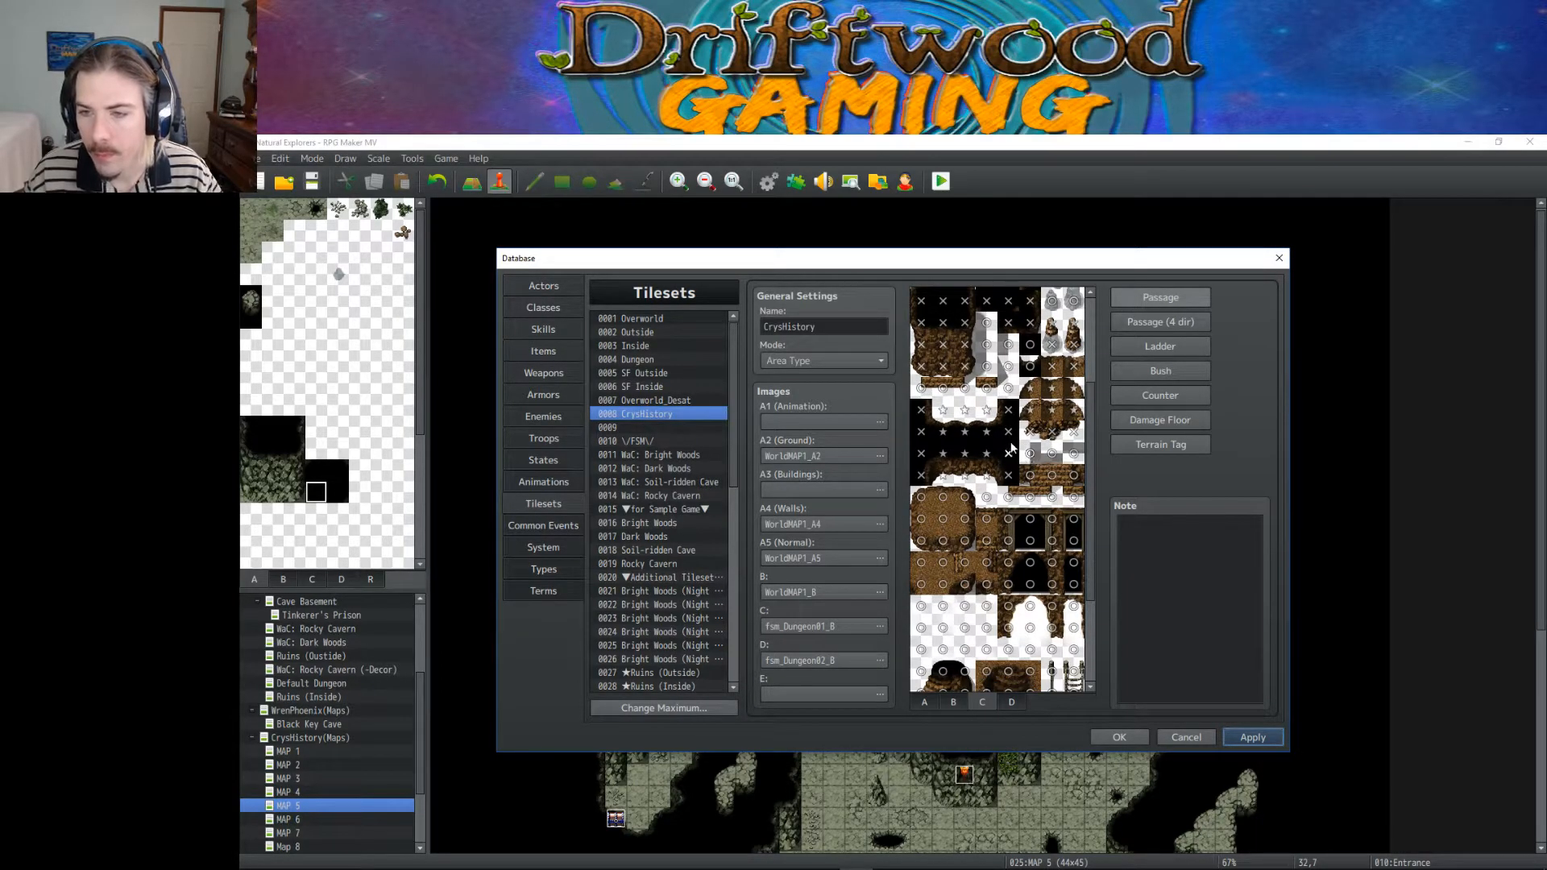
left_click(946, 499)
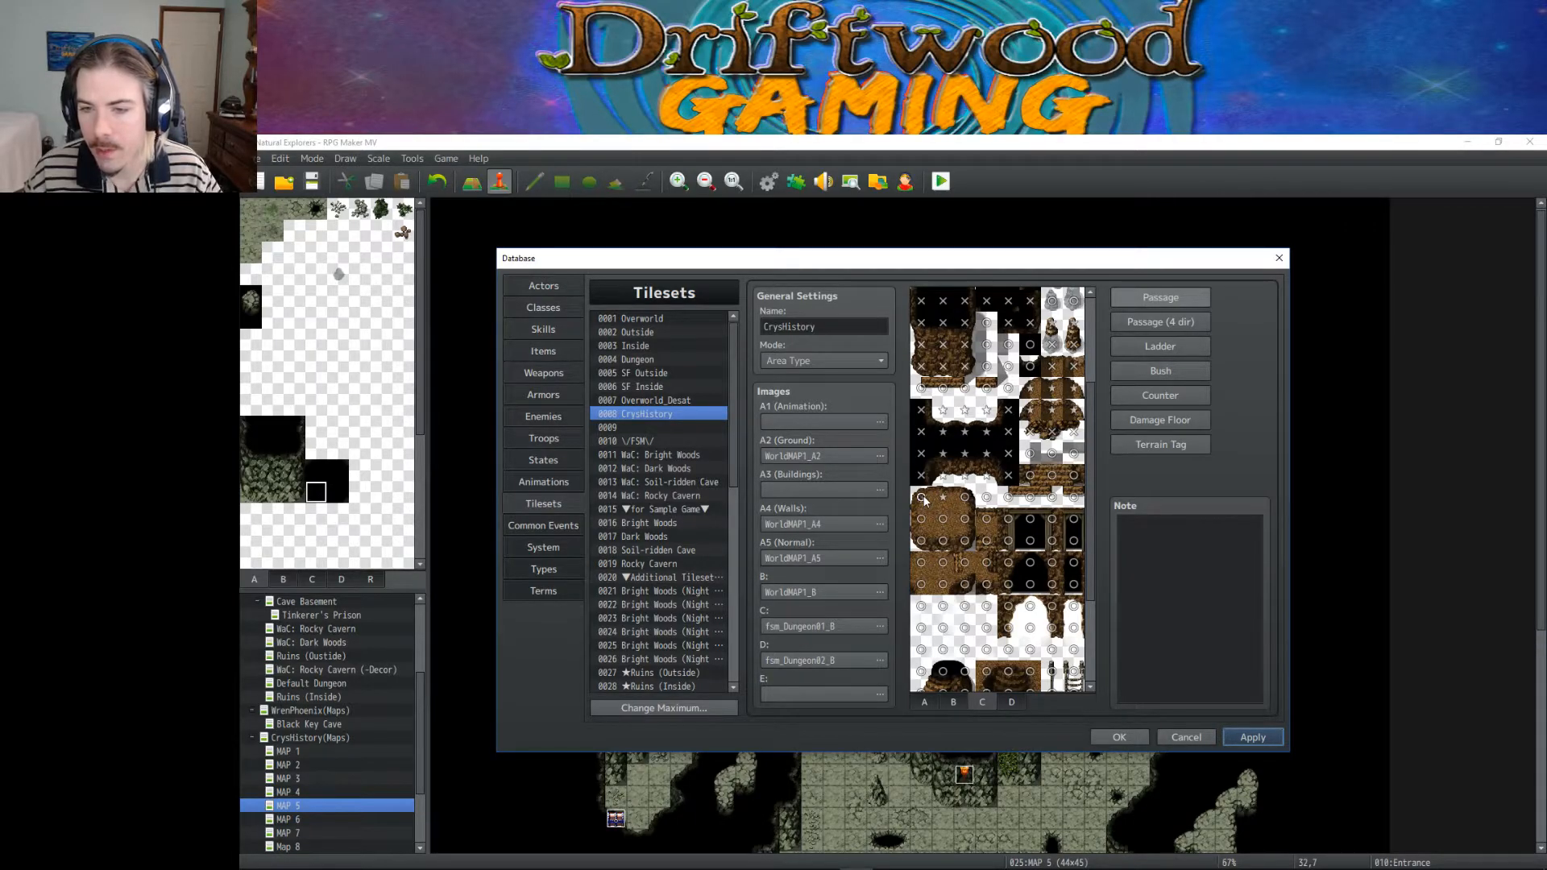
left_click(949, 501)
left_click(921, 519)
left_click(921, 541)
scroll(947, 548, "down", 2)
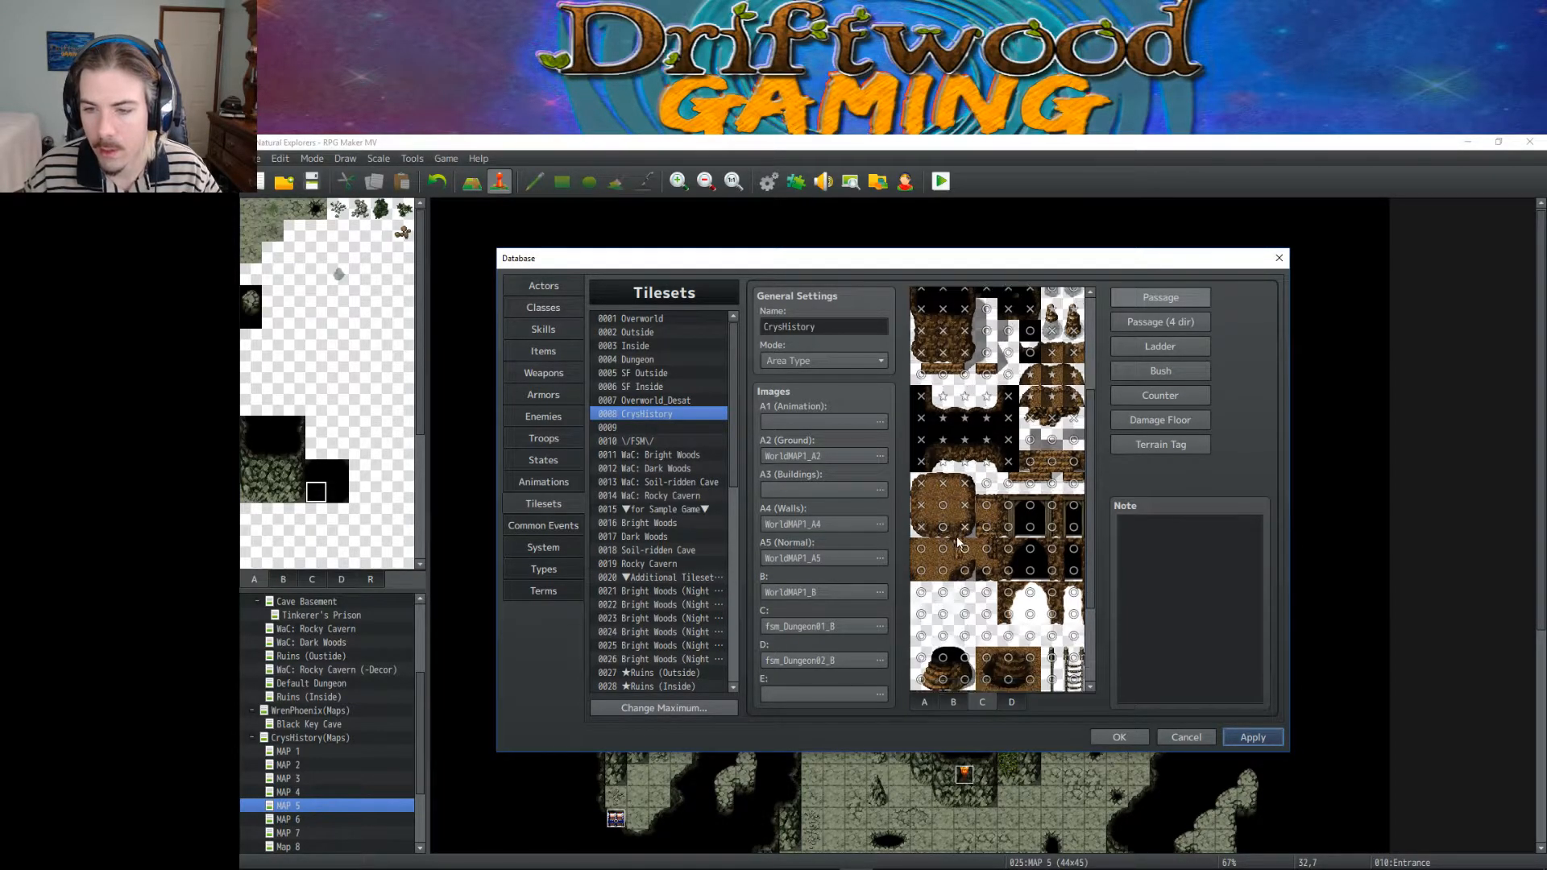
left_click(944, 515)
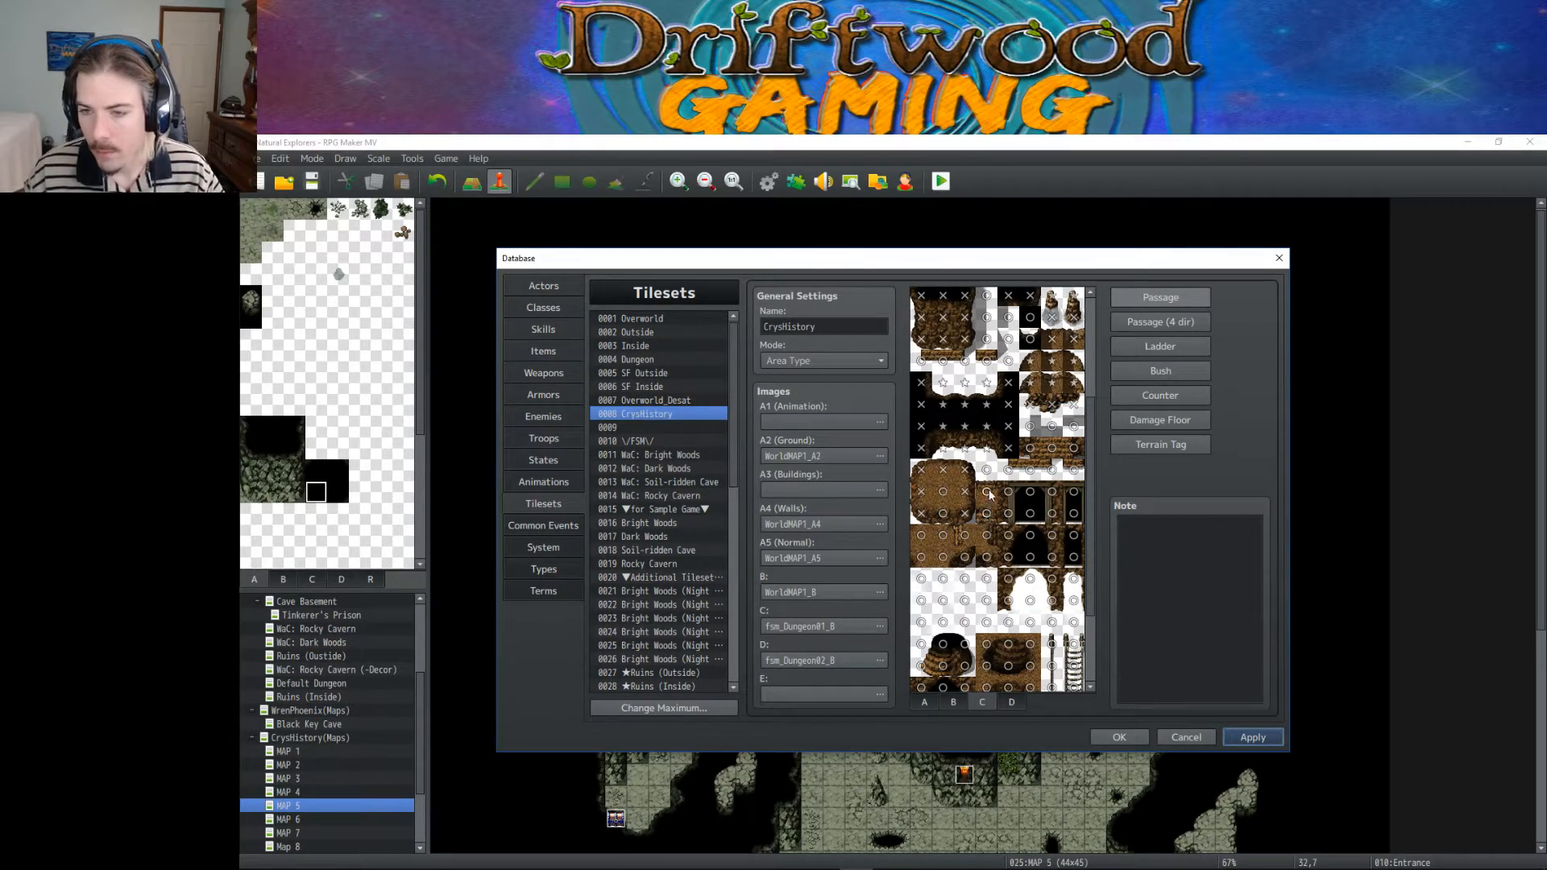
Step: Make the brown wall and pillar tiles beside and below the plateau impassable in the C tiles
mouse_move(1007, 495)
left_mouse_down()
mouse_move(1052, 495)
mouse_move(989, 513)
left_mouse_up()
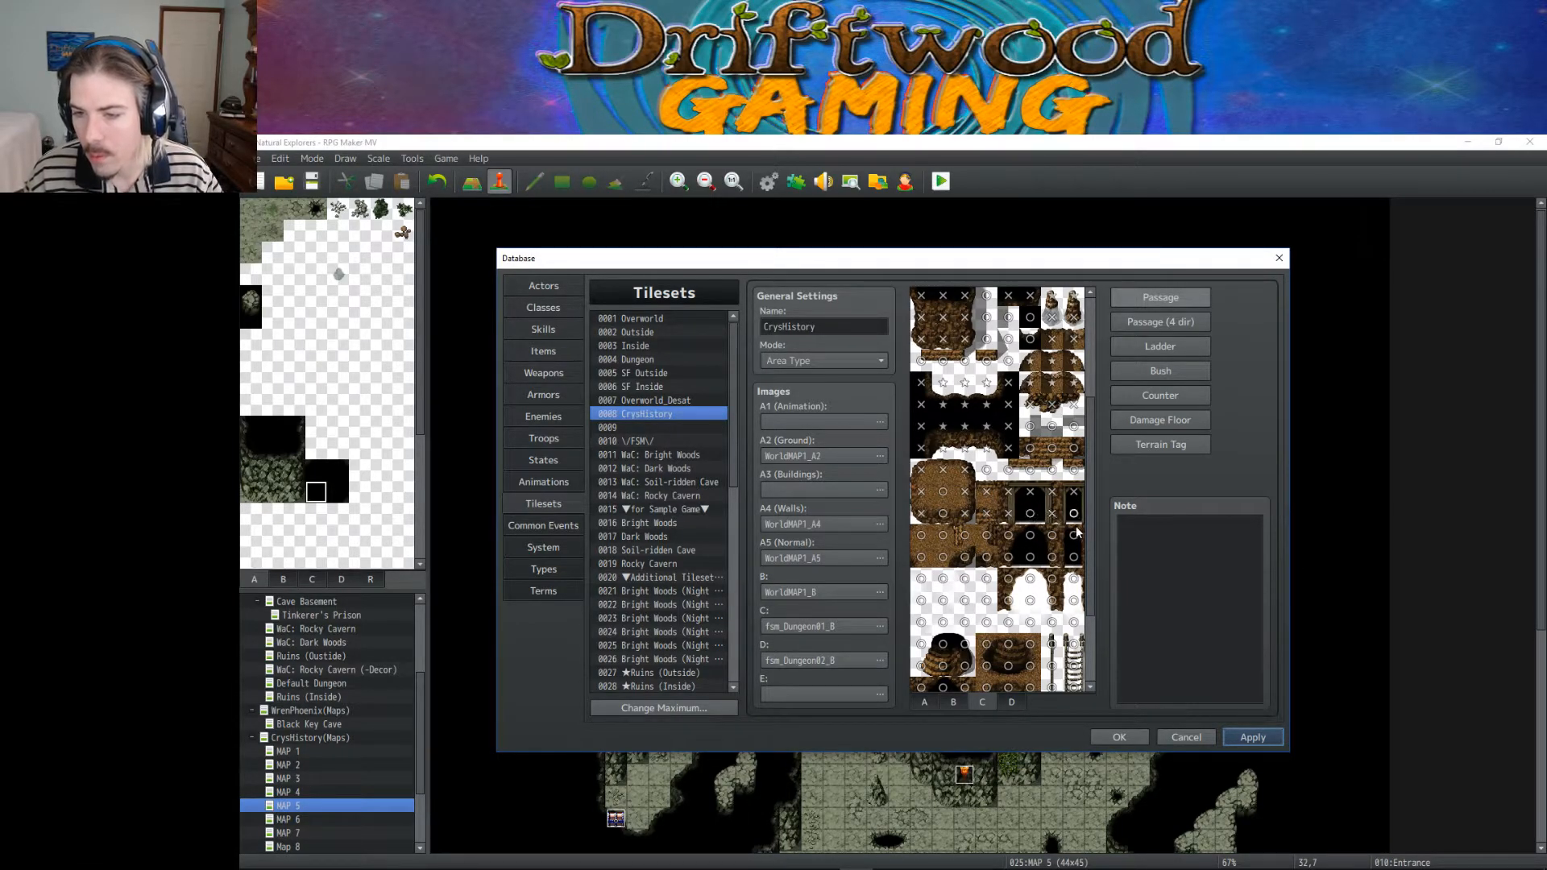
left_click_drag(1074, 539, 975, 538)
left_click(966, 557)
scroll(990, 558, "down", 2)
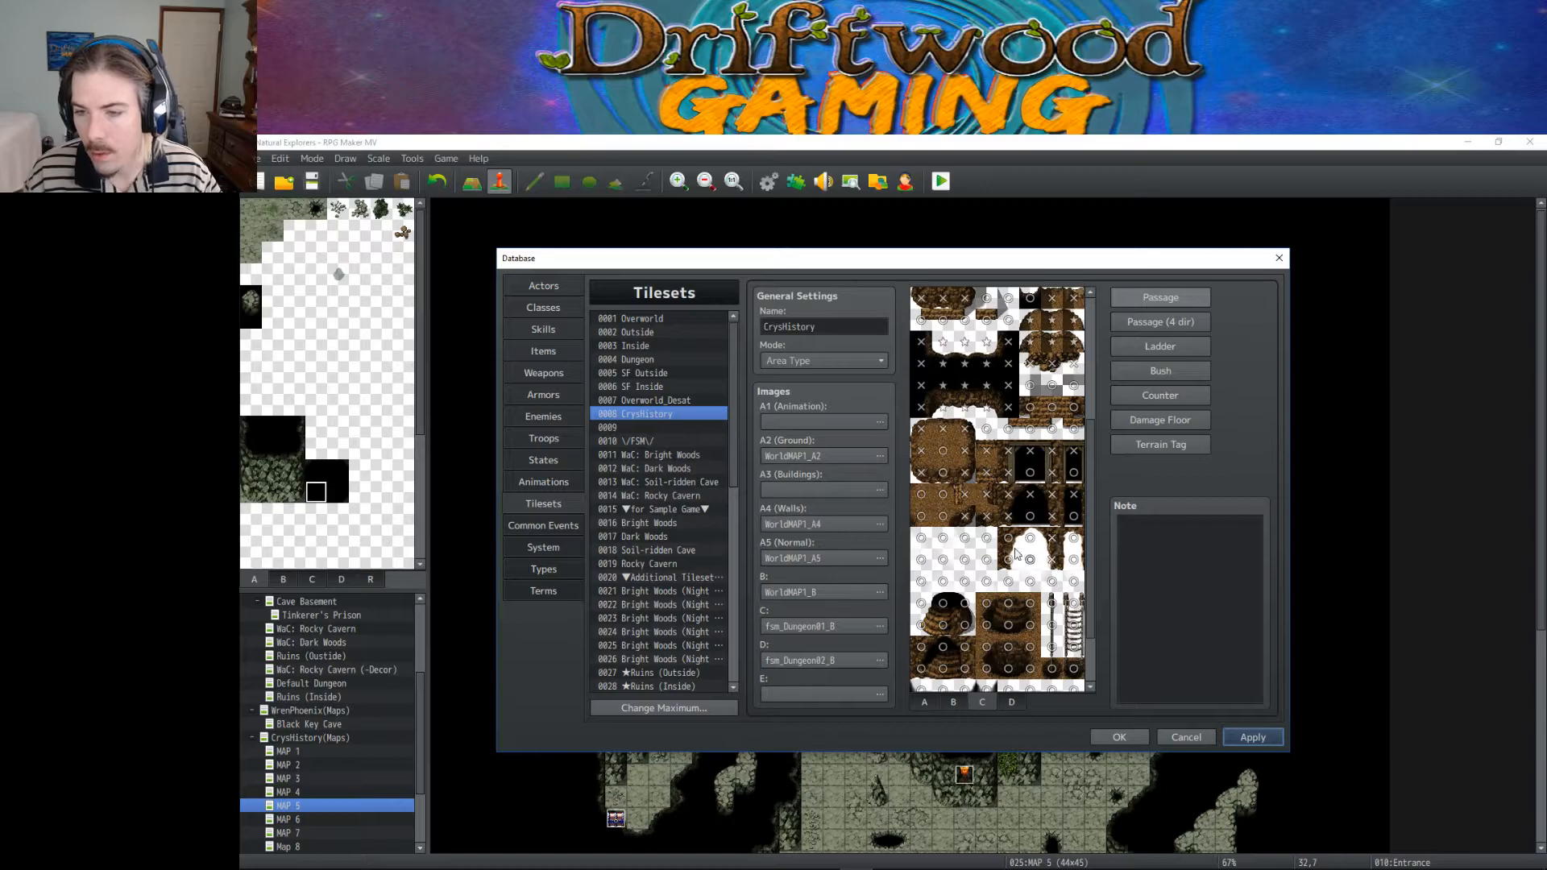
left_click(1074, 538)
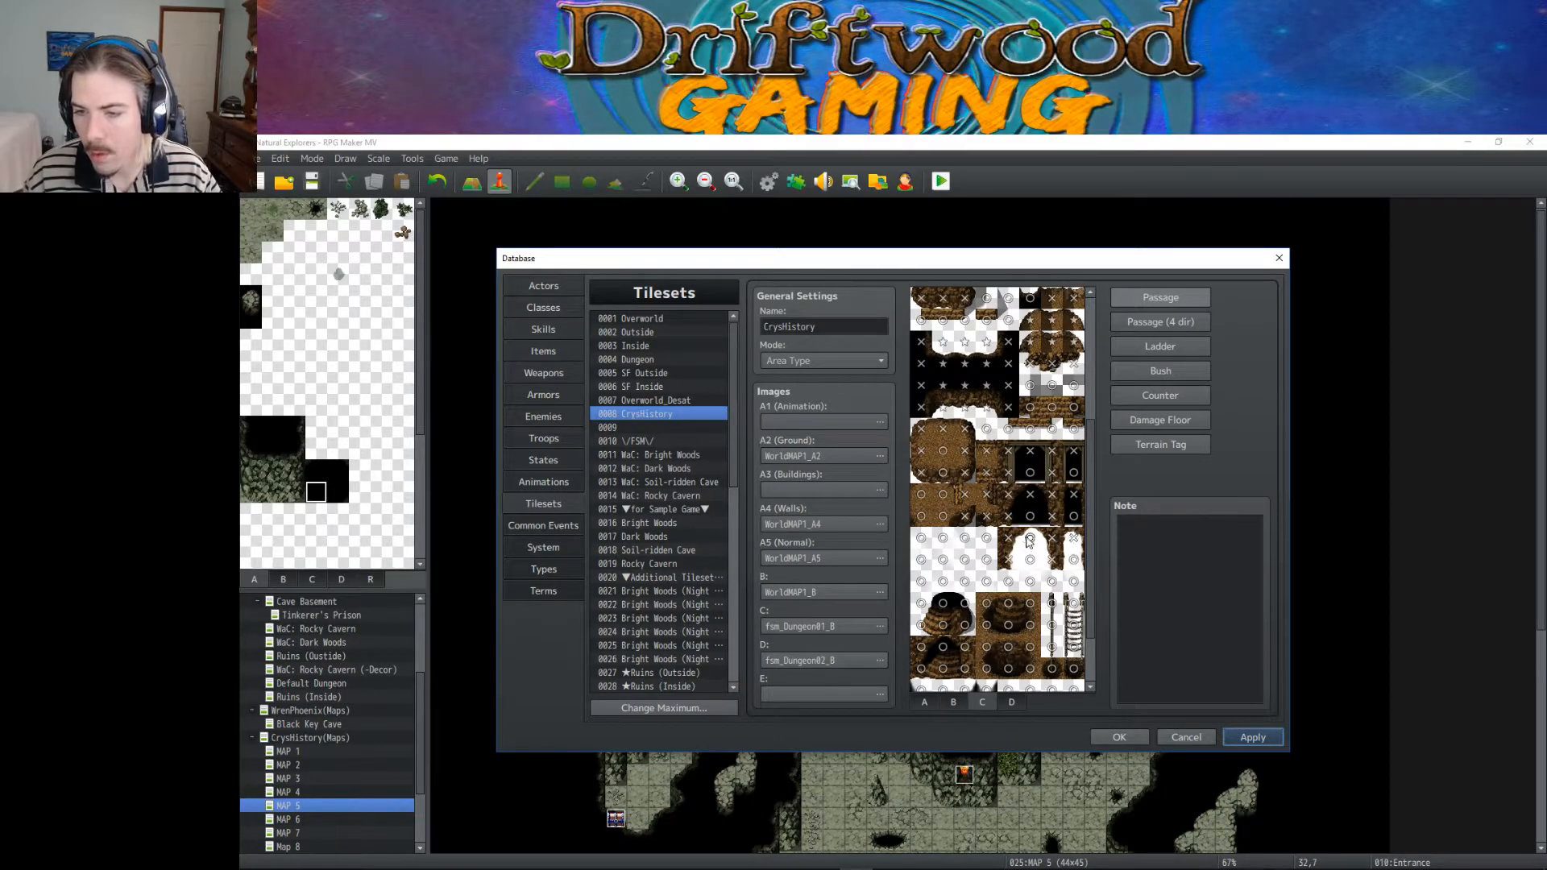
scroll(1017, 546, "down", 3)
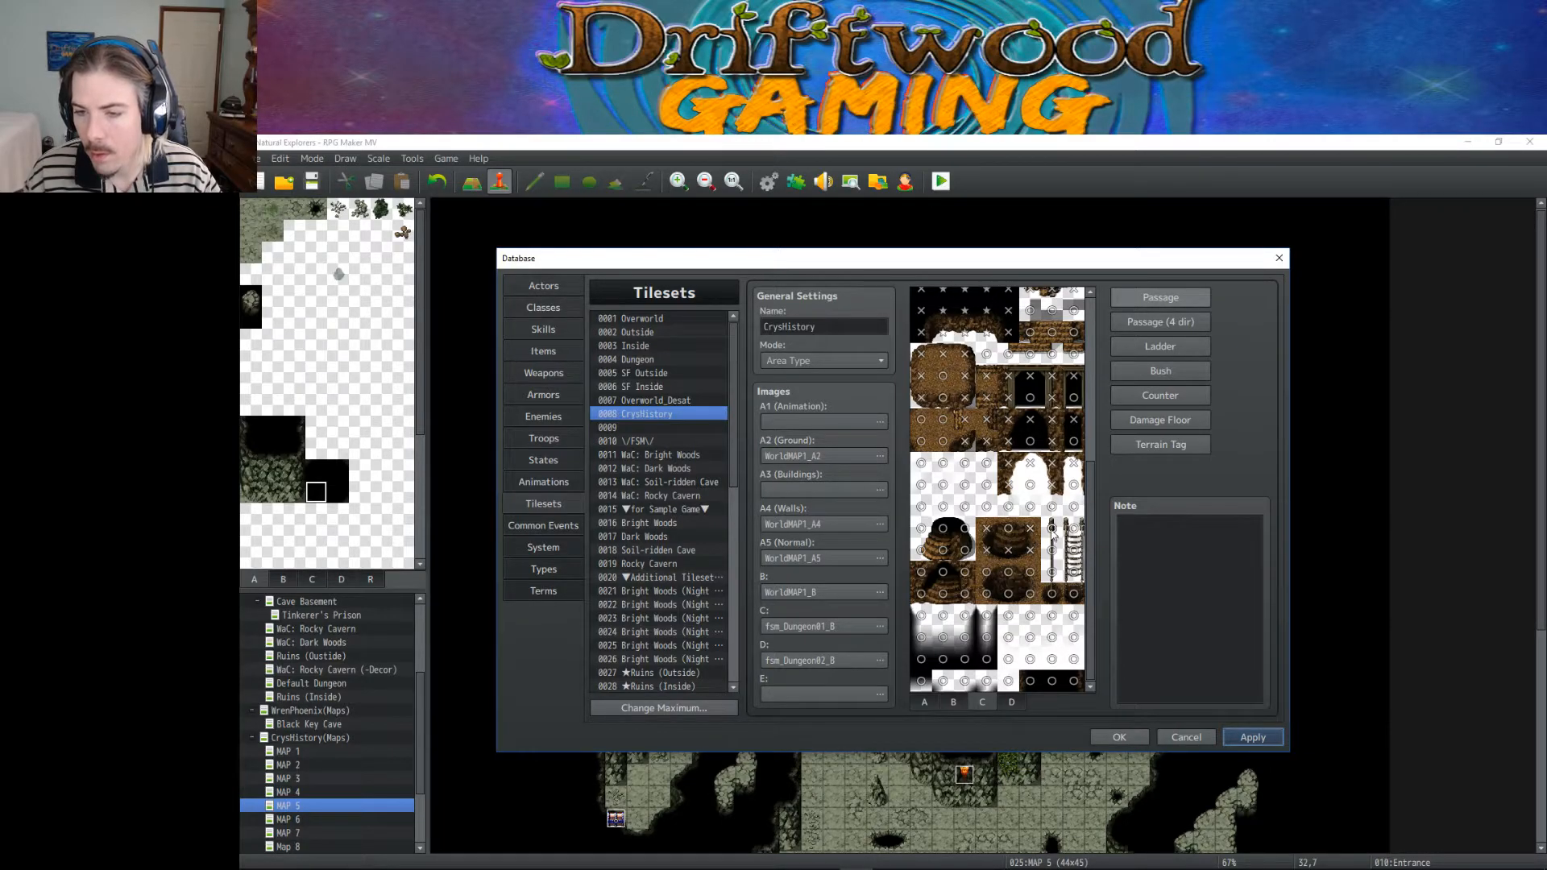
Step: Make the dark cave mouth tiles and the neighbouring brown pit tiles impassable in the C tiles
left_click(942, 527)
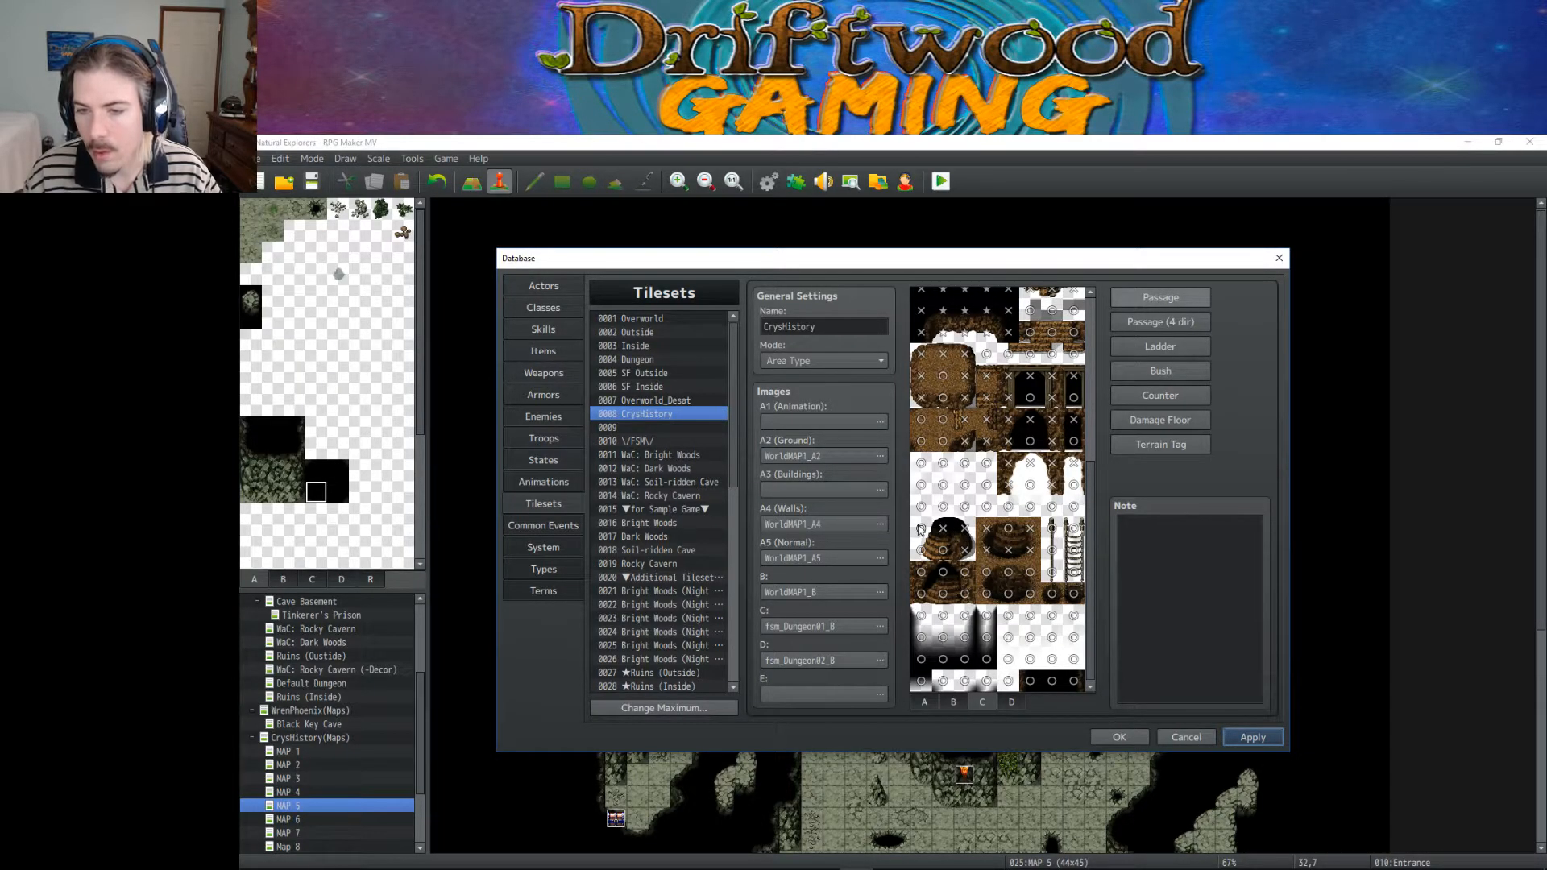
left_click_drag(921, 571, 964, 572)
left_click(927, 594)
left_click(986, 594)
left_click(1032, 595)
left_click(1008, 594)
left_click(1008, 572)
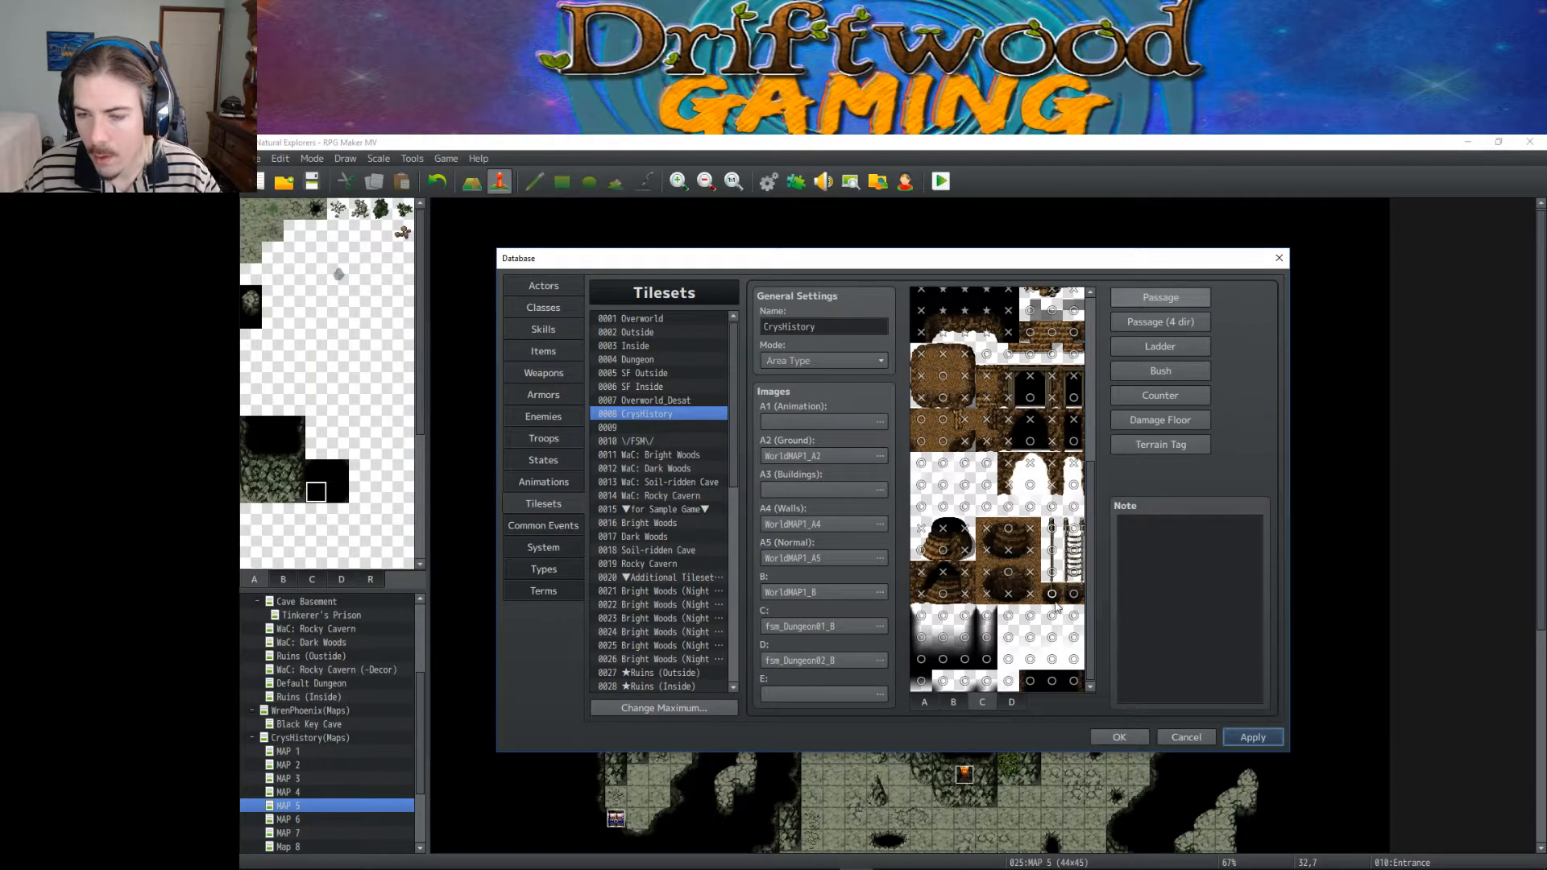
Step: Make the solid black tiles near the end of the C tiles impassable and accept the tileset changes
left_click(1030, 681)
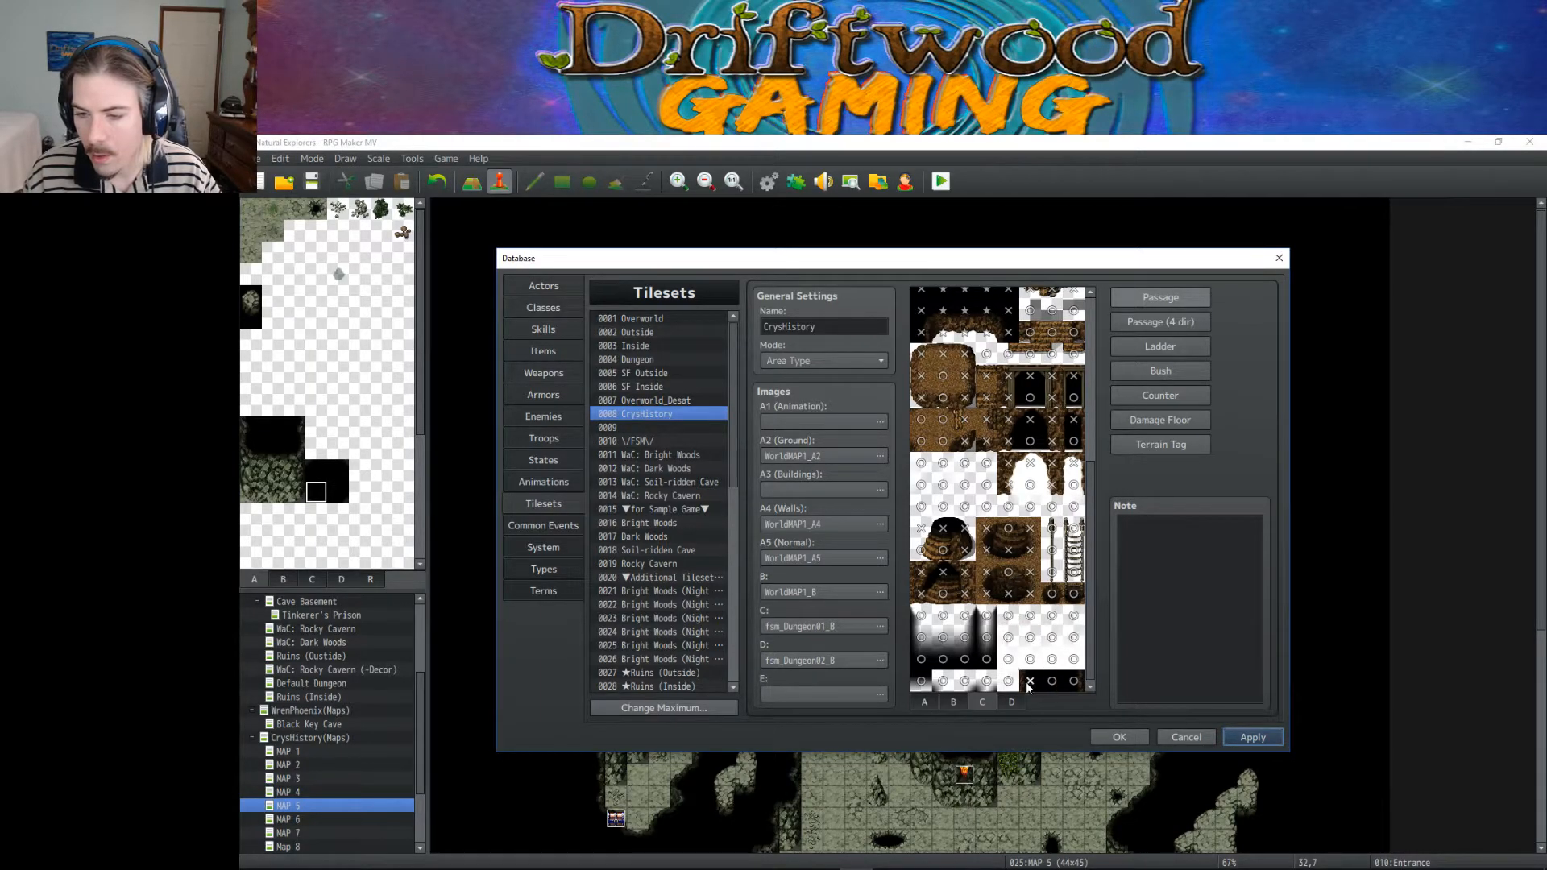
left_click(1074, 681)
left_click(1012, 702)
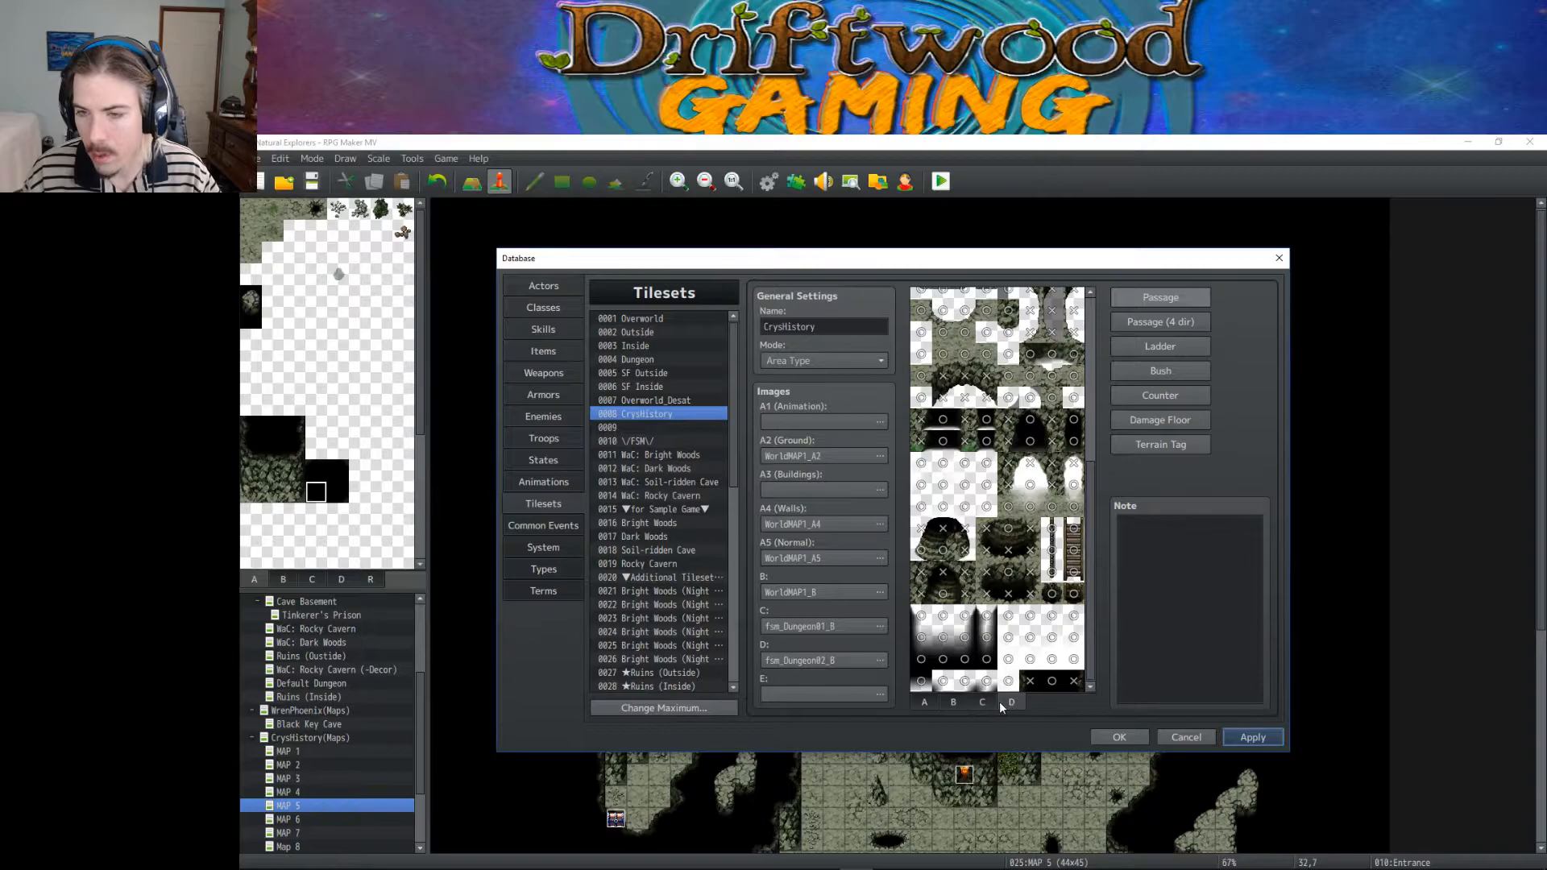
left_click(954, 702)
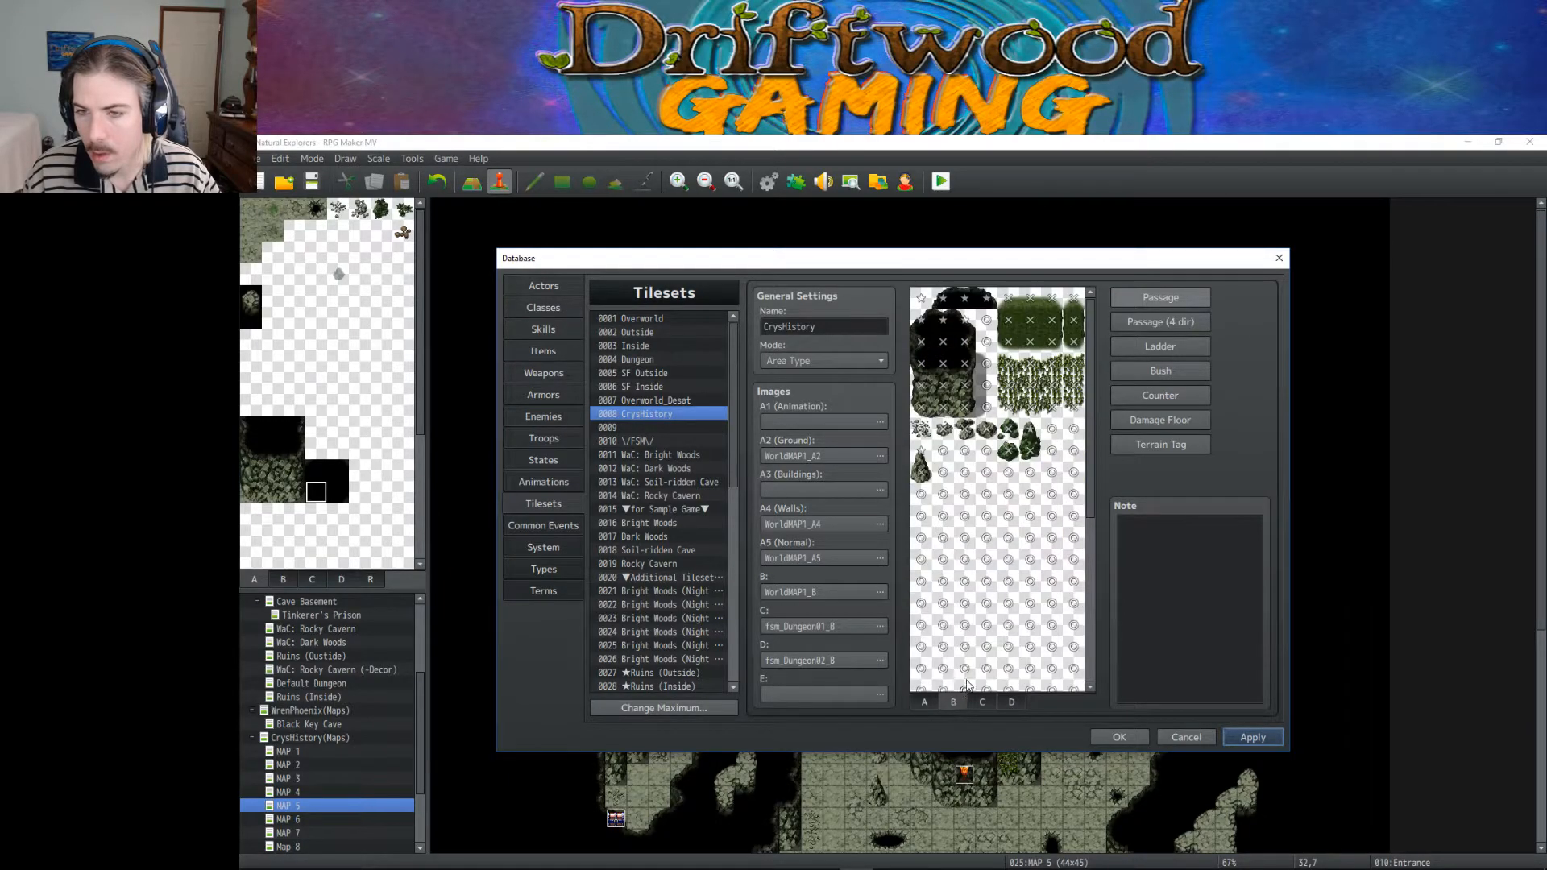
left_click(1119, 737)
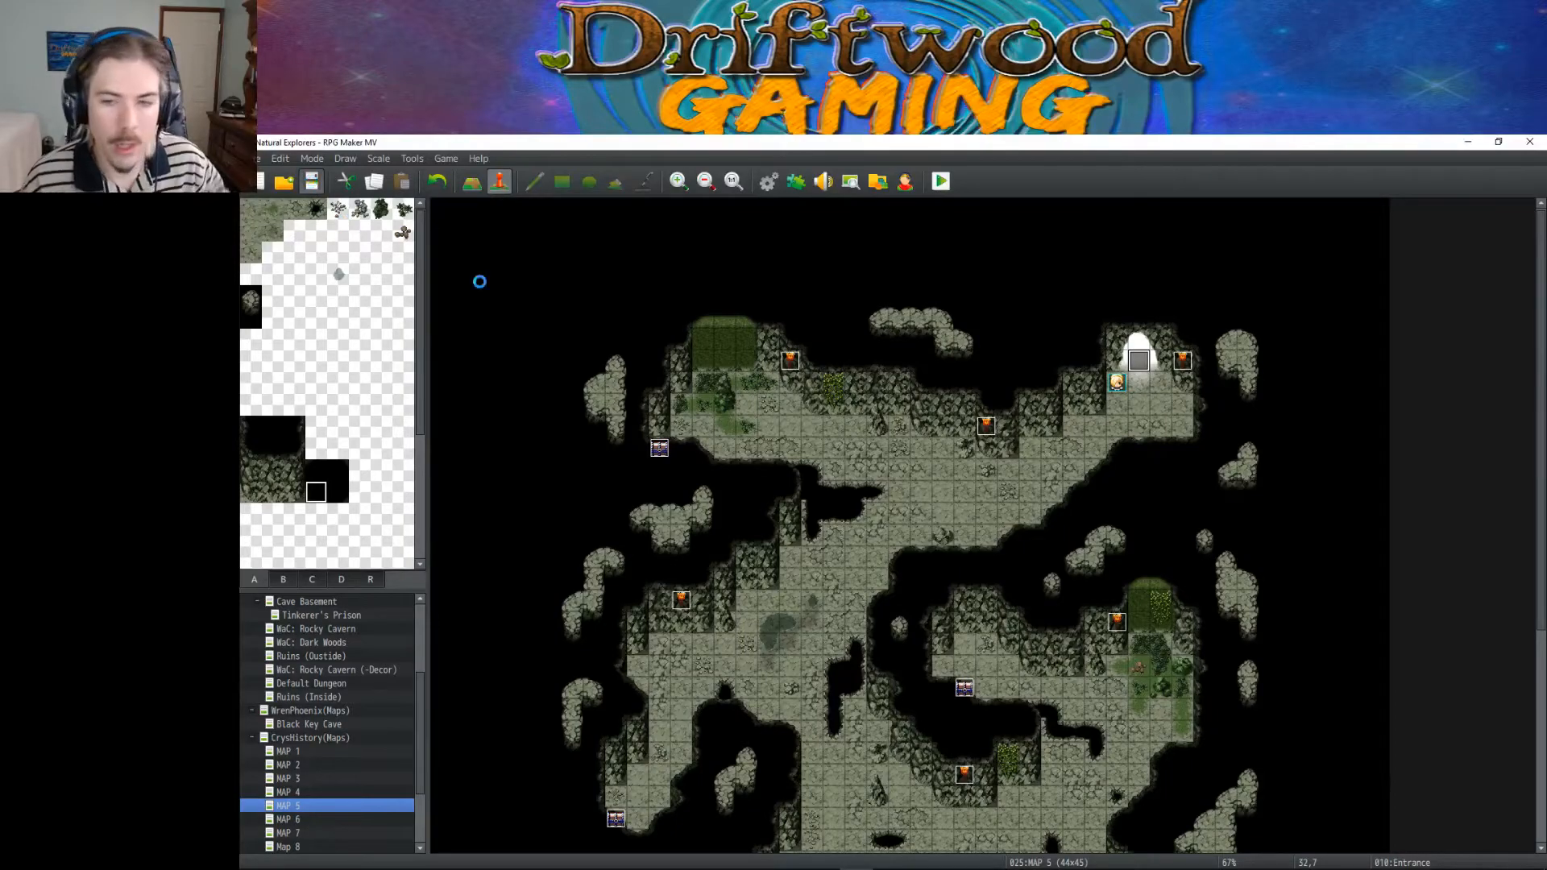
Step: Playtest a new game, walk from the cave entrance down into the cavern to check the lighting, and end the test
left_click(941, 182)
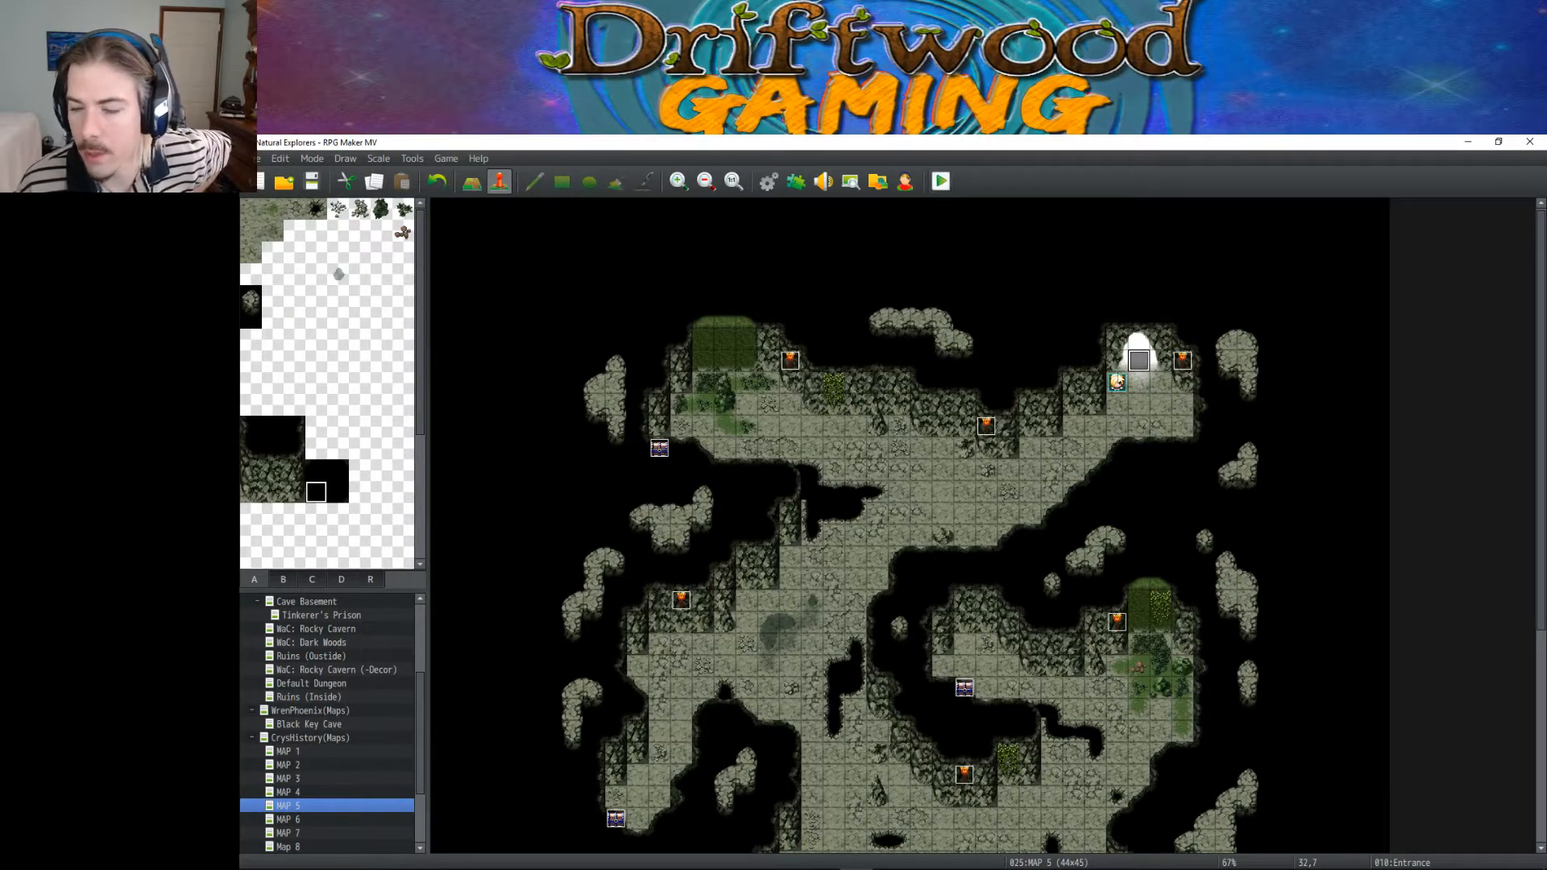
key("Up")
key("Return")
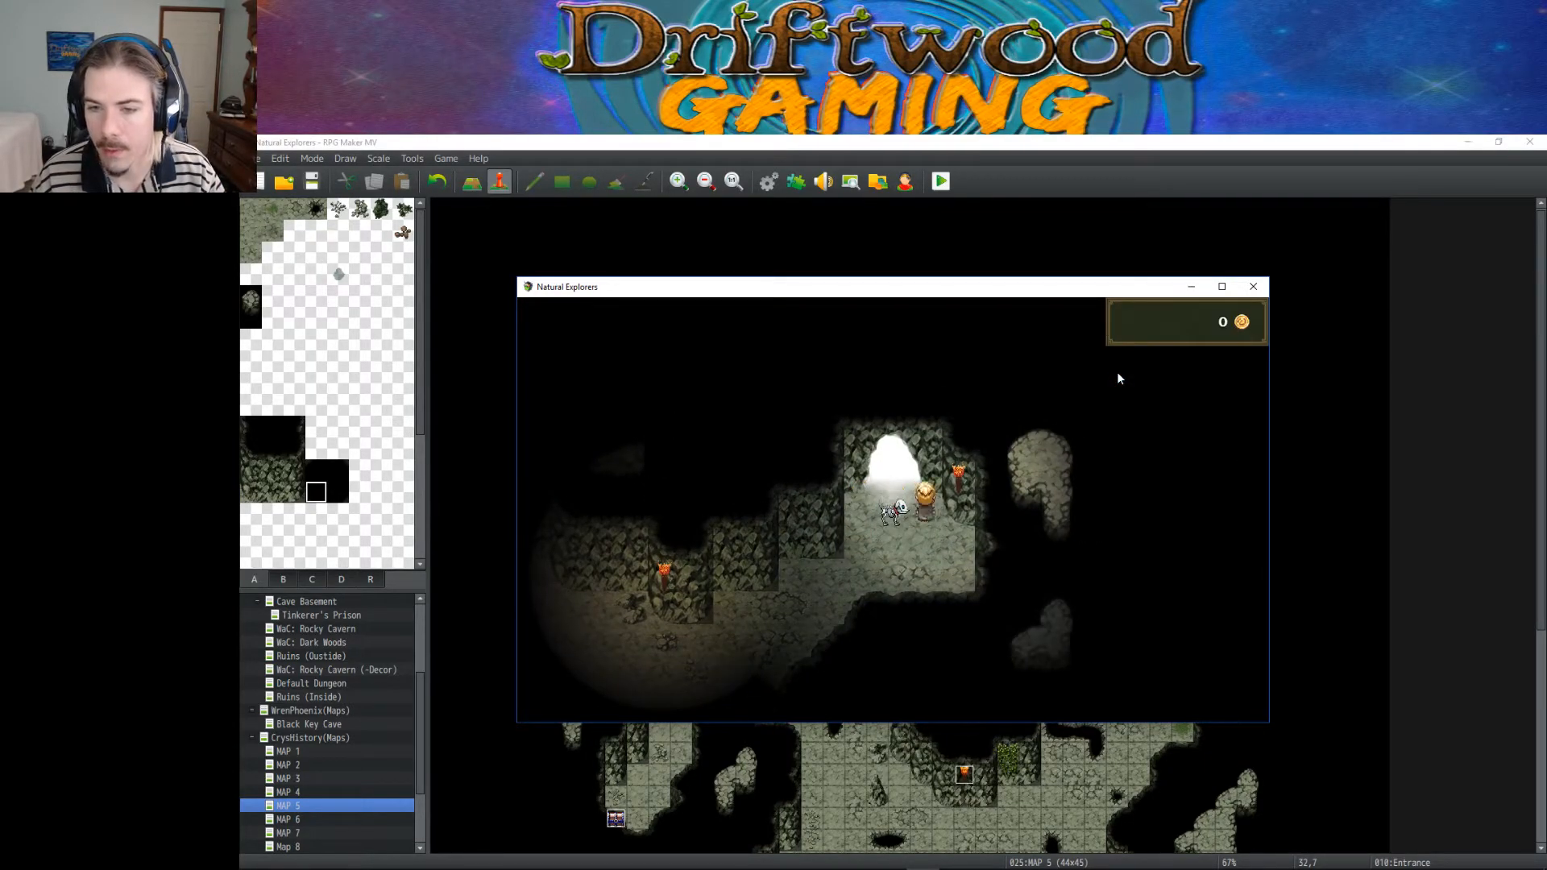
key("Down")
key("Left")
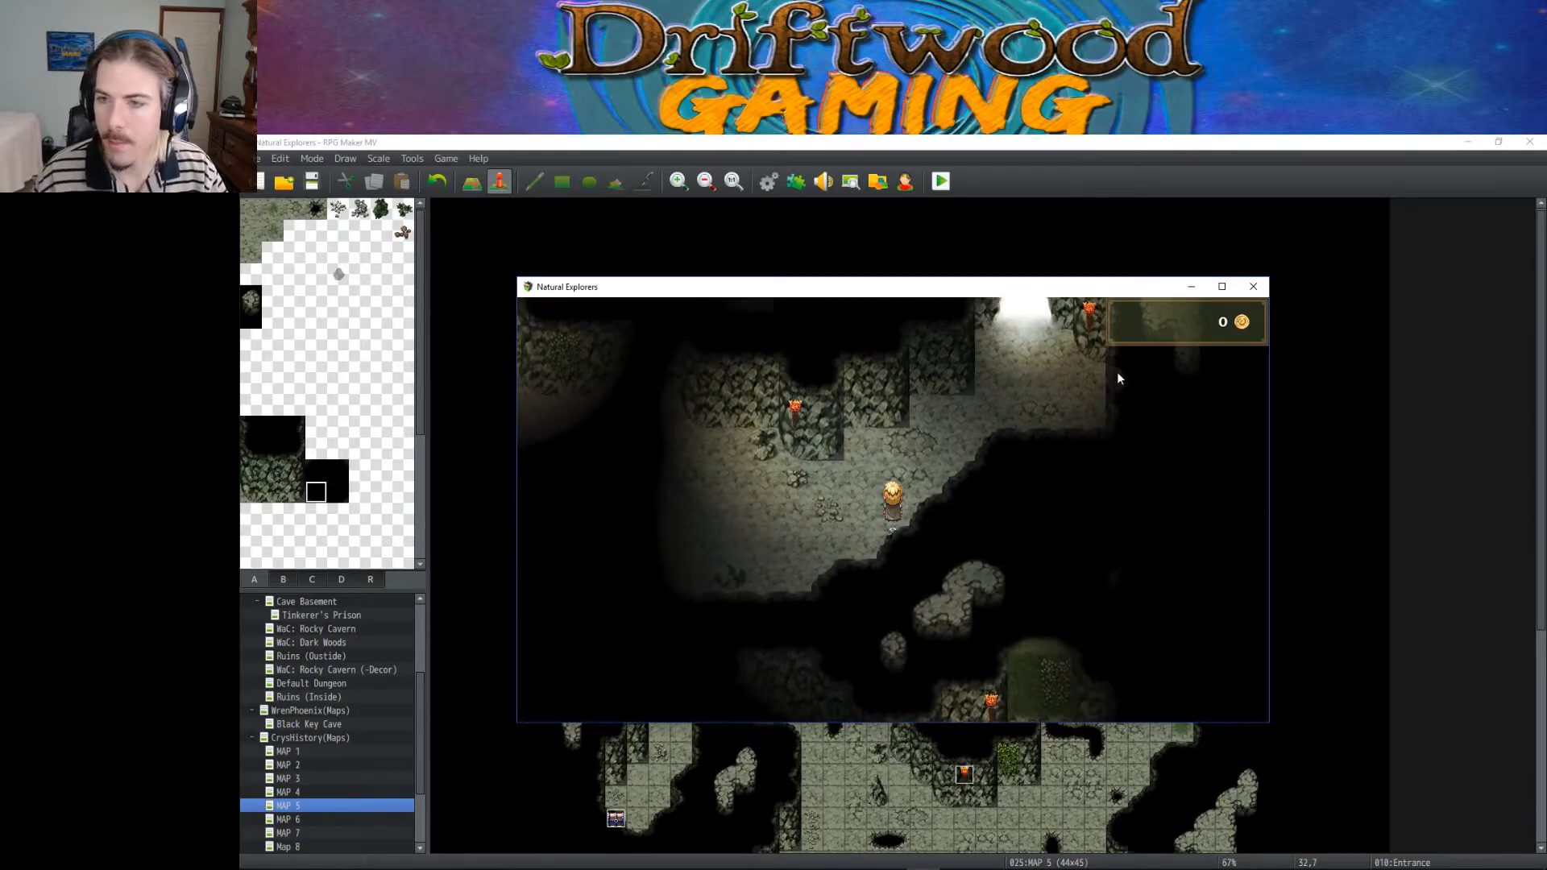
left_click(1253, 286)
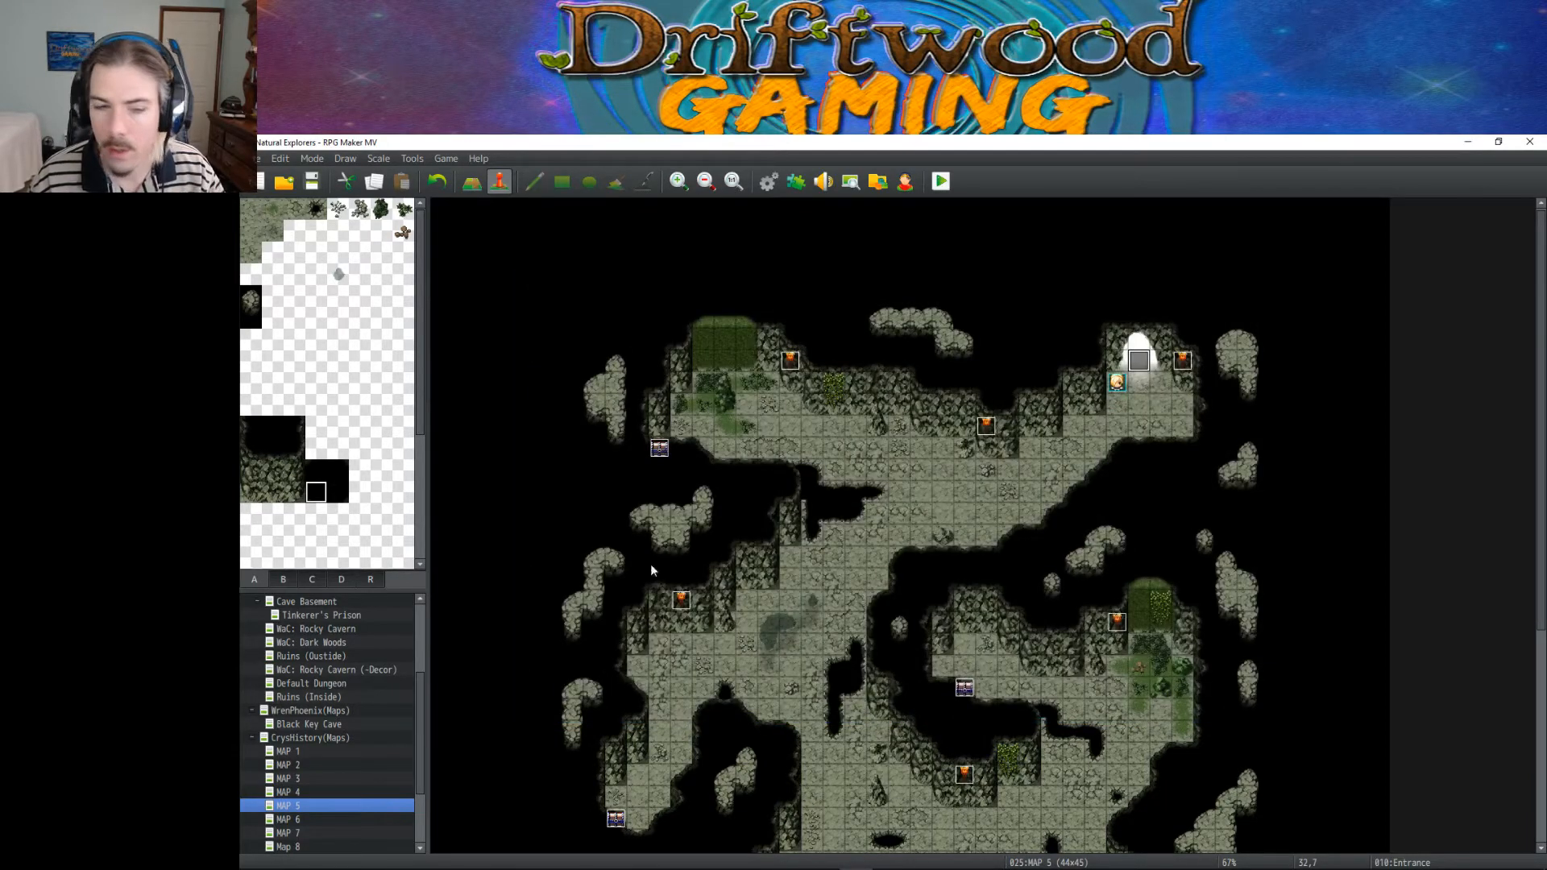
Step: Copy the complete flashlight note from the Exit event on Map 8 and close the event
left_click(292, 819)
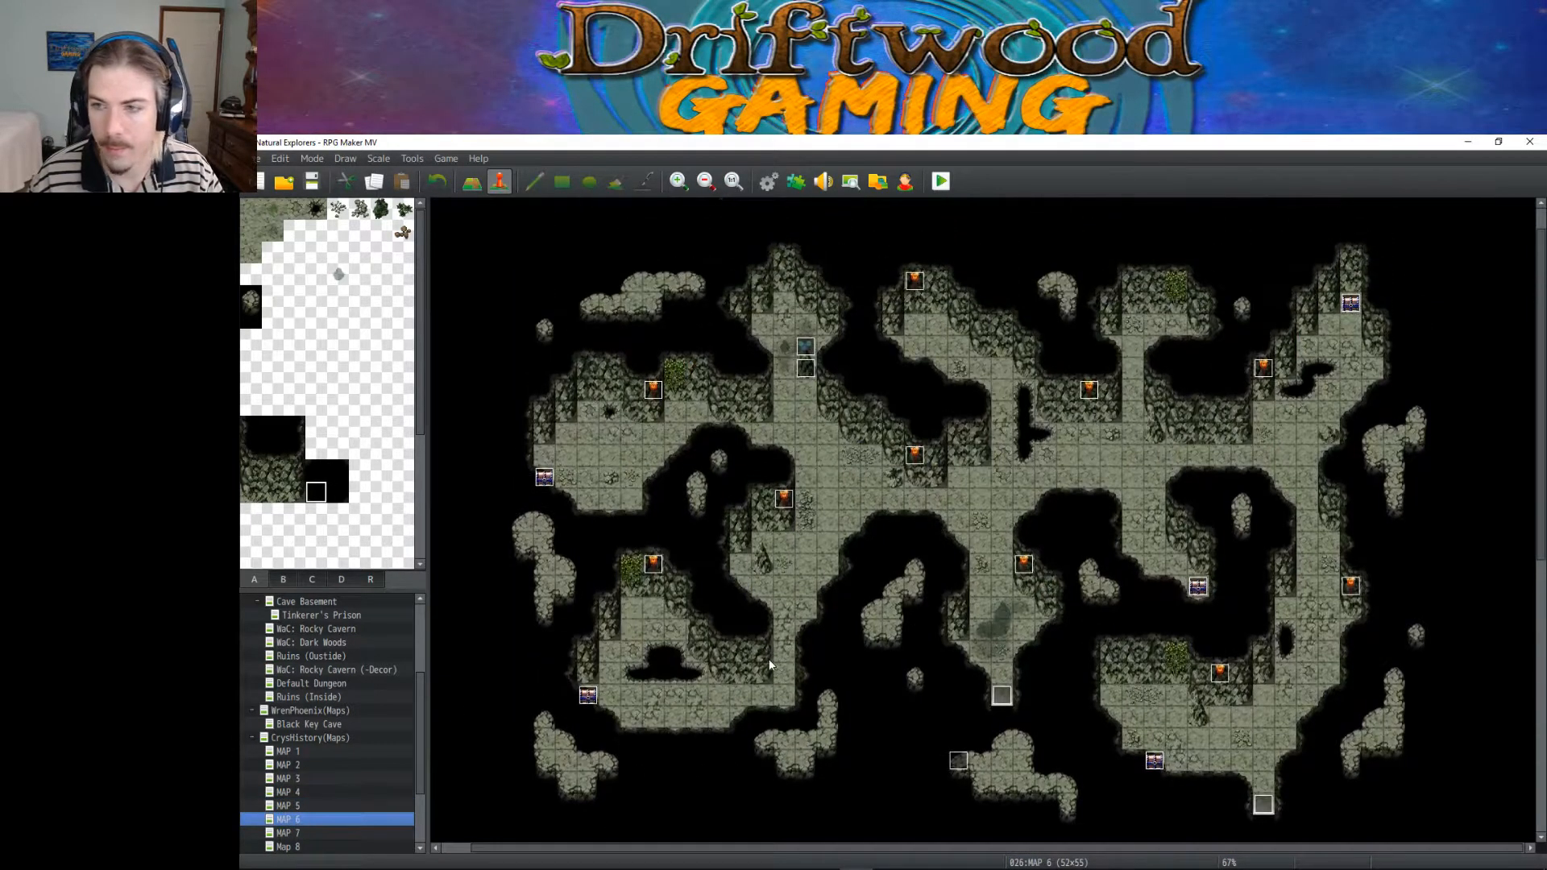
left_click(308, 831)
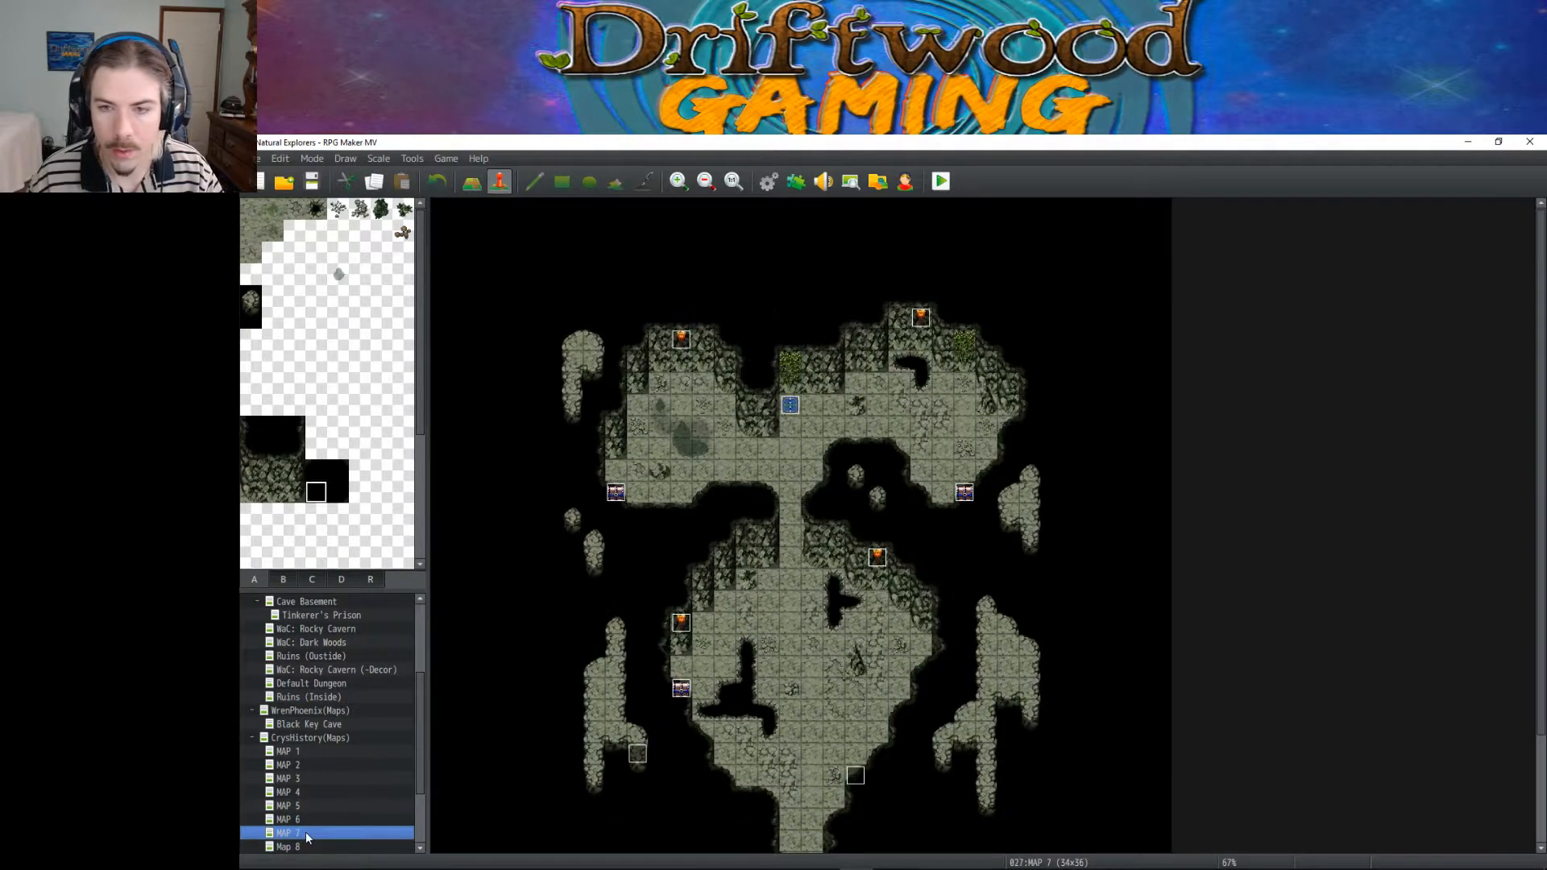
left_click(317, 848)
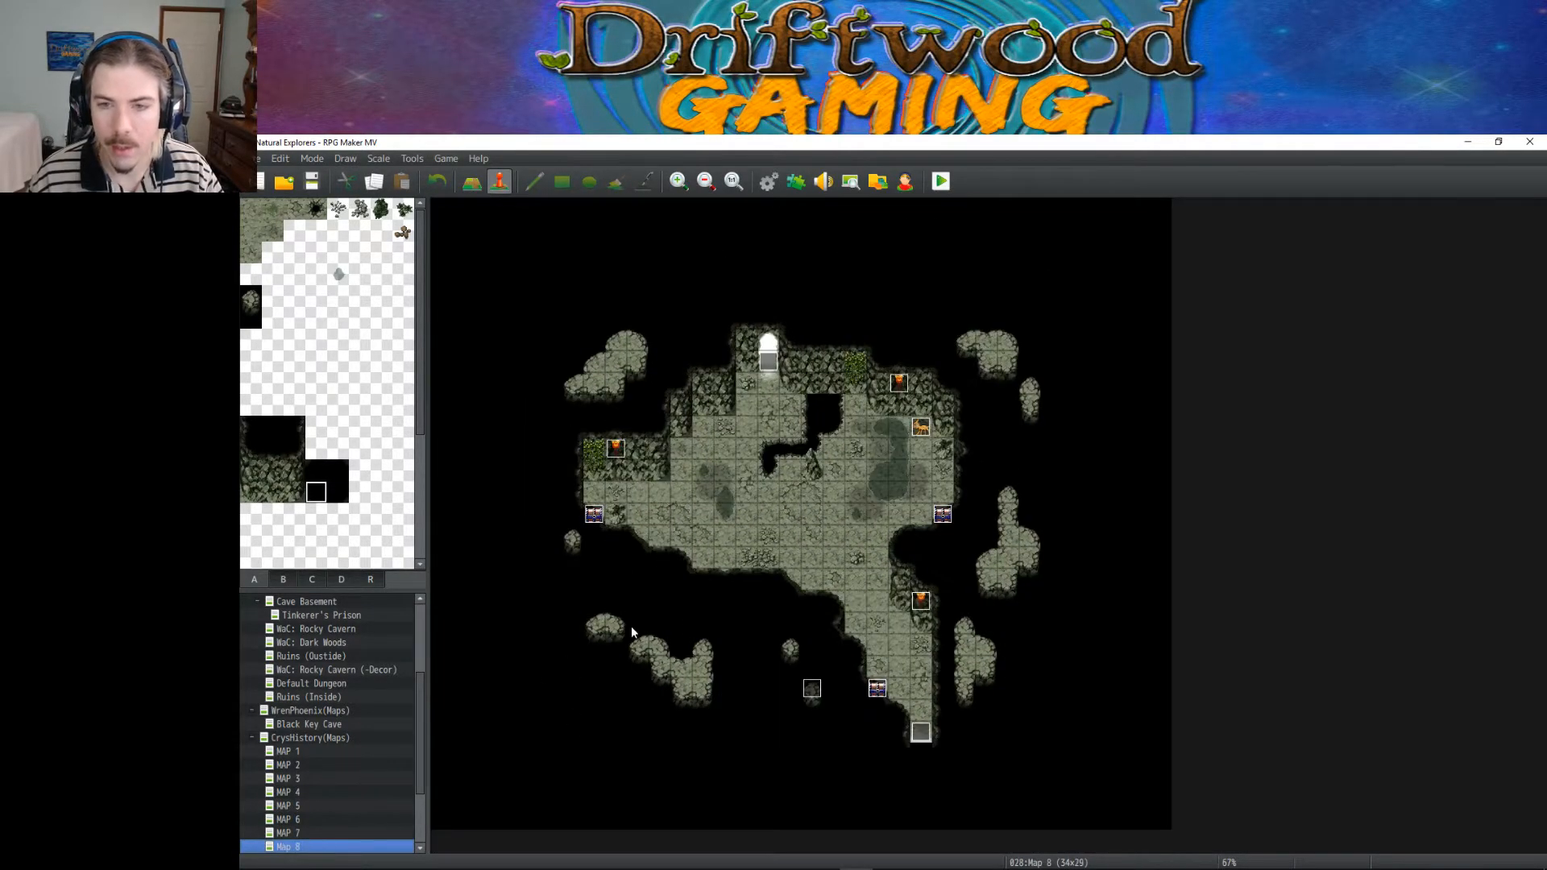
double_click(774, 361)
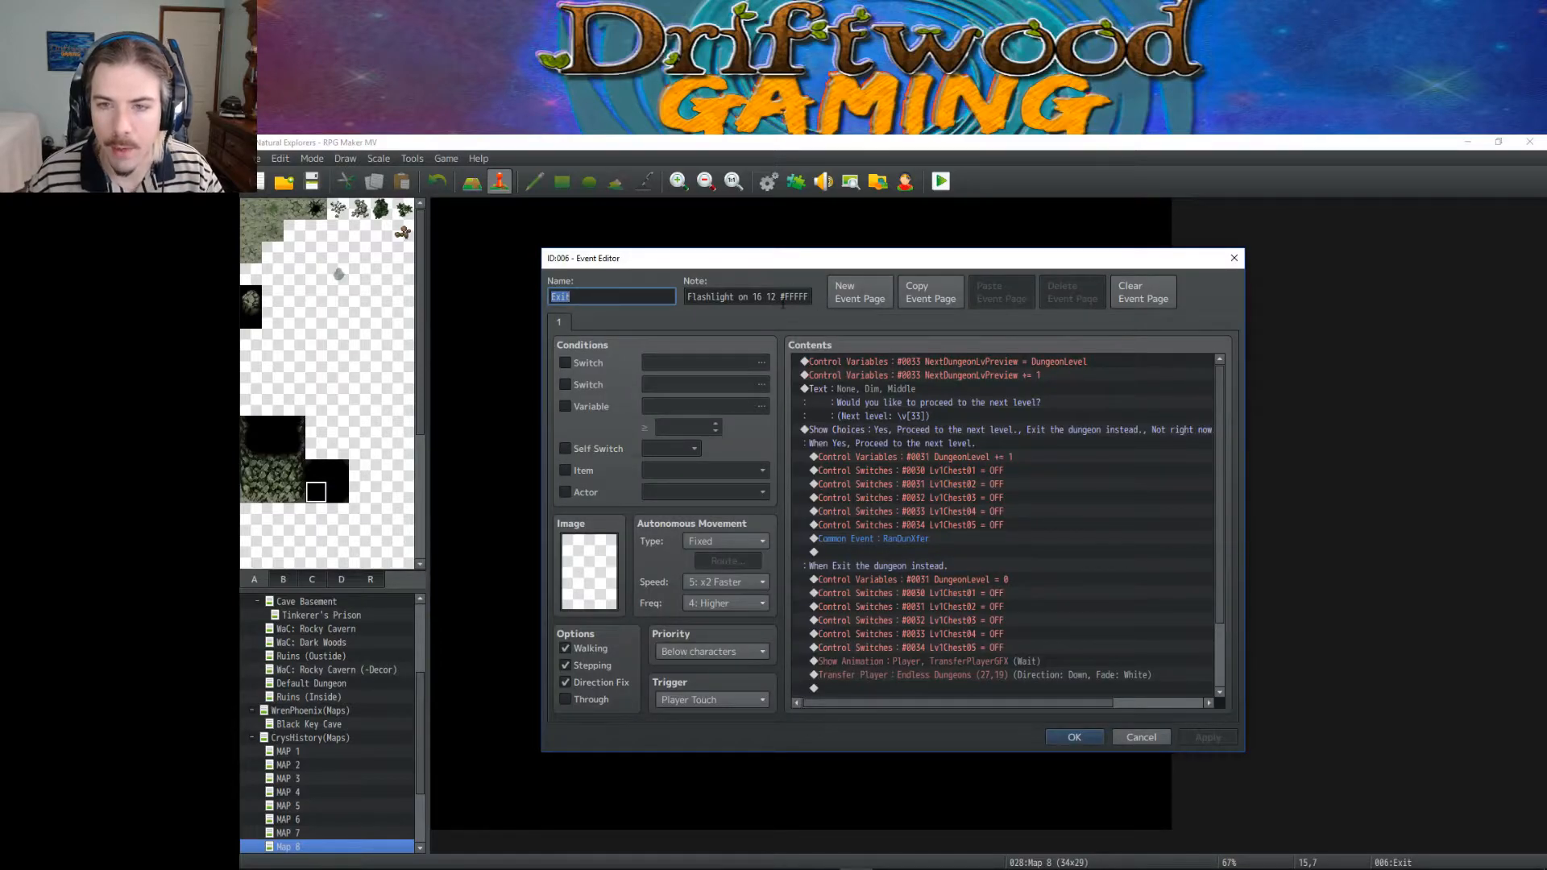
key("Tab")
left_click_drag(769, 297, 659, 295)
left_click(776, 297)
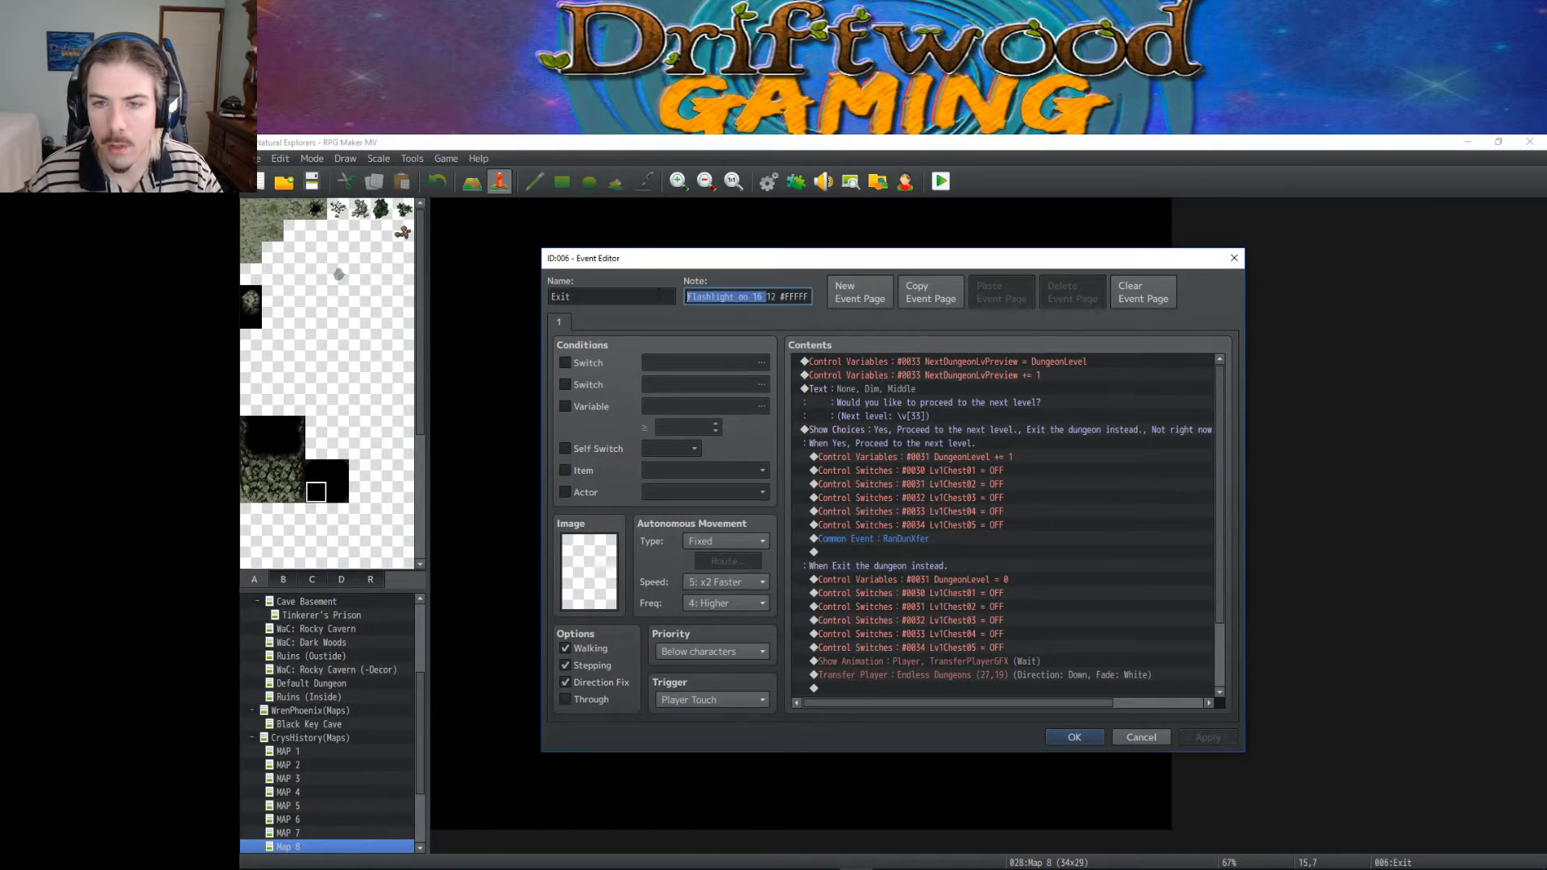
key("End")
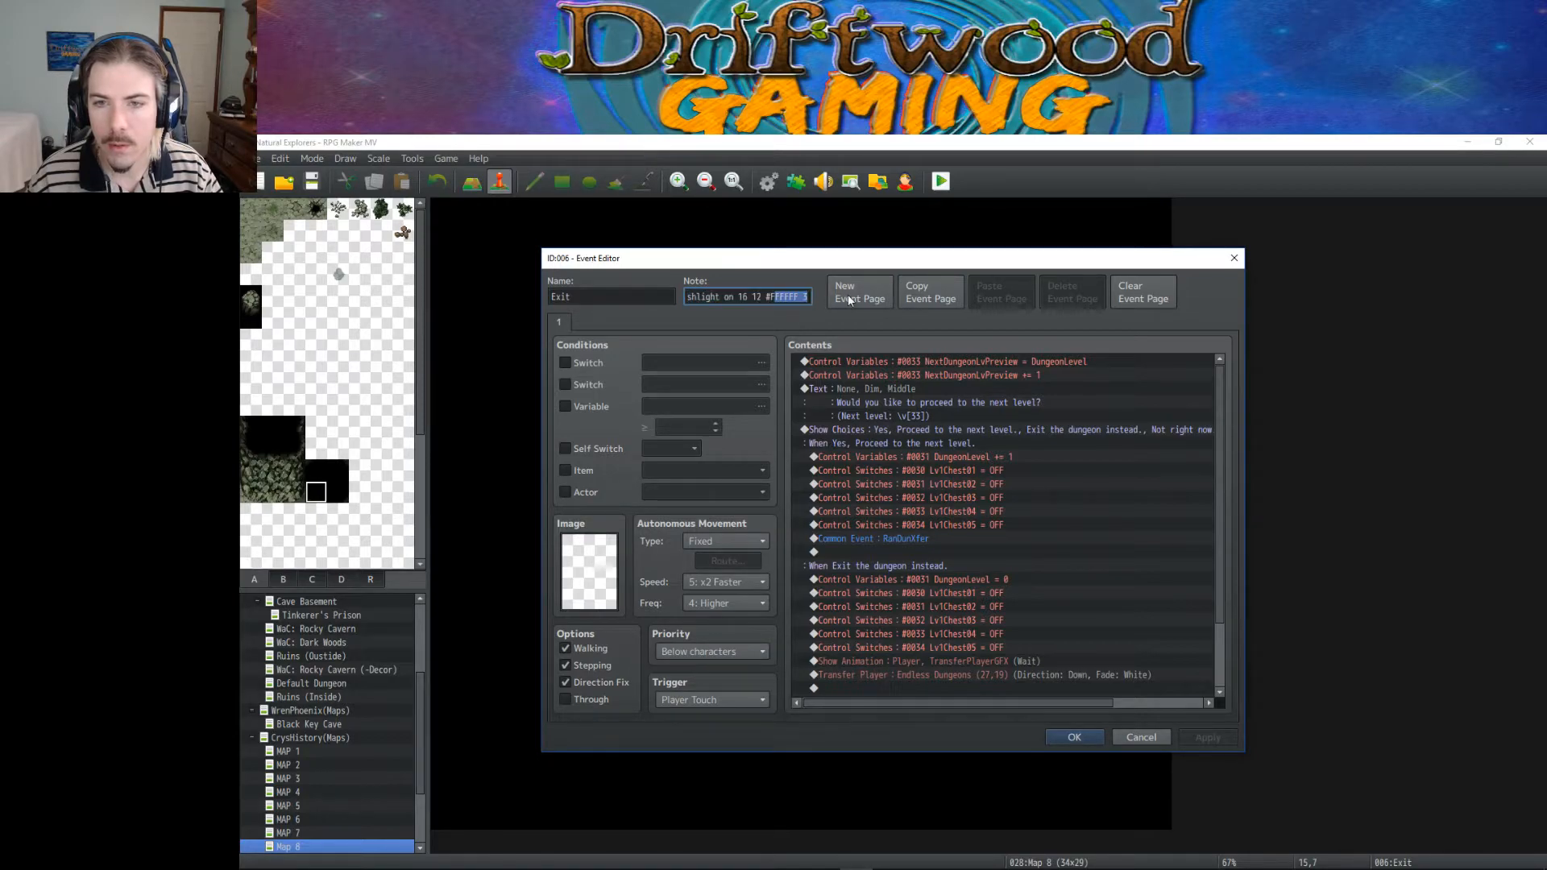
left_click(748, 296)
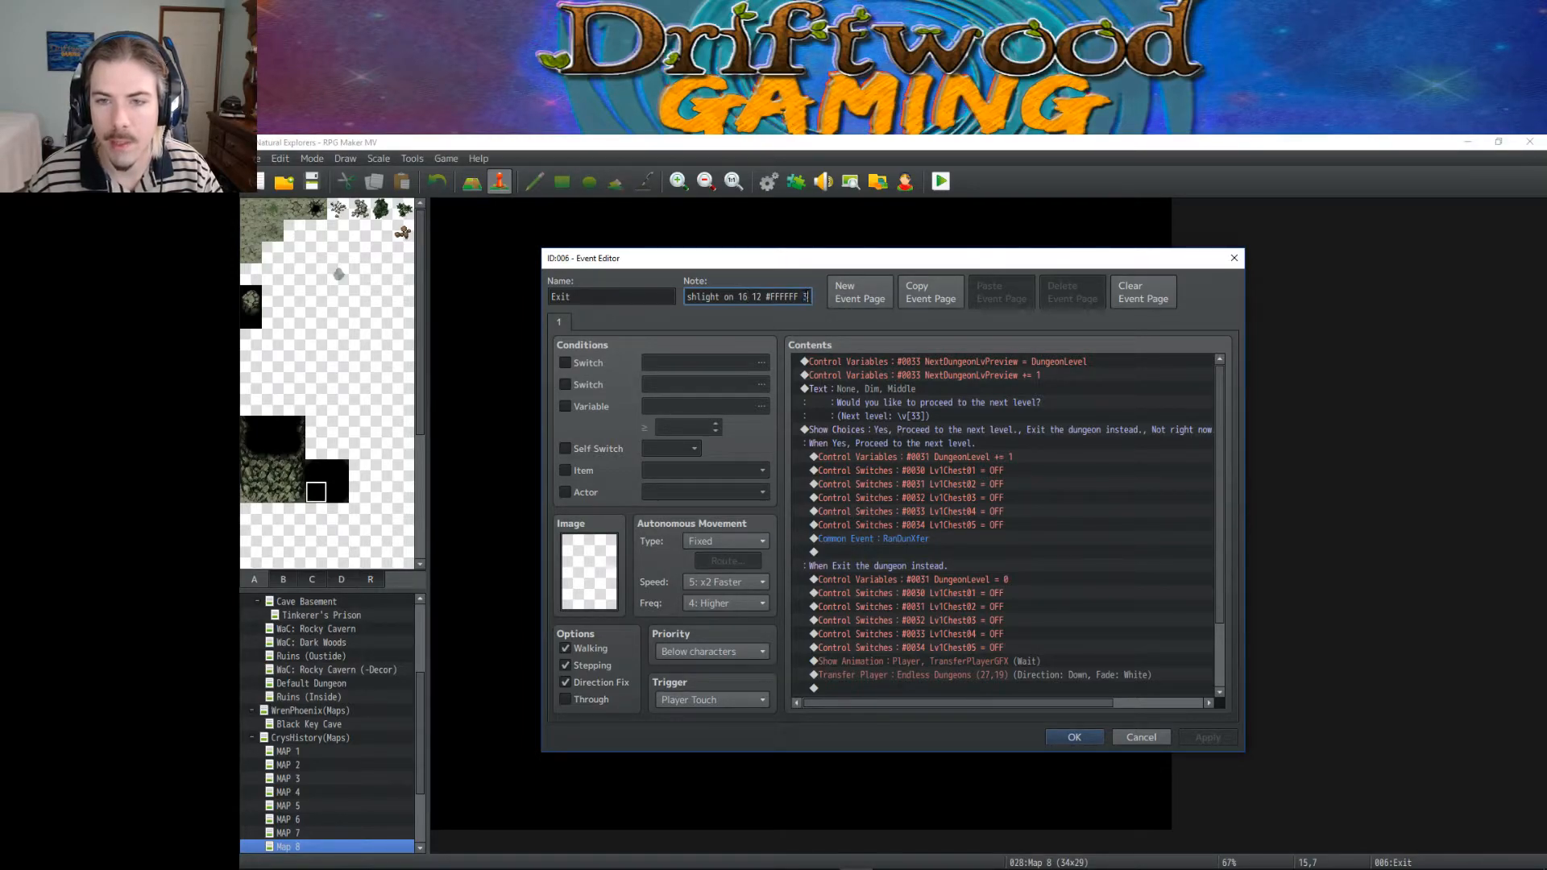
left_click_drag(804, 297, 652, 298)
key("ctrl+c")
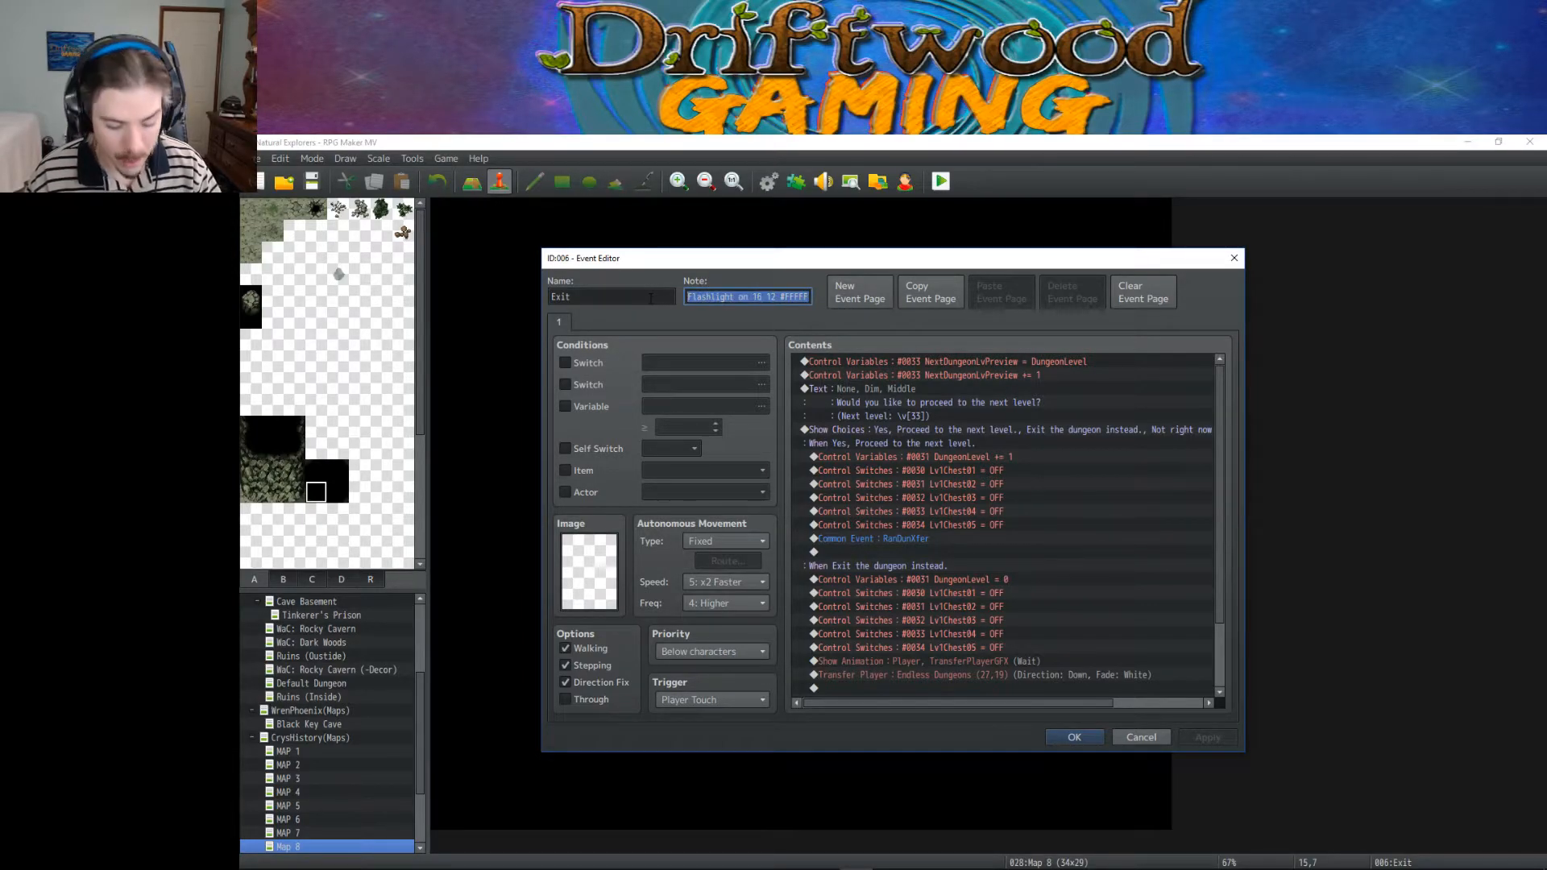
left_click(1074, 736)
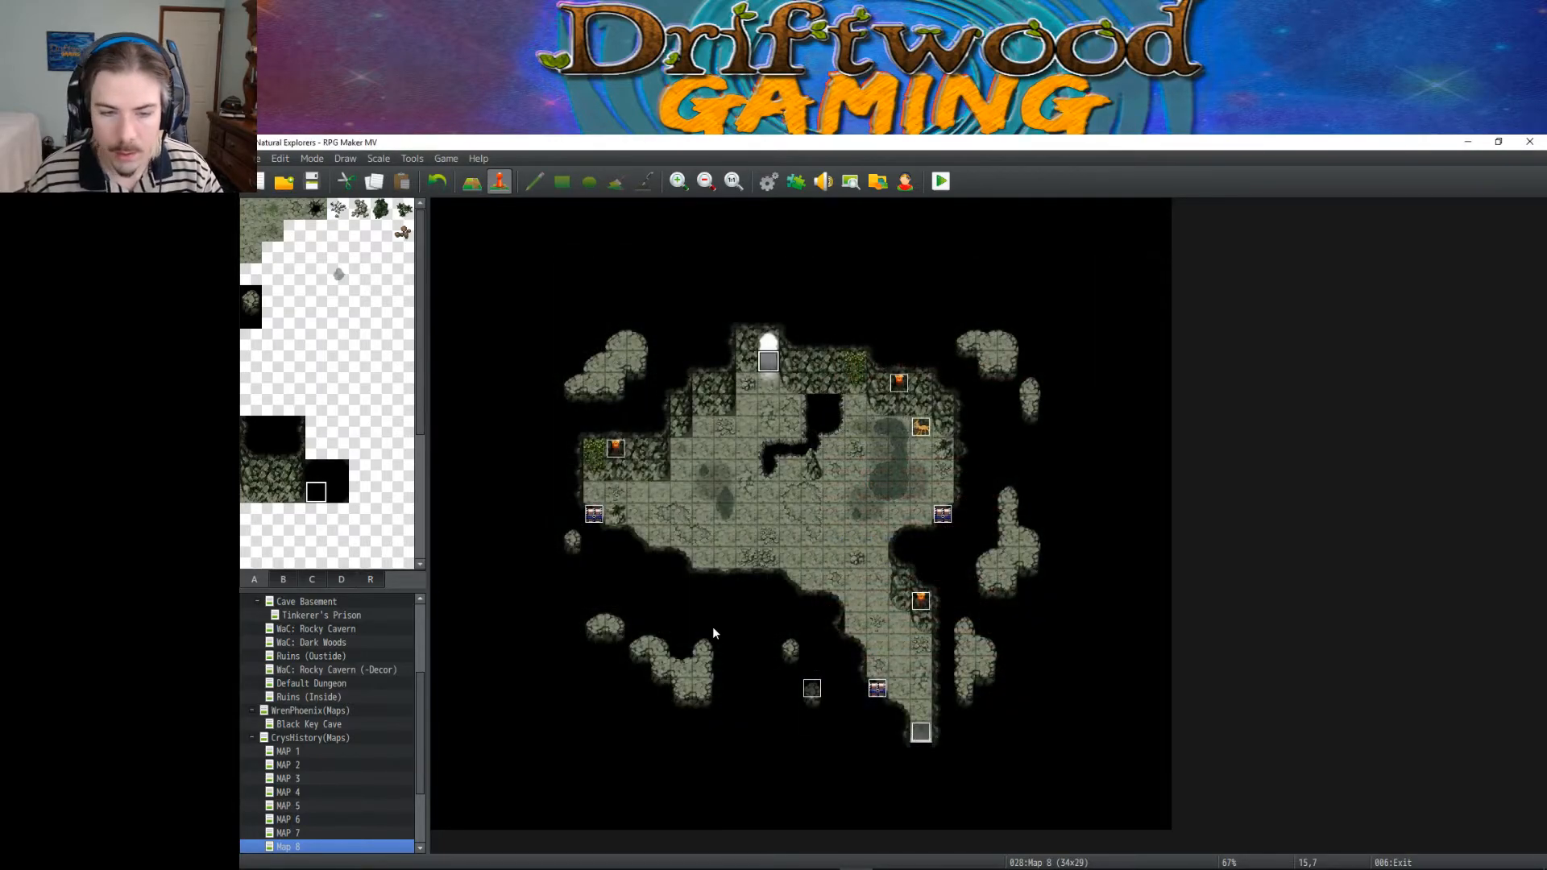
Step: Replace the note of the Entrance event on MAP 5 with the copied flashlight note
left_click(290, 833)
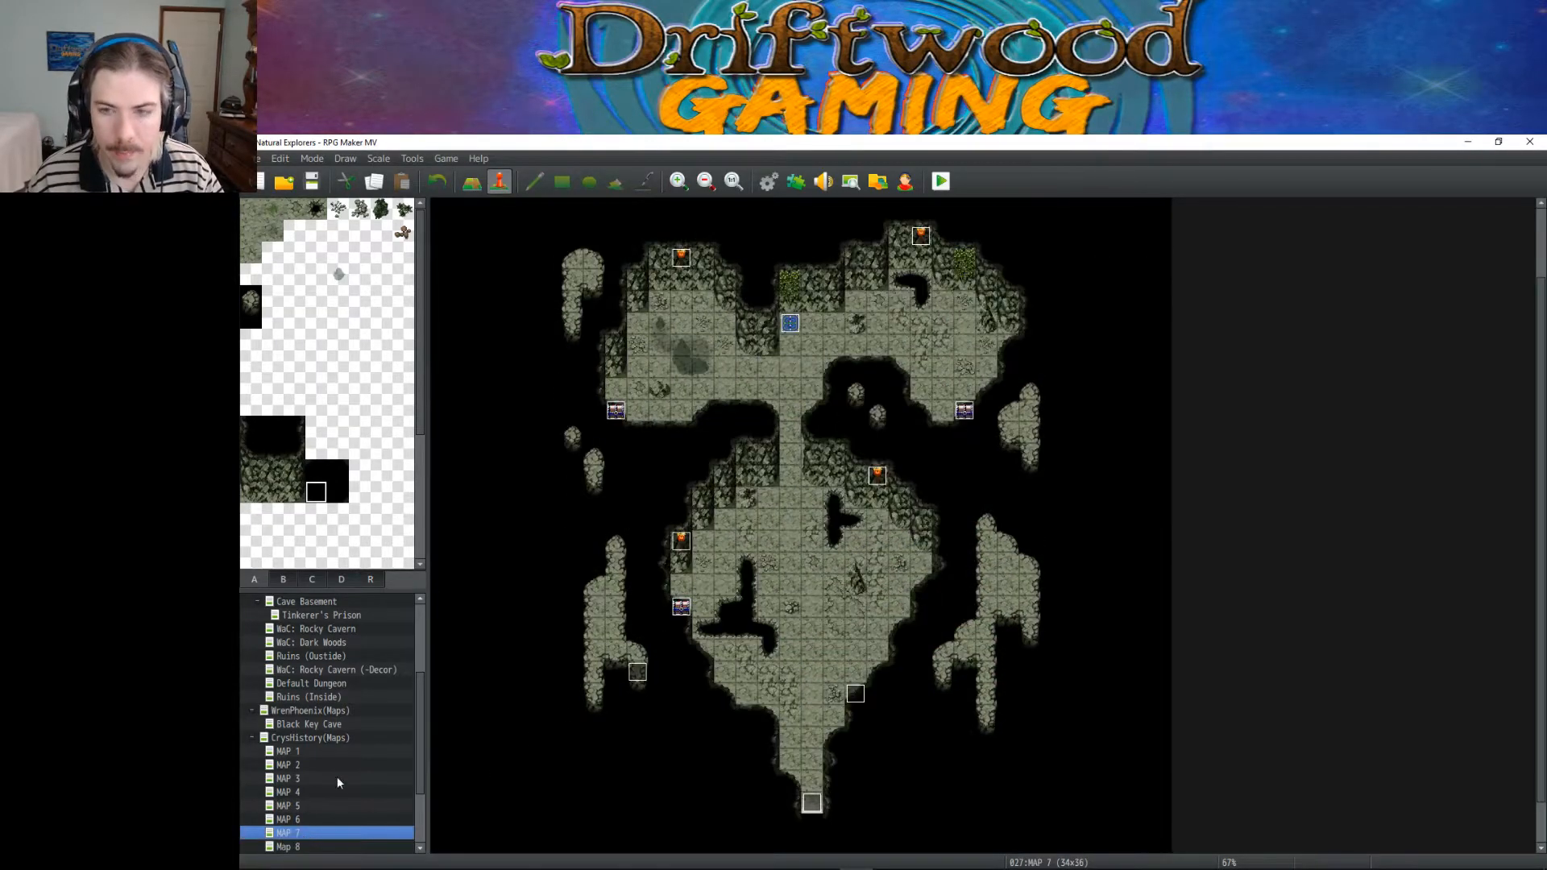
left_click(304, 820)
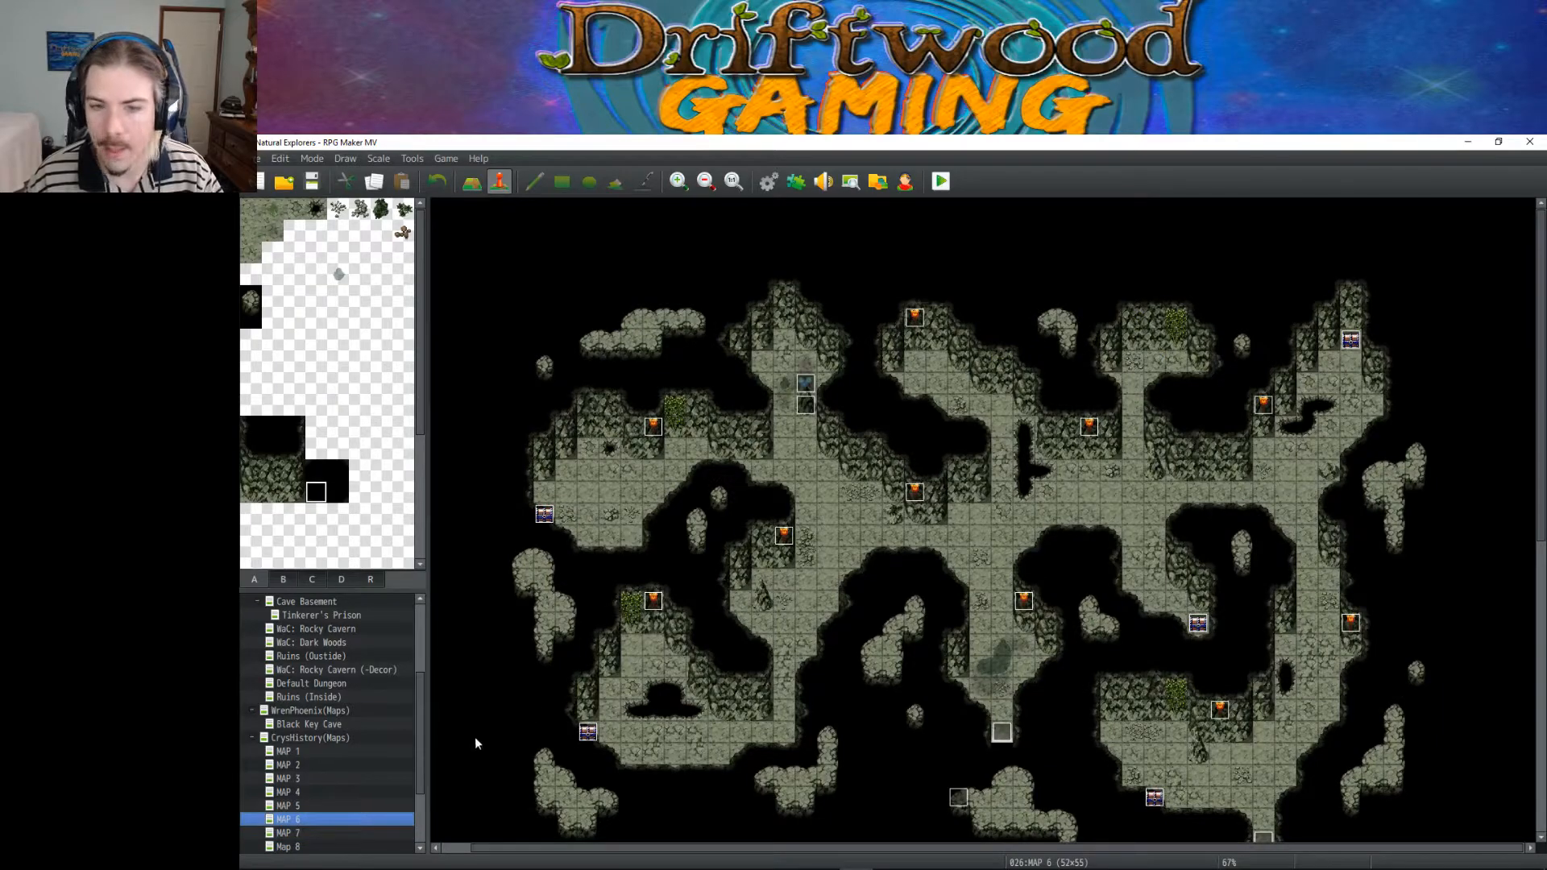
left_click(295, 806)
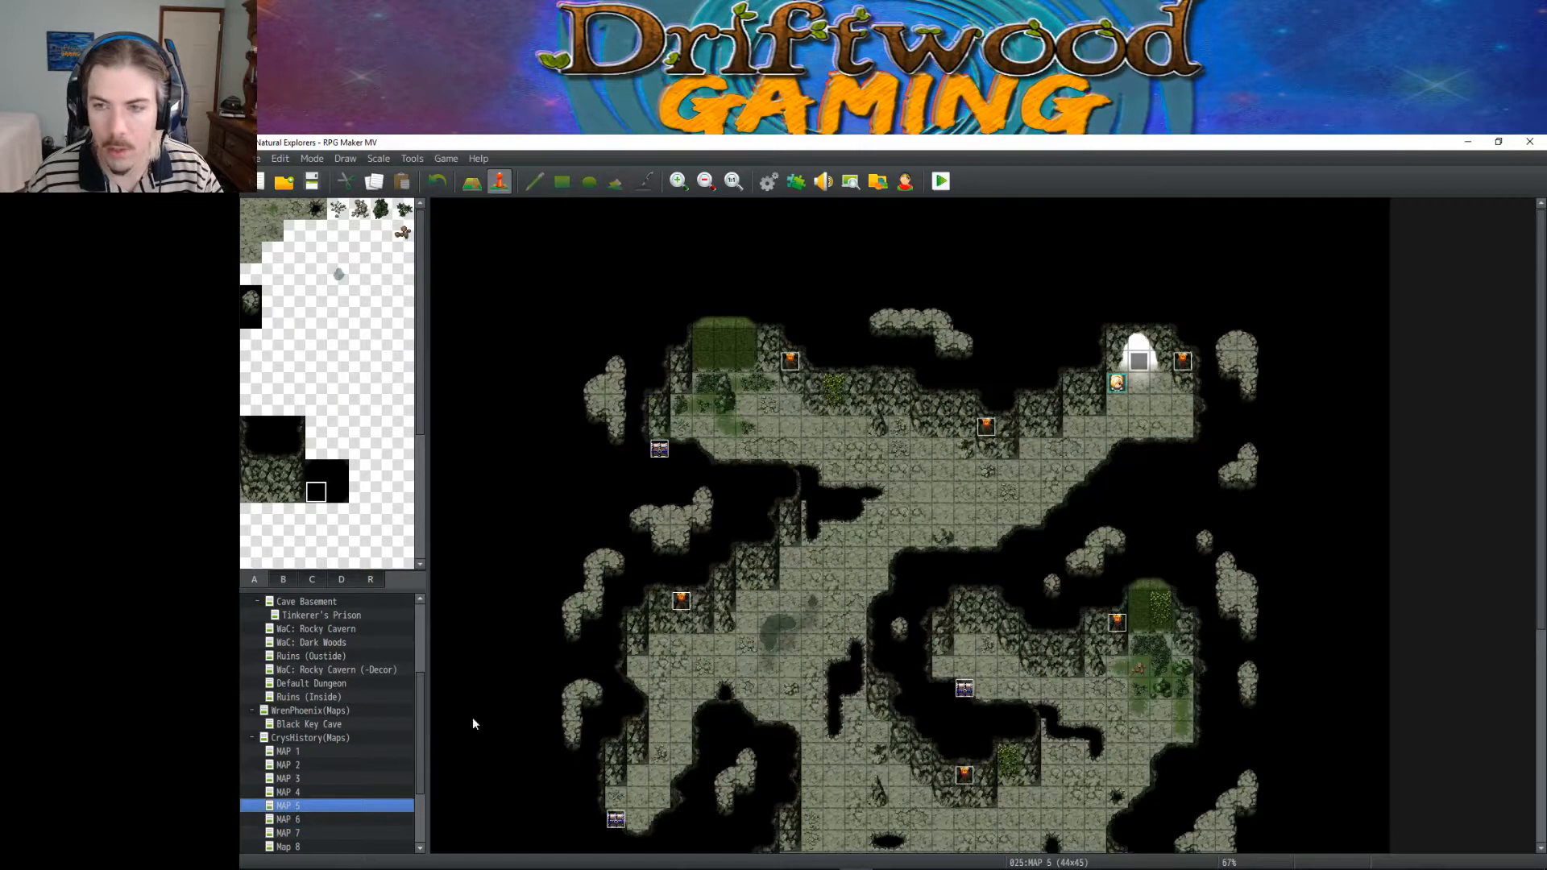
double_click(1140, 363)
key("Tab")
key("ctrl+v")
left_click(1068, 738)
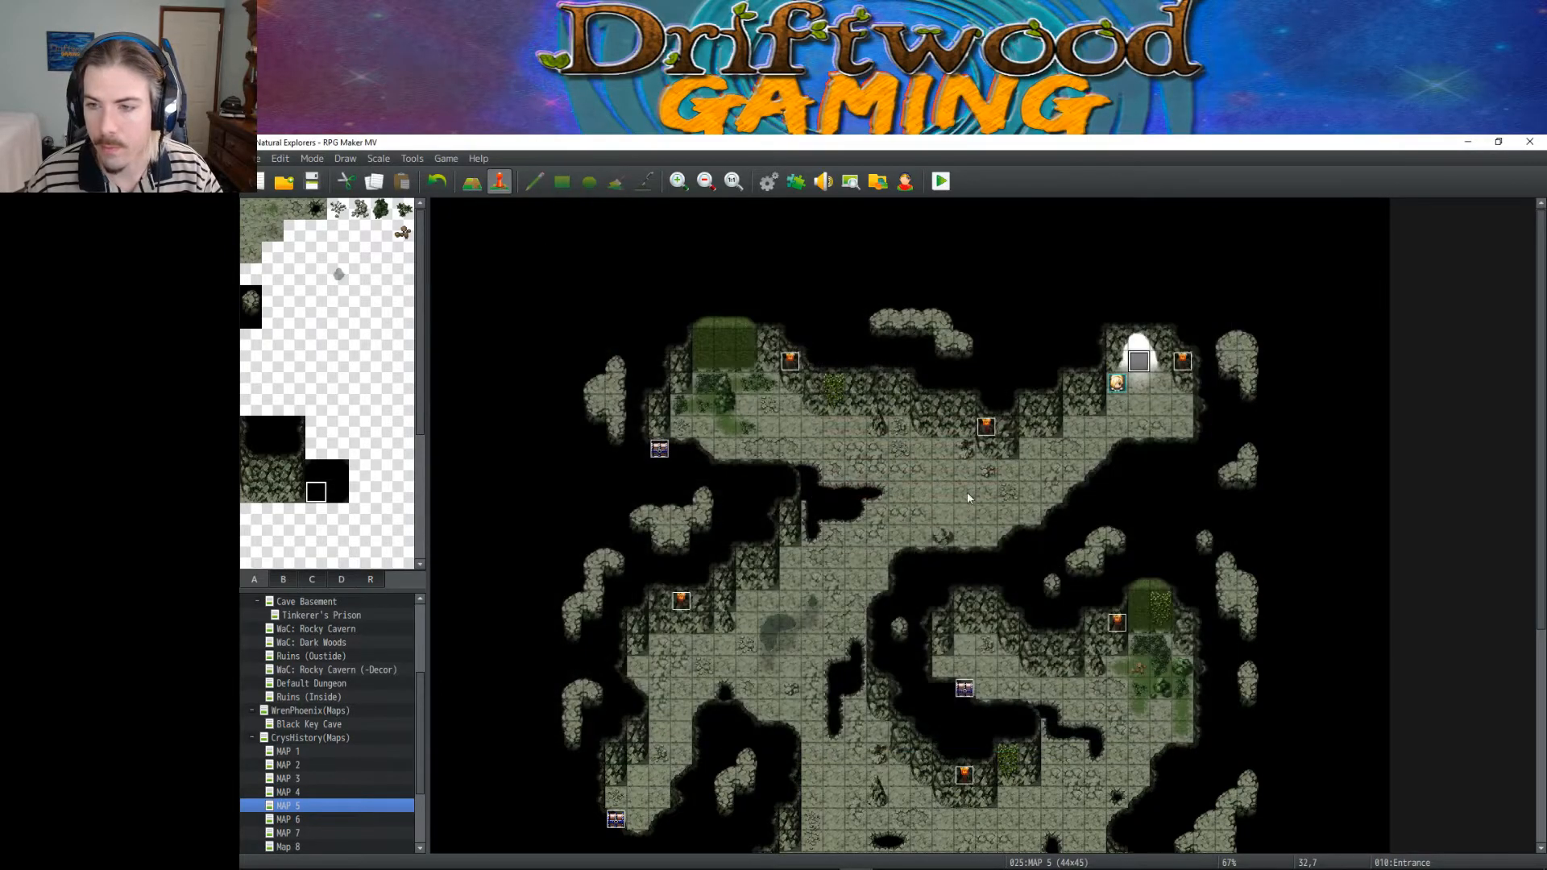
Step: Playtest a new game and walk from the entrance into the cavern to examine the entrance light
left_click(941, 183)
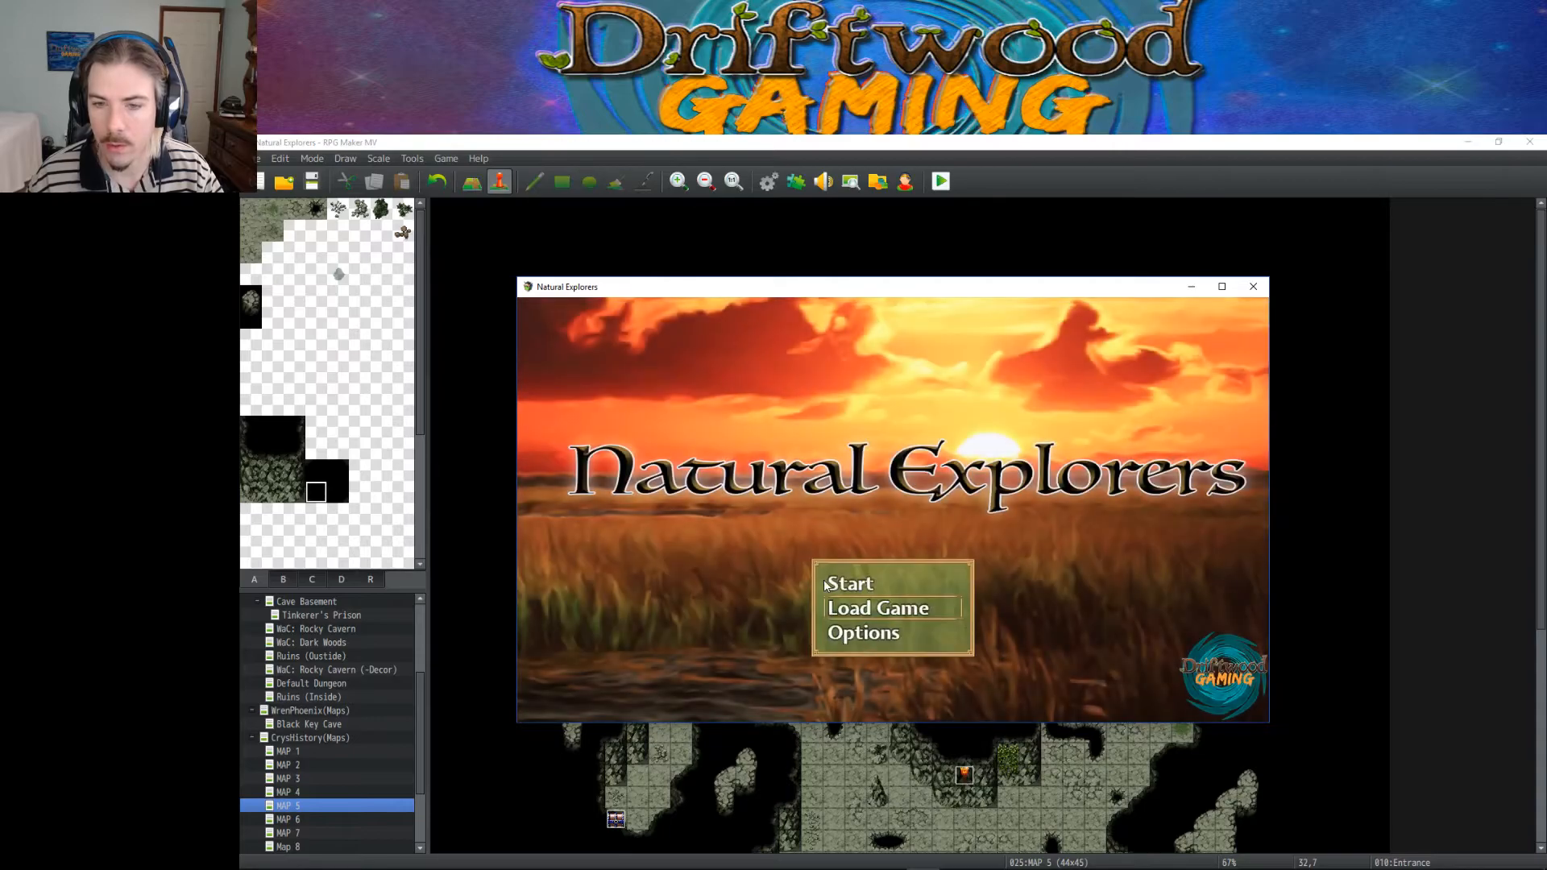
left_click(862, 586)
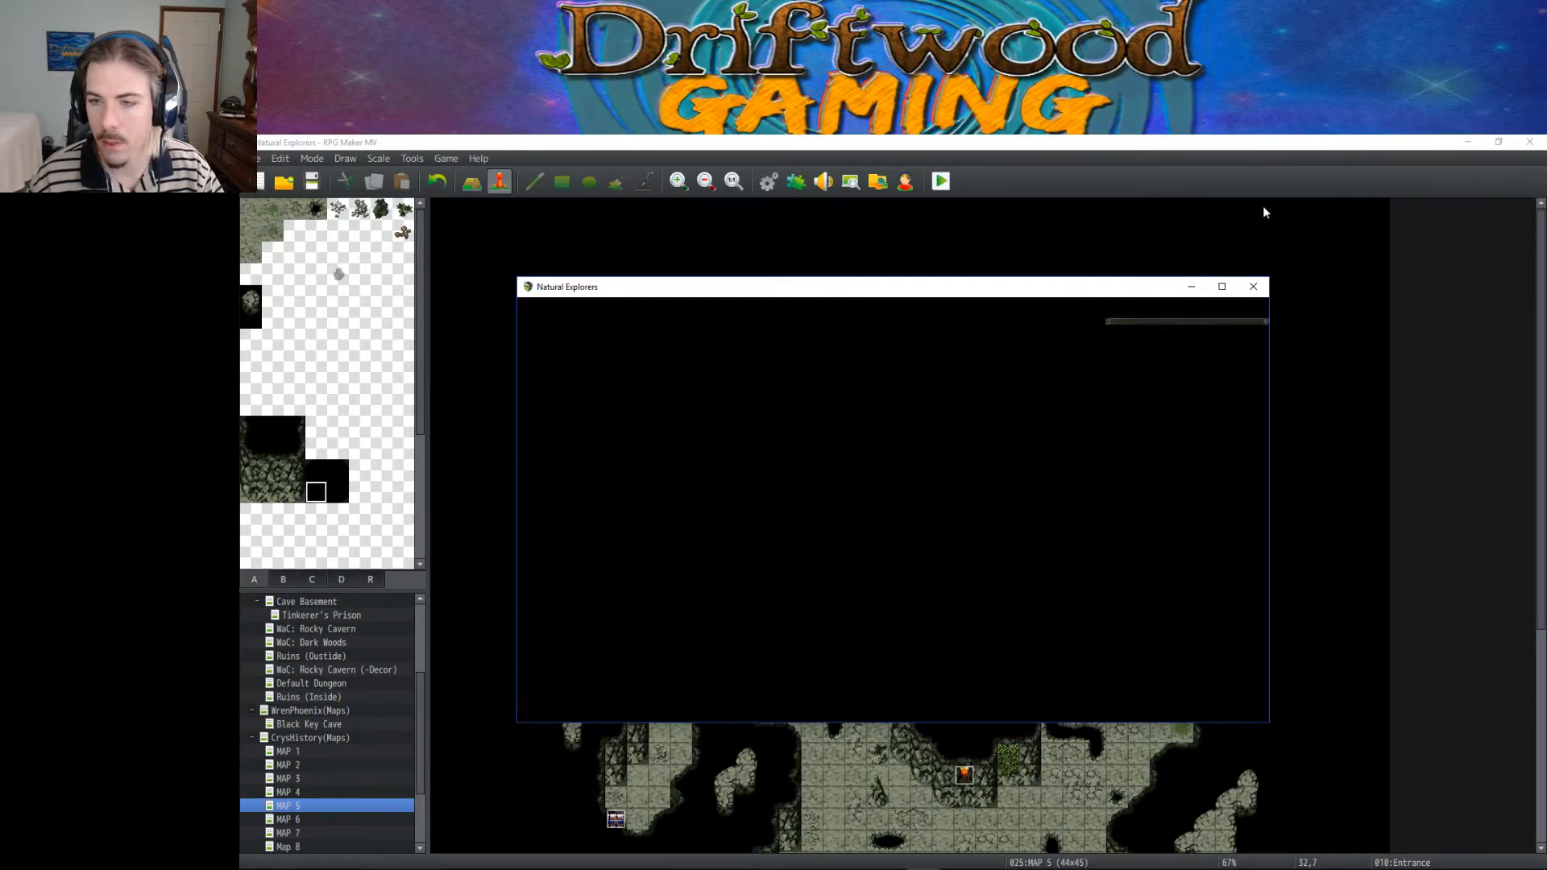
key("Down")
key("Left")
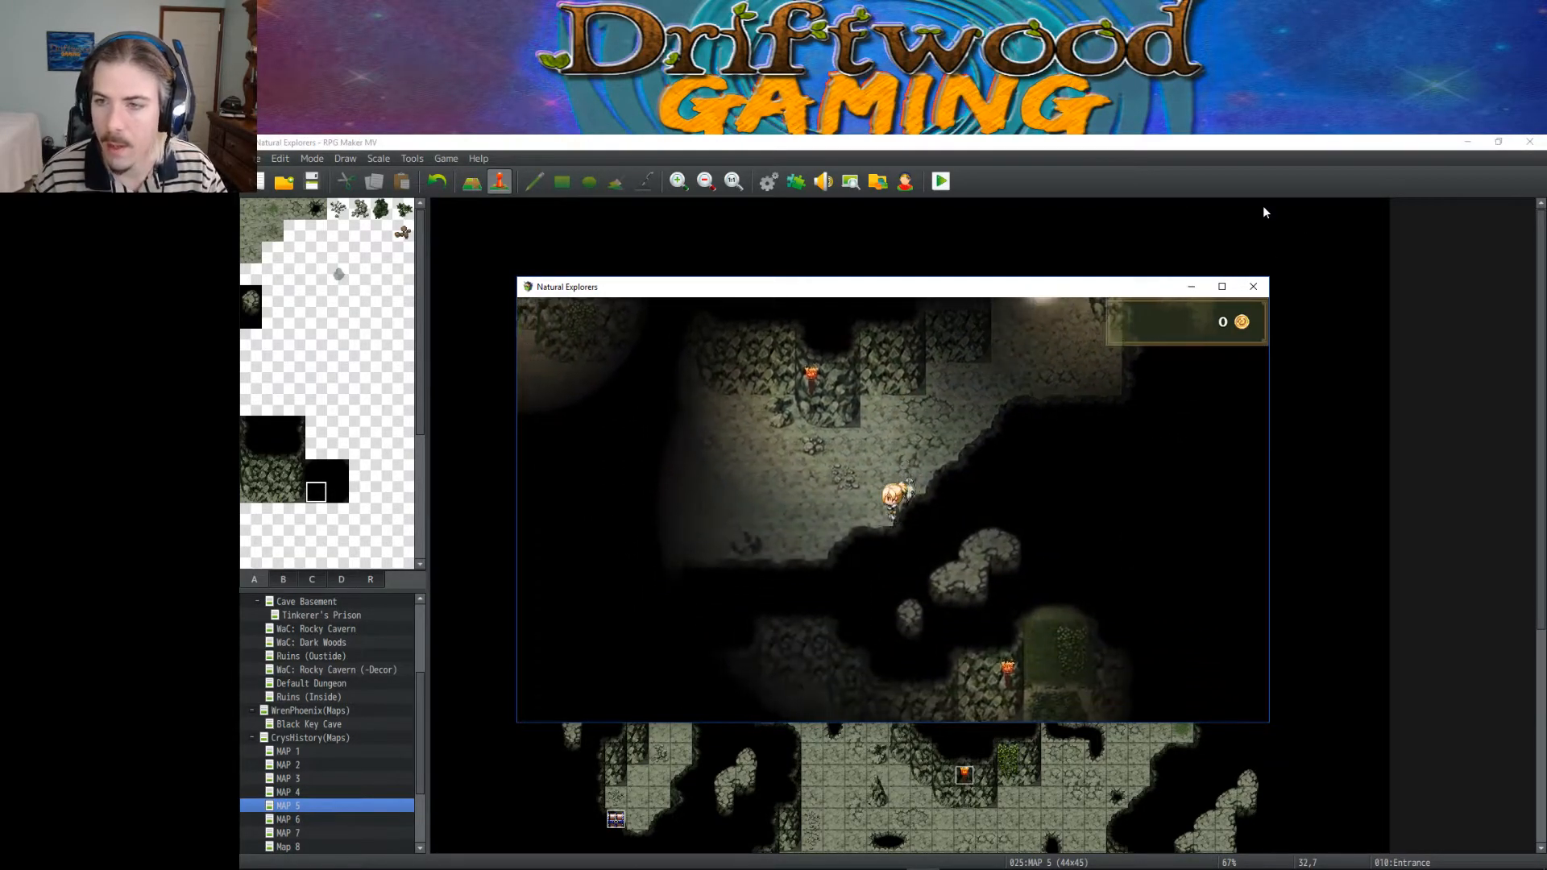
key("Down")
key("Left")
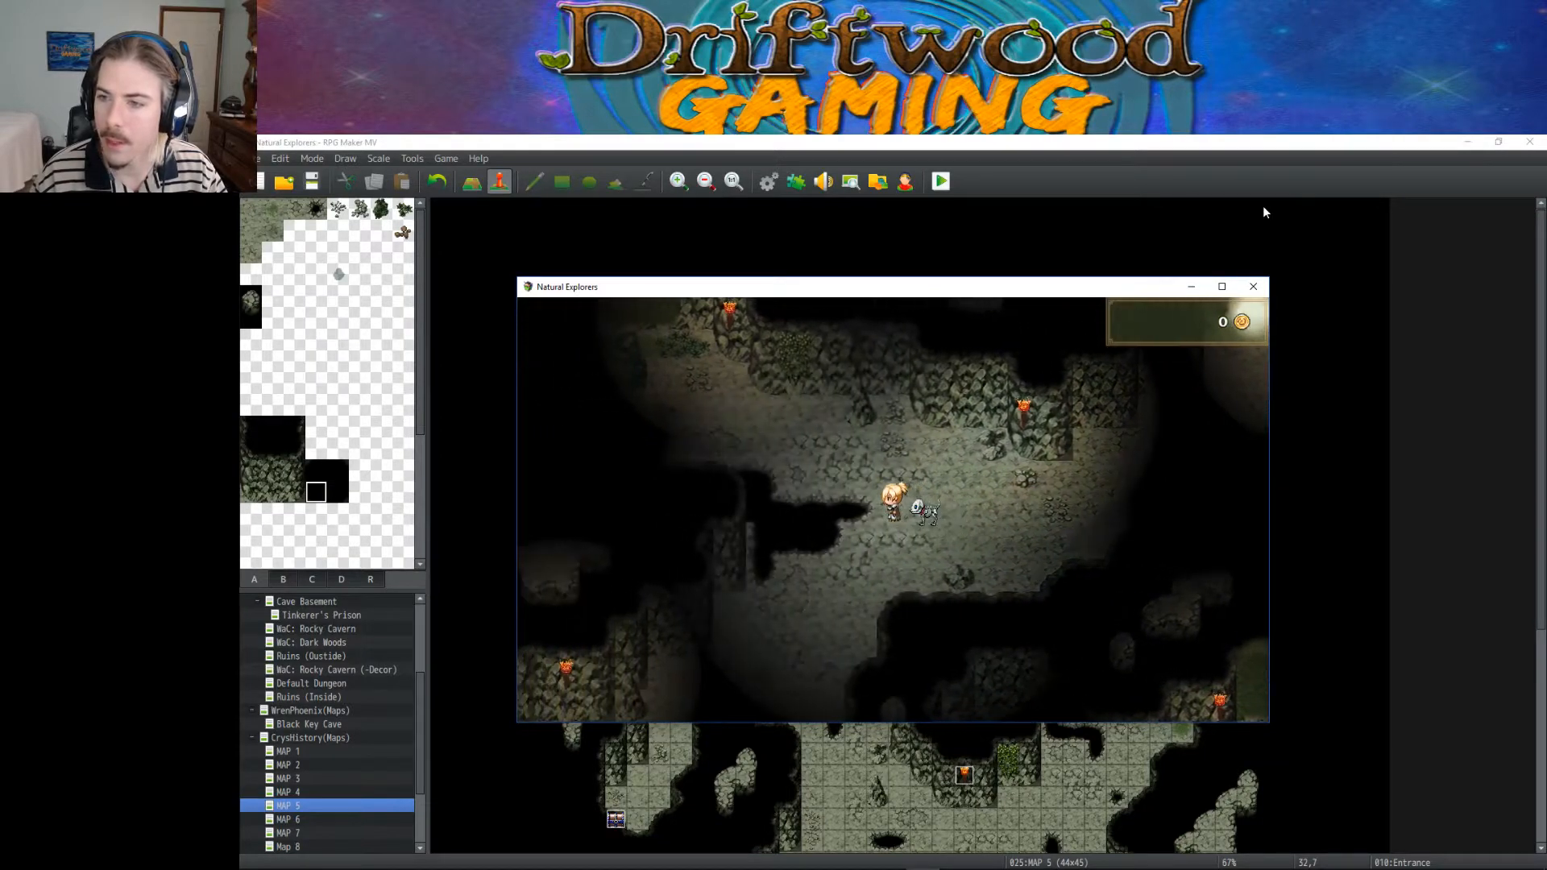
Step: Walk the character back up to the lit cave entrance and examine its glow beside the torch
key("Down")
key("Right")
key("Up")
key("Right")
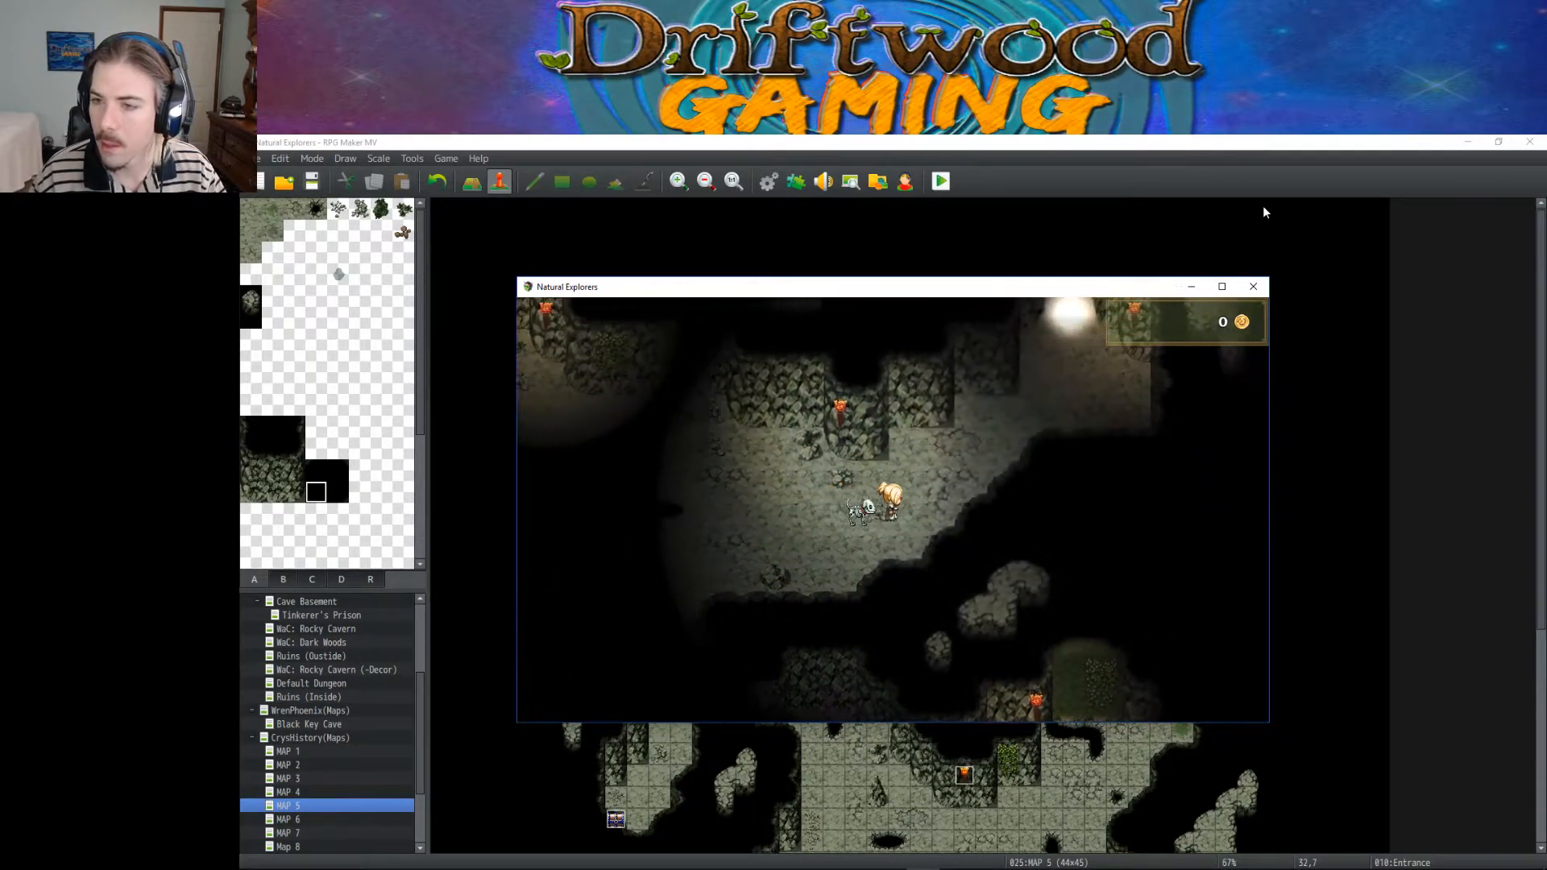
key("Up")
key("Right")
key("Up")
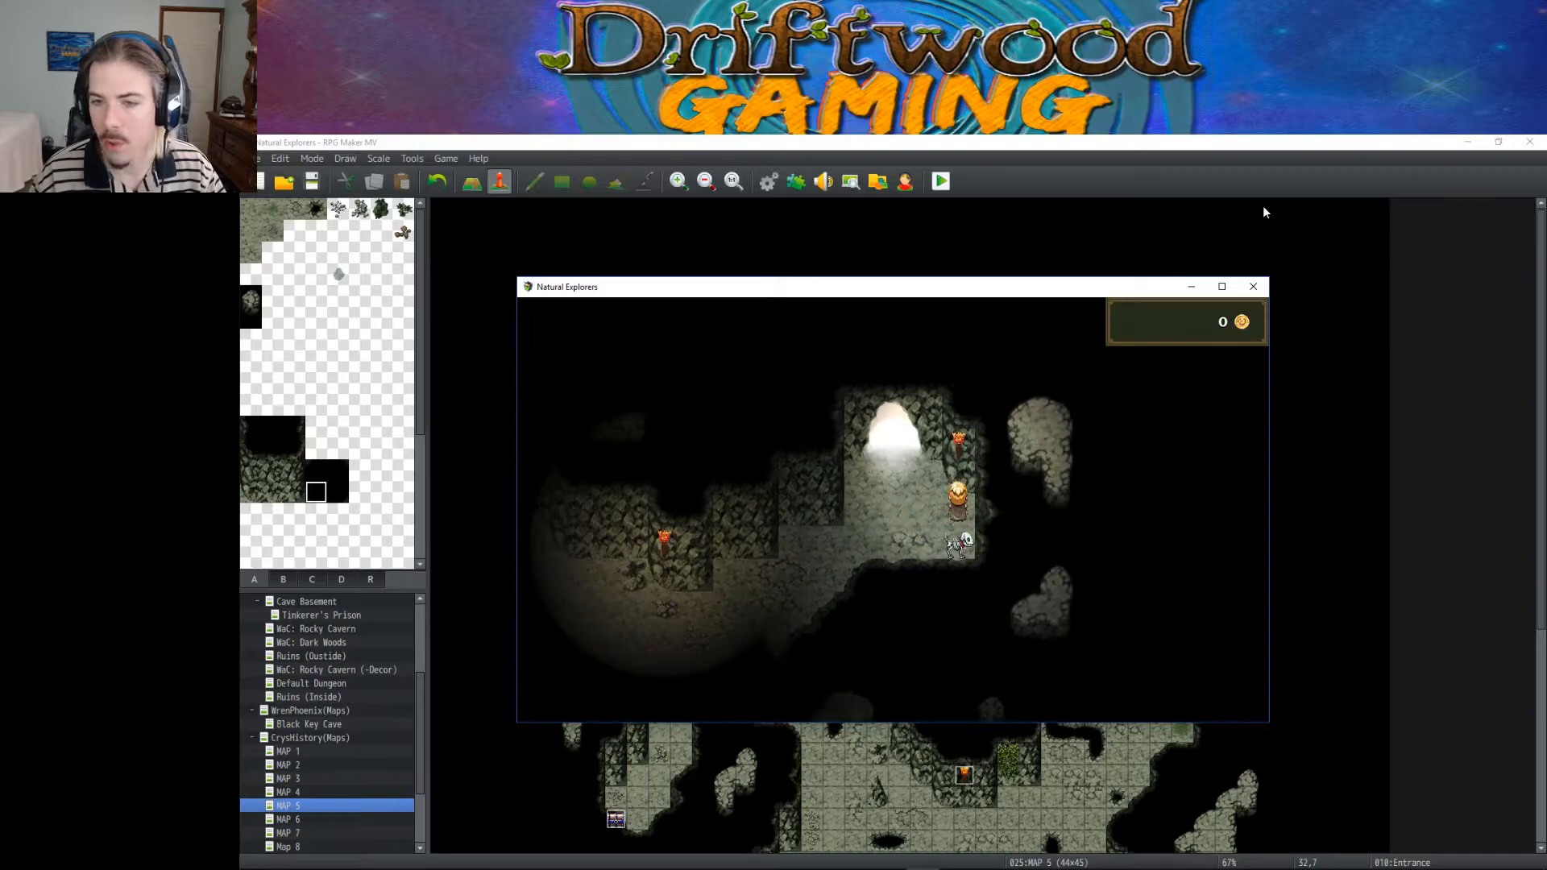
Step: Walk the character from the entrance across the cavern to the mossy area to check the lighting along the way
key("Down")
key("Left")
key("Down")
key("Left")
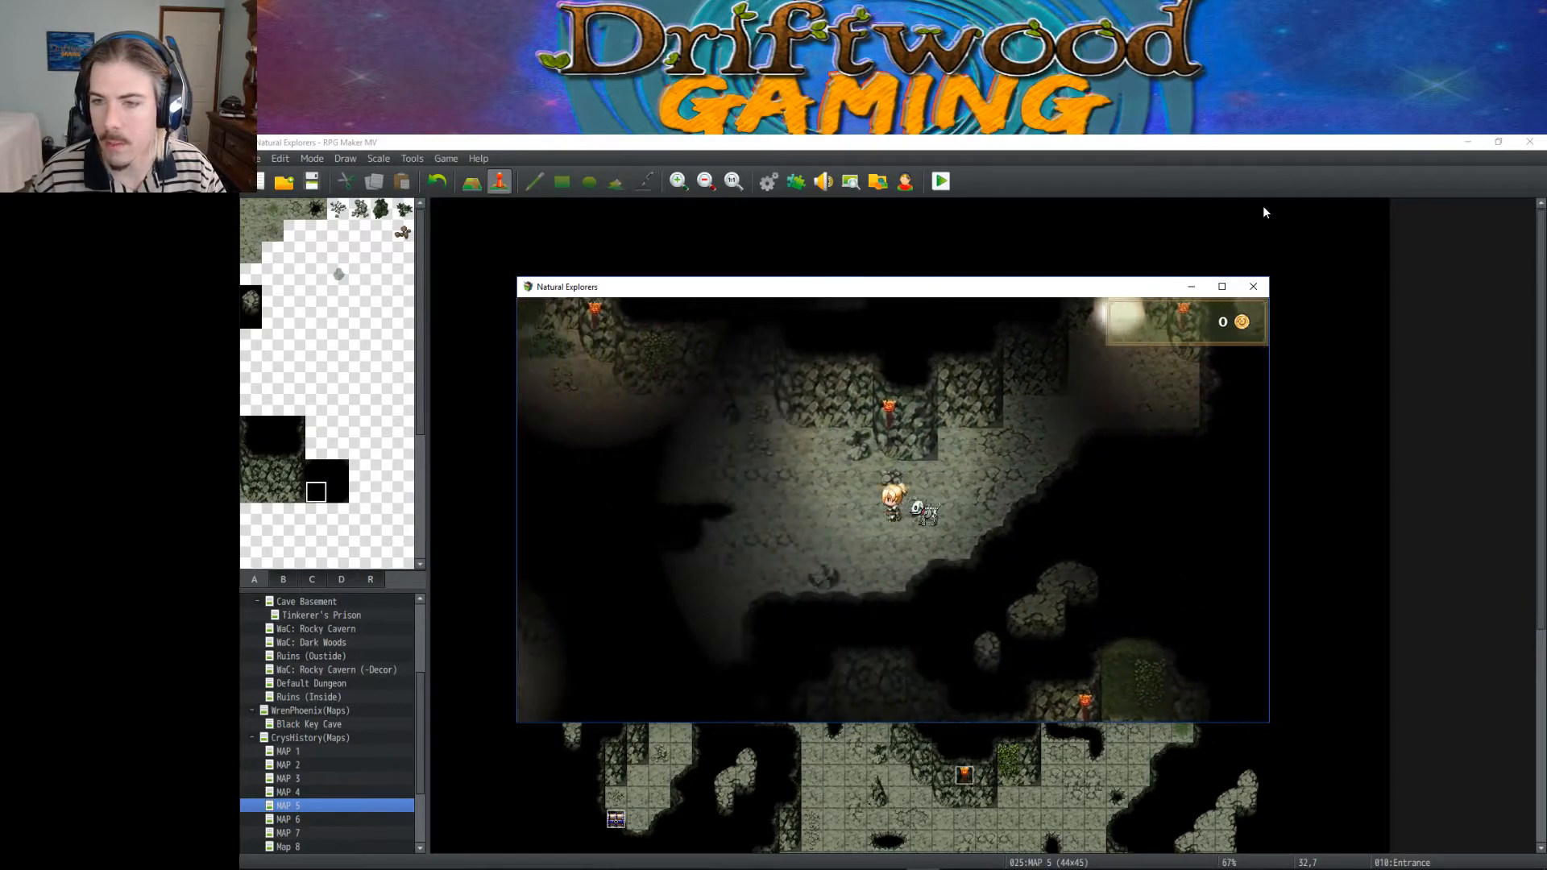
key("Up")
key("Left")
key("Right")
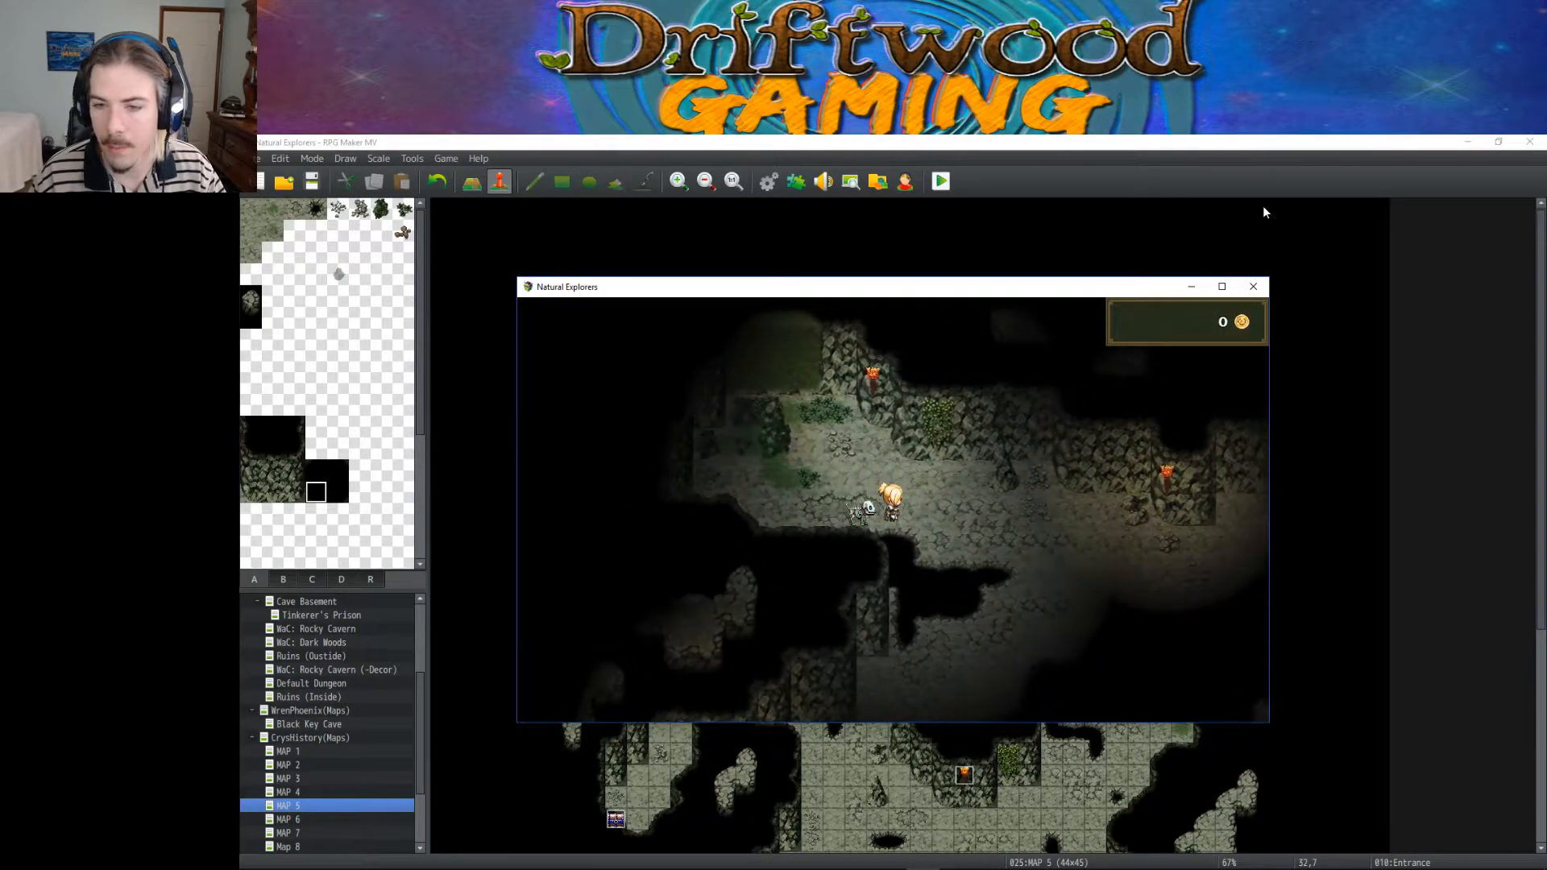
Step: Walk the character back across the torchlit cavern to check the lighting, and end the playtest
key("Down")
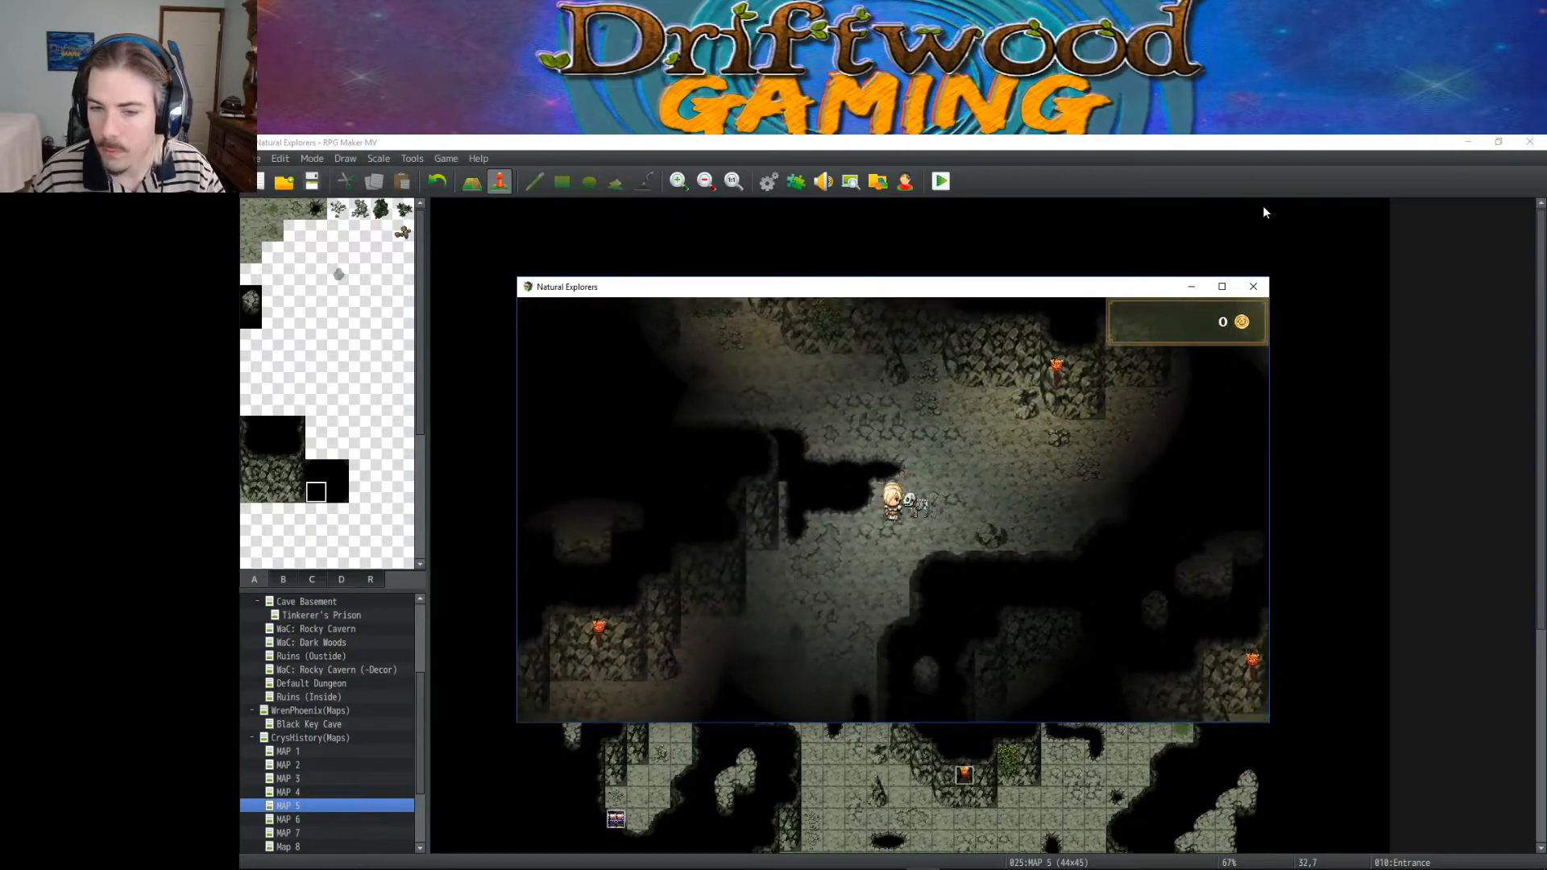
key("Up")
key("Right")
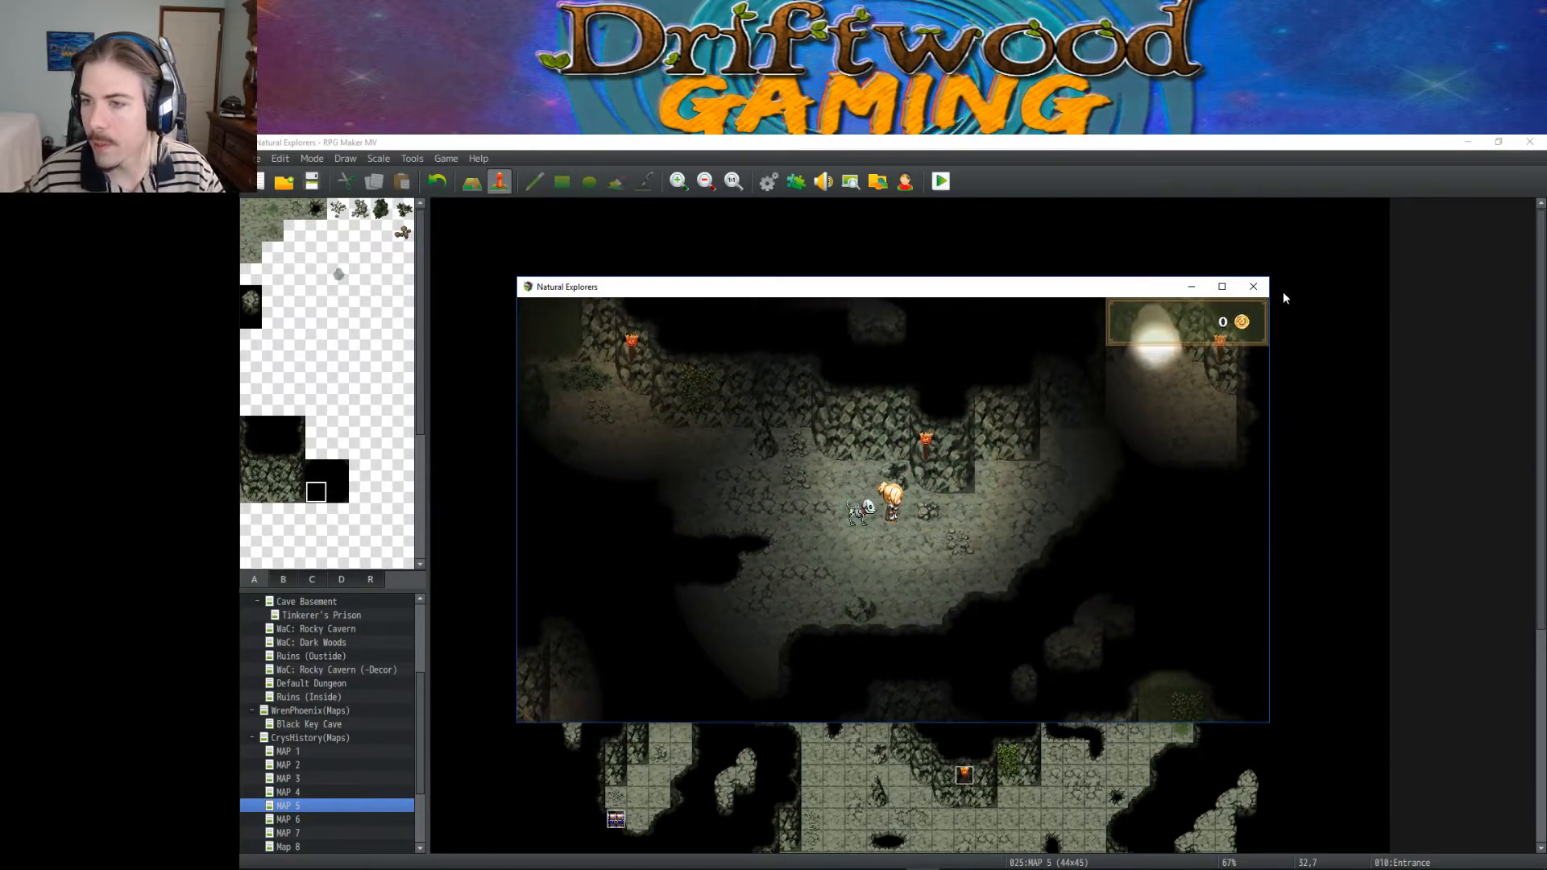
left_click(1254, 287)
Step: Examine the layout of MAP 5 from its lit entrance down to the exits at its southern edge
scroll(1109, 418, "down", 5)
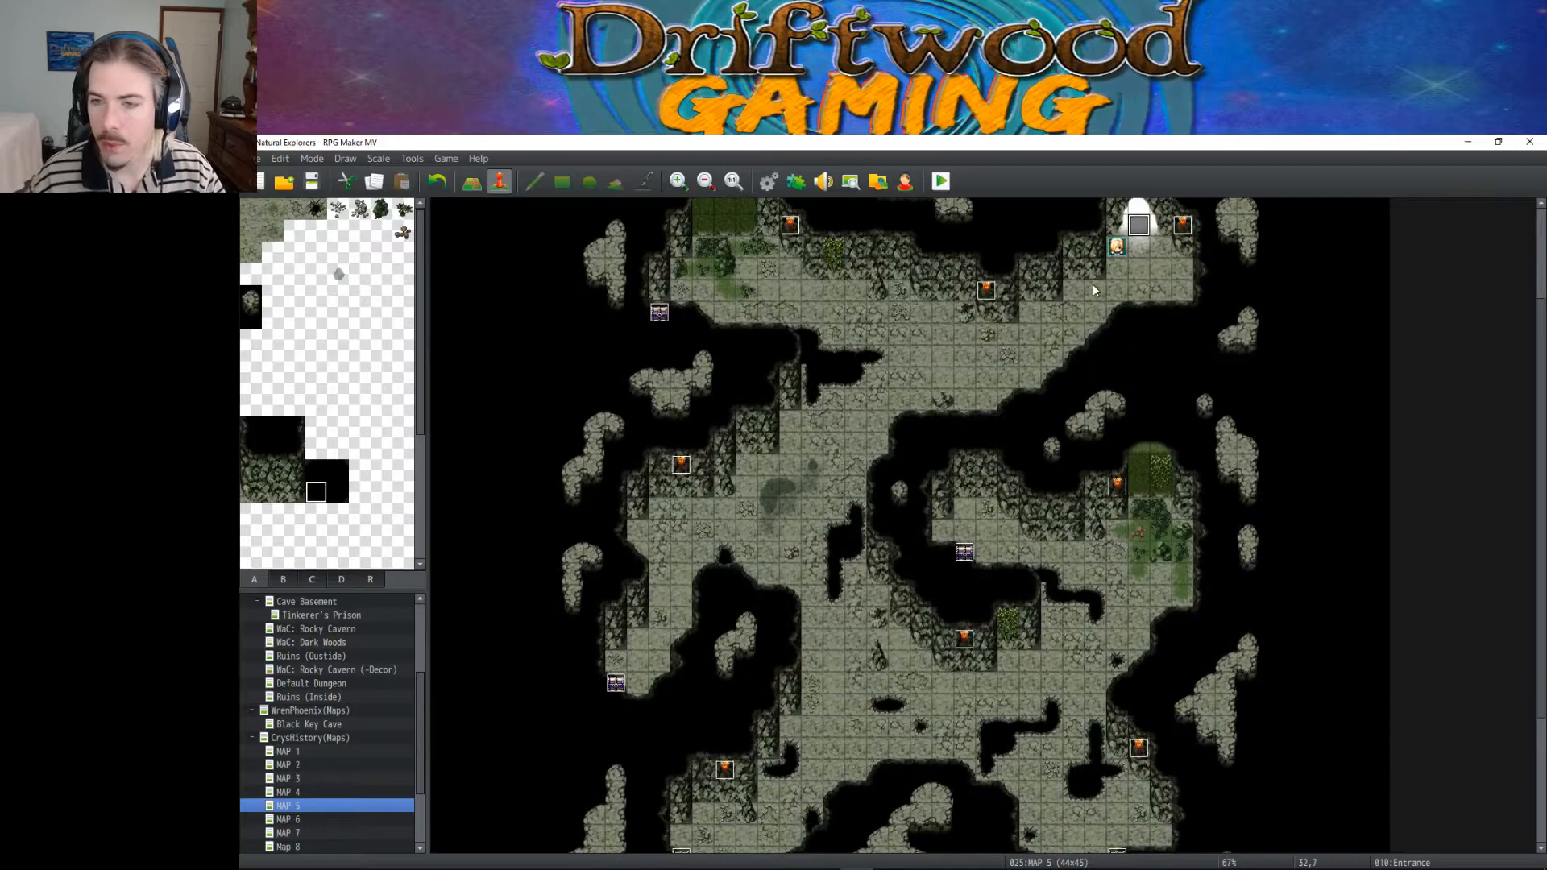
scroll(1094, 301, "down", 2)
scroll(1094, 731, "down", 1)
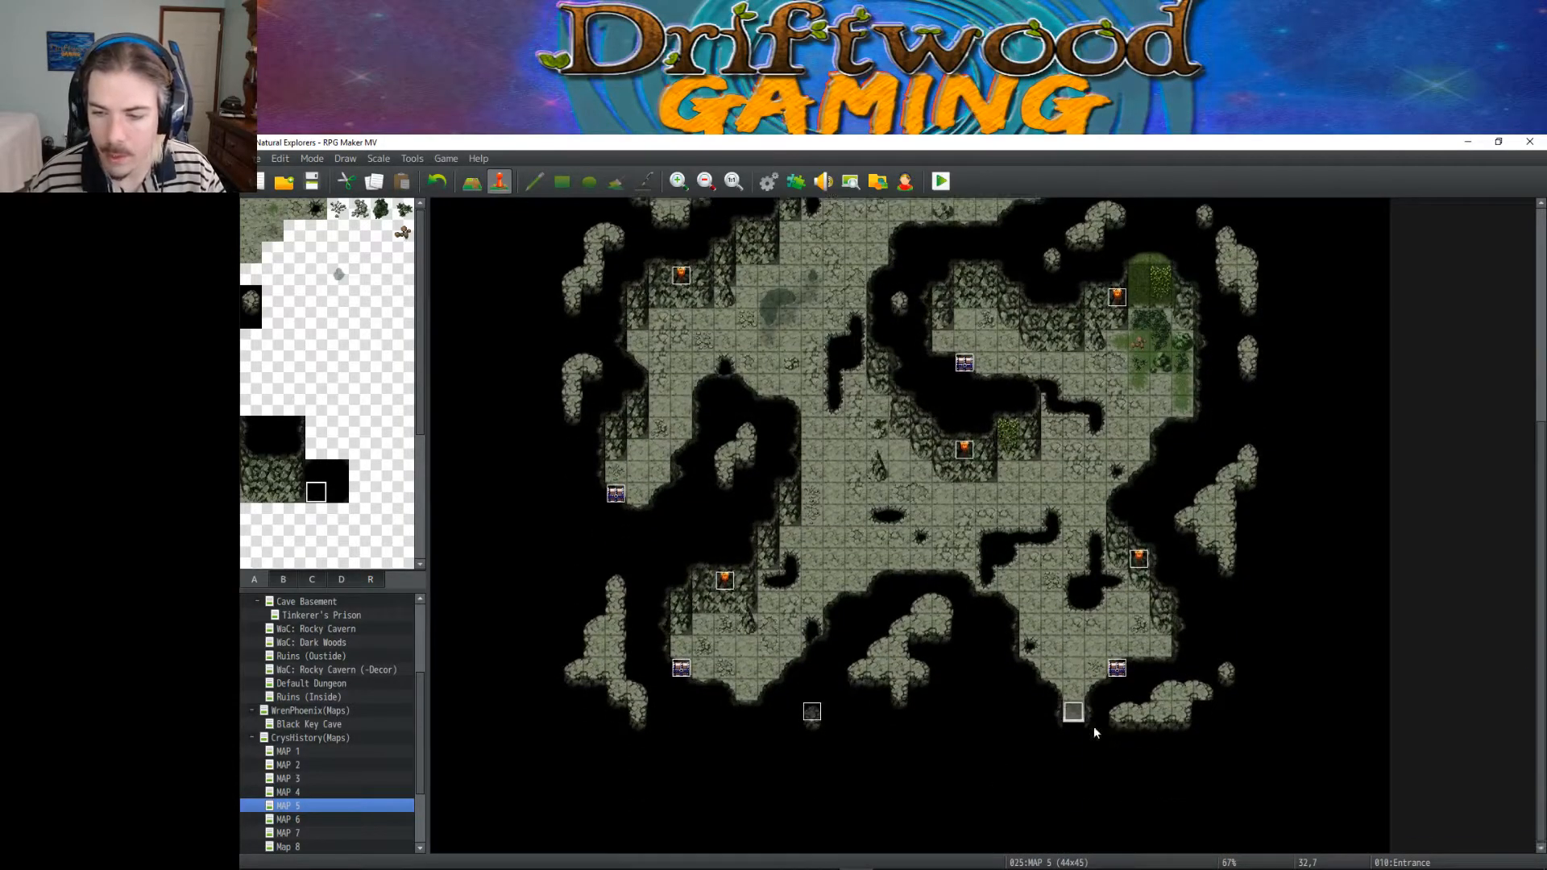
scroll(1108, 614, "up", 4)
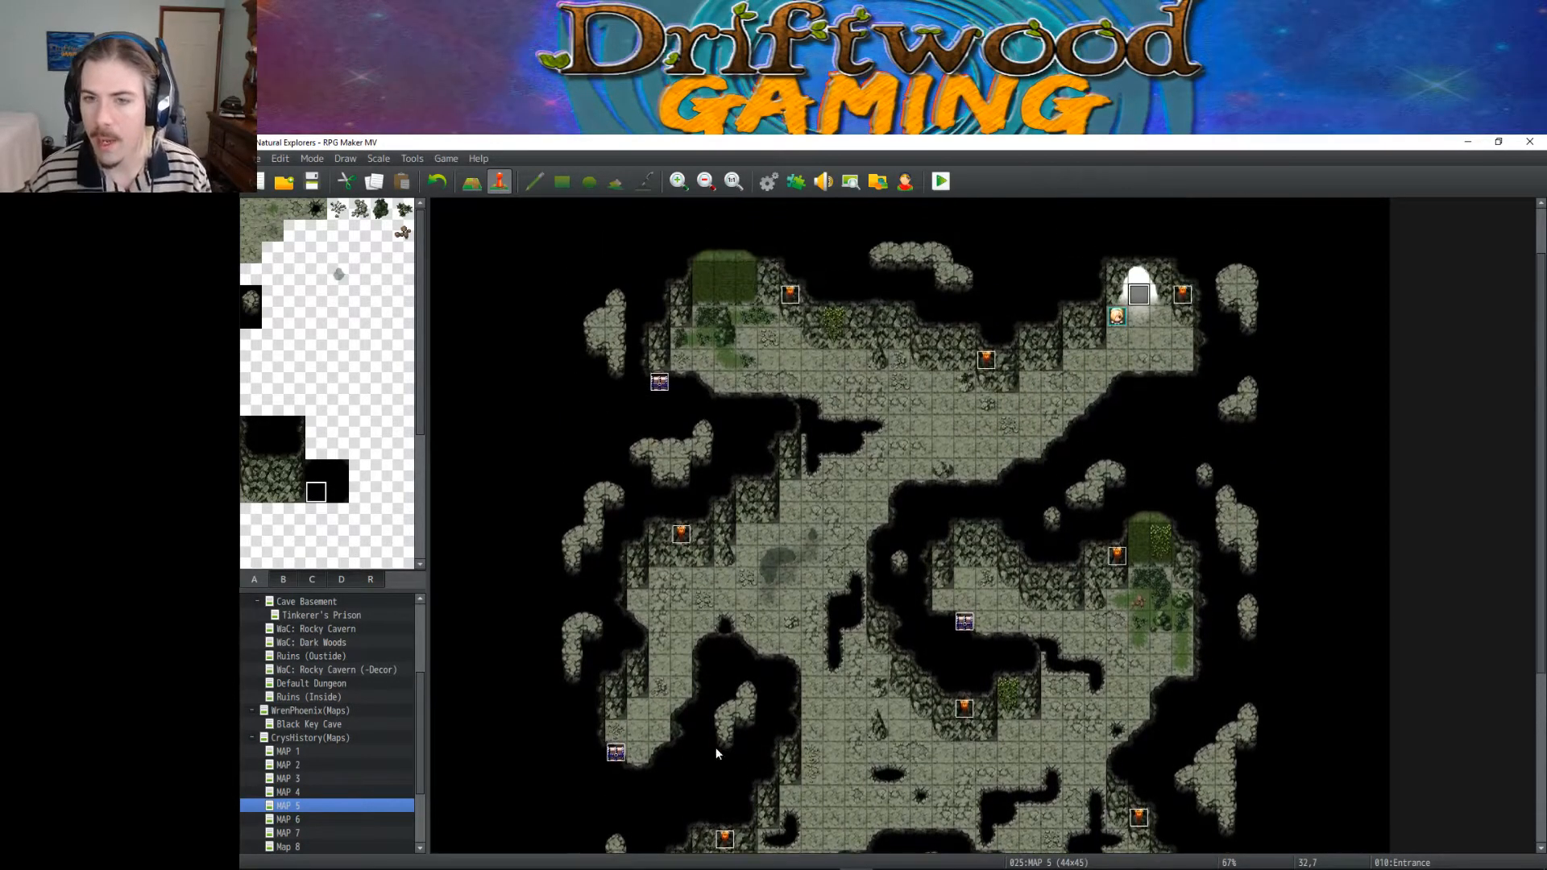
scroll(654, 612, "down", 3)
Step: Look through Map 11, Map 12 and Map 13 to check their layouts and which entrance and exit events they have
scroll(360, 792, "down", 2)
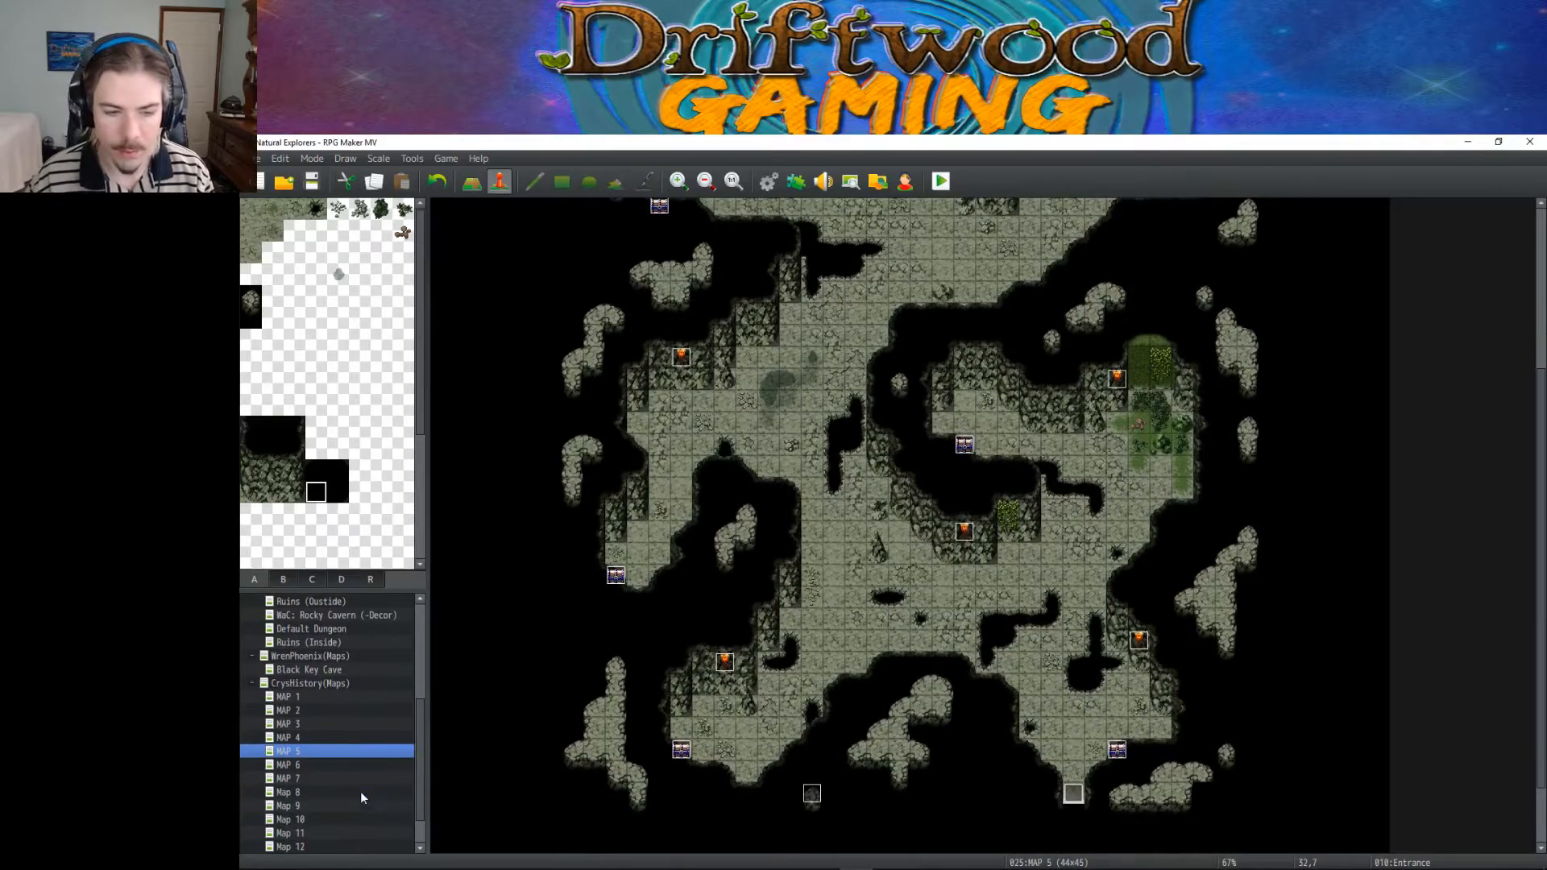
scroll(356, 784, "down", 1)
left_click(308, 791)
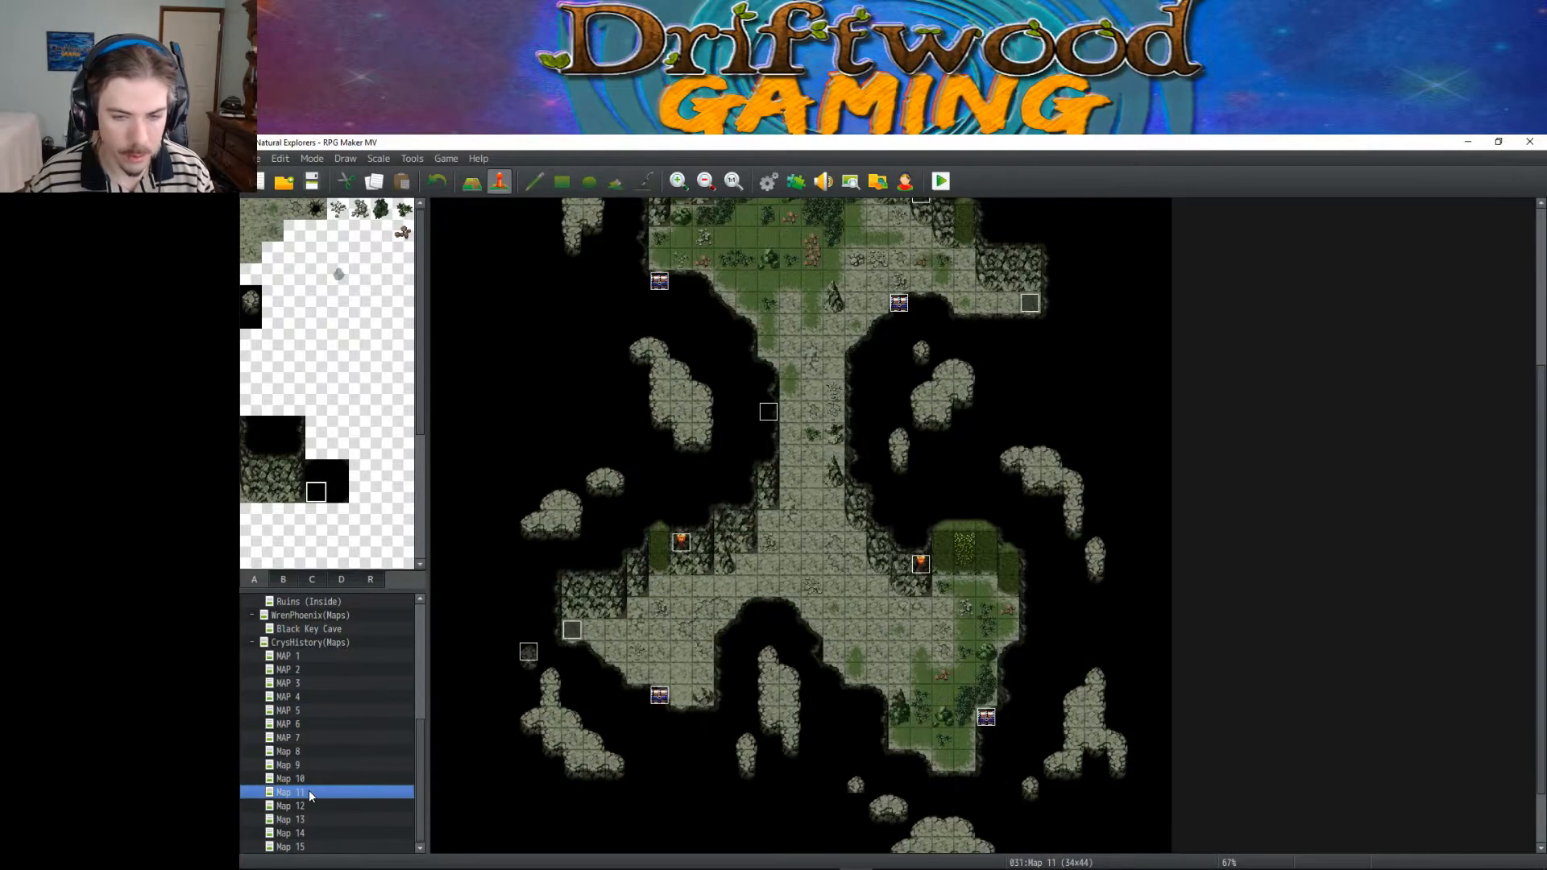
left_click(308, 808)
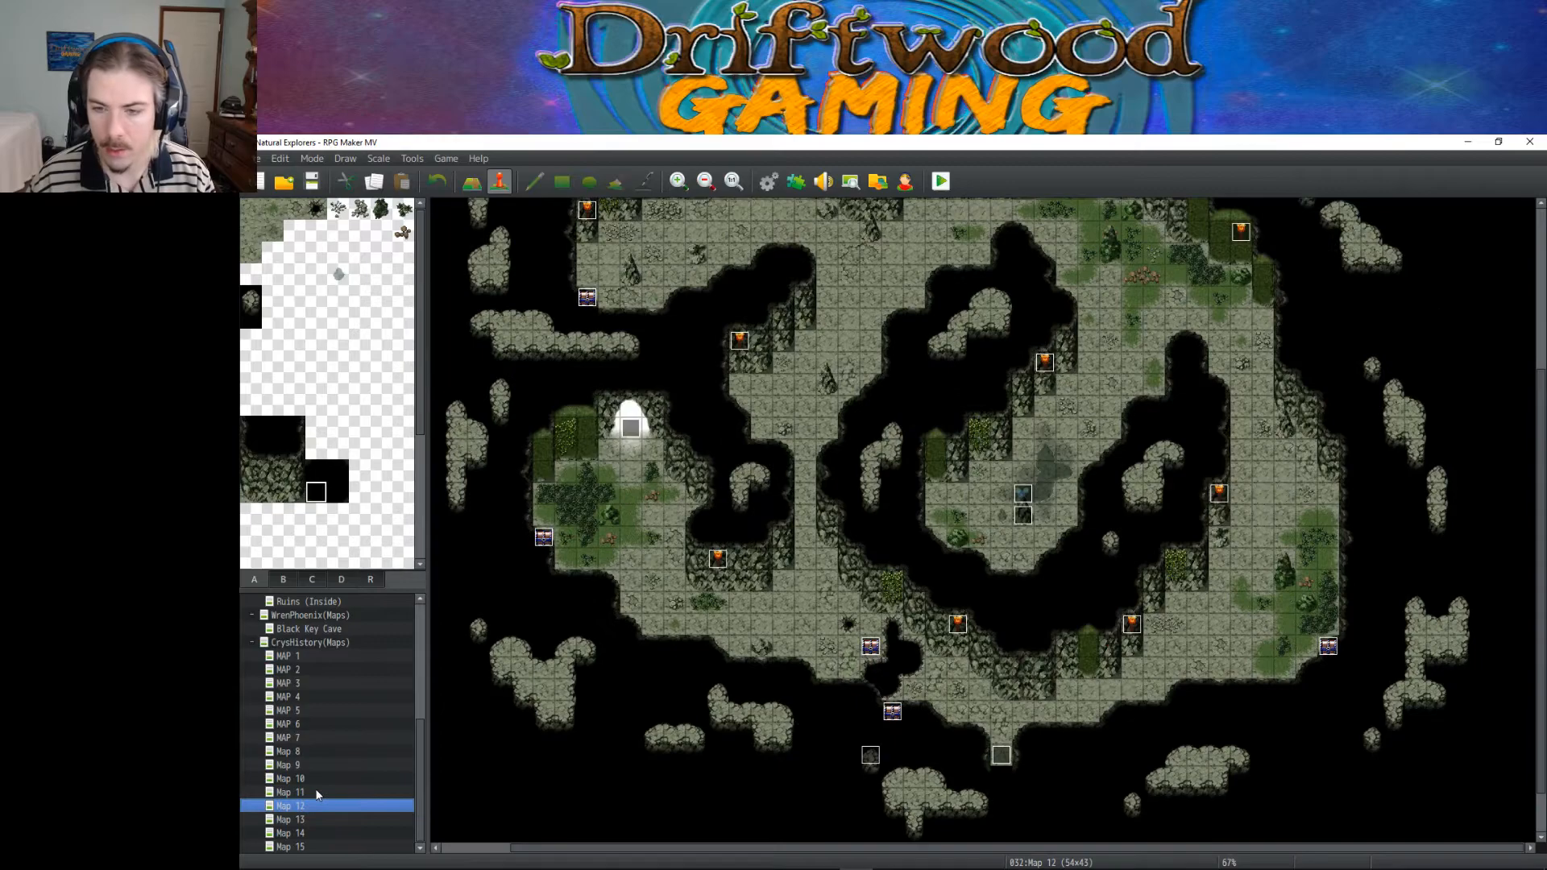
scroll(653, 689, "up", 3)
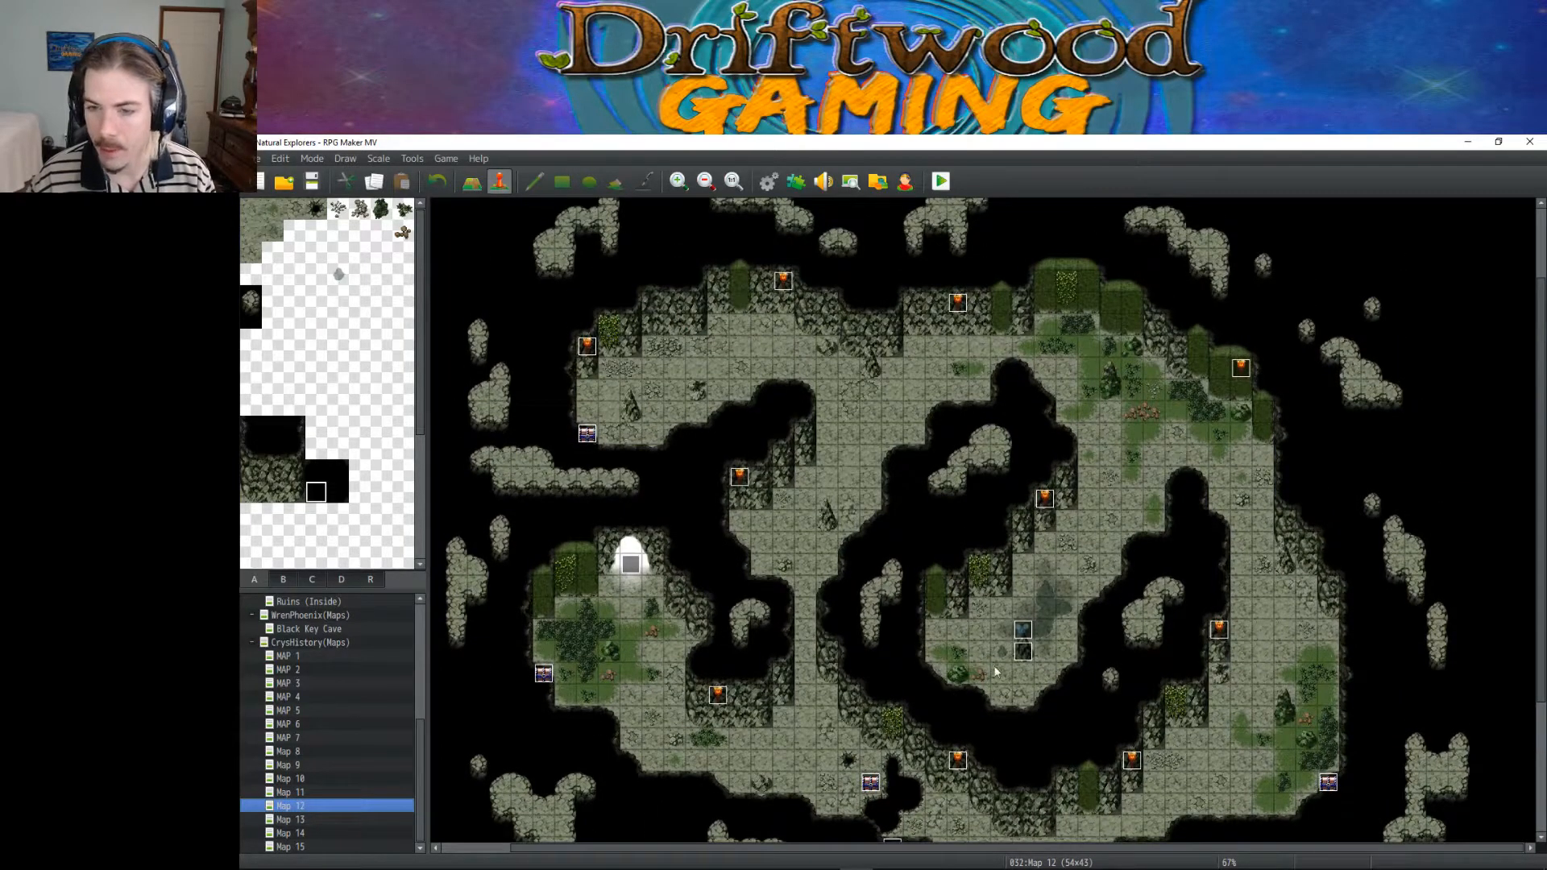
scroll(1014, 589, "down", 3)
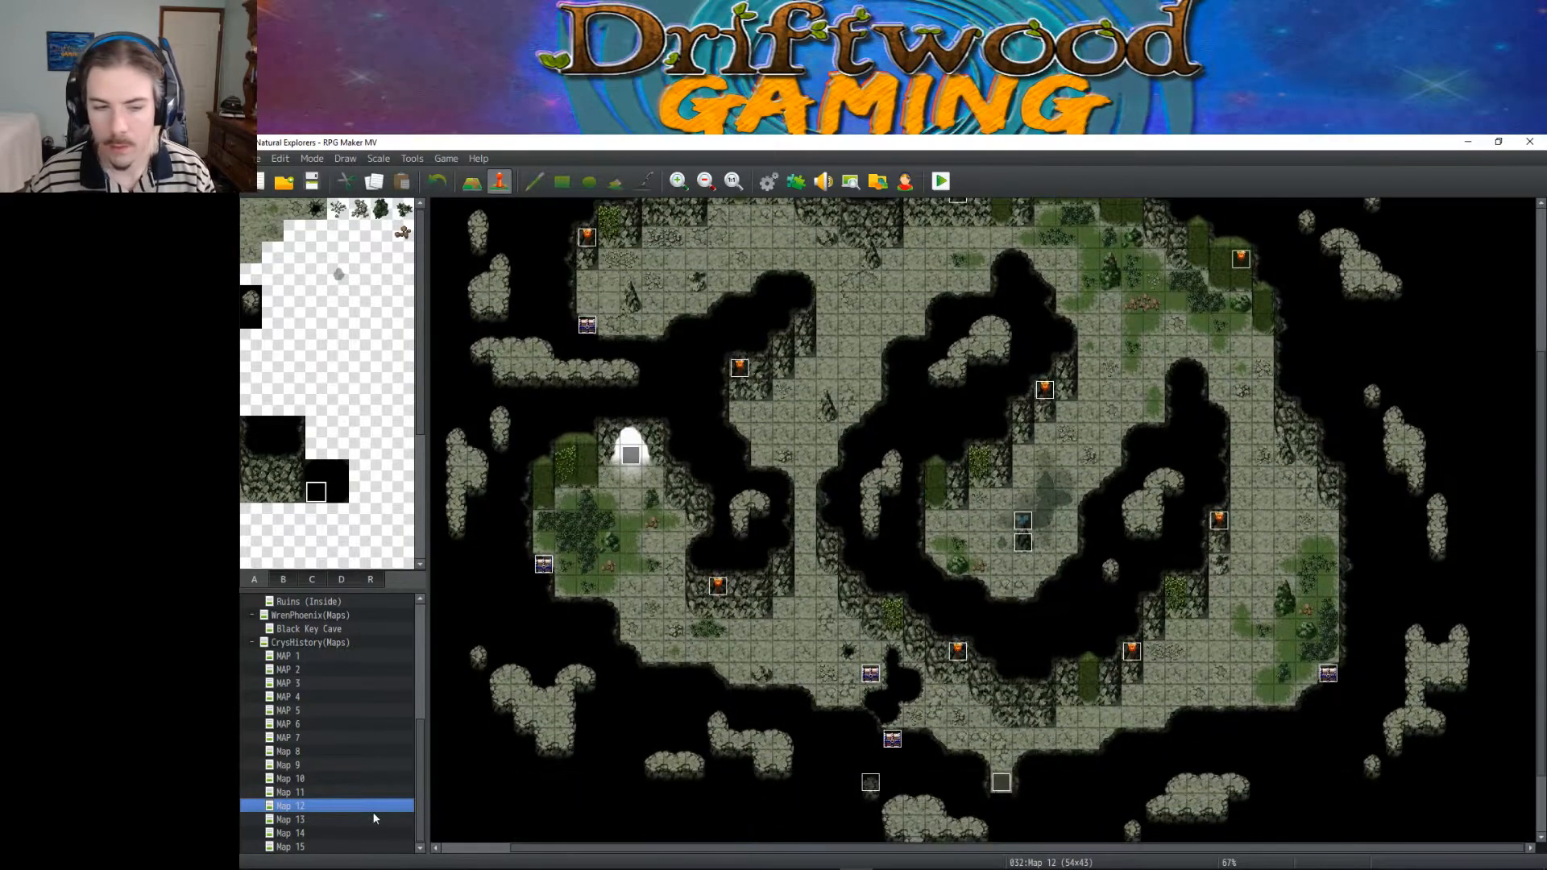
left_click(299, 819)
scroll(748, 658, "down", 3)
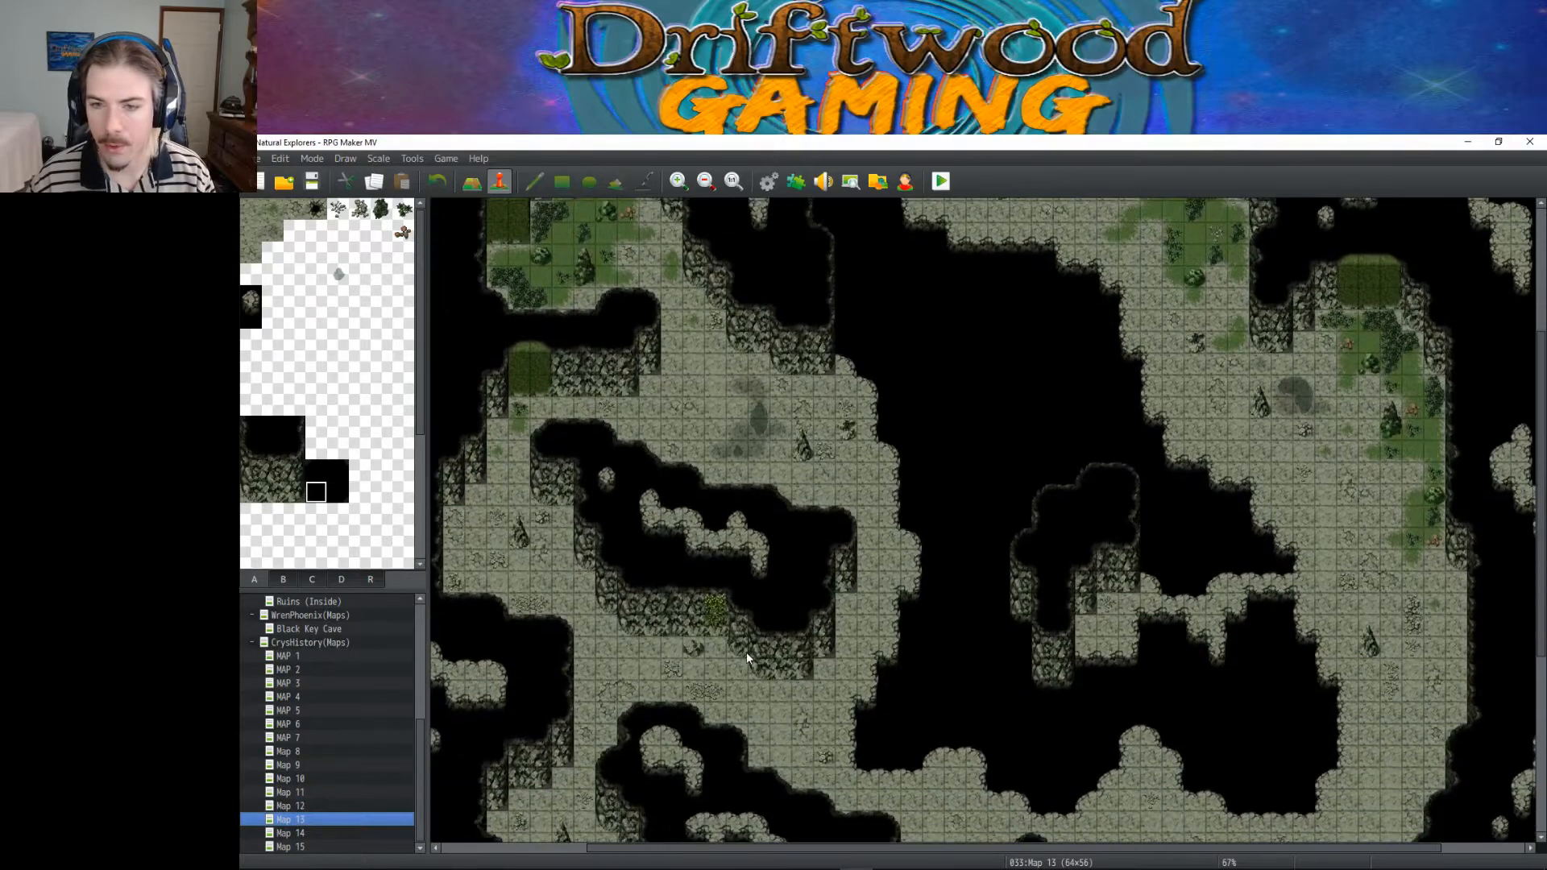
left_click(706, 182)
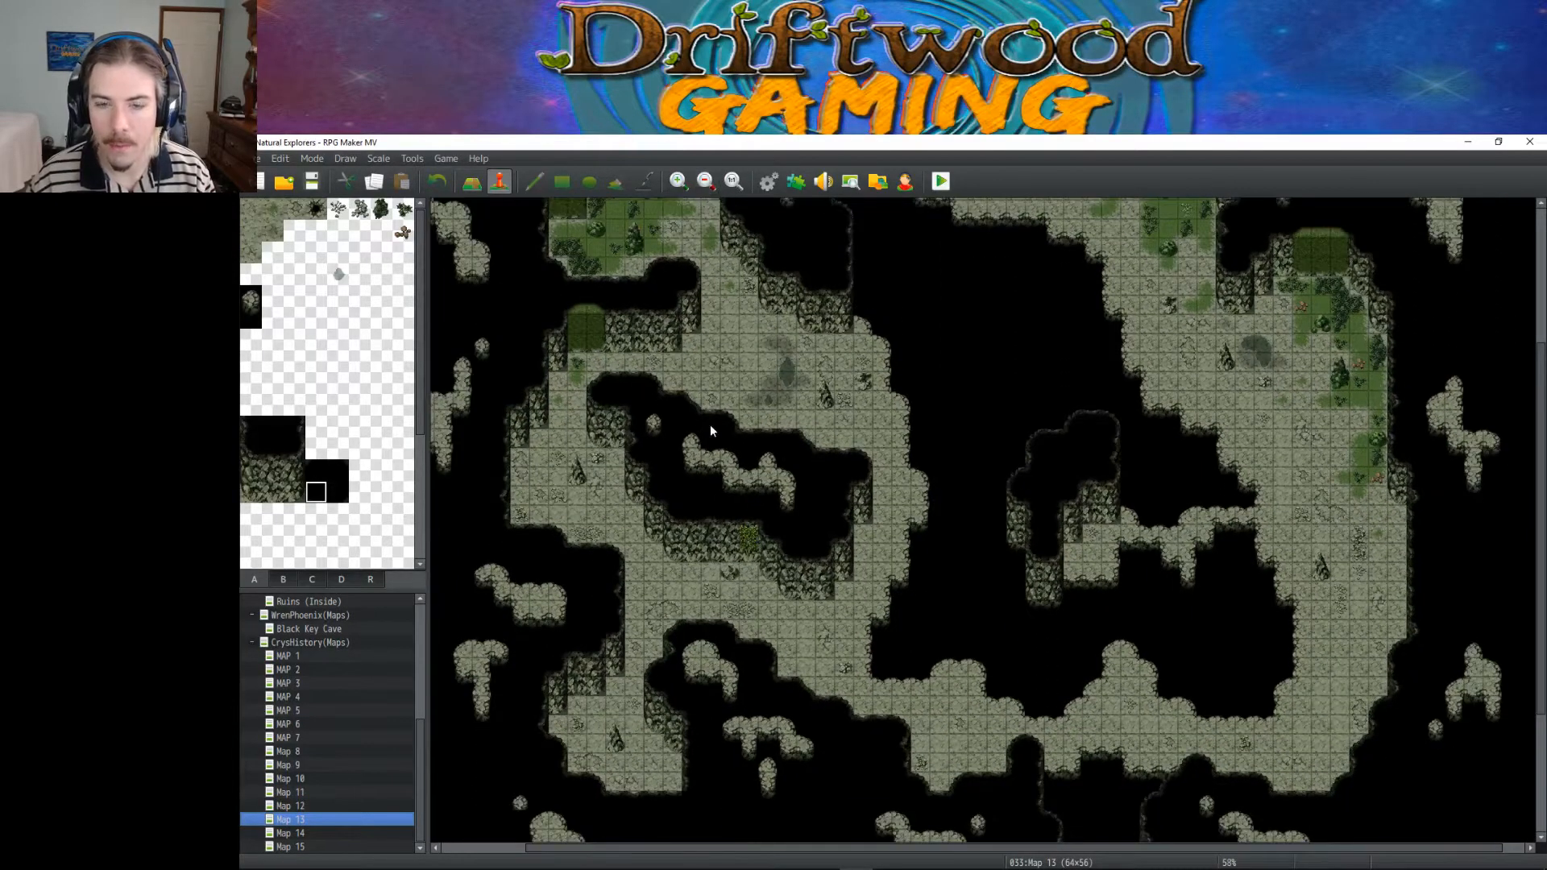
scroll(709, 436, "up", 4)
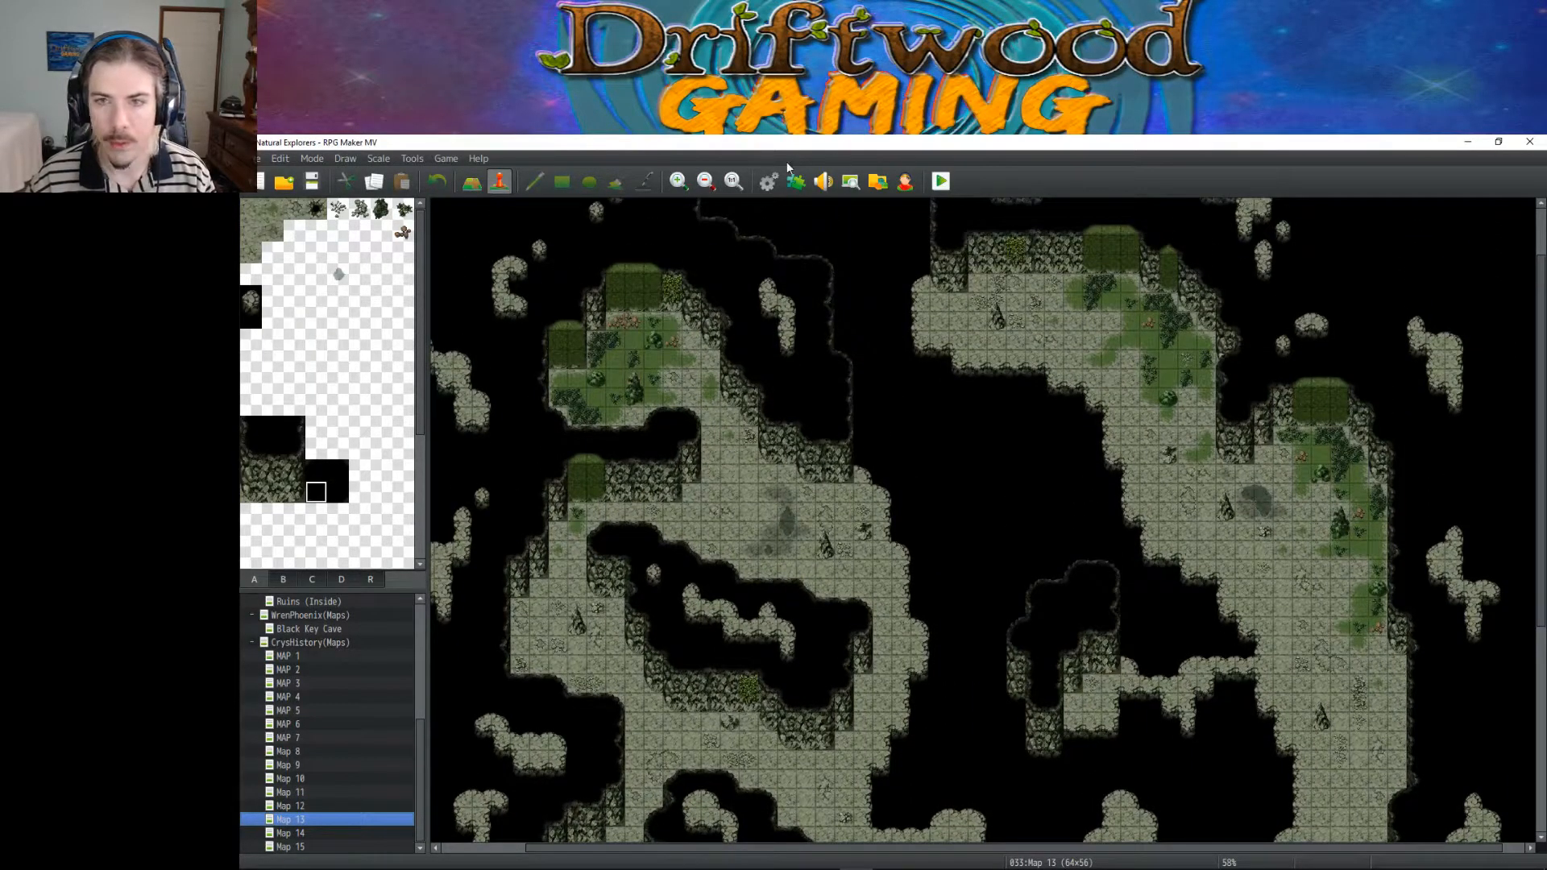
Step: Add two copies of the RanDunAreaSelect = 10 branch to the end of the RanDunXfer common event
left_click(768, 182)
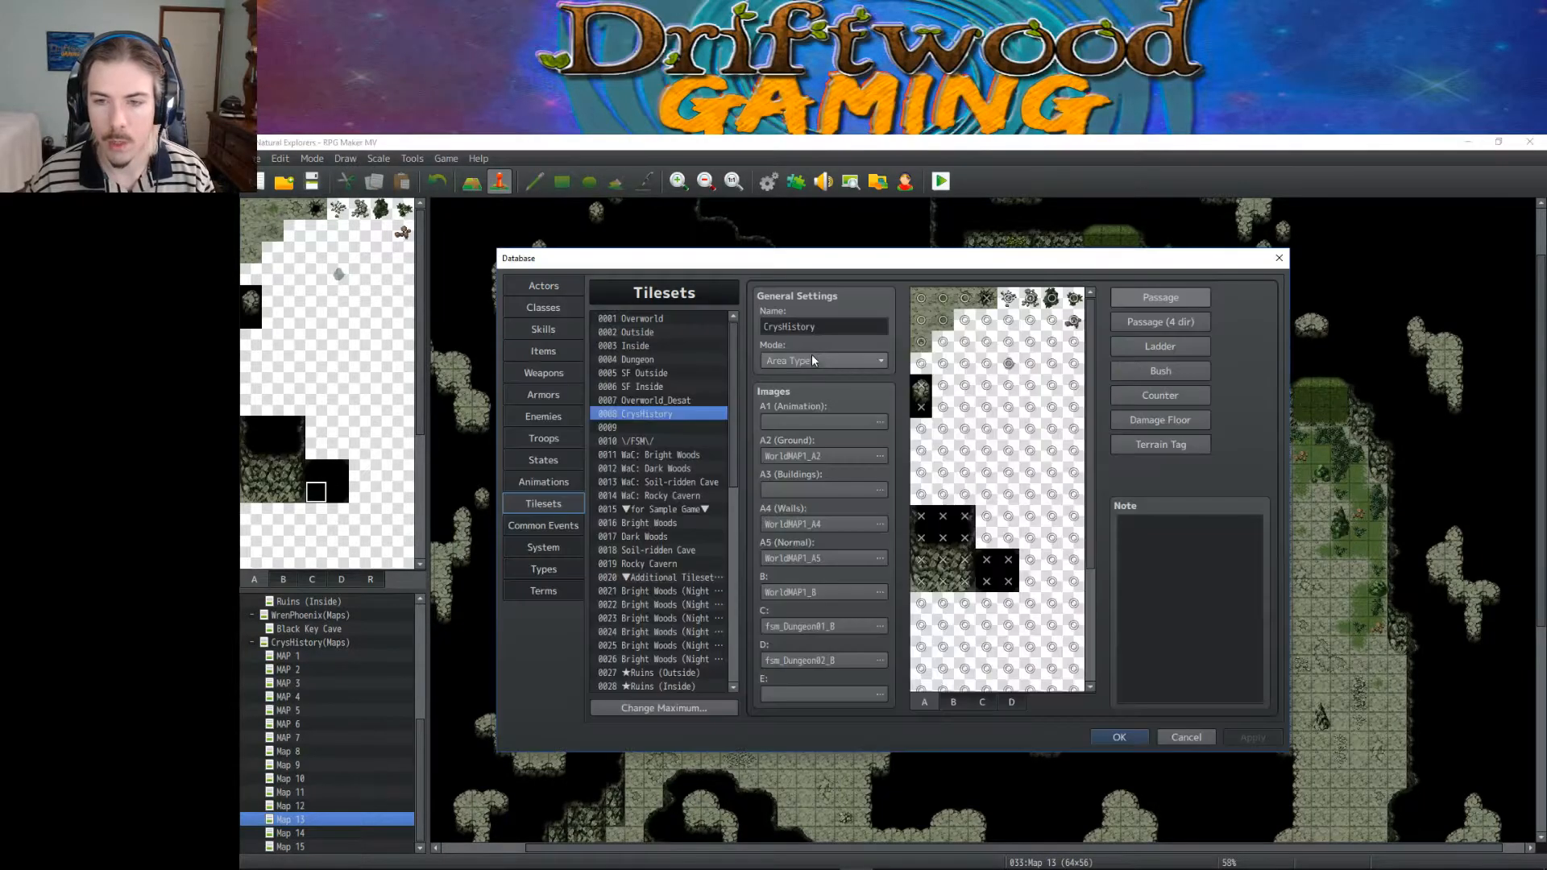
left_click(547, 525)
scroll(893, 598, "down", 6)
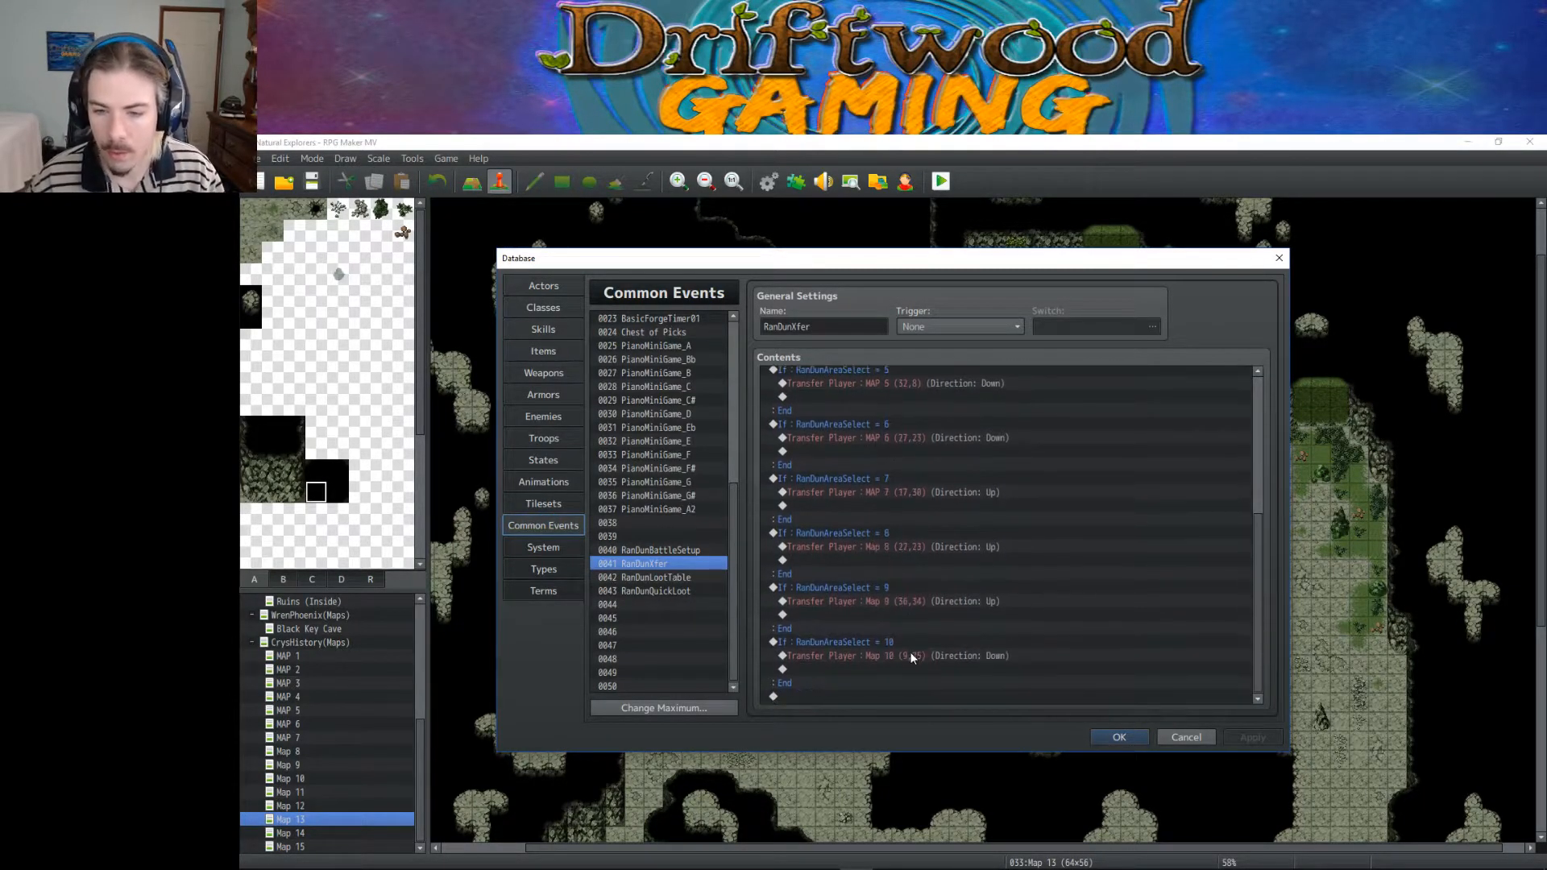
left_click(903, 648)
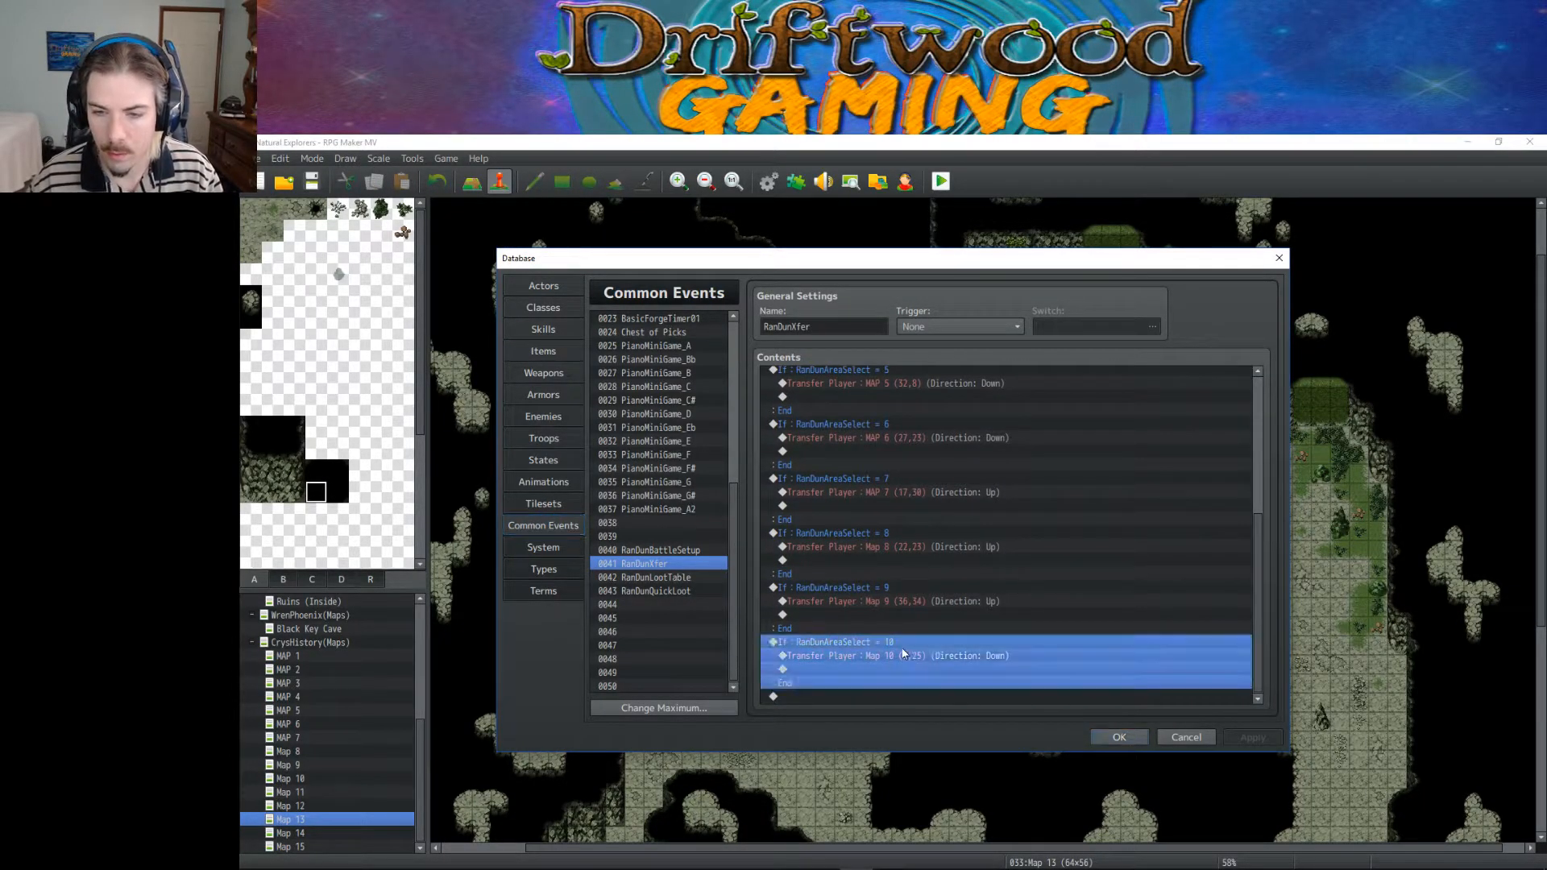
left_click(867, 696)
key("ctrl+v")
scroll(868, 677, "down", 1)
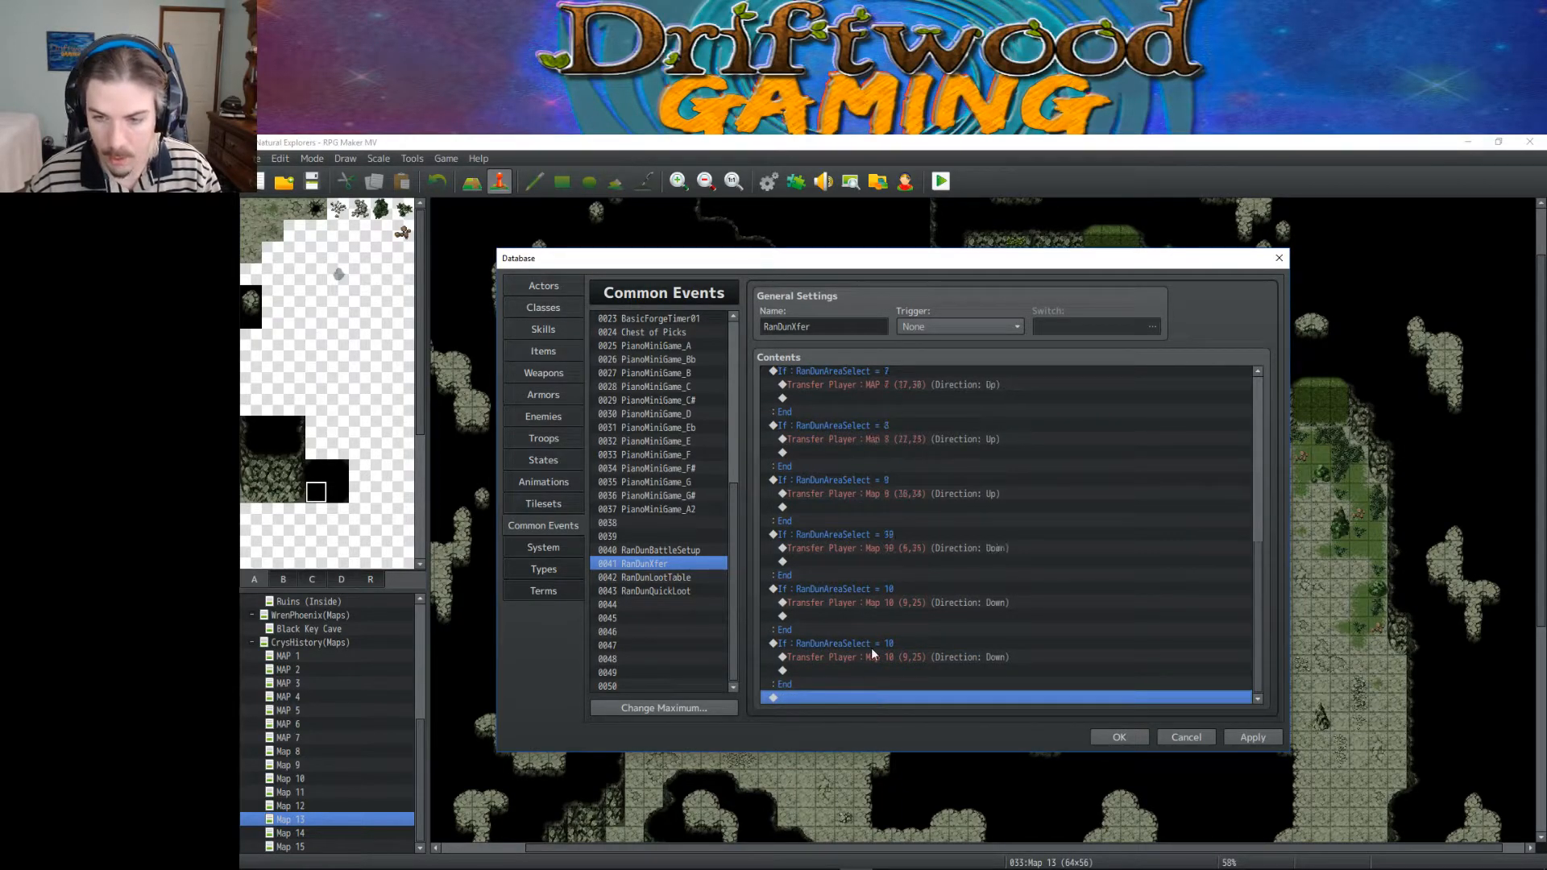
Step: Set the conditions of the two pasted branches to RanDunAreaSelect = 11 and RanDunAreaSelect = 12
left_click(880, 600)
right_click(879, 594)
left_click(908, 617)
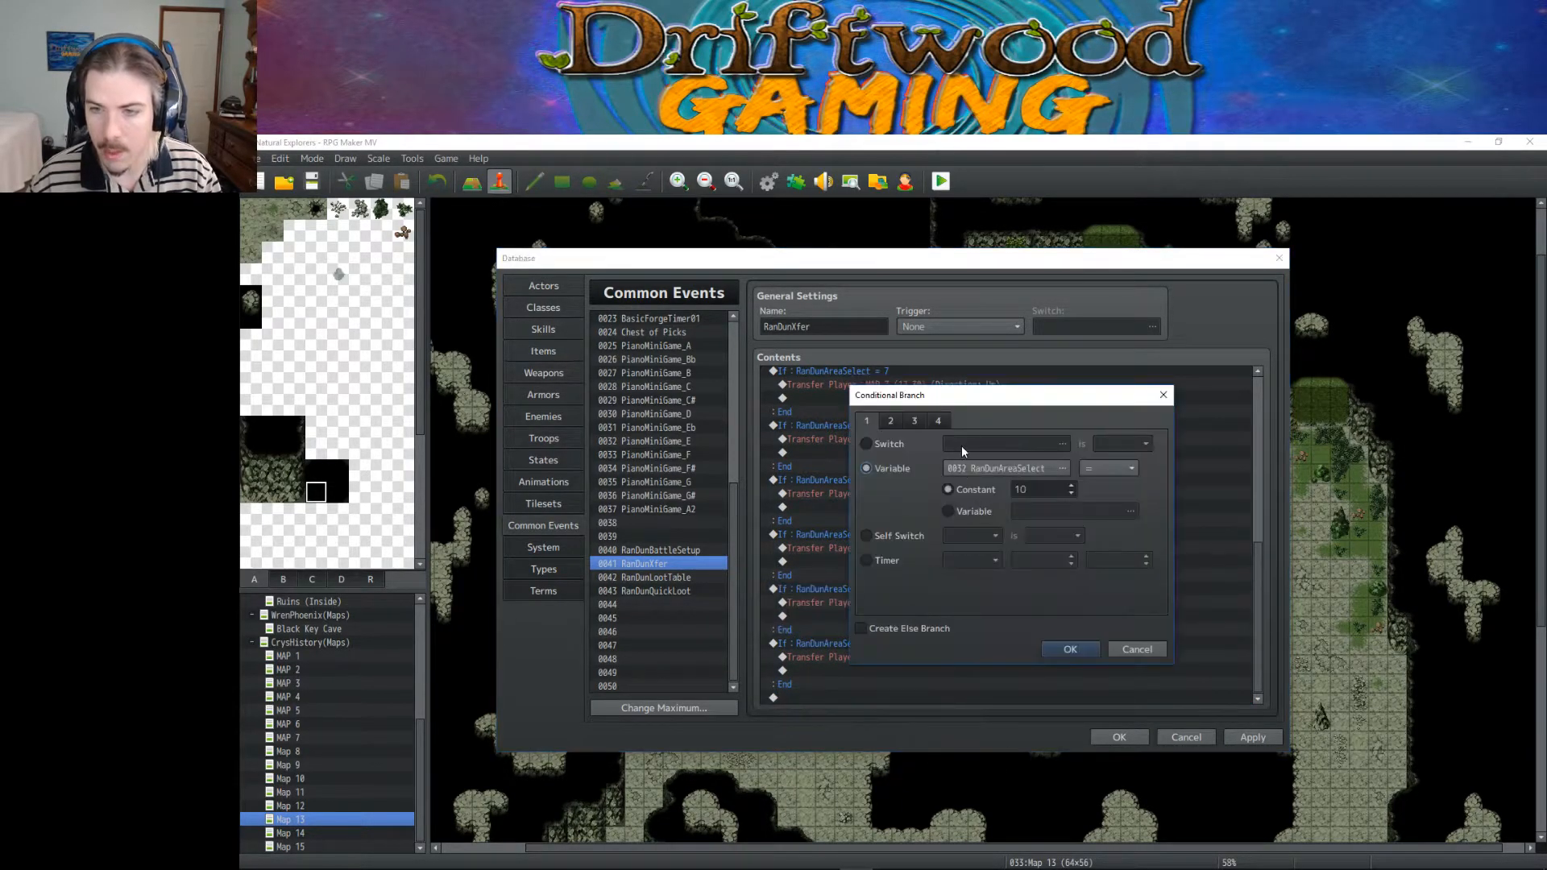
double_click(1056, 490)
left_click(1070, 649)
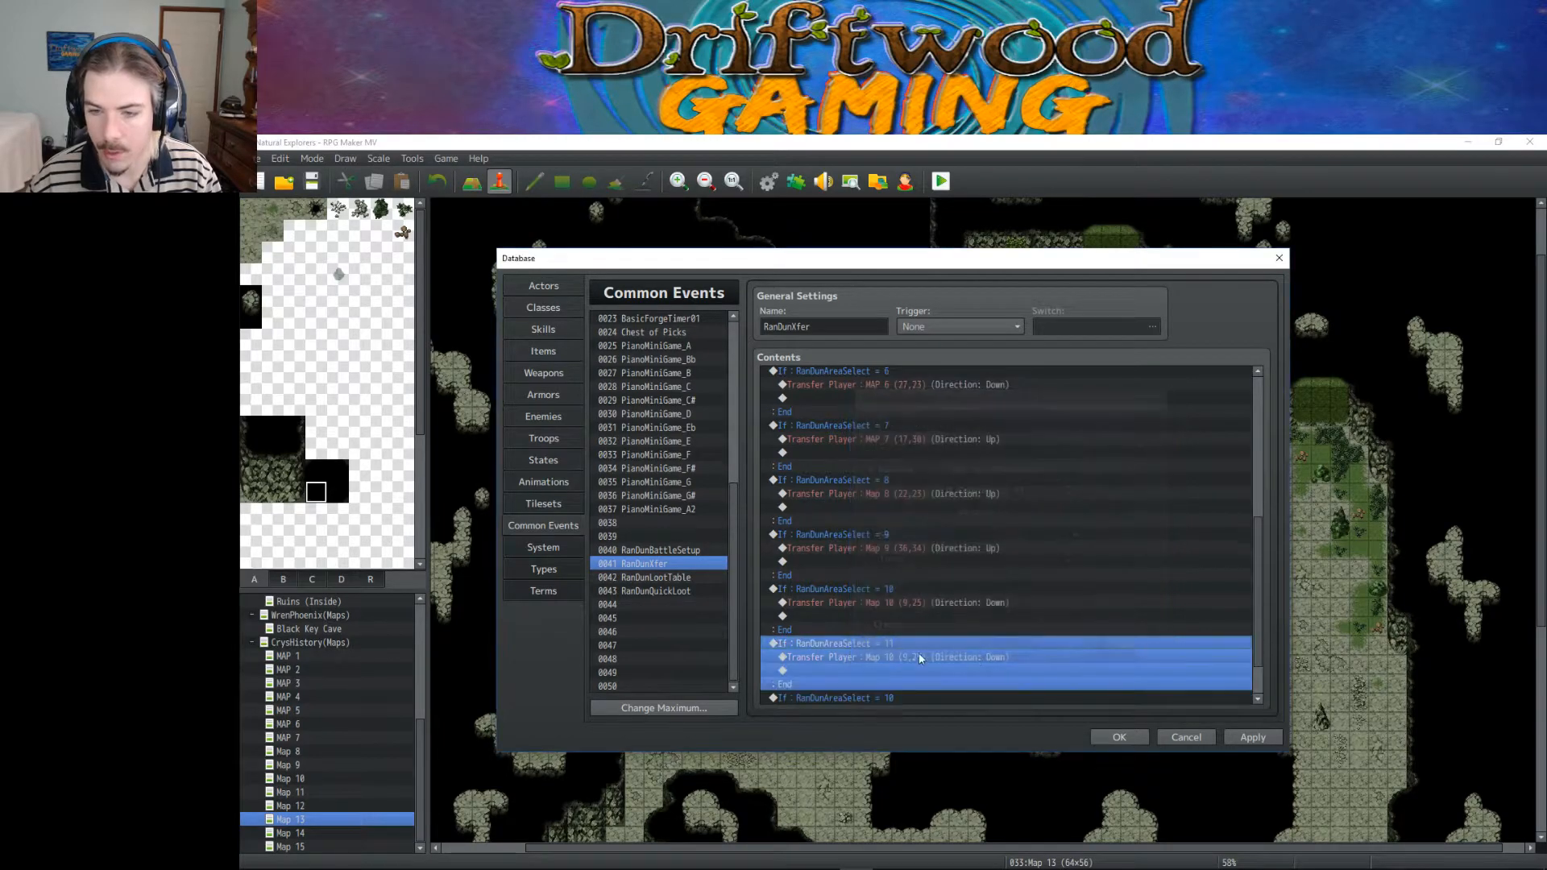
left_click(888, 632)
right_click(892, 649)
left_click(915, 665)
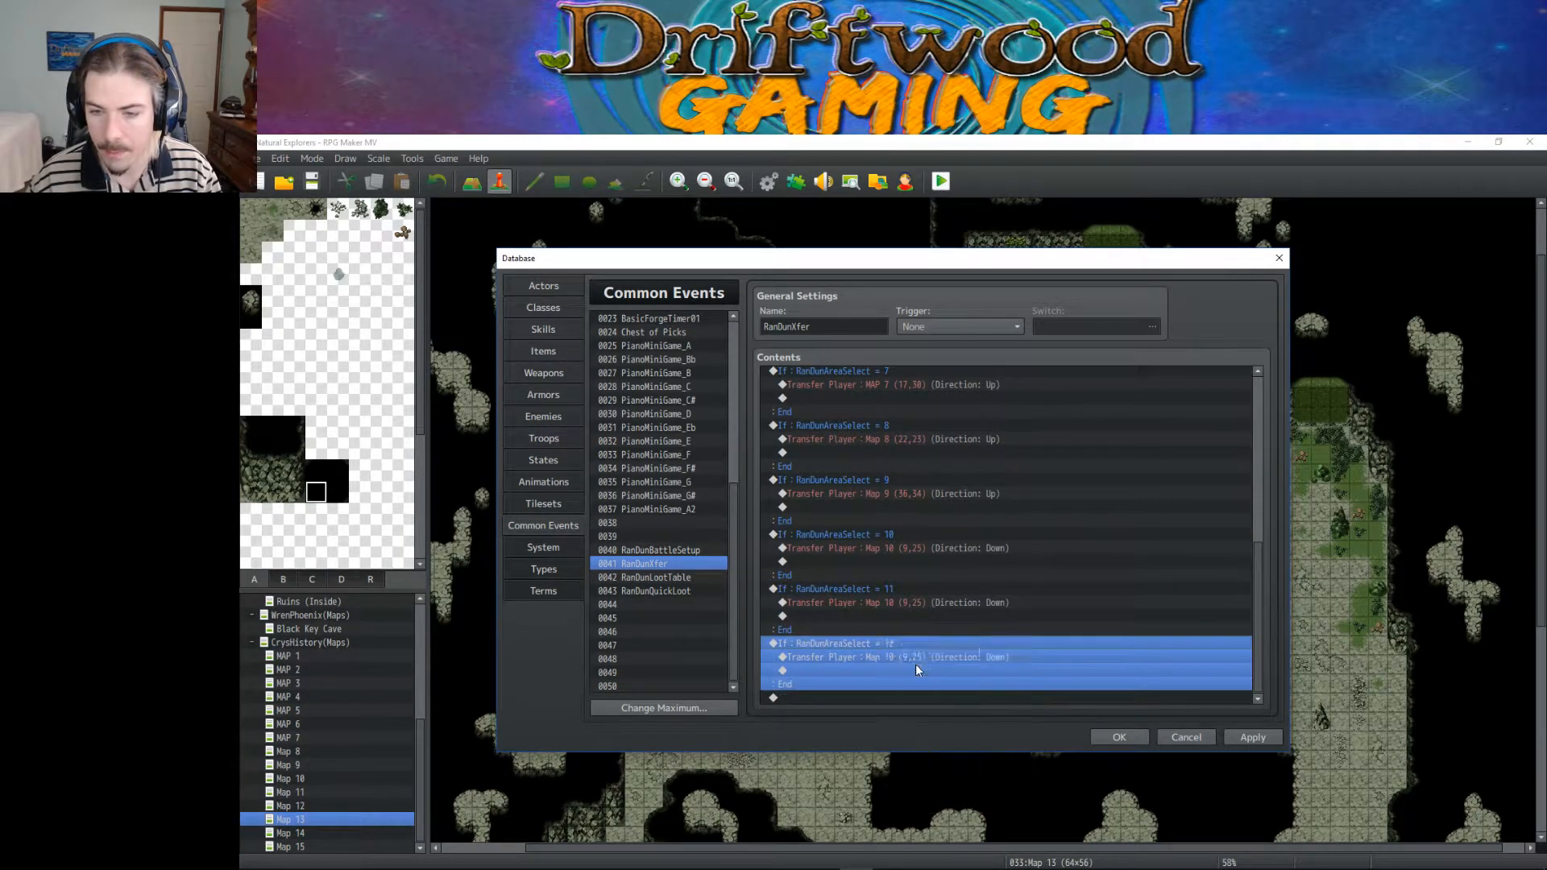
left_click(1068, 649)
Step: Open the Transfer Player command inside the RanDunAreaSelect = 11 branch for editing
left_click(902, 614)
key("Up")
key("Up")
key("Up")
key("Up")
key("Up")
right_click(901, 605)
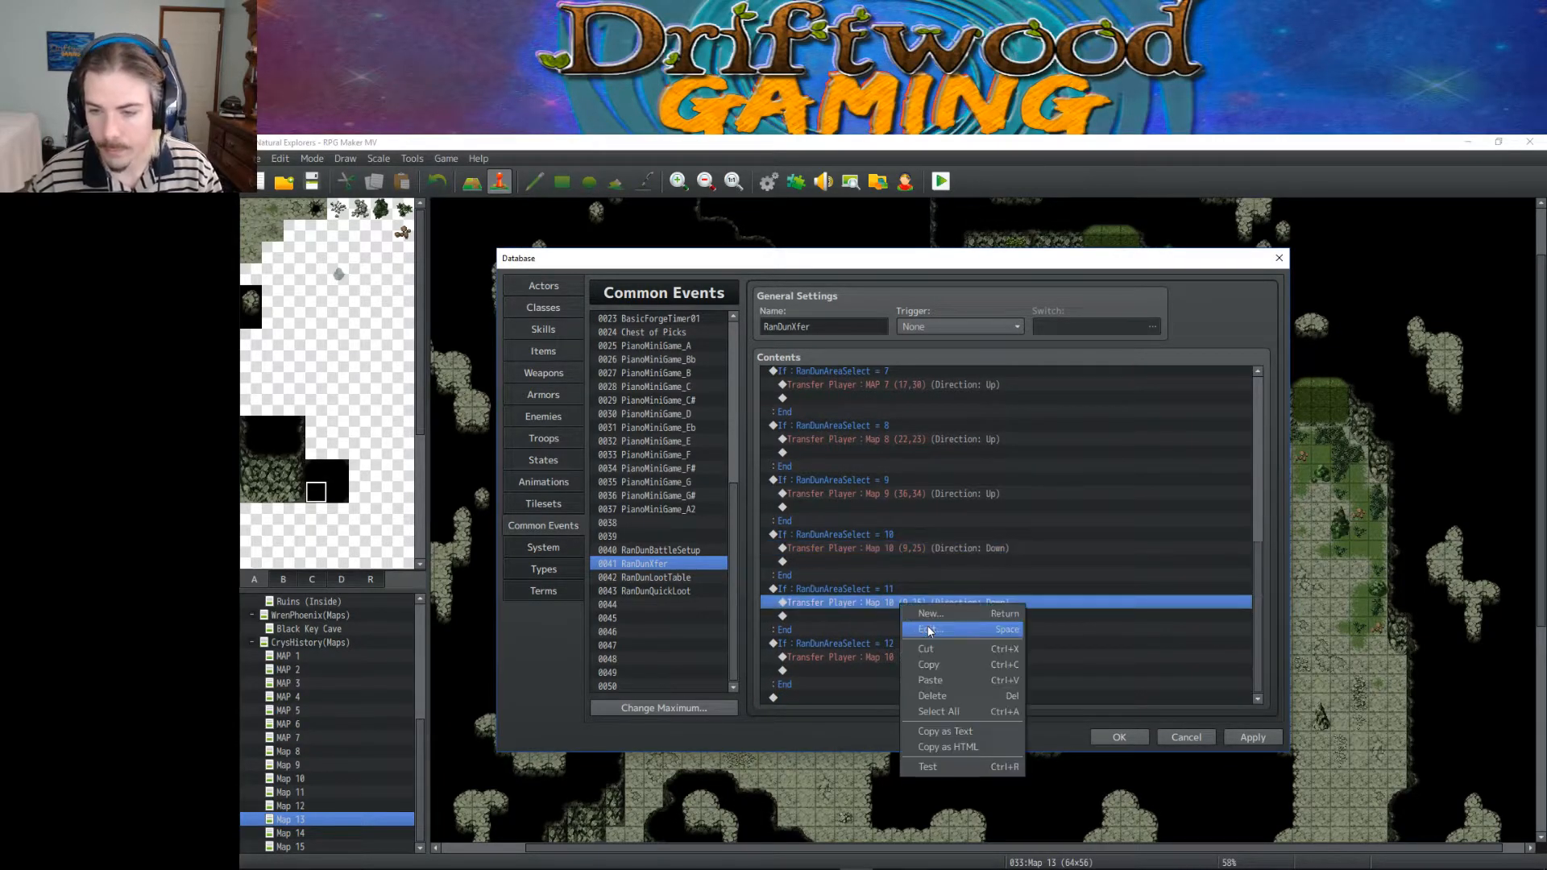
left_click(926, 631)
Step: Set the transfer destination to Map 10 (27,30) with the direction Up
left_click(1056, 475)
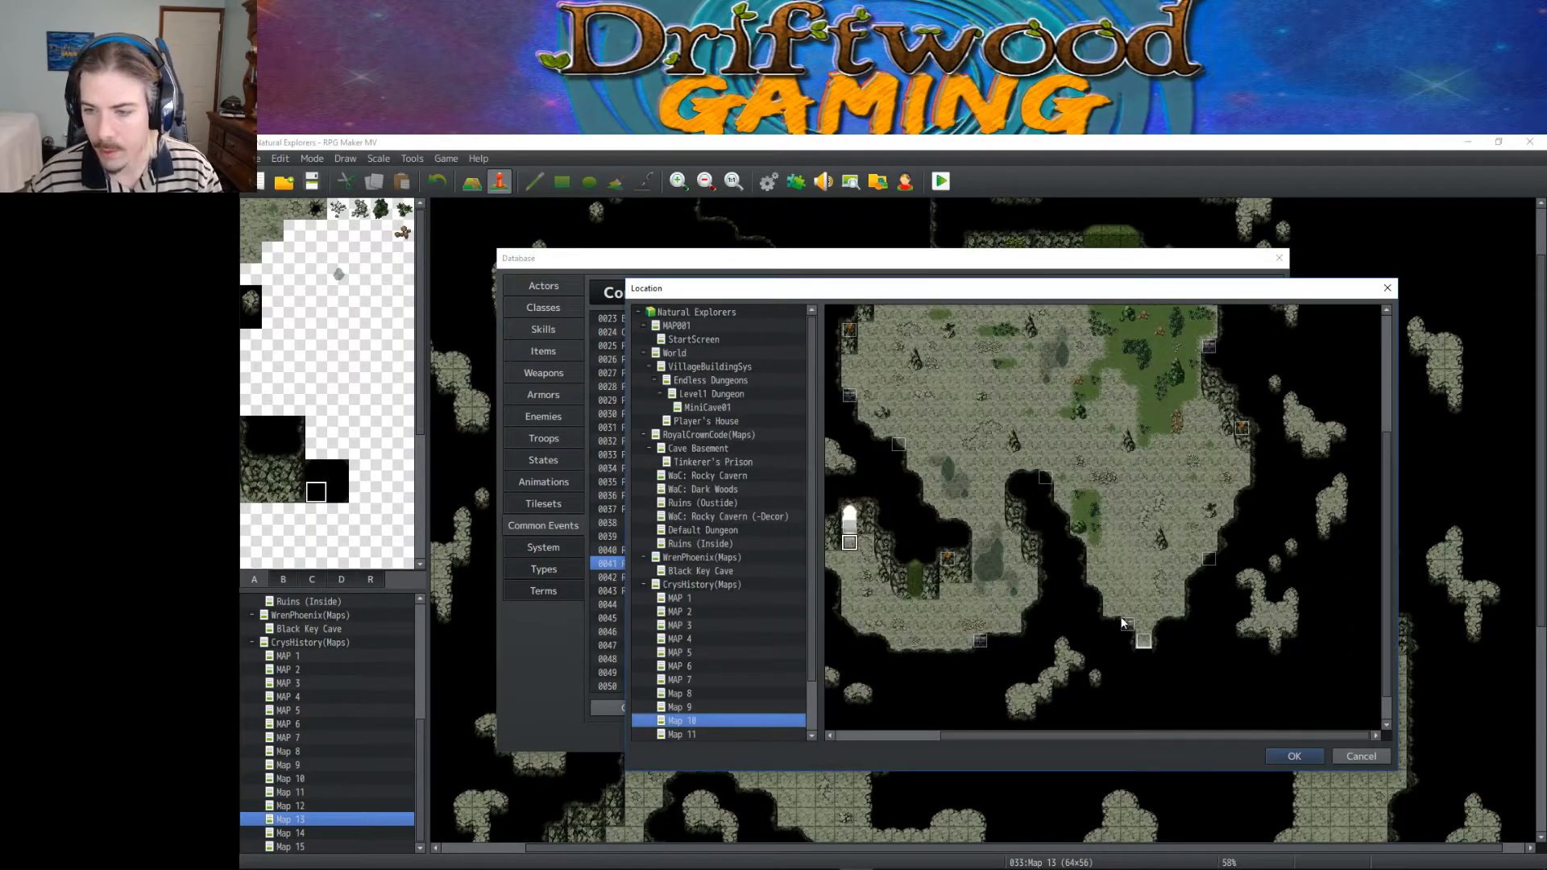
left_click(1144, 626)
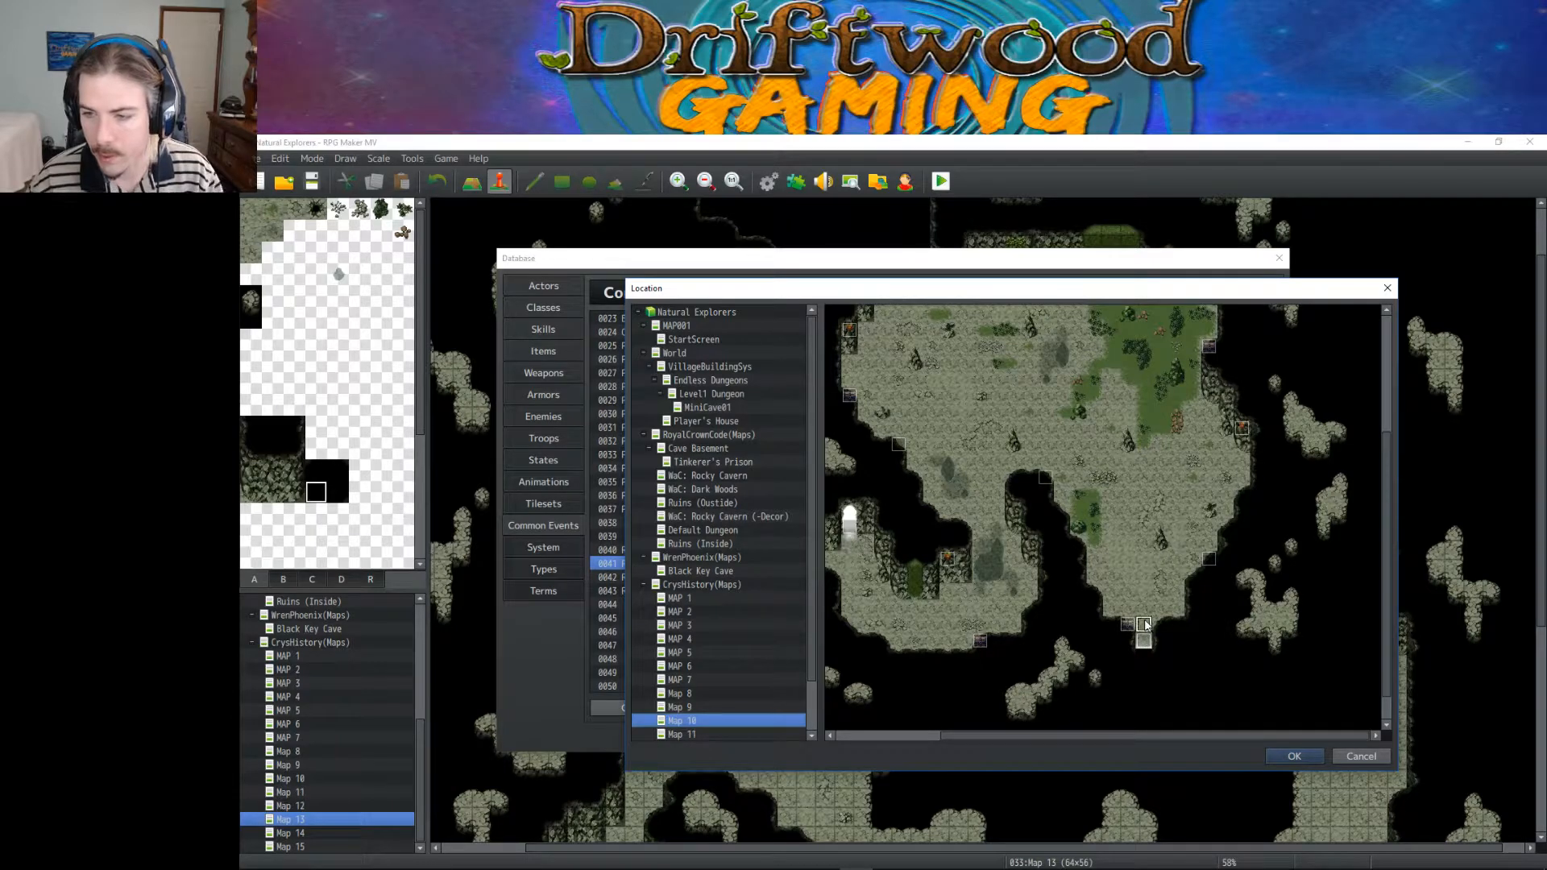
left_click(1279, 753)
left_click(999, 605)
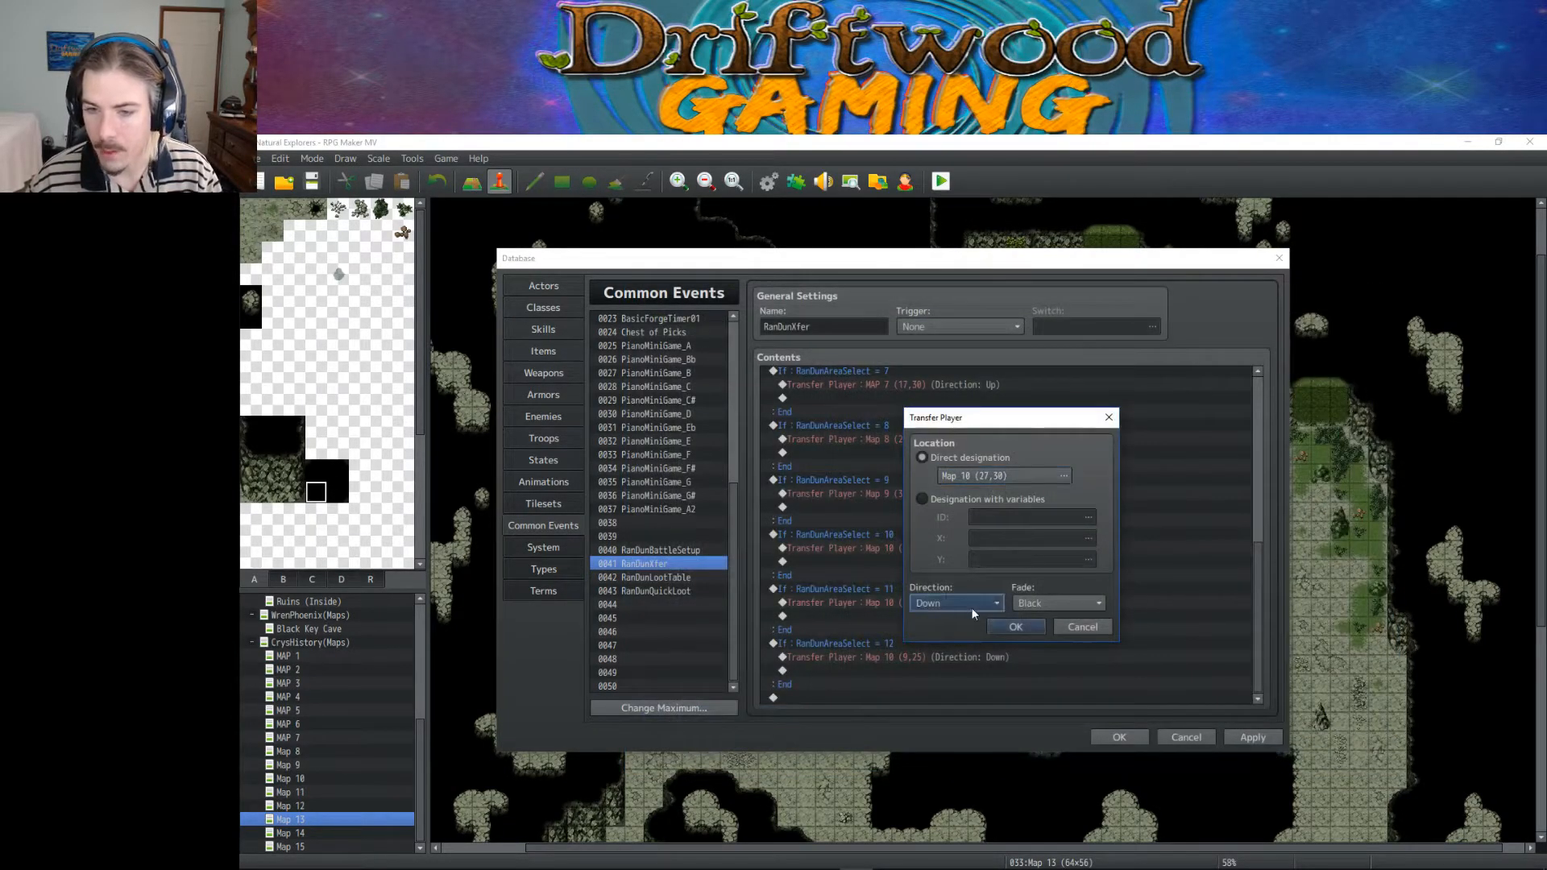
left_click(947, 681)
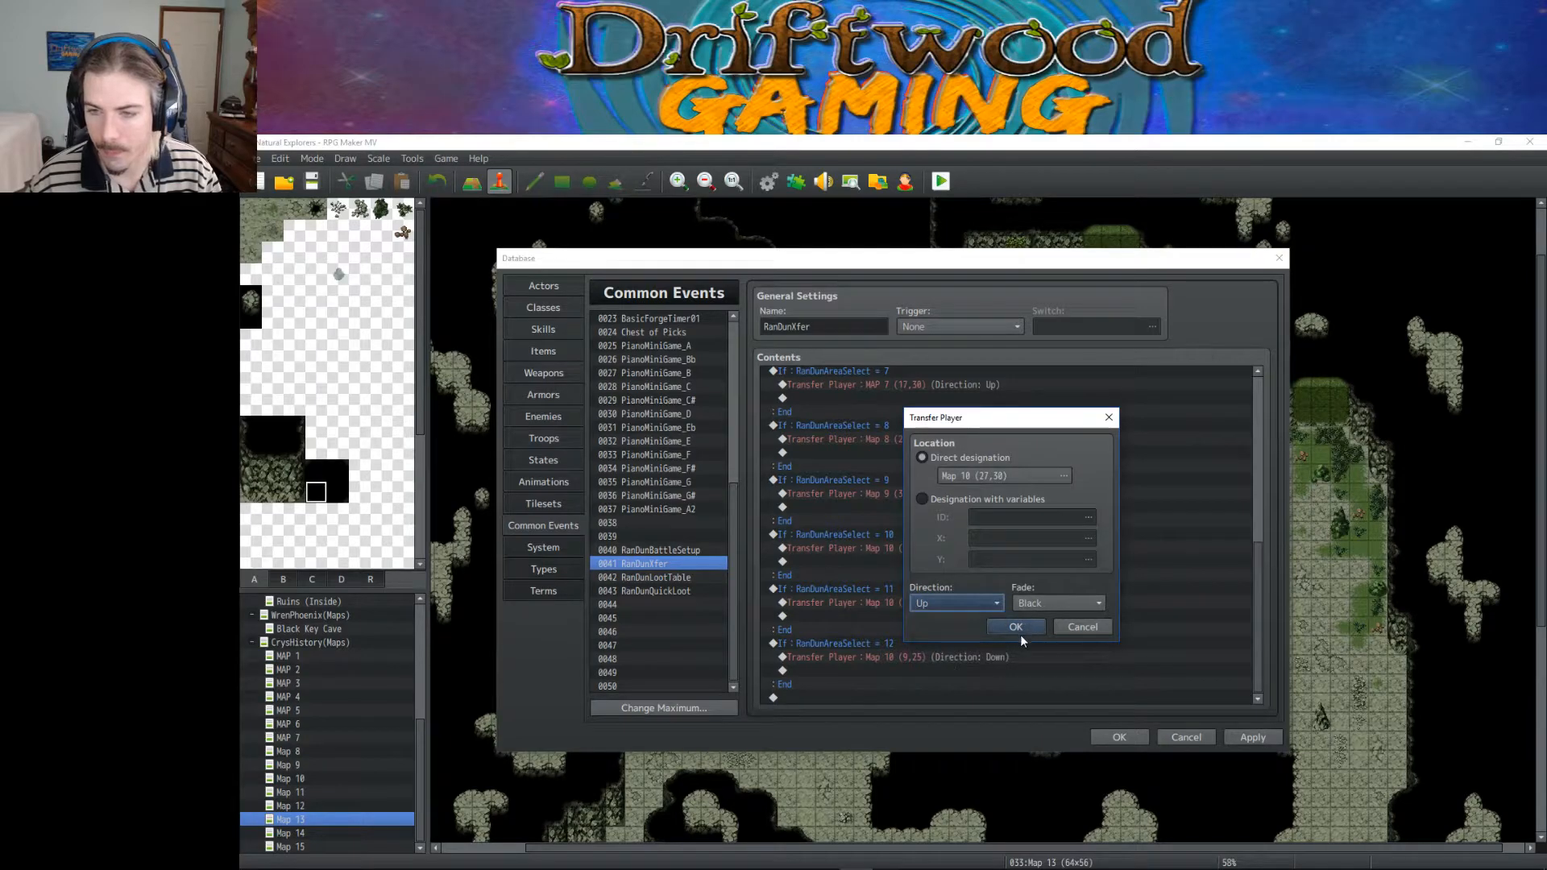
Step: Set the branch 11 transfer to Map 11 (7,30) with the direction Right
left_click(1064, 476)
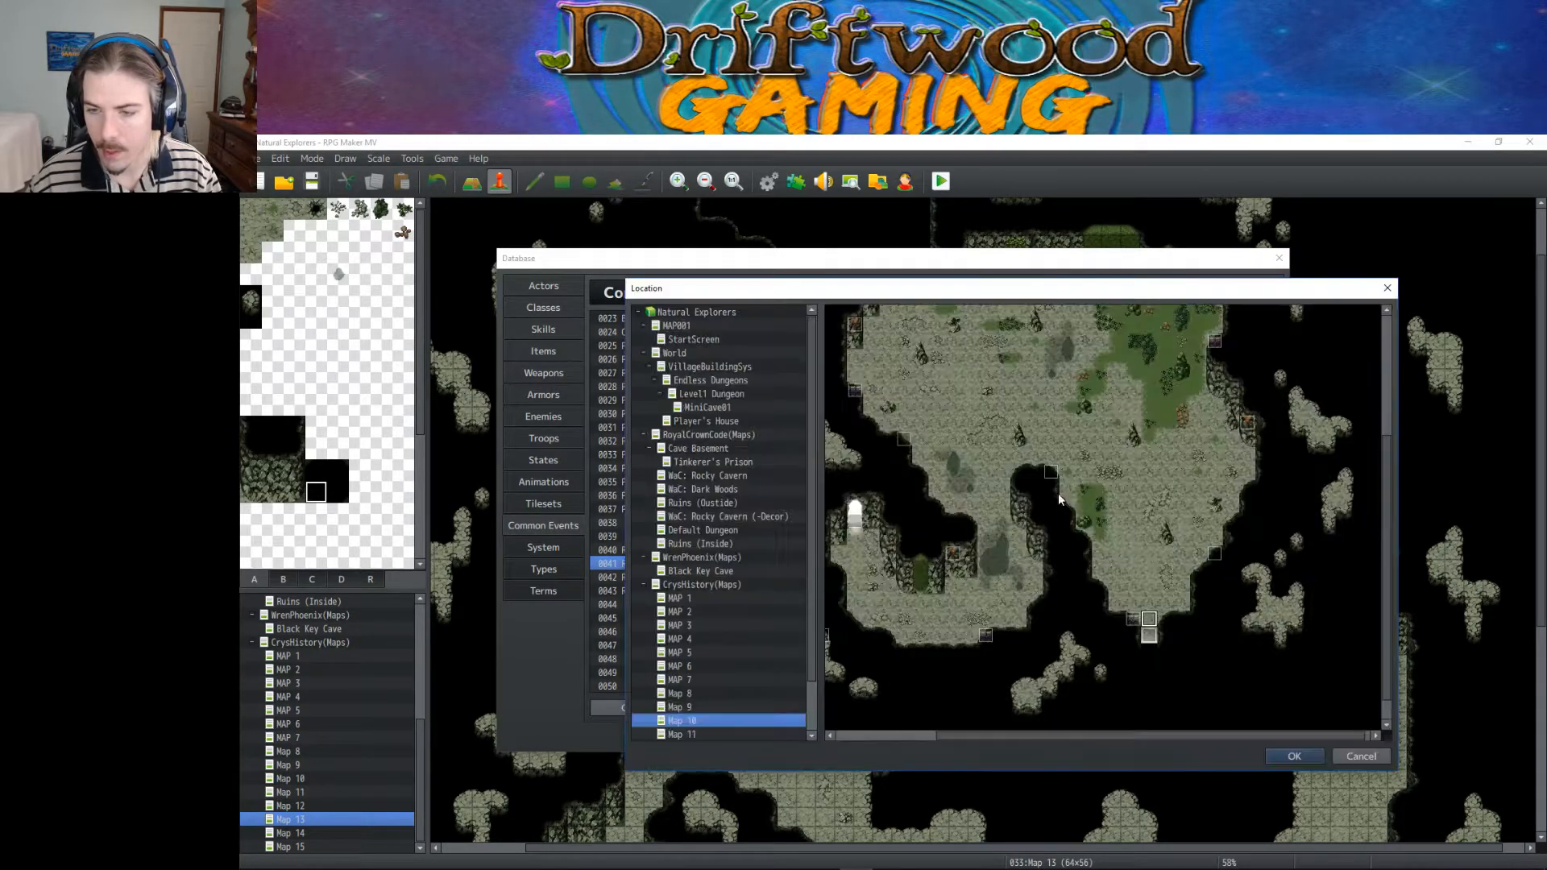
left_click(693, 734)
scroll(1191, 631, "down", 2)
scroll(1187, 627, "down", 2)
scroll(1187, 624, "up", 5)
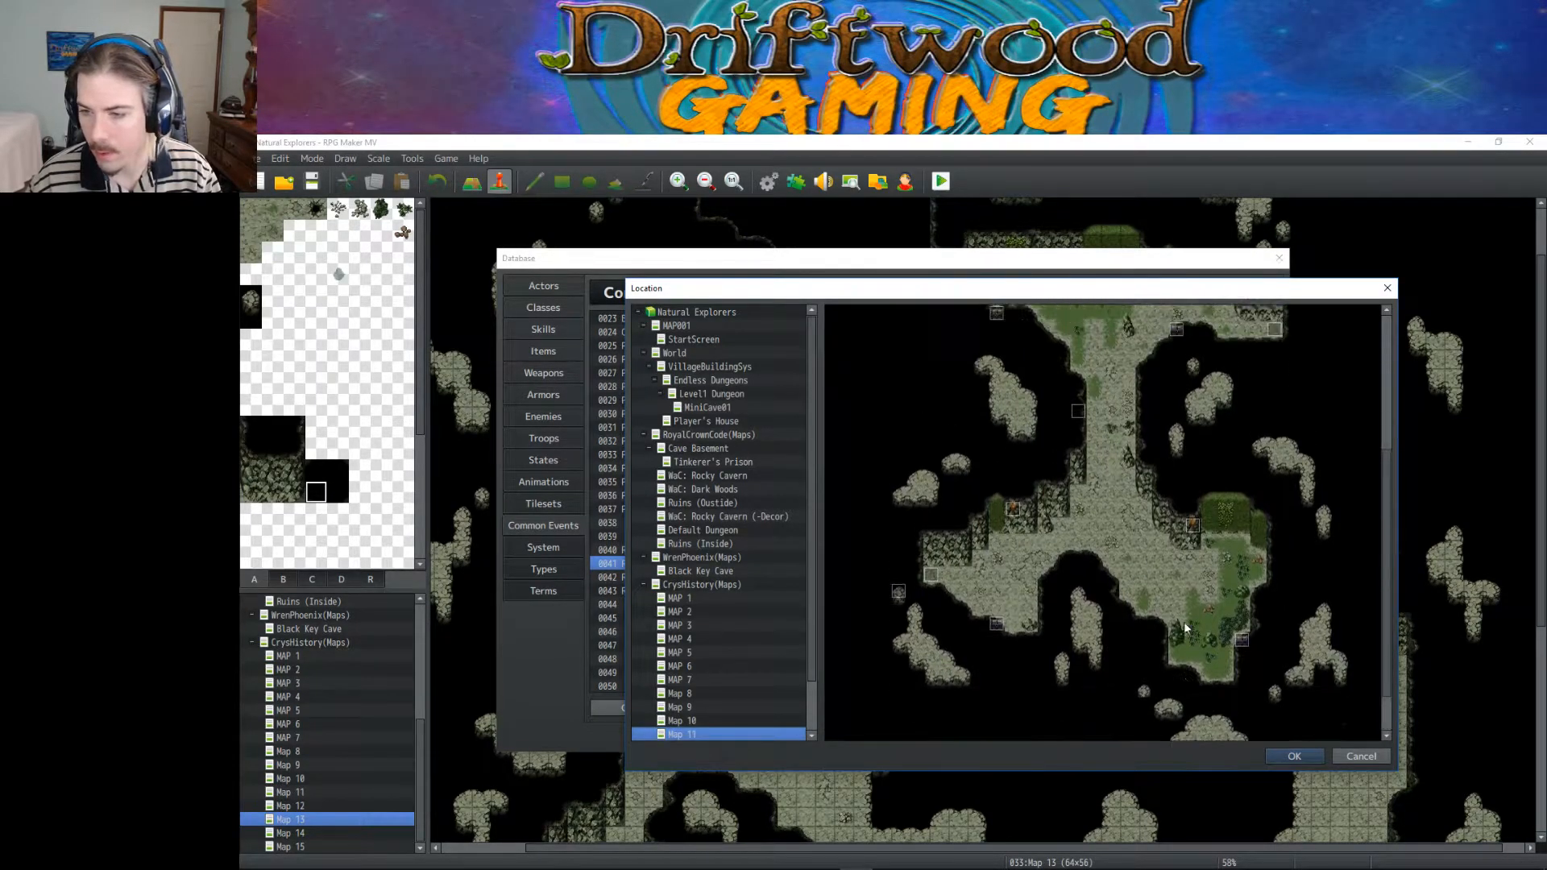
scroll(1180, 614, "down", 4)
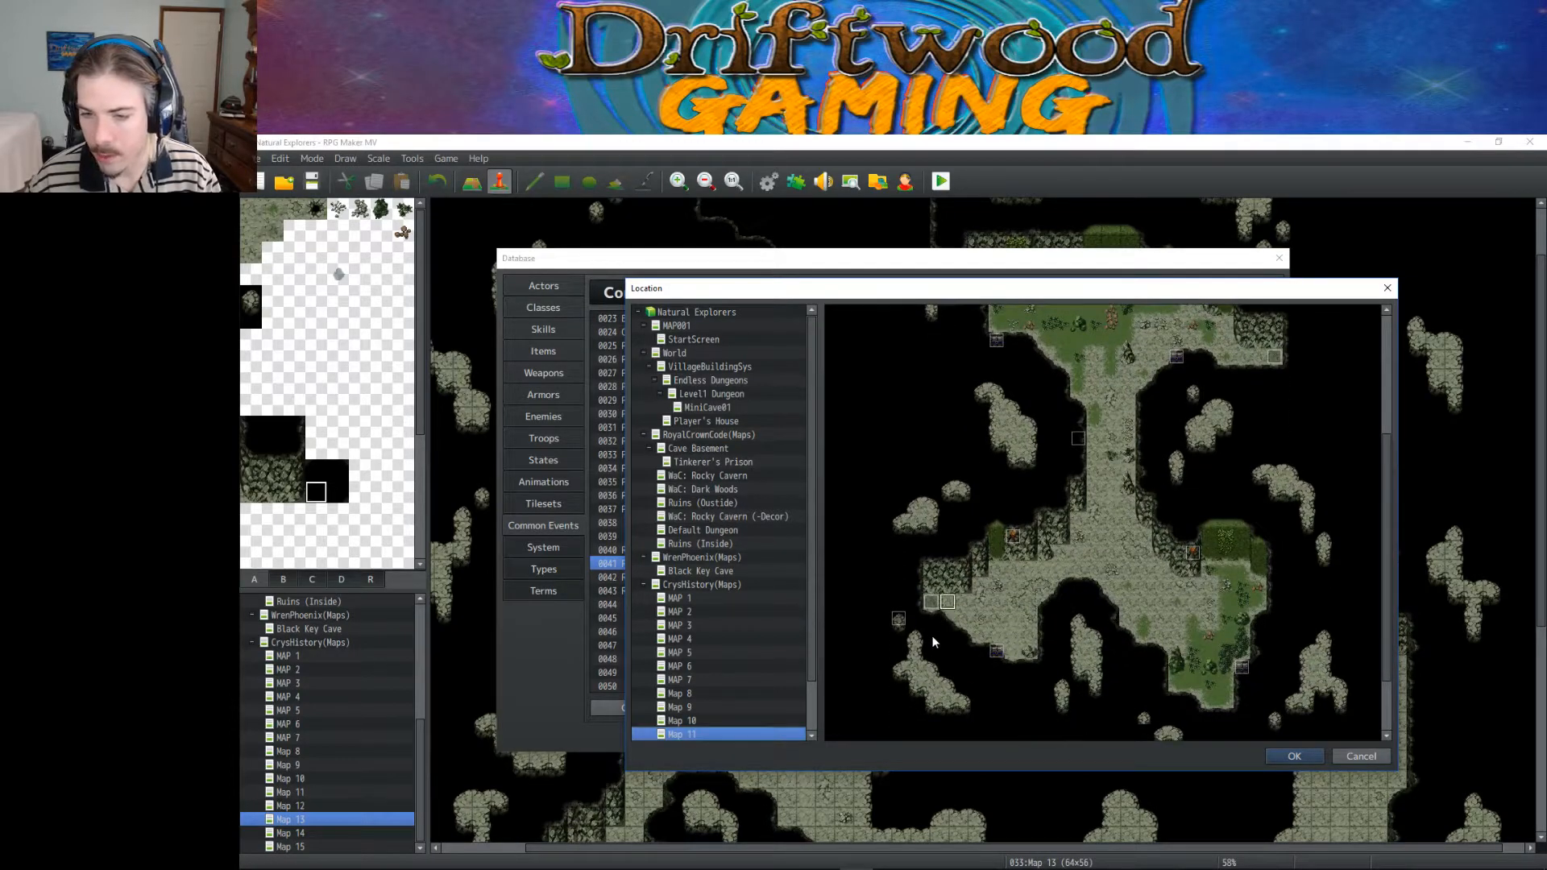
left_click(1317, 759)
left_click(960, 604)
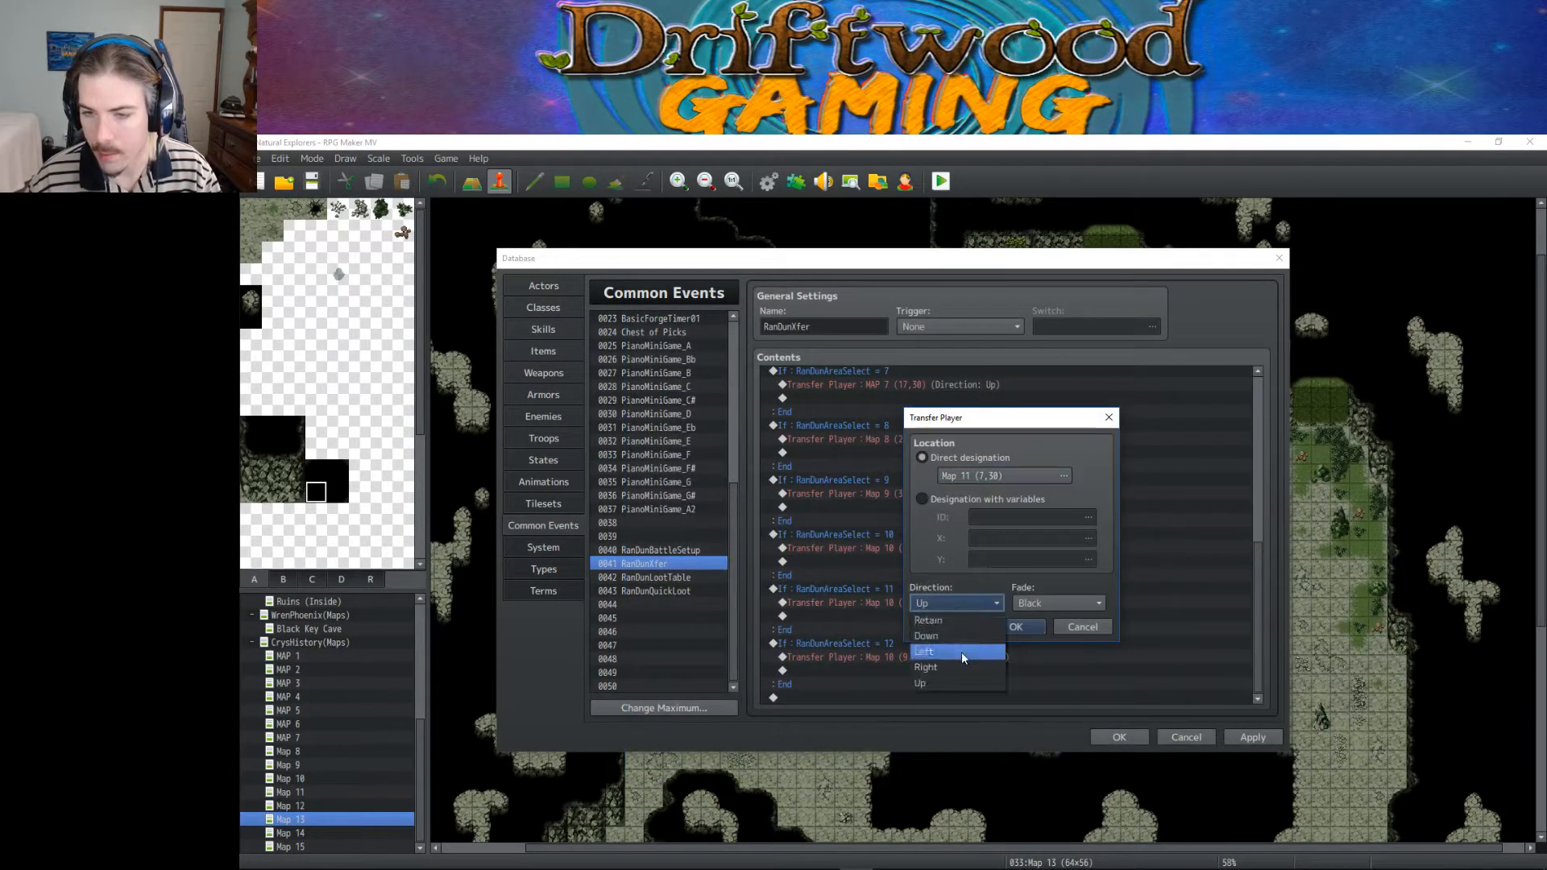
left_click(964, 664)
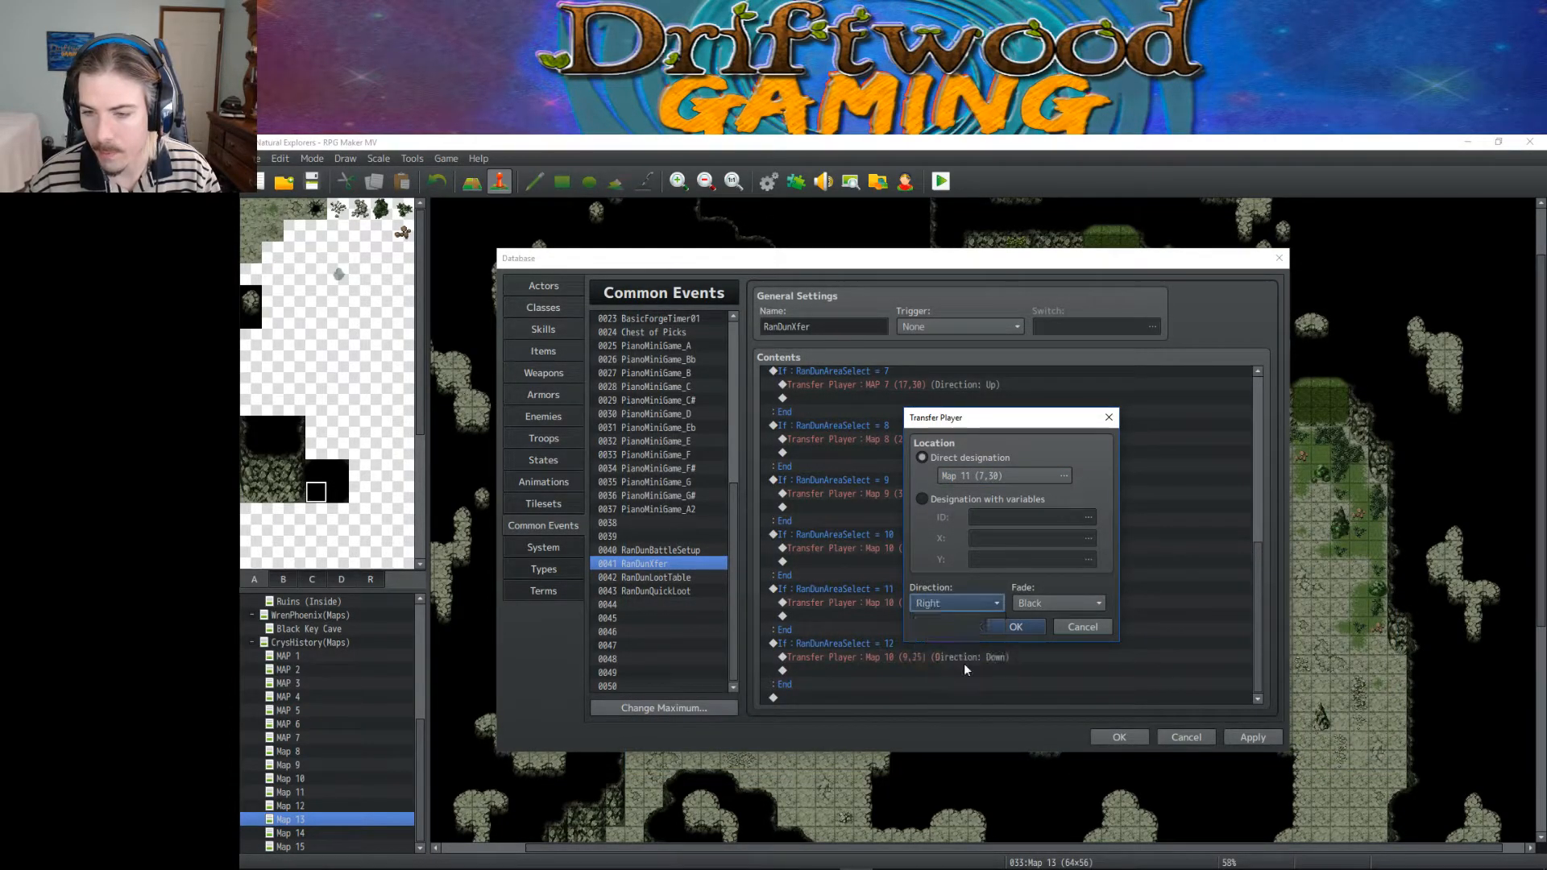
left_click(1009, 626)
Step: Set the destination of the Transfer Player command in the RanDunAreaSelect = 12 branch to Map 12 (29,35)
scroll(1034, 654, "down", 1)
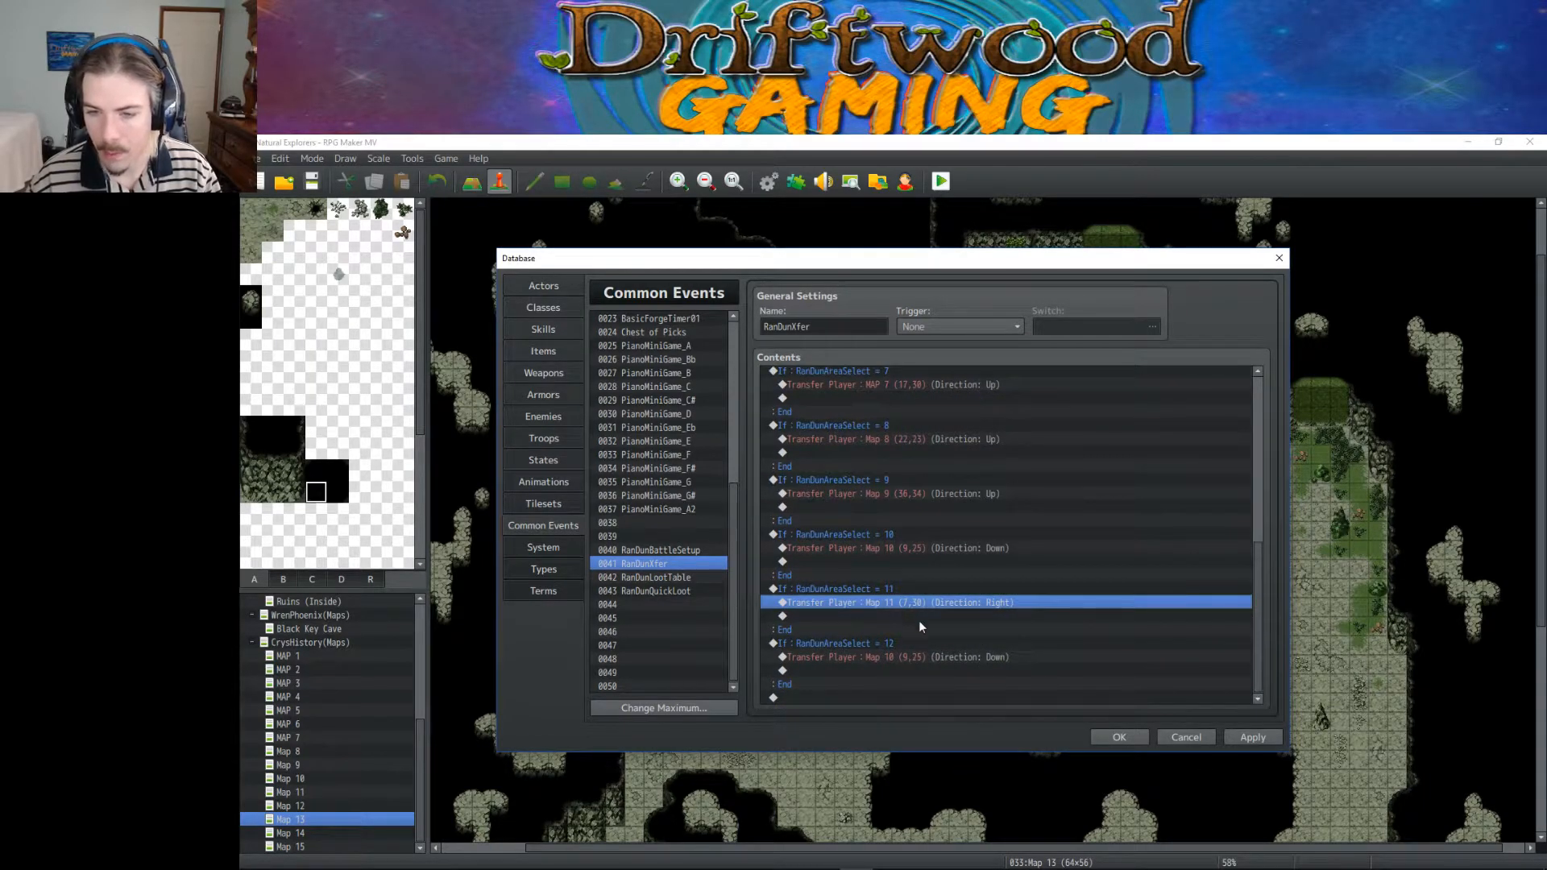
right_click(893, 656)
left_click(919, 682)
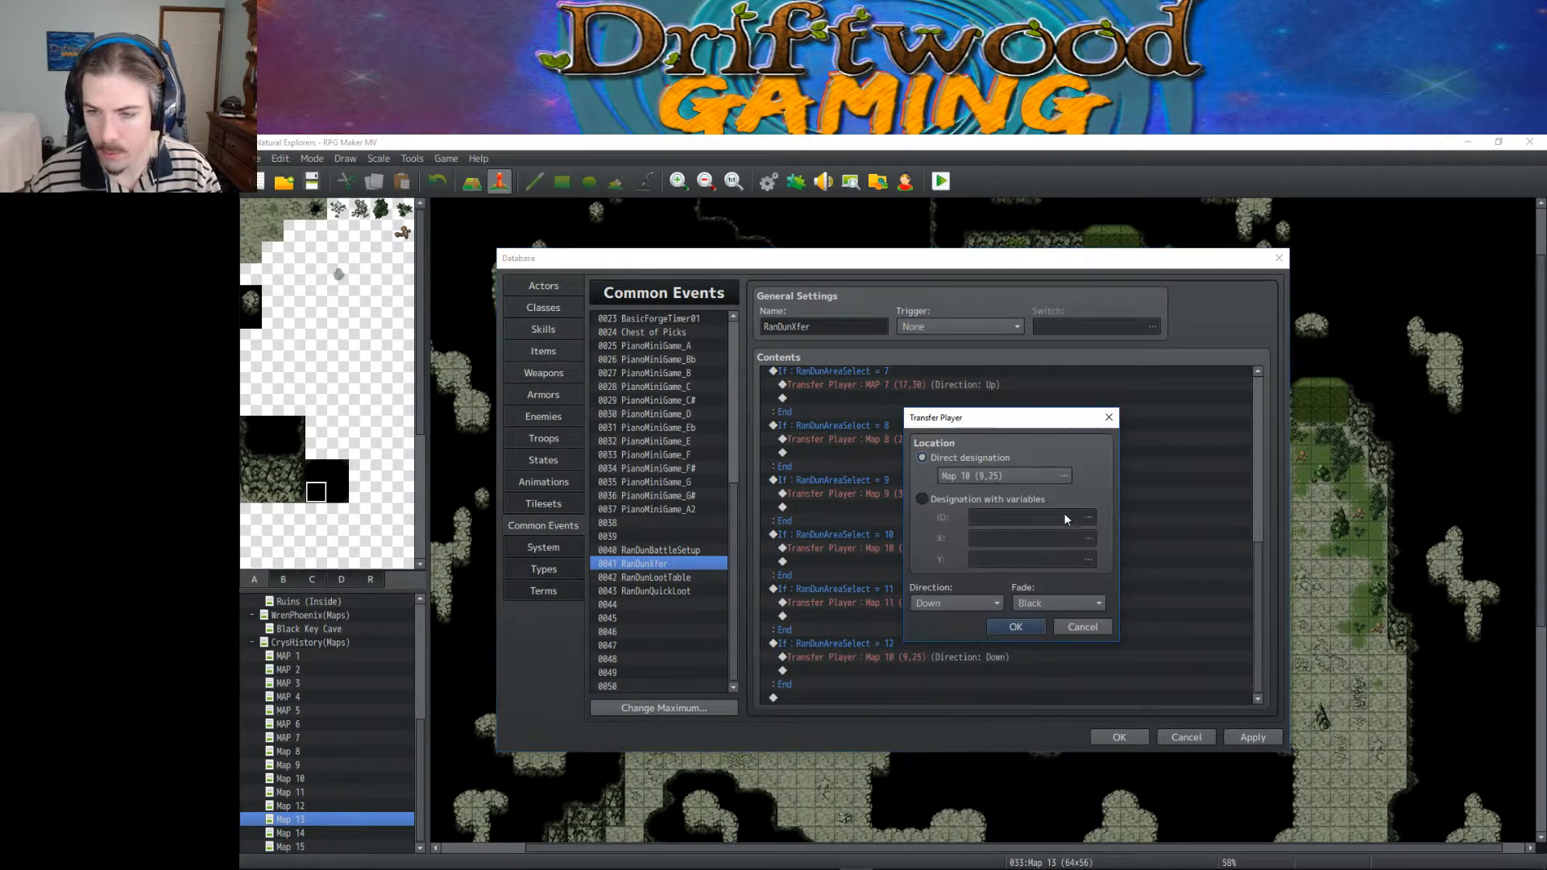
left_click(1065, 476)
scroll(742, 636, "down", 1)
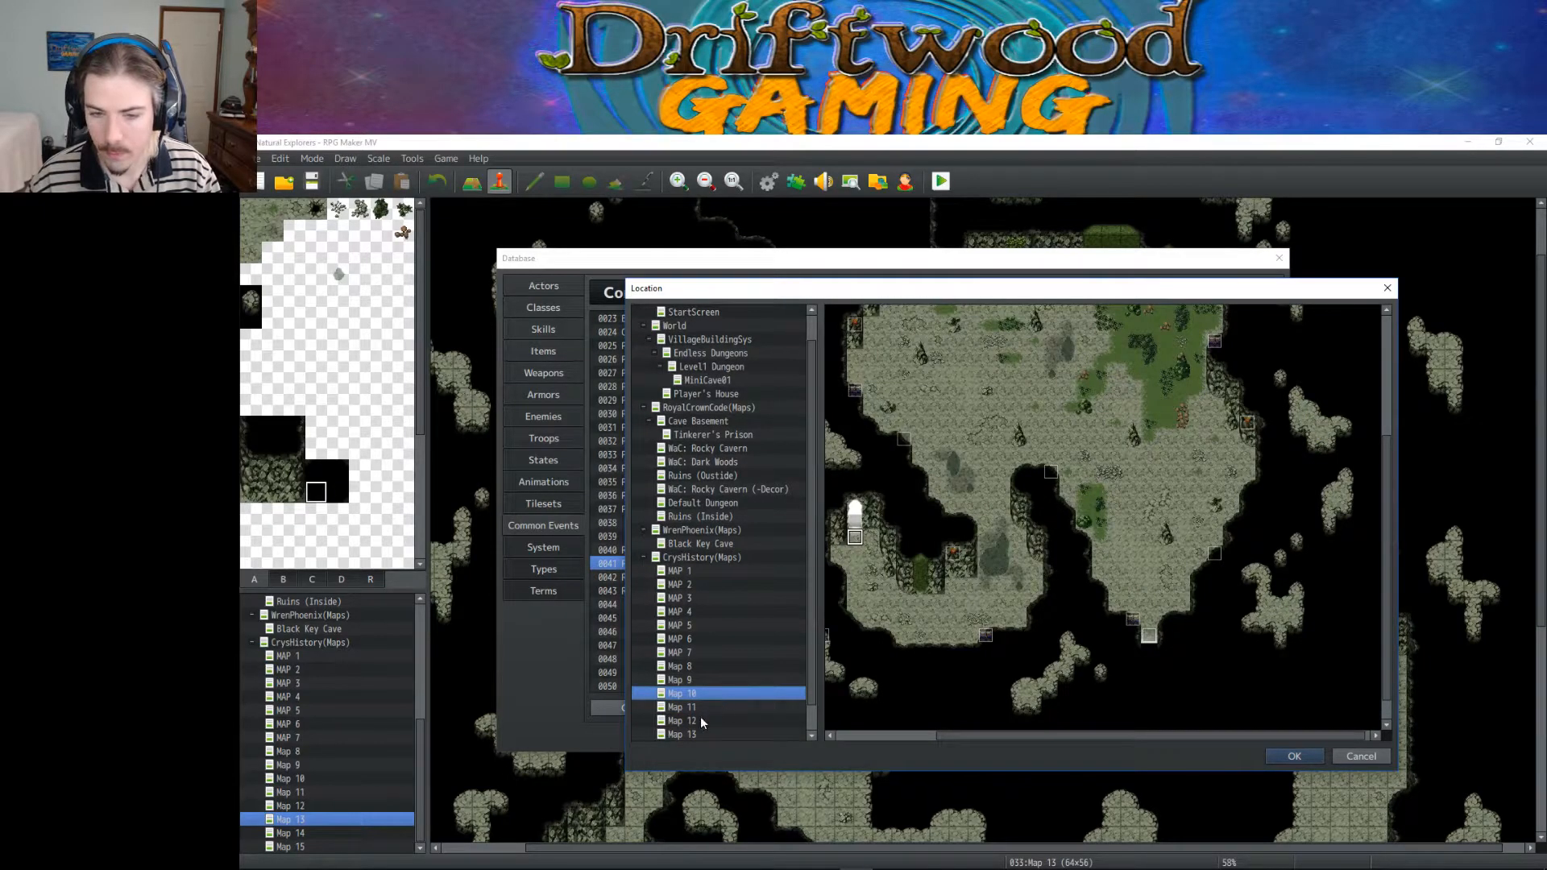
left_click(700, 719)
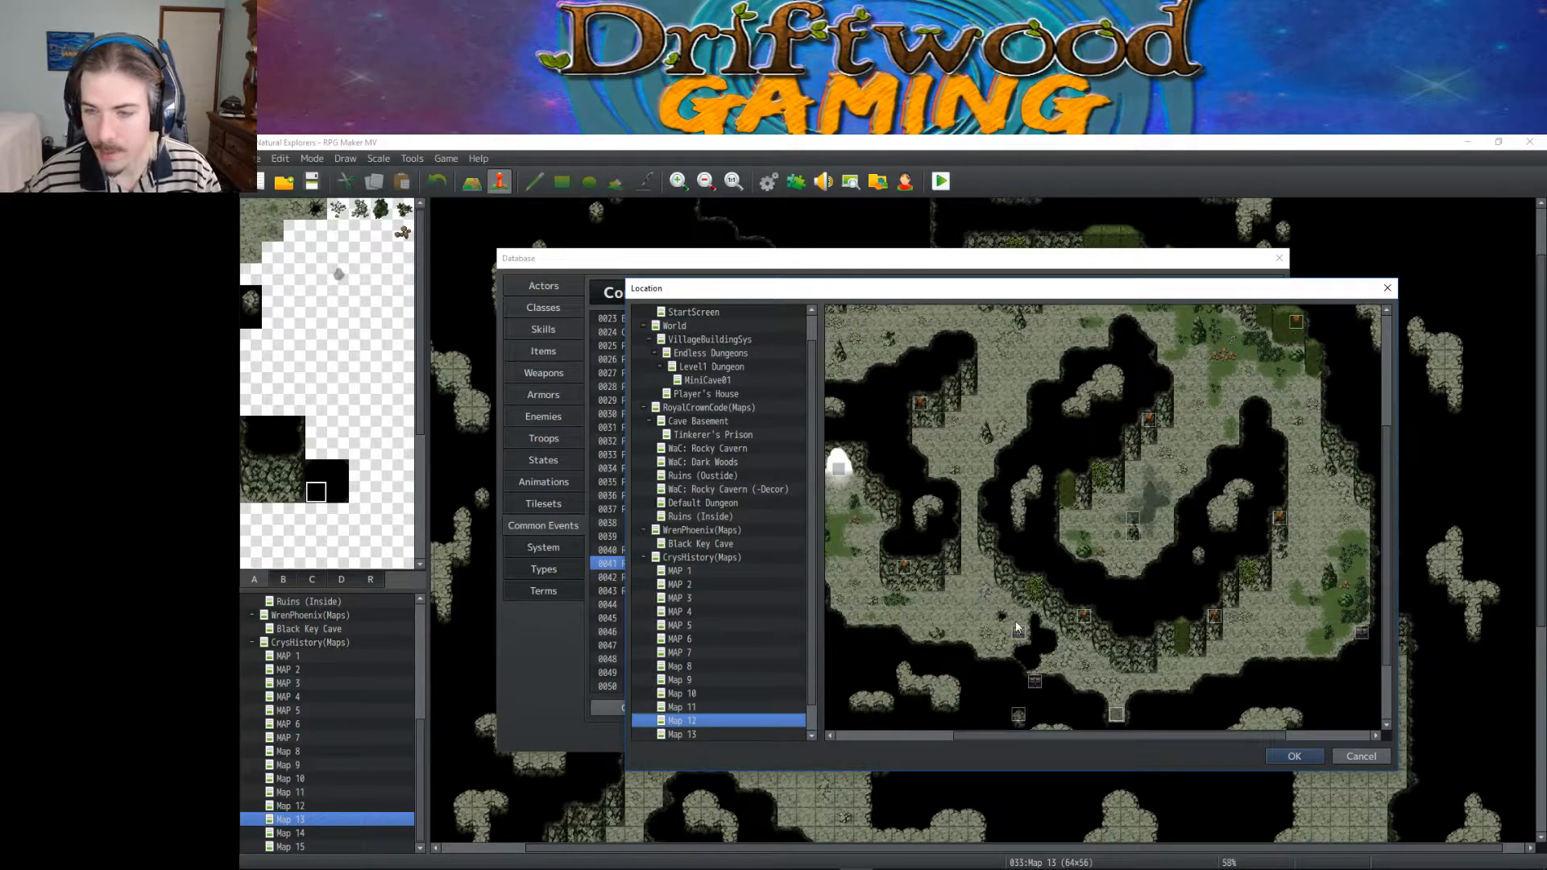
scroll(1016, 621, "up", 1)
left_click(1117, 711)
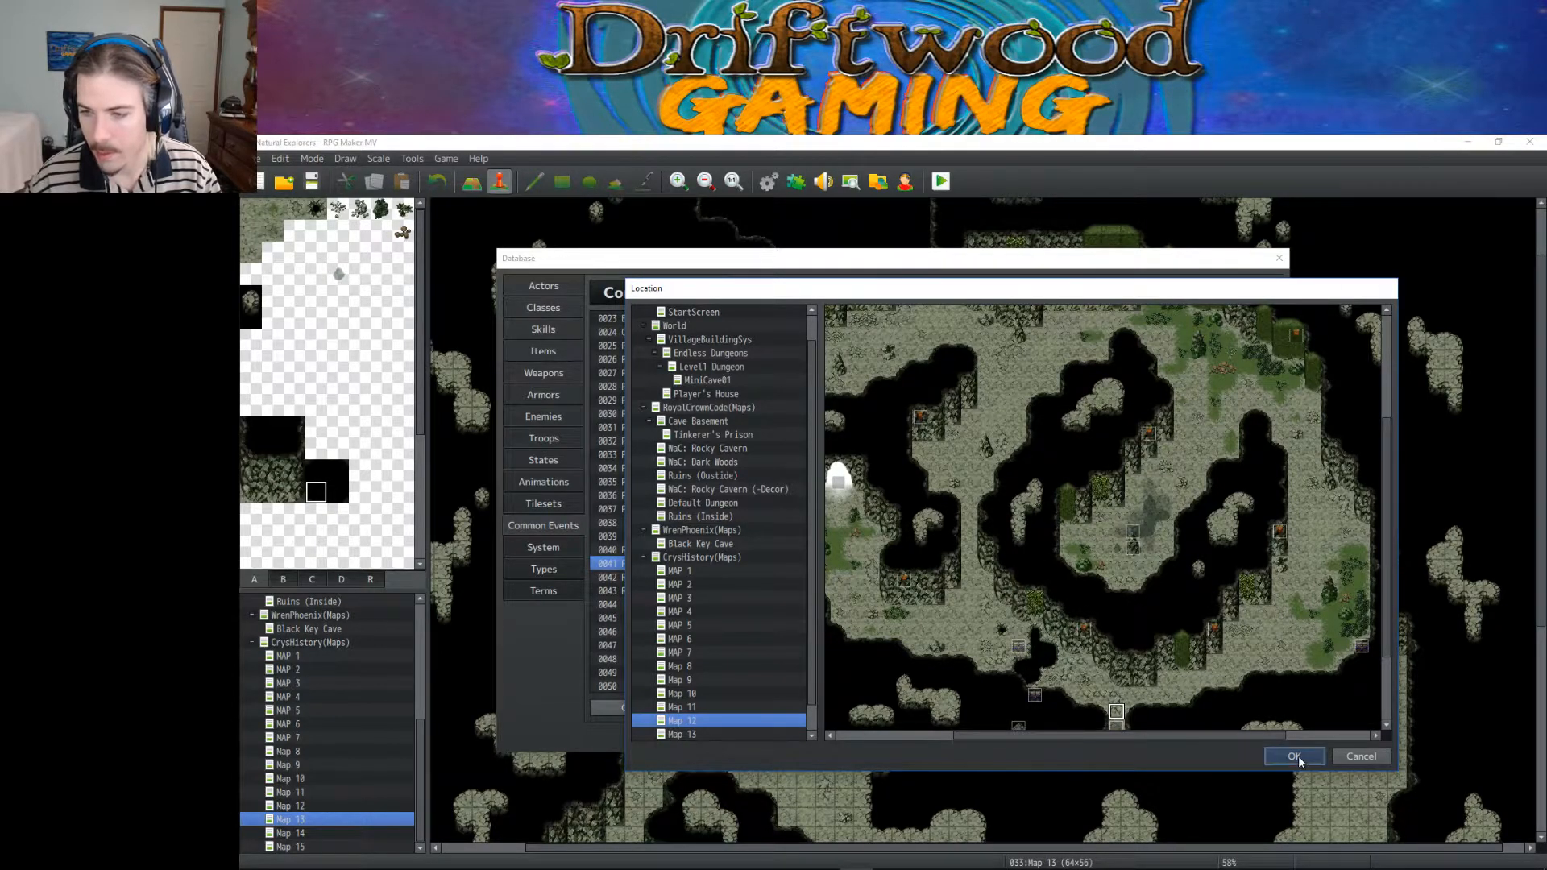
left_click(1298, 756)
Step: Set the branch 12 transfer's direction to Up and apply the database changes
left_click(982, 604)
left_click(946, 672)
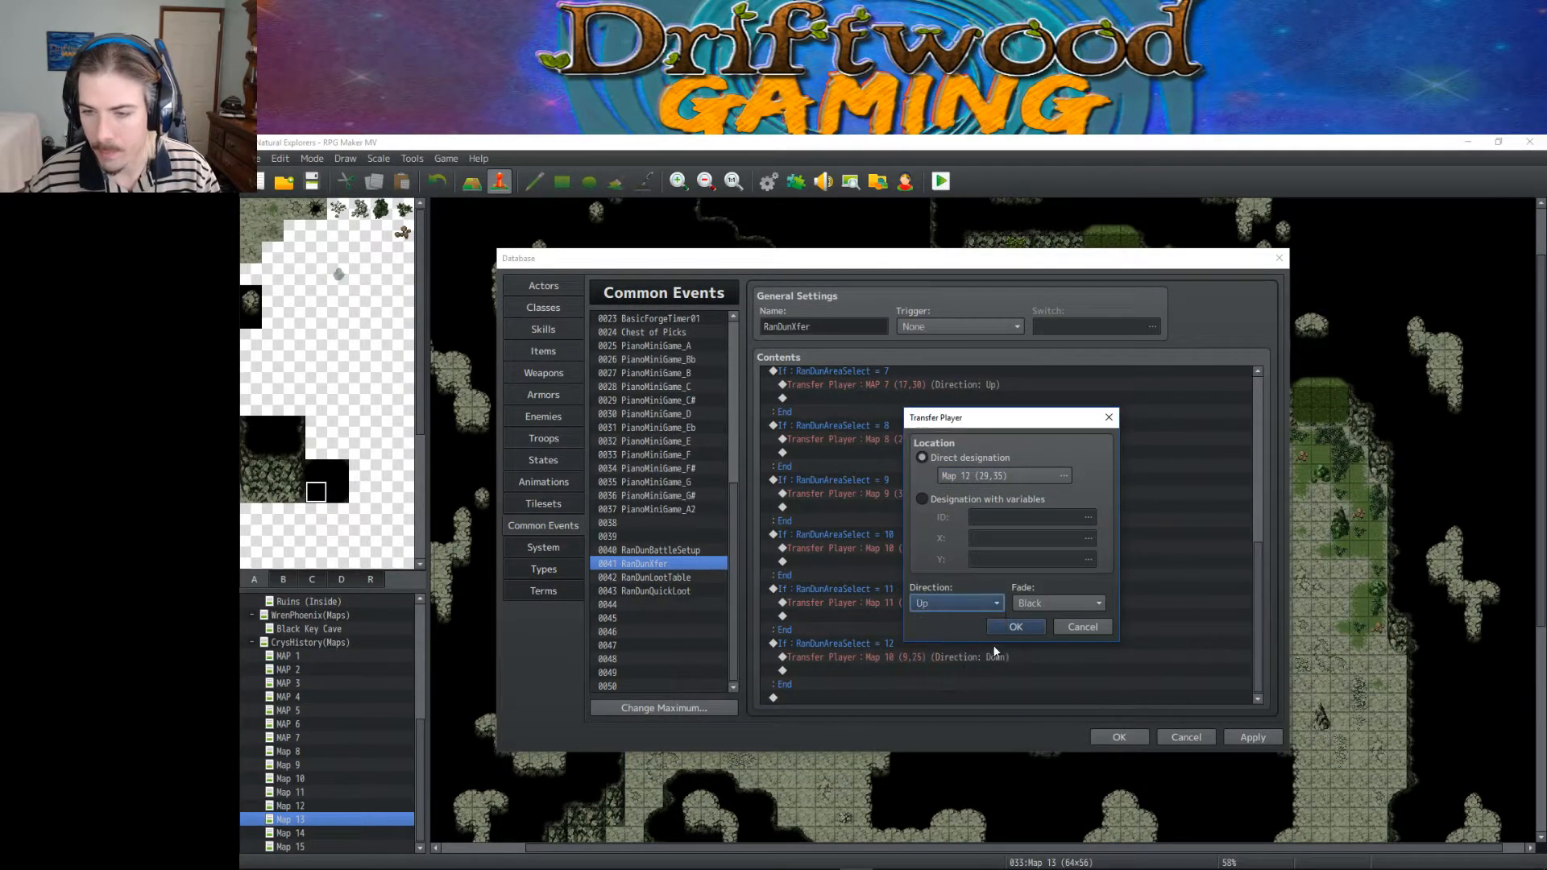
left_click(1016, 627)
left_click(1262, 739)
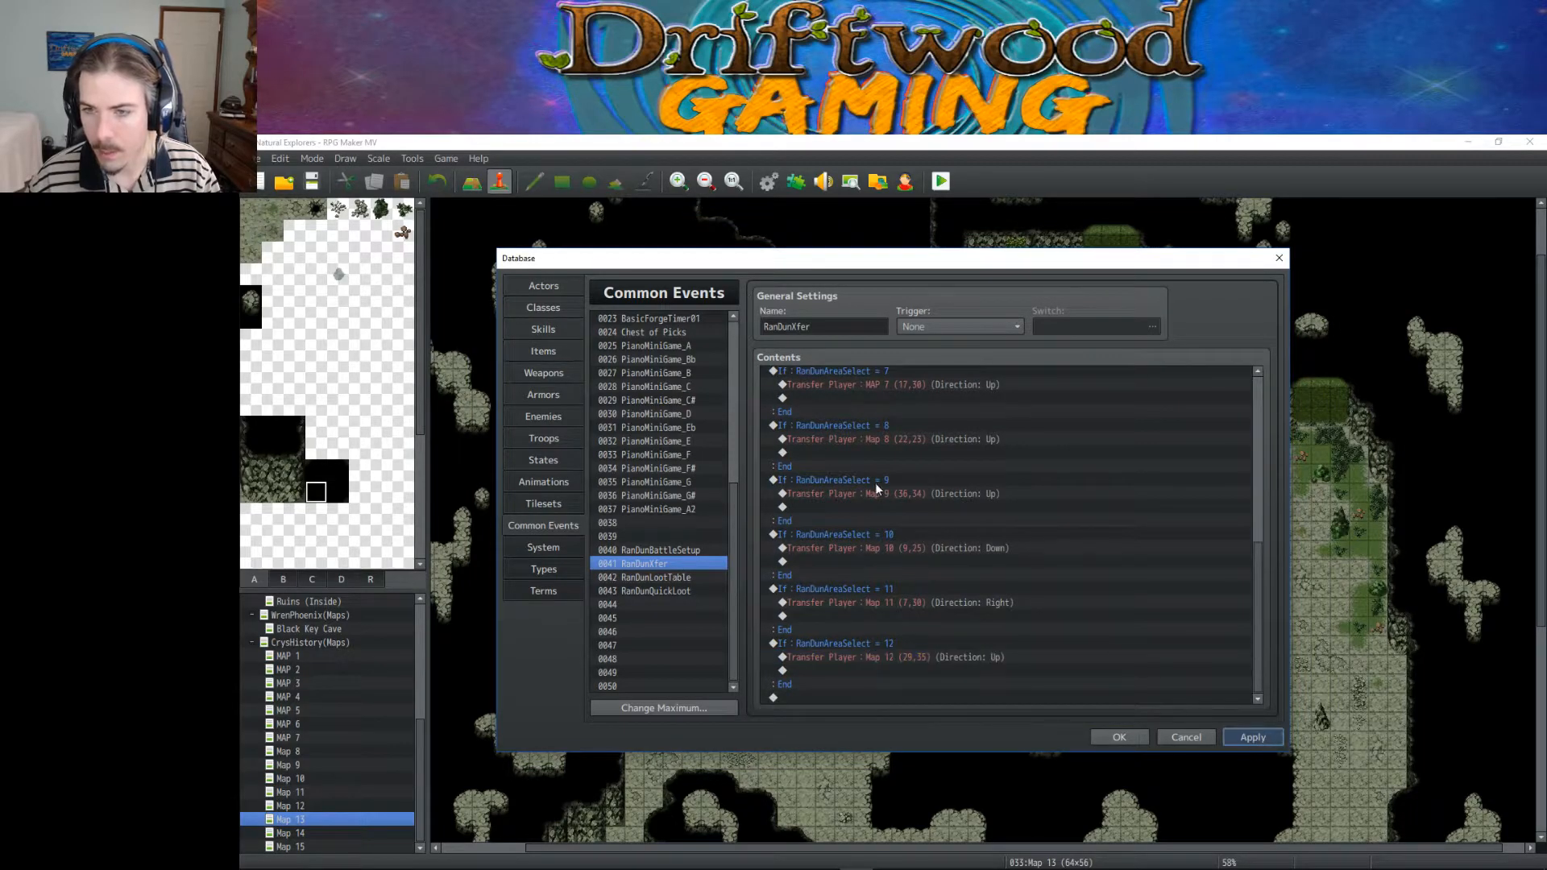
Step: Set the random range of the RanDunAreaSelect variable at the start of RanDunXfer to 1–12
scroll(876, 476, "up", 9)
right_click(984, 376)
left_click(999, 389)
double_click(1061, 585)
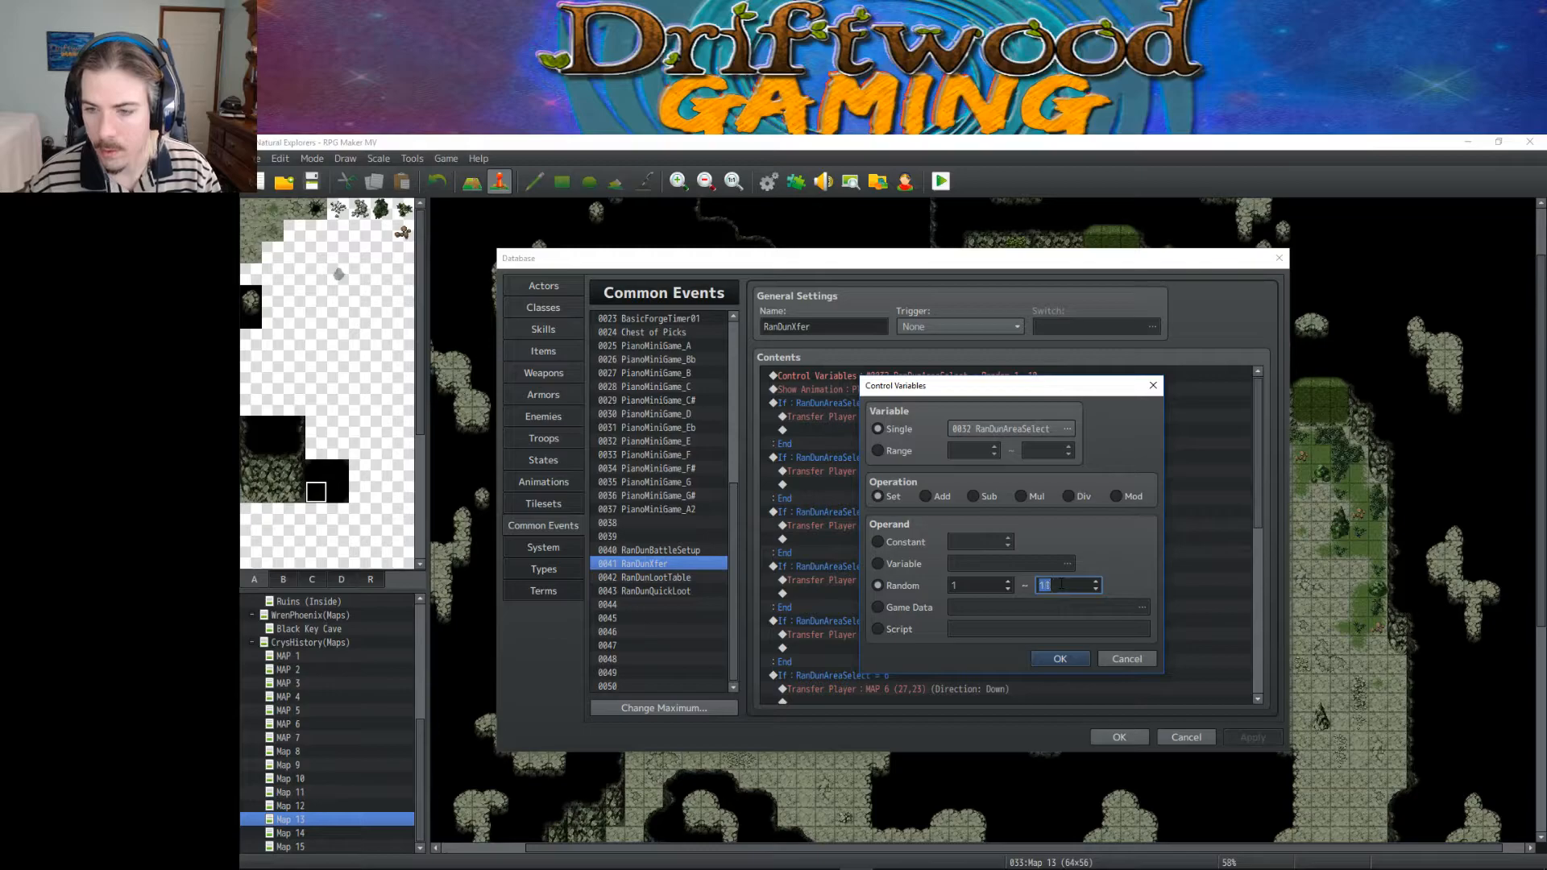
left_click(1058, 657)
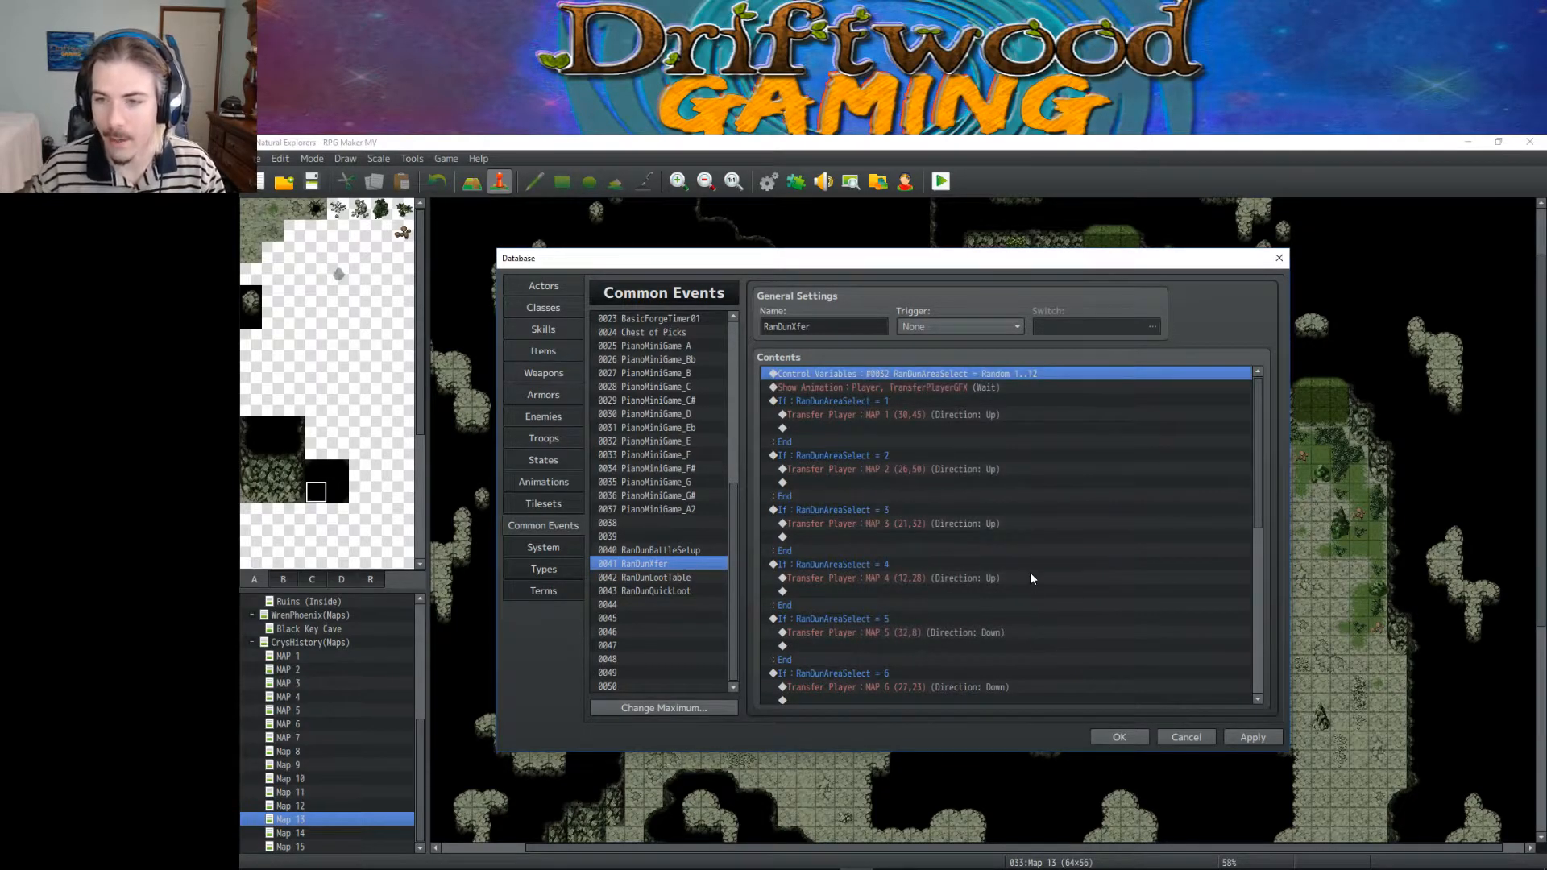
Step: Review all RanDunAreaSelect transfer branches in RanDunXfer and apply the database changes
scroll(1030, 568, "down", 4)
scroll(1023, 548, "up", 5)
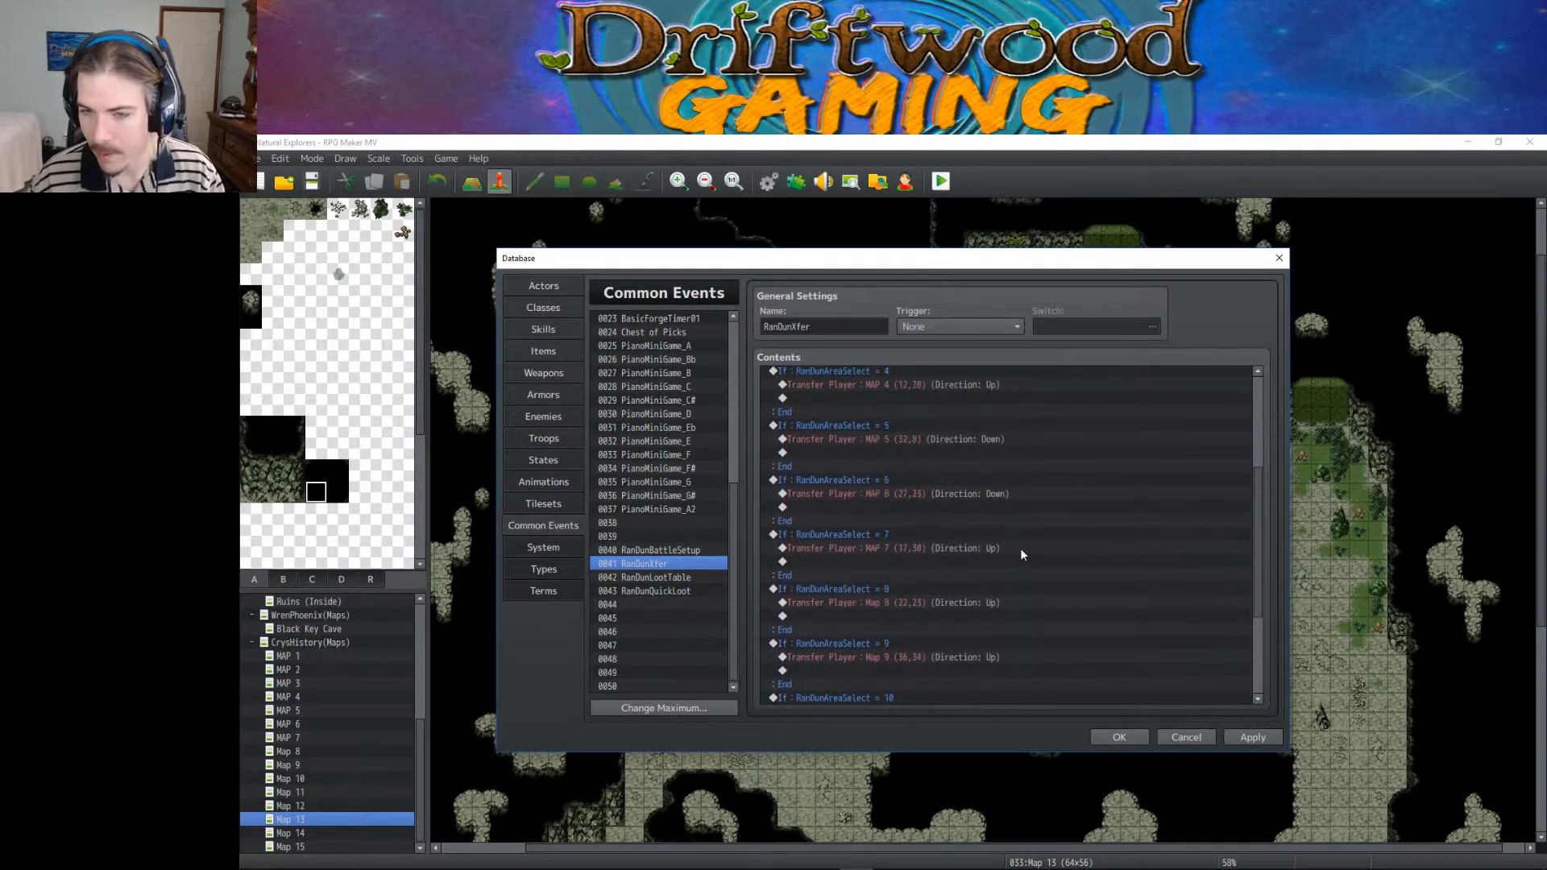
scroll(1018, 548, "down", 8)
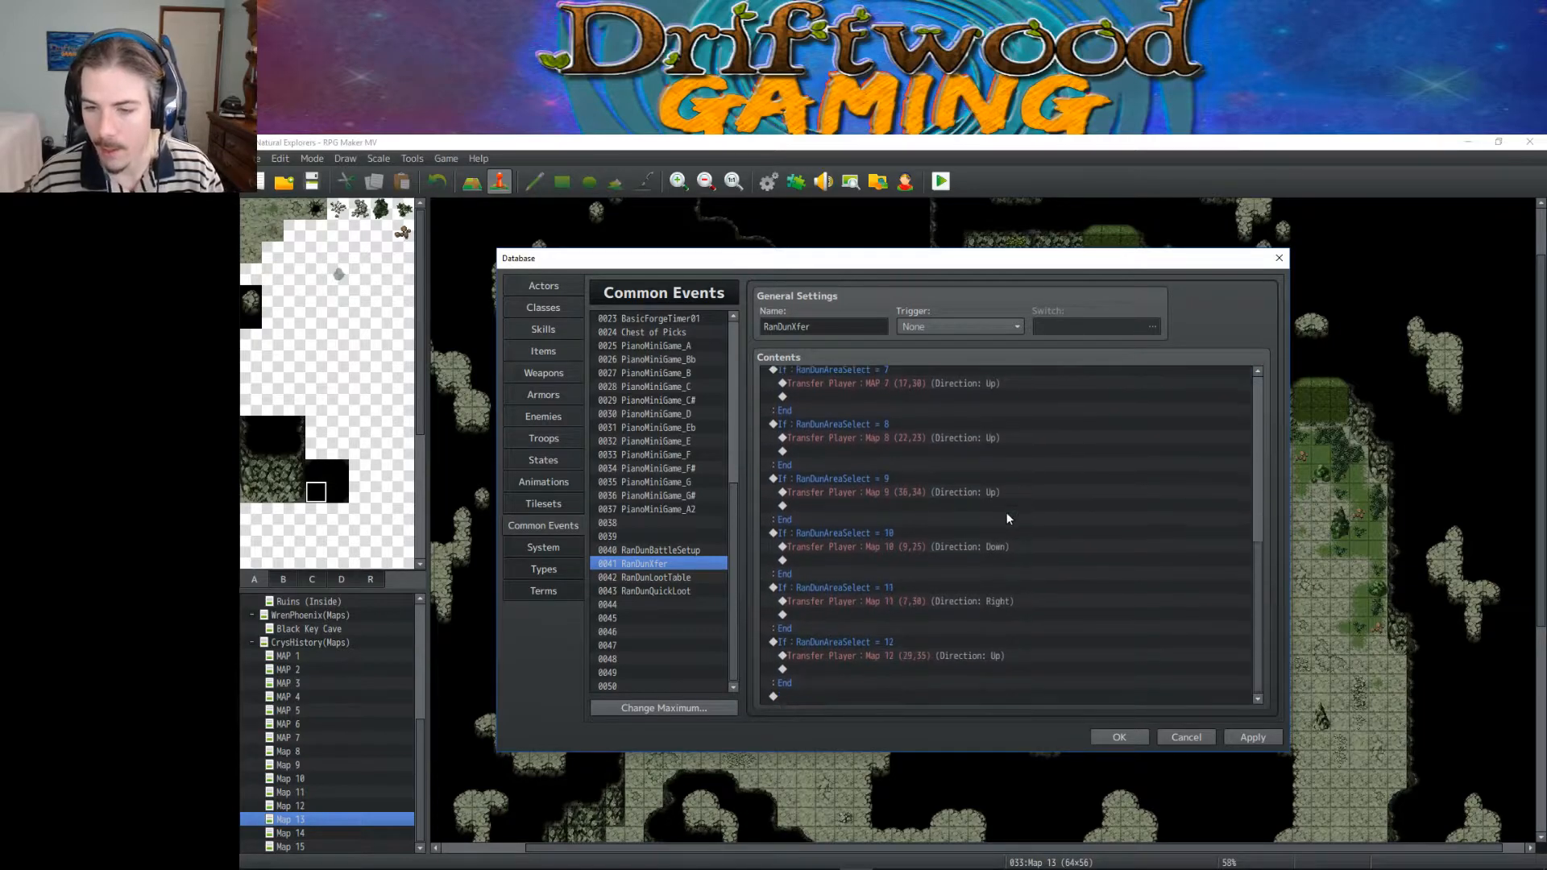
left_click(875, 641)
scroll(887, 613, "up", 8)
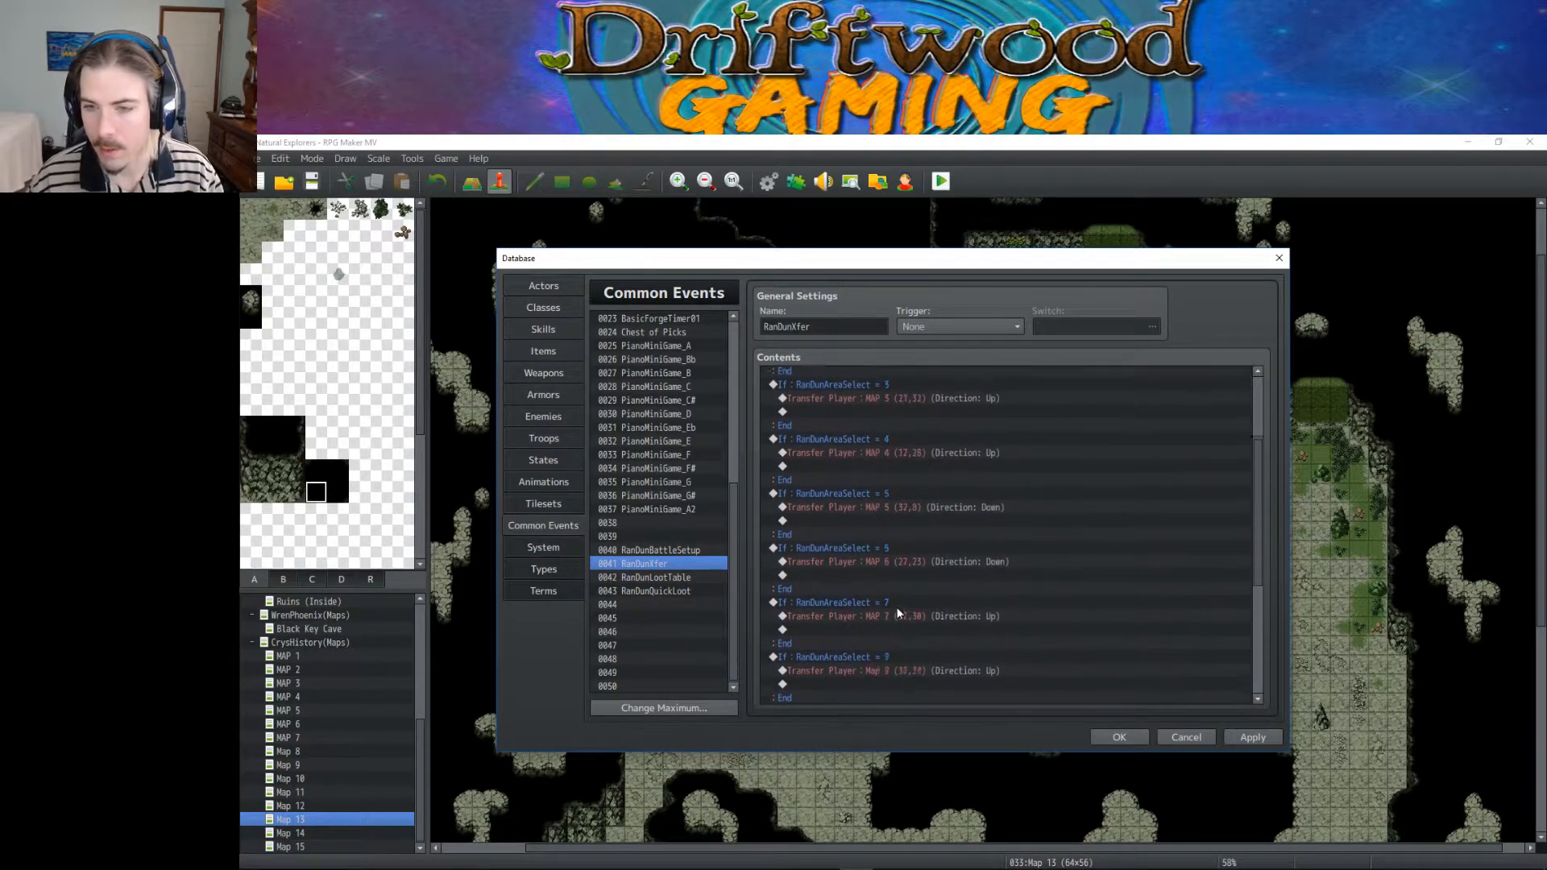
scroll(915, 516, "down", 8)
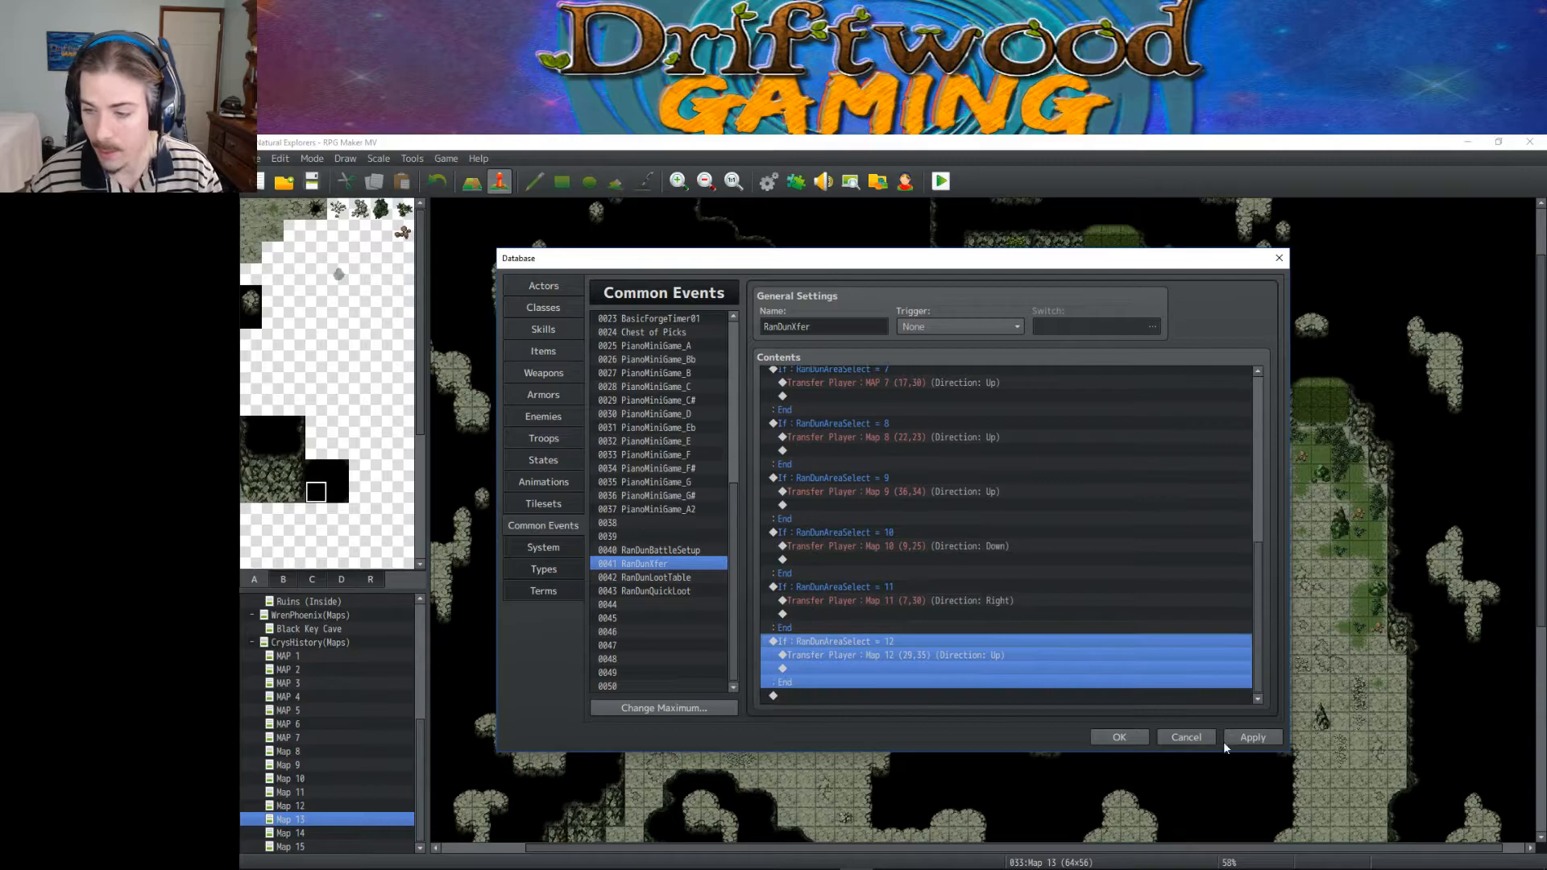
left_click(1254, 739)
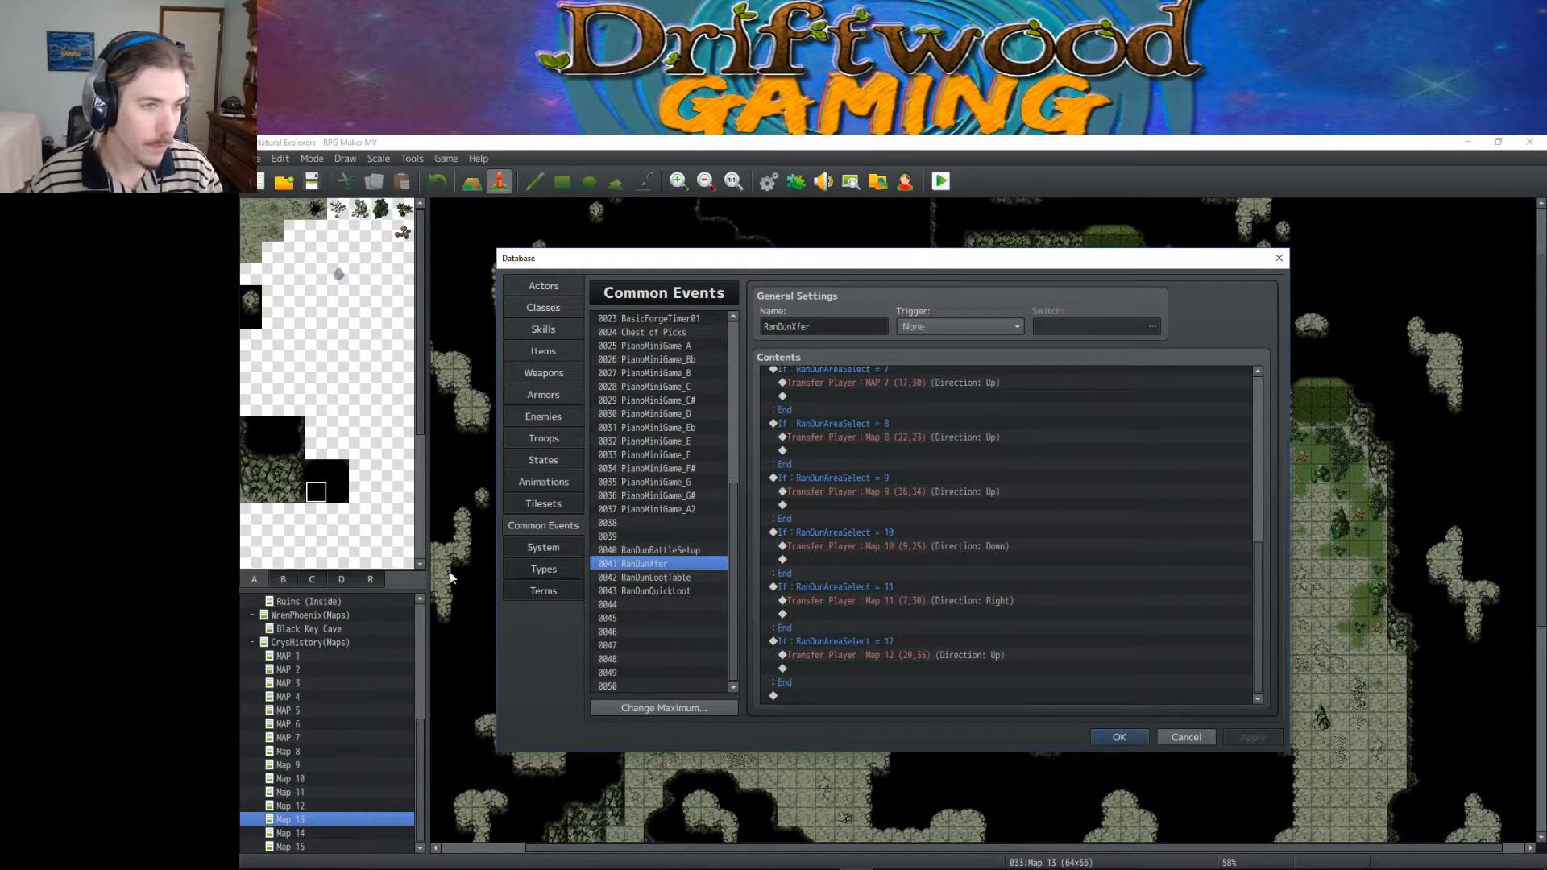
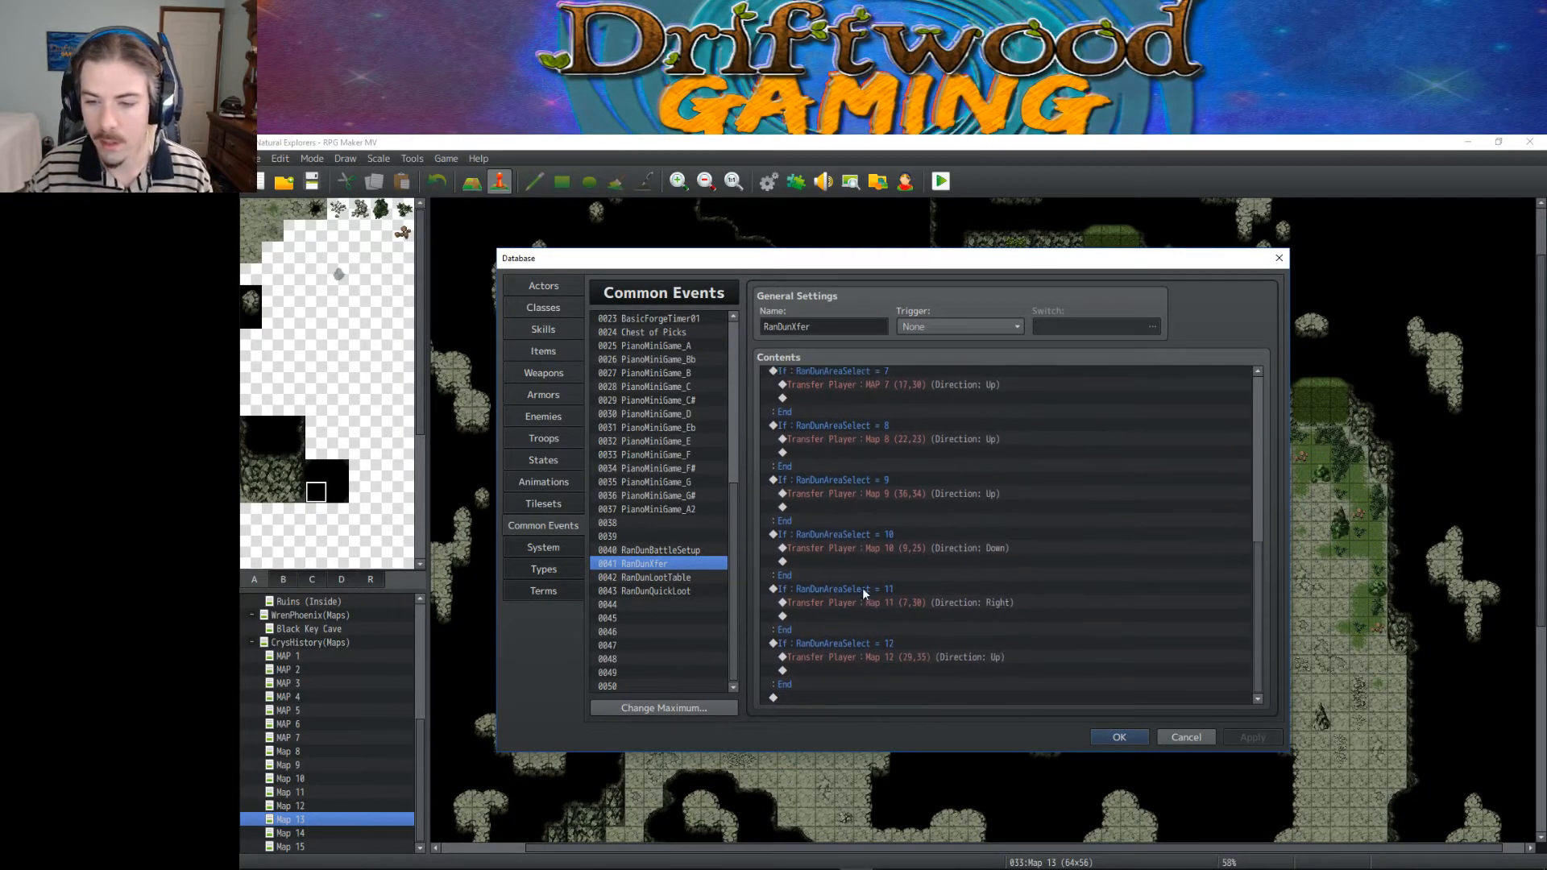
left_click(1038, 669)
left_click(1019, 657)
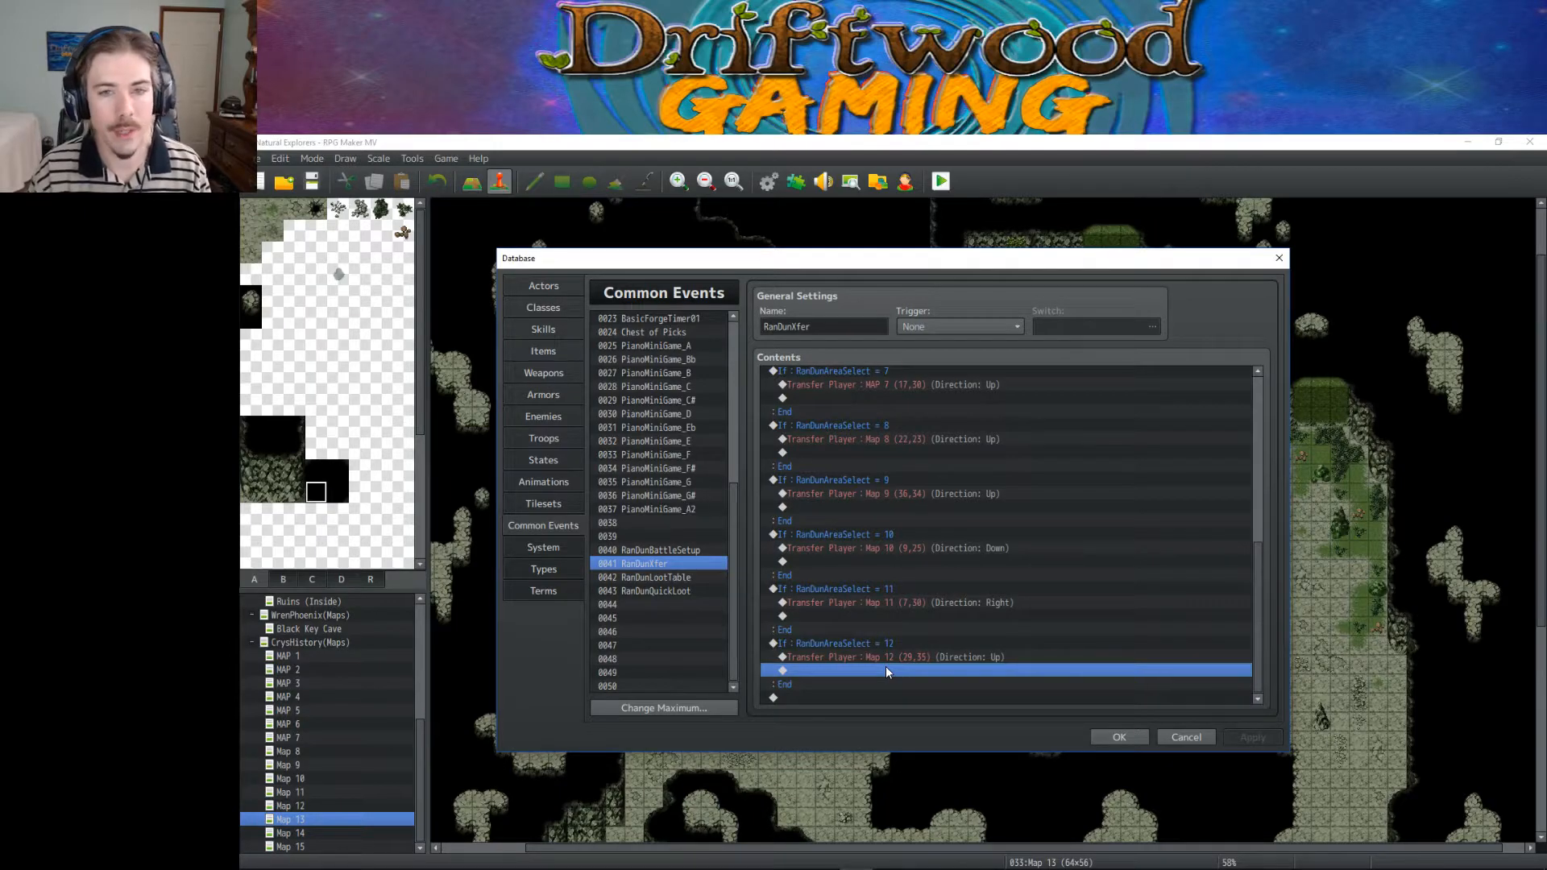
Step: Switch to Discord, examine the posts in the paying_work channel of the Driftwood Gaming server, and return to RPG Maker MV
mouse_move(811, 862)
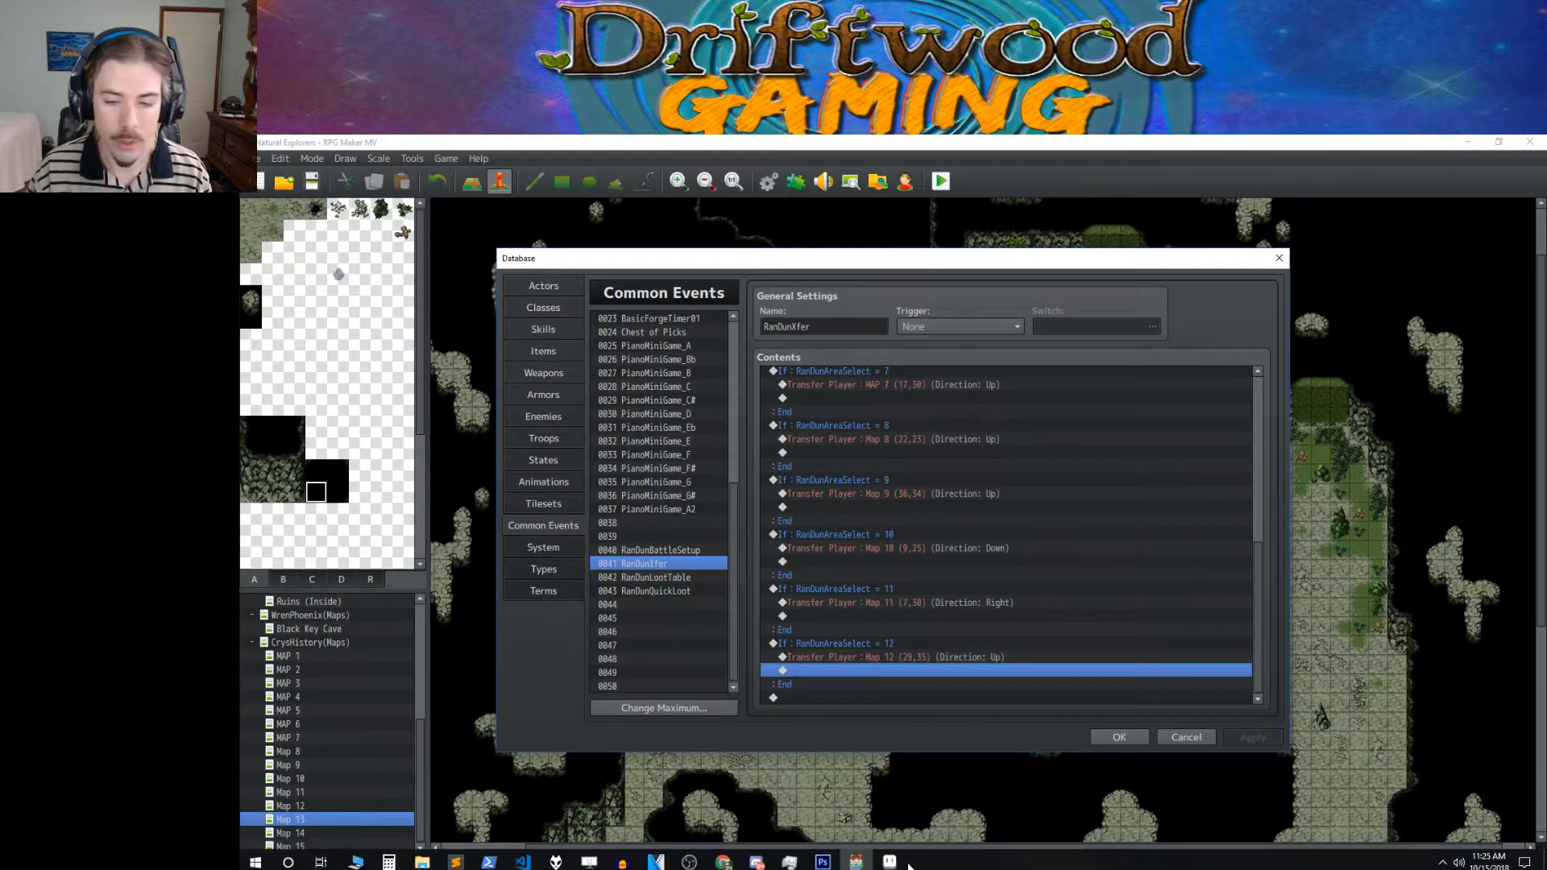
left_click(756, 862)
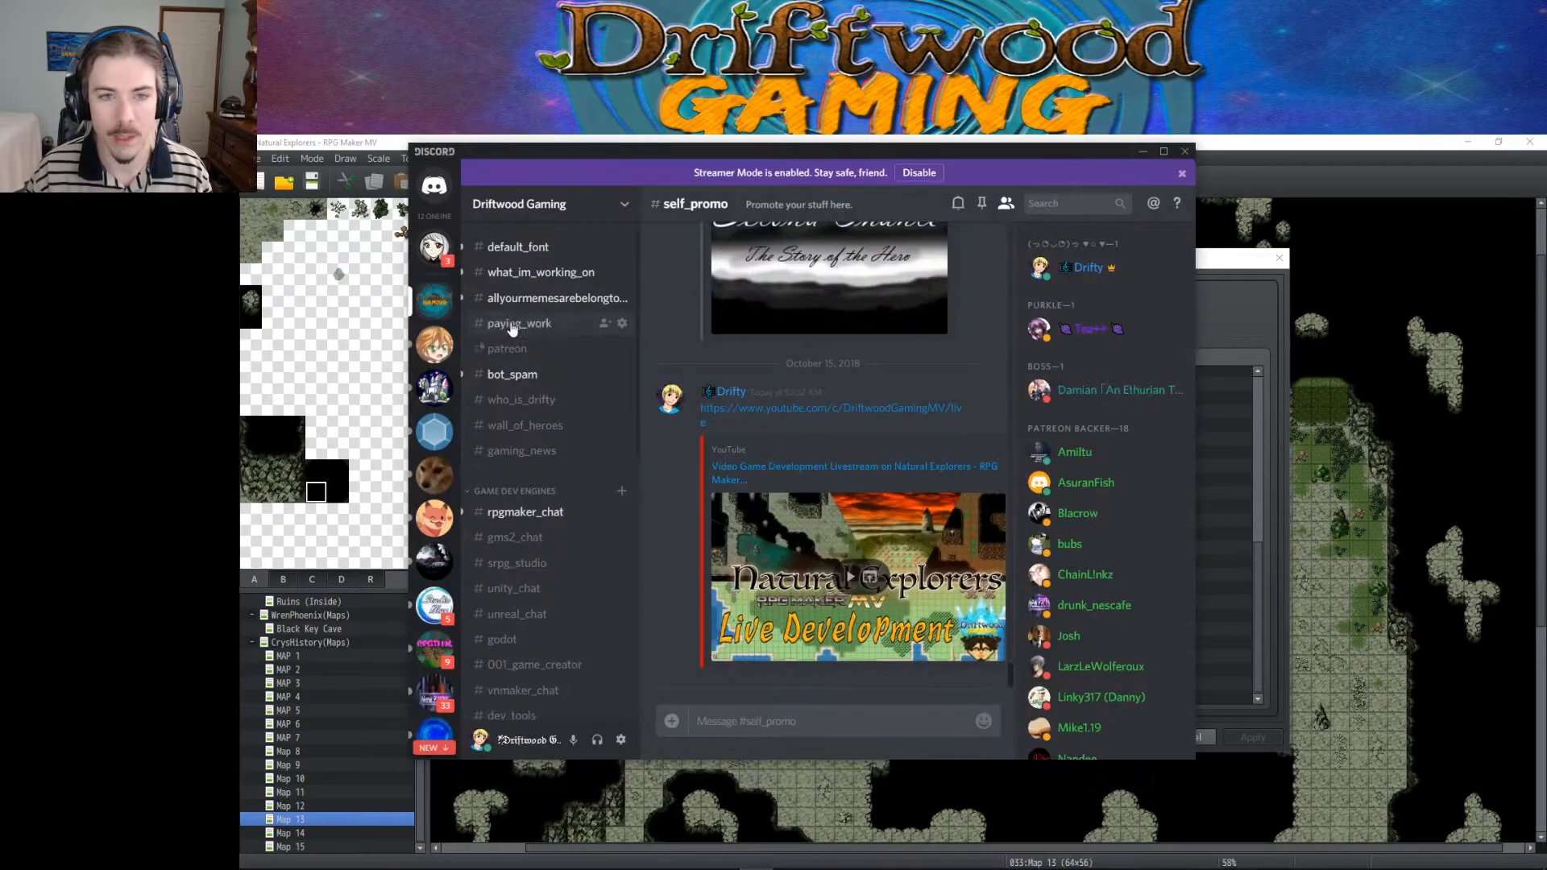
left_click(560, 324)
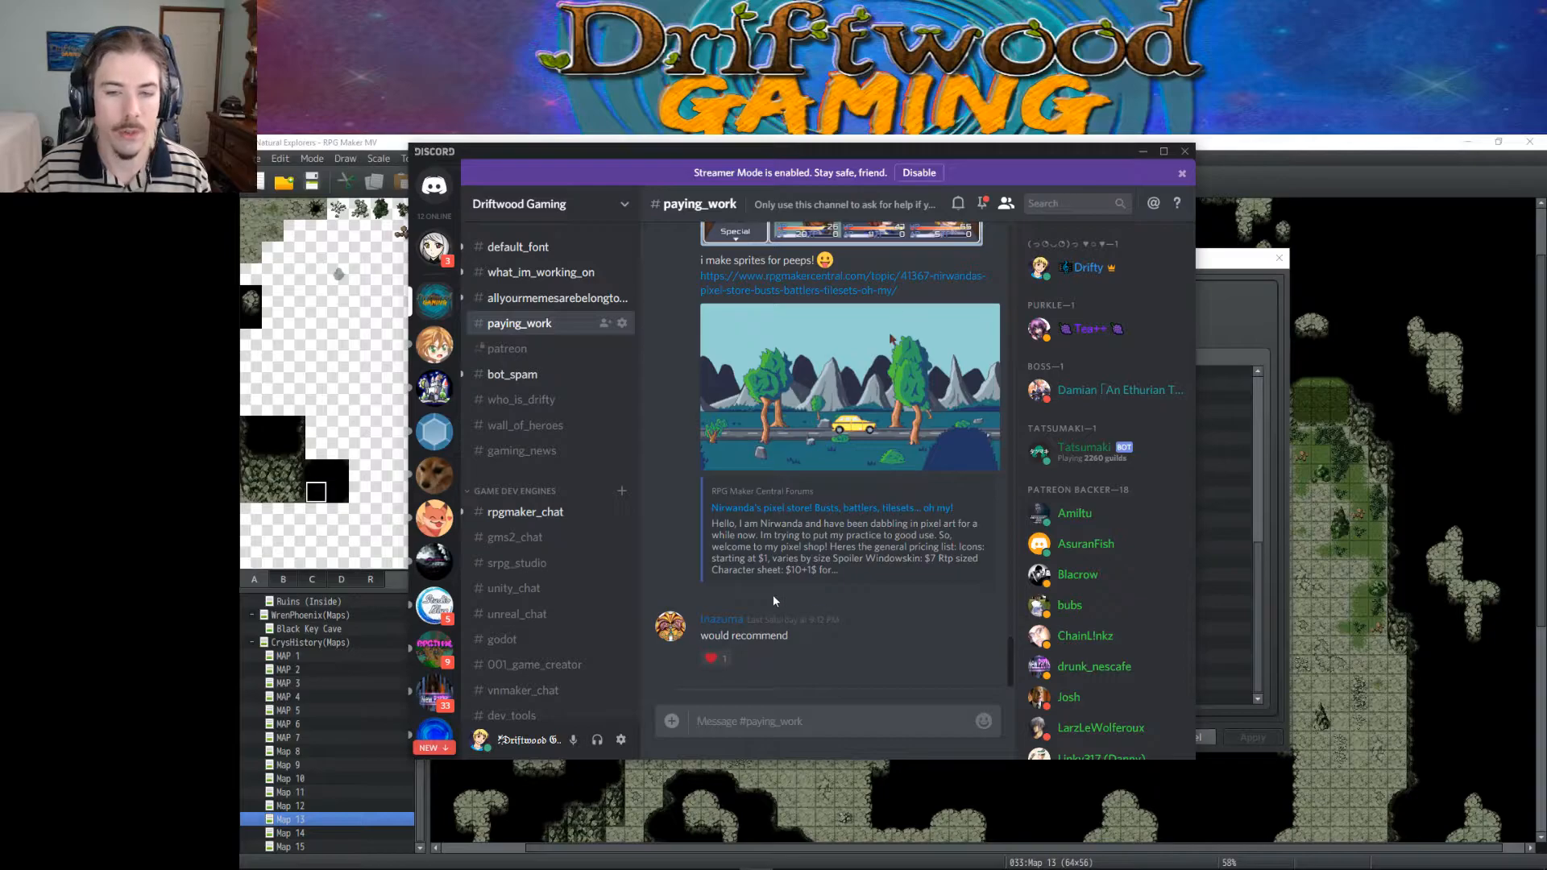
scroll(824, 500, "up", 5)
scroll(826, 508, "down", 2)
scroll(826, 506, "down", 4)
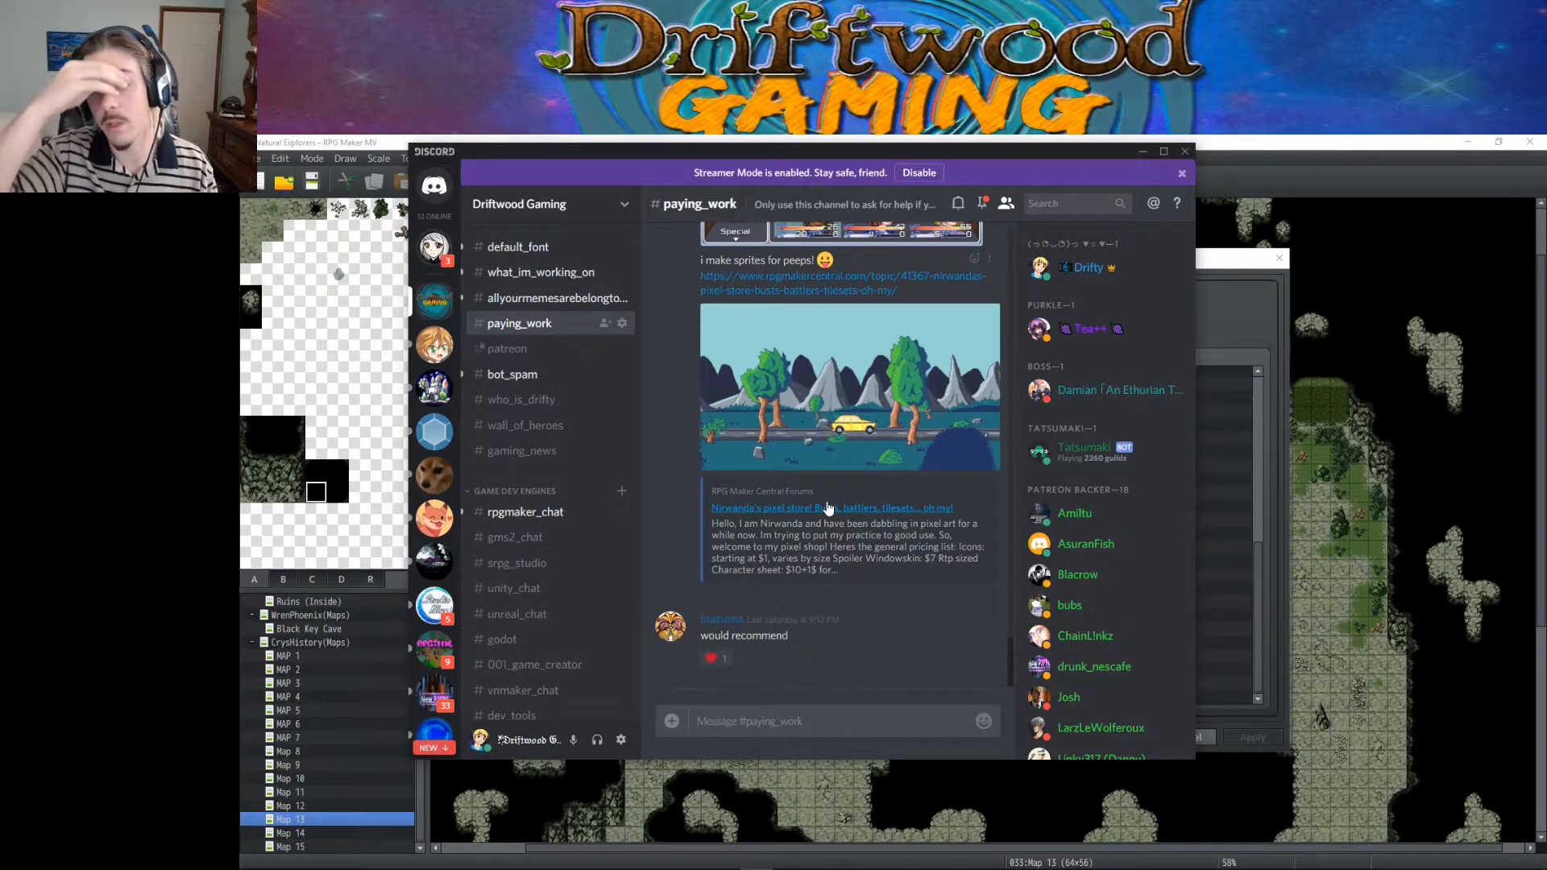
scroll(828, 507, "up", 5)
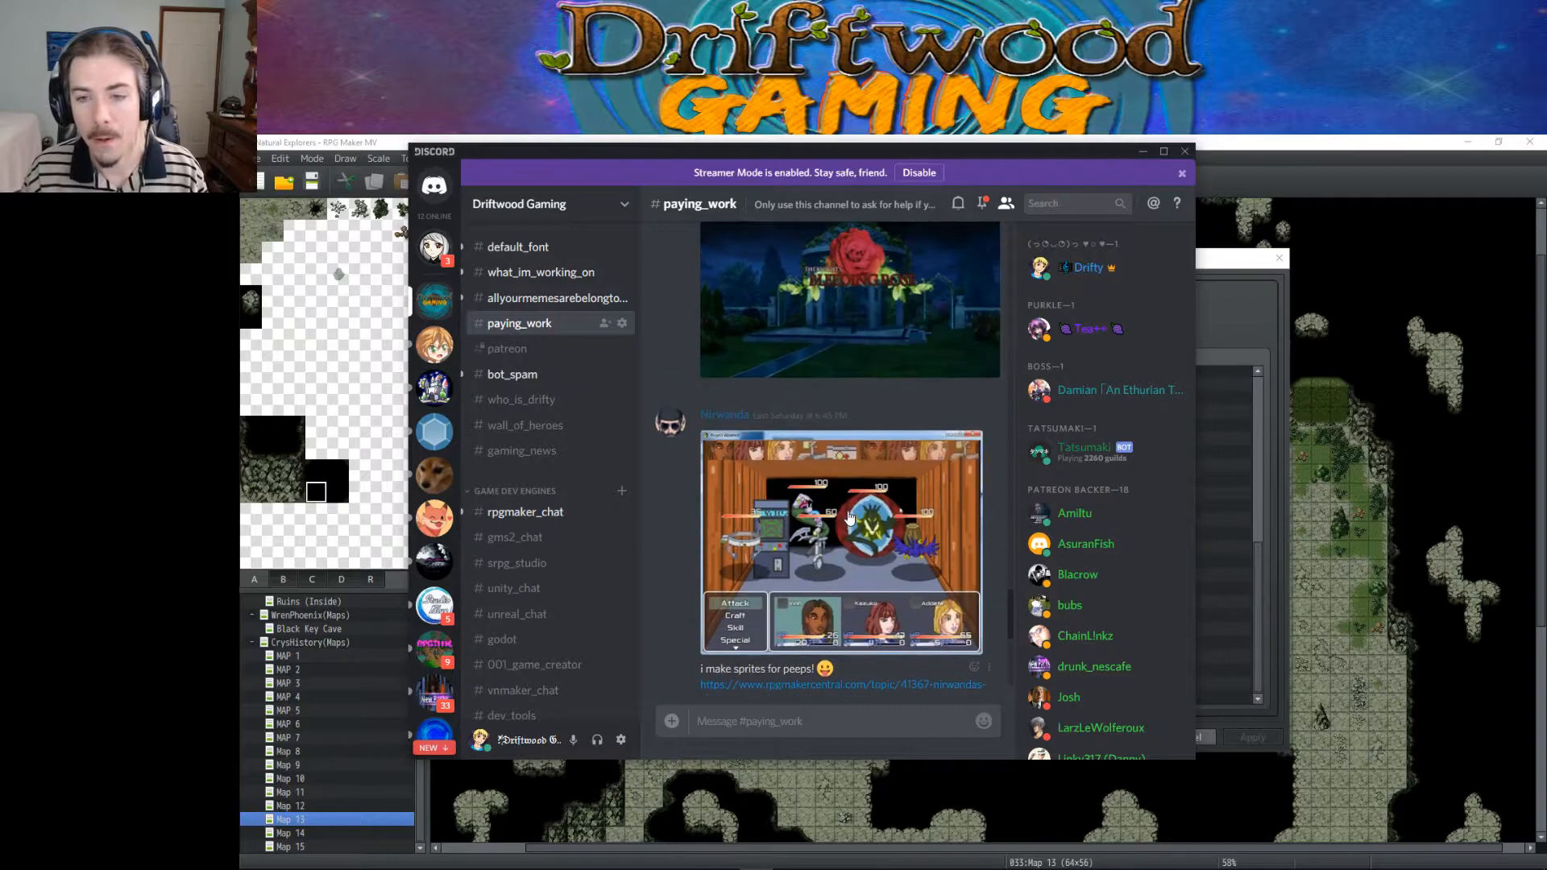
scroll(851, 526, "up", 5)
scroll(849, 520, "up", 10)
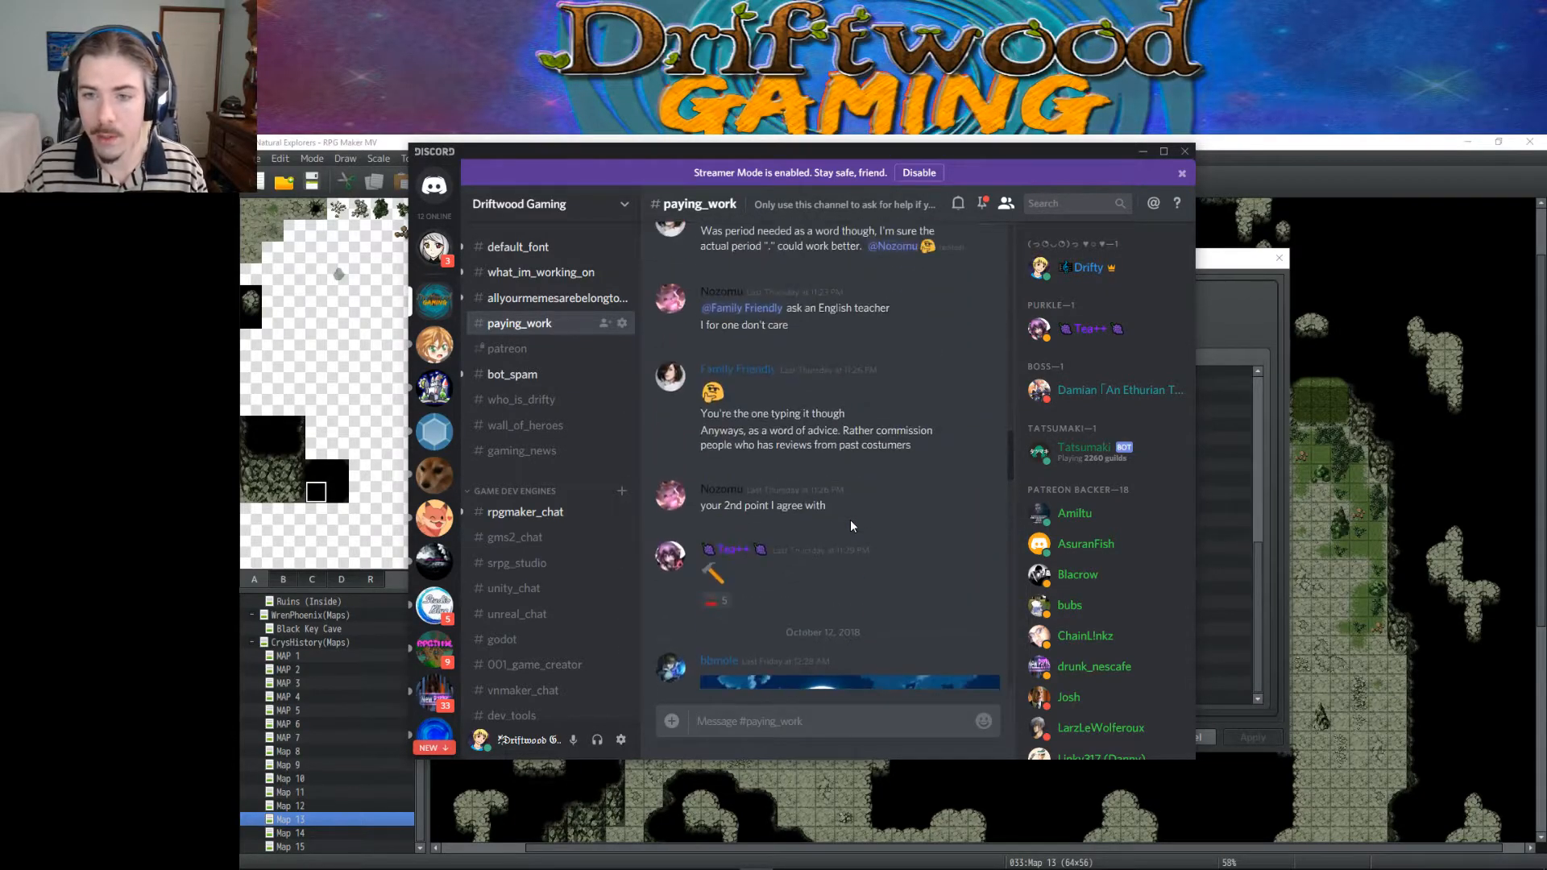
scroll(849, 520, "down", 15)
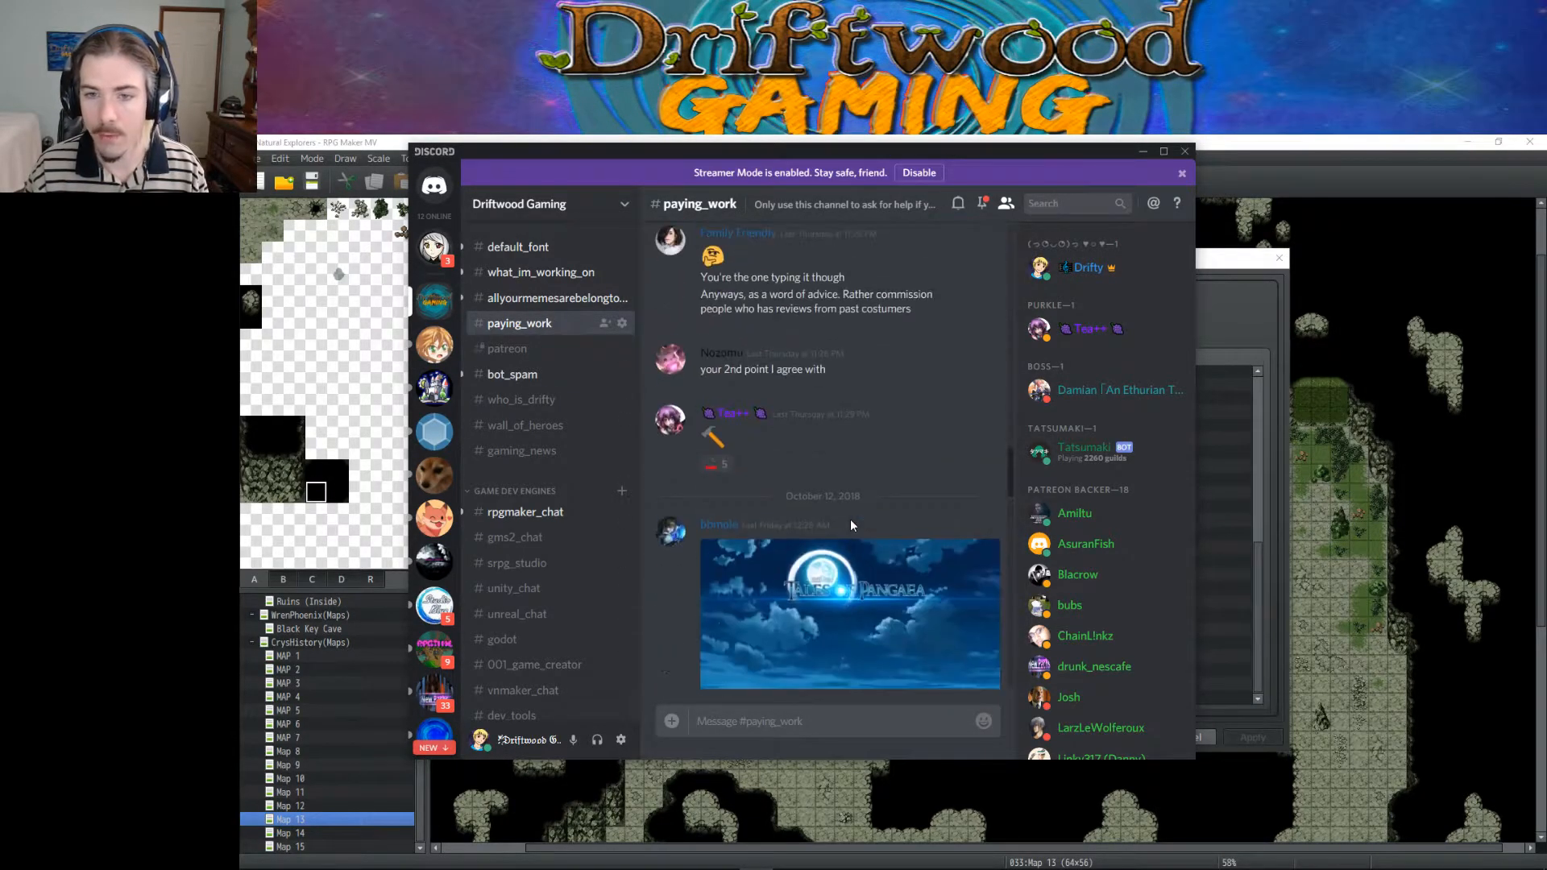
scroll(848, 516, "down", 1)
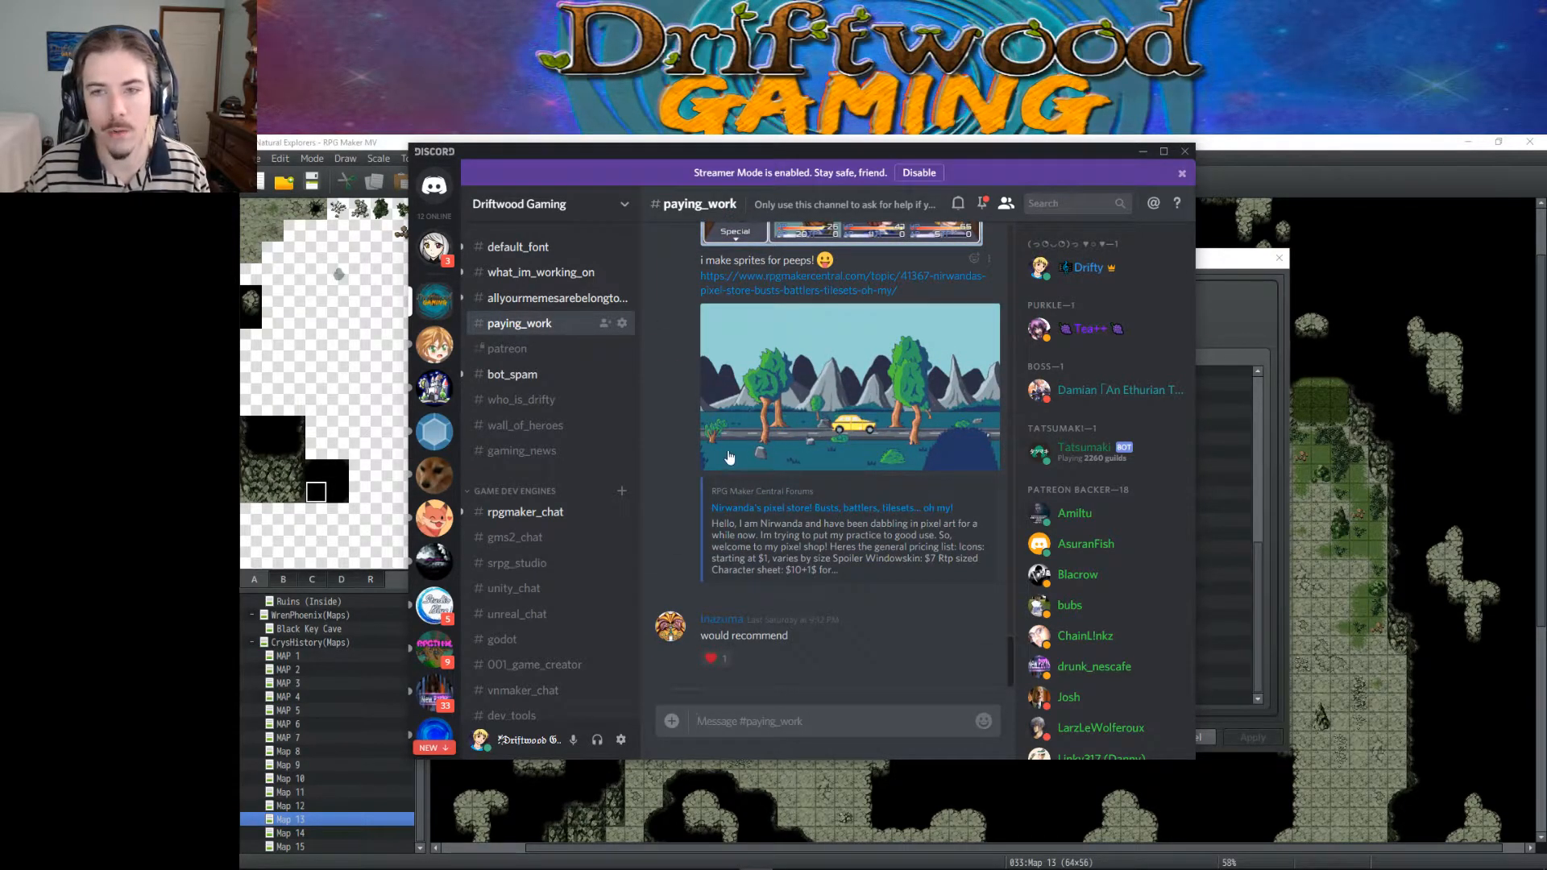
scroll(826, 436, "up", 3)
scroll(826, 435, "up", 2)
scroll(823, 467, "down", 5)
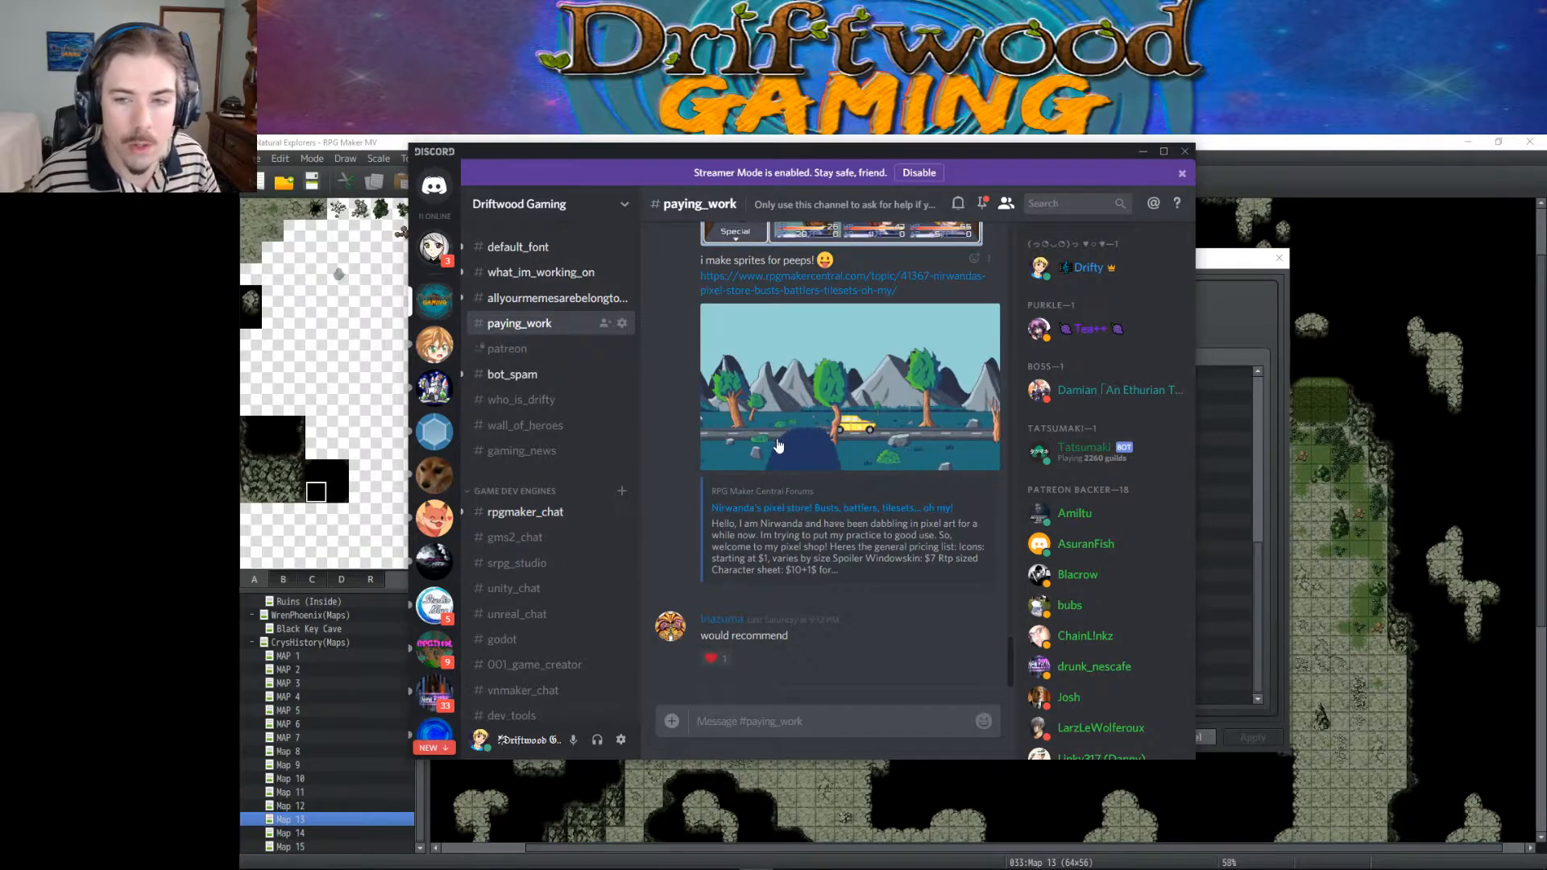
left_click(1139, 154)
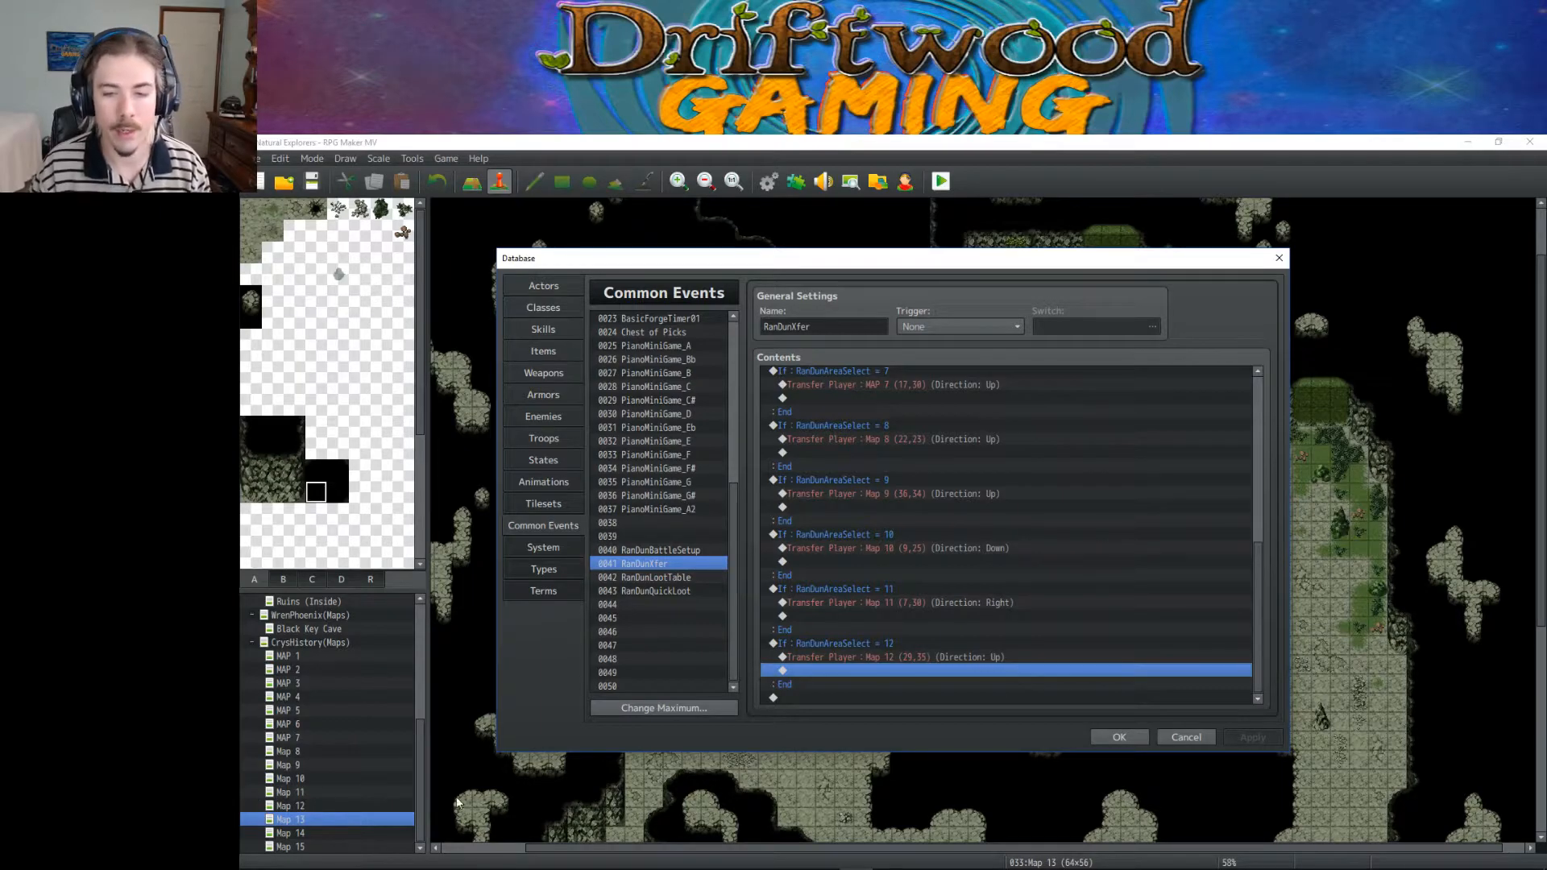
mouse_move(627, 868)
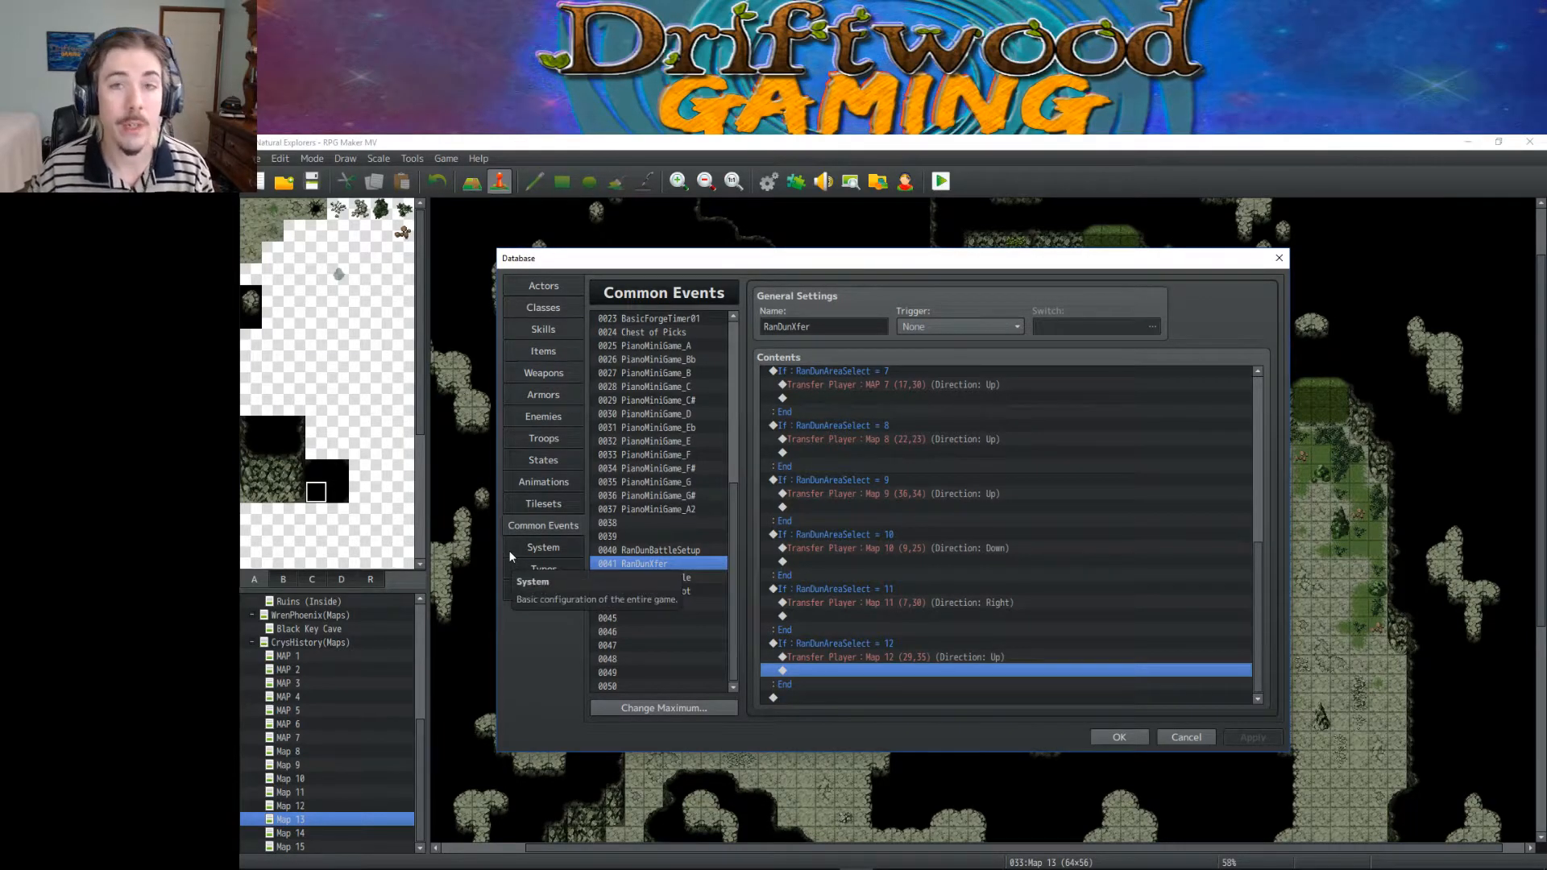
mouse_move(1017, 866)
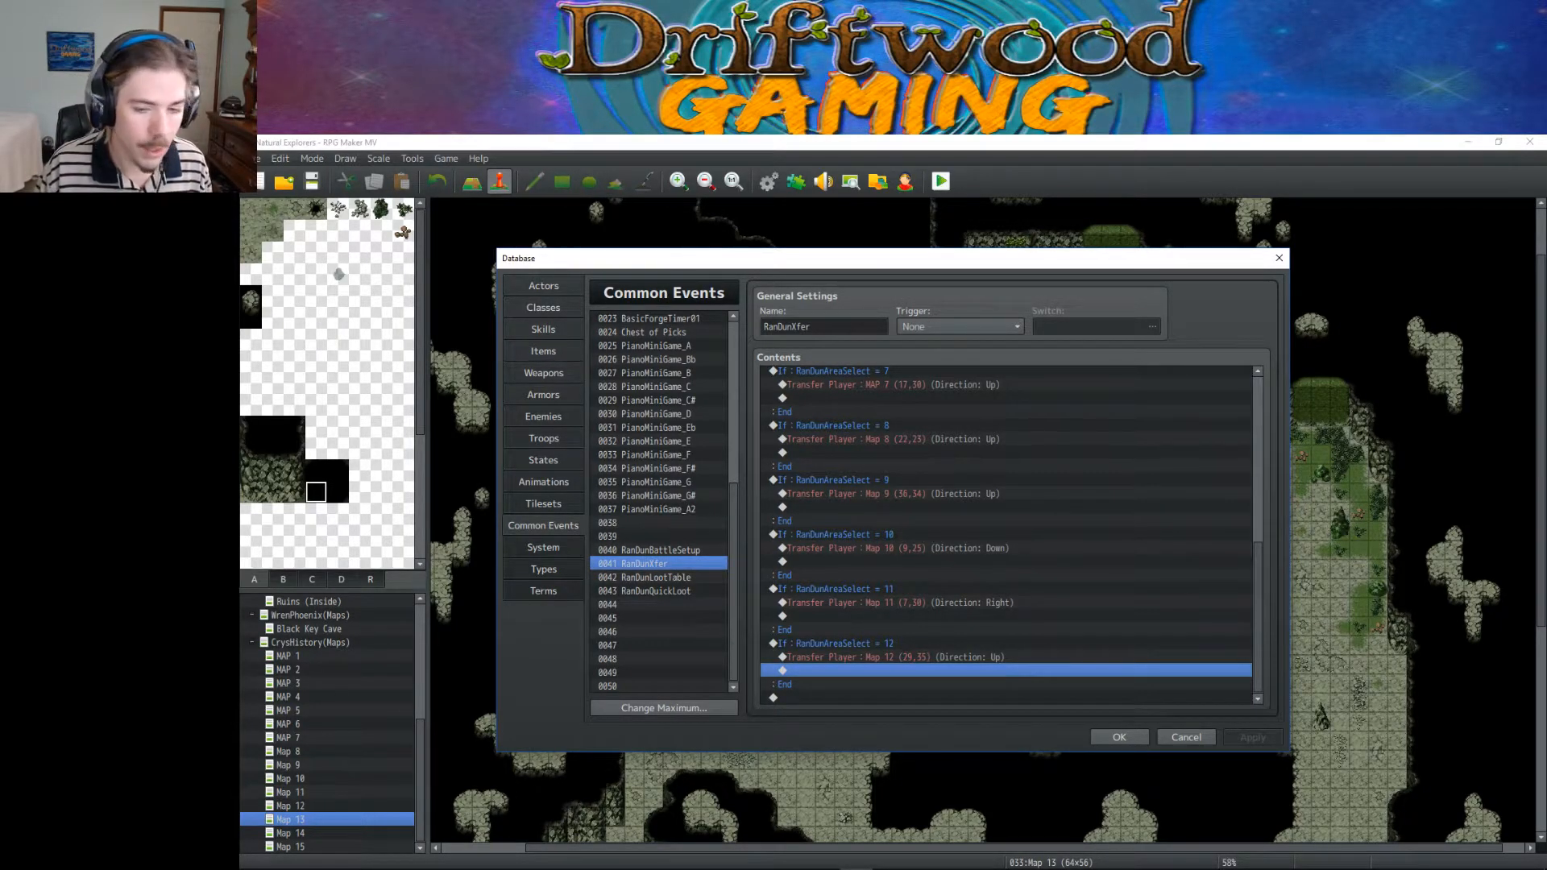
mouse_move(622, 864)
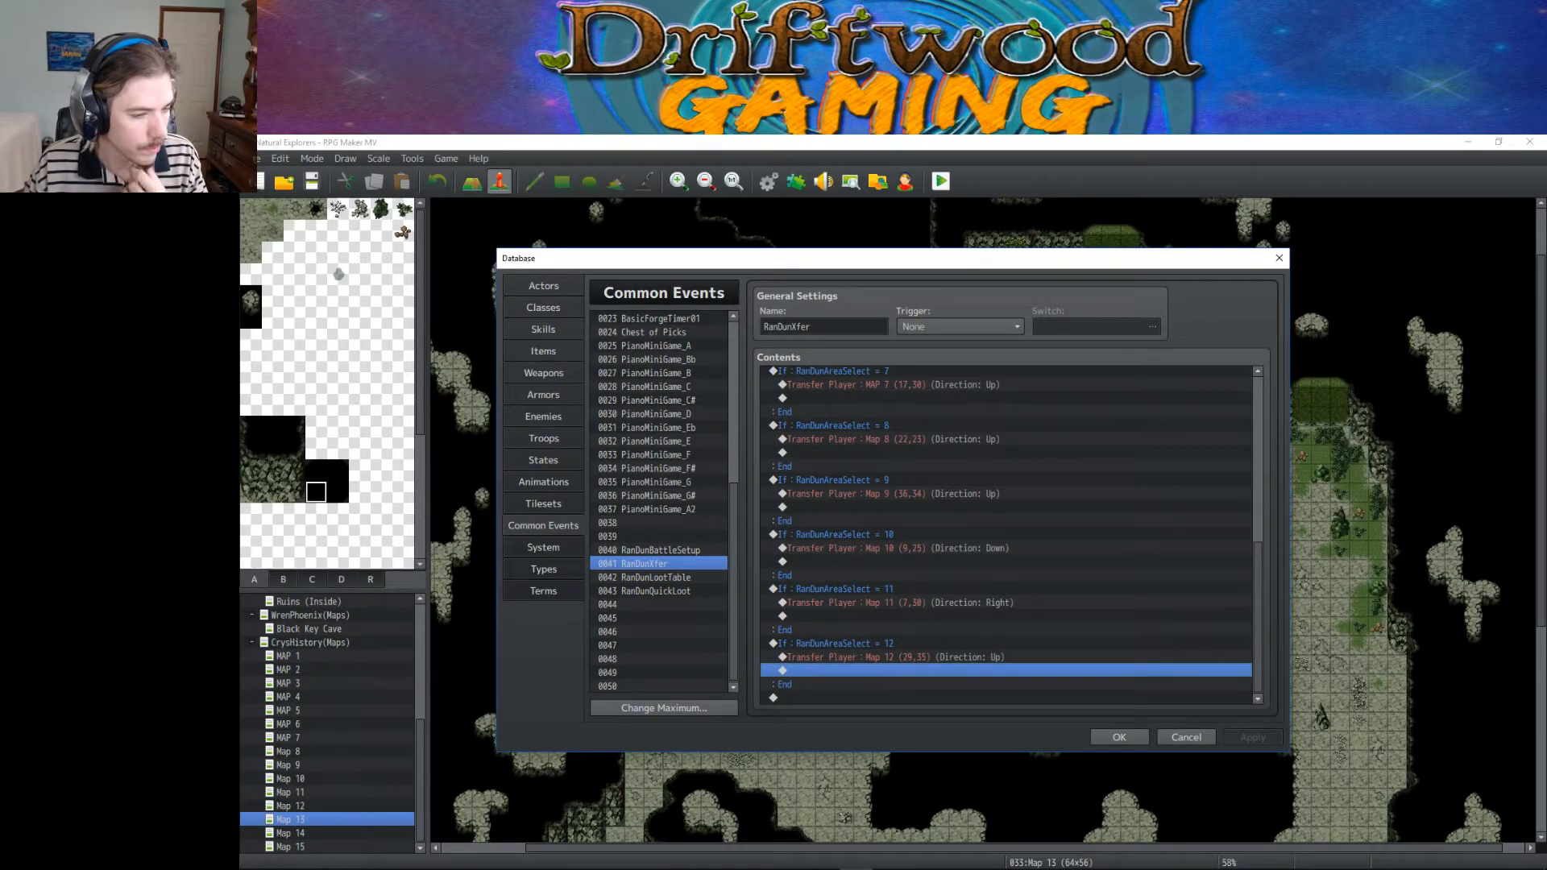
Step: Check the RanDunAreaSelect branches for Map 11 and Map 12 and close the database keeping the changes
left_click(956, 562)
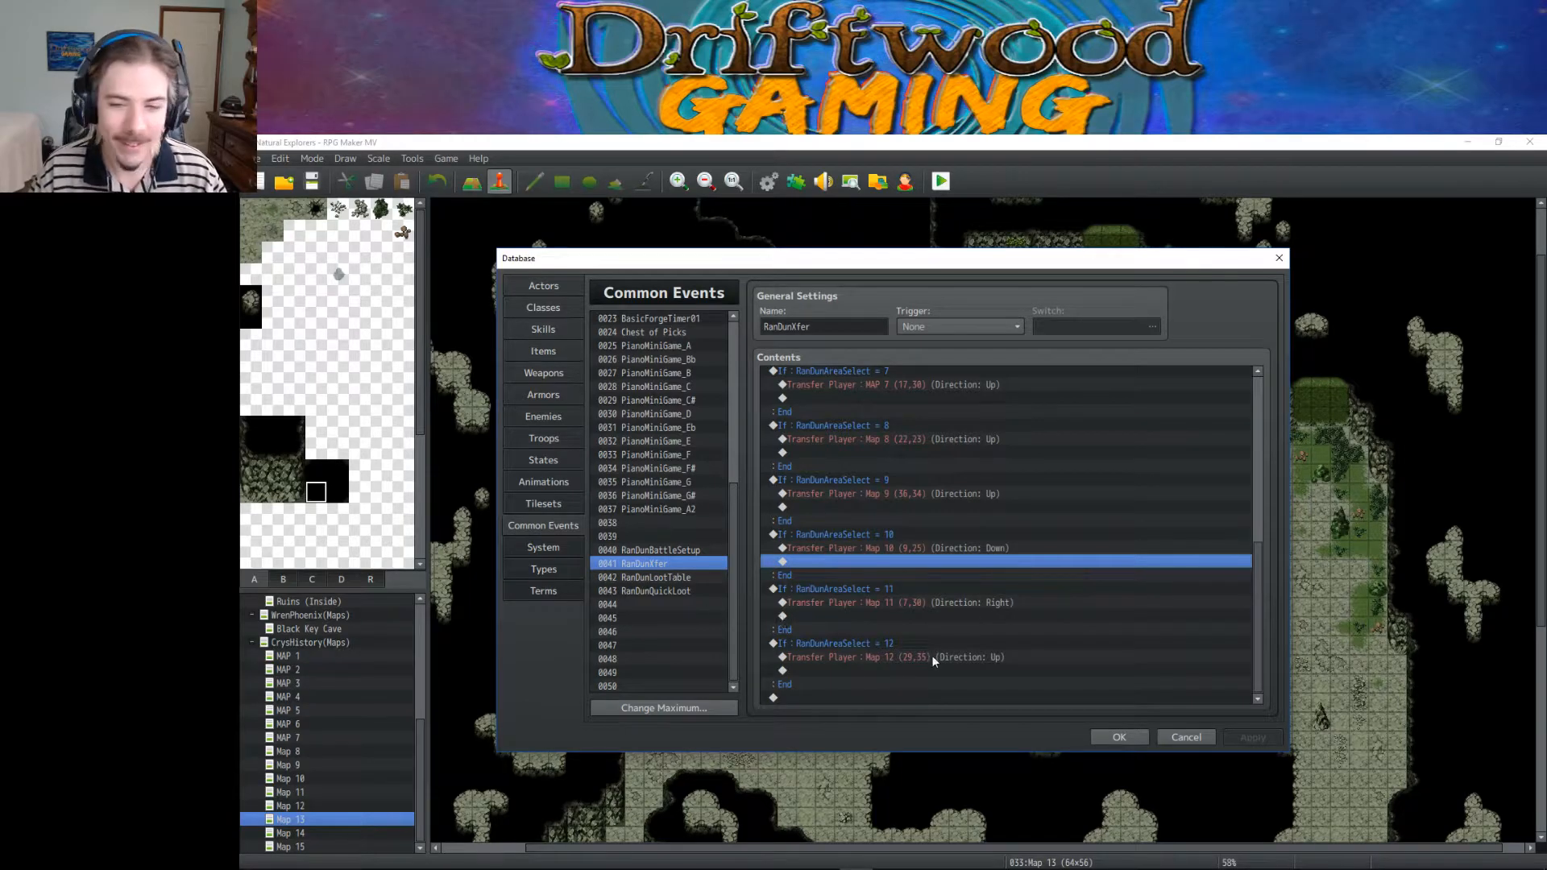
left_click(853, 605)
left_click(863, 592)
left_click(874, 646)
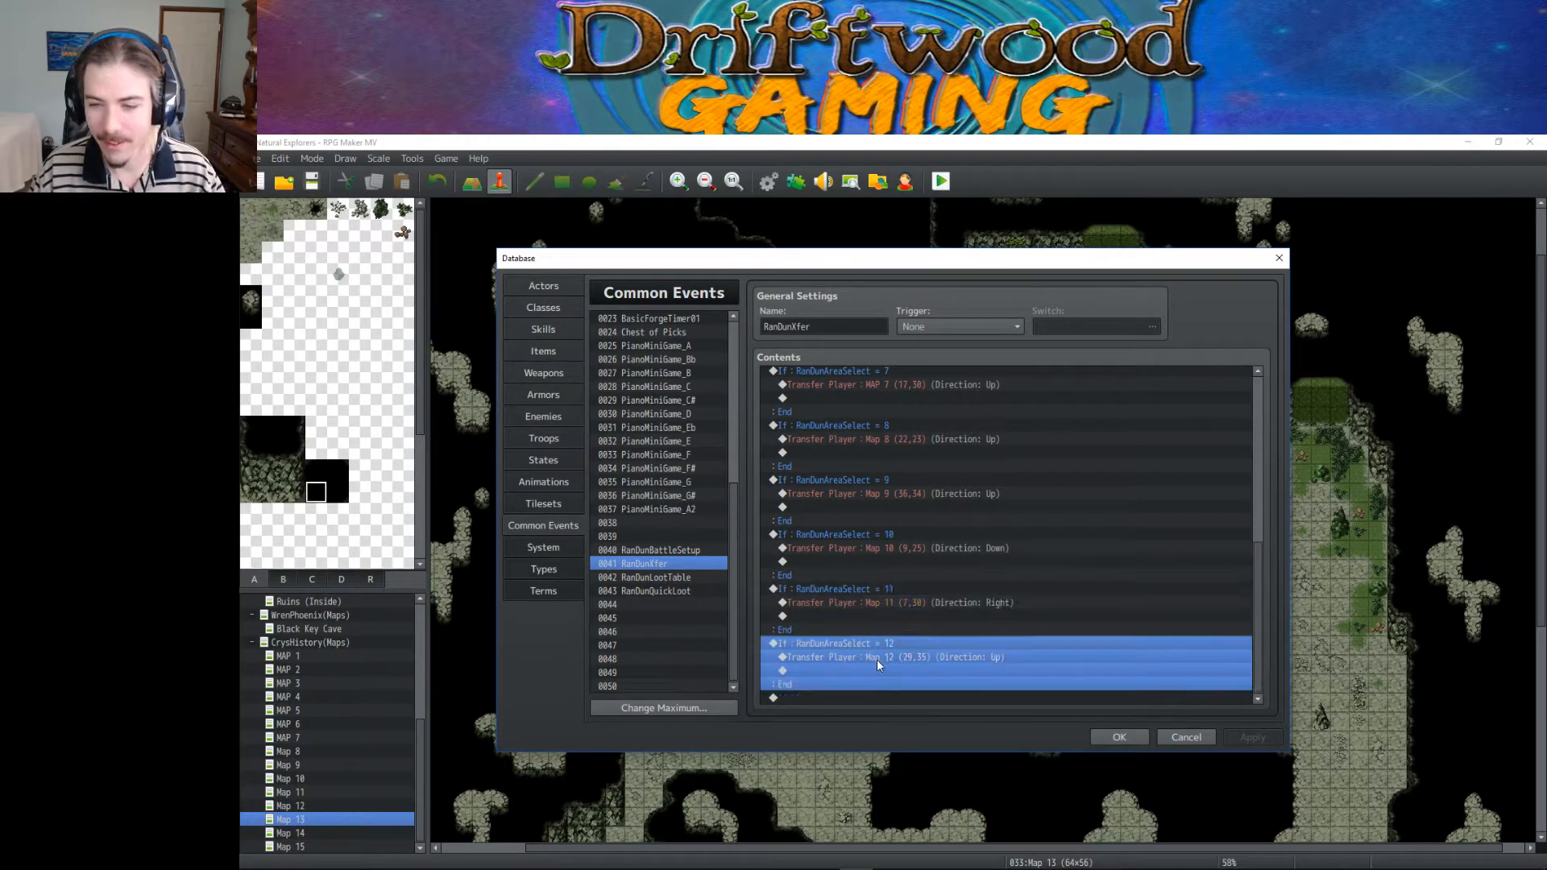
left_click(1121, 734)
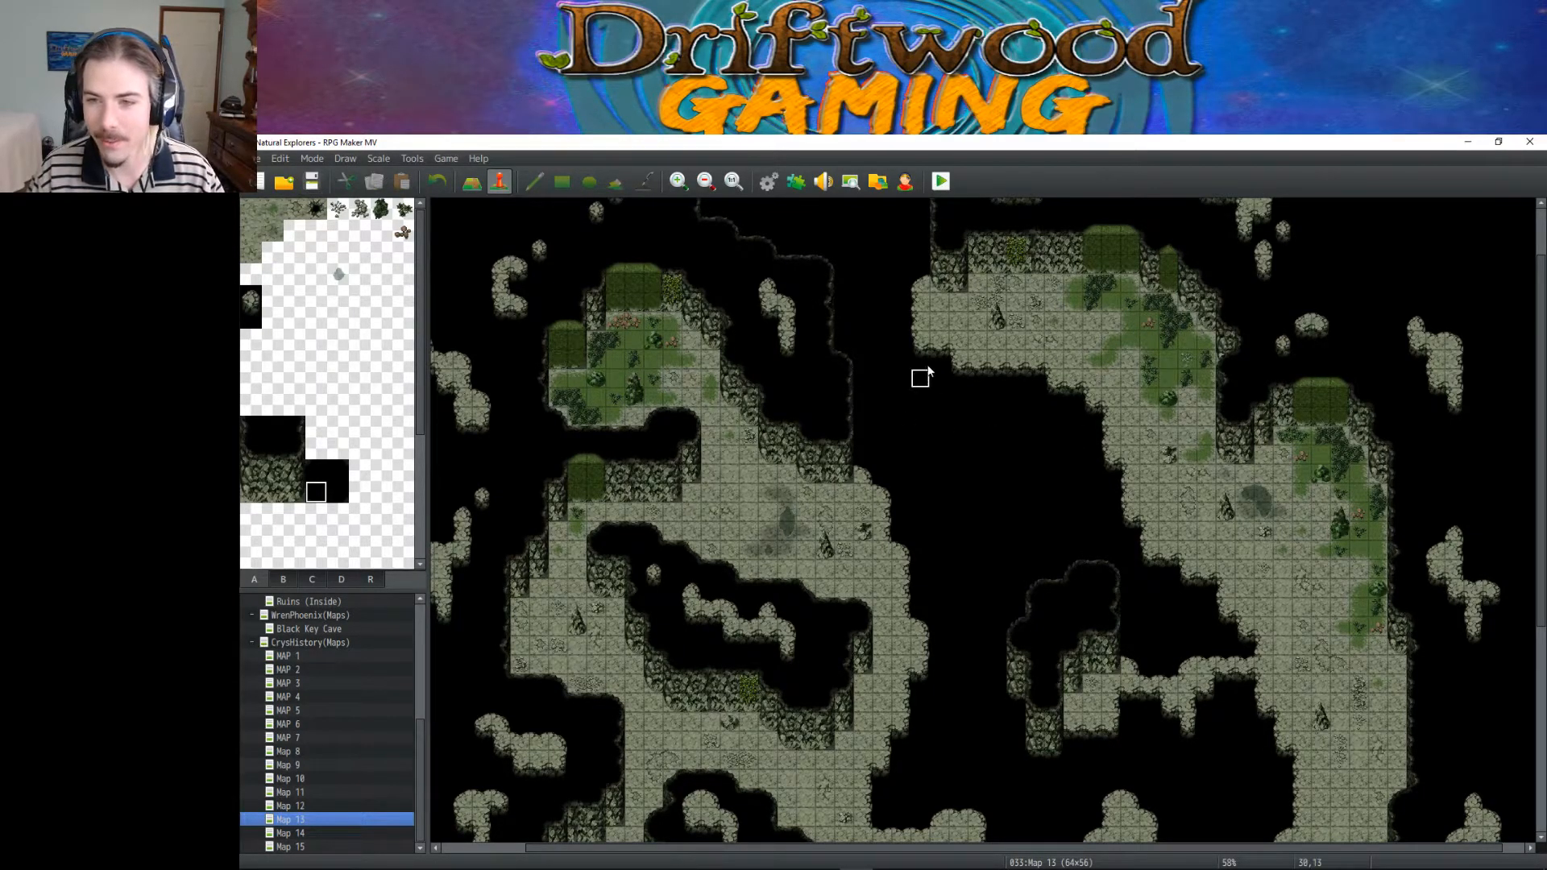
Step: Examine the layout of Map 13, including the tiles around the upper middle ledge and the lower passages
scroll(951, 322, "up", 2)
scroll(950, 322, "up", 1)
left_click(901, 306)
left_click(921, 358)
left_click(924, 400)
left_click(924, 419)
left_click(925, 435)
left_click(939, 431)
left_click(946, 414)
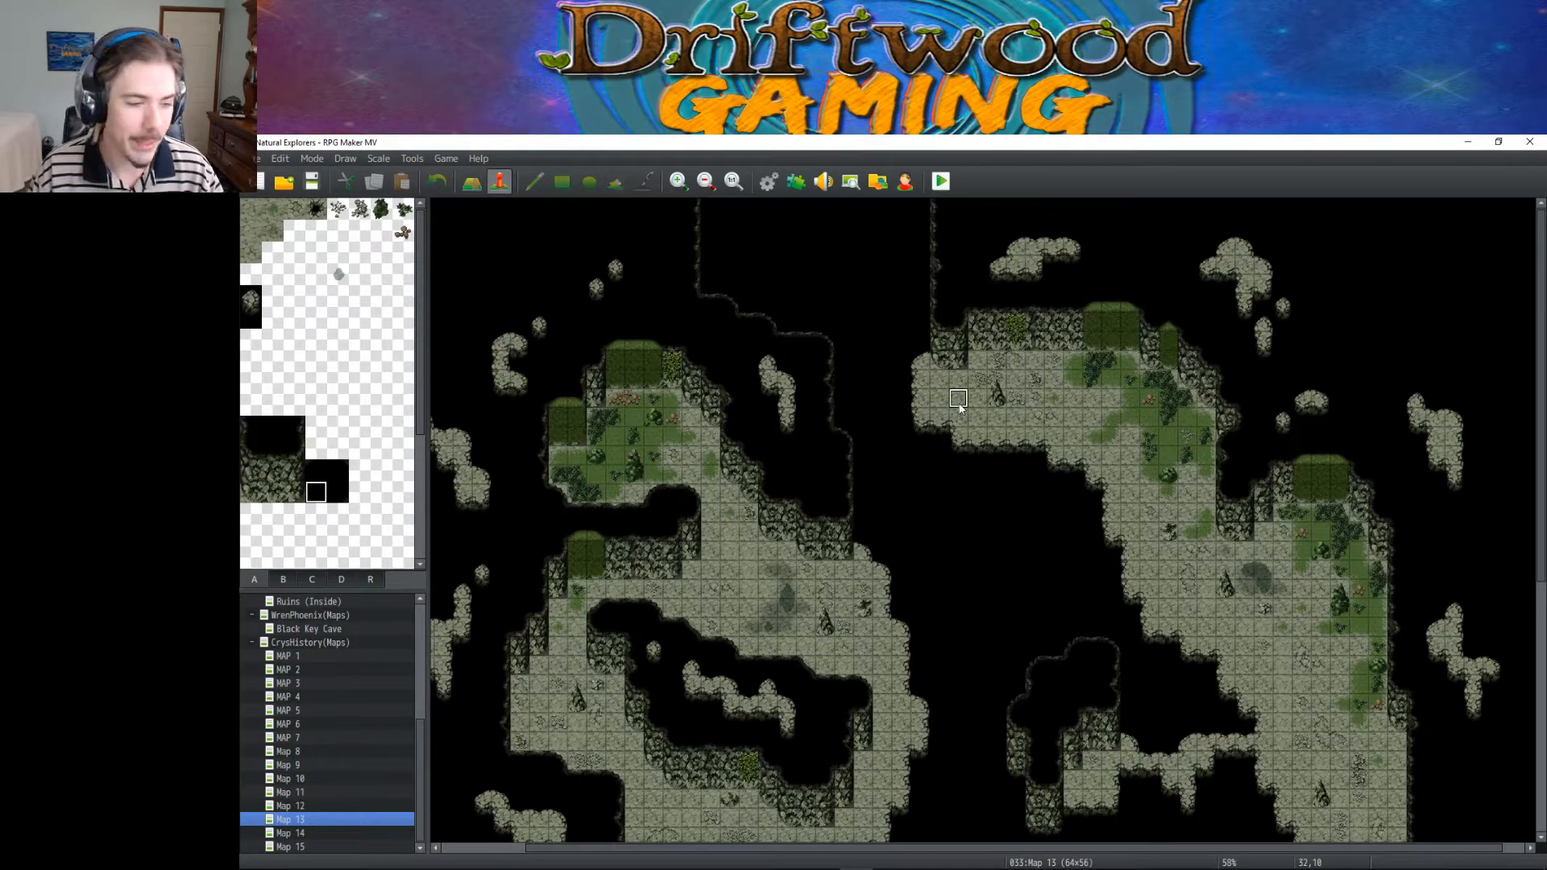
scroll(967, 423, "down", 10)
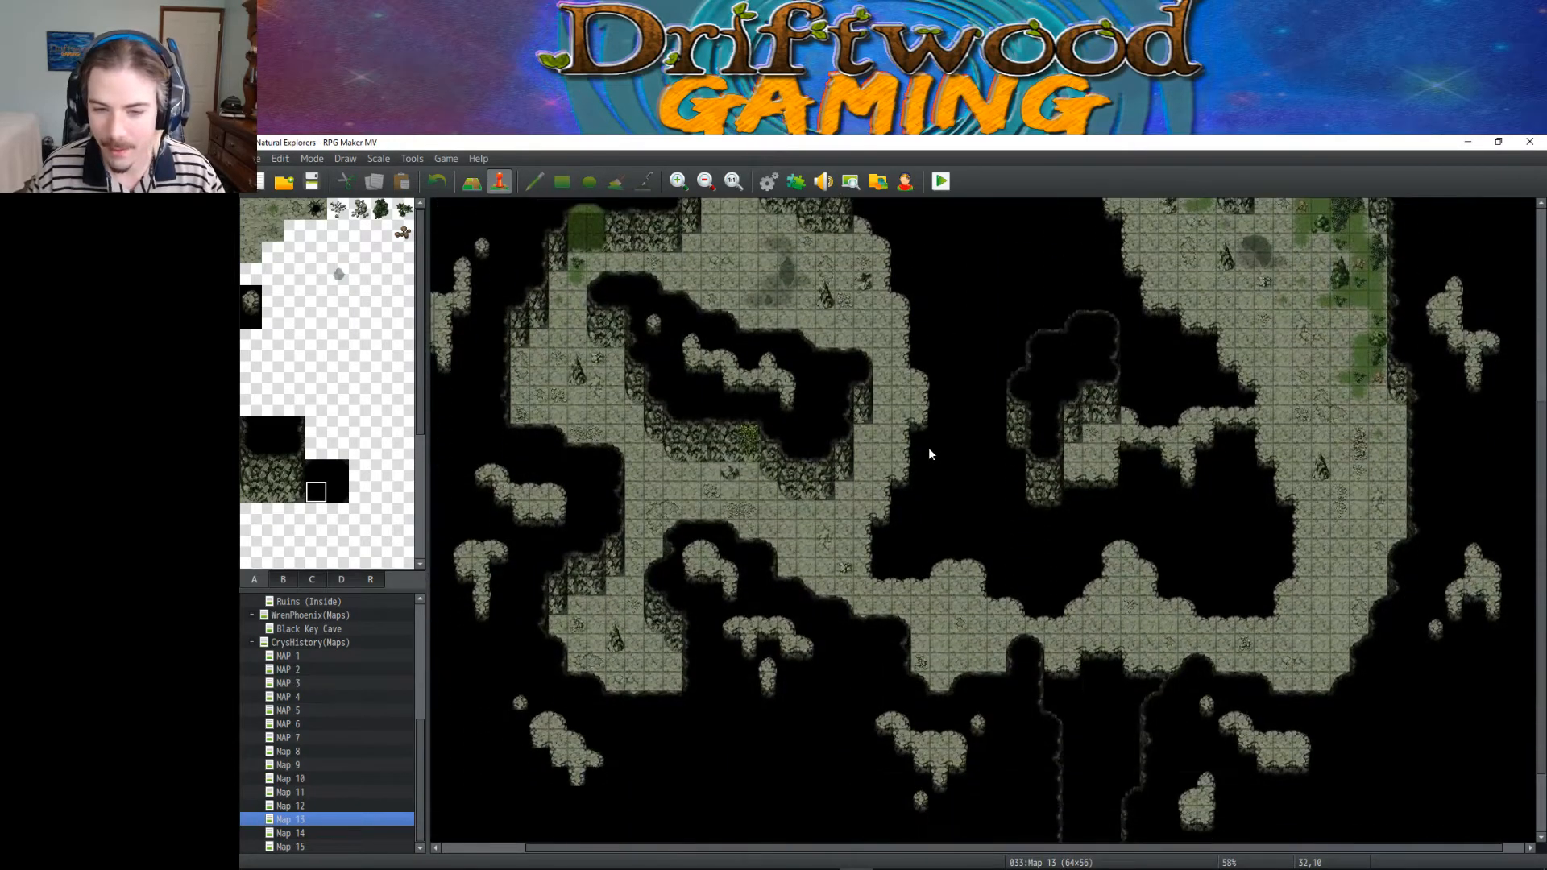
scroll(930, 451, "up", 10)
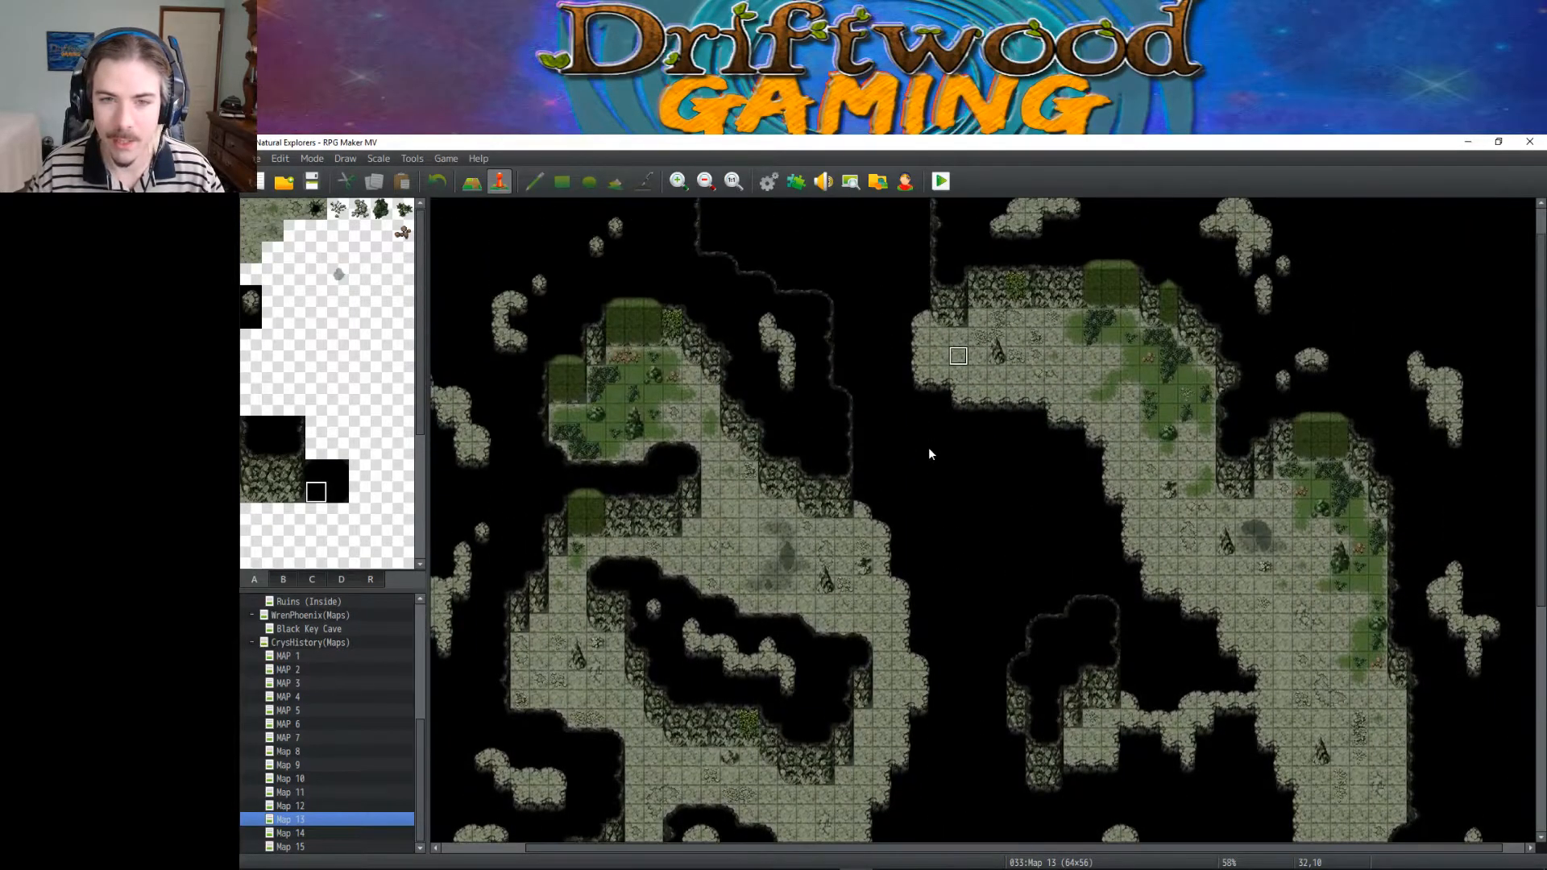
Step: Examine the cave passages of Map 13 between the grassy upper ledges and the bottom corridors
scroll(929, 451, "down", 5)
scroll(928, 453, "up", 5)
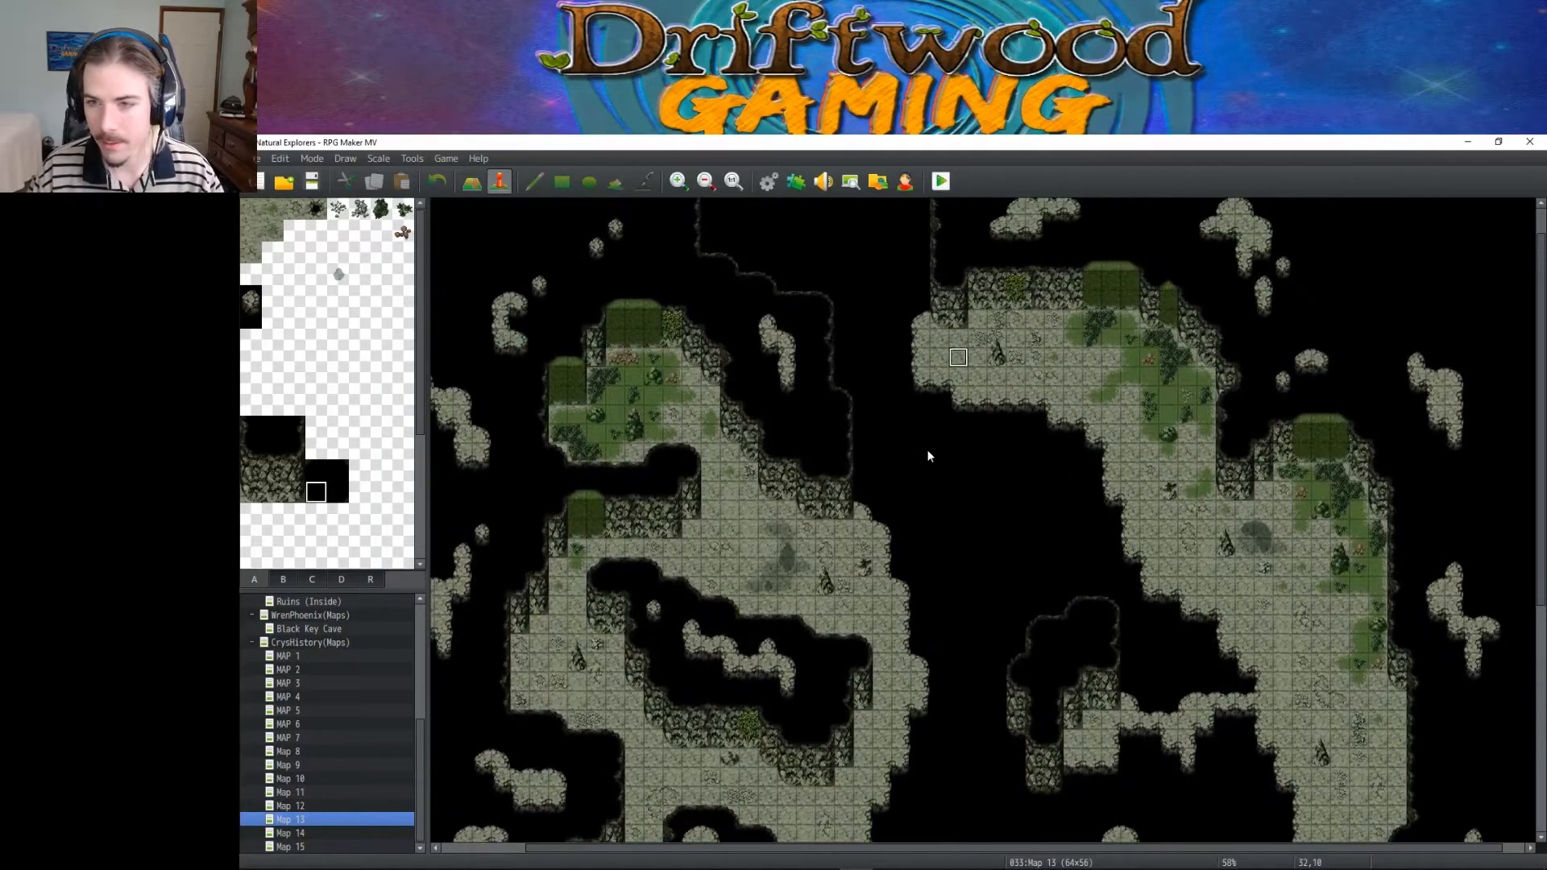
scroll(928, 456, "up", 1)
scroll(929, 456, "down", 6)
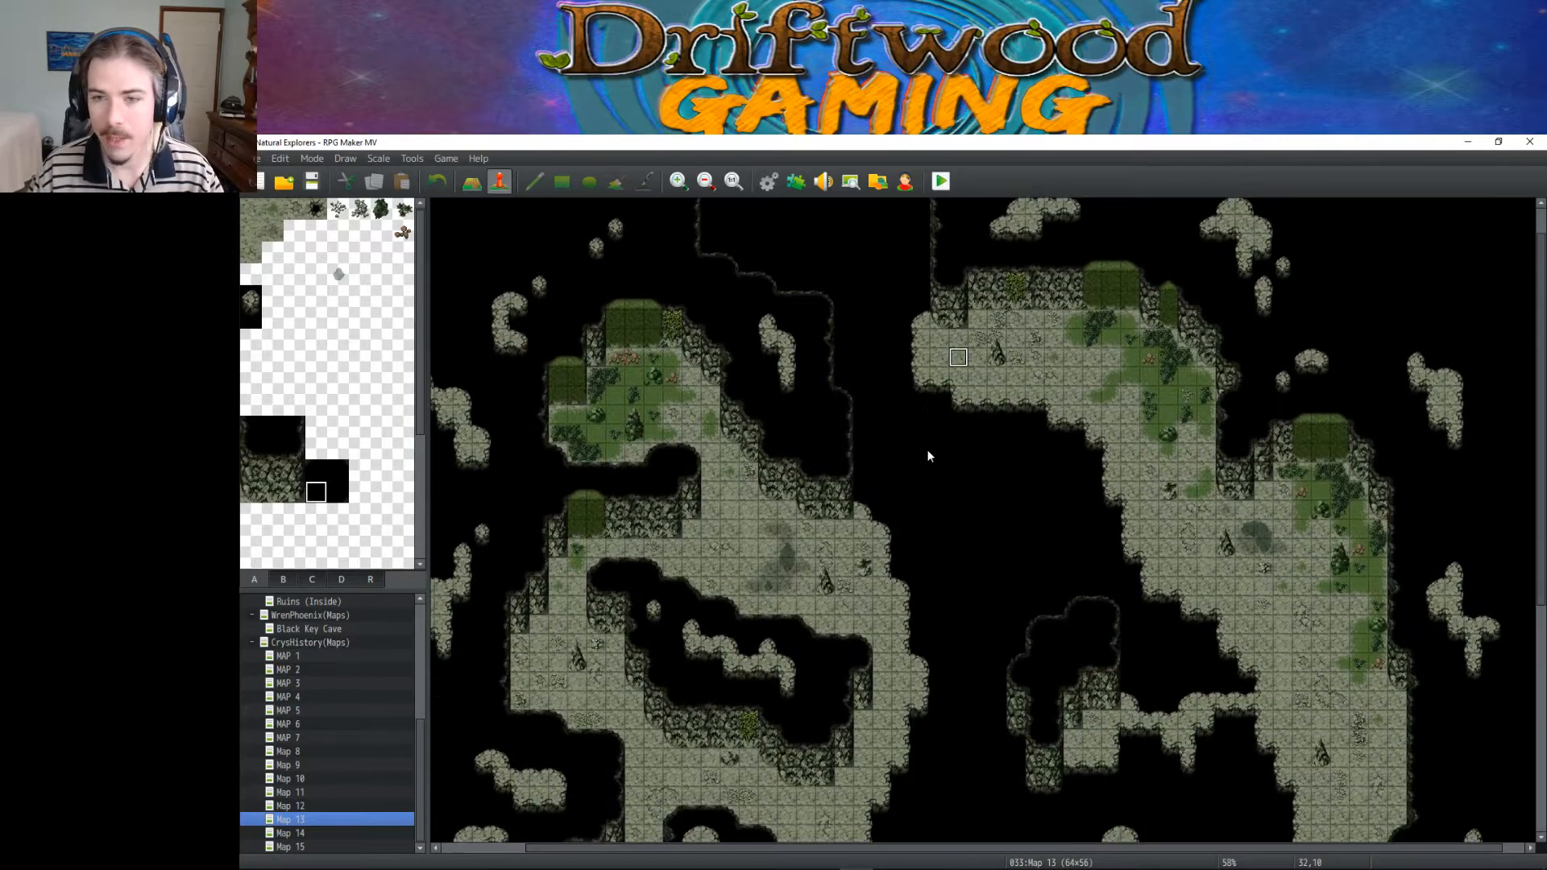
scroll(930, 456, "down", 5)
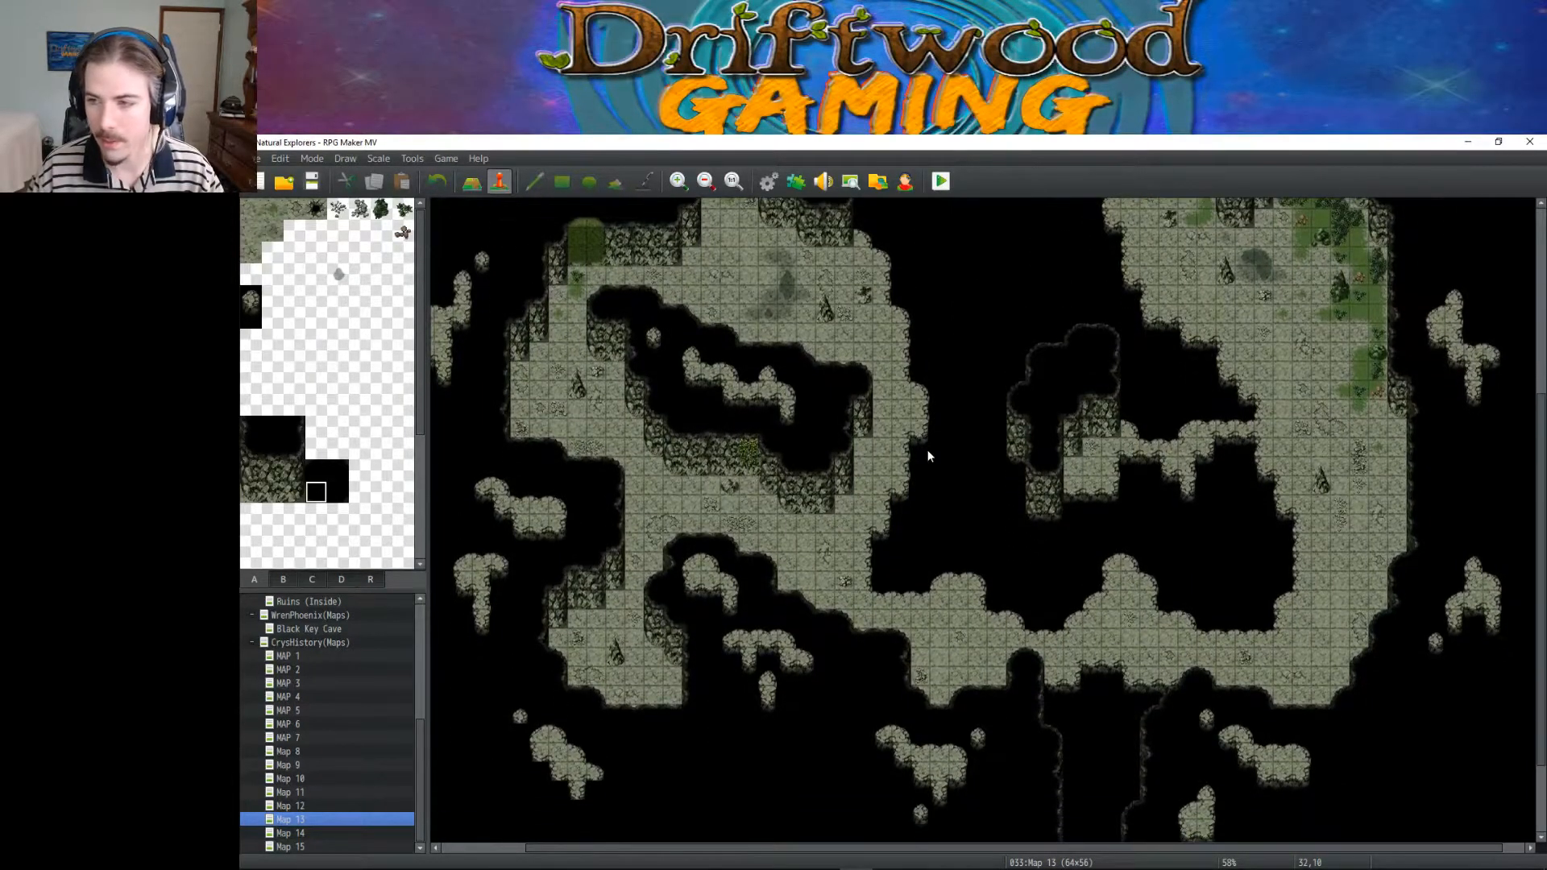
scroll(928, 456, "down", 3)
scroll(928, 456, "up", 5)
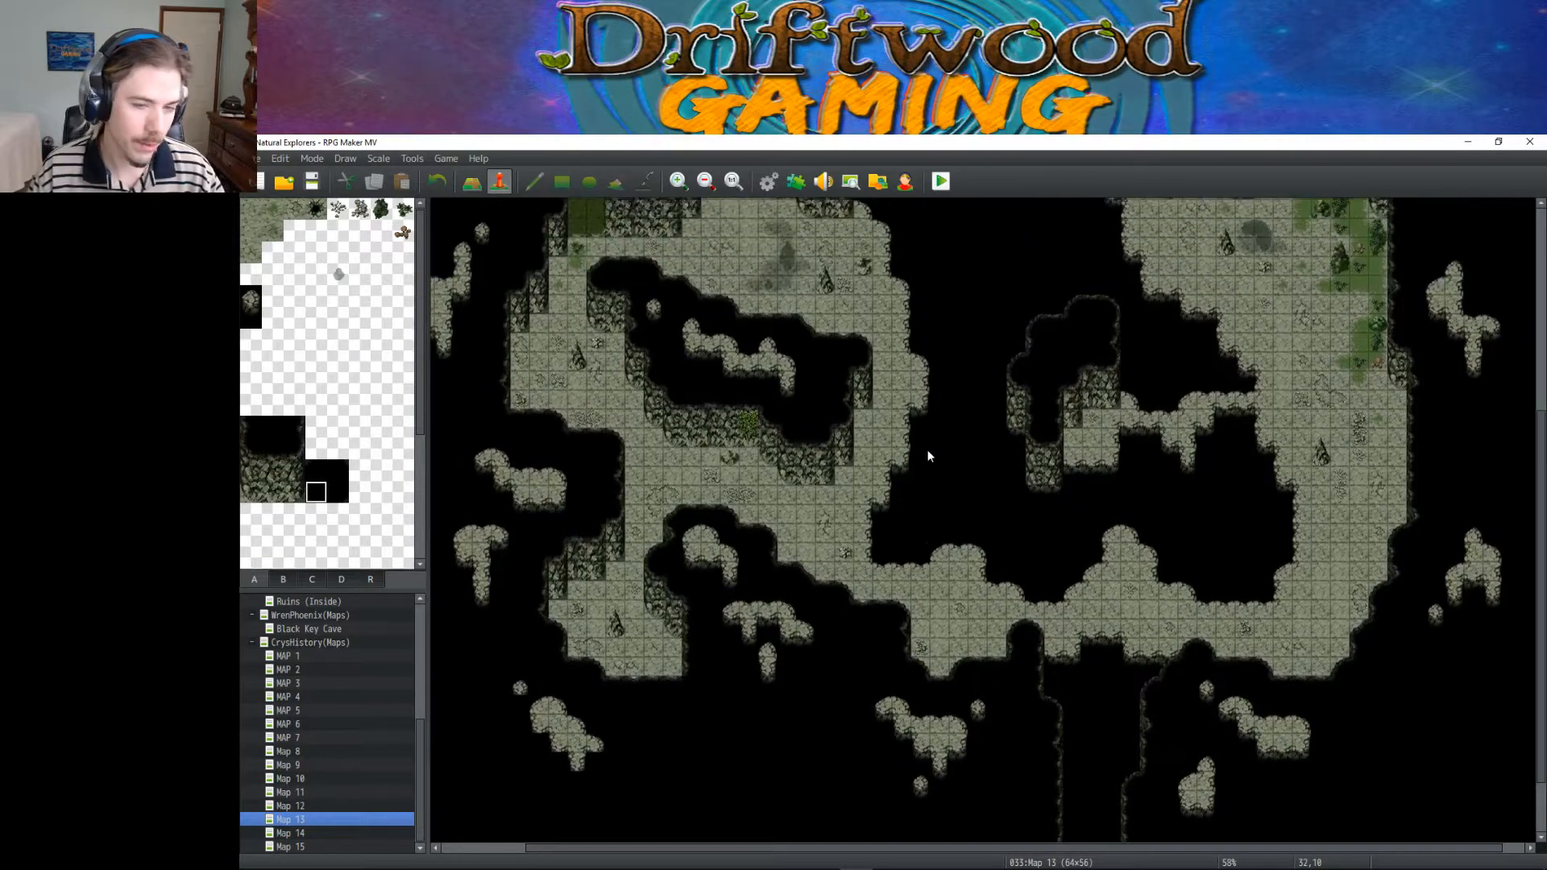
scroll(928, 456, "up", 7)
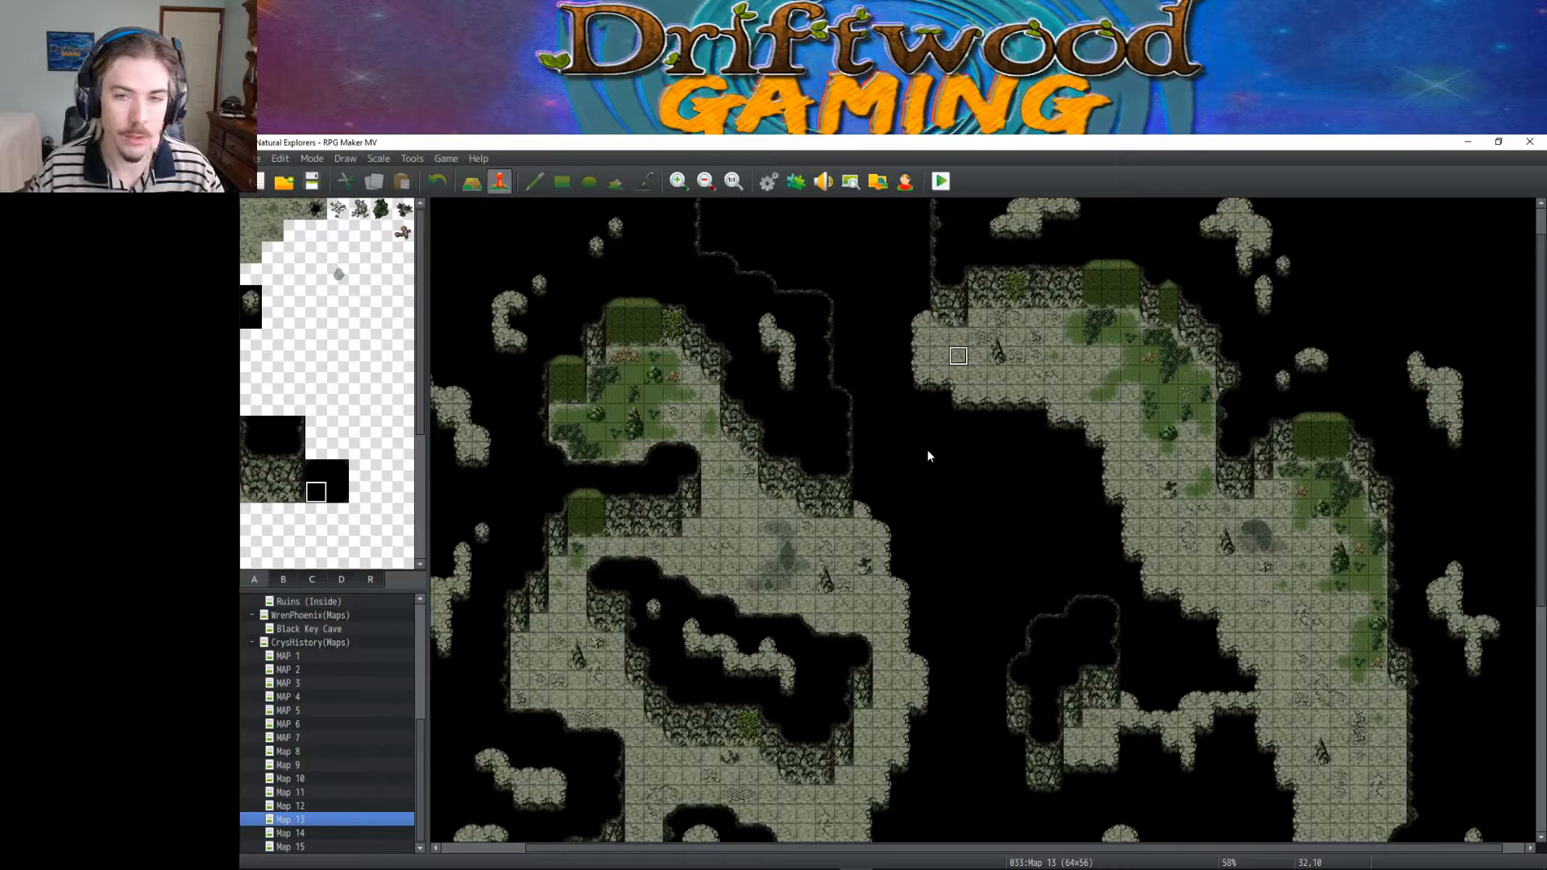
scroll(929, 456, "down", 3)
scroll(928, 456, "down", 3)
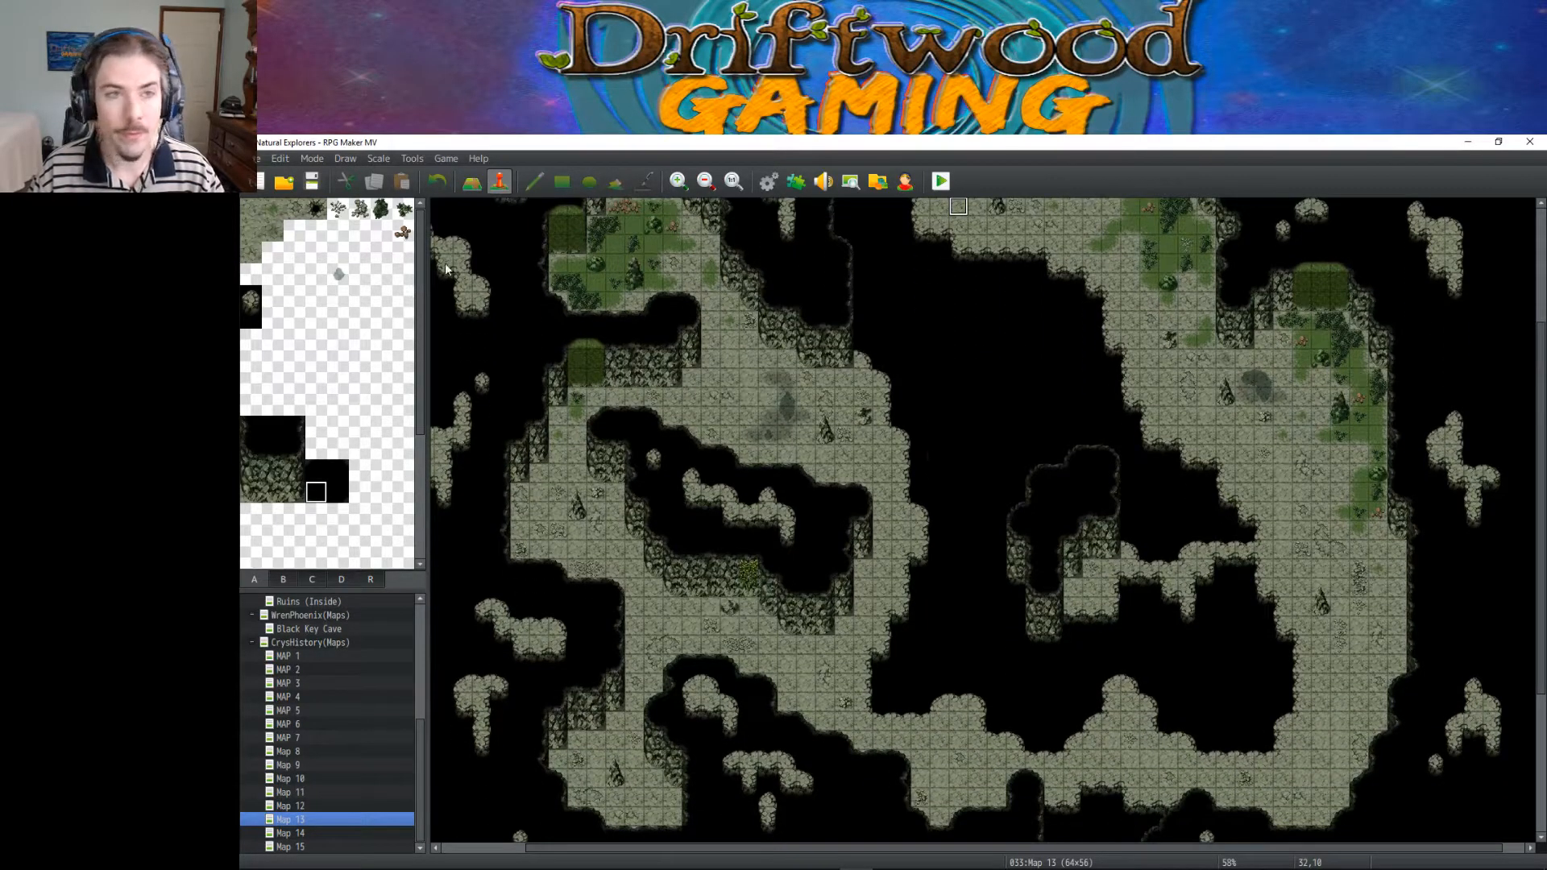
Step: Save the project
left_click(310, 181)
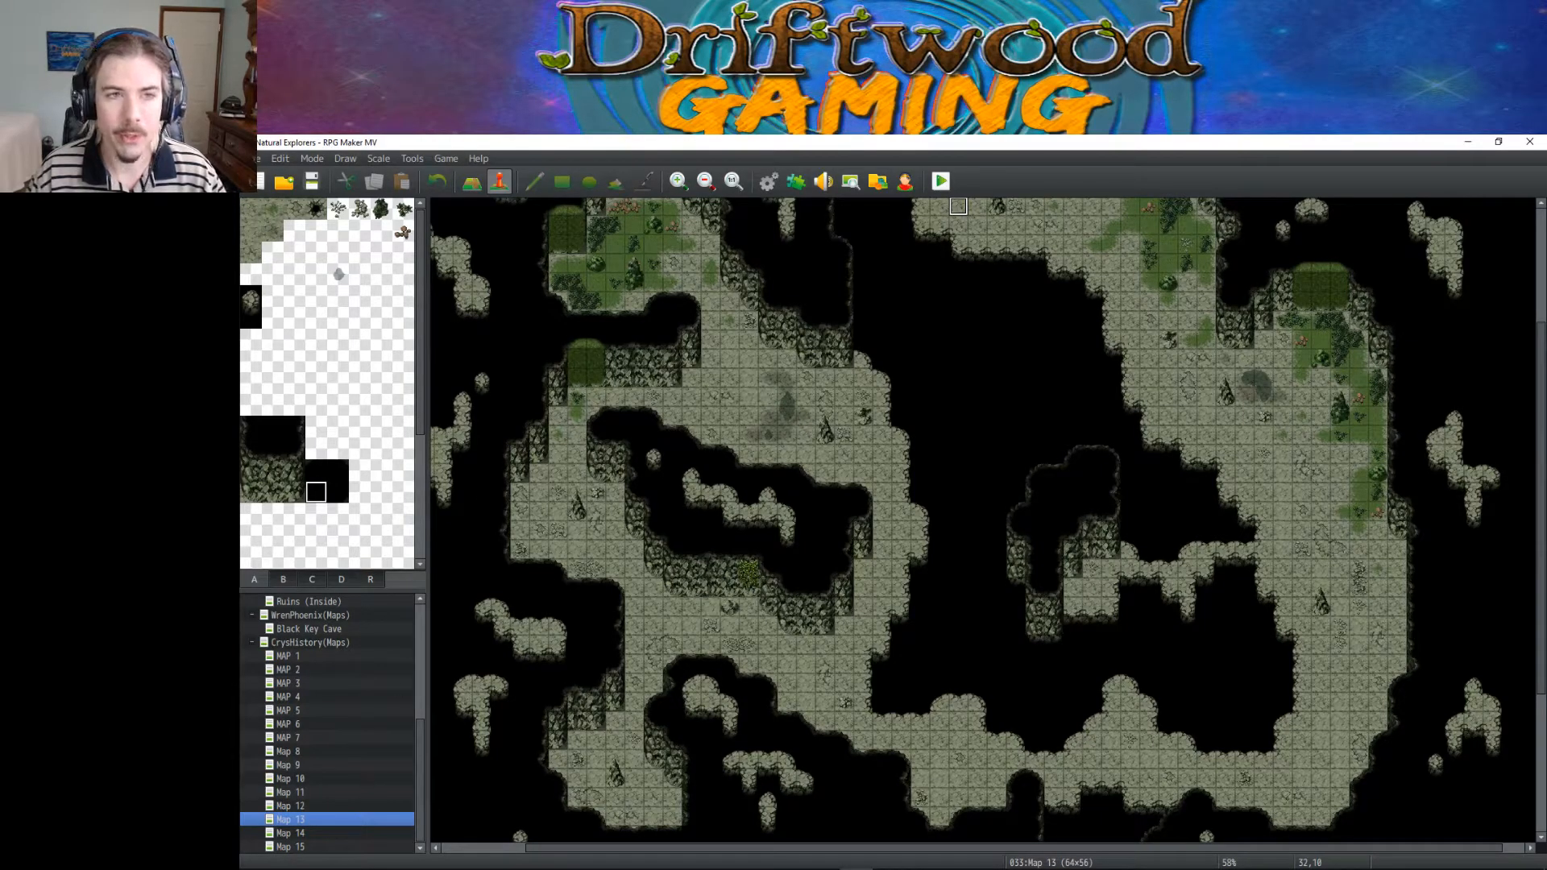
scroll(871, 499, "up", 3)
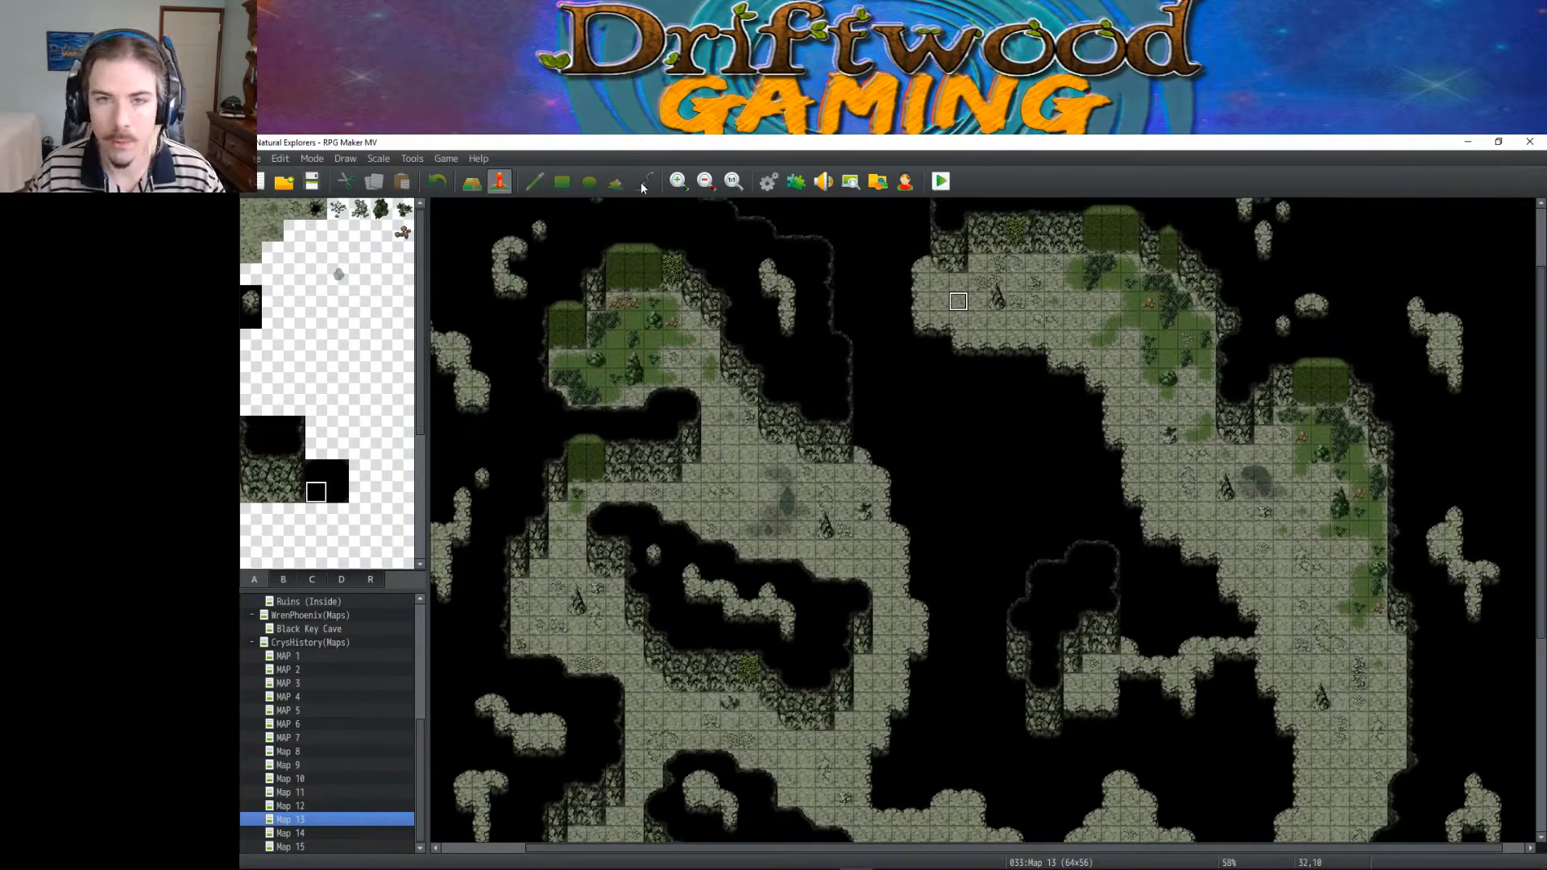
Step: Compare the small central ledge of Map 13 with the event layouts of MiniCave01 and Maps 10 to 12
left_click(706, 180)
scroll(758, 273, "down", 2)
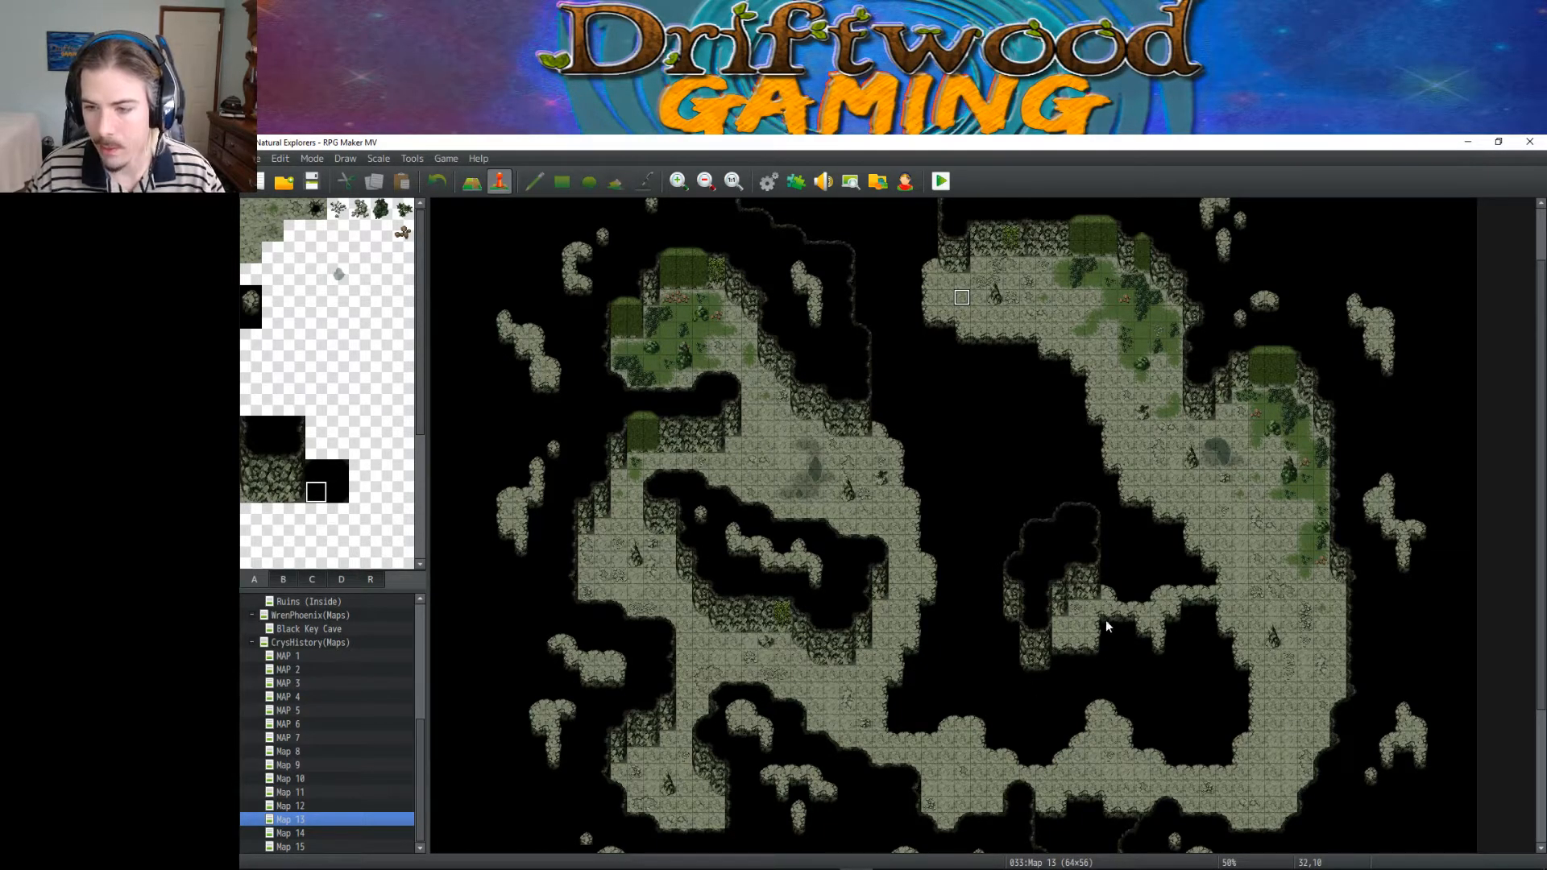
left_click(1076, 592)
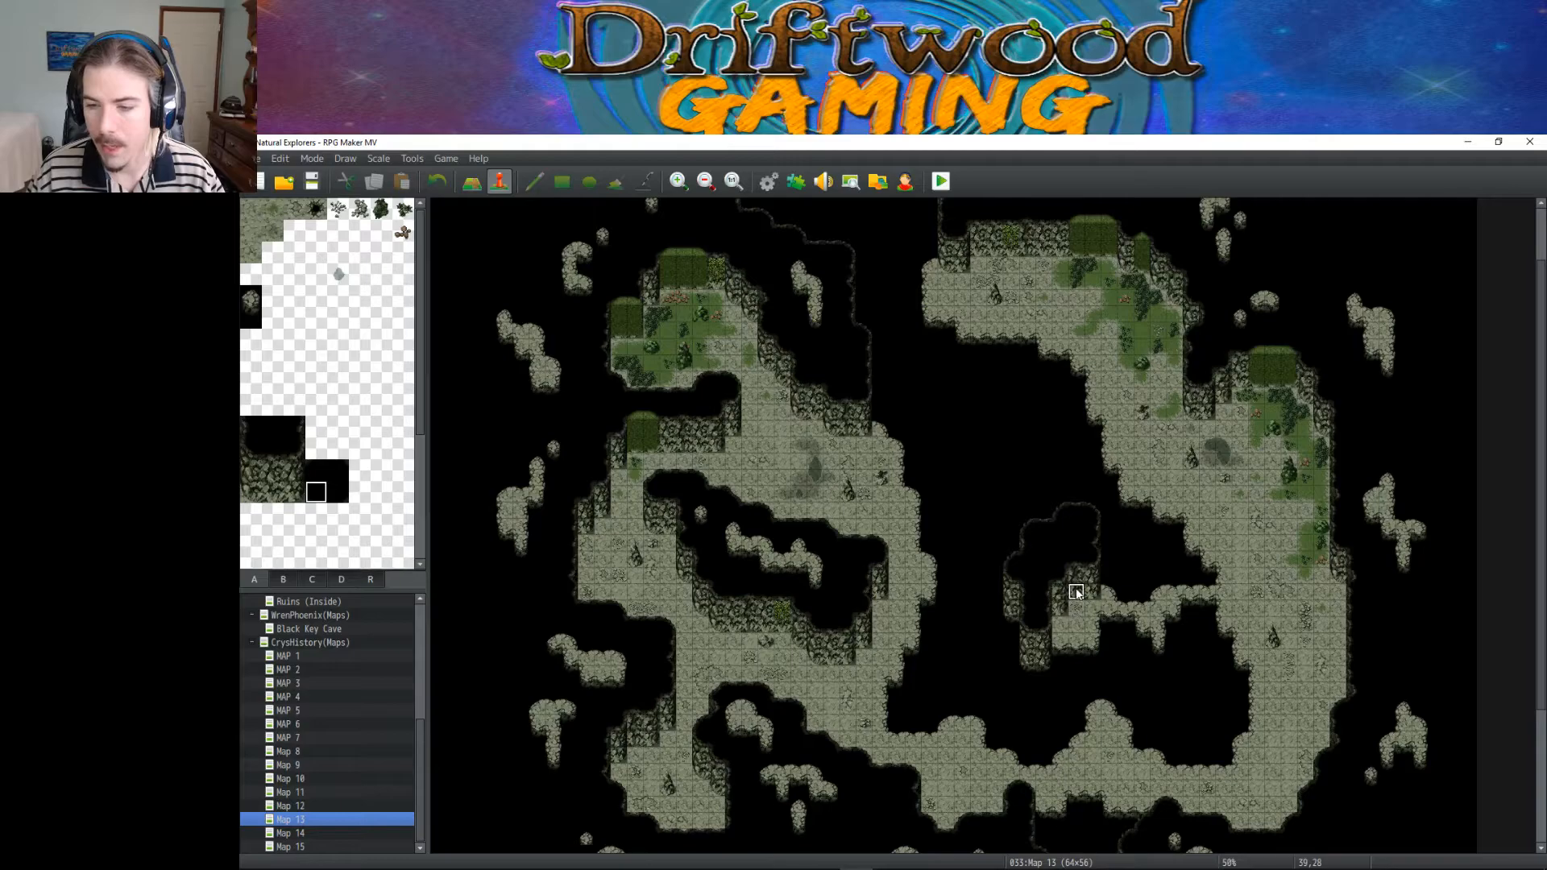
scroll(340, 672, "up", 6)
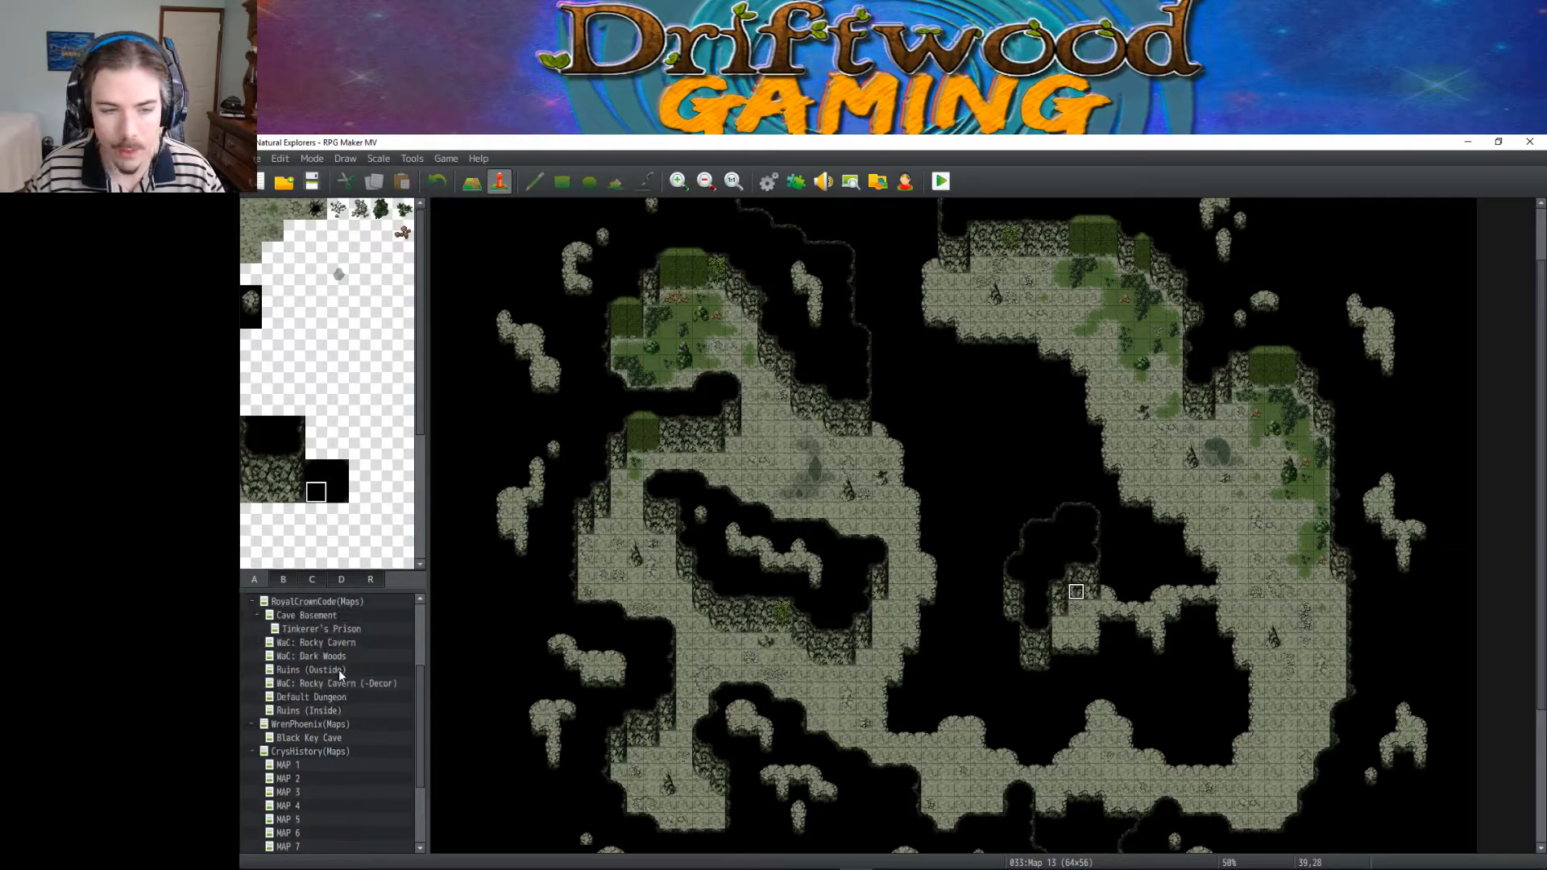
left_click(340, 693)
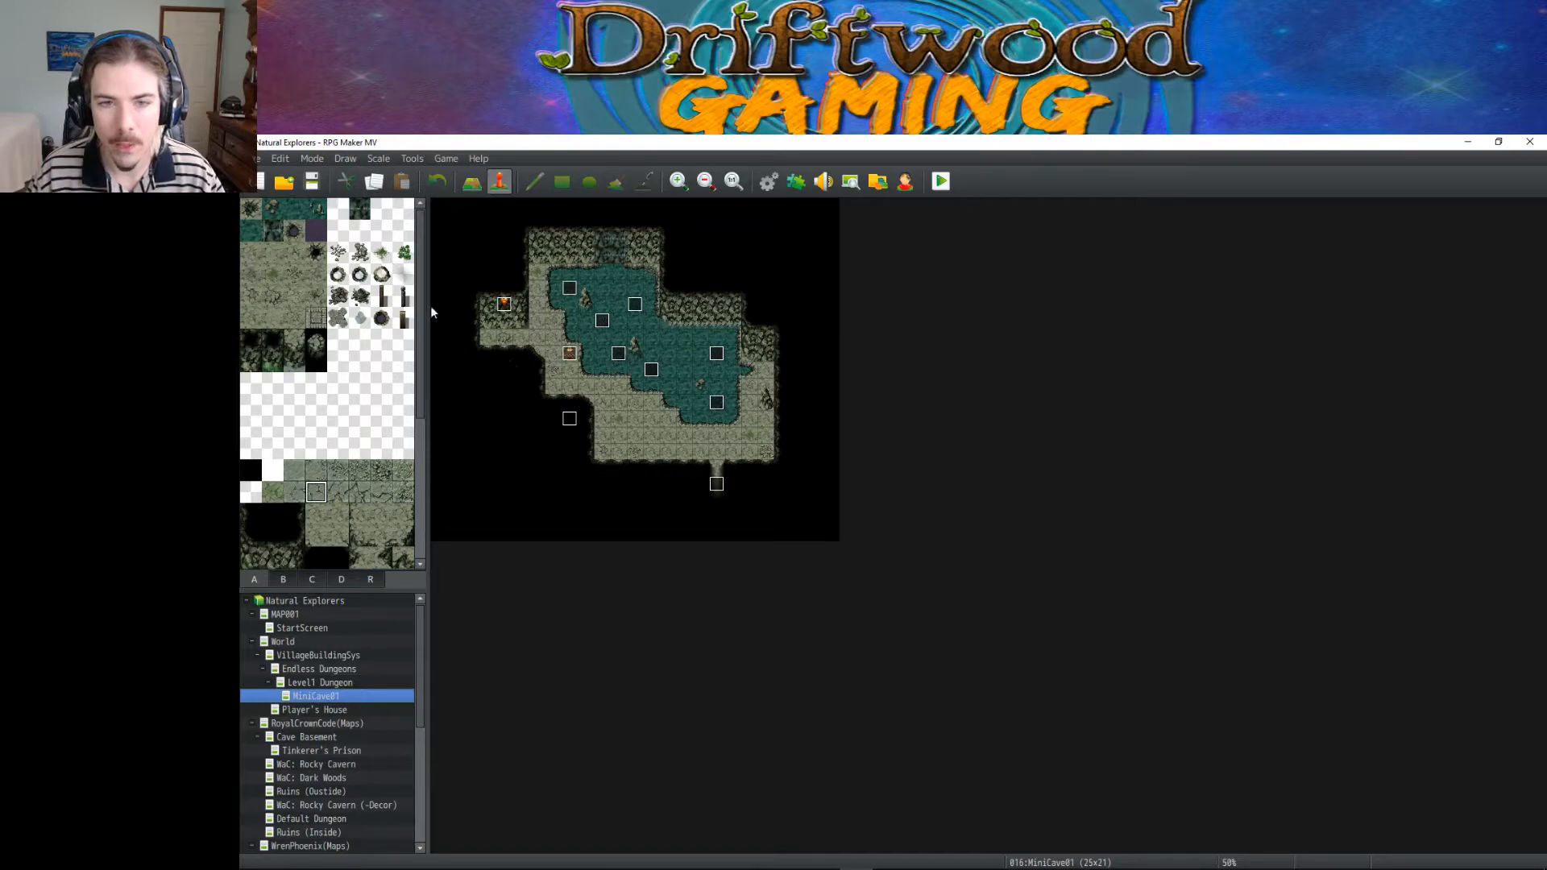
scroll(326, 734, "down", 6)
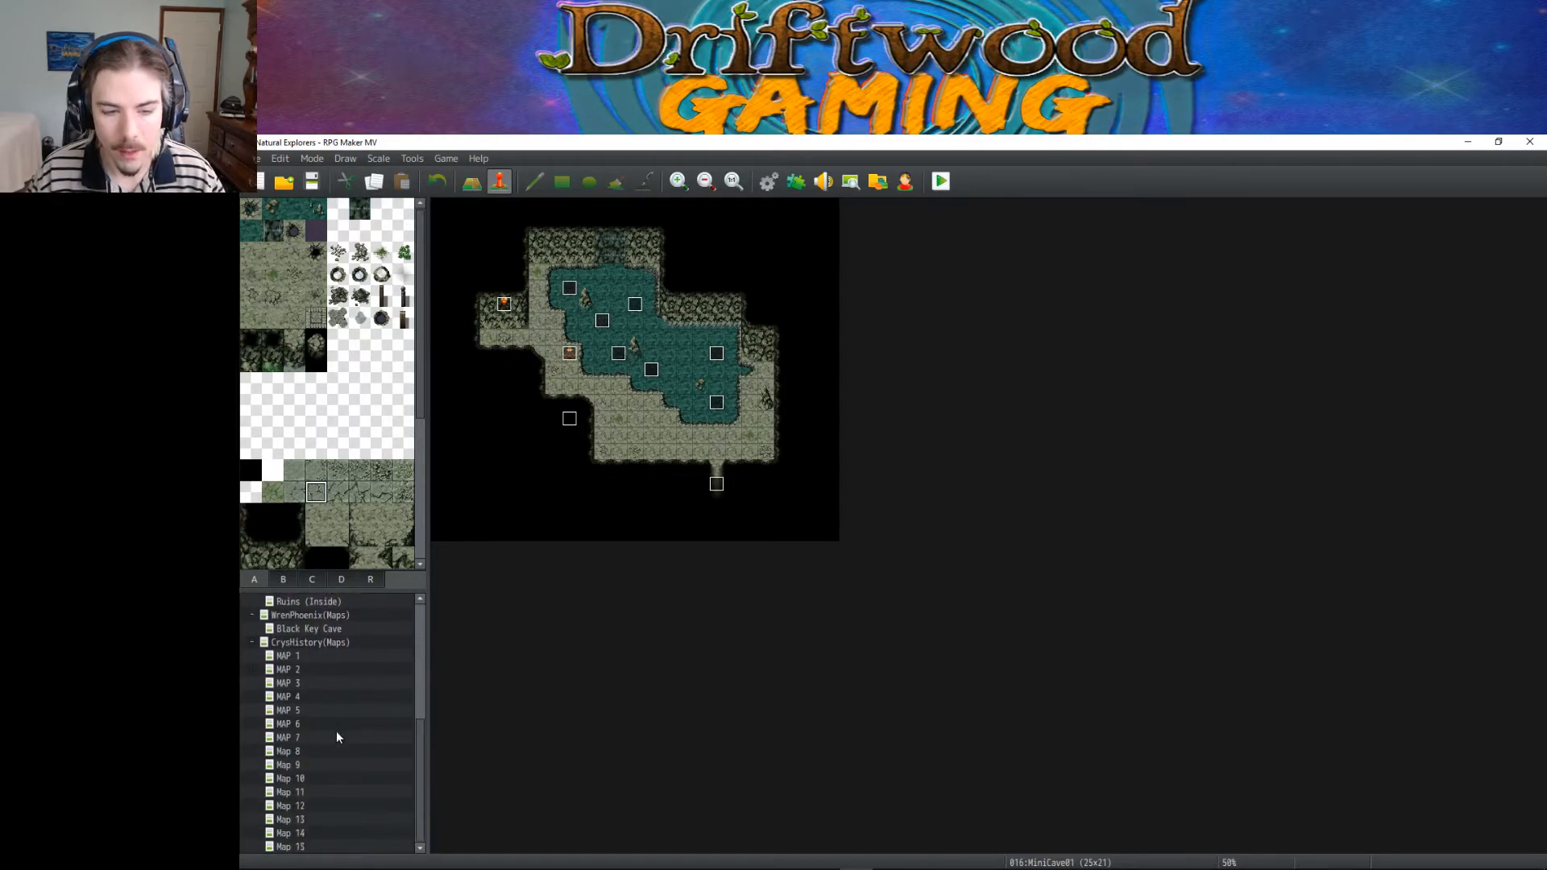
left_click(313, 805)
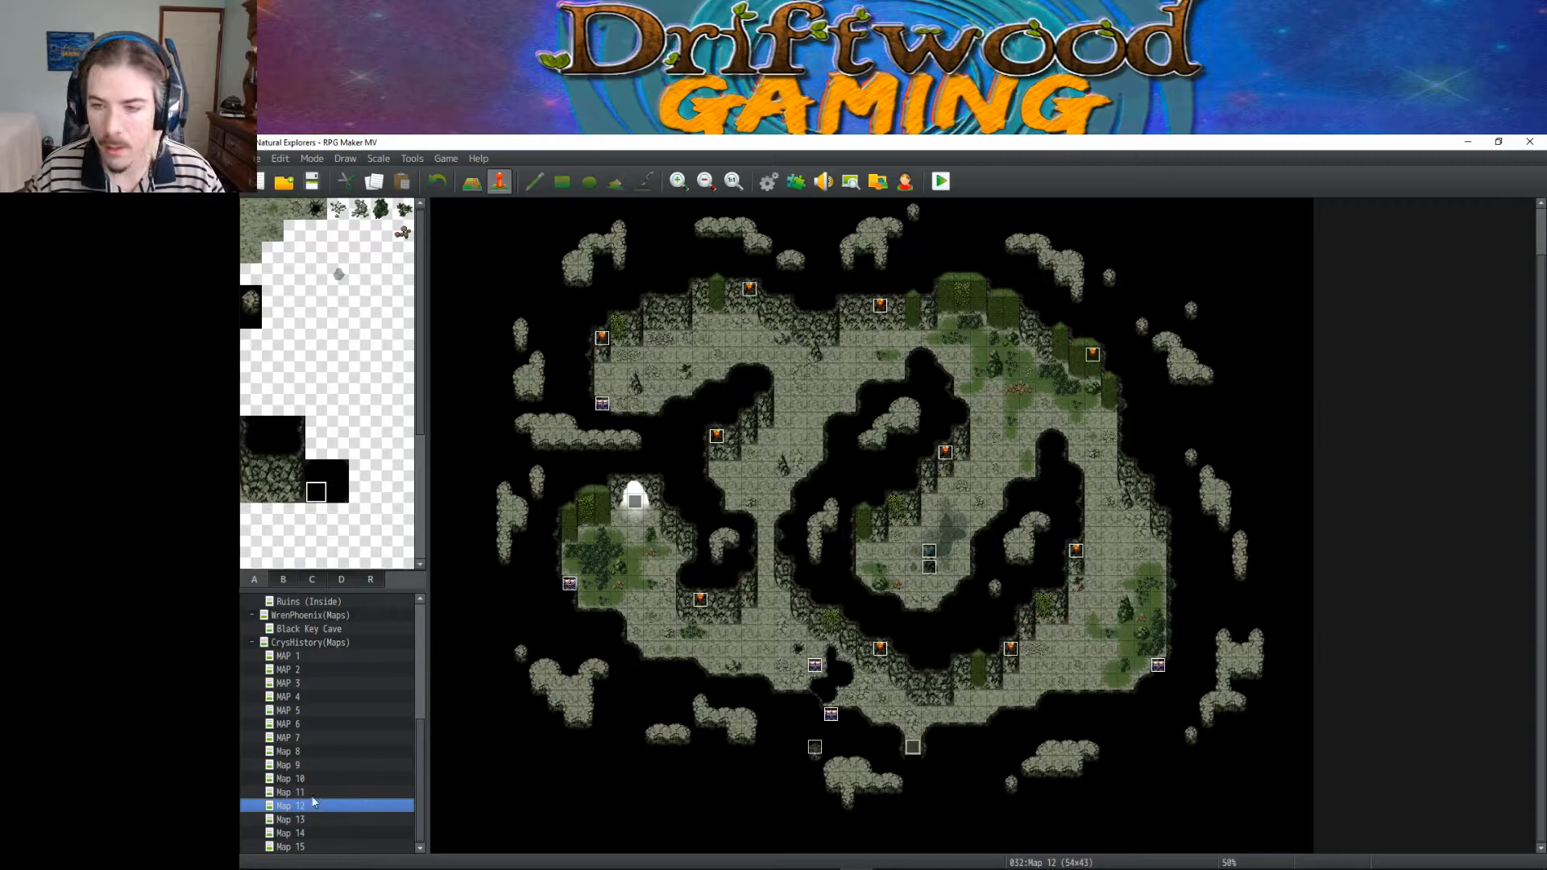
left_click(314, 793)
left_click(314, 782)
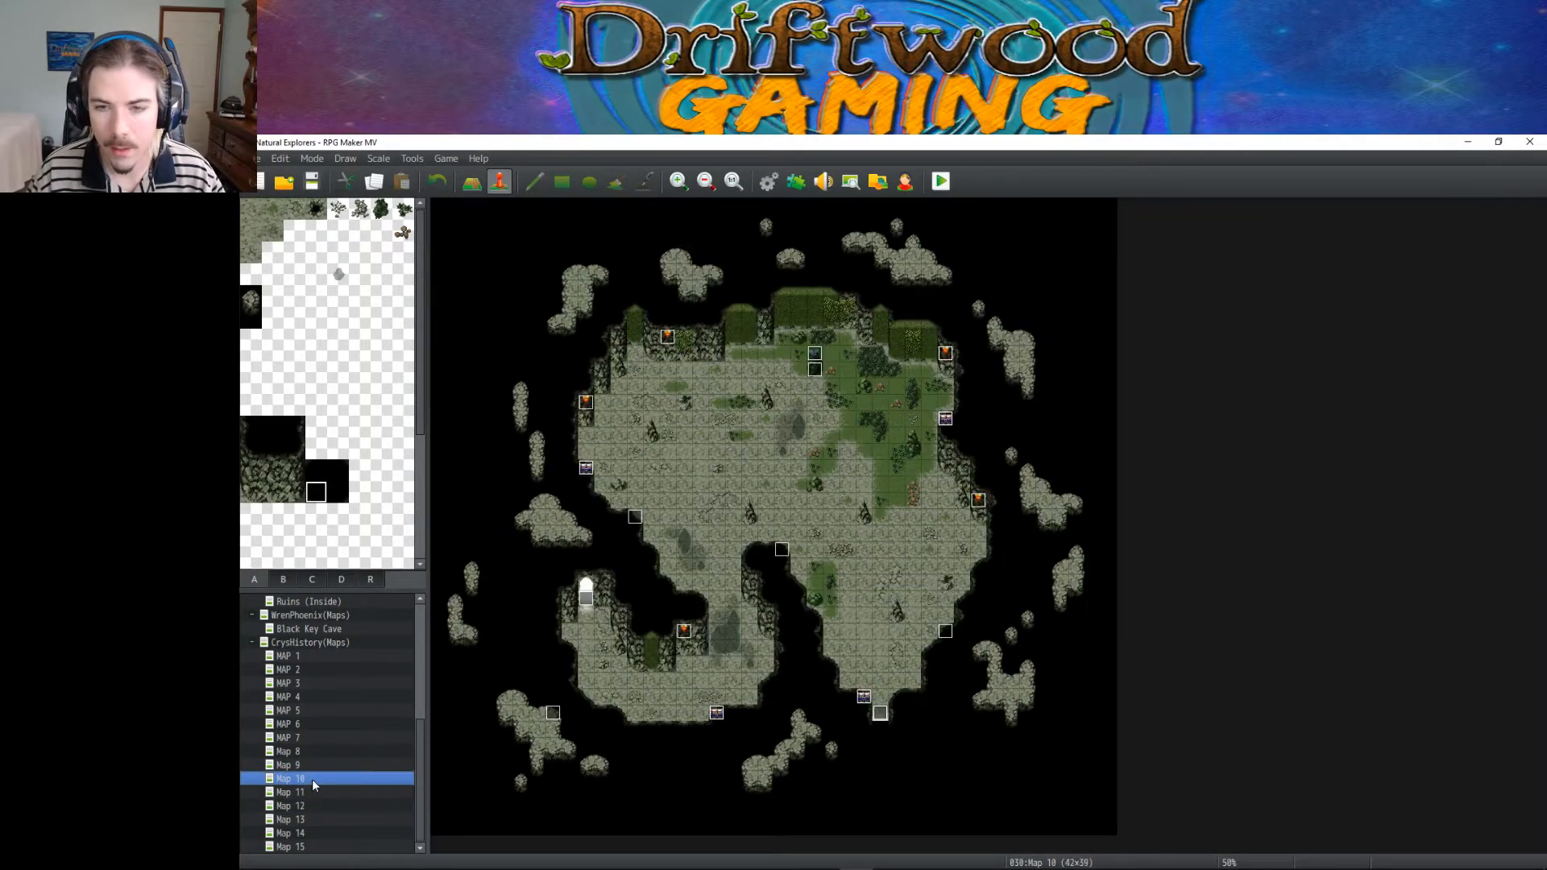
left_click(306, 820)
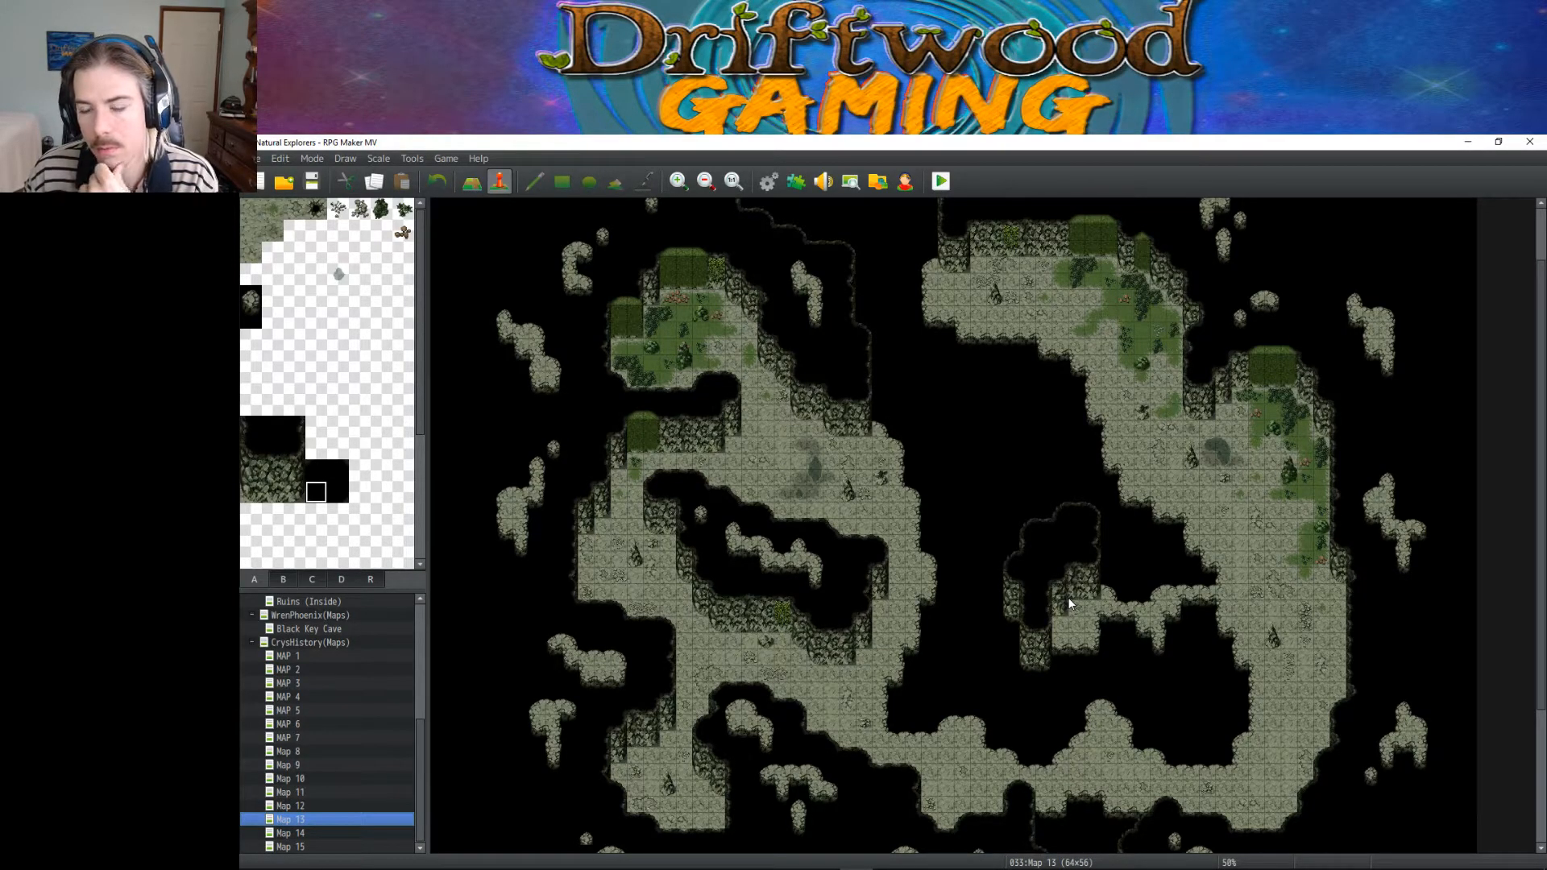
left_click(1085, 614)
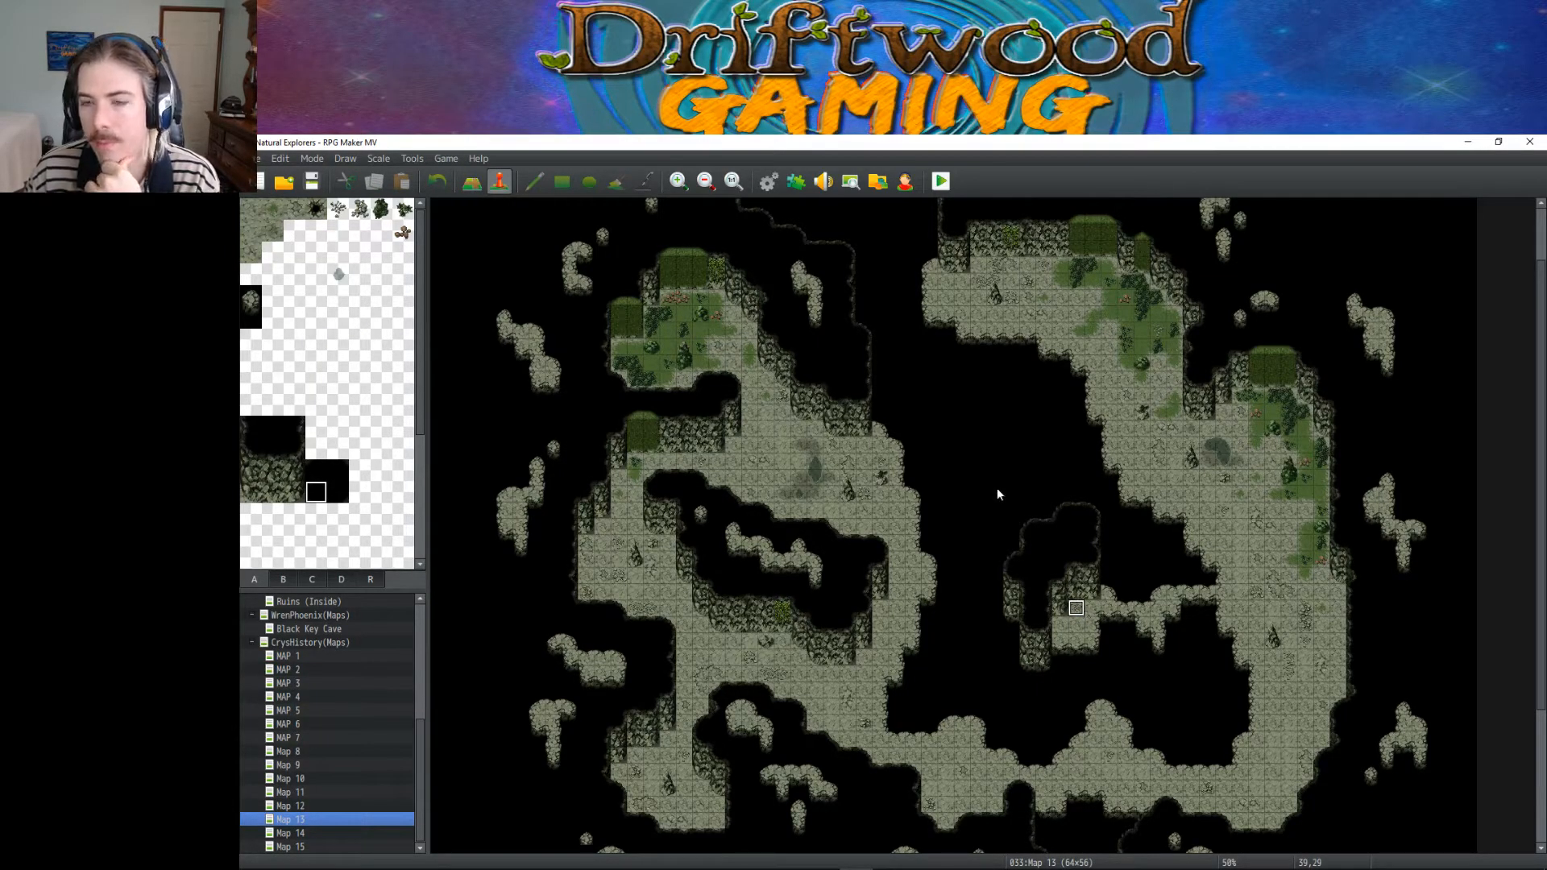
Step: Try to stamp a copy of the pointed rock from the upper middle ledge onto the small central ledge of Map 13
left_click(472, 181)
left_click(562, 181)
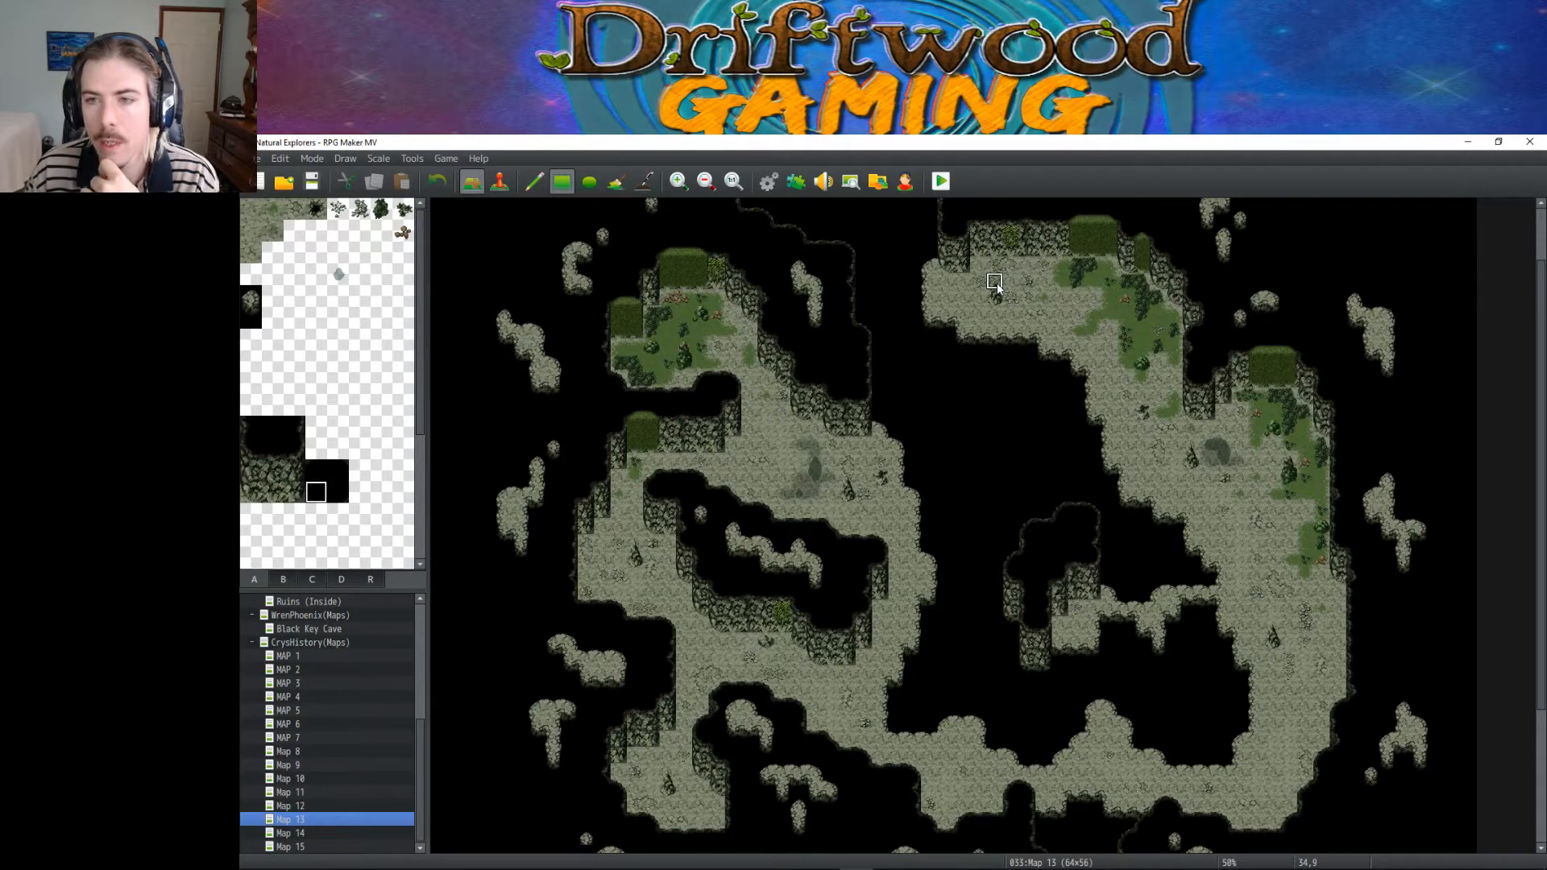
right_click(996, 286)
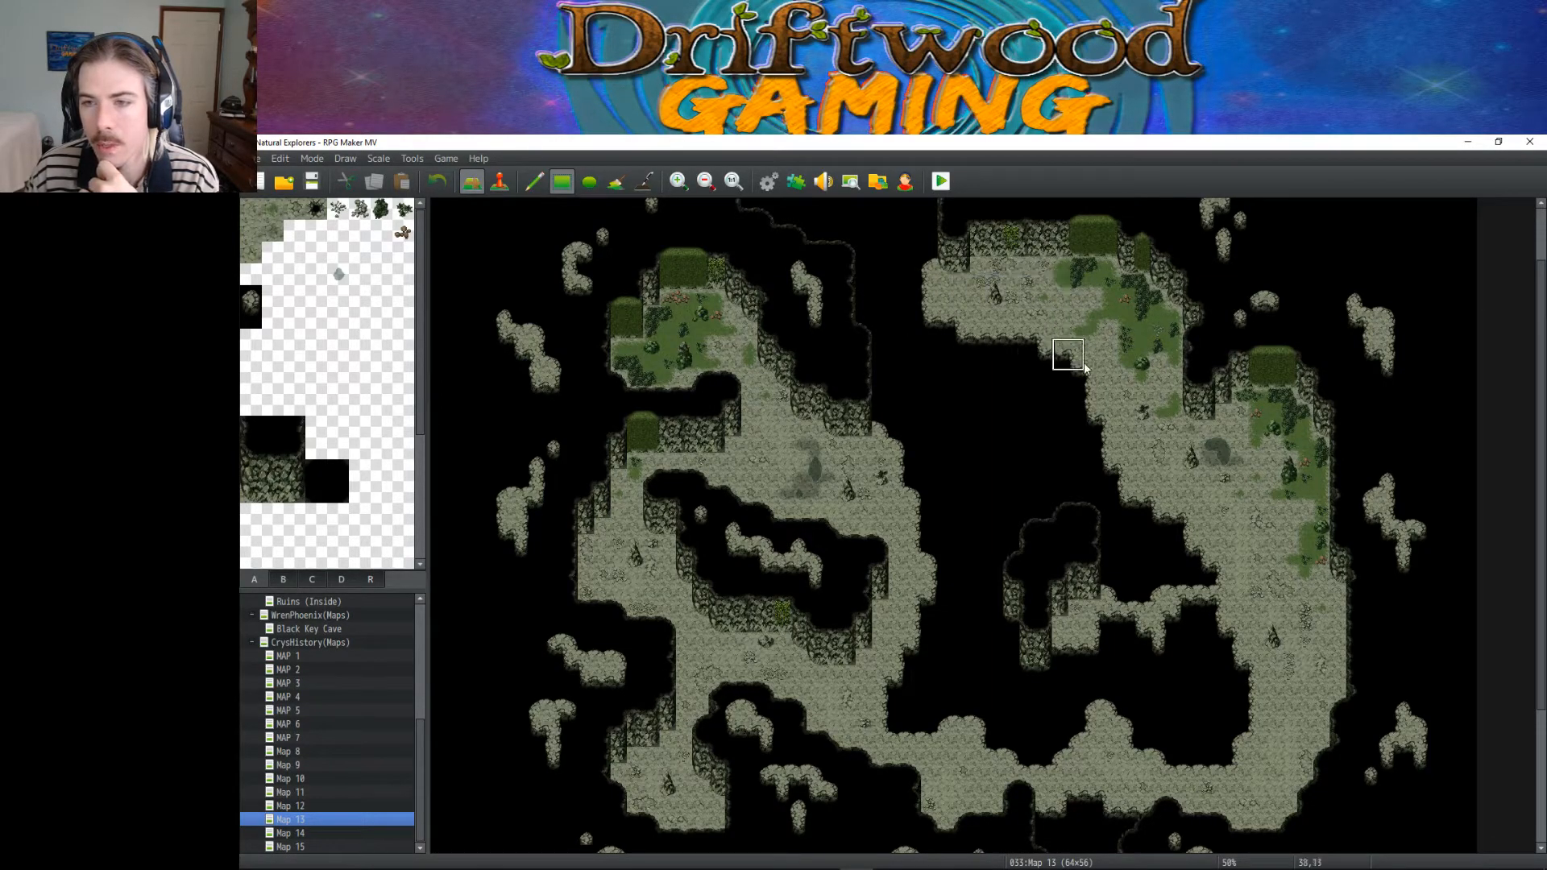
left_click(994, 292)
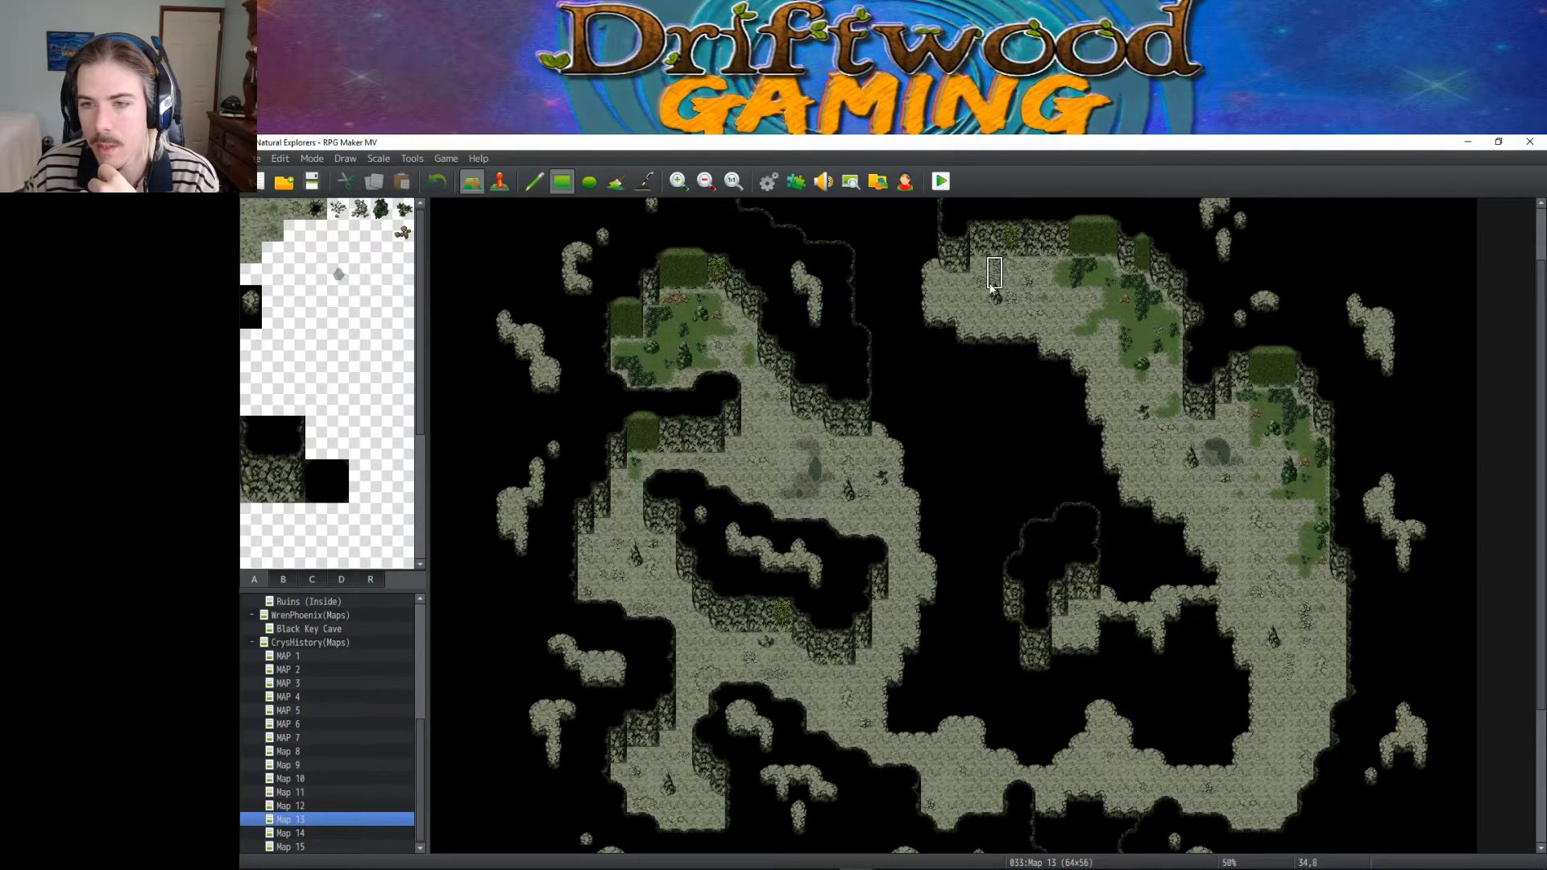
left_click(1077, 618)
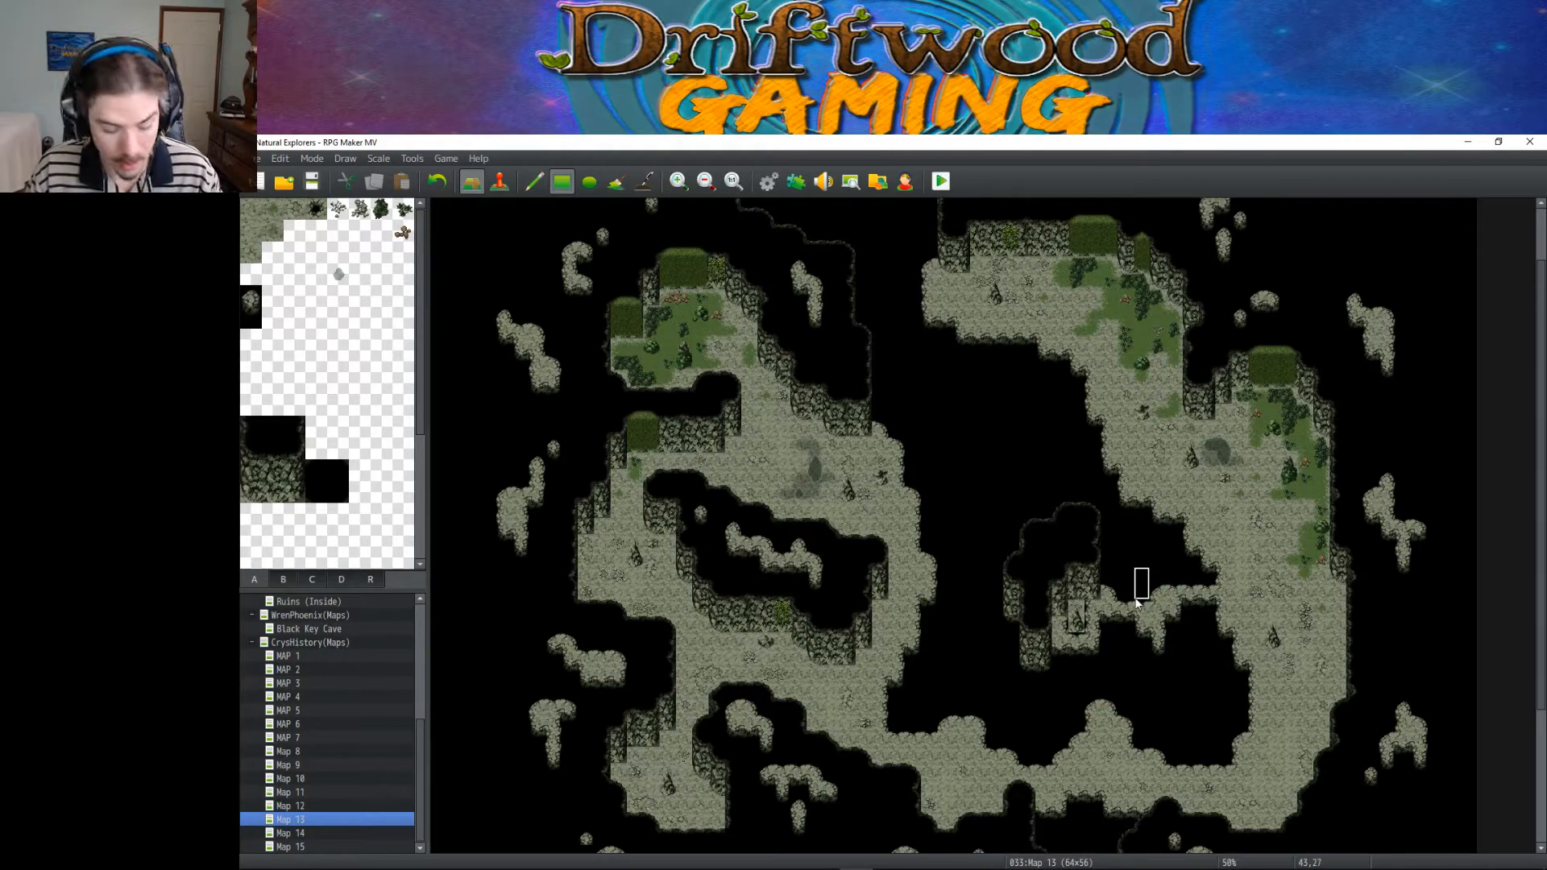
key("ctrl+z")
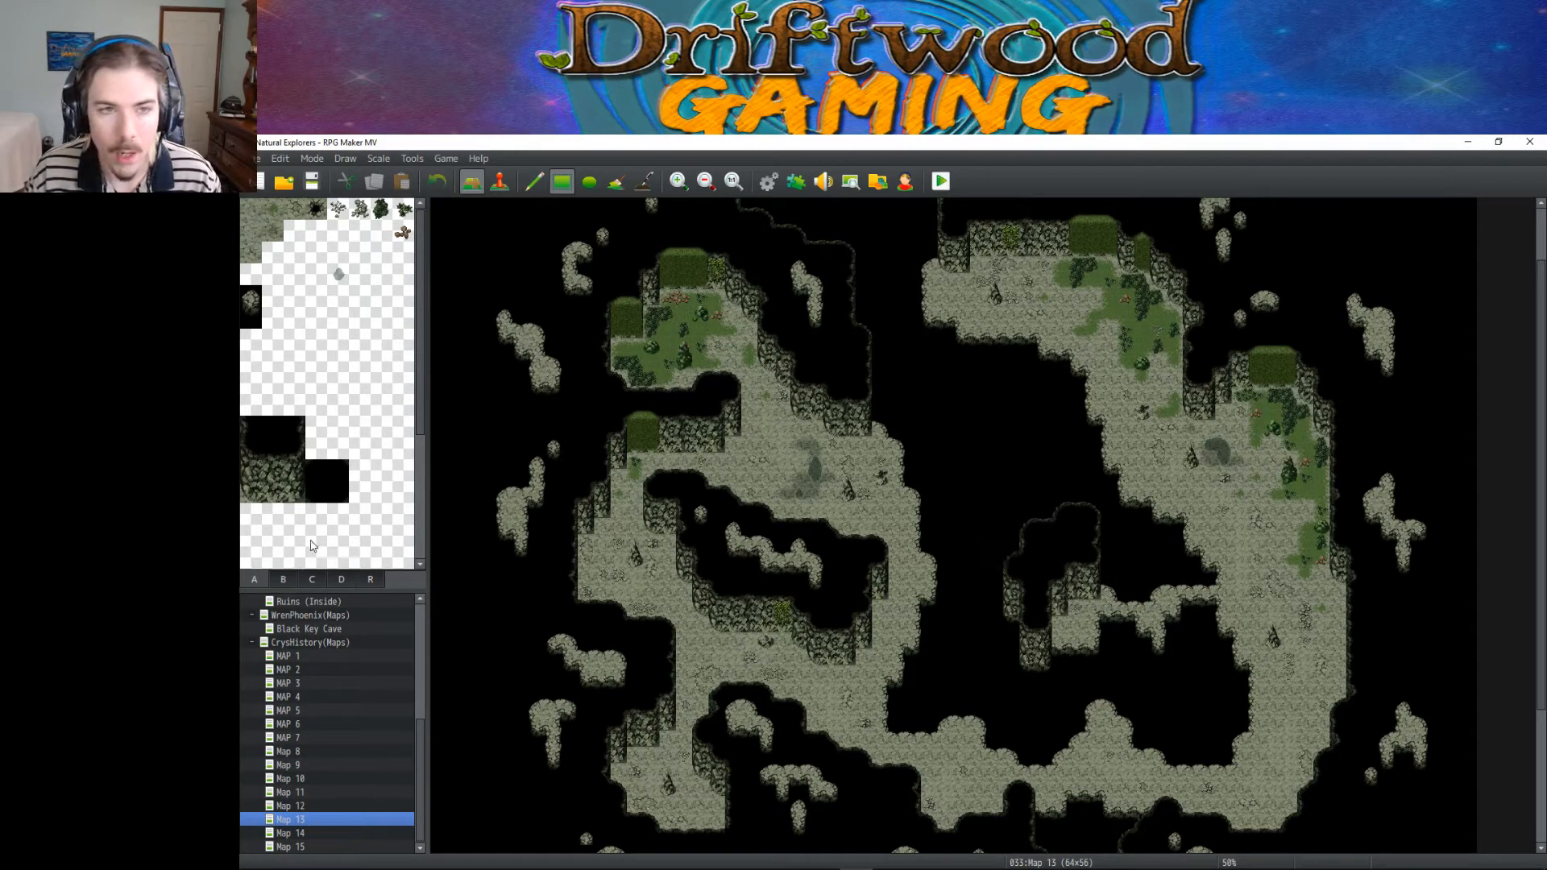
Step: Place the two-tile-high pointed rock from tileset B on the floor of the small central ledge in Map 13
left_click(283, 580)
mouse_move(251, 361)
left_mouse_down()
mouse_move(251, 400)
mouse_move(251, 380)
left_mouse_up()
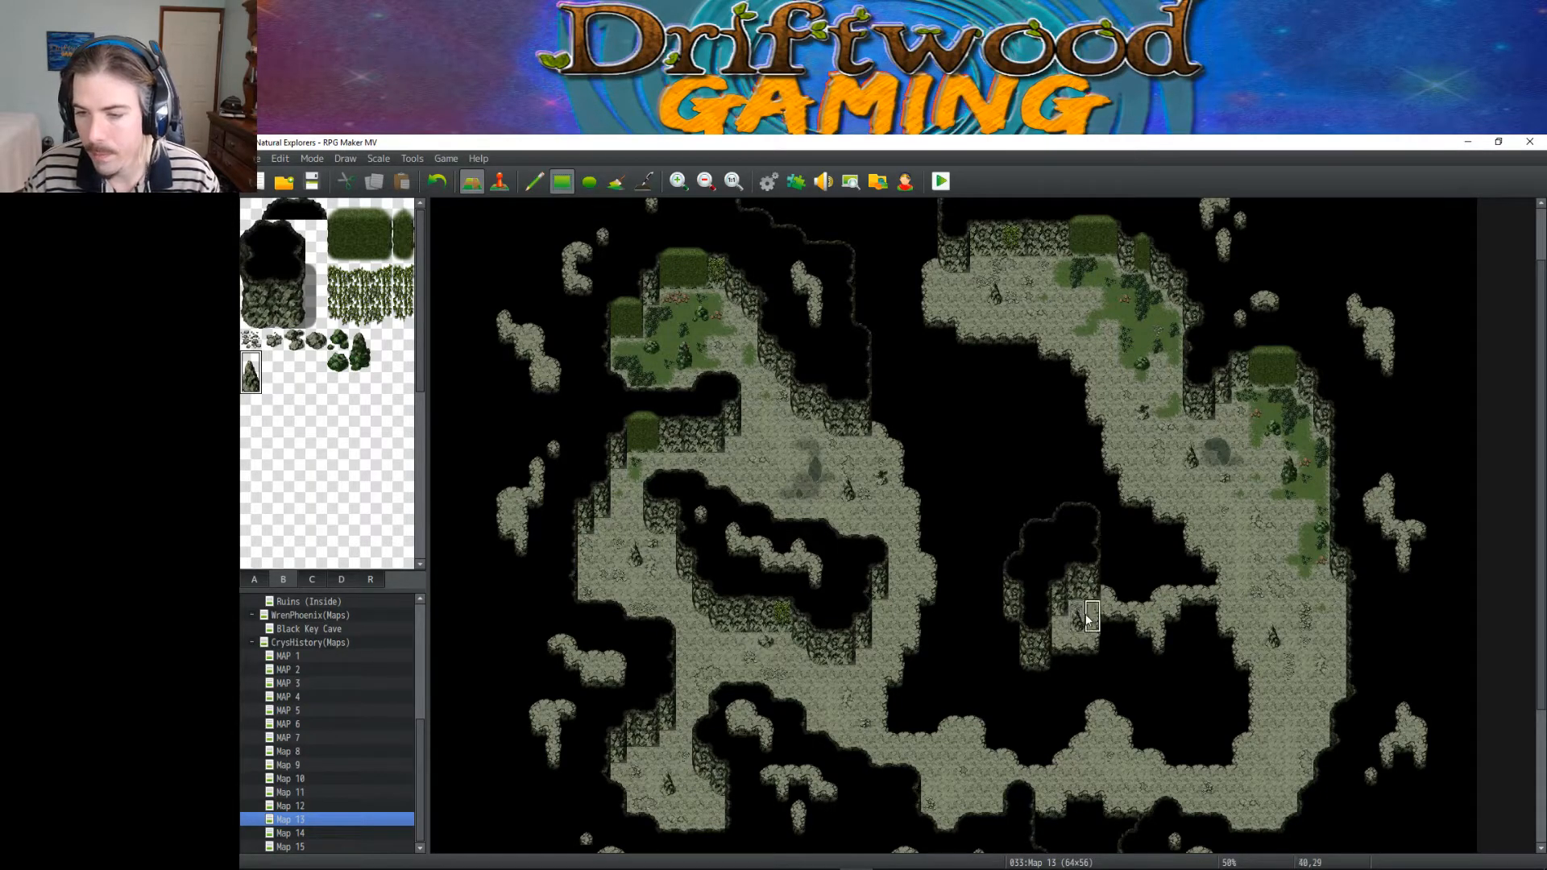
left_click(680, 182)
left_click(679, 183)
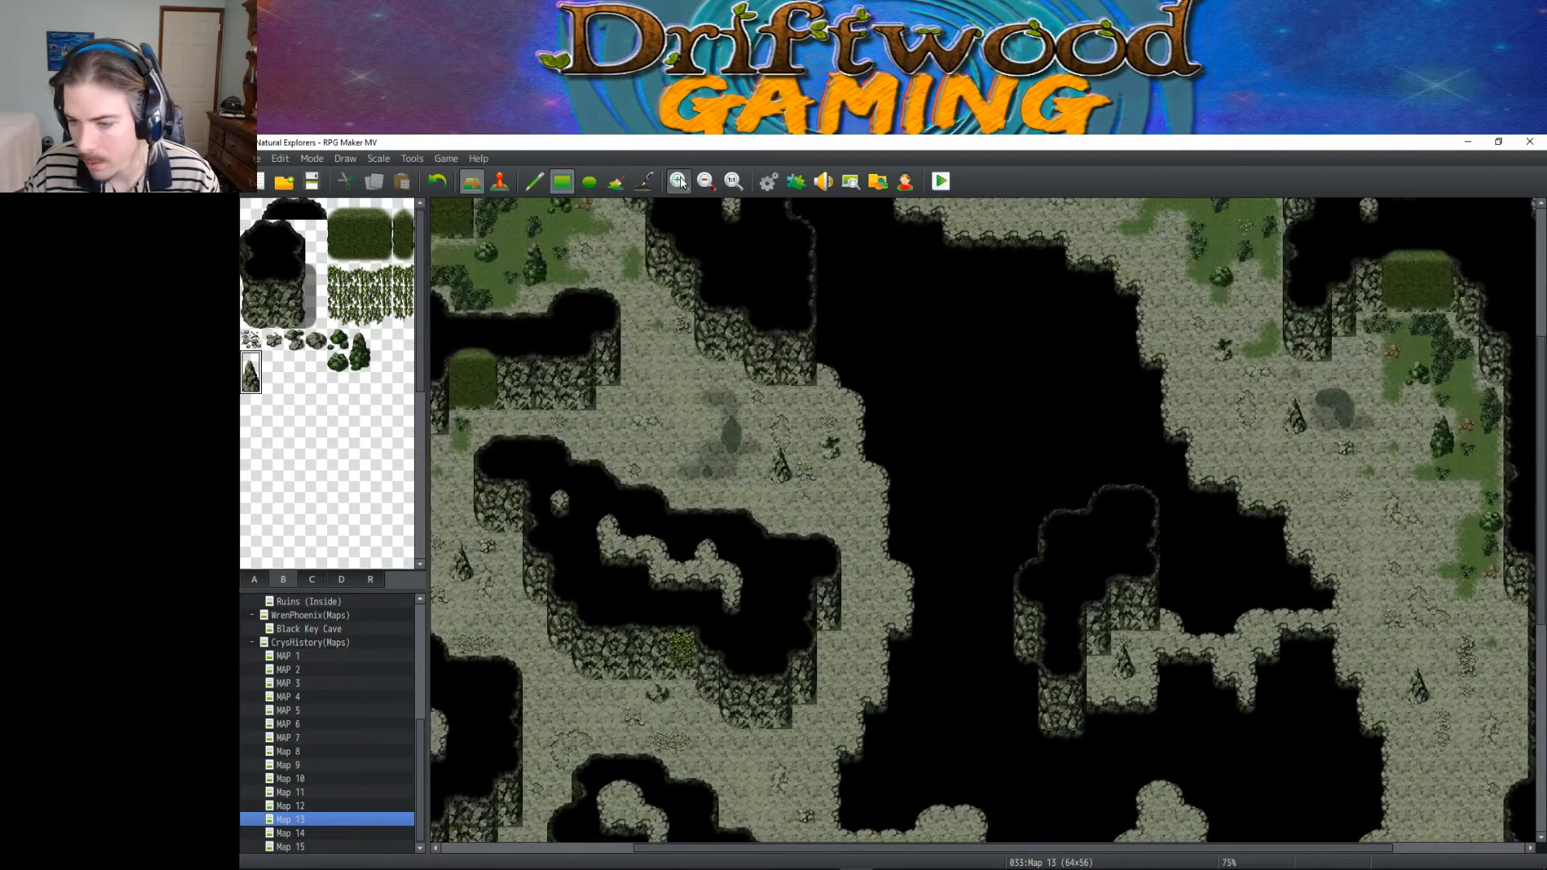
left_click(679, 182)
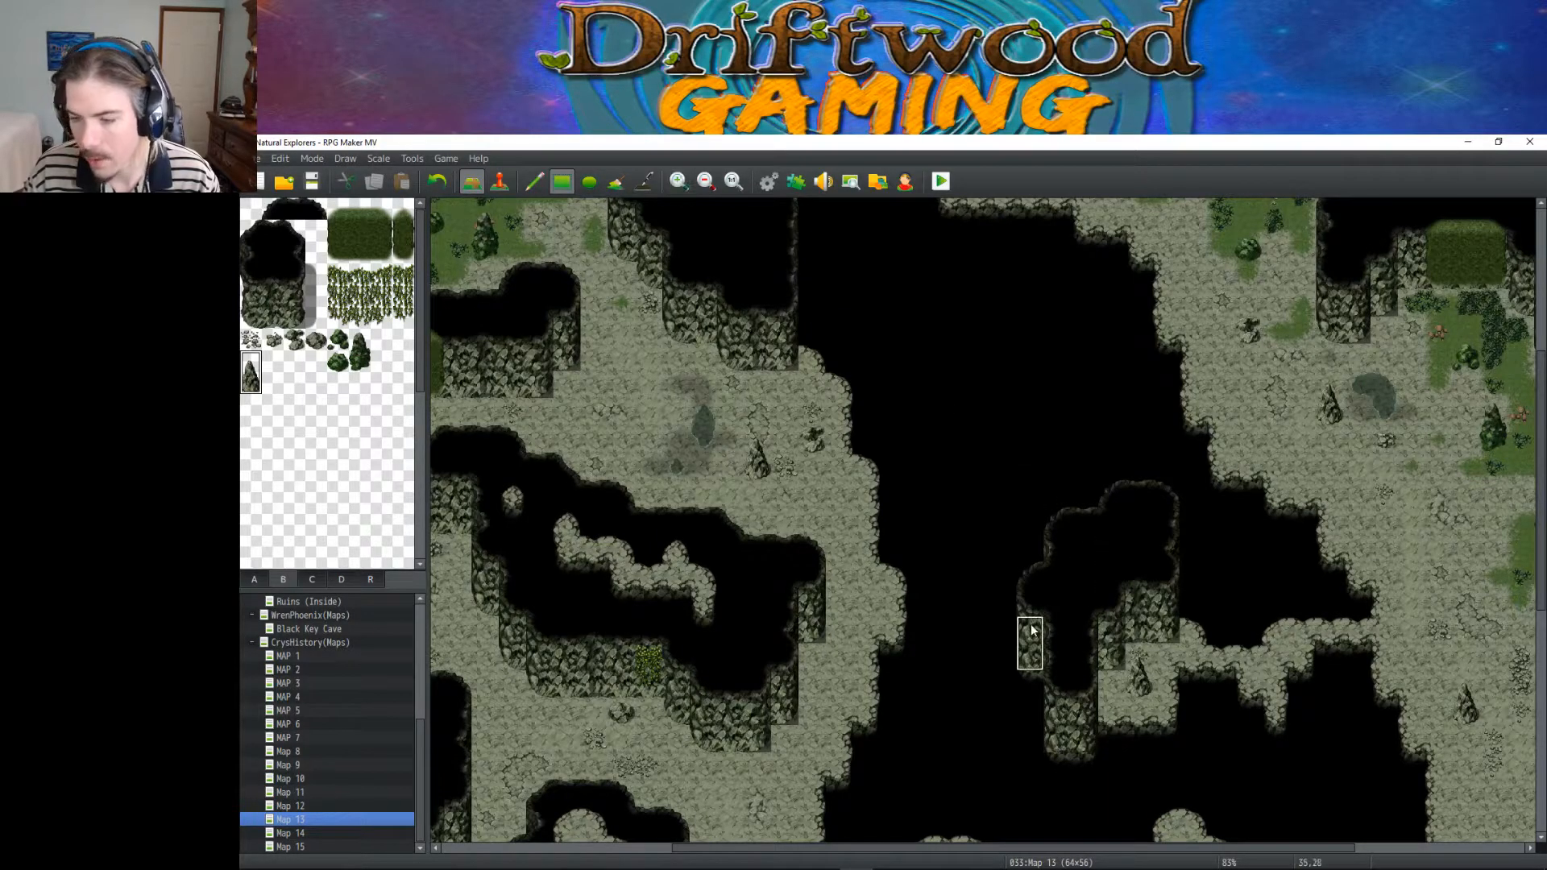
Step: Copy the blue pixie dust event from Map 12 to tile 39,29 at the pointed rock on Map 13's small central ledge
left_click(316, 794)
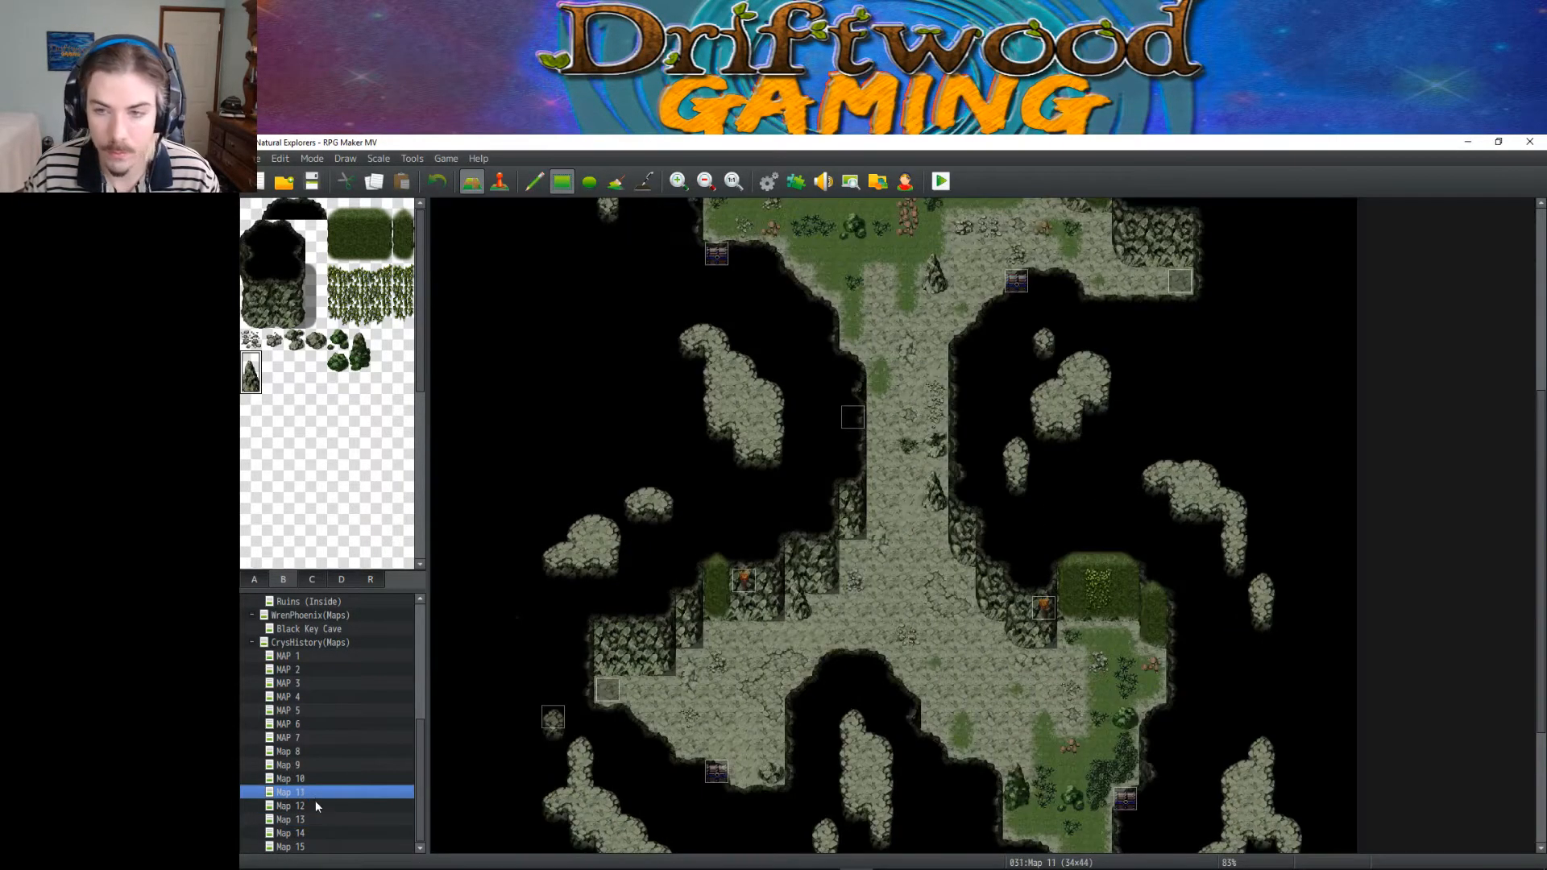
left_click(316, 804)
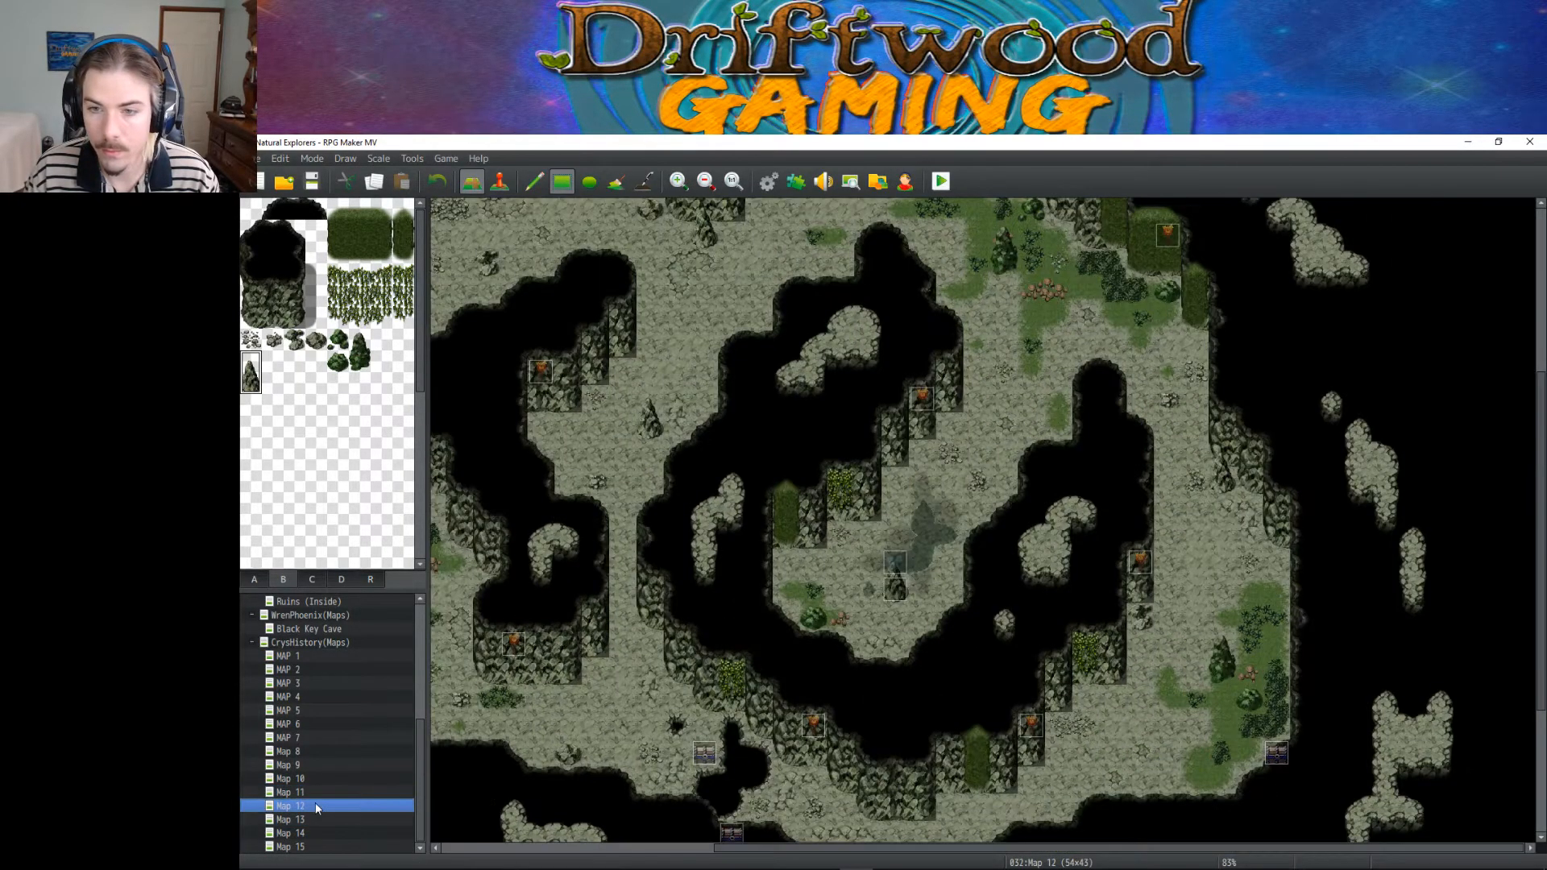
left_click(501, 182)
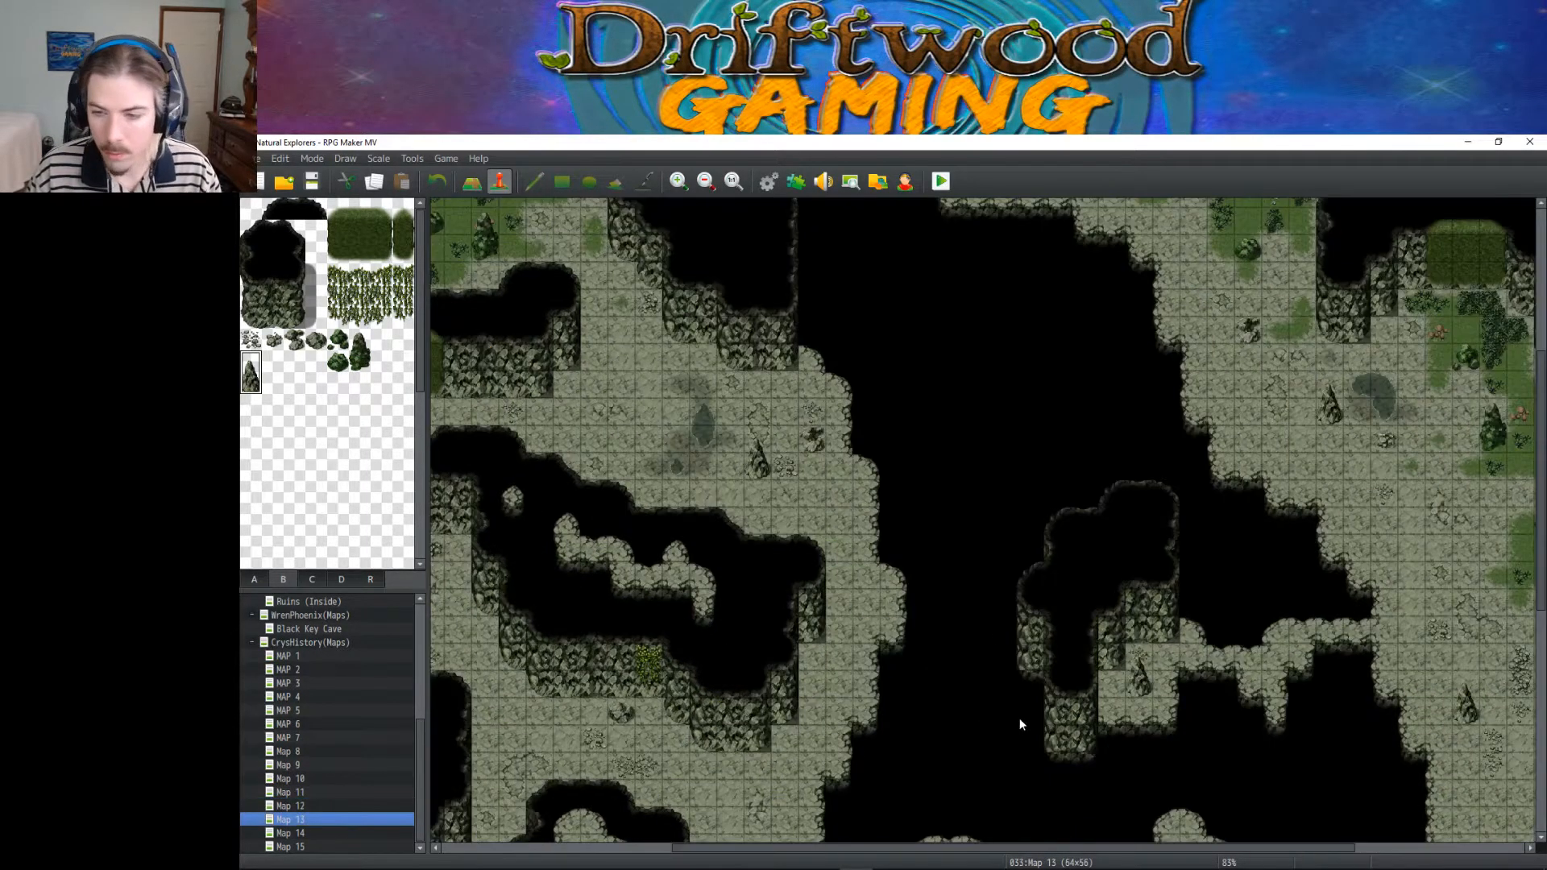
left_click(306, 807)
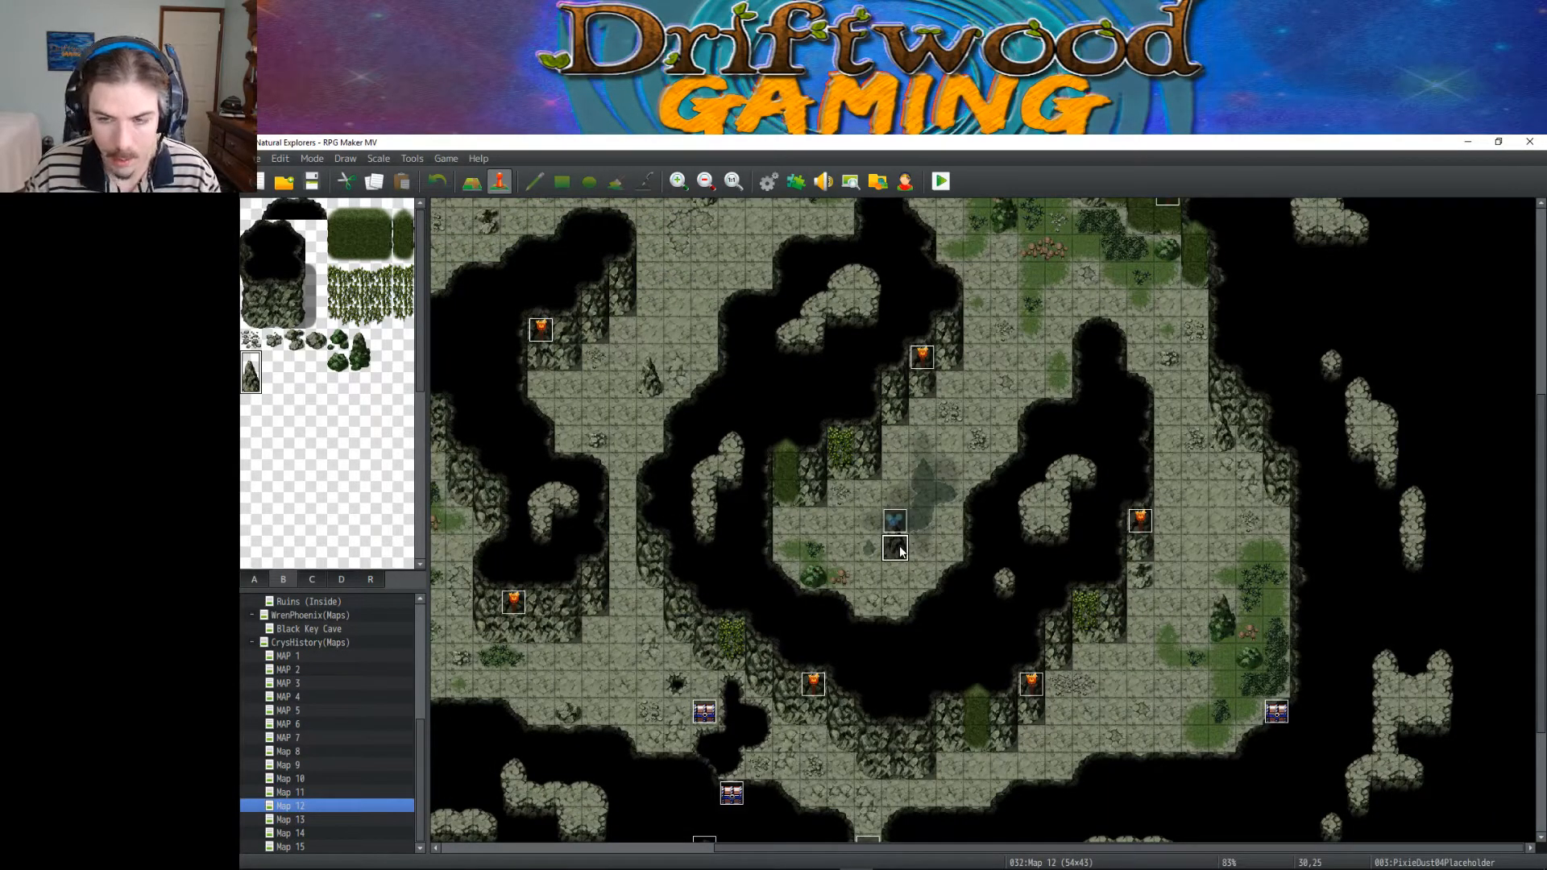
left_click(294, 821)
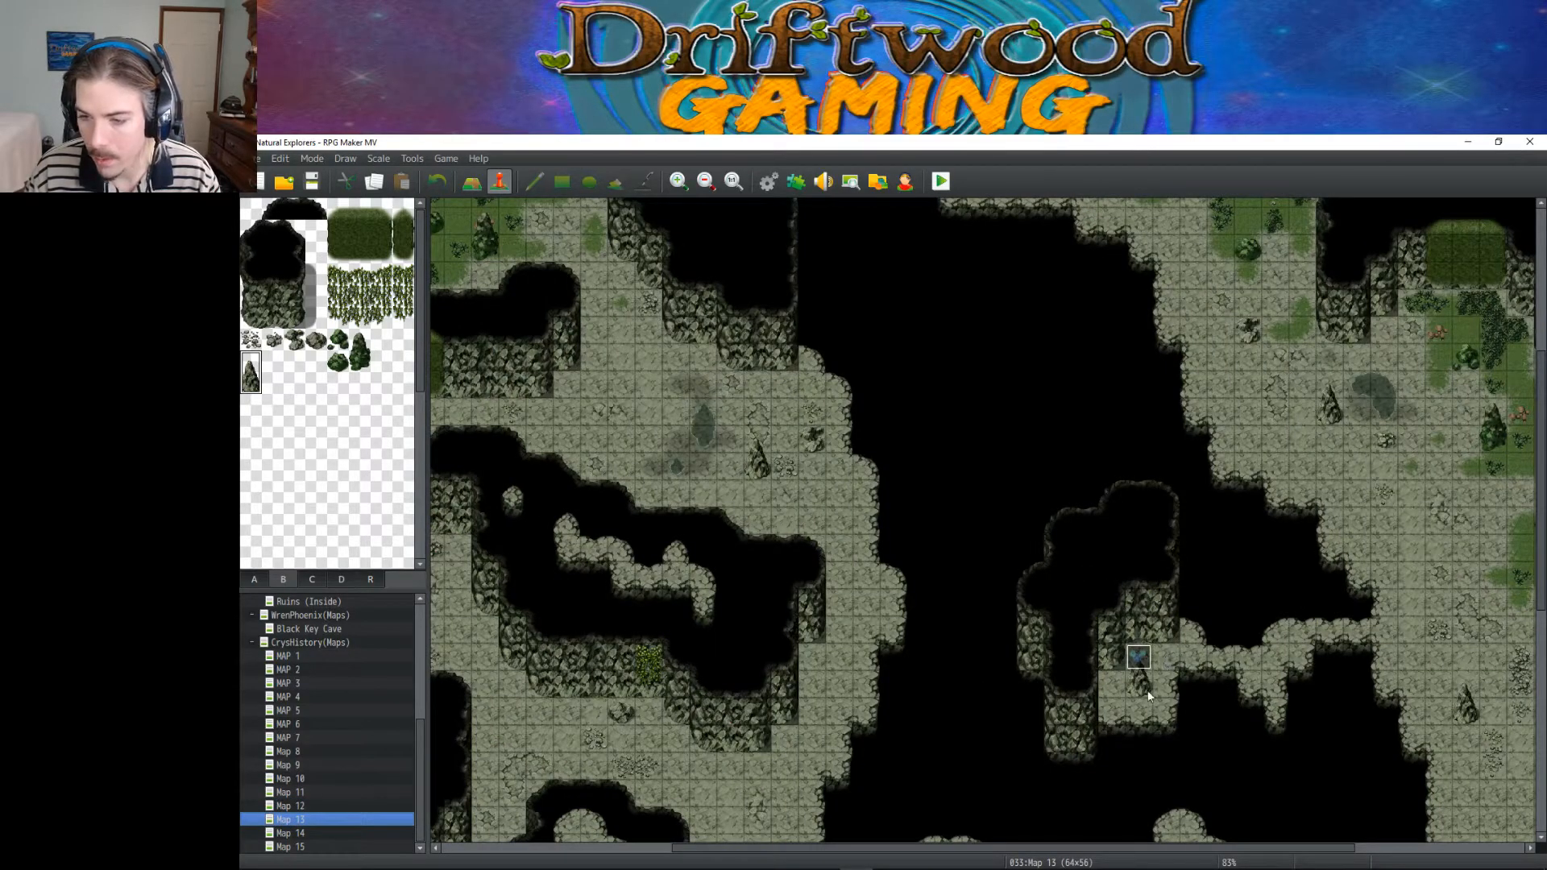
left_click(317, 806)
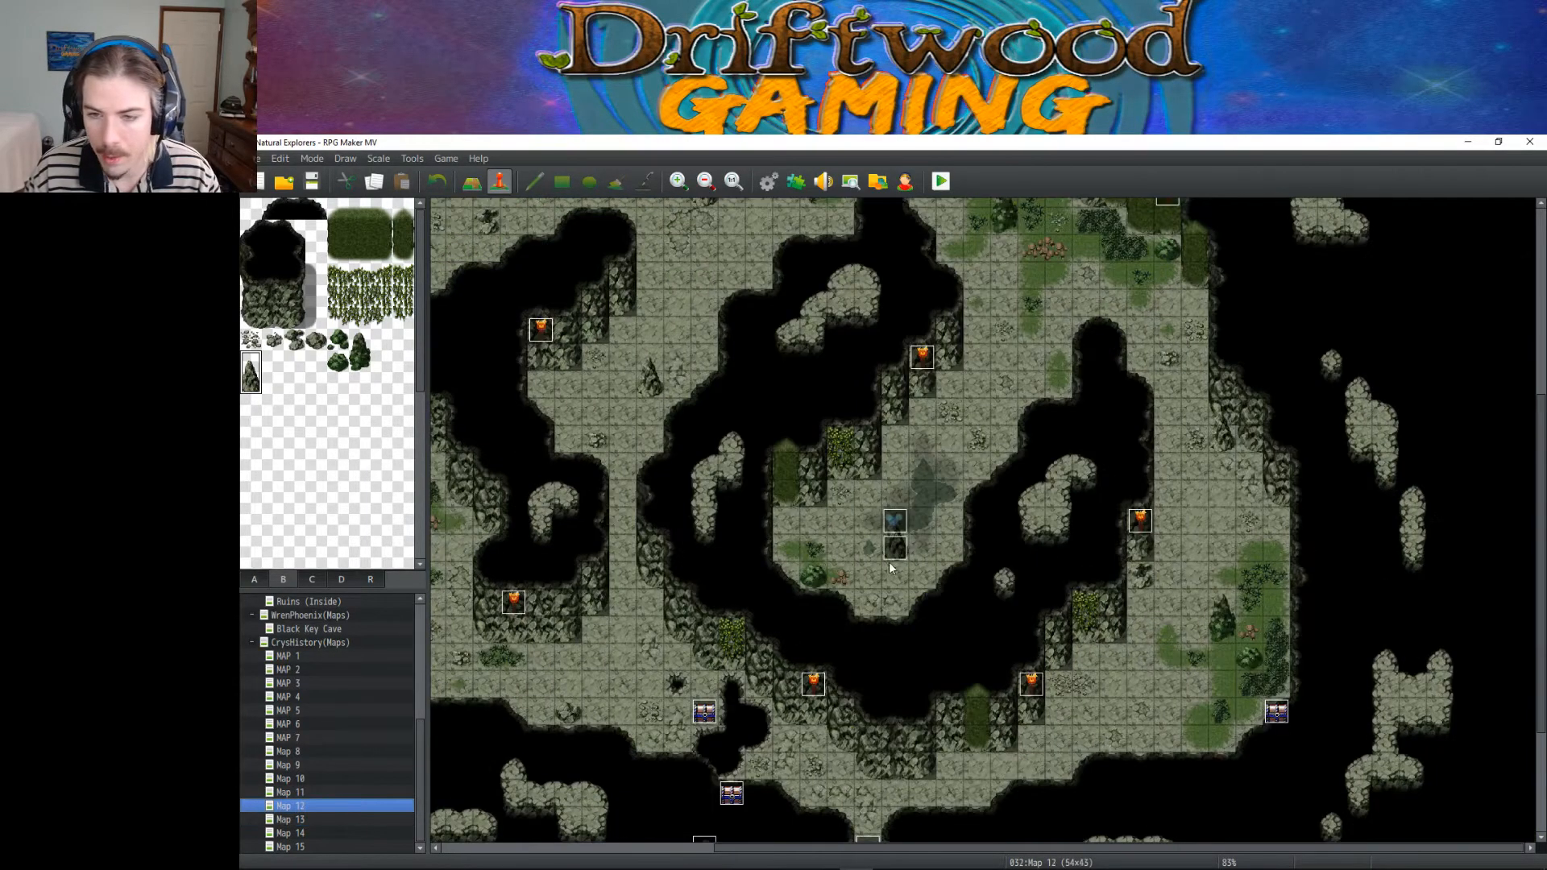
left_click(316, 818)
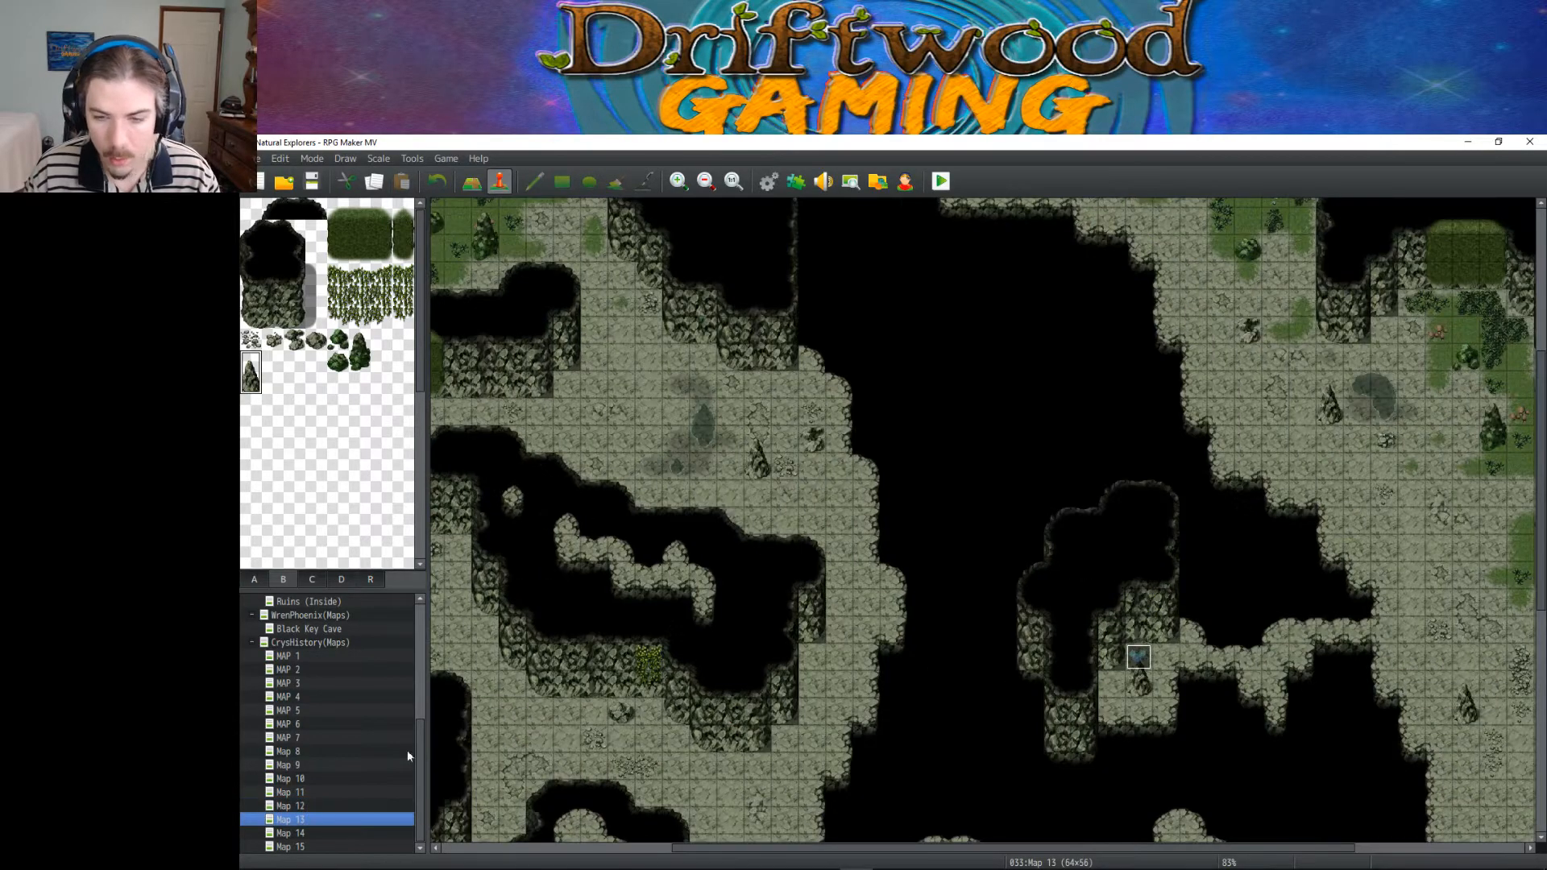
Step: Set the last number of the Light note in Map 13's RCCPixie event to 6
double_click(1138, 657)
left_click(796, 296)
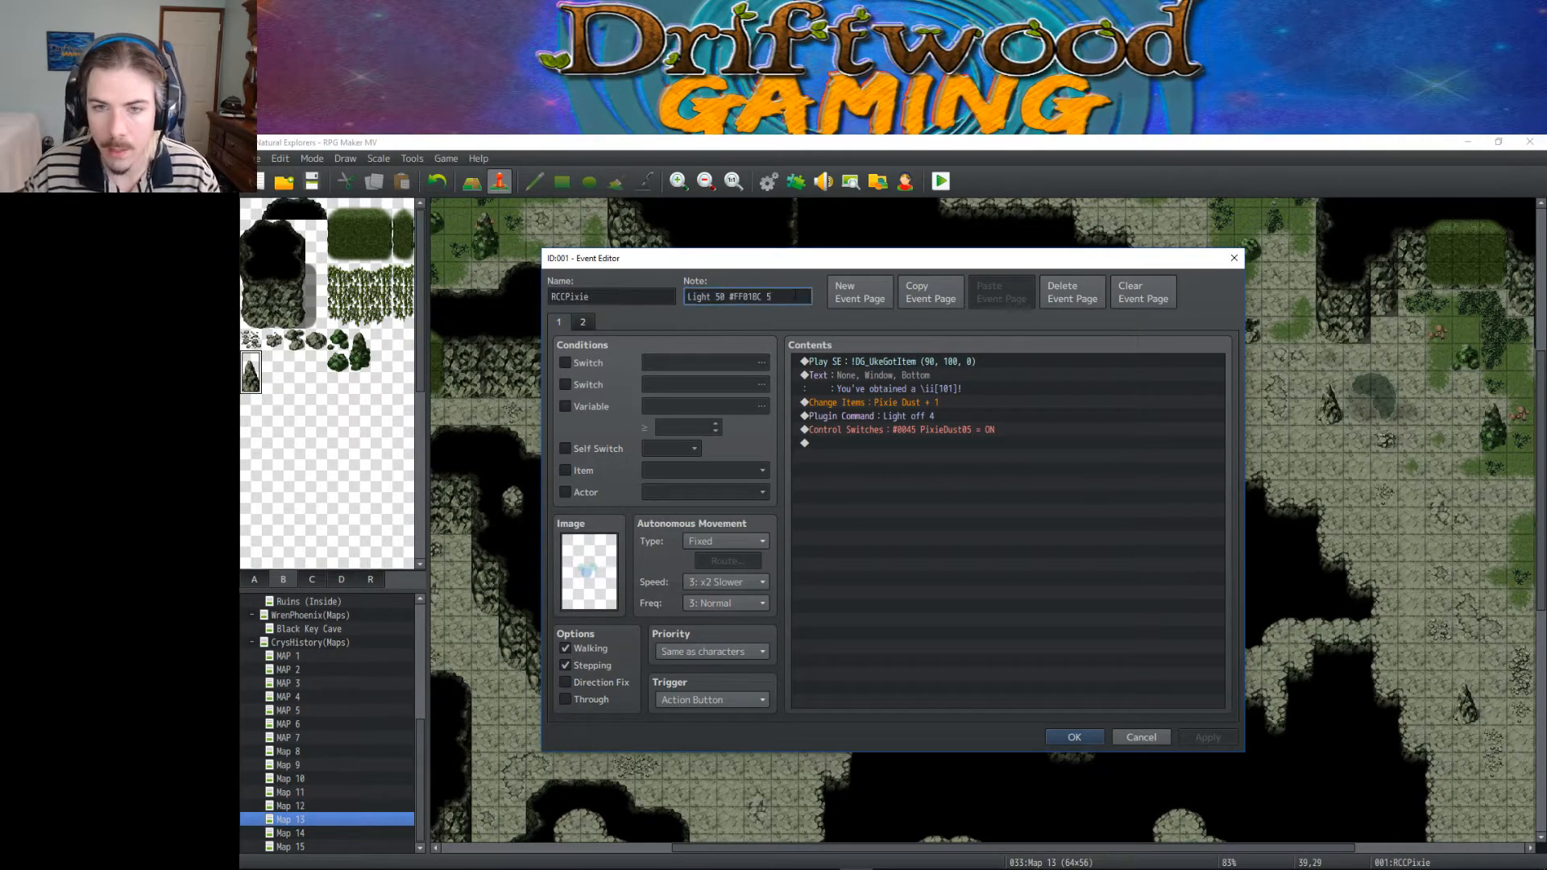
key("BackSpace")
type("6")
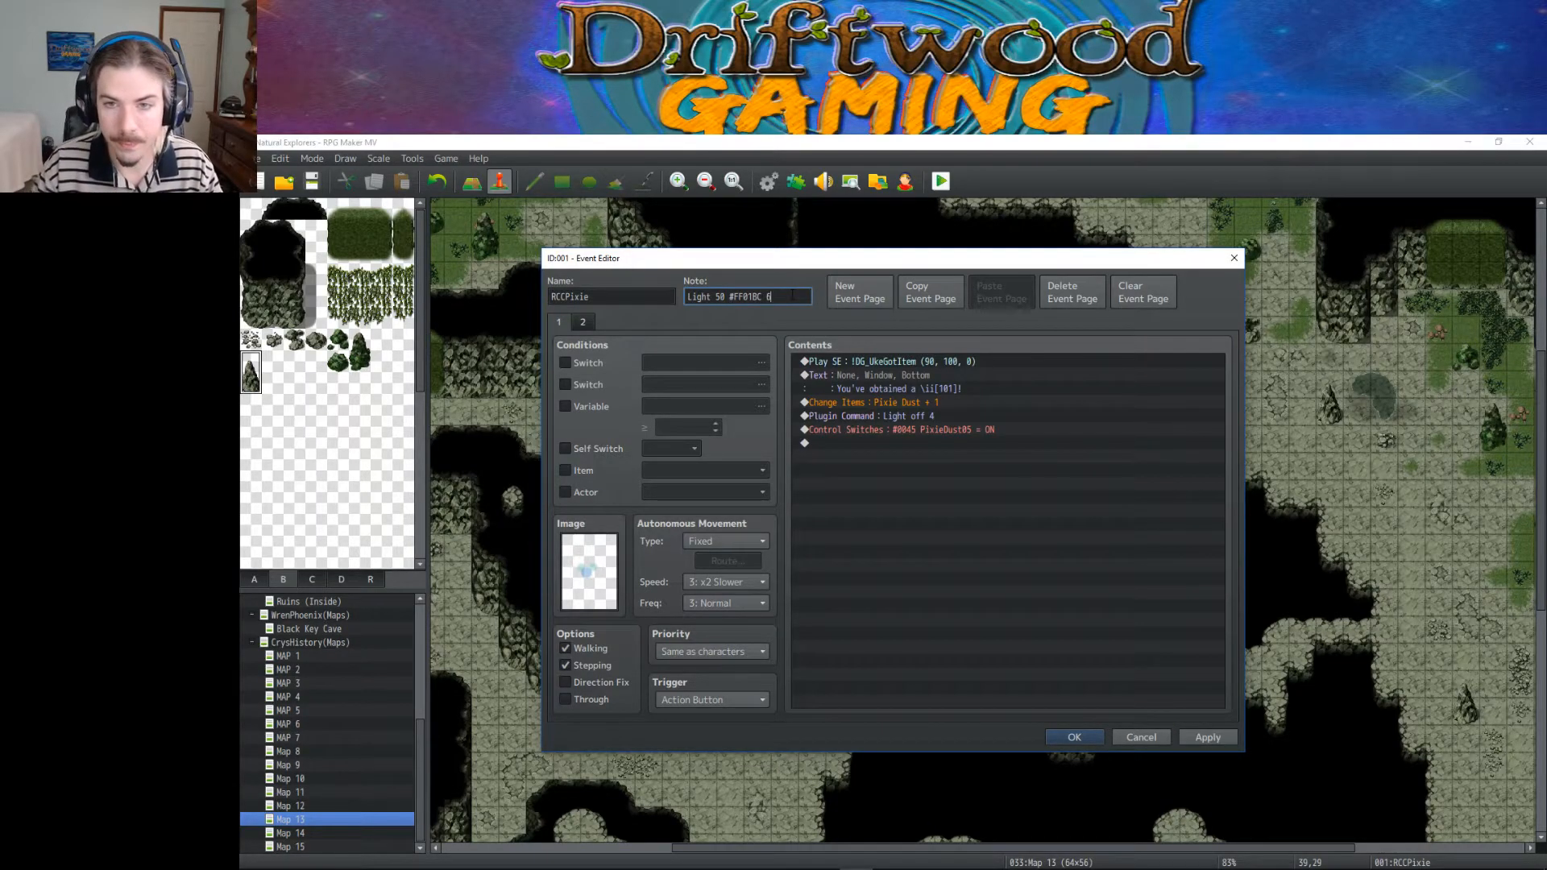
Step: Change the plugin command in Map 13's RCCPixie event to Light off 6
left_click(928, 416)
right_click(920, 413)
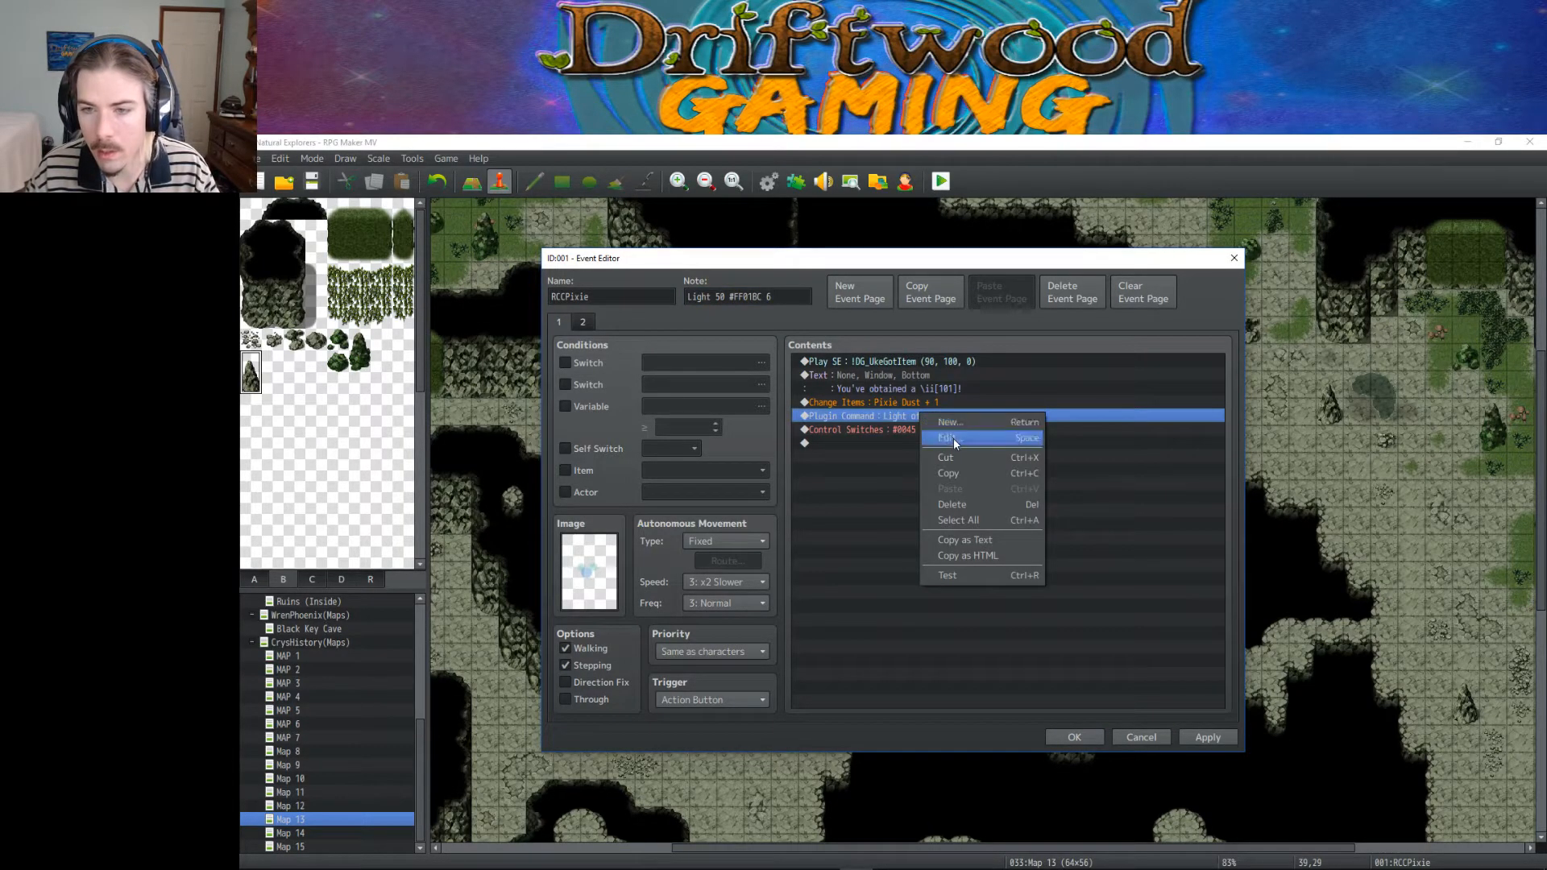
left_click(954, 438)
left_click(1010, 519)
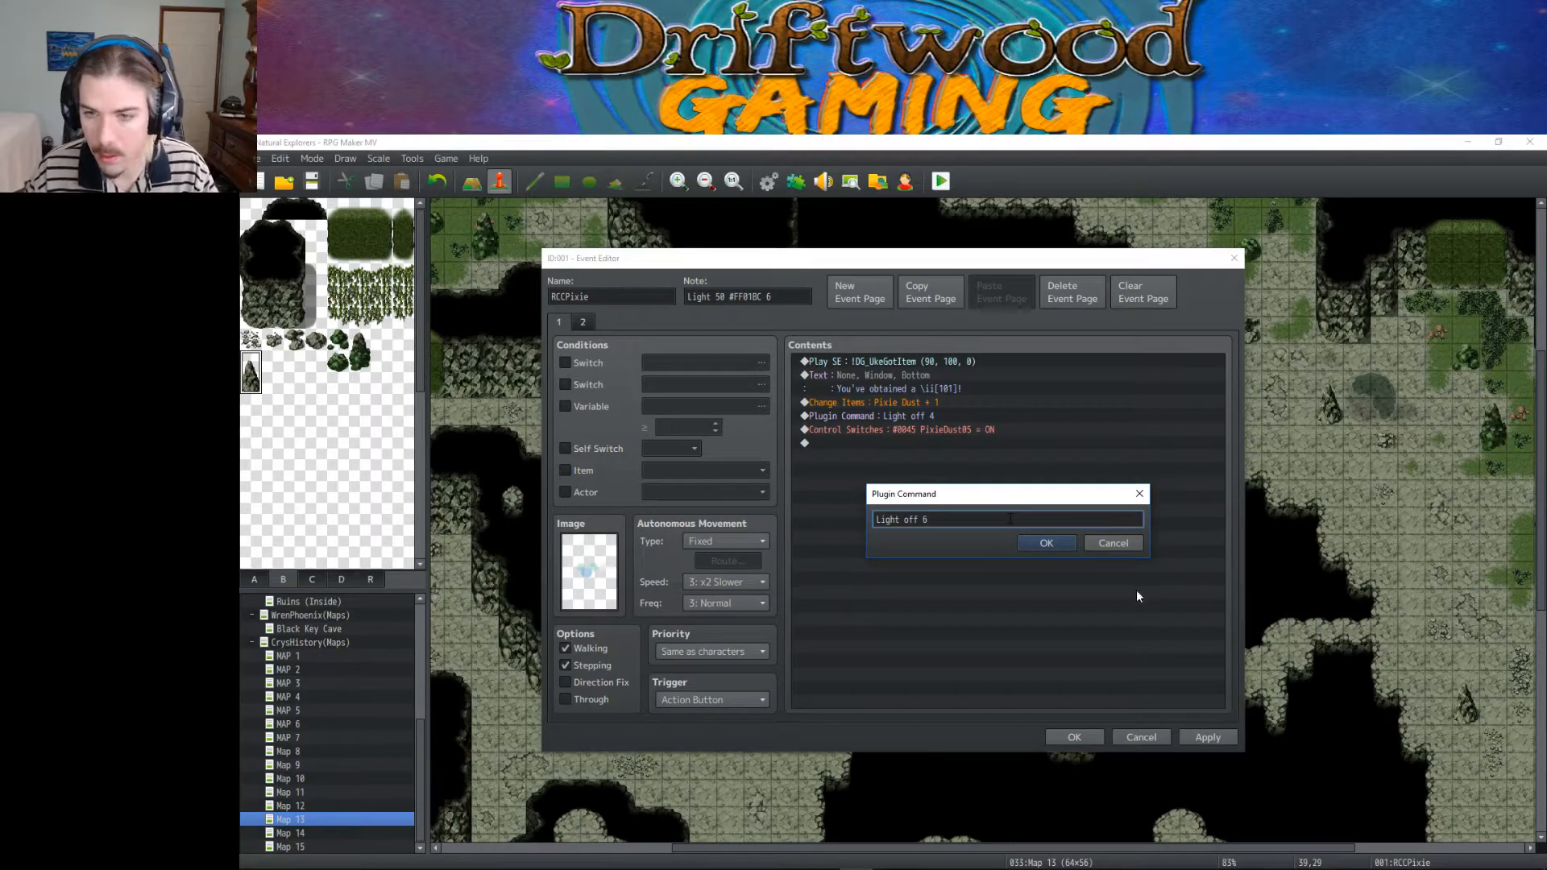
left_click(1046, 543)
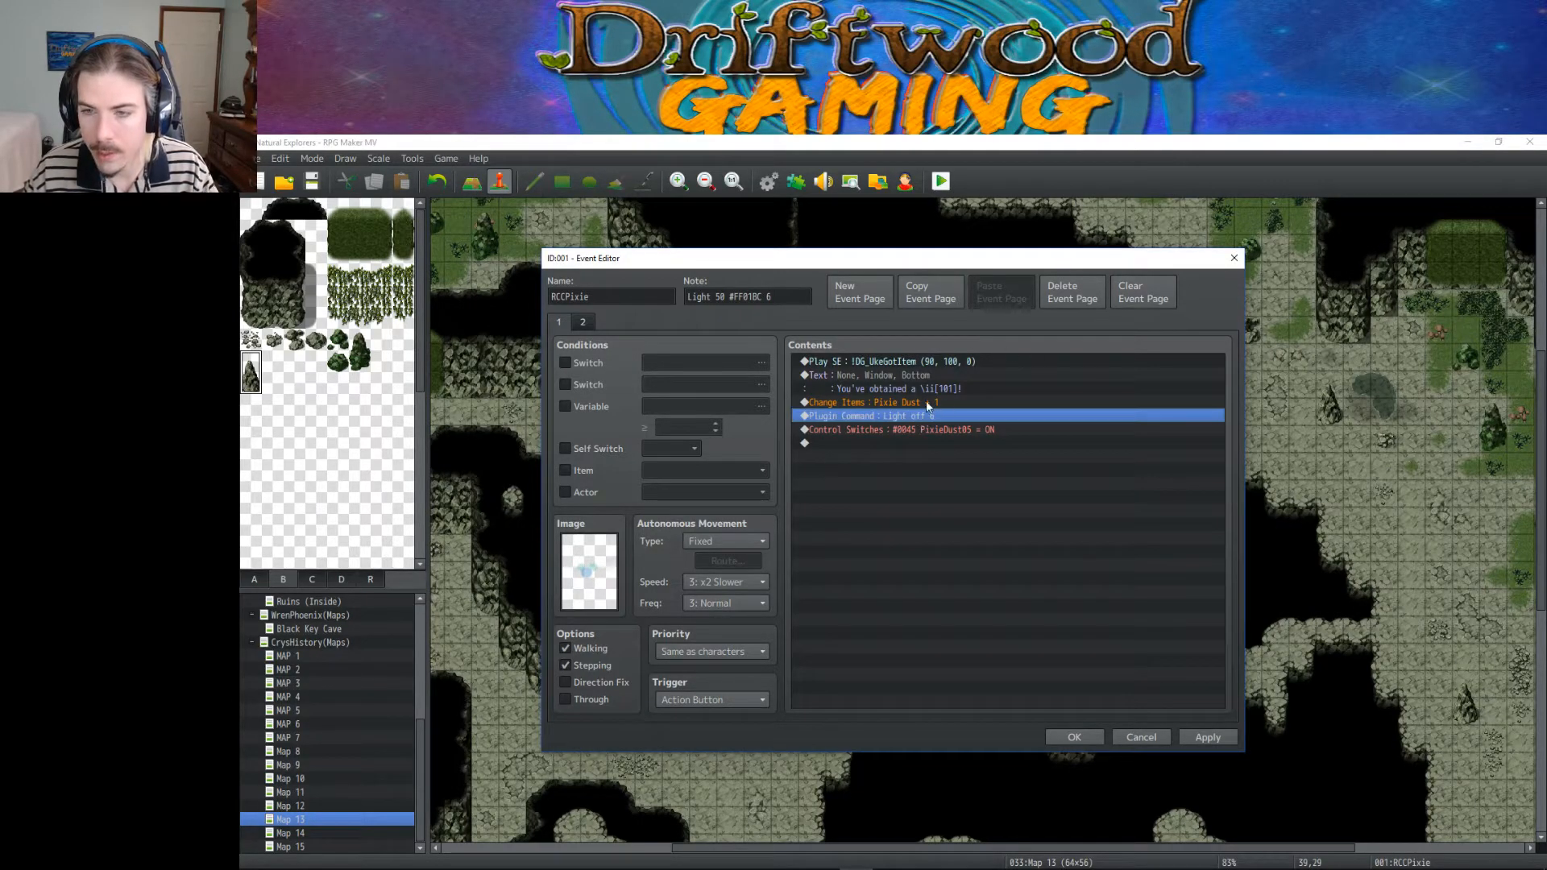
Step: Make the Control Switches command in Map 13's RCCPixie event turn on switch 0046 PixieDust06
left_click(943, 429)
right_click(945, 428)
left_click(967, 450)
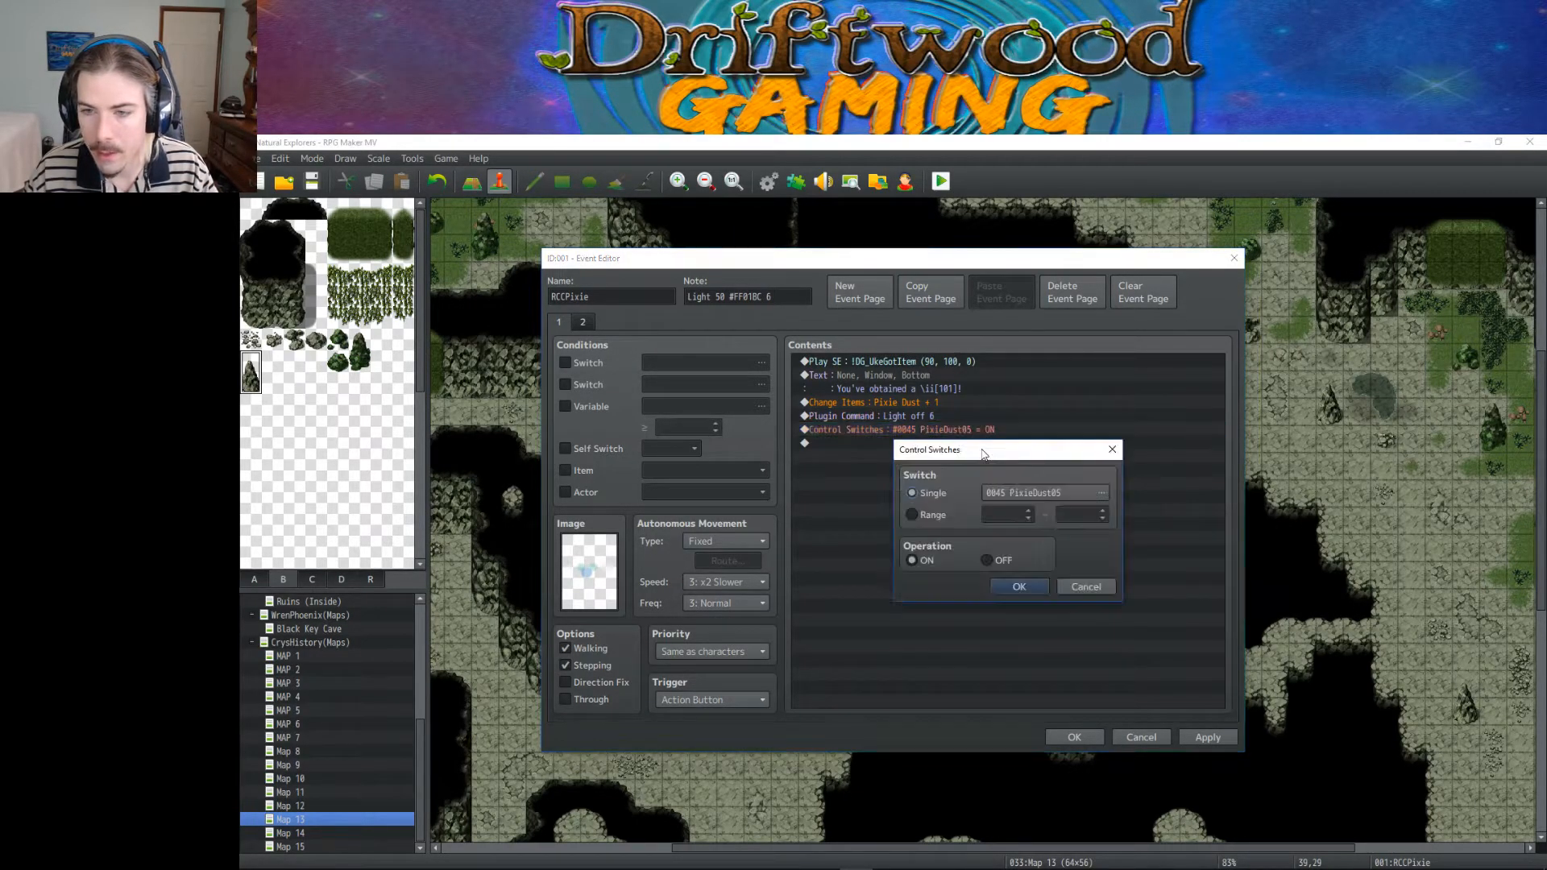
left_click(1100, 492)
left_click(1065, 445)
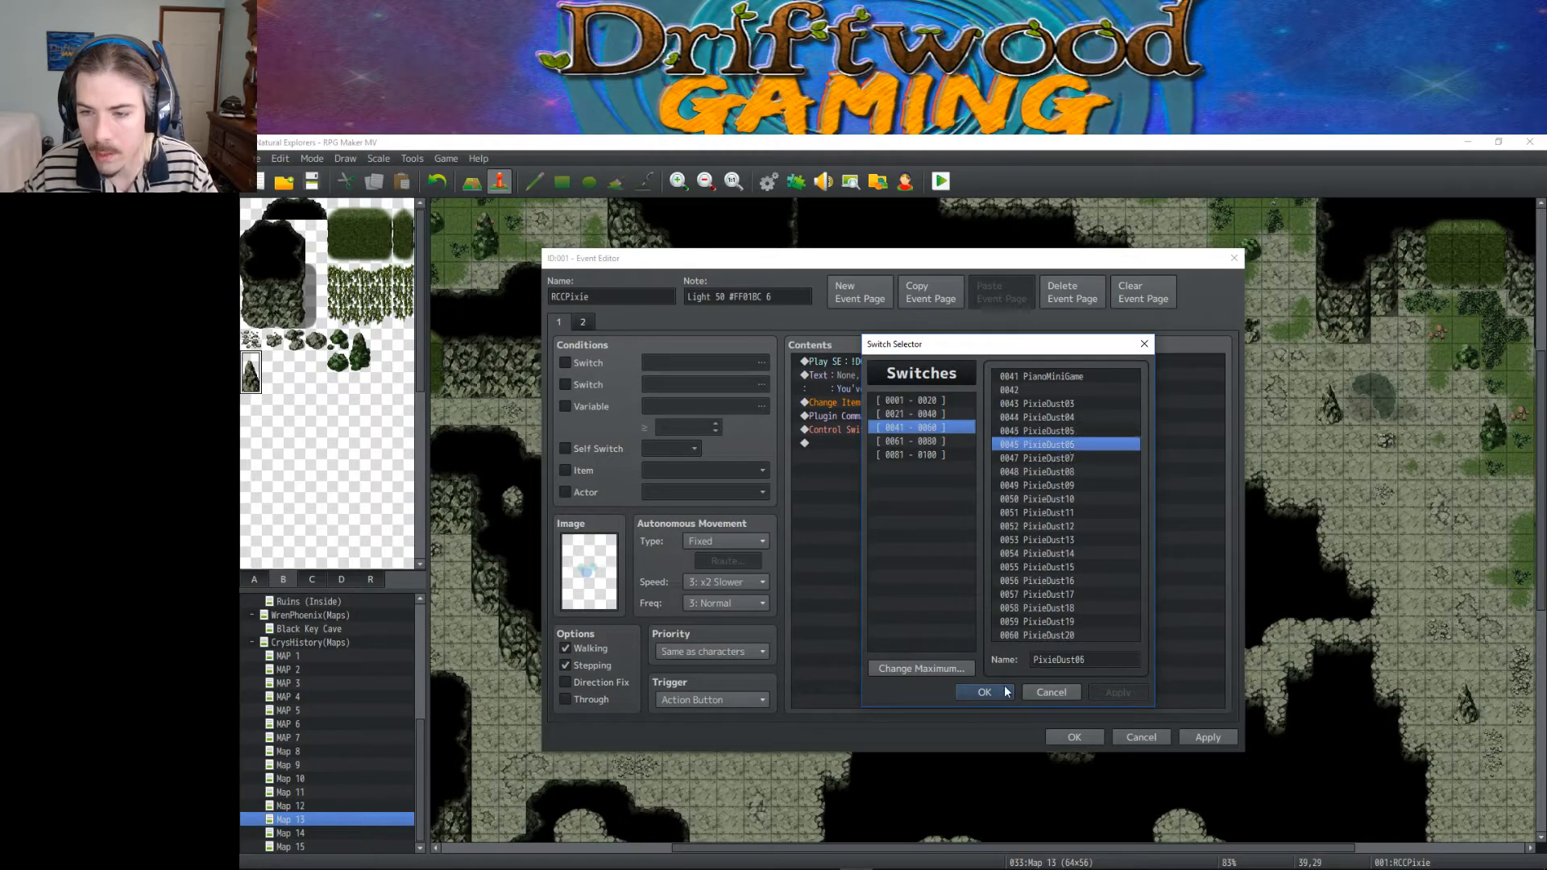
left_click(1009, 679)
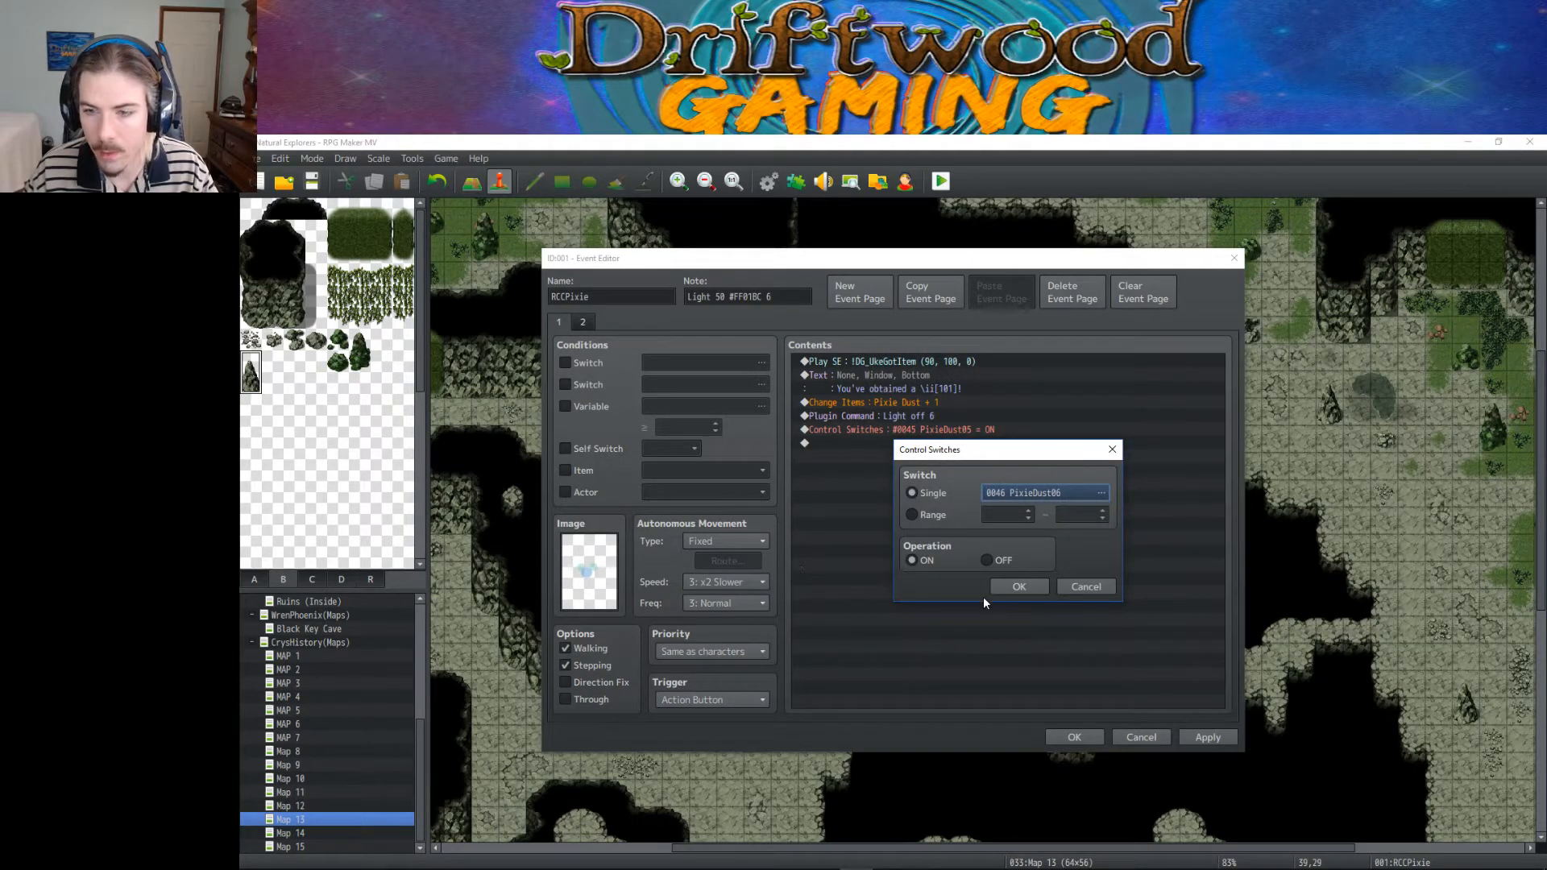
left_click(1019, 587)
Step: Set the page 2 switch condition of Map 13's RCCPixie event to 0046 PixieDust06 and save the event
left_click(583, 321)
left_click(758, 363)
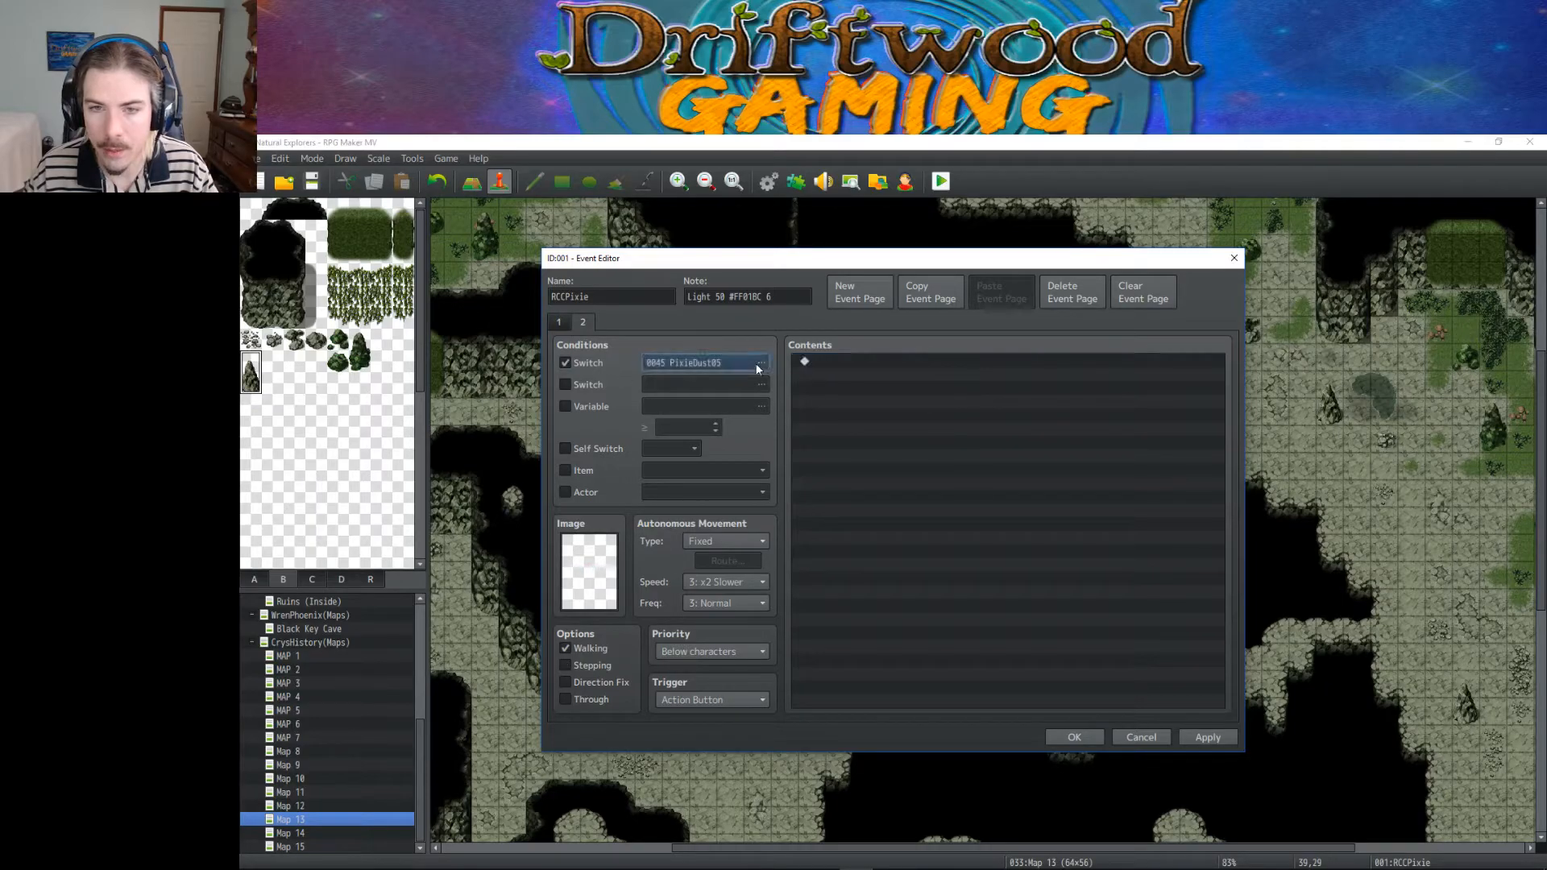
left_click(926, 431)
left_click(896, 662)
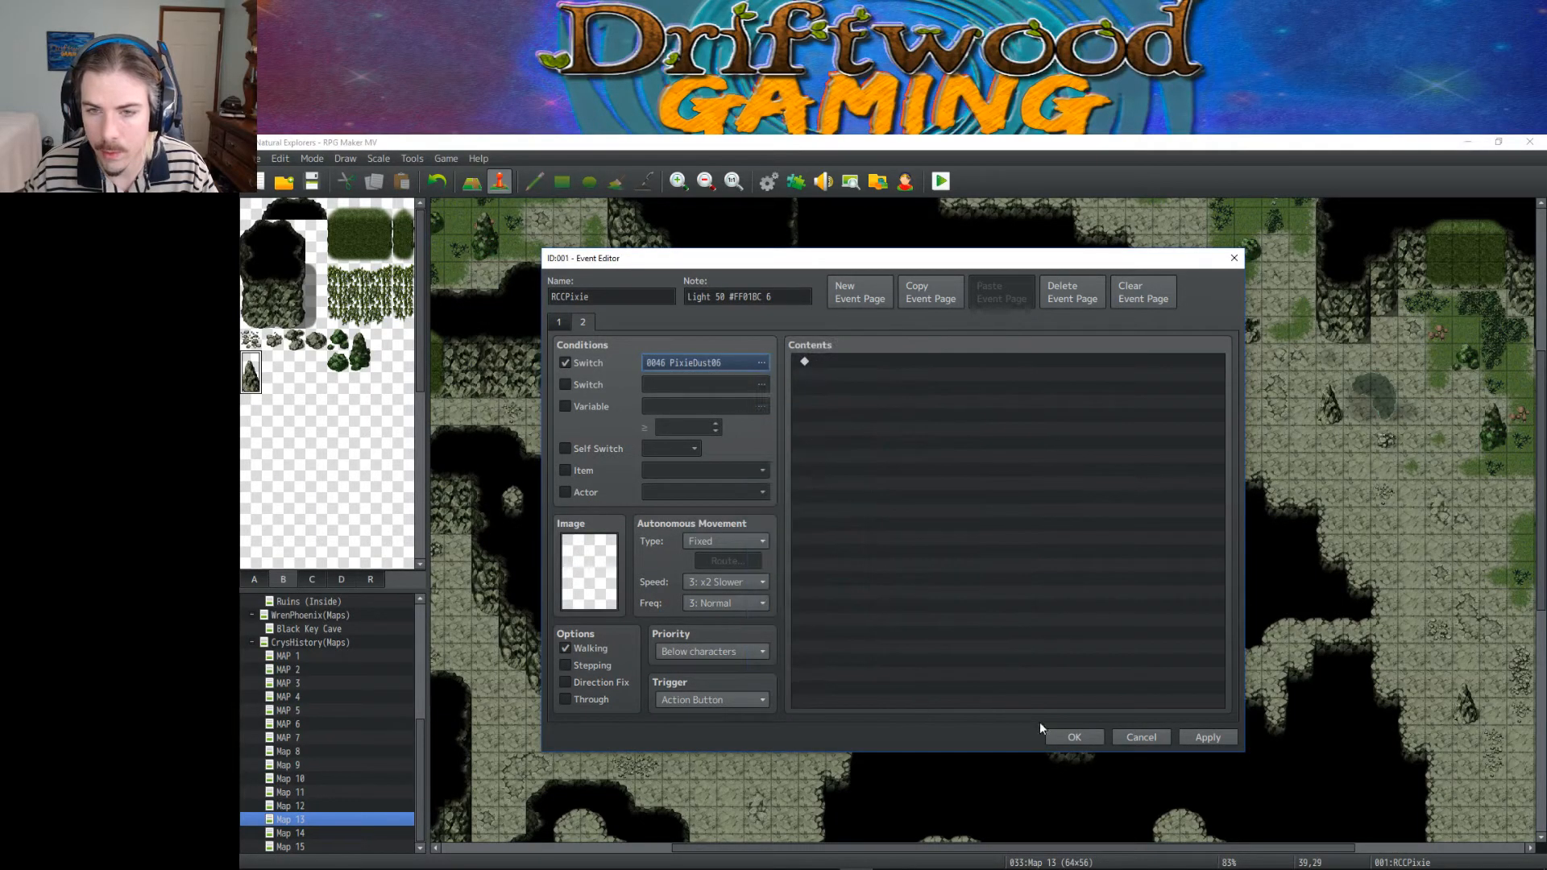
left_click(1056, 736)
Step: Change the plugin command to Light off 6 in the placeholder event directly below RCCPixie on Map 13
double_click(1138, 671)
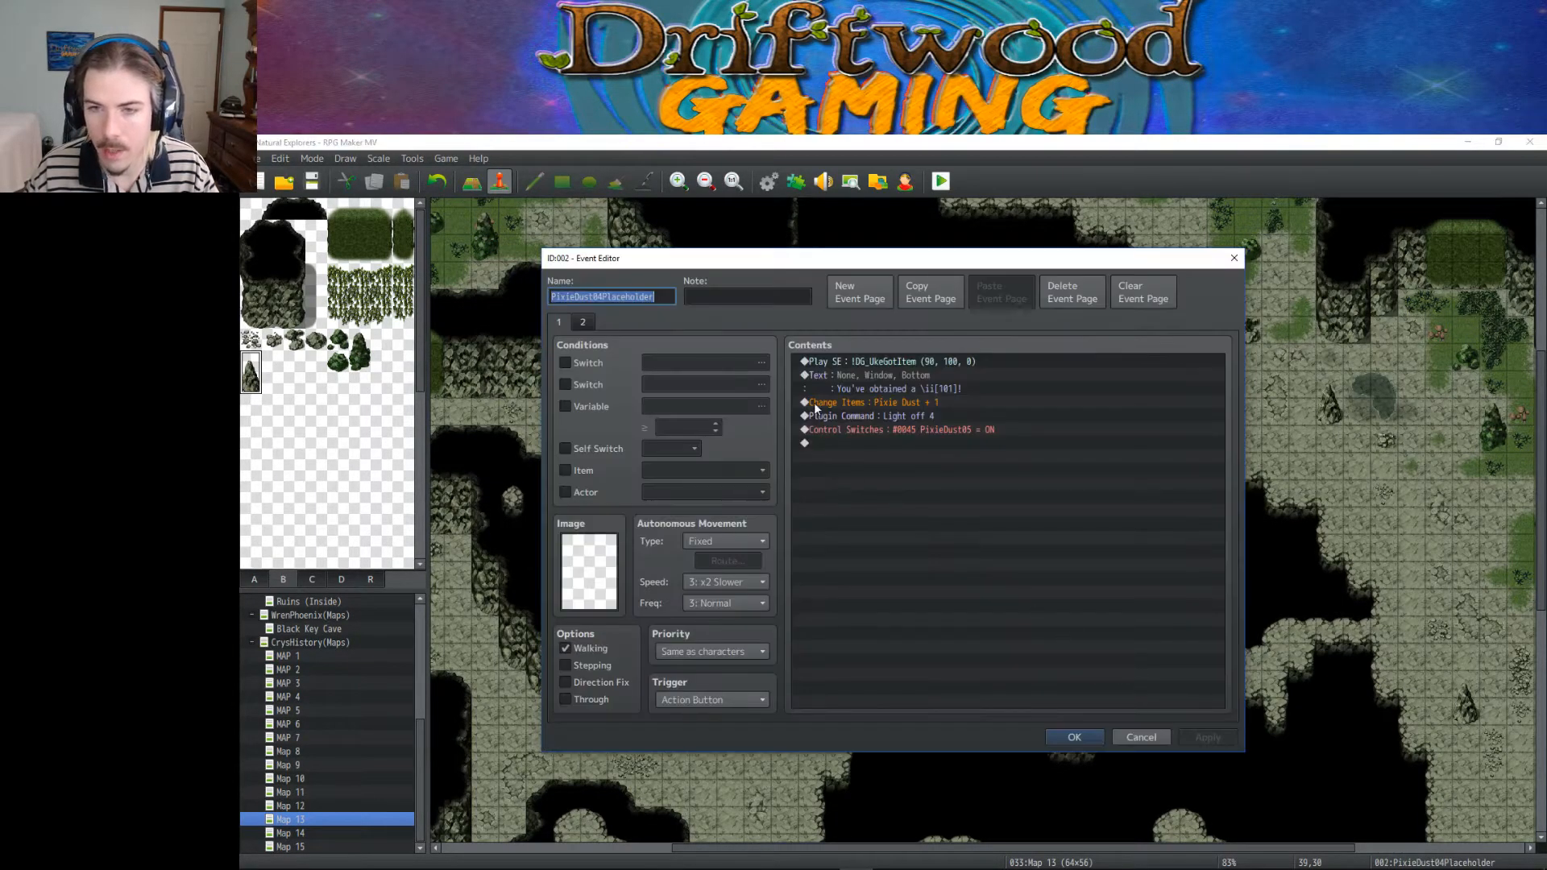
right_click(920, 413)
left_click(951, 437)
left_click(959, 519)
key("BackSpace")
type("6")
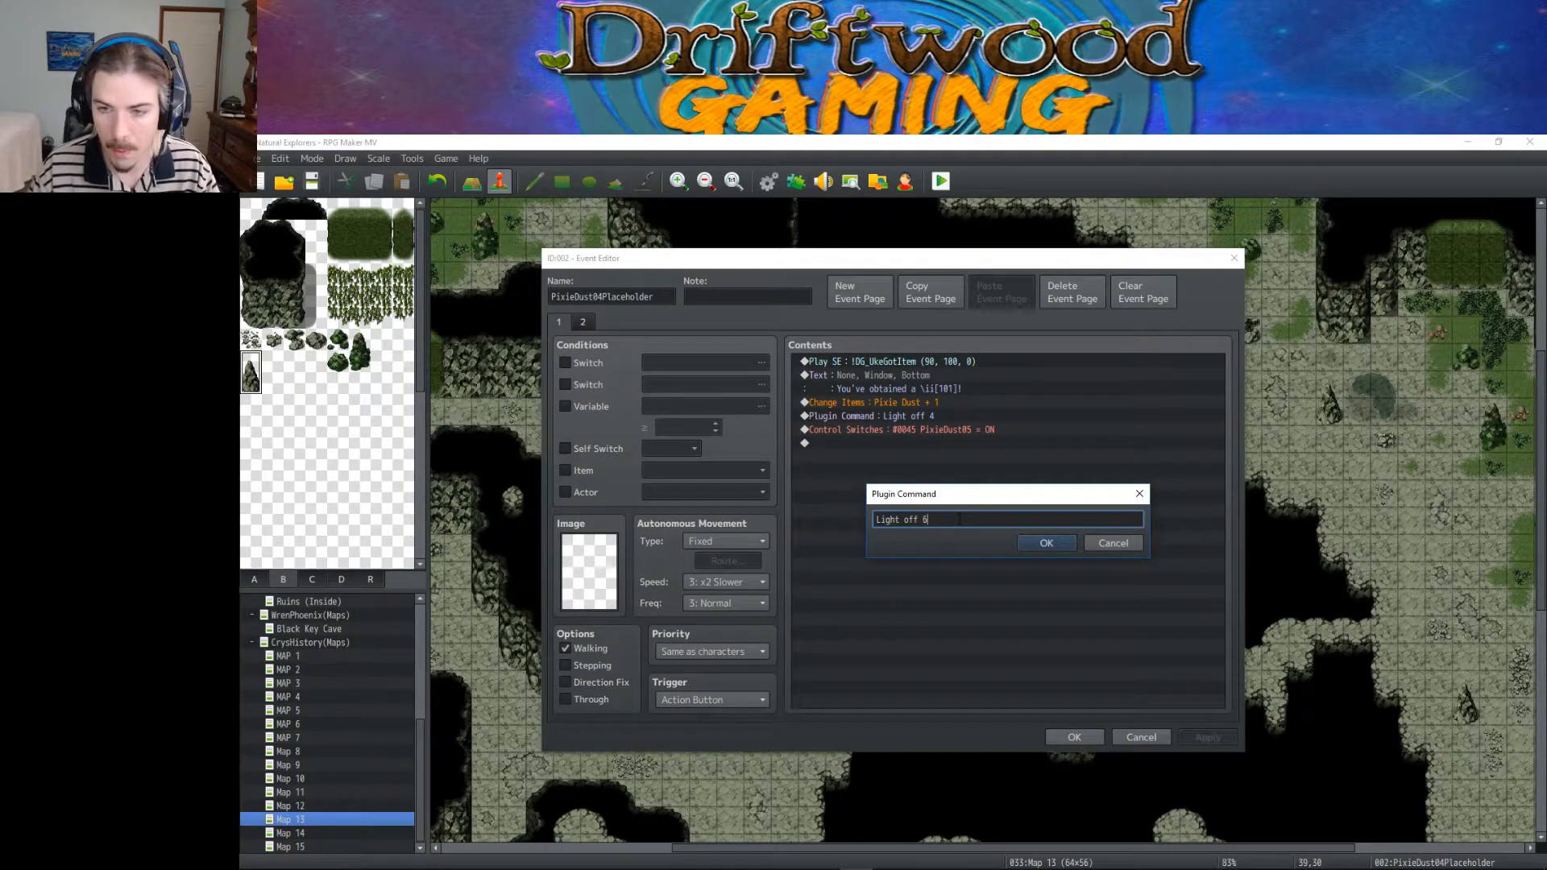
left_click(1020, 543)
Step: Make the placeholder event's Control Switches command turn on switch 0046 PixieDust06
double_click(951, 430)
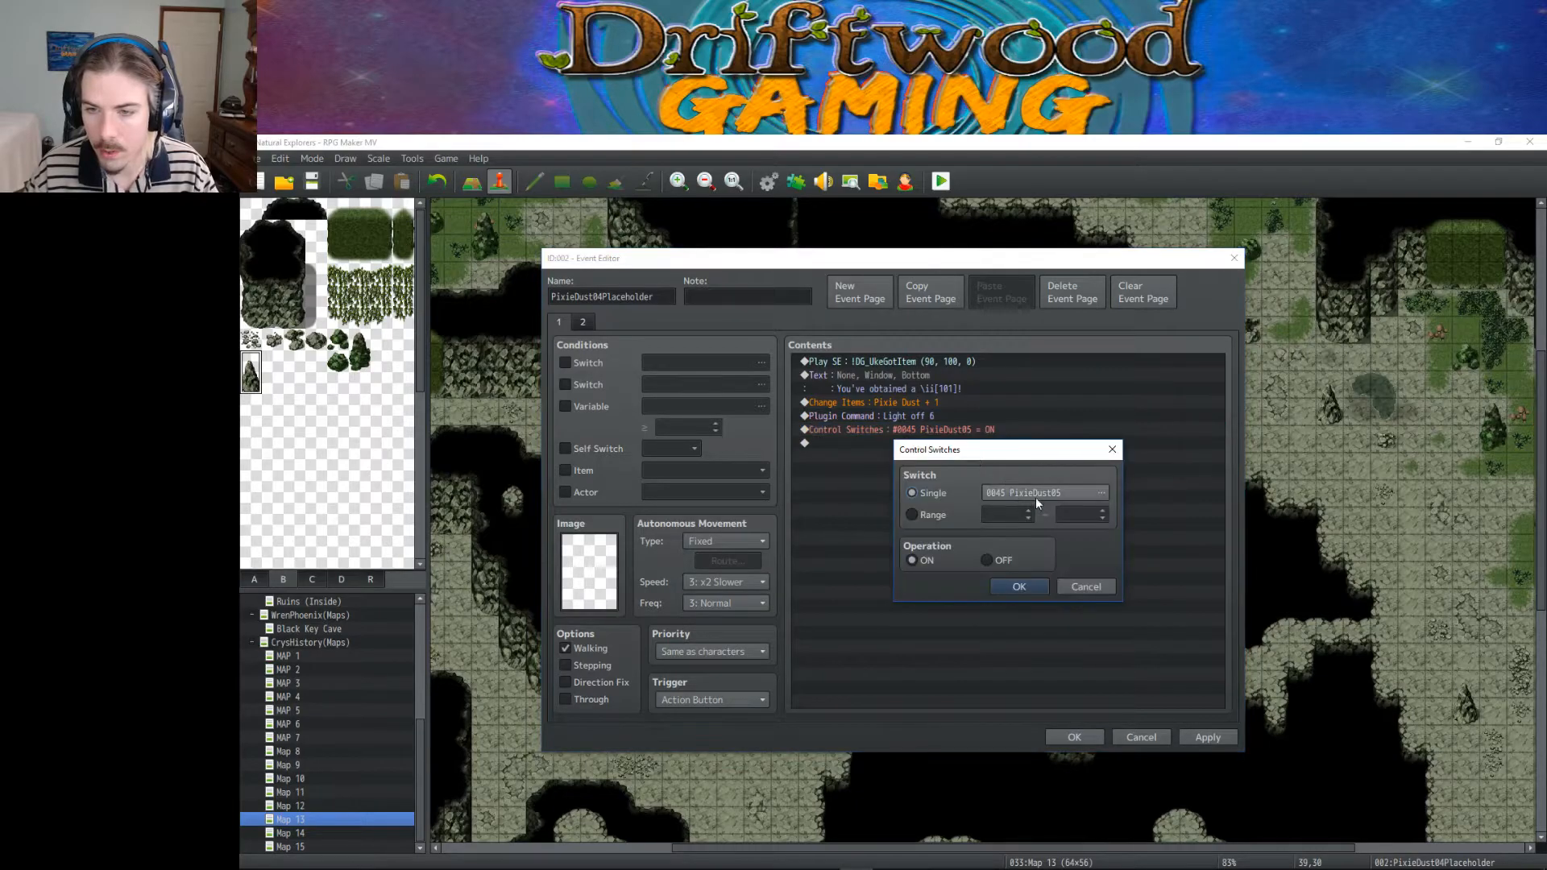
left_click(1028, 499)
left_click(1004, 698)
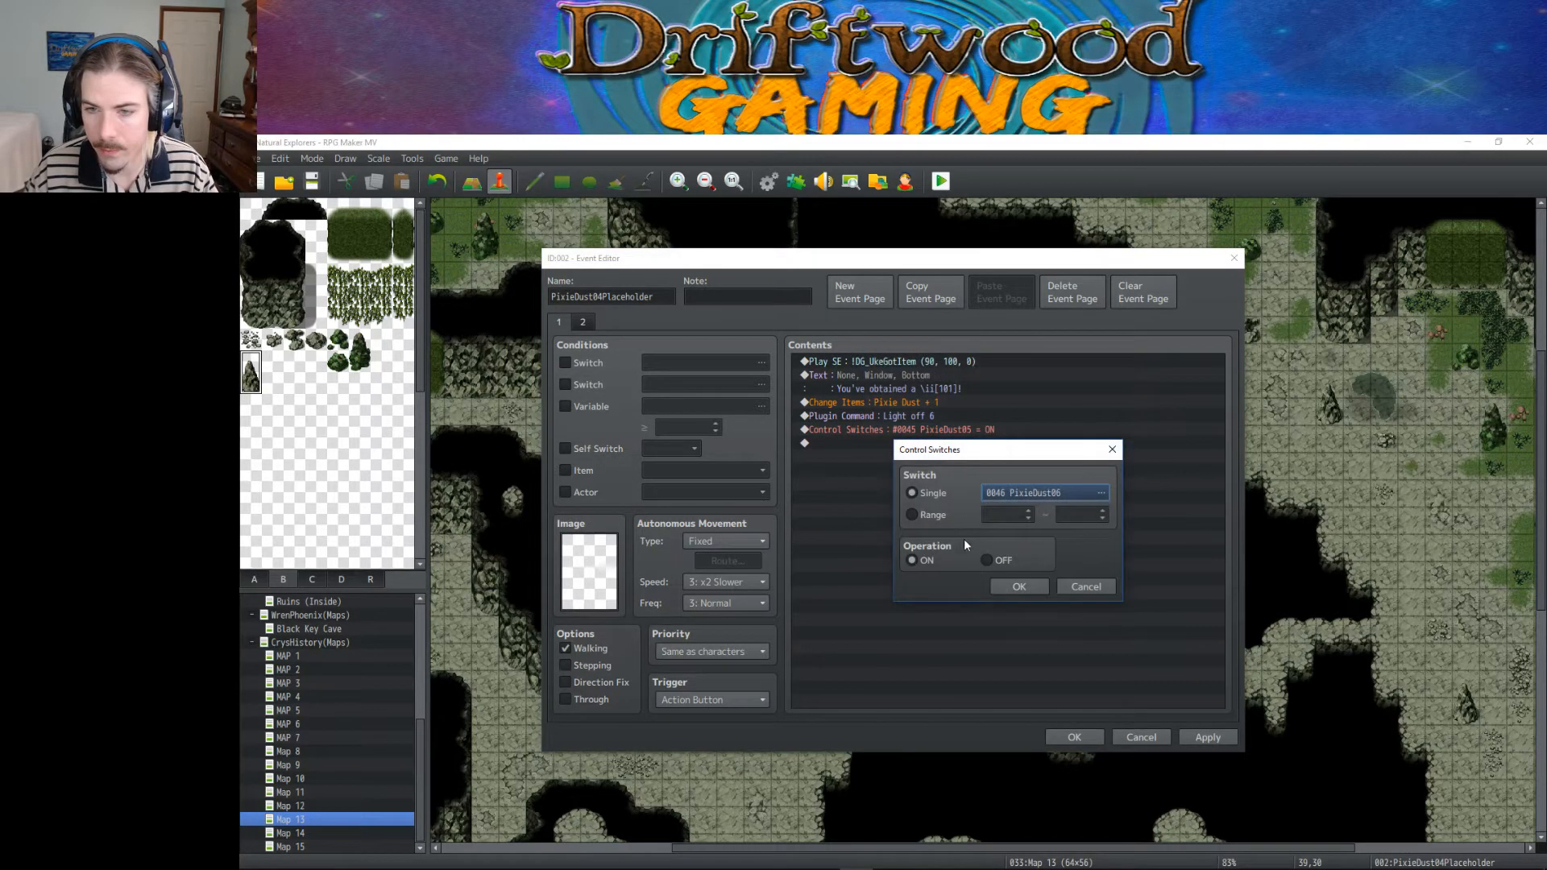
left_click(1020, 586)
Step: Set the placeholder event's page 2 switch condition to 0046 PixieDust06 and save the event
left_click(582, 321)
left_click(566, 363)
left_click(742, 360)
left_click(868, 674)
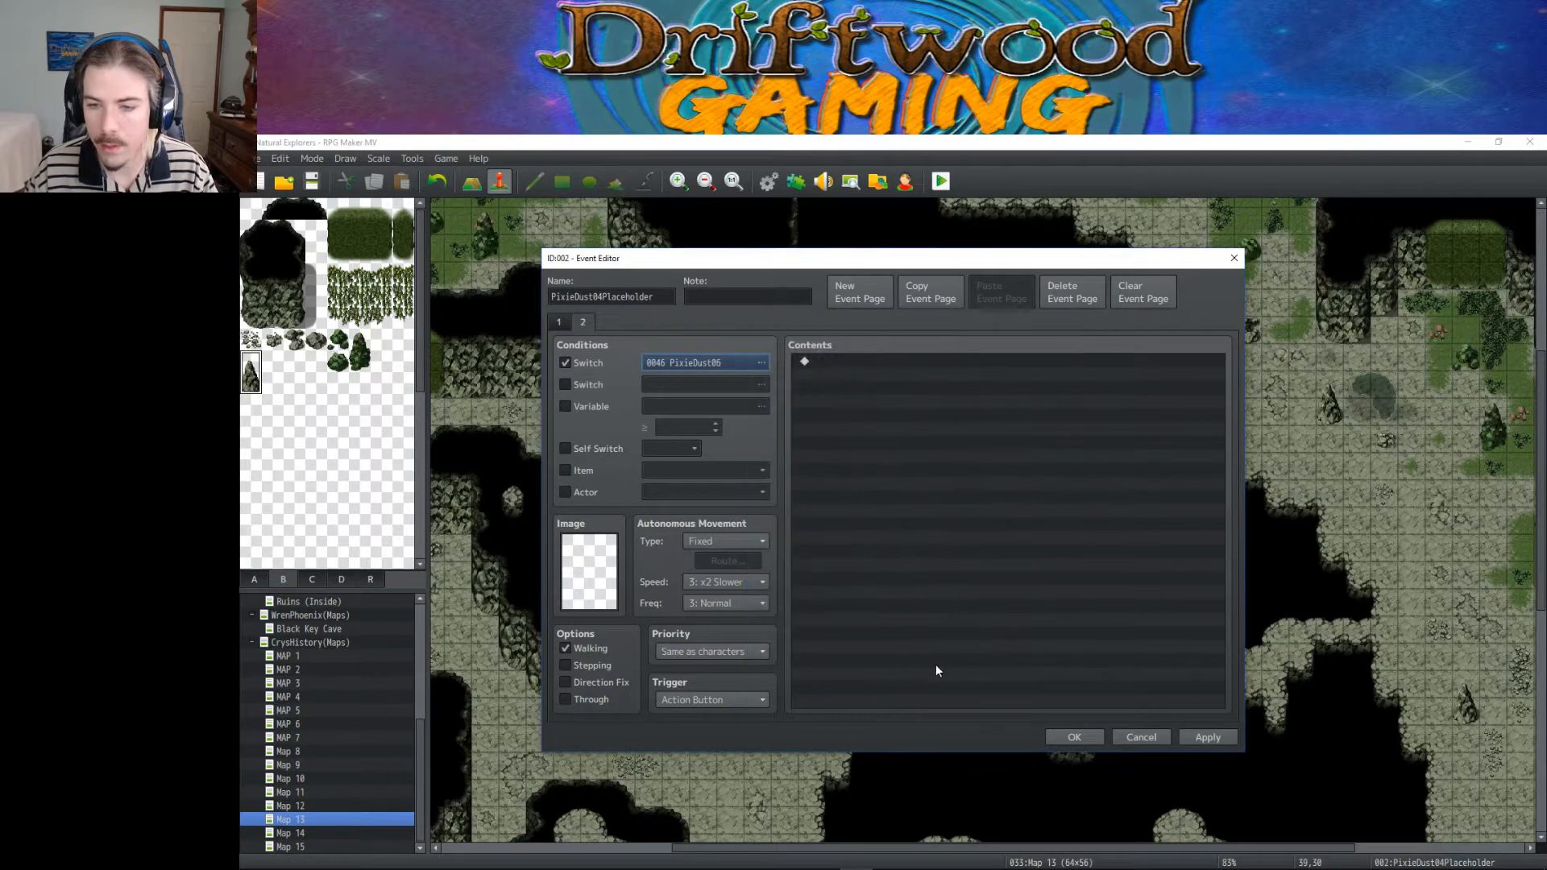
left_click(1062, 740)
Step: Correct the plugin command in Map 12's RCCPixie event to Light off 5
left_click(290, 806)
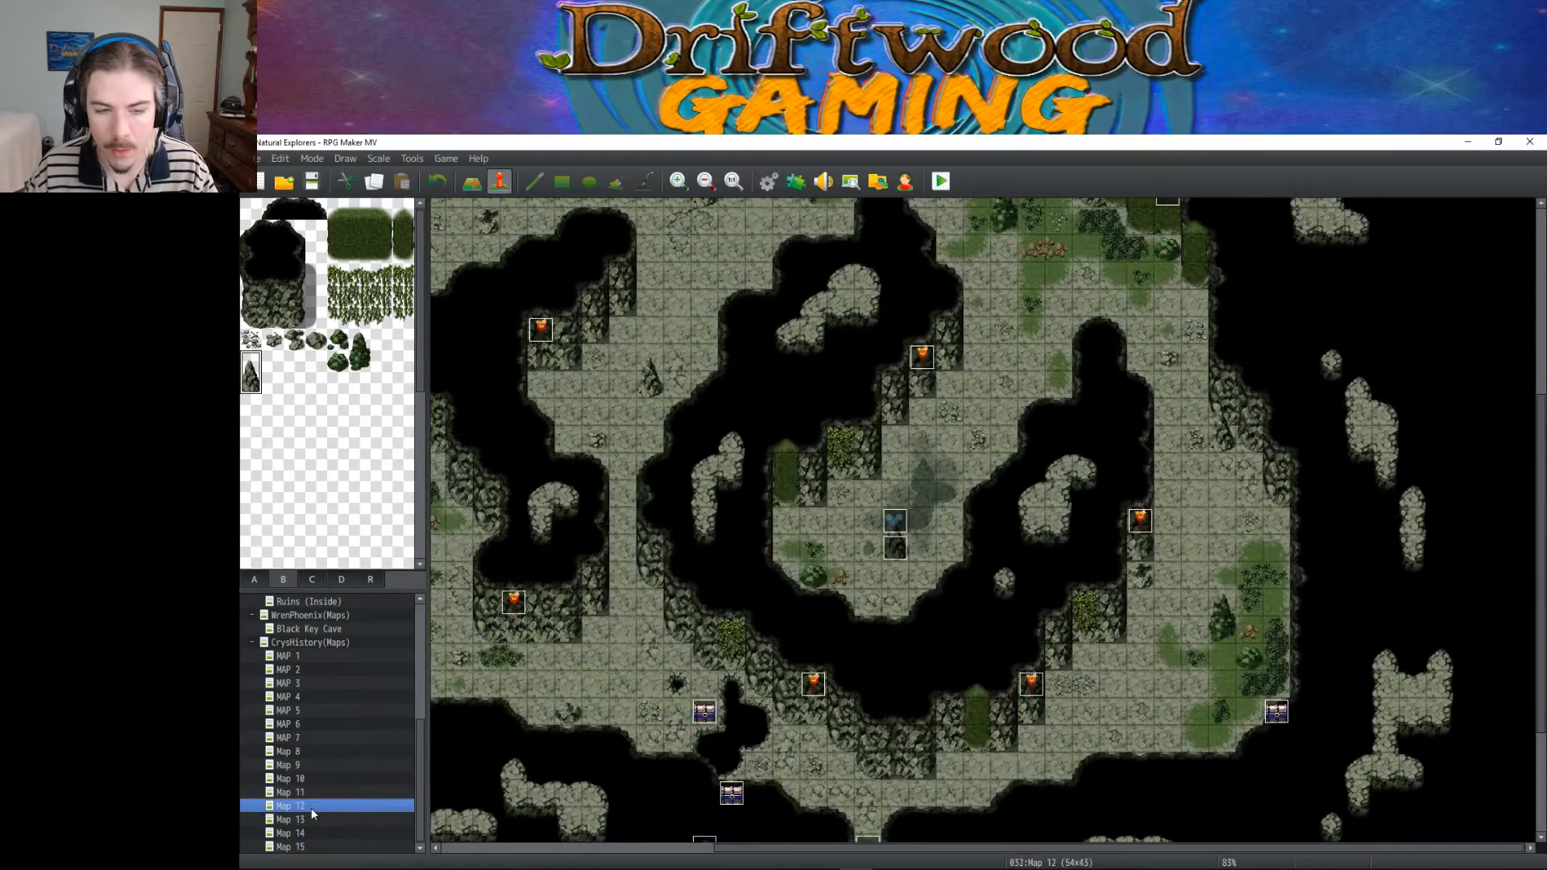
double_click(896, 522)
left_click(886, 416)
right_click(926, 419)
left_click(941, 435)
left_click(985, 520)
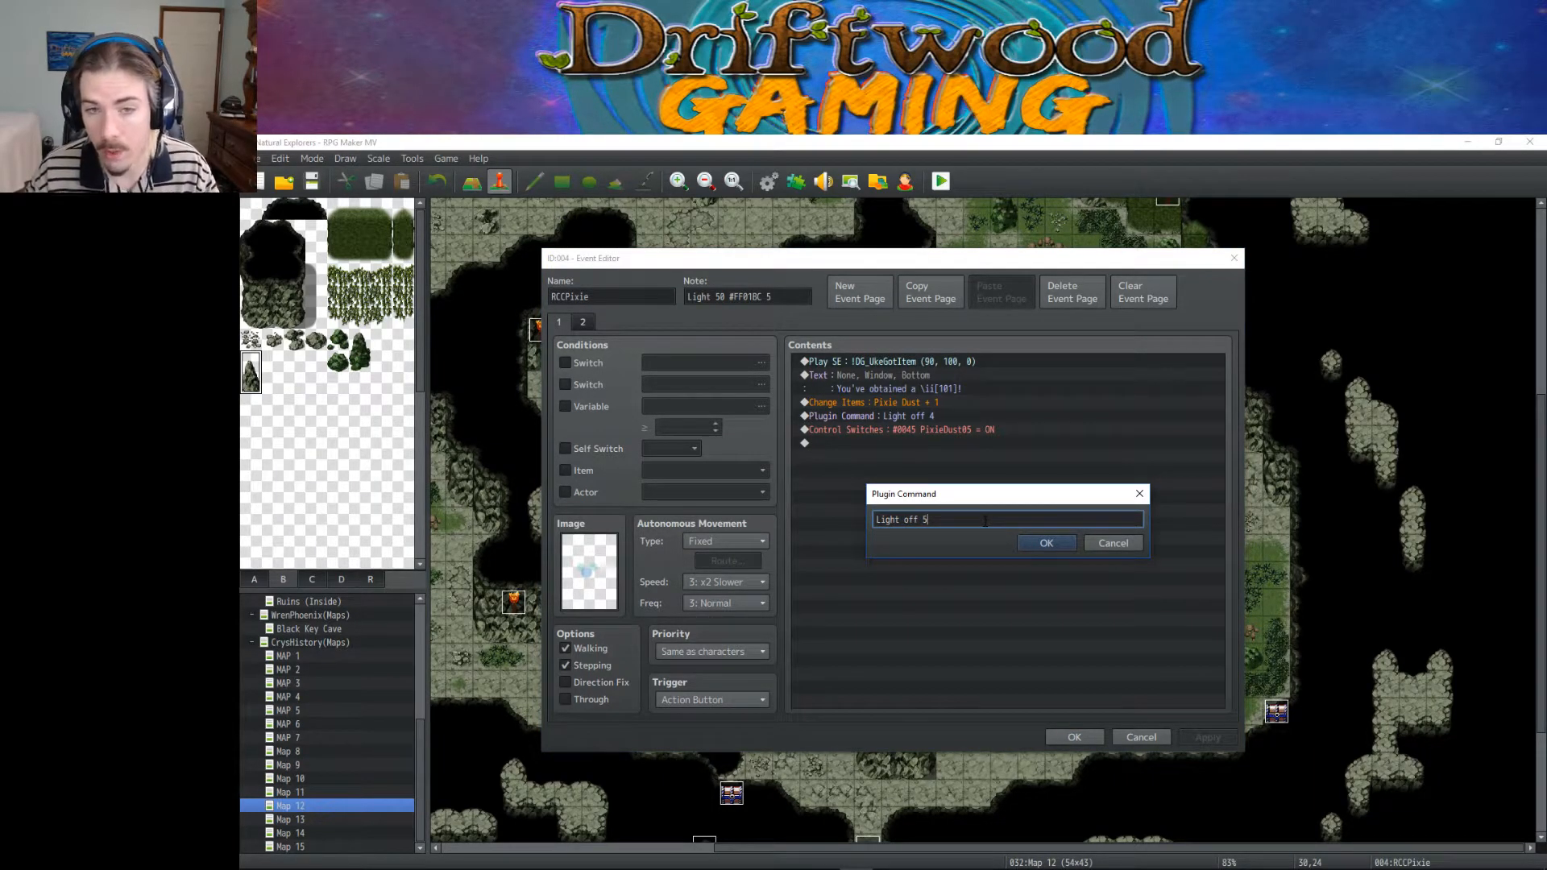
left_click(1046, 543)
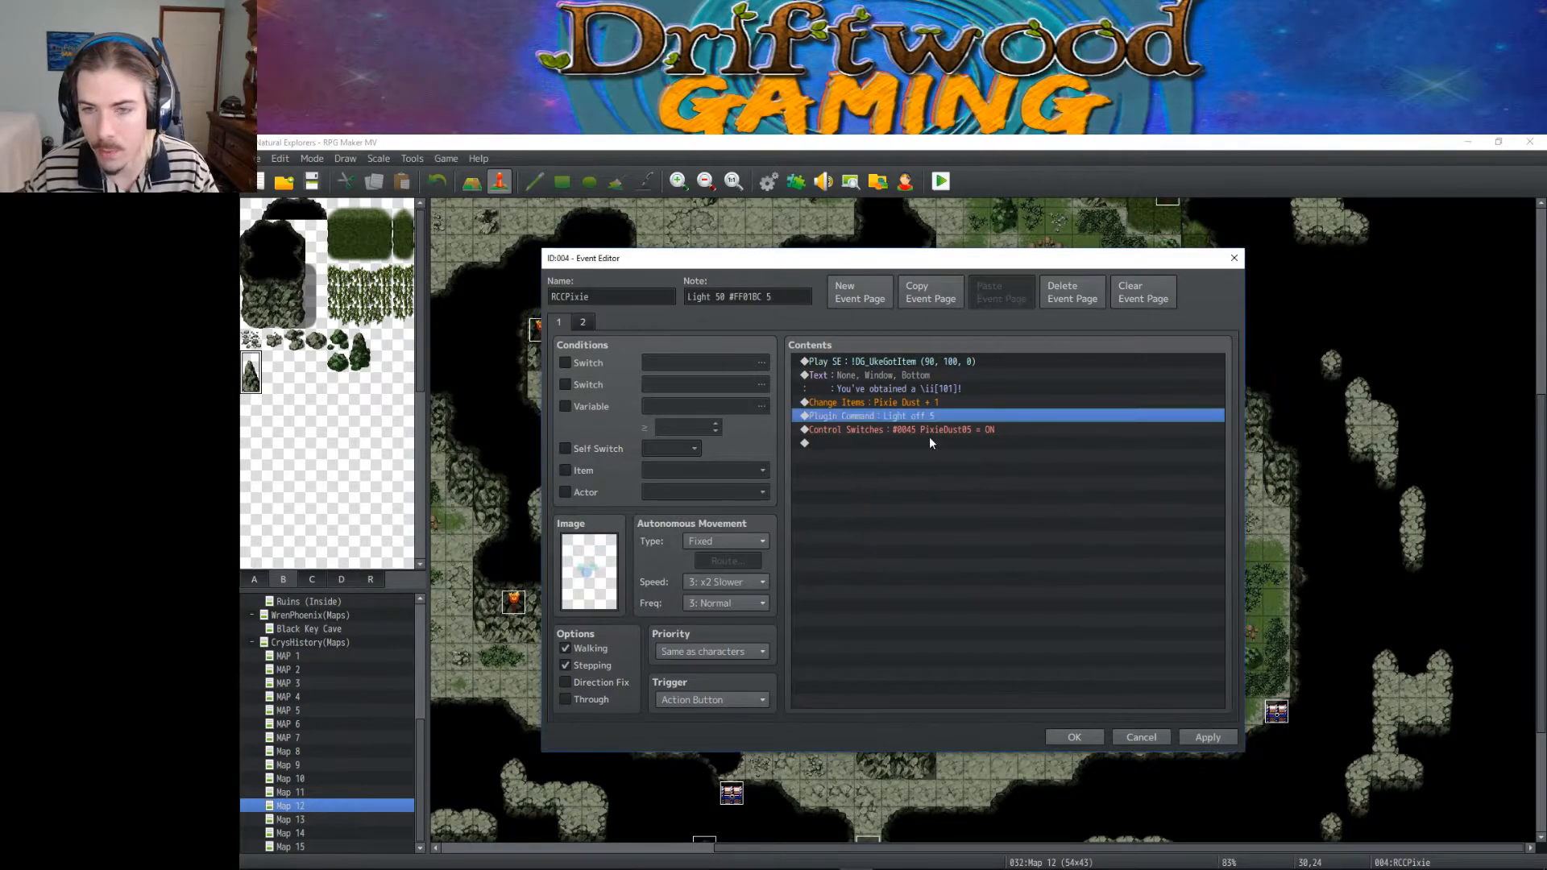
left_click(1075, 736)
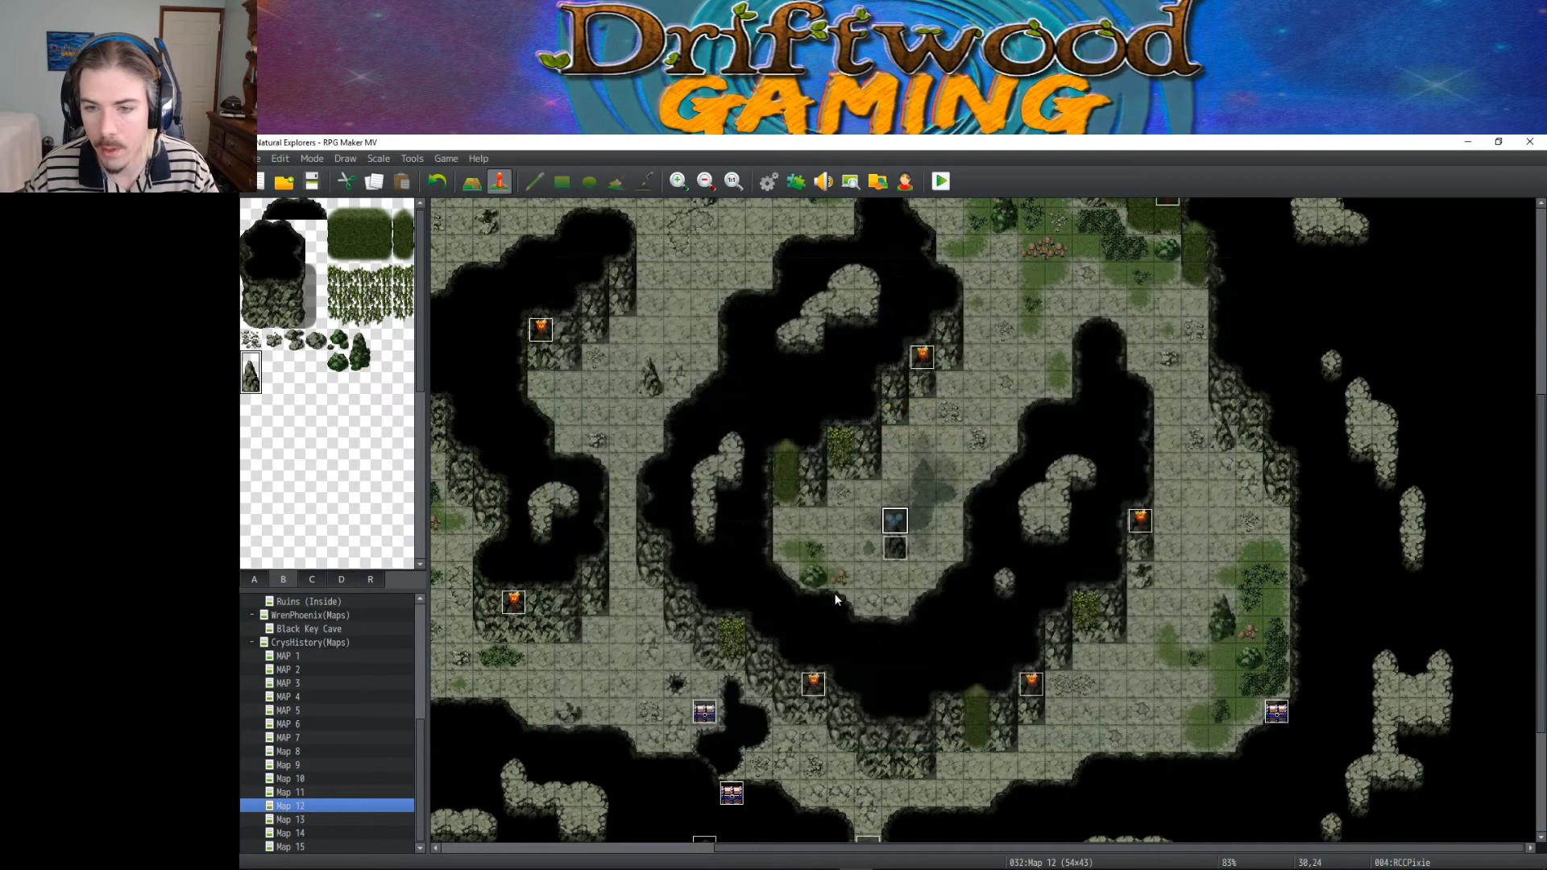
Step: Correct the plugin command to Light off 5 in the placeholder event below RCCPixie on Map 12
double_click(894, 548)
right_click(906, 413)
left_click(925, 423)
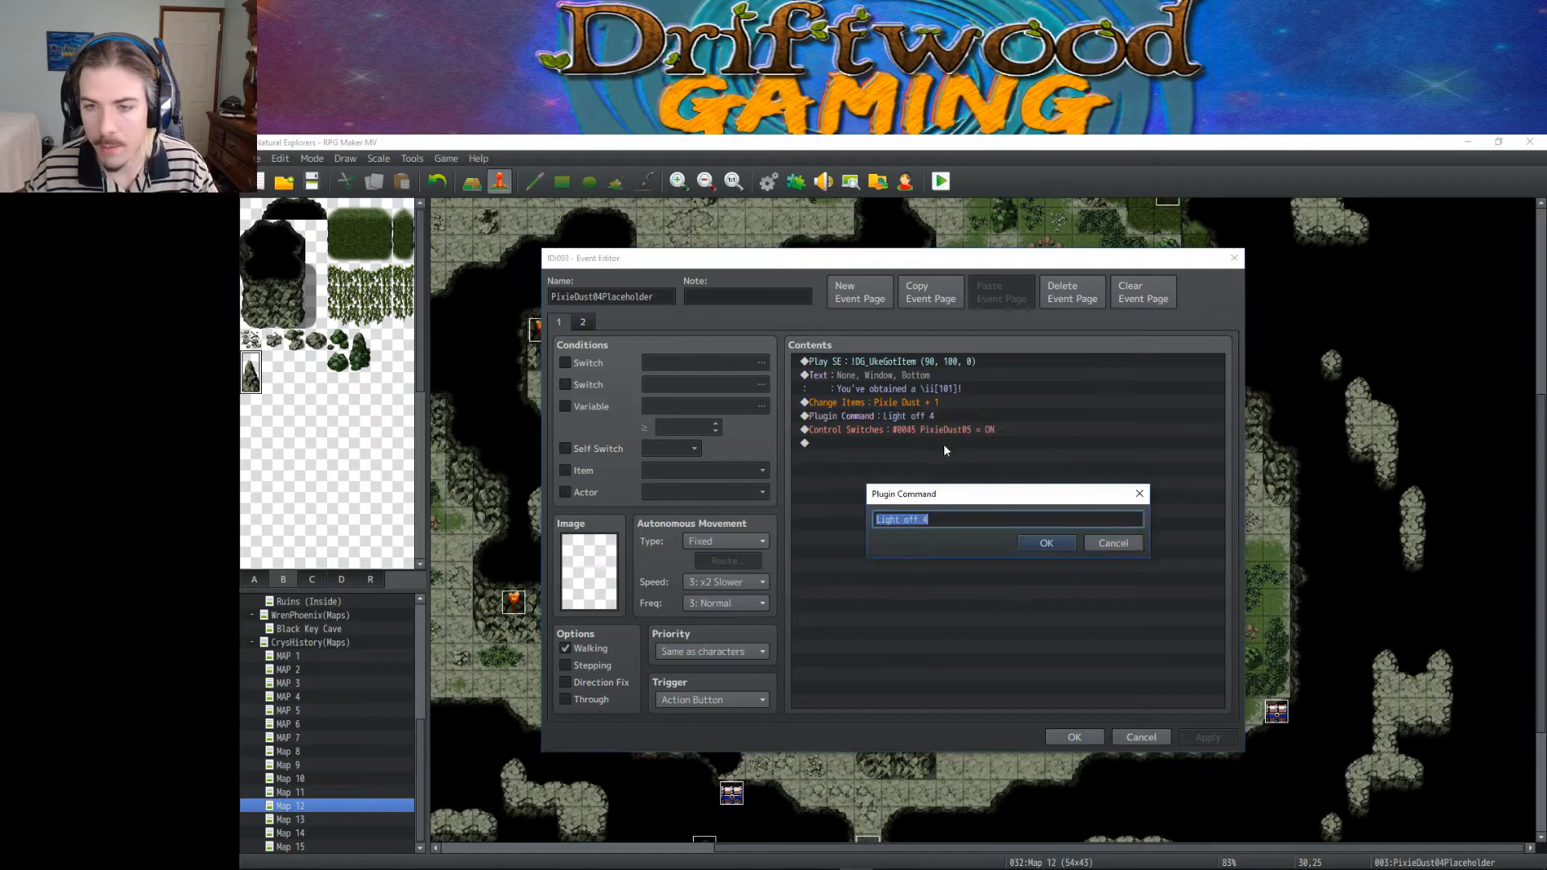
left_click(963, 520)
key("BackSpace")
type("5")
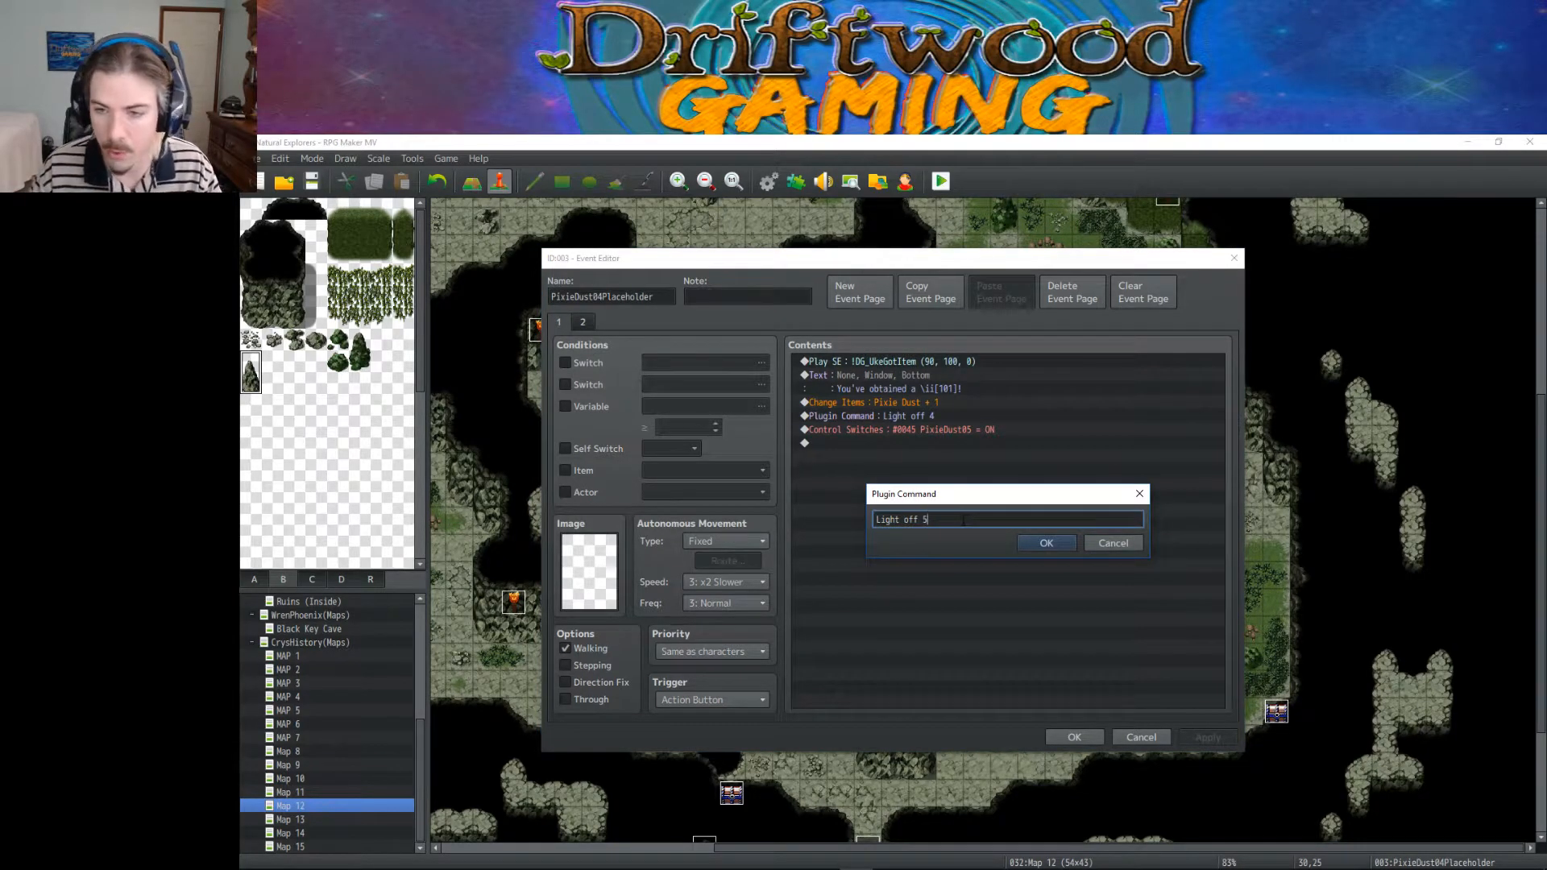
left_click(1039, 544)
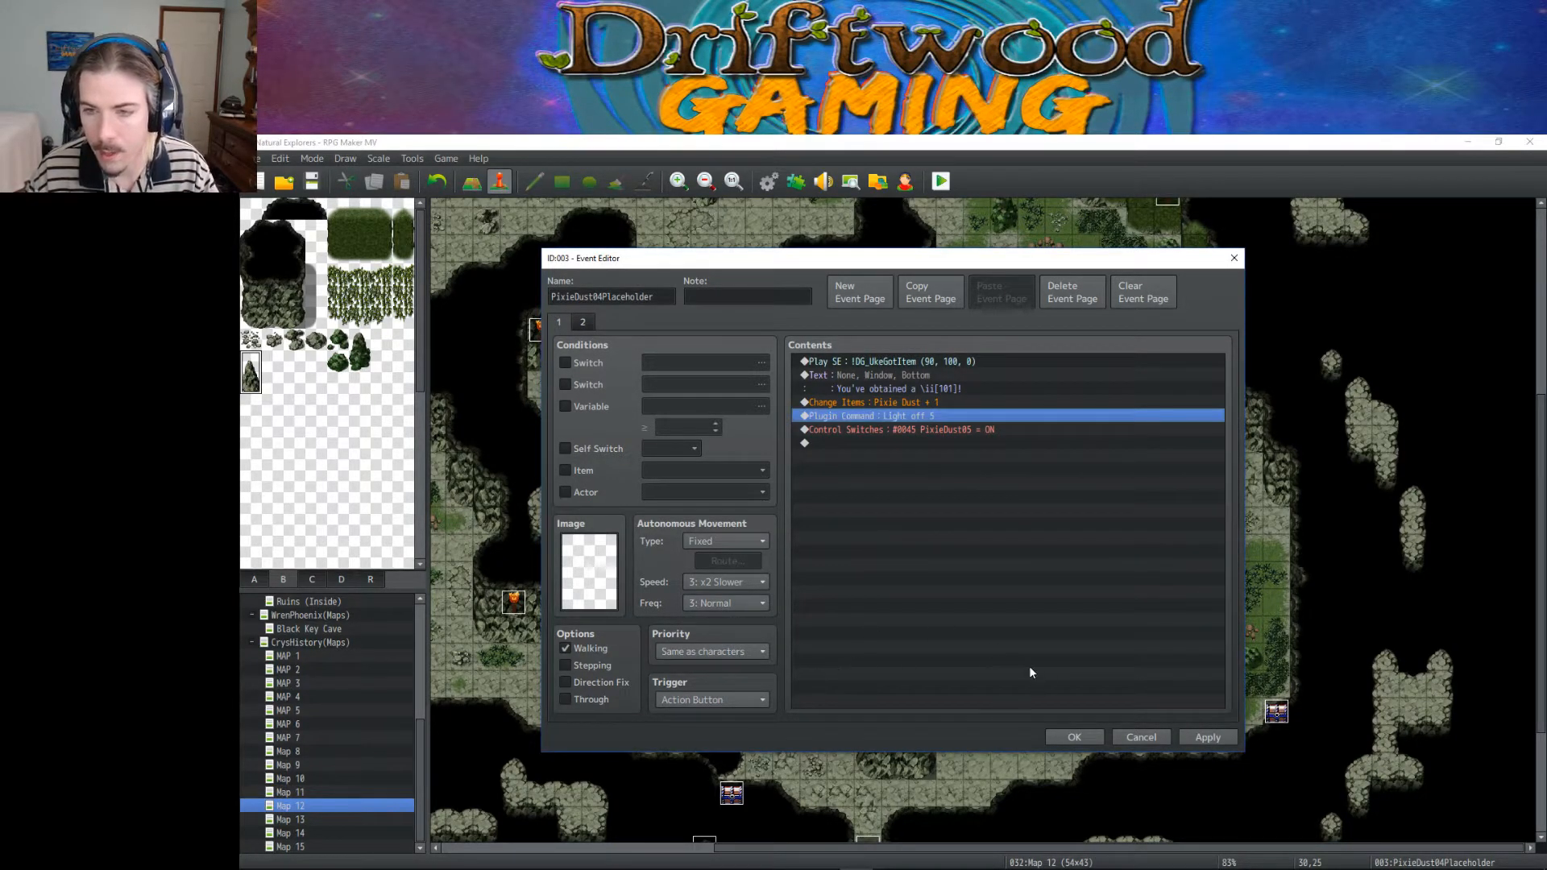
left_click(1074, 737)
Step: Check the Controller event on Map 12 and copy it to tile 37,29 beside the small central ledge of Map 13
scroll(809, 760, "down", 2)
double_click(705, 781)
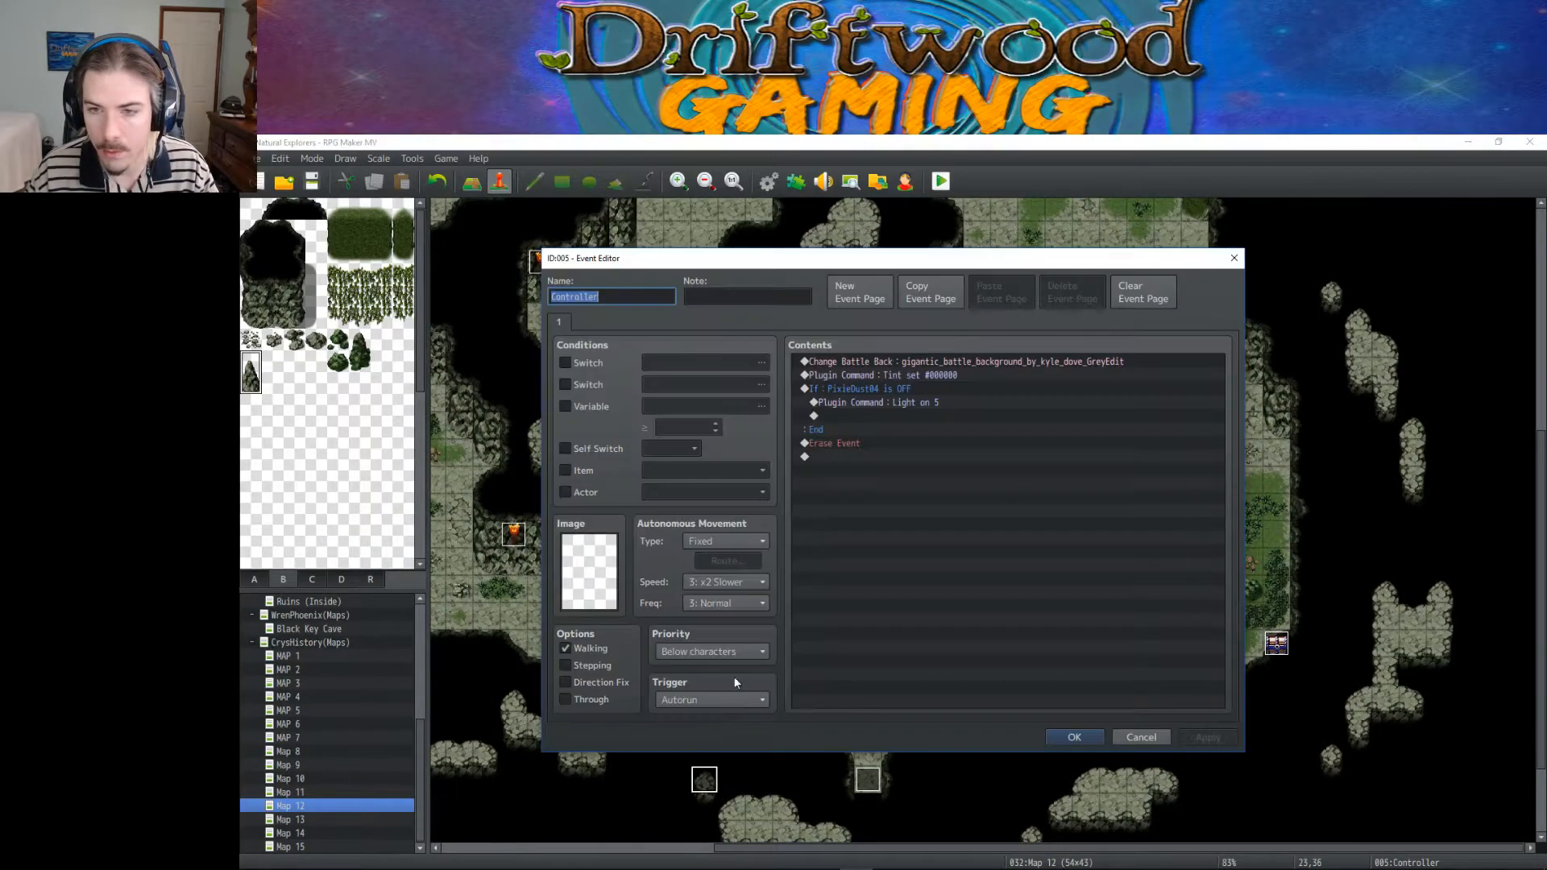
left_click(892, 403)
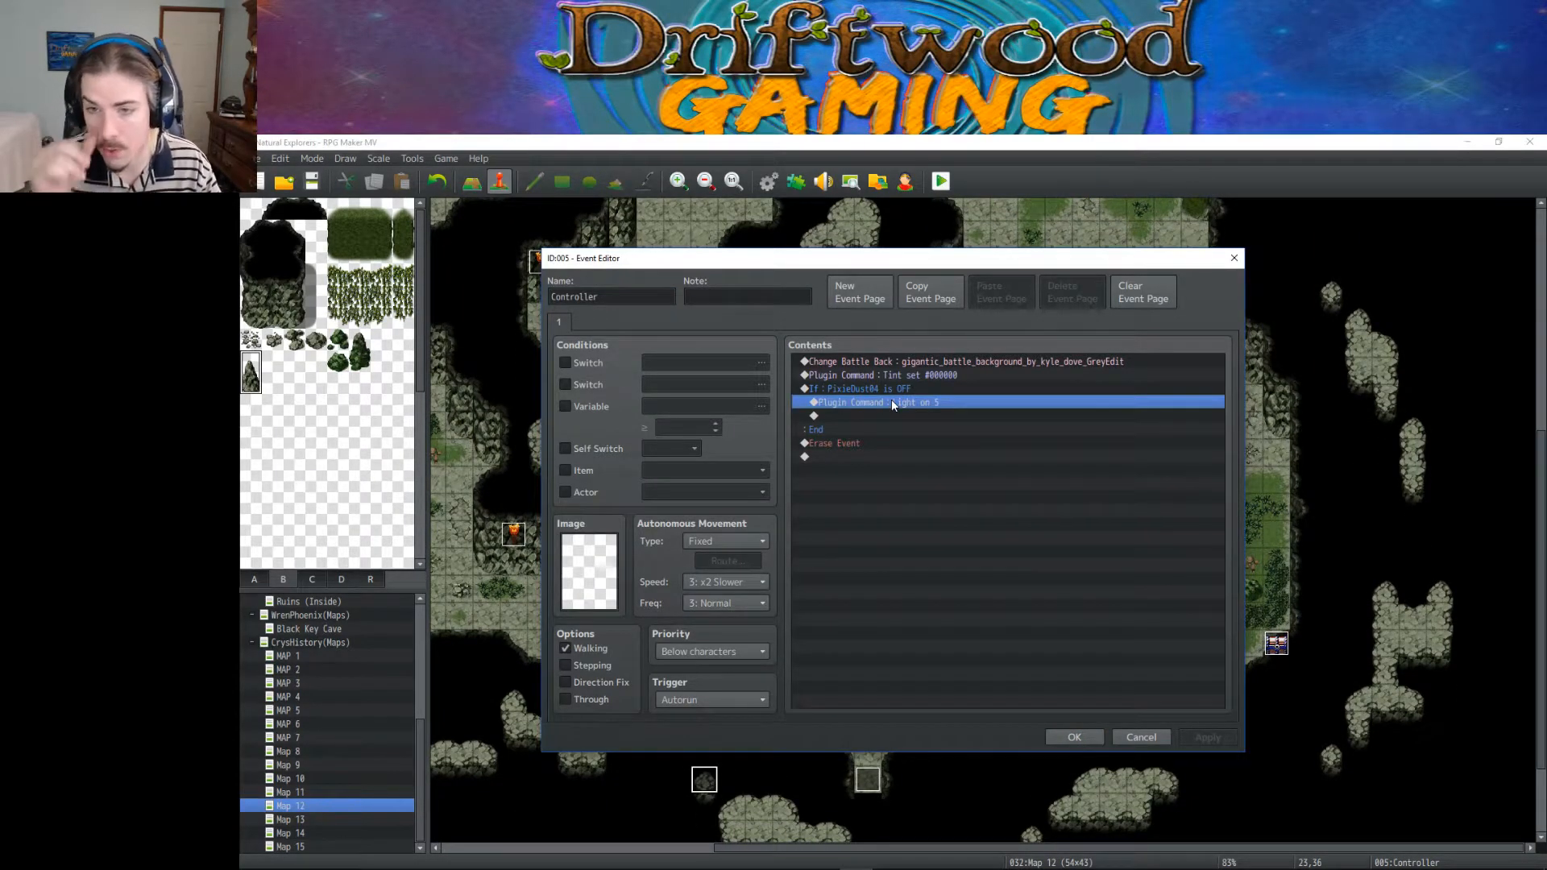
left_click(1075, 736)
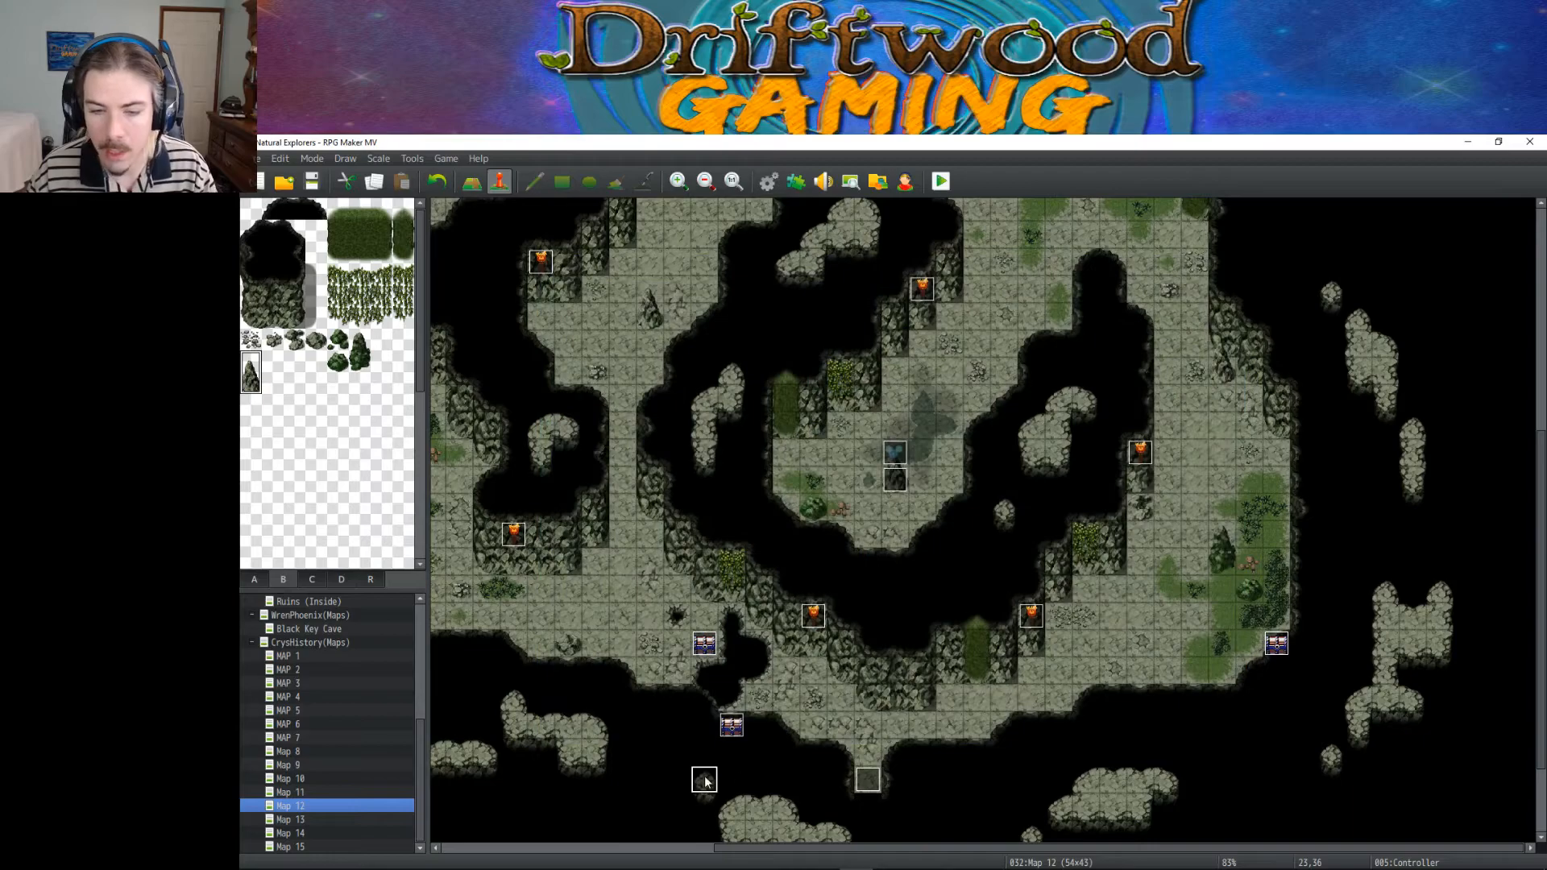
left_click(314, 820)
scroll(886, 641, "down", 6)
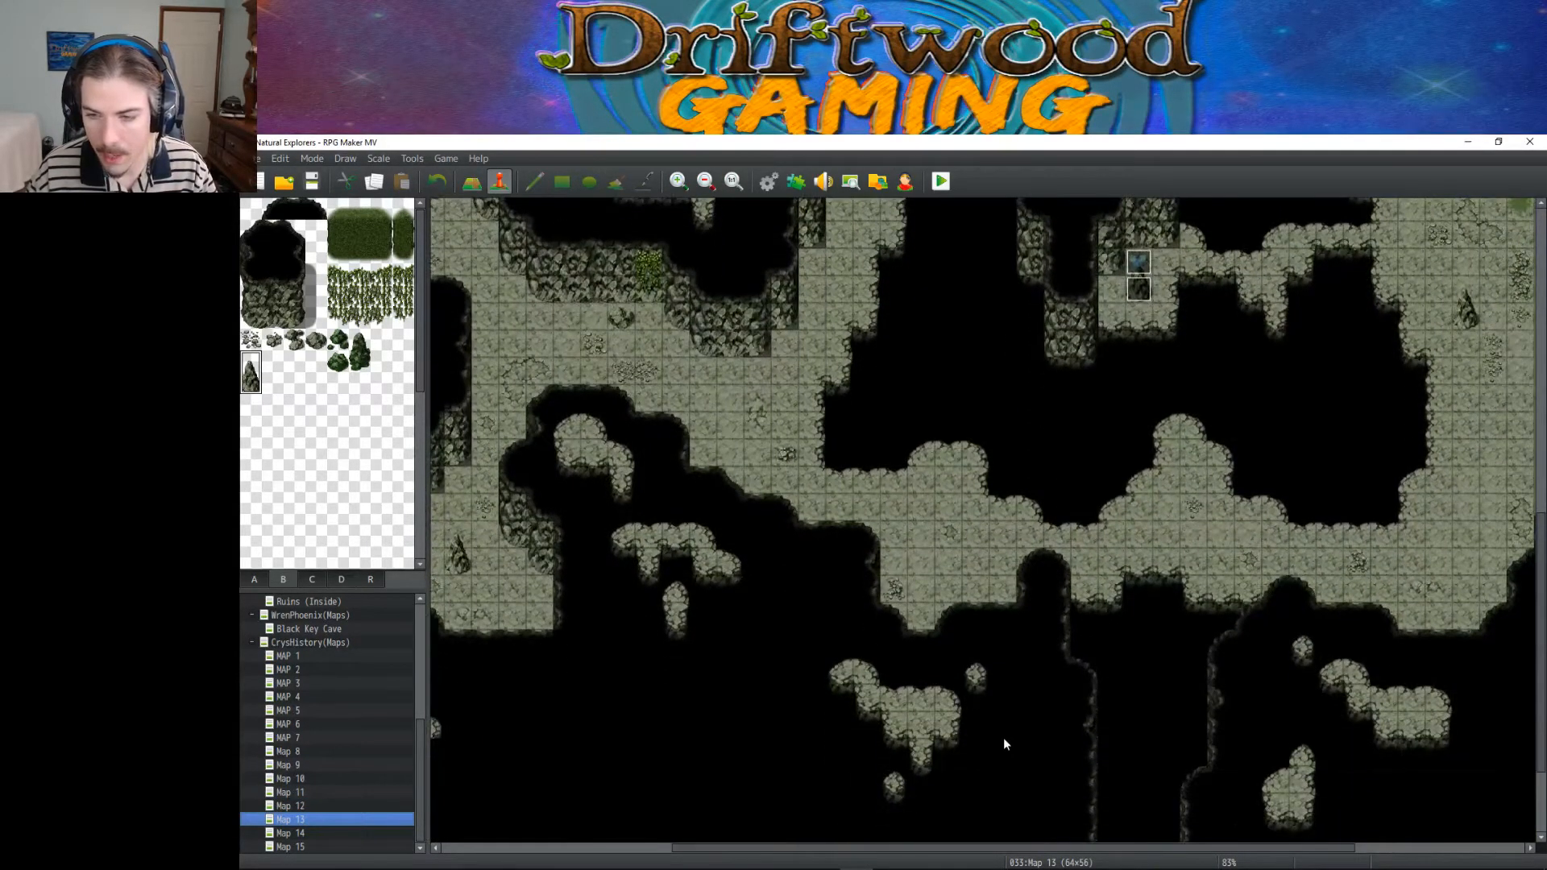
left_click_drag(981, 851, 818, 839)
scroll(868, 663, "down", 1)
scroll(871, 665, "up", 2)
scroll(872, 666, "up", 3)
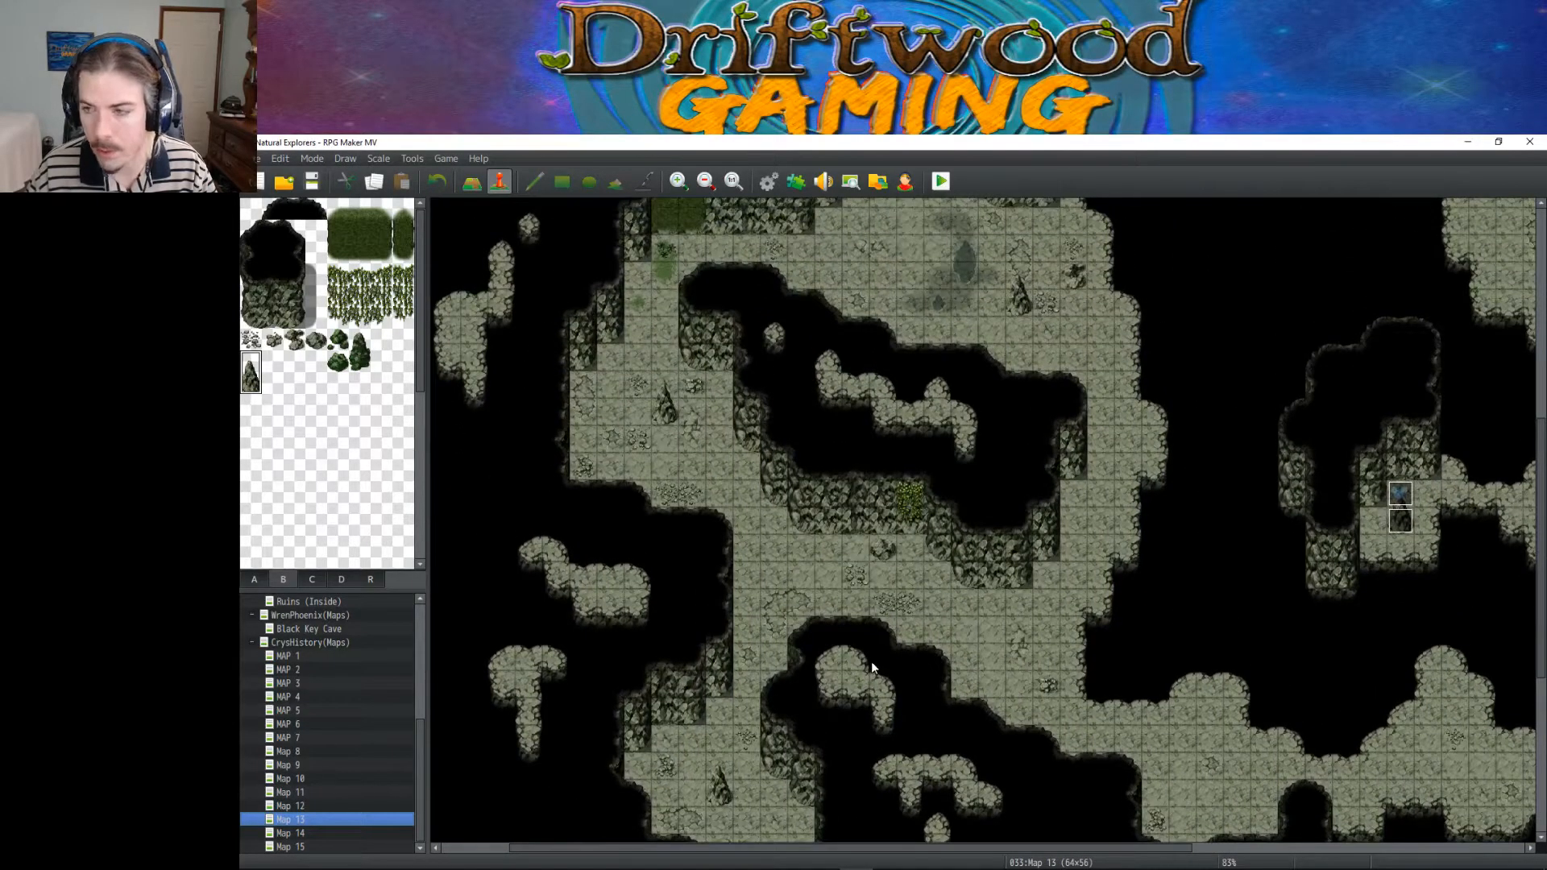
scroll(872, 661, "down", 4, "ctrl")
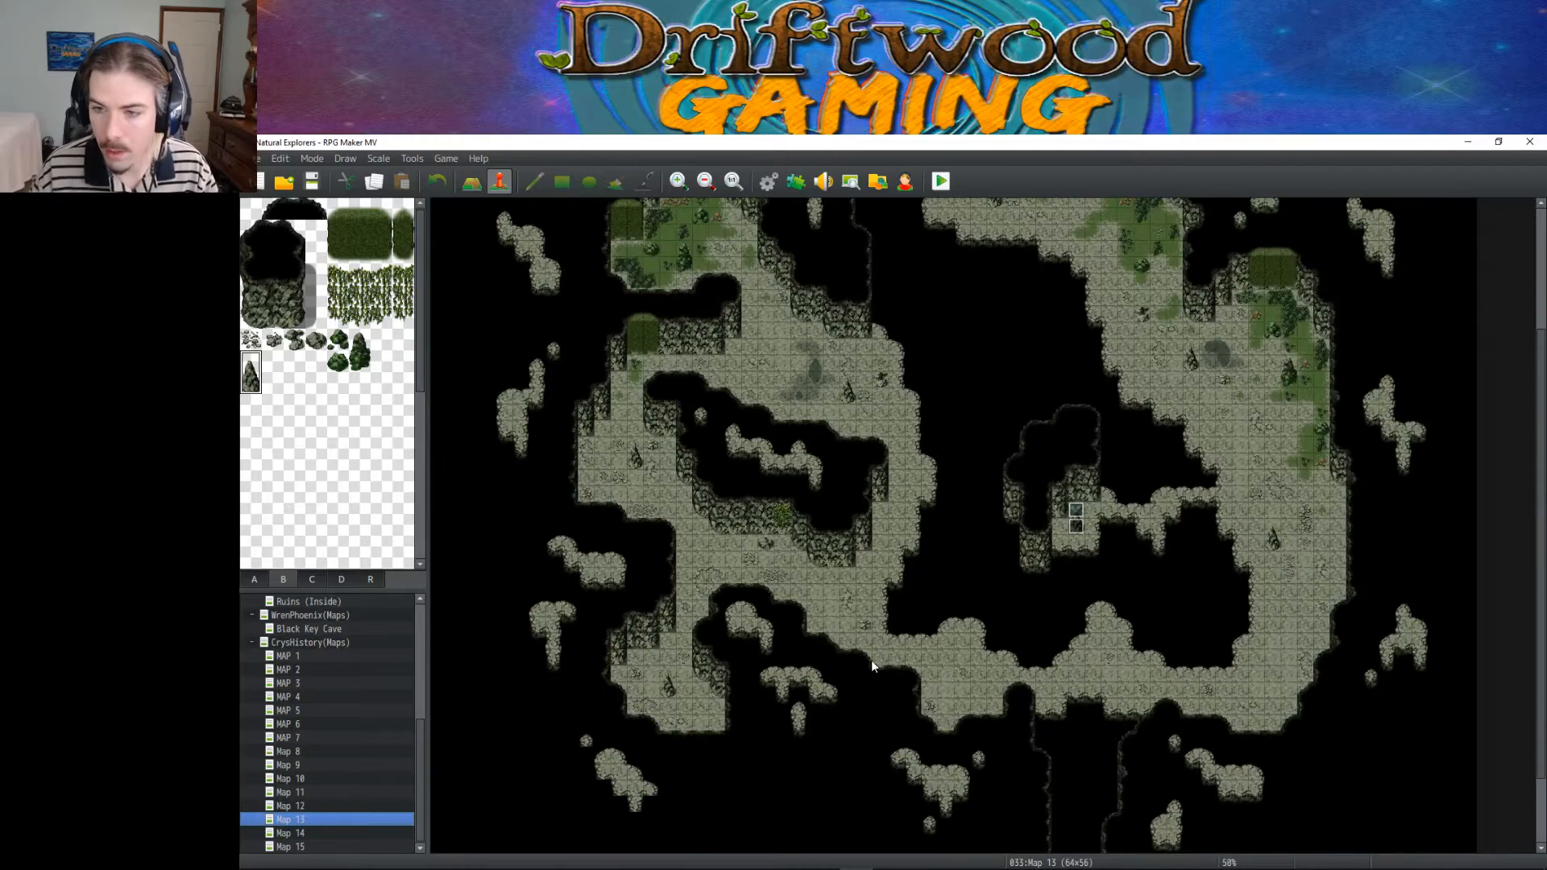
Step: Change the plugin command inside the conditional branch of Map 13's Controller event to Light on 6
double_click(1041, 514)
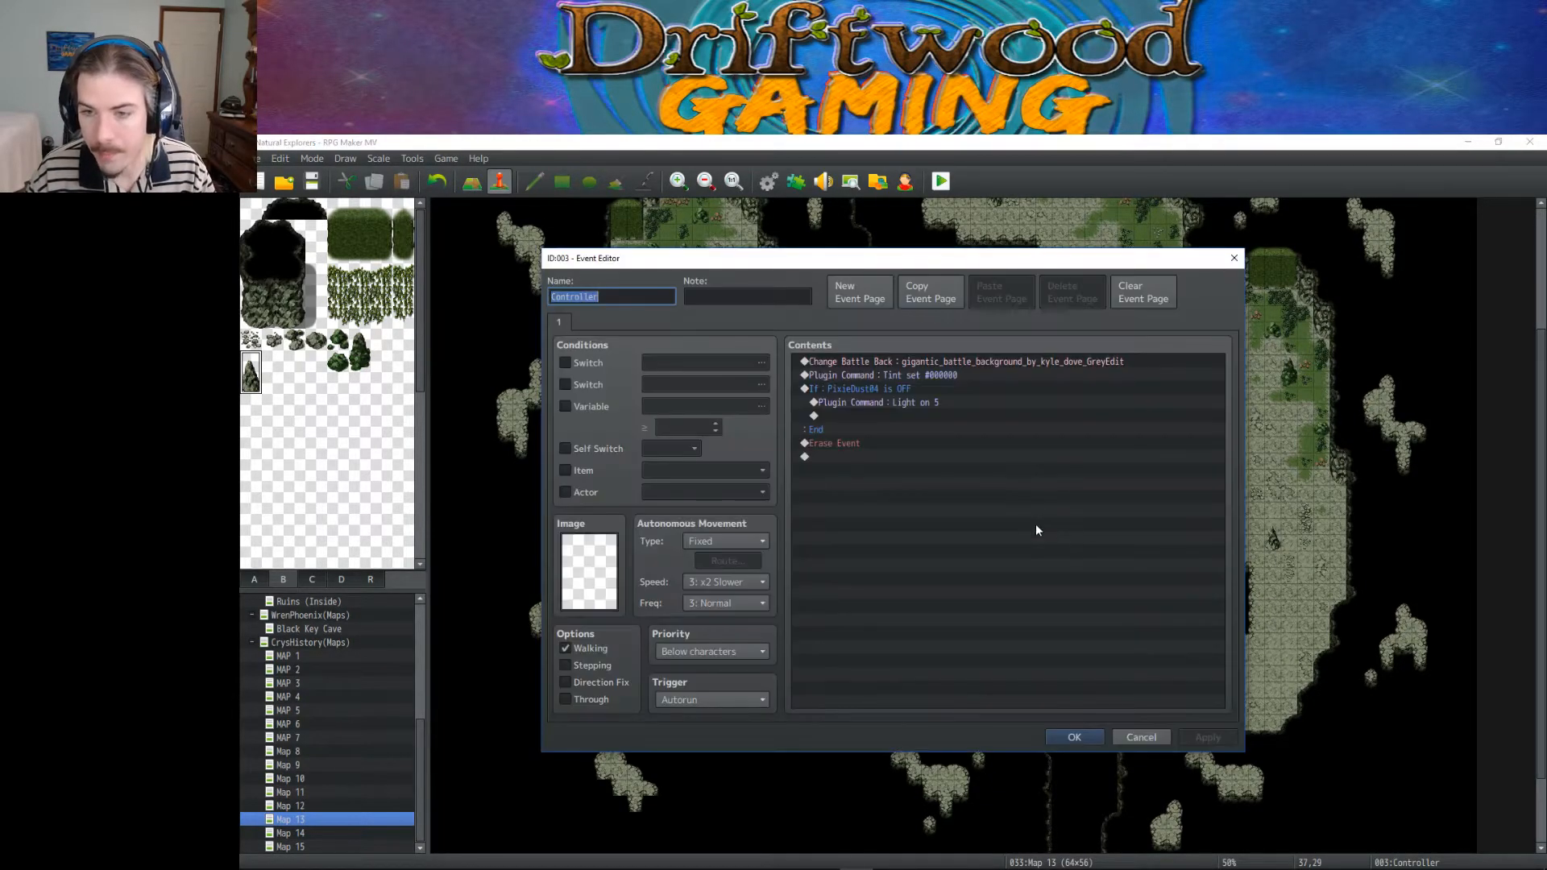
left_click(898, 399)
right_click(907, 399)
left_click(935, 411)
left_click(976, 520)
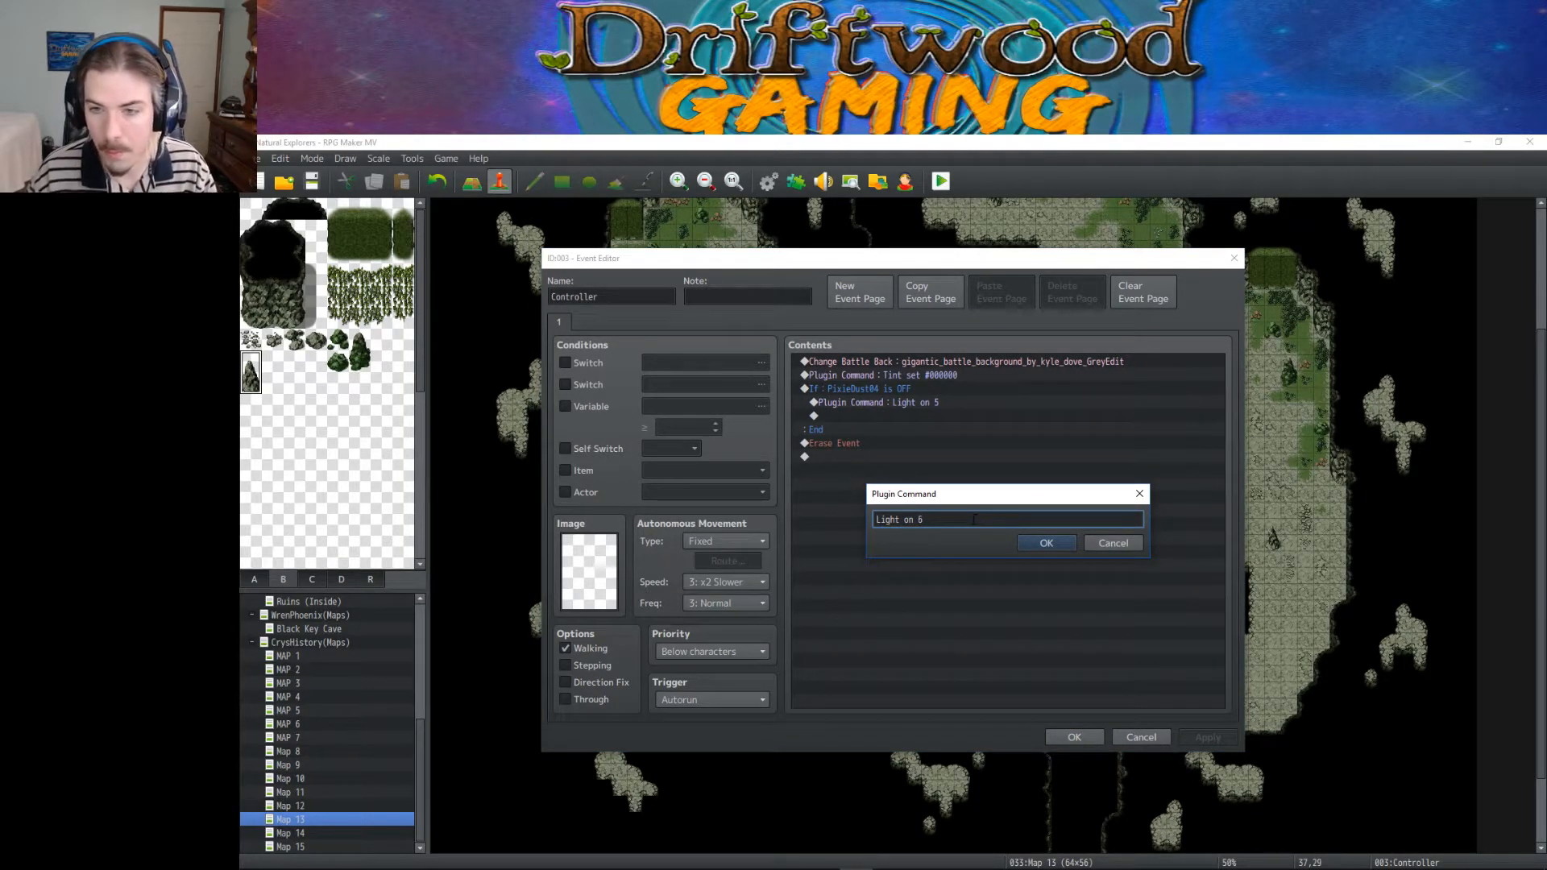
left_click(1058, 545)
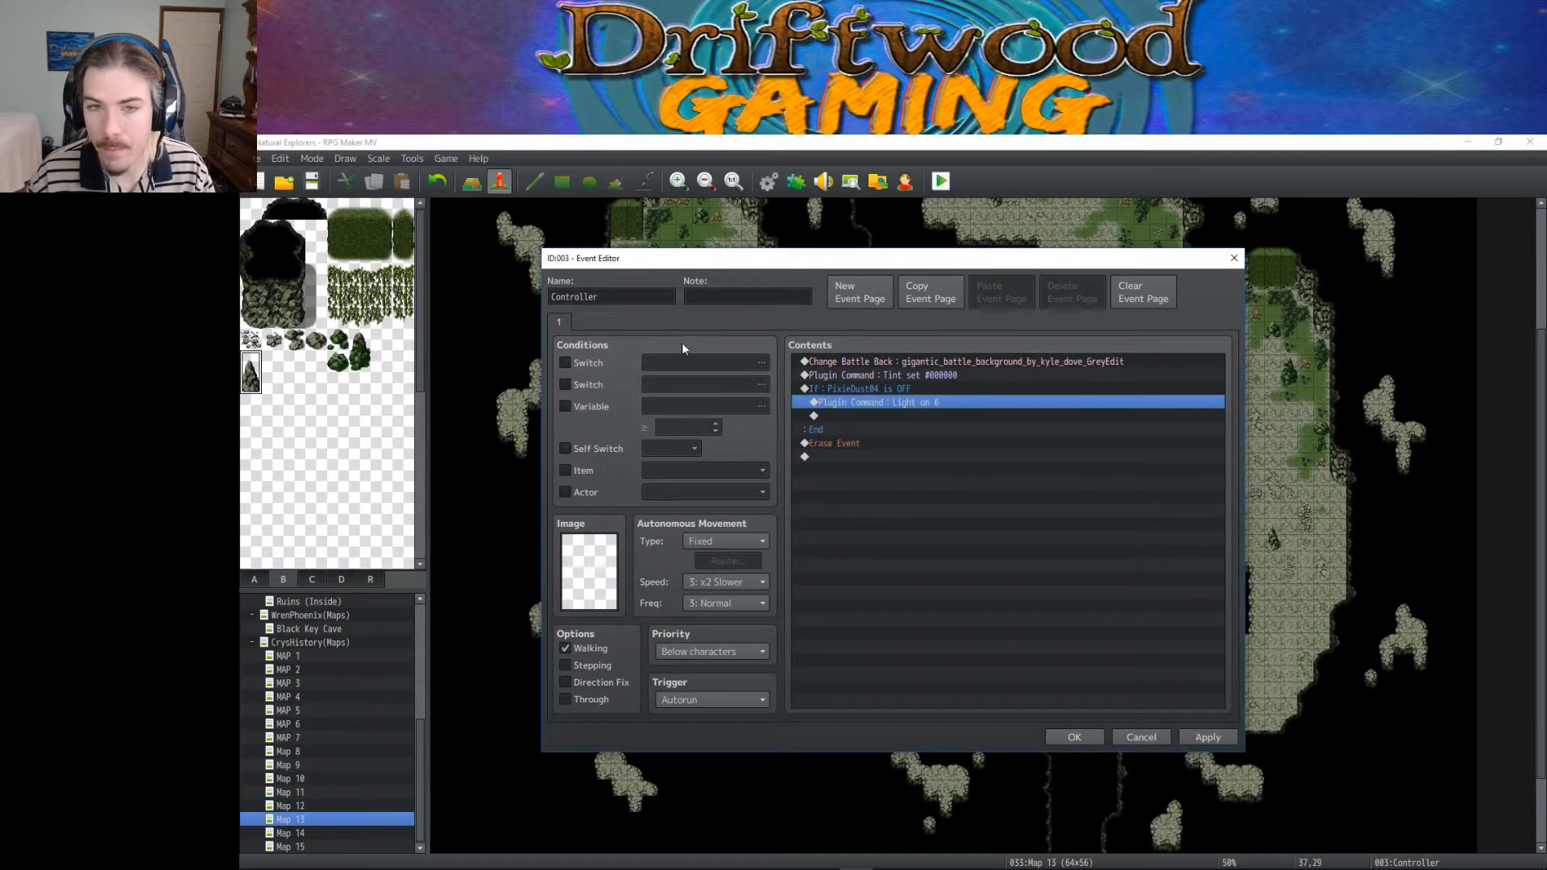
Step: Set the conditional branch in Map 13's Controller event to check that switch 0046 PixieDust06 is OFF, and save the event
left_click(898, 386)
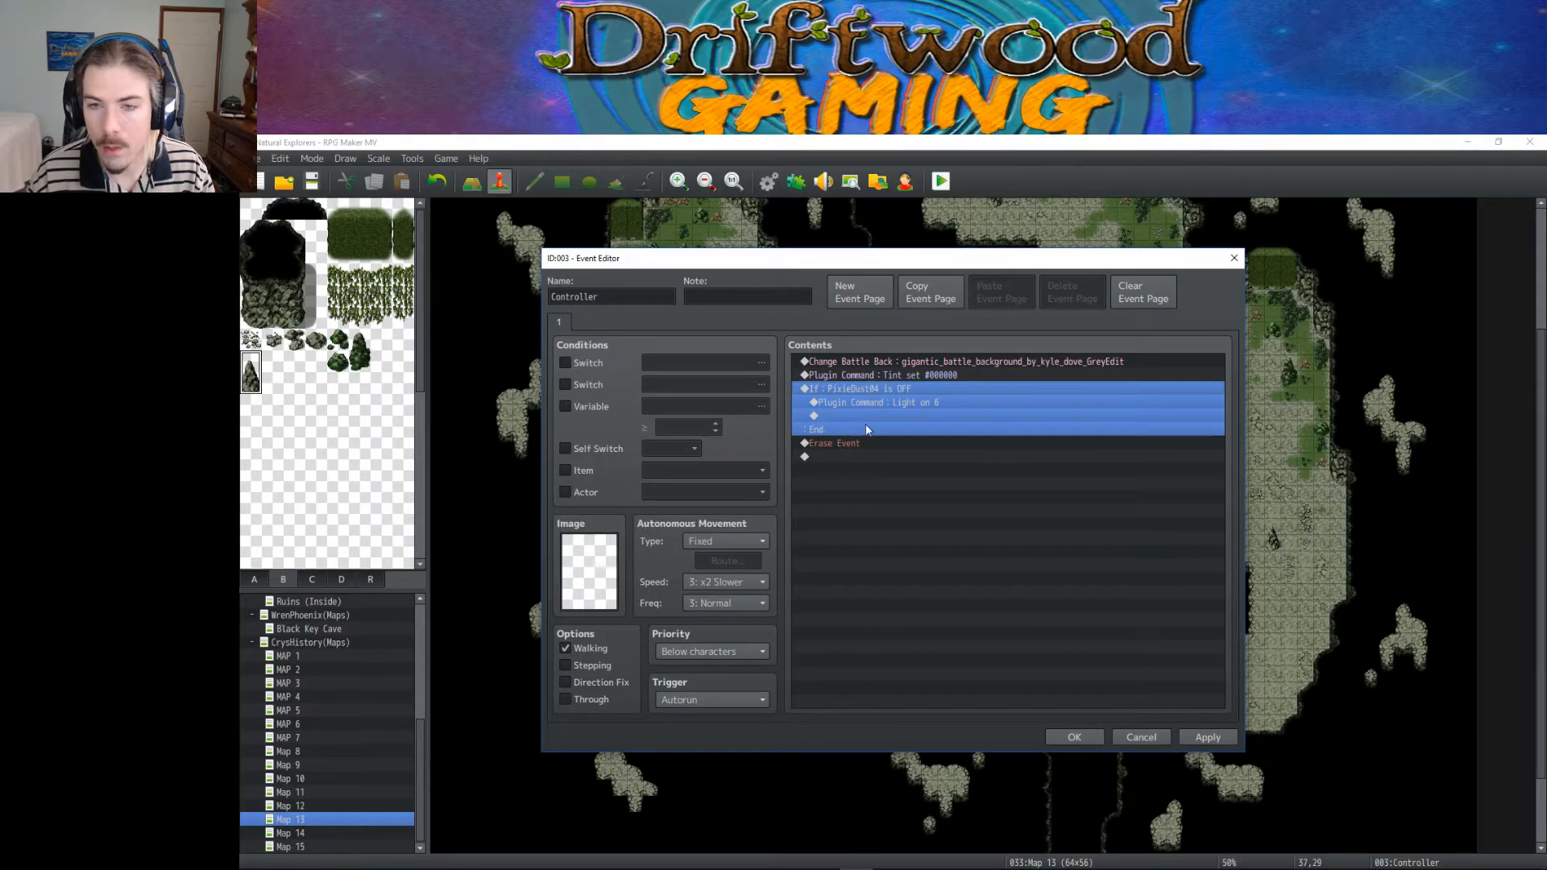
right_click(888, 390)
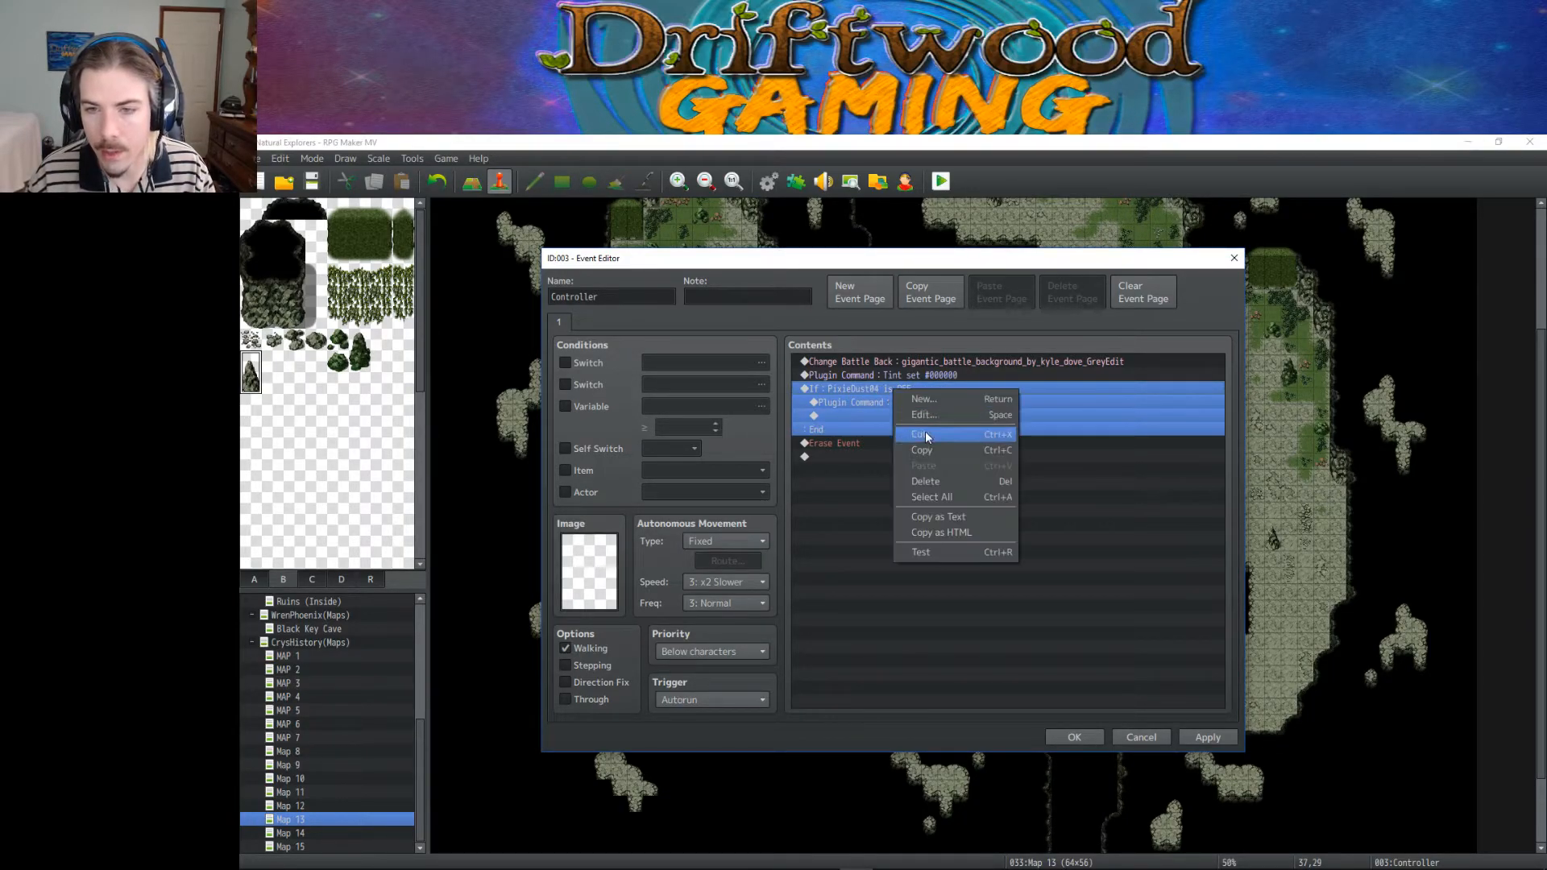
left_click(923, 414)
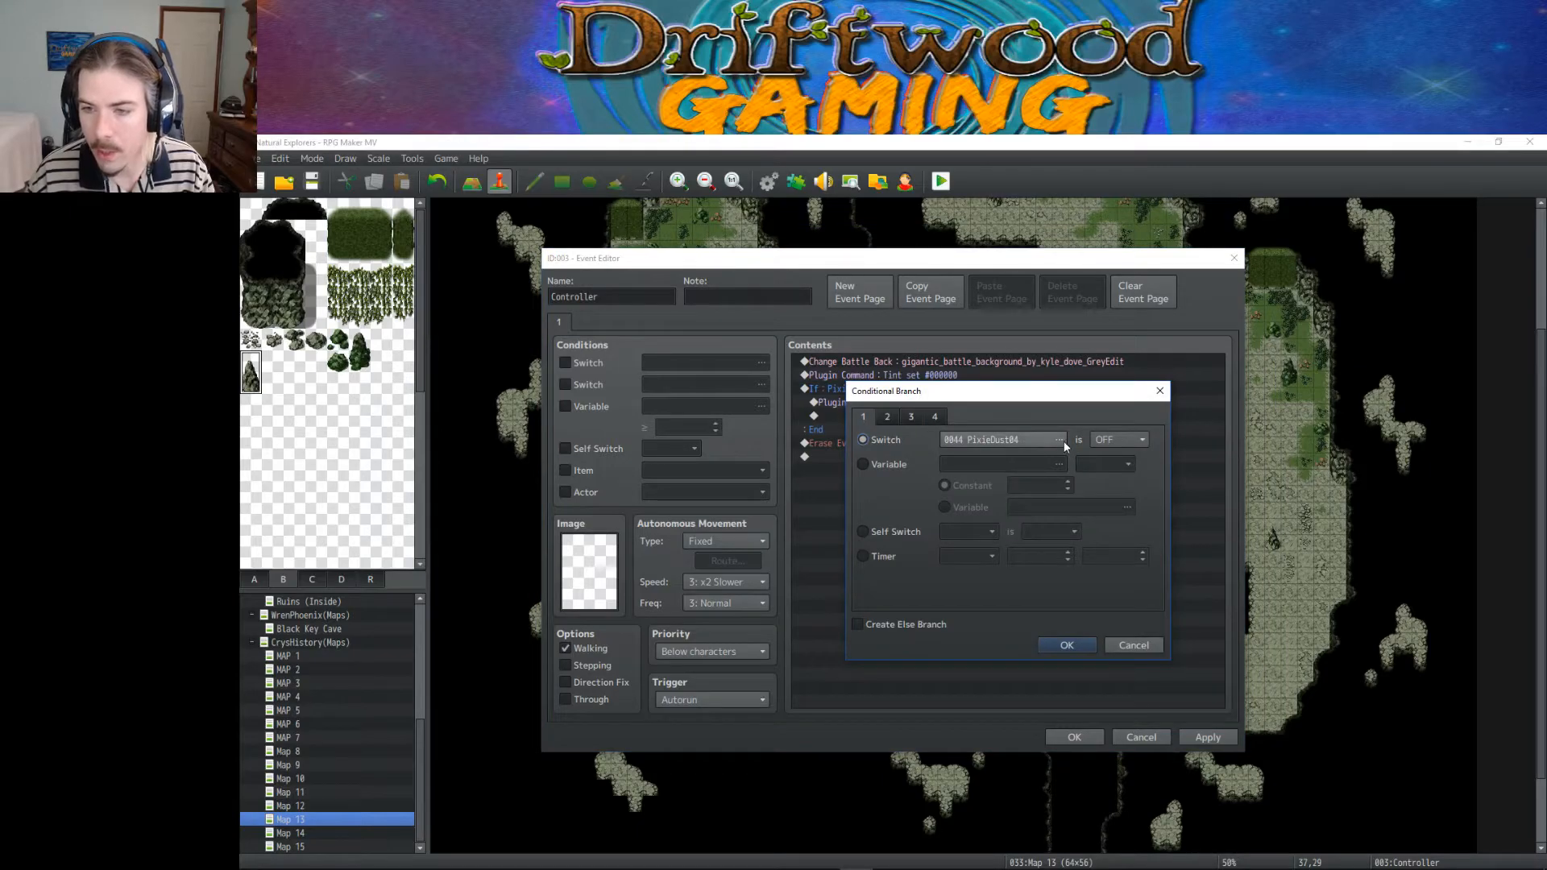
left_click(1064, 441)
left_click(1061, 444)
left_click(996, 693)
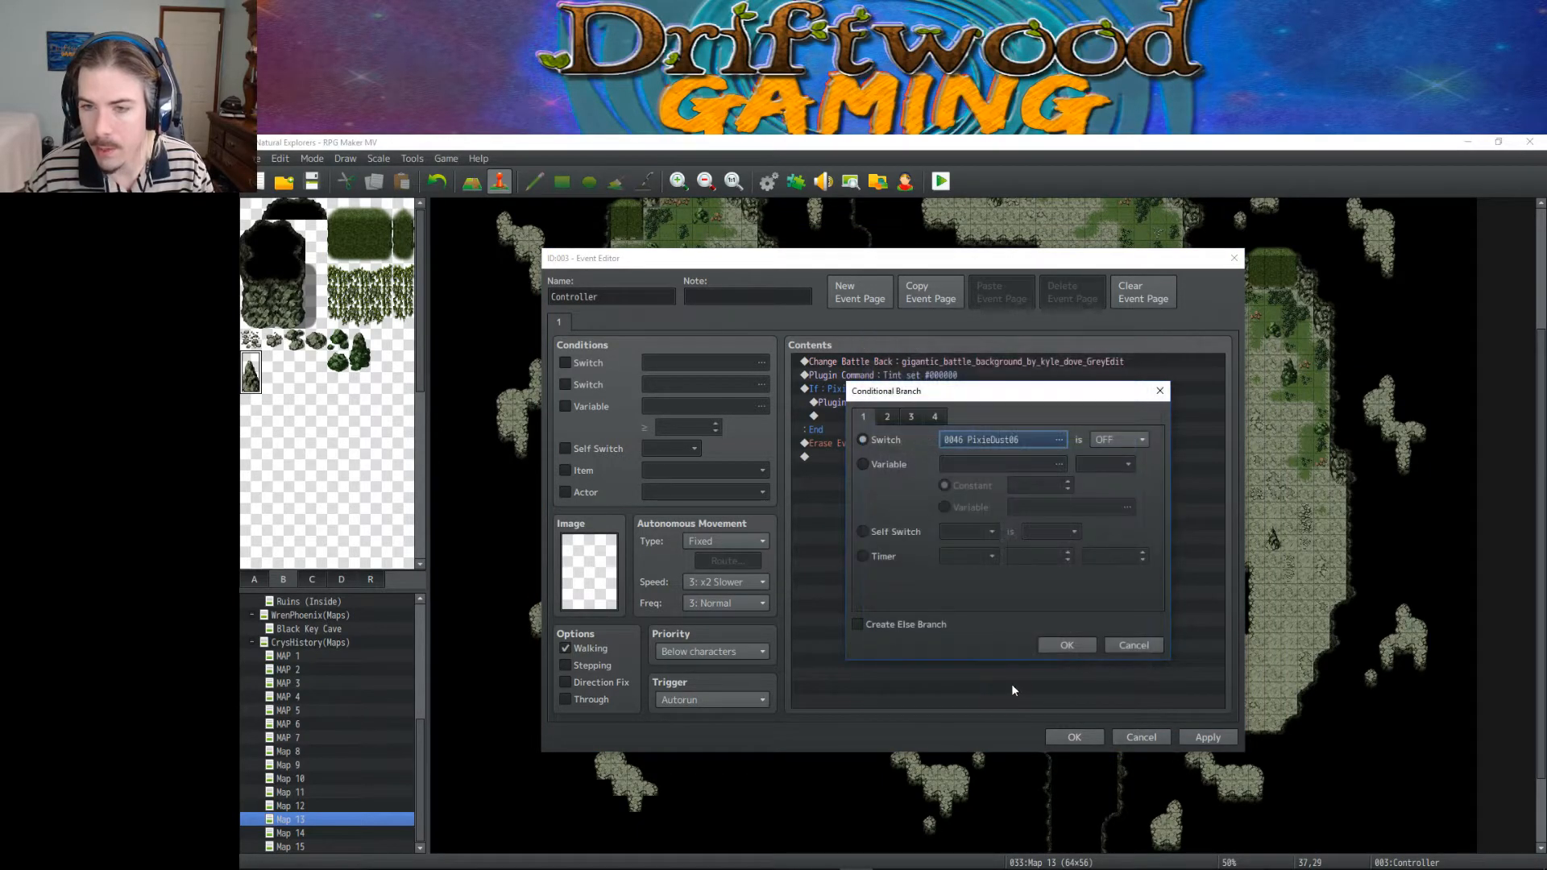
left_click(1056, 646)
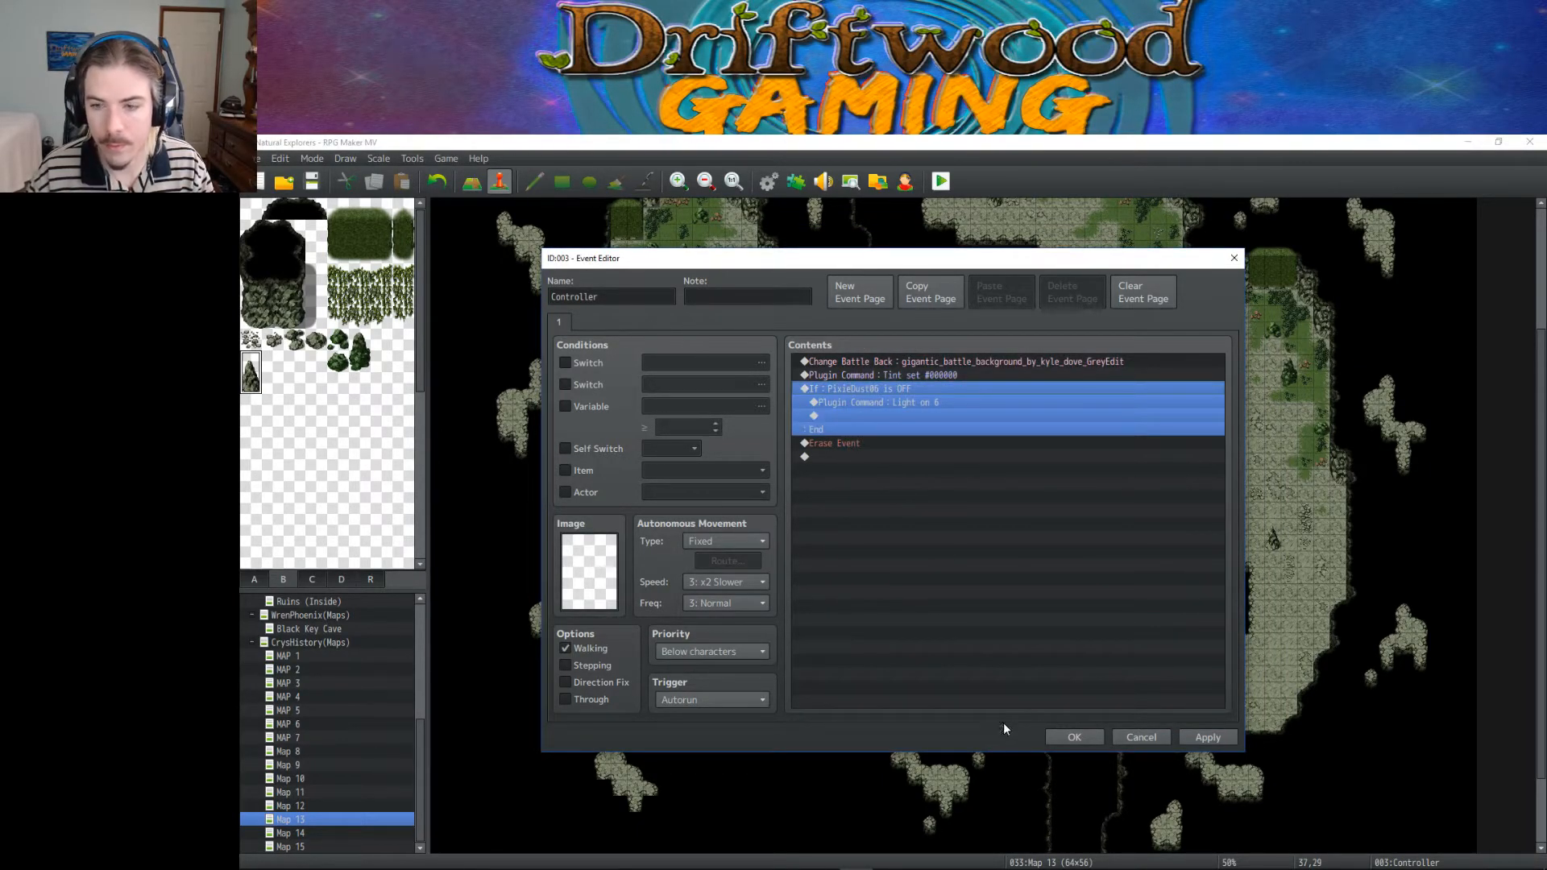
left_click(1075, 738)
Step: Set the conditional branch in Map 12's Controller event to check that switch 0045 PixieDust05 is OFF, and save the event
left_click(300, 806)
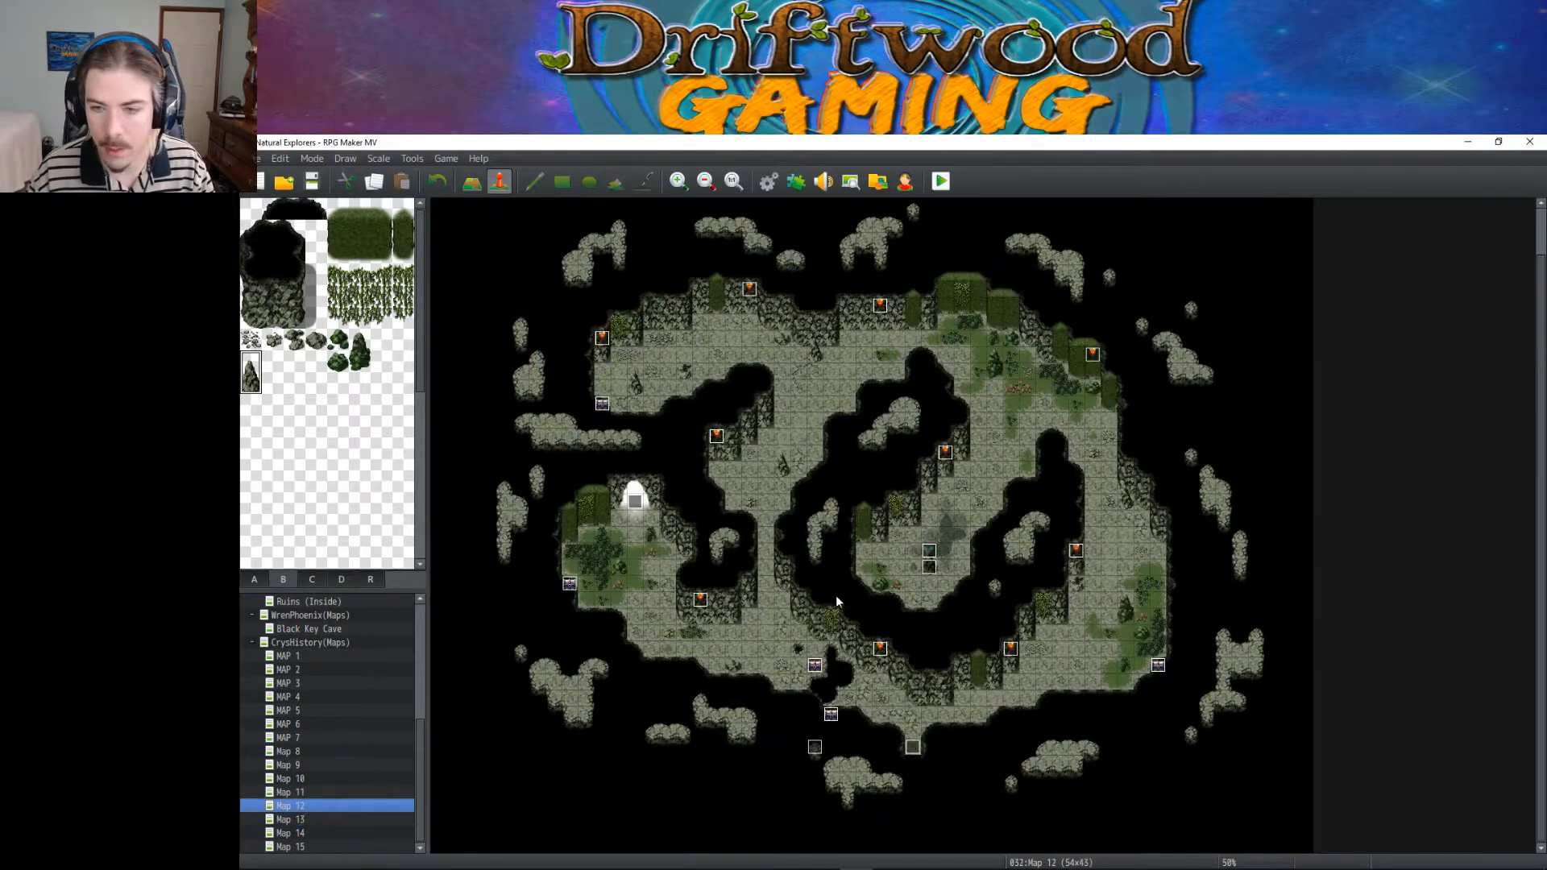
double_click(814, 747)
right_click(900, 390)
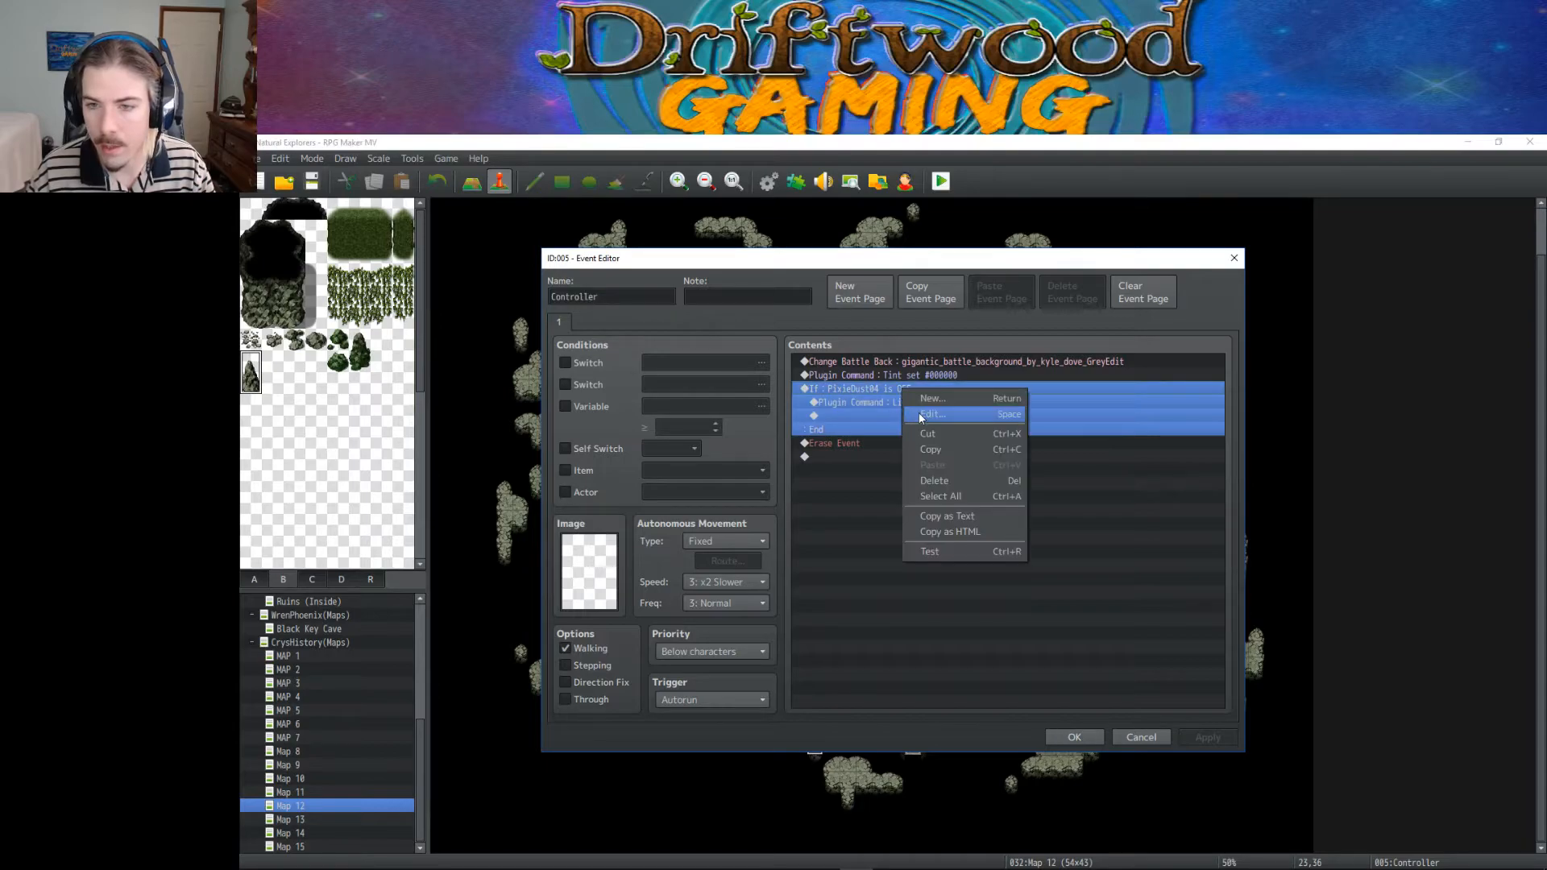
left_click(959, 403)
left_click(1058, 439)
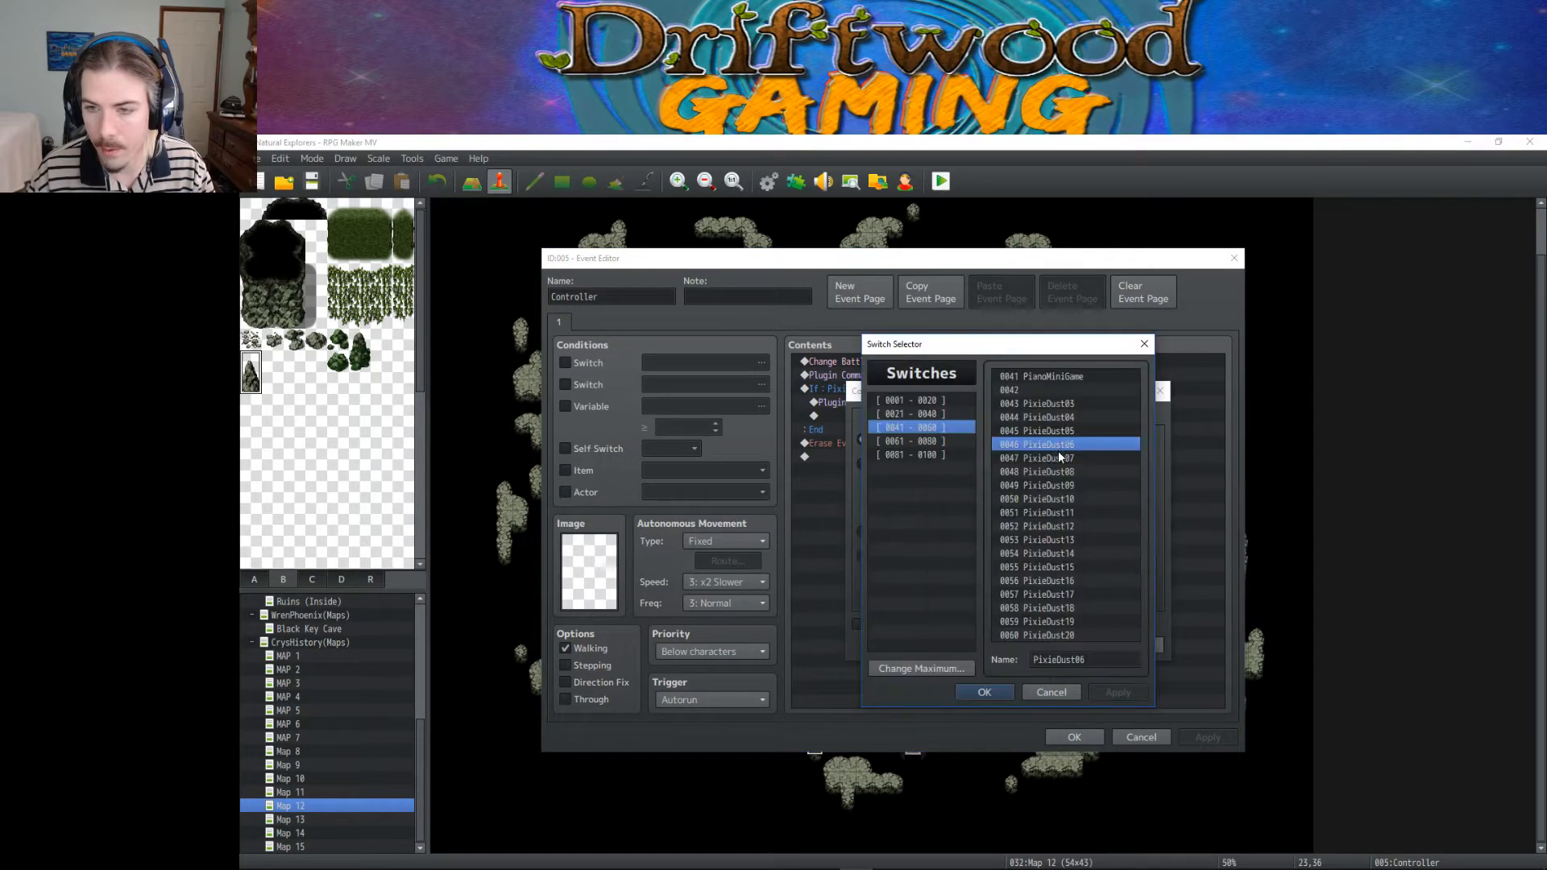
left_click(1063, 431)
left_click(983, 693)
left_click(1066, 646)
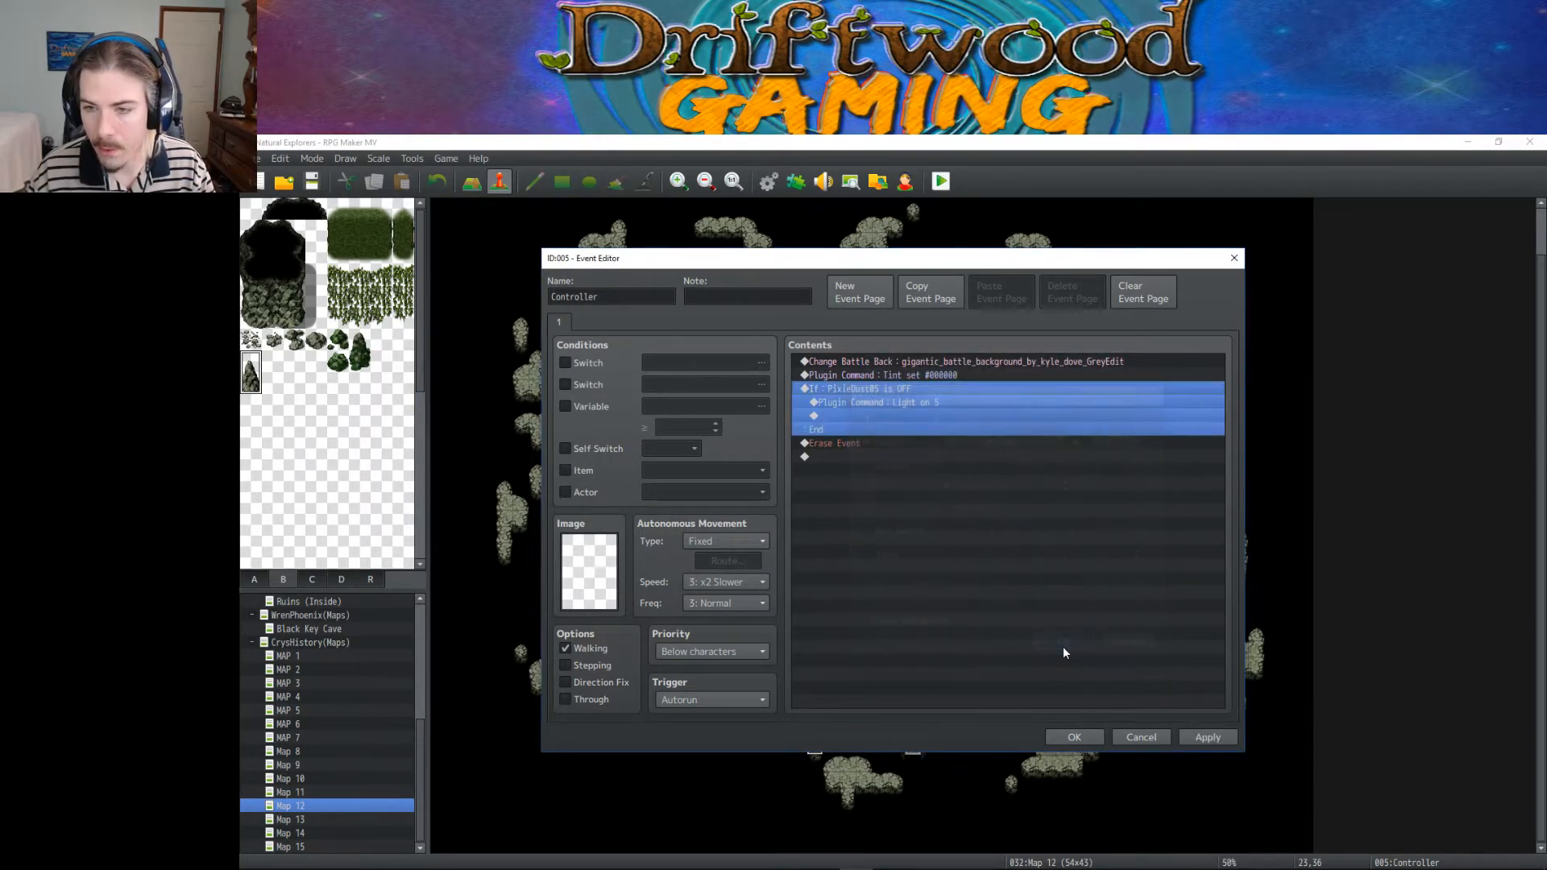
left_click(1072, 736)
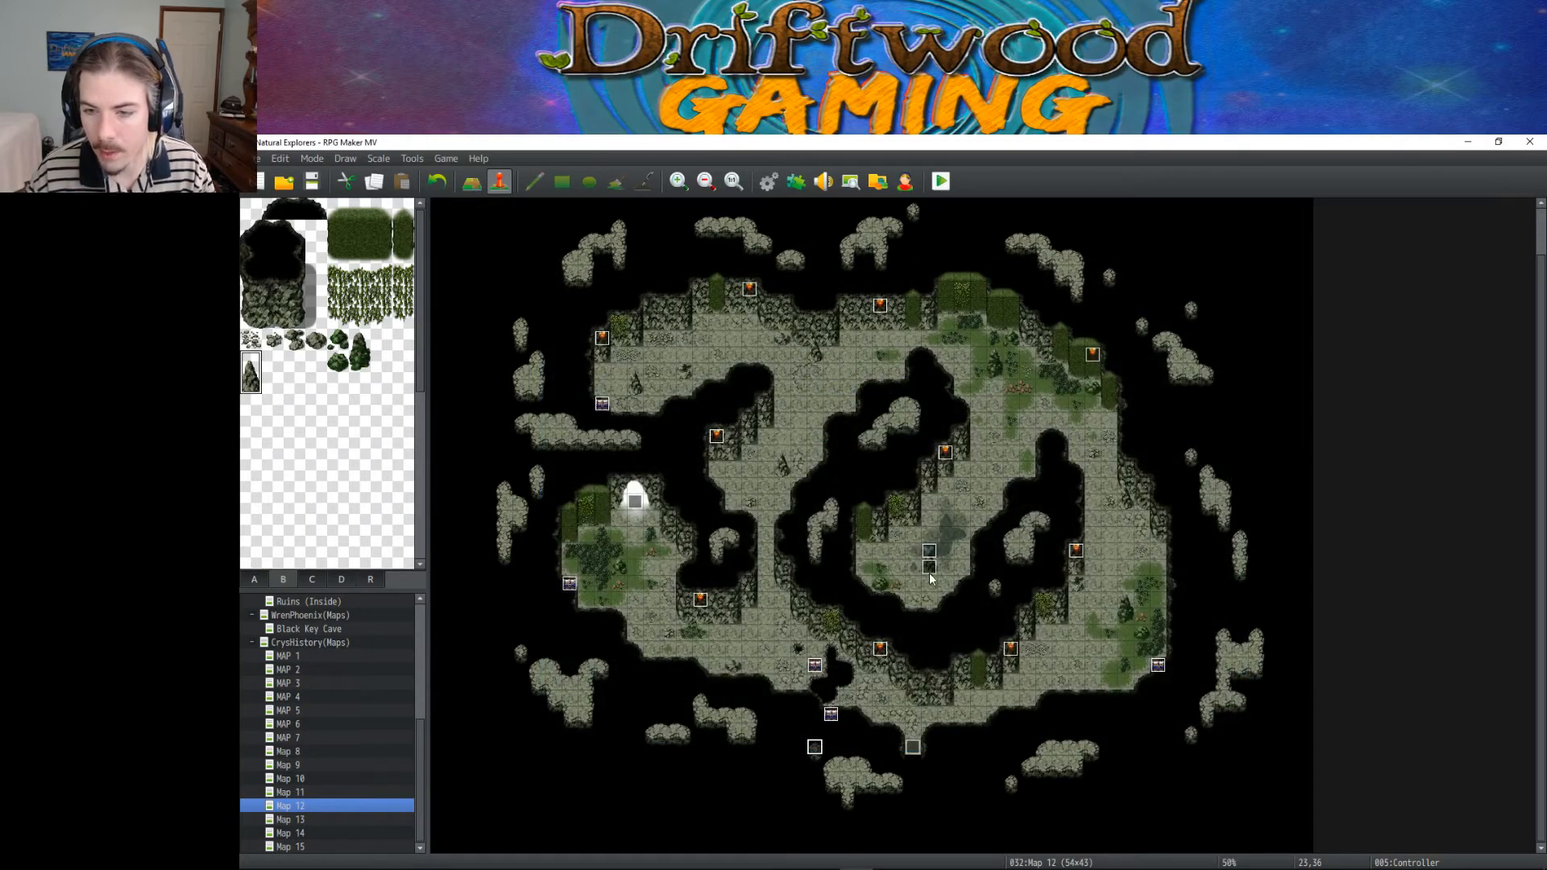
Step: Check the pixie dust placeholder and Exit events on Map 12, and save the project
double_click(930, 571)
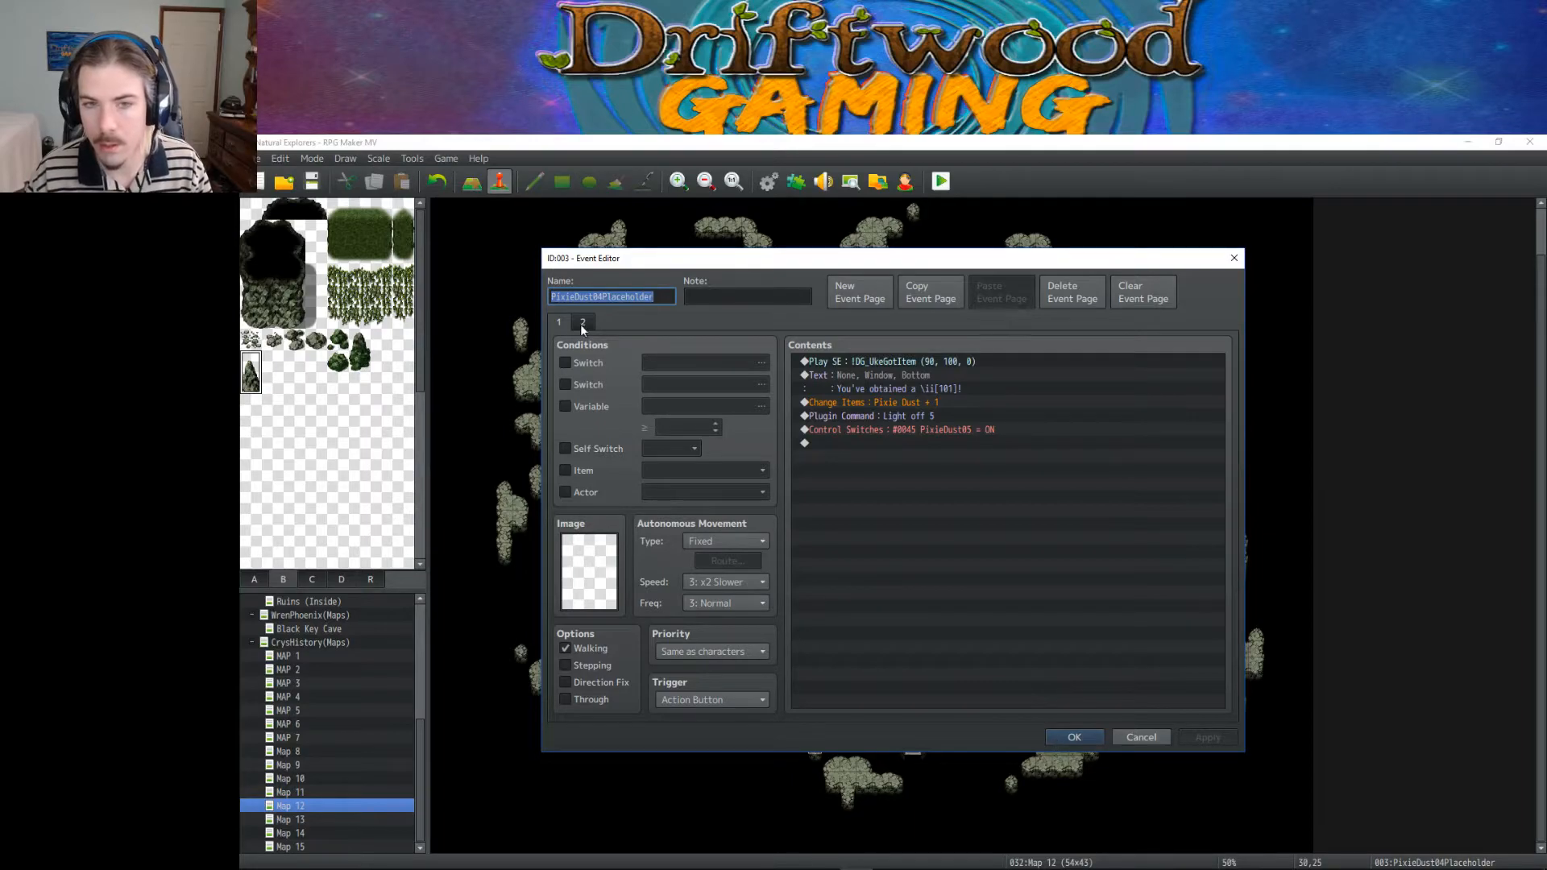
left_click(1076, 737)
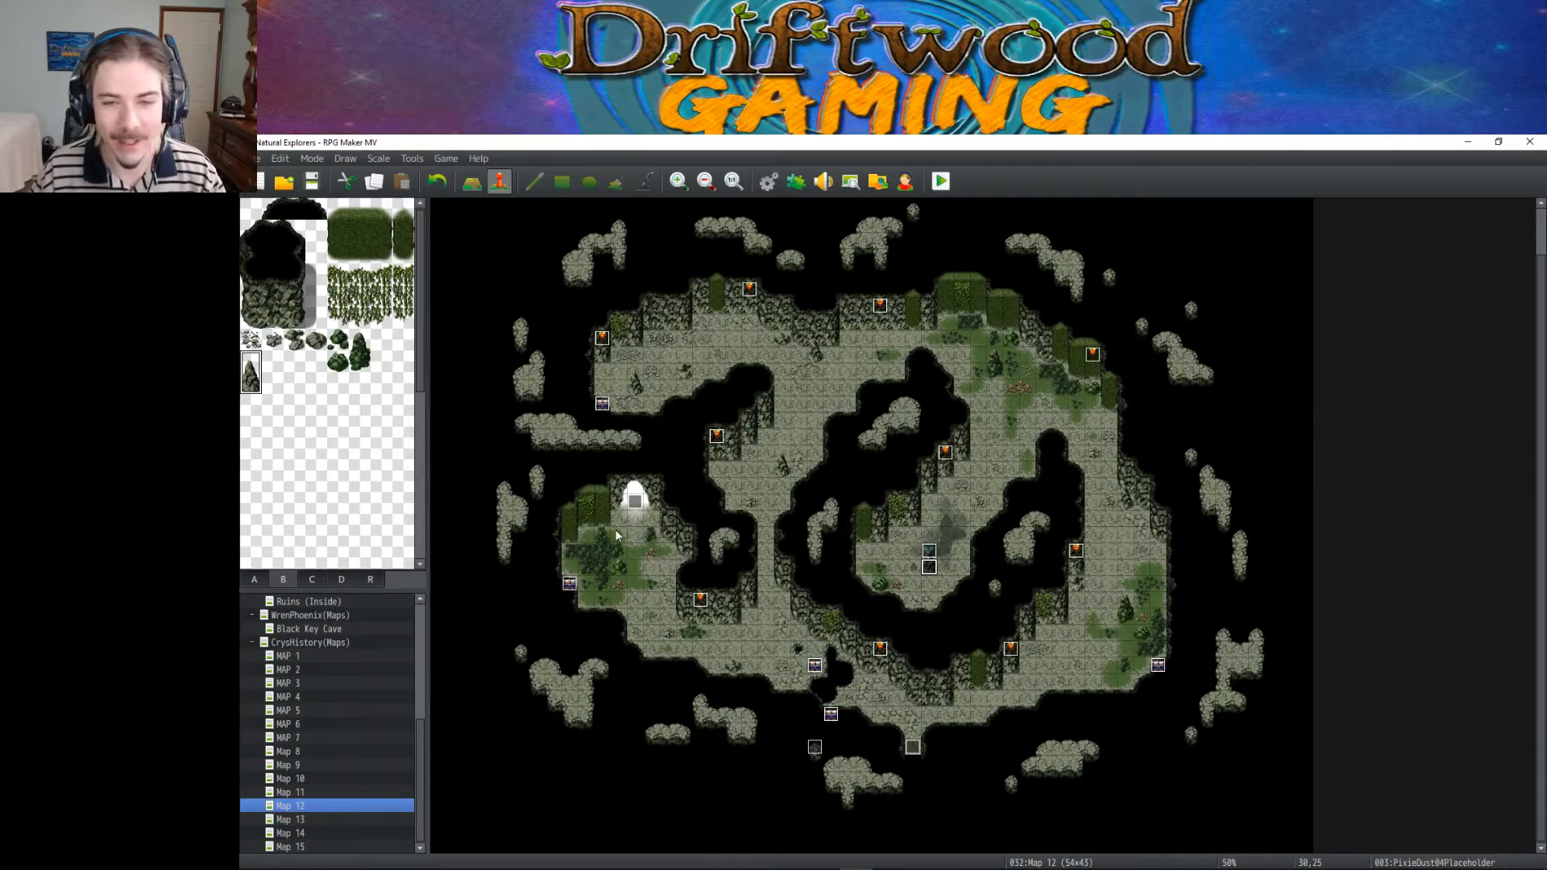
double_click(632, 502)
scroll(1050, 617, "down", 2)
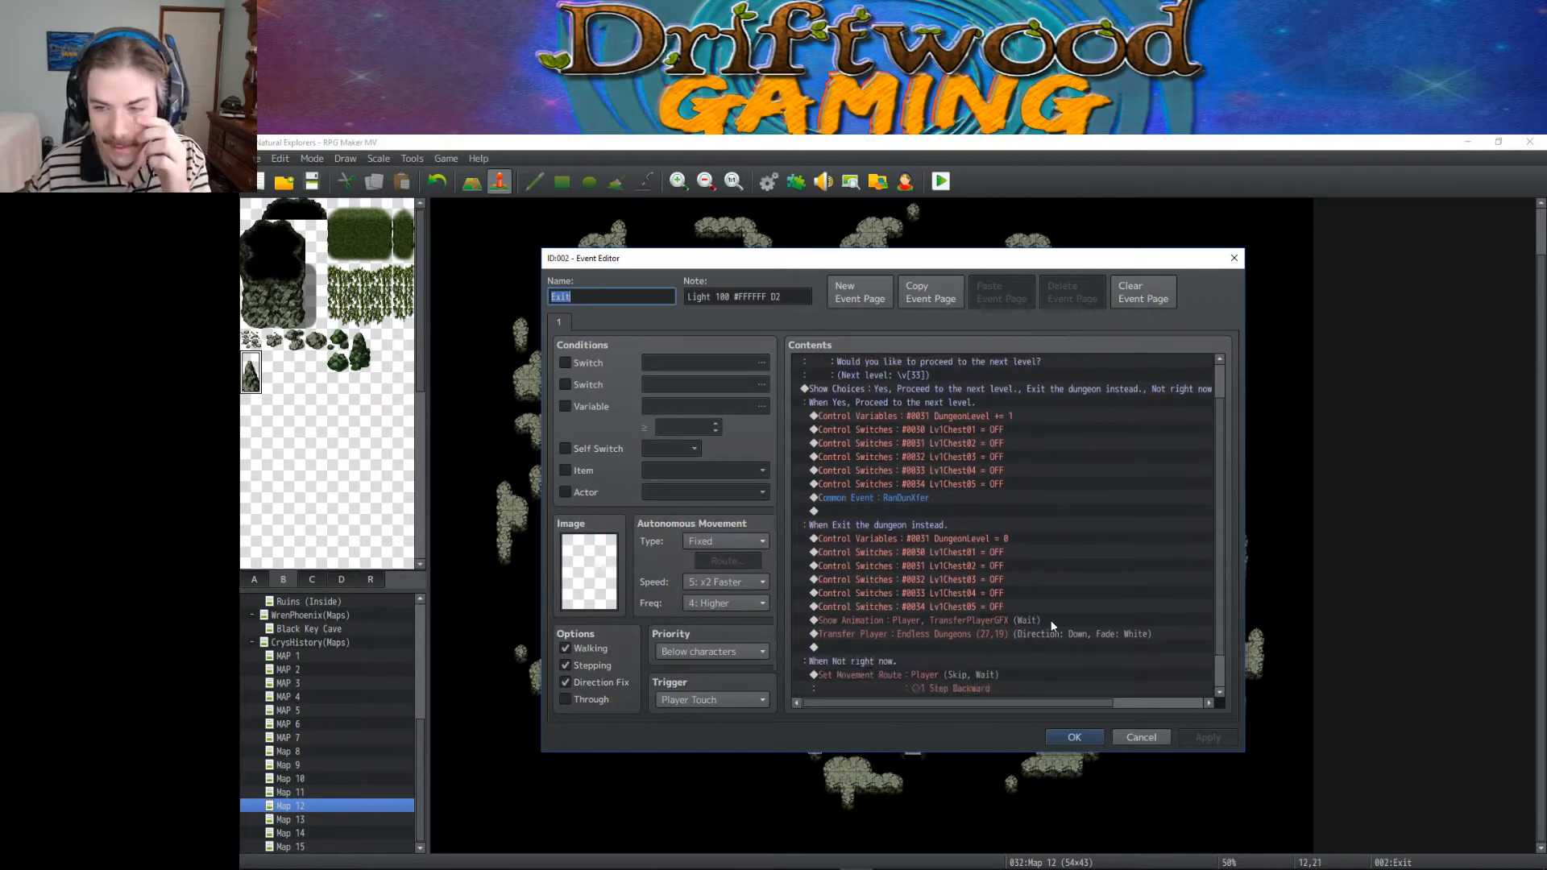
left_click(1075, 738)
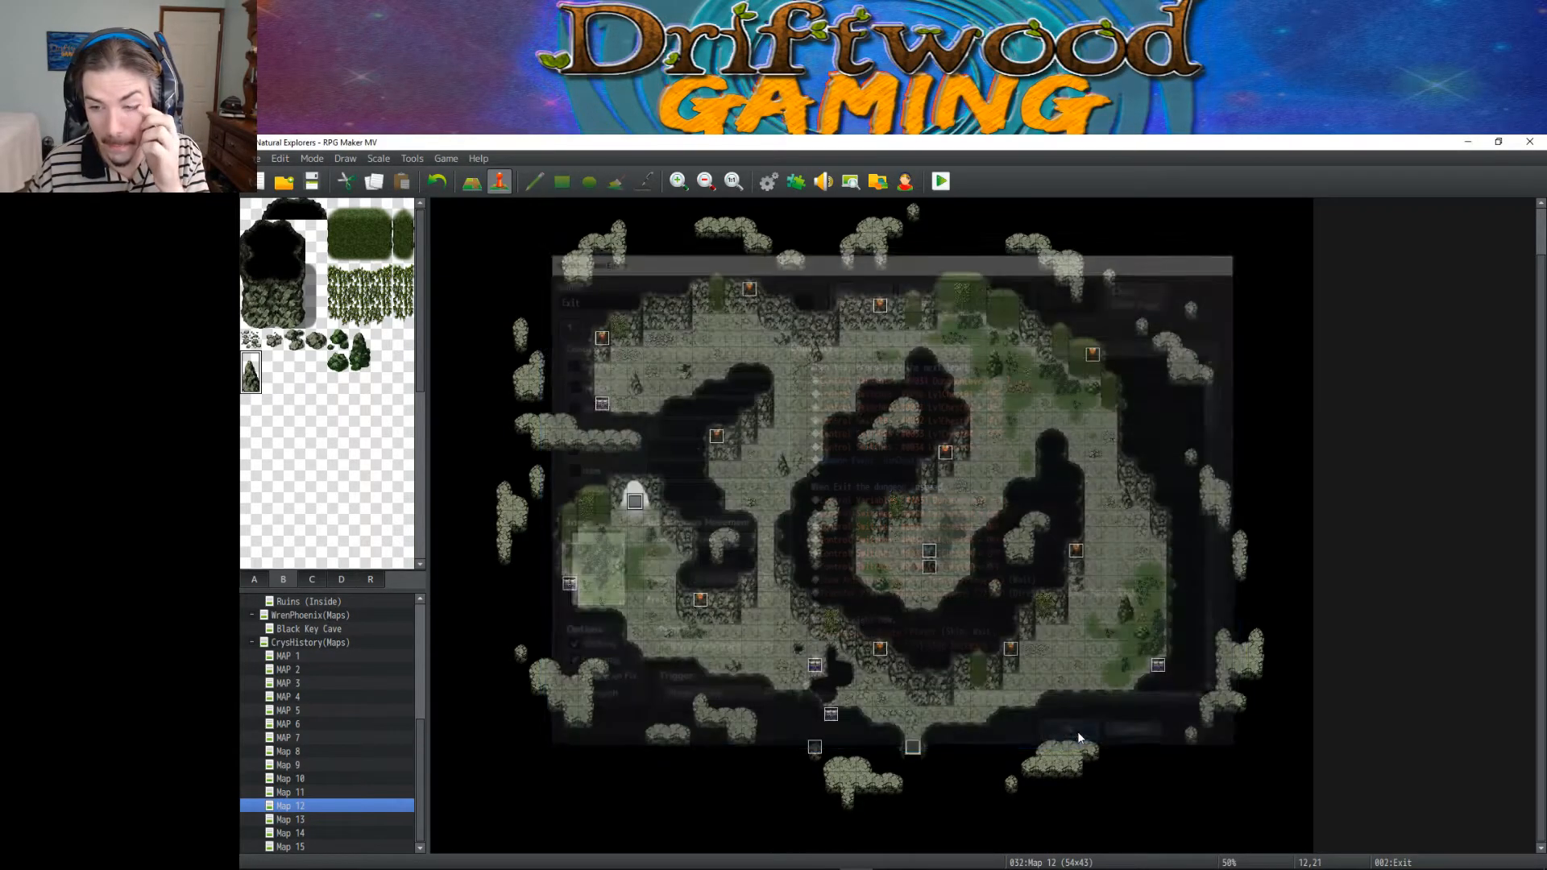
left_click(315, 187)
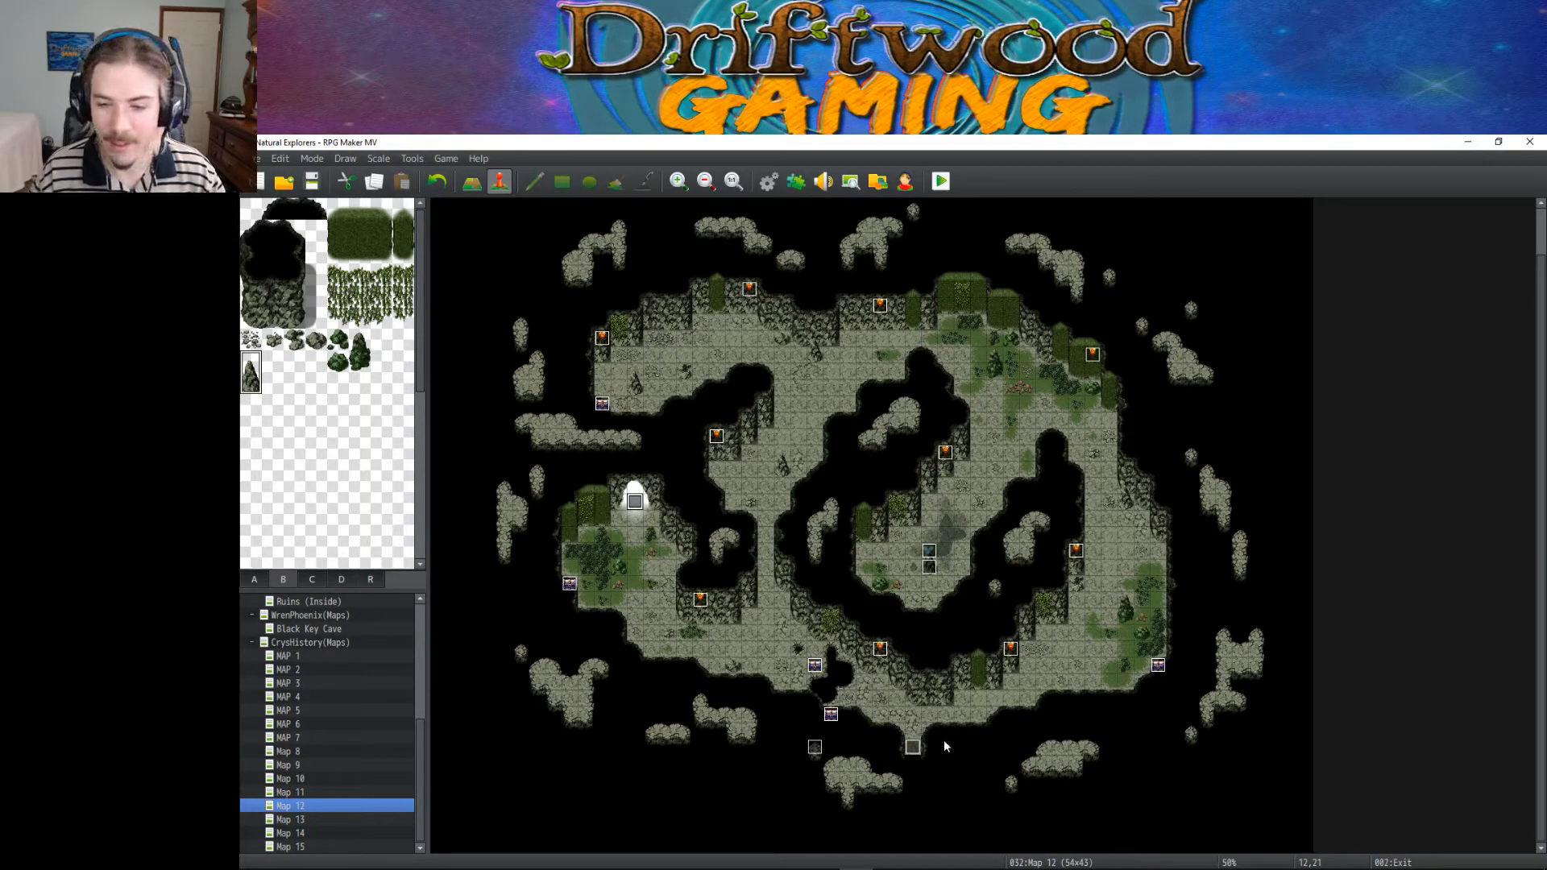
Step: Review the contents of the Entrance and RCCPixie events on Map 12
double_click(912, 747)
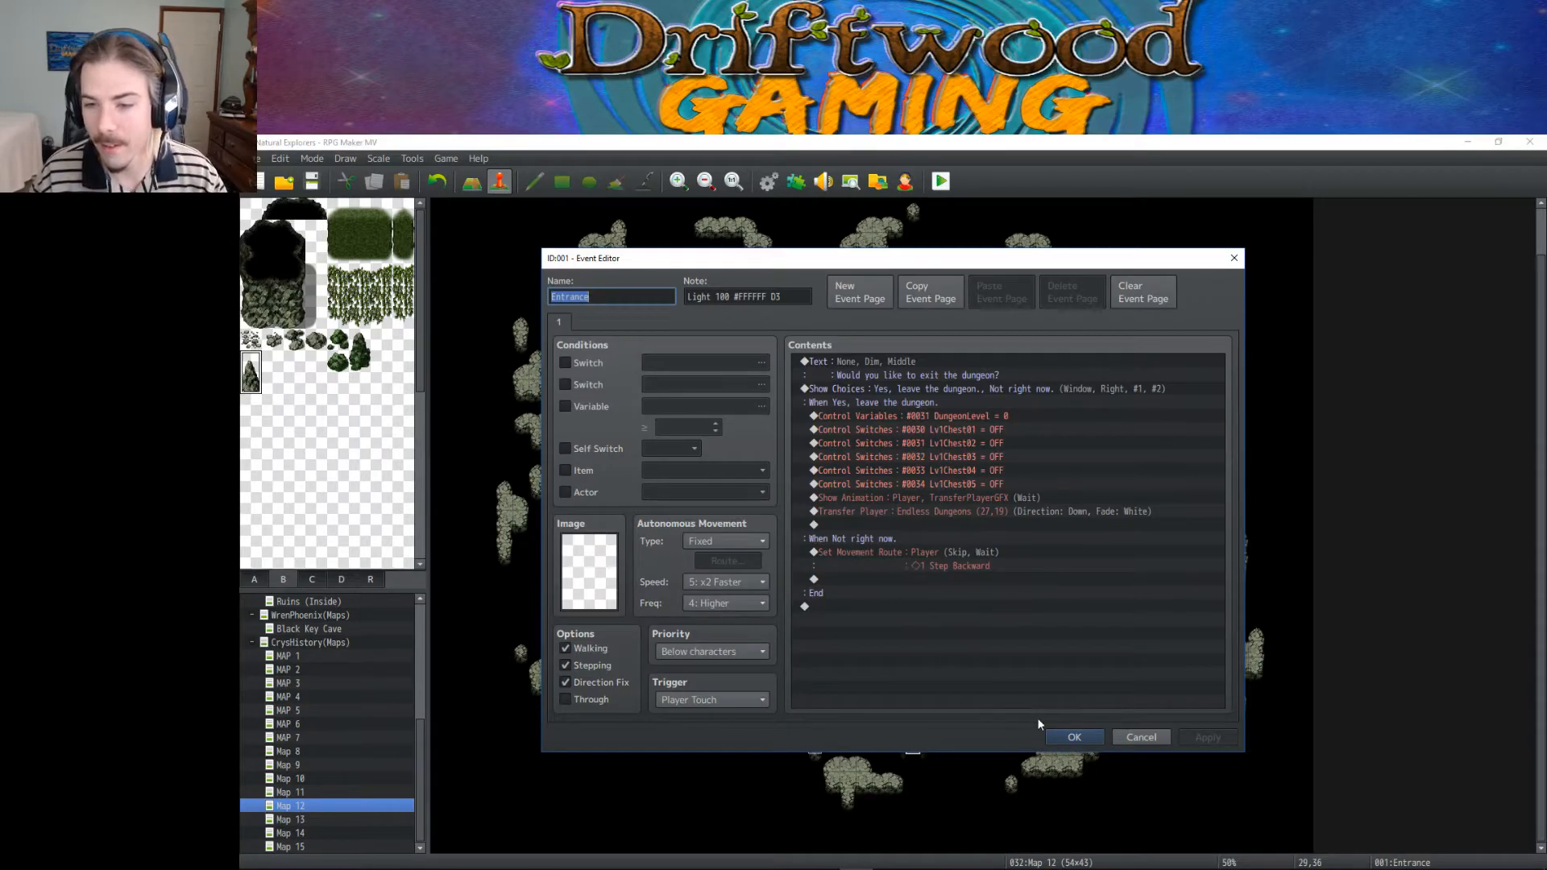
left_click(1063, 733)
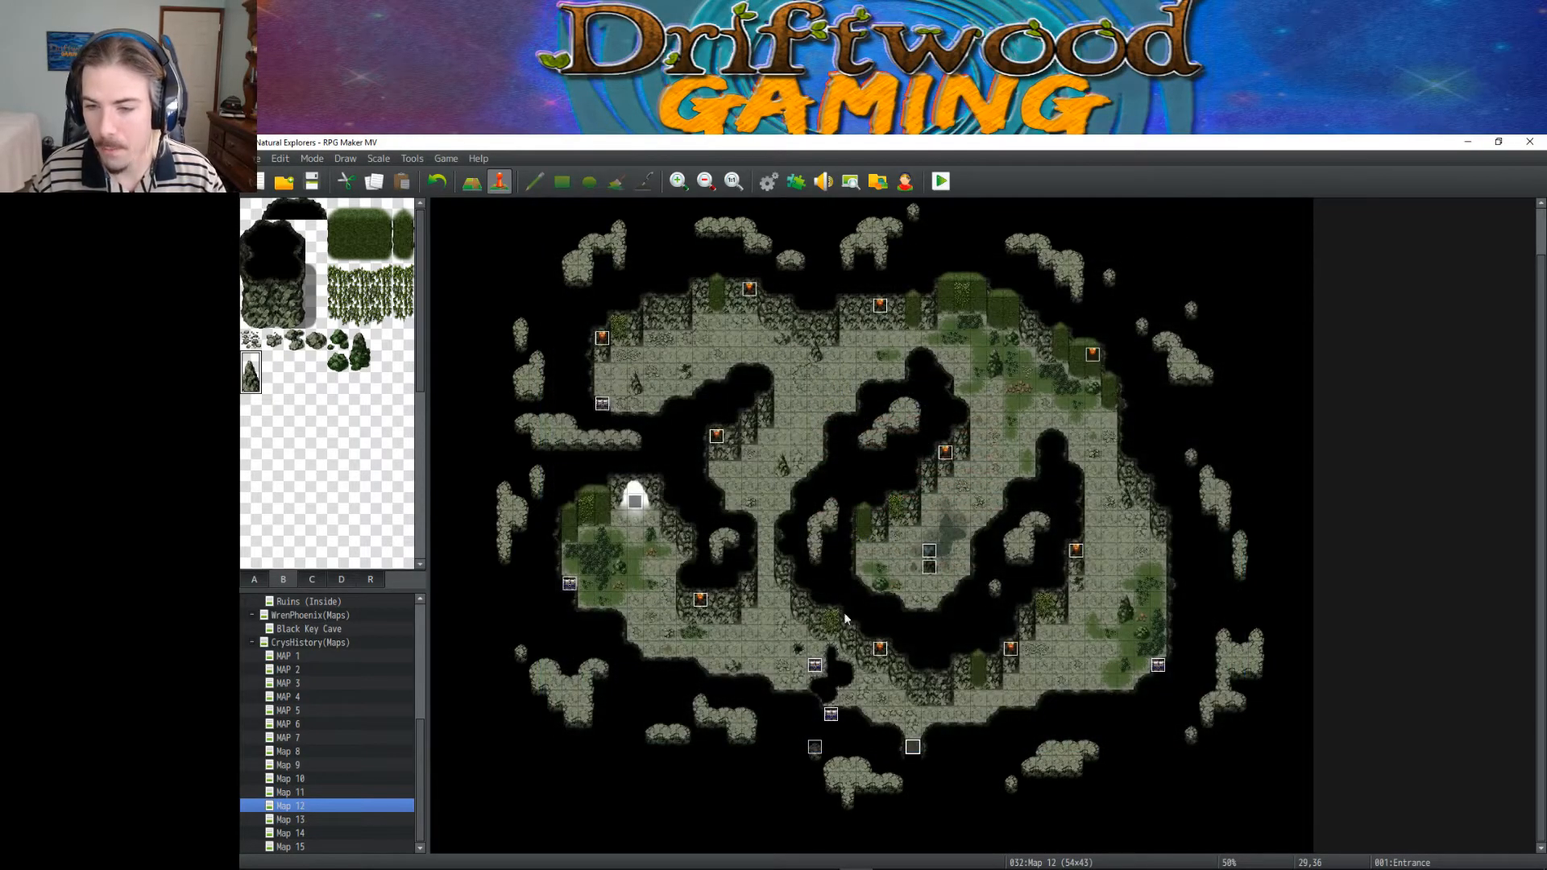
double_click(930, 554)
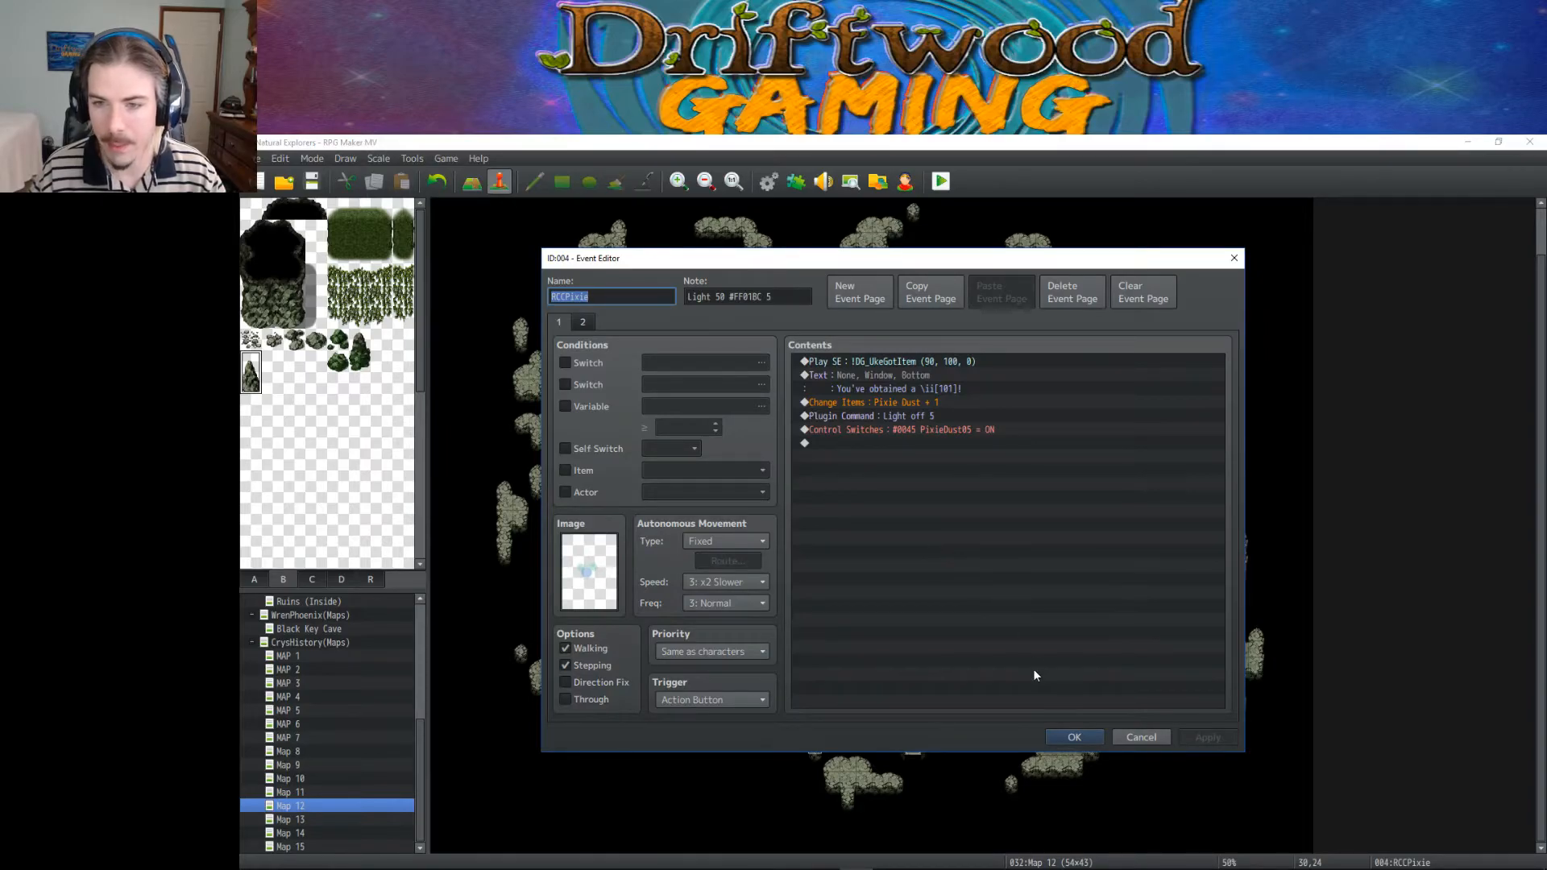
left_click(1071, 737)
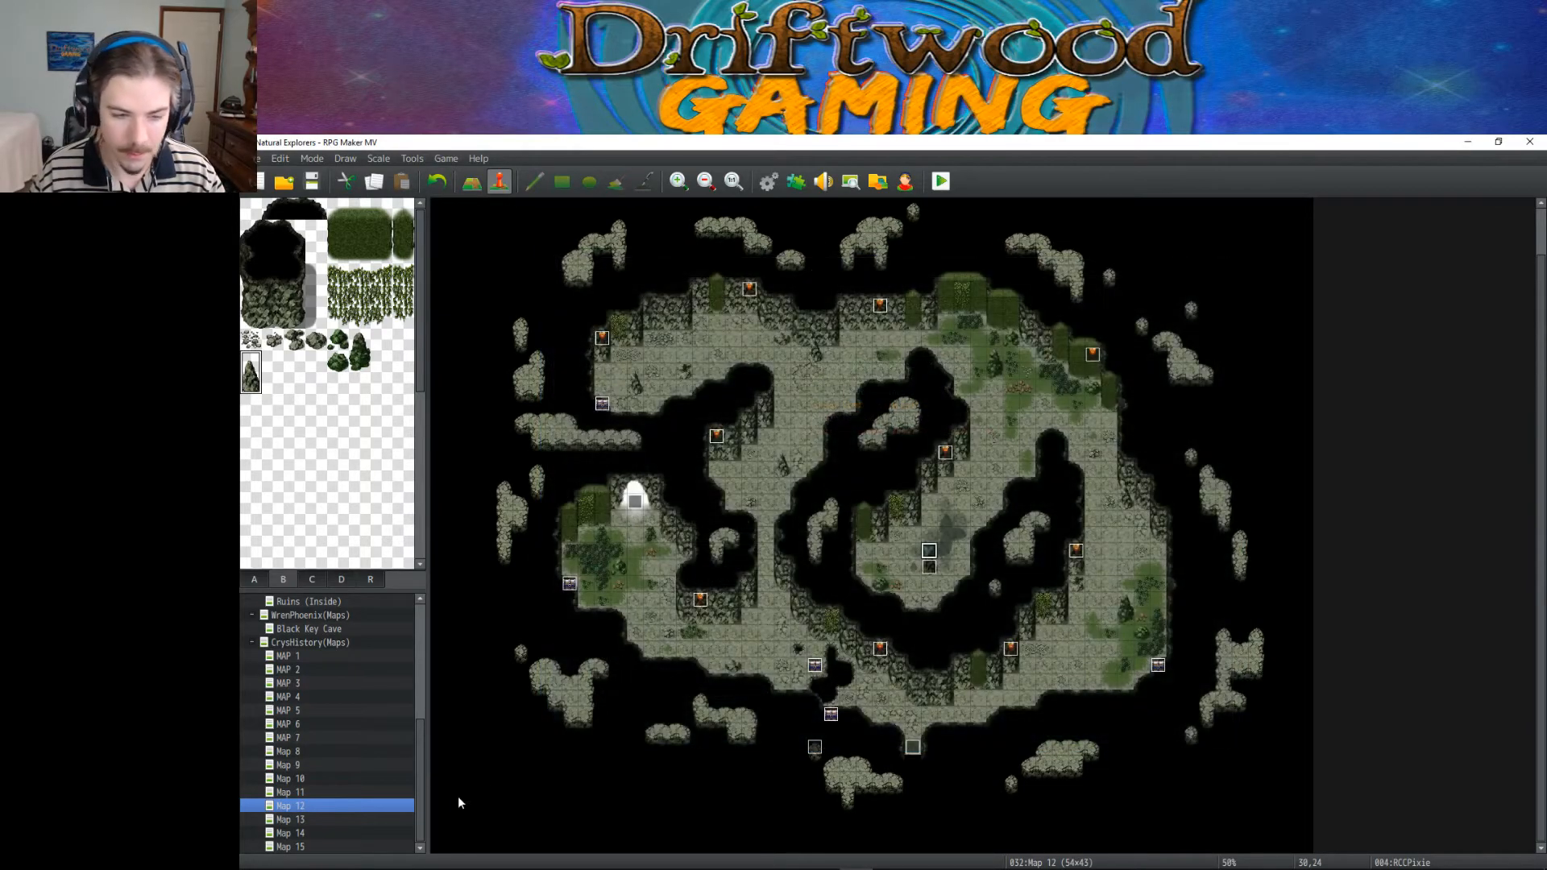
Step: Check the light and switch settings of Map 13's Controller, pixie dust placeholder and RCCPixie events, including RCCPixie's second page
left_click(326, 820)
scroll(971, 548, "up", 2)
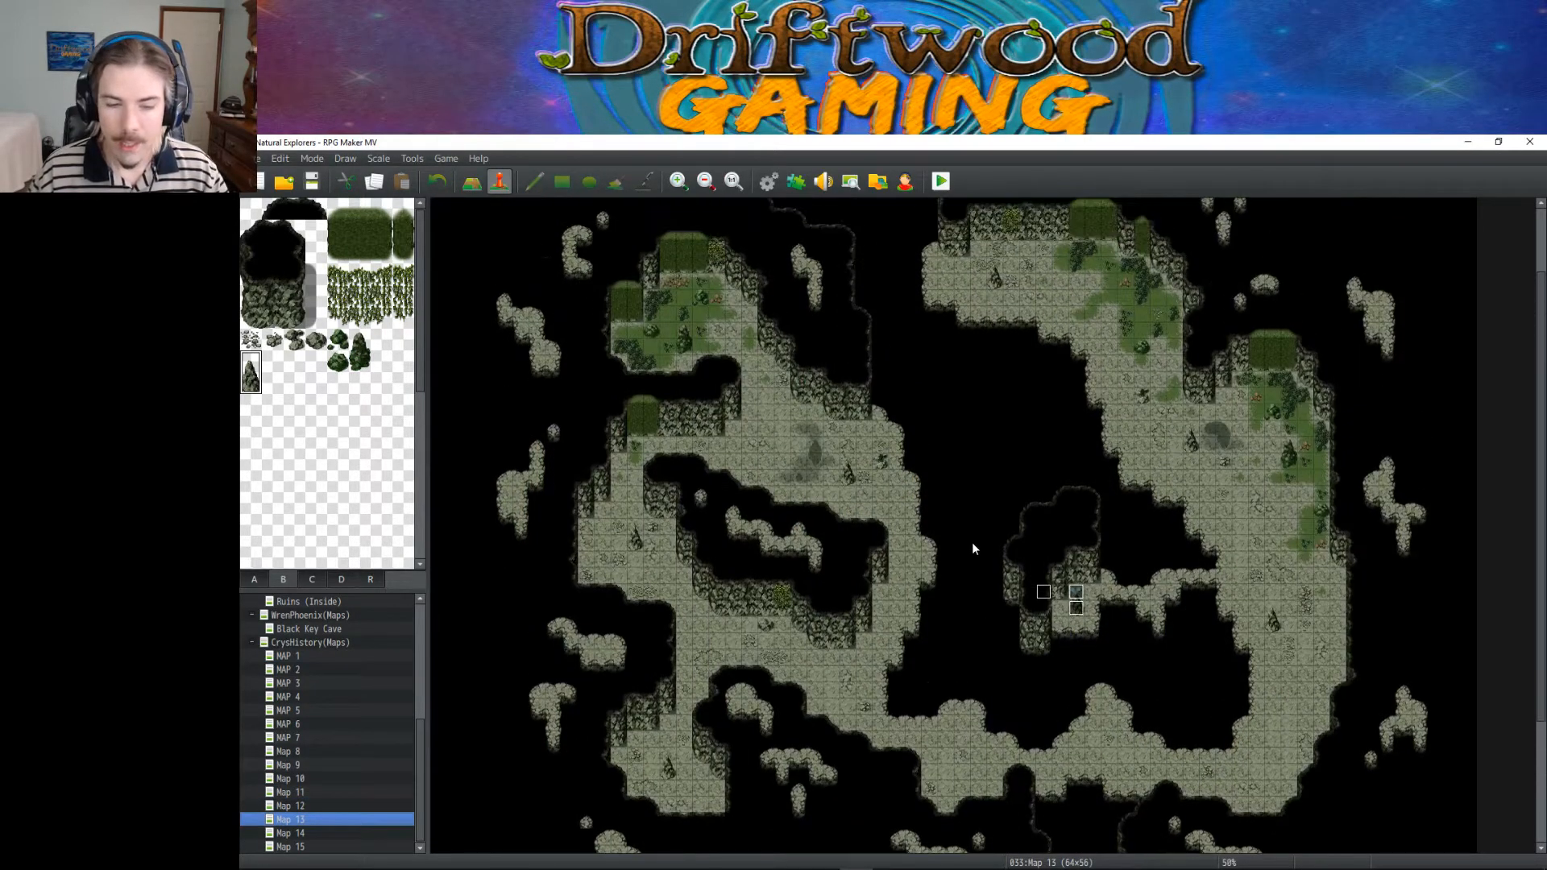
scroll(970, 543, "down", 1)
double_click(1045, 551)
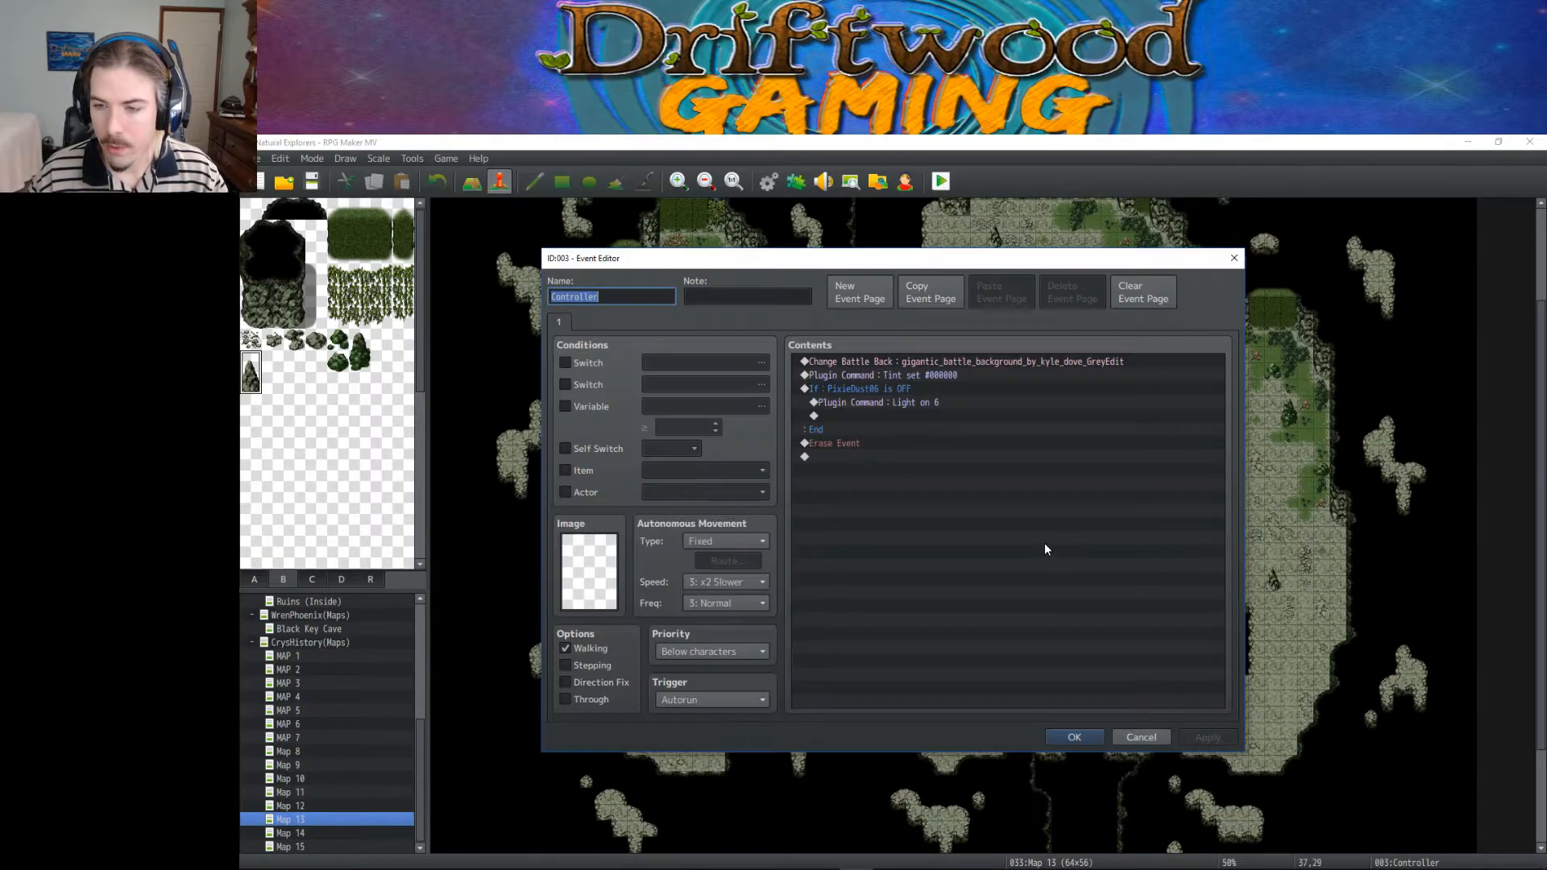
left_click(1052, 737)
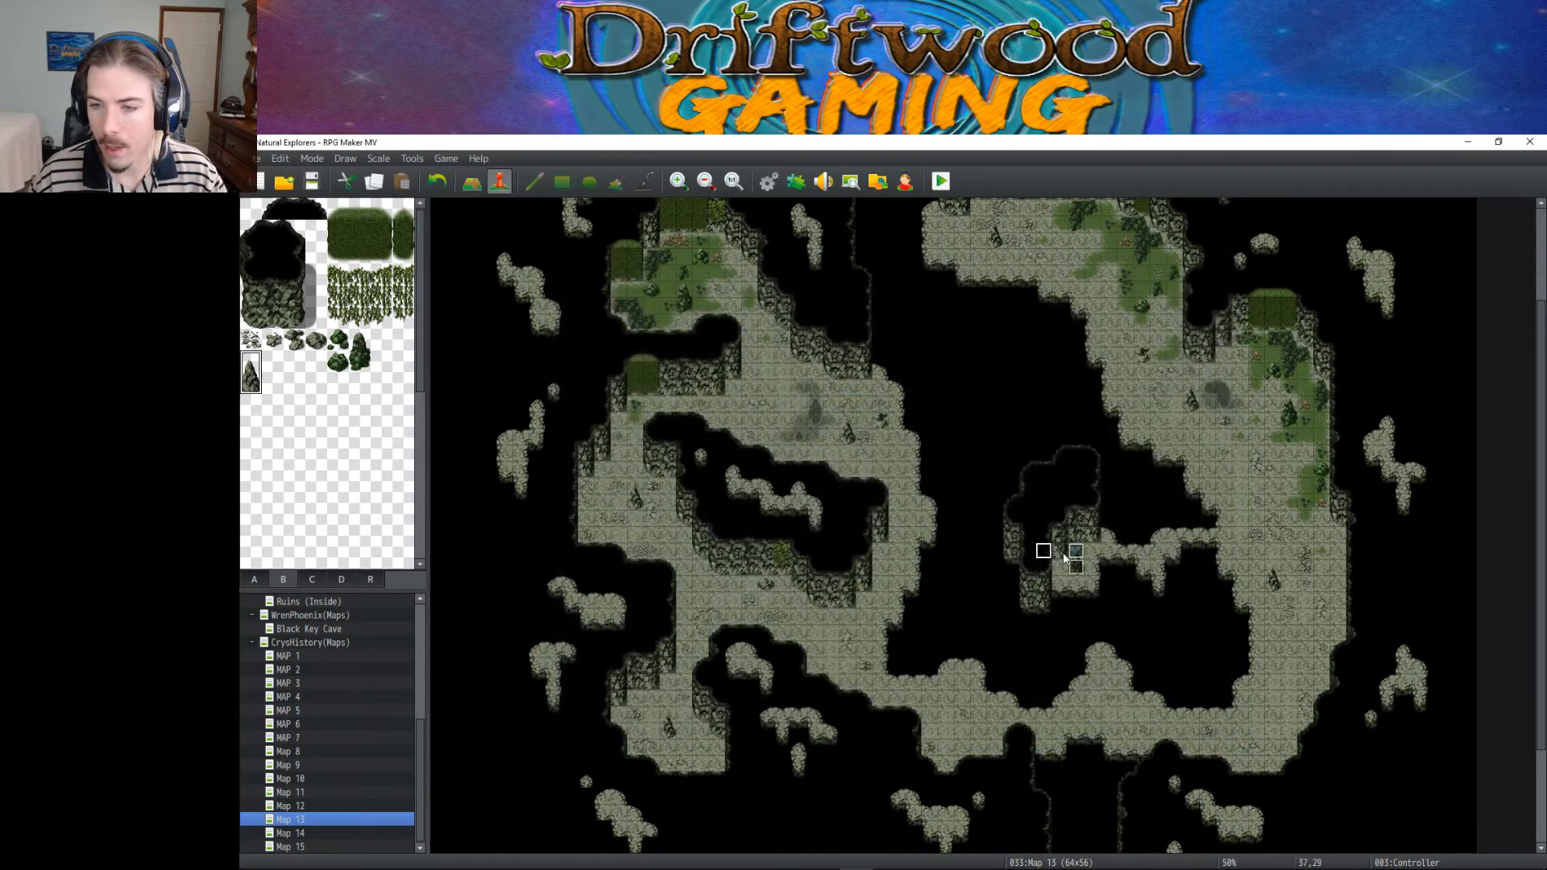
double_click(1076, 551)
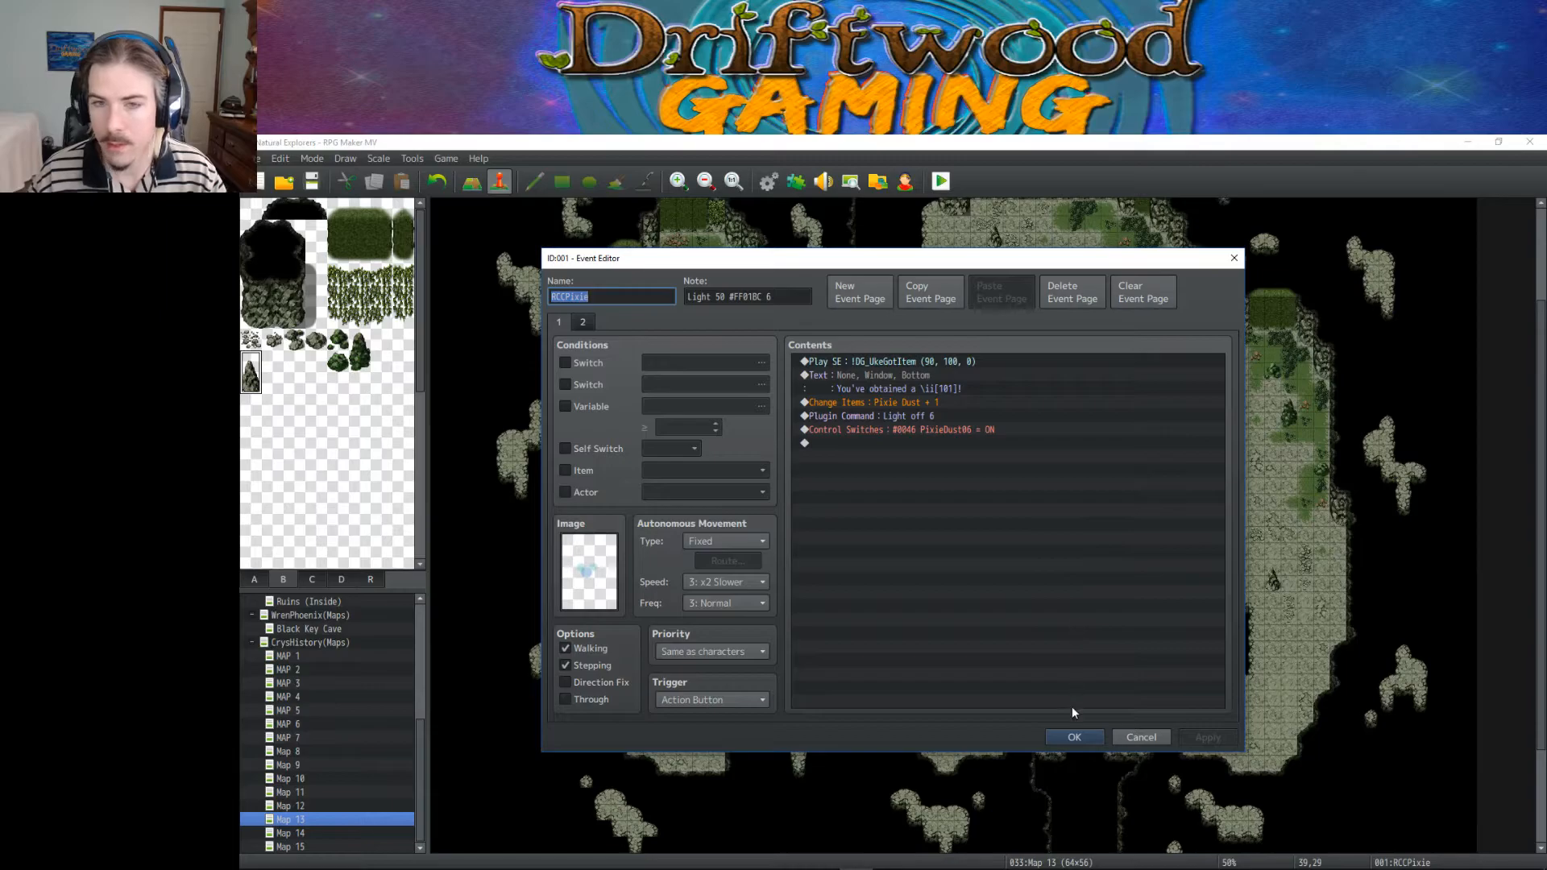
left_click(1063, 734)
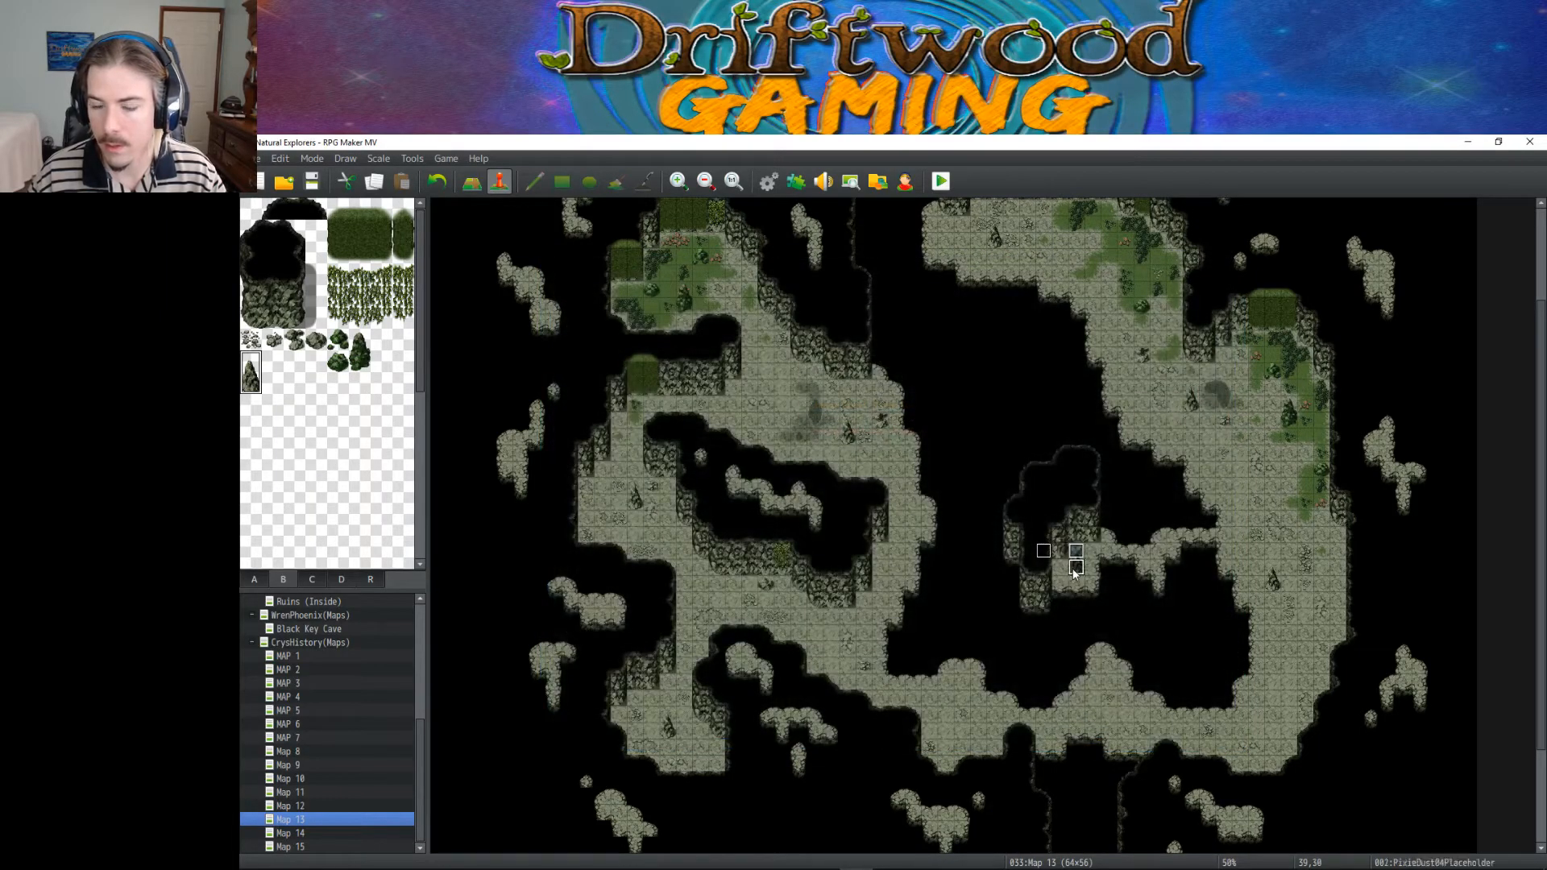
double_click(1062, 555)
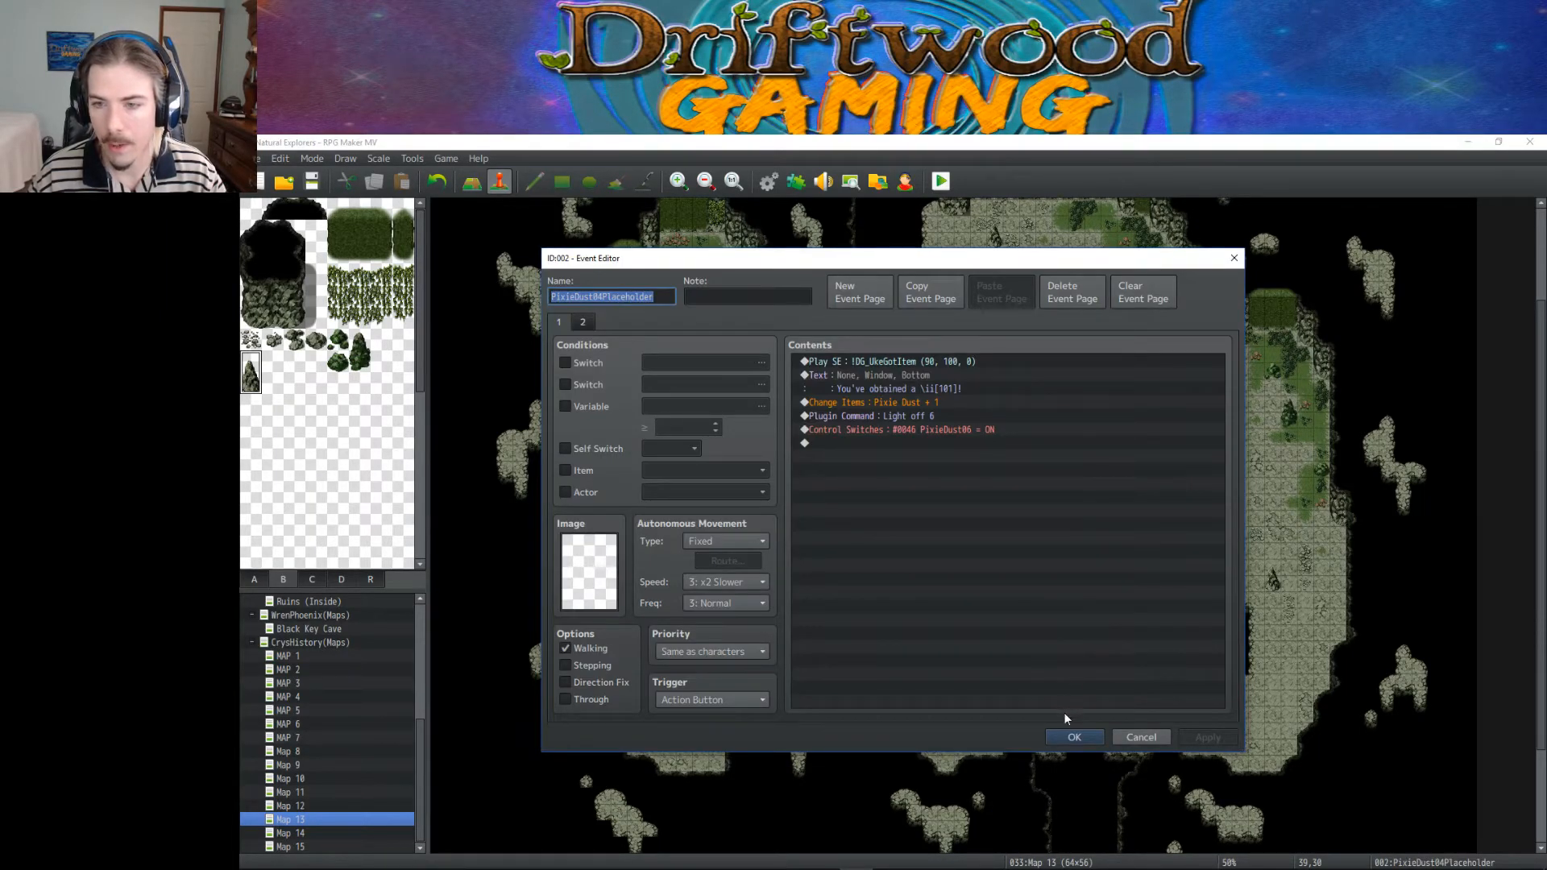
left_click(1064, 736)
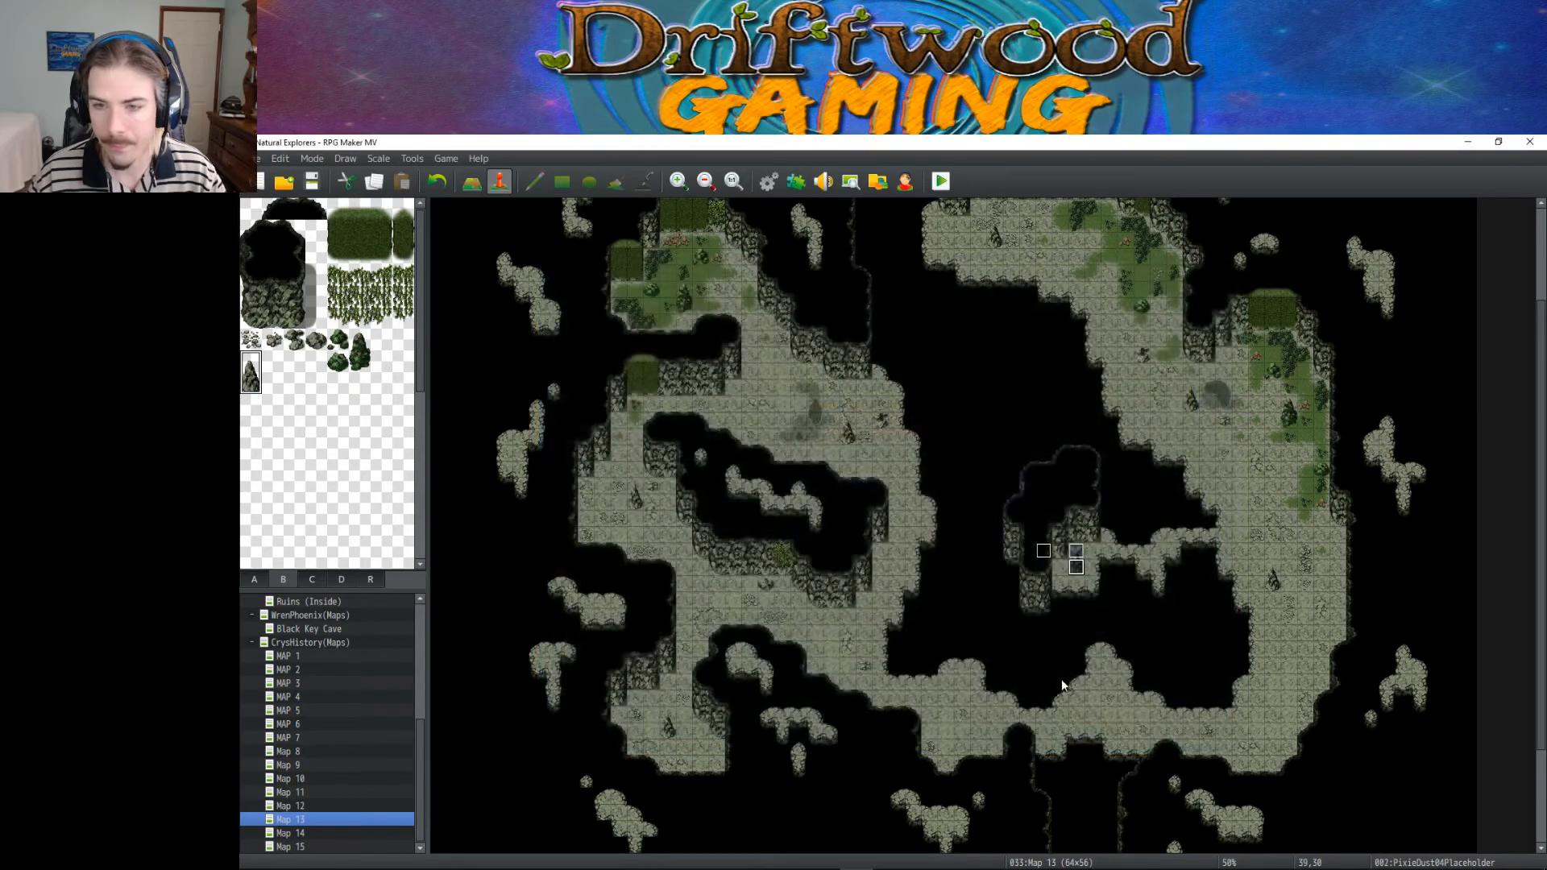
double_click(1078, 553)
left_click(584, 322)
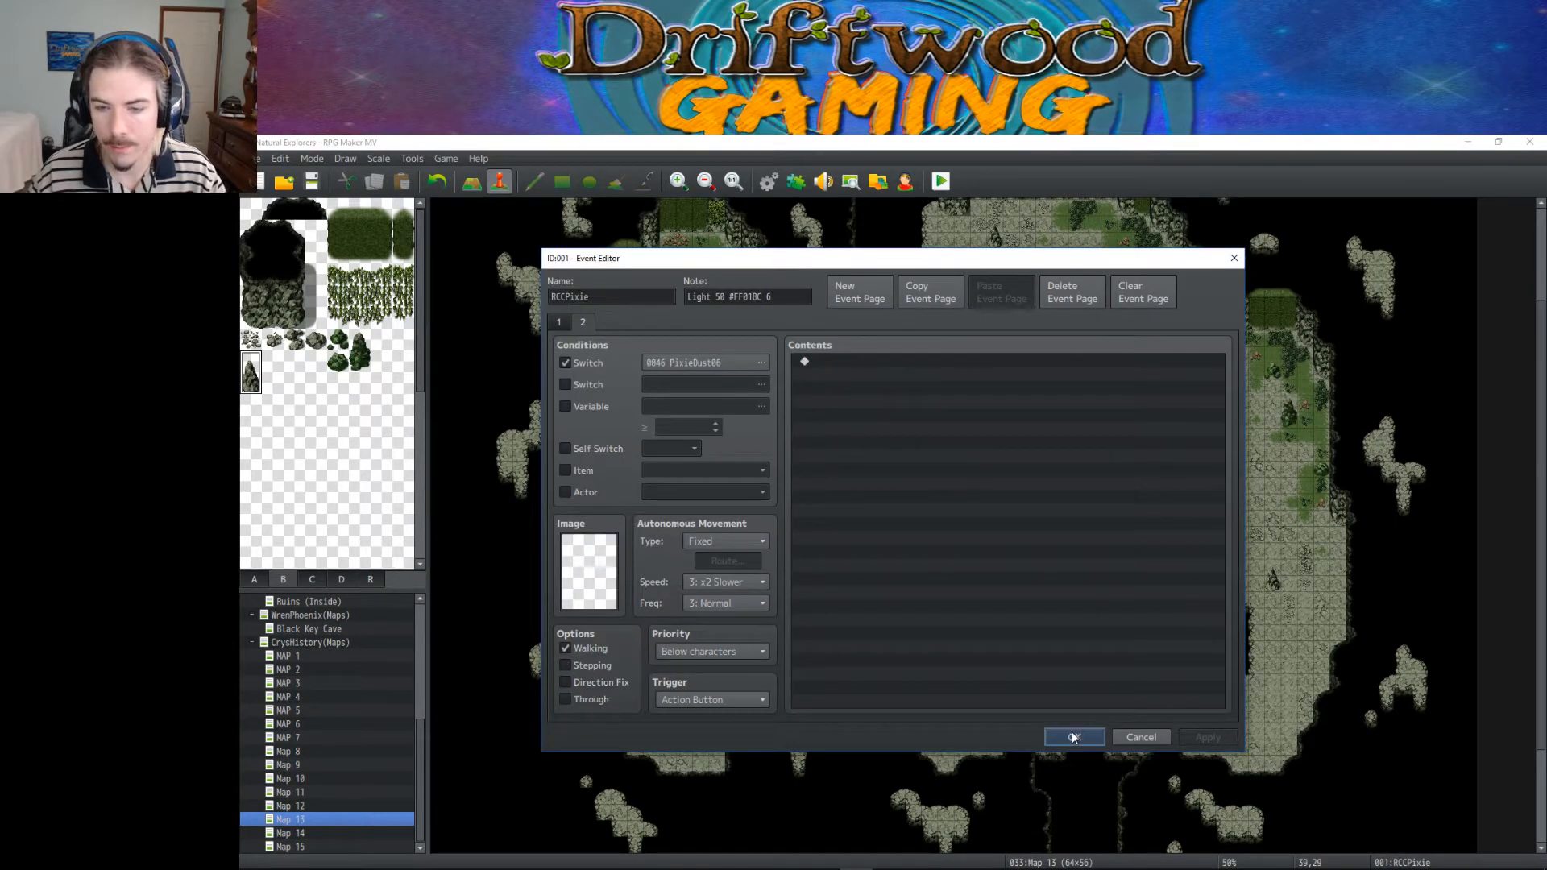
left_click(1074, 735)
scroll(574, 661, "up", 2)
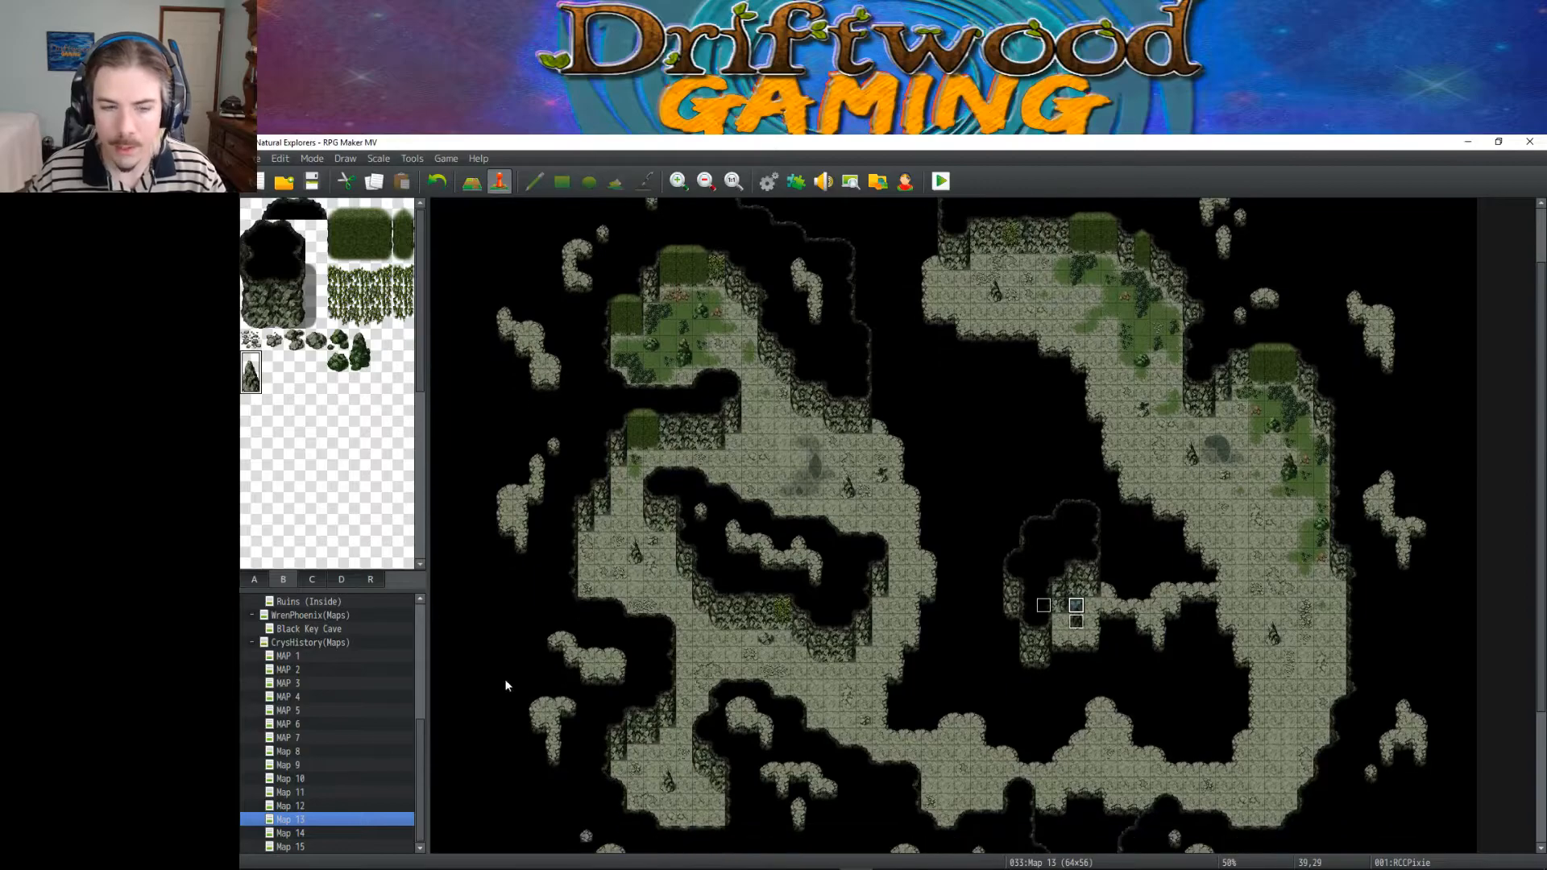
Step: Look over Map 12's event layout and examine Map 13's cave walls around tiles 25,17 and 19,29 for event placement
left_click(334, 807)
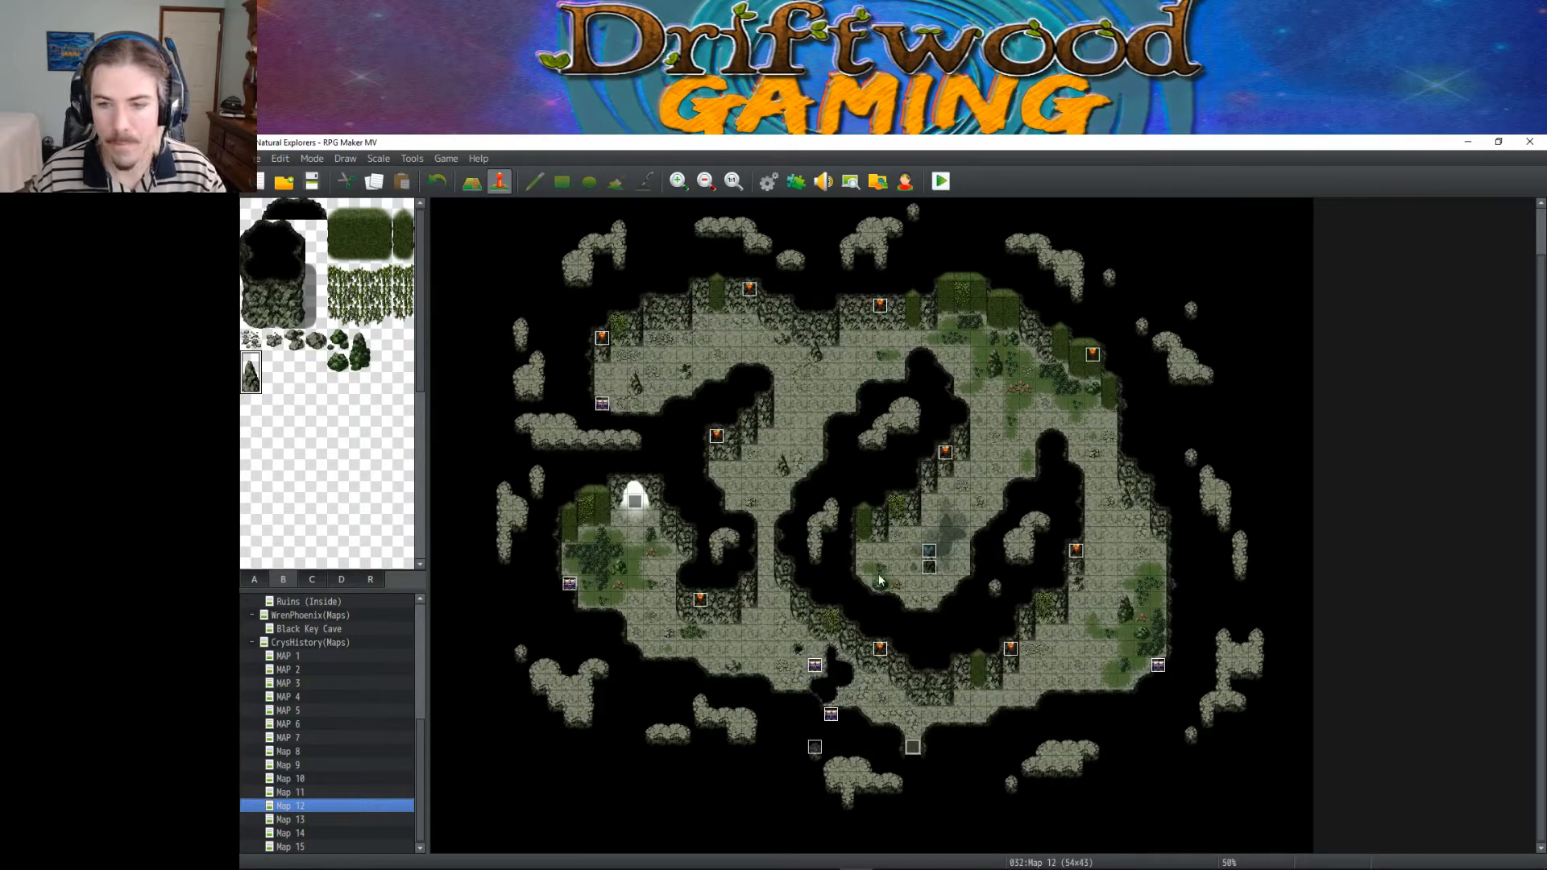
left_click(315, 819)
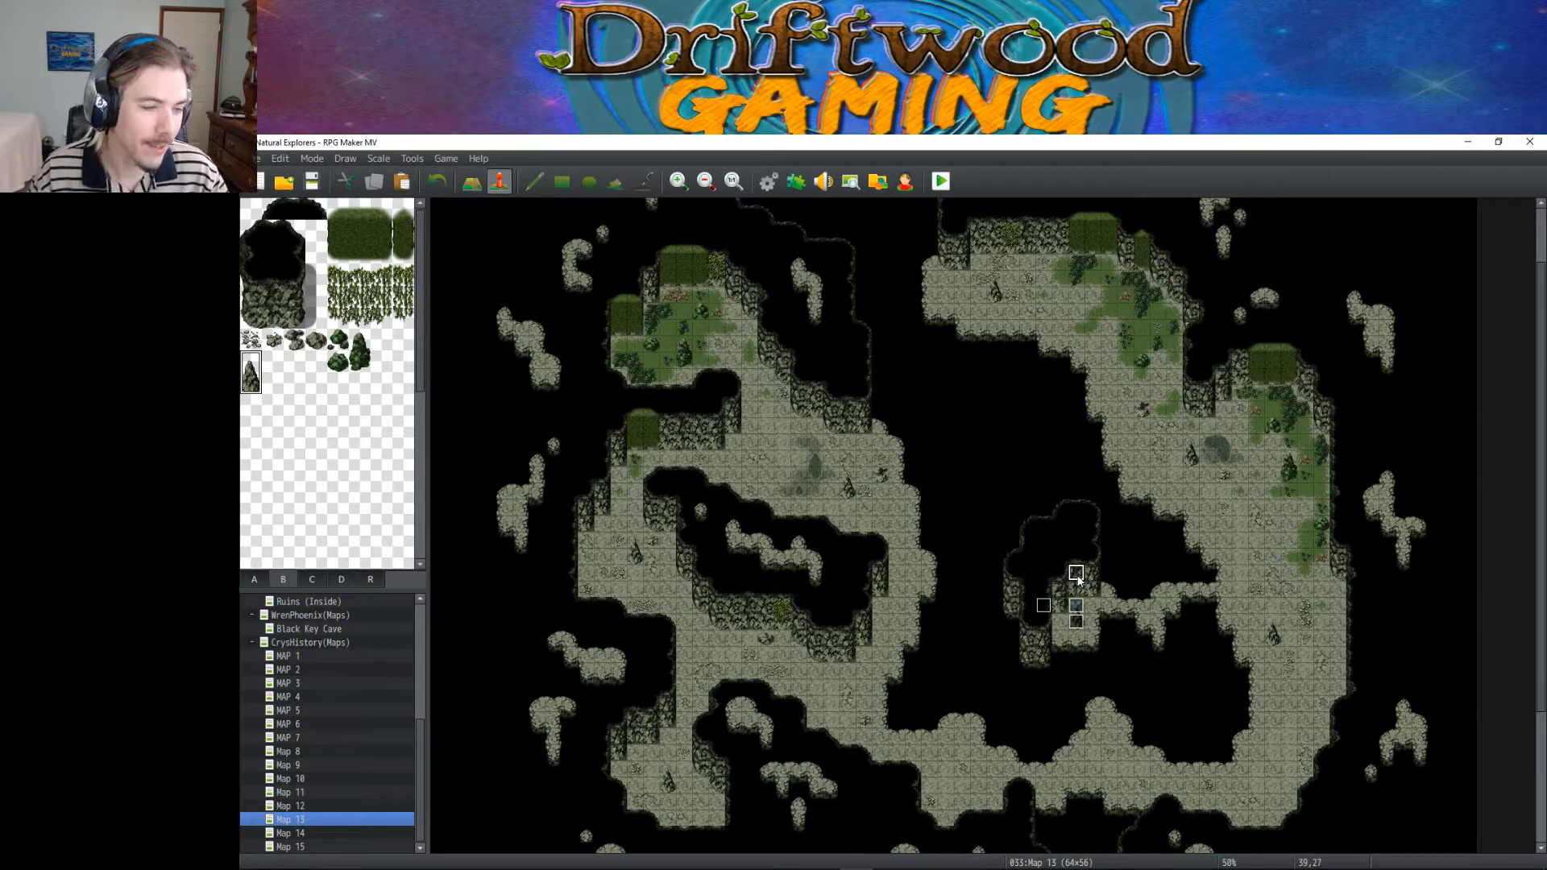
scroll(1120, 515, "up", 1)
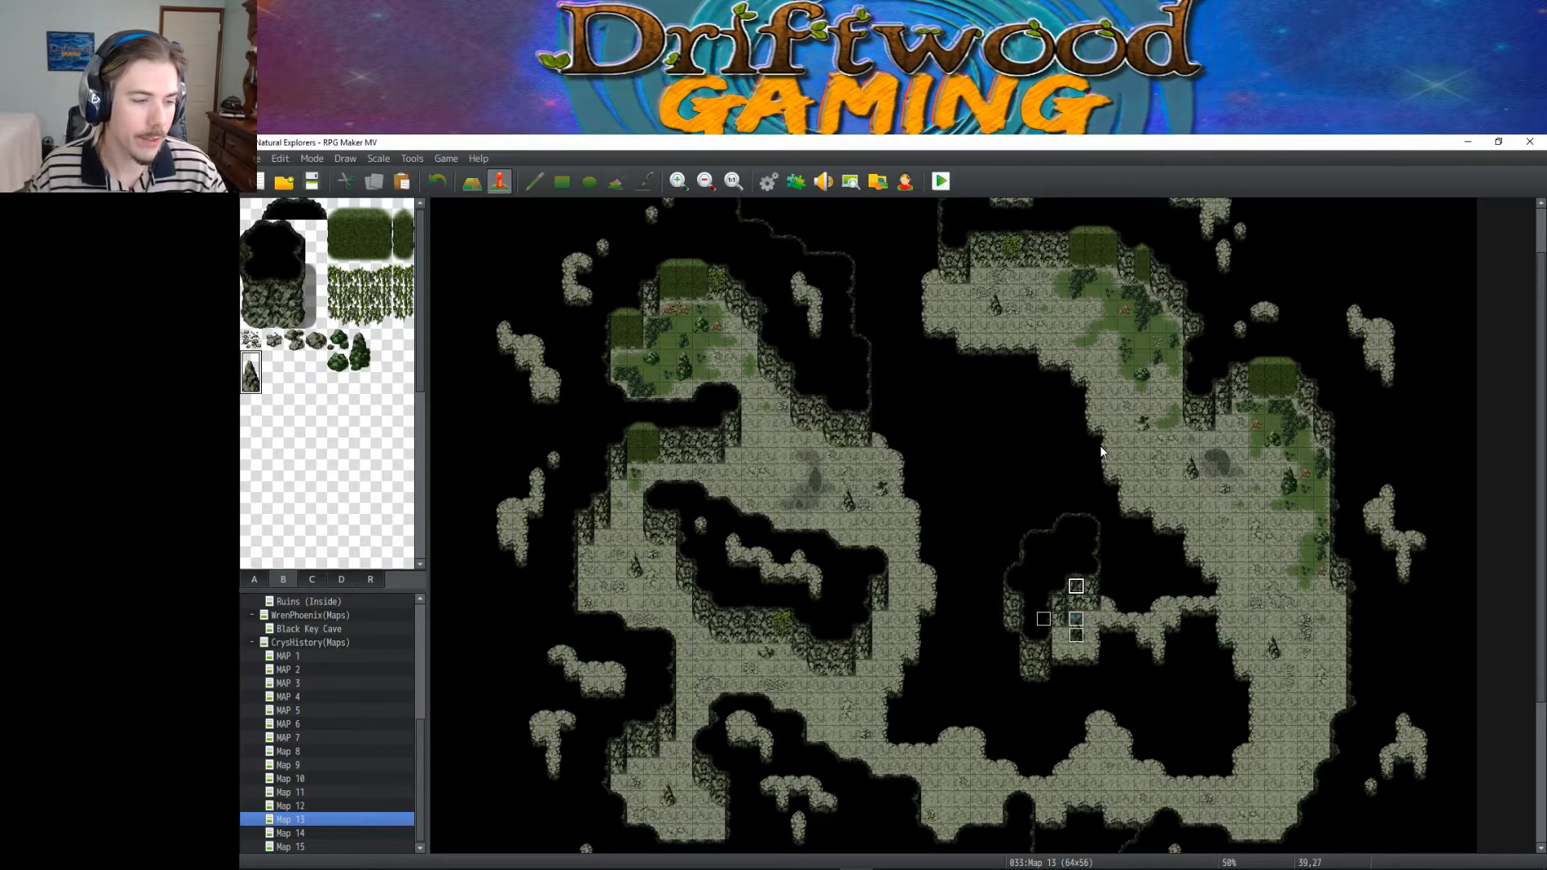
scroll(1099, 443, "down", 4)
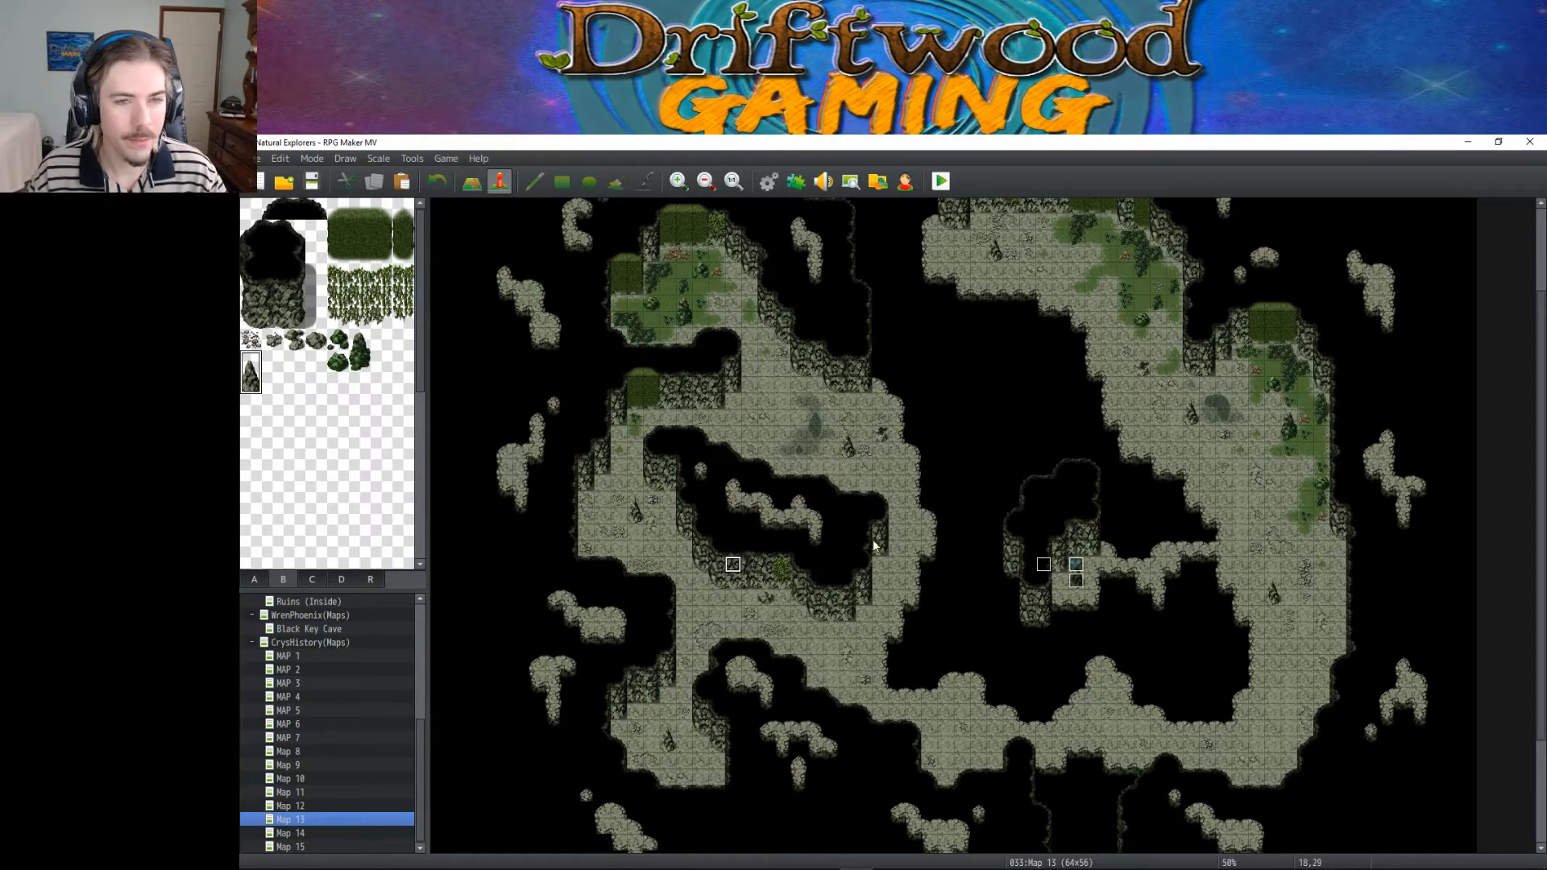
scroll(800, 485, "down", 2)
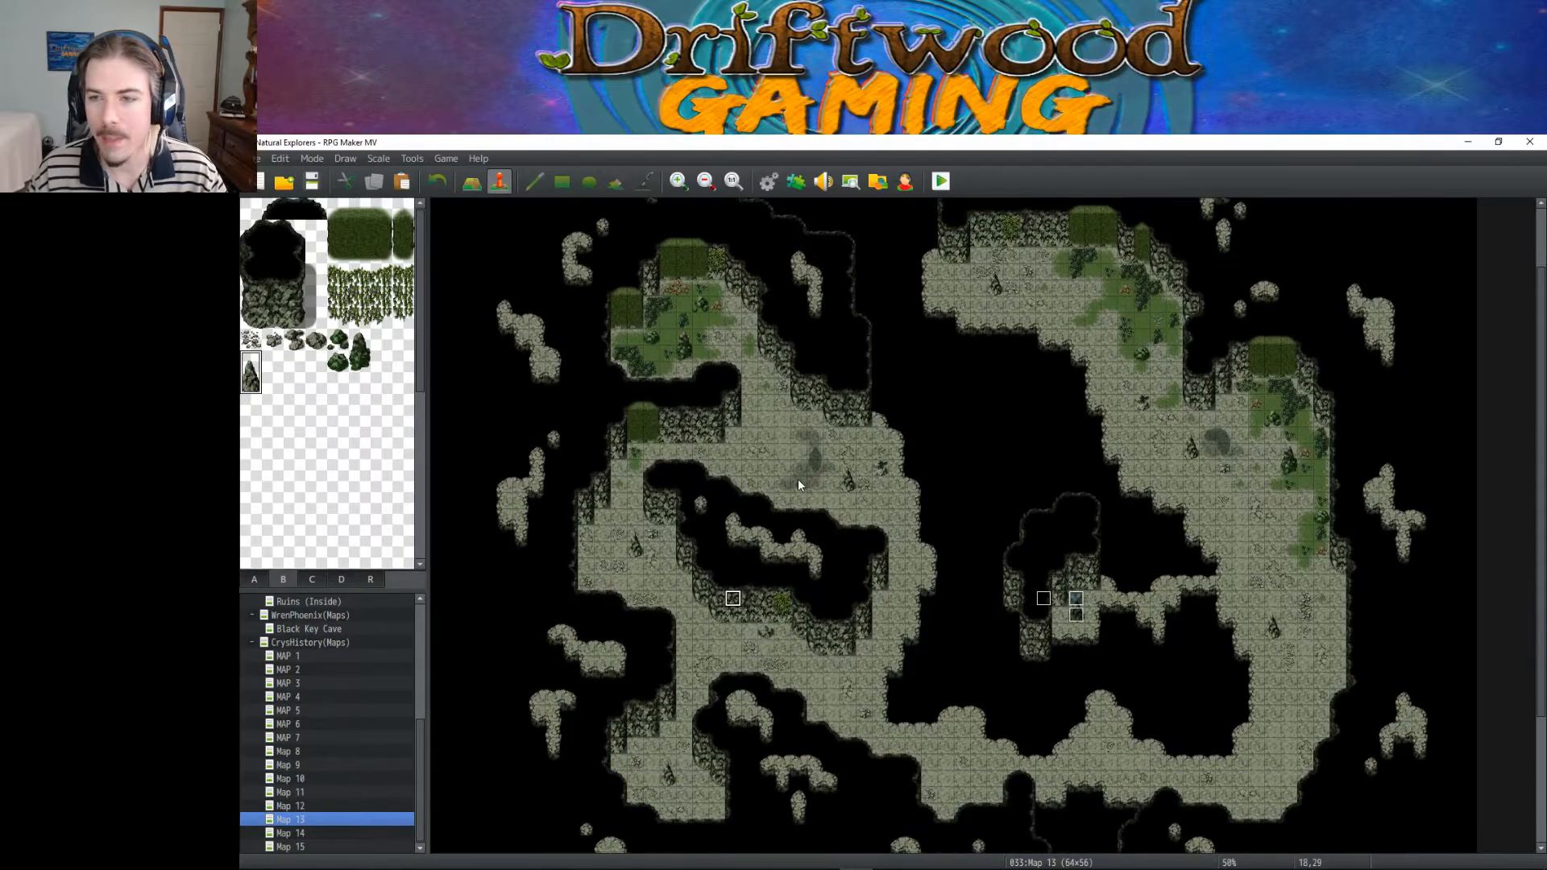
scroll(798, 484, "up", 2)
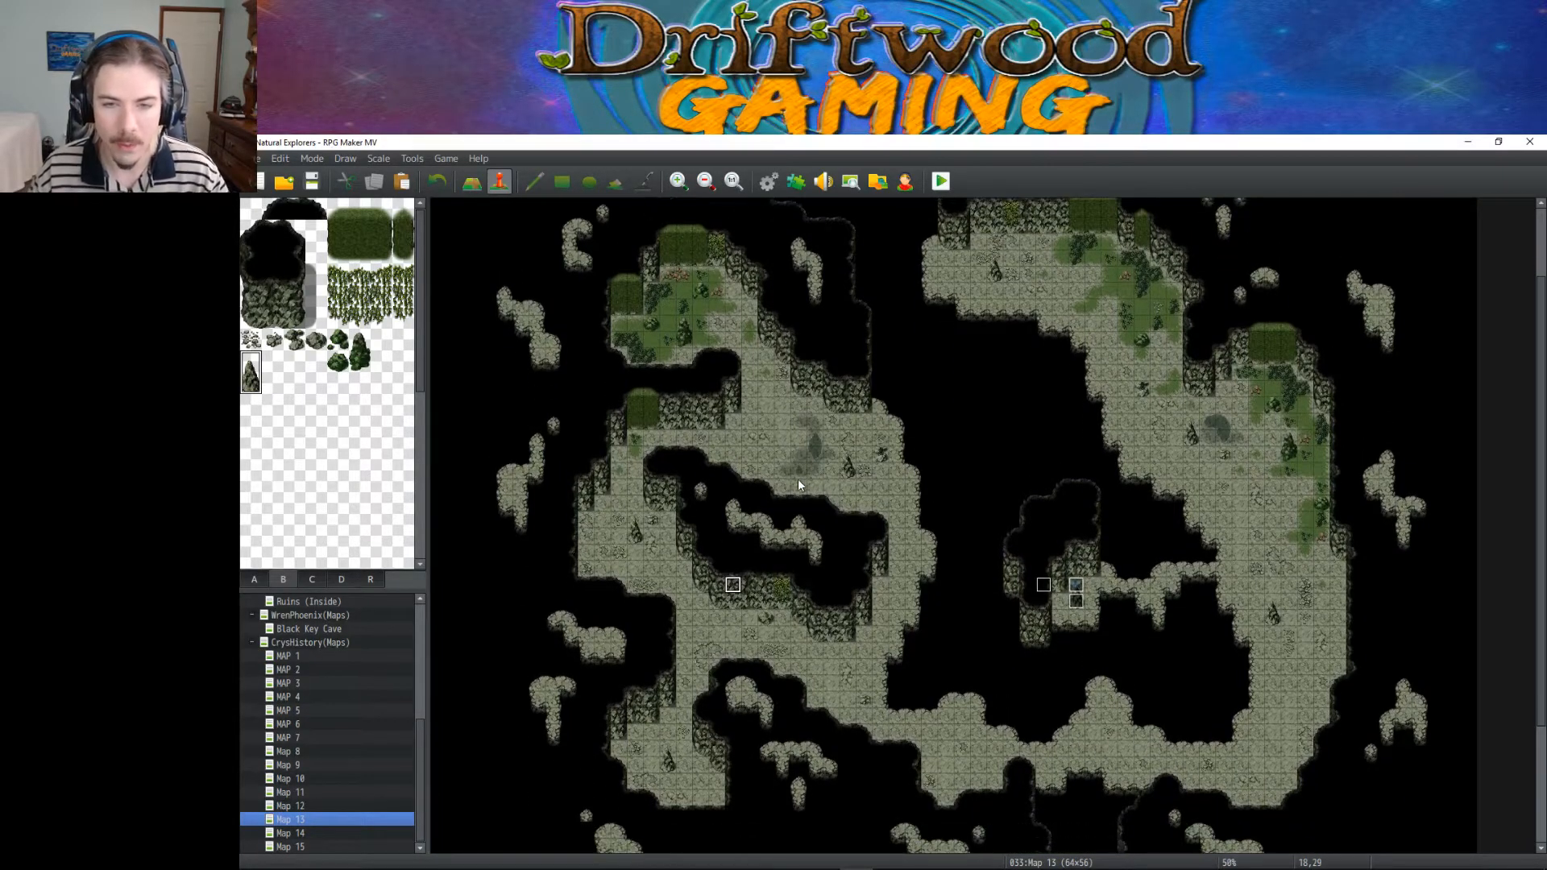
scroll(798, 481, "up", 1)
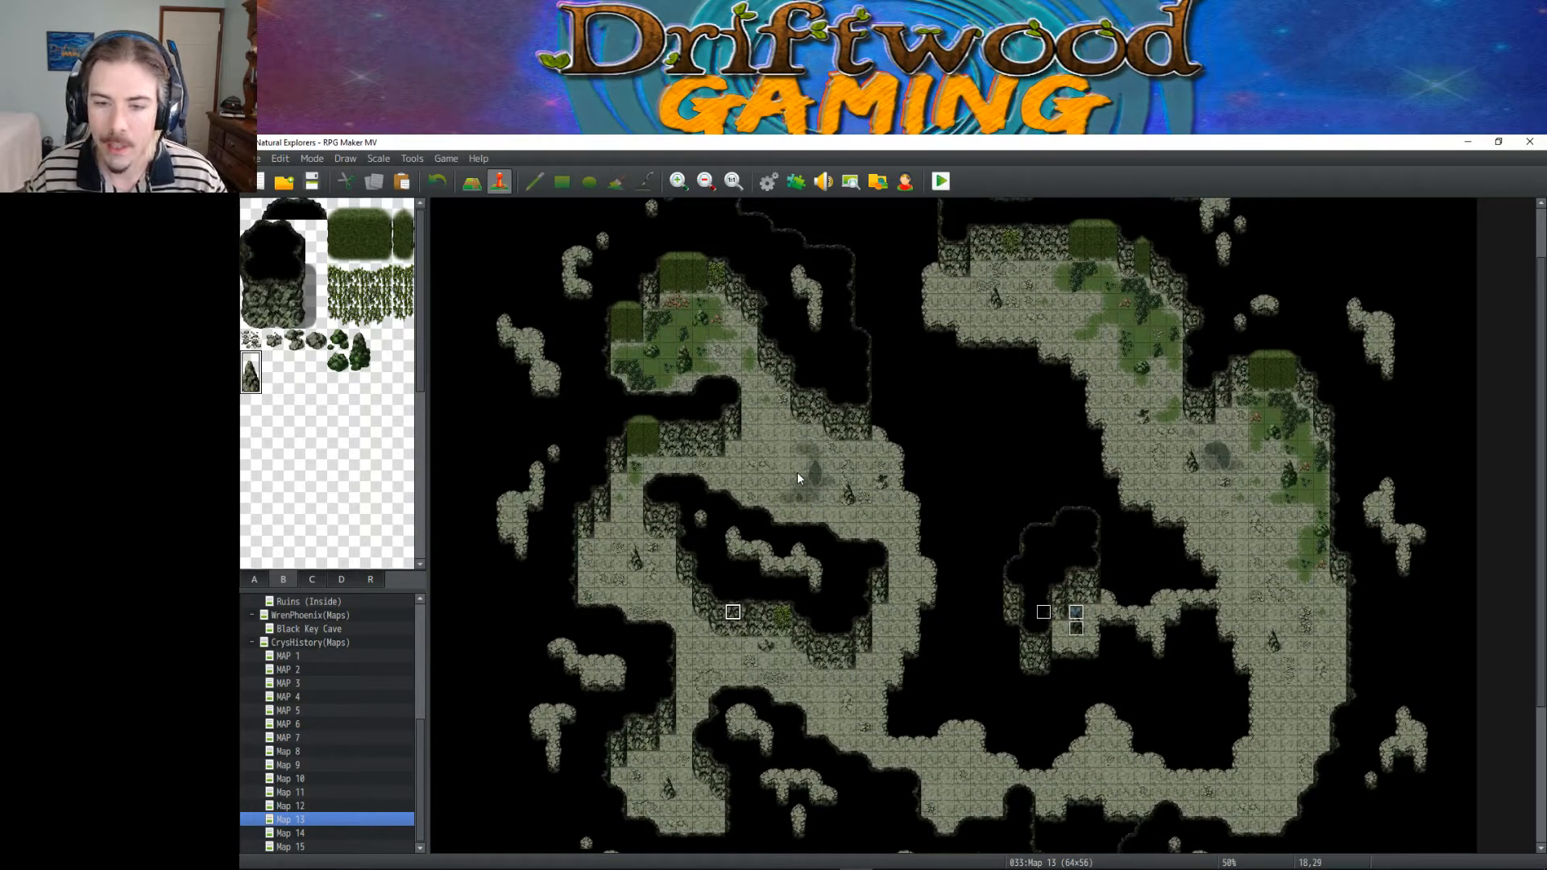
scroll(798, 478, "down", 1)
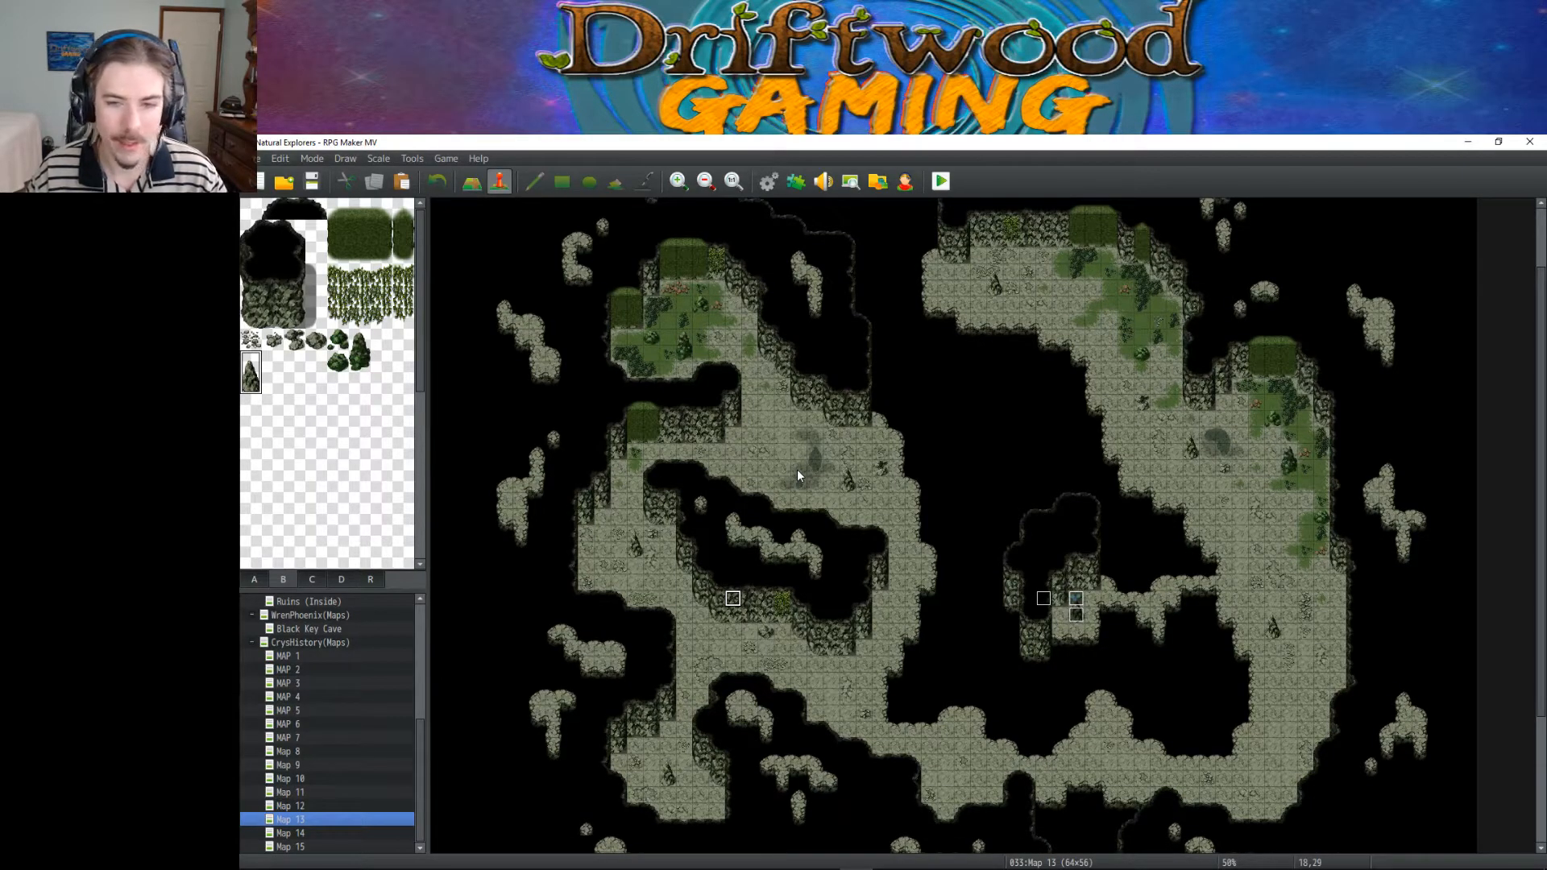
left_click(847, 401)
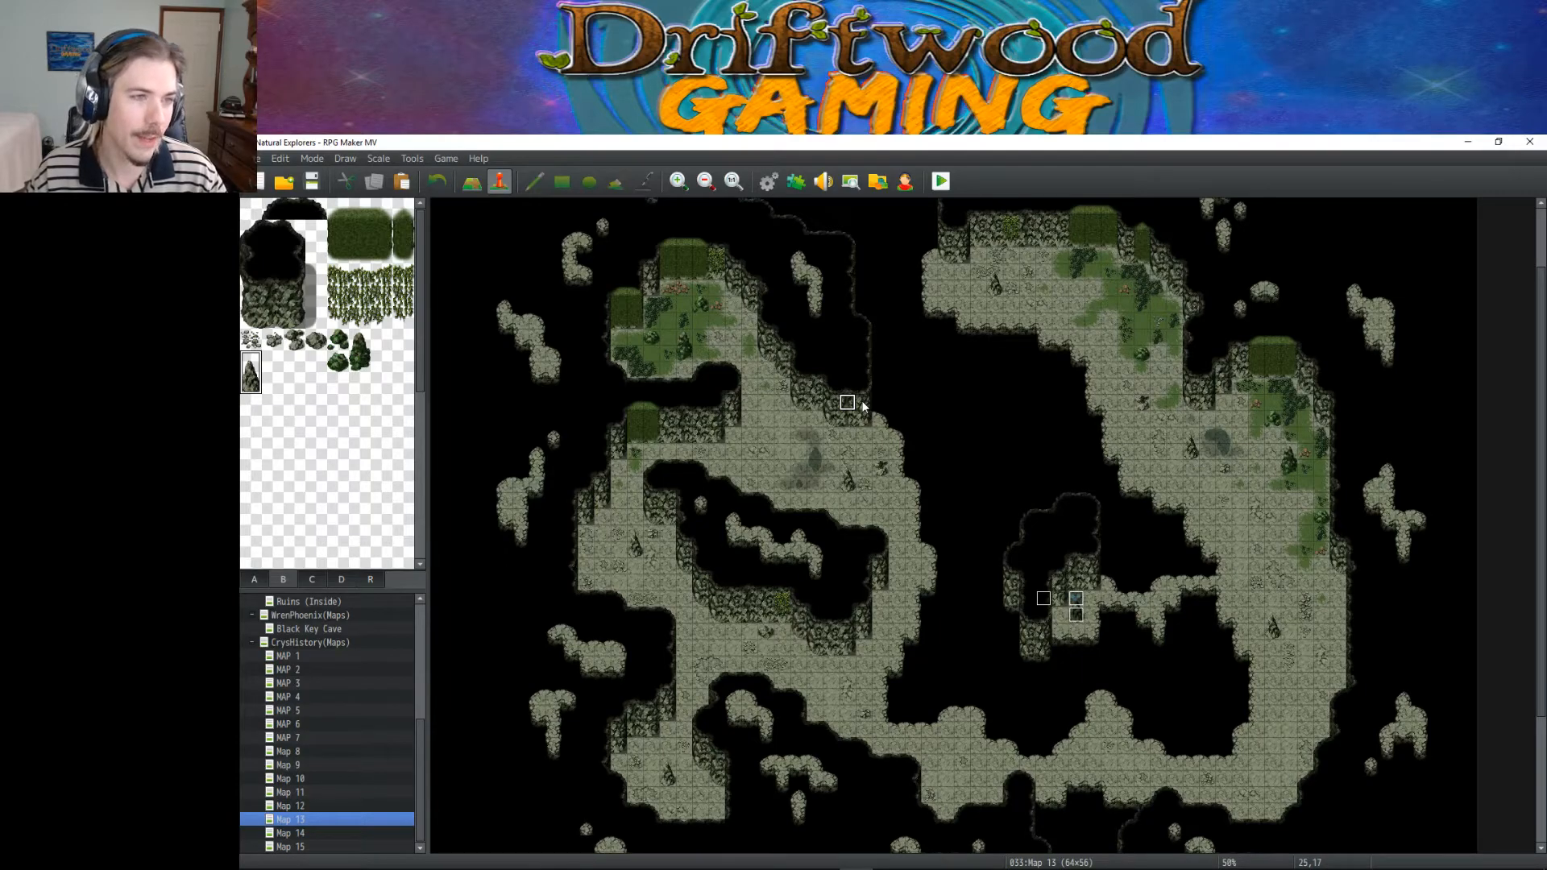
scroll(1084, 331, "up", 2)
scroll(1084, 331, "down", 2)
scroll(1084, 331, "up", 1)
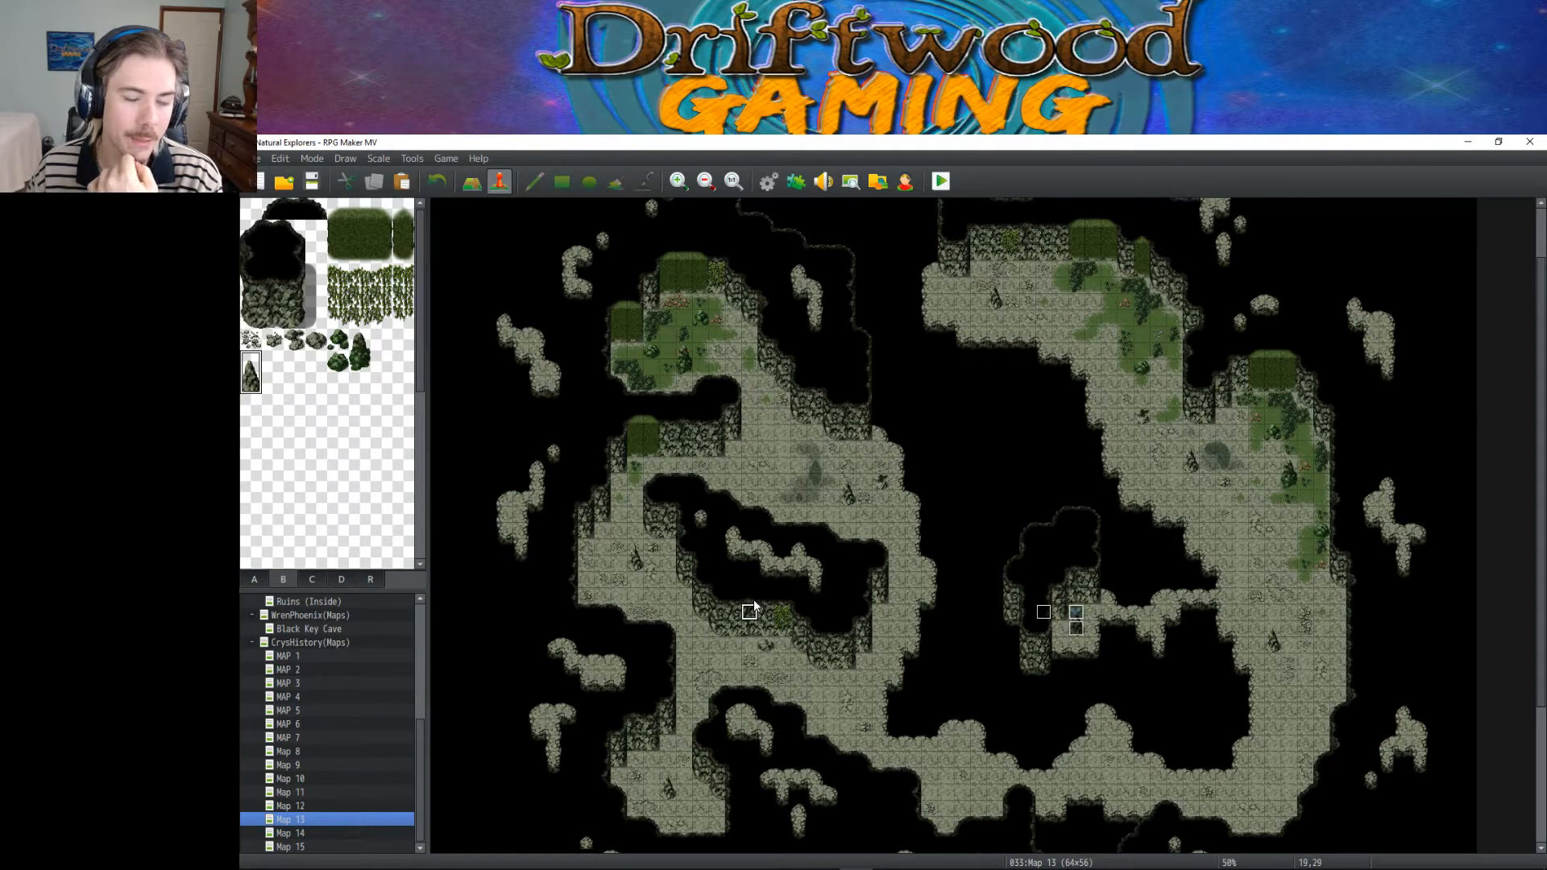
left_click(848, 419)
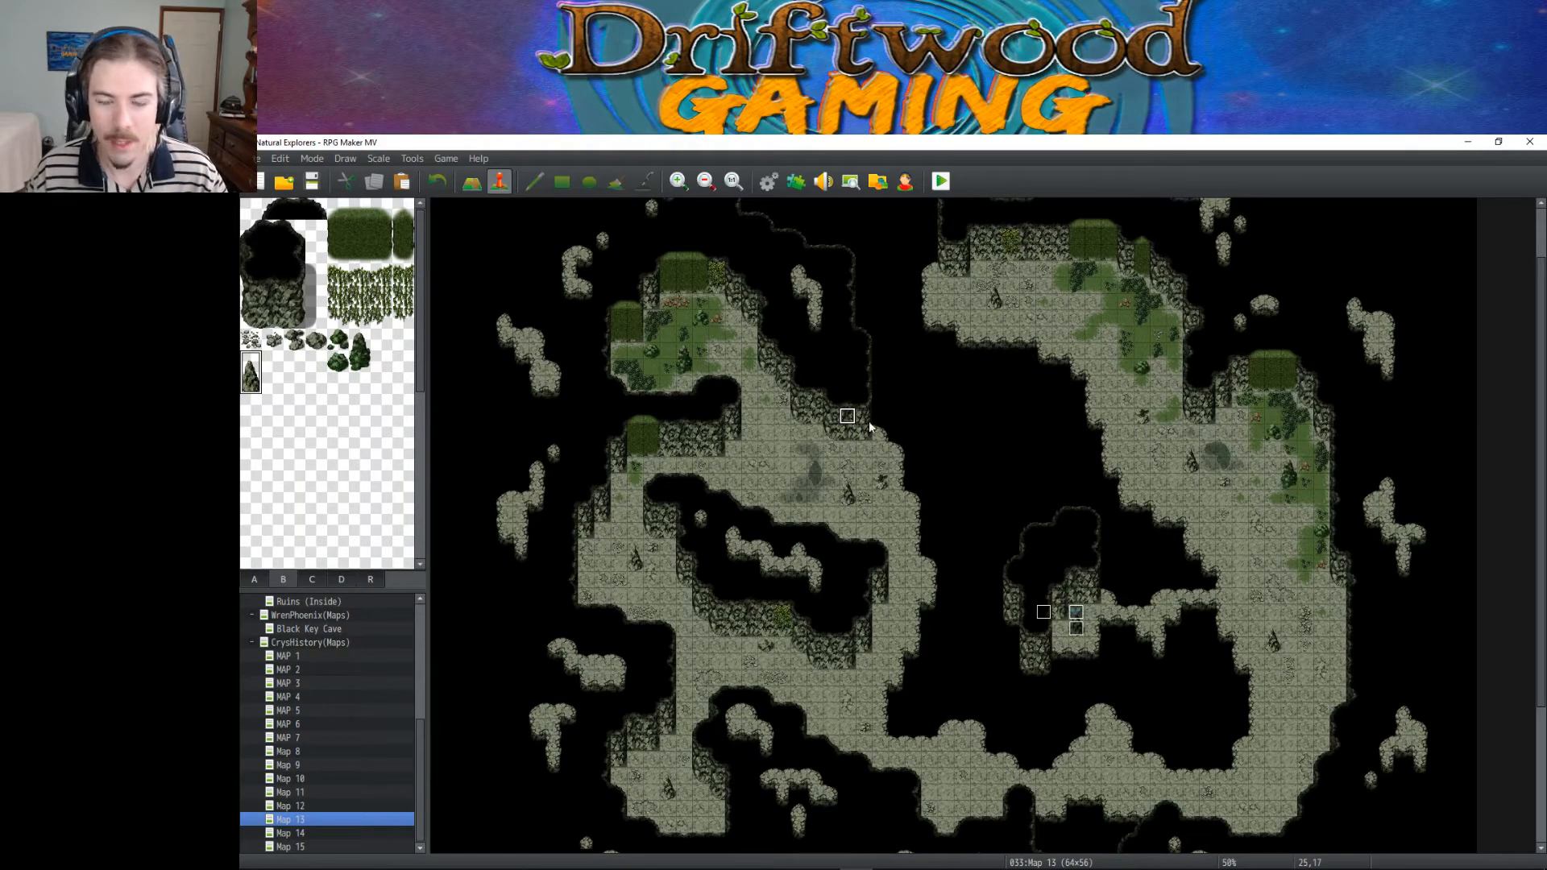
left_click(748, 612)
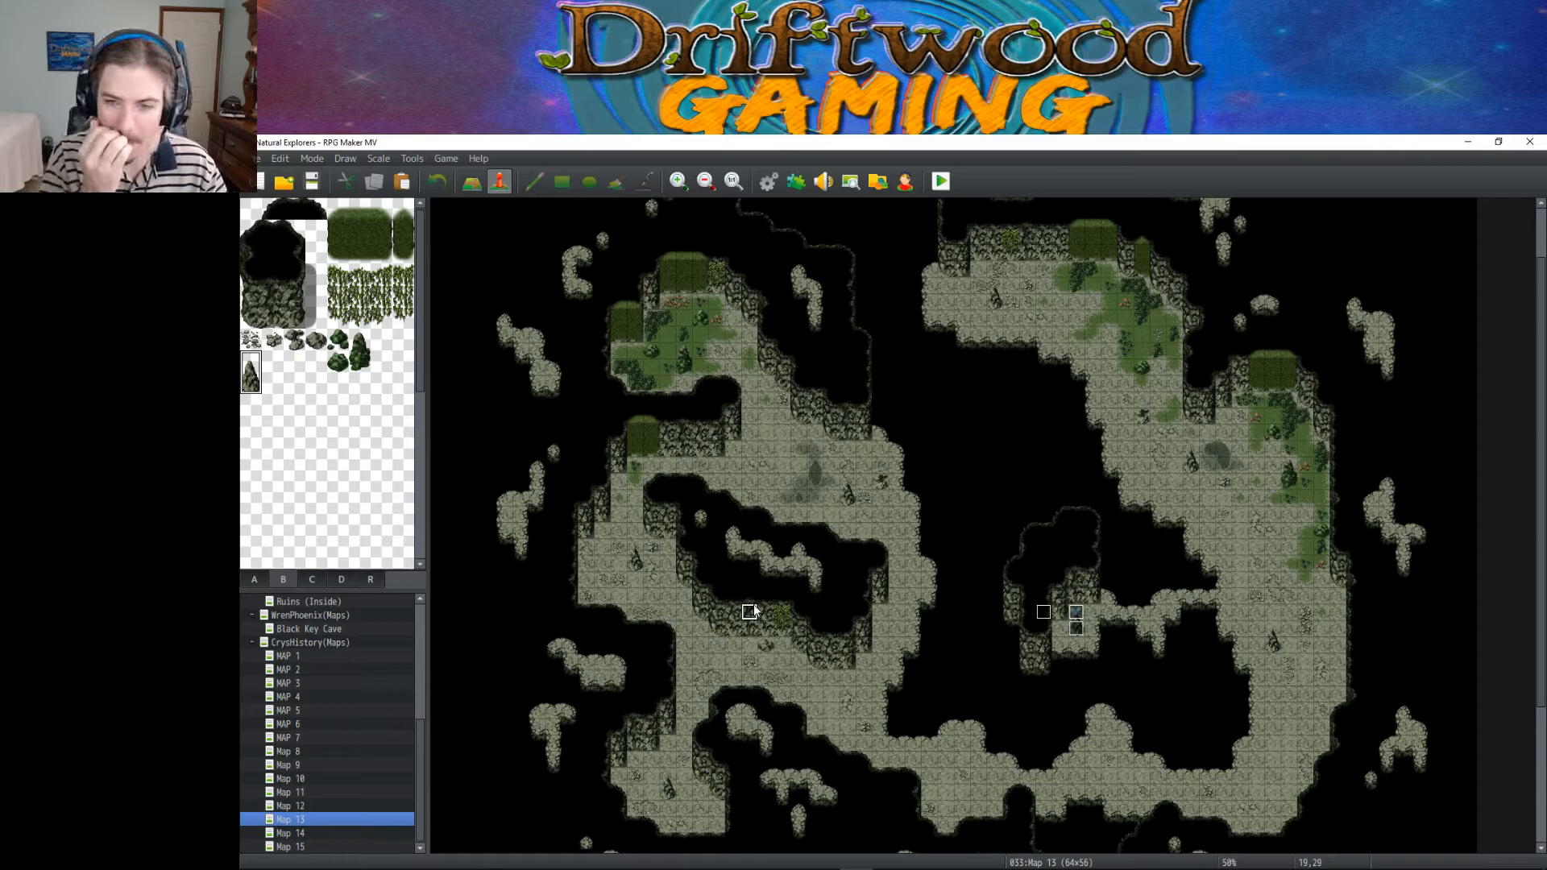
Step: Place copies of the Torch01 event on Map 13's southwestern cave wall and on the central rock walls at tiles 19,29 and 27,27
left_click(863, 432)
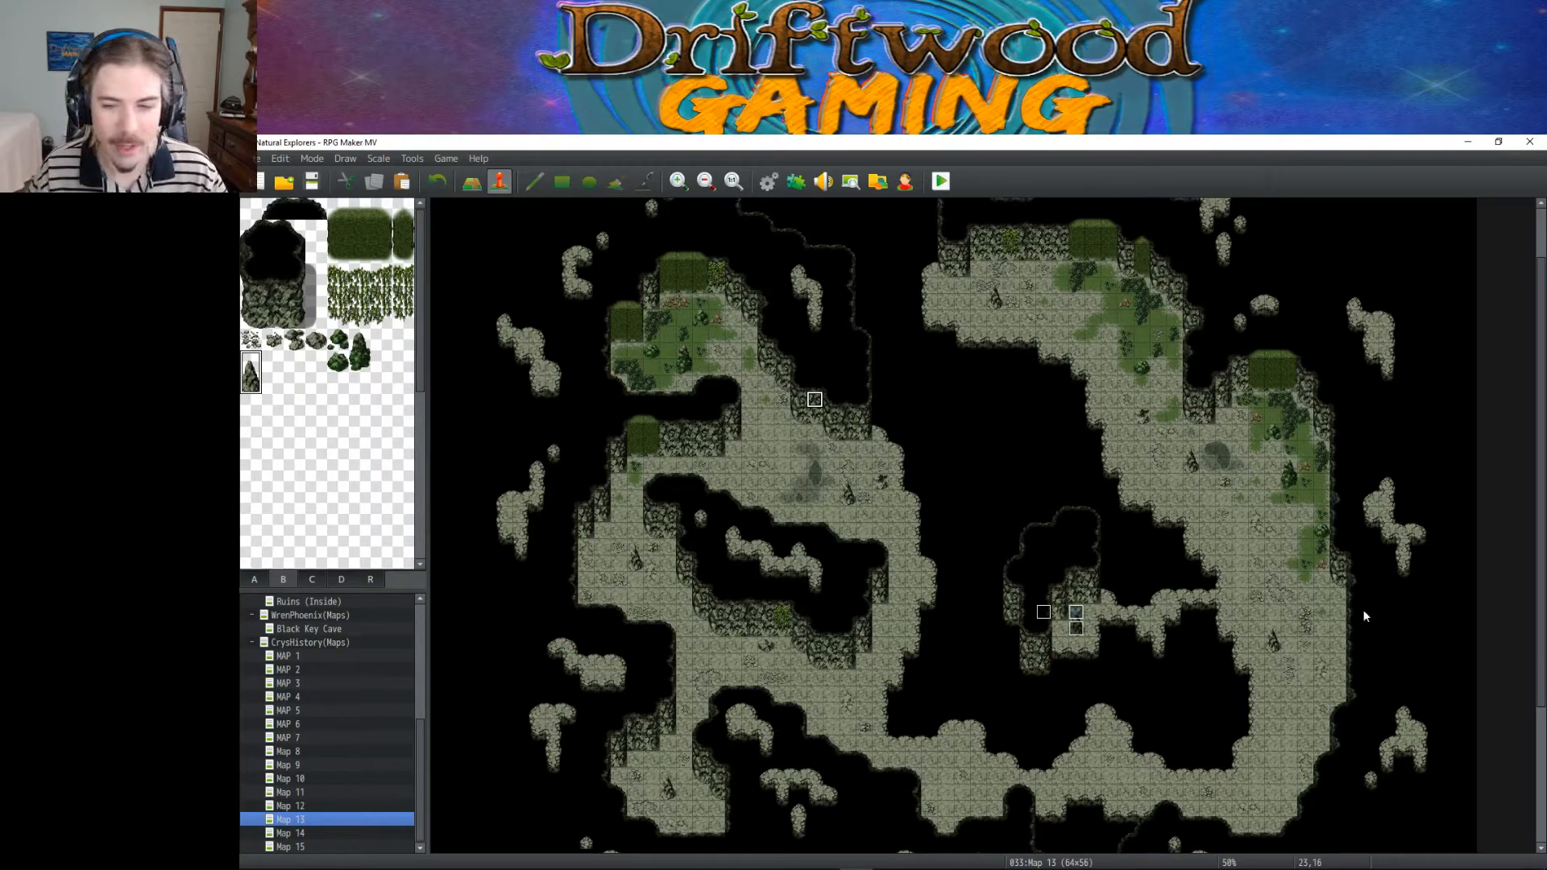
left_click(735, 614)
key("ctrl+v")
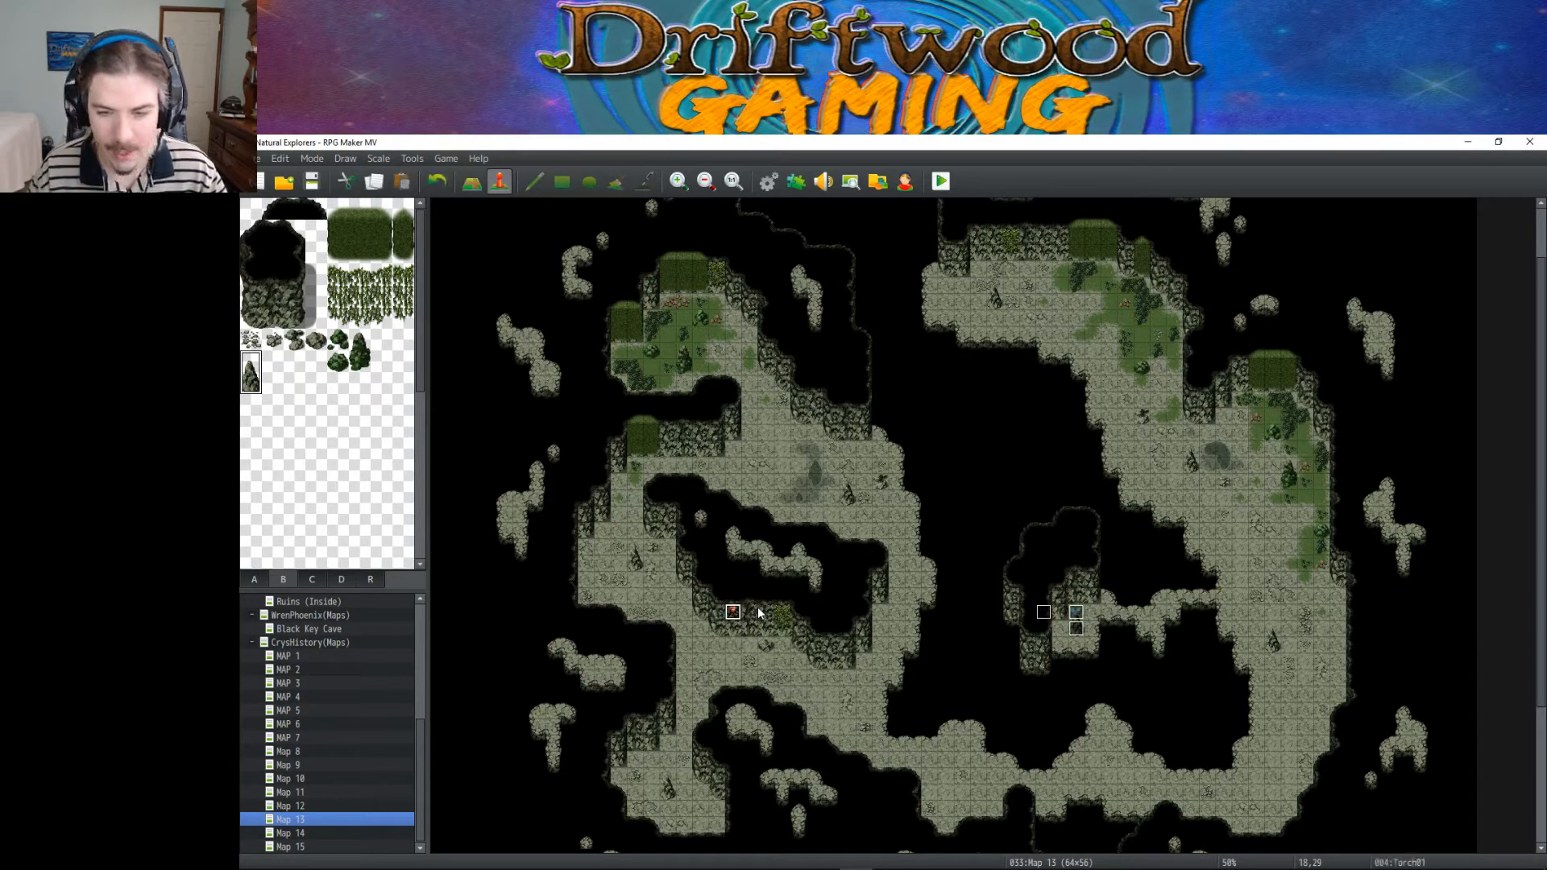
left_click(631, 730)
key("ctrl+v")
left_click(879, 579)
key("ctrl+v")
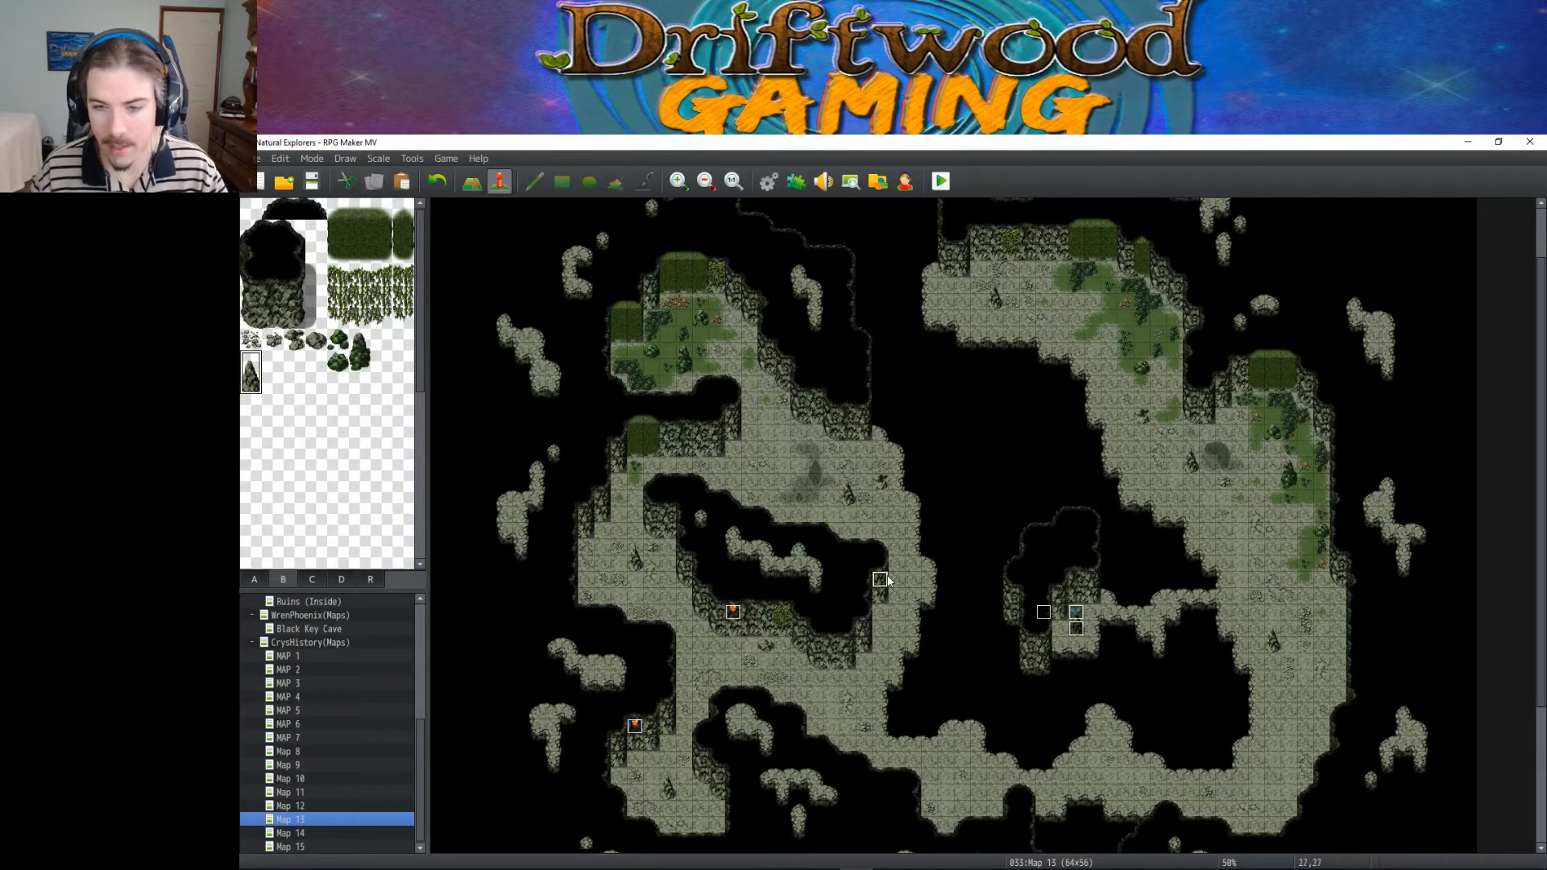
left_click_drag(732, 614, 749, 614)
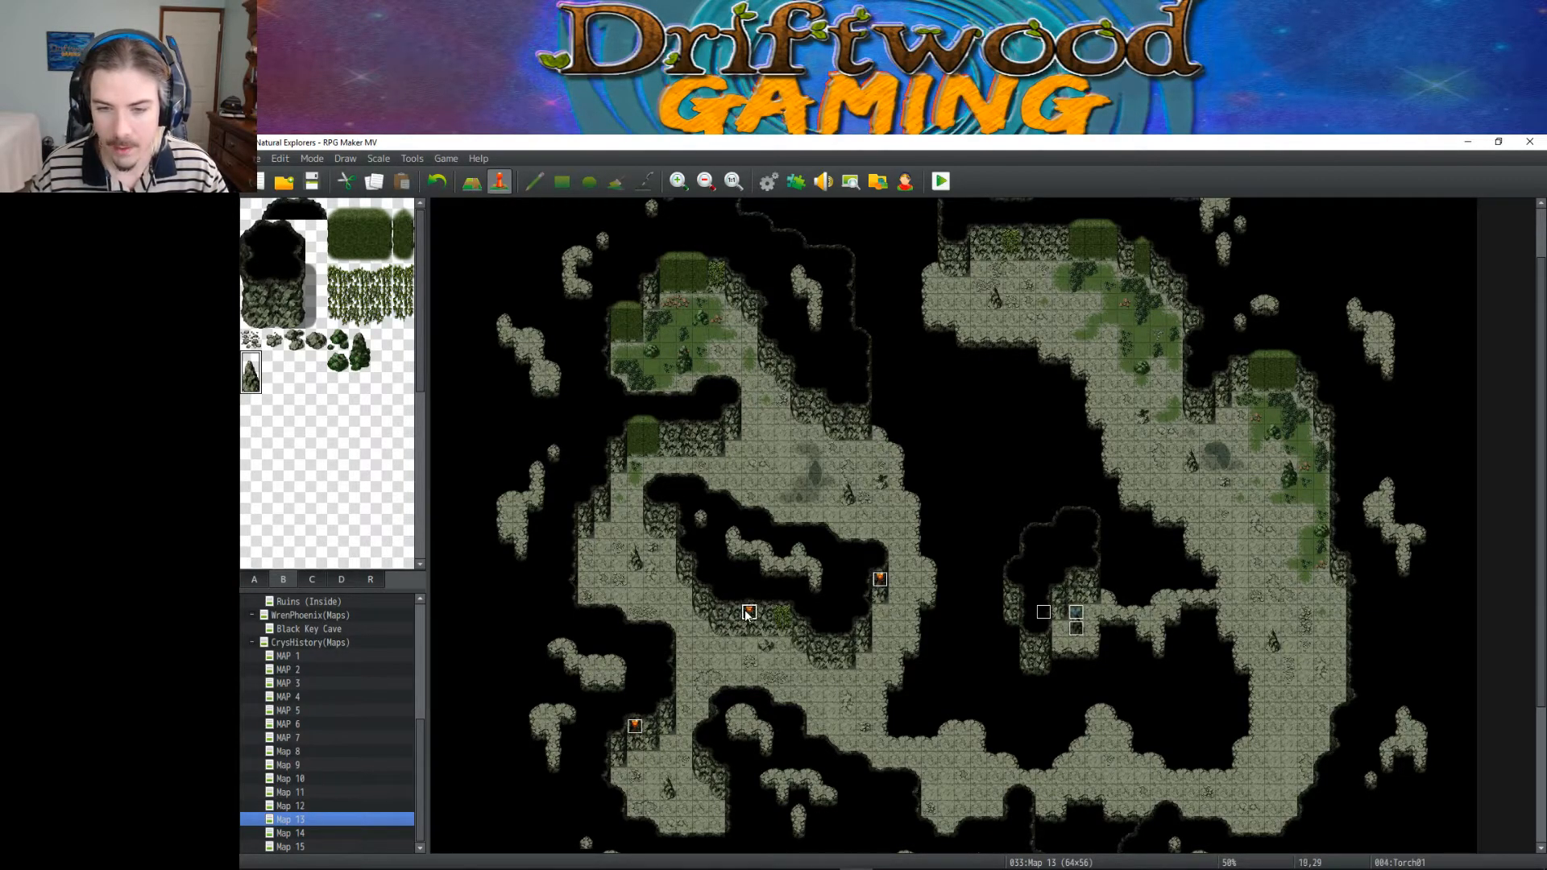
Step: Add Torch01 copies to the upper-left wall of the western rock pillar and to the cave wall at tile 23,16
left_click(664, 516)
left_click(651, 513)
key("ctrl+v")
left_click(702, 435)
left_click(814, 399)
key("ctrl+v")
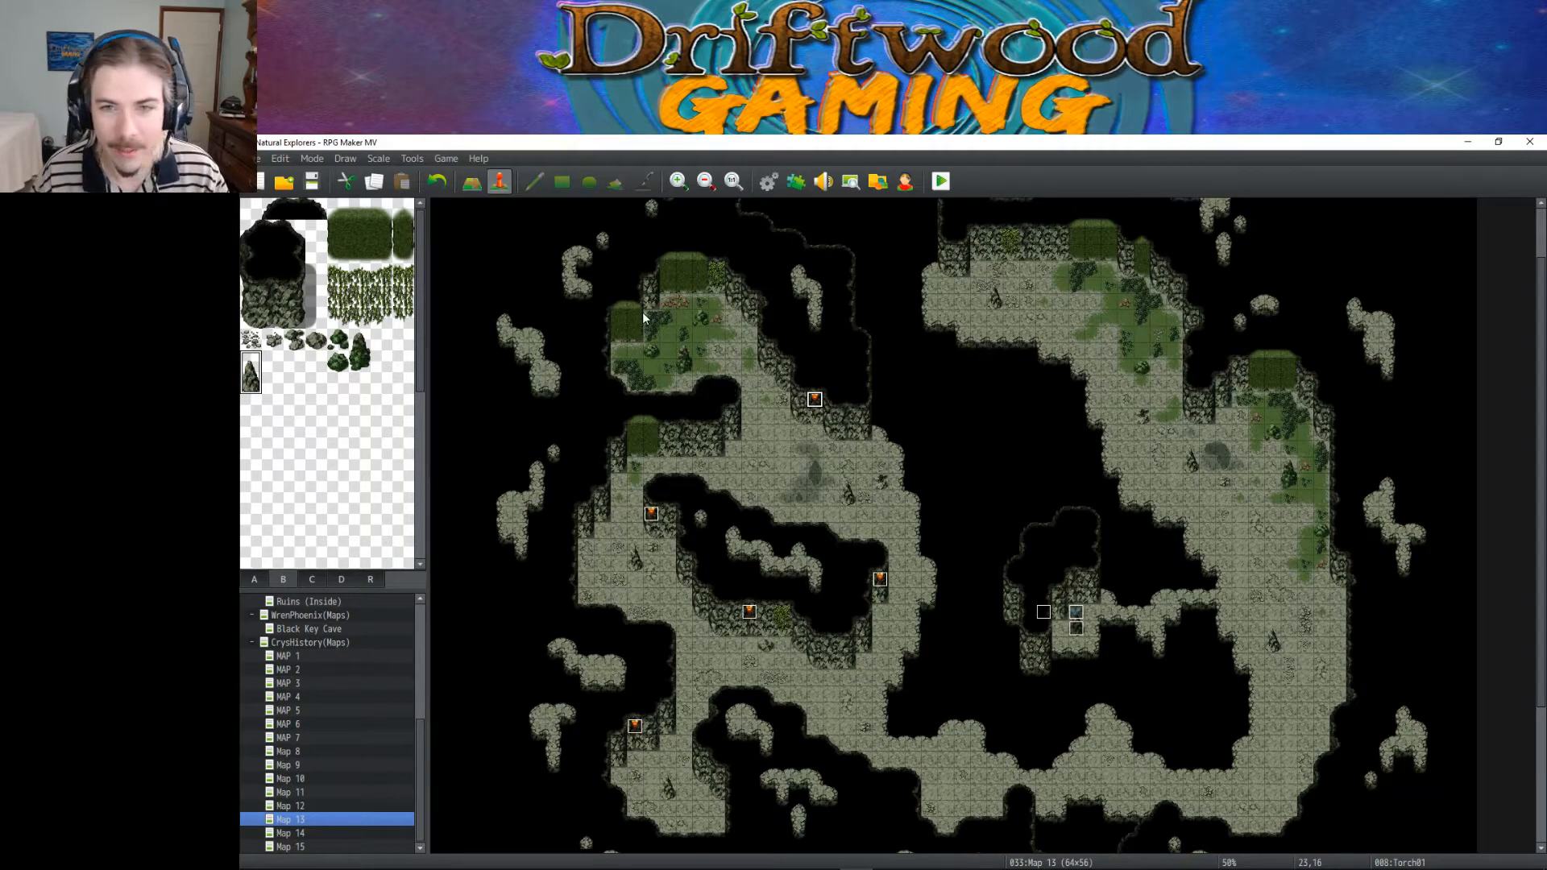
Step: Add Torch01 copies to the mossy wall of the northwestern chamber and the west end of the northeastern chamber's top wall
left_click(685, 270)
key("ctrl+v")
left_click(1043, 236)
left_click(978, 236)
key("ctrl+v")
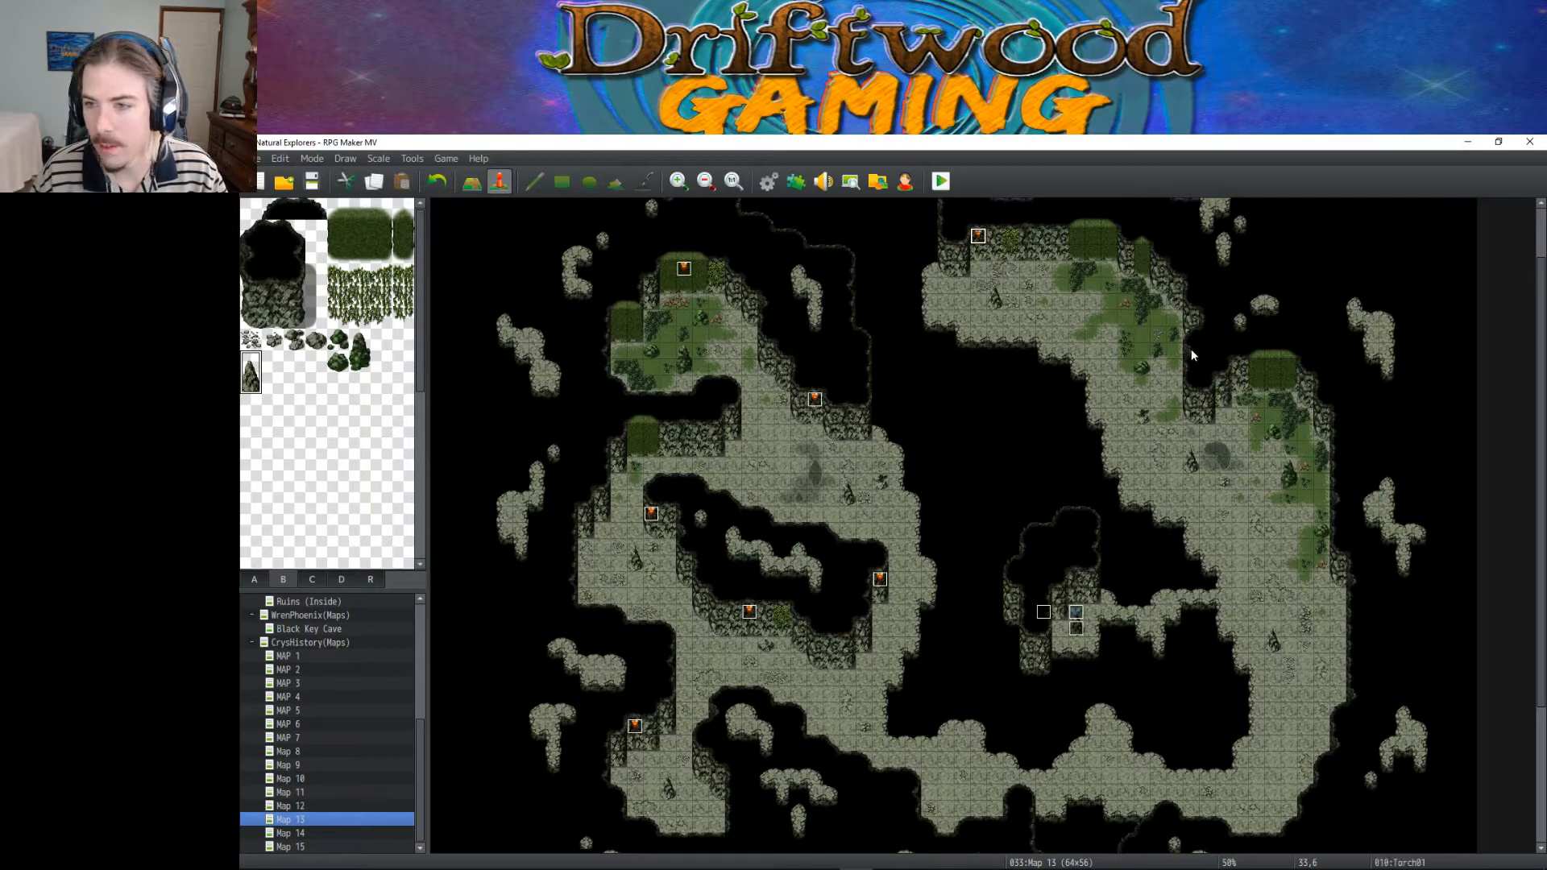
Step: Add Torch01 copies to the wall beside the northeastern mossy alcove and to the eastern wall at tile 55,26
left_click(1206, 398)
key("ctrl+v")
left_click(1337, 563)
key("ctrl+v")
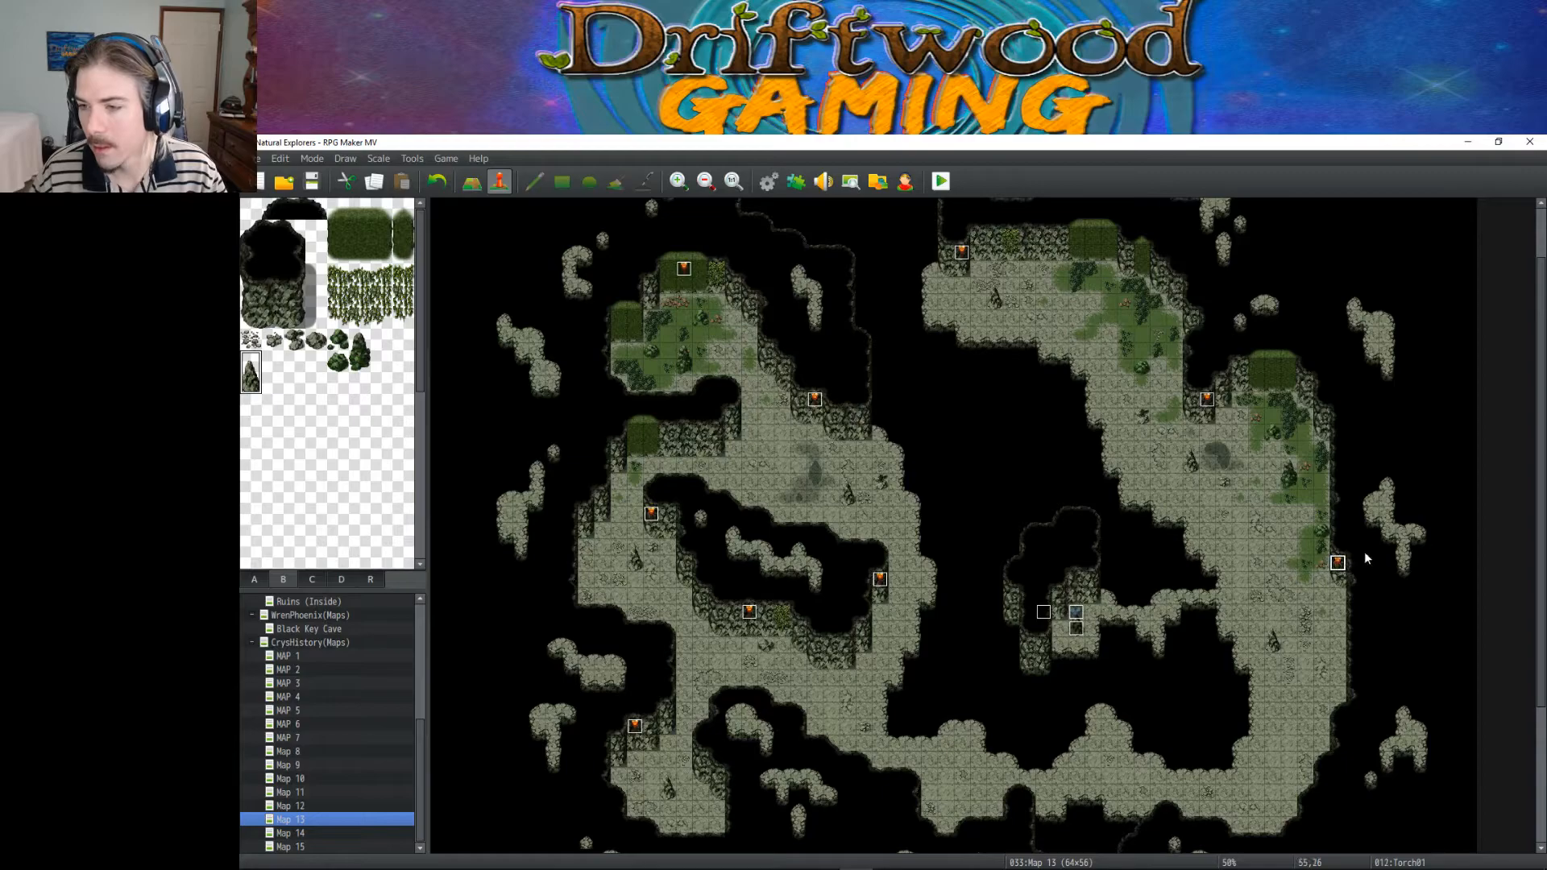
left_click(1078, 579)
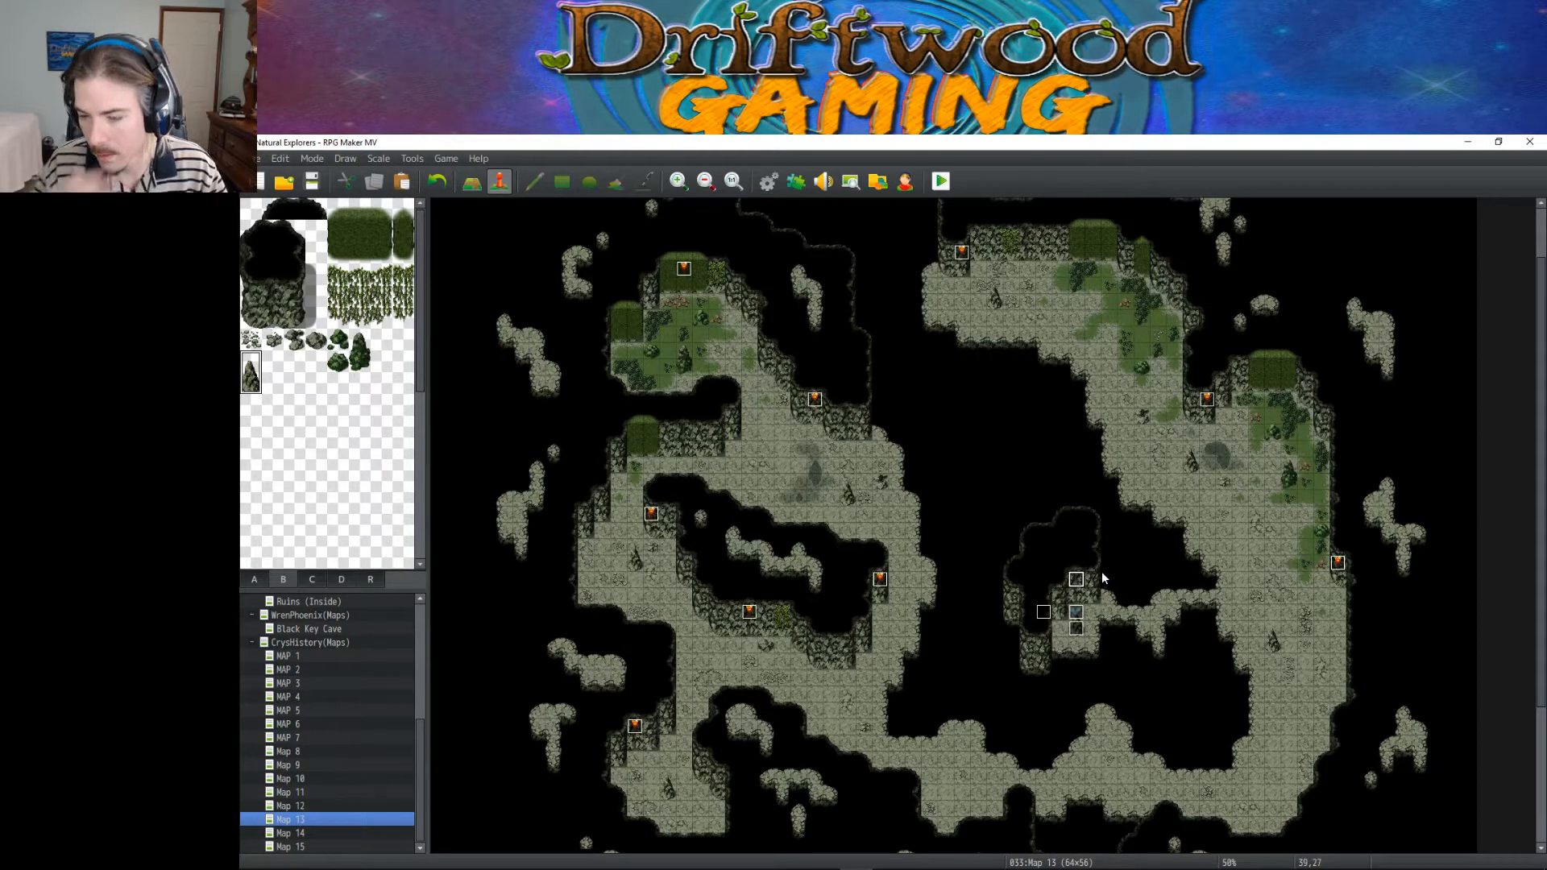
Step: Place a Torch01 copy at tile 54,38 in the southeast and set its image to (None) as an invisible light source
left_click(1340, 713)
left_click(1321, 758)
key("ctrl+v")
double_click(1321, 758)
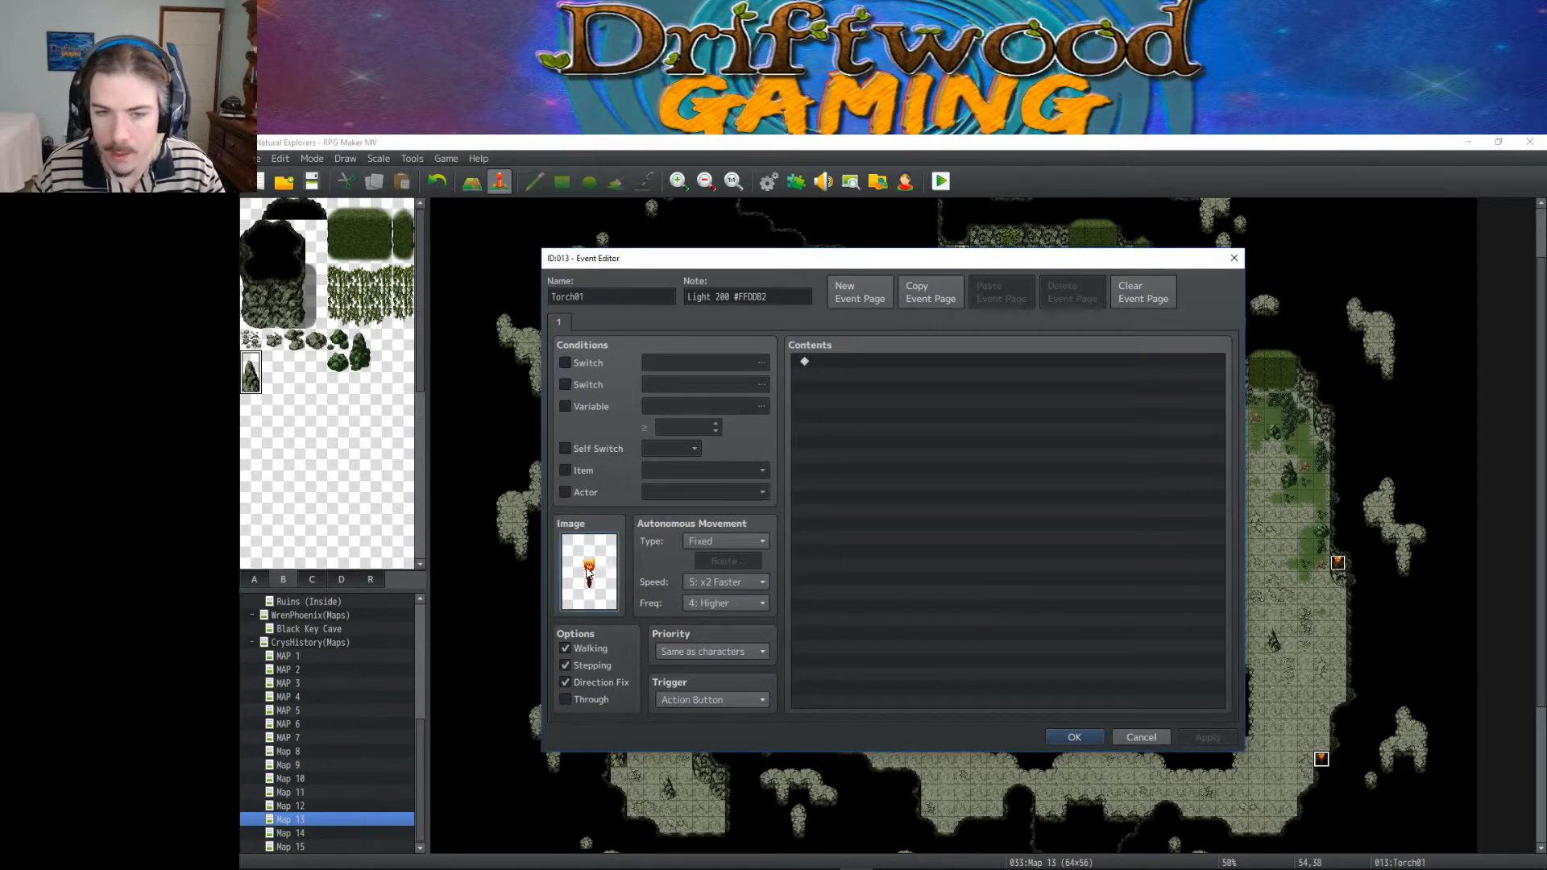
double_click(589, 572)
left_click_drag(780, 523, 780, 367)
left_click(723, 369)
left_click(1037, 650)
left_click(1084, 736)
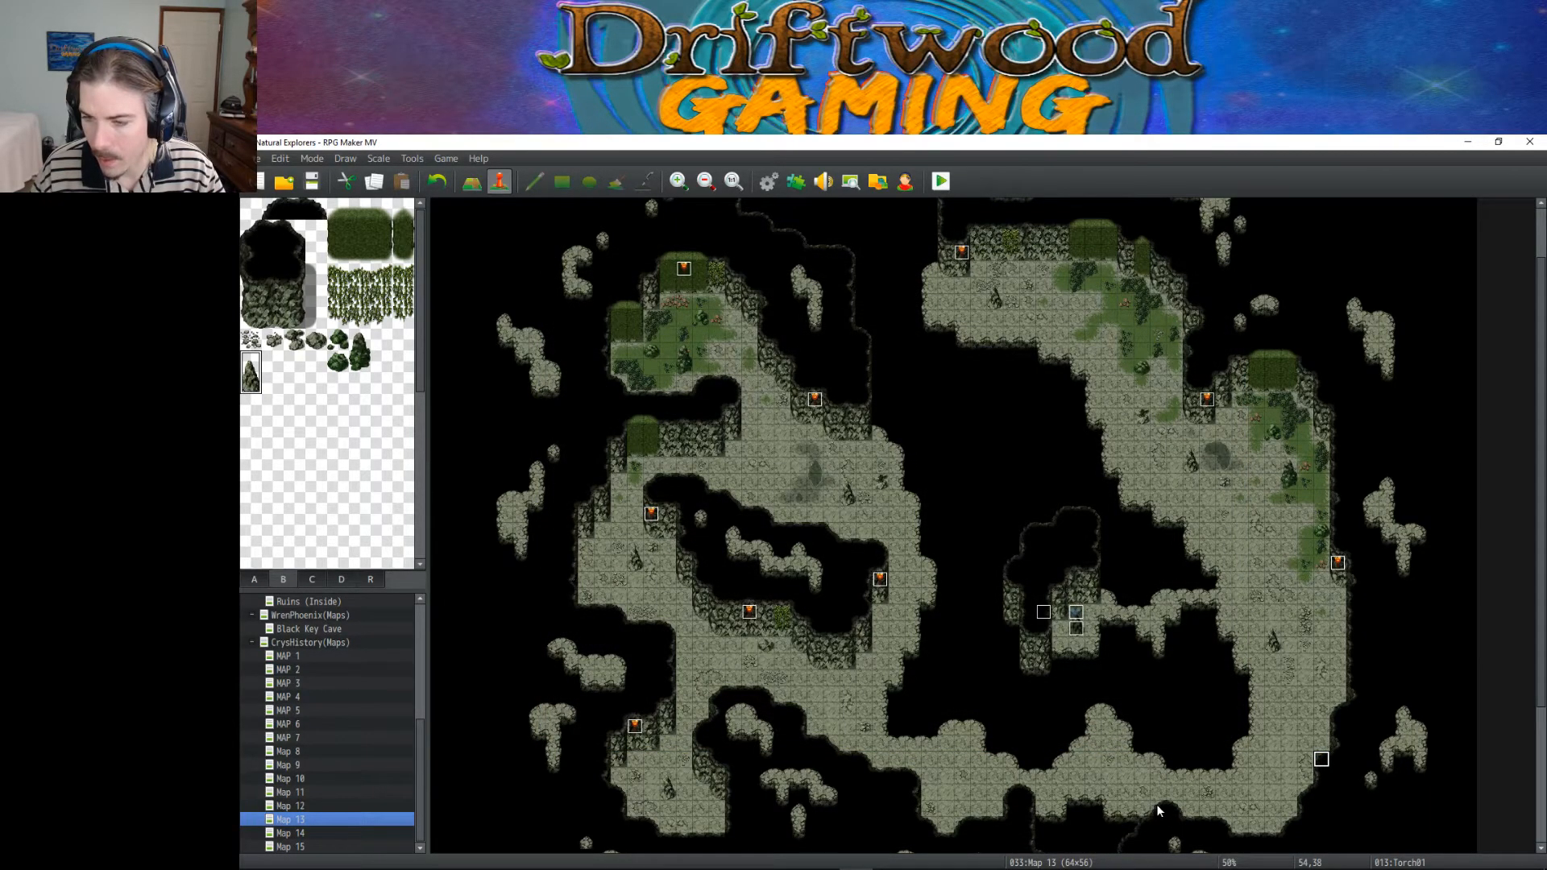
Step: Place another Torch01 copy at tile 44,41 on the southern edge and set its image to (None)
left_click(1158, 806)
key("ctrl+v")
double_click(1158, 806)
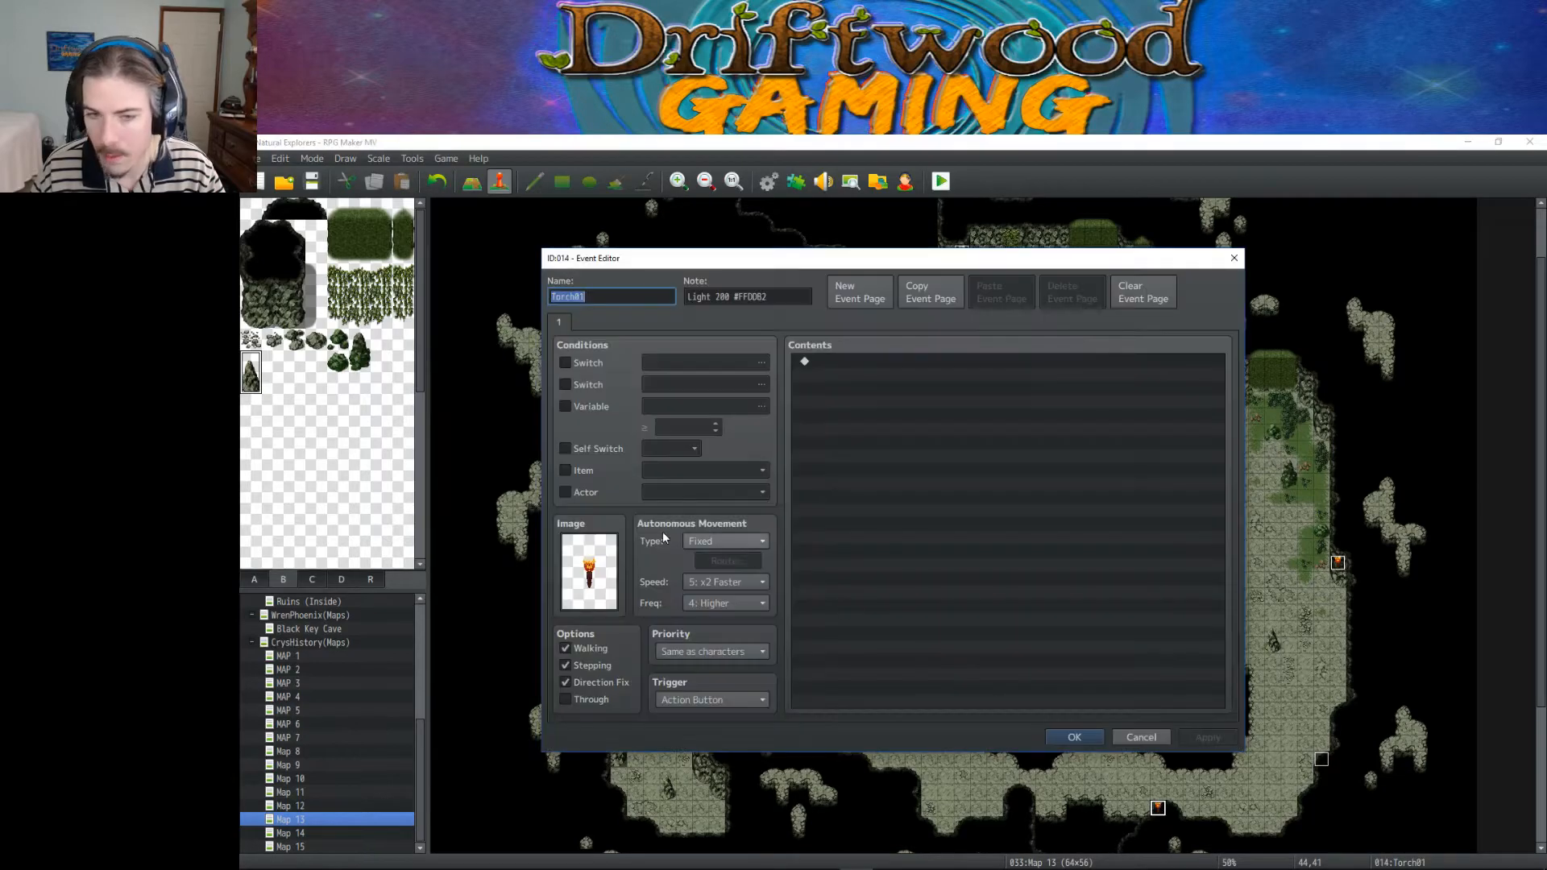
double_click(589, 572)
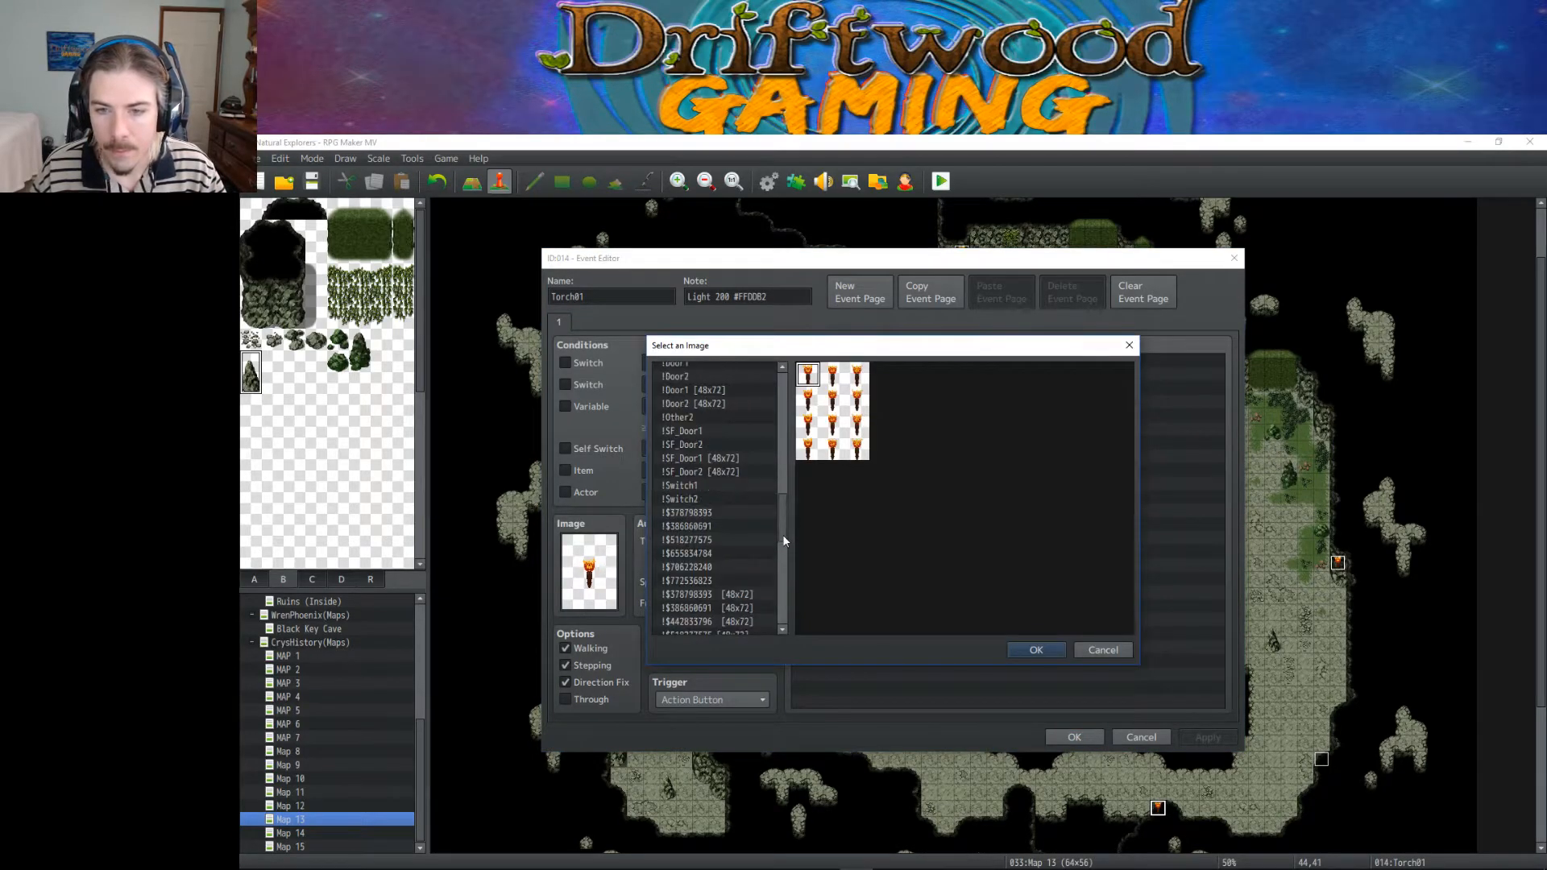
left_click_drag(781, 534, 780, 369)
left_click(729, 369)
left_click(1029, 650)
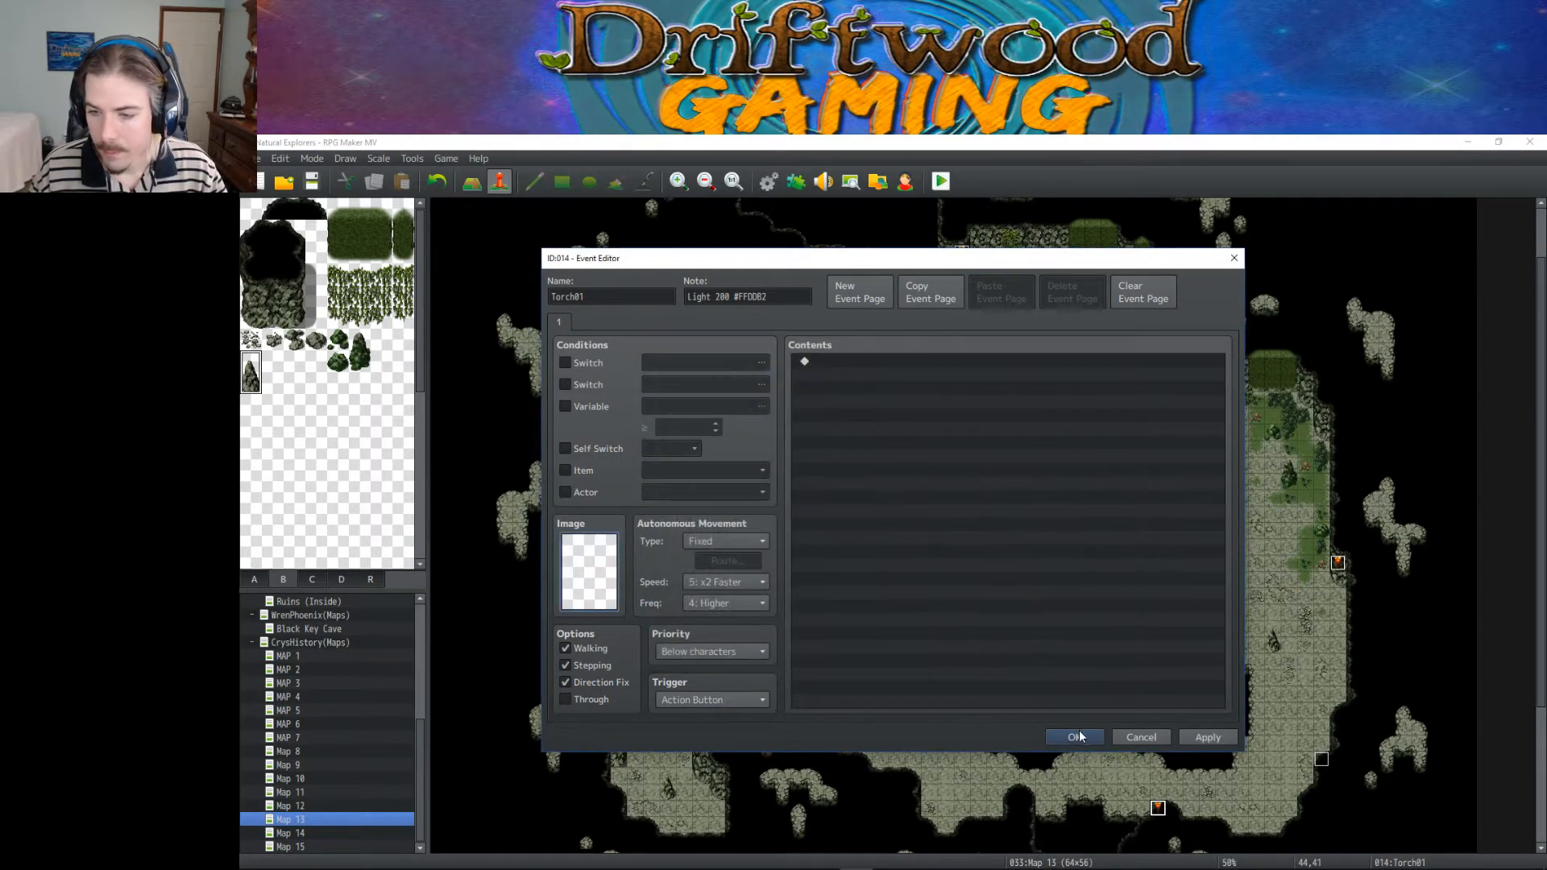
left_click(1077, 735)
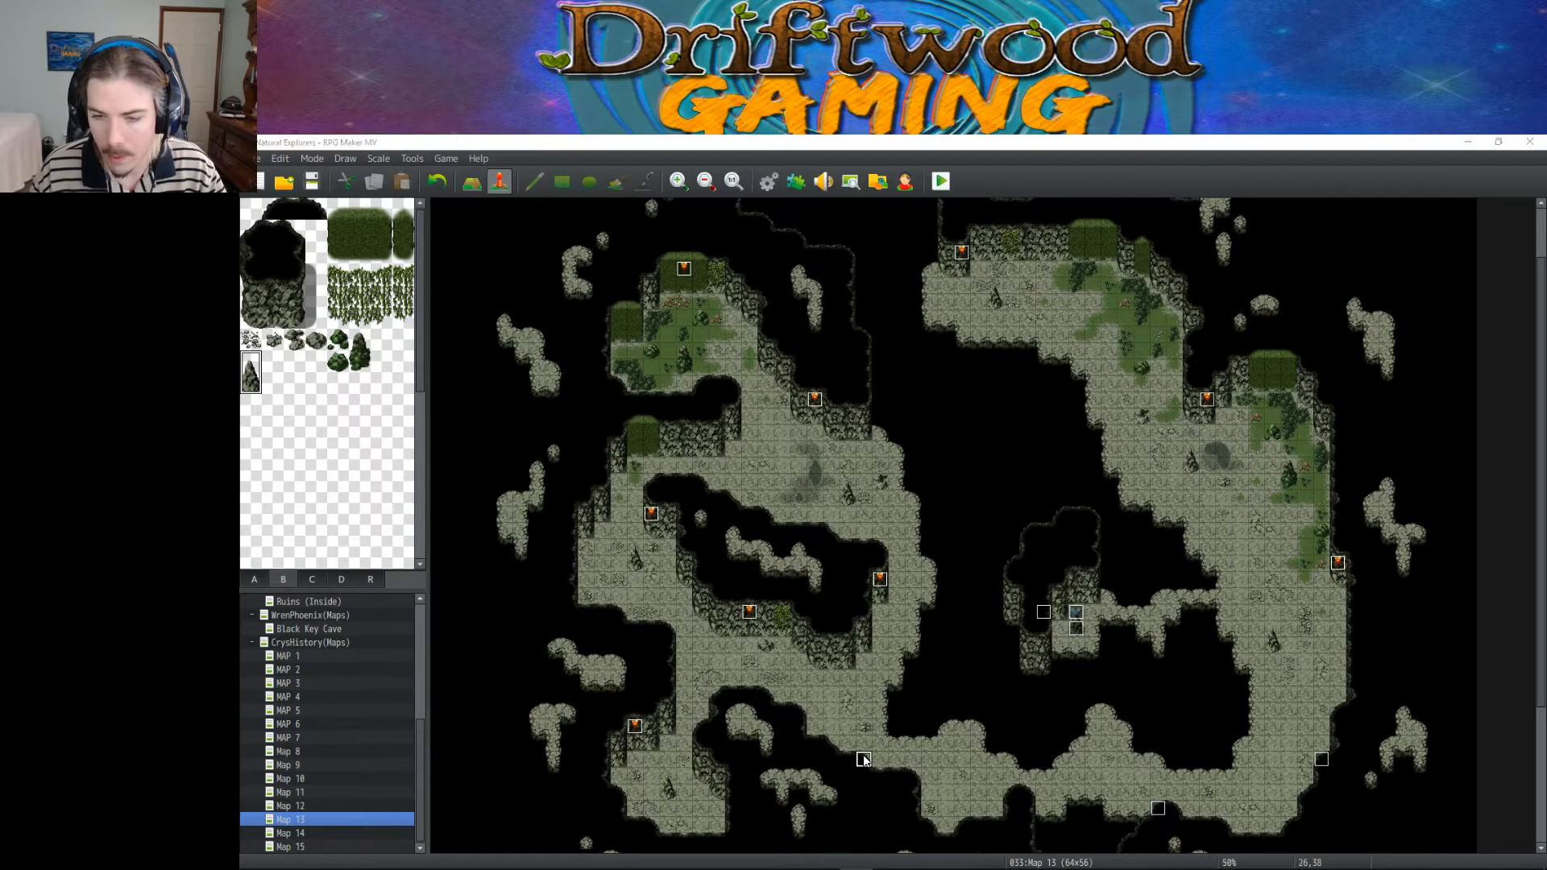
Step: Add a Torch01 copy with its image set to (None) at tile 26,38, and a visible one at tile 42,7
double_click(866, 761)
left_click(1076, 735)
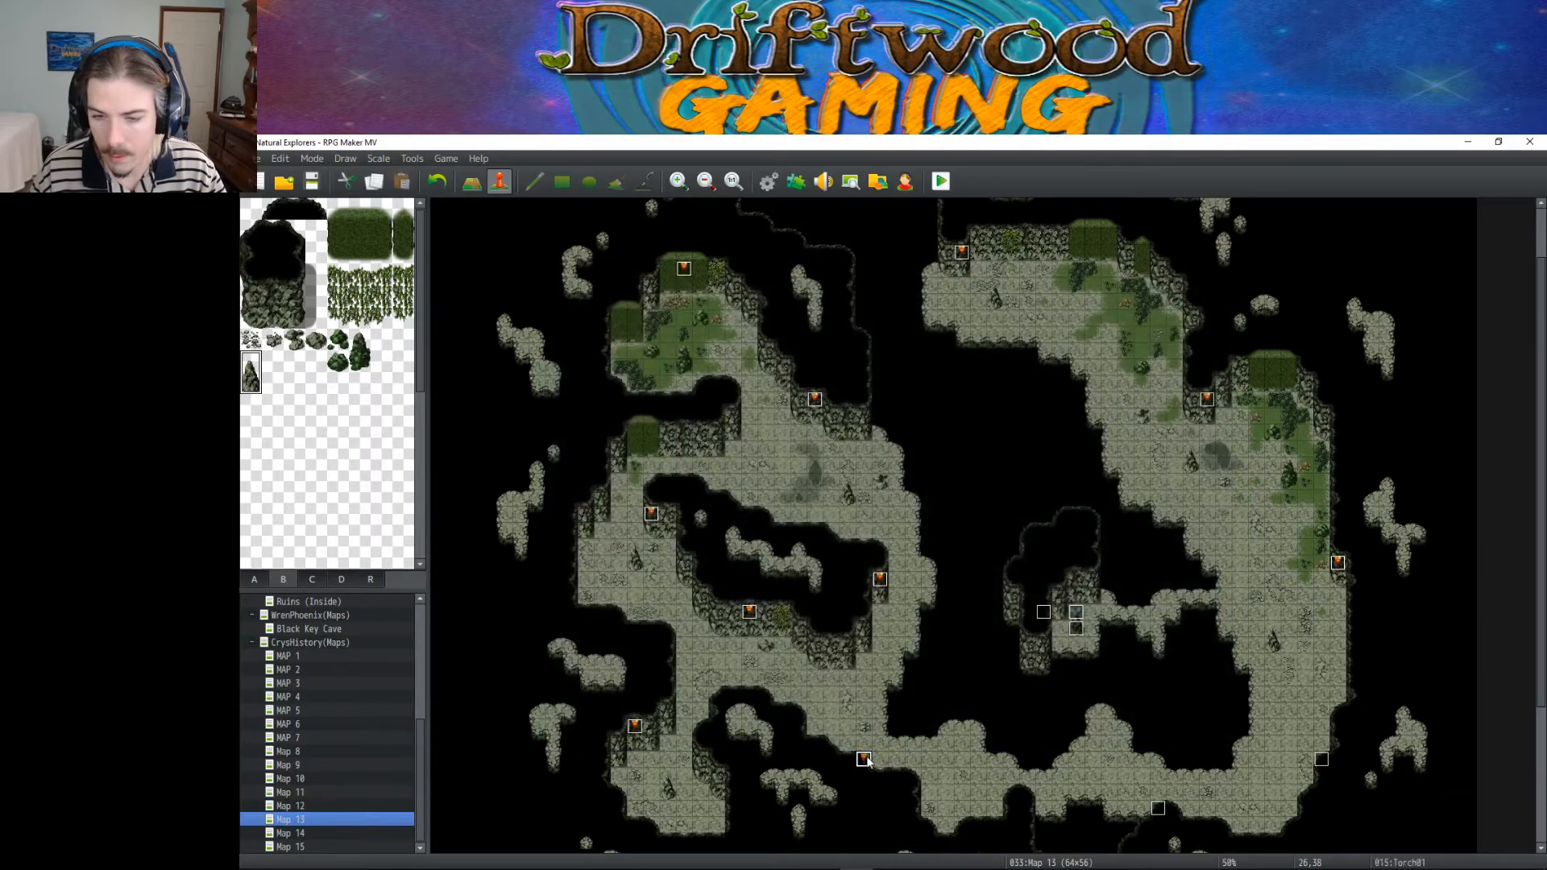
double_click(864, 762)
double_click(589, 571)
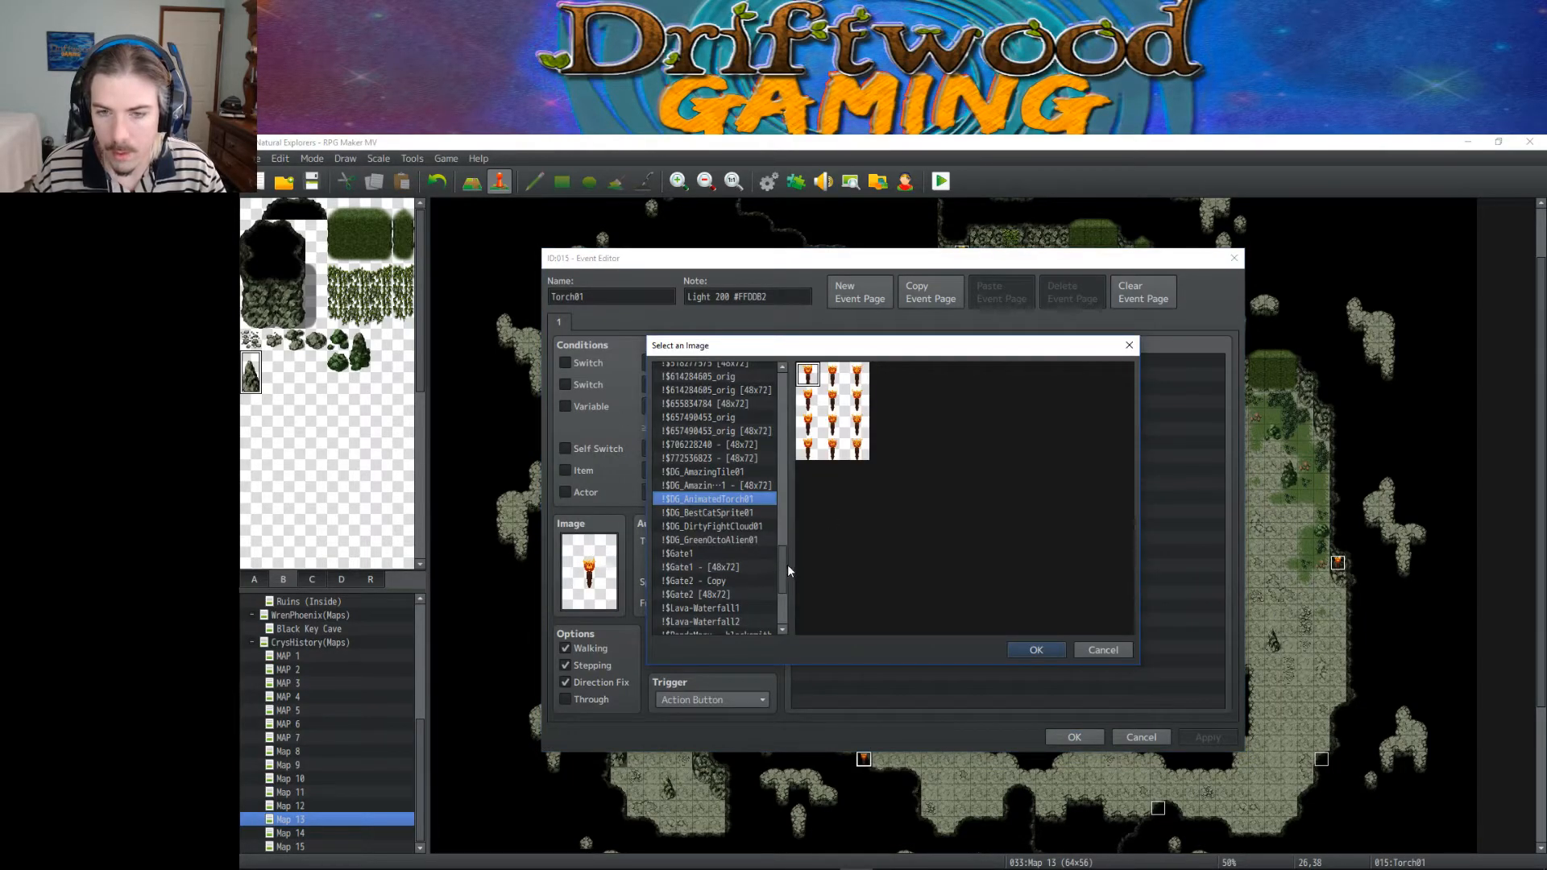
left_click_drag(787, 564, 766, 361)
left_click(683, 369)
left_click(1038, 650)
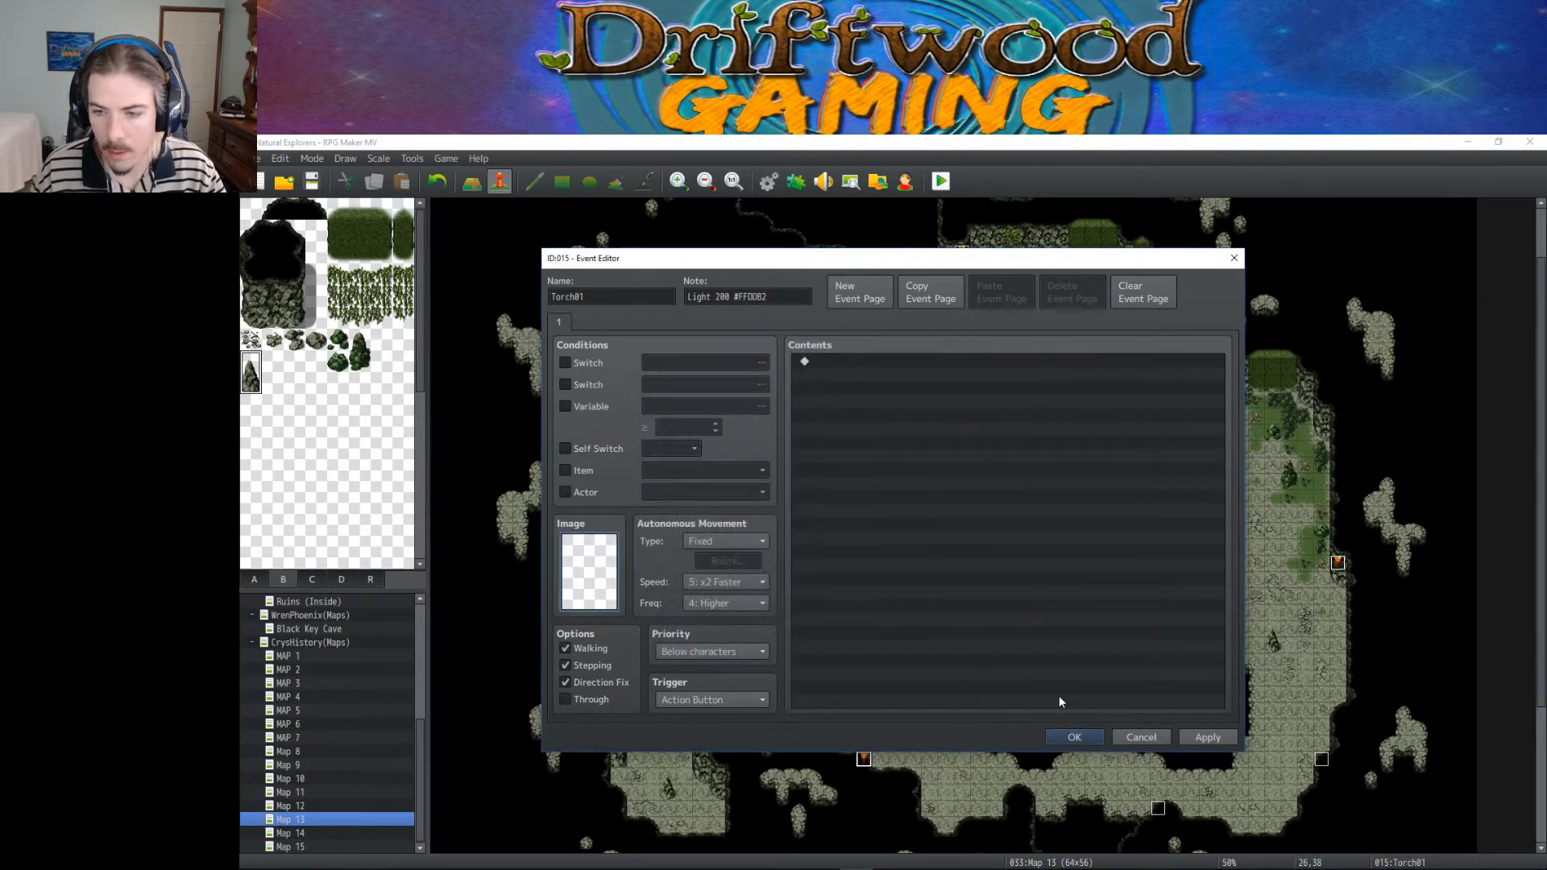
left_click(1071, 737)
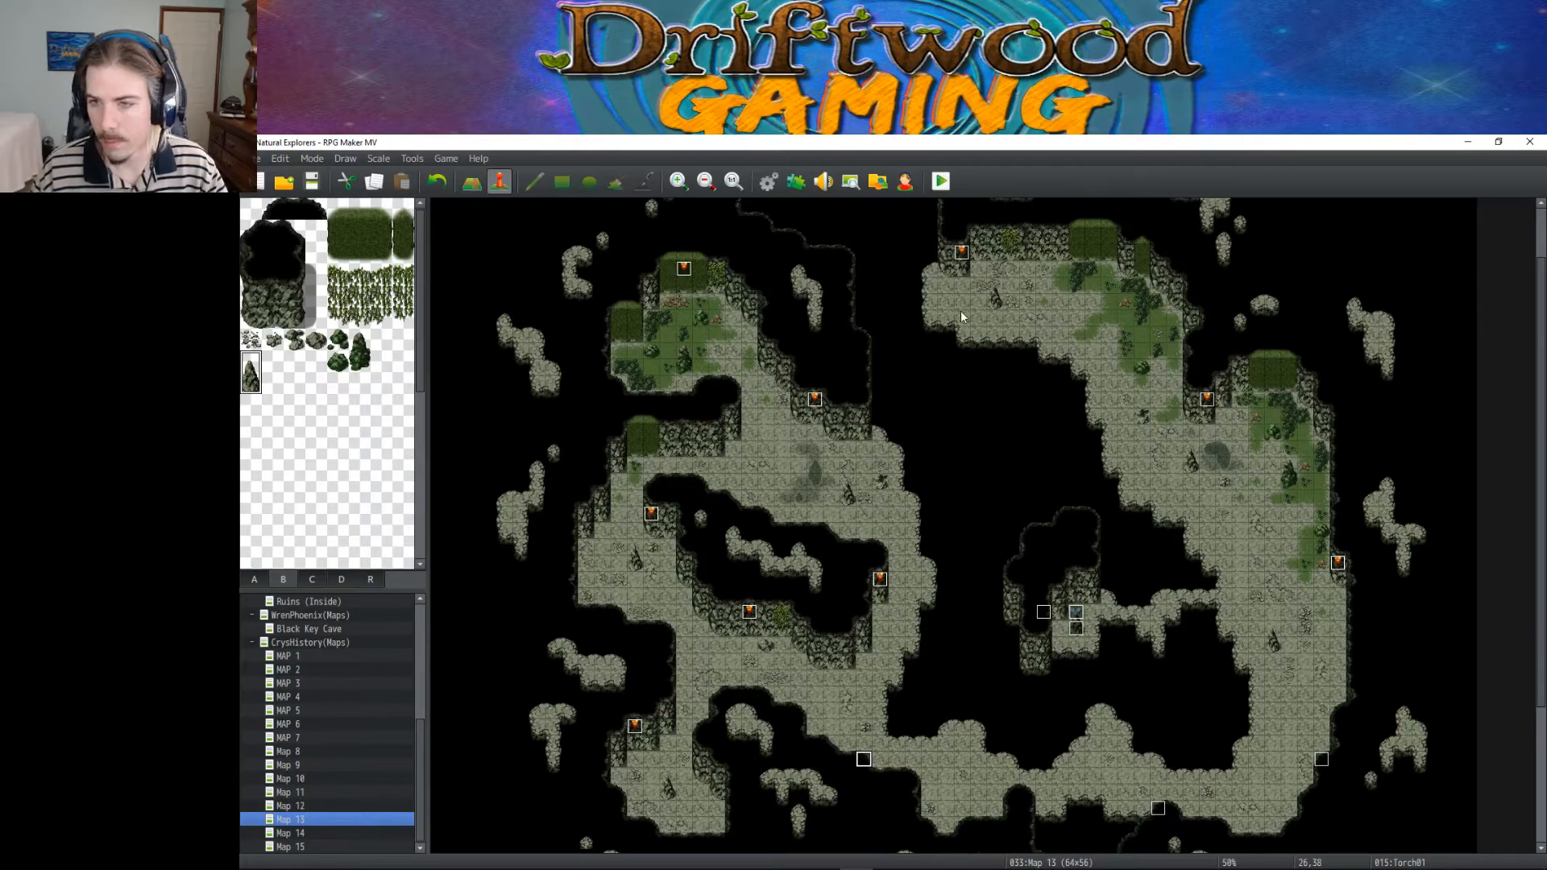
left_click(1125, 252)
key("ctrl+v")
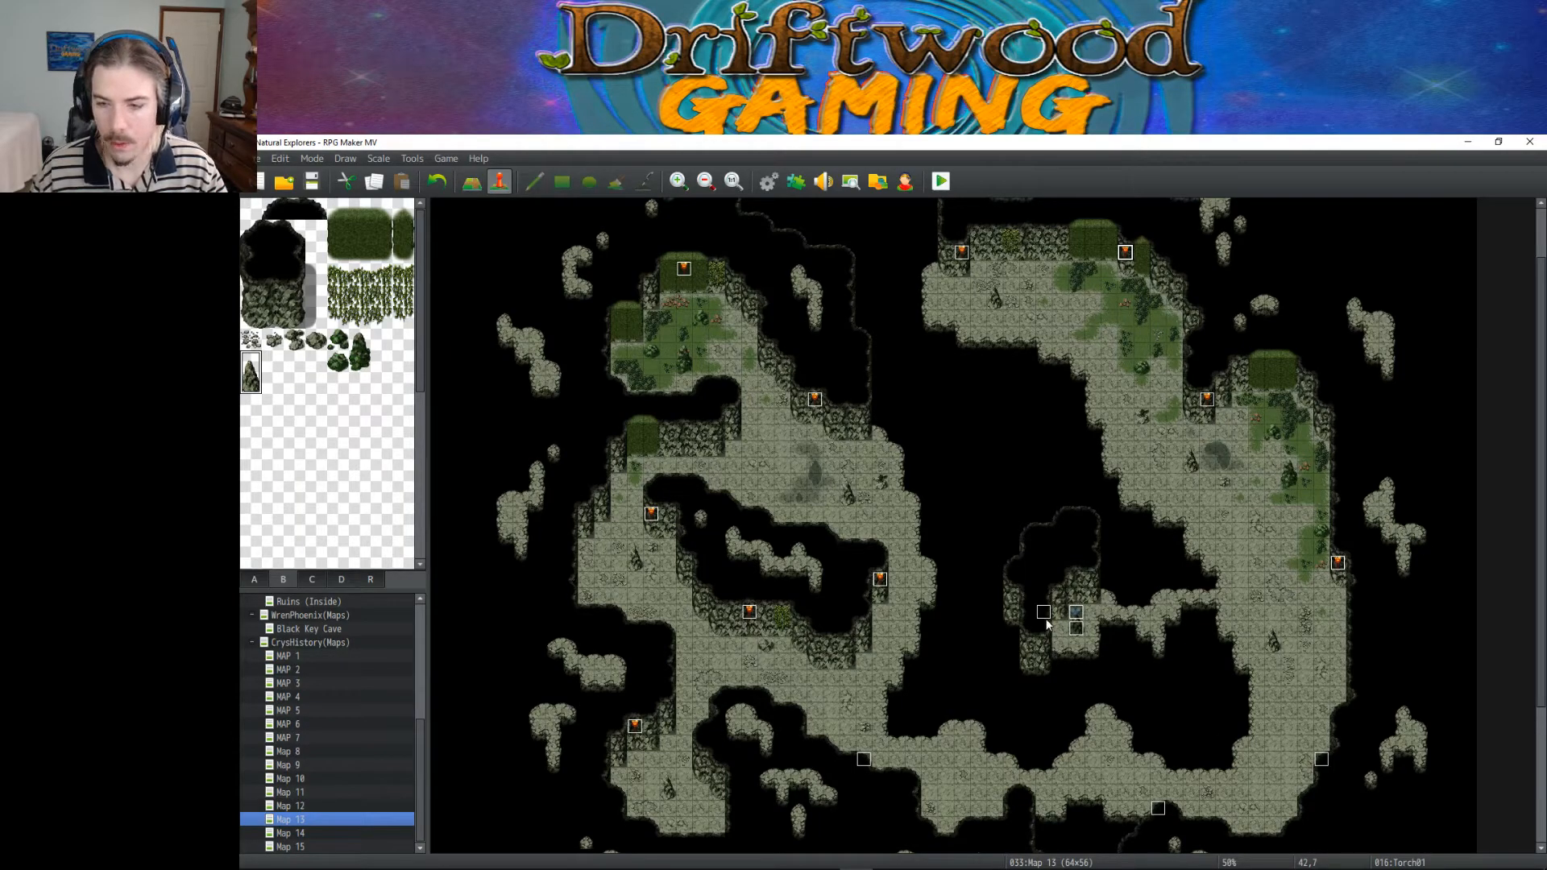
Step: Examine the southern part of Map 13 and look through tileset pages A, B and C for a blank tile
scroll(979, 556, "down", 1)
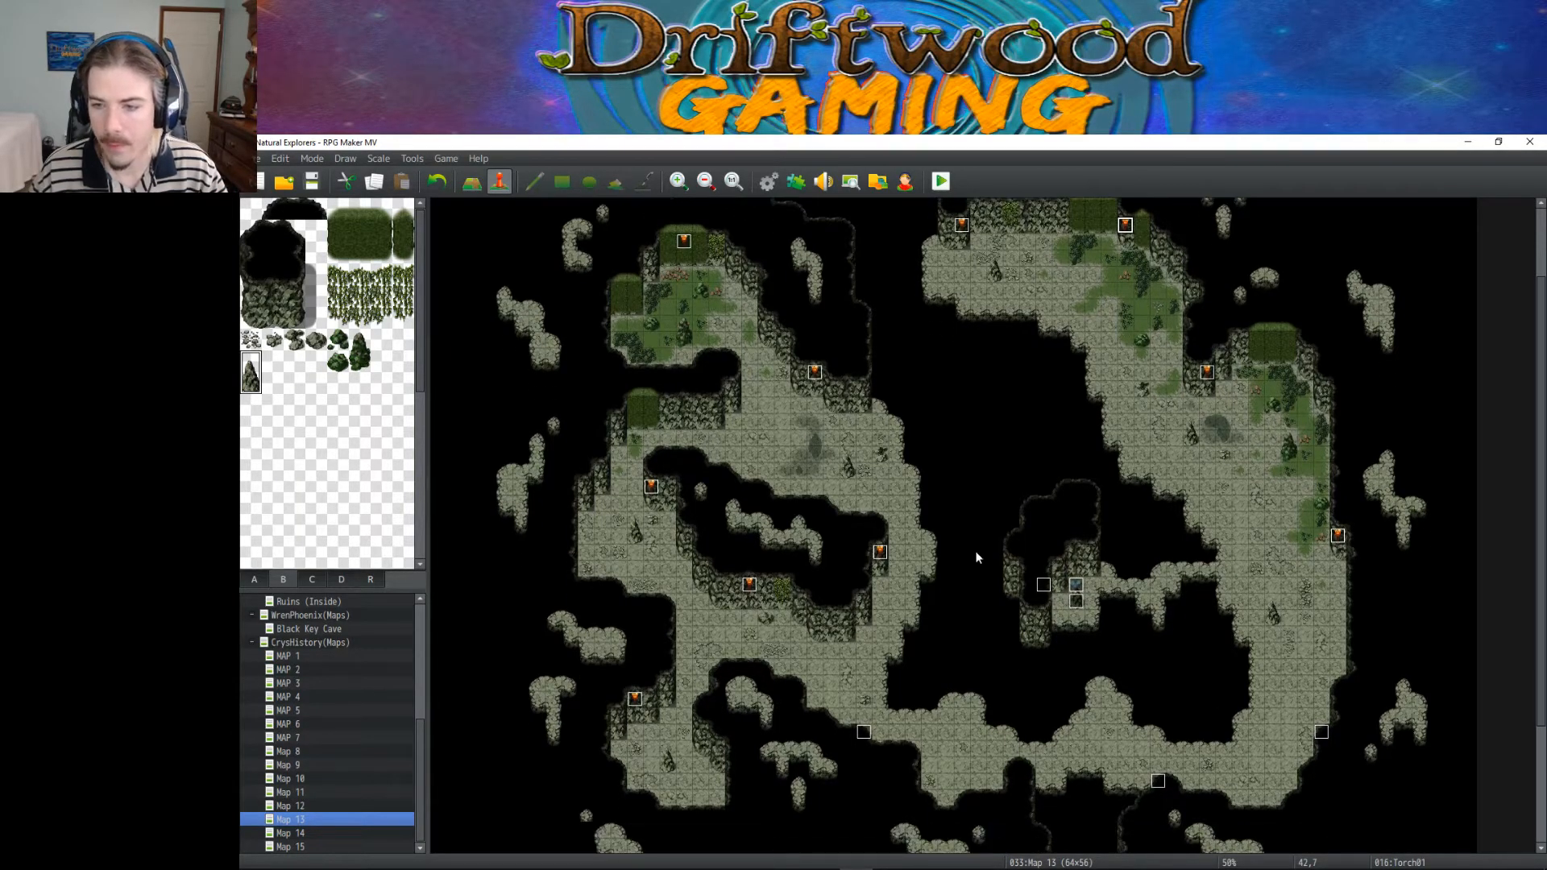
scroll(930, 512, "down", 4)
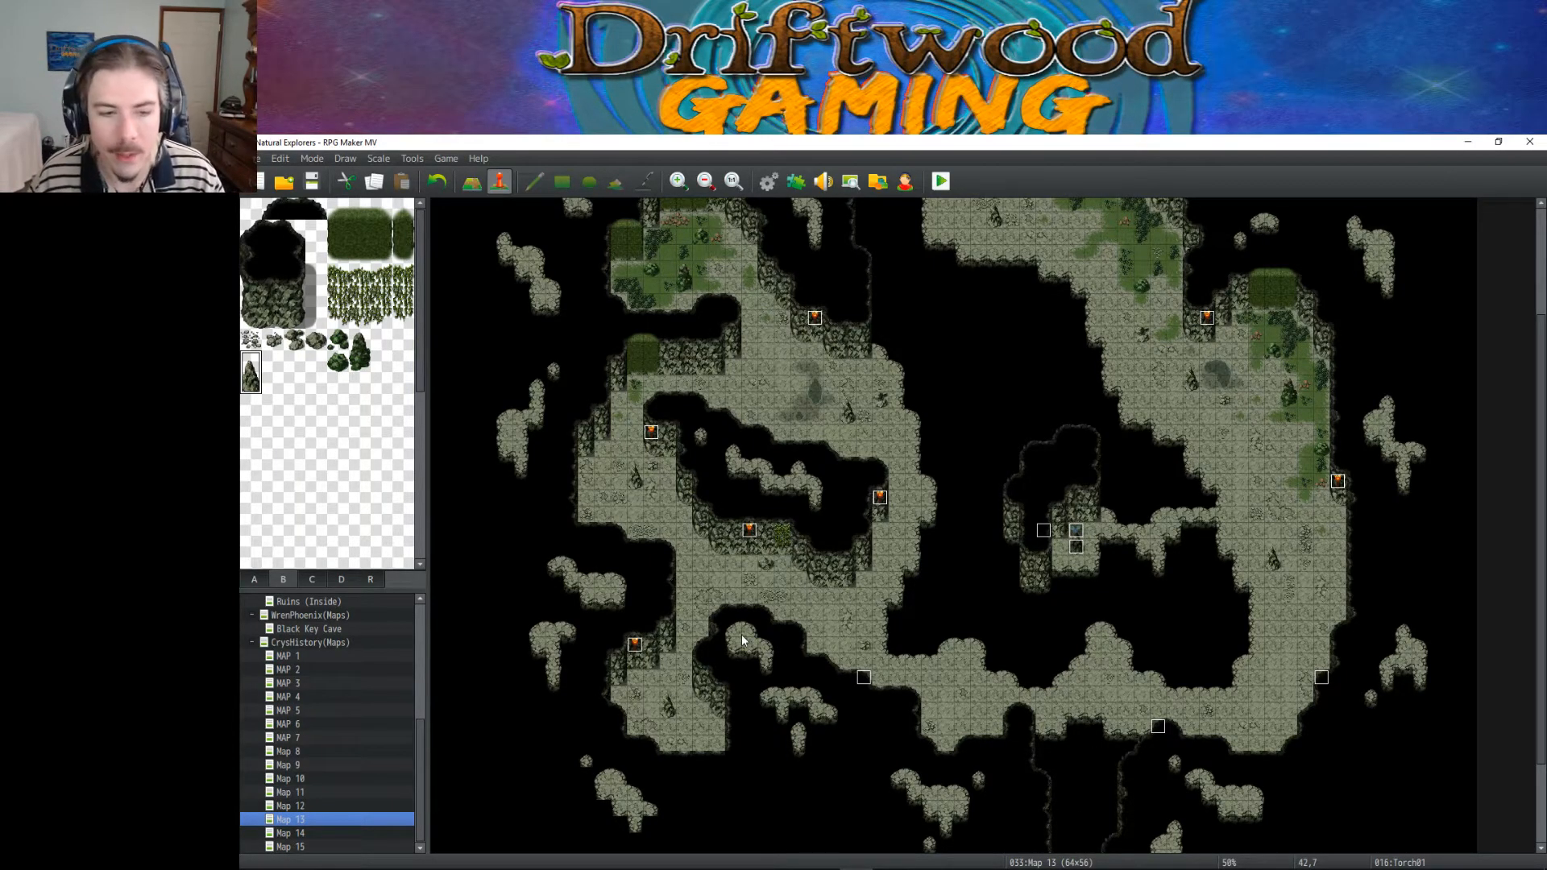
scroll(301, 536, "down", 5)
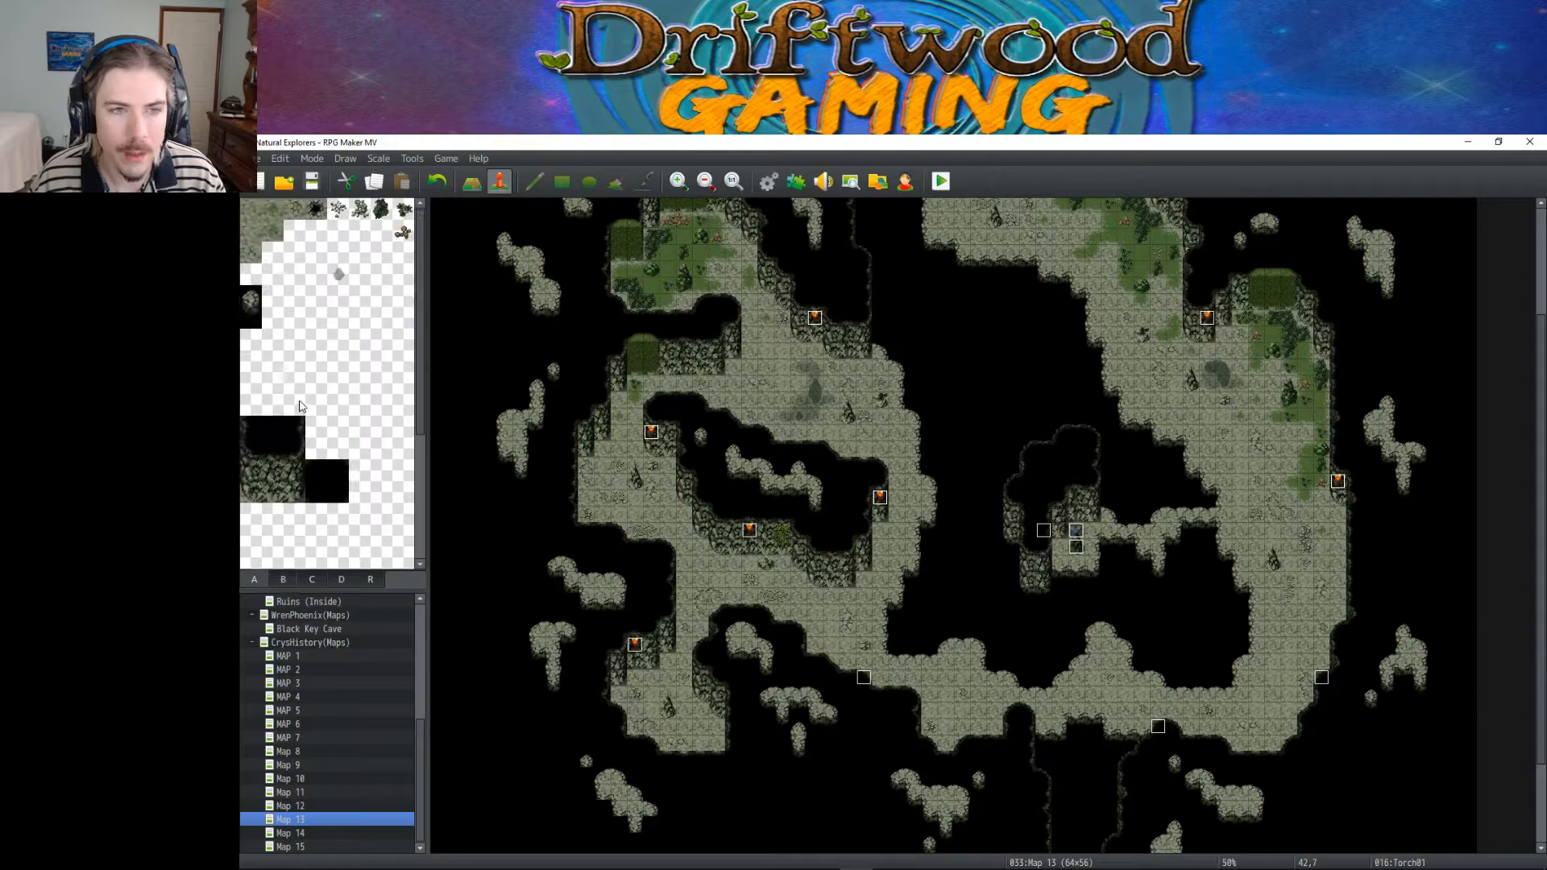
left_click(312, 580)
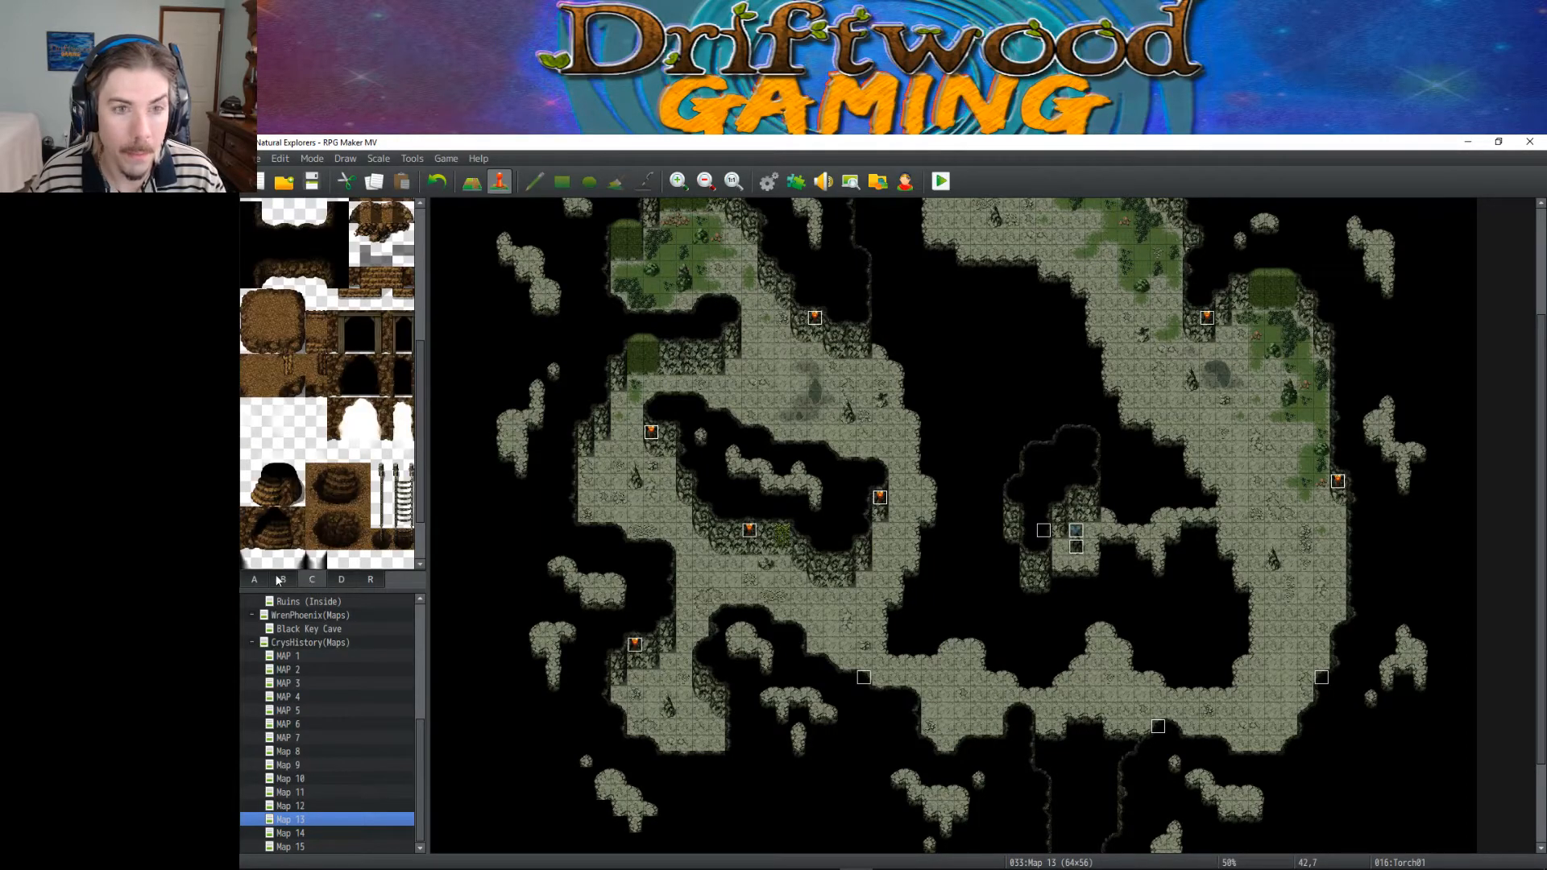
left_click(281, 580)
left_click(274, 404)
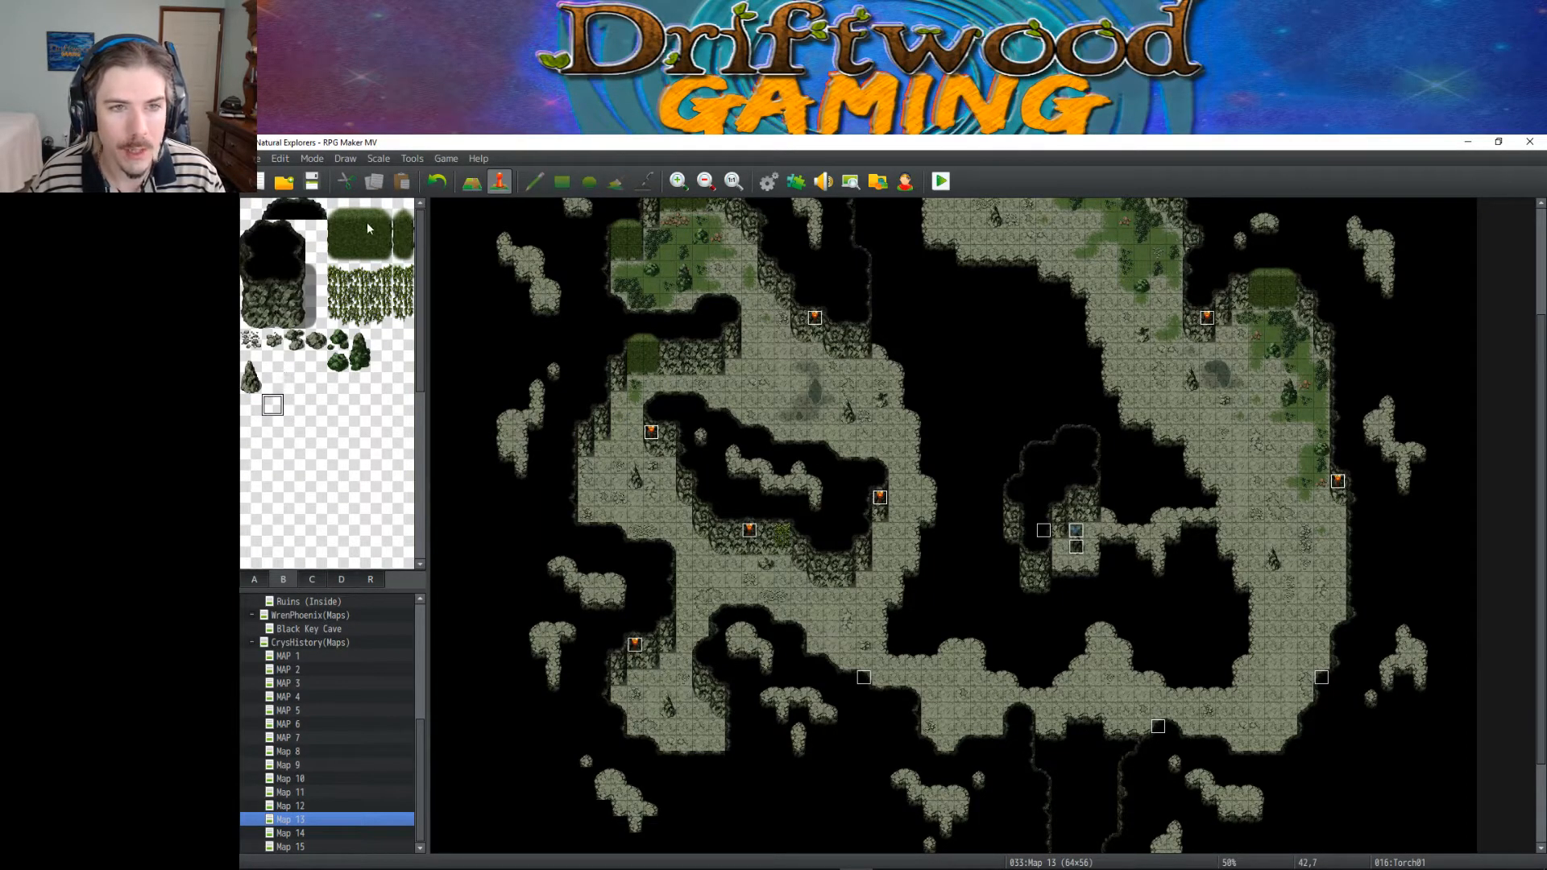
scroll(303, 519, "down", 5)
scroll(295, 507, "up", 3)
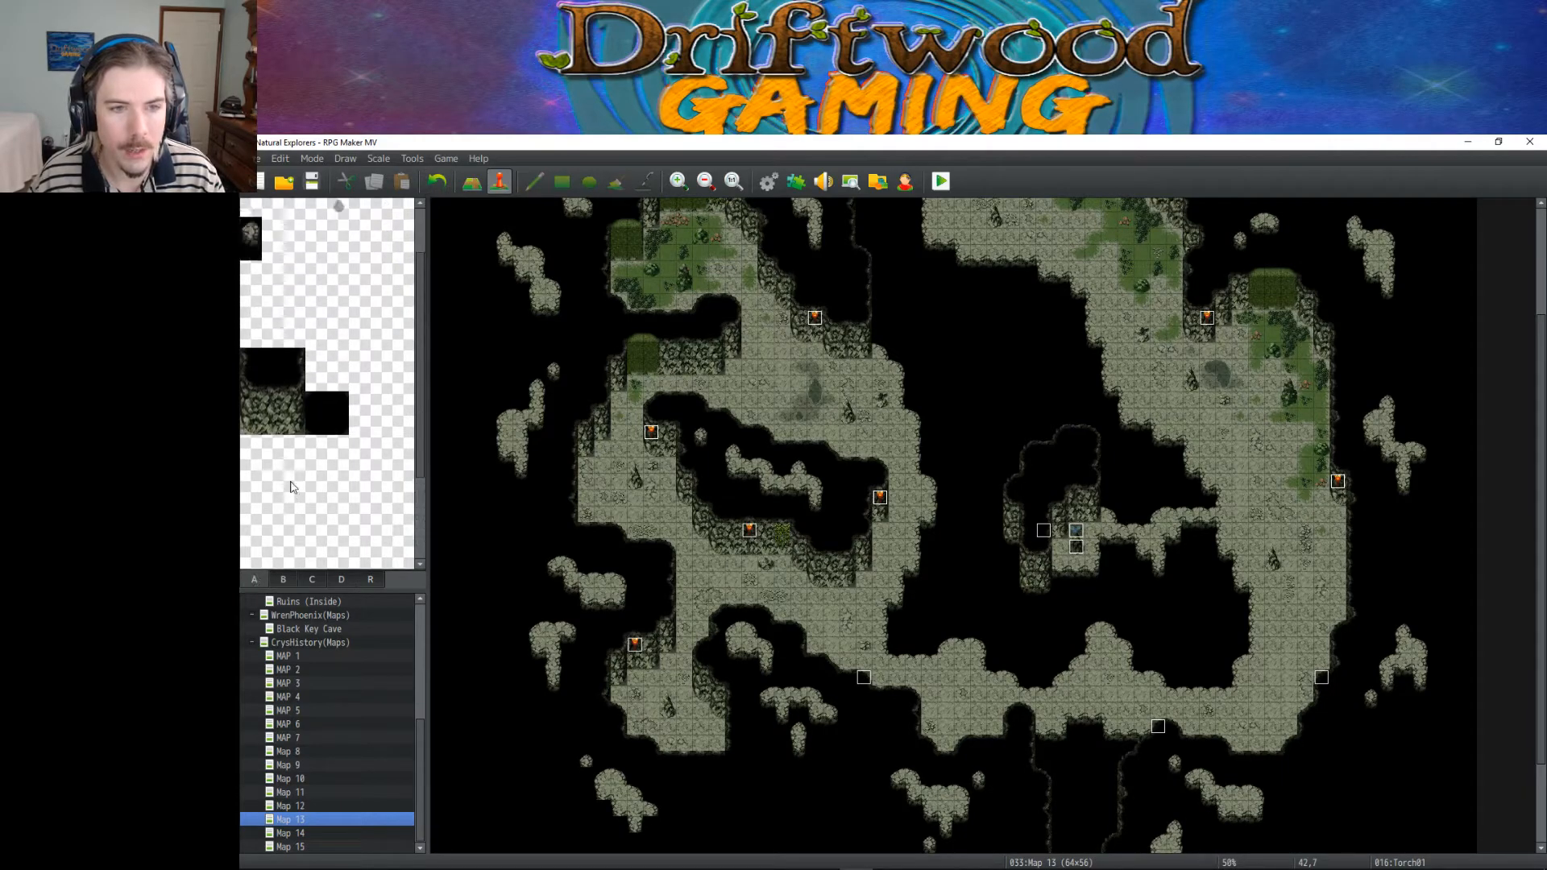
Step: Flood-fill the black void in the map's center and the void south of the lower corridor with the transparent tile
left_click(472, 182)
left_click(616, 181)
left_click(1076, 761)
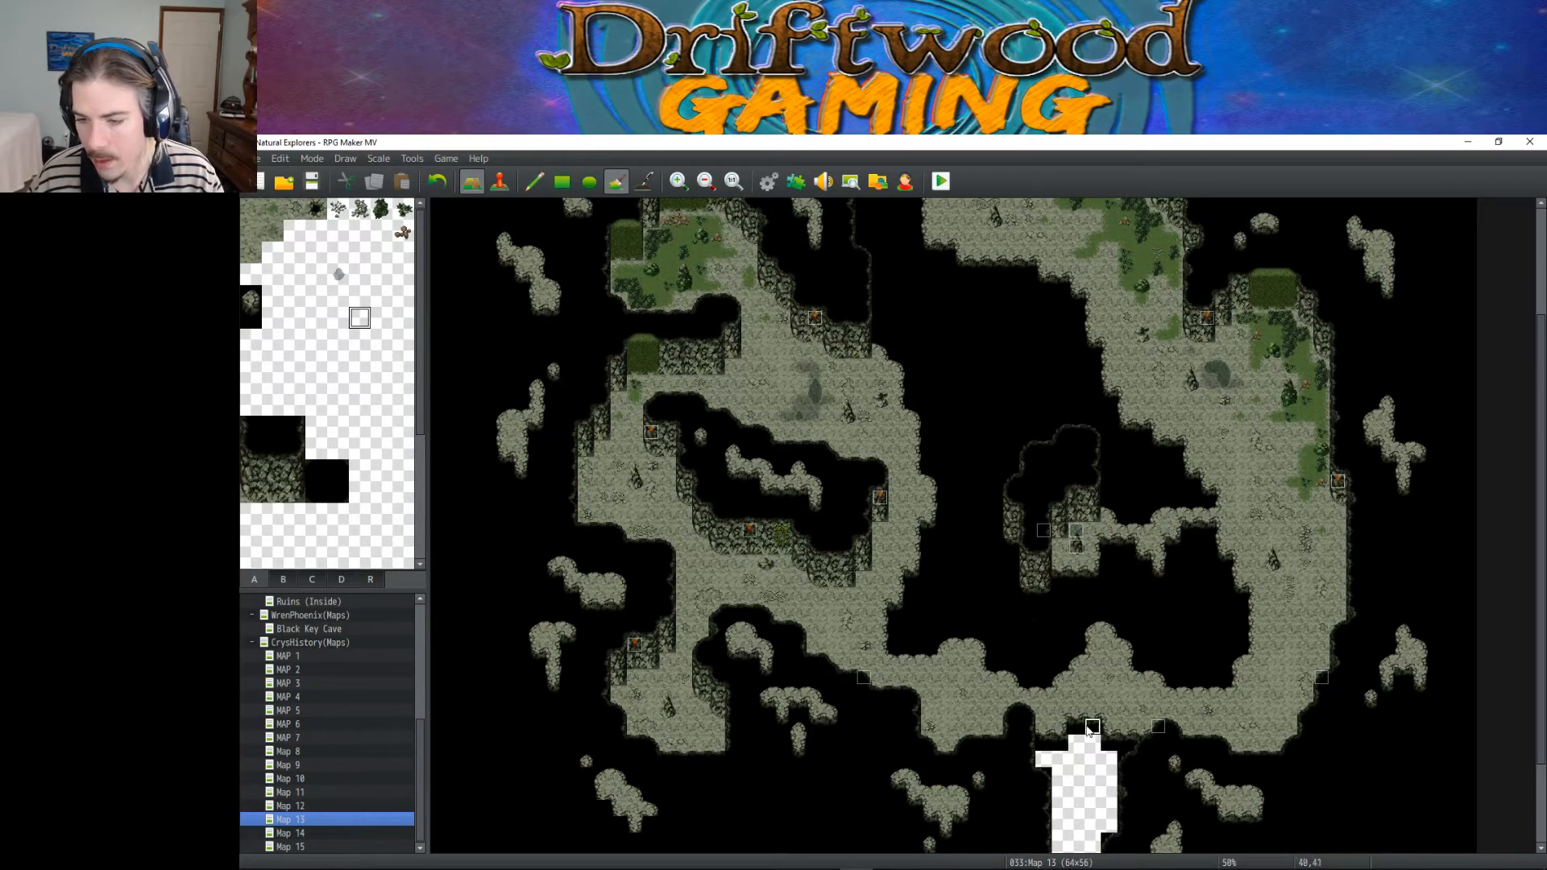
key("ctrl+z")
left_click(994, 612)
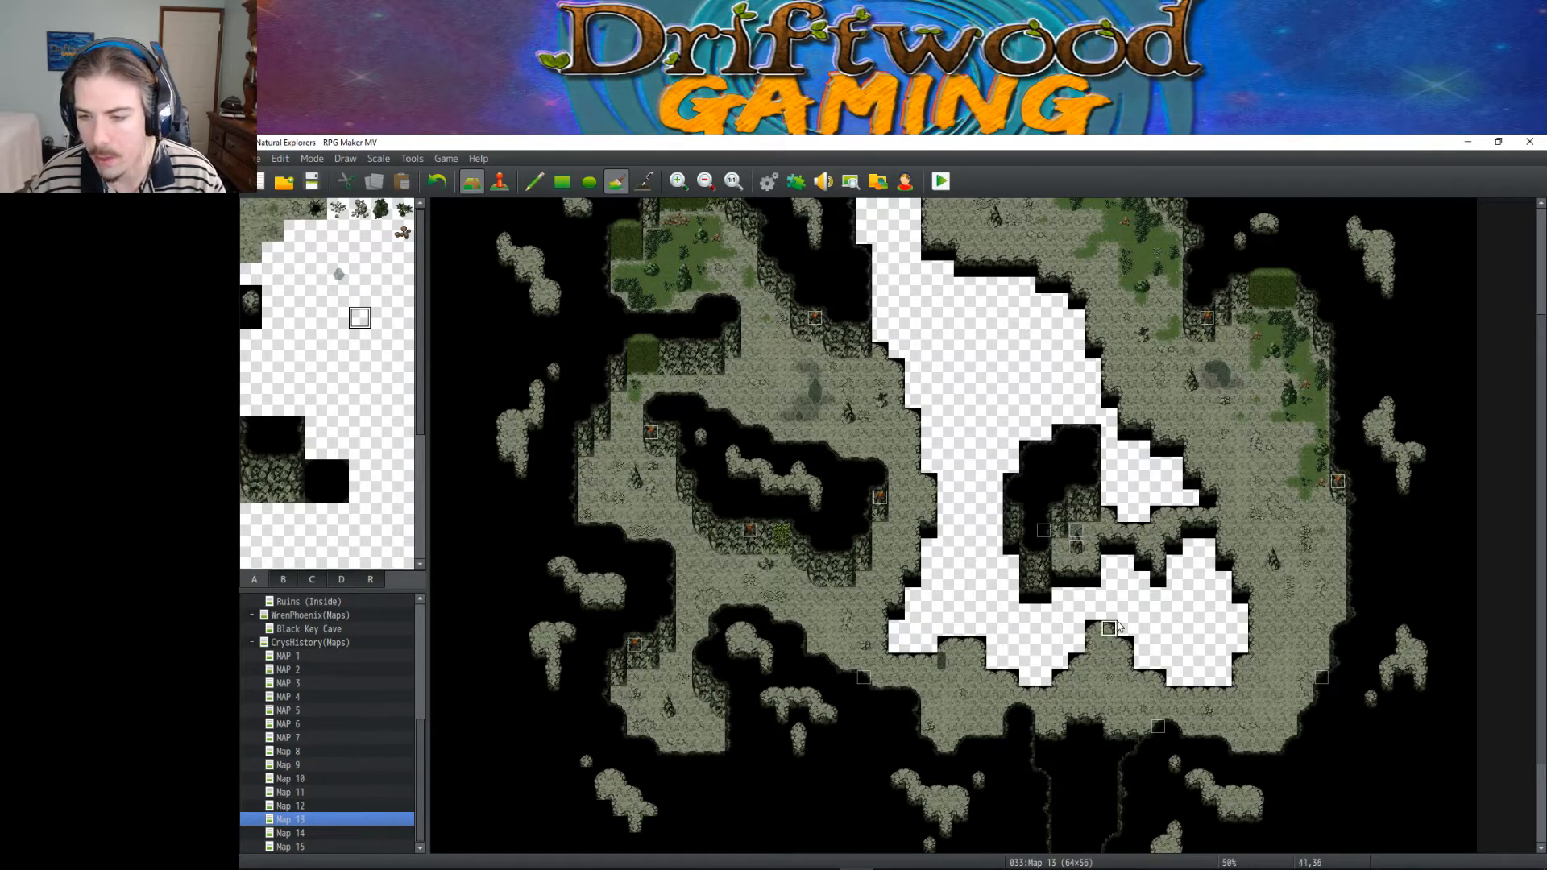
left_click(994, 499)
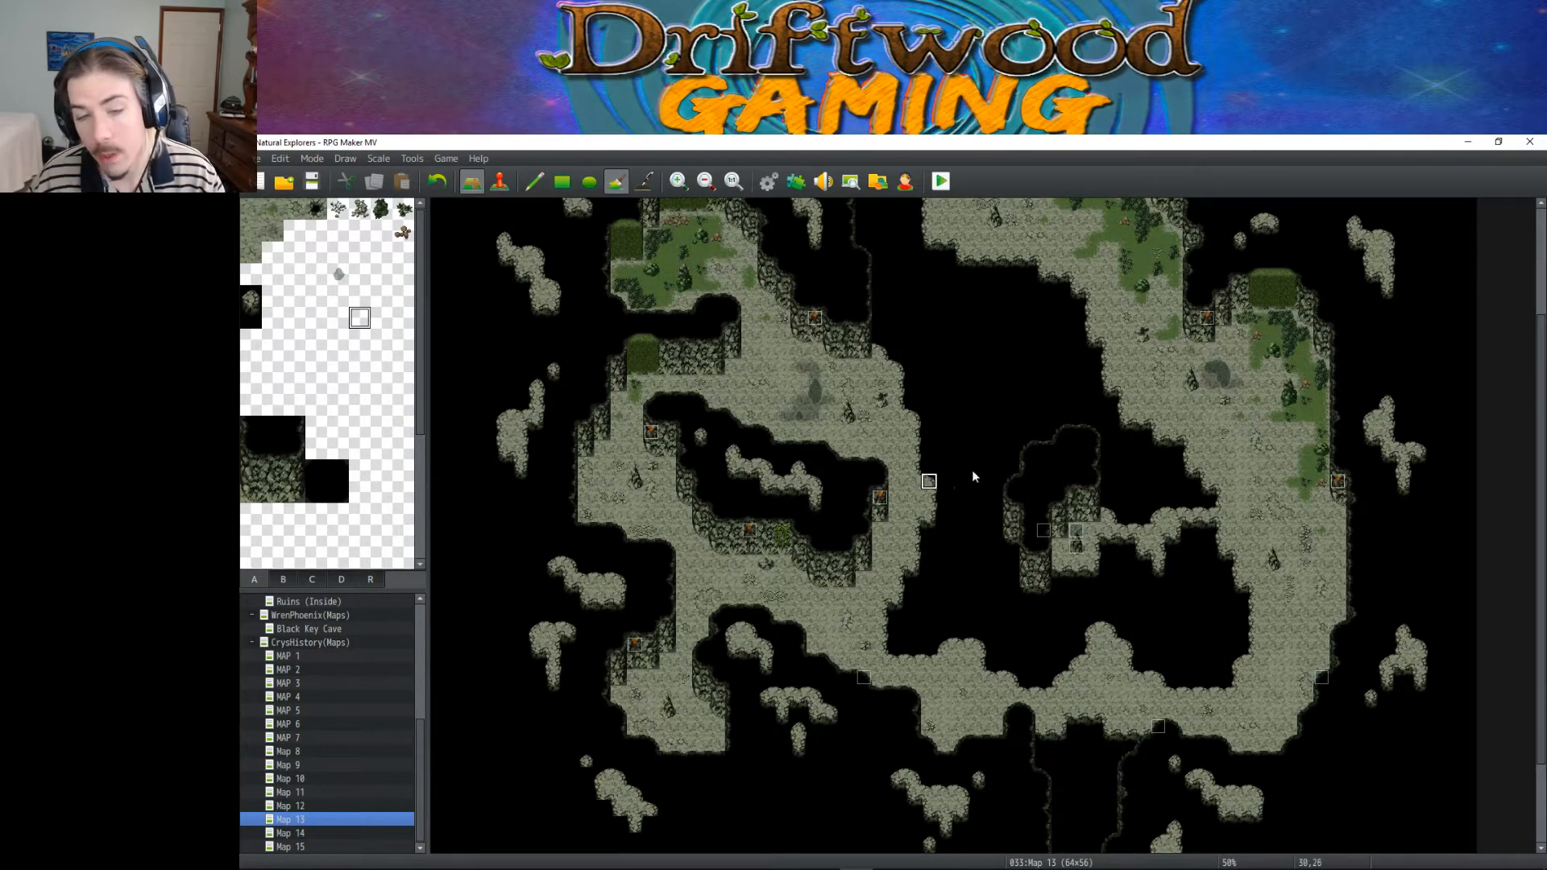
left_click(1076, 778)
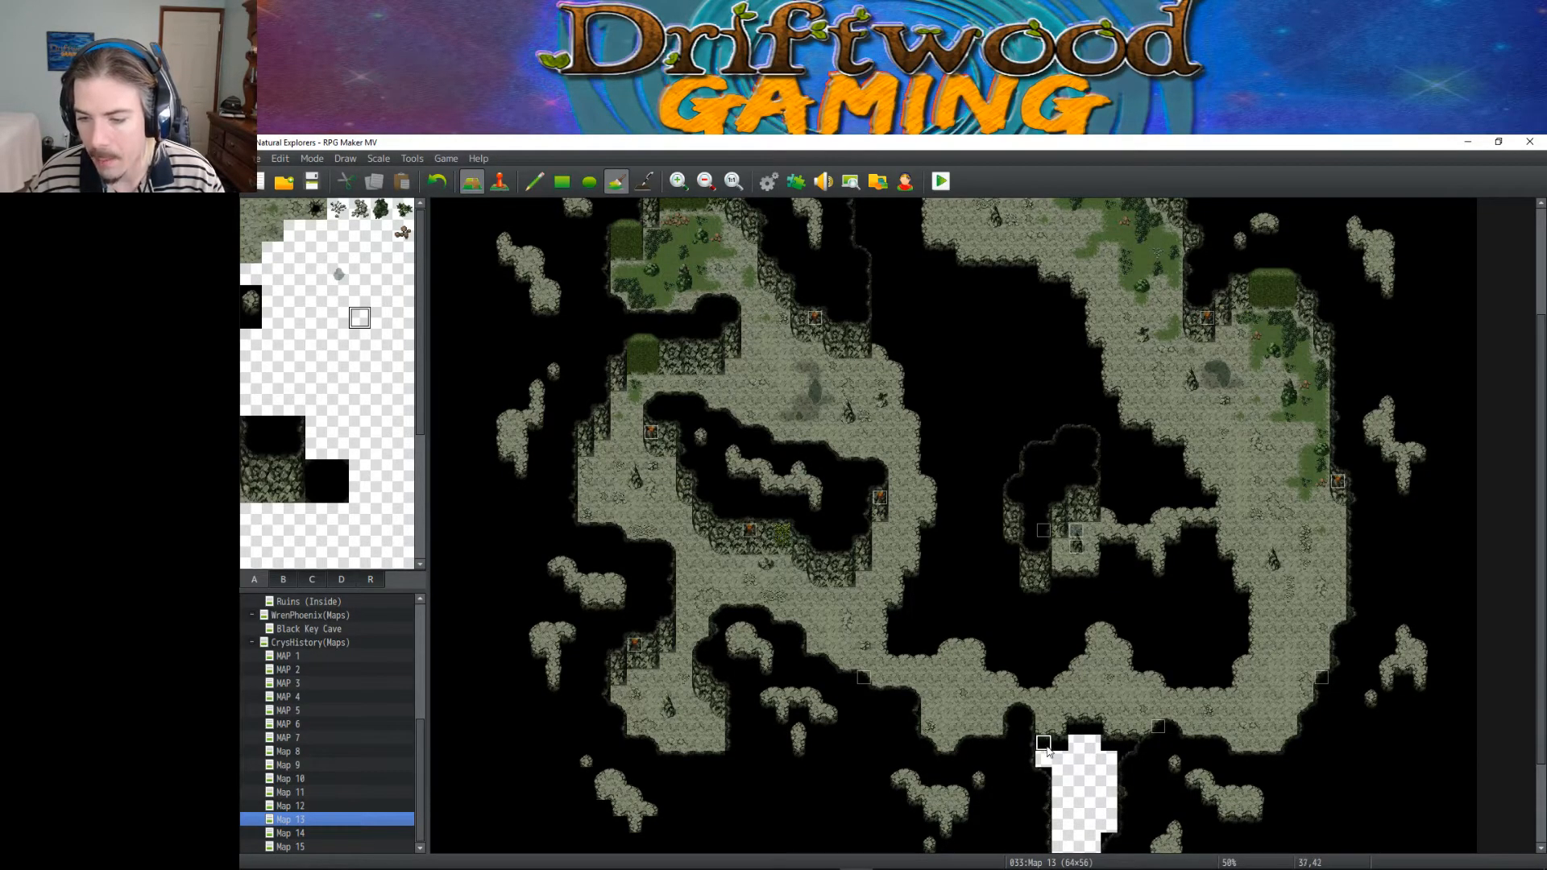
left_click(1158, 617)
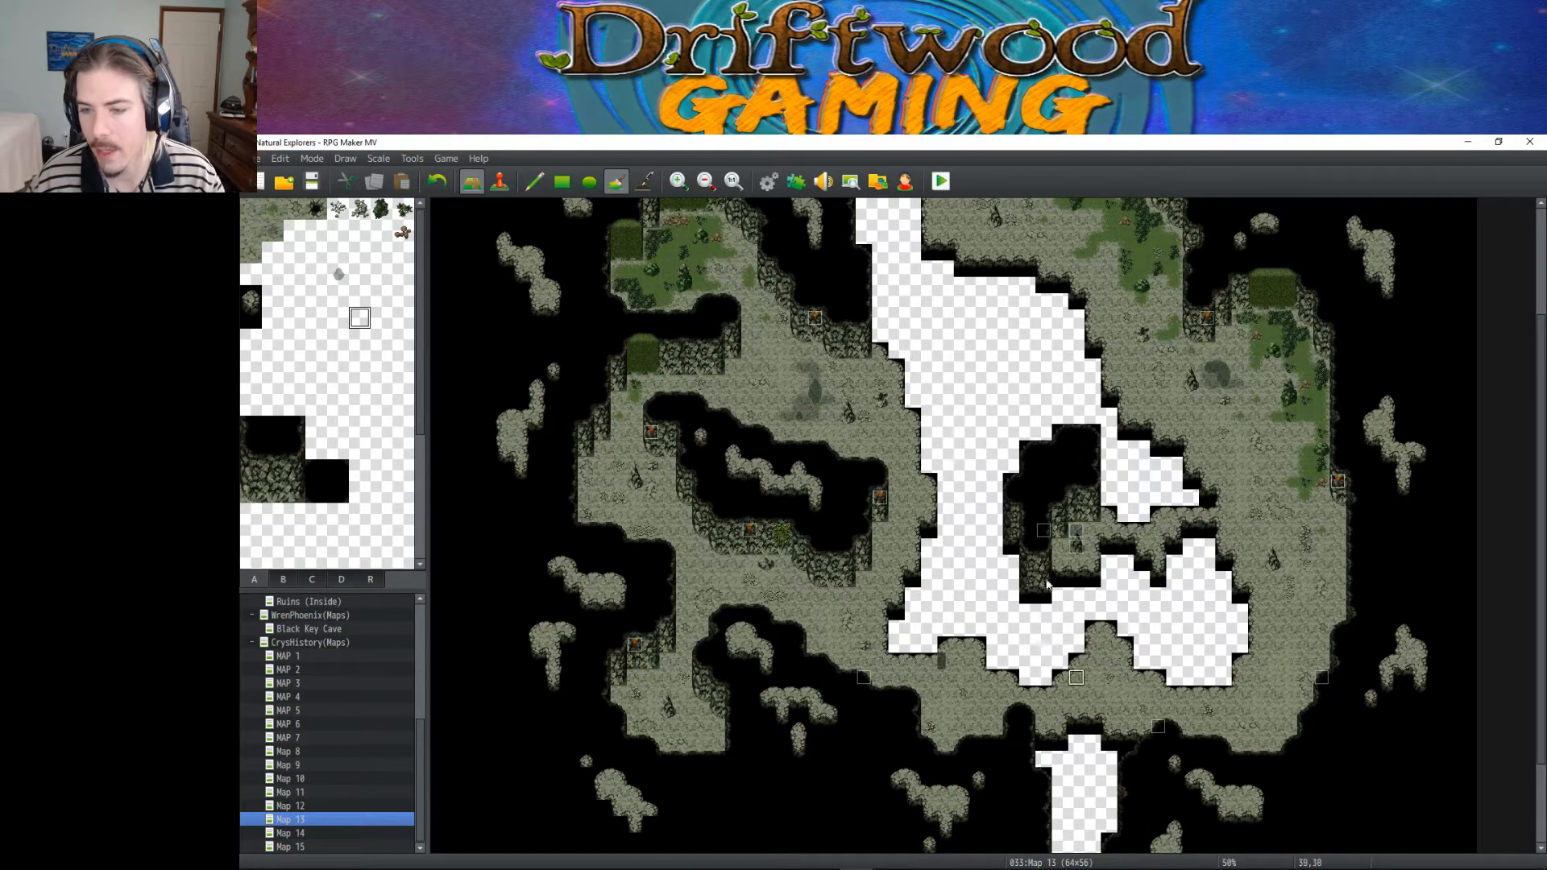
Step: Open Map 13's properties and preview the available parallax images, including cloudsinthedesert, sunsetintheswamp and wizardtower
right_click(293, 820)
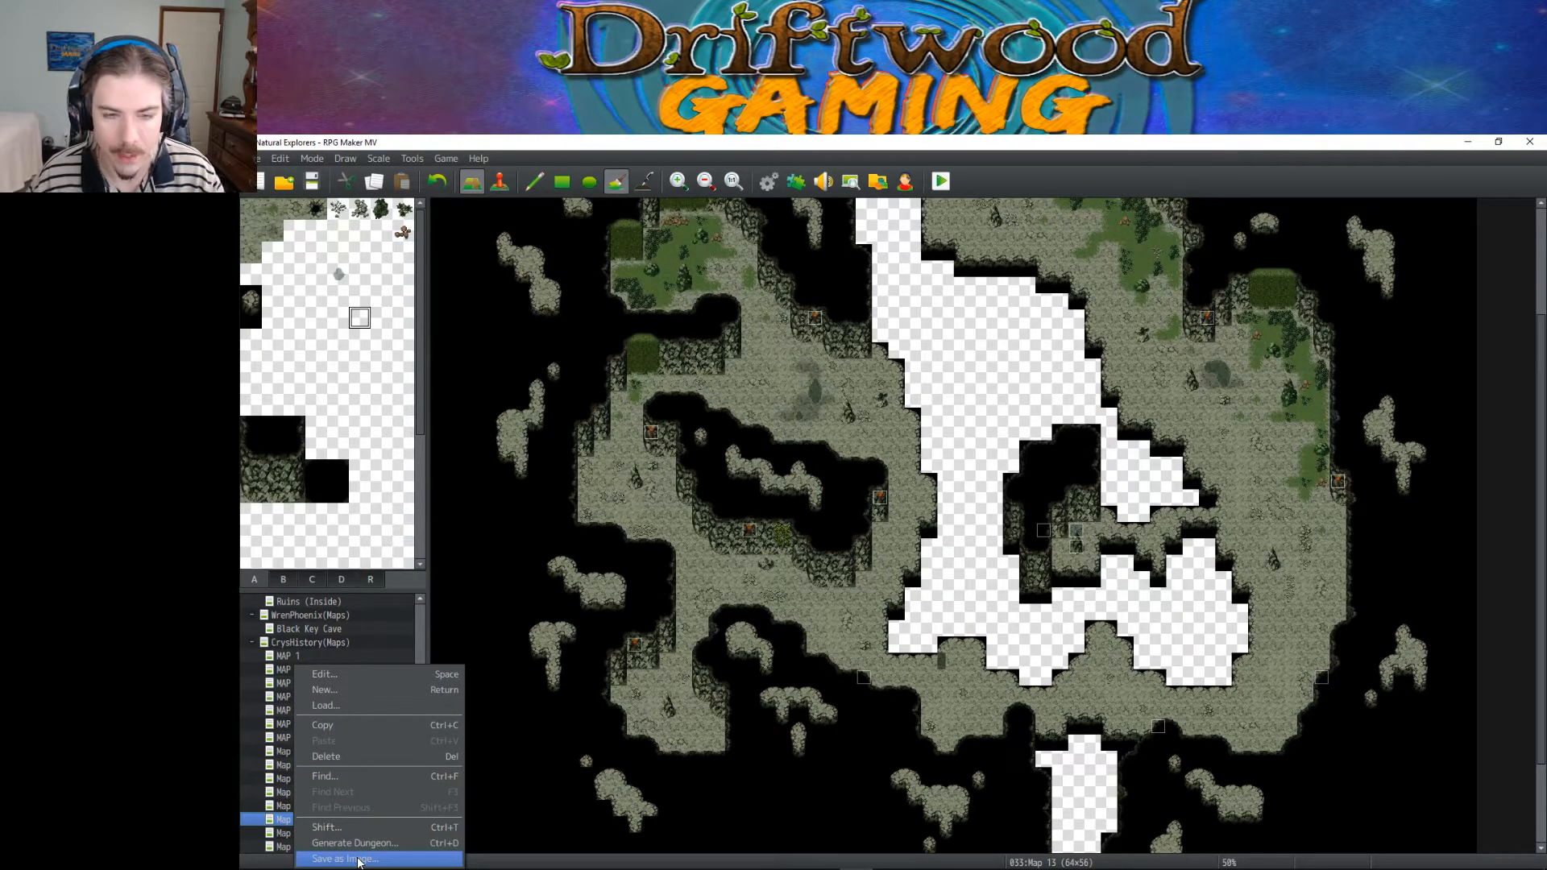
left_click(369, 675)
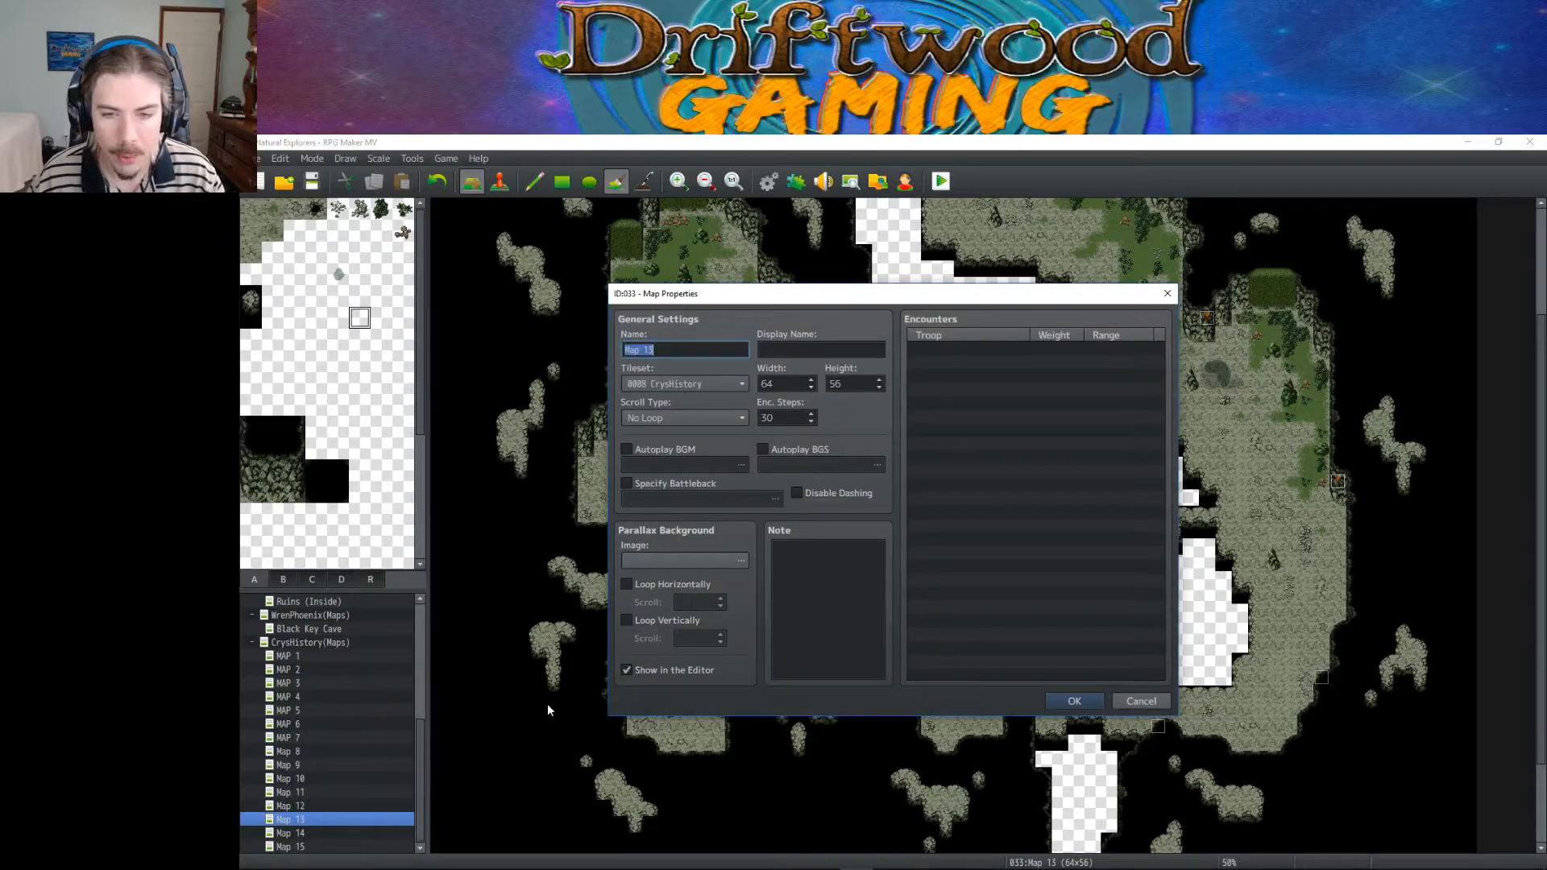
left_click(737, 561)
left_click(717, 397)
left_click(717, 410)
left_click(725, 384)
left_click(725, 410)
left_click(723, 424)
left_click(725, 397)
left_click(732, 386)
left_click(731, 396)
key("Up")
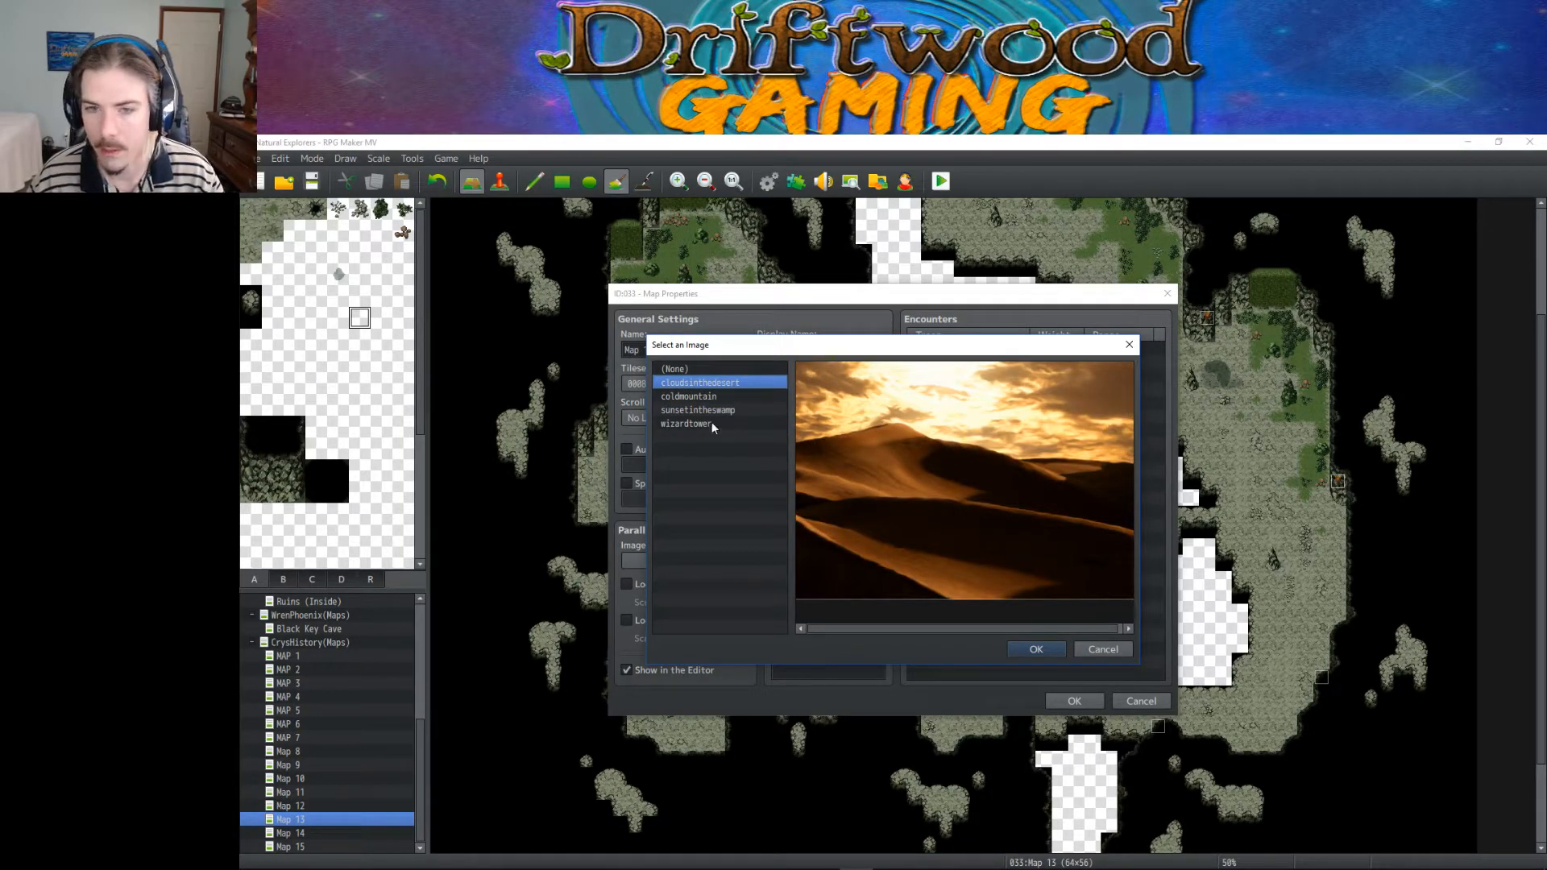
left_click(714, 395)
left_click(719, 411)
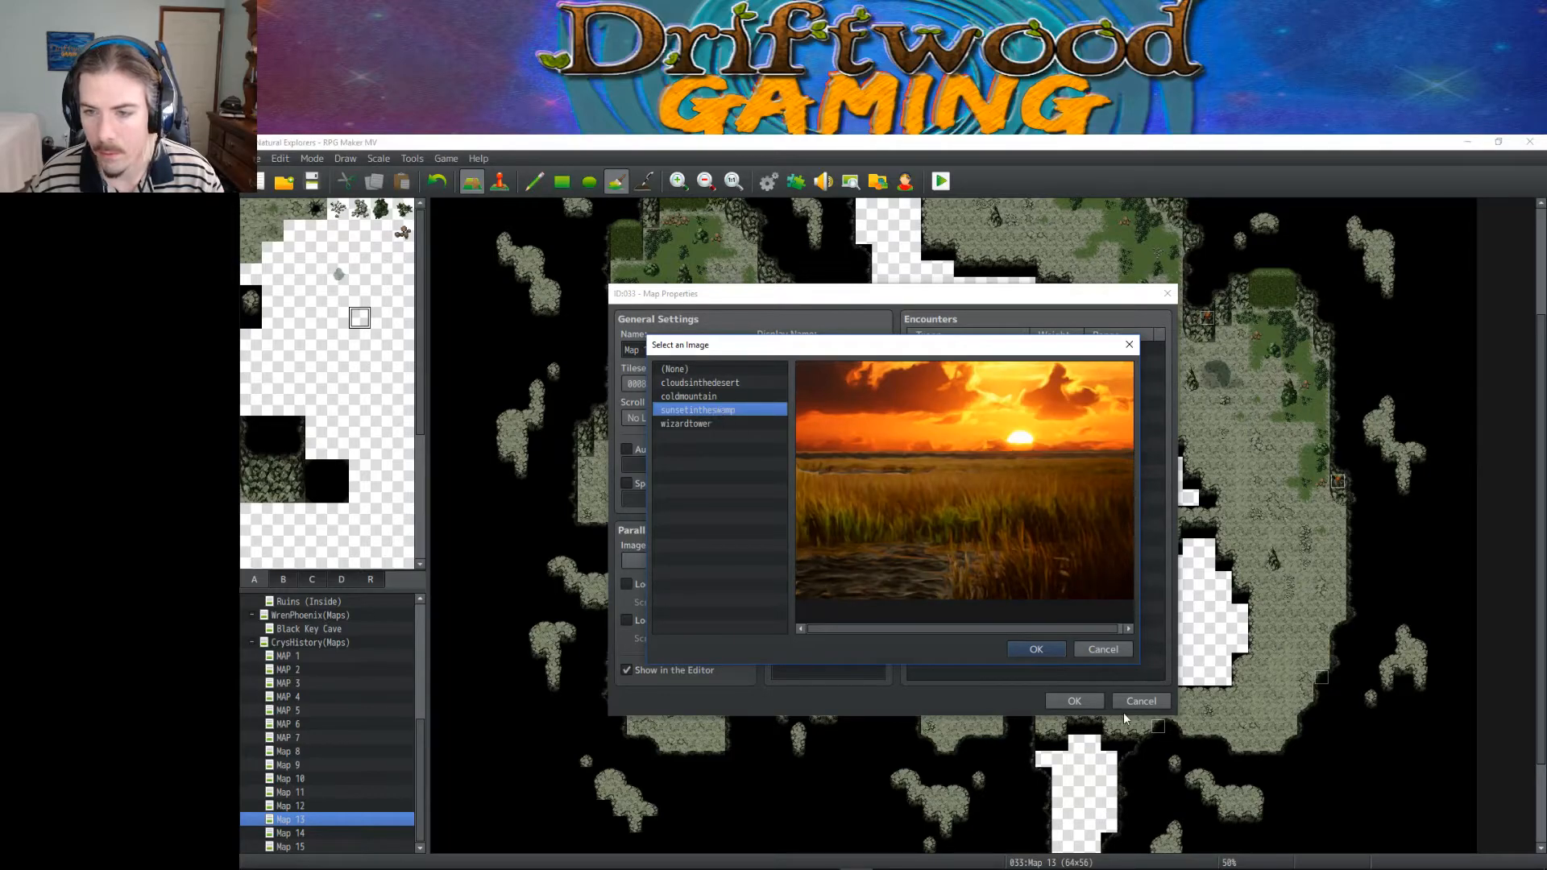
left_click(681, 424)
Step: Set Map 13's parallax background image to coldmountain and apply the map properties
left_click(700, 394)
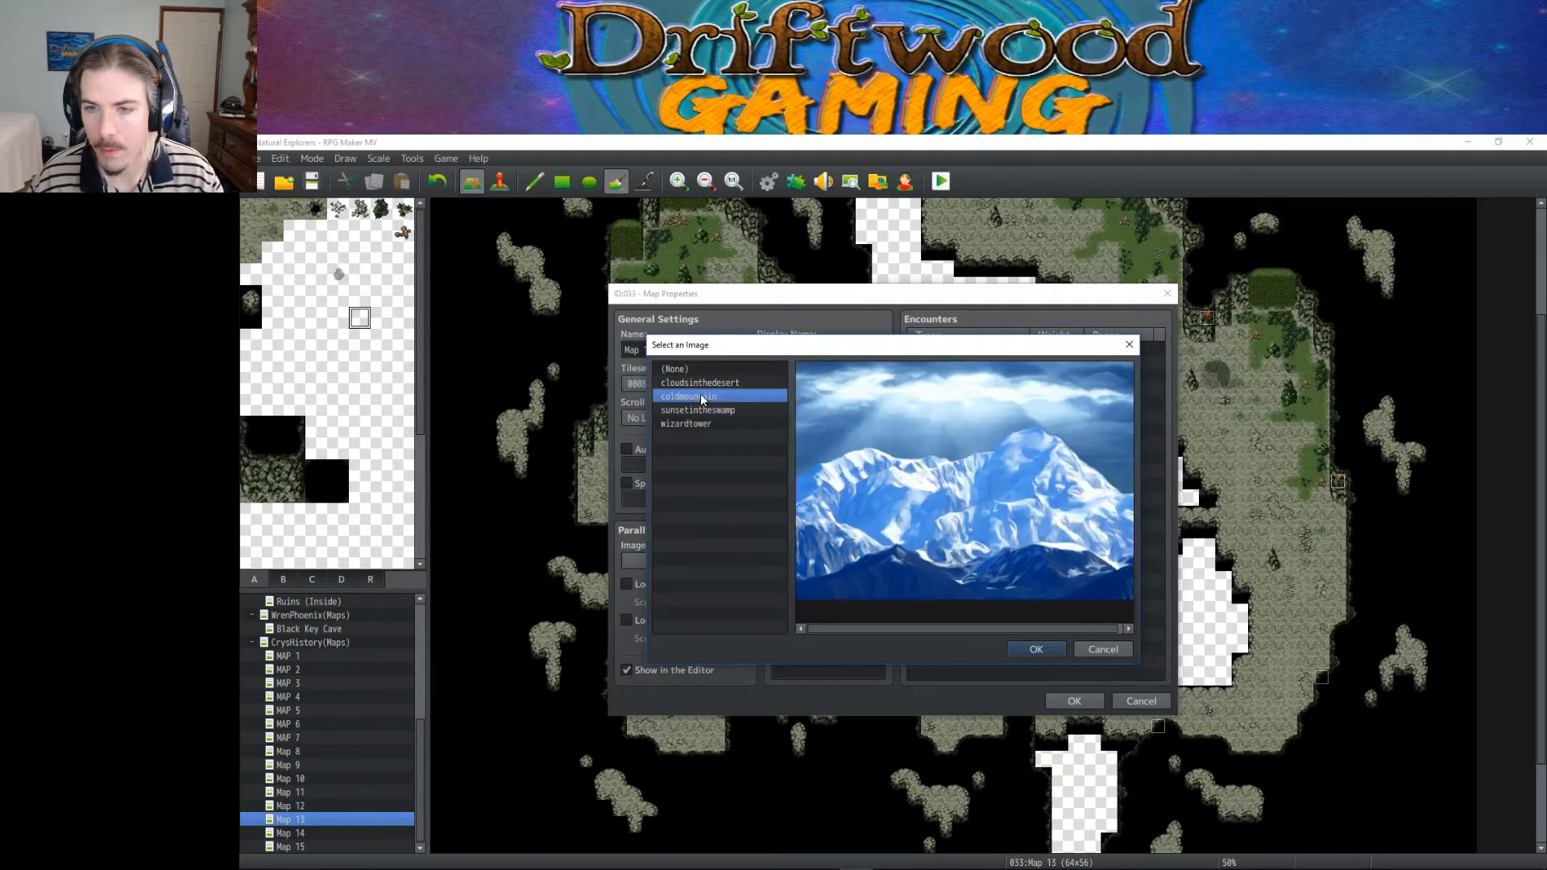
left_click(1033, 648)
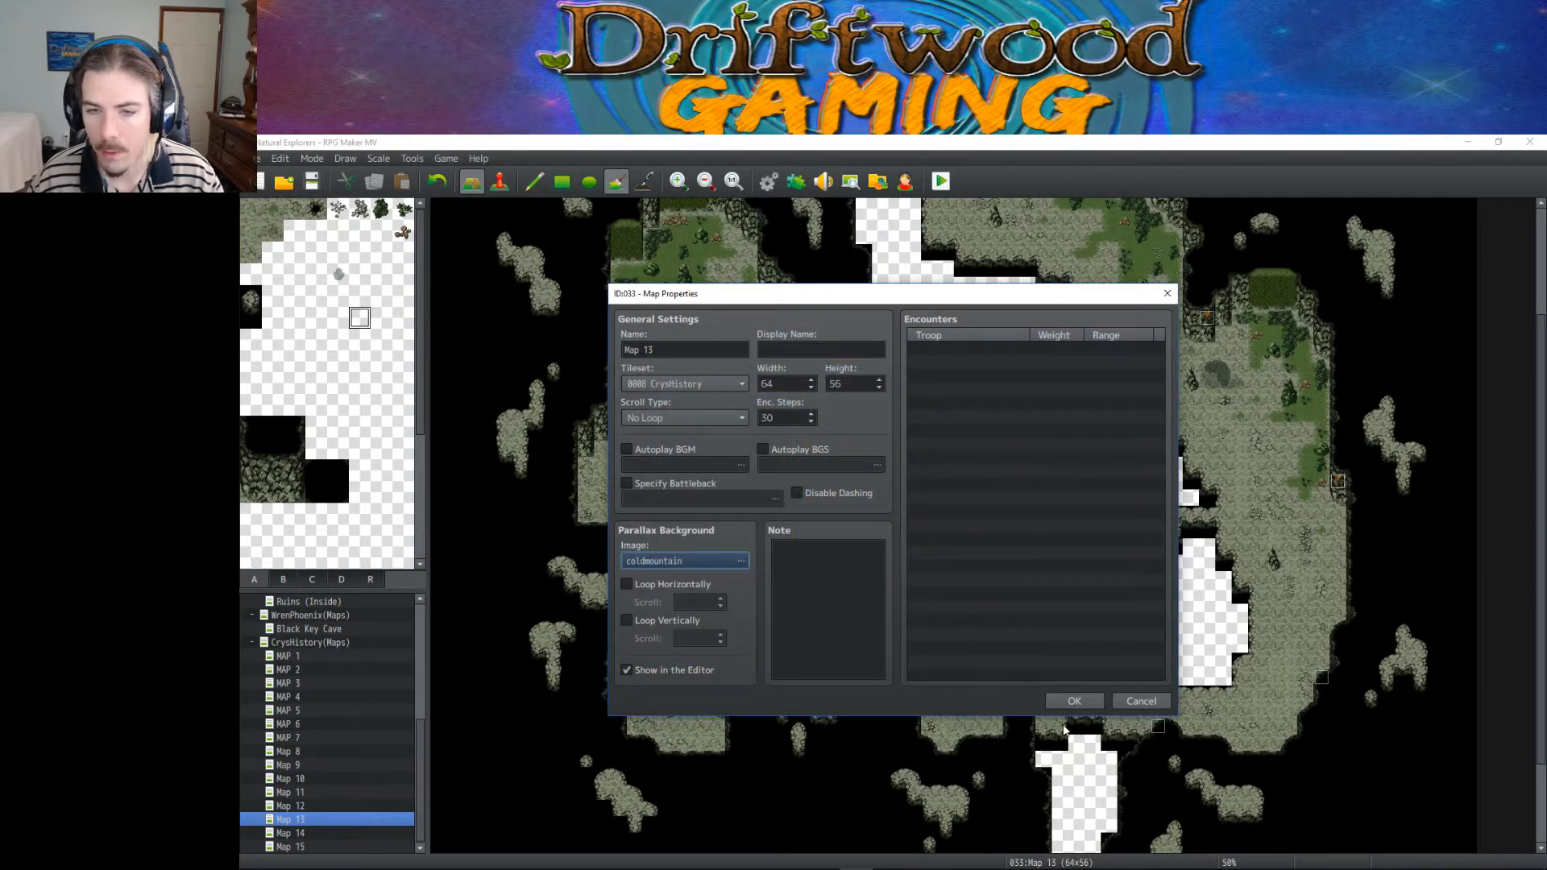
left_click(1074, 701)
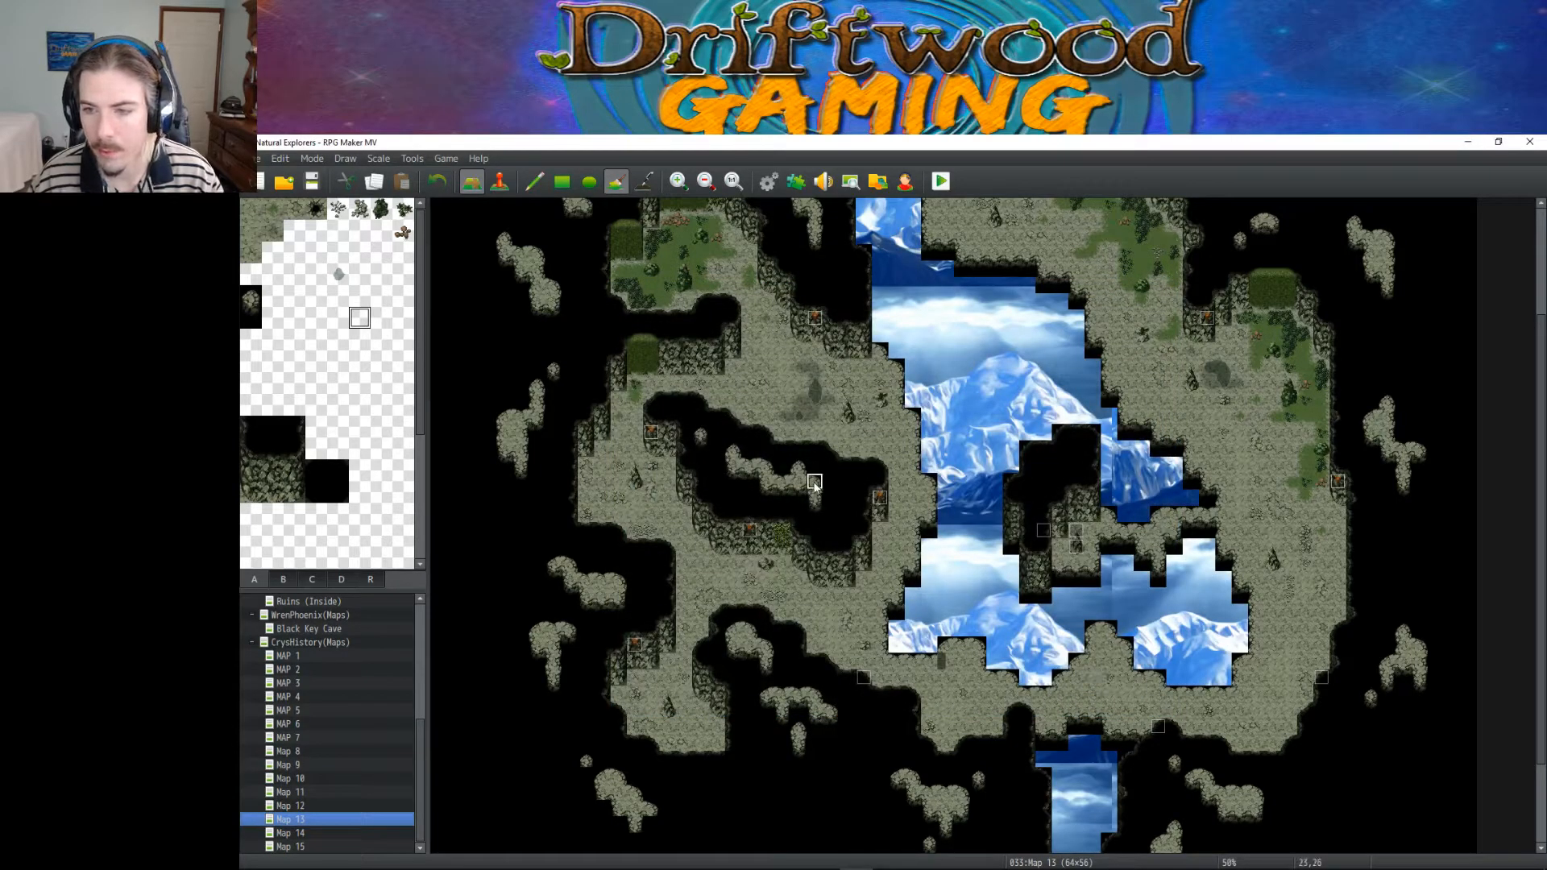
Step: Set the player's starting position to tile 39,39 on Map 13 and start a new game in a playtest
left_click(500, 181)
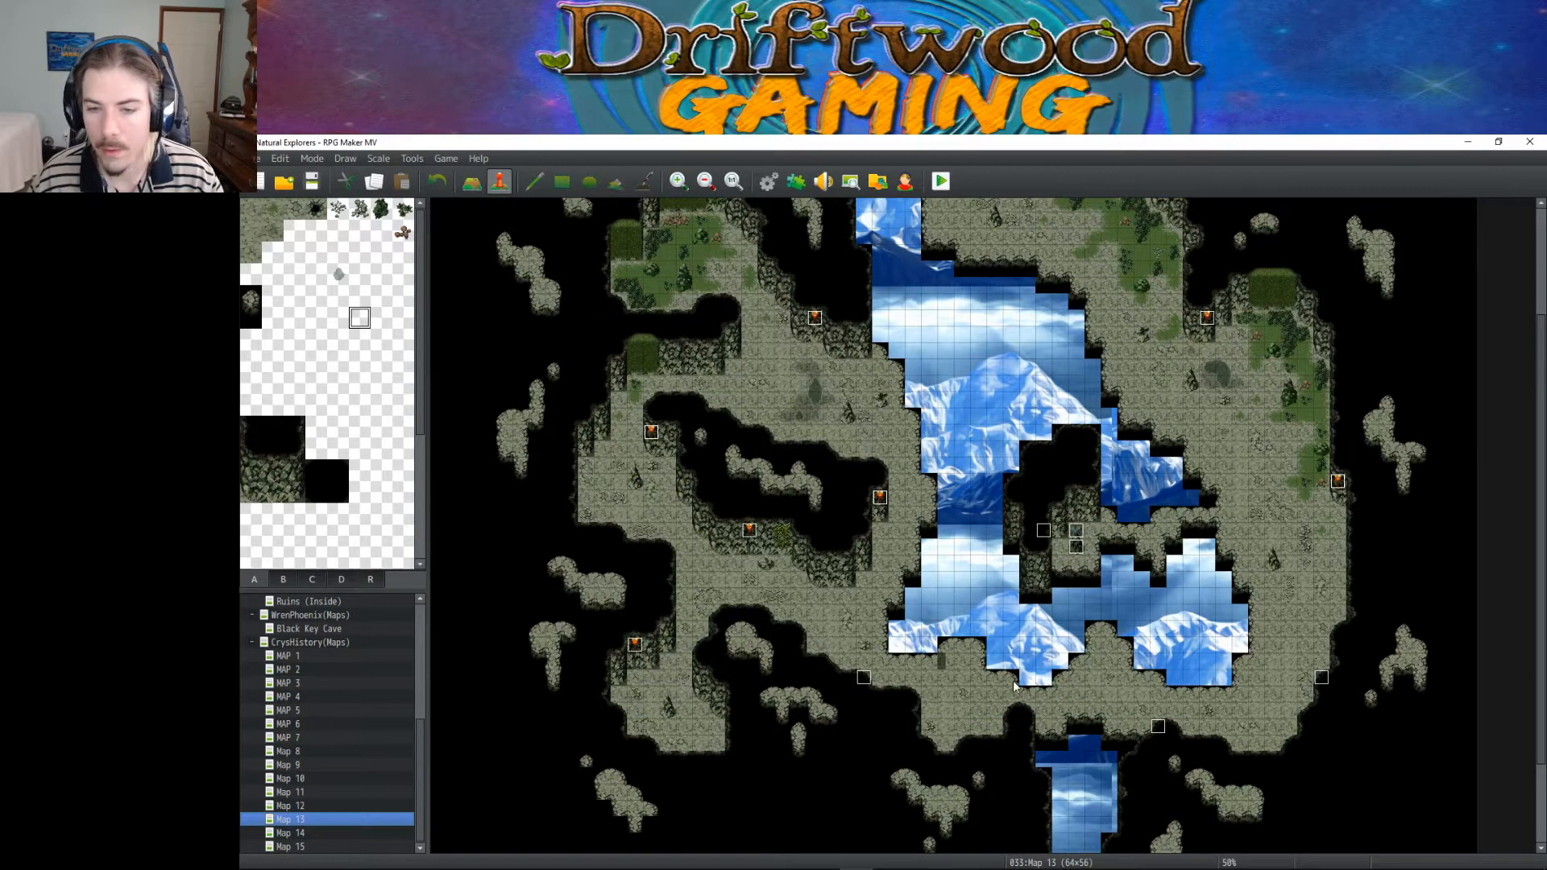
right_click(1073, 693)
mouse_move(1145, 859)
left_click(1261, 810)
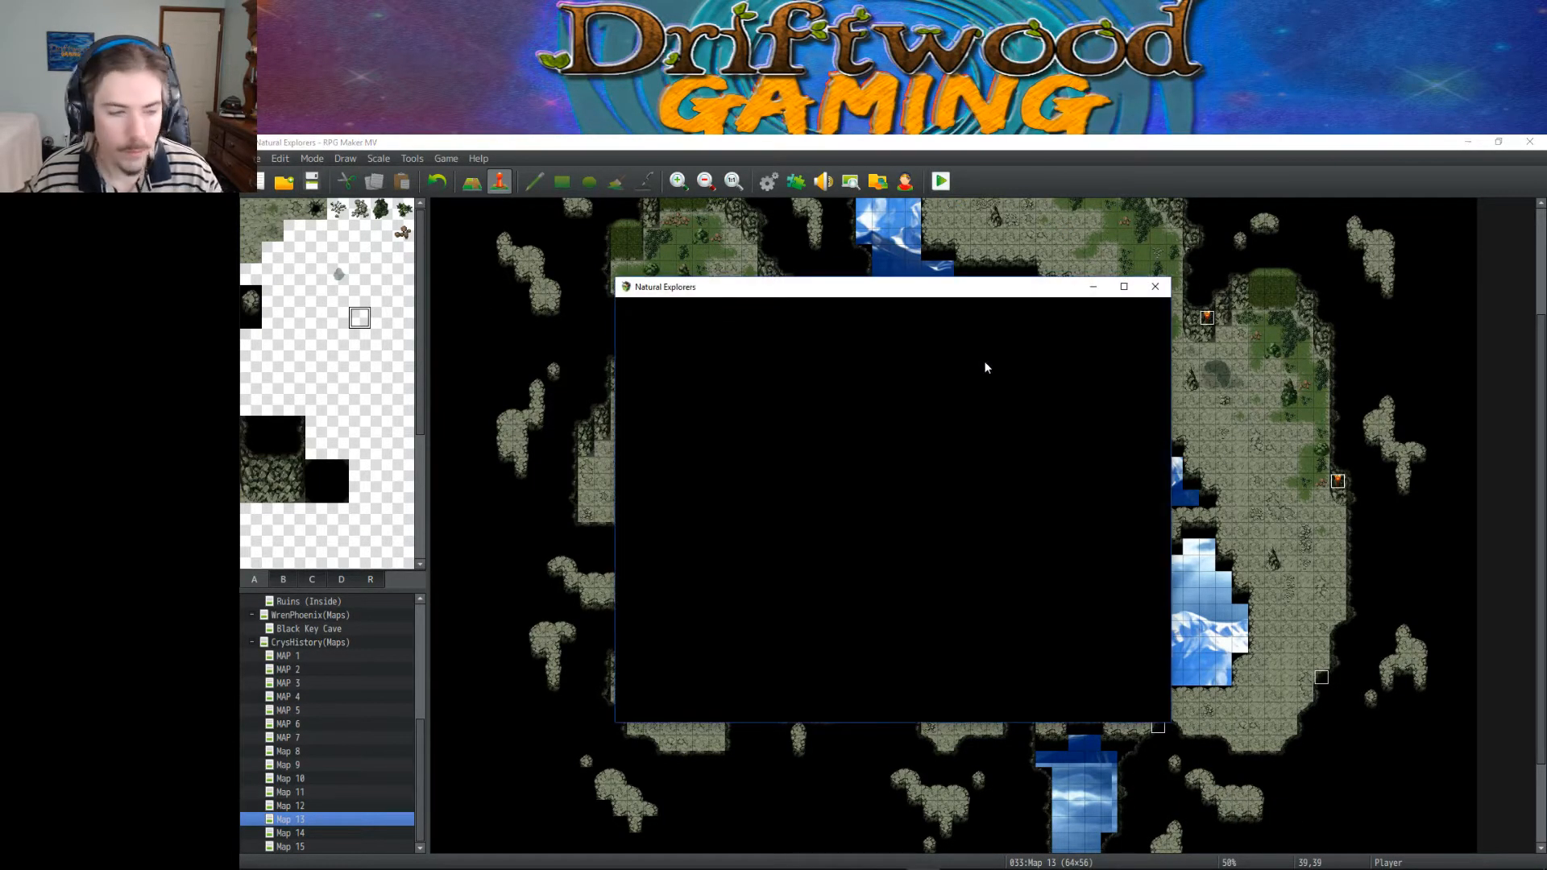
left_click(859, 584)
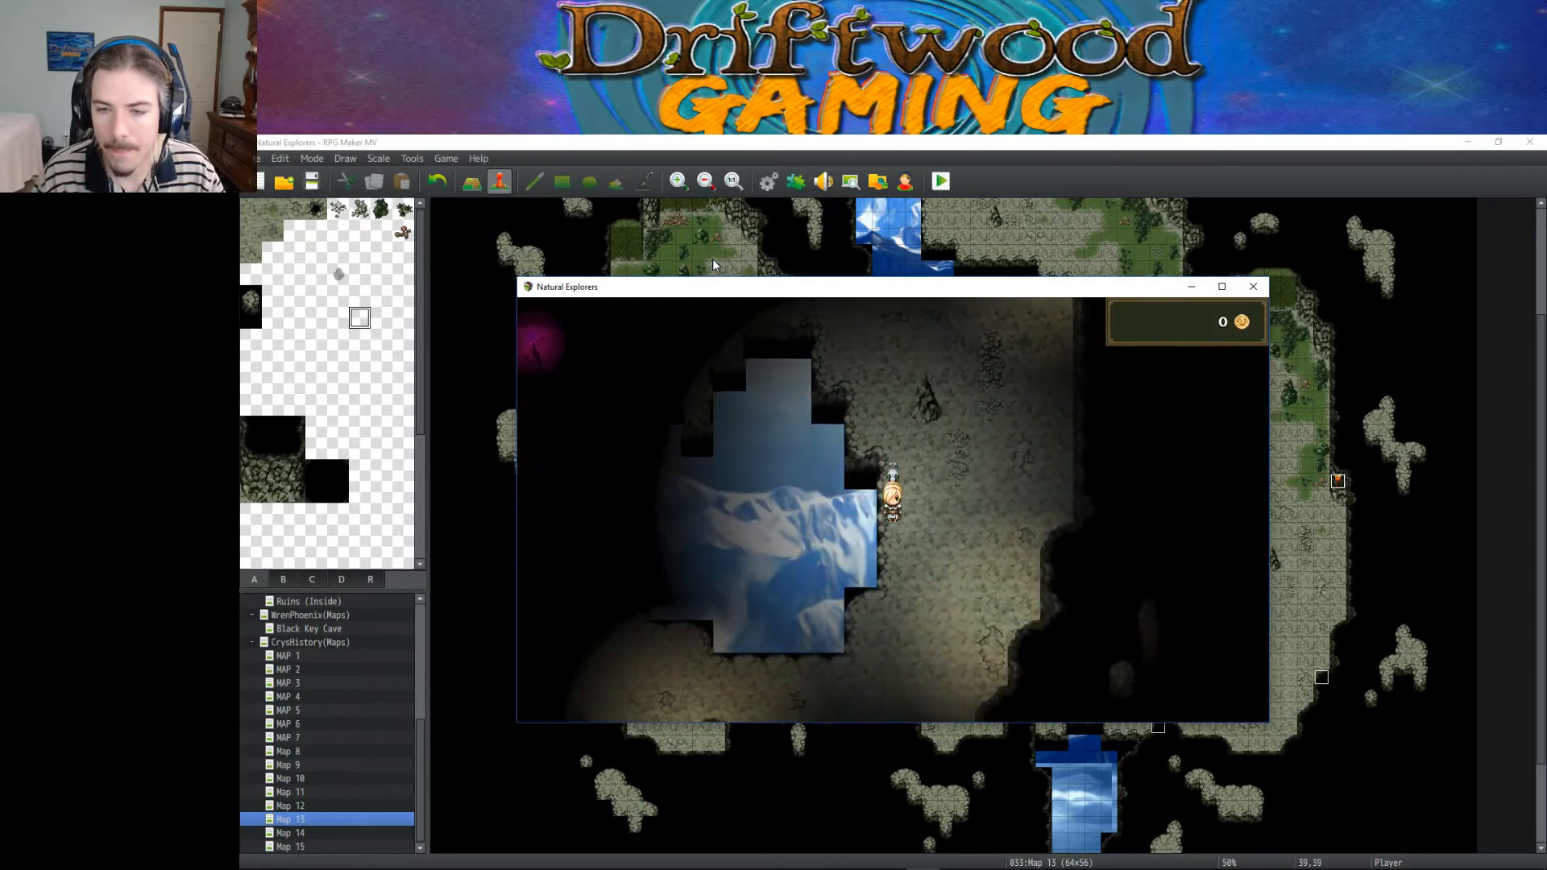
Step: Walk through Map 13's southern corridor and out to the glowing rock on the central ledge to check the parallax, and end the playtest
key("Left")
key("Up")
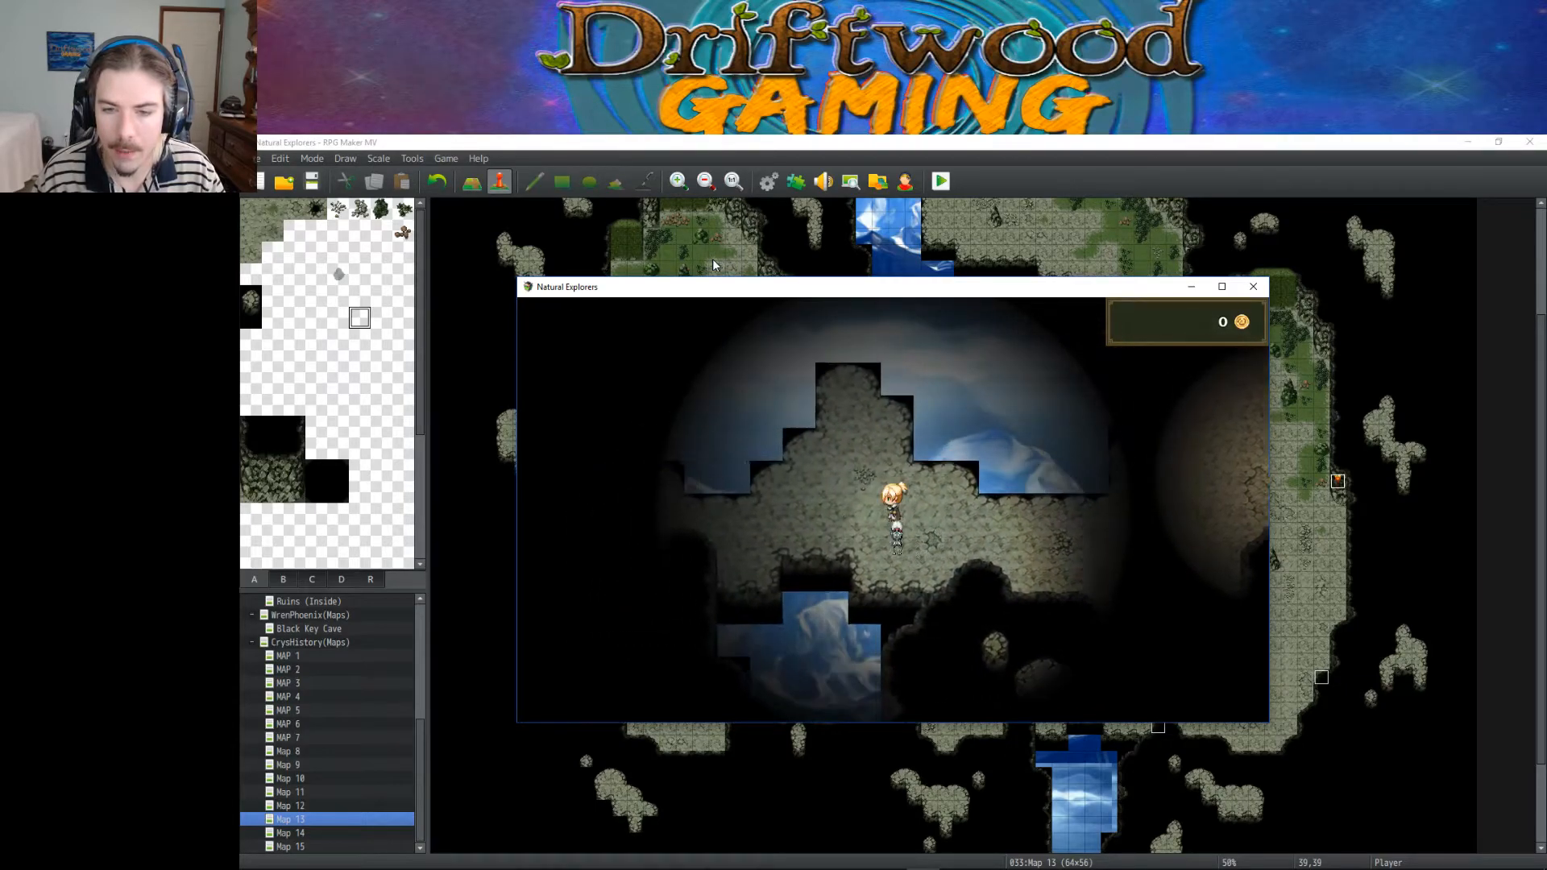
key("Left")
key("Right")
key("Up")
key("Up")
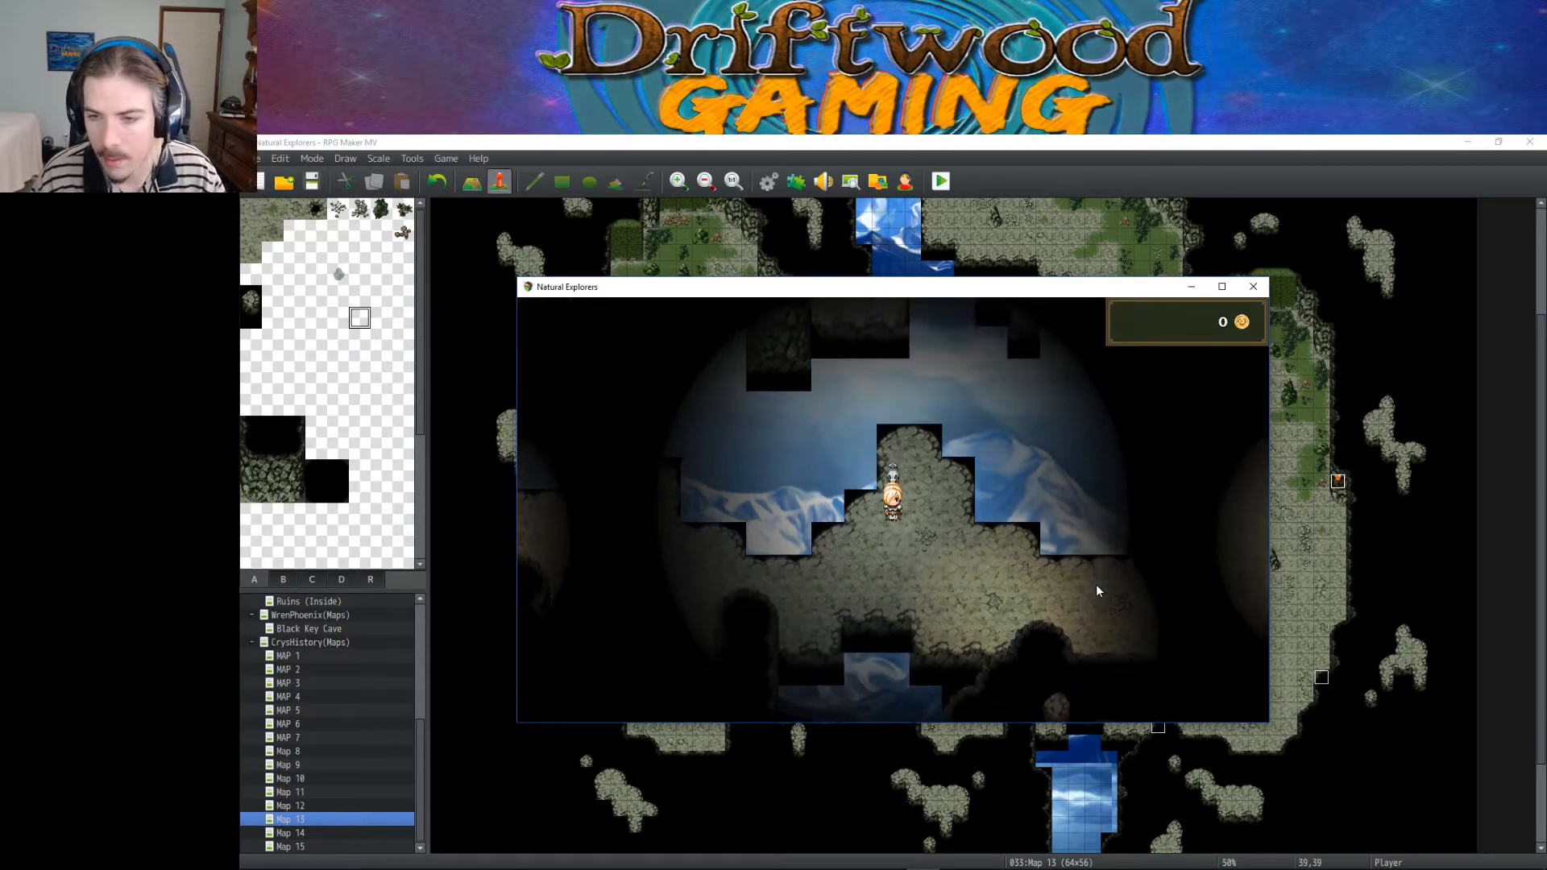
key("Down")
key("Right")
key("Up")
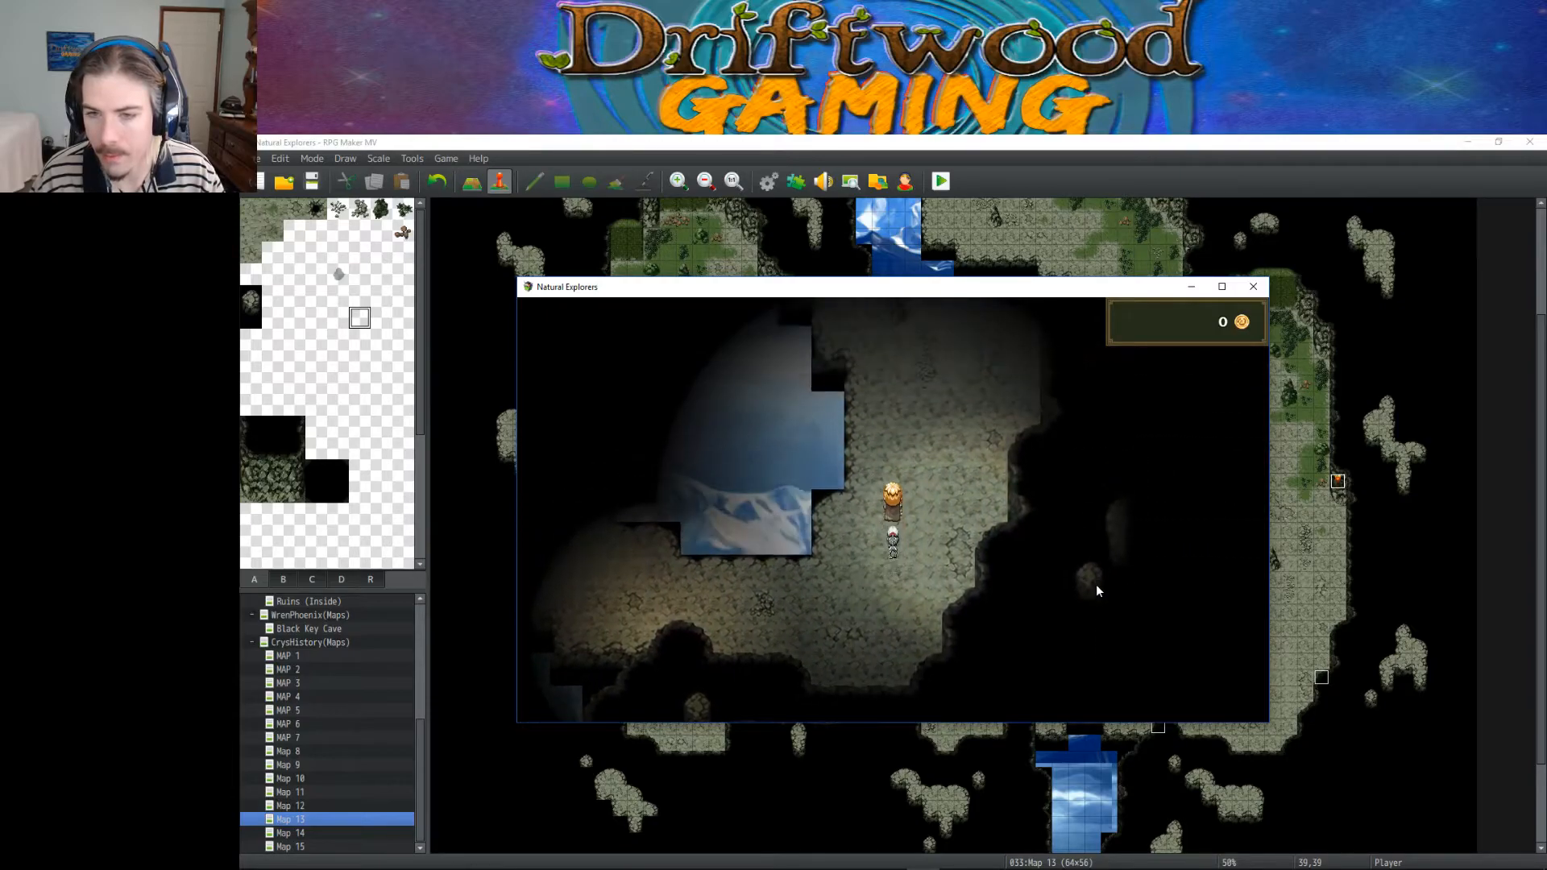
key("Left")
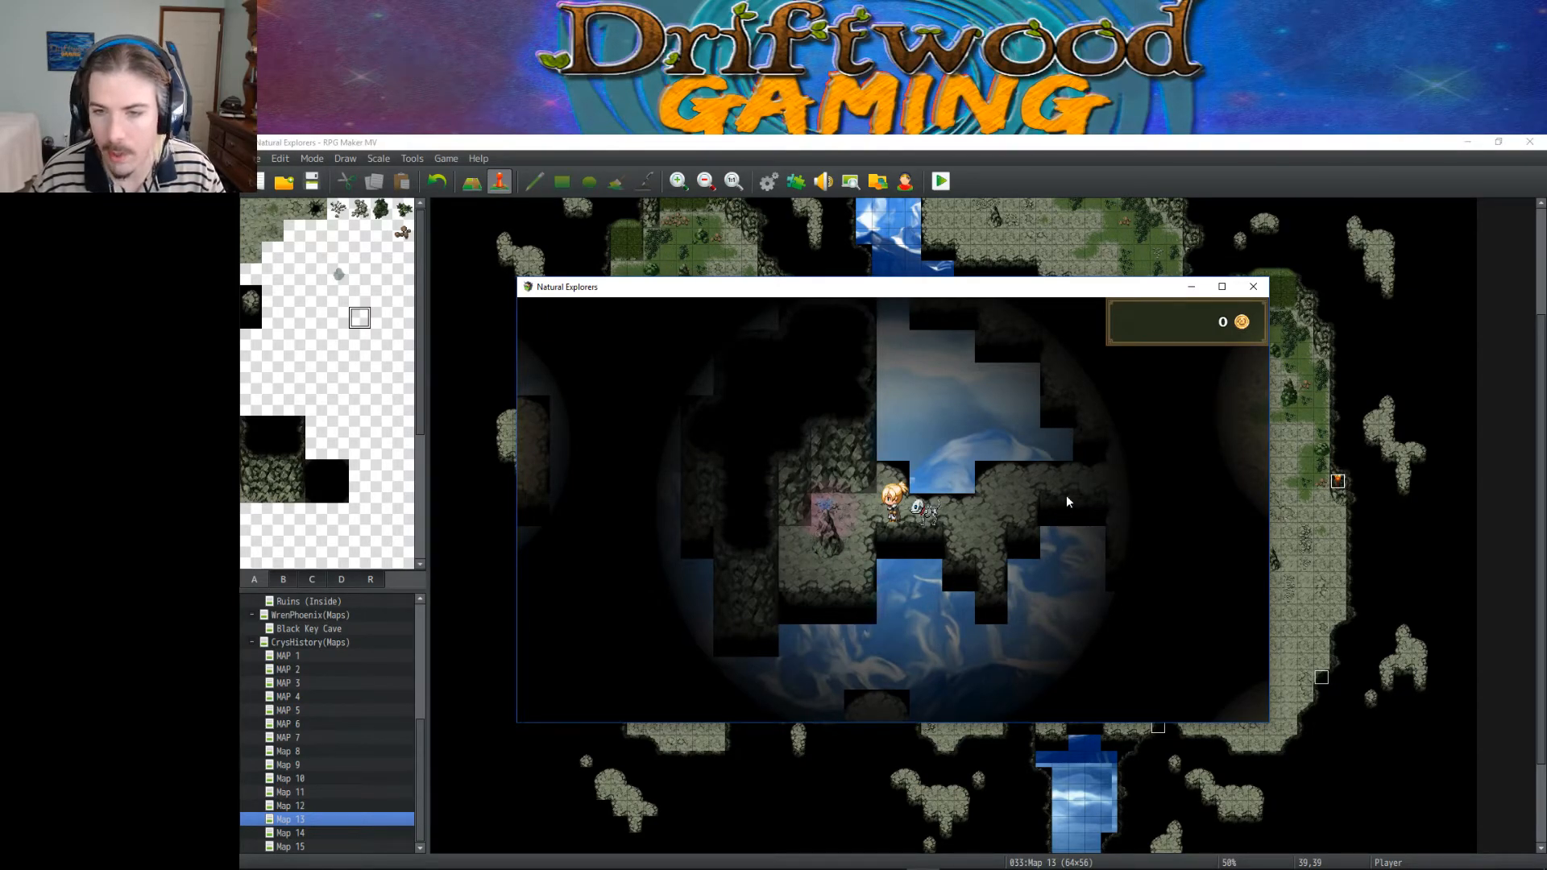
key("Left")
key("Right")
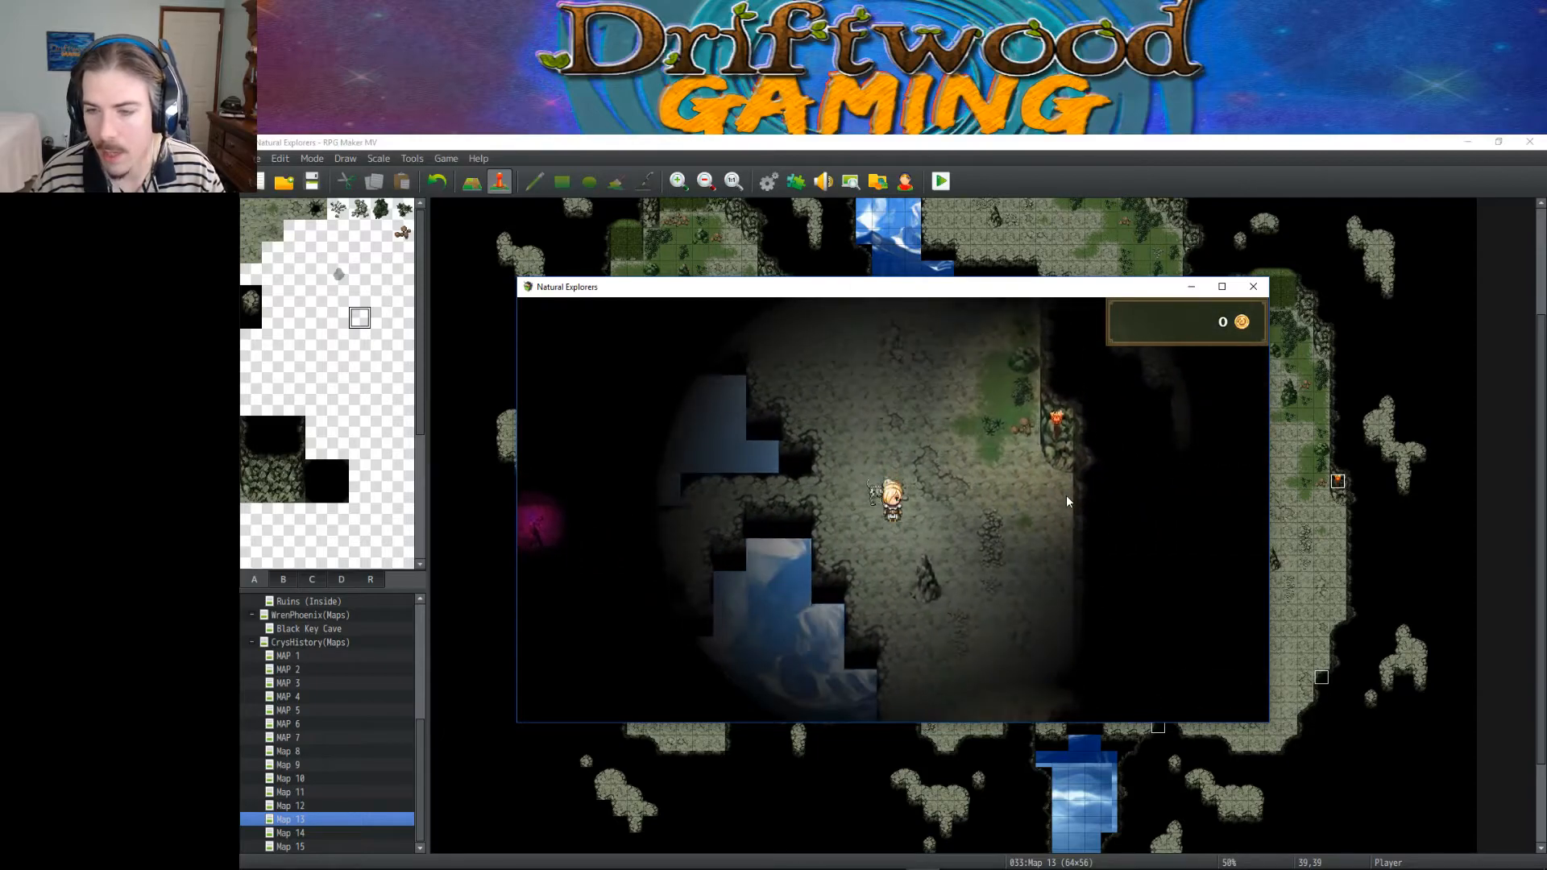
key("Down")
left_click(1253, 287)
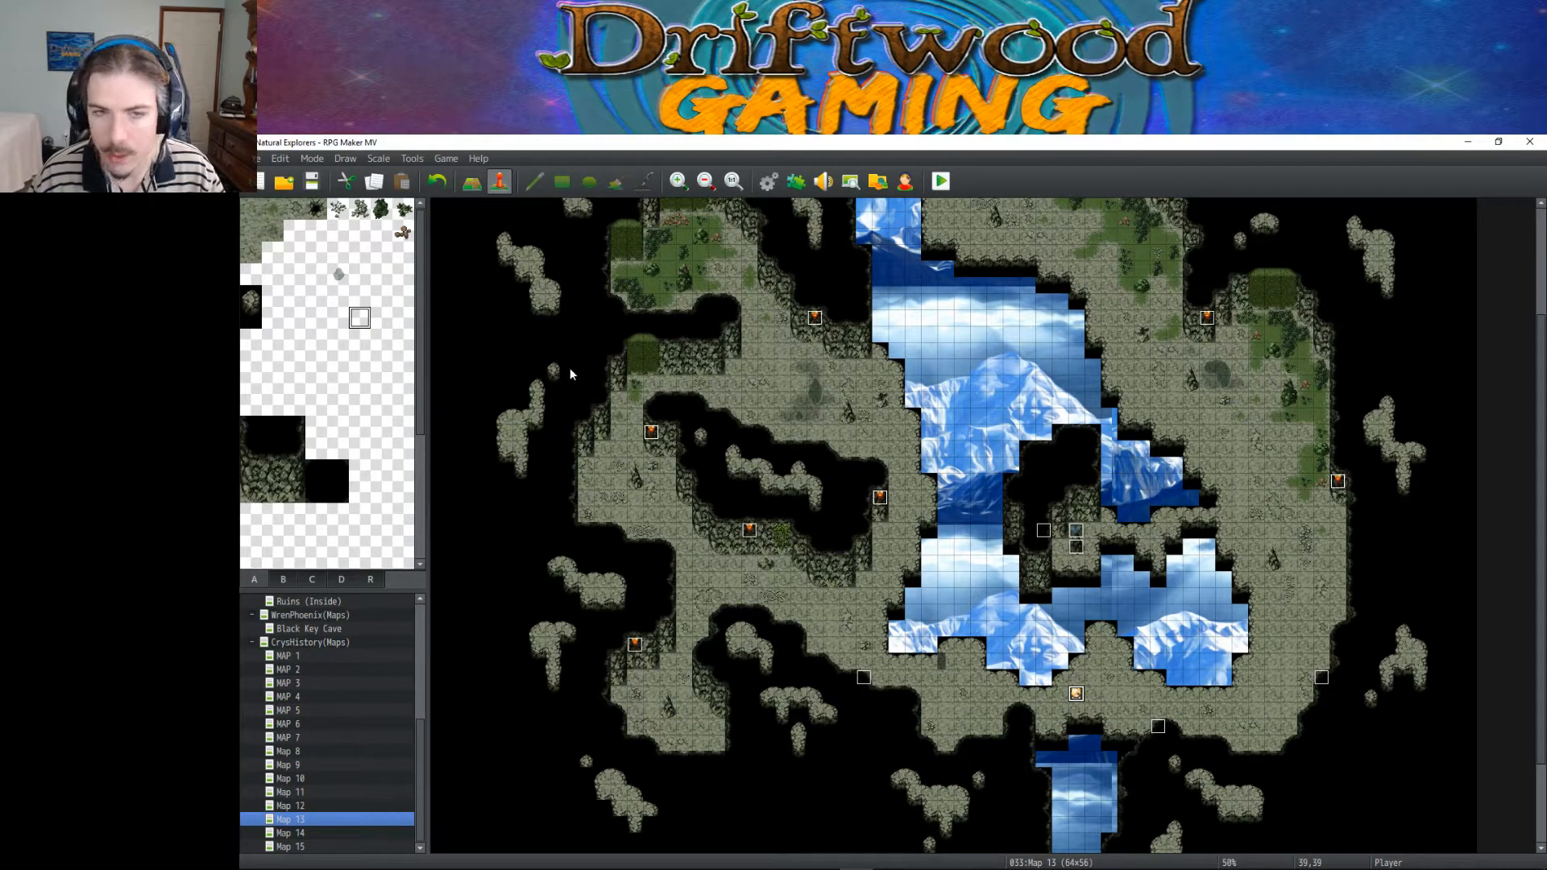
Step: Change the Tint set plugin command in the Controller event at tile 37,29 to a lighter color
double_click(1043, 530)
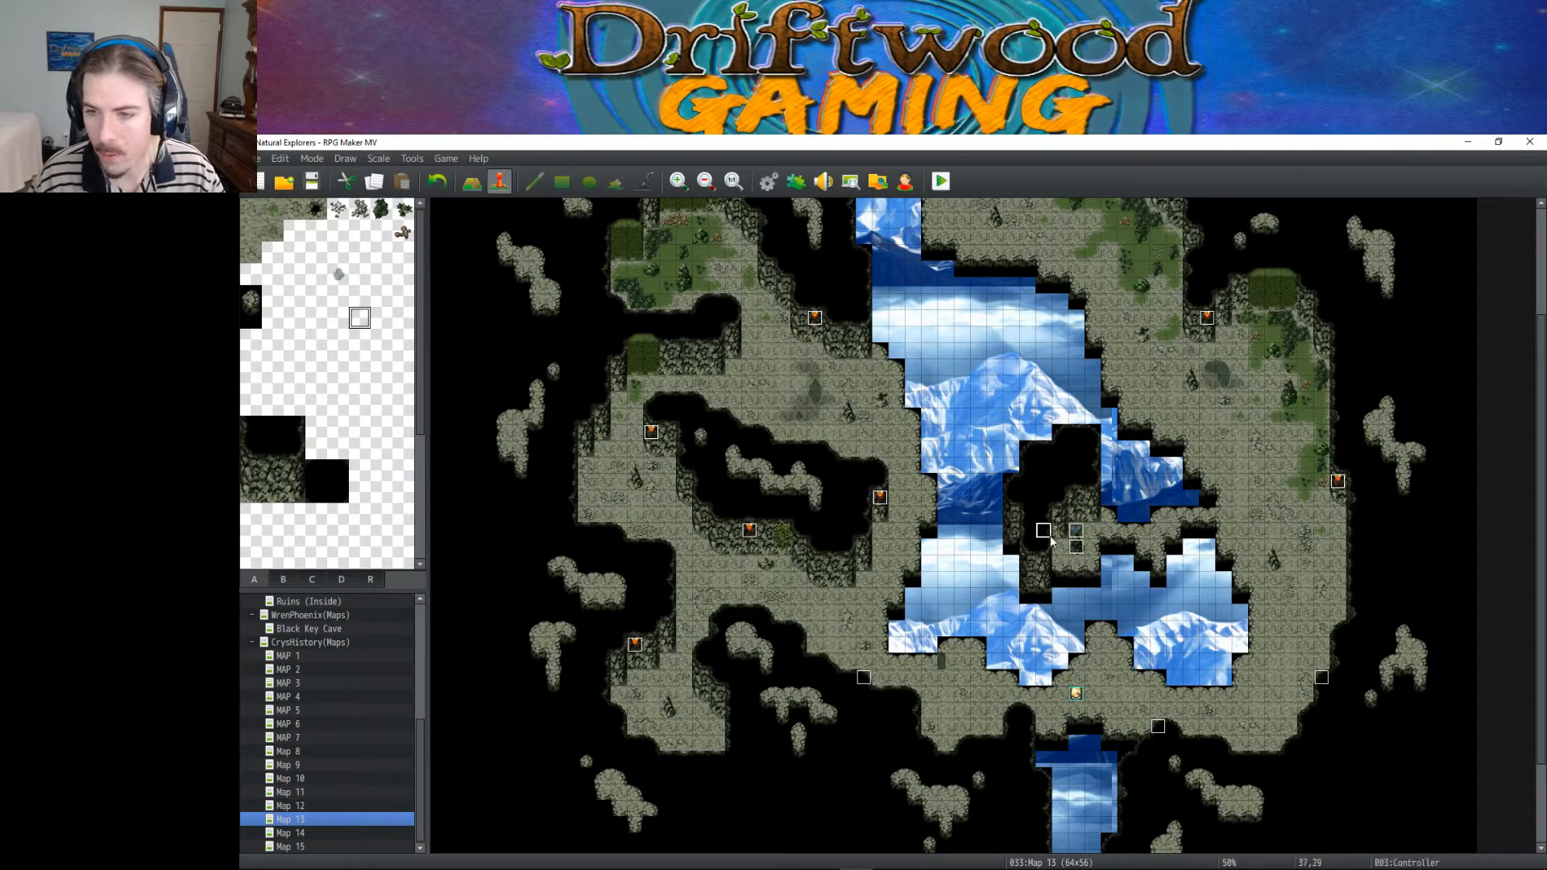
right_click(951, 375)
left_click(971, 386)
left_click_drag(952, 520, 934, 520)
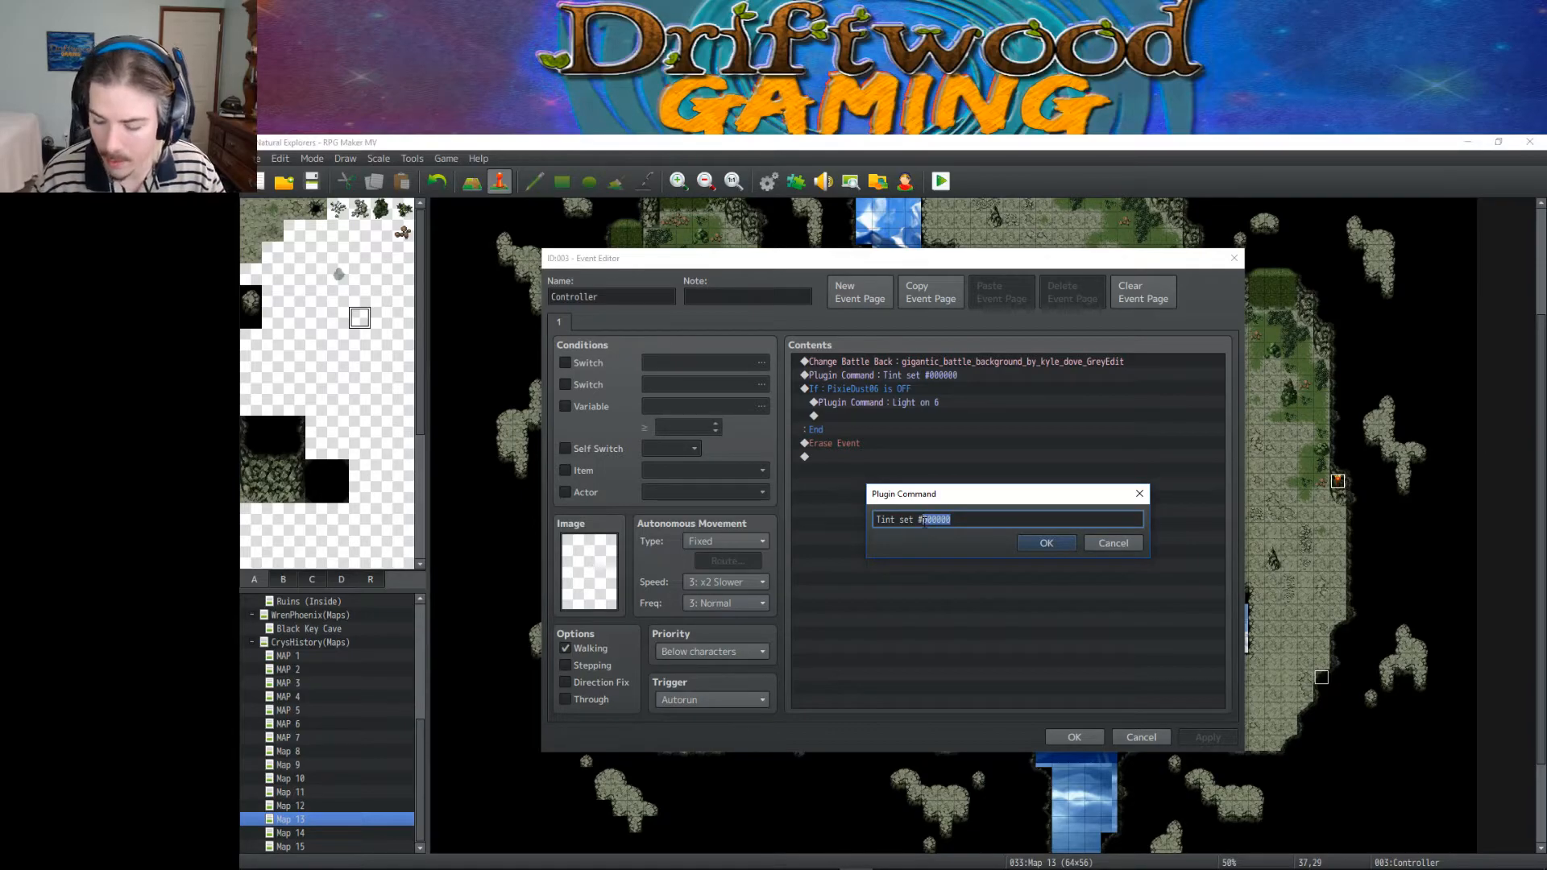
left_click(1068, 546)
left_click(1065, 737)
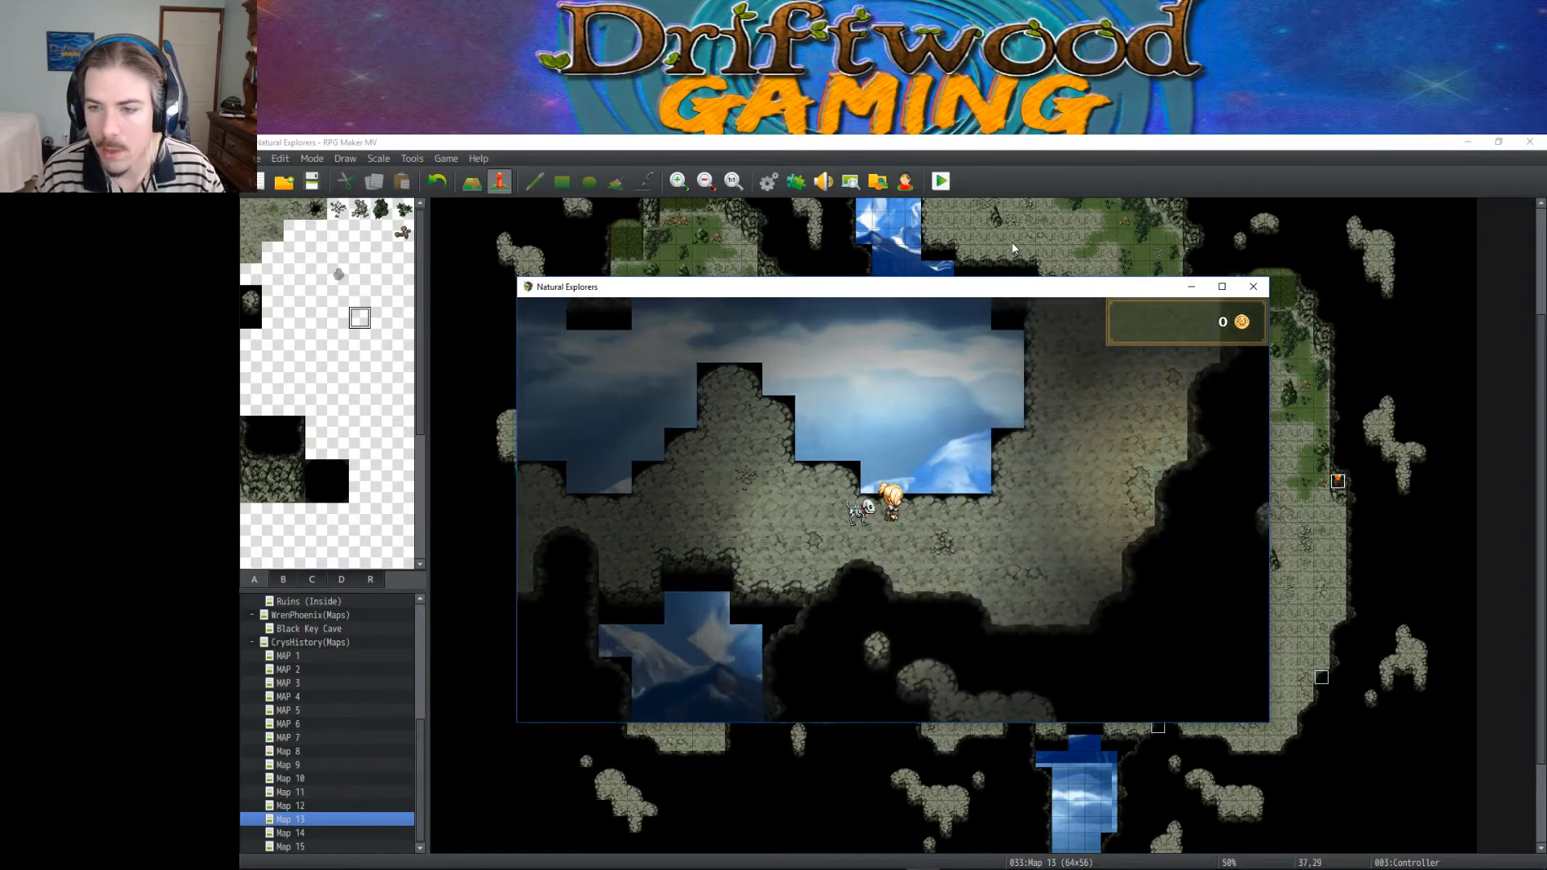
Step: Playtest the lighter tint by walking from the southern corridor up the east side to the torches in the north
key("Right")
key("Up")
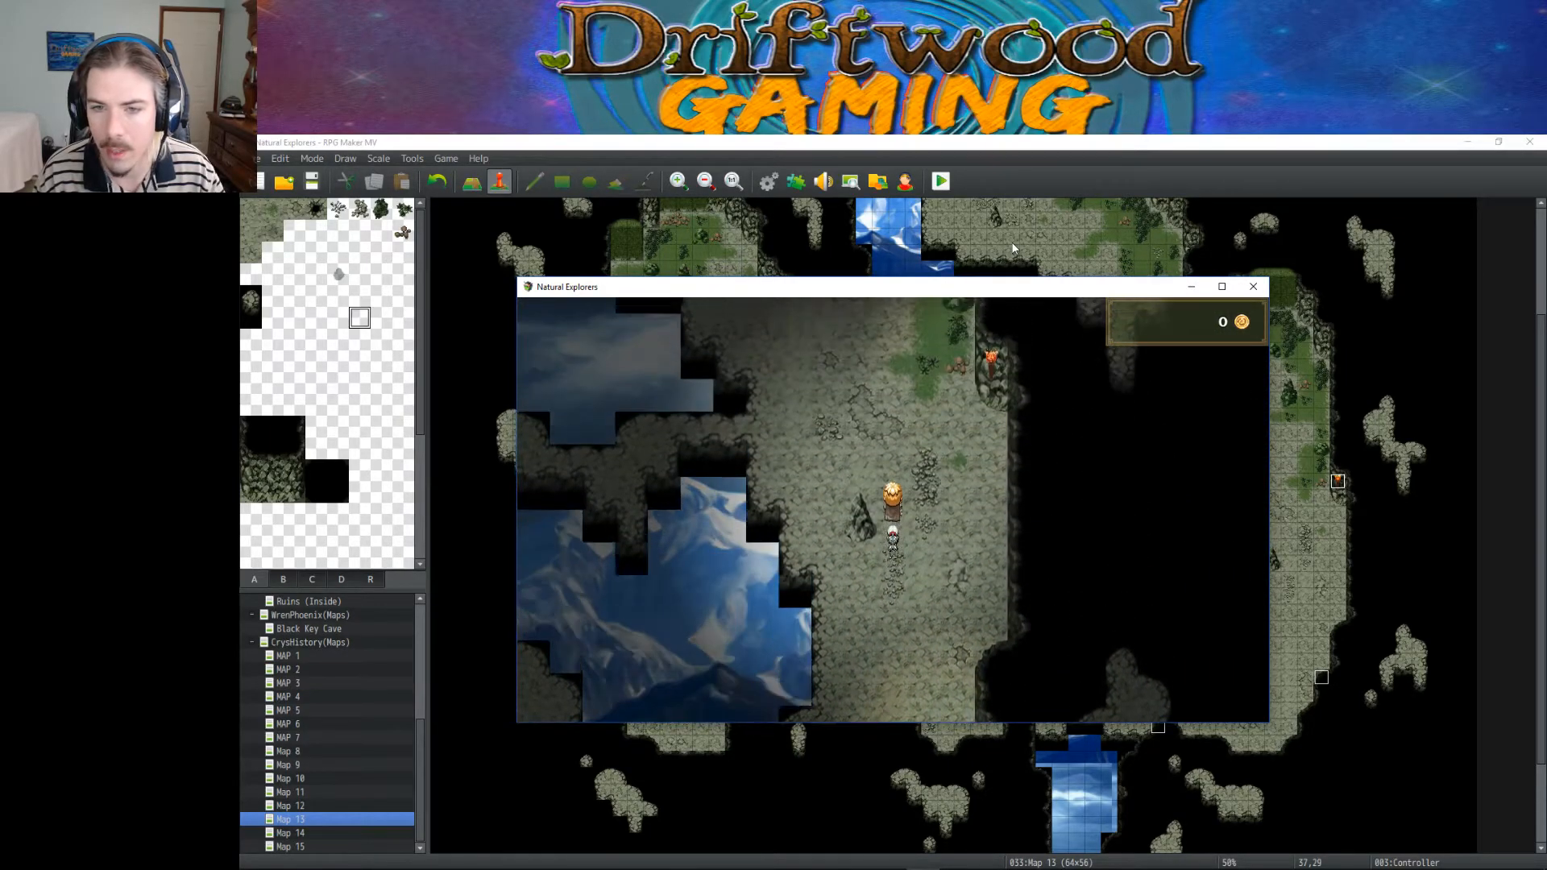
key("Left")
key("Up")
key("Left")
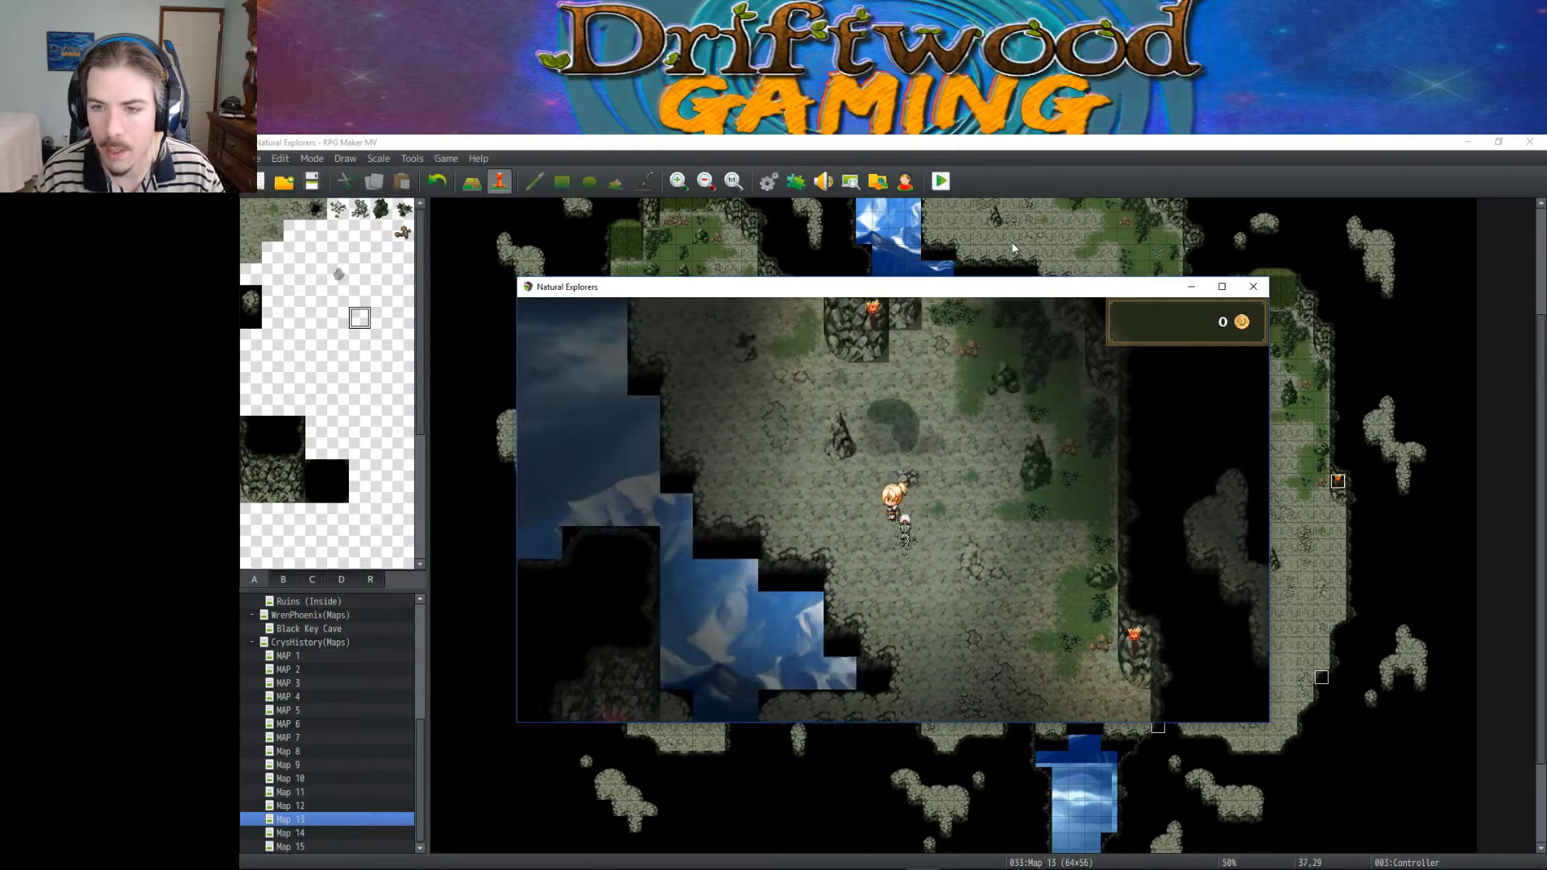
key("Up")
key("Left")
key("Up")
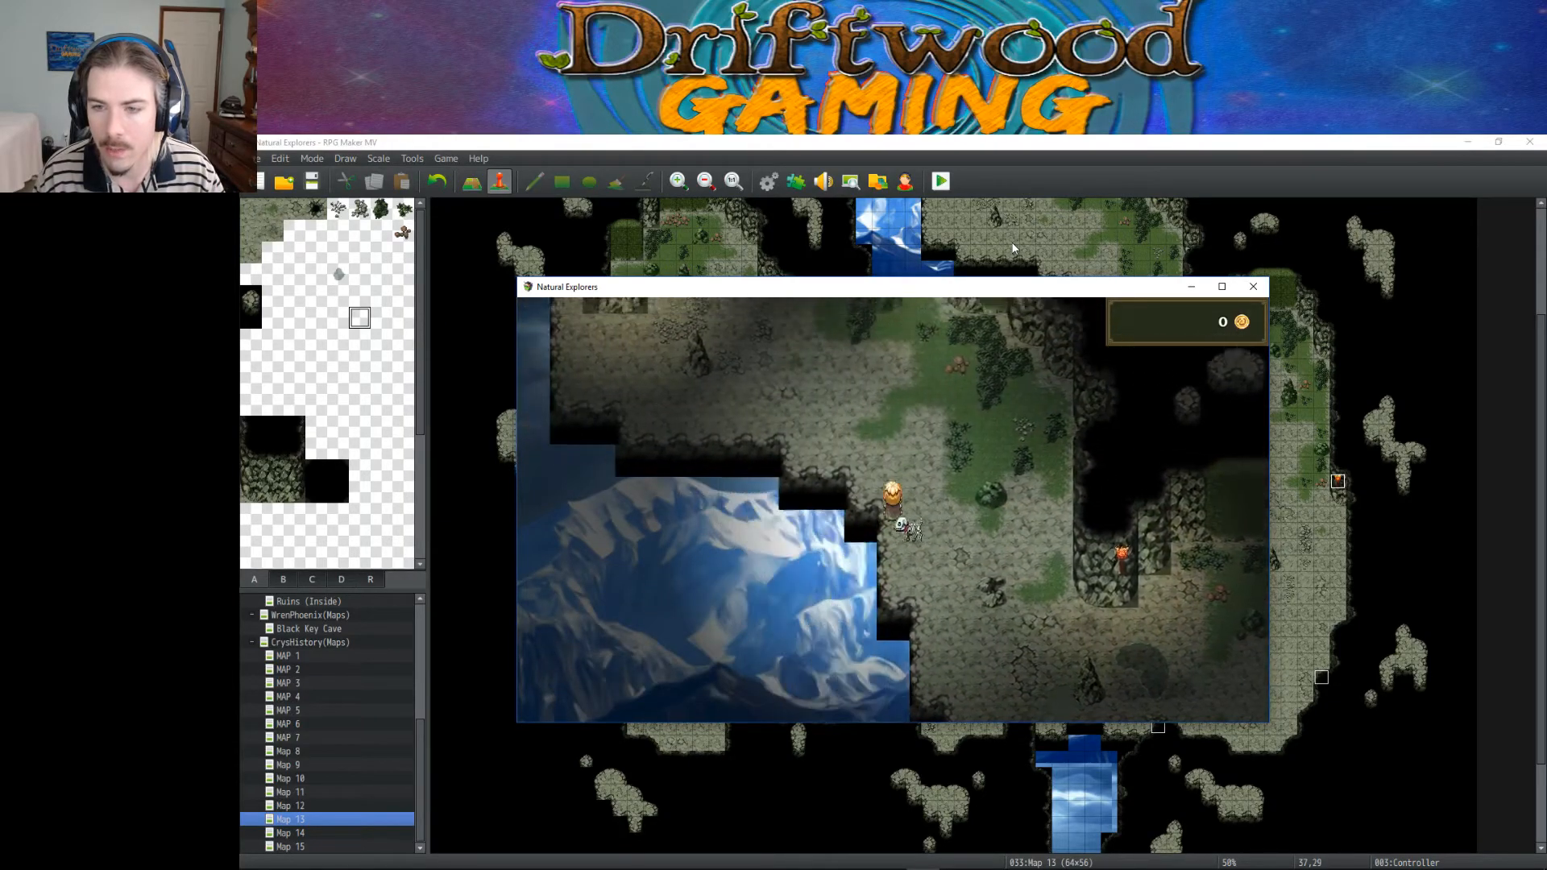
key("Left")
key("Up")
key("Down")
key("Left")
key("Up")
key("Right")
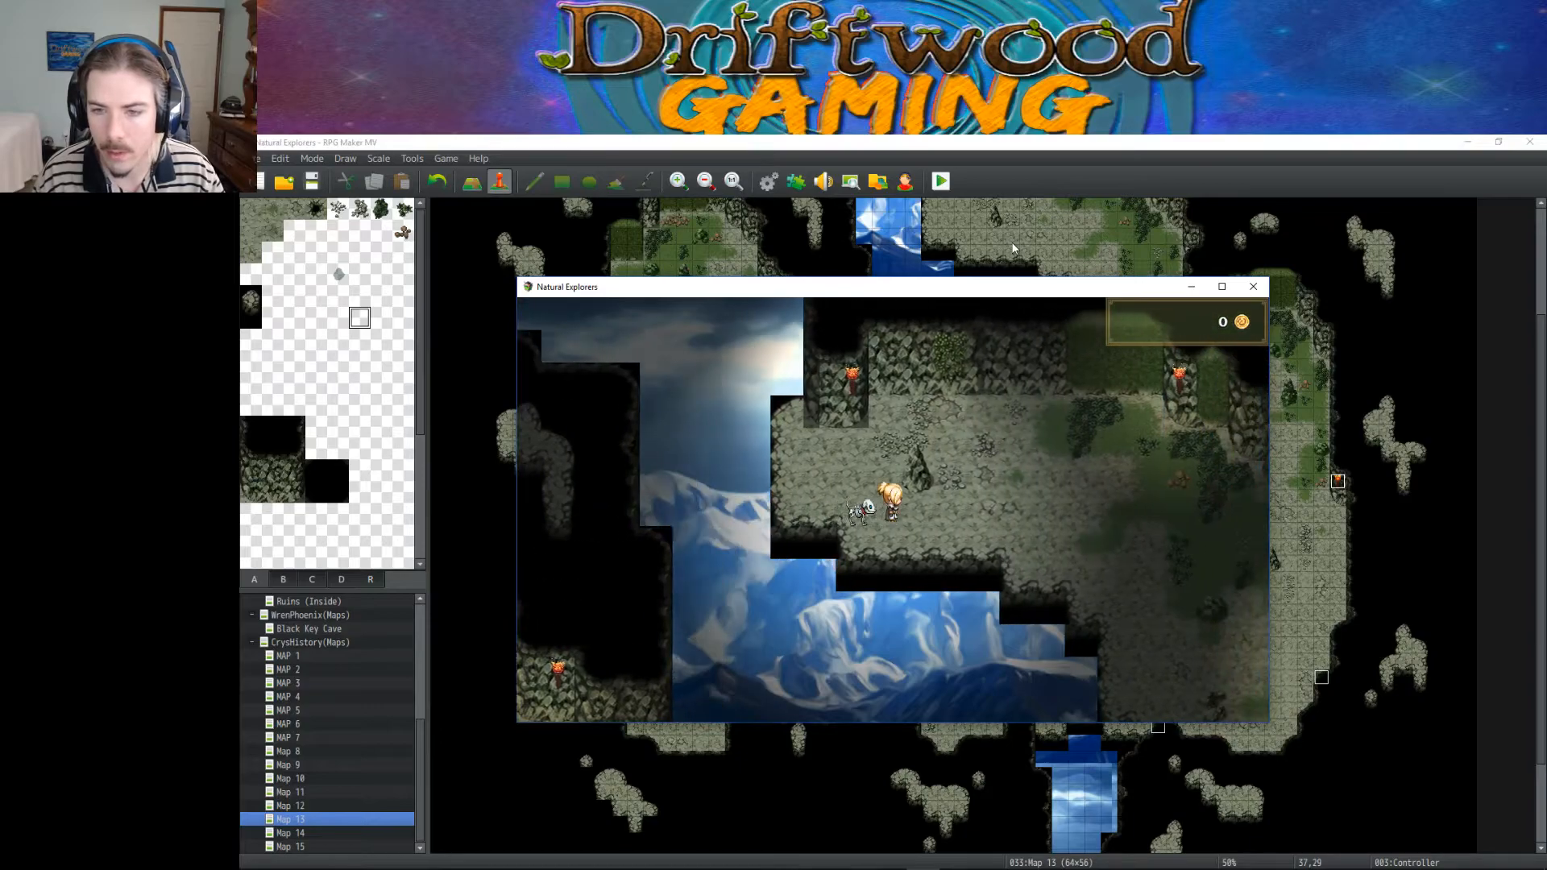
Step: Walk back south and west to the glowing rock on the central ledge to examine the background and light there
key("Down")
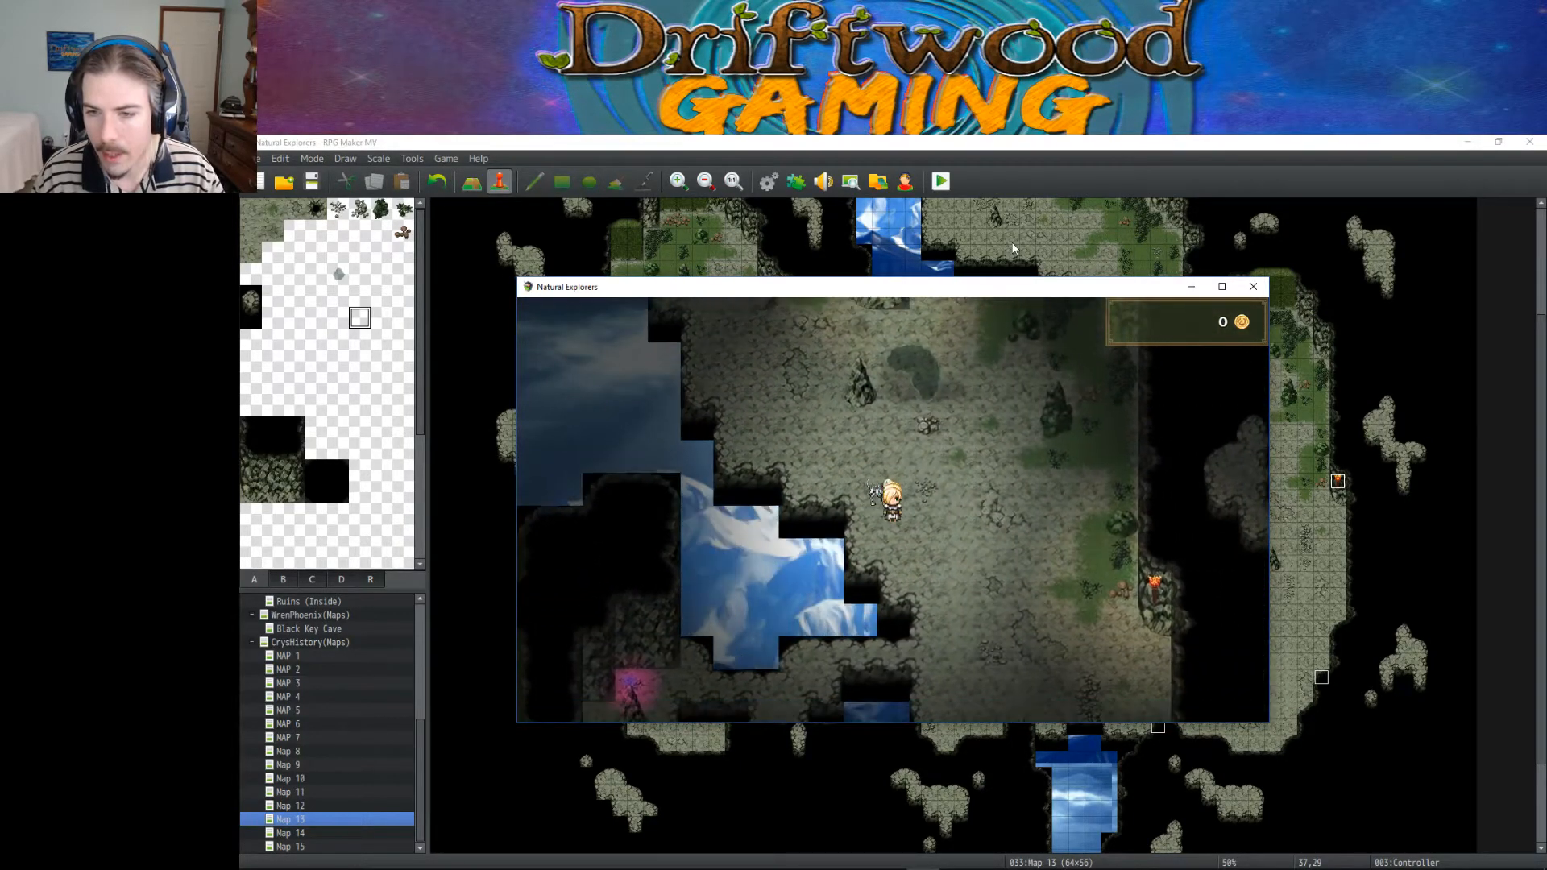
key("Down")
key("Left")
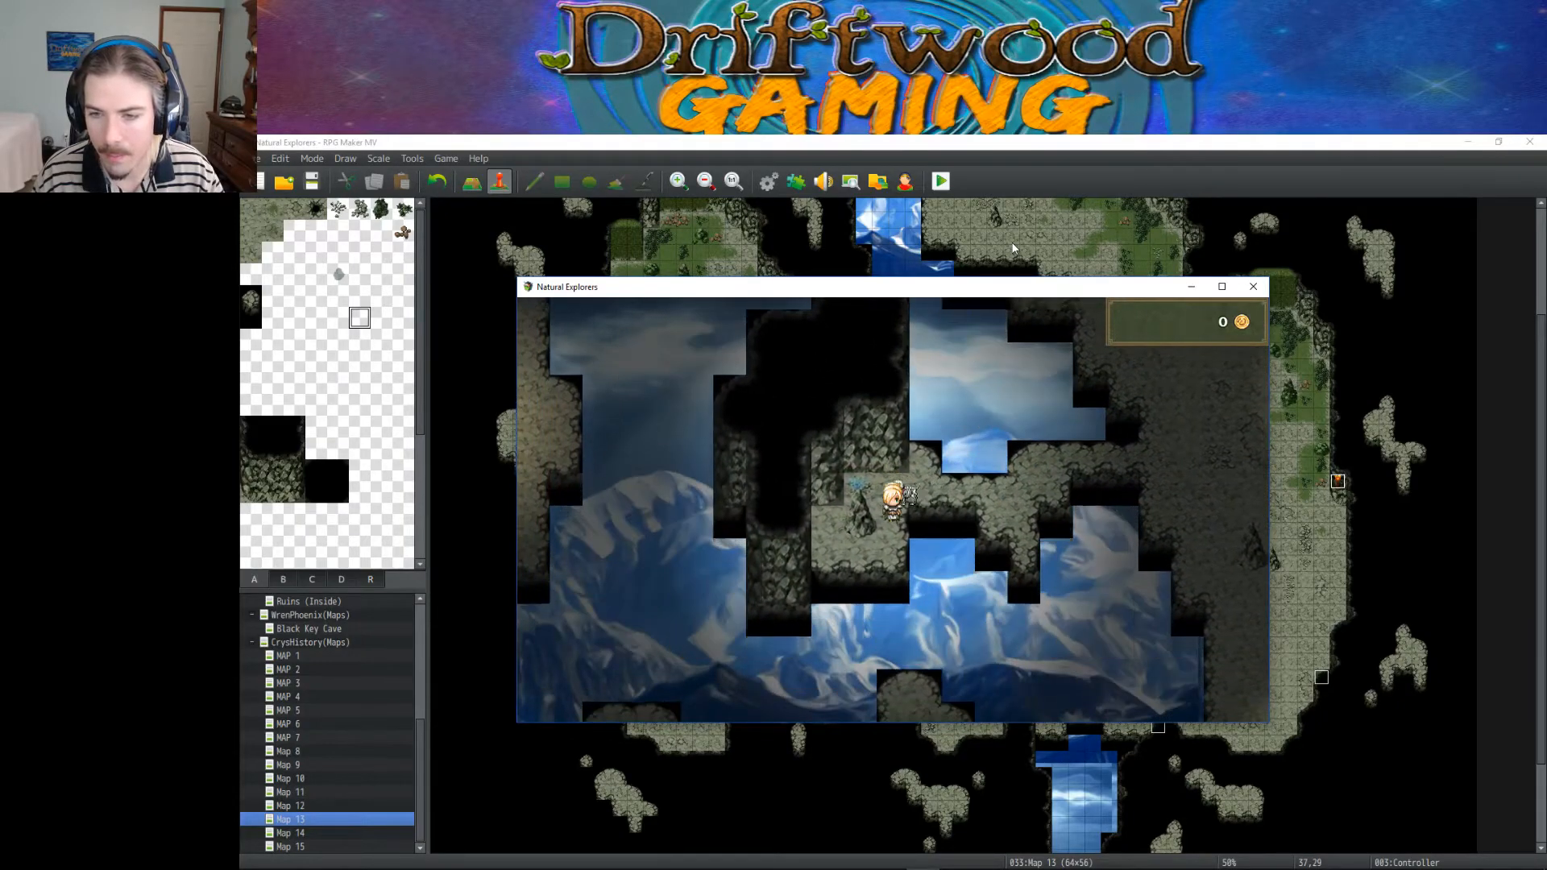
key("Left")
key("Right")
key("Up")
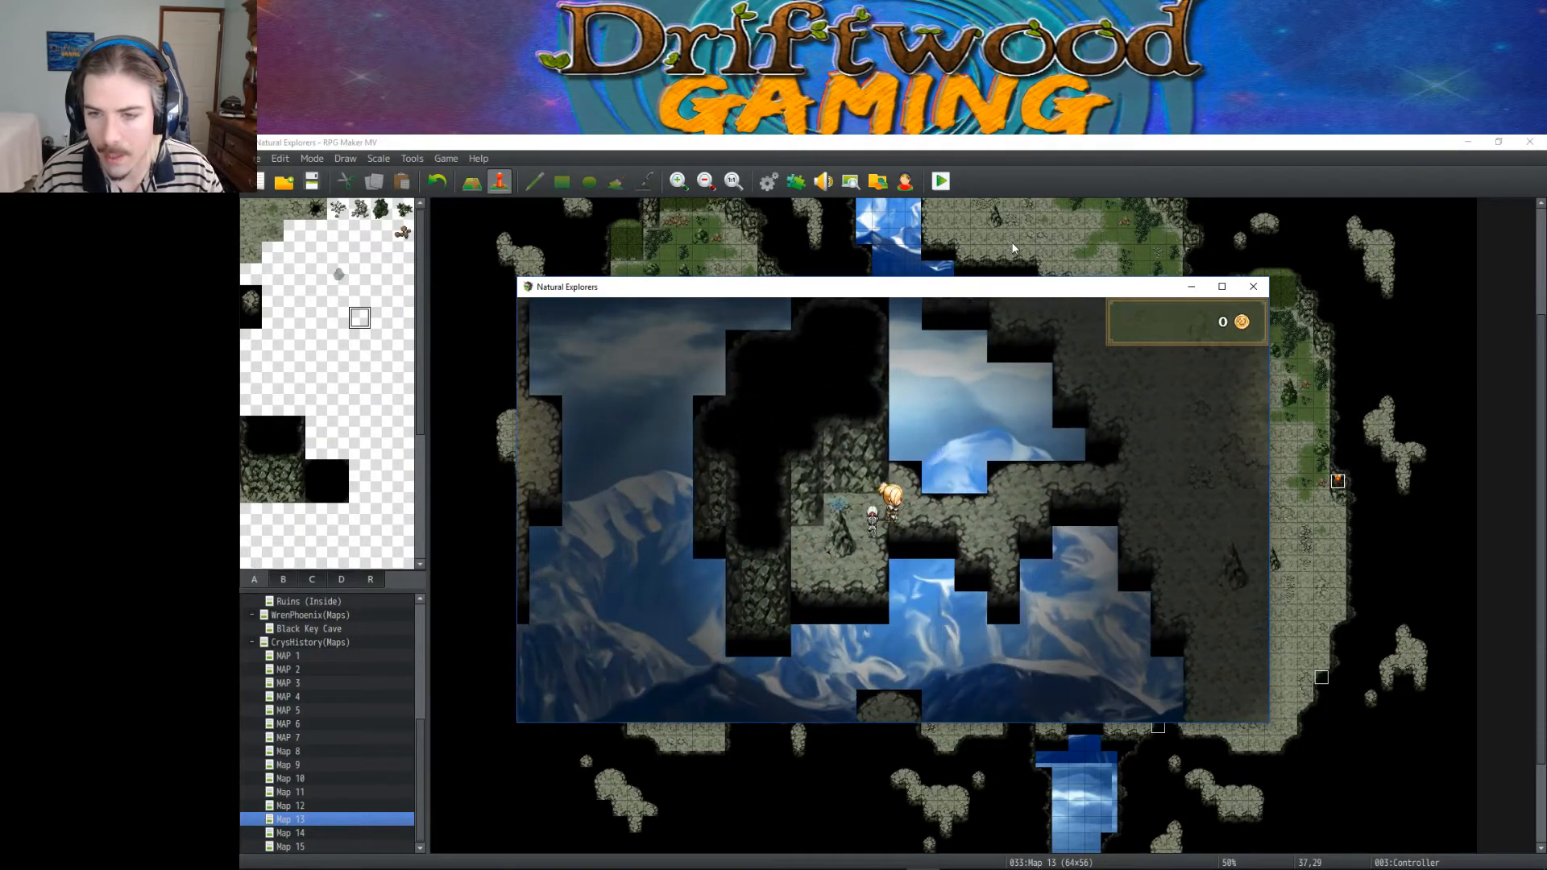
Step: Walk the character around the Map 13 cave ledges in the playtest and close the game
key("Up")
key("Right")
key("Down")
key("Left")
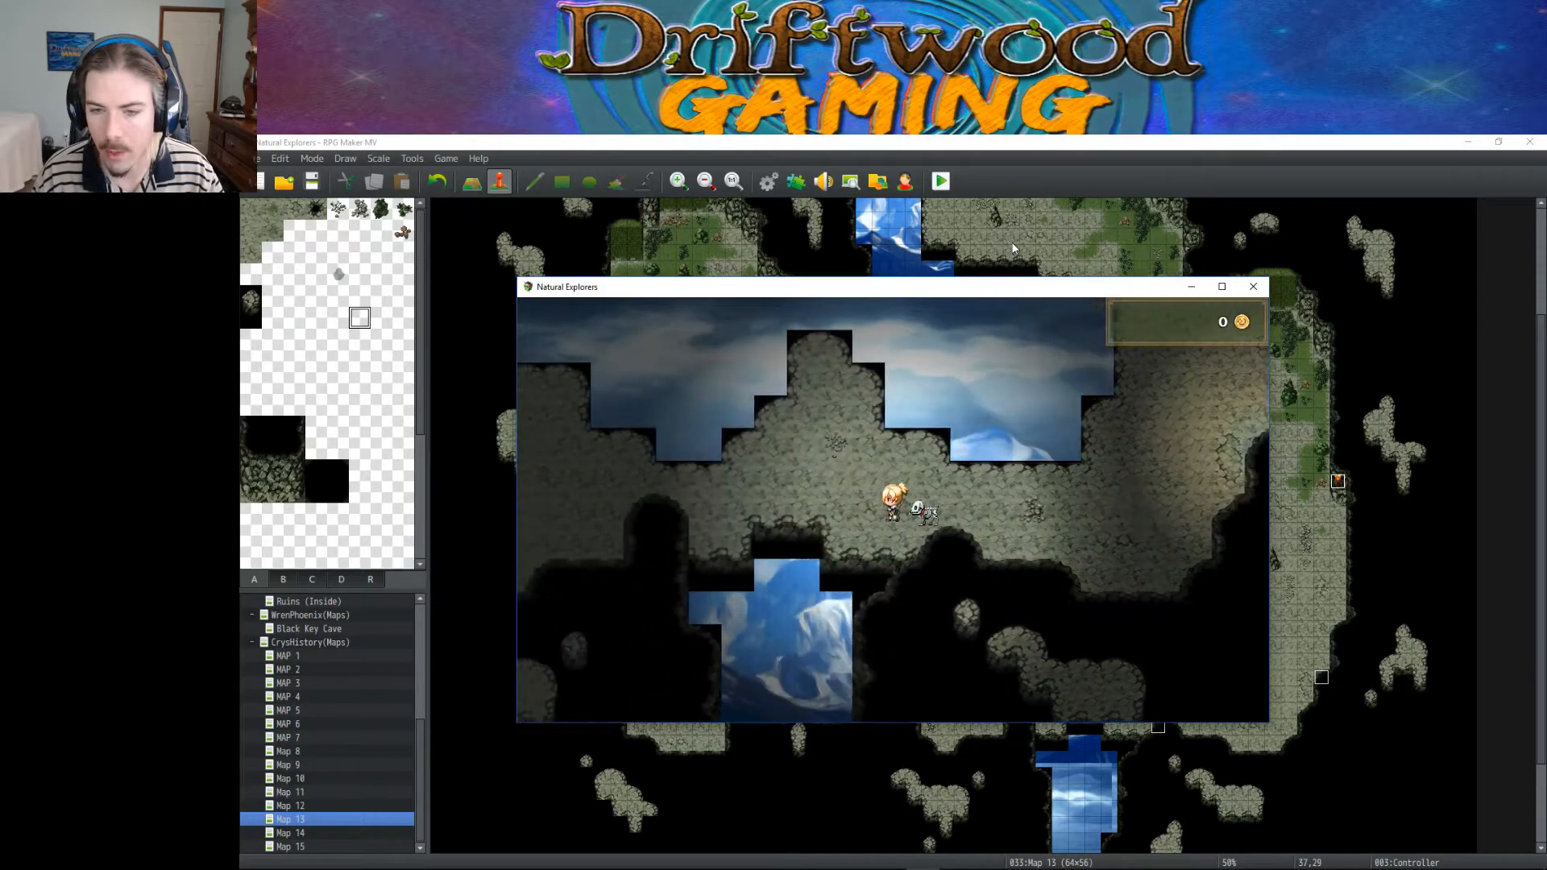
key("Left")
key("Up")
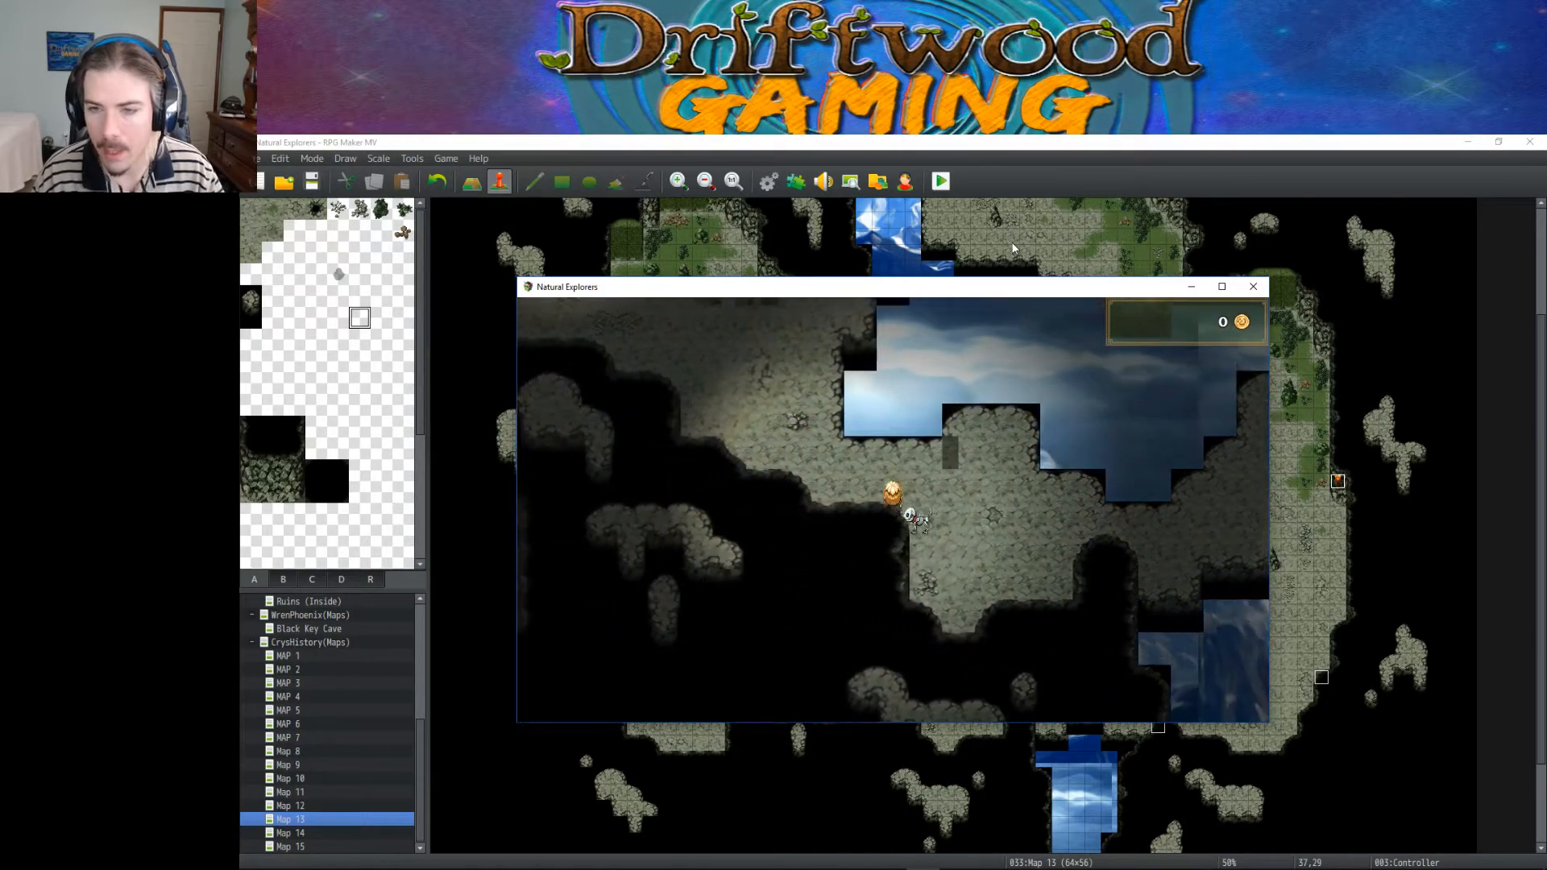
key("Right")
key("Up")
key("Down")
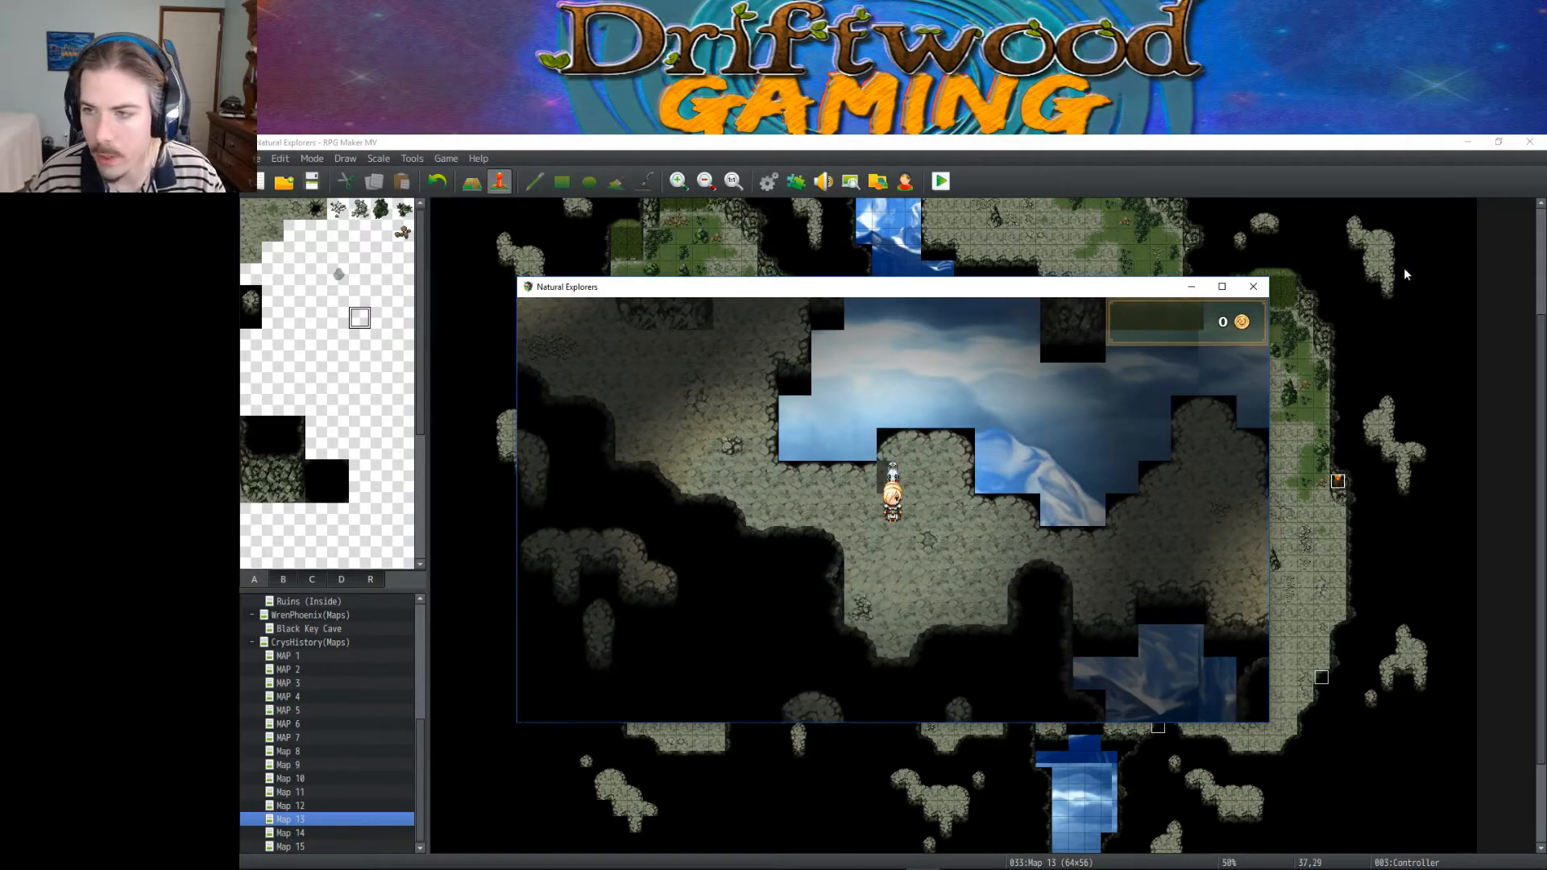
left_click(1253, 286)
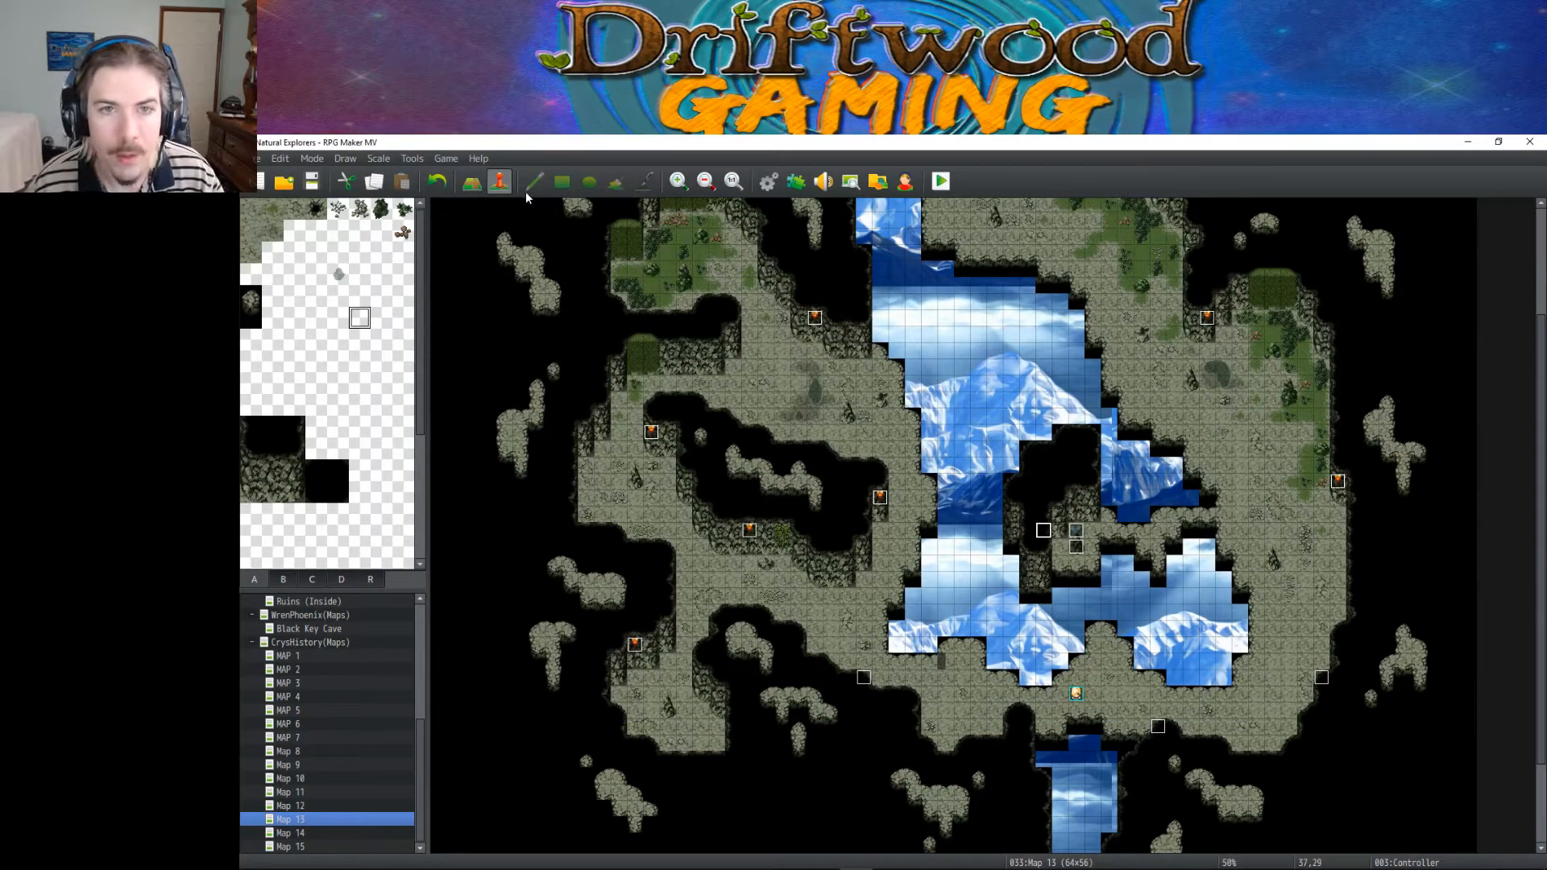
Step: Switch to map editing with the shadow pen and examine the cave and sky areas across Map 13
left_click(471, 181)
left_click(644, 181)
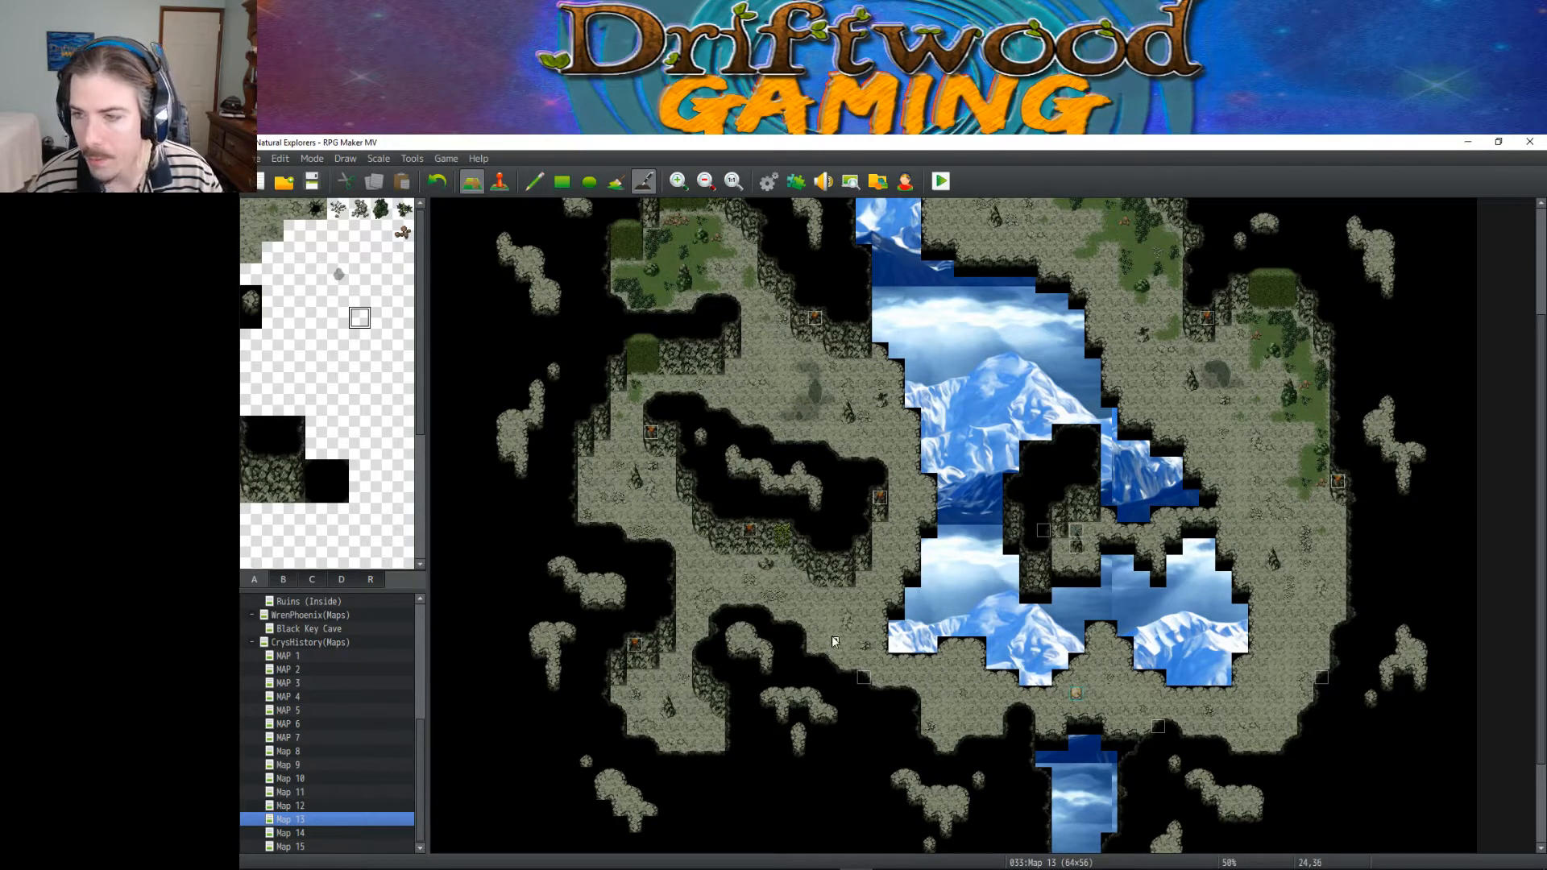
scroll(870, 484, "up", 2)
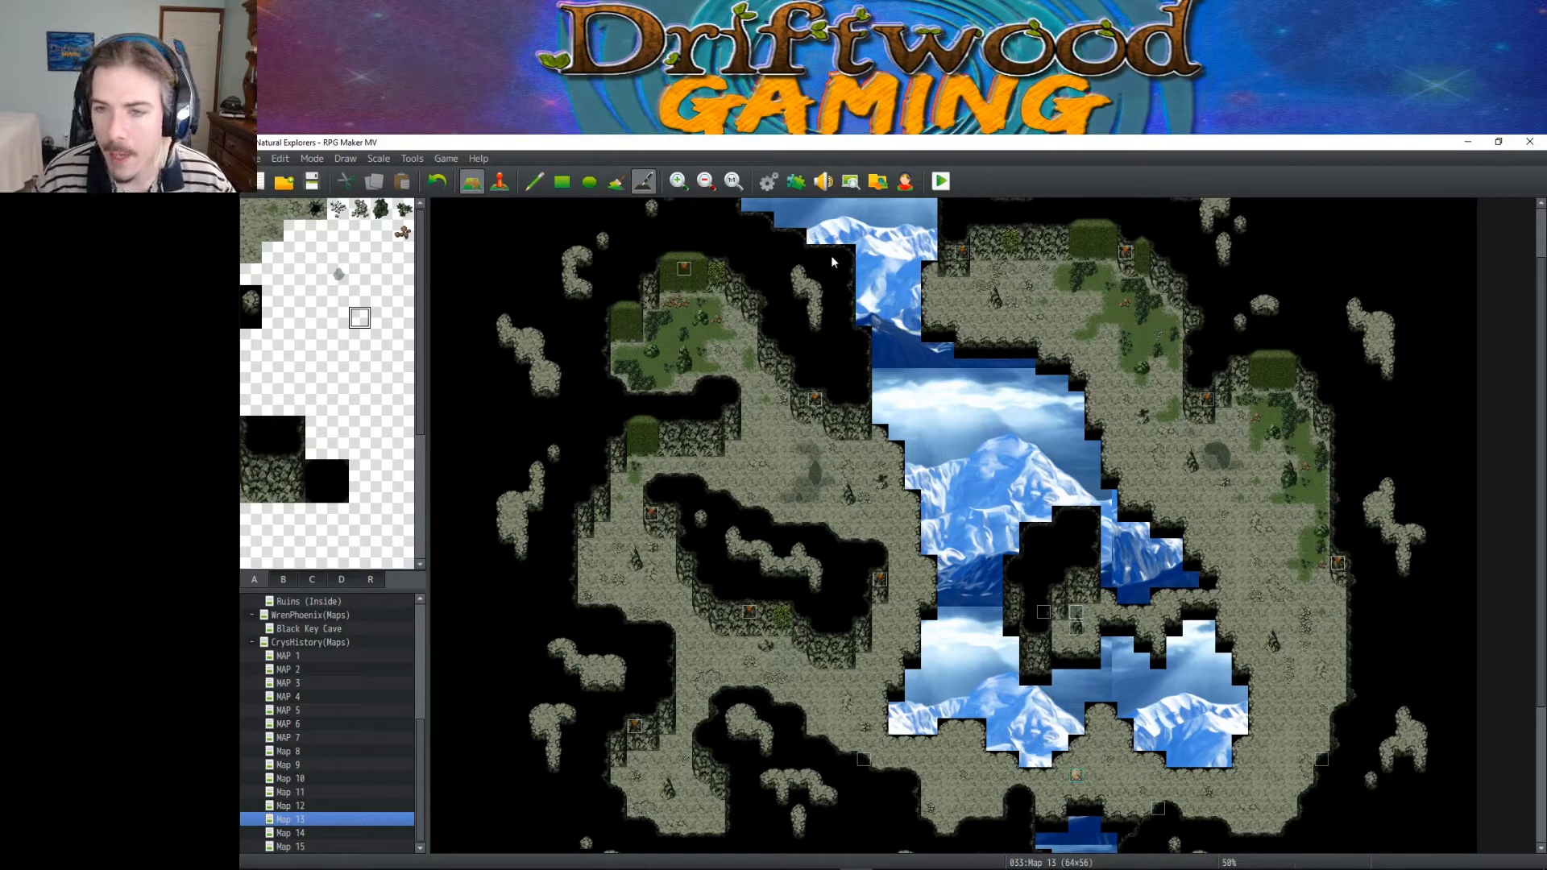
scroll(1015, 363, "down", 4)
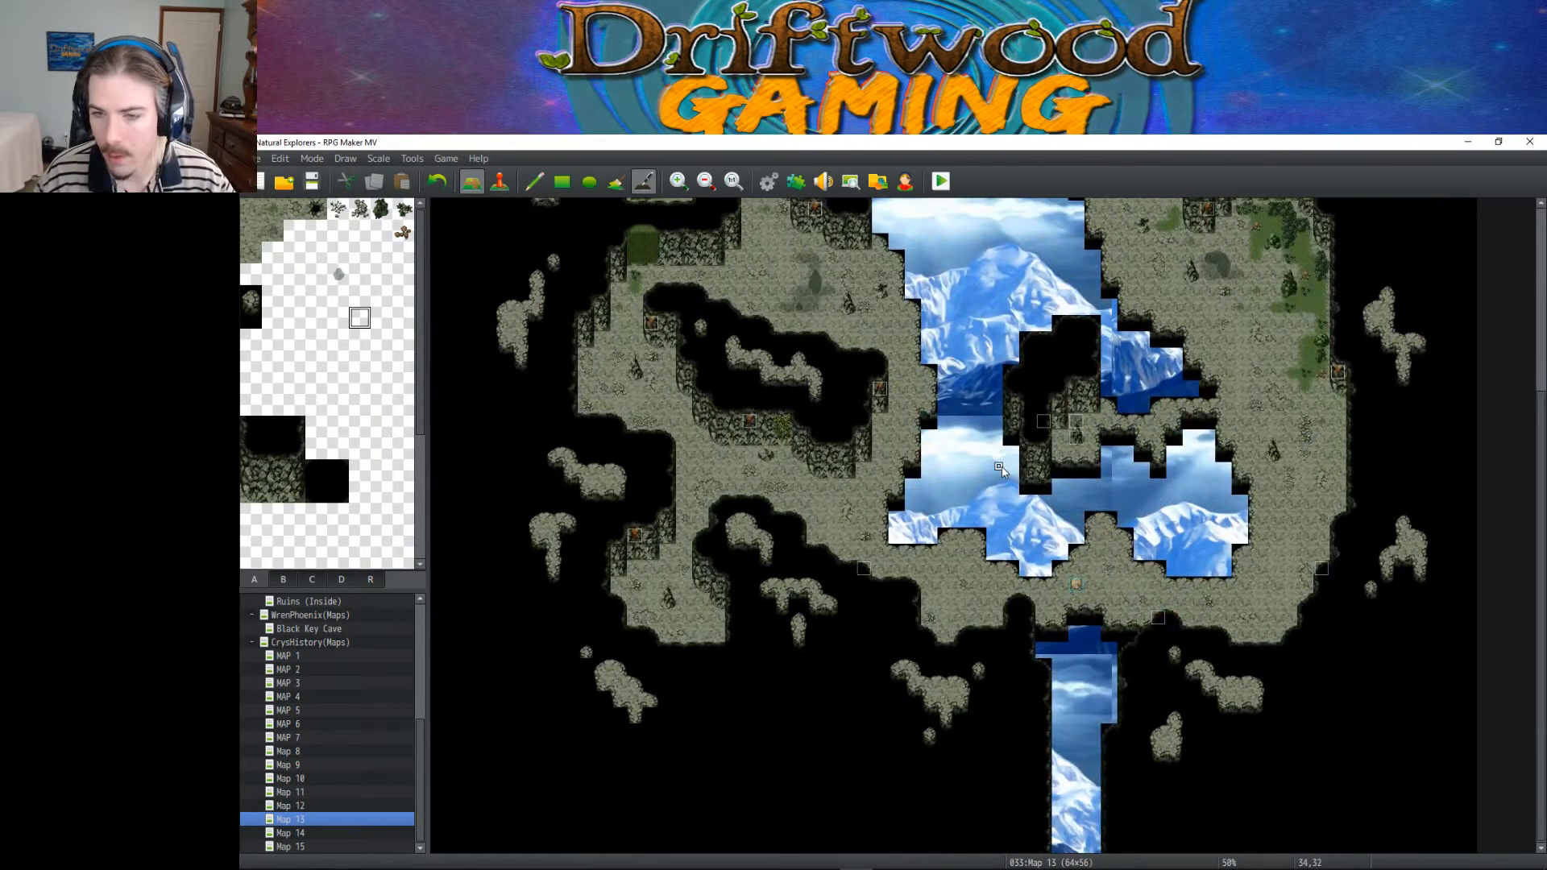
scroll(1007, 483, "up", 2)
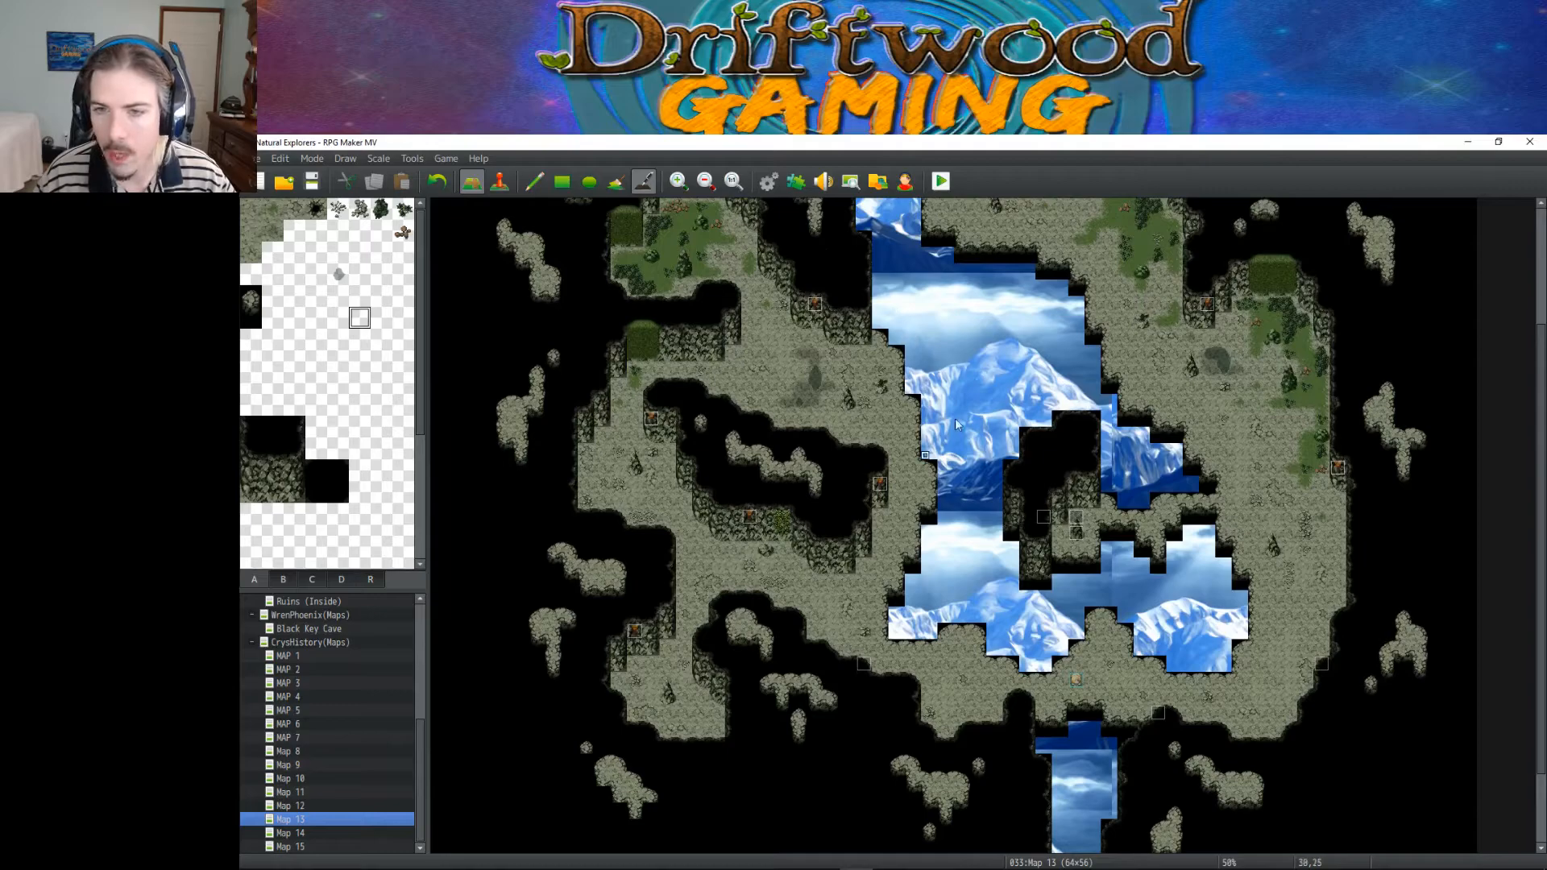
scroll(955, 307, "up", 5)
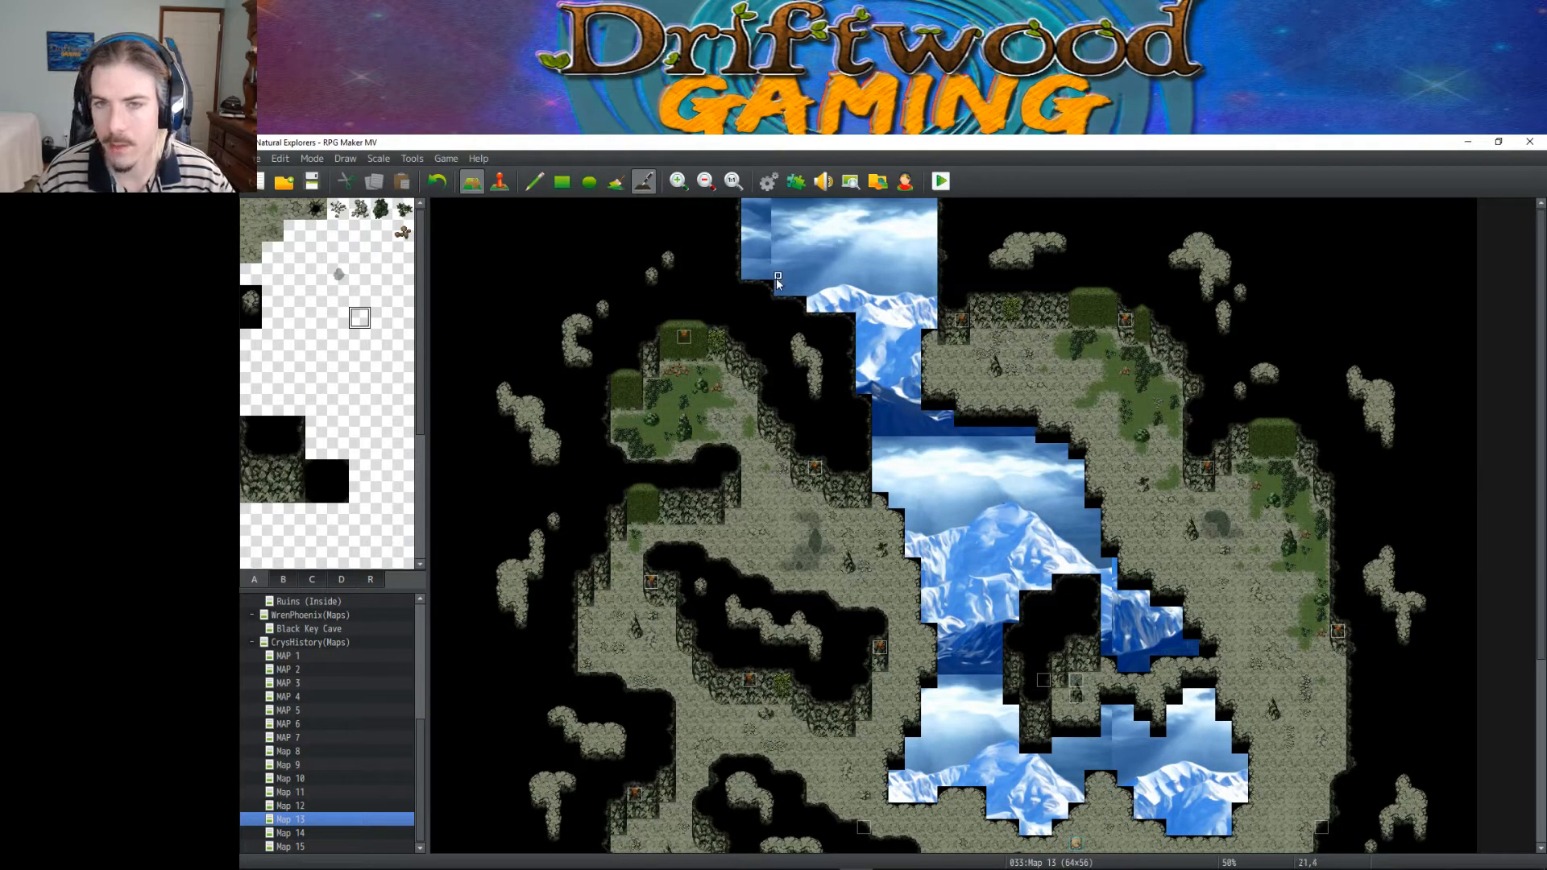
scroll(819, 341, "down", 4)
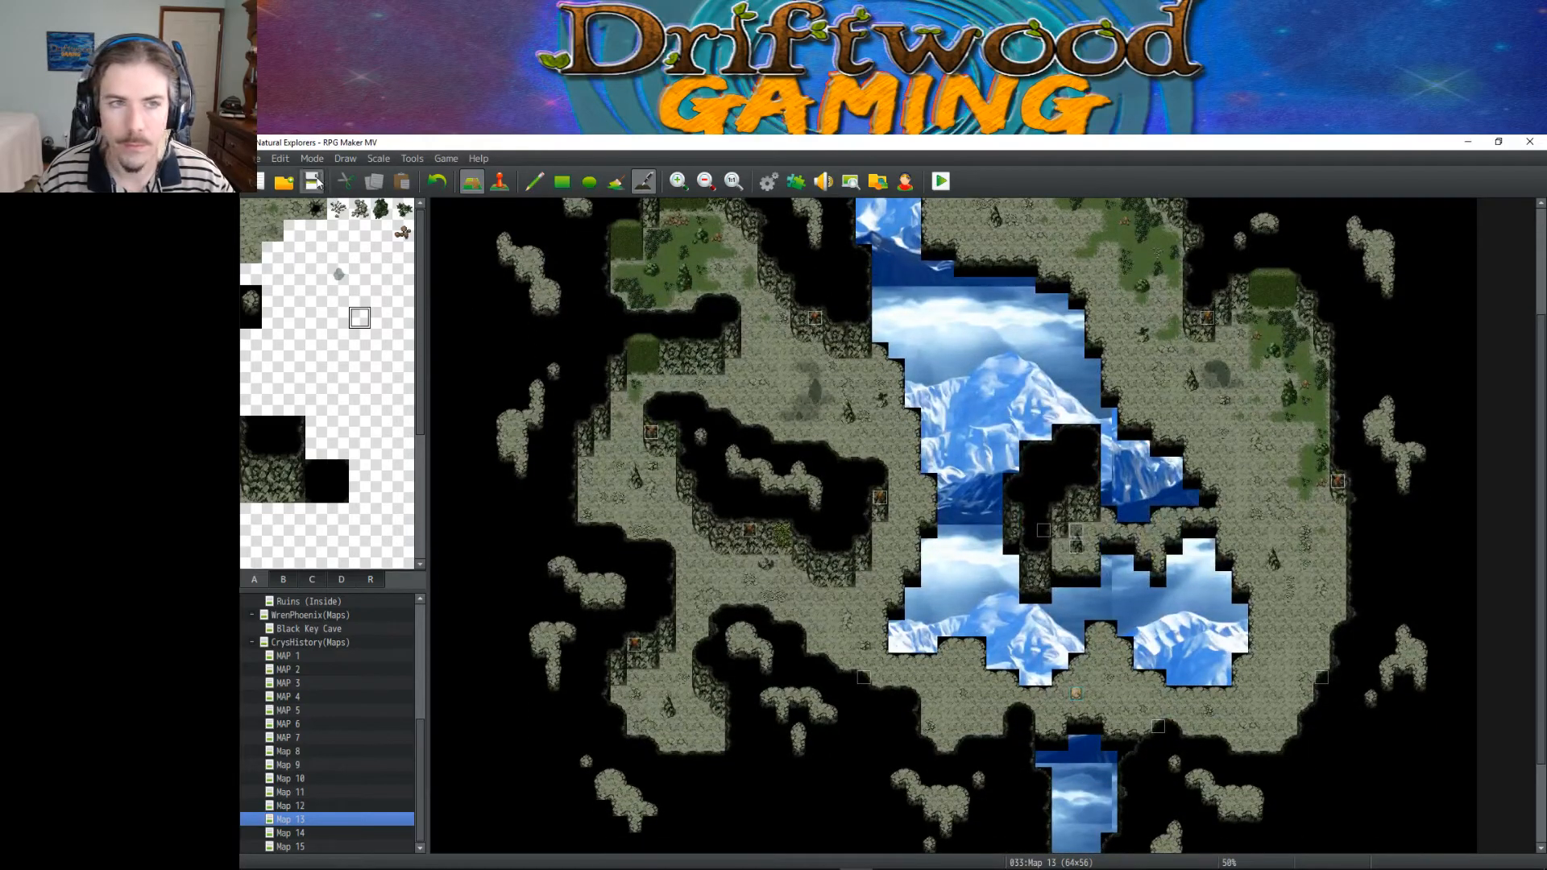
mouse_move(823, 856)
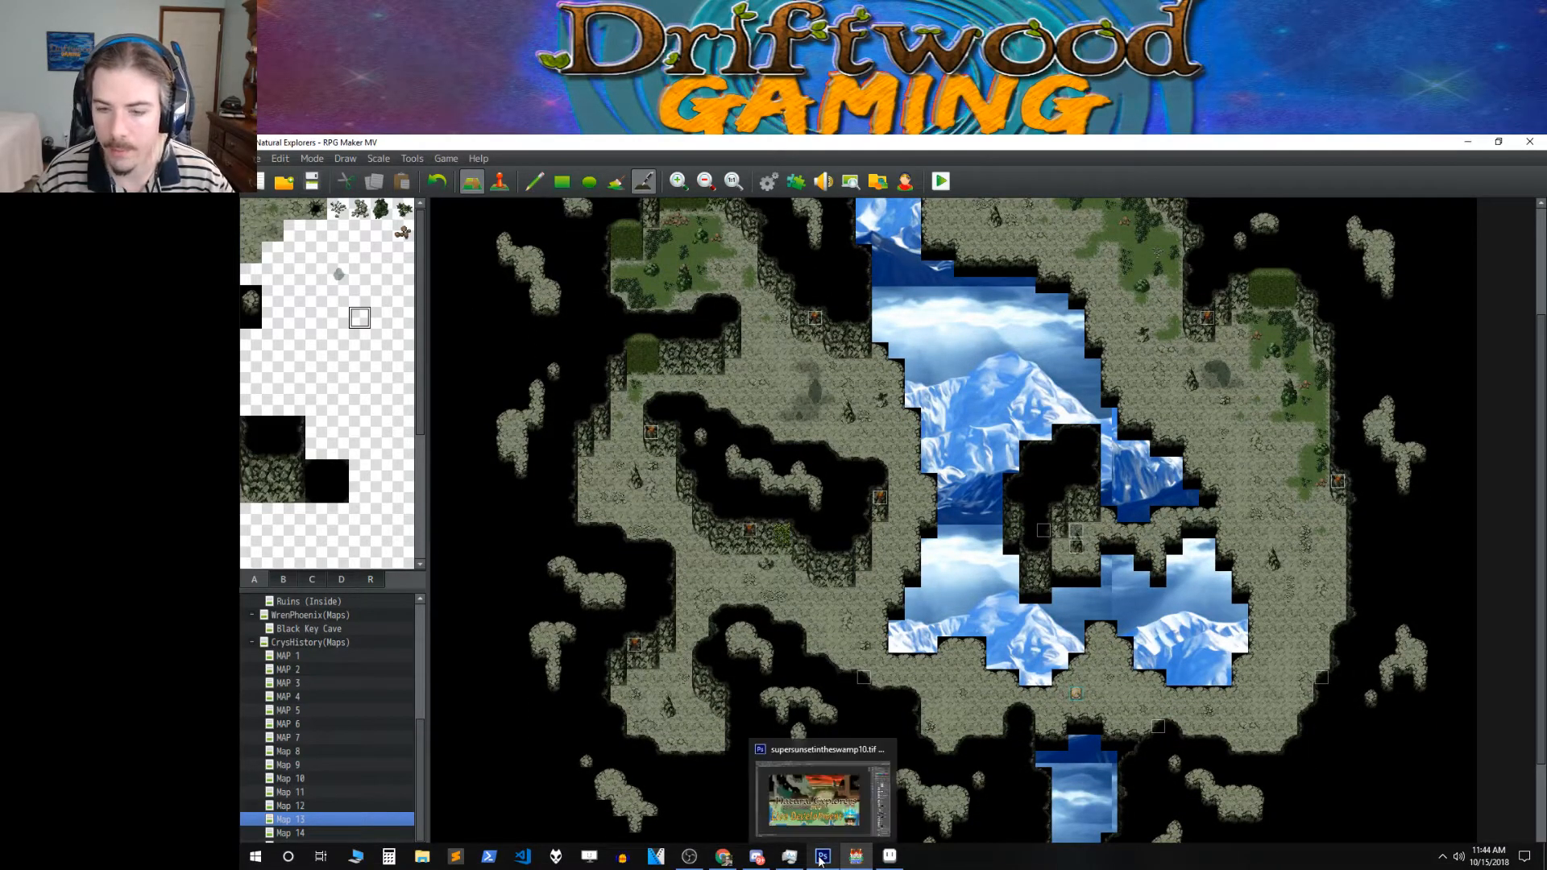
Step: Duplicate the CrysHistory tileset into the empty database slot 0009 and name the copy CrysHistory(DGEdit)
key("F9")
left_click(564, 502)
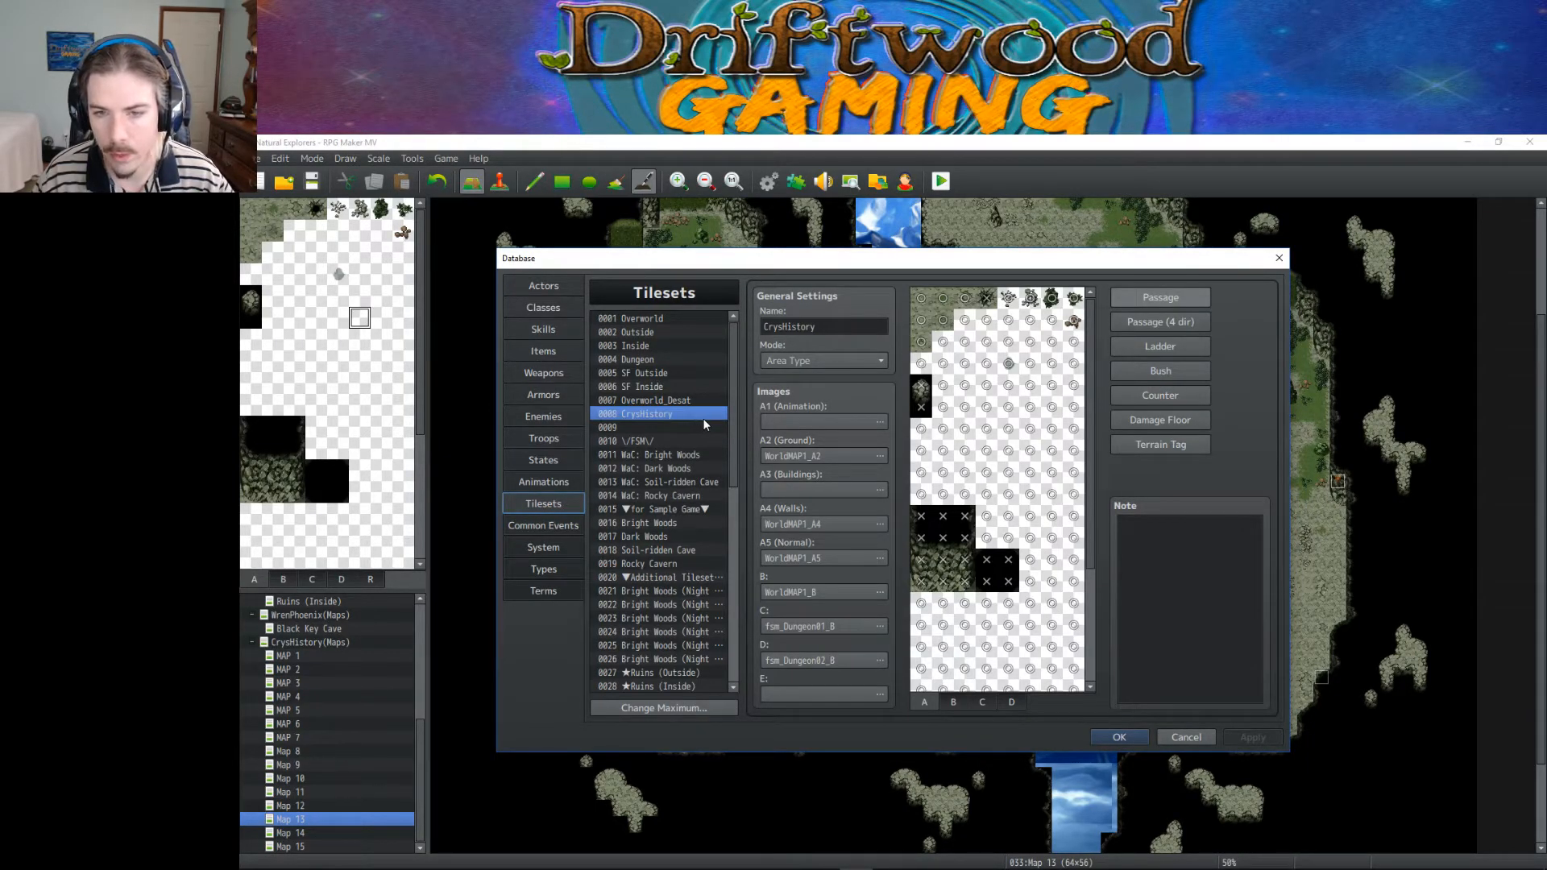
right_click(662, 413)
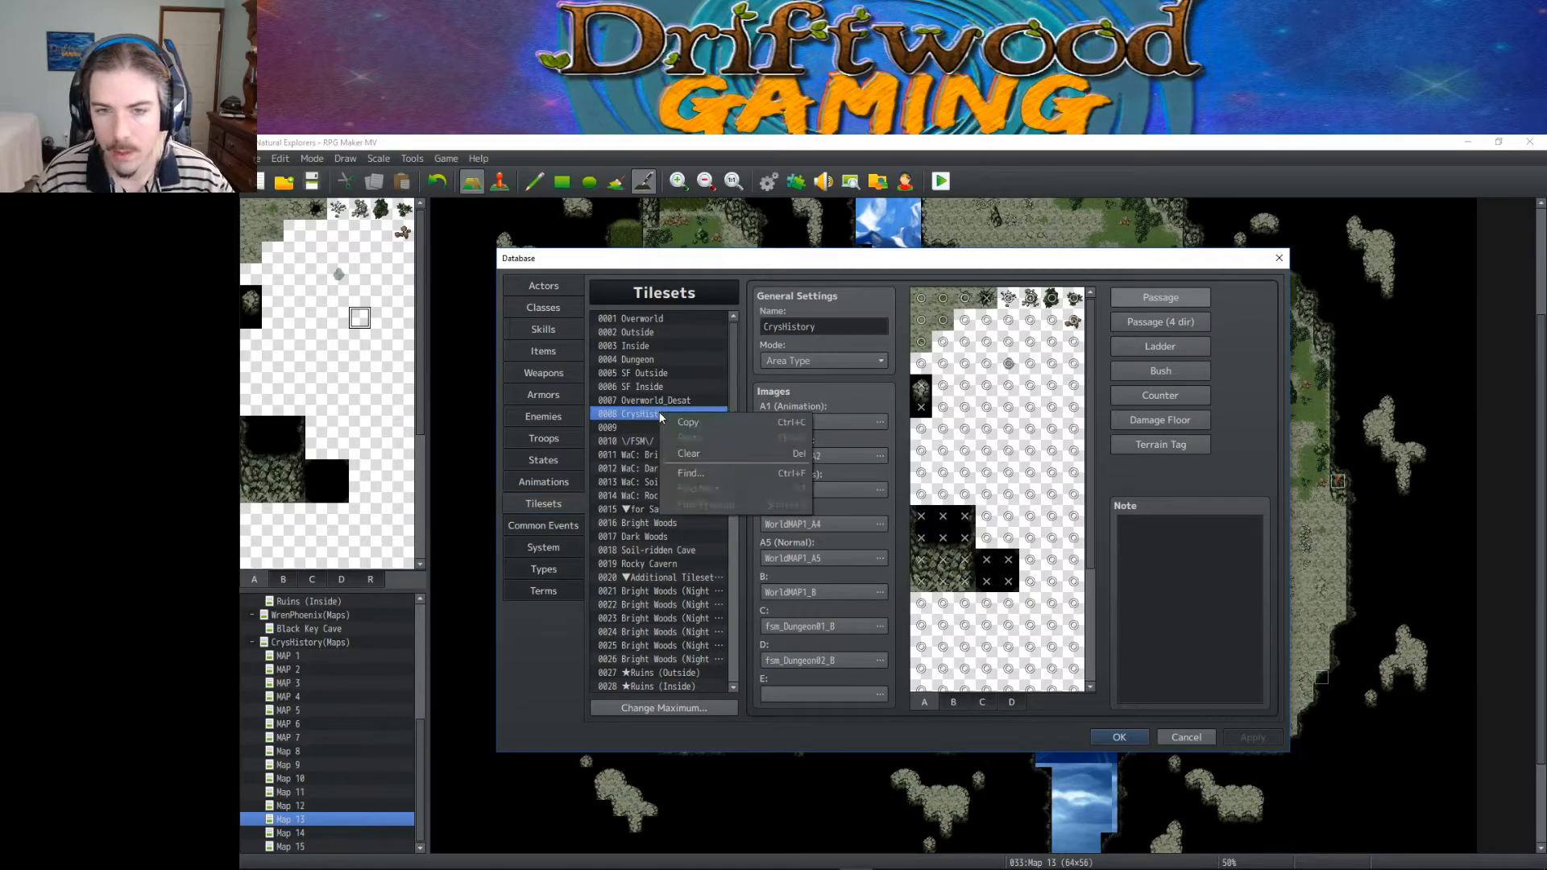
left_click(665, 433)
right_click(665, 433)
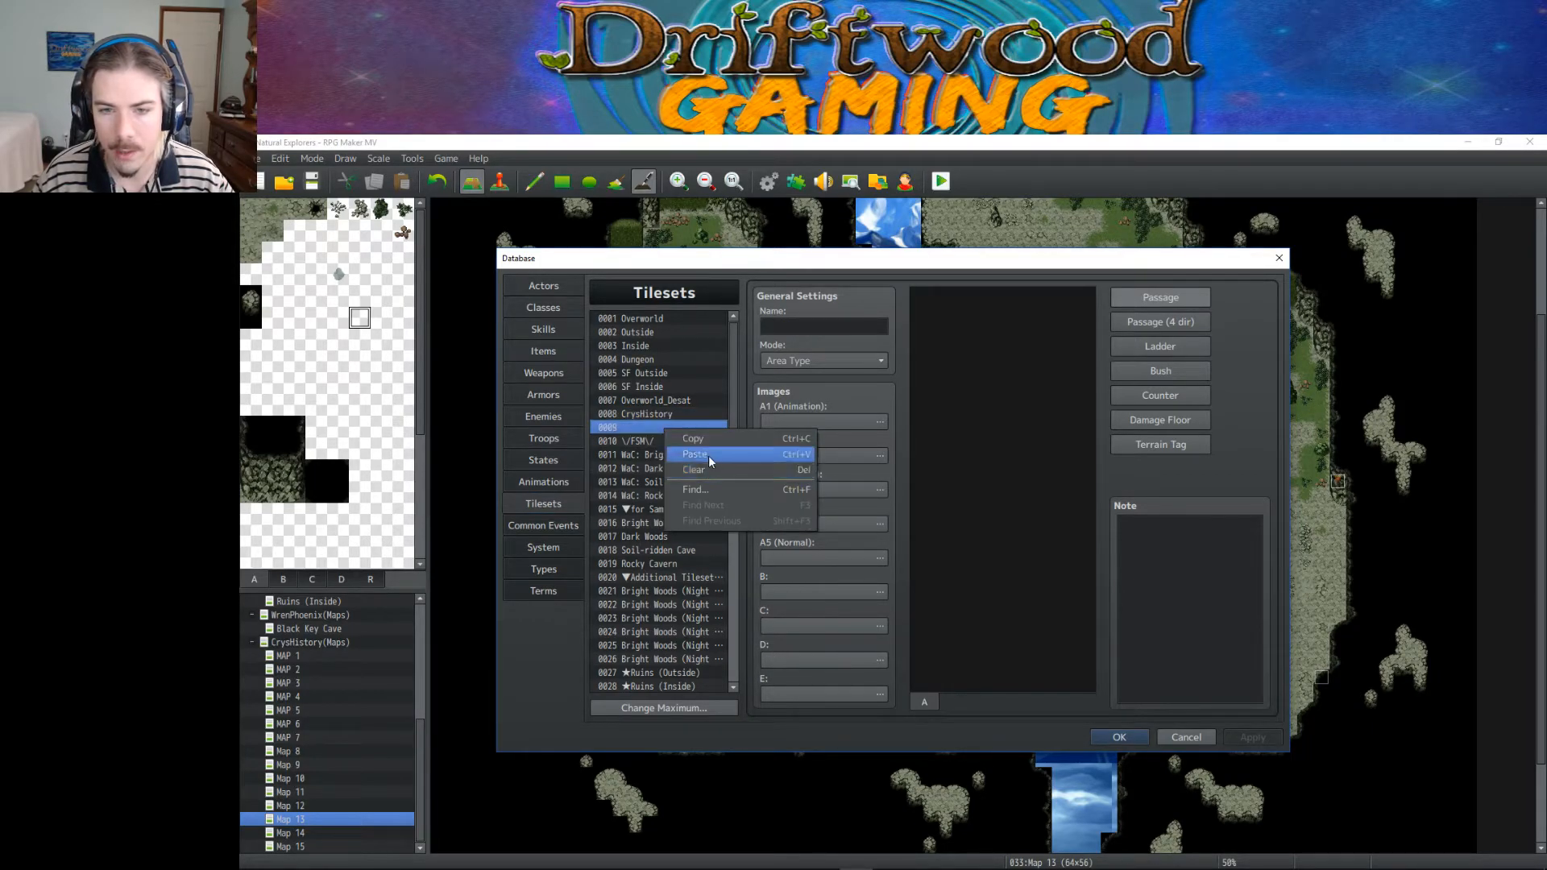
left_click(711, 457)
double_click(829, 333)
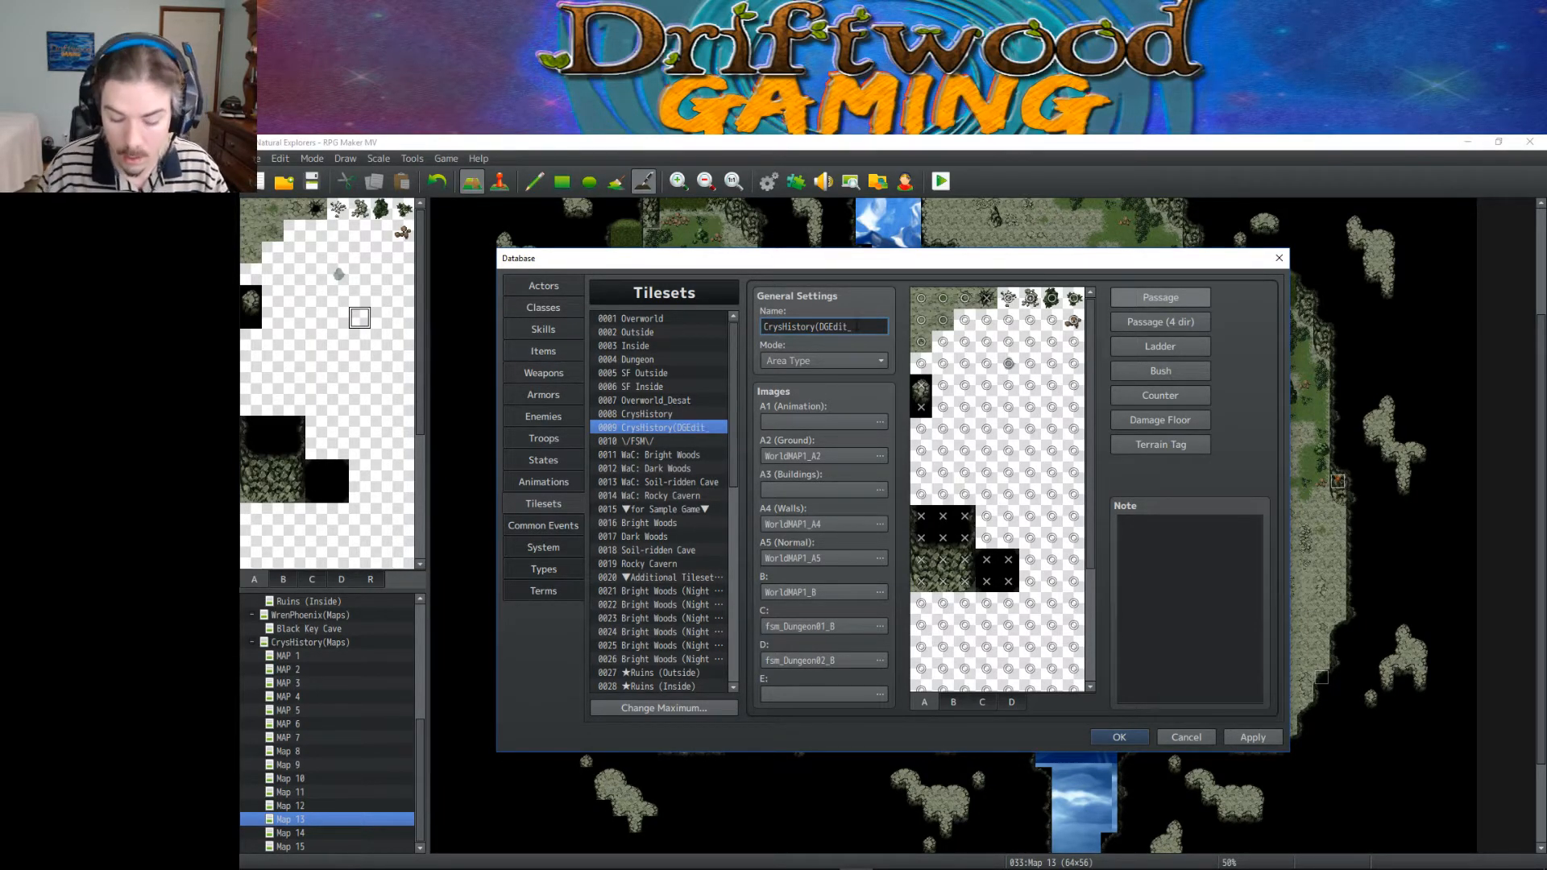
Step: Compare the original and copied tilesets, and rename the copy in slot 0009 as CrysHistory(xParent)
left_click(666, 415)
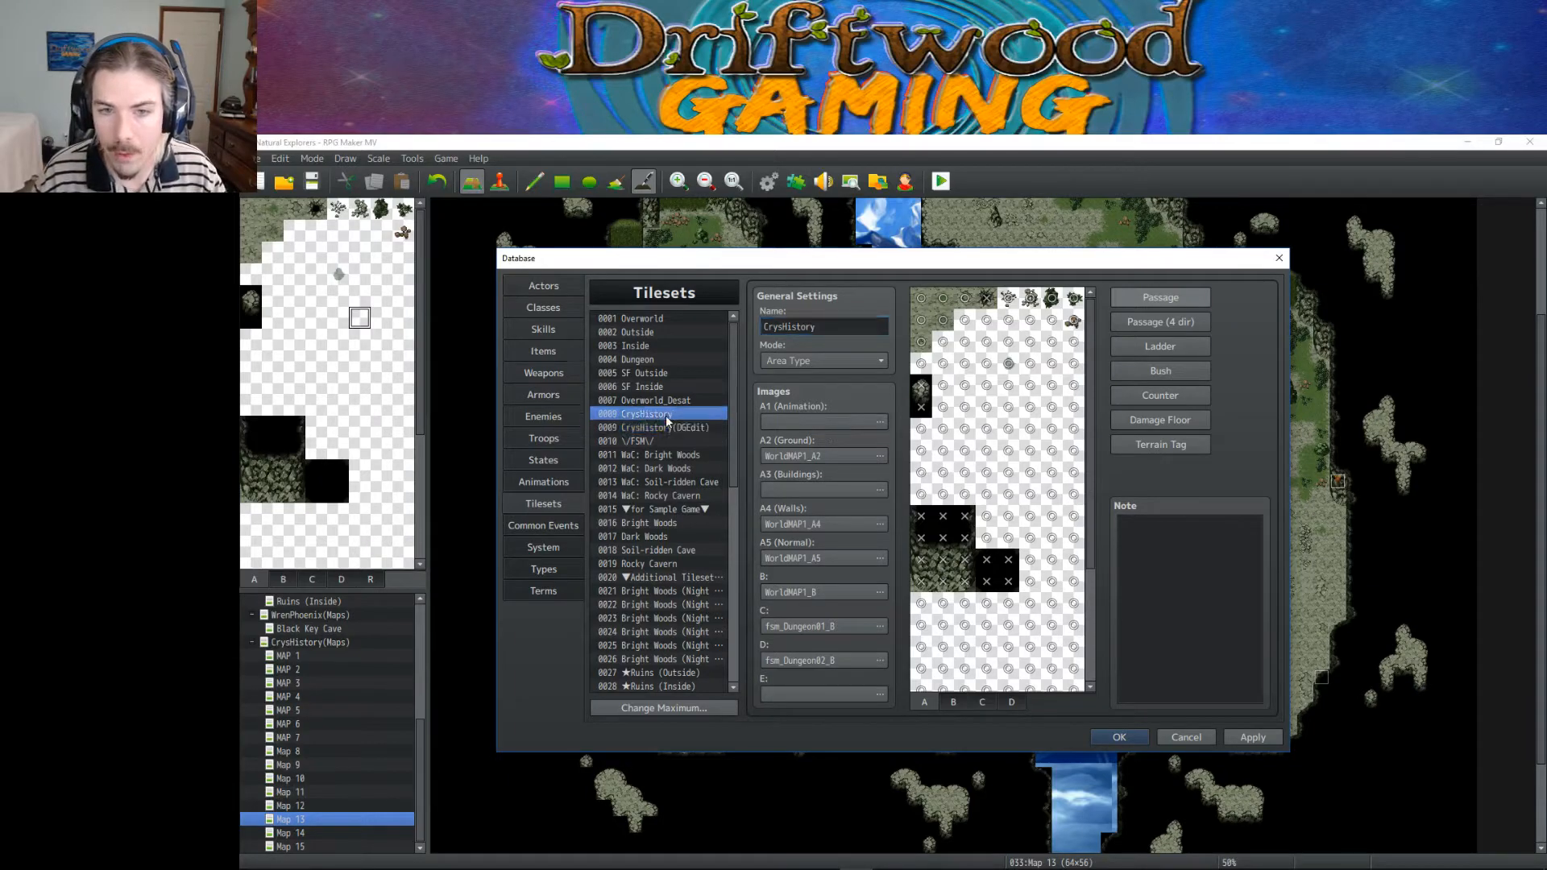
left_click(680, 428)
left_click(691, 417)
left_click(690, 432)
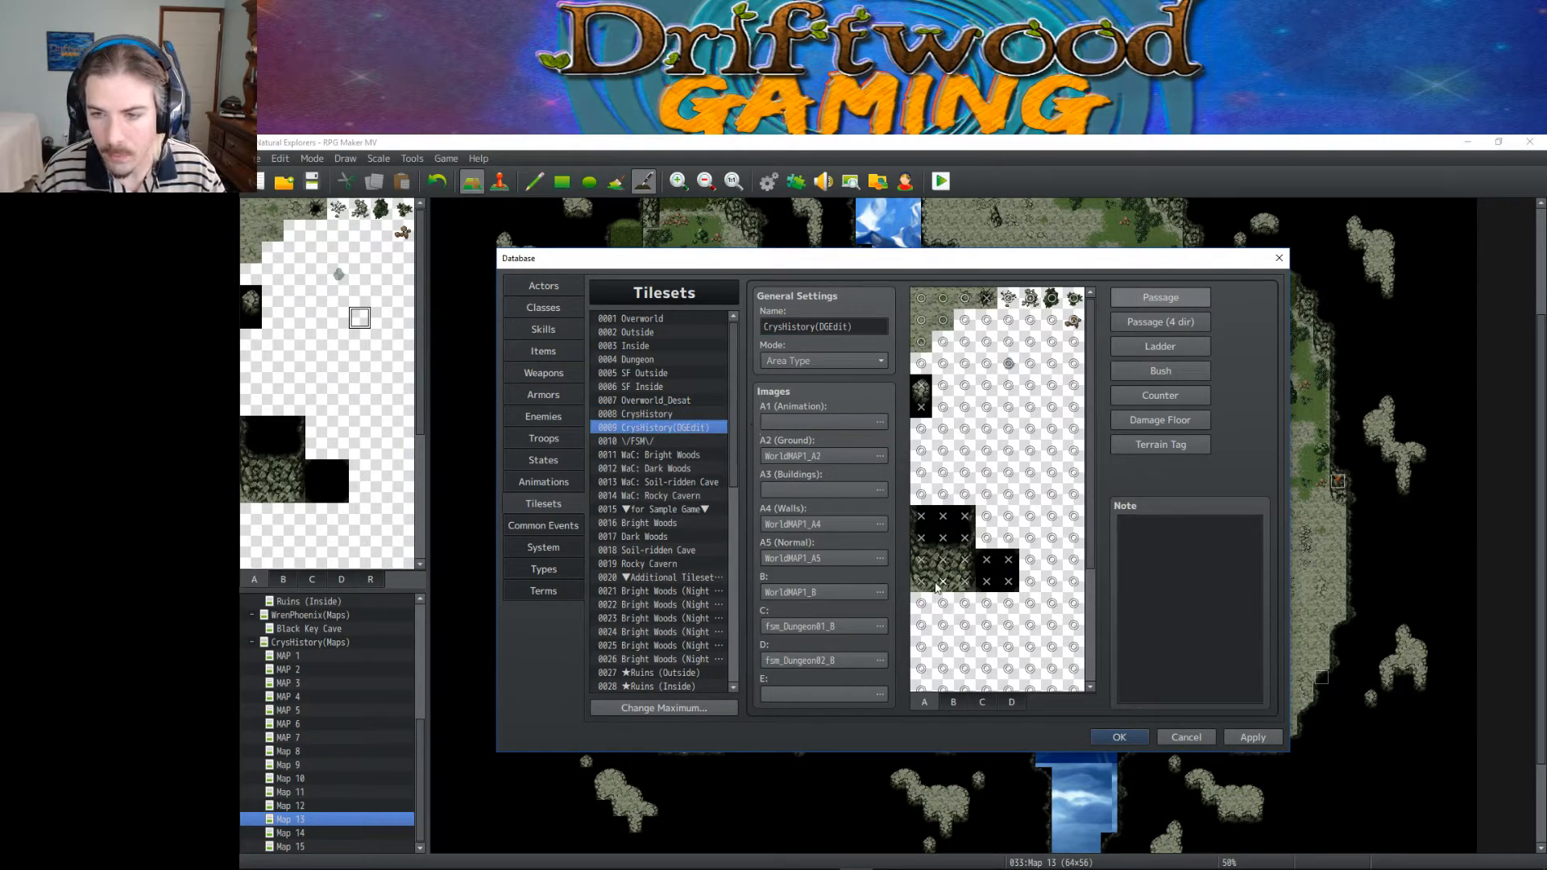
left_click_drag(763, 326, 816, 327)
left_click(823, 327)
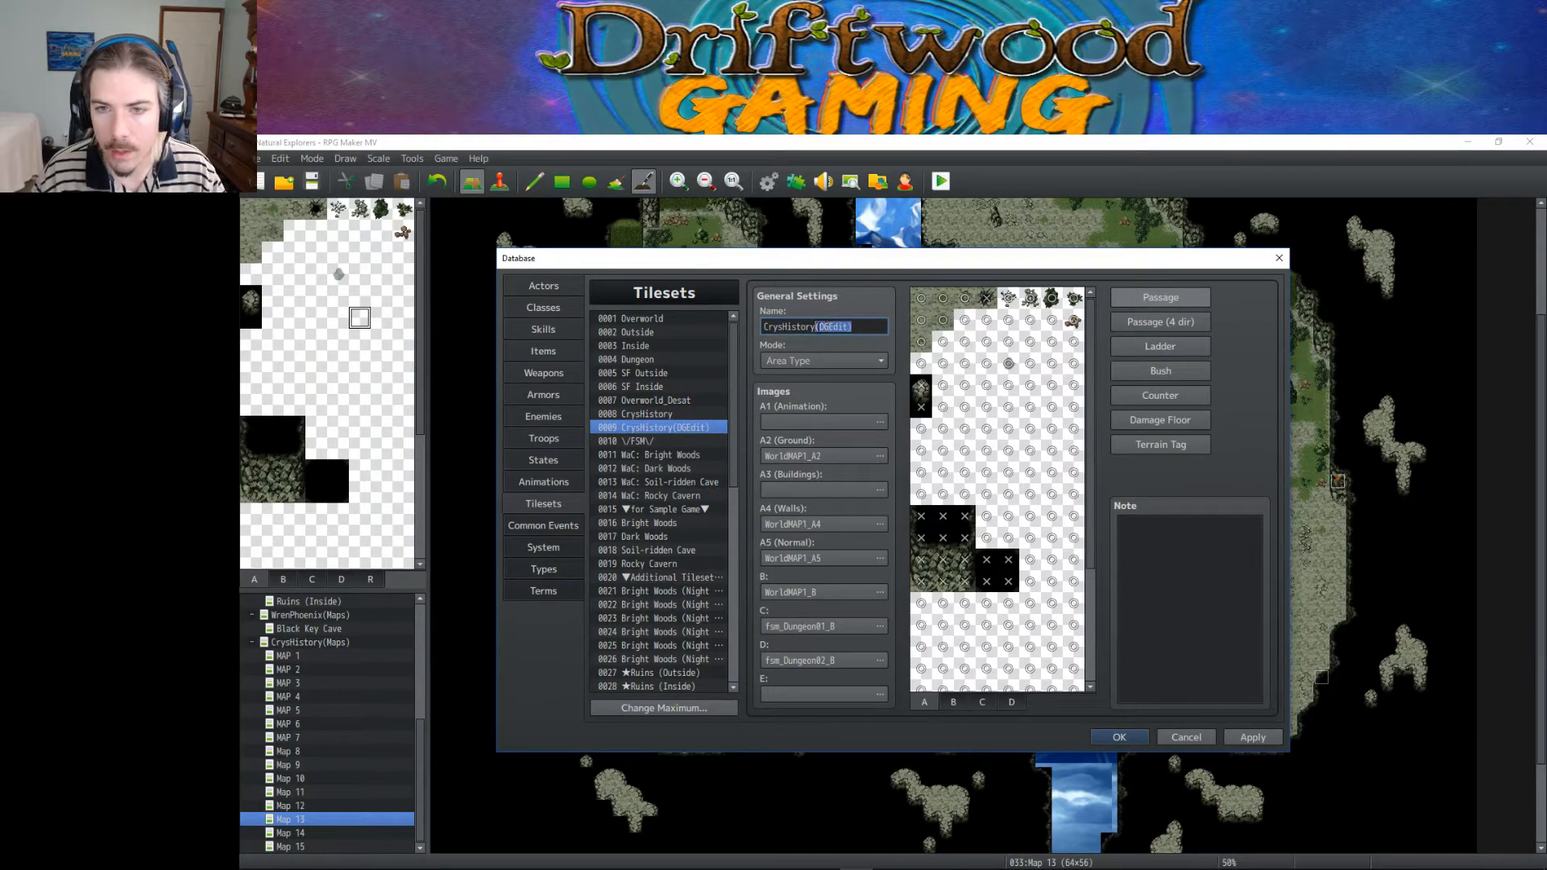
key("BackSpace")
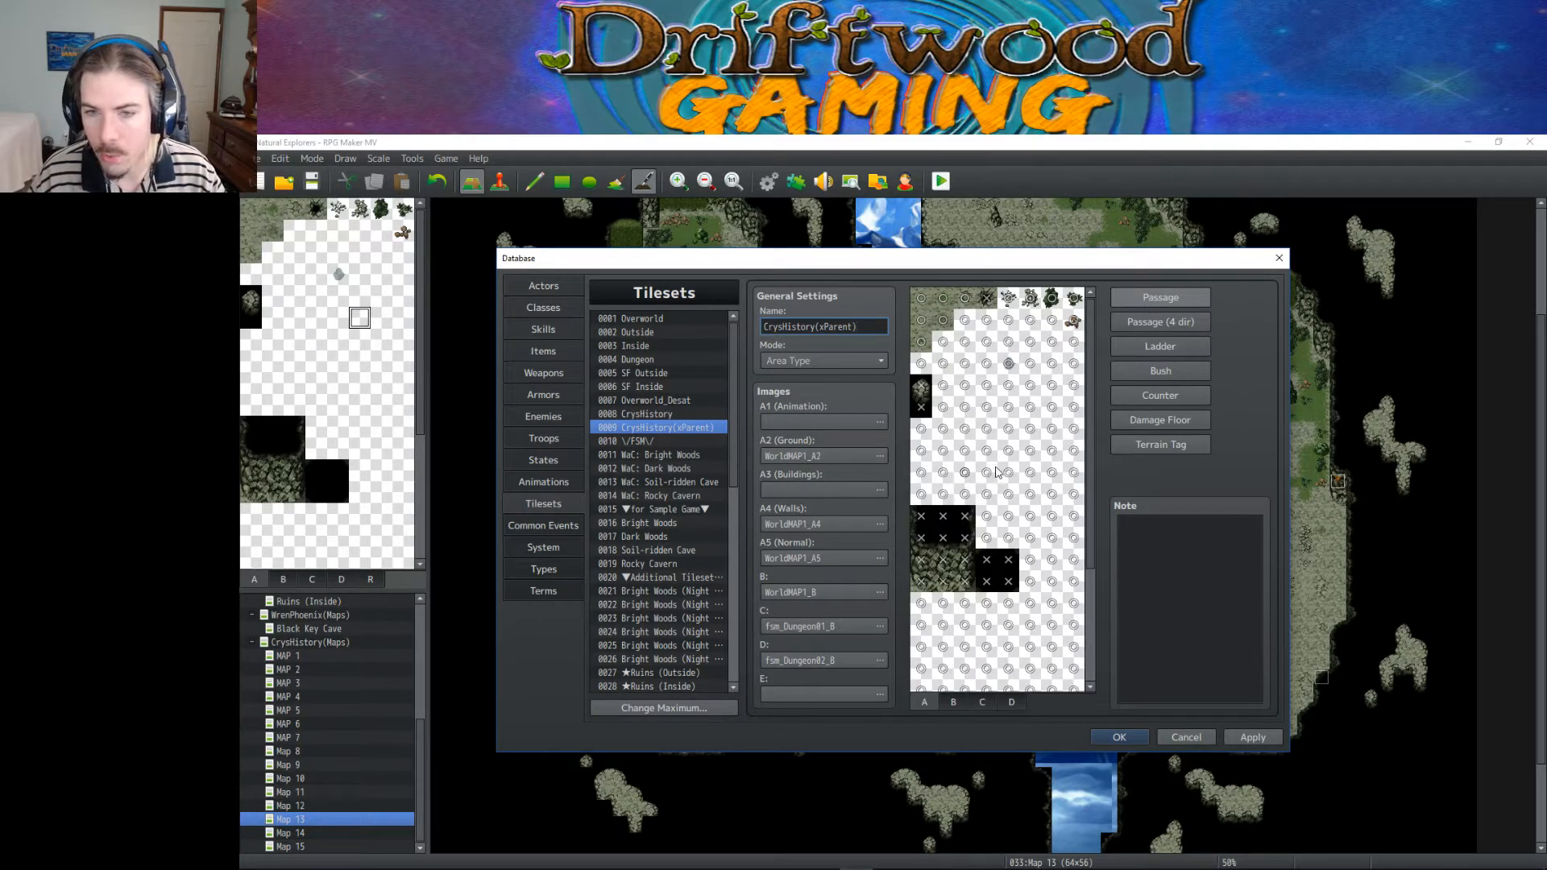
Step: Examine the A, B, C and D tile sheets of the copied CrysHistory tileset
left_click_drag(1090, 451, 1091, 395)
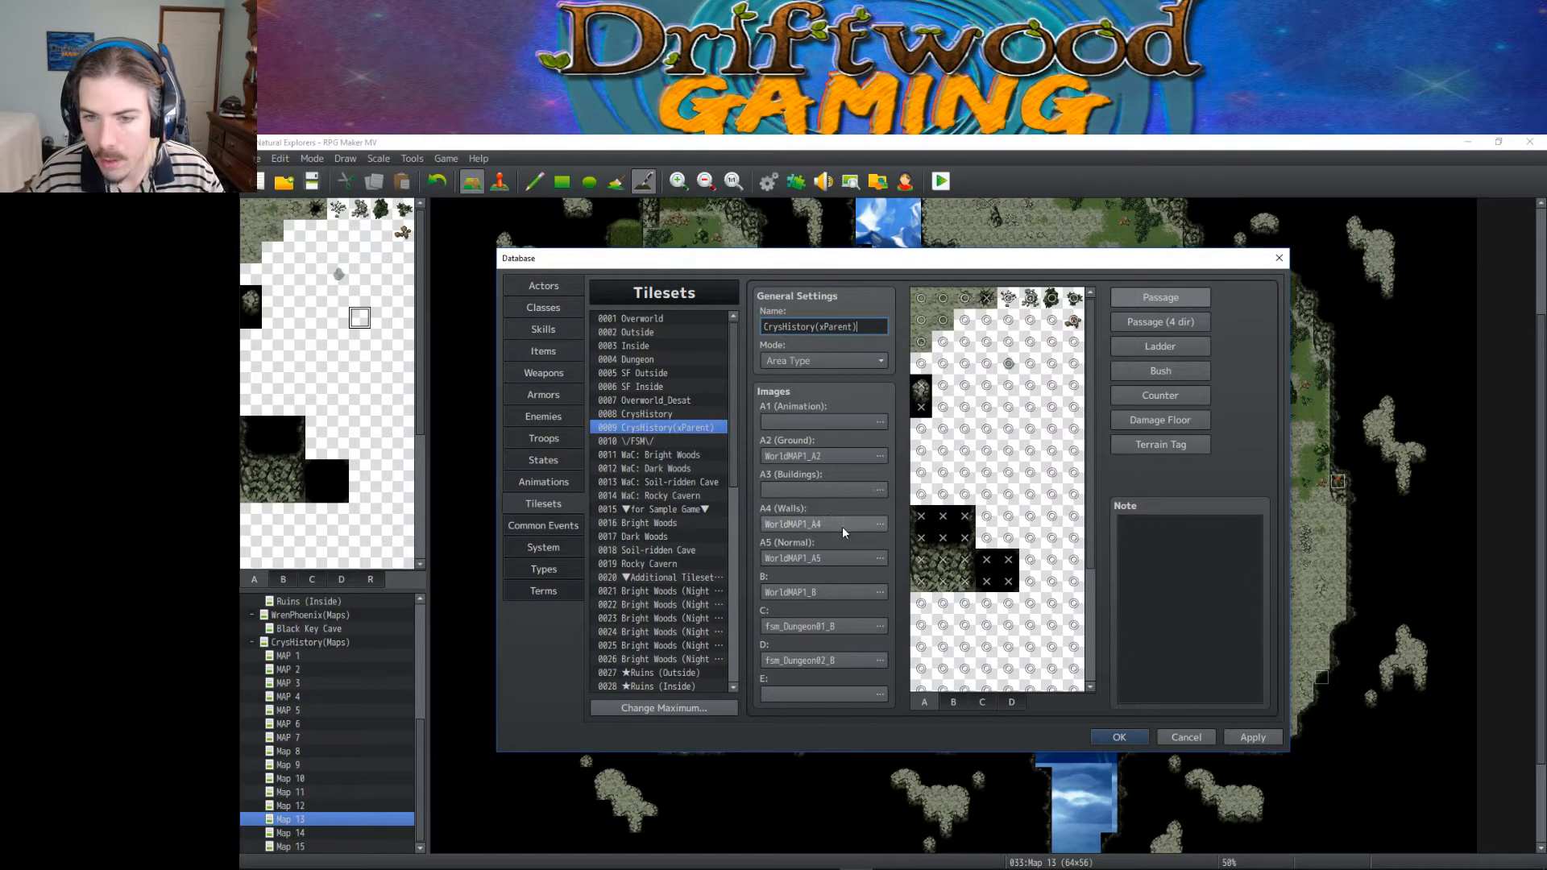
scroll(964, 653, "down", 5)
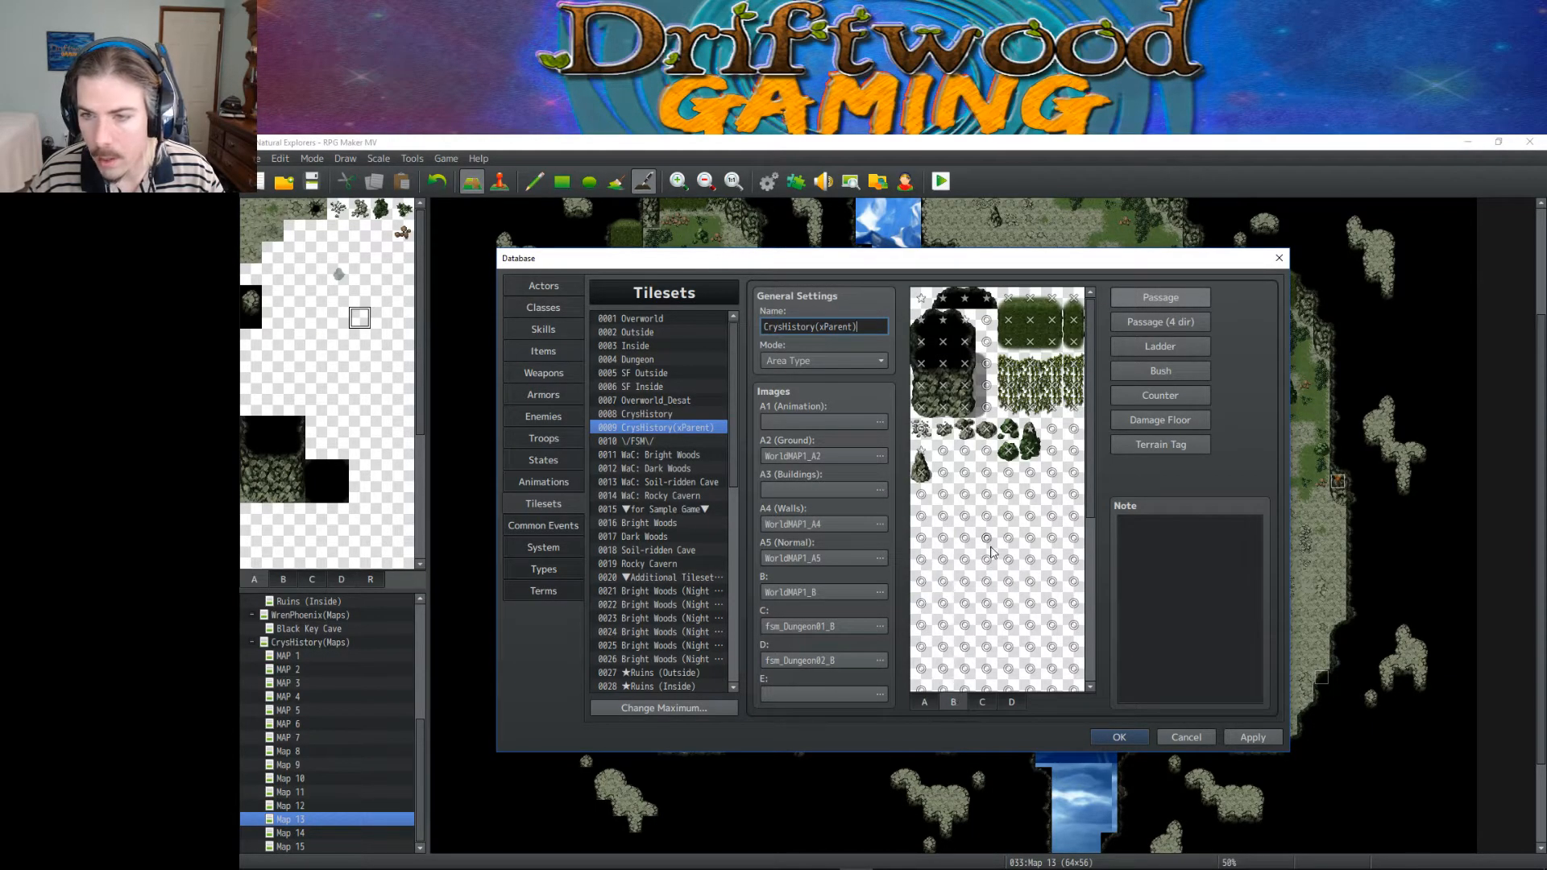
left_click(982, 702)
scroll(990, 628, "up", 5)
scroll(988, 628, "down", 1)
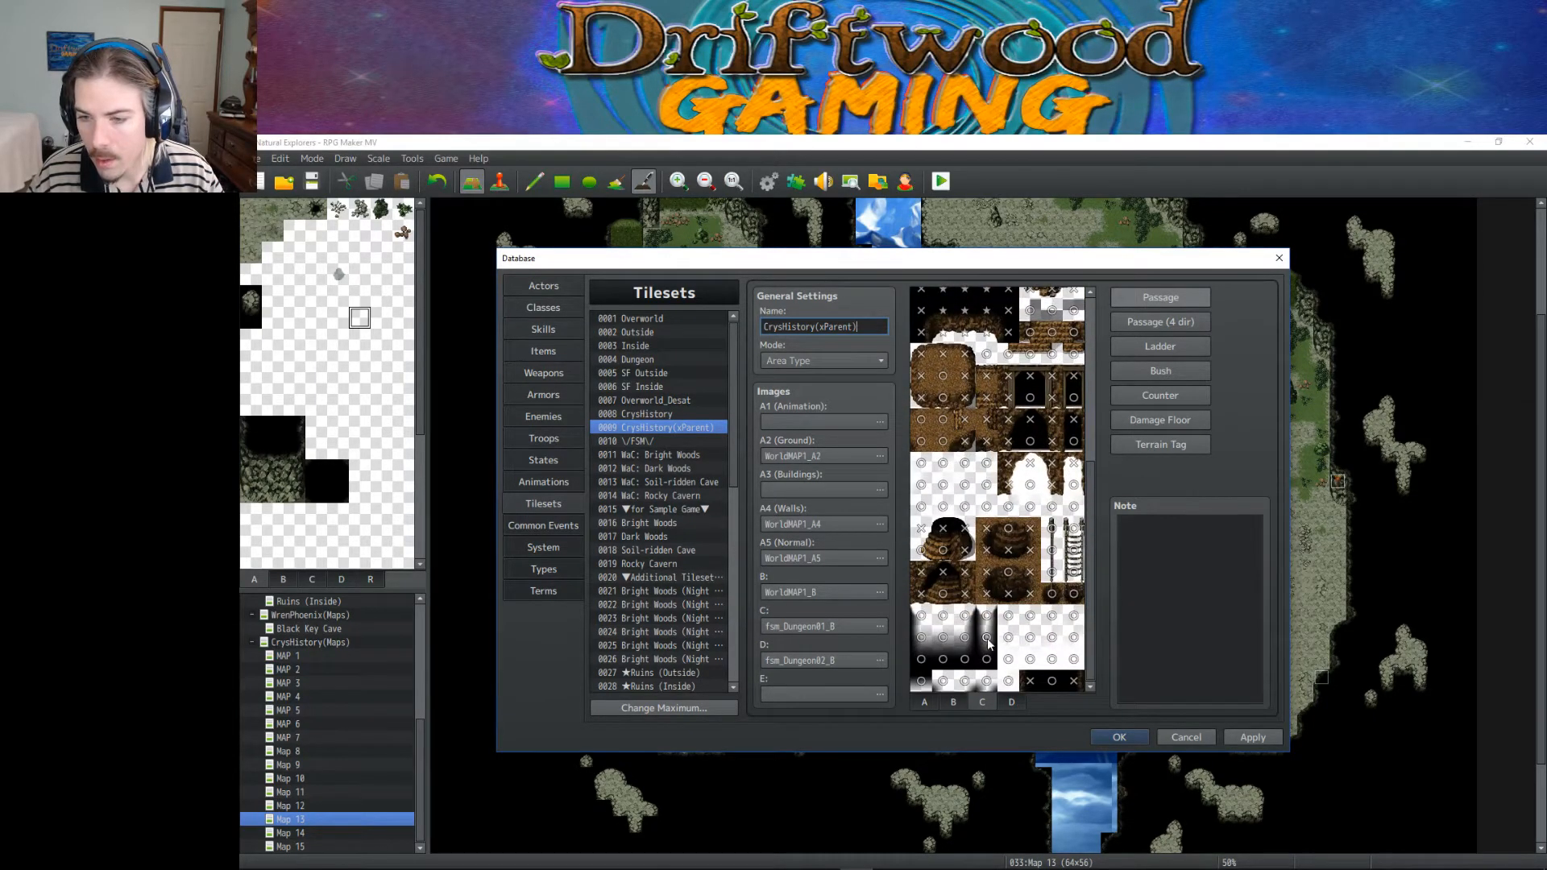
left_click(1011, 704)
scroll(971, 467, "down", 3)
scroll(975, 516, "down", 8)
scroll(975, 508, "up", 5)
scroll(970, 503, "down", 2)
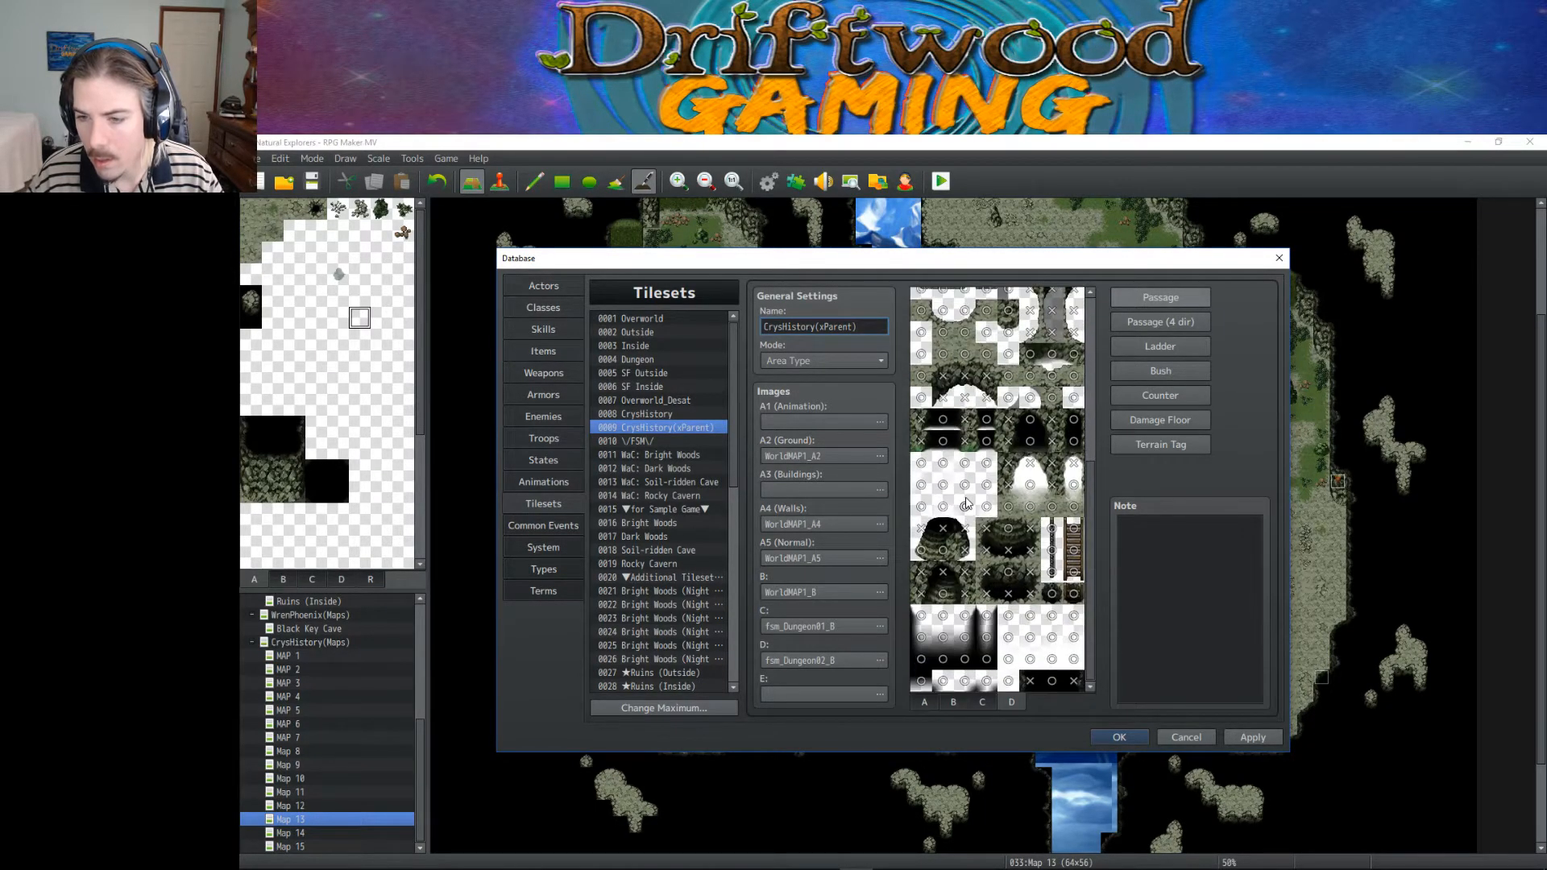
scroll(975, 580, "down", 2)
scroll(975, 580, "up", 5)
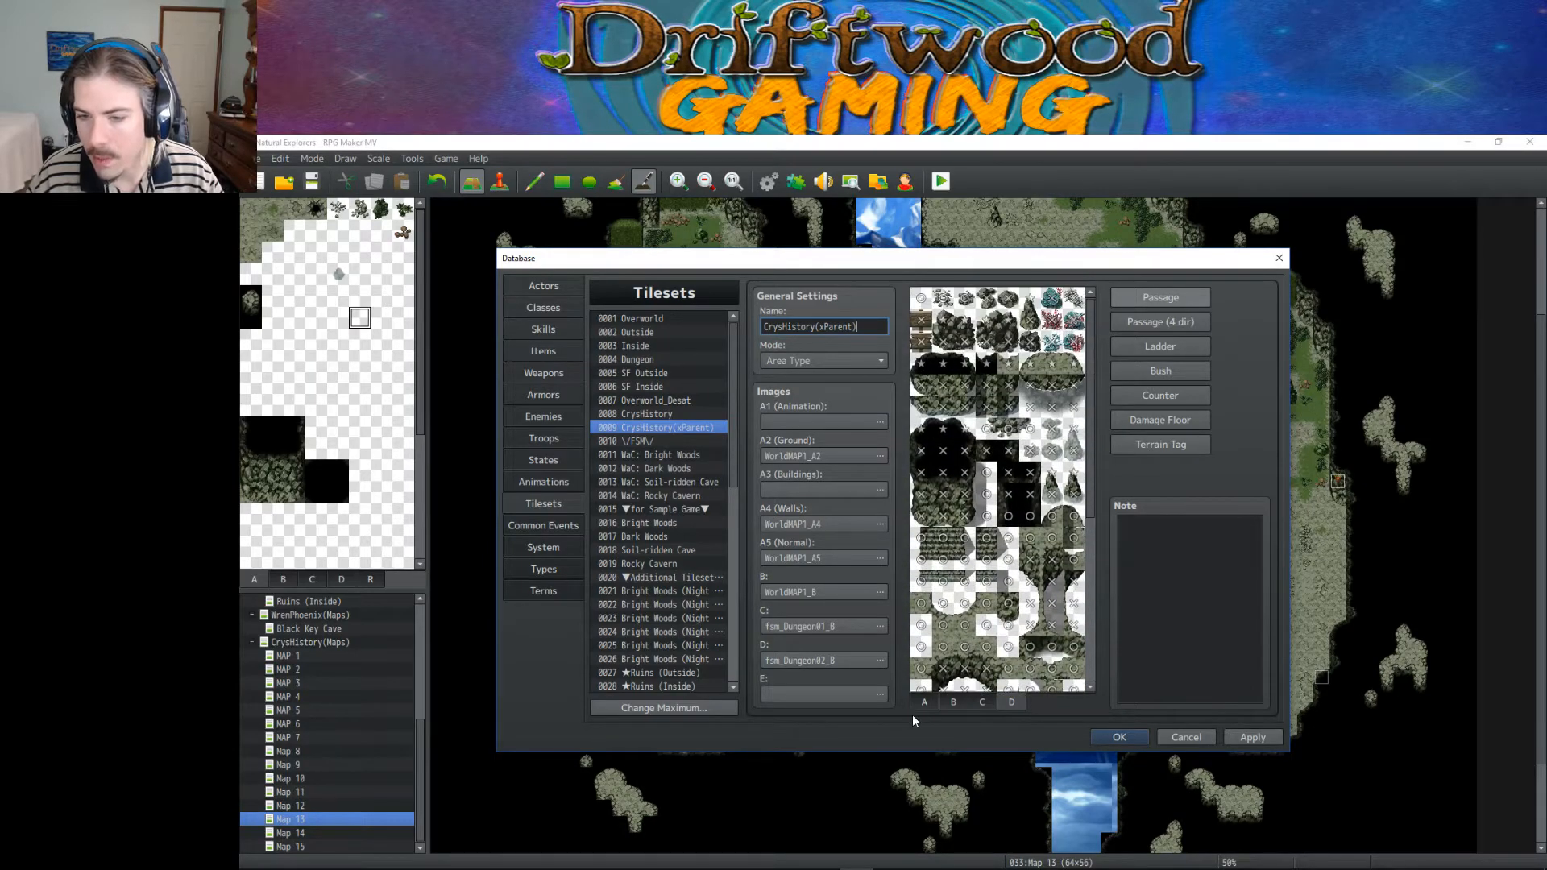
scroll(943, 580, "down", 10)
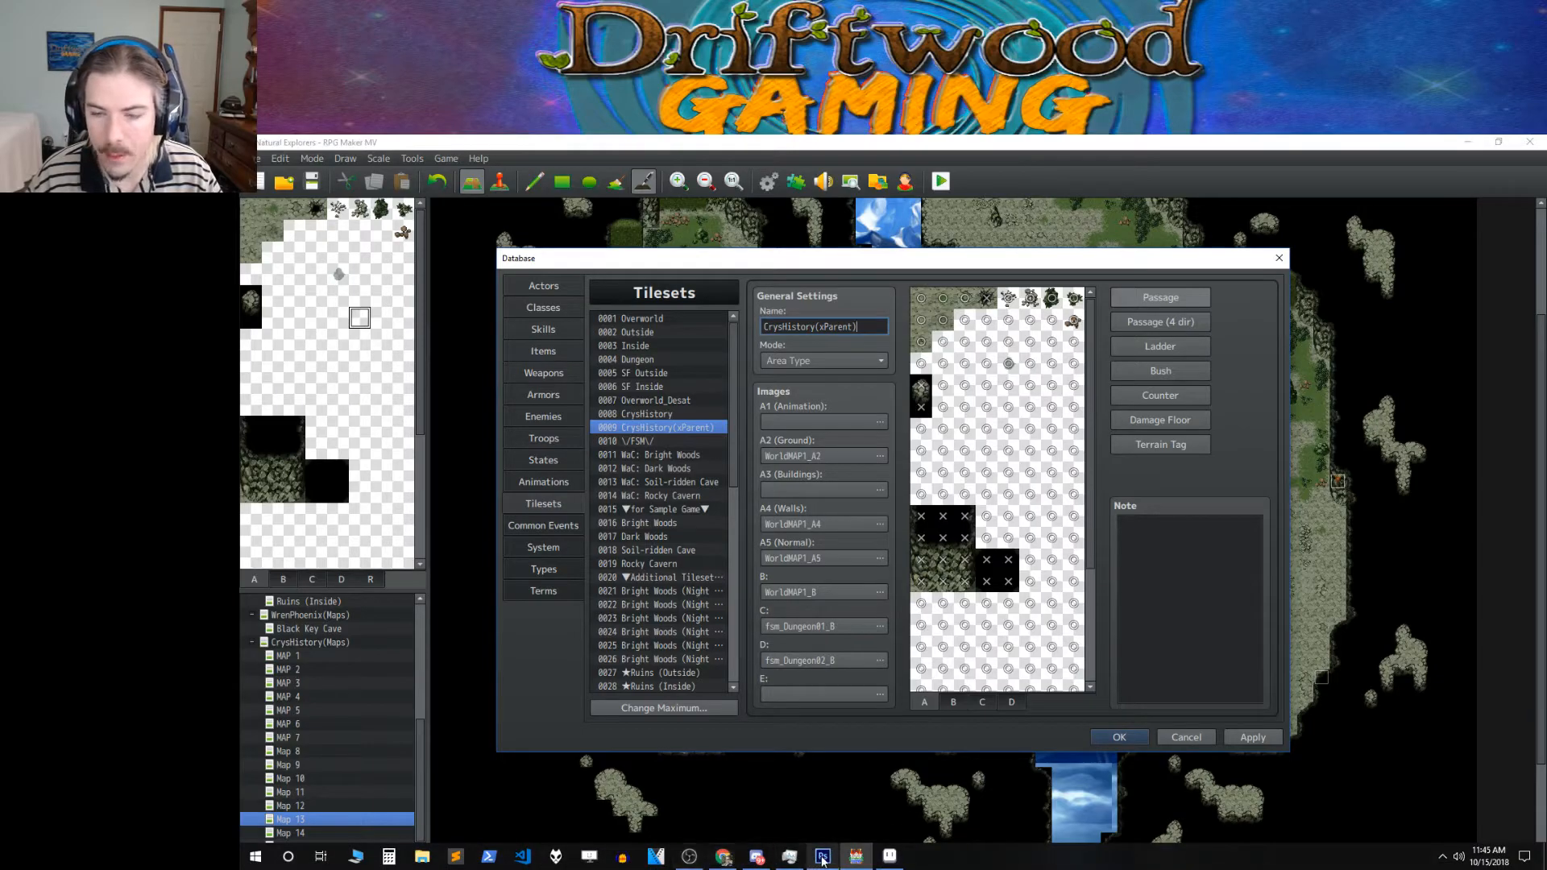
Step: Switch to Photoshop and start opening a file from the 7200SATA (E:) drive
left_click(823, 859)
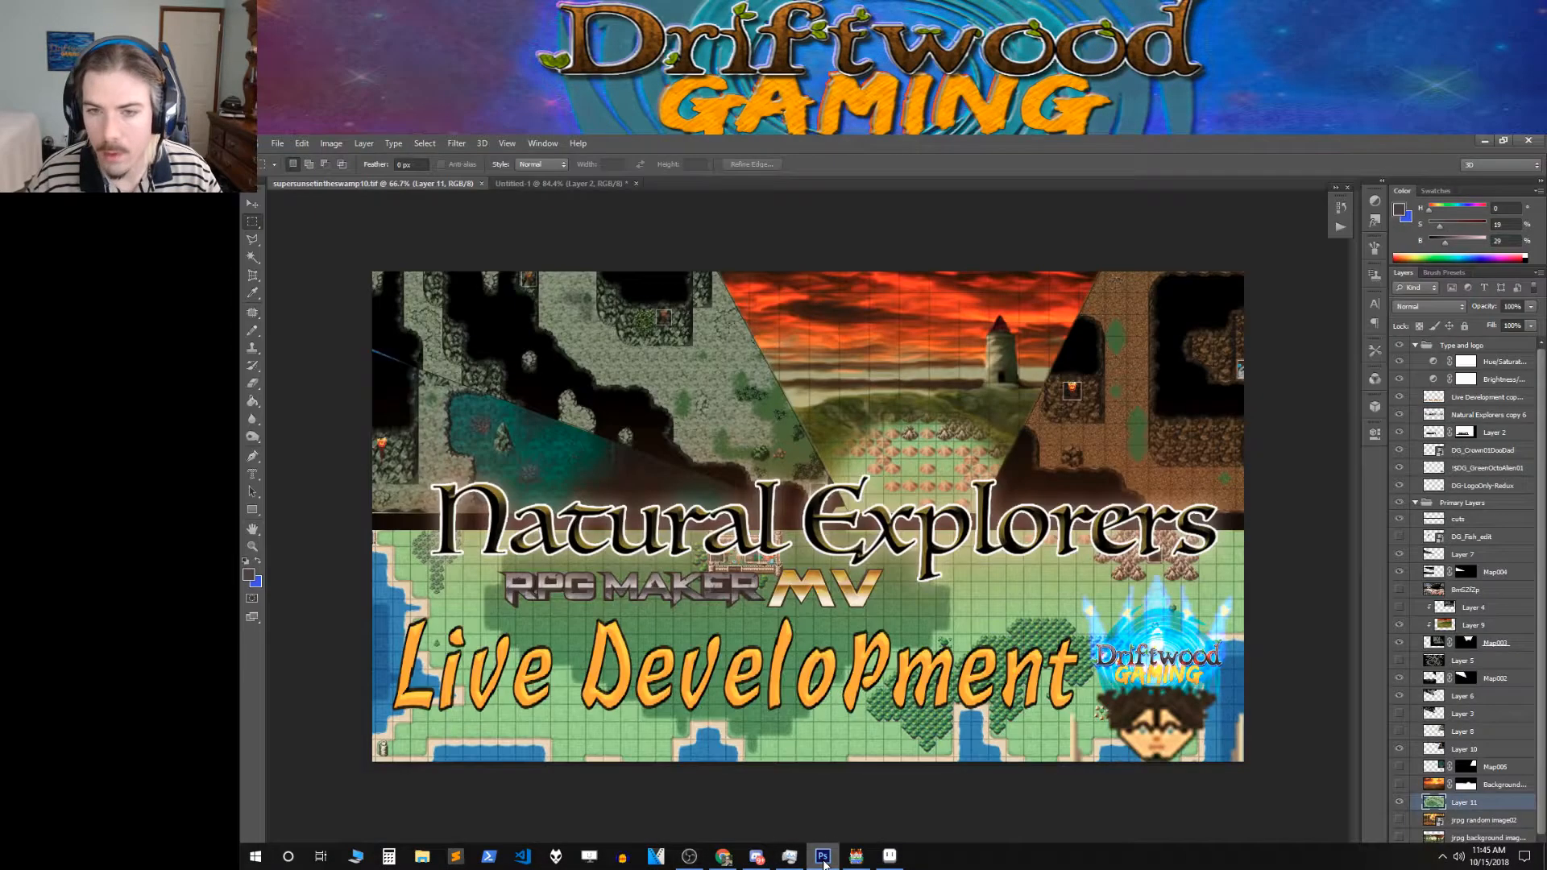
left_click(277, 143)
left_click(291, 171)
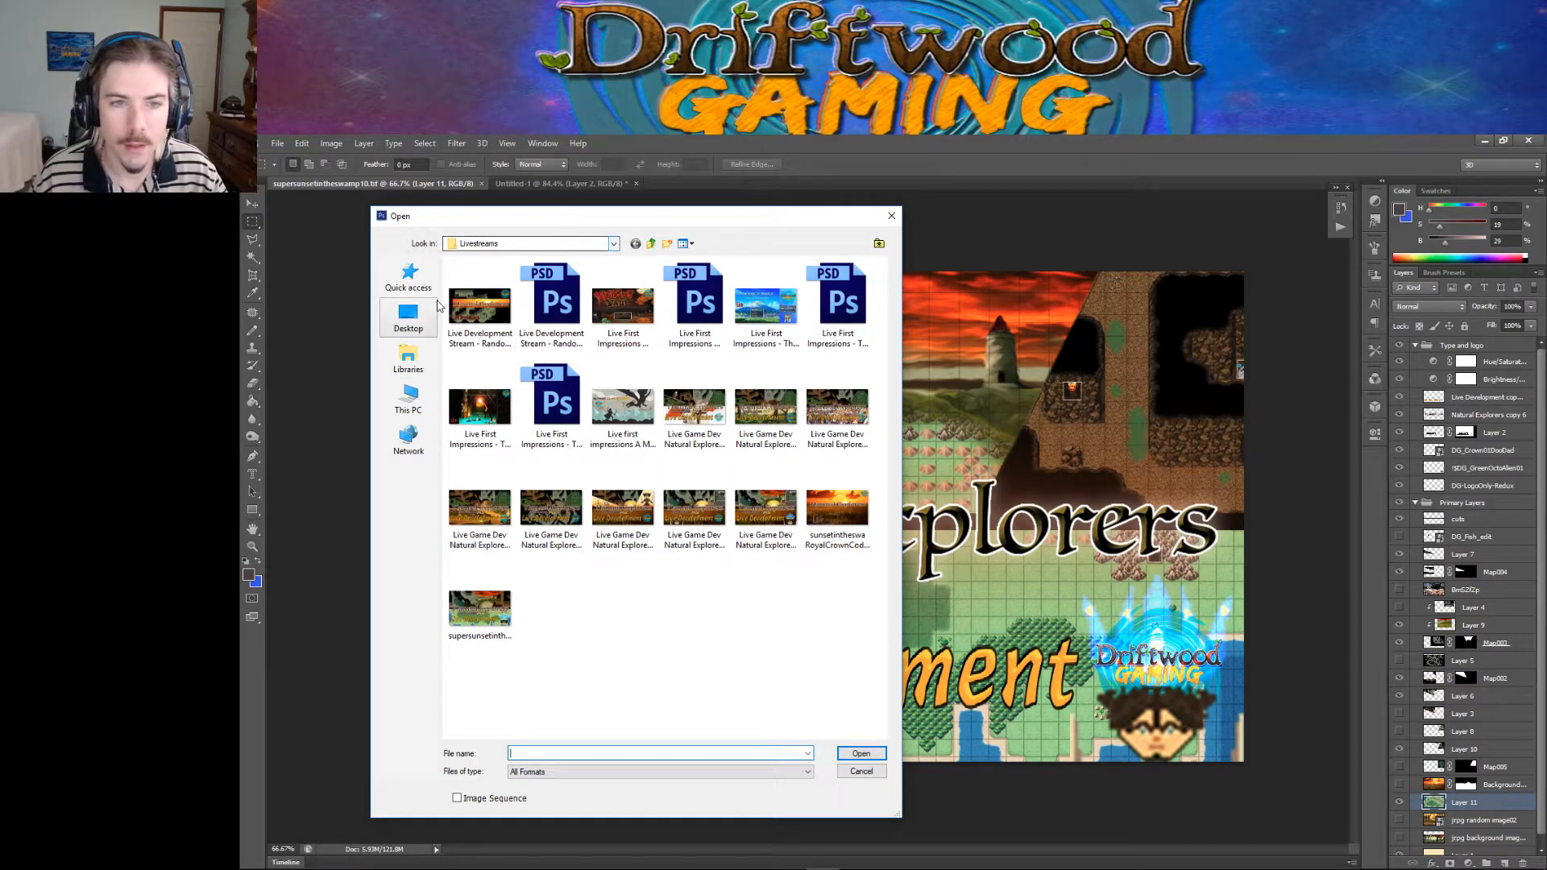
left_click(609, 243)
left_click(609, 244)
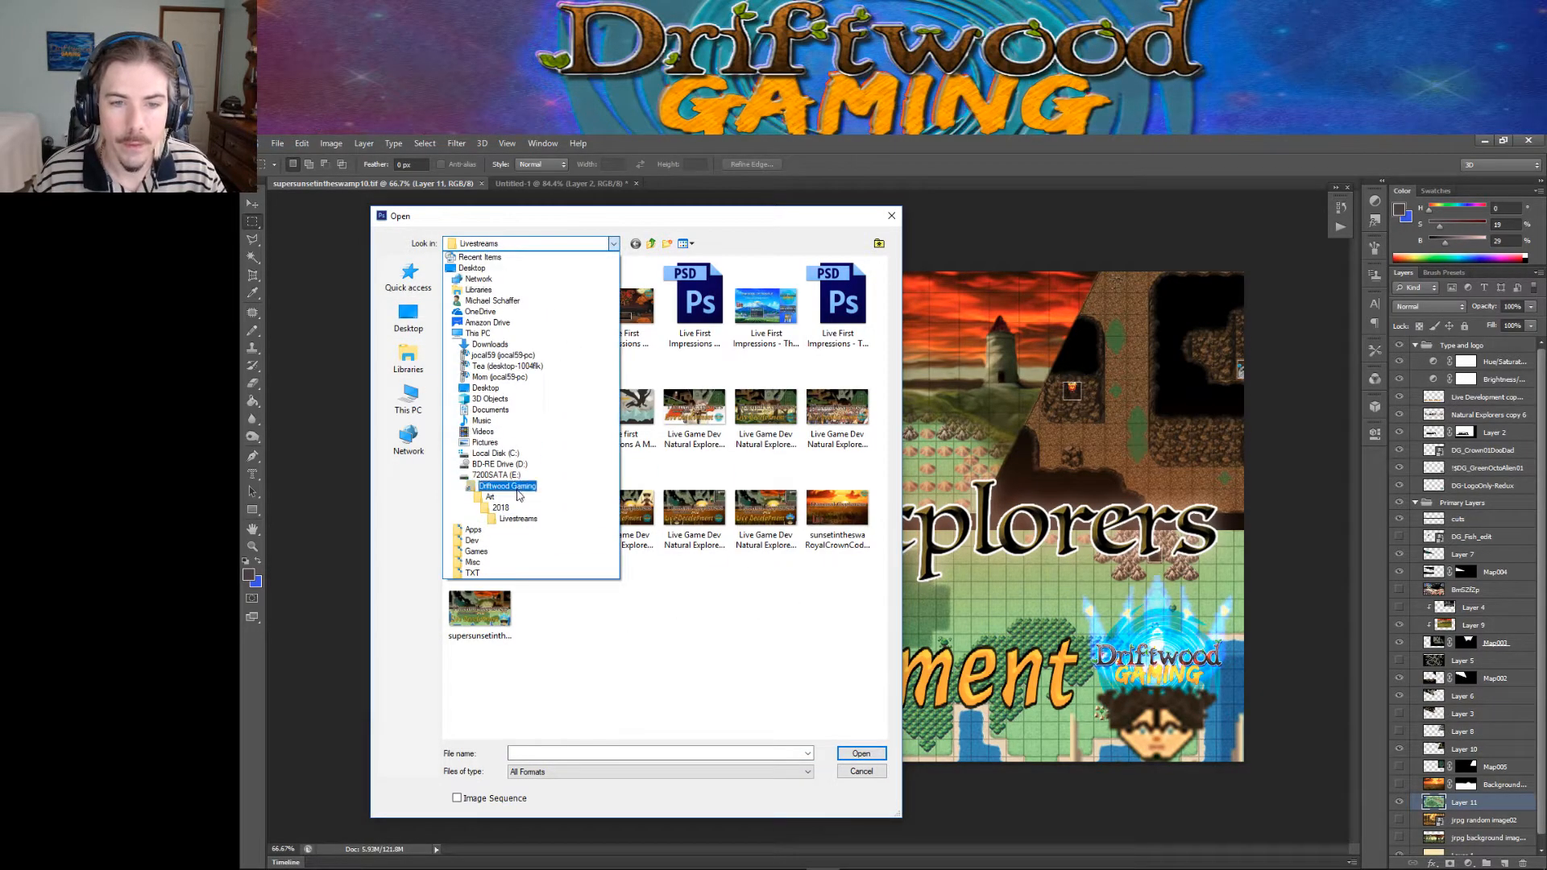
left_click(548, 469)
Step: Browse to the Natural Explorers project's img/tilesets folder, inside the MV folder of RPG Maker
scroll(524, 491, "down", 15)
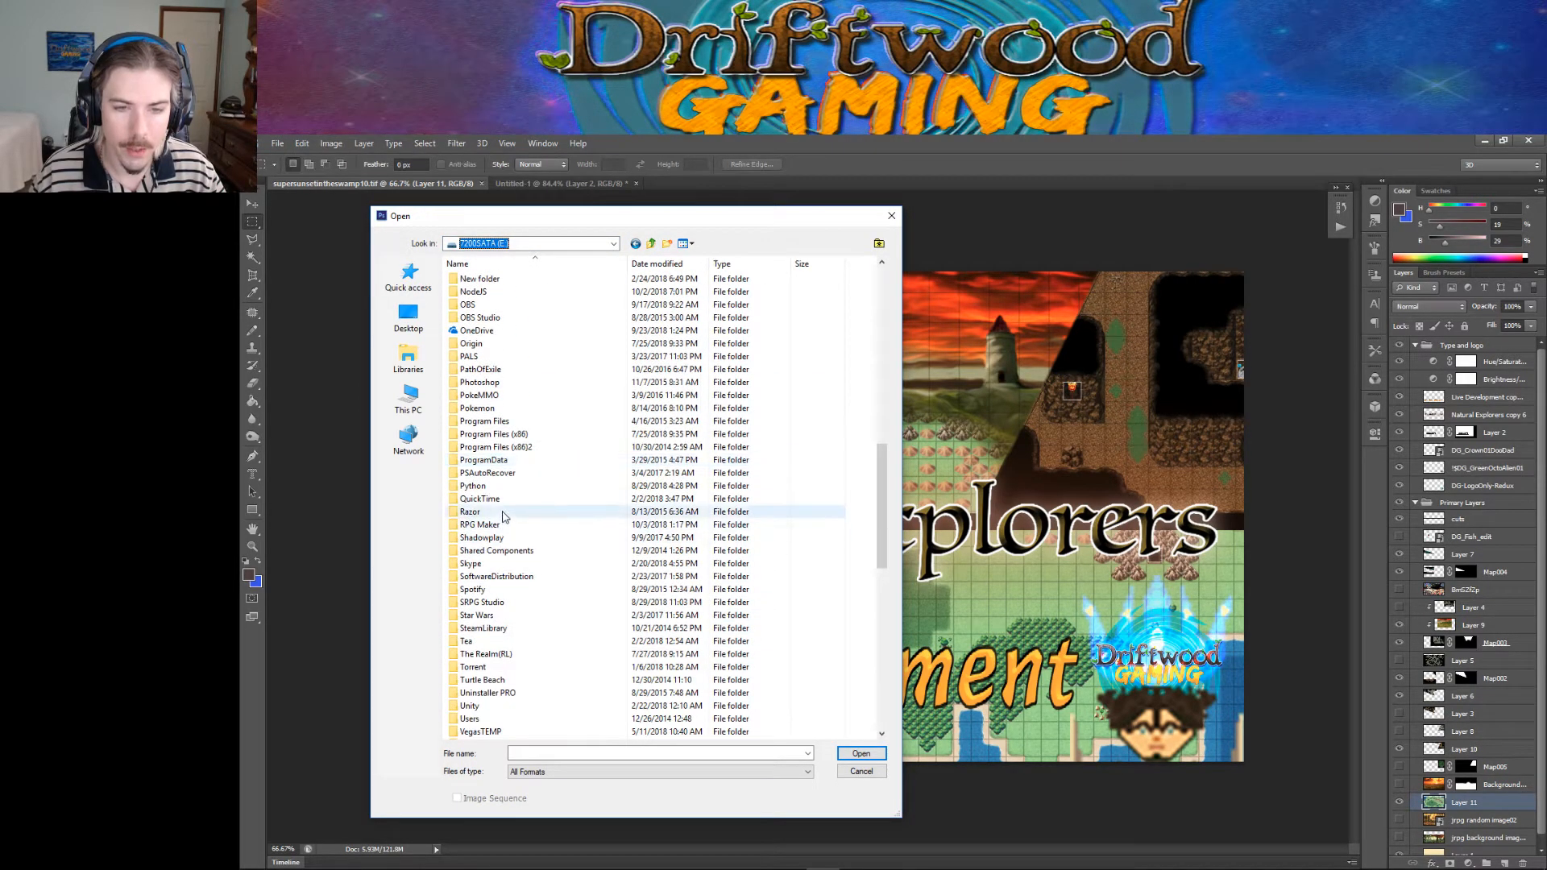
double_click(483, 524)
double_click(471, 330)
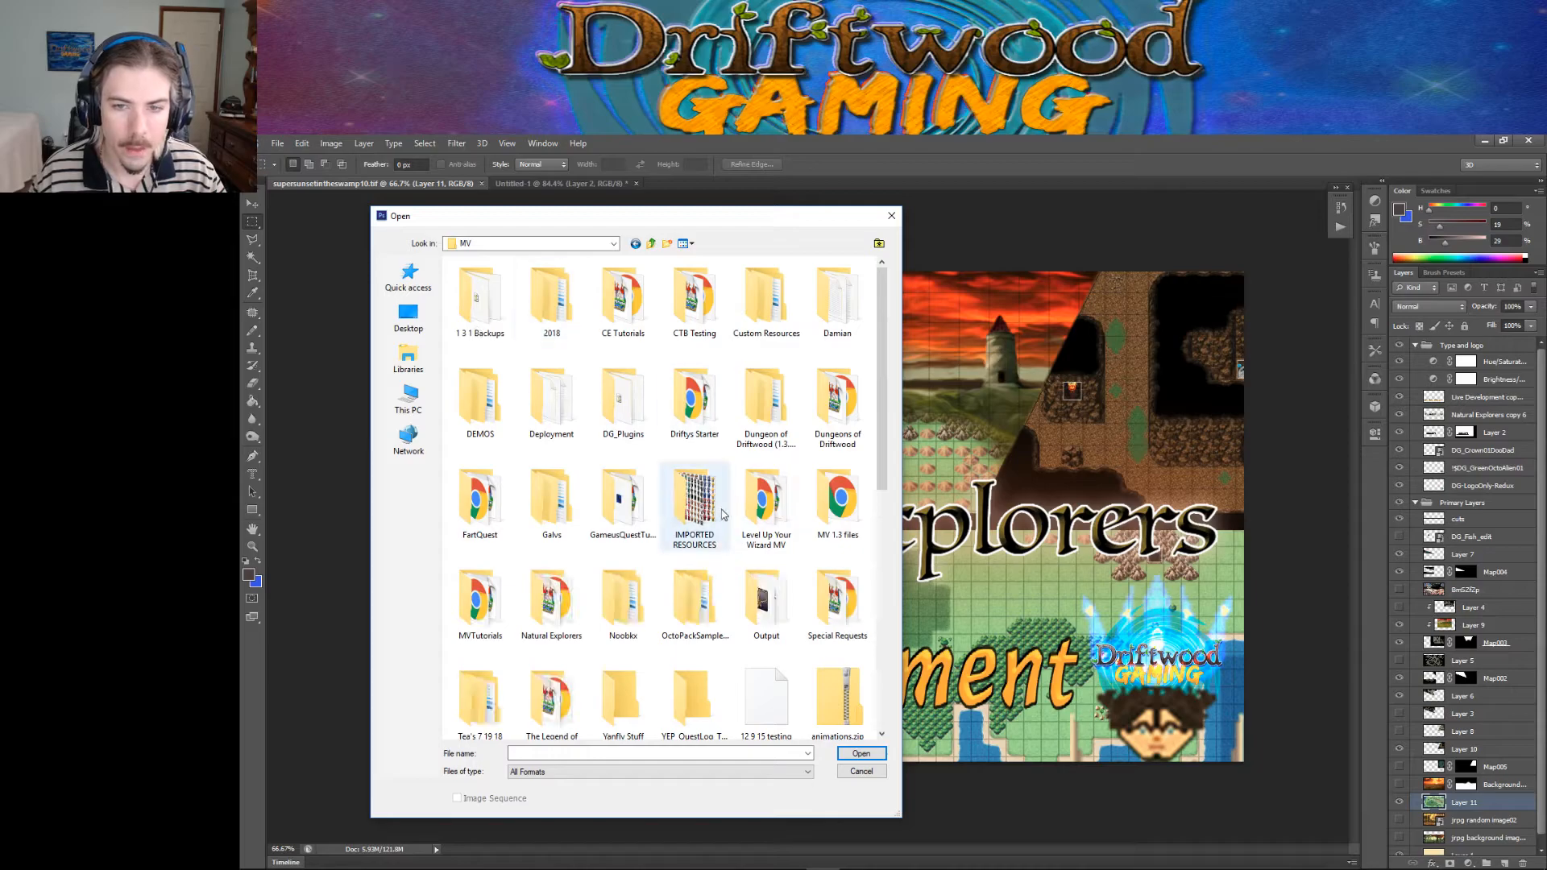
double_click(544, 615)
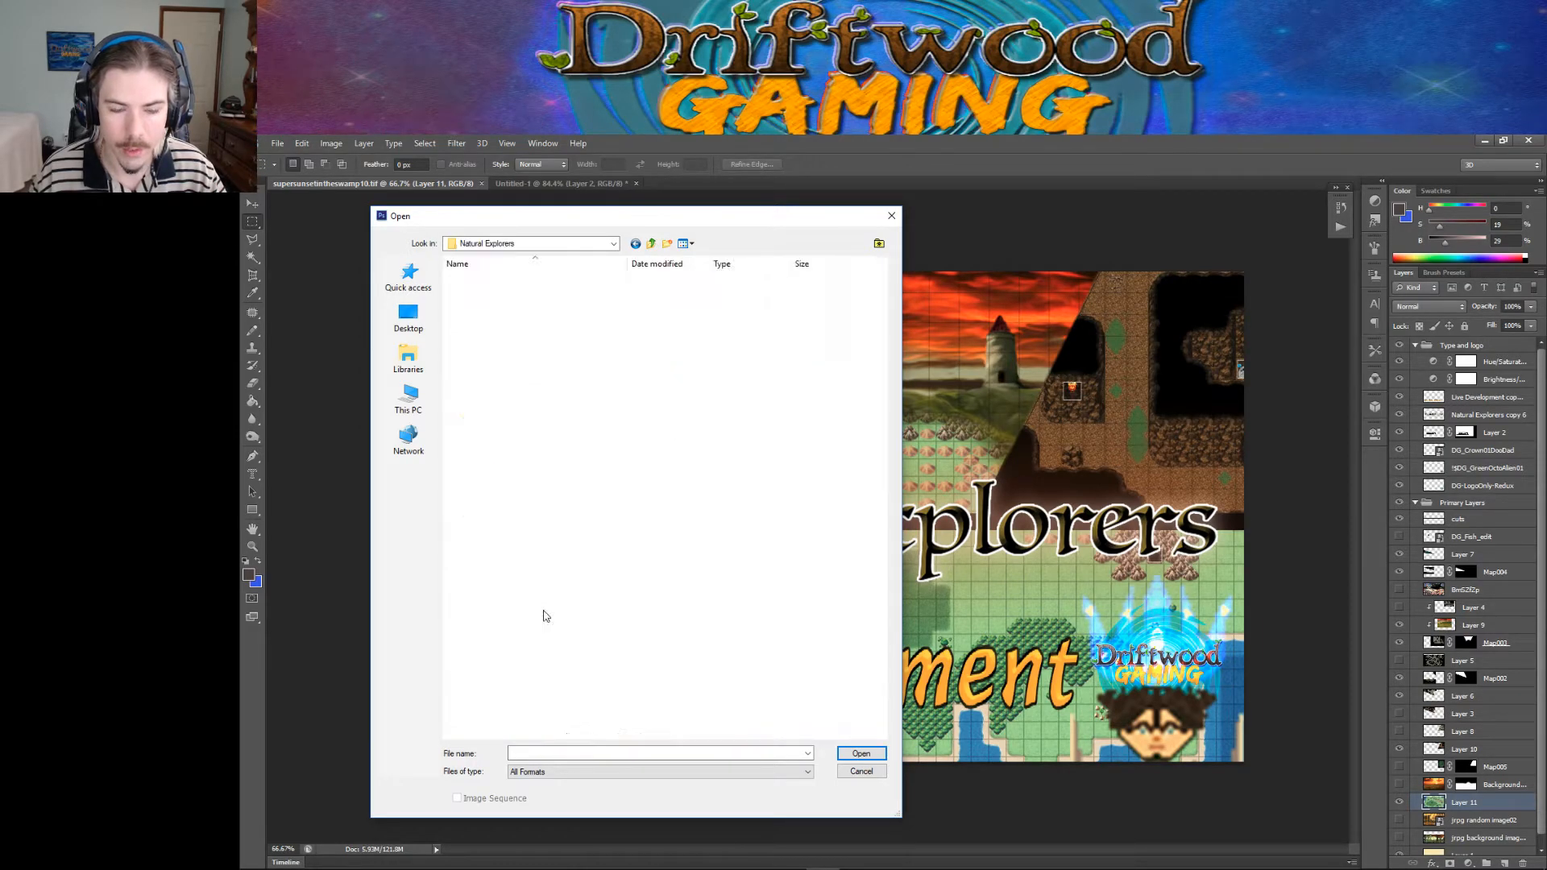
double_click(470, 332)
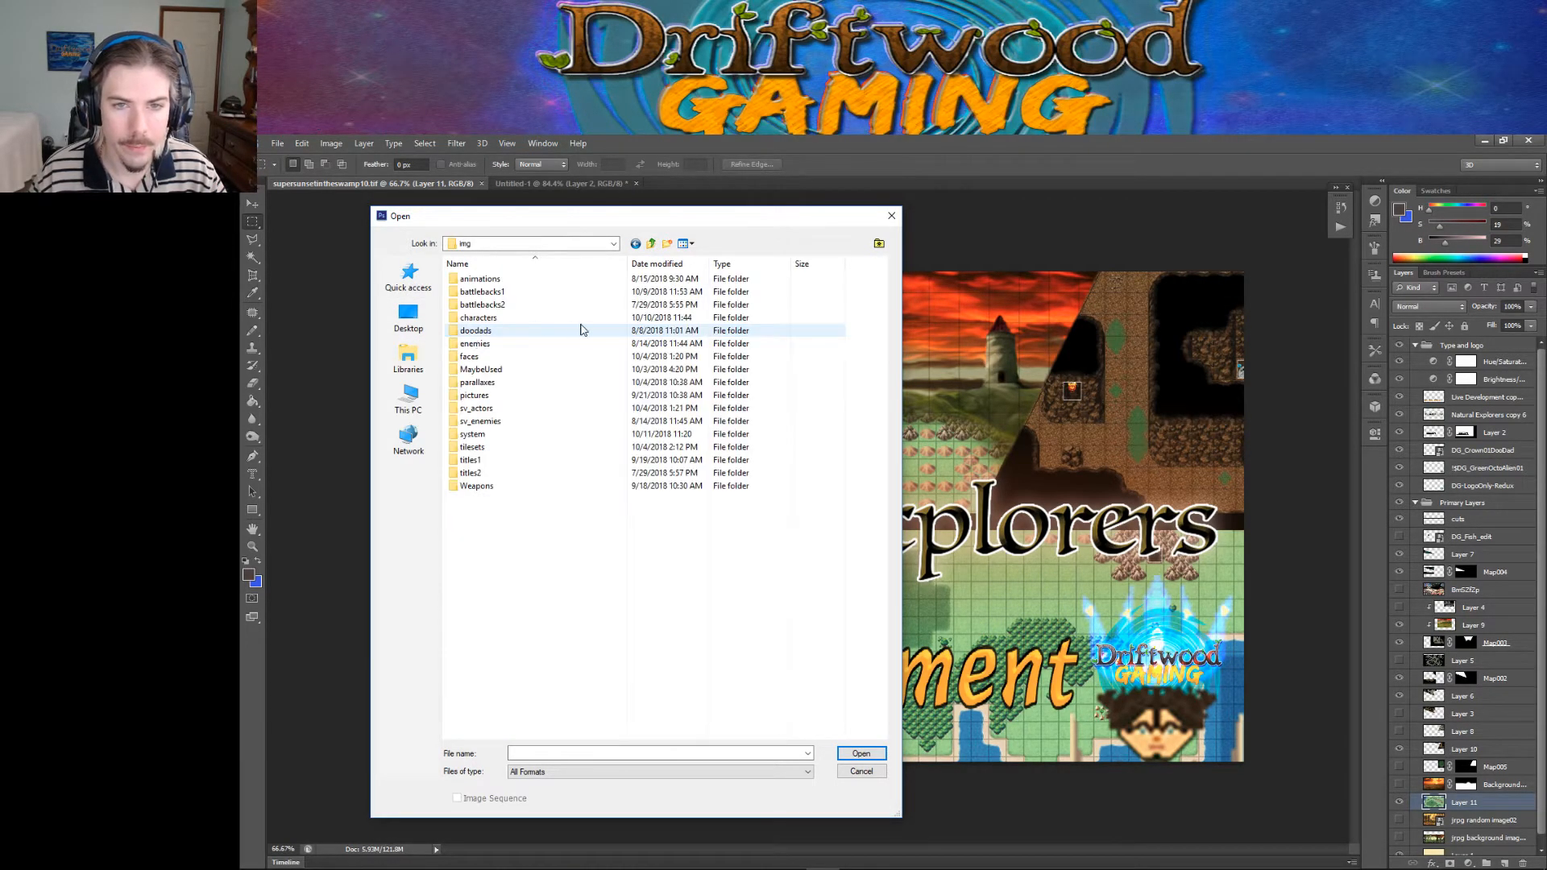
double_click(495, 449)
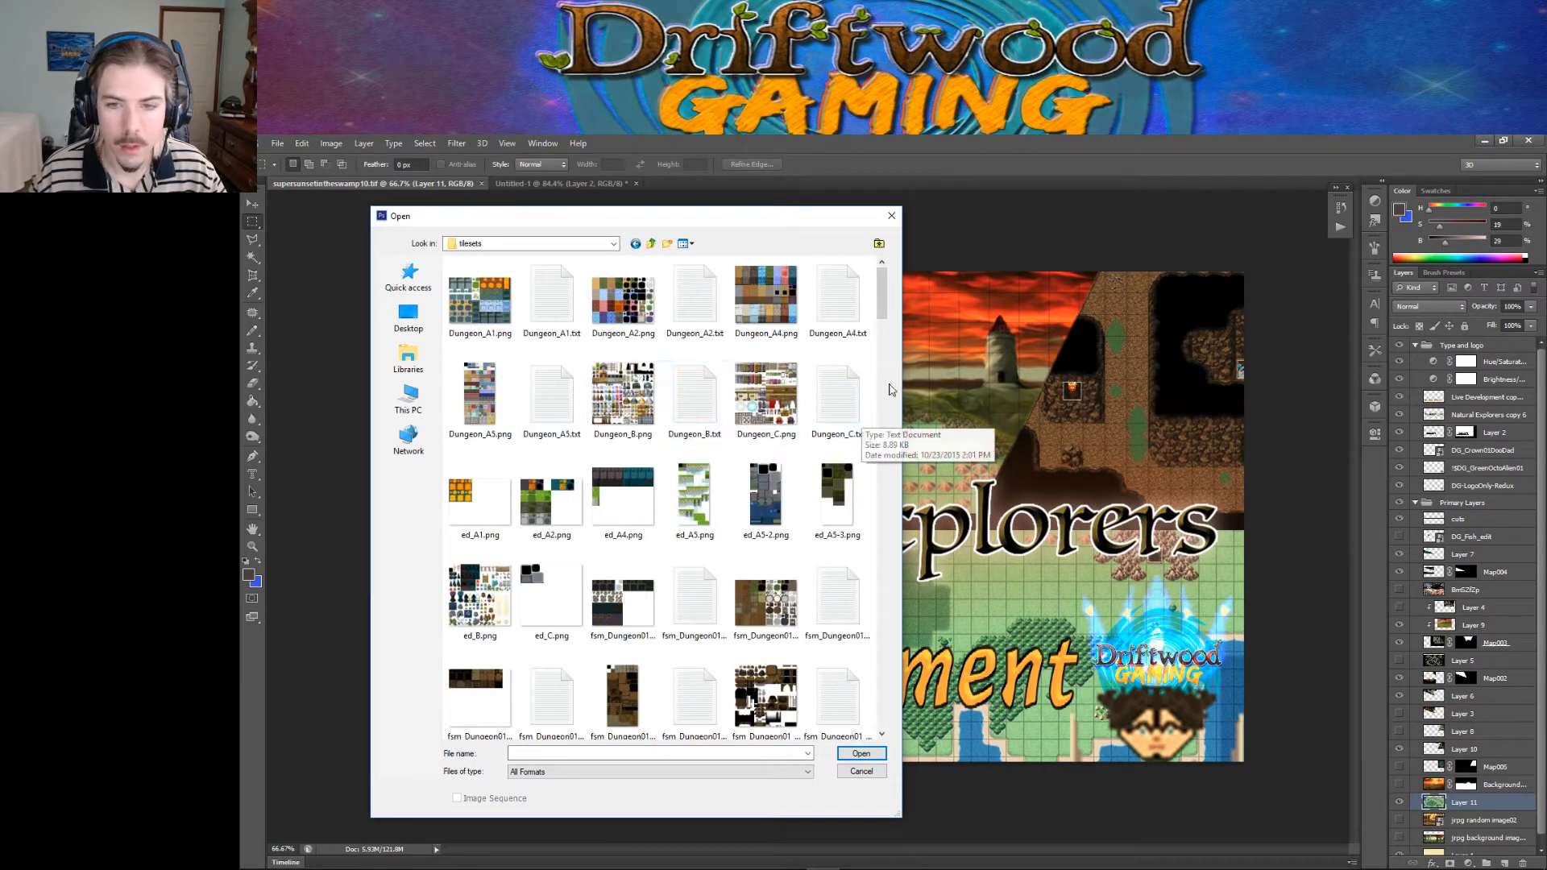
Step: Check in RPG Maker MV which image files the CrysHistory(xParent) tileset uses, and return to Photoshop's file selection
scroll(889, 304, "down", 5)
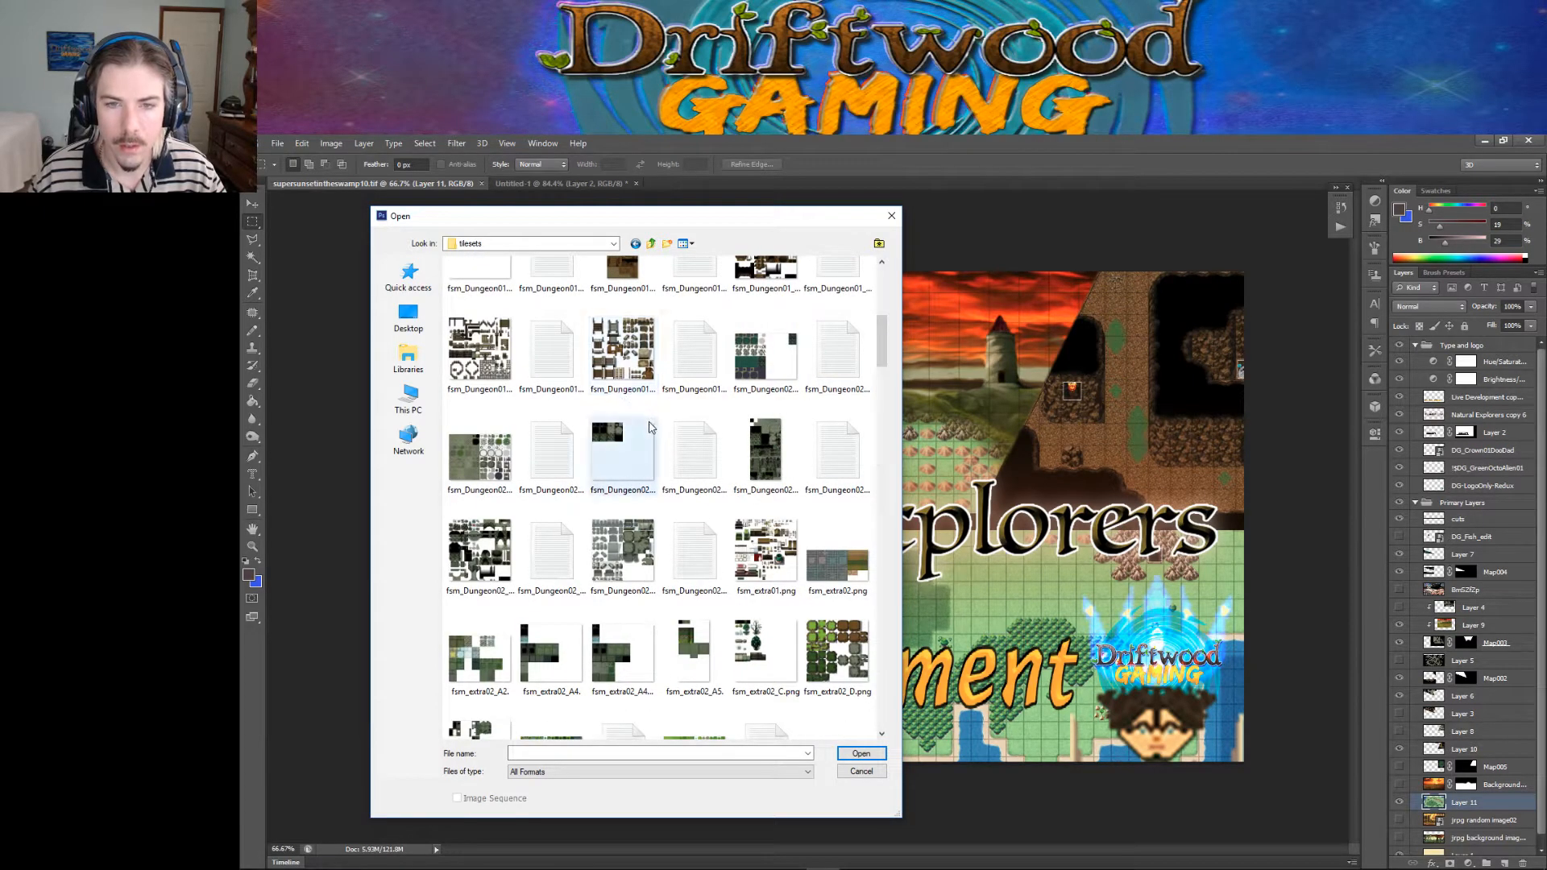
mouse_move(703, 863)
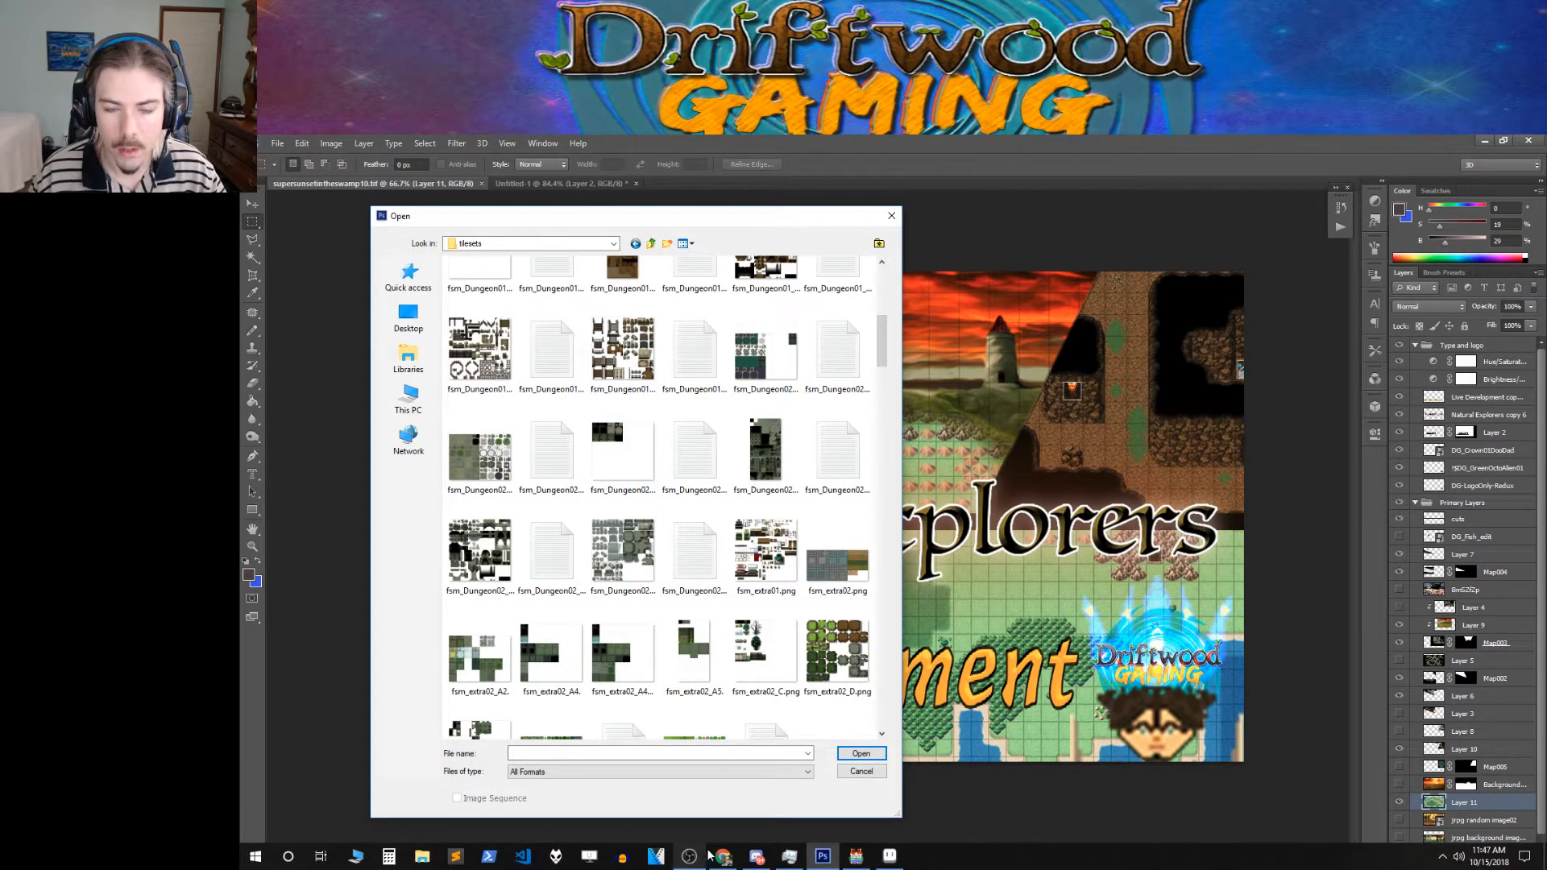
left_click(854, 860)
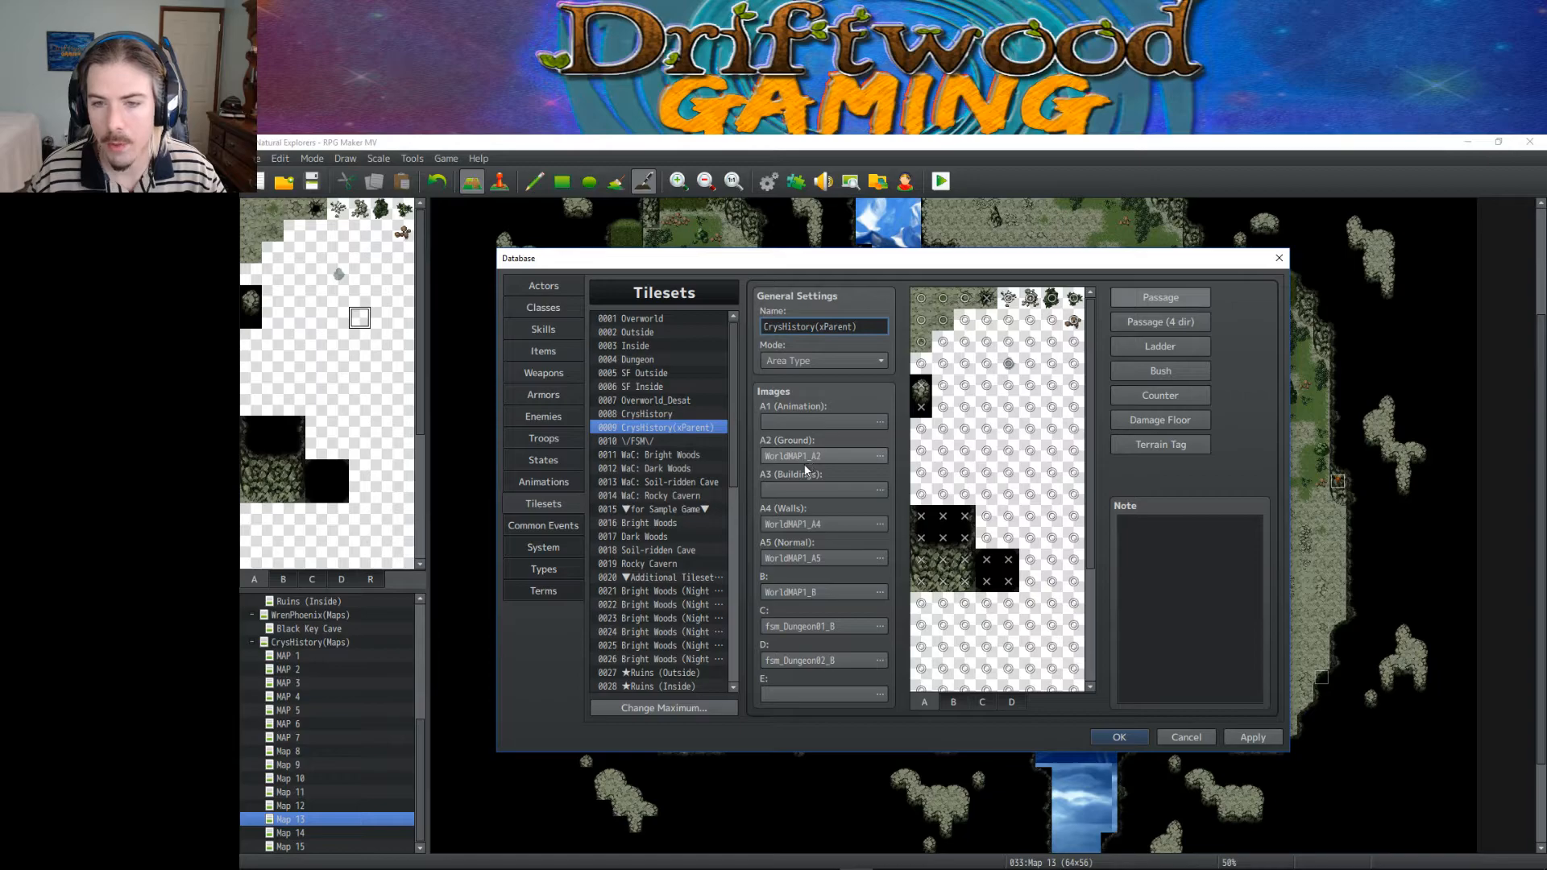
mouse_move(858, 858)
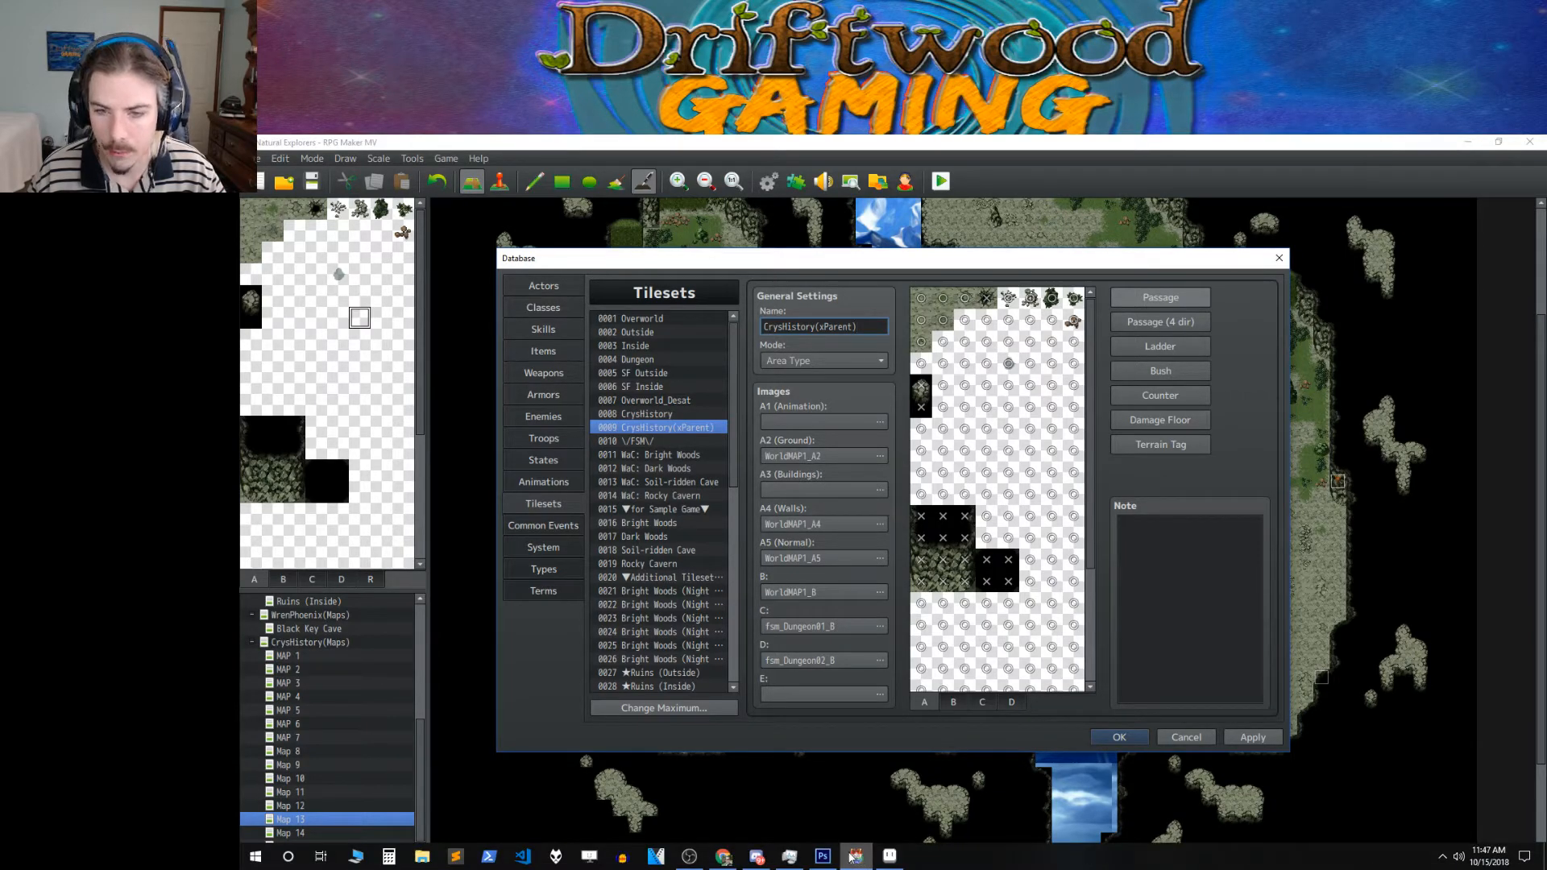
left_click(823, 857)
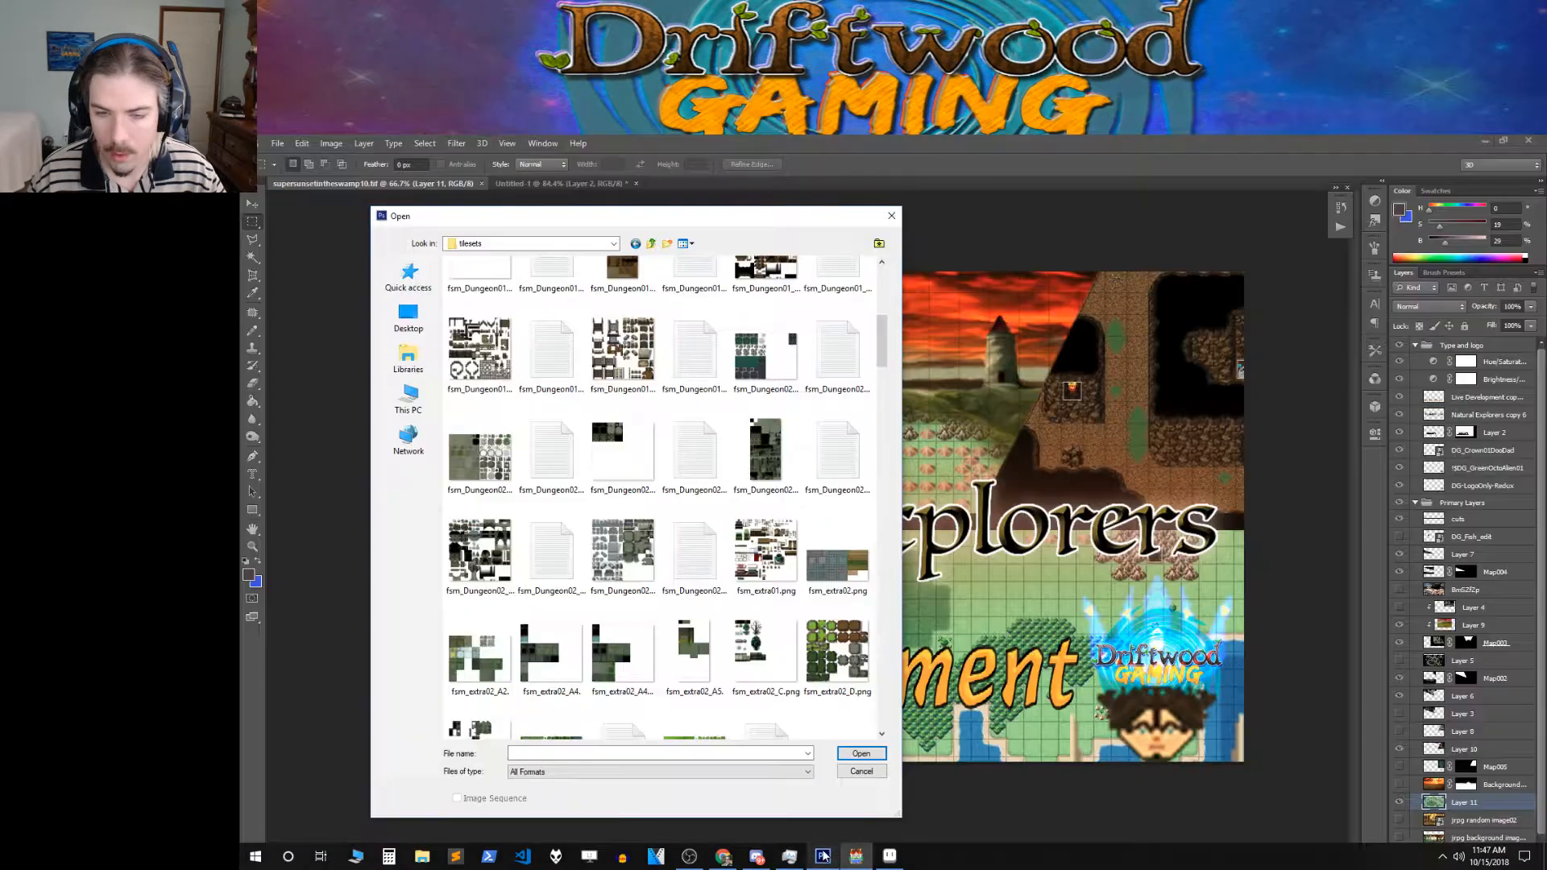
Step: Open the four tile sheets WorldMAP1_A2.png, WorldMAP1_A4.png, WorldMAP1_A5.png and WorldMAP1_B.png together
scroll(869, 662, "down", 10)
scroll(868, 663, "down", 5)
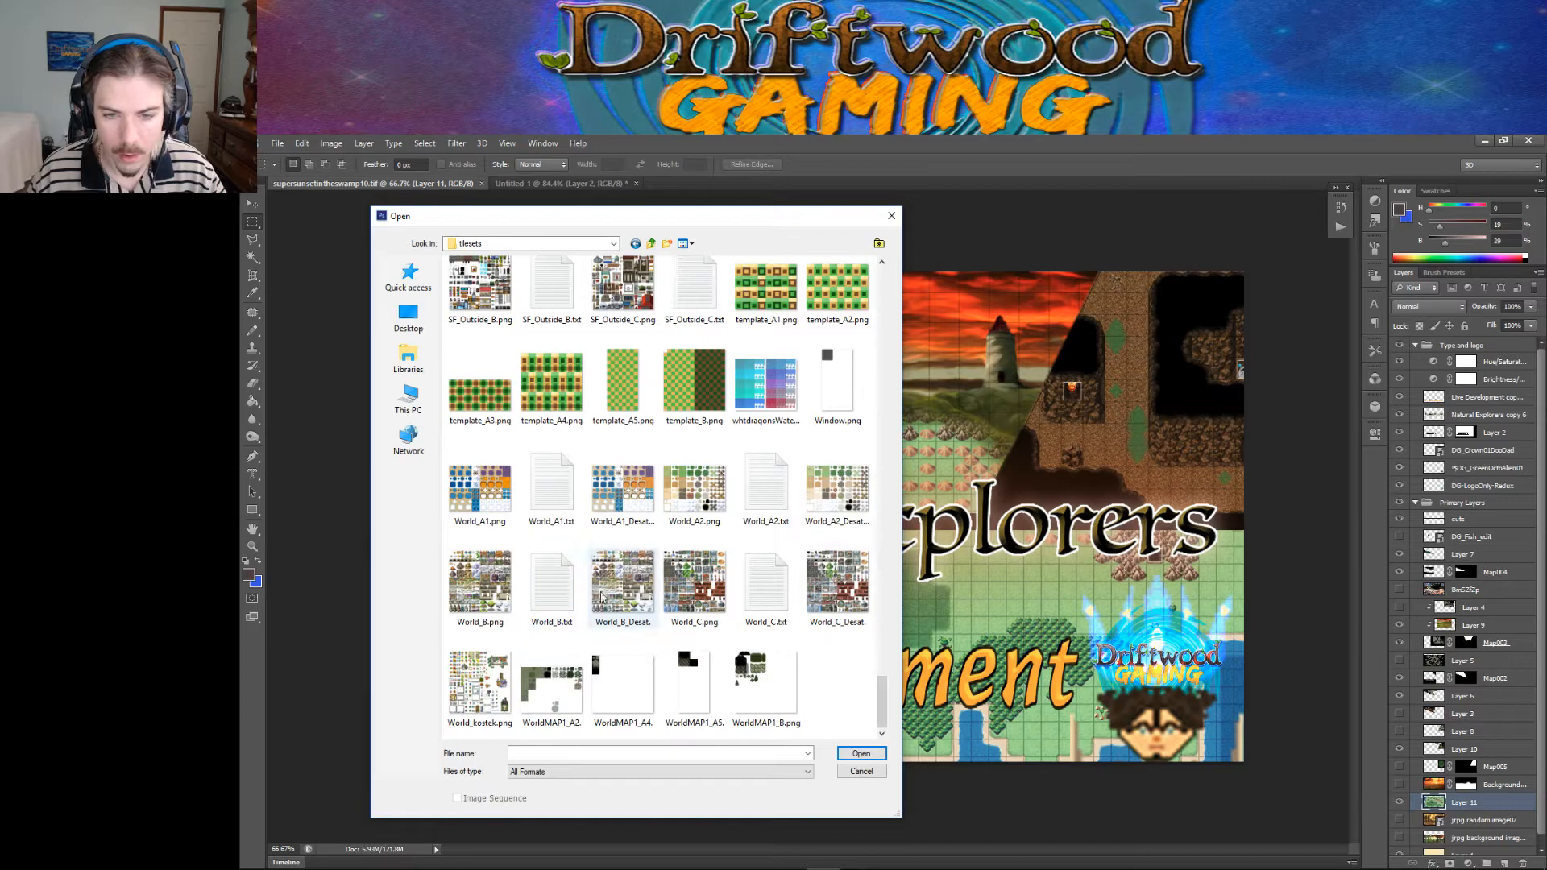
left_click(537, 675)
left_click(751, 685, "shift")
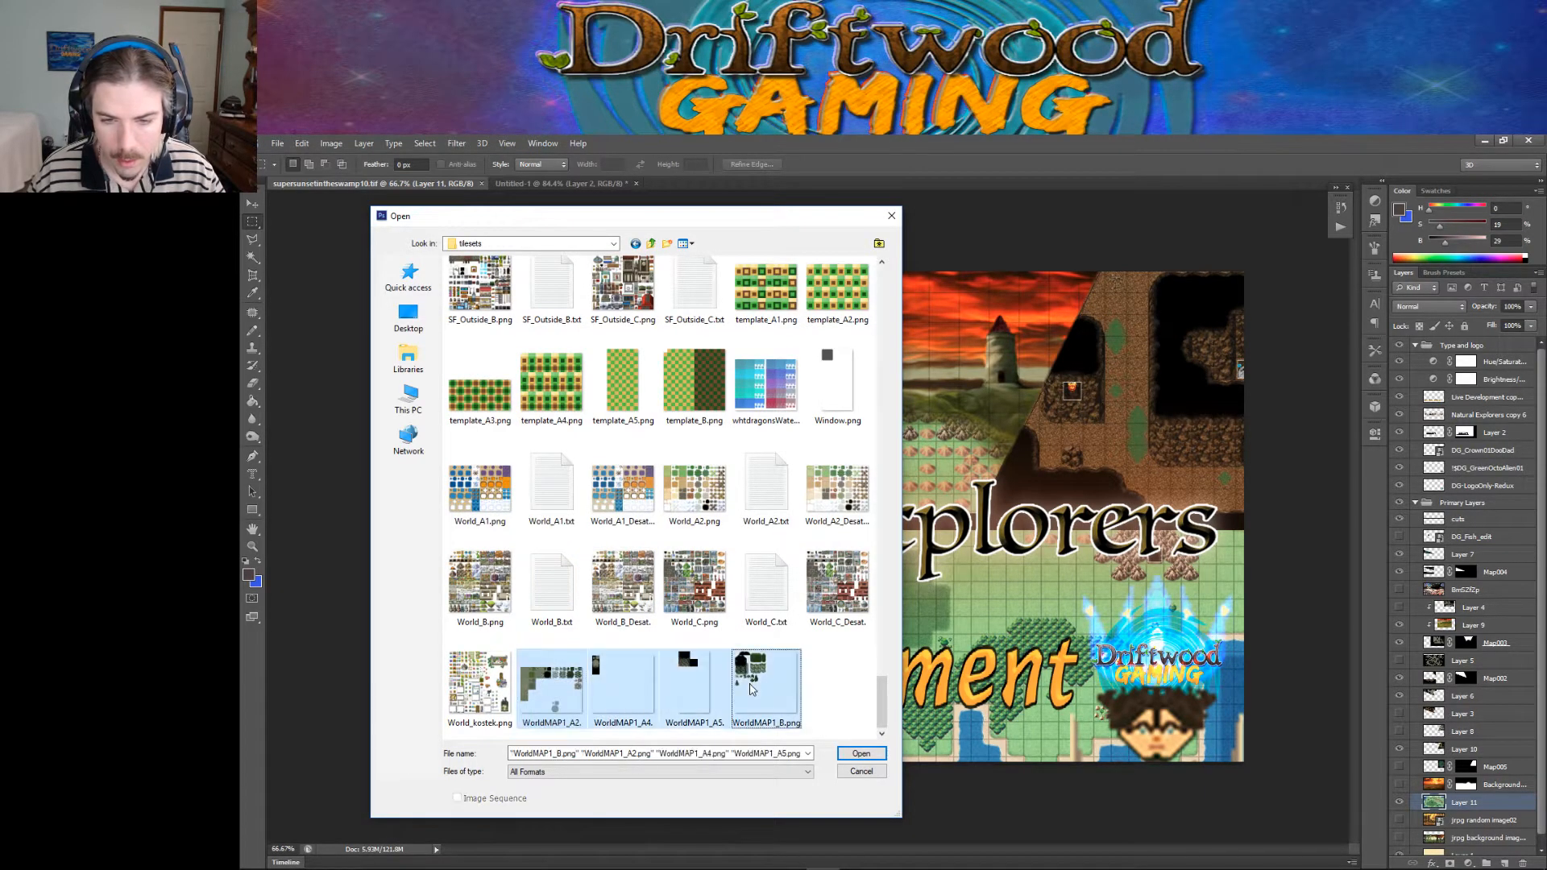
left_click(860, 753)
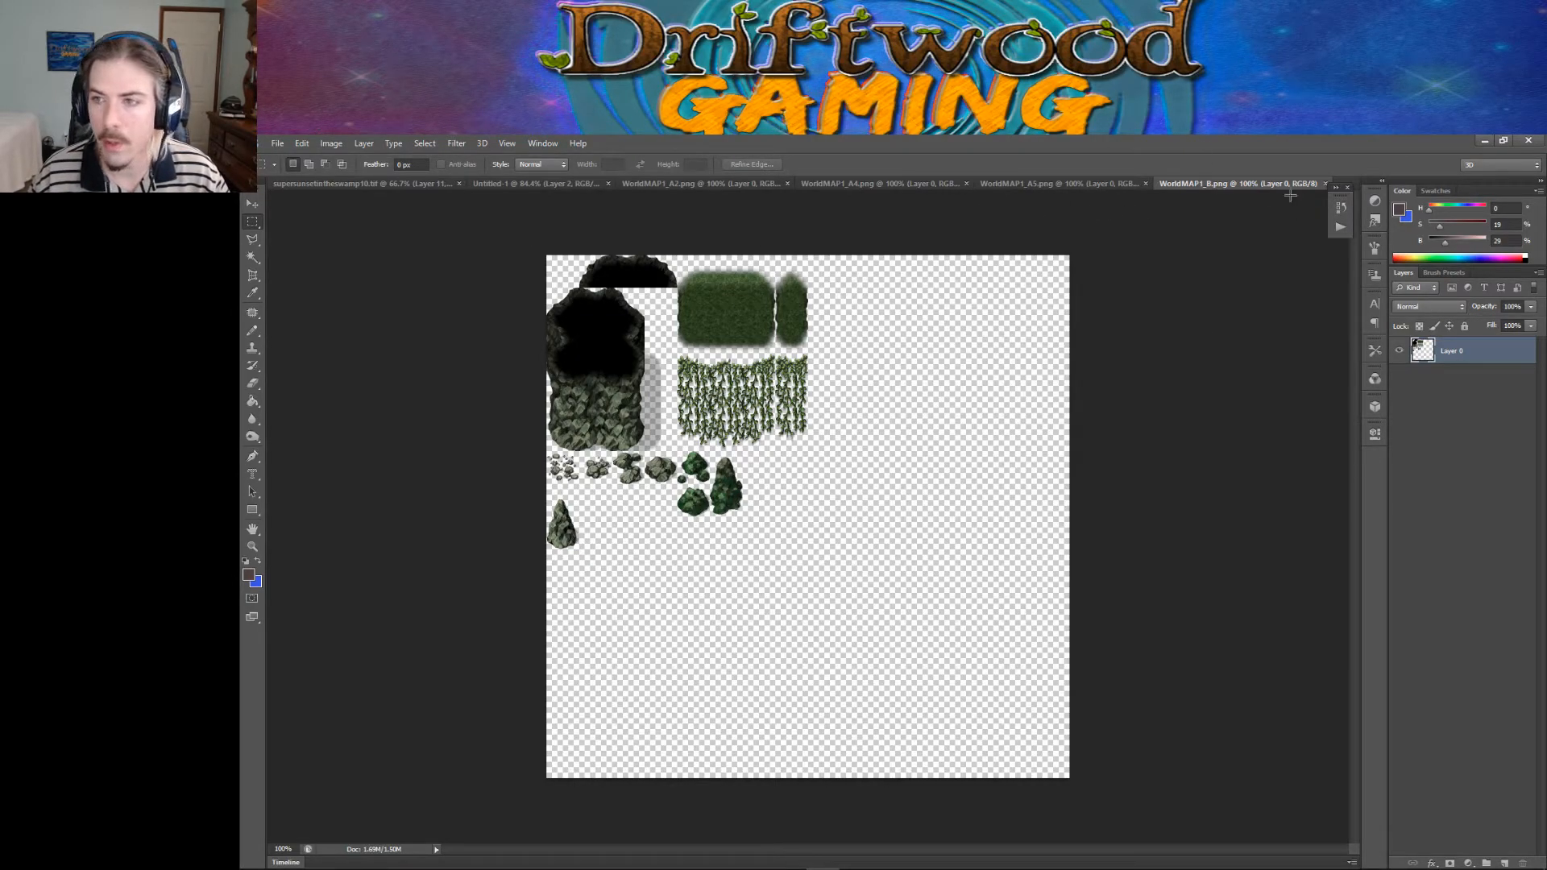
Step: Examine the WorldMAP1_A5 and WorldMAP1_A4 sheets and compare them with the tileset in RPG Maker MV, ending back in Photoshop
left_click(1078, 184)
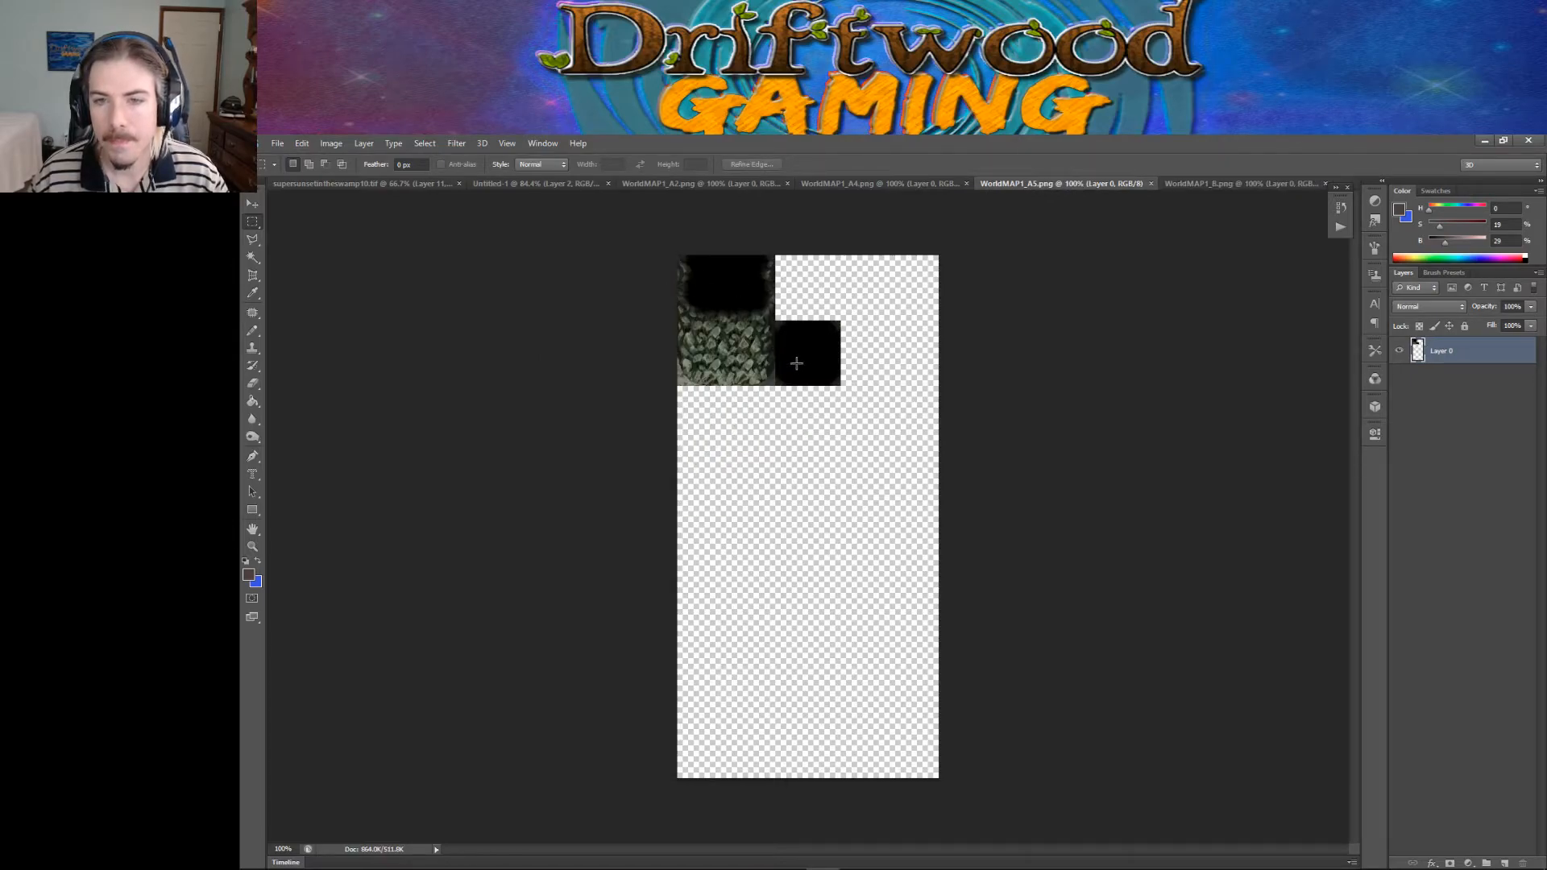
left_click(903, 185)
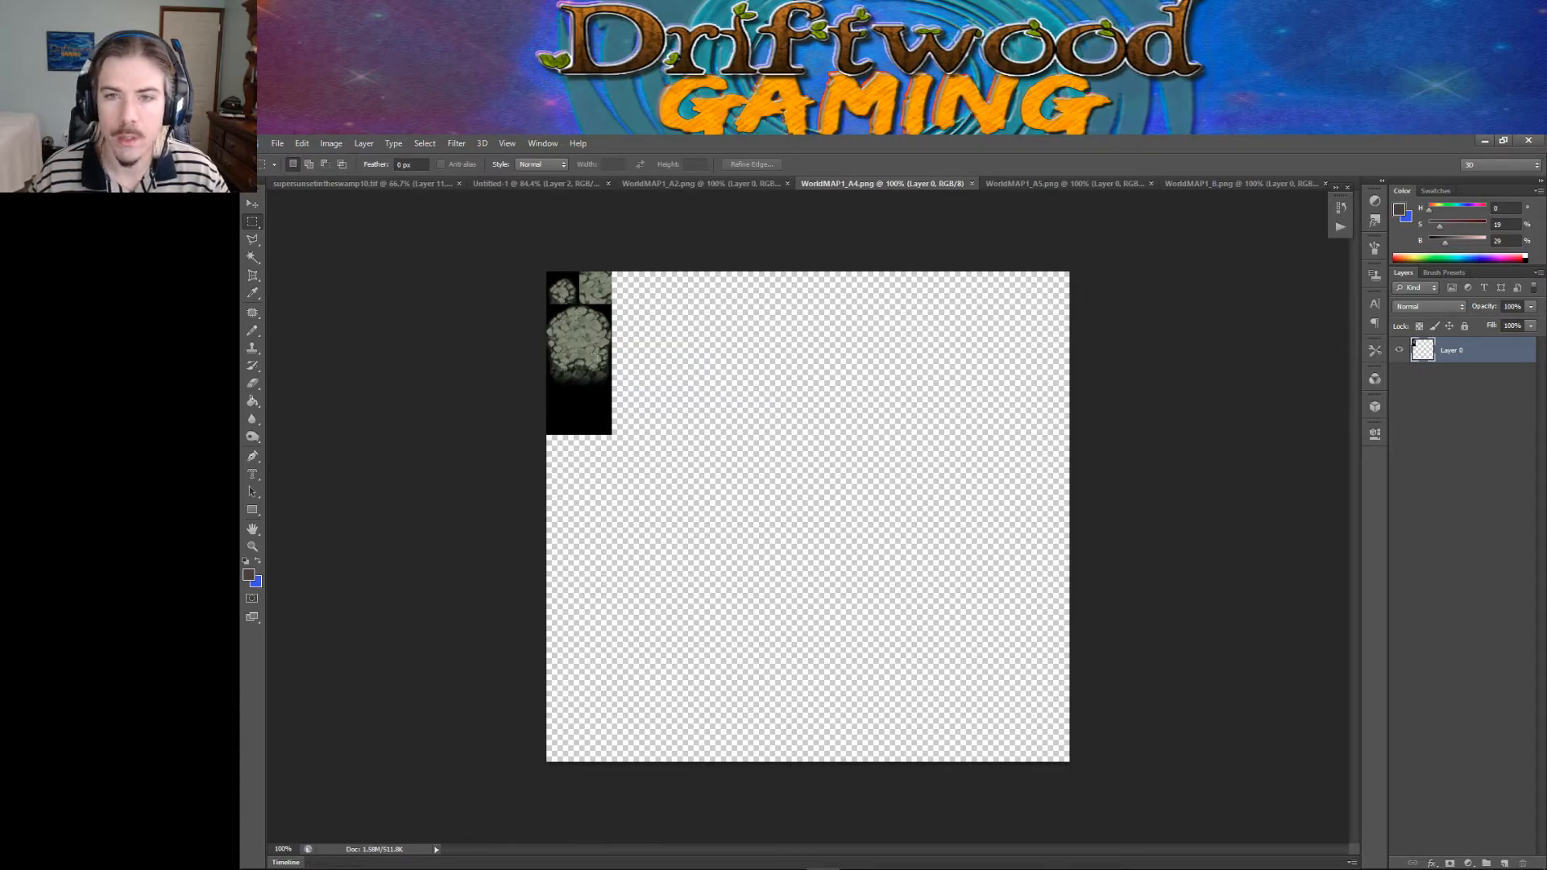
mouse_move(771, 863)
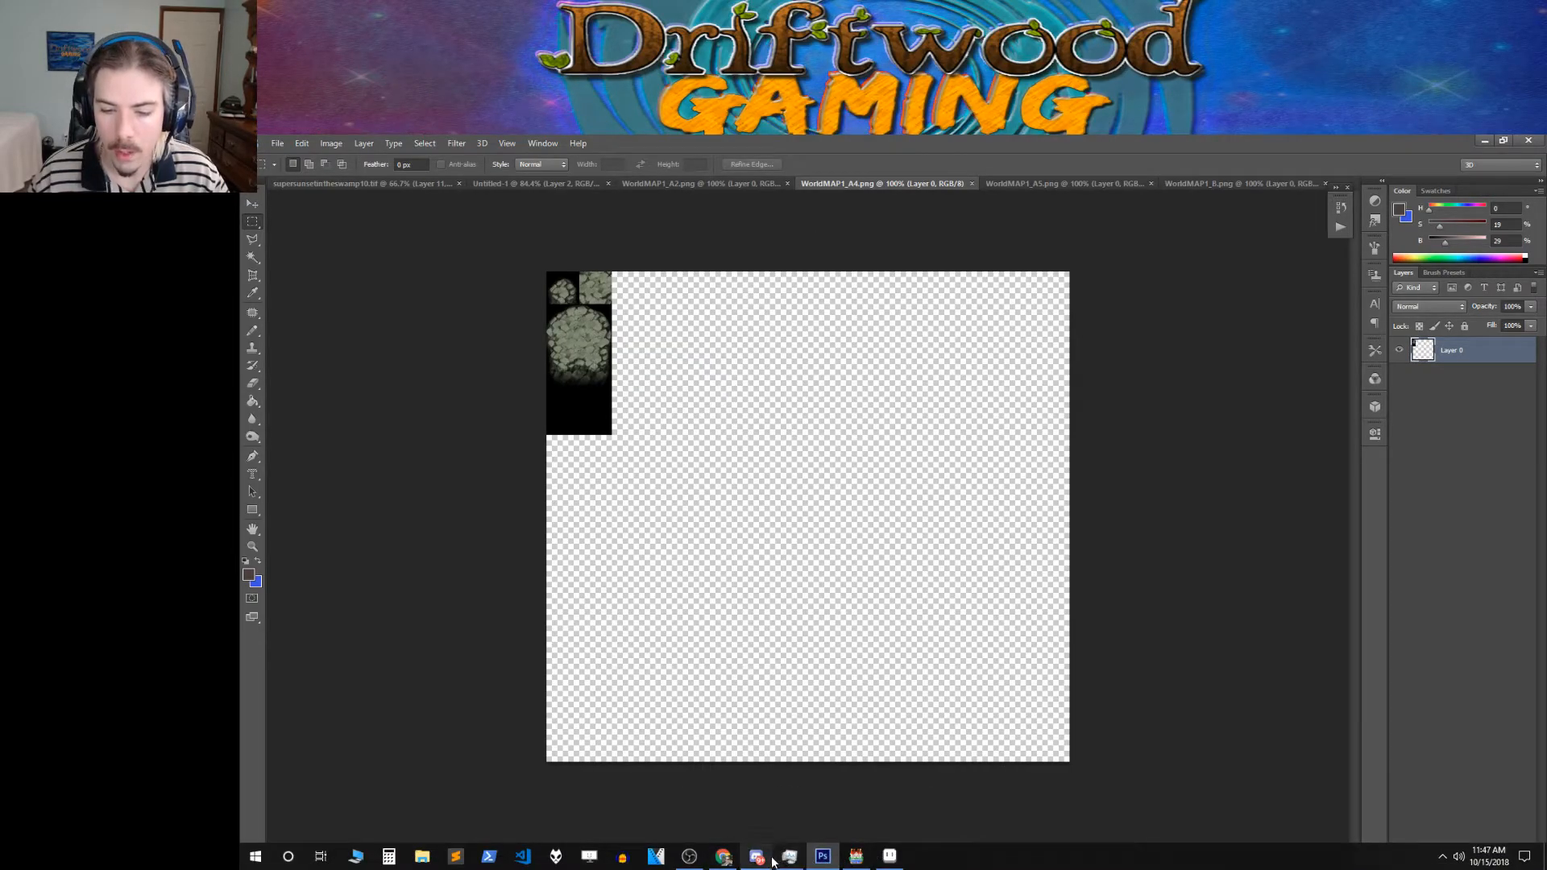
left_click(856, 856)
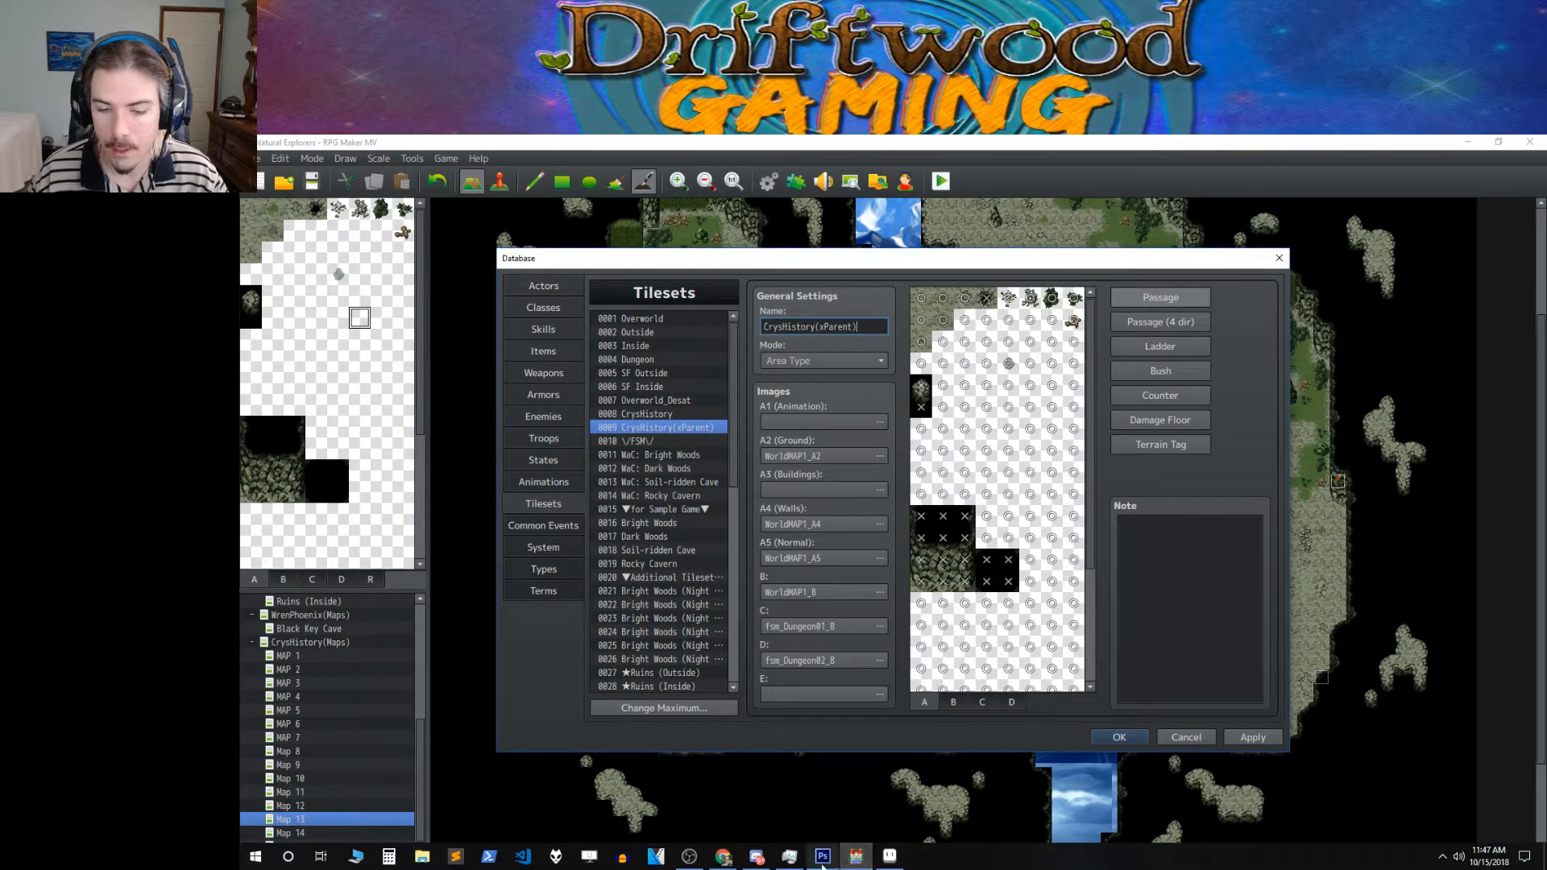
left_click(823, 855)
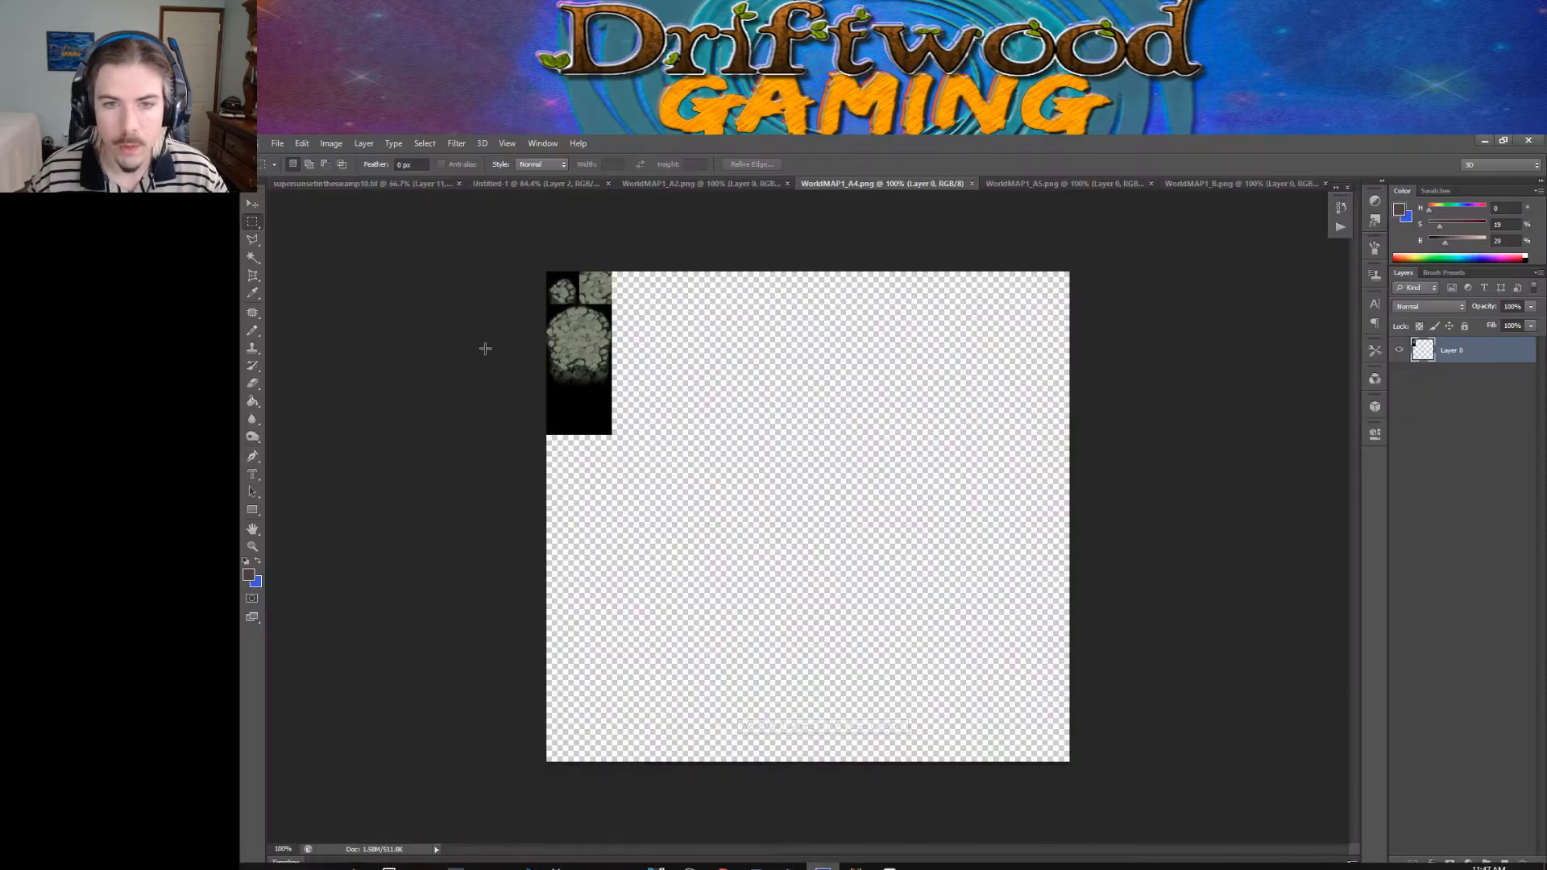
Step: Erase the black background of the WorldMAP1_A4 sheet with the Magic Eraser at a tolerance of 1
left_click_drag(252, 378, 309, 403)
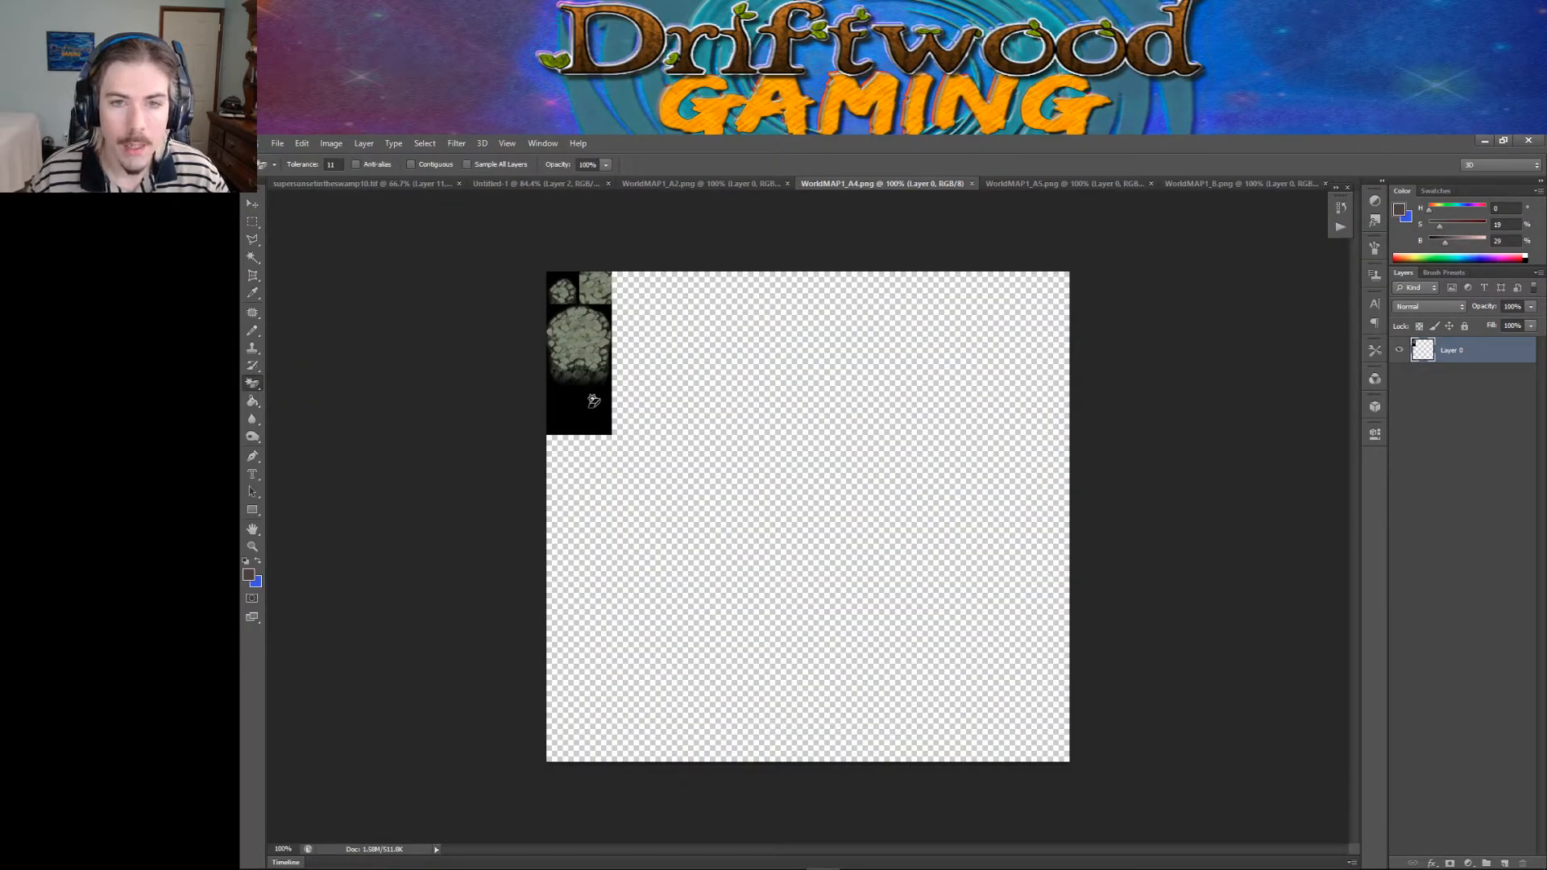
left_click(590, 408)
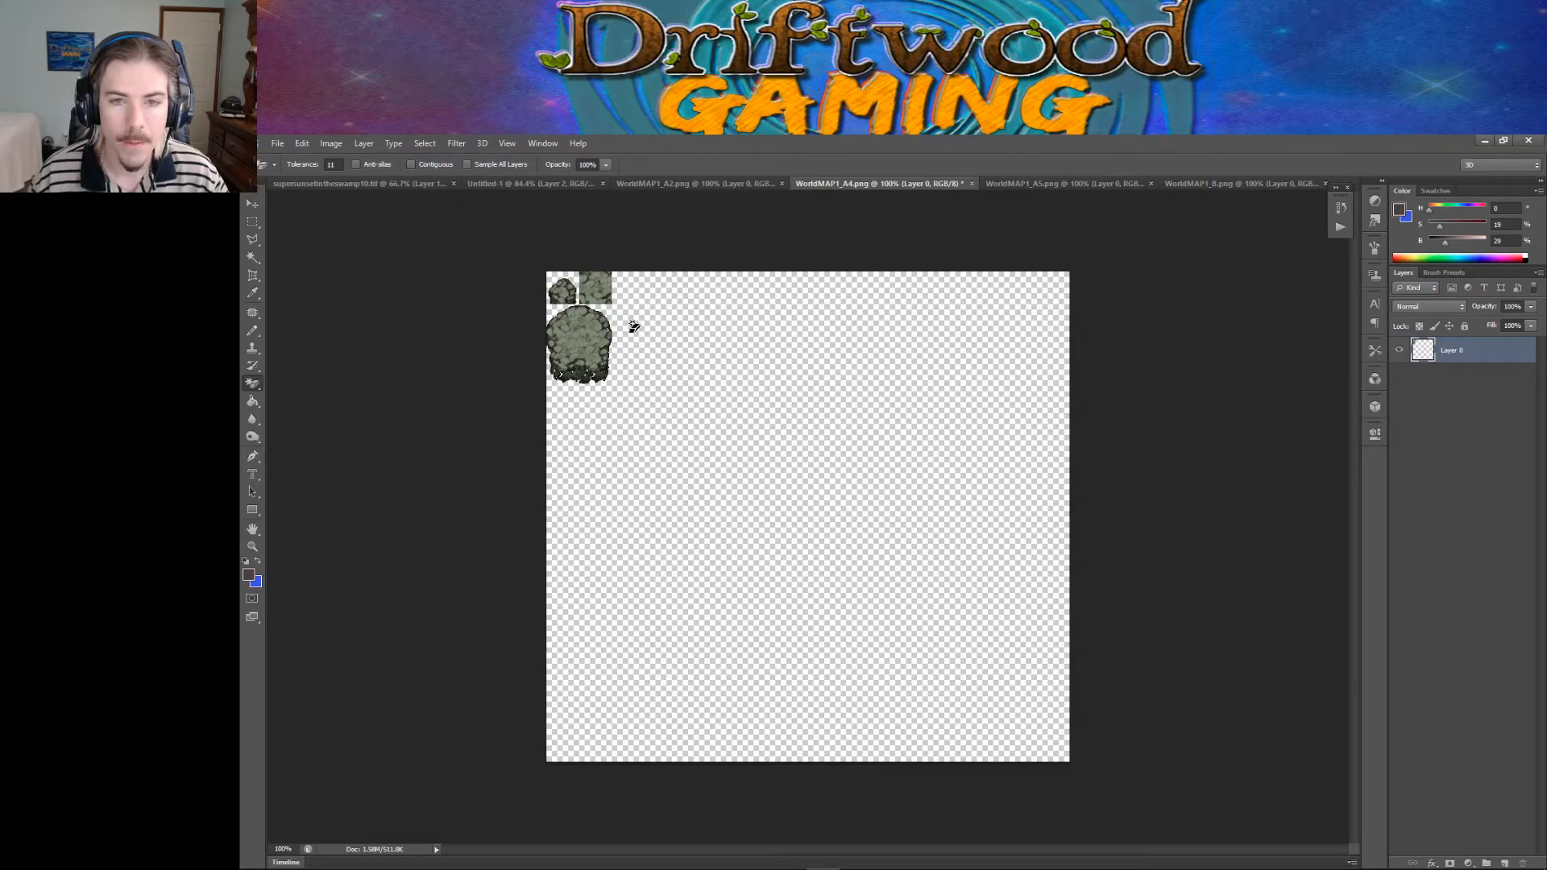
key("ctrl+z")
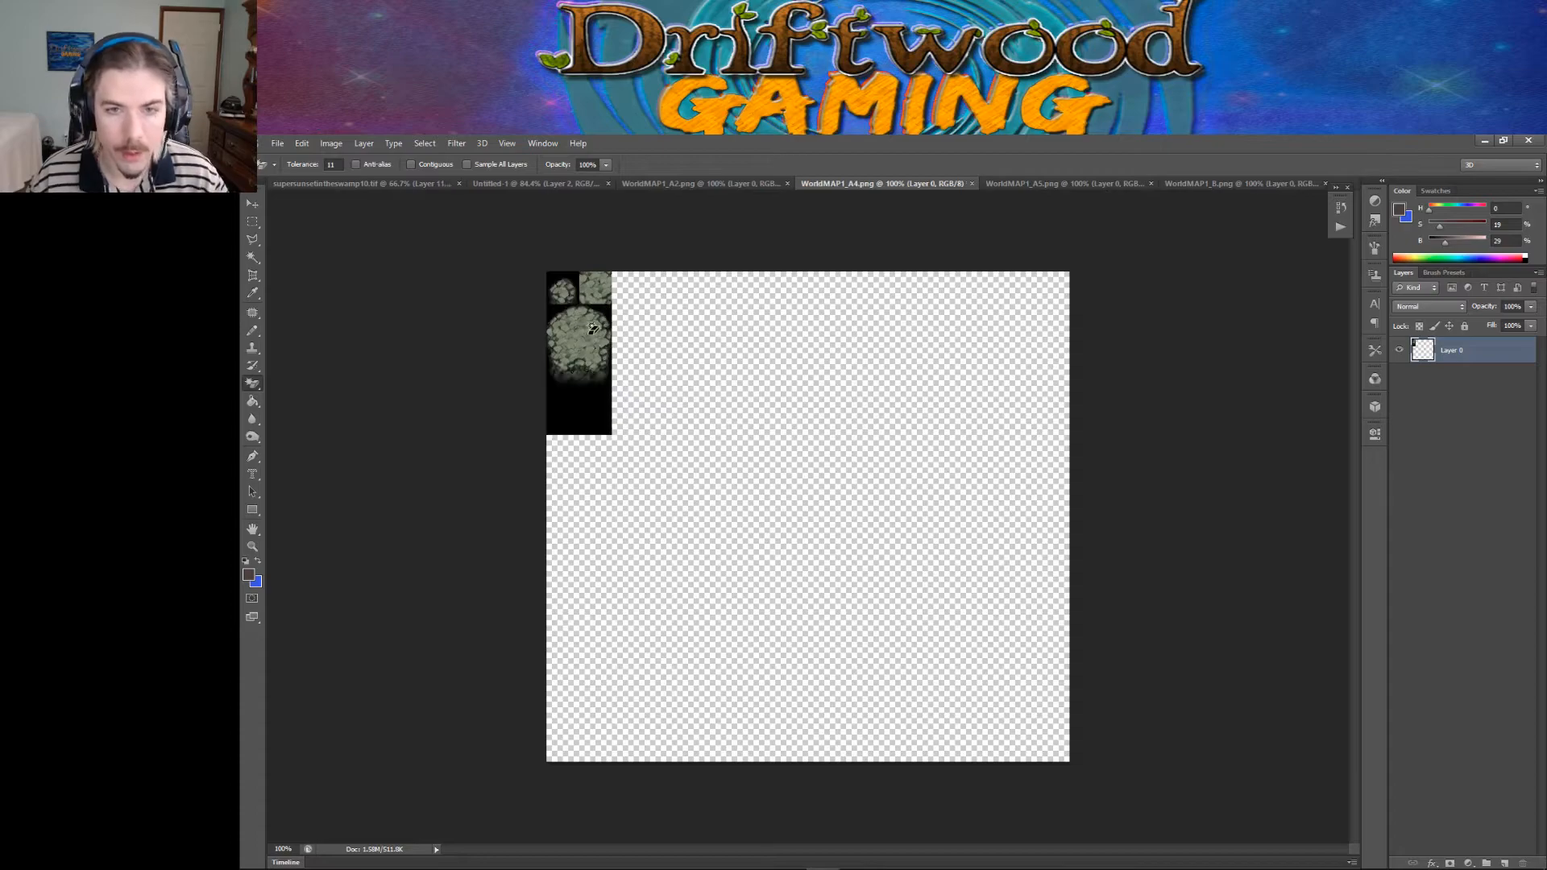
left_click_drag(339, 164, 304, 160)
type("1")
key("Return")
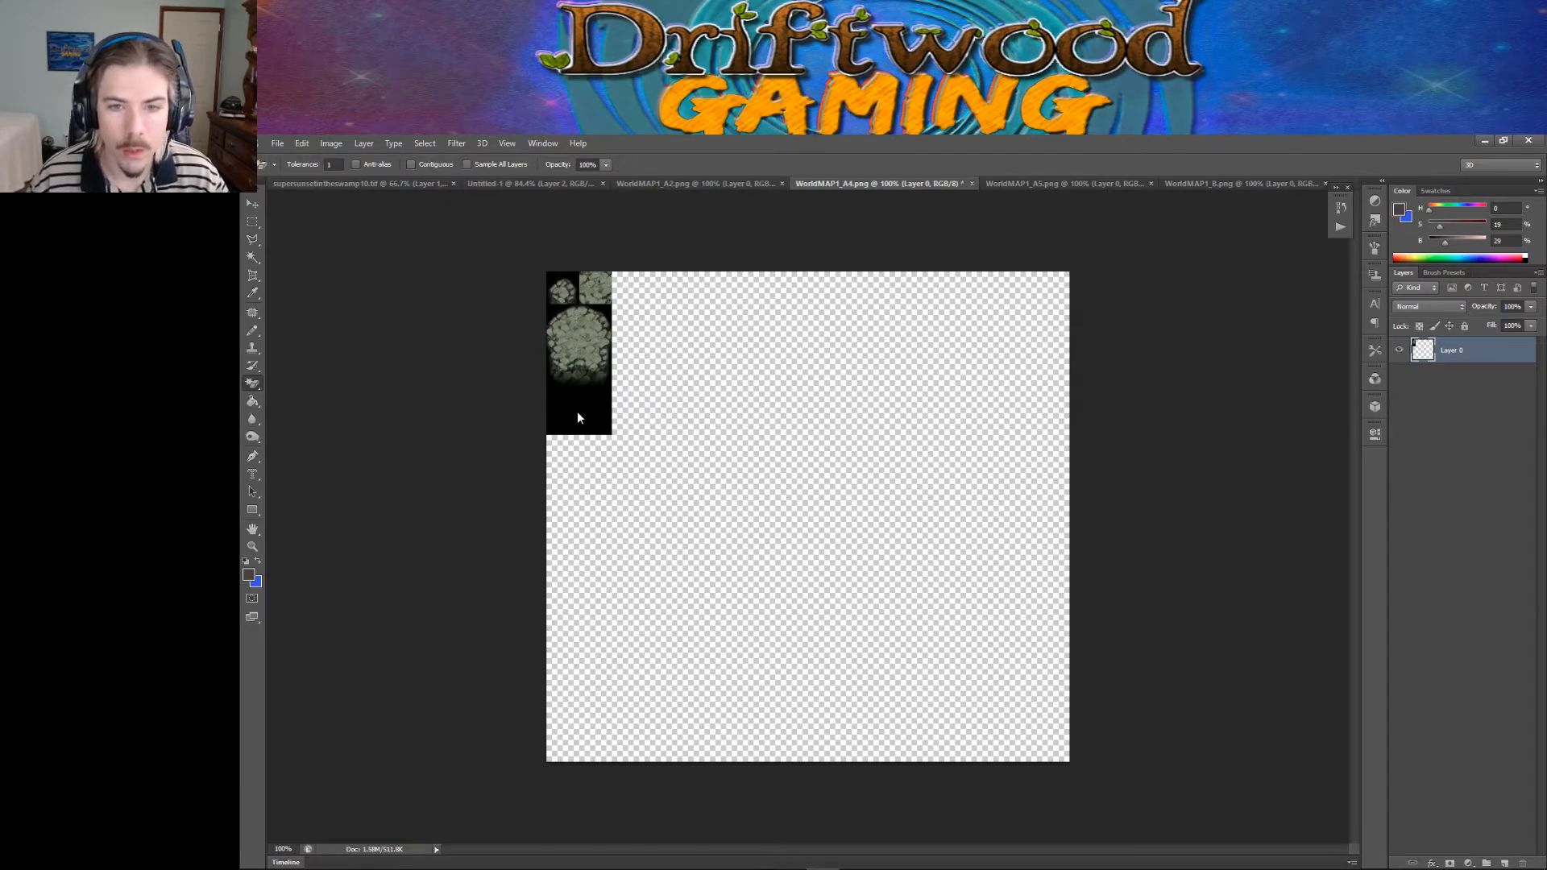
left_click(579, 413)
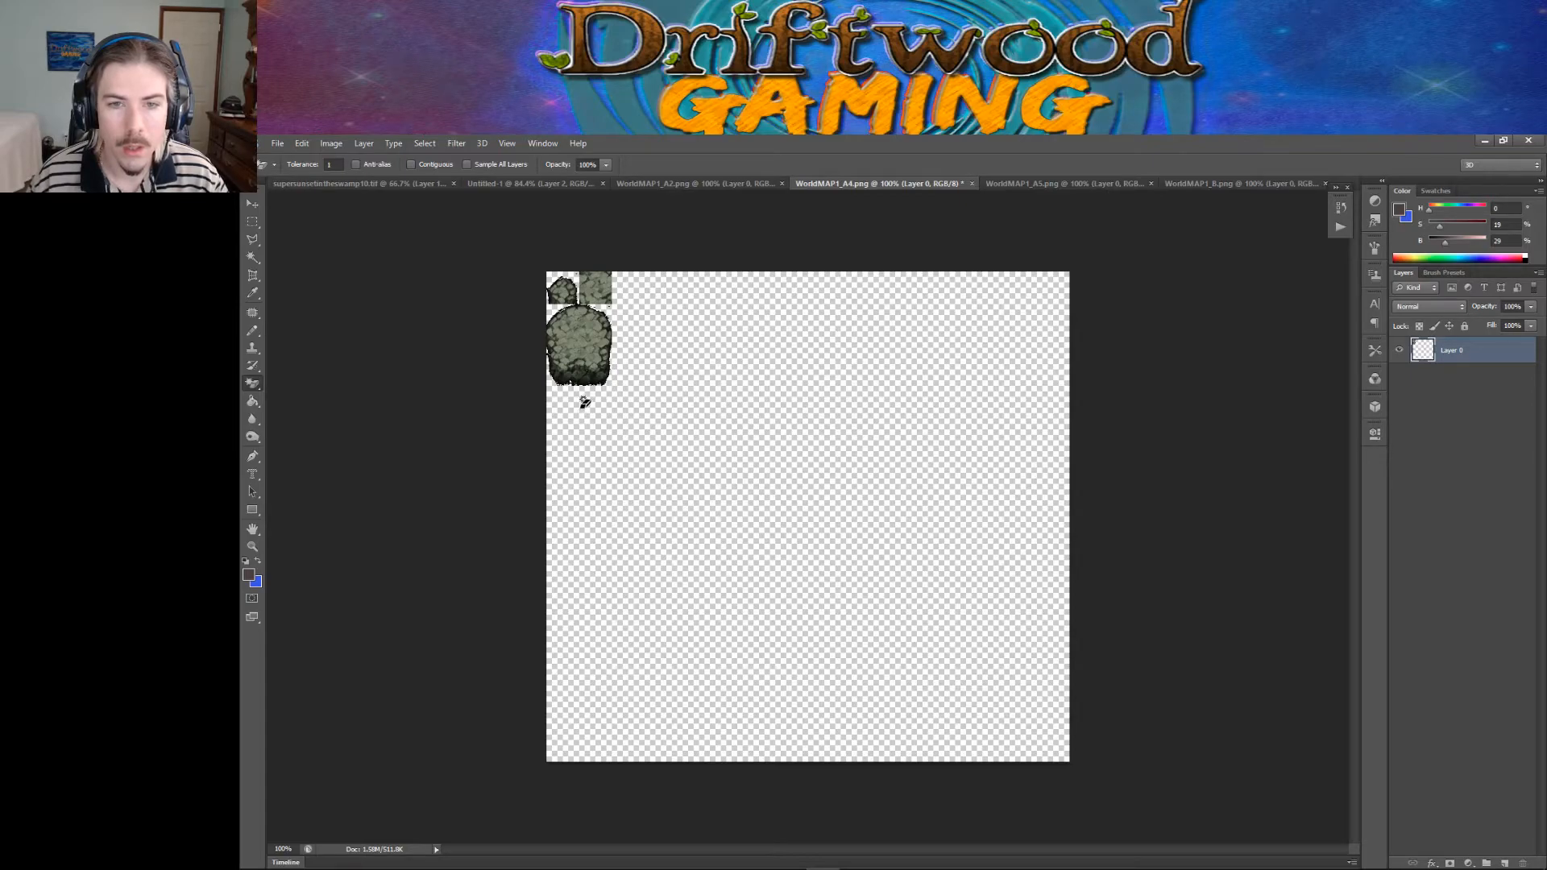
Step: Sample a dark tone from the lower stones of the large rock tile and switch to the Pencil tool
key("ctrl+plus")
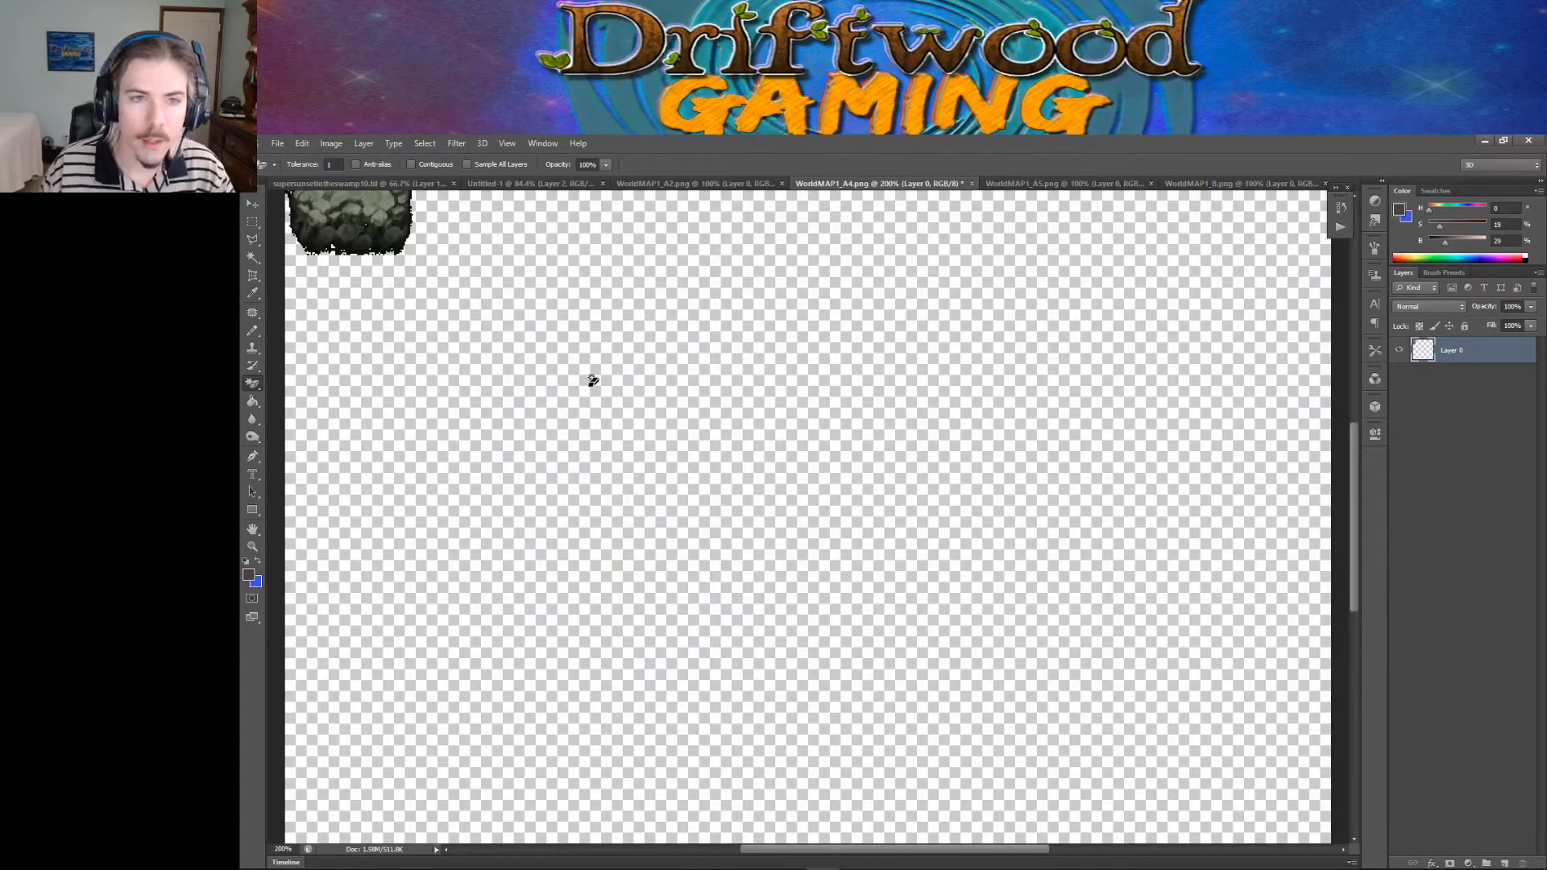
scroll(594, 395, "up", 5)
key("ctrl+plus")
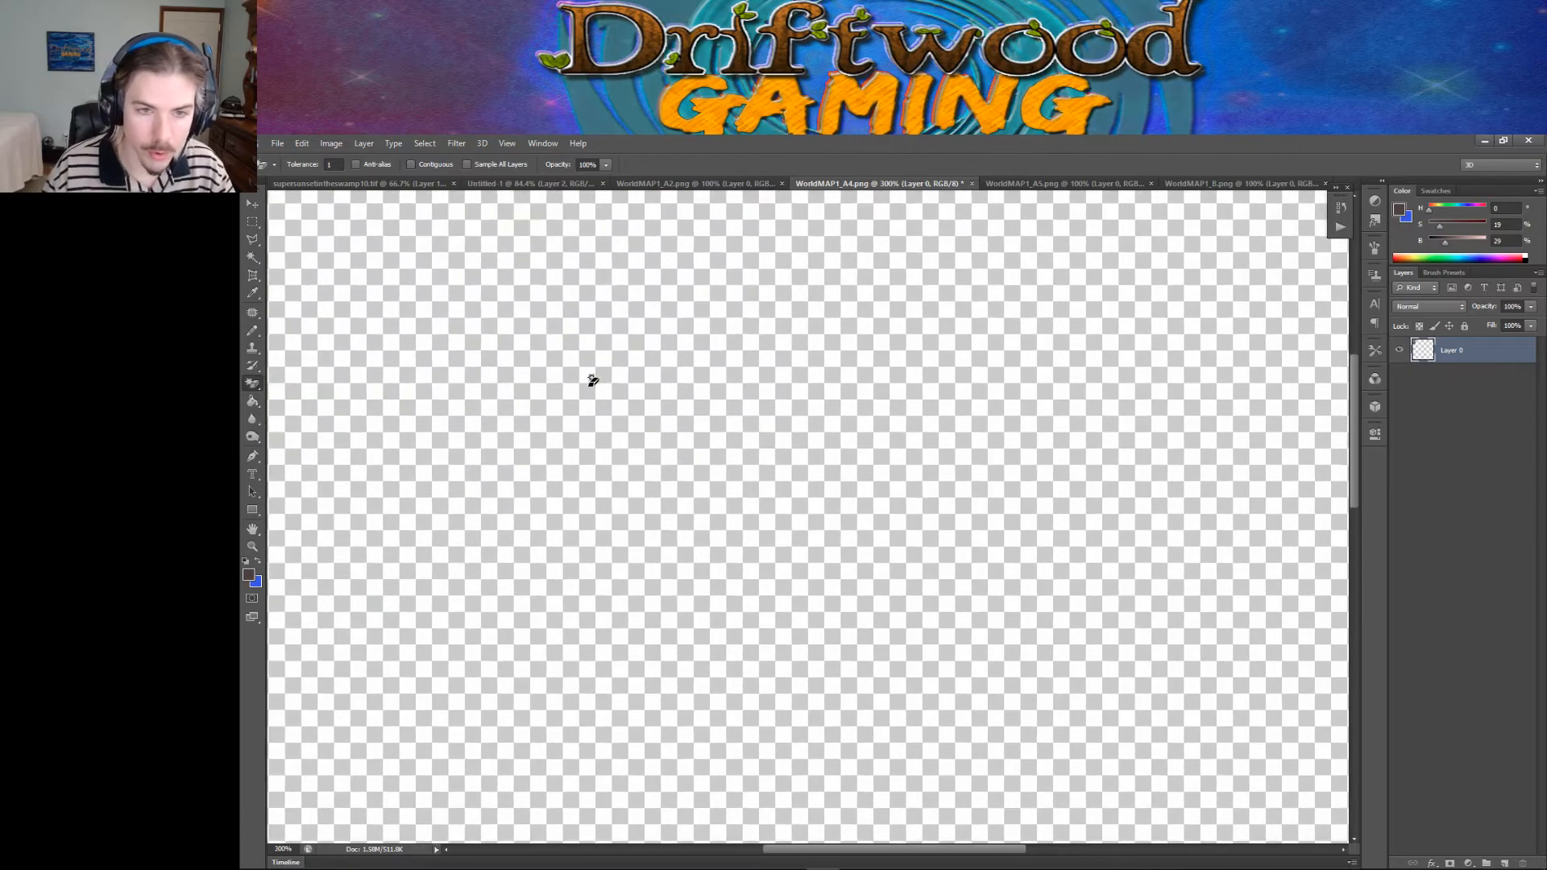
left_click_drag(896, 849, 744, 844)
scroll(797, 544, "up", 3)
left_click(252, 293)
left_click(775, 540)
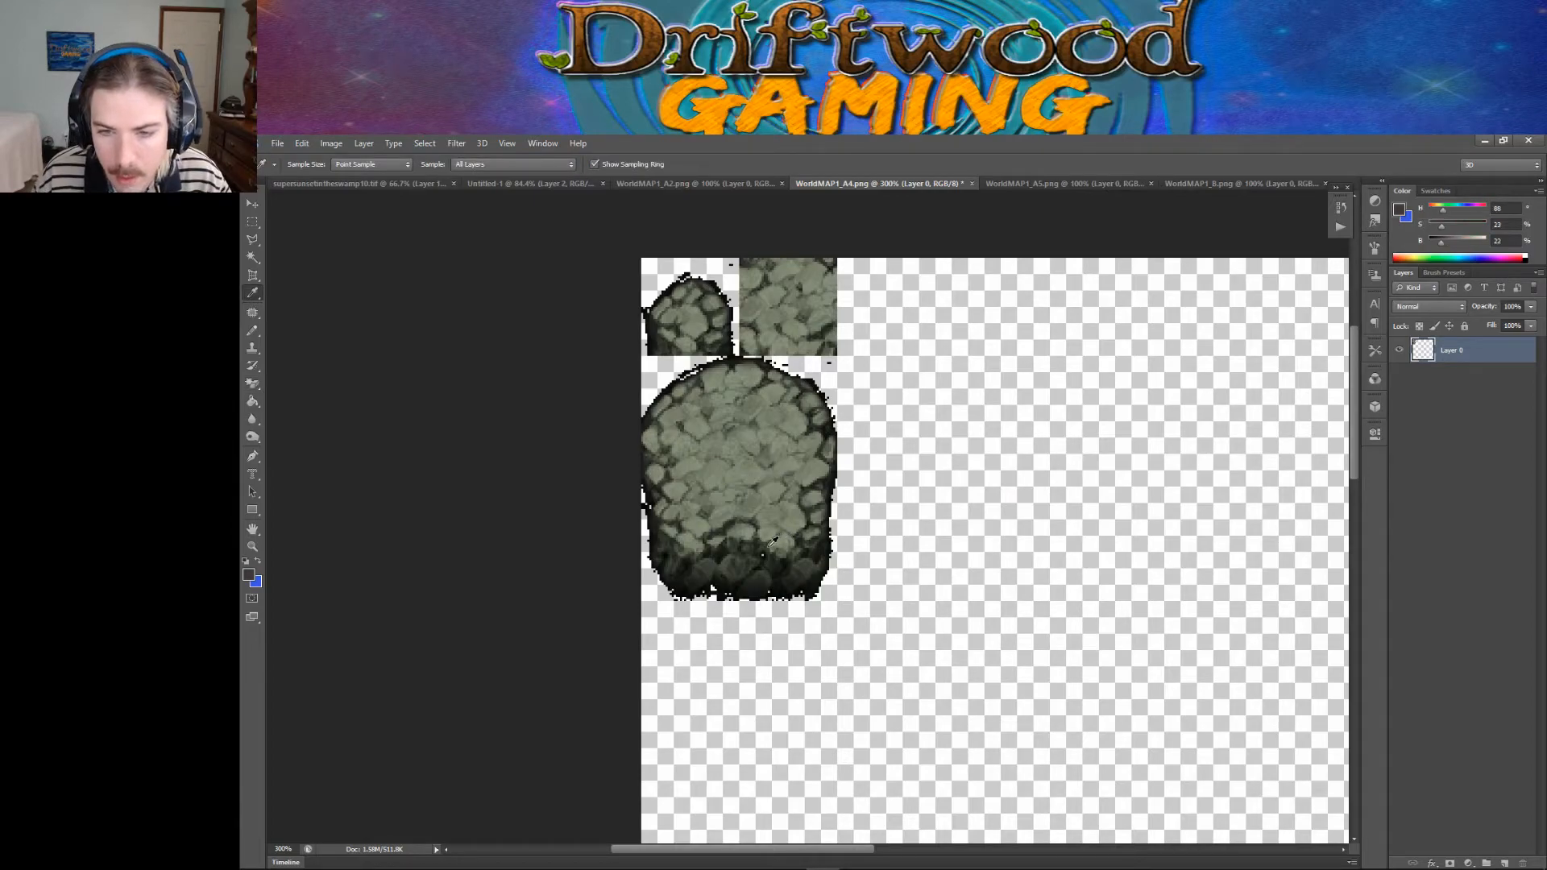
left_click(252, 330)
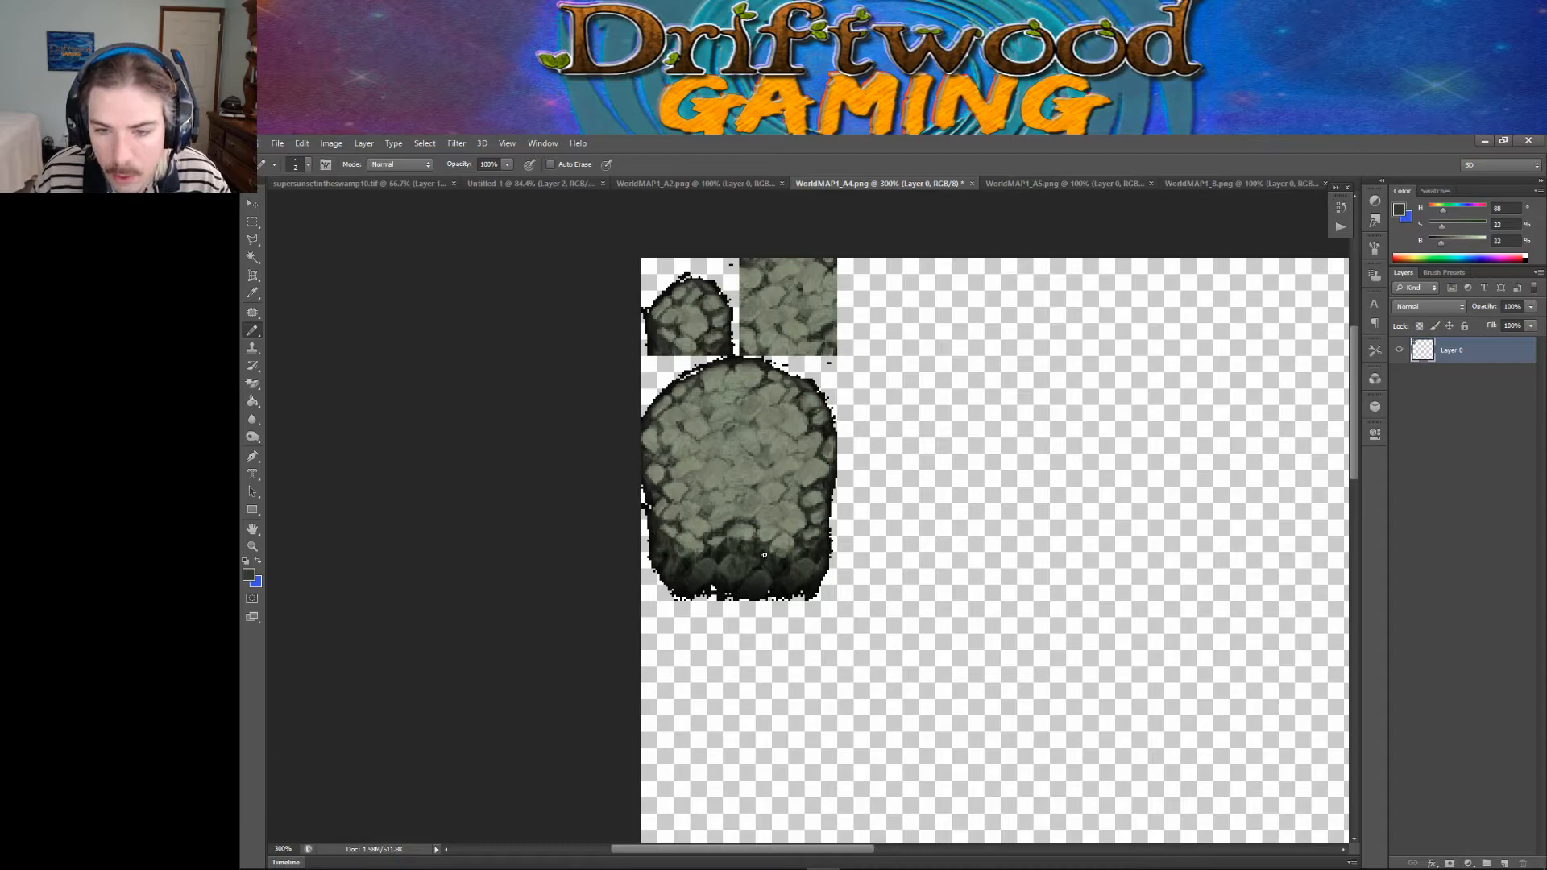
Step: Reduce the Pencil size to 1 px and fill the stray transparent hole in the rock tile's lower stones
scroll(762, 554, "up", 5, "alt")
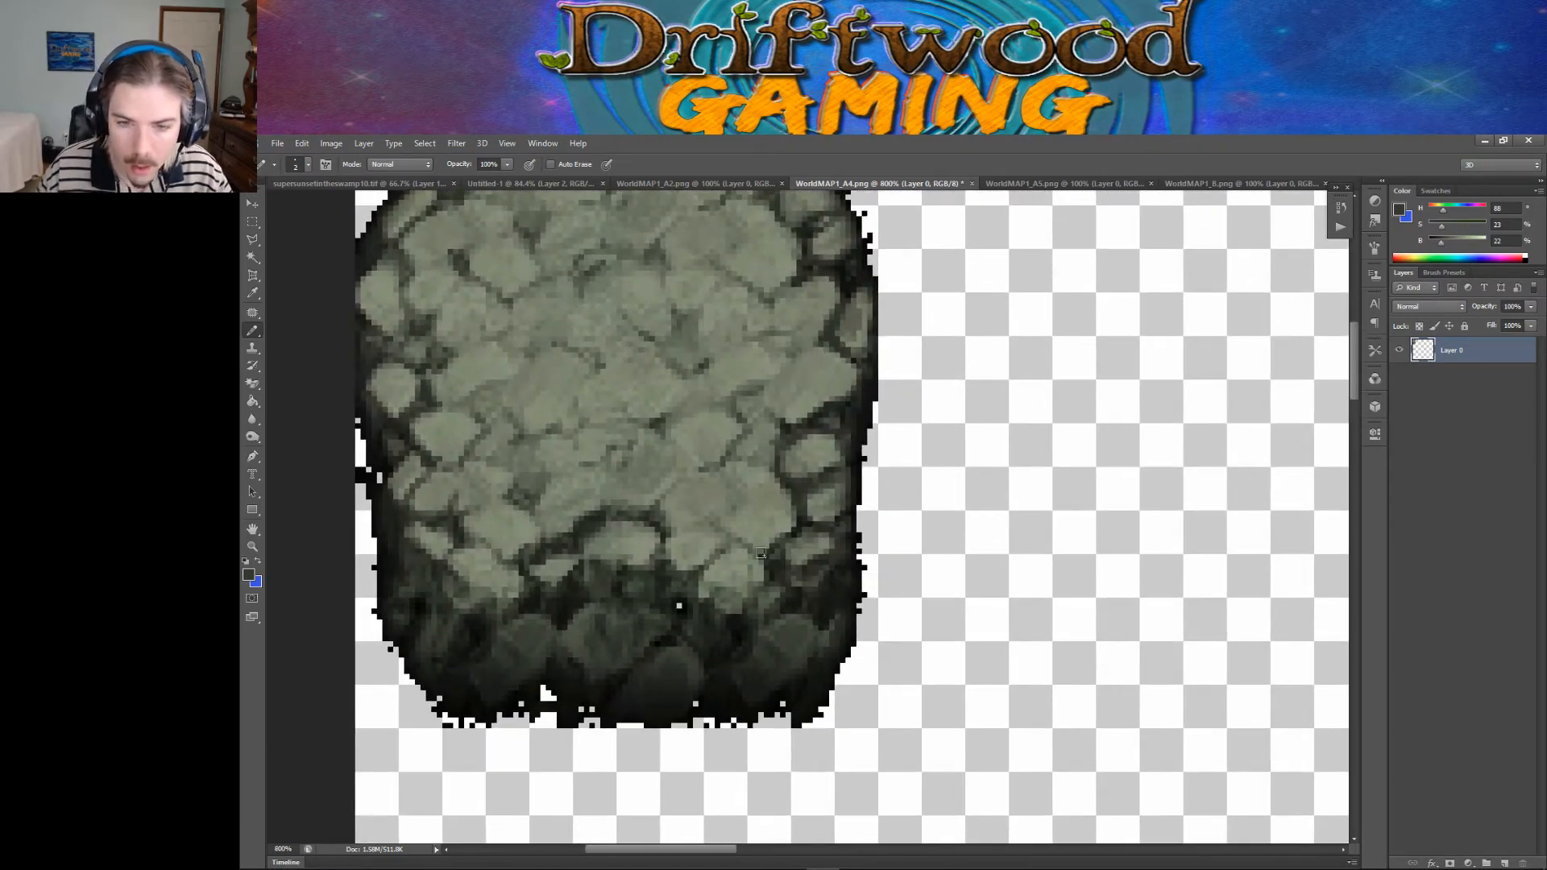
left_click(679, 606)
key("ctrl+z")
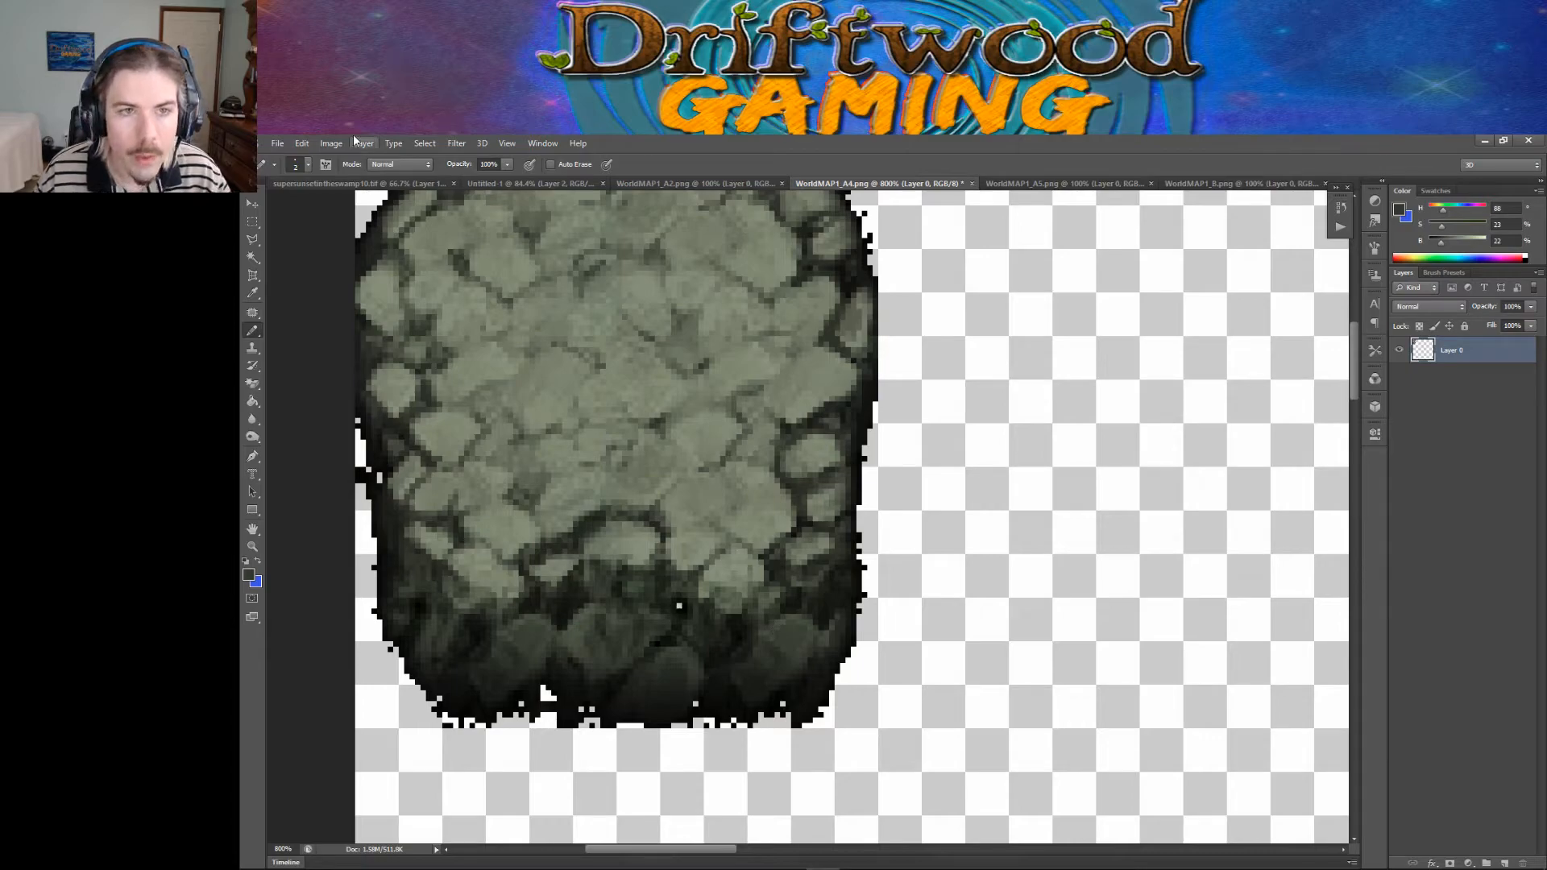
left_click(304, 164)
left_click_drag(260, 208, 255, 213)
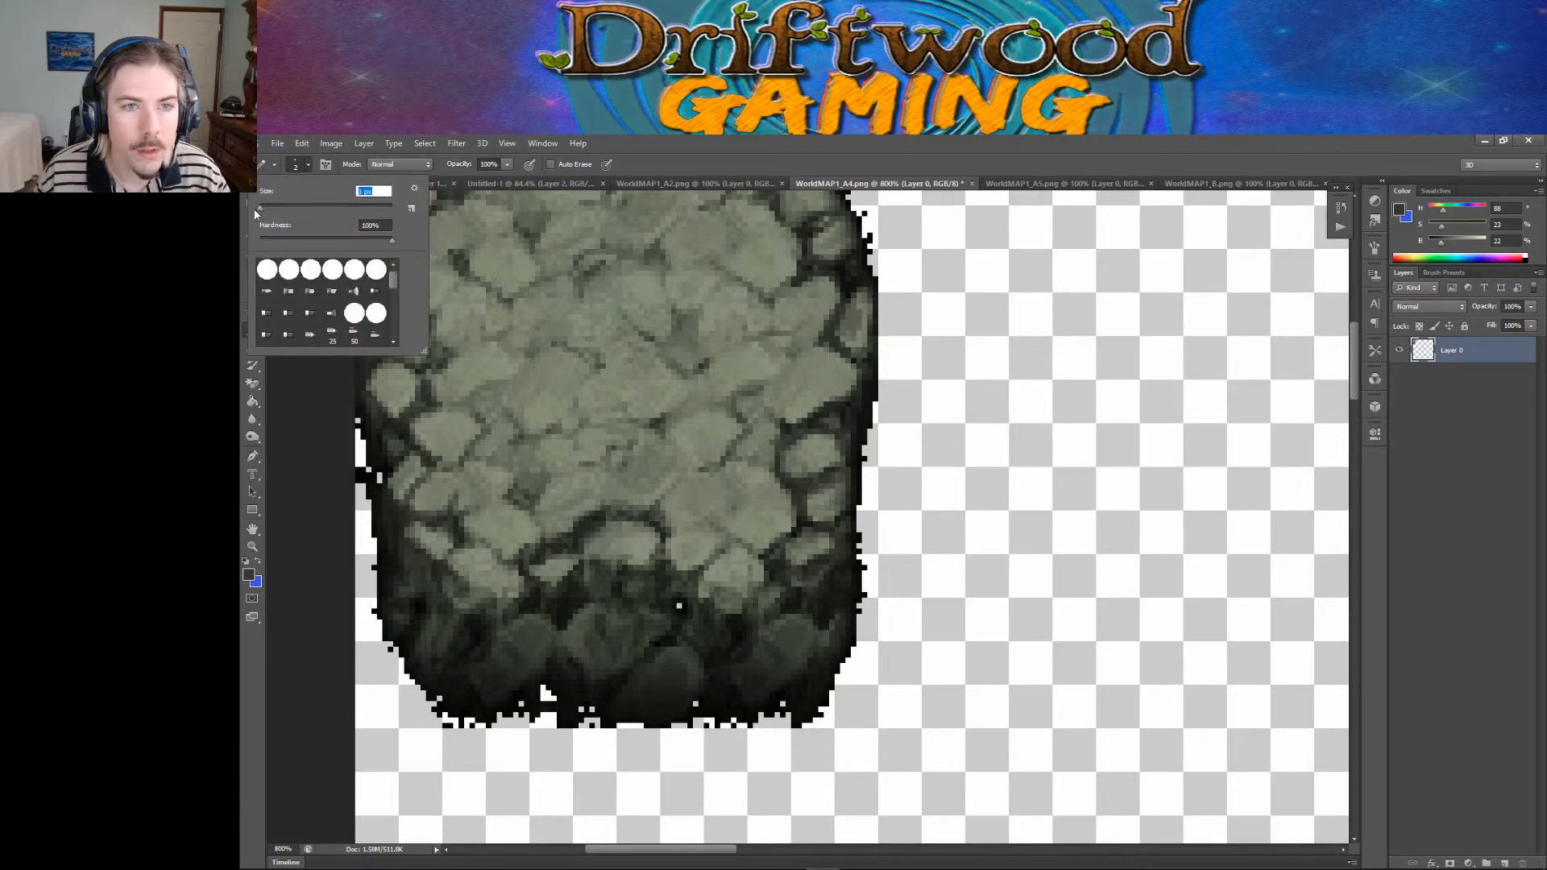
left_click(679, 606)
key("Return")
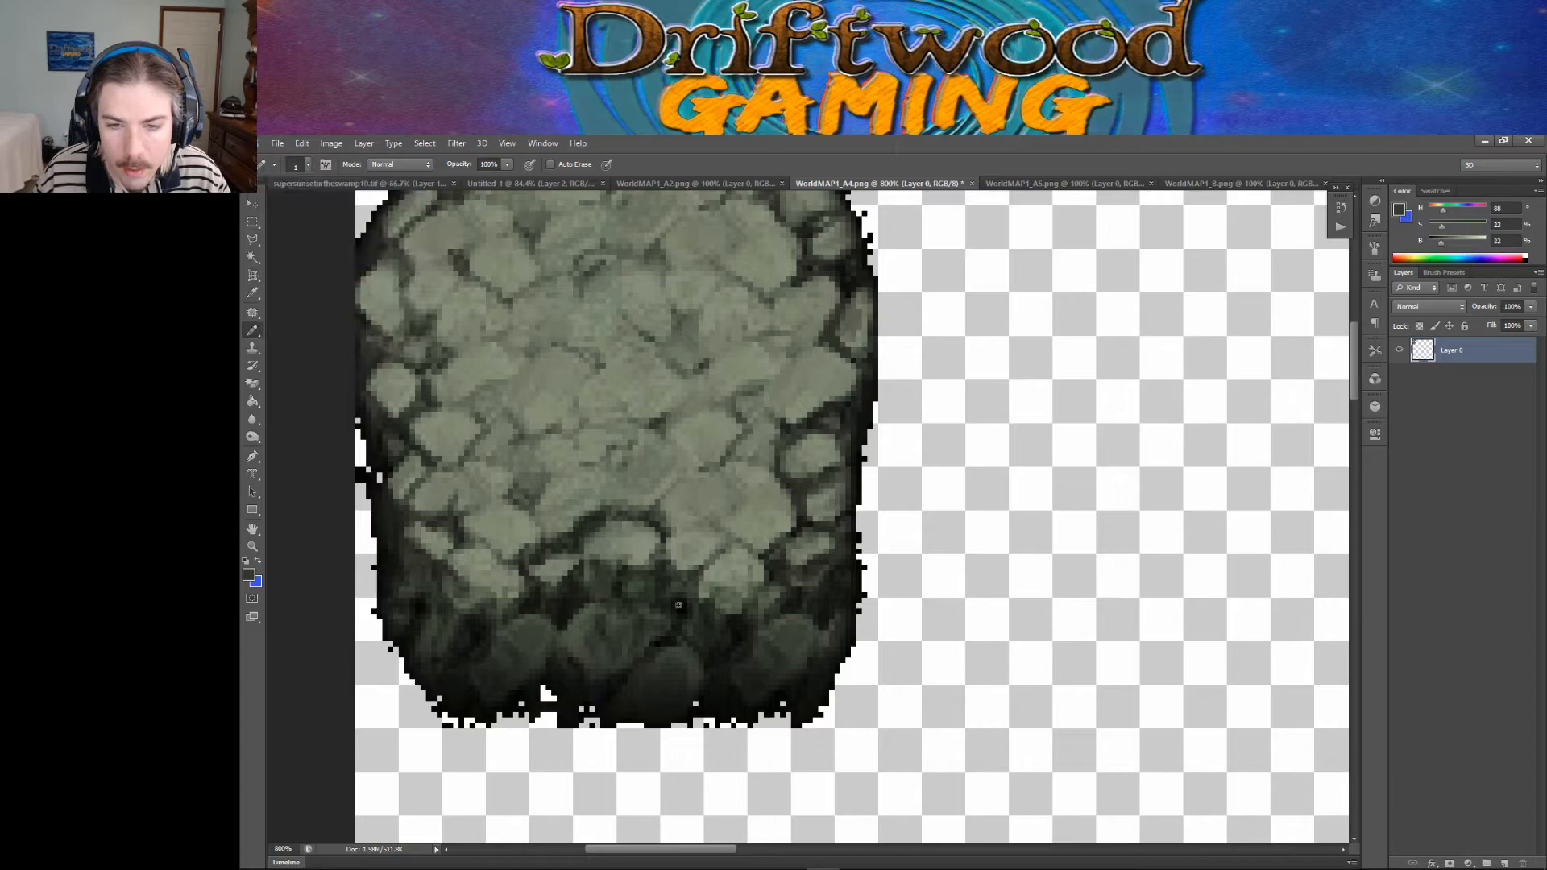
Step: Sample a dark tone from the large rock's lower stones and fill the gap on its left edge with the Pencil
scroll(739, 604, "up", 1)
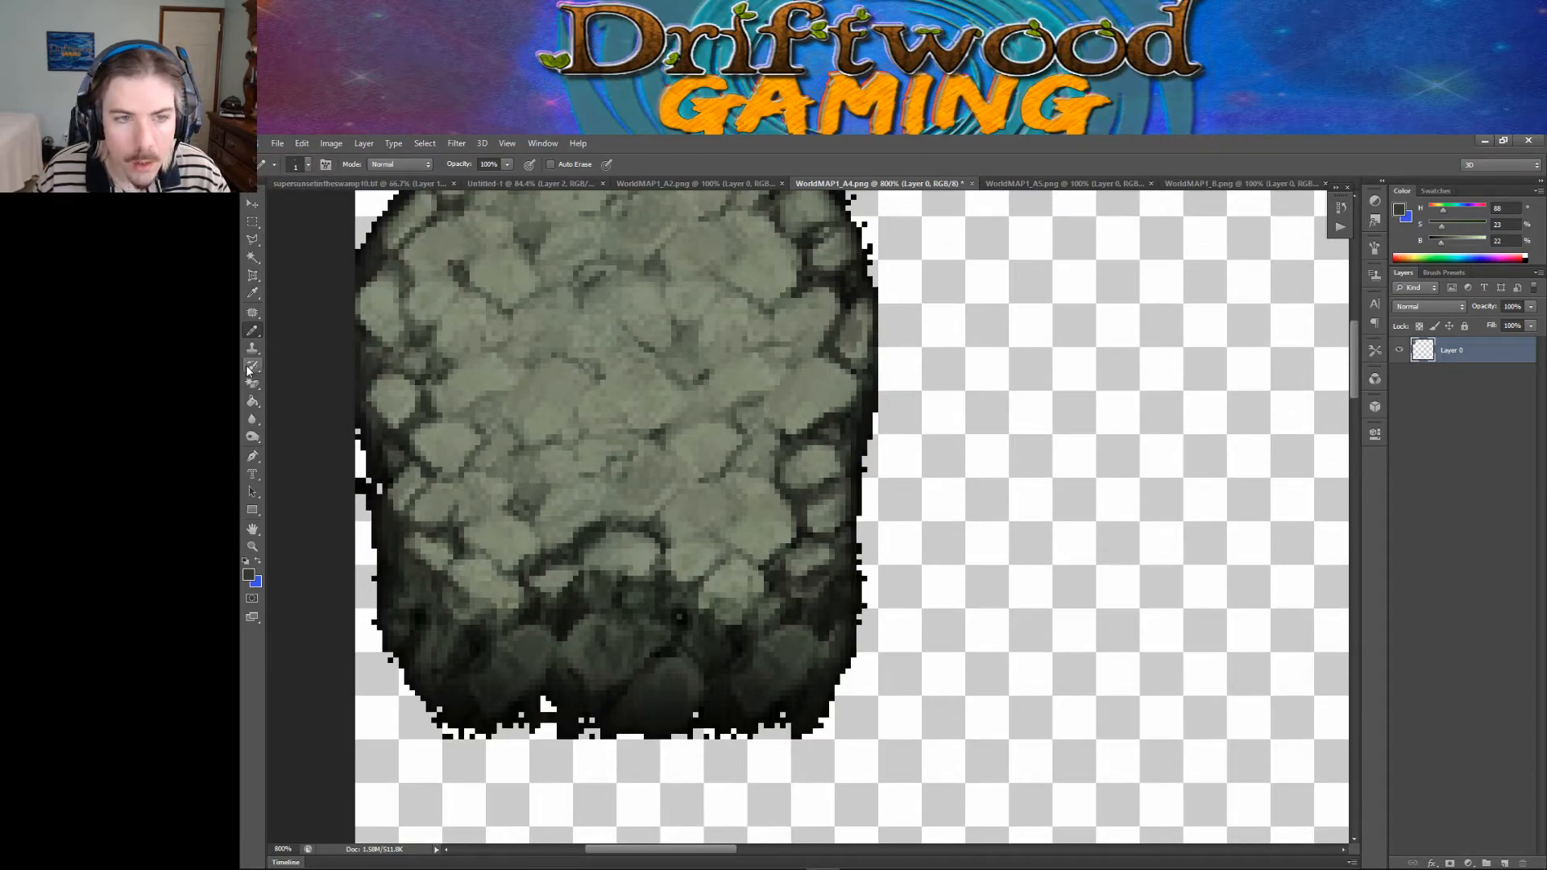
left_click(253, 292)
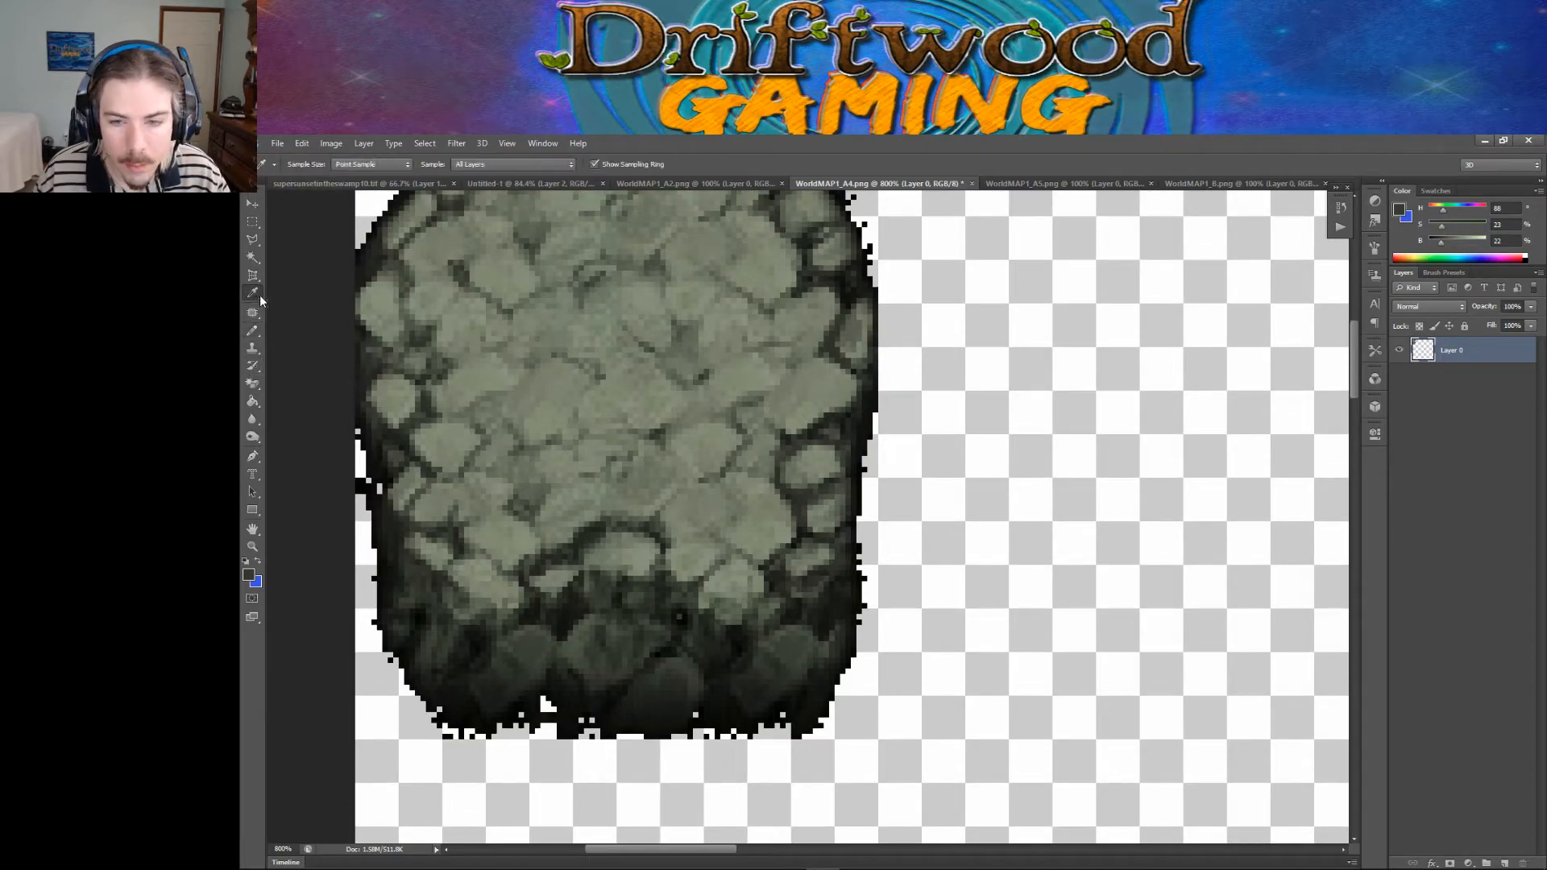
left_click(682, 603)
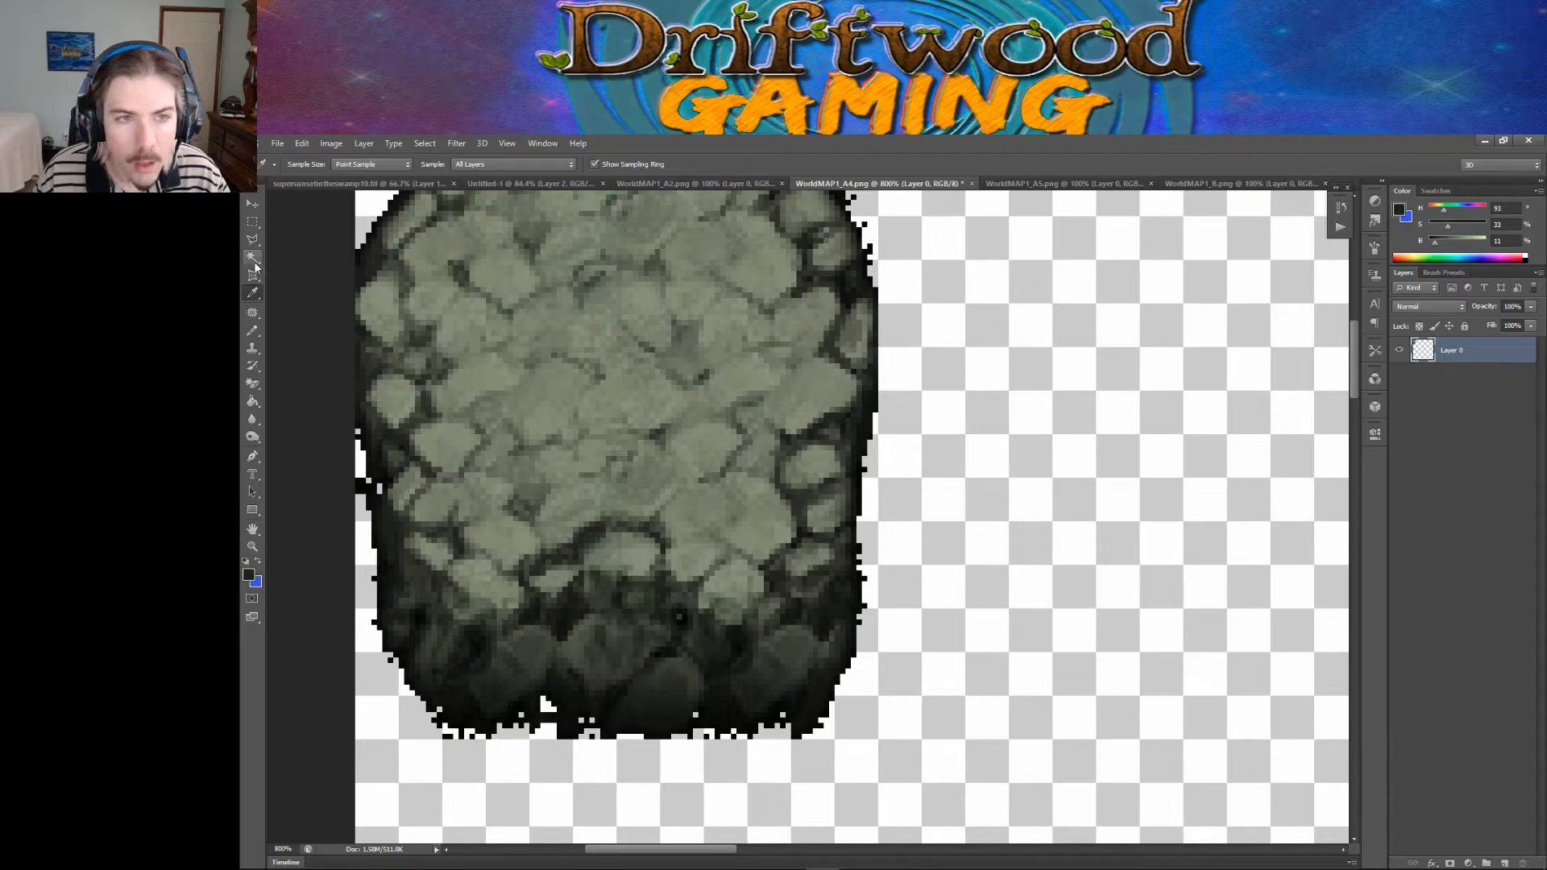
left_click(252, 329)
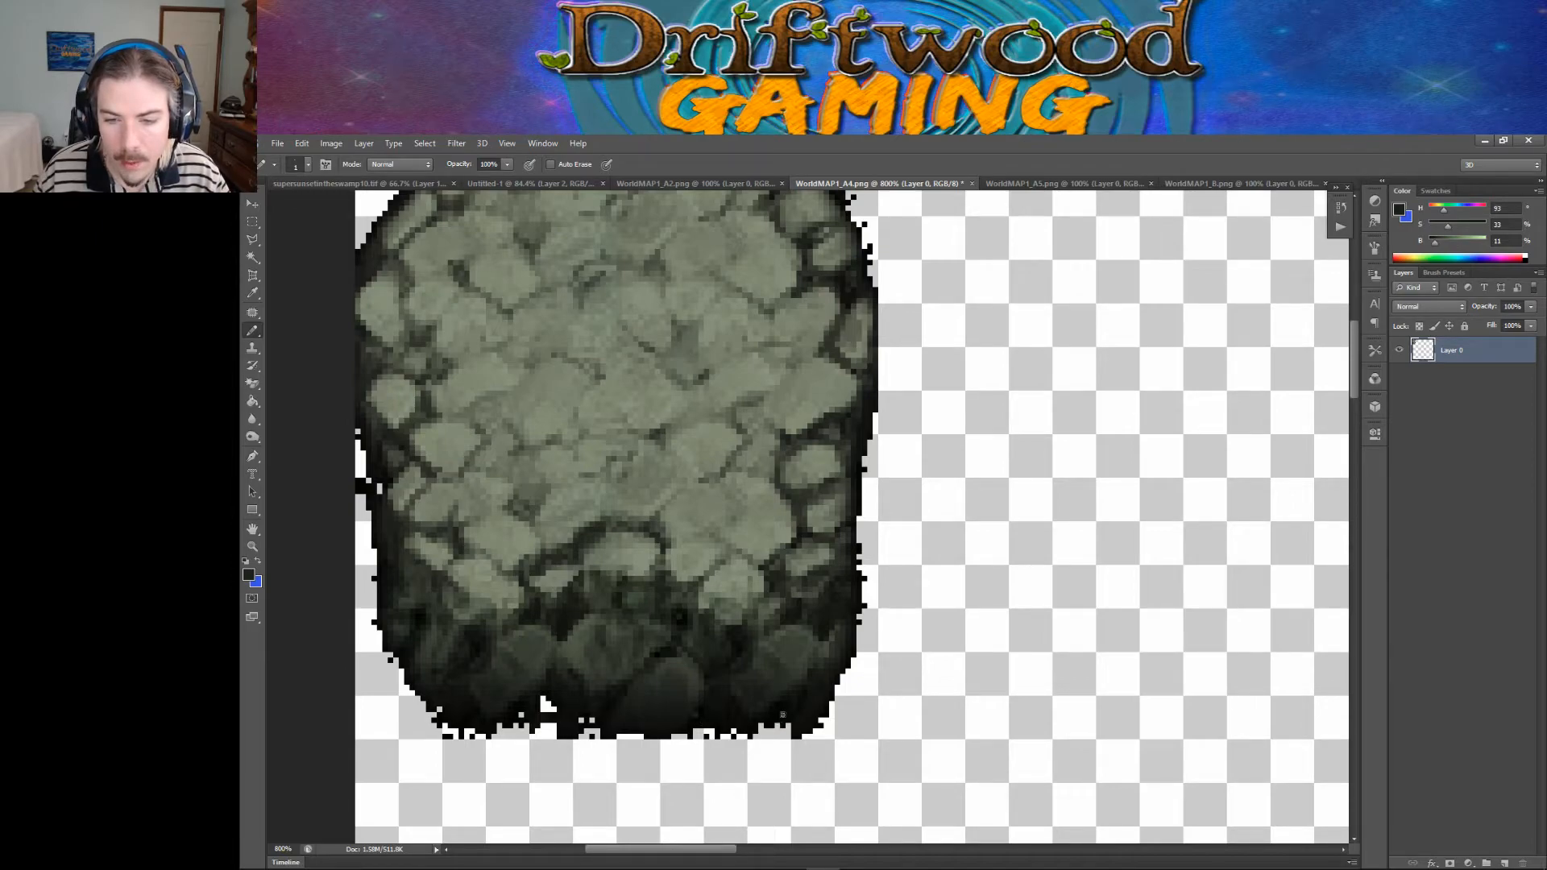
left_click_drag(380, 492, 379, 487)
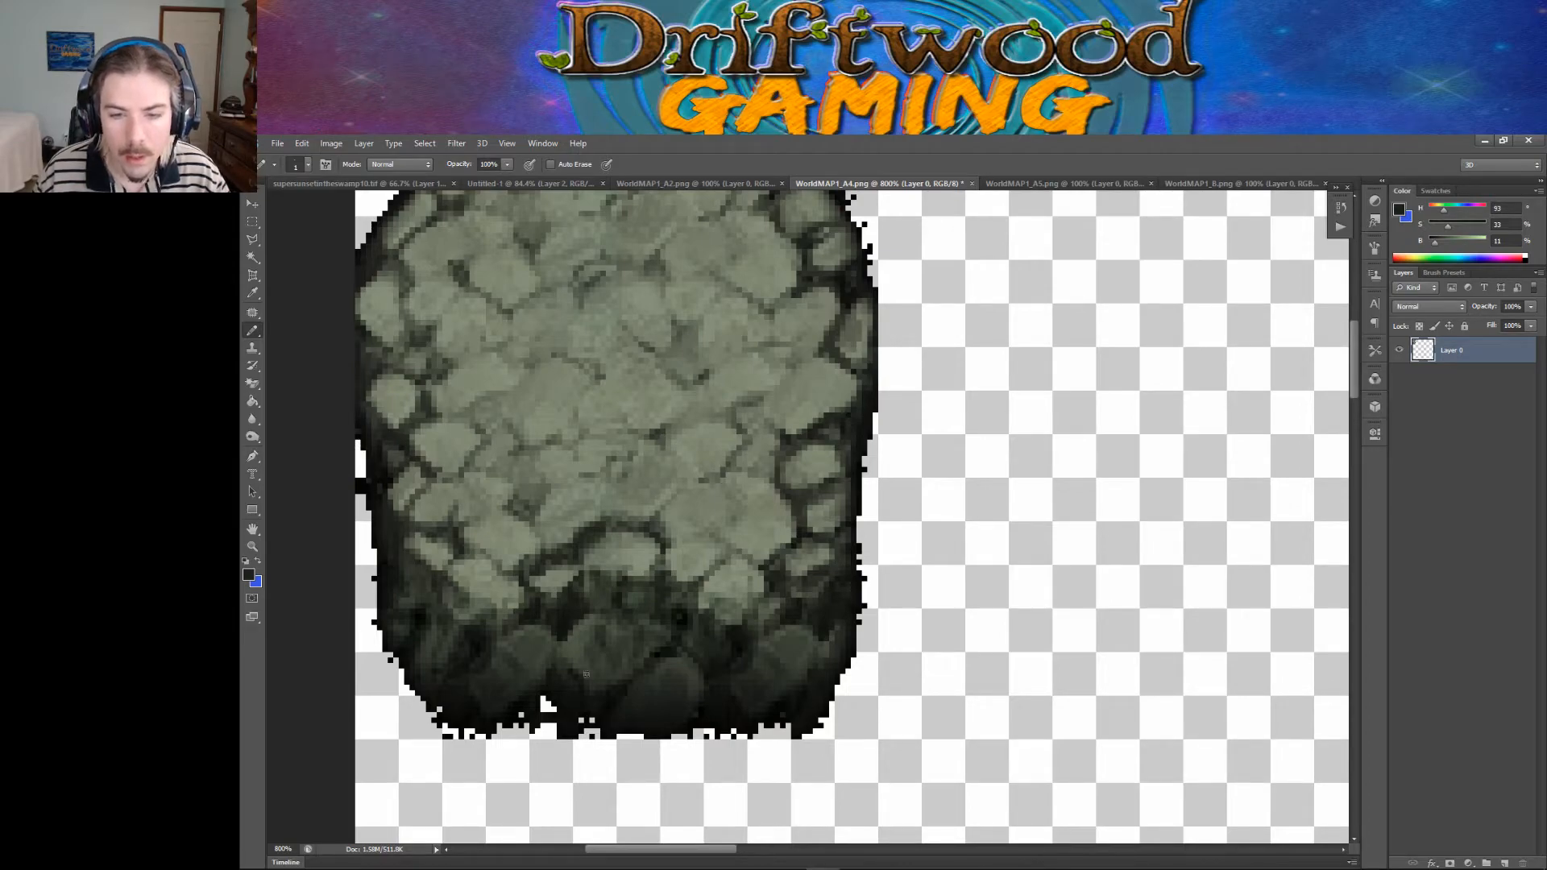
Step: Sample a near-black tone from the rock's bottom stones and fill the small holes along its lower edge with the Pencil
left_click(253, 402)
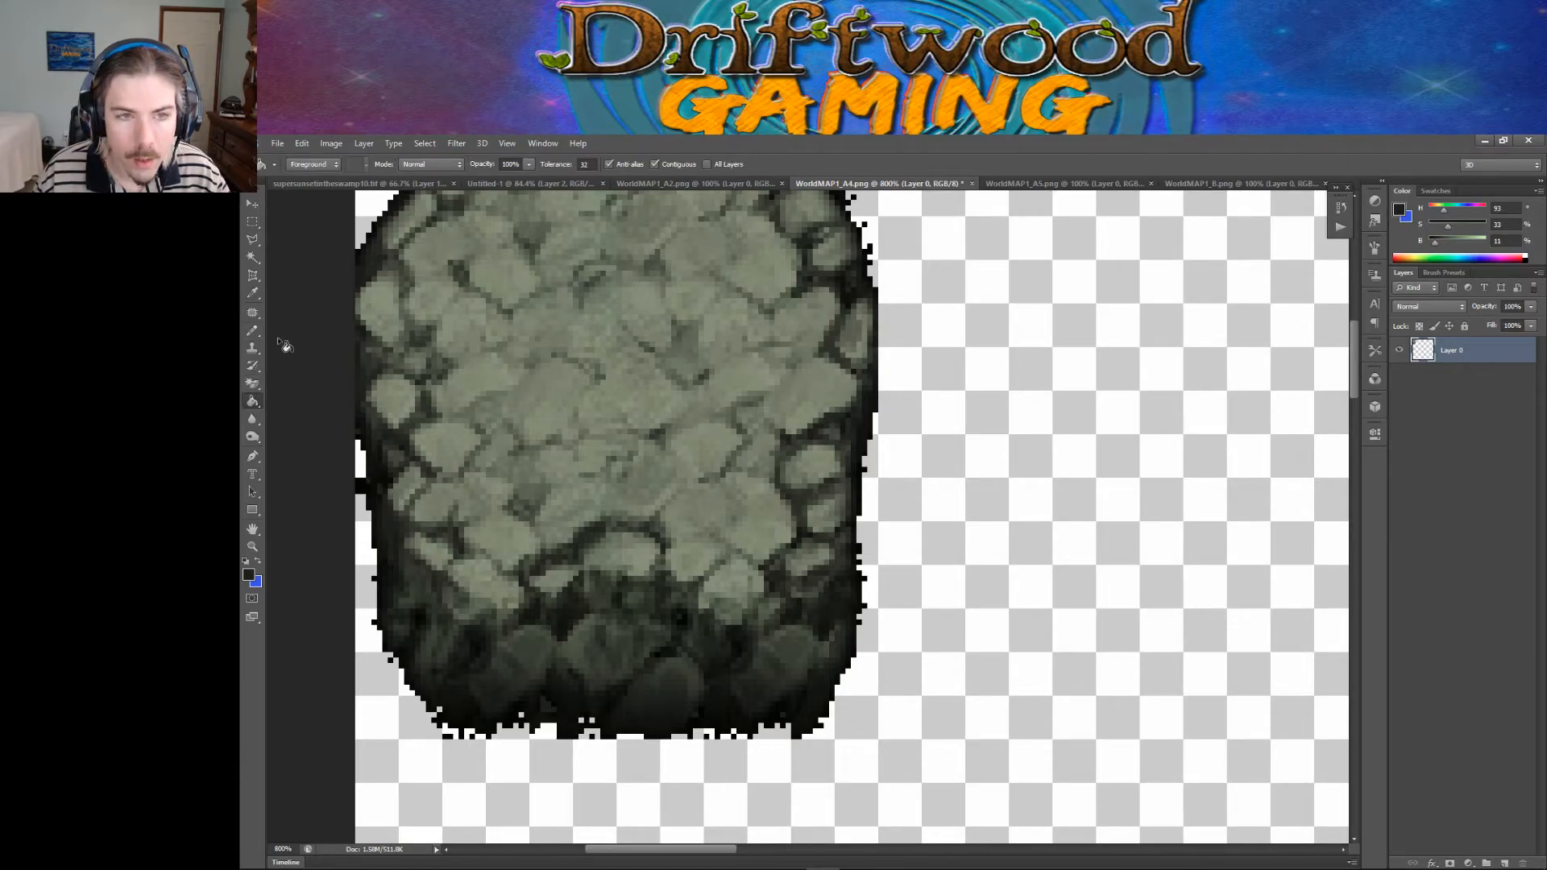
left_click(253, 294)
left_click(515, 672)
left_click(253, 330)
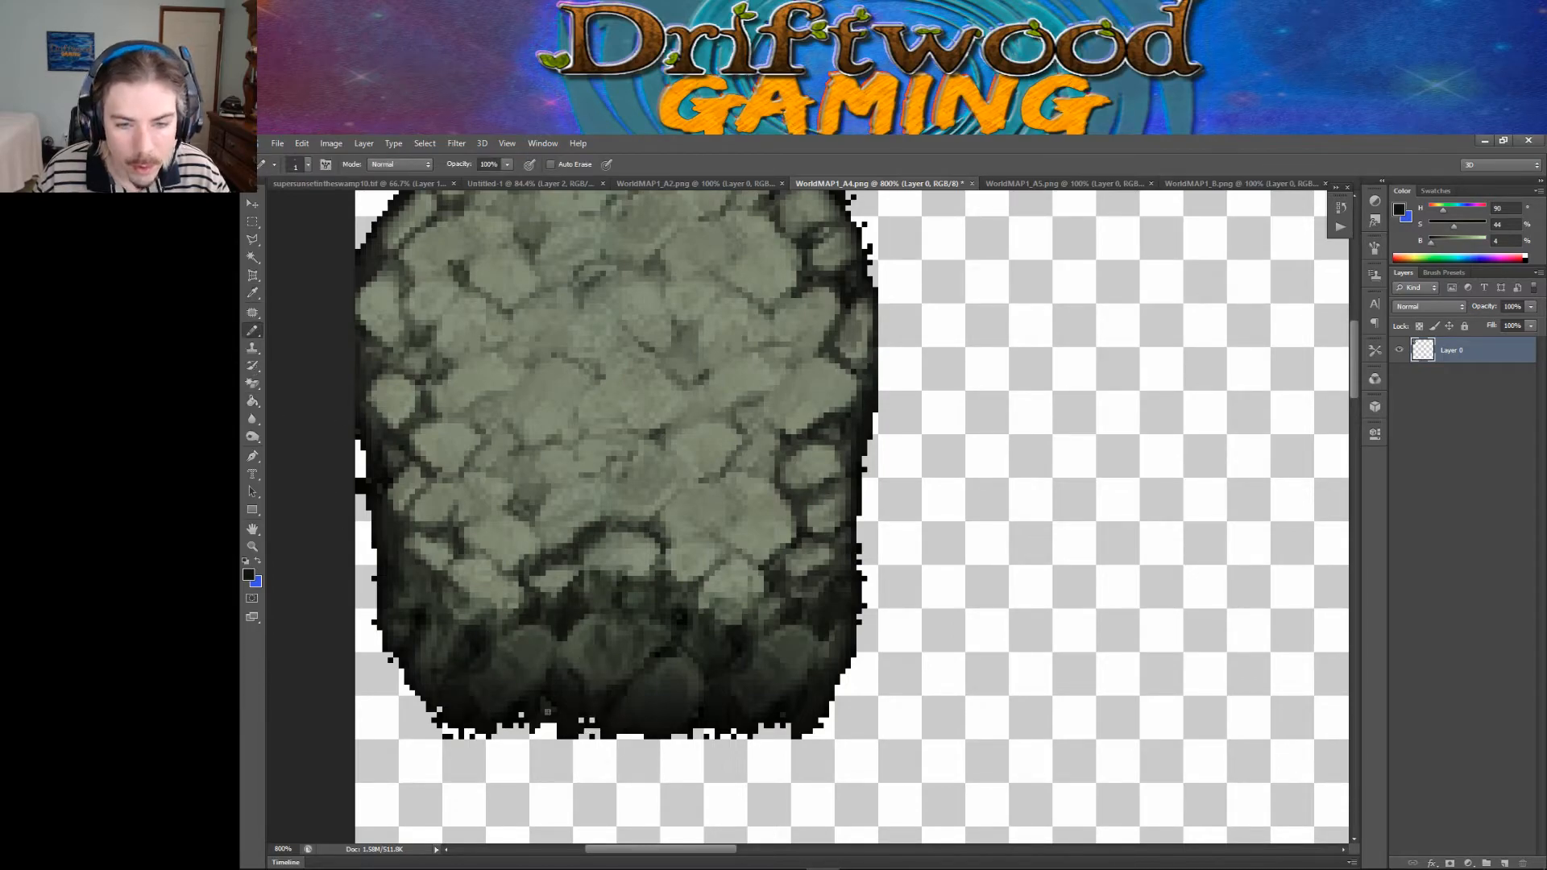
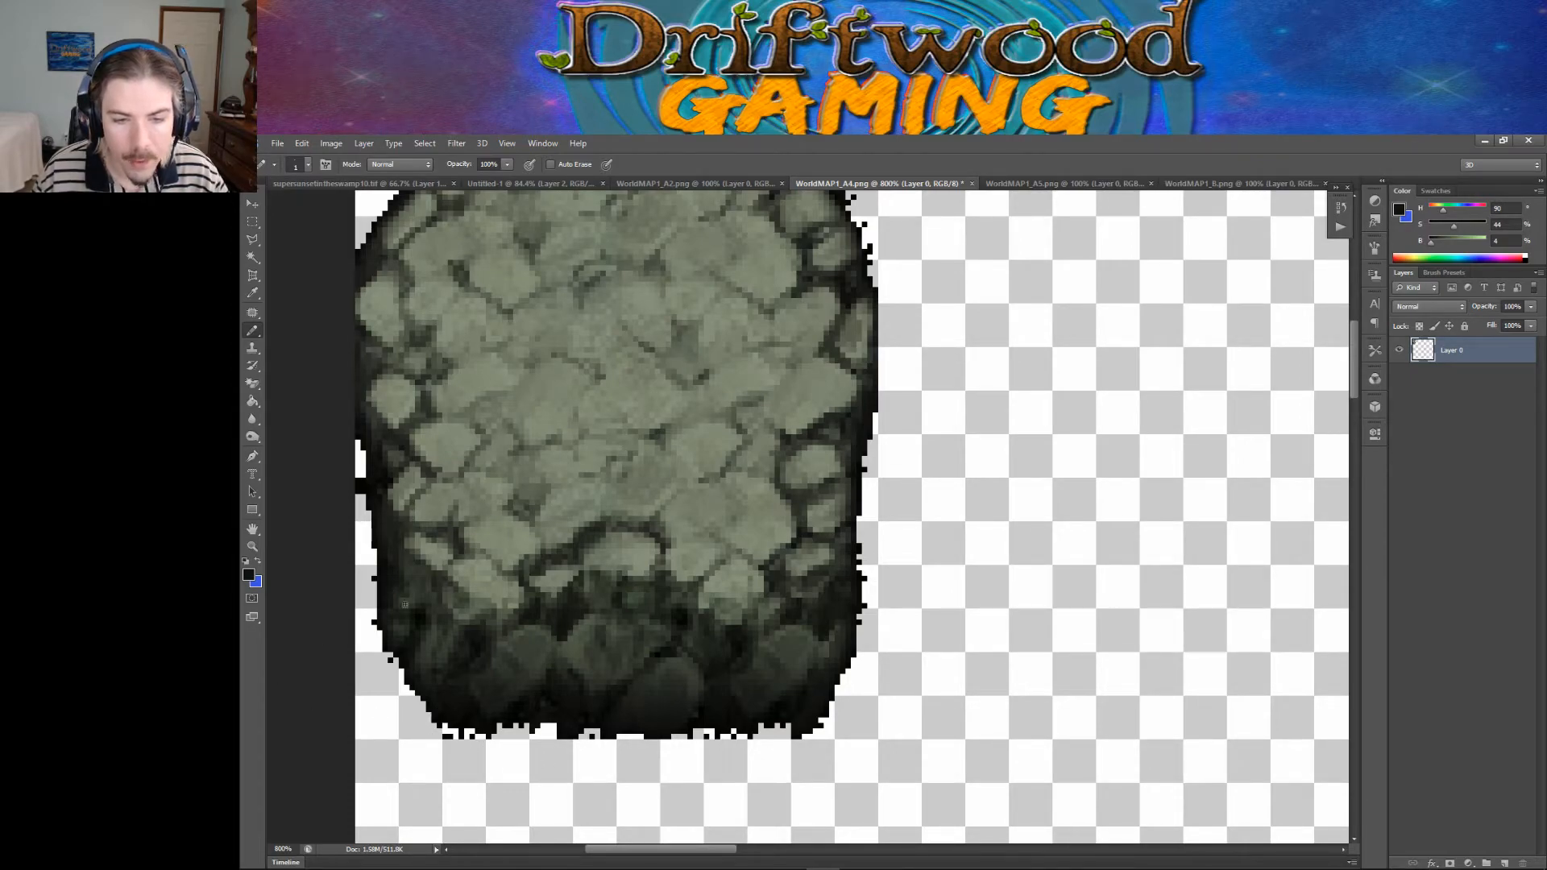
Step: Set the Eraser to 1 px and erase stray pixels along the large rock's bottom and lower right edges
right_click(253, 384)
left_click(297, 386)
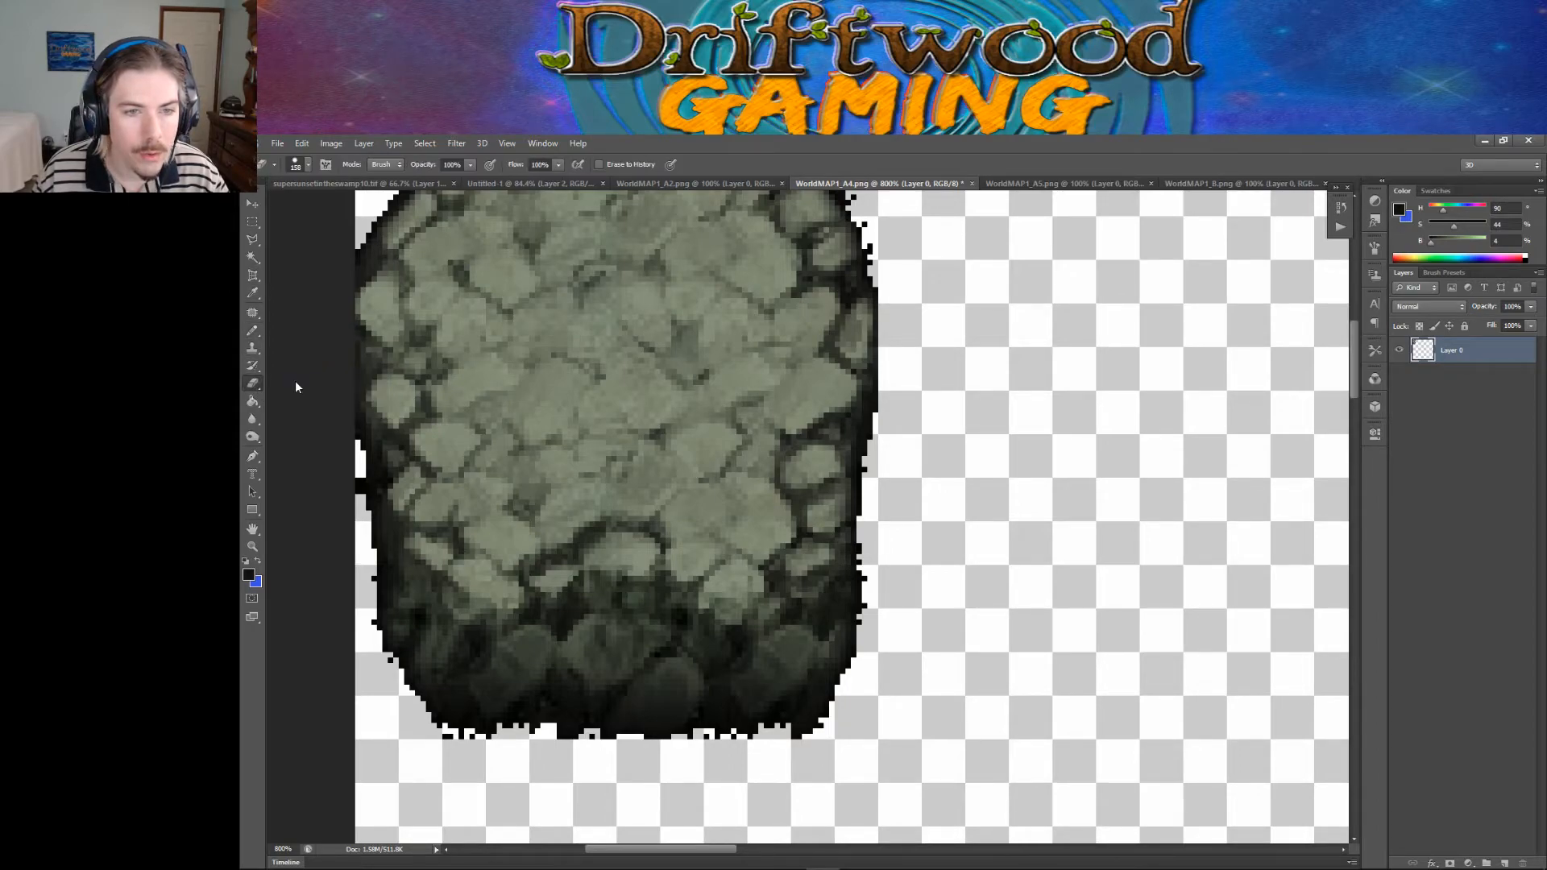
left_click(307, 164)
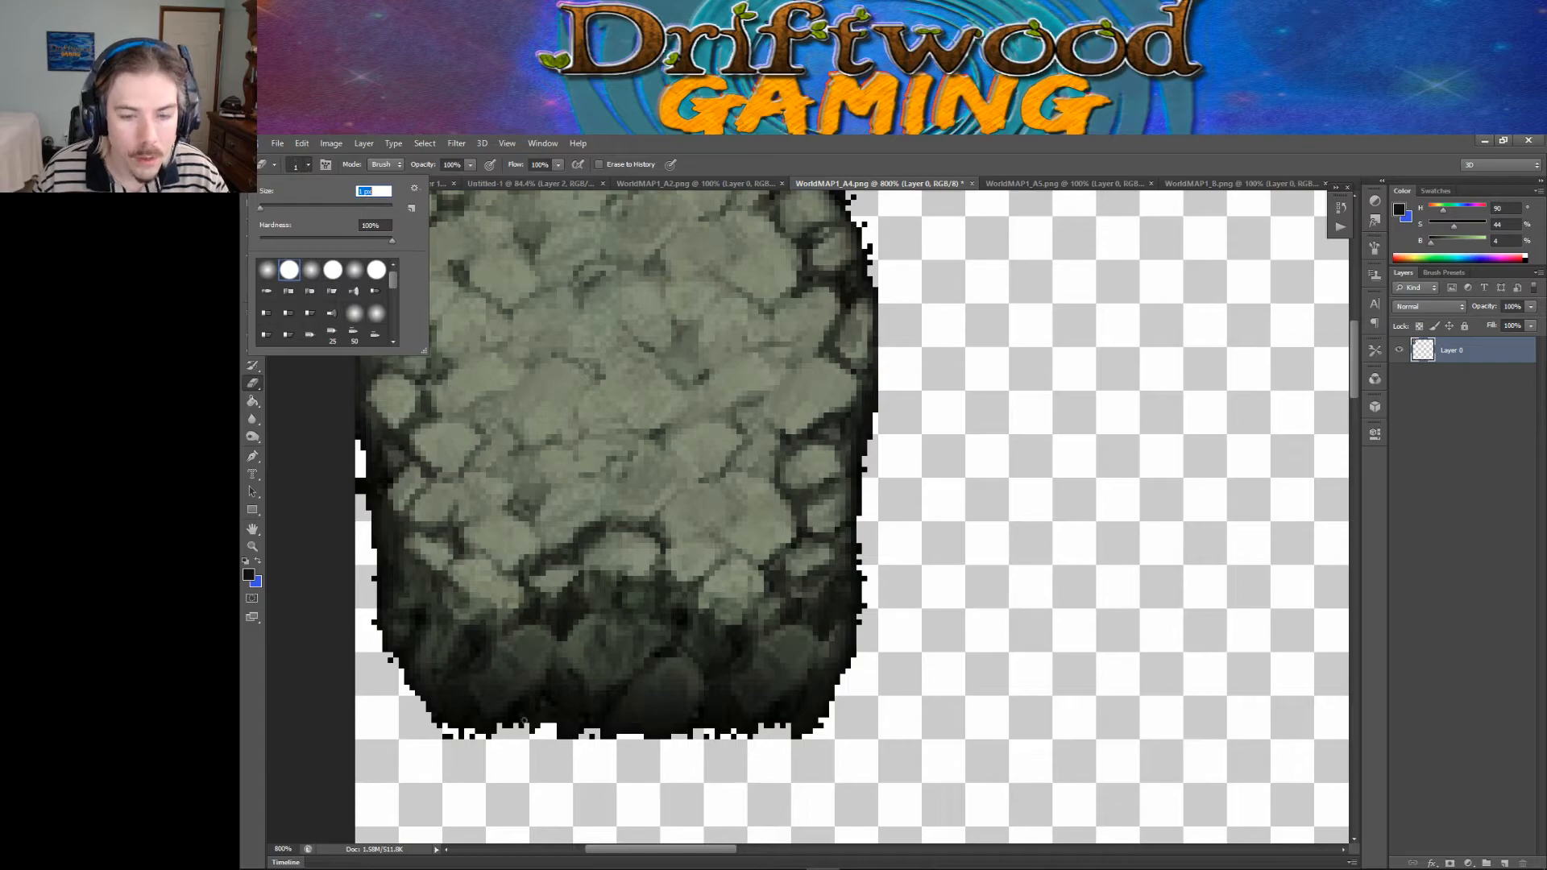
key("Return")
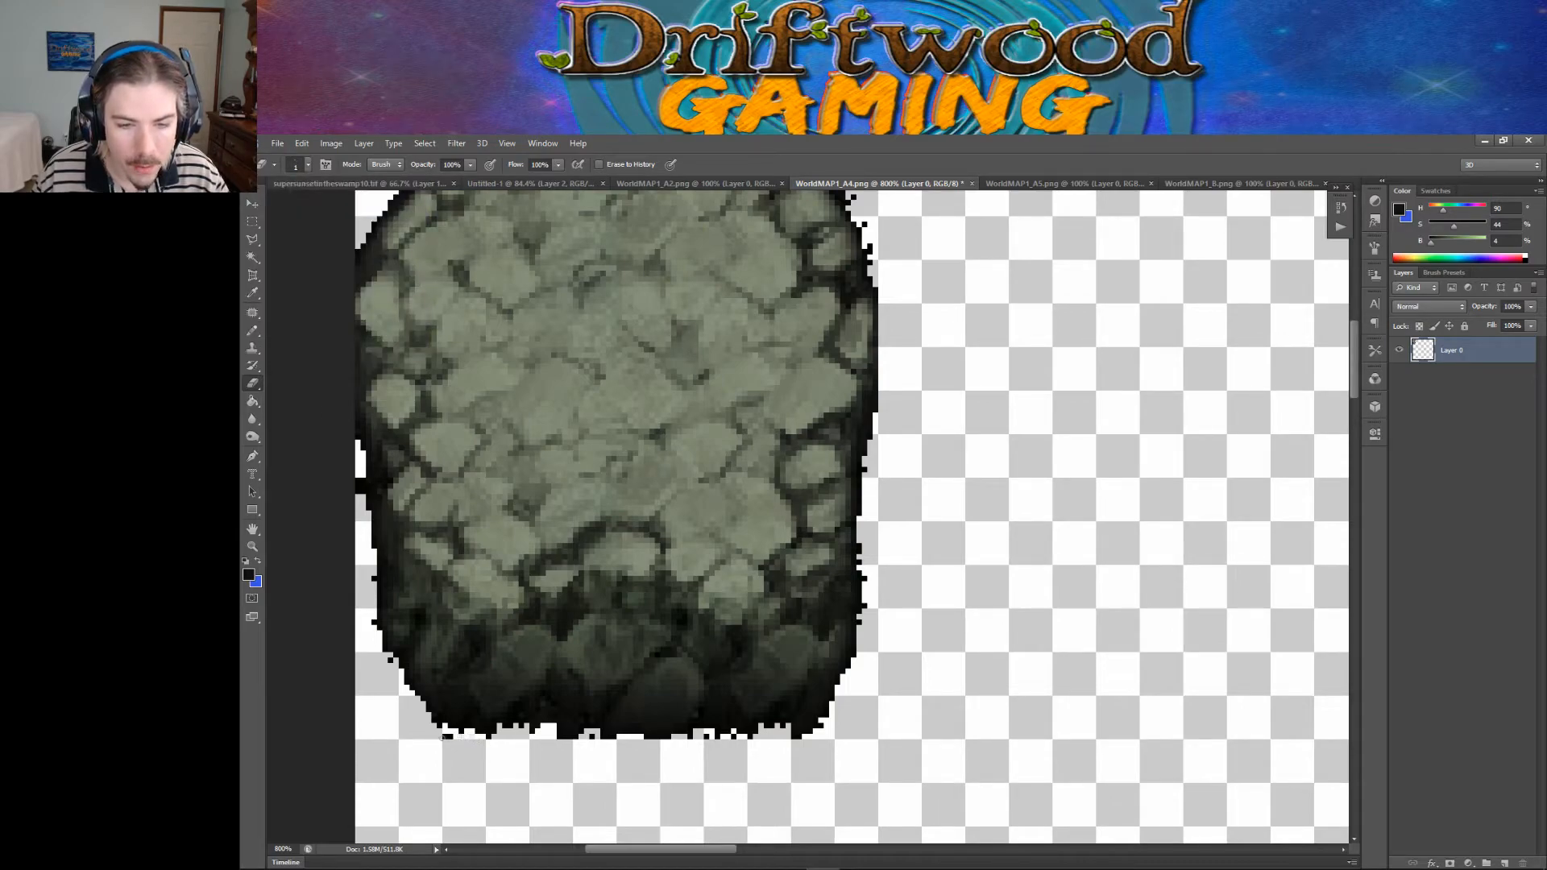
left_click_drag(685, 748, 735, 739)
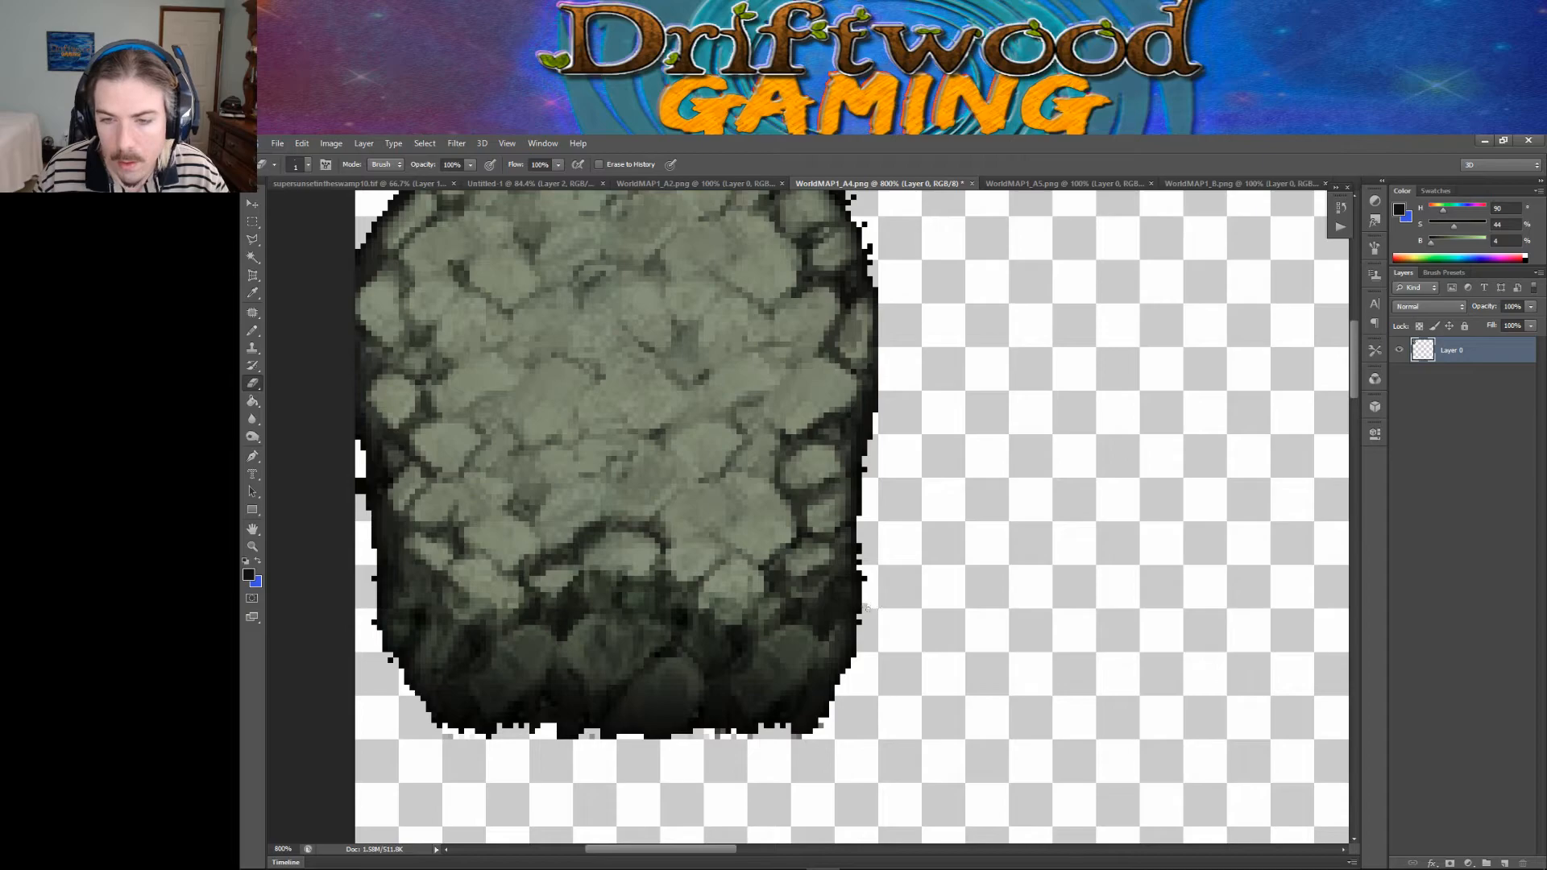
left_click_drag(867, 579, 862, 613)
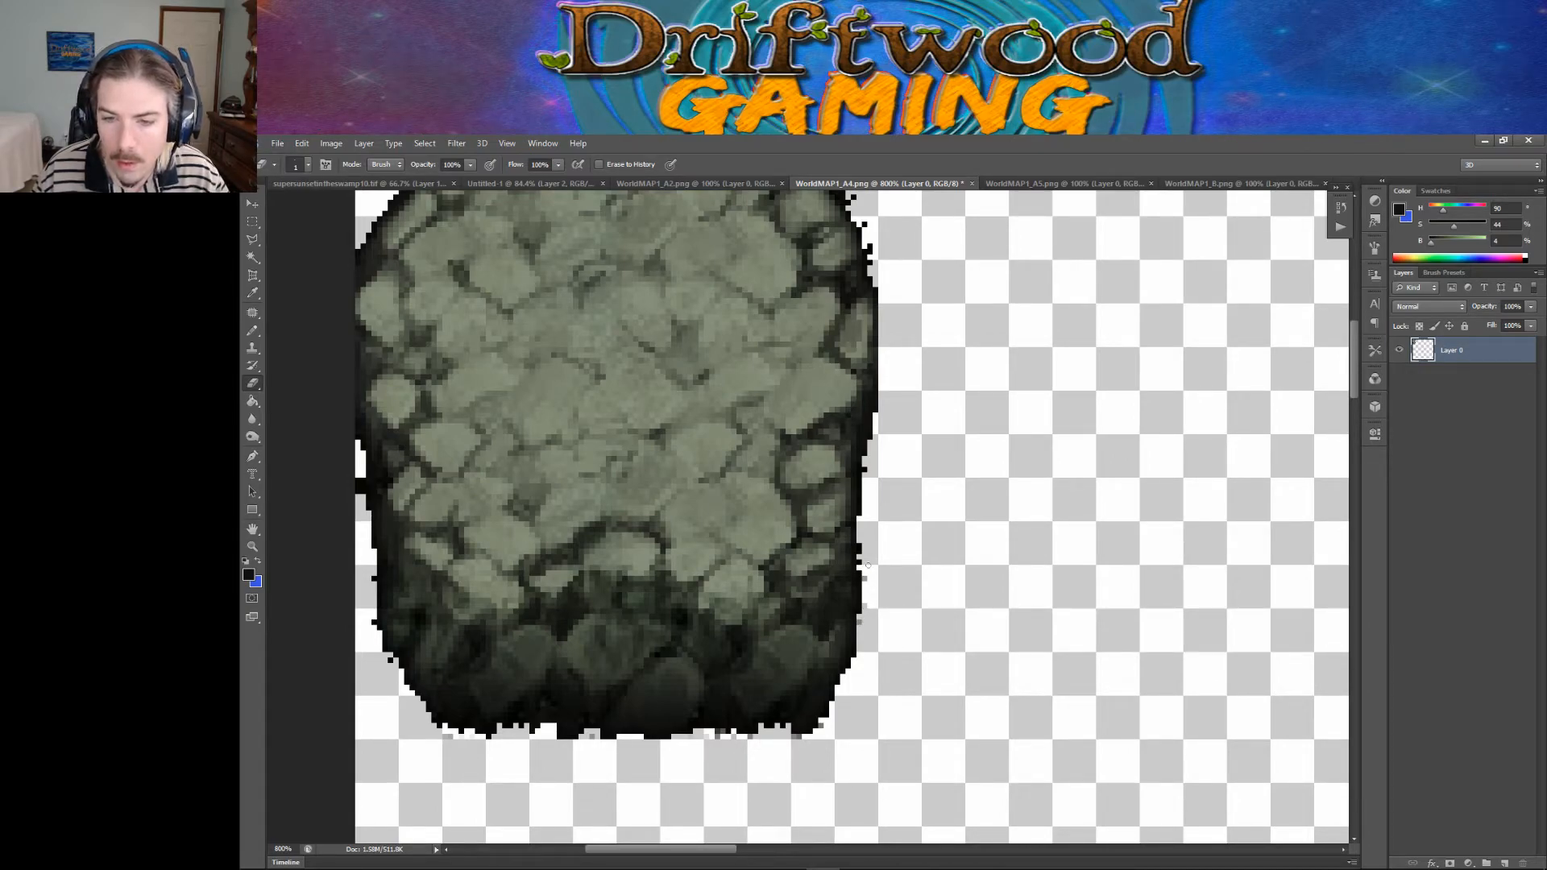
Step: Set the Eraser's mode to Pencil for hard-edged pixel removal
scroll(862, 548, "up", 1)
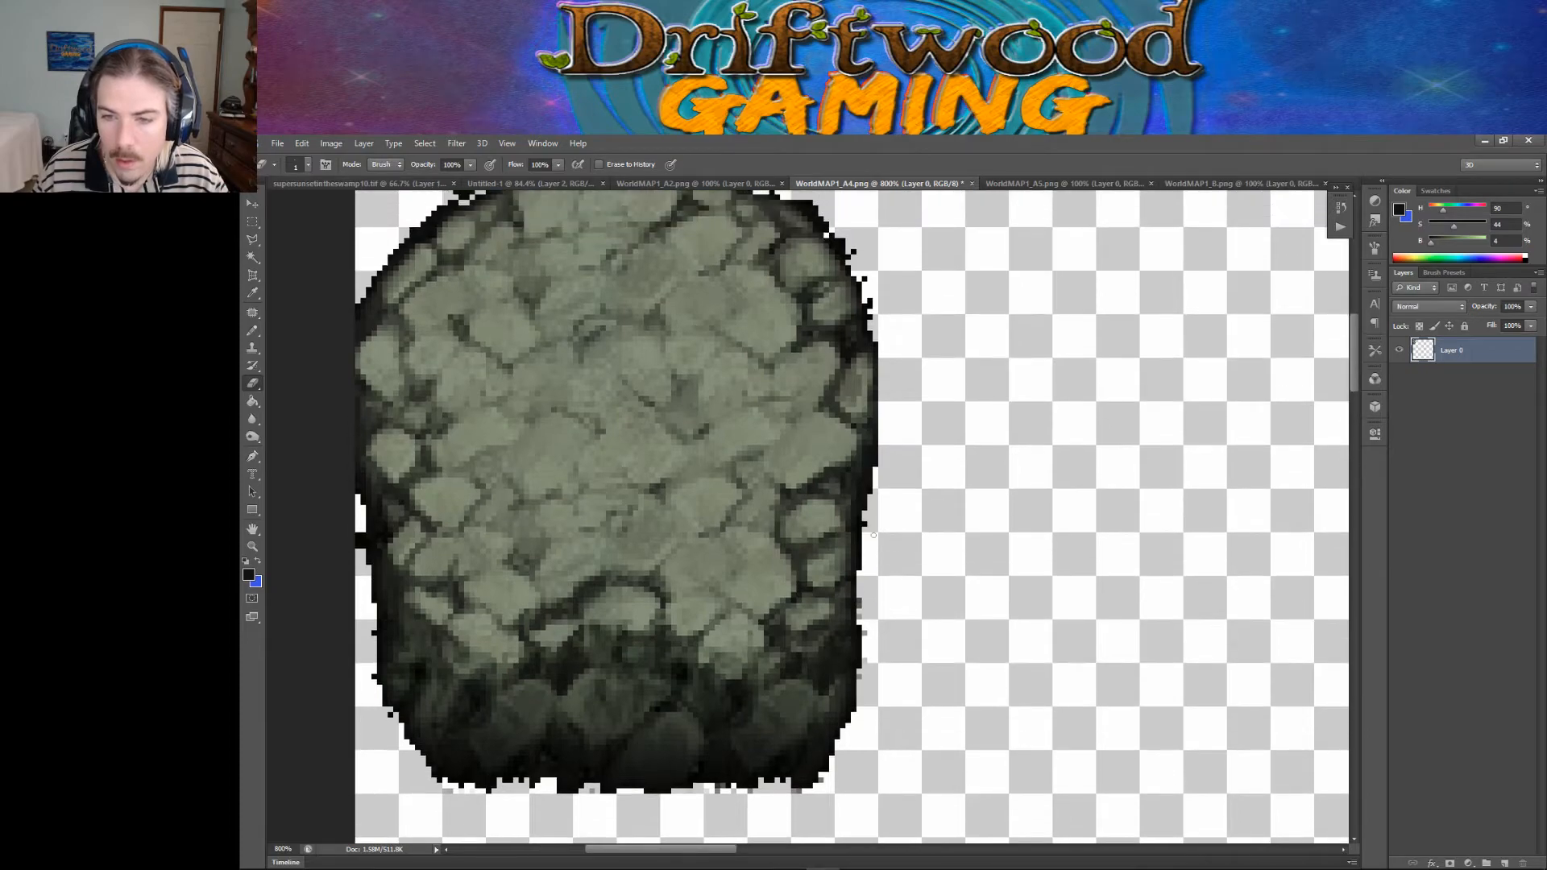
scroll(871, 528, "up", 1)
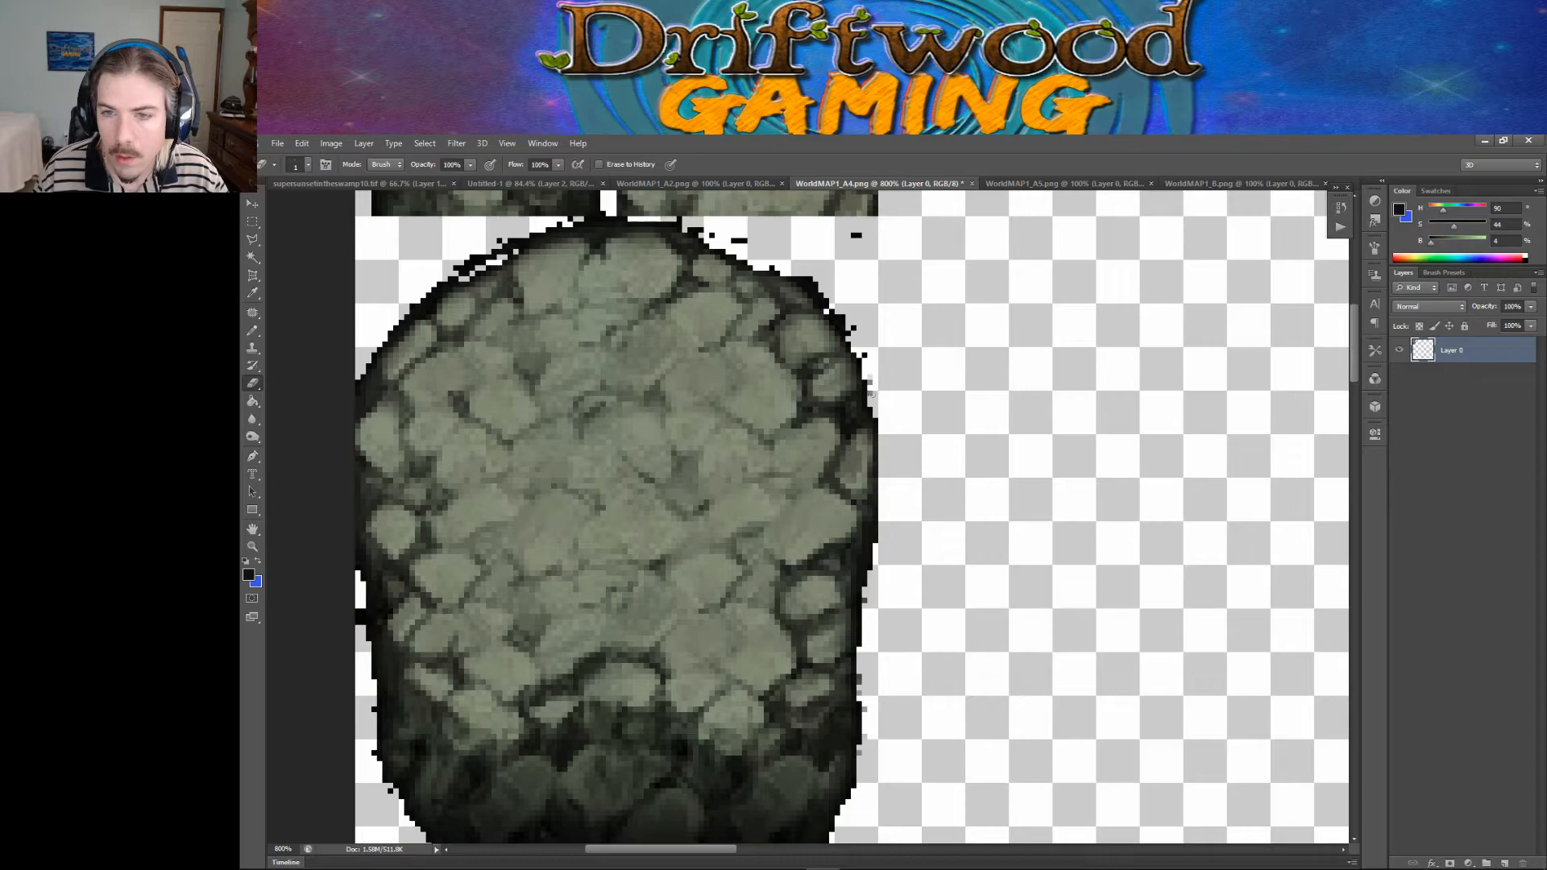
scroll(875, 393, "up", 1)
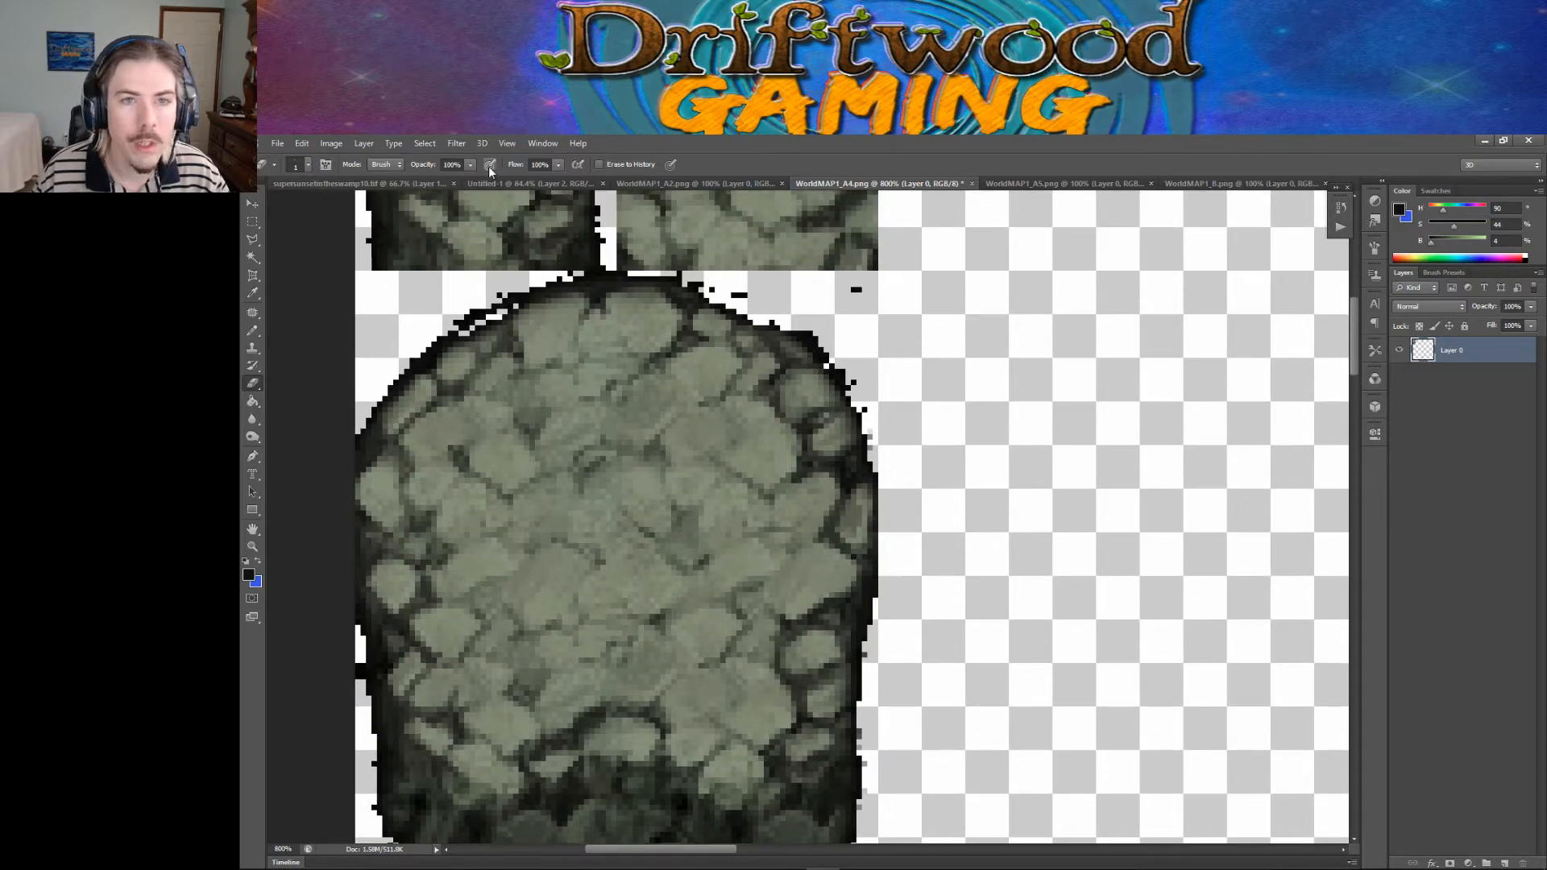
left_click(308, 165)
left_click(307, 164)
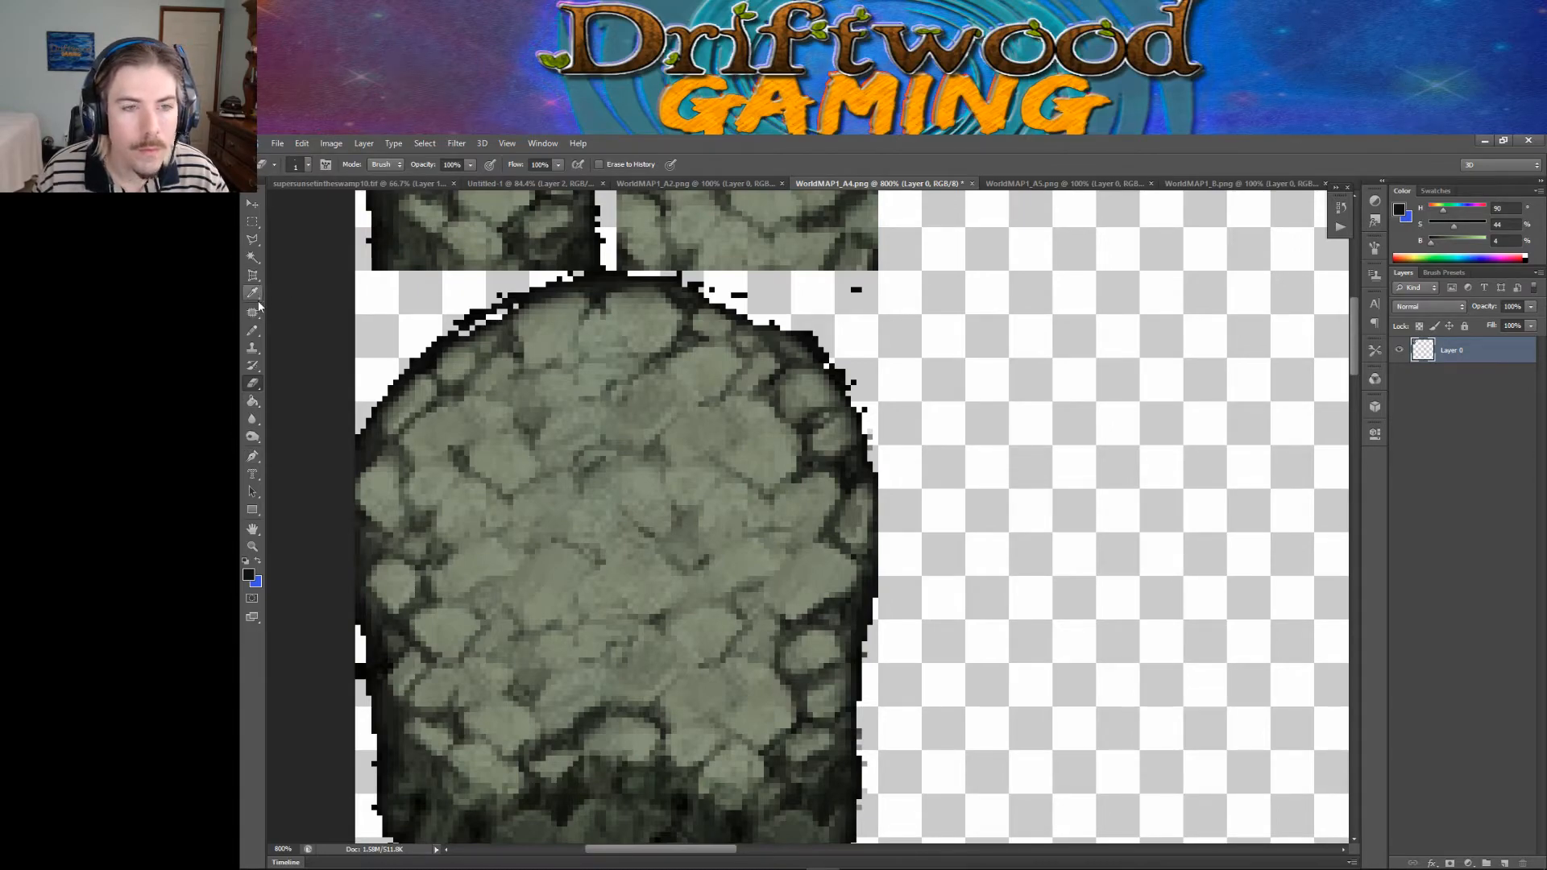
right_click(254, 387)
left_click(306, 381)
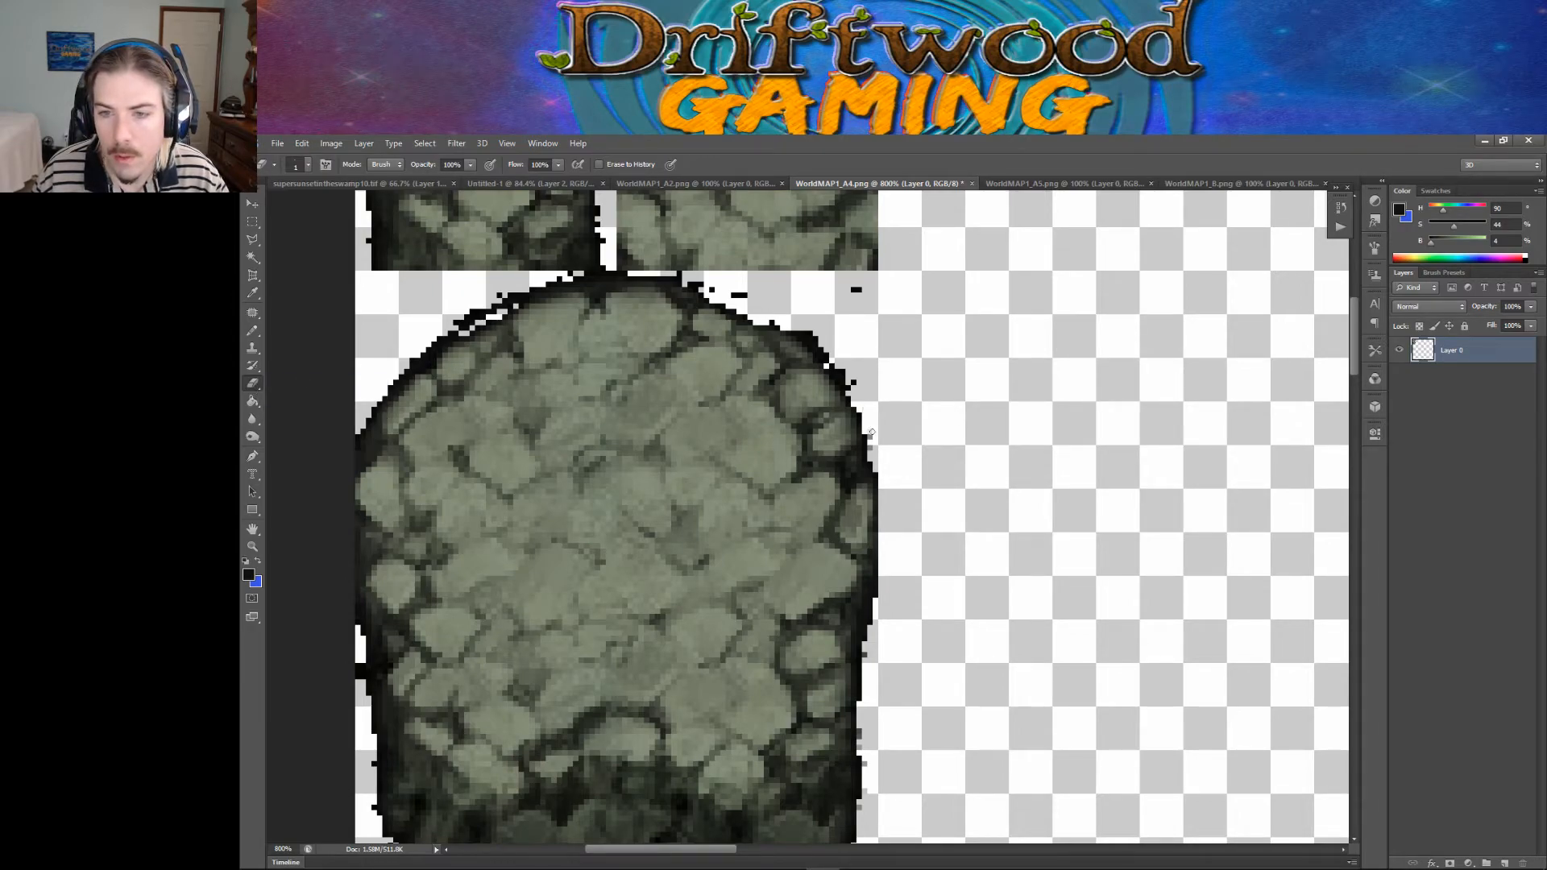
left_click(465, 165)
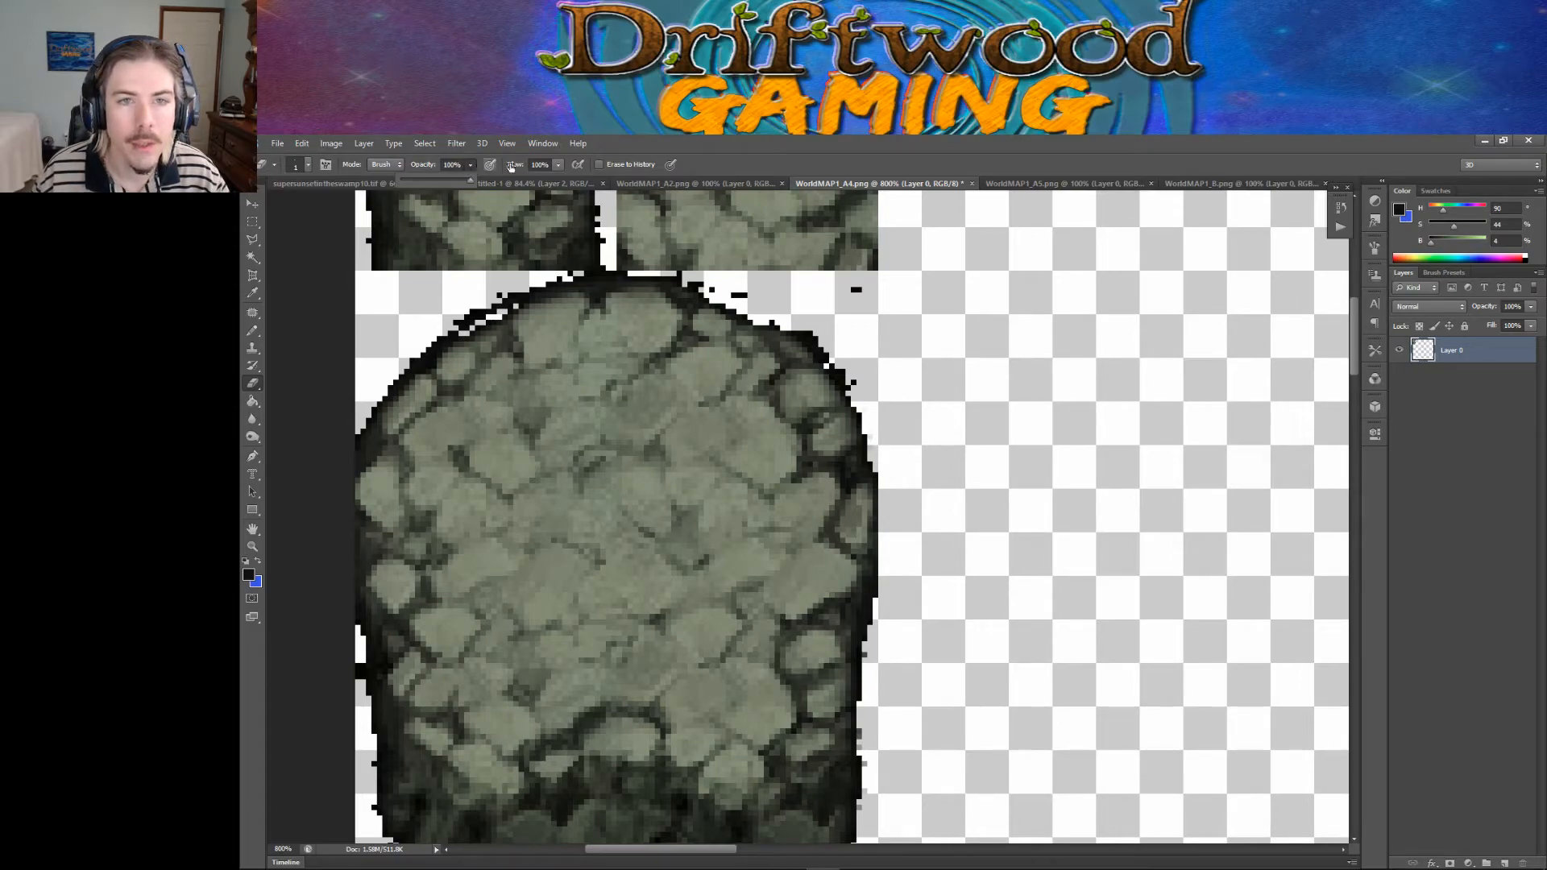
left_click(385, 164)
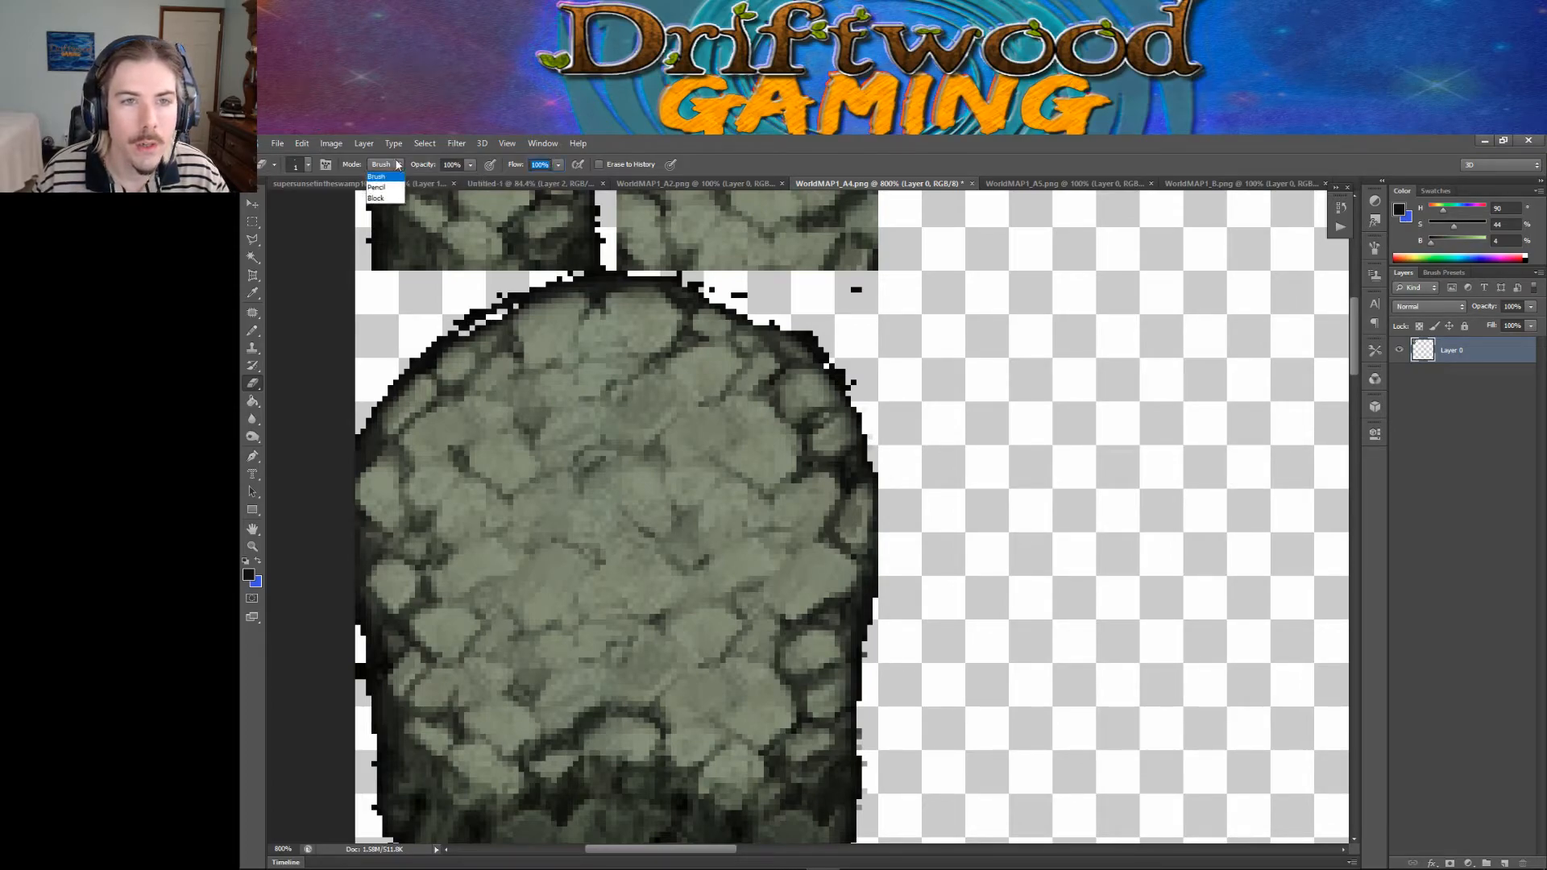
left_click(393, 189)
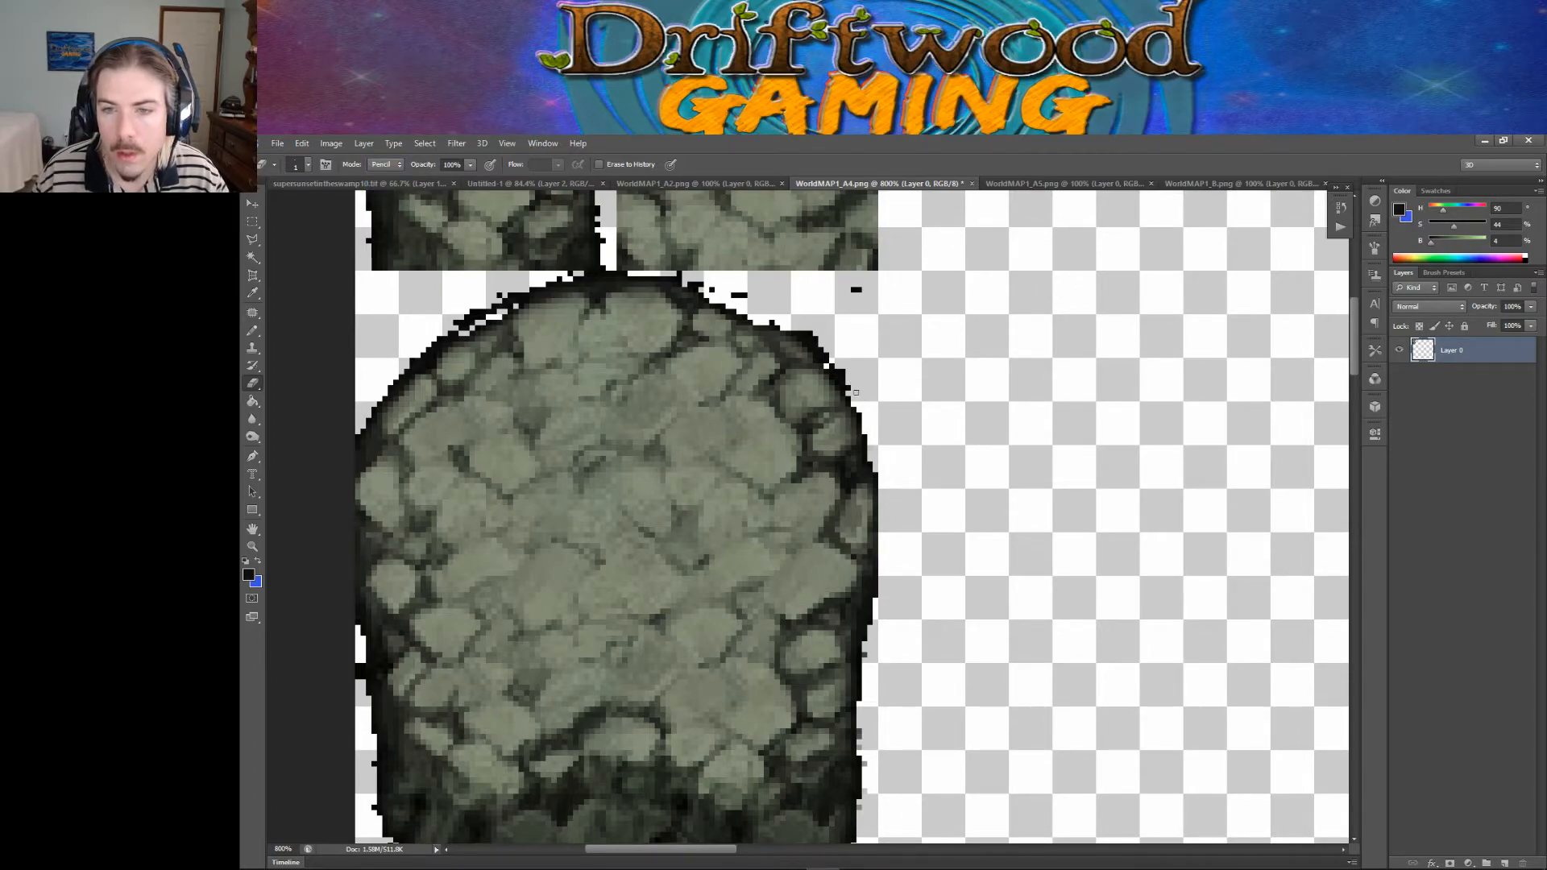
Step: Erase the stray black pixels above the large rock's upper right edge and beside the small rock tile
left_click(856, 291)
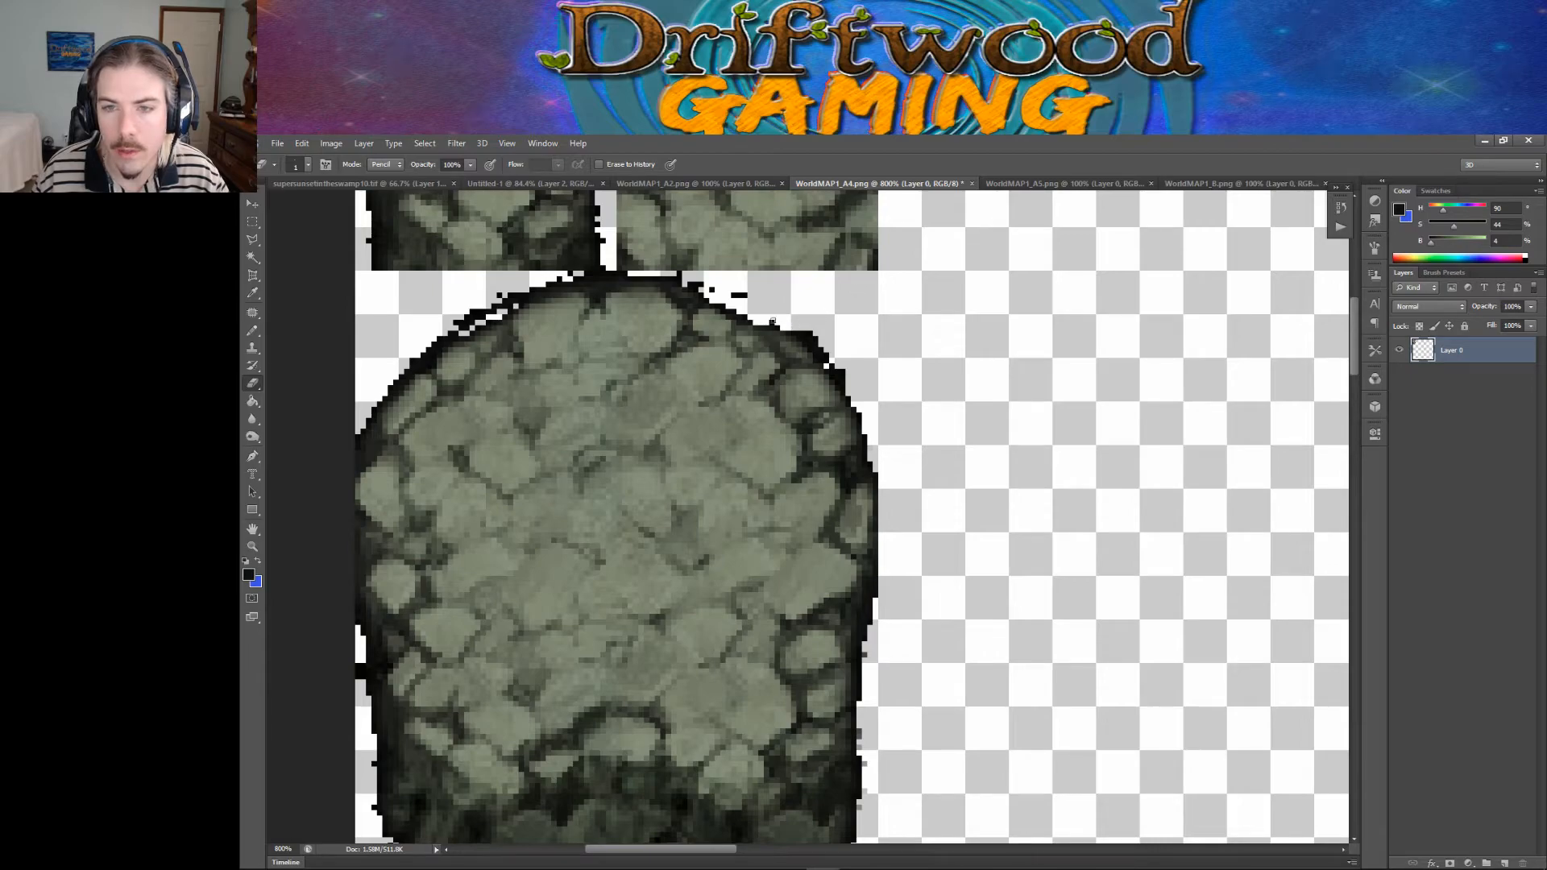
left_click_drag(746, 297, 740, 298)
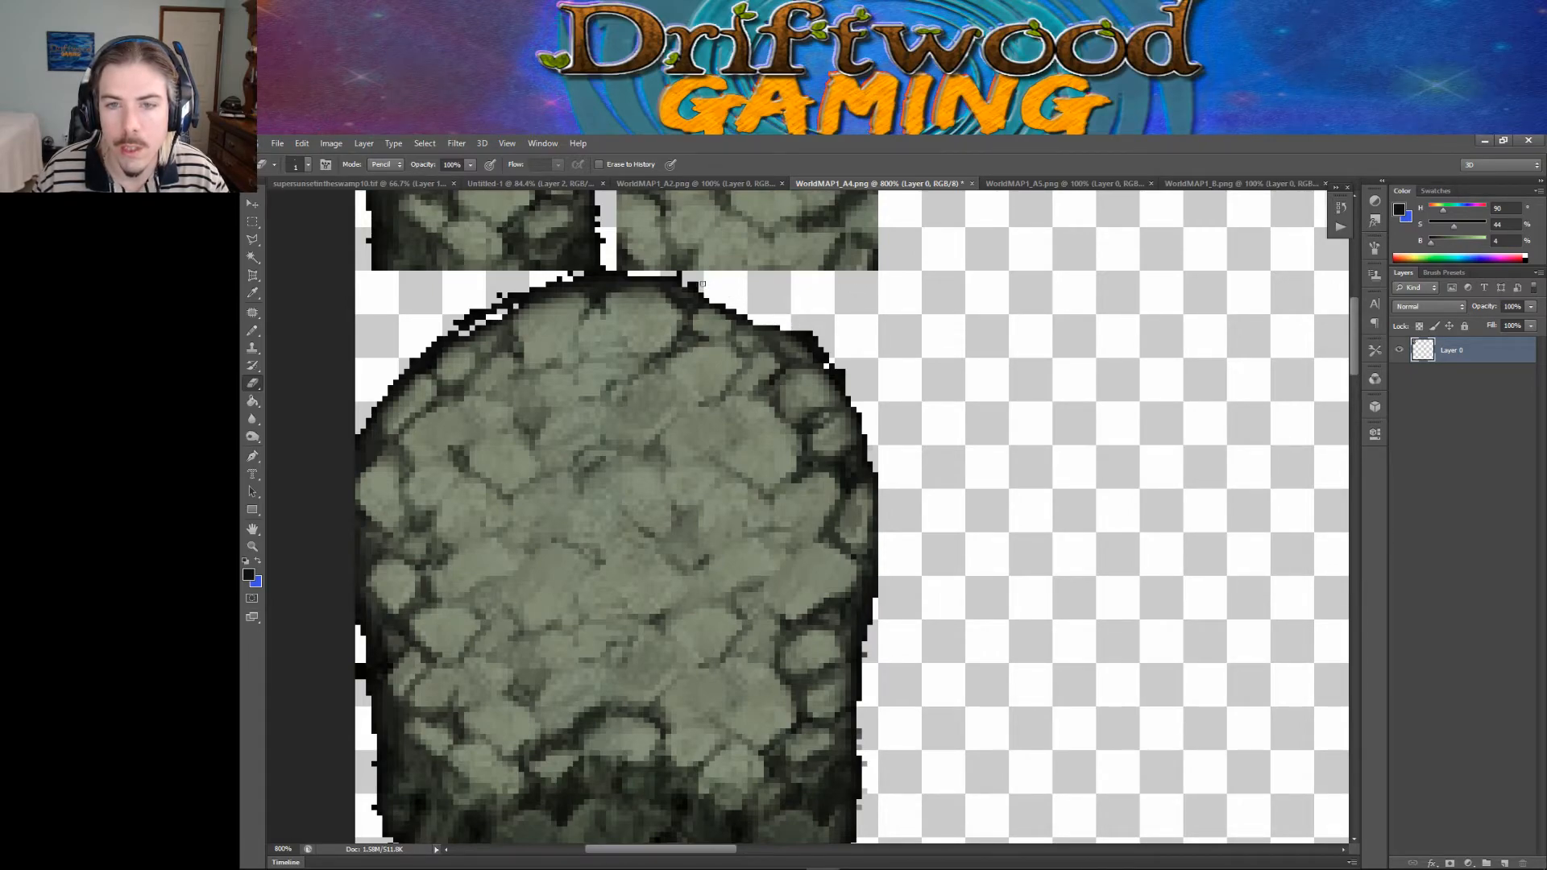
left_click(697, 283)
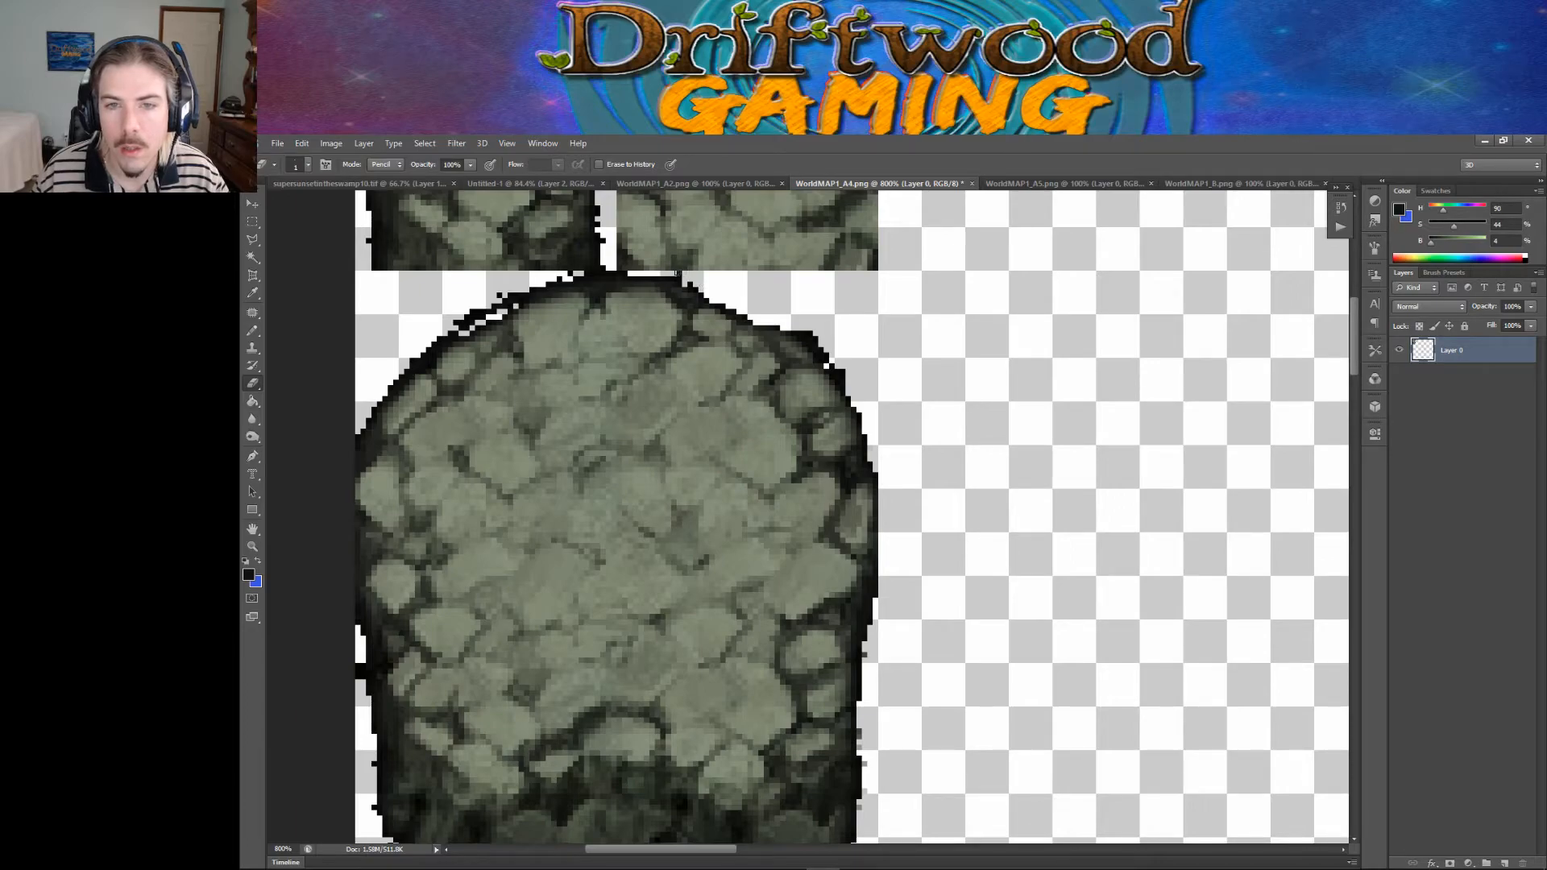
left_click(603, 268)
left_click_drag(605, 241, 597, 227)
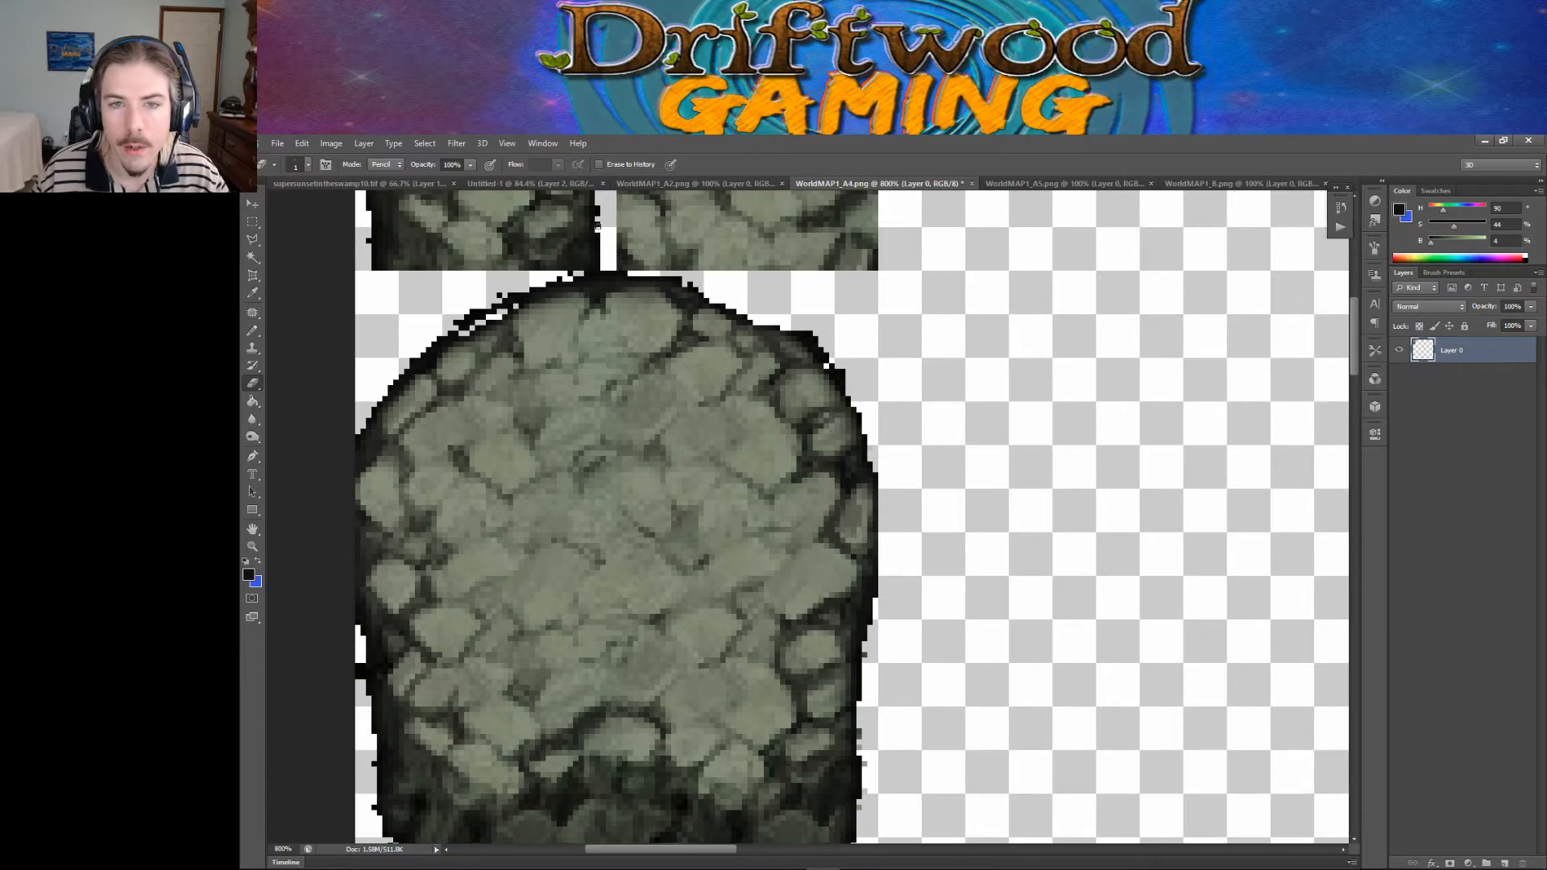
left_click(597, 210)
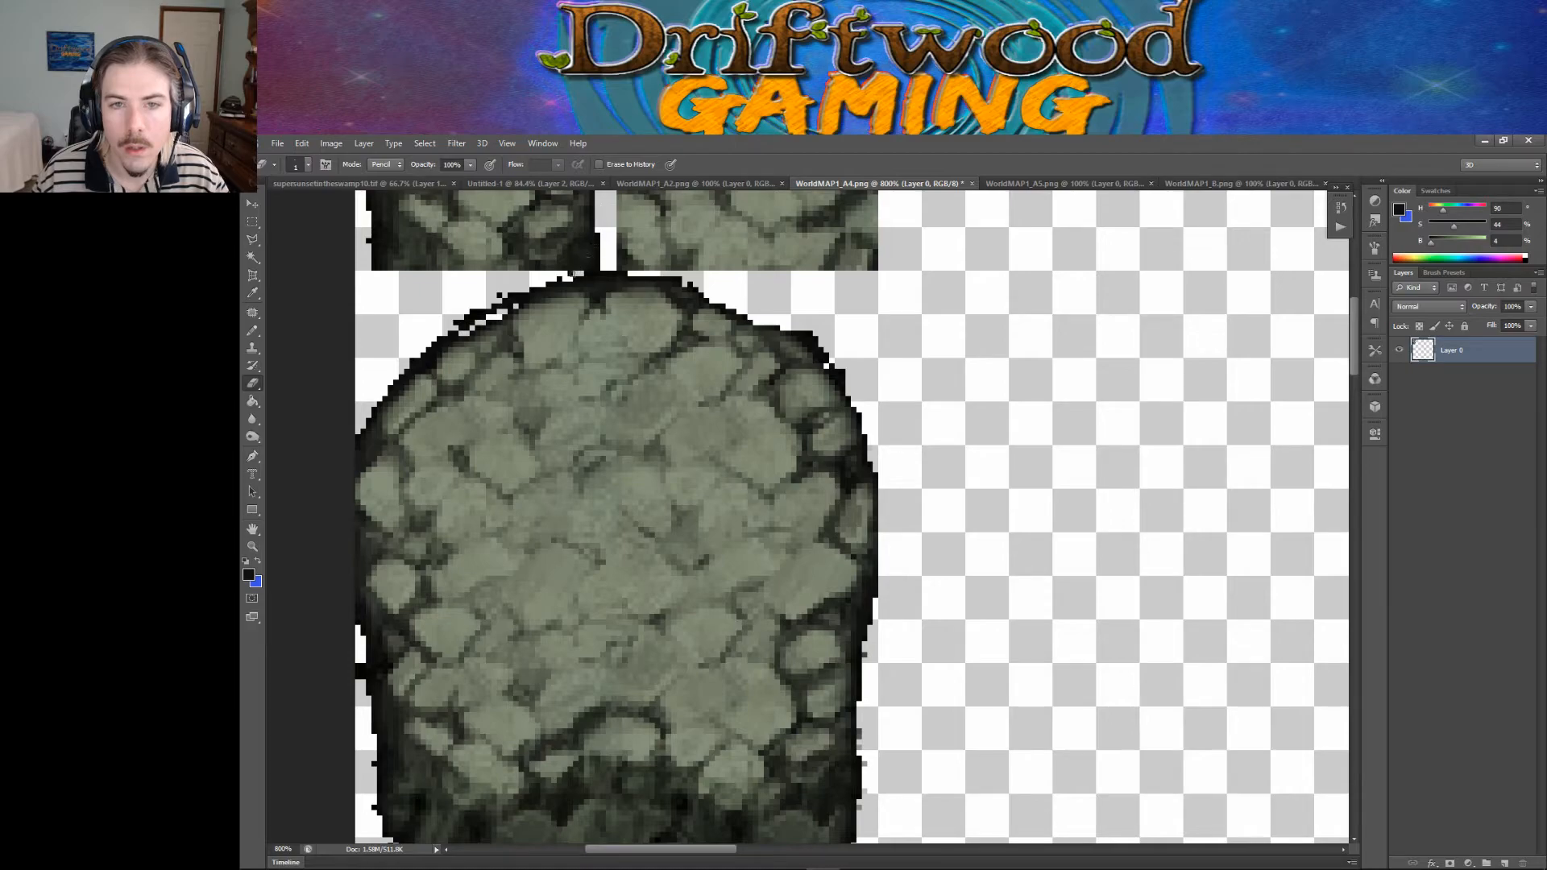
Step: Erase the stray black pixels around the top and left side of the small rock tile
scroll(568, 276, "up", 5)
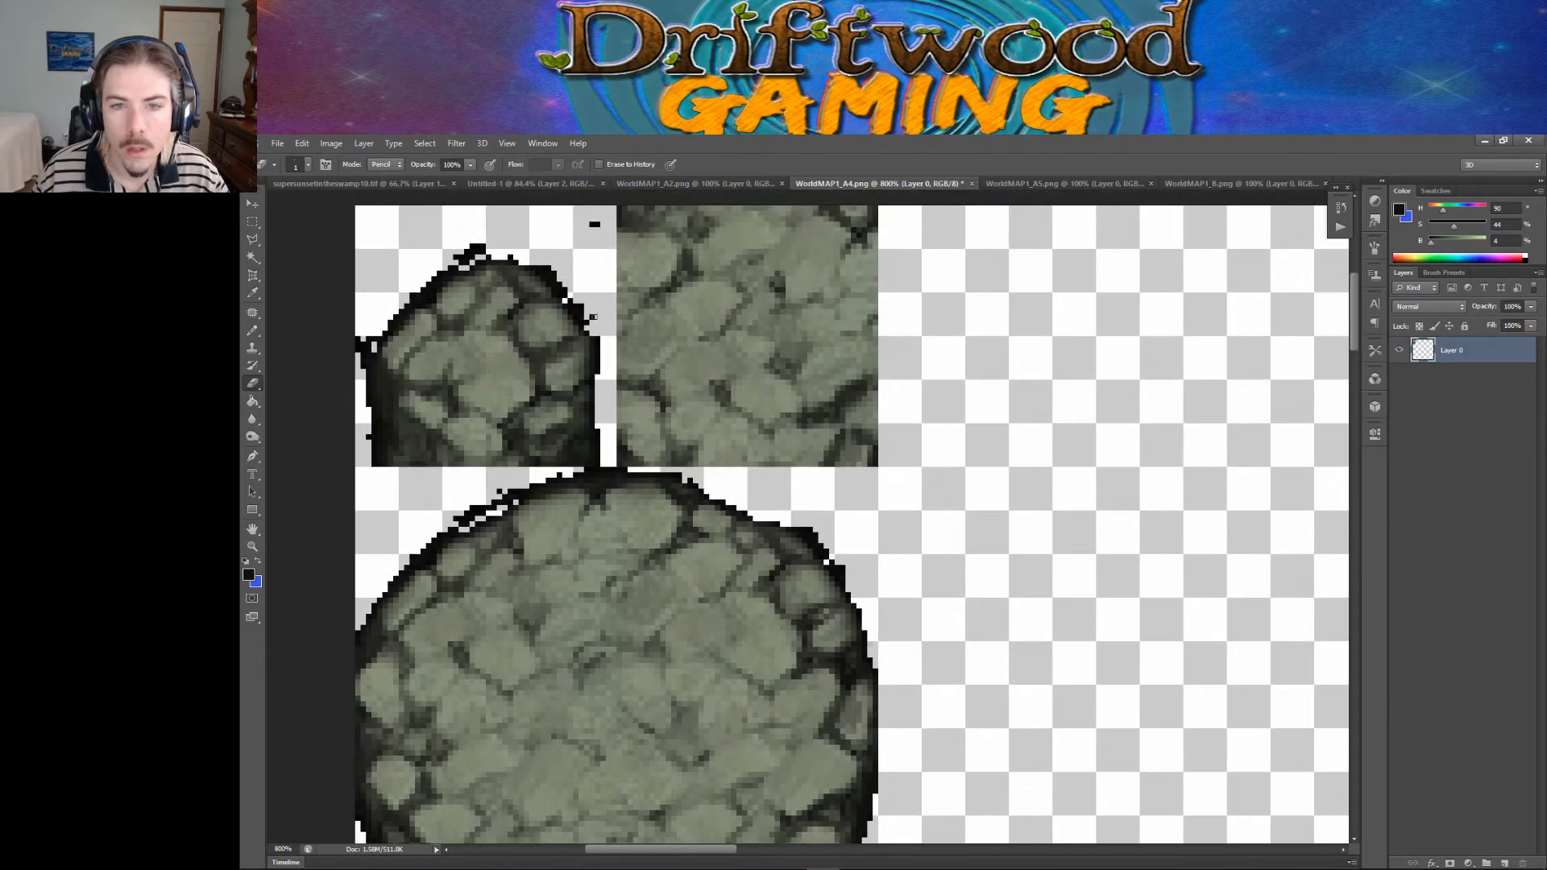
left_click(595, 225)
left_click(481, 247)
left_click(472, 248)
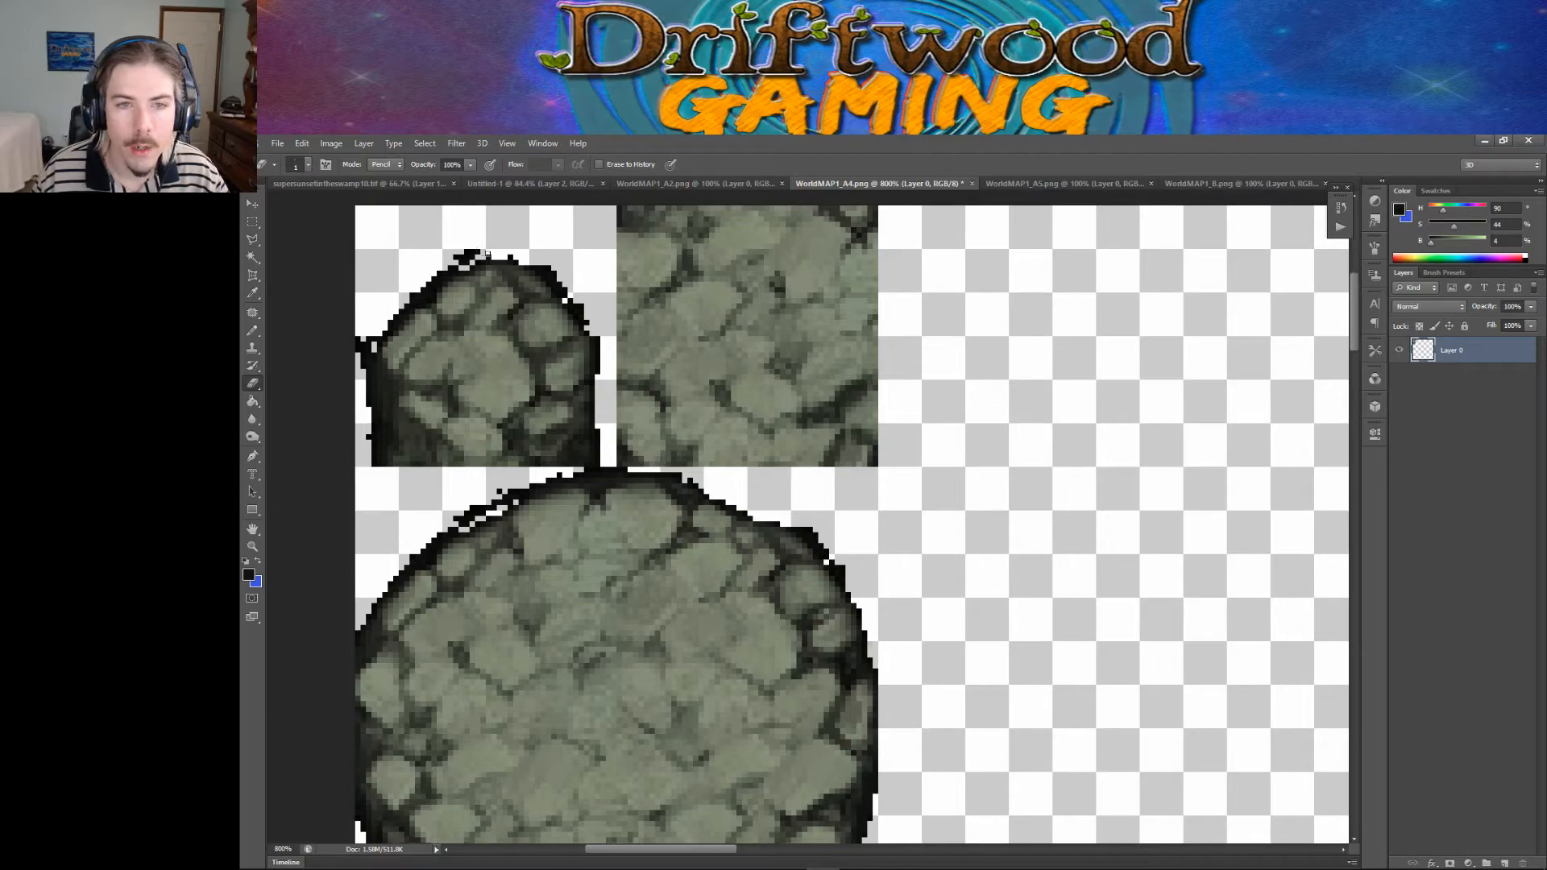
left_click(474, 252)
left_click_drag(465, 256, 473, 252)
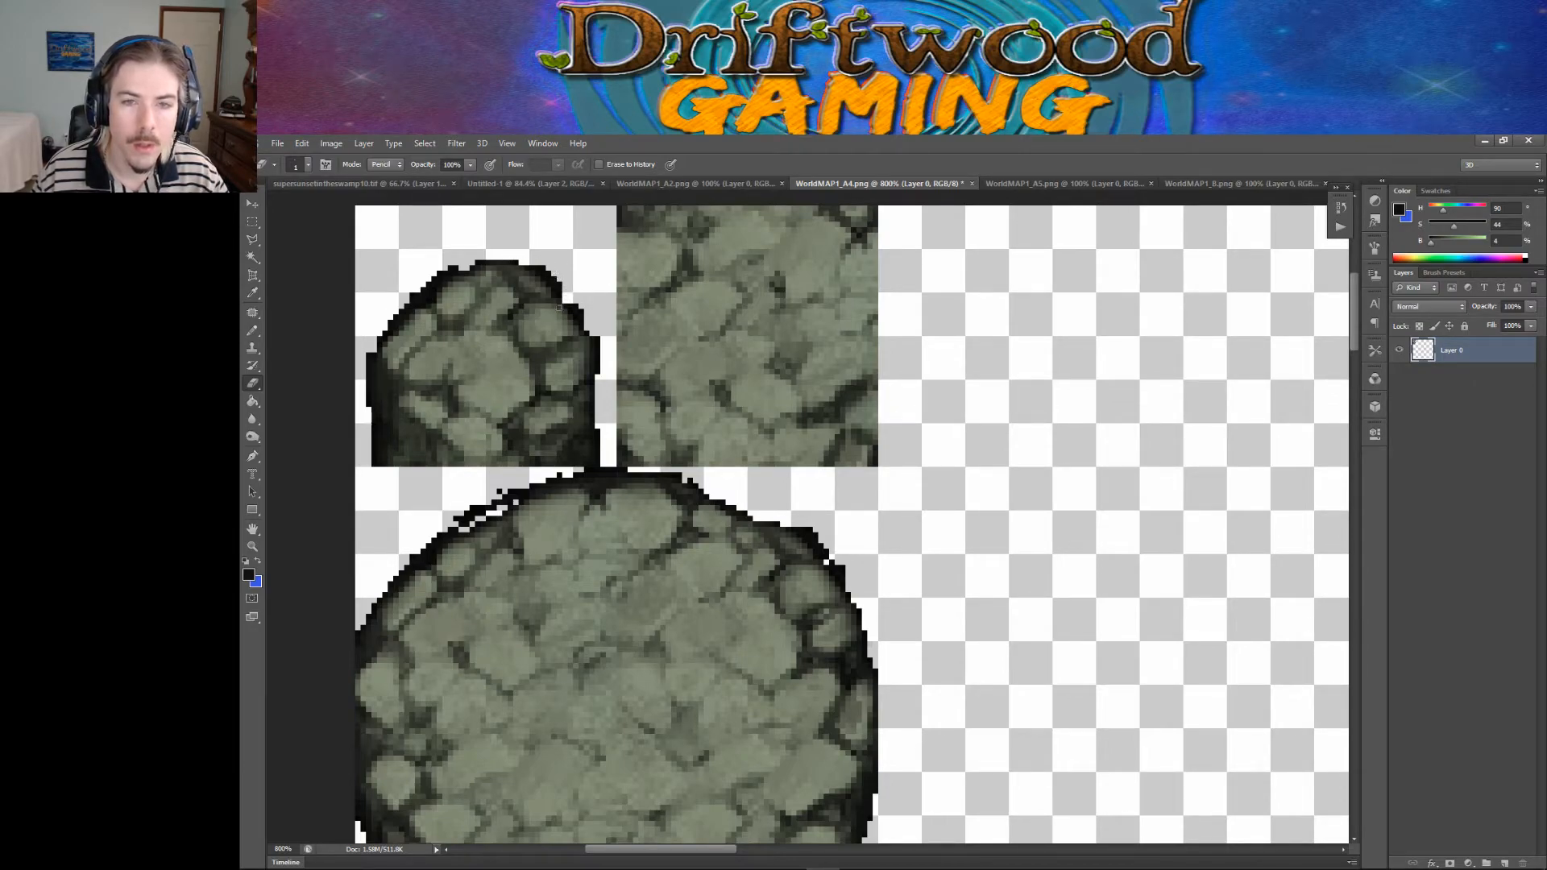
Step: Sample a near-black tone from the small rock's edge and touch up its upper outline with the Pencil
left_click(253, 294)
left_click(567, 305)
left_click(254, 333)
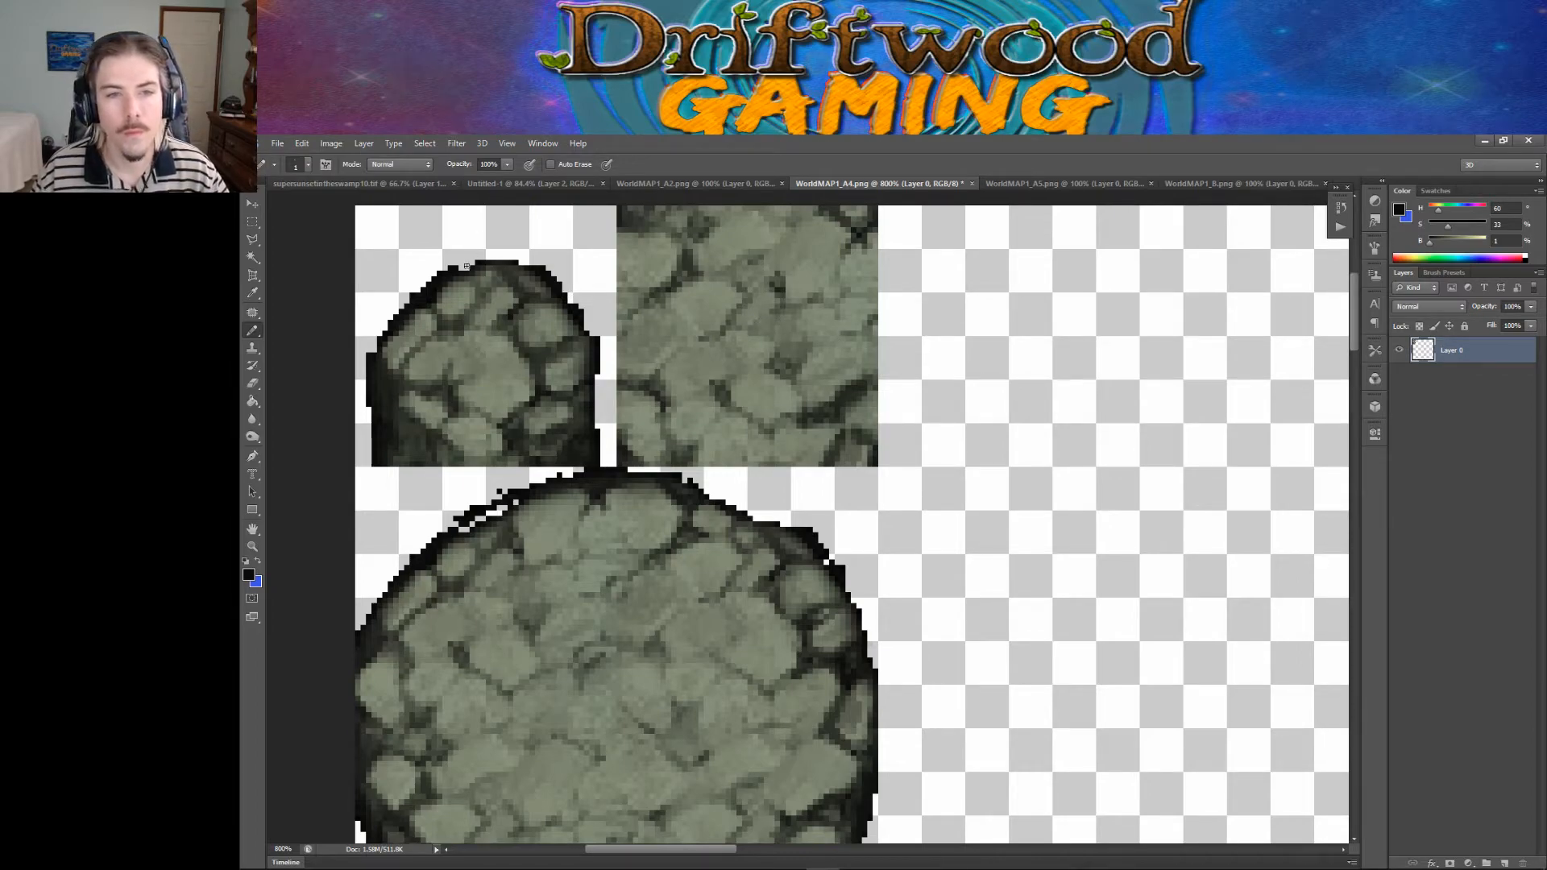
scroll(585, 439, "up", 4)
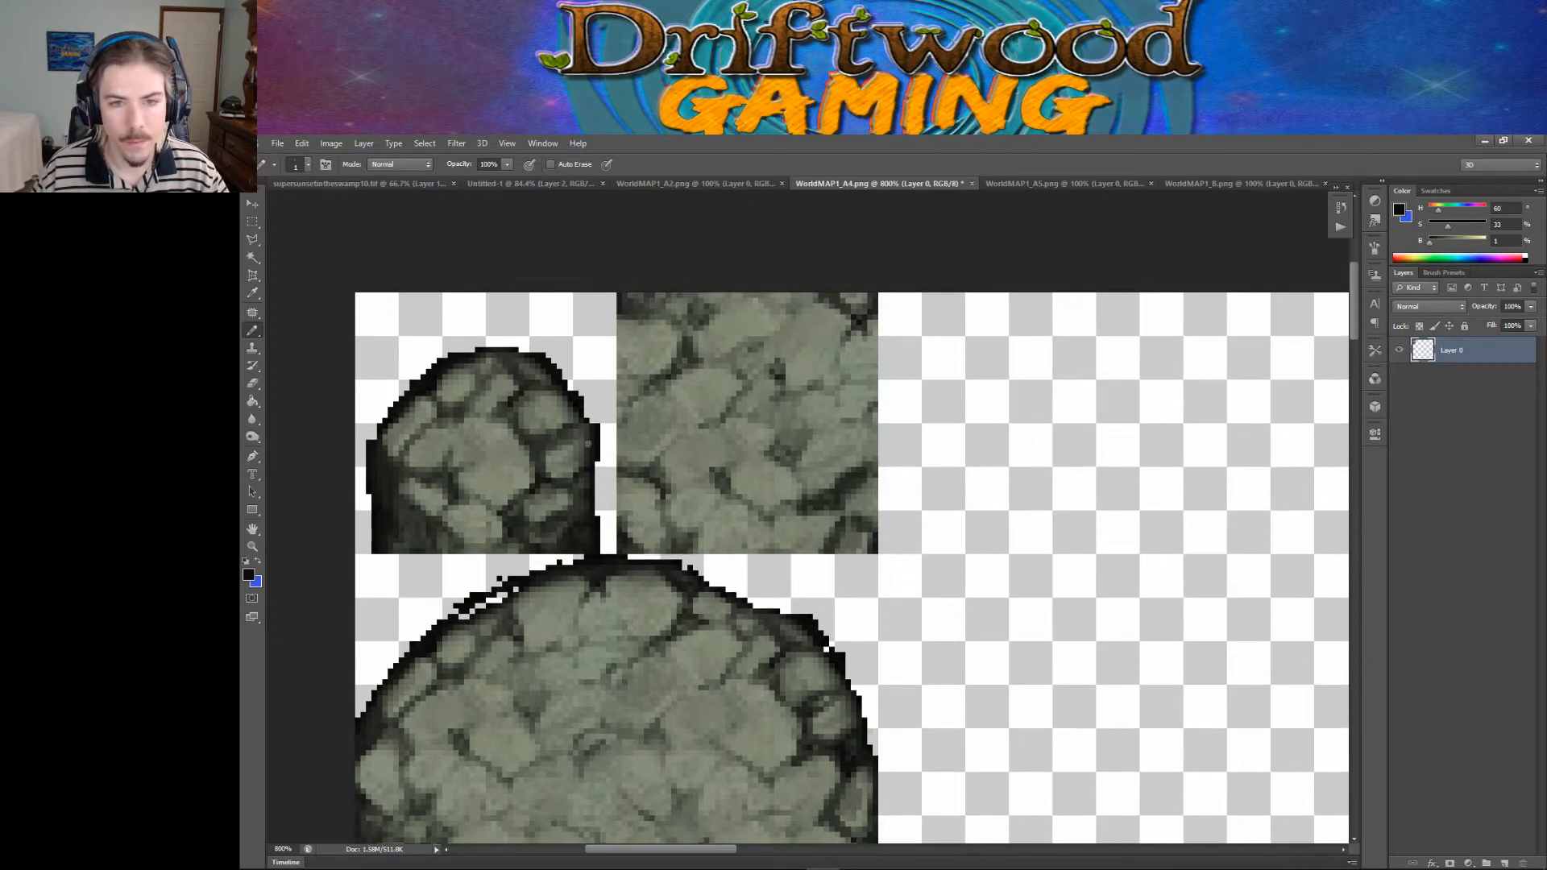
Step: Erase the remaining stray pixels along the large rock's lower left, bottom and right edges
scroll(670, 441, "down", 8)
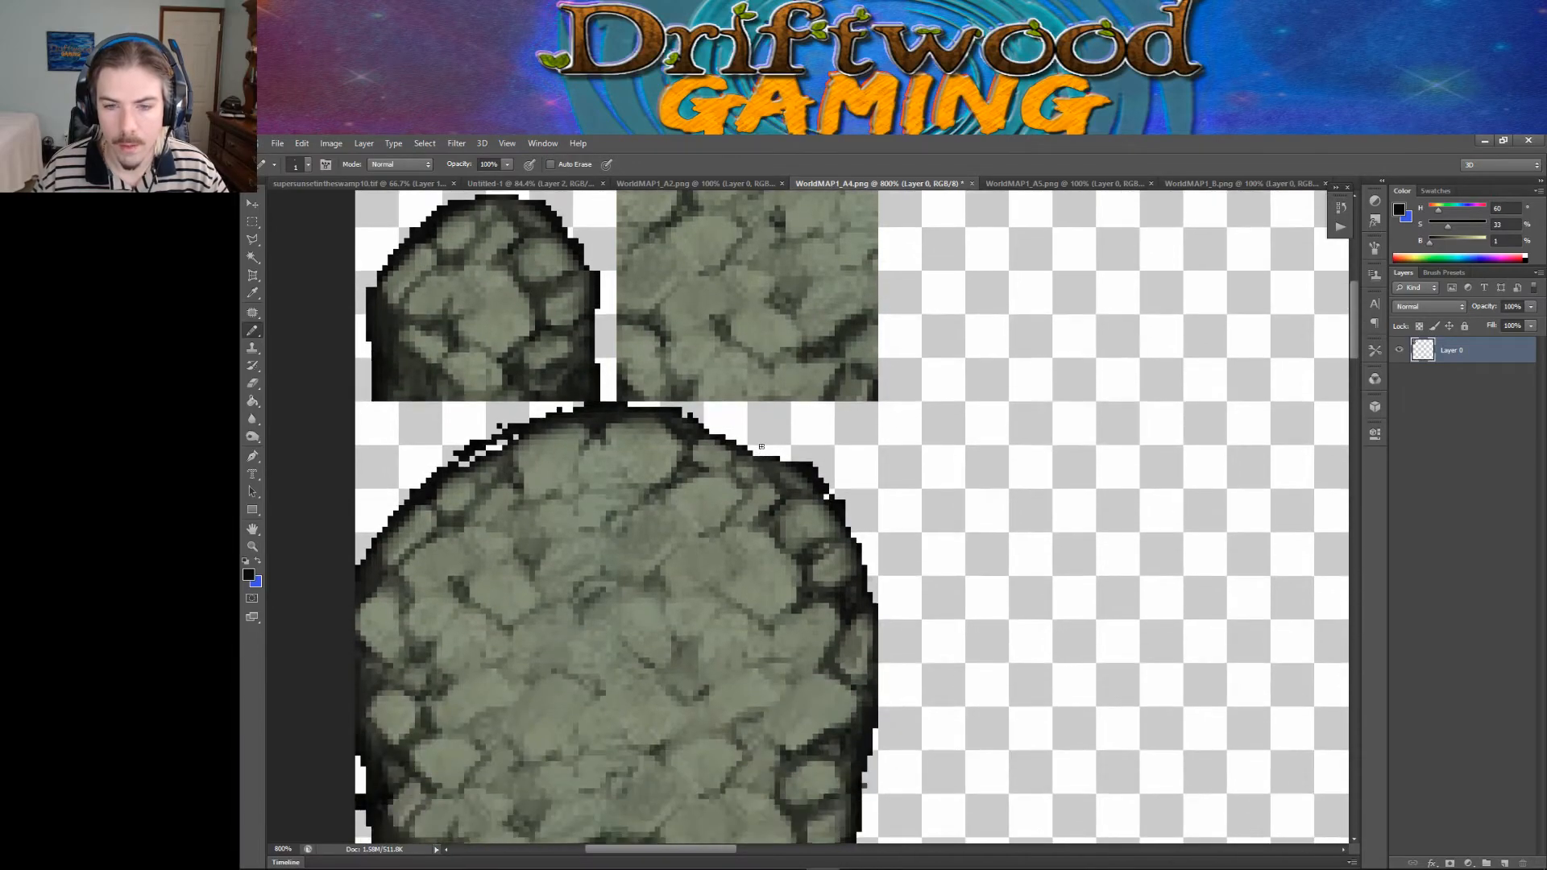
scroll(758, 442, "down", 3)
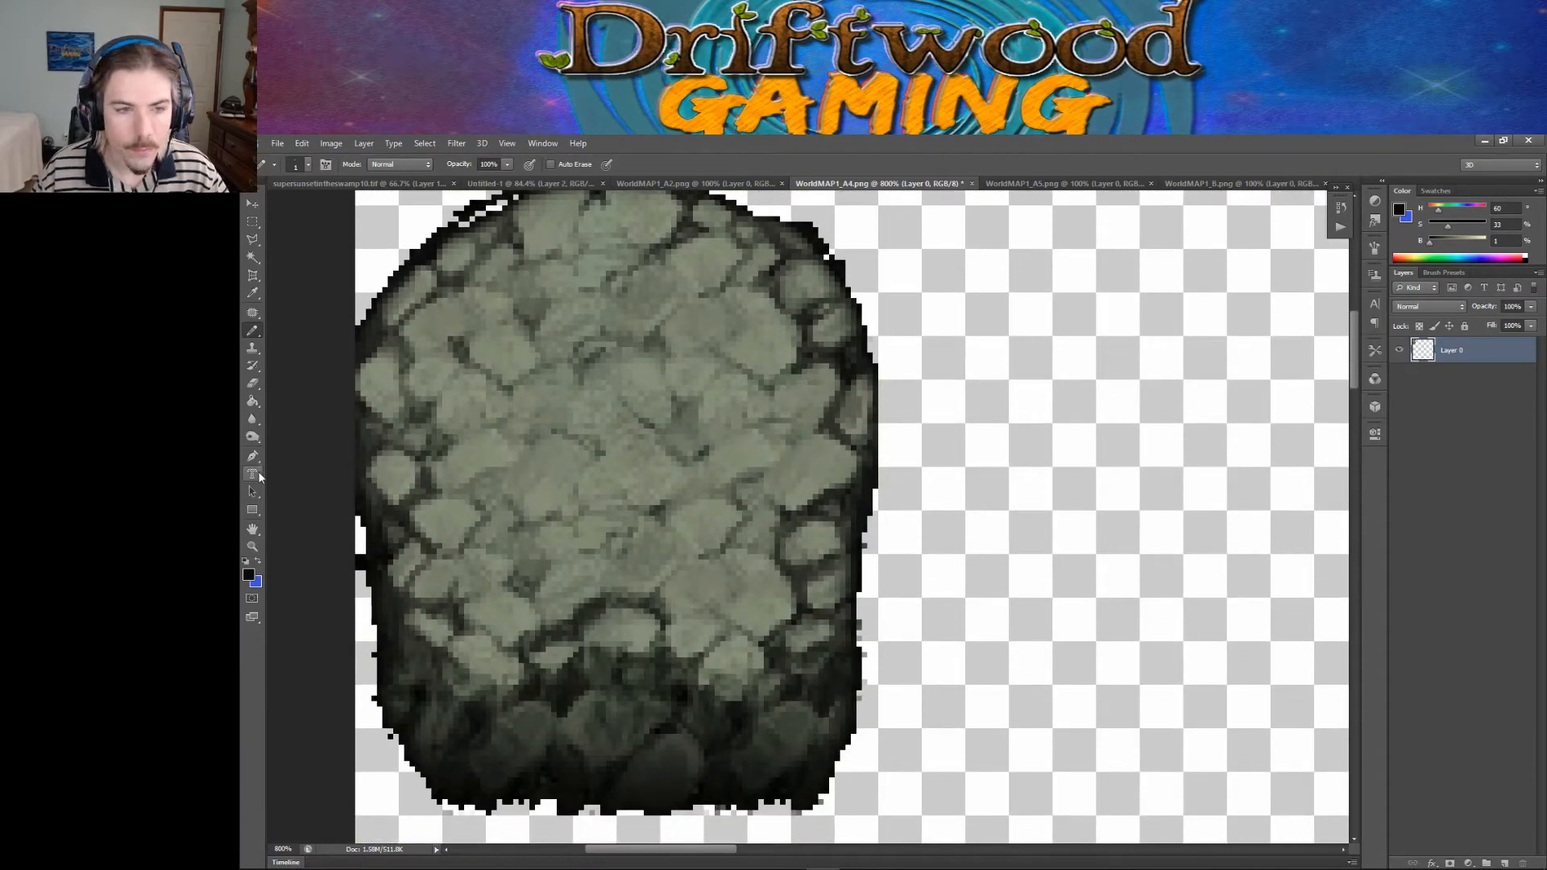
left_click(252, 383)
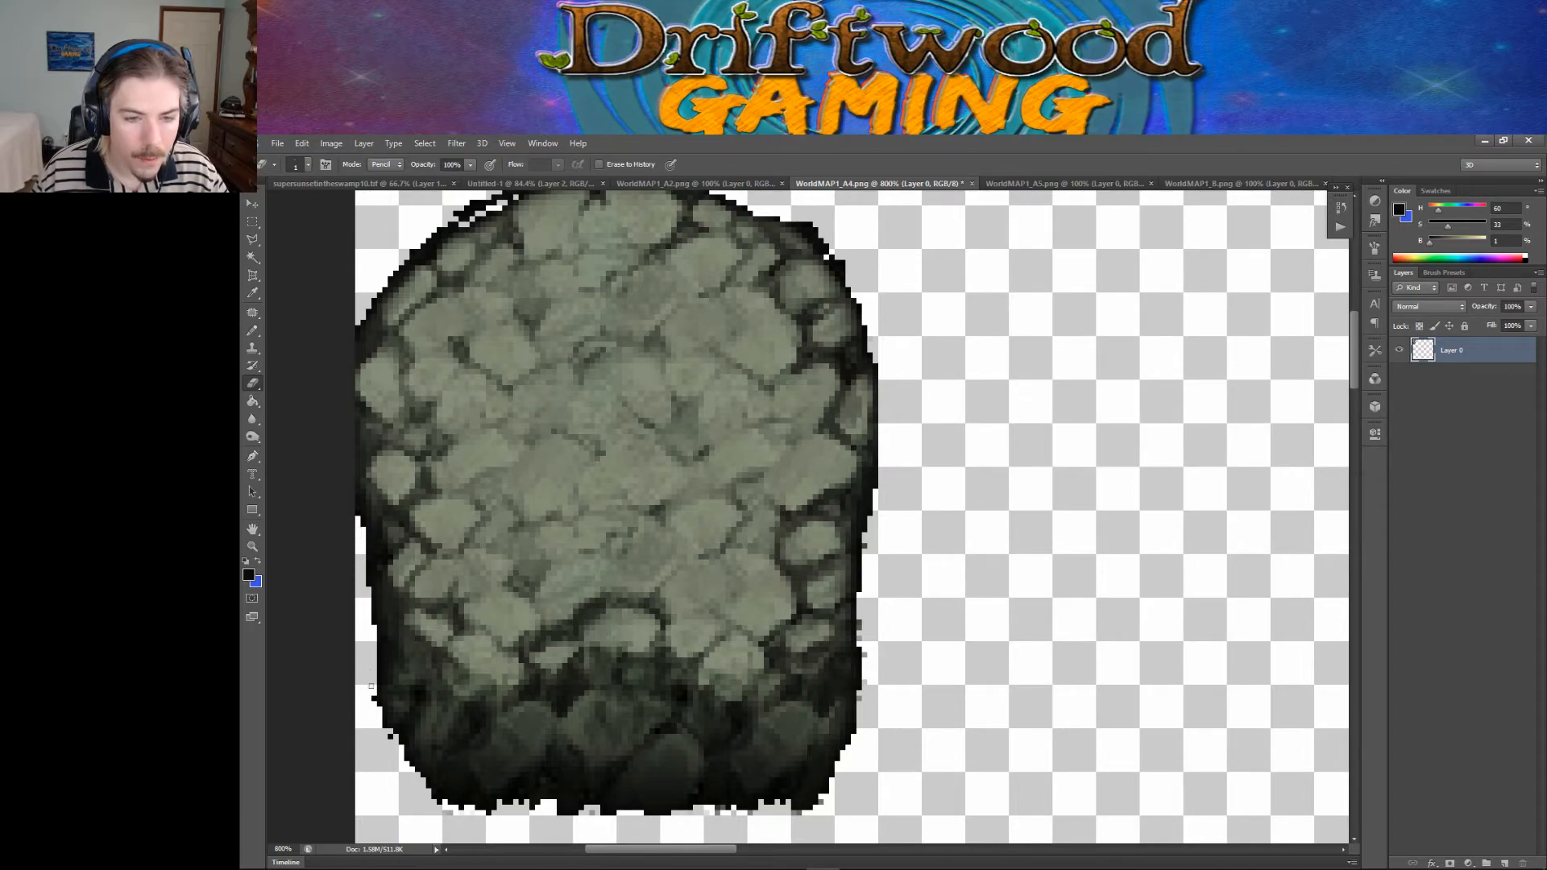
left_click(372, 699)
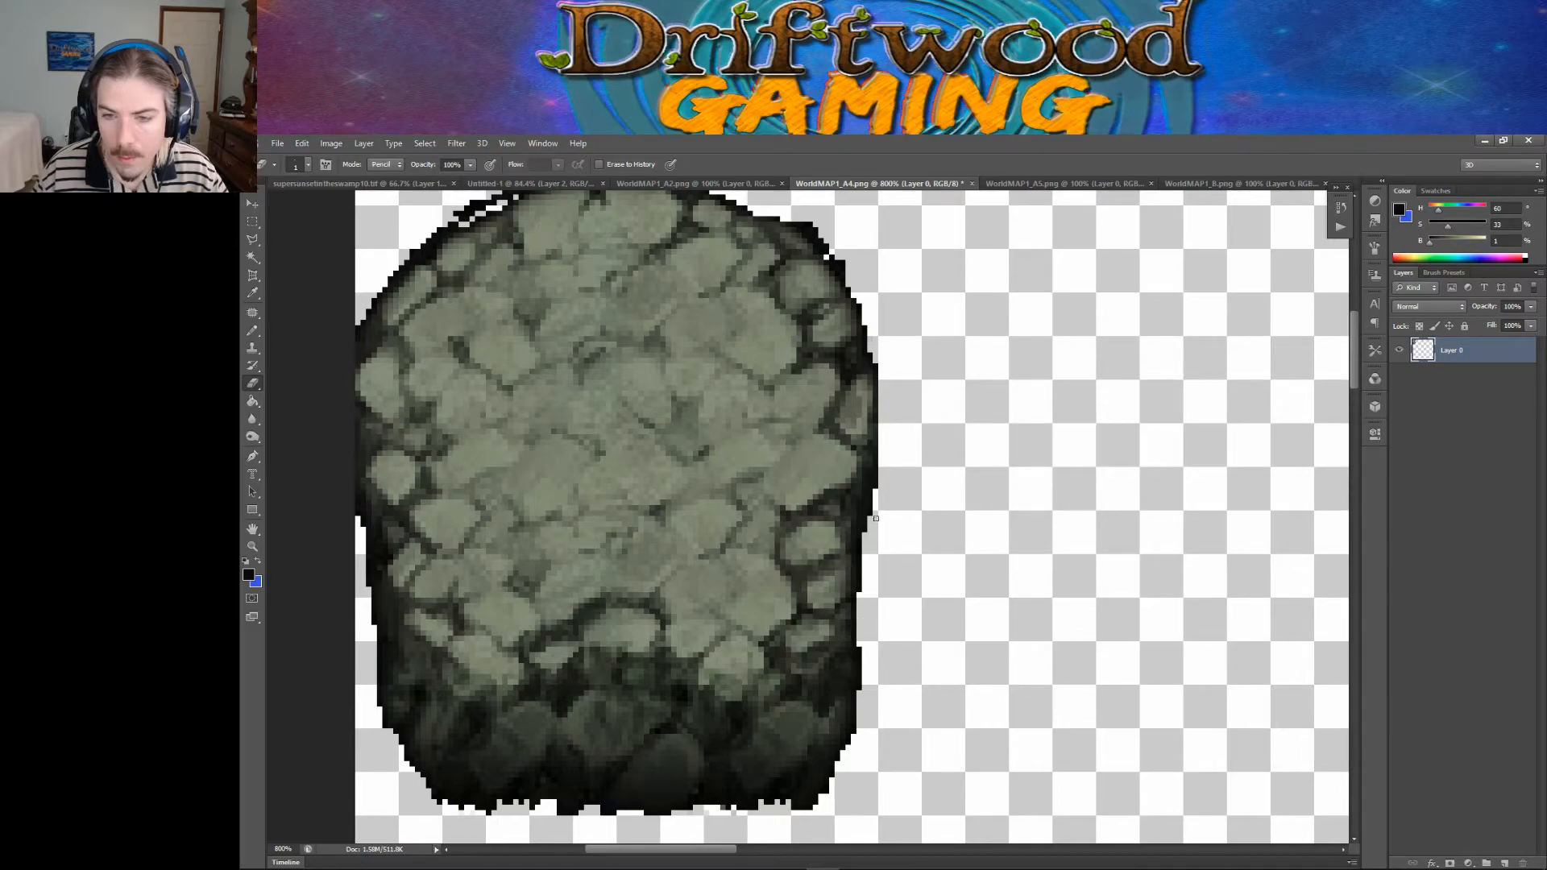
Step: Erase the stray black pixels along the large rock's upper left edge
scroll(832, 318, "up", 3)
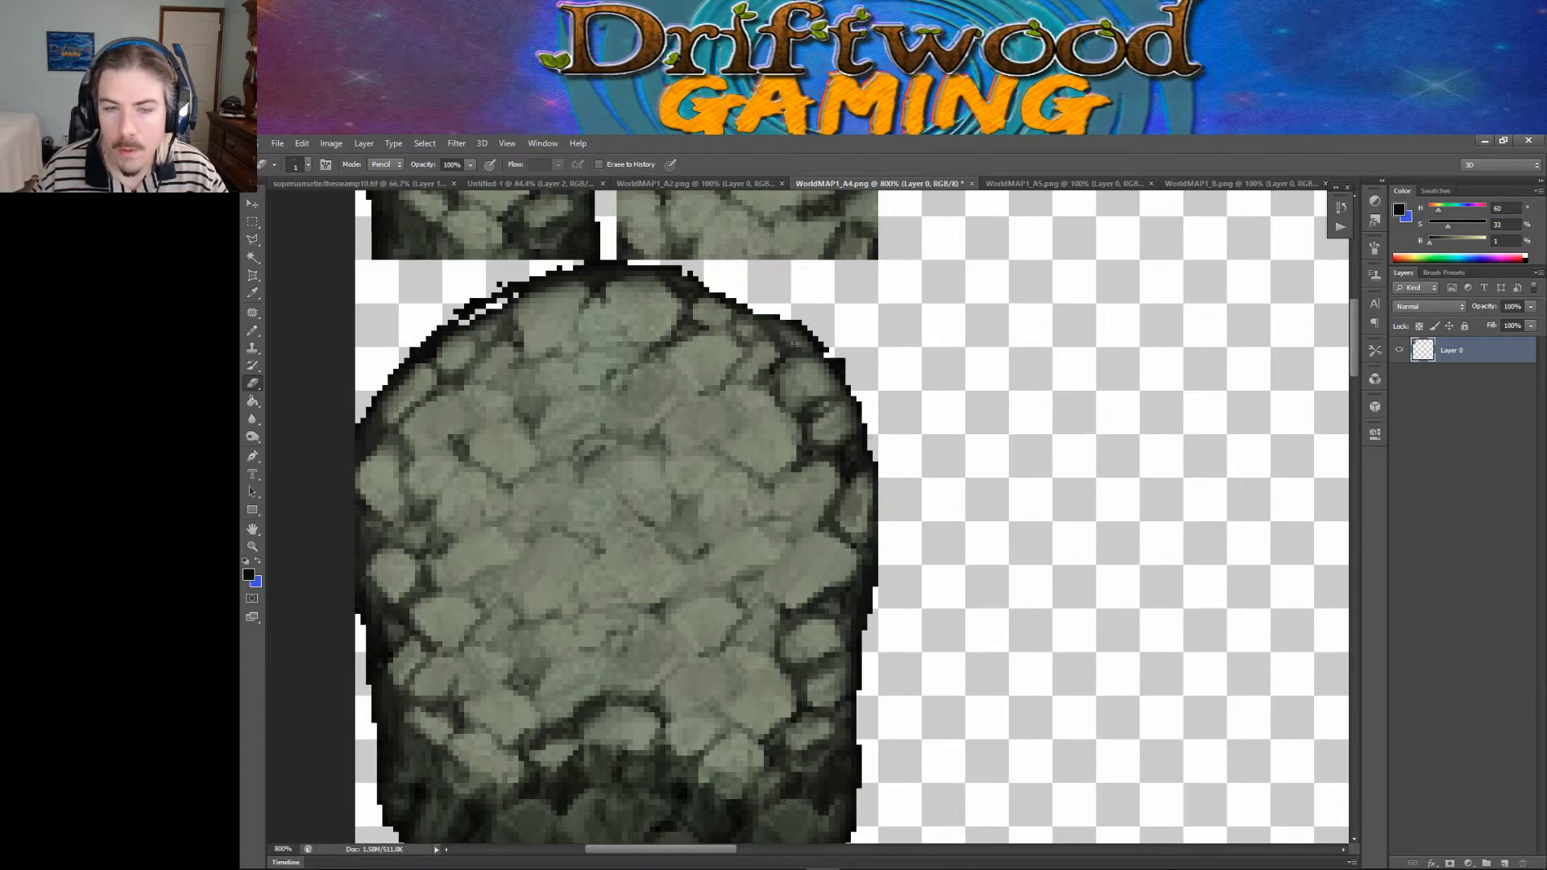
left_click(252, 330)
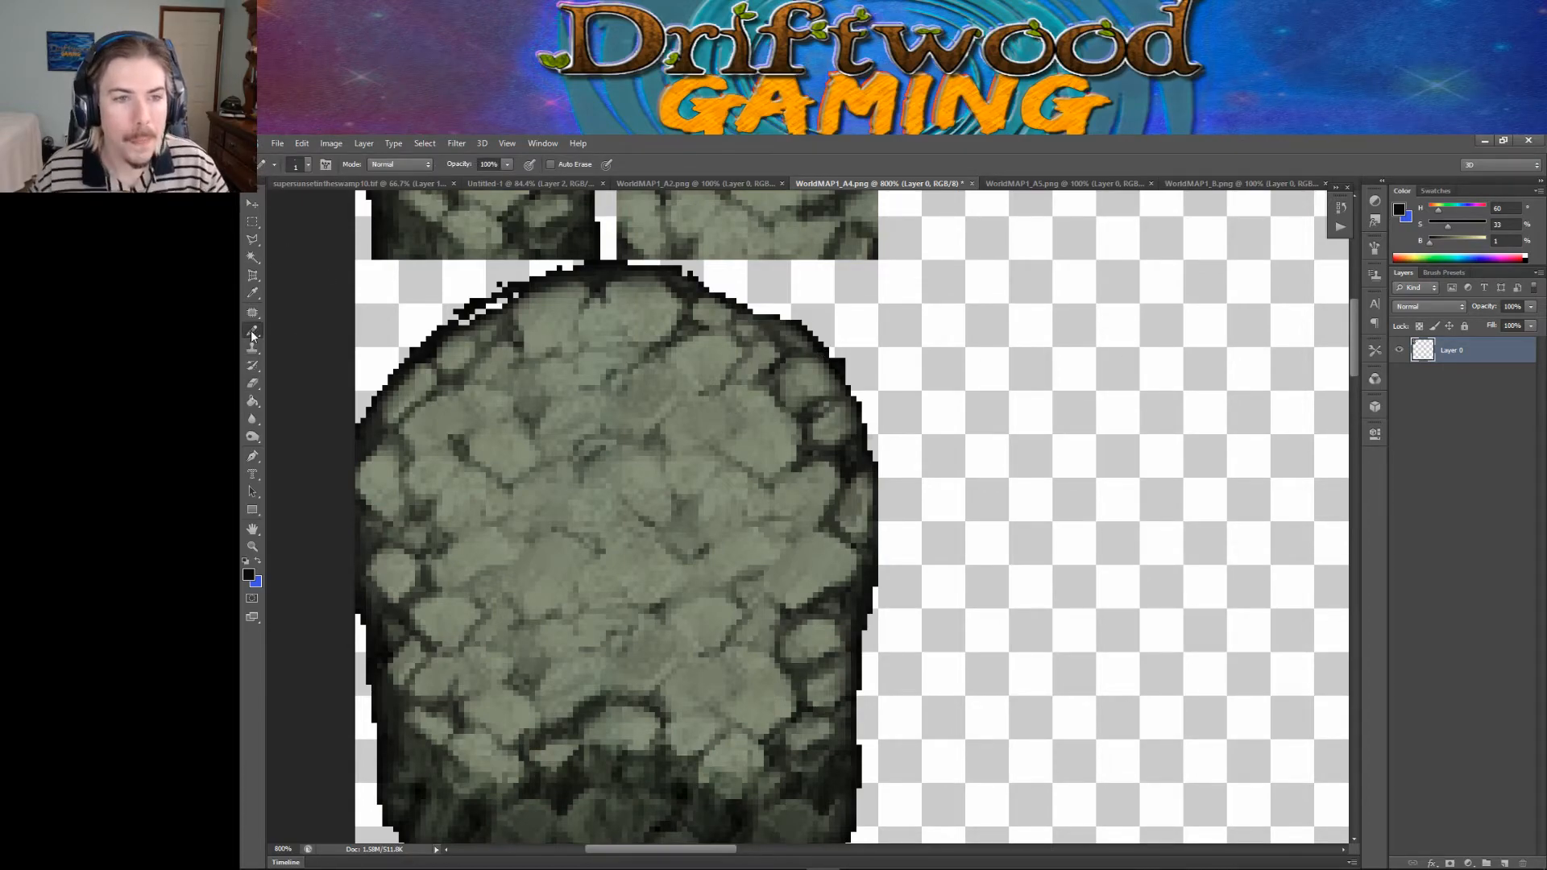
key("e")
left_click_drag(454, 312, 481, 298)
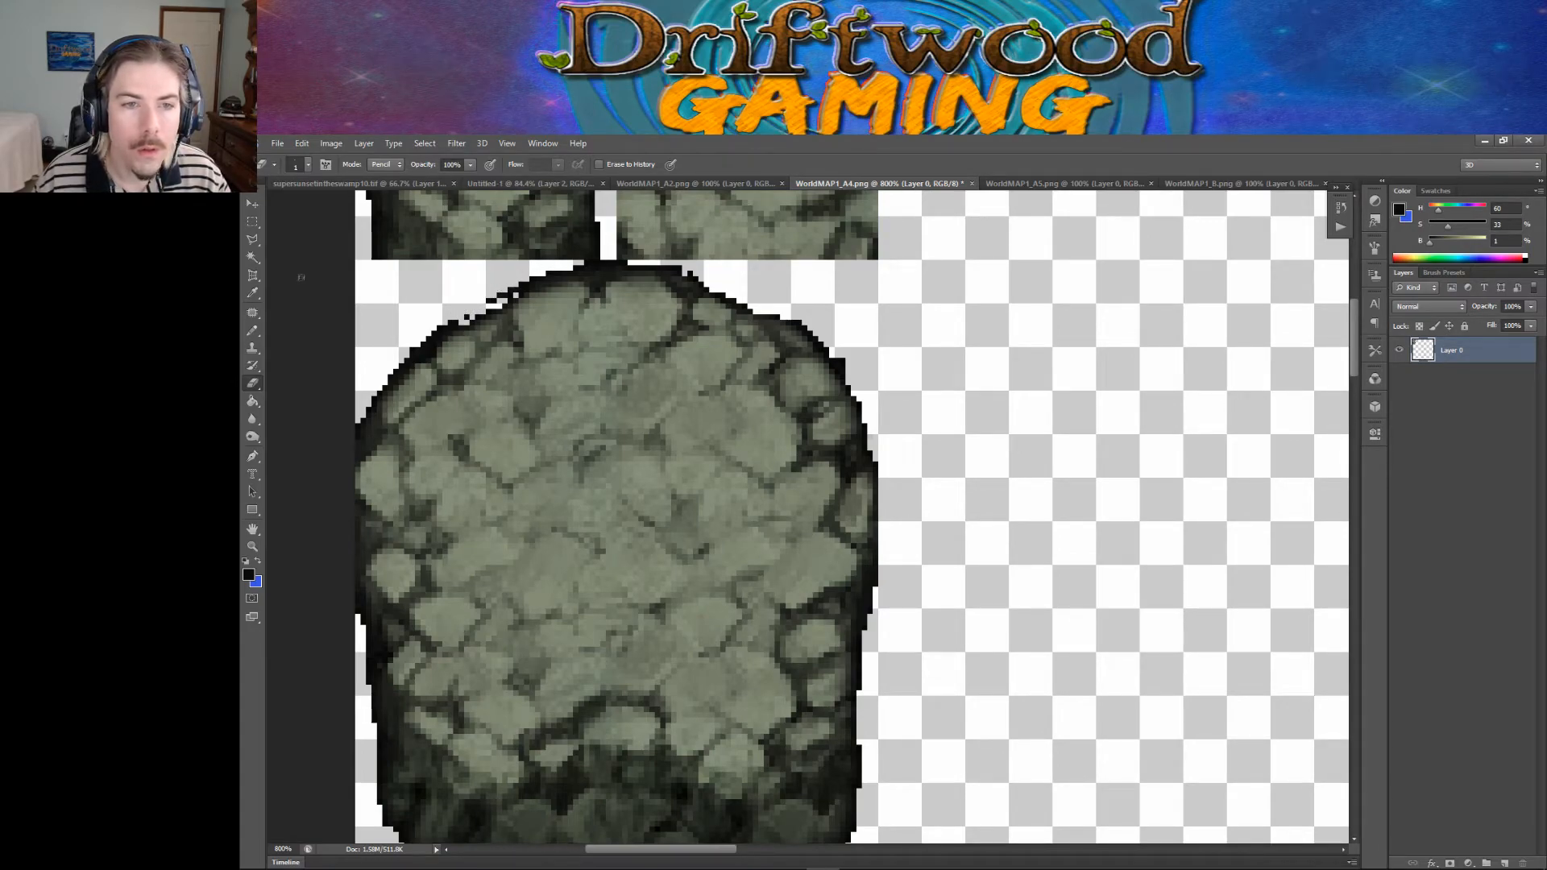
Step: Sample near-black tones from the large rock's upper outline and touch up its upper left edge with the Pencil
left_click(253, 292)
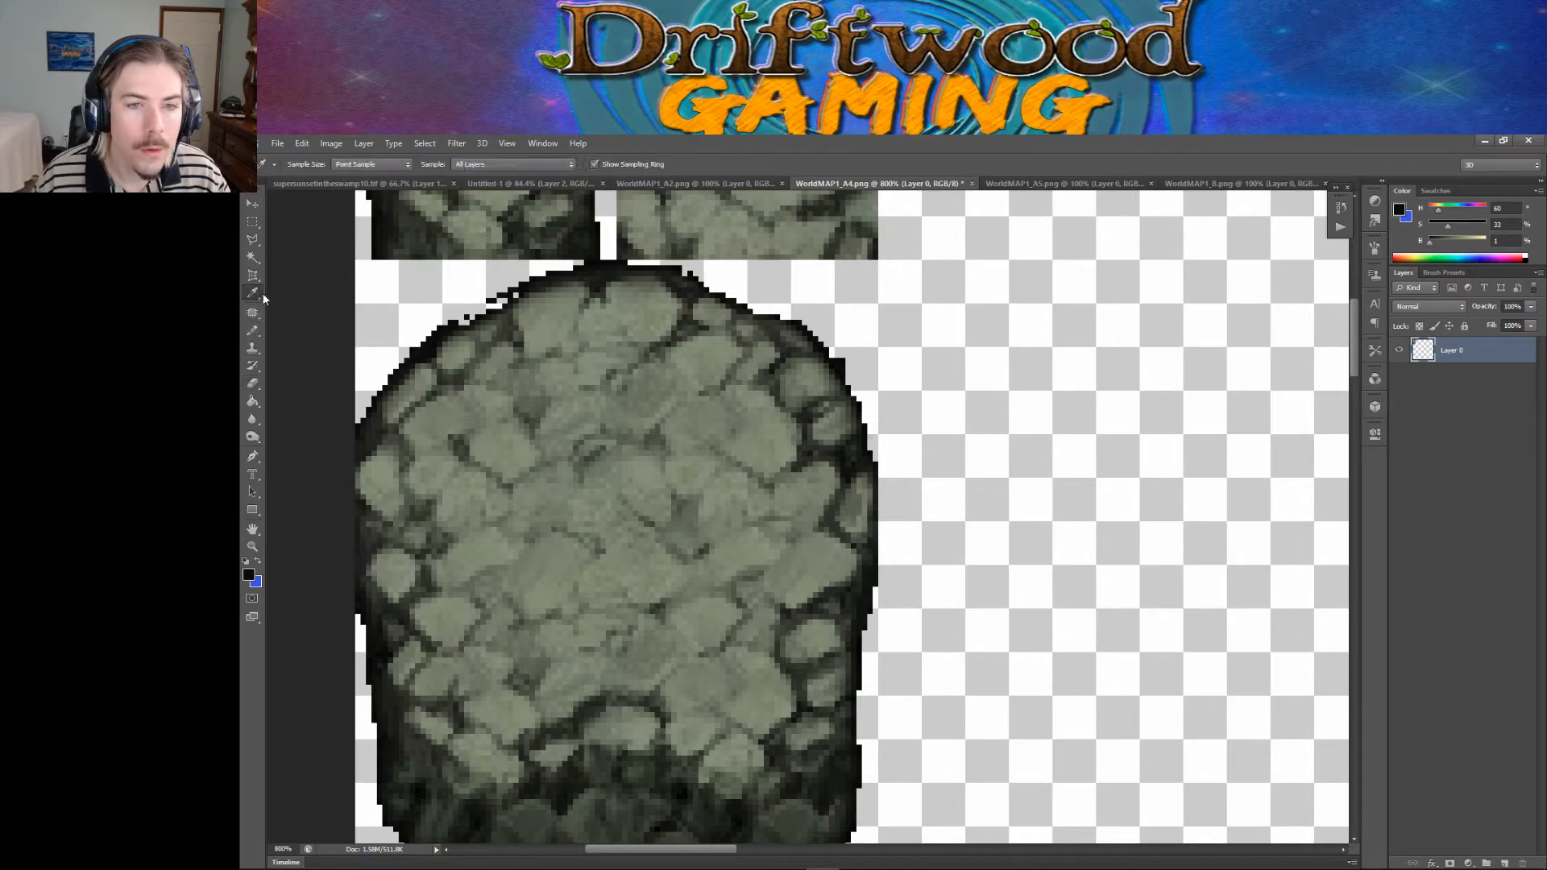
left_click(447, 337)
left_click(254, 330)
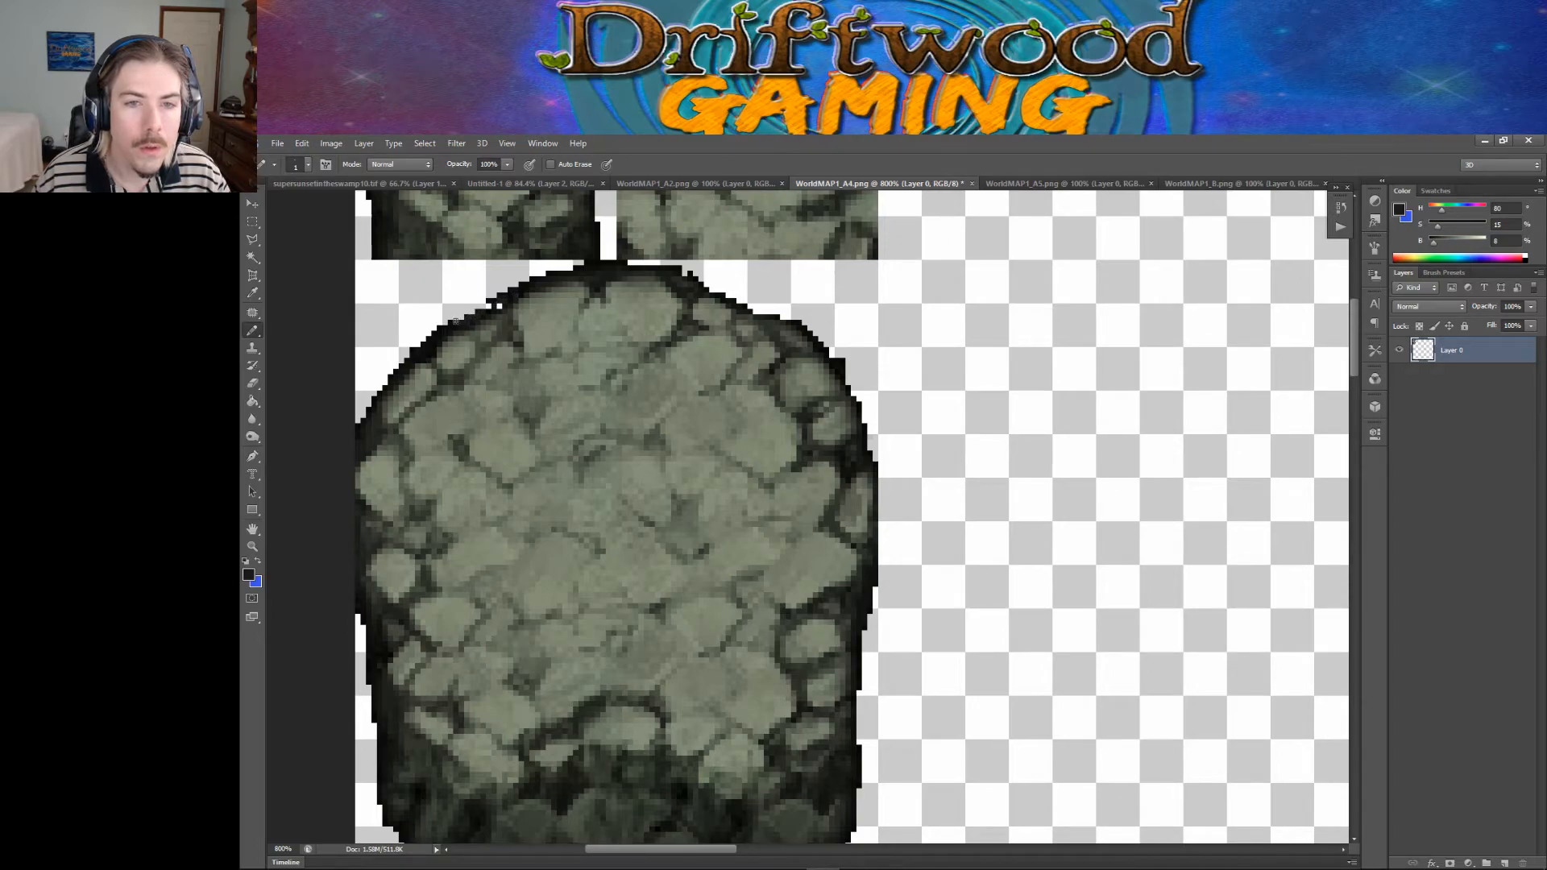
left_click(253, 293)
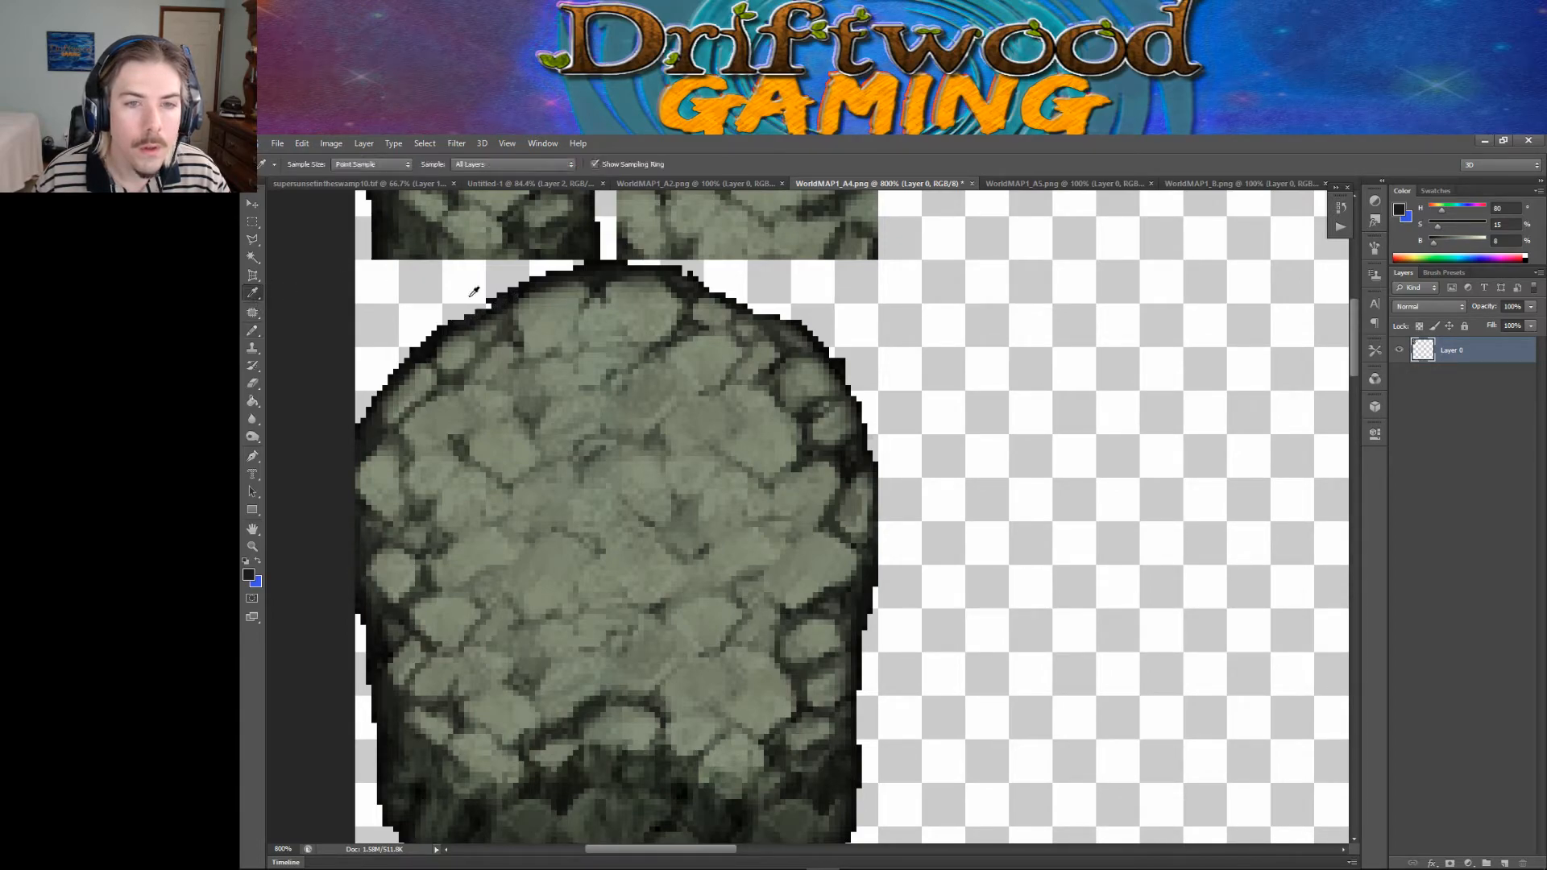
left_click(593, 269)
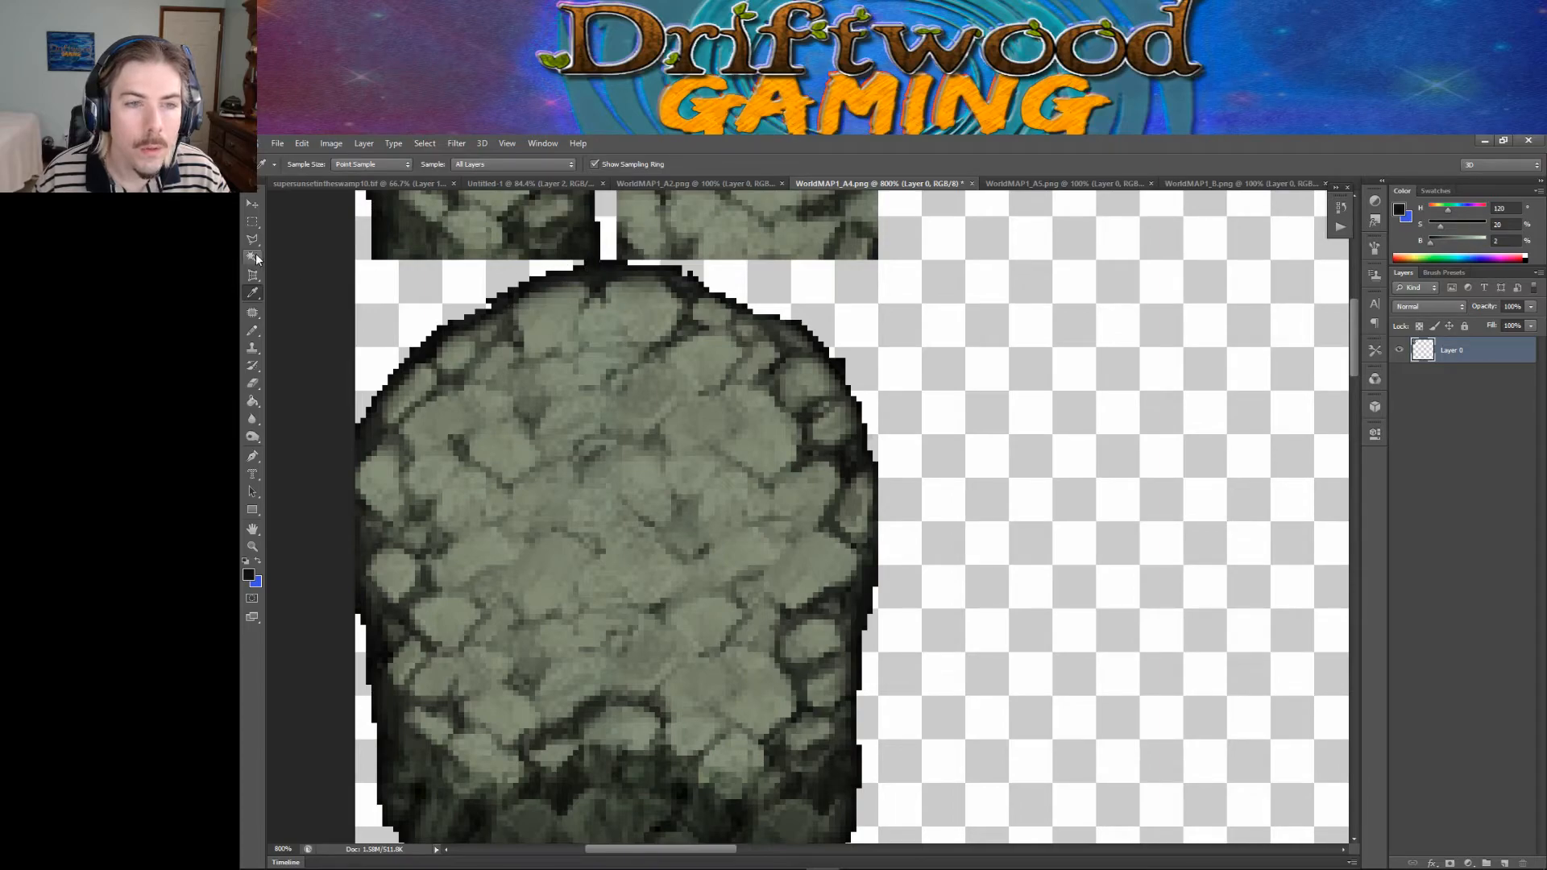
left_click(254, 331)
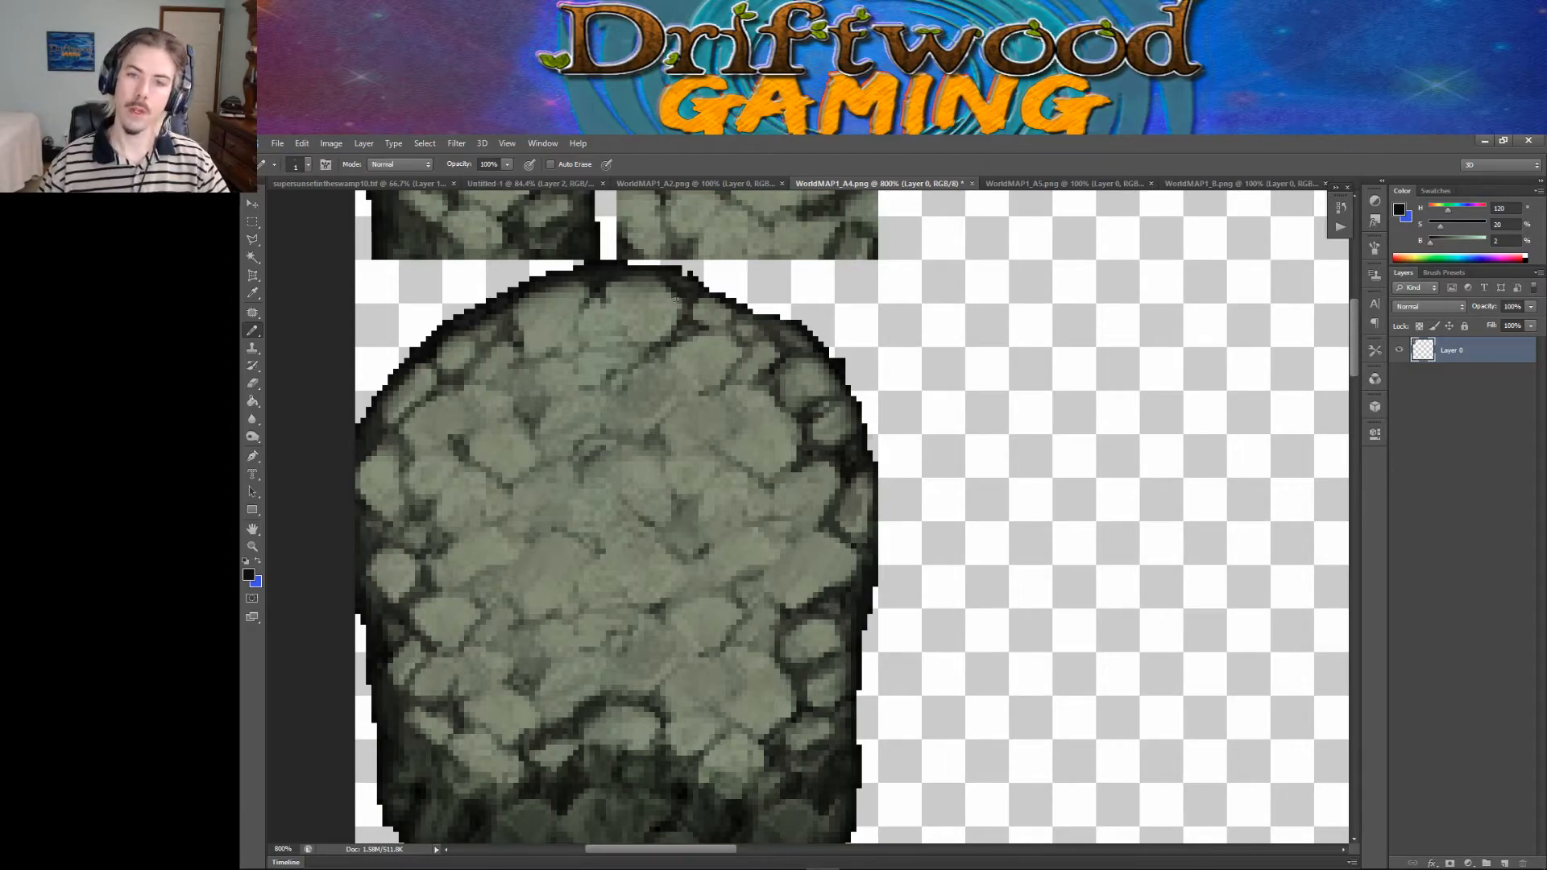
Step: Erase the leftover jagged pixels along the large rock's top and upper right edge
scroll(608, 306, "down", 3)
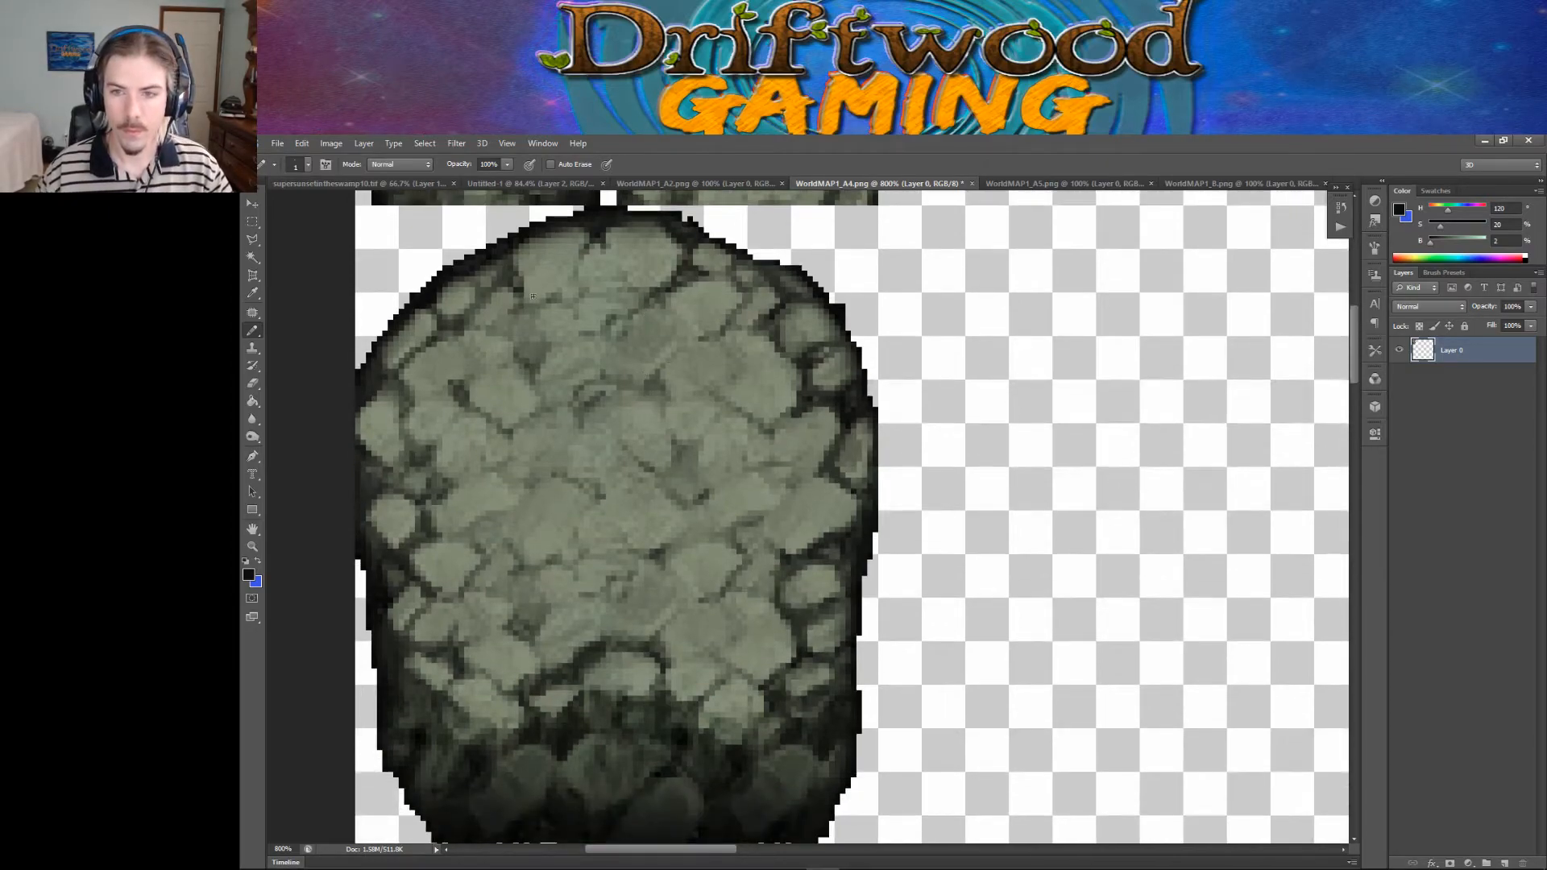
key("e")
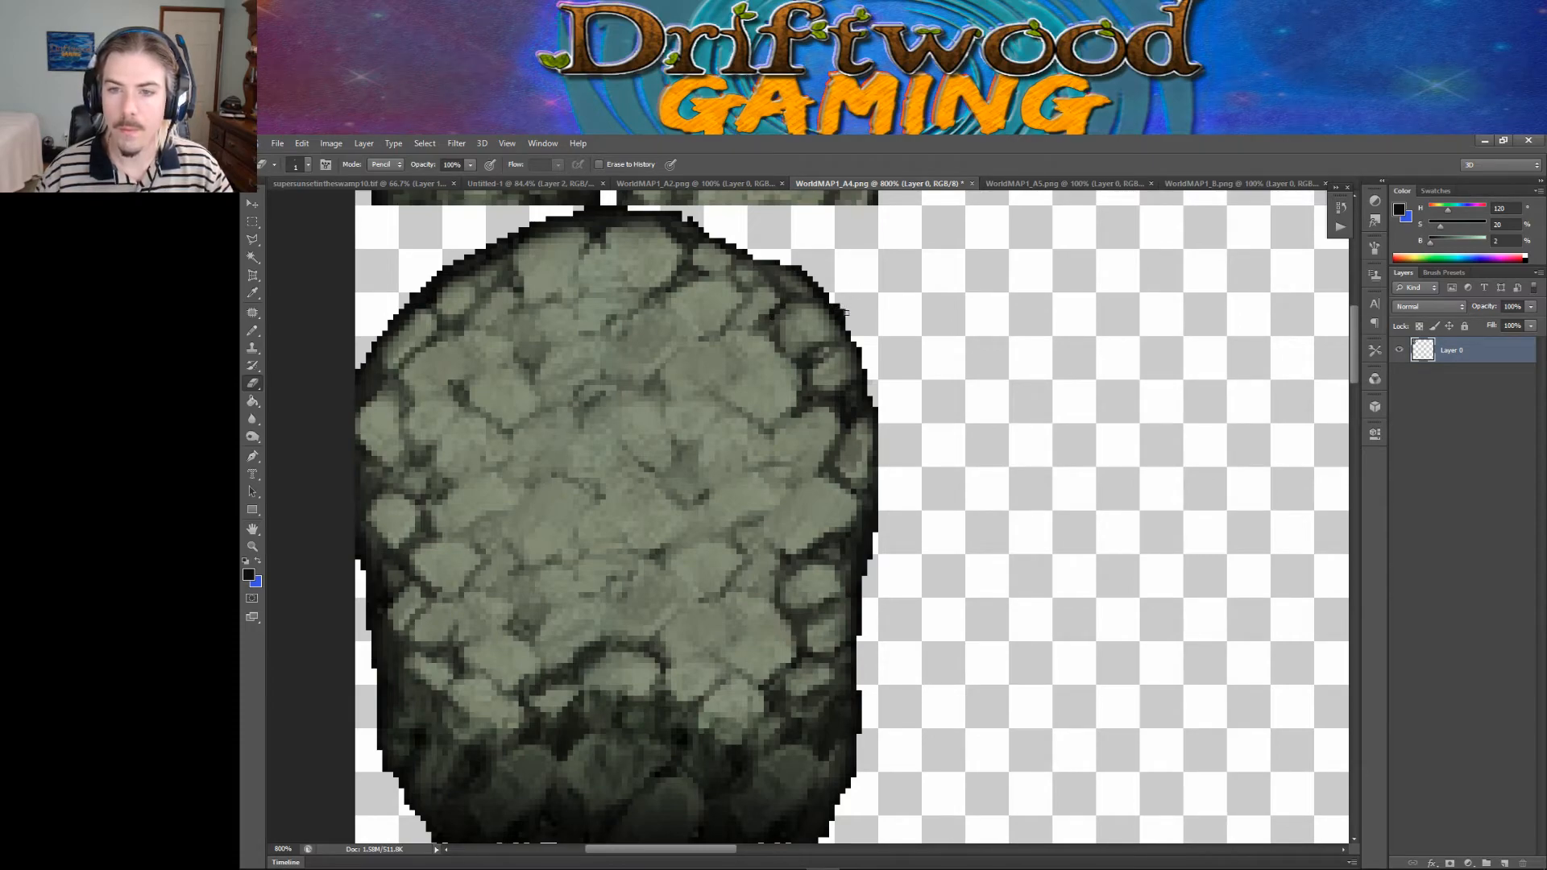
scroll(753, 332, "up", 5)
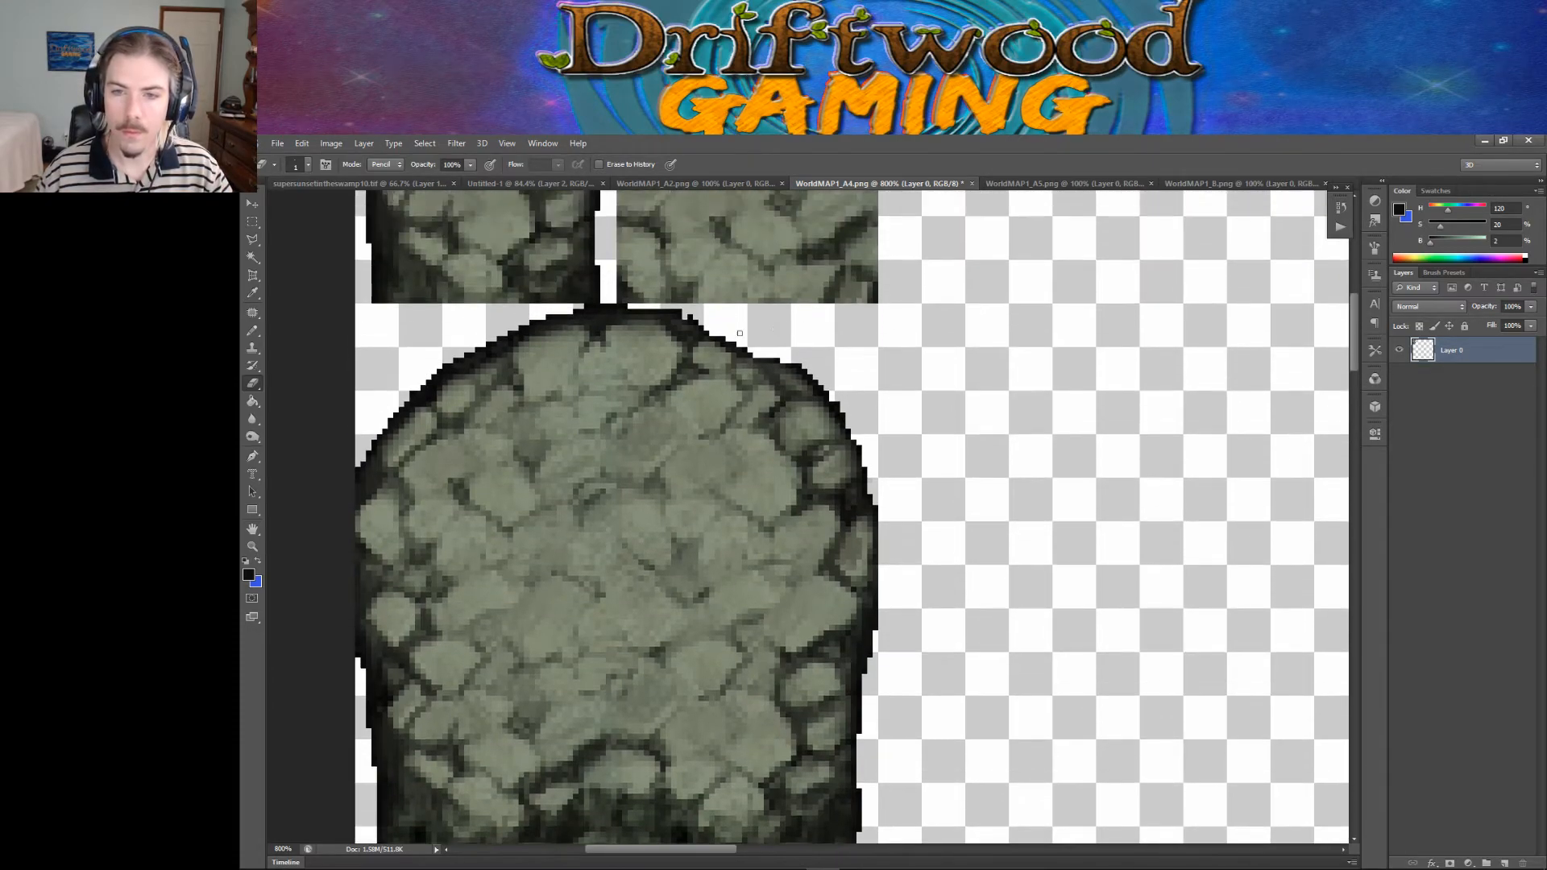
scroll(825, 356, "down", 9)
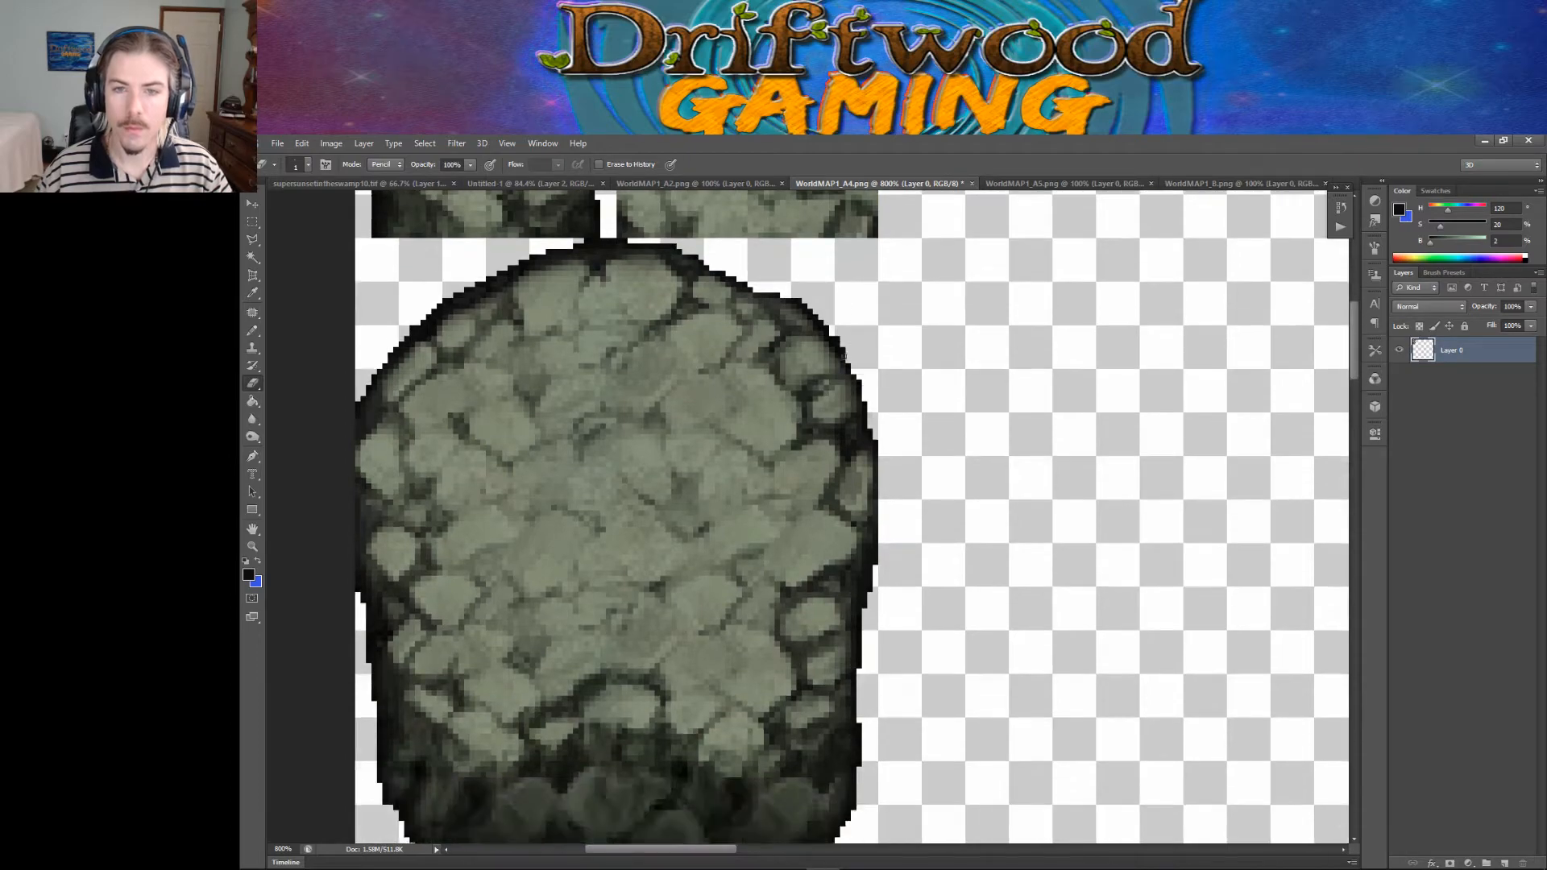
scroll(825, 357, "up", 15)
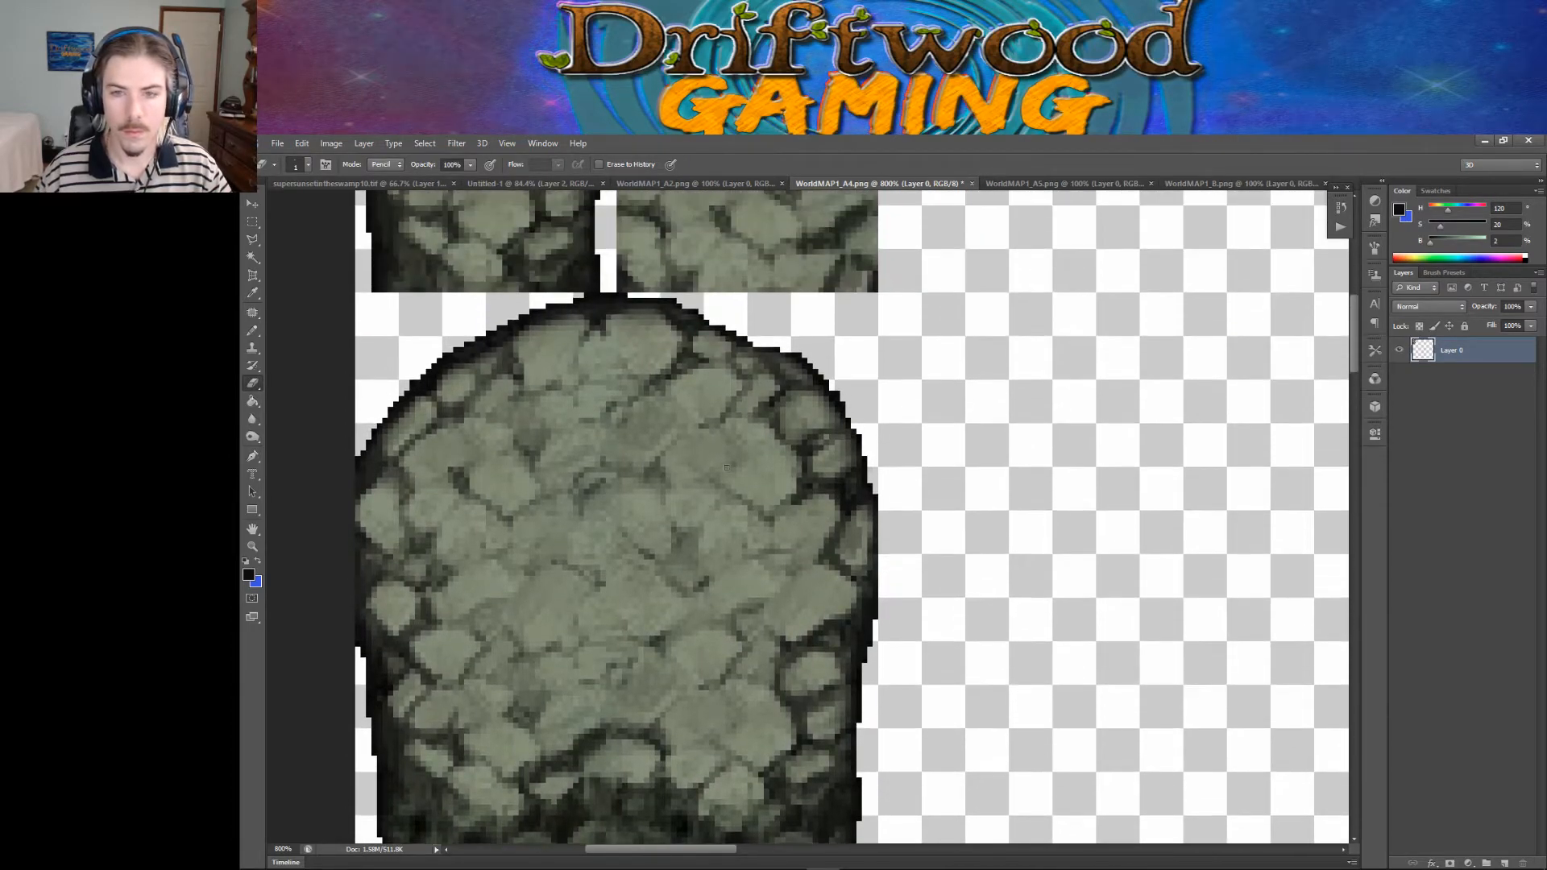
Step: Save a PNG copy of the cleaned A4 tile sheet as WorldMAP1_A4_xPar.png in the tilesets folder
scroll(727, 464, "down", 5, "alt")
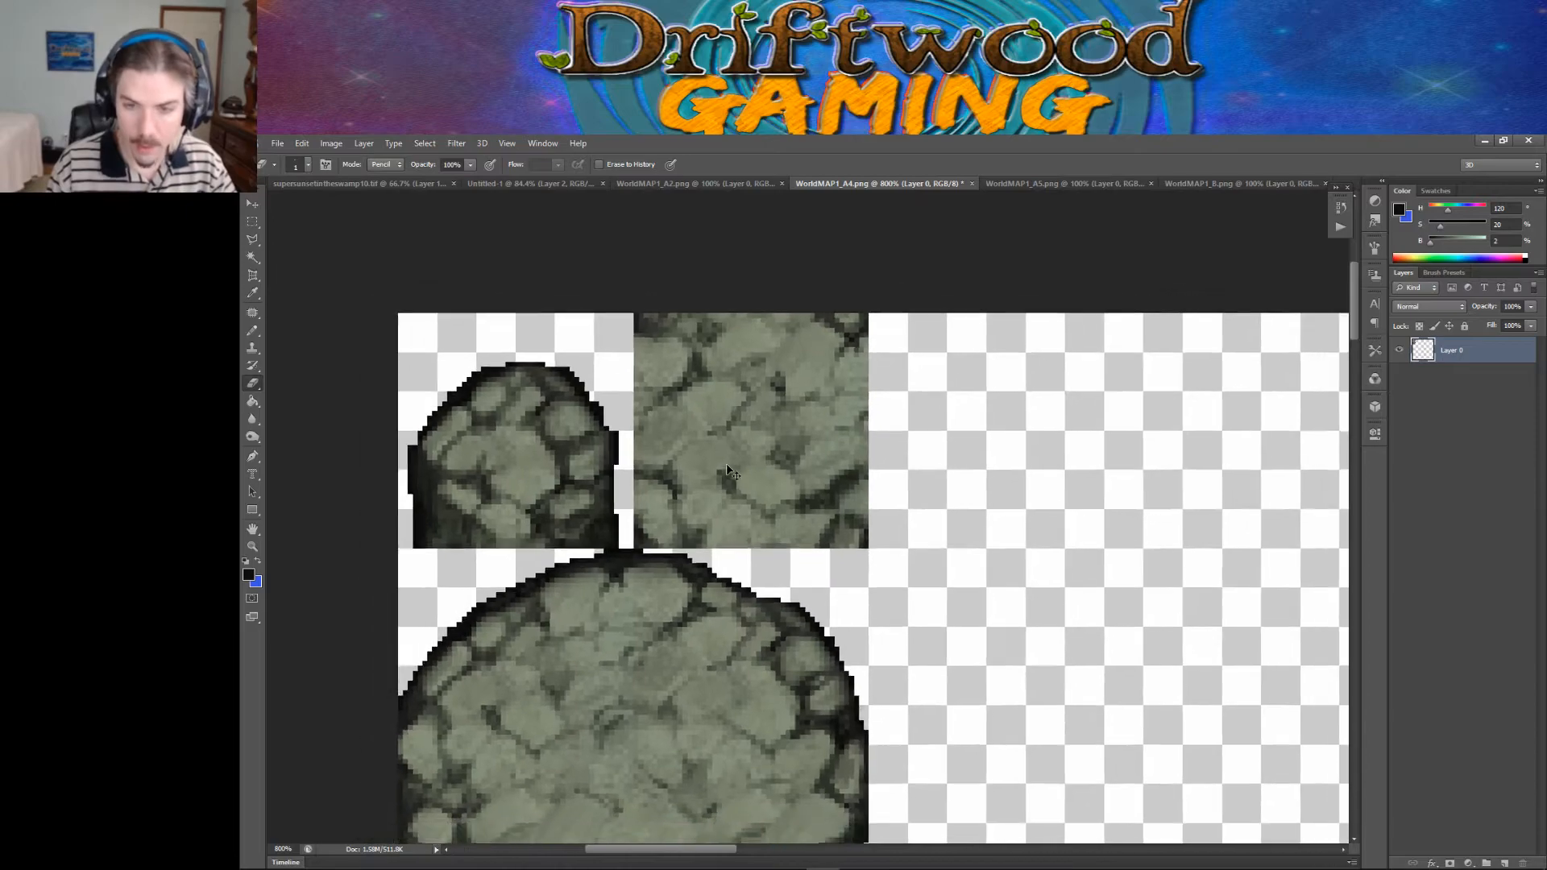
scroll(728, 471, "down", 1, "alt")
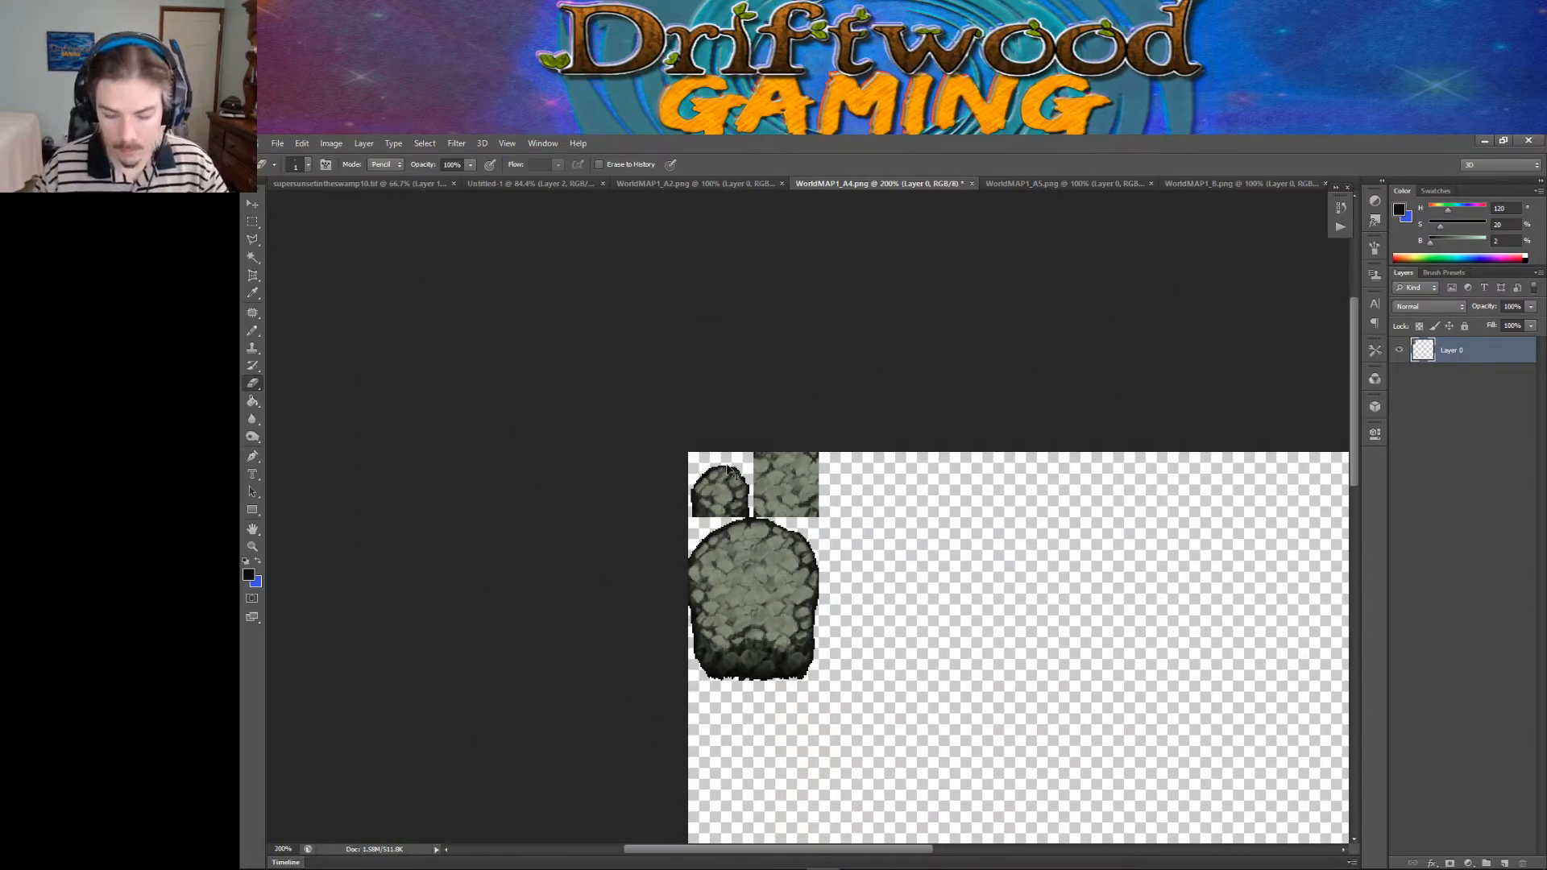
scroll(729, 470, "down", 1, "alt")
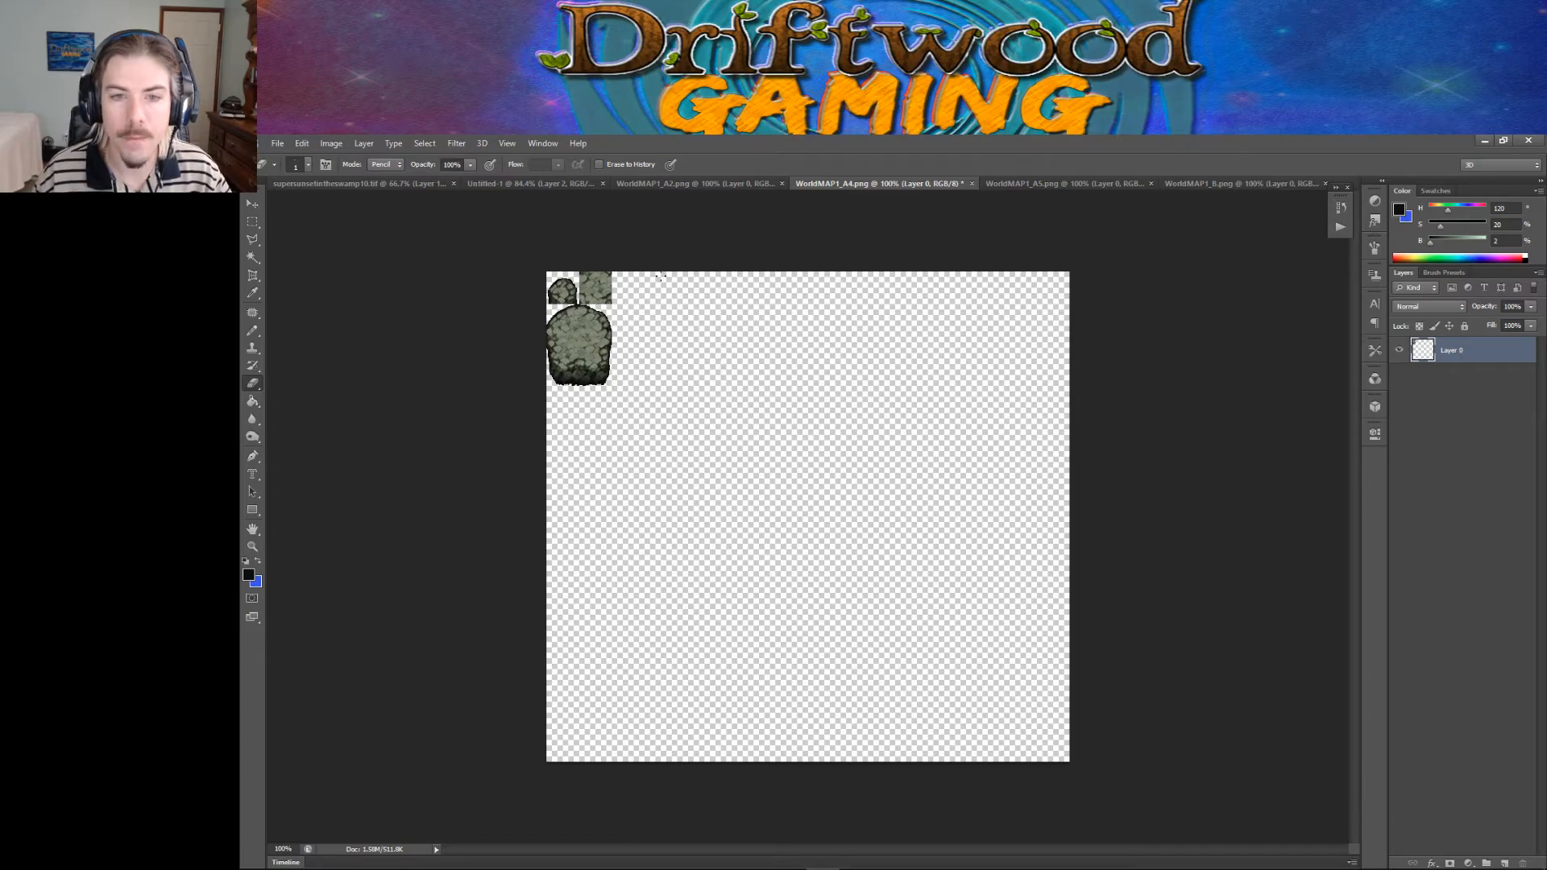
left_click(274, 143)
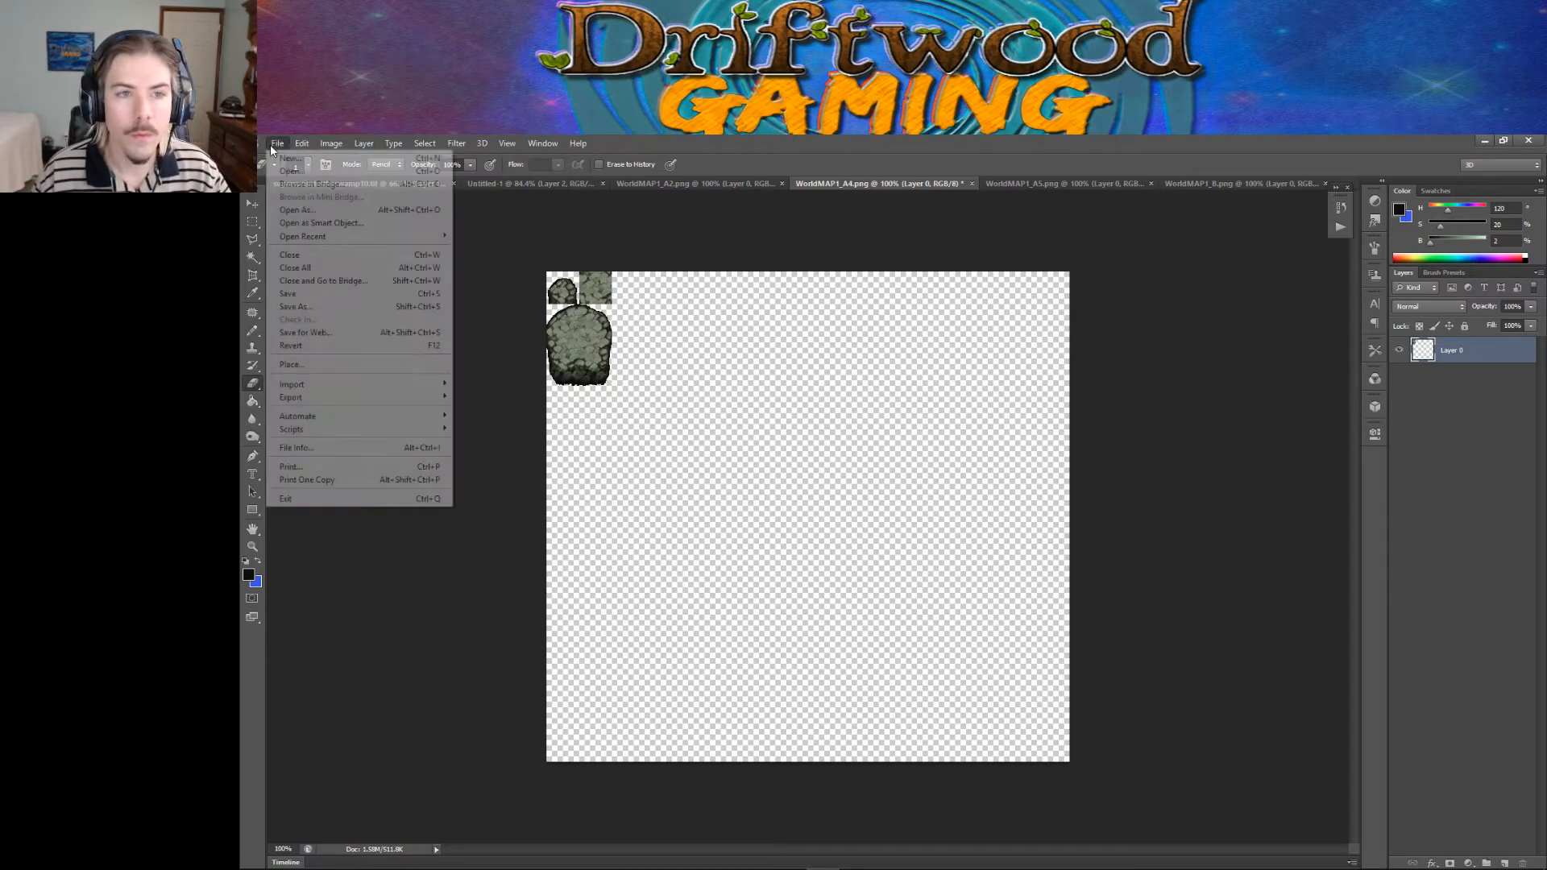
left_click(314, 308)
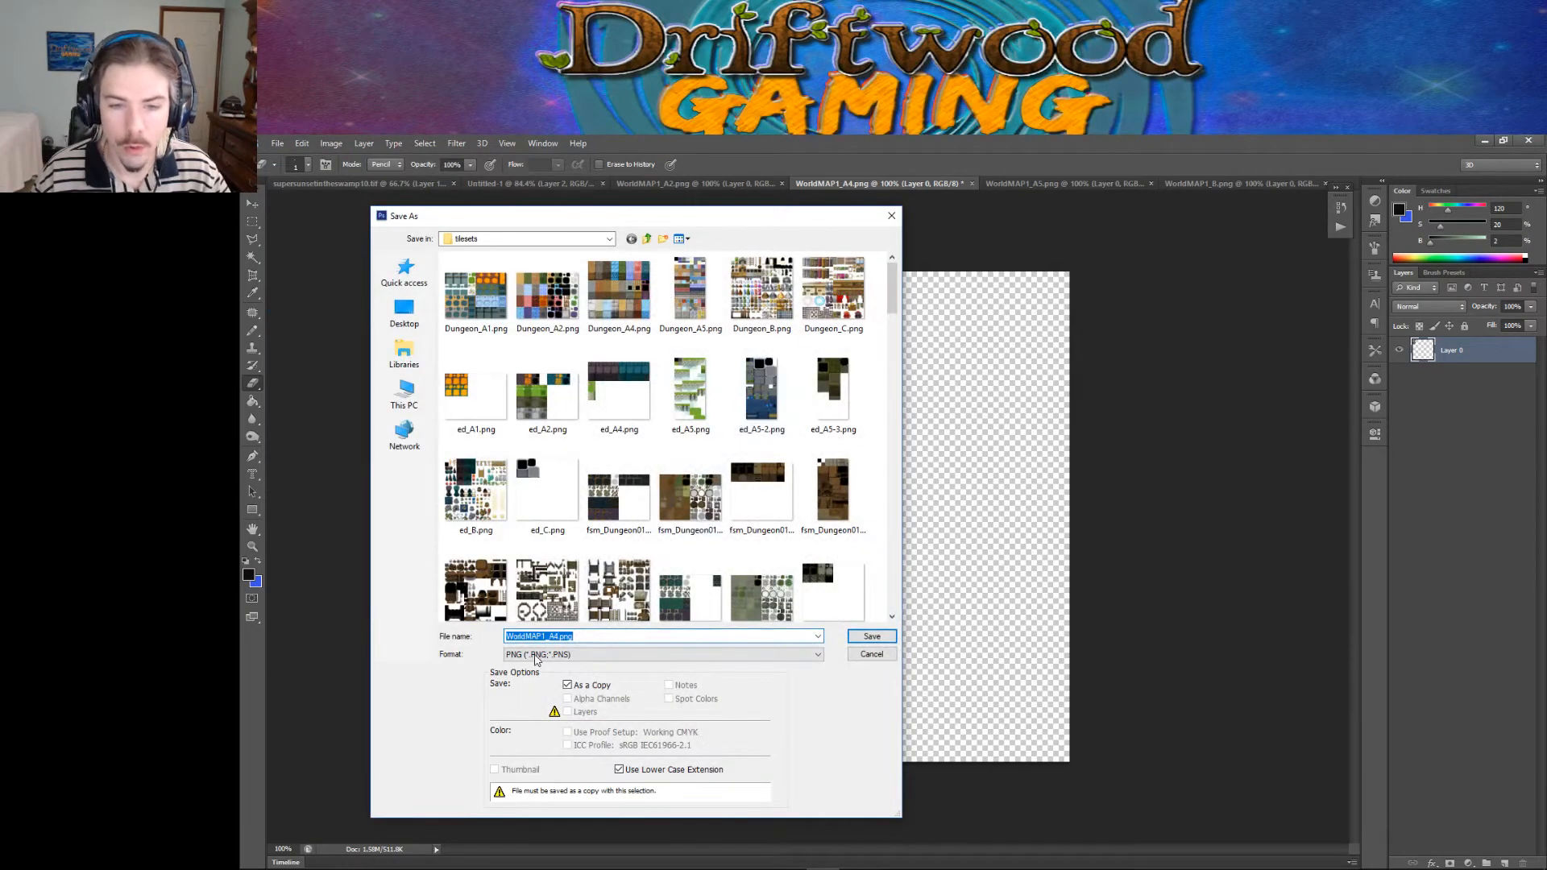
left_click(555, 636)
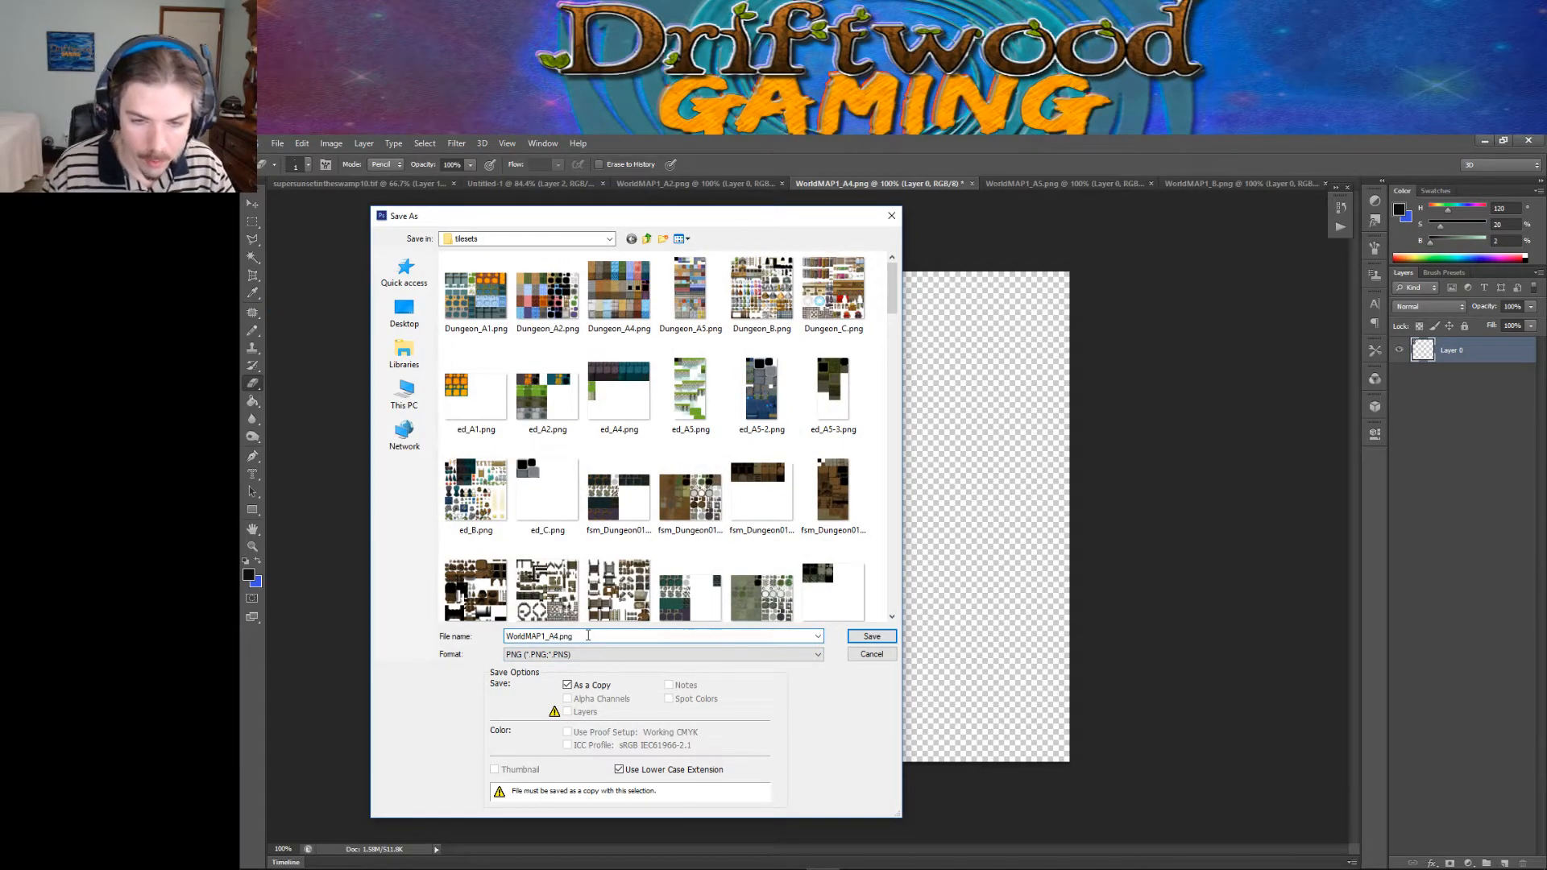
type("_xPar")
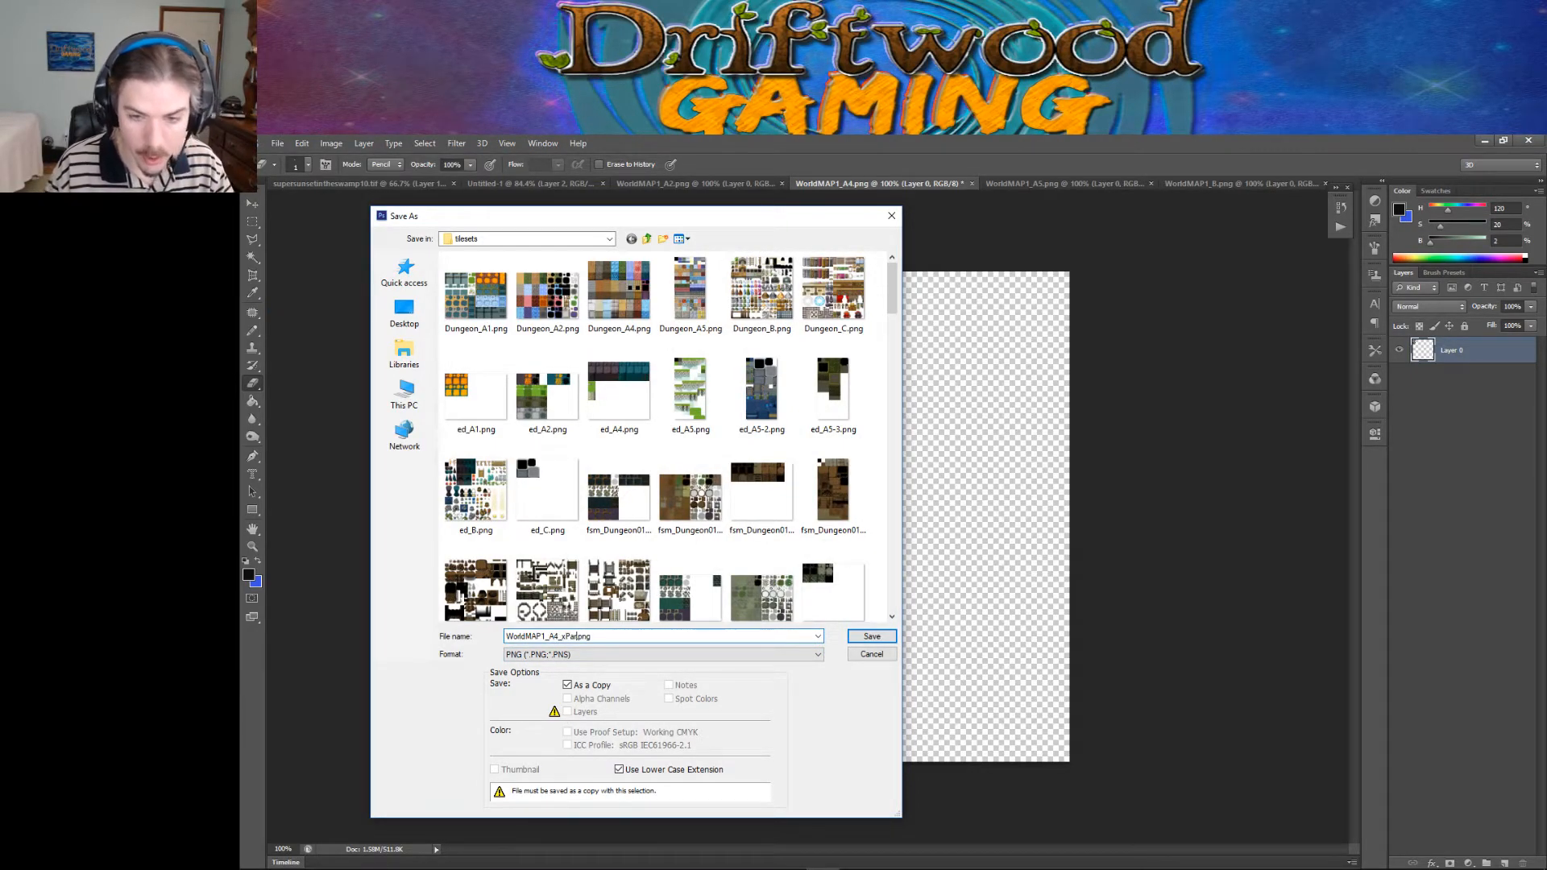
left_click(872, 637)
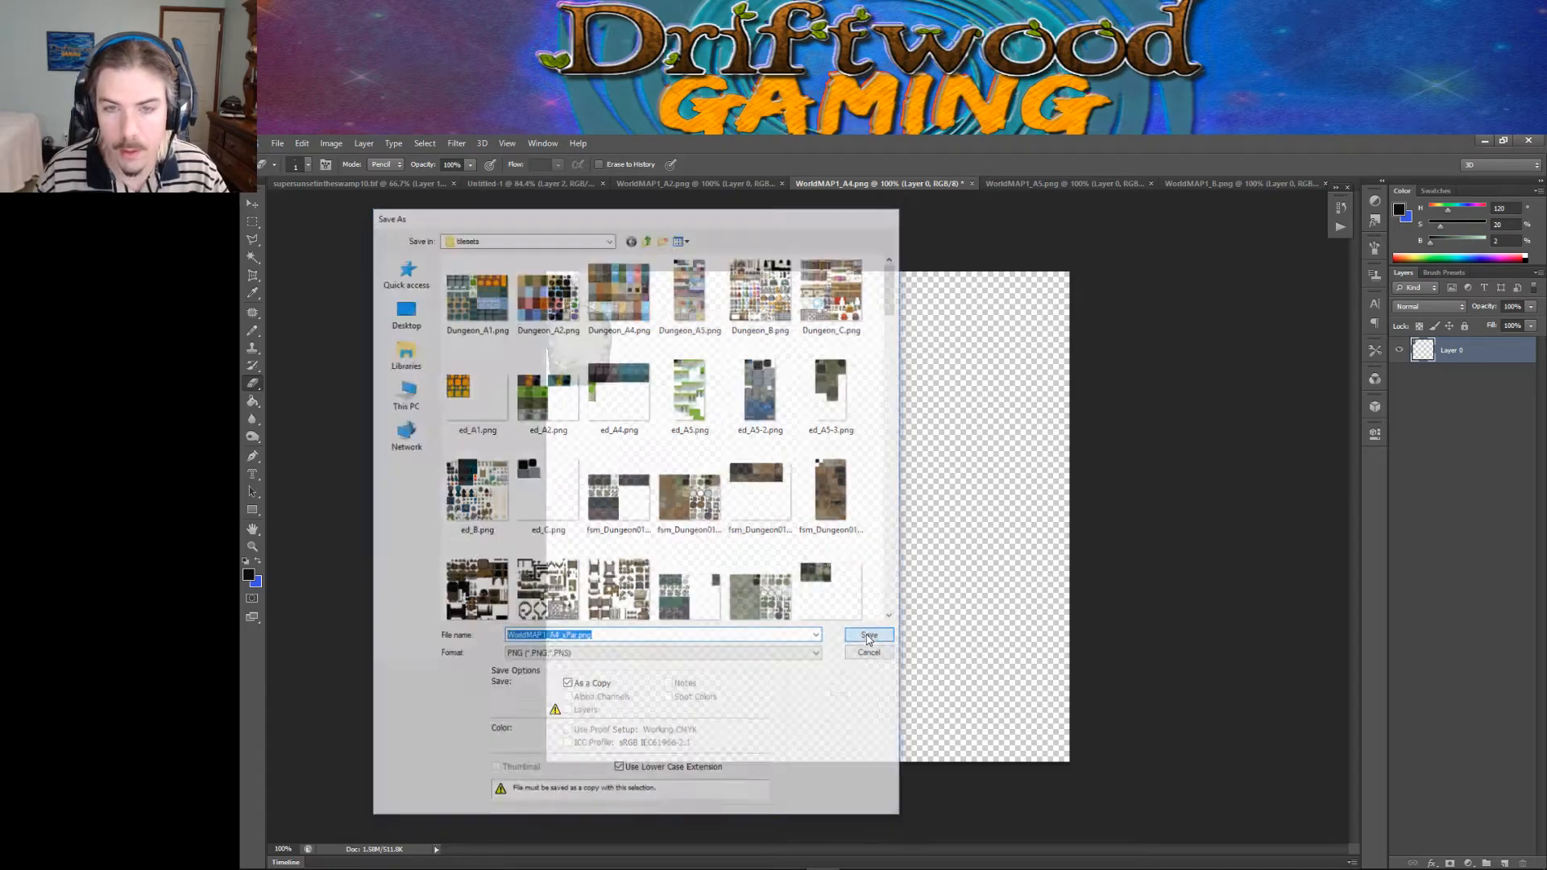
left_click(953, 390)
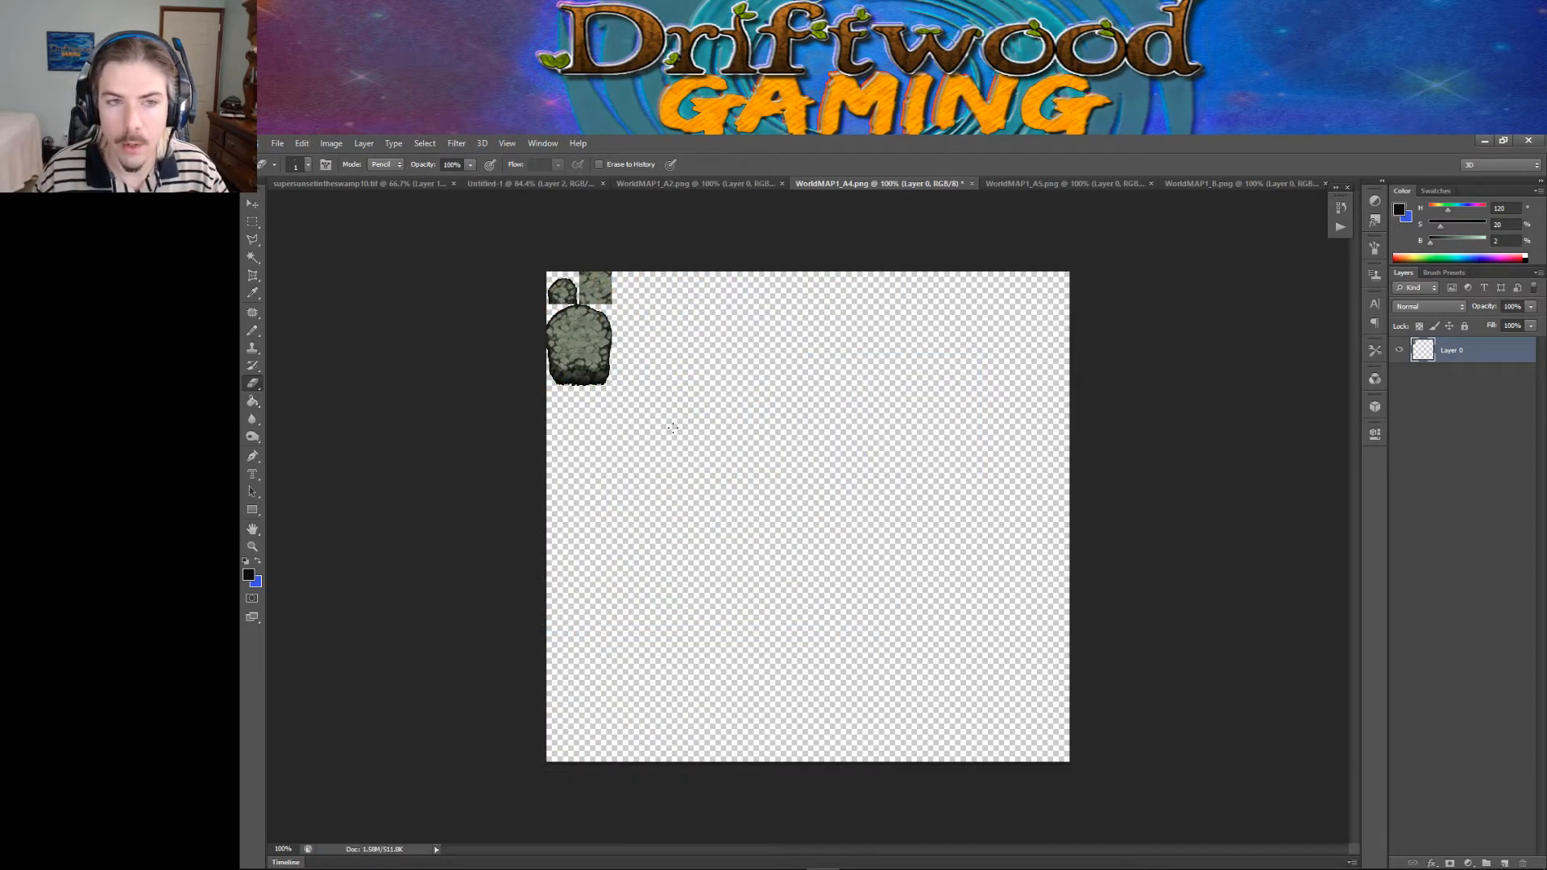
Step: Switch to RPG Maker MV and set the CrysHistory(xParent) tileset's A4 (Walls) image to WorldMAP1_A4_xPar
mouse_move(803, 863)
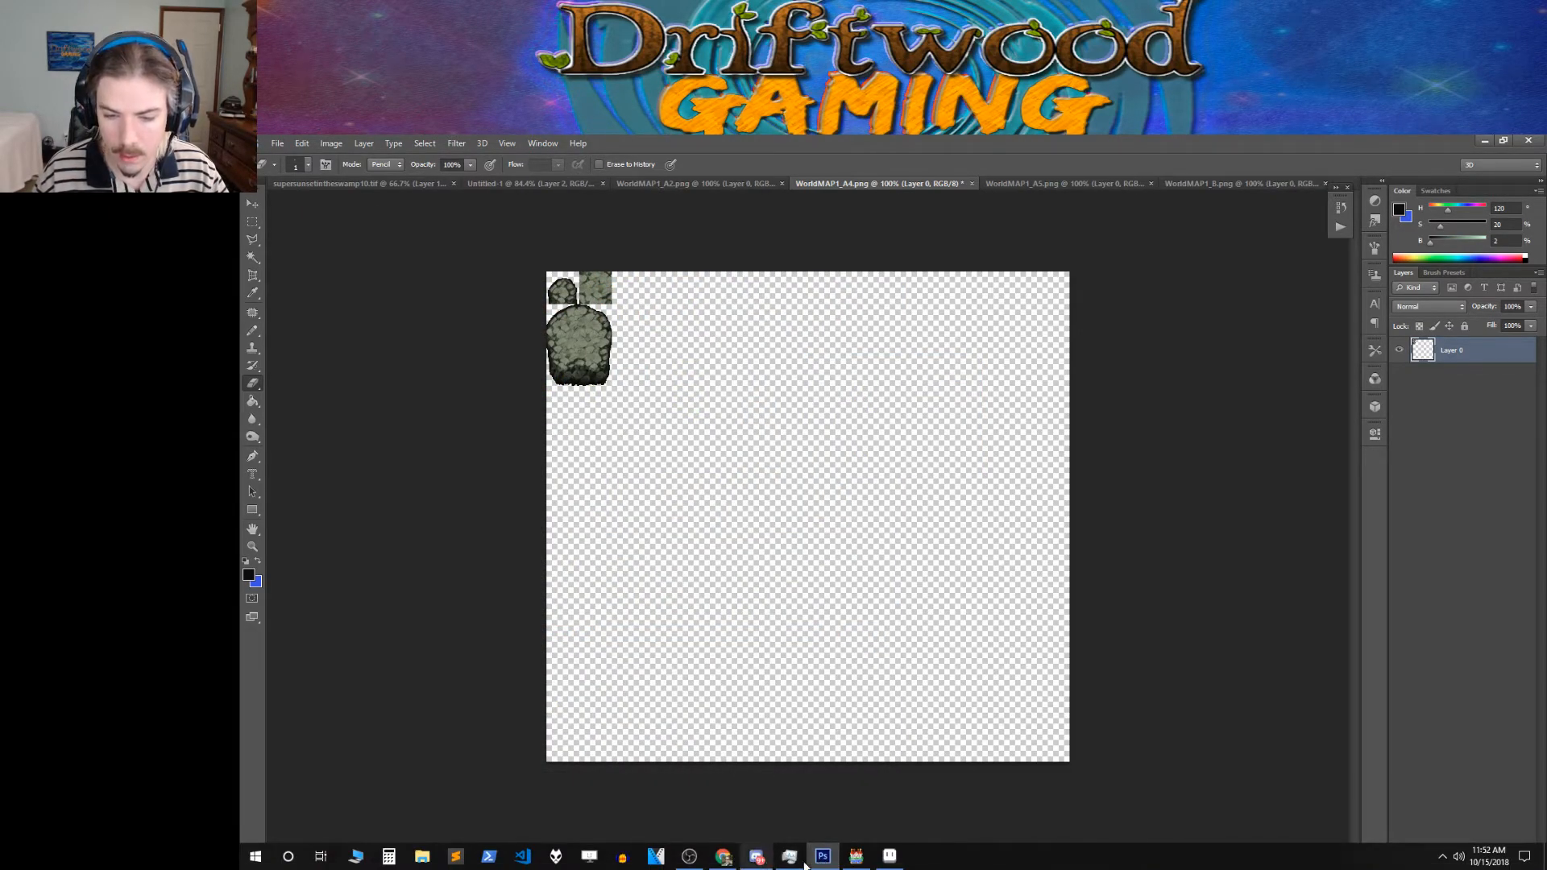
left_click(856, 856)
left_click(679, 425)
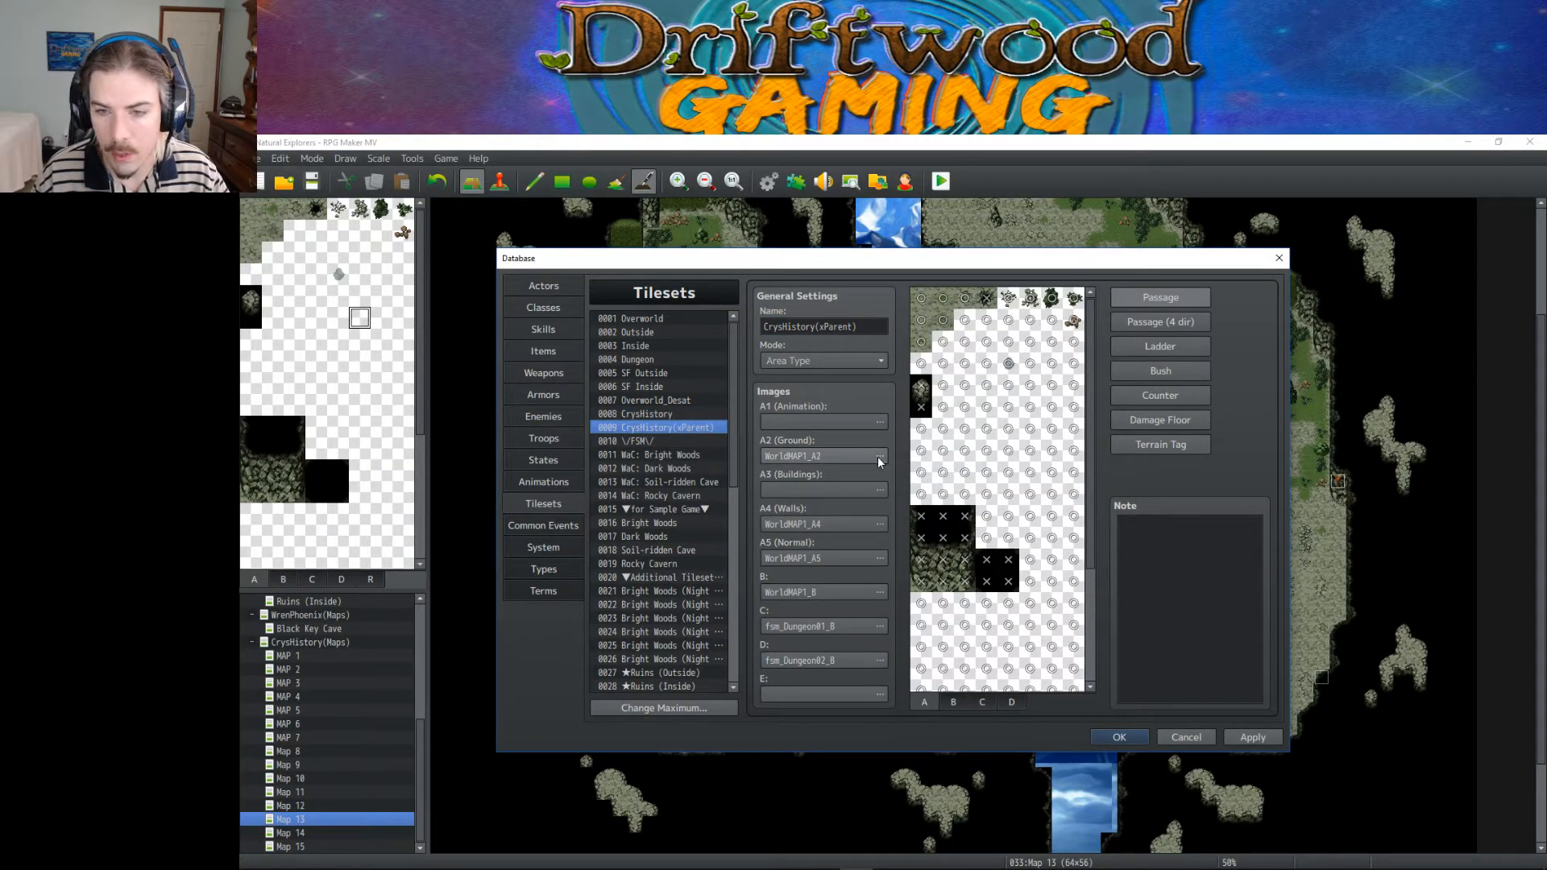
left_click(880, 525)
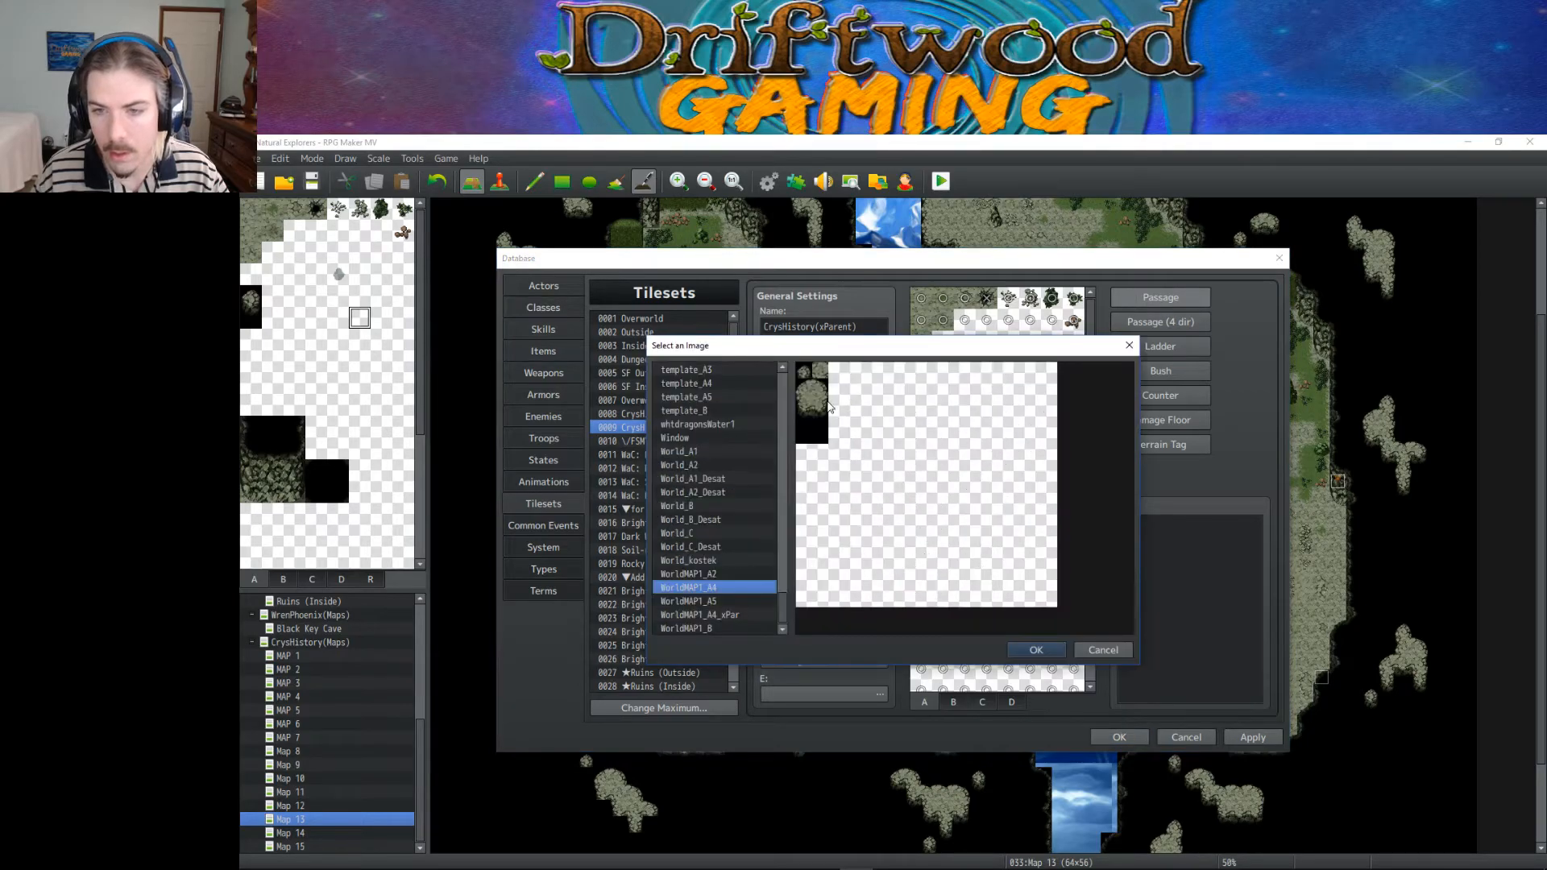
left_click(729, 615)
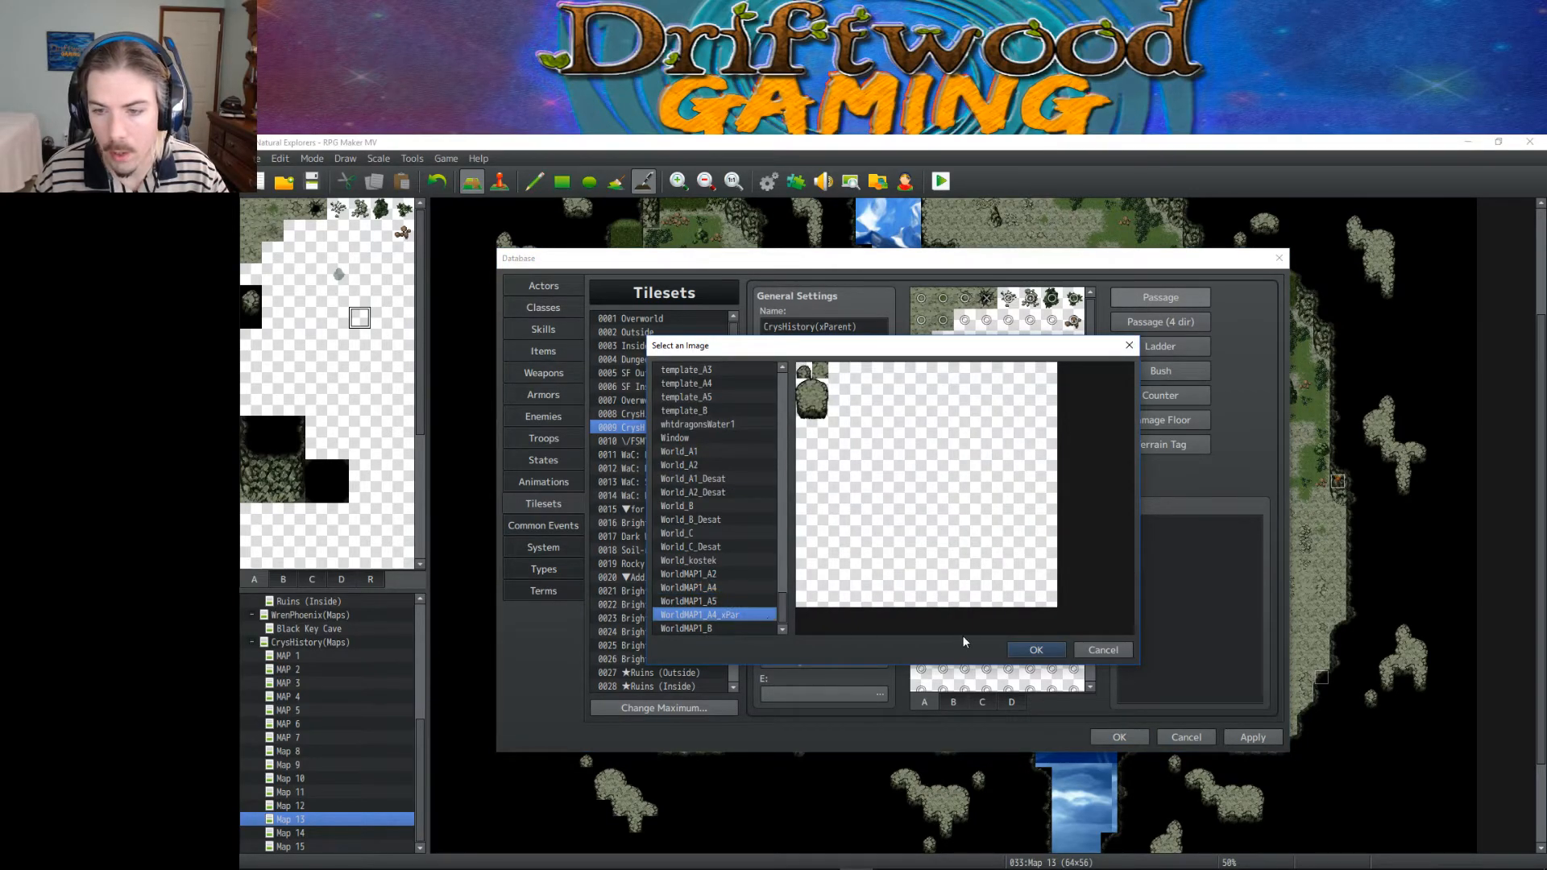
left_click(1036, 649)
left_click(1138, 737)
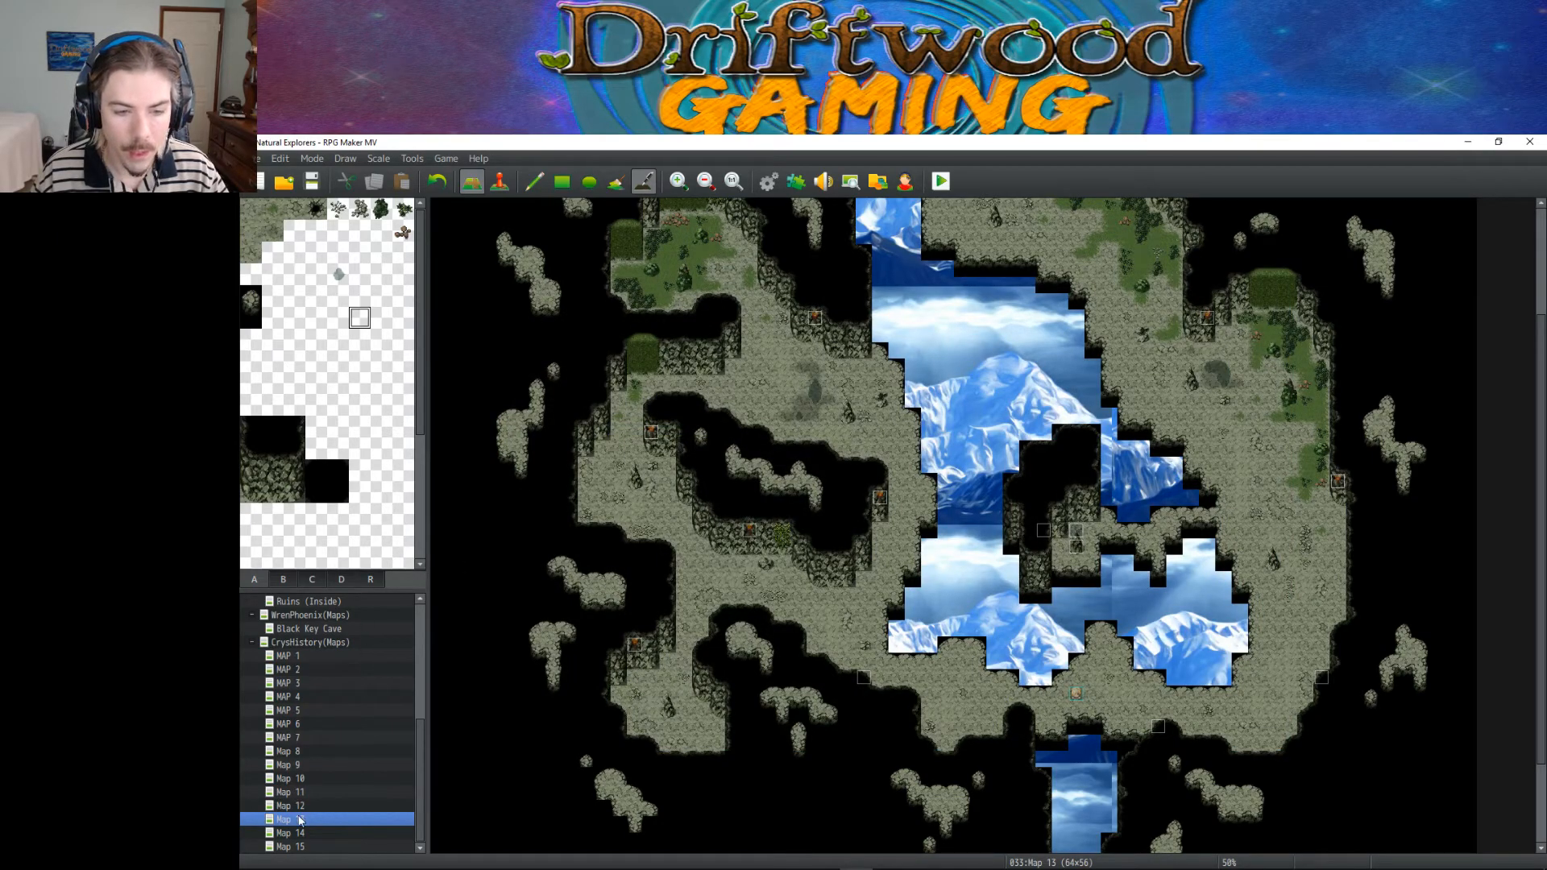
Step: Change Map 13's tileset to 0009 CrysHistory(xParent) in its map properties
right_click(300, 820)
left_click(360, 669)
left_click(730, 383)
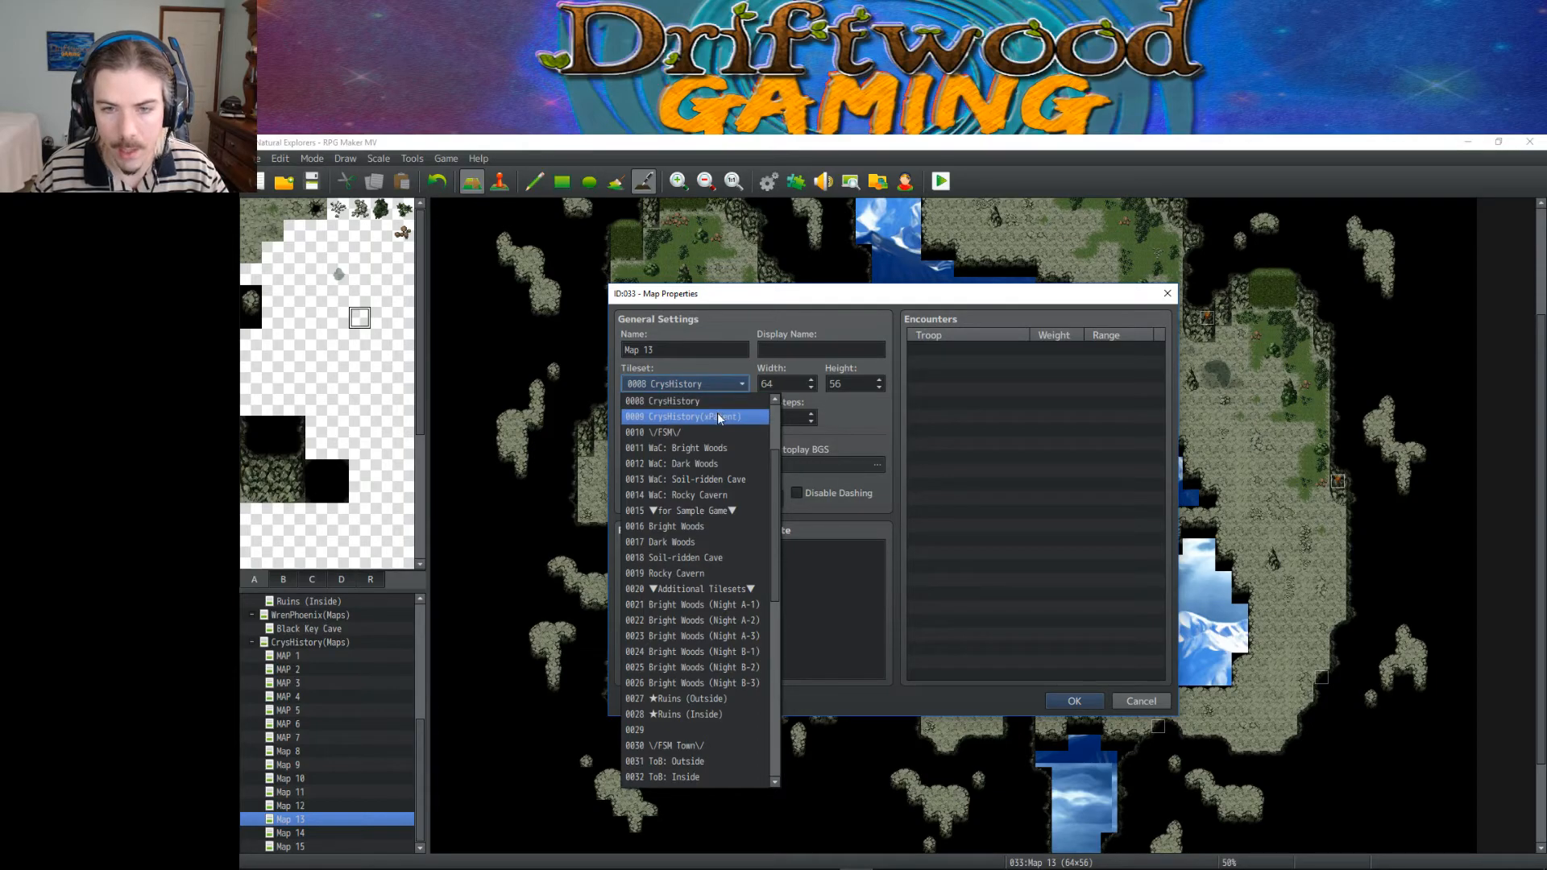
left_click(717, 416)
left_click(1074, 701)
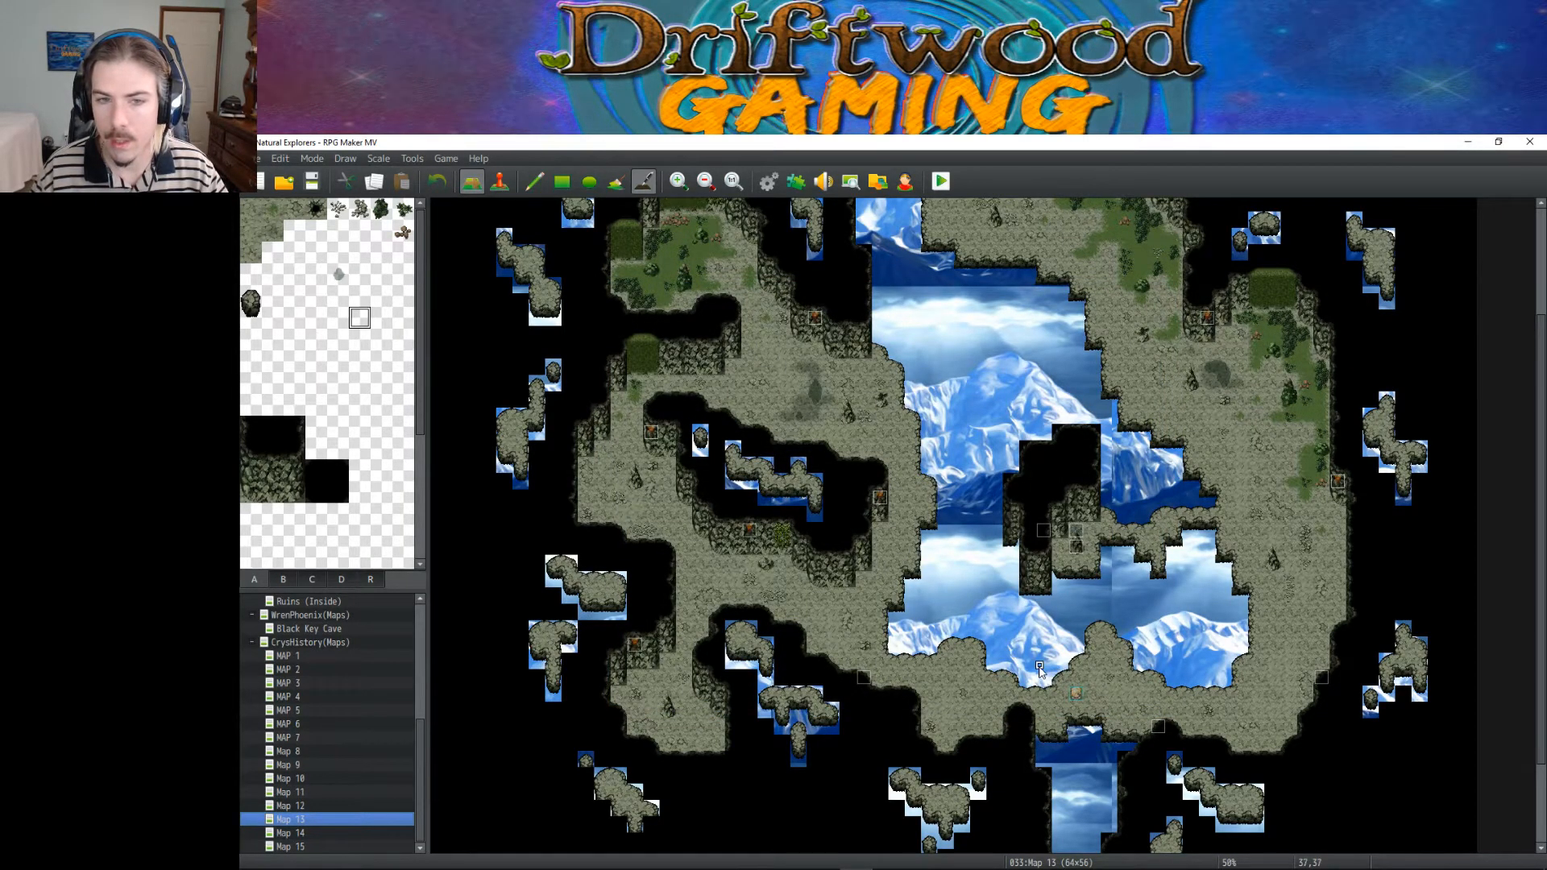
Step: Examine how the small rock formations and cliff edges across Map 13 look with the modified tileset
scroll(1039, 668, "up", 3)
scroll(1040, 666, "down", 3)
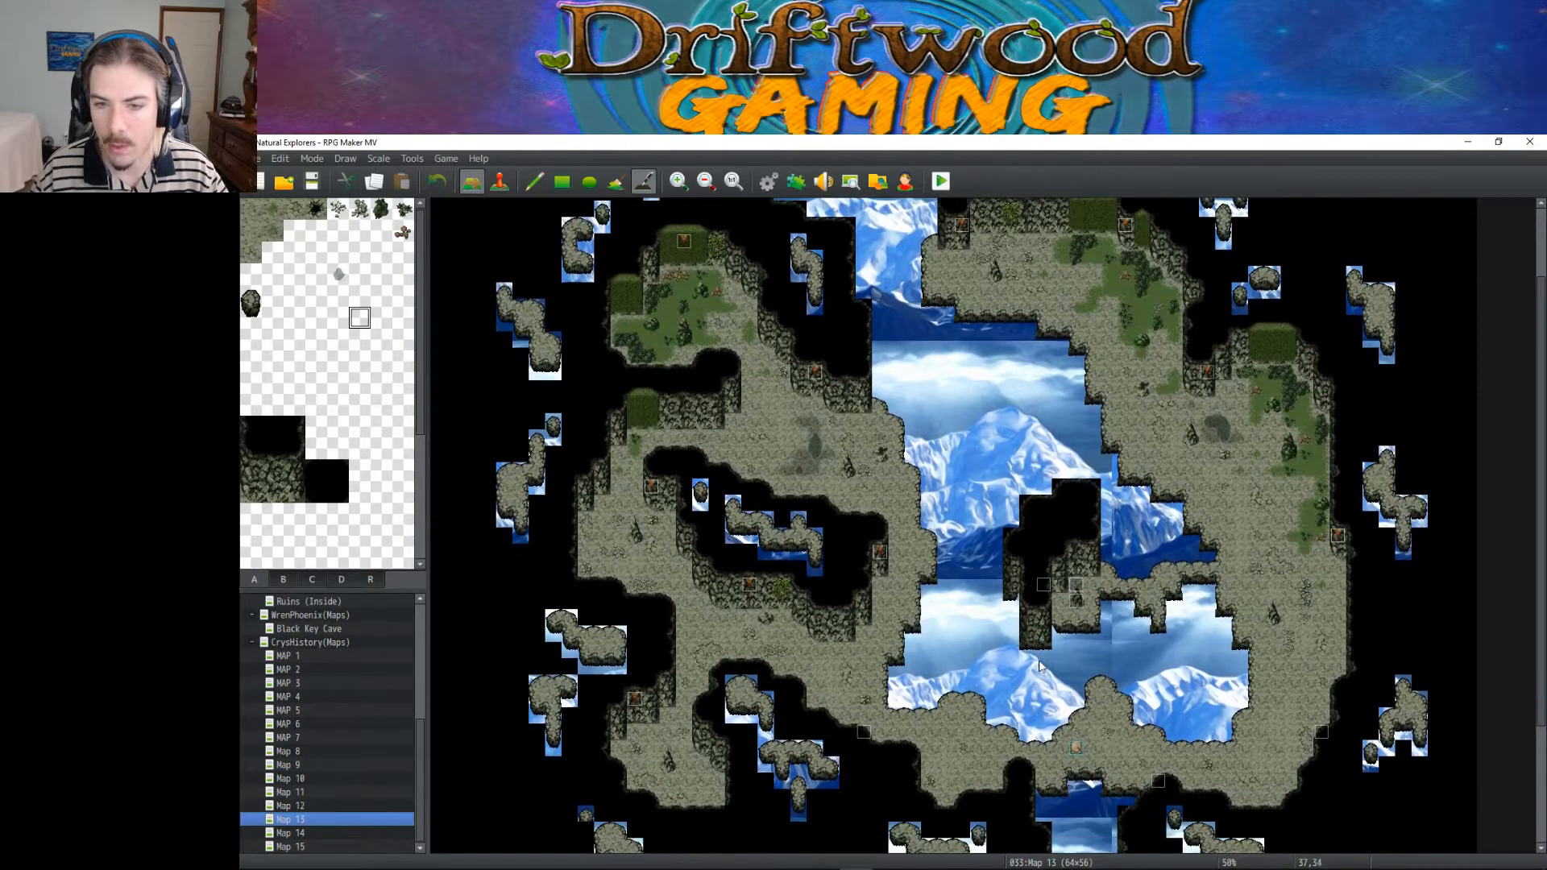
scroll(1033, 647, "up", 4)
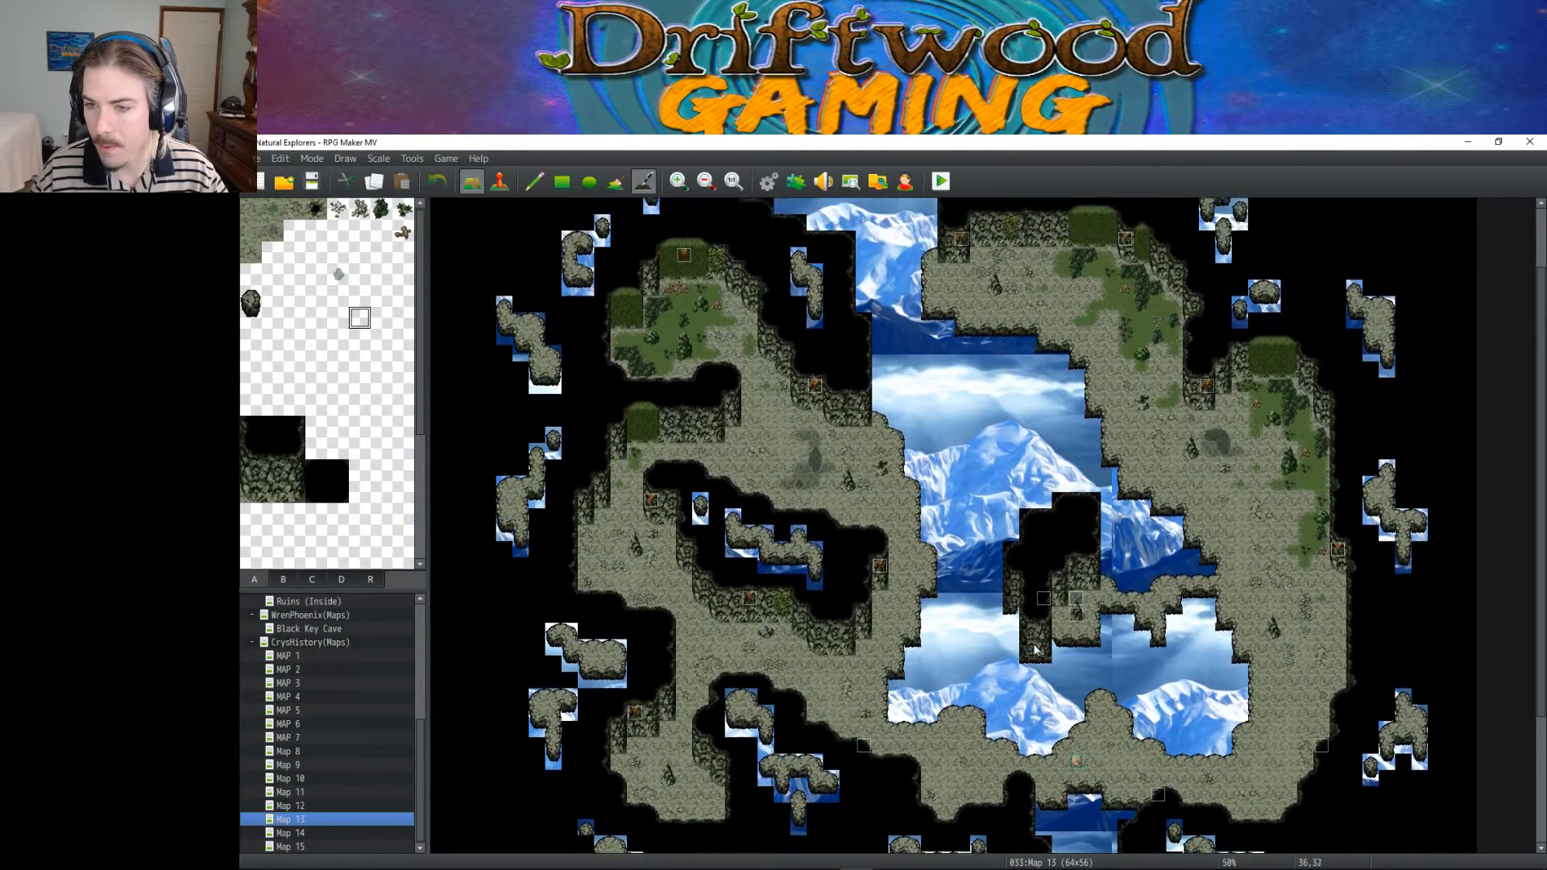
scroll(1031, 645, "down", 5)
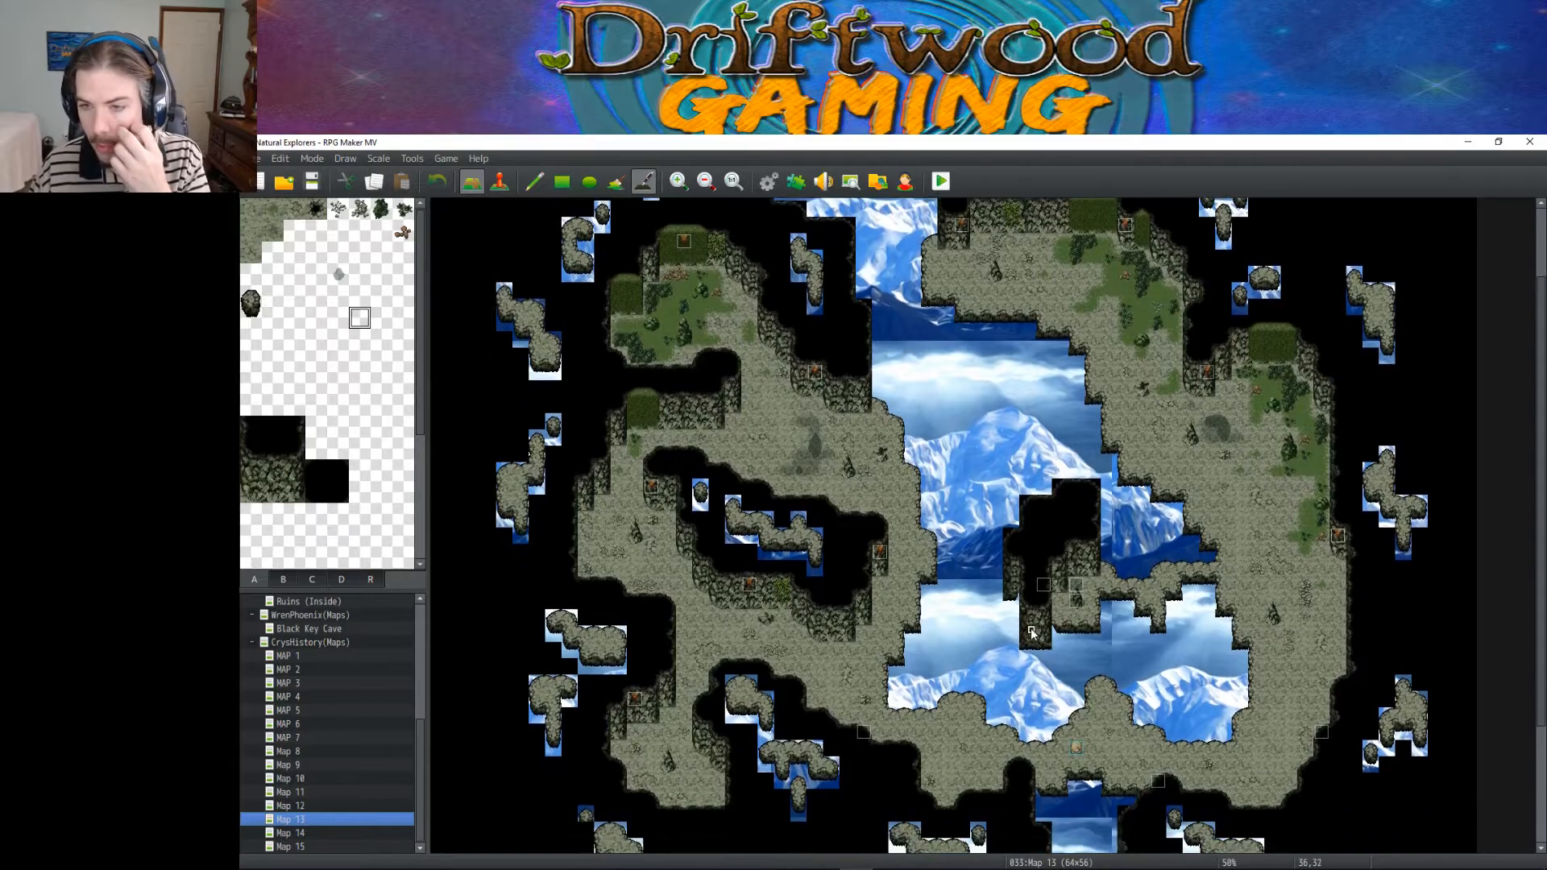
scroll(1088, 461, "up", 2)
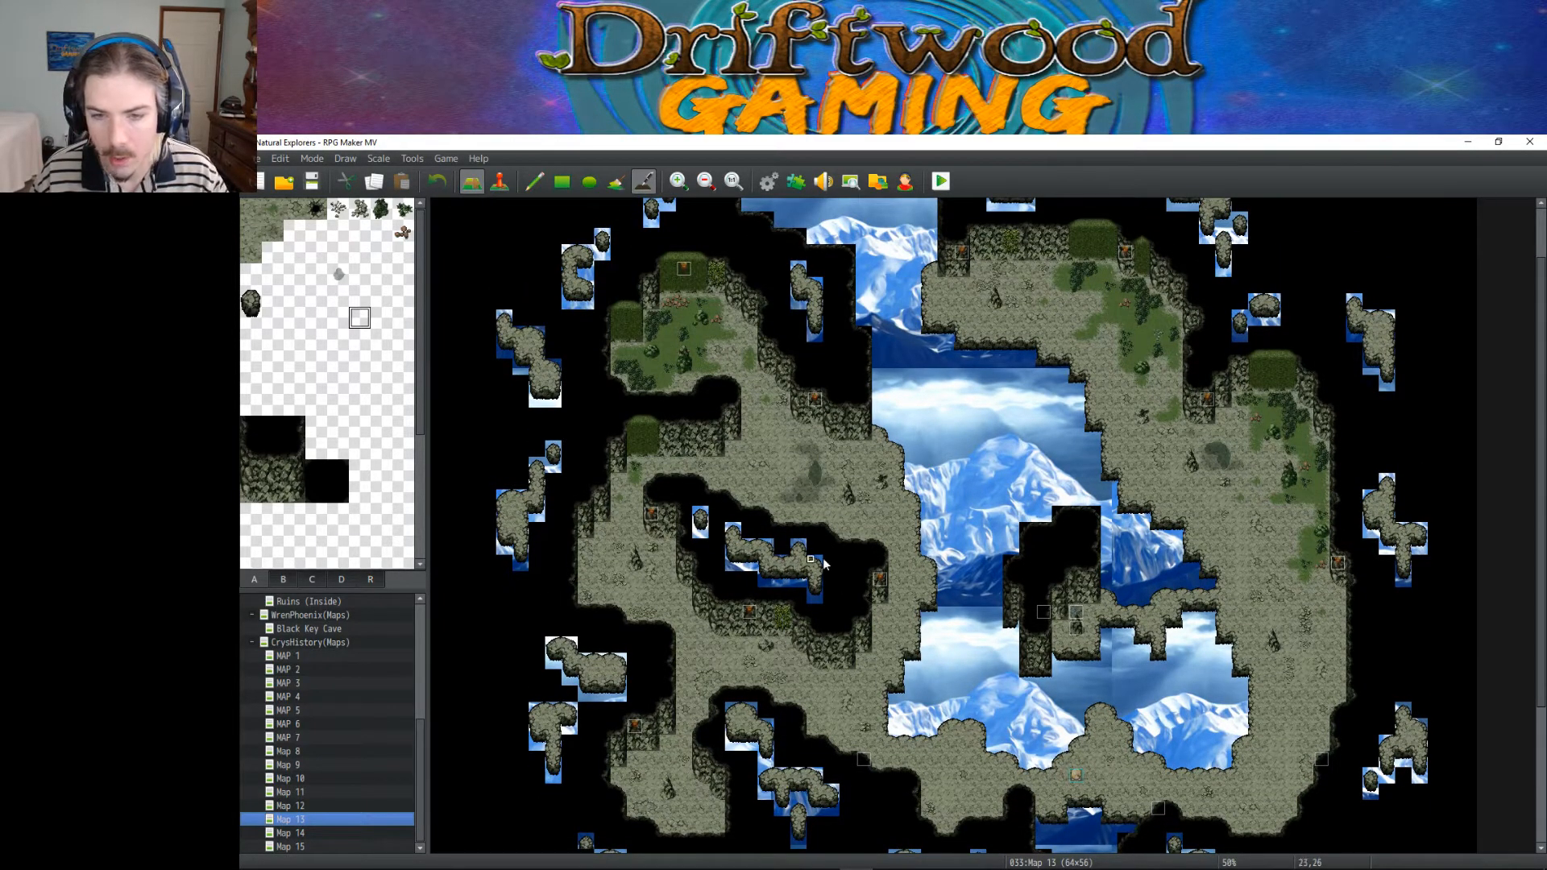
scroll(729, 318, "up", 2)
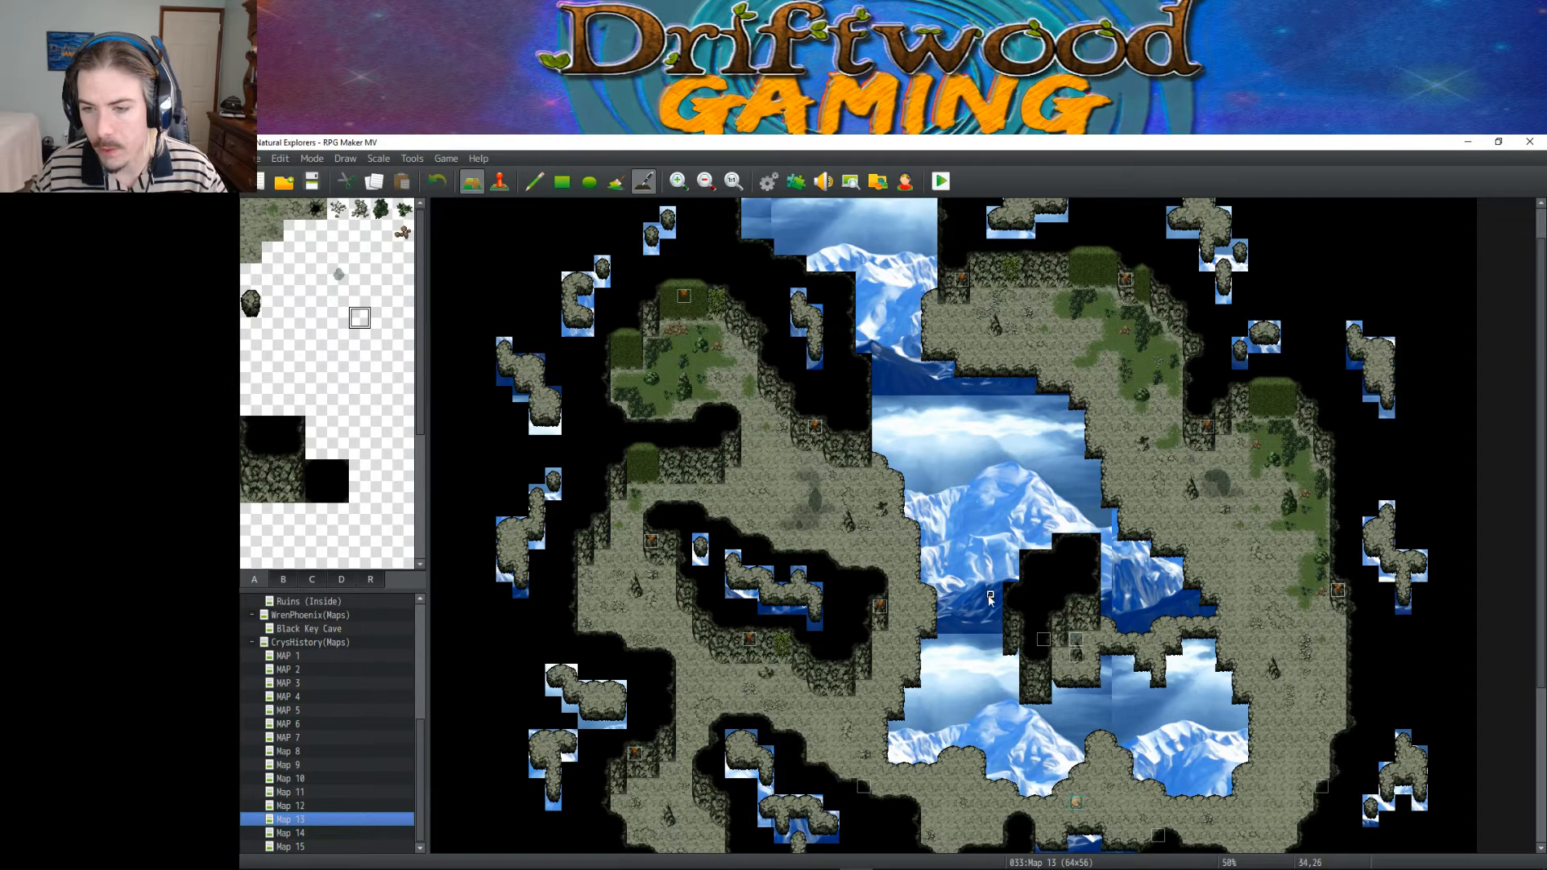
scroll(991, 598, "down", 3)
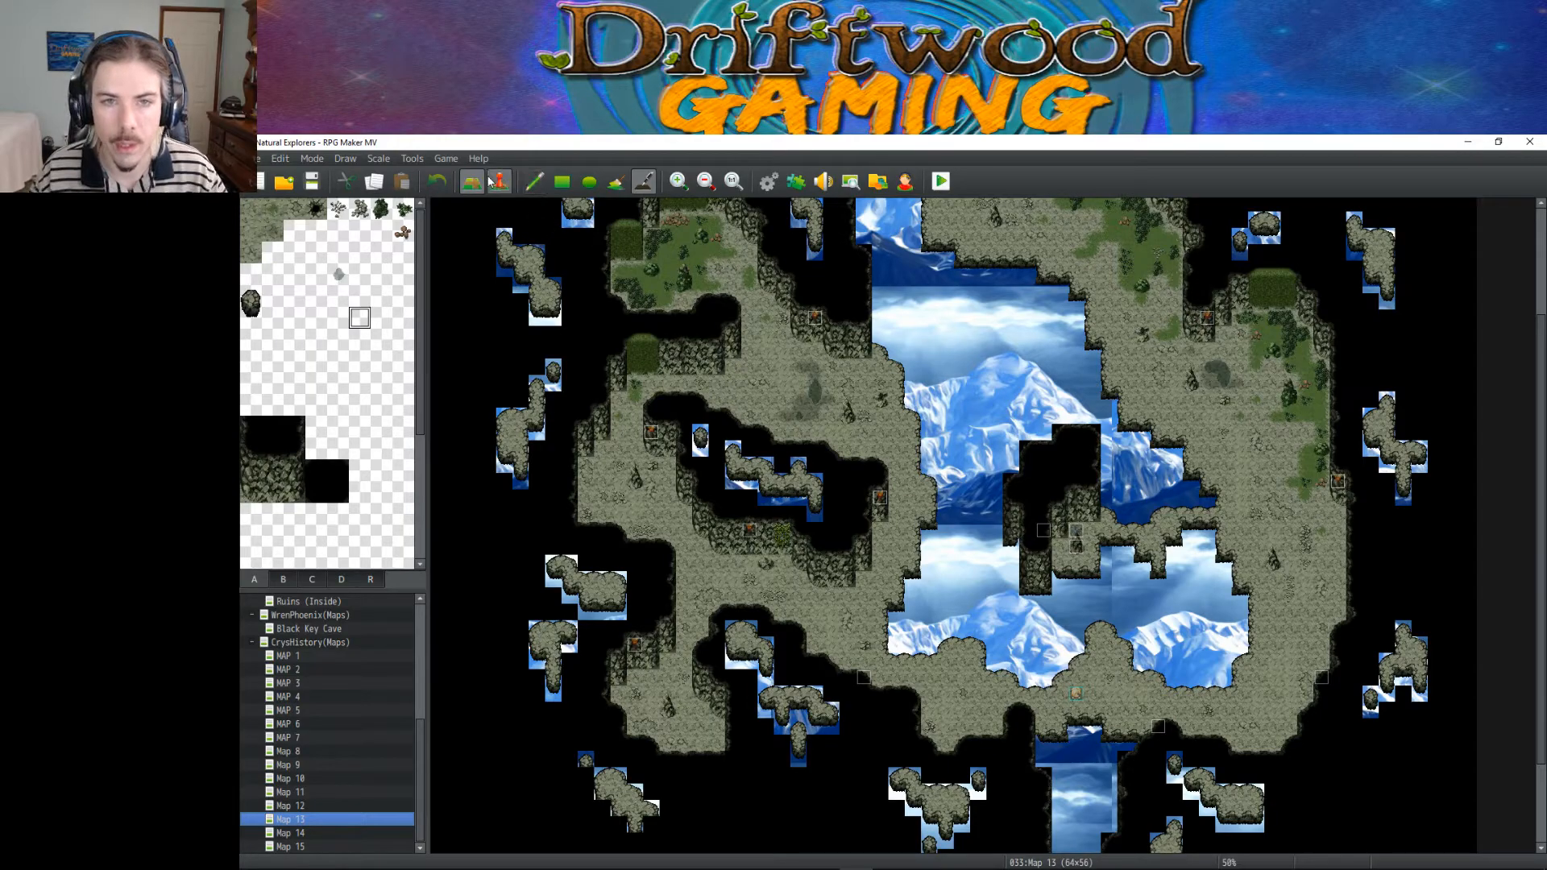
Step: Clear the upper edge tiles of the black rock formation in front of the mountains on Map 13, using the Rectangle tool with the empty tile
left_click(678, 180)
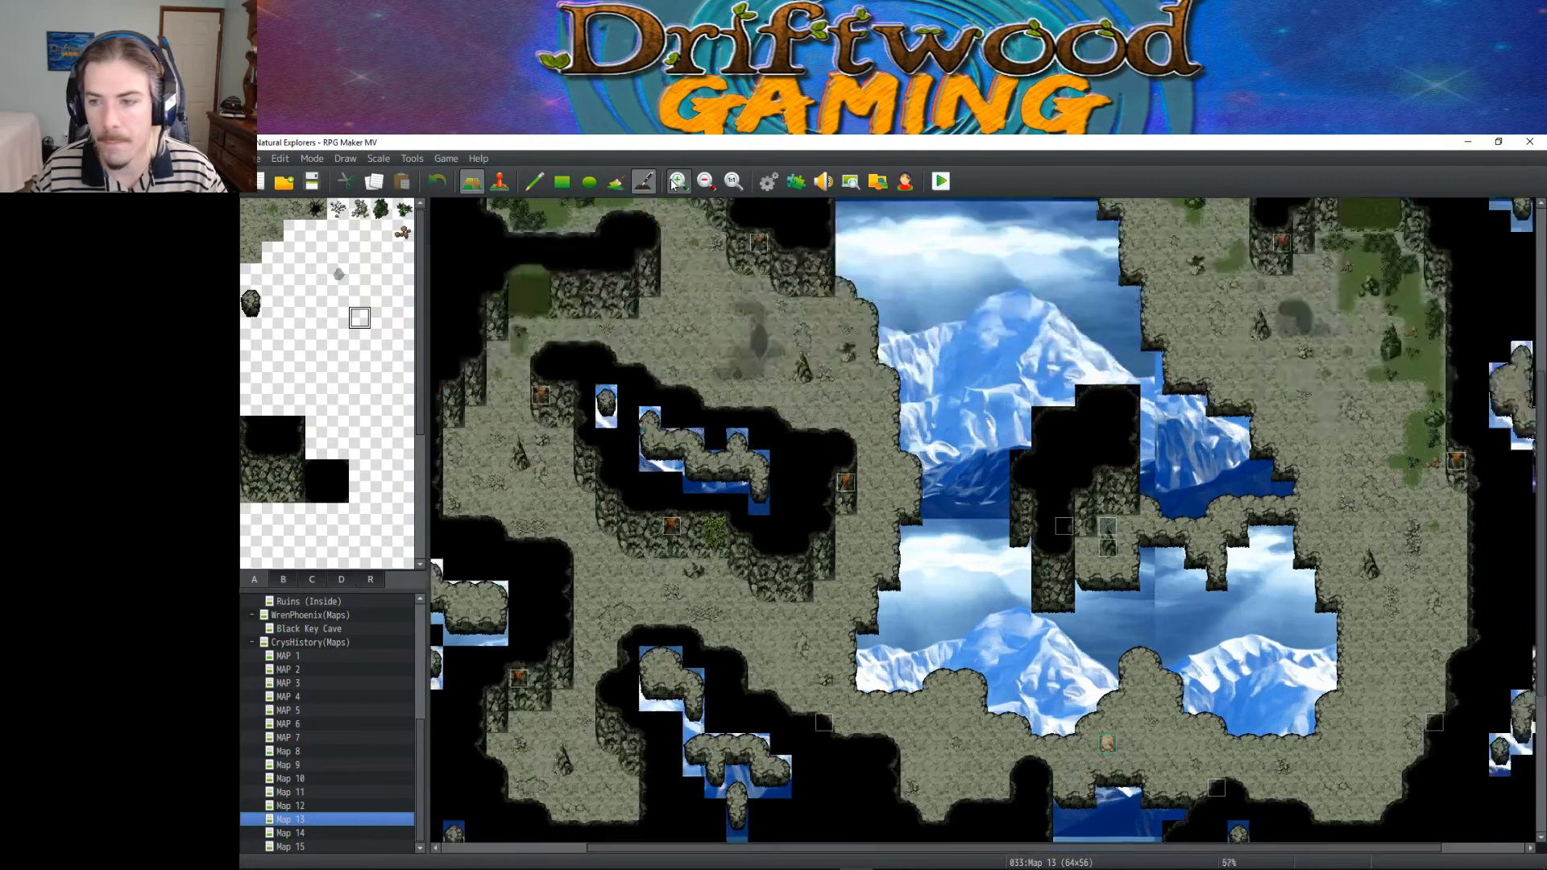
left_click(678, 180)
left_click_drag(979, 854, 1106, 853)
left_click(498, 182)
left_click(481, 182)
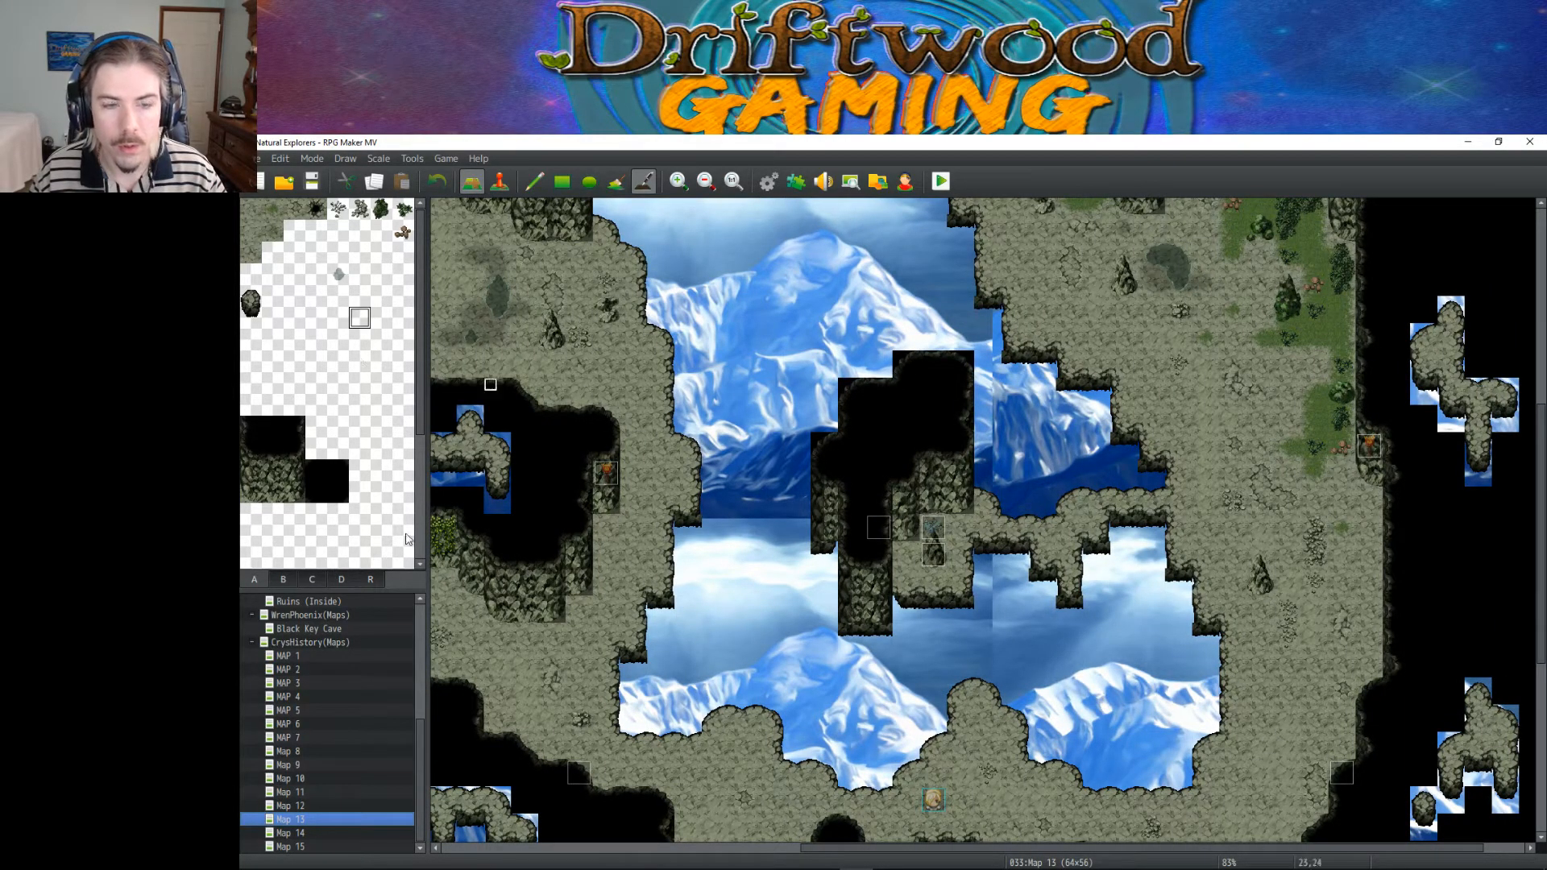
left_click(283, 579)
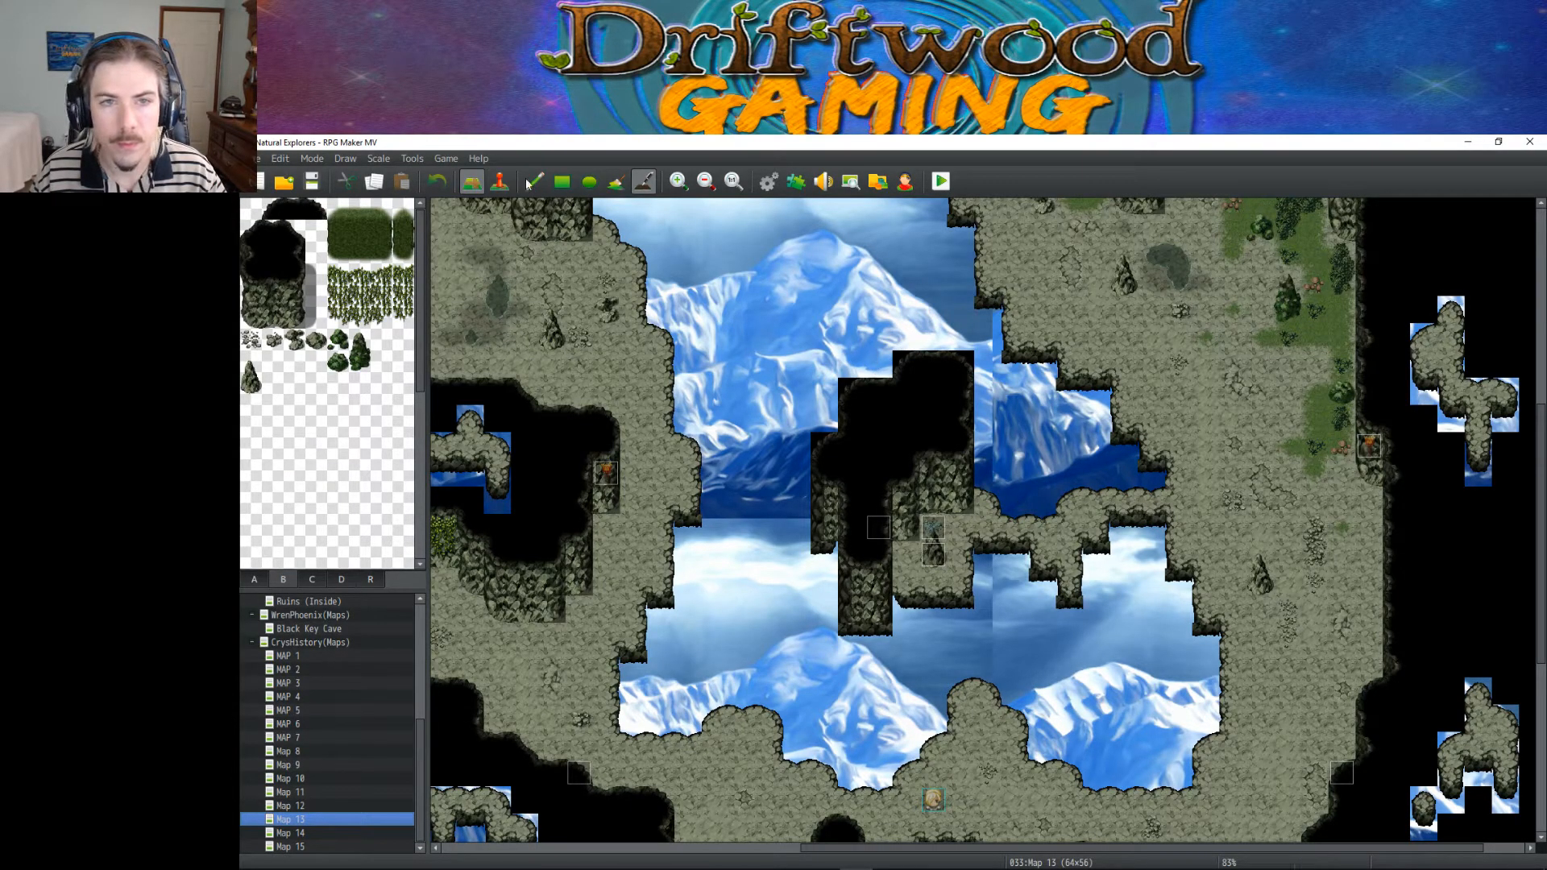
left_click(562, 181)
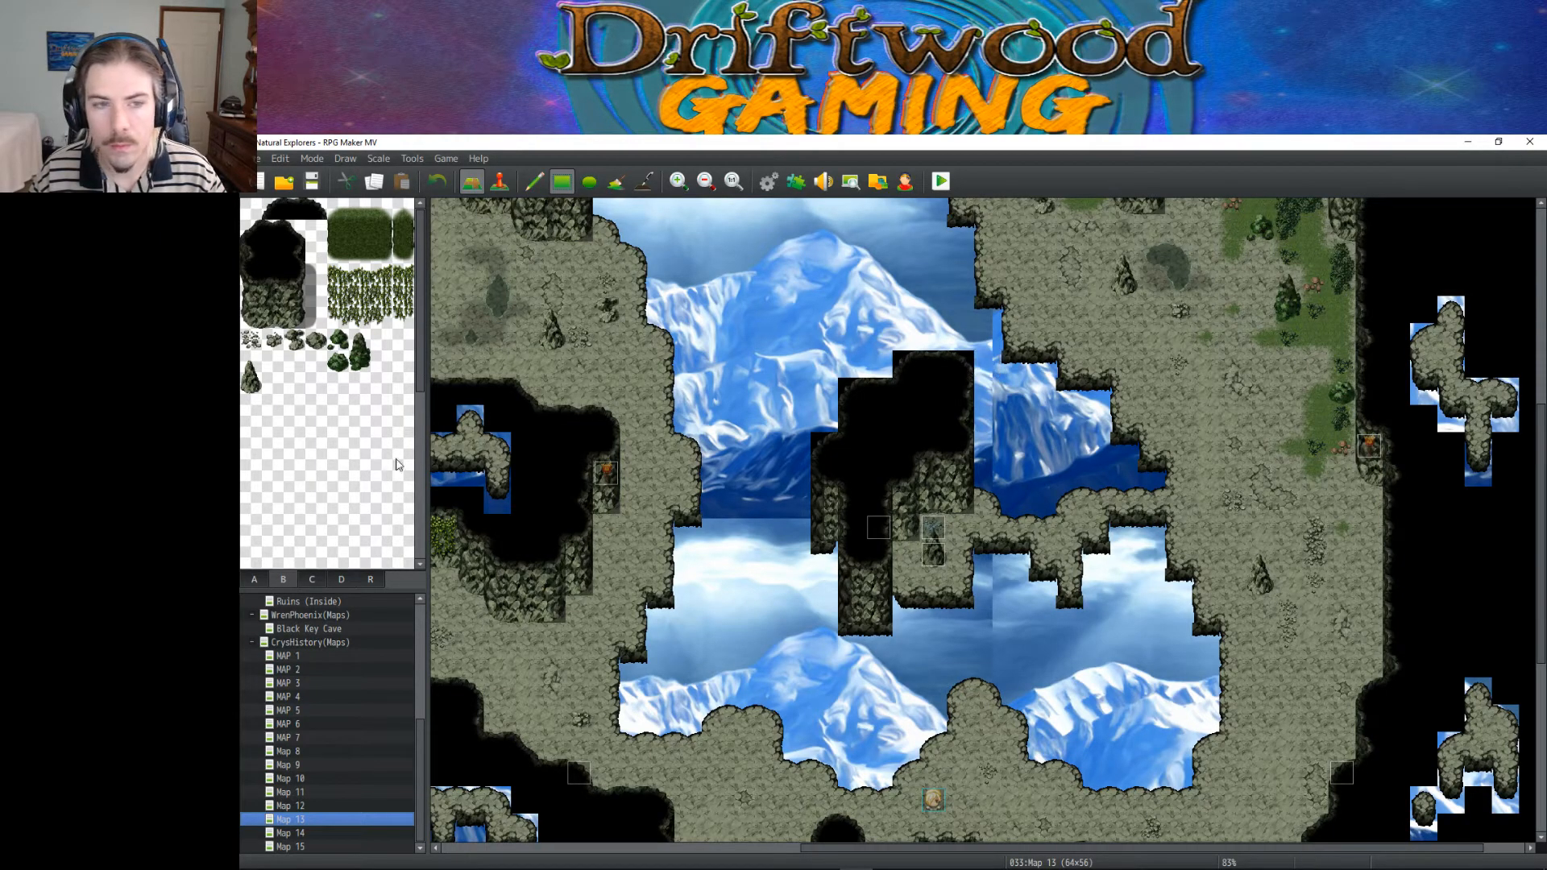
left_click(254, 579)
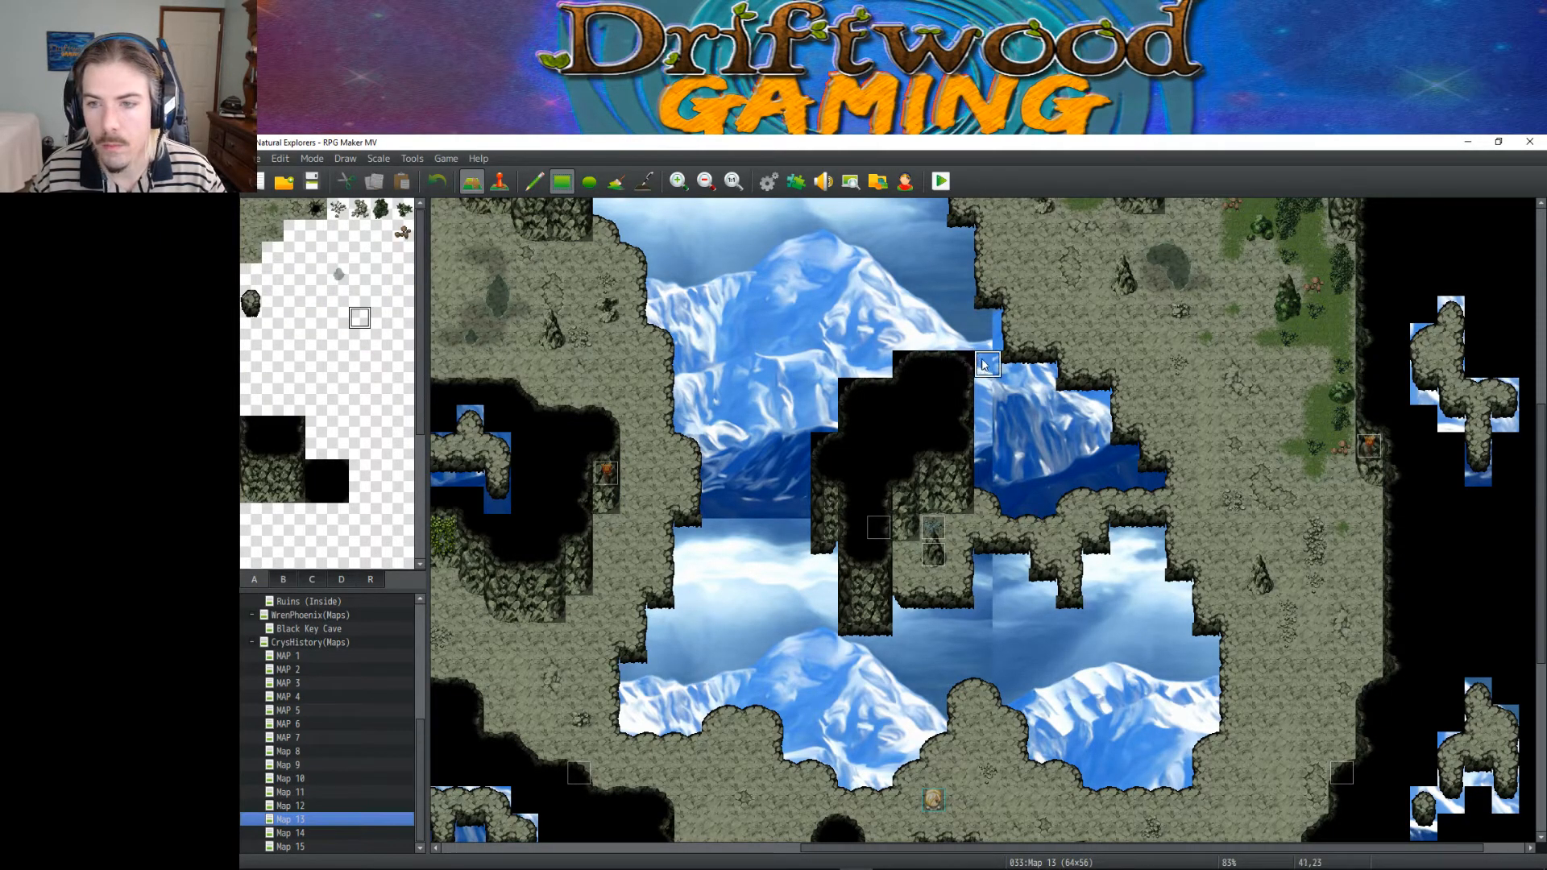
left_click_drag(987, 364, 882, 364)
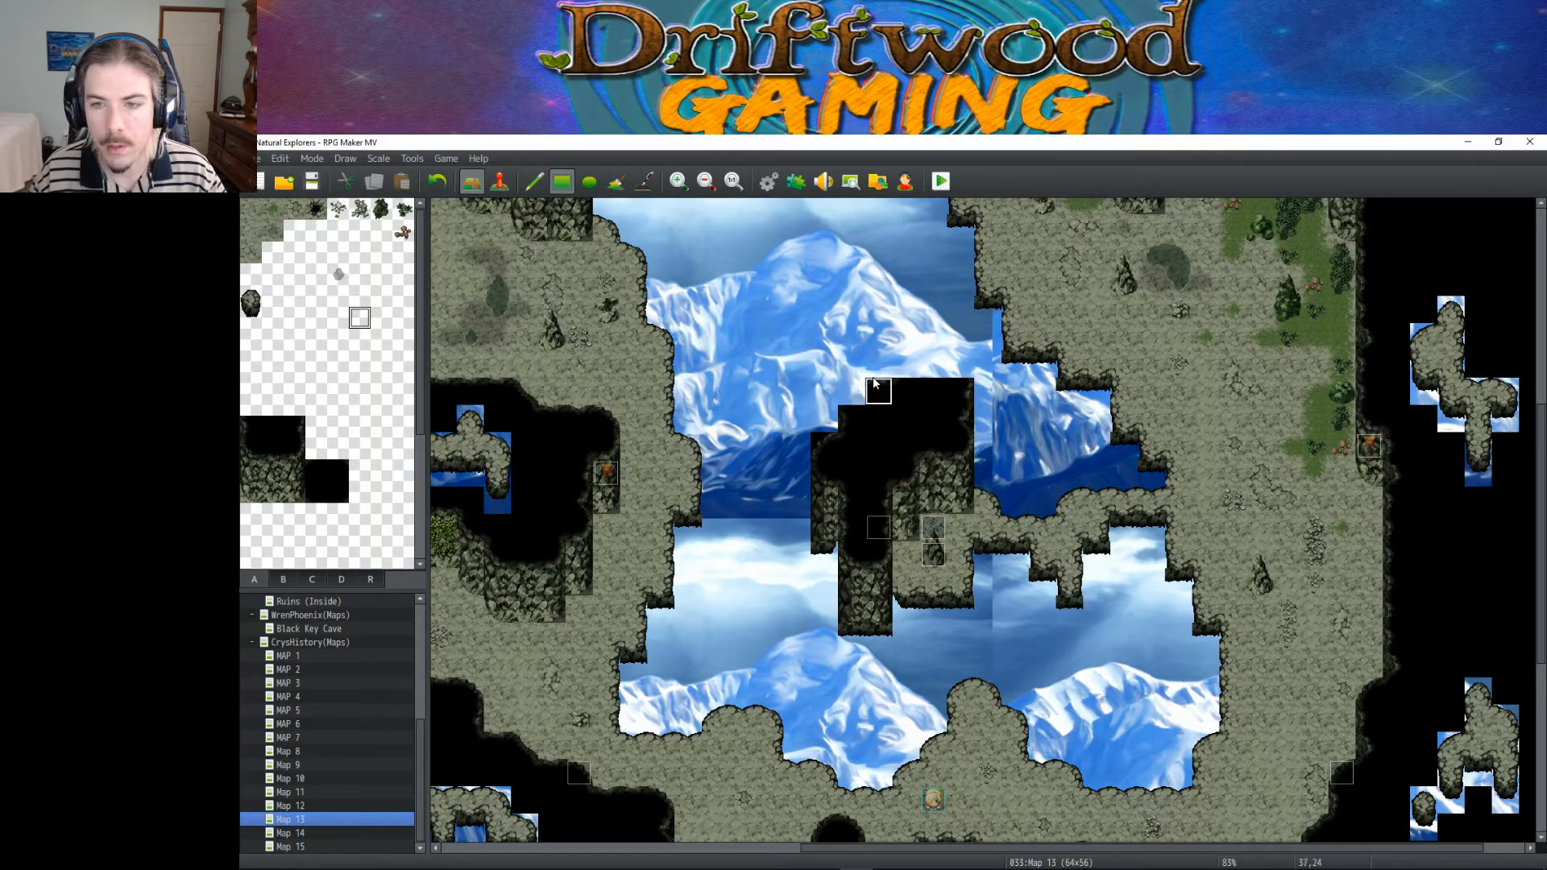
left_click(878, 393)
left_click(823, 444)
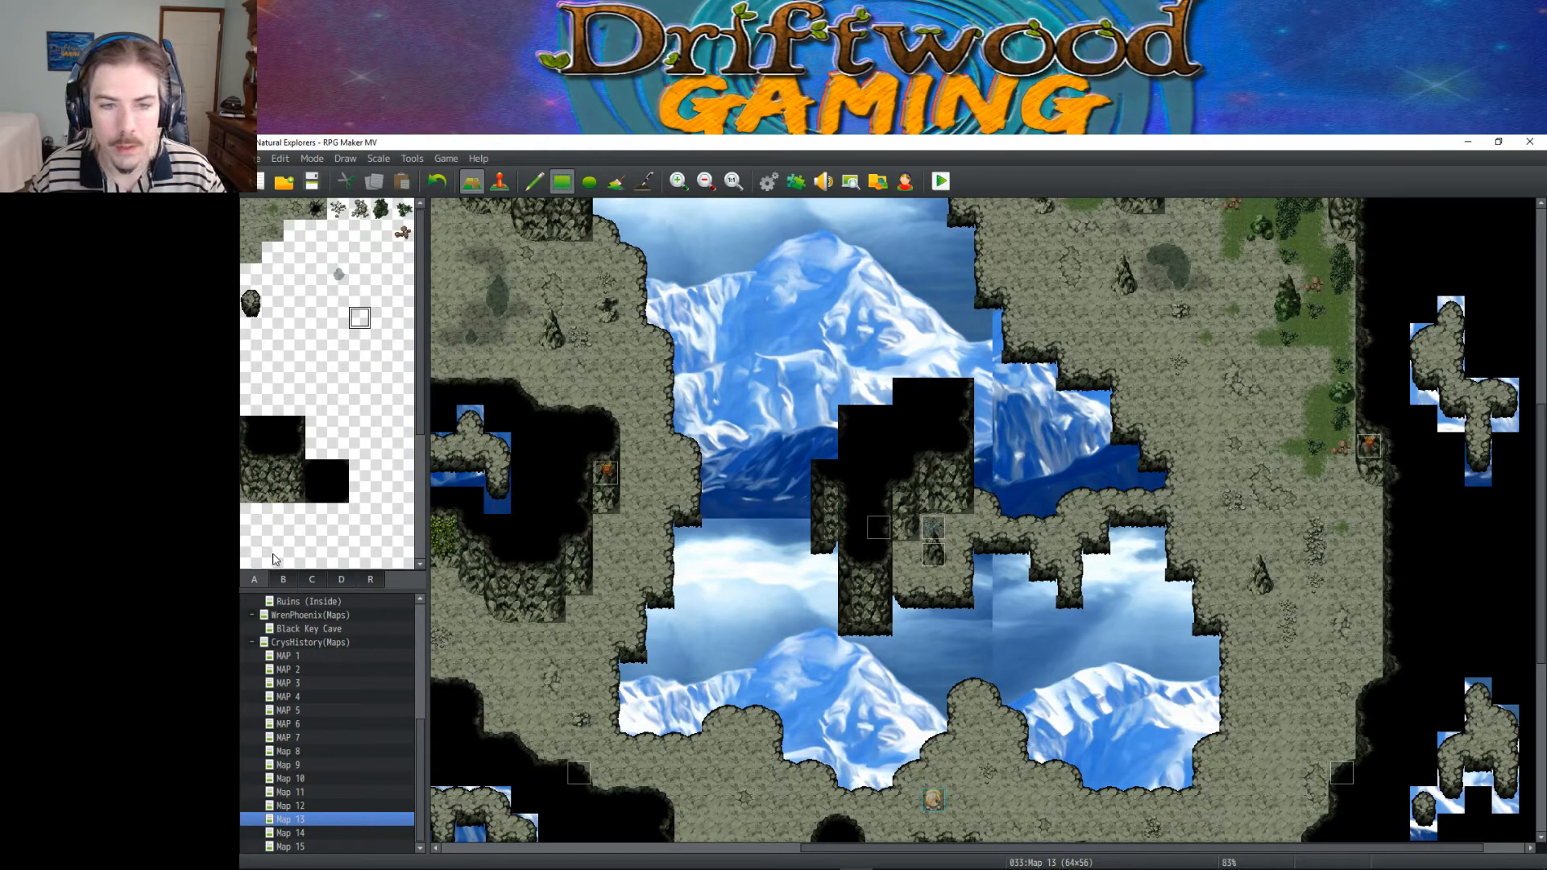
Step: Place rounded black rim tiles from tileset B along the stepped western shoulder of the central rock formation, filling its upper edge
left_click(254, 438)
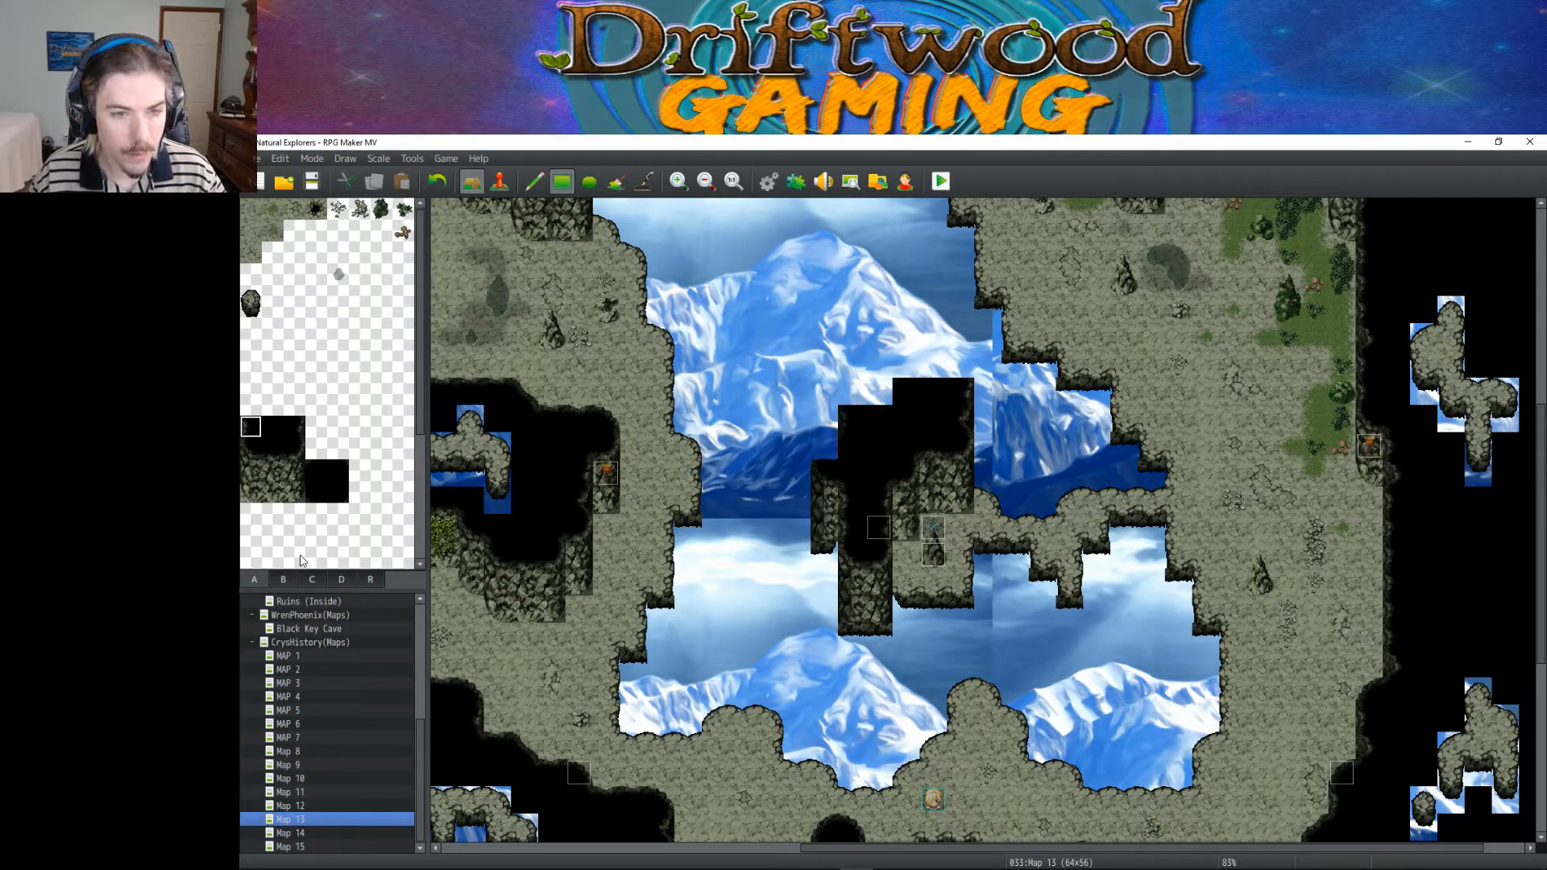
left_click(284, 578)
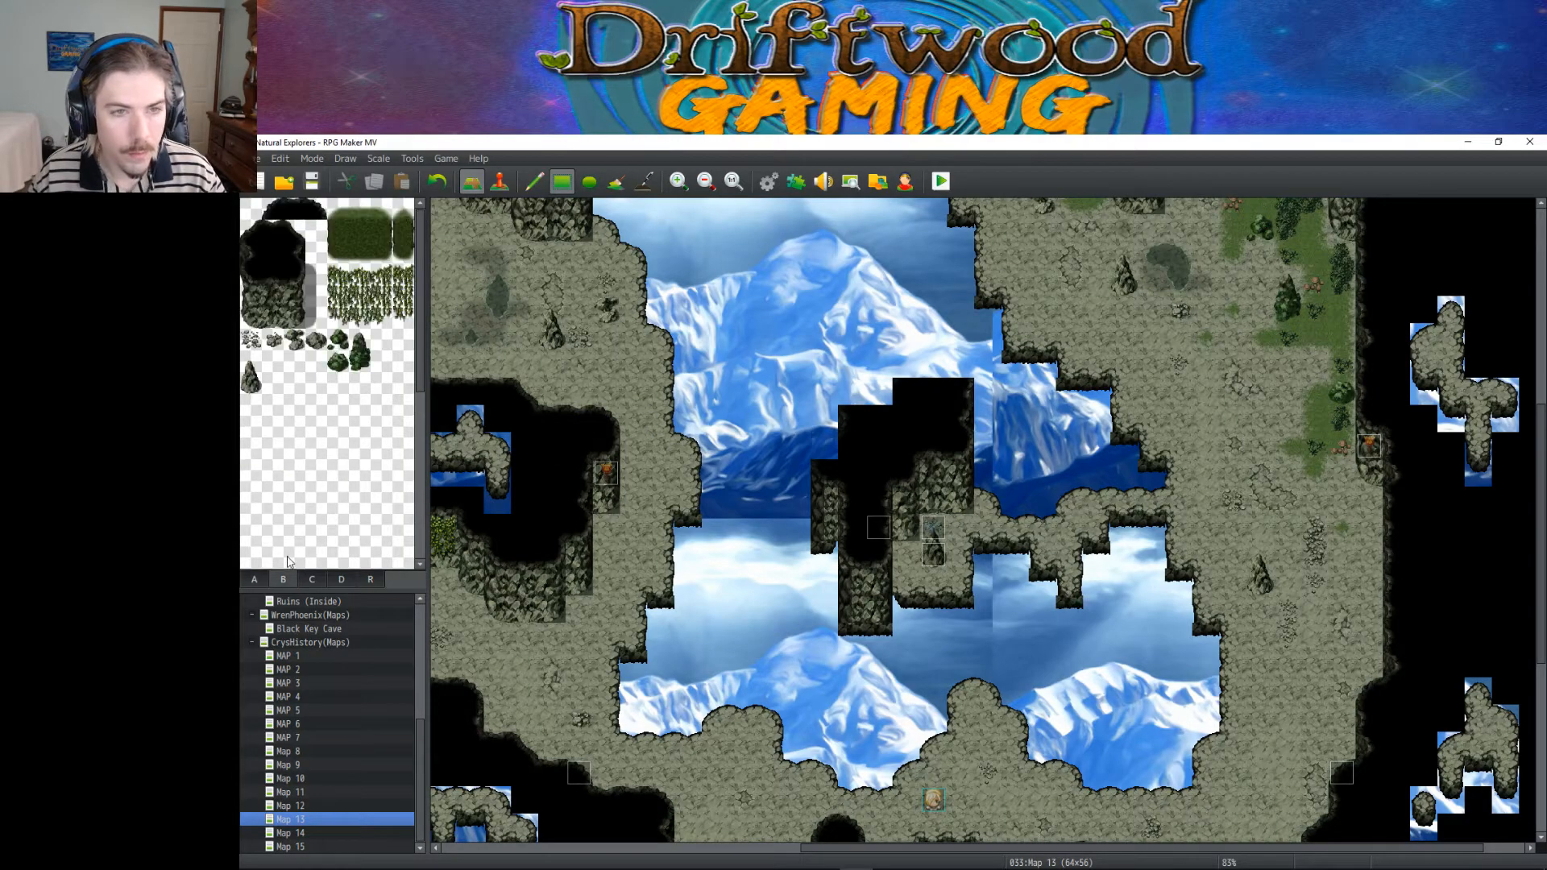
left_click(294, 210)
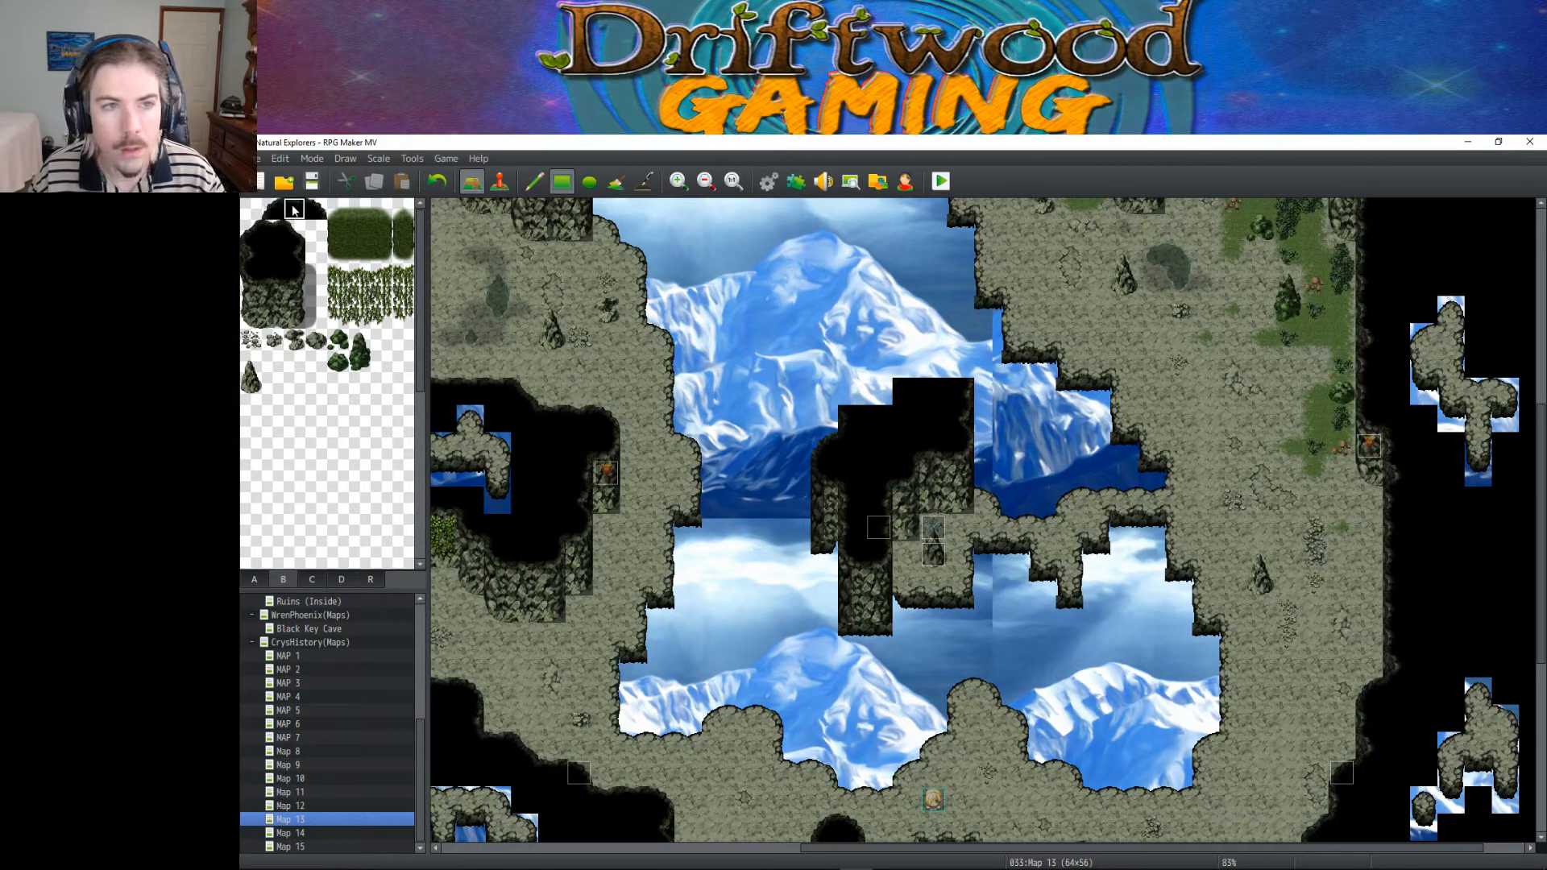
left_click(878, 392)
key("ctrl+z")
left_click(852, 391)
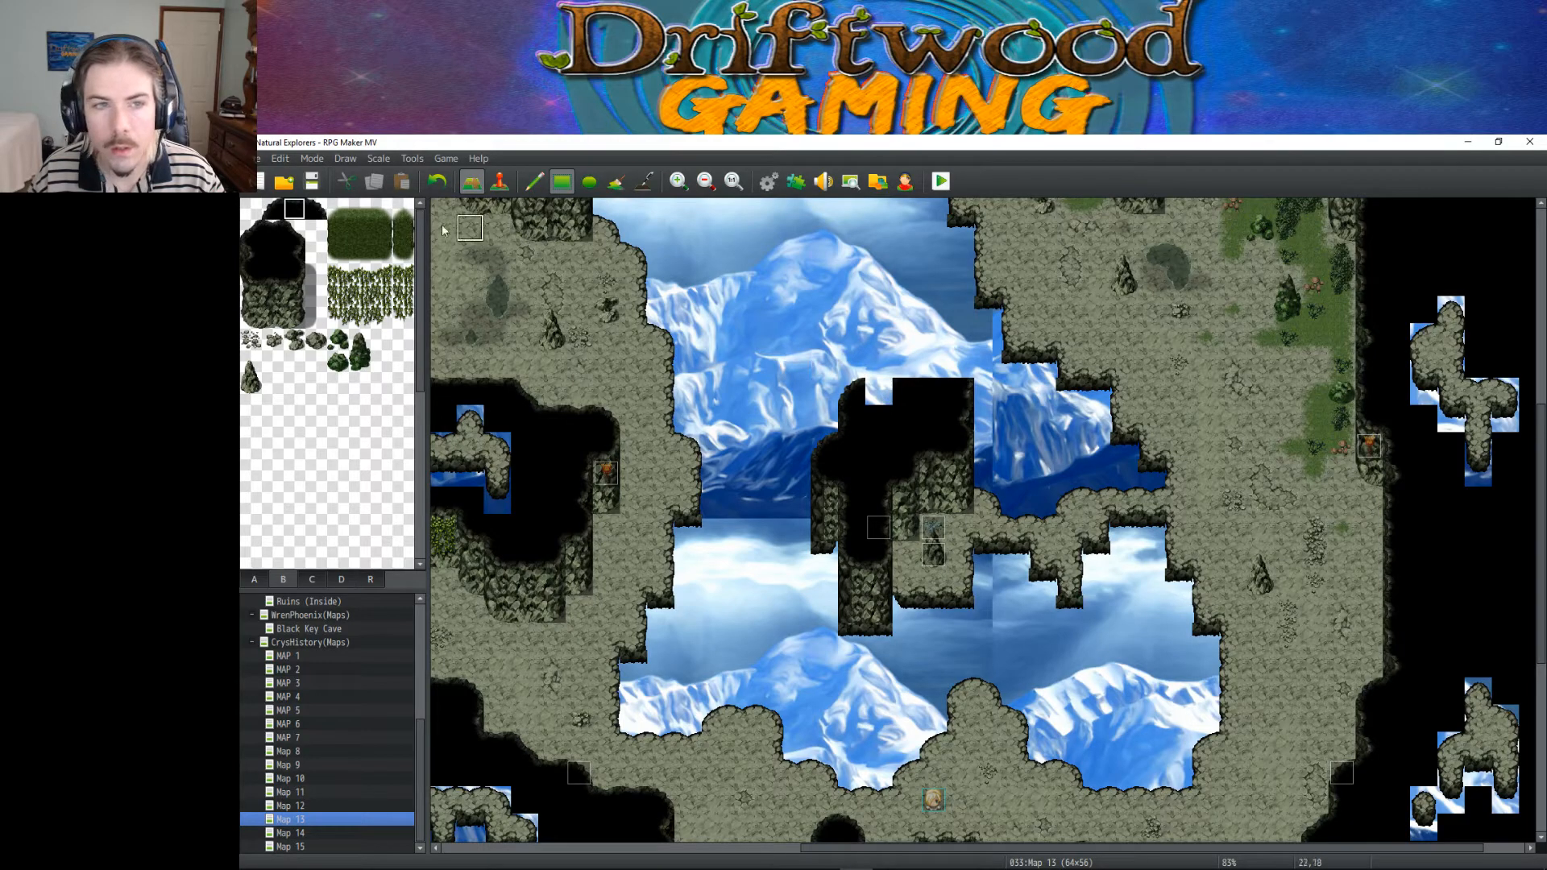
left_click(873, 389)
Step: Cap the central rock formation's highest section with the three black rim tiles: rounded start, middle and rounded end
left_click(276, 209)
left_click(906, 365)
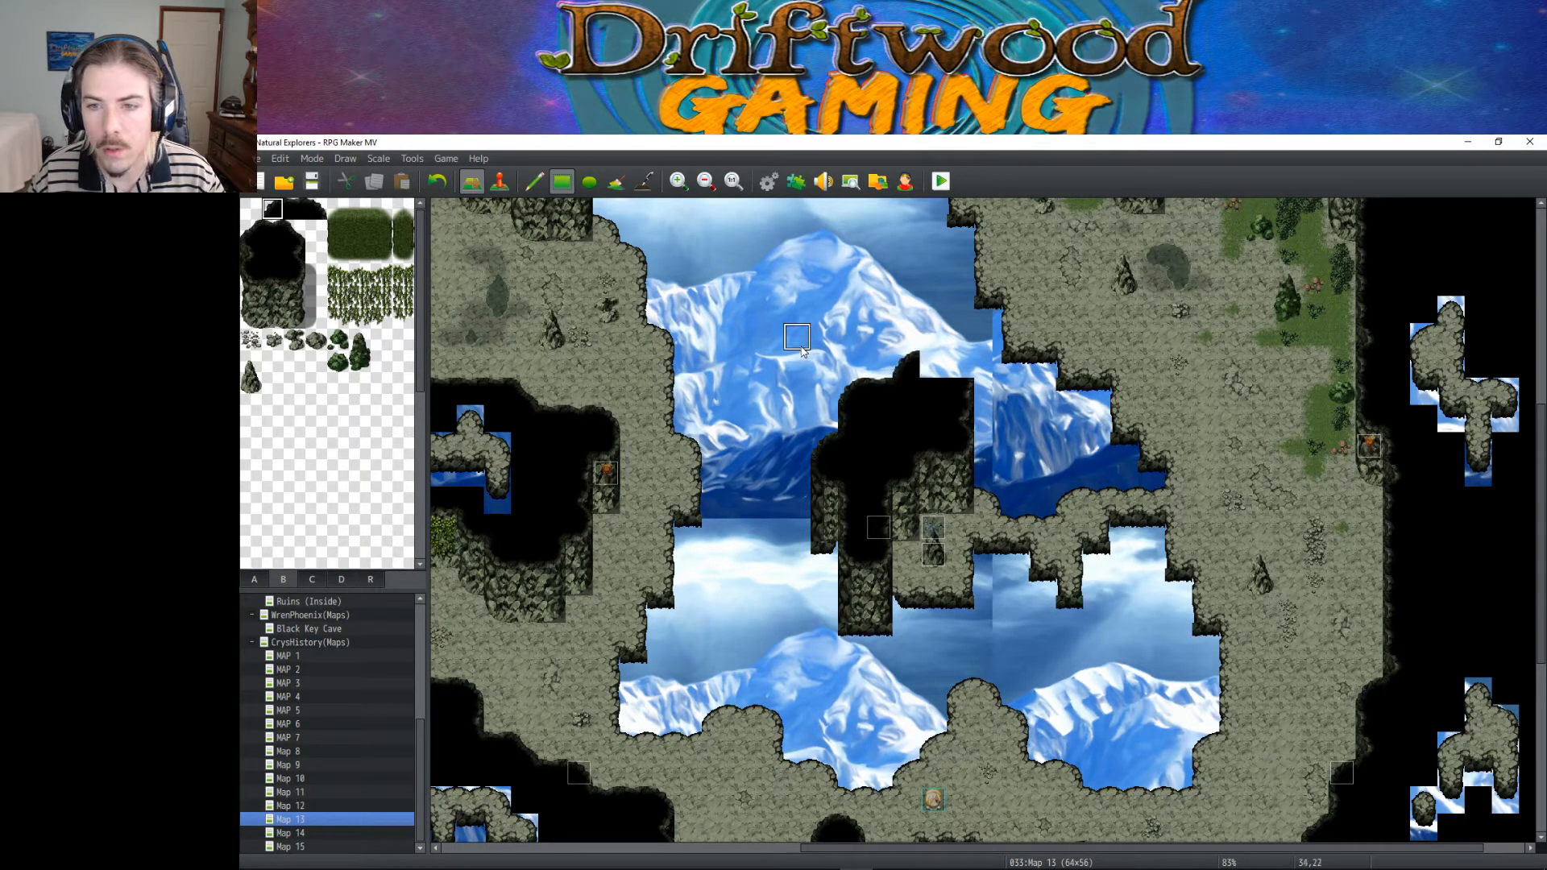
left_click(292, 209)
left_click(933, 364)
left_click(316, 209)
left_click(960, 365)
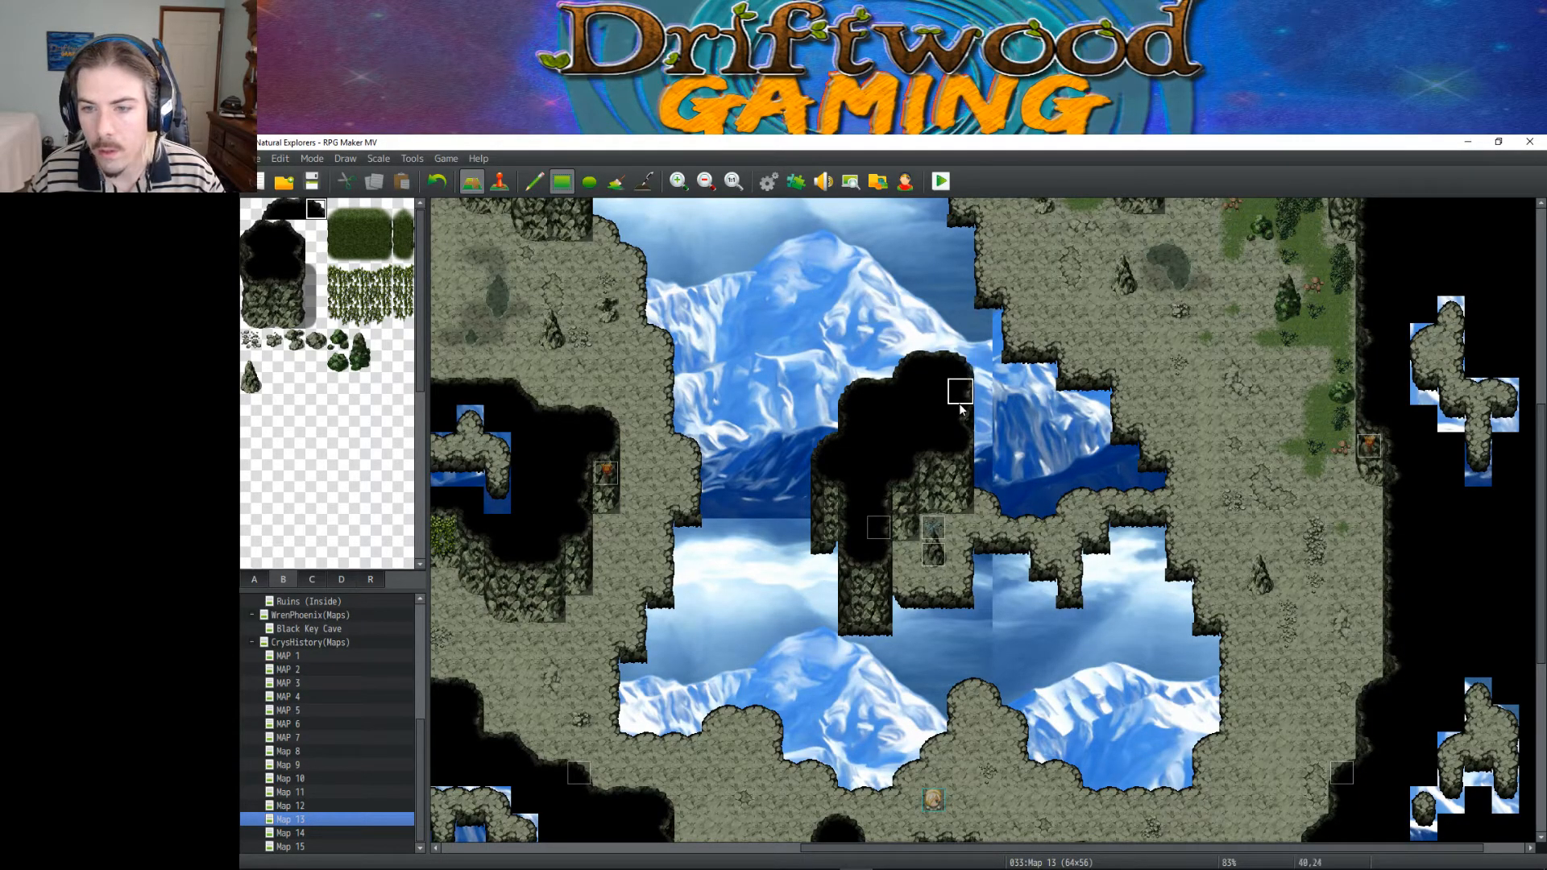
Step: Examine the reshaped central formation and the cliff edges and rock islands around it on Map 13
scroll(959, 403, "down", 1)
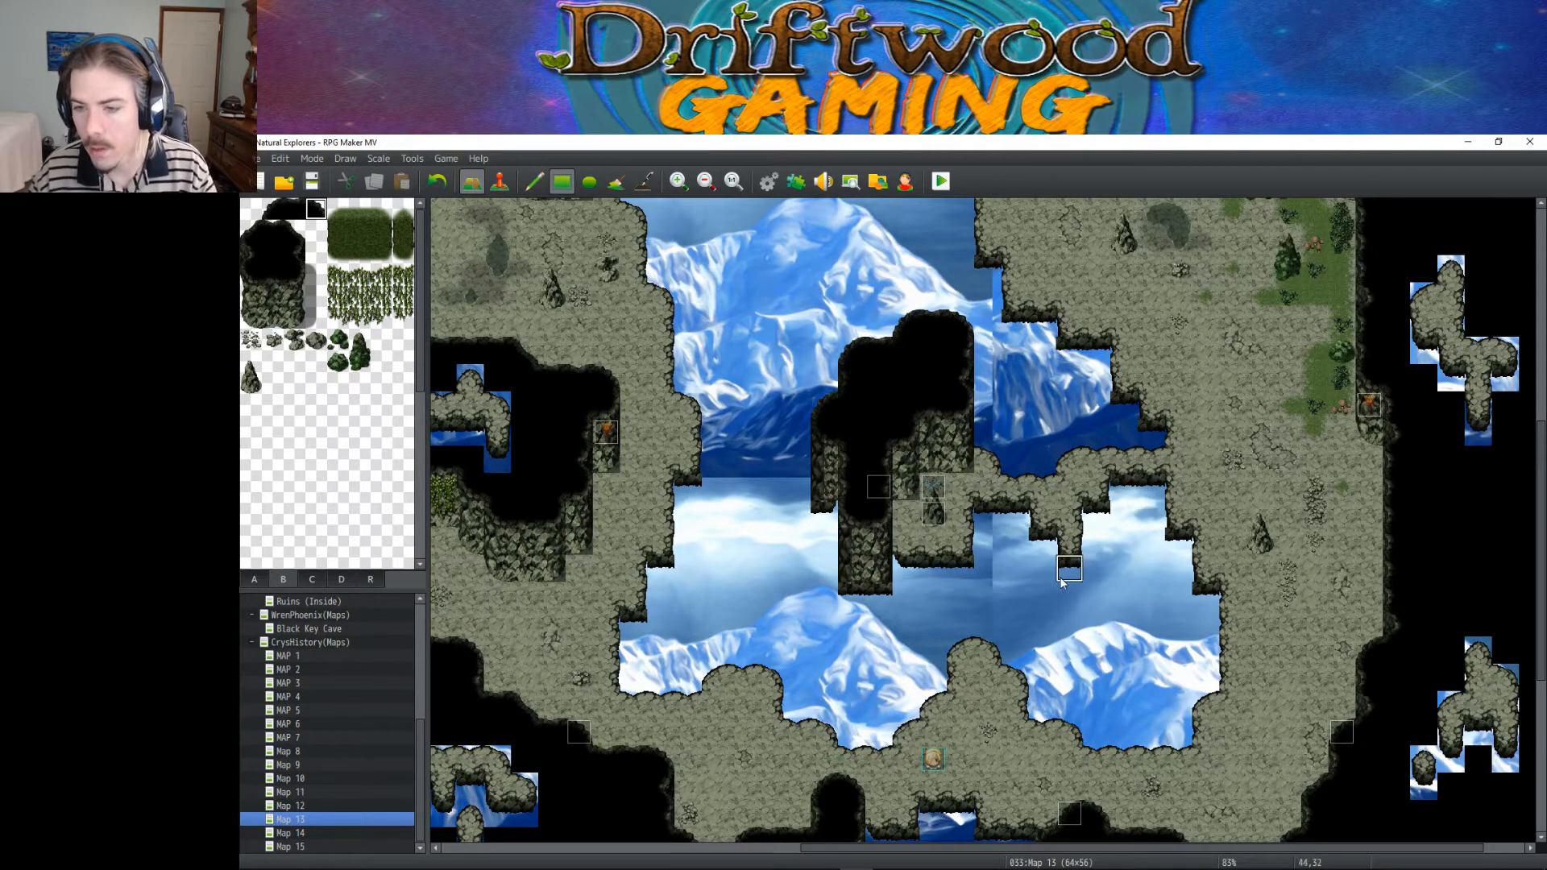
scroll(1061, 566, "down", 1)
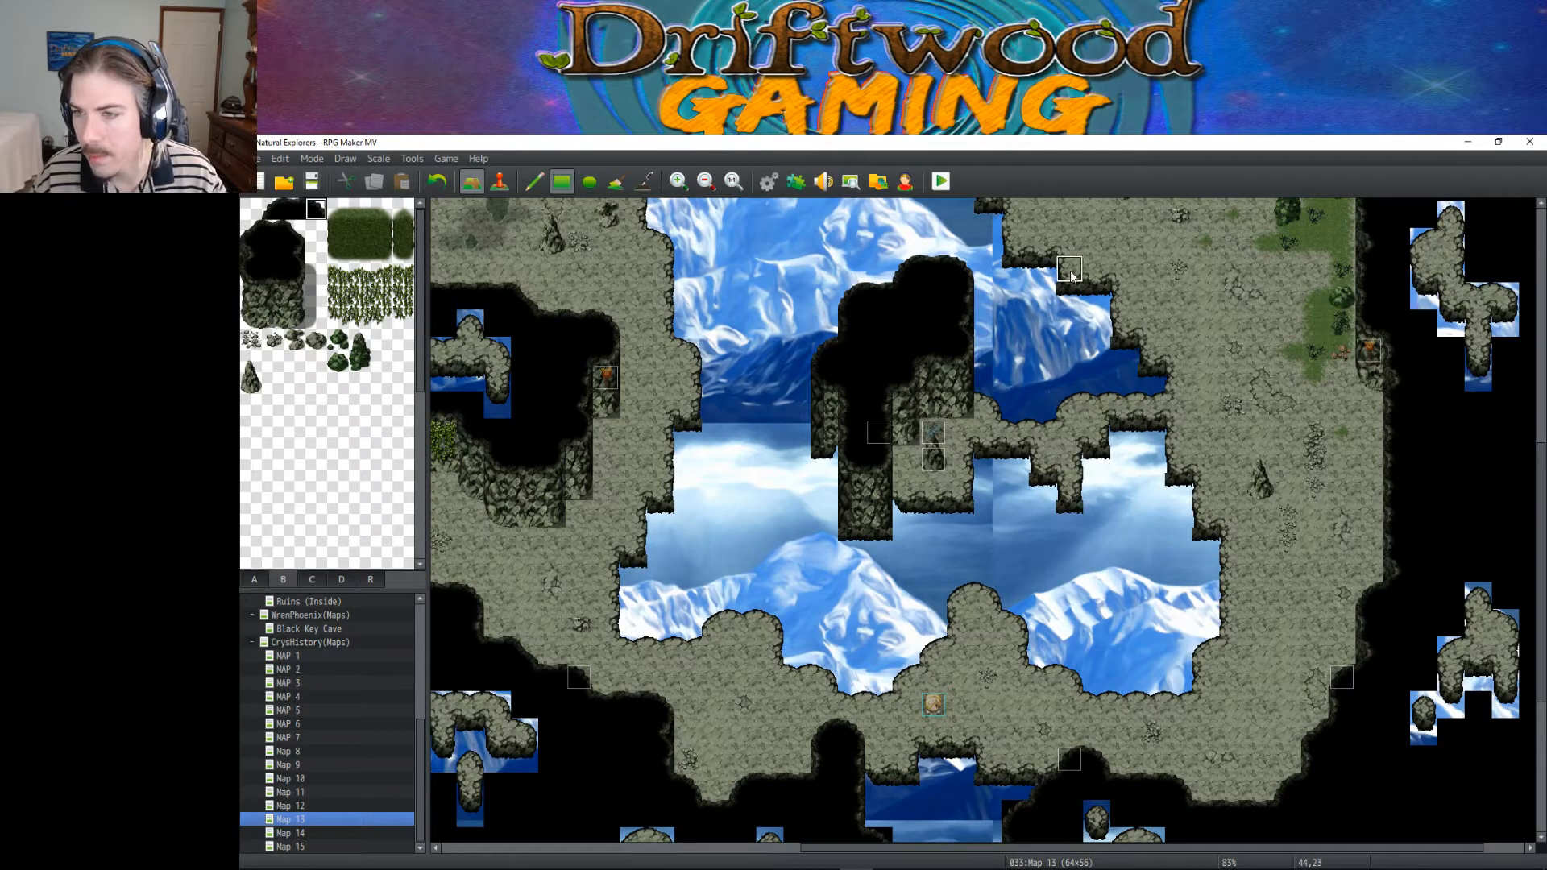
scroll(1097, 329, "up", 1)
scroll(1097, 329, "up", 2)
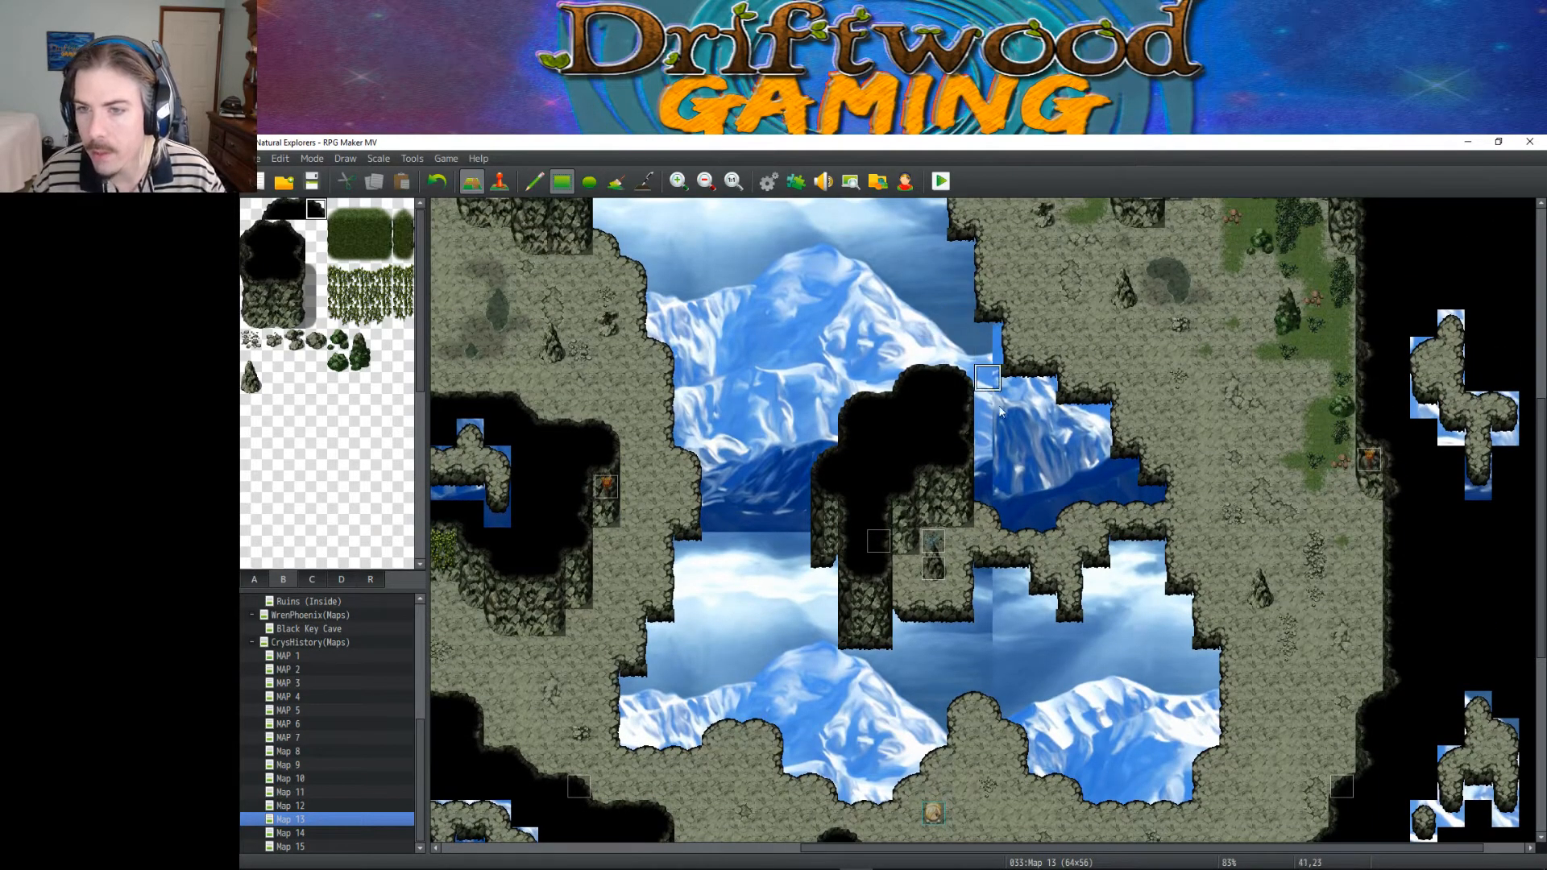
scroll(1008, 456, "down", 3)
scroll(1007, 455, "down", 4)
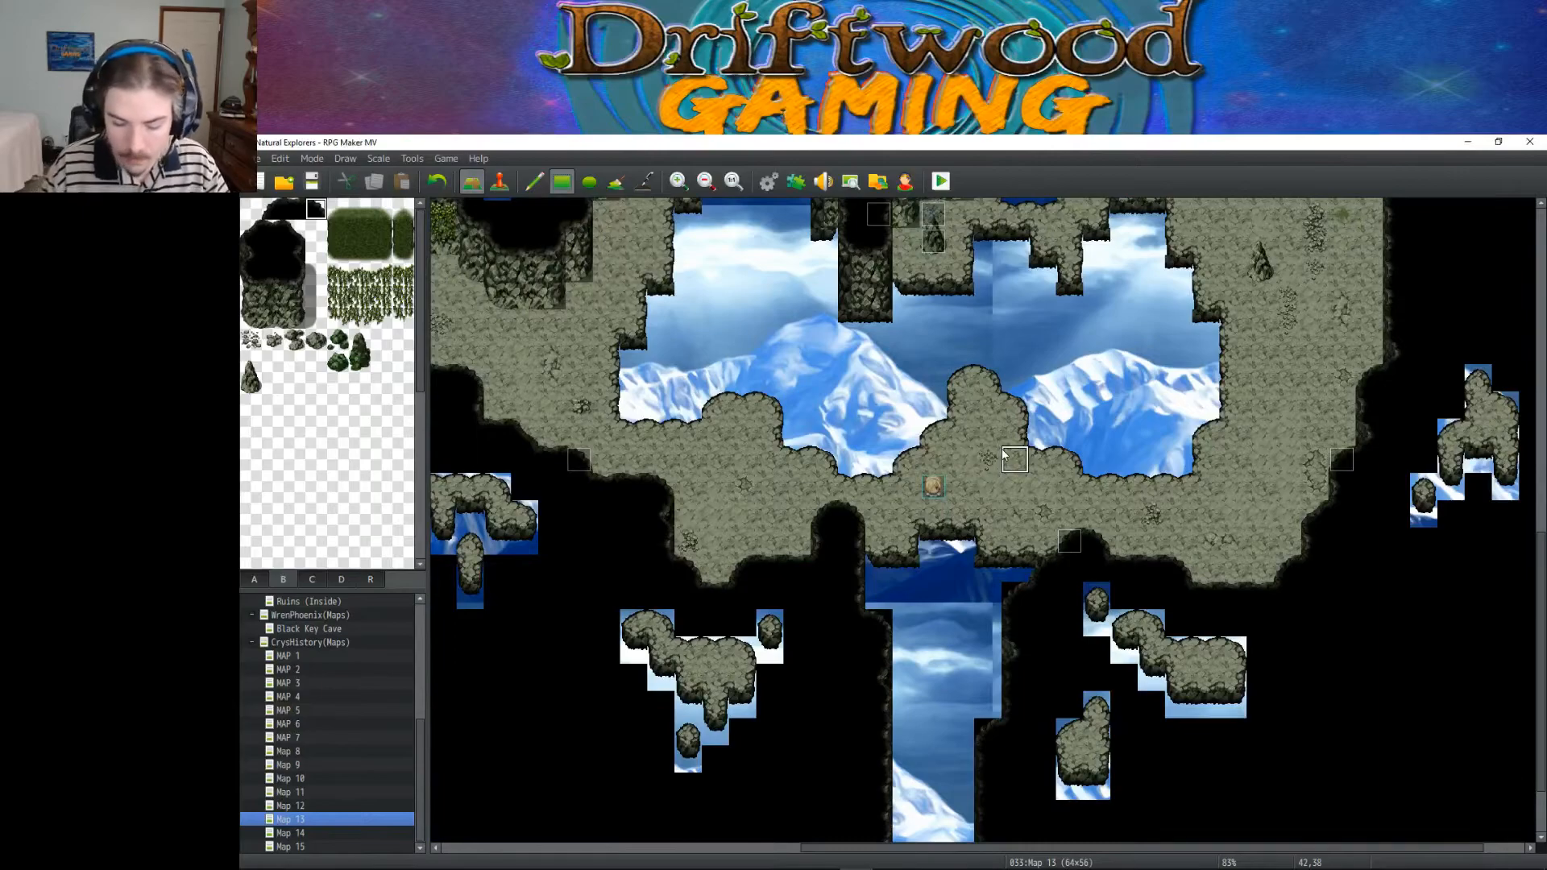
scroll(1003, 453, "down", 4, "ctrl")
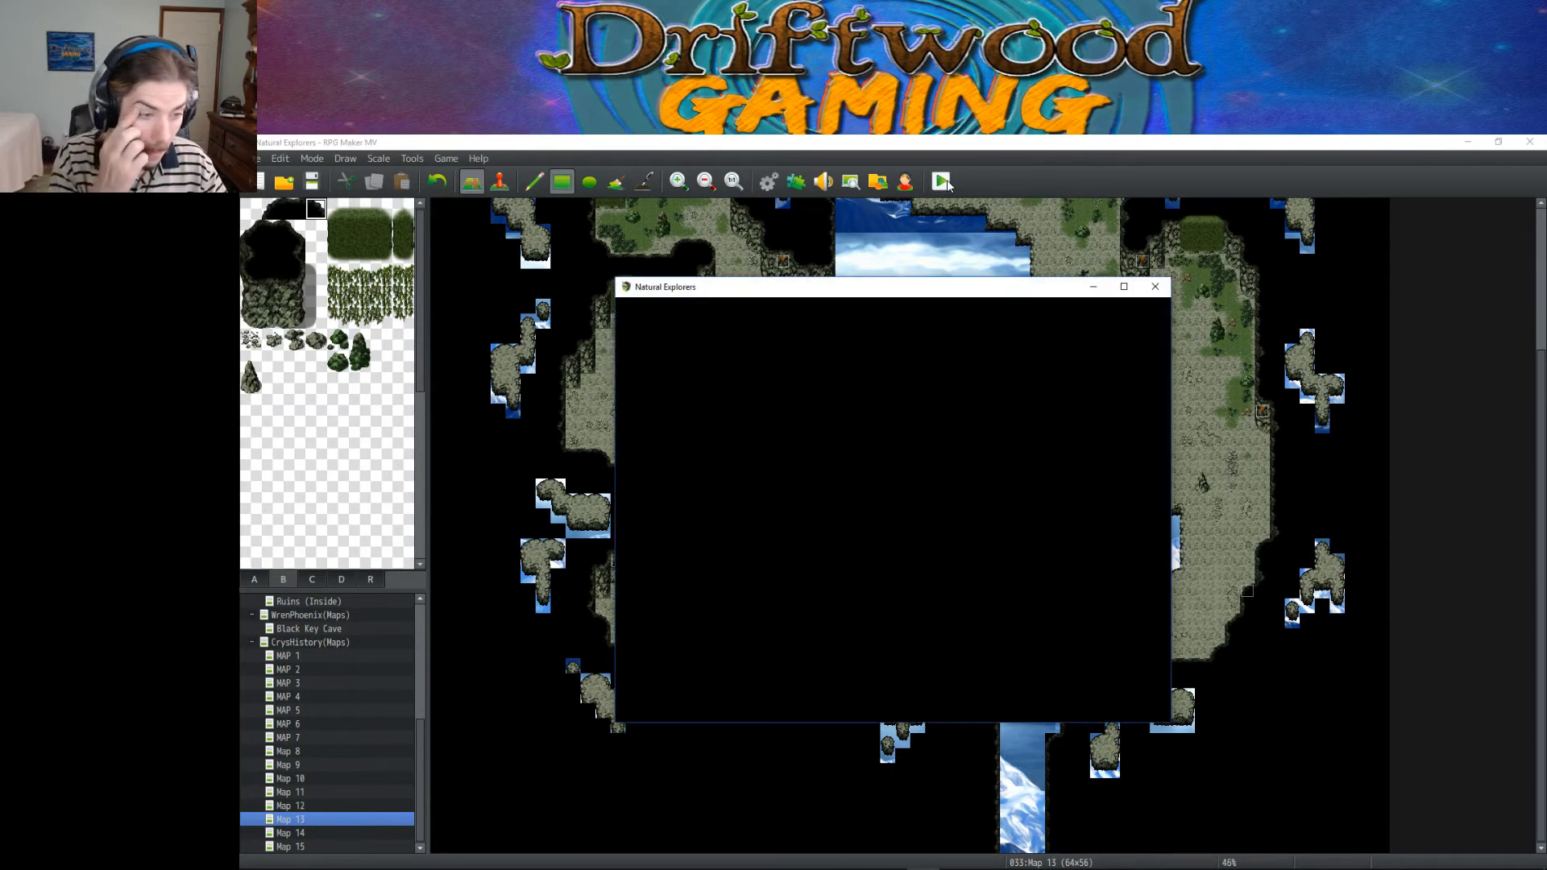
Step: Start a playtest on Map 13 and walk the character along the southern ledge to check the mountain background behind the cliffs
key("Return")
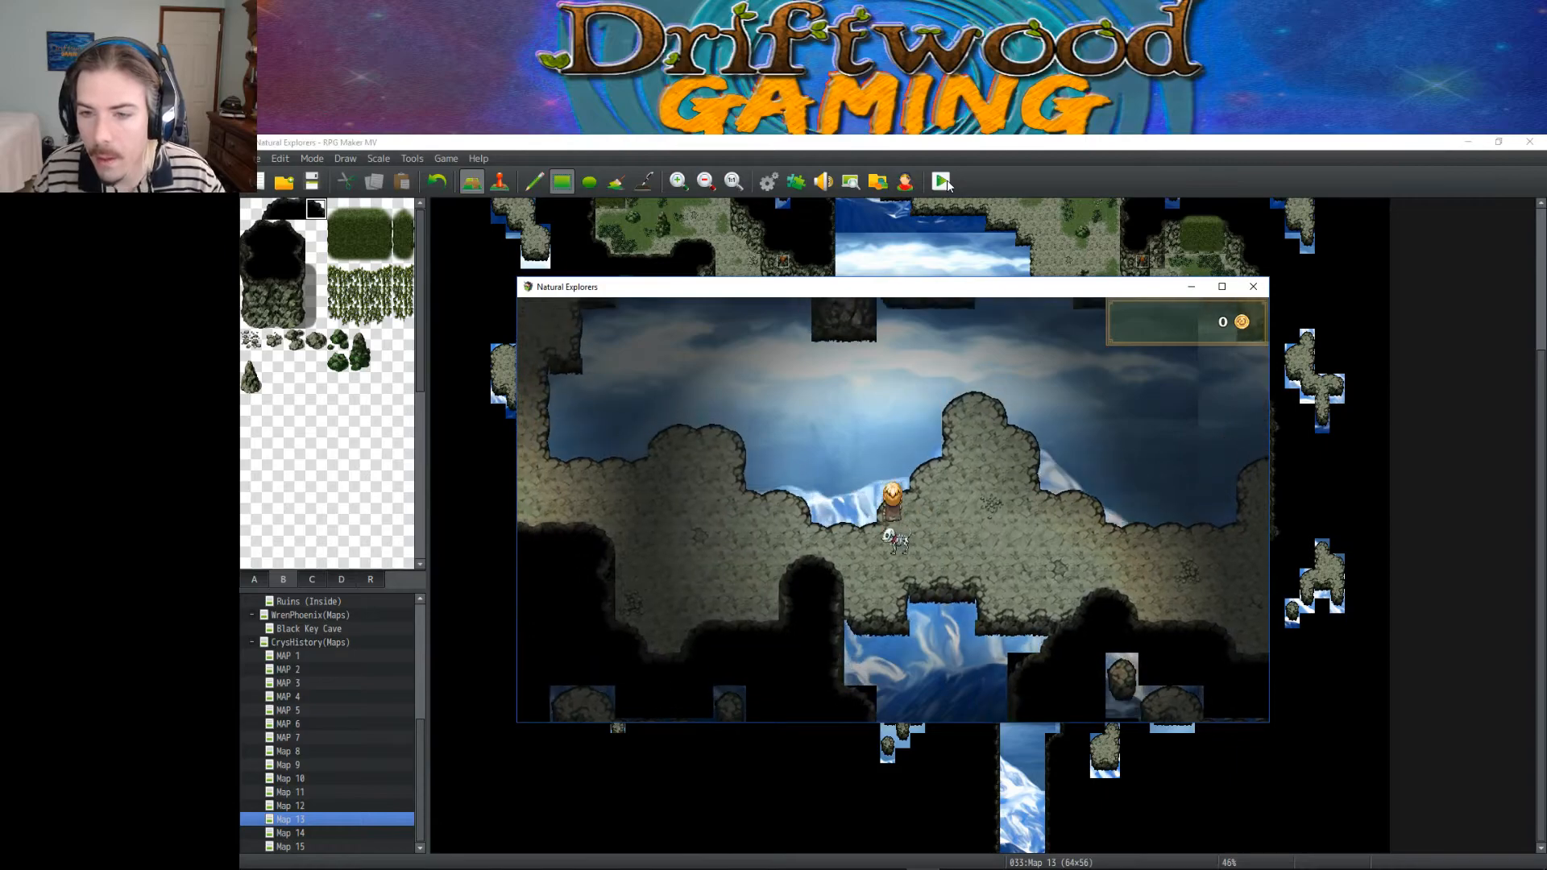
key("Down")
key("Up")
key("Right")
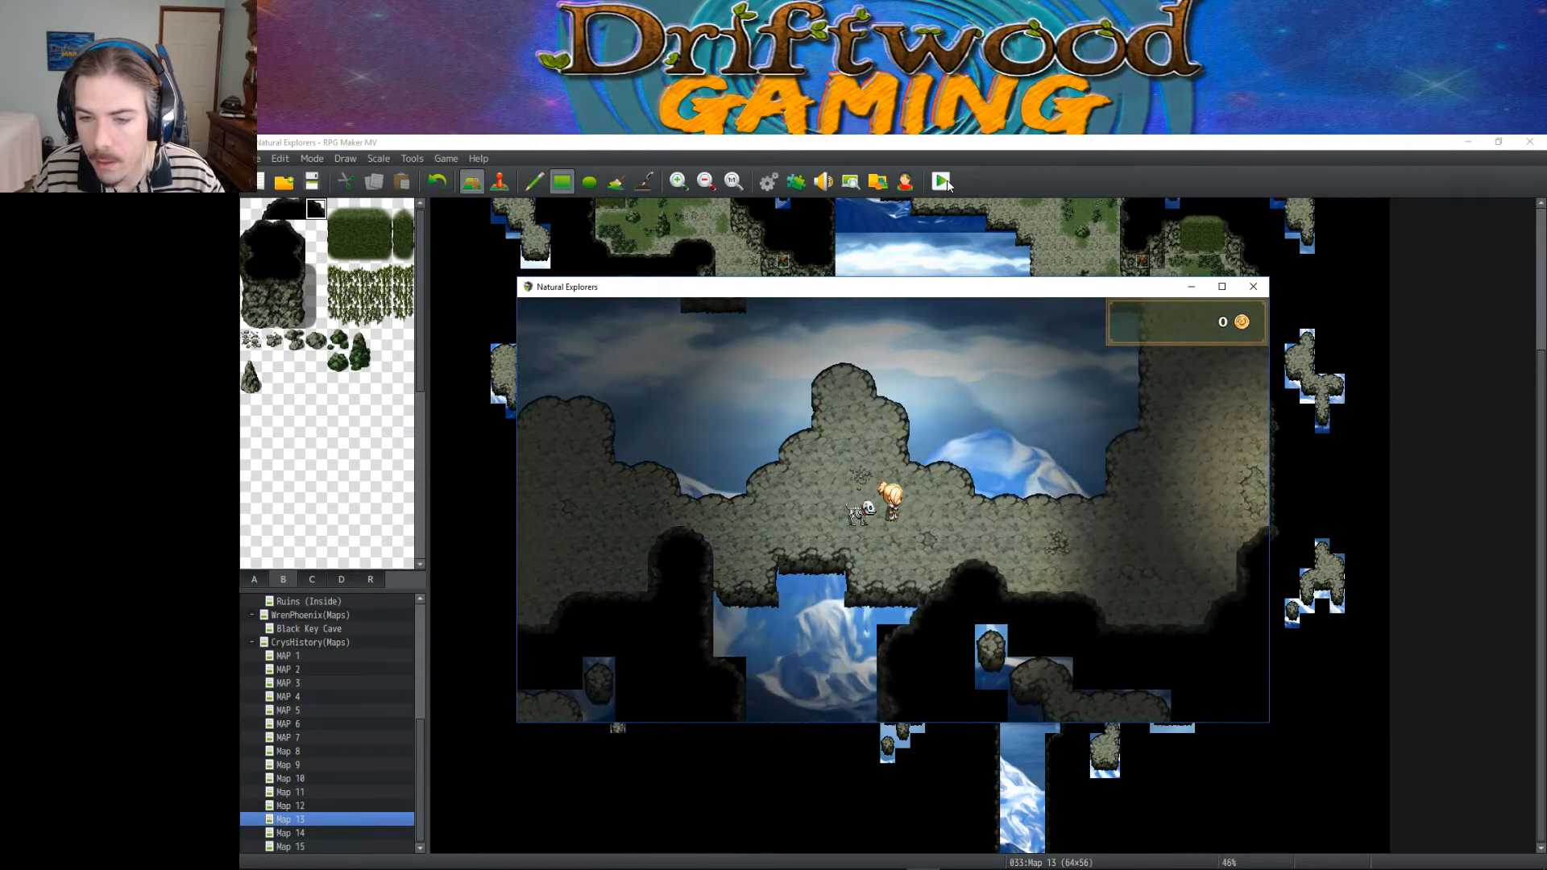
key("Left")
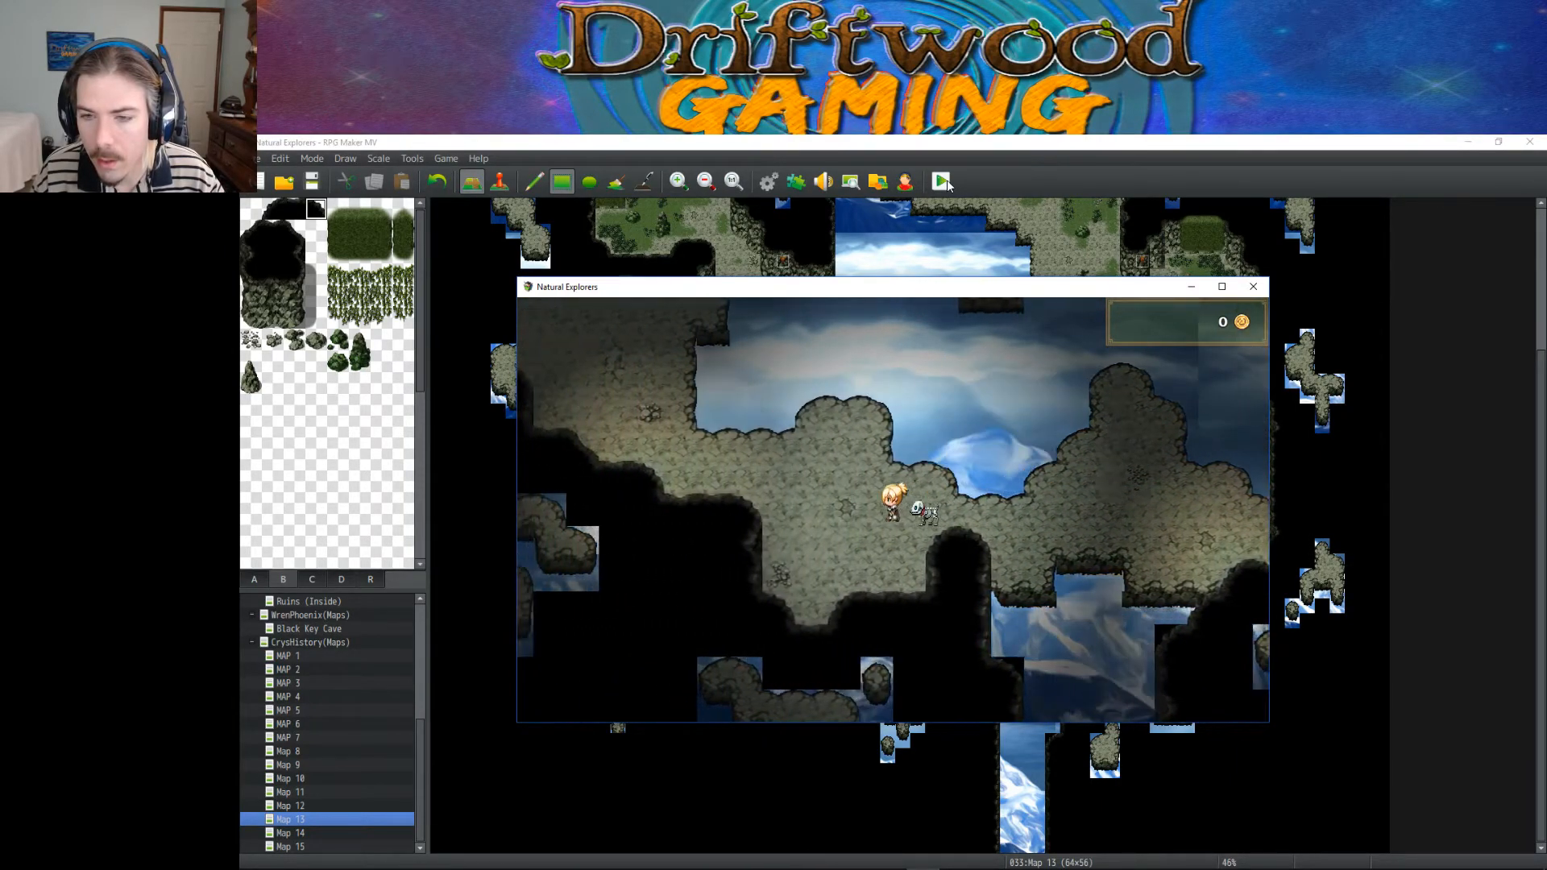
key("Up")
key("Up")
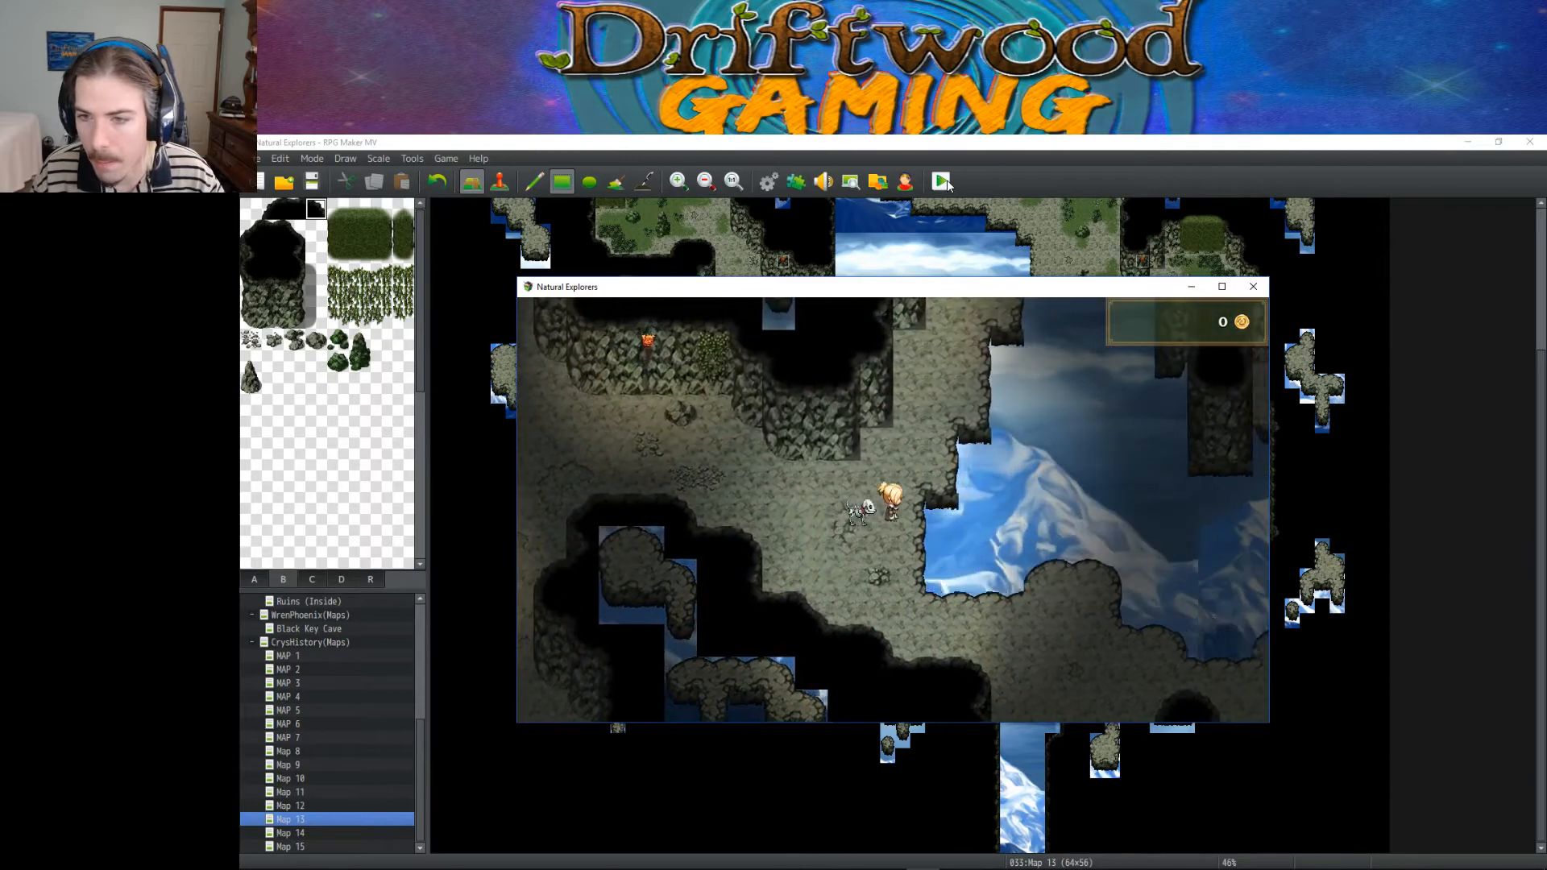
Step: Walk the character north along the cliff edge past the central formation and western rock islands, and close the playtest
key("Up")
key("Right")
key("Up")
key("Right")
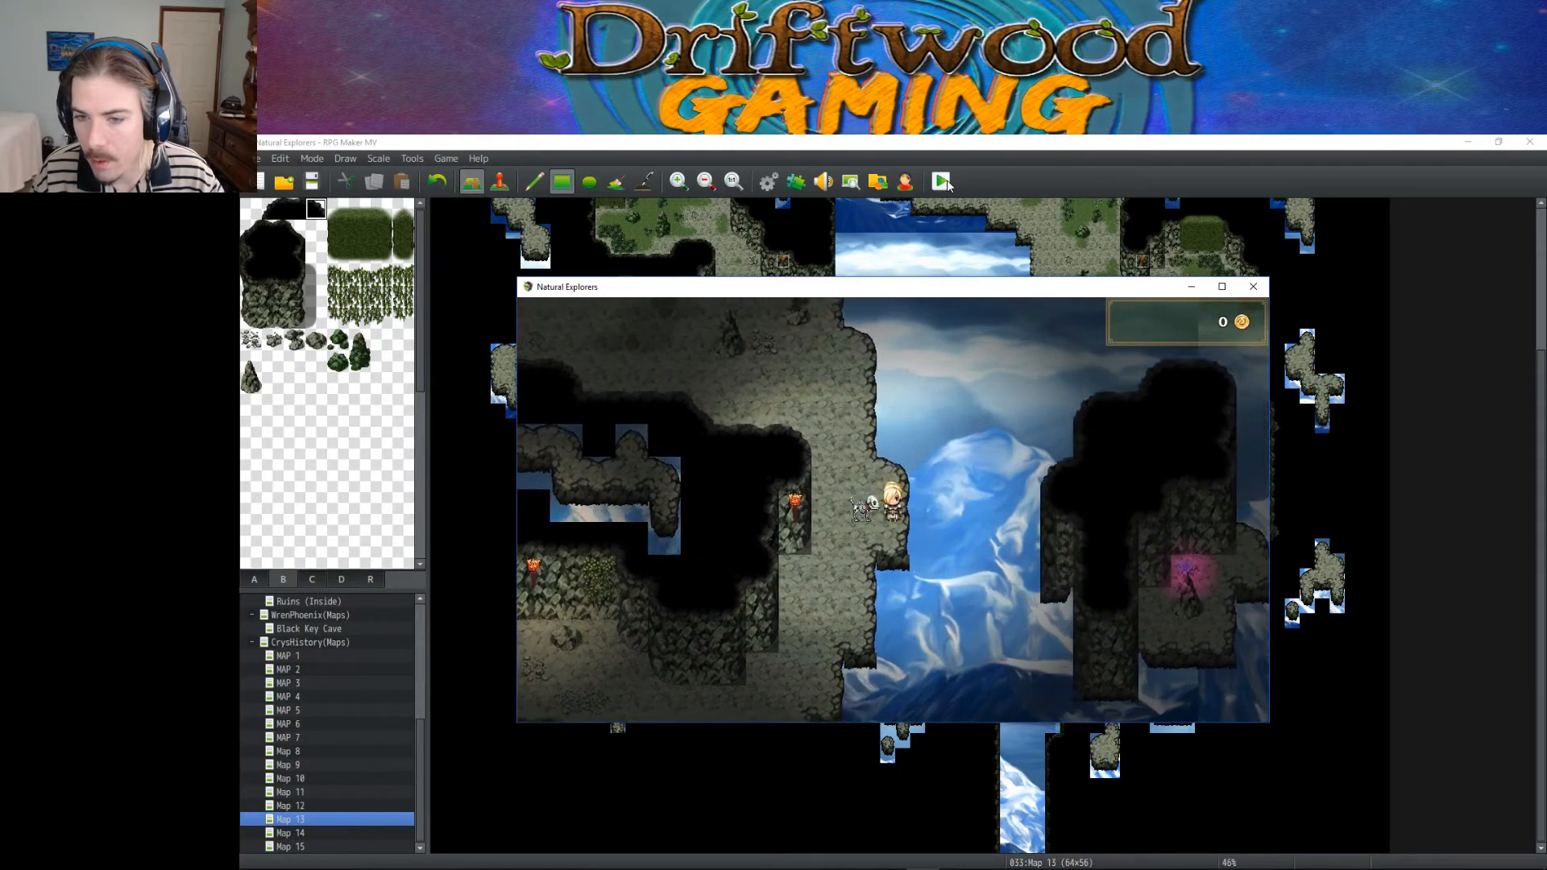
key("Down")
key("Left")
key("Up")
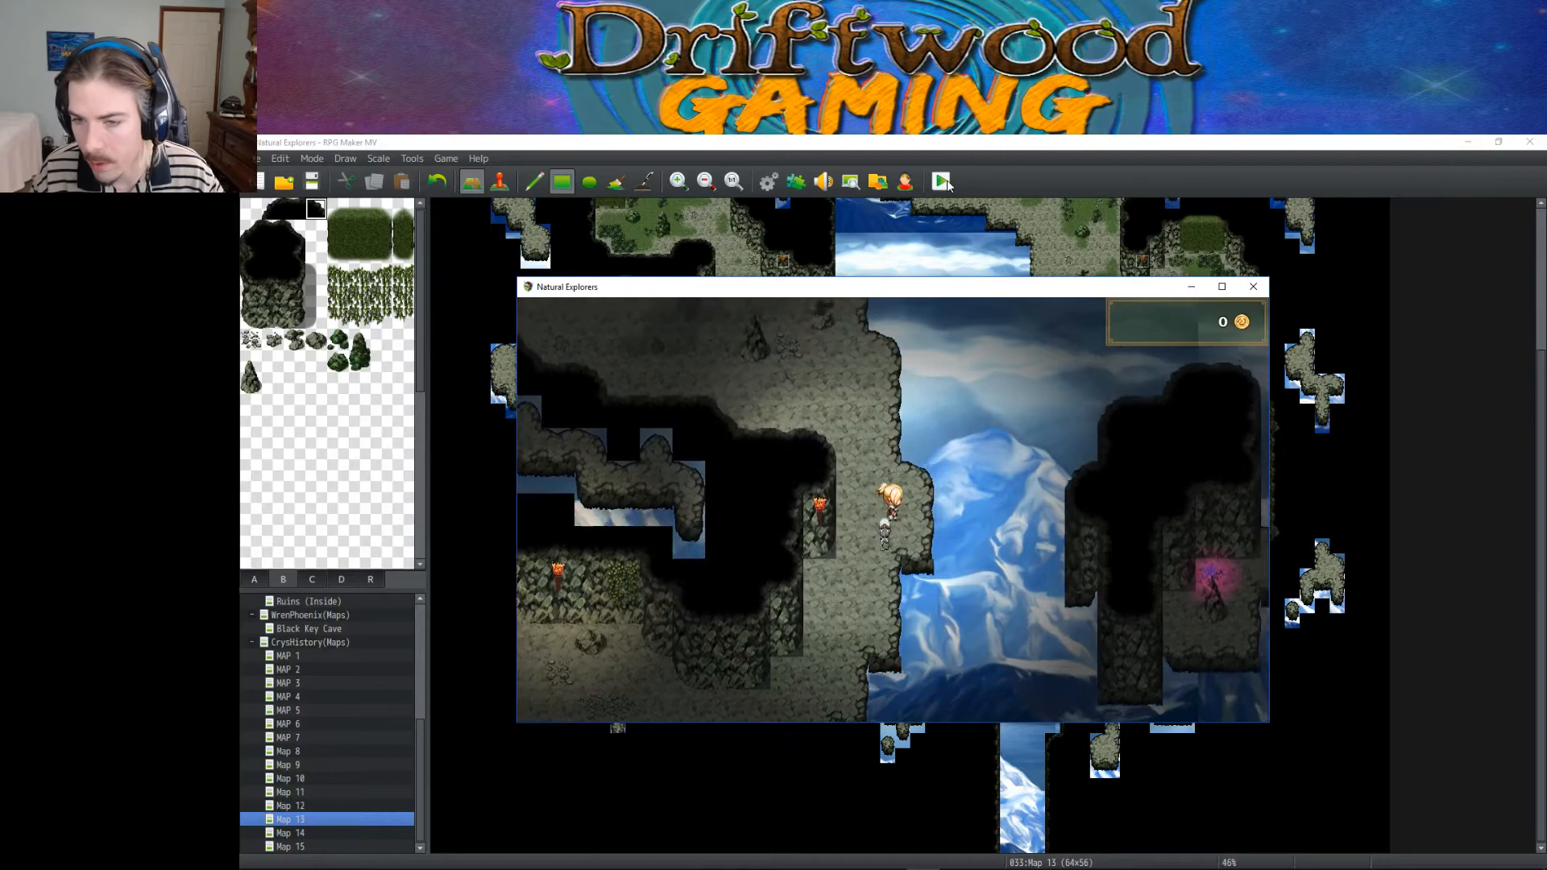
key("Down")
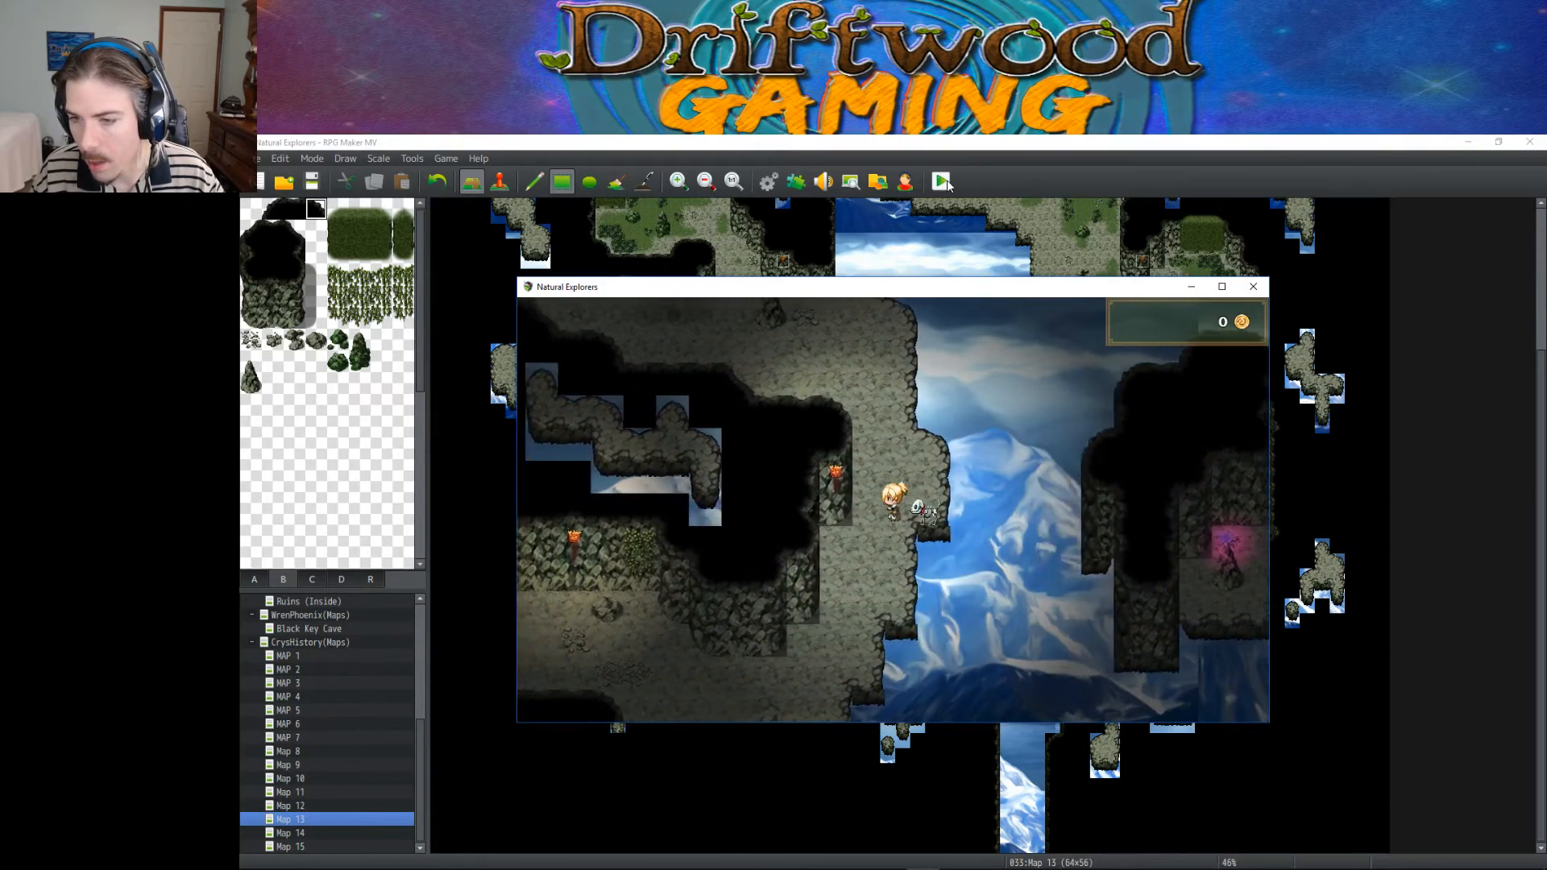
key("Up")
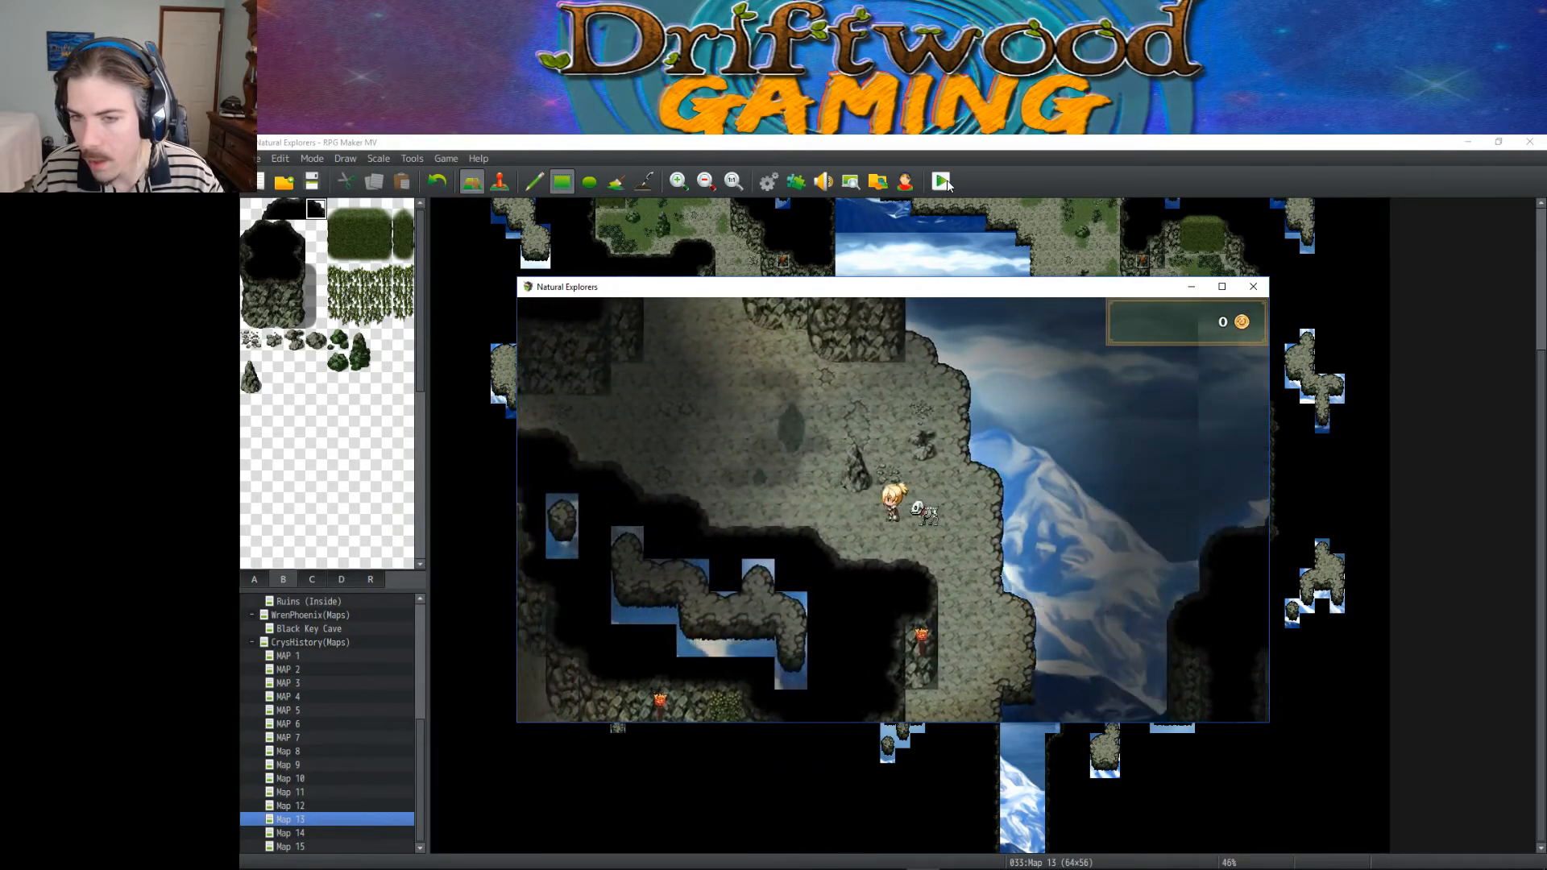
key("Left")
key("Down")
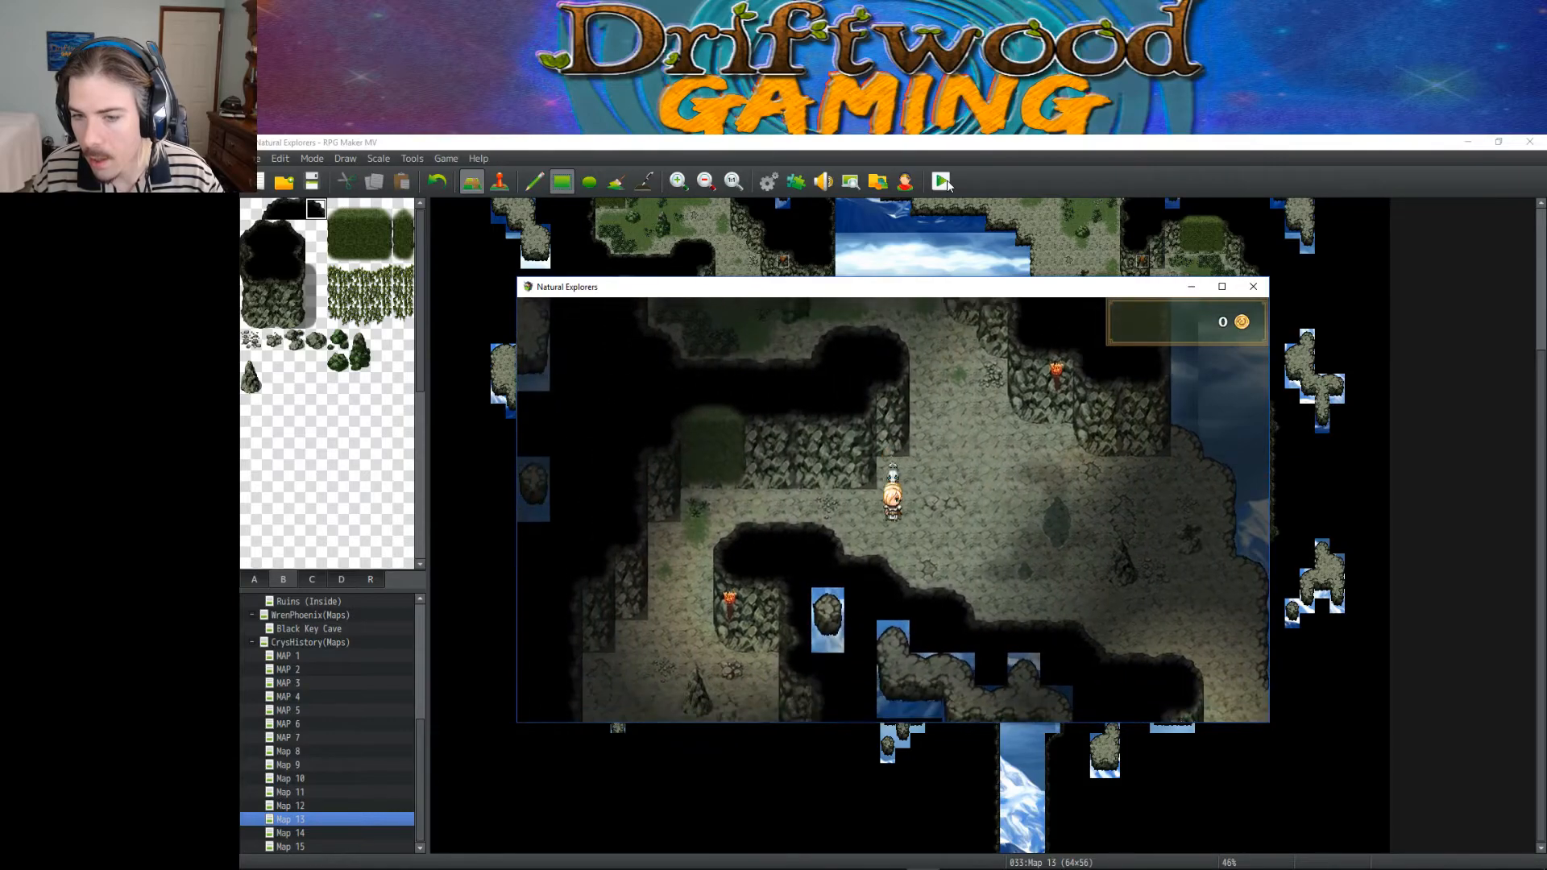
left_click(1253, 286)
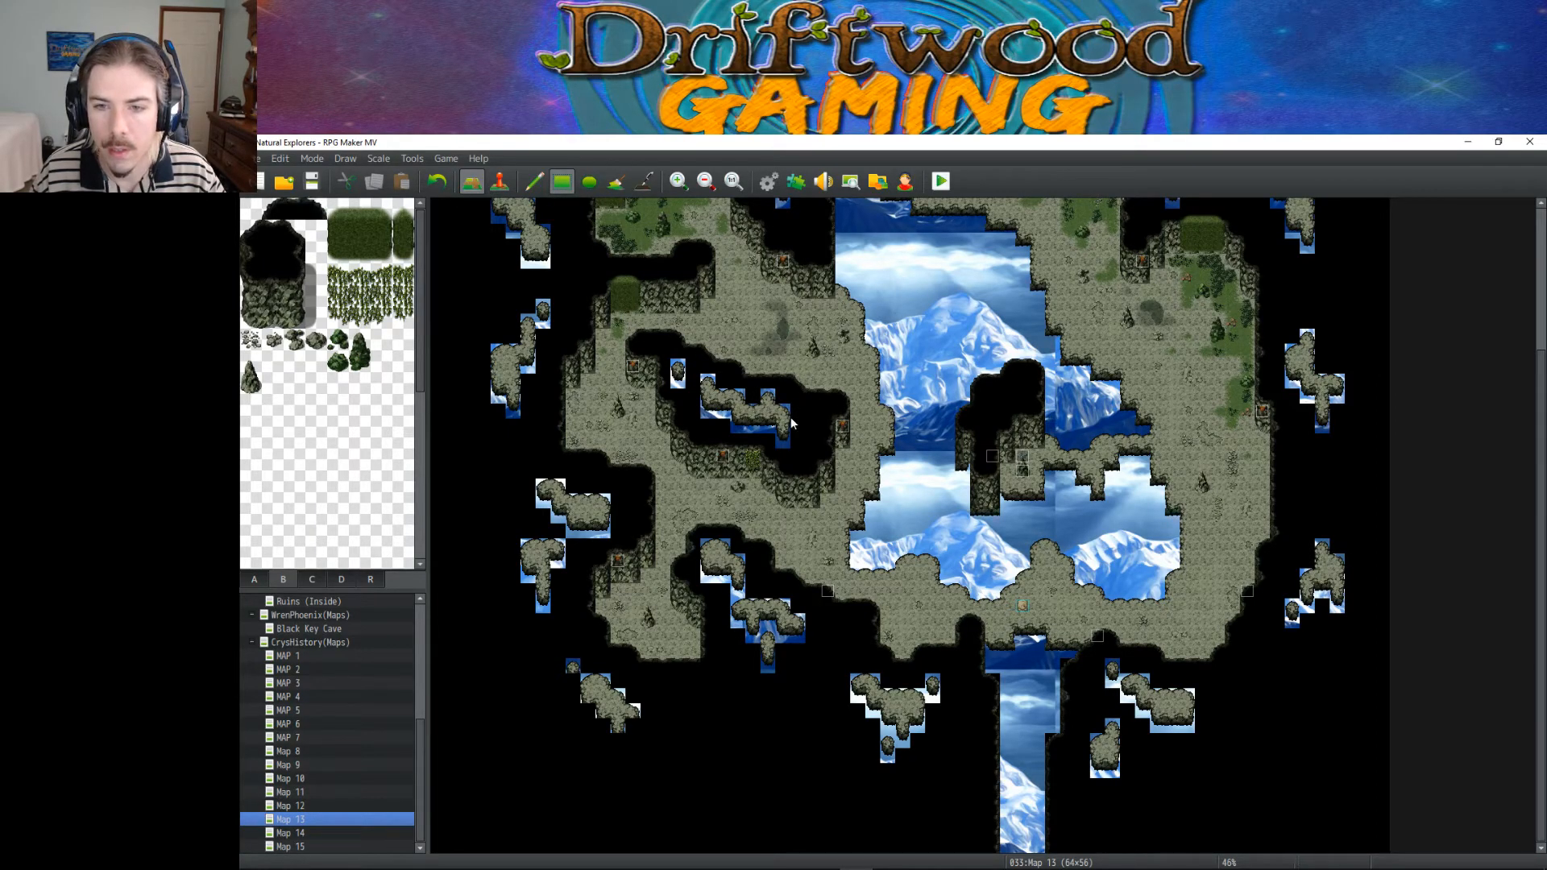
Step: Try to clear the small rock cluster inside the black chasm on Map 13's western side, and undo the edits
key("ctrl+z")
left_click_drag(768, 406, 779, 420)
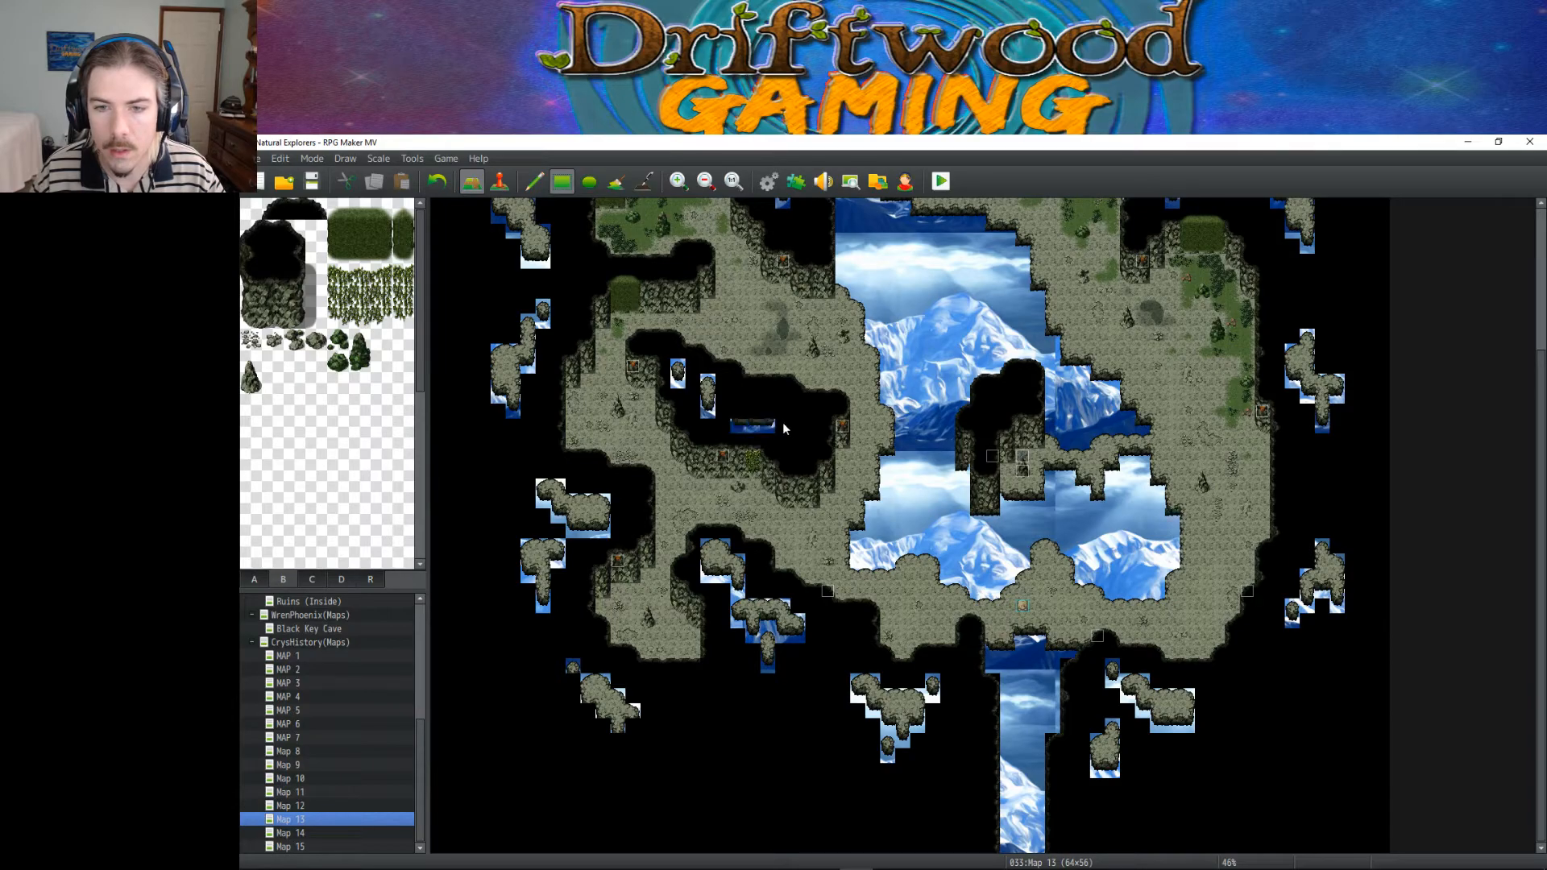
key("ctrl+z")
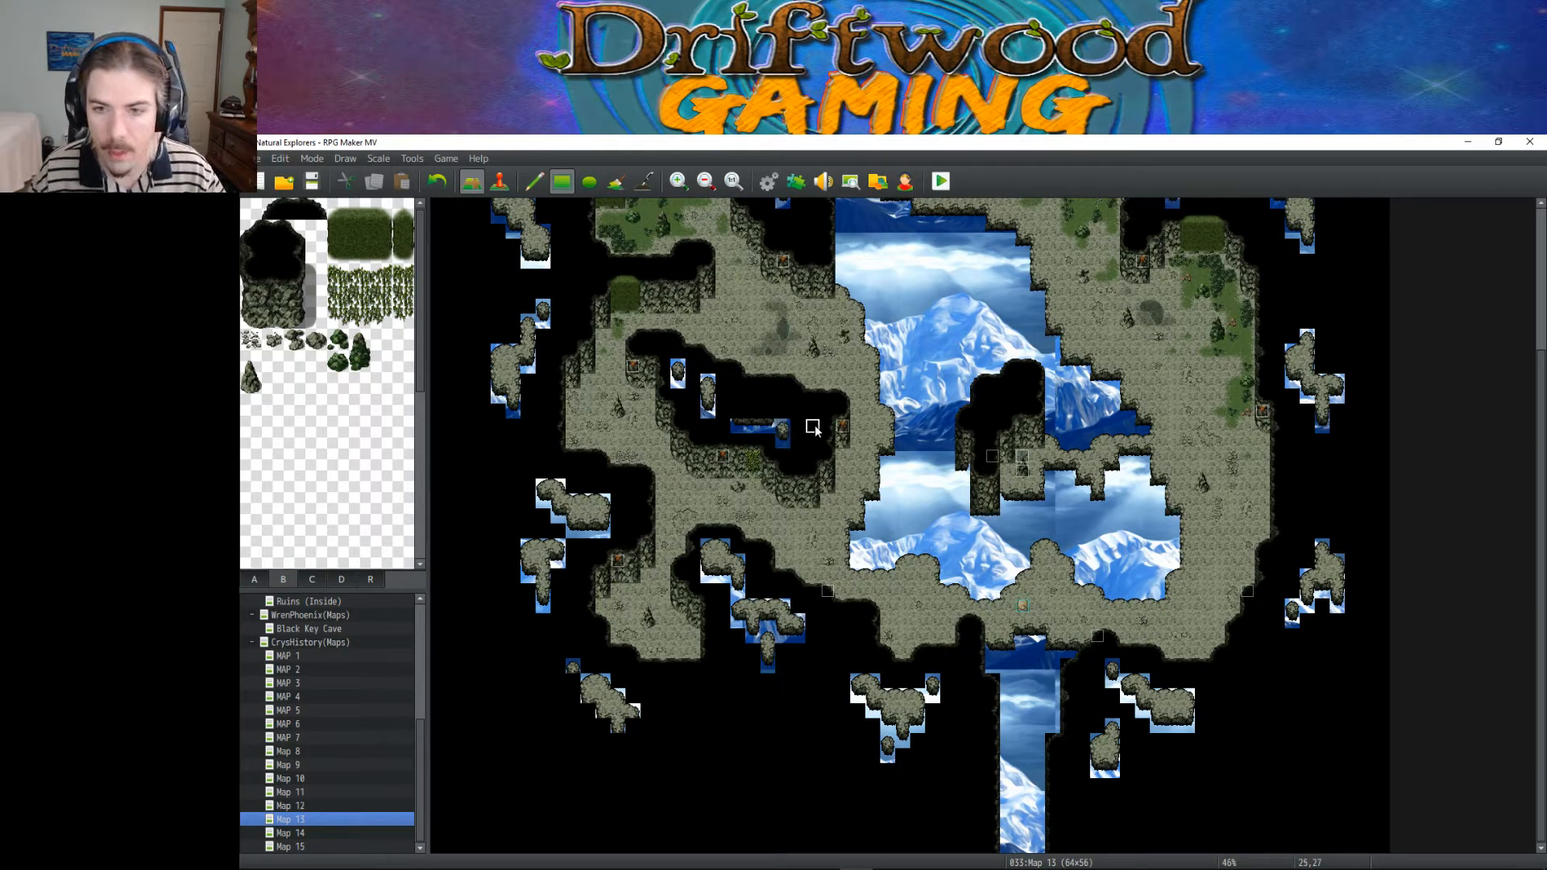
key("ctrl+z")
key("ctrl+z")
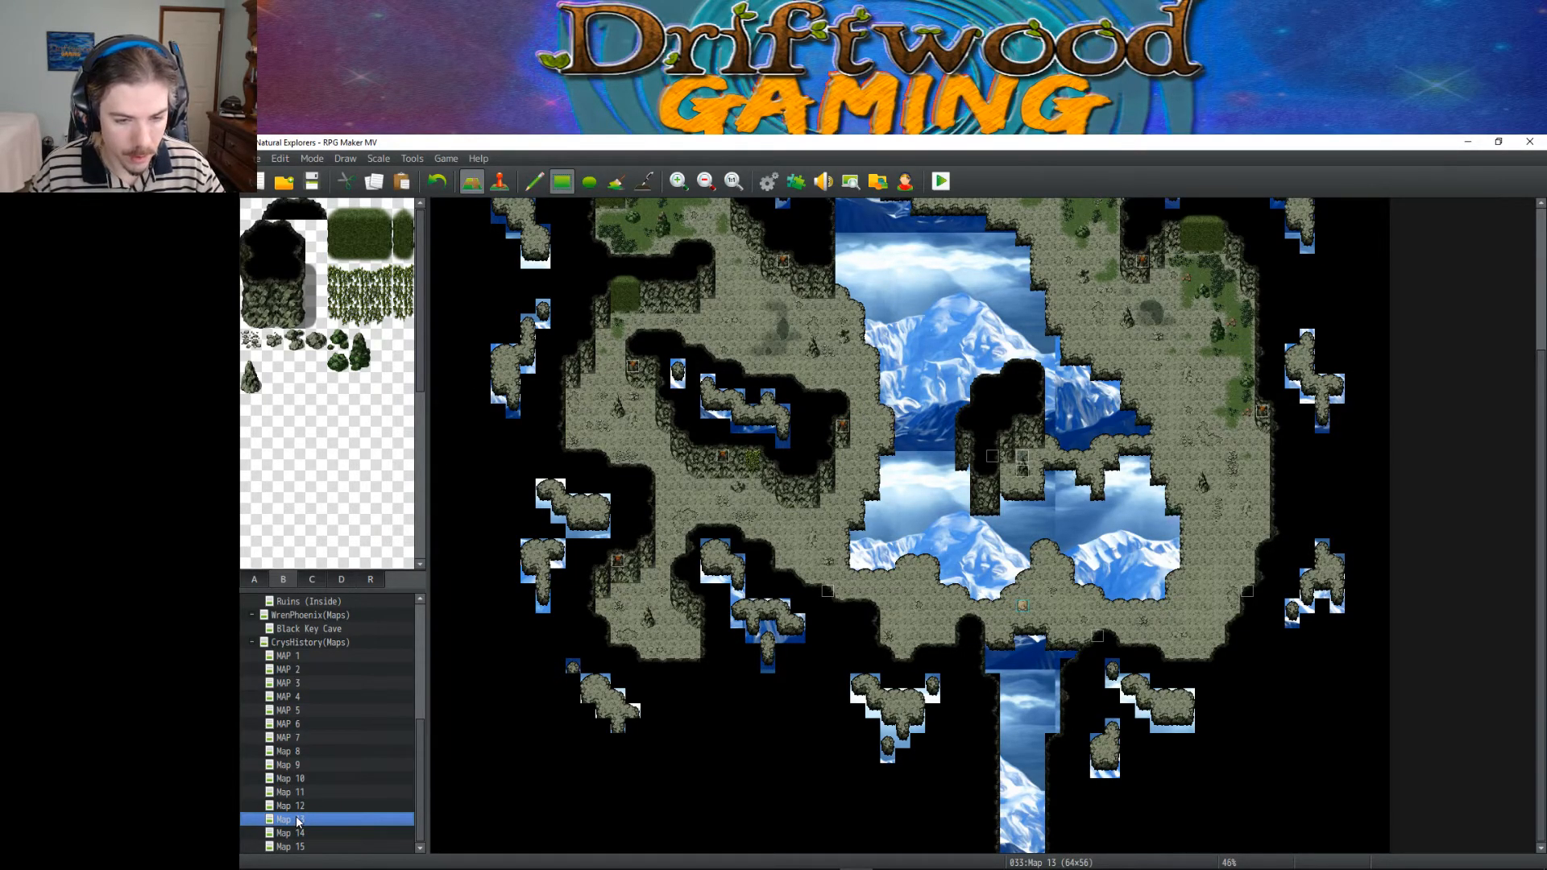
Step: Paste a copy of Map 13 beneath the original, rename the copy Map 13 xPar, and reselect the original Map 13
key("ctrl+v")
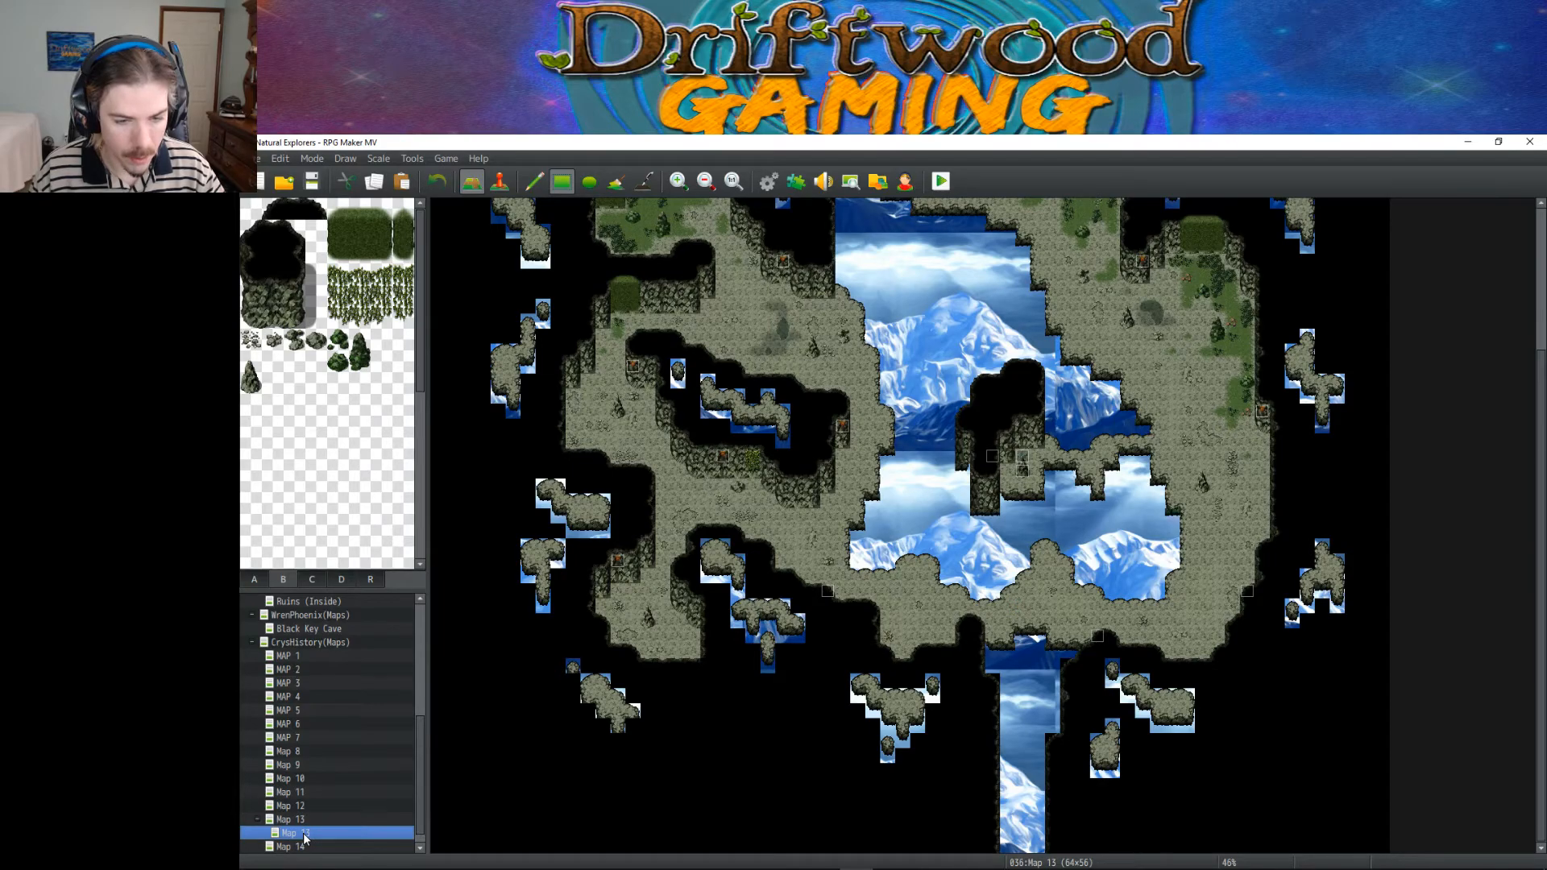
right_click(305, 838)
left_click(378, 674)
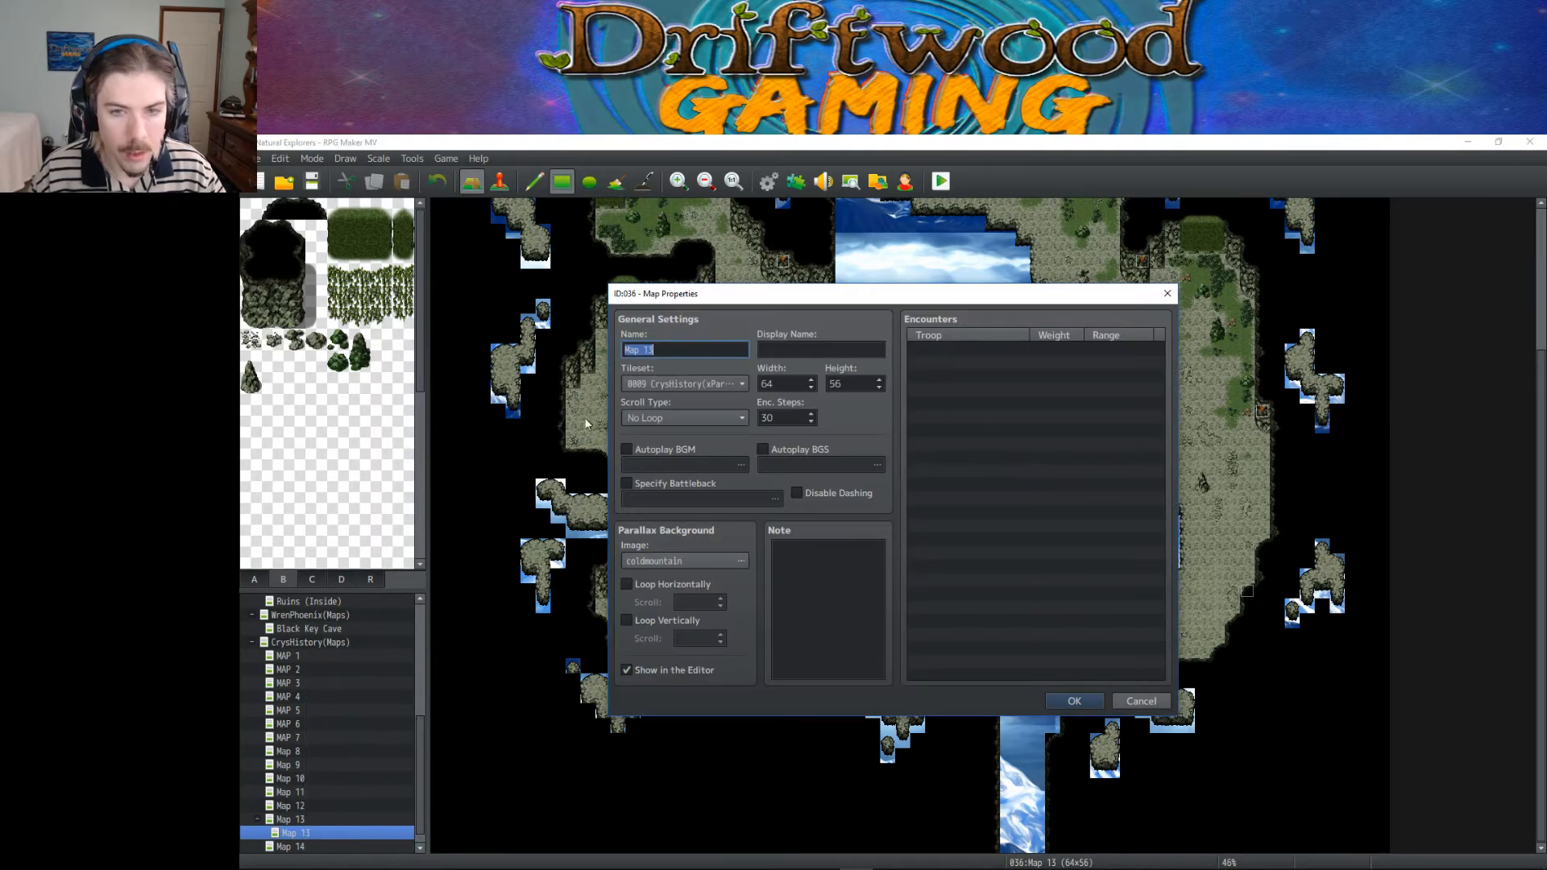
type("xPar")
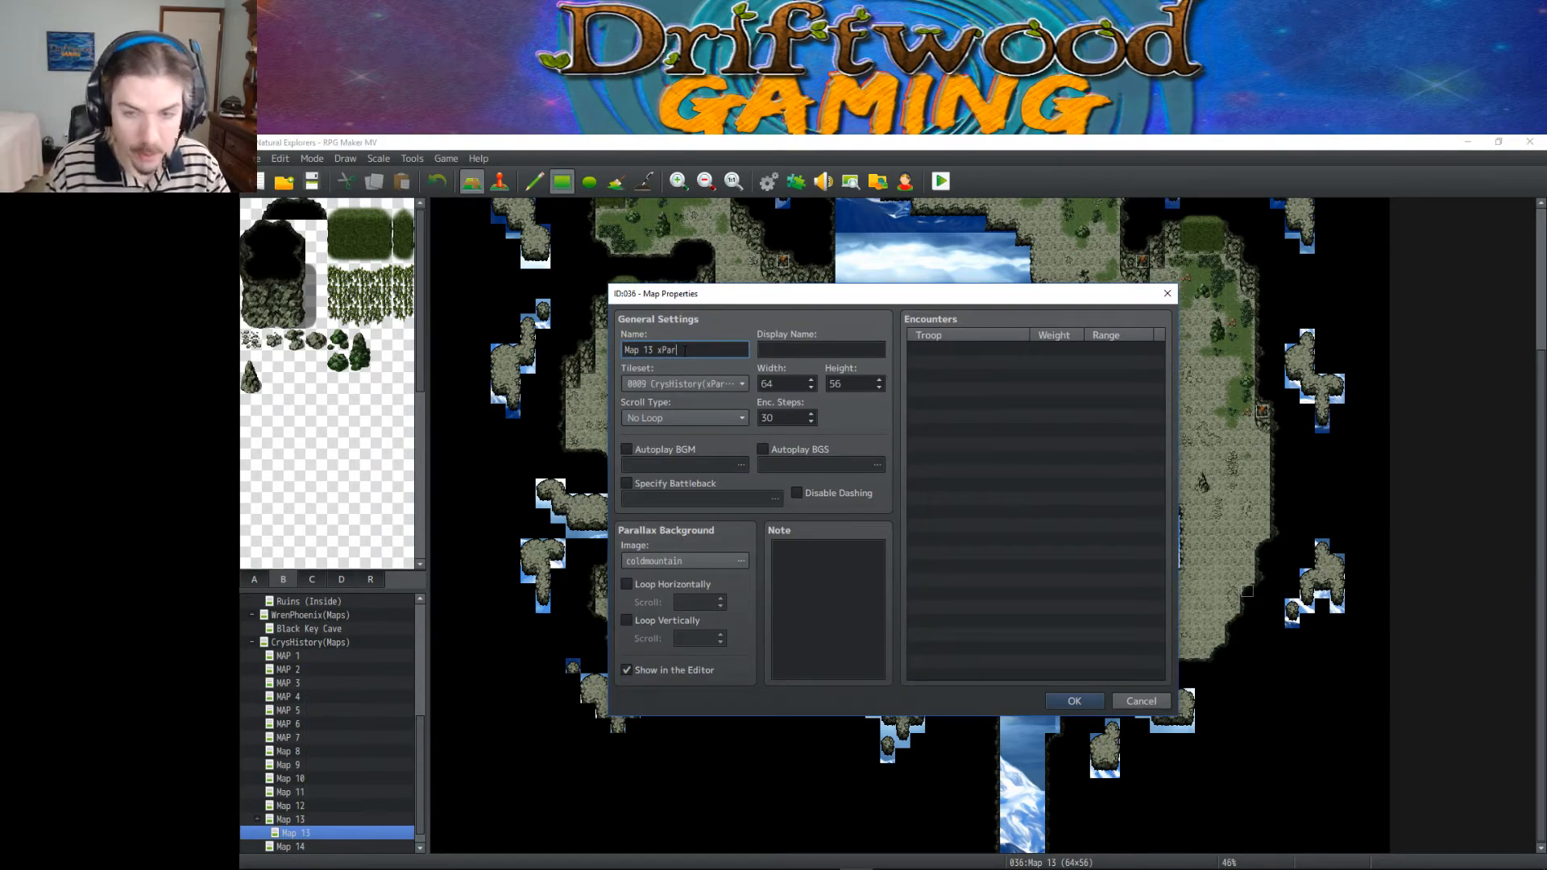
left_click(1072, 700)
left_click(298, 819)
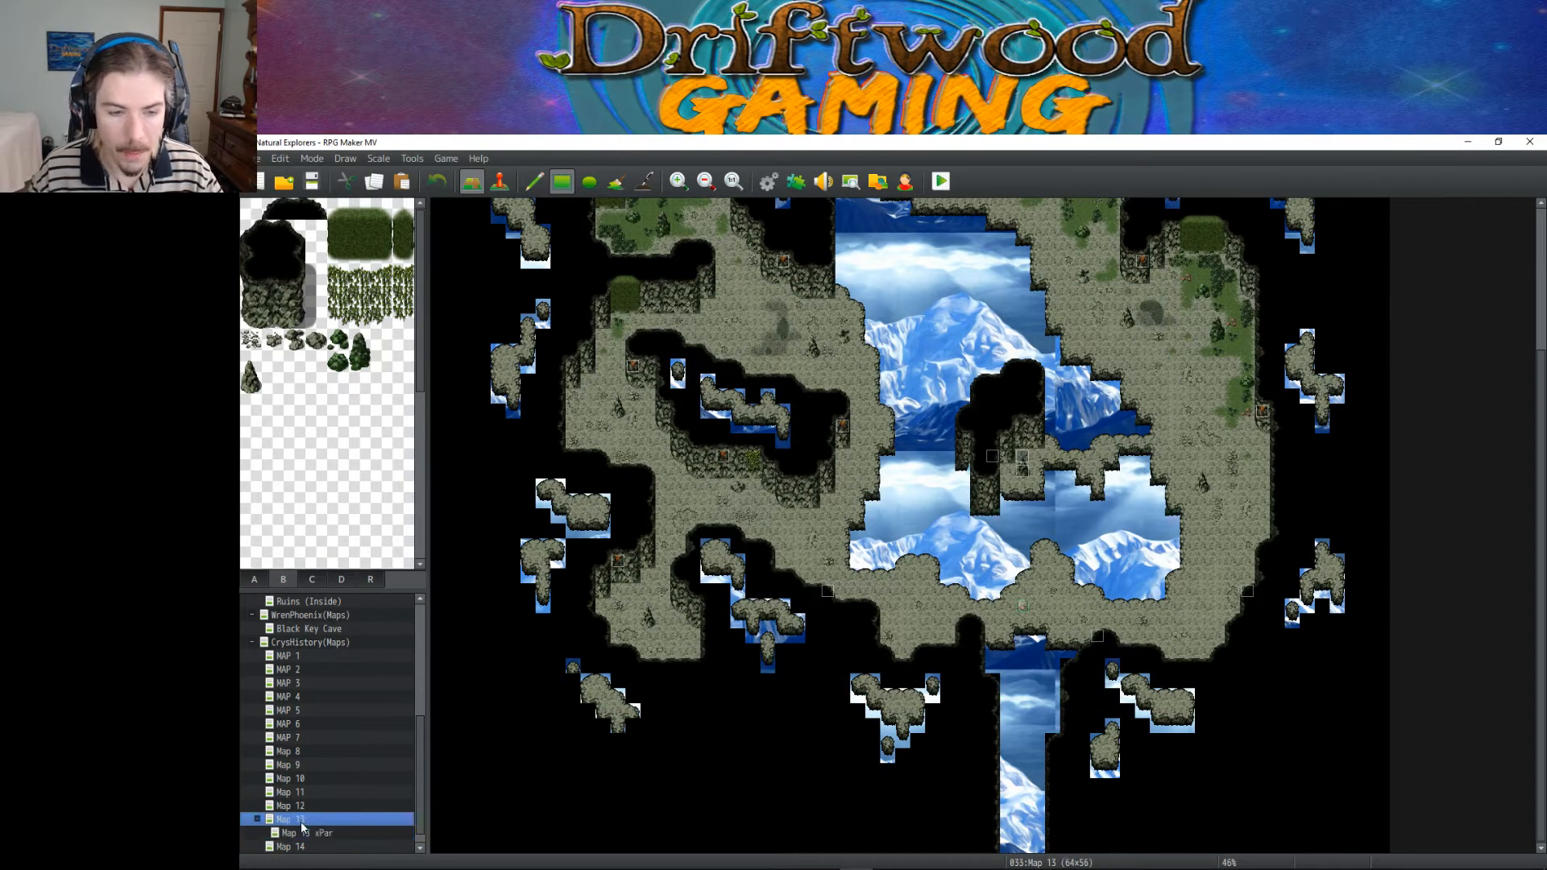
Step: Compare Map 13 with its copy Map 13 xPar by switching between the two maps
left_click(303, 833)
left_click(308, 820)
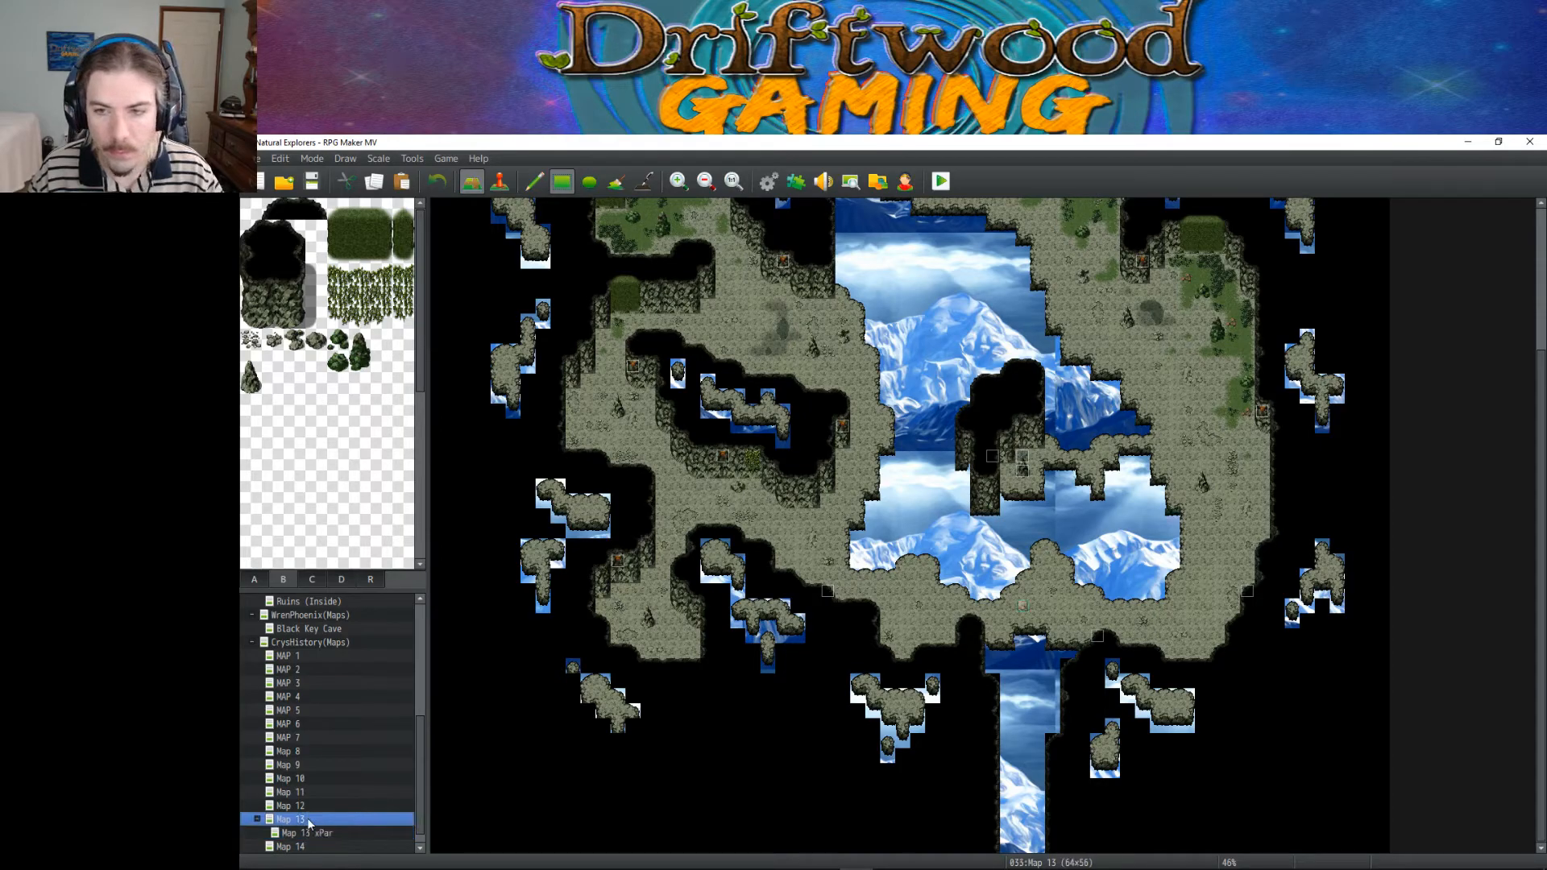
left_click(309, 832)
left_click(305, 821)
left_click(309, 834)
left_click(307, 824)
left_click(307, 832)
left_click(307, 820)
Step: Change Map 13's tileset to 0008 CrysHistory in its map properties
right_click(307, 820)
left_click(370, 678)
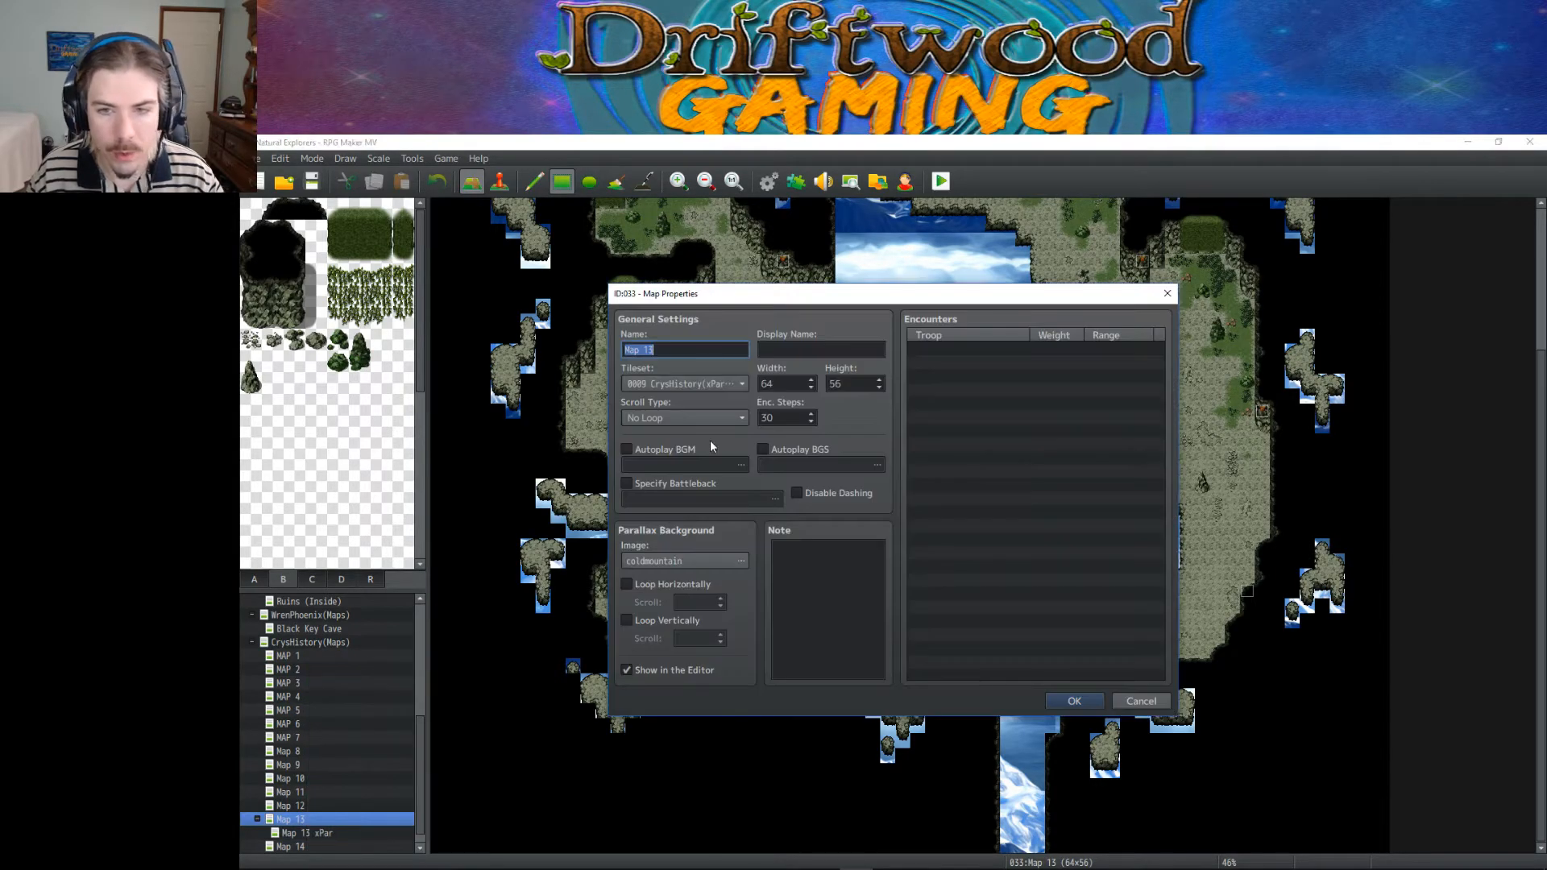
left_click(737, 385)
scroll(736, 420, "up", 1)
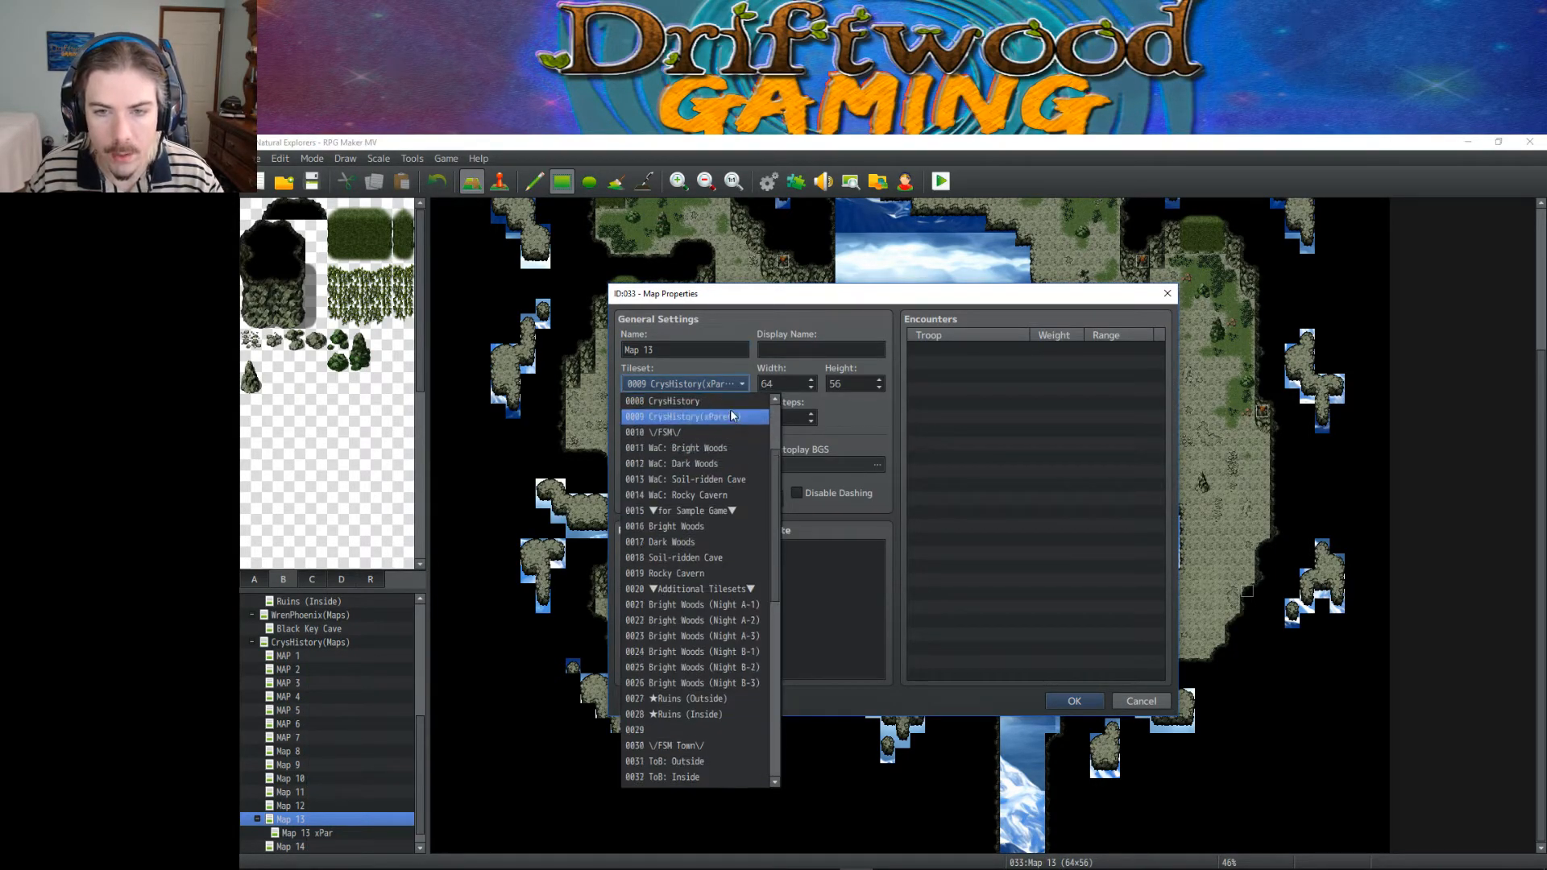
left_click(693, 400)
left_click(1075, 701)
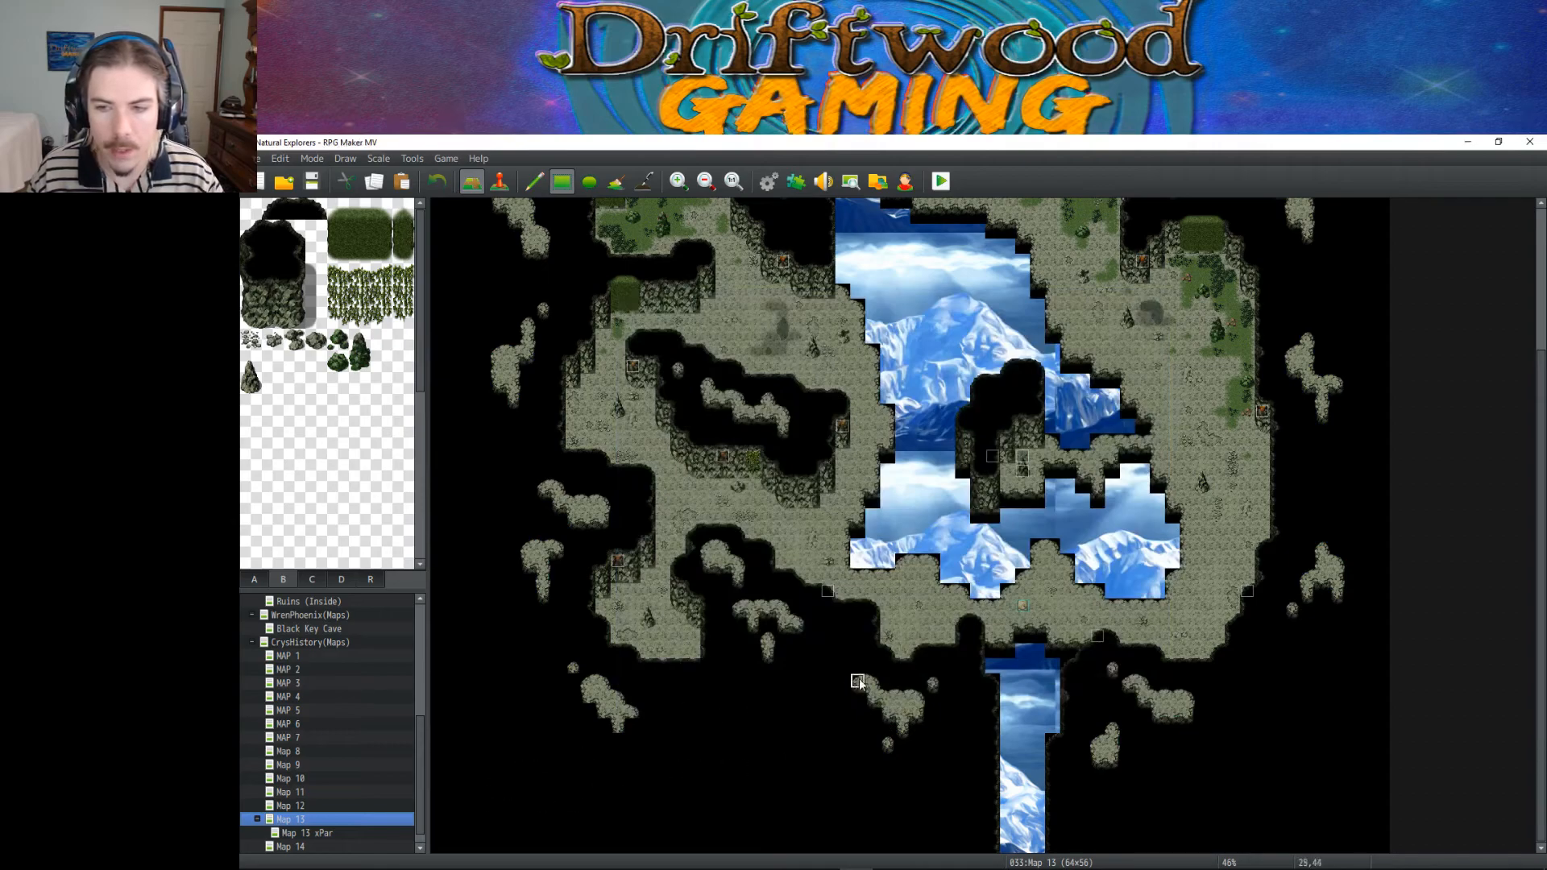
Step: Flood-fill the mountain background in Map 13's central chasm and southern passage with the black cliff-top autotile
scroll(1017, 468, "up", 3)
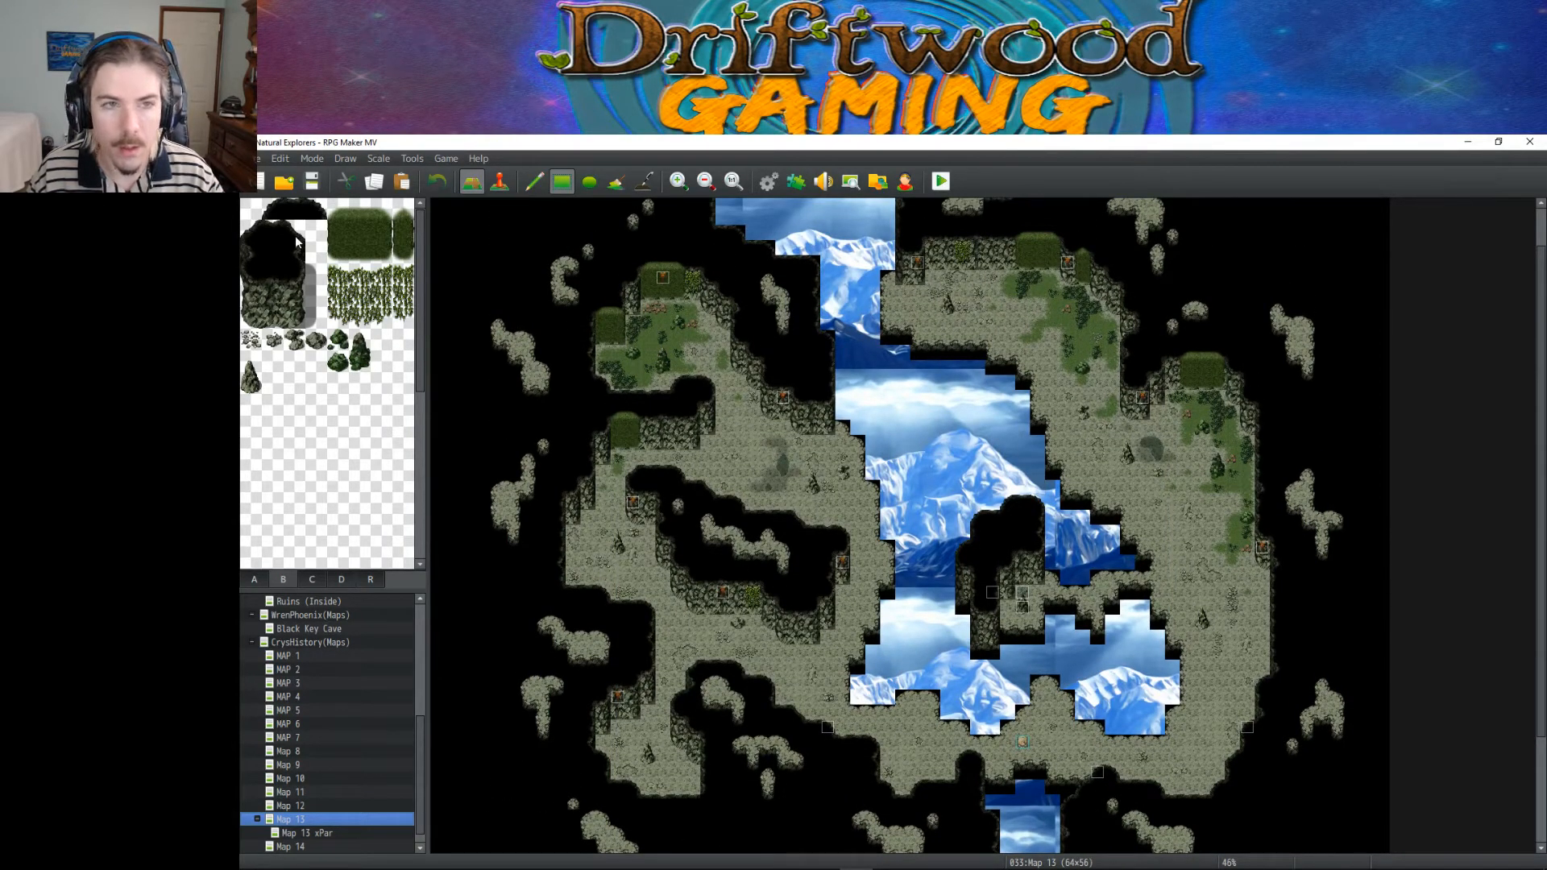
scroll(658, 245, "up", 1)
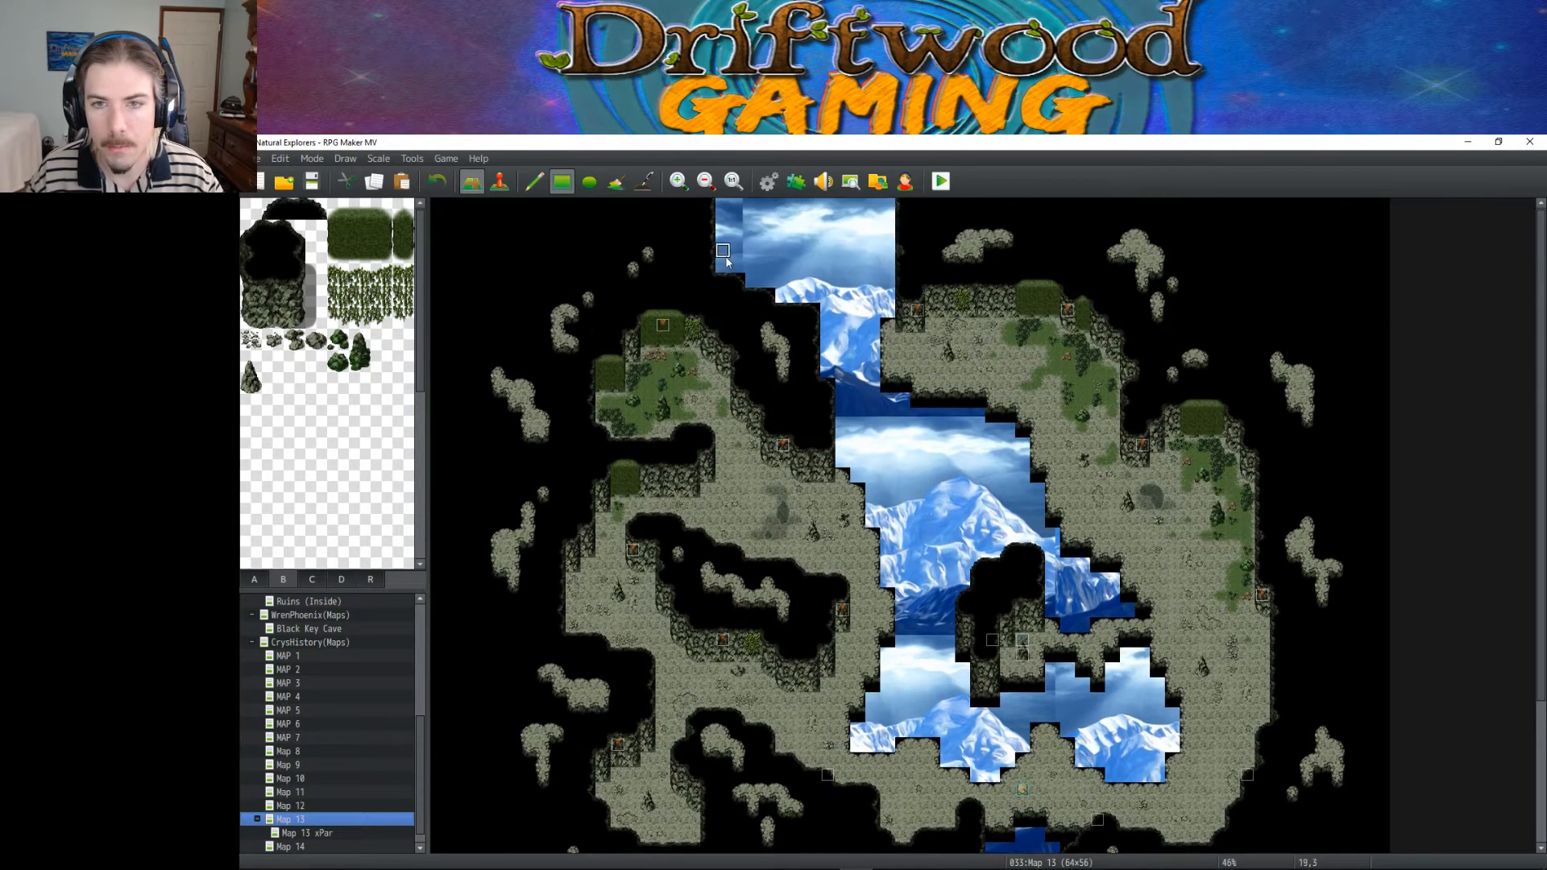
left_click(255, 580)
left_click(320, 476)
left_click(252, 319)
left_click(278, 426)
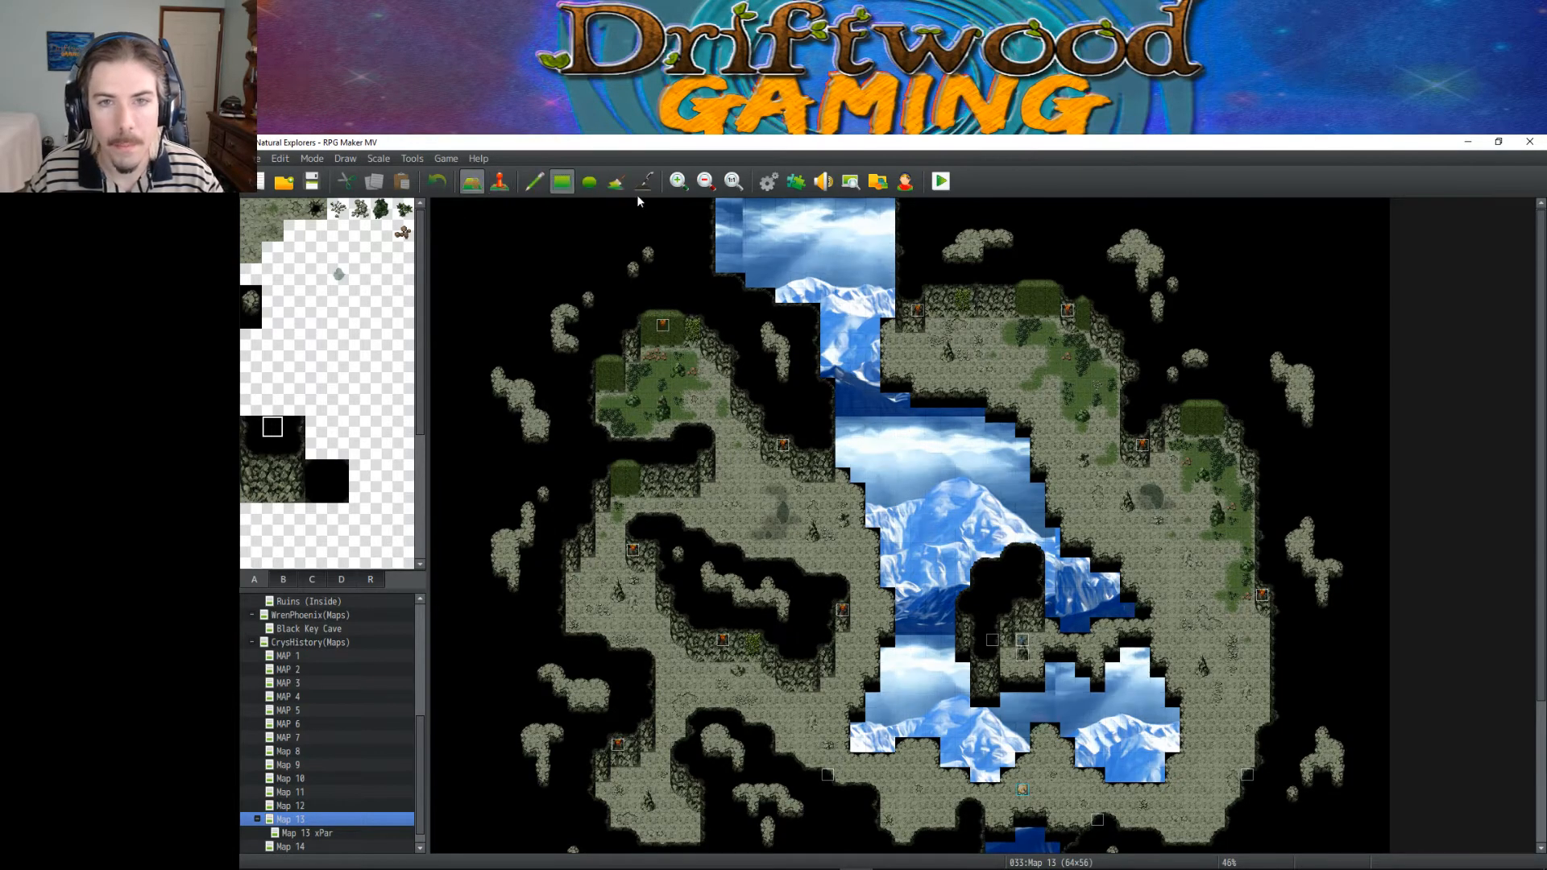
left_click(615, 181)
left_click(842, 266)
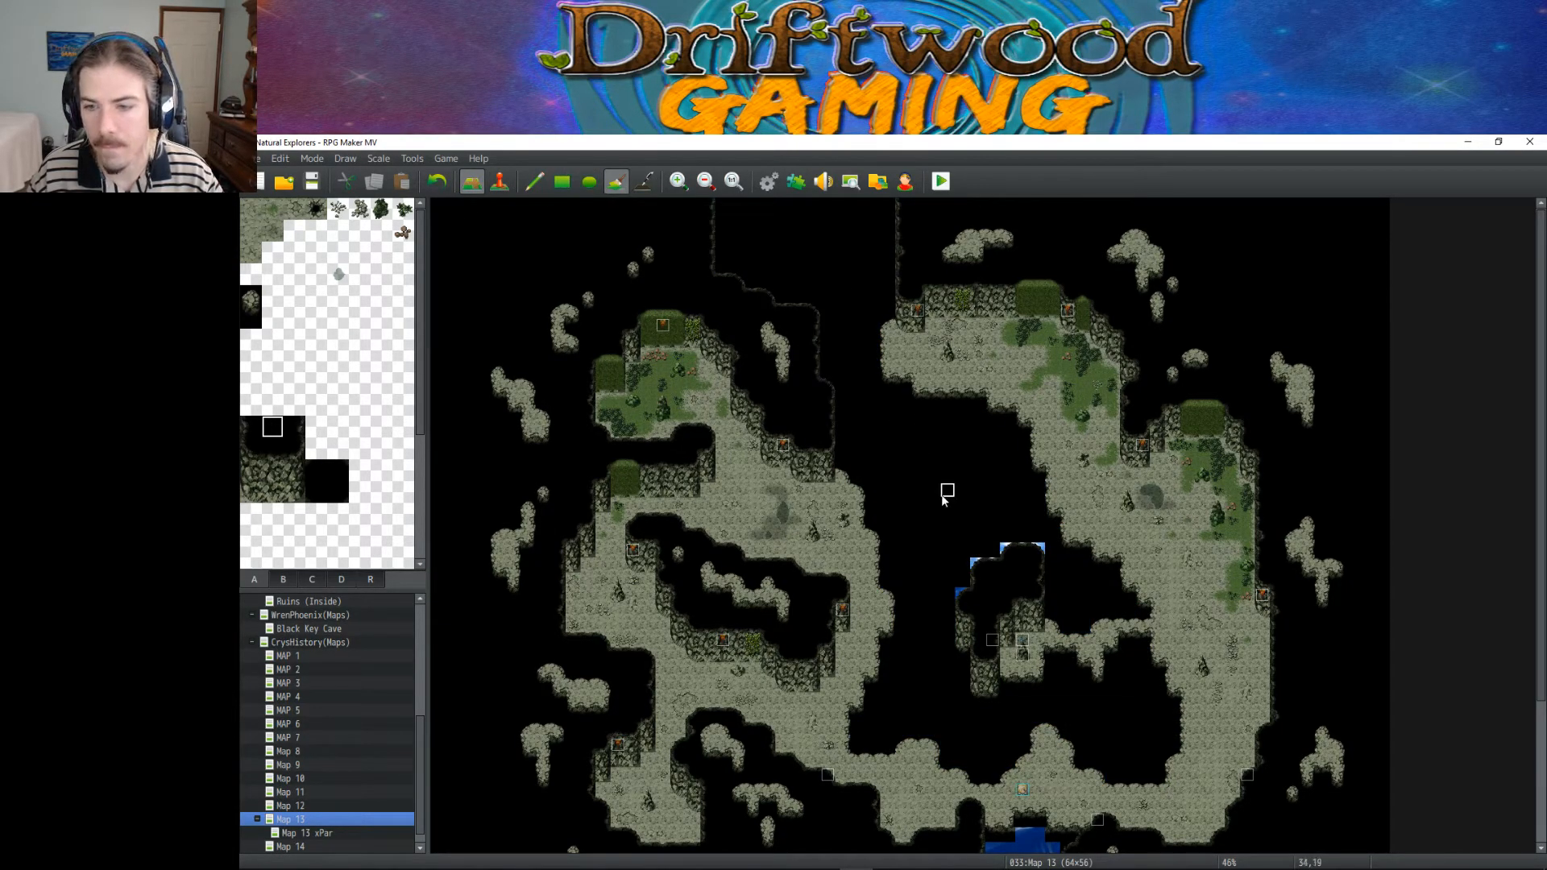
scroll(966, 694, "down", 5)
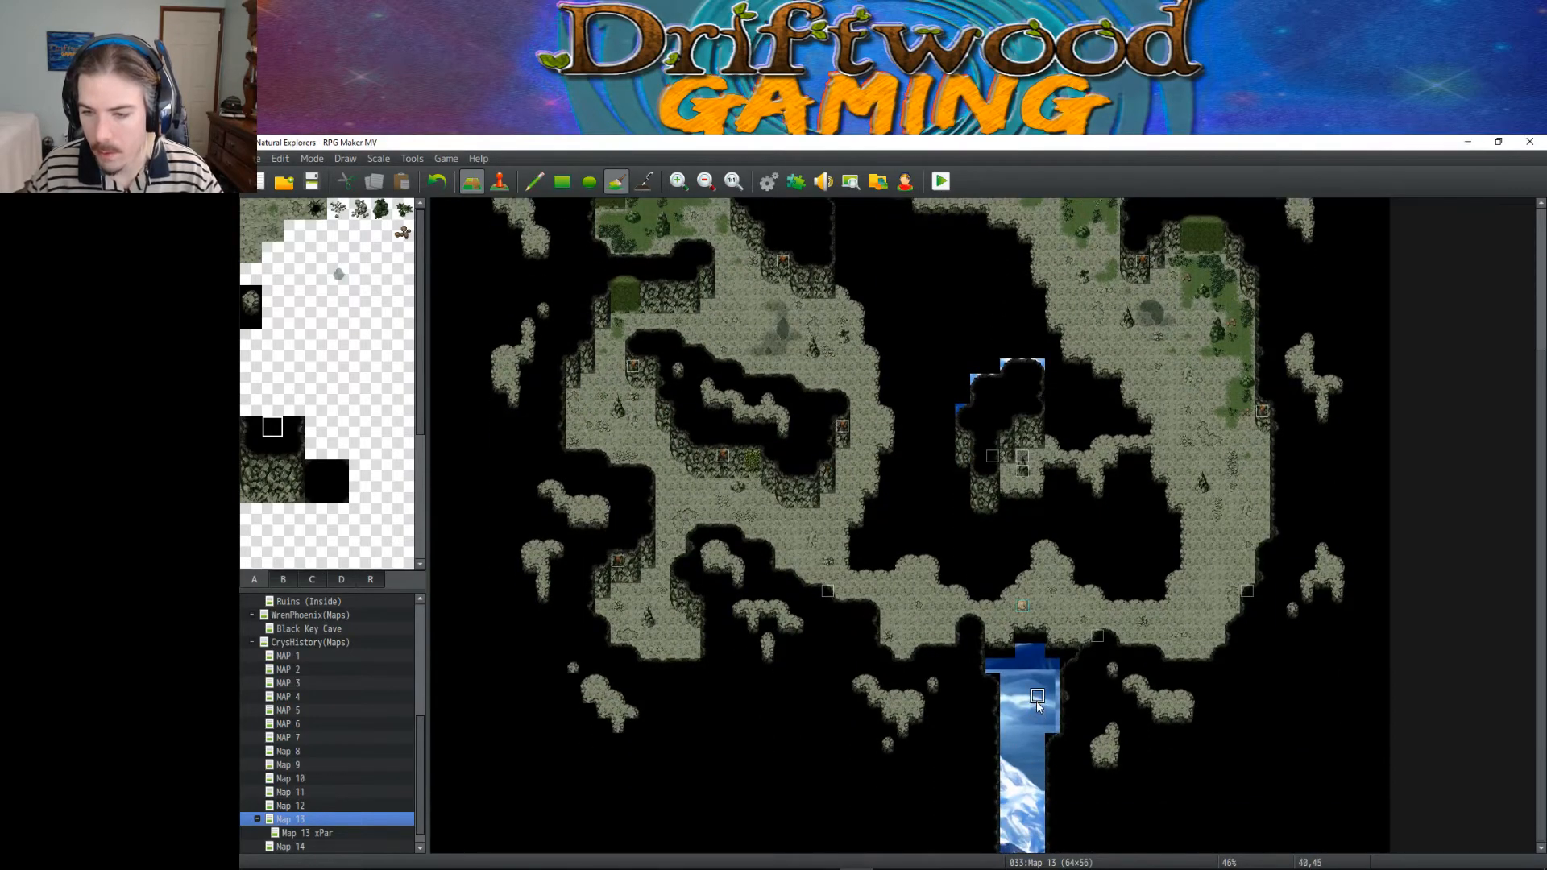
left_click(1037, 694)
Step: Paint the leftover background gaps around the top of Map 13's central formation with the black cliff-top tile
scroll(1033, 689, "up", 5)
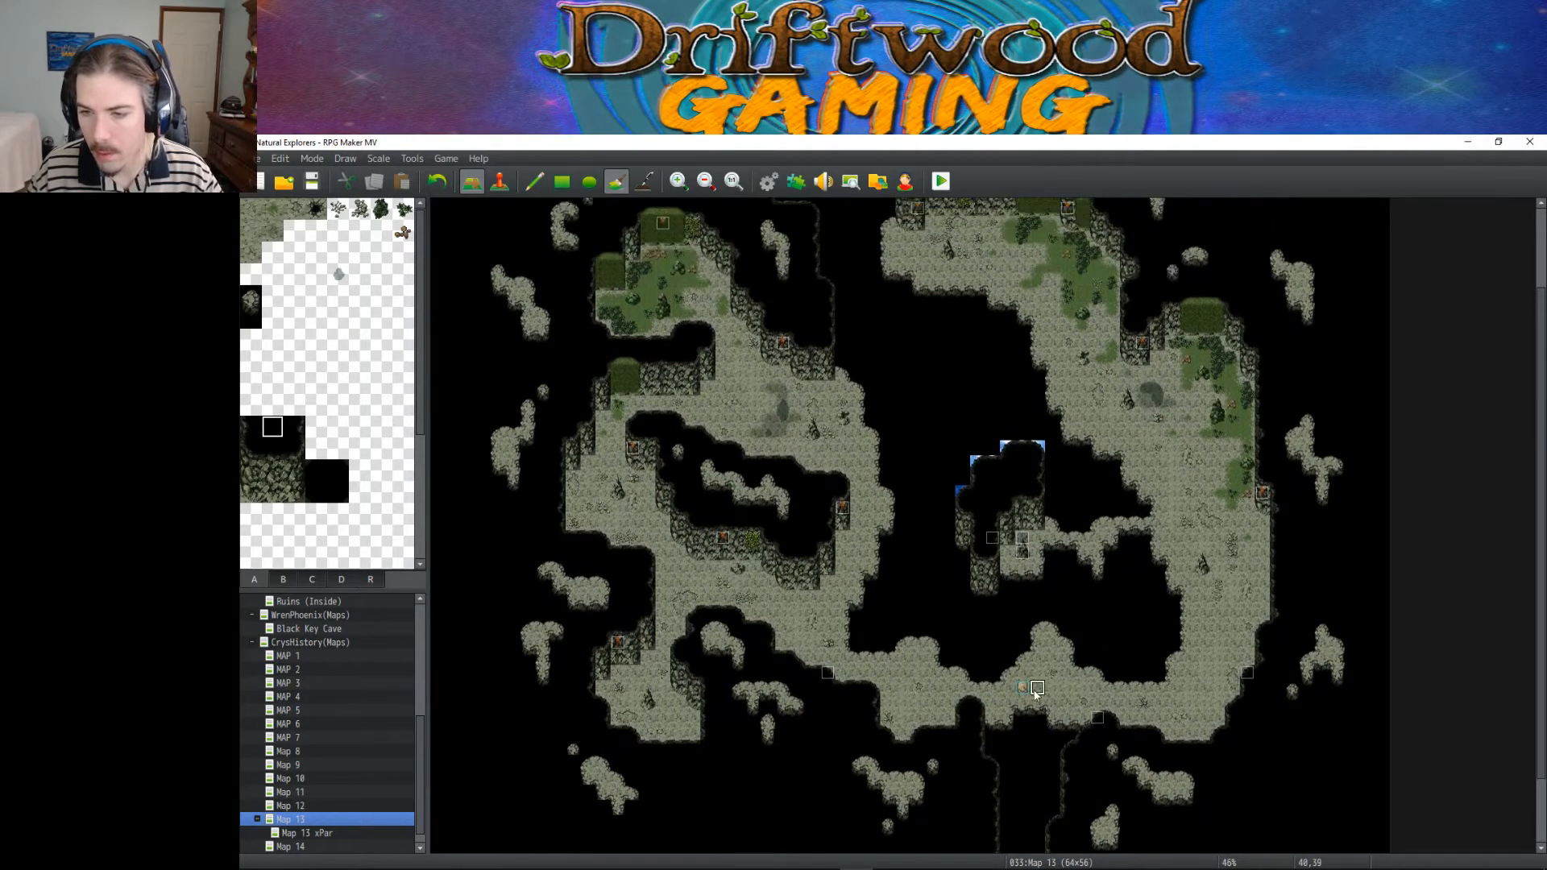
left_click(964, 596)
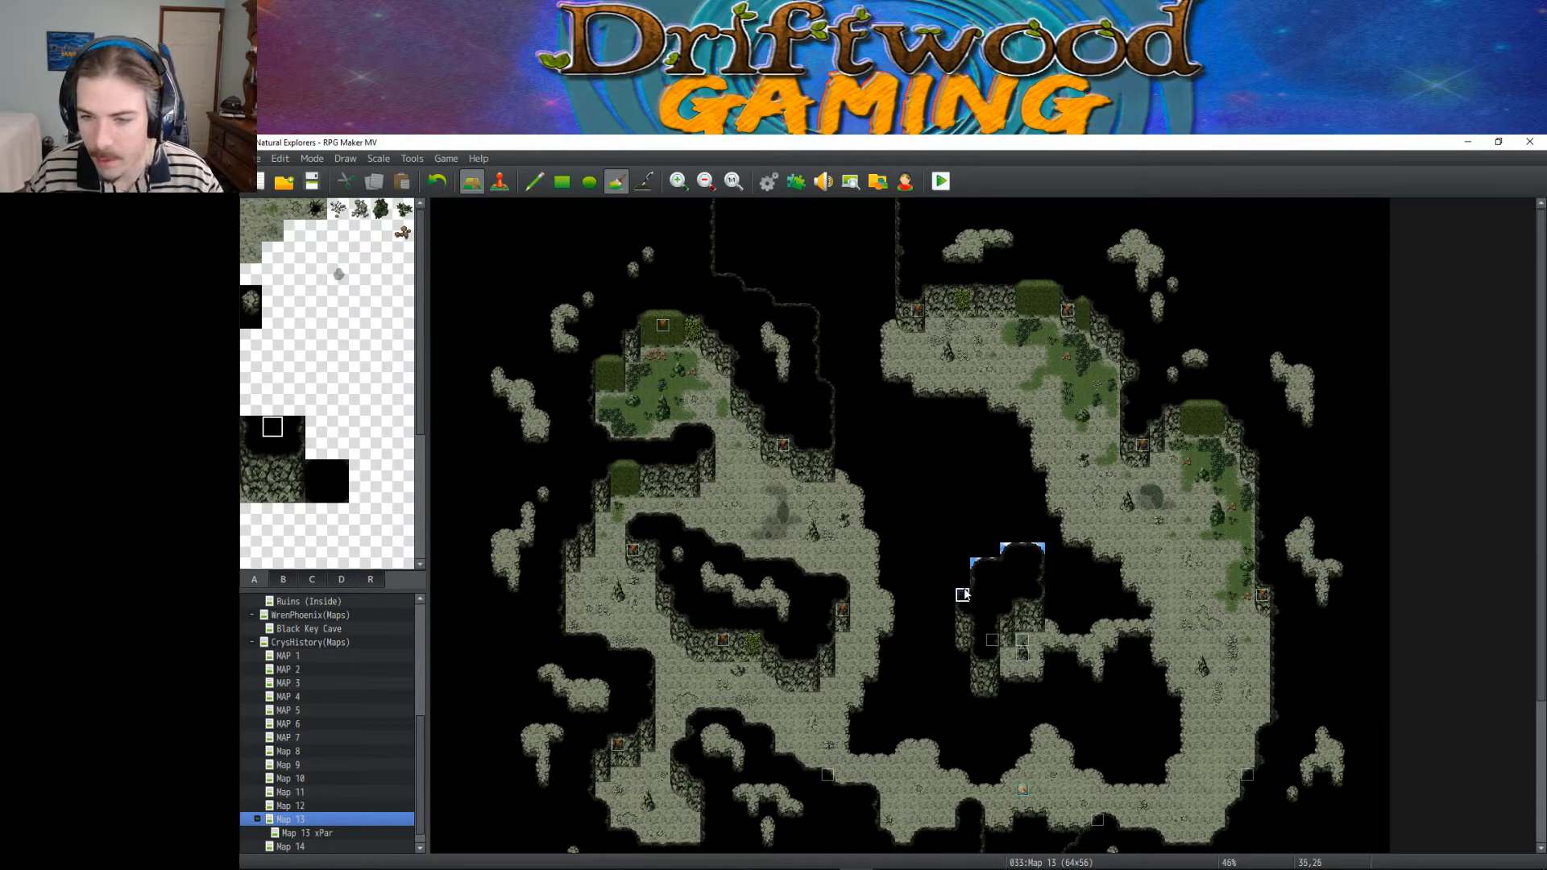
left_click(534, 181)
mouse_move(977, 595)
left_mouse_down()
mouse_move(977, 558)
mouse_move(1033, 546)
mouse_move(991, 532)
left_mouse_up()
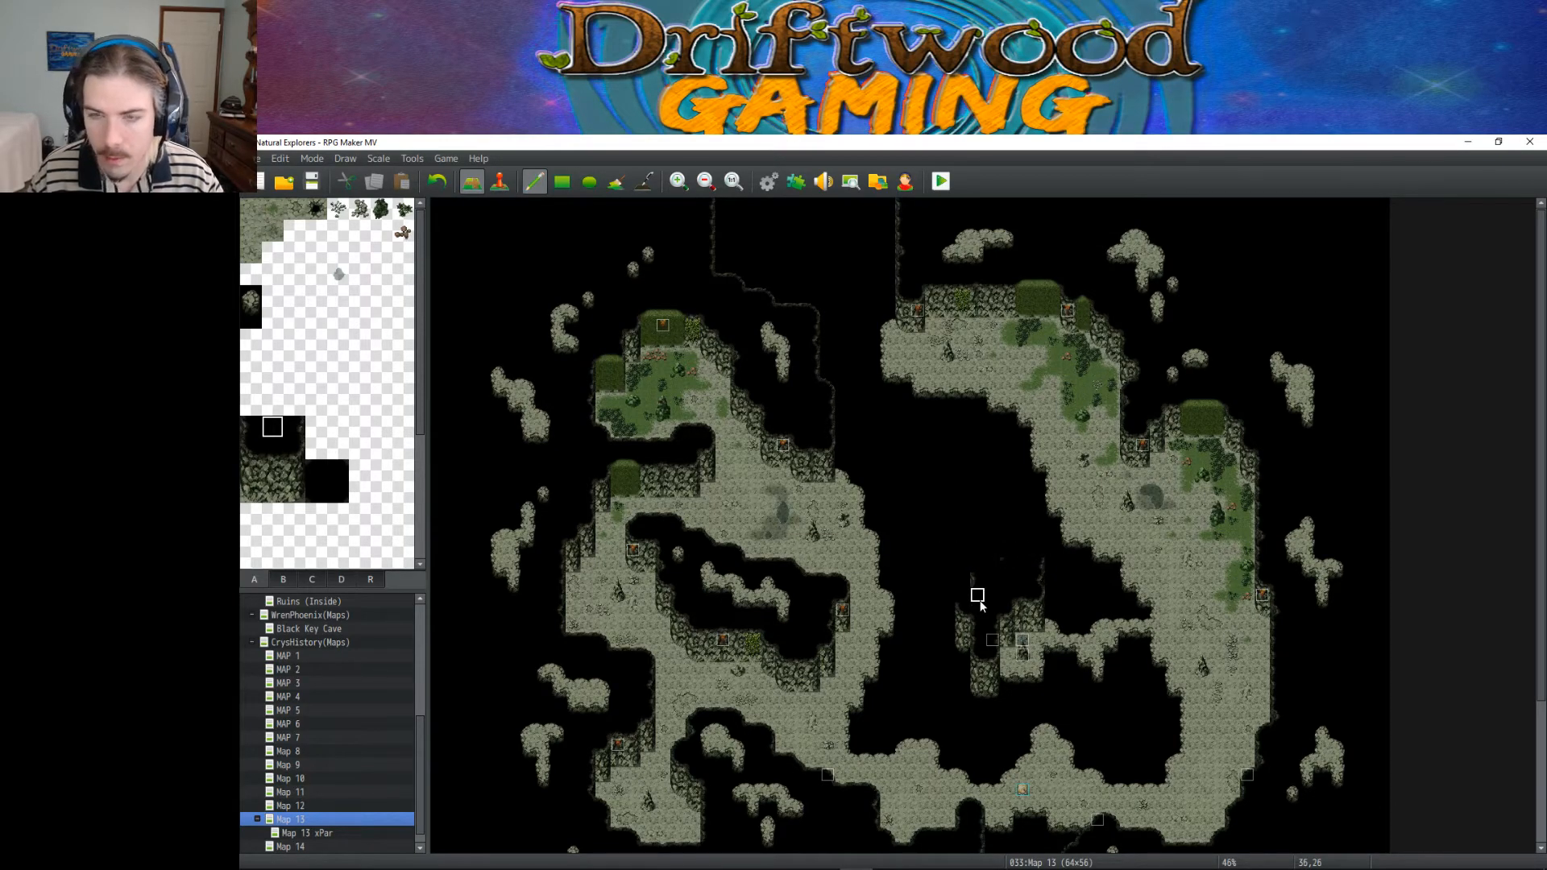
Step: Outline the top of Map 13's central rock formation with the dark curved cliff-rim tiles
left_click(679, 180)
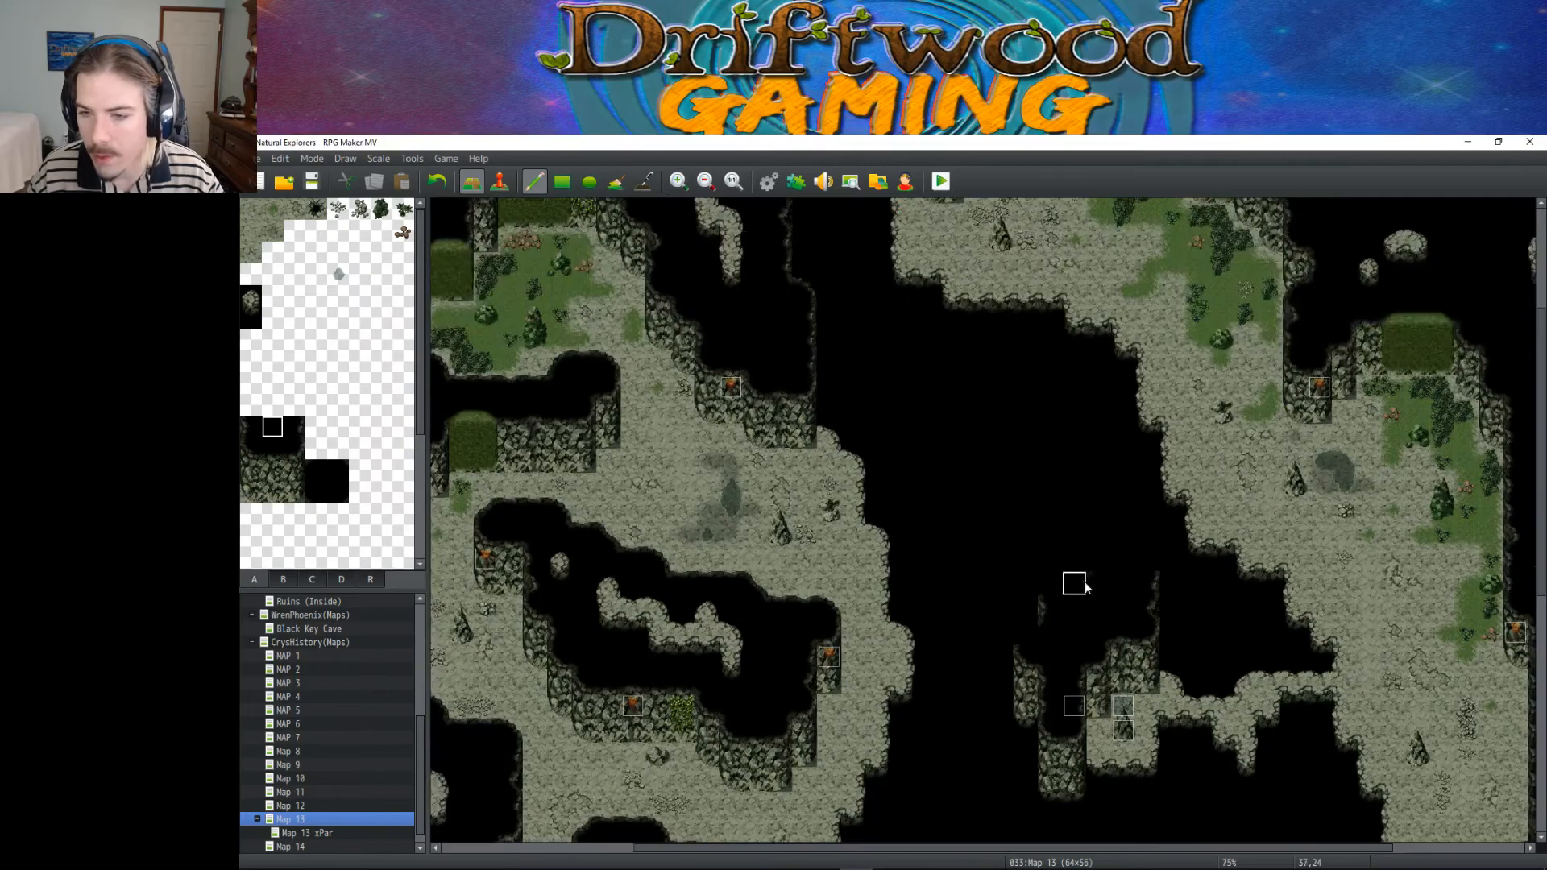
scroll(1069, 591, "down", 3)
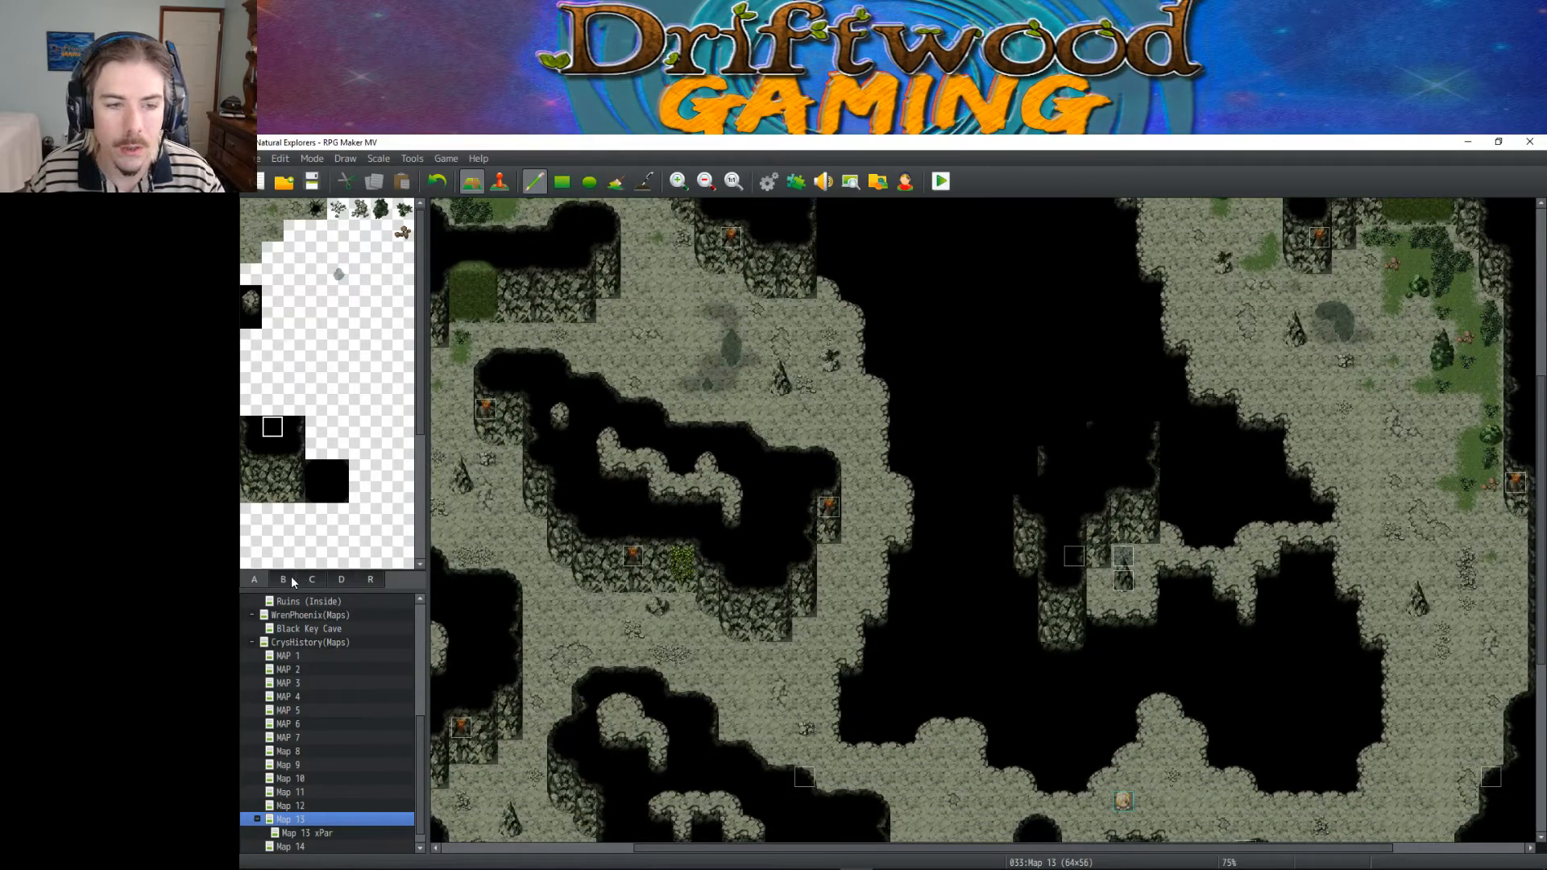
left_click(290, 580)
left_click(275, 214)
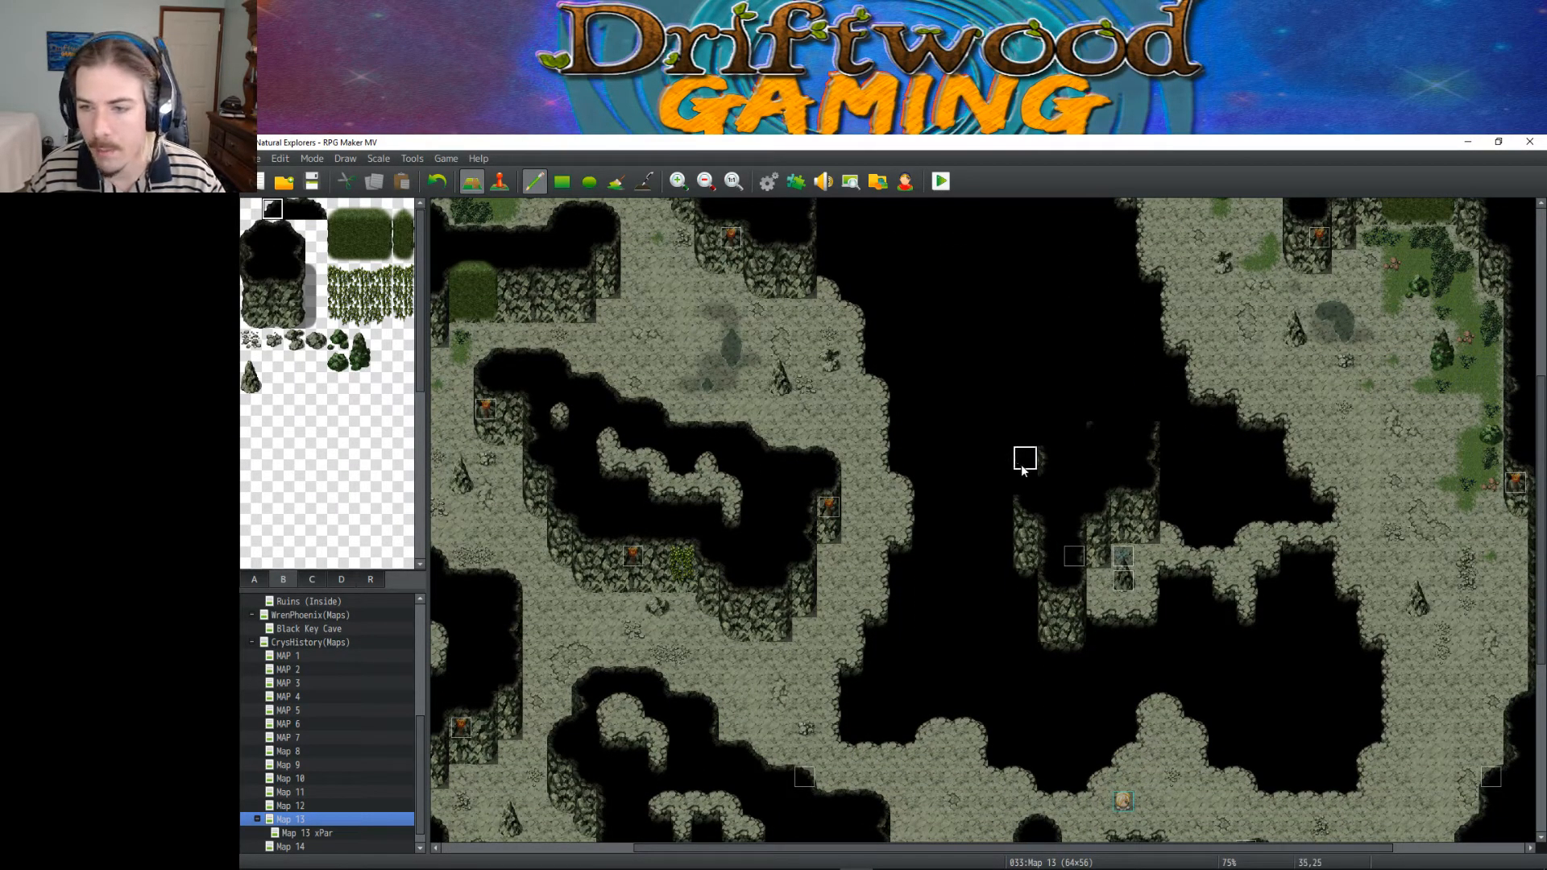
left_click_drag(1049, 435, 1074, 408)
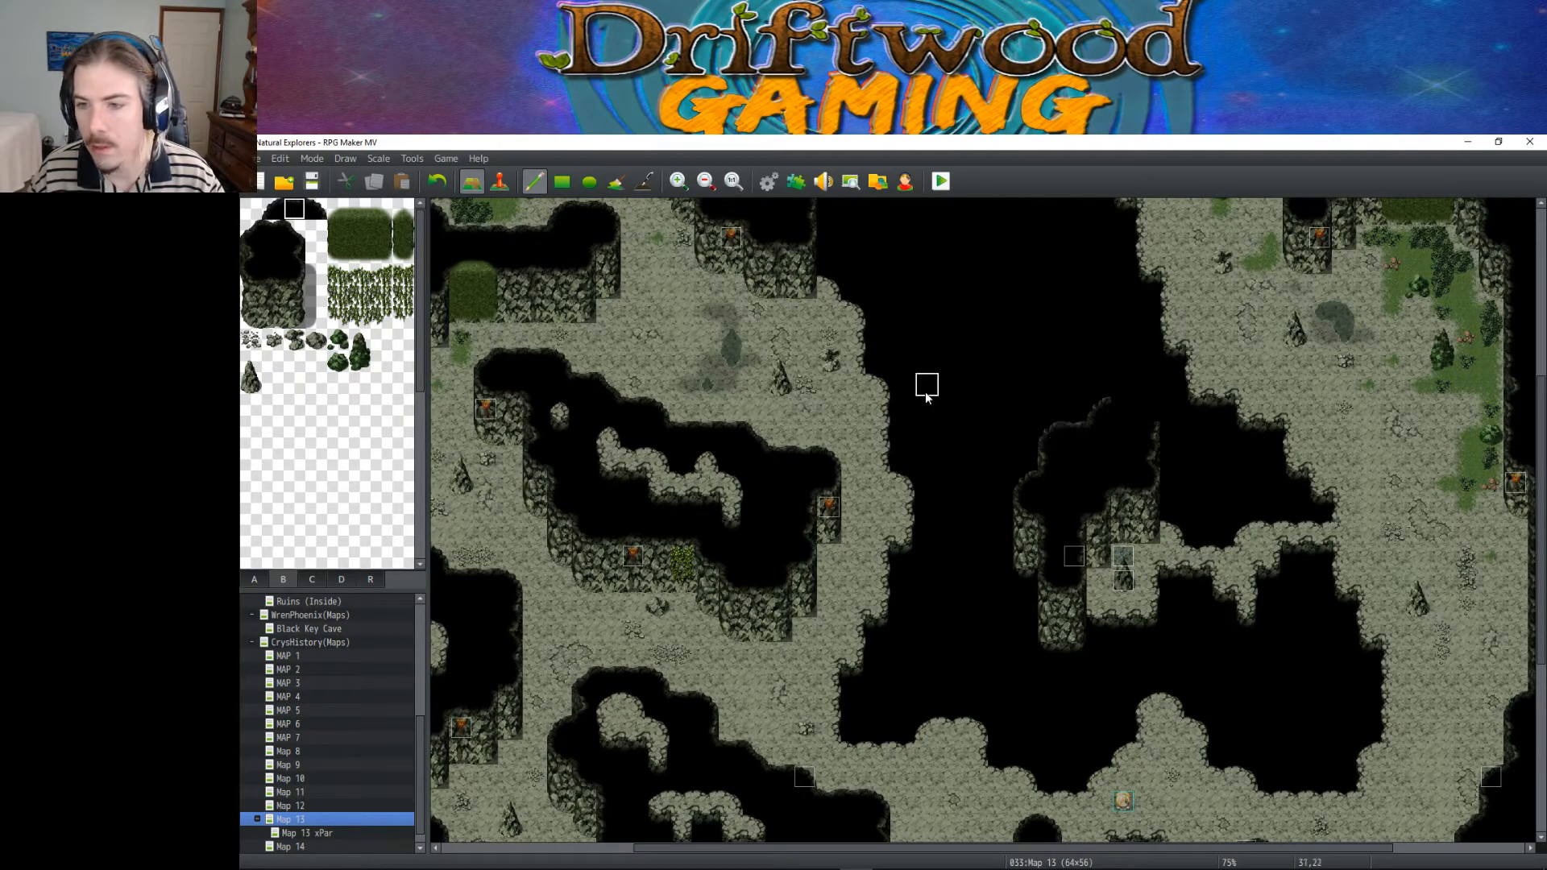
left_click(316, 209)
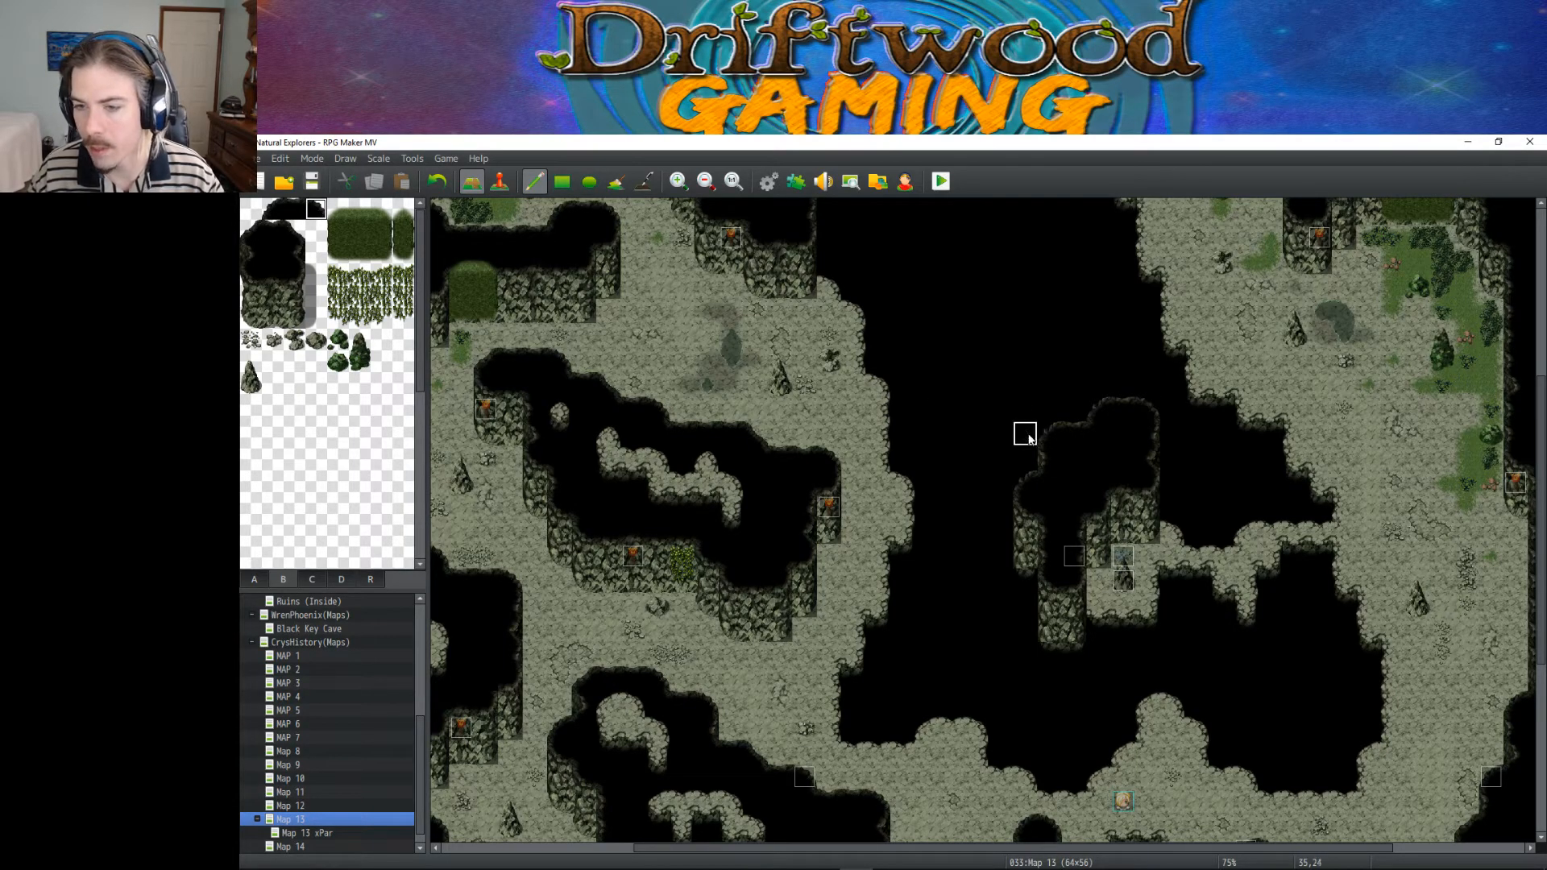
scroll(1026, 435, "down", 2, "ctrl")
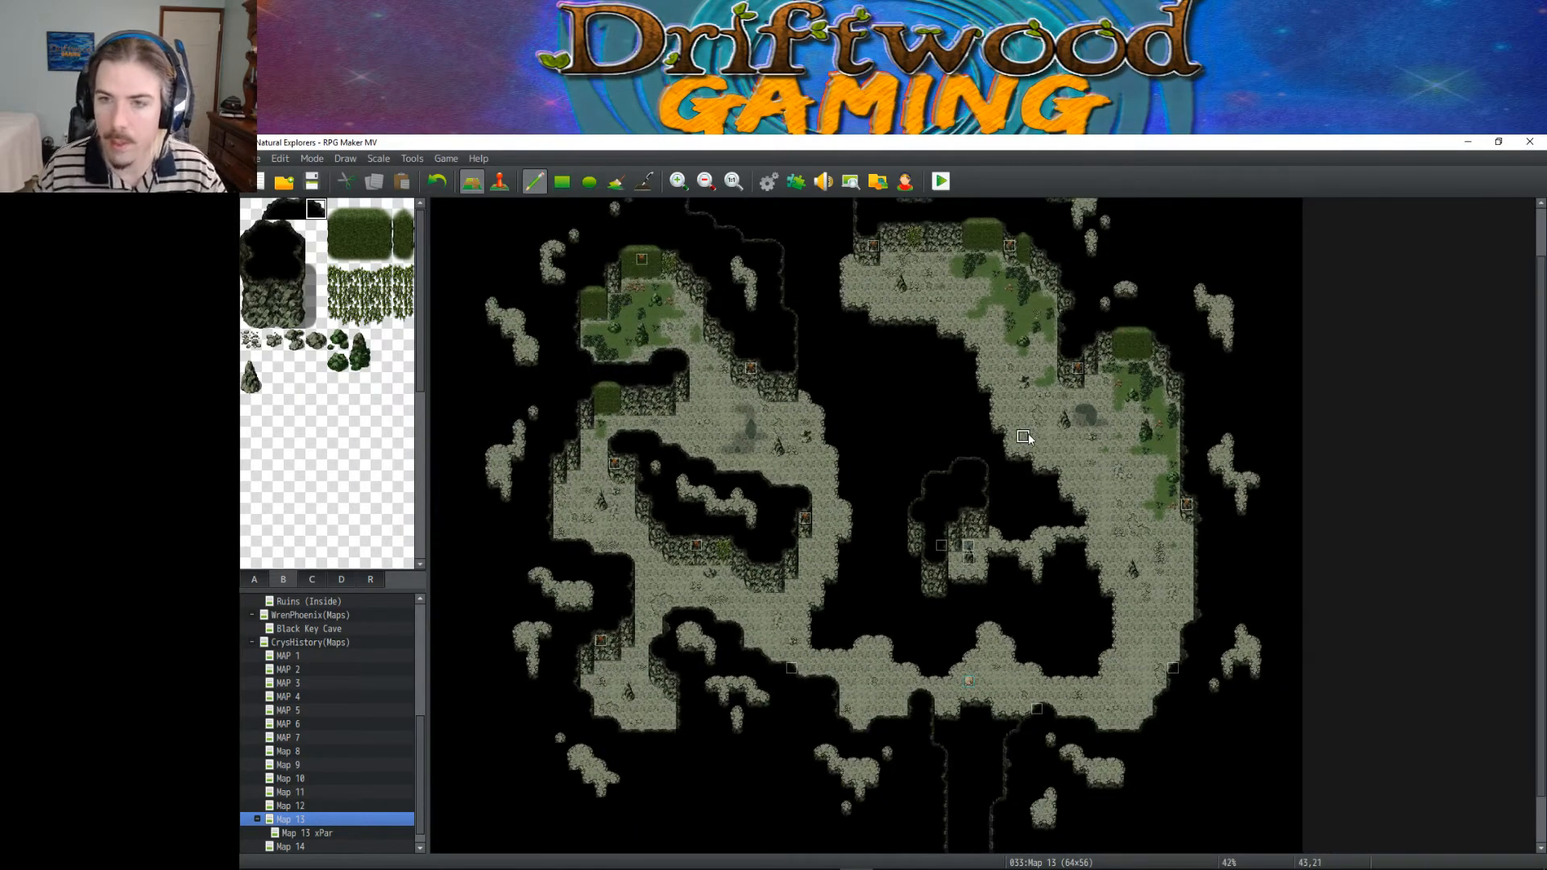
scroll(1124, 499, "up", 1)
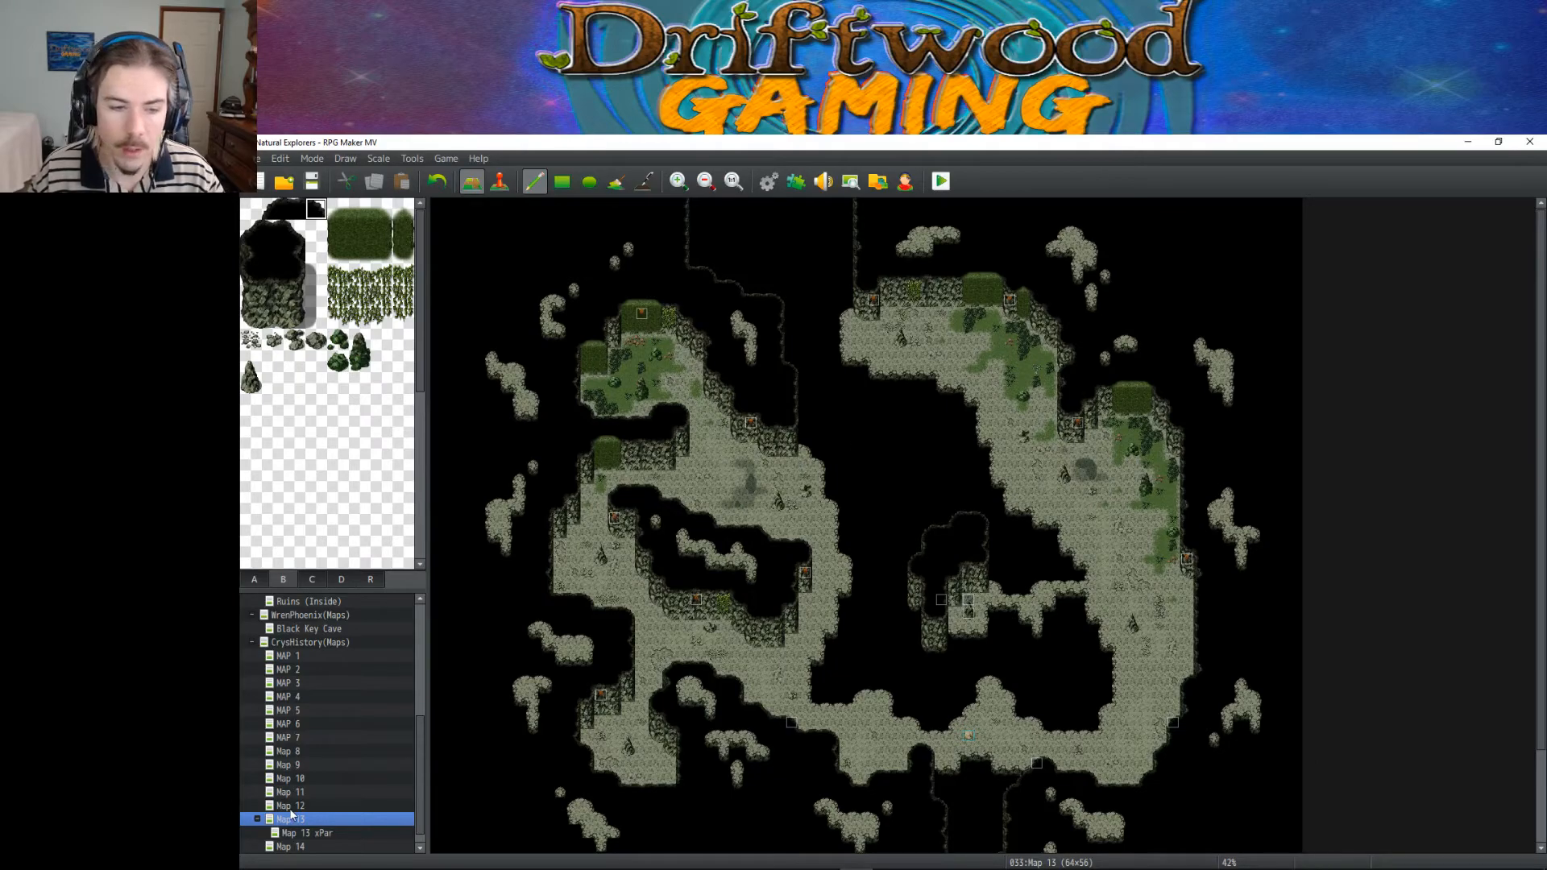
Step: Open Map 13 xPar and black out the floating rock islands in its northwest using the rectangle tool
left_click(311, 833)
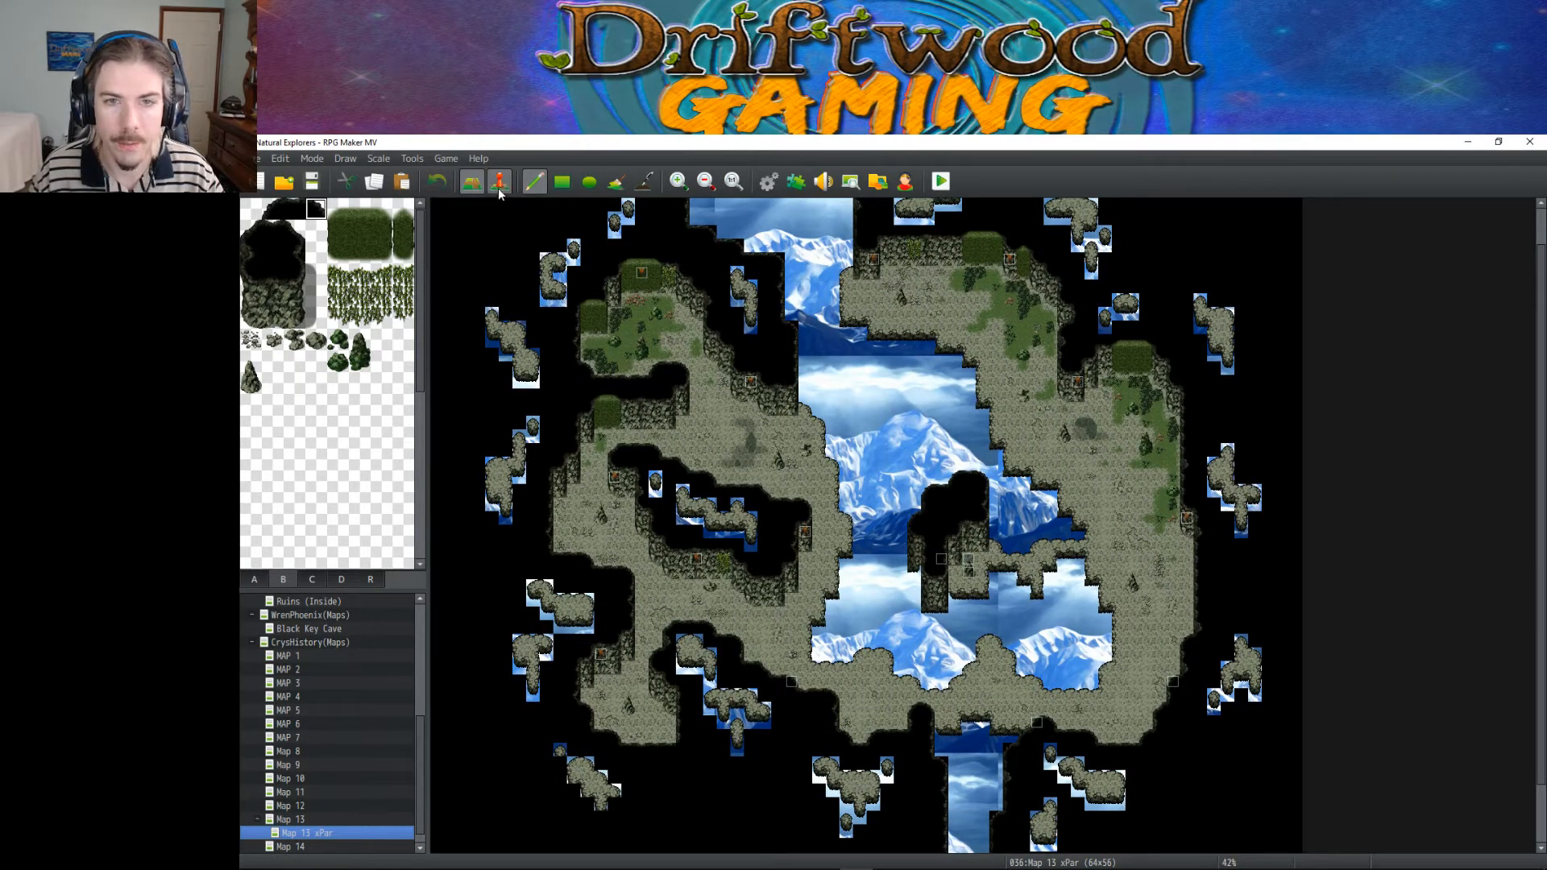
left_click(563, 184)
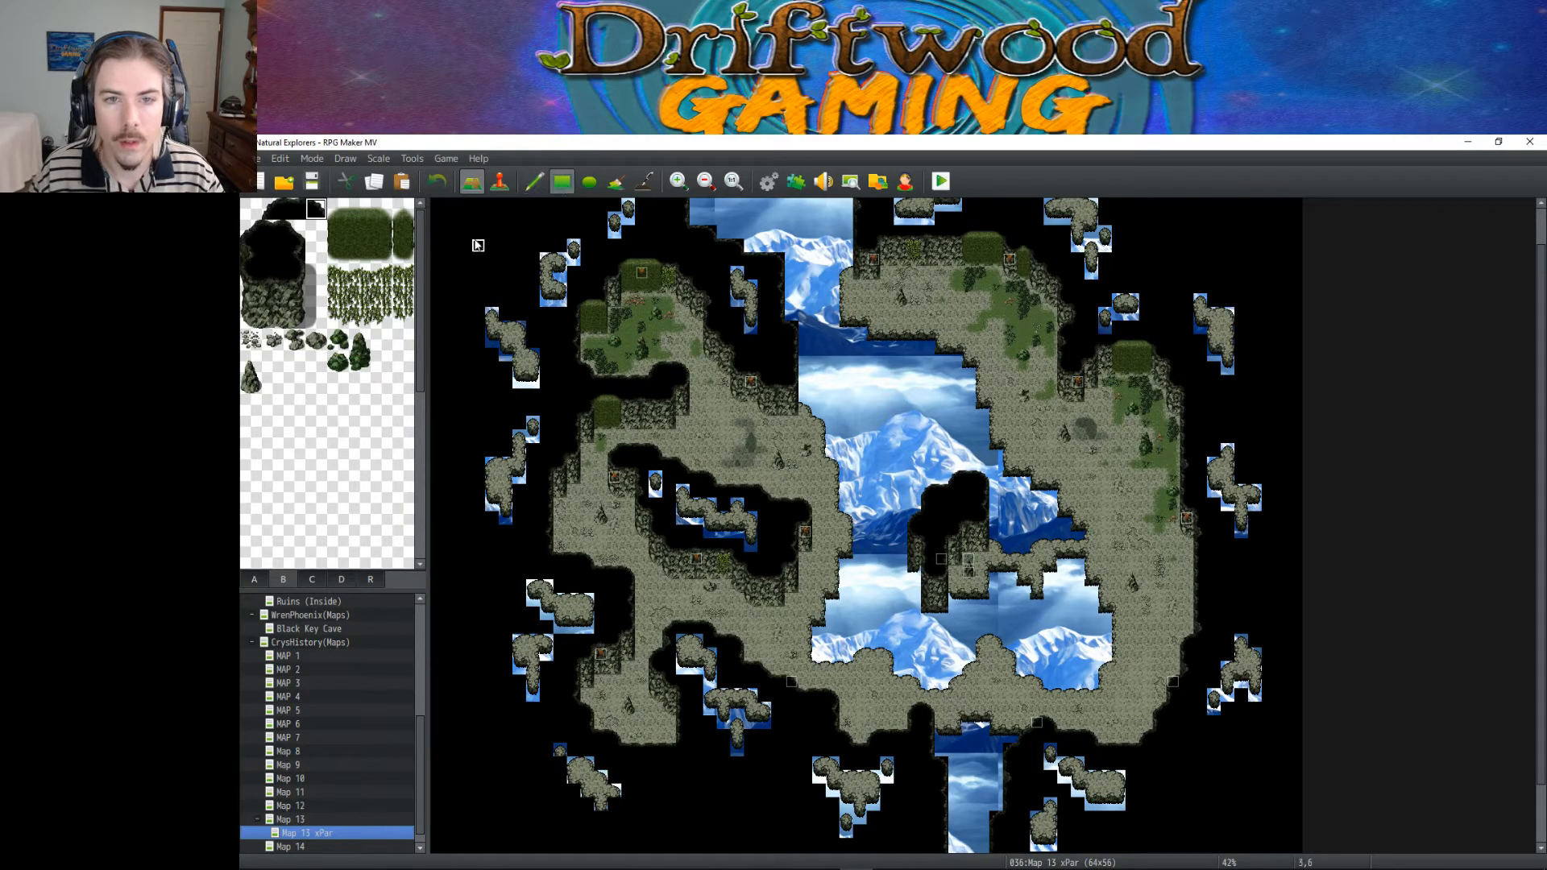
left_click_drag(491, 262, 532, 384)
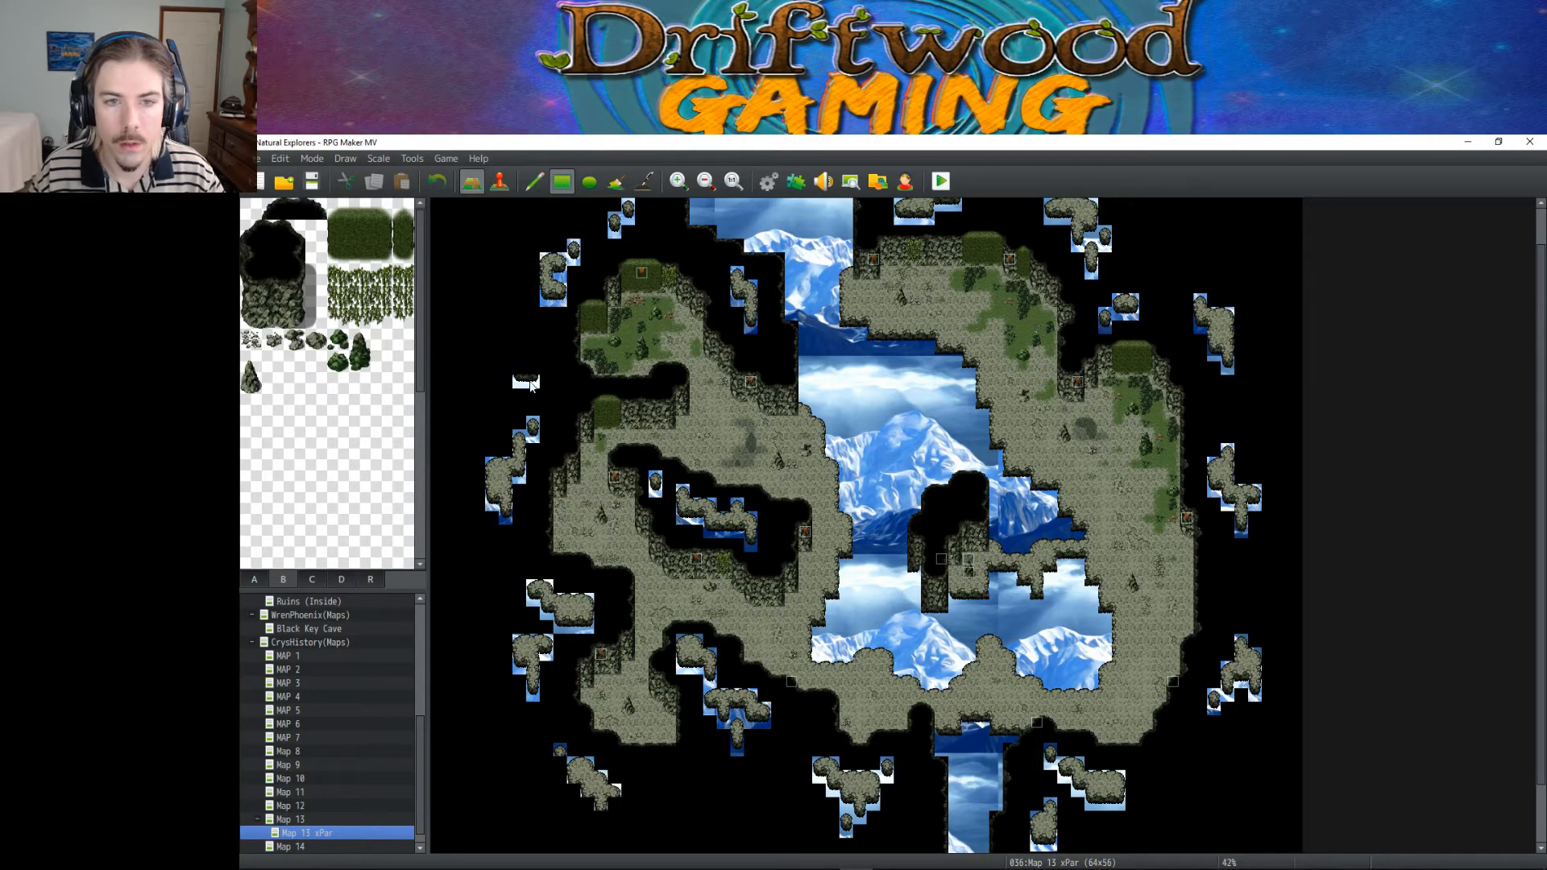
mouse_move(544, 242)
left_mouse_down()
mouse_move(562, 307)
mouse_move(638, 201)
left_mouse_up()
left_click_drag(732, 270, 752, 337)
Step: Black out the rock clusters inside Map 13 xPar's western chasm and the floating islands along the south
left_click_drag(755, 522, 678, 519)
left_click(657, 487)
left_click(682, 491)
left_click(684, 506)
mouse_move(709, 545)
left_mouse_down()
mouse_move(752, 535)
mouse_move(752, 552)
left_mouse_up()
mouse_move(683, 645)
left_mouse_down()
mouse_move(749, 758)
mouse_move(888, 828)
left_mouse_up()
mouse_move(1039, 834)
left_mouse_down()
mouse_move(1066, 770)
mouse_move(1133, 809)
left_mouse_up()
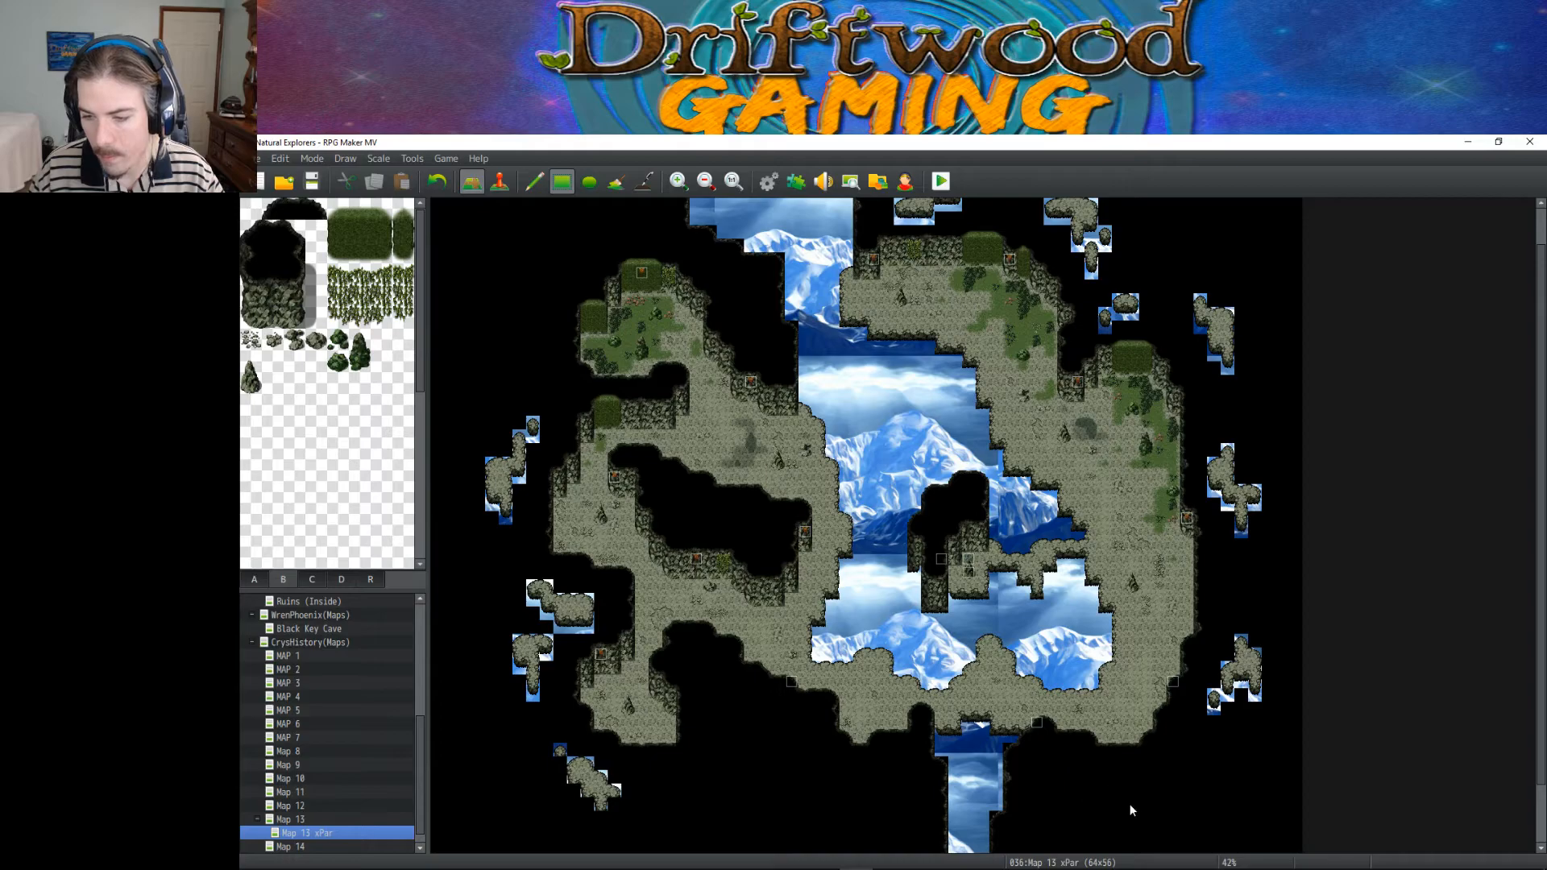
Step: Black out the floating rock islands along Map 13 xPar's eastern side and northeastern corner
left_click_drag(1206, 717, 1255, 637)
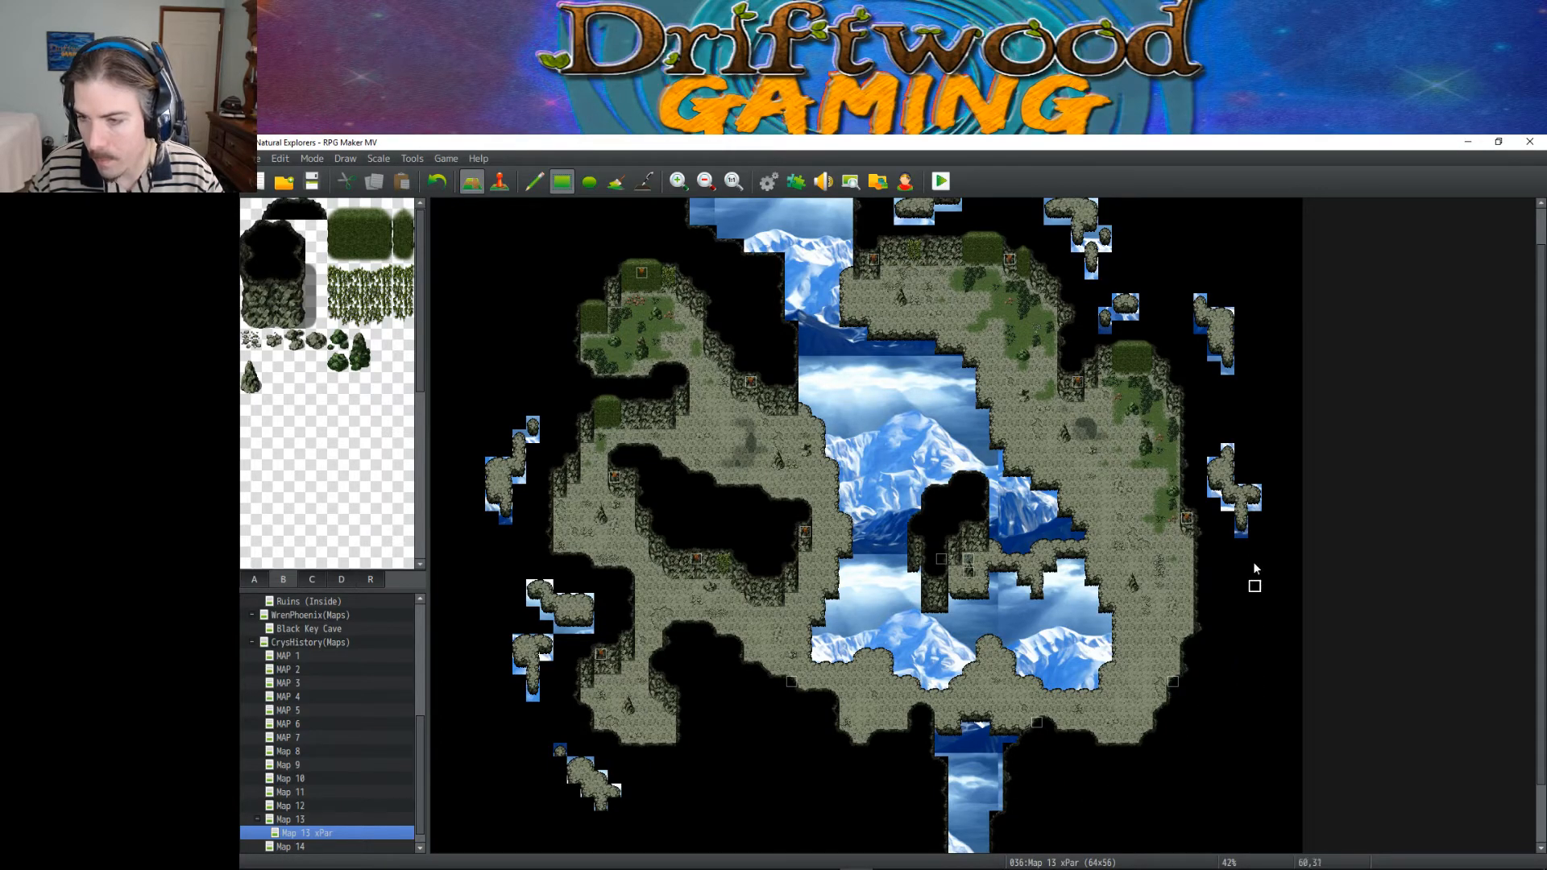
left_click_drag(1254, 536, 1221, 459)
left_click_drag(1197, 292, 1241, 371)
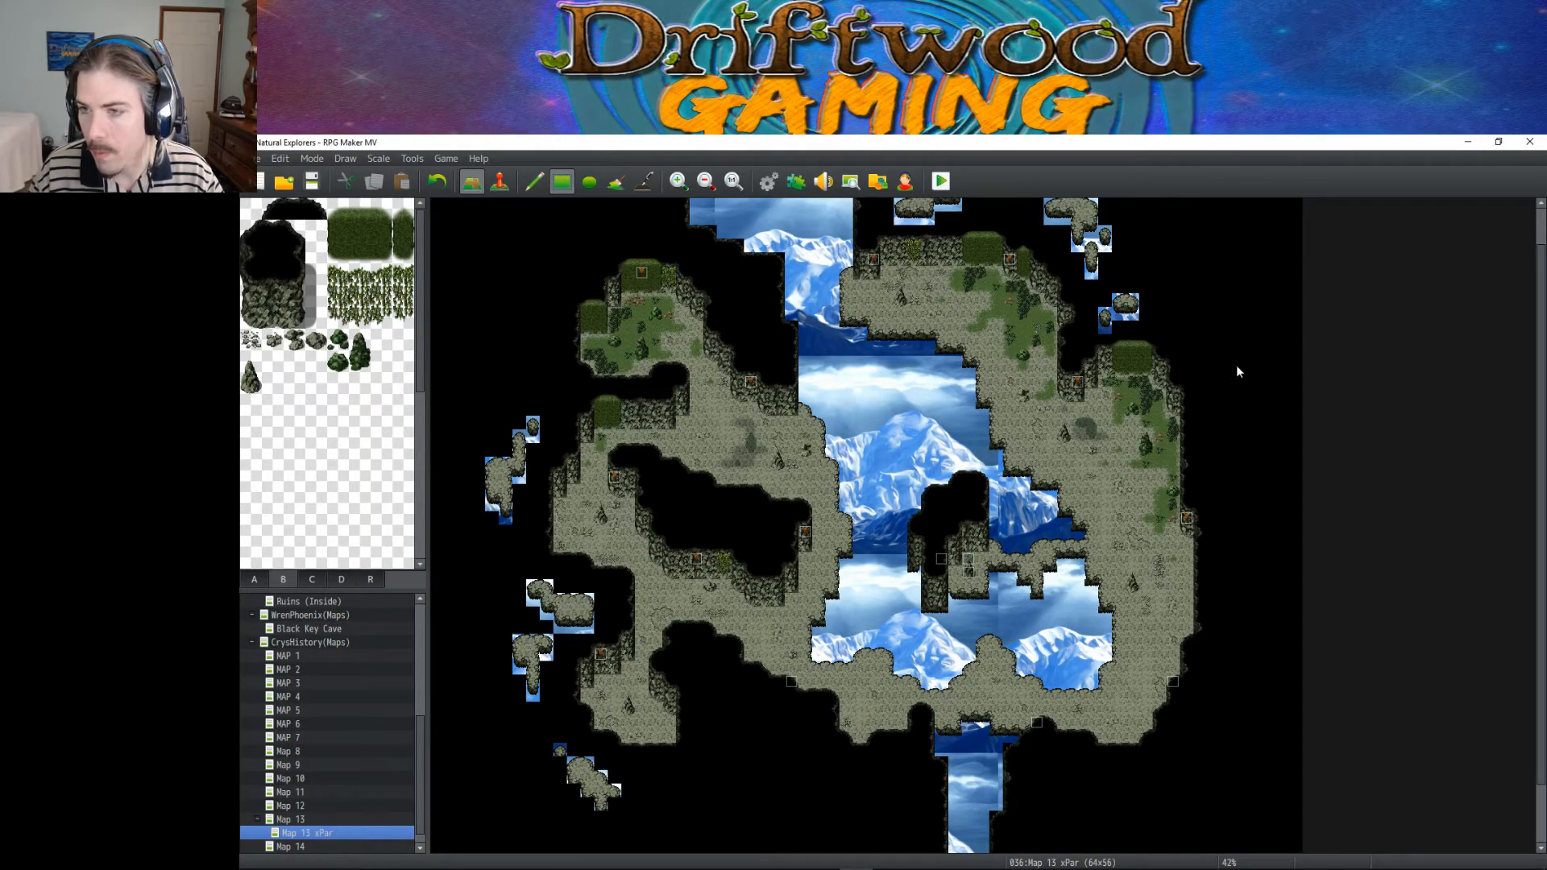
mouse_move(1160, 296)
left_mouse_down()
mouse_move(1104, 324)
mouse_move(1106, 310)
left_mouse_up()
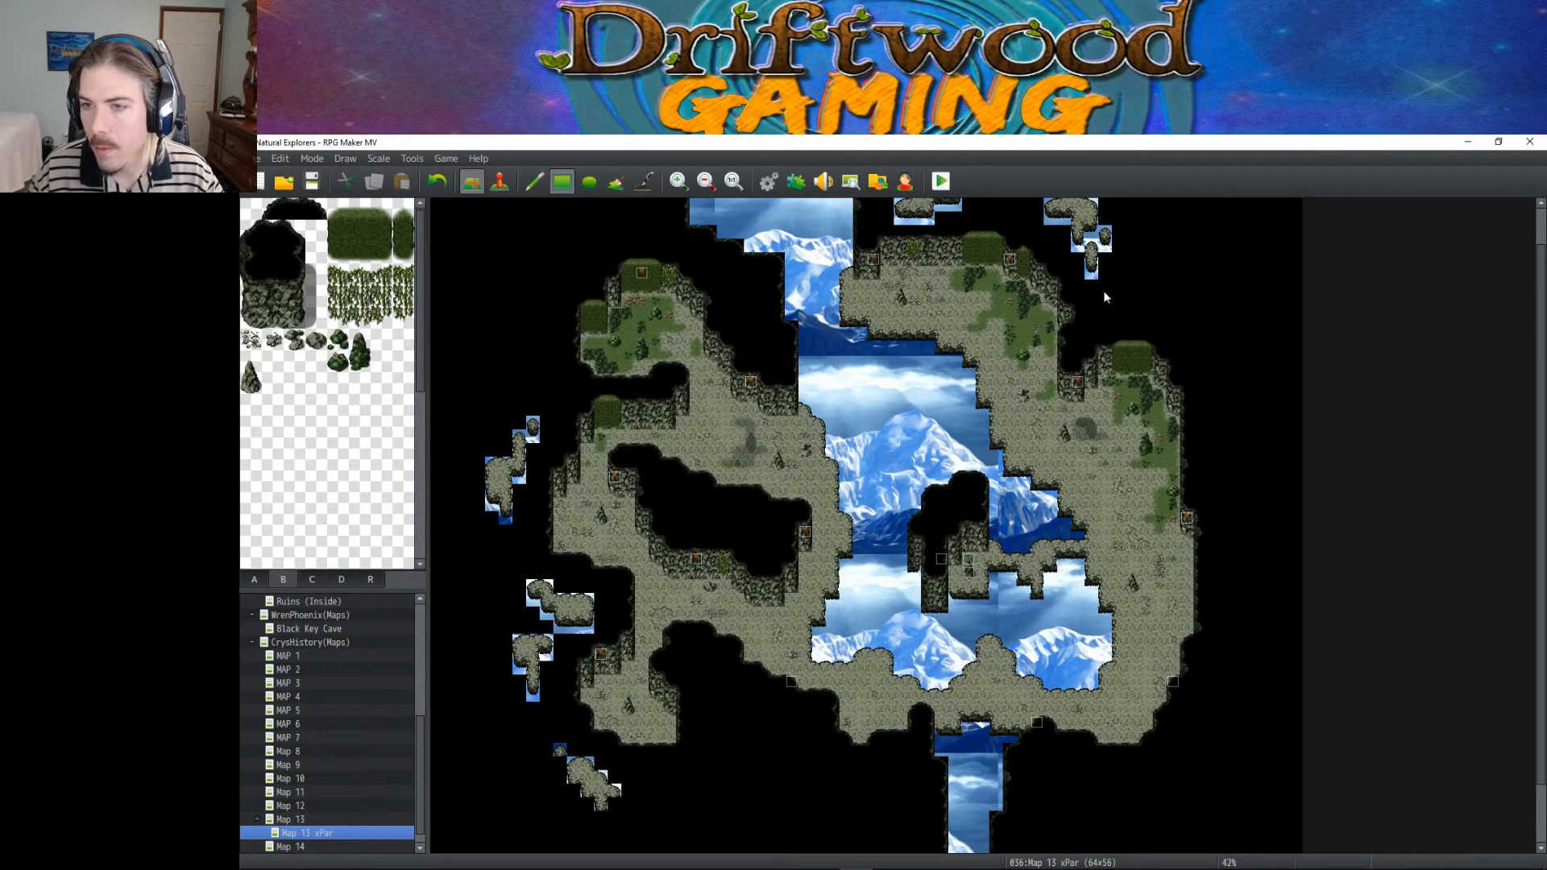
mouse_move(1090, 250)
left_mouse_down()
mouse_move(1116, 258)
mouse_move(1056, 218)
mouse_move(899, 208)
mouse_move(929, 222)
left_mouse_up()
Step: Paint solid black over the remaining northern rock strips and the western and southwestern islands on Map 13 xPar
left_click(262, 577)
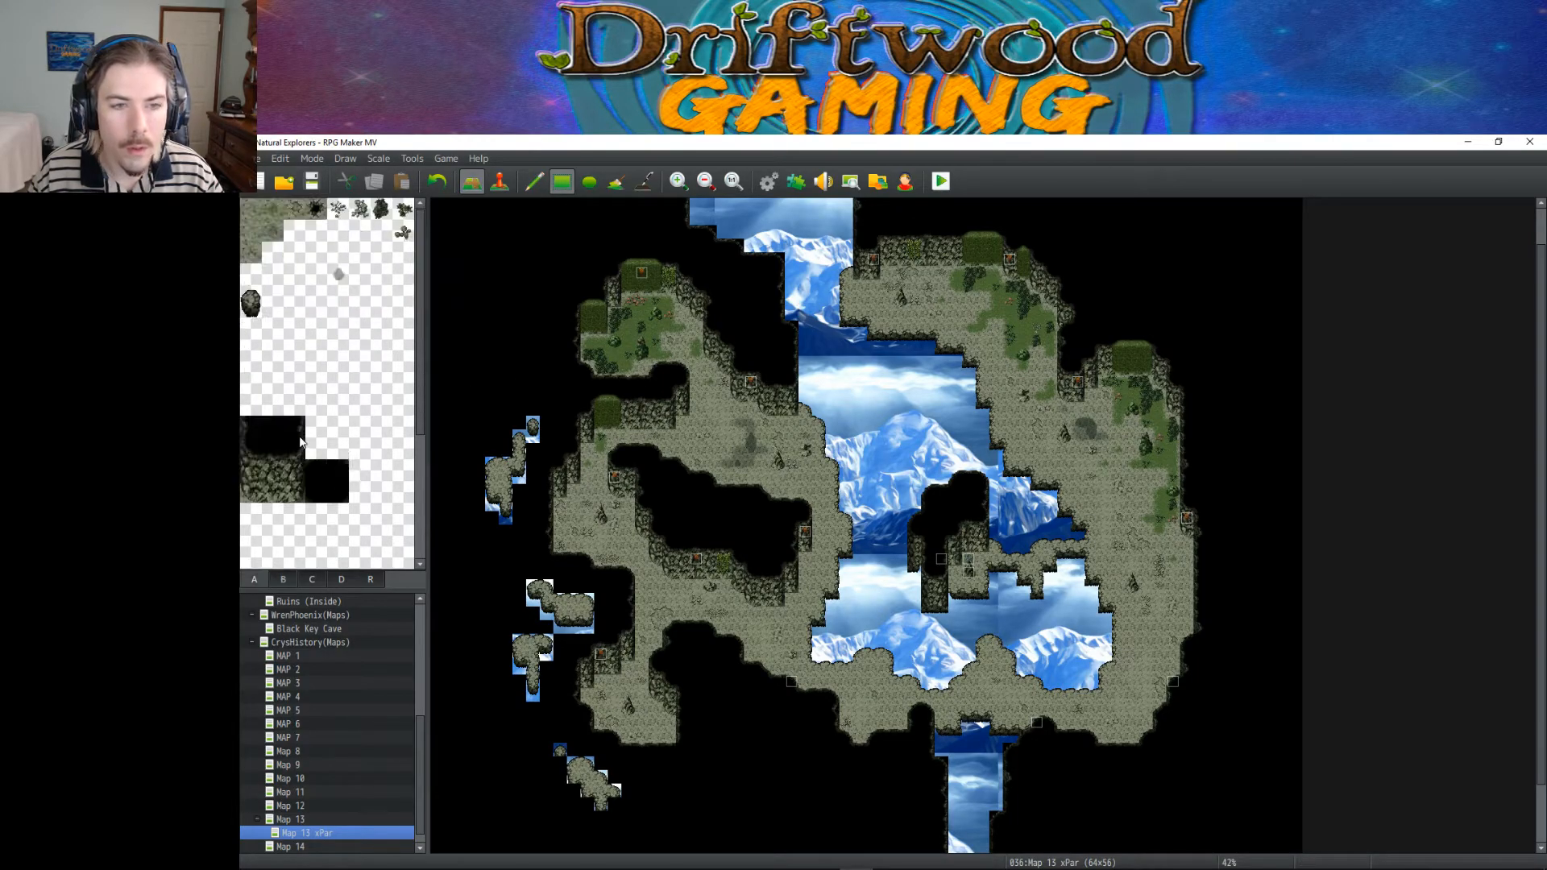
scroll(1048, 260, "up", 1)
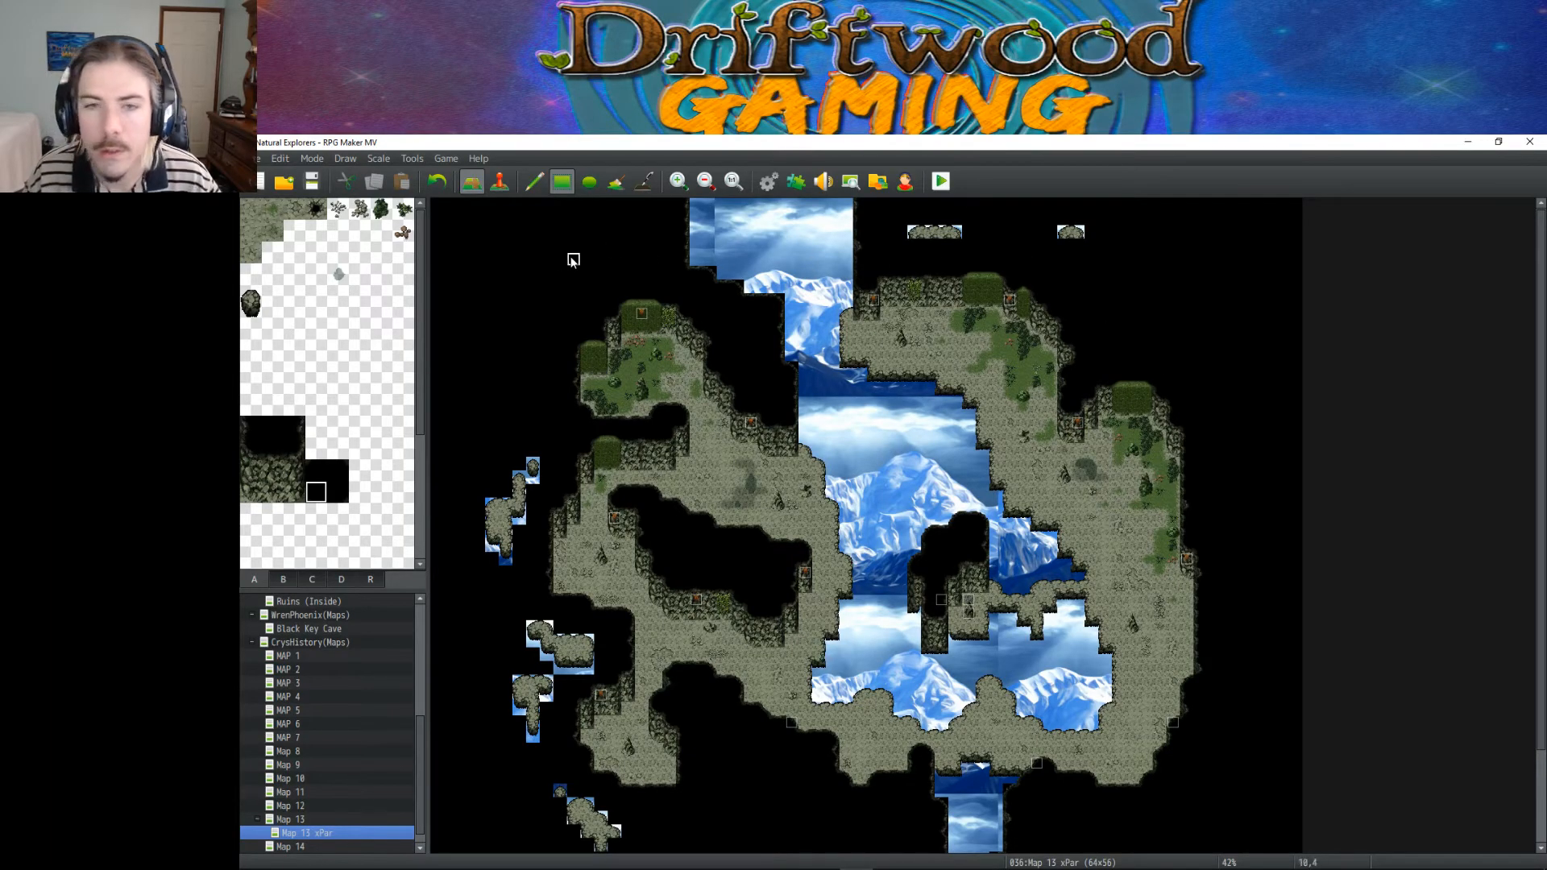
left_click(706, 182)
right_click(1074, 250)
left_click_drag(1034, 224, 870, 226)
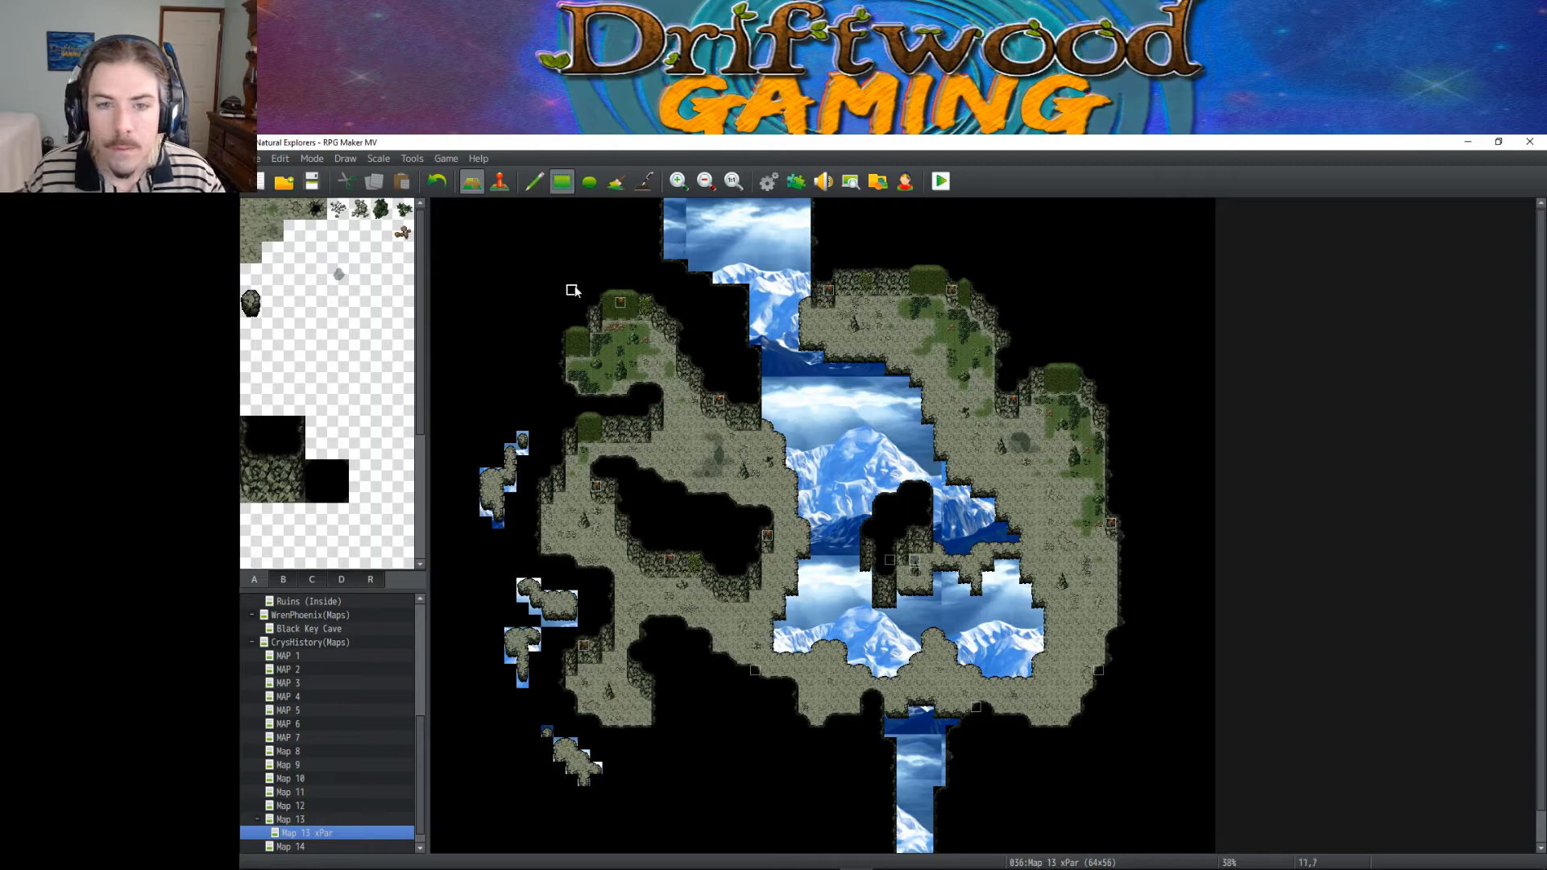
left_click_drag(516, 452, 489, 520)
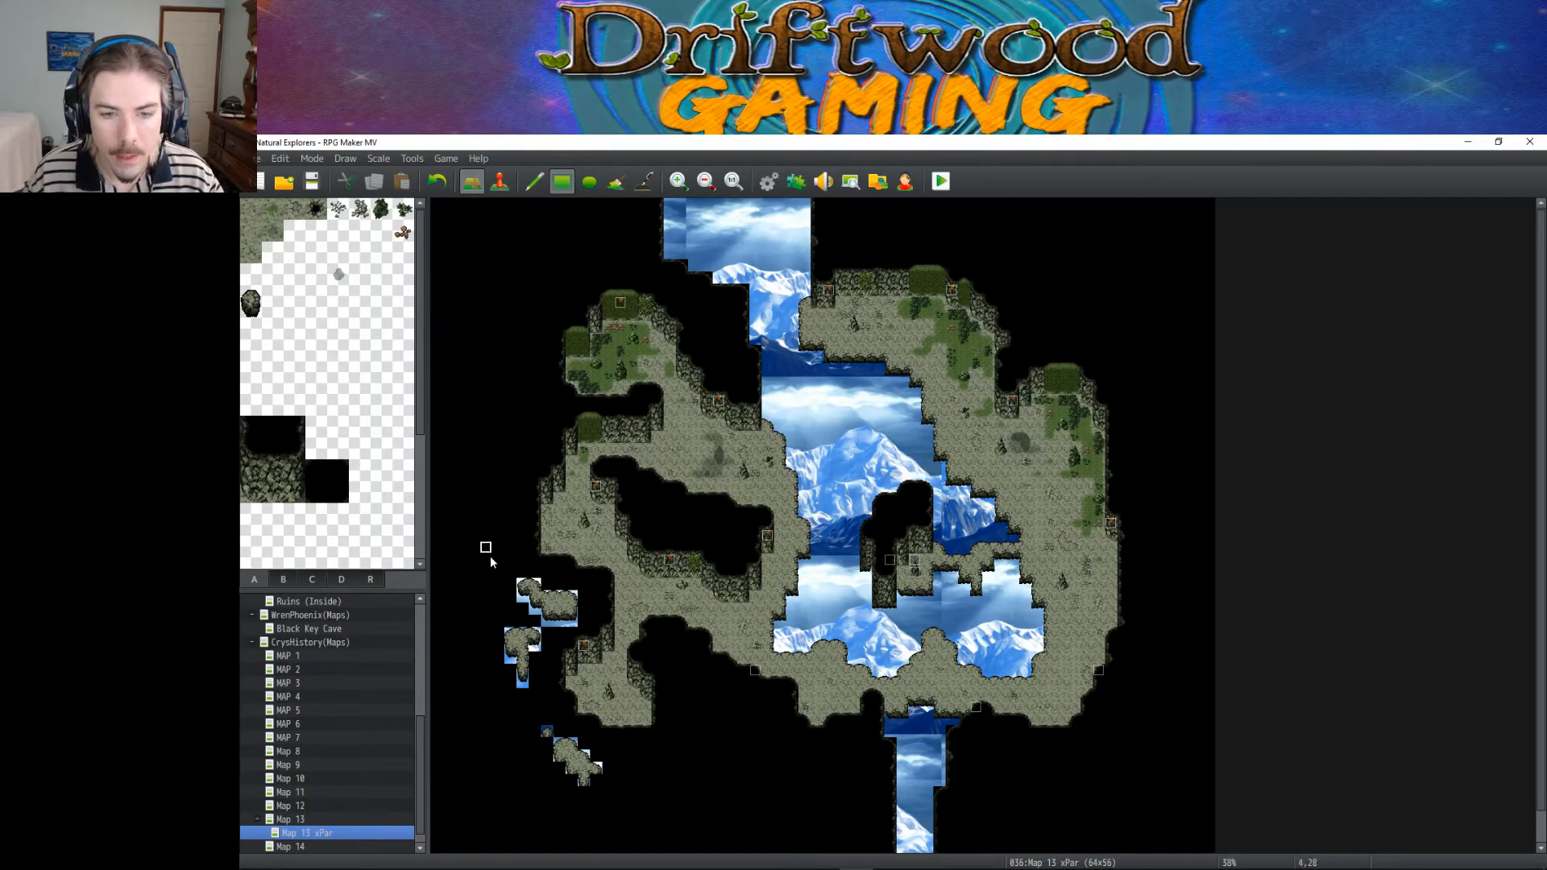
mouse_move(522, 603)
left_mouse_down()
mouse_move(537, 588)
mouse_move(571, 600)
mouse_move(515, 681)
mouse_move(597, 786)
mouse_move(569, 739)
left_mouse_up()
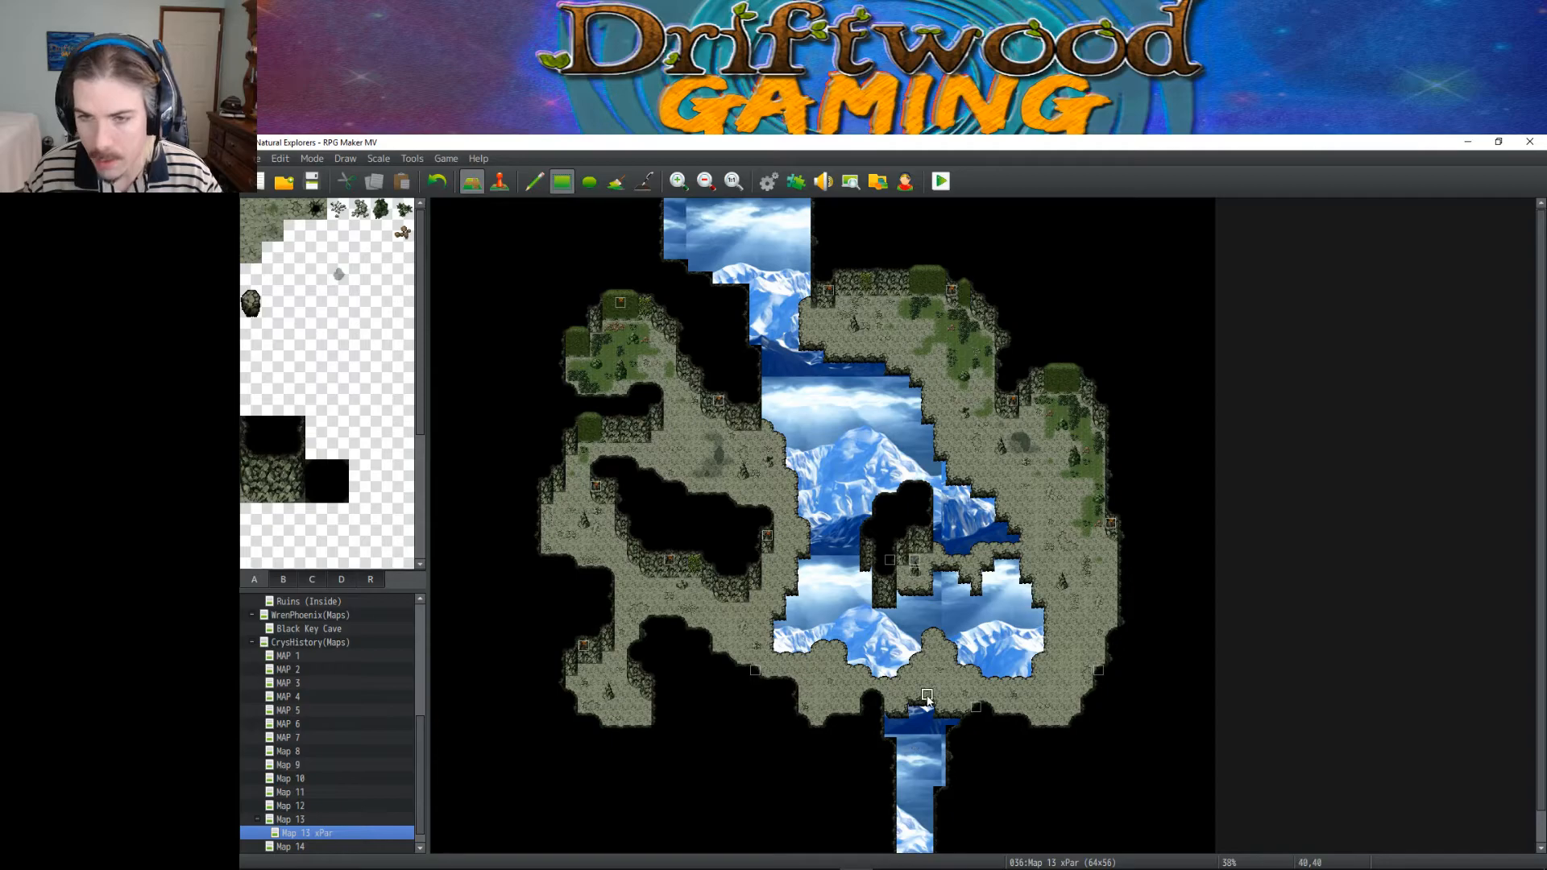
Step: Touch up the eastern edge of Map 13 xPar's southern chasm exit with the black edge tiles from tileset page B
scroll(928, 700, "down", 1)
scroll(912, 724, "up", 1)
scroll(913, 722, "down", 1)
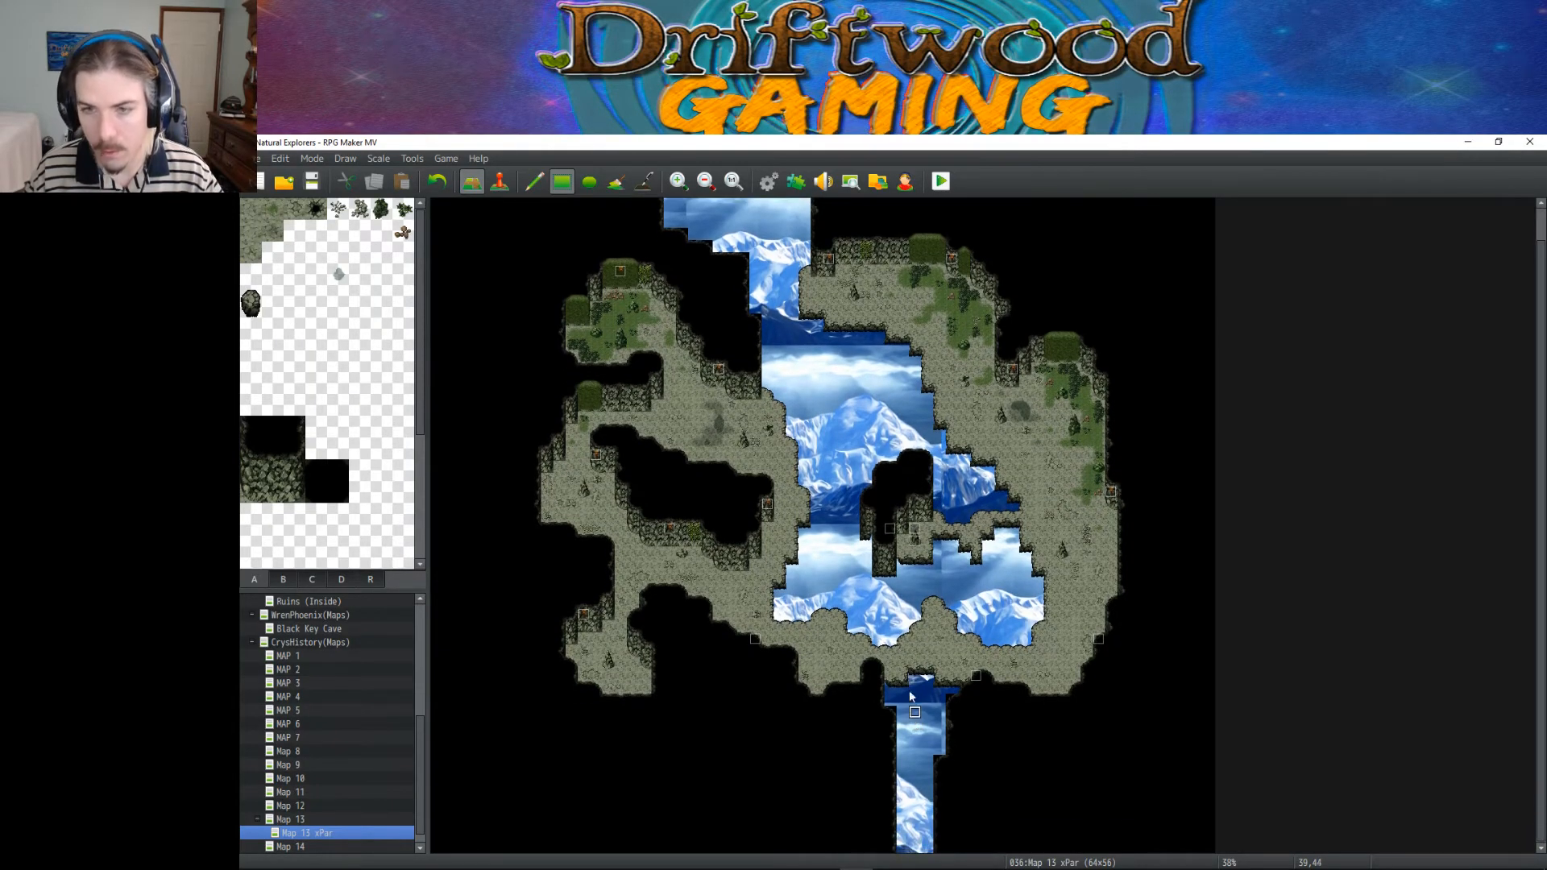
scroll(744, 267, "up", 1)
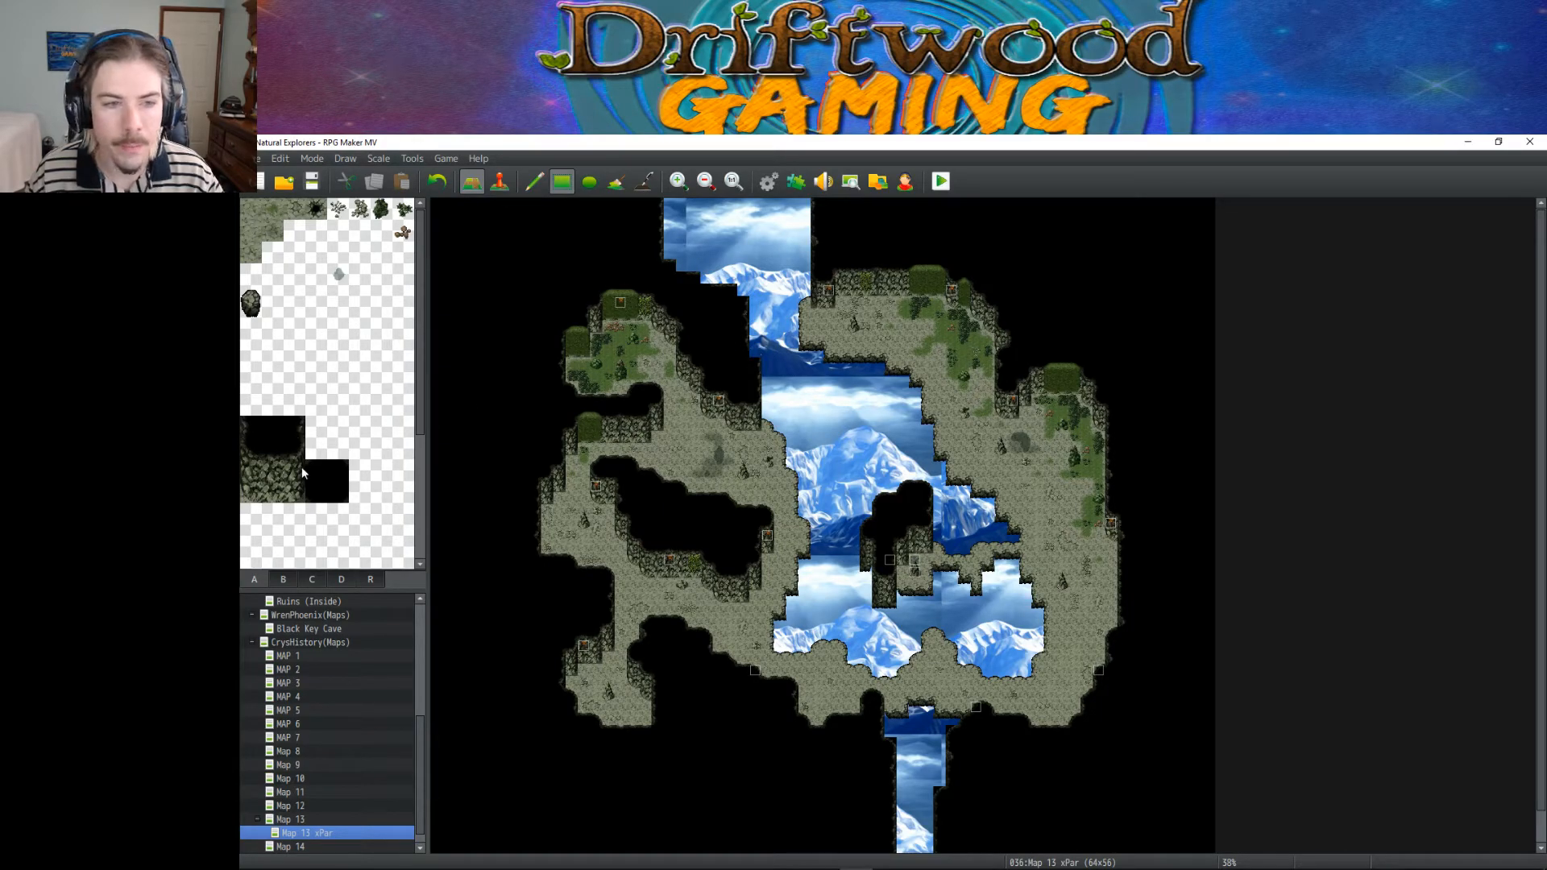
left_click(292, 580)
left_click(316, 208)
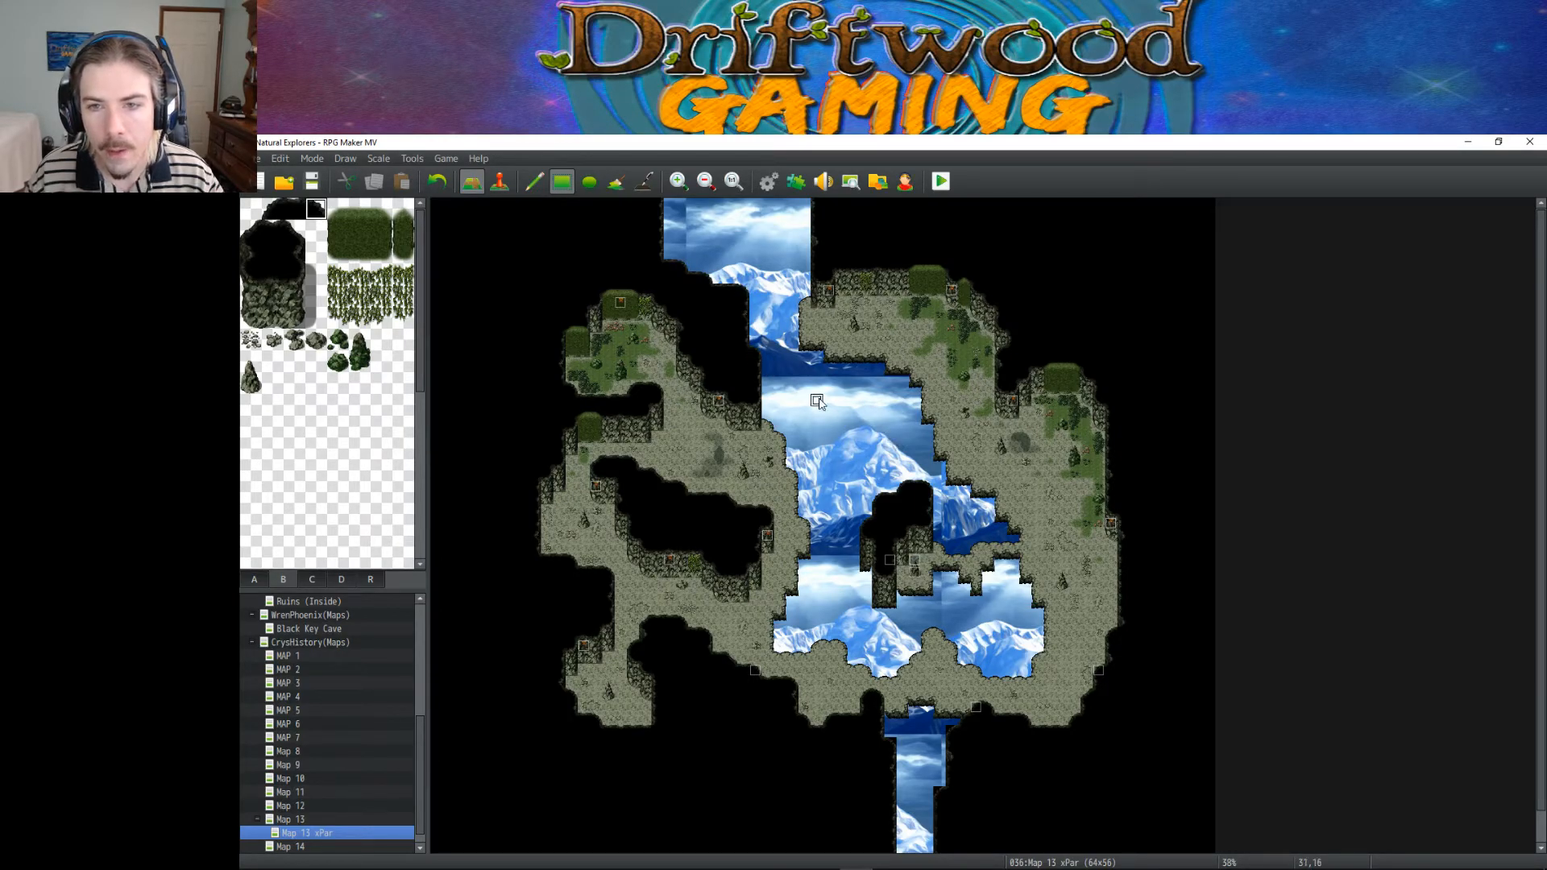
scroll(821, 410, "down", 1)
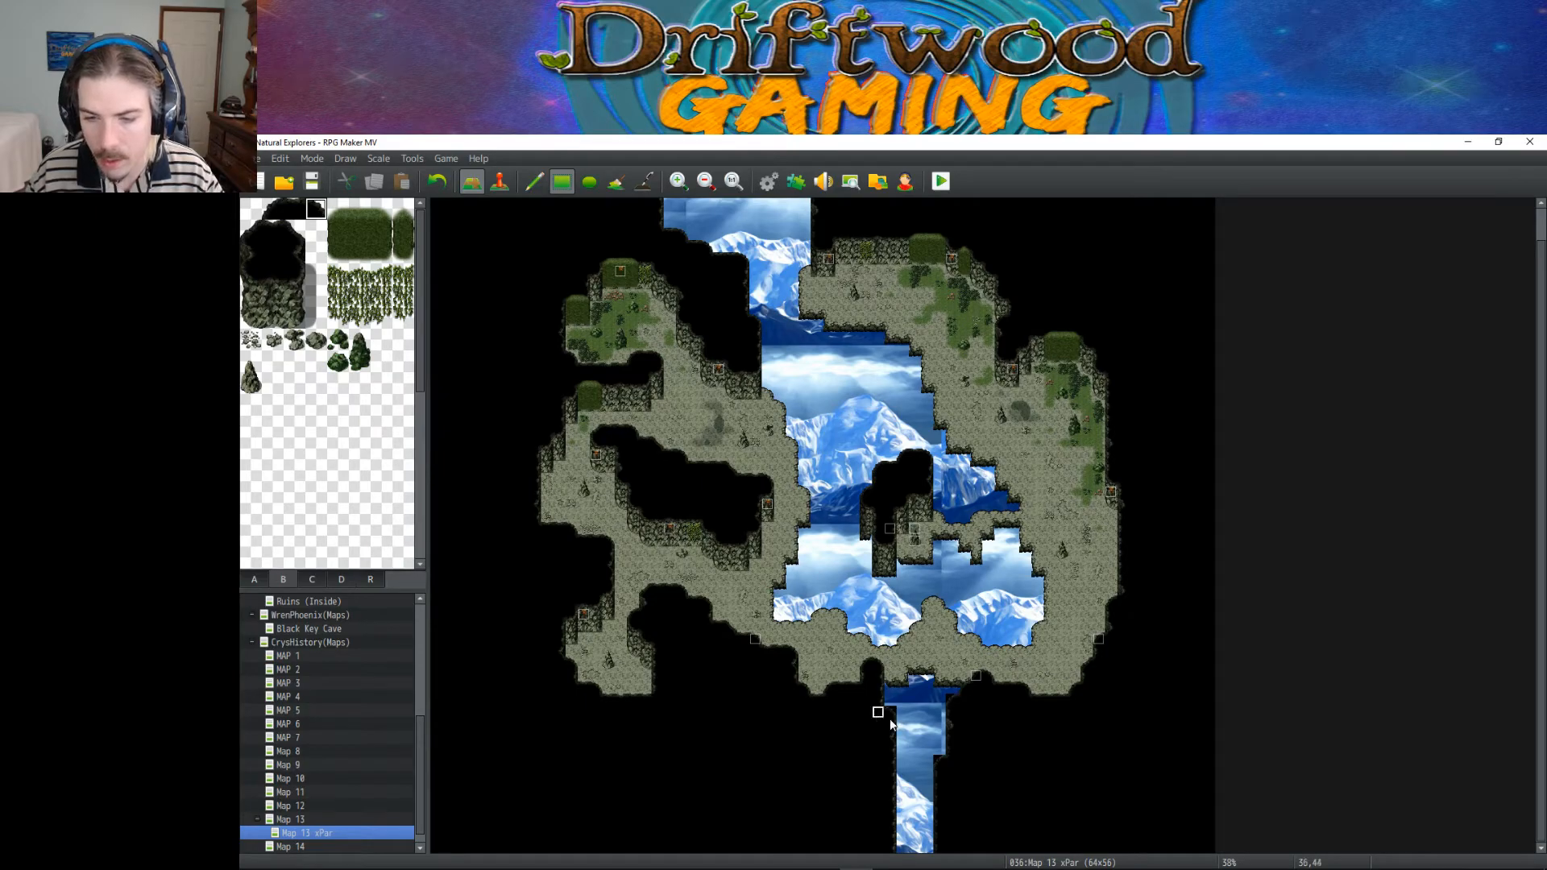
left_click(316, 209)
right_click(941, 701)
left_click(952, 701)
left_click(940, 762)
right_click(556, 399)
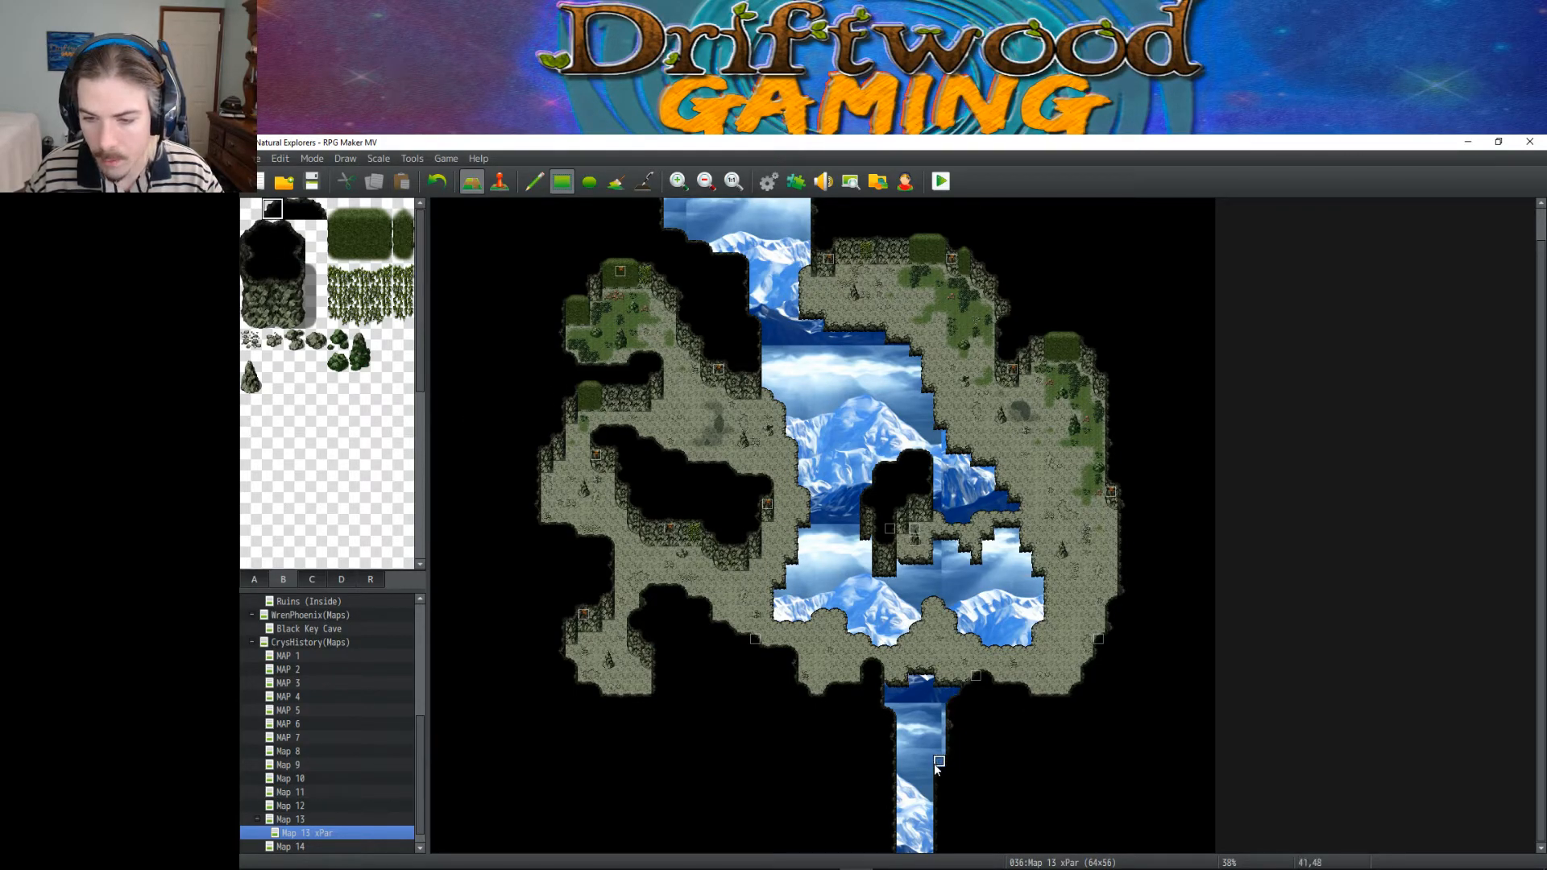
scroll(890, 719, "up", 1)
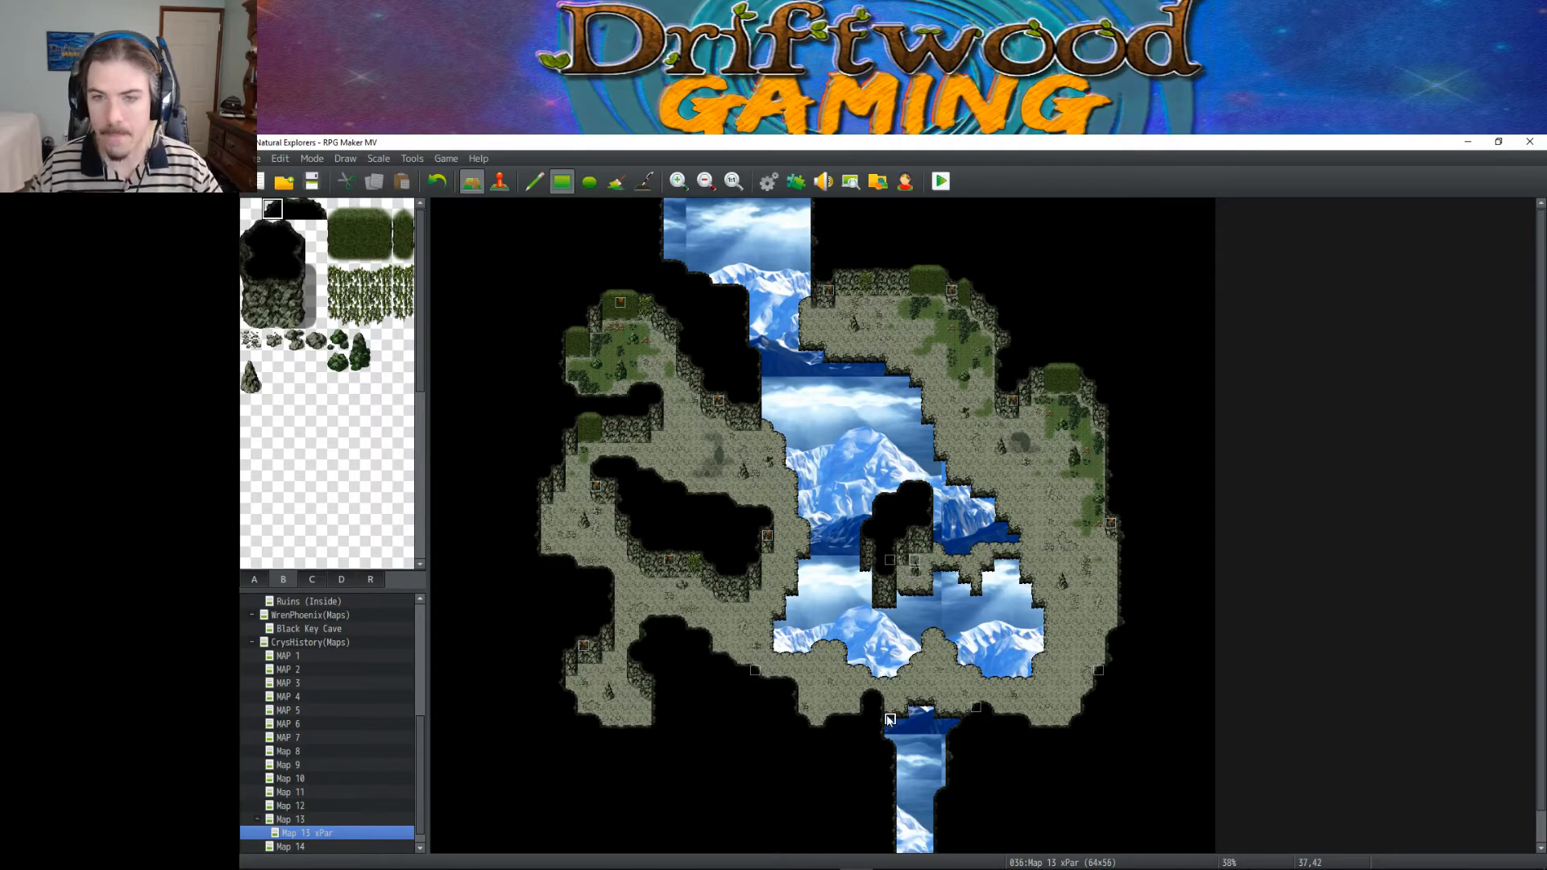
scroll(799, 580, "down", 1)
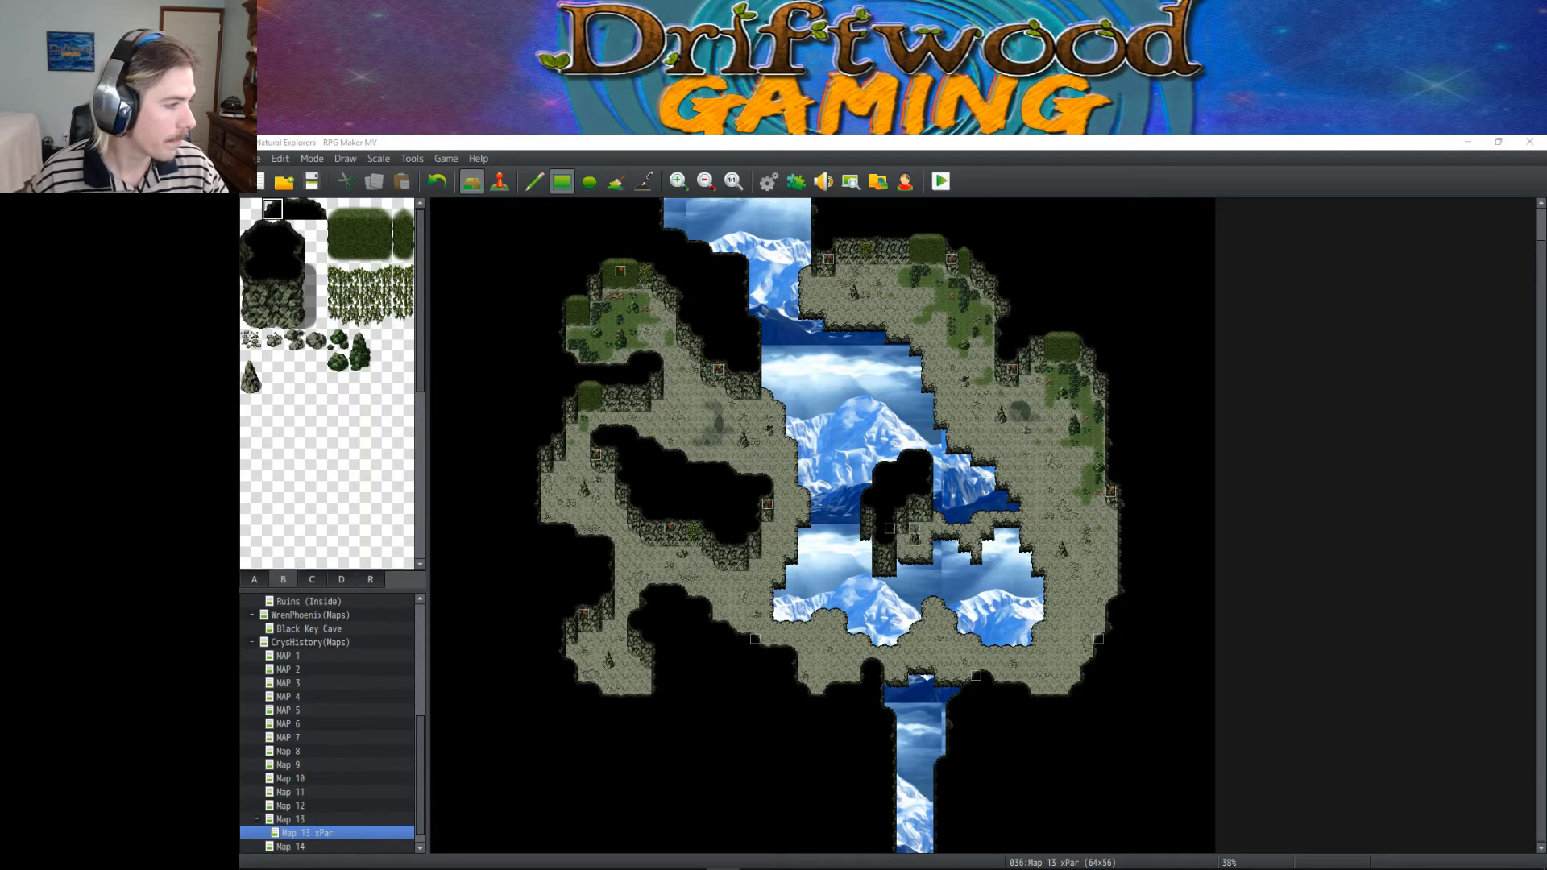
Step: Switch to the browser and look over the popular, latest and featured art on the OpenGameArt.org home page
left_click(718, 236)
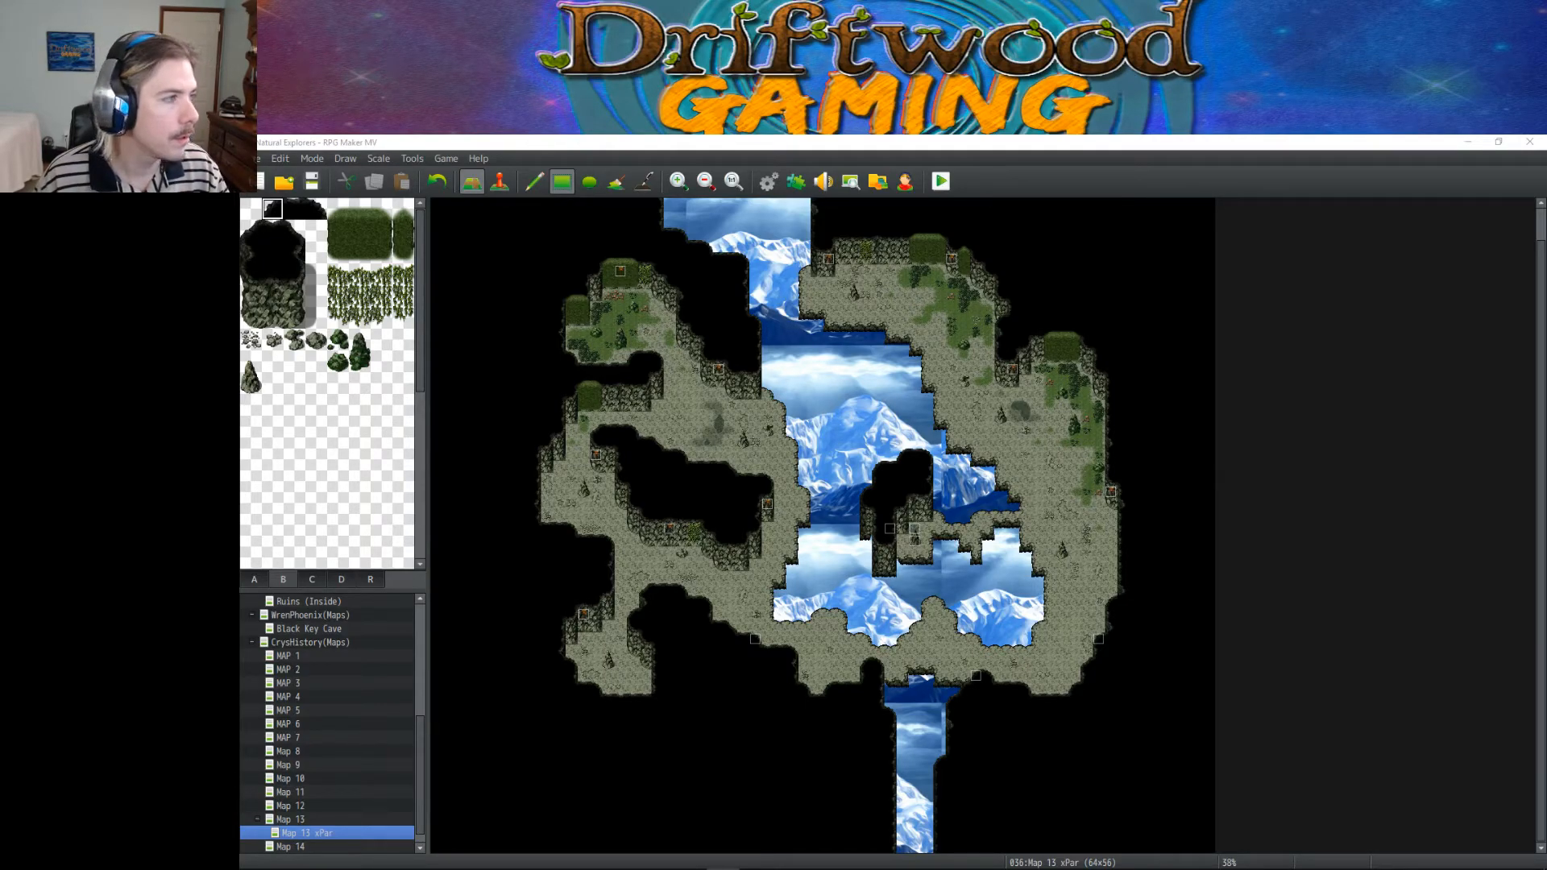
key("alt+Tab")
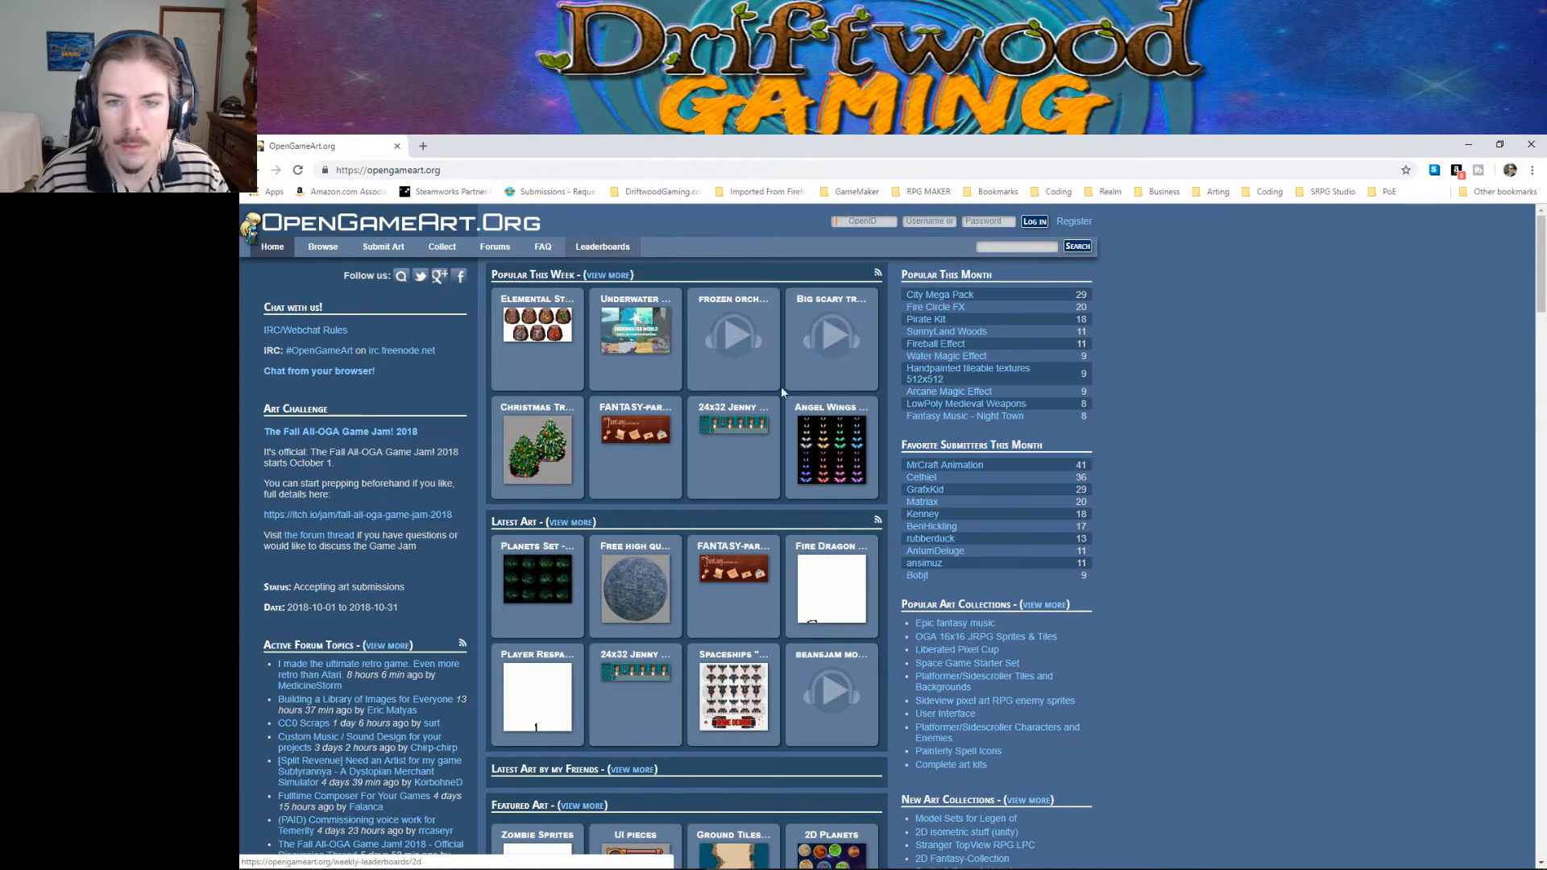
mouse_move(451, 258)
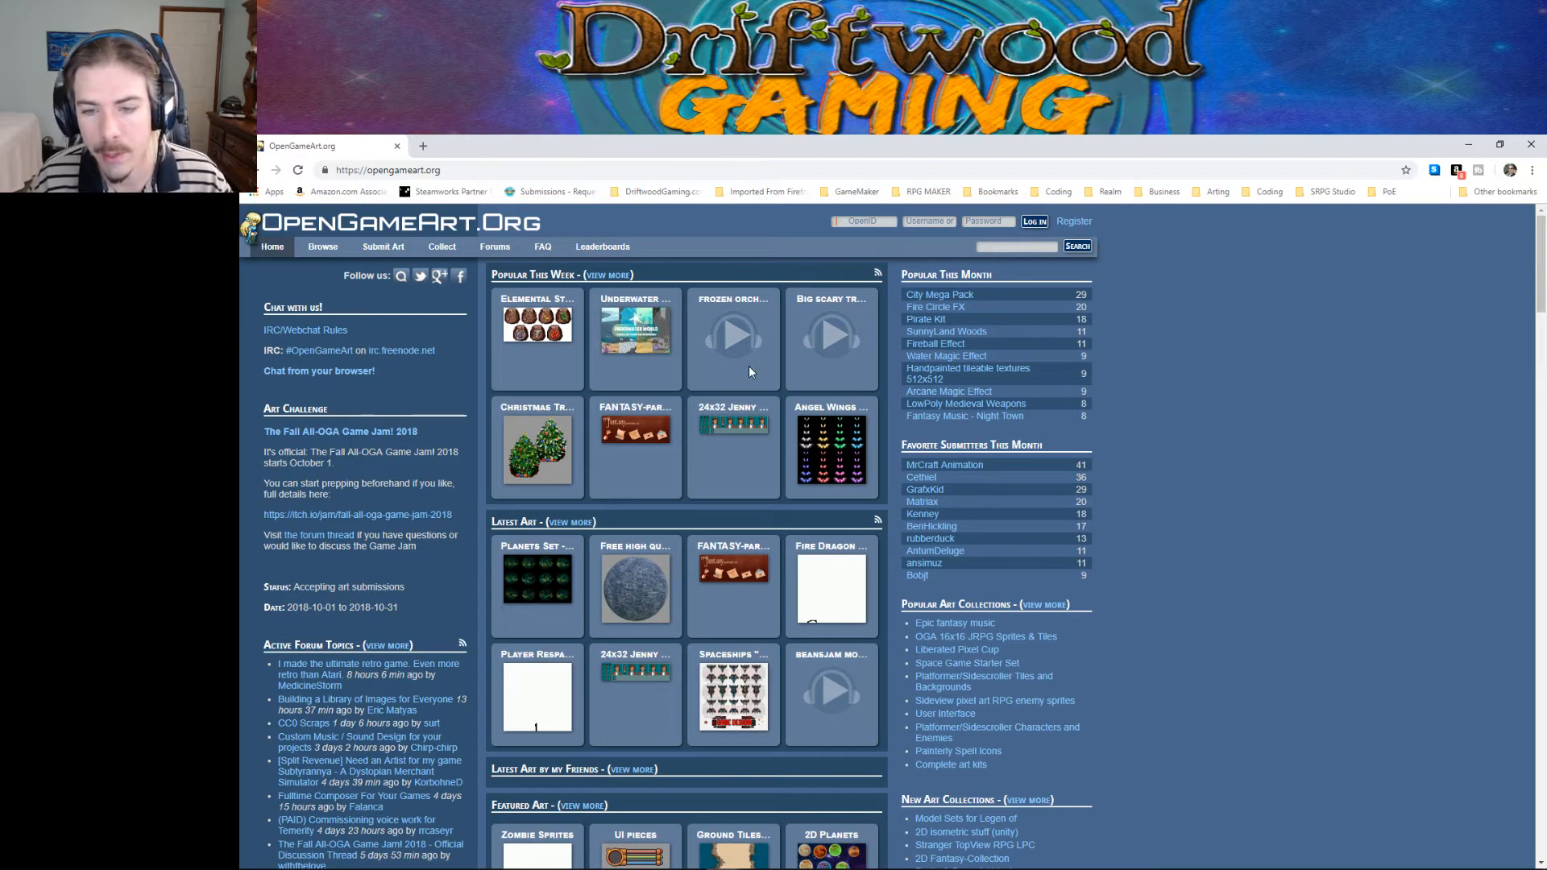
scroll(741, 412, "down", 4)
scroll(736, 482, "down", 4)
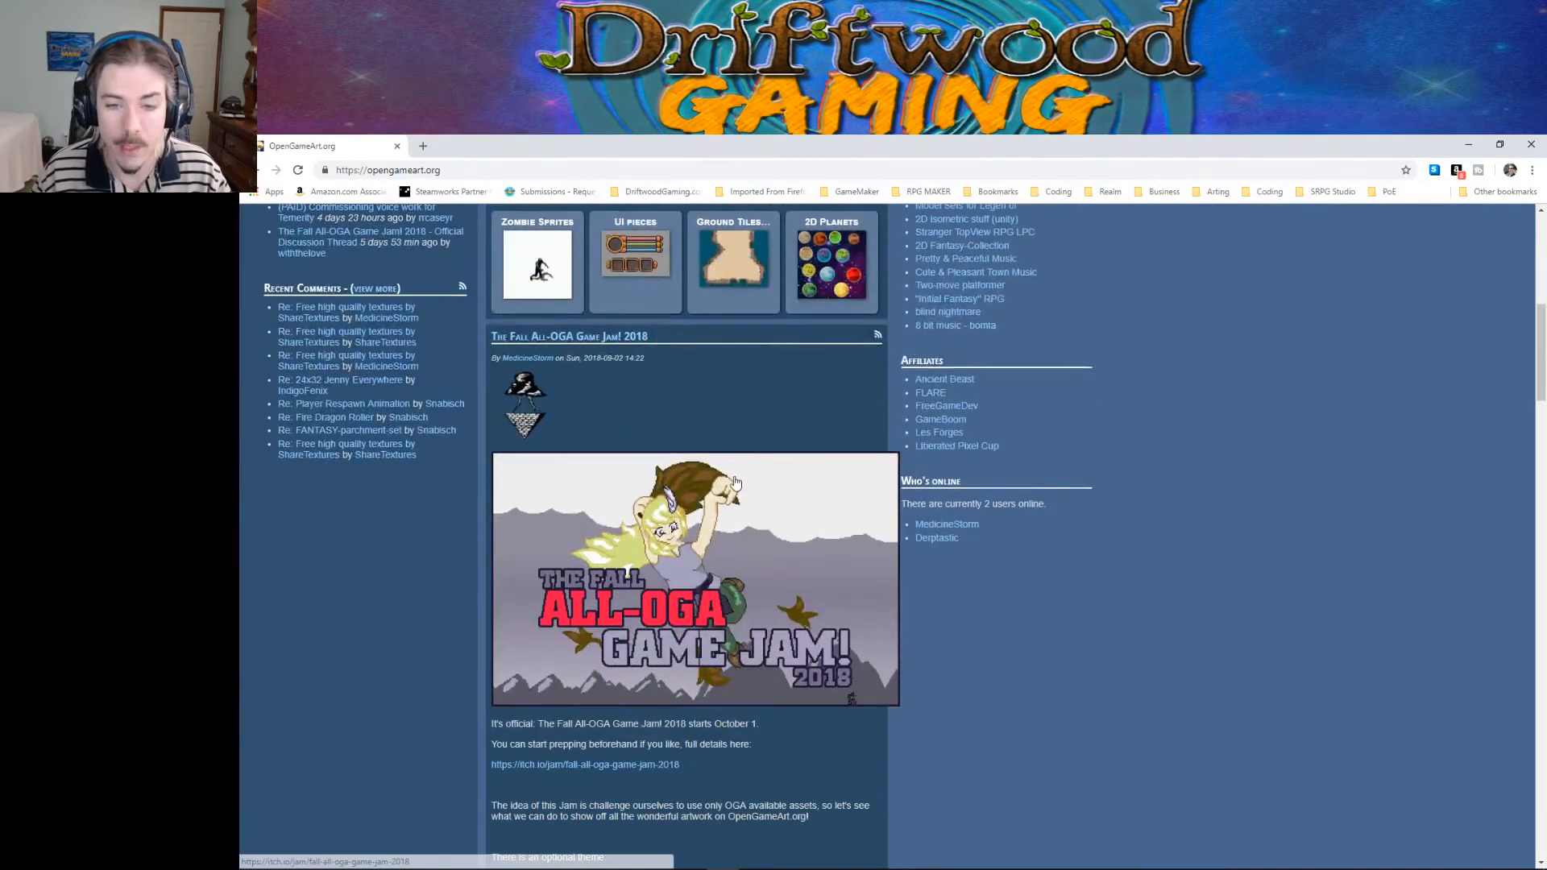
scroll(733, 483, "up", 5)
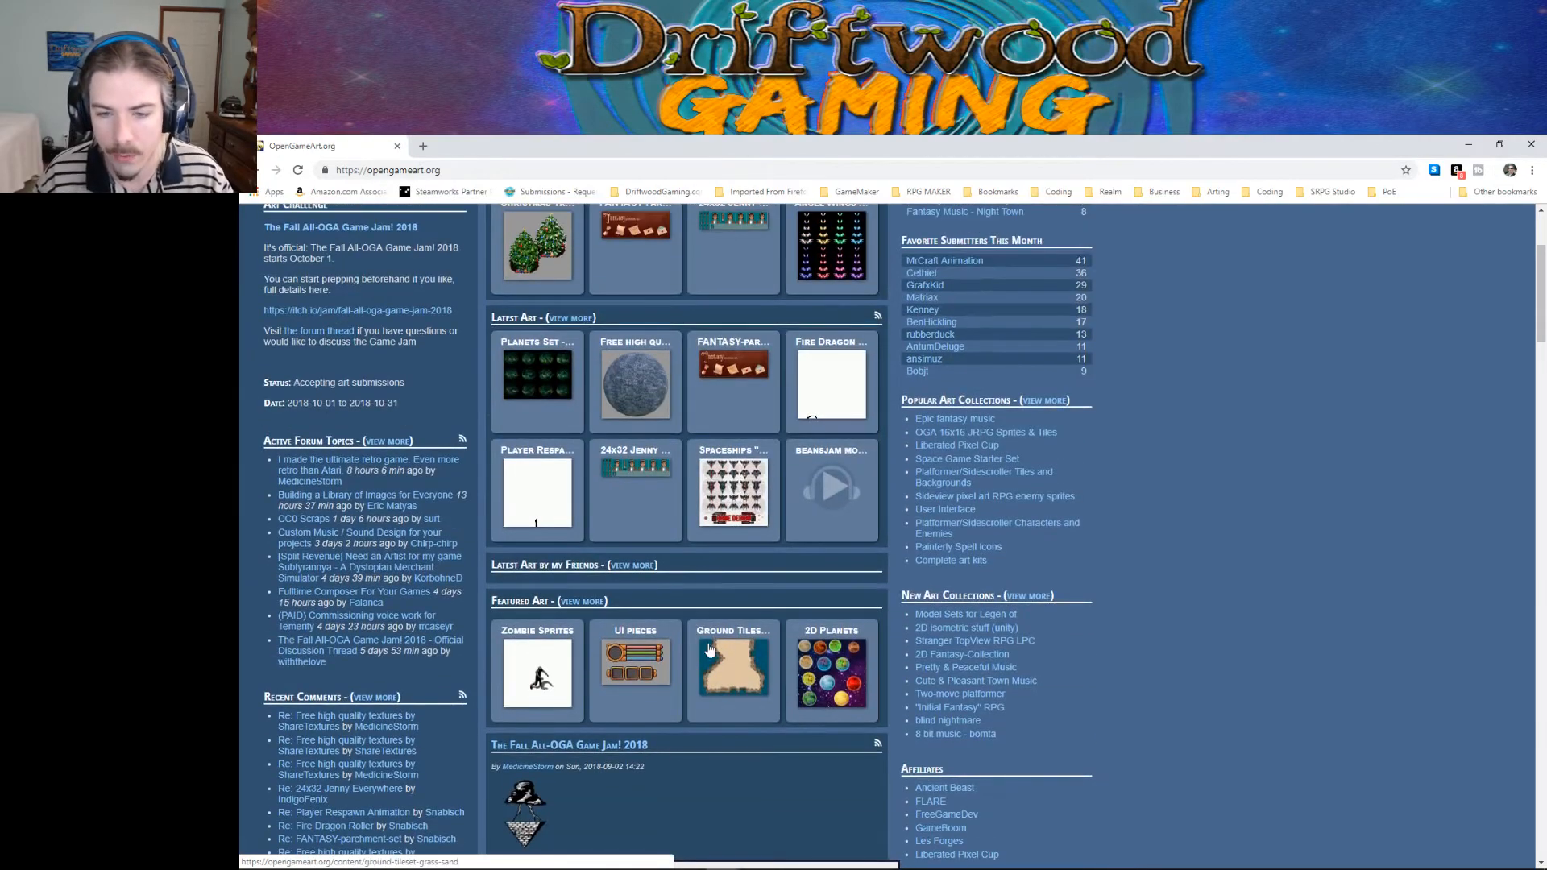
scroll(727, 667, "up", 3)
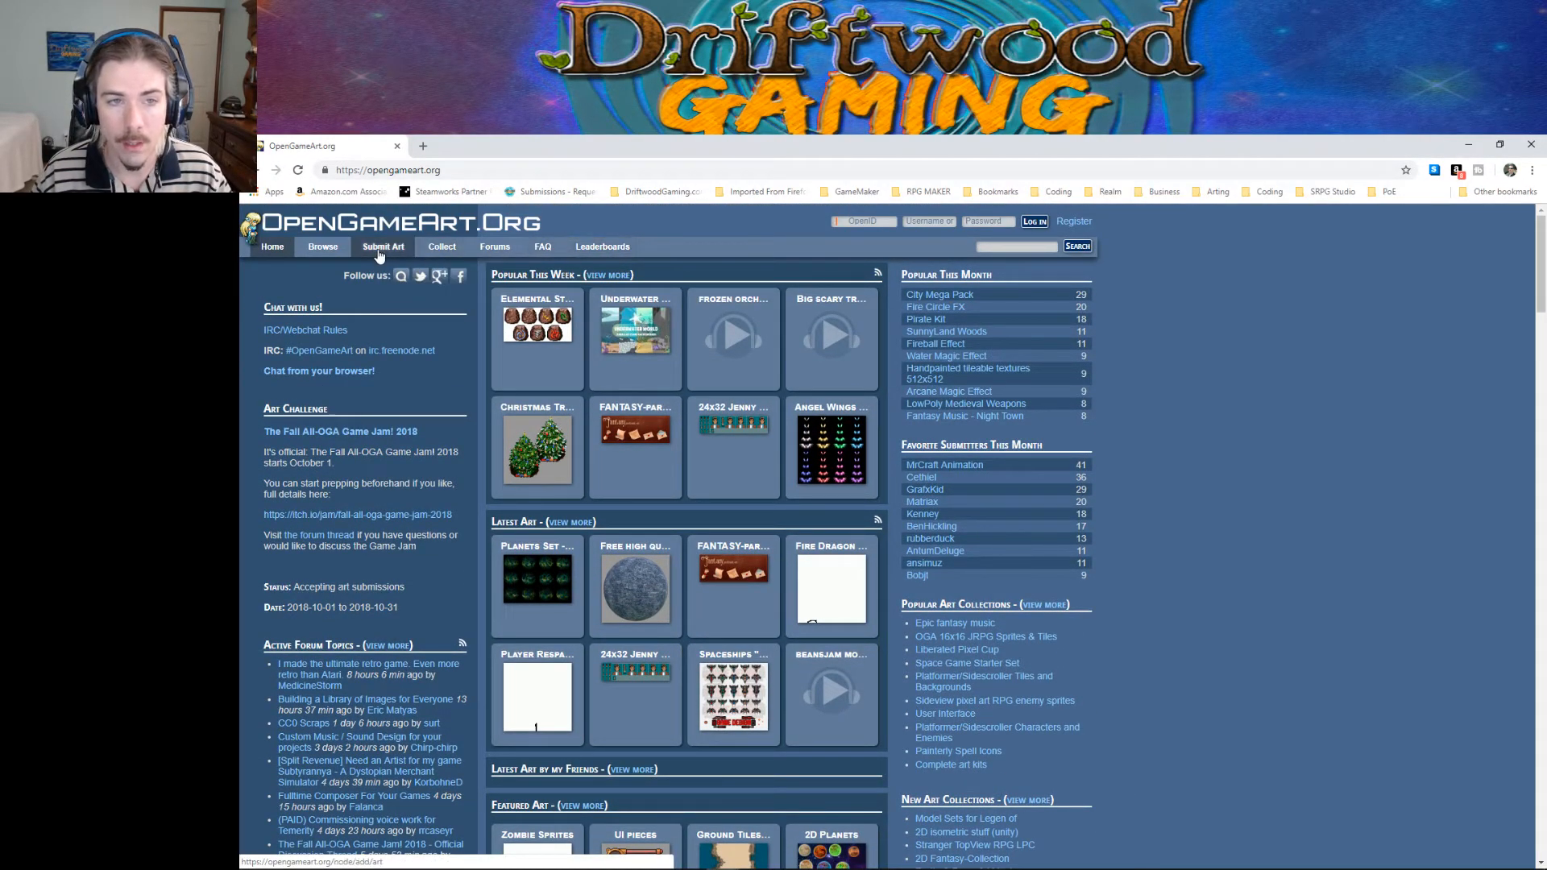
Step: Search OpenGameArt.org for "dank cave" and check the results page for usable art
left_click(1006, 248)
type("dank cave")
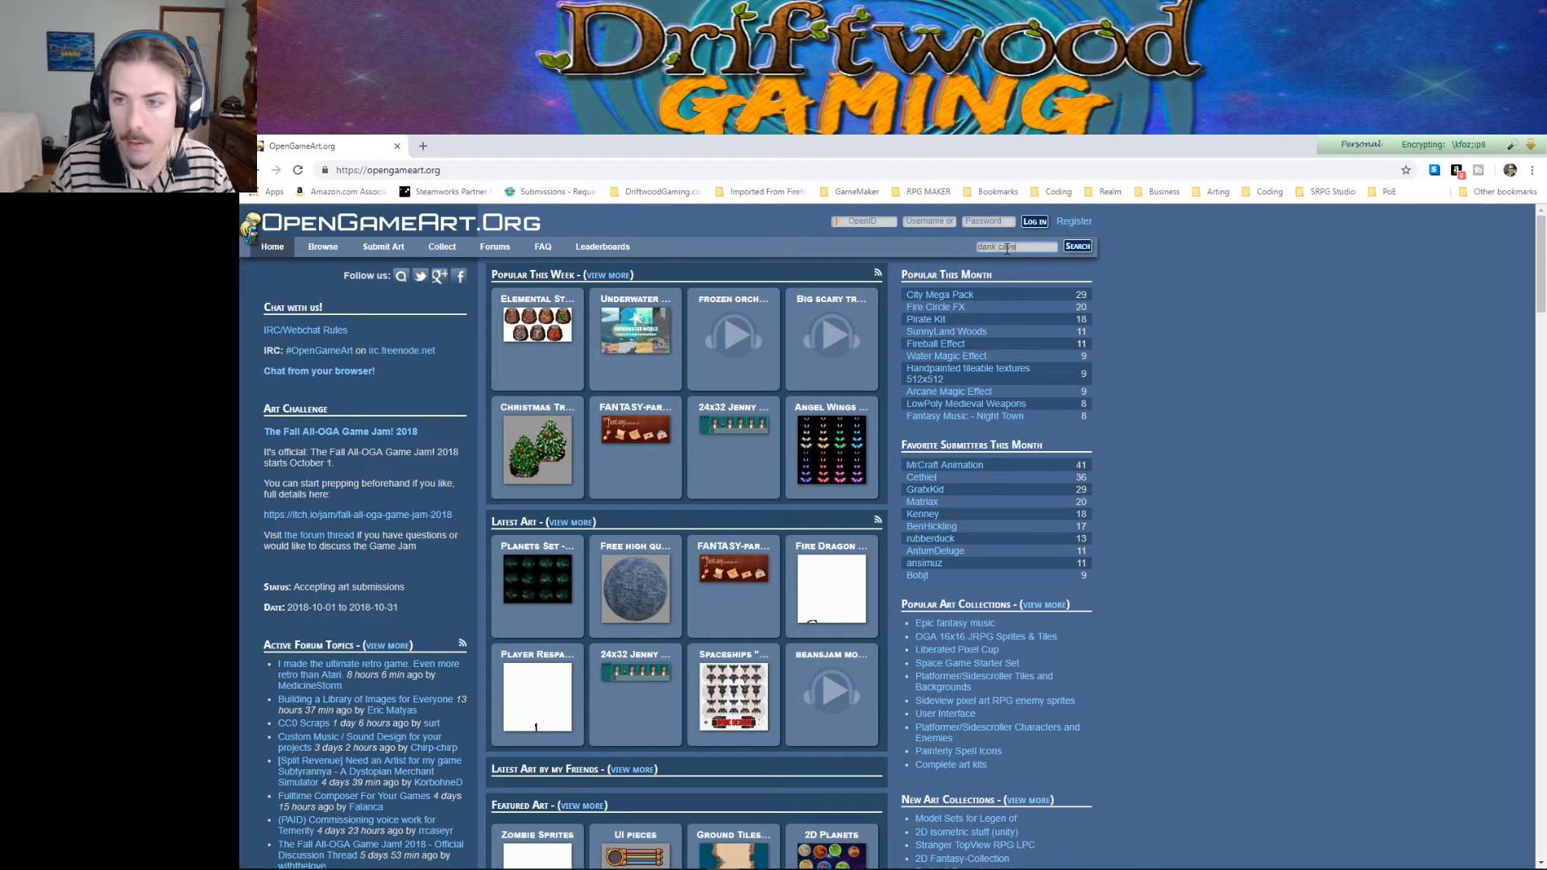
key("Return")
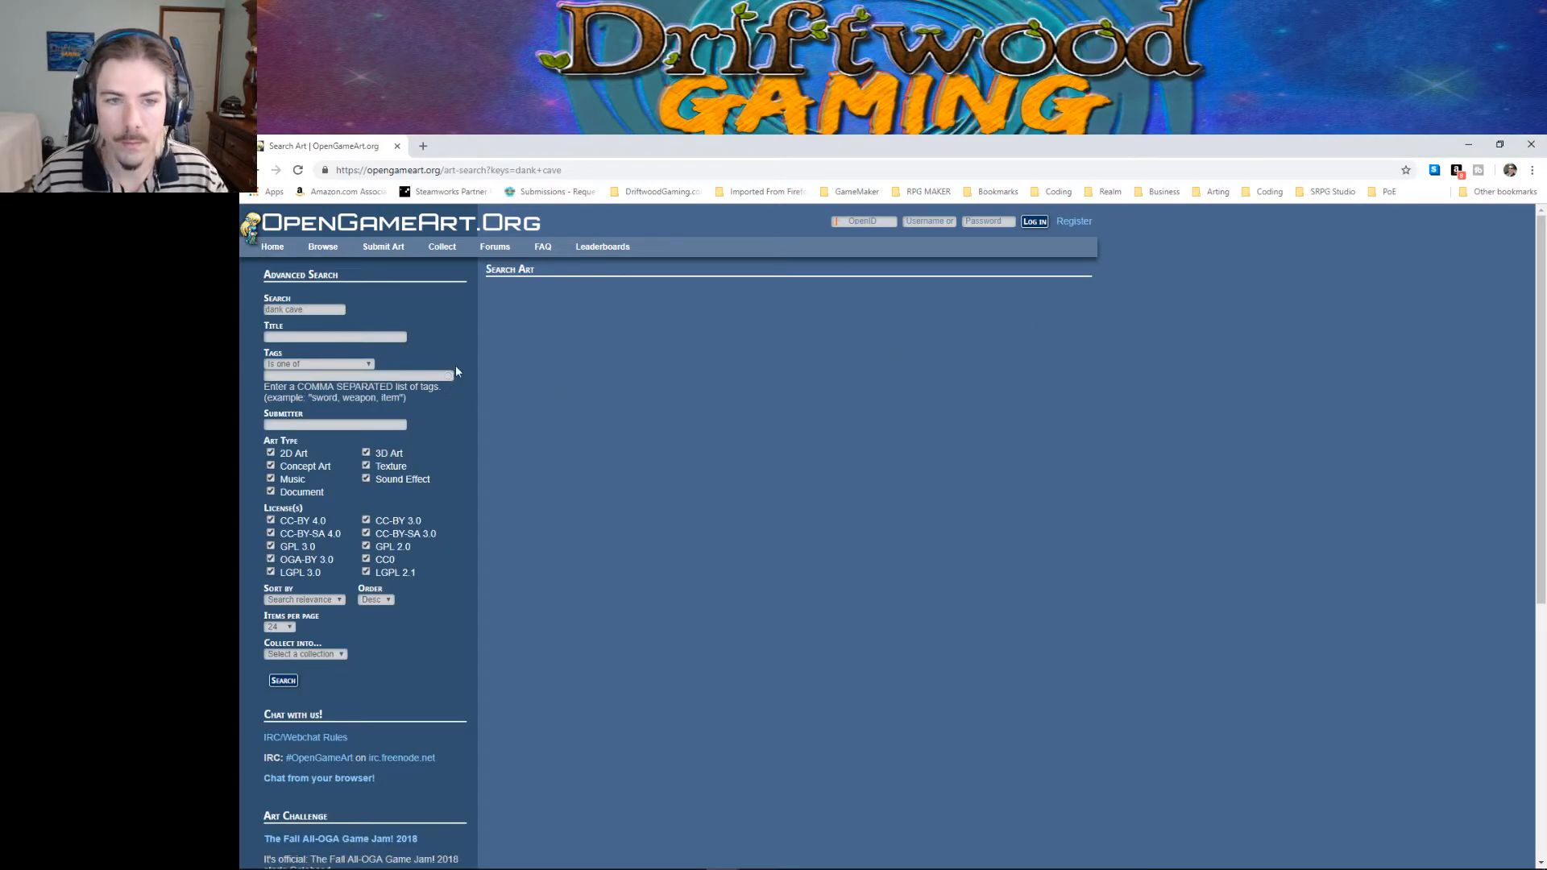
scroll(859, 339, "down", 5)
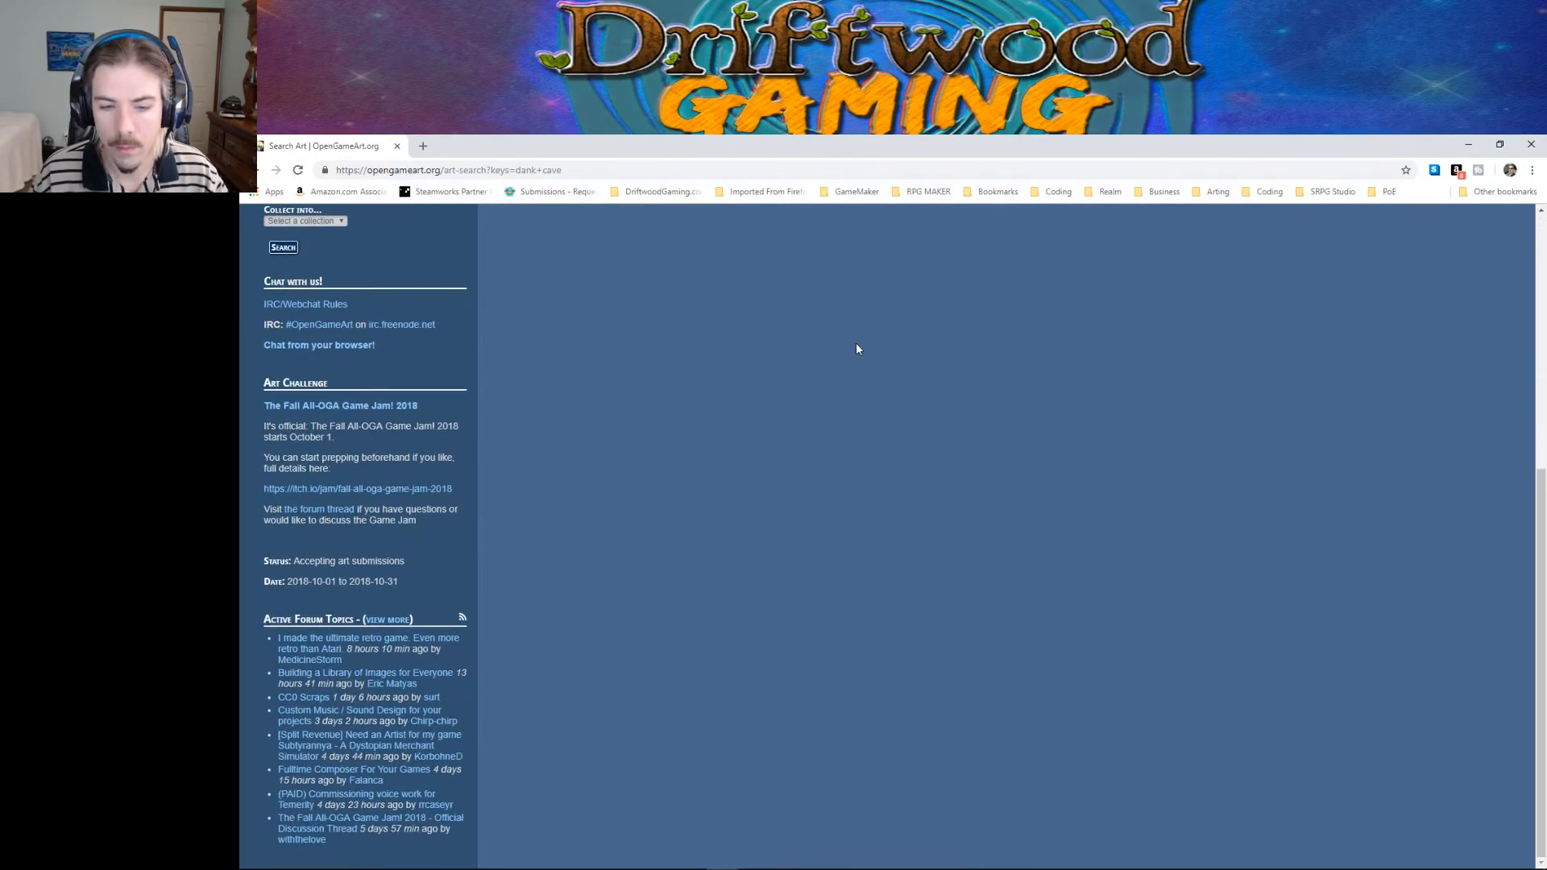
scroll(775, 673, "up", 5)
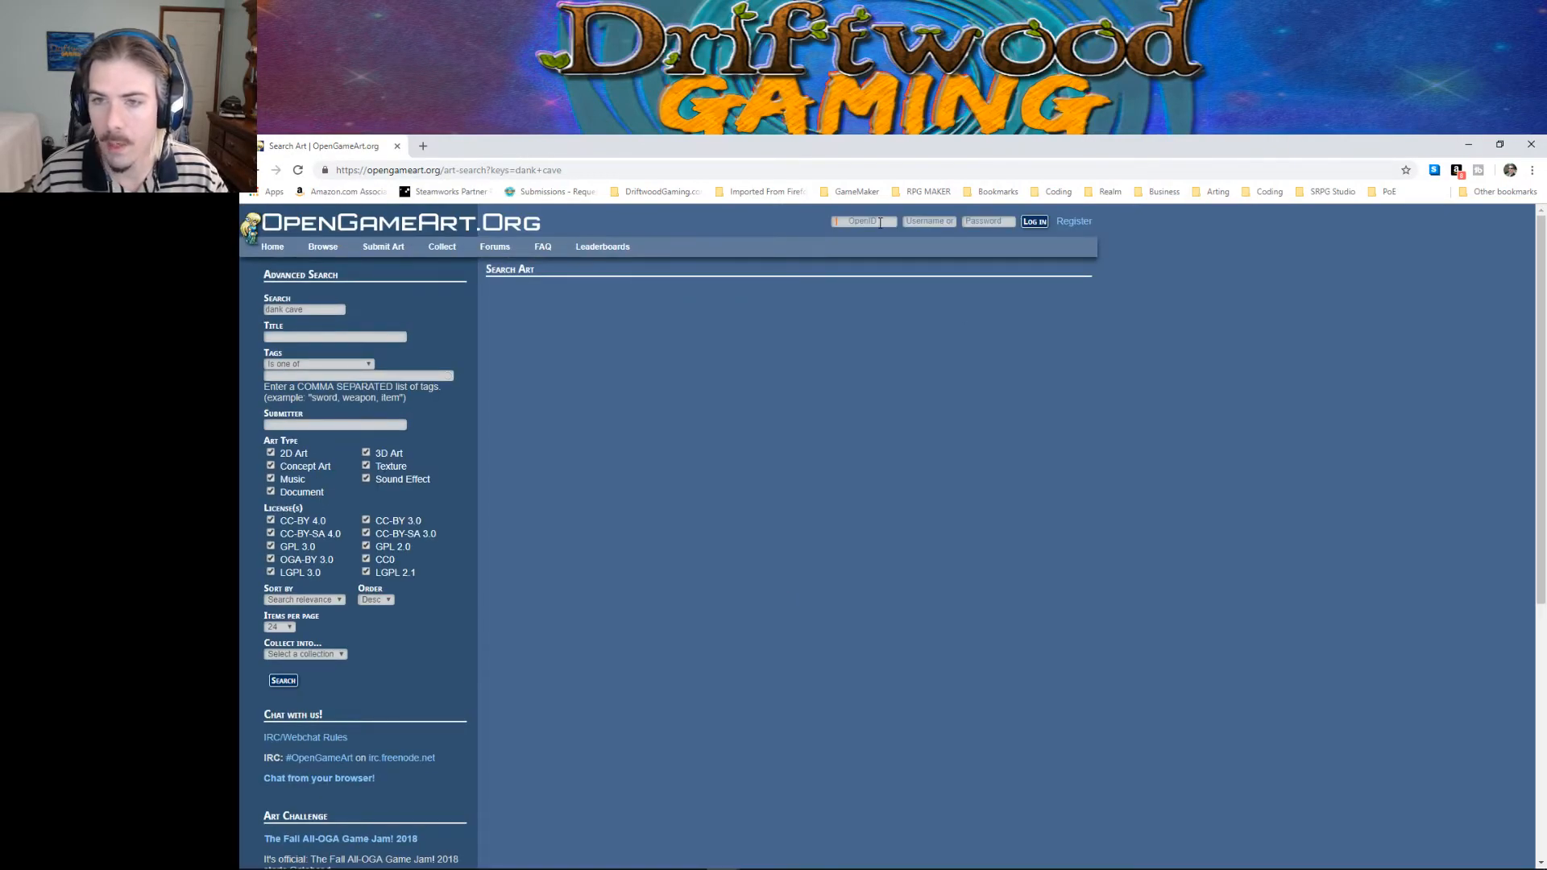
Step: Return to the home page and search the site for "cave parallax" instead
left_click(261, 171)
left_click(1017, 247)
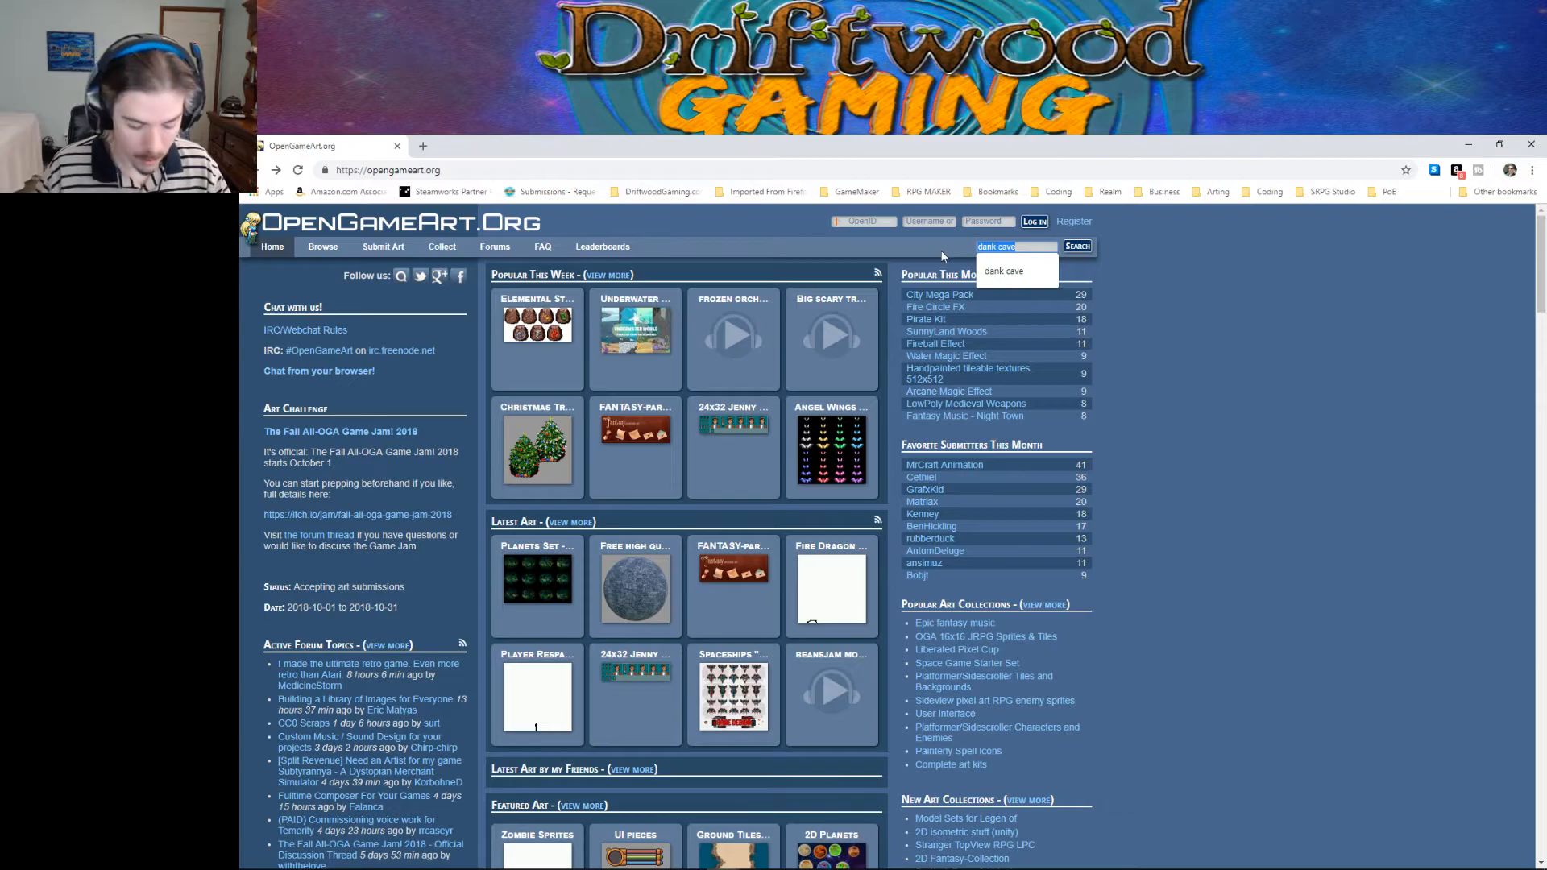
type("cave parallax")
key("Return")
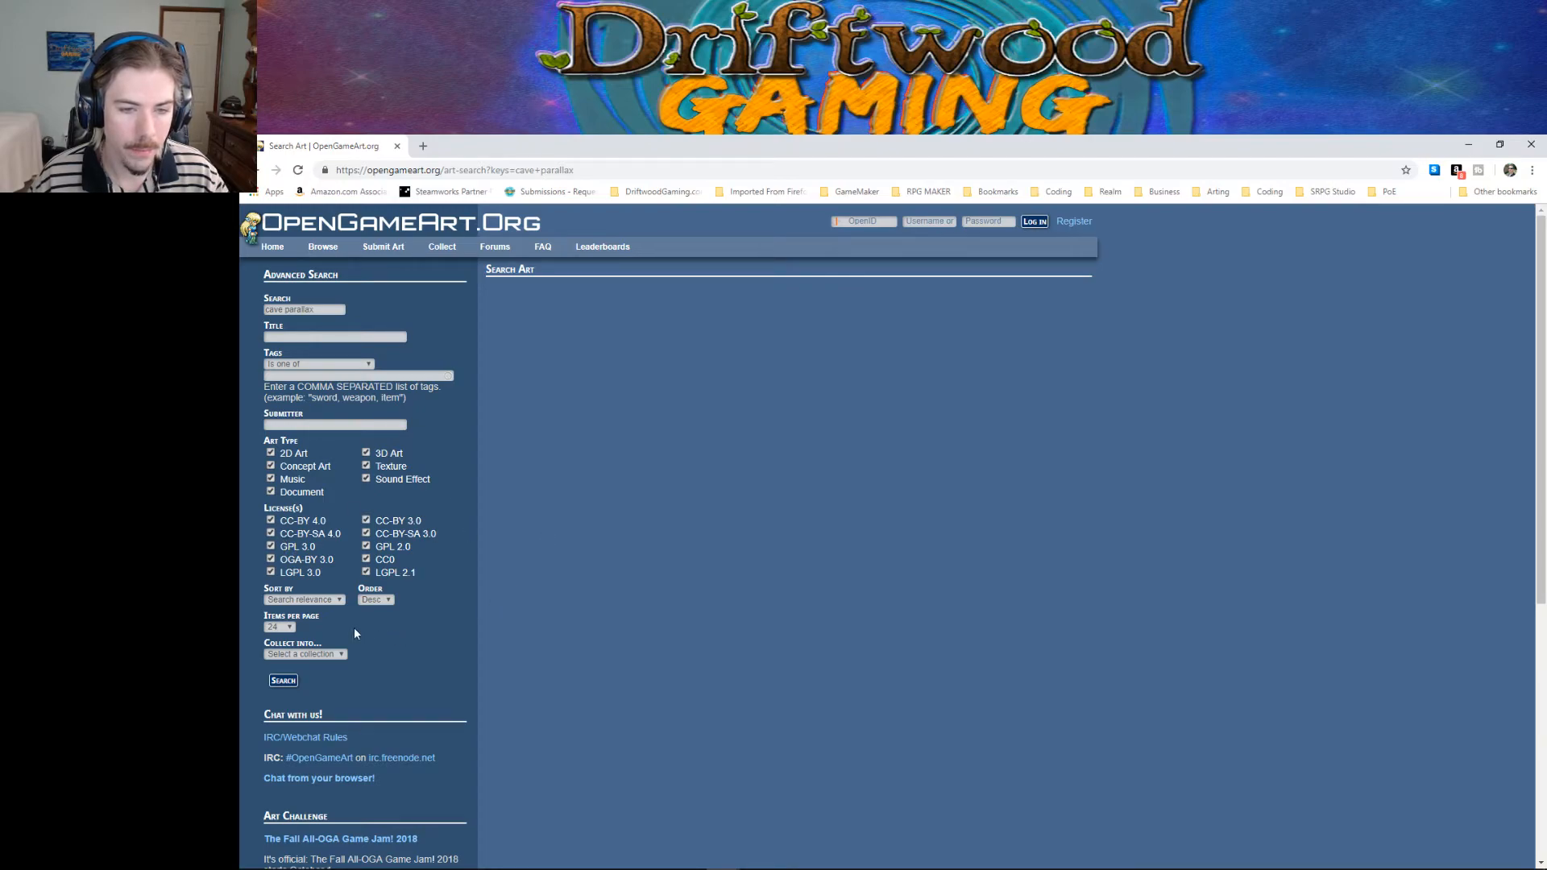
Step: Go back to the home page, examine its art categories, listings and collections, and open the first favorite submitter's profile
left_click(266, 173)
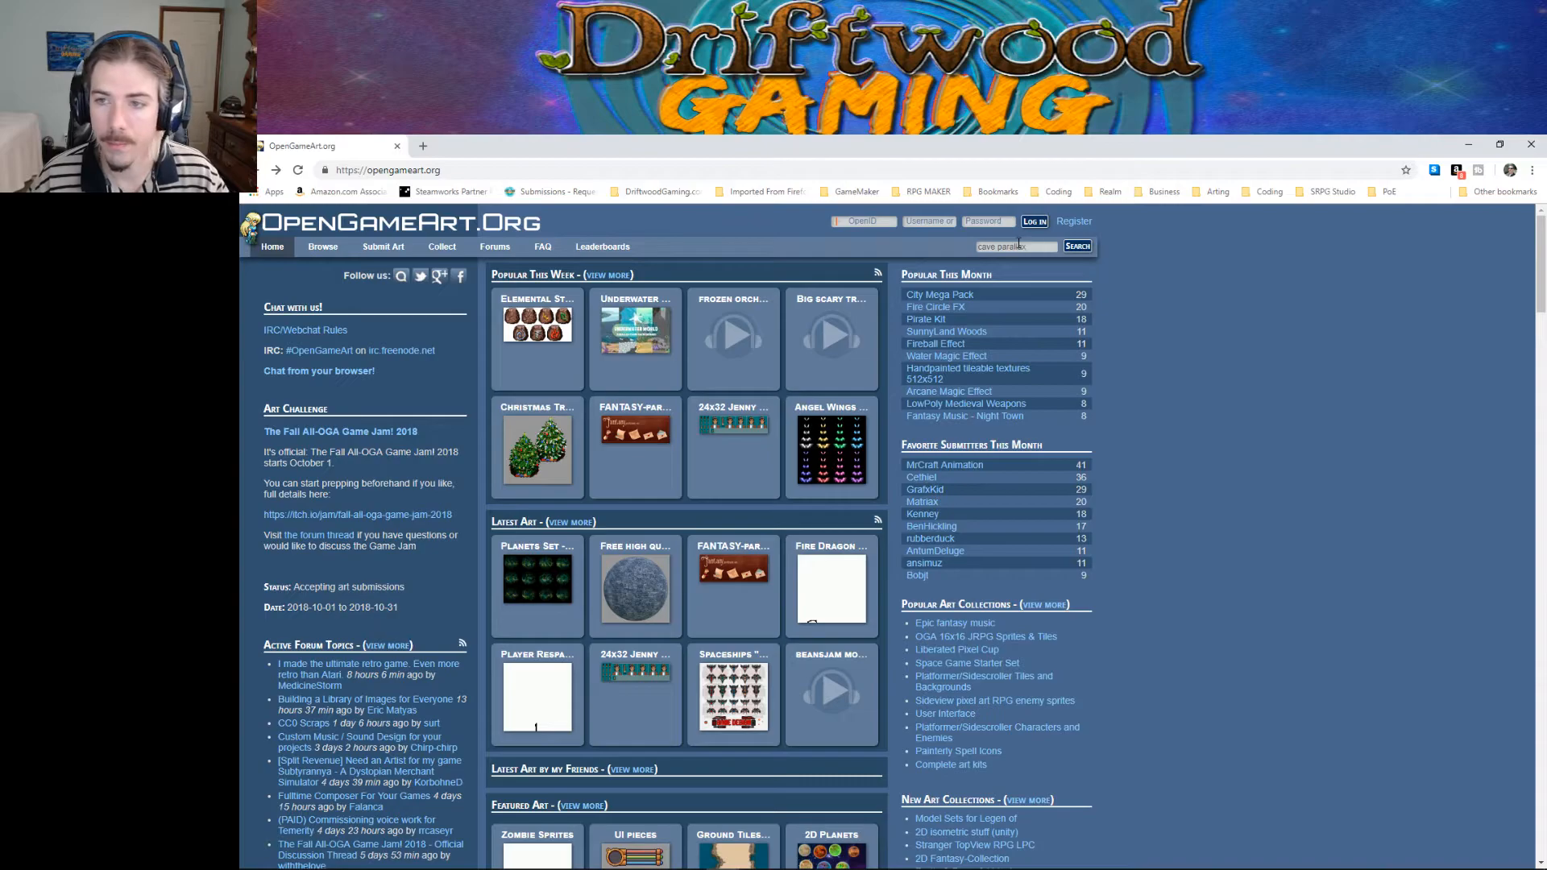
triple_click(1019, 246)
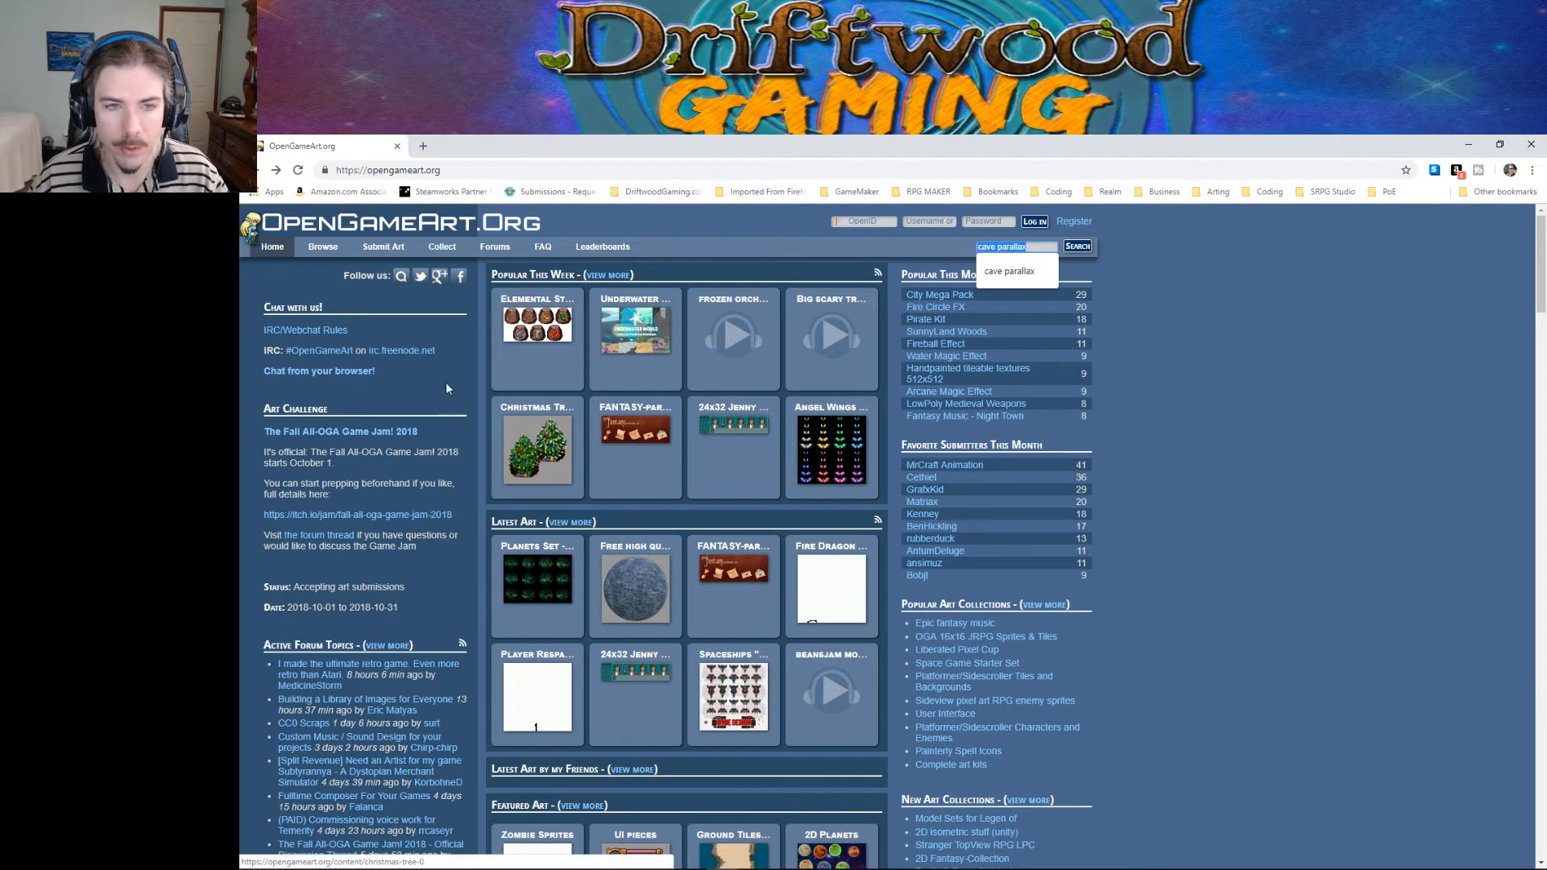
mouse_move(324, 246)
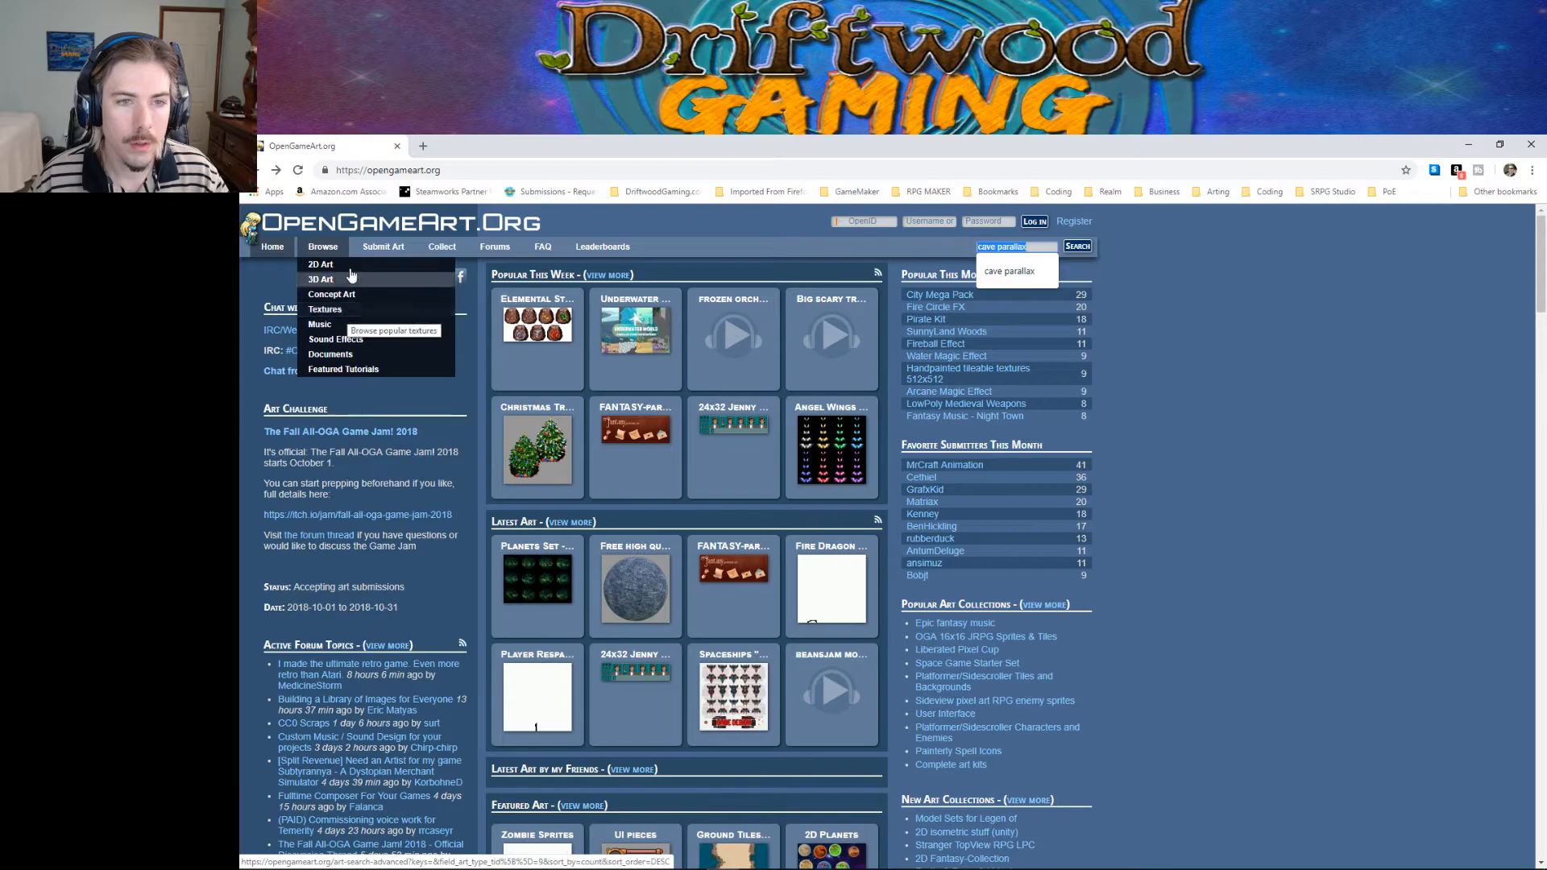
mouse_move(605, 249)
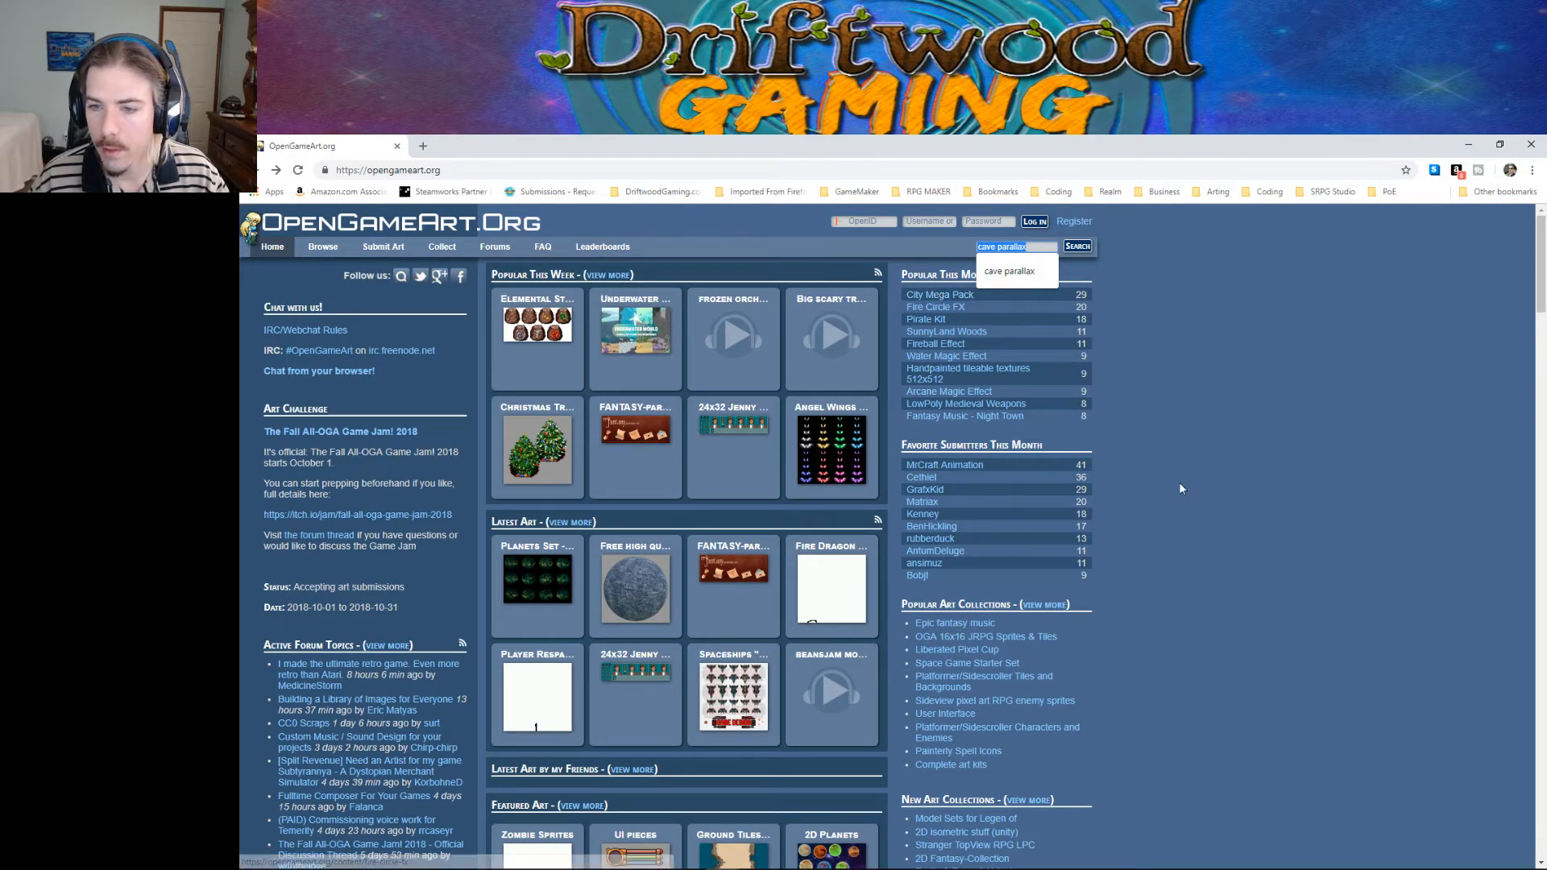
scroll(1180, 489, "down", 3)
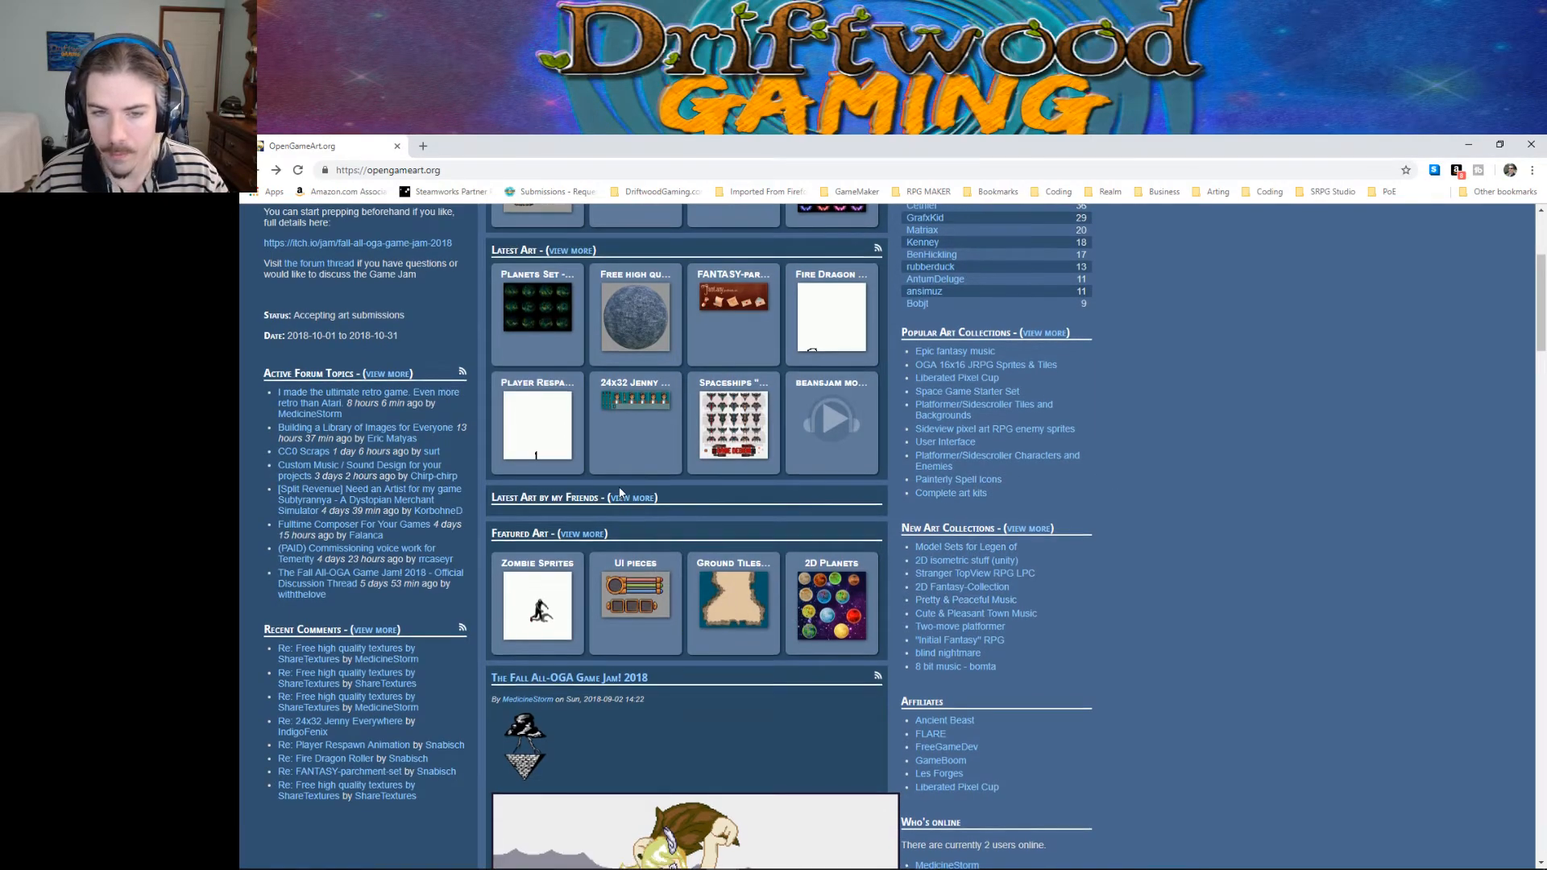
scroll(625, 467, "up", 3)
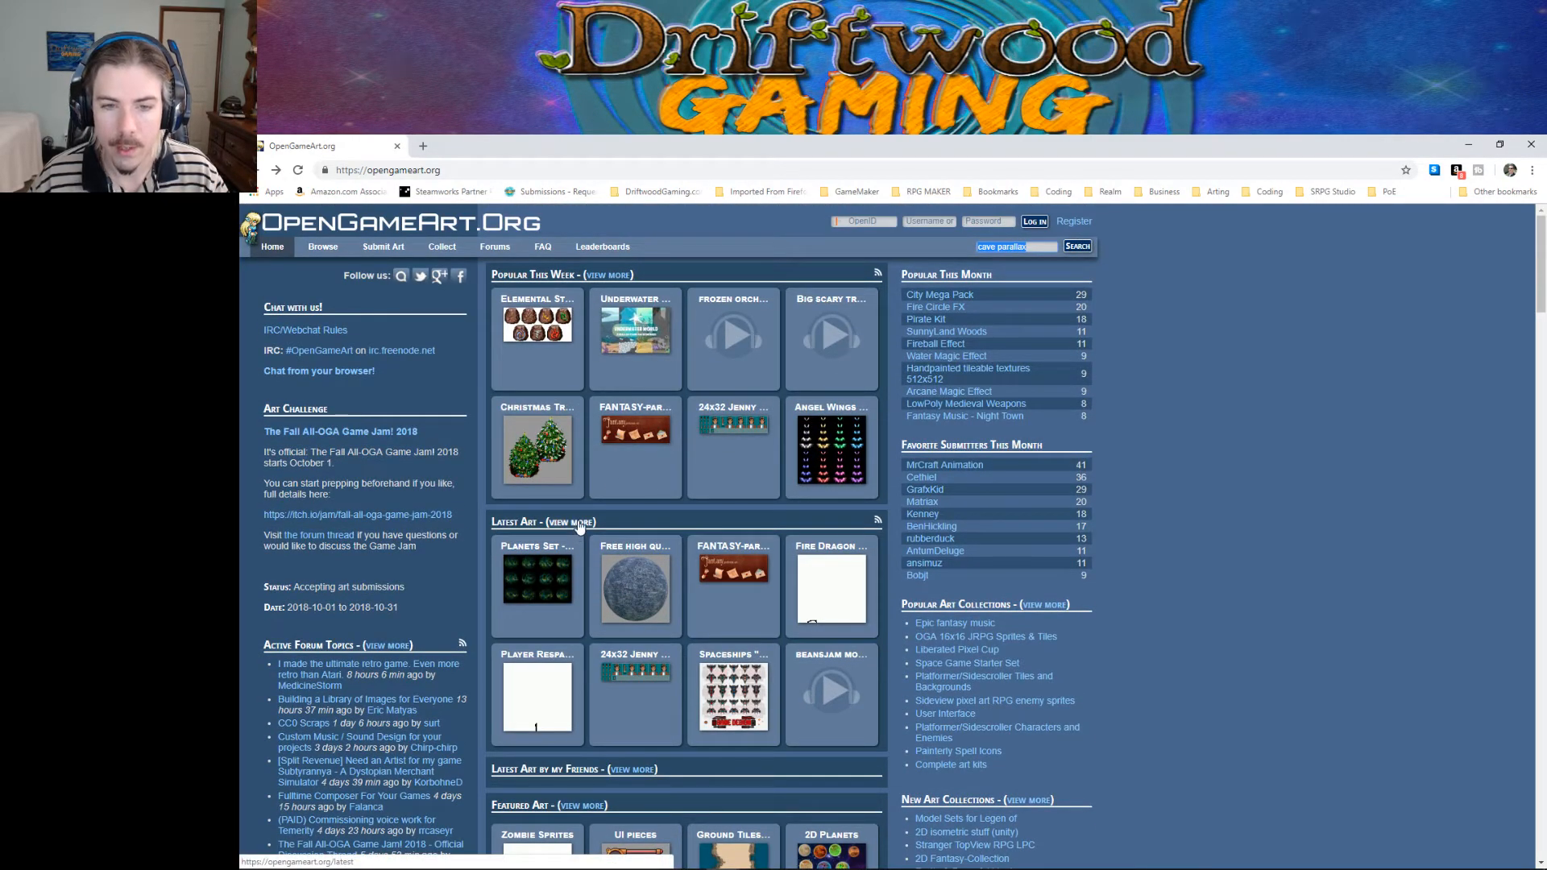
mouse_move(615, 286)
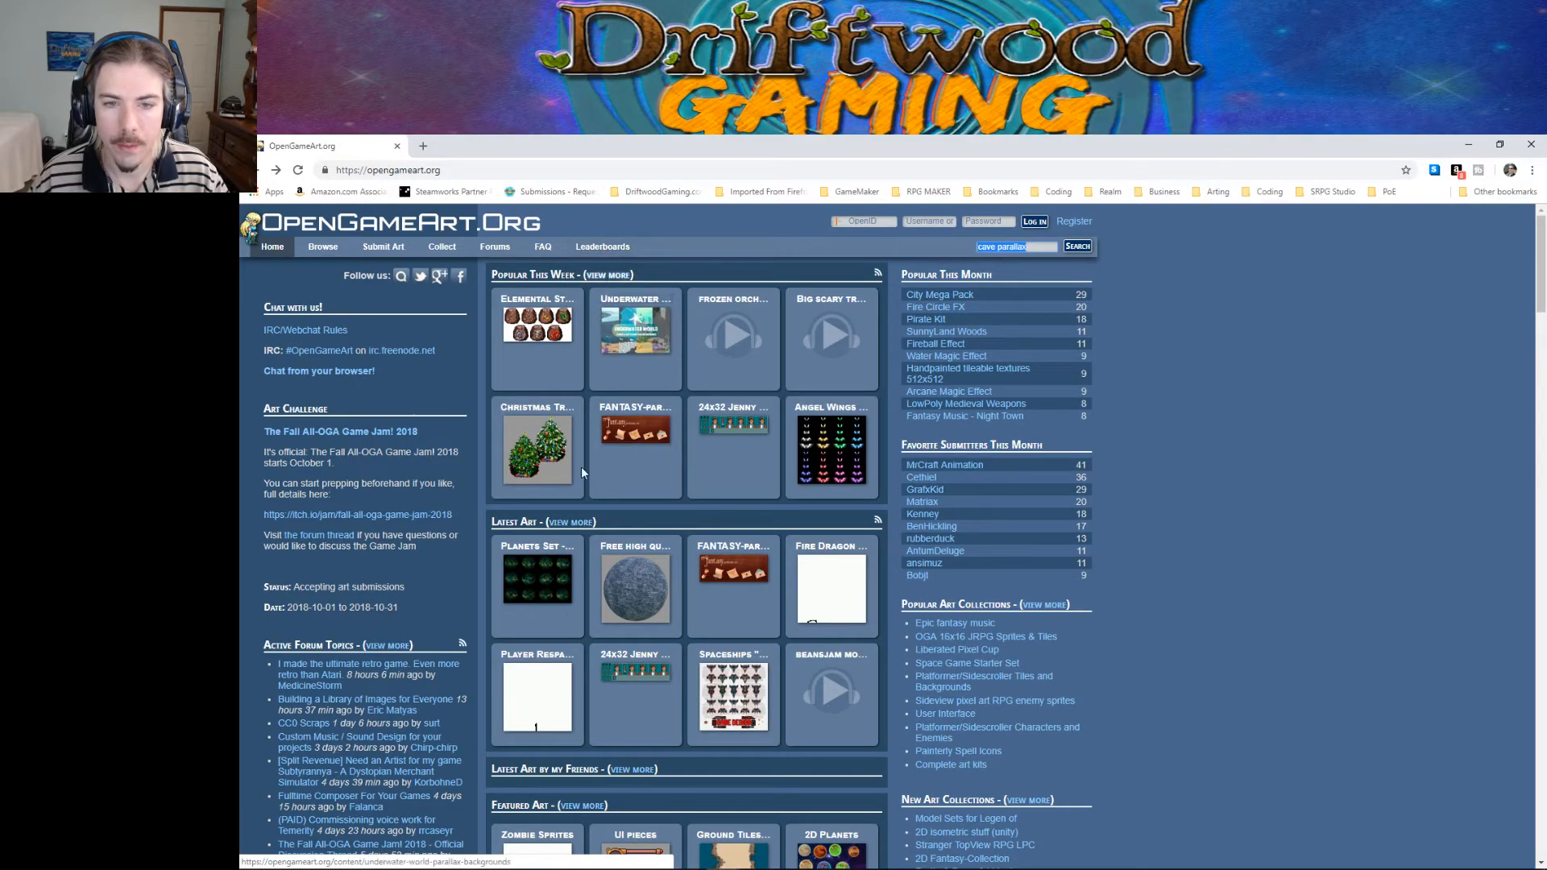
scroll(577, 596, "down", 3)
scroll(595, 549, "down", 4)
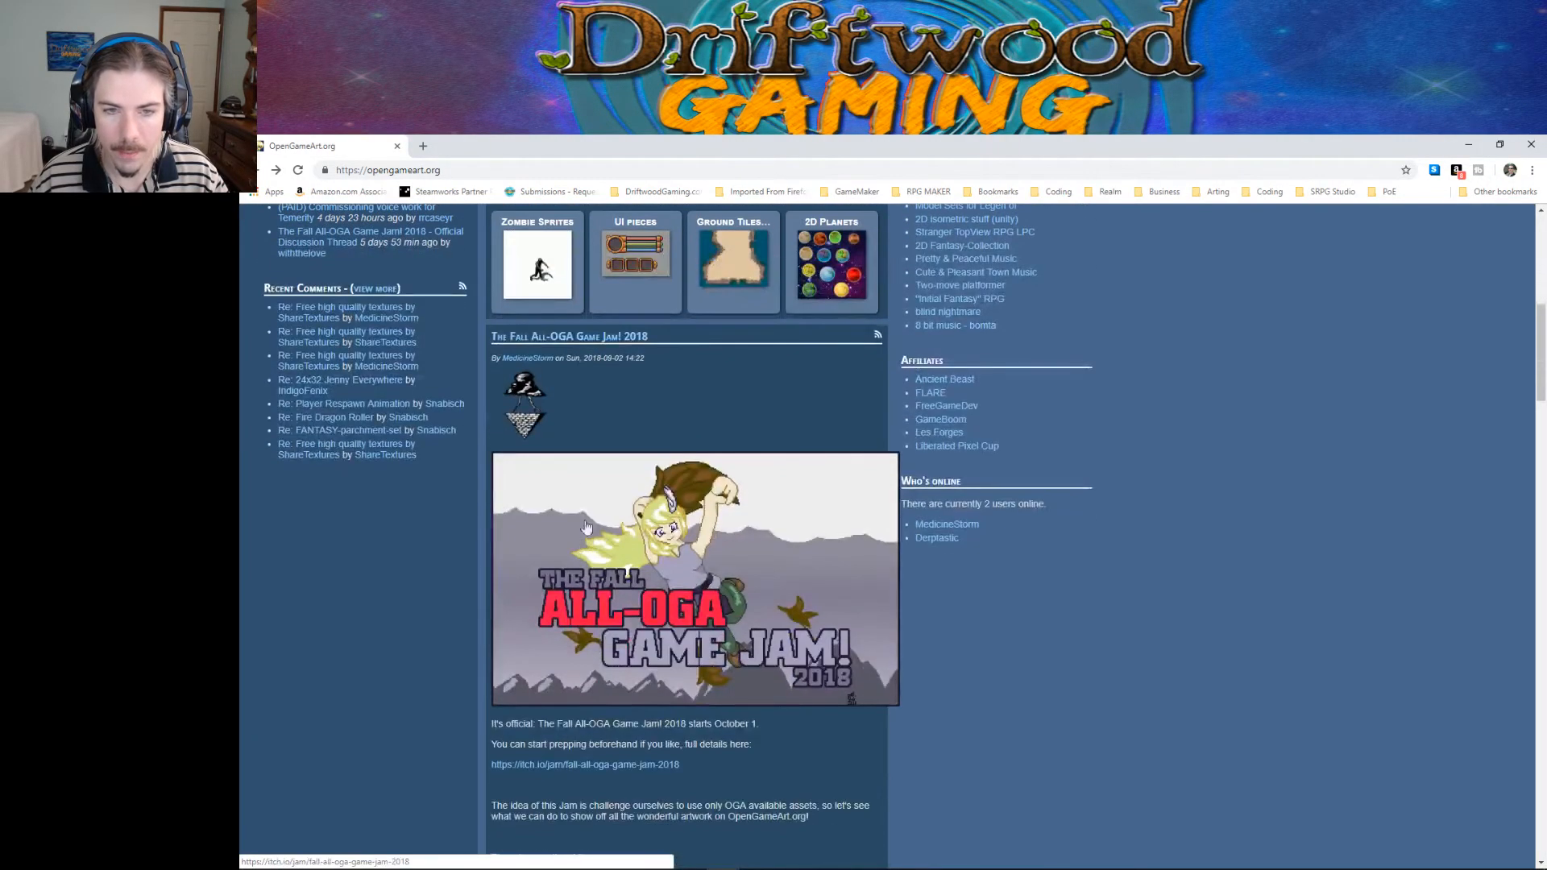
scroll(656, 347, "up", 4)
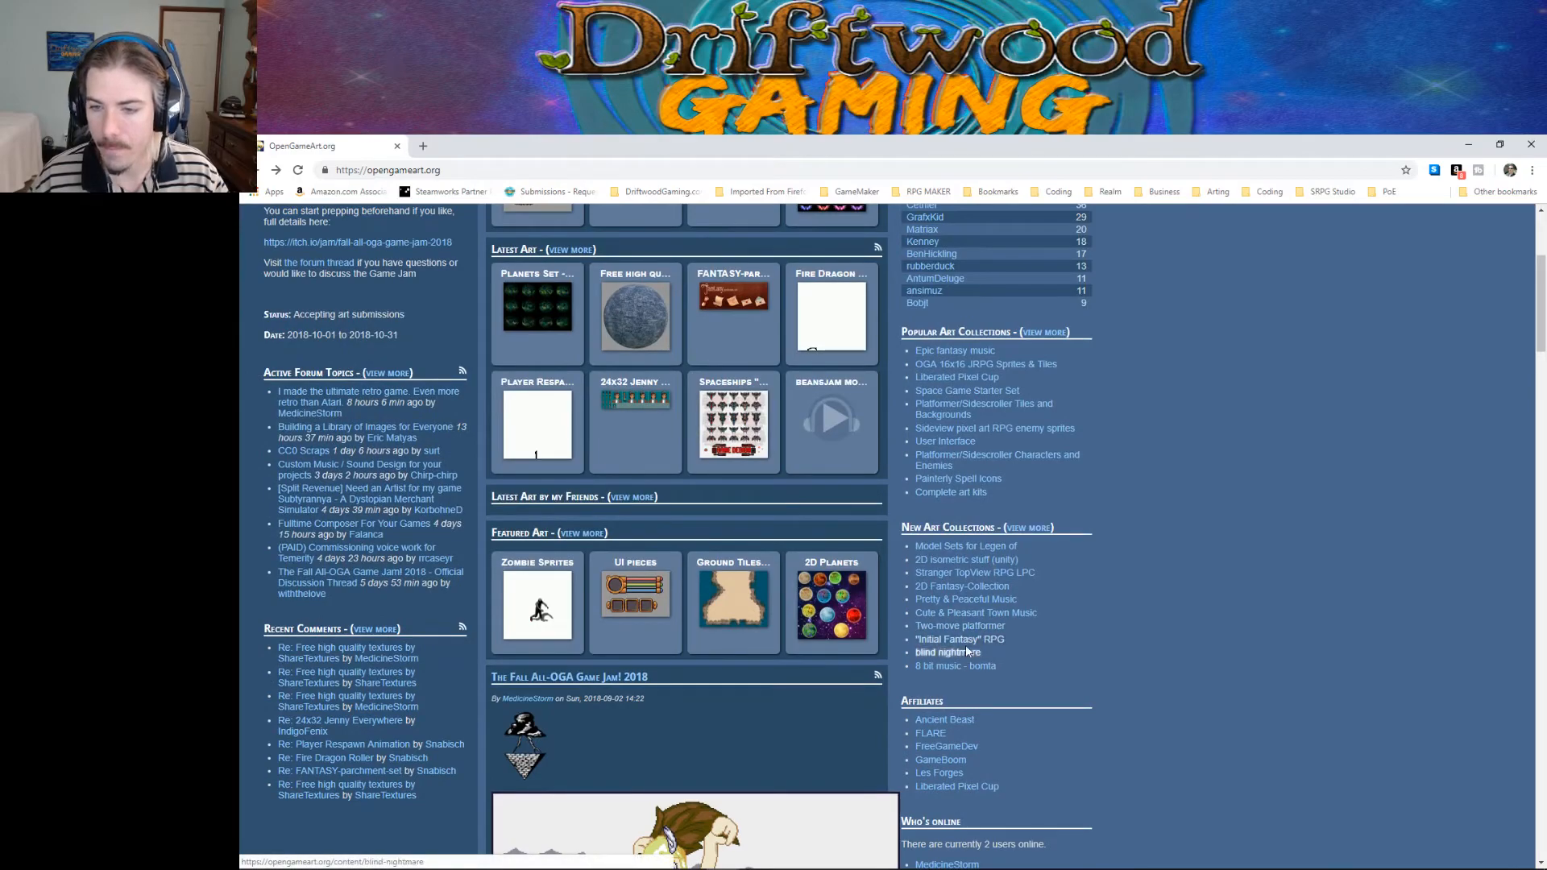
scroll(978, 634, "up", 3)
scroll(978, 633, "up", 1)
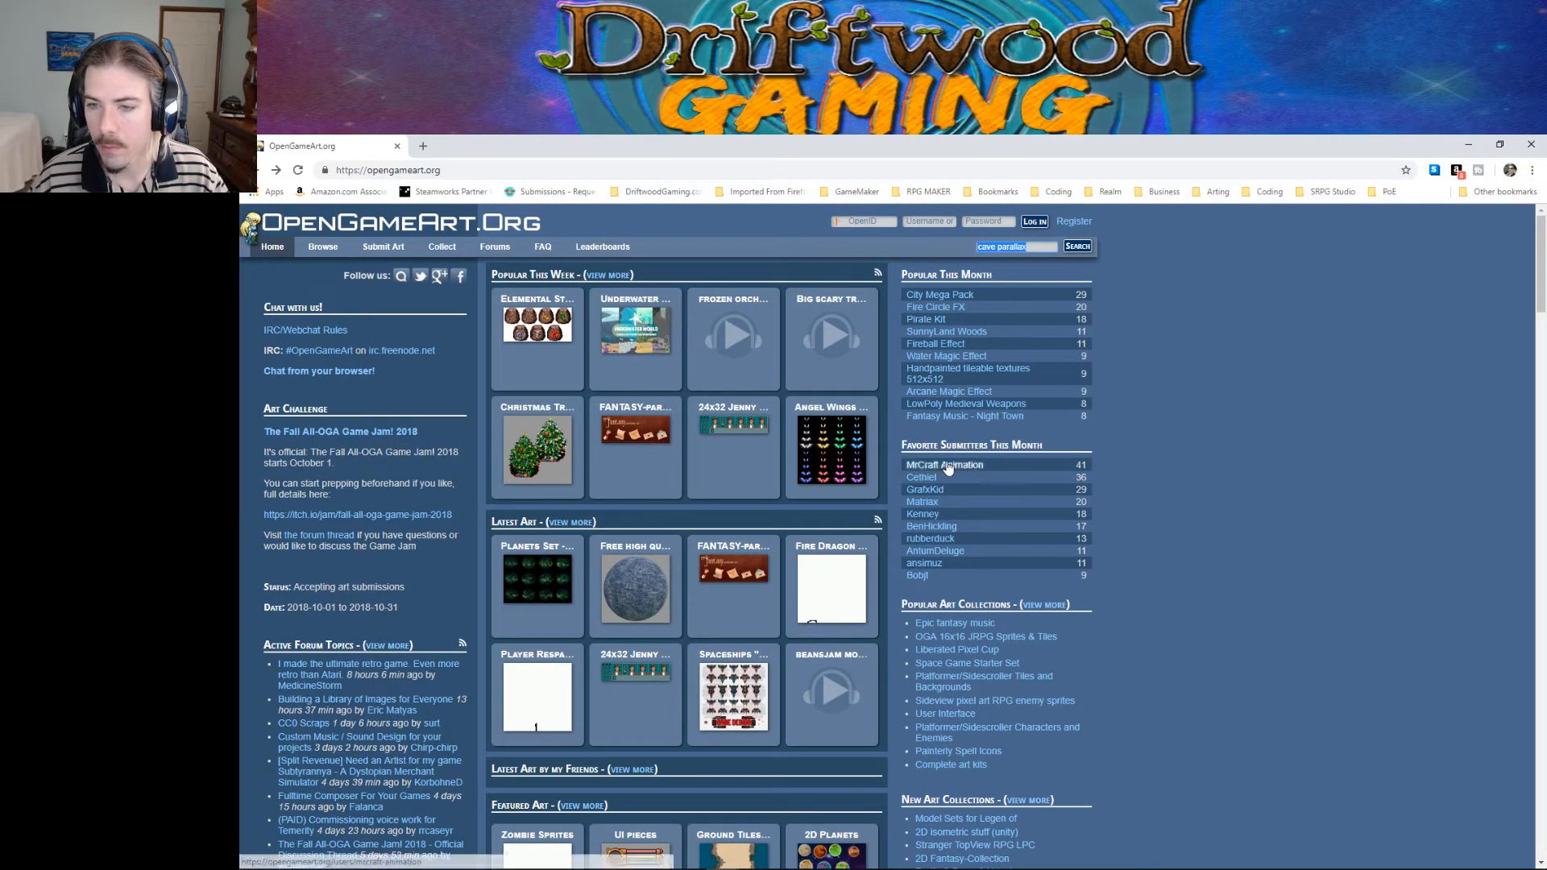
left_click(973, 468)
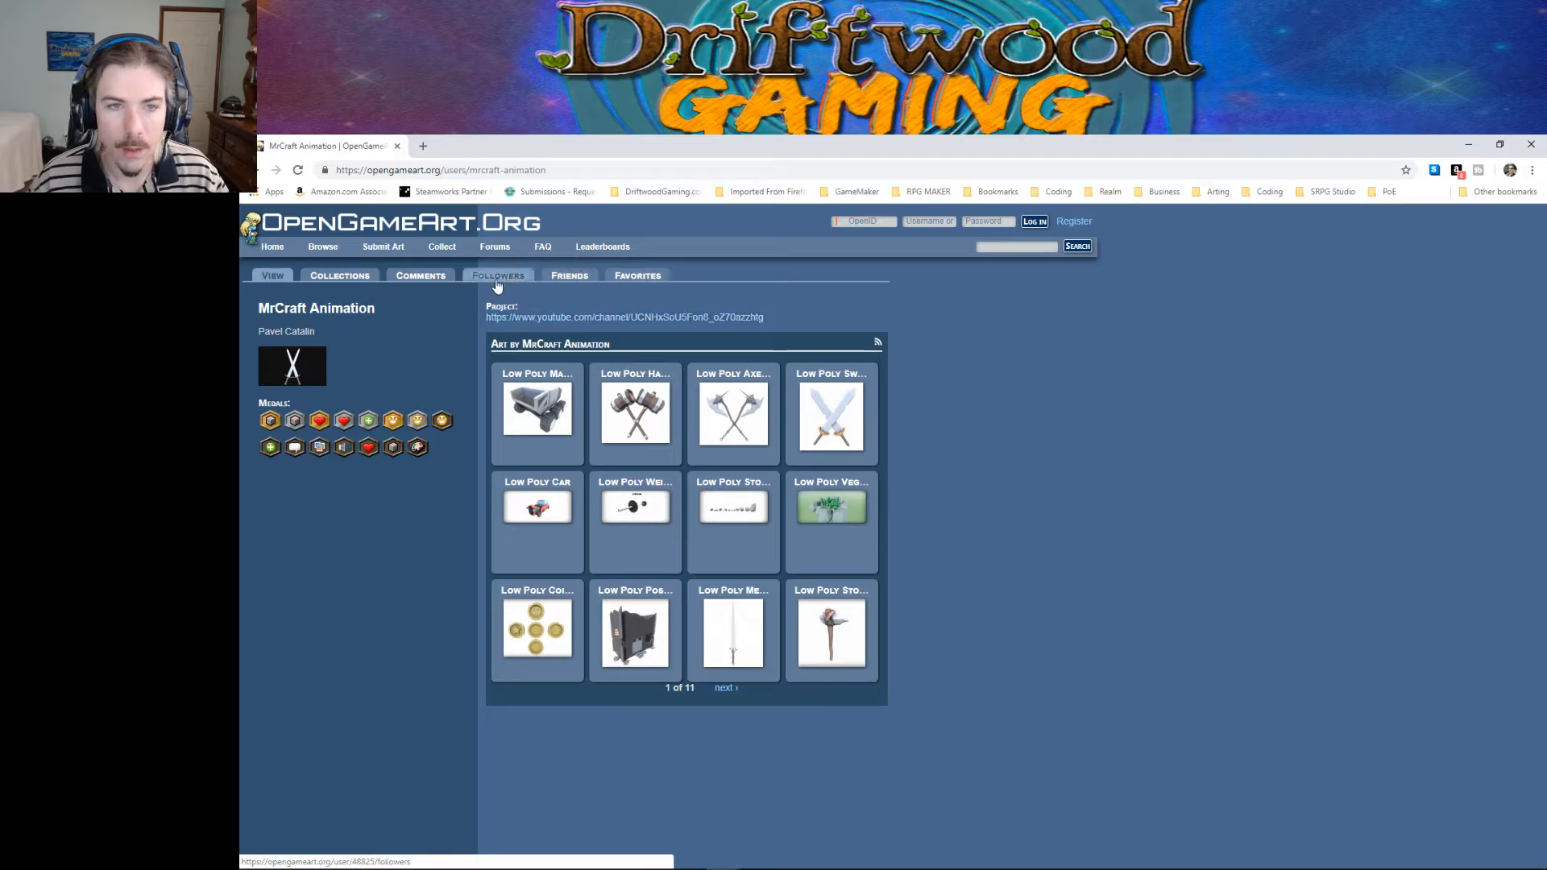
Step: Browse the site's 2D Art listing from the first page through page 5, looking for a cave background
left_click(321, 264)
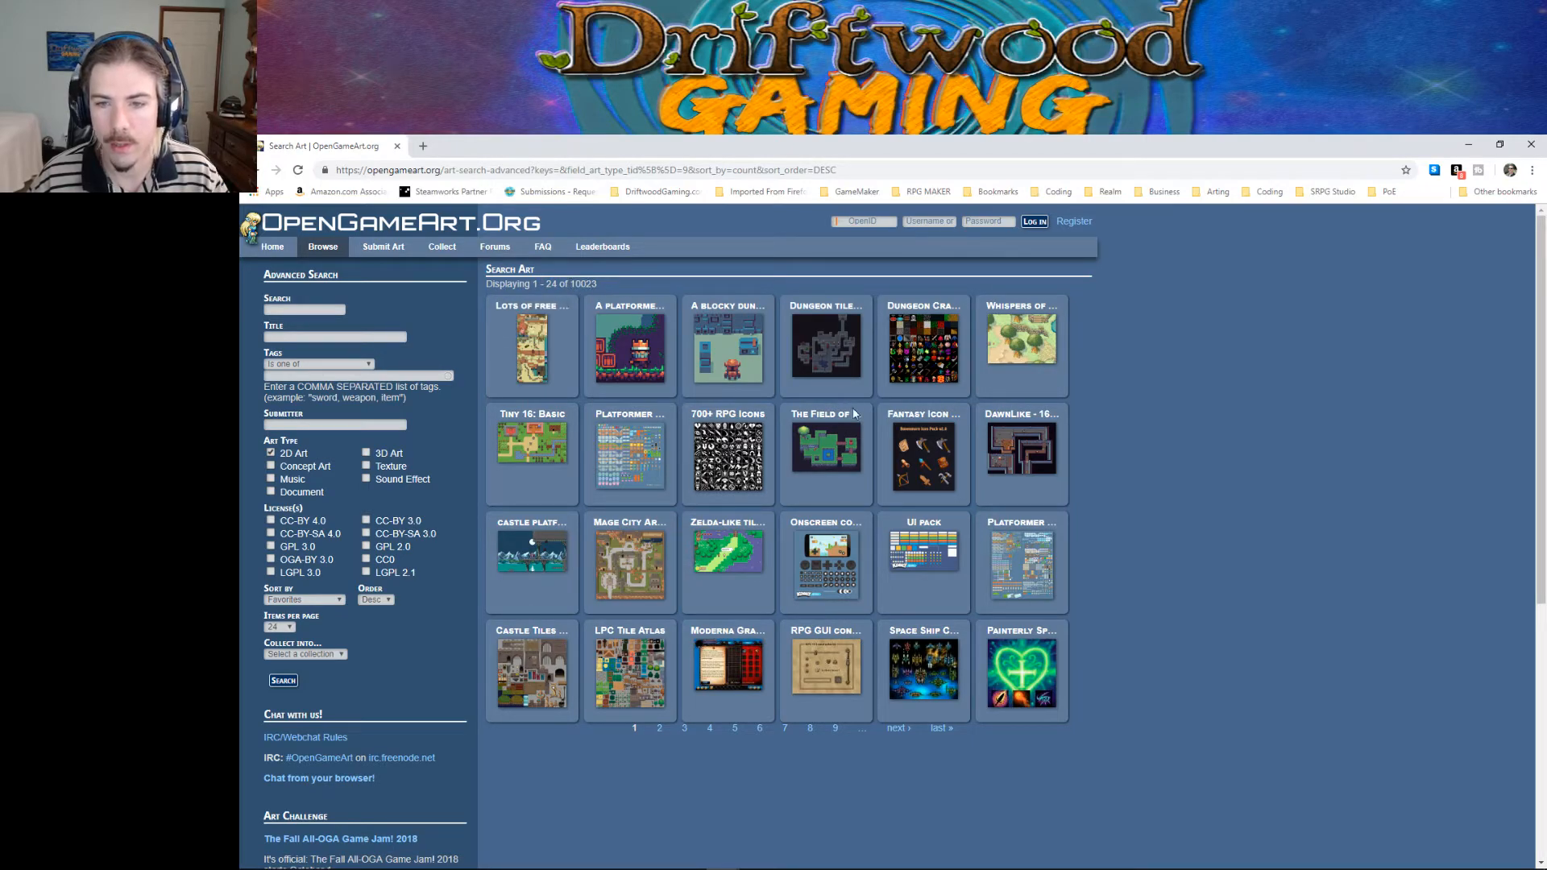
left_click(897, 729)
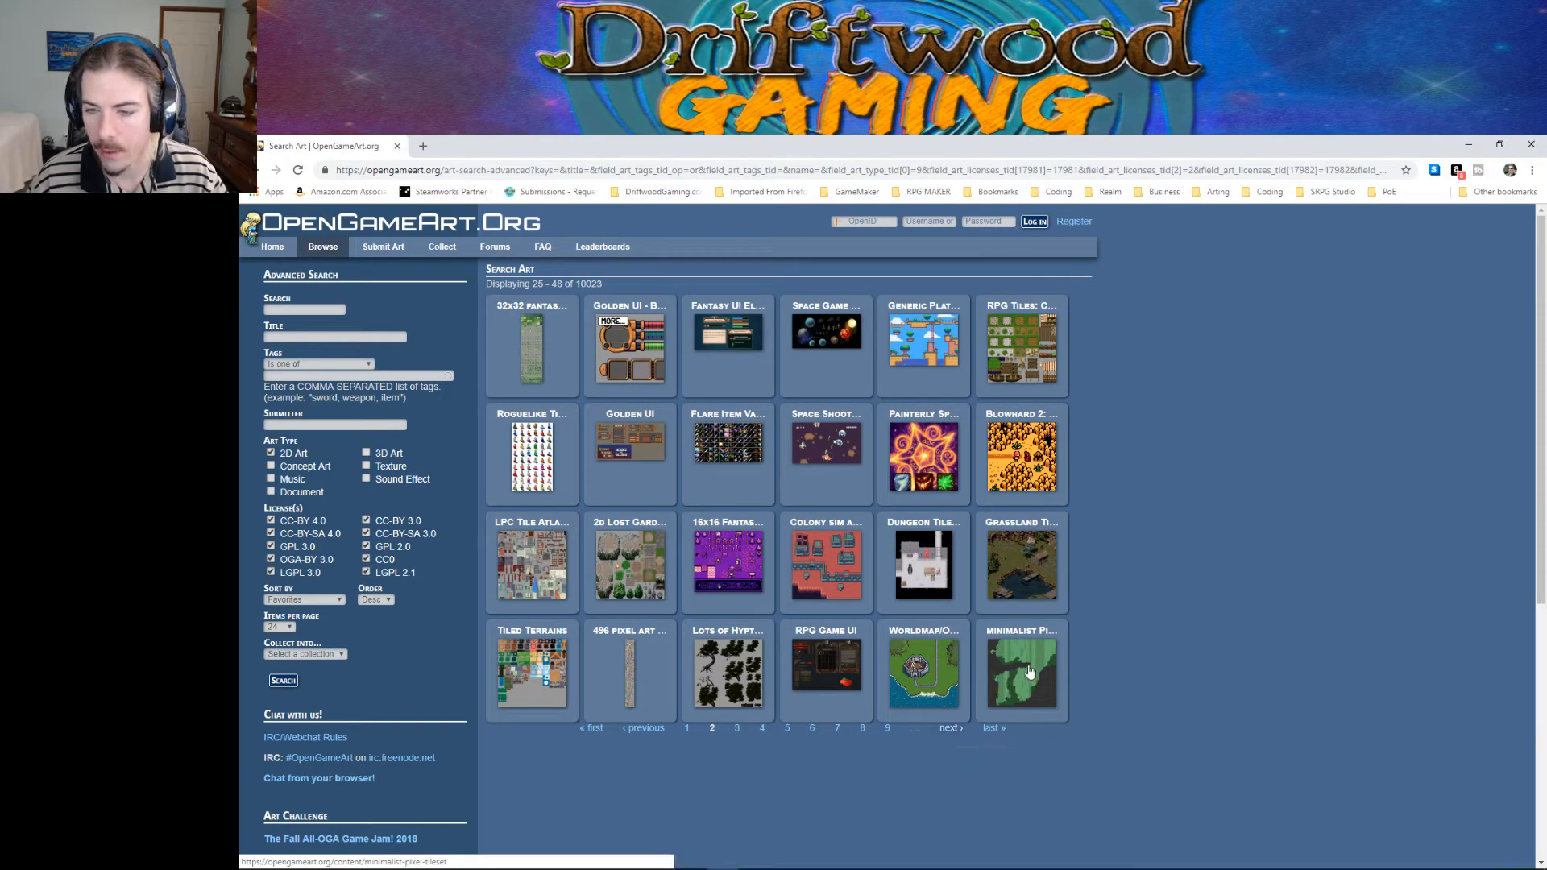
left_click(950, 728)
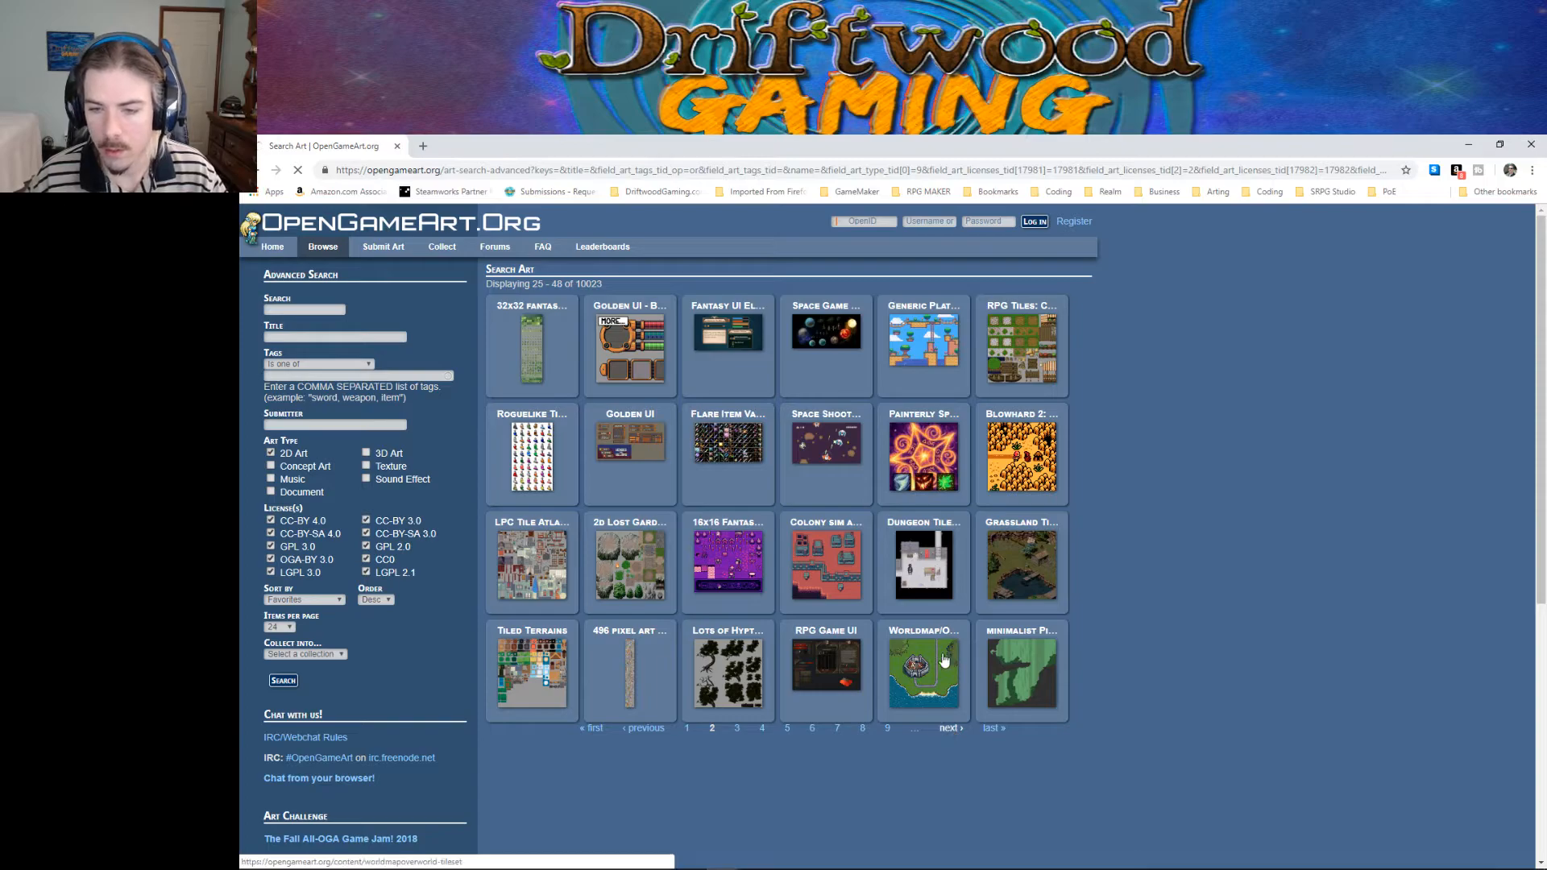
left_click(950, 728)
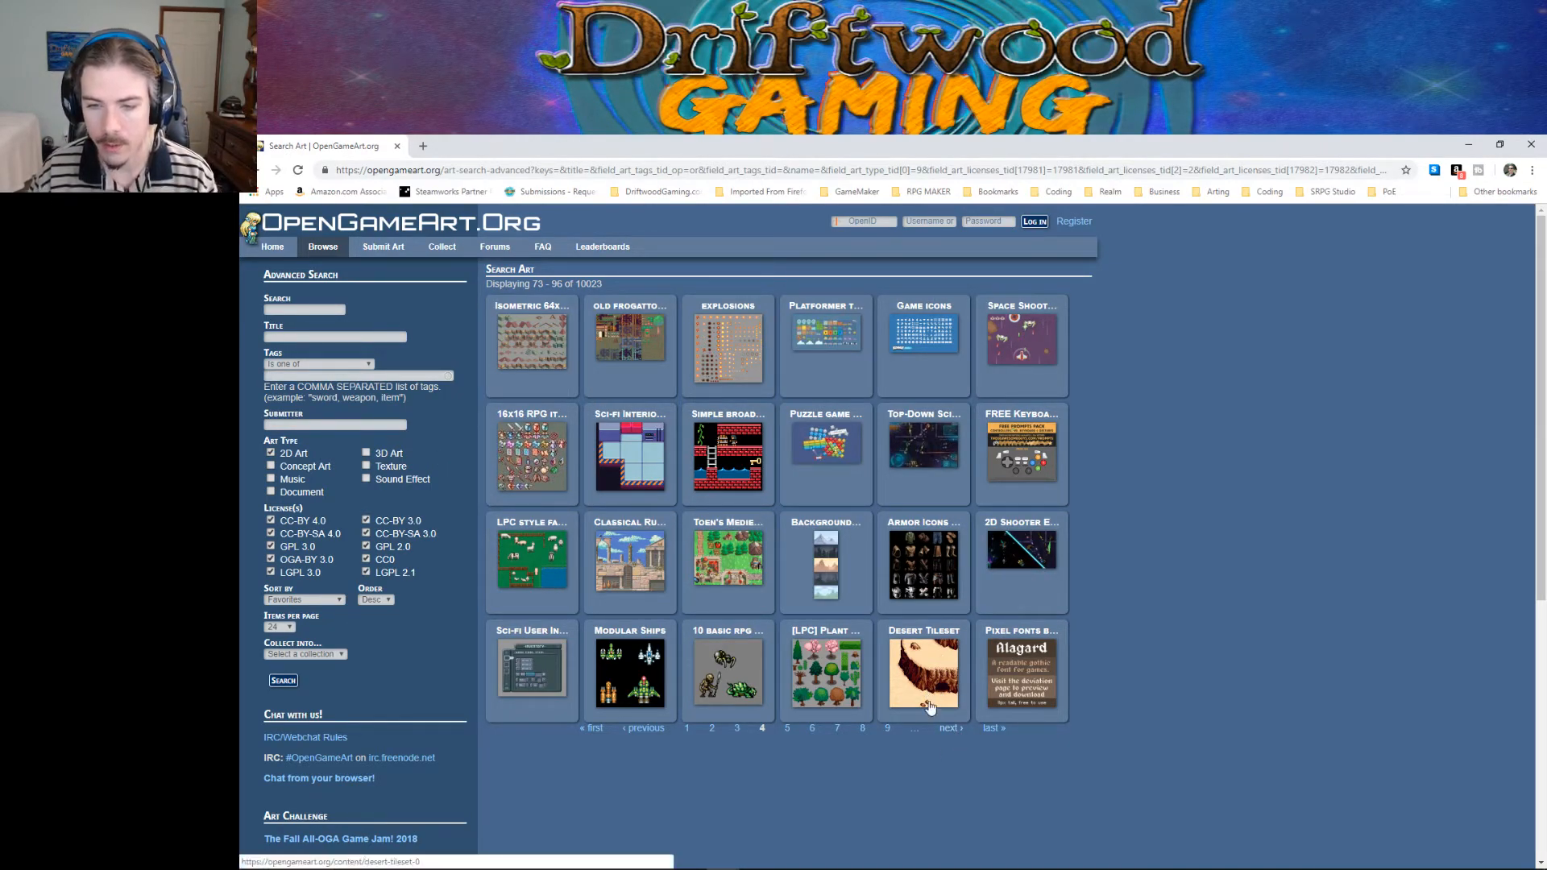
left_click(949, 727)
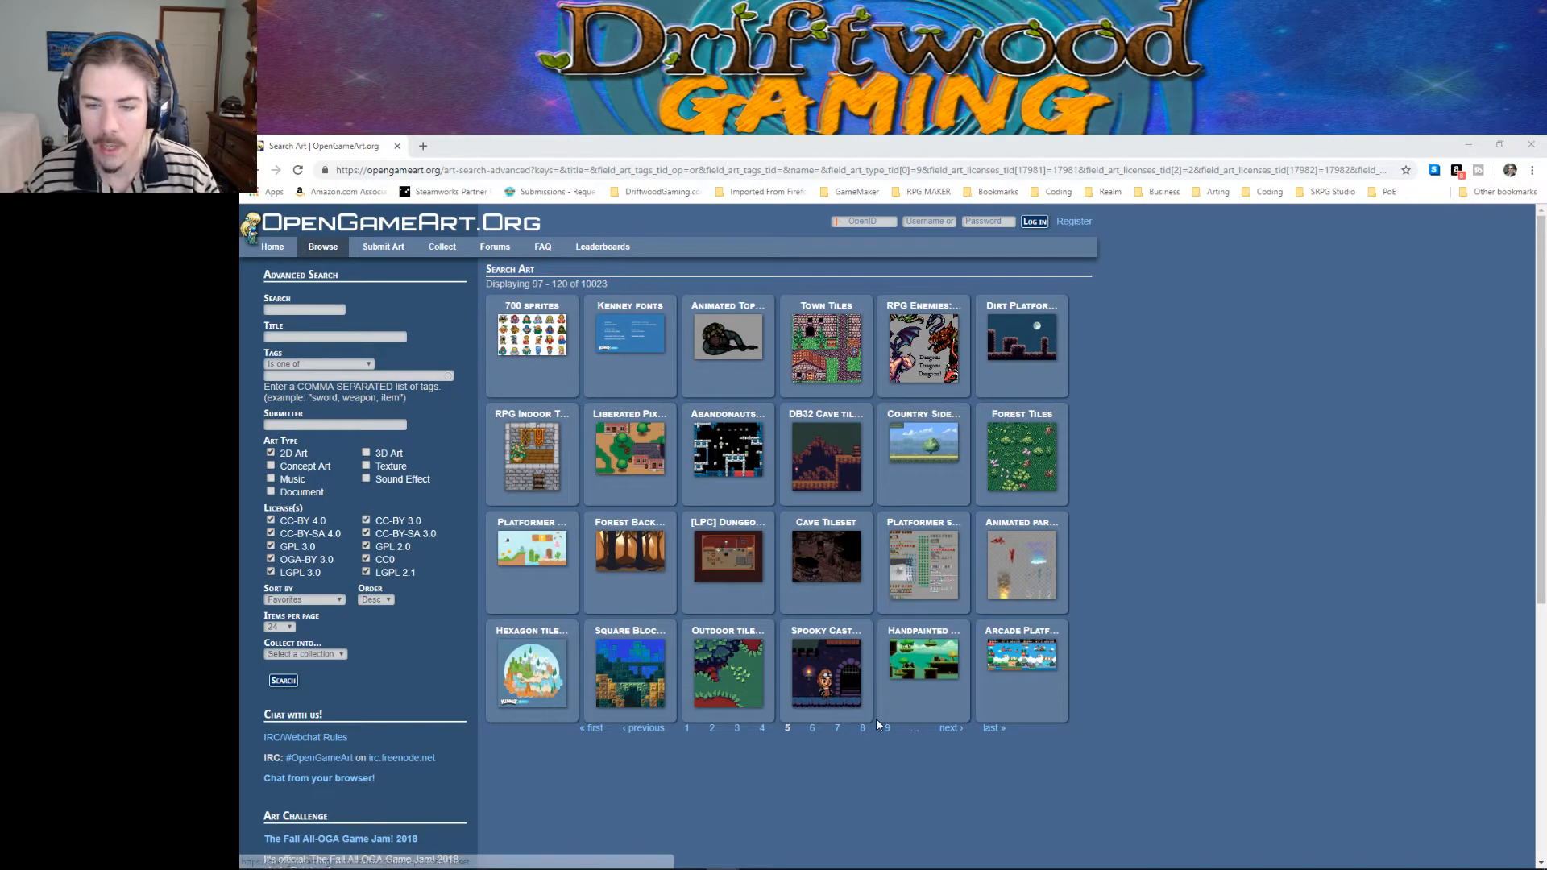
Step: Try to advance the 2D Art listing past page 5 to check more art for a cave background
left_click(812, 729)
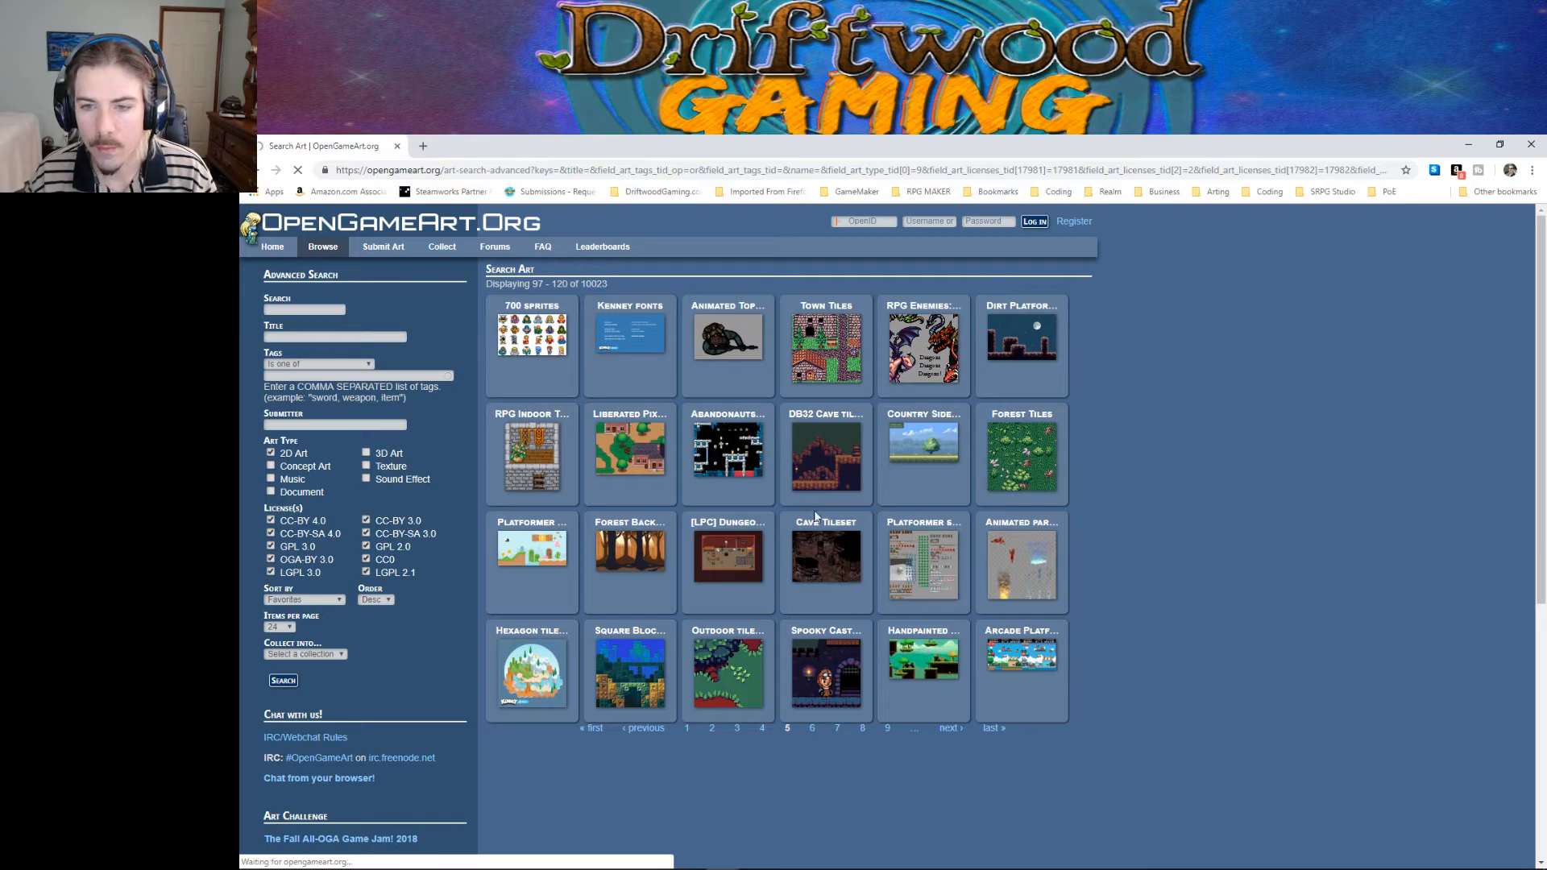
left_click(950, 727)
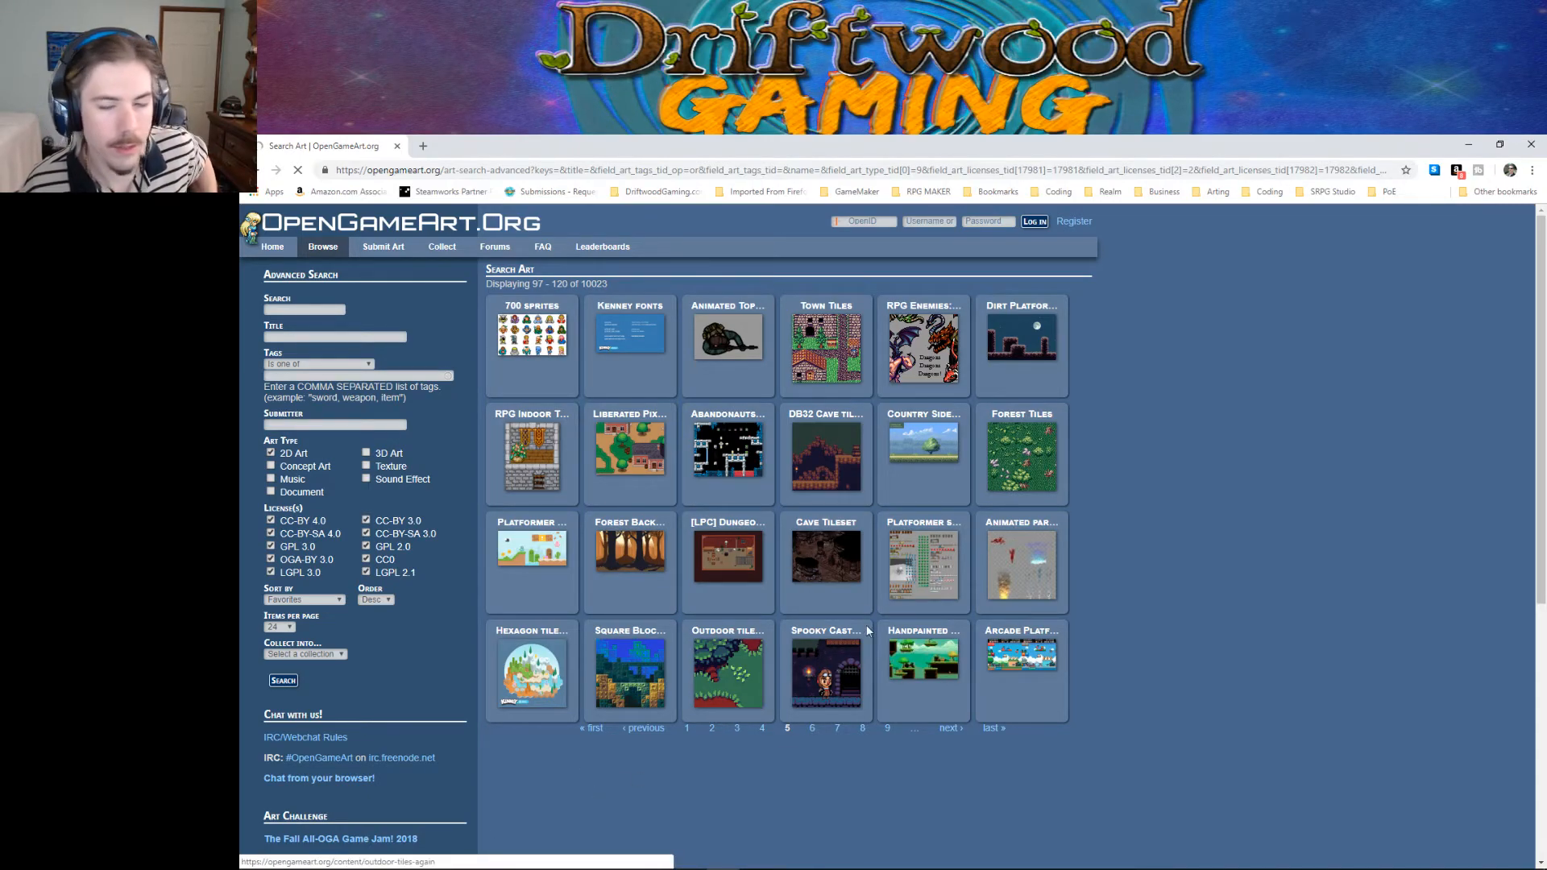
Step: Switch to Aseprite and start setting up a new RGB sprite with a width of 1104 px
left_click(891, 857)
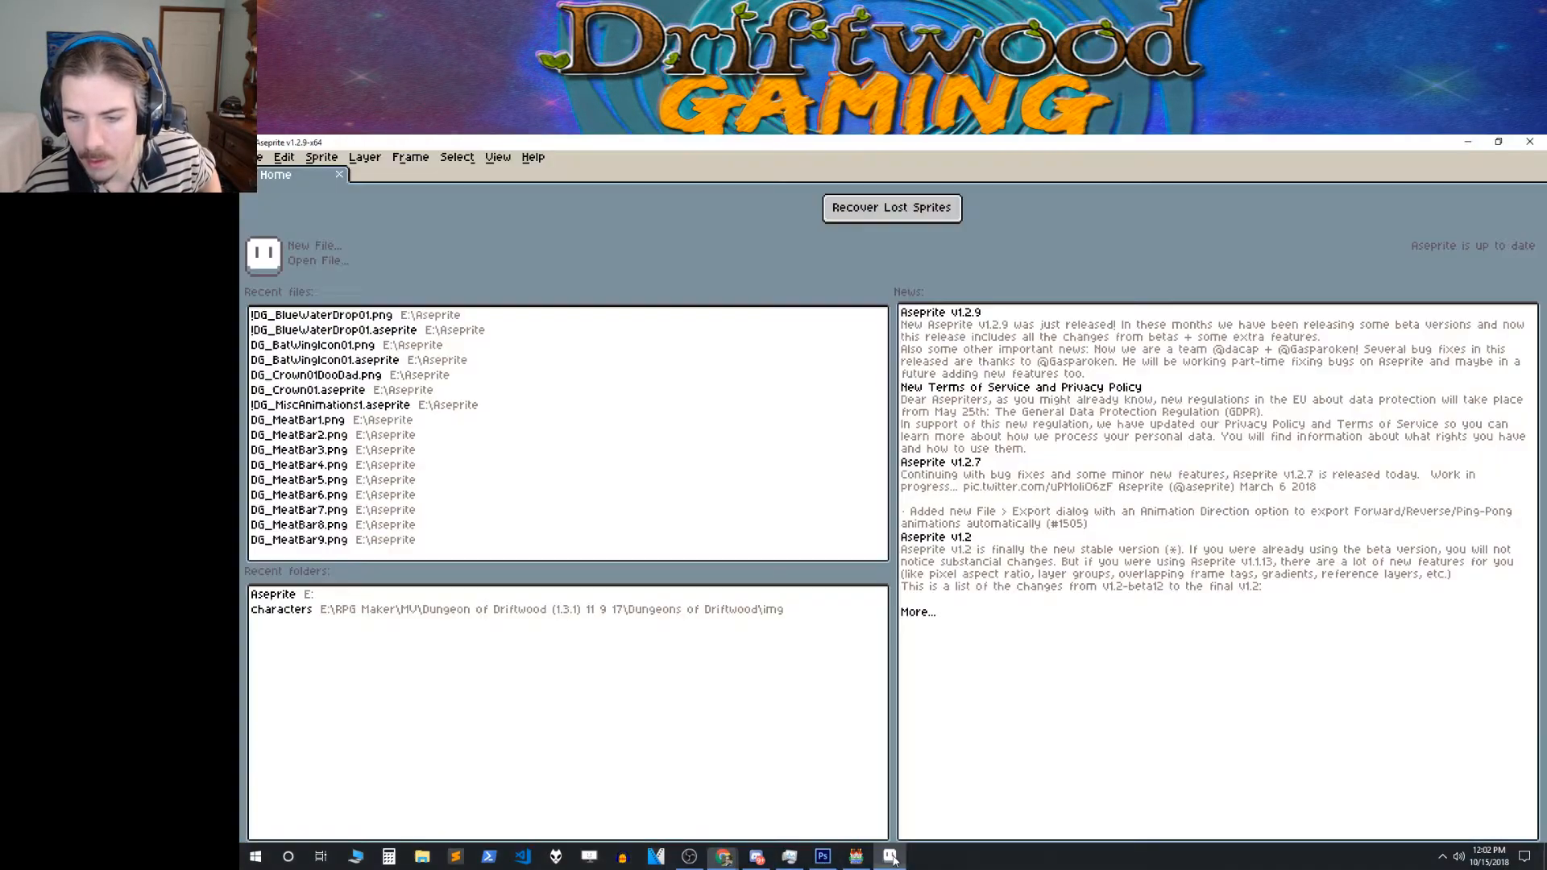
left_click(266, 158)
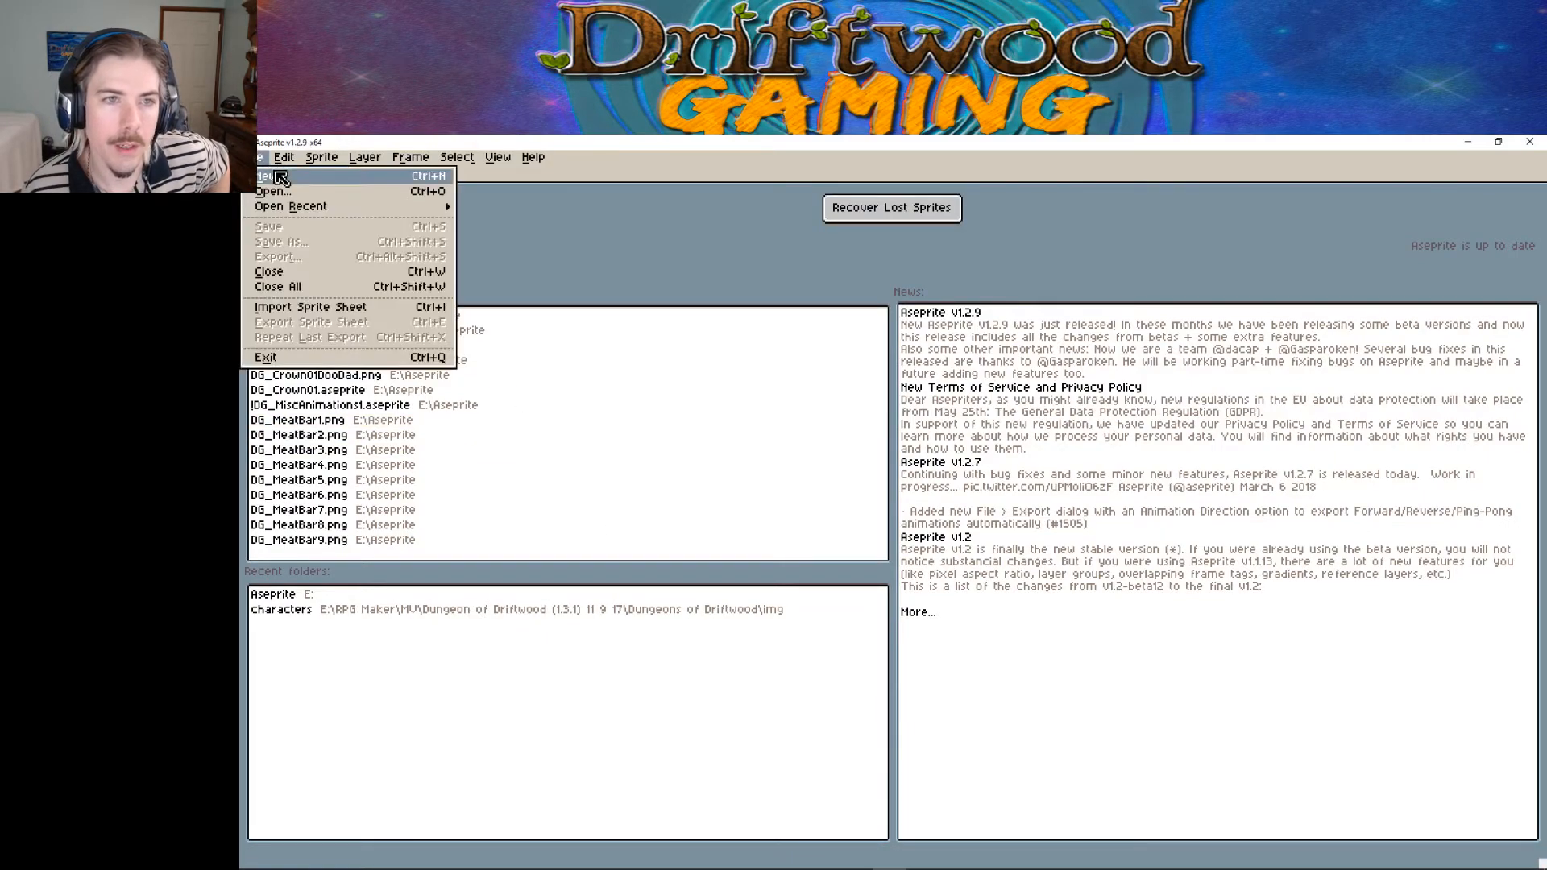
left_click(278, 178)
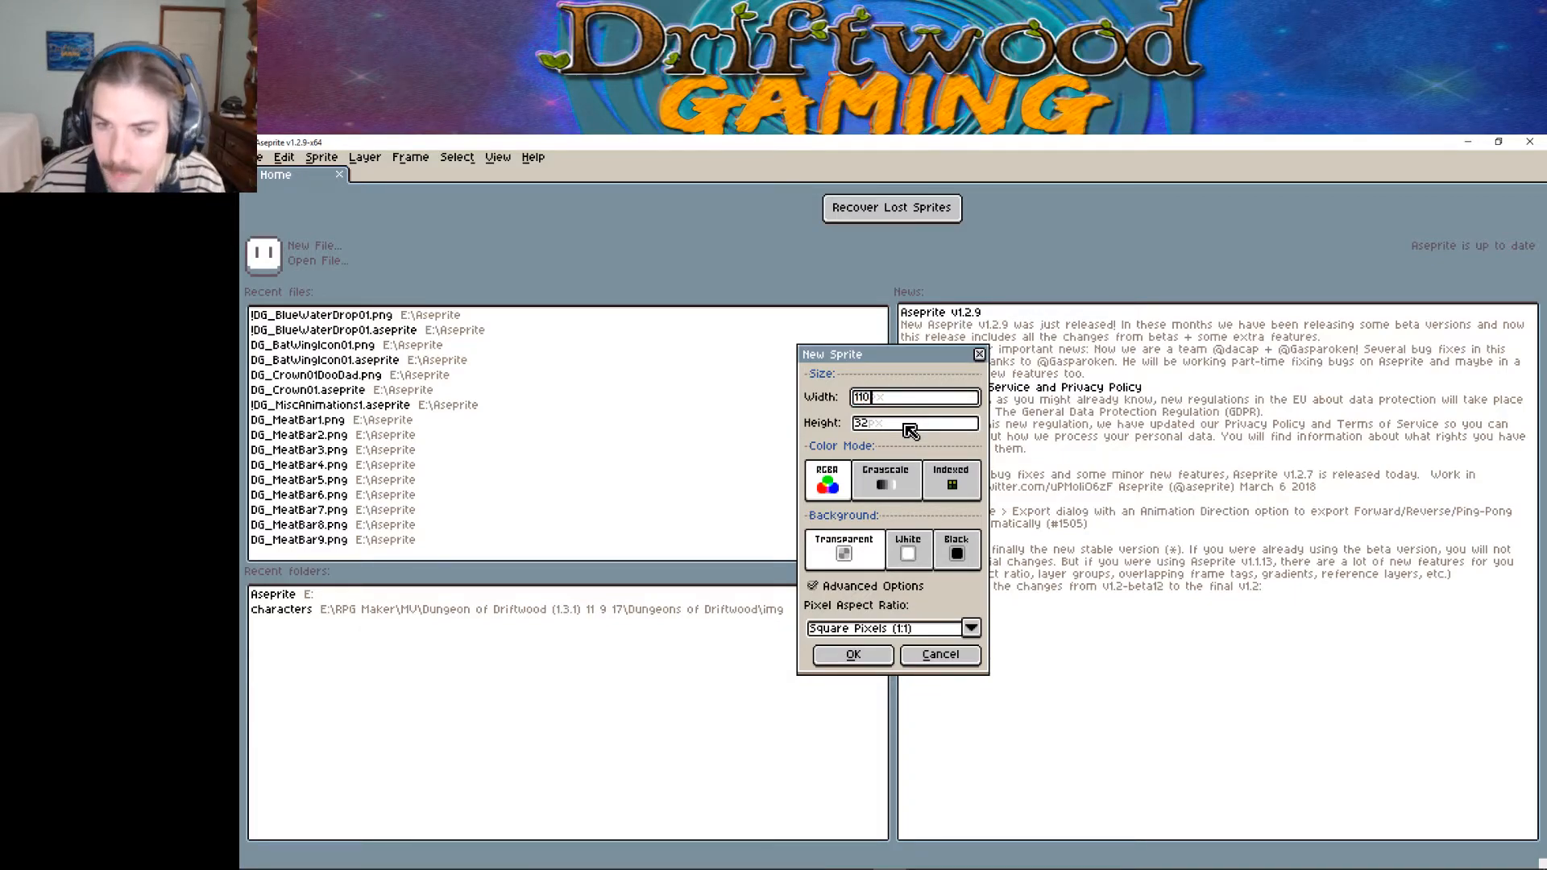
left_click(906, 427)
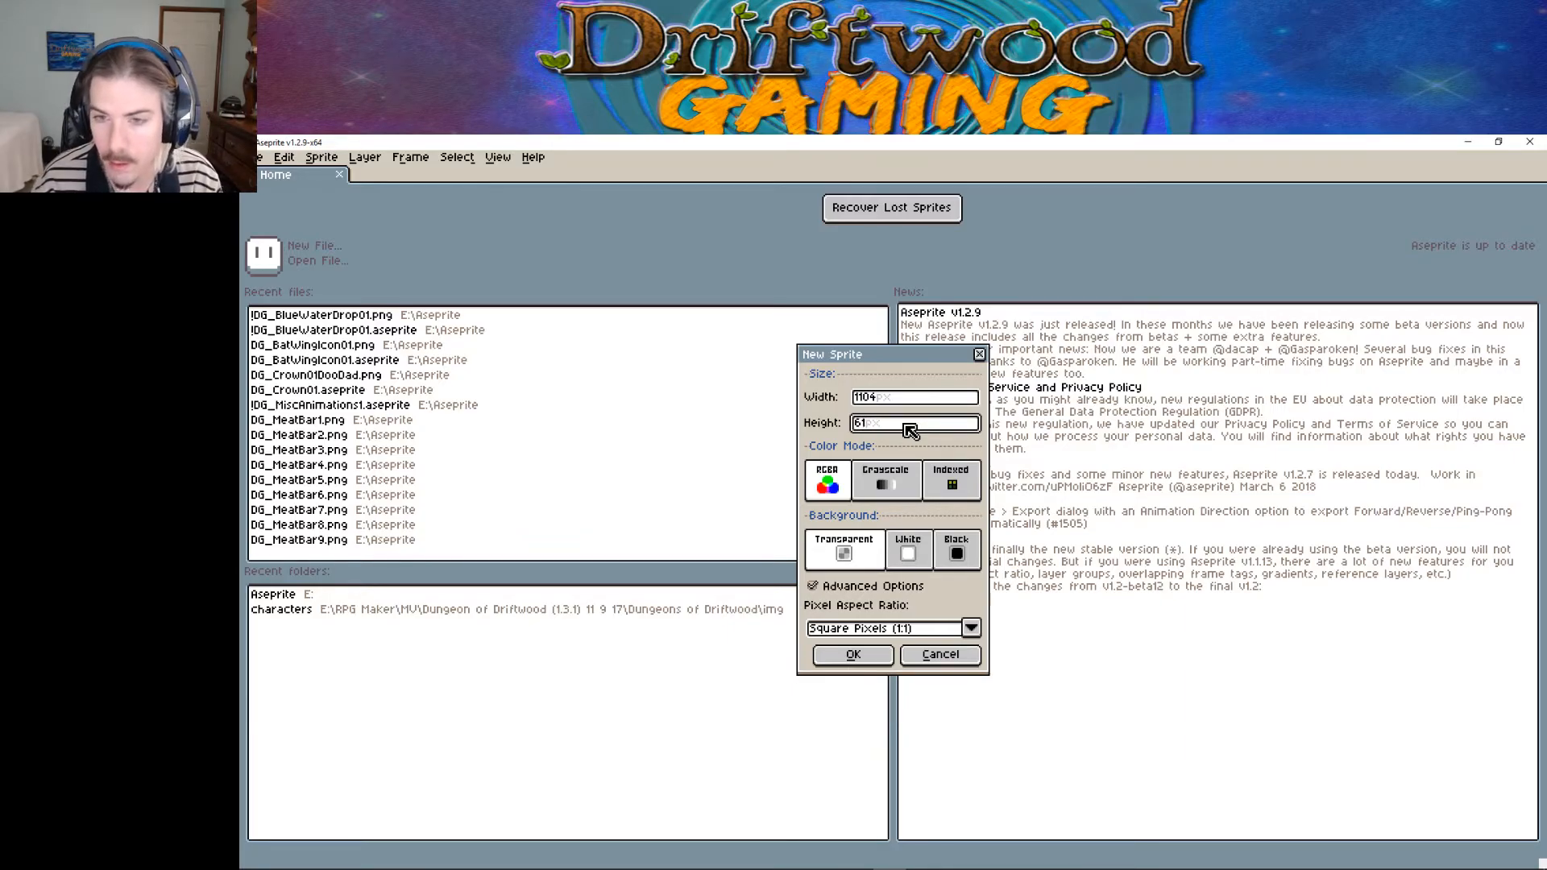
Step: Switch to RPG Maker MV and check the screen width and height in the YEP_CoreEngine plugin's parameters
left_click(839, 858)
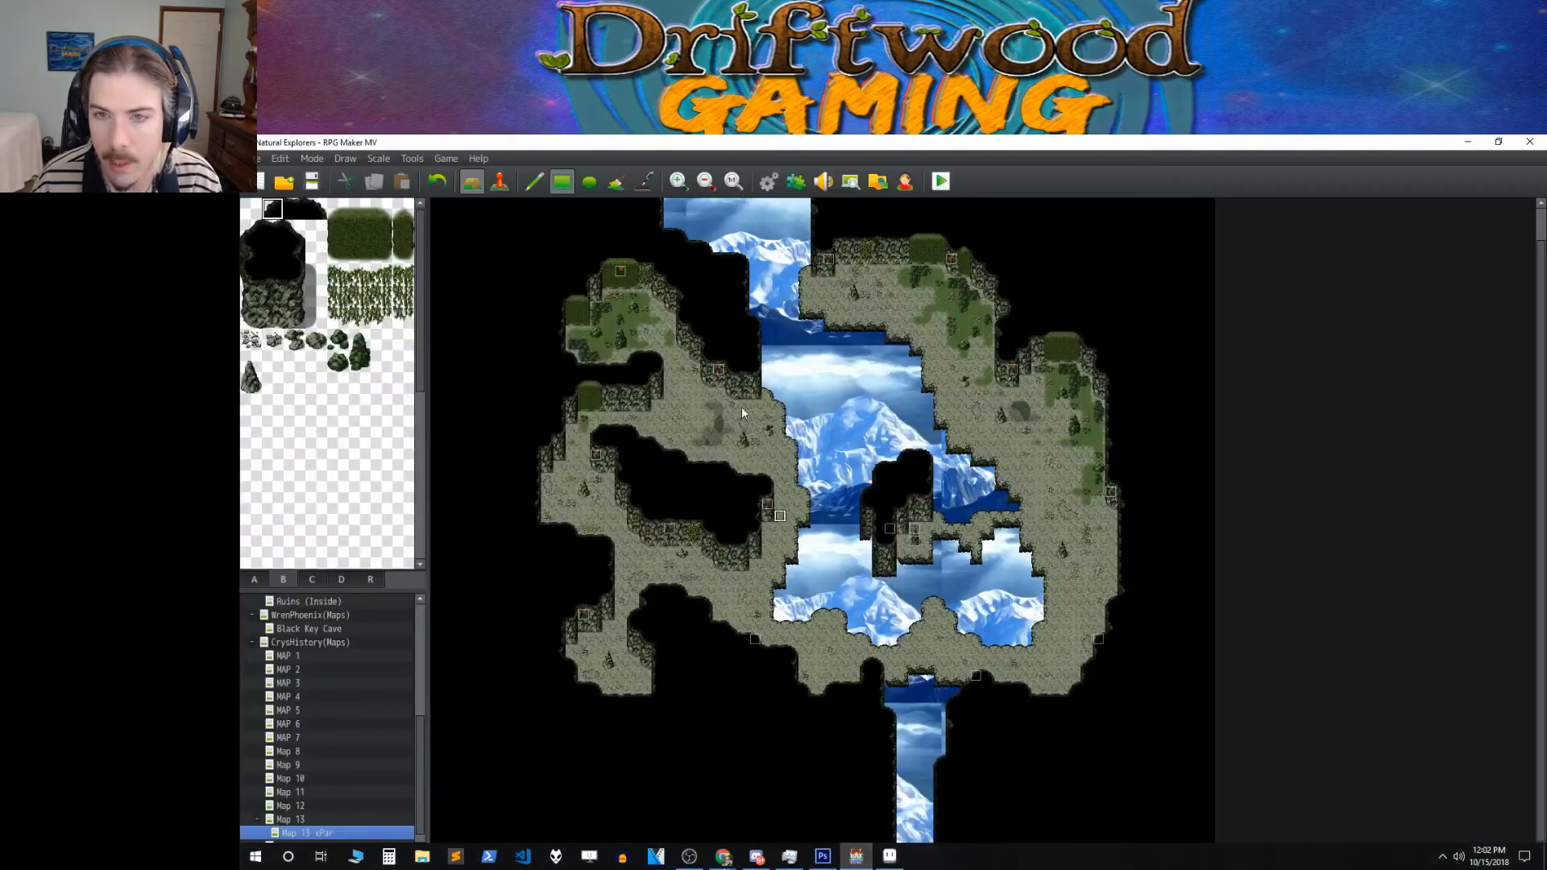
left_click(767, 182)
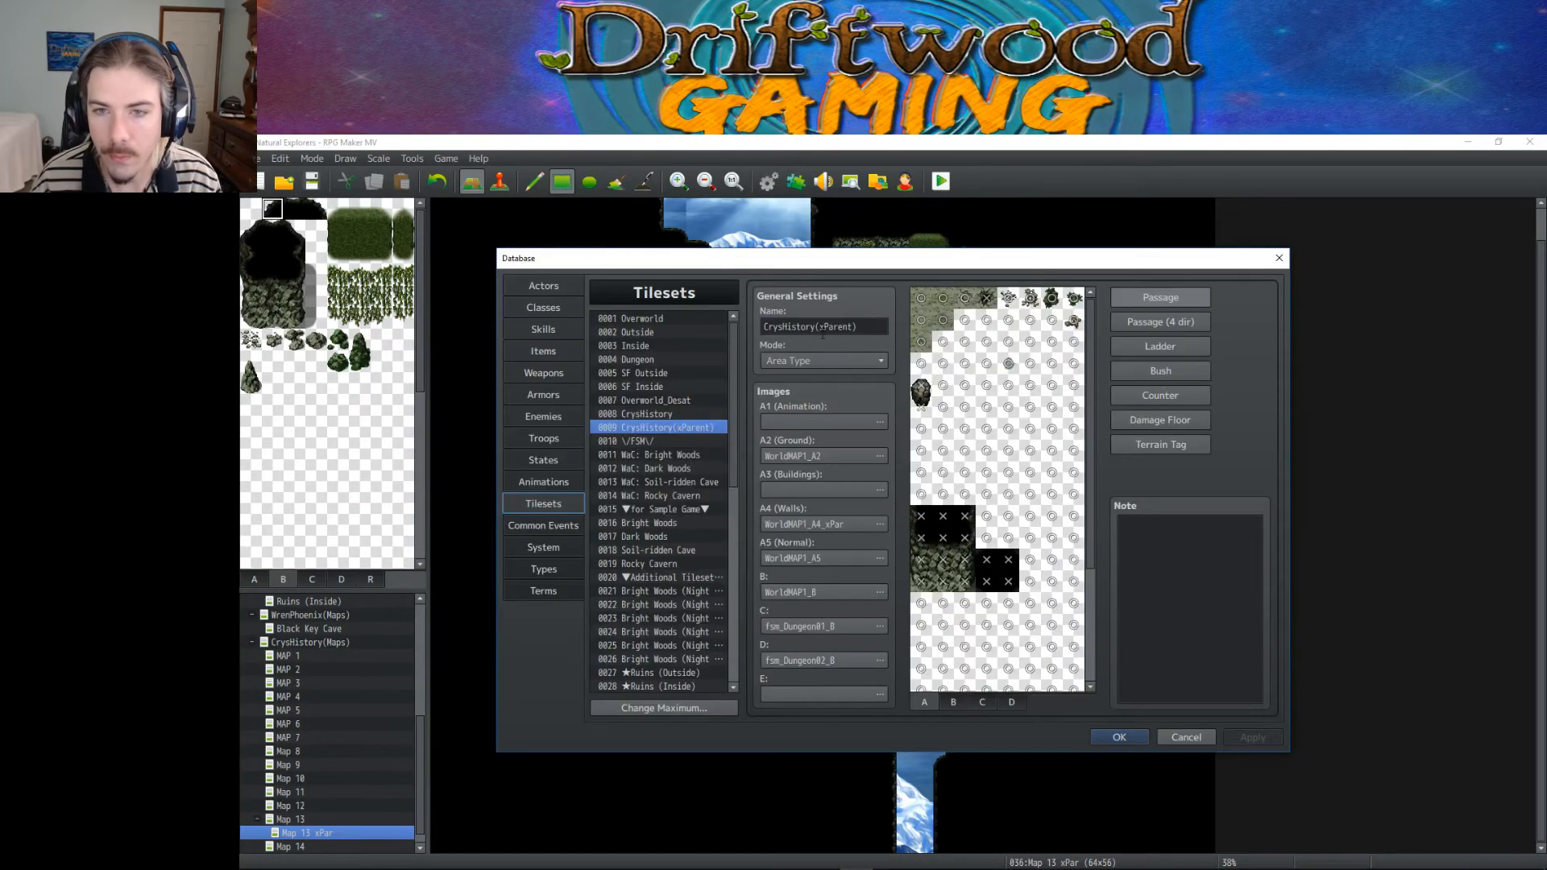
left_click(1127, 737)
left_click(795, 181)
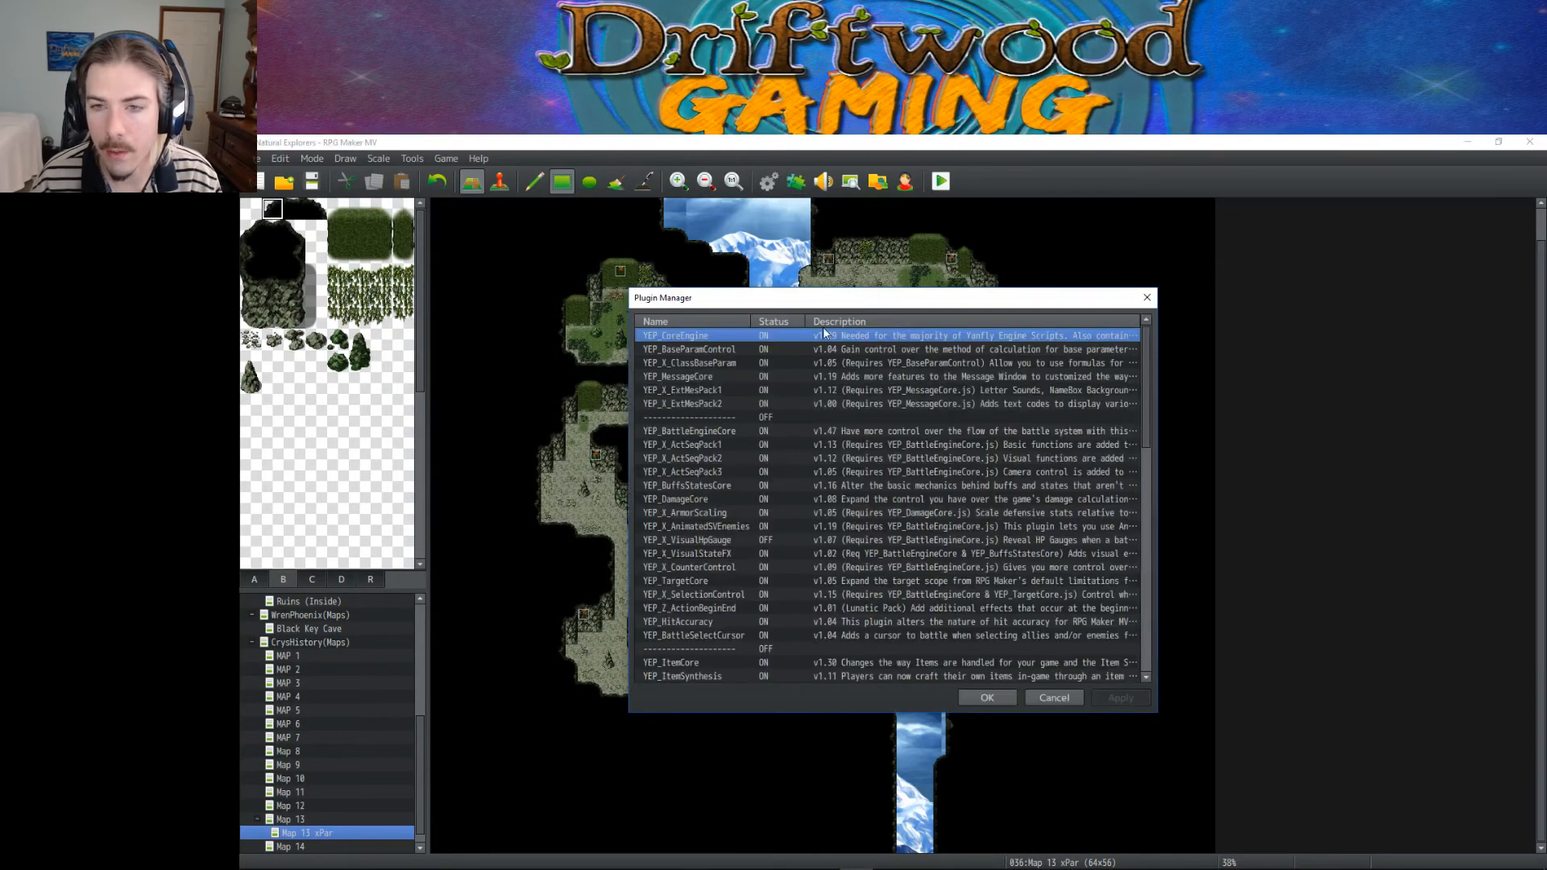
double_click(824, 340)
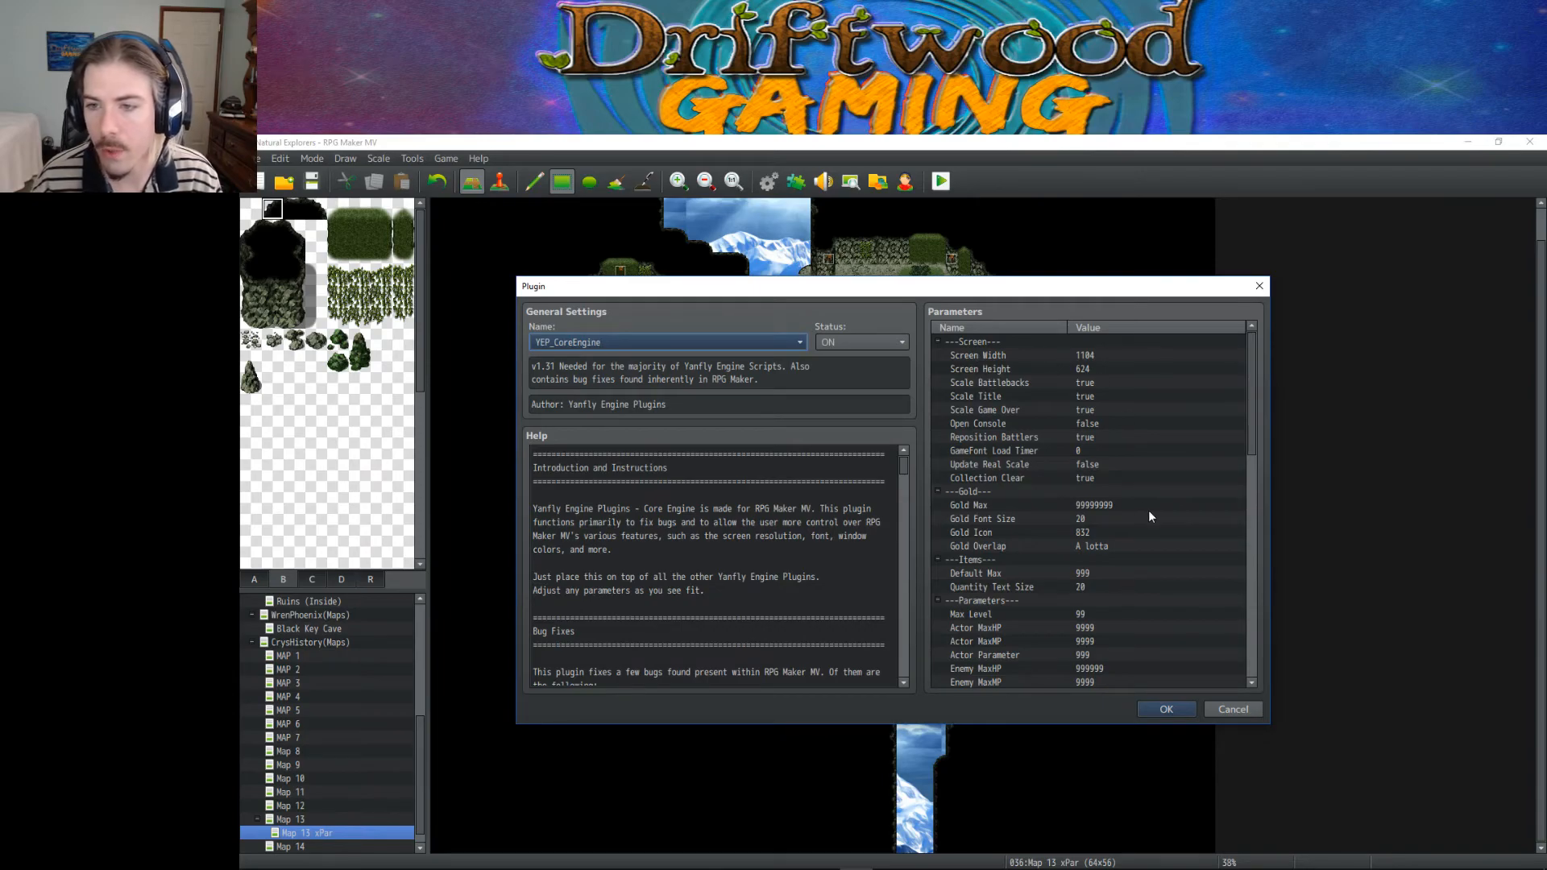
key("Escape")
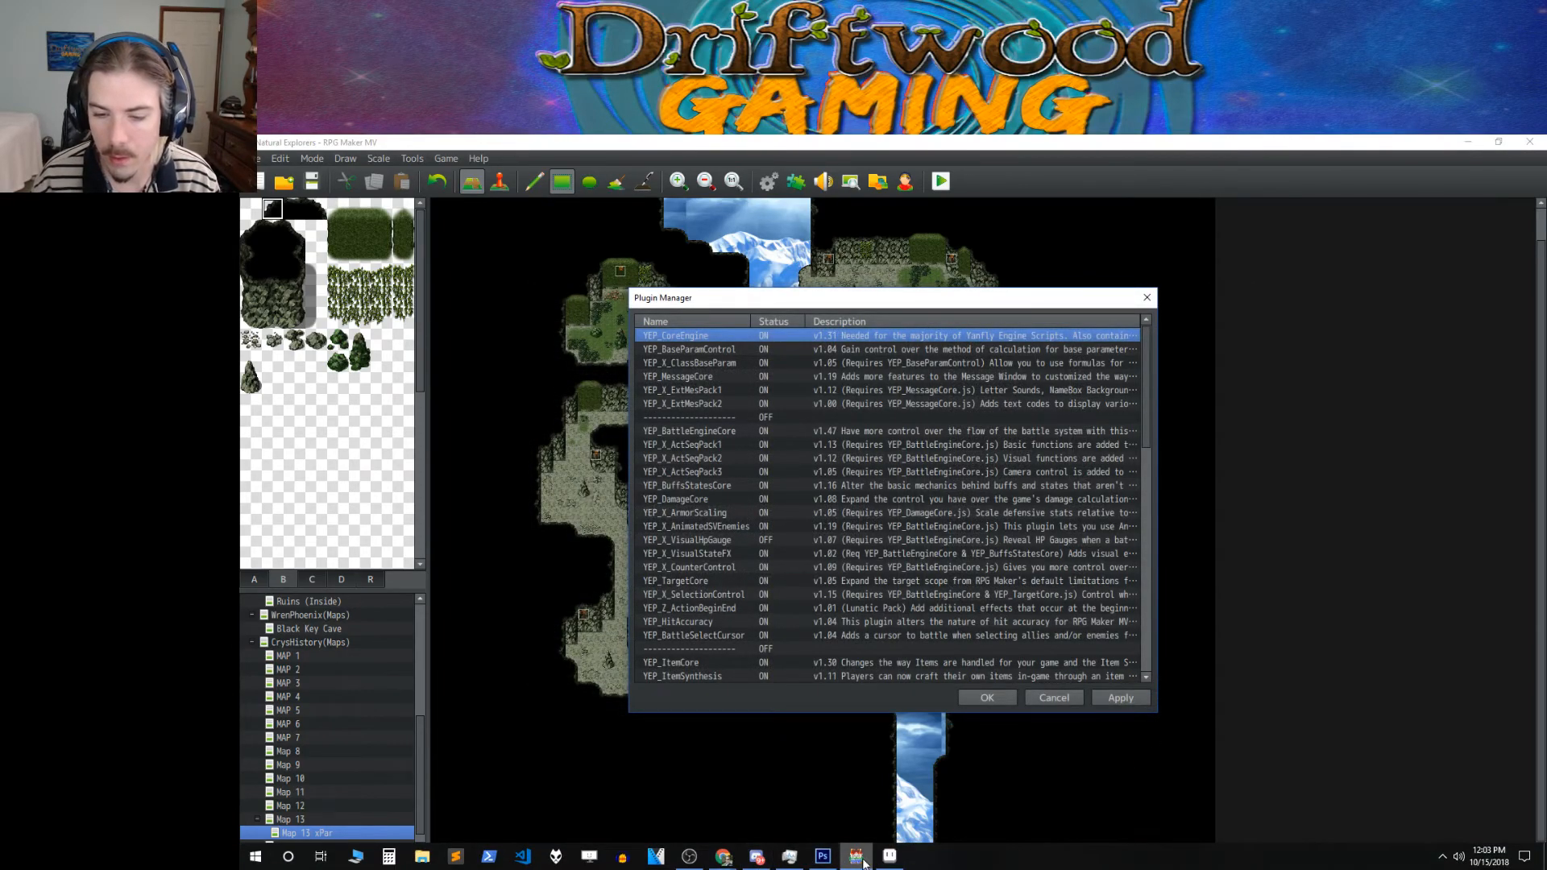
left_click(985, 699)
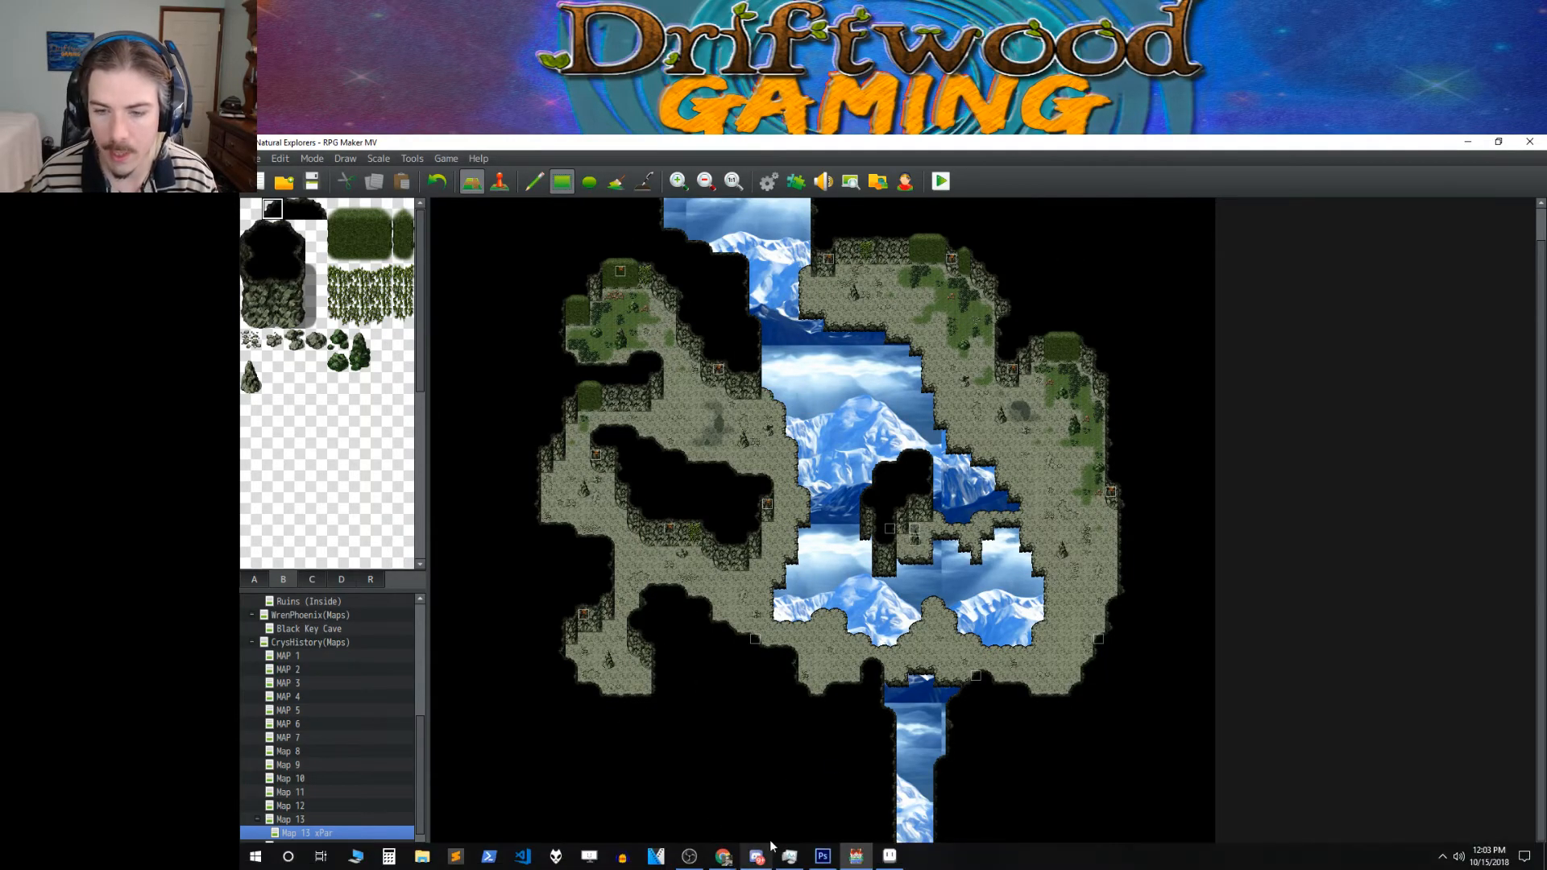
Step: Return to Aseprite, set the new sprite's height to 624 px and create it with a transparent background
left_click(889, 863)
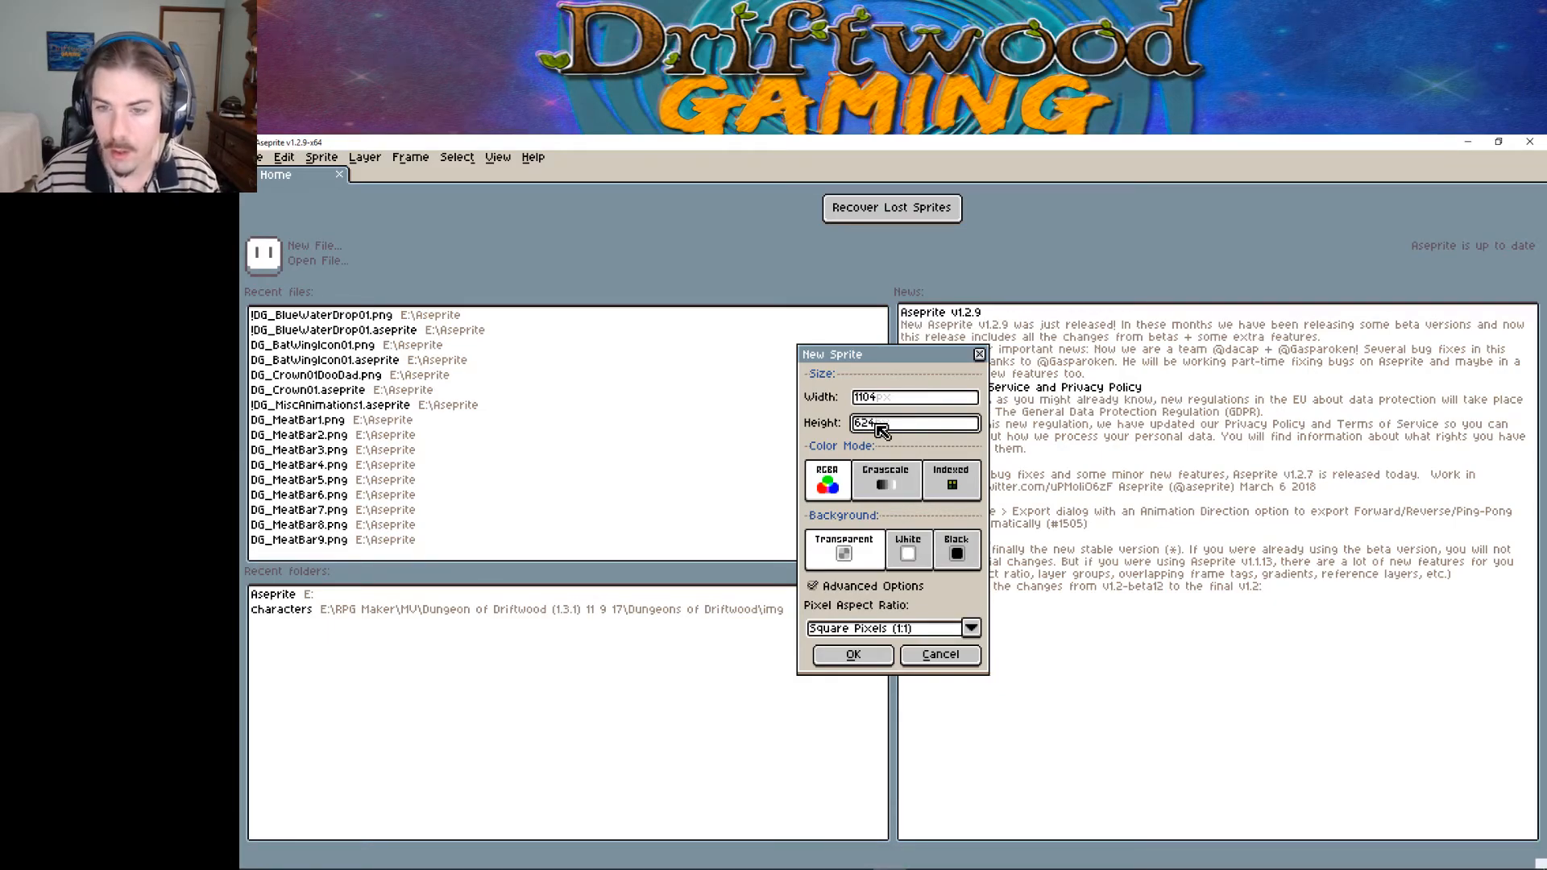
left_click(877, 654)
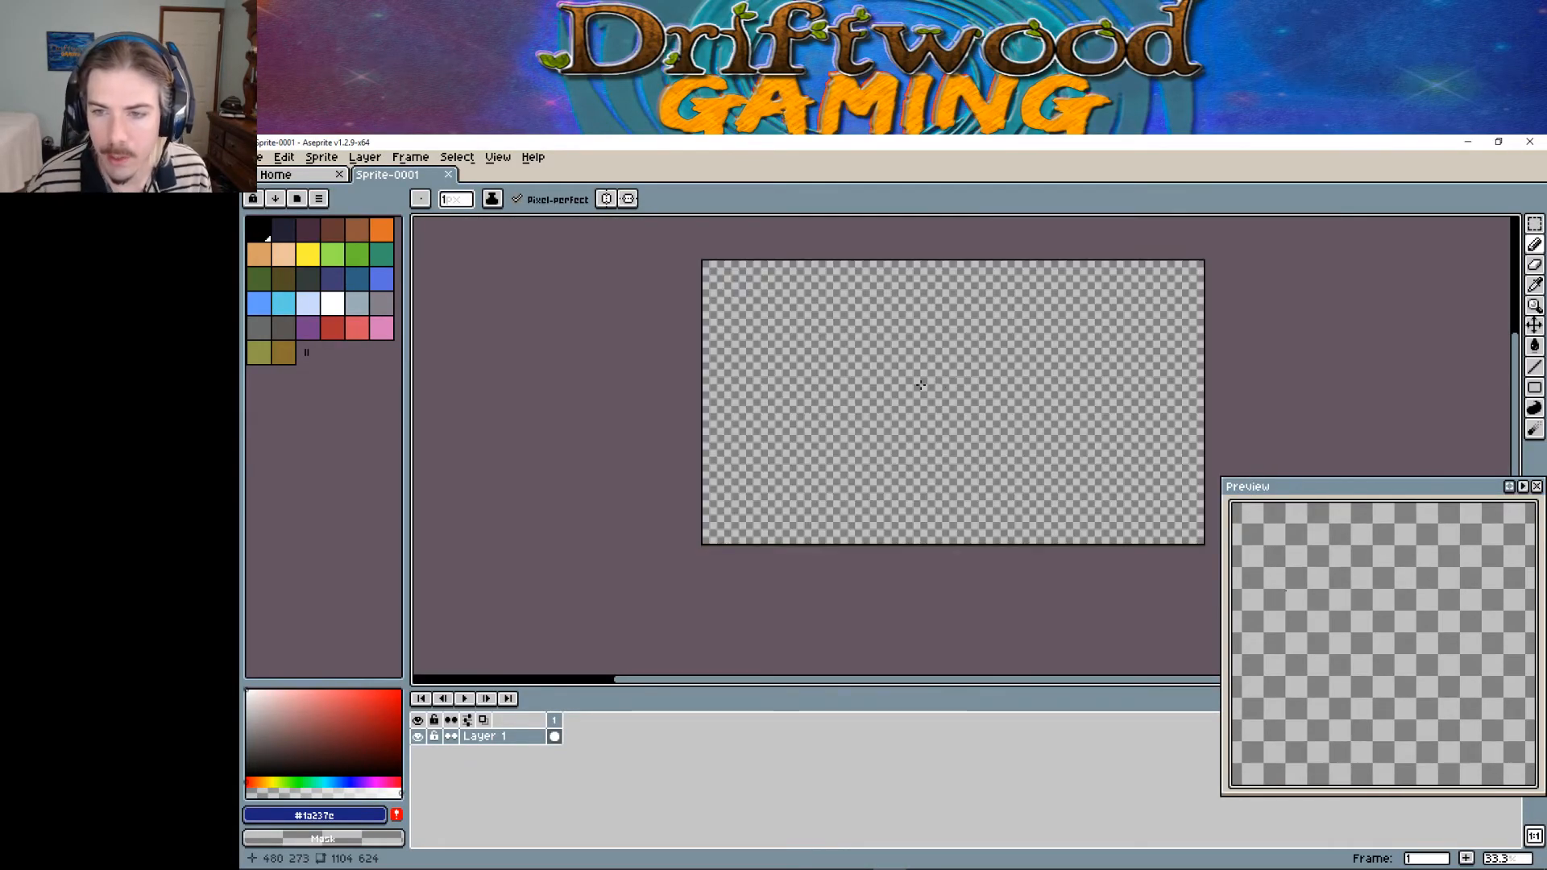
middle_click_drag(986, 389, 837, 437)
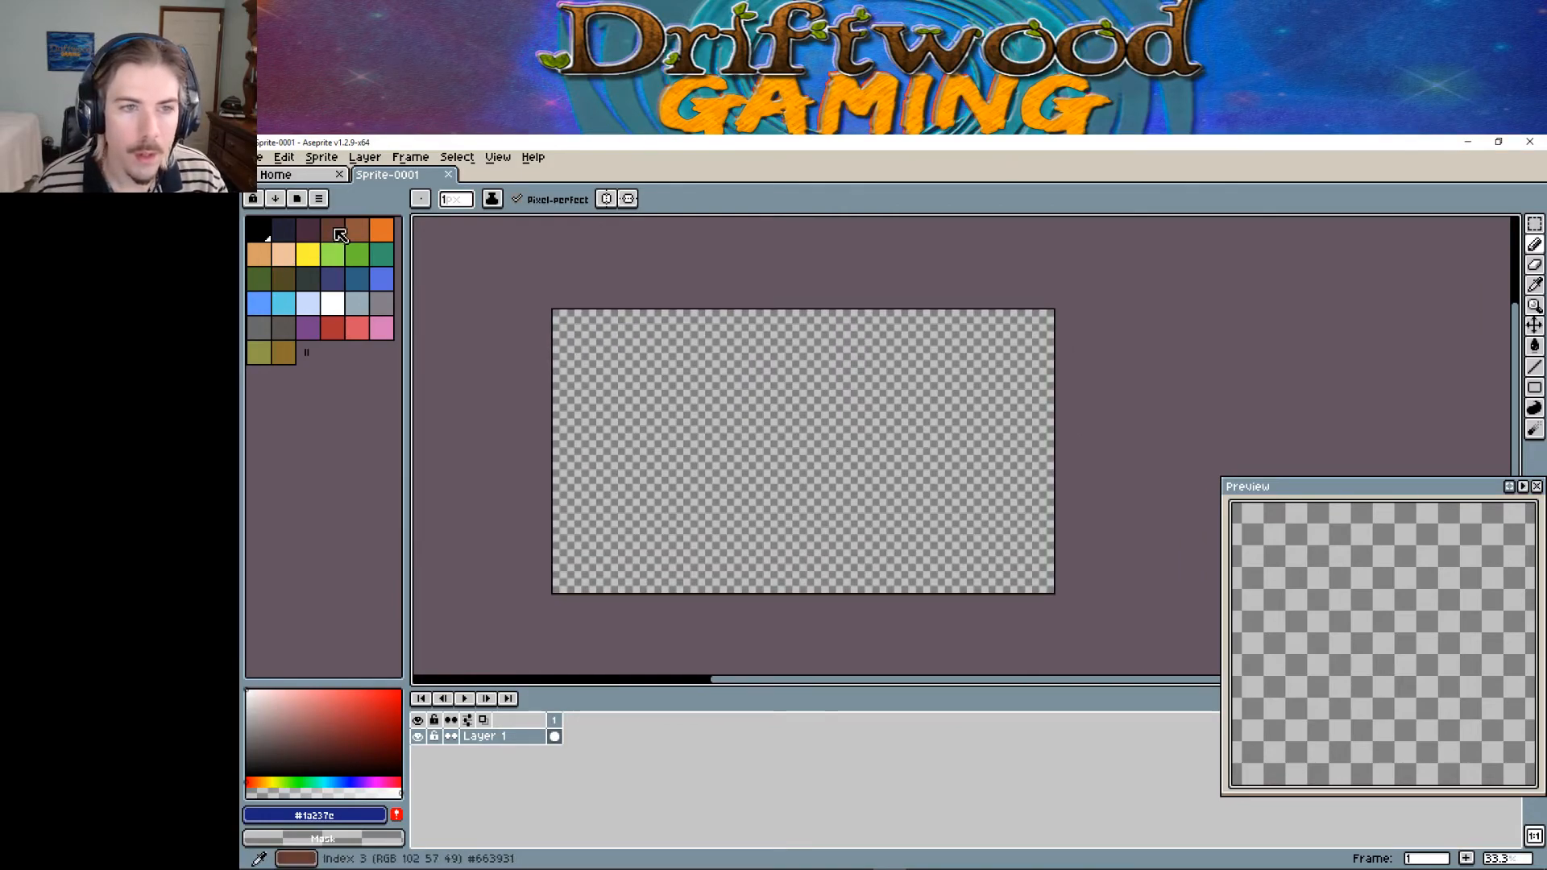
Step: Sketch three freehand outlines across the blank sprite in dark brown (#663931) with a 3 px pencil
left_click(338, 235)
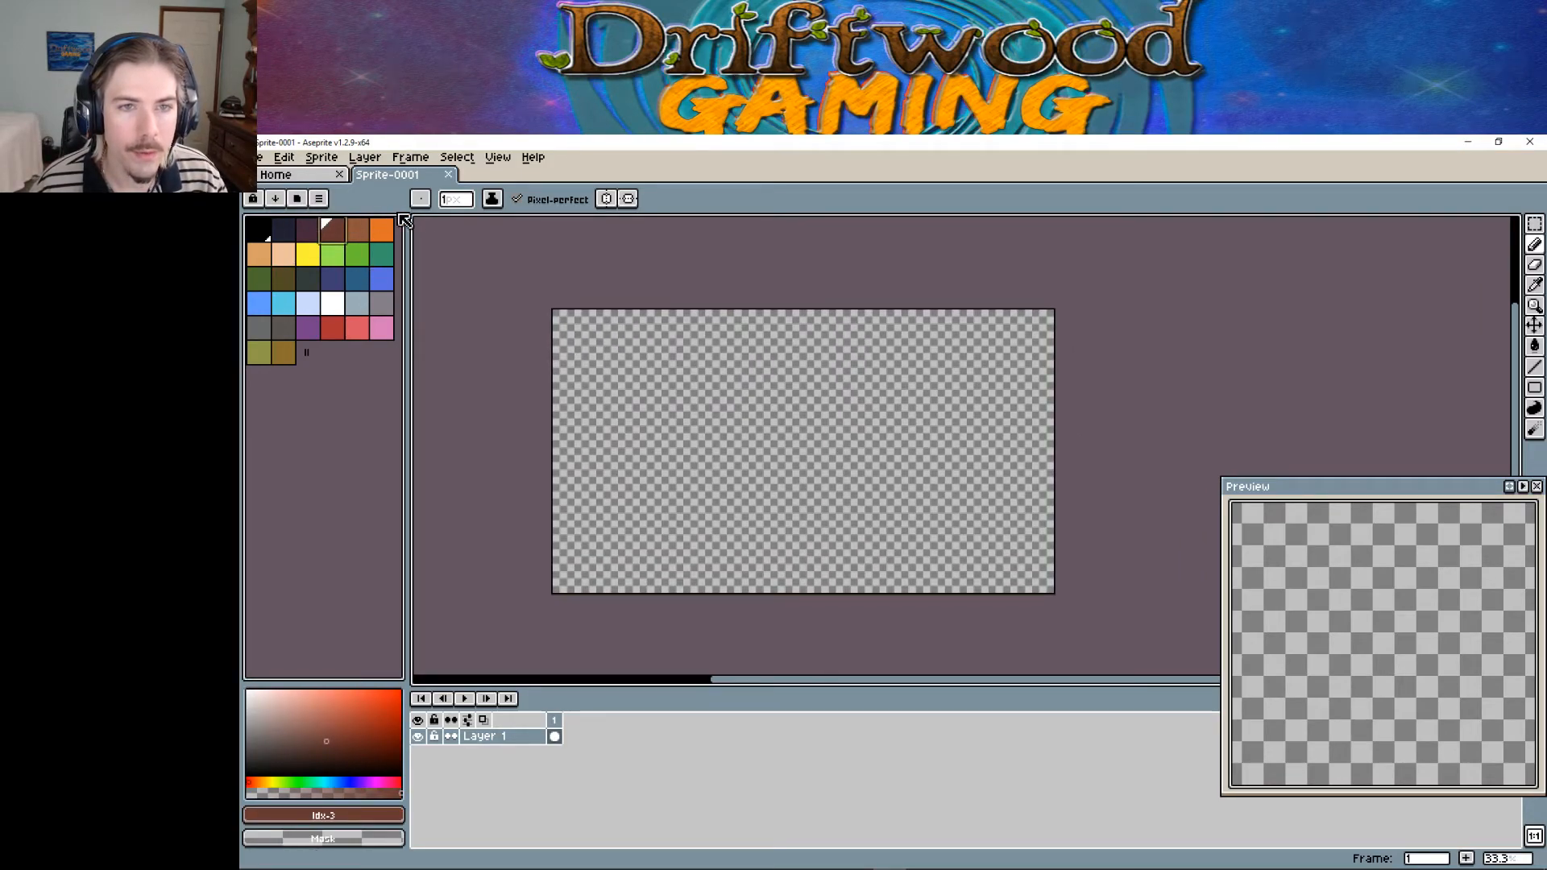
left_click(455, 200)
type("3")
mouse_move(769, 383)
left_mouse_down()
mouse_move(719, 416)
mouse_move(666, 543)
mouse_move(628, 544)
mouse_move(594, 596)
left_mouse_up()
mouse_move(838, 379)
left_mouse_down()
mouse_move(925, 418)
mouse_move(999, 593)
left_mouse_up()
left_click_drag(706, 363, 553, 442)
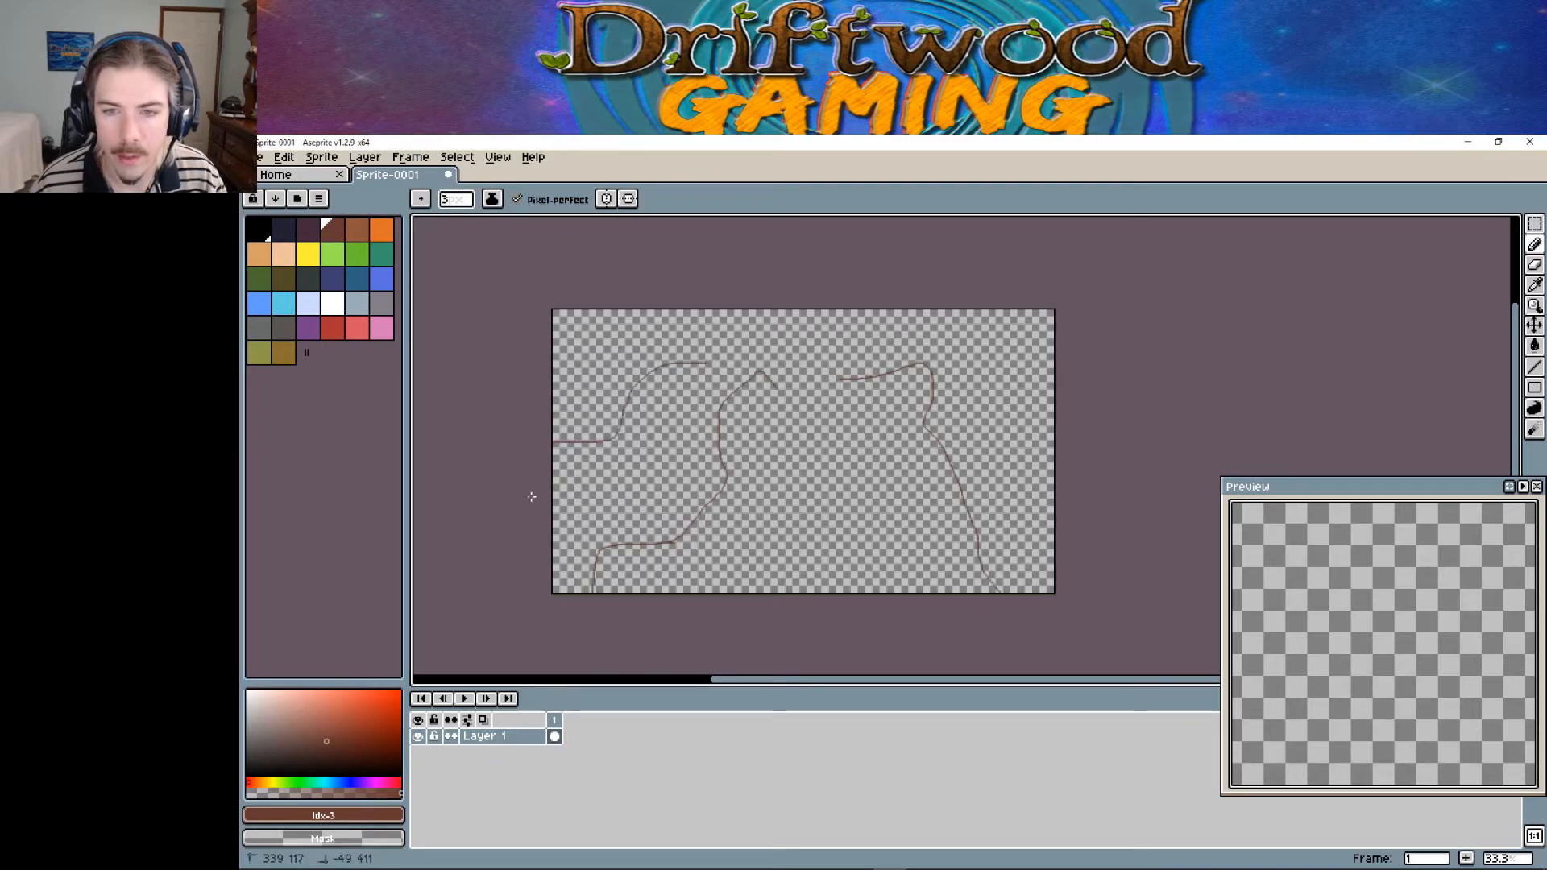
Step: Load the fantasy-24 color palette and pick its brown at index 11 as the drawing color
left_click(298, 202)
scroll(470, 353, "down", 10)
scroll(459, 448, "down", 5)
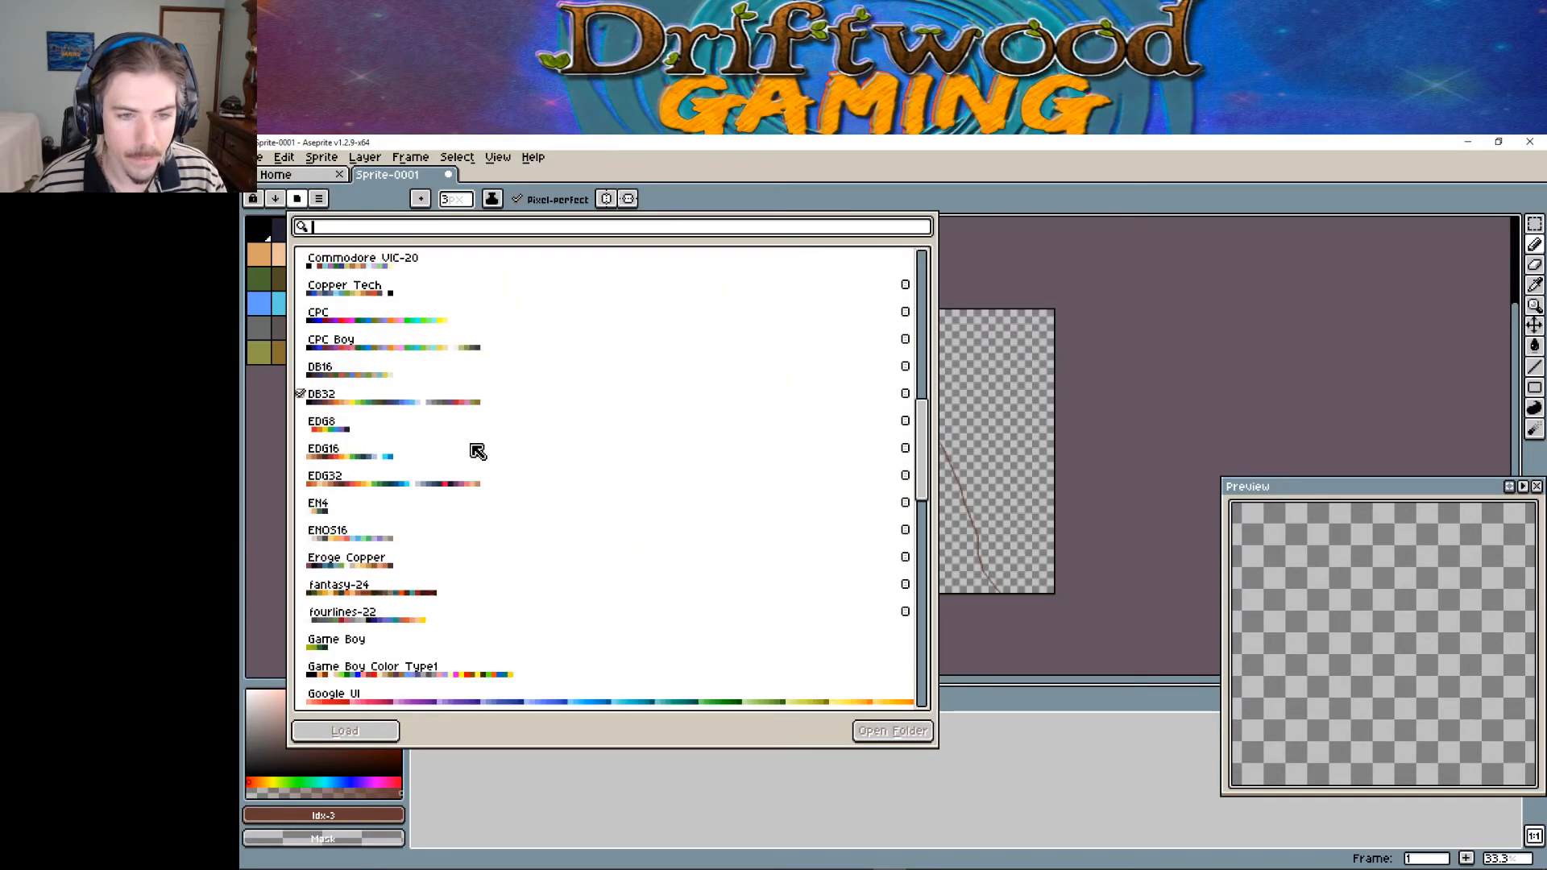
left_click(435, 482)
left_click(367, 730)
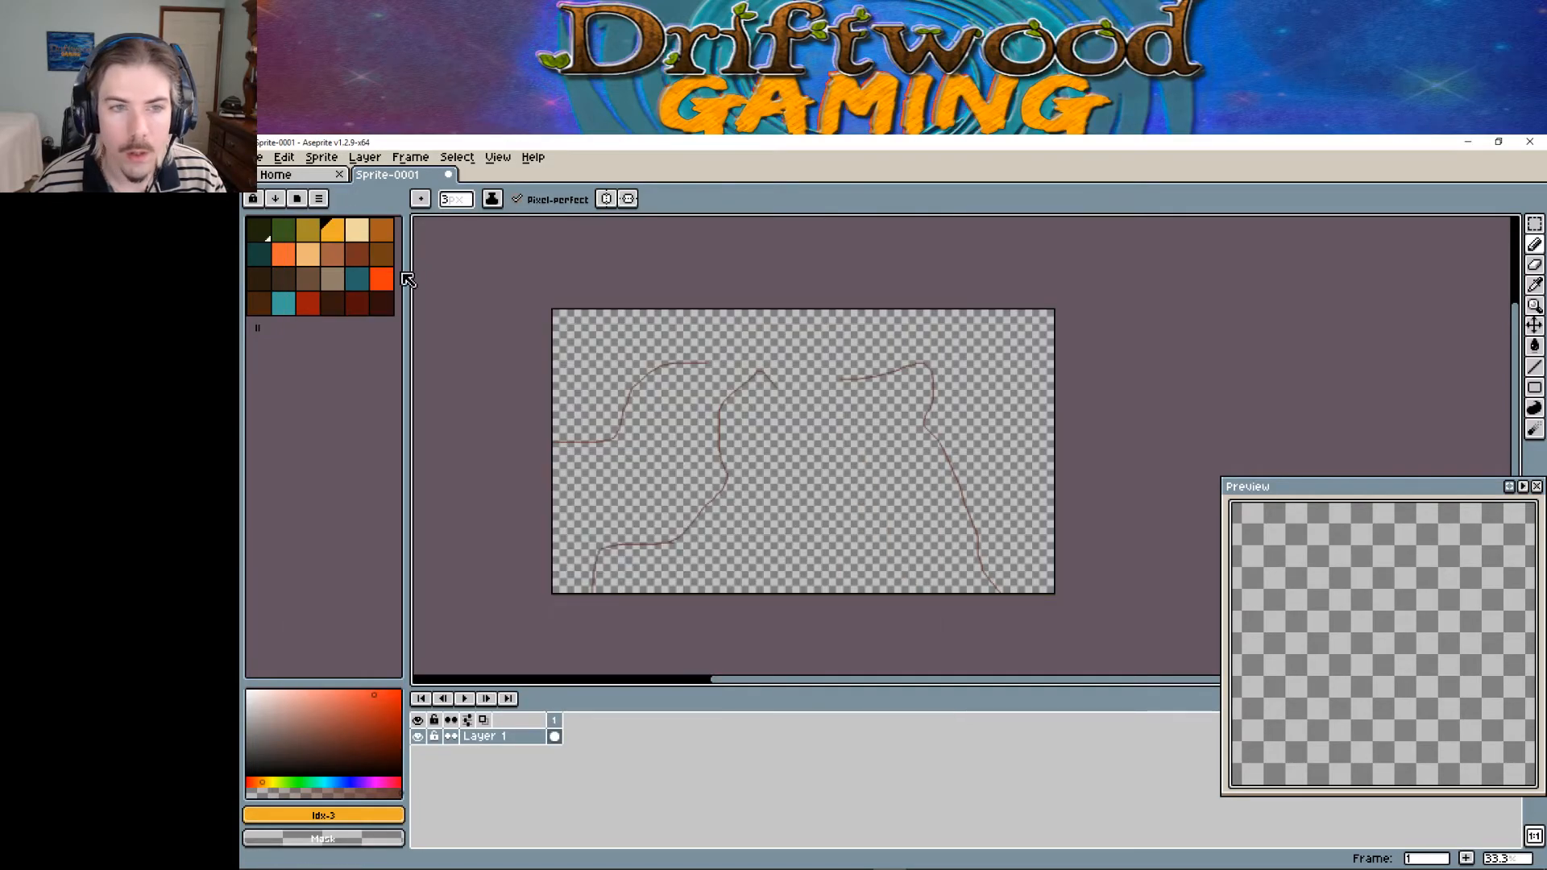
left_click(381, 254)
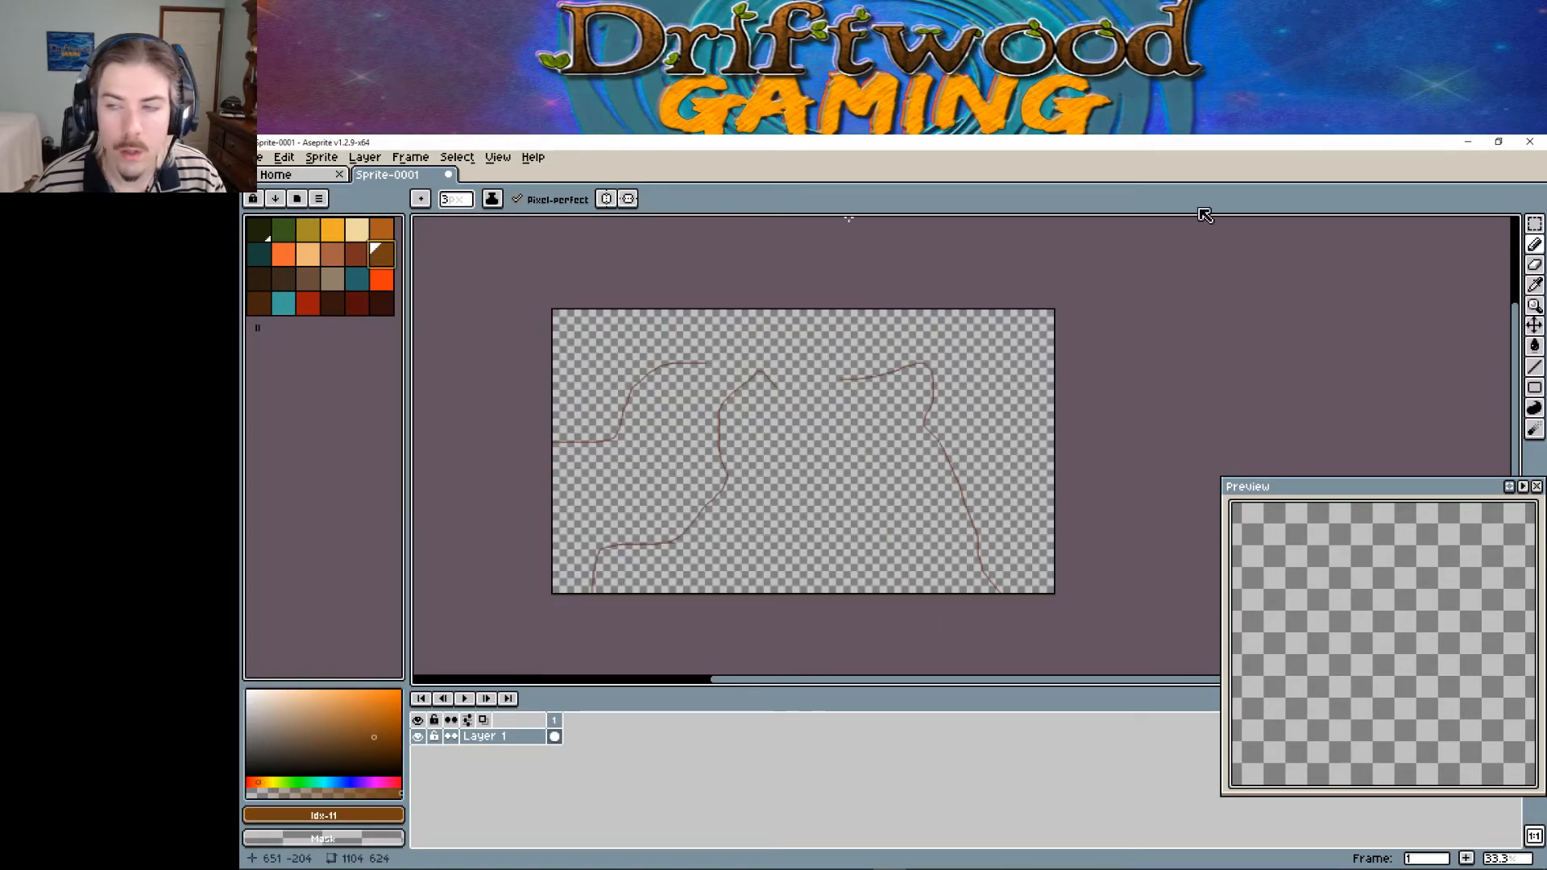
Step: Switch to the Spray tool and undo the palette change and all the sketched outlines
left_click_drag(1534, 245, 1522, 248)
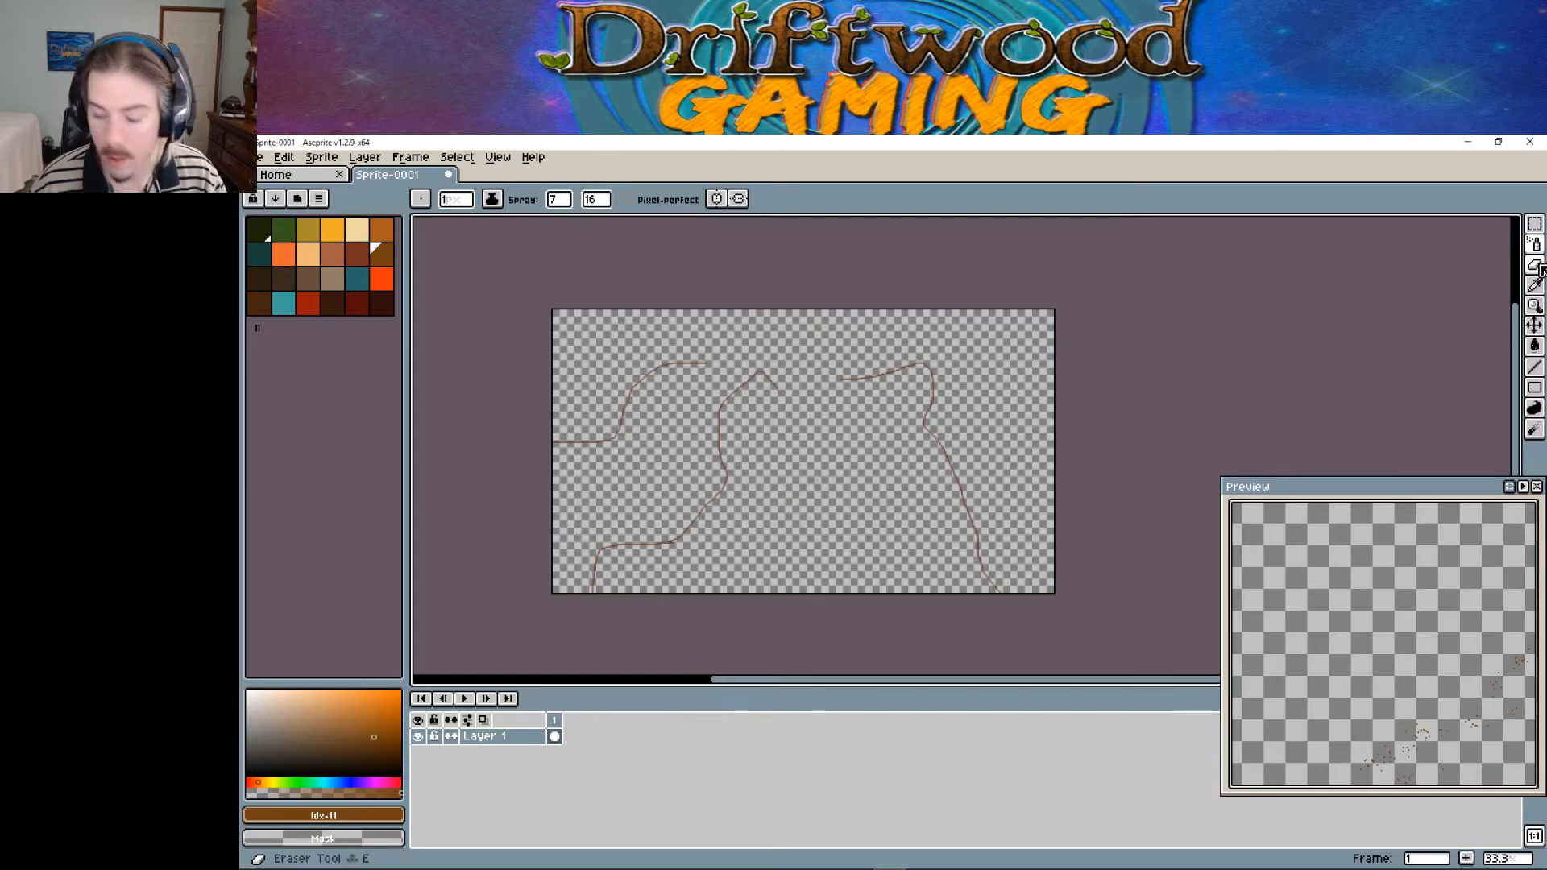
key("ctrl+z")
key("ctrl+z")
key("ctrl+z")
key("ctrl+z")
key("ctrl+z")
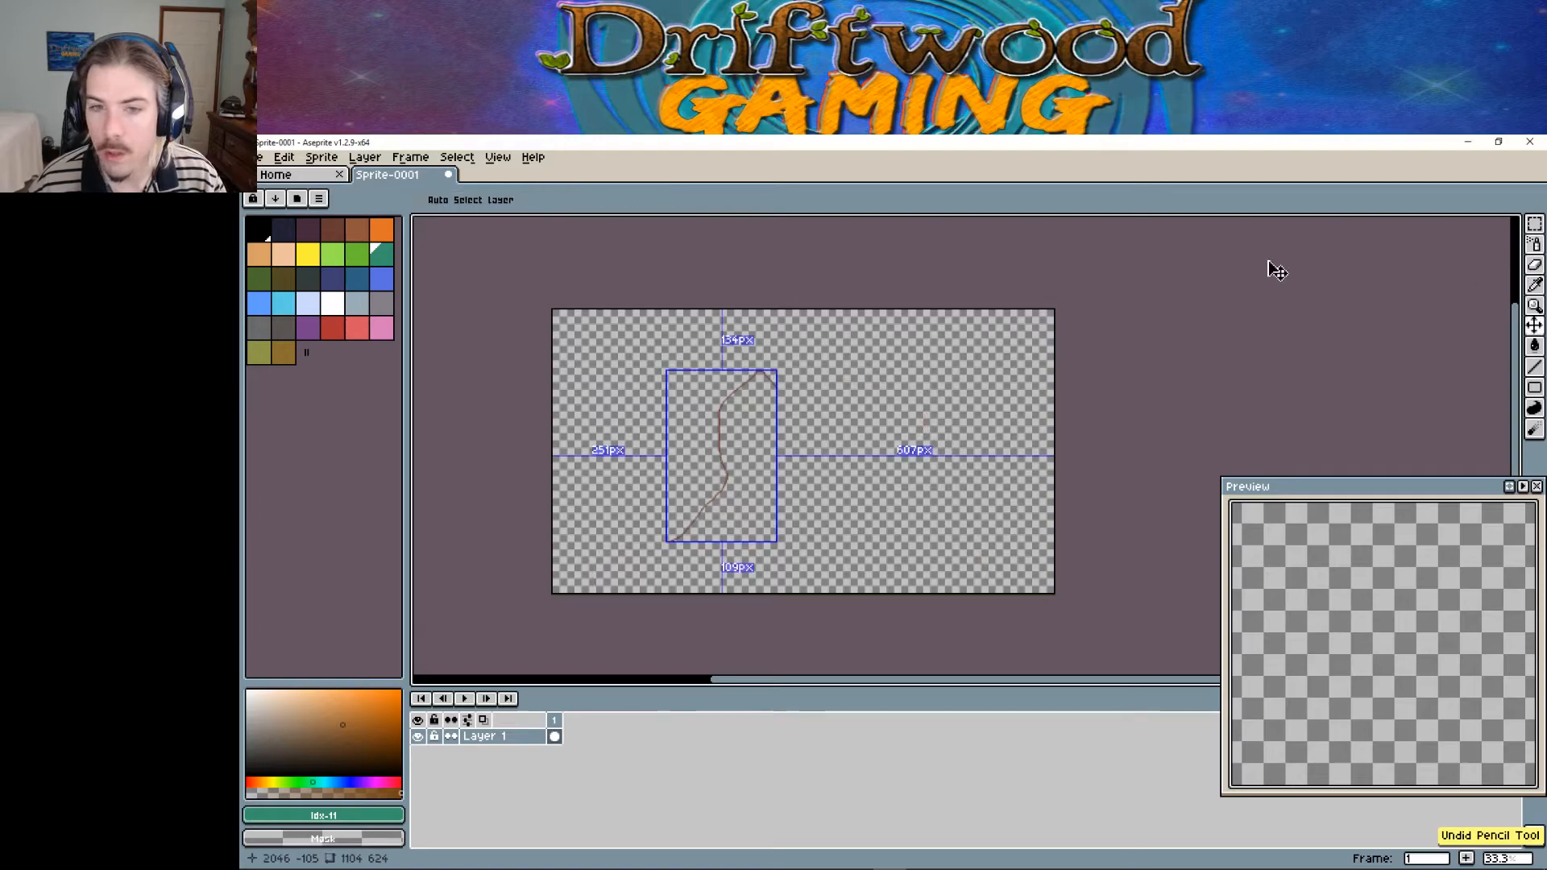
Step: Load the Rosy-42 color palette for the sprite
left_click(297, 198)
scroll(436, 540, "down", 5)
scroll(436, 540, "down", 10)
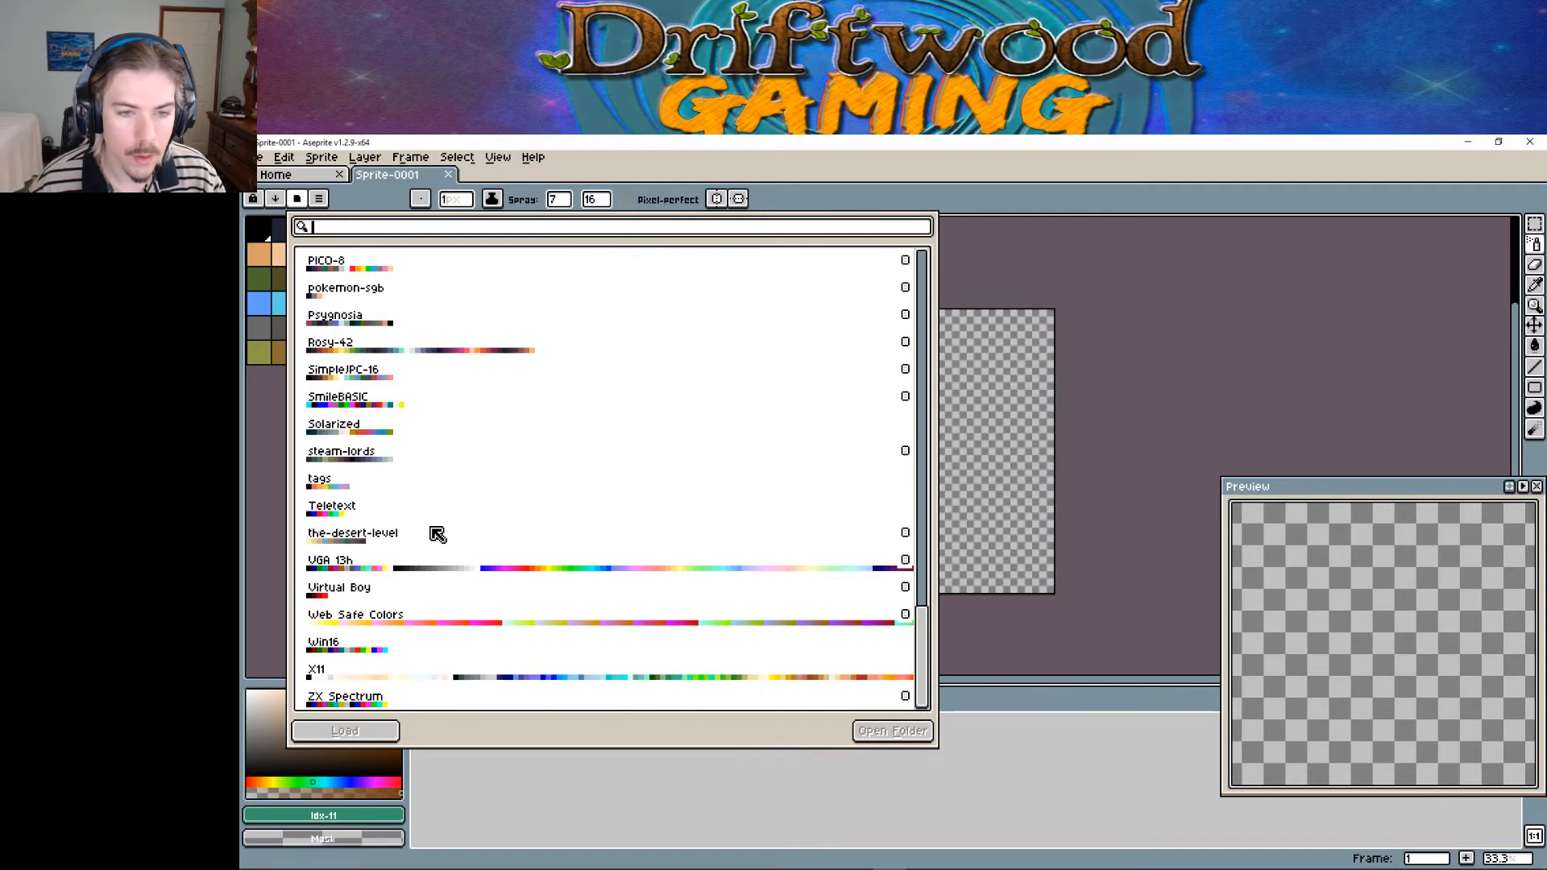
left_click(430, 350)
left_click(1314, 315)
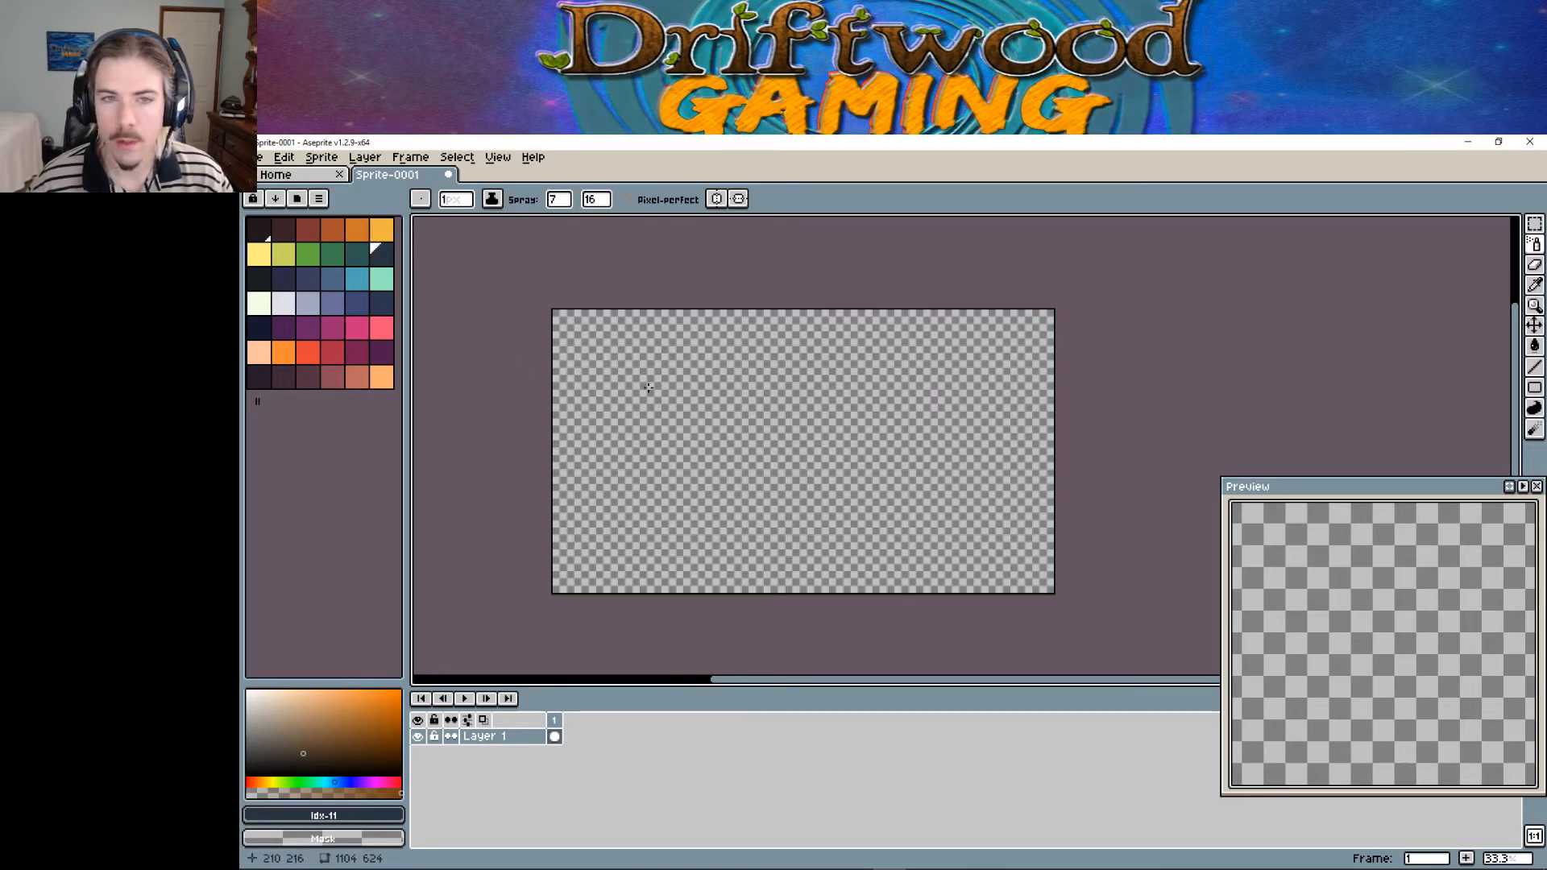
Step: Switch to Photoshop and open the tan version of the gigantic battle background image from the battlebacks1 folder in img
left_click(1467, 145)
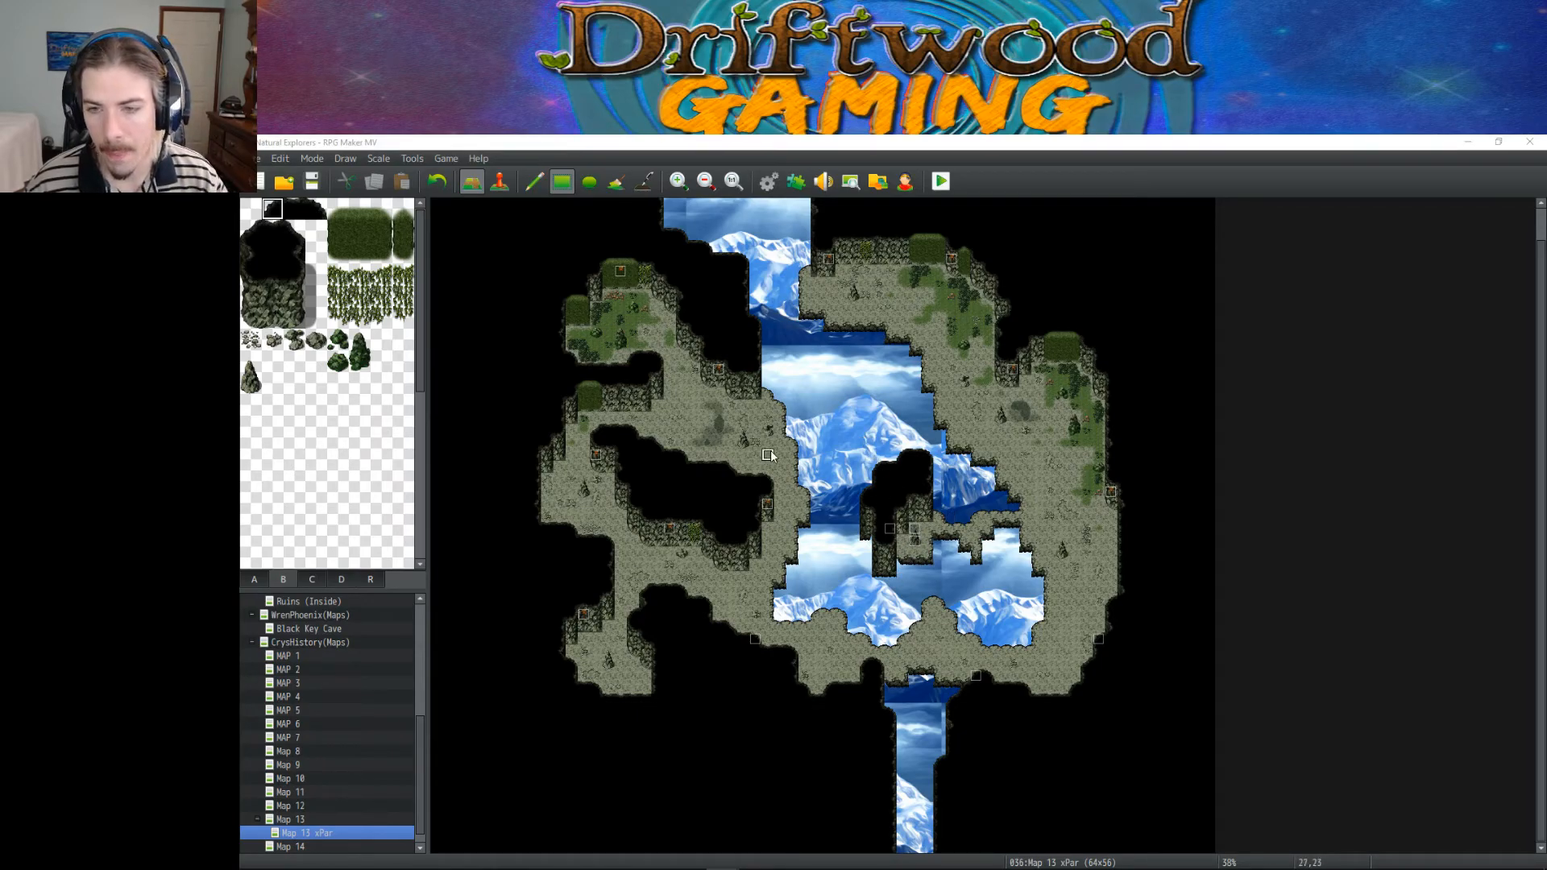
scroll(857, 409, "up", 1)
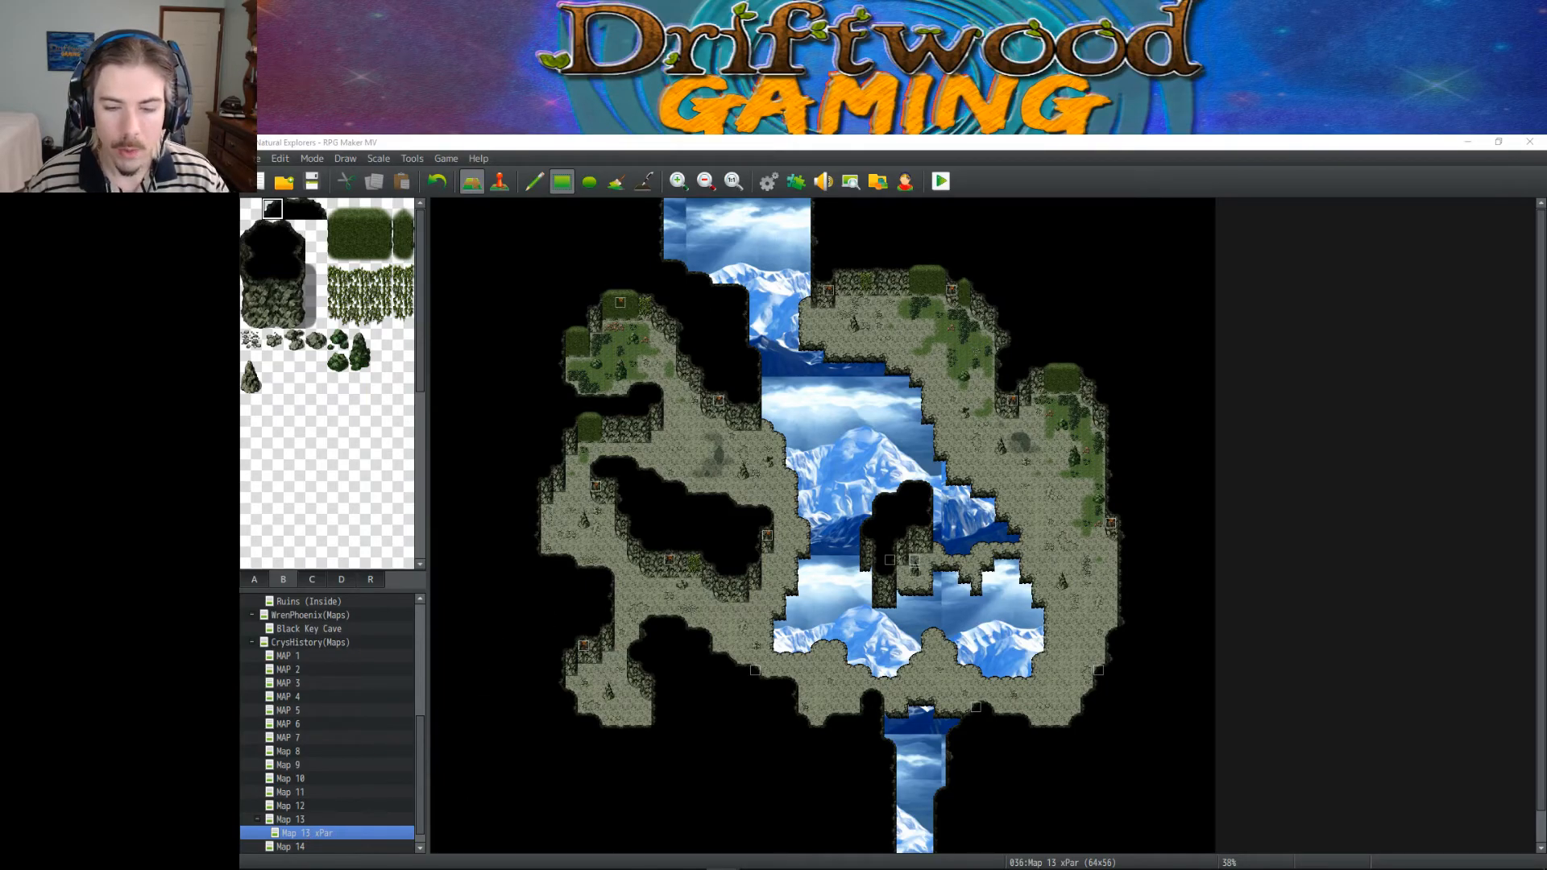
left_click(821, 856)
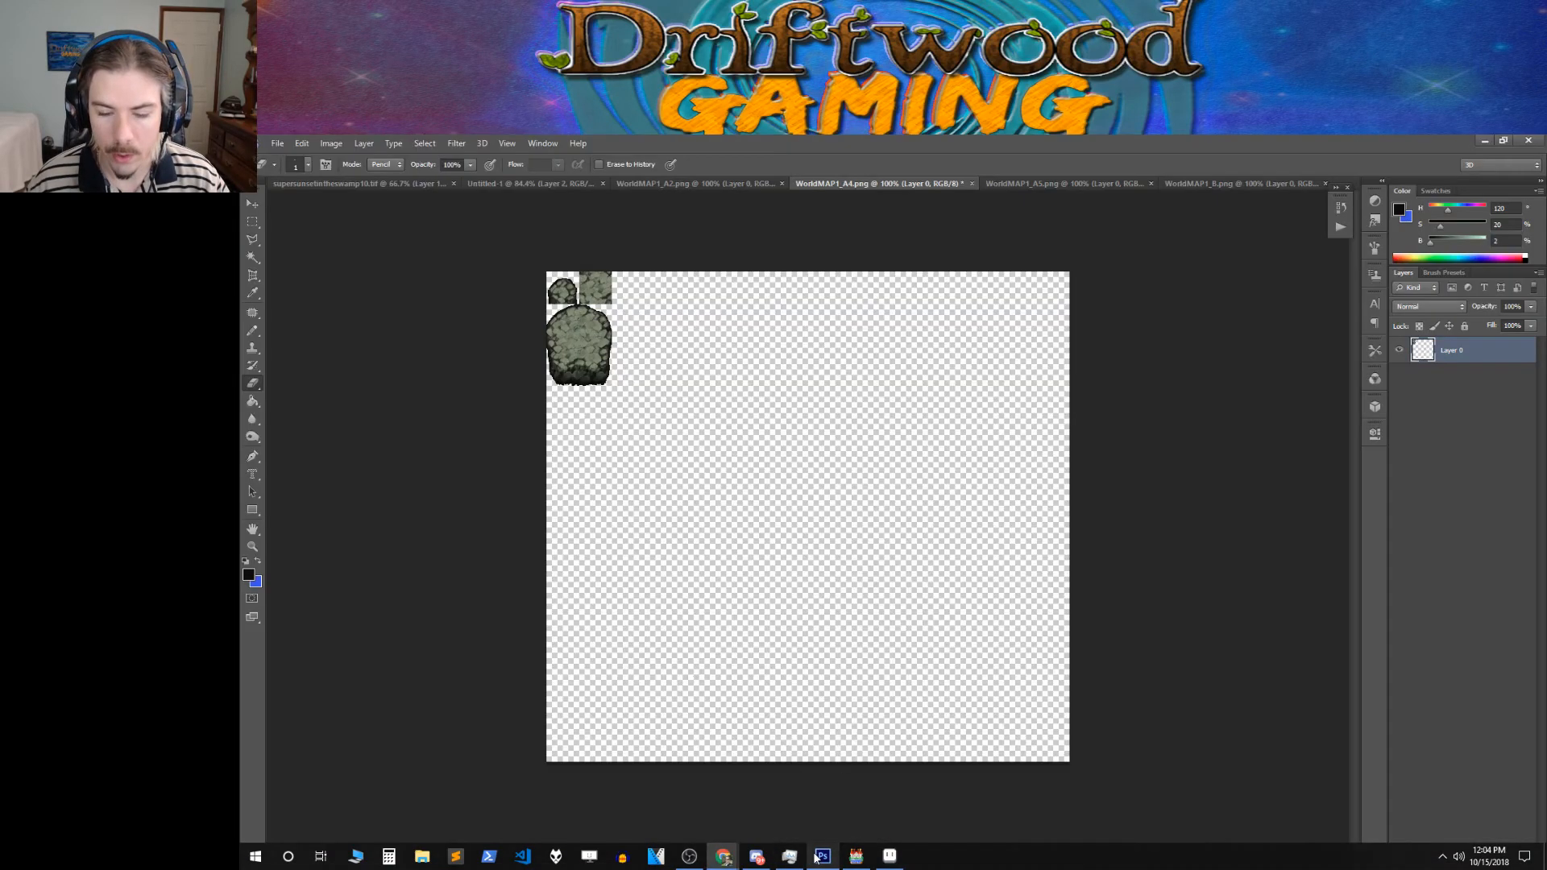
left_click(281, 144)
left_click(288, 171)
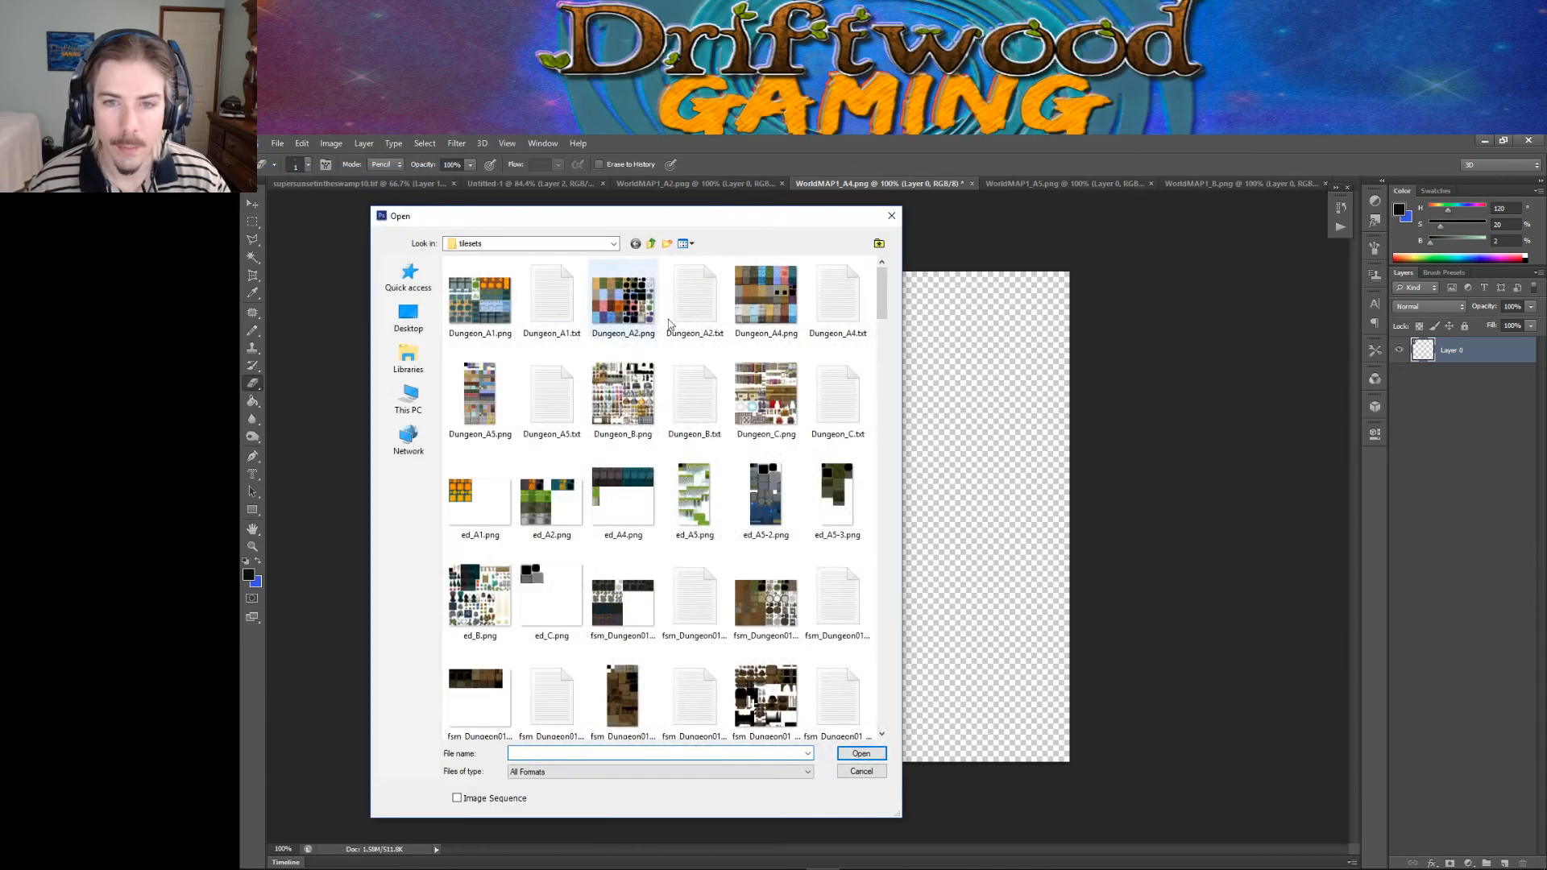
left_click(651, 244)
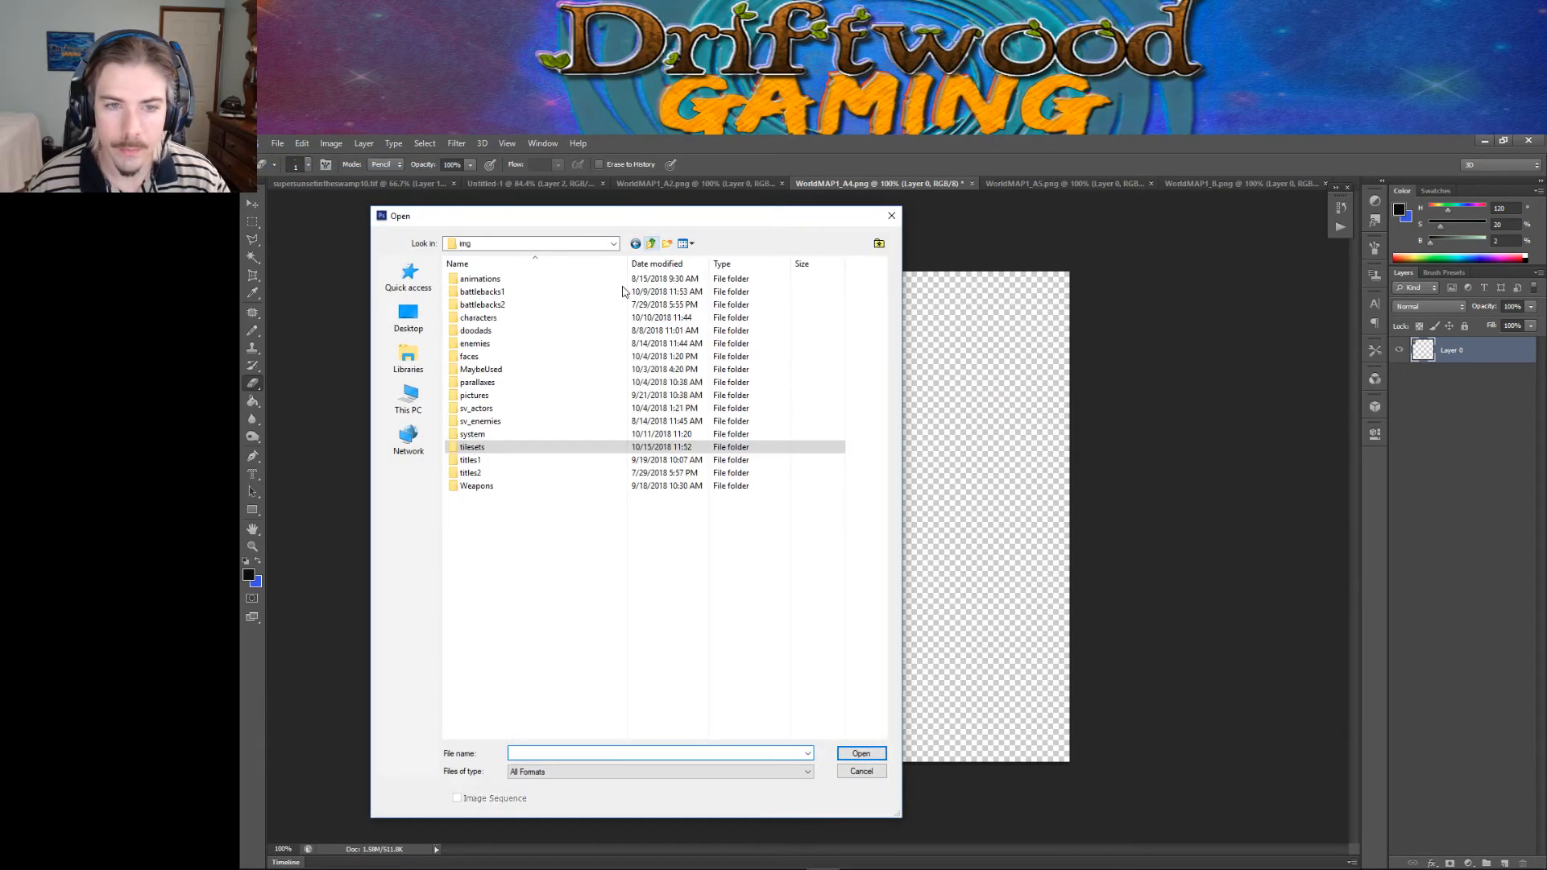
double_click(484, 292)
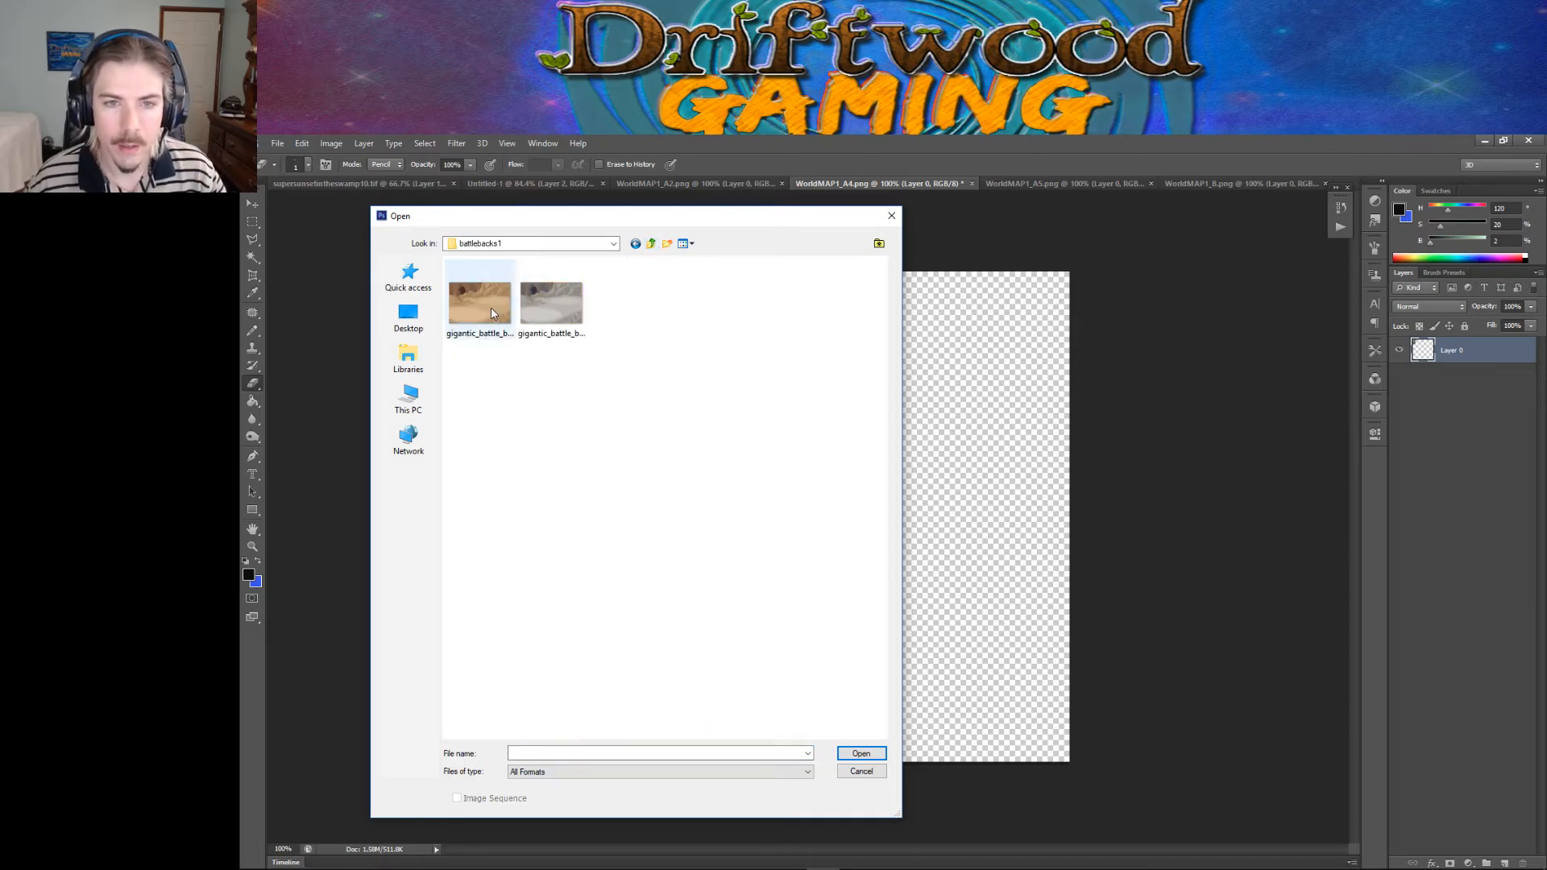
left_click(490, 310)
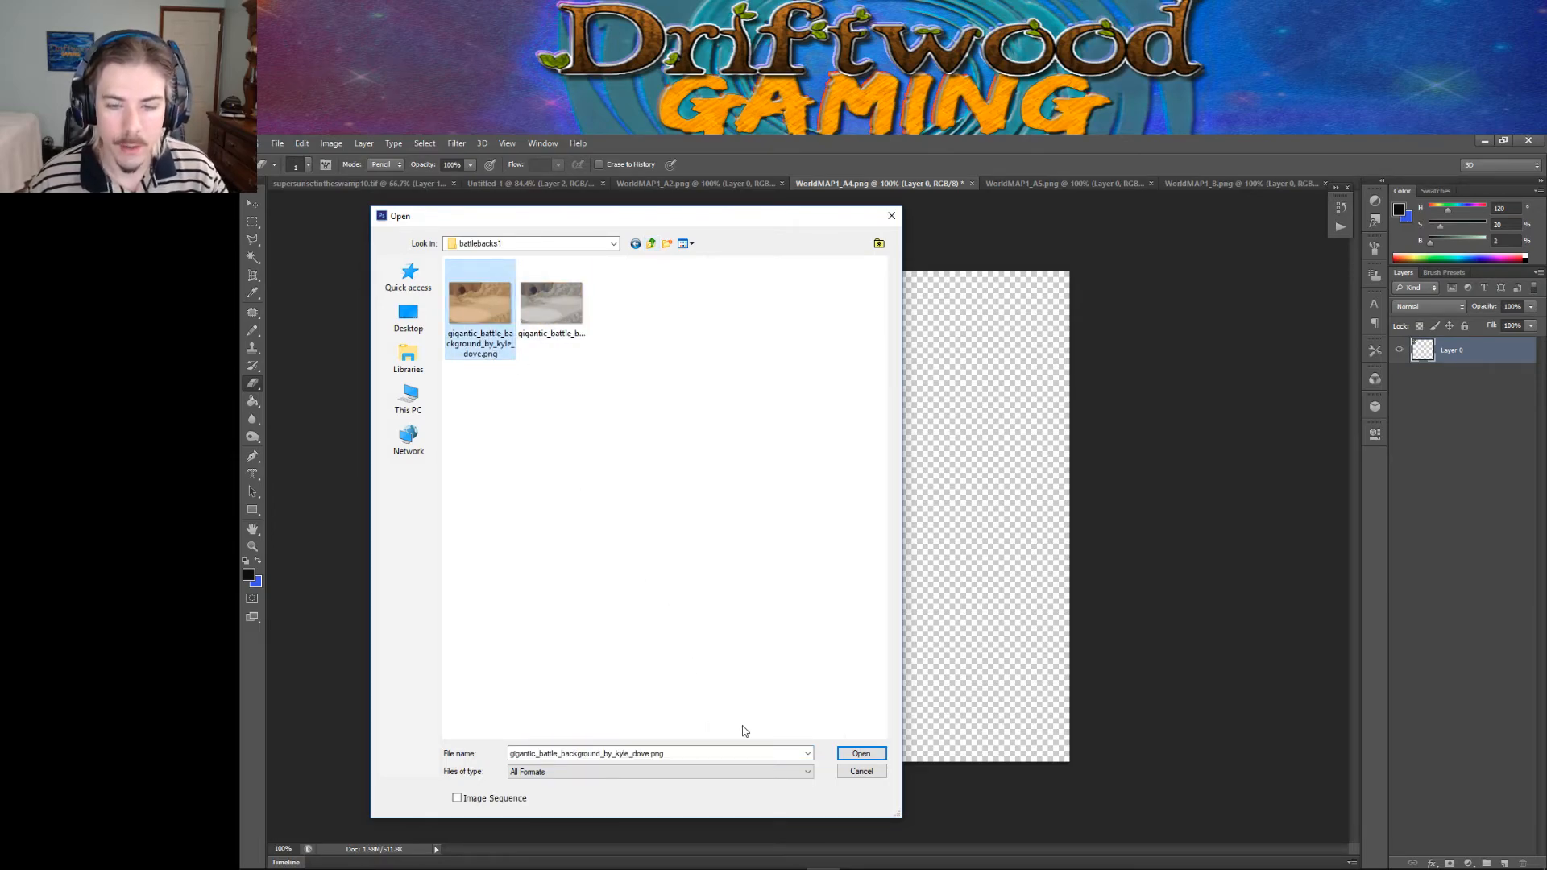
left_click(859, 754)
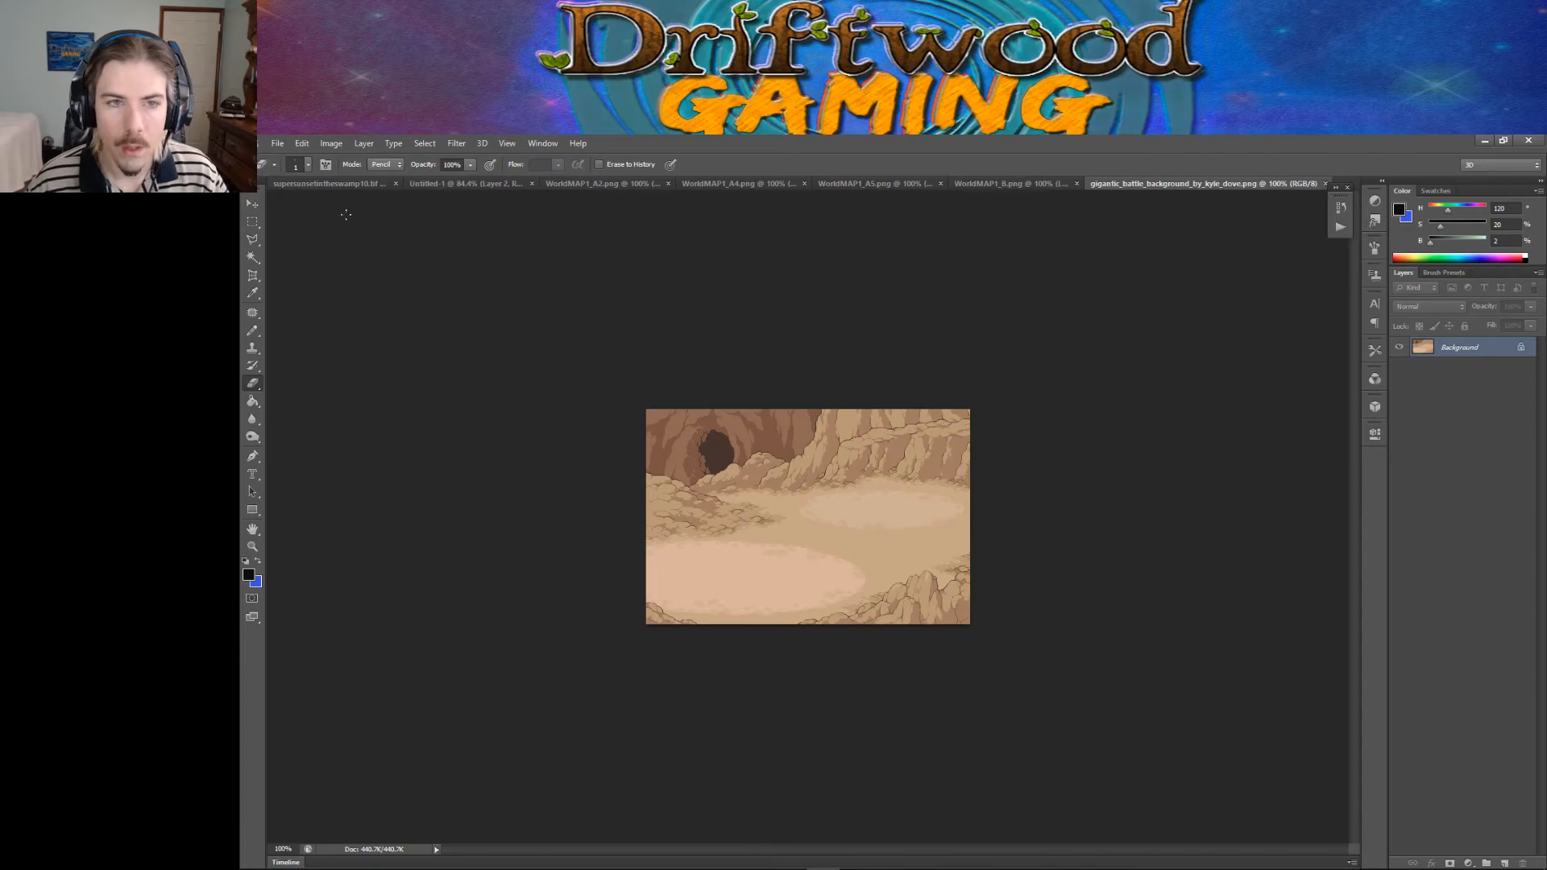
left_click(277, 143)
left_click(342, 311)
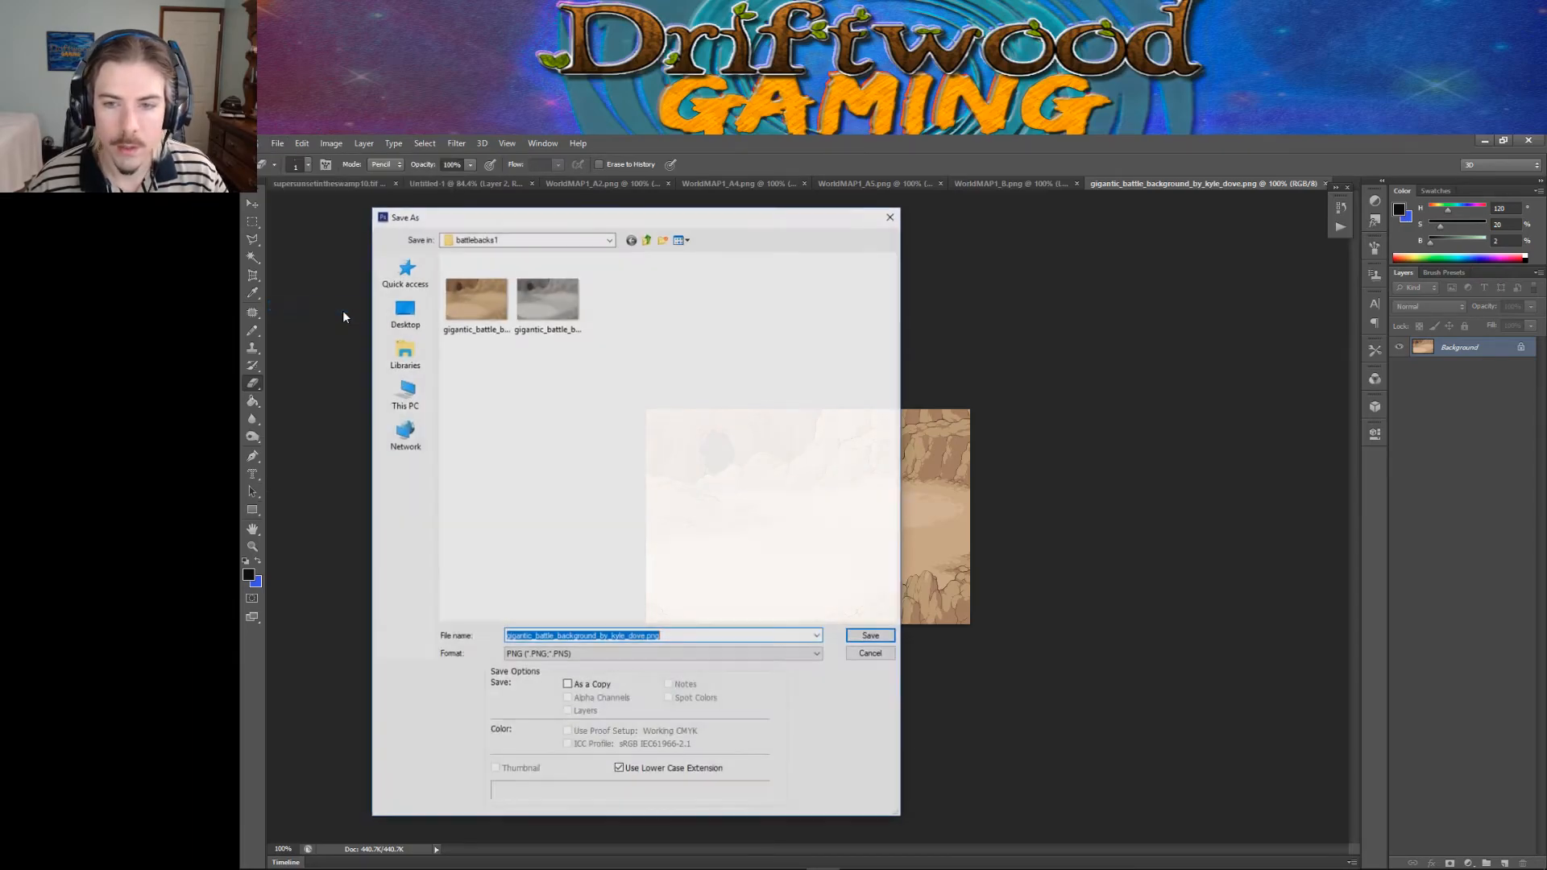
left_click(872, 653)
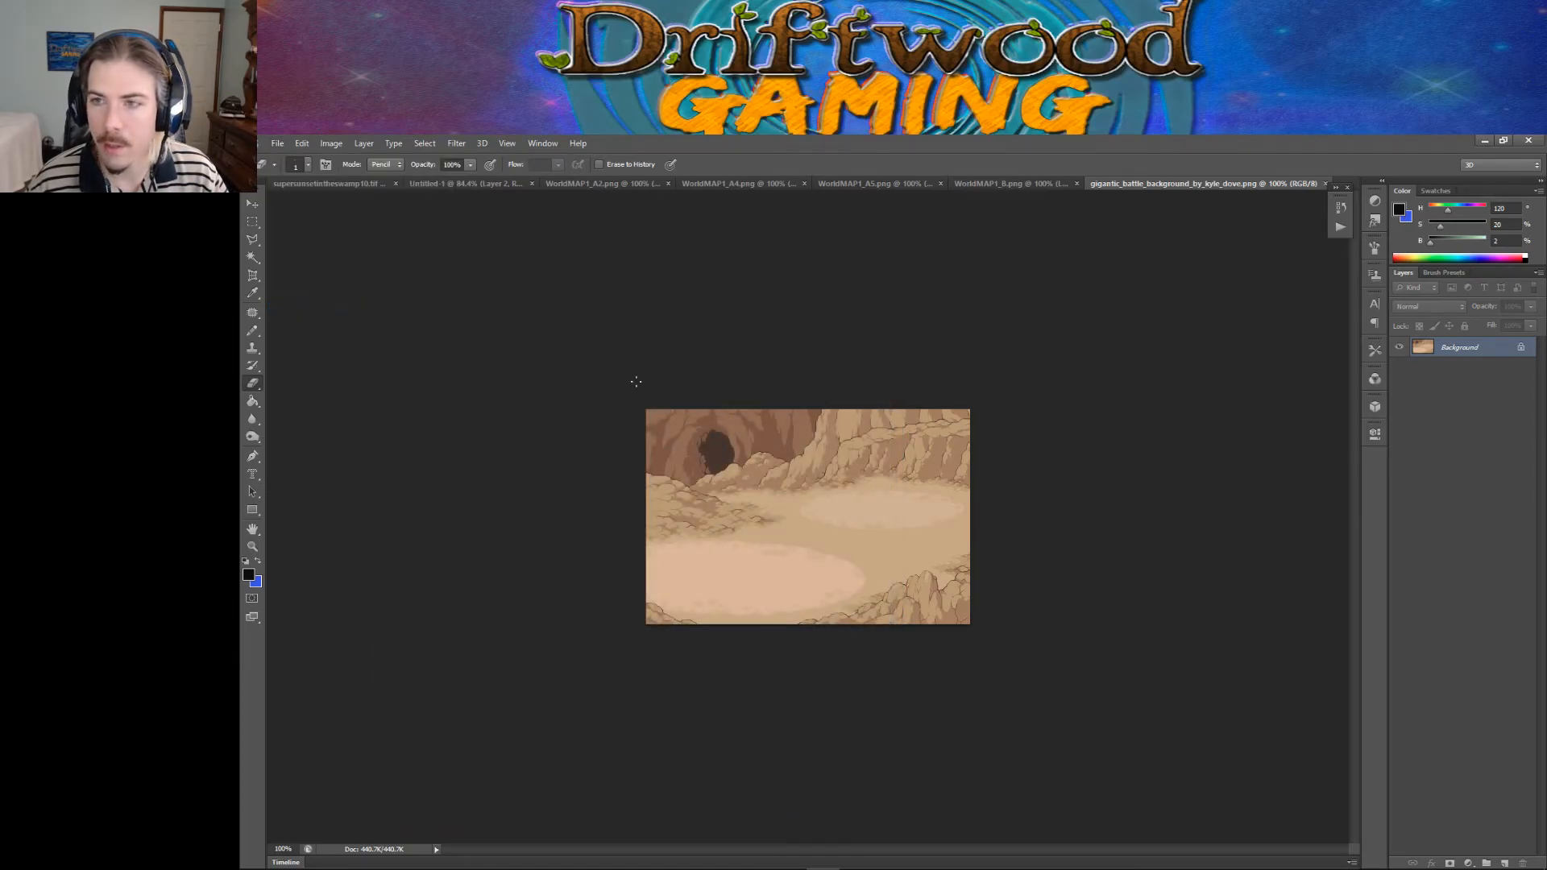
Step: Check the canvas dimensions of the tan battle background image in pixels
left_click(334, 143)
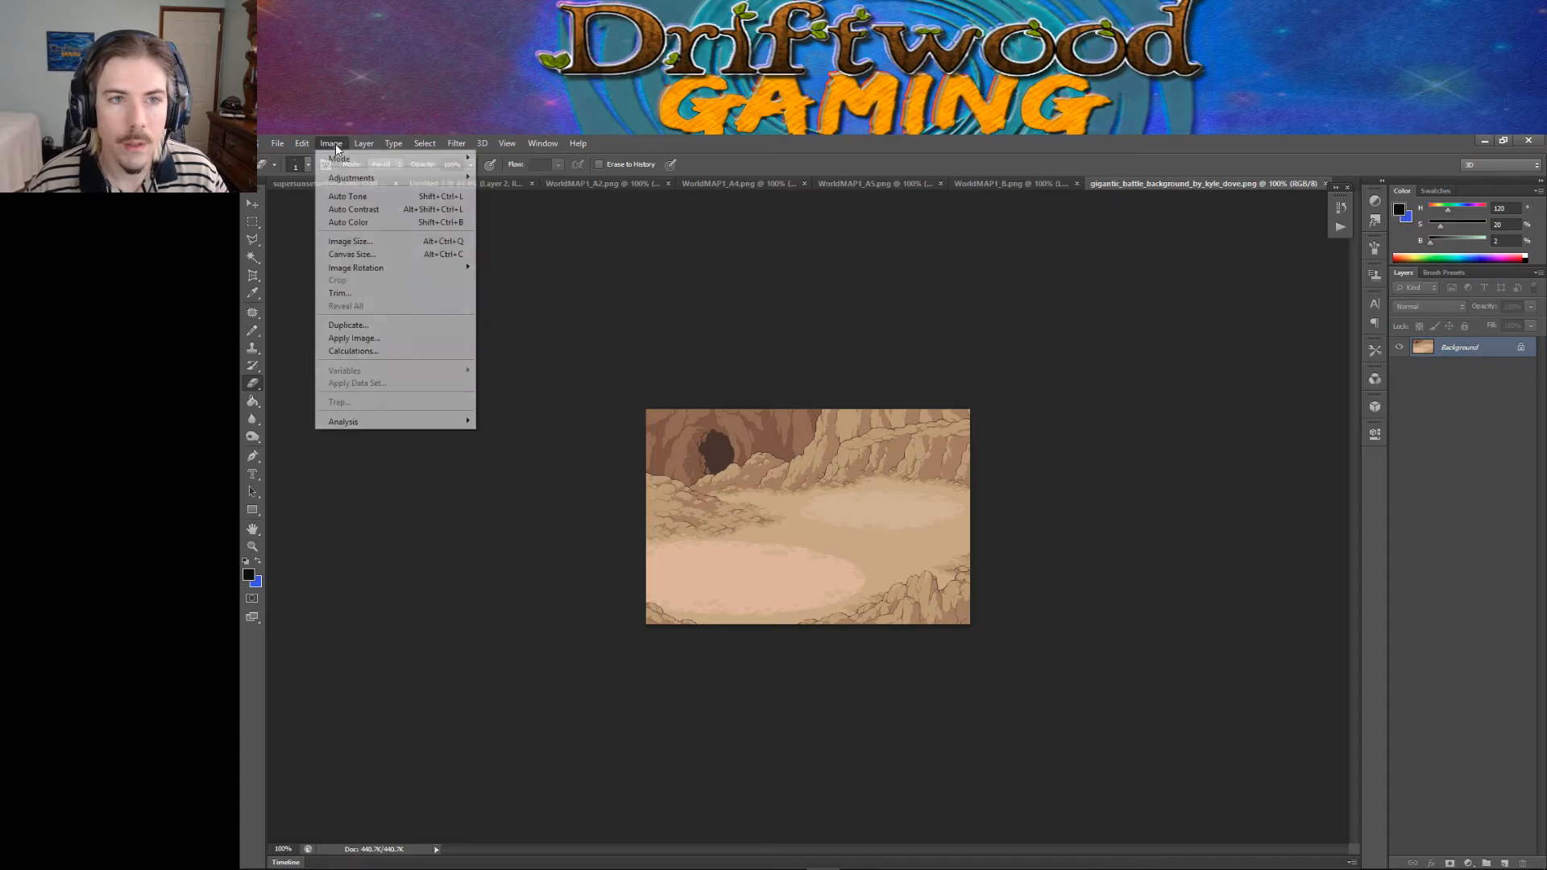
left_click(370, 255)
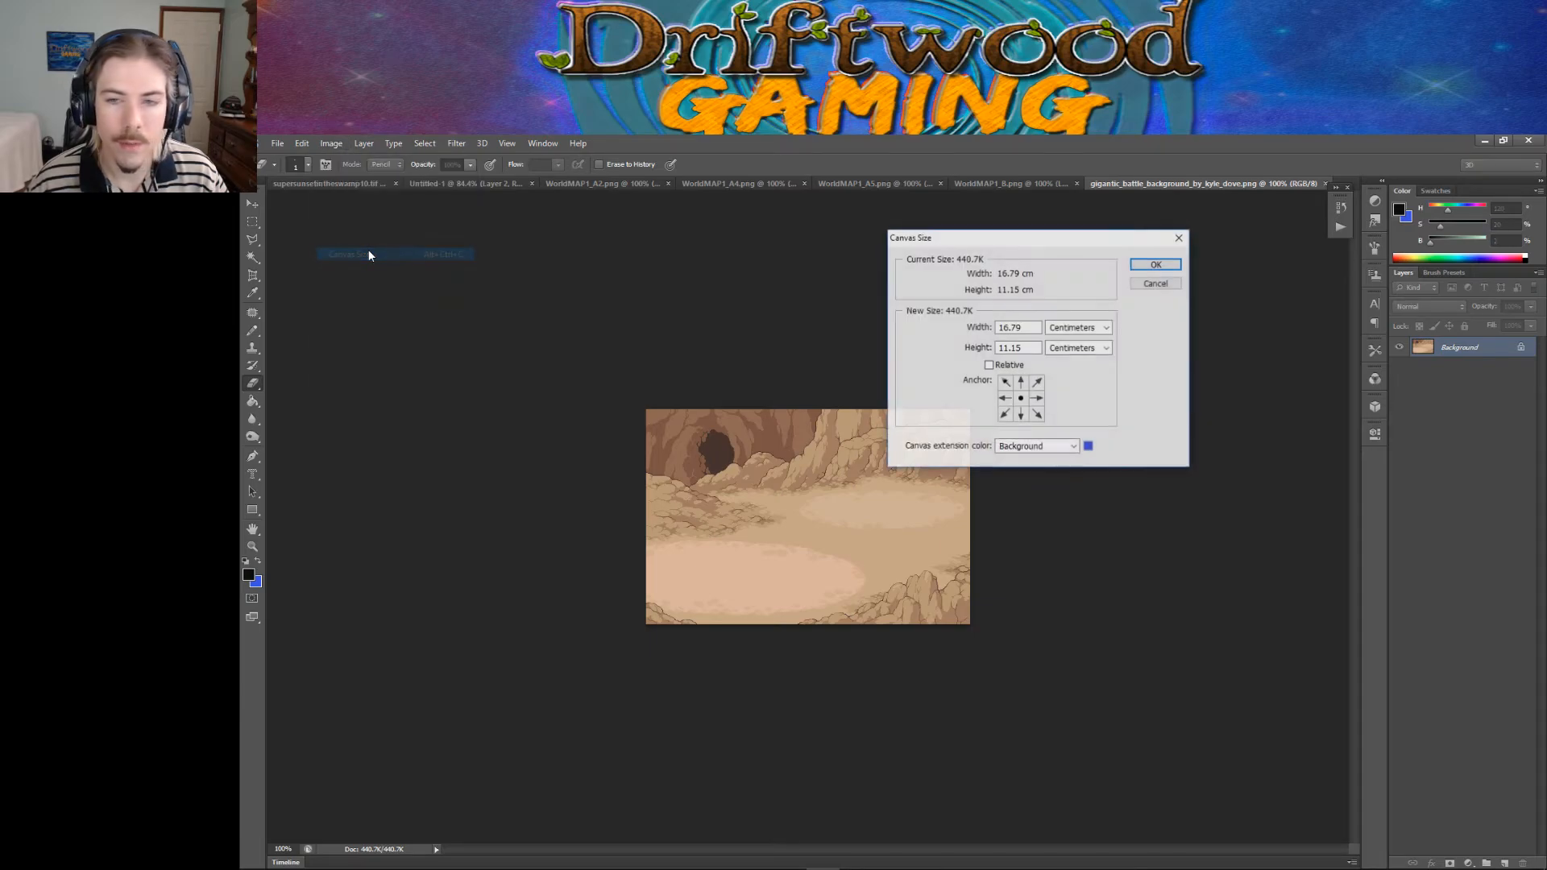
left_click(1076, 328)
left_click(1073, 359)
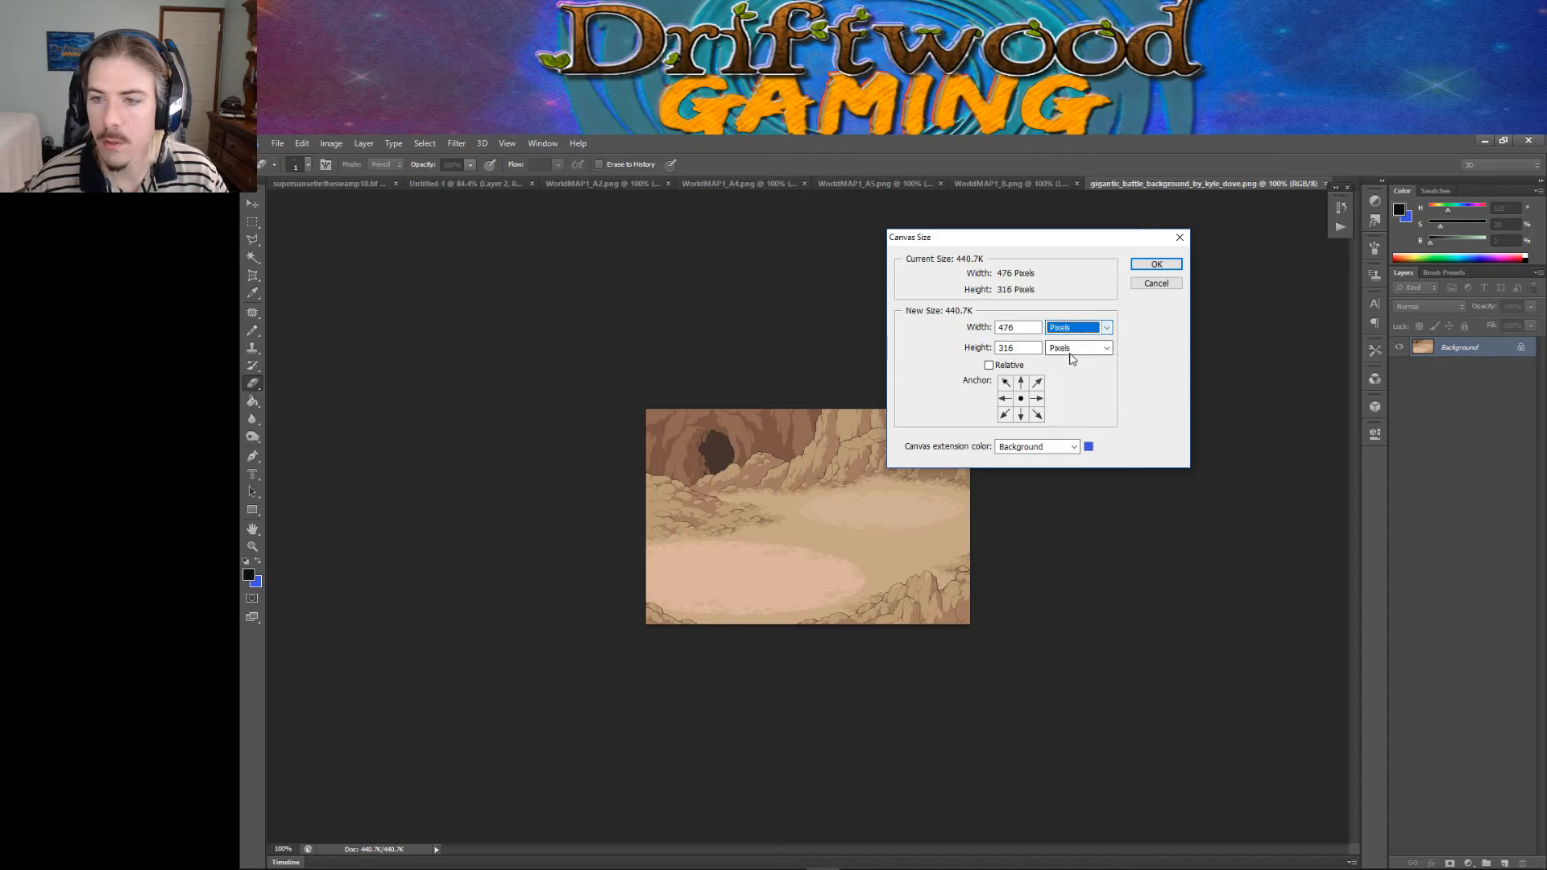
left_click(1156, 284)
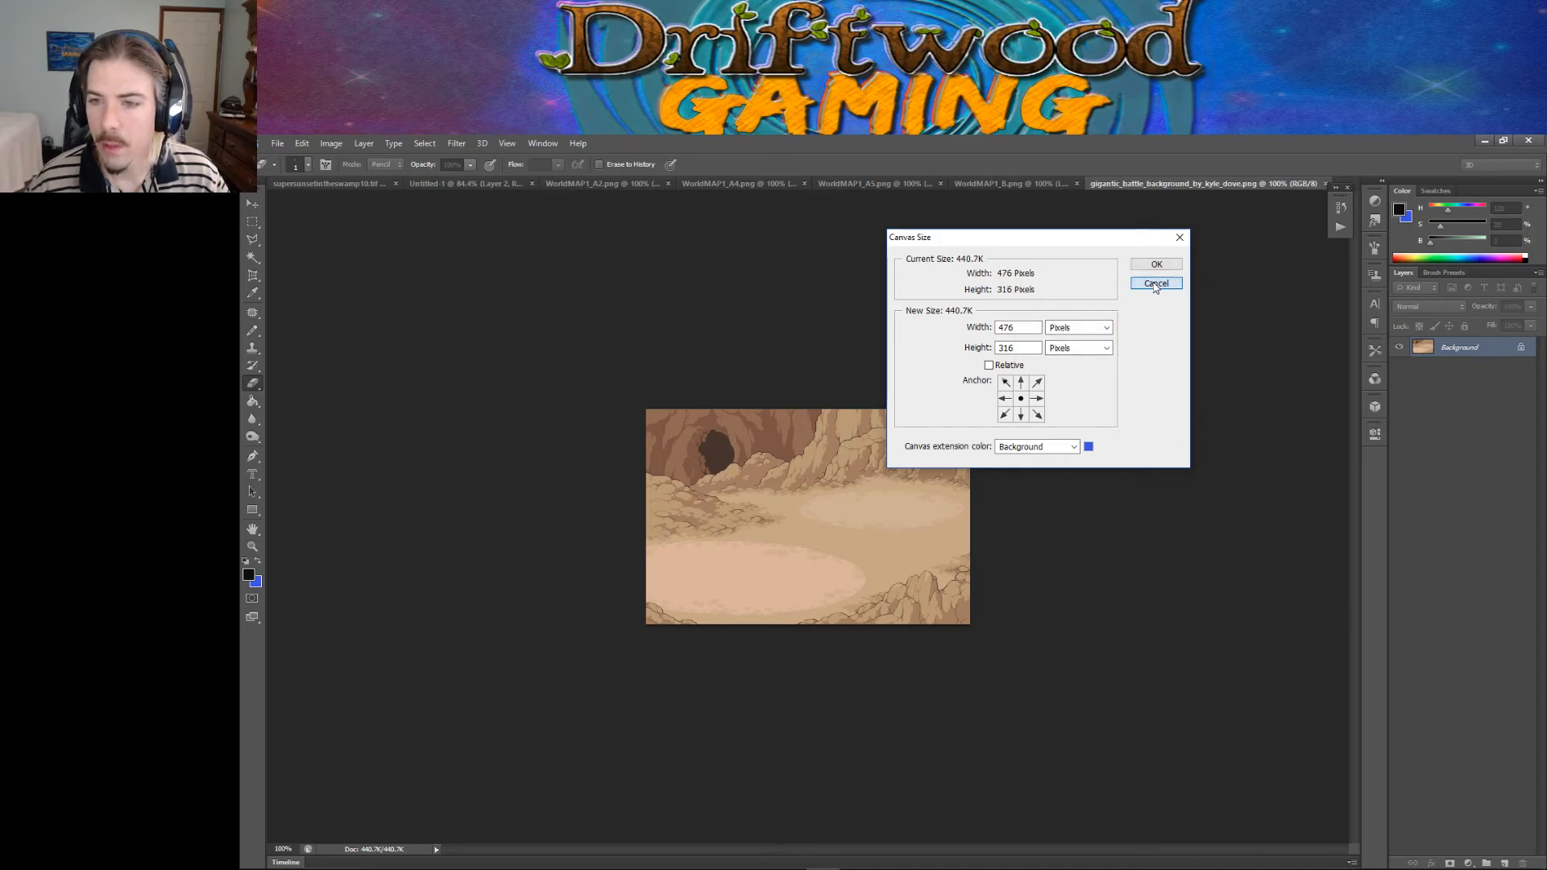
Step: Try enlarging the canvas to 200 percent in width and height, and undo the change
double_click(1023, 328)
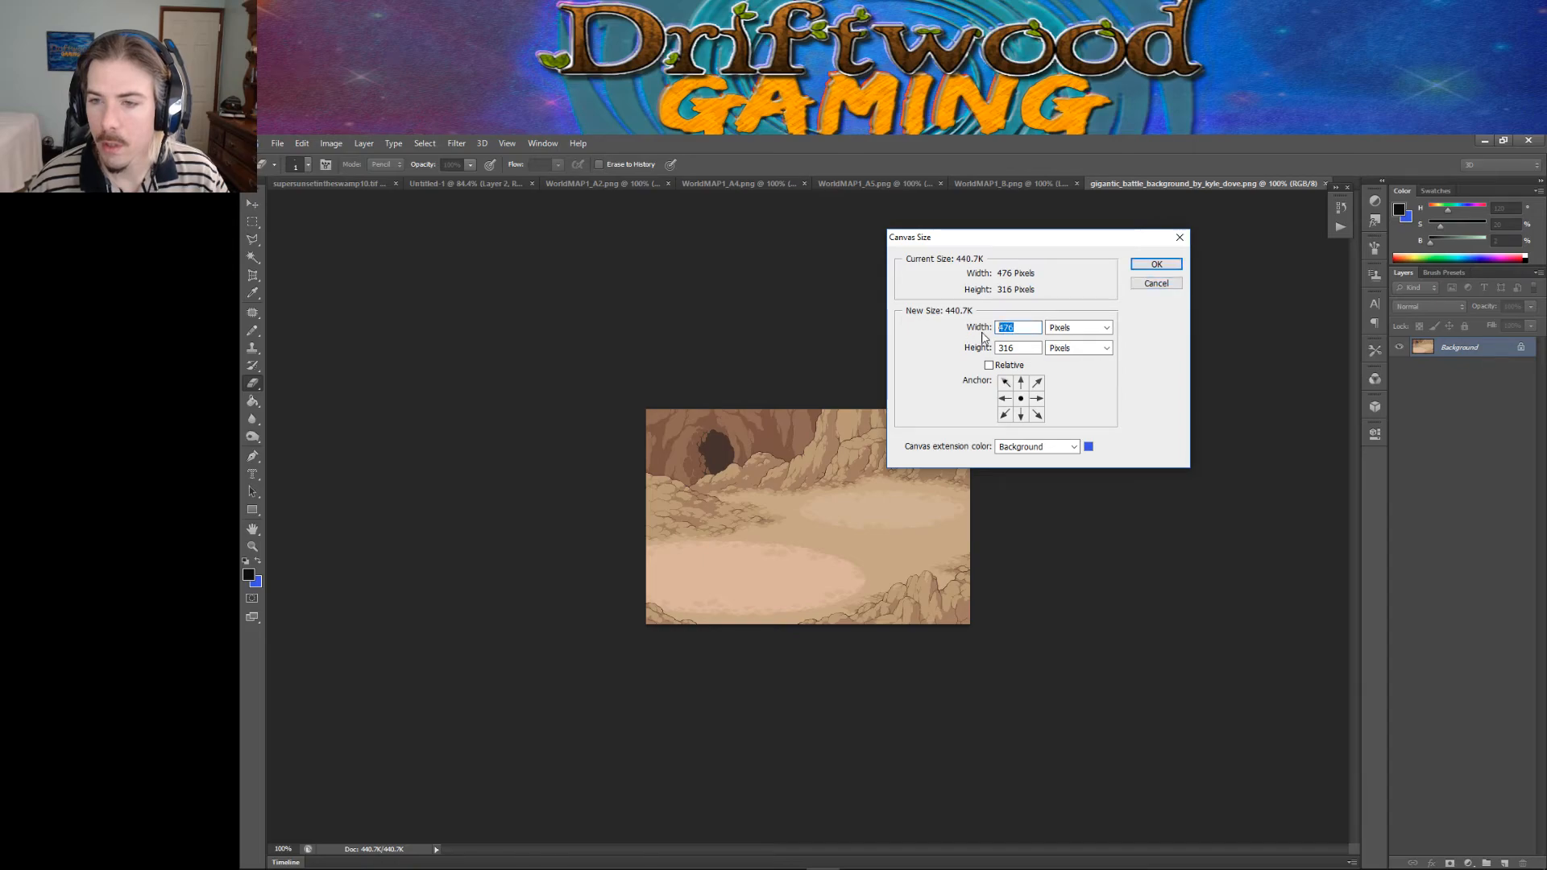
left_click(1071, 328)
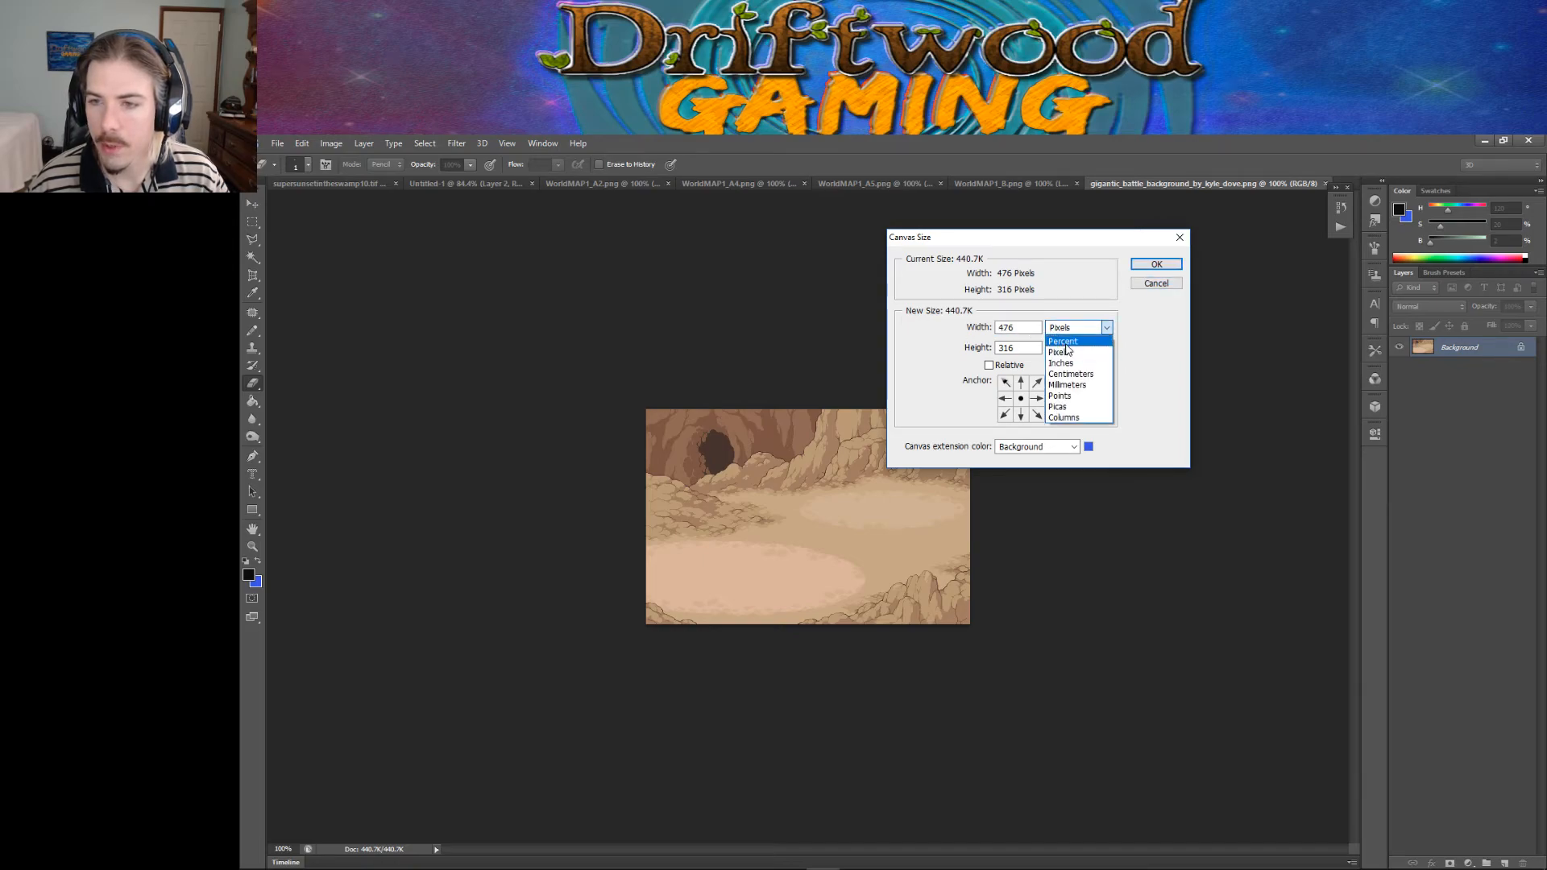
left_click(1063, 353)
left_click(1027, 332)
double_click(1027, 330)
type("200")
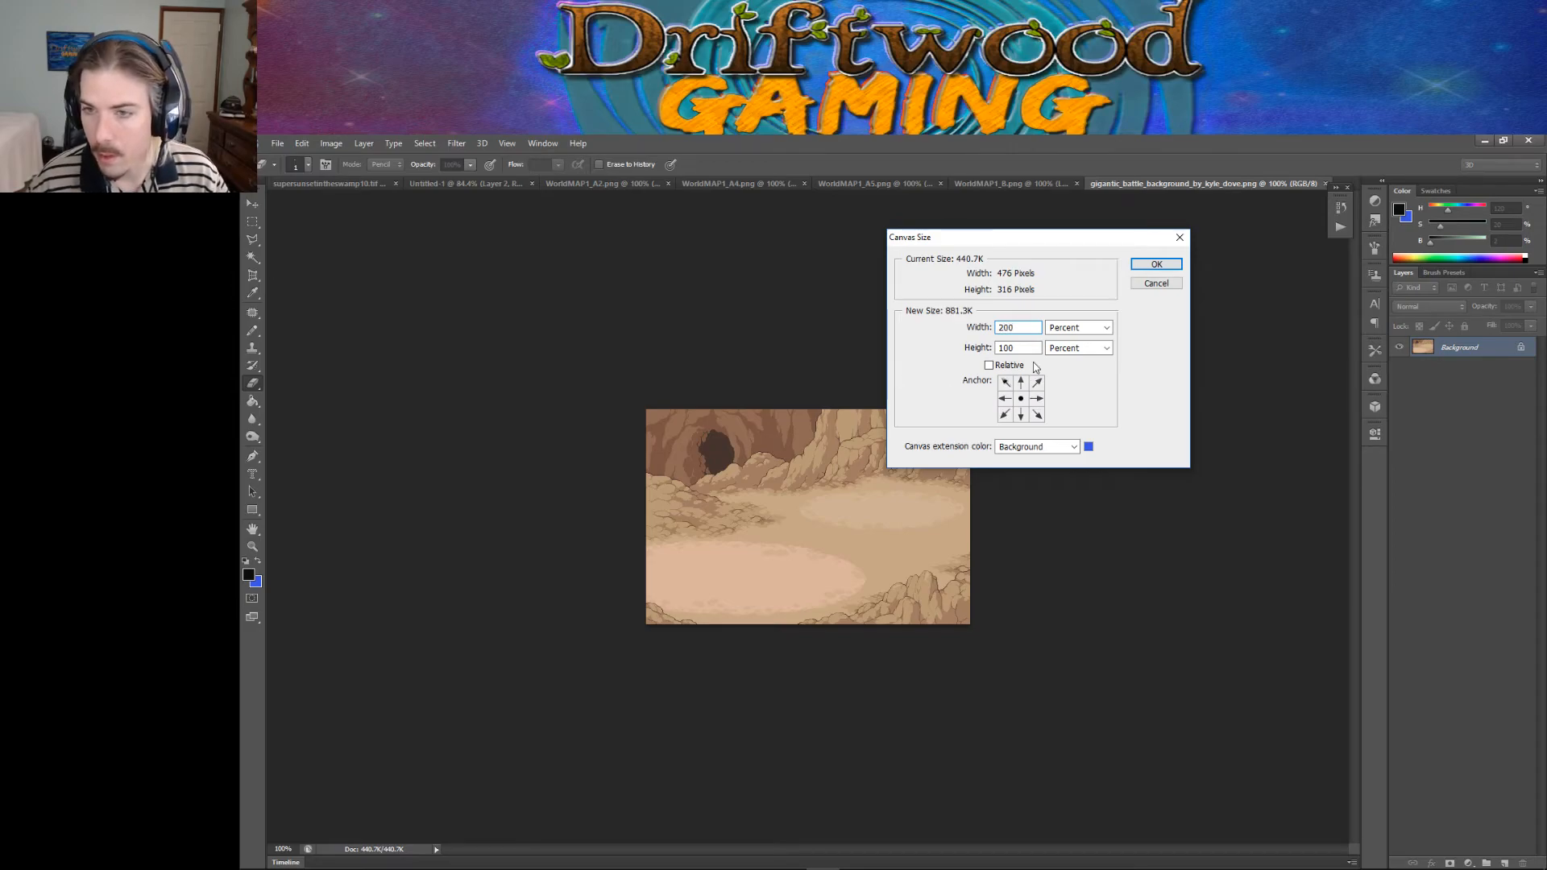
key("Tab")
type("200")
left_click(1156, 264)
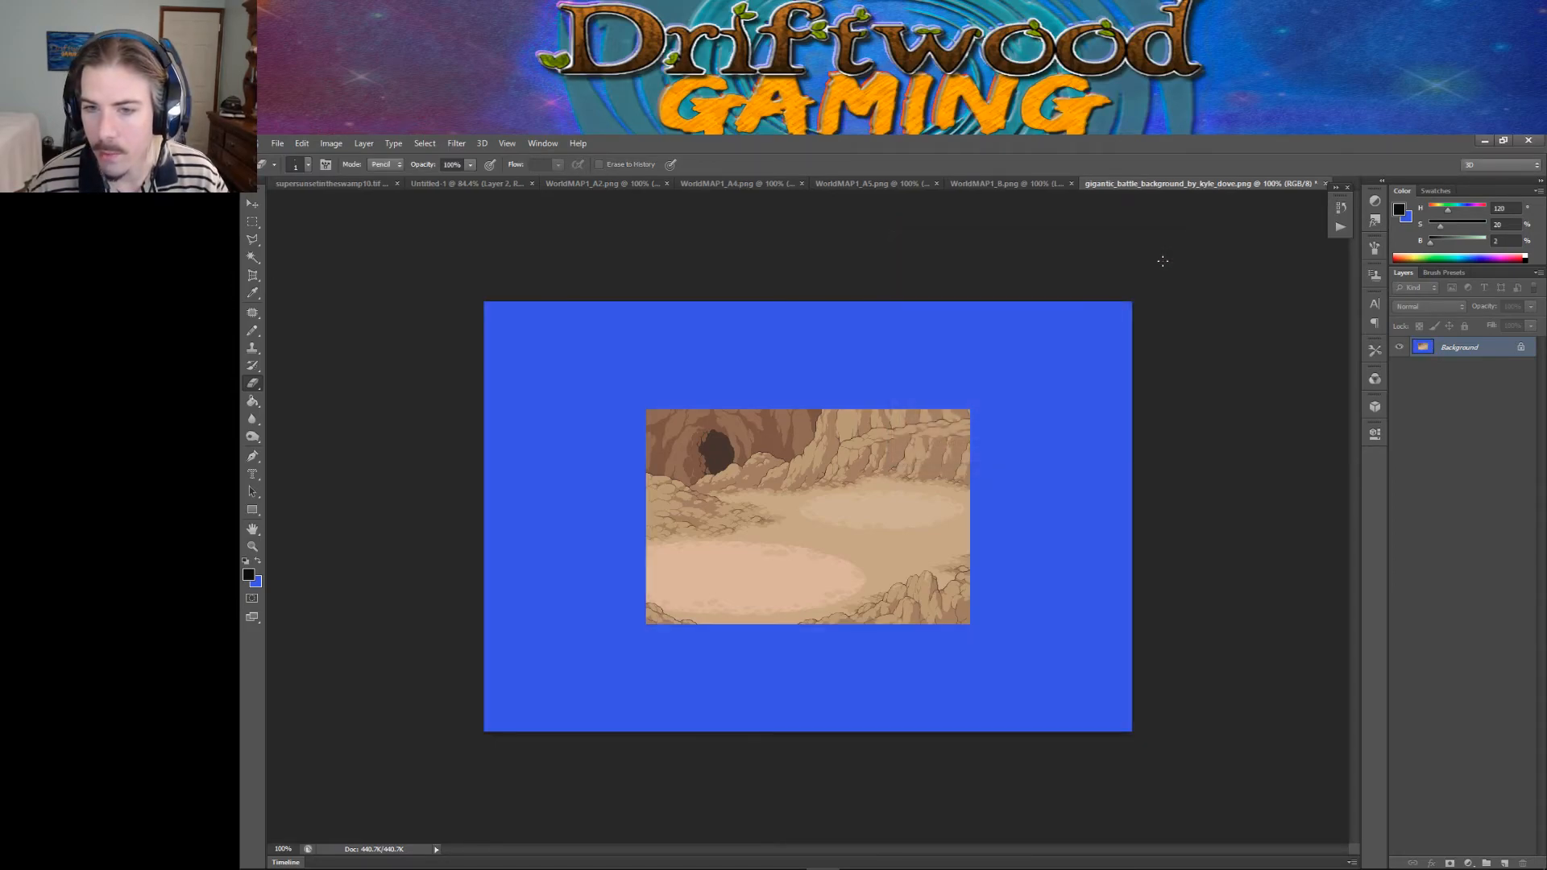
key("ctrl+z")
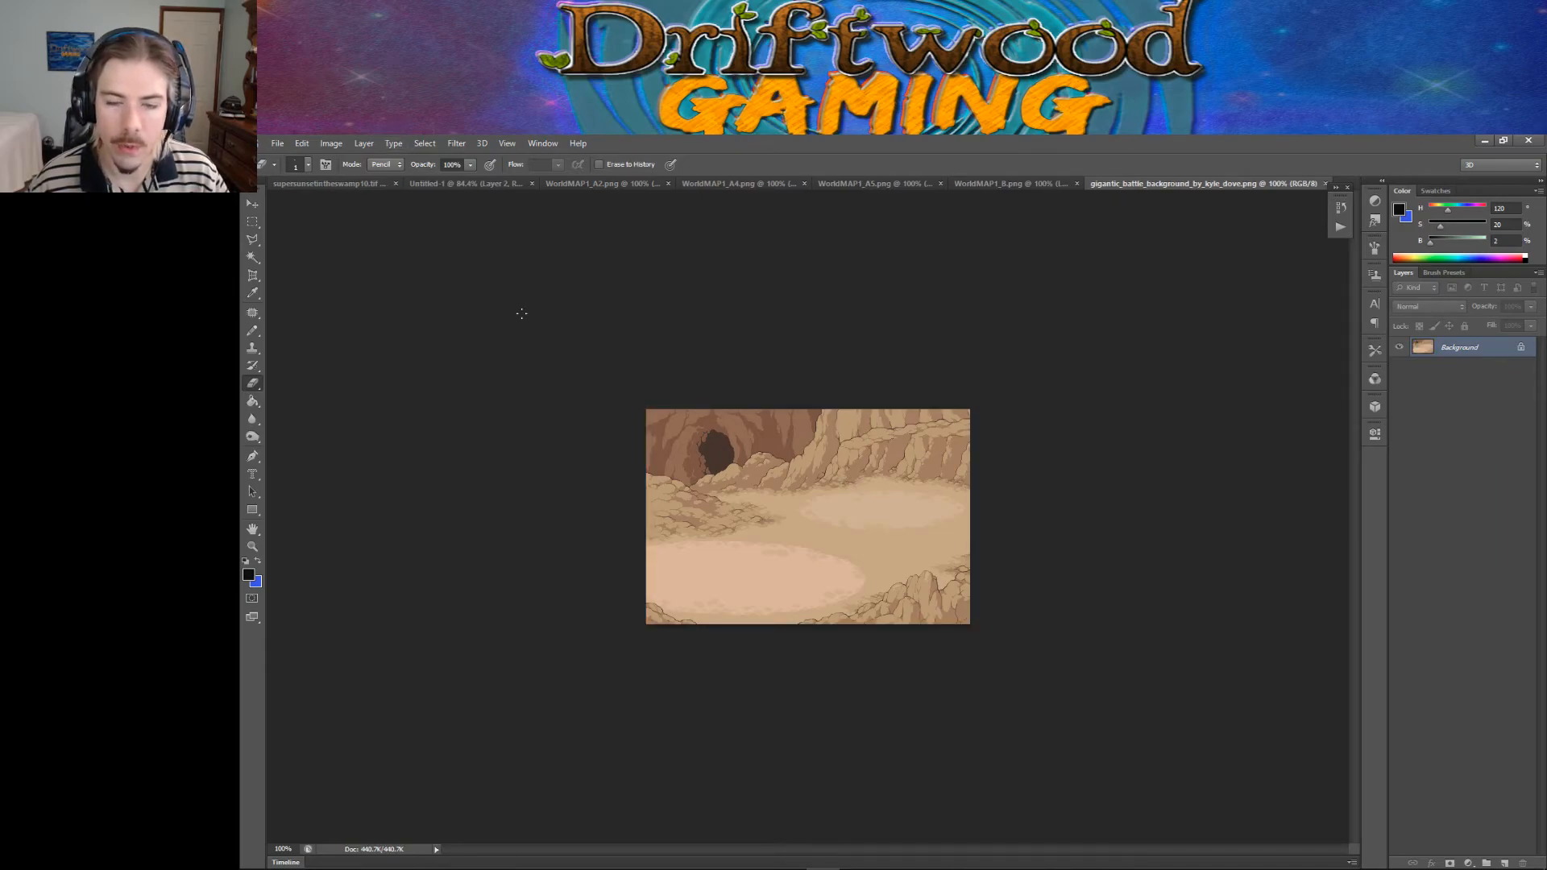
Step: Save the tan battle background as a PNG in the parallaxes folder inside img, keeping its file name
left_click(276, 144)
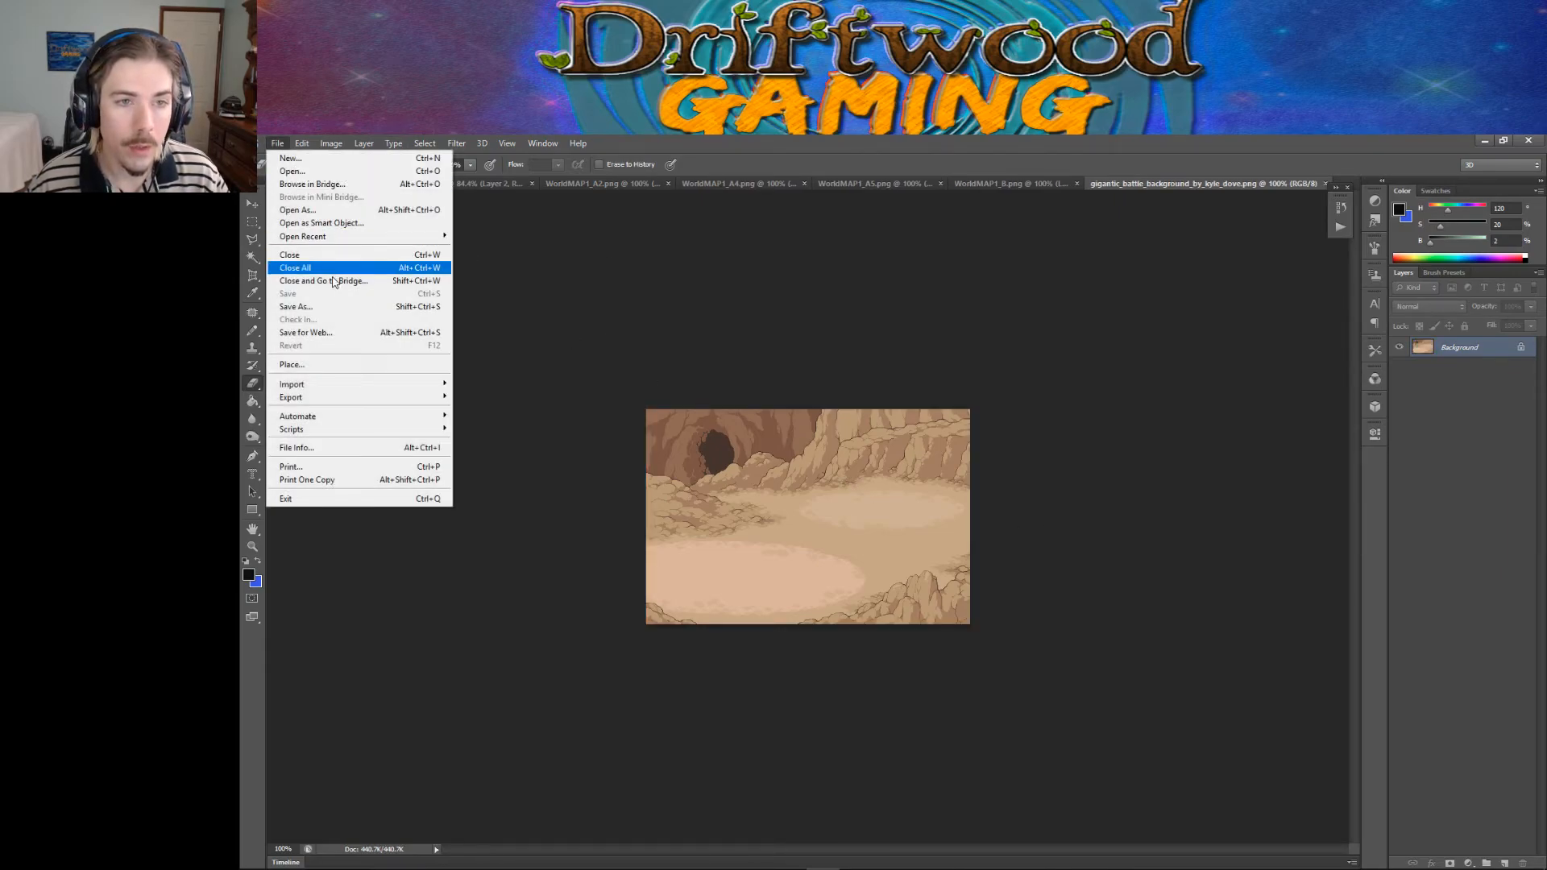
left_click(346, 306)
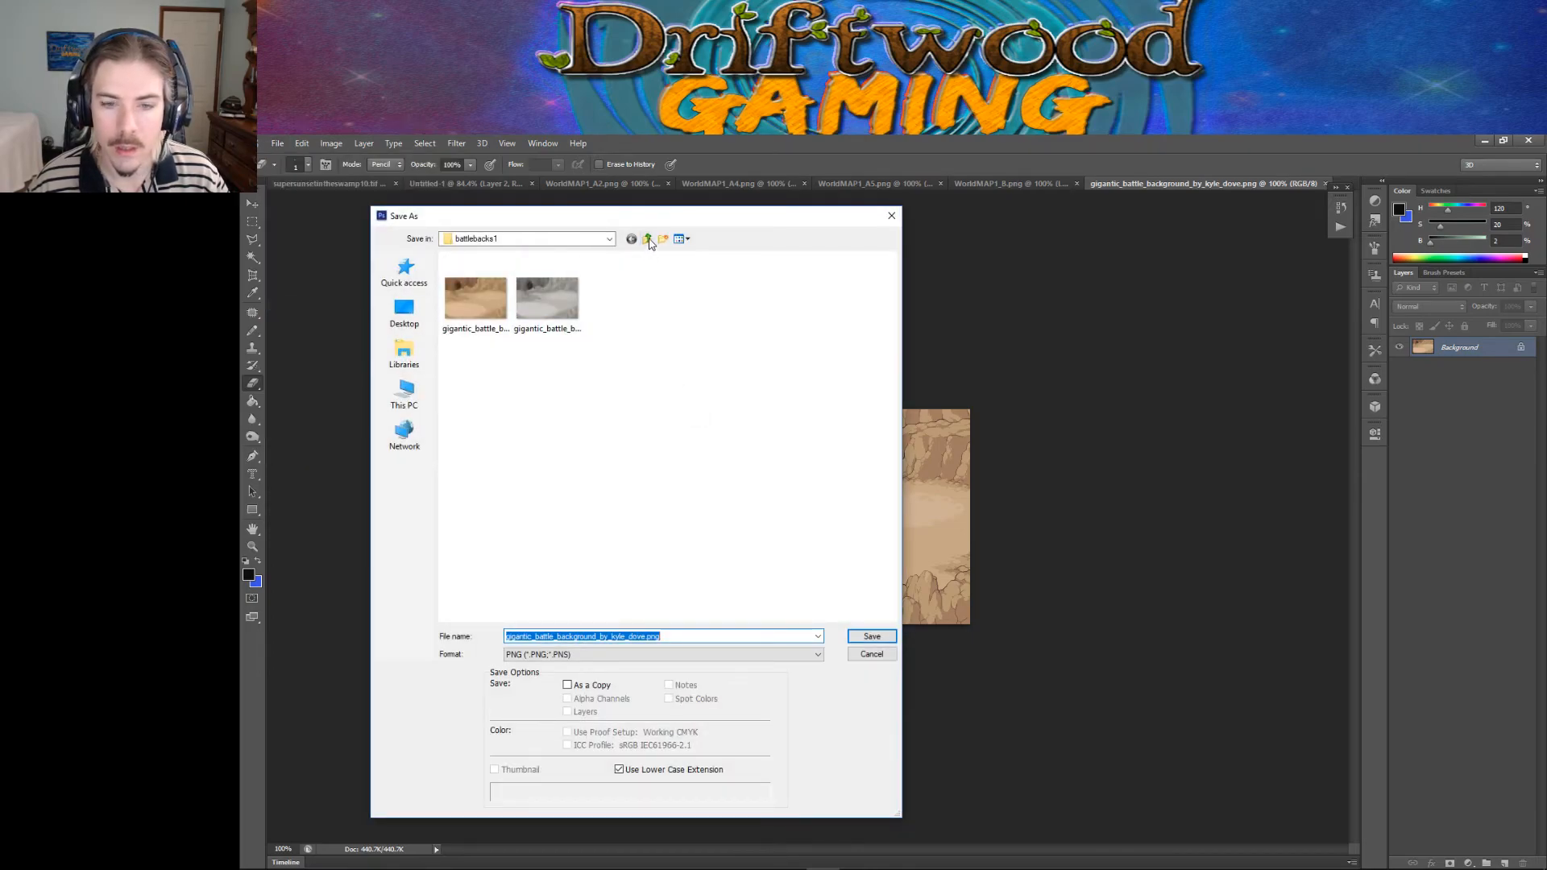
left_click(648, 238)
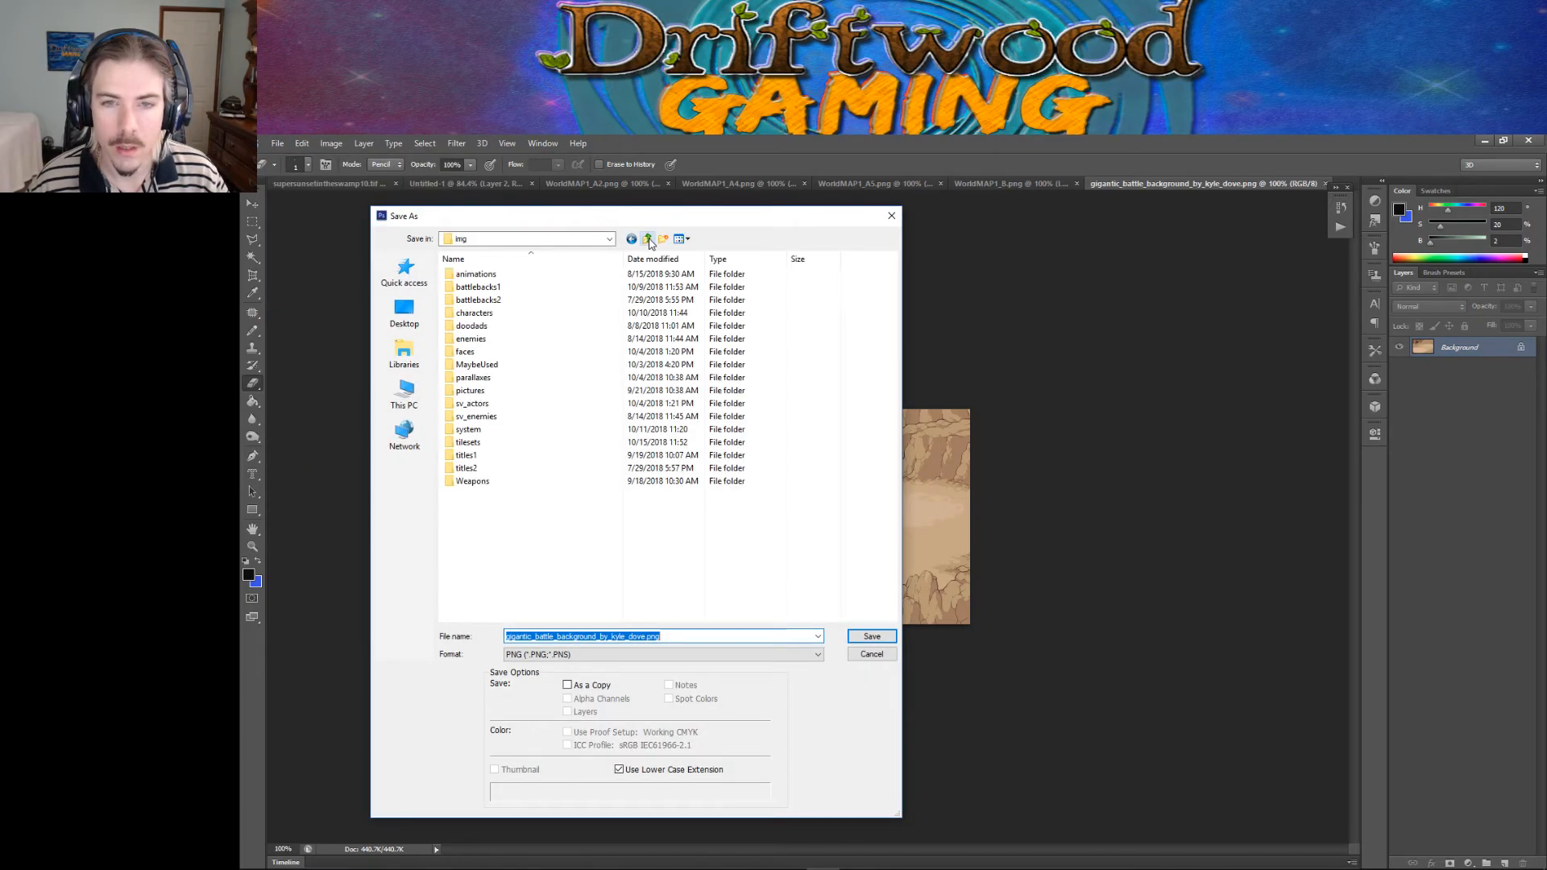
left_click(505, 379)
double_click(505, 379)
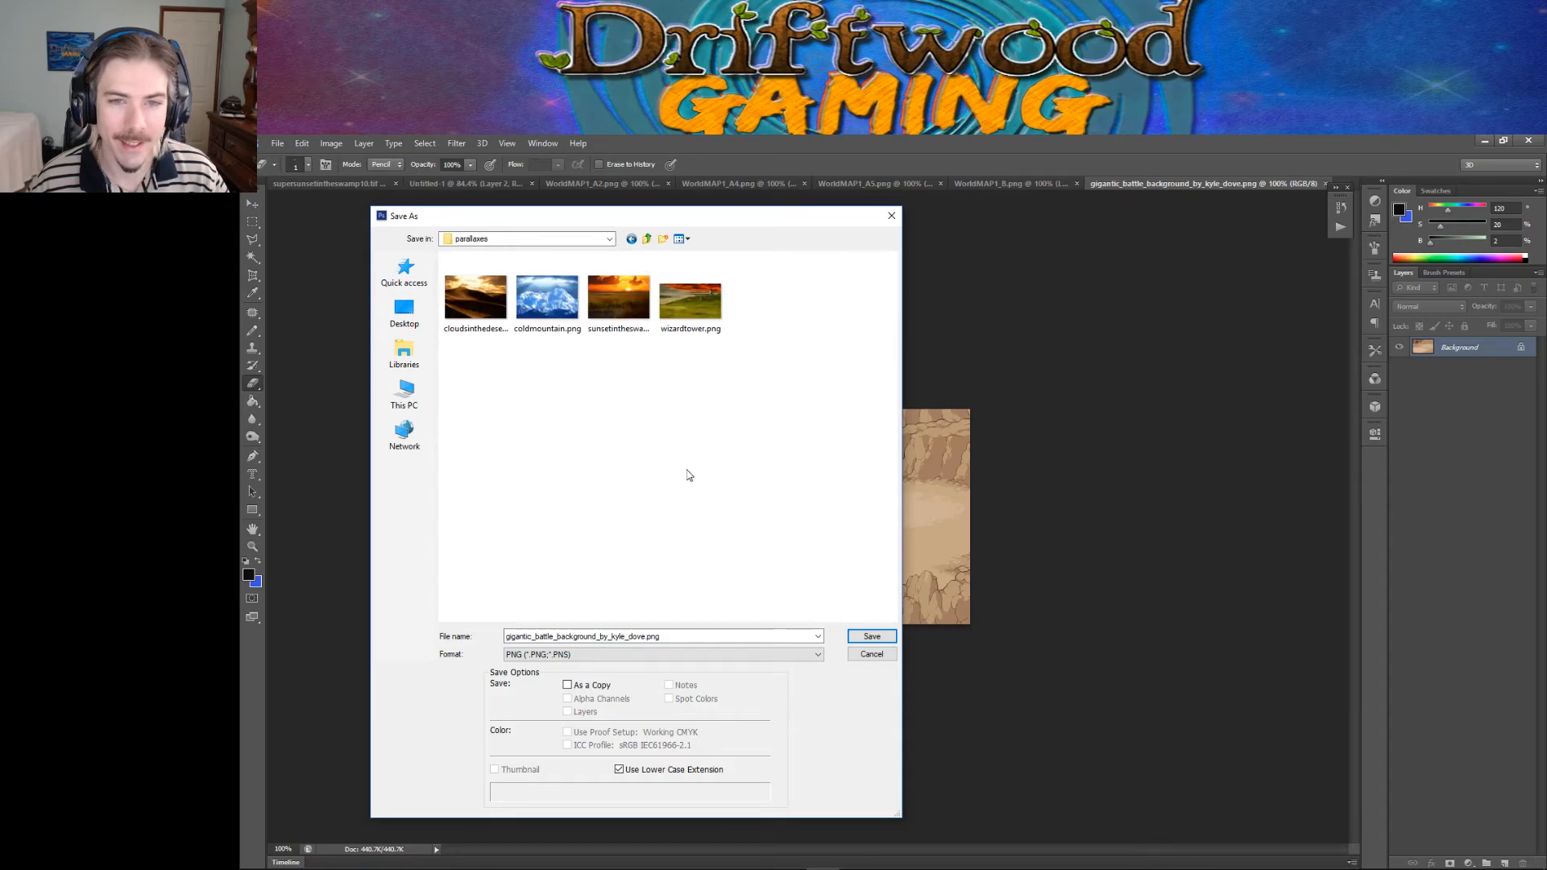
left_click(872, 636)
key("Return")
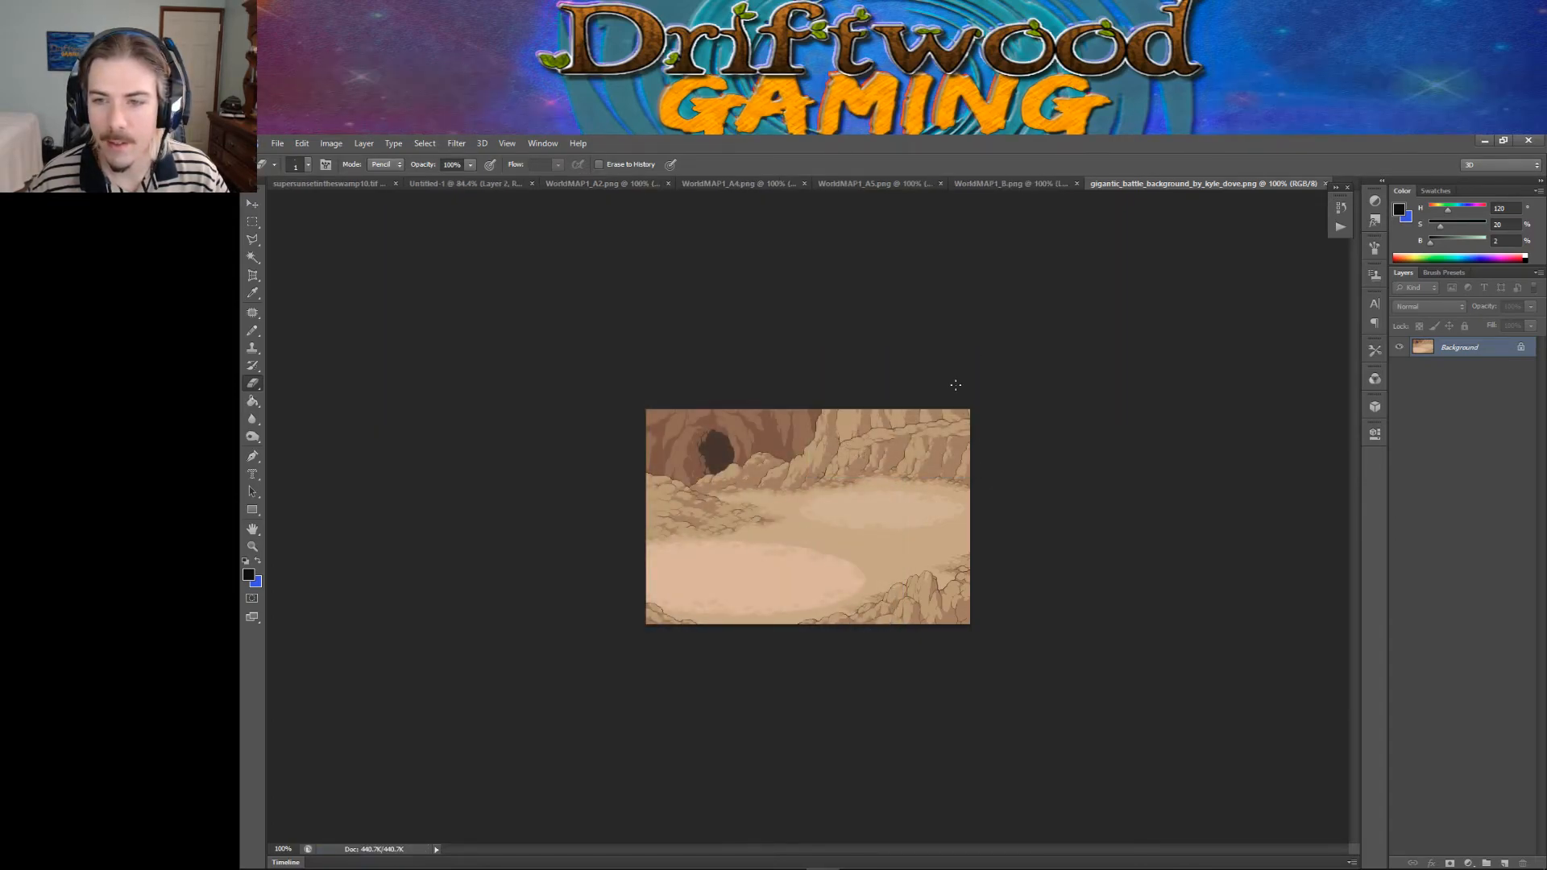
Step: Switch to RPG Maker MV and set the parallax background of Map 13 xPar to the gigantic battle background image
left_click(1491, 140)
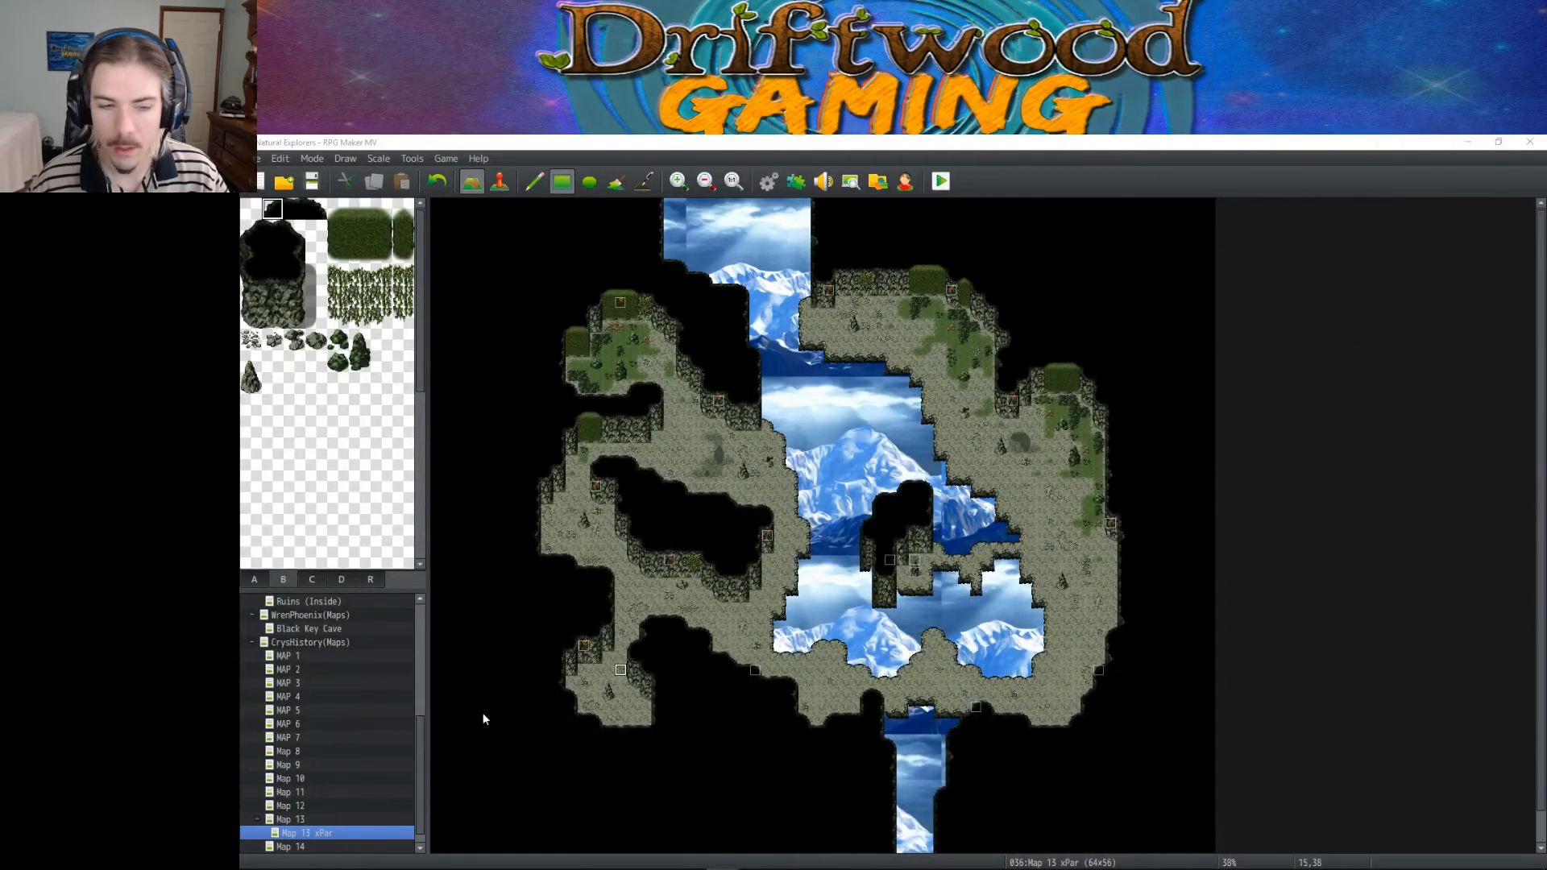
right_click(299, 838)
left_click(330, 681)
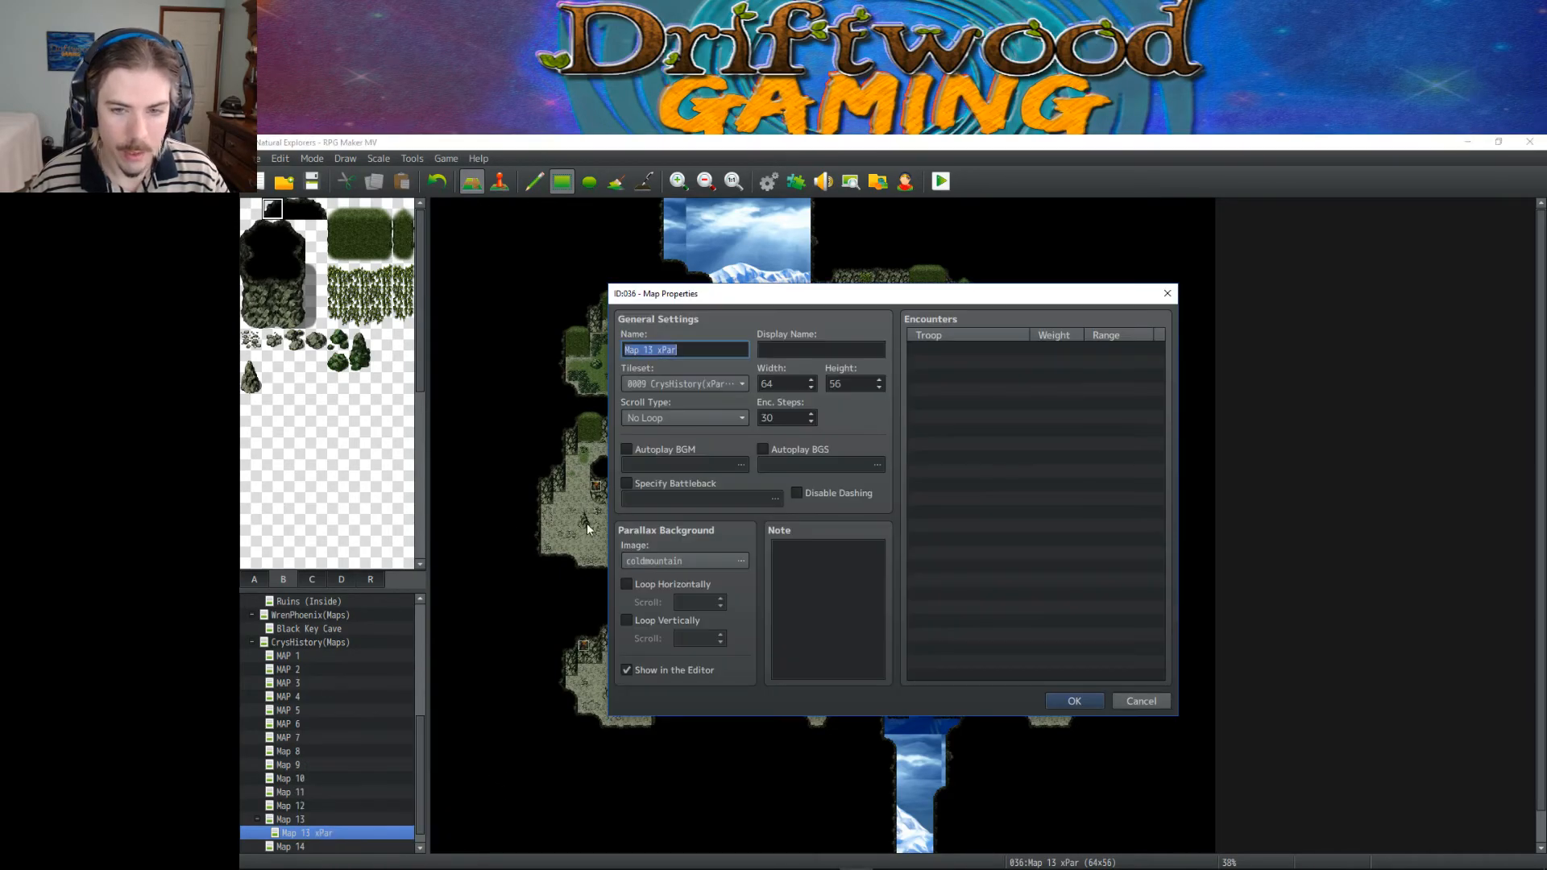
left_click(697, 554)
left_click(737, 411)
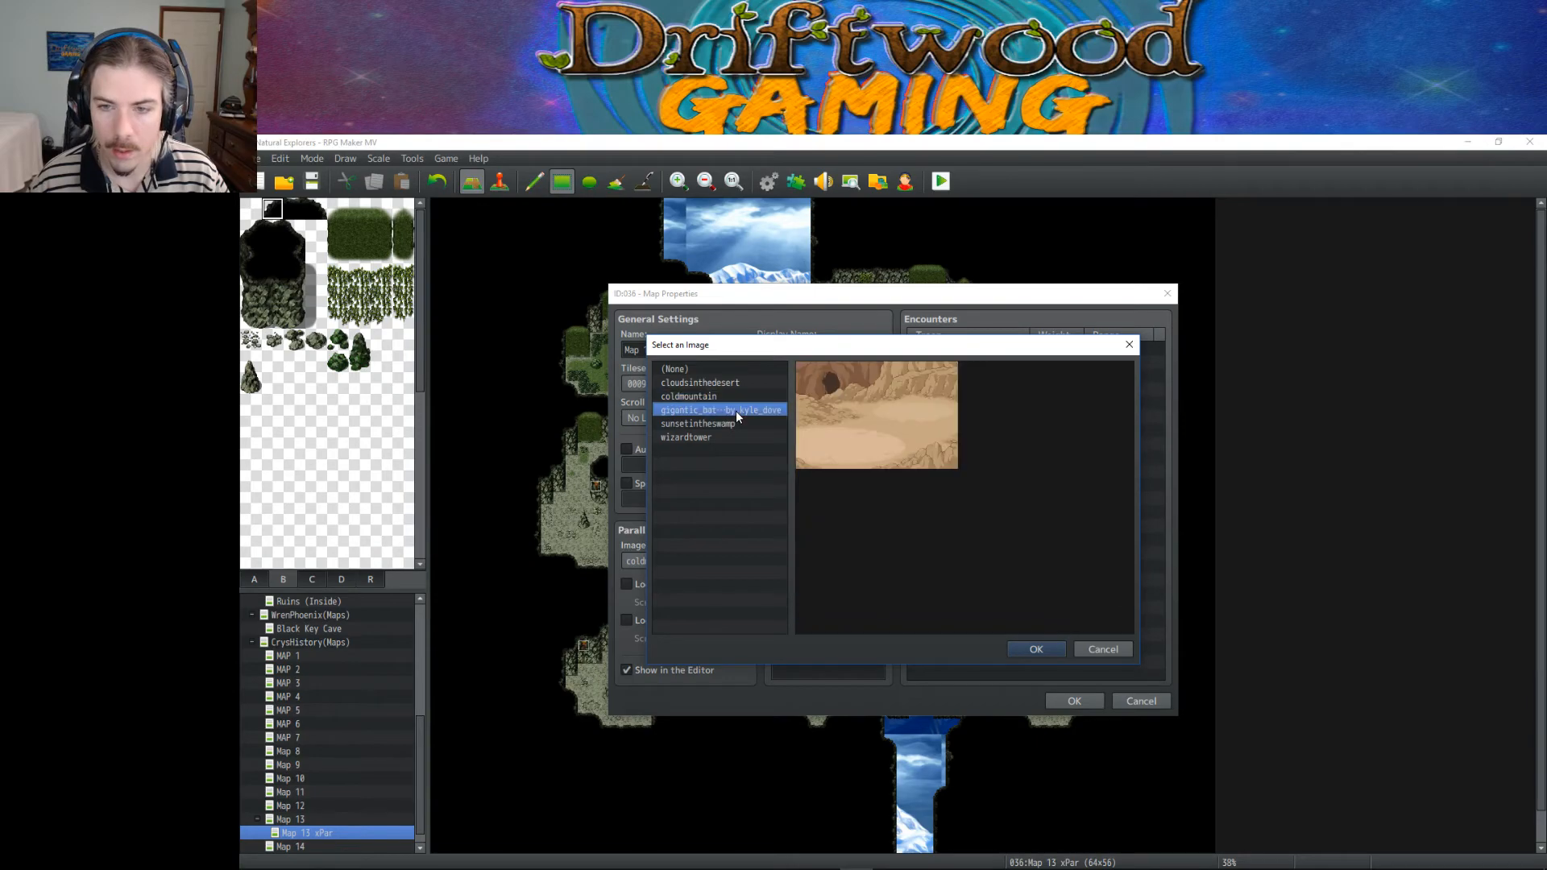
left_click(1029, 649)
left_click(1067, 700)
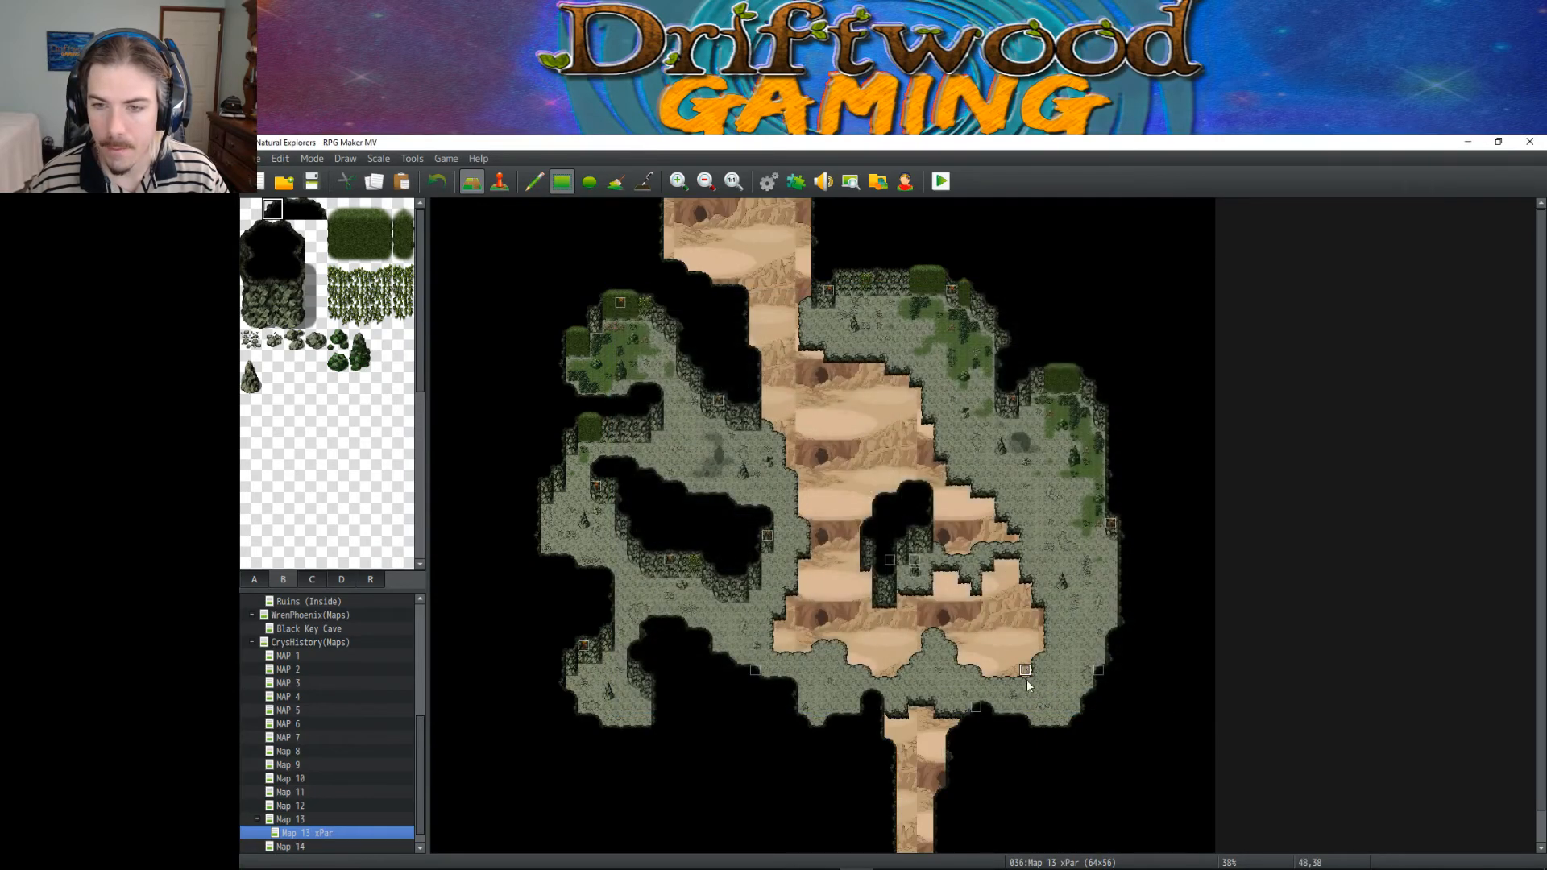
Step: Playtest the game from its current starting position and close the game window
left_click(941, 180)
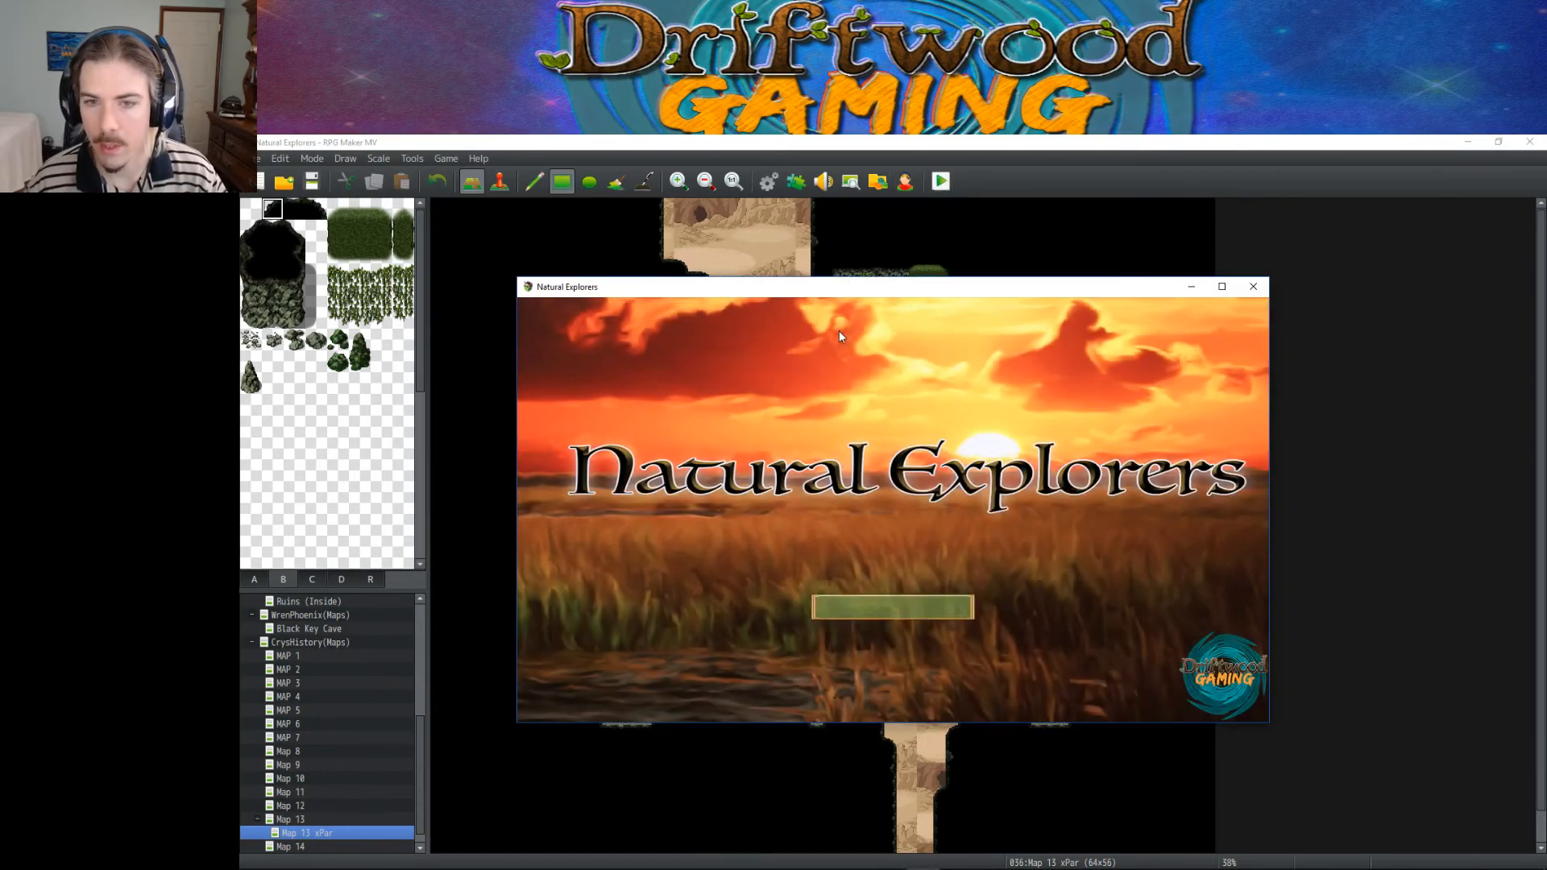
double_click(887, 585)
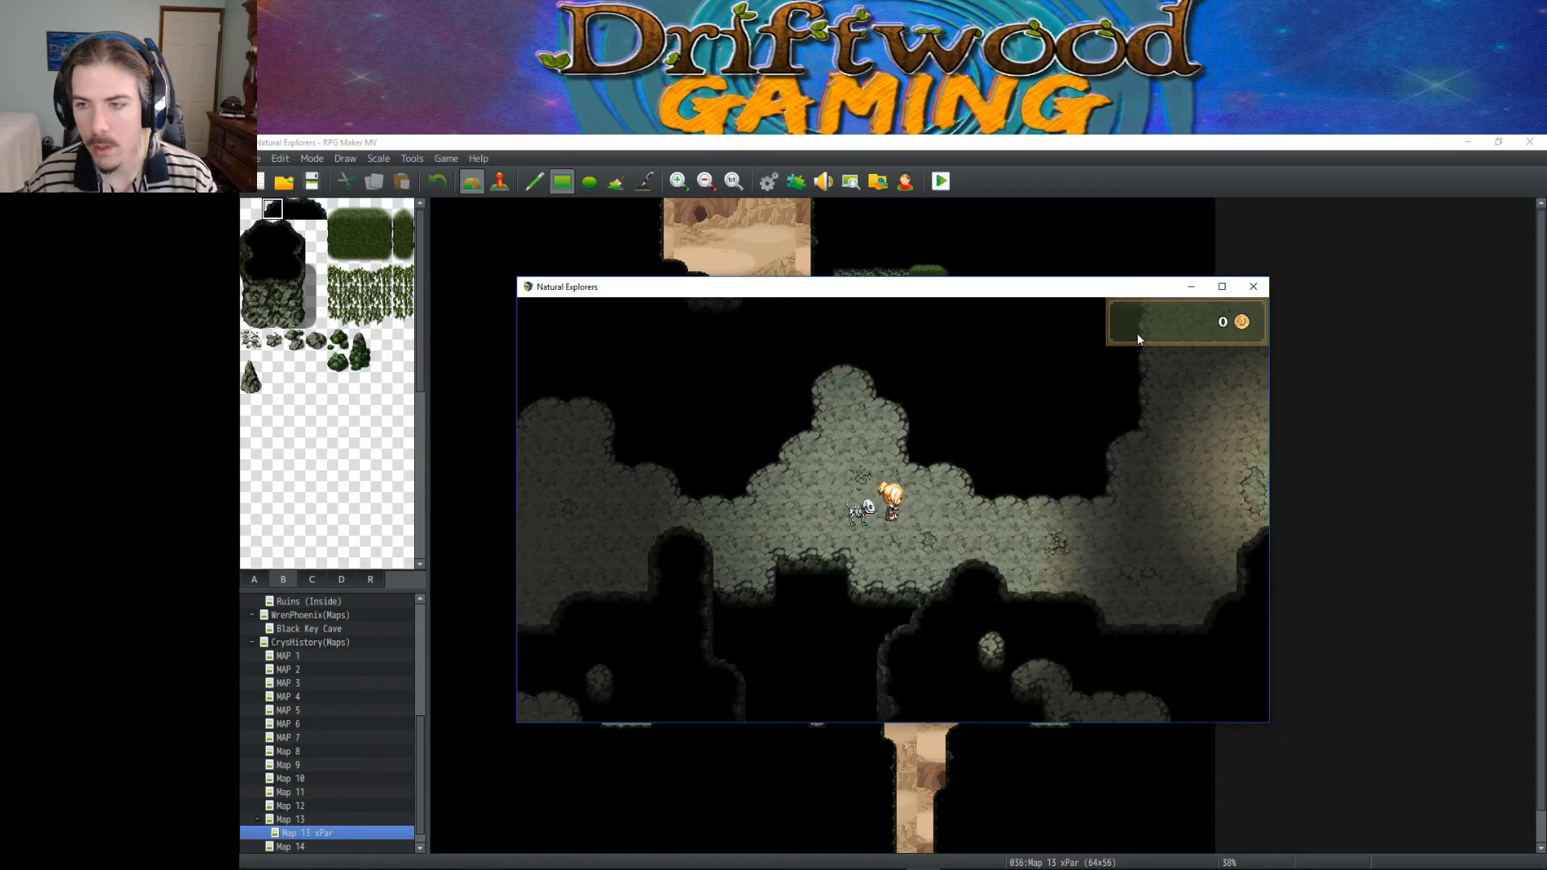
left_click(1254, 288)
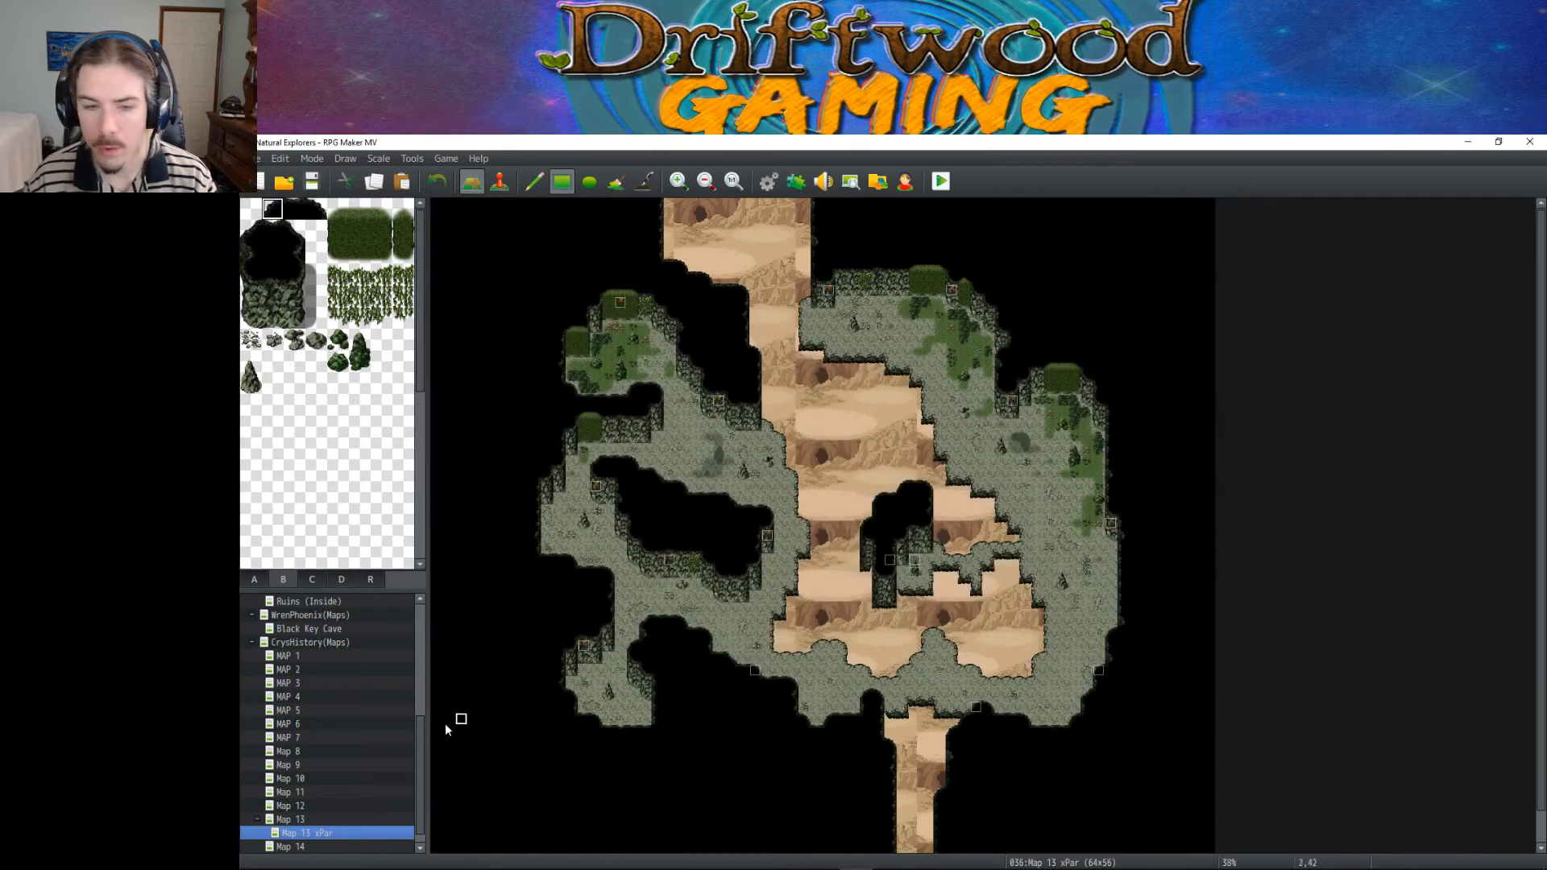
Step: Set the player's starting position on the cave floor of Map 13 xPar, just east of the central chasm
left_click(499, 186)
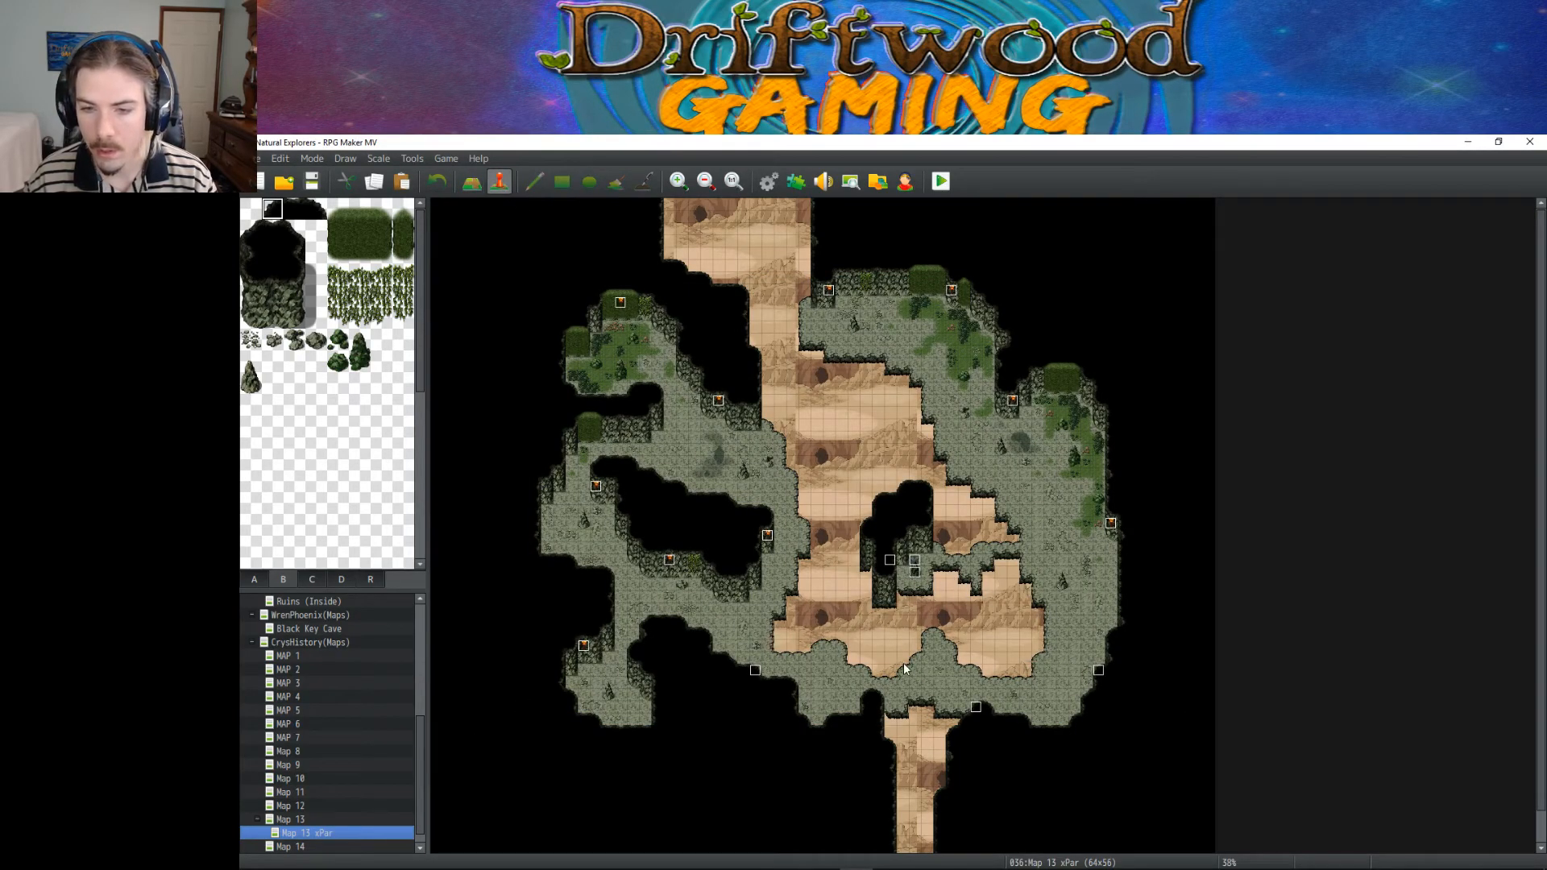
right_click(1025, 516)
mouse_move(1129, 699)
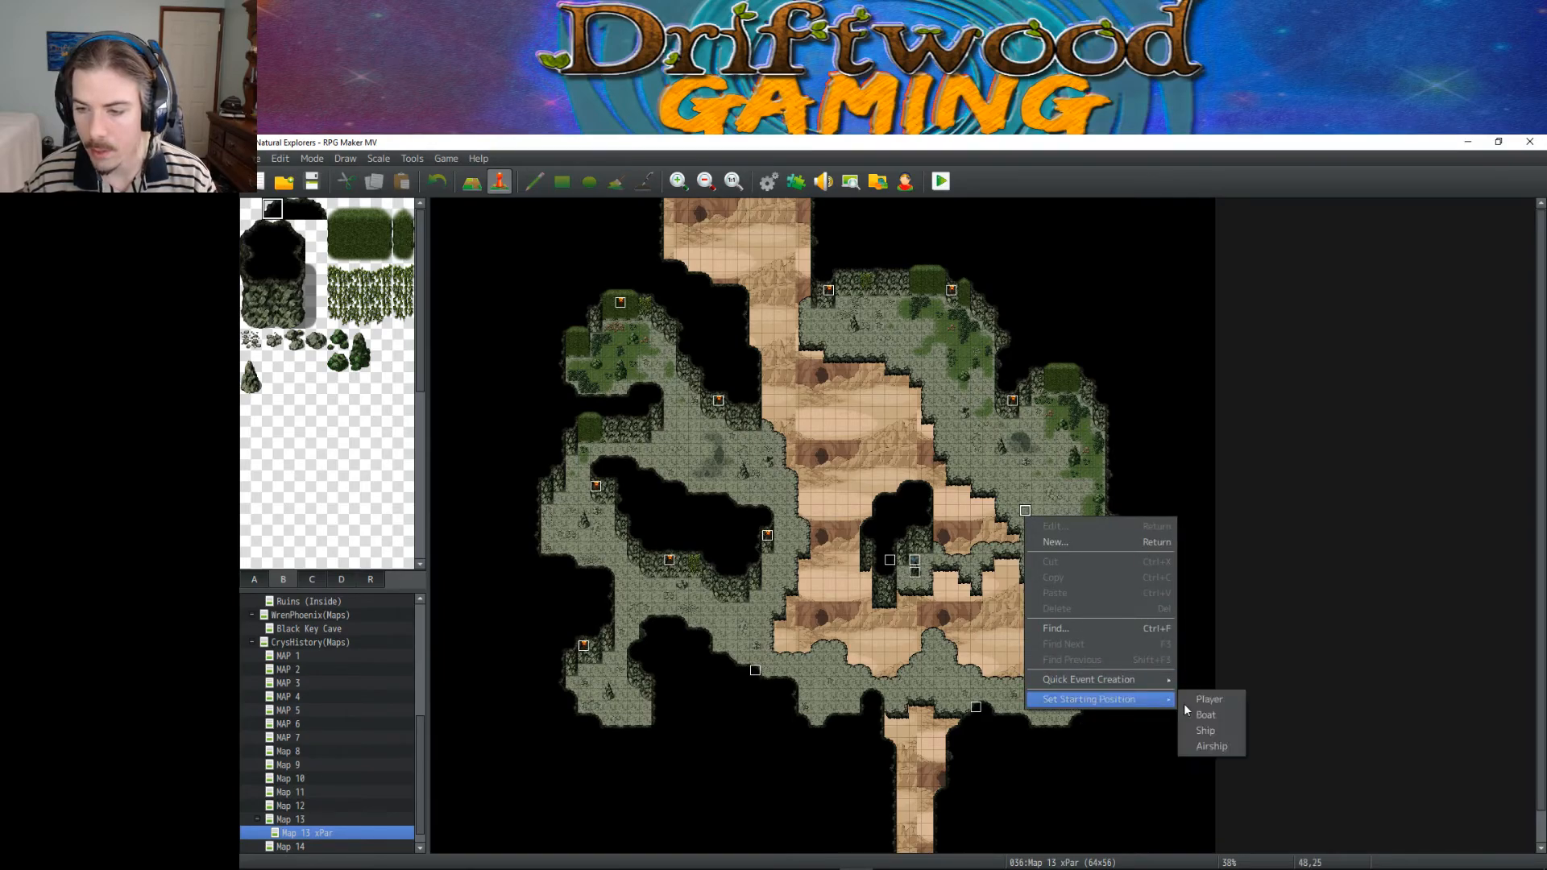
left_click(1205, 699)
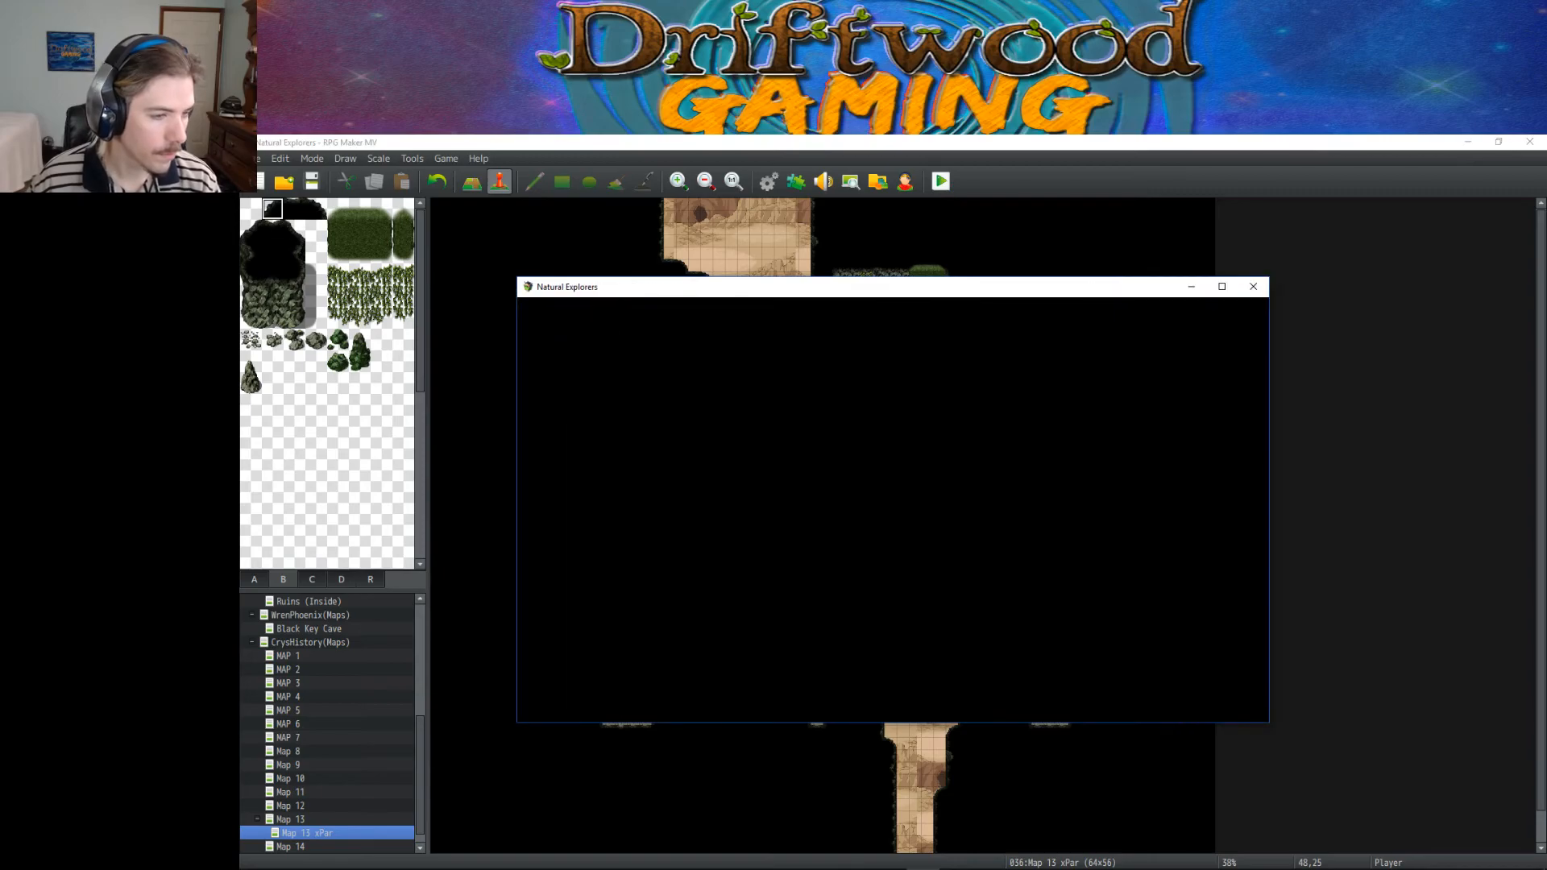
Step: Start a new game in the playtest, walk along the chasm edge to examine the parallax background, and close the game
double_click(876, 589)
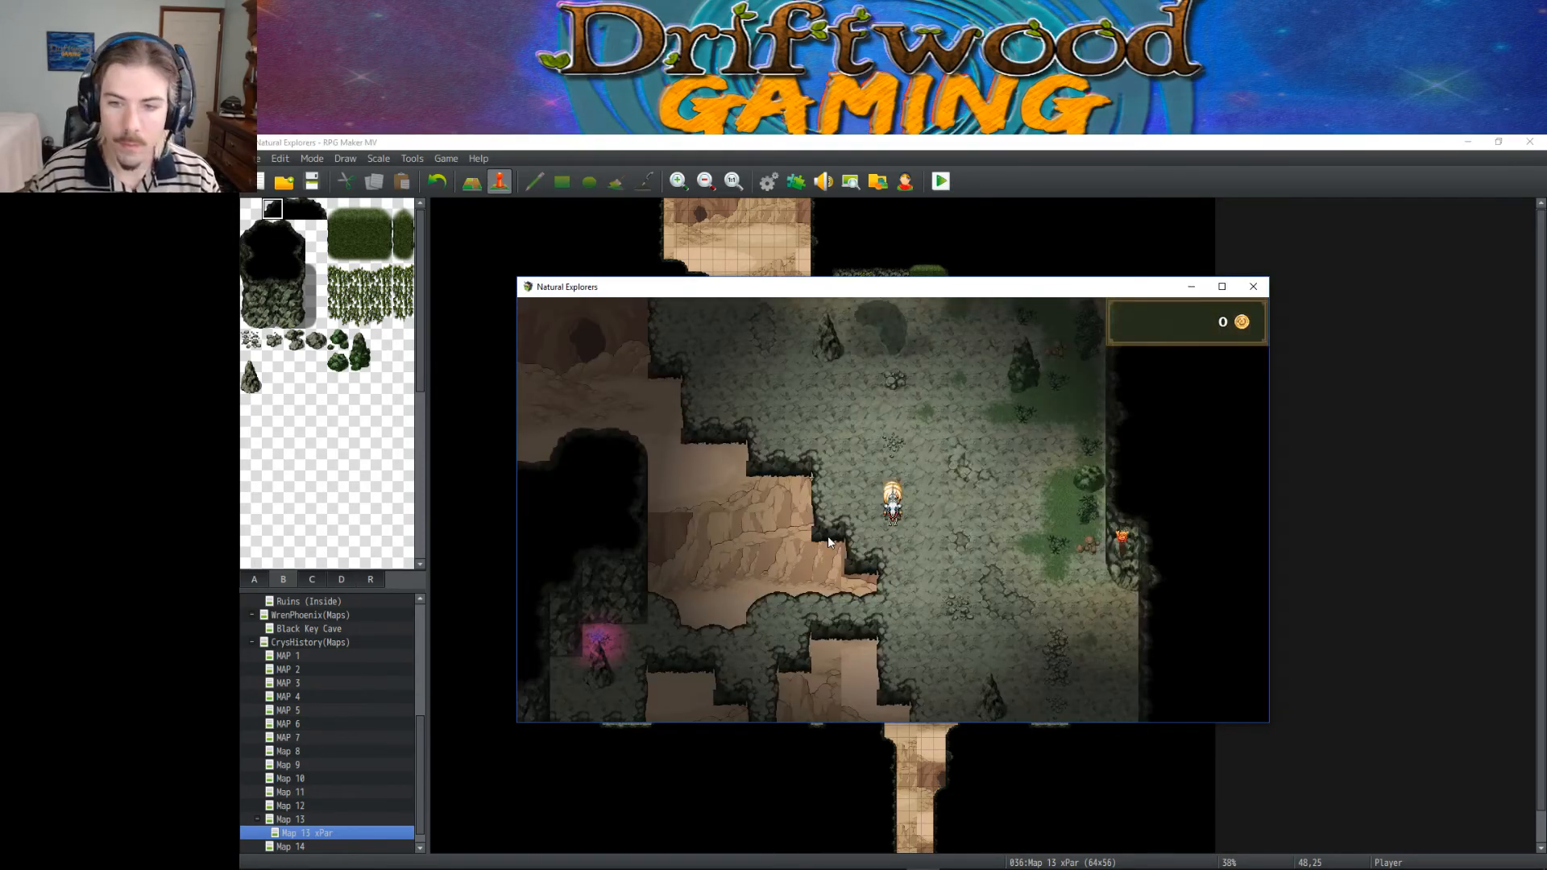
key("Up")
key("Left")
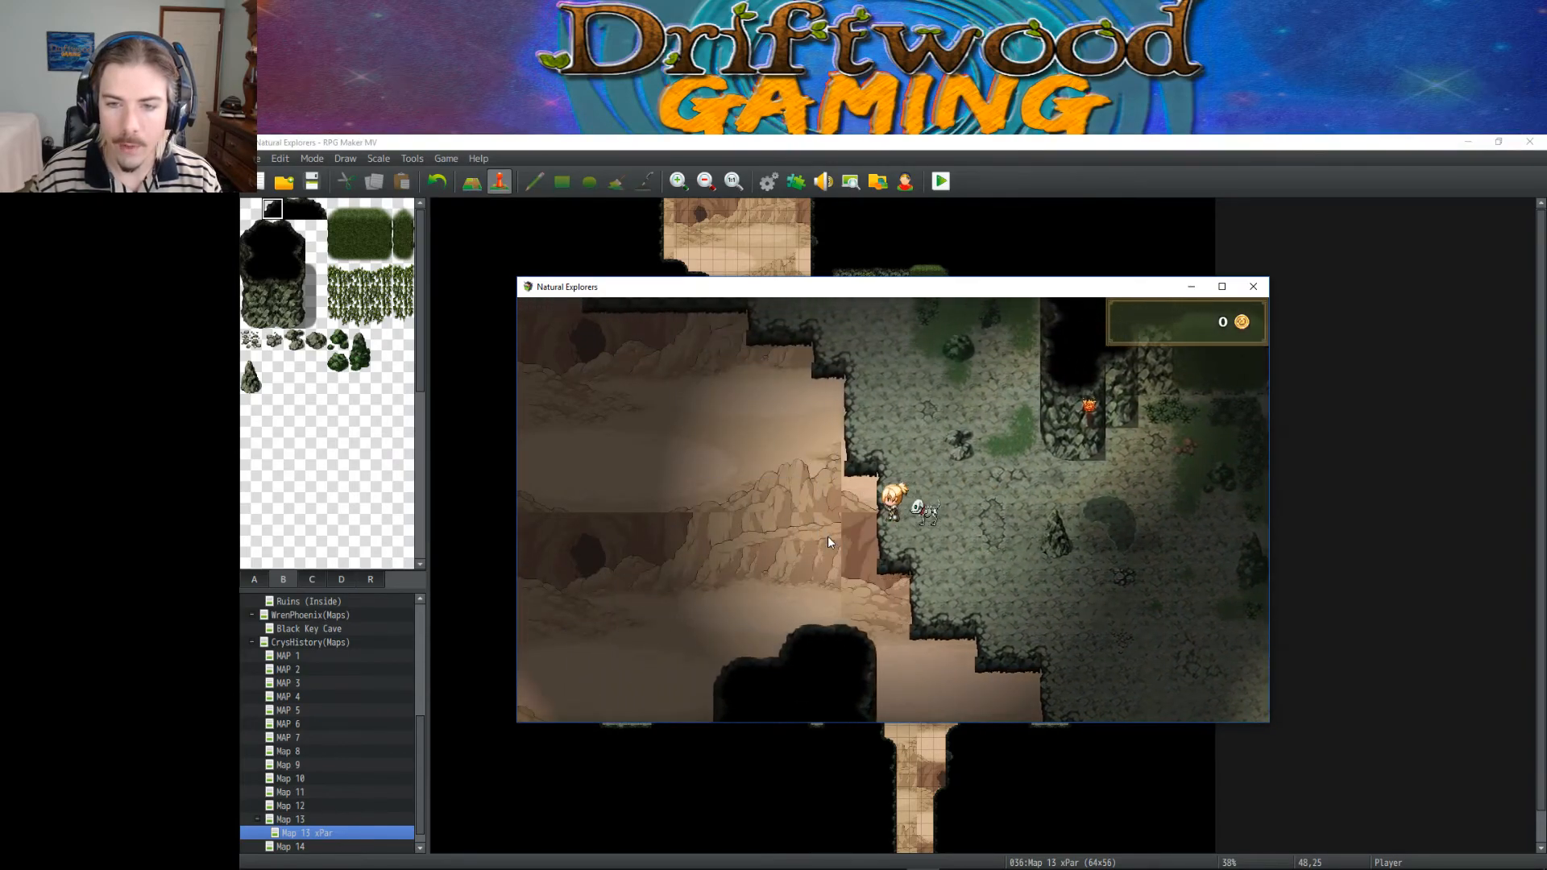
key("Down")
key("Right")
key("Down")
key("Right")
key("Down")
key("Right")
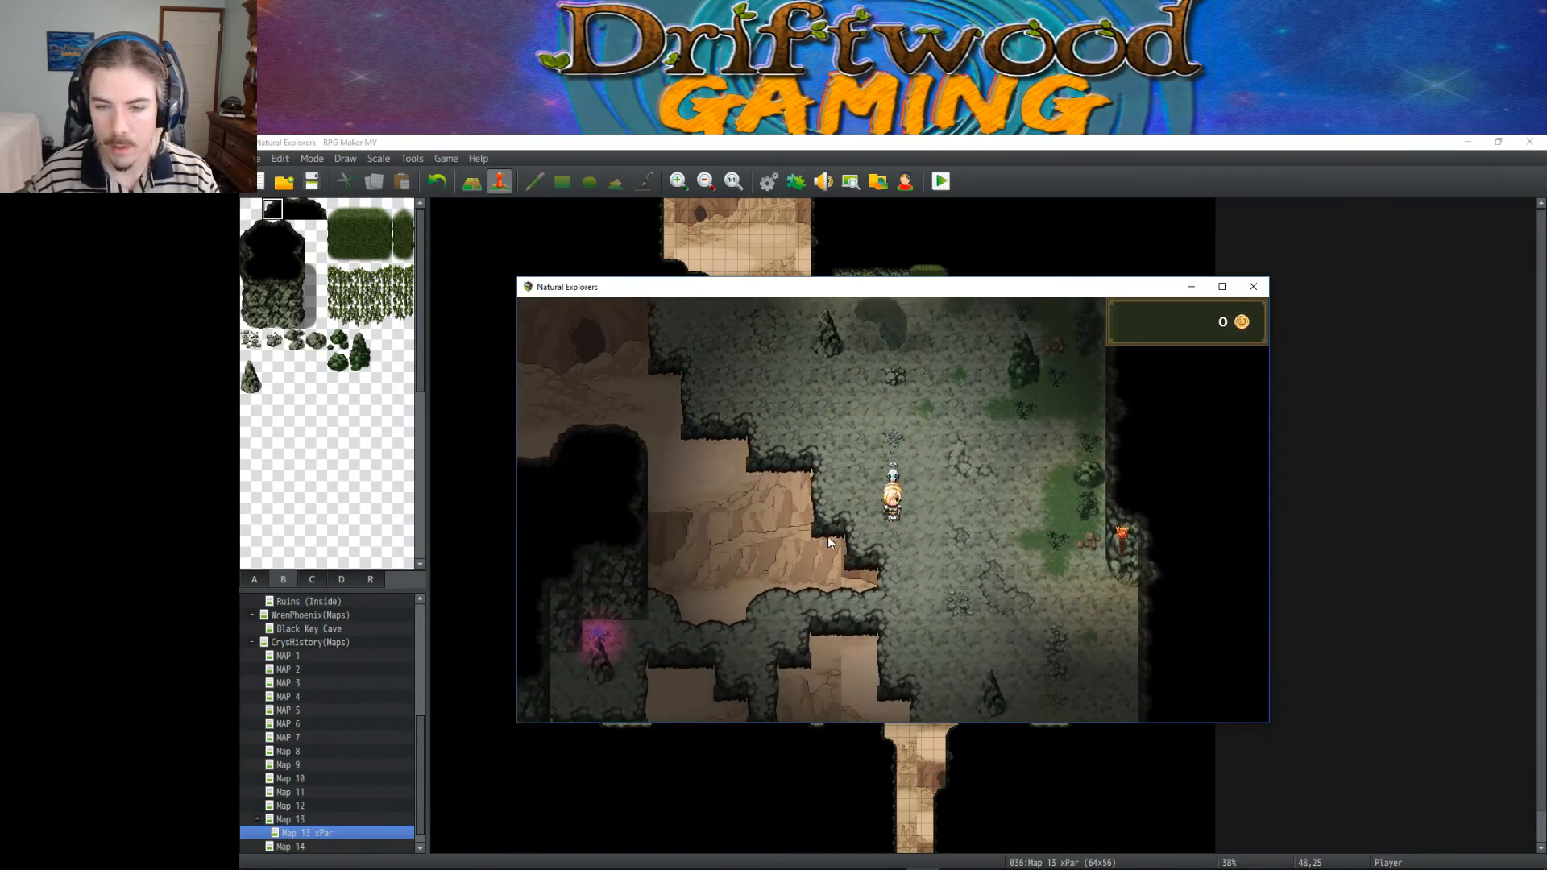
key("Down")
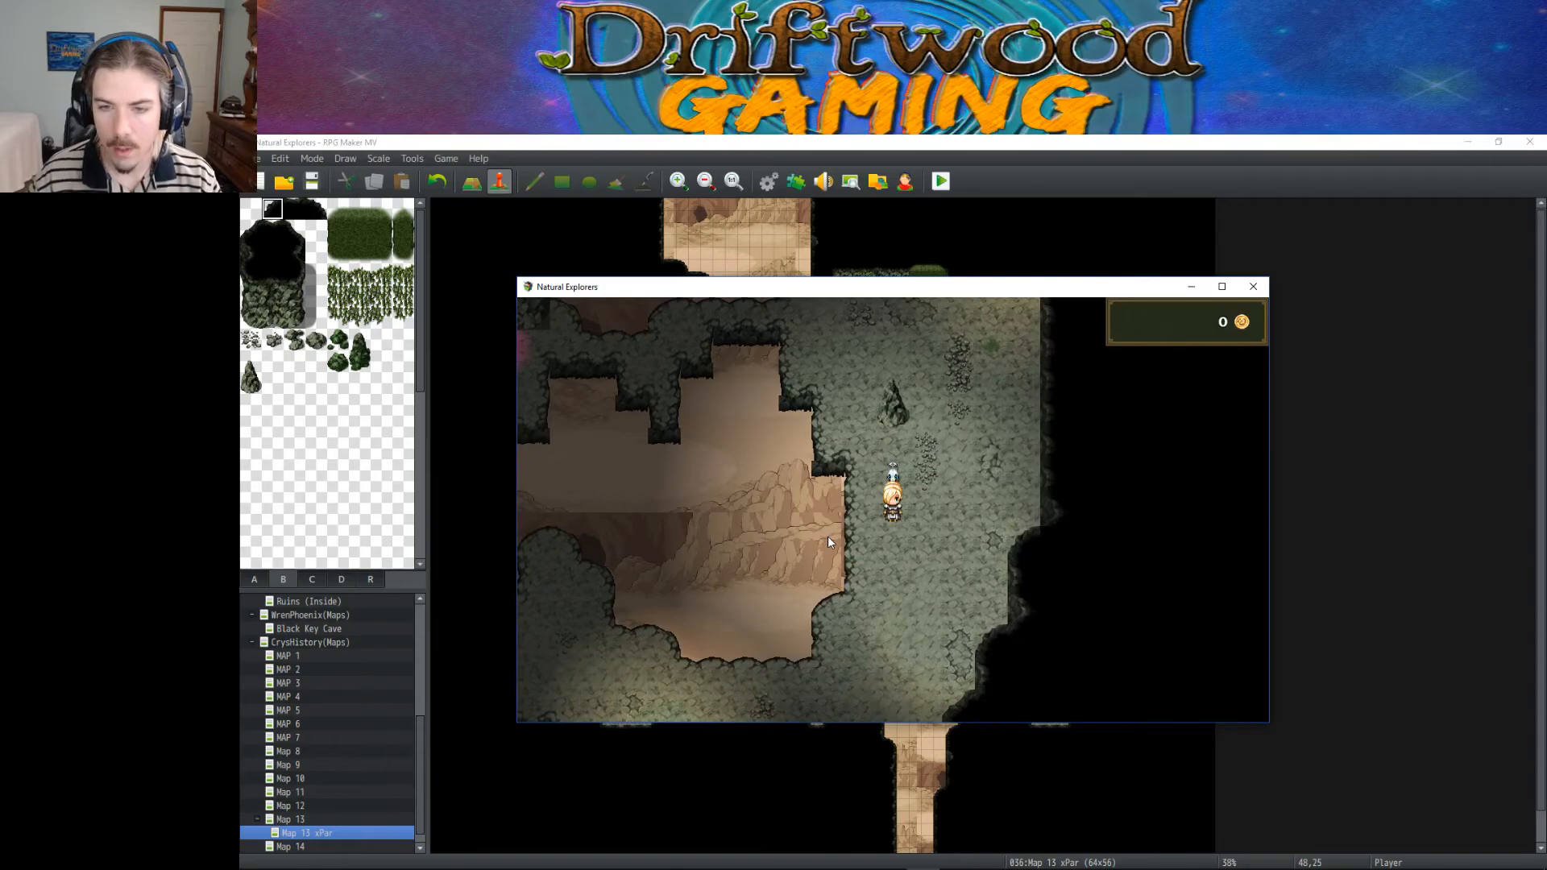
left_click(1254, 287)
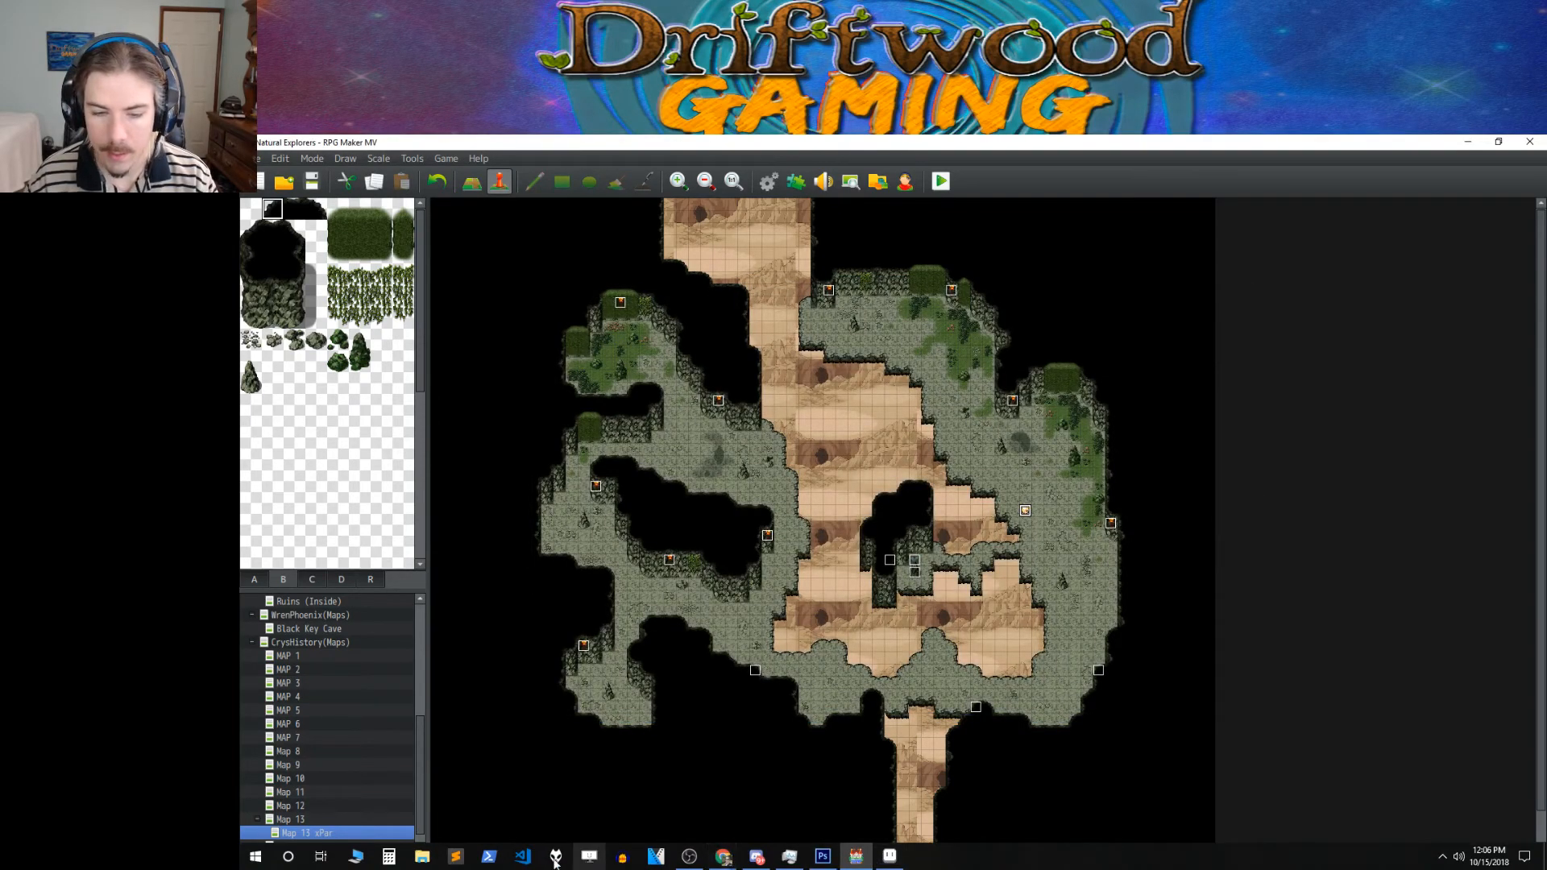
Step: Switch to Photoshop and resize the battle background image to 400 percent in width and height
left_click(823, 855)
left_click(332, 144)
left_click(385, 241)
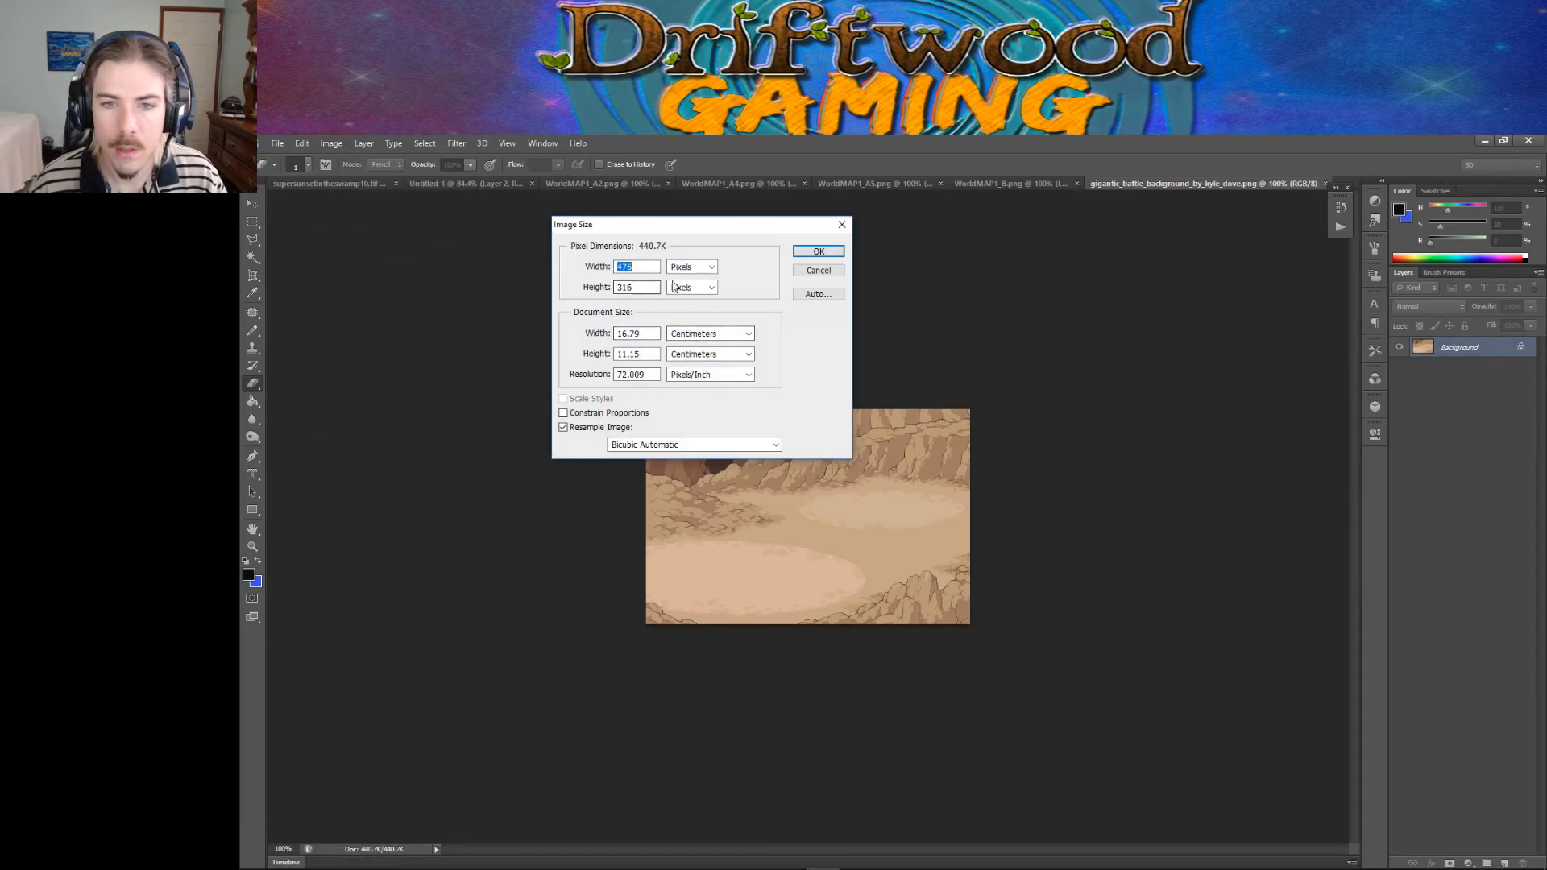
left_click(706, 274)
left_click(687, 288)
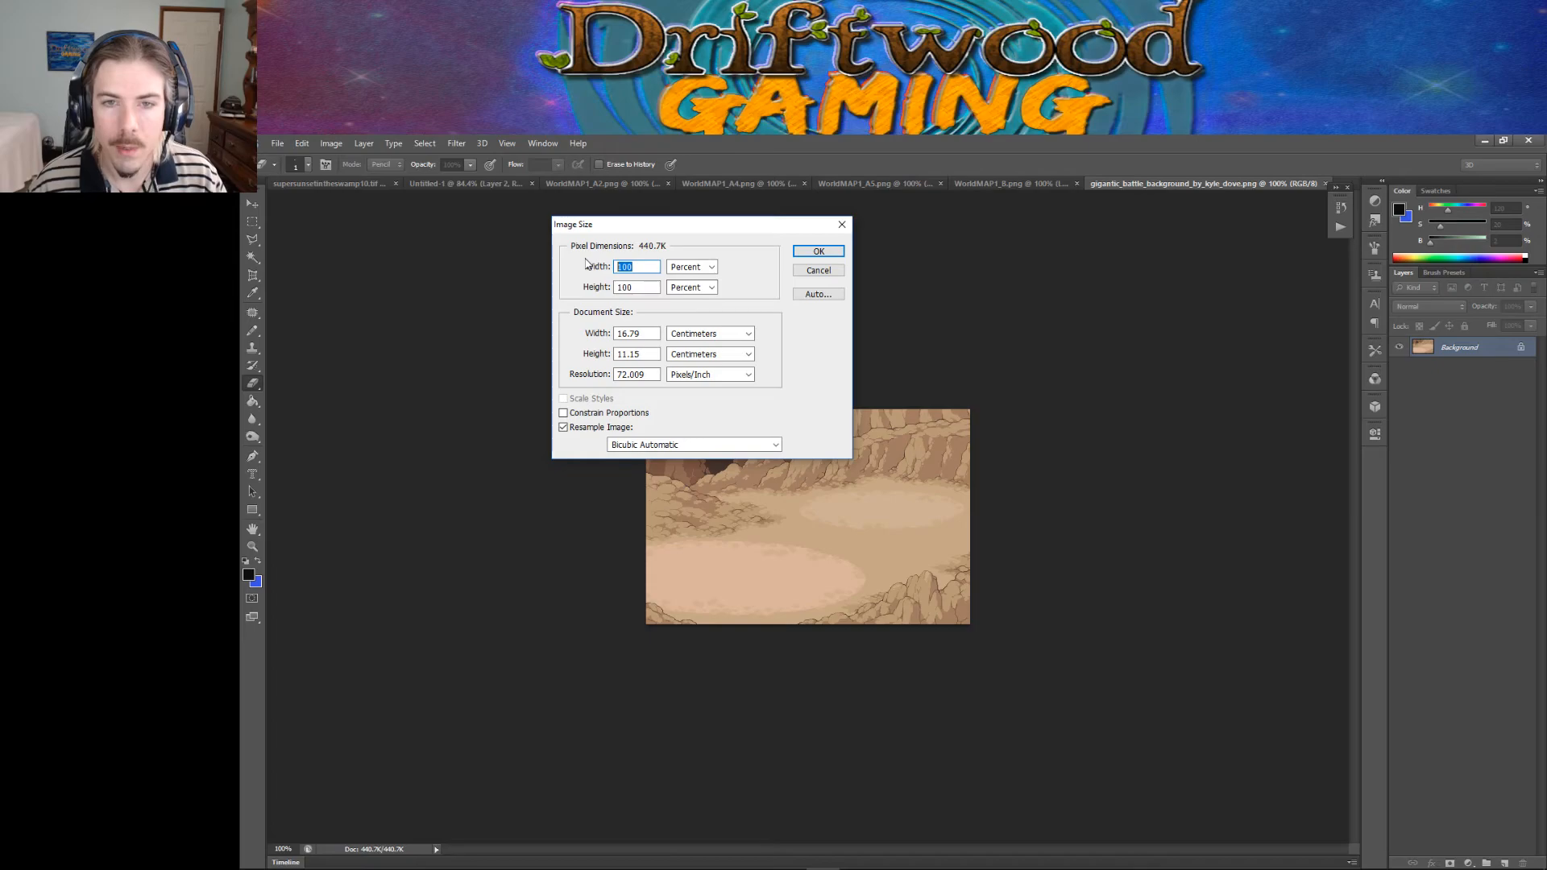
type("400")
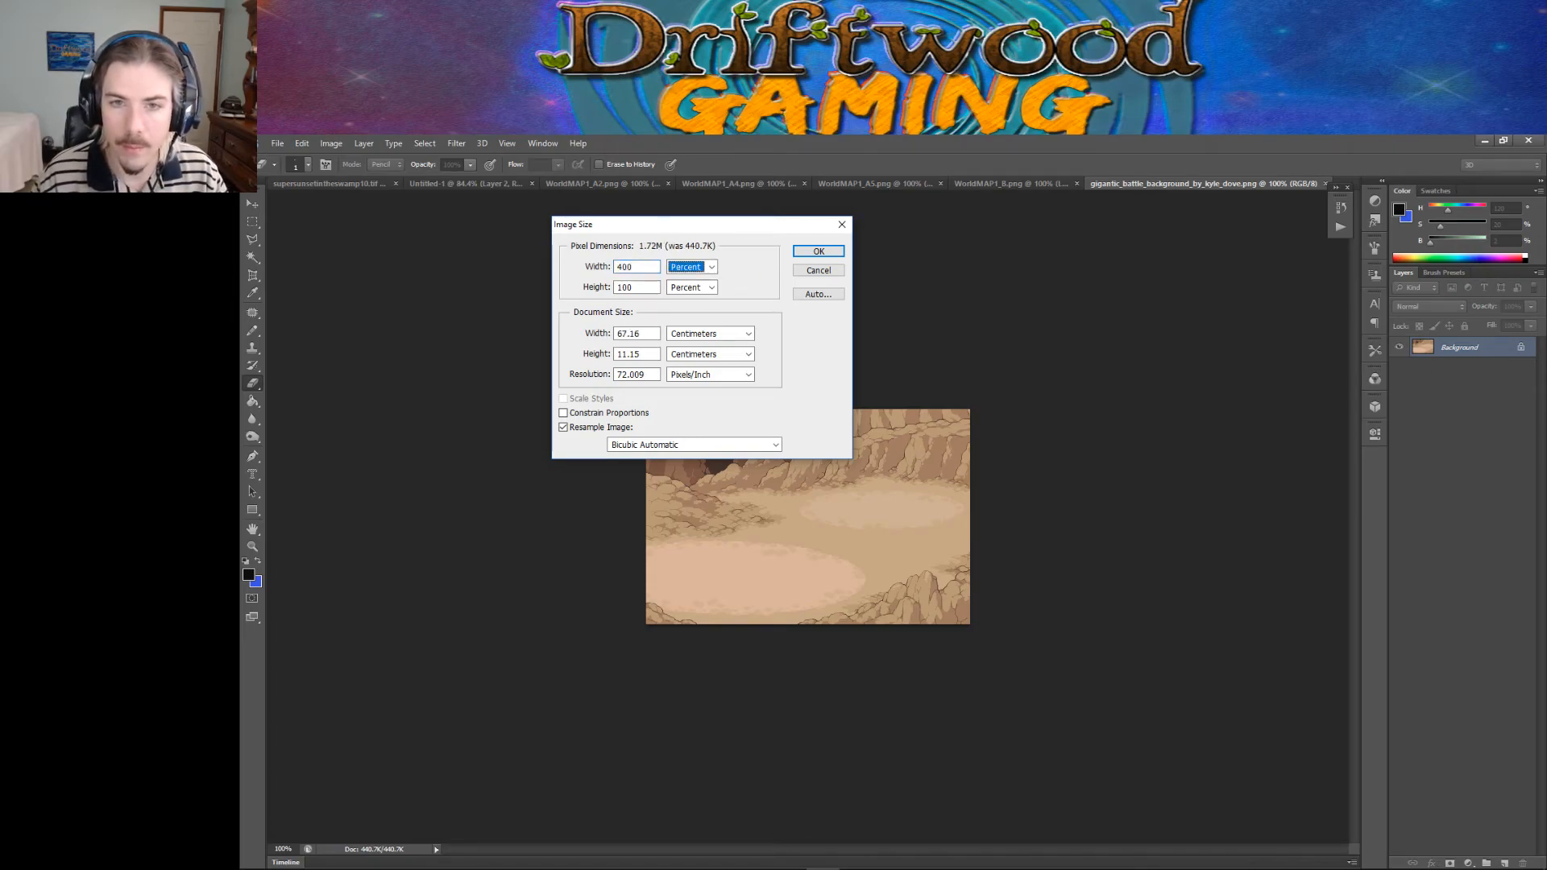
left_click(815, 251)
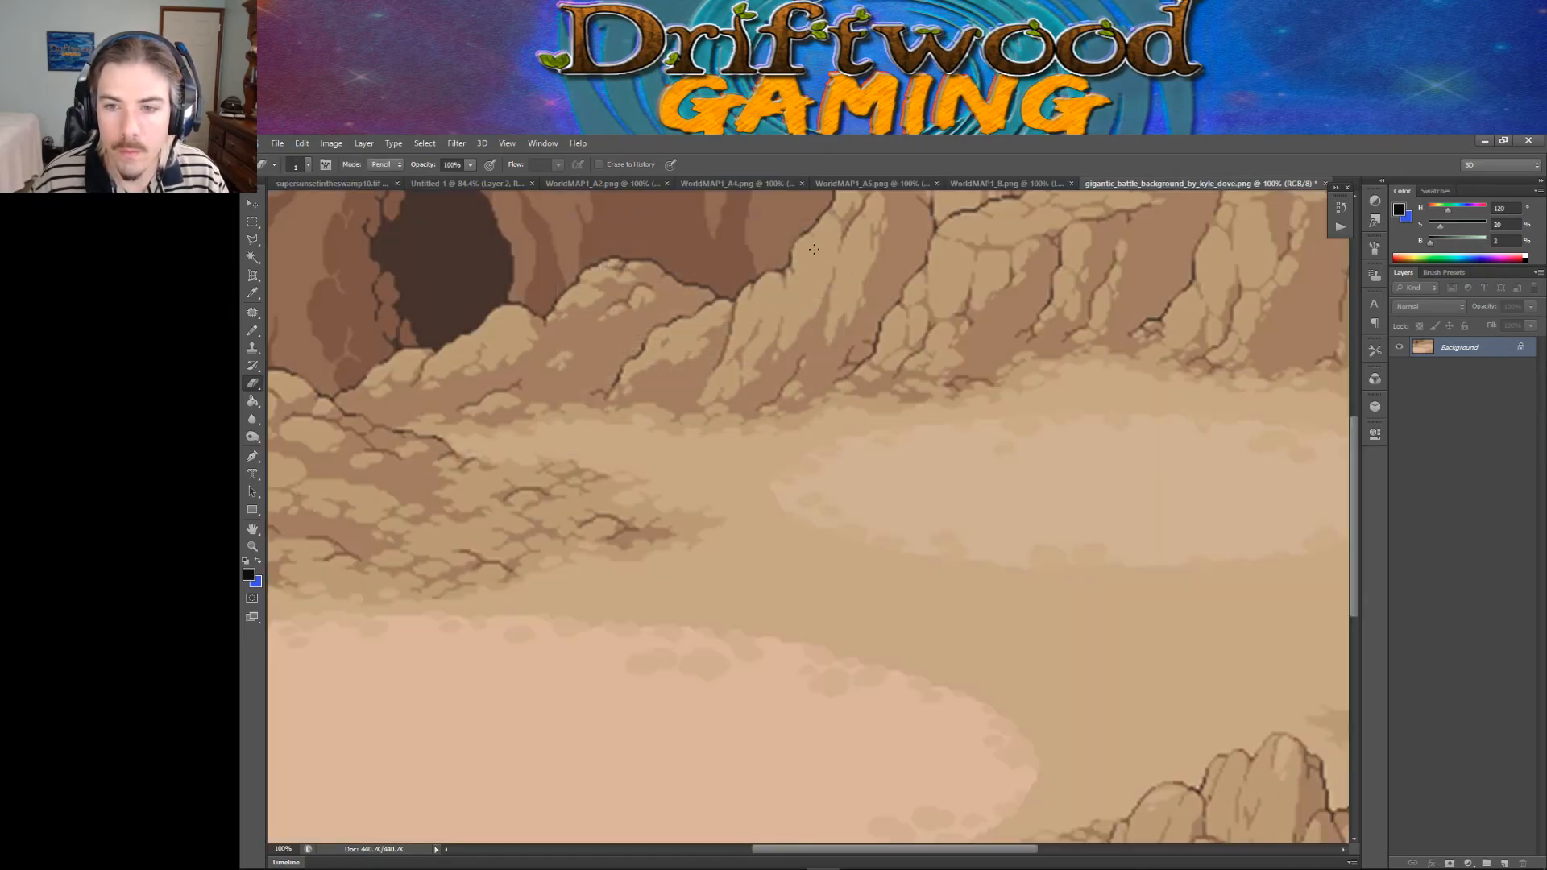
Step: Save the enlarged image as a new PNG in the parallaxes folder, adding 4x to its file name, with smallest compression and no interlacing
left_click(277, 143)
left_click(324, 307)
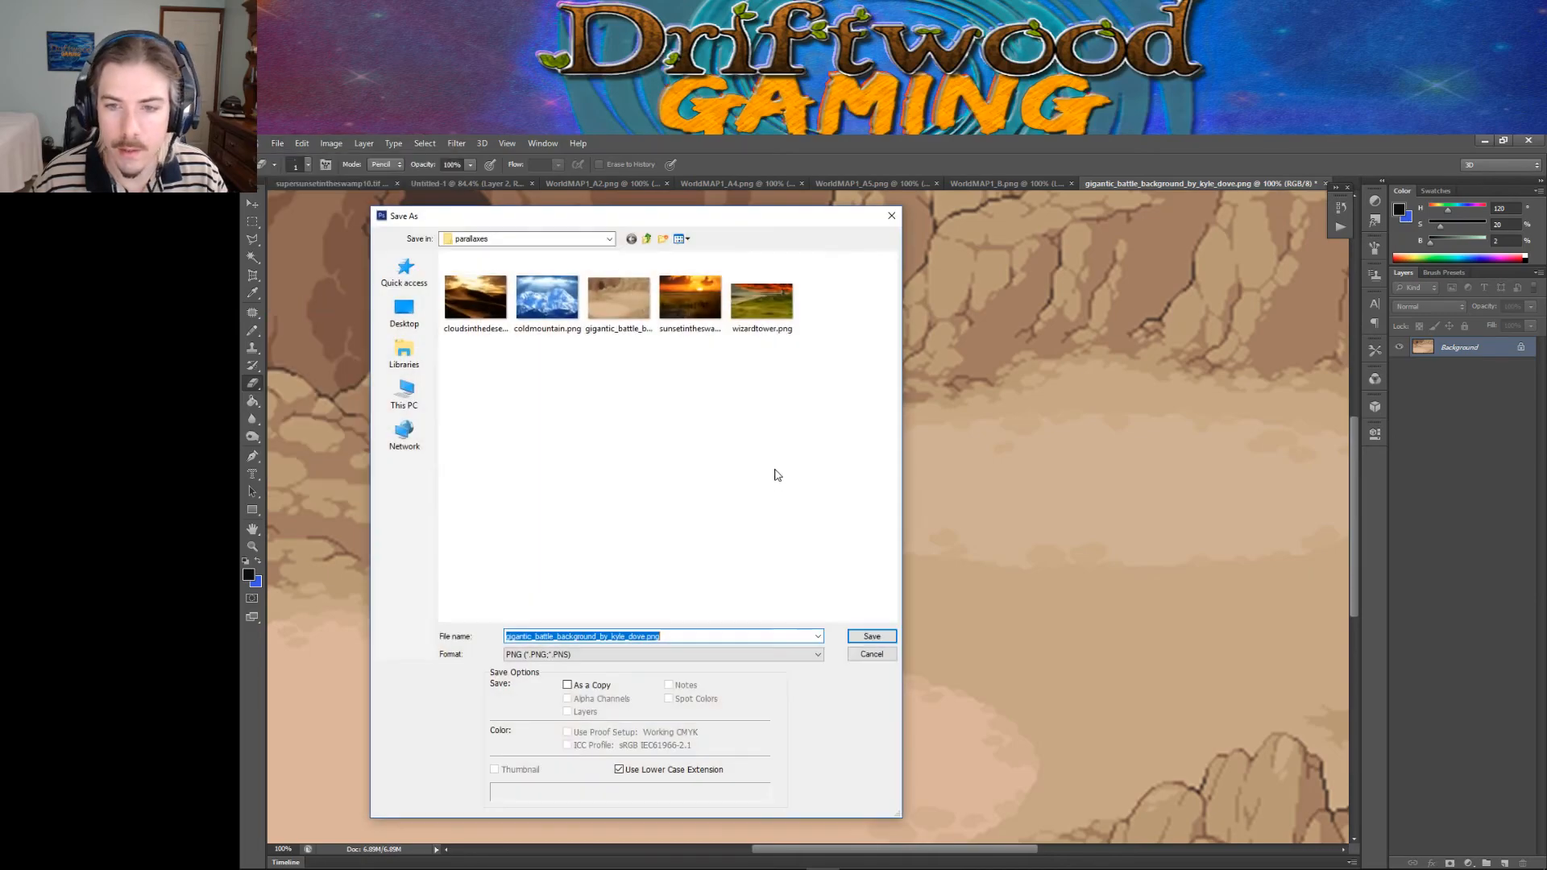
left_click(659, 636)
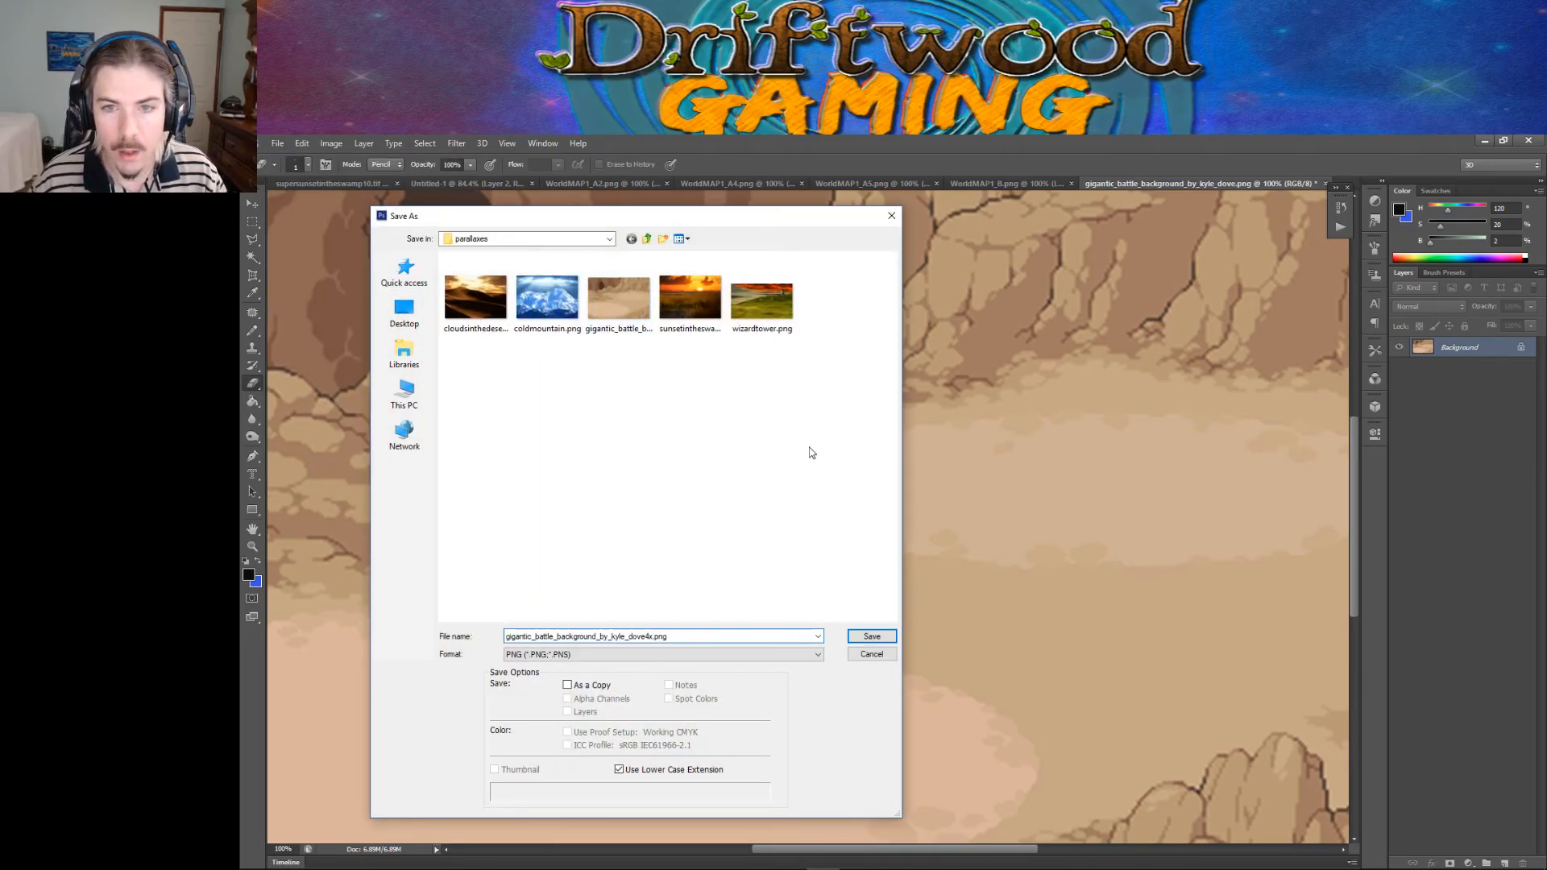
left_click(872, 636)
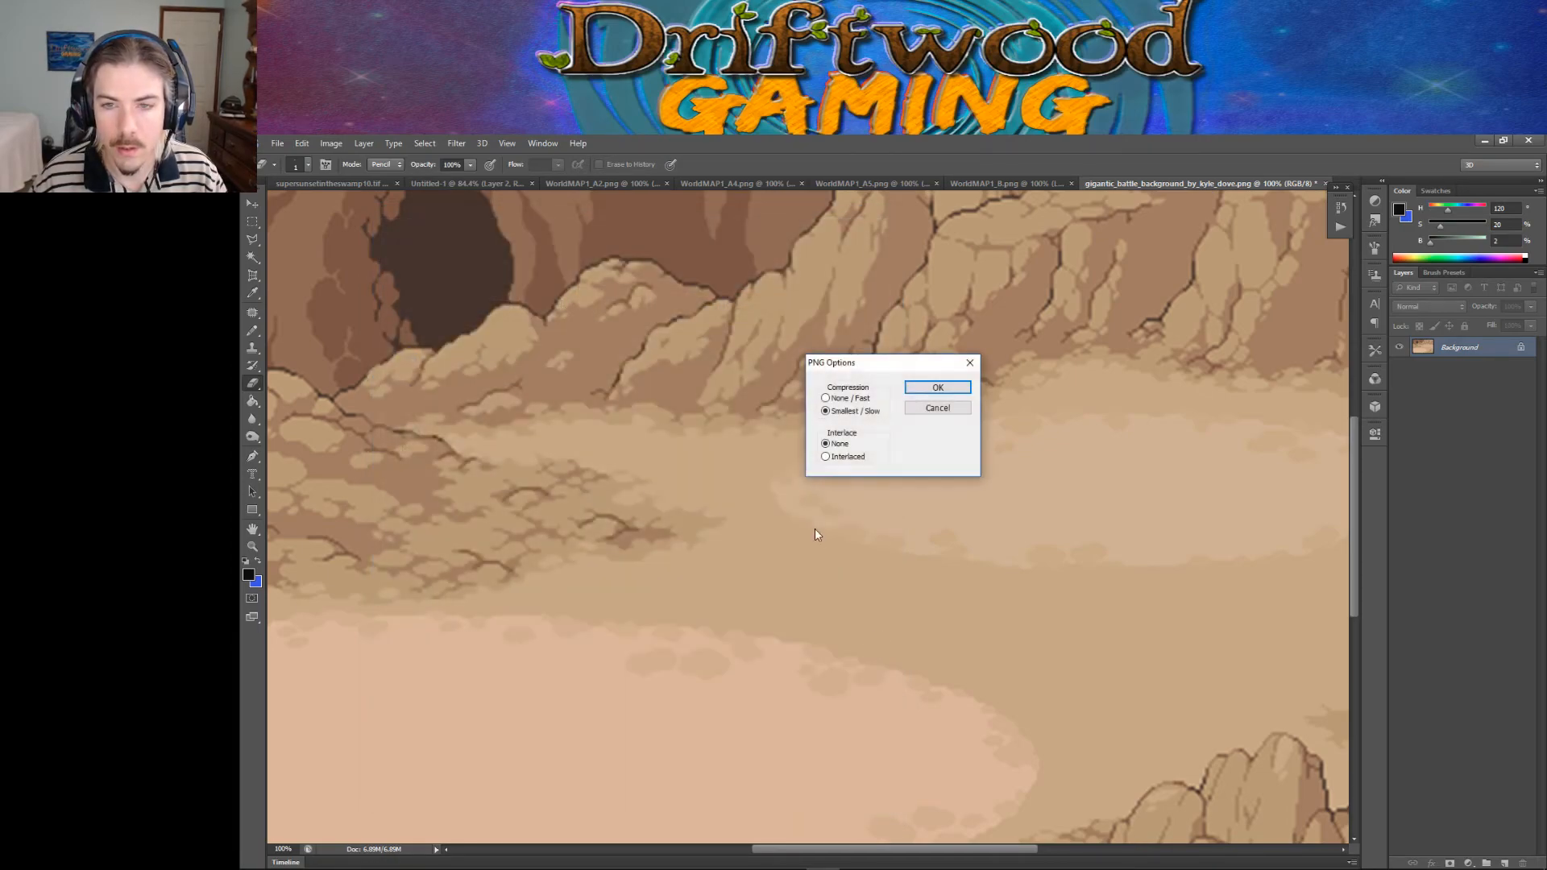
left_click(931, 390)
Step: Switch to RPG Maker MV and set the parallax background of Map 13 xPar to the 4x version of the gigantic battle background
left_click(1483, 141)
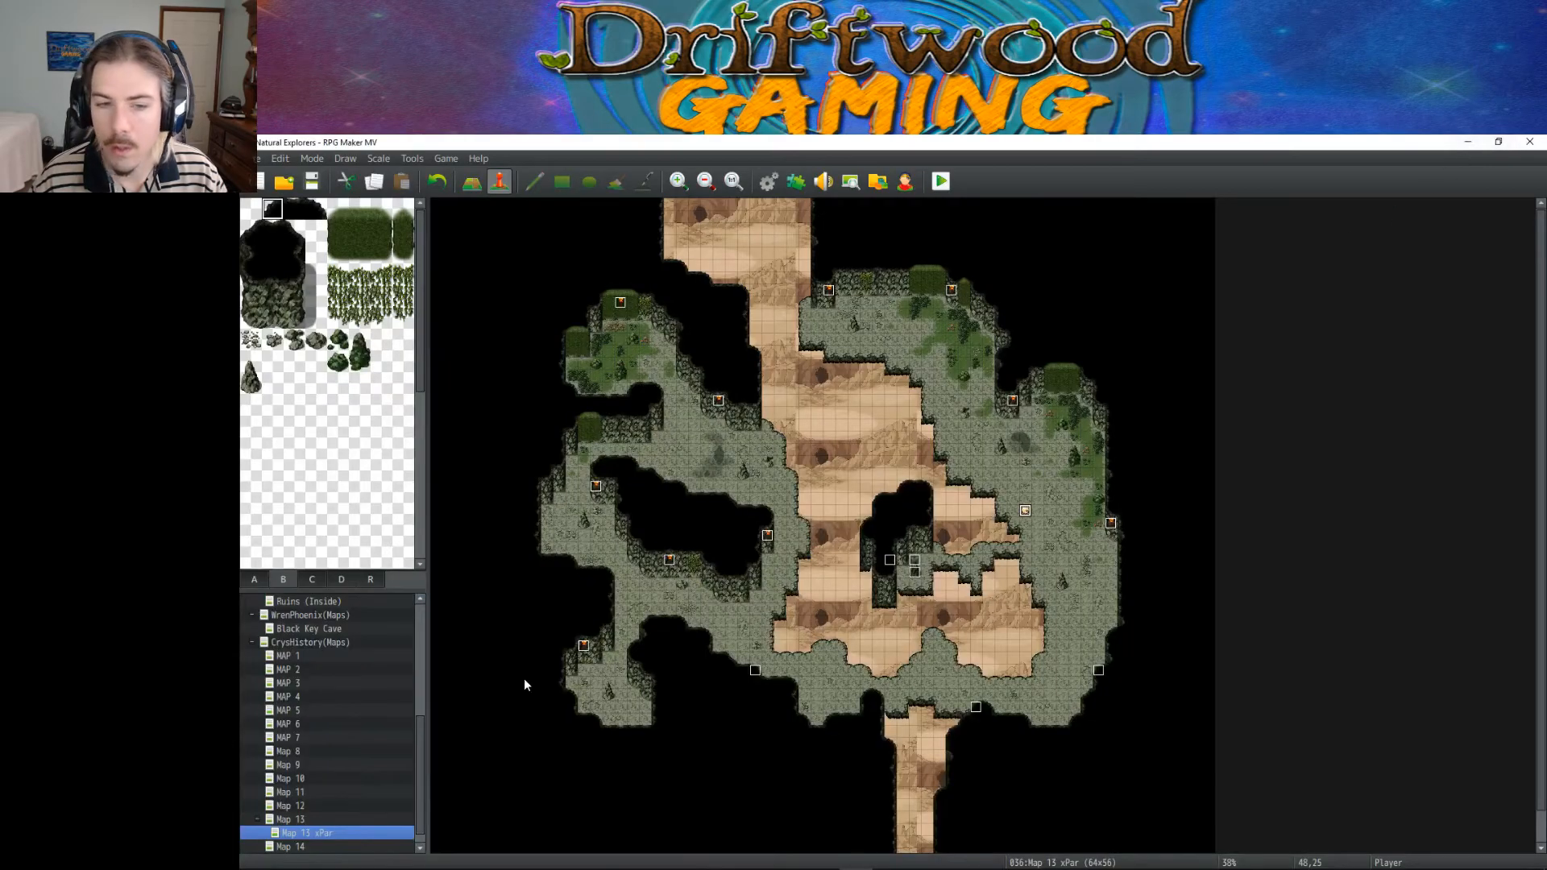
right_click(319, 834)
left_click(387, 690)
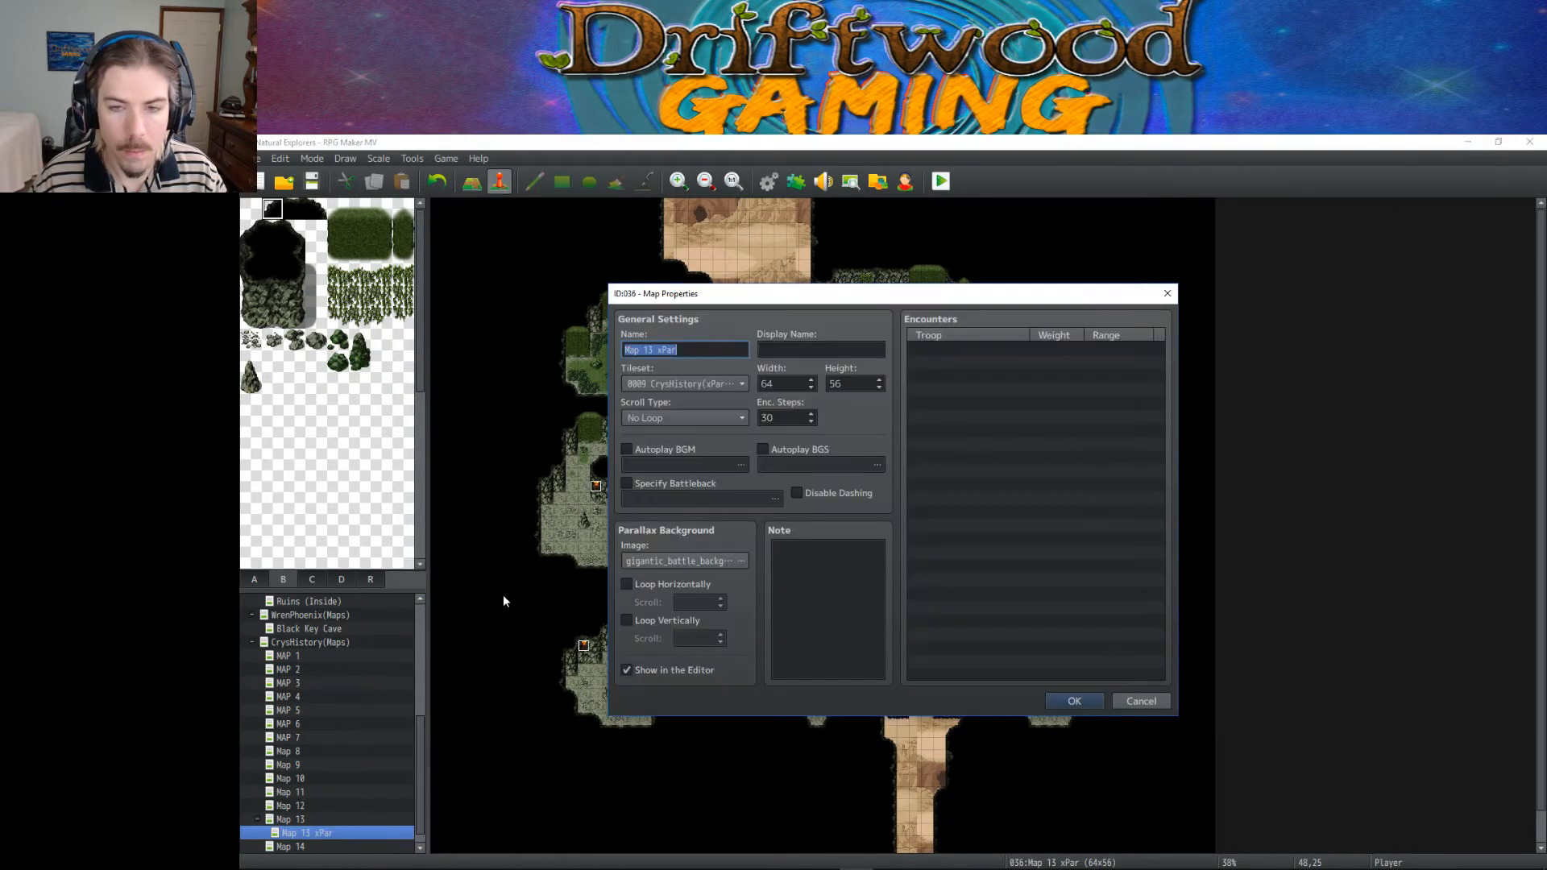
left_click(738, 382)
left_click(738, 376)
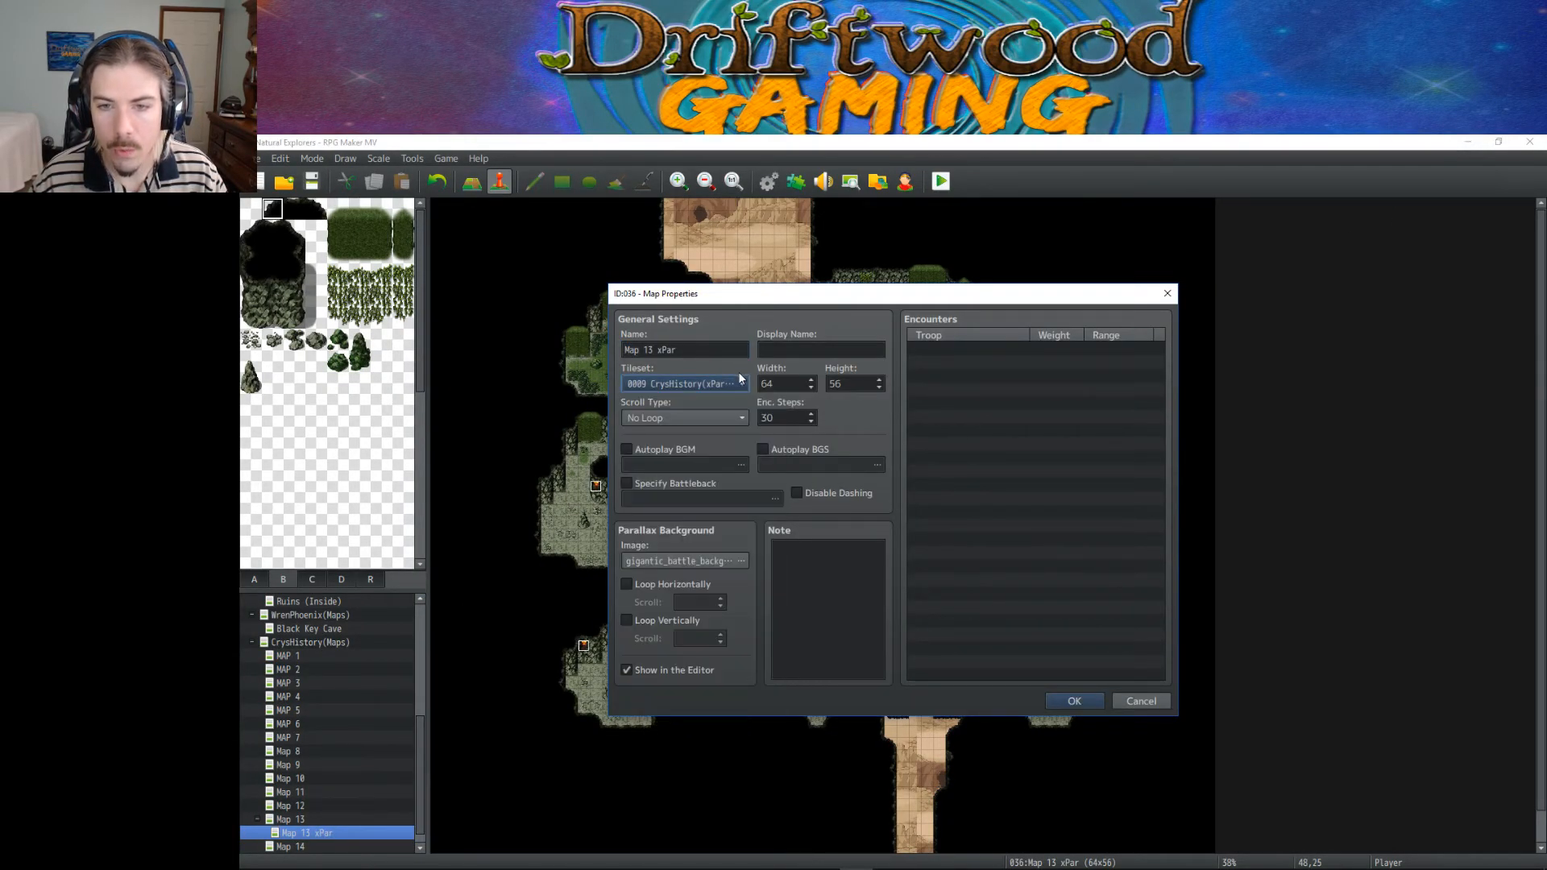
left_click(709, 564)
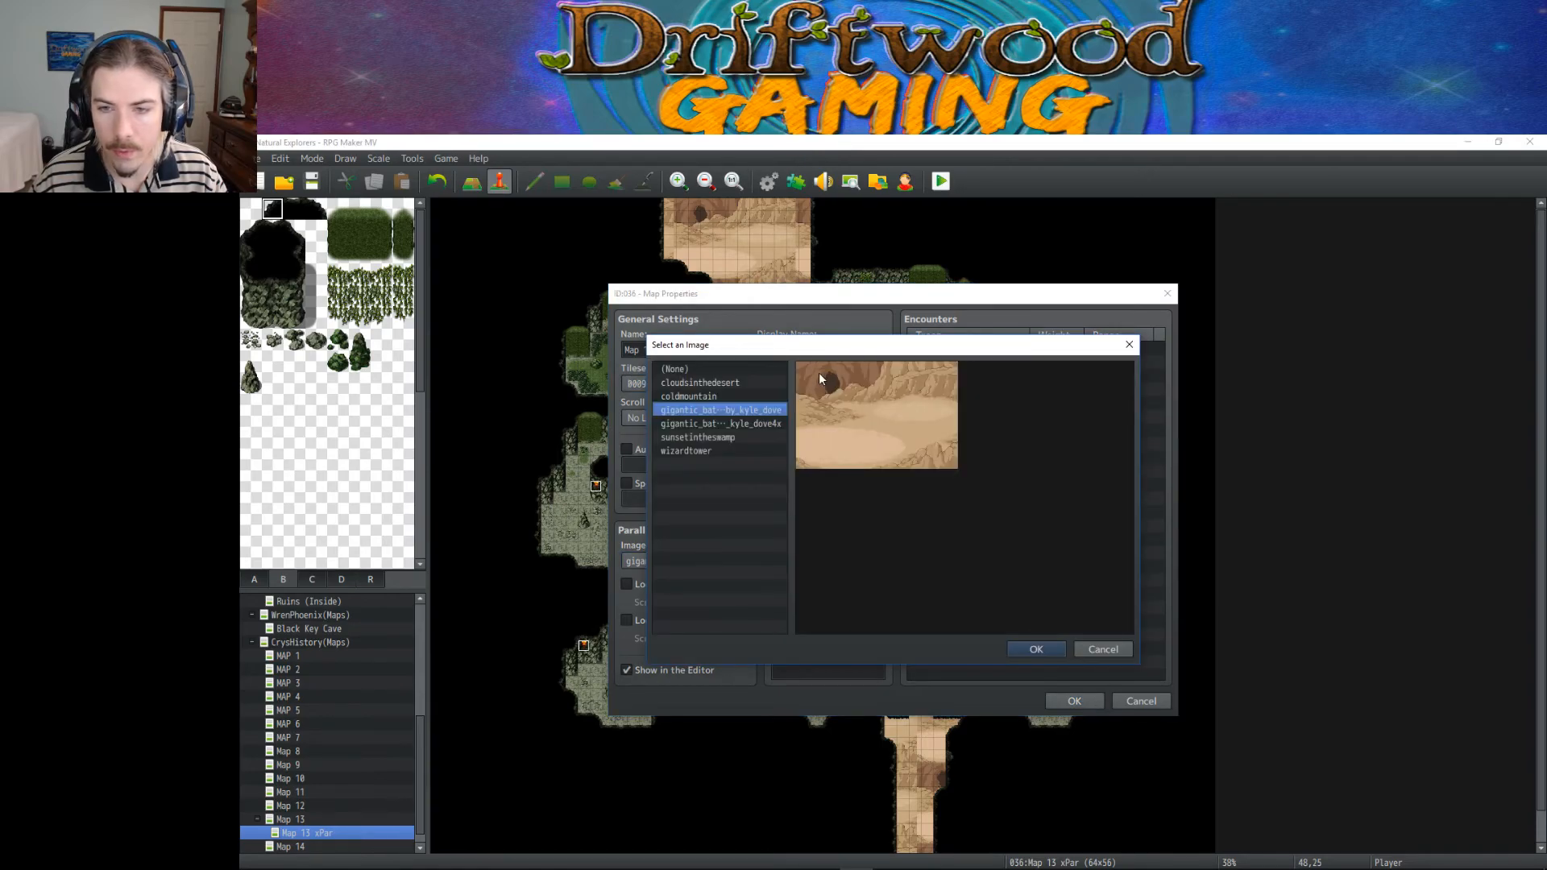
left_click(770, 426)
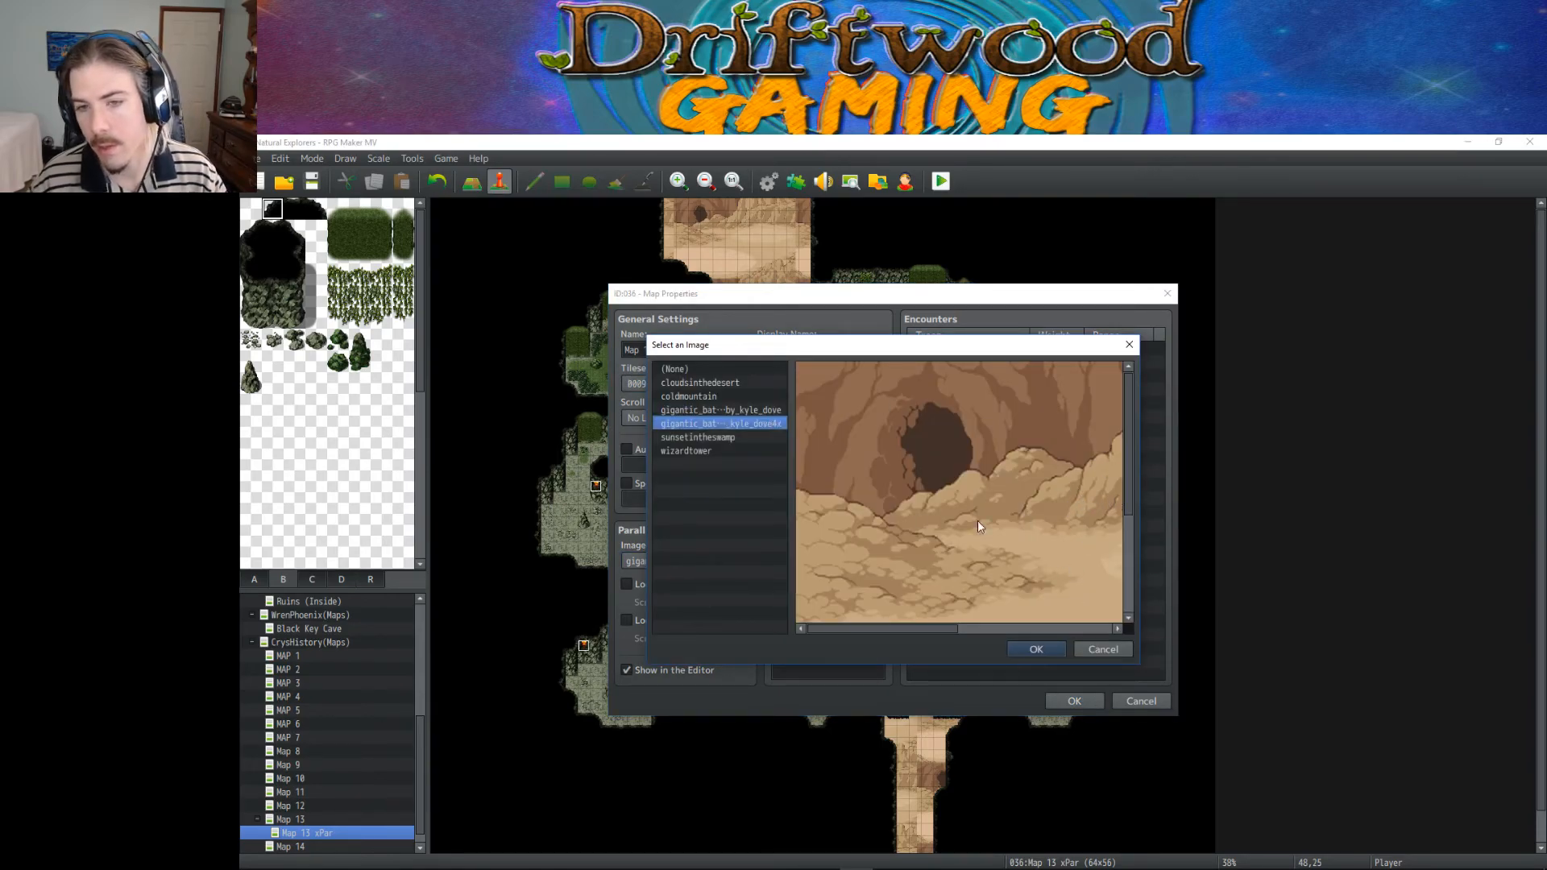
left_click(1019, 650)
left_click(1079, 699)
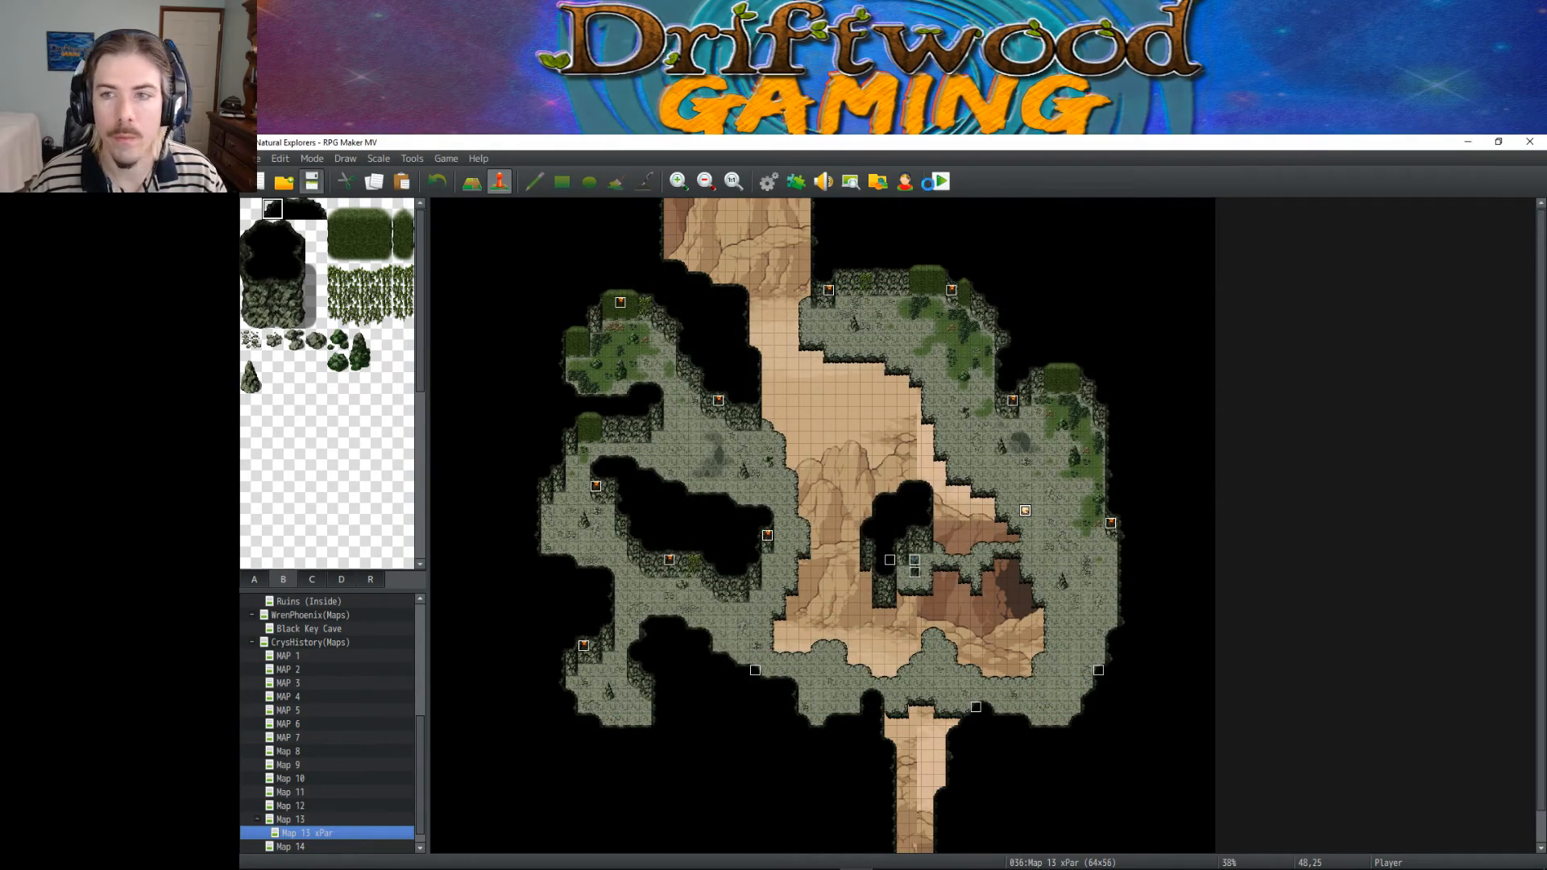
Step: Start a new game in the playtest and cross the rock bridge to the central outcrop and back, examining the enlarged parallax background
left_click(940, 181)
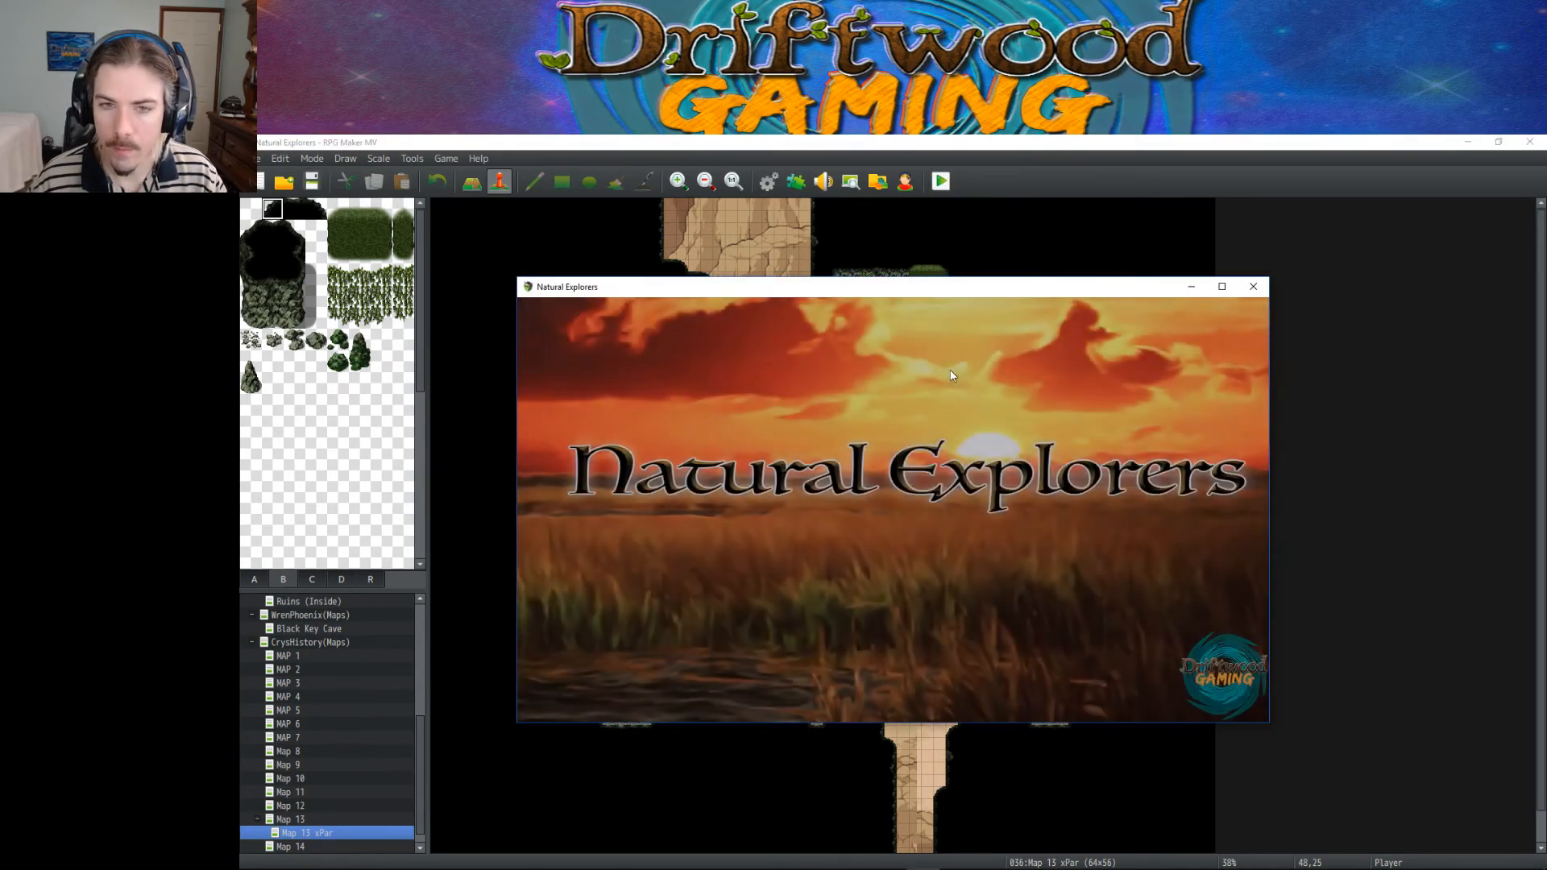
left_click(876, 578)
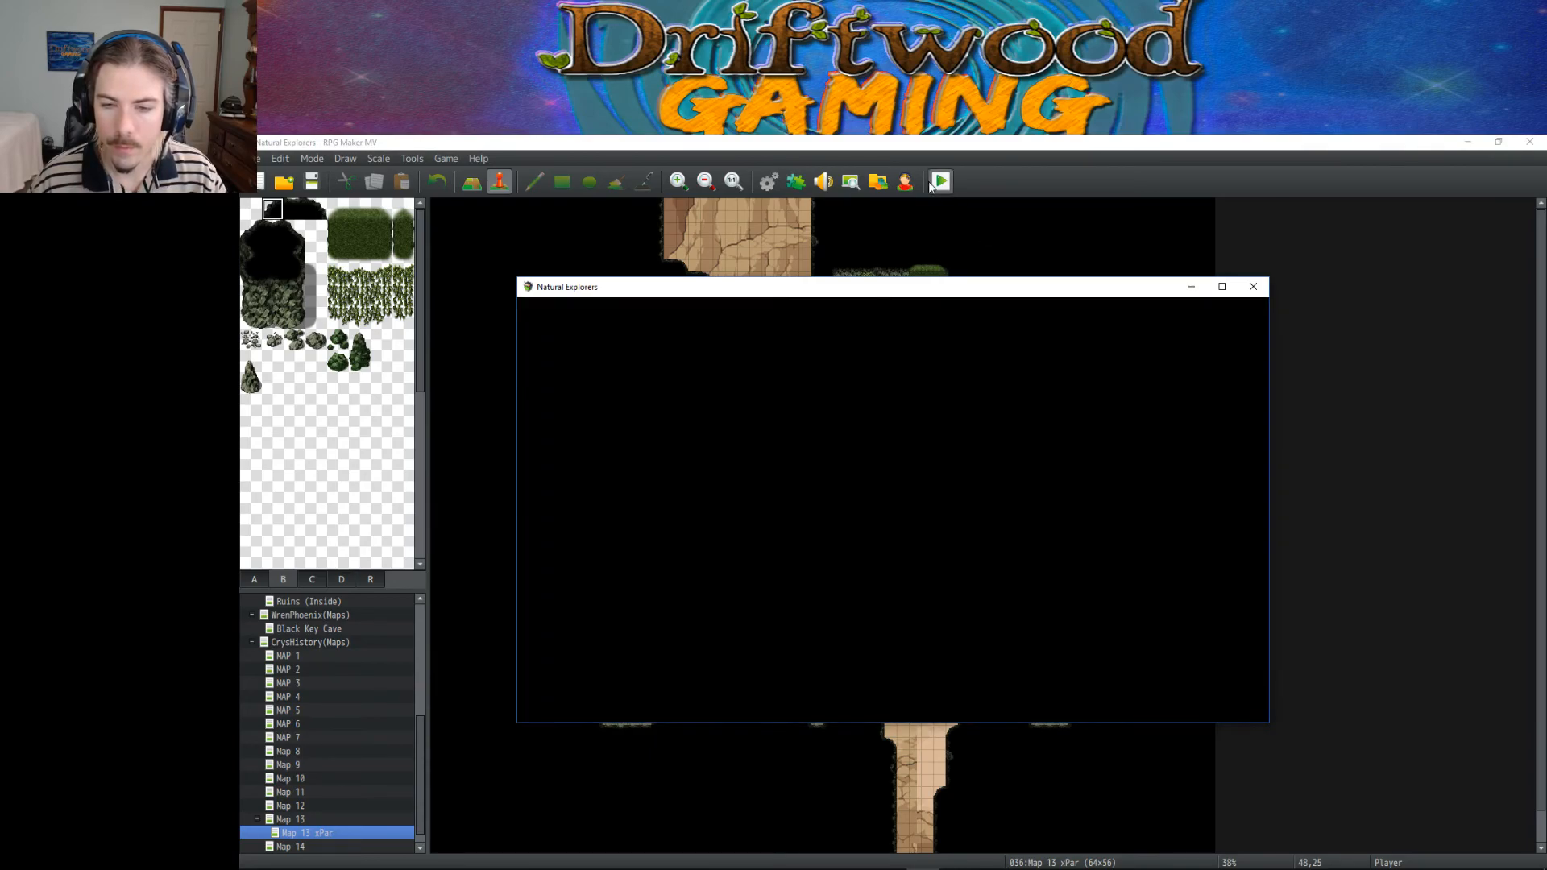
key("Down")
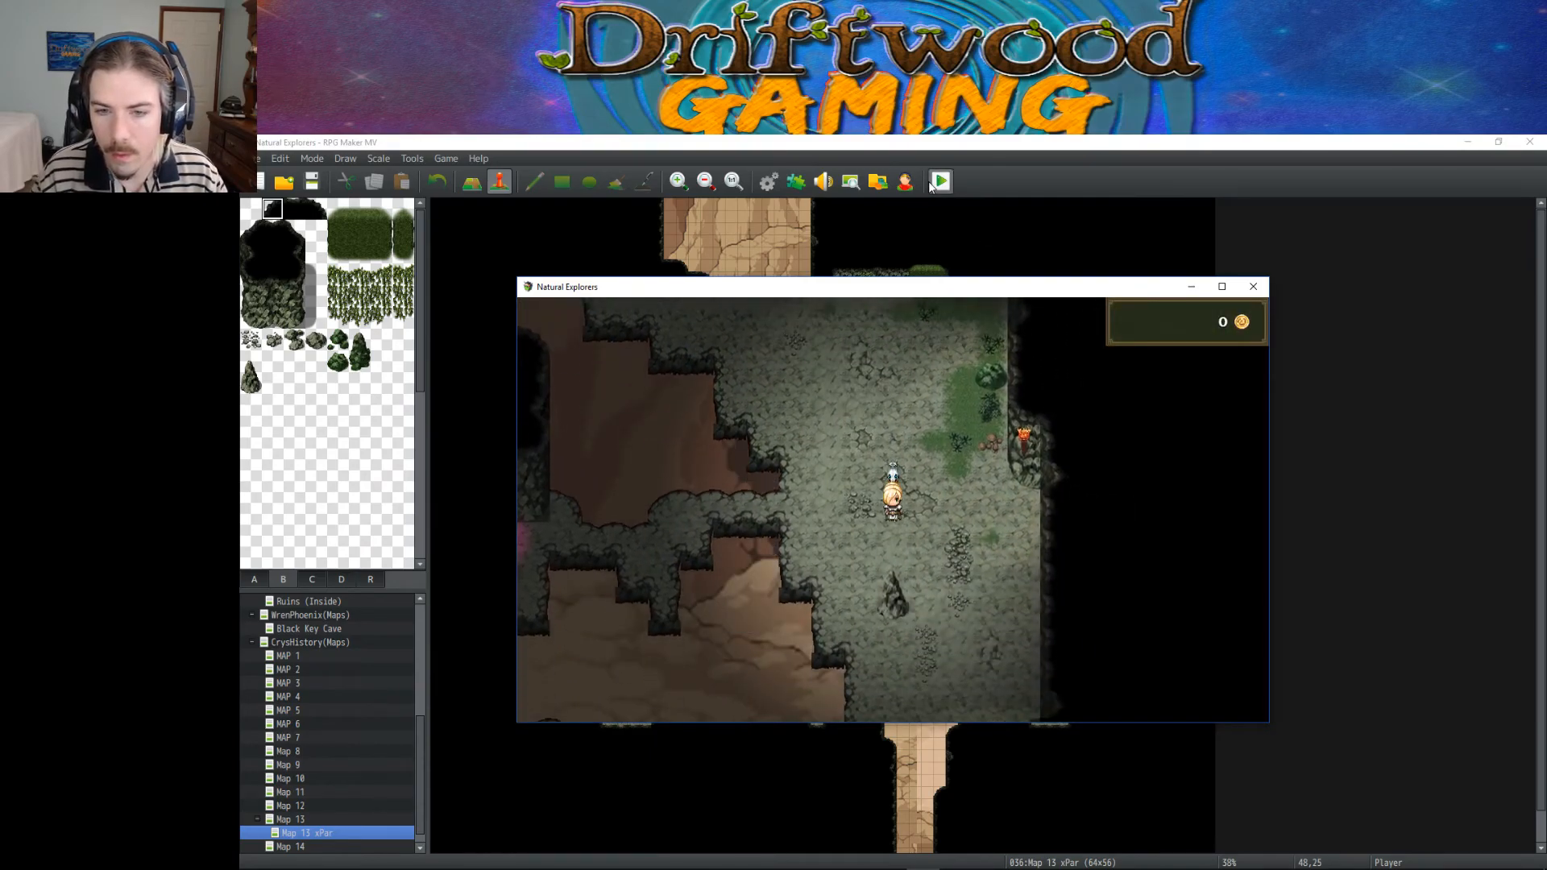
key("Left")
key("Left")
key("Right")
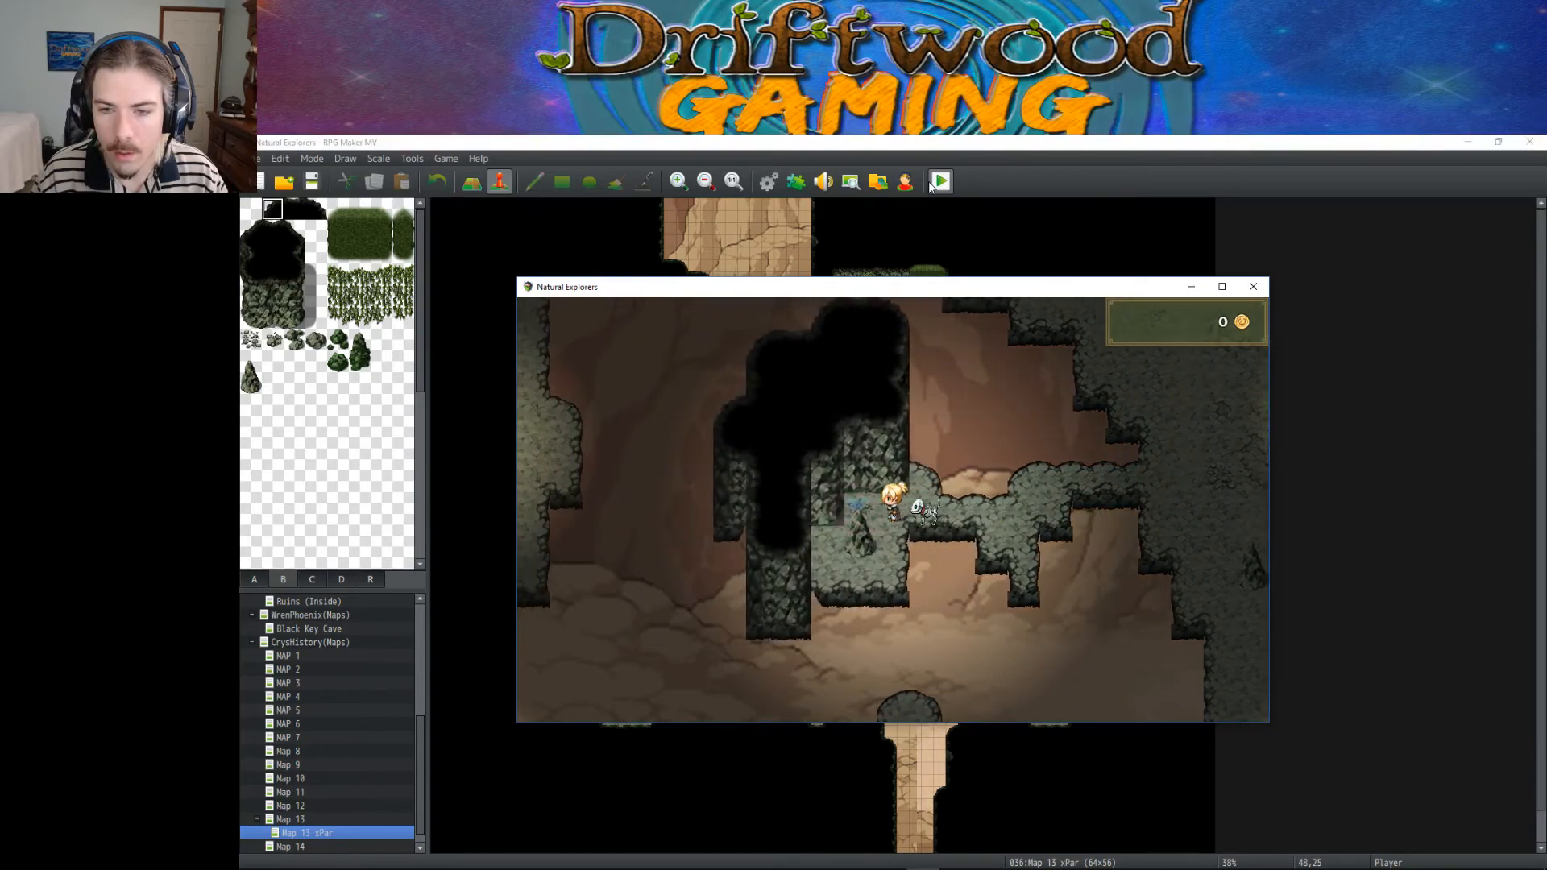
key("Right")
Step: Walk north along the chasm's eastern edge to the ledge at its northern end, checking how the parallax moves
key("Up")
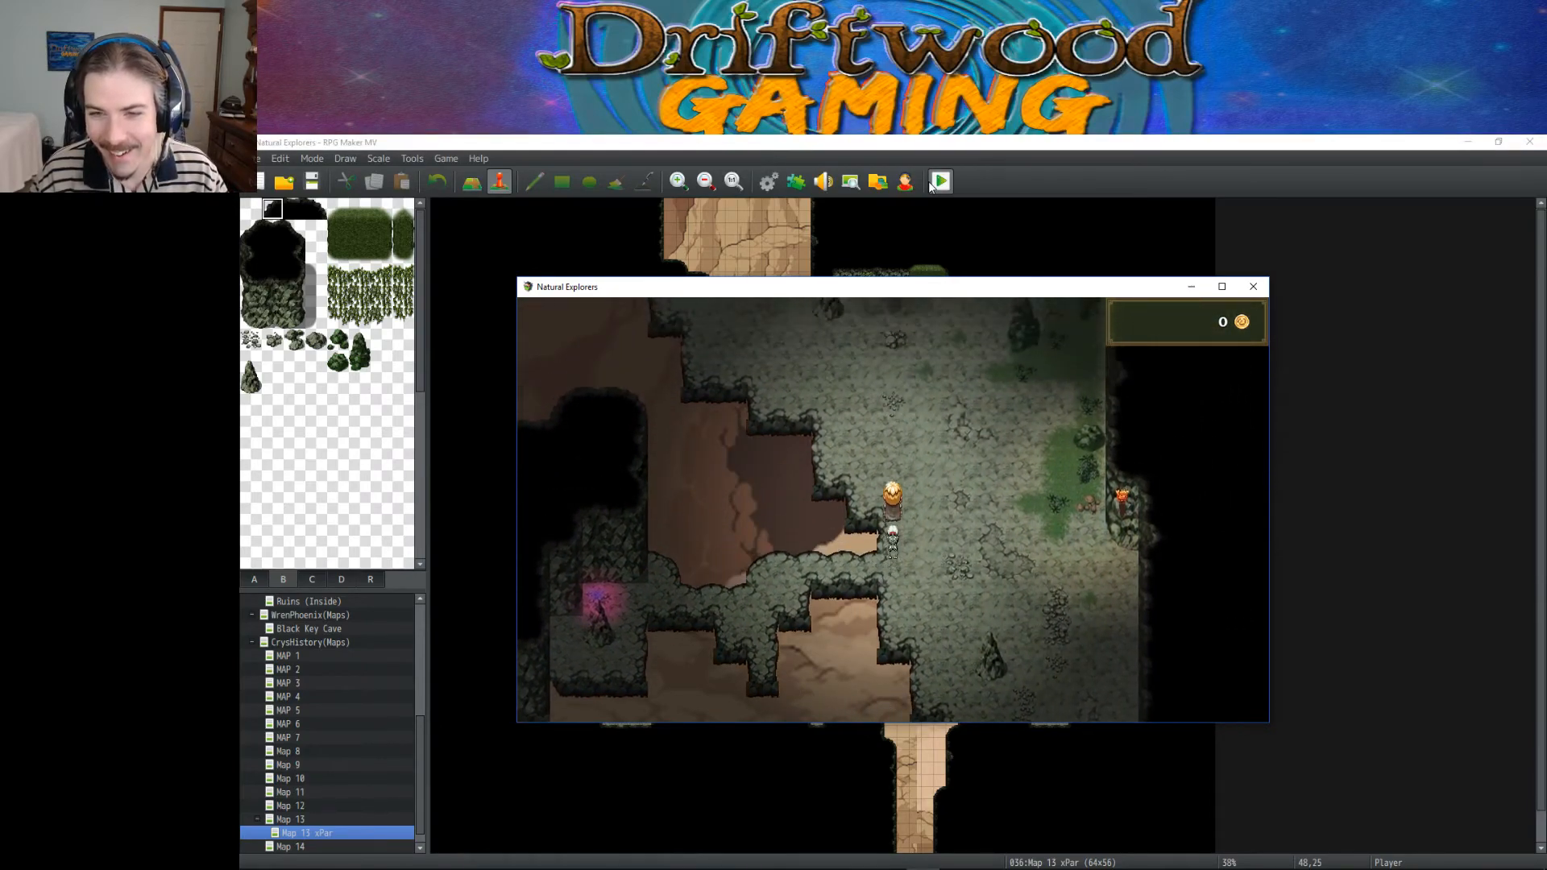
key("Left")
key("Up")
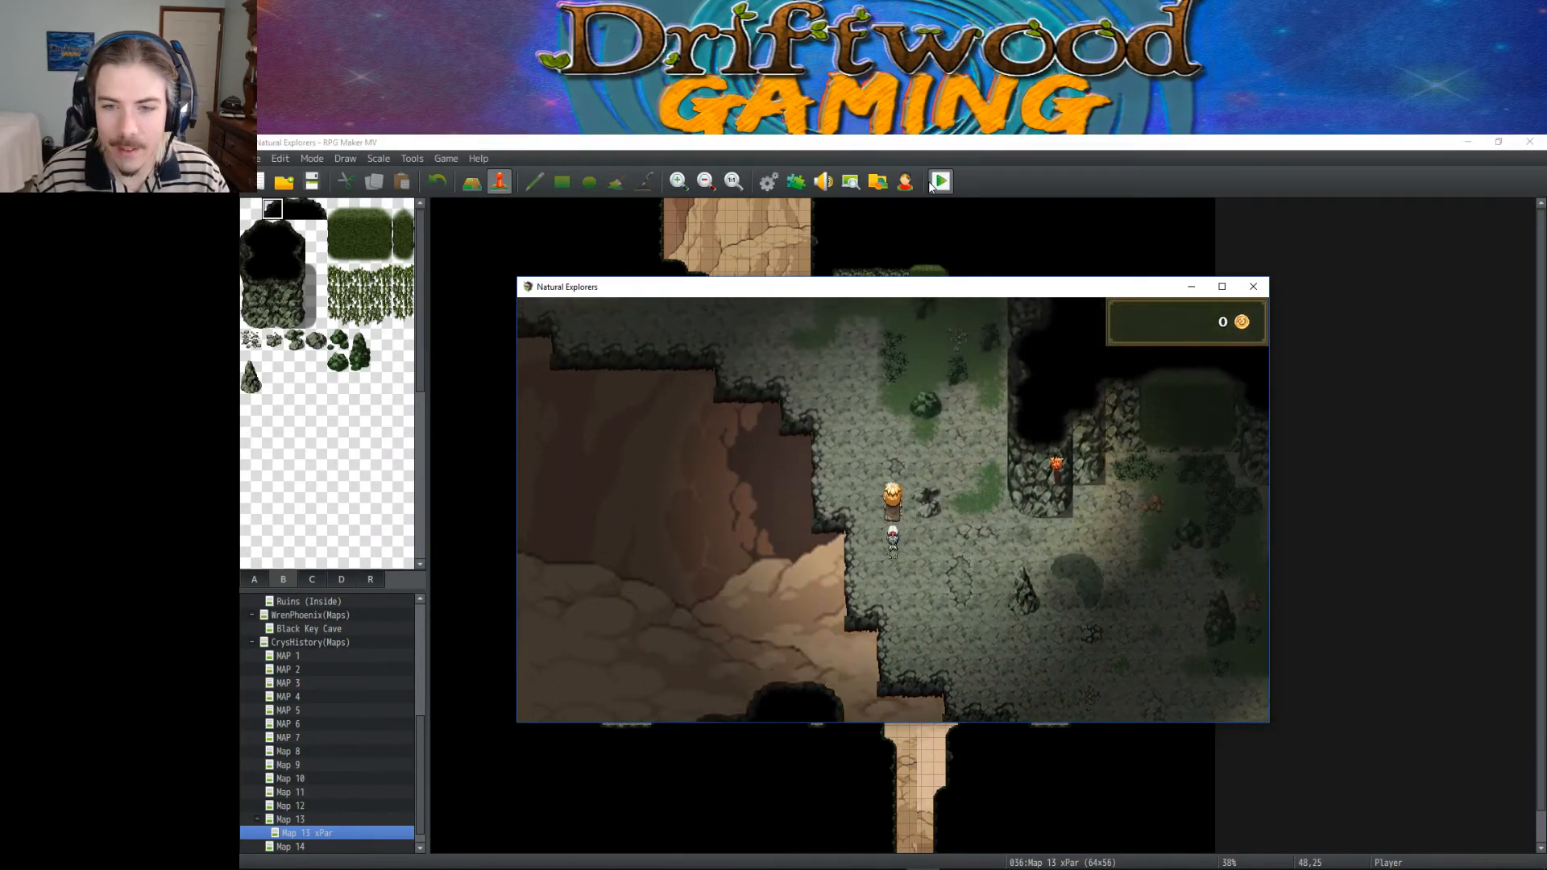
key("Left")
key("Up")
key("Left")
key("Left")
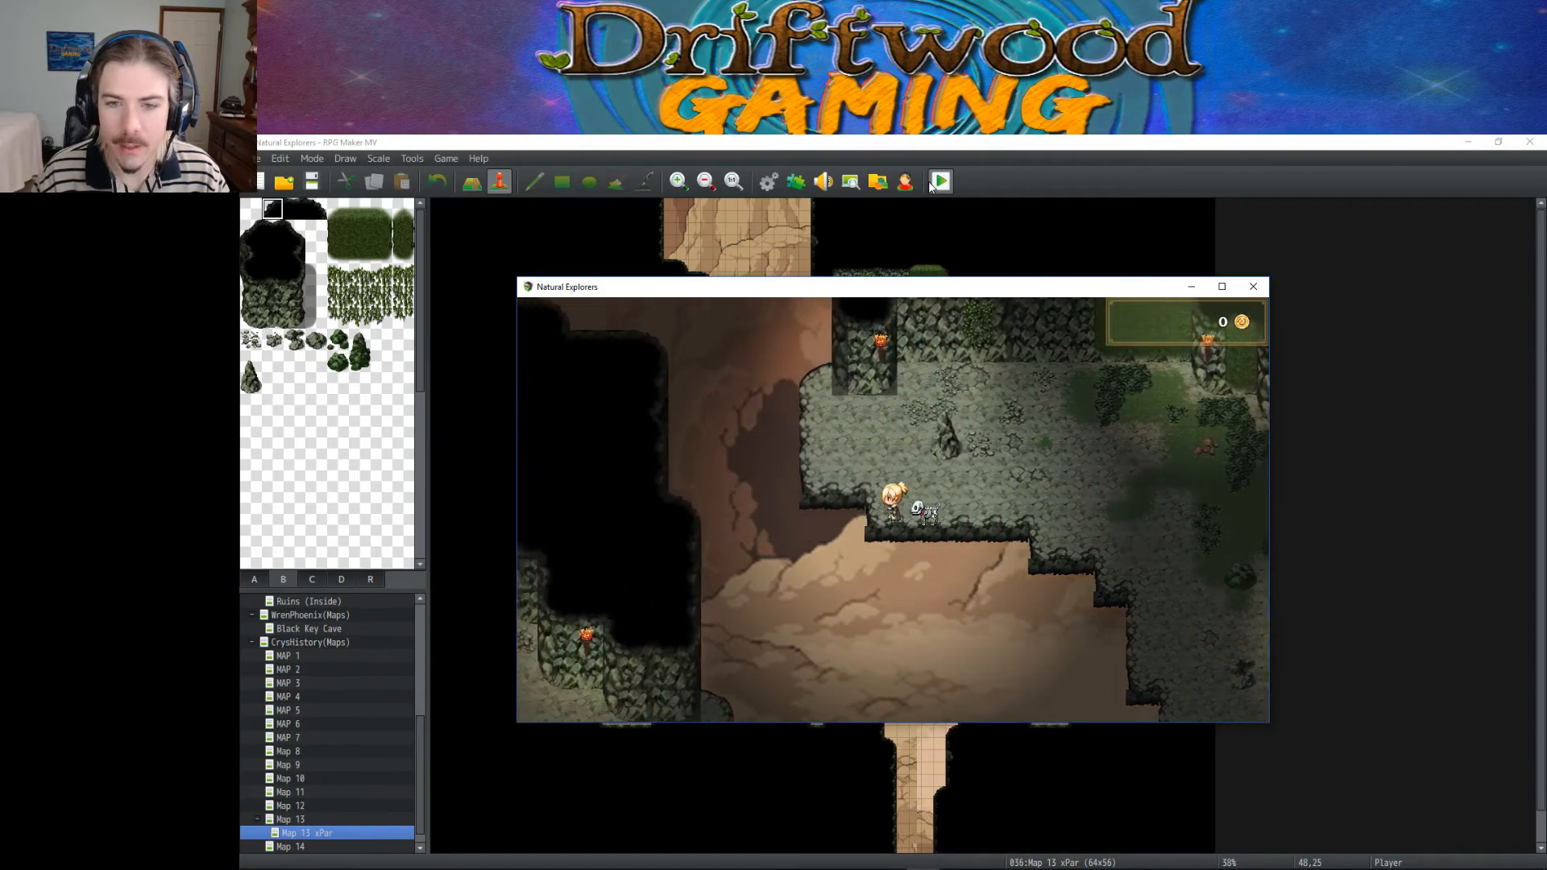
key("Up")
key("Down")
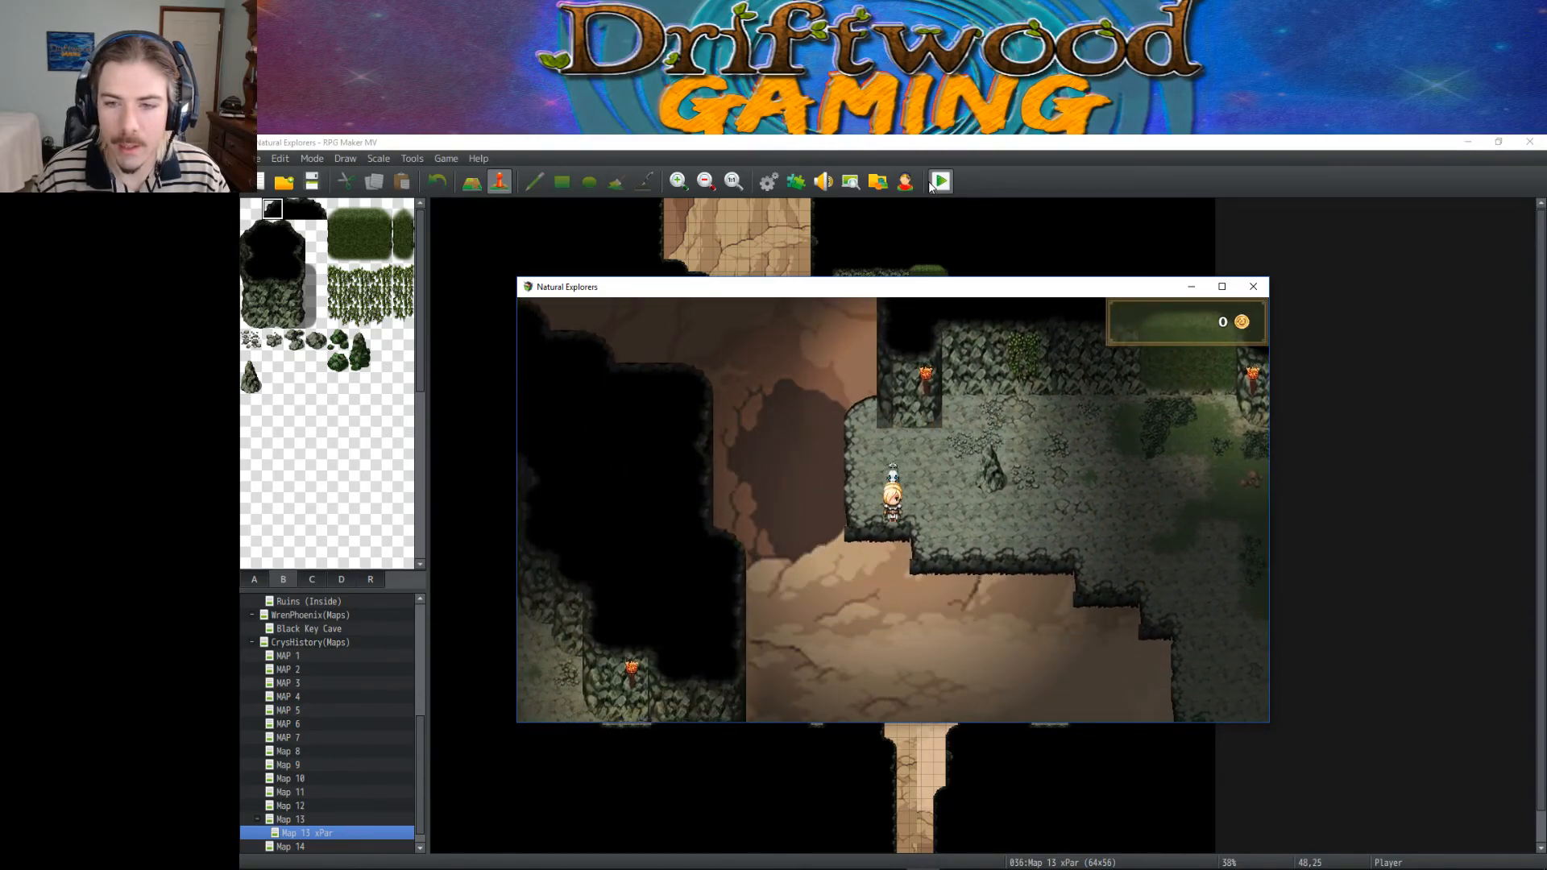
Step: Walk back down the east side and around the chasm's southern rim to the southwestern path, examining the background
key("Right")
key("Down")
key("Right")
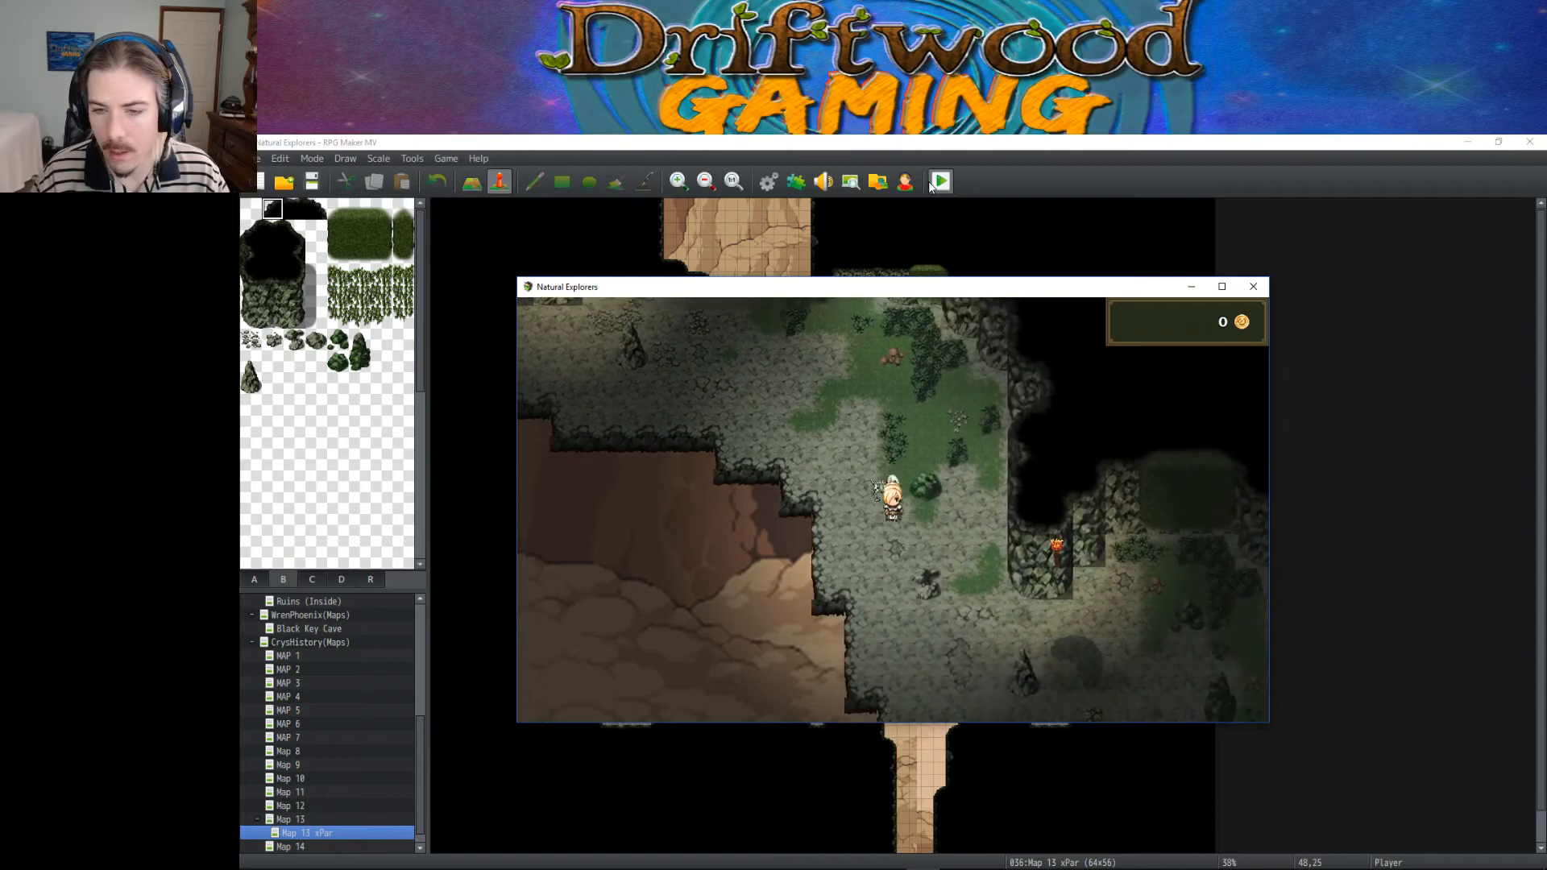
key("Right")
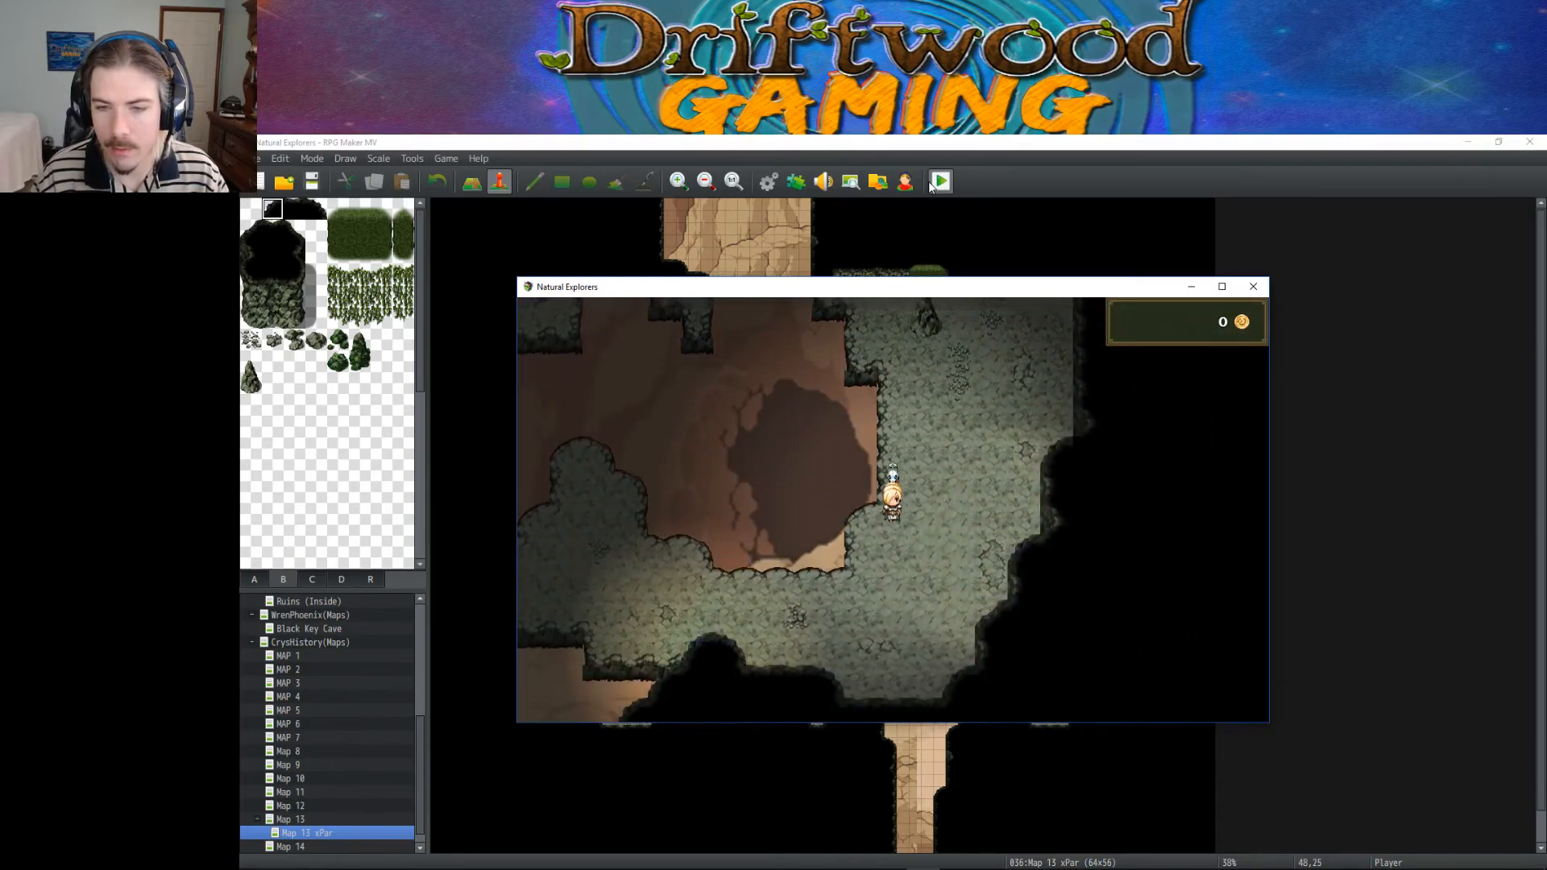
key("Right")
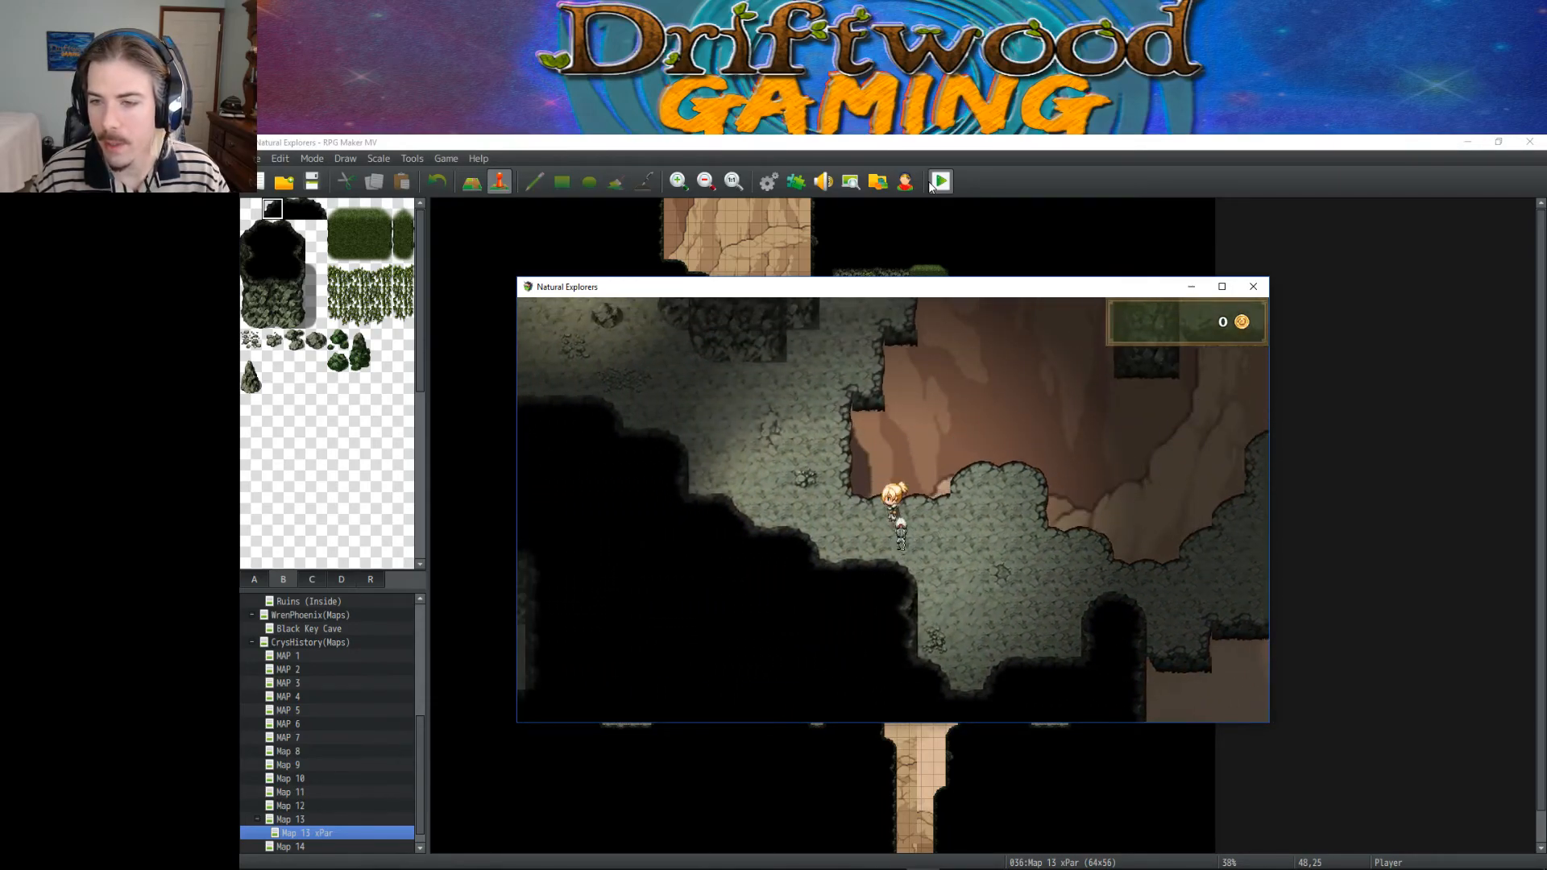
Step: Walk north along the chasm's western edge up to the grassy northwestern chamber, examining the background from that side
key("Up")
key("Left")
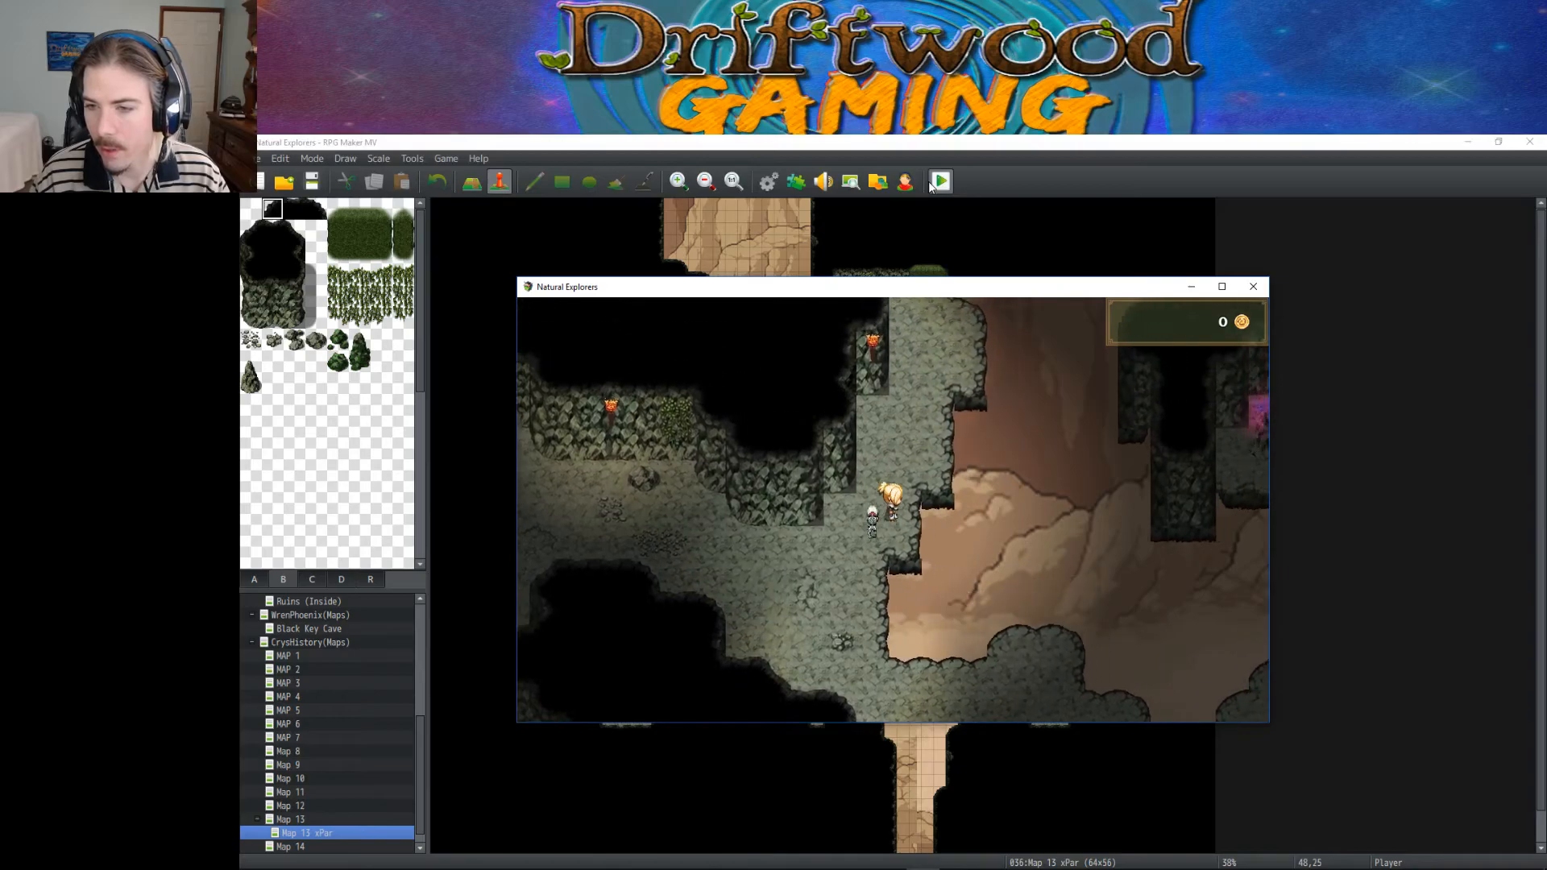
key("Up")
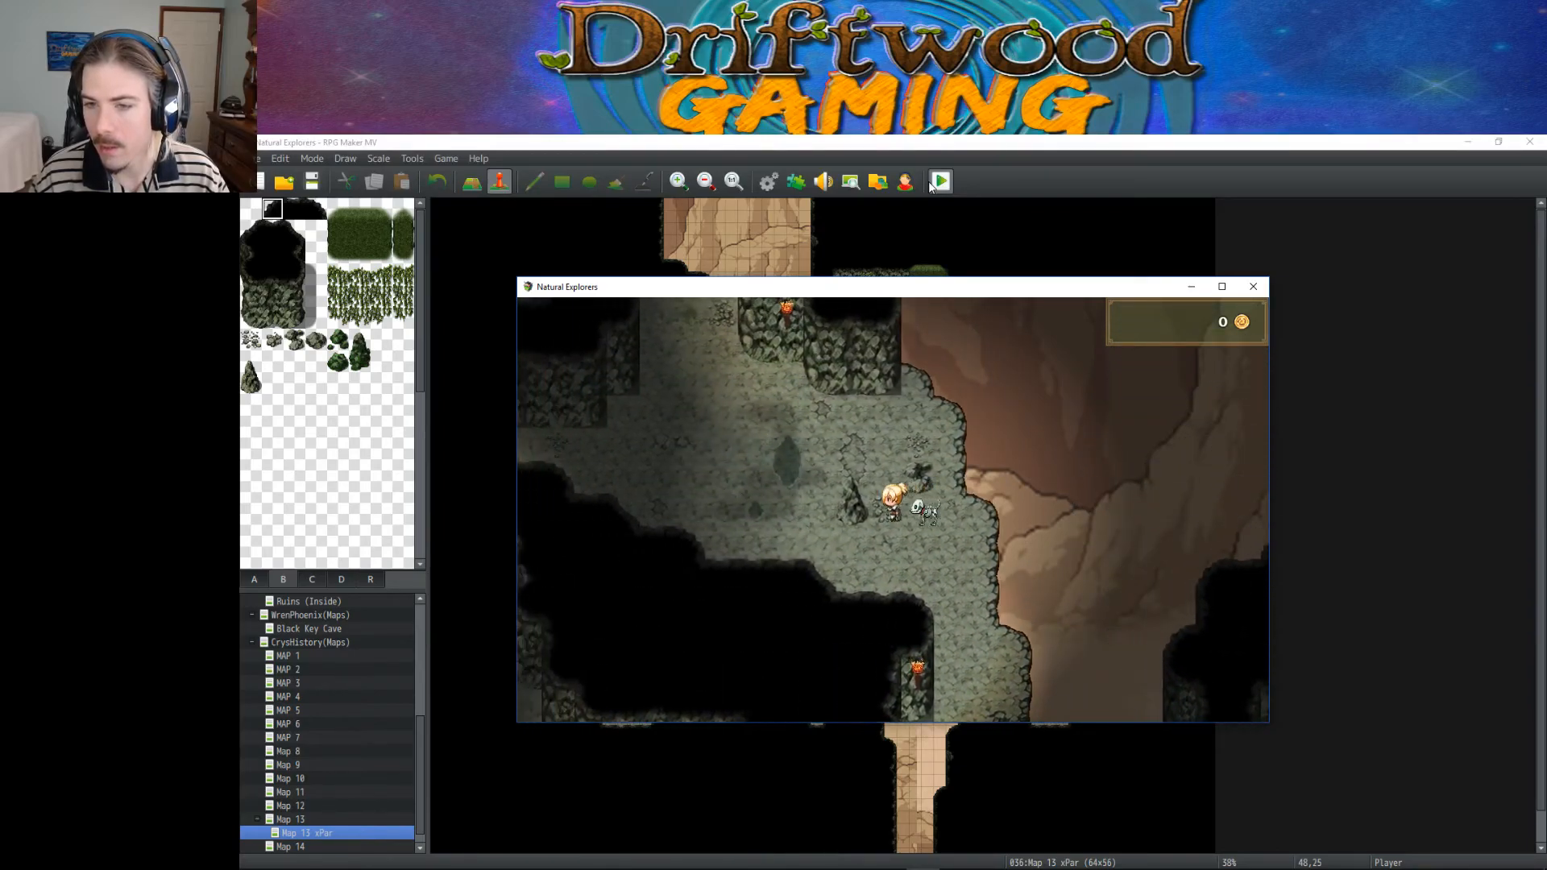
key("Up")
key("Left")
key("Up")
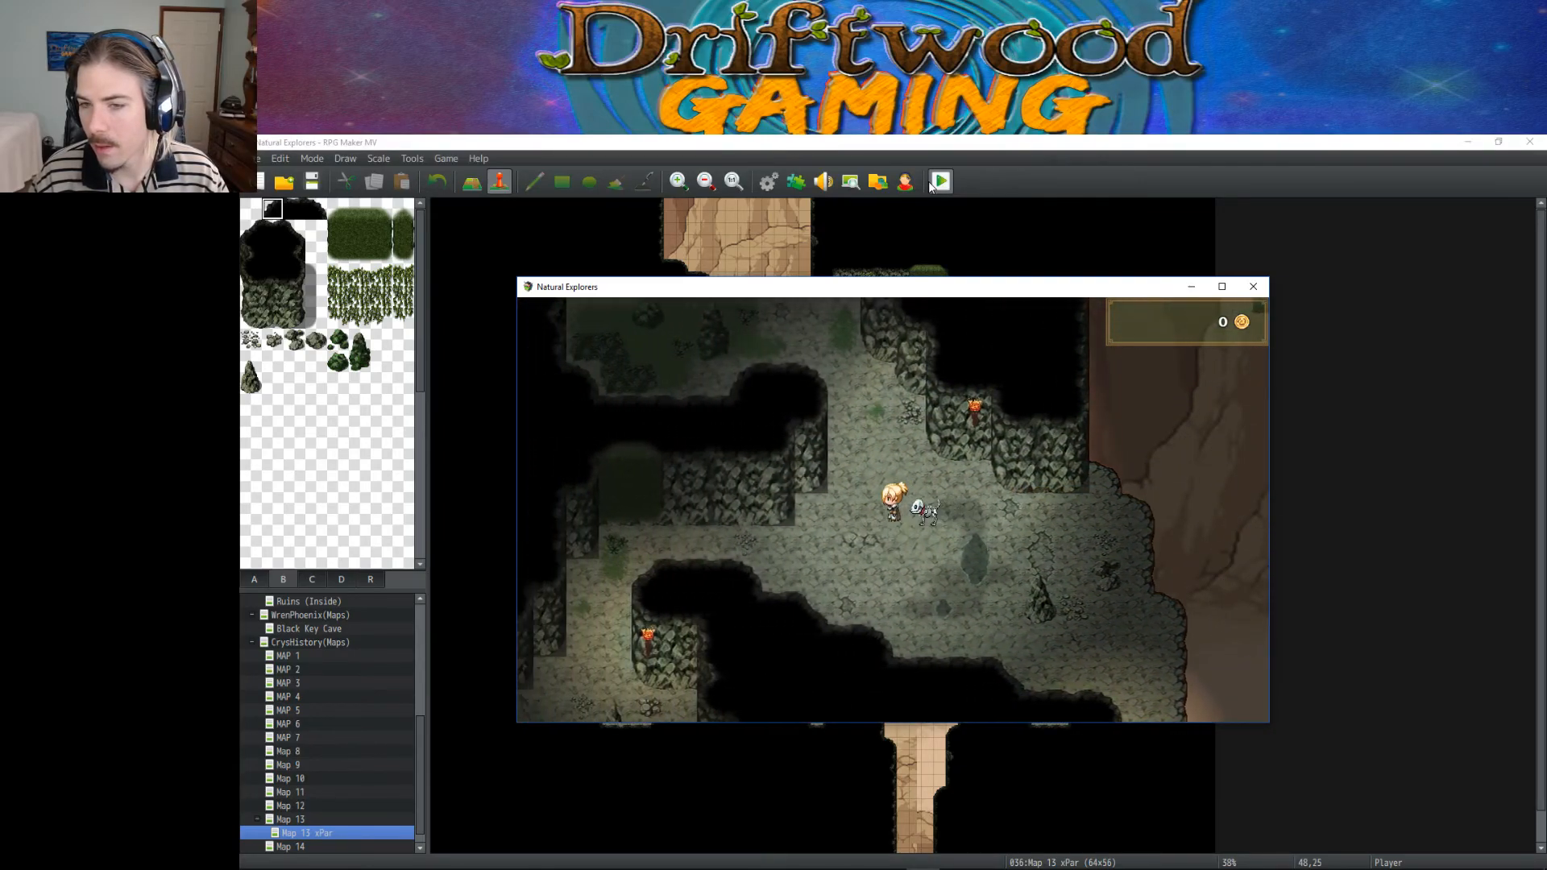
key("Left")
key("Down")
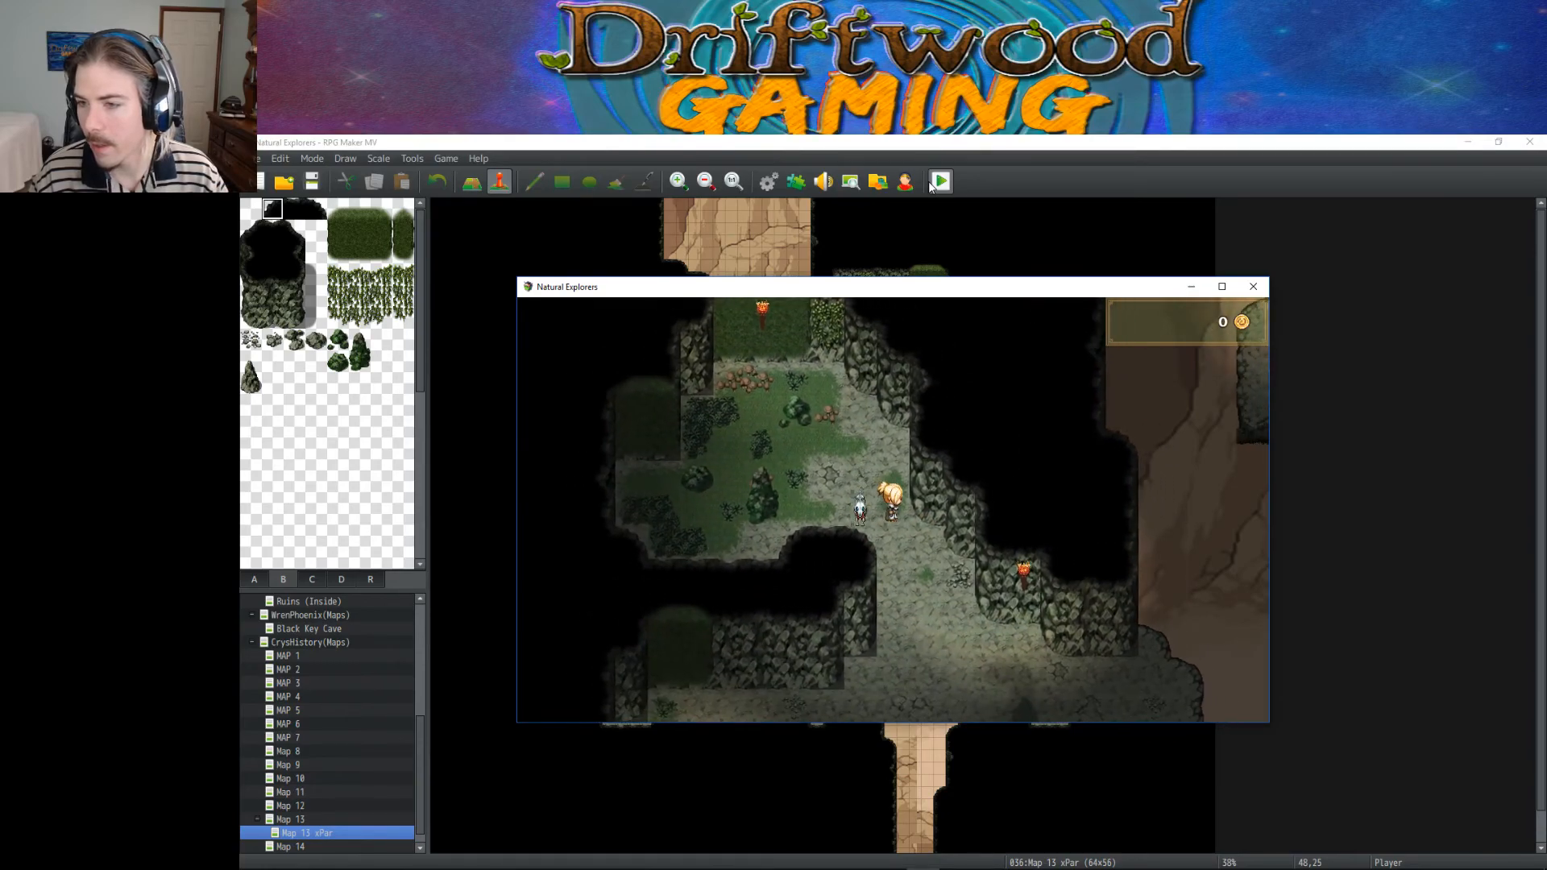
Step: Return south along the western edge and follow the southern rim east to the cave's eastern floor, examining the parallax
key("Right")
key("Down")
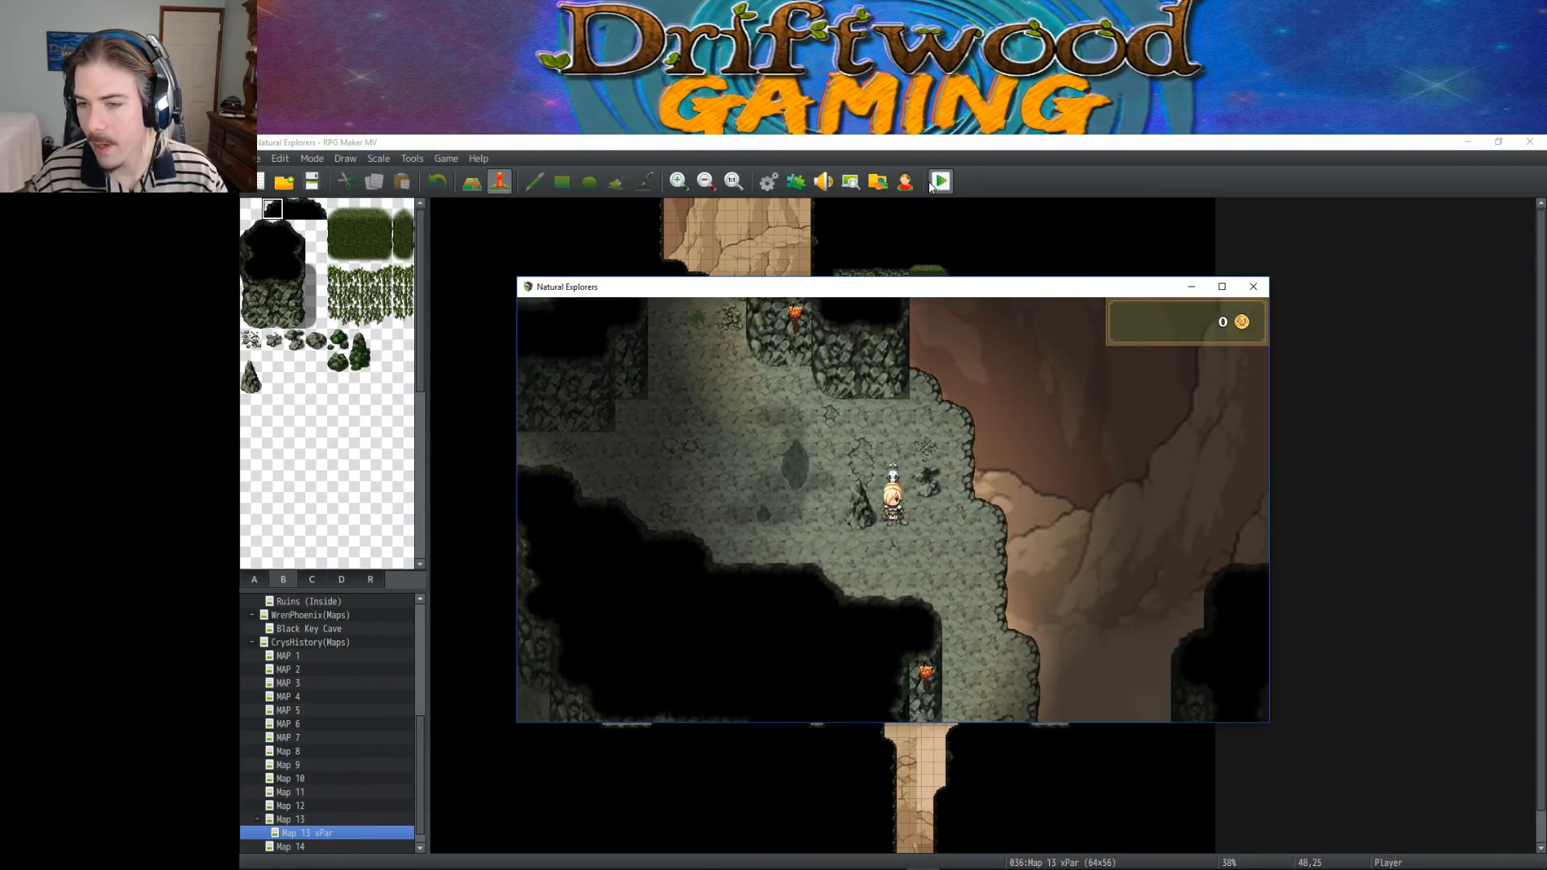
key("Down")
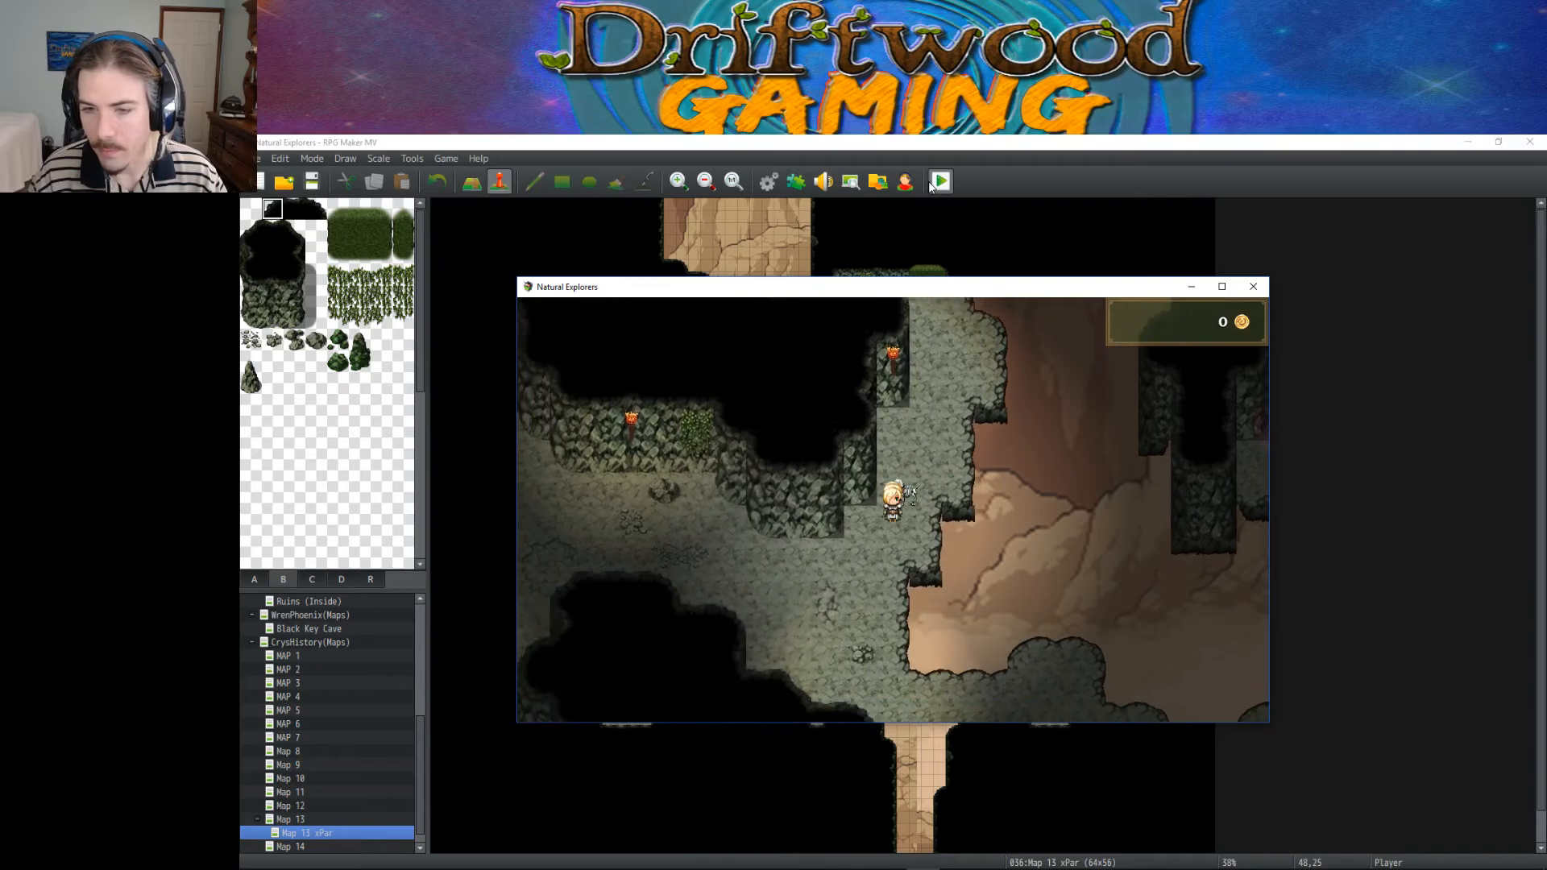
key("Right")
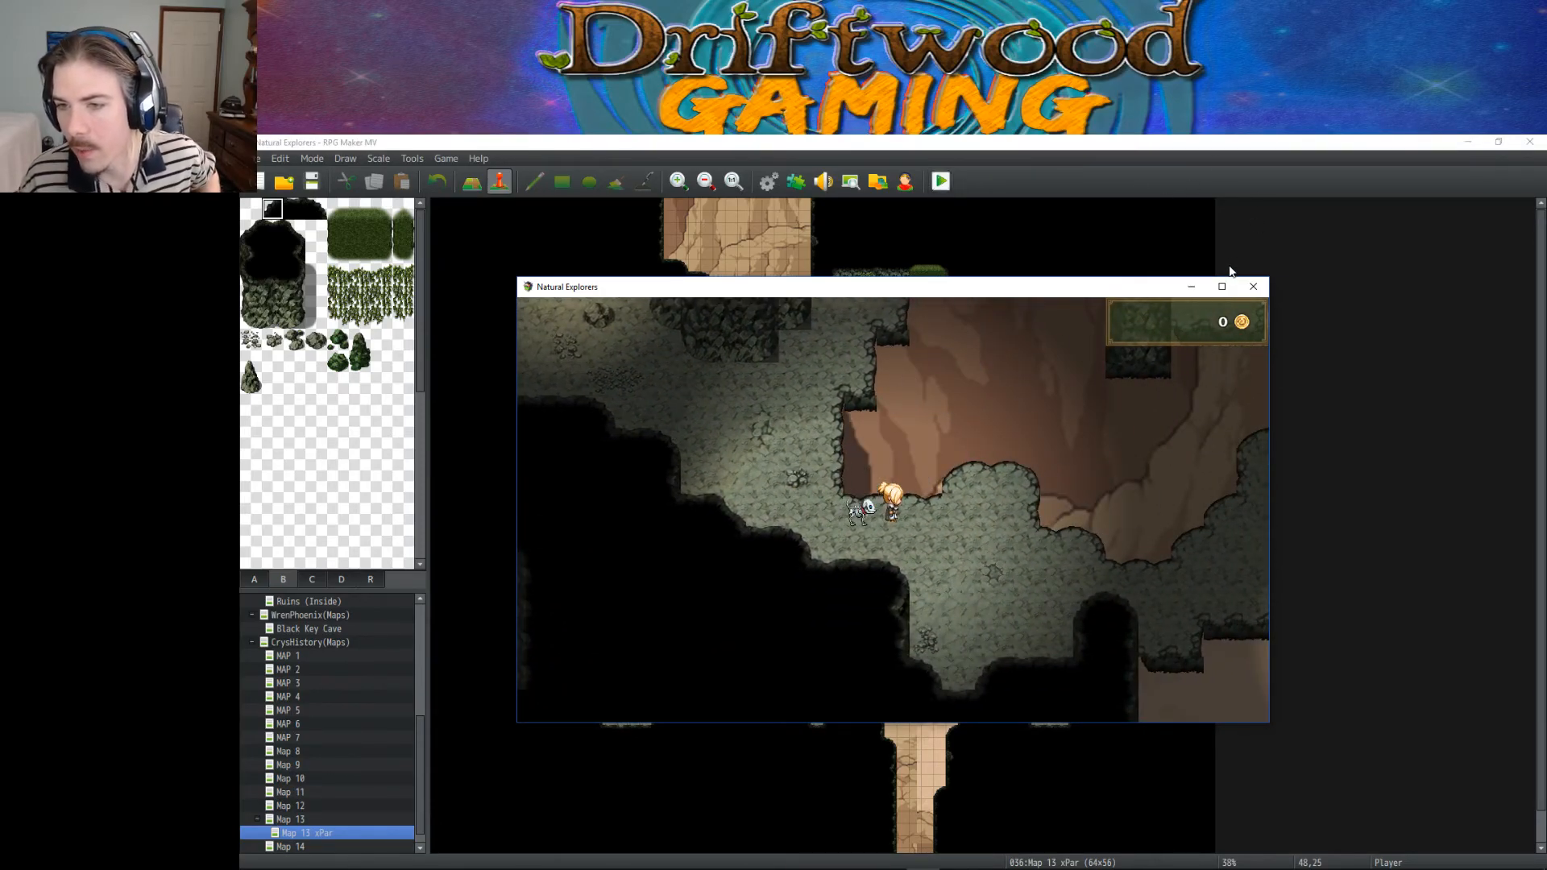
key("Right")
key("Down")
key("Right")
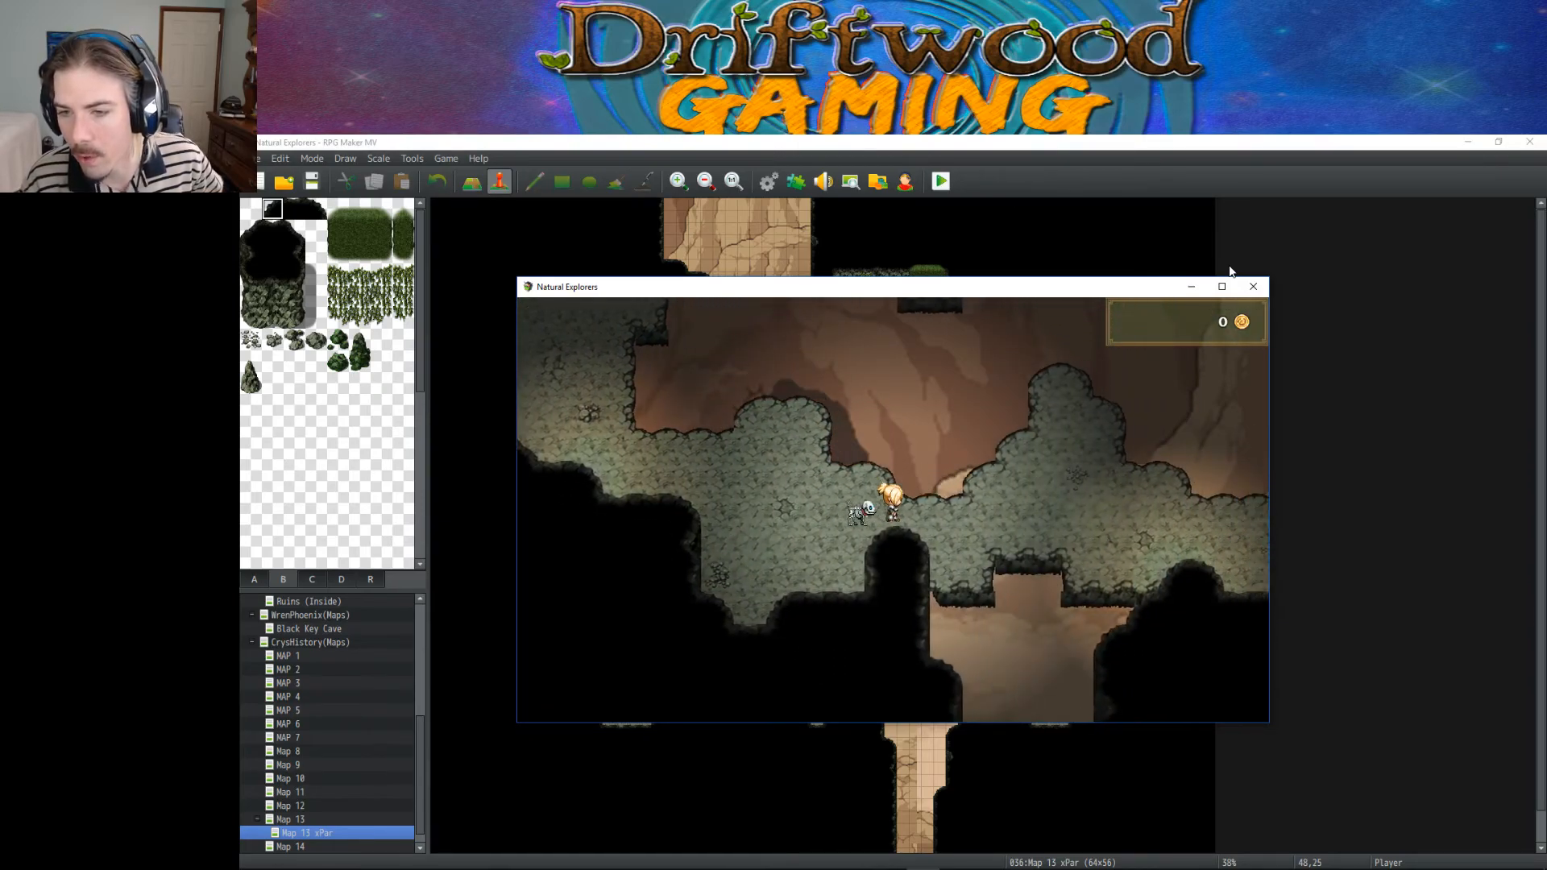
key("Right")
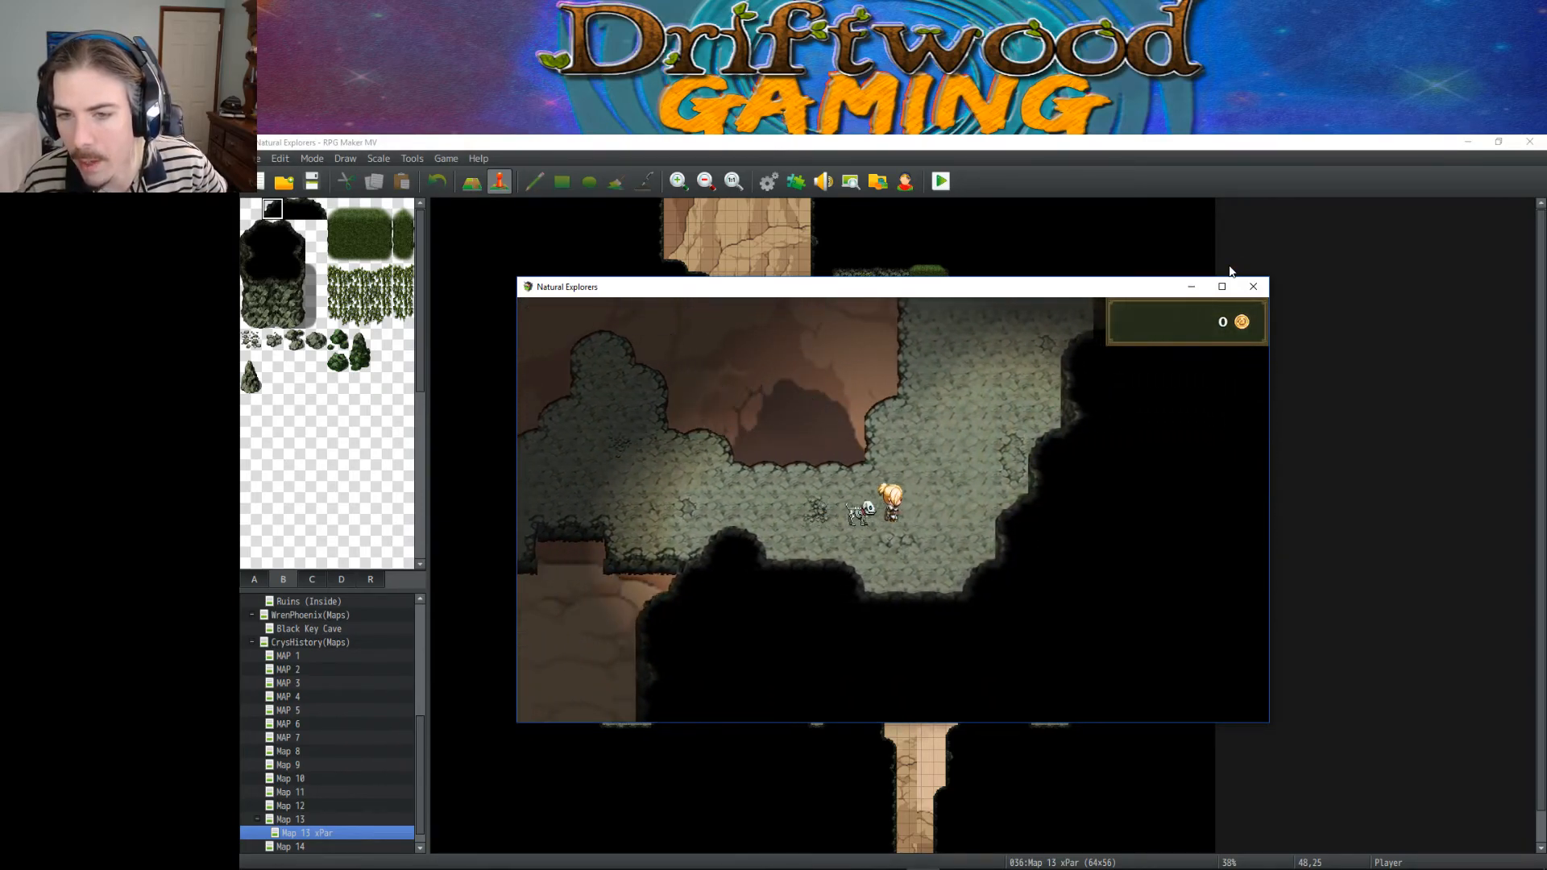
key("Up")
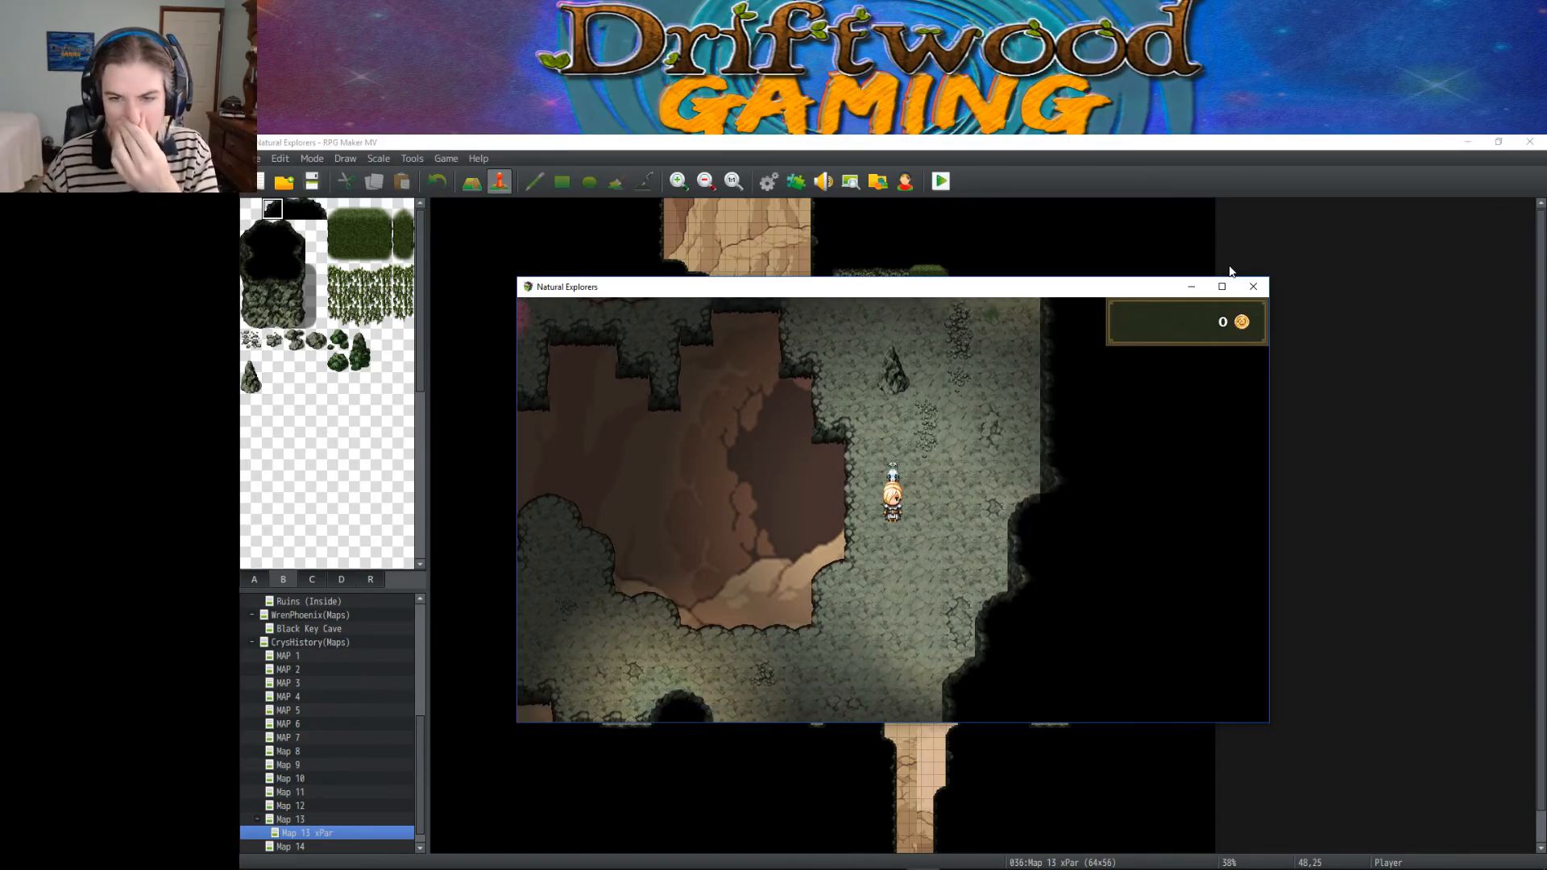
Step: Walk north up the chasm's eastern side to the narrow rock bridge leading west, examining how the parallax shifts
key("Left")
key("Up")
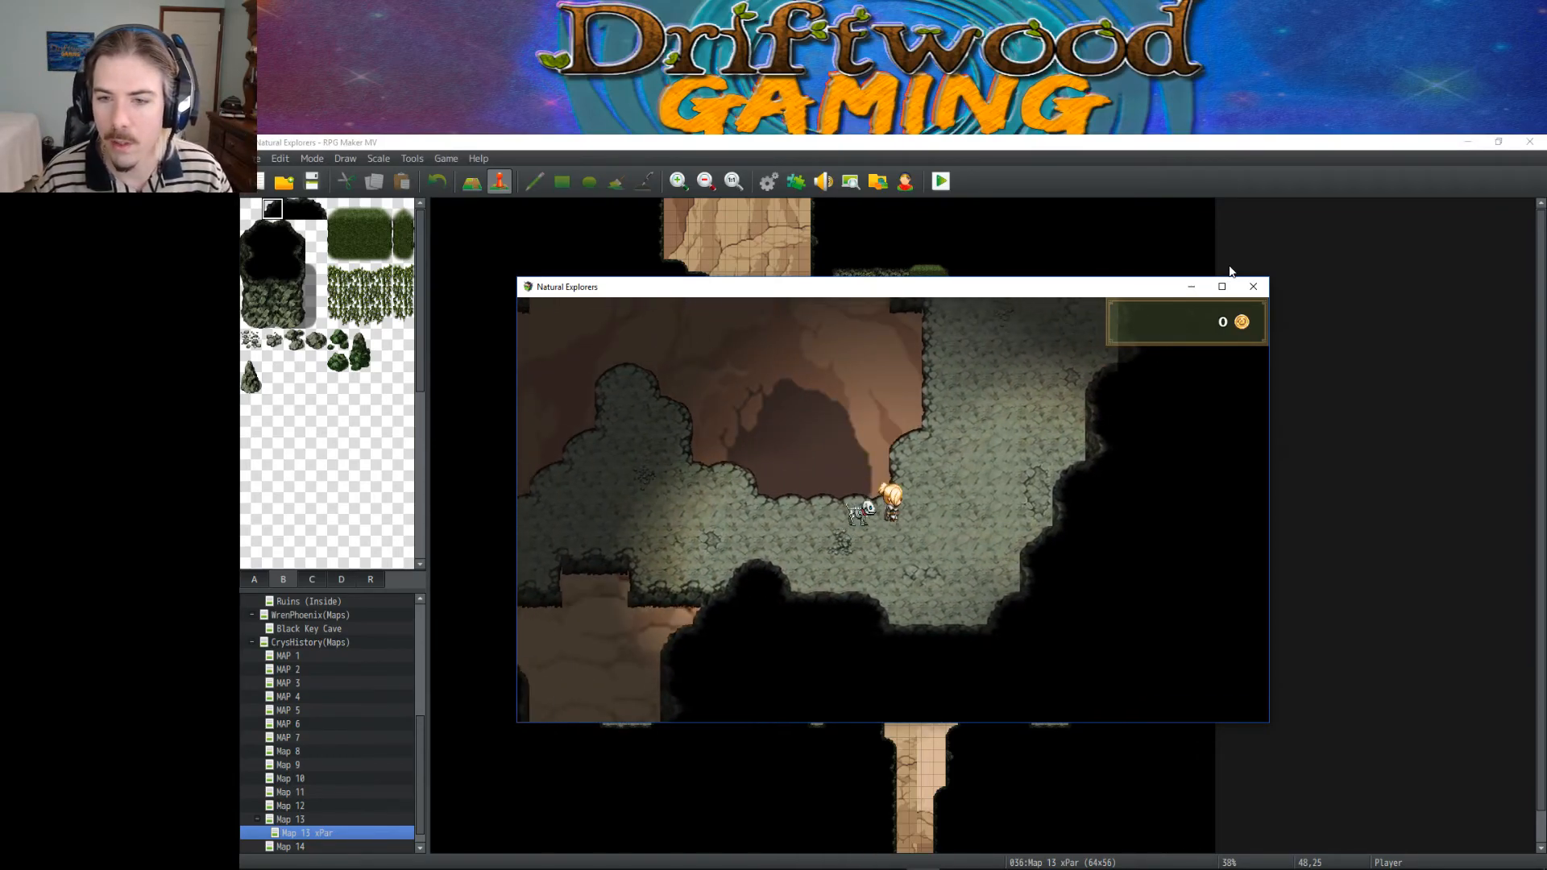
key("Up")
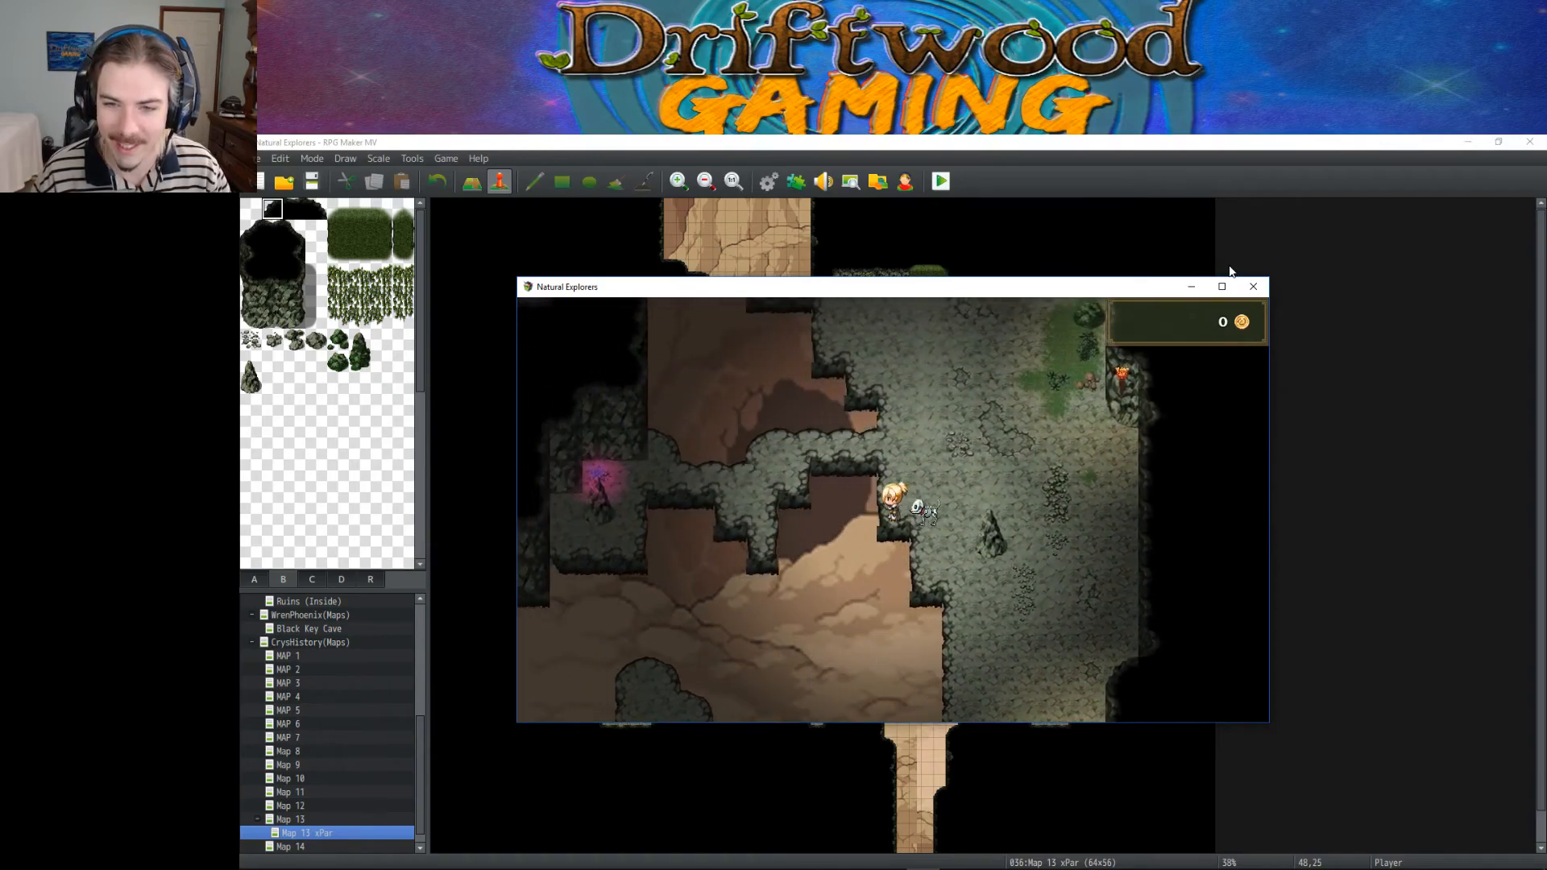
key("Up")
key("Left")
key("Right")
key("Left")
key("Right")
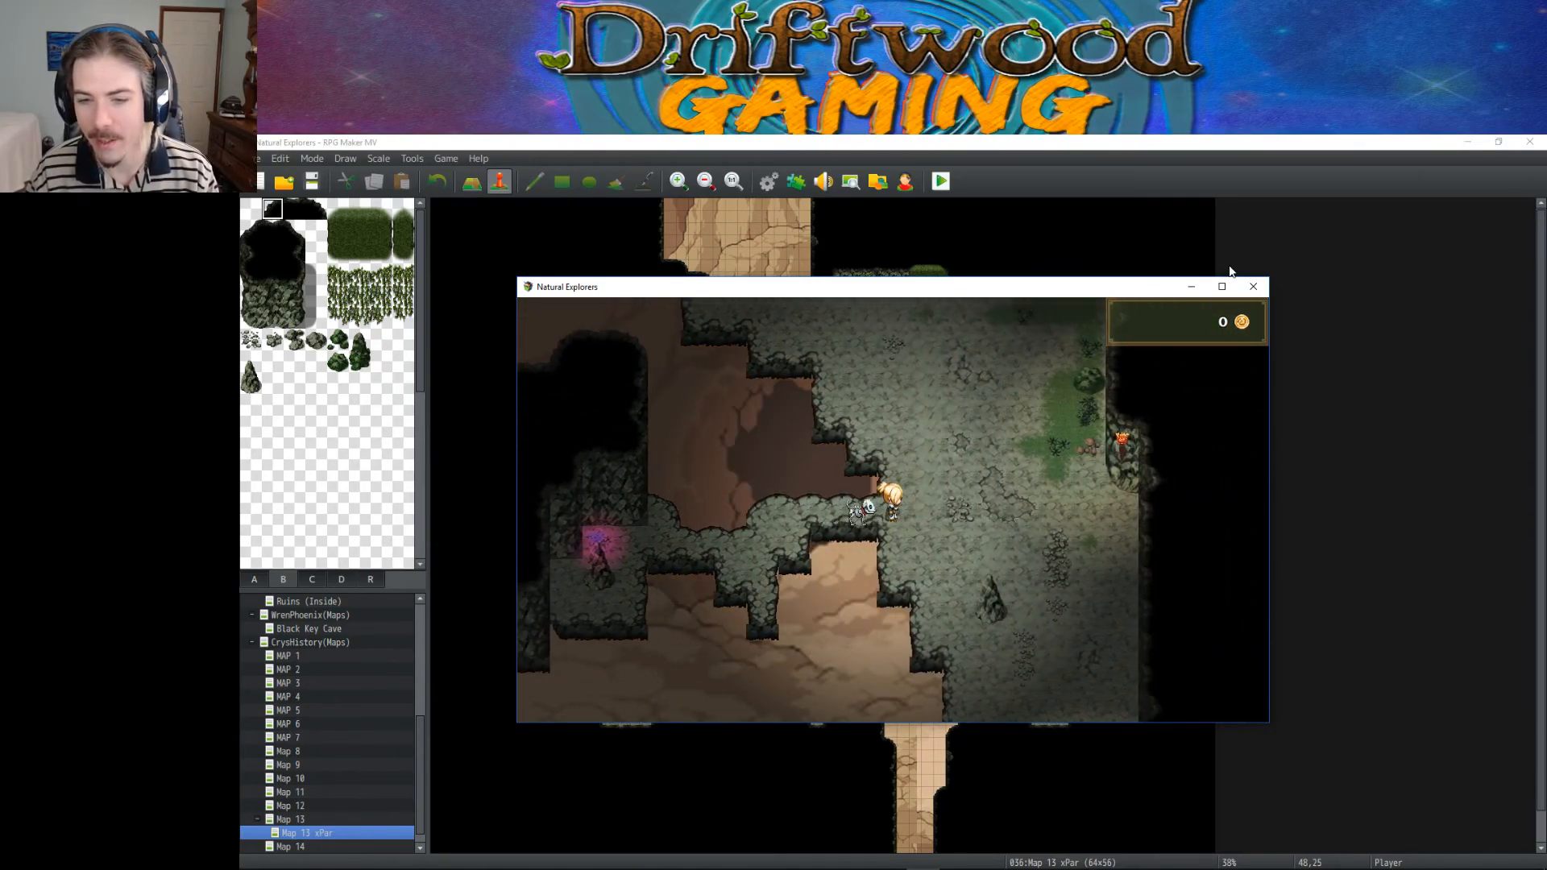
Step: Continue north past the rock bridge to the ledge at the chasm's northern end, examining the background, and end the playtest
key("Right")
key("Up")
key("Left")
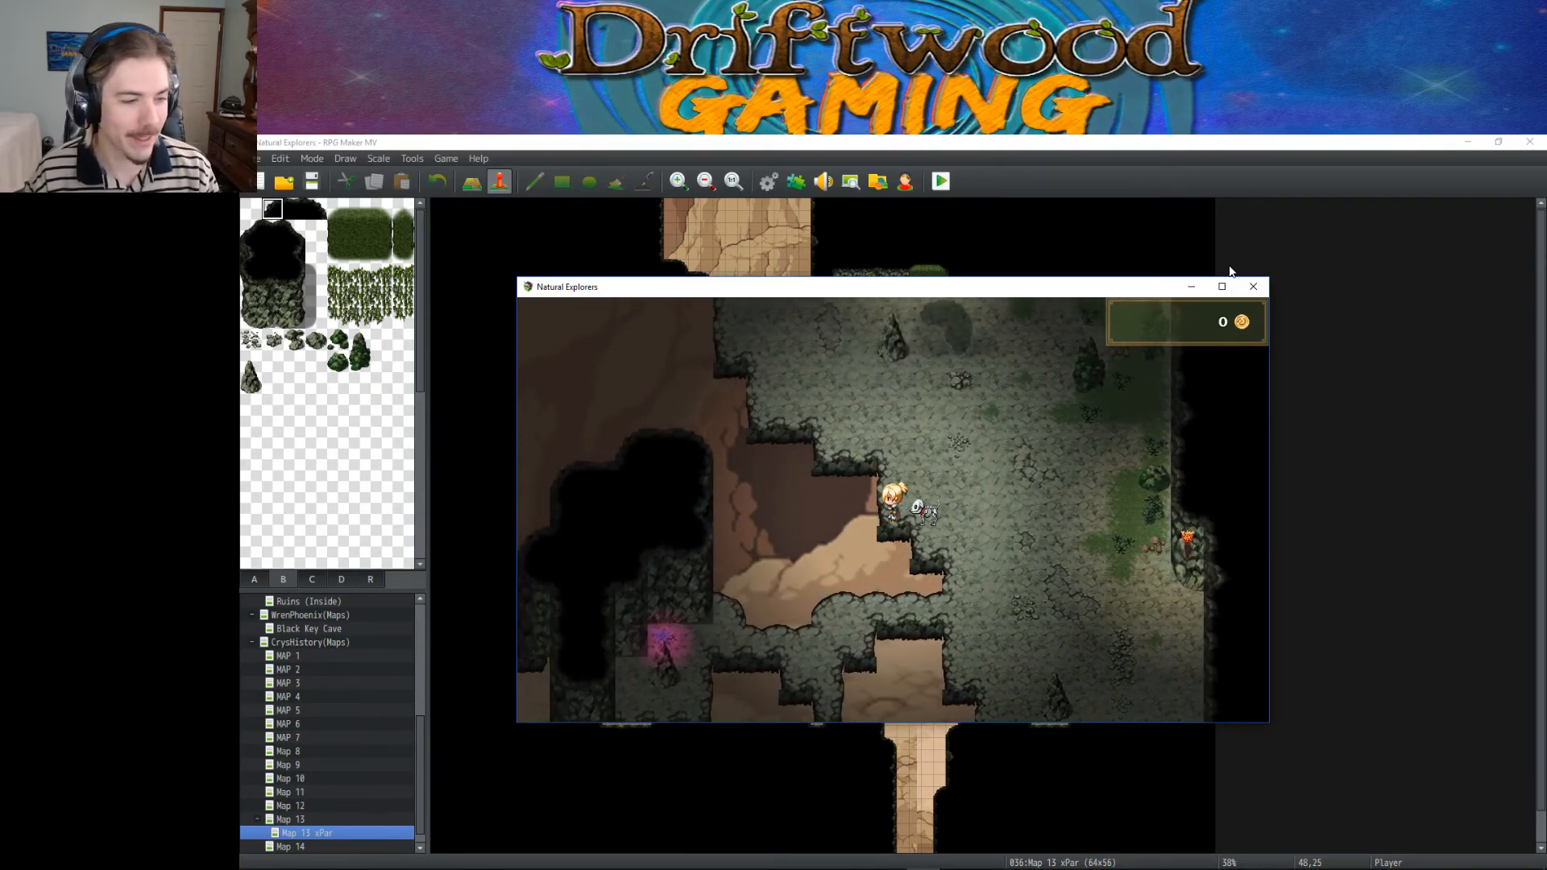
key("Right")
key("Up")
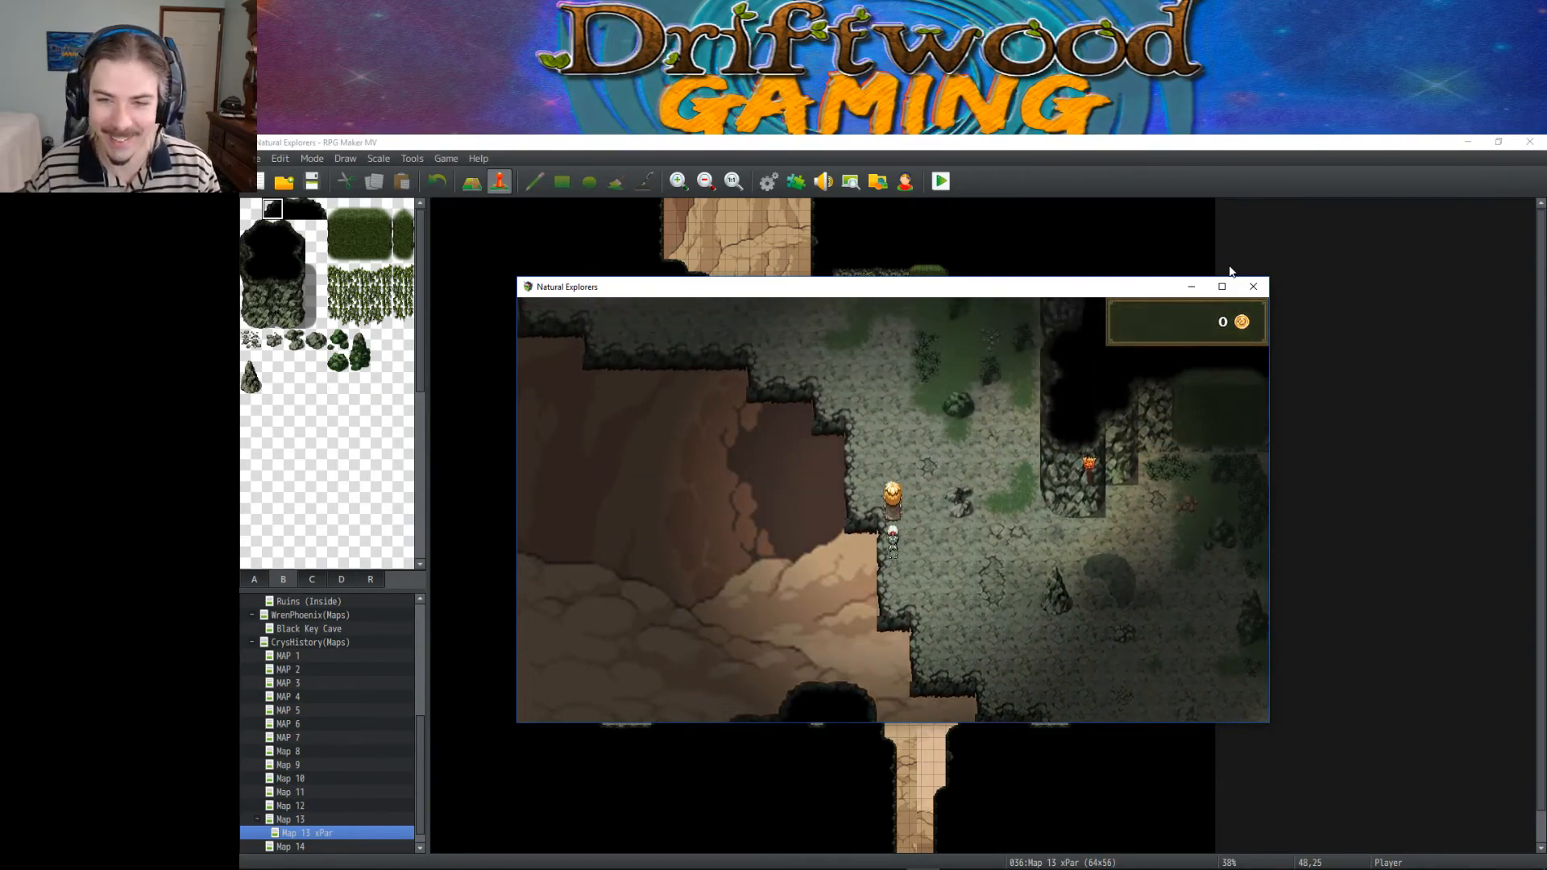
key("Up")
key("Left")
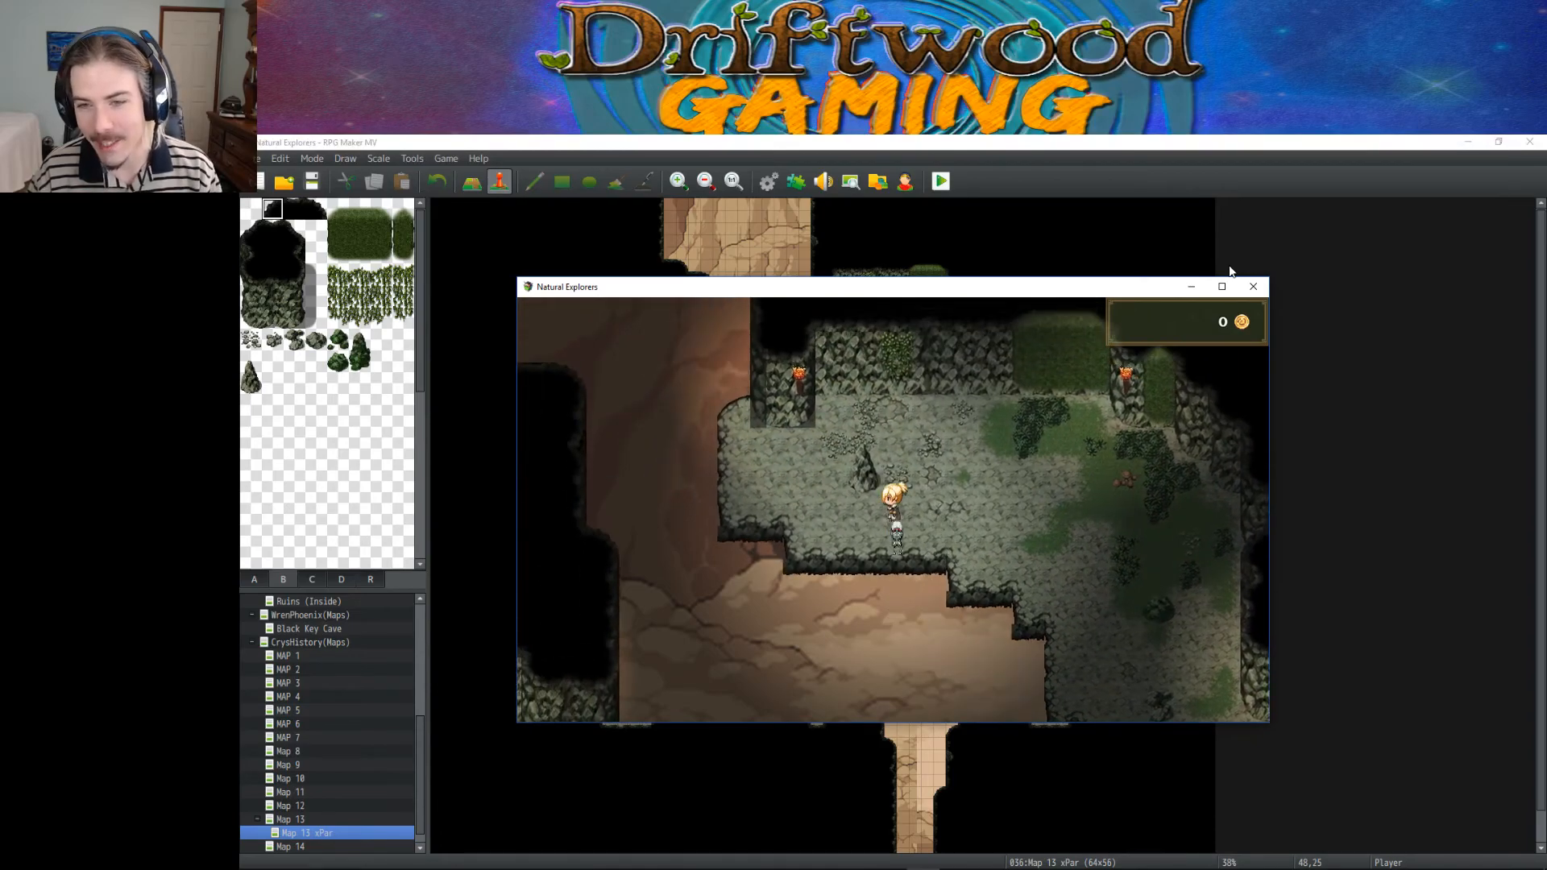
key("Left")
key("Down")
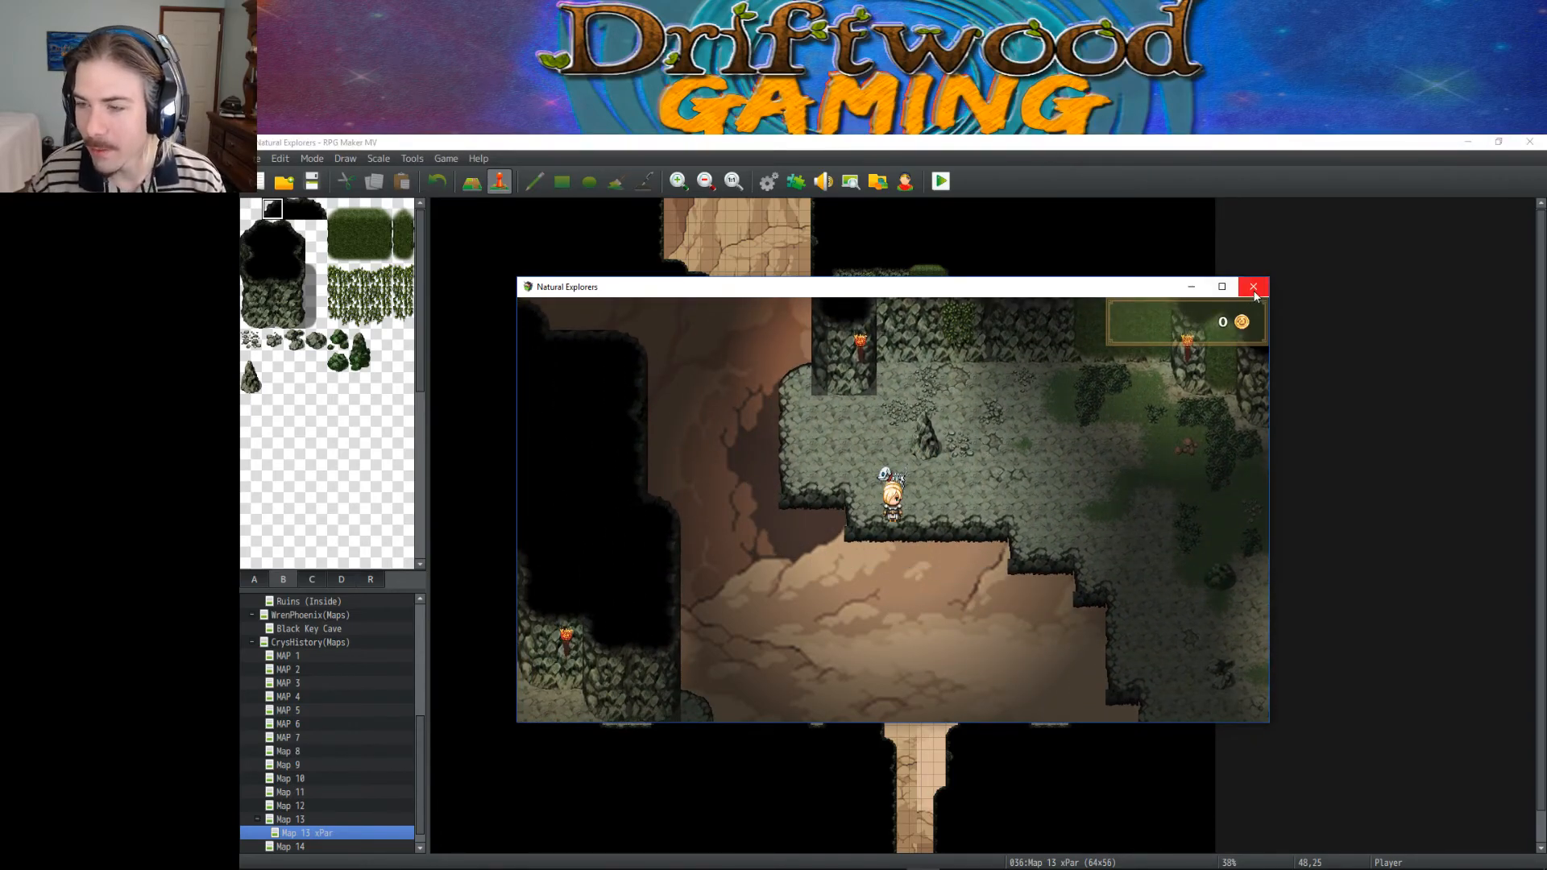
left_click(1253, 288)
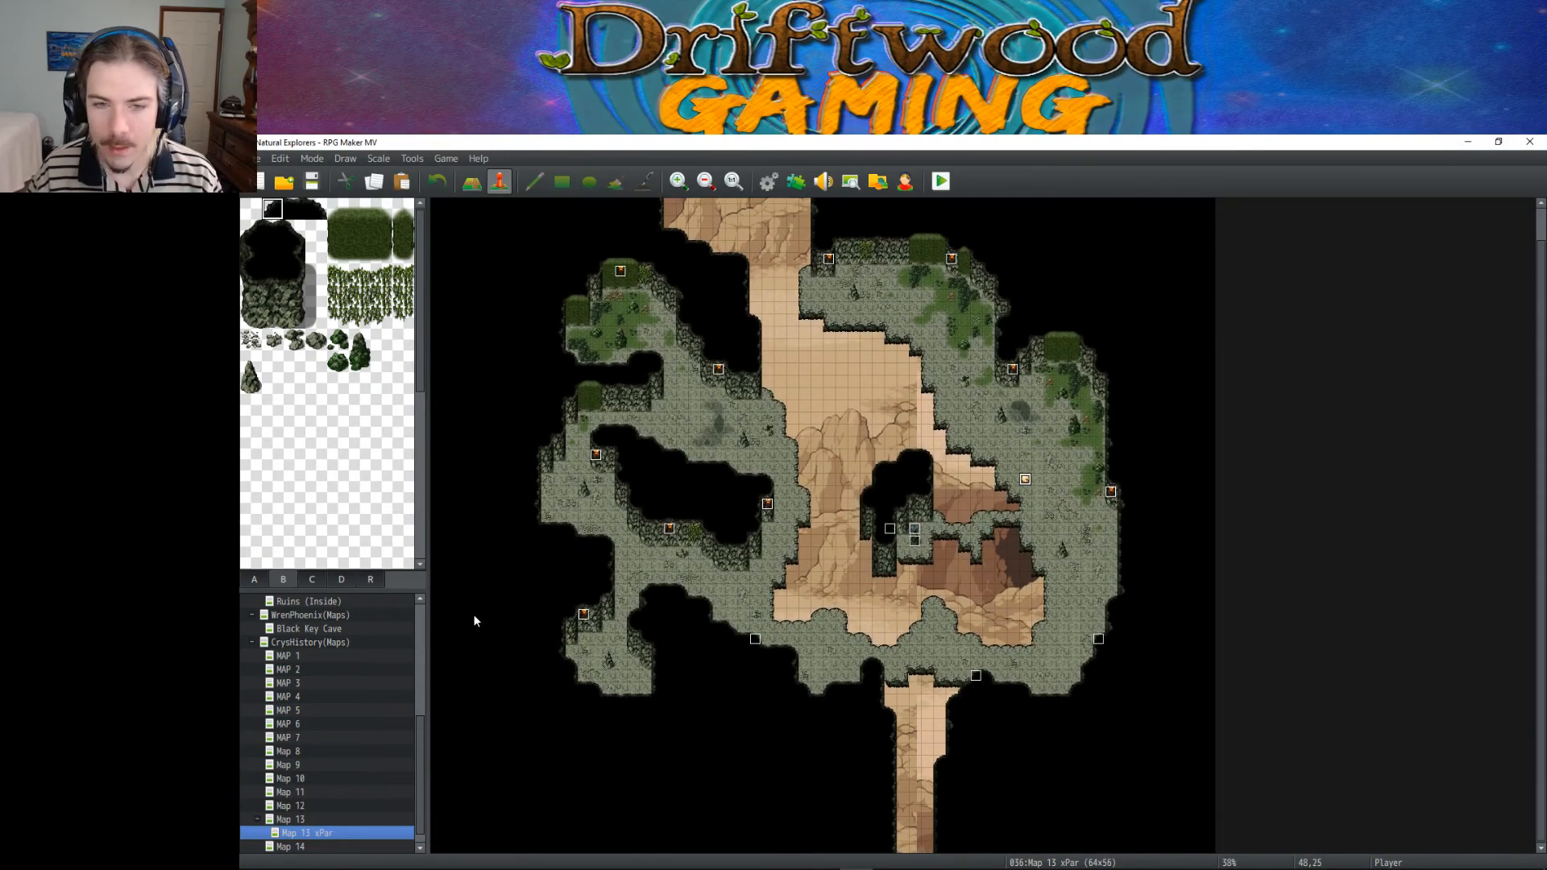
Step: Switch to Discord and write a thank-you for today's superchat donation in the wall_of_heroes channel, naming the donor
scroll(356, 776, "down", 1)
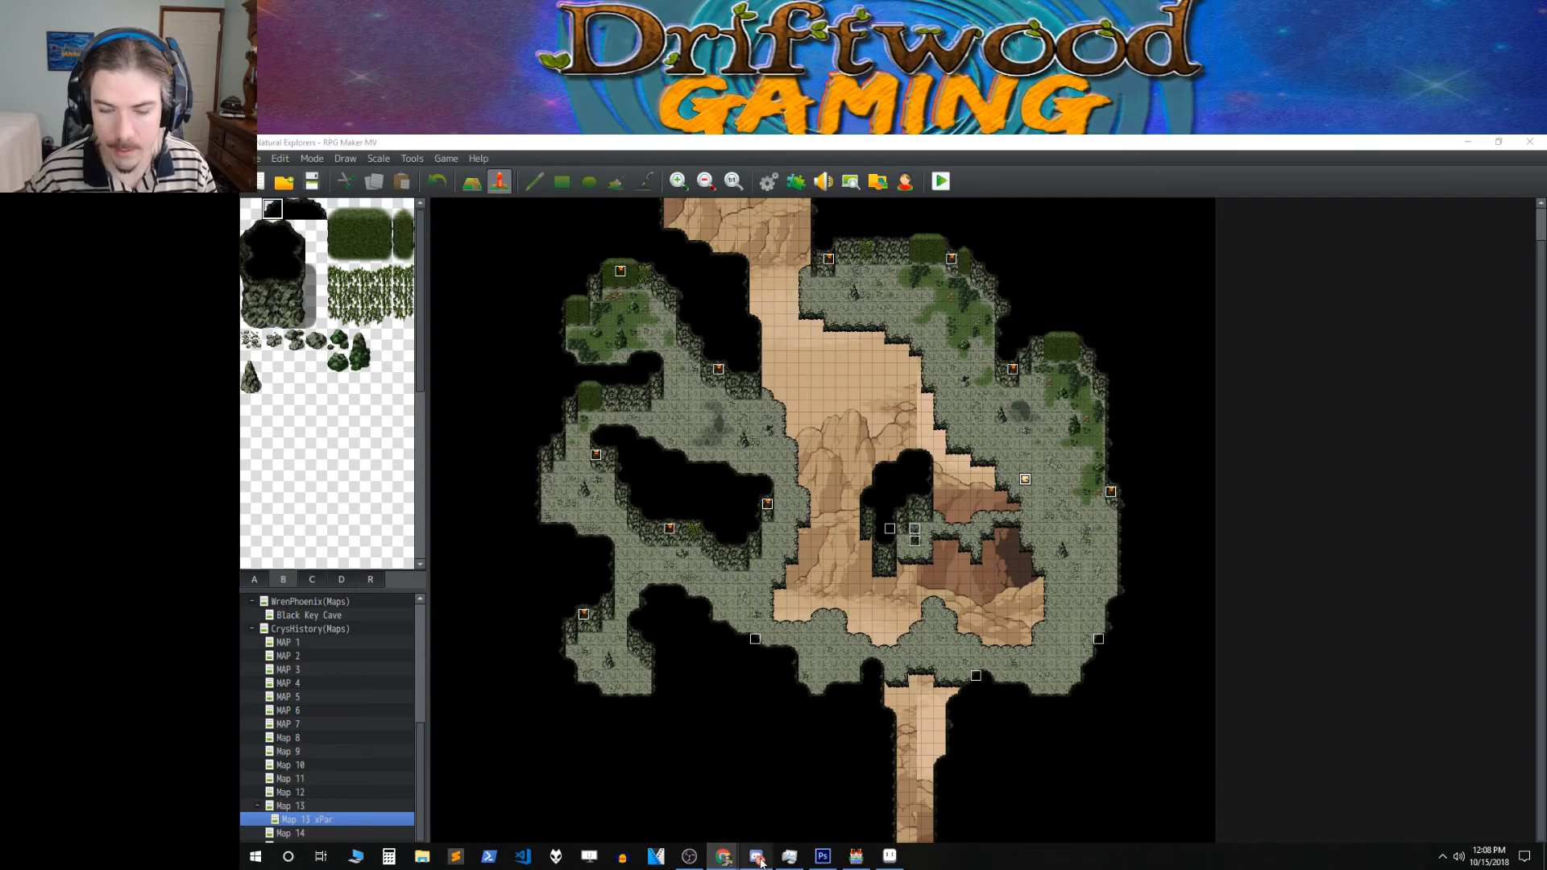
left_click(757, 856)
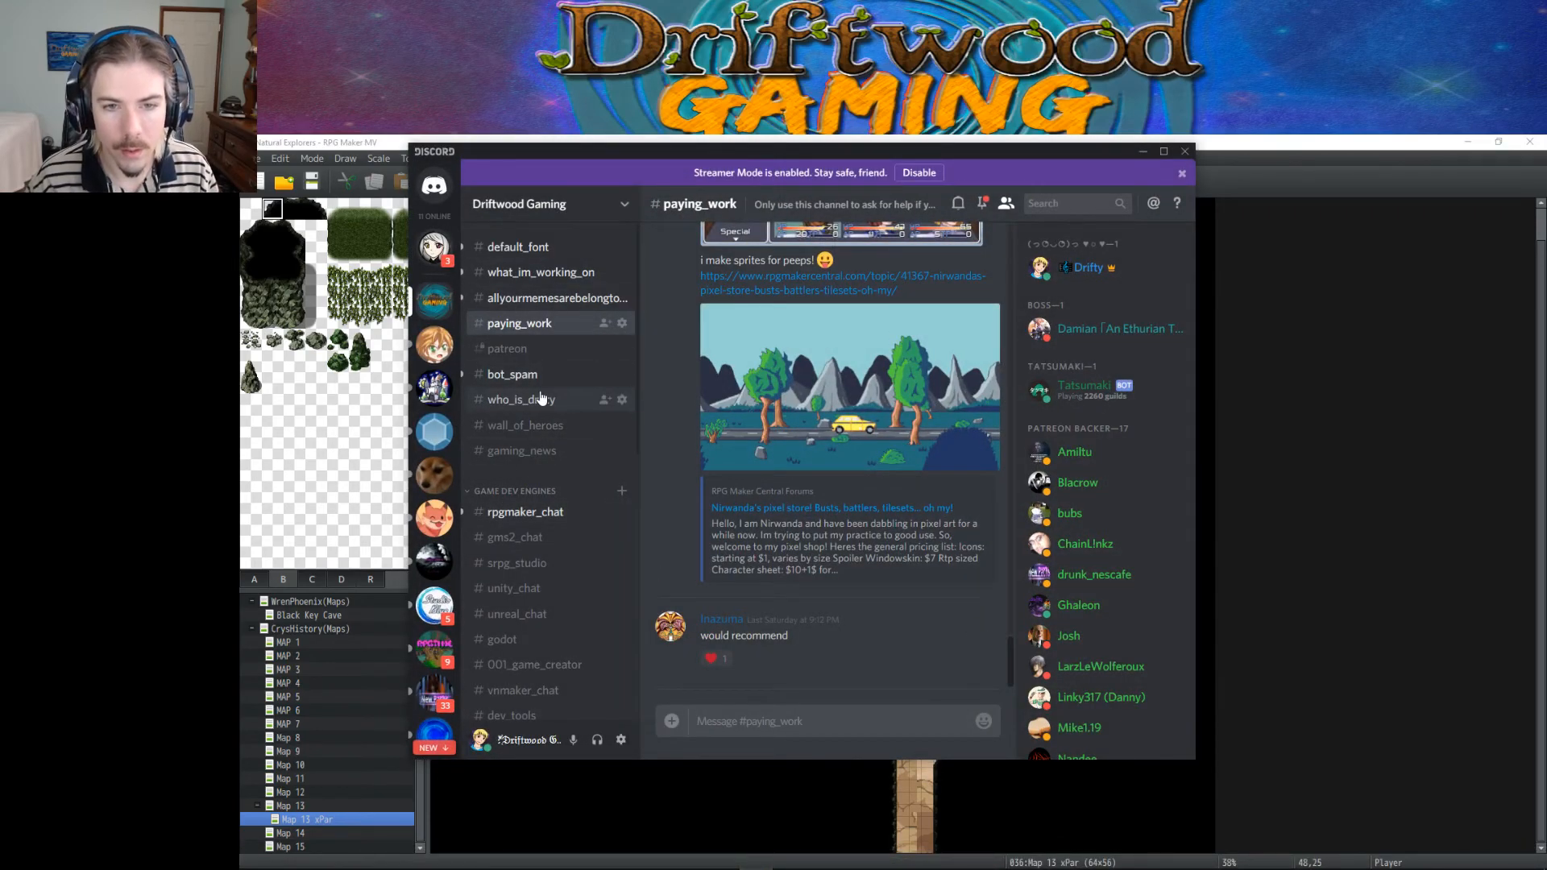
left_click(532, 424)
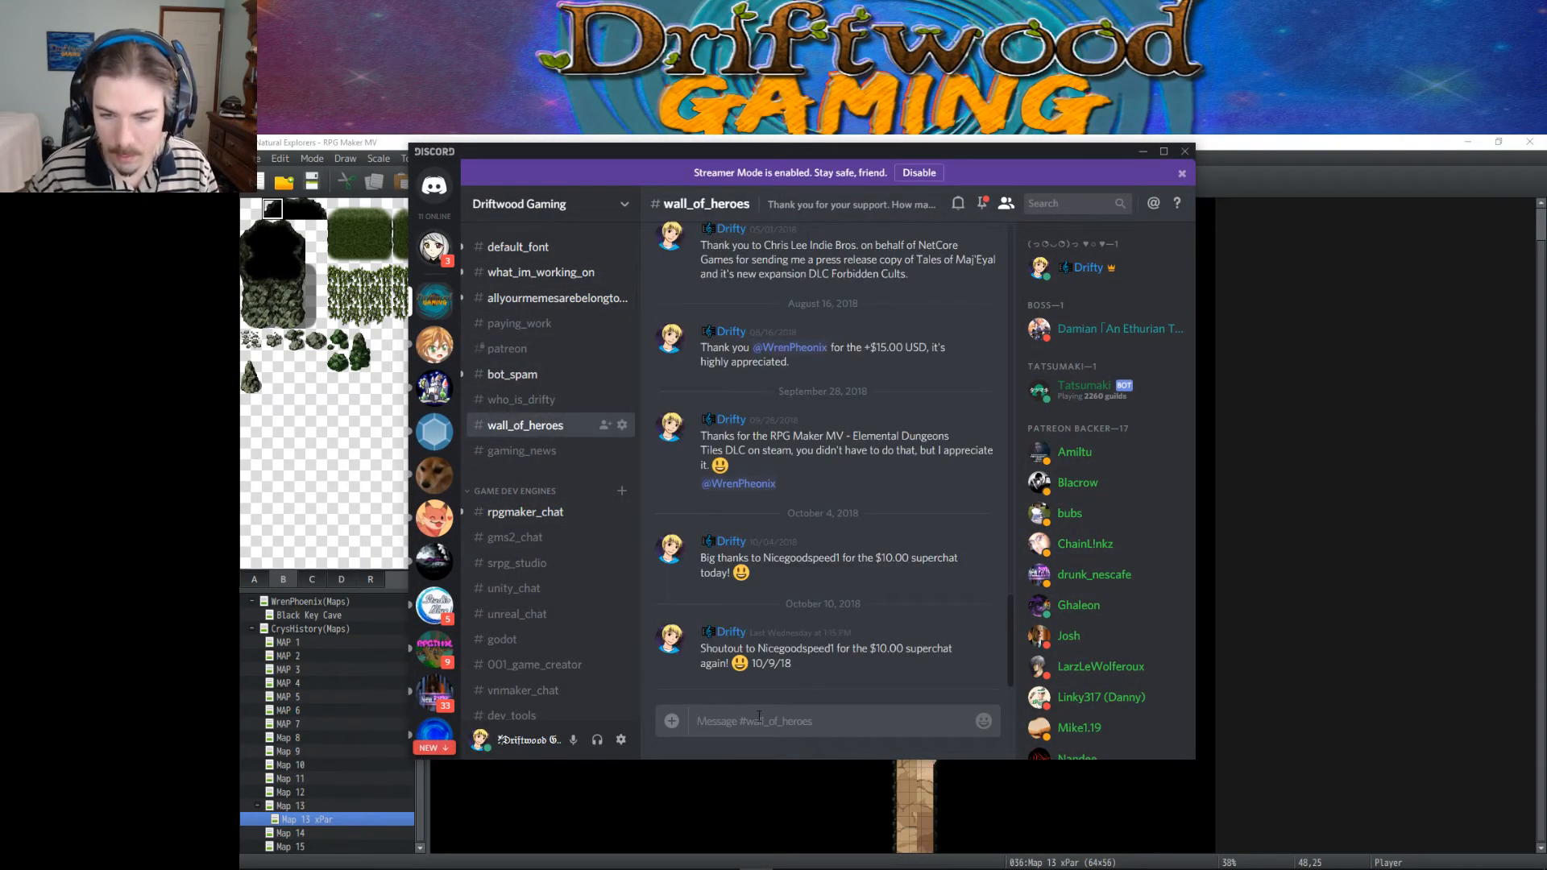
type("Thanks")
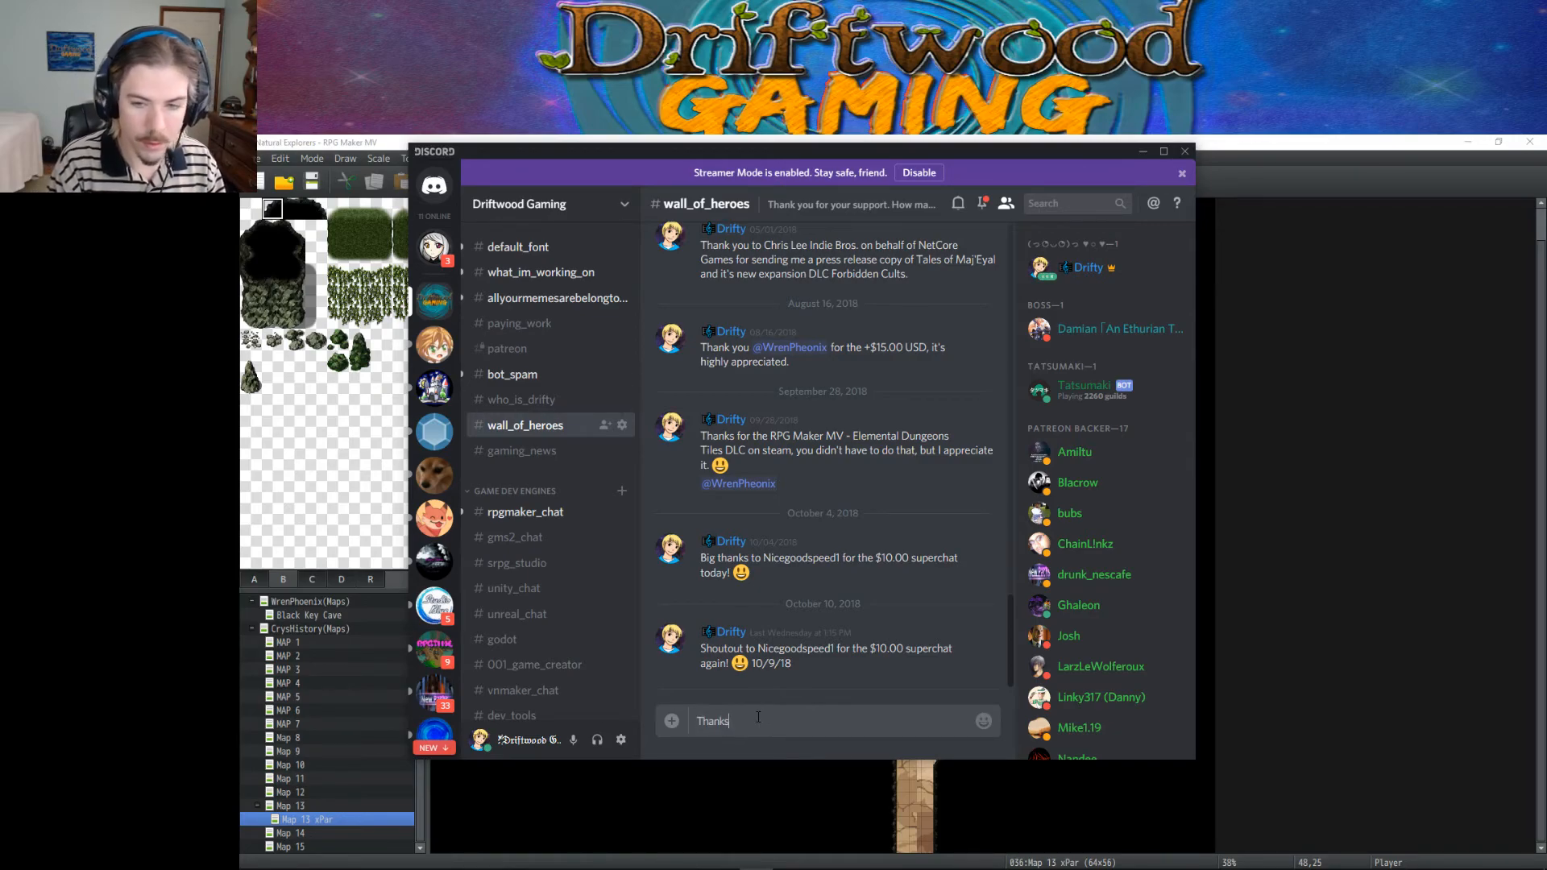
type(" to RENE")
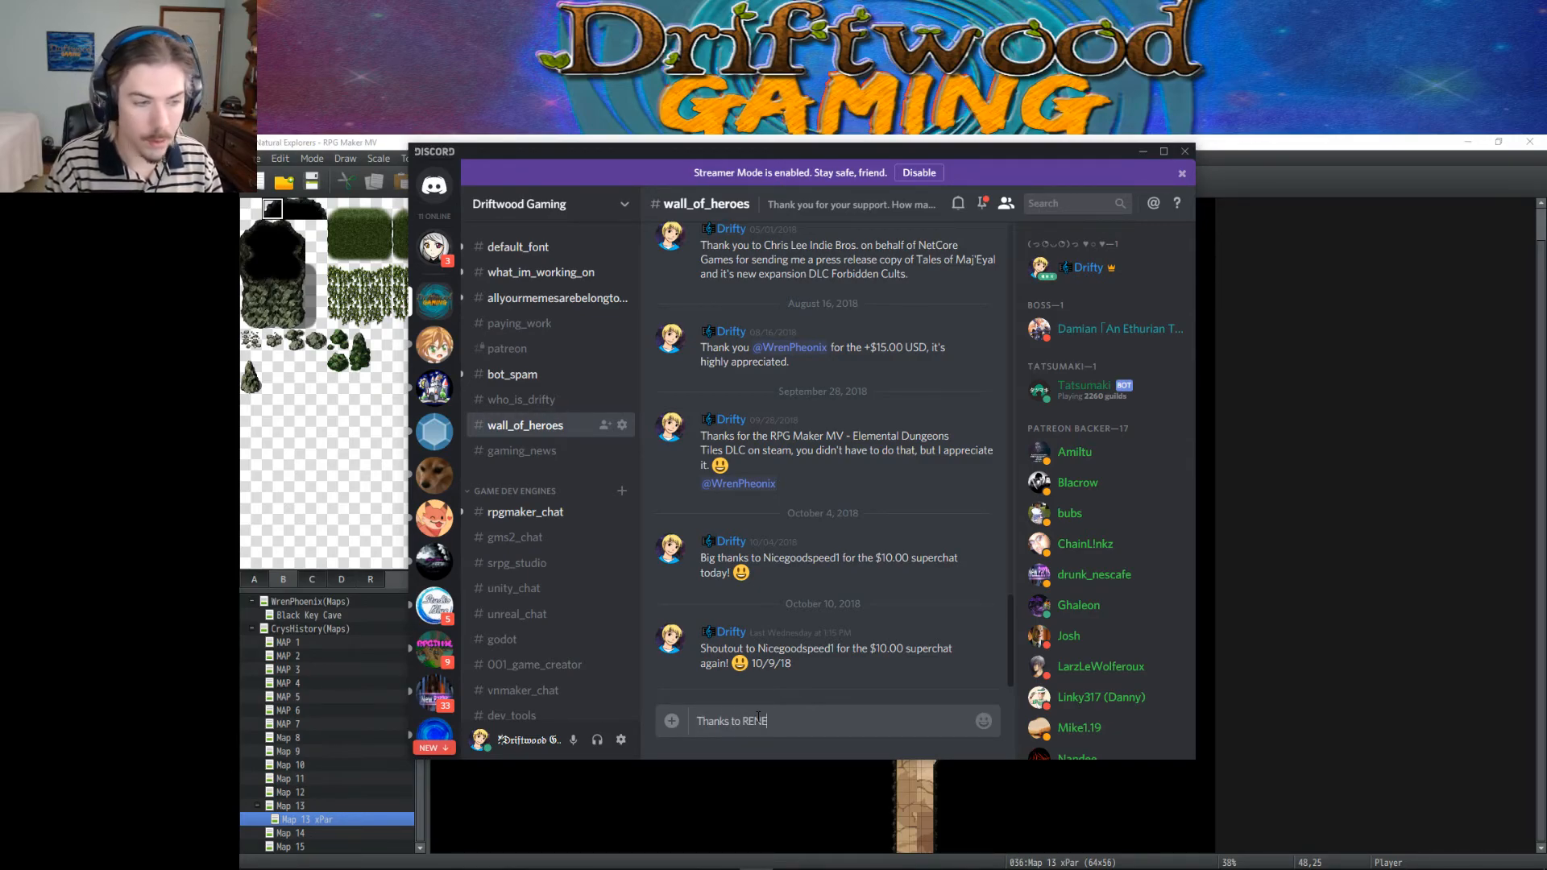
type("HIKO f")
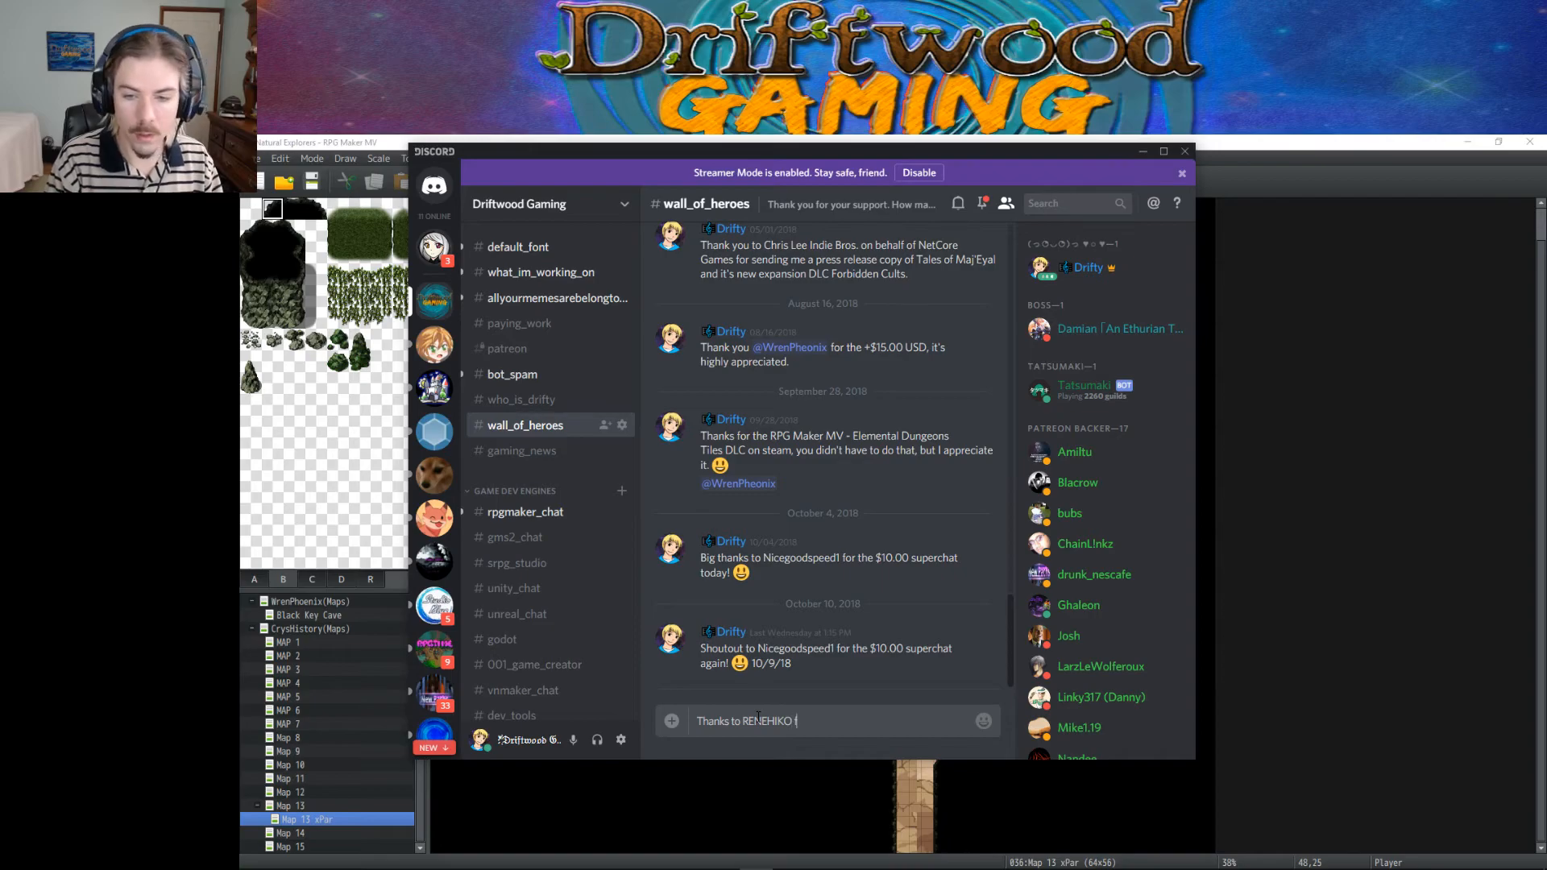
type("or today's super")
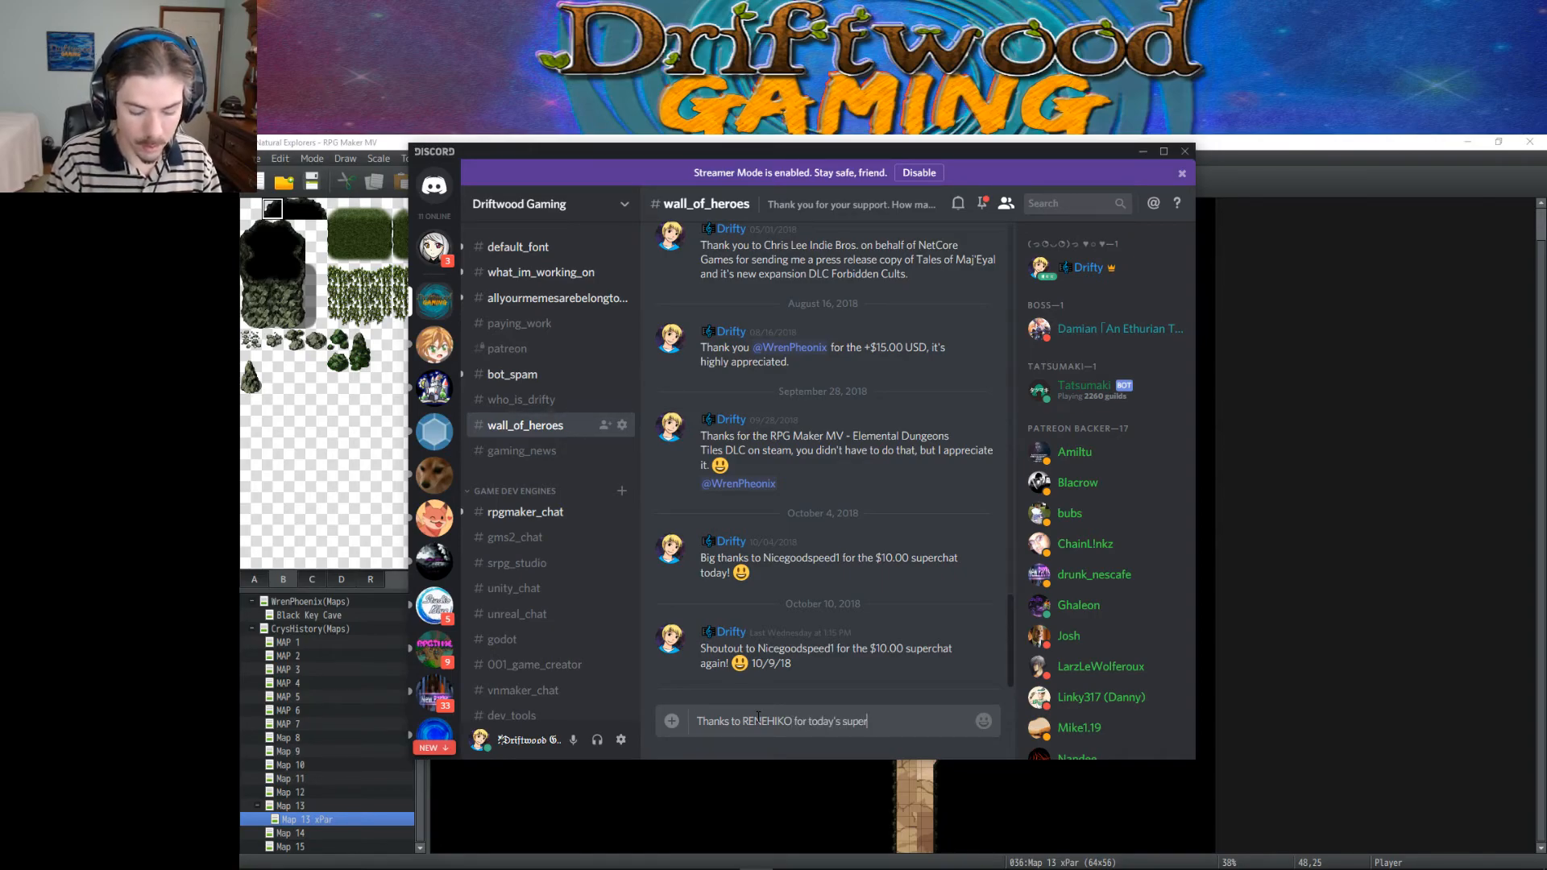
type("chat don")
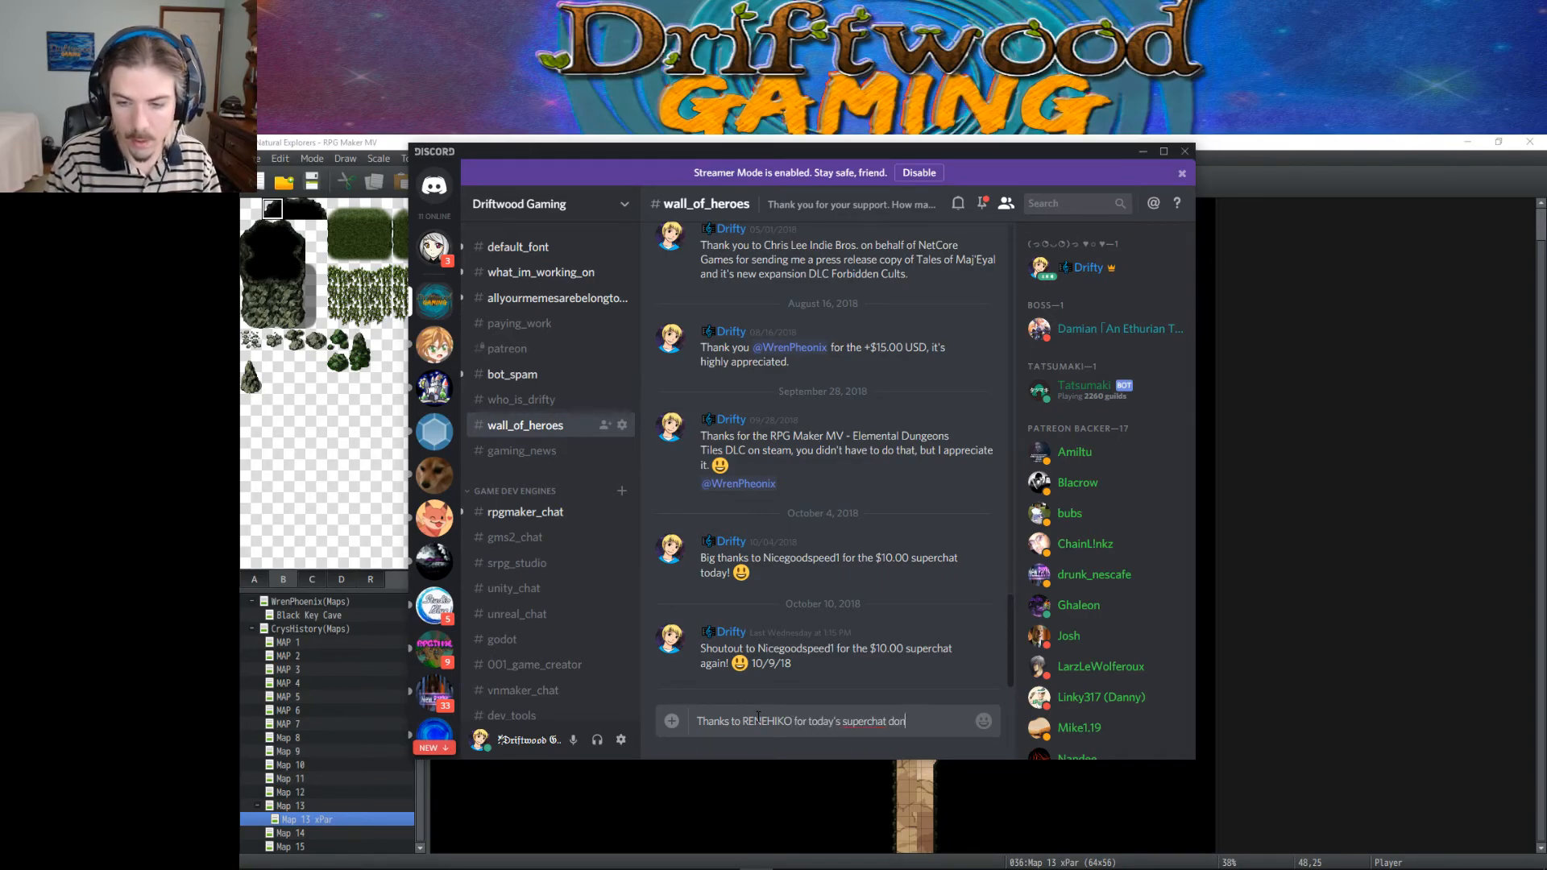
type("ation.")
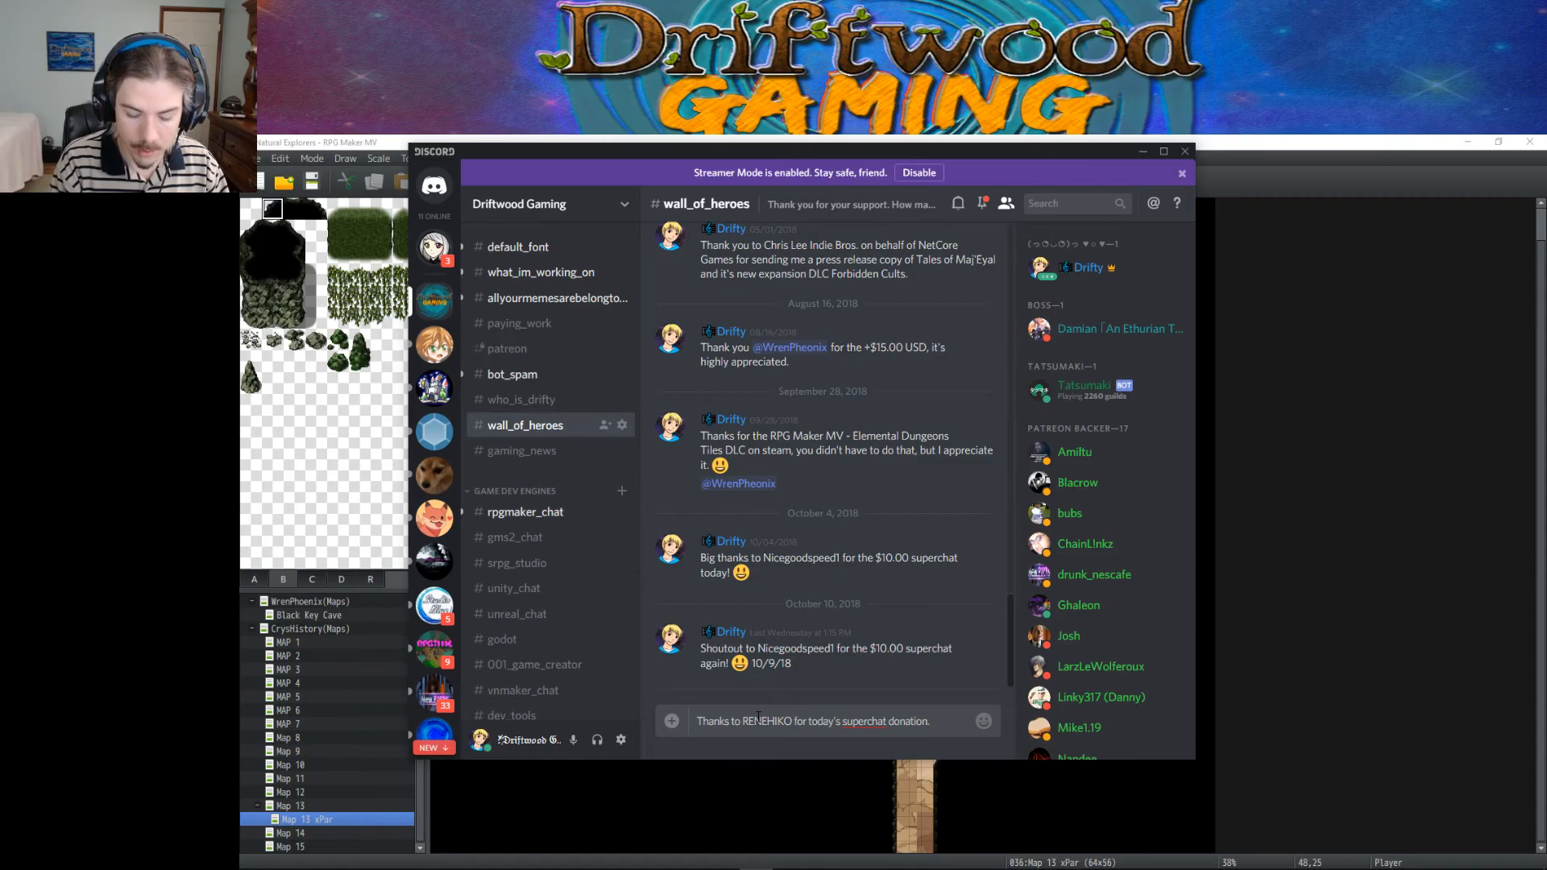
Step: Add the superchat's text "NT$75.00 had a blast! enjoy mapping~" as a code block and post the message
type("RENEHIKO NT$75.00  had a blast! enjoy mapping~")
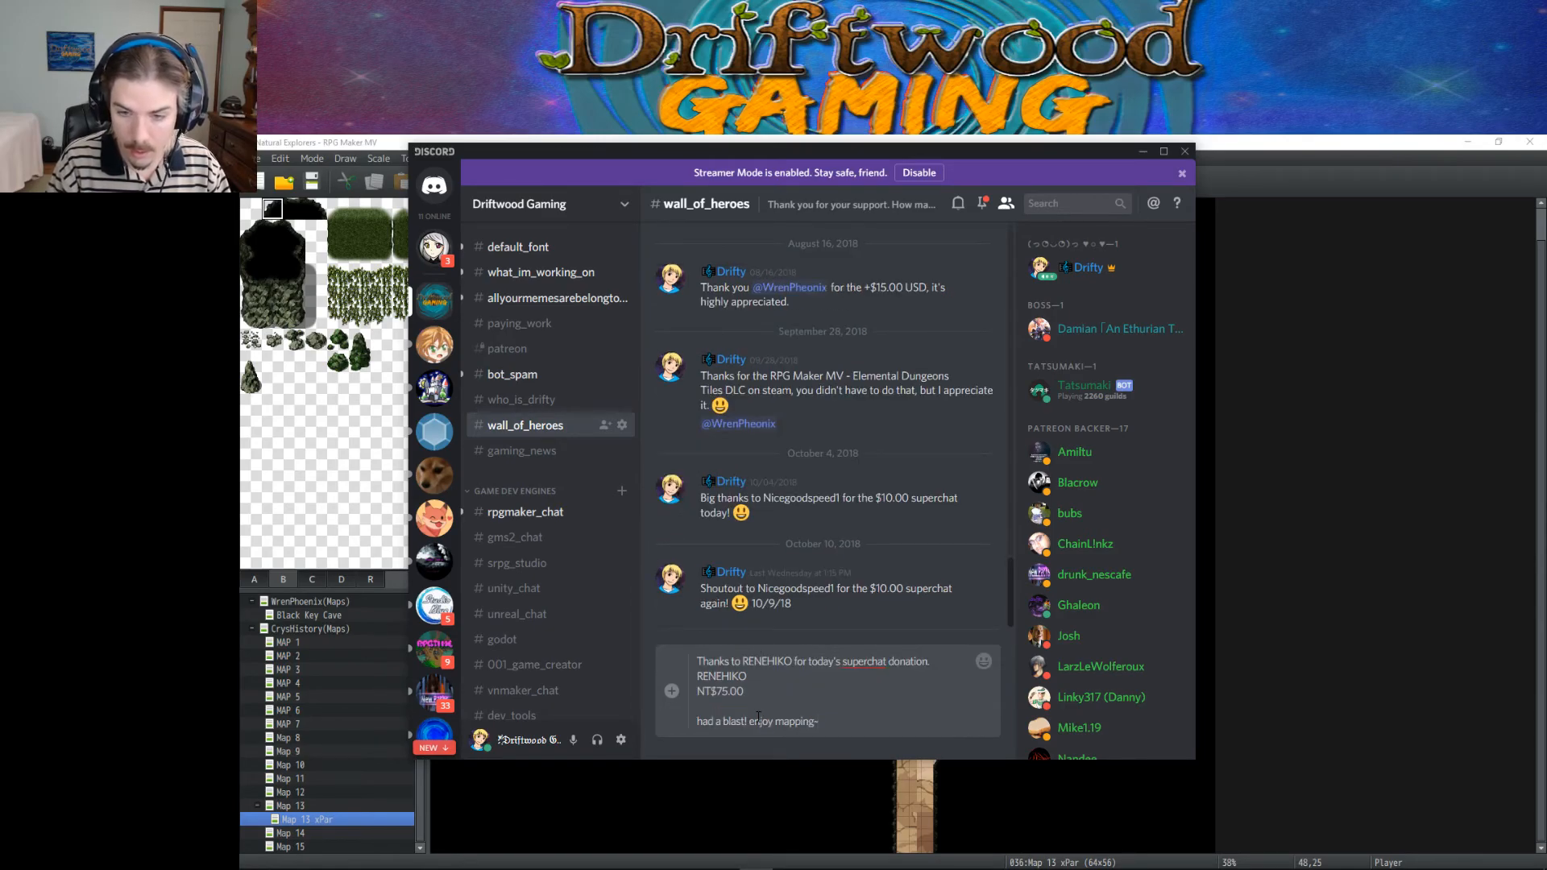
type("```")
left_click(698, 676)
type("```")
left_click(855, 722)
key("Return")
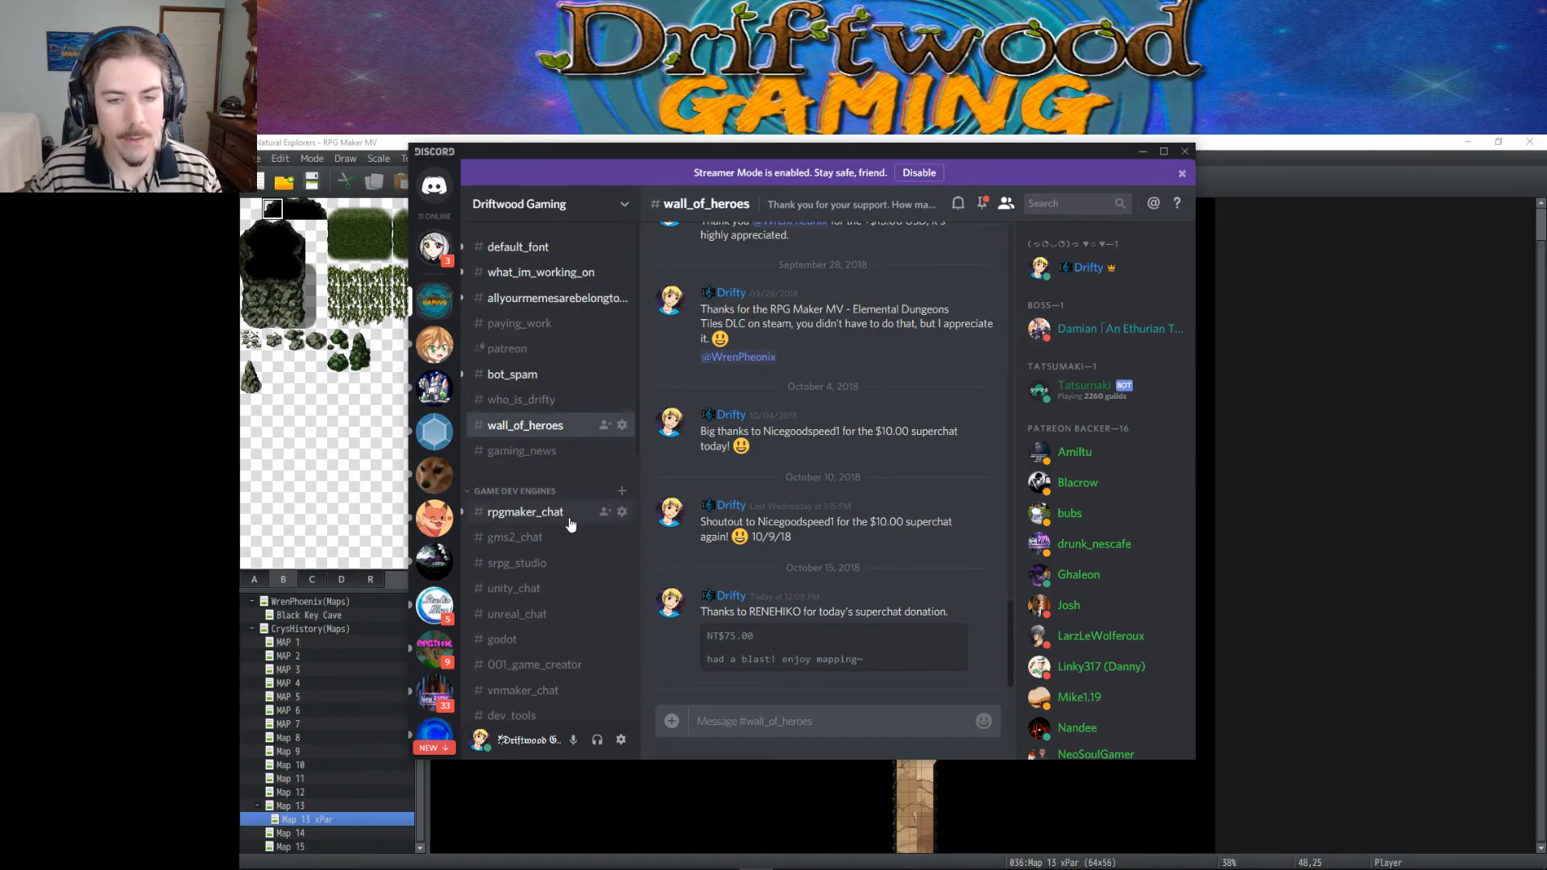
Step: View the self_promo channel under Production and the multiplayer_chat channel under Voice Chat
scroll(568, 506, "down", 3)
scroll(544, 538, "down", 1)
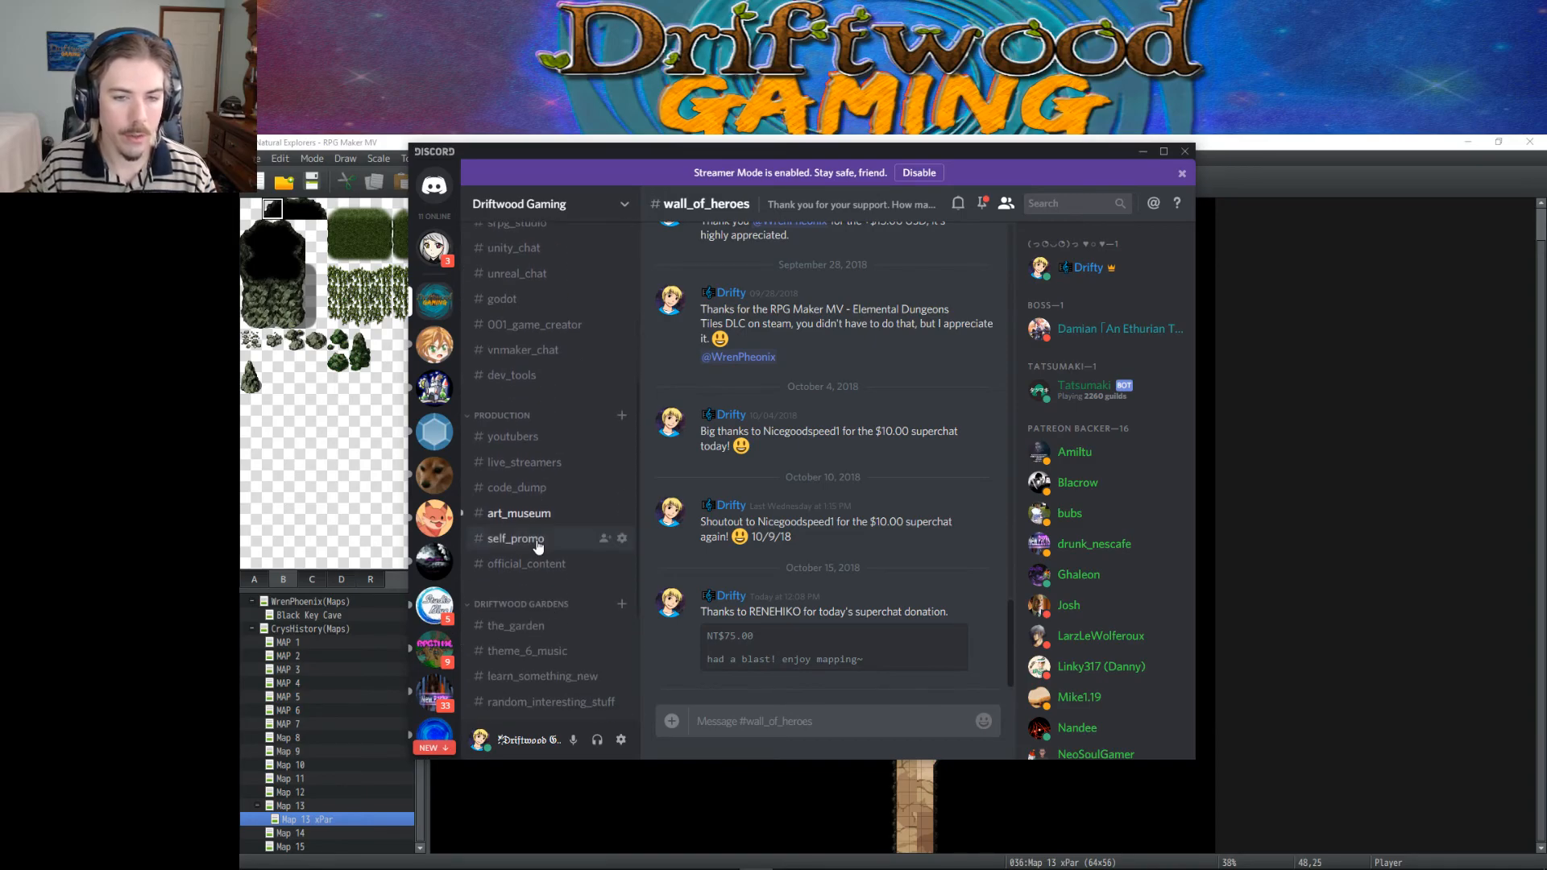
left_click(537, 546)
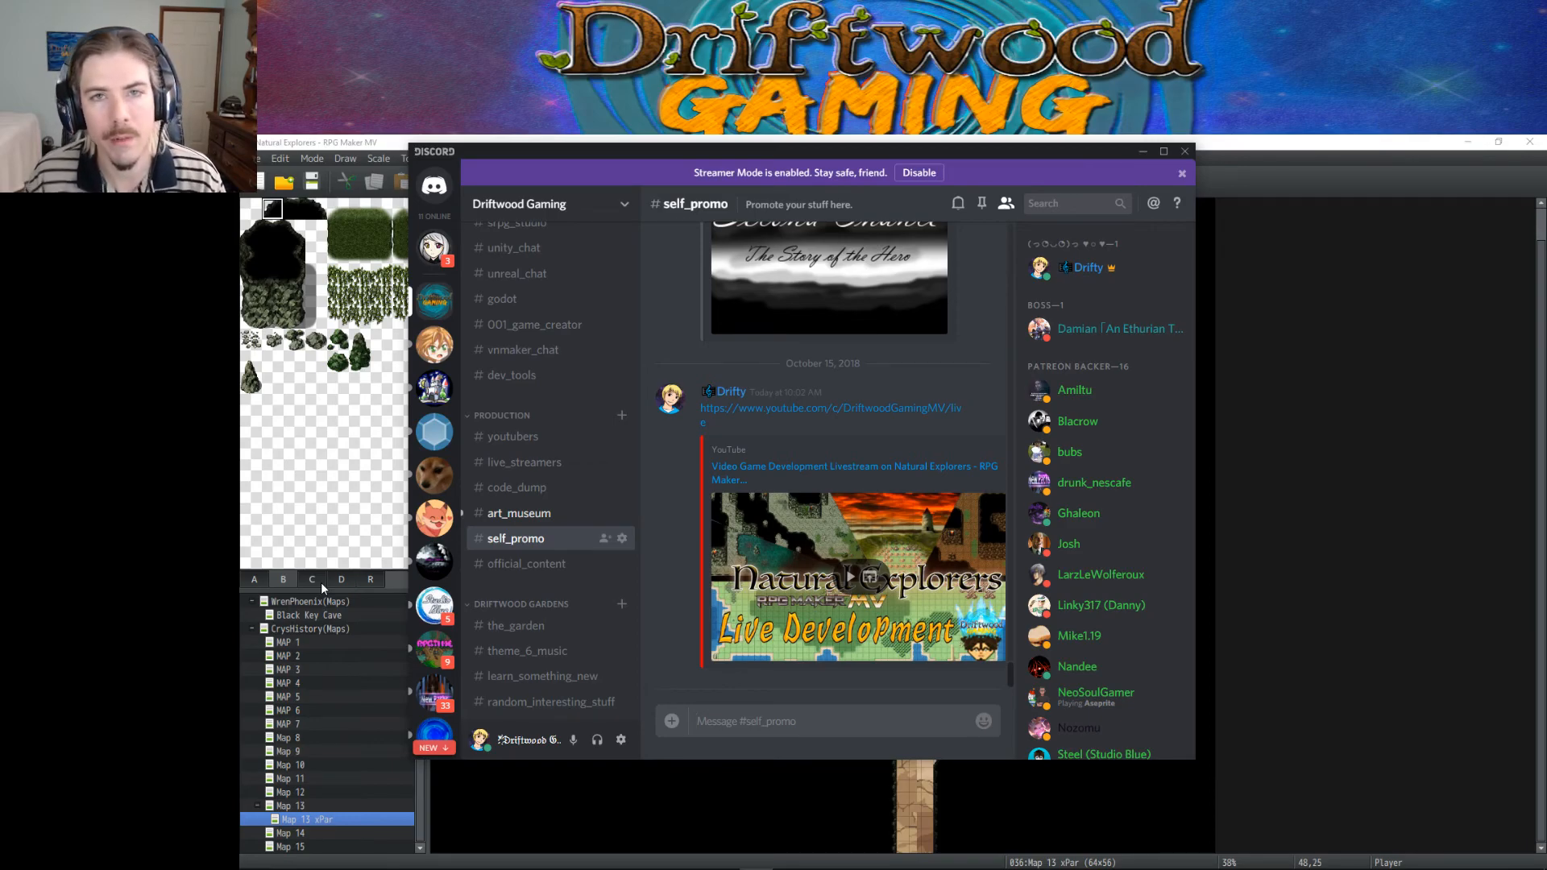
scroll(519, 563, "down", 5)
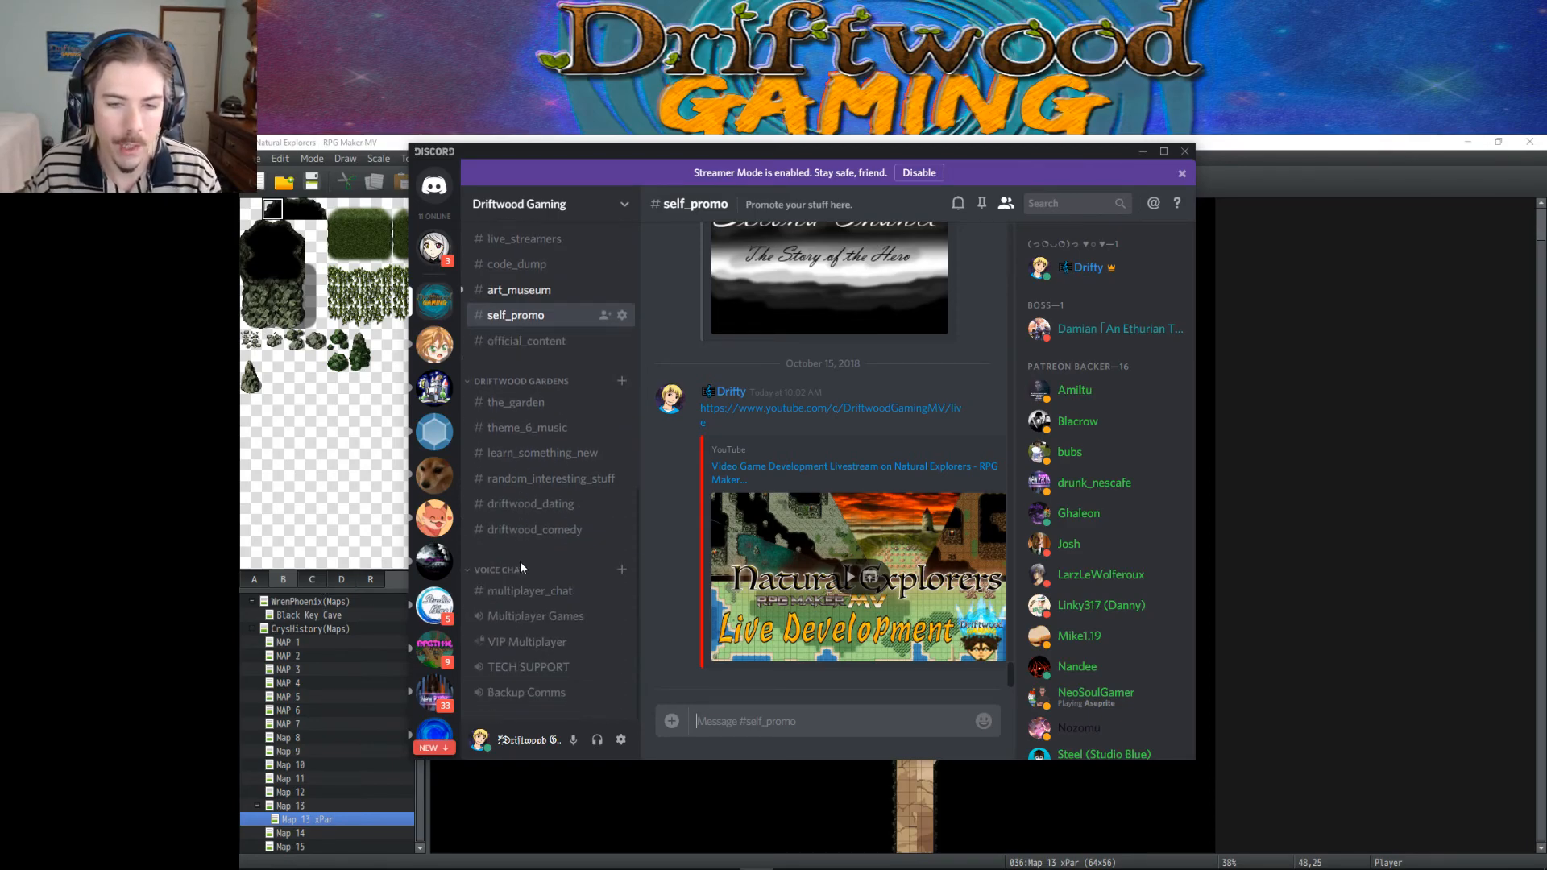
left_click(536, 594)
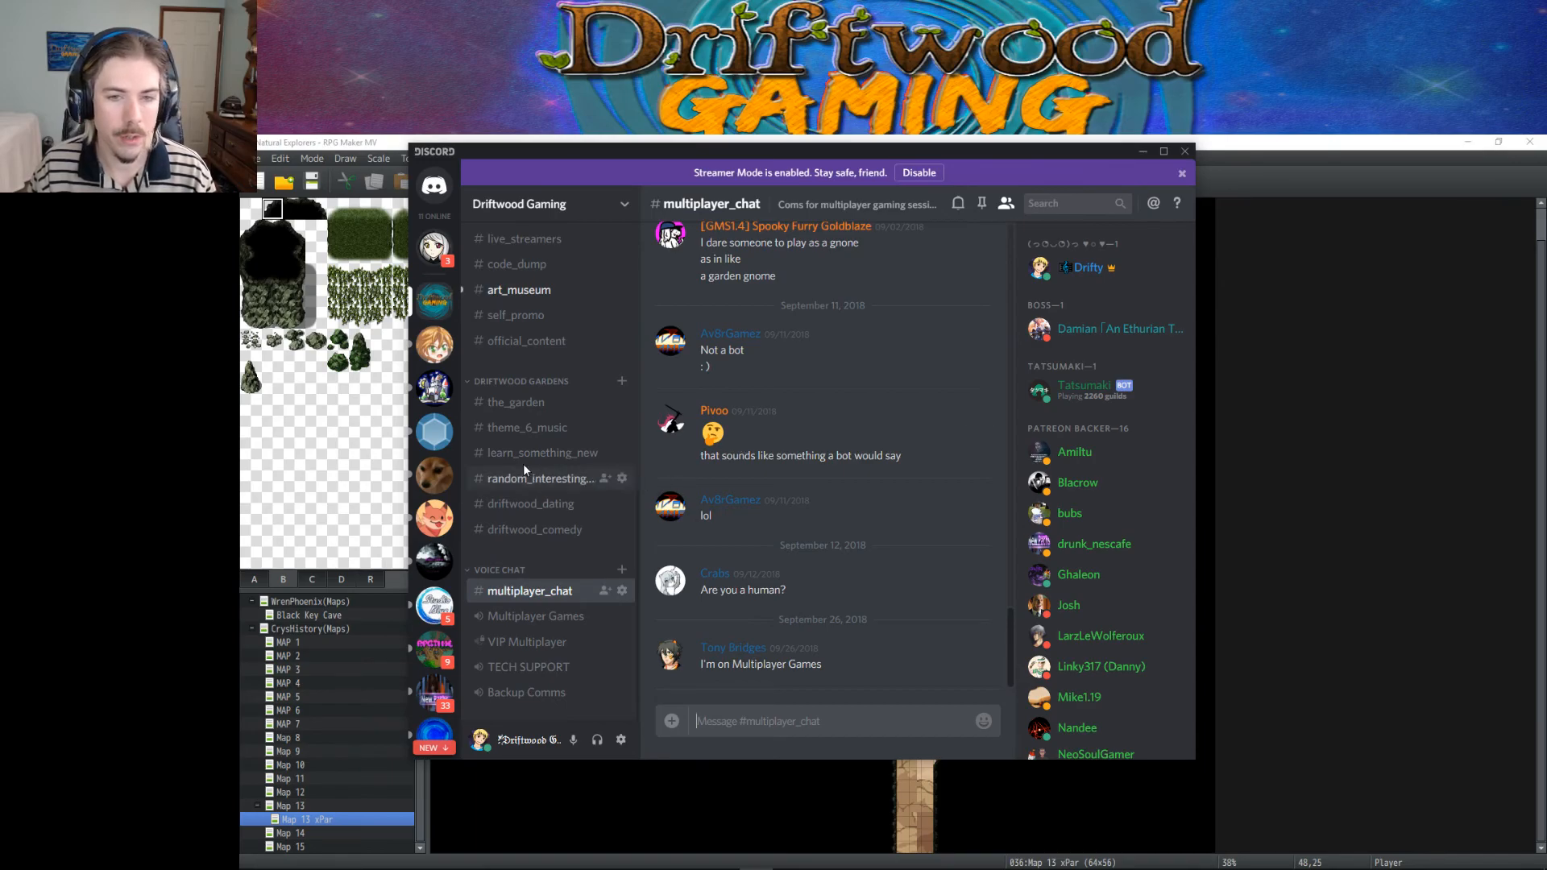
Step: Look through the server's channel list, its member roles and the older multiplayer_chat messages
scroll(556, 459, "up", 5)
scroll(1112, 369, "down", 10)
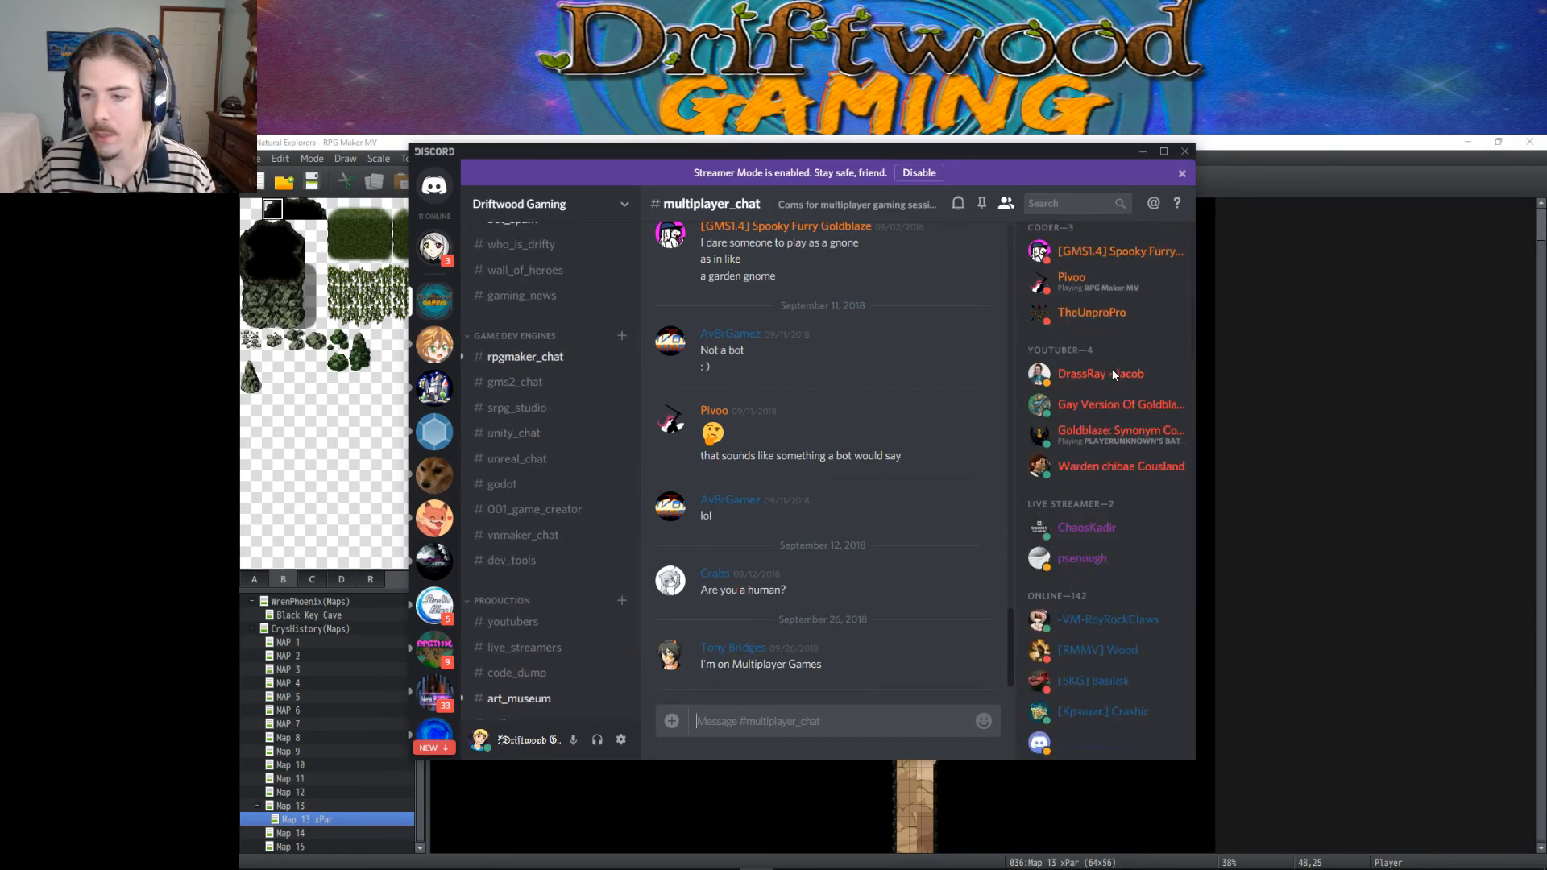
scroll(1112, 369, "down", 6)
scroll(1112, 369, "up", 15)
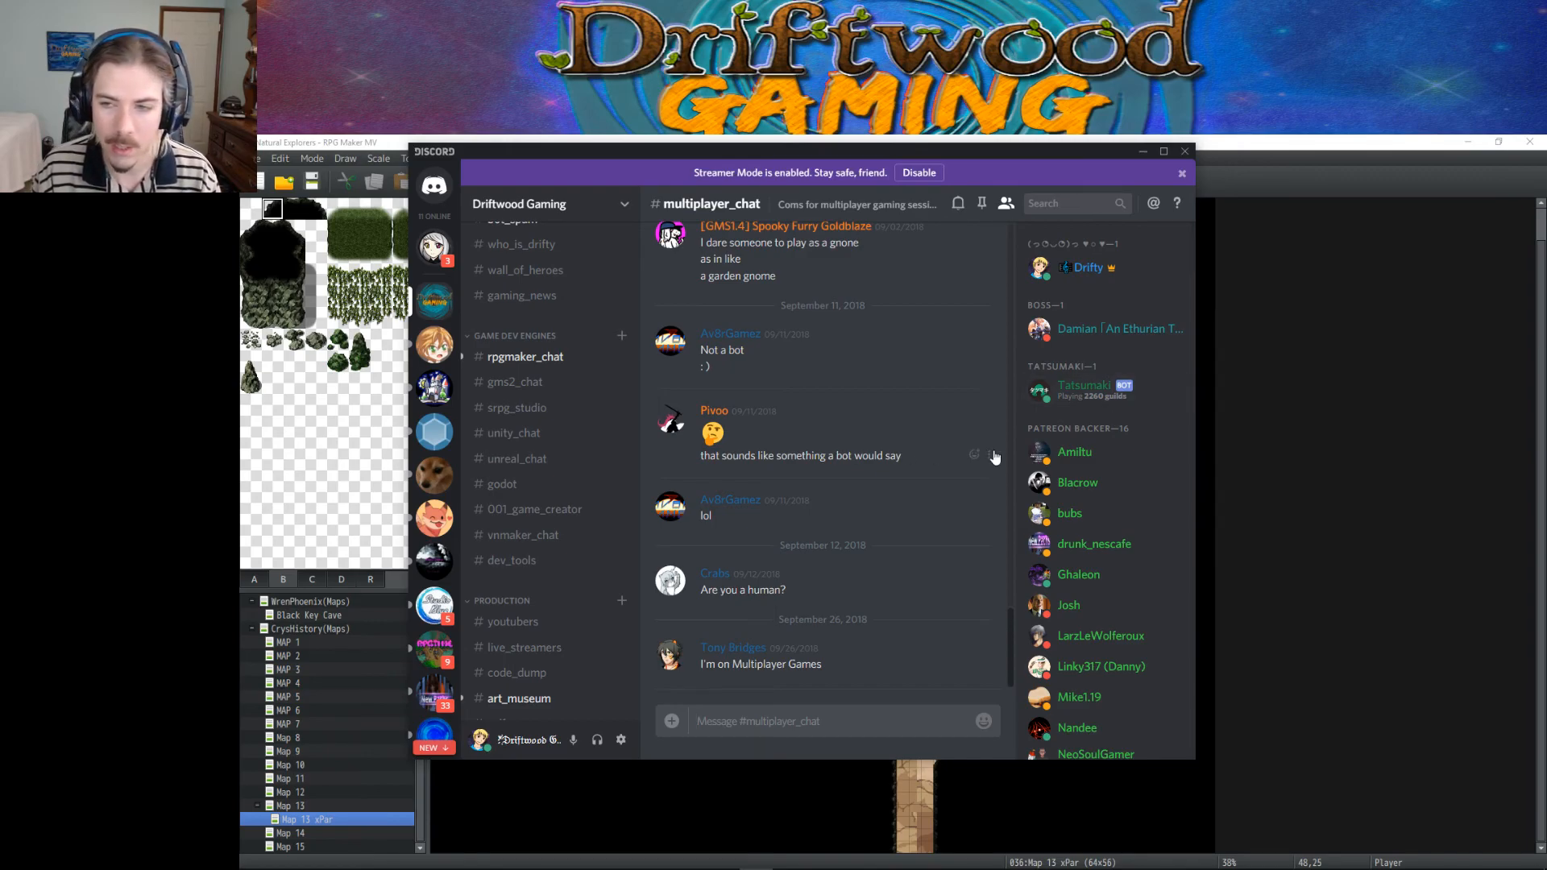
scroll(987, 455, "up", 1)
scroll(548, 363, "up", 3)
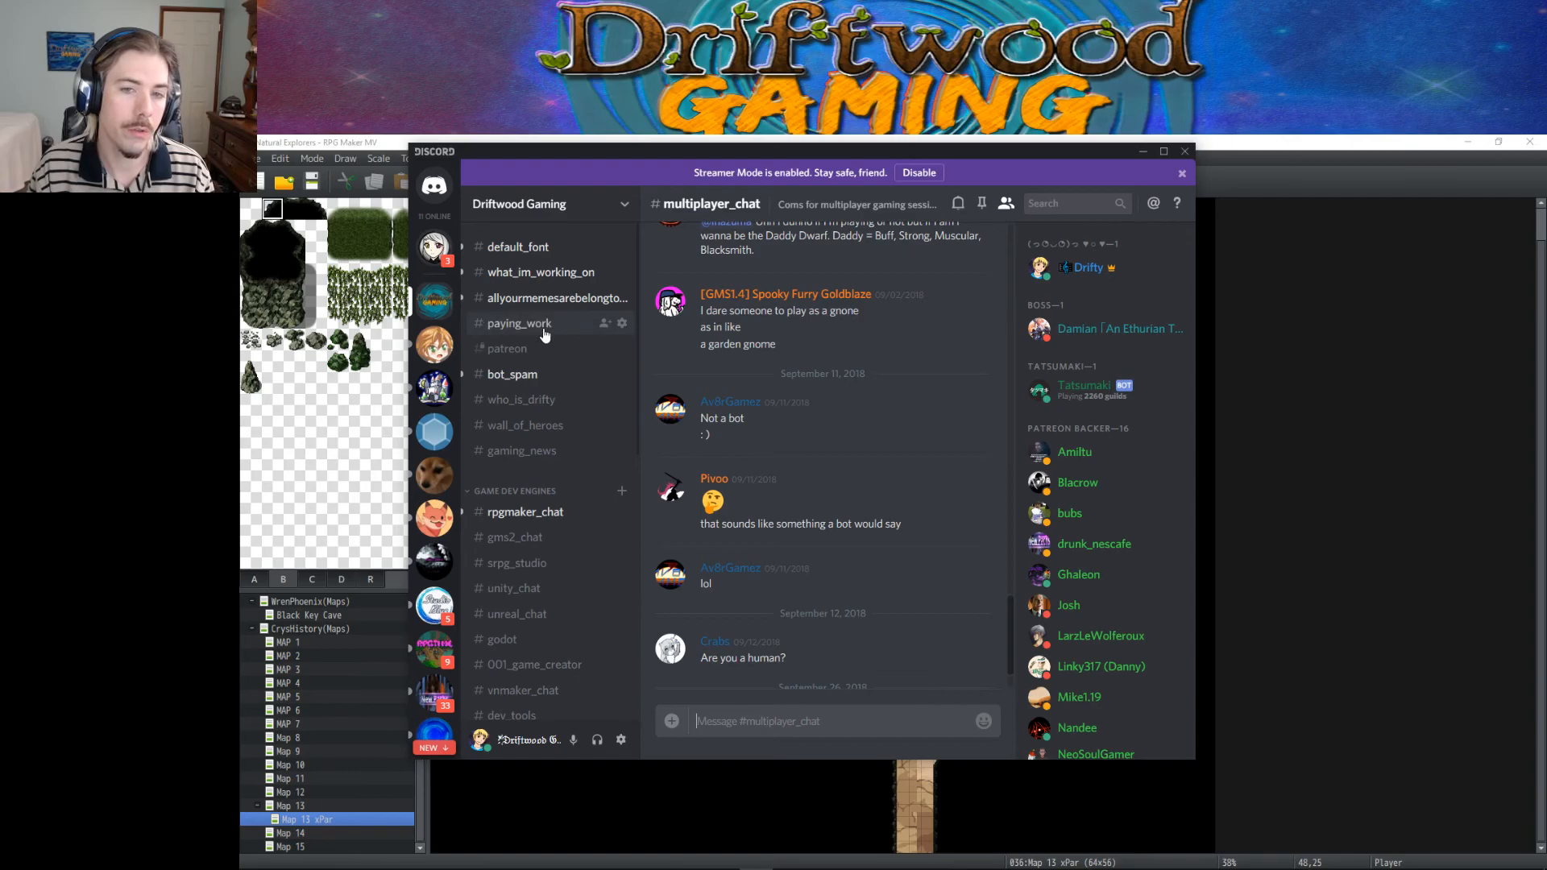
Step: Open the paying_work channel to view its sprite commission post, and look through the remaining channels
left_click(545, 325)
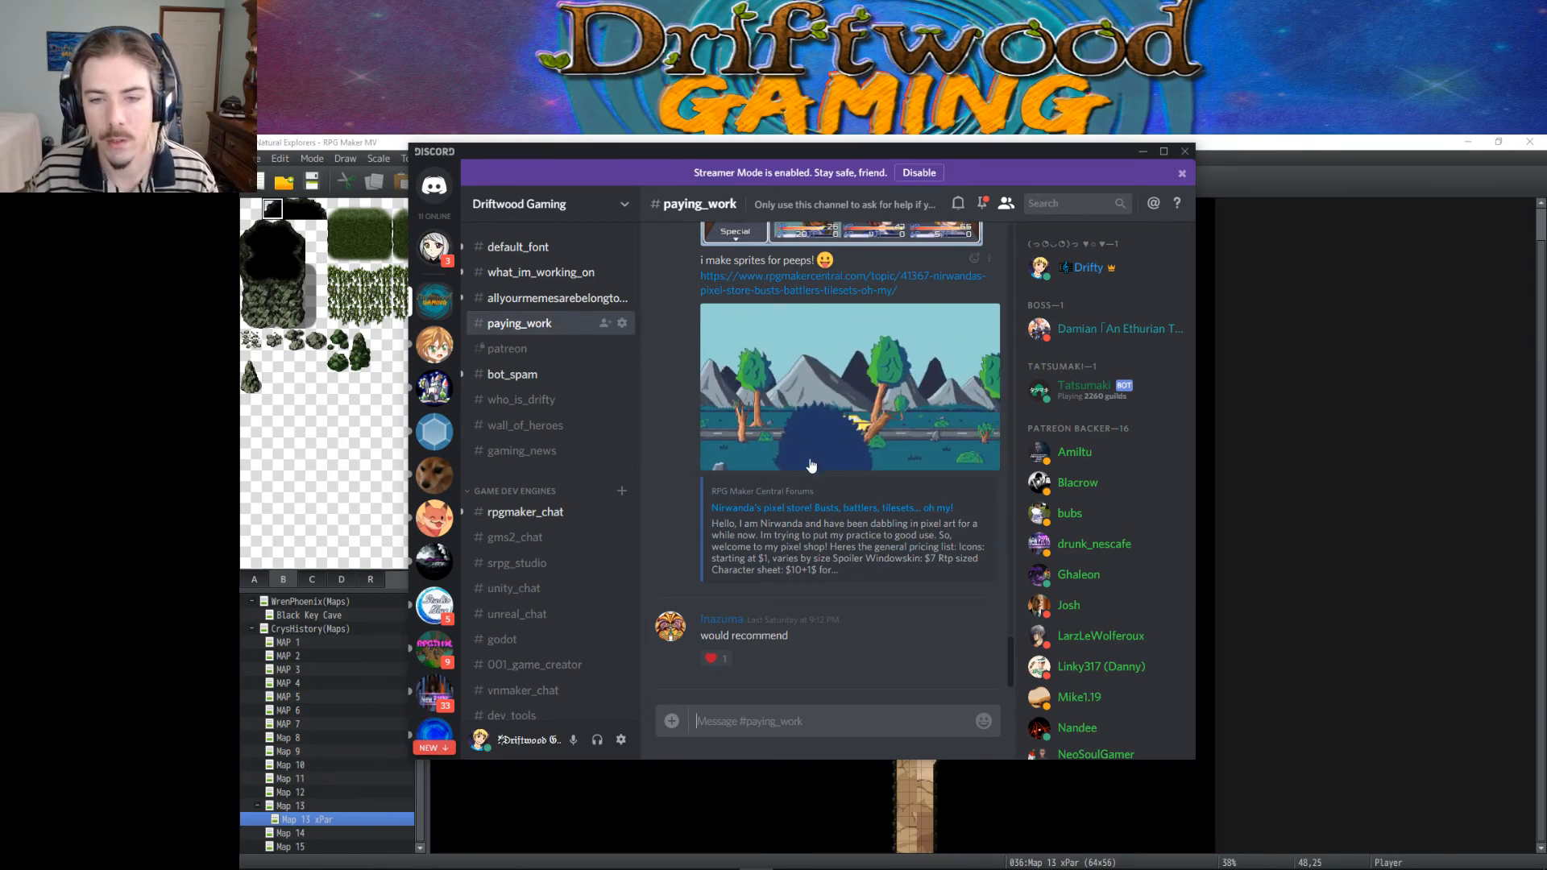
scroll(580, 403, "down", 4)
scroll(579, 398, "down", 3)
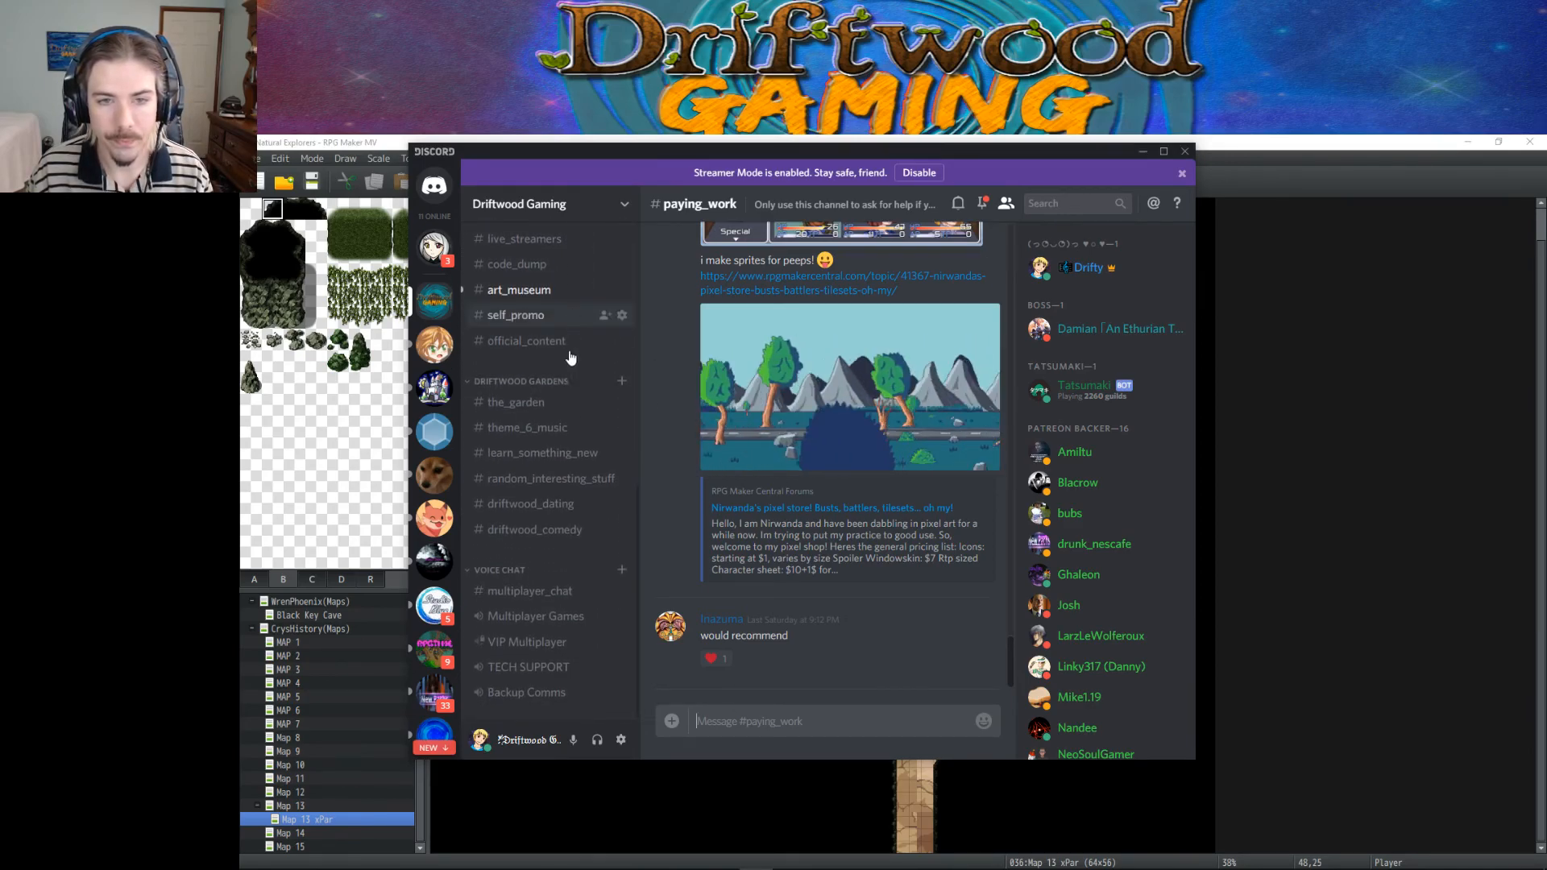
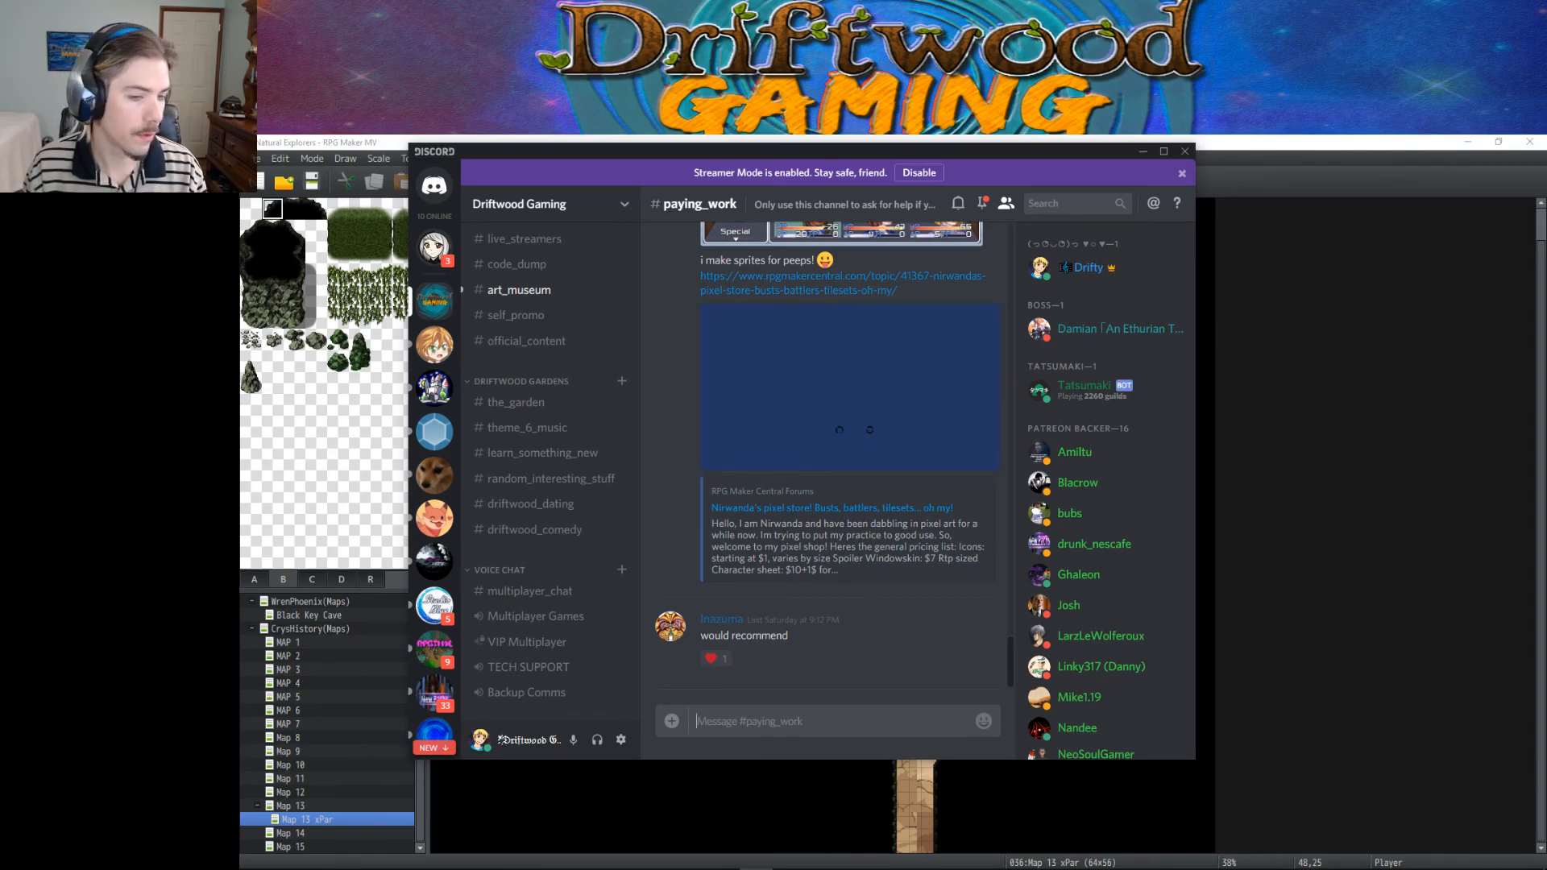
Step: Open the unread direct message about the parallax worldmap and view the character sprite sheet shared earlier in that conversation
mouse_move(656, 866)
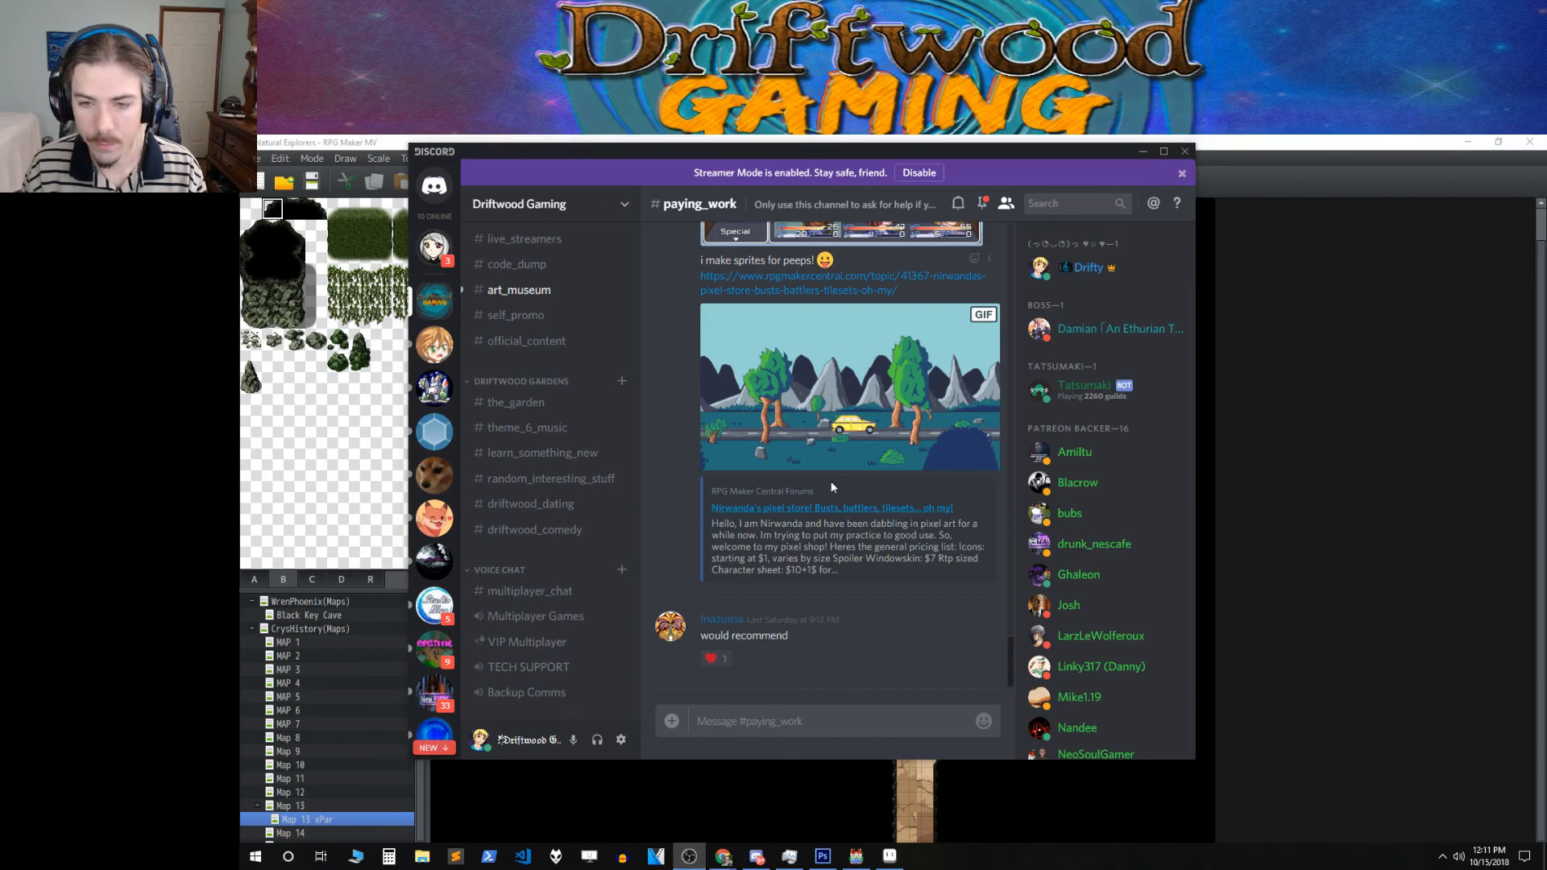
left_click(429, 256)
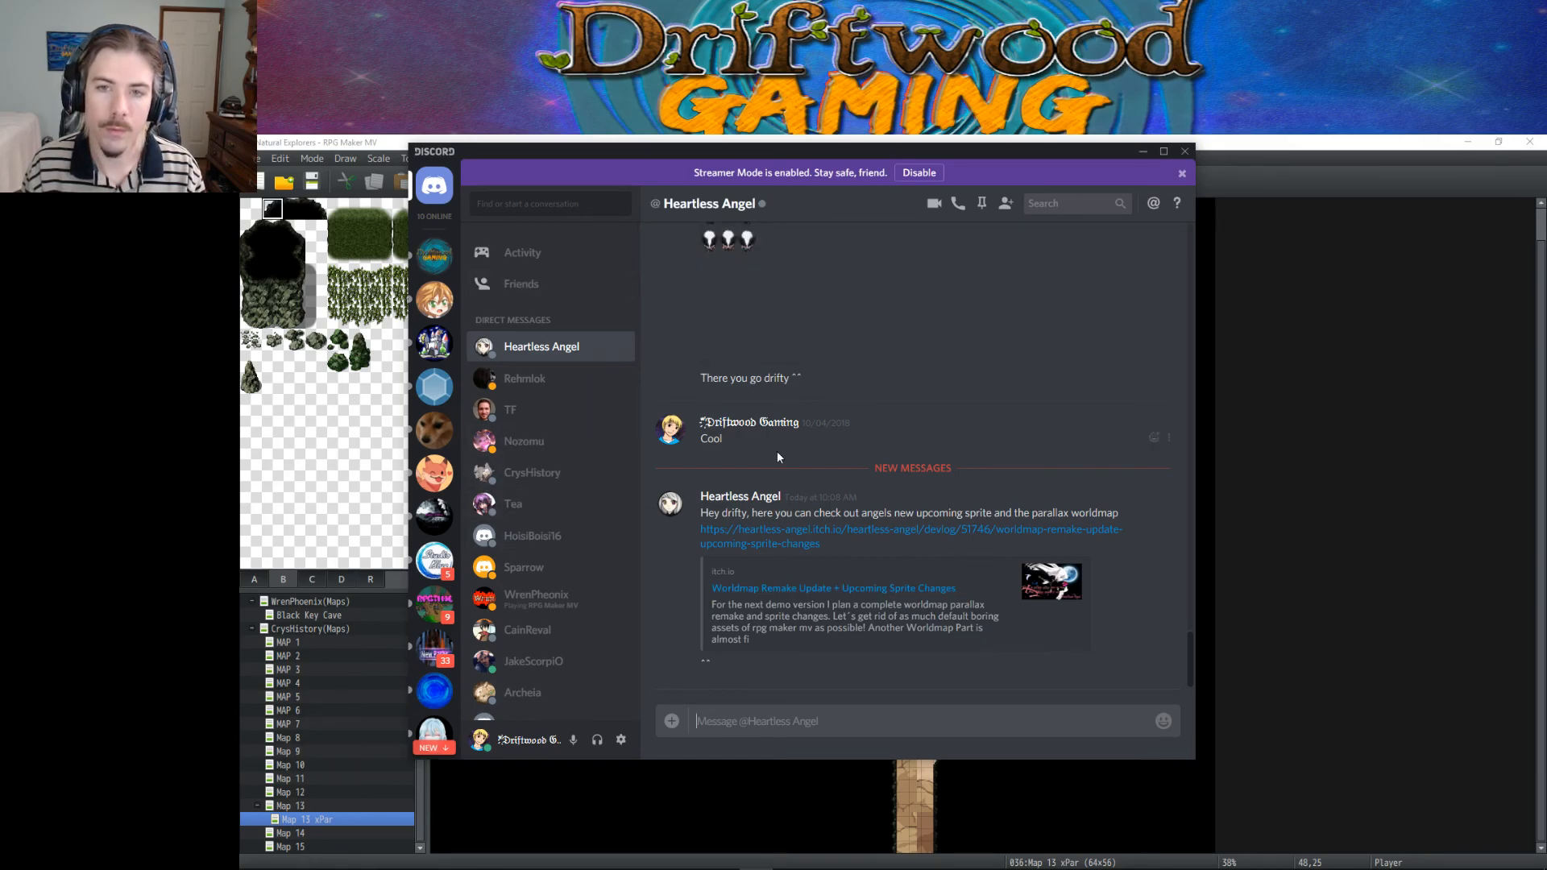
scroll(766, 499, "up", 3)
scroll(732, 509, "down", 2)
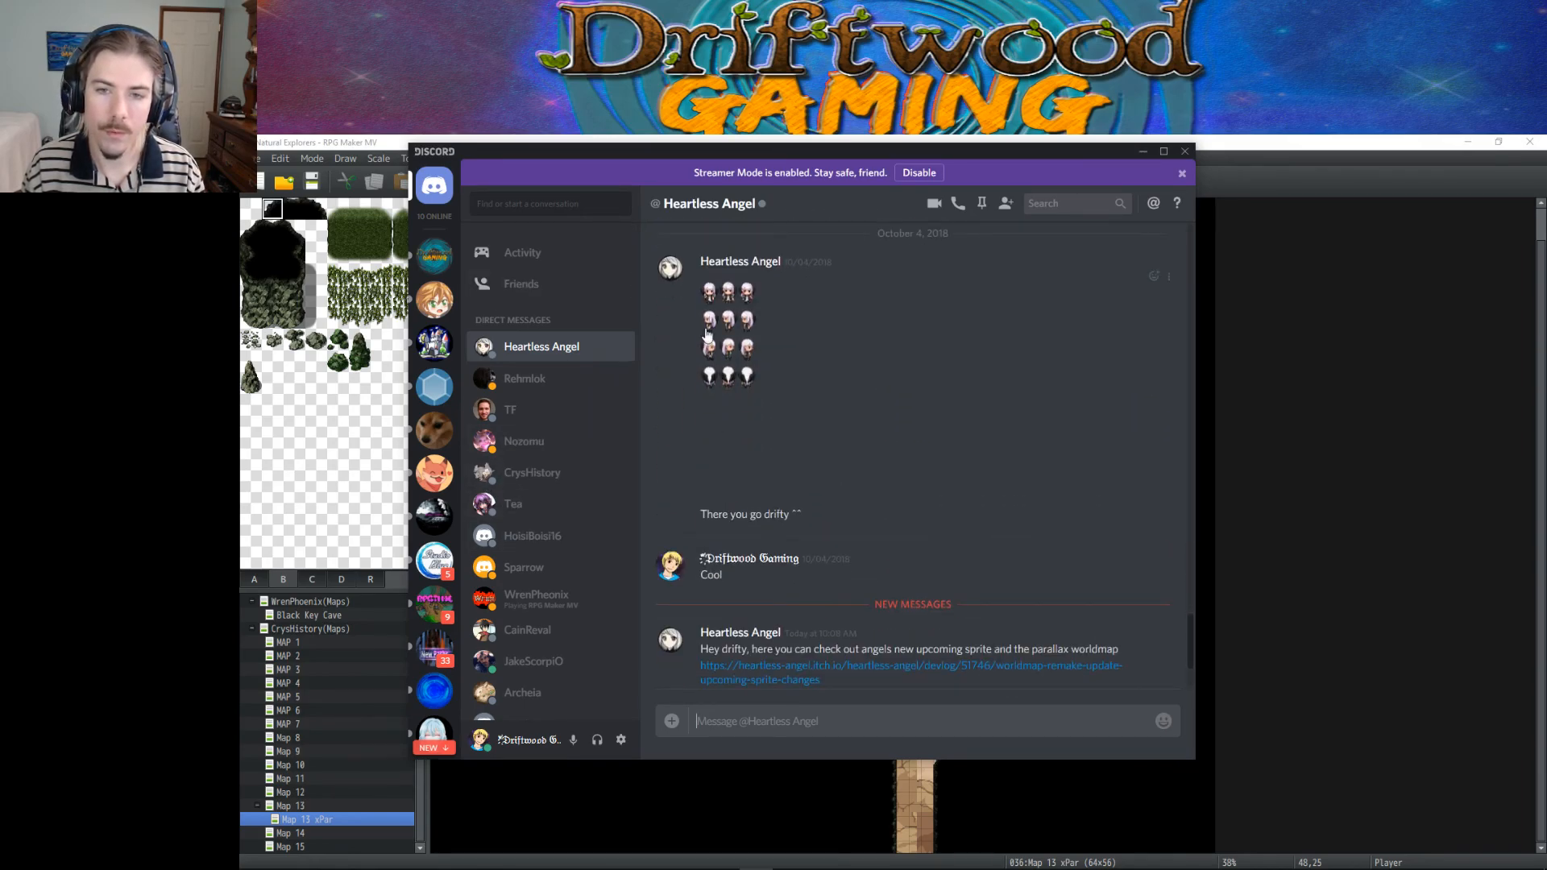
left_click(710, 334)
left_click(799, 709)
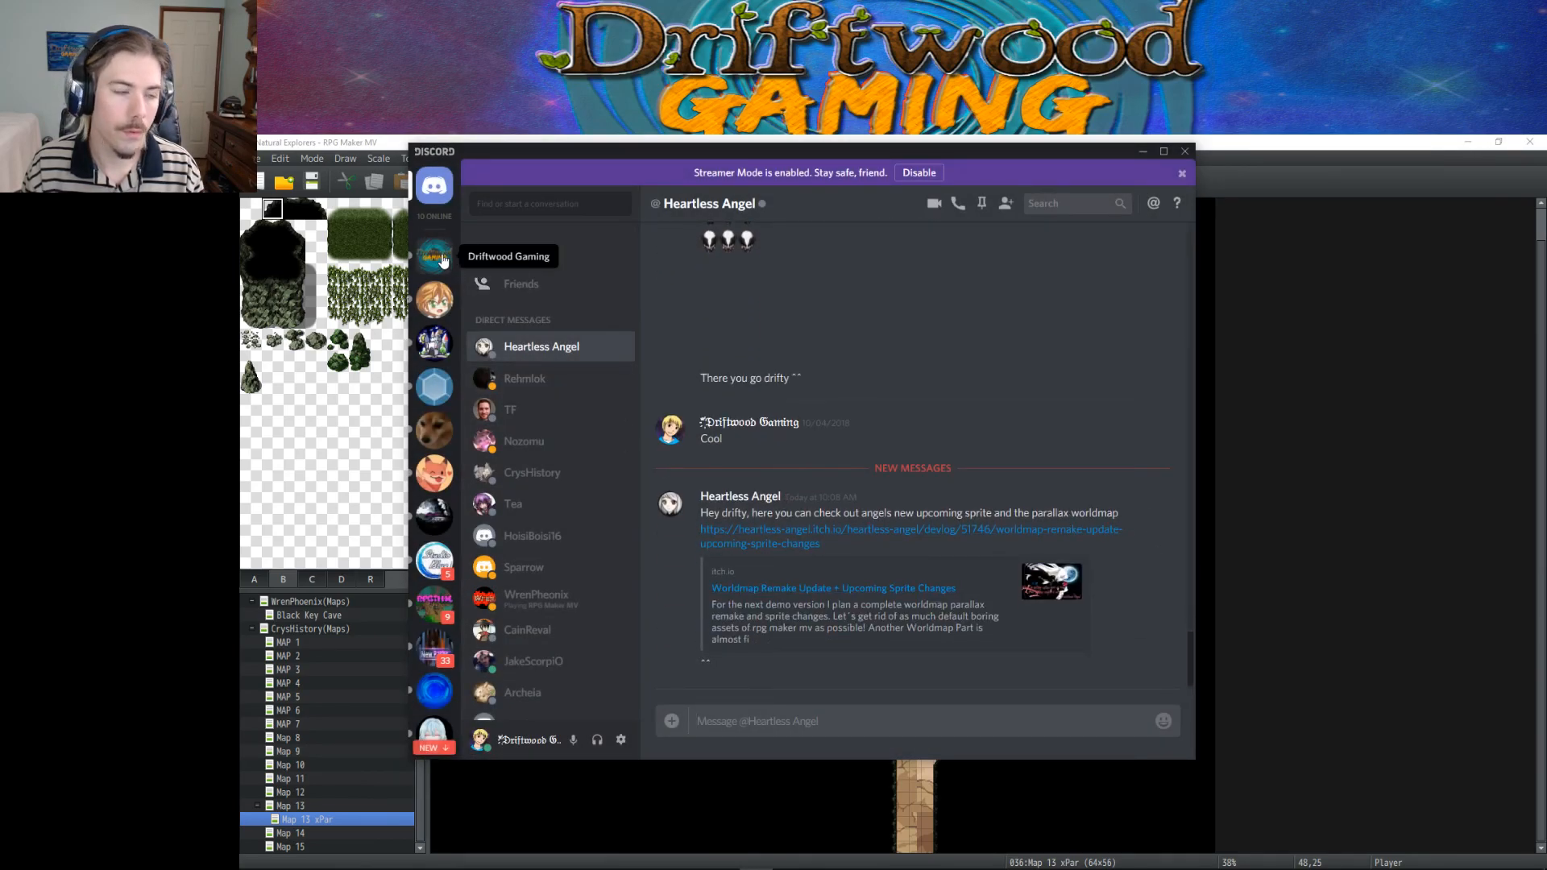
Step: Return to the Driftwood Gaming server and view the two new character artworks in the art_museum channel
left_click(435, 257)
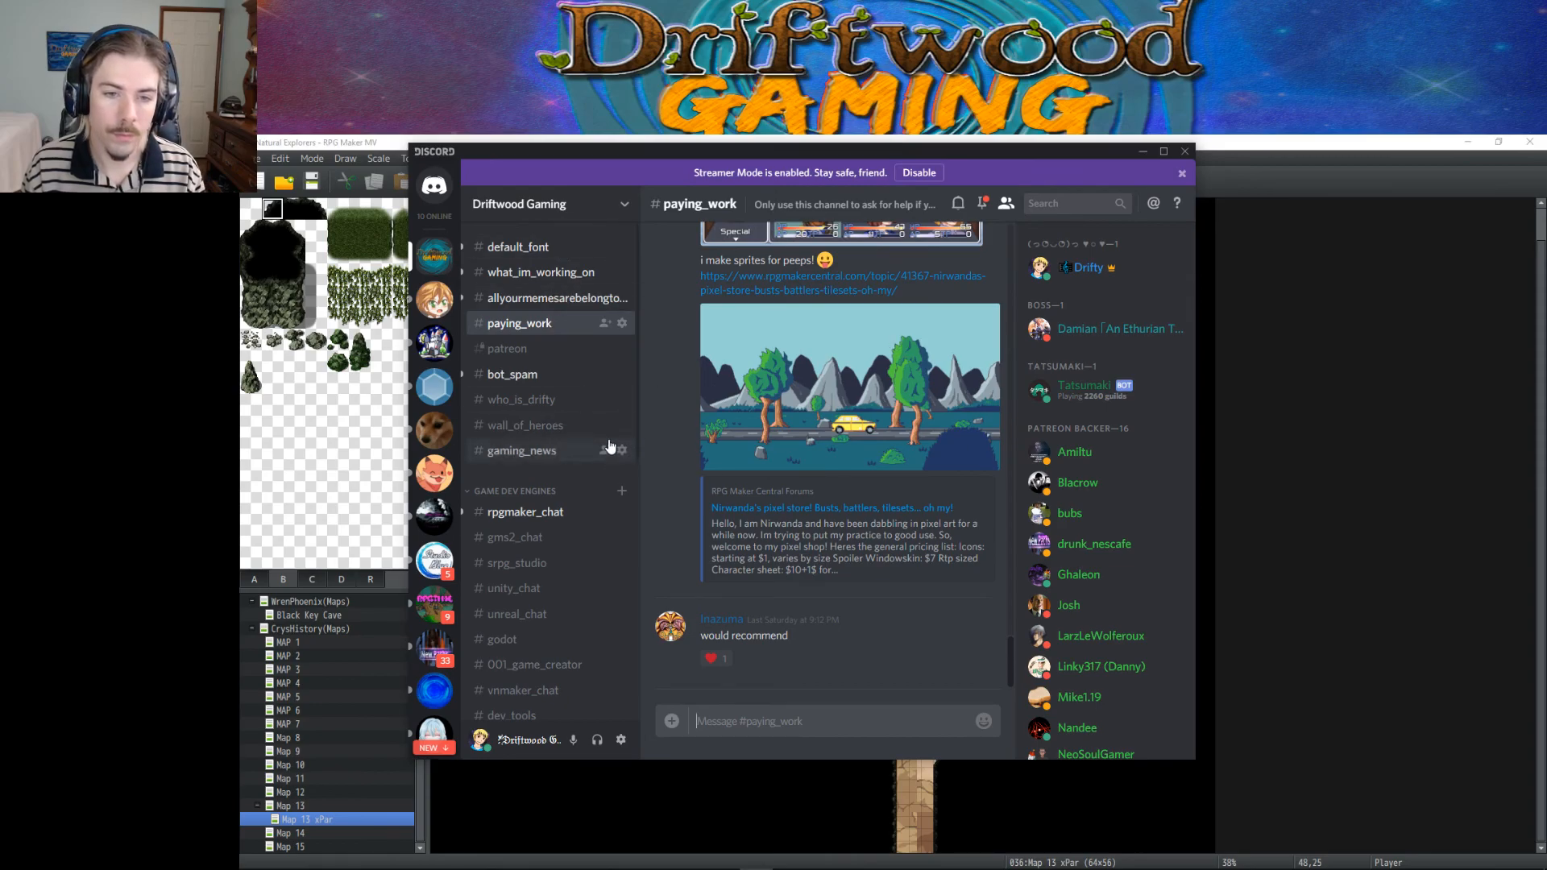
scroll(601, 441, "down", 3)
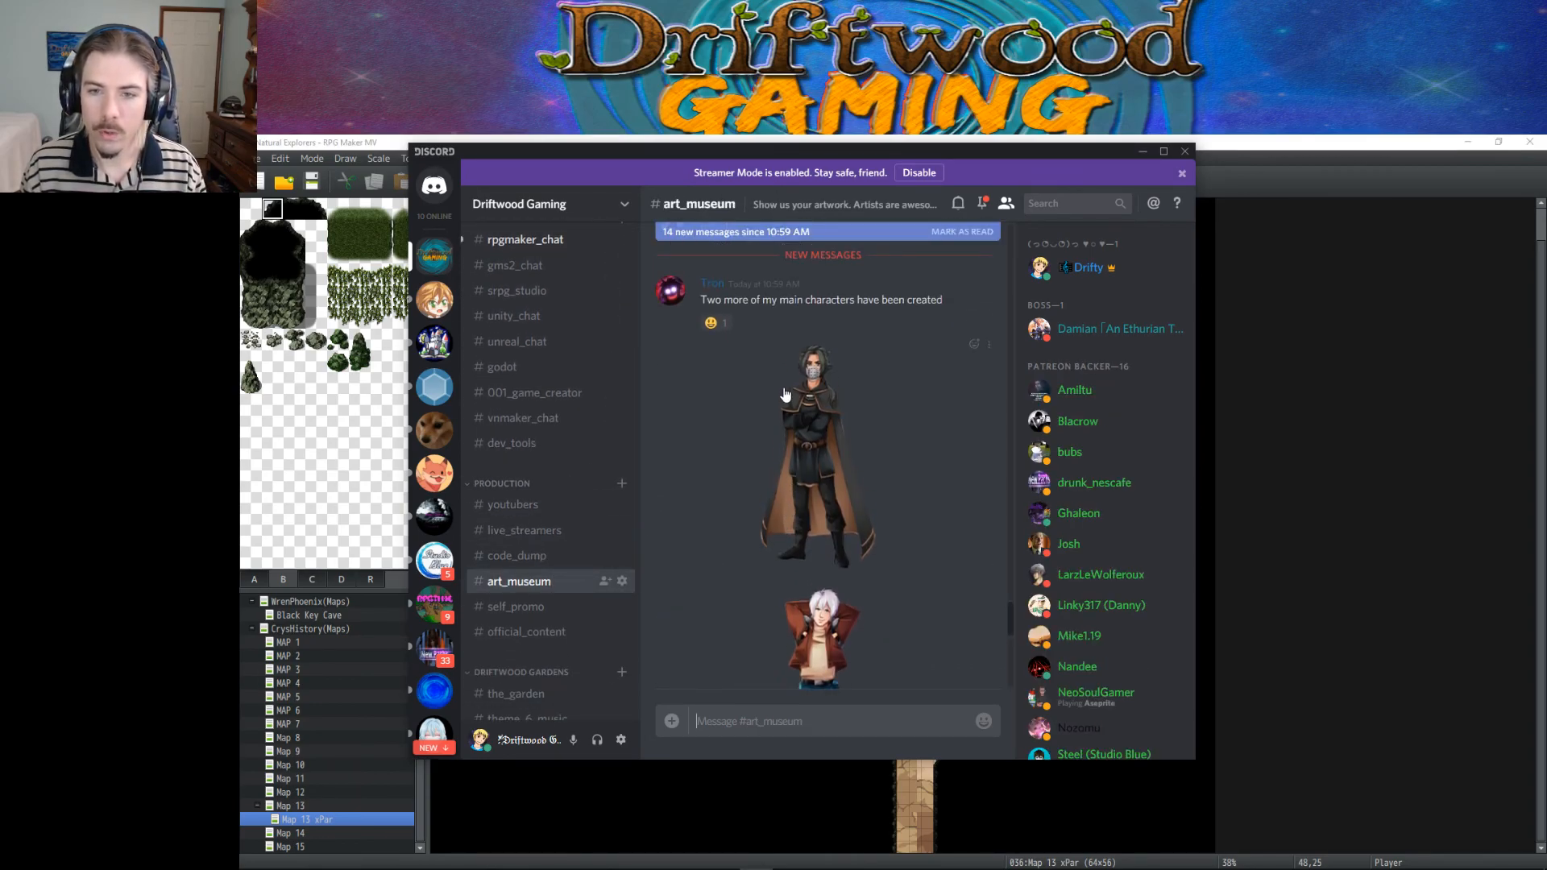
scroll(834, 429, "down", 5)
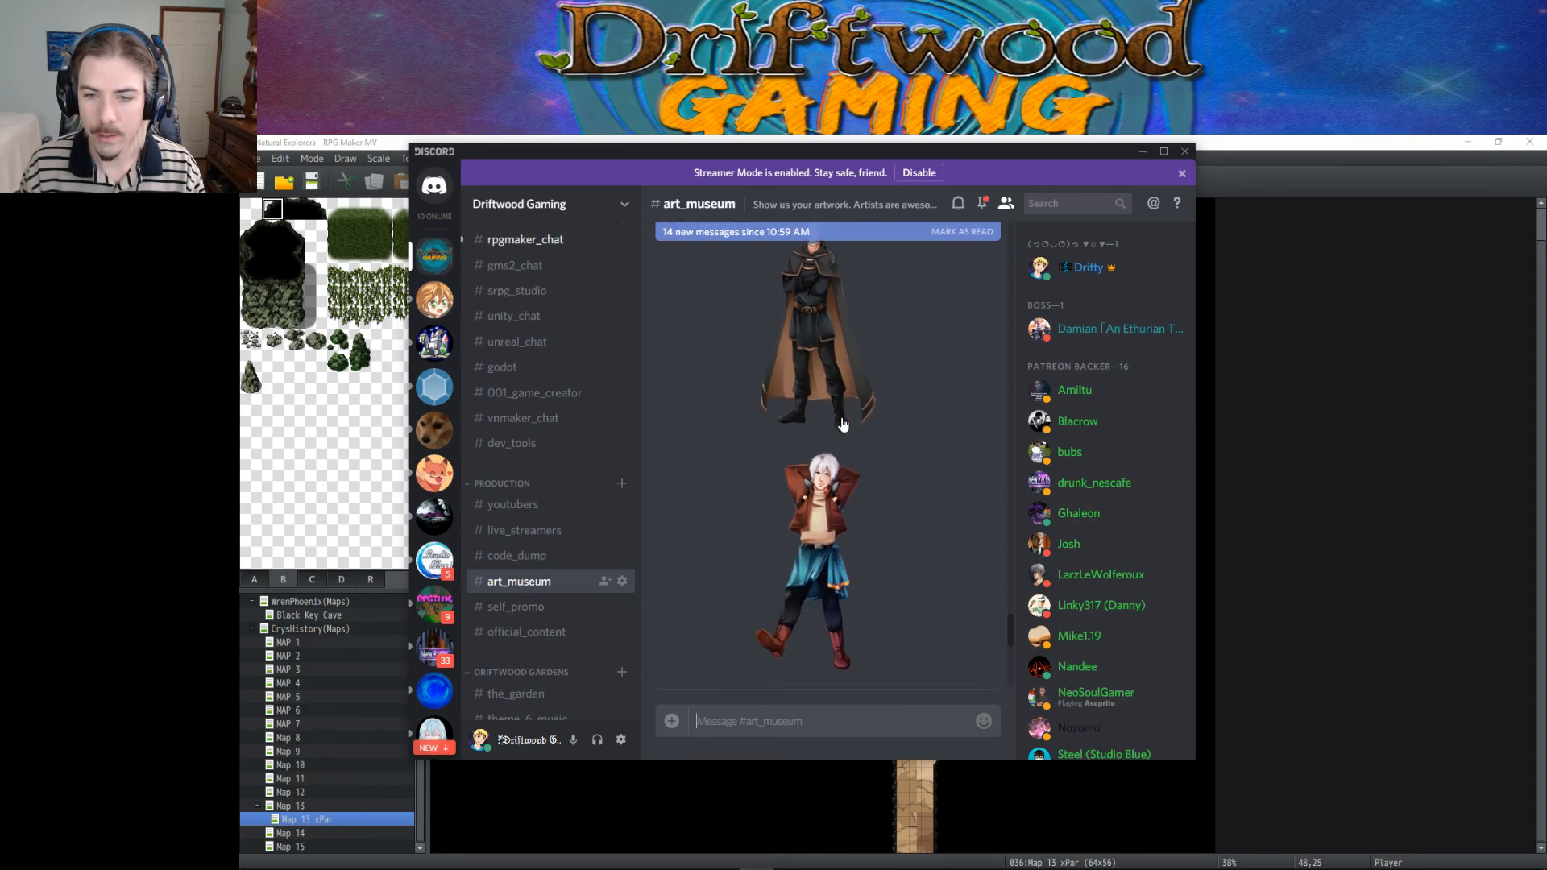
scroll(847, 435, "down", 2)
scroll(911, 355, "up", 7)
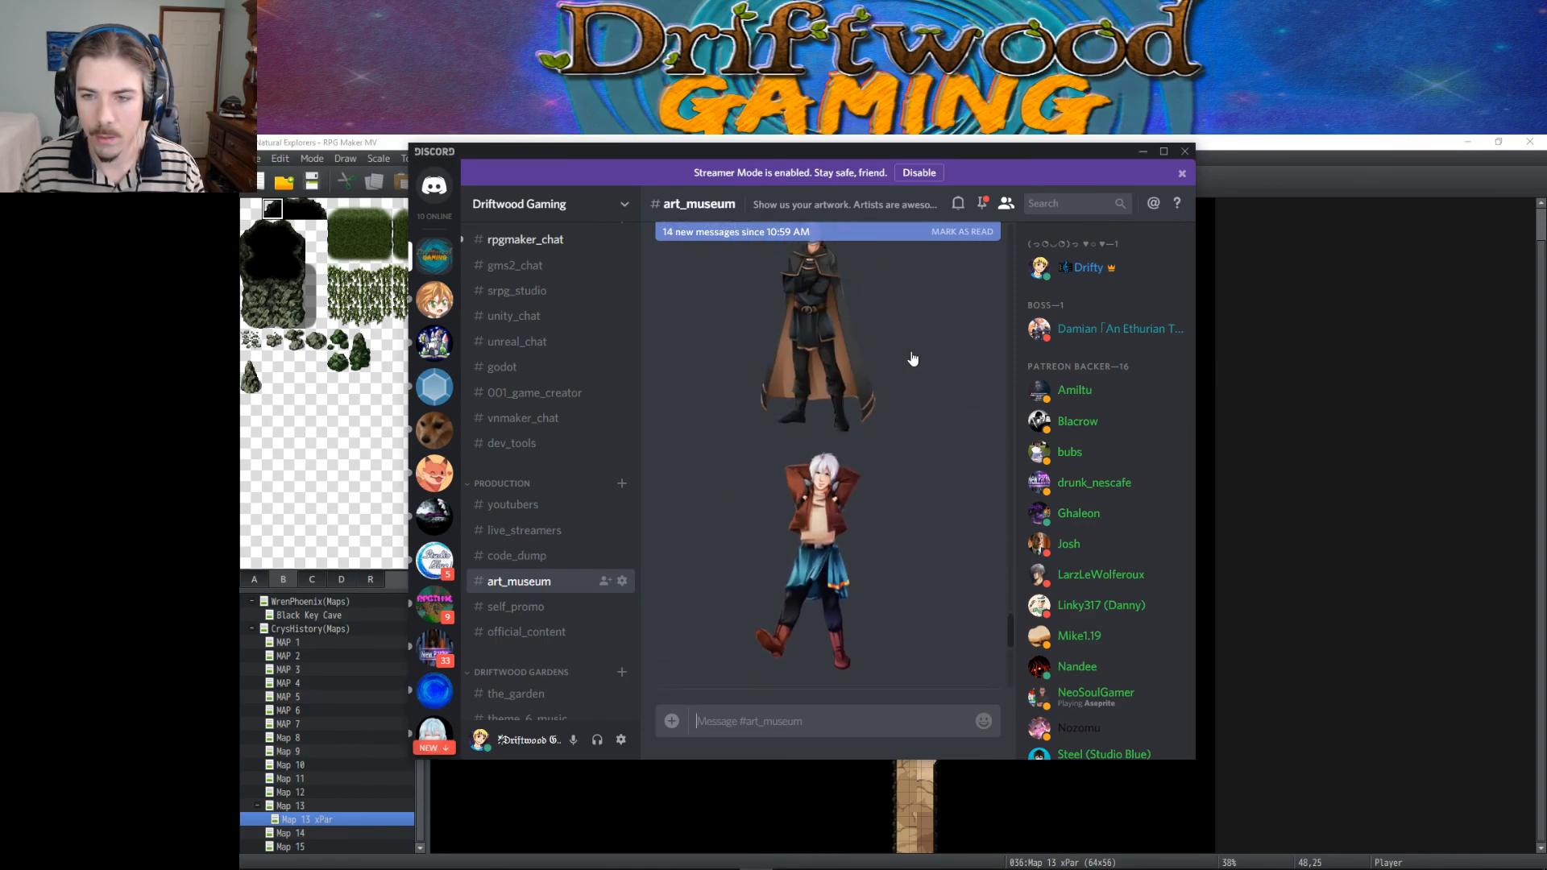
Step: Add emoji reactions to the cloaked, masked character artwork, including the green broccoli emoji
left_click(975, 348)
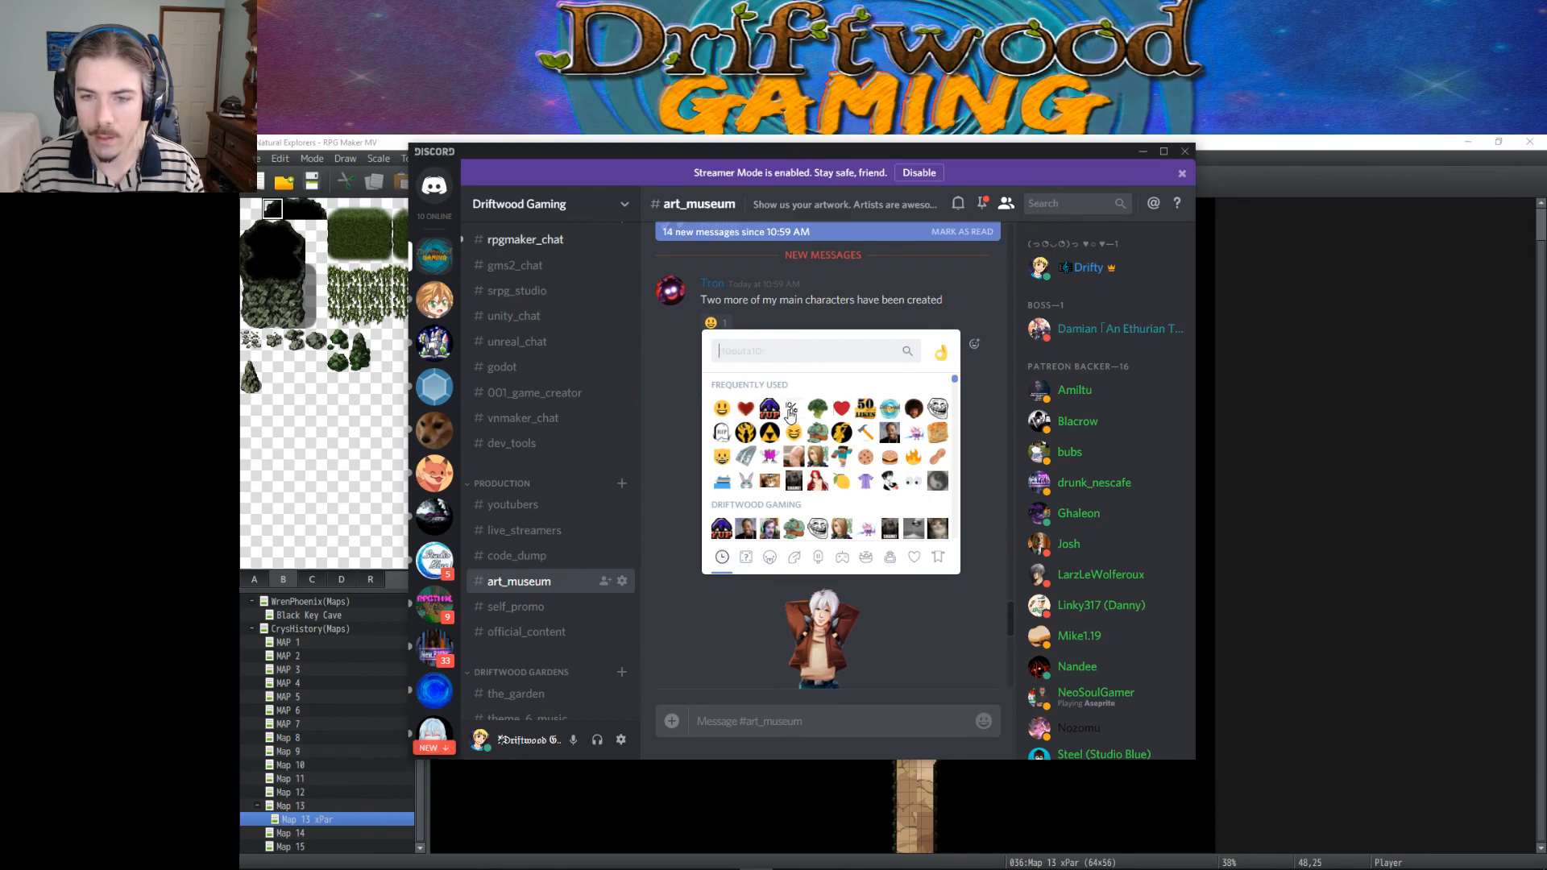
left_click(975, 320)
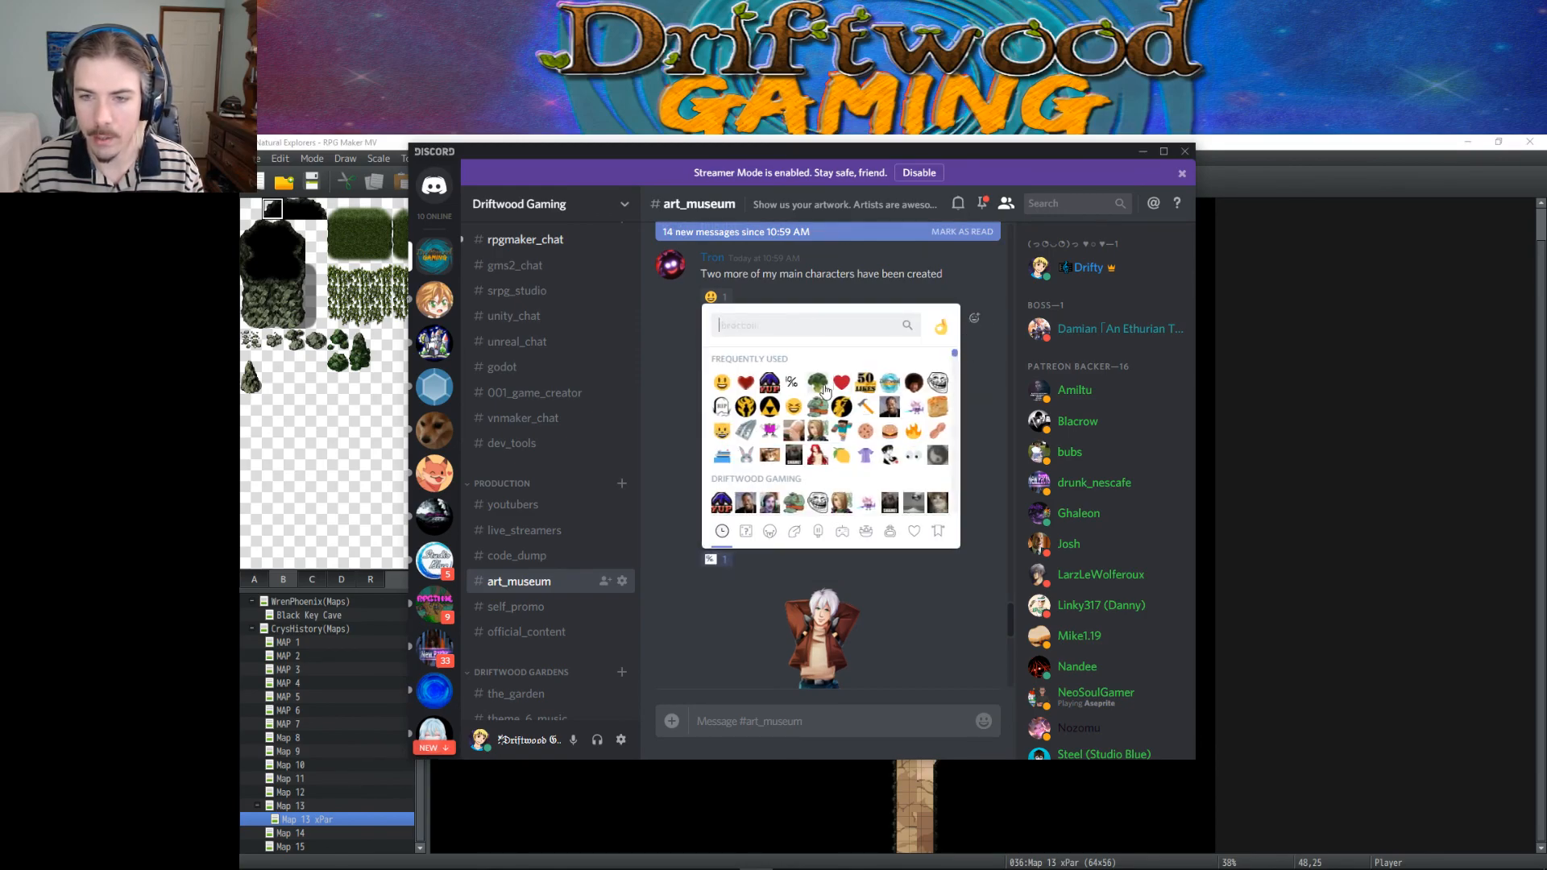
left_click(816, 382)
Step: Add emoji reactions to the artwork of the white-haired character in the red jacket
scroll(950, 381, "down", 4)
left_click(974, 307)
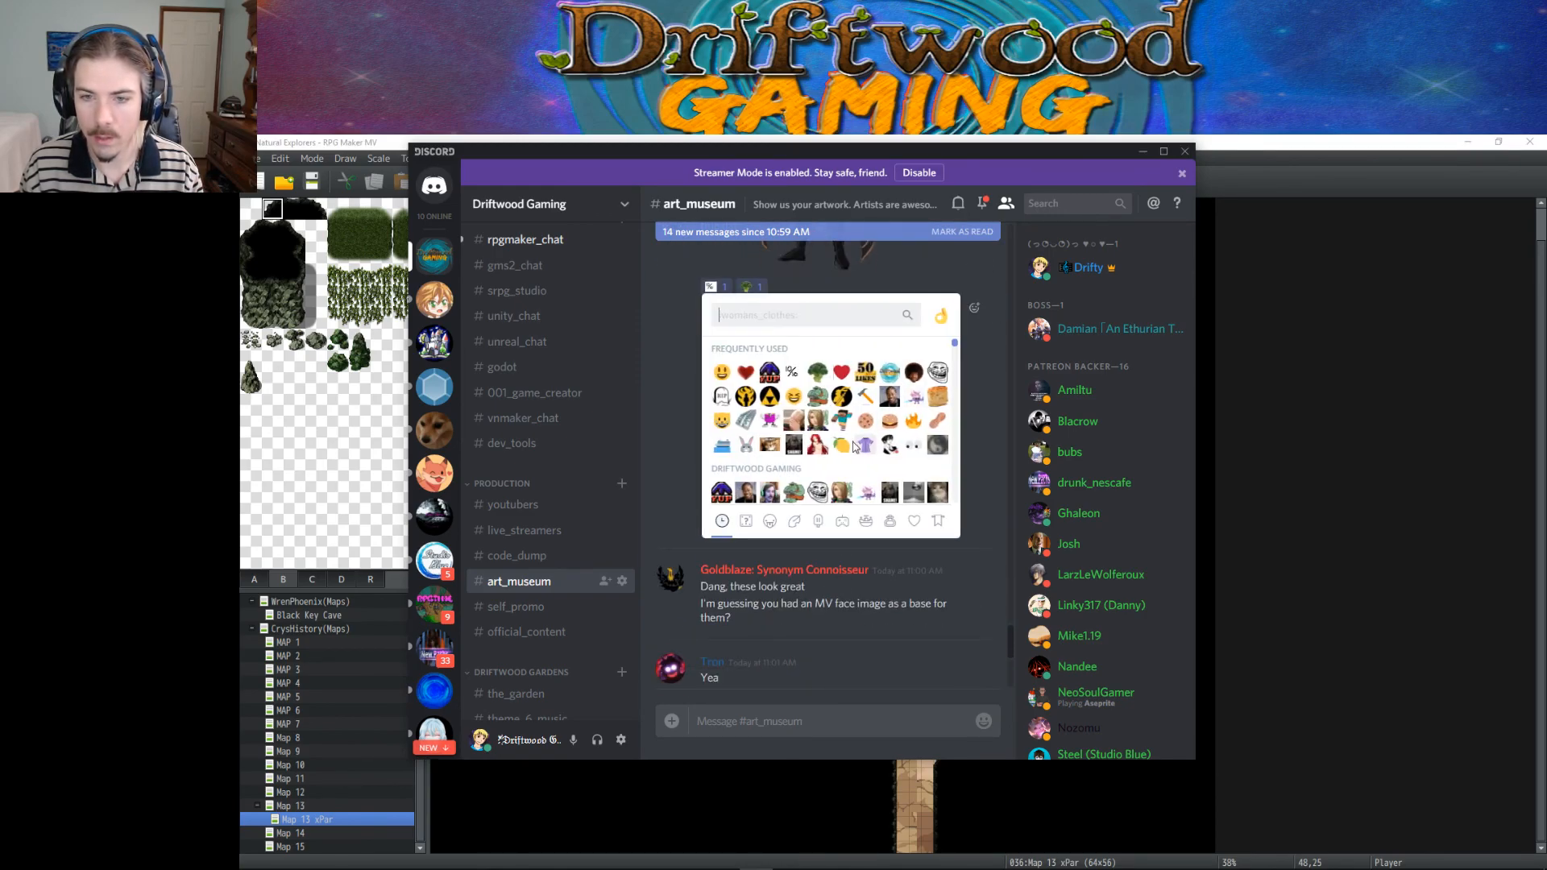
left_click(759, 388)
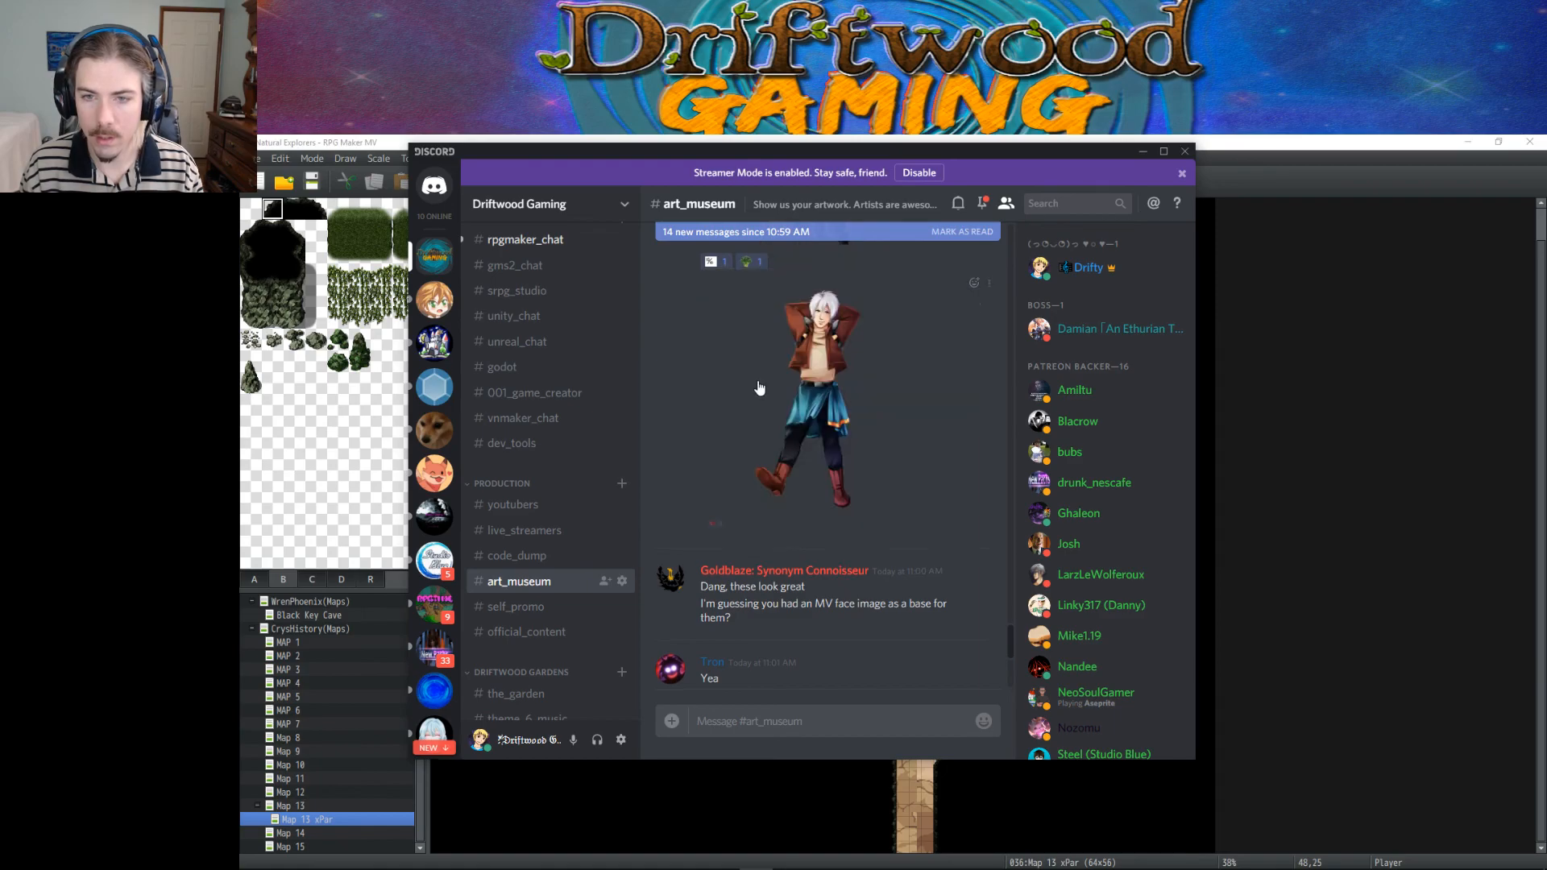
left_click(977, 284)
left_click(868, 360)
Step: Post a message in art_museum mentioning the artist of the two characters and saying "Those are fantastic ! :D"
scroll(803, 460, "down", 3)
scroll(801, 458, "up", 2)
scroll(786, 419, "down", 4)
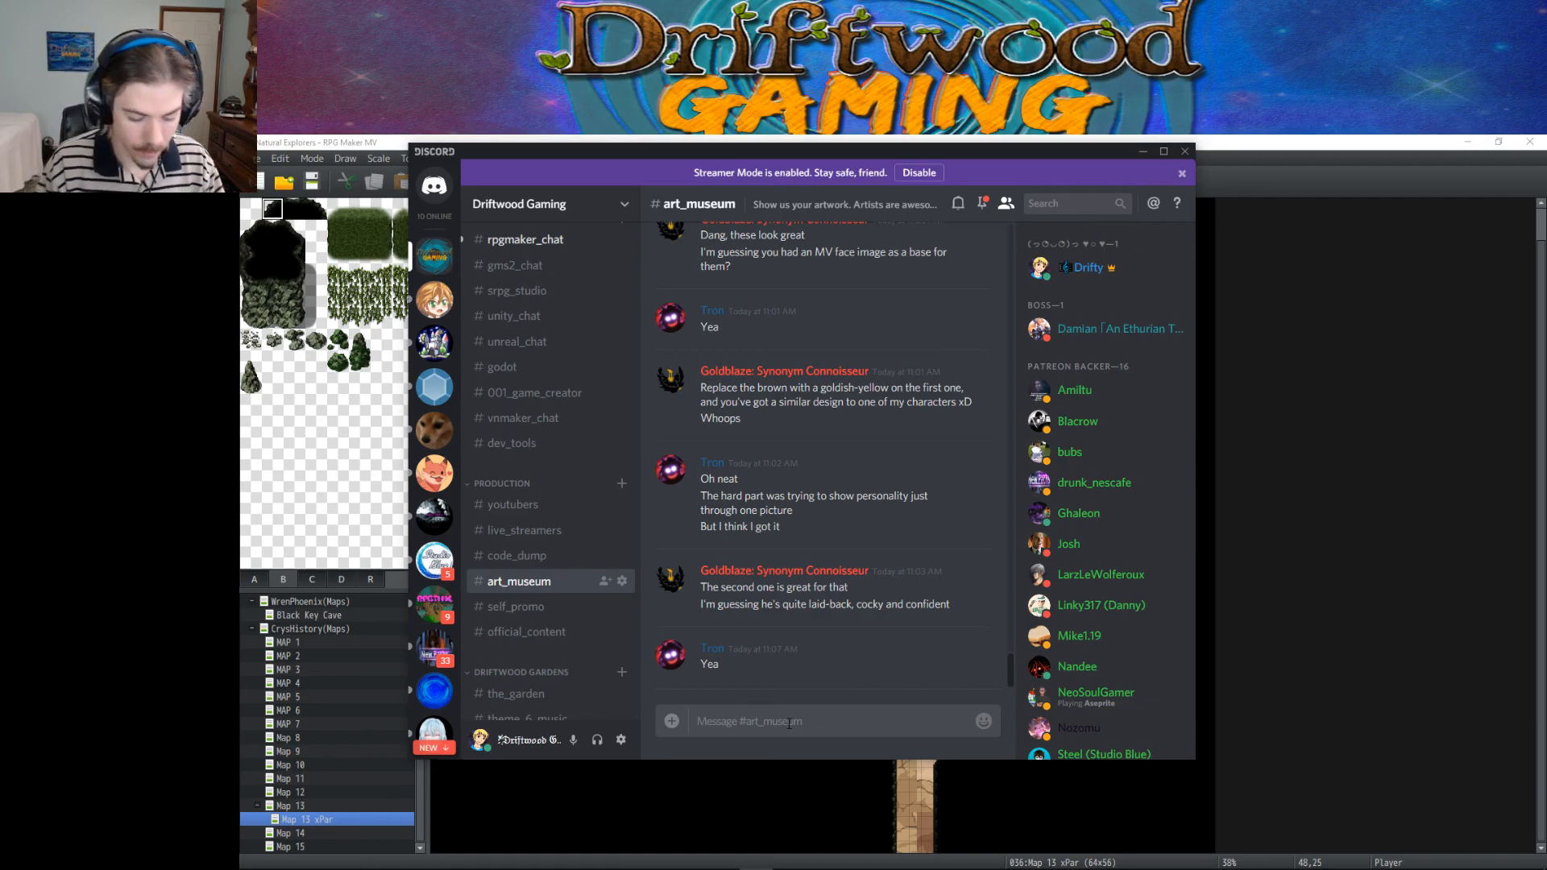
type("@tron")
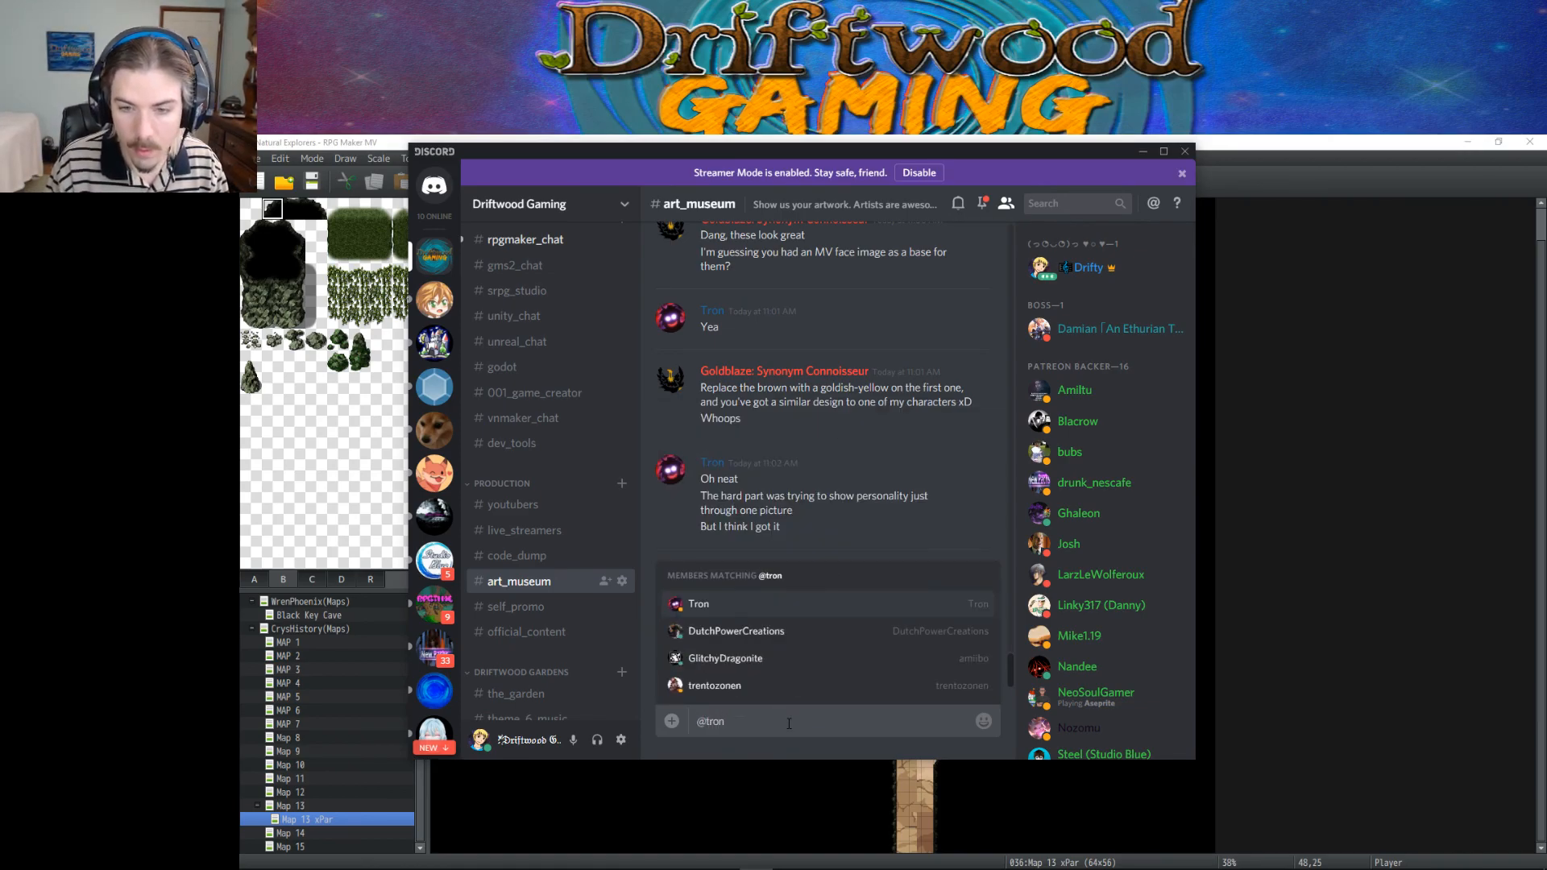
key("Tab")
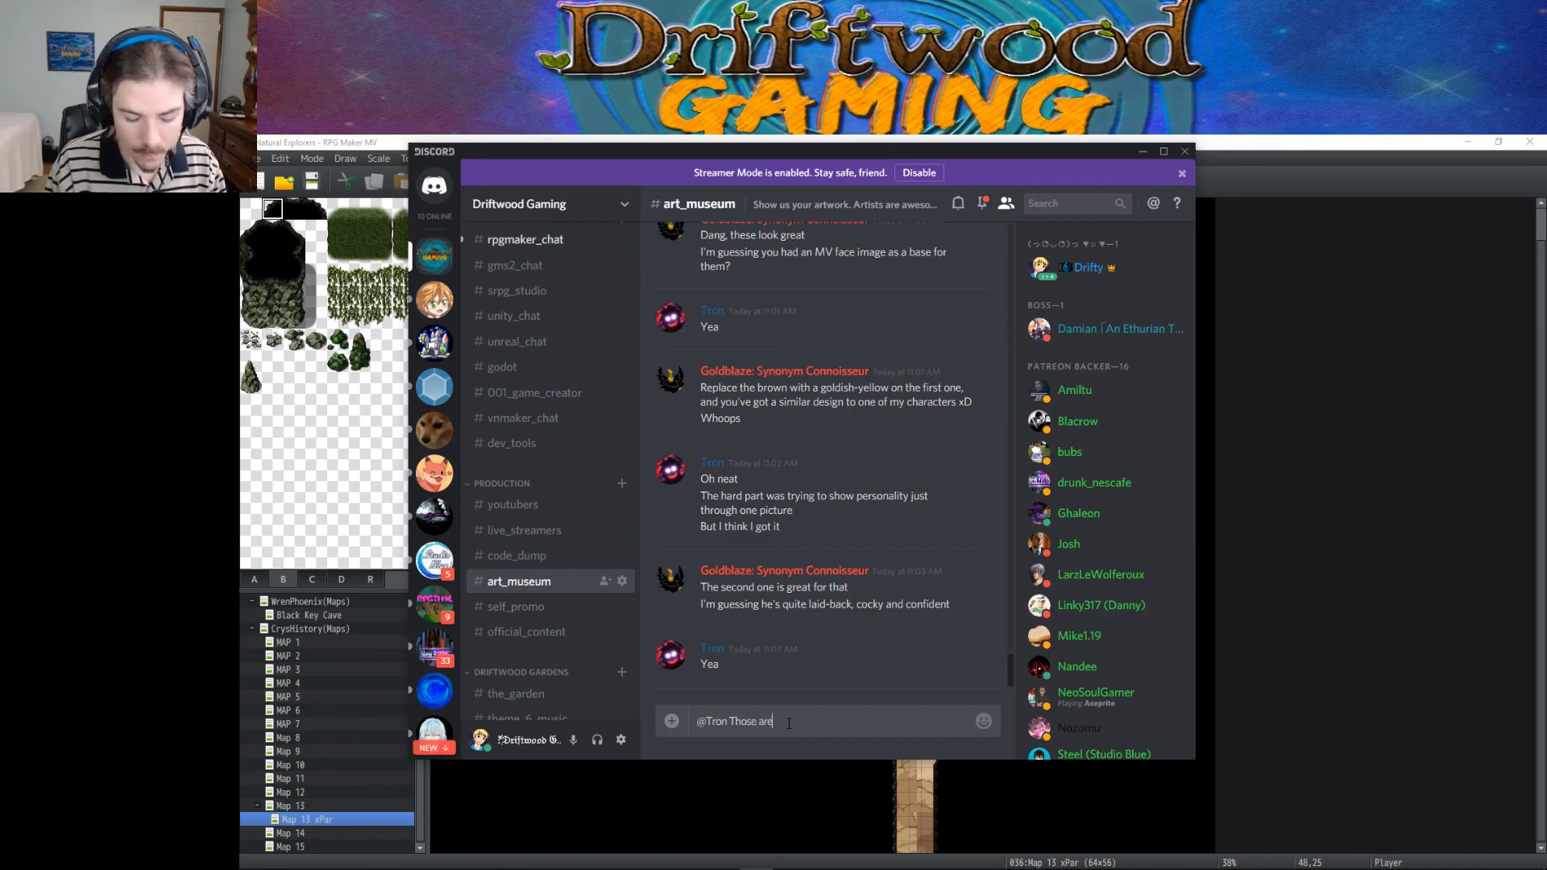
type("Those are fantastic ! :D")
key("Return")
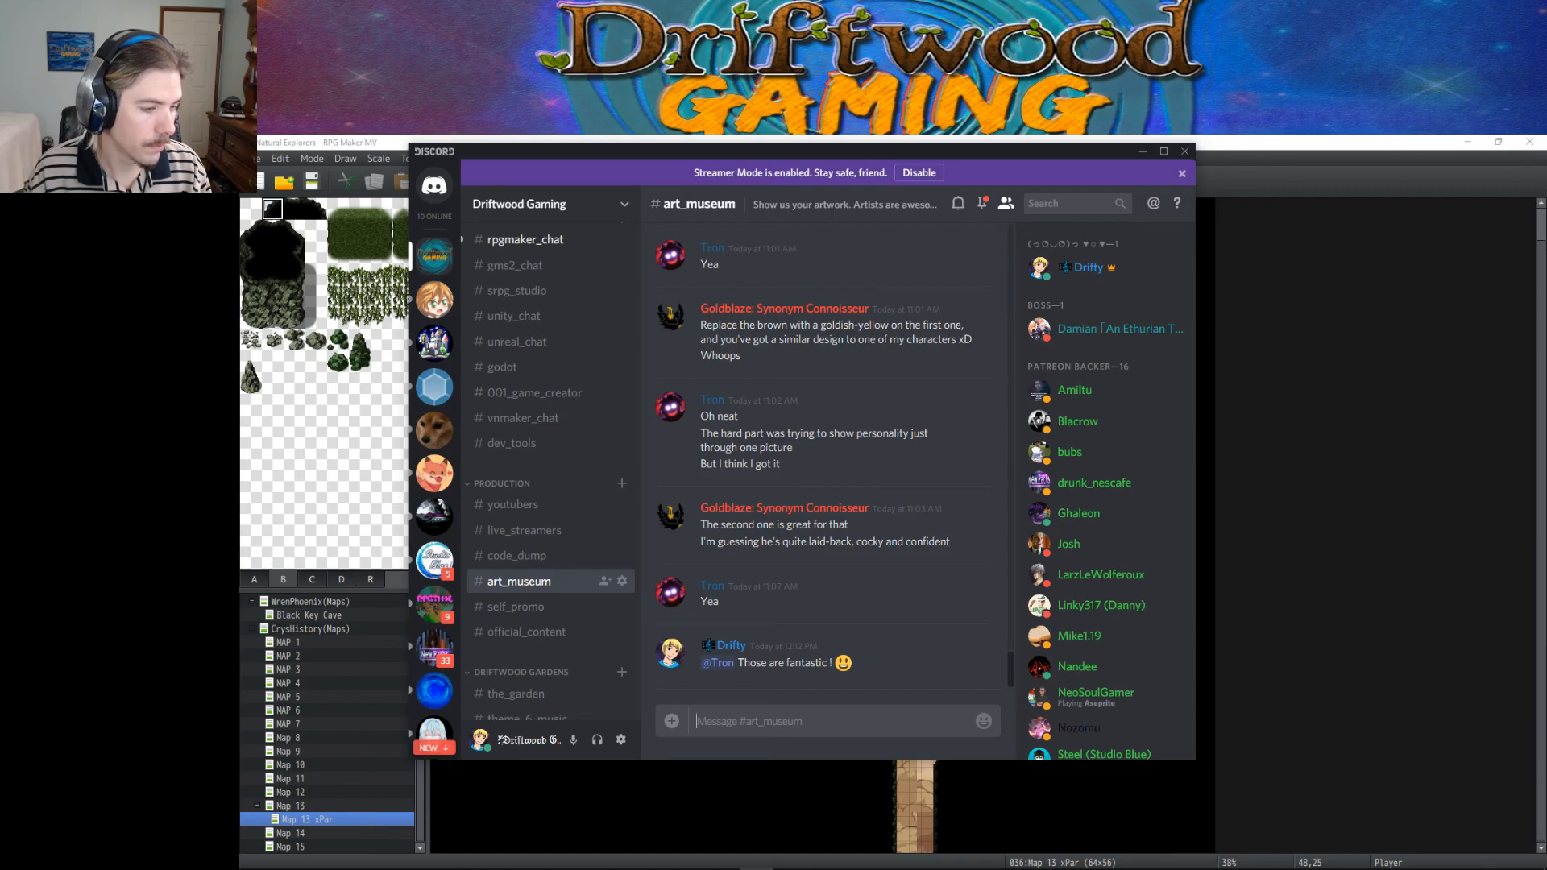
Step: Go back to the new character artworks and enlarge the image of the cloaked, masked character
scroll(820, 574, "up", 10)
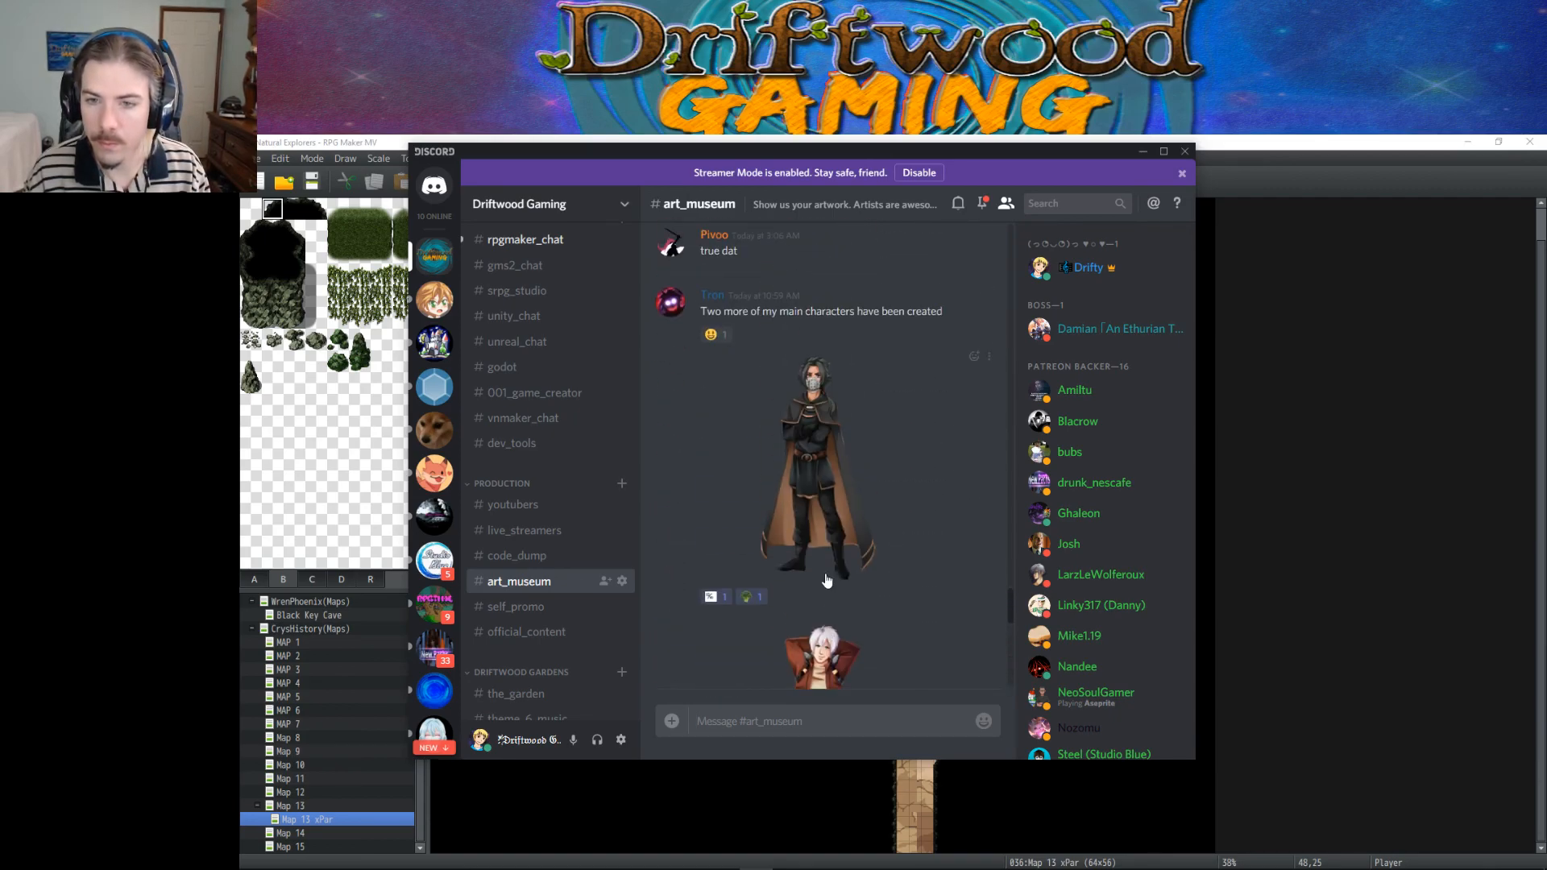
scroll(826, 580, "down", 2)
left_click(836, 613)
left_click(854, 688)
left_click(831, 347)
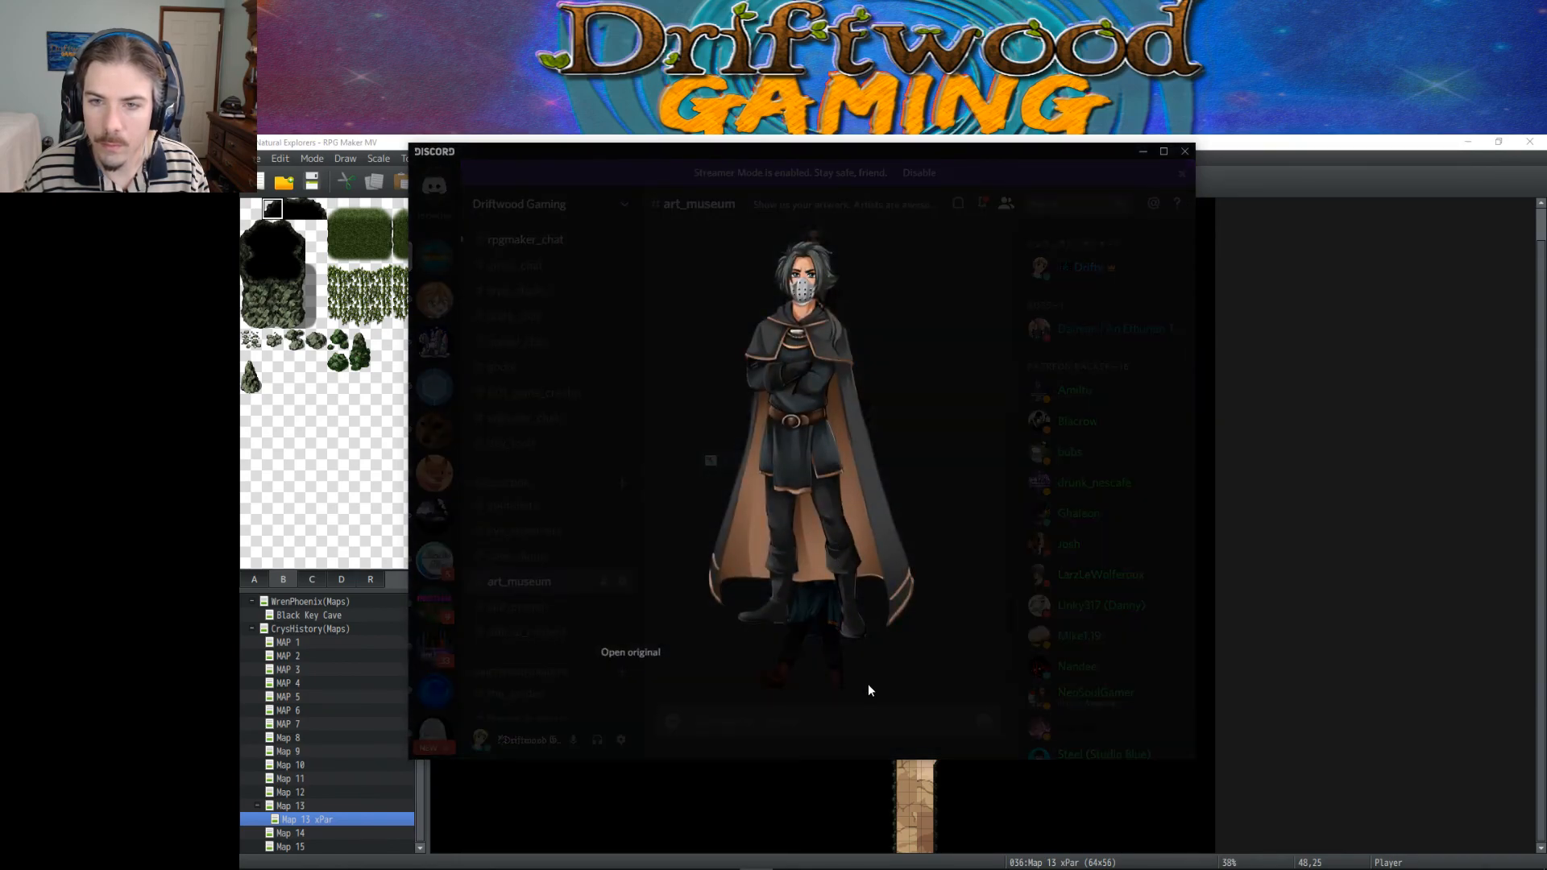
left_click(868, 689)
Step: Enlarge the posted screenshot of the empty editor window, and view the earlier "my first character sprite" post
scroll(843, 608, "up", 3)
left_click(840, 548)
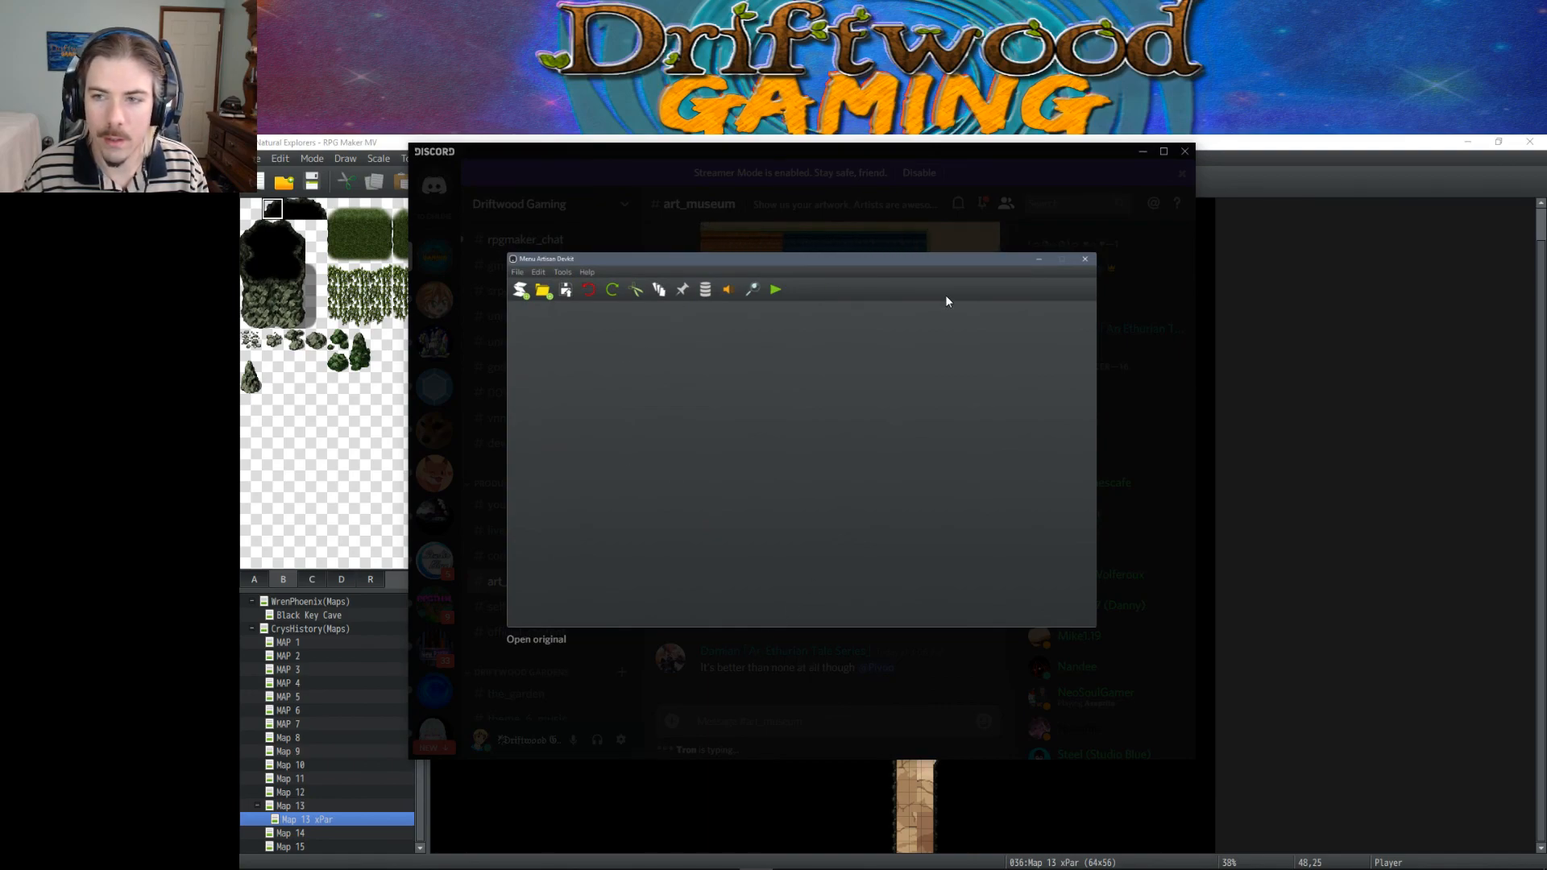
left_click(848, 683)
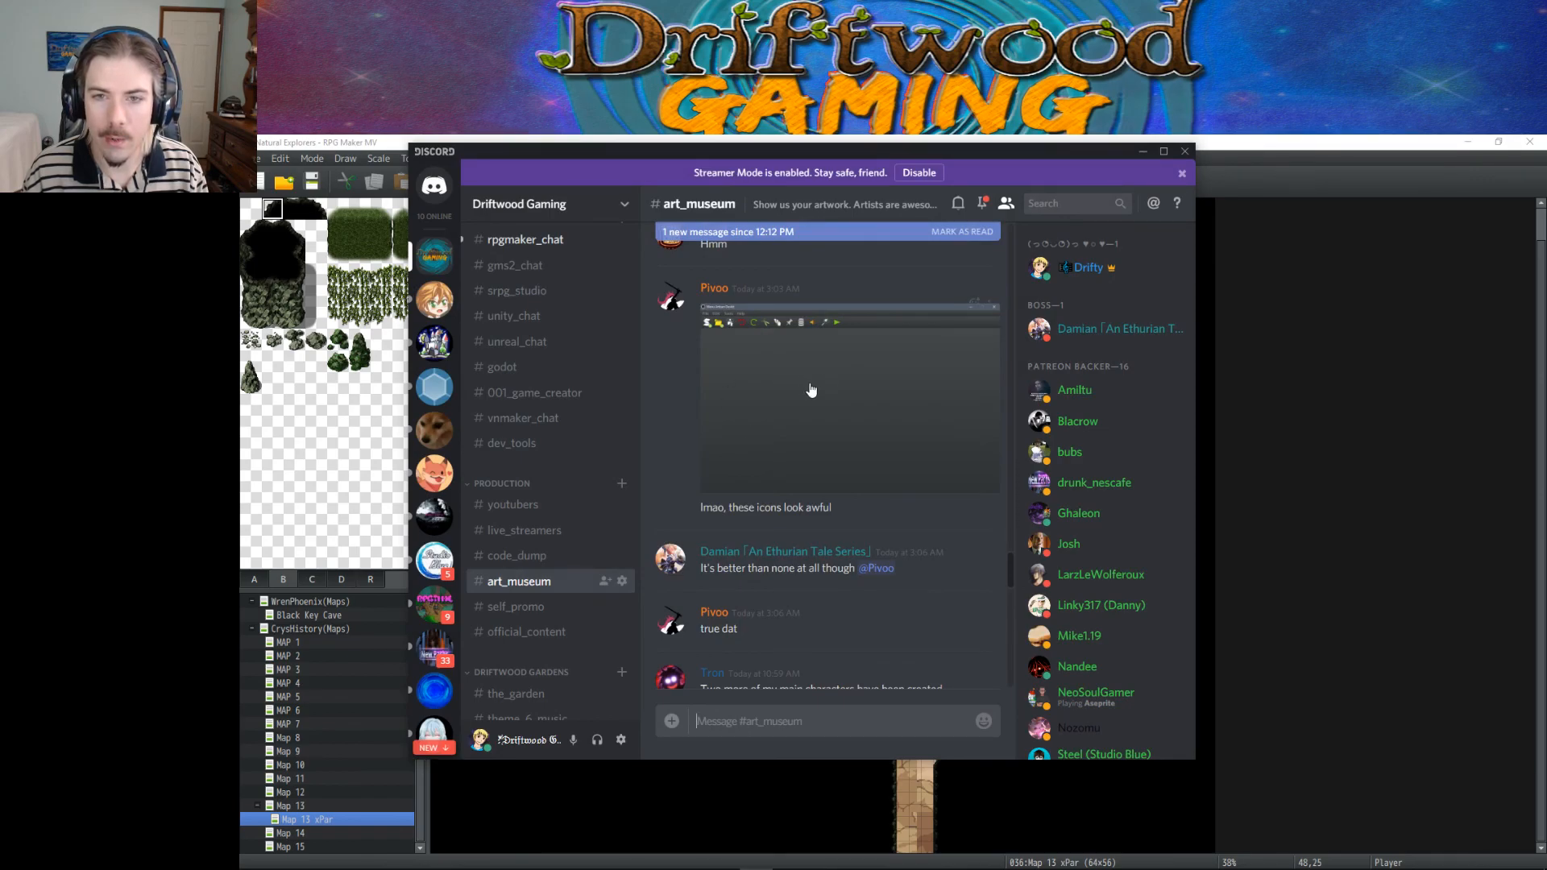
scroll(808, 395, "up", 3)
scroll(785, 548, "up", 1)
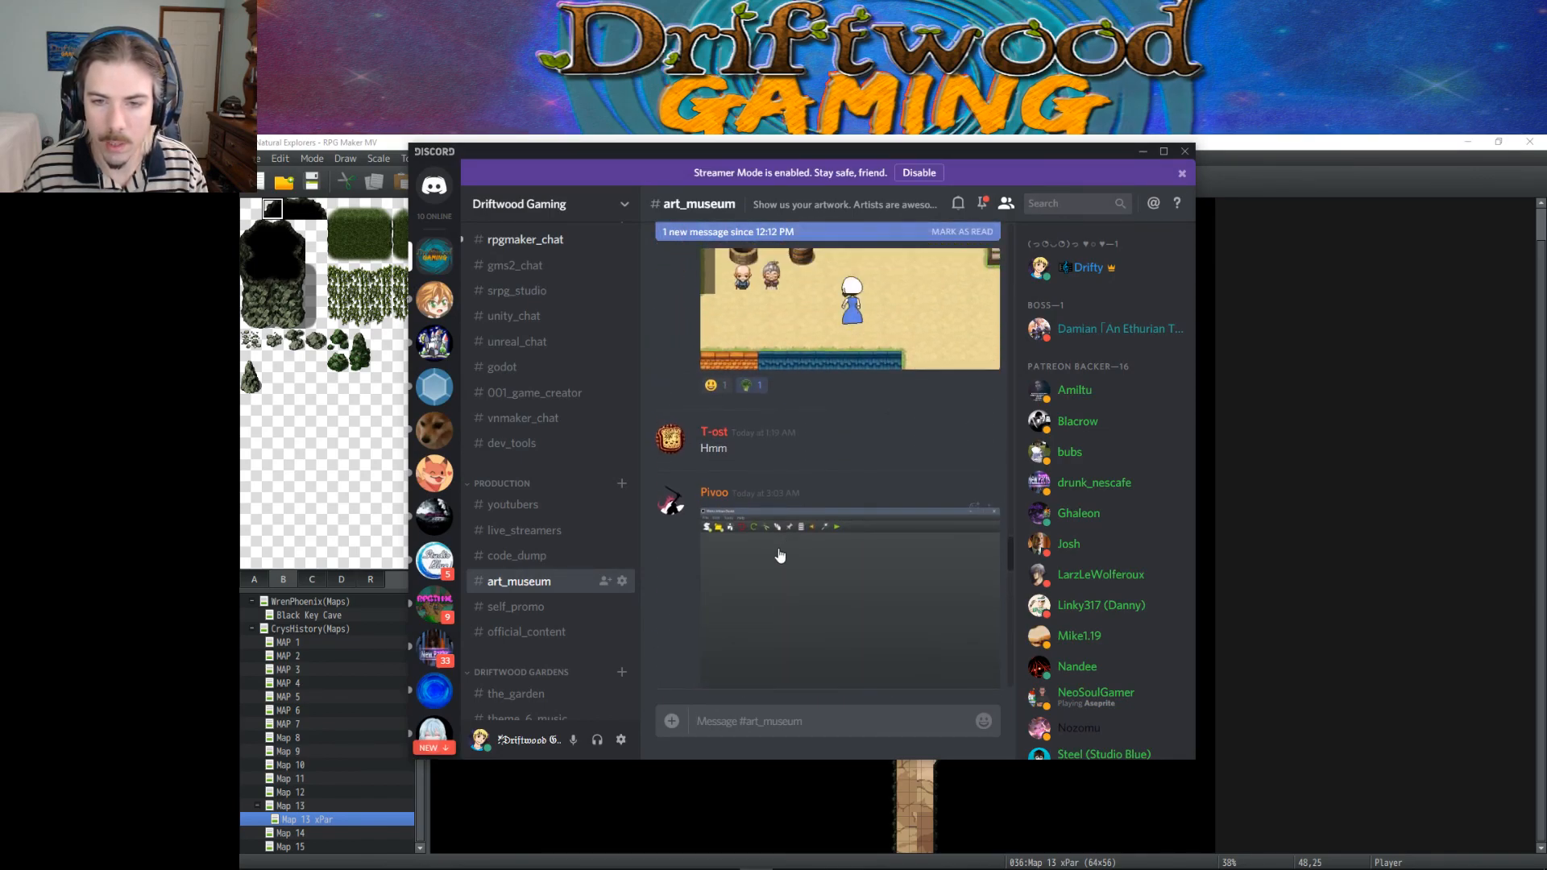
scroll(814, 542, "up", 2)
scroll(828, 541, "up", 1)
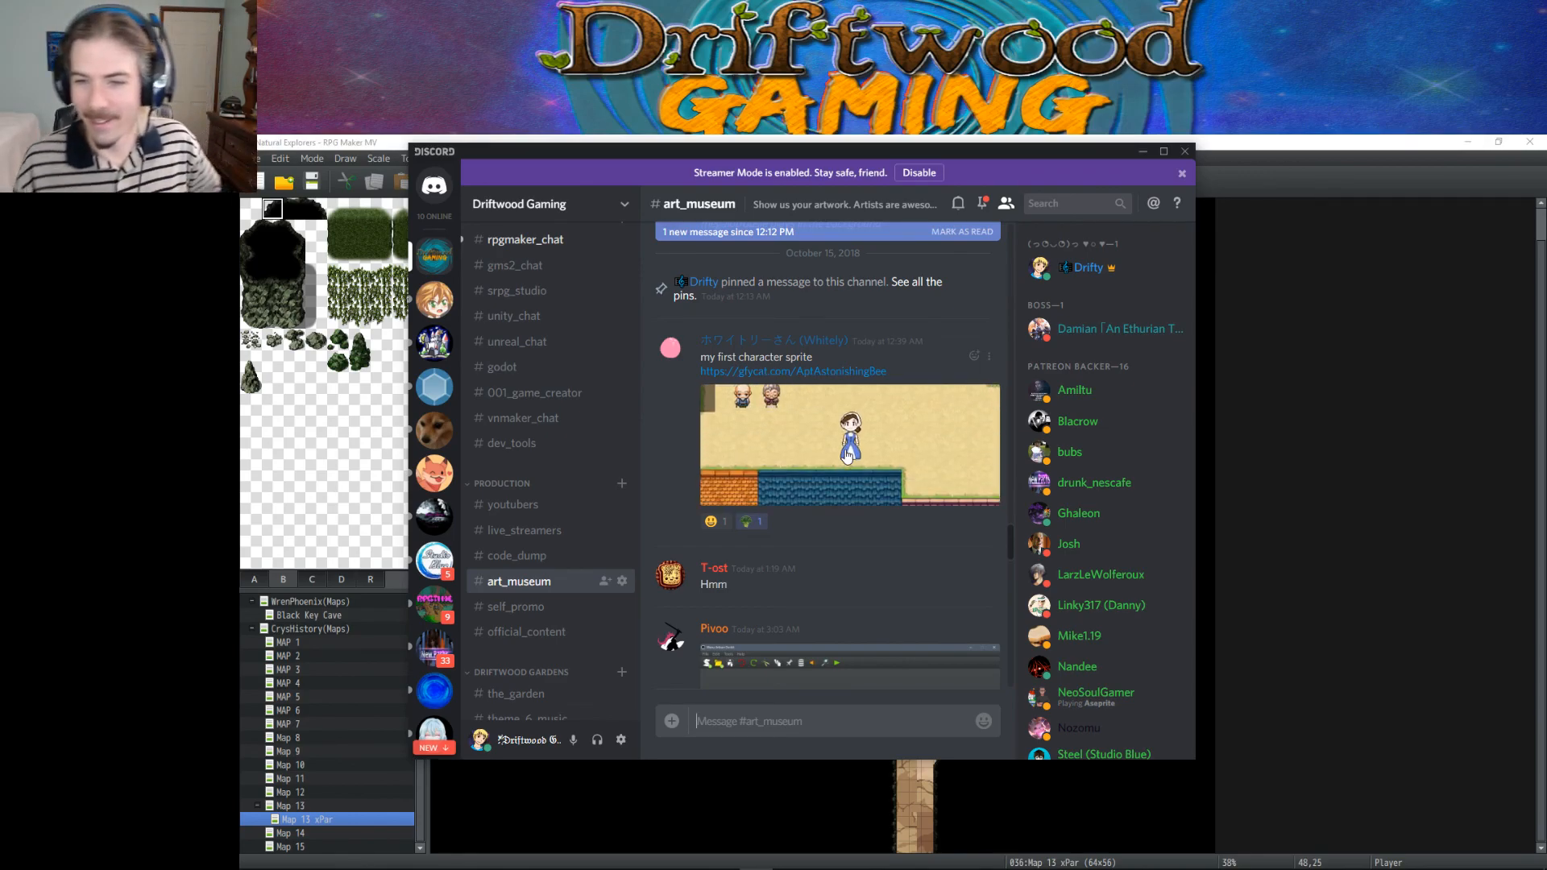
Step: Find the "look i drew drifty." post, view its author's profile and enlarge the driftwood drawing
scroll(846, 457, "up", 5)
scroll(844, 459, "up", 3)
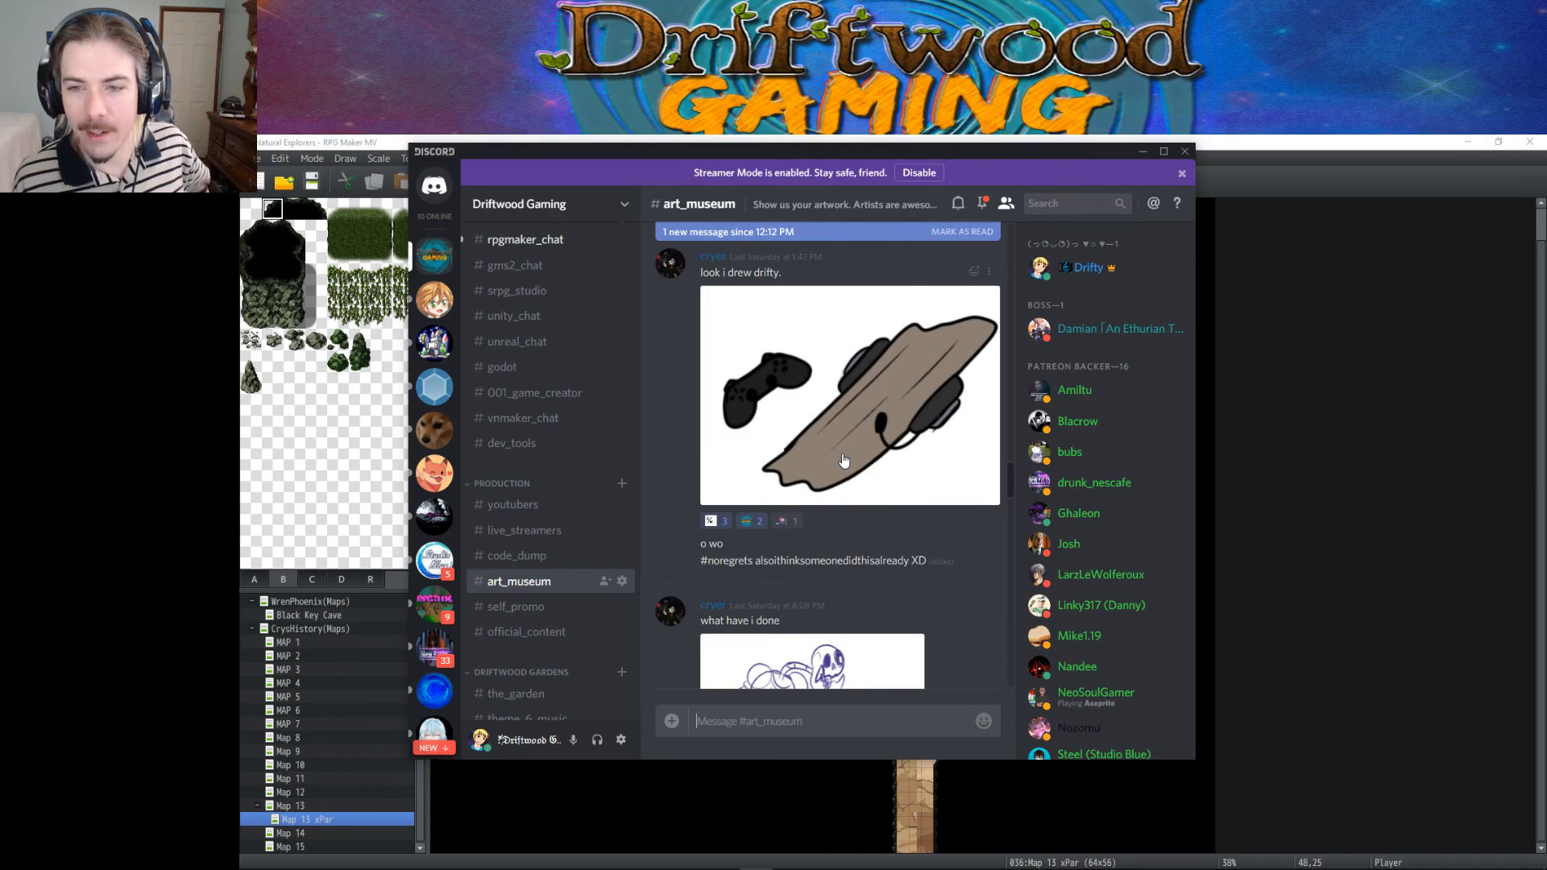
left_click(673, 266)
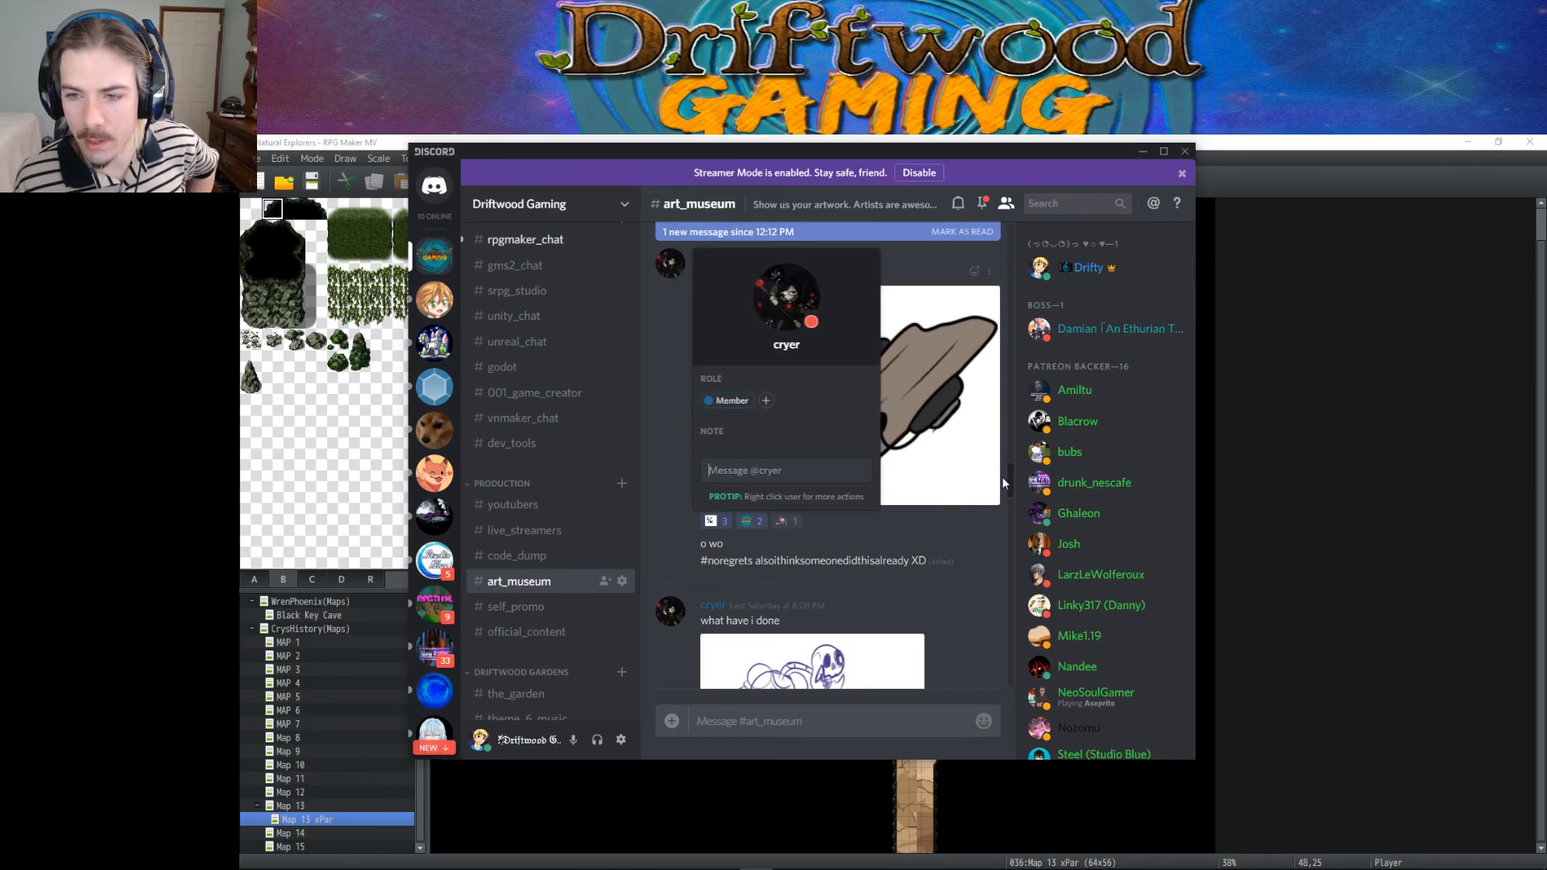
left_click(971, 435)
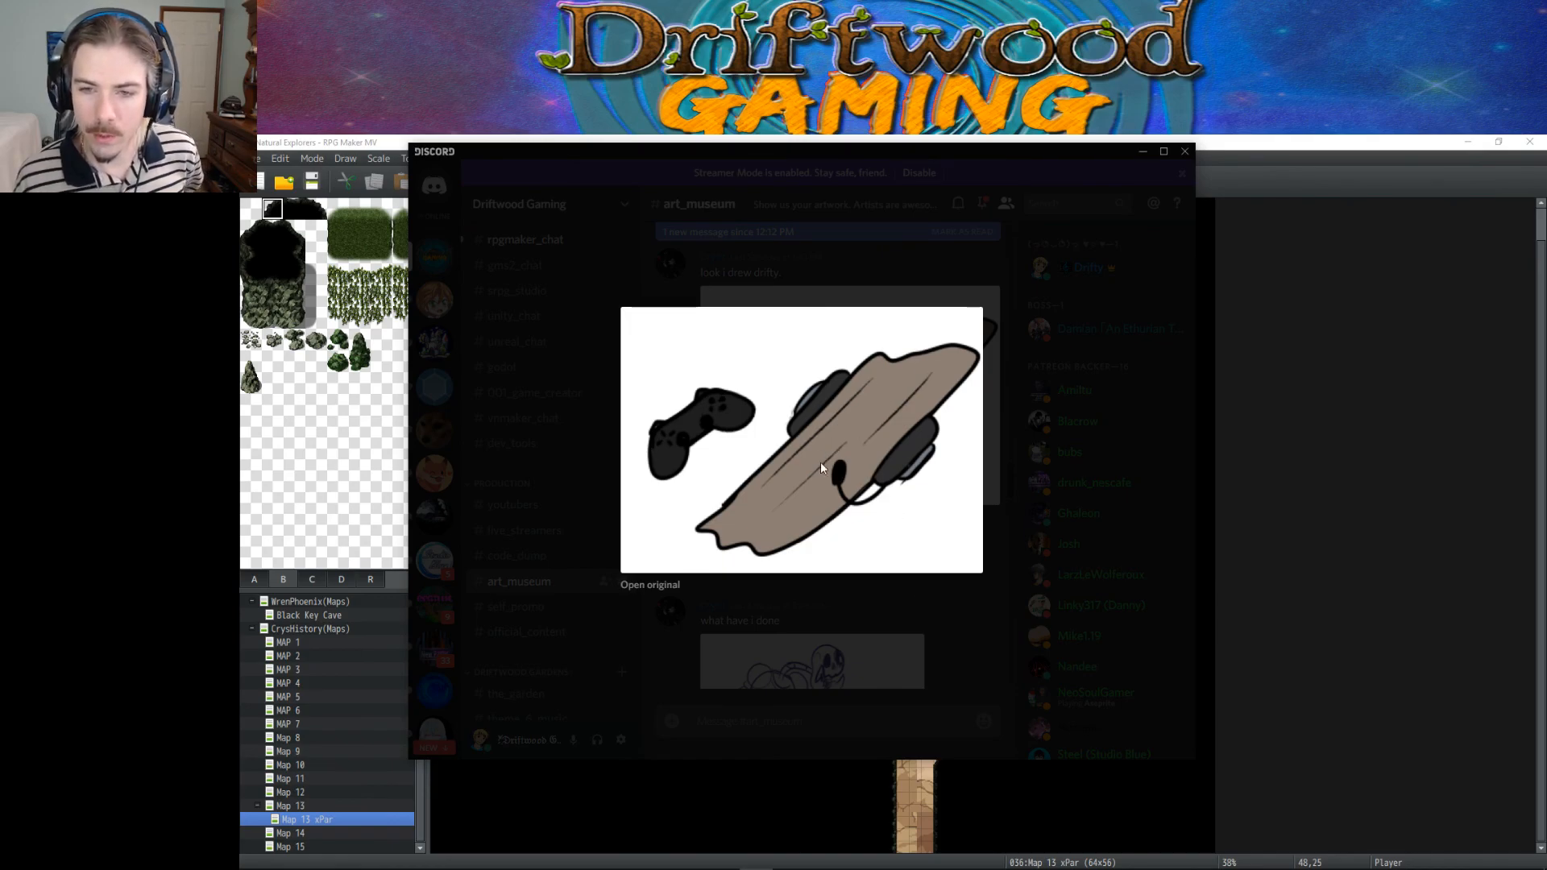
left_click(962, 666)
Step: Examine the older art_museum posts, including the furniture tileset, the four mage sprites and the classroom lighting test
scroll(906, 617, "up", 5)
scroll(906, 614, "up", 3)
scroll(905, 620, "down", 1)
scroll(855, 500, "down", 2)
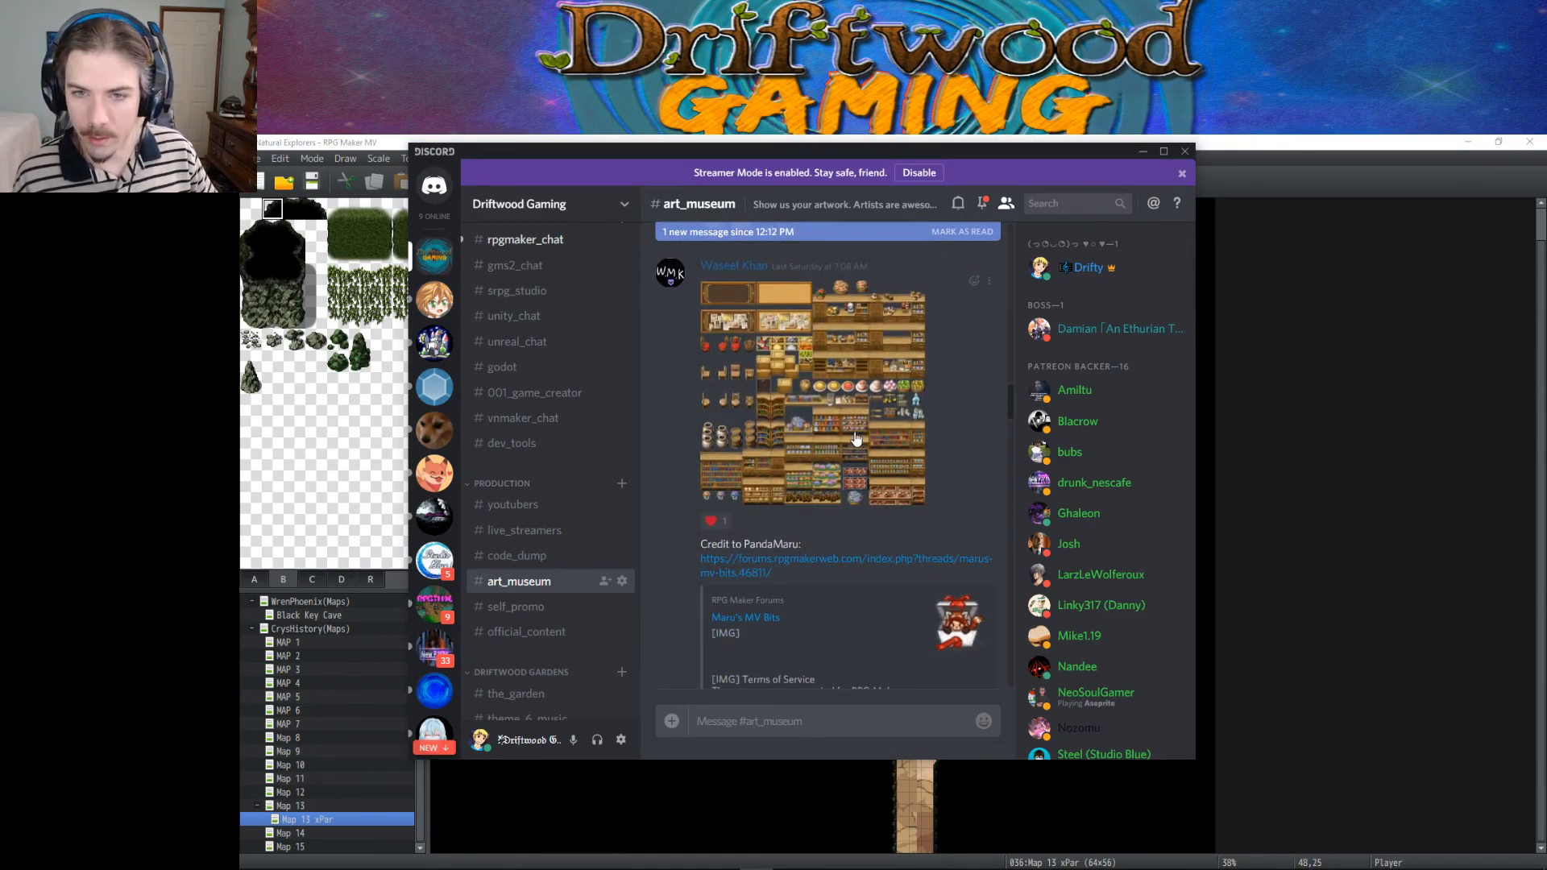
scroll(856, 439, "up", 5)
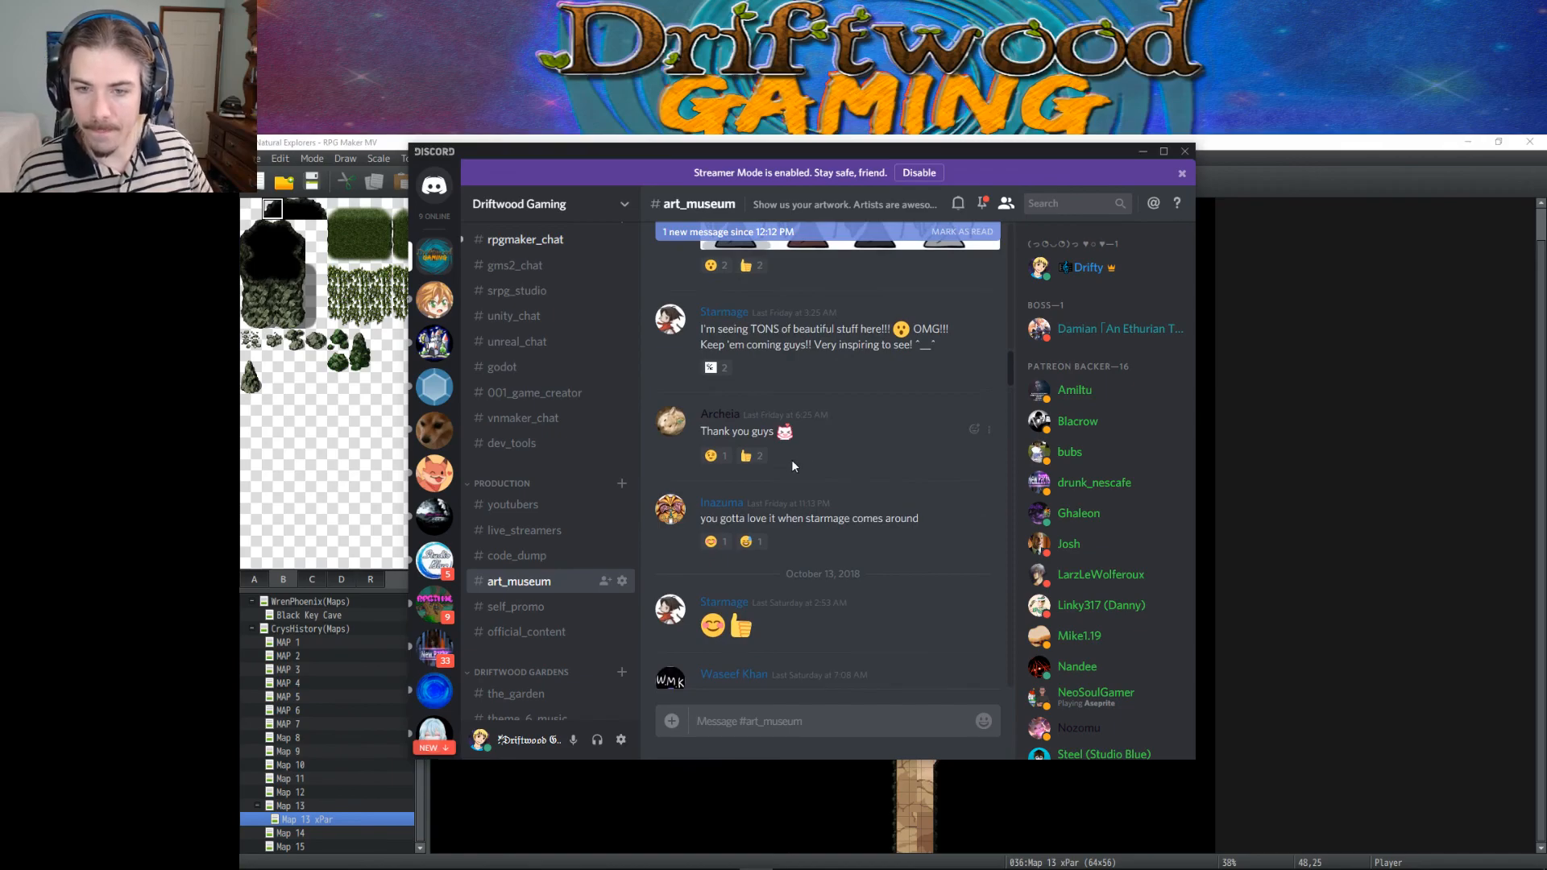
scroll(793, 465, "up", 3)
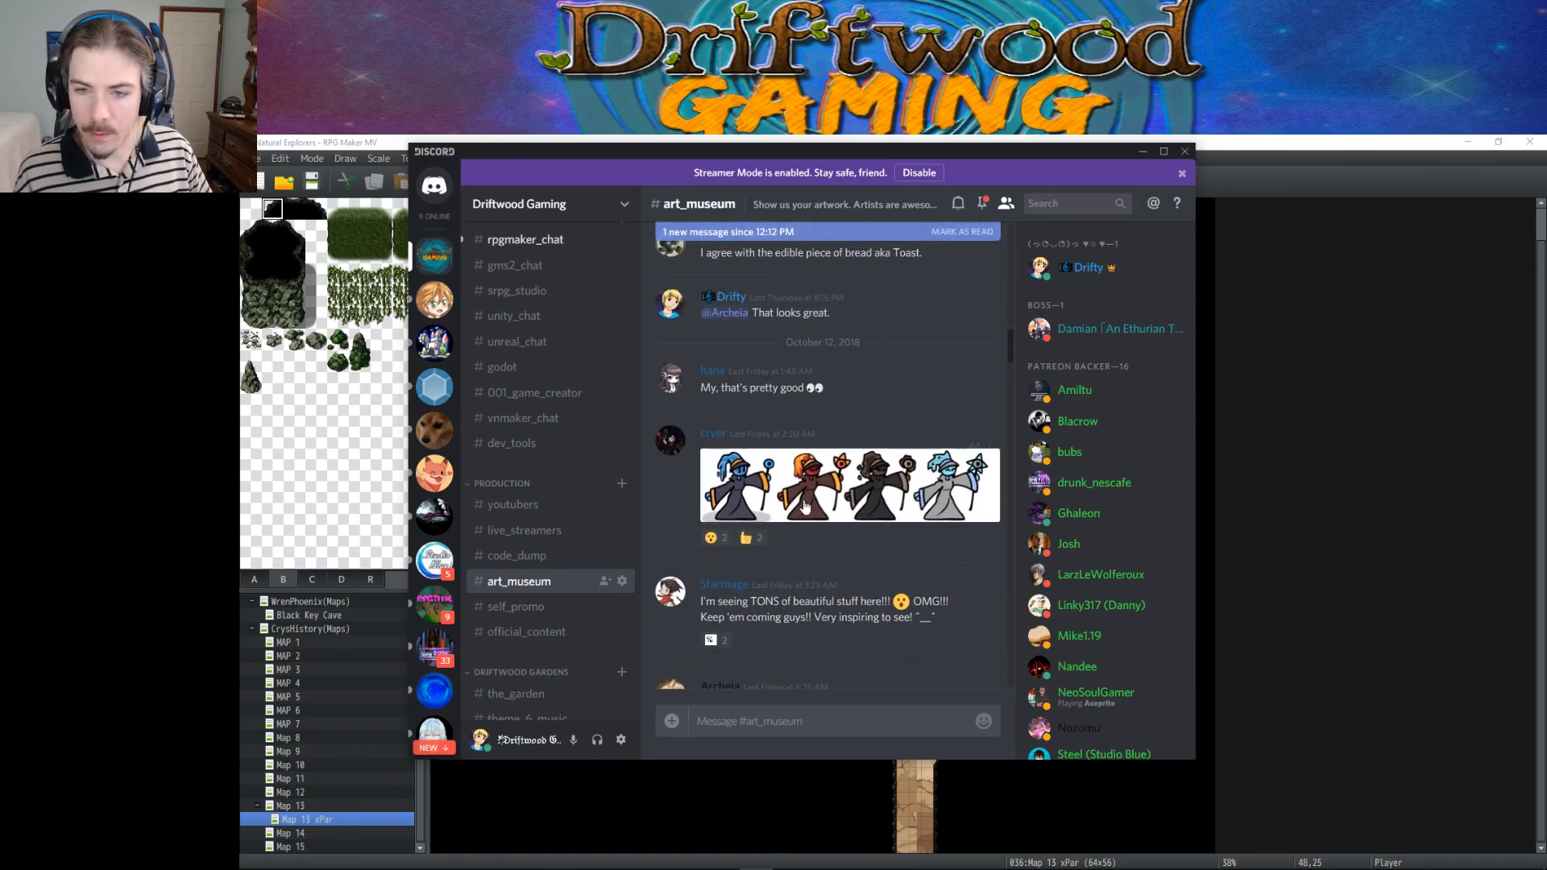
scroll(805, 506, "up", 5)
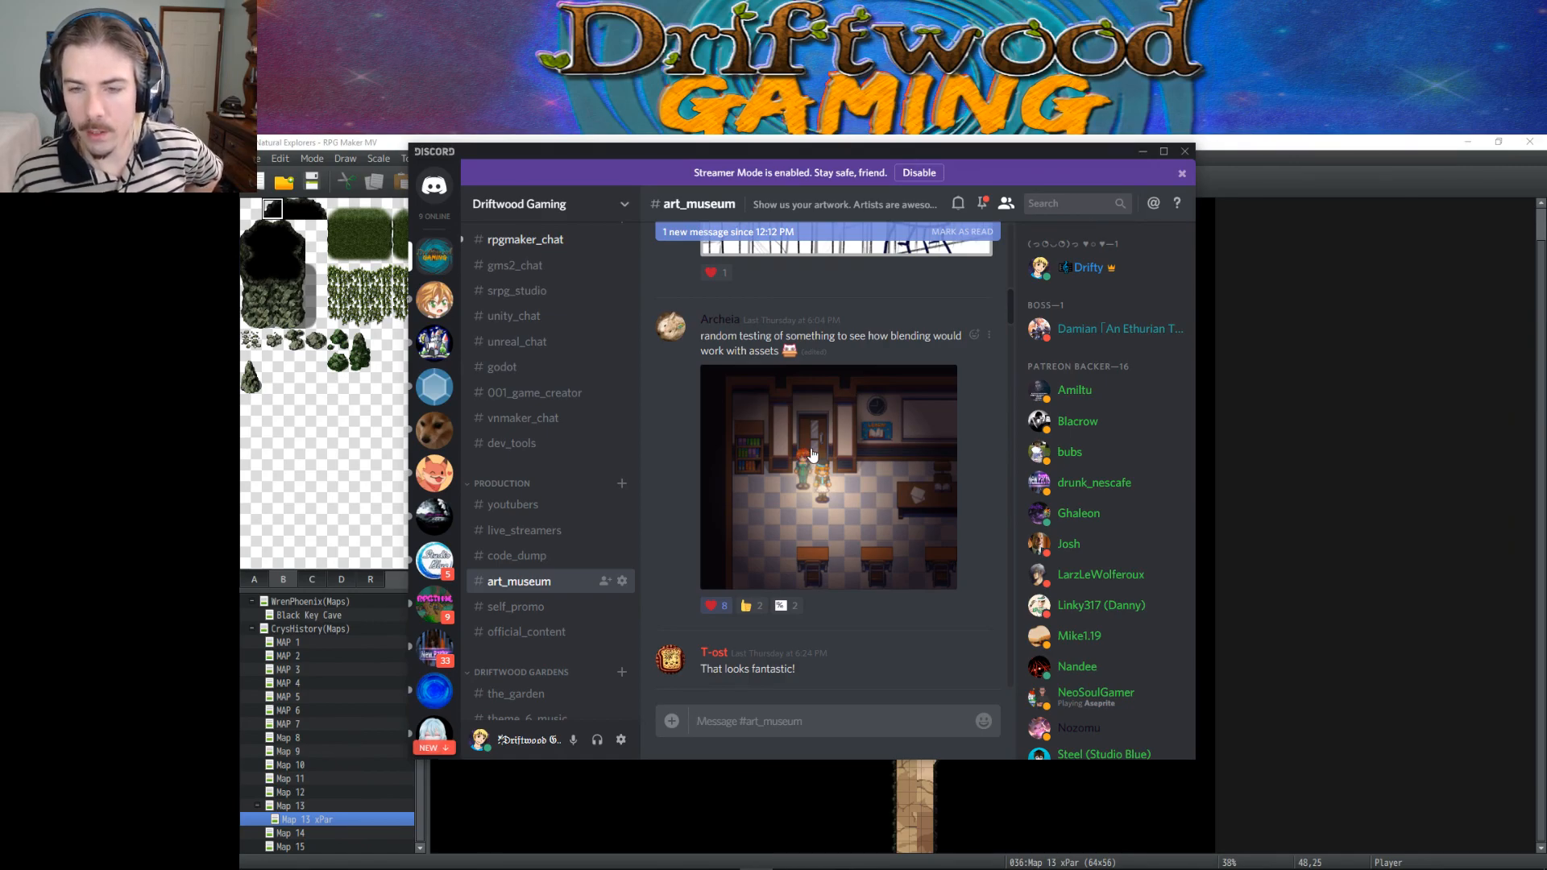
scroll(812, 456, "down", 10)
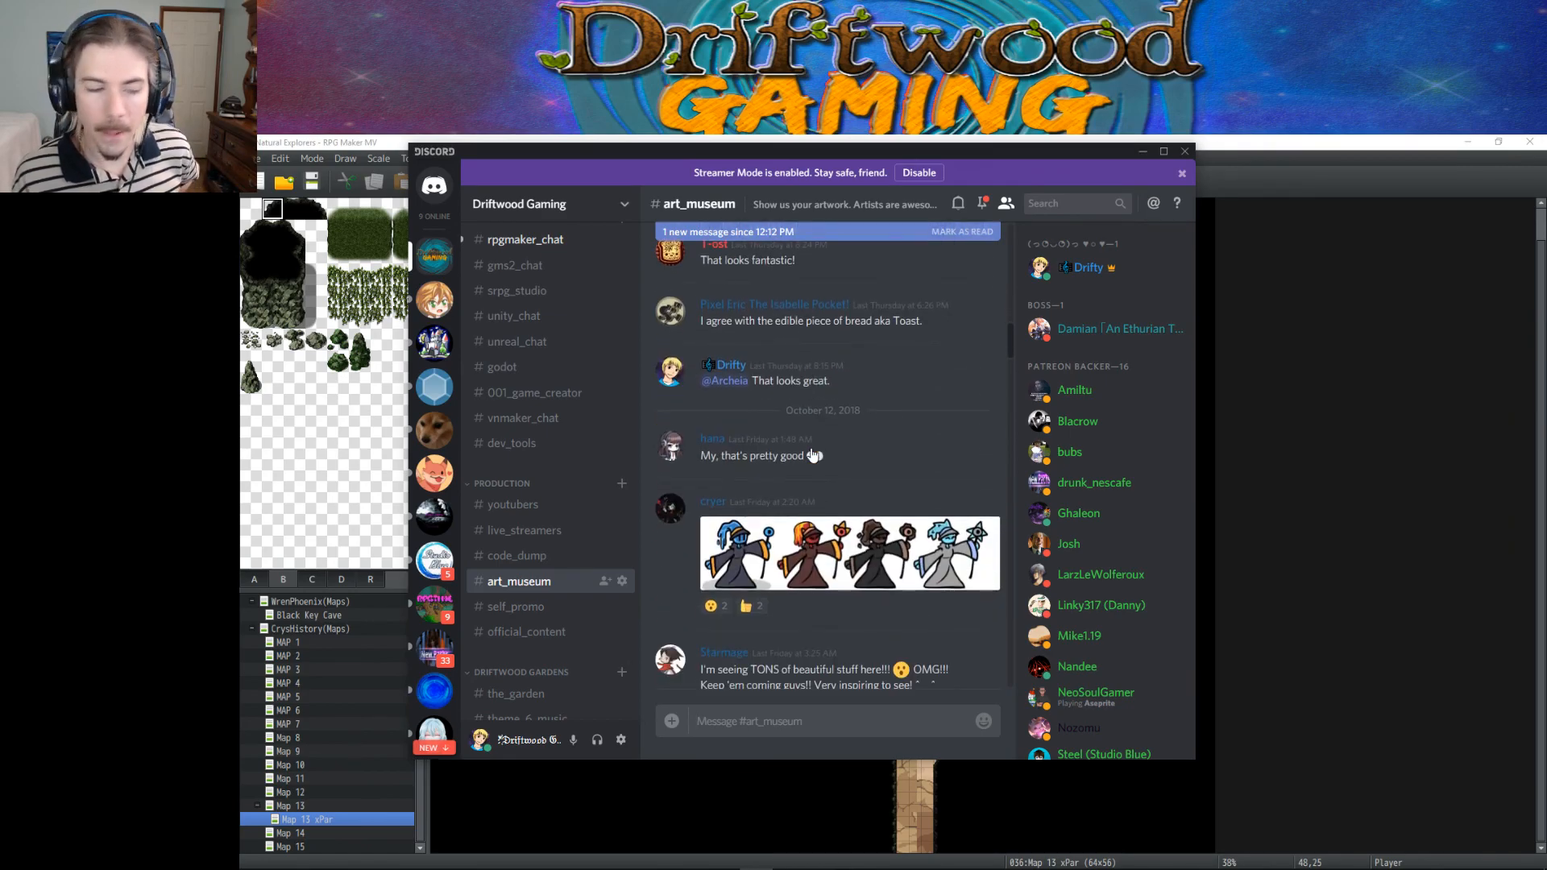